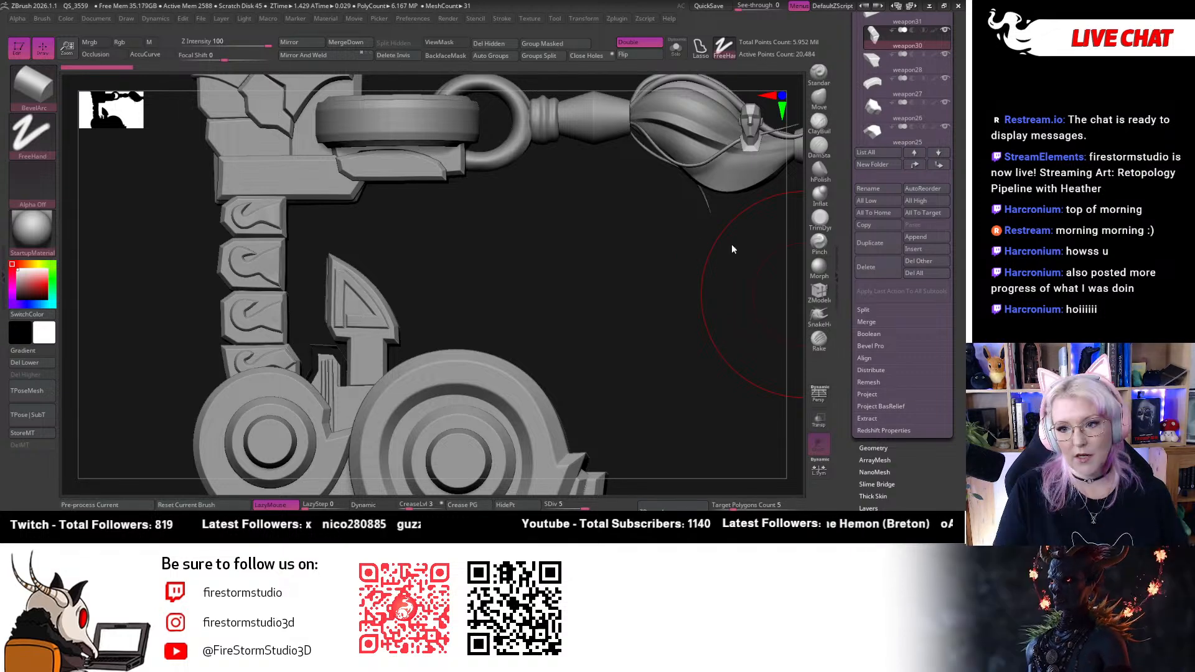
Examine the whole sword from the front and side, including its handle, tassel and guard pieces
{"action": "left_click_drag", "start_coordinate": [716, 281], "coordinate": [690, 278]}
{"action": "key", "text": "f"}
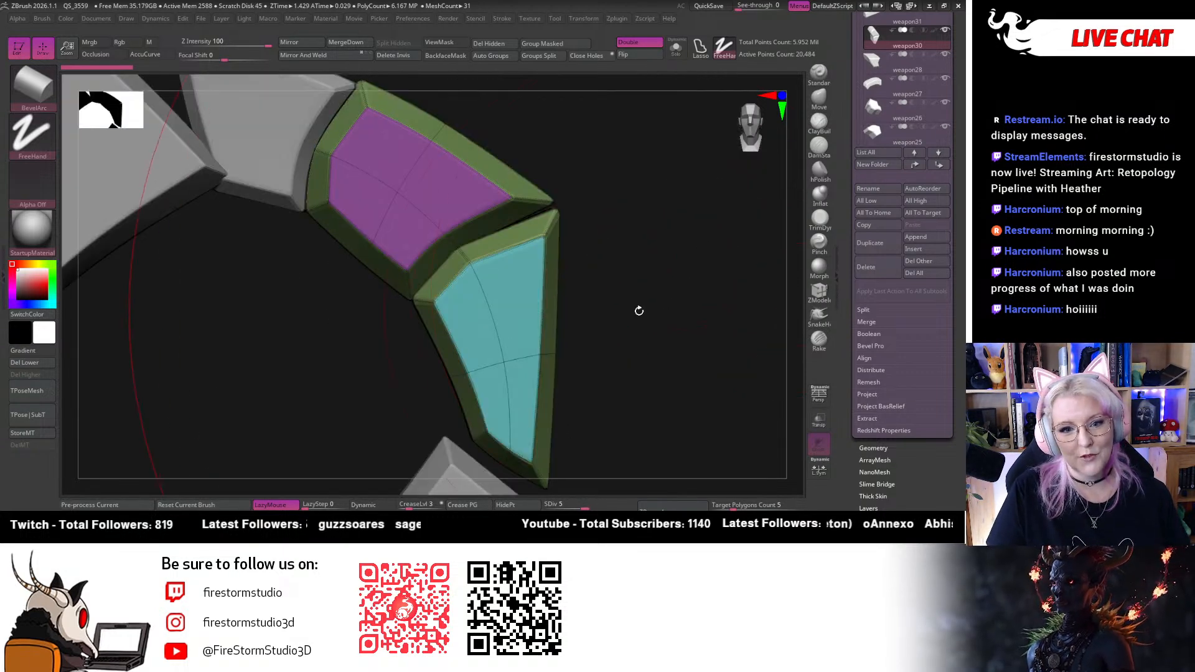
{"action": "key", "text": "f"}
{"action": "left_click_drag", "start_coordinate": [639, 311], "coordinate": [550, 333]}
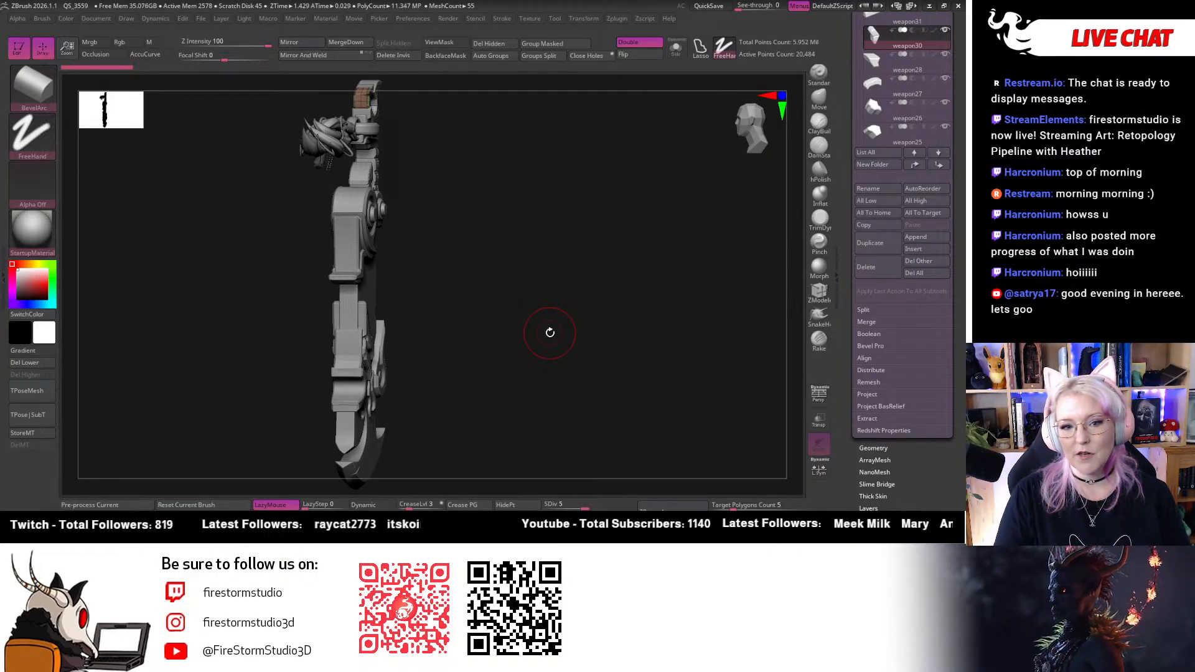
{"action": "left_click_drag", "start_coordinate": [549, 332], "coordinate": [734, 146]}
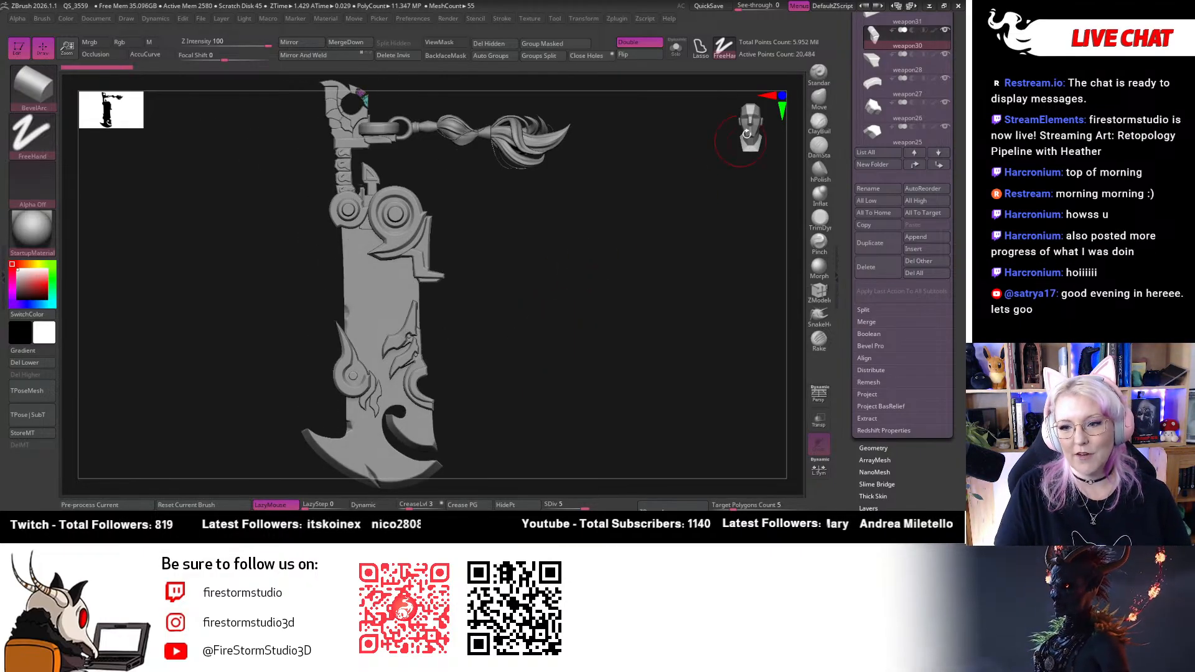
{"action": "left_click", "coordinate": [759, 120]}
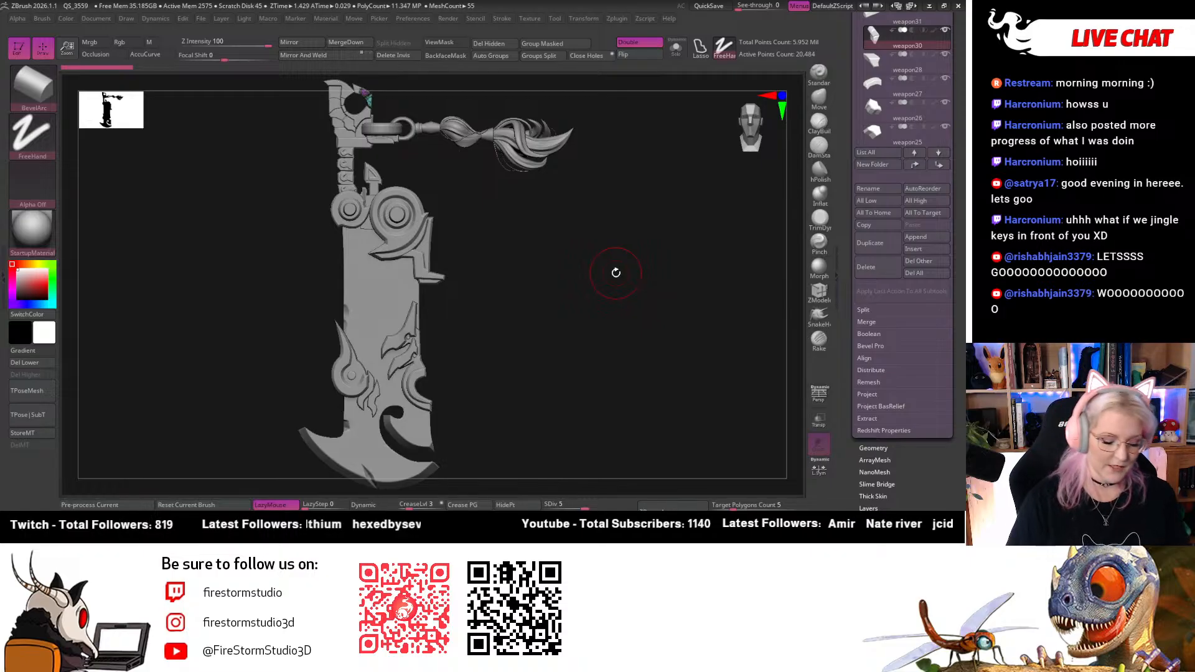
{"action": "left_click_drag", "start_coordinate": [644, 301], "coordinate": [713, 158]}
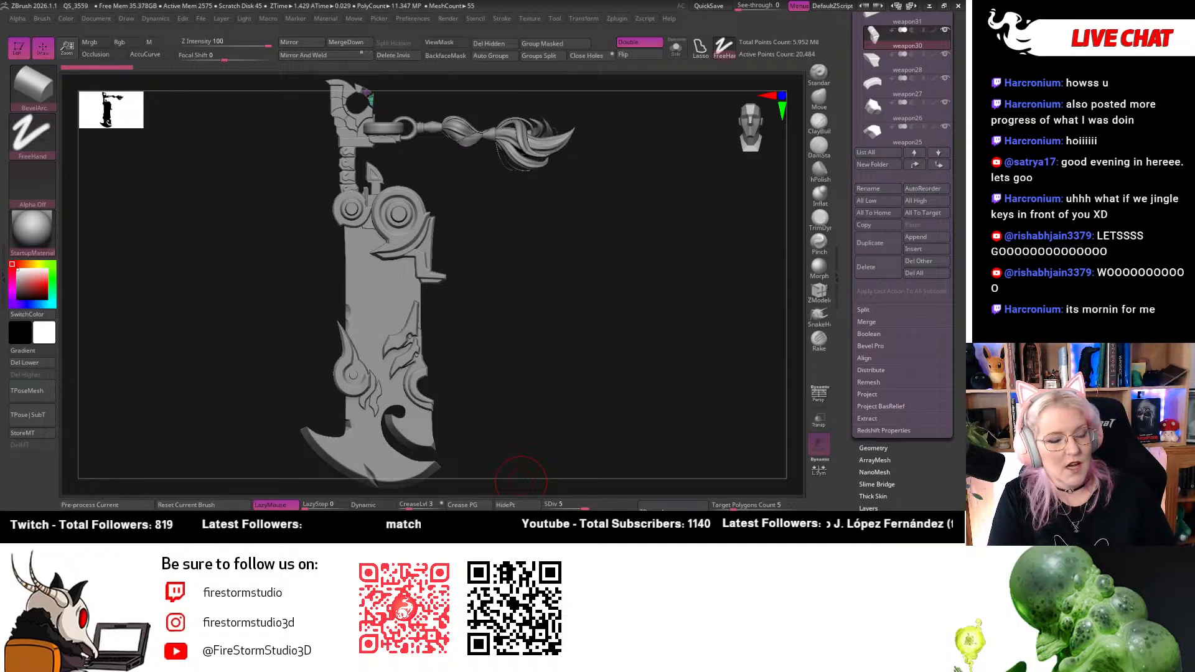
{"action": "left_click_drag", "start_coordinate": [484, 327], "coordinate": [421, 281]}
{"action": "left_click", "coordinate": [752, 133]}
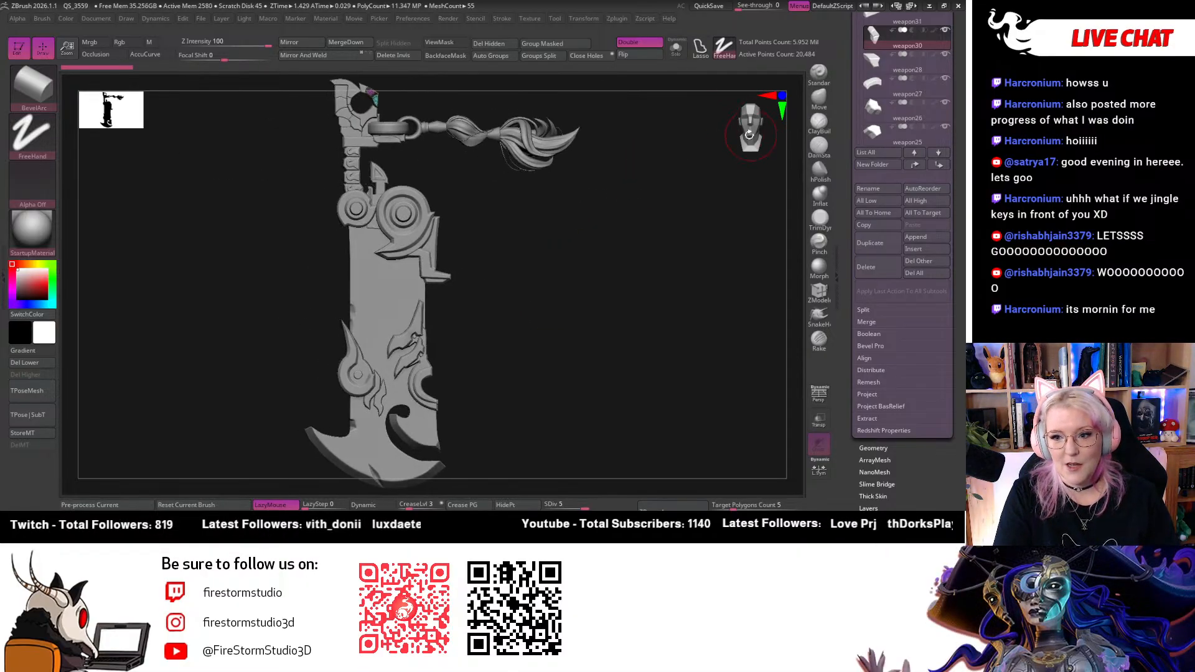
{"action": "left_click_drag", "start_coordinate": [537, 243], "coordinate": [579, 243]}
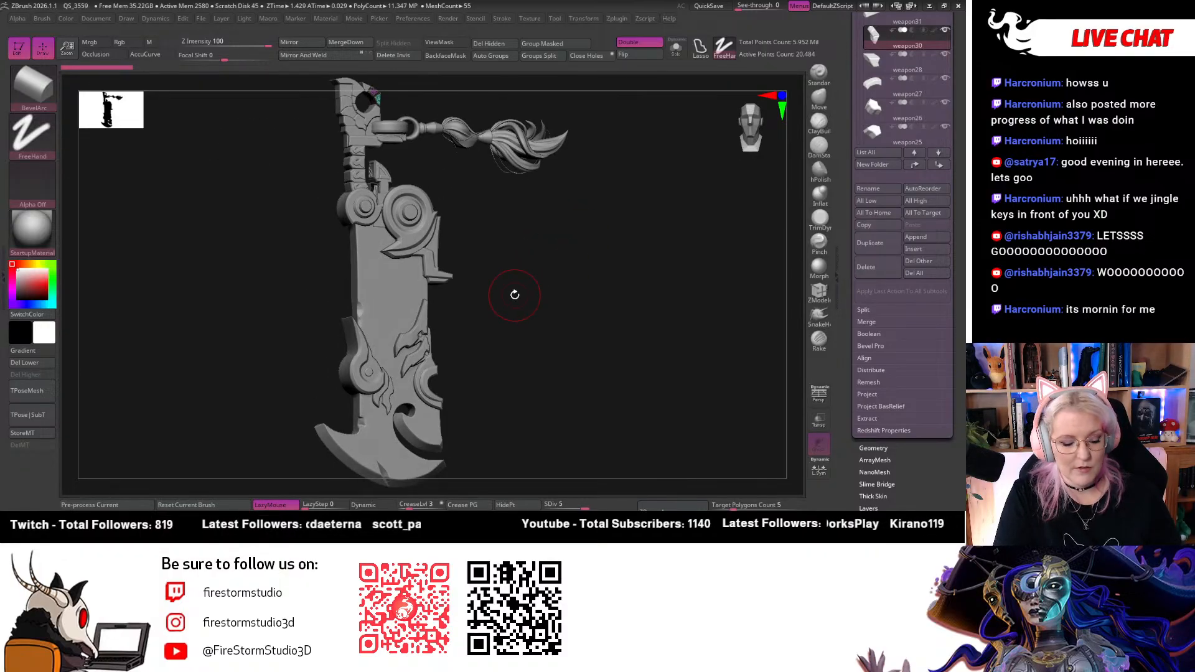
Select the curled ring ornament on the sword's guard and view it against the rest of the weapon
{"action": "left_click", "coordinate": [411, 205], "text": "alt"}
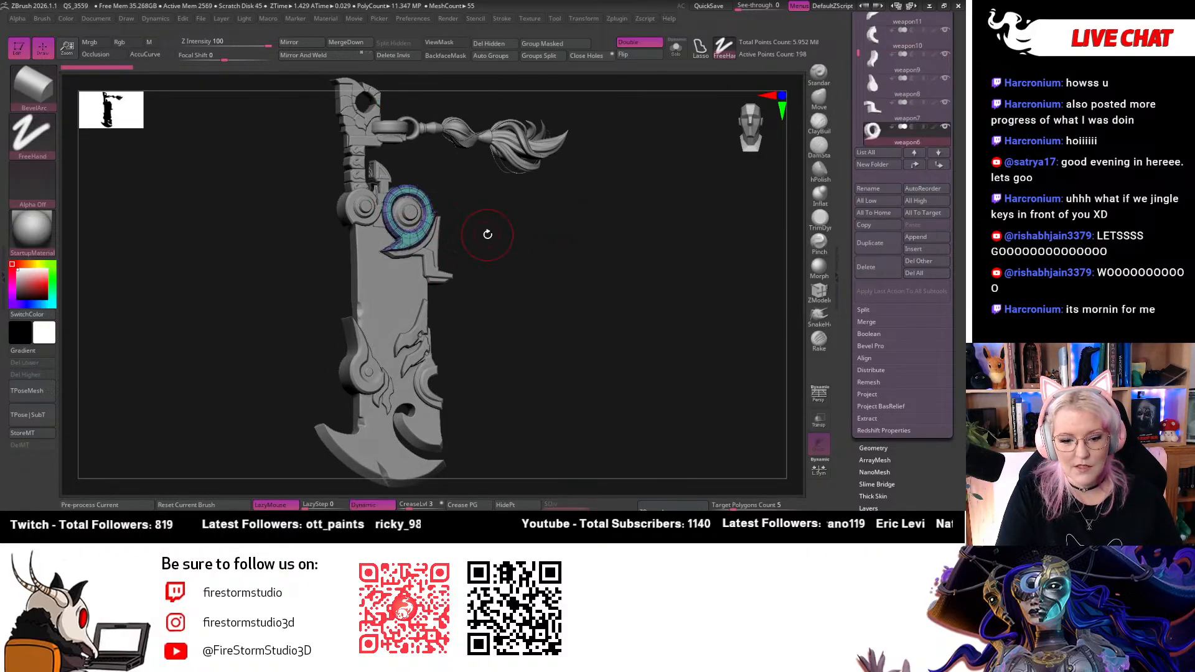
{"action": "left_click_drag", "start_coordinate": [485, 232], "coordinate": [466, 267]}
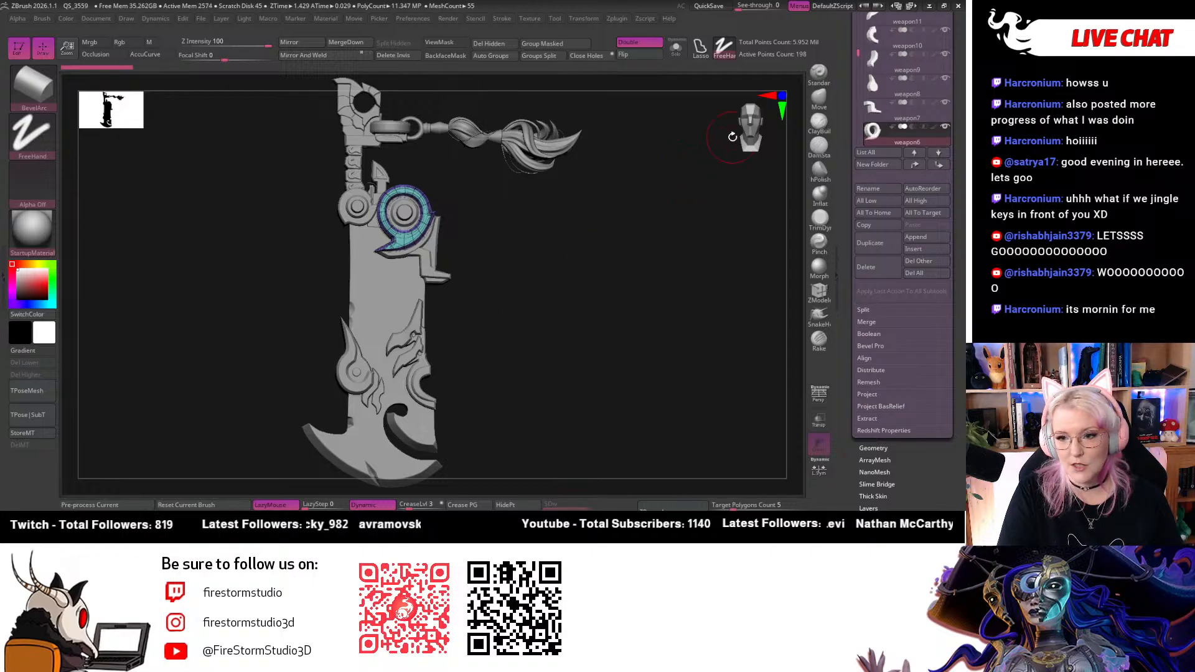
{"action": "left_click_drag", "start_coordinate": [748, 134], "coordinate": [736, 140]}
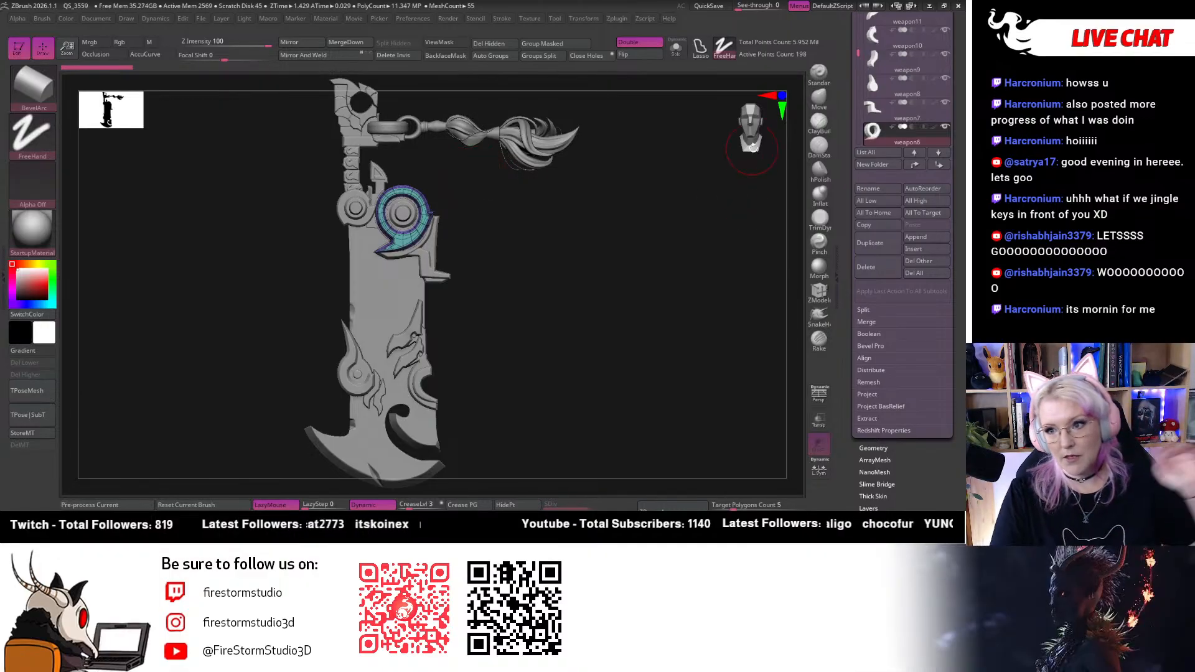
{"action": "scroll", "coordinate": [911, 121], "scroll_direction": "up", "scroll_amount": 5}
{"action": "scroll", "coordinate": [911, 121], "scroll_direction": "up", "scroll_amount": 1}
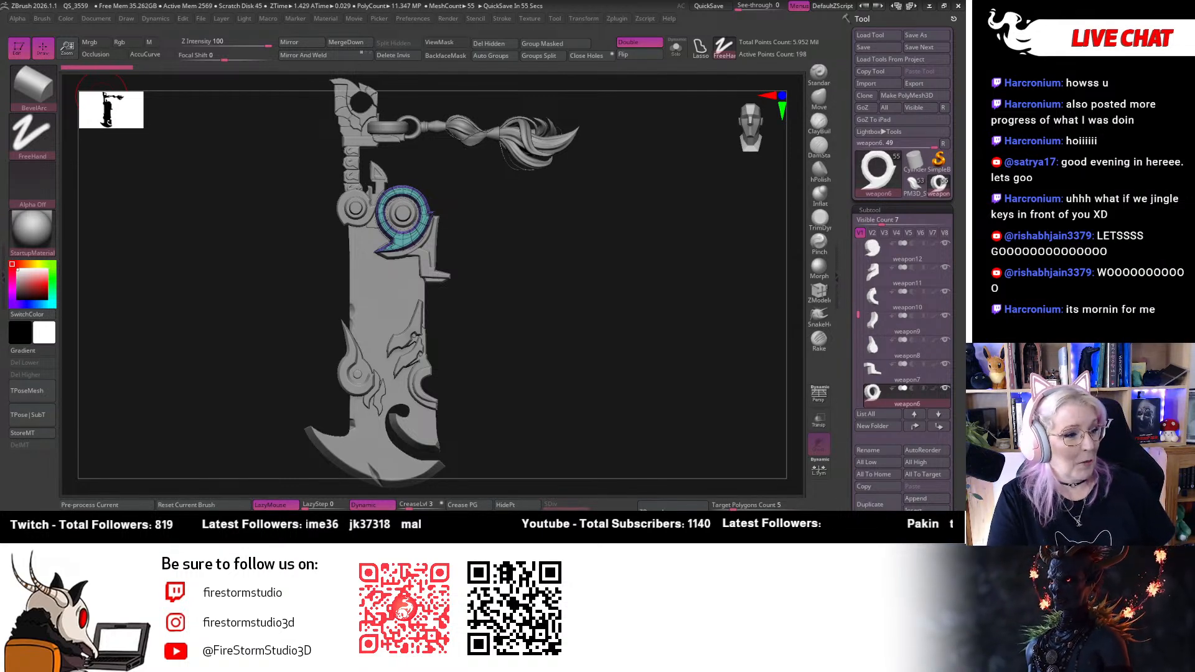
Switch to File Explorer and delete weapon6_deciBAKE.ztl and weapon6_deciRETOPO.ztl from the Weapon1 folder
{"action": "left_click_drag", "start_coordinate": [0, 215], "coordinate": [474, 64]}
{"action": "left_click", "coordinate": [438, 135]}
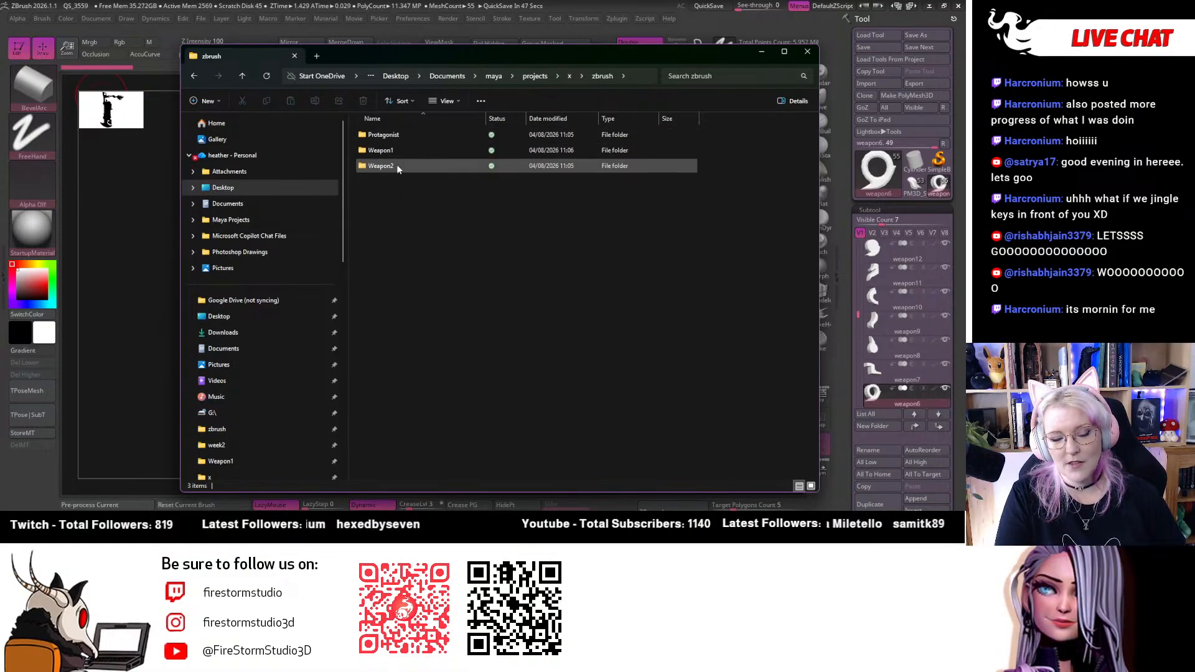
{"action": "double_click", "coordinate": [394, 150]}
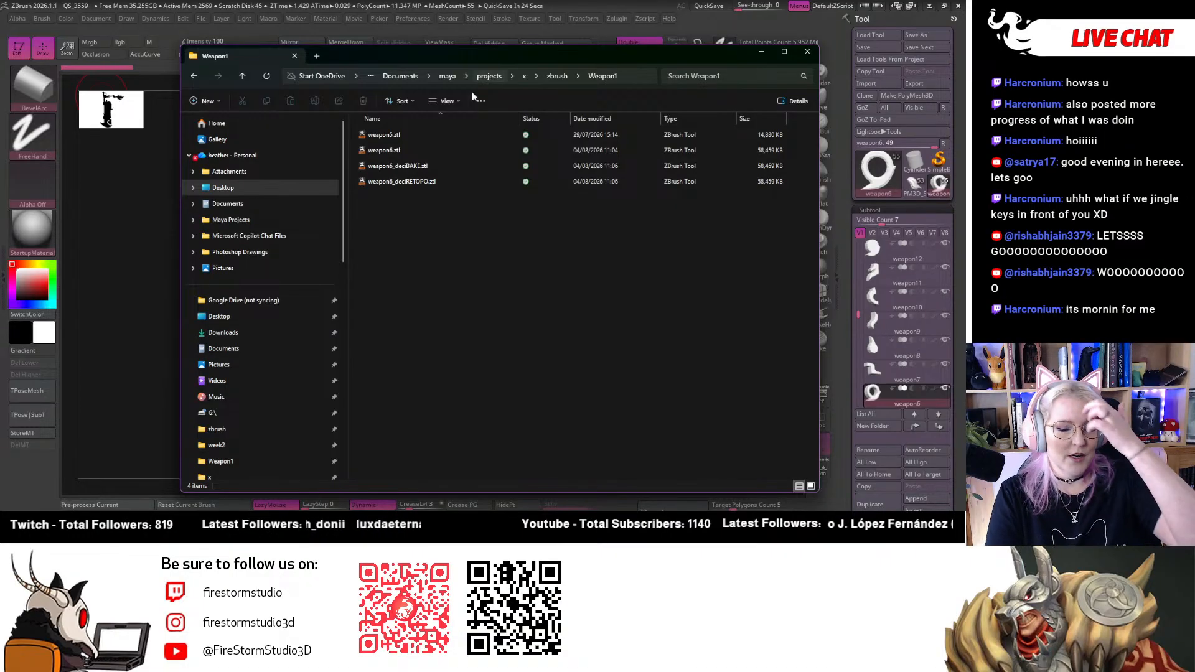
{"action": "left_click_drag", "start_coordinate": [400, 209], "coordinate": [396, 163]}
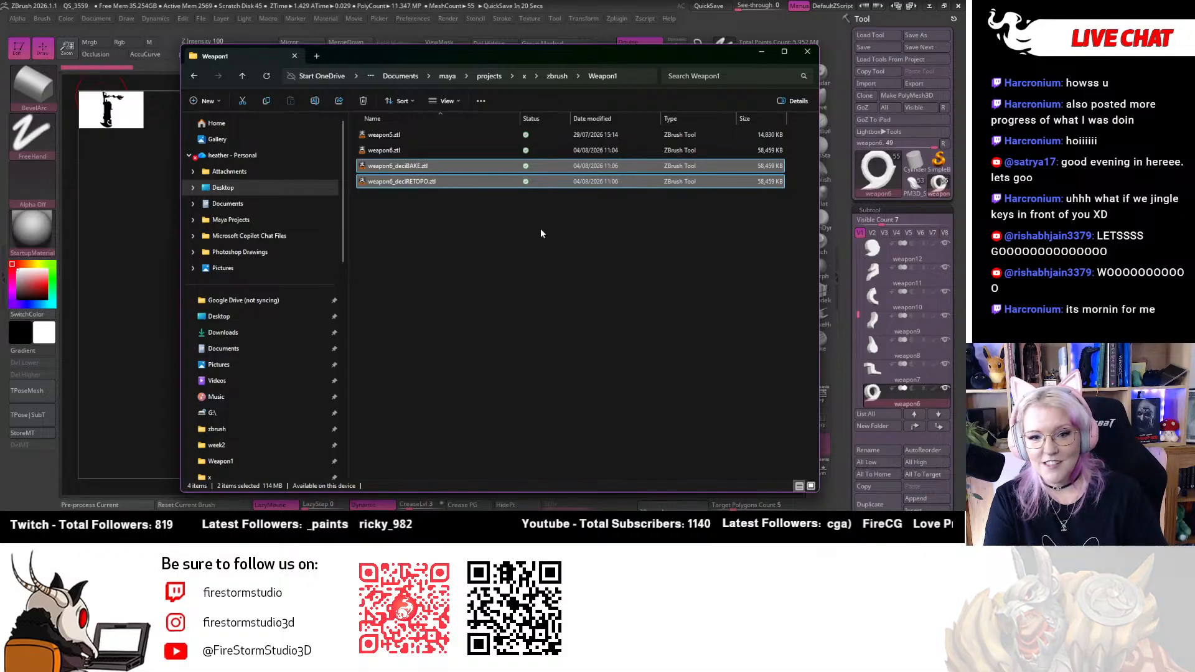
{"action": "key", "text": "Delete"}
{"action": "left_click", "coordinate": [408, 153]}
{"action": "left_click_drag", "start_coordinate": [540, 62], "coordinate": [0, 109]}
Select the weapon15 plate behind the round guard discs and isolate it with Solo to inspect its edges
{"action": "left_click_drag", "start_coordinate": [565, 275], "coordinate": [579, 254]}
{"action": "left_click_drag", "start_coordinate": [753, 137], "coordinate": [743, 137]}
{"action": "left_click", "coordinate": [743, 136]}
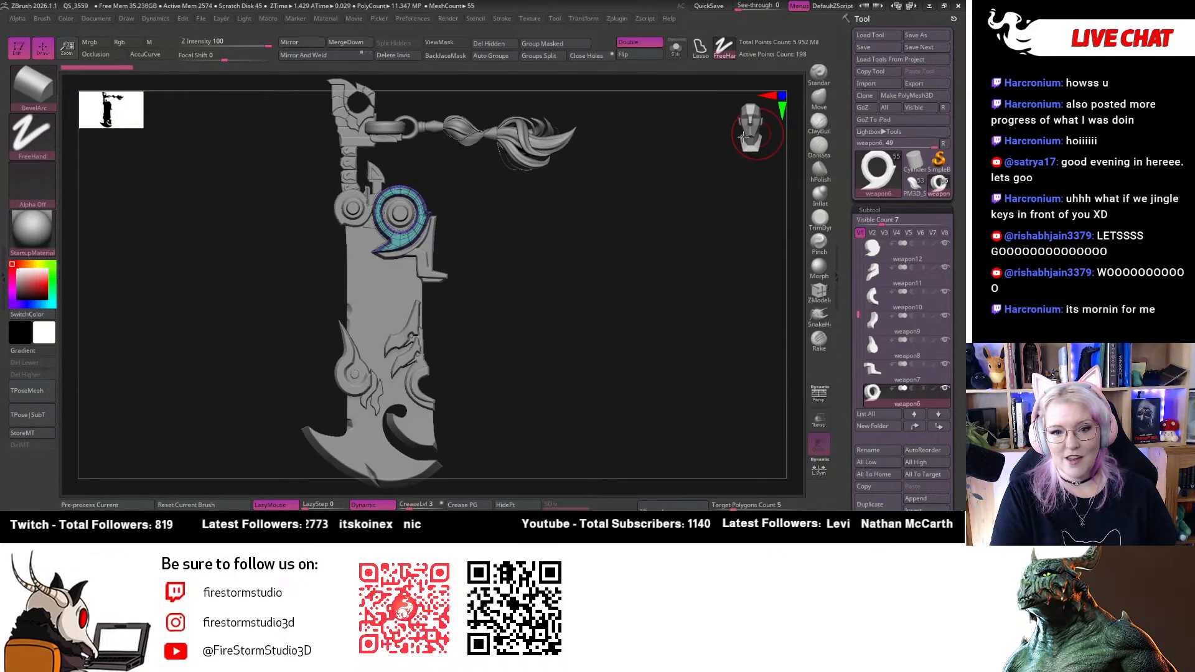
{"action": "left_click_drag", "start_coordinate": [550, 241], "coordinate": [722, 439], "text": "alt"}
{"action": "left_click_drag", "start_coordinate": [487, 373], "coordinate": [571, 81]}
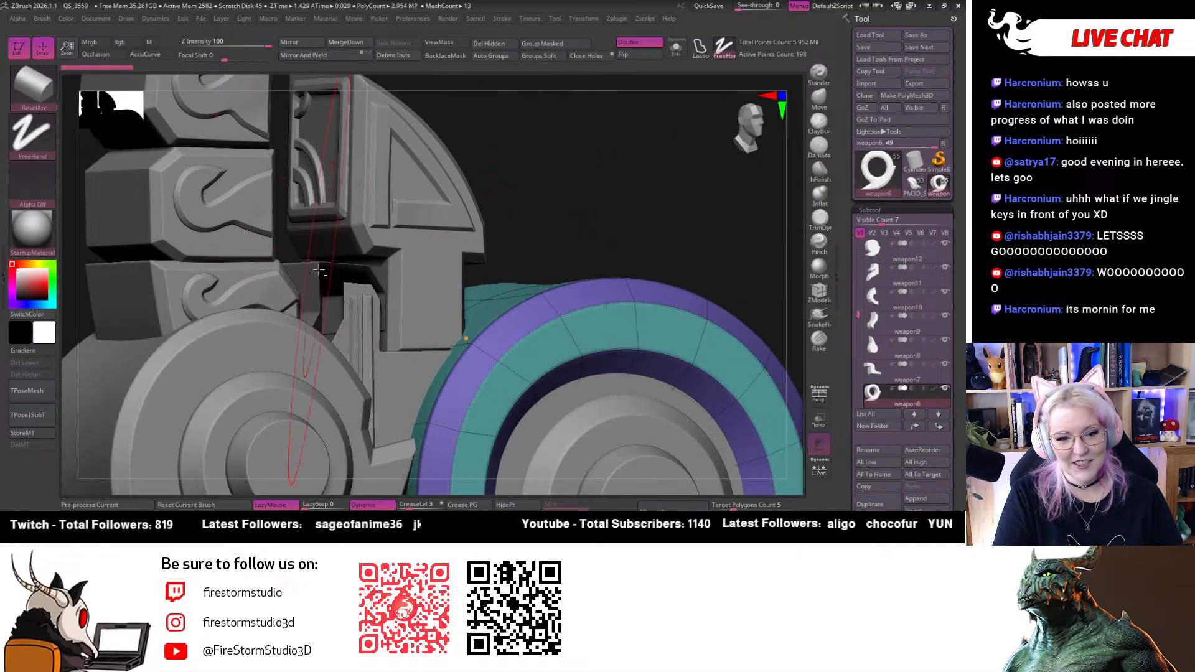
{"action": "left_click", "coordinate": [318, 269], "text": "alt"}
{"action": "left_click", "coordinate": [676, 47]}
{"action": "left_click_drag", "start_coordinate": [527, 205], "coordinate": [592, 193]}
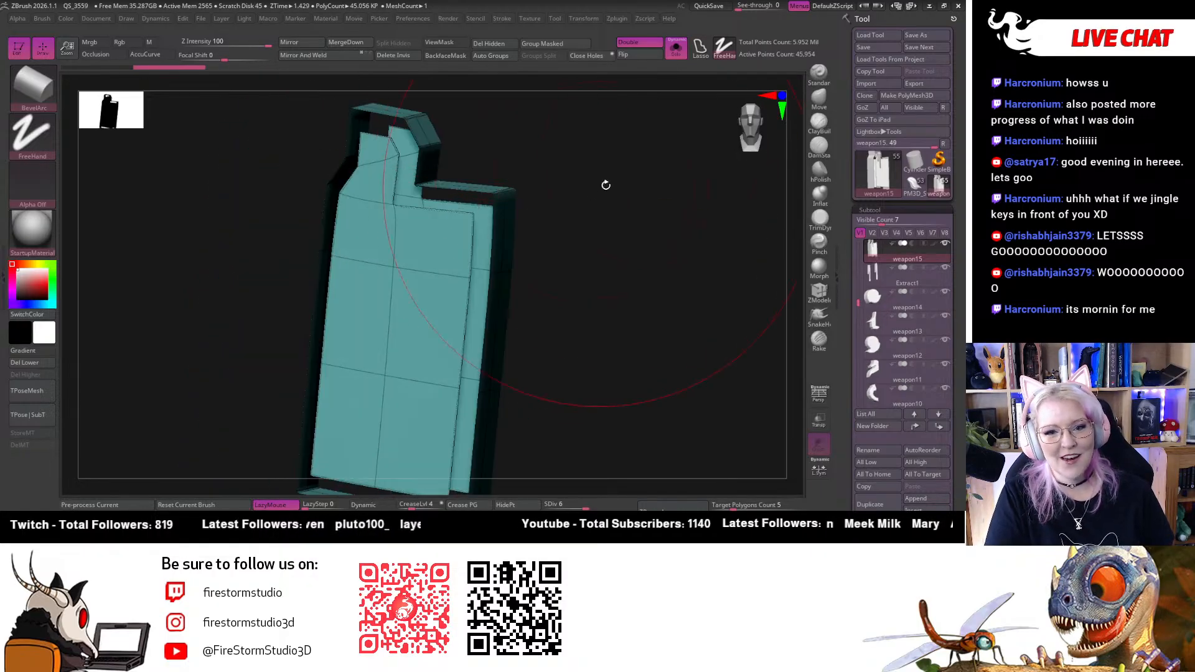
{"action": "left_click", "coordinate": [746, 131]}
{"action": "left_click_drag", "start_coordinate": [483, 230], "coordinate": [632, 259]}
Select the Extract1 subtool with the thin bars and inspect it in isolation
{"action": "left_click", "coordinate": [902, 274]}
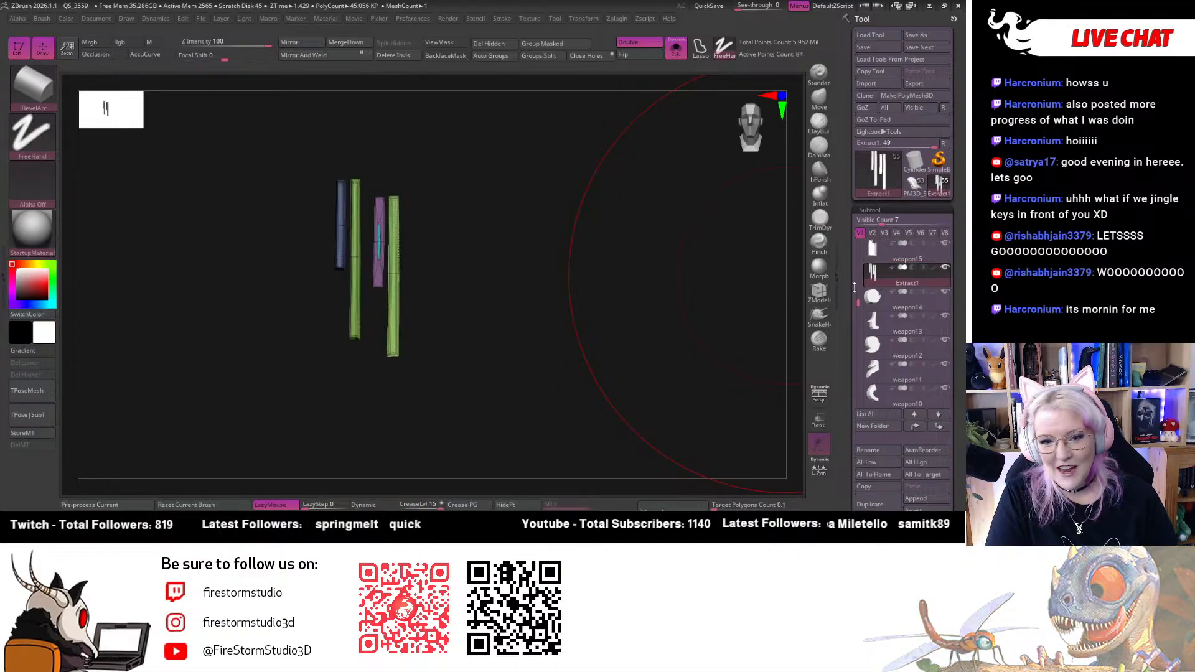
{"action": "mouse_move", "coordinate": [548, 284]}
{"action": "left_mouse_down"}
{"action": "mouse_move", "coordinate": [456, 272]}
{"action": "mouse_move", "coordinate": [535, 285]}
{"action": "left_mouse_up"}
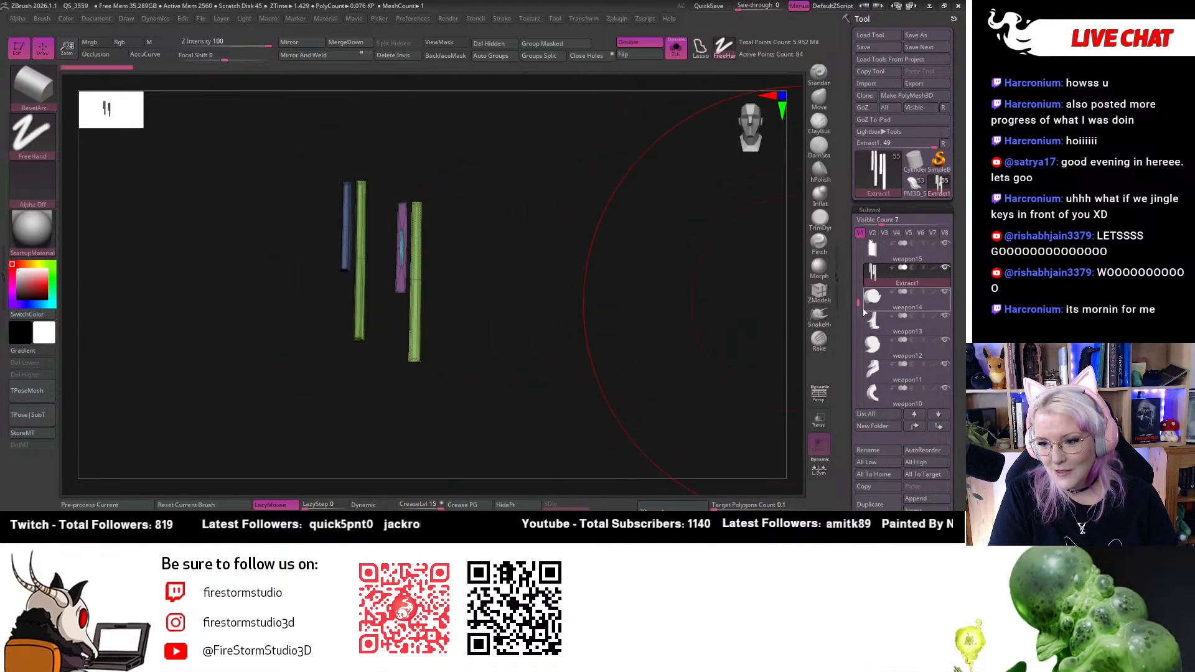
{"action": "left_click_drag", "start_coordinate": [859, 304], "coordinate": [857, 243]}
{"action": "left_click_drag", "start_coordinate": [554, 235], "coordinate": [548, 252]}
{"action": "left_click", "coordinate": [759, 120]}
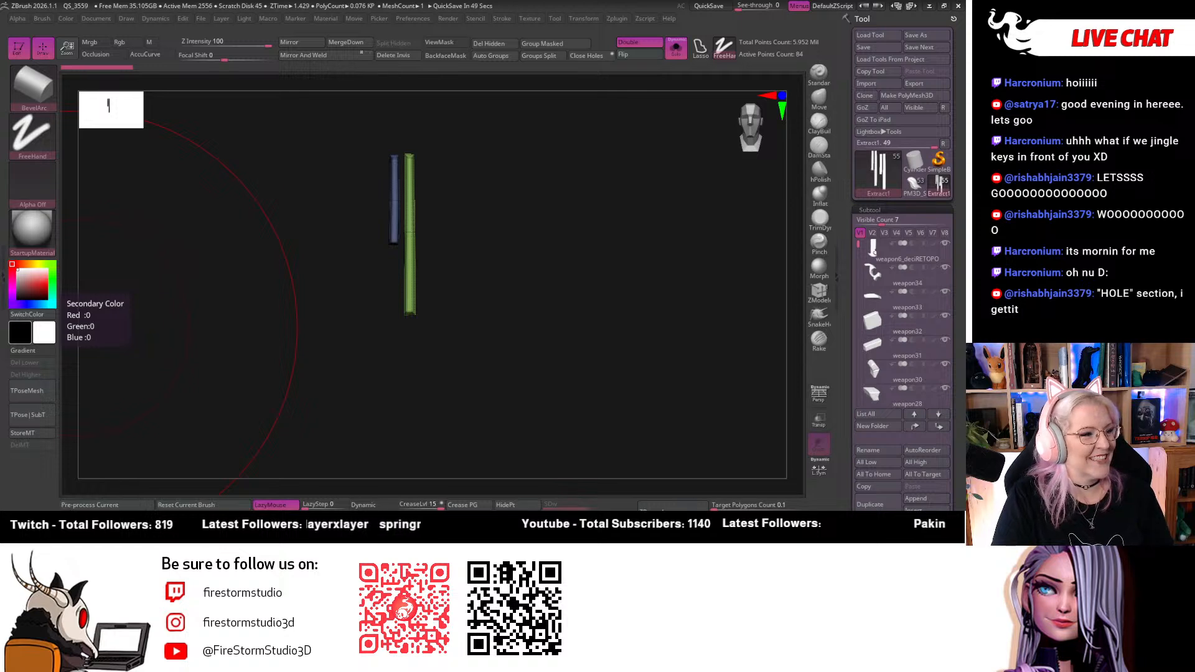
Check the weapon tool files in the Weapon1 folder in File Explorer
{"action": "left_click_drag", "start_coordinate": [0, 134], "coordinate": [528, 71]}
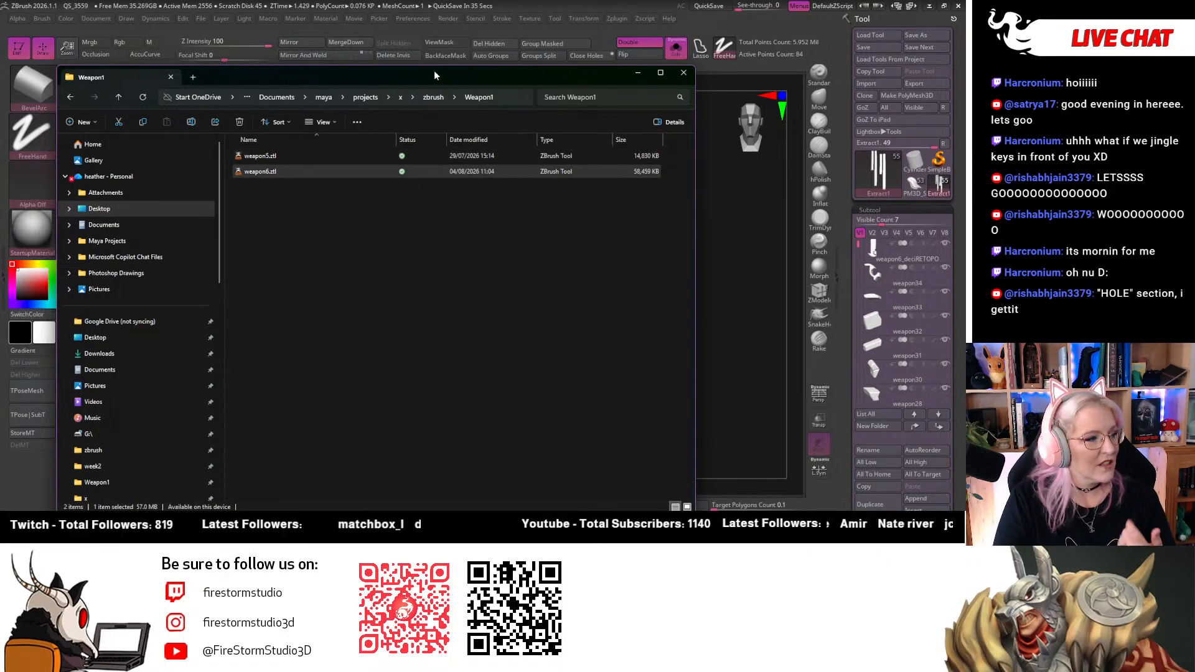
{"action": "left_click_drag", "start_coordinate": [432, 73], "coordinate": [0, 298]}
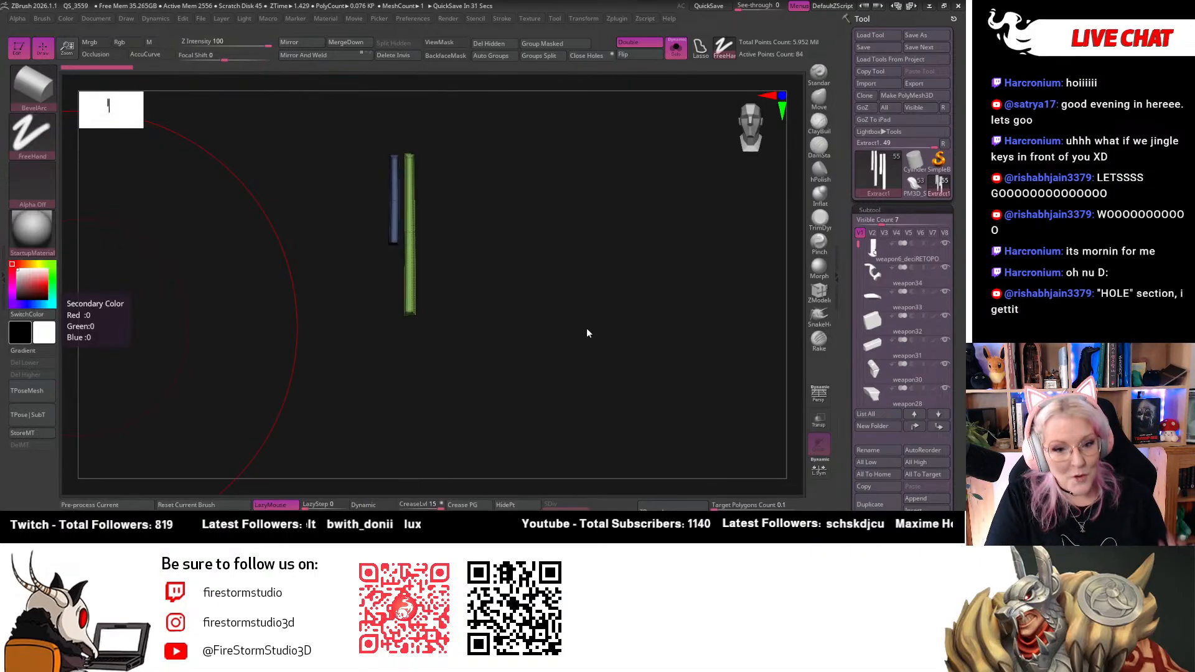
Show the full sword again, select the weapon15 plate behind the discs, and isolate it with Solo
{"action": "left_click", "coordinate": [675, 47]}
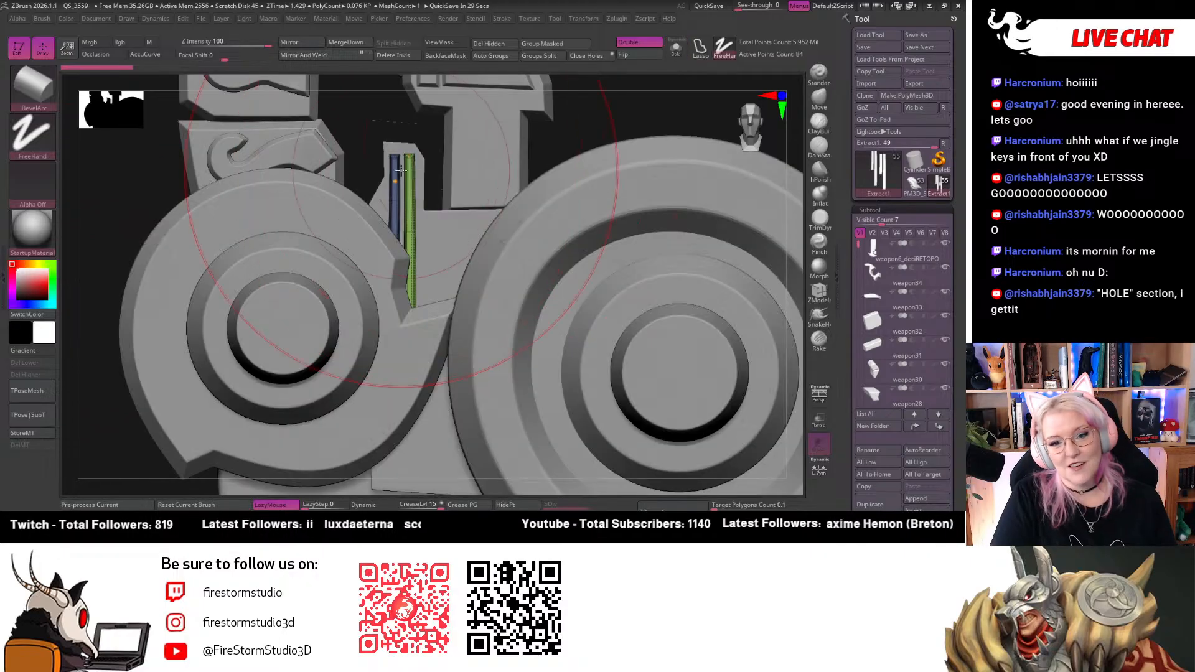
{"action": "left_click", "coordinate": [468, 236], "text": "alt"}
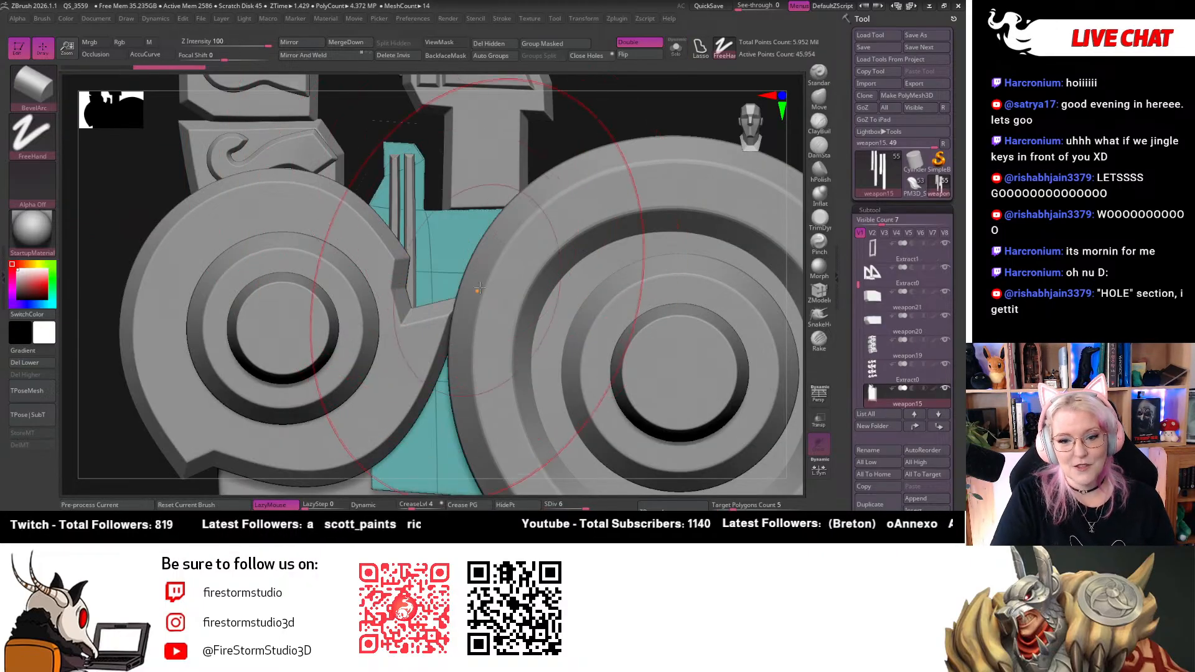
{"action": "left_click", "coordinate": [676, 48]}
{"action": "left_click_drag", "start_coordinate": [529, 253], "coordinate": [576, 254]}
{"action": "left_click_drag", "start_coordinate": [589, 346], "coordinate": [642, 352], "text": "alt"}
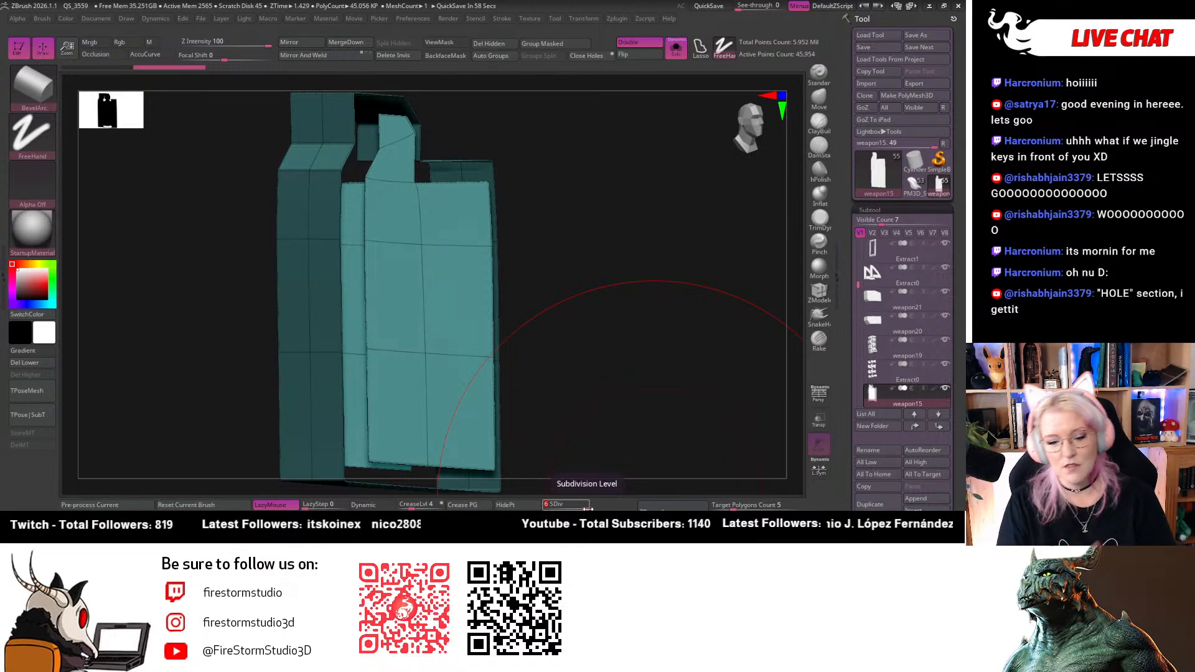
{"action": "left_click_drag", "start_coordinate": [619, 413], "coordinate": [568, 207]}
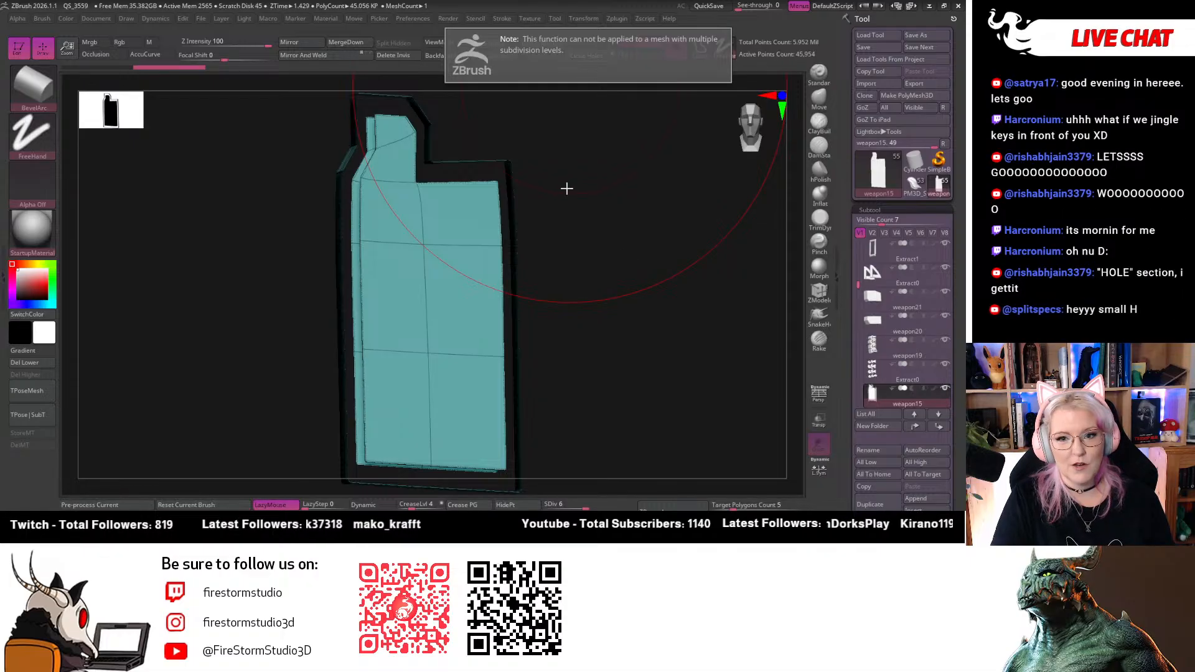
Delete the plate's lower subdivision levels and close its open holes
{"action": "left_click", "coordinate": [43, 365]}
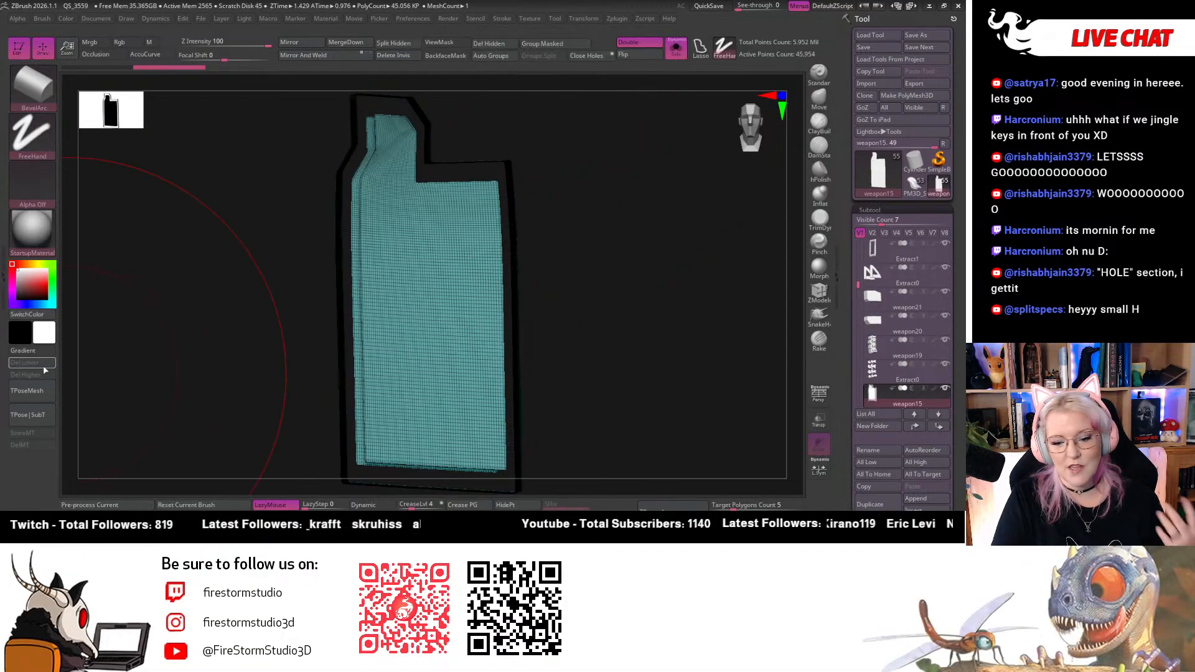
{"action": "left_click", "coordinate": [585, 56]}
{"action": "left_click_drag", "start_coordinate": [576, 171], "coordinate": [582, 255]}
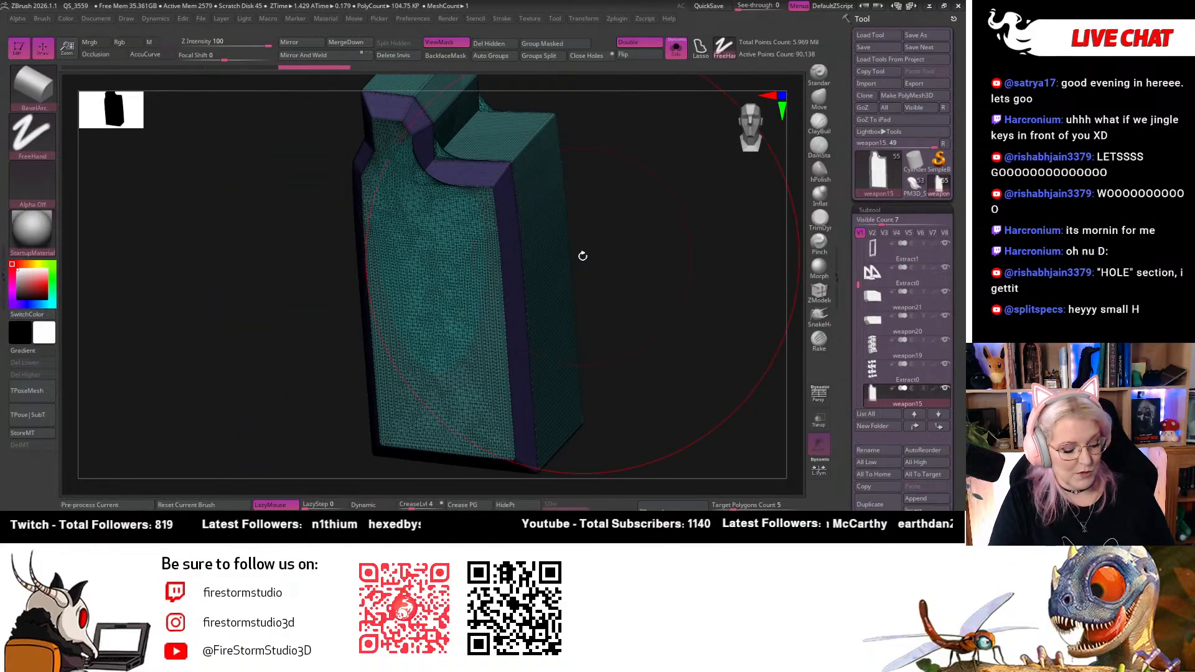
Subdivide the plate with Divide and inspect the filled bevels around its upper corner
{"action": "key", "text": "ctrl+d"}
{"action": "left_click_drag", "start_coordinate": [616, 186], "coordinate": [635, 270]}
{"action": "left_click_drag", "start_coordinate": [209, 193], "coordinate": [255, 287]}
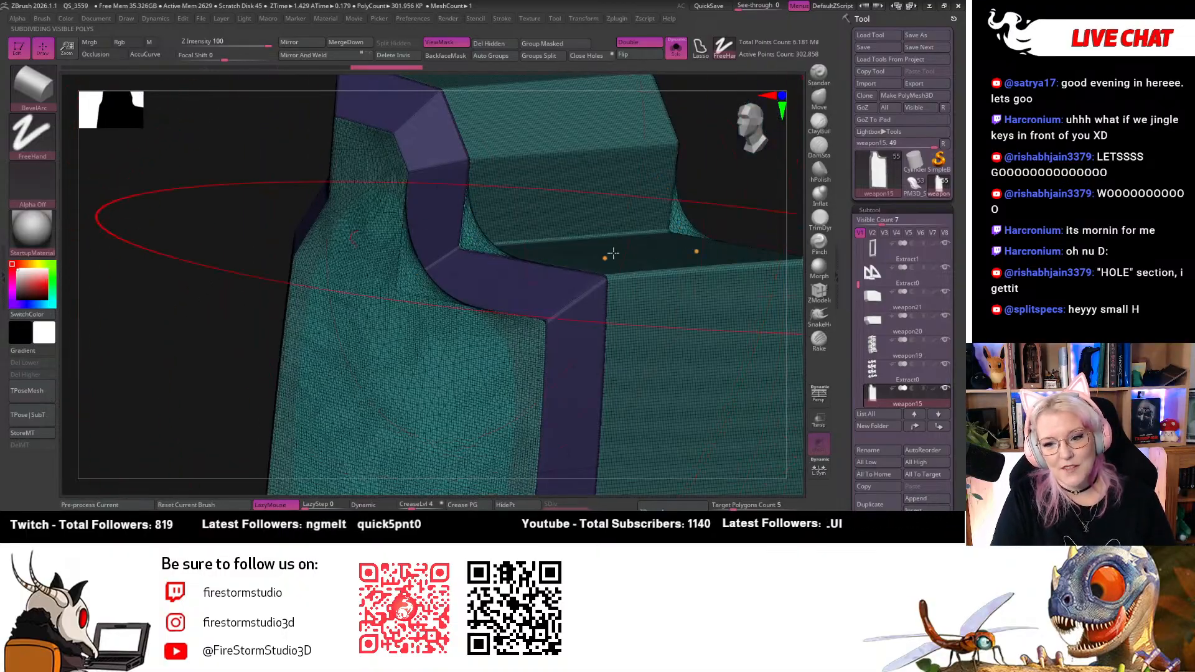
{"action": "left_click_drag", "start_coordinate": [709, 188], "coordinate": [651, 142]}
Undo the plate's subdivision, hole closing and deletion of lower subdivision levels
{"action": "key", "text": "ctrl+z"}
{"action": "key", "text": "ctrl+z"}
{"action": "left_click_drag", "start_coordinate": [728, 209], "coordinate": [625, 206]}
{"action": "key", "text": "ctrl+z"}
Set the plate to subdivision level 1 and turn off its double-sided display
{"action": "left_click_drag", "start_coordinate": [656, 243], "coordinate": [627, 256]}
{"action": "left_click_drag", "start_coordinate": [540, 509], "coordinate": [537, 508]}
{"action": "left_click_drag", "start_coordinate": [632, 319], "coordinate": [619, 101]}
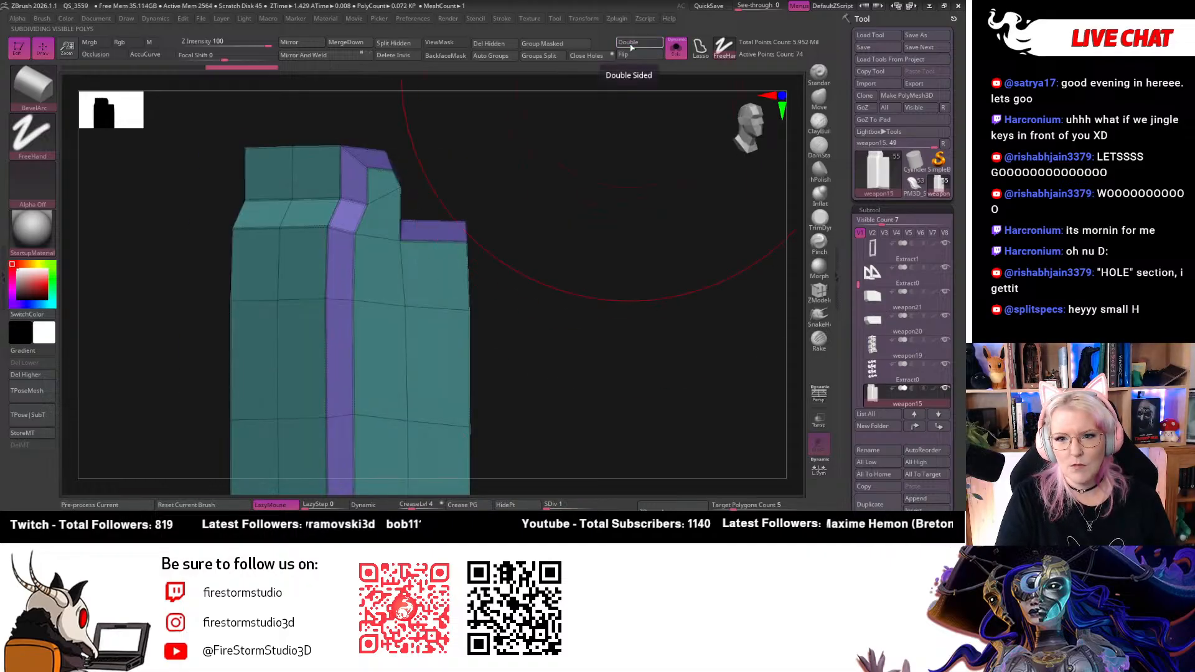
Turn on Dynamic Subdiv for the plate and compare its highest subdivision level with level 1, ending on level 1
{"action": "mouse_move", "coordinate": [583, 219]}
{"action": "left_mouse_down"}
{"action": "mouse_move", "coordinate": [554, 218]}
{"action": "mouse_move", "coordinate": [567, 220]}
{"action": "left_mouse_up"}
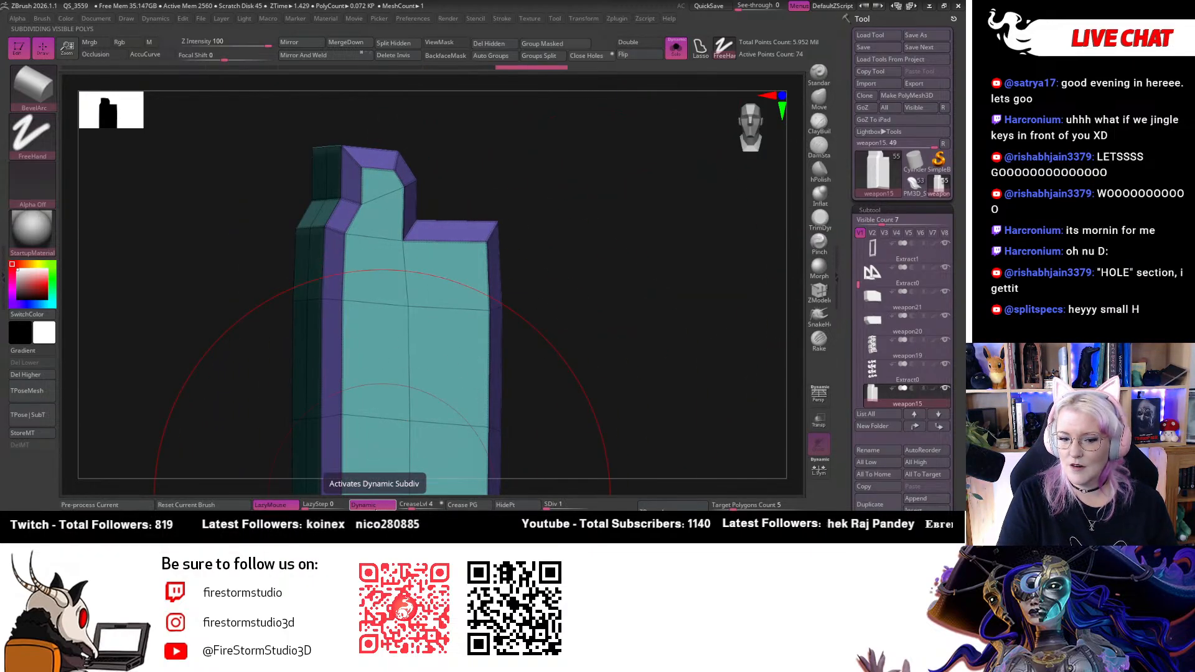
{"action": "mouse_move", "coordinate": [604, 419]}
{"action": "left_mouse_down"}
{"action": "mouse_move", "coordinate": [587, 370]}
{"action": "mouse_move", "coordinate": [601, 425]}
{"action": "left_mouse_up"}
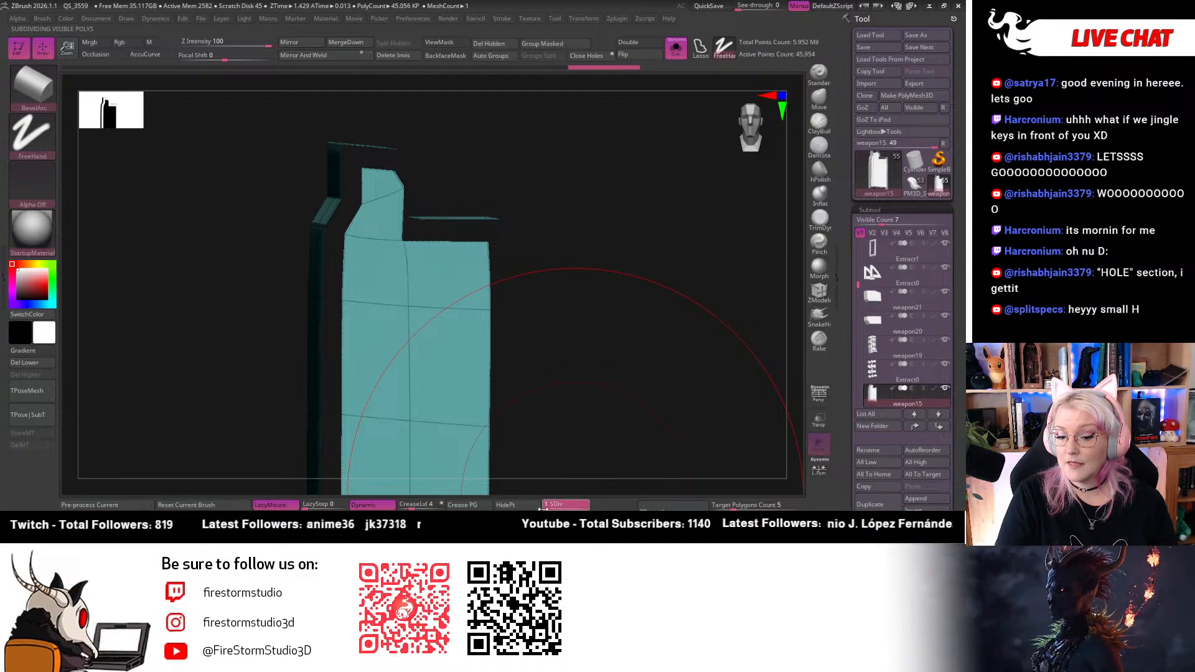
{"action": "left_click_drag", "start_coordinate": [547, 507], "coordinate": [539, 506]}
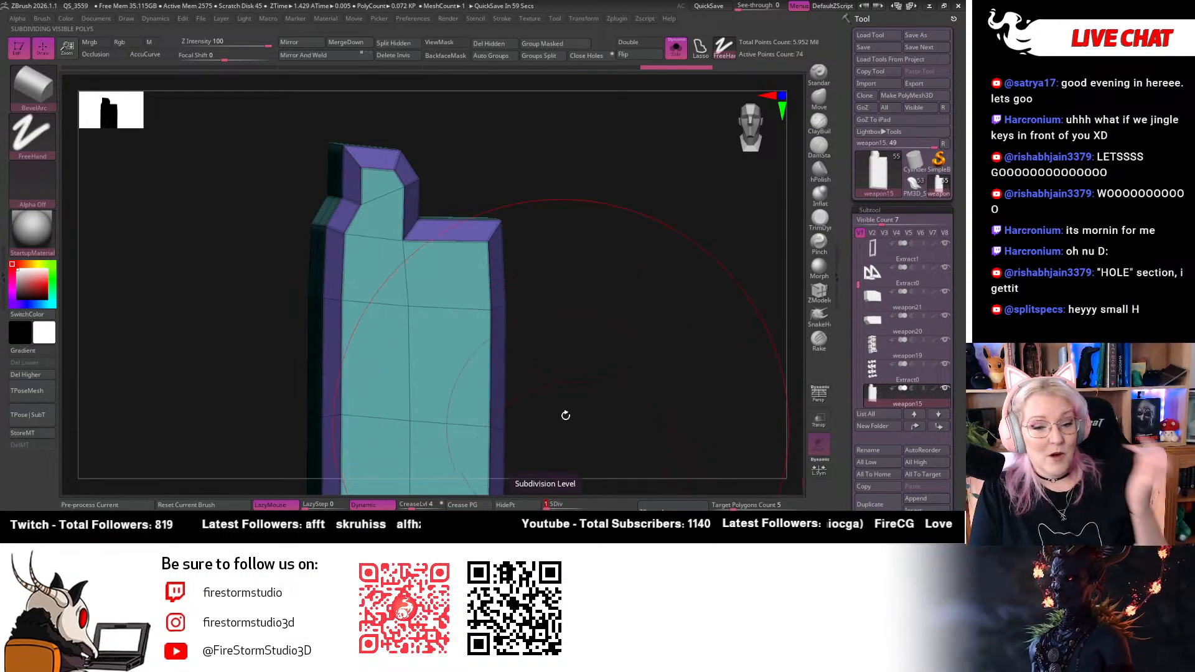
{"action": "right_click", "coordinate": [601, 354]}
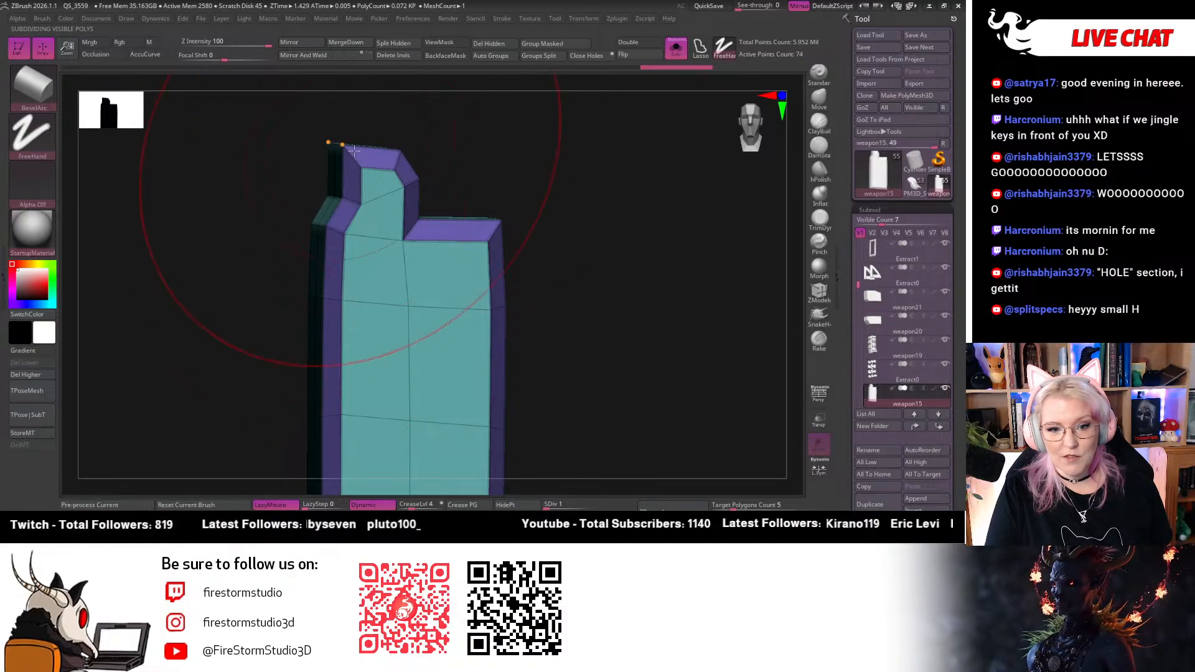
{"action": "left_click_drag", "start_coordinate": [590, 285], "coordinate": [622, 293]}
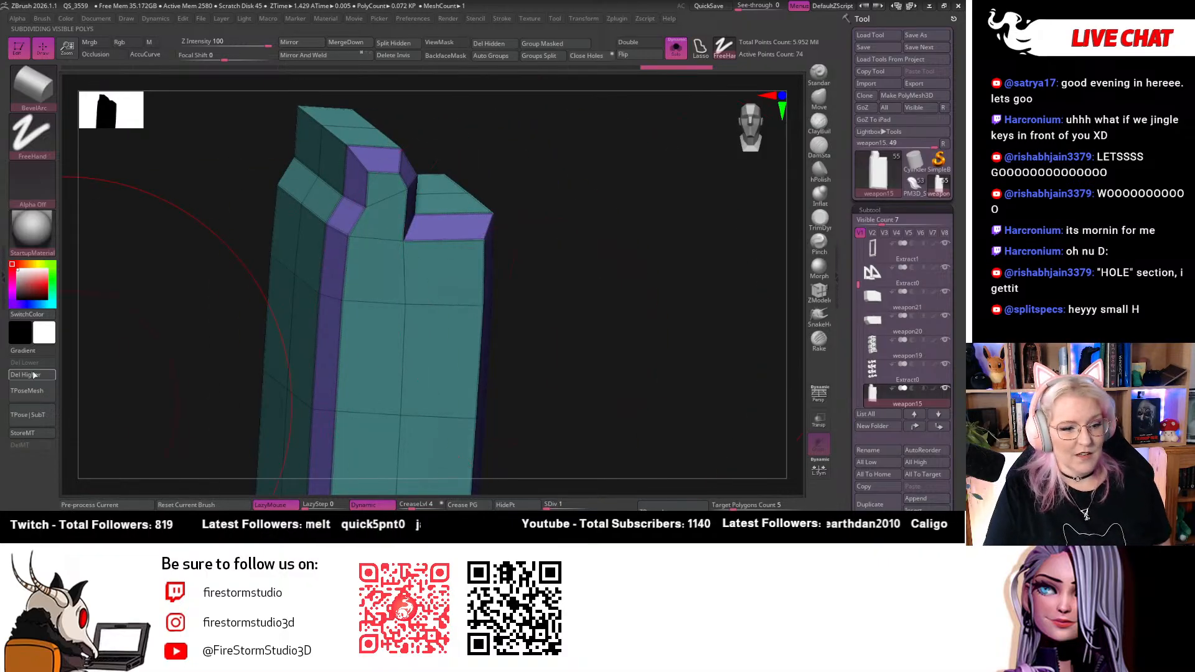
Delete the plate's higher subdivision levels, then turn off its Dynamic Subdiv
{"action": "left_click_drag", "start_coordinate": [647, 332], "coordinate": [683, 205]}
{"action": "left_click", "coordinate": [745, 128]}
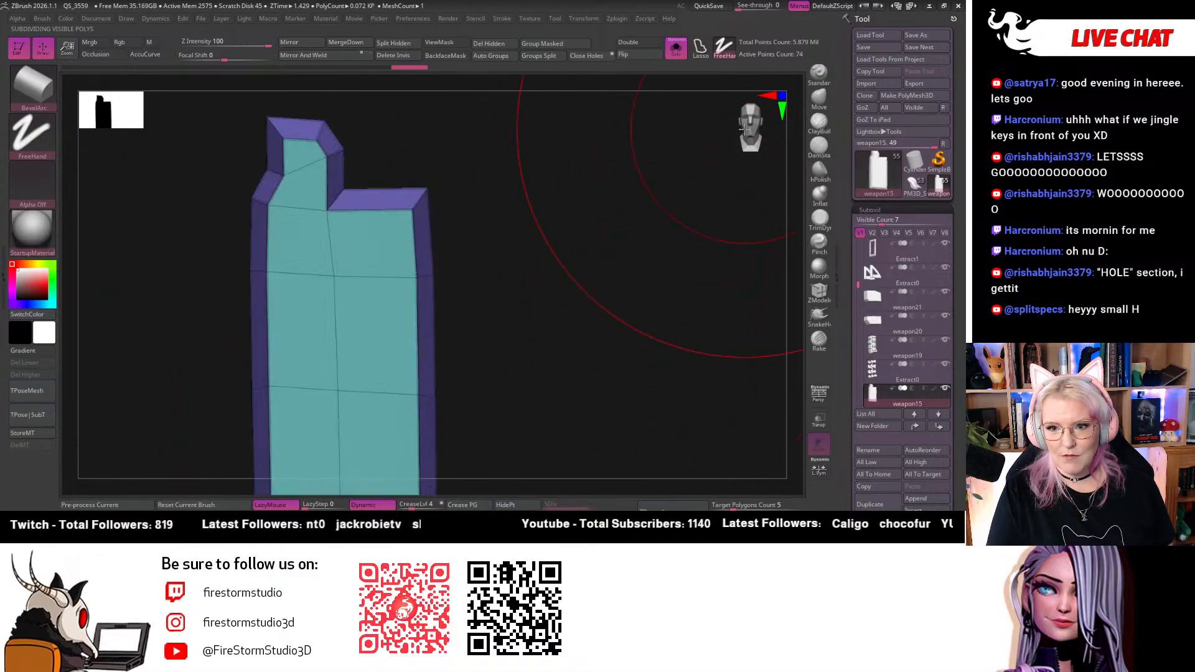
{"action": "left_click_drag", "start_coordinate": [551, 365], "coordinate": [421, 487]}
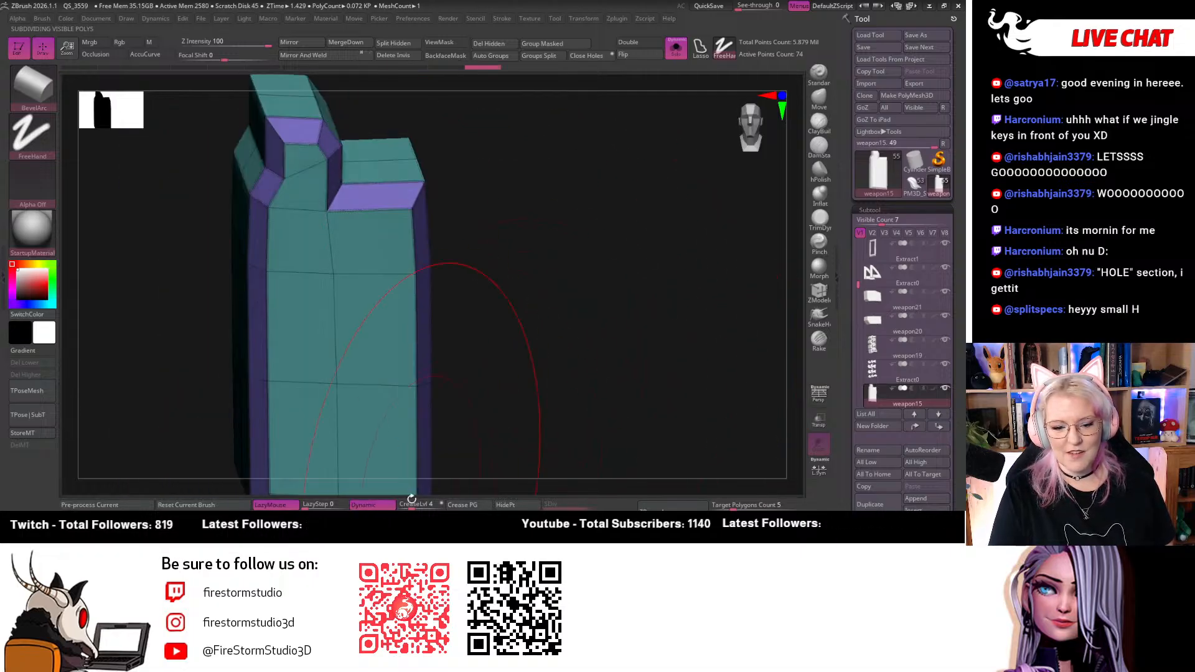
{"action": "left_click_drag", "start_coordinate": [495, 321], "coordinate": [469, 392]}
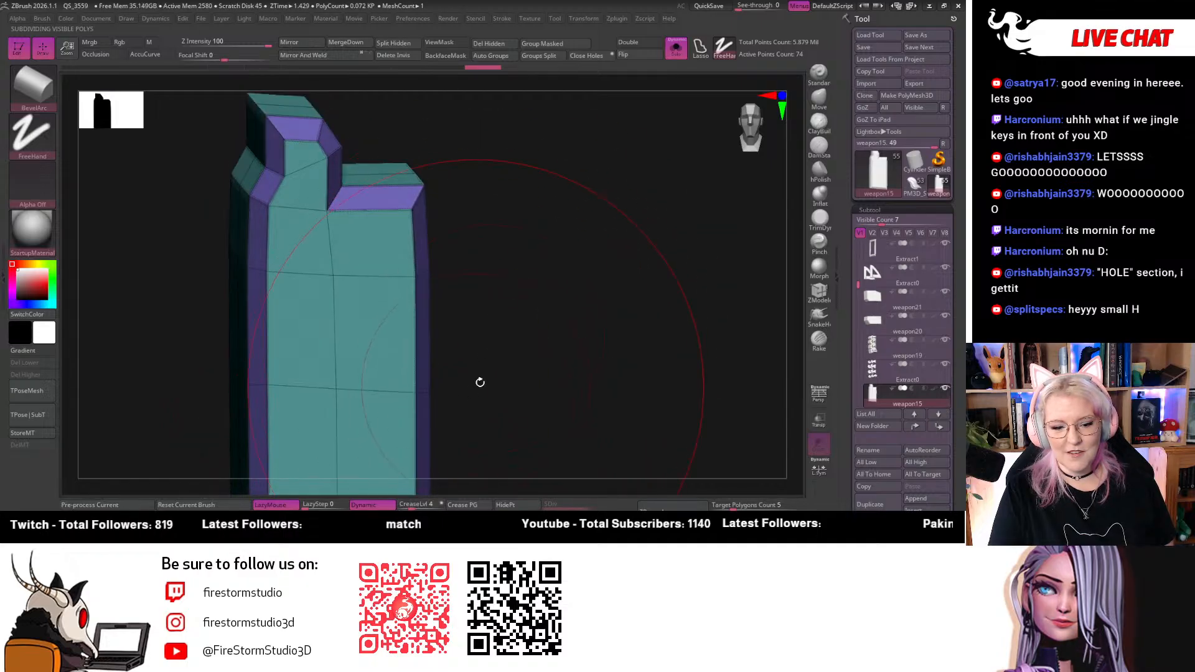
{"action": "left_click_drag", "start_coordinate": [499, 309], "coordinate": [467, 352]}
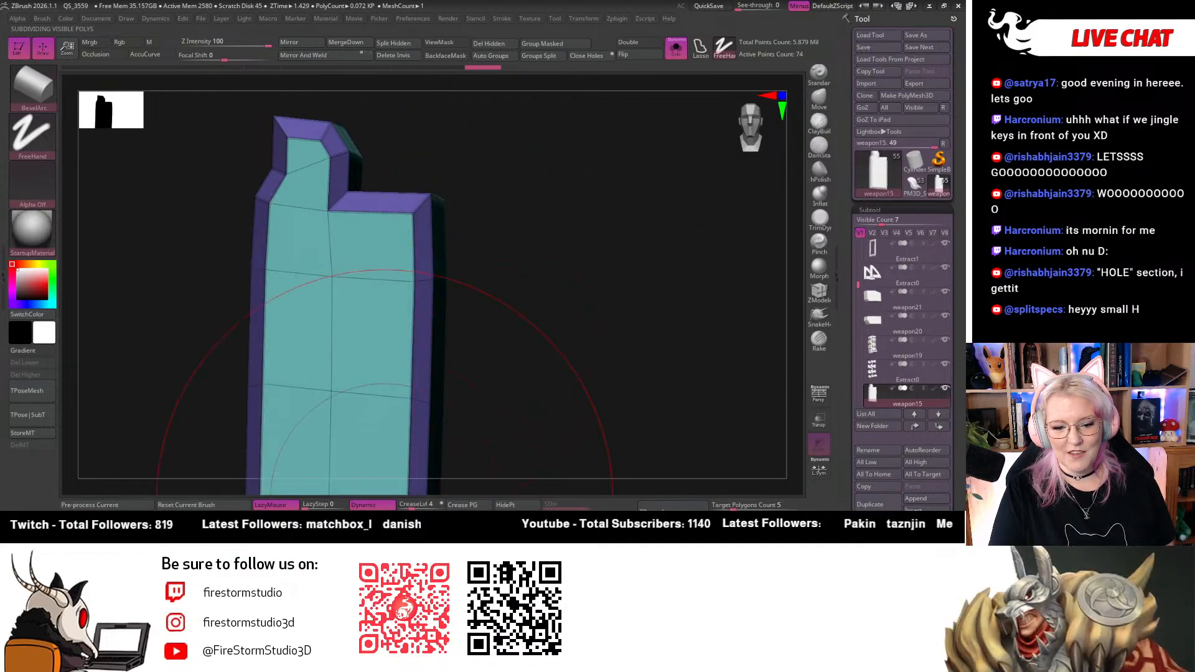
{"action": "mouse_move", "coordinate": [486, 418]}
{"action": "left_mouse_down"}
{"action": "mouse_move", "coordinate": [575, 361]}
{"action": "mouse_move", "coordinate": [522, 349]}
{"action": "left_mouse_up"}
{"action": "mouse_move", "coordinate": [741, 127]}
{"action": "left_mouse_down"}
{"action": "mouse_move", "coordinate": [629, 243]}
{"action": "mouse_move", "coordinate": [579, 235]}
{"action": "mouse_move", "coordinate": [582, 266]}
{"action": "mouse_move", "coordinate": [558, 216]}
{"action": "mouse_move", "coordinate": [660, 152]}
{"action": "left_mouse_up"}
{"action": "left_click_drag", "start_coordinate": [625, 112], "coordinate": [410, 490]}
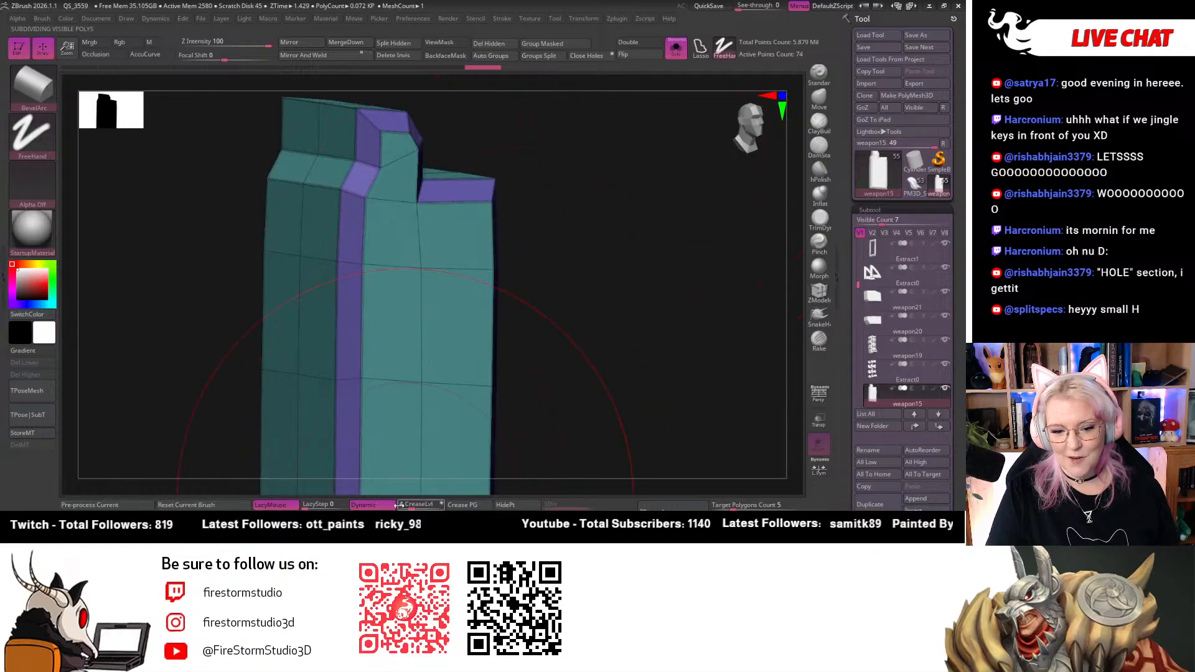
{"action": "mouse_move", "coordinate": [623, 299]}
{"action": "left_mouse_down"}
{"action": "mouse_move", "coordinate": [595, 309]}
{"action": "mouse_move", "coordinate": [587, 338]}
{"action": "left_mouse_up"}
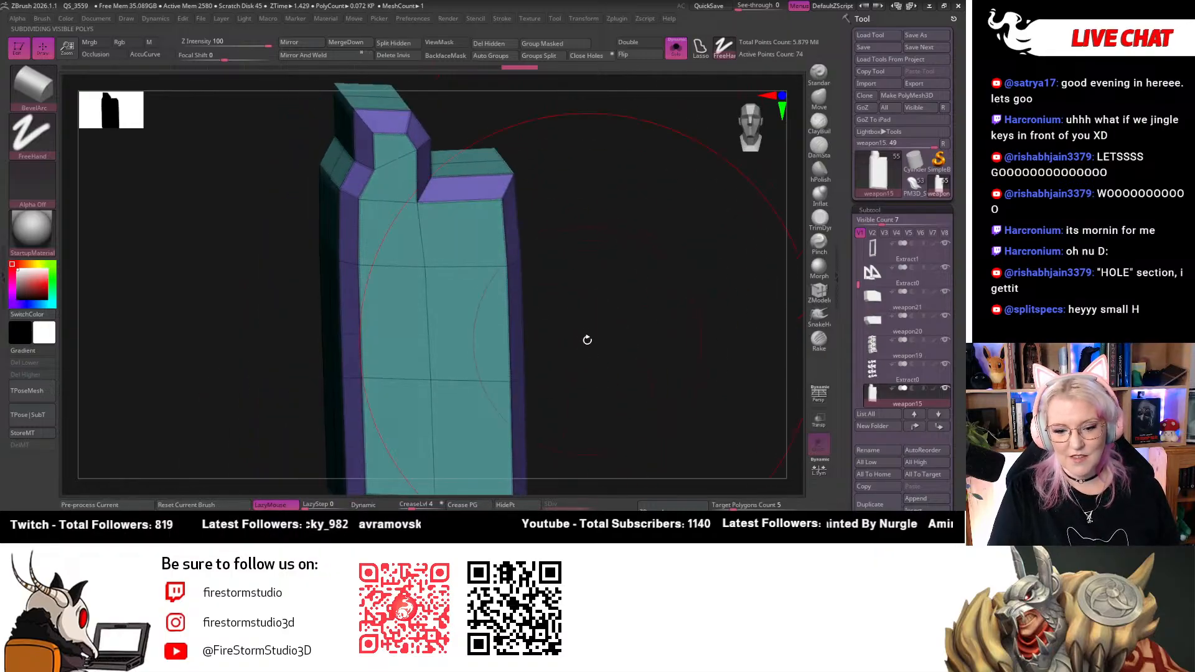
{"action": "key", "text": "space"}
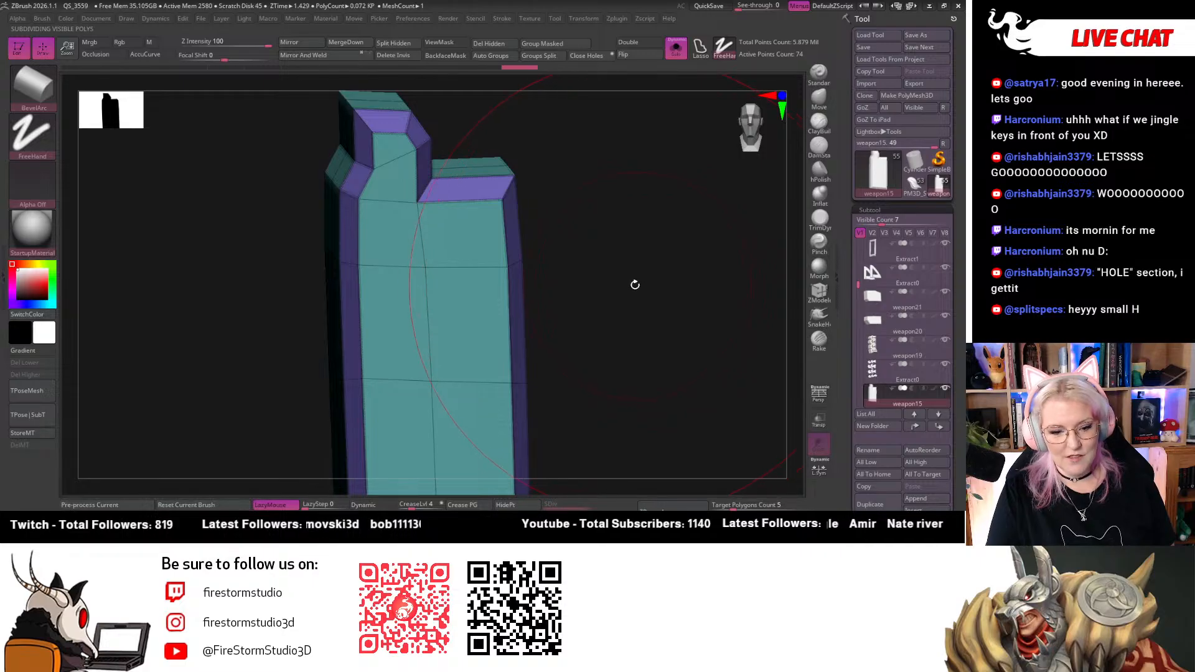
Try subdividing the plate once with Divide and check its bevels, then step back down a level
{"action": "key", "text": "ctrl+d"}
{"action": "left_click_drag", "start_coordinate": [589, 292], "coordinate": [577, 389]}
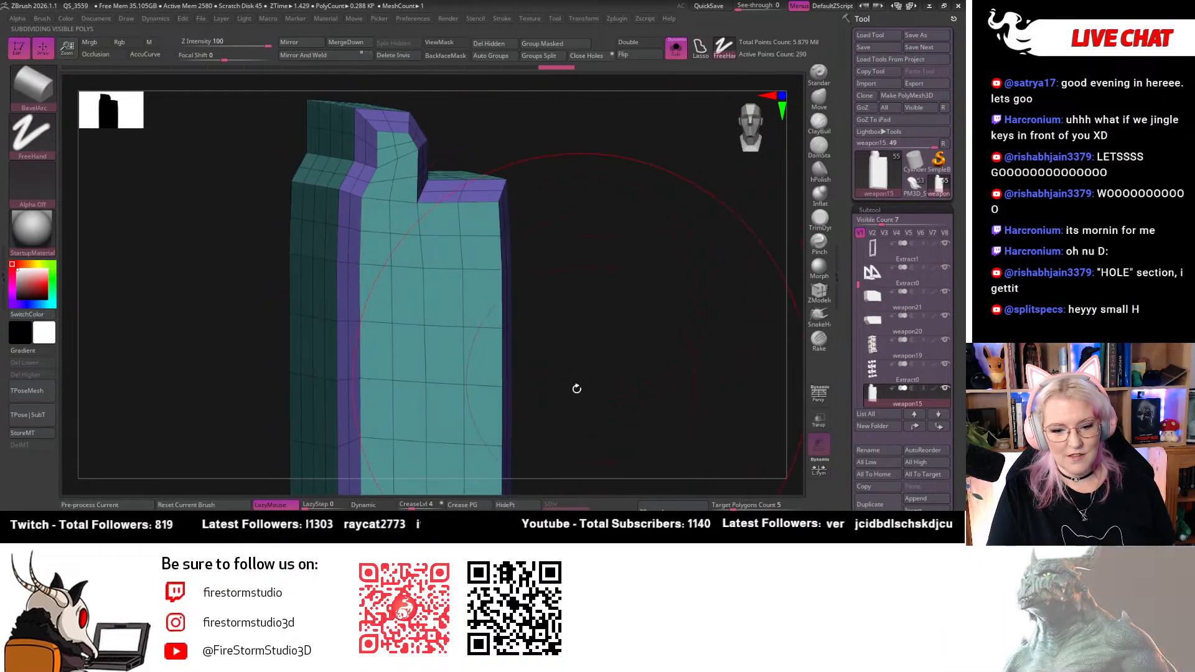
{"action": "mouse_move", "coordinate": [560, 483]}
{"action": "left_mouse_down"}
{"action": "mouse_move", "coordinate": [626, 282]}
{"action": "mouse_move", "coordinate": [662, 297]}
{"action": "mouse_move", "coordinate": [591, 245]}
{"action": "mouse_move", "coordinate": [693, 168]}
{"action": "mouse_move", "coordinate": [614, 173]}
{"action": "mouse_move", "coordinate": [608, 312]}
{"action": "mouse_move", "coordinate": [658, 202]}
{"action": "mouse_move", "coordinate": [715, 205]}
{"action": "mouse_move", "coordinate": [672, 203]}
{"action": "mouse_move", "coordinate": [715, 189]}
{"action": "mouse_move", "coordinate": [741, 133]}
{"action": "mouse_move", "coordinate": [525, 259]}
{"action": "mouse_move", "coordinate": [581, 299]}
{"action": "mouse_move", "coordinate": [533, 271]}
{"action": "left_mouse_up"}
{"action": "key", "text": "shift+d"}
{"action": "left_click", "coordinate": [742, 133]}
{"action": "left_click", "coordinate": [739, 133]}
{"action": "left_click", "coordinate": [739, 132]}
Isolate the plate's purple bevel polygroup by inverting the visibility of its flat faces
{"action": "double_click", "coordinate": [495, 248], "text": "ctrl+shift"}
{"action": "left_click_drag", "start_coordinate": [627, 268], "coordinate": [627, 272]}
{"action": "left_click_drag", "start_coordinate": [639, 225], "coordinate": [641, 267], "text": "ctrl+shift"}
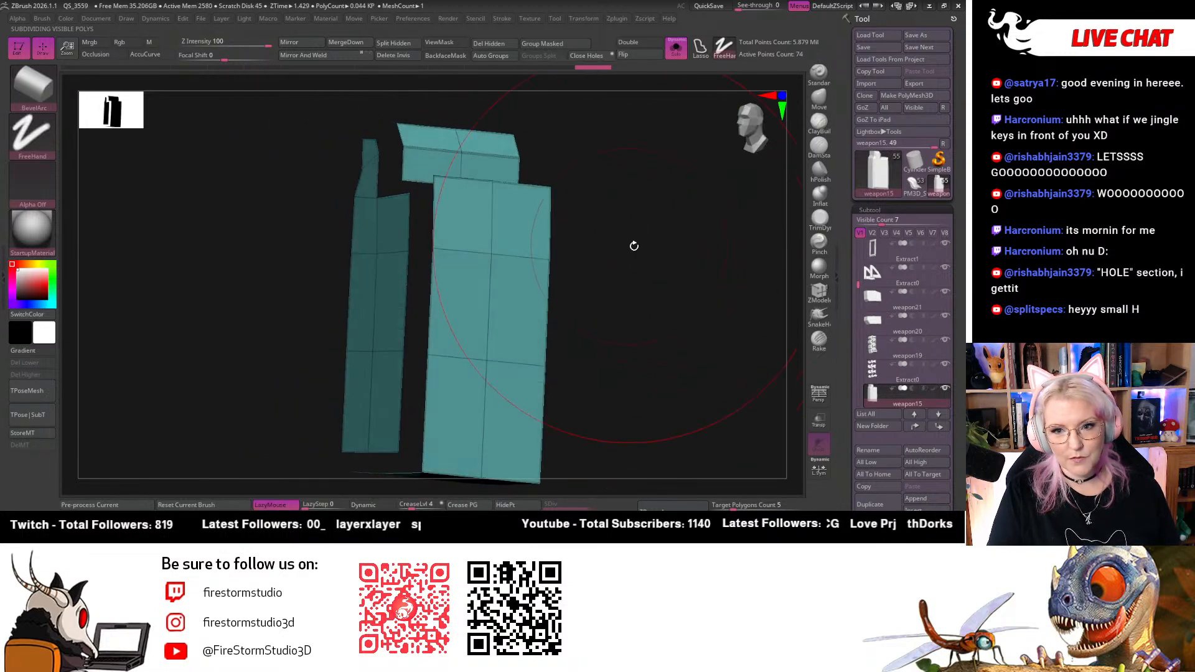
{"action": "left_click_drag", "start_coordinate": [636, 245], "coordinate": [650, 244]}
{"action": "left_click_drag", "start_coordinate": [650, 244], "coordinate": [655, 255], "text": "ctrl+shift"}
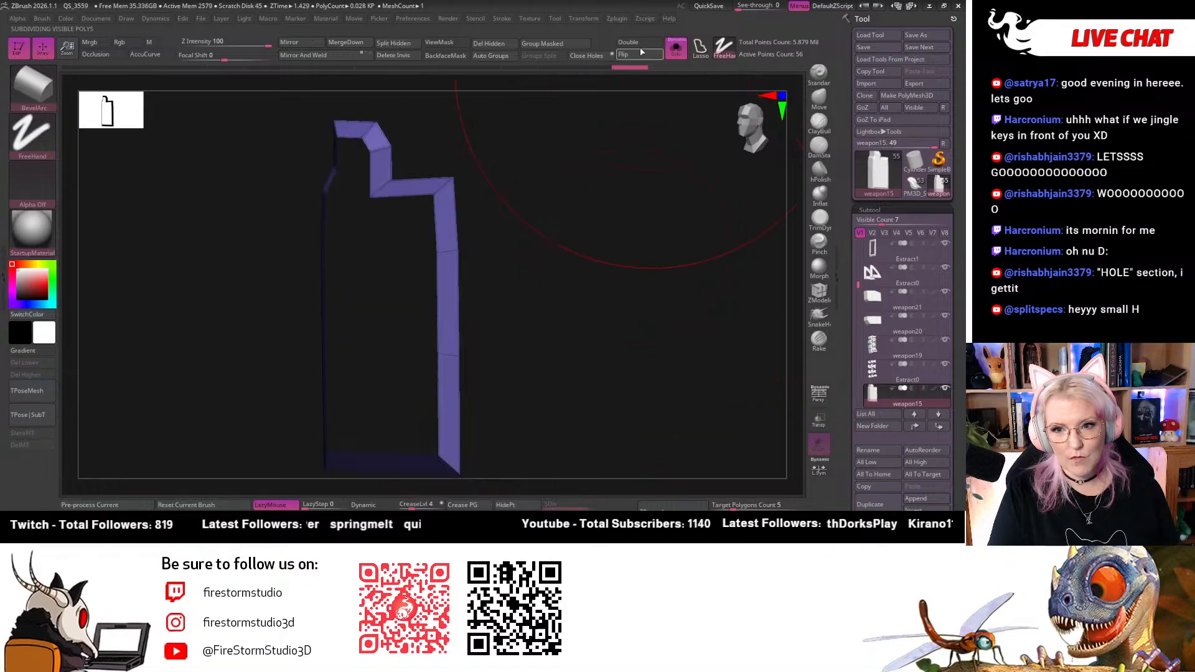
Compare the isolated bevel strips with double-sided display on and off, ending with it off
{"action": "left_click", "coordinate": [640, 47]}
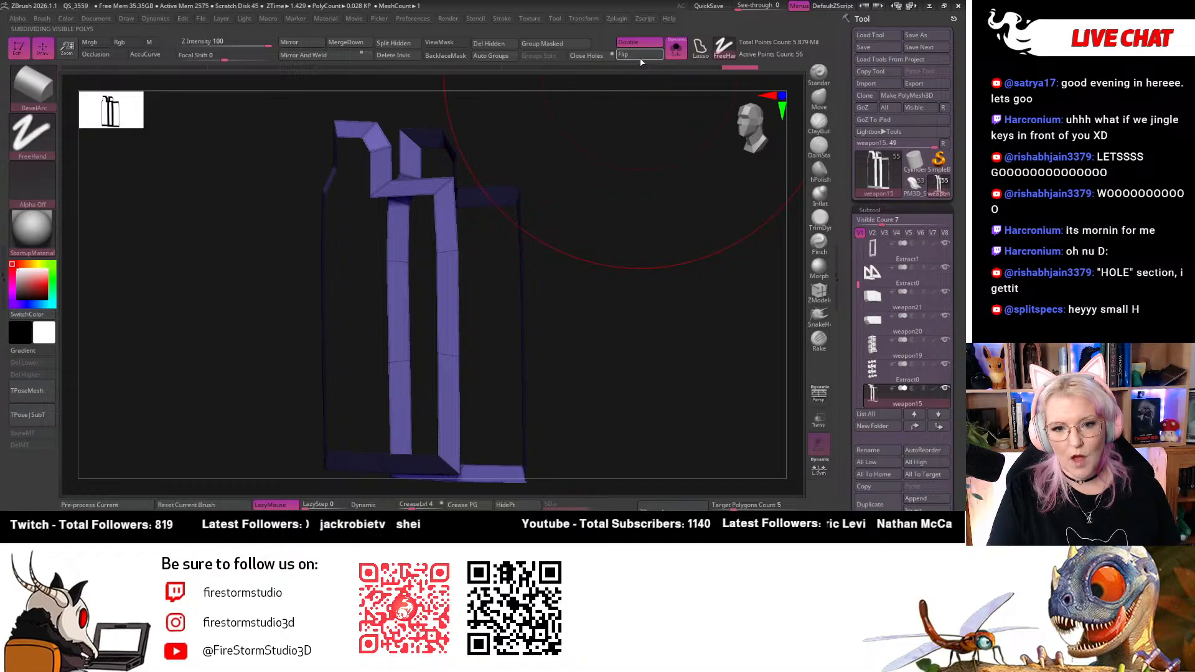
{"action": "left_click_drag", "start_coordinate": [632, 271], "coordinate": [669, 194]}
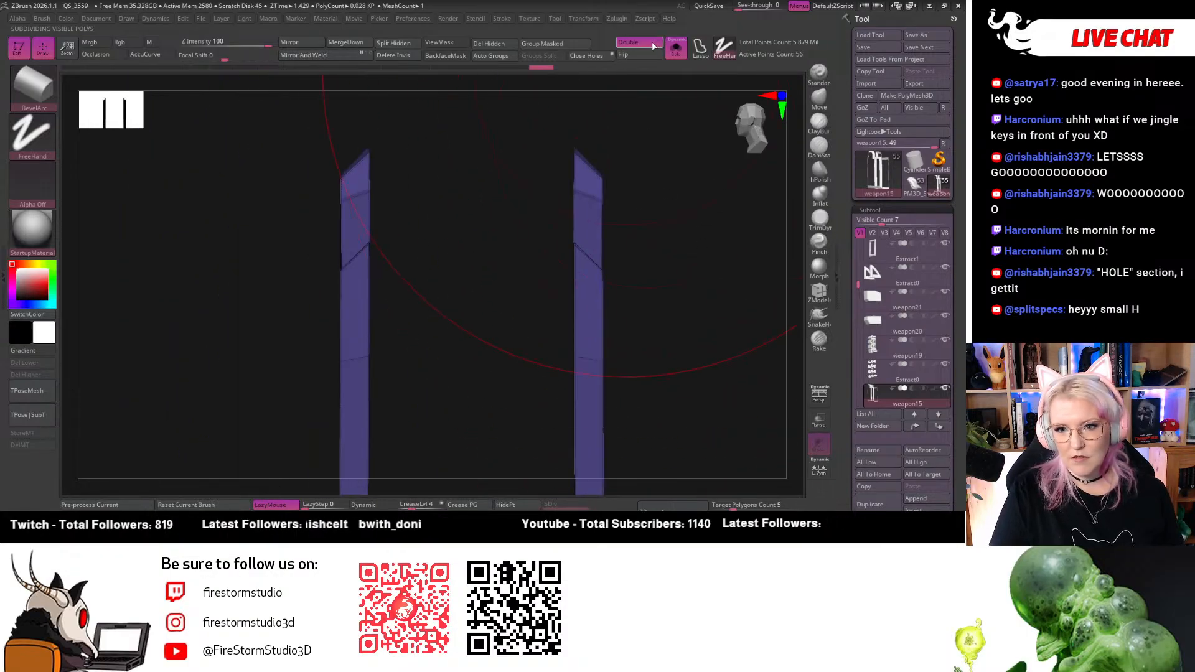
{"action": "left_click", "coordinate": [653, 46]}
{"action": "left_click_drag", "start_coordinate": [675, 180], "coordinate": [717, 192]}
{"action": "left_click", "coordinate": [617, 42]}
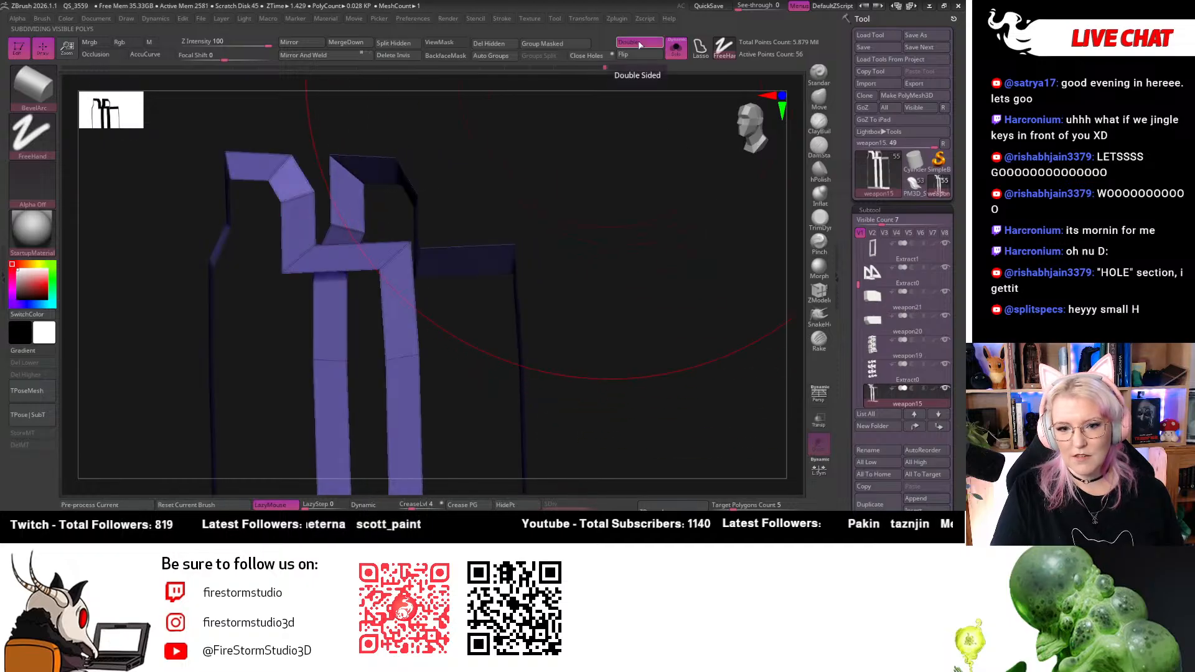
{"action": "left_click_drag", "start_coordinate": [648, 165], "coordinate": [674, 224]}
{"action": "left_click", "coordinate": [640, 43]}
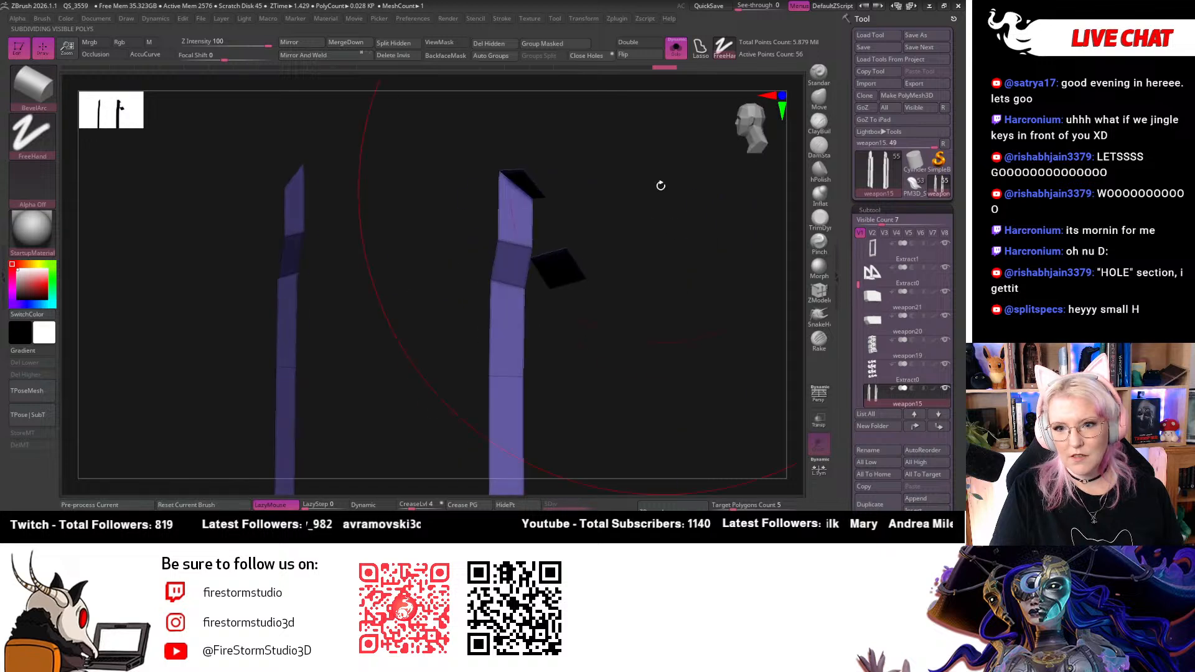
{"action": "left_click_drag", "start_coordinate": [641, 173], "coordinate": [775, 128]}
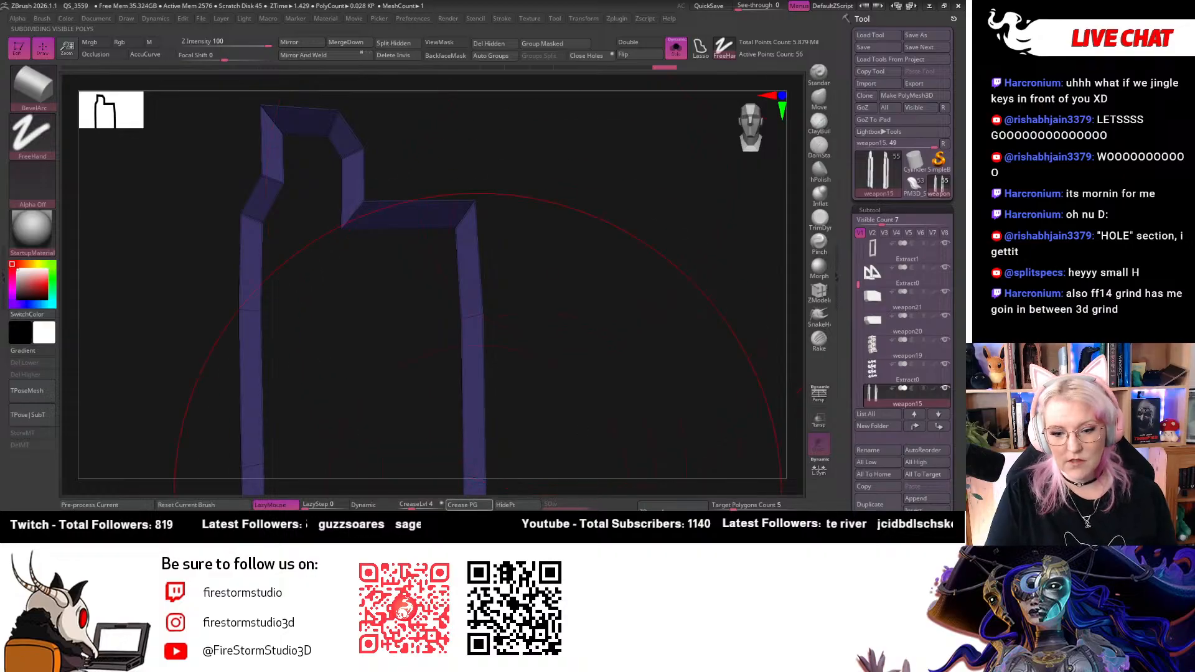
Show the whole plate again and try flipping its normals
{"action": "left_click", "coordinate": [598, 311], "text": "ctrl+shift"}
{"action": "mouse_move", "coordinate": [597, 311]}
{"action": "left_mouse_down"}
{"action": "mouse_move", "coordinate": [622, 288]}
{"action": "mouse_move", "coordinate": [645, 311]}
{"action": "mouse_move", "coordinate": [608, 293]}
{"action": "mouse_move", "coordinate": [608, 271]}
{"action": "mouse_move", "coordinate": [619, 312]}
{"action": "mouse_move", "coordinate": [637, 315]}
{"action": "mouse_move", "coordinate": [565, 307]}
{"action": "mouse_move", "coordinate": [610, 325]}
{"action": "left_mouse_up"}
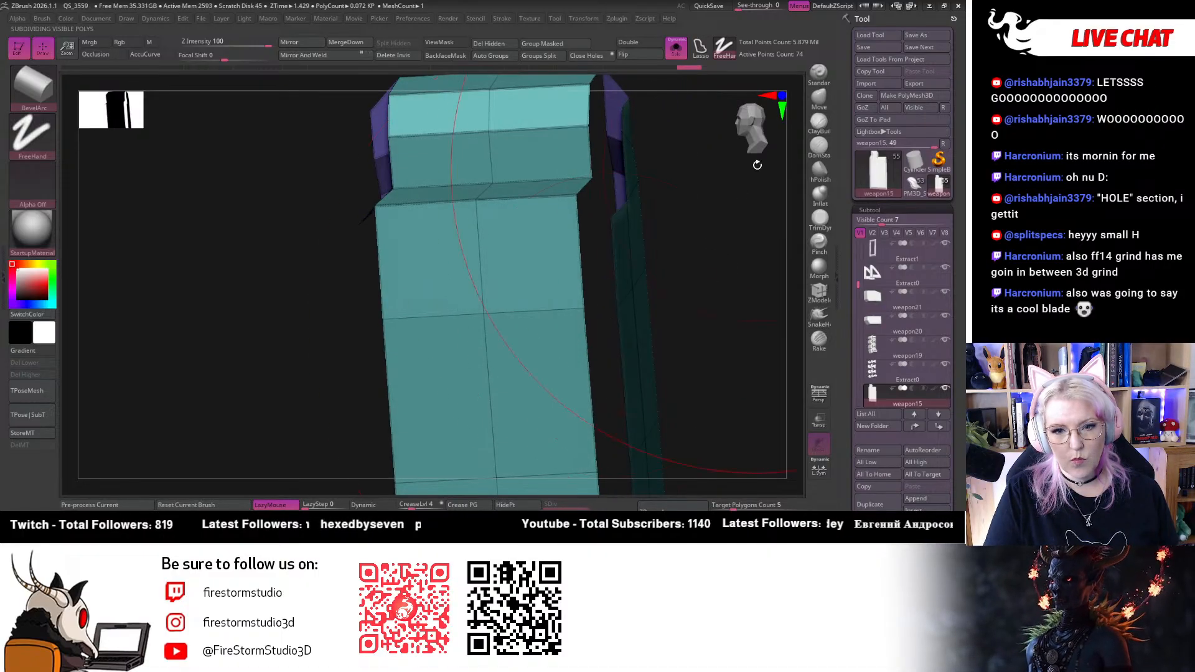
{"action": "left_click_drag", "start_coordinate": [356, 275], "coordinate": [641, 315]}
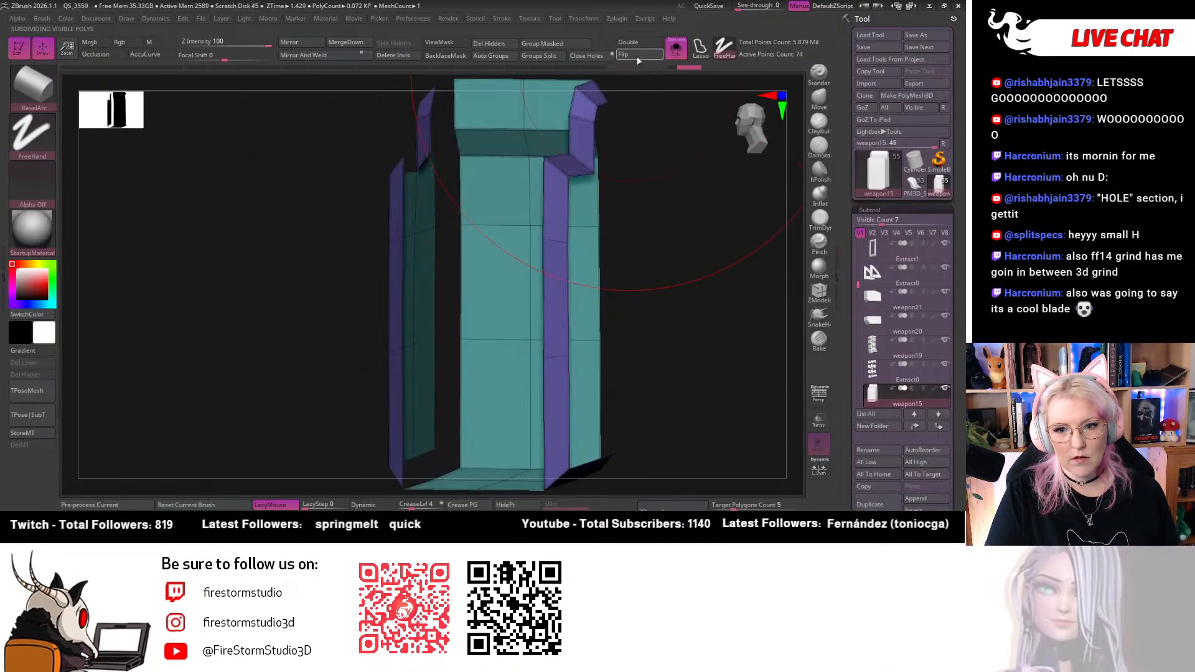
{"action": "left_click", "coordinate": [637, 60]}
{"action": "left_click", "coordinate": [638, 60]}
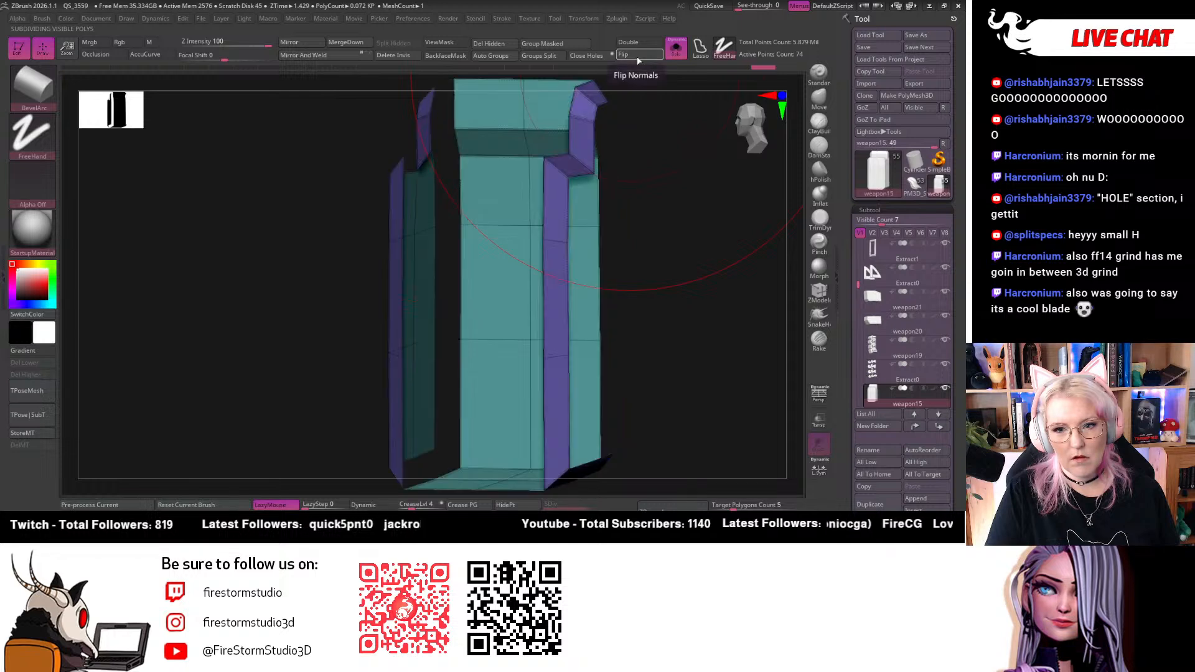
Isolate the purple bevel polygroup of the flipped plate, then undo the normal flip
{"action": "left_click", "coordinate": [557, 299], "text": "ctrl+shift"}
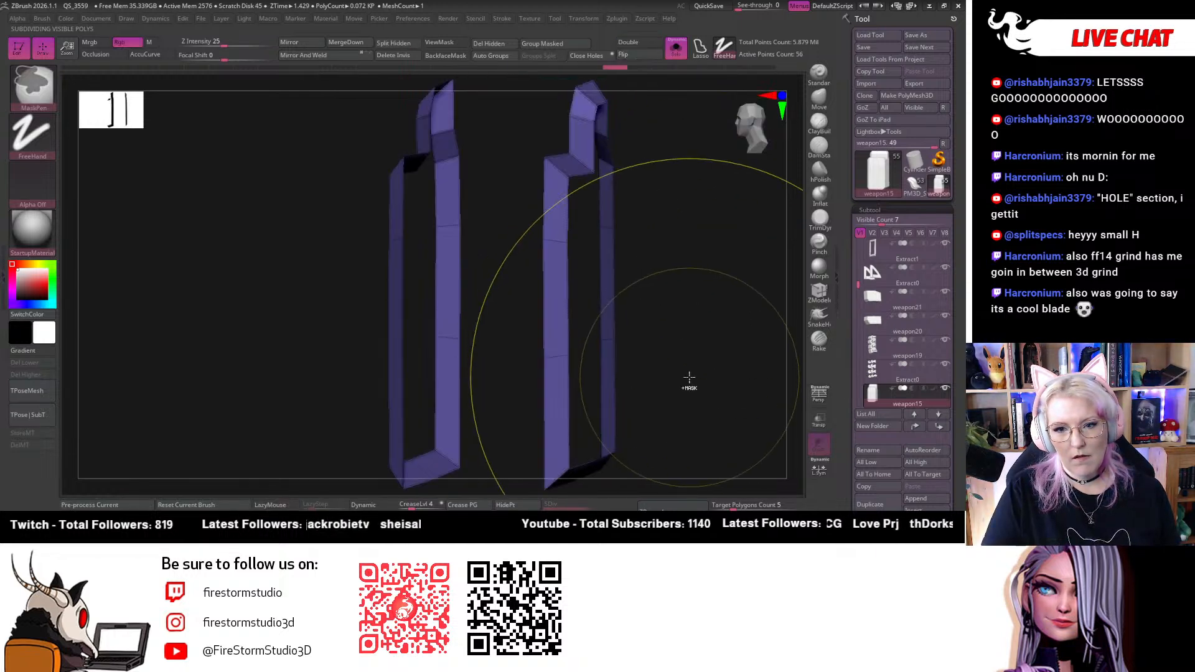
{"action": "key", "text": "ctrl+z"}
{"action": "key", "text": "ctrl+z"}
{"action": "key", "text": "ctrl+z"}
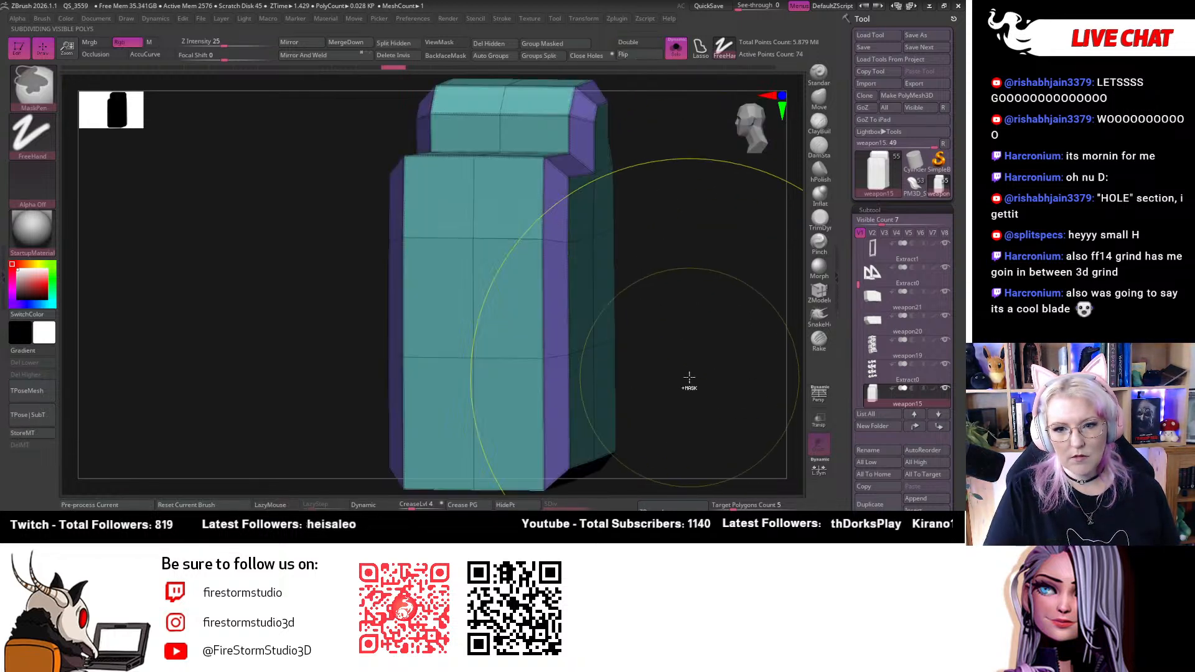
Isolate the plate's bevel polygroup and split the hidden flat faces off into a separate subtool
{"action": "mouse_move", "coordinate": [689, 377]}
{"action": "left_mouse_down"}
{"action": "mouse_move", "coordinate": [560, 261]}
{"action": "mouse_move", "coordinate": [529, 243]}
{"action": "mouse_move", "coordinate": [472, 238]}
{"action": "left_mouse_up"}
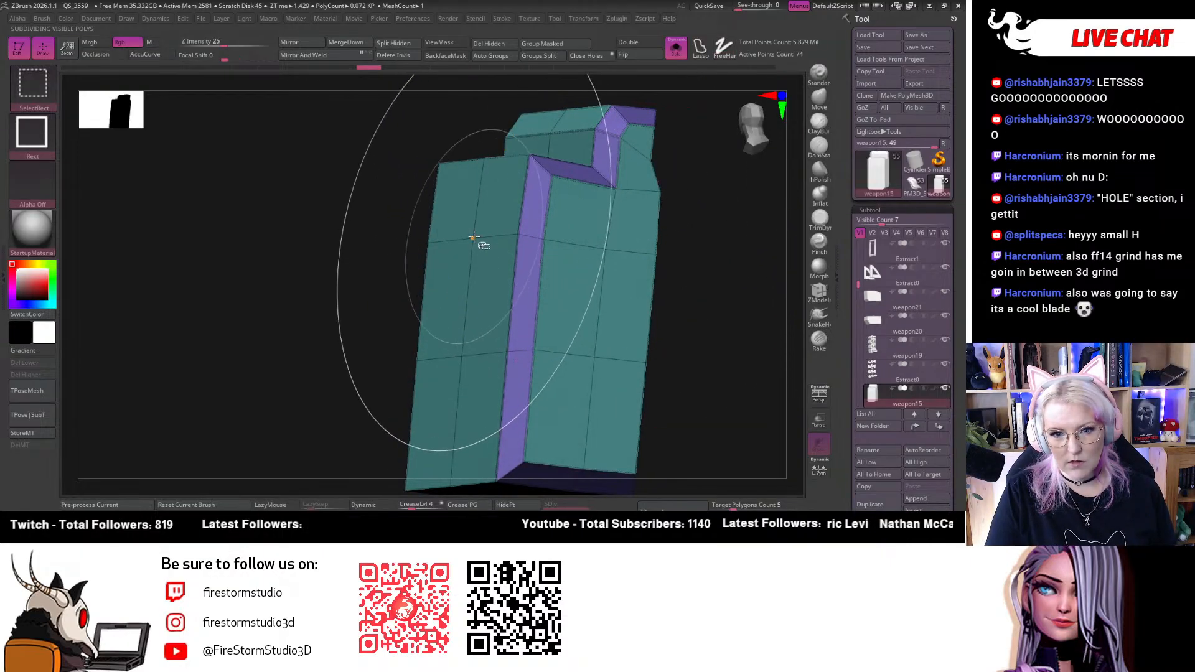
{"action": "left_click", "coordinate": [473, 238], "text": "ctrl+shift"}
{"action": "mouse_move", "coordinate": [648, 254]}
{"action": "left_mouse_down"}
{"action": "mouse_move", "coordinate": [688, 258]}
{"action": "mouse_move", "coordinate": [635, 208]}
{"action": "mouse_move", "coordinate": [664, 206]}
{"action": "mouse_move", "coordinate": [635, 205]}
{"action": "left_mouse_up"}
{"action": "left_click", "coordinate": [636, 204], "text": "ctrl+shift"}
{"action": "mouse_move", "coordinate": [640, 288]}
{"action": "left_mouse_down"}
{"action": "mouse_move", "coordinate": [722, 267]}
{"action": "mouse_move", "coordinate": [683, 266]}
{"action": "mouse_move", "coordinate": [638, 304]}
{"action": "left_mouse_up"}
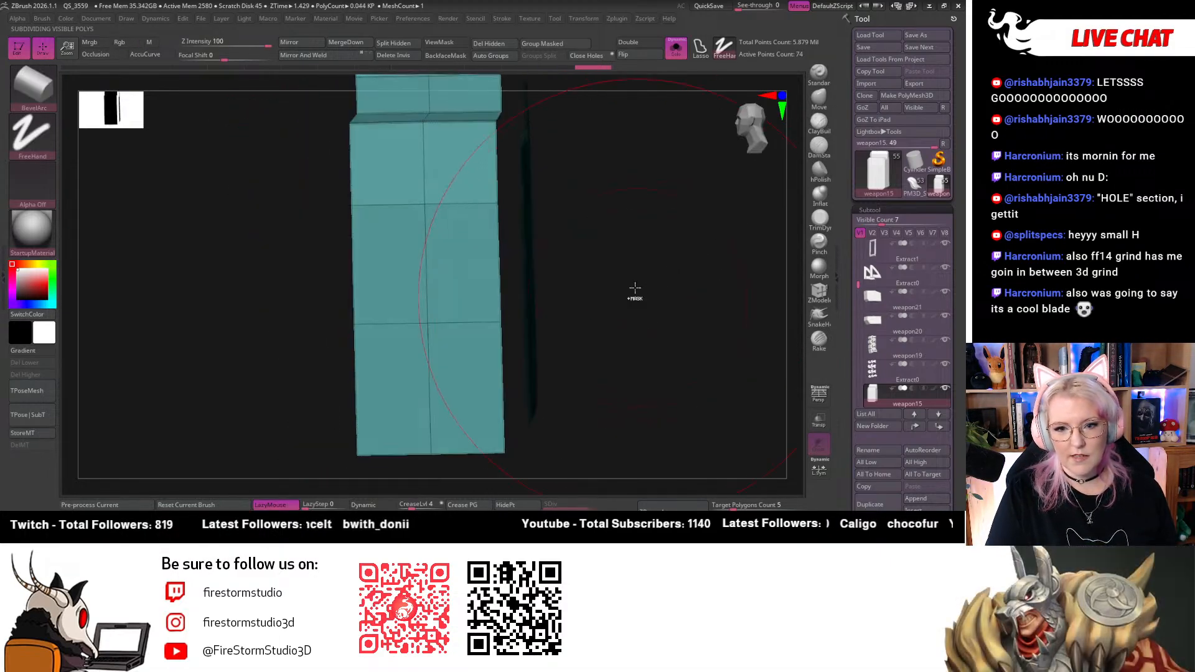
{"action": "left_click", "coordinate": [629, 263], "text": "ctrl+shift"}
{"action": "mouse_move", "coordinate": [630, 264]}
{"action": "left_mouse_down"}
{"action": "mouse_move", "coordinate": [632, 288]}
{"action": "mouse_move", "coordinate": [578, 279]}
{"action": "mouse_move", "coordinate": [725, 289]}
{"action": "mouse_move", "coordinate": [676, 285]}
{"action": "left_mouse_up"}
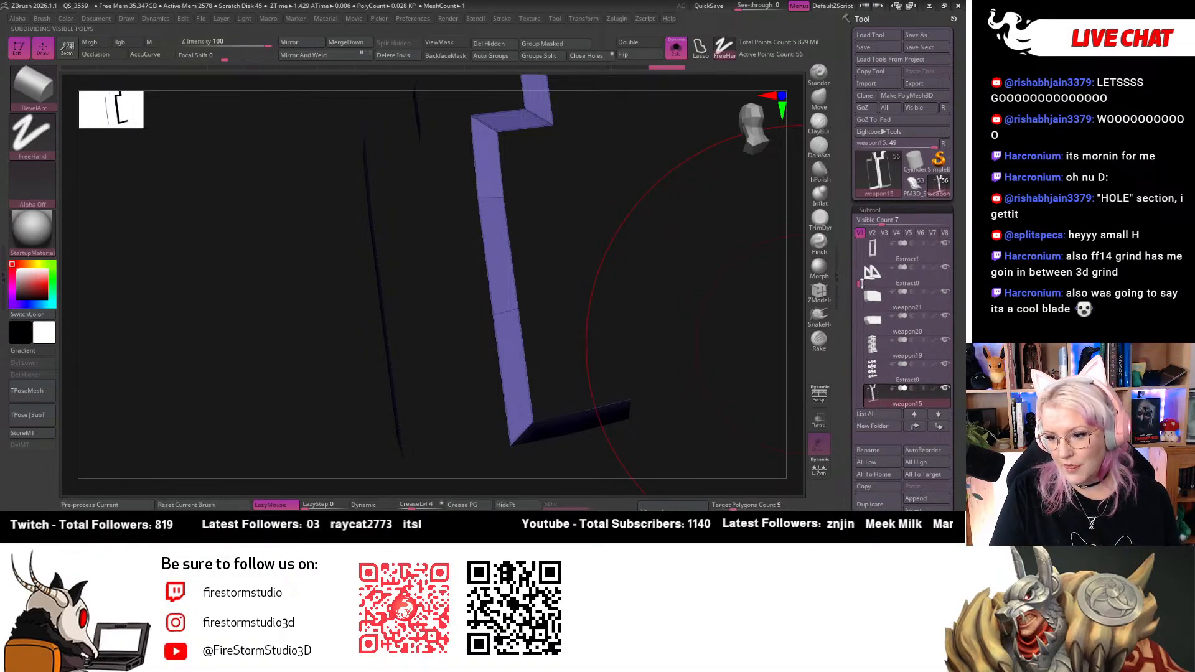
Select the weapon16 subtool holding the plate's flat faces and turn on its double-sided display
{"action": "left_click_drag", "start_coordinate": [861, 283], "coordinate": [861, 295]}
{"action": "left_click", "coordinate": [871, 325]}
{"action": "left_click_drag", "start_coordinate": [669, 275], "coordinate": [649, 230], "text": "alt"}
{"action": "left_click", "coordinate": [630, 43]}
{"action": "right_click", "coordinate": [557, 213]}
{"action": "left_click_drag", "start_coordinate": [555, 200], "coordinate": [716, 215], "text": "alt"}
Delete the weapon15 subtool that holds only the separated bevel strips
{"action": "left_click", "coordinate": [874, 300]}
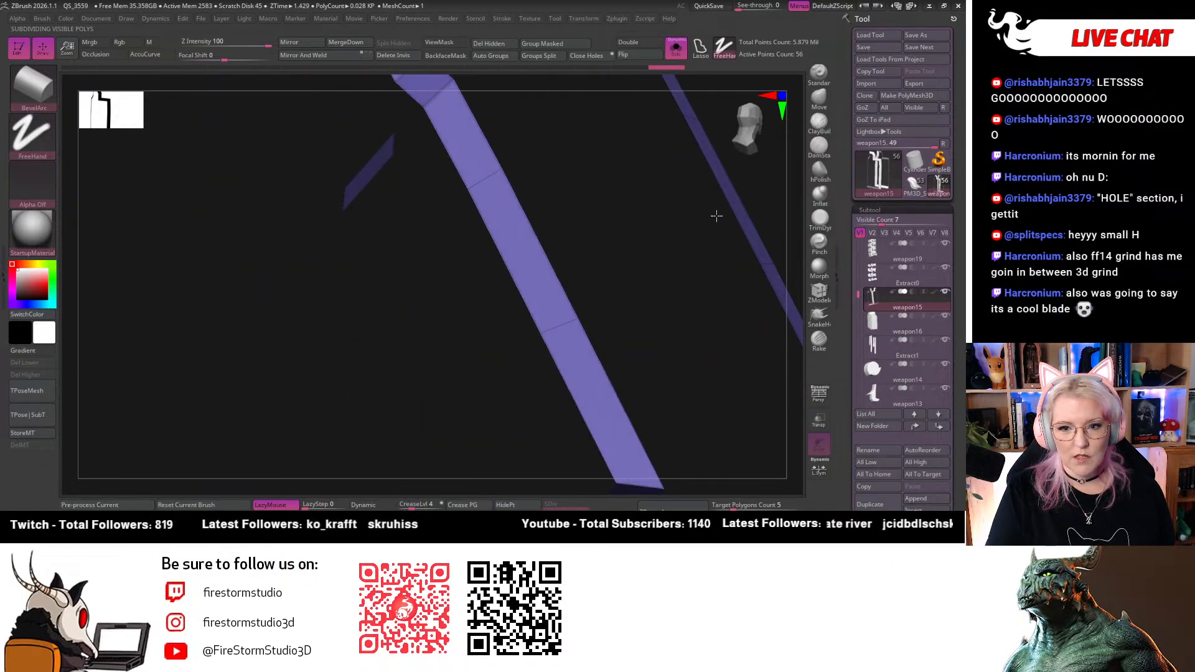
{"action": "left_click_drag", "start_coordinate": [716, 216], "coordinate": [778, 386]}
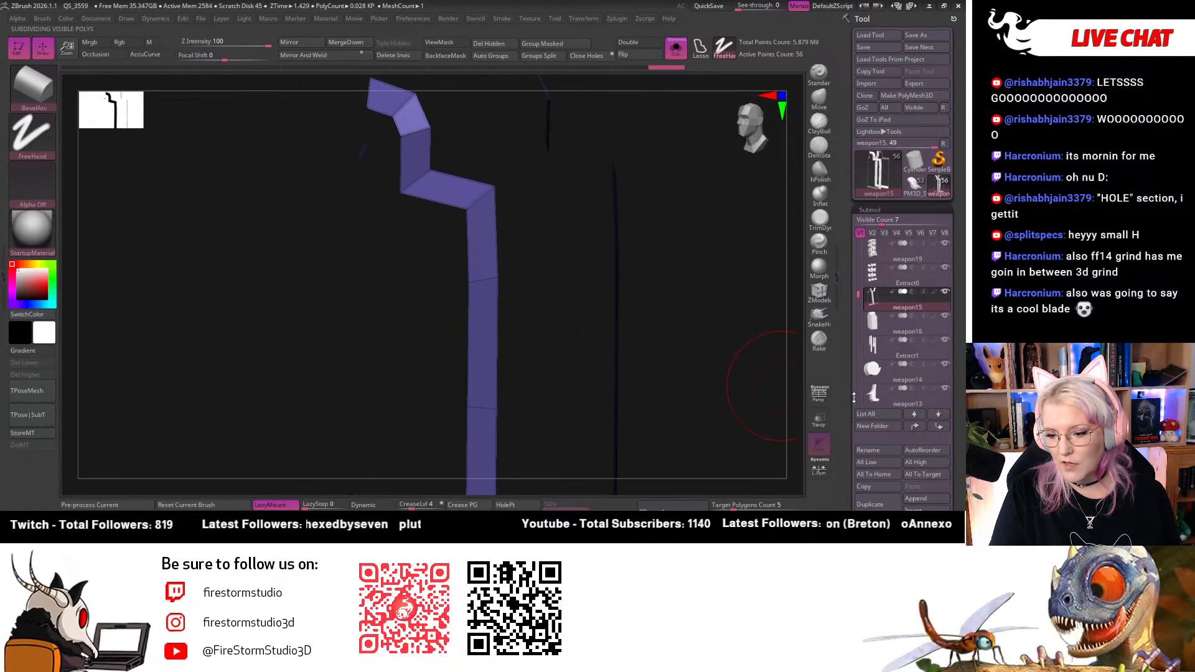
{"action": "scroll", "coordinate": [931, 438], "scroll_direction": "down", "scroll_amount": 3}
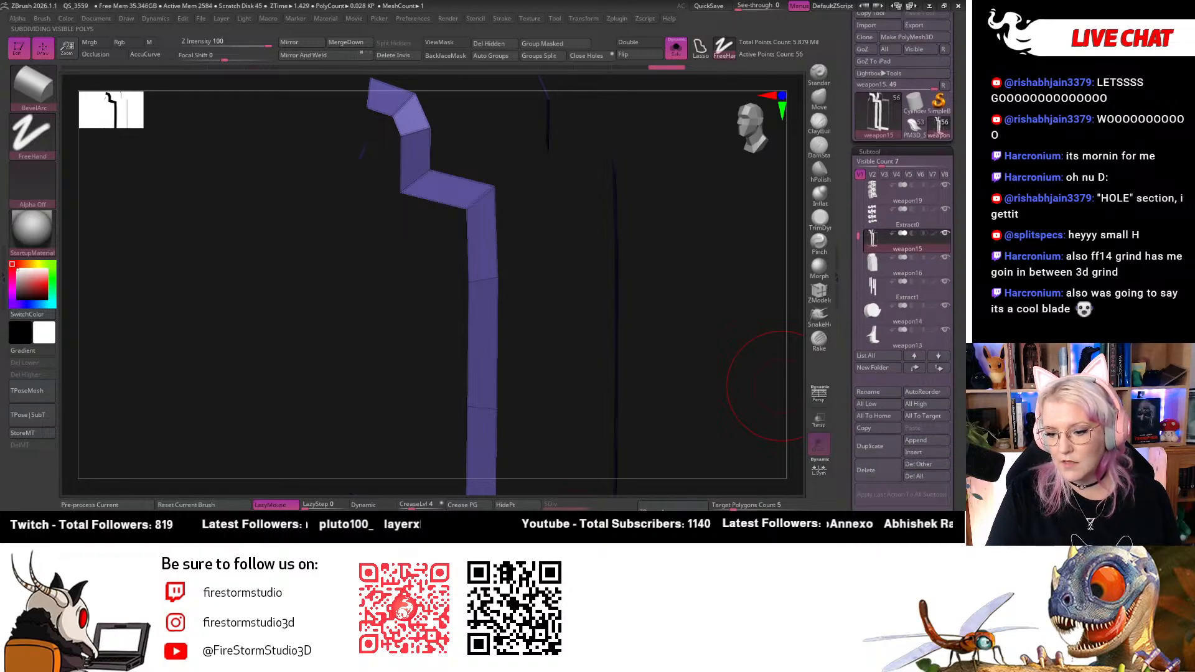
{"action": "left_click", "coordinate": [871, 470]}
{"action": "left_click", "coordinate": [782, 491]}
Set ZModeler's edge action to Bridge and bridge the topmost pair of open edges along weapon16's long vertical gap
{"action": "left_click_drag", "start_coordinate": [705, 276], "coordinate": [693, 223]}
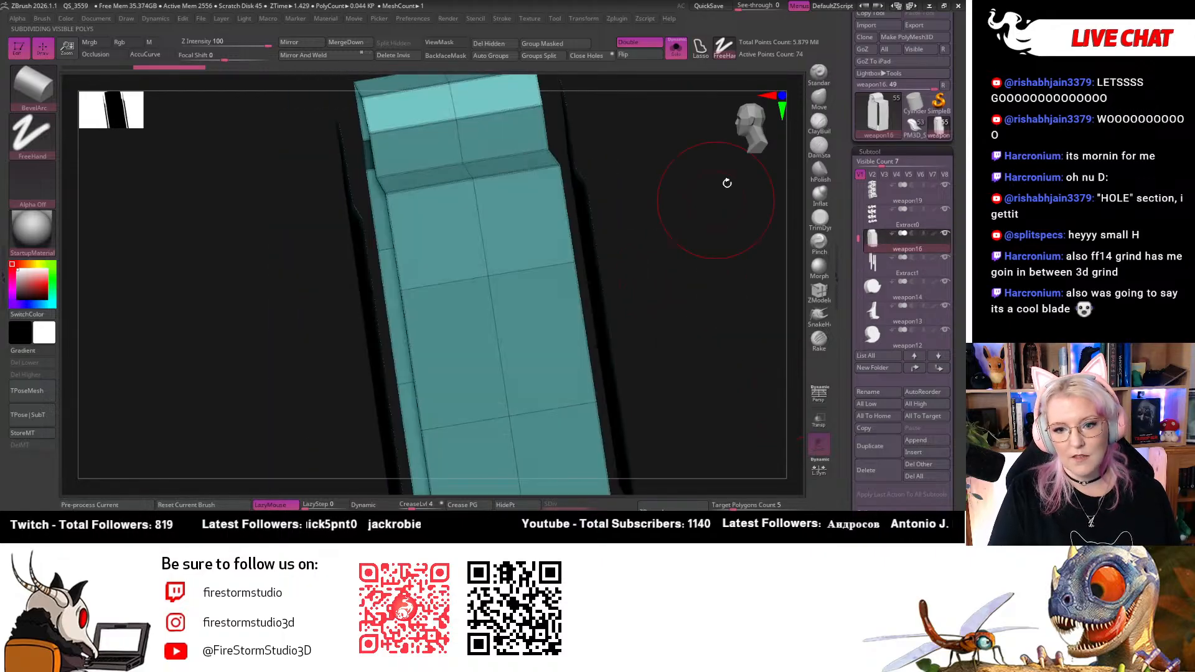
{"action": "left_click_drag", "start_coordinate": [738, 169], "coordinate": [579, 229]}
{"action": "left_click_drag", "start_coordinate": [231, 280], "coordinate": [110, 325], "text": "alt"}
{"action": "left_click_drag", "start_coordinate": [714, 250], "coordinate": [747, 156], "text": "shift"}
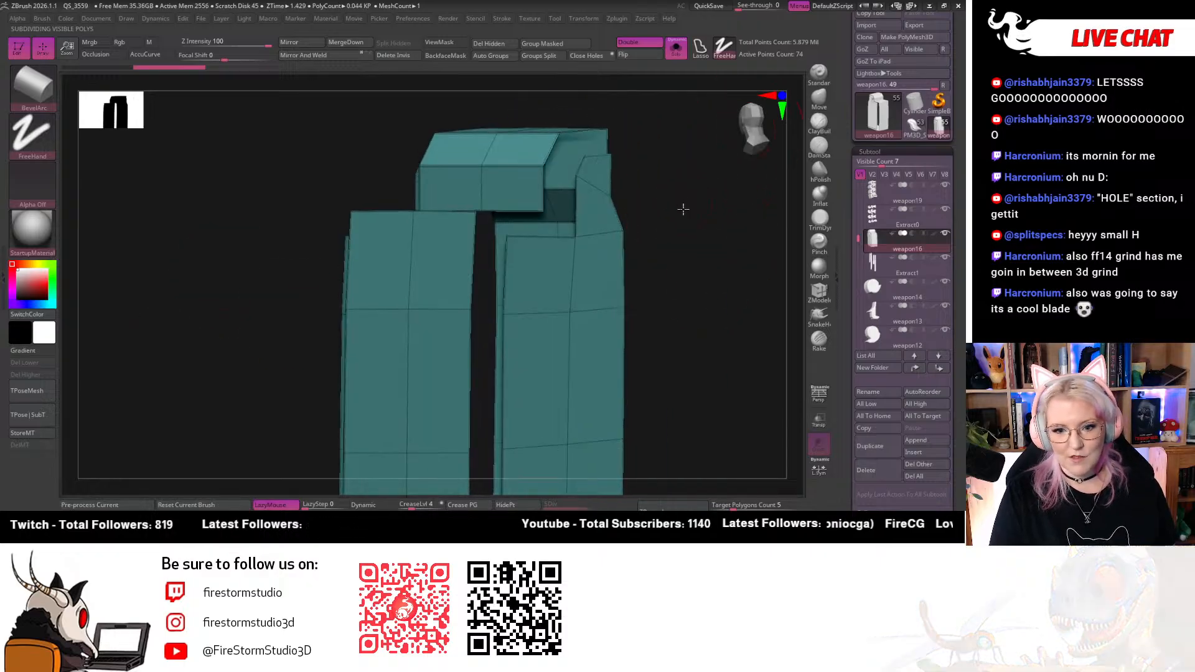
{"action": "left_click_drag", "start_coordinate": [682, 207], "coordinate": [703, 224]}
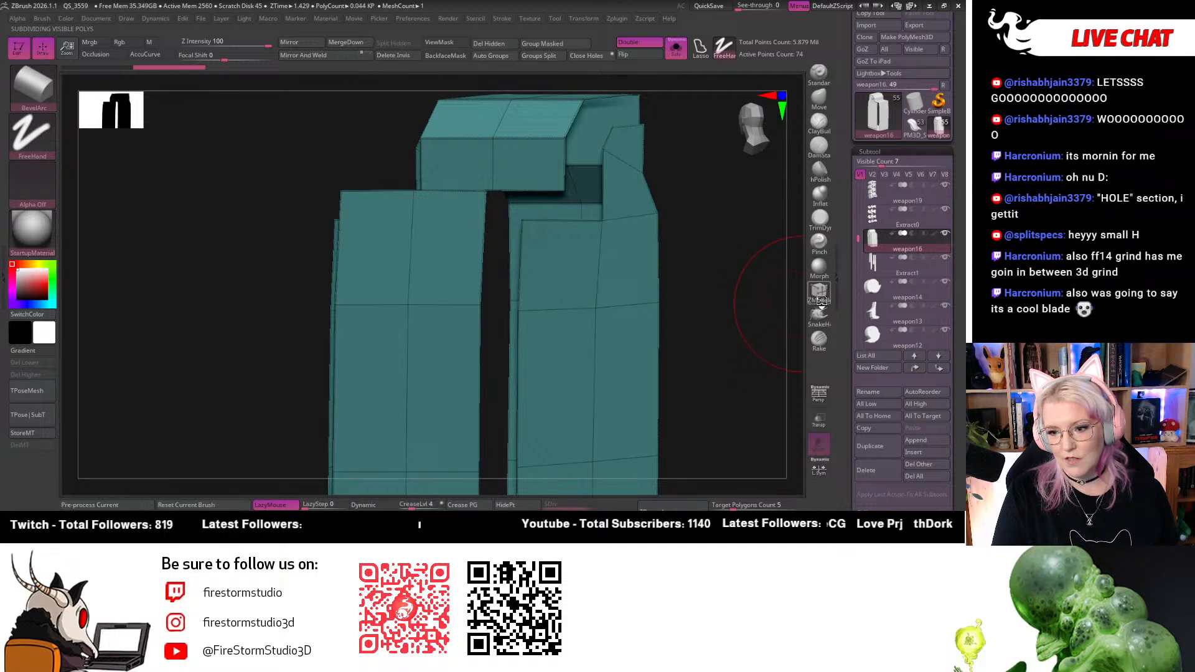
{"action": "left_click", "coordinate": [820, 297]}
{"action": "key", "text": "space"}
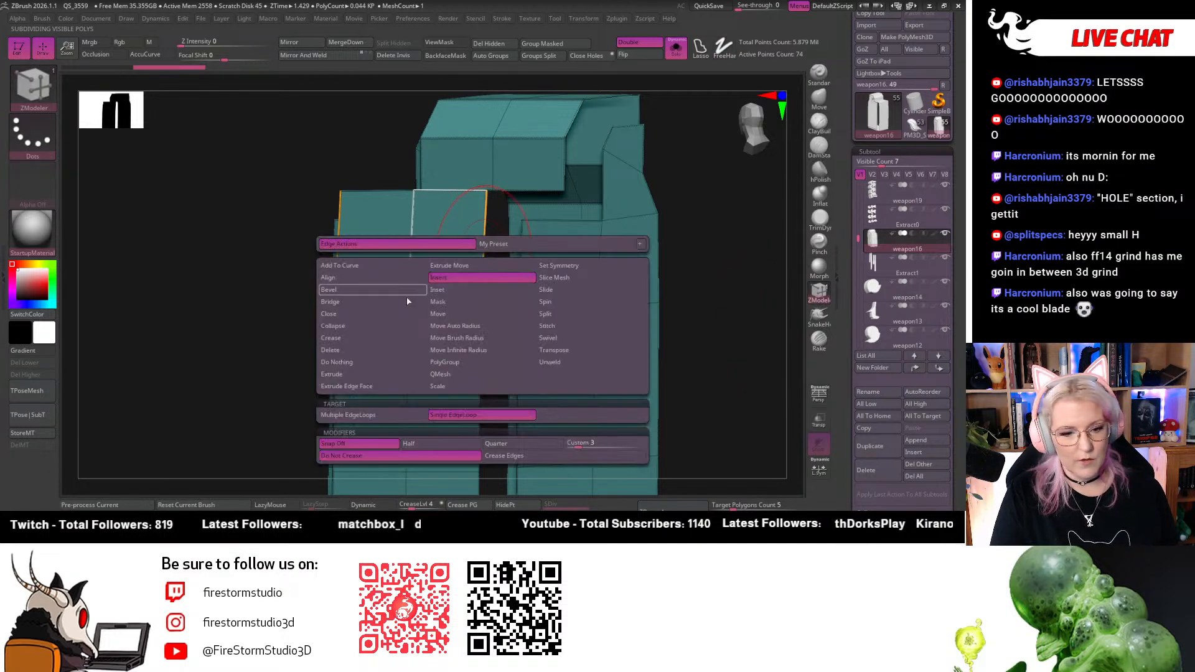
{"action": "left_click", "coordinate": [355, 302]}
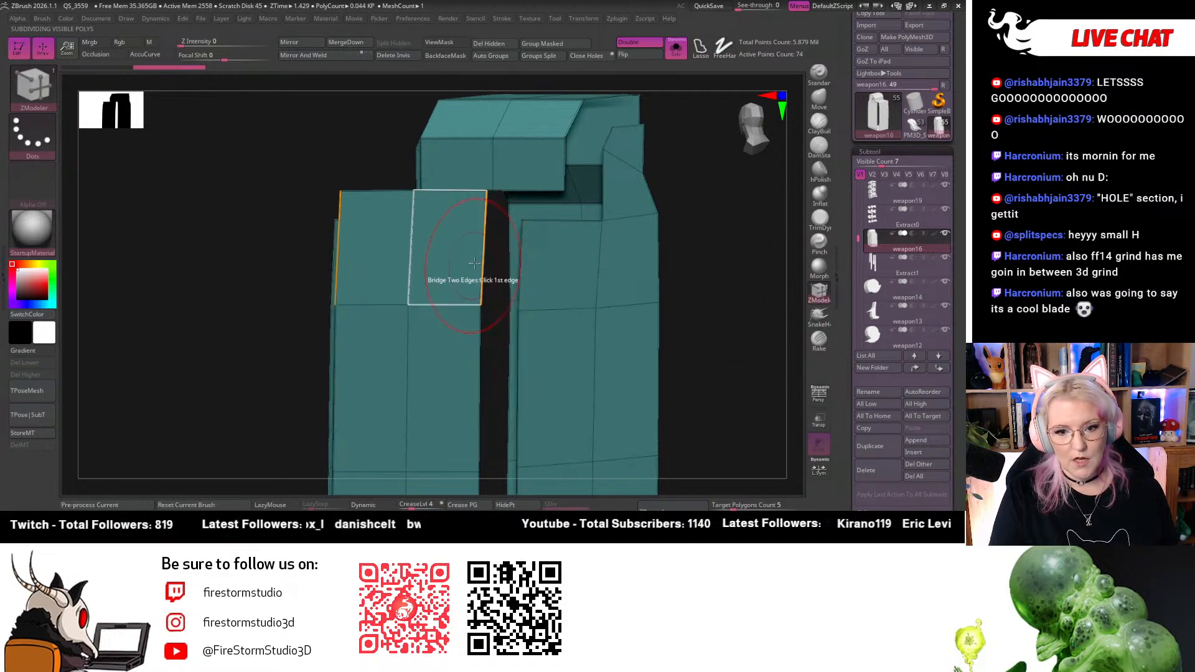
{"action": "left_click", "coordinate": [484, 251]}
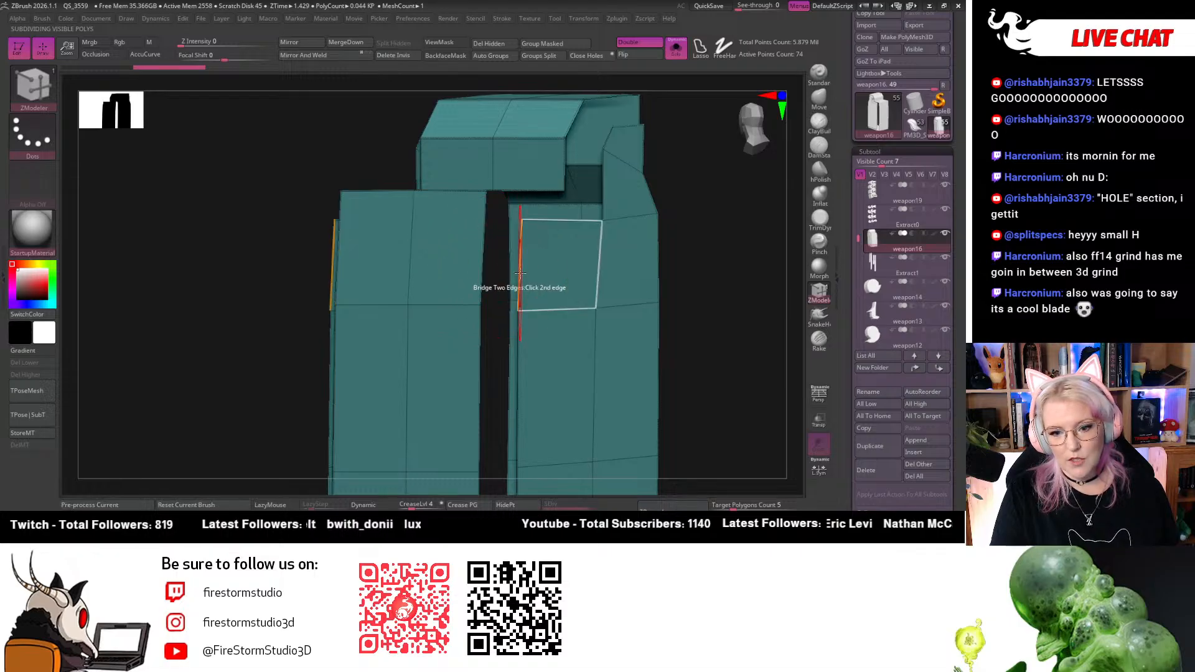
{"action": "left_click", "coordinate": [520, 273]}
Bridge the middle and lowest pairs of open edges down the same vertical gap of the plate
{"action": "left_click_drag", "start_coordinate": [726, 268], "coordinate": [649, 164], "text": "alt"}
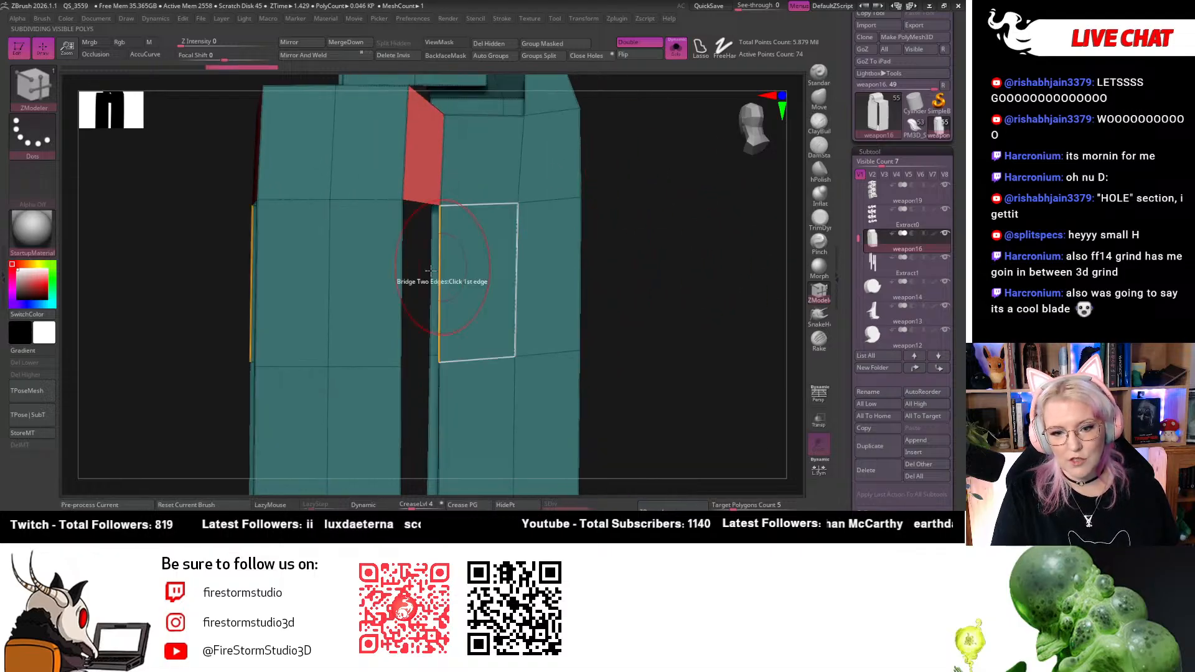
{"action": "left_click", "coordinate": [403, 272]}
{"action": "left_click", "coordinate": [443, 267]}
{"action": "left_click_drag", "start_coordinate": [686, 303], "coordinate": [657, 130], "text": "alt"}
{"action": "left_click", "coordinate": [364, 279]}
{"action": "left_click", "coordinate": [405, 275]}
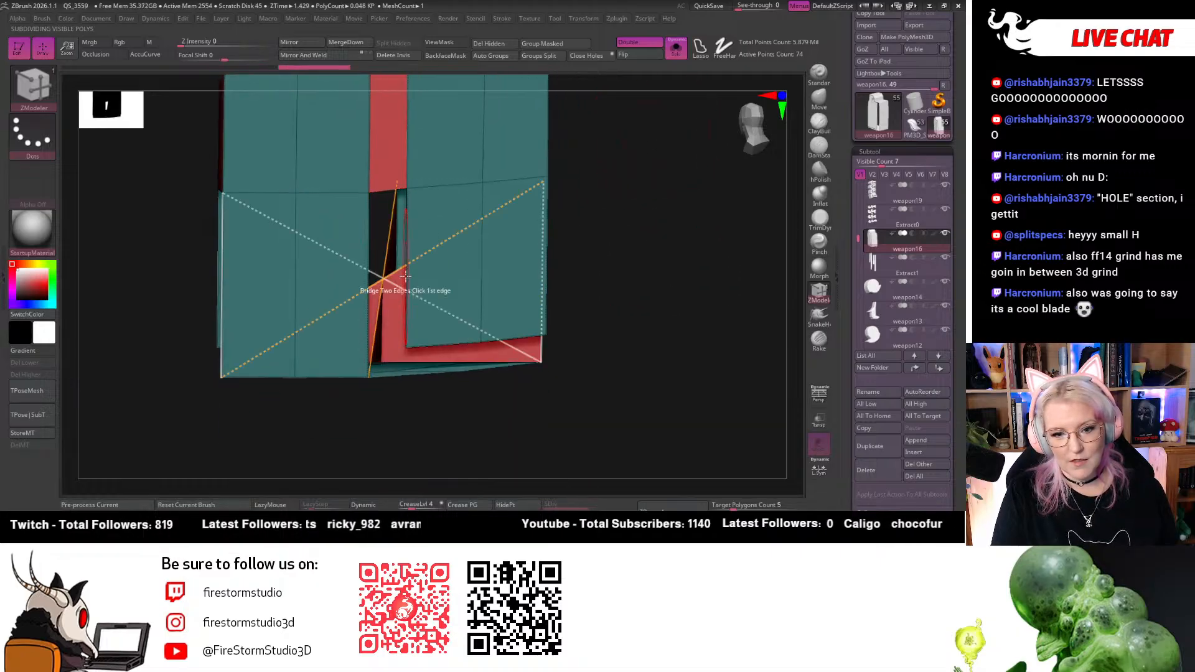
{"action": "left_click_drag", "start_coordinate": [520, 288], "coordinate": [334, 267]}
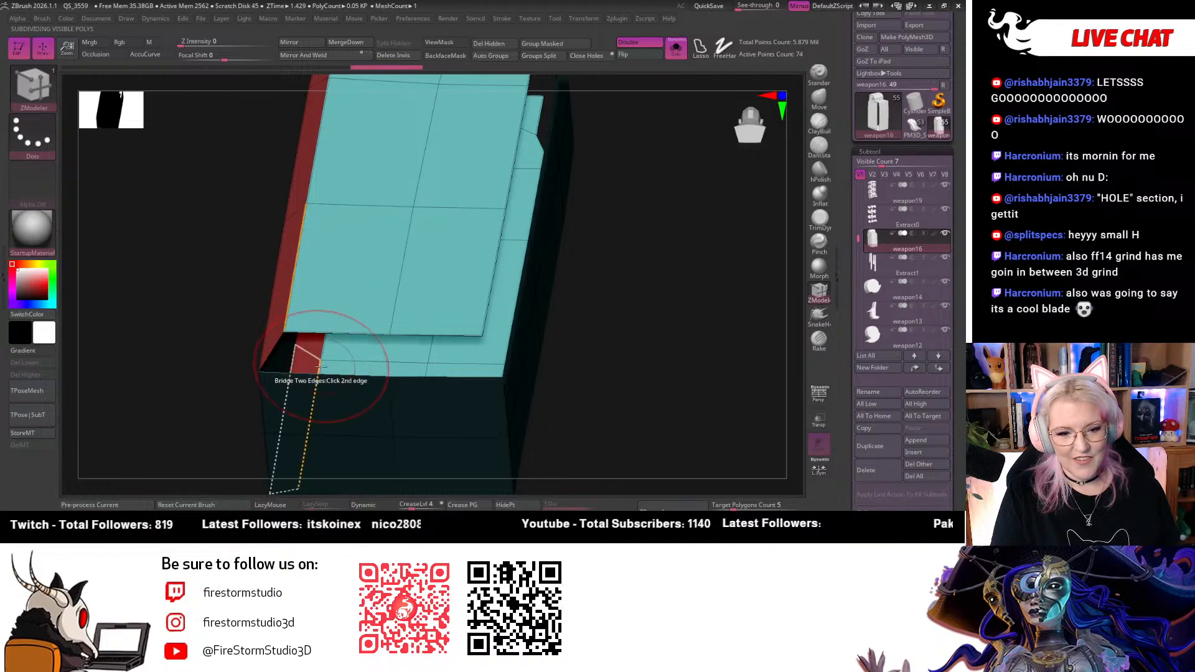
Bridge the open edge pairs along weapon16's lower end and up the adjoining long side of the plate
{"action": "left_click", "coordinate": [443, 334]}
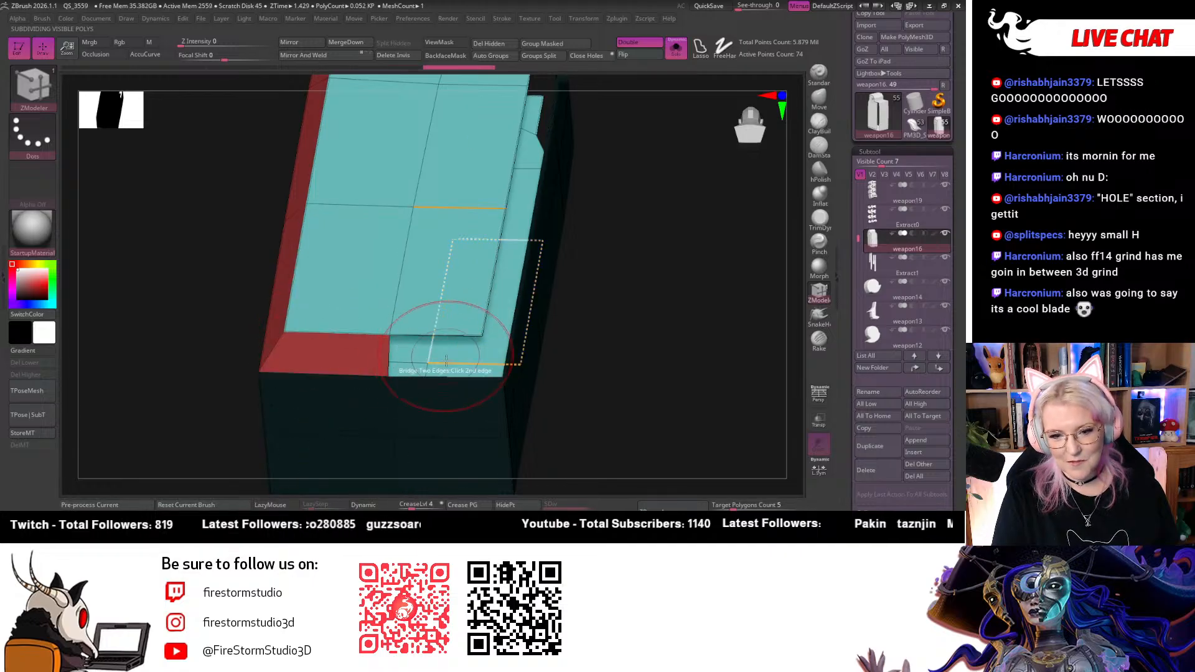
{"action": "left_click", "coordinate": [454, 378]}
{"action": "left_click_drag", "start_coordinate": [594, 328], "coordinate": [536, 289]}
{"action": "left_click", "coordinate": [536, 291]}
{"action": "left_click", "coordinate": [504, 268]}
{"action": "left_click", "coordinate": [644, 276]}
{"action": "left_click_drag", "start_coordinate": [708, 277], "coordinate": [572, 430], "text": "alt"}
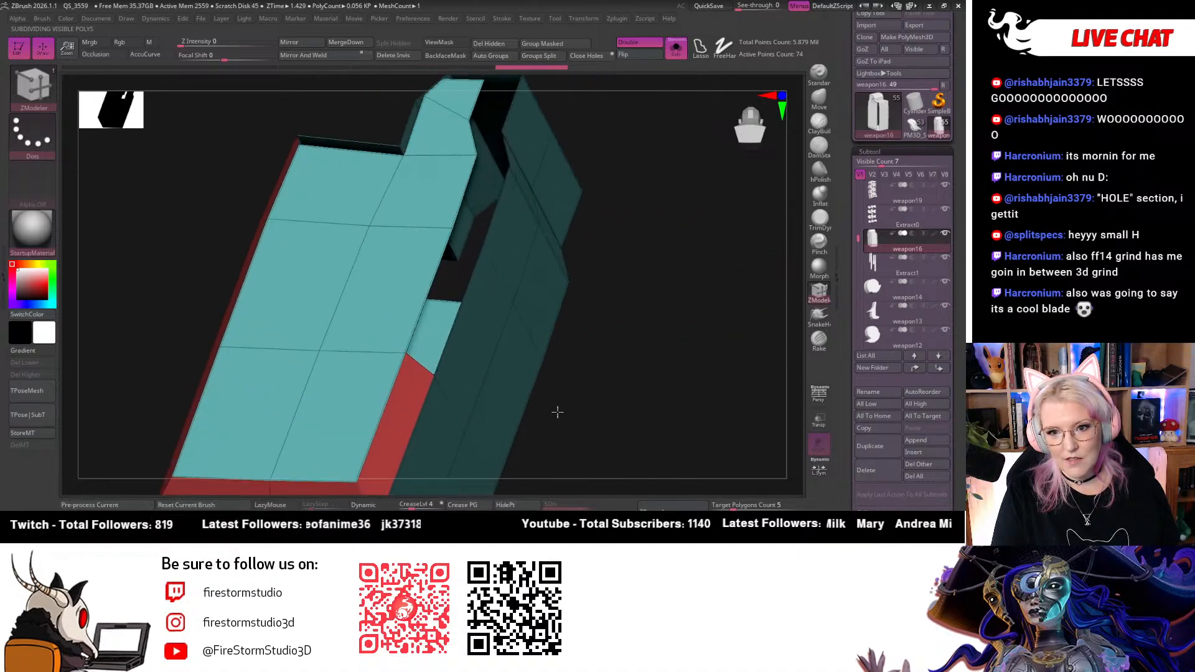
{"action": "left_click", "coordinate": [453, 309]}
Bridge the open edges along the plate's low upper shoulder and the long side's gap just below the slanted face
{"action": "left_click_drag", "start_coordinate": [672, 317], "coordinate": [390, 192]}
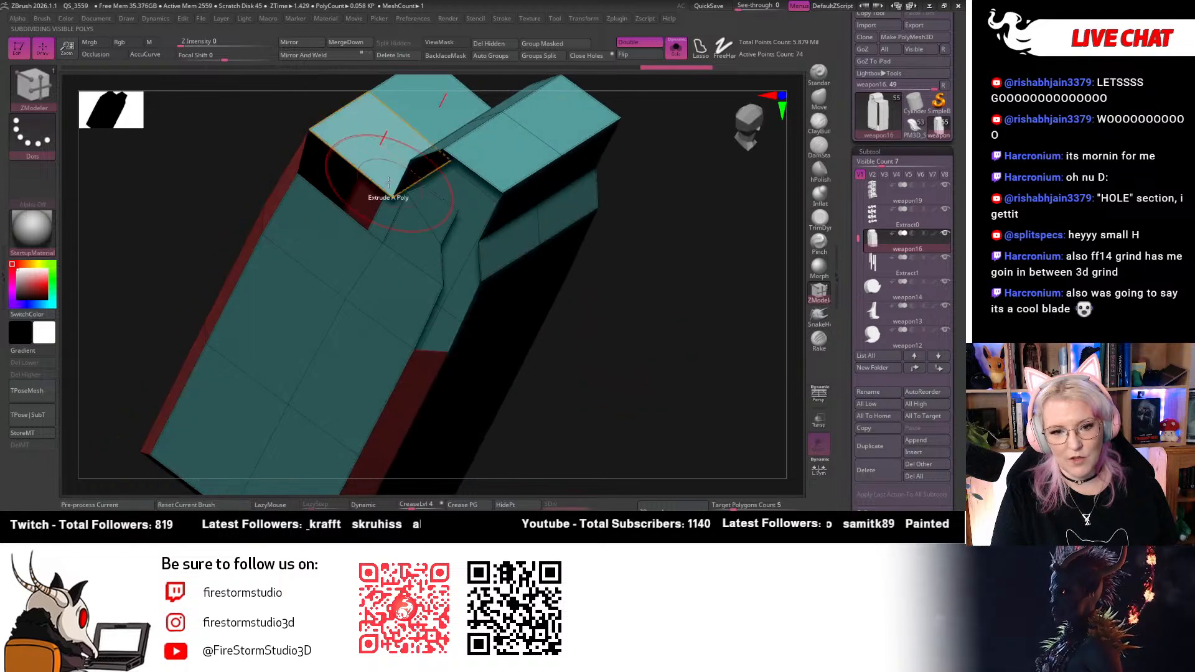
{"action": "left_click", "coordinate": [336, 211]}
{"action": "left_click_drag", "start_coordinate": [579, 339], "coordinate": [422, 282]}
{"action": "left_click", "coordinate": [401, 279]}
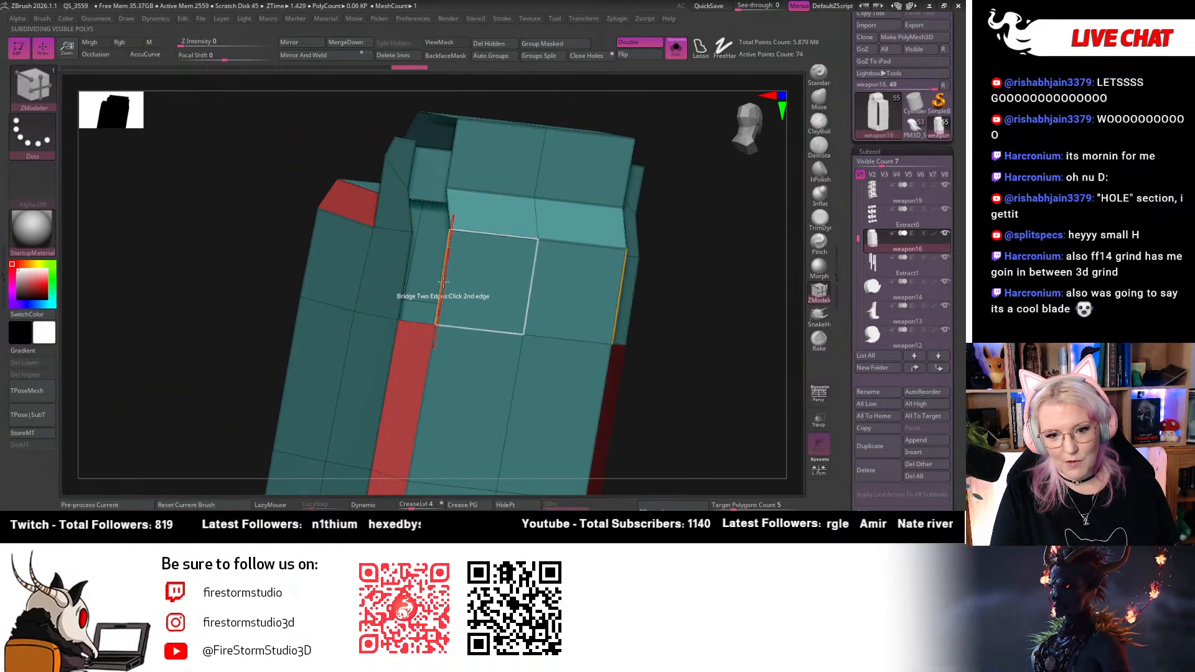
{"action": "left_click", "coordinate": [429, 283]}
Bridge the gap beside the slanted face and the open edges around the narrow raised tab
{"action": "left_click_drag", "start_coordinate": [715, 309], "coordinate": [299, 286]}
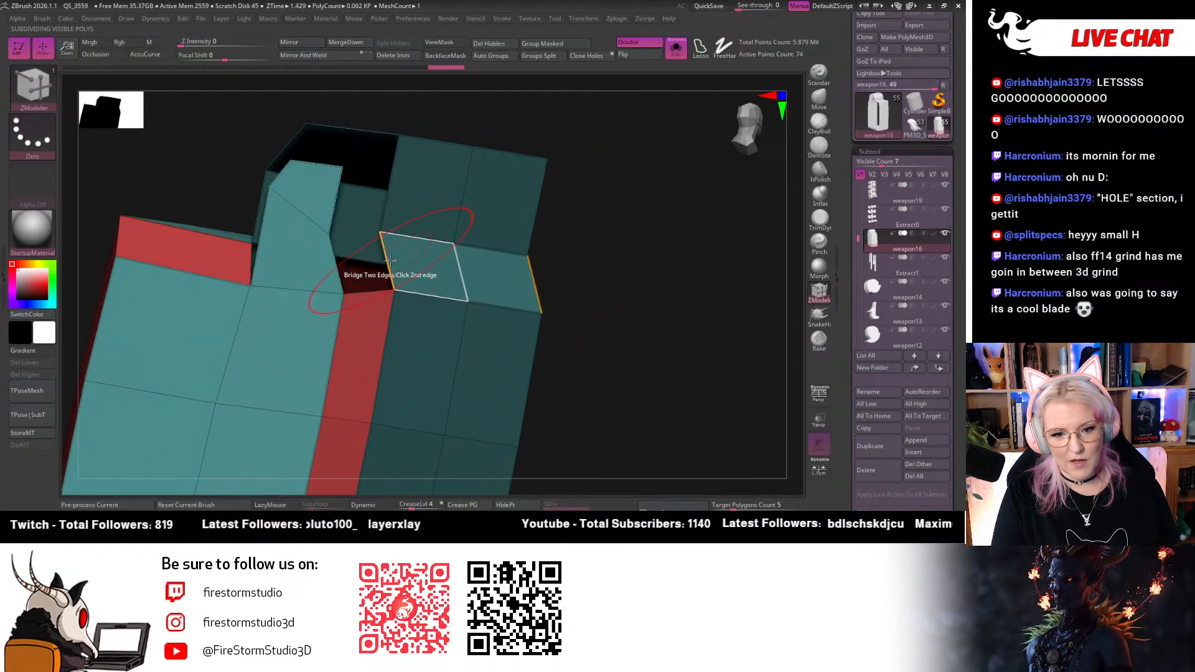
{"action": "left_click_drag", "start_coordinate": [560, 274], "coordinate": [370, 244]}
{"action": "left_click", "coordinate": [357, 258]}
{"action": "left_click", "coordinate": [312, 222]}
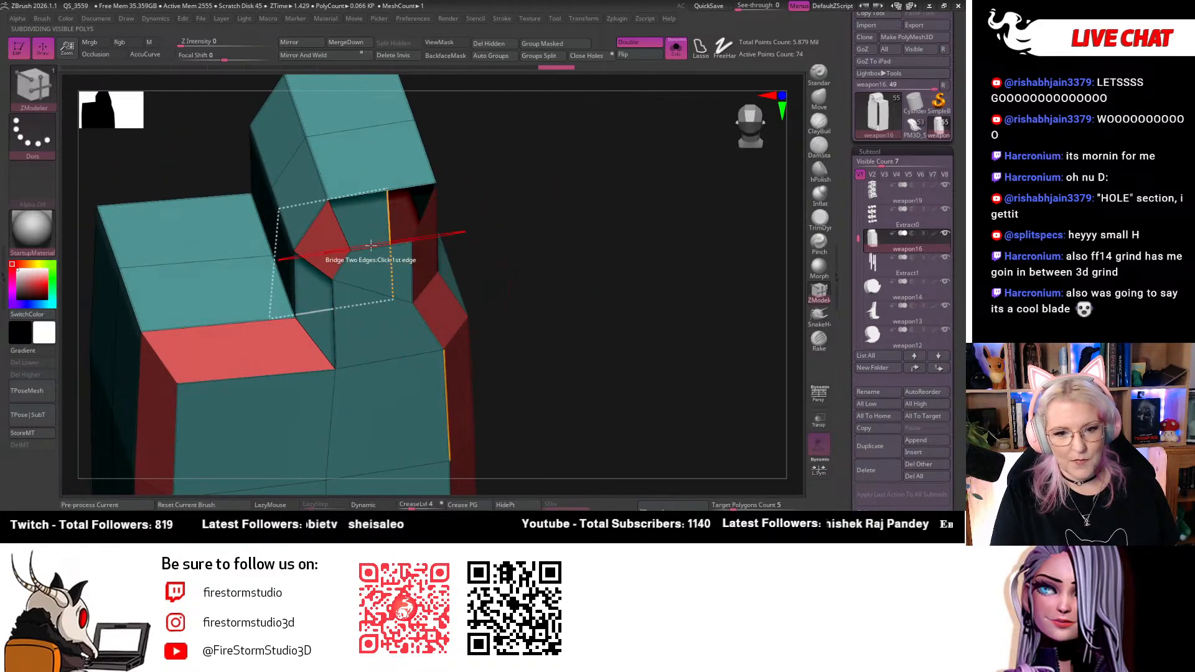
Bridge the remaining open edges at the tab's upper end and its inner vertical gap beside the shoulder
{"action": "left_click", "coordinate": [380, 206]}
{"action": "left_click_drag", "start_coordinate": [479, 221], "coordinate": [534, 219]}
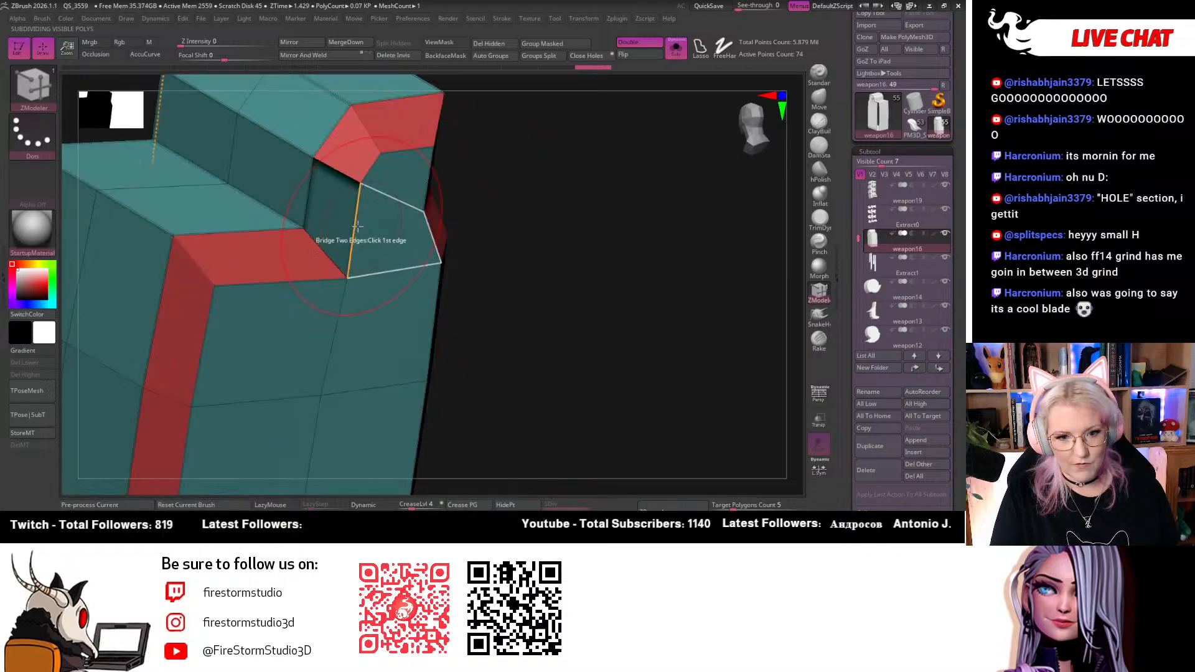
{"action": "left_click", "coordinate": [306, 203]}
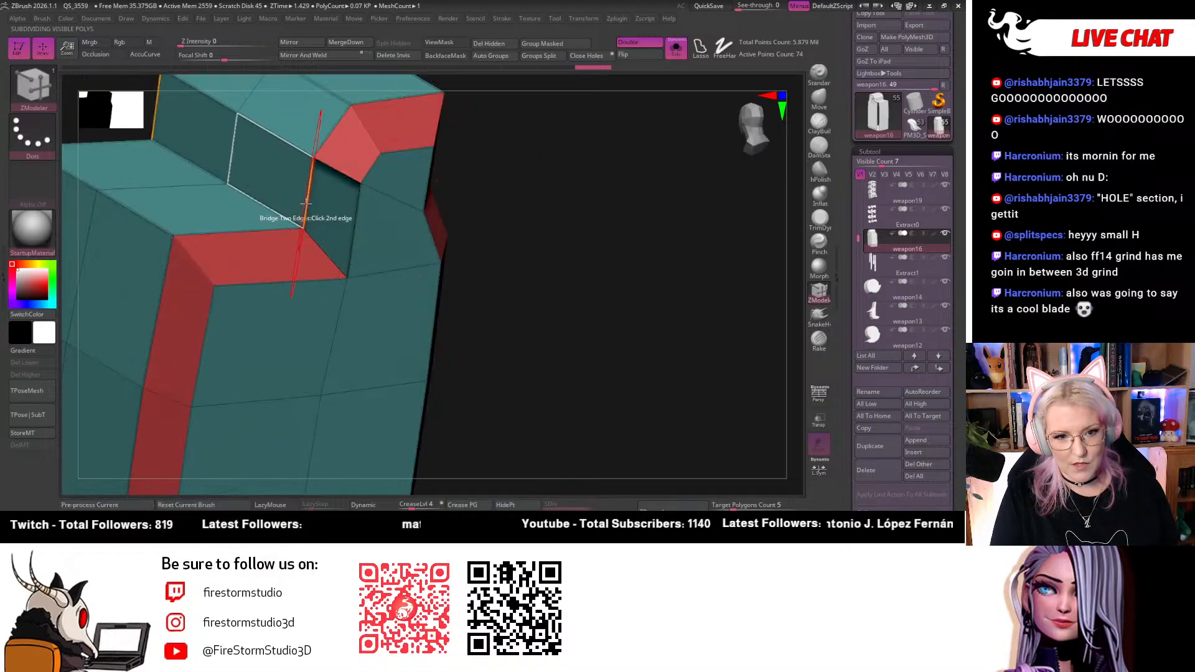
{"action": "left_click", "coordinate": [354, 220]}
{"action": "key", "text": "f"}
{"action": "mouse_move", "coordinate": [565, 277]}
{"action": "left_mouse_down"}
{"action": "mouse_move", "coordinate": [601, 299]}
{"action": "mouse_move", "coordinate": [607, 237]}
{"action": "mouse_move", "coordinate": [557, 283]}
{"action": "mouse_move", "coordinate": [653, 269]}
{"action": "mouse_move", "coordinate": [548, 254]}
{"action": "mouse_move", "coordinate": [543, 272]}
{"action": "left_mouse_up"}
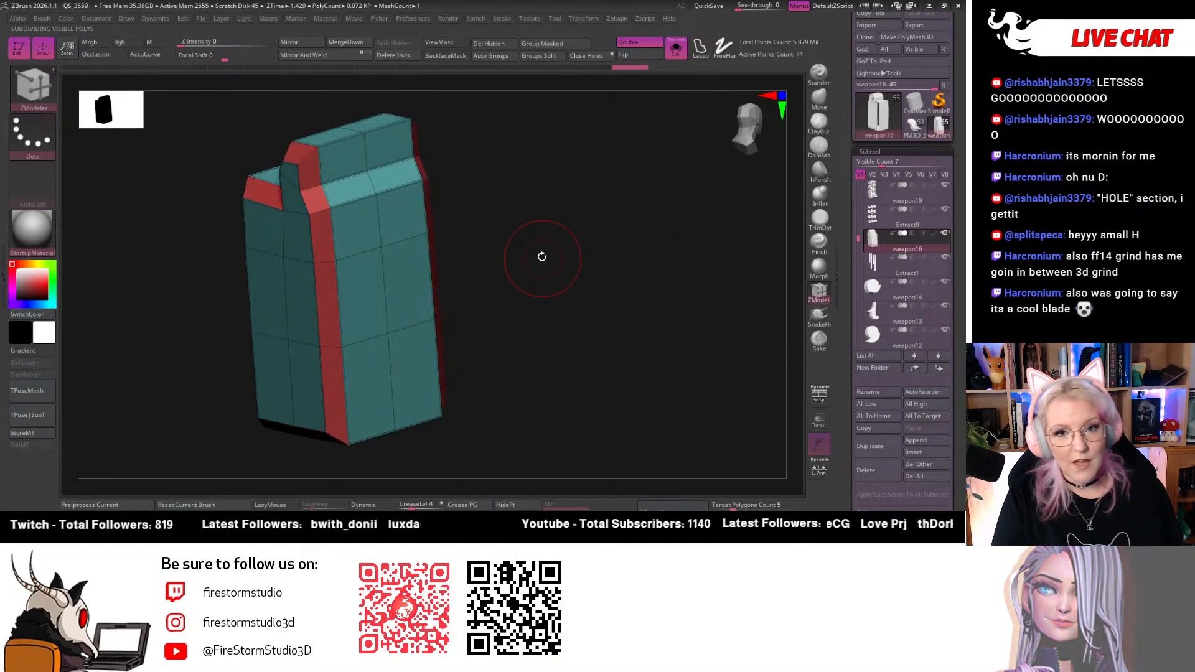
Set ZModeler's edge action to Crease with the Edge target and crease the bevel's diagonal corner edges around the raised tab
{"action": "left_click_drag", "start_coordinate": [590, 259], "coordinate": [476, 199]}
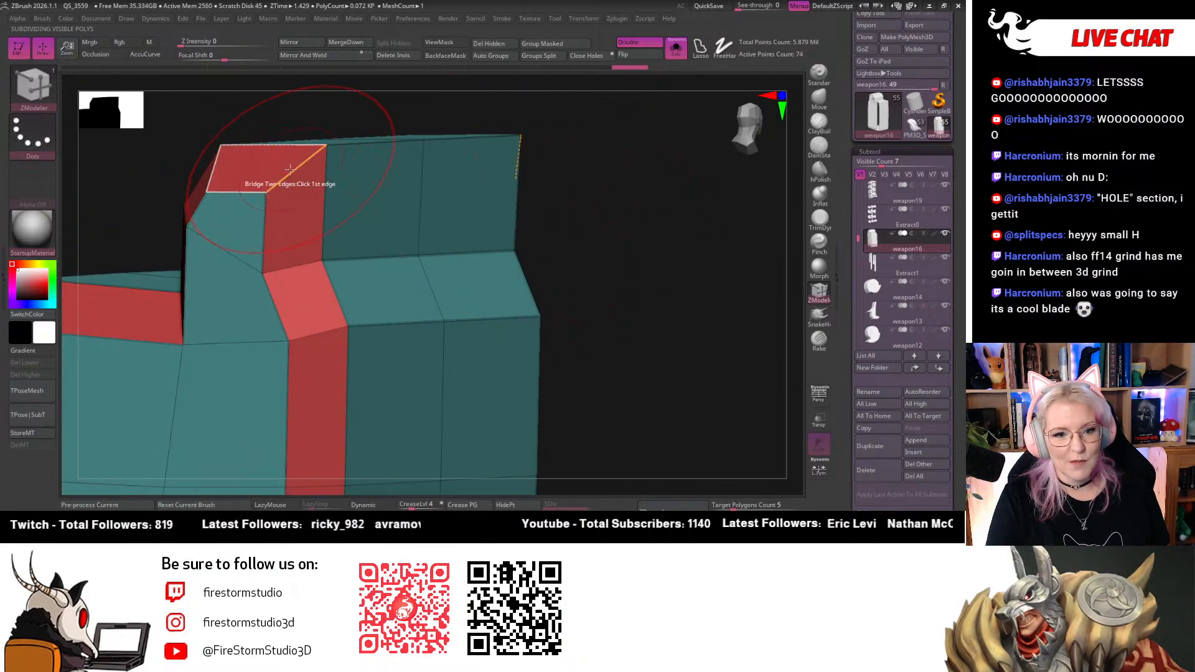
{"action": "key", "text": "space"}
{"action": "left_click", "coordinate": [169, 258]}
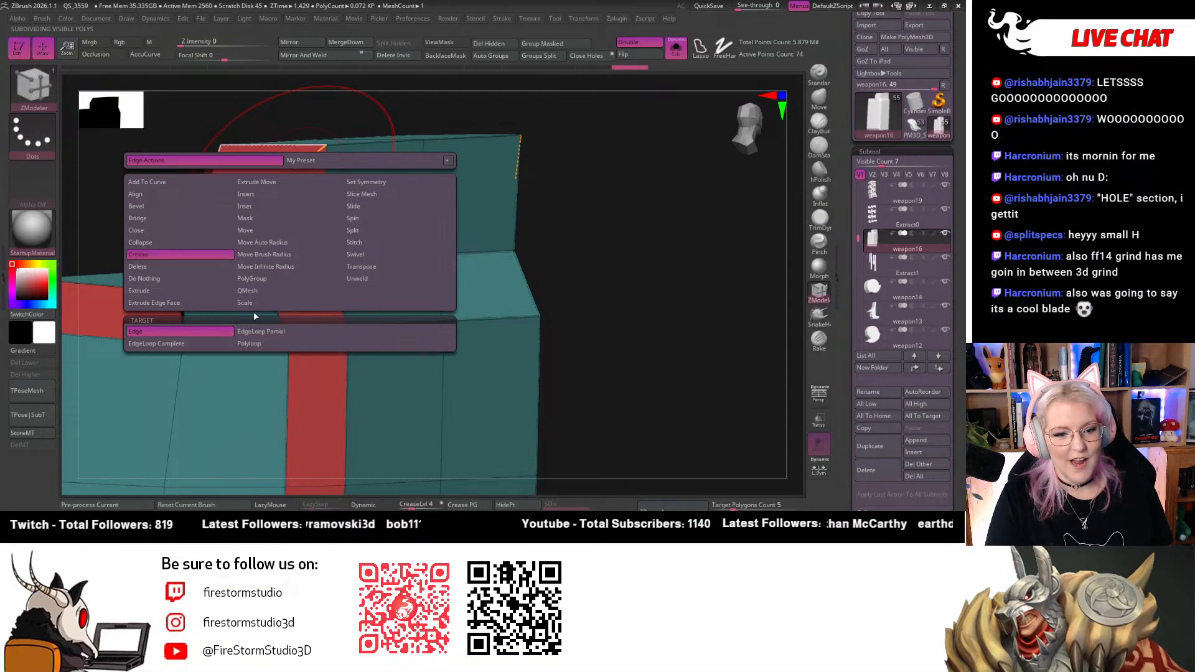
{"action": "left_click", "coordinate": [191, 345]}
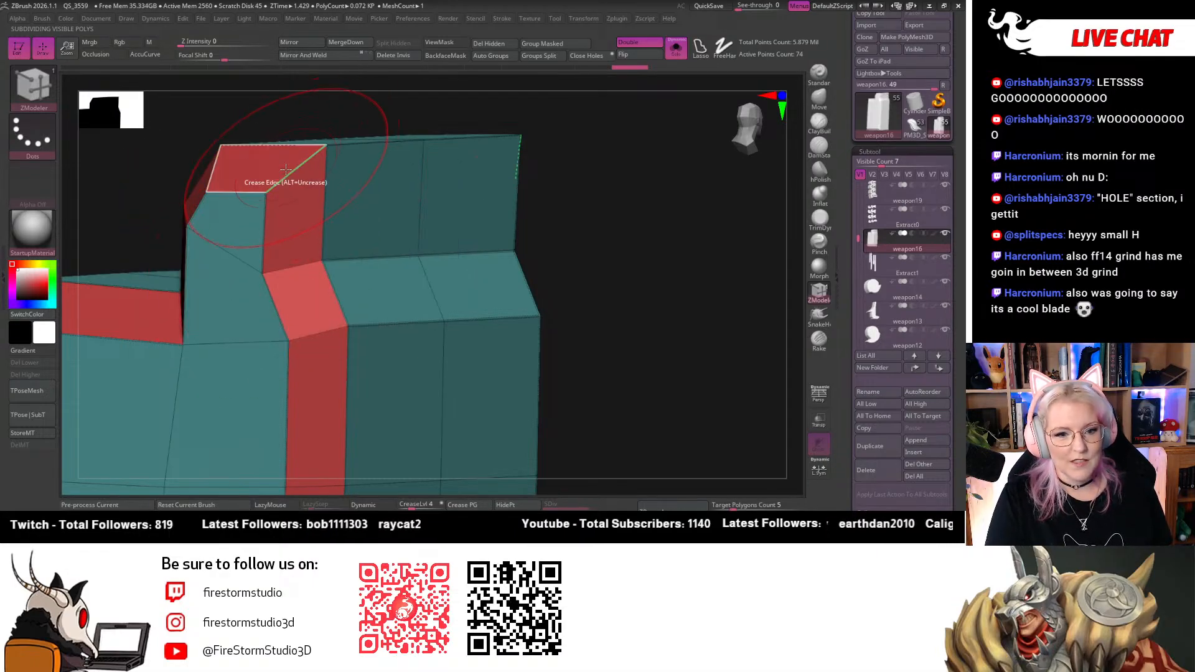
{"action": "left_click_drag", "start_coordinate": [613, 202], "coordinate": [181, 165]}
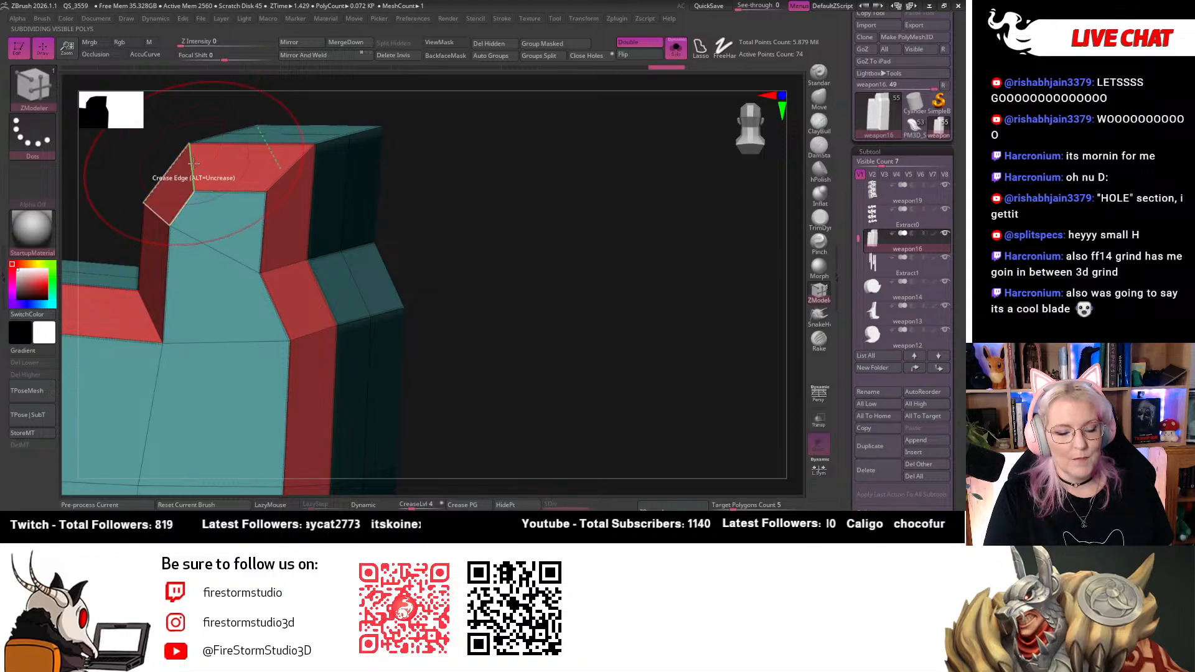
{"action": "left_click_drag", "start_coordinate": [497, 198], "coordinate": [563, 200]}
{"action": "left_click", "coordinate": [176, 210]}
{"action": "left_click_drag", "start_coordinate": [433, 327], "coordinate": [441, 183], "text": "alt"}
{"action": "left_click", "coordinate": [440, 183]}
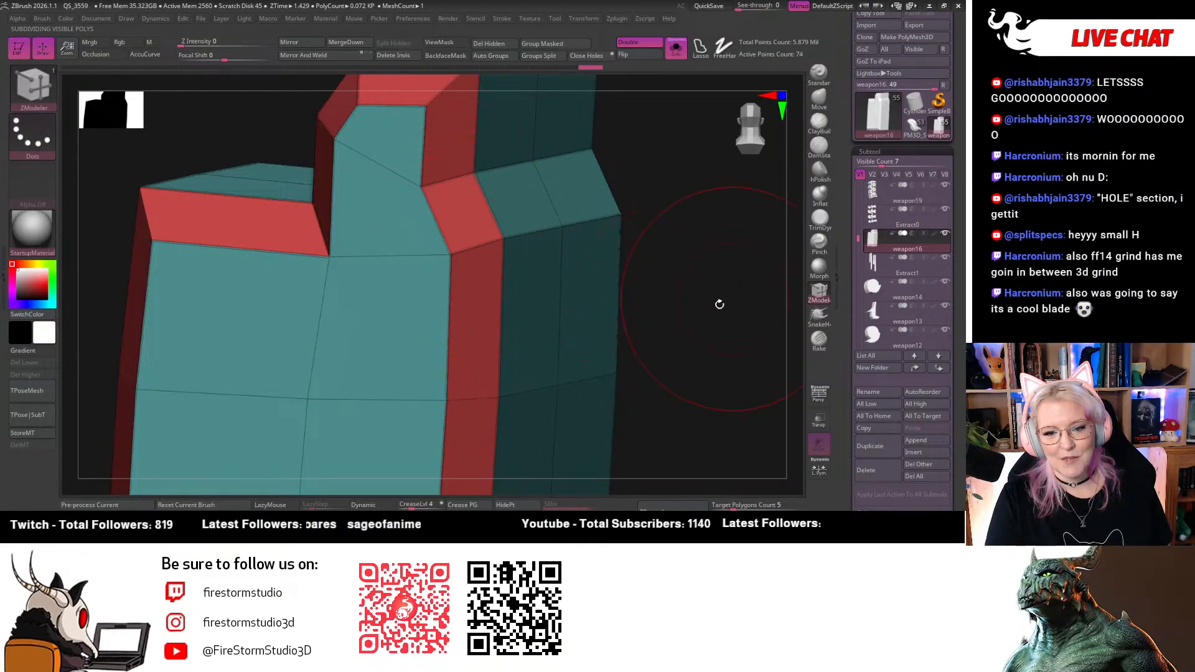
Crease the bevel's diagonal corner edges at the shoulder's outer corner and at the plate's lower end
{"action": "left_click_drag", "start_coordinate": [730, 296], "coordinate": [630, 319]}
{"action": "left_click_drag", "start_coordinate": [616, 374], "coordinate": [669, 287], "text": "alt"}
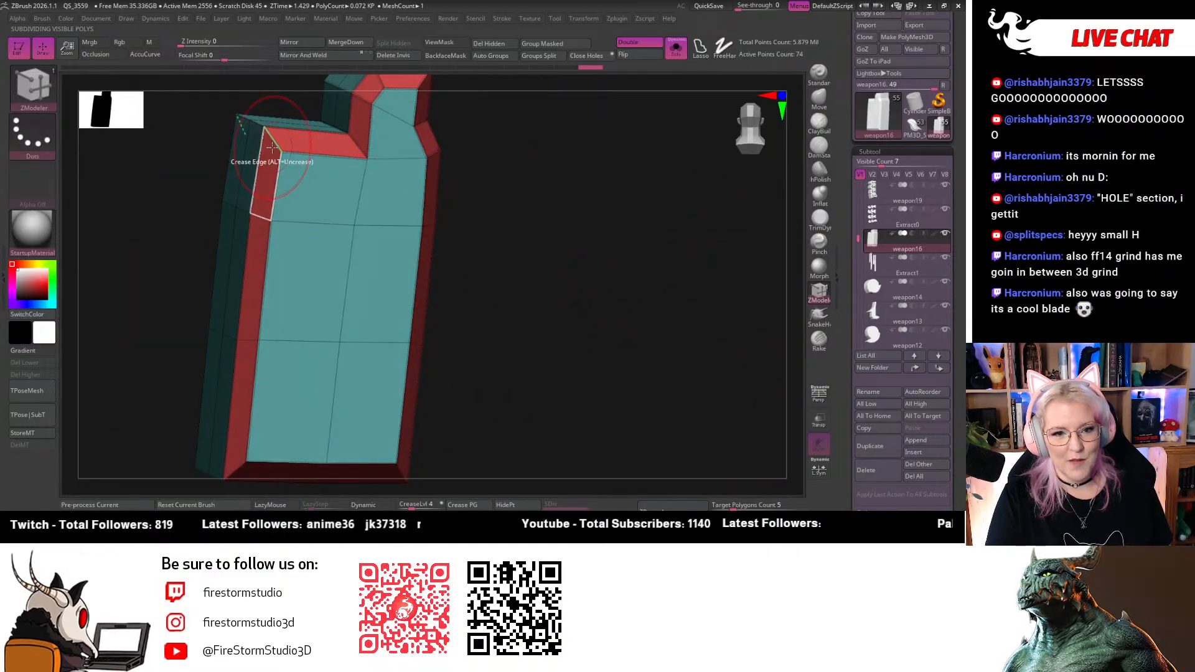
{"action": "left_click_drag", "start_coordinate": [507, 376], "coordinate": [534, 233], "text": "alt"}
{"action": "left_click", "coordinate": [275, 350]}
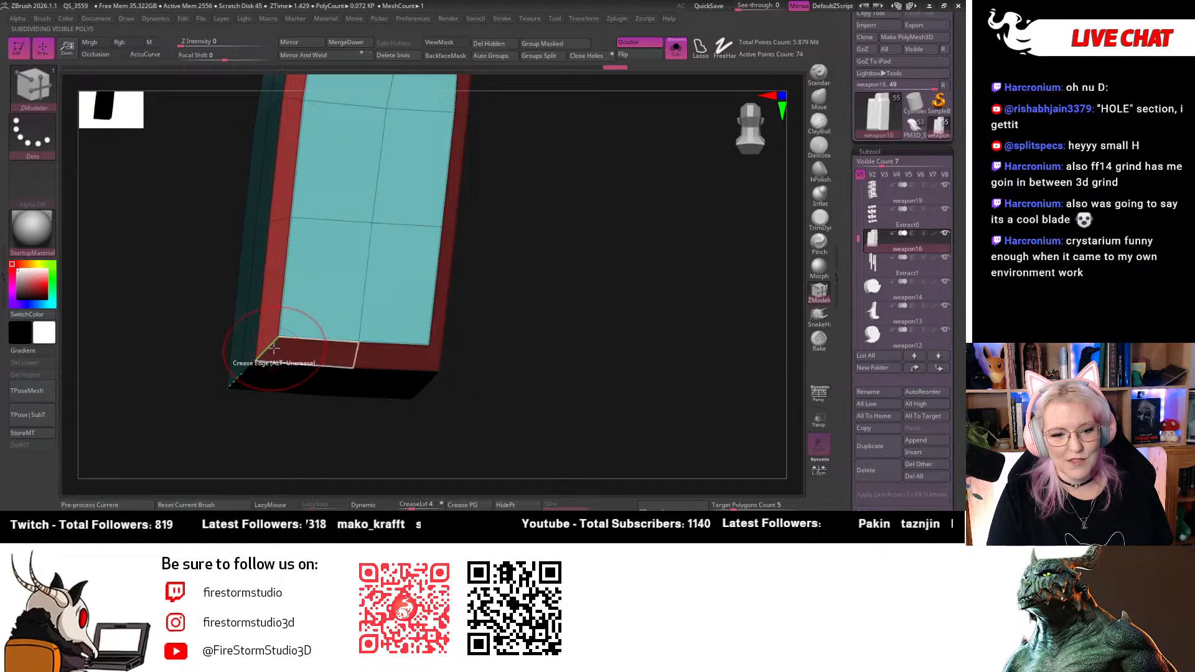
{"action": "left_click_drag", "start_coordinate": [544, 357], "coordinate": [480, 355]}
{"action": "left_click_drag", "start_coordinate": [607, 327], "coordinate": [502, 327], "text": "alt"}
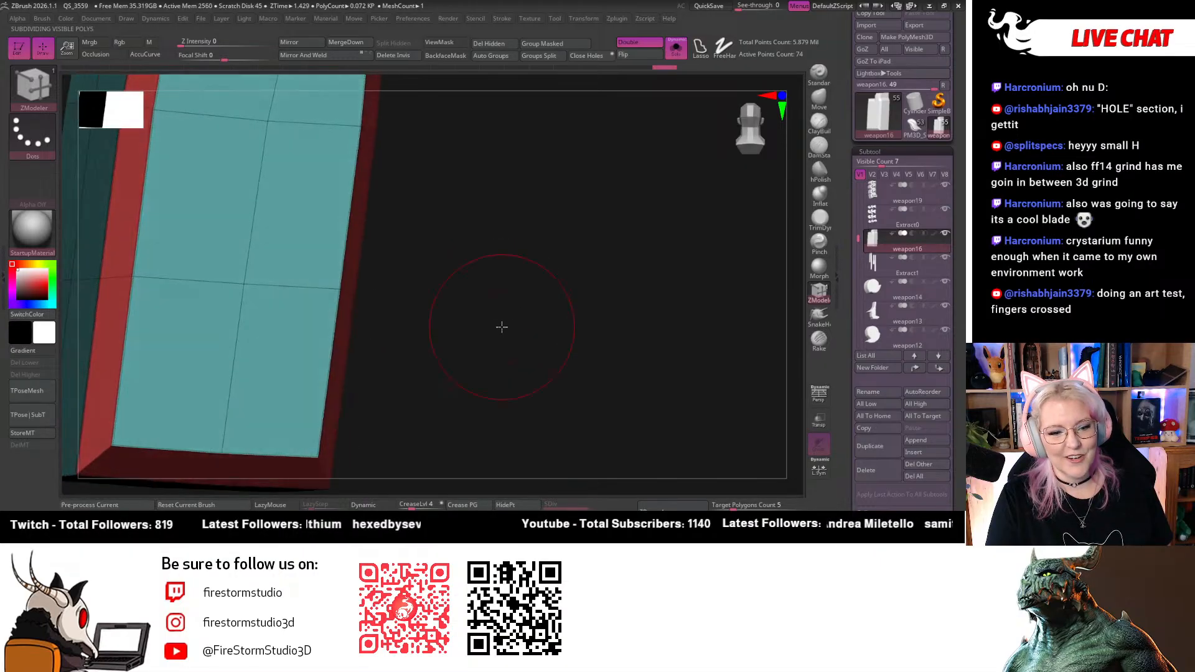
{"action": "left_click_drag", "start_coordinate": [486, 277], "coordinate": [533, 285], "text": "alt"}
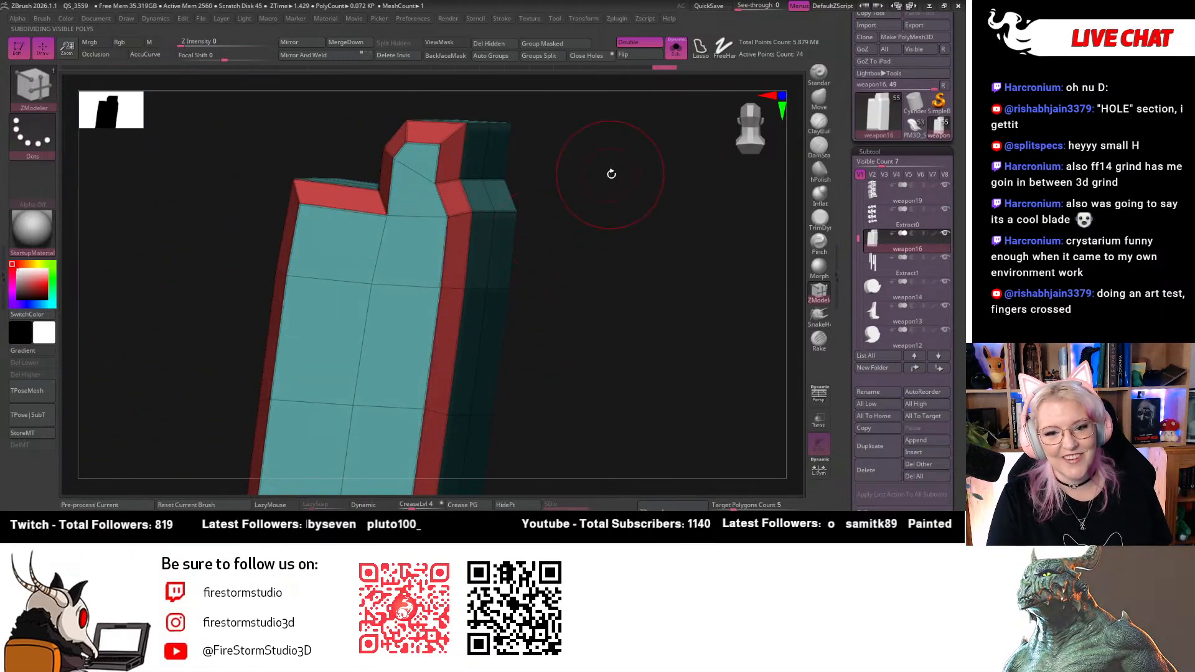
Turn off weapon16's double-sided display and turn on its dynamic subdivision
{"action": "left_click_drag", "start_coordinate": [608, 173], "coordinate": [525, 163]}
{"action": "left_click_drag", "start_coordinate": [608, 147], "coordinate": [737, 138], "text": "alt"}
{"action": "left_click", "coordinate": [744, 139]}
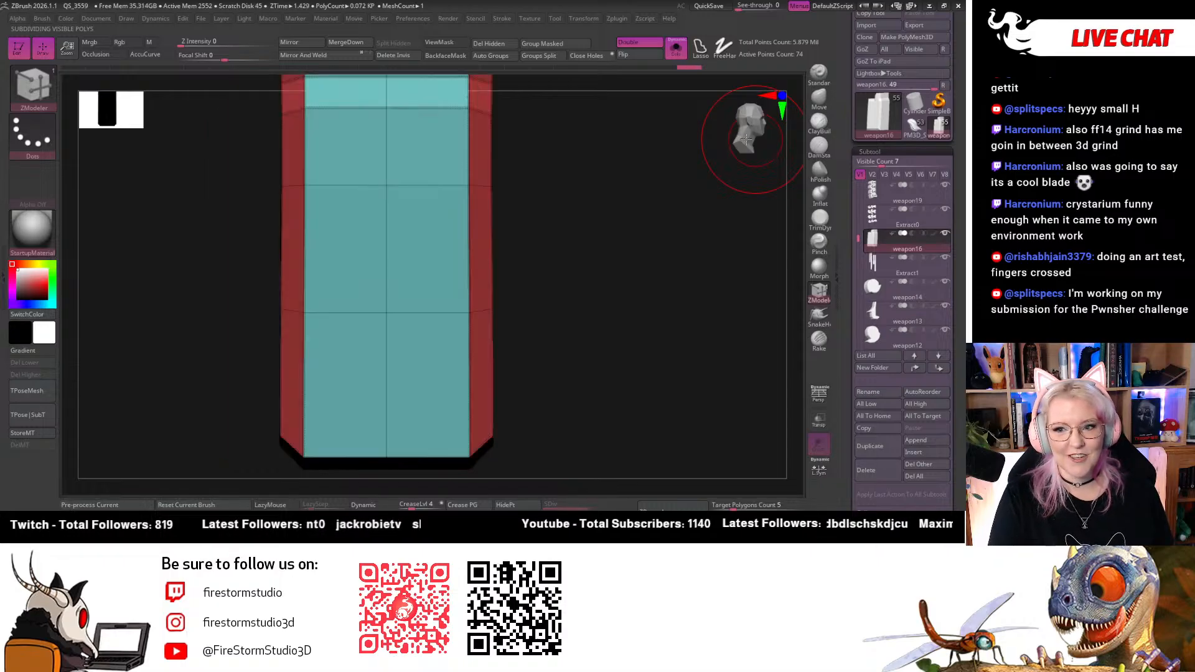
{"action": "left_click_drag", "start_coordinate": [672, 208], "coordinate": [682, 108], "text": "alt"}
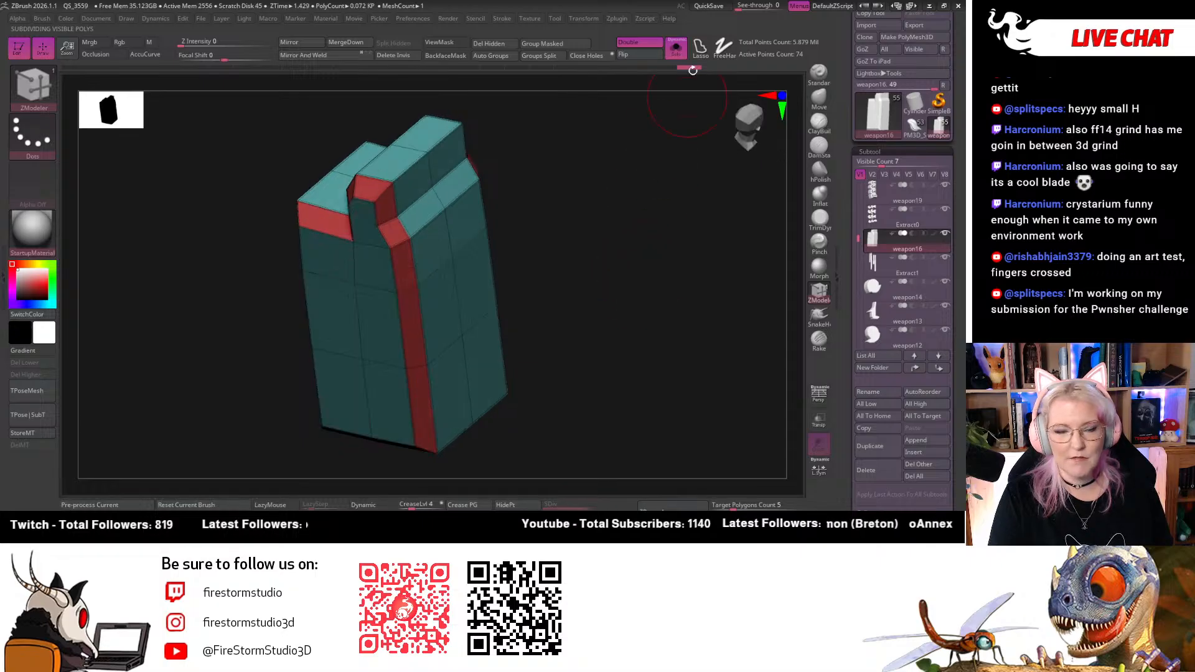
{"action": "left_click", "coordinate": [625, 45]}
{"action": "mouse_move", "coordinate": [623, 242]}
{"action": "left_mouse_down"}
{"action": "mouse_move", "coordinate": [548, 258]}
{"action": "mouse_move", "coordinate": [616, 256]}
{"action": "mouse_move", "coordinate": [614, 192]}
{"action": "mouse_move", "coordinate": [624, 189]}
{"action": "mouse_move", "coordinate": [616, 233]}
{"action": "left_mouse_up"}
{"action": "left_click", "coordinate": [375, 504]}
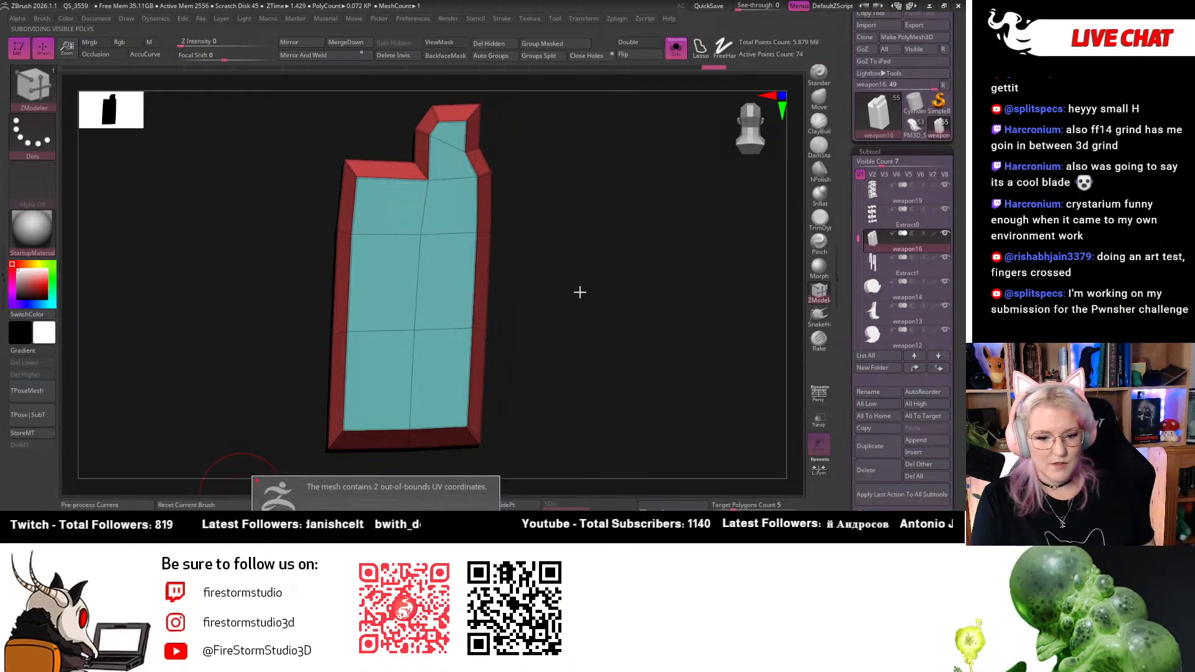
{"action": "left_click_drag", "start_coordinate": [567, 286], "coordinate": [596, 259]}
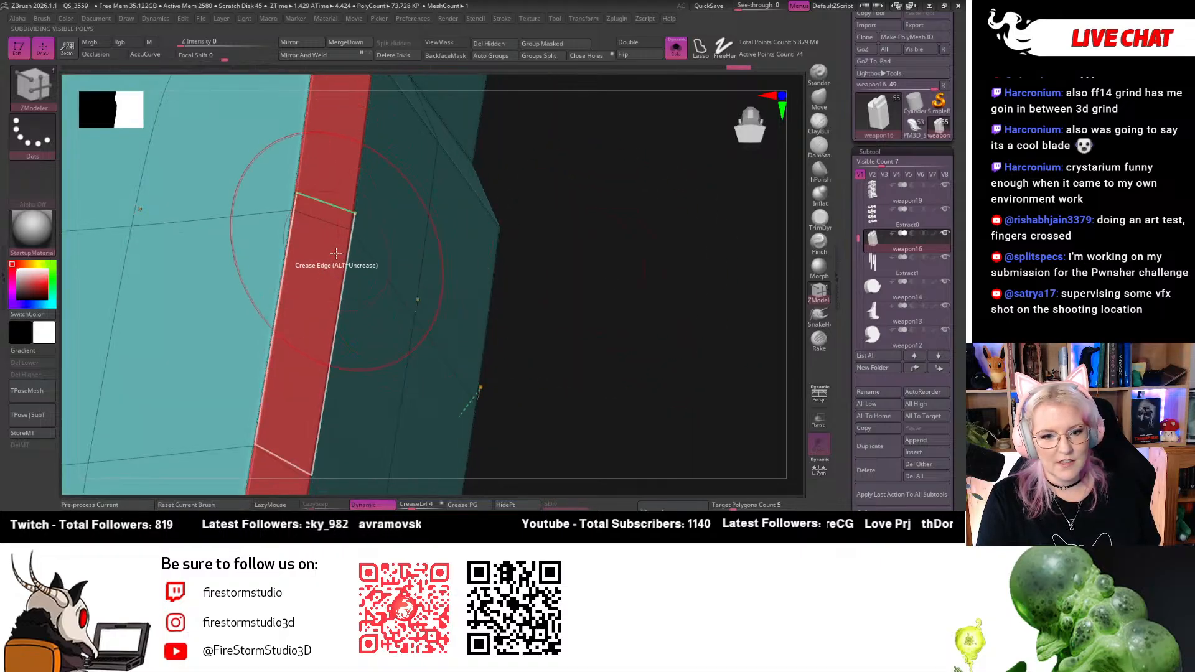
Check the plate's smoothed bevels and convert the dynamic subdivision into real subdivision levels
{"action": "left_click_drag", "start_coordinate": [570, 291], "coordinate": [469, 190]}
{"action": "left_click", "coordinate": [745, 137]}
{"action": "left_click", "coordinate": [725, 136]}
{"action": "left_click", "coordinate": [752, 127]}
{"action": "left_click_drag", "start_coordinate": [662, 211], "coordinate": [489, 422], "text": "alt"}
{"action": "left_click", "coordinate": [372, 504]}
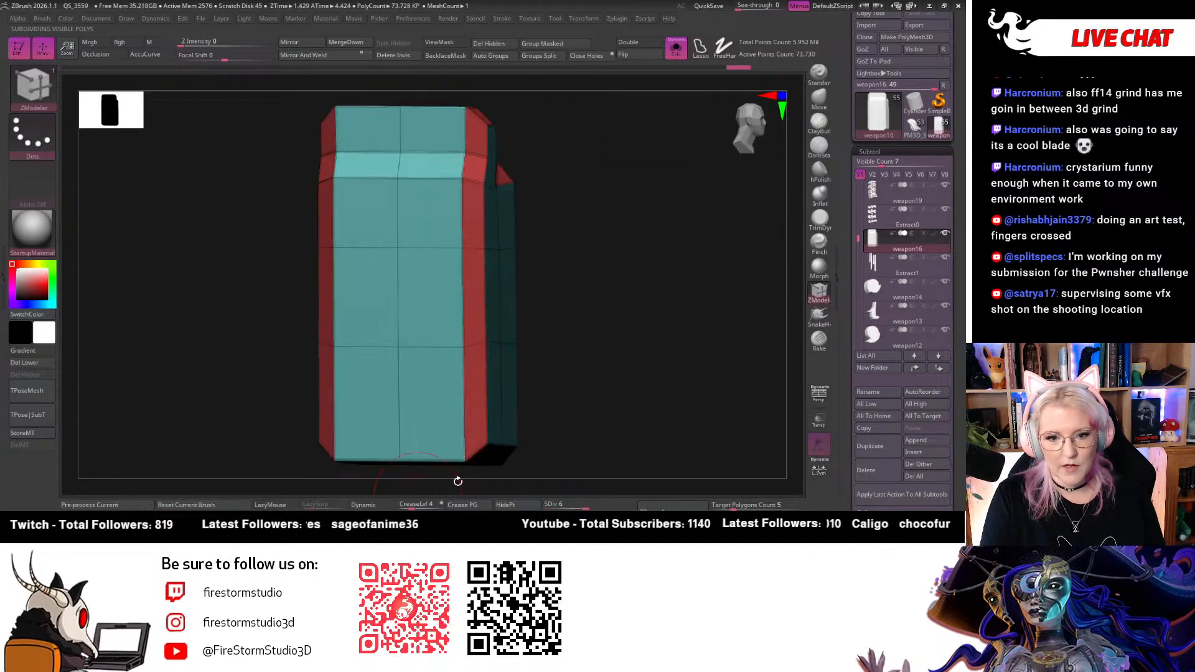
Hide the plate's polyframe and leave Solo mode to show the rest of the sword
{"action": "left_click_drag", "start_coordinate": [630, 319], "coordinate": [478, 325]}
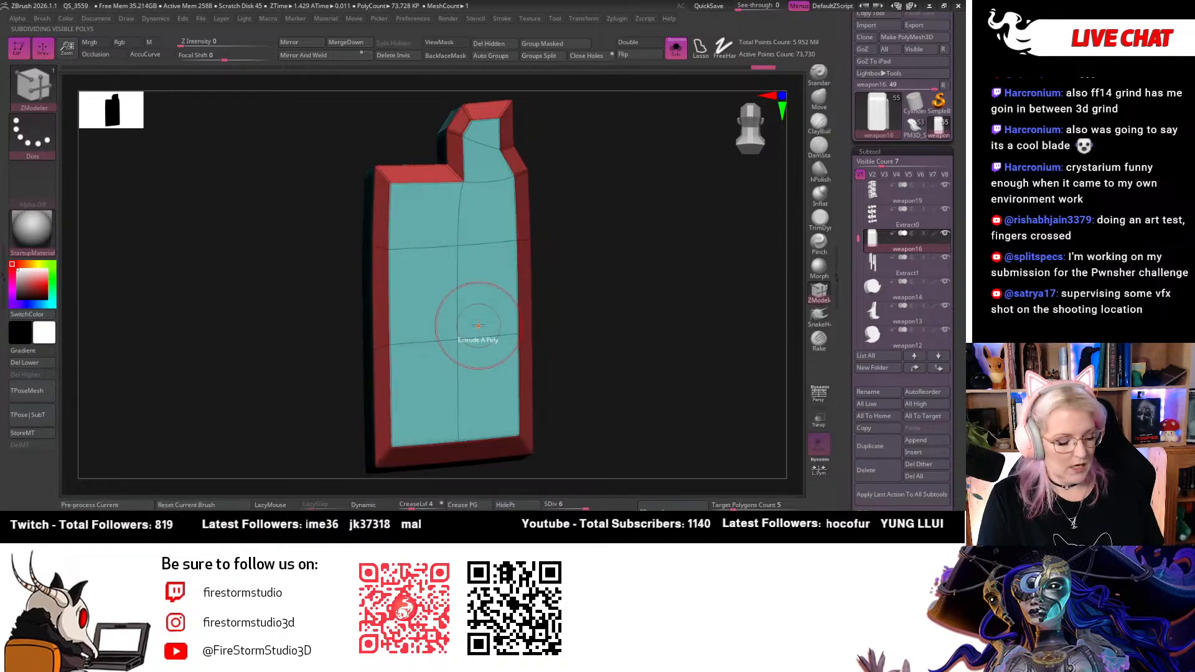
{"action": "key", "text": "shift+f"}
{"action": "left_click_drag", "start_coordinate": [645, 278], "coordinate": [675, 99]}
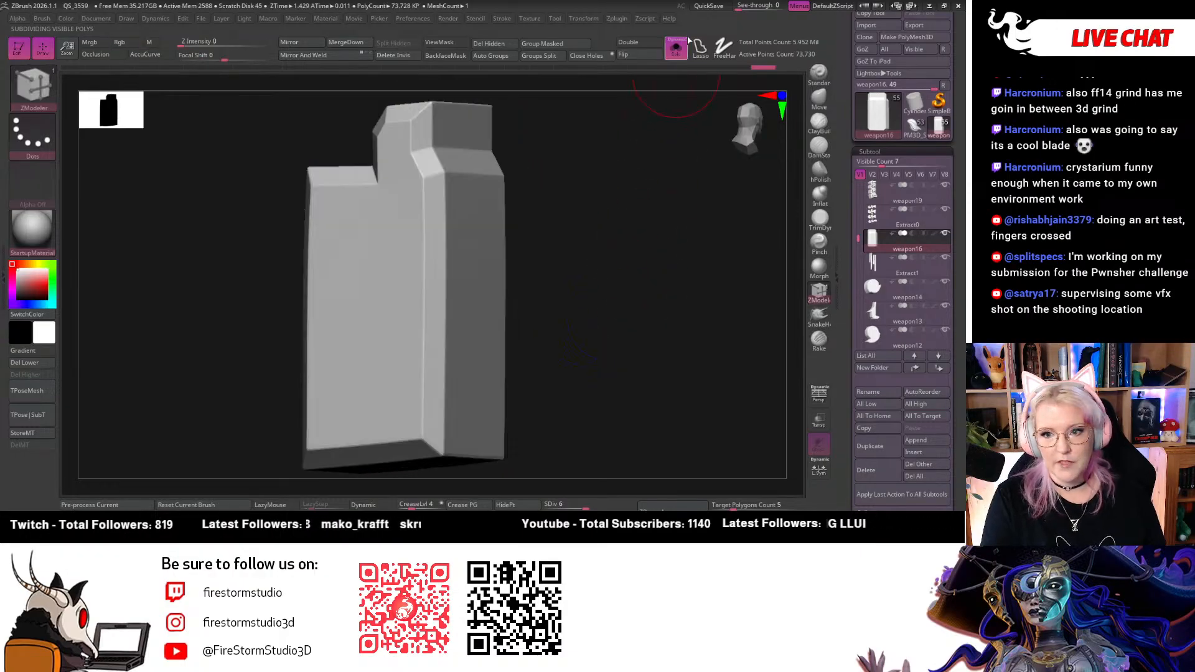
{"action": "left_click", "coordinate": [676, 48]}
{"action": "left_click_drag", "start_coordinate": [712, 162], "coordinate": [667, 112], "text": "alt"}
{"action": "left_click_drag", "start_coordinate": [756, 135], "coordinate": [621, 288], "text": "shift"}
Save the tool over the existing weapon6.ztl file in the Weapon1 folder
{"action": "left_click_drag", "start_coordinate": [903, 67], "coordinate": [909, 124]}
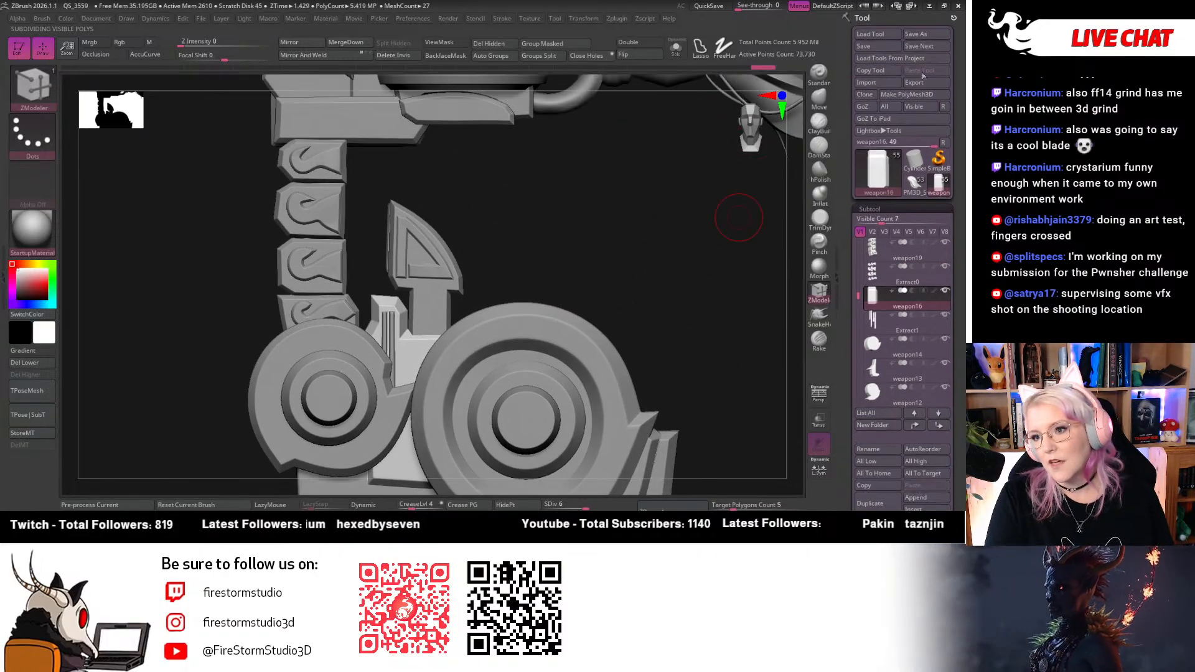
{"action": "left_click", "coordinate": [923, 35]}
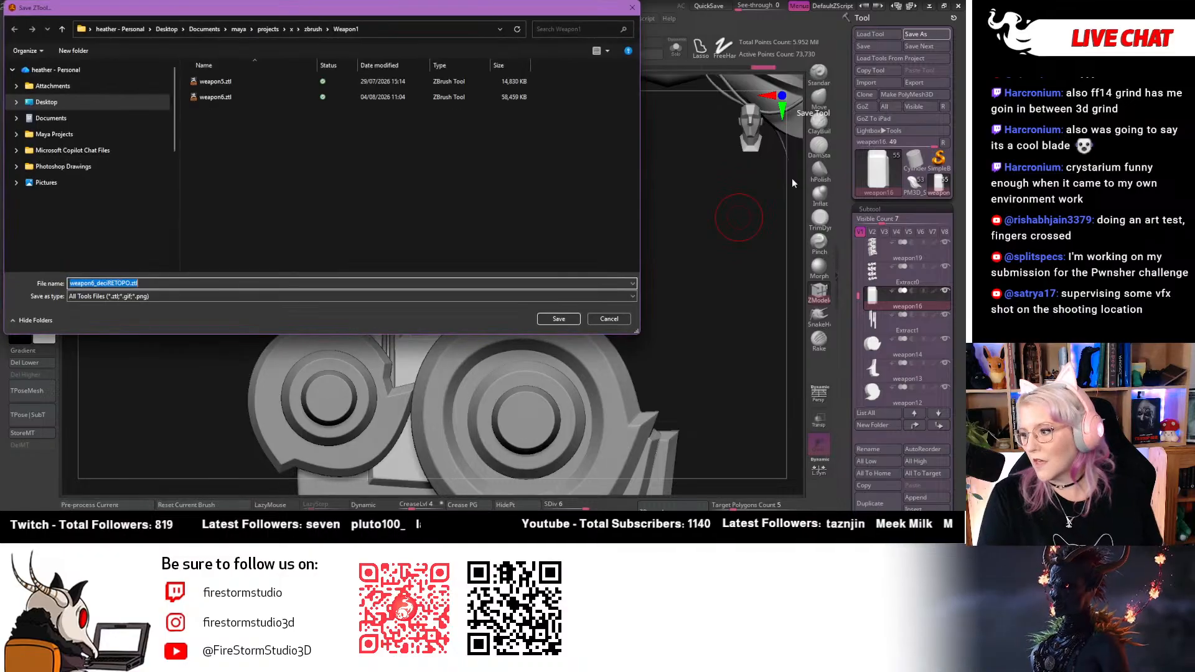
{"action": "left_click", "coordinate": [292, 97]}
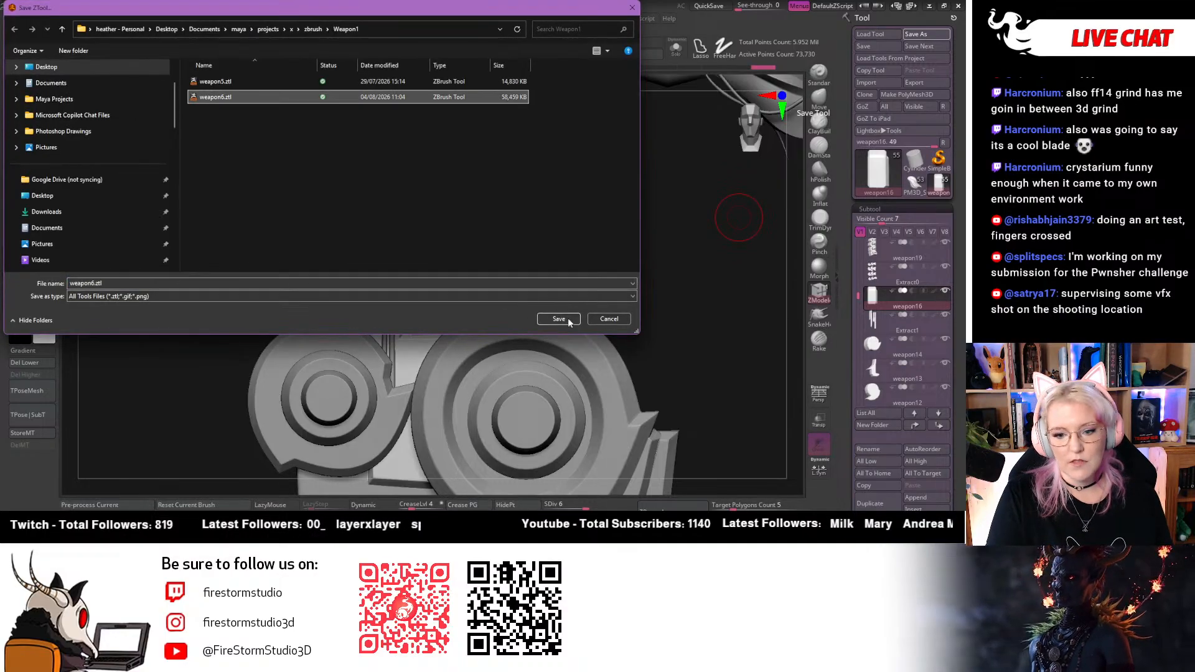
{"action": "key", "text": "Return"}
{"action": "left_click", "coordinate": [505, 266]}
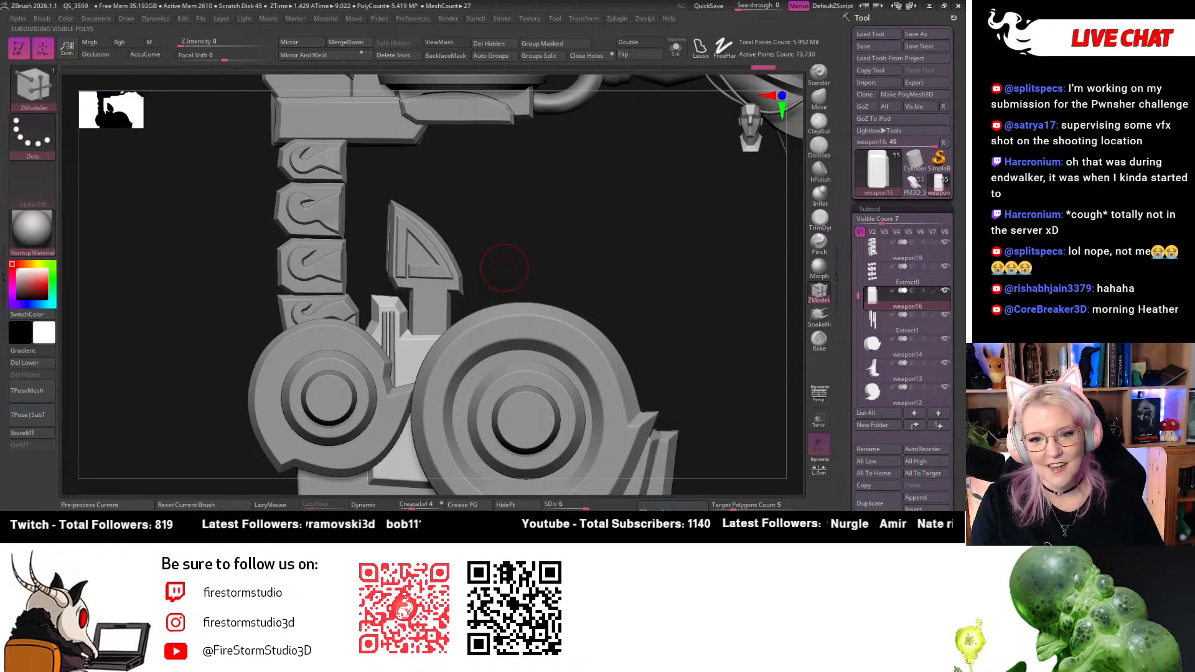
Select the PM3D_Sphere3D3 subtool on the sword and bring the whole blade into view
{"action": "left_click_drag", "start_coordinate": [573, 224], "coordinate": [500, 255]}
{"action": "left_click", "coordinate": [522, 179], "text": "alt"}
{"action": "mouse_move", "coordinate": [539, 294]}
{"action": "left_mouse_down"}
{"action": "mouse_move", "coordinate": [573, 293]}
{"action": "mouse_move", "coordinate": [463, 274]}
{"action": "mouse_move", "coordinate": [465, 261]}
{"action": "mouse_move", "coordinate": [427, 311]}
{"action": "mouse_move", "coordinate": [528, 295]}
{"action": "mouse_move", "coordinate": [554, 199]}
{"action": "mouse_move", "coordinate": [433, 188]}
{"action": "mouse_move", "coordinate": [563, 214]}
{"action": "left_mouse_up"}
{"action": "left_click_drag", "start_coordinate": [602, 277], "coordinate": [565, 396], "text": "alt"}
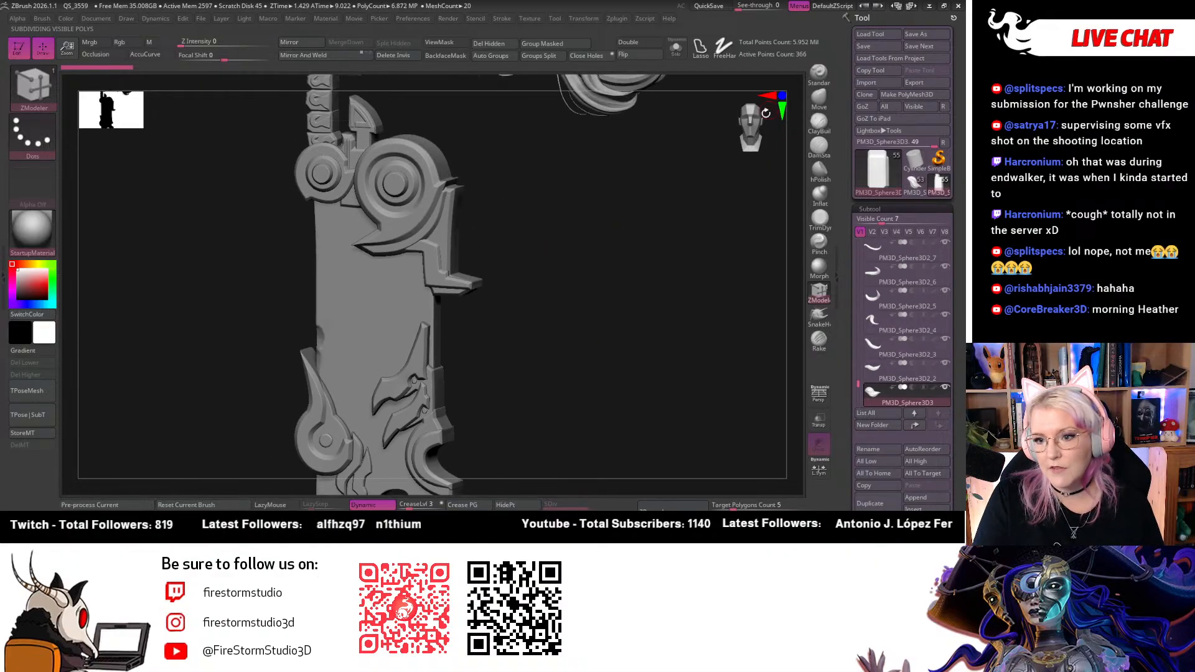
Save a copy of the tool as weapon1_deciBAKE.ztl in the Weapon1 folder
{"action": "left_click", "coordinate": [925, 34]}
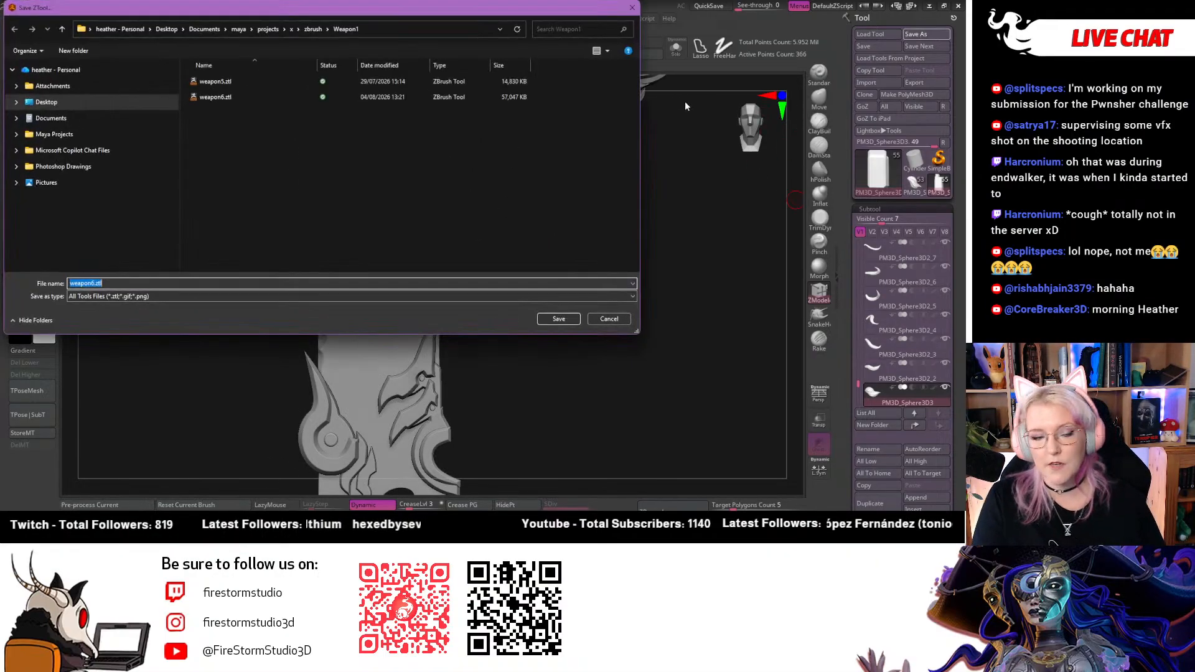
{"action": "left_click", "coordinate": [118, 283]}
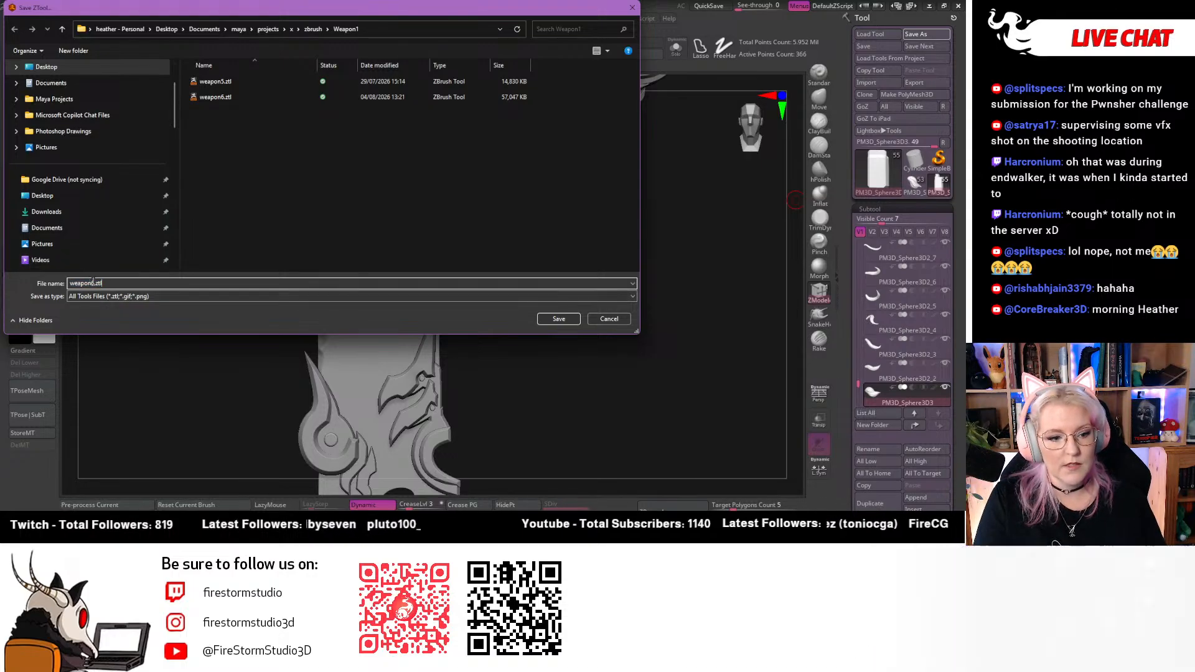
{"action": "key", "text": "BackSpace"}
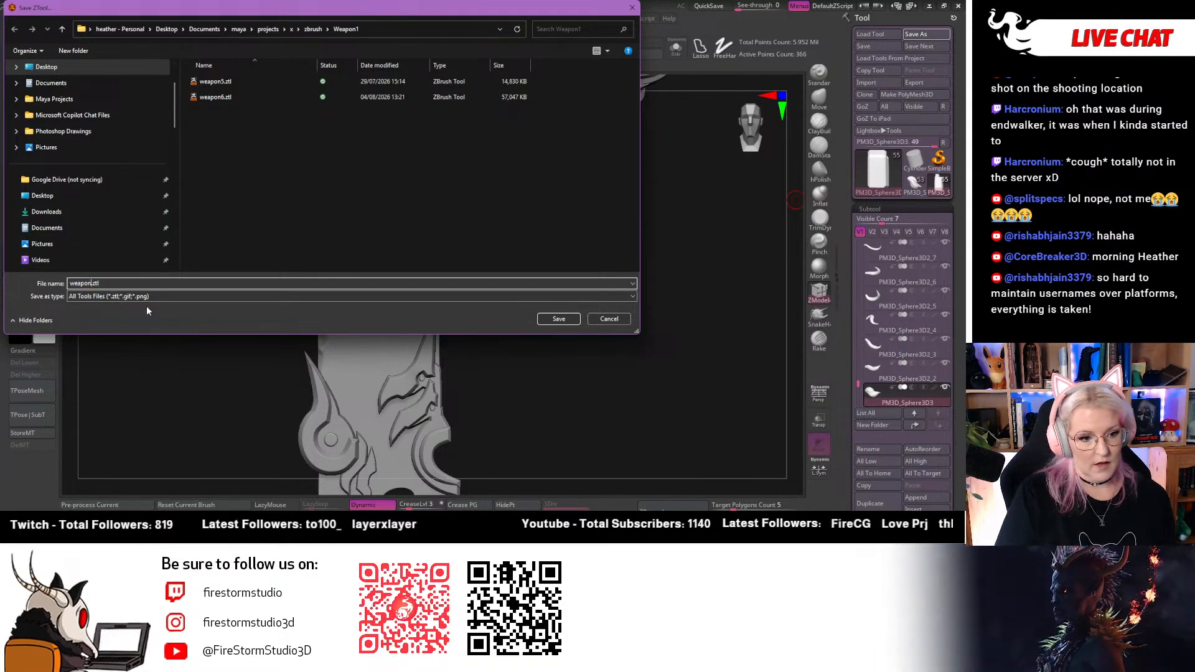
{"action": "type", "text": "1_"}
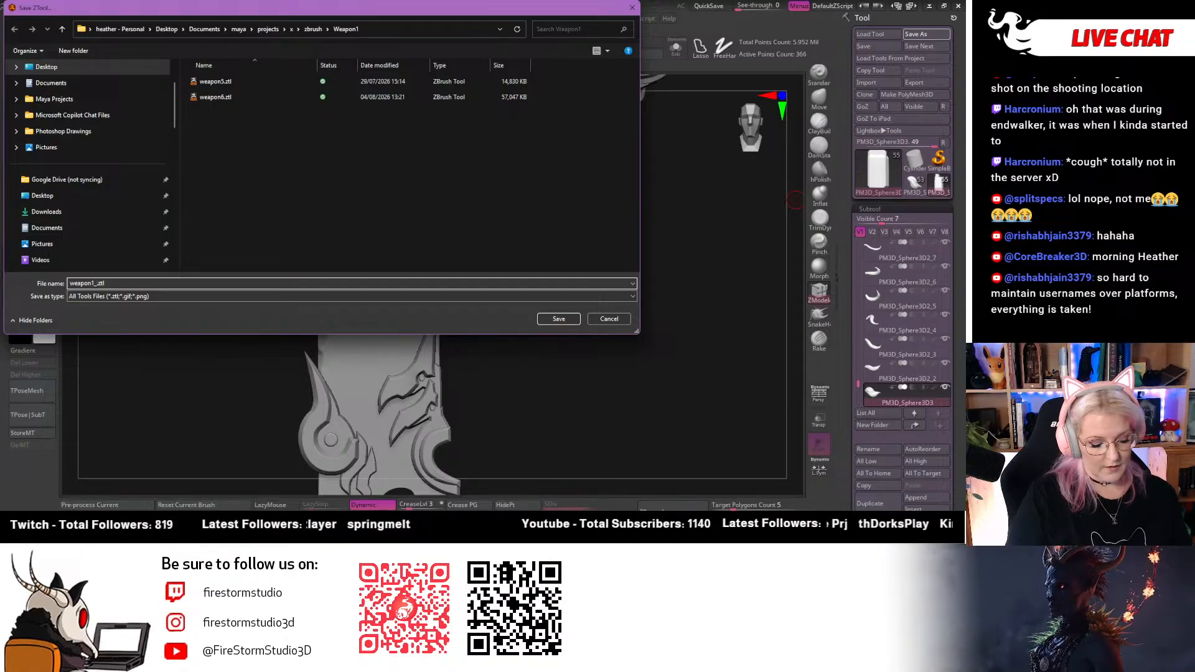
{"action": "type", "text": "deciRetop"}
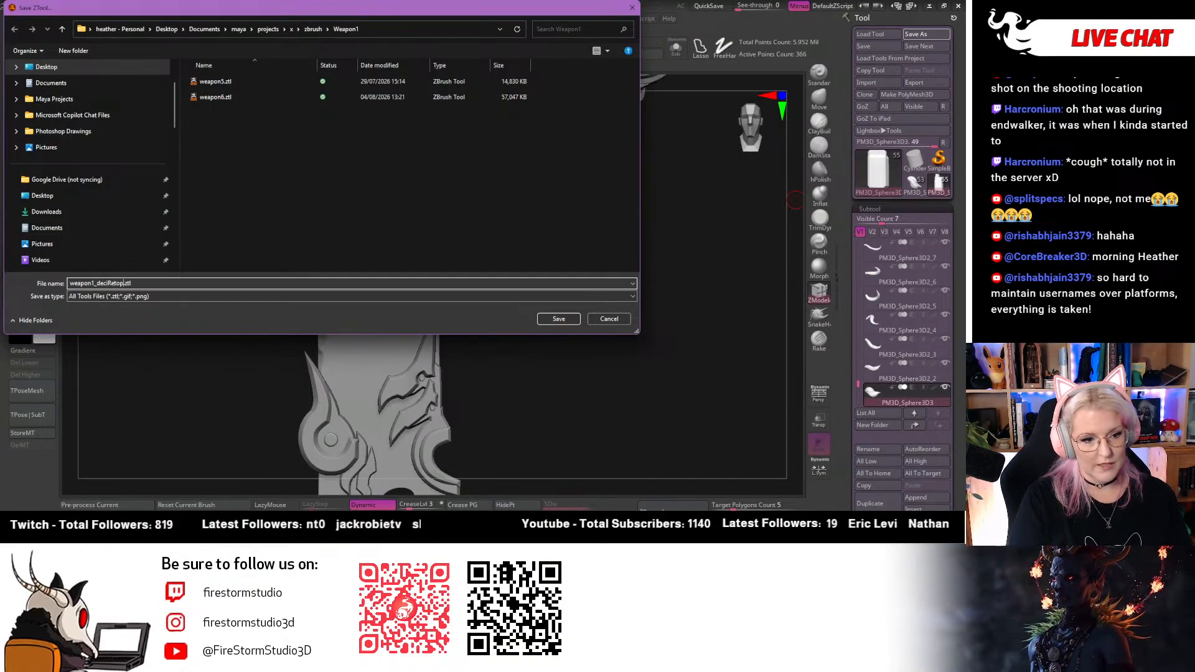
{"action": "key", "text": "BackSpace"}
{"action": "key", "text": "BackSpace"}
{"action": "type", "text": "8"}
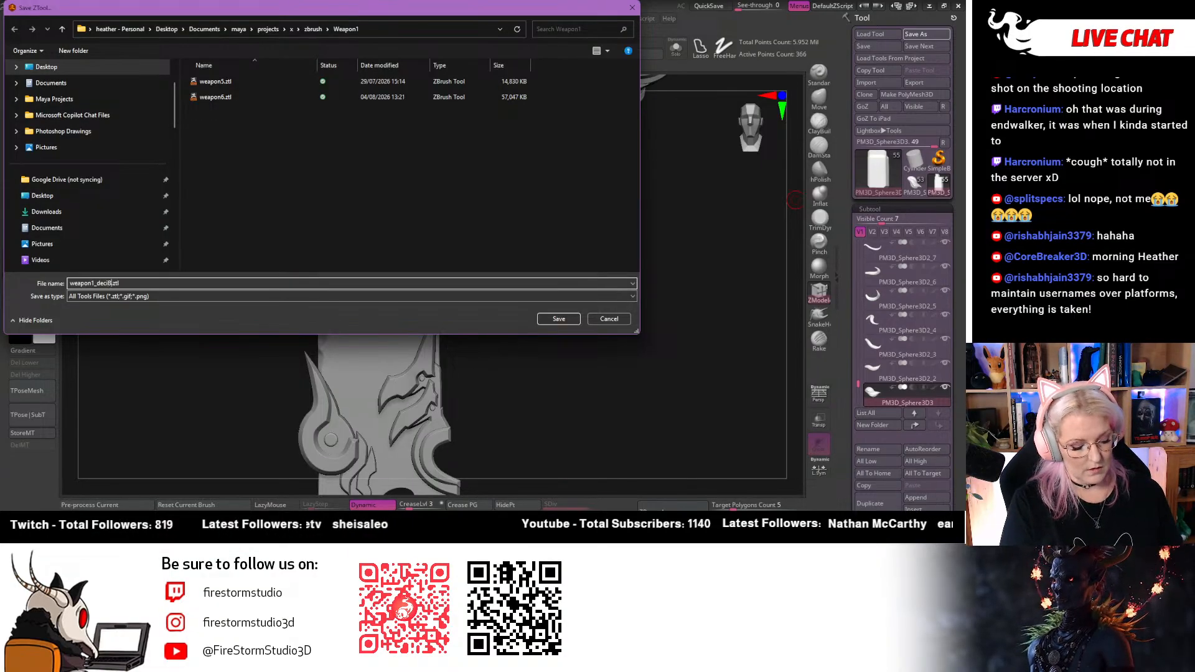
{"action": "type", "text": "AKE"}
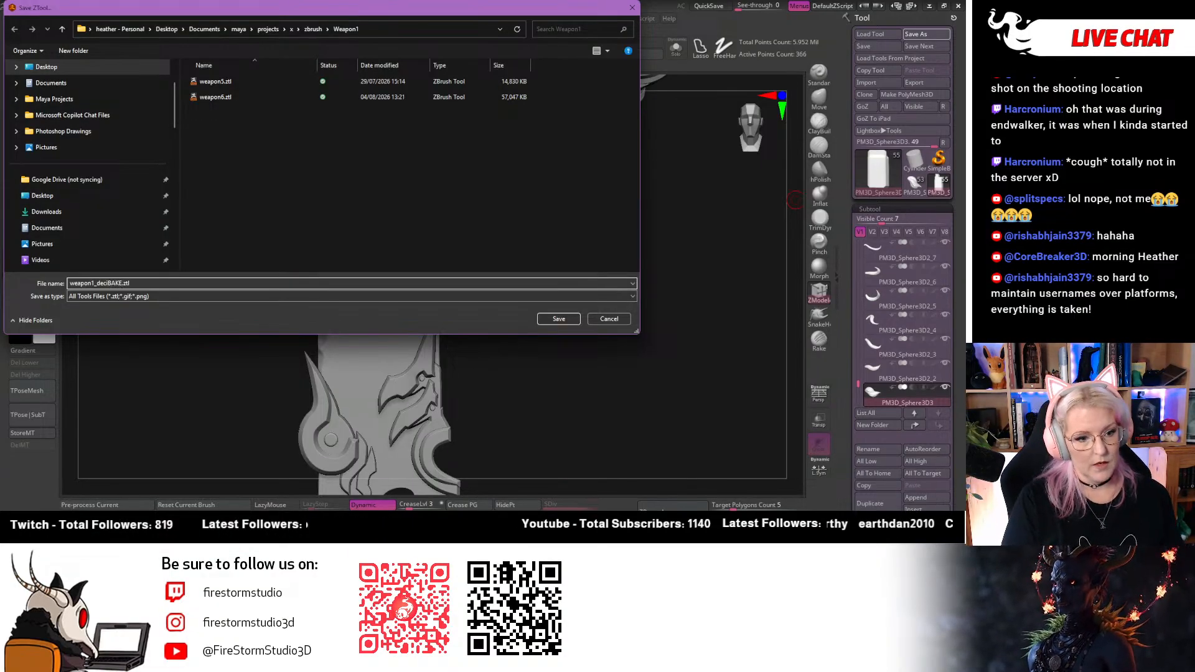
{"action": "key", "text": "Return"}
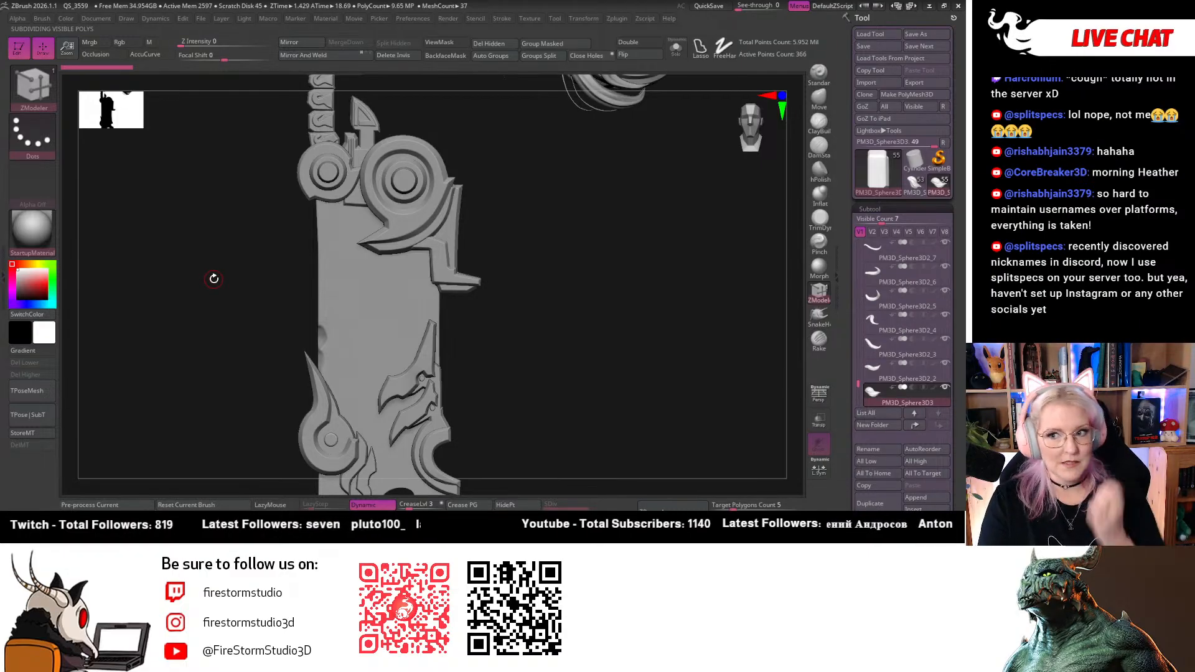
Save another copy of the tool as weapon1_deciTOPO.ztl in the Weapon1 folder
{"action": "left_click", "coordinate": [915, 35]}
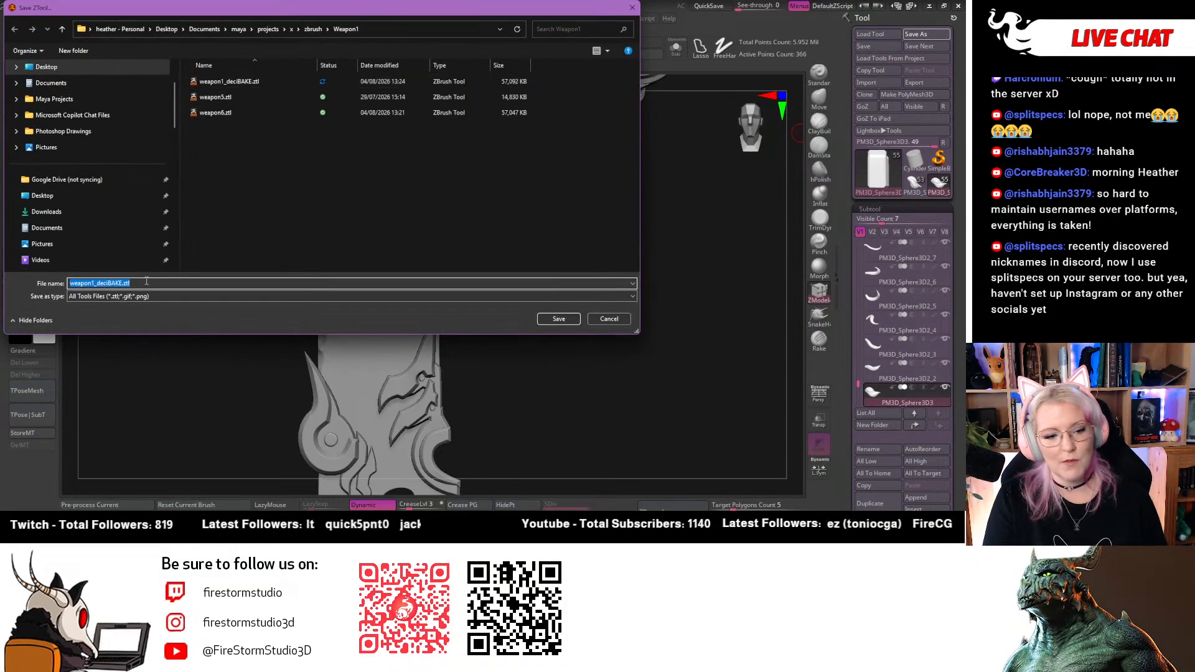
{"action": "key", "text": "BackSpace"}
{"action": "key", "text": "BackSpace"}
{"action": "type", "text": "T"}
{"action": "key", "text": "BackSpace"}
{"action": "key", "text": "BackSpace"}
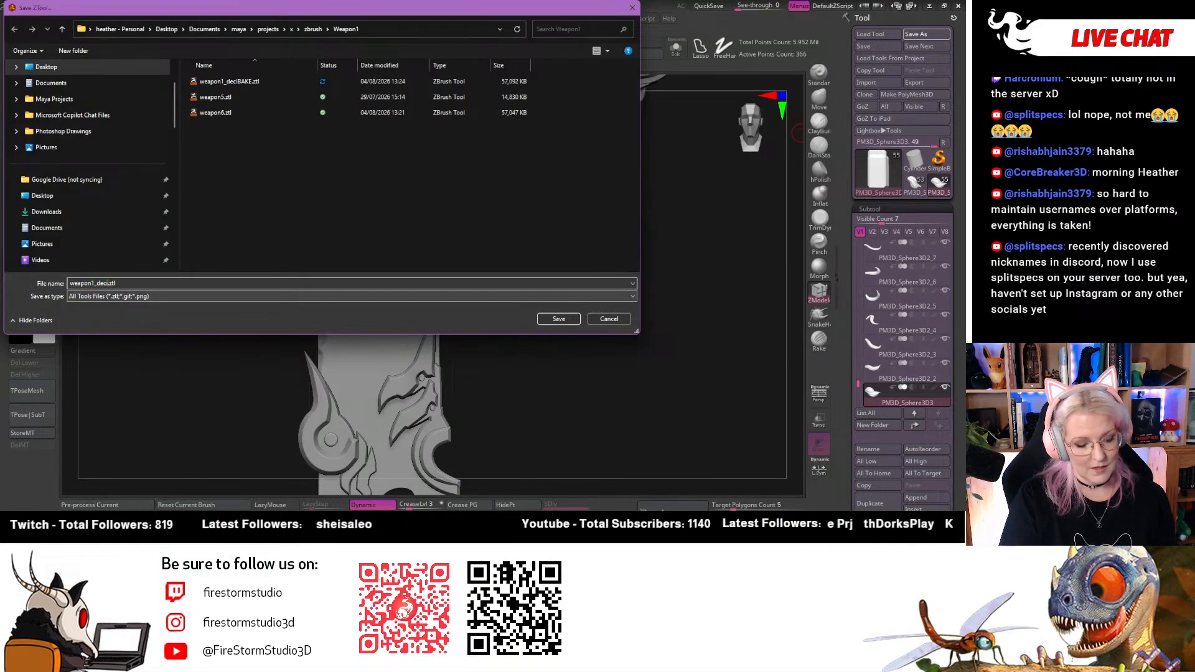
{"action": "type", "text": "TOPO"}
{"action": "key", "text": "Return"}
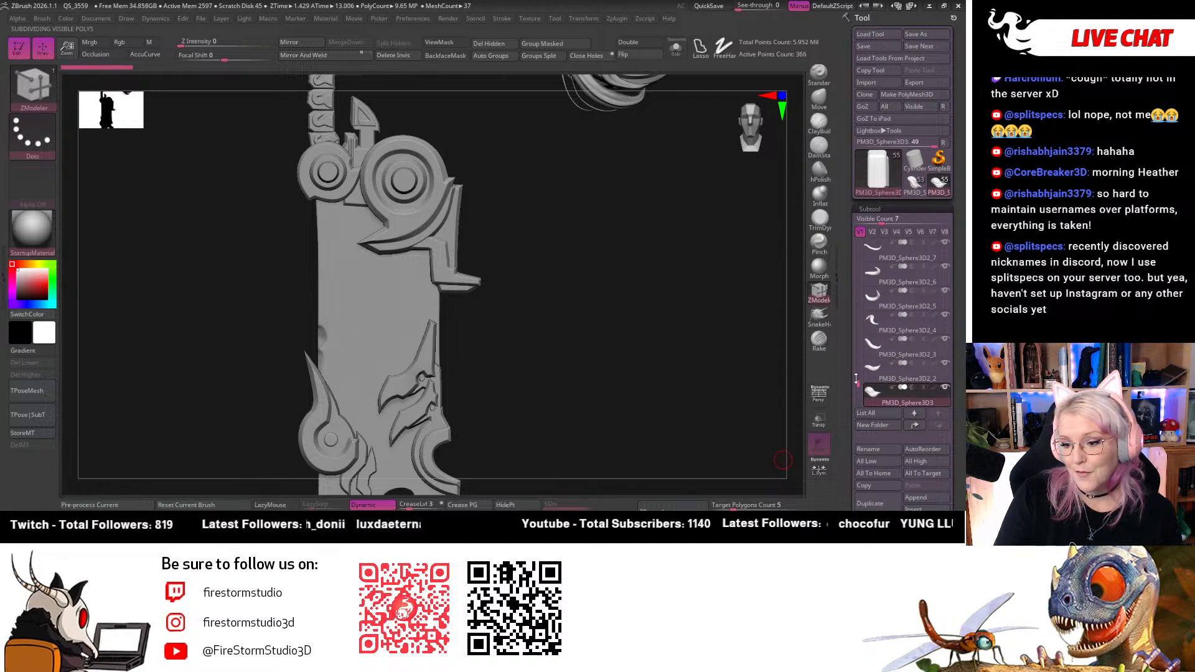
Return to the start of the subtool list and examine the sword's handle, ring and tassel up close
{"action": "left_click_drag", "start_coordinate": [859, 387], "coordinate": [869, 232]}
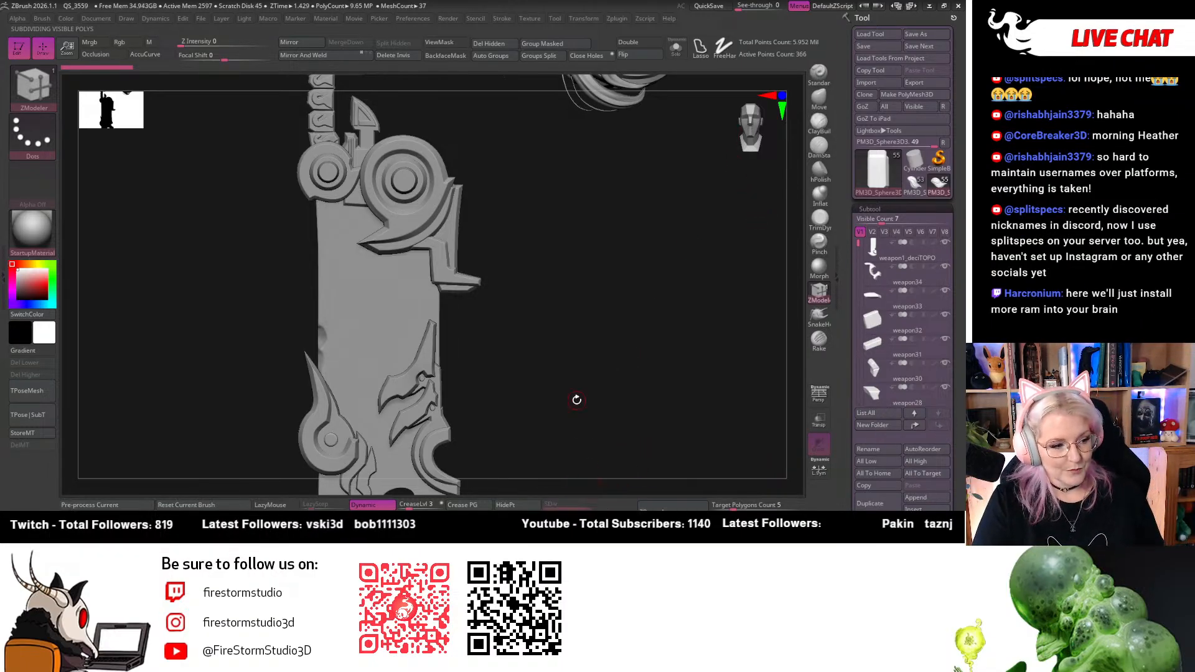
{"action": "left_click_drag", "start_coordinate": [526, 350], "coordinate": [480, 449]}
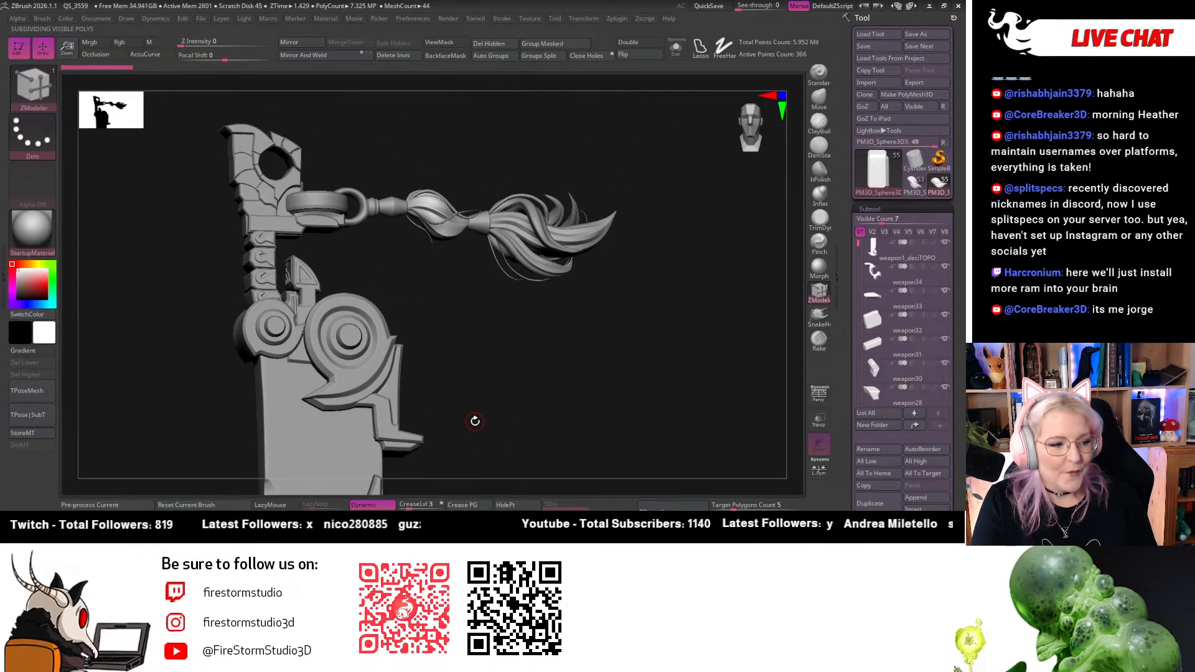
{"action": "left_click_drag", "start_coordinate": [472, 421], "coordinate": [483, 415]}
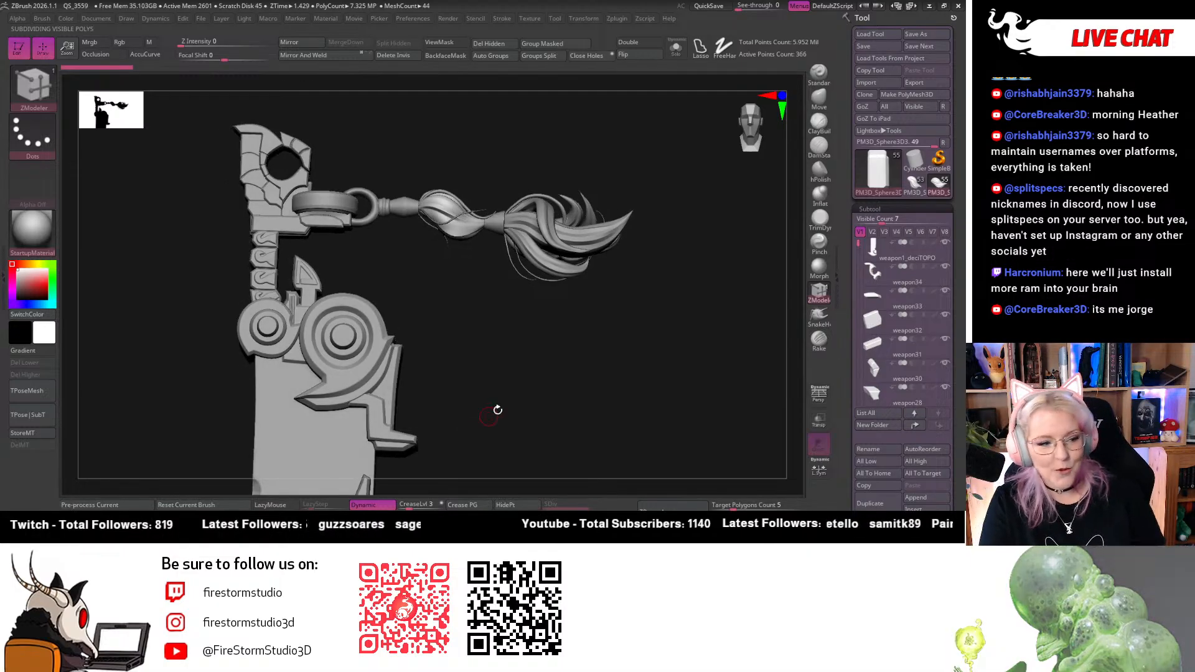
{"action": "left_click", "coordinate": [743, 147]}
{"action": "left_click_drag", "start_coordinate": [552, 365], "coordinate": [539, 420], "text": "alt"}
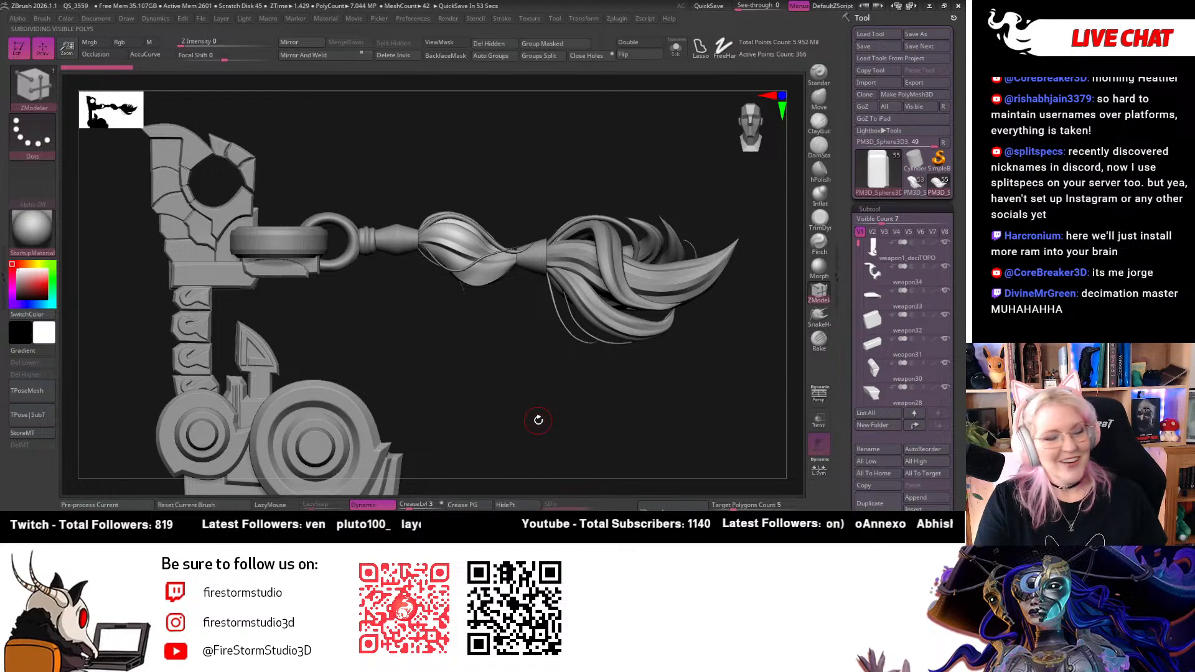
{"action": "left_click_drag", "start_coordinate": [461, 352], "coordinate": [669, 150]}
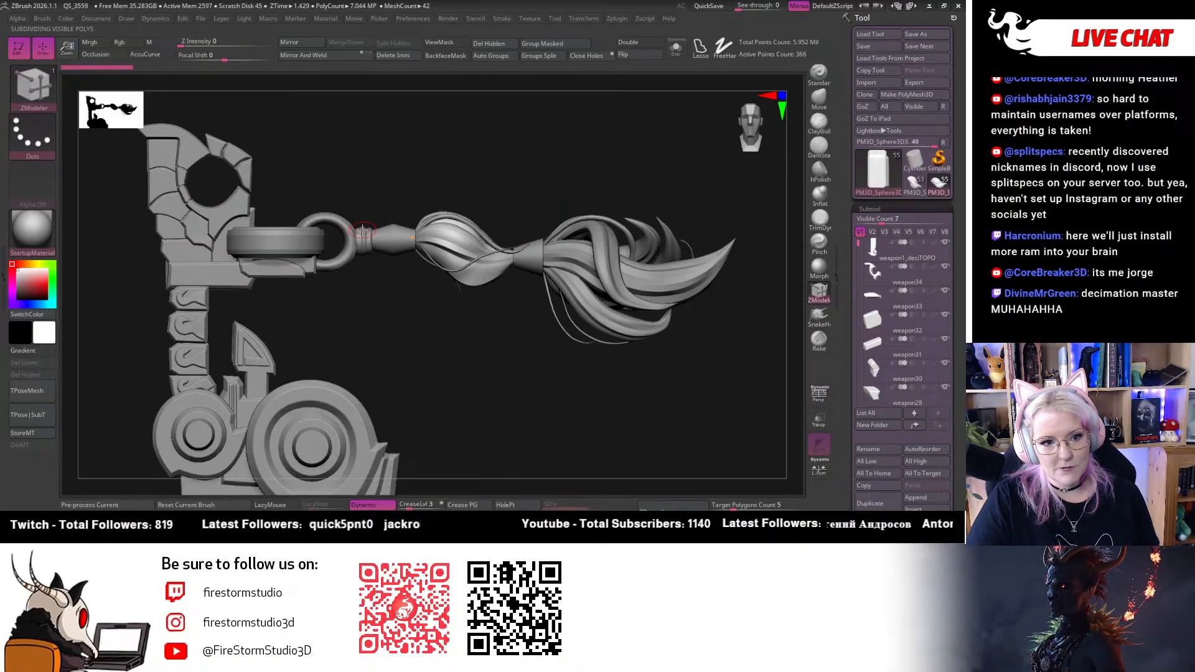
{"action": "left_click_drag", "start_coordinate": [368, 155], "coordinate": [456, 280], "text": "alt"}
{"action": "left_click_drag", "start_coordinate": [526, 312], "coordinate": [653, 434], "text": "alt"}
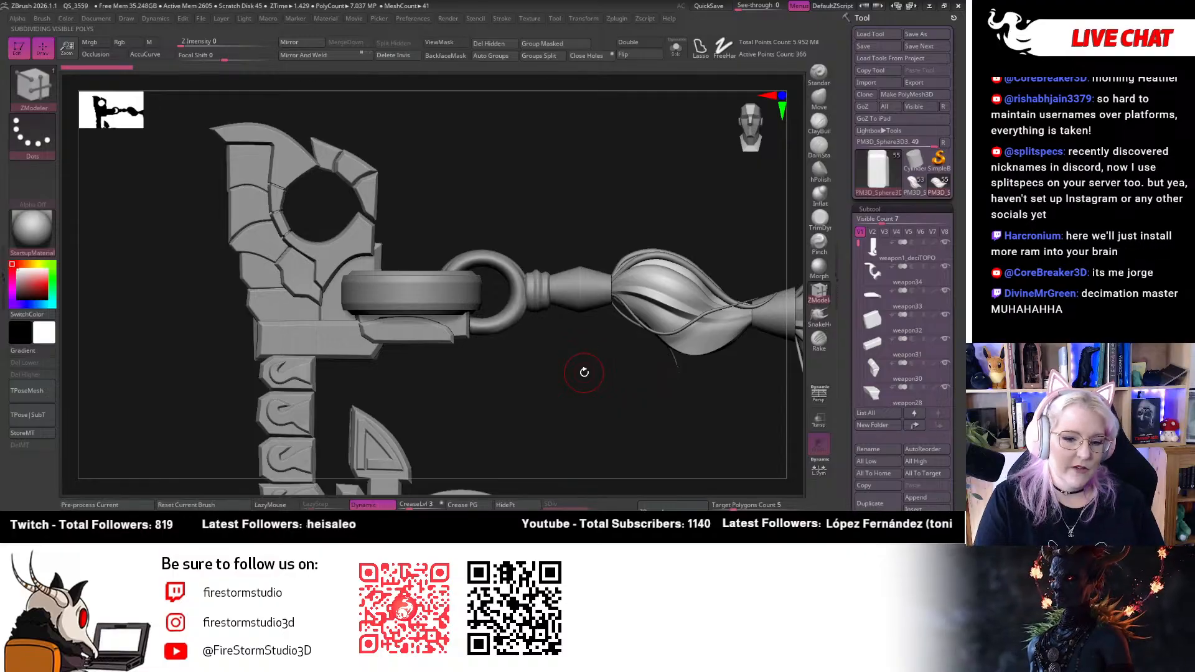
{"action": "left_click_drag", "start_coordinate": [498, 212], "coordinate": [591, 213]}
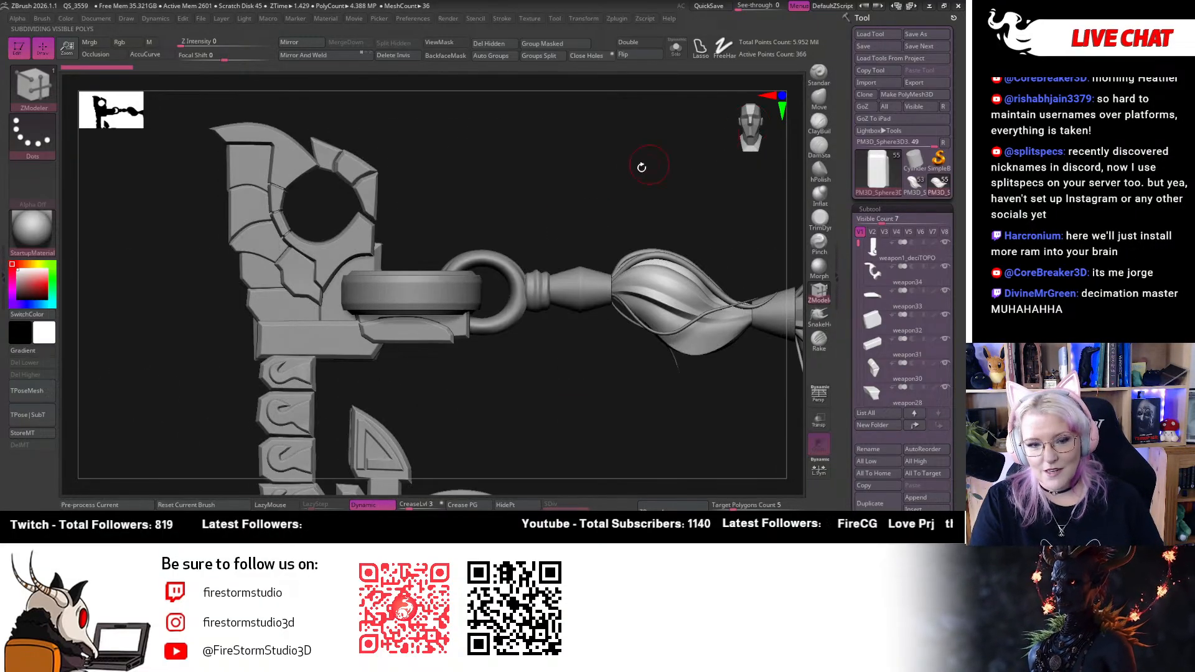
Select the weapon28 subtool, the small plate beside the hole in the handle's end, and isolate it in Solo mode
{"action": "left_click", "coordinate": [354, 166], "text": "alt"}
{"action": "left_click", "coordinate": [330, 154], "text": "alt"}
{"action": "left_click_drag", "start_coordinate": [506, 149], "coordinate": [647, 308], "text": "alt"}
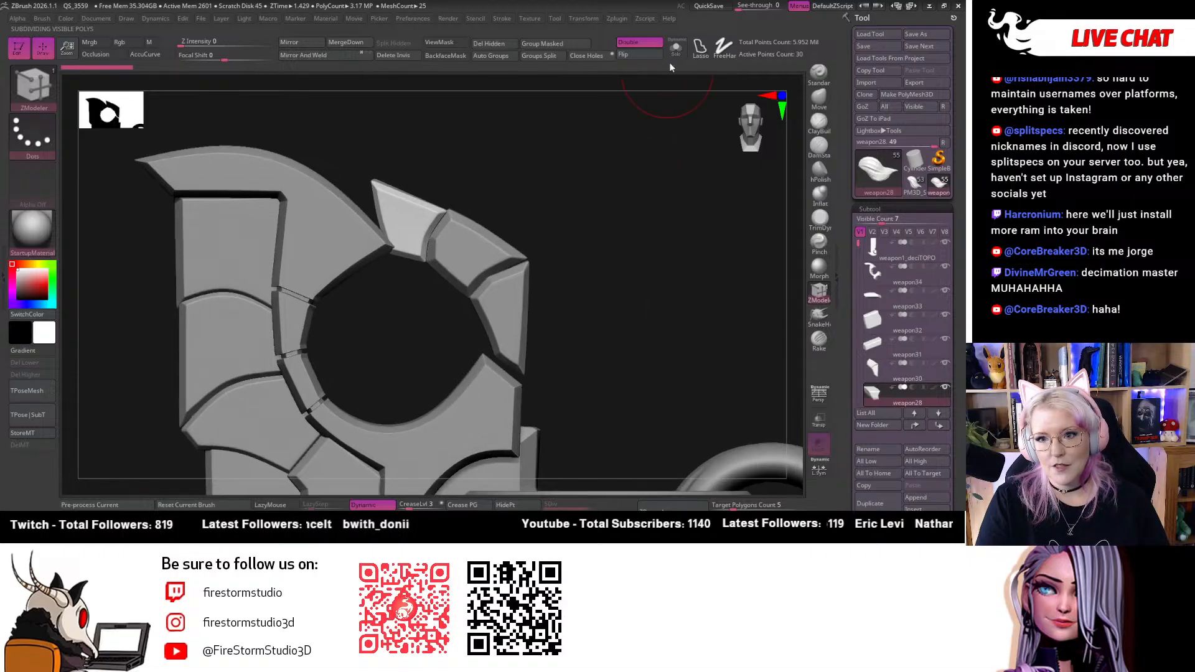
{"action": "left_click", "coordinate": [675, 48]}
{"action": "left_click_drag", "start_coordinate": [576, 253], "coordinate": [528, 255]}
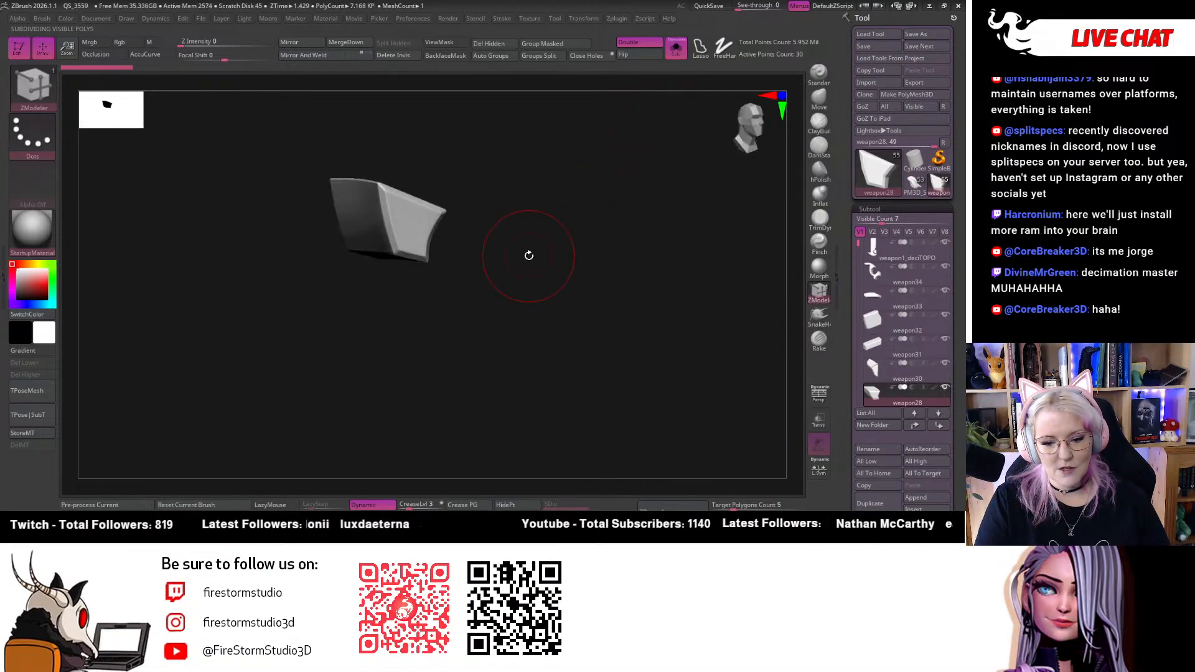
Convert the isolated plate's dynamic subdivision into real subdivision levels and show its polyframe
{"action": "left_click_drag", "start_coordinate": [534, 332], "coordinate": [364, 452]}
{"action": "left_click_drag", "start_coordinate": [472, 398], "coordinate": [540, 352]}
{"action": "left_click_drag", "start_coordinate": [511, 348], "coordinate": [508, 413], "text": "alt"}
{"action": "left_click_drag", "start_coordinate": [499, 278], "coordinate": [675, 349], "text": "alt"}
{"action": "left_click_drag", "start_coordinate": [675, 348], "coordinate": [540, 508]}
{"action": "key", "text": "shift+f"}
{"action": "left_click_drag", "start_coordinate": [560, 367], "coordinate": [628, 371]}
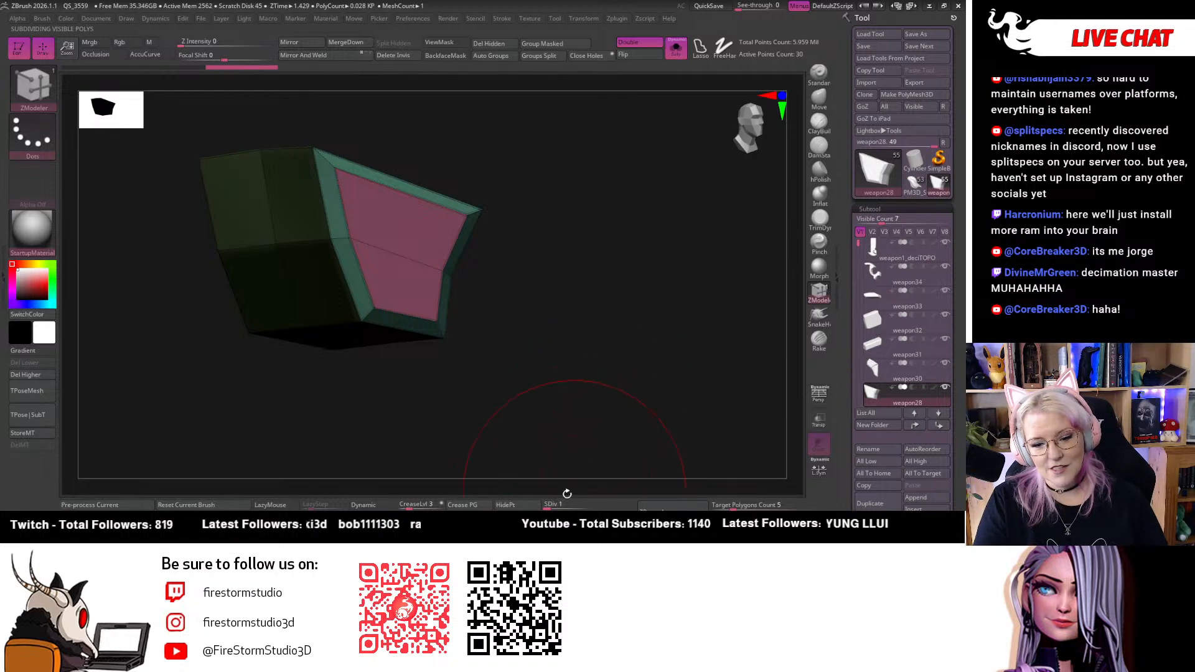
Compare the plate's highest and lowest subdivision levels, leave it at level 1, and exit Solo mode
{"action": "left_click_drag", "start_coordinate": [549, 507], "coordinate": [588, 507]}
{"action": "left_click_drag", "start_coordinate": [663, 401], "coordinate": [587, 392]}
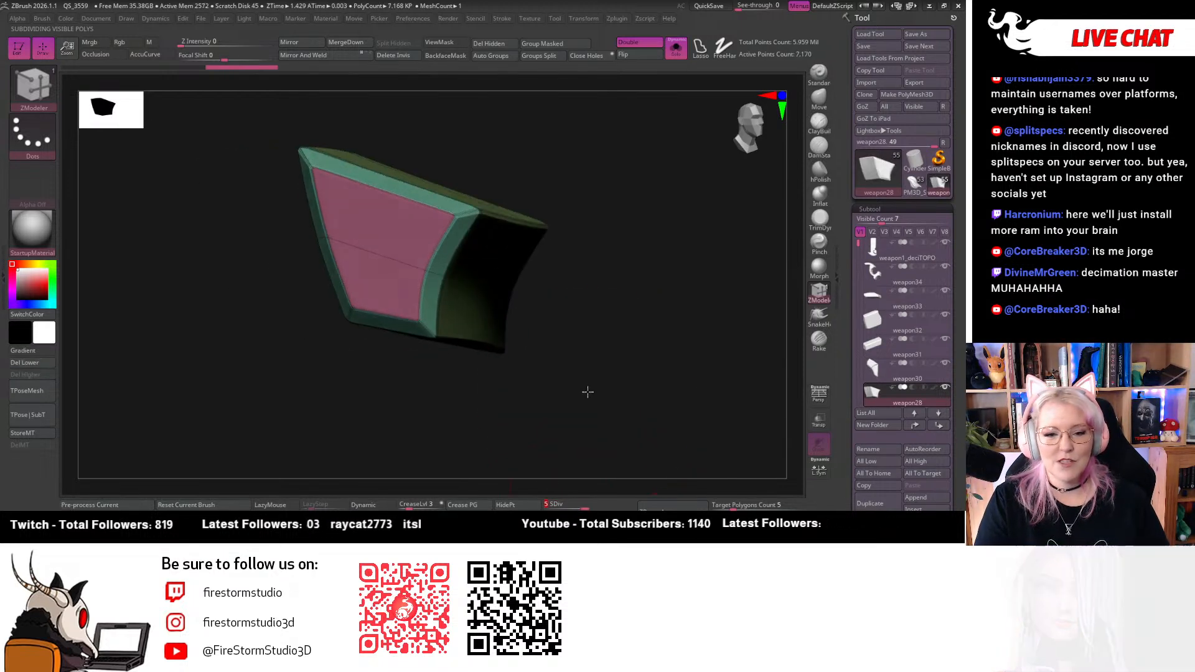
{"action": "left_click_drag", "start_coordinate": [582, 508], "coordinate": [529, 504]}
{"action": "left_click_drag", "start_coordinate": [551, 419], "coordinate": [574, 485]}
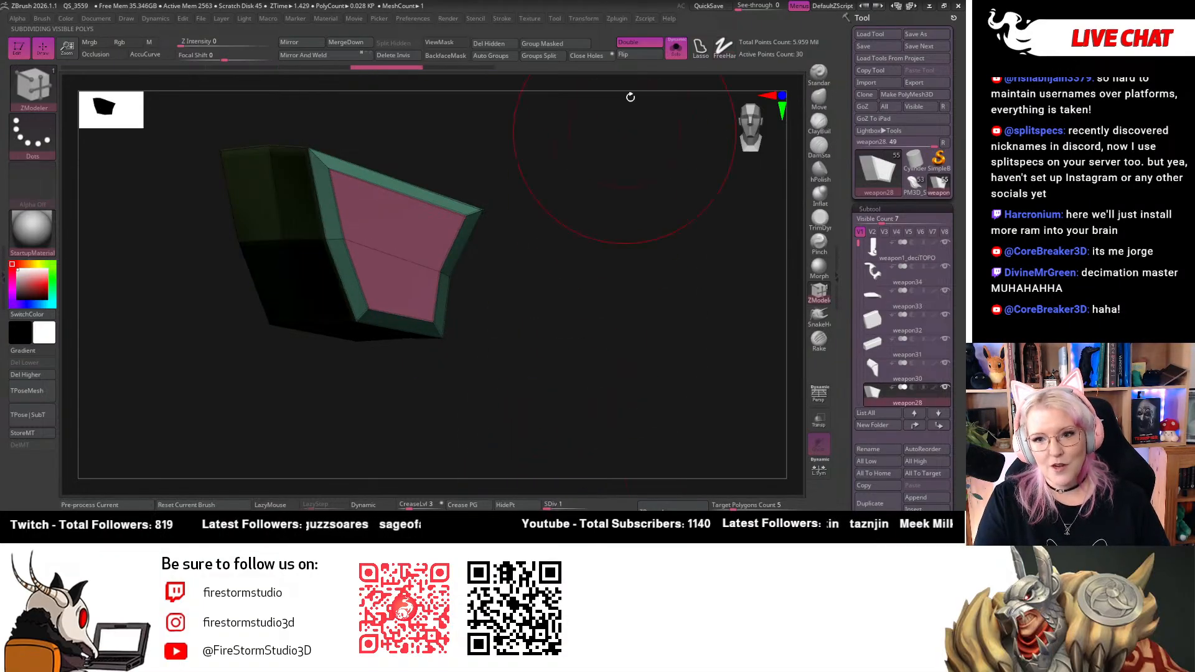
{"action": "left_click", "coordinate": [673, 51]}
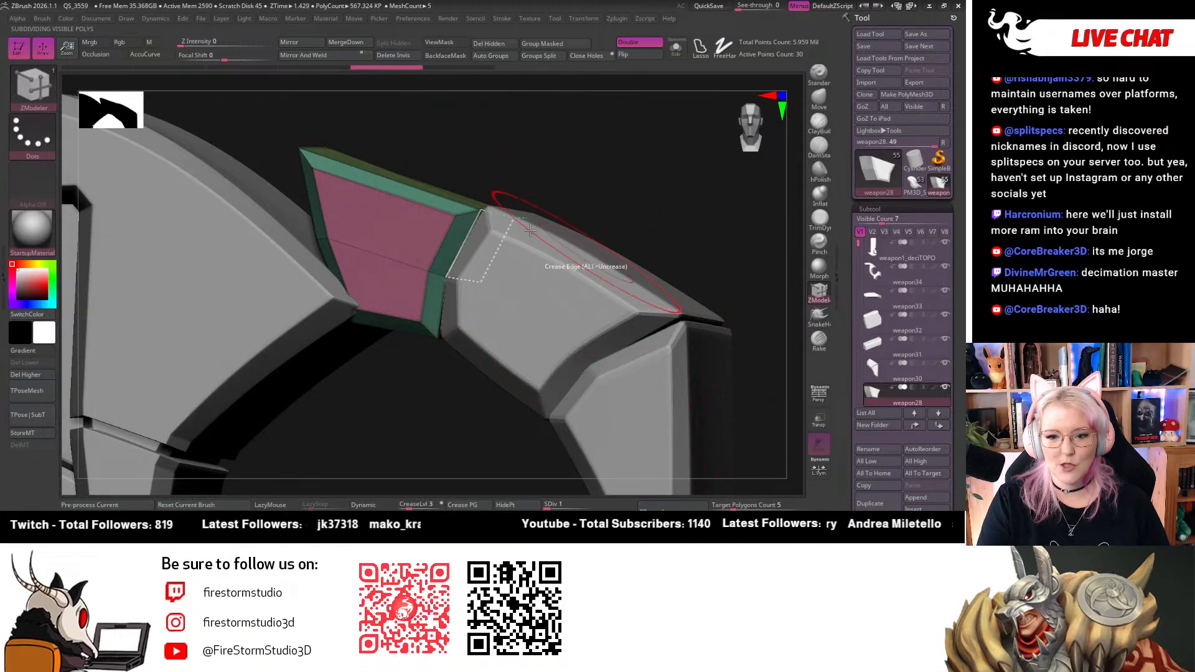
{"action": "left_click_drag", "start_coordinate": [455, 360], "coordinate": [545, 205], "text": "alt"}
{"action": "left_click_drag", "start_coordinate": [531, 148], "coordinate": [587, 189]}
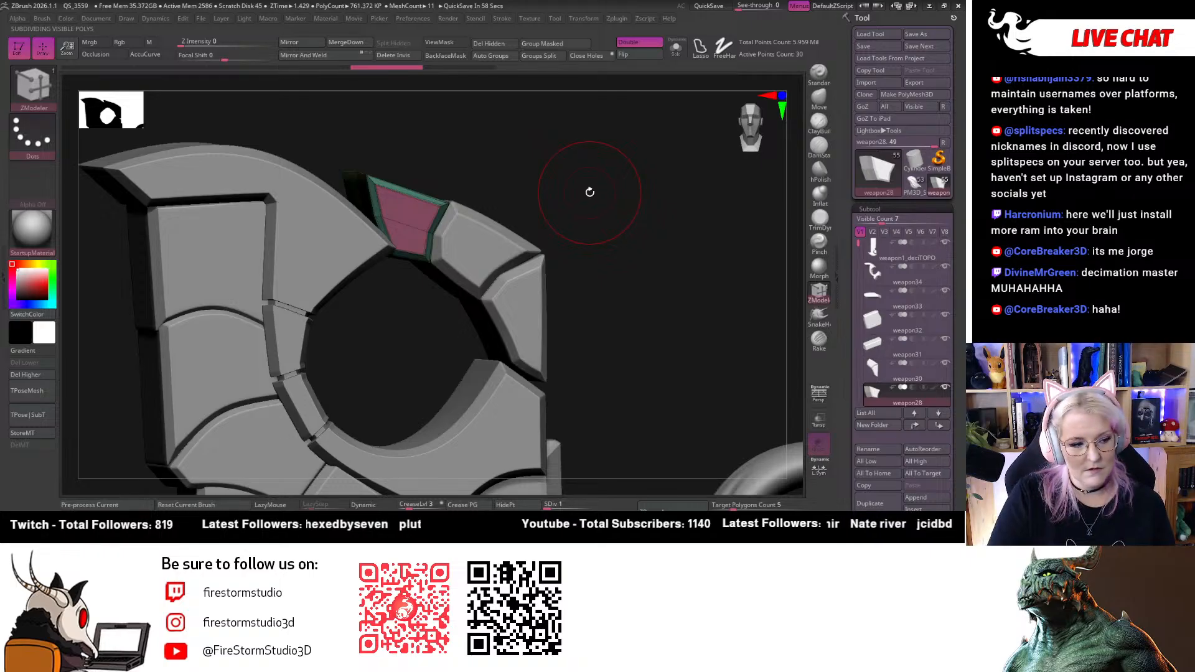
{"action": "left_click_drag", "start_coordinate": [590, 193], "coordinate": [645, 227]}
{"action": "left_click_drag", "start_coordinate": [755, 126], "coordinate": [520, 328]}
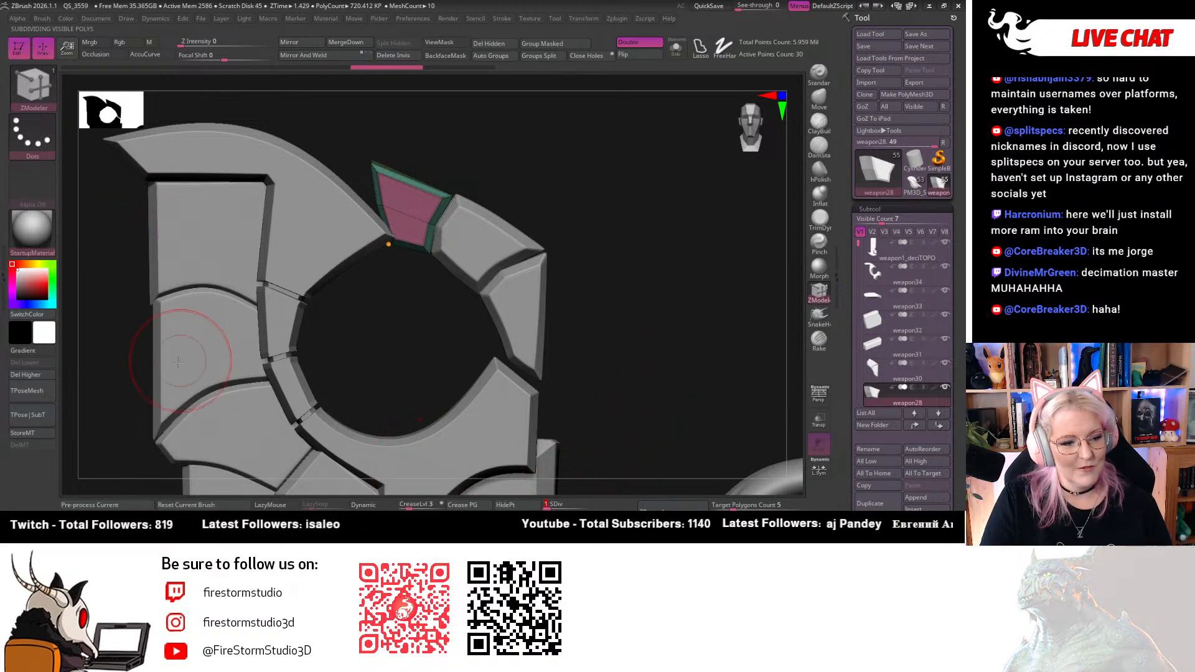
Switch all subtools to their highest subdivision level and check the plate among its neighbours
{"action": "scroll", "coordinate": [920, 405], "scroll_direction": "down", "scroll_amount": 2}
{"action": "scroll", "coordinate": [896, 454], "scroll_direction": "down", "scroll_amount": 6}
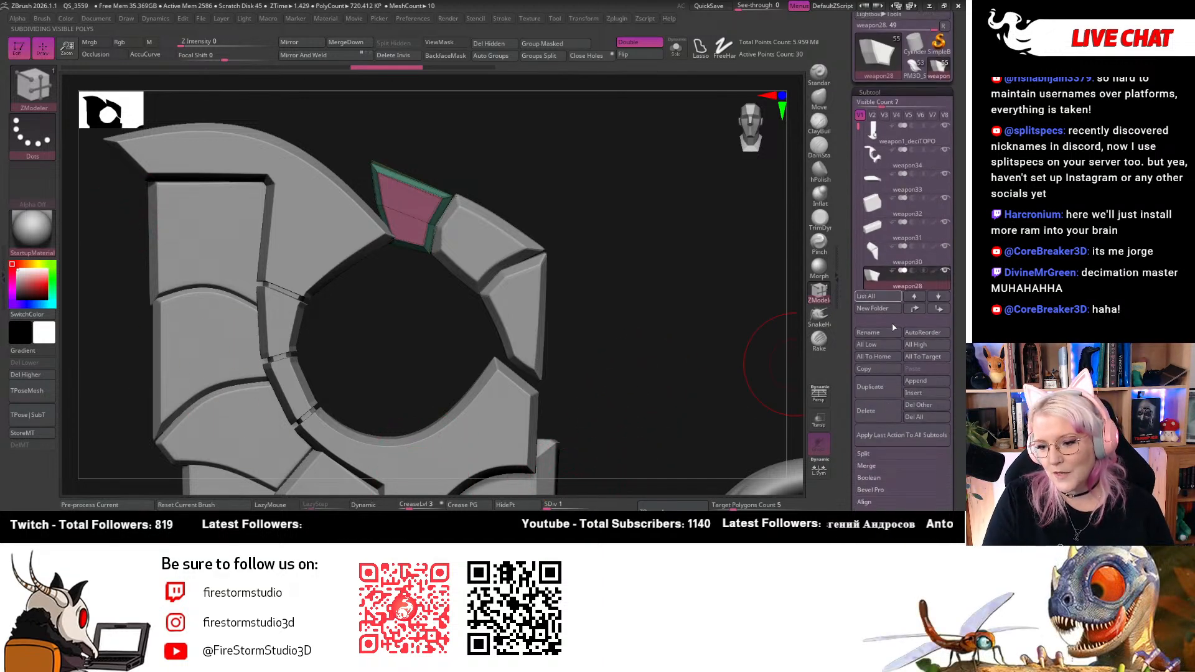
{"action": "left_click", "coordinate": [877, 483]}
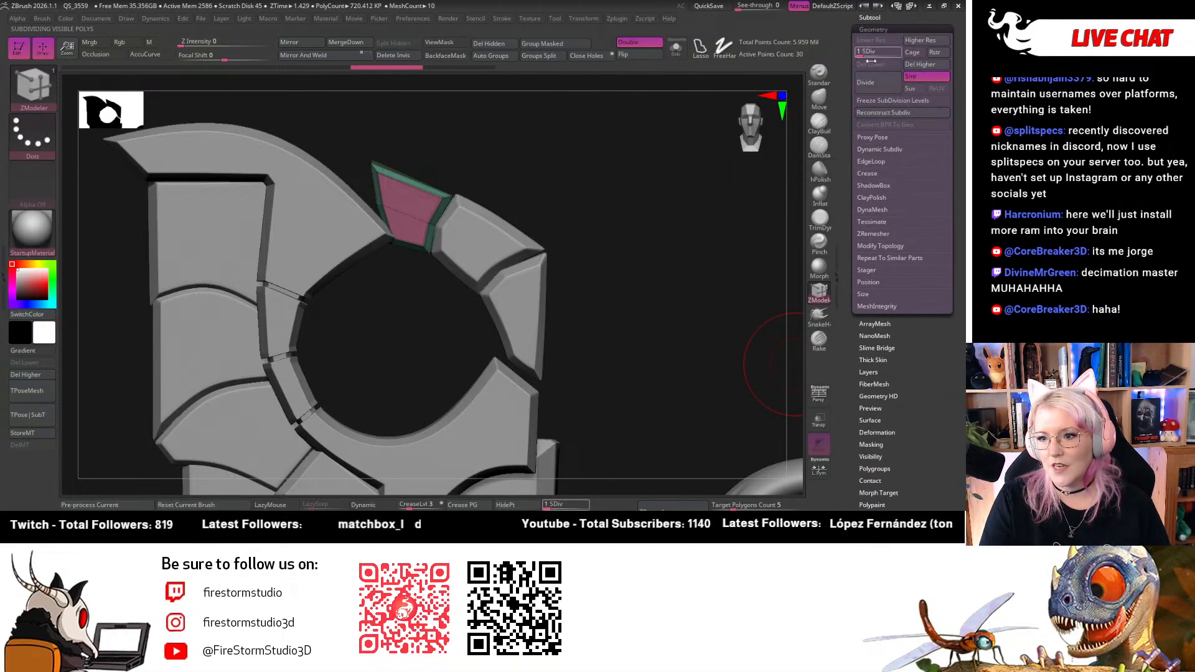
{"action": "left_click_drag", "start_coordinate": [853, 147], "coordinate": [853, 204]}
{"action": "left_click", "coordinate": [870, 75]}
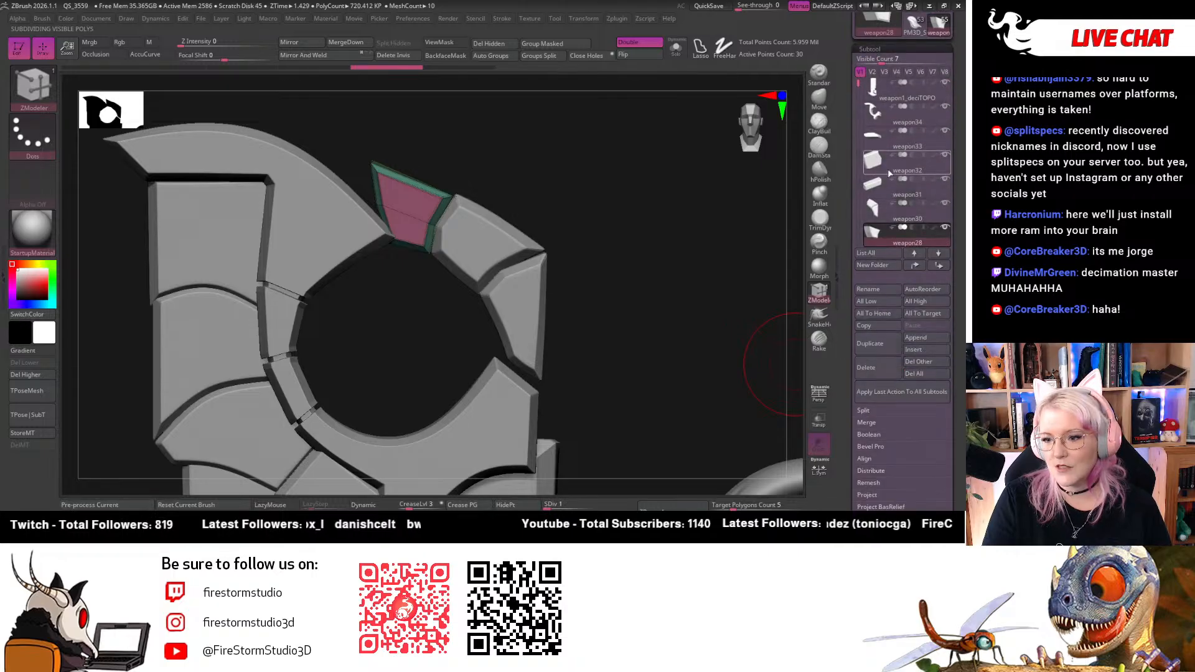
{"action": "left_click", "coordinate": [915, 301]}
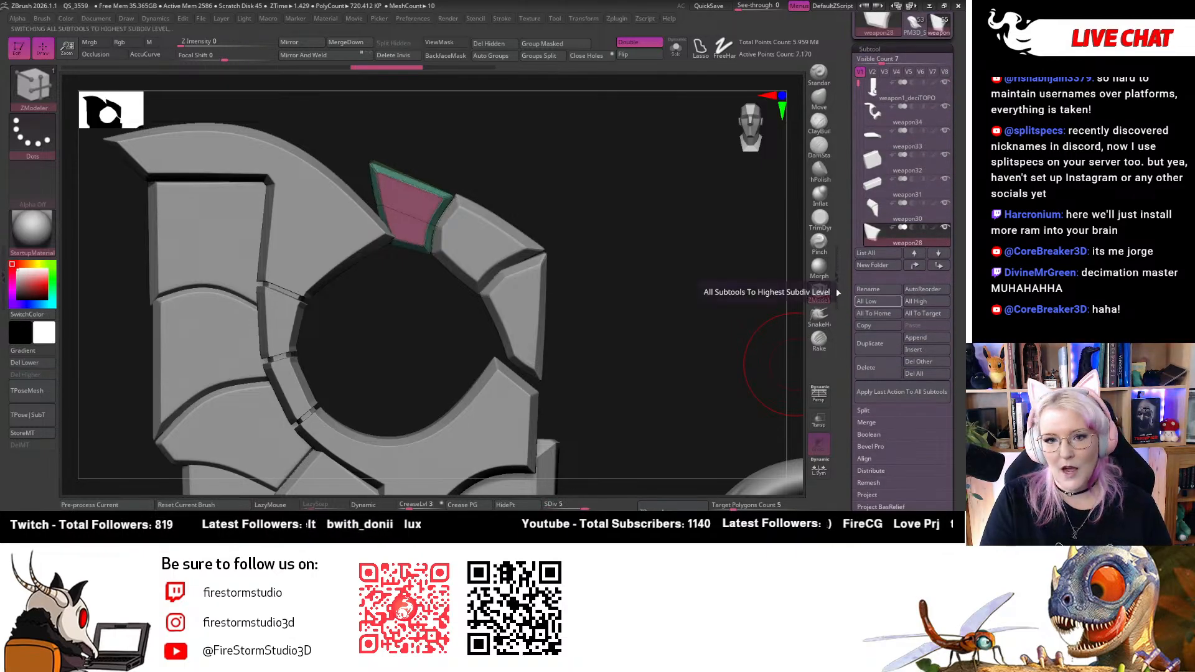
{"action": "left_click_drag", "start_coordinate": [667, 241], "coordinate": [598, 193]}
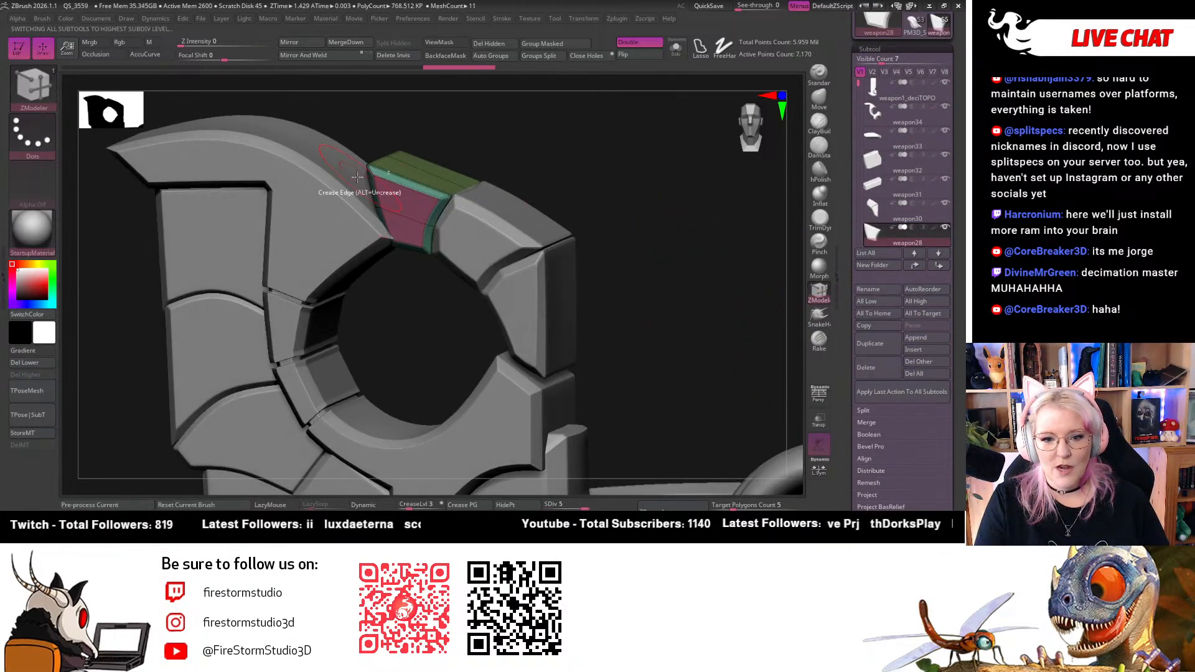
Select the weapon34 subtool, the curved plates around the handle's hole, and check the tool's total point count
{"action": "key", "text": "space"}
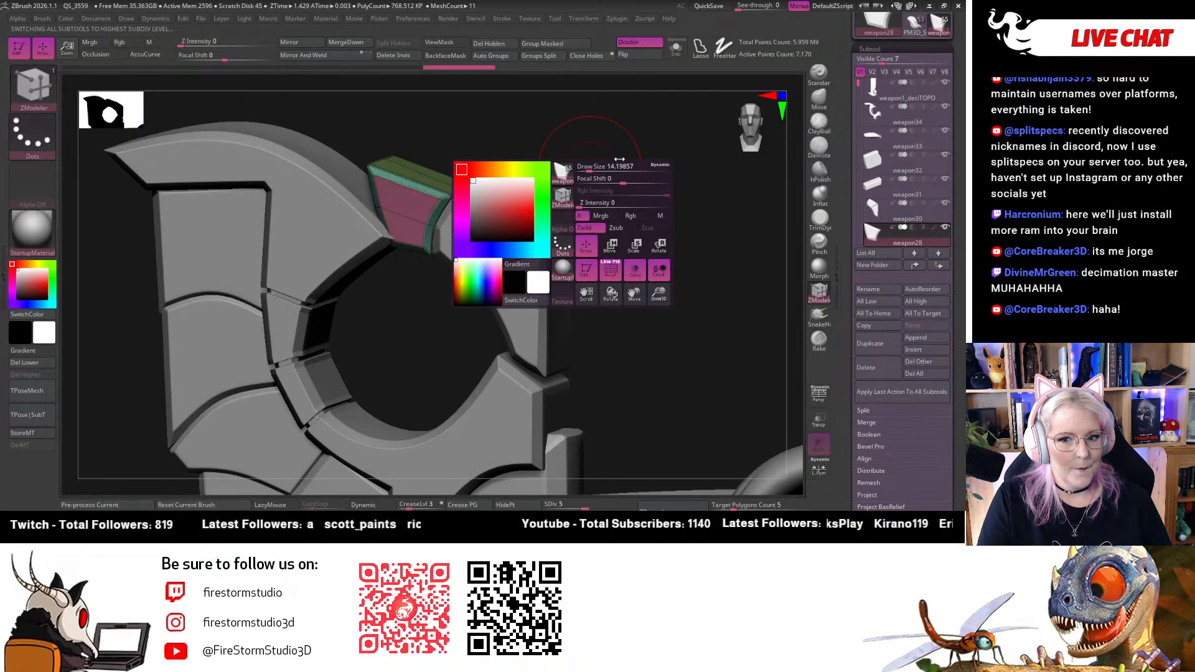
{"action": "left_click", "coordinate": [320, 172], "text": "alt"}
{"action": "left_click_drag", "start_coordinate": [641, 242], "coordinate": [712, 251], "text": "alt"}
{"action": "left_click_drag", "start_coordinate": [721, 315], "coordinate": [629, 192], "text": "alt"}
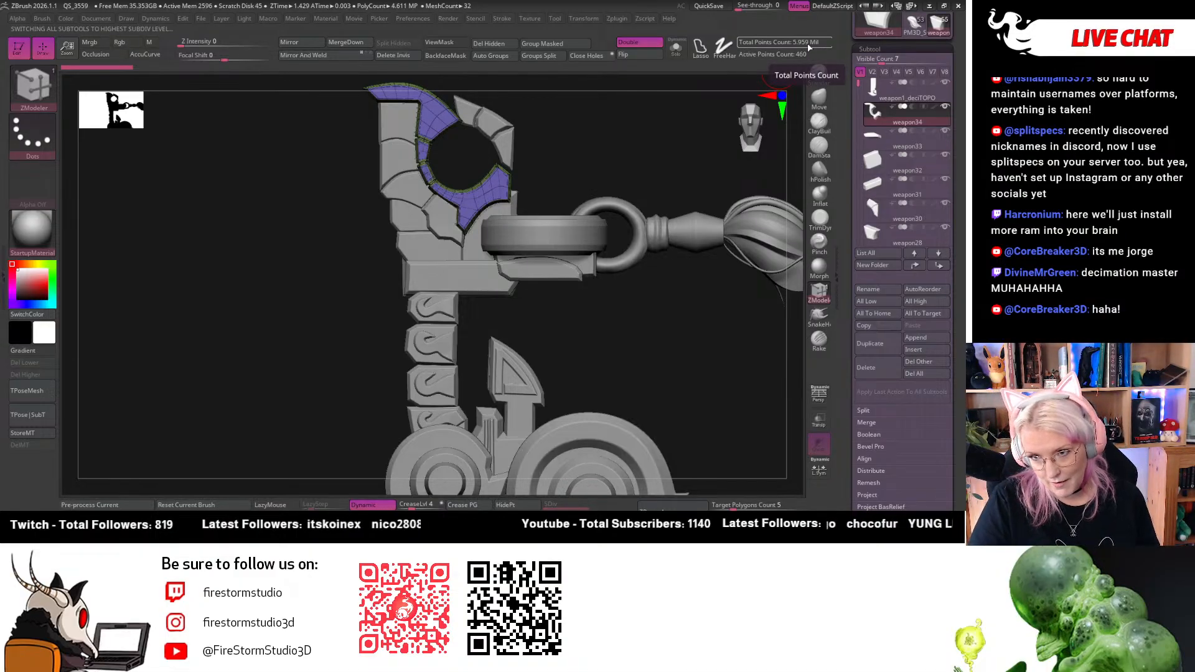
{"action": "left_click_drag", "start_coordinate": [587, 152], "coordinate": [568, 189]}
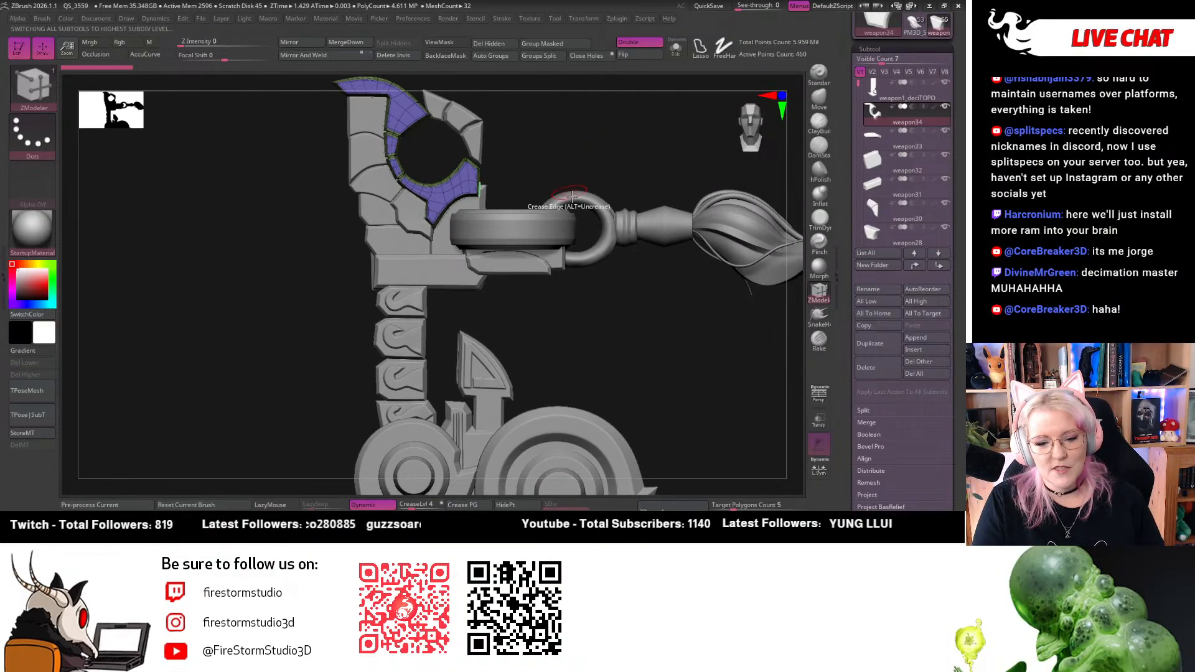
{"action": "left_click_drag", "start_coordinate": [634, 301], "coordinate": [648, 324], "text": "alt"}
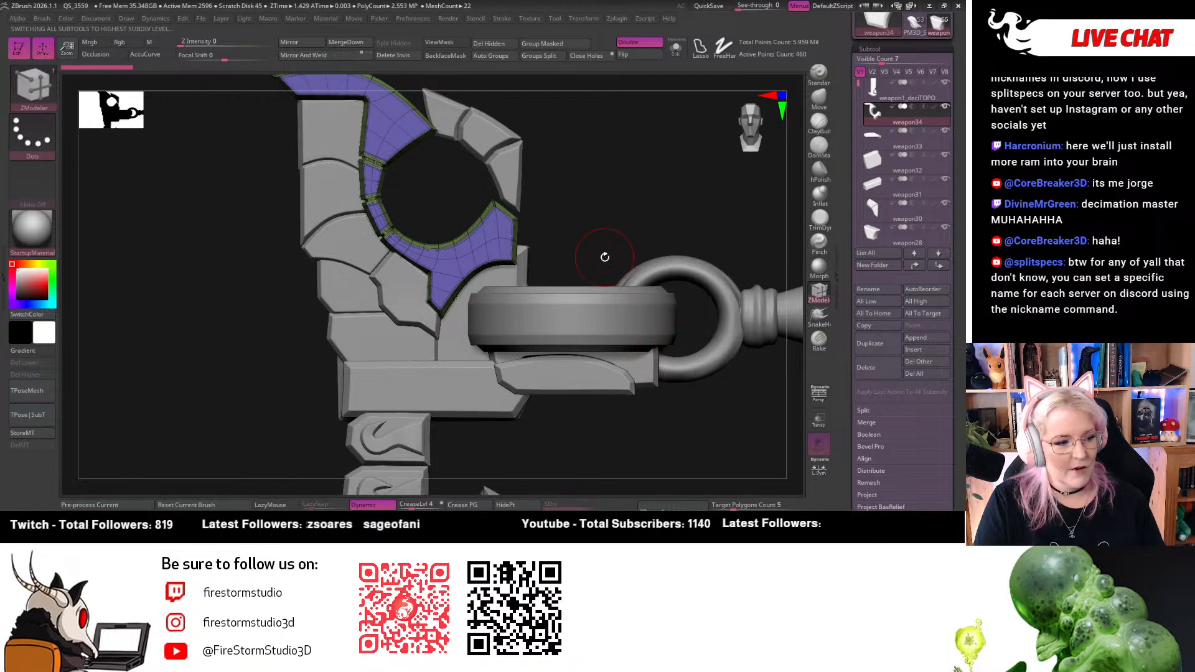
Apply the last action, performed on the curved weapon34 plates, to all visible subtools
{"action": "left_click_drag", "start_coordinate": [601, 192], "coordinate": [560, 324]}
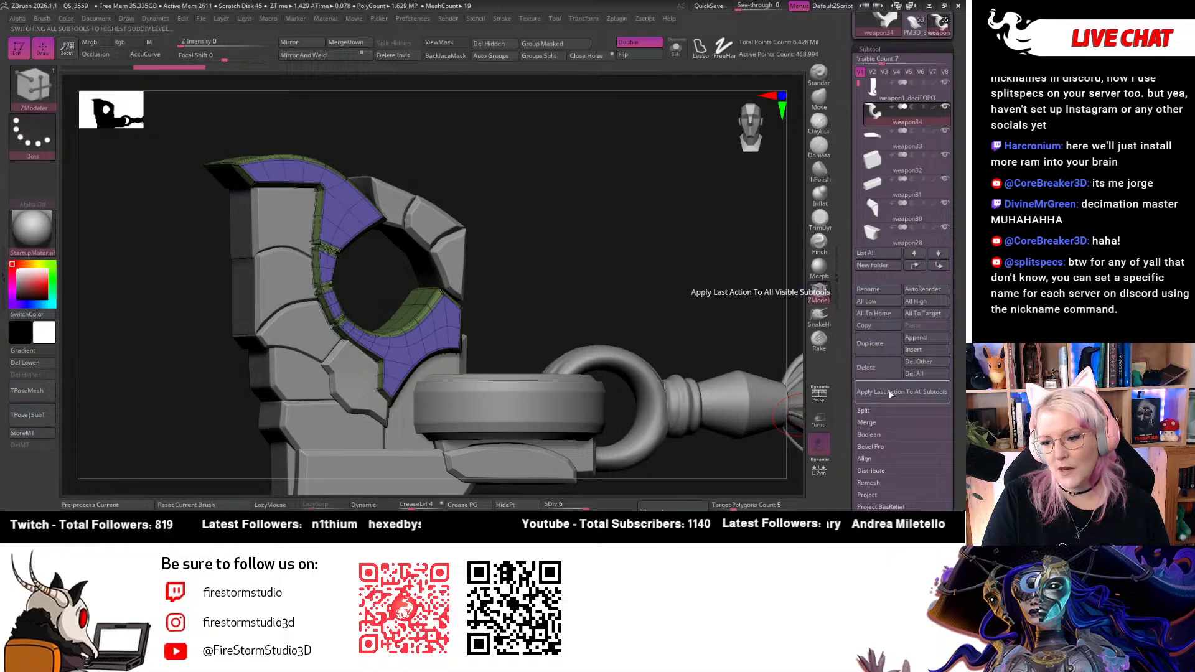
{"action": "left_click", "coordinate": [921, 390]}
{"action": "left_click", "coordinate": [824, 415]}
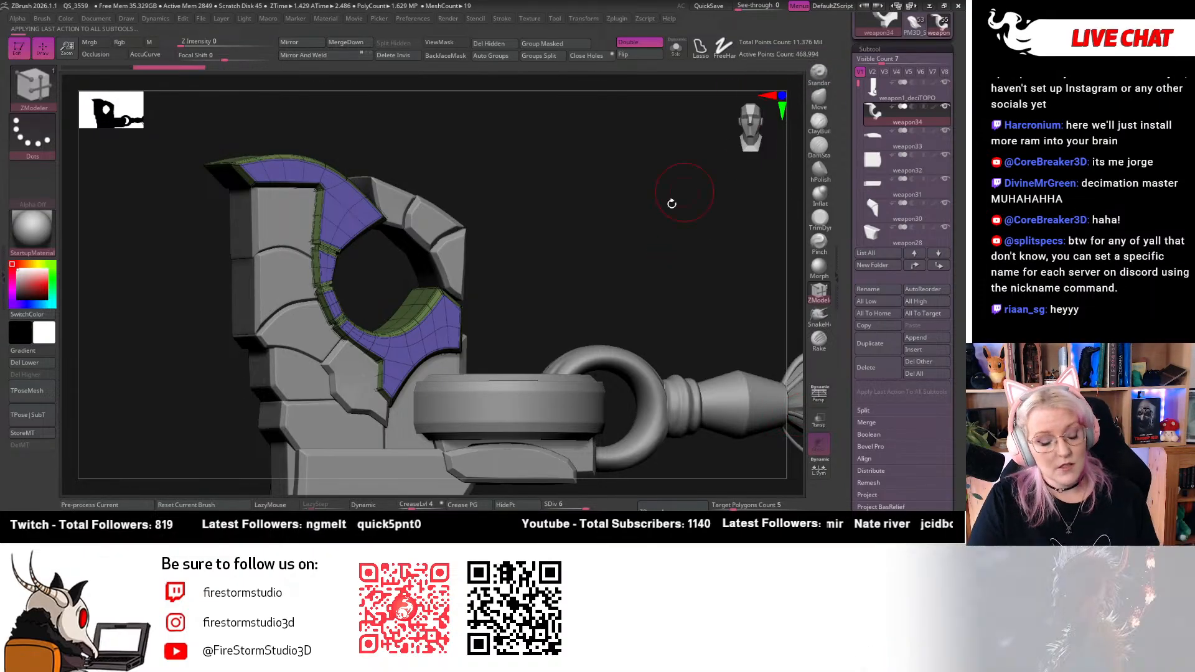
Inspect the hilt's square weapon23 plate, the PM3D_Ring3D1 ring and the circular guard parts for their subdivided shapes
{"action": "left_click_drag", "start_coordinate": [583, 251], "coordinate": [556, 145]}
{"action": "left_click", "coordinate": [271, 228], "text": "alt"}
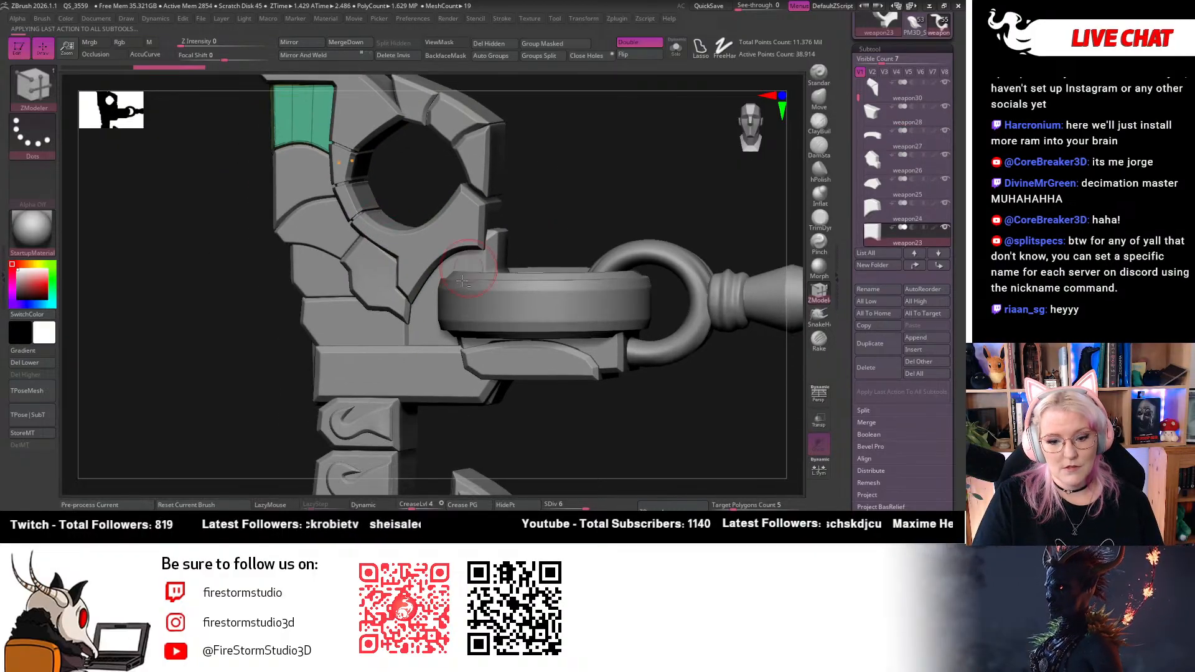
{"action": "left_click", "coordinate": [495, 297], "text": "alt"}
{"action": "left_click_drag", "start_coordinate": [618, 405], "coordinate": [584, 226], "text": "alt"}
{"action": "left_click_drag", "start_coordinate": [598, 275], "coordinate": [624, 278]}
{"action": "left_click_drag", "start_coordinate": [644, 476], "coordinate": [601, 263], "text": "alt"}
{"action": "left_click_drag", "start_coordinate": [567, 176], "coordinate": [629, 252]}
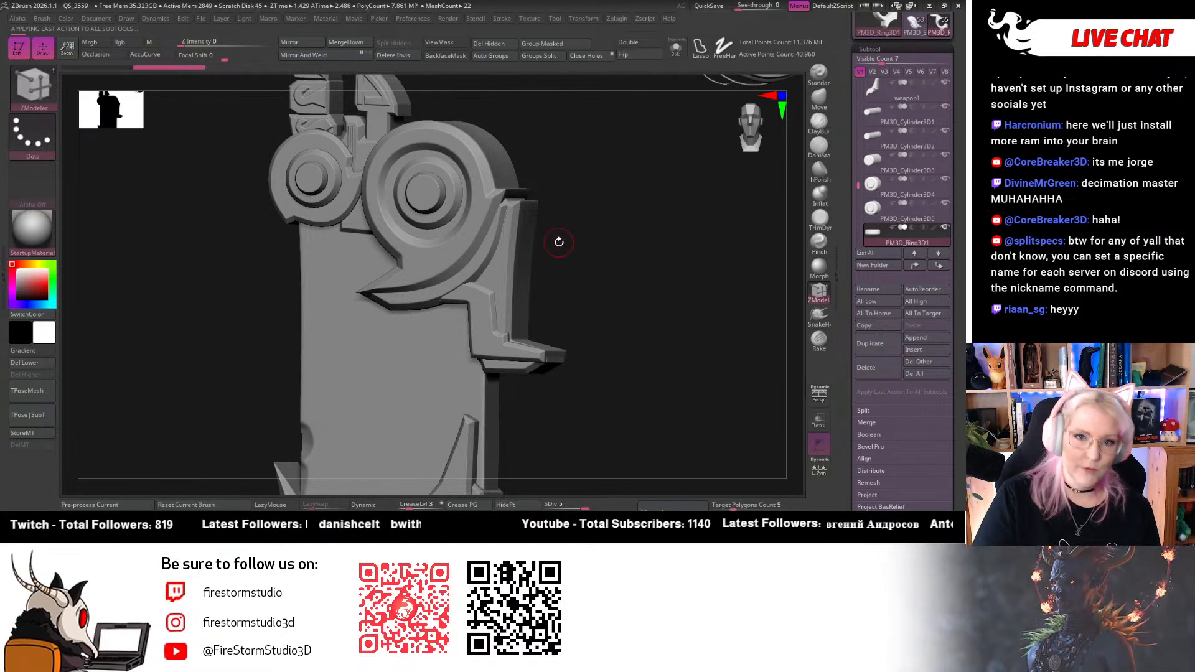
{"action": "left_click_drag", "start_coordinate": [573, 242], "coordinate": [596, 244]}
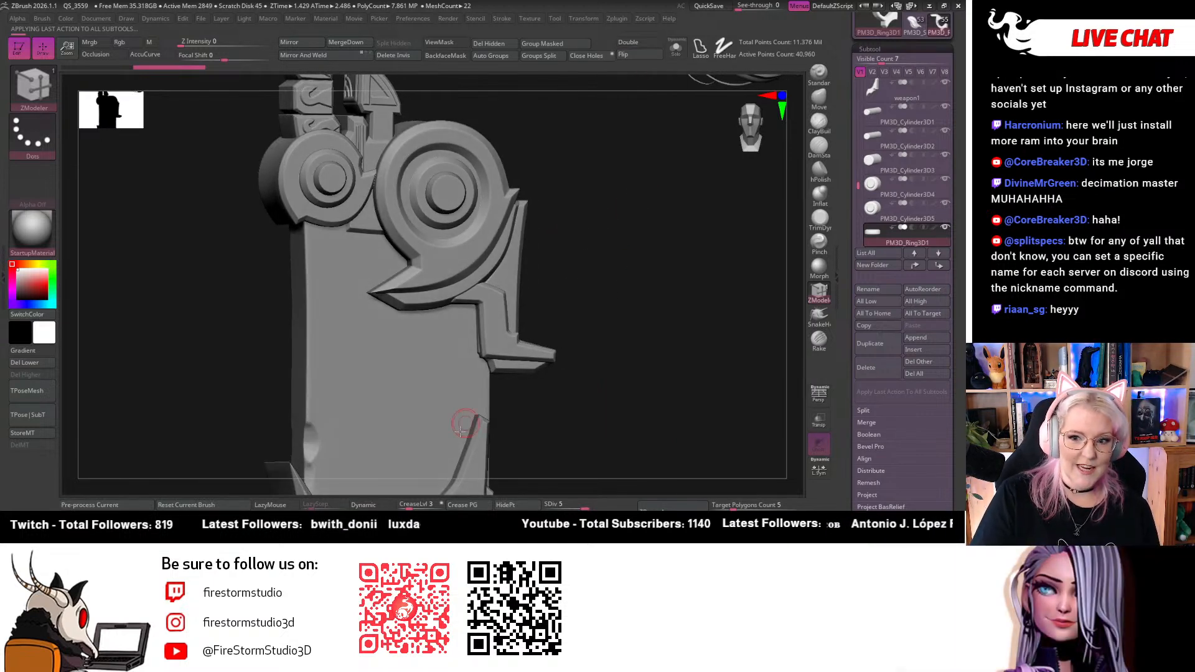
{"action": "left_click_drag", "start_coordinate": [568, 157], "coordinate": [560, 396], "text": "alt"}
{"action": "left_click_drag", "start_coordinate": [755, 140], "coordinate": [472, 146]}
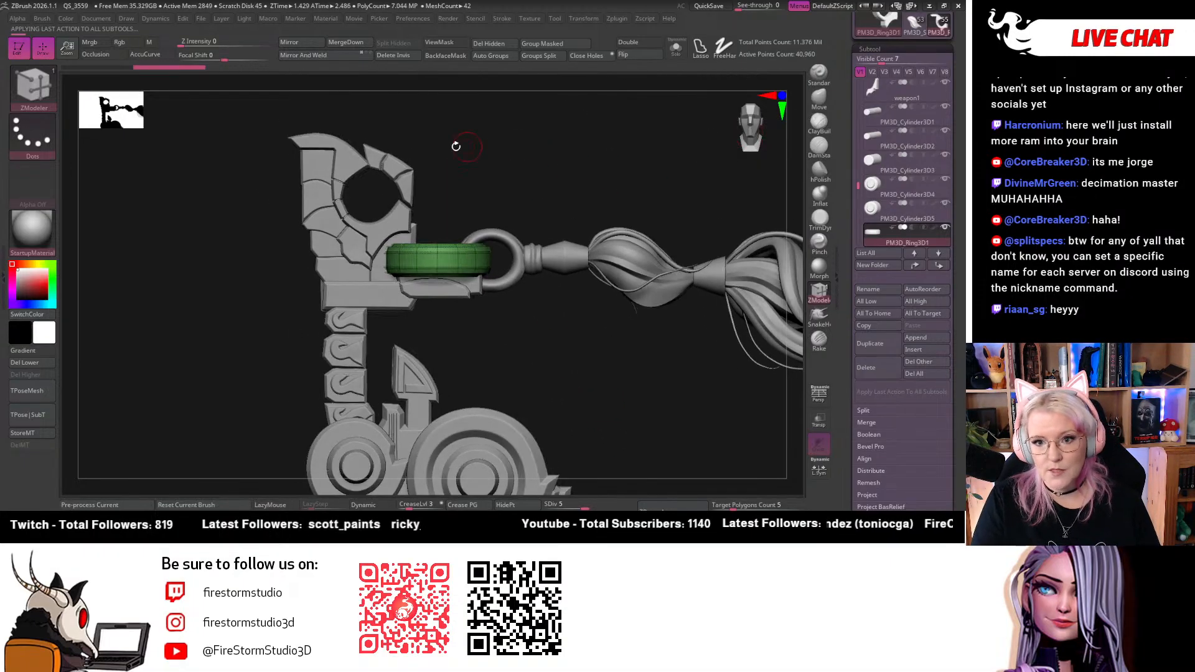
{"action": "left_click_drag", "start_coordinate": [462, 159], "coordinate": [678, 149], "text": "alt"}
{"action": "left_click_drag", "start_coordinate": [551, 165], "coordinate": [622, 296], "text": "alt"}
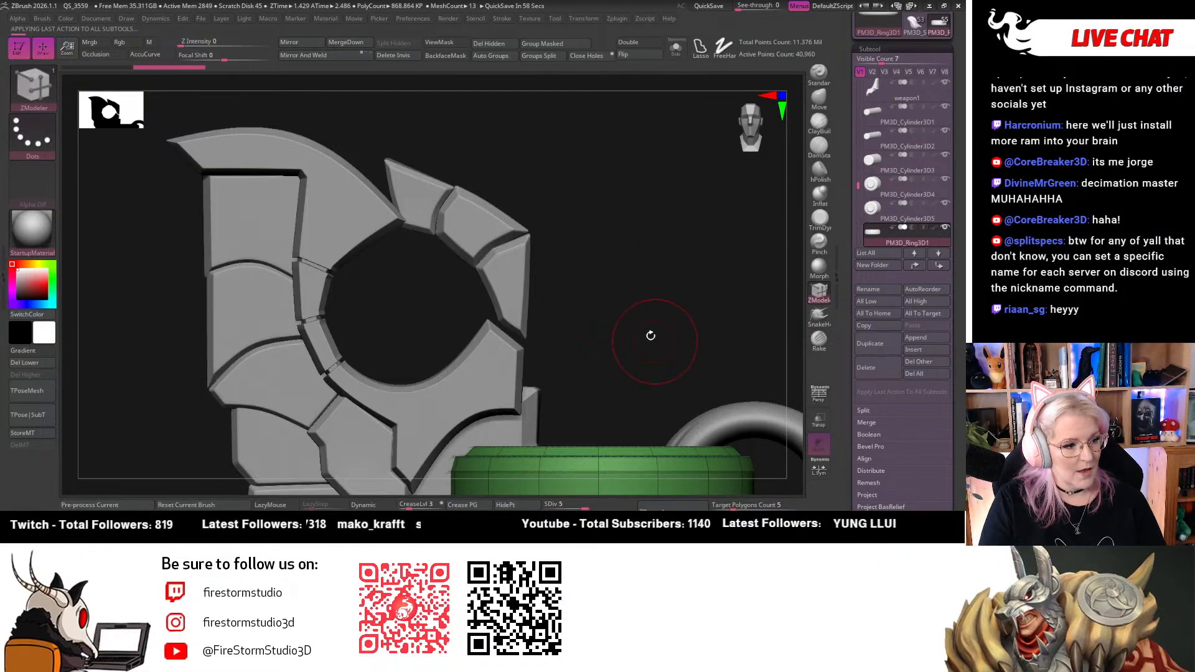
{"action": "left_click_drag", "start_coordinate": [614, 265], "coordinate": [681, 190], "text": "alt"}
Select the weapon30 plates on the outer side of the round hole and examine their bevels and the gaps between neighbours
{"action": "left_click", "coordinate": [594, 222], "text": "alt"}
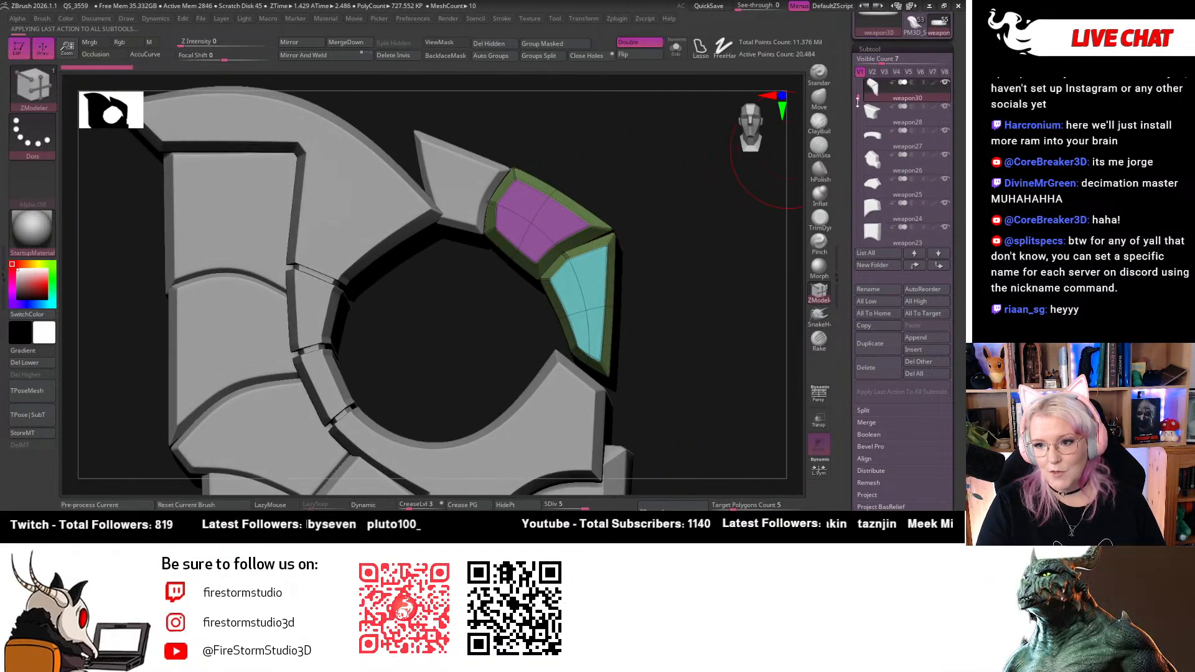
{"action": "left_click_drag", "start_coordinate": [861, 101], "coordinate": [859, 95]}
{"action": "mouse_move", "coordinate": [697, 235]}
{"action": "left_mouse_down"}
{"action": "mouse_move", "coordinate": [666, 261]}
{"action": "mouse_move", "coordinate": [677, 274]}
{"action": "mouse_move", "coordinate": [665, 260]}
{"action": "mouse_move", "coordinate": [700, 238]}
{"action": "left_mouse_up"}
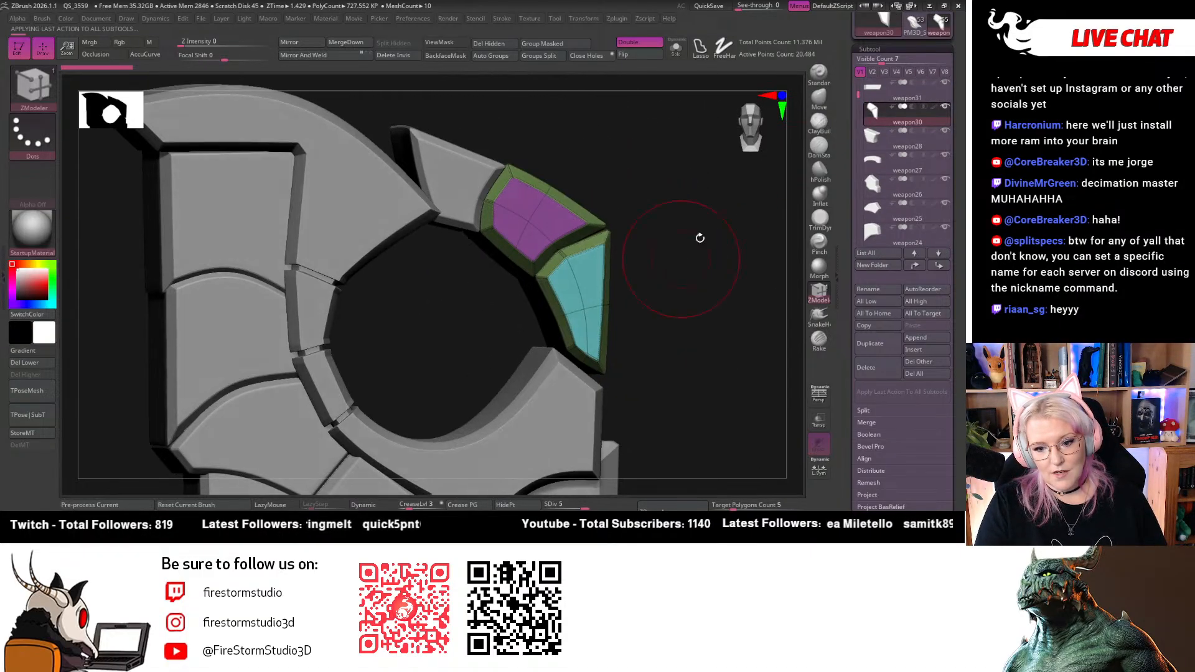
{"action": "left_click", "coordinate": [759, 125]}
{"action": "mouse_move", "coordinate": [624, 182]}
{"action": "left_mouse_down", "text": "alt"}
{"action": "mouse_move", "coordinate": [686, 248]}
{"action": "mouse_move", "coordinate": [687, 222]}
{"action": "mouse_move", "coordinate": [491, 260]}
{"action": "left_mouse_up", "text": "alt"}
{"action": "left_click_drag", "start_coordinate": [630, 253], "coordinate": [571, 380]}
{"action": "left_click_drag", "start_coordinate": [331, 208], "coordinate": [361, 203]}
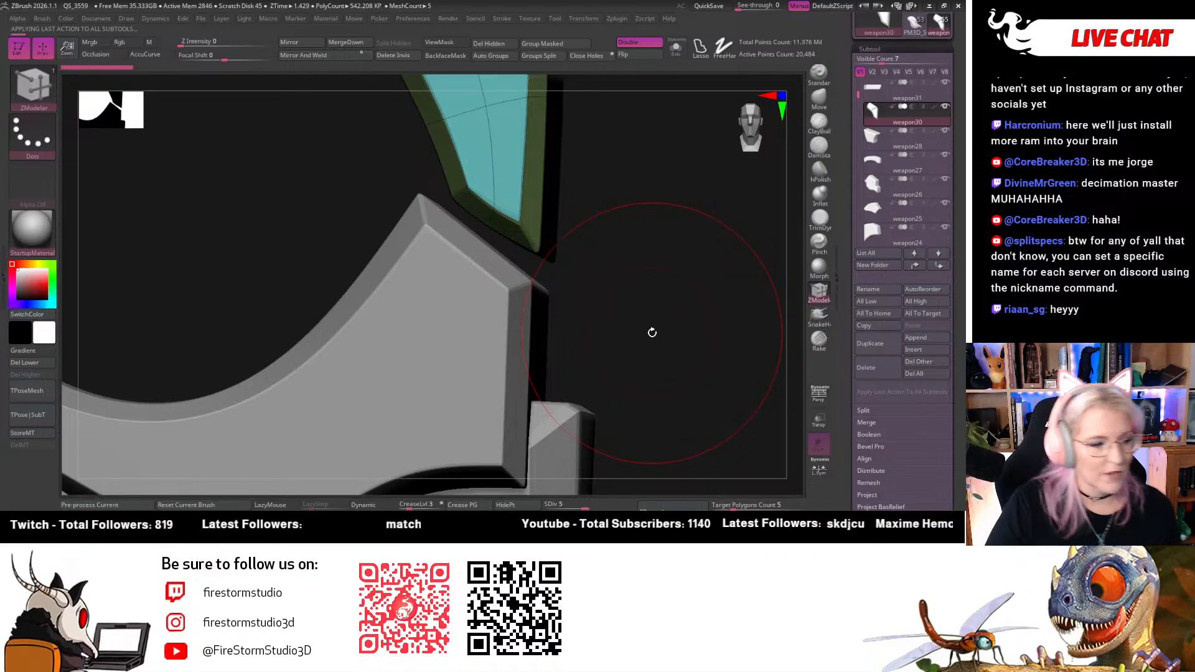
{"action": "left_click_drag", "start_coordinate": [629, 158], "coordinate": [600, 192]}
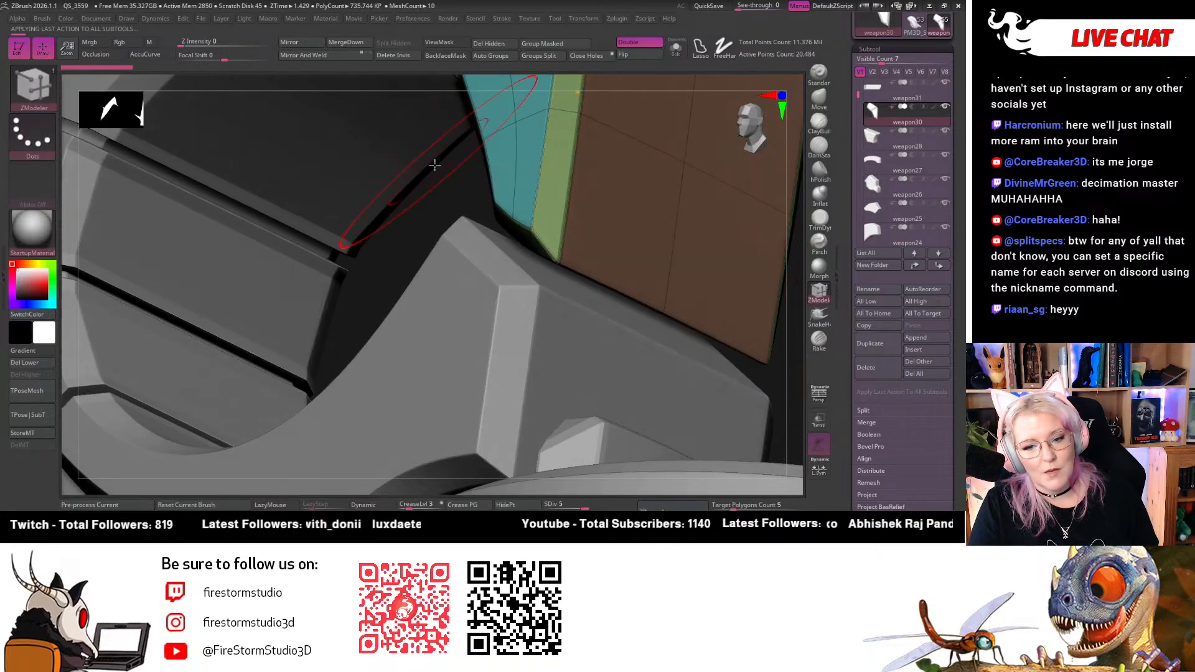
{"action": "left_click_drag", "start_coordinate": [429, 215], "coordinate": [194, 306], "text": "alt"}
{"action": "left_click_drag", "start_coordinate": [346, 158], "coordinate": [688, 200]}
{"action": "left_click_drag", "start_coordinate": [757, 132], "coordinate": [724, 214], "text": "shift"}
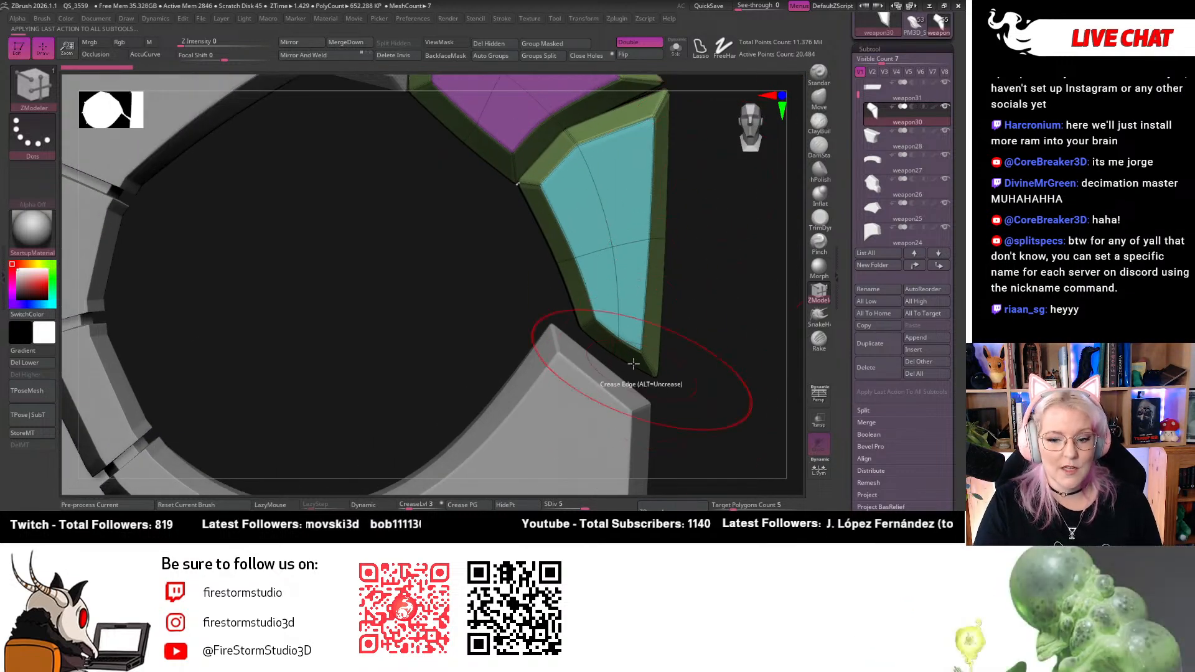
{"action": "left_click_drag", "start_coordinate": [667, 355], "coordinate": [708, 168]}
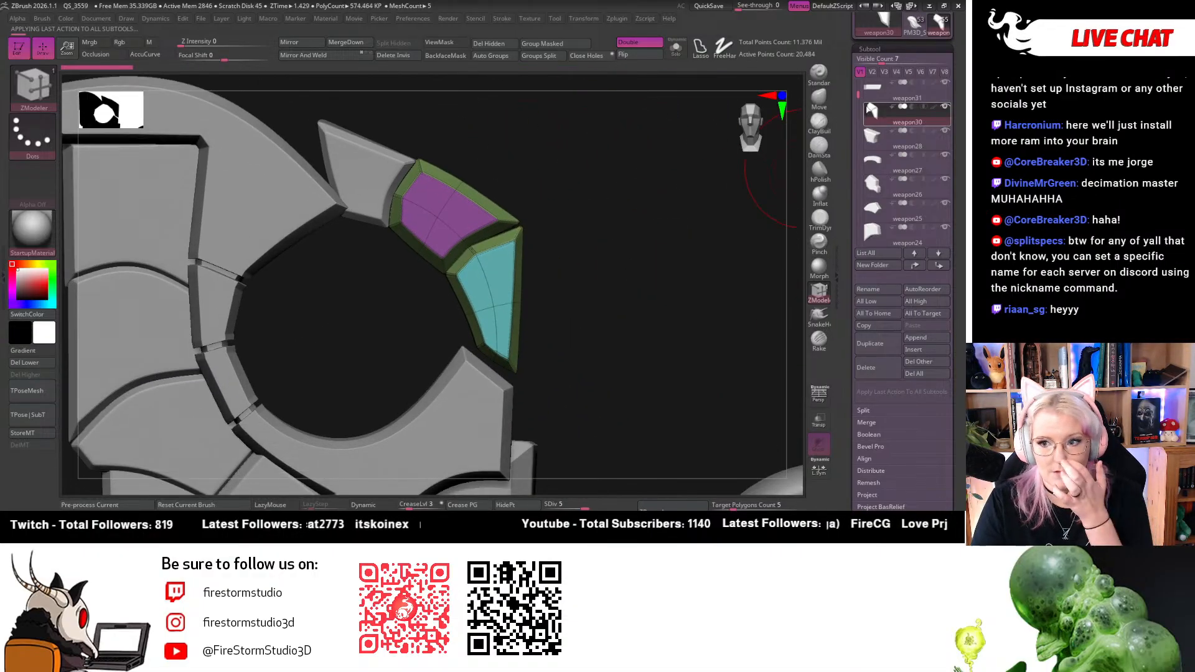
Merge the neighbouring weapon28 plate into the weapon30 subtool with MergeDown
{"action": "left_click", "coordinate": [874, 136]}
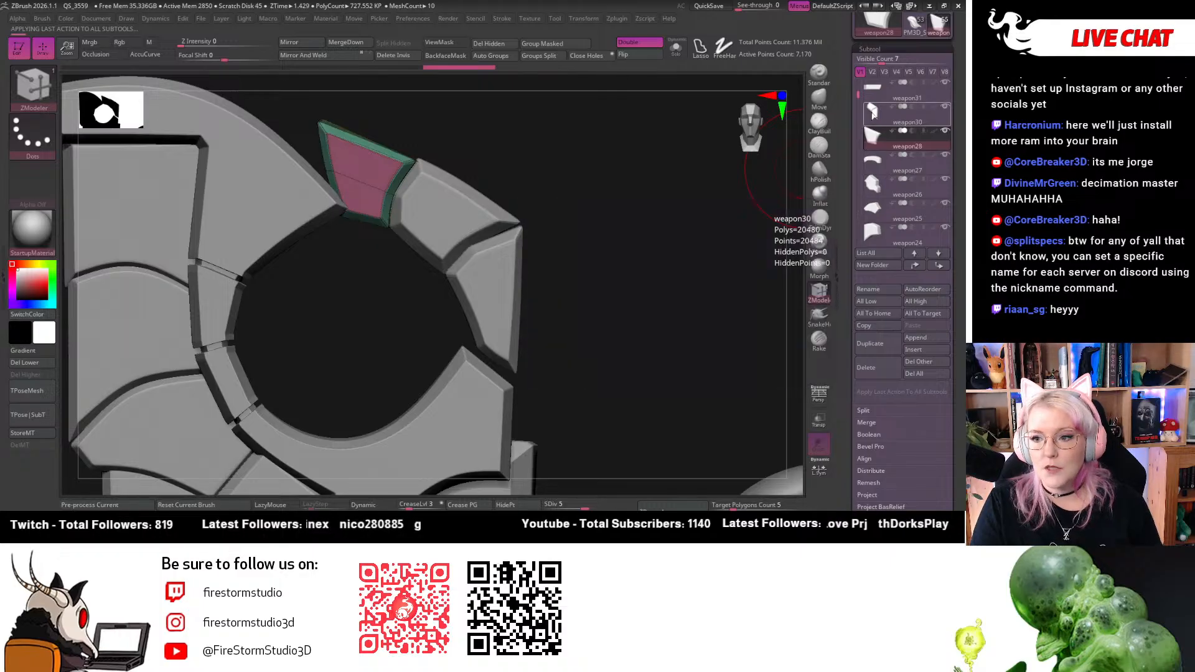
{"action": "left_click", "coordinate": [873, 112]}
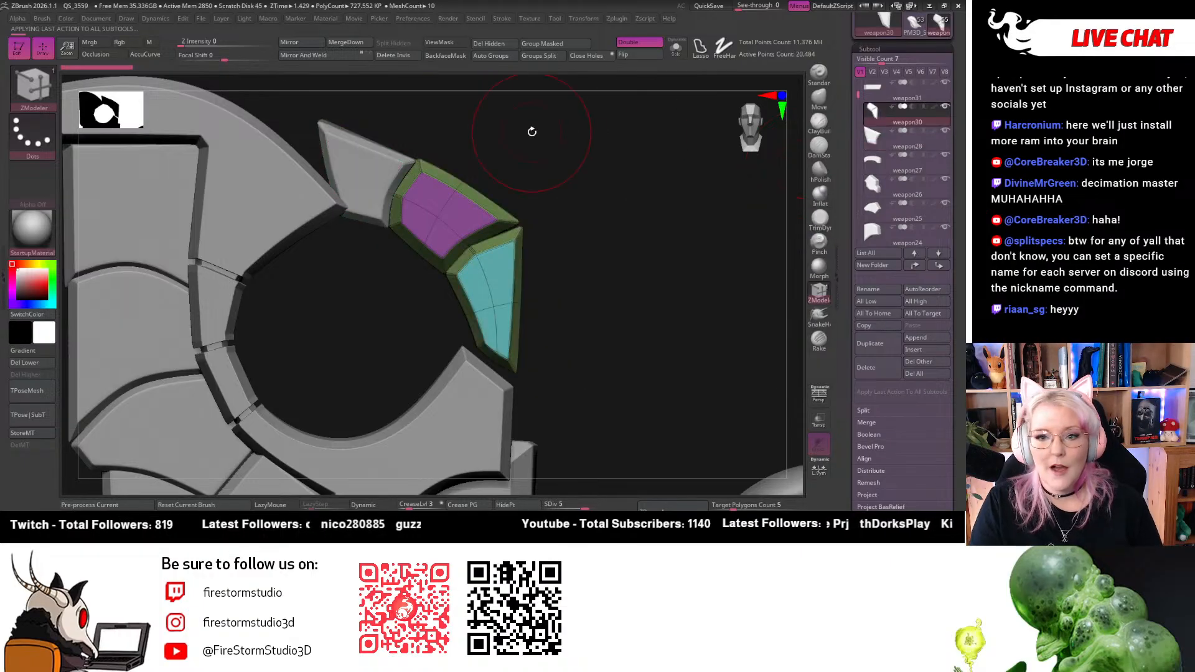
{"action": "left_click", "coordinate": [347, 42]}
{"action": "left_click", "coordinate": [307, 66]}
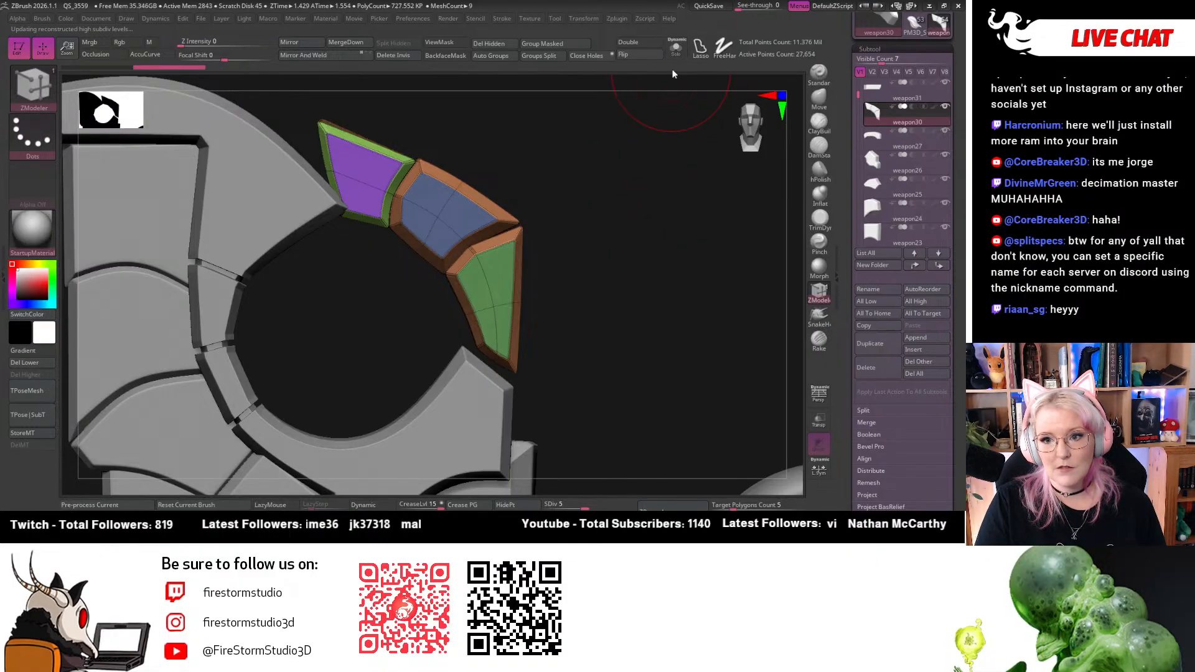
Isolate the weapon30 subtool in Solo mode and examine the bevelled edges where its plates meet
{"action": "left_click", "coordinate": [678, 45]}
{"action": "left_click_drag", "start_coordinate": [669, 115], "coordinate": [595, 194]}
{"action": "right_click_drag", "start_coordinate": [595, 195], "coordinate": [529, 252]}
{"action": "right_click_drag", "start_coordinate": [594, 280], "coordinate": [616, 315], "text": "ctrl"}
{"action": "mouse_move", "coordinate": [608, 217]}
{"action": "right_mouse_down", "text": "alt"}
{"action": "mouse_move", "coordinate": [548, 356]}
{"action": "mouse_move", "coordinate": [605, 310]}
{"action": "mouse_move", "coordinate": [618, 323]}
{"action": "mouse_move", "coordinate": [597, 376]}
{"action": "mouse_move", "coordinate": [606, 386]}
{"action": "mouse_move", "coordinate": [666, 408]}
{"action": "mouse_move", "coordinate": [701, 400]}
{"action": "mouse_move", "coordinate": [668, 263]}
{"action": "mouse_move", "coordinate": [746, 124]}
{"action": "right_mouse_up", "text": "alt"}
{"action": "right_click_drag", "start_coordinate": [589, 165], "coordinate": [589, 460], "text": "ctrl"}
{"action": "right_click_drag", "start_coordinate": [585, 228], "coordinate": [611, 218]}
{"action": "right_click_drag", "start_coordinate": [749, 127], "coordinate": [752, 134]}
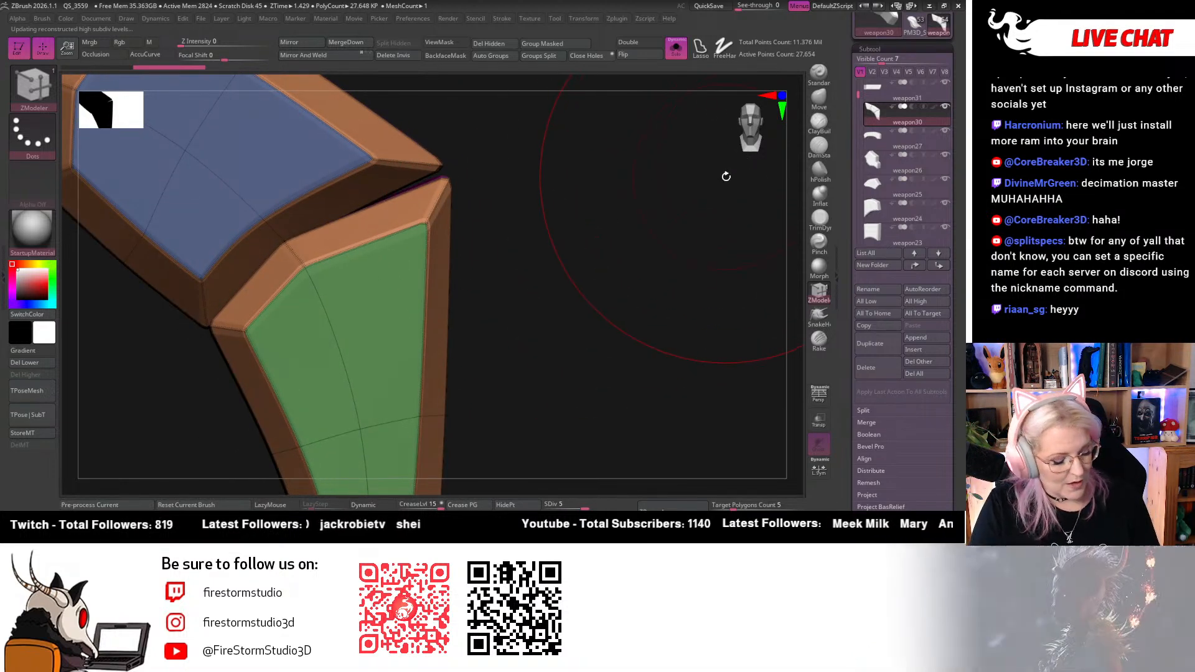
Undo the merge on the weapon30 mesh and check the pointed joint between its two remaining plates
{"action": "key", "text": "ctrl"}
{"action": "key", "text": "ctrl+z"}
{"action": "mouse_move", "coordinate": [629, 267]}
{"action": "right_mouse_down"}
{"action": "mouse_move", "coordinate": [552, 251]}
{"action": "mouse_move", "coordinate": [569, 254]}
{"action": "right_mouse_up"}
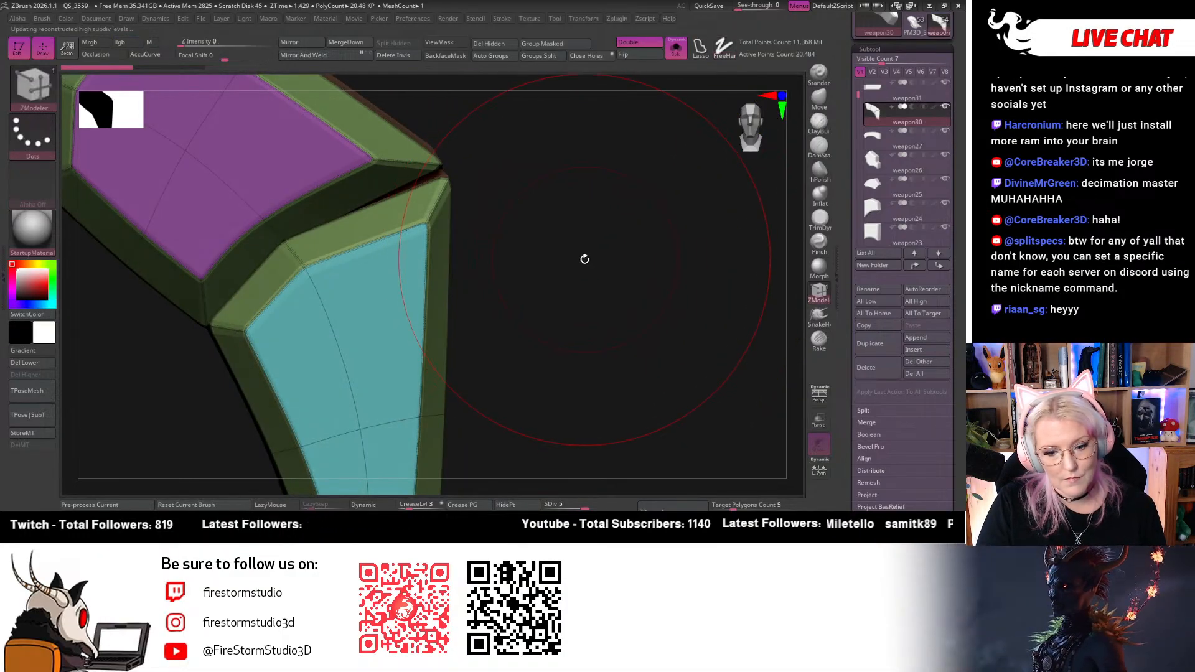
{"action": "right_click_drag", "start_coordinate": [587, 250], "coordinate": [518, 83], "text": "ctrl"}
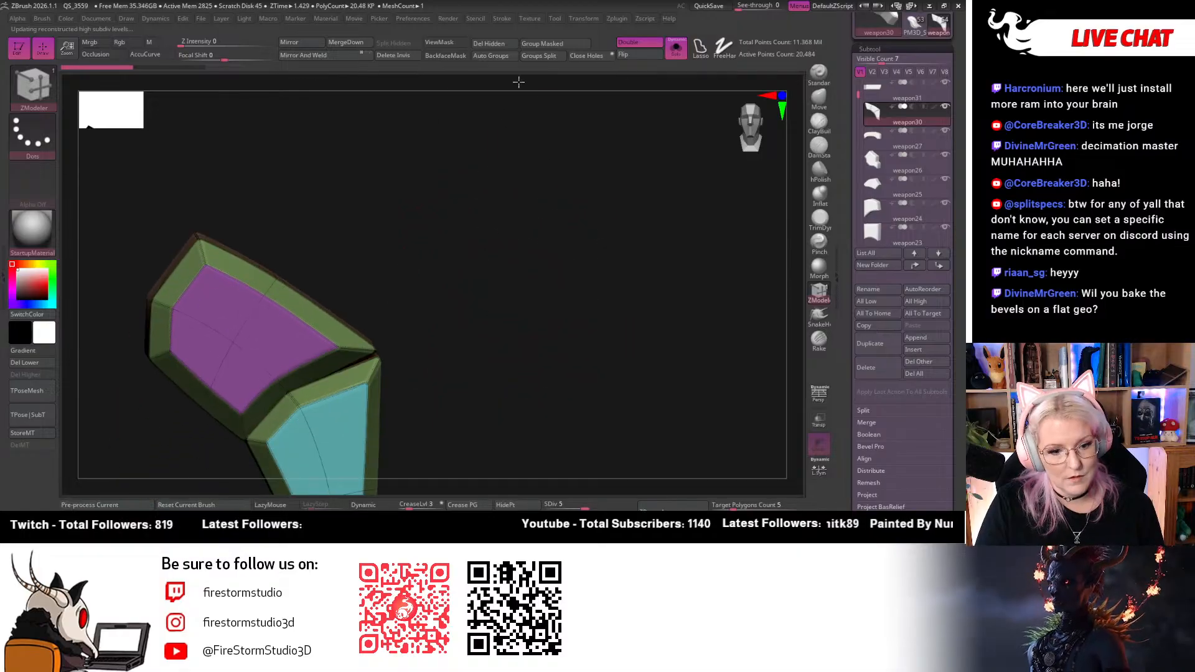
{"action": "mouse_move", "coordinate": [525, 256]}
{"action": "right_mouse_down", "text": "ctrl"}
{"action": "mouse_move", "coordinate": [538, 280]}
{"action": "mouse_move", "coordinate": [552, 197]}
{"action": "mouse_move", "coordinate": [549, 257]}
{"action": "right_mouse_up", "text": "ctrl"}
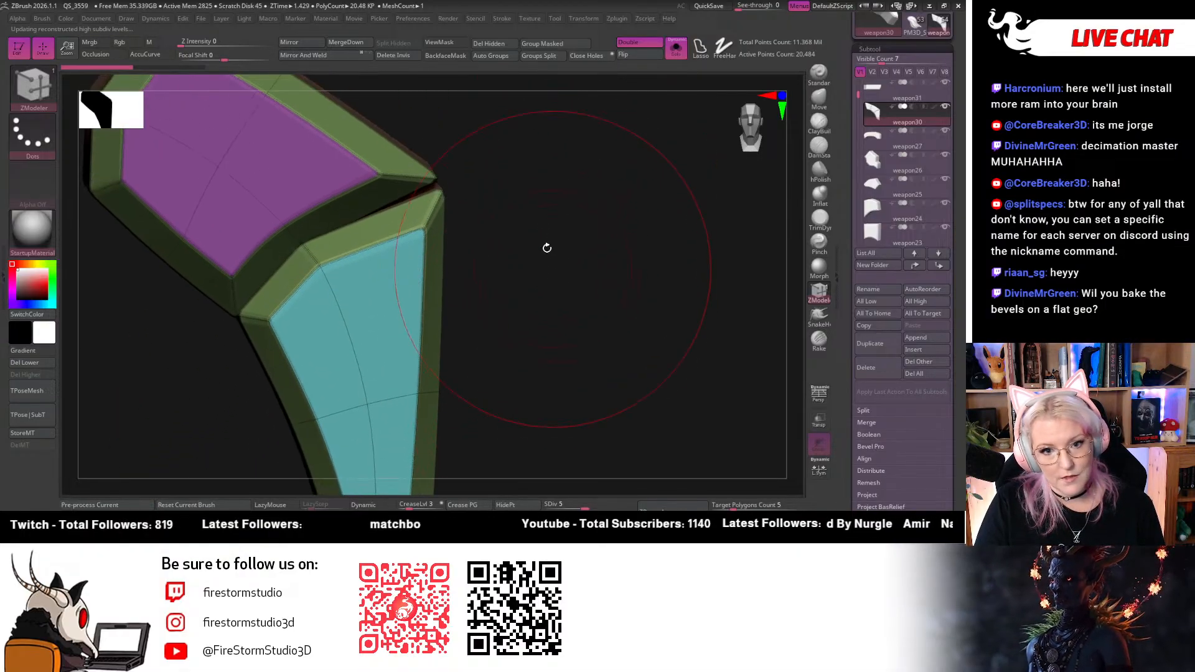
{"action": "right_click_drag", "start_coordinate": [749, 126], "coordinate": [589, 404]}
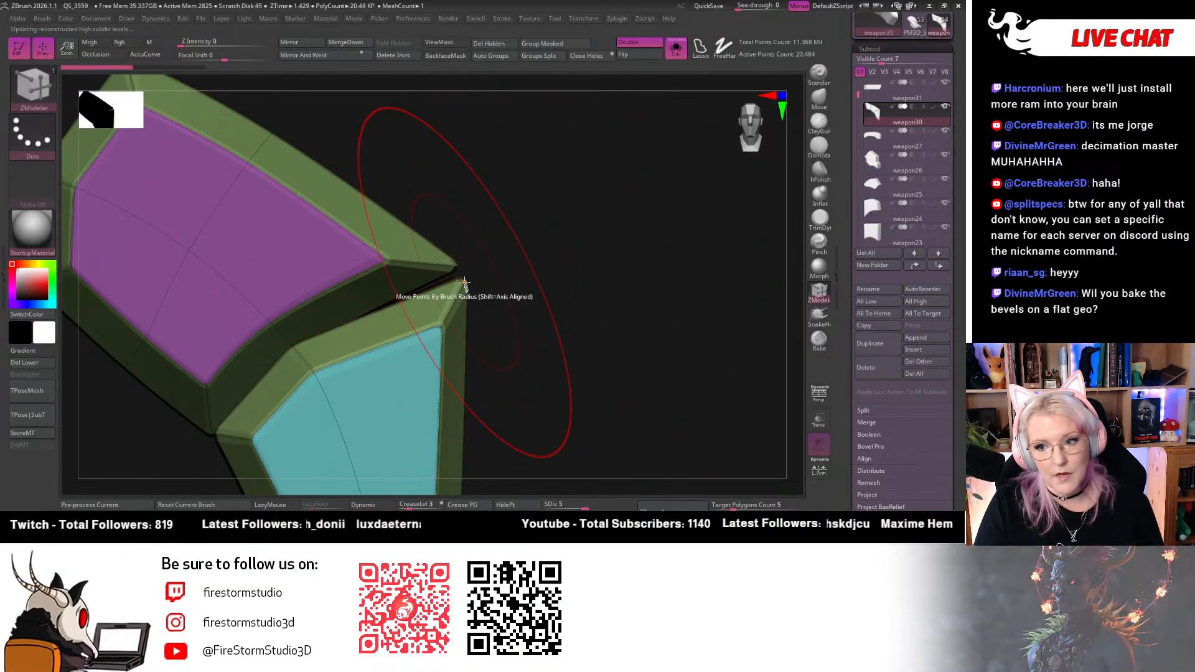
Give each of the two isolated plates its own polygroup with Auto Groups and choose the Move Topological brush
{"action": "left_click", "coordinate": [824, 105]}
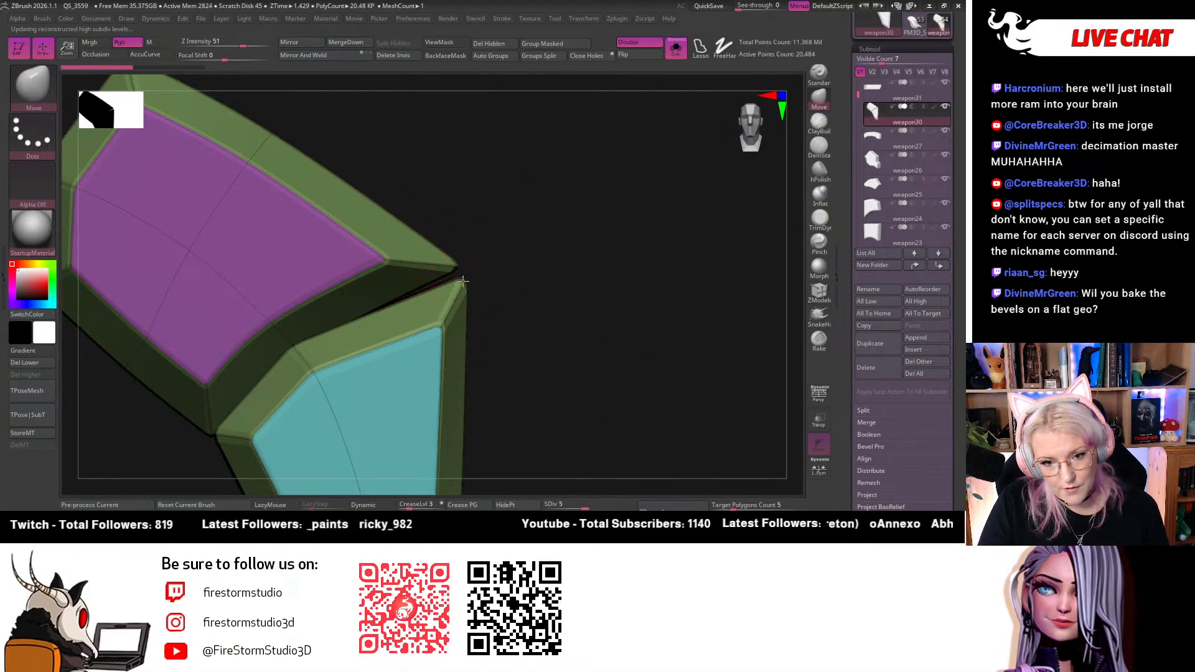
{"action": "left_click", "coordinate": [501, 57]}
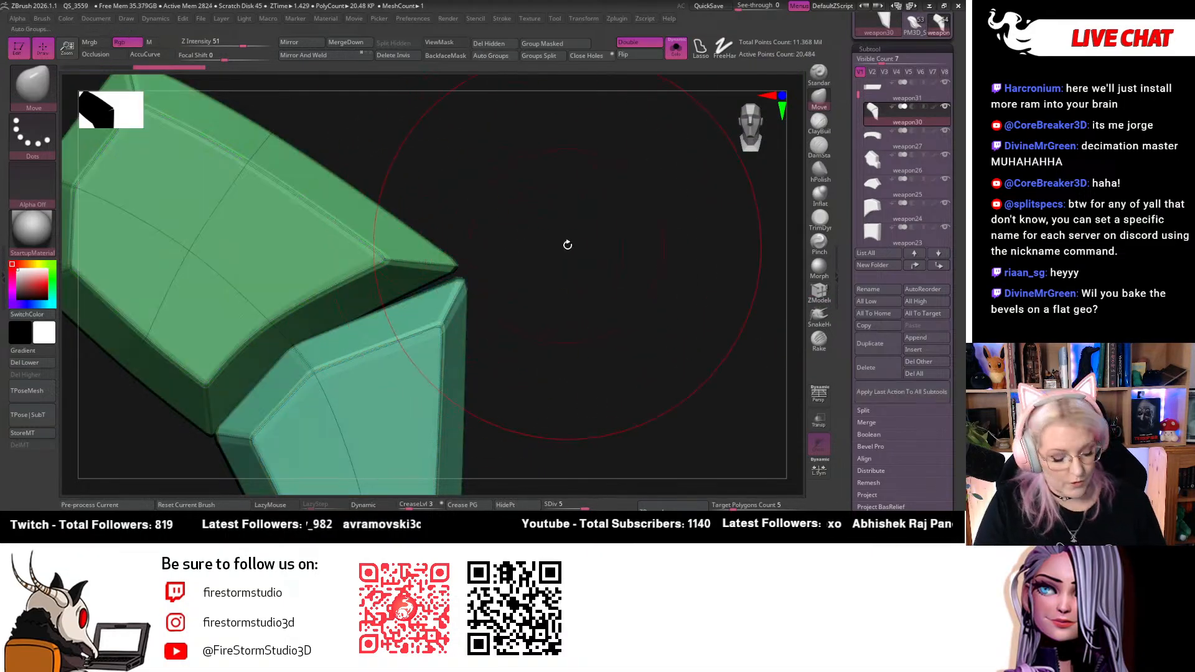
{"action": "key", "text": "b"}
{"action": "key", "text": "m"}
{"action": "key", "text": "t"}
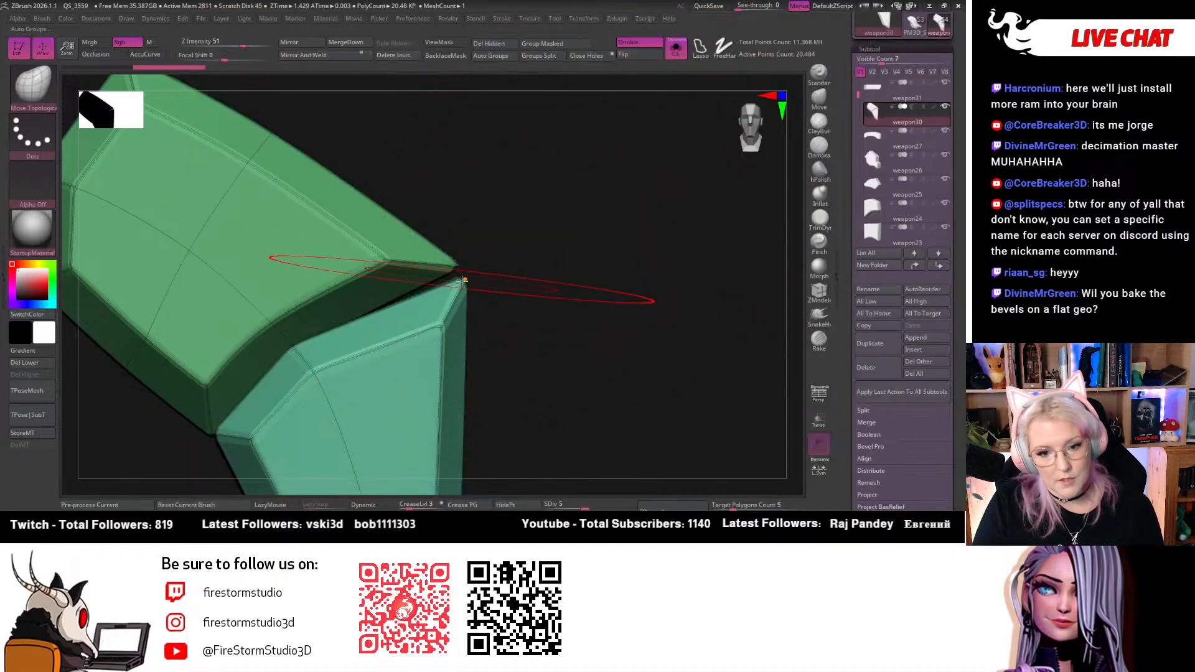
Nudge the middle of the lower plate's upper edge towards the upper plate to straighten the seam between them
{"action": "left_click_drag", "start_coordinate": [533, 284], "coordinate": [102, 274]}
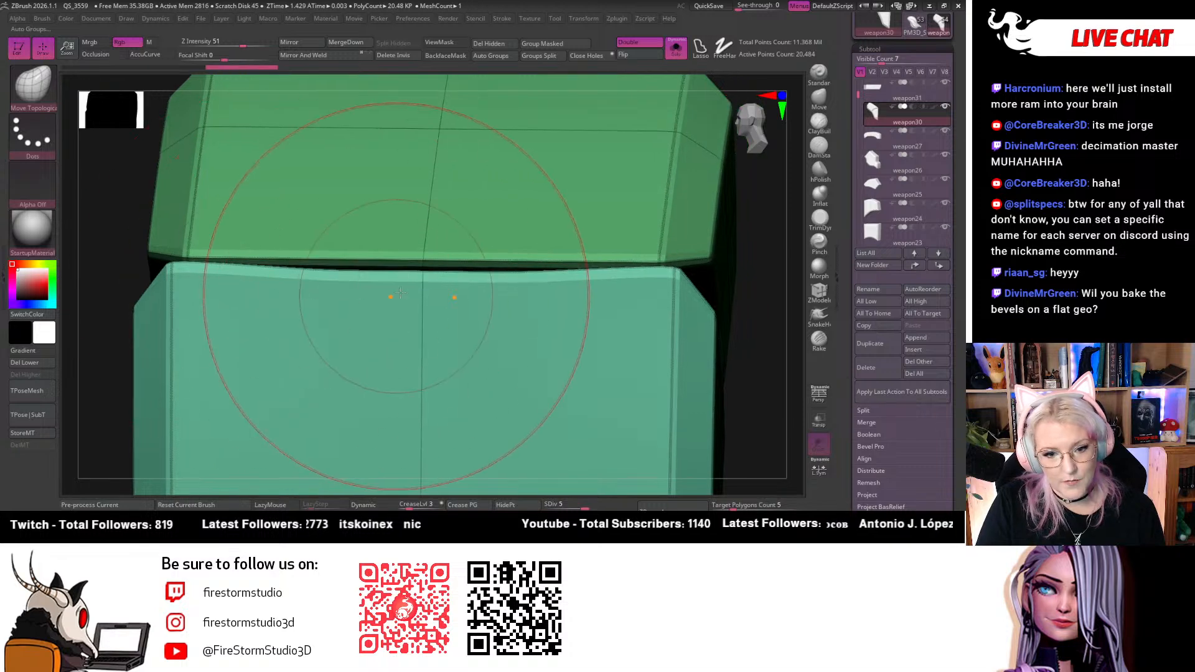
{"action": "key", "text": "space"}
{"action": "left_click_drag", "start_coordinate": [422, 279], "coordinate": [418, 278]}
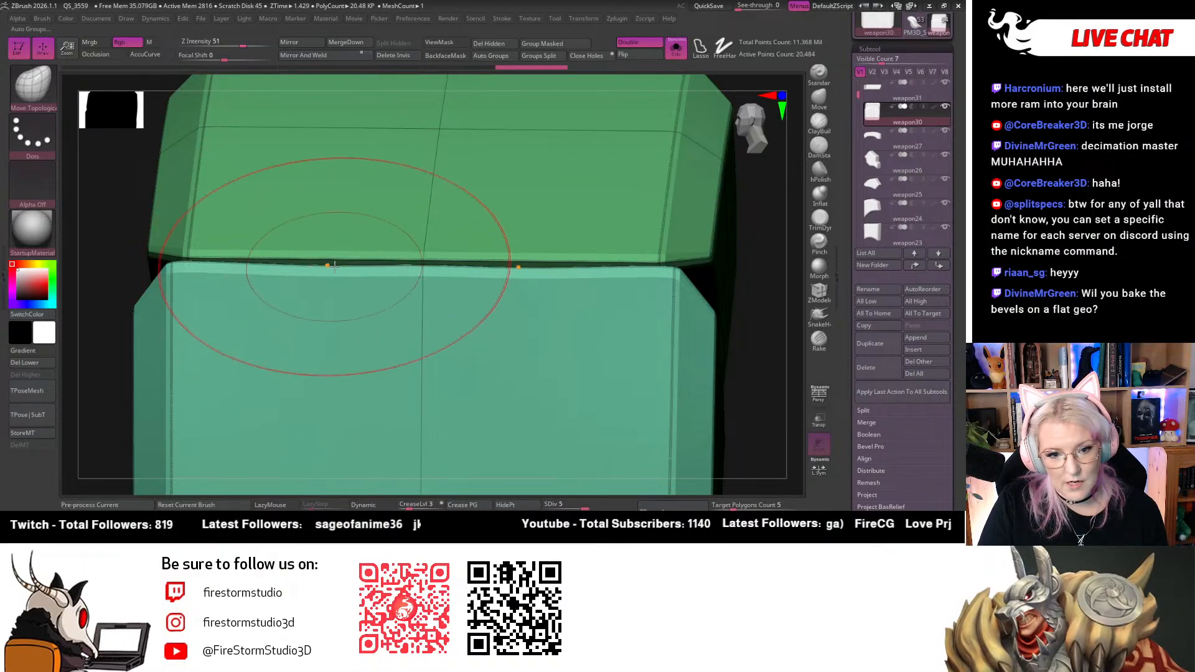
{"action": "left_click_drag", "start_coordinate": [764, 237], "coordinate": [741, 244]}
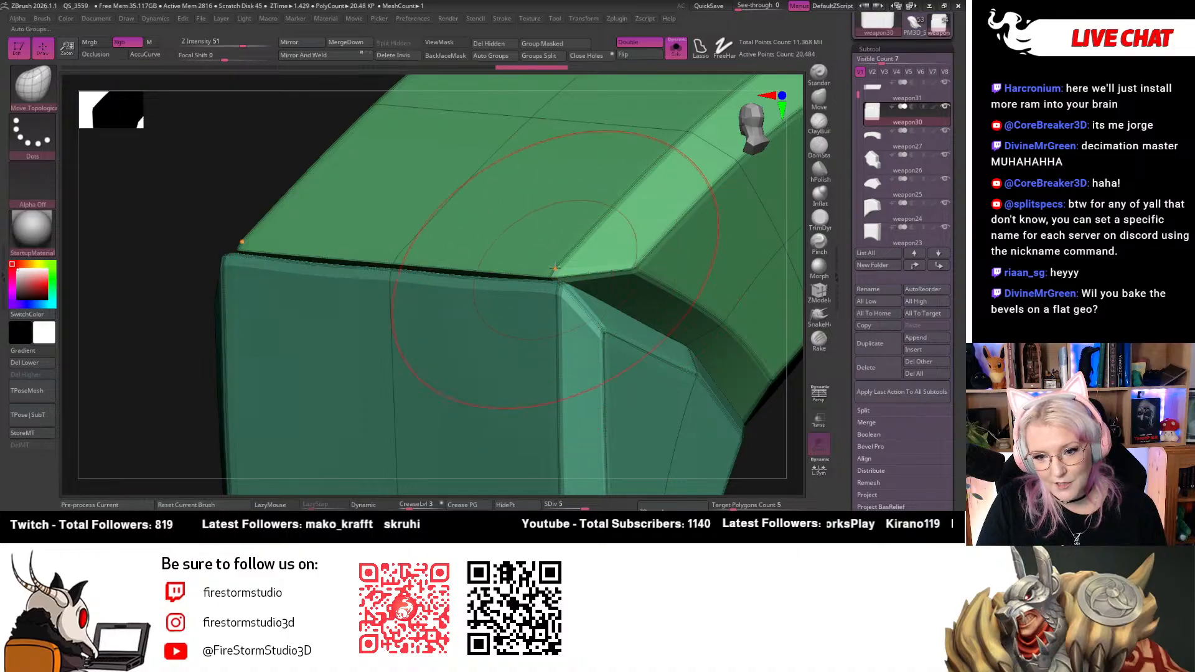
{"action": "left_click_drag", "start_coordinate": [235, 155], "coordinate": [231, 103], "text": "alt"}
{"action": "mouse_move", "coordinate": [762, 410]}
{"action": "left_mouse_down"}
{"action": "mouse_move", "coordinate": [731, 371]}
{"action": "mouse_move", "coordinate": [672, 402]}
{"action": "mouse_move", "coordinate": [705, 402]}
{"action": "mouse_move", "coordinate": [675, 348]}
{"action": "mouse_move", "coordinate": [563, 288]}
{"action": "left_mouse_up"}
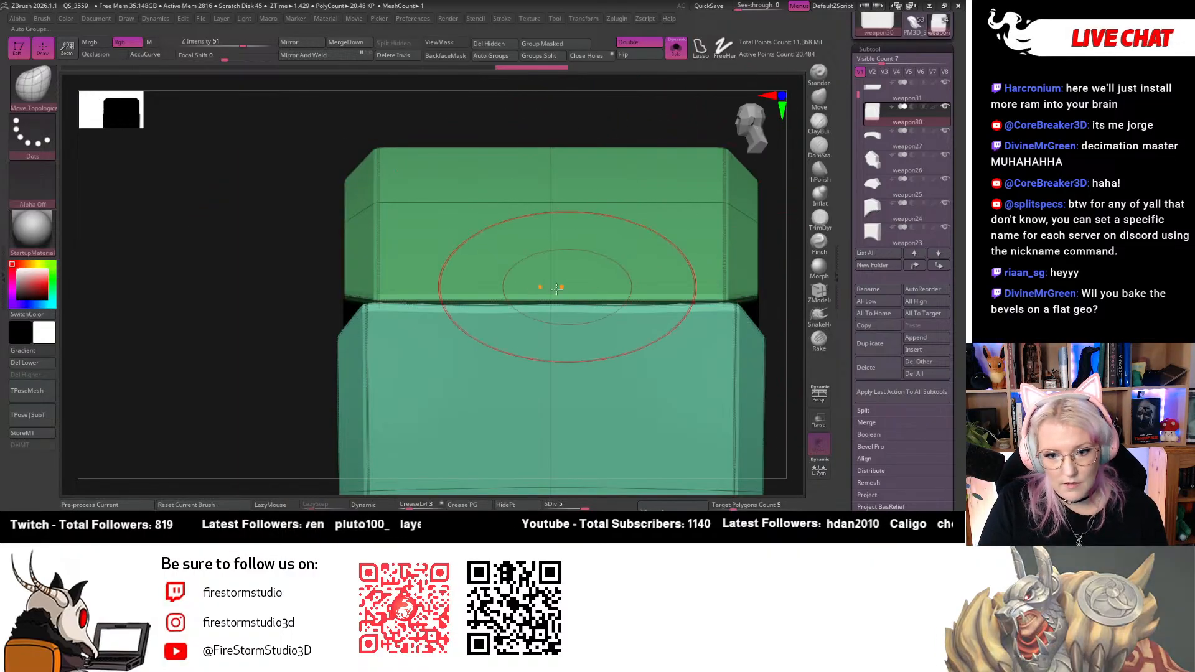
Reduce the brush's draw size and refine the lower plate's edge along the narrow seam
{"action": "key", "text": "space"}
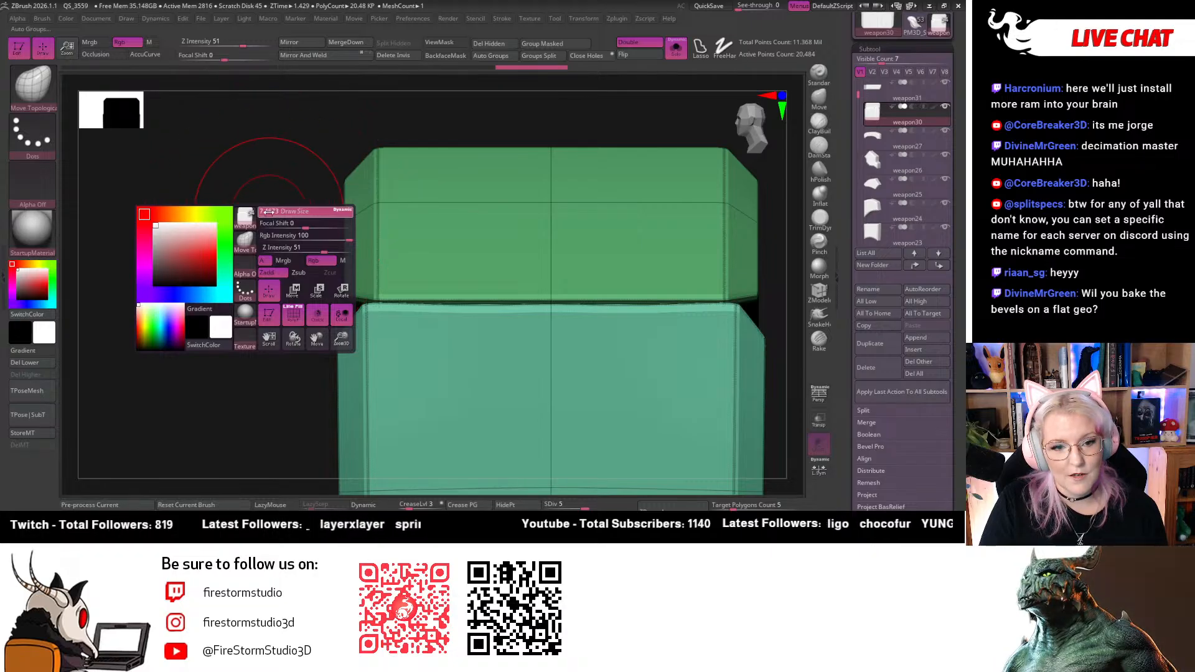
{"action": "left_click_drag", "start_coordinate": [213, 226], "coordinate": [361, 275]}
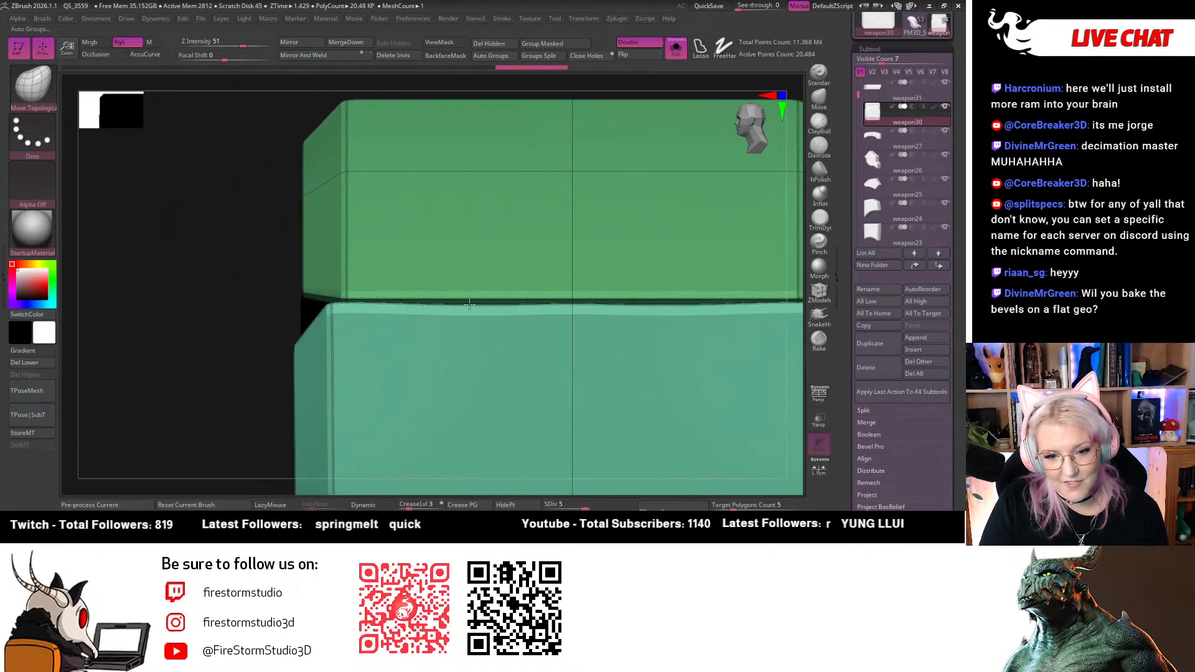
{"action": "left_click_drag", "start_coordinate": [217, 318], "coordinate": [121, 224], "text": "alt"}
{"action": "left_click_drag", "start_coordinate": [735, 262], "coordinate": [663, 276]}
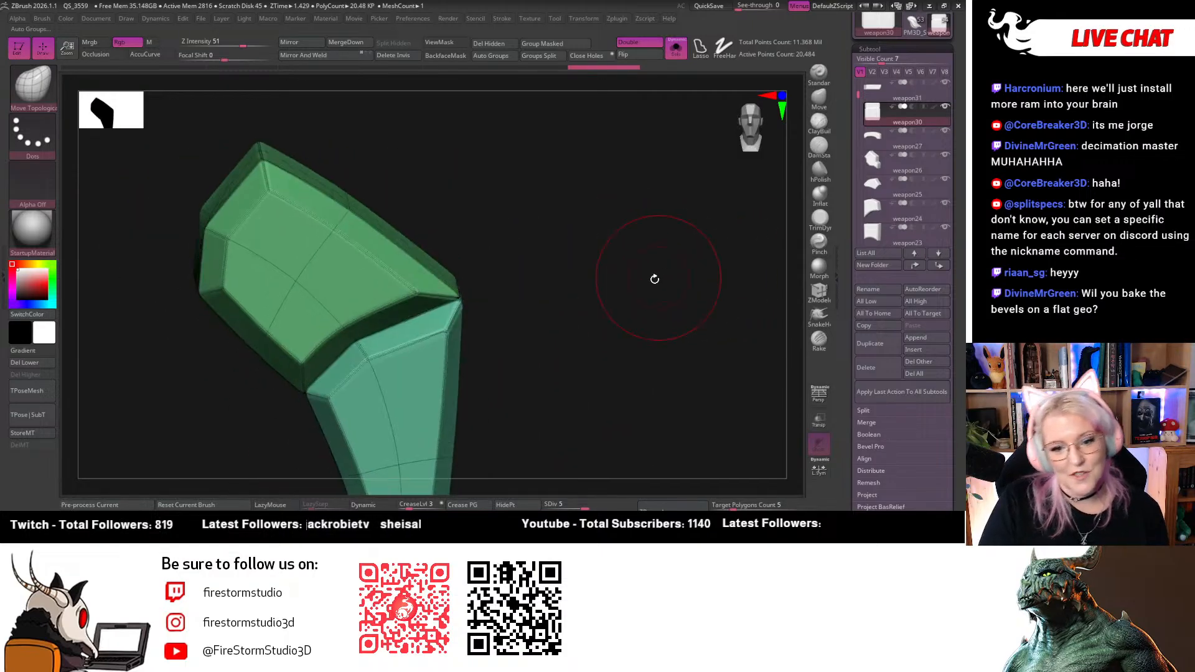
Examine the seam and bevels of the two isolated plates from the front, outer side and above
{"action": "mouse_move", "coordinate": [898, 28]}
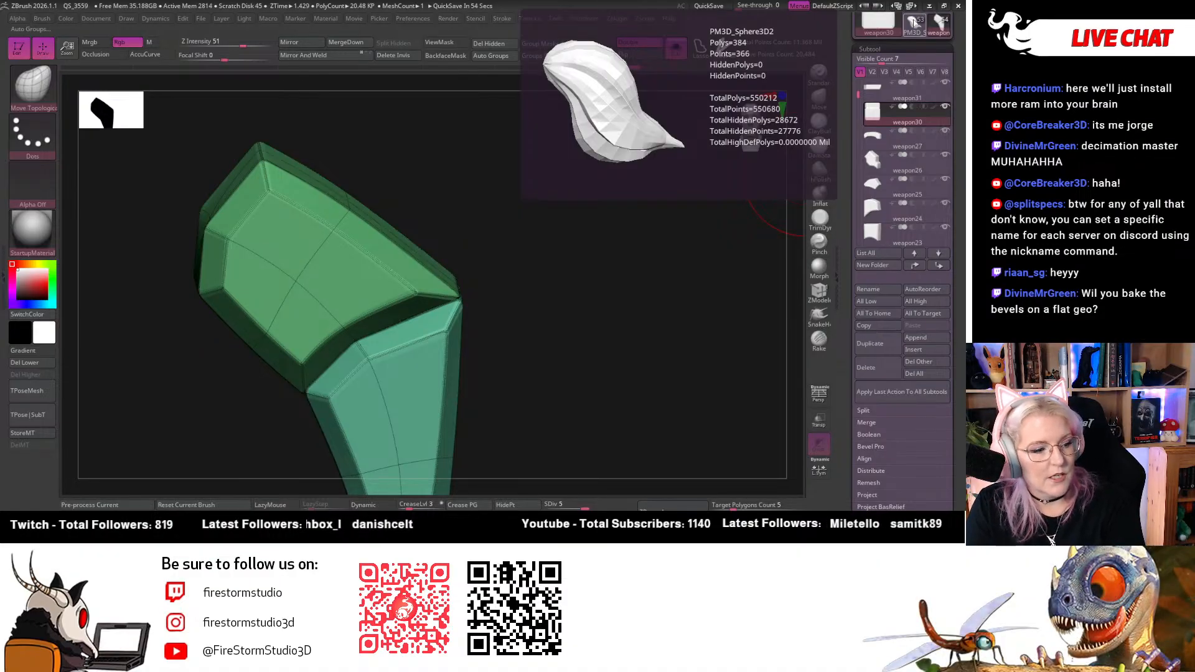
{"action": "left_click_drag", "start_coordinate": [580, 243], "coordinate": [551, 240]}
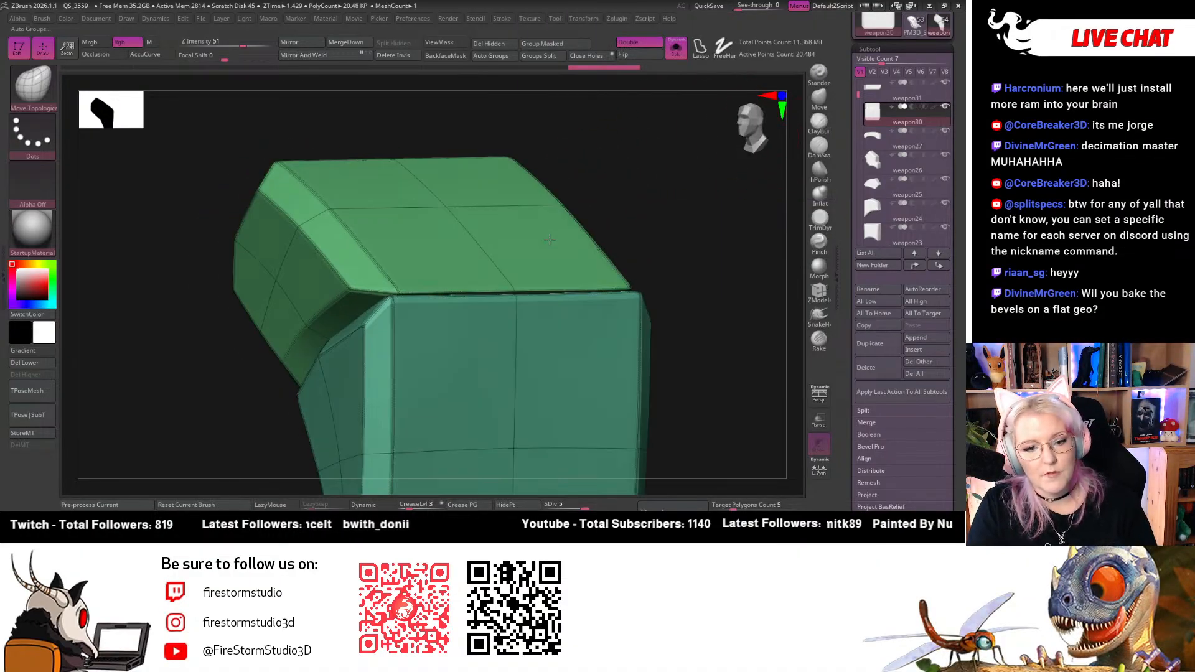
{"action": "left_click_drag", "start_coordinate": [592, 160], "coordinate": [319, 235]}
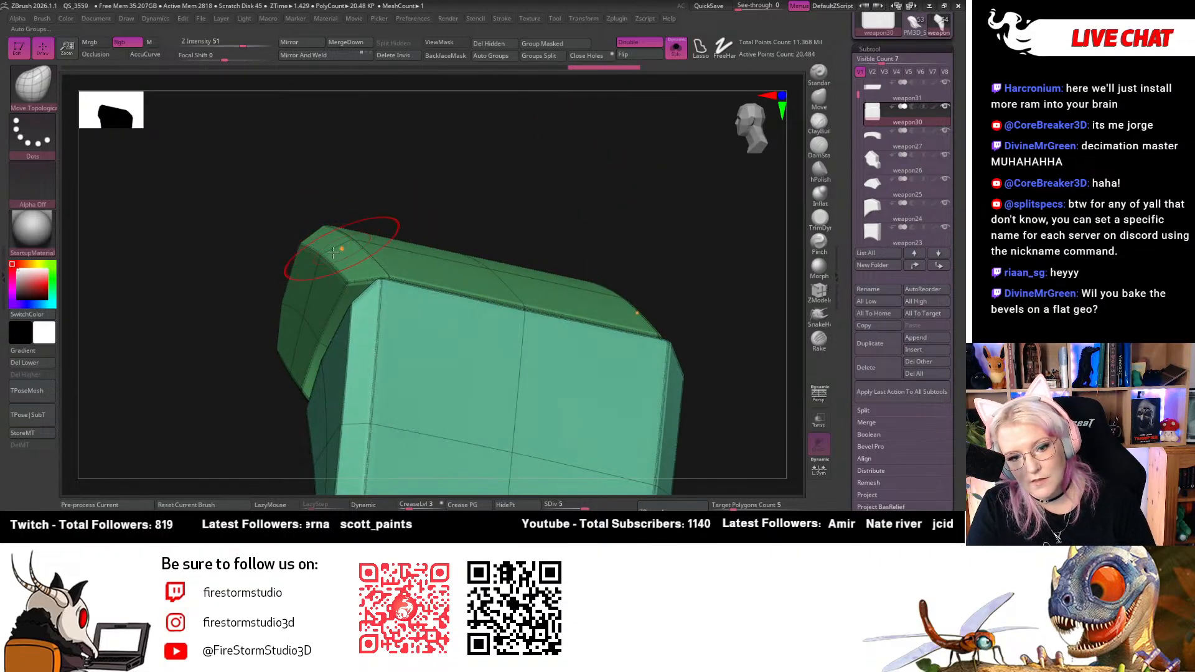
{"action": "left_click_drag", "start_coordinate": [410, 183], "coordinate": [459, 233]}
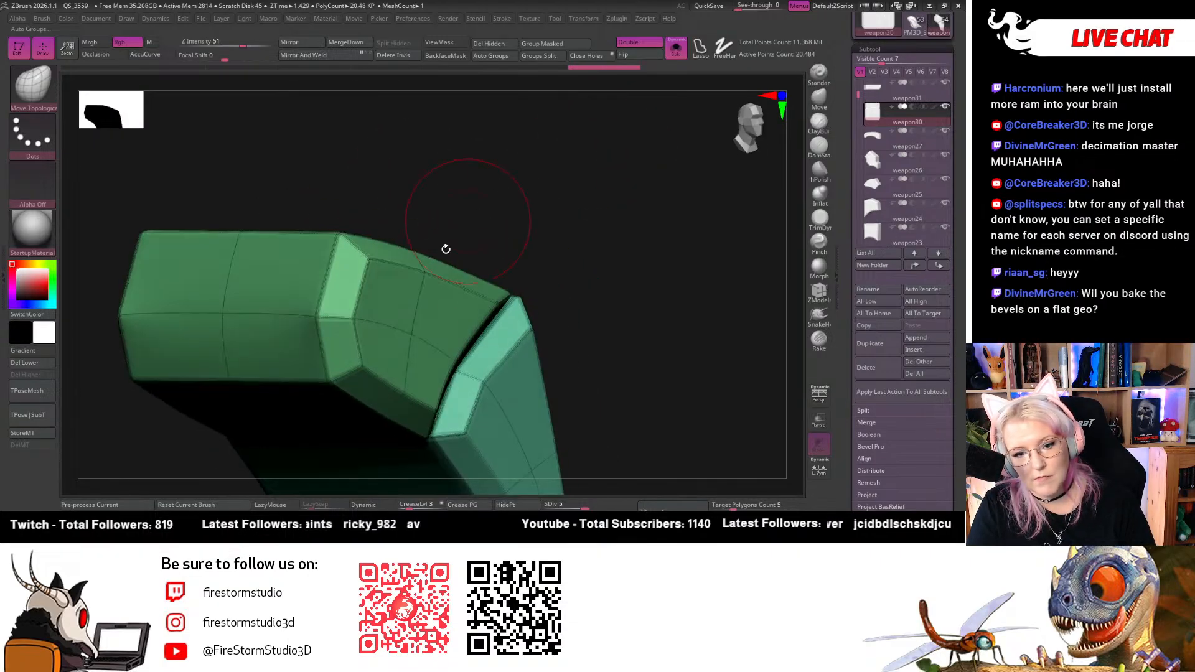
Turn off Solo for the two isolated plates, with the weapon30 subtool selected and the surrounding hilt visible
{"action": "left_click_drag", "start_coordinate": [631, 264], "coordinate": [602, 288]}
{"action": "left_click_drag", "start_coordinate": [729, 268], "coordinate": [714, 195]}
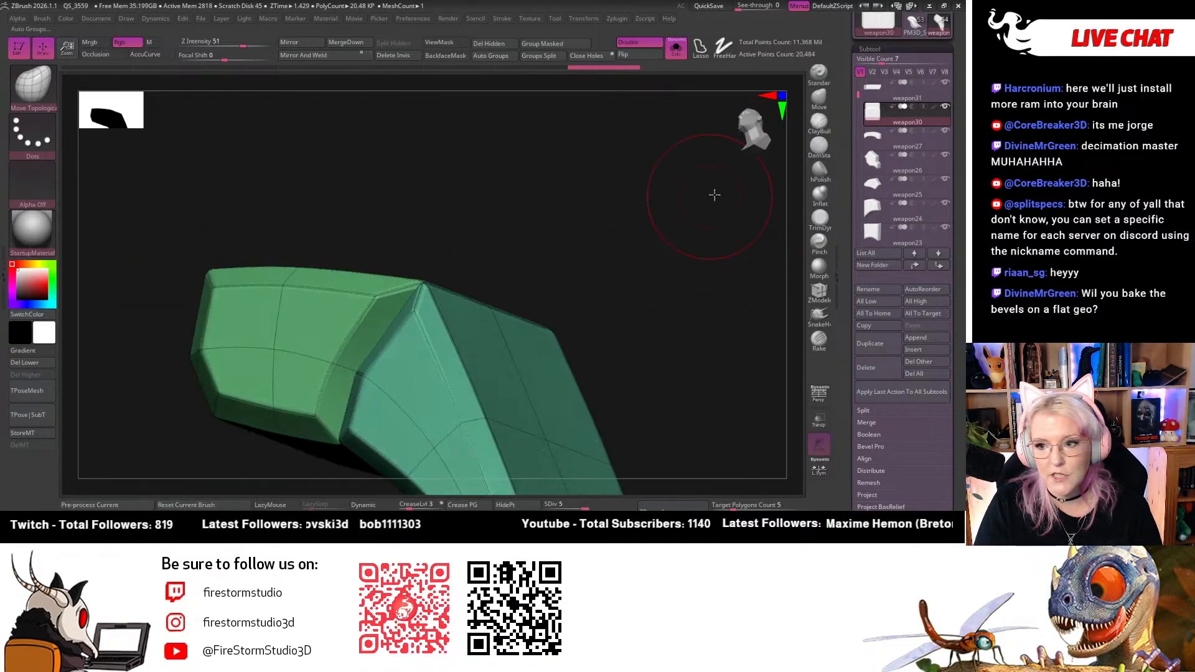
{"action": "left_click", "coordinate": [902, 100]}
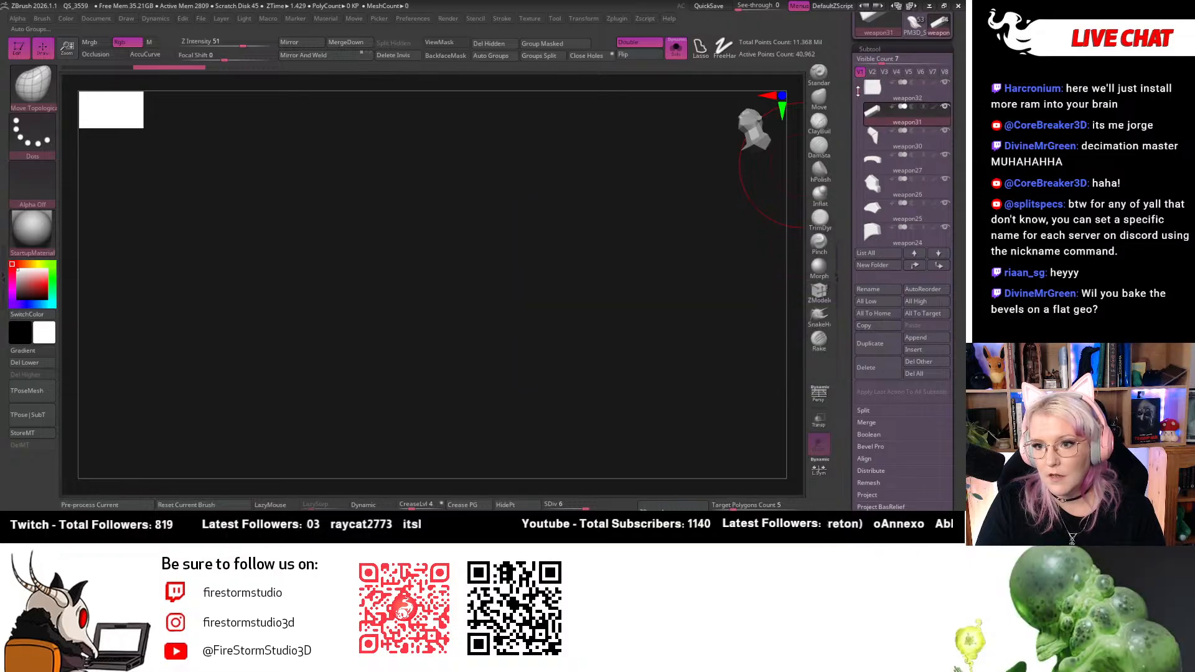
{"action": "left_click", "coordinate": [676, 48]}
{"action": "left_click", "coordinate": [871, 143]}
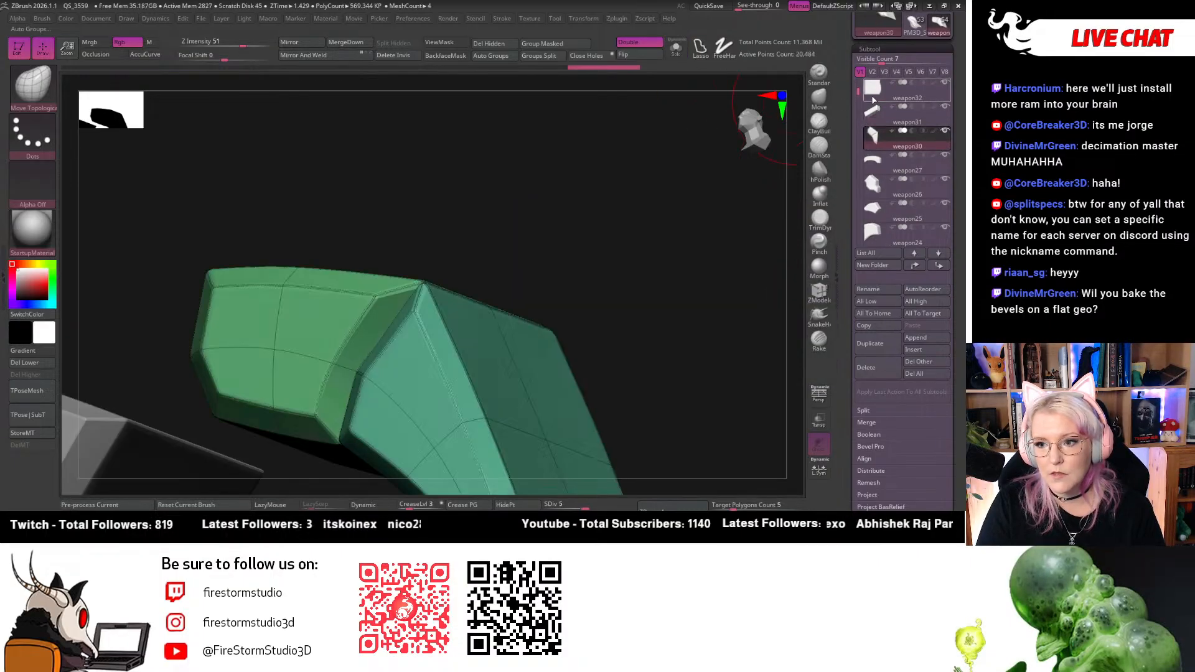
{"action": "right_click_drag", "start_coordinate": [872, 98], "coordinate": [796, 160]}
{"action": "left_click_drag", "start_coordinate": [858, 91], "coordinate": [865, 81]}
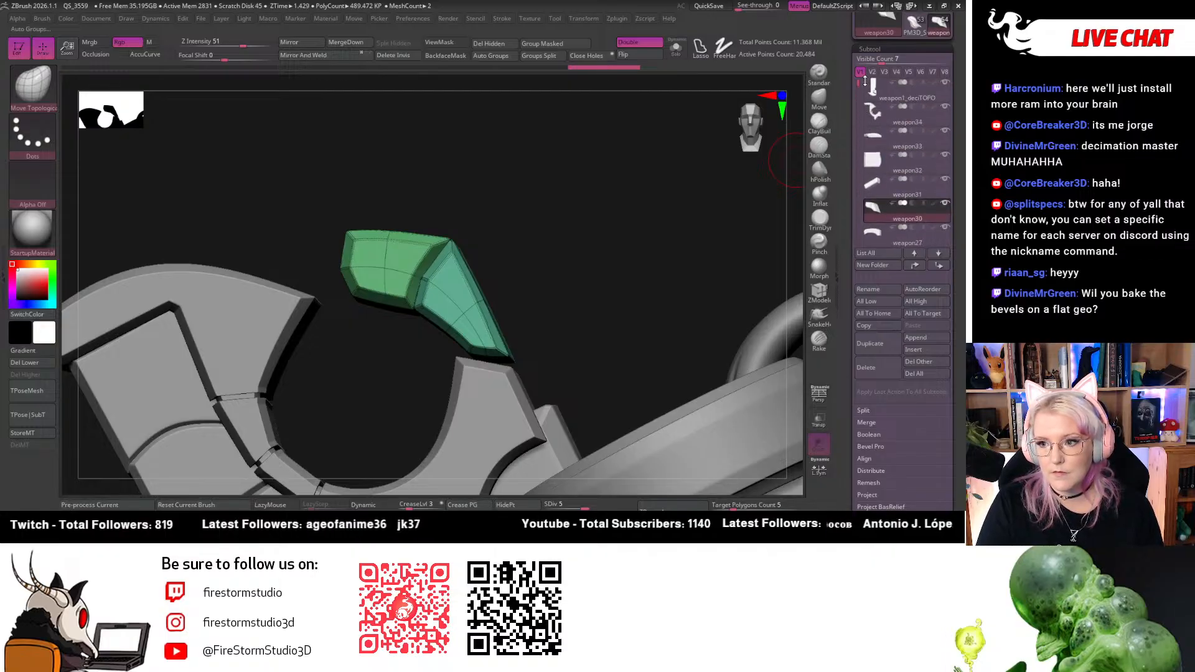
Toggle the visibility of all subtools and examine the hilt plates around the round opening against the subtool list
{"action": "left_click", "coordinate": [945, 85], "text": "shift"}
{"action": "left_click", "coordinate": [946, 85], "text": "shift"}
{"action": "left_click", "coordinate": [946, 85], "text": "shift"}
{"action": "left_click", "coordinate": [945, 84], "text": "shift"}
{"action": "mouse_move", "coordinate": [640, 215]}
{"action": "left_mouse_down"}
{"action": "mouse_move", "coordinate": [614, 224]}
{"action": "mouse_move", "coordinate": [591, 214]}
{"action": "left_mouse_up"}
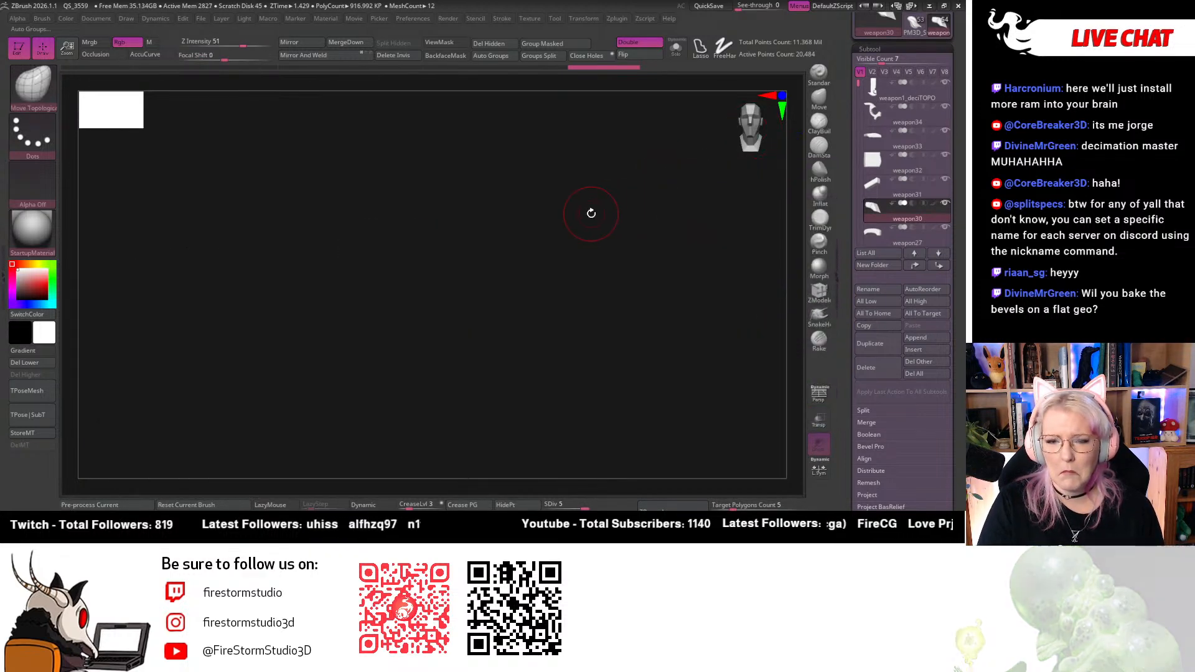
{"action": "key", "text": "f"}
{"action": "left_click_drag", "start_coordinate": [667, 313], "coordinate": [709, 284], "text": "alt"}
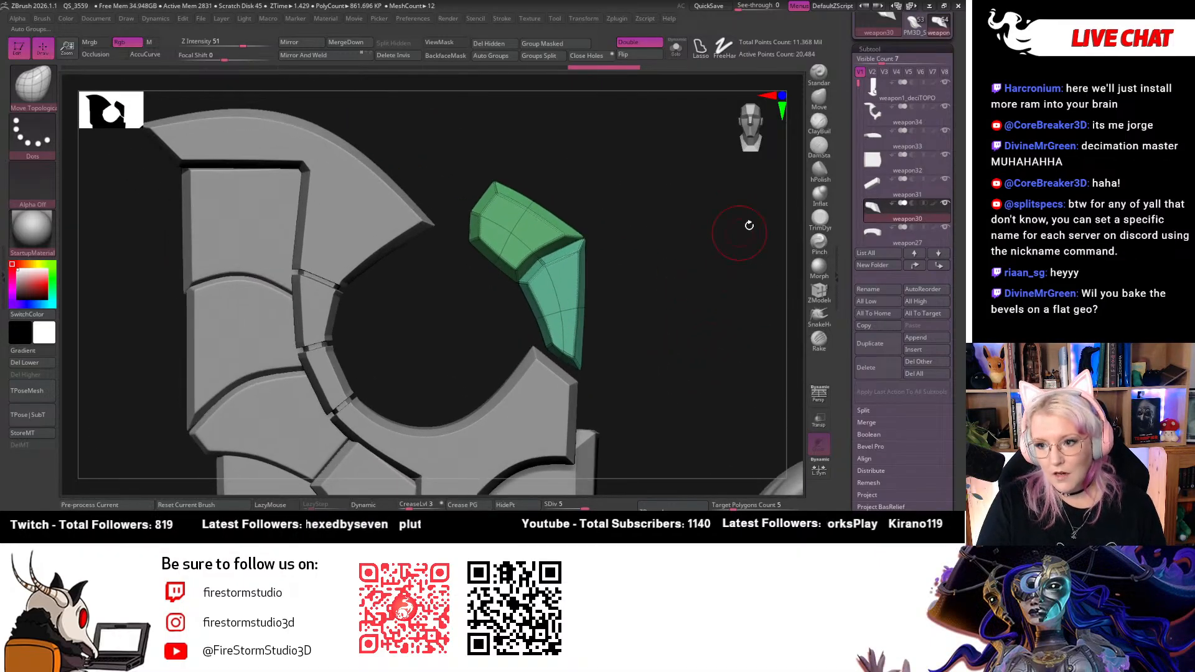
{"action": "left_click_drag", "start_coordinate": [628, 151], "coordinate": [749, 137]}
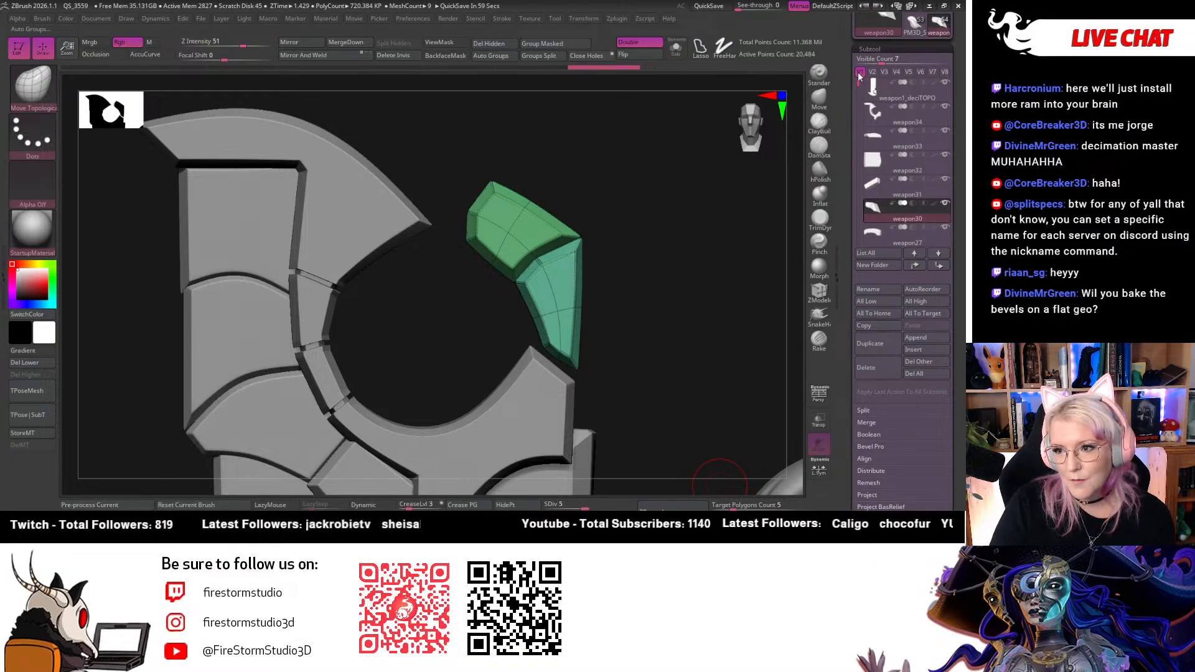
{"action": "left_click", "coordinate": [859, 72]}
{"action": "scroll", "coordinate": [865, 171], "scroll_direction": "up", "scroll_amount": 4}
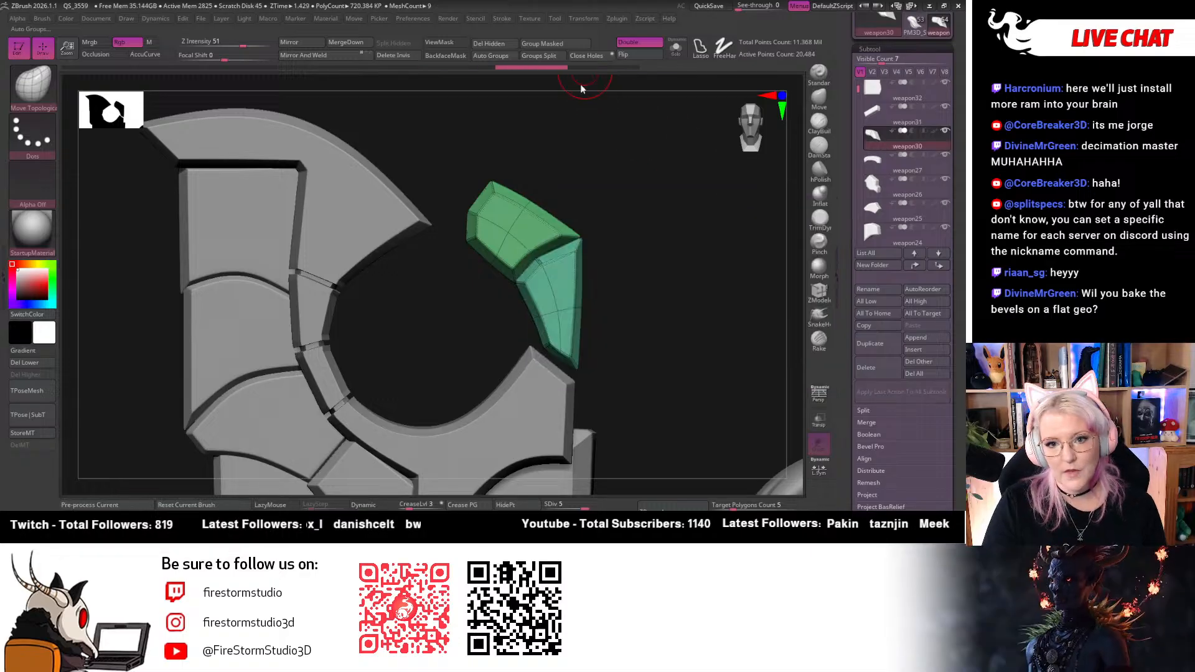
{"action": "left_click_drag", "start_coordinate": [667, 264], "coordinate": [551, 177]}
Save the tool as weapon6.ztl in the Weapon1 folder, replacing the existing file
{"action": "left_click_drag", "start_coordinate": [955, 68], "coordinate": [955, 228]}
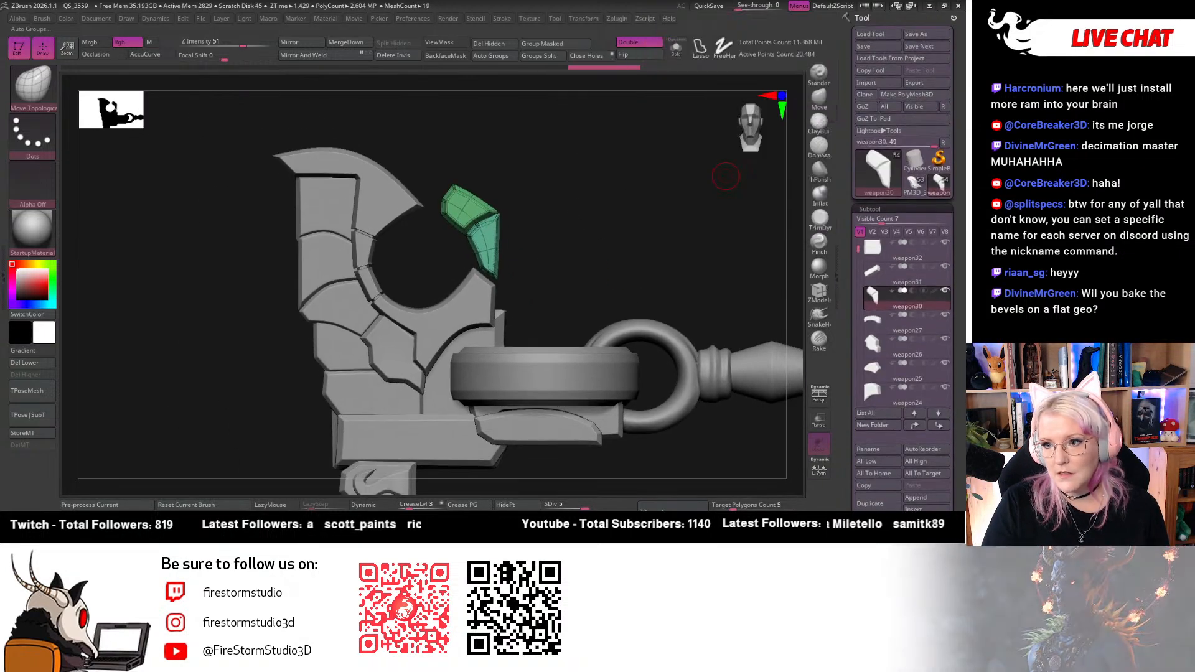
{"action": "left_click", "coordinate": [926, 34]}
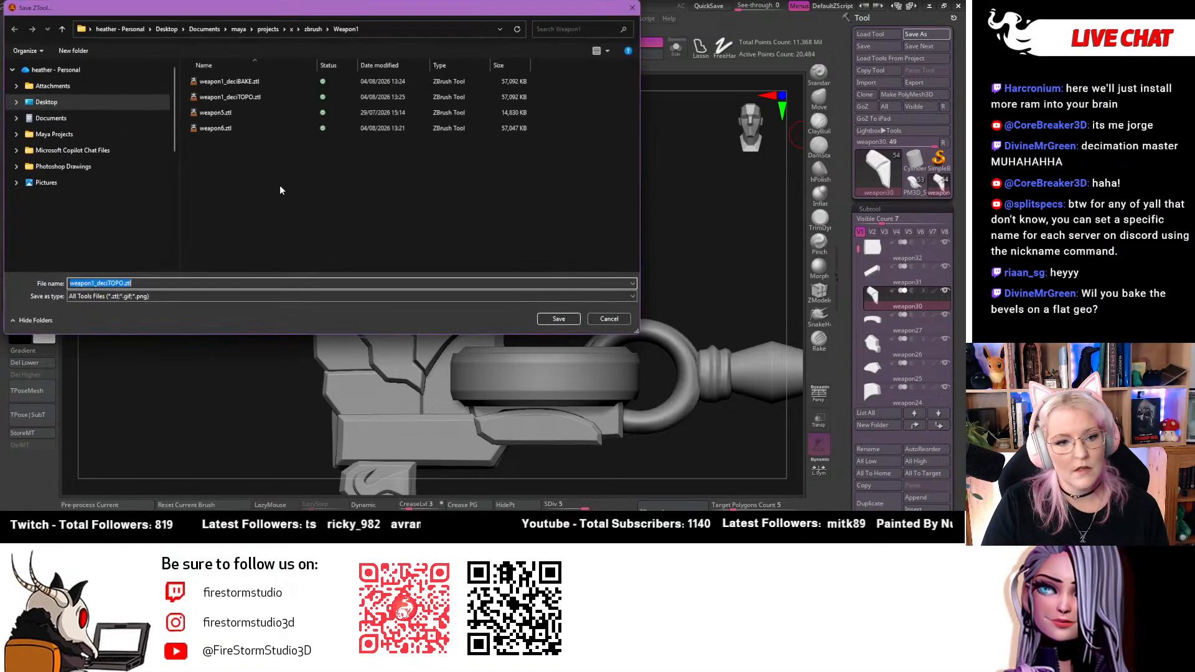
{"action": "left_click", "coordinate": [261, 128]}
{"action": "left_click", "coordinate": [558, 318]}
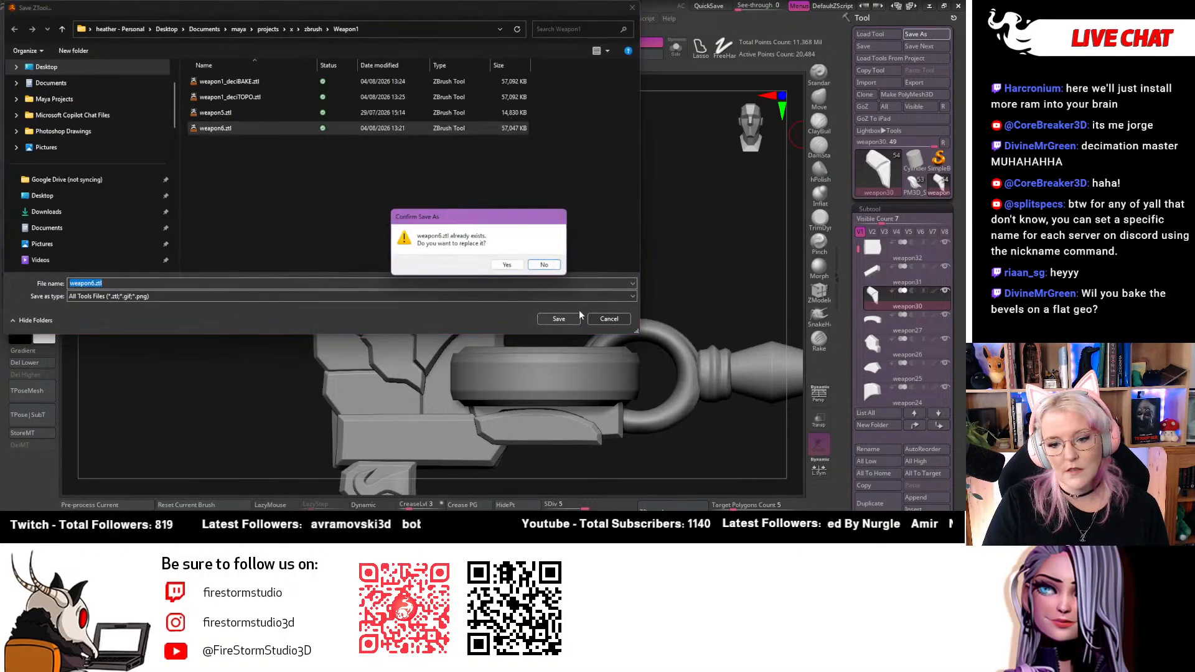
{"action": "left_click", "coordinate": [505, 264]}
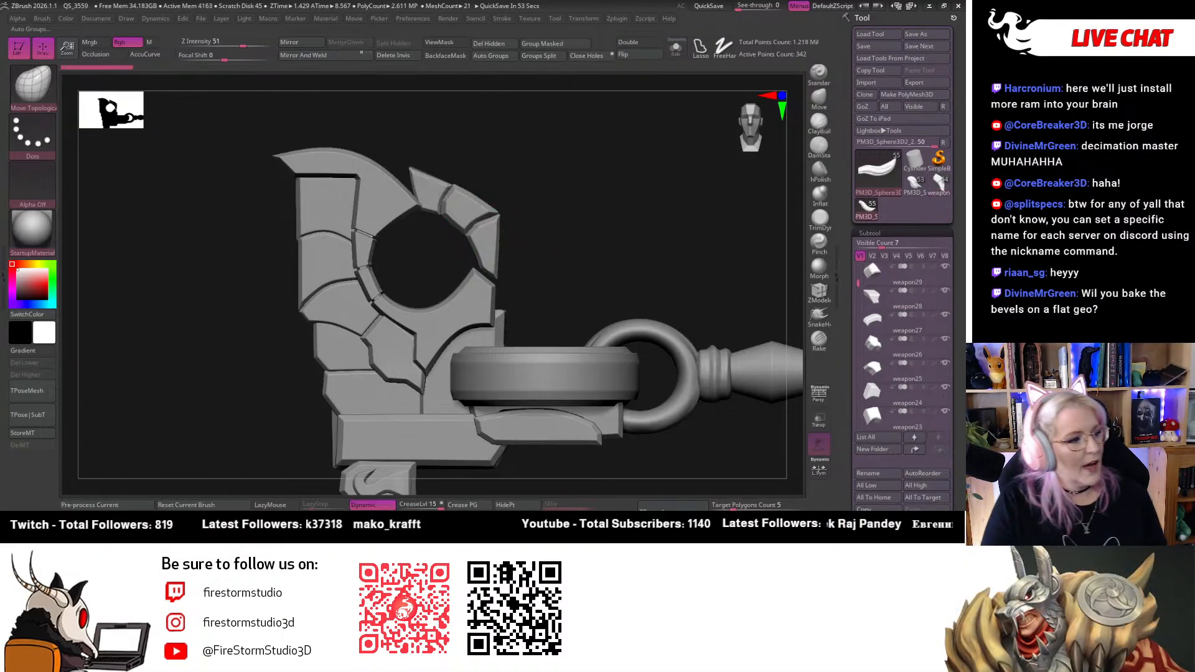
Isolate the weapon28 plate above the round opening, examine its shape up close, and turn Solo off again
{"action": "mouse_move", "coordinate": [890, 299]}
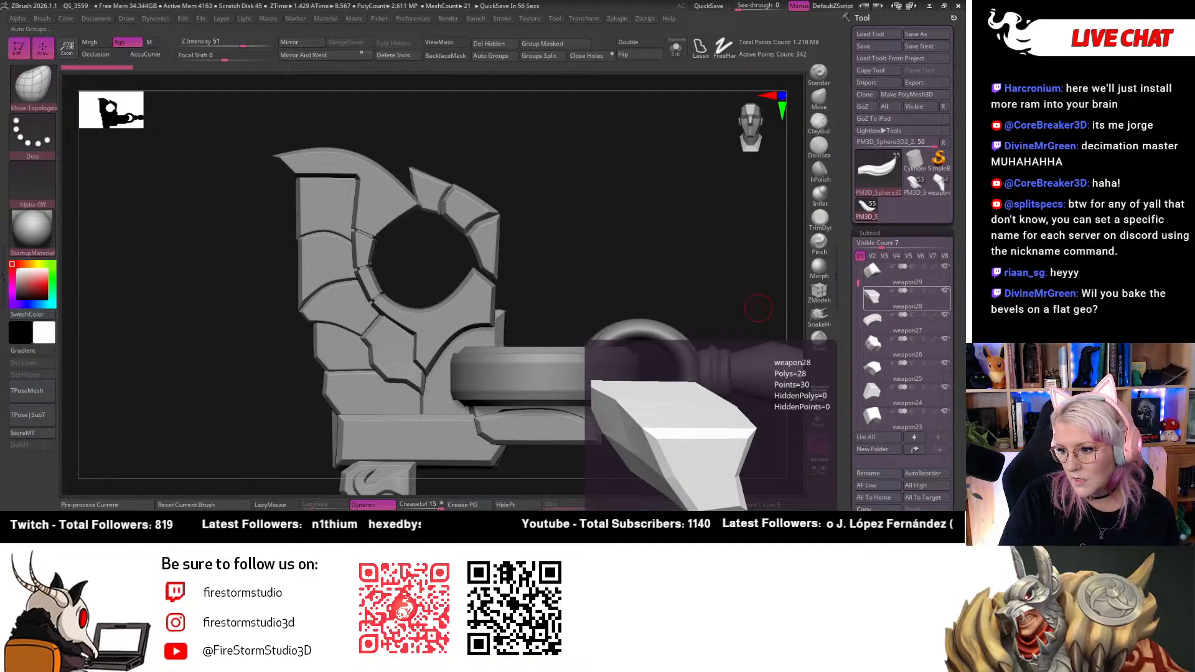
{"action": "left_click_drag", "start_coordinate": [0, 74], "coordinate": [0, 16]}
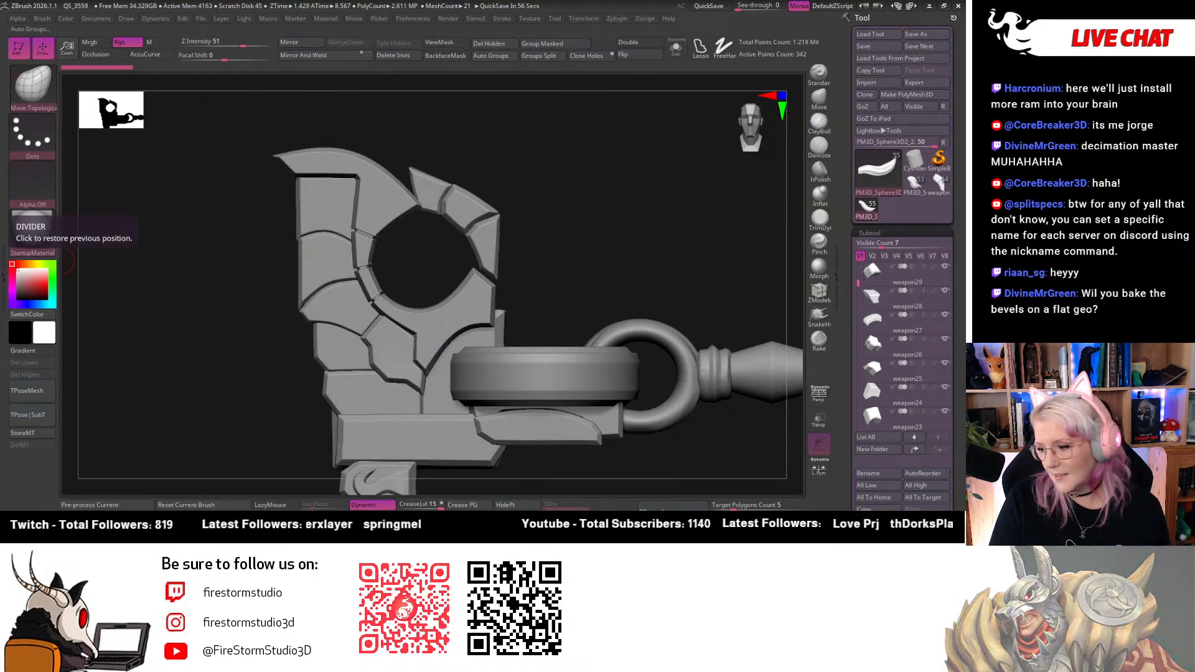
{"action": "mouse_move", "coordinate": [596, 228]}
{"action": "left_mouse_down"}
{"action": "mouse_move", "coordinate": [571, 224]}
{"action": "mouse_move", "coordinate": [593, 227]}
{"action": "left_mouse_up"}
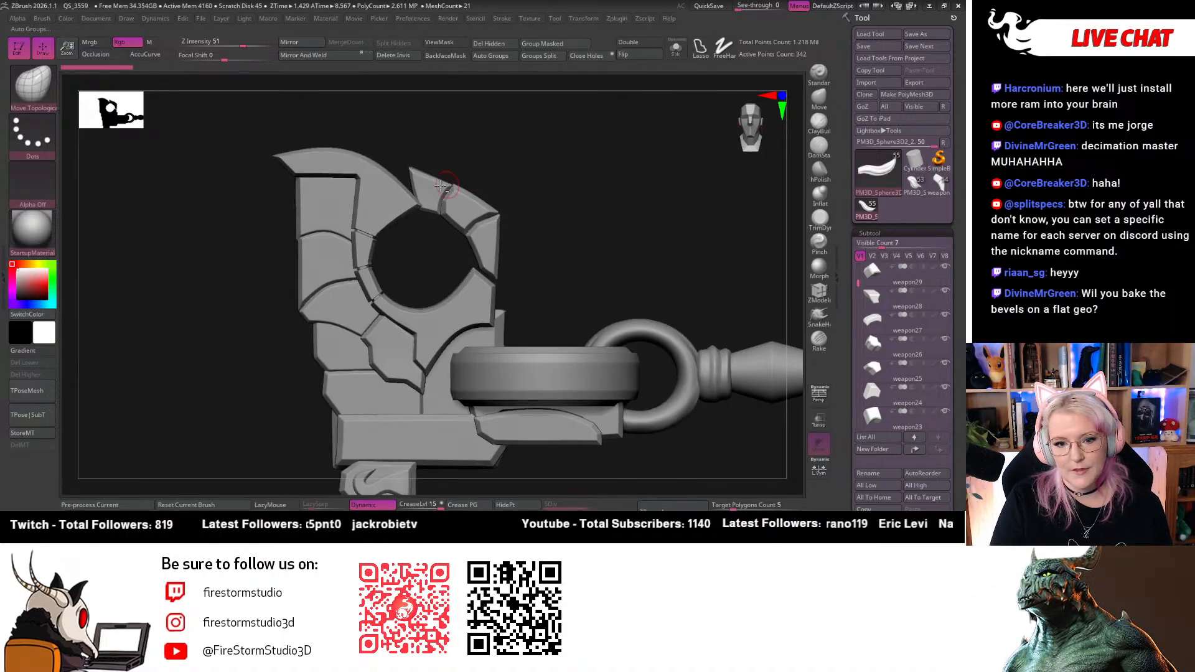
{"action": "left_click", "coordinate": [431, 192], "text": "alt"}
{"action": "left_click", "coordinate": [677, 48]}
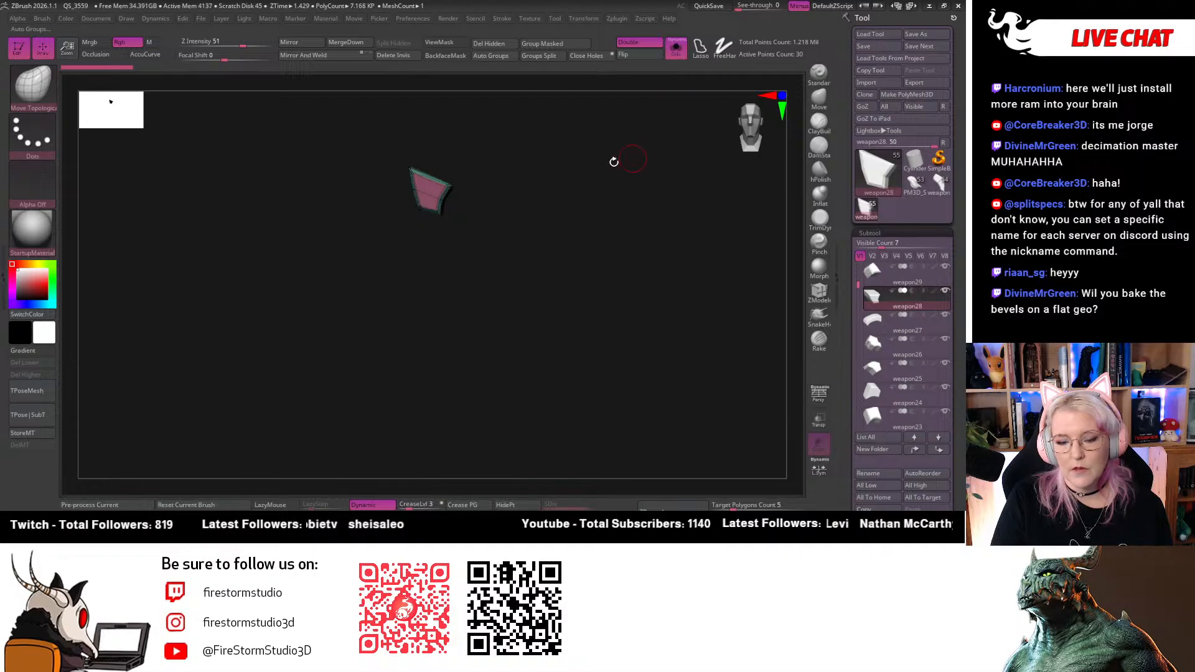
{"action": "left_click_drag", "start_coordinate": [627, 159], "coordinate": [591, 209], "text": "alt"}
{"action": "key", "text": "f"}
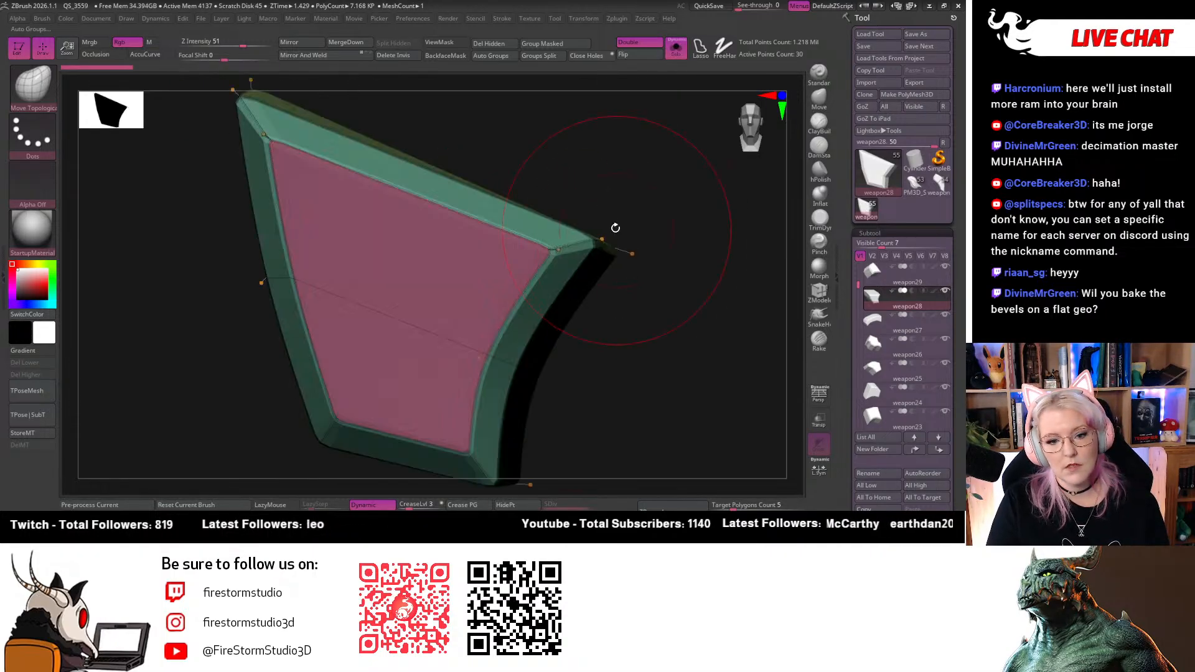
{"action": "left_click_drag", "start_coordinate": [685, 333], "coordinate": [656, 303], "text": "alt"}
{"action": "left_click_drag", "start_coordinate": [678, 173], "coordinate": [768, 127]}
{"action": "left_click", "coordinate": [676, 48]}
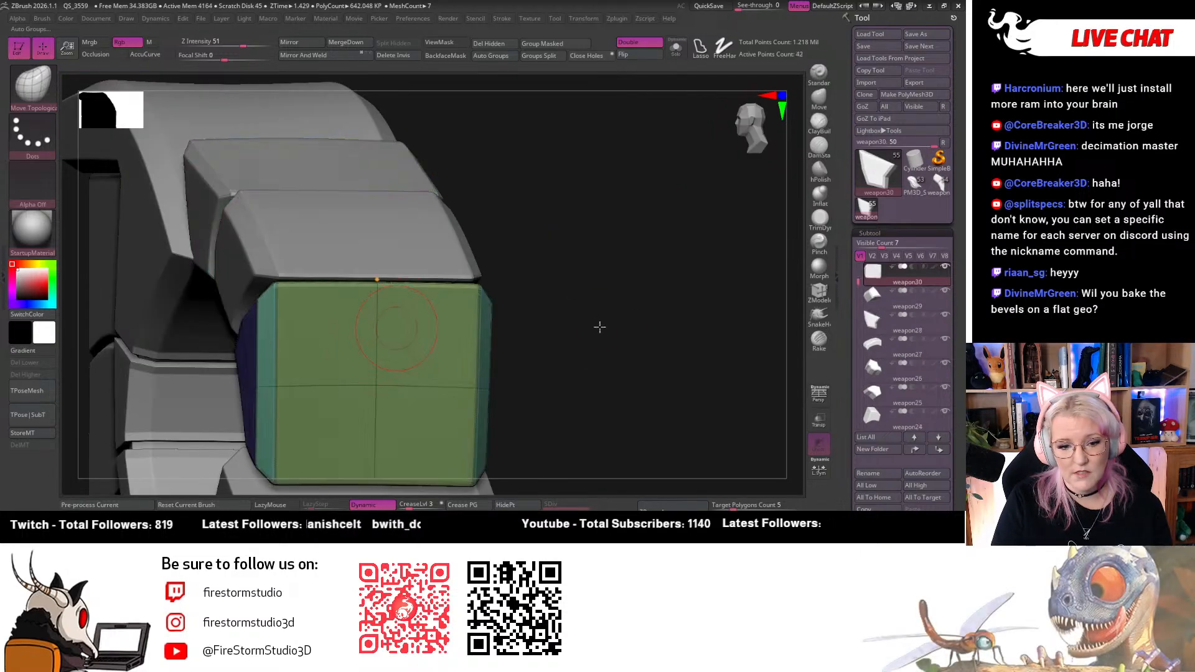
Adjust the brush's draw size and nudge the weapon30 plate's upper edge towards the neighbouring plate to close the seam
{"action": "key", "text": "space"}
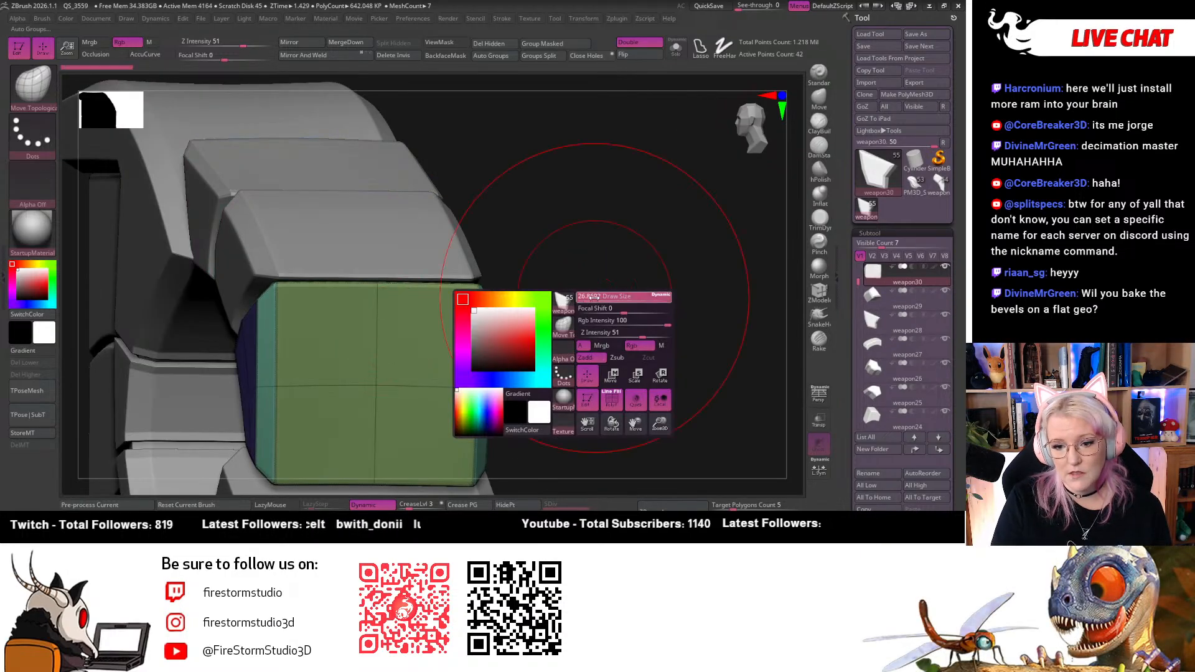
{"action": "left_click_drag", "start_coordinate": [591, 298], "coordinate": [589, 298]}
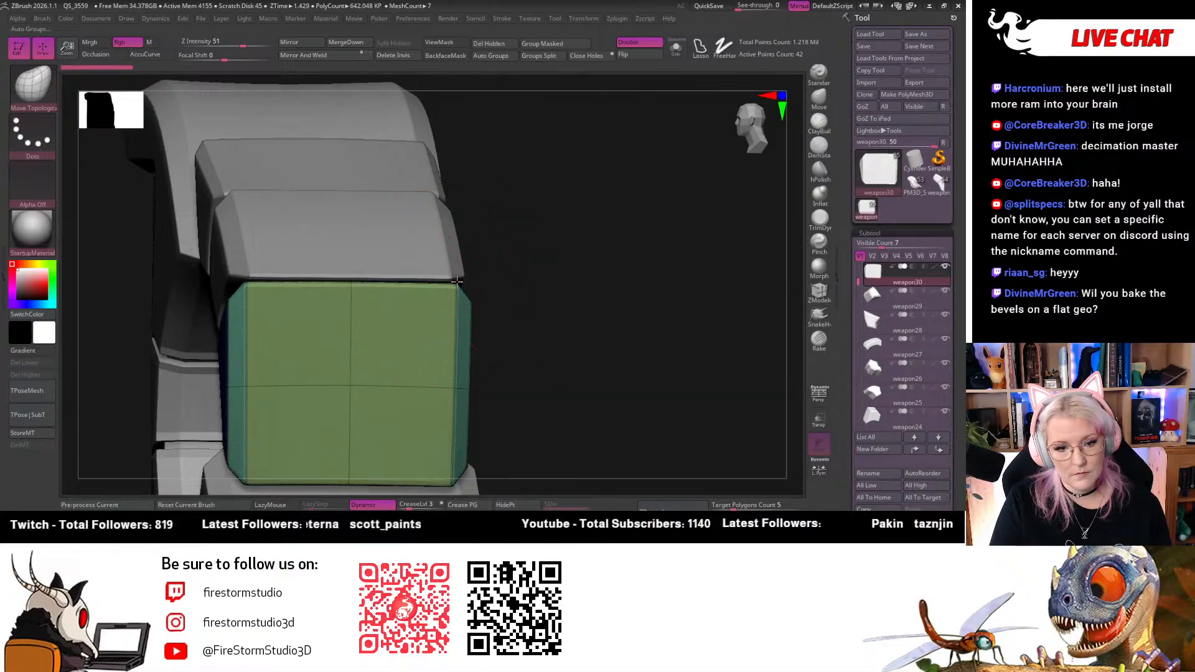
{"action": "left_click_drag", "start_coordinate": [456, 284], "coordinate": [454, 273]}
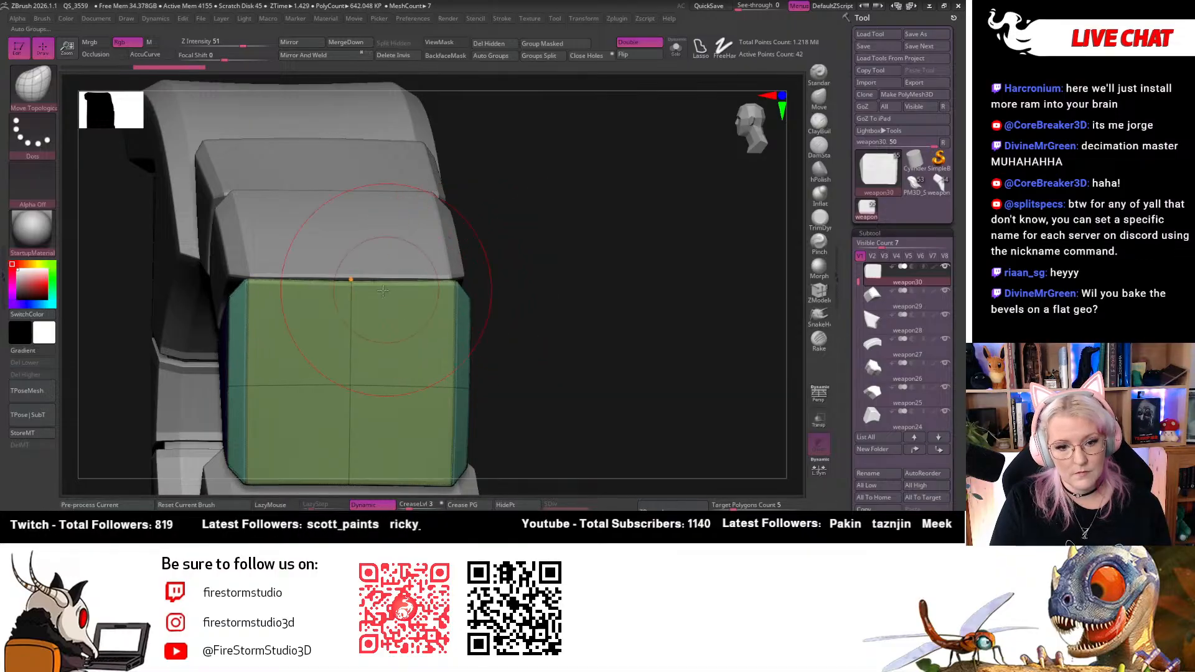
{"action": "left_click_drag", "start_coordinate": [382, 290], "coordinate": [384, 287]}
Select the weapon28 plate and adjust its edge along the seam with the adjoining plate
{"action": "left_click_drag", "start_coordinate": [583, 305], "coordinate": [594, 283]}
{"action": "left_click", "coordinate": [489, 252], "text": "alt"}
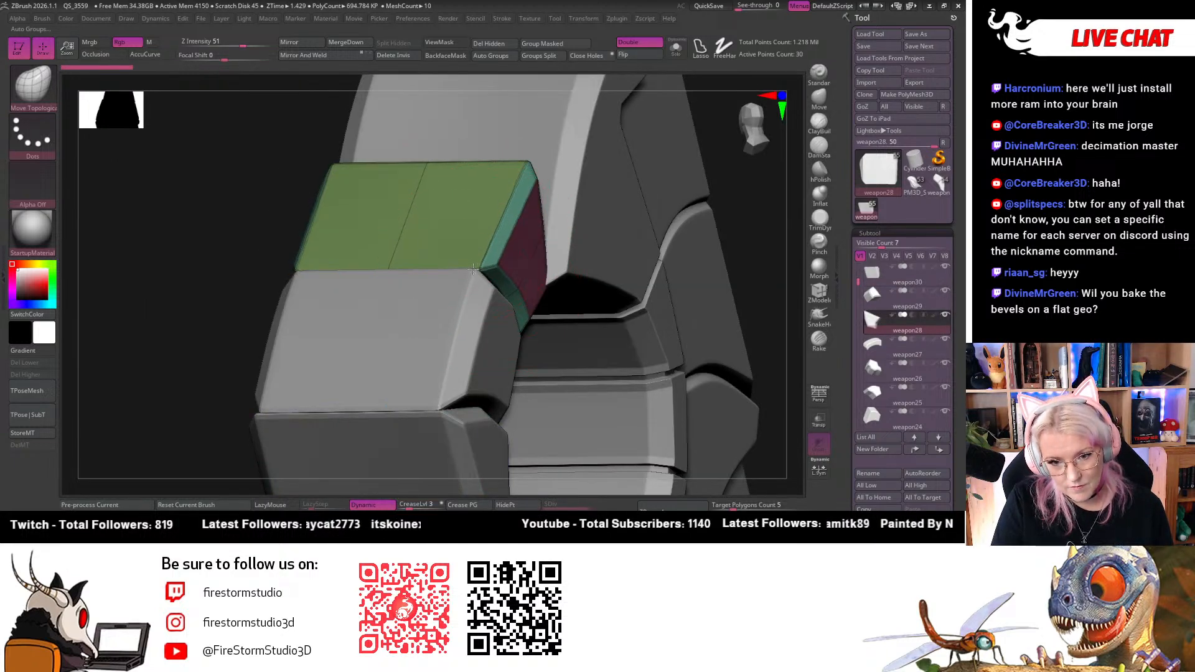
{"action": "left_click_drag", "start_coordinate": [472, 268], "coordinate": [495, 194]}
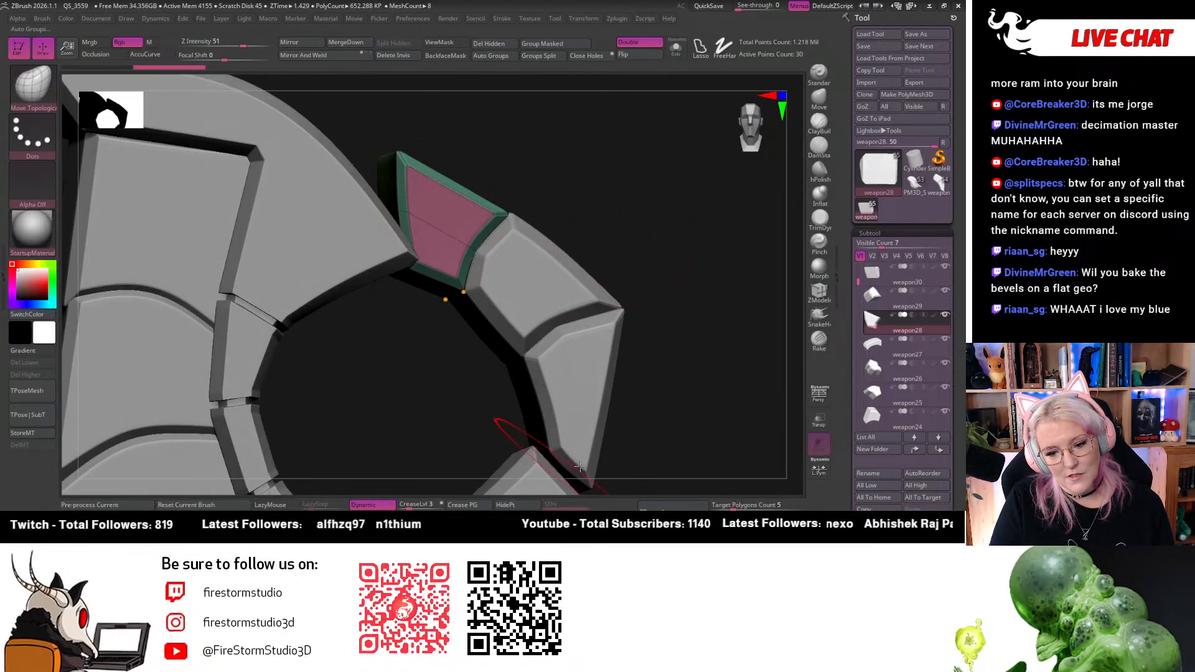
{"action": "left_click_drag", "start_coordinate": [695, 276], "coordinate": [493, 293]}
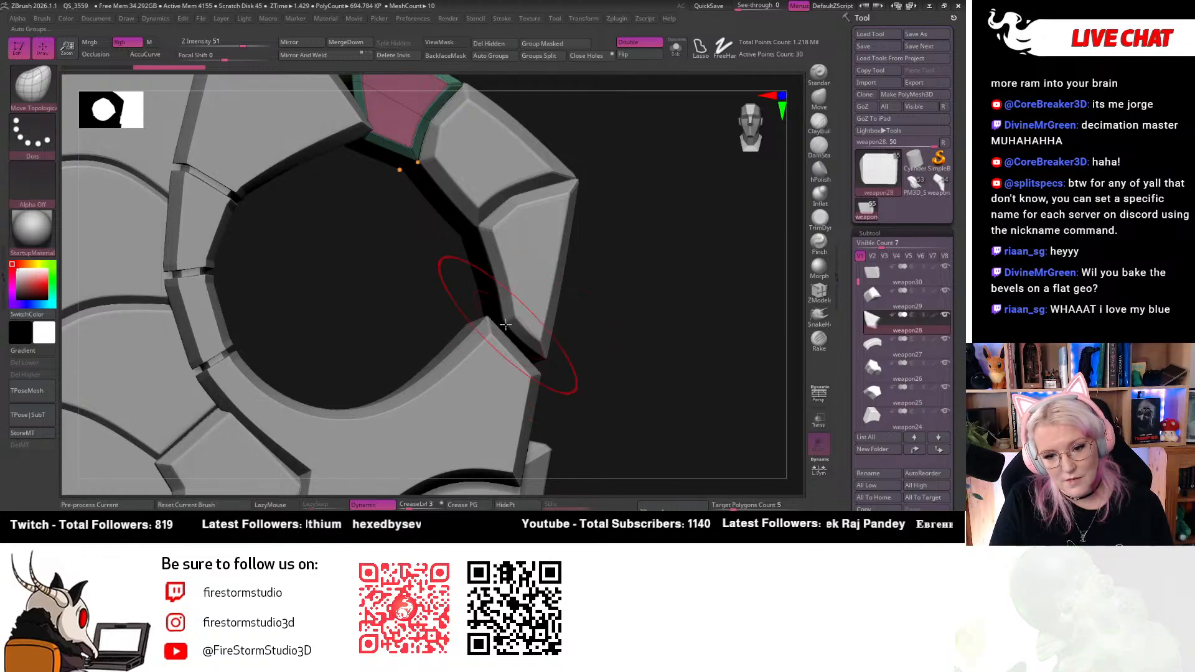
Select the weapon30 plate, nudge its lower end at the seam with the large curved piece, and check it from several angles
{"action": "left_click", "coordinate": [532, 309], "text": "alt"}
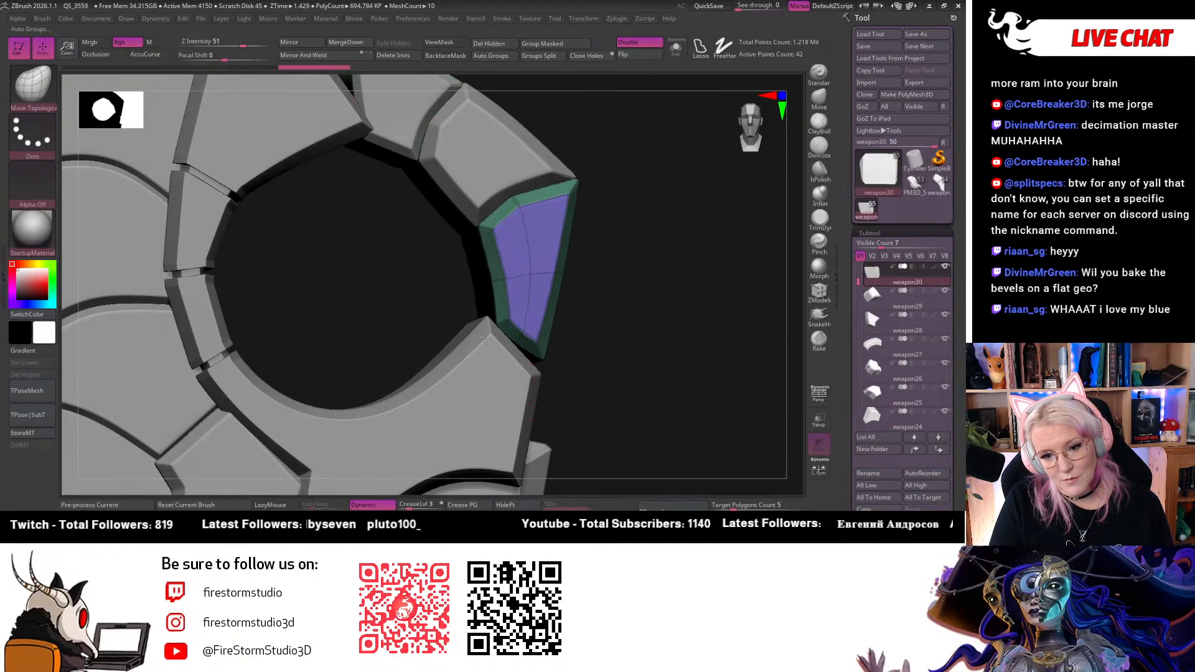
{"action": "left_click_drag", "start_coordinate": [533, 379], "coordinate": [540, 376]}
{"action": "mouse_move", "coordinate": [710, 373]}
{"action": "left_mouse_down"}
{"action": "mouse_move", "coordinate": [627, 361]}
{"action": "mouse_move", "coordinate": [616, 389]}
{"action": "left_mouse_up"}
{"action": "left_click_drag", "start_coordinate": [249, 345], "coordinate": [355, 349]}
{"action": "mouse_move", "coordinate": [737, 361]}
{"action": "left_mouse_down"}
{"action": "mouse_move", "coordinate": [758, 419]}
{"action": "mouse_move", "coordinate": [585, 386]}
{"action": "left_mouse_up"}
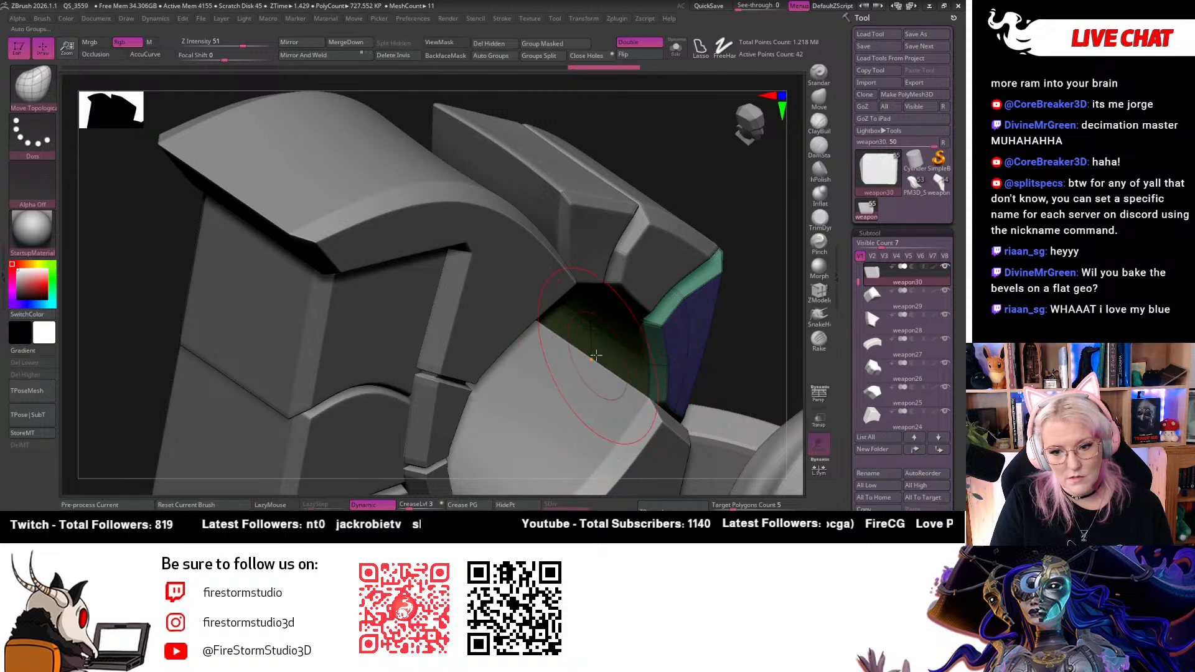
{"action": "left_click_drag", "start_coordinate": [712, 204], "coordinate": [688, 168]}
{"action": "left_click_drag", "start_coordinate": [488, 223], "coordinate": [459, 165]}
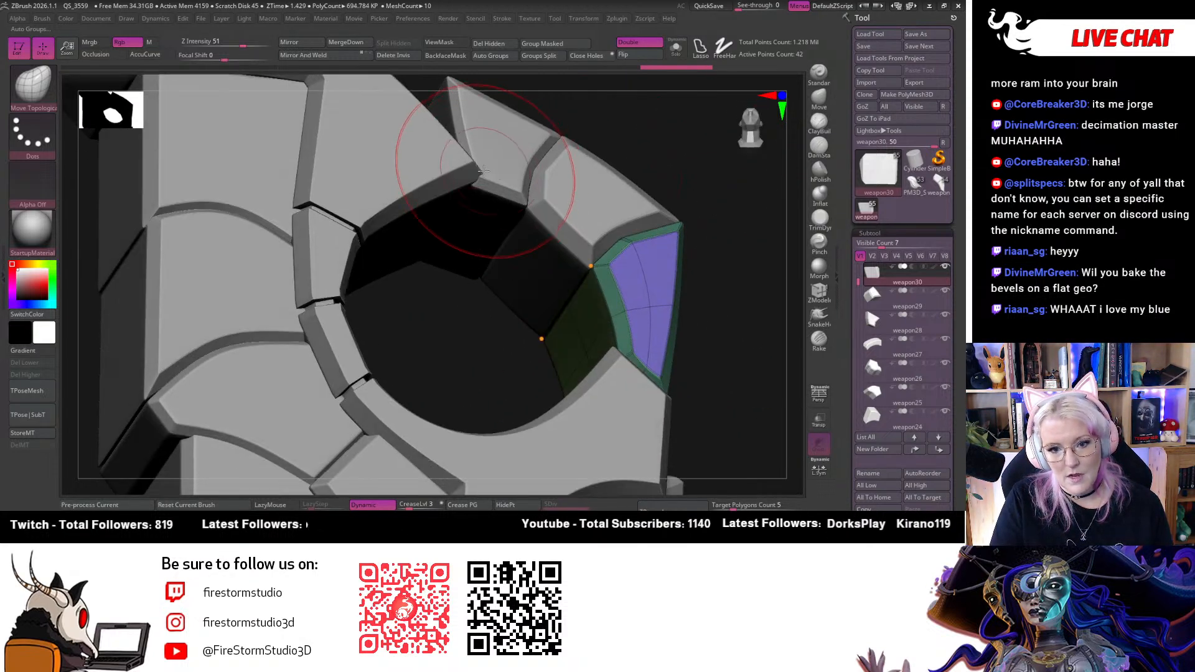
Select the weapon28 plate and pull its upper corner towards the curved weapon34 piece to cover the gap
{"action": "left_click", "coordinate": [472, 168], "text": "alt"}
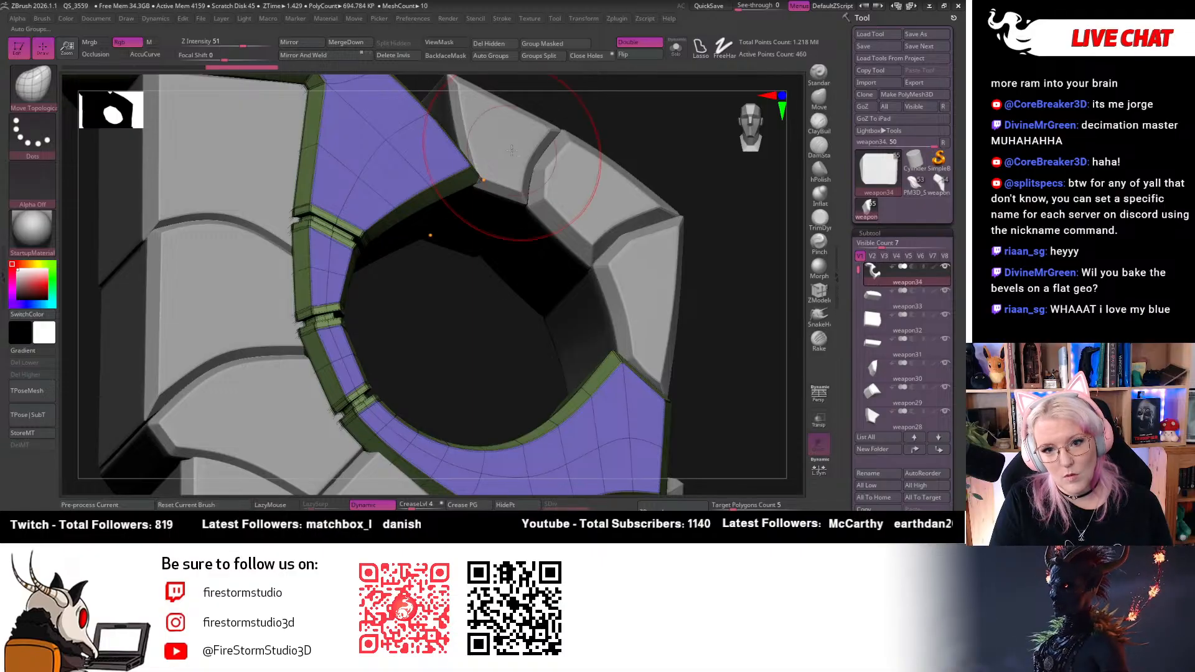
{"action": "left_click", "coordinate": [512, 151], "text": "alt"}
{"action": "left_click_drag", "start_coordinate": [642, 133], "coordinate": [669, 224], "text": "alt"}
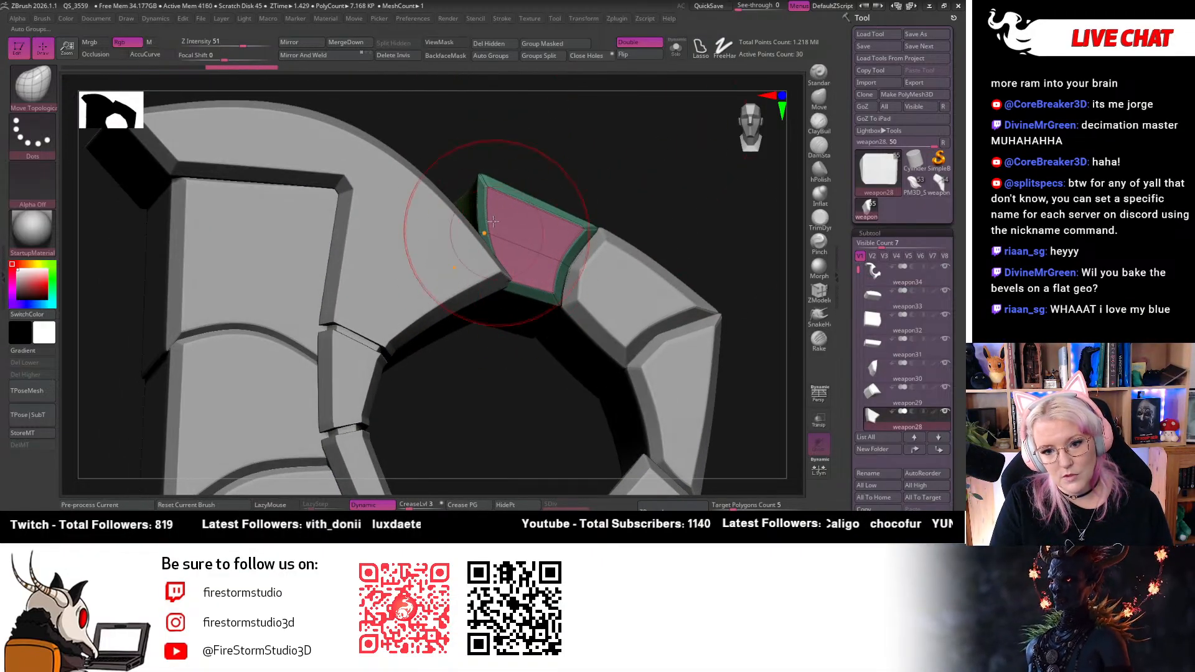
{"action": "left_click_drag", "start_coordinate": [476, 179], "coordinate": [389, 210]}
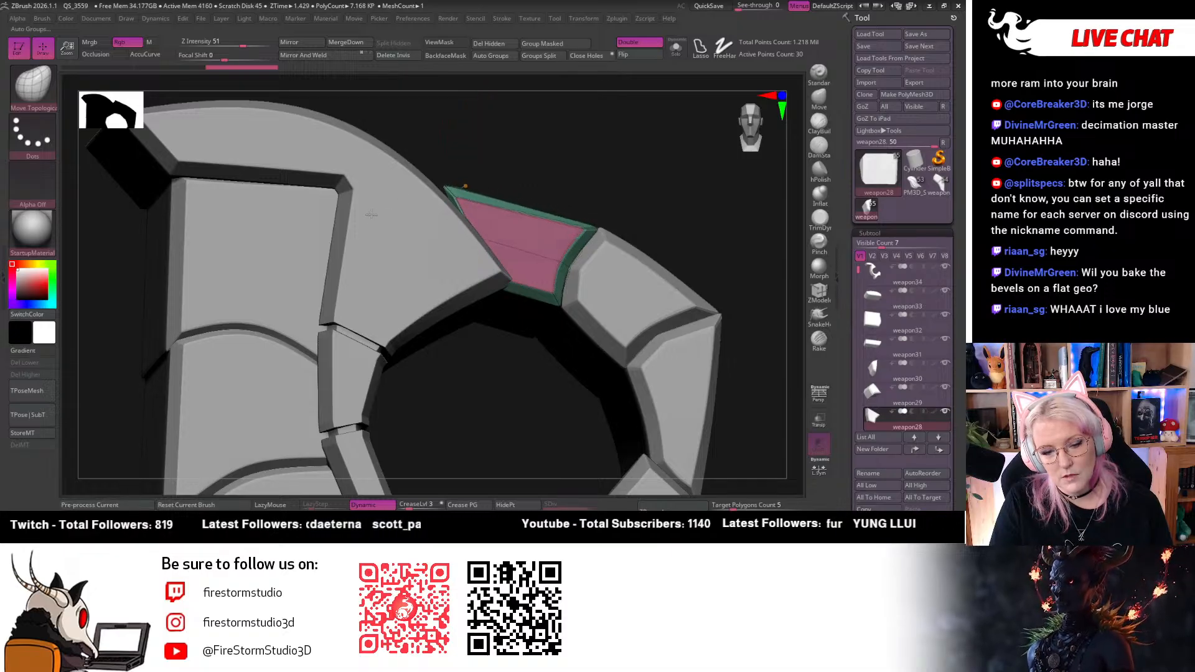
From above, push both corners of the weapon28 plate's end edge into the curved piece to close the remaining gap
{"action": "left_click_drag", "start_coordinate": [566, 161], "coordinate": [659, 349]}
{"action": "left_click_drag", "start_coordinate": [412, 212], "coordinate": [387, 238]}
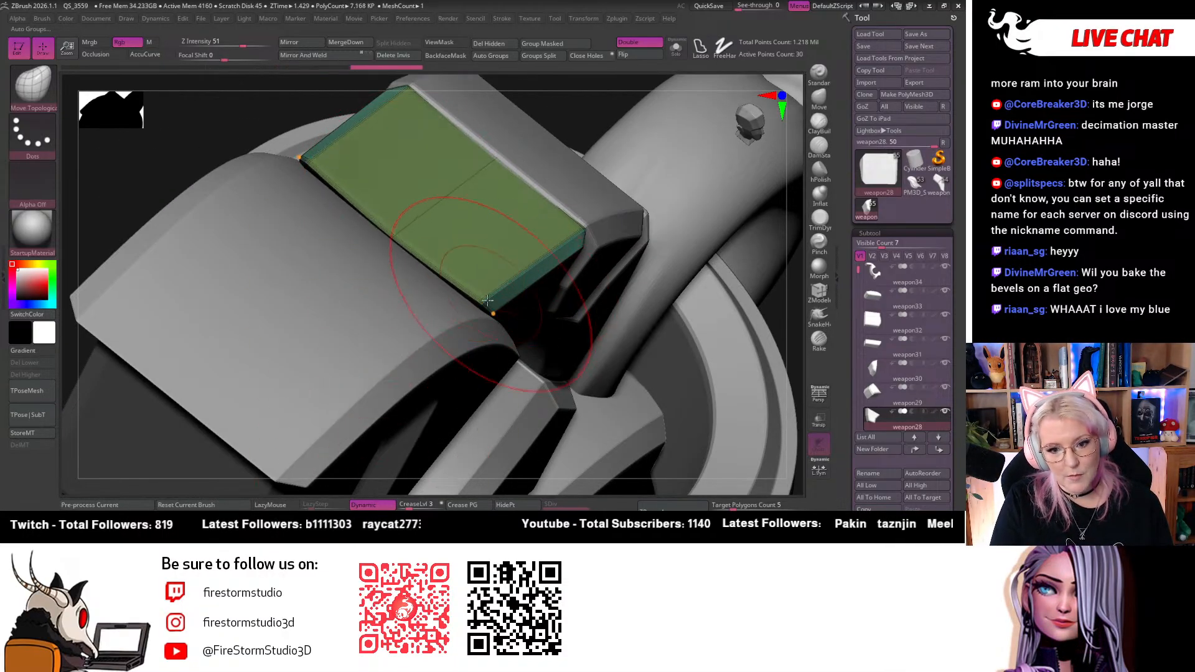
{"action": "left_click_drag", "start_coordinate": [492, 313], "coordinate": [474, 321]}
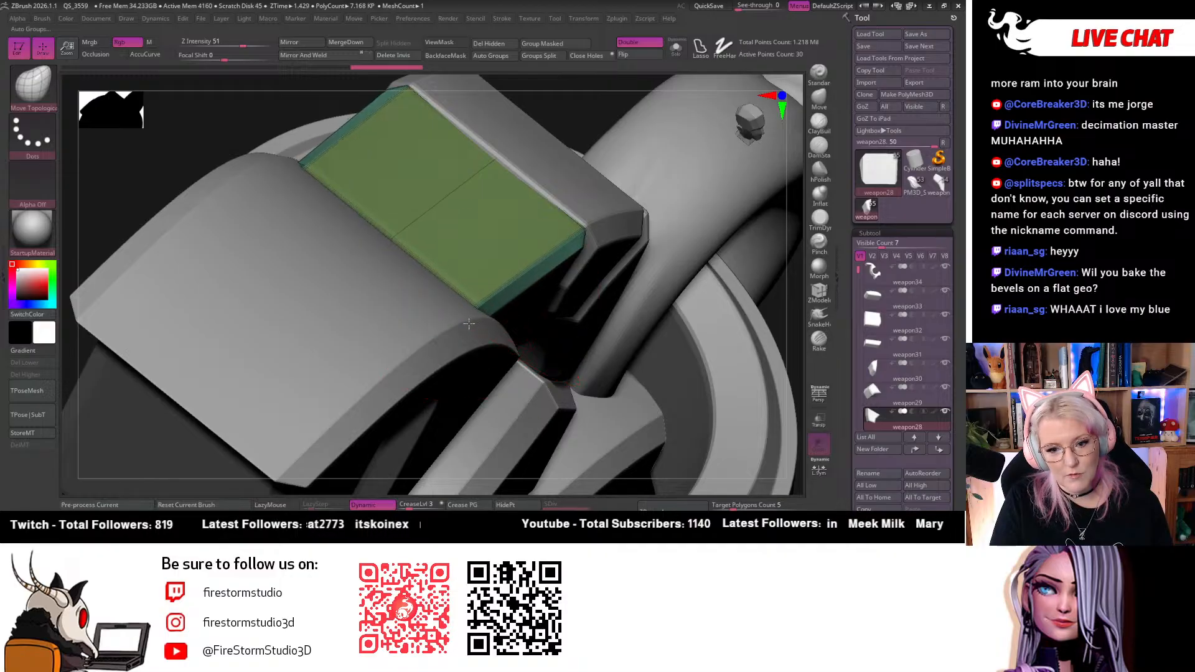
{"action": "mouse_move", "coordinate": [179, 152]}
{"action": "left_mouse_down"}
{"action": "mouse_move", "coordinate": [160, 120]}
{"action": "mouse_move", "coordinate": [440, 193]}
{"action": "mouse_move", "coordinate": [418, 147]}
{"action": "mouse_move", "coordinate": [418, 102]}
{"action": "mouse_move", "coordinate": [729, 264]}
{"action": "left_mouse_up"}
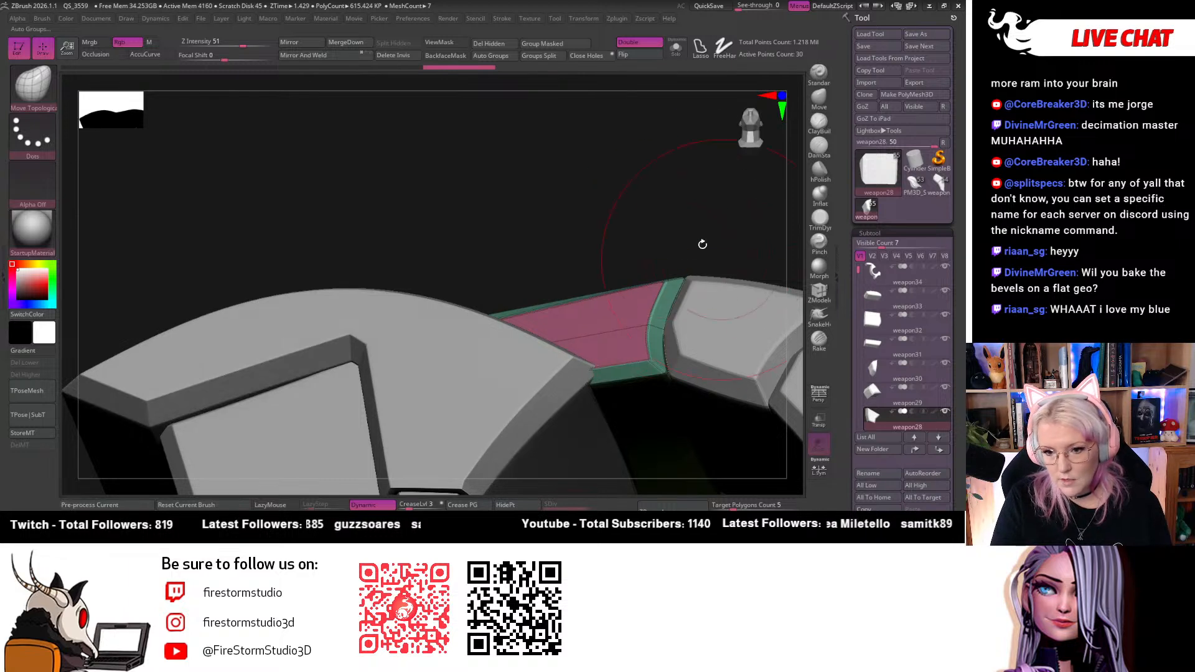
Insert an edge loop across the weapon28 plate with ZModeler's Insert edge action
{"action": "left_click", "coordinate": [819, 291]}
{"action": "key", "text": "space"}
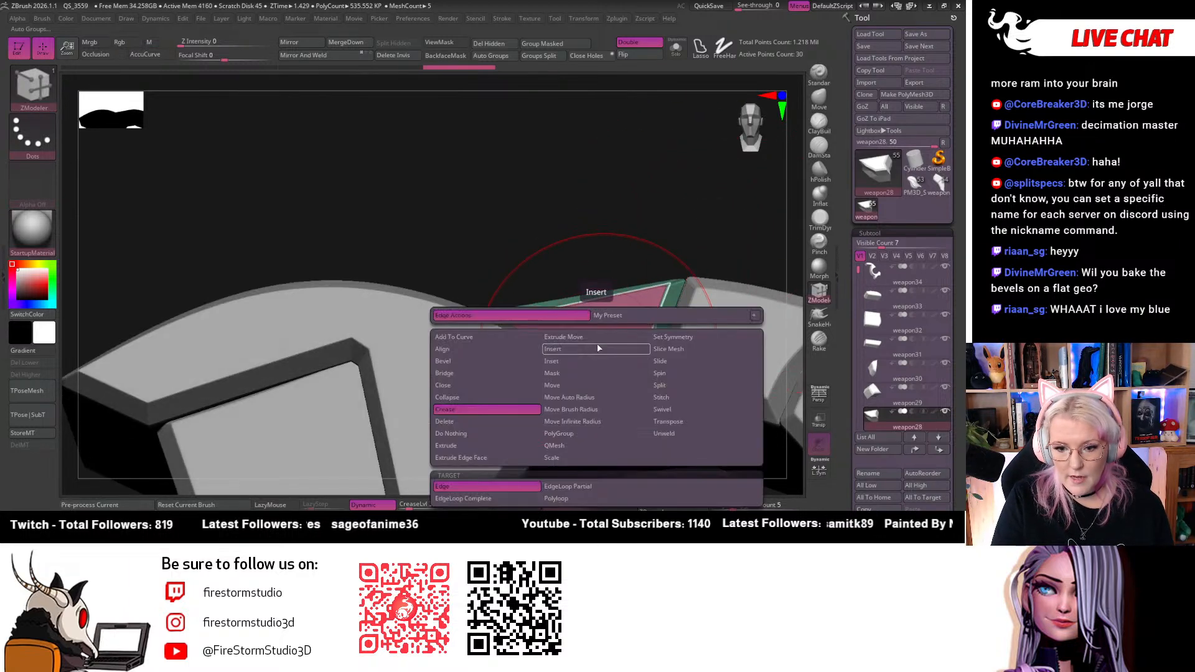
{"action": "left_click", "coordinate": [575, 349]}
{"action": "left_click", "coordinate": [597, 361]}
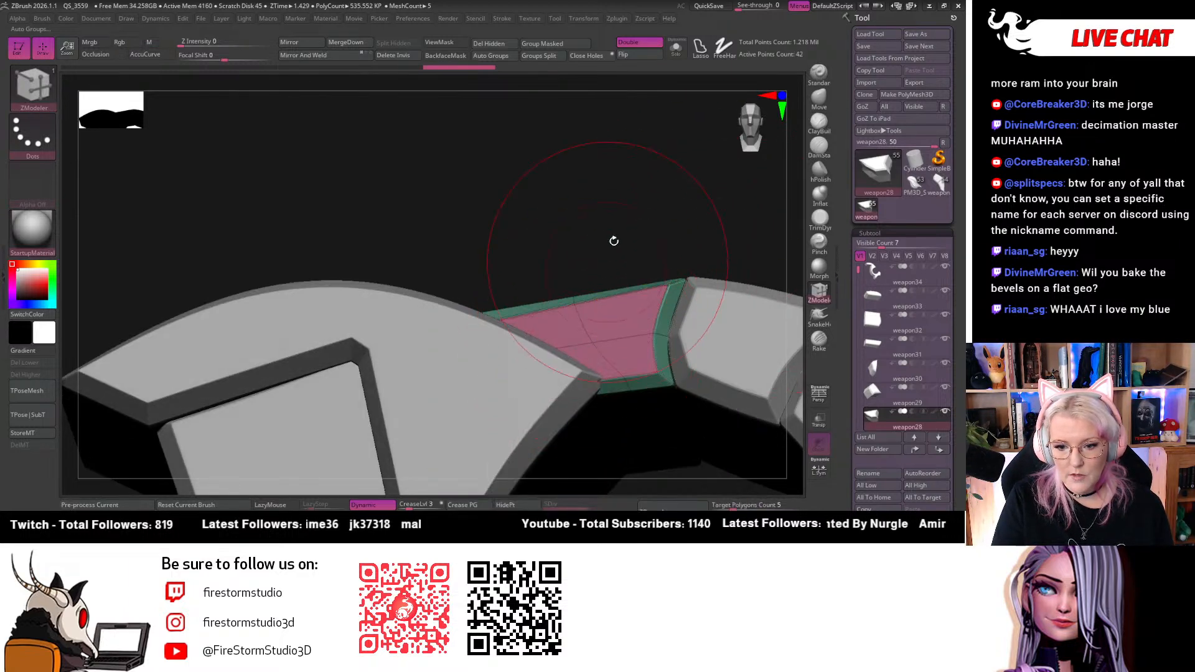
Shape the middle of the weapon28 plate along its new edge loop into a smoother curve with the Move Topological brush
{"action": "left_click_drag", "start_coordinate": [608, 259], "coordinate": [535, 168]}
{"action": "key", "text": "b"}
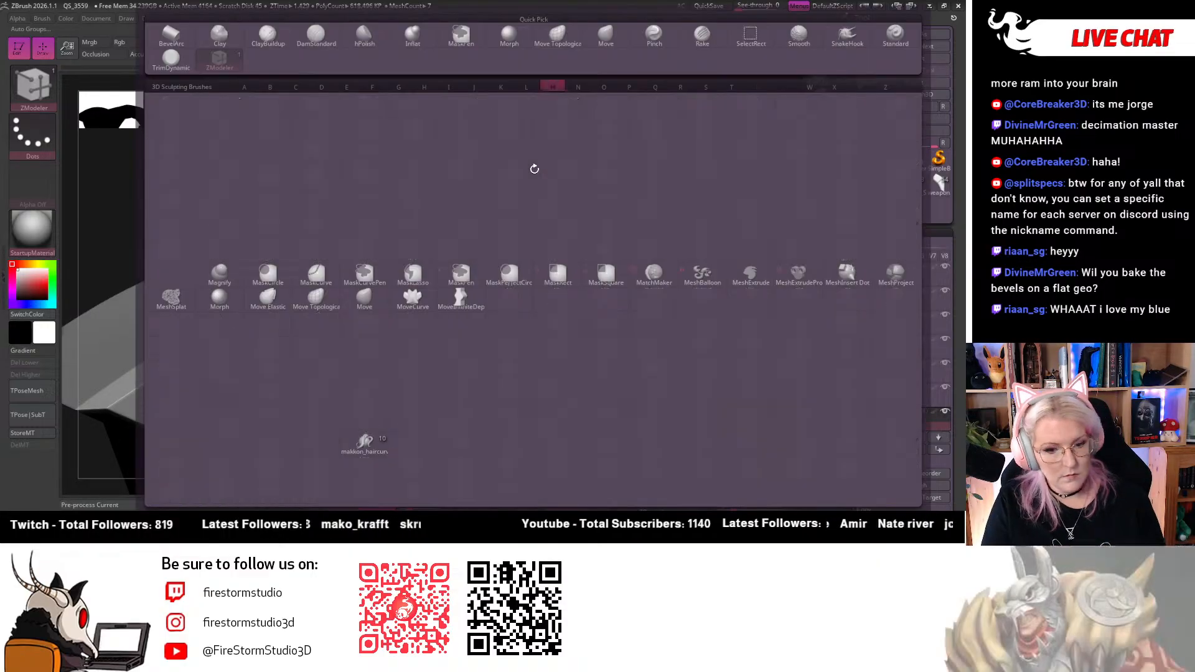
{"action": "key", "text": "m"}
{"action": "key", "text": "t"}
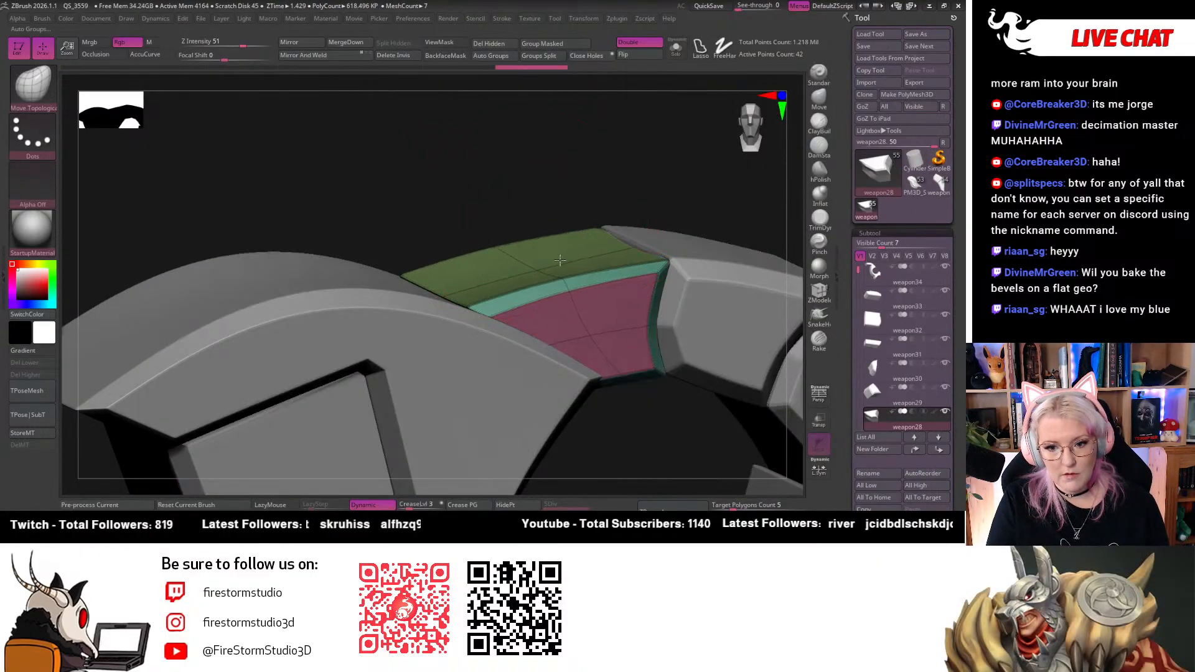
{"action": "key", "text": "space"}
{"action": "mouse_move", "coordinate": [551, 182]}
{"action": "left_mouse_down"}
{"action": "mouse_move", "coordinate": [546, 224]}
{"action": "mouse_move", "coordinate": [485, 252]}
{"action": "left_mouse_up"}
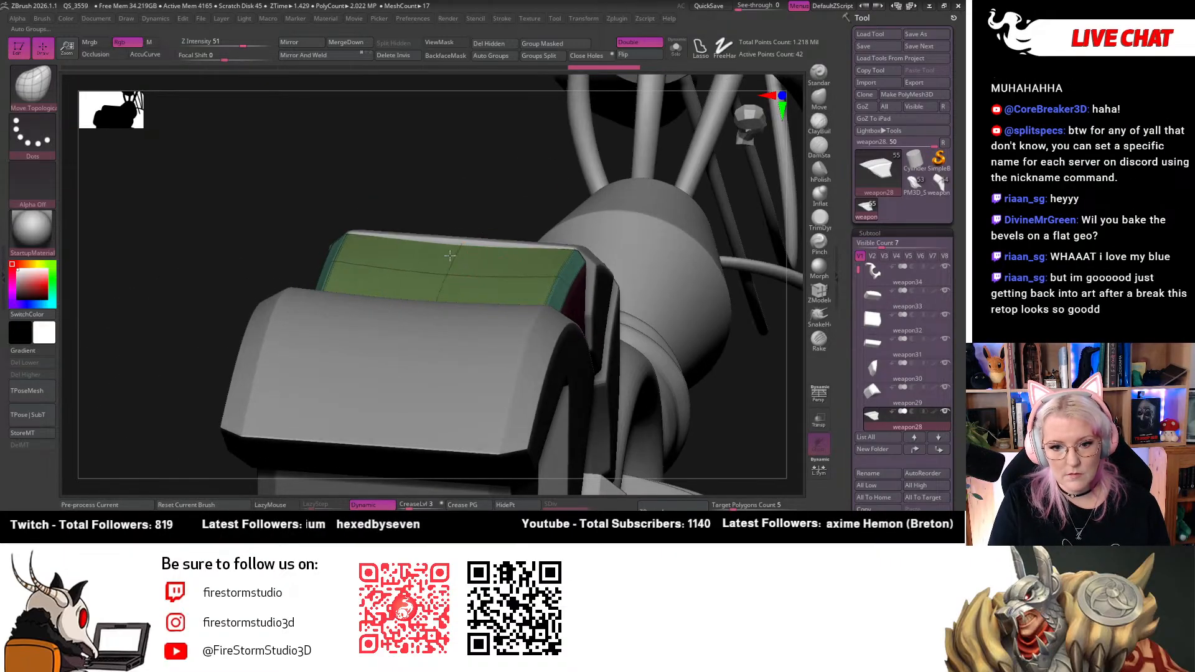
{"action": "left_click_drag", "start_coordinate": [495, 153], "coordinate": [529, 177]}
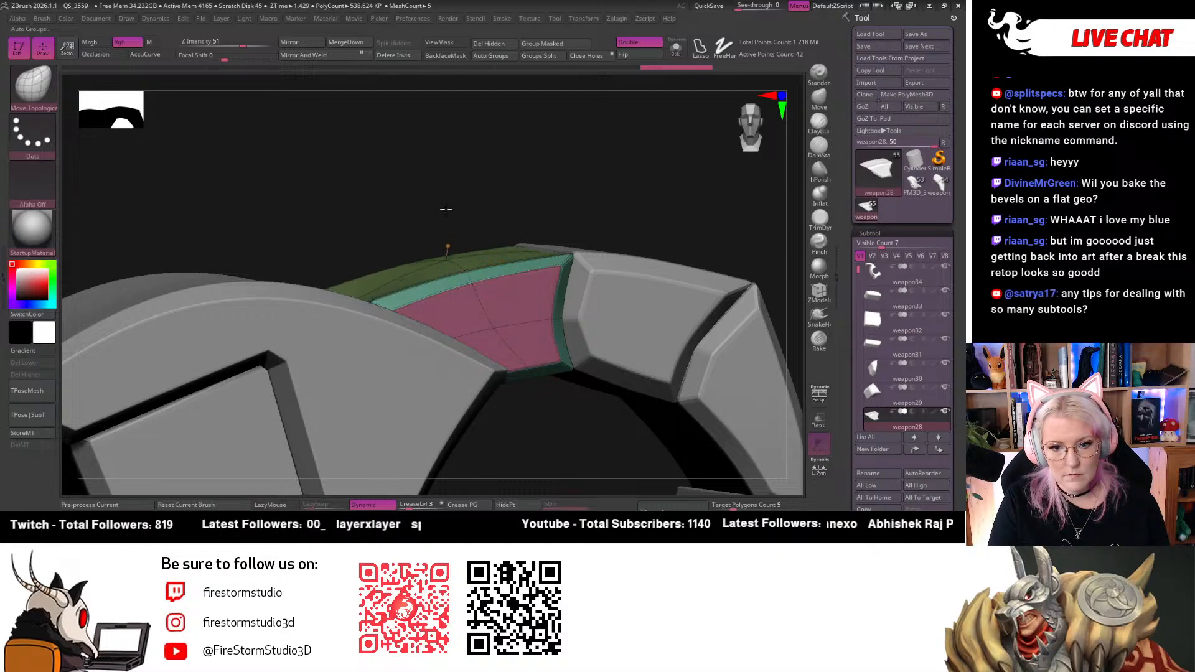
{"action": "mouse_move", "coordinate": [447, 221]}
{"action": "left_mouse_down"}
{"action": "mouse_move", "coordinate": [448, 259]}
{"action": "mouse_move", "coordinate": [339, 270]}
{"action": "mouse_move", "coordinate": [321, 102]}
{"action": "left_mouse_up"}
Select the weapon30 plate and adjust its outer and lower edges around the middle loops with Move Topological
{"action": "mouse_move", "coordinate": [569, 308]}
{"action": "left_mouse_down", "text": "alt"}
{"action": "mouse_move", "coordinate": [562, 196]}
{"action": "mouse_move", "coordinate": [629, 317]}
{"action": "mouse_move", "coordinate": [330, 307]}
{"action": "left_mouse_up", "text": "alt"}
{"action": "left_click", "coordinate": [532, 289], "text": "alt"}
{"action": "mouse_move", "coordinate": [653, 225]}
{"action": "left_mouse_down", "text": "alt"}
{"action": "mouse_move", "coordinate": [664, 230]}
{"action": "mouse_move", "coordinate": [647, 317]}
{"action": "left_mouse_up", "text": "alt"}
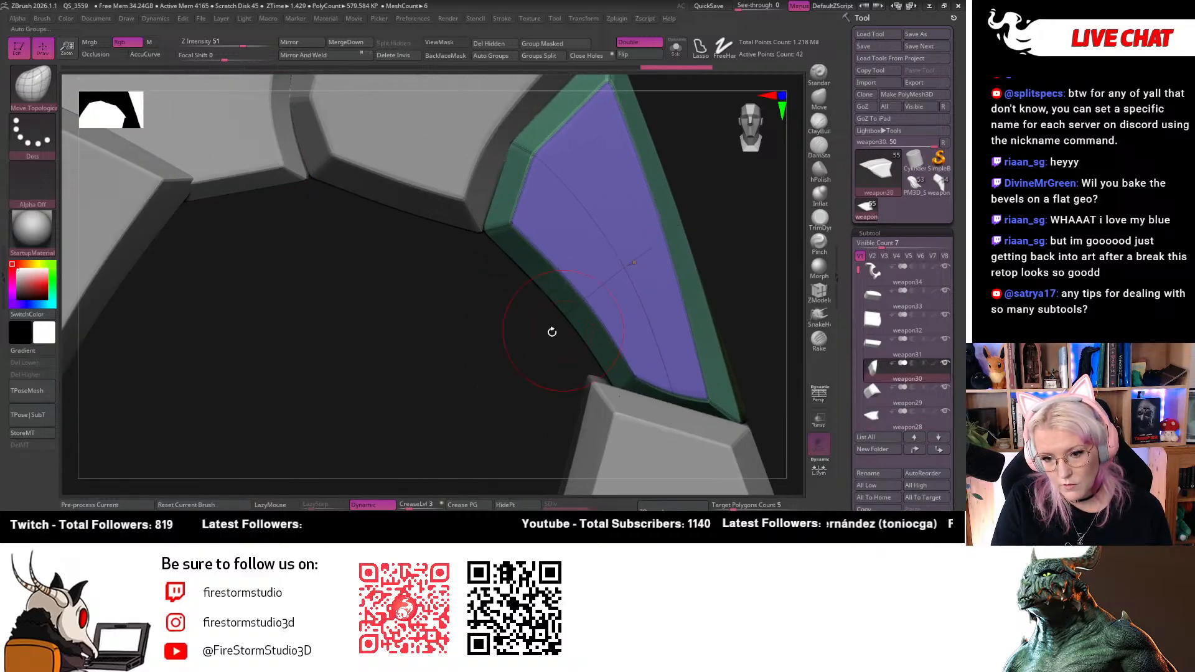
{"action": "key", "text": "space"}
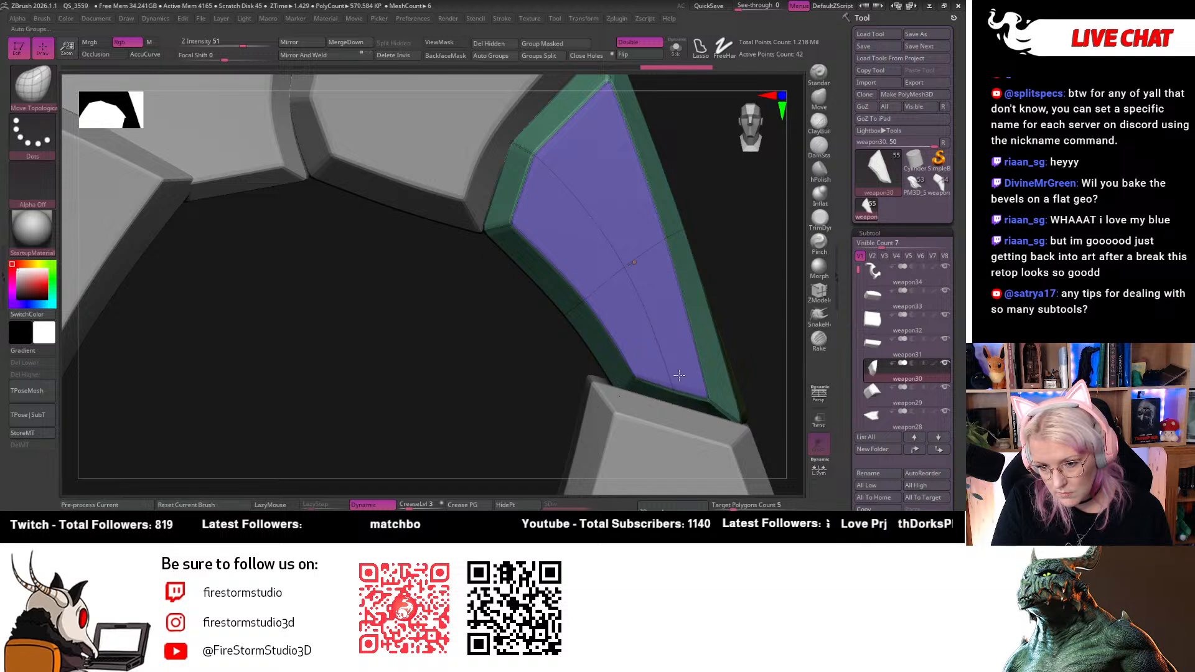
{"action": "mouse_move", "coordinate": [749, 270]}
{"action": "left_mouse_down", "text": "alt"}
{"action": "mouse_move", "coordinate": [536, 282]}
{"action": "mouse_move", "coordinate": [544, 274]}
{"action": "left_mouse_up", "text": "alt"}
{"action": "key", "text": "space"}
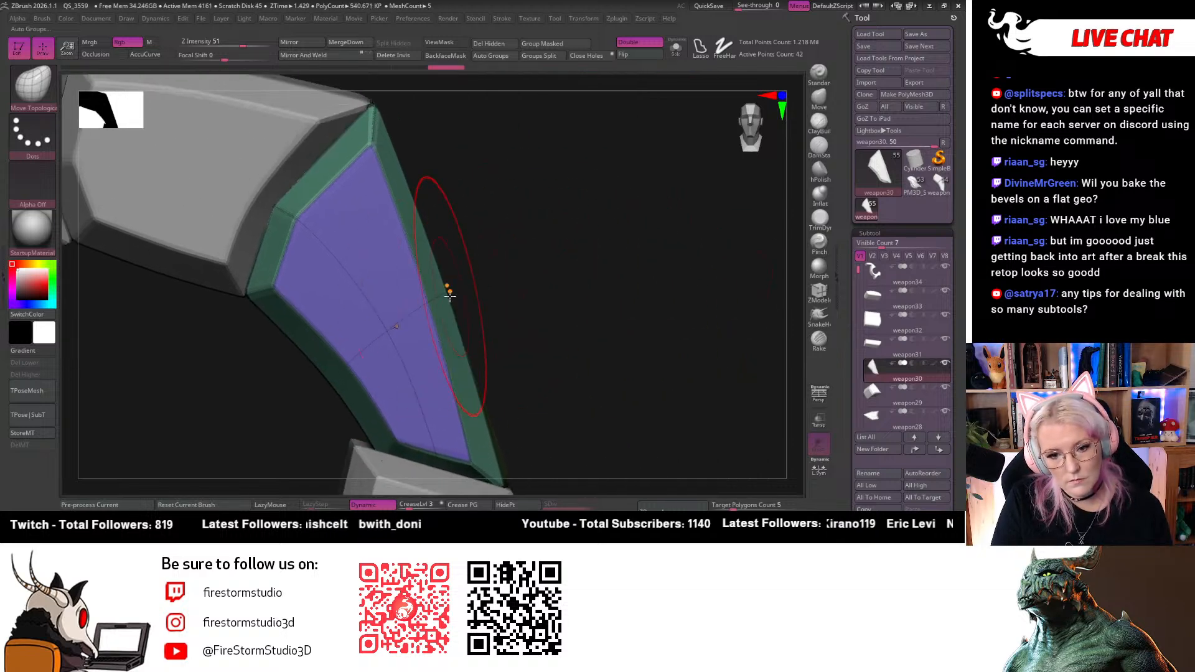
{"action": "mouse_move", "coordinate": [496, 280]}
{"action": "left_mouse_down", "text": "alt"}
{"action": "mouse_move", "coordinate": [531, 164]}
{"action": "mouse_move", "coordinate": [448, 166]}
{"action": "mouse_move", "coordinate": [429, 187]}
{"action": "mouse_move", "coordinate": [516, 249]}
{"action": "left_mouse_up", "text": "alt"}
{"action": "key", "text": "space"}
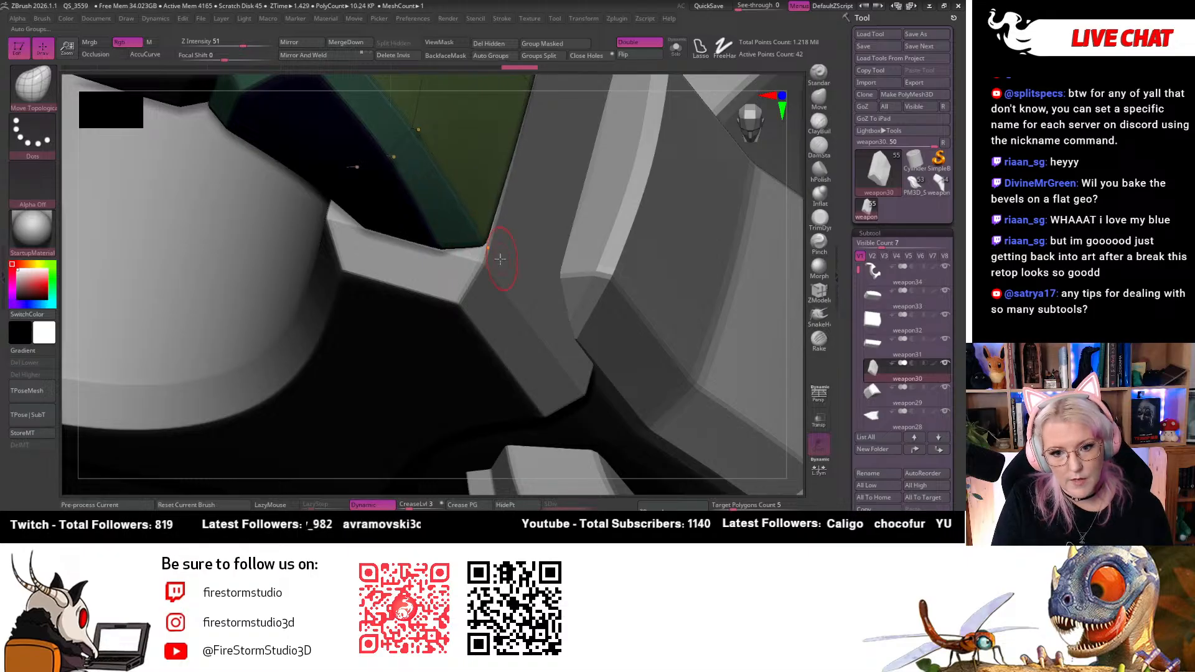
Push the lower edge of the weapon30 plate against the curved weapon34 piece from several angles to close the seam
{"action": "mouse_move", "coordinate": [793, 346]}
{"action": "left_mouse_down"}
{"action": "mouse_move", "coordinate": [809, 301]}
{"action": "mouse_move", "coordinate": [797, 295]}
{"action": "left_mouse_up"}
{"action": "mouse_move", "coordinate": [571, 145]}
{"action": "left_mouse_down"}
{"action": "mouse_move", "coordinate": [535, 163]}
{"action": "mouse_move", "coordinate": [608, 189]}
{"action": "mouse_move", "coordinate": [489, 206]}
{"action": "left_mouse_up"}
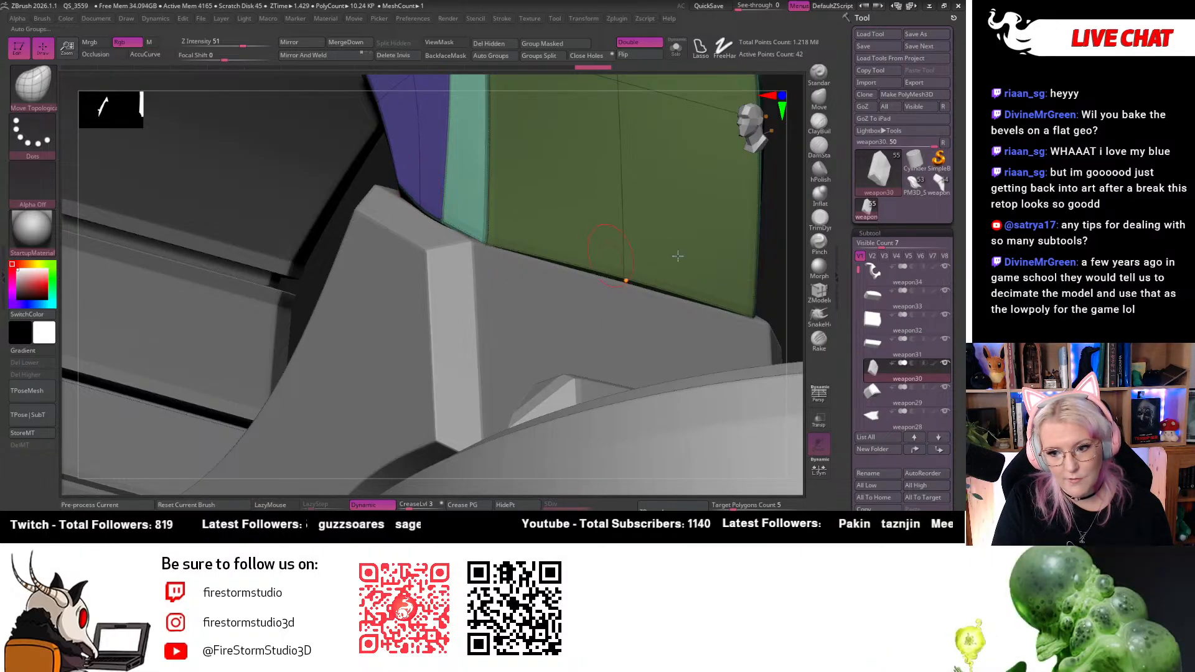
{"action": "left_click_drag", "start_coordinate": [760, 271], "coordinate": [390, 182]}
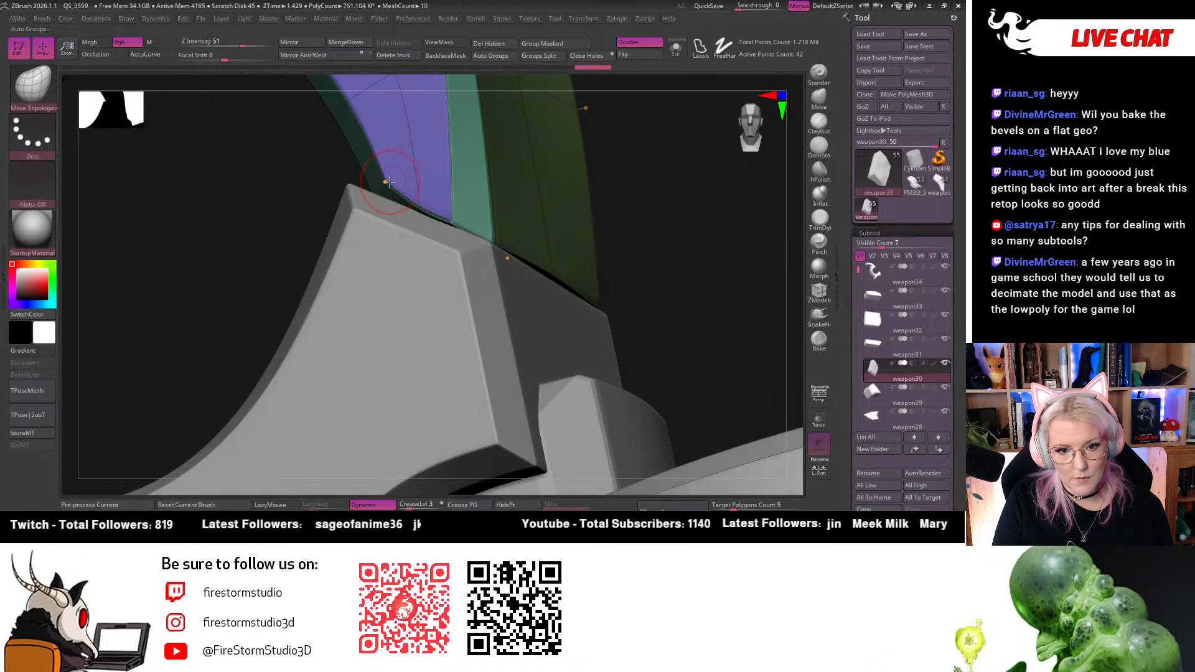
{"action": "left_click_drag", "start_coordinate": [649, 222], "coordinate": [545, 184]}
{"action": "mouse_move", "coordinate": [538, 127]}
{"action": "left_mouse_down"}
{"action": "mouse_move", "coordinate": [563, 159]}
{"action": "mouse_move", "coordinate": [487, 239]}
{"action": "left_mouse_up"}
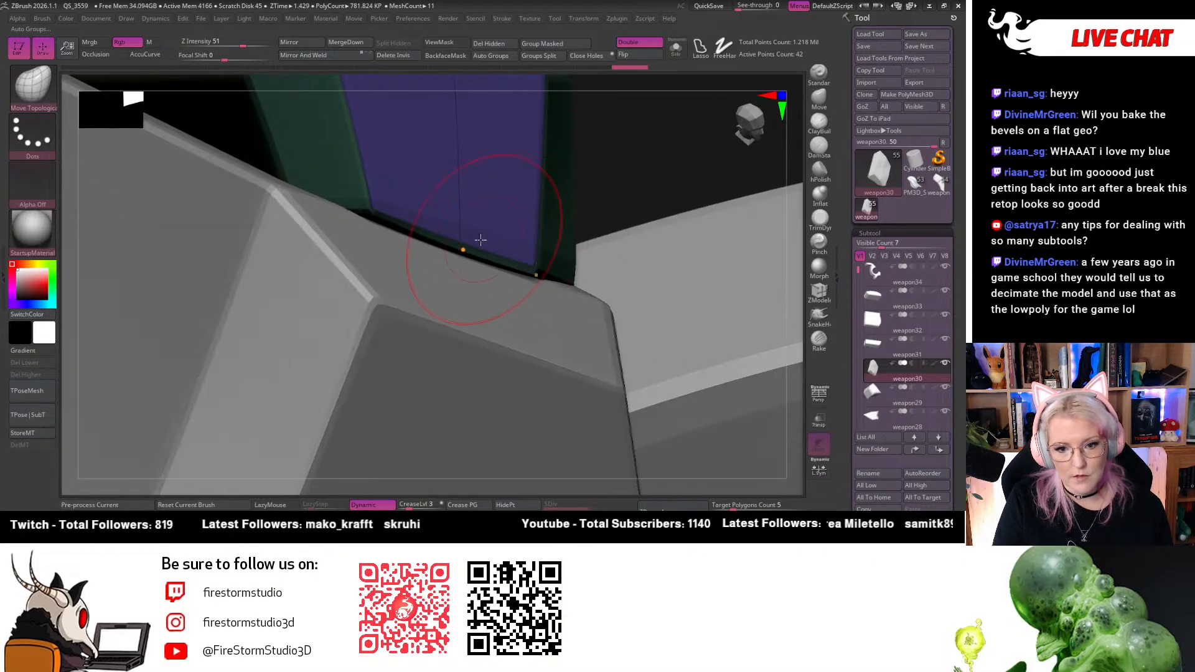
{"action": "left_click_drag", "start_coordinate": [594, 171], "coordinate": [480, 199]}
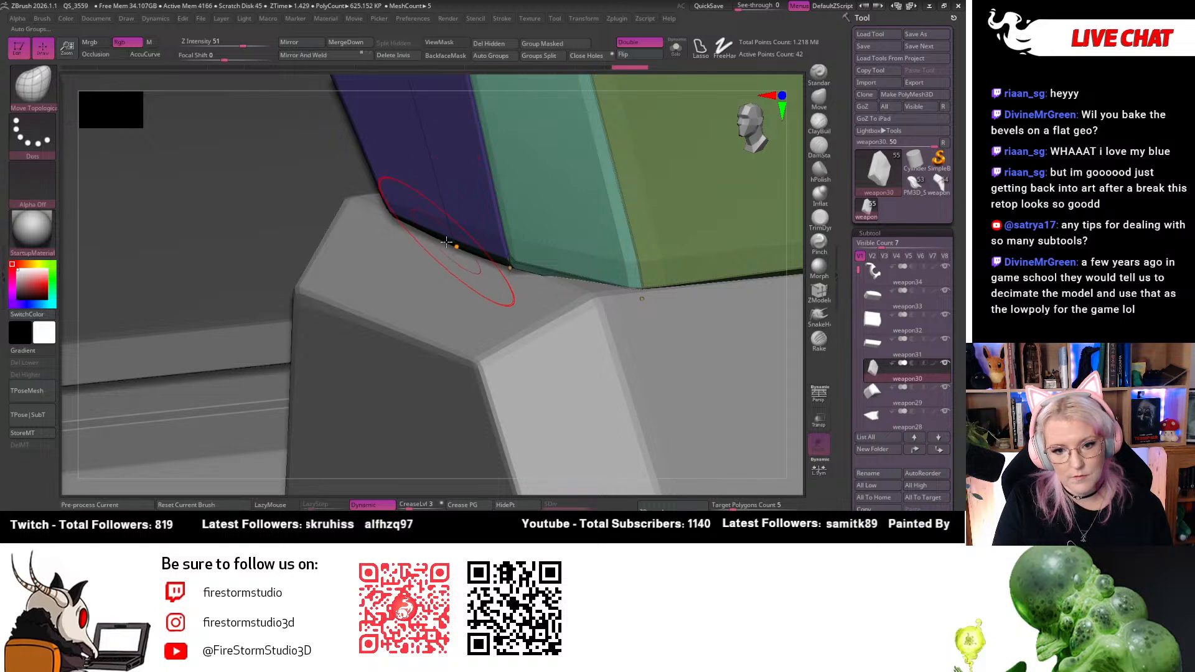
{"action": "left_click_drag", "start_coordinate": [459, 243], "coordinate": [462, 244]}
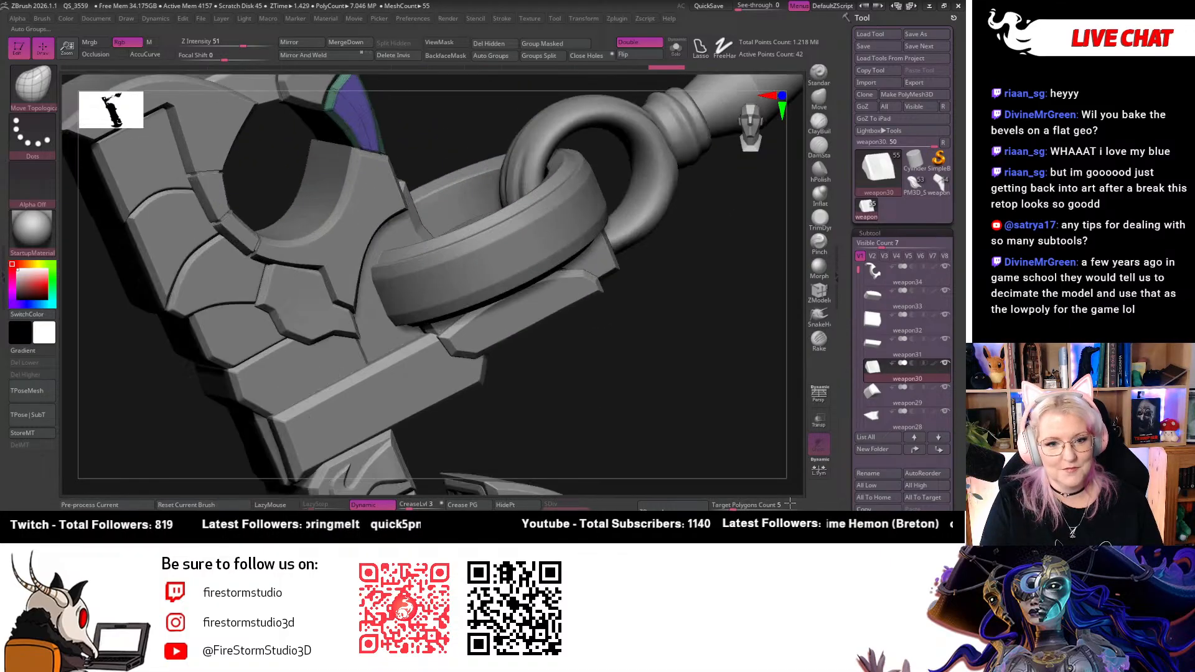
Identify the three plates around the ring and merge weapon30, weapon29 and weapon28 into one subtool
{"action": "left_click_drag", "start_coordinate": [622, 292], "coordinate": [651, 339]}
{"action": "left_click_drag", "start_coordinate": [525, 120], "coordinate": [606, 163]}
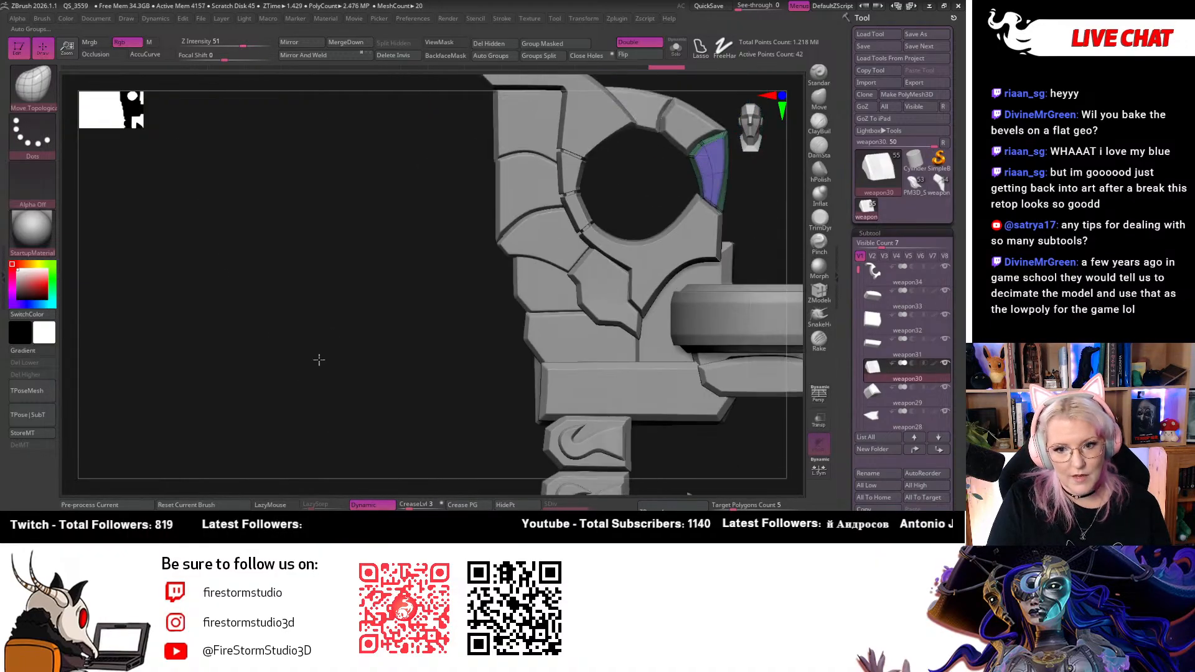
{"action": "left_click_drag", "start_coordinate": [319, 359], "coordinate": [398, 374]}
{"action": "left_click_drag", "start_coordinate": [685, 288], "coordinate": [672, 181], "text": "alt"}
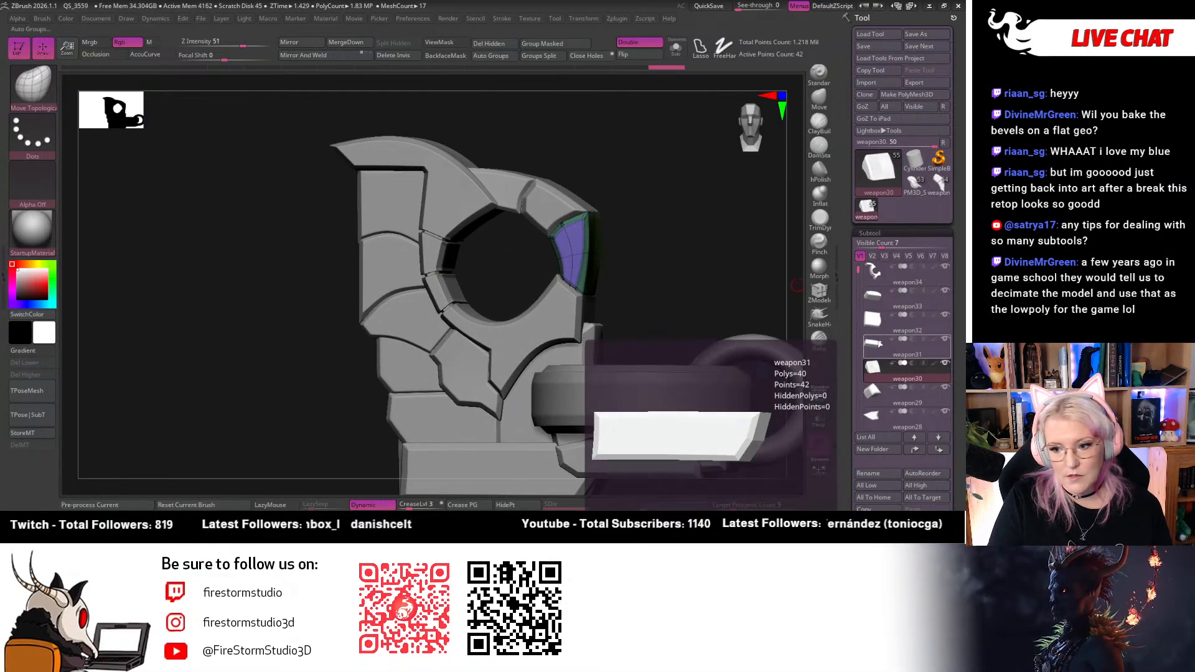
{"action": "left_click", "coordinate": [881, 396]}
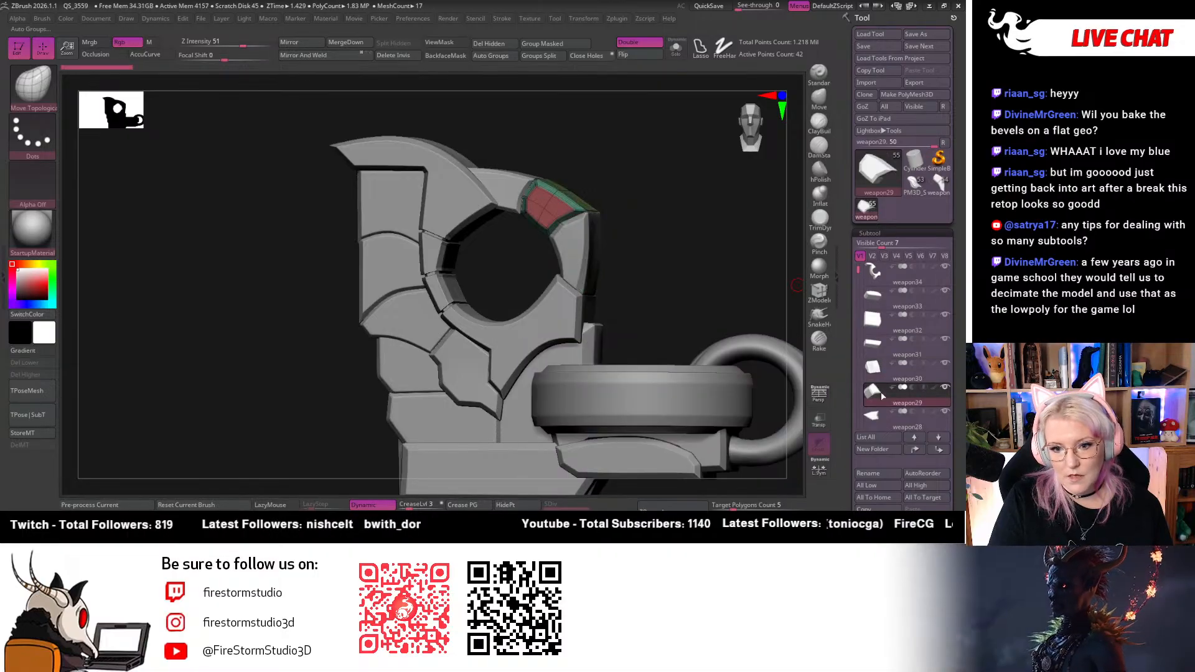
{"action": "left_click", "coordinate": [876, 345]}
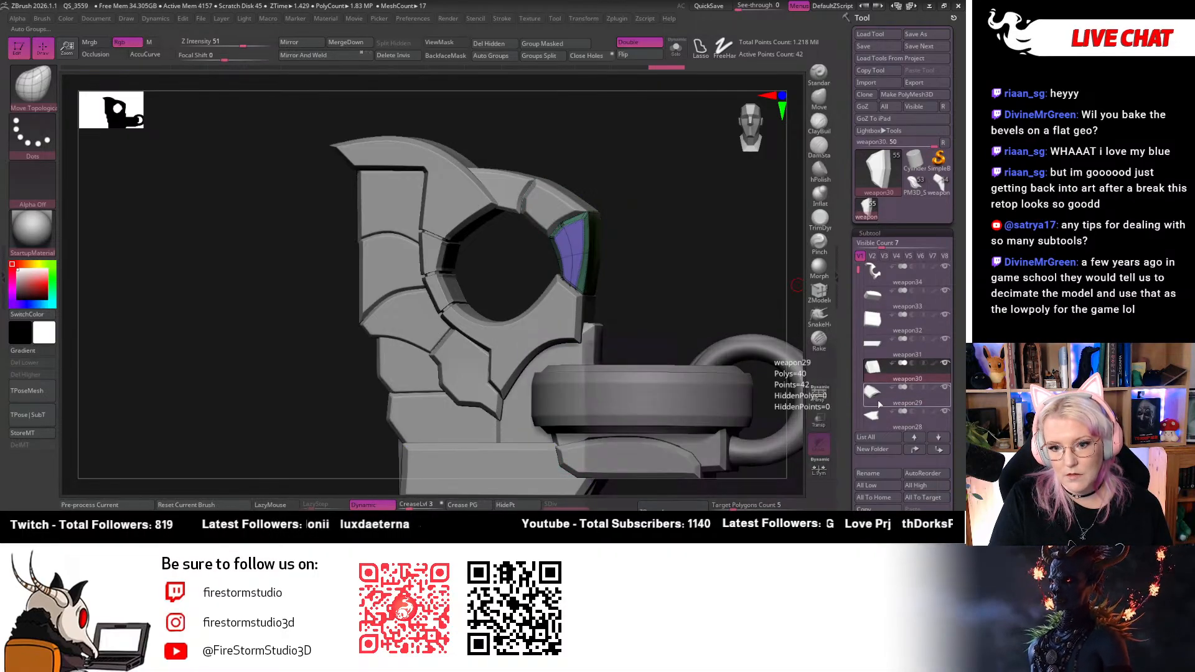
{"action": "left_click", "coordinate": [872, 416]}
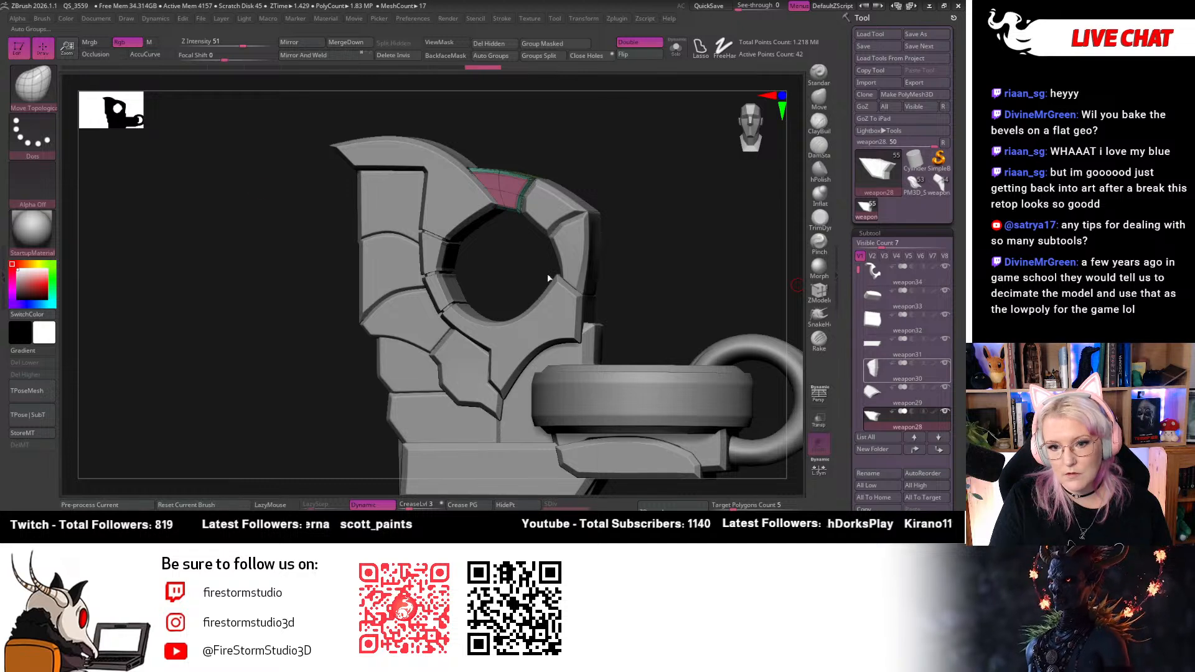
{"action": "left_click", "coordinate": [874, 369]}
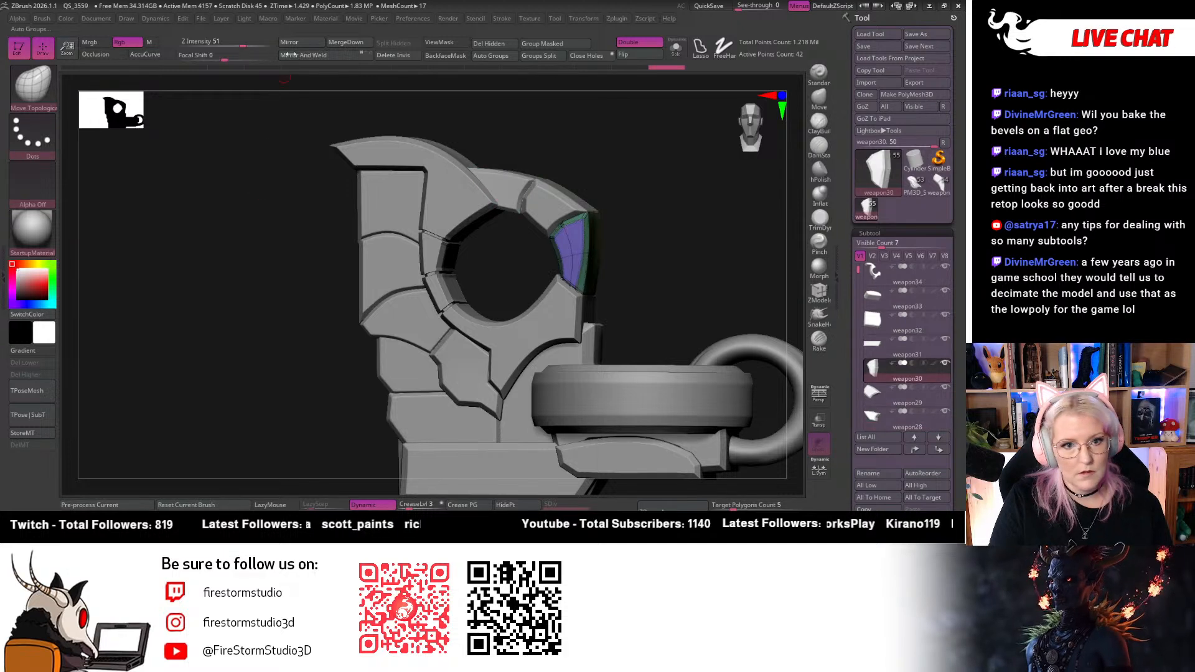
{"action": "left_click", "coordinate": [354, 45]}
{"action": "left_click", "coordinate": [351, 38]}
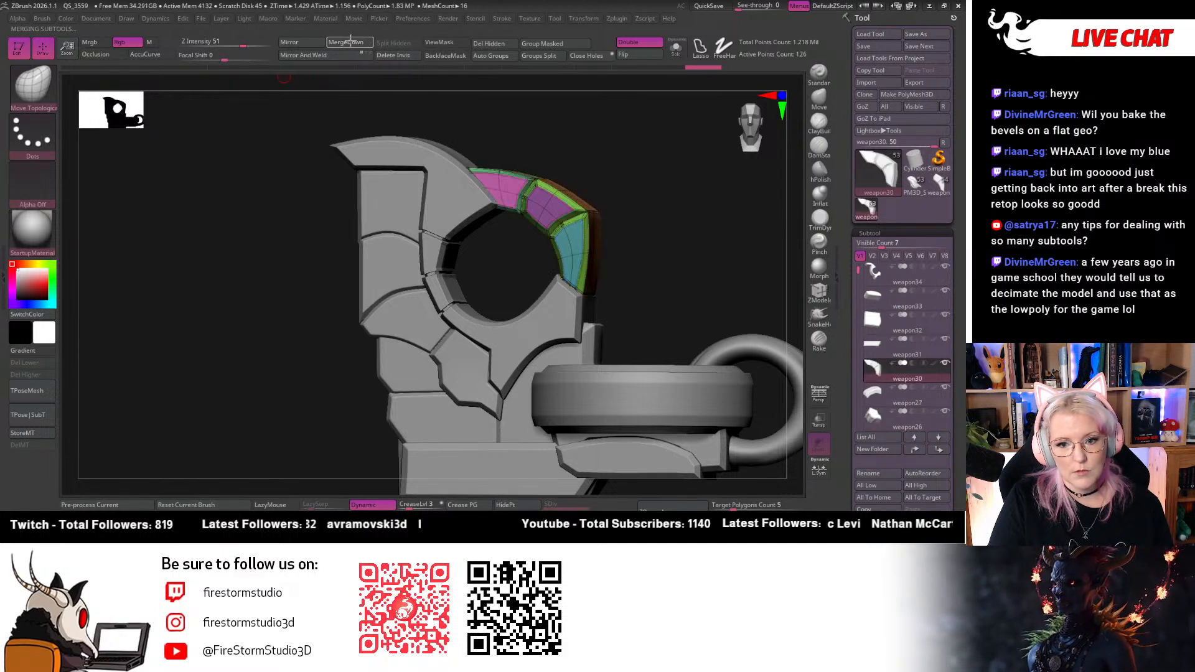
{"action": "left_click_drag", "start_coordinate": [648, 162], "coordinate": [677, 211]}
Move the weapon33 subtool above weapon34 so that weapon34 sits directly above weapon32
{"action": "left_click", "coordinate": [908, 399]}
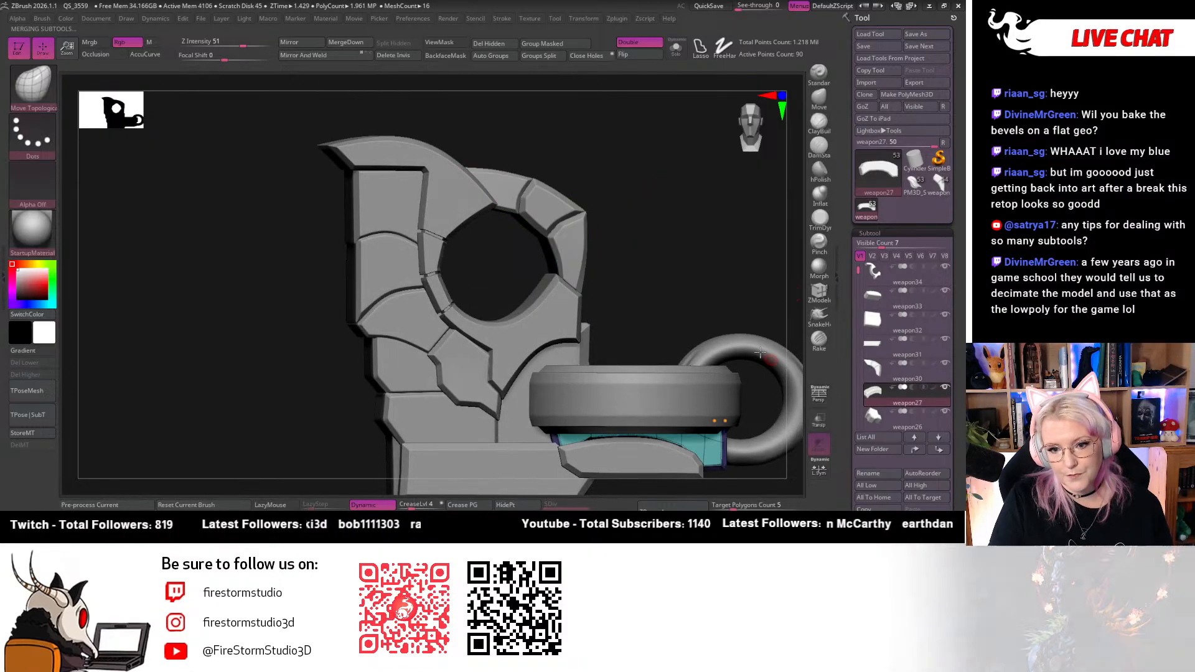
{"action": "left_click_drag", "start_coordinate": [696, 267], "coordinate": [674, 215], "text": "alt"}
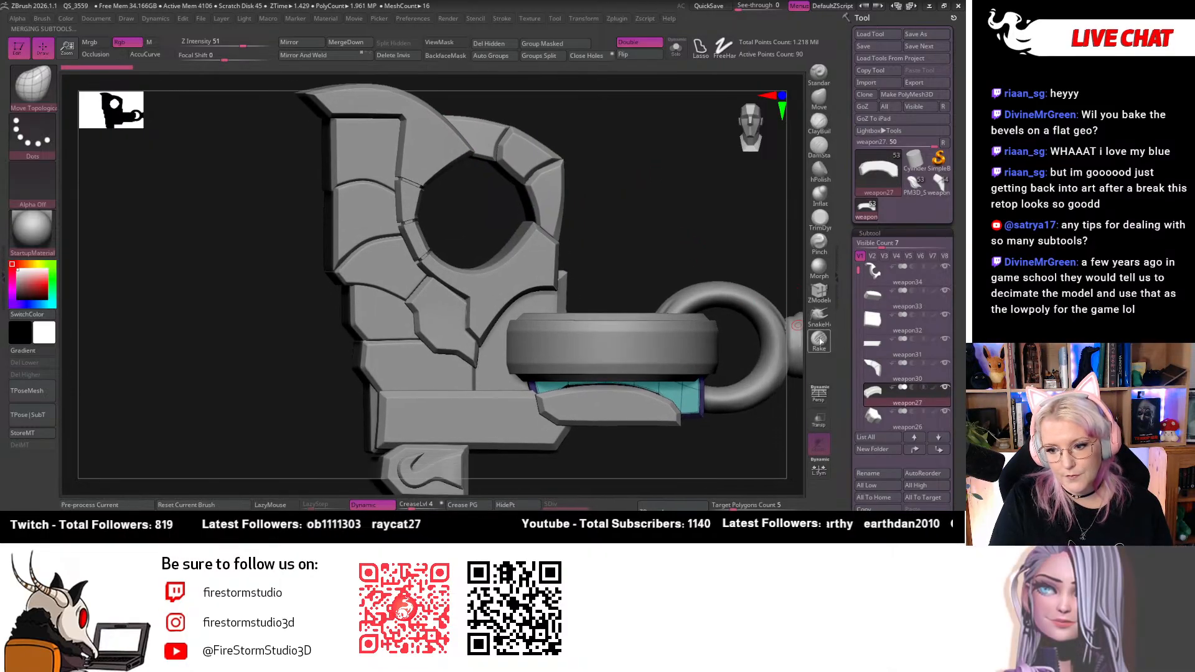
{"action": "left_click", "coordinate": [550, 264], "text": "alt"}
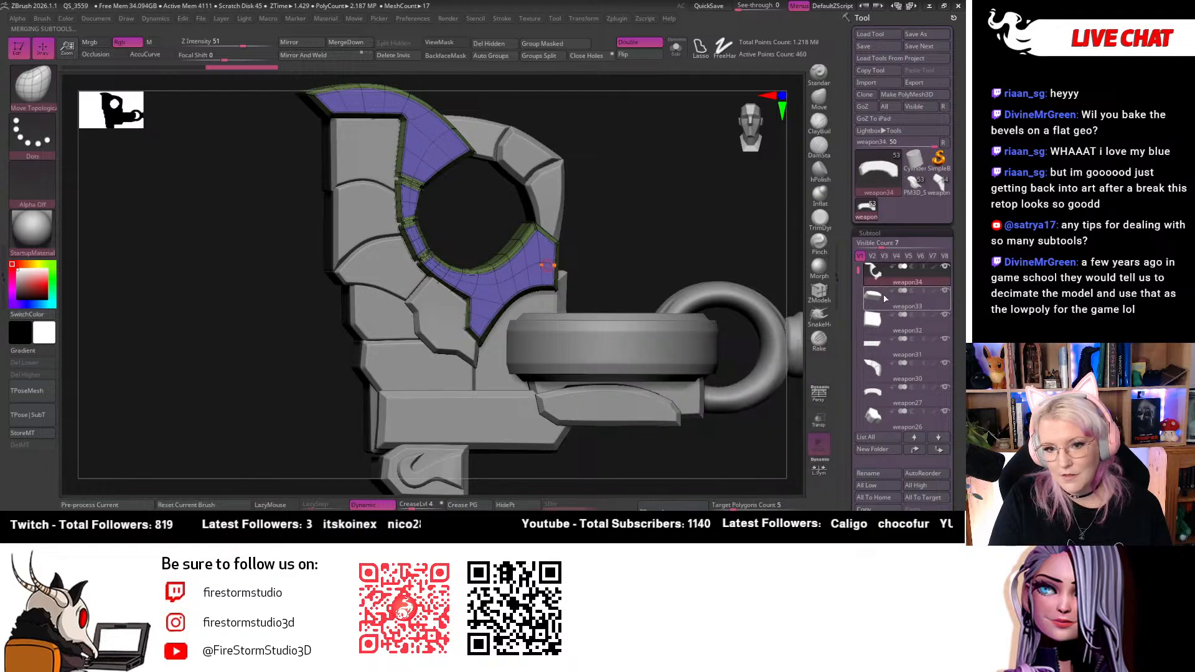
{"action": "left_click", "coordinate": [884, 298]}
{"action": "left_click_drag", "start_coordinate": [884, 299], "coordinate": [882, 278]}
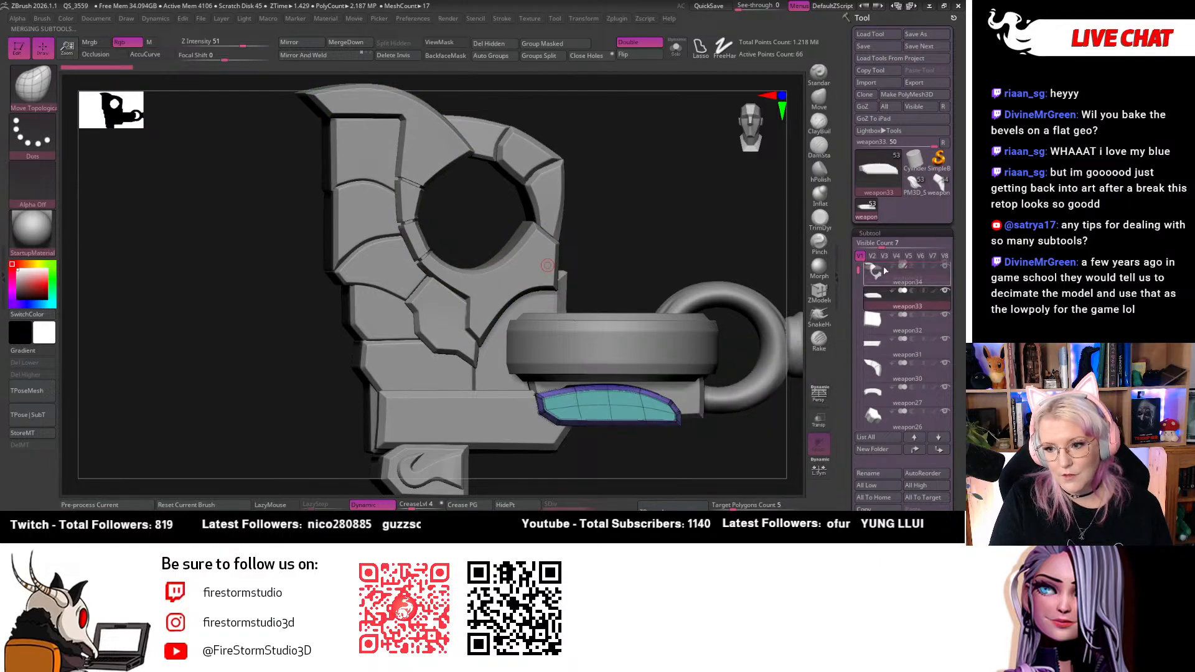
Examine which hilt pieces the weapon32, weapon31 and weapon34 subtools contain before choosing what to combine
{"action": "left_click", "coordinate": [881, 328]}
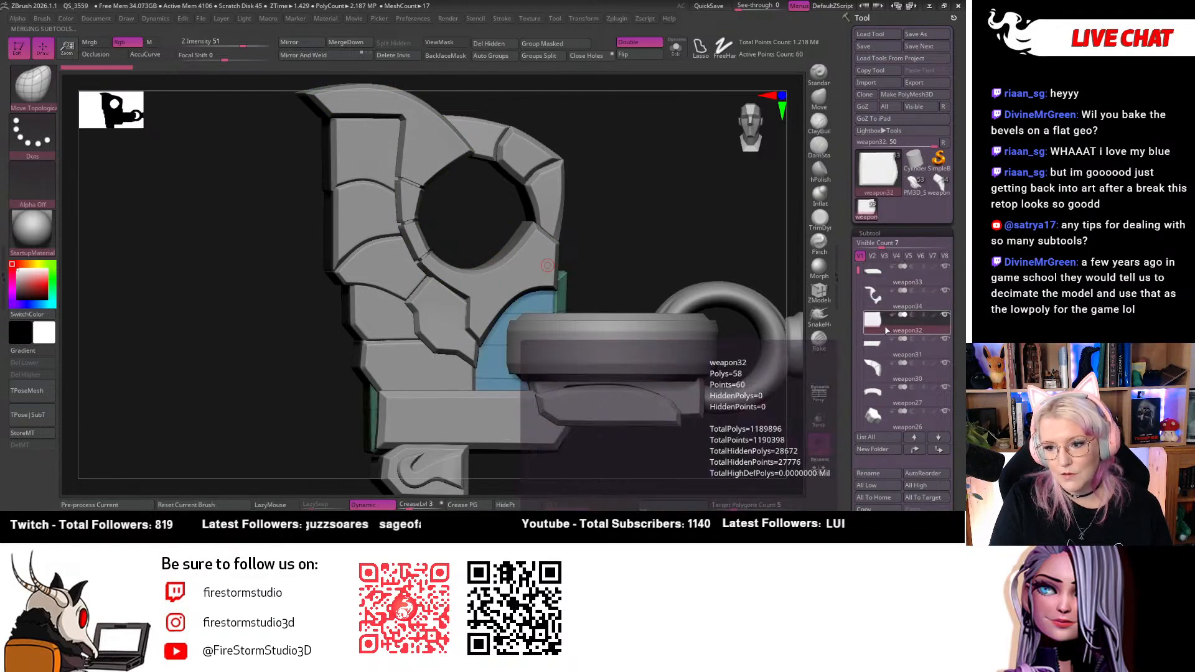
{"action": "left_click", "coordinate": [945, 315]}
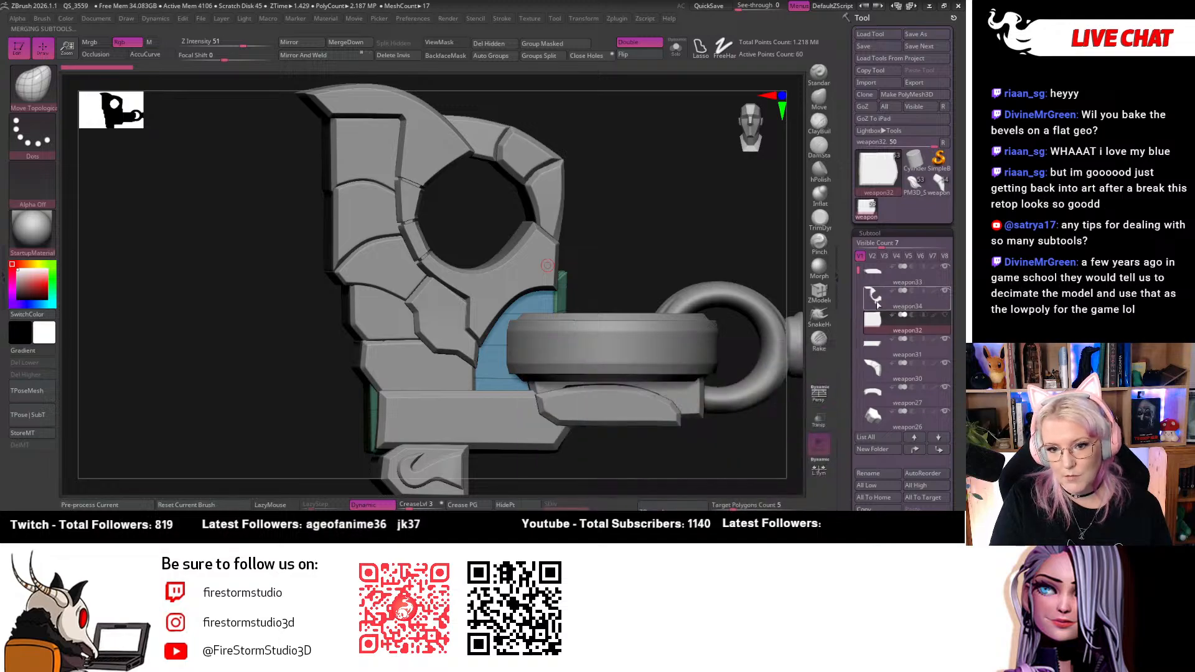
{"action": "left_click", "coordinate": [879, 300]}
{"action": "left_click", "coordinate": [880, 329]}
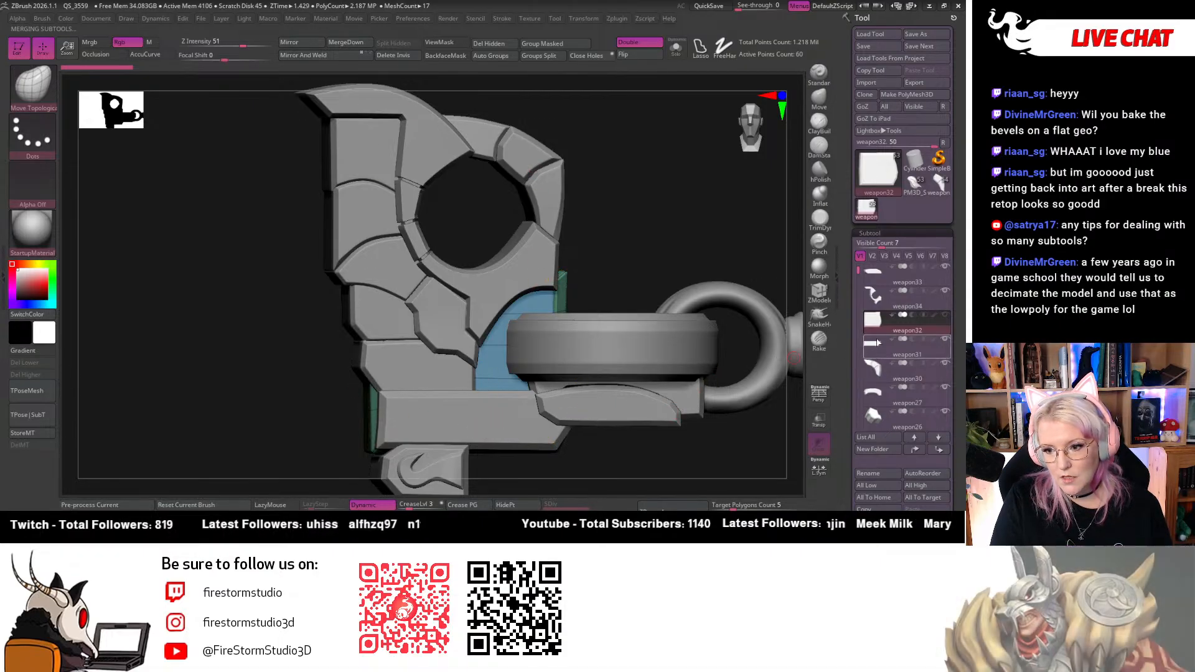
{"action": "left_click_drag", "start_coordinate": [656, 202], "coordinate": [623, 214], "text": "alt"}
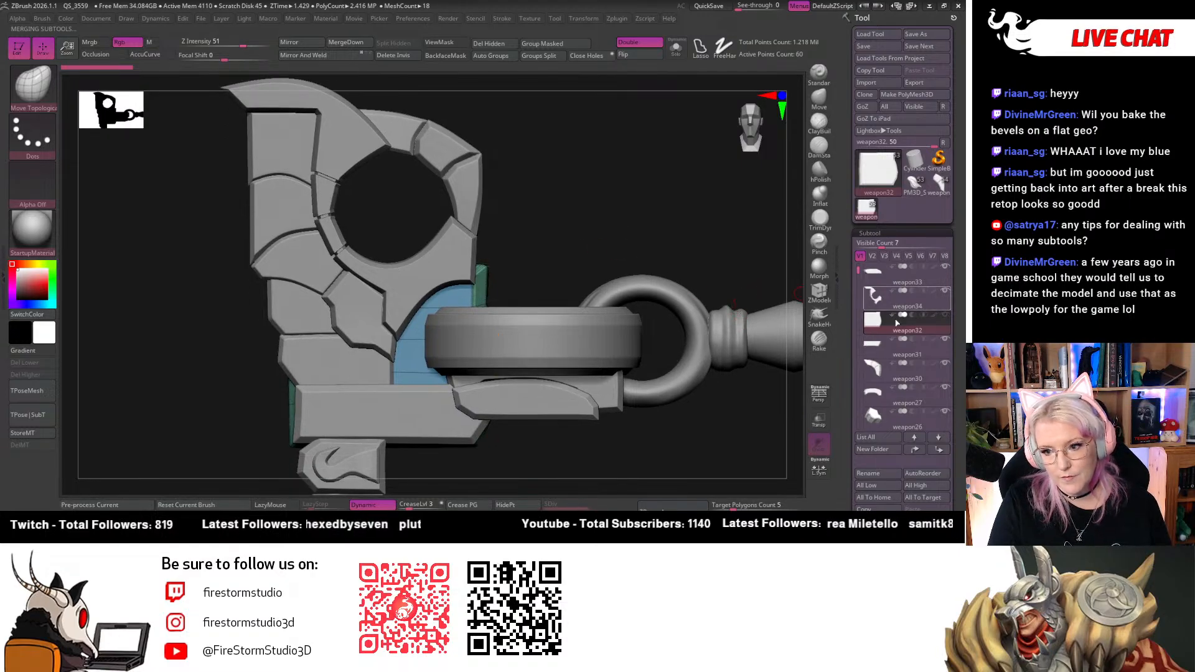
{"action": "left_click", "coordinate": [880, 348]}
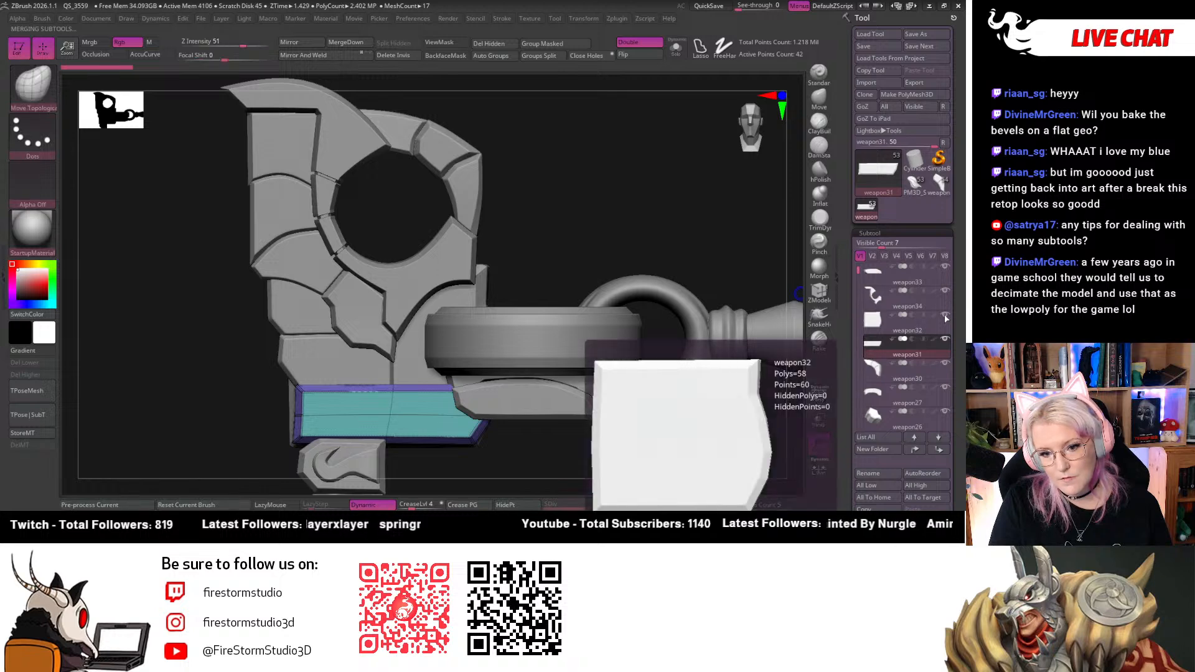
{"action": "left_click", "coordinate": [874, 297]}
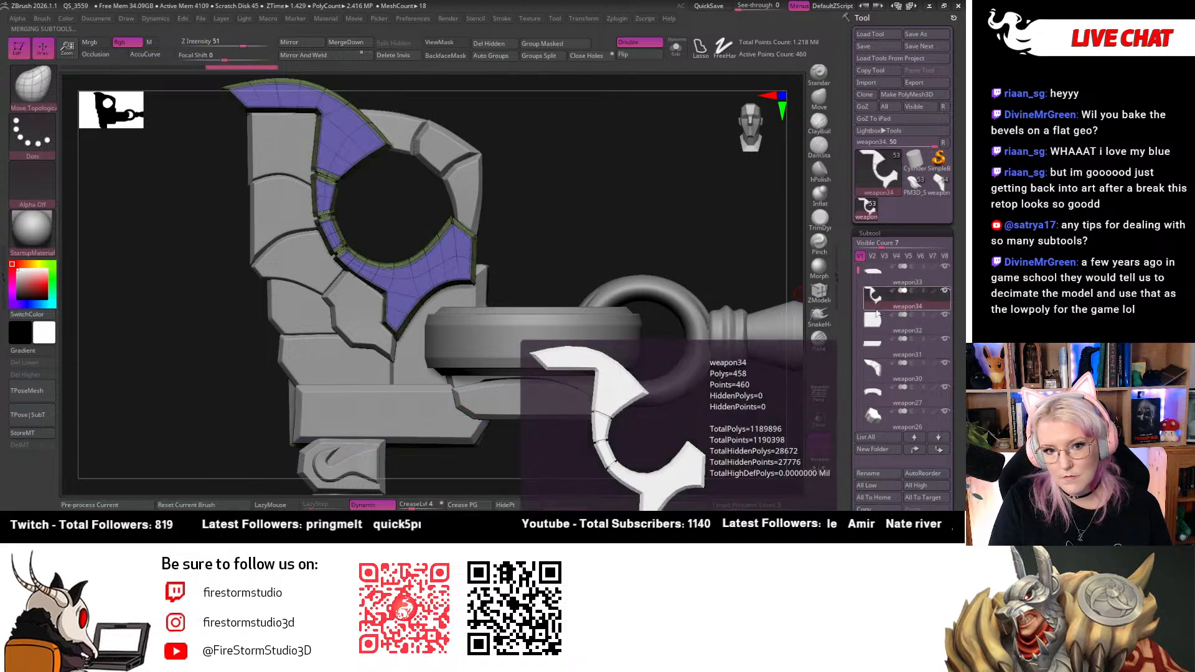
{"action": "left_click", "coordinate": [874, 317]}
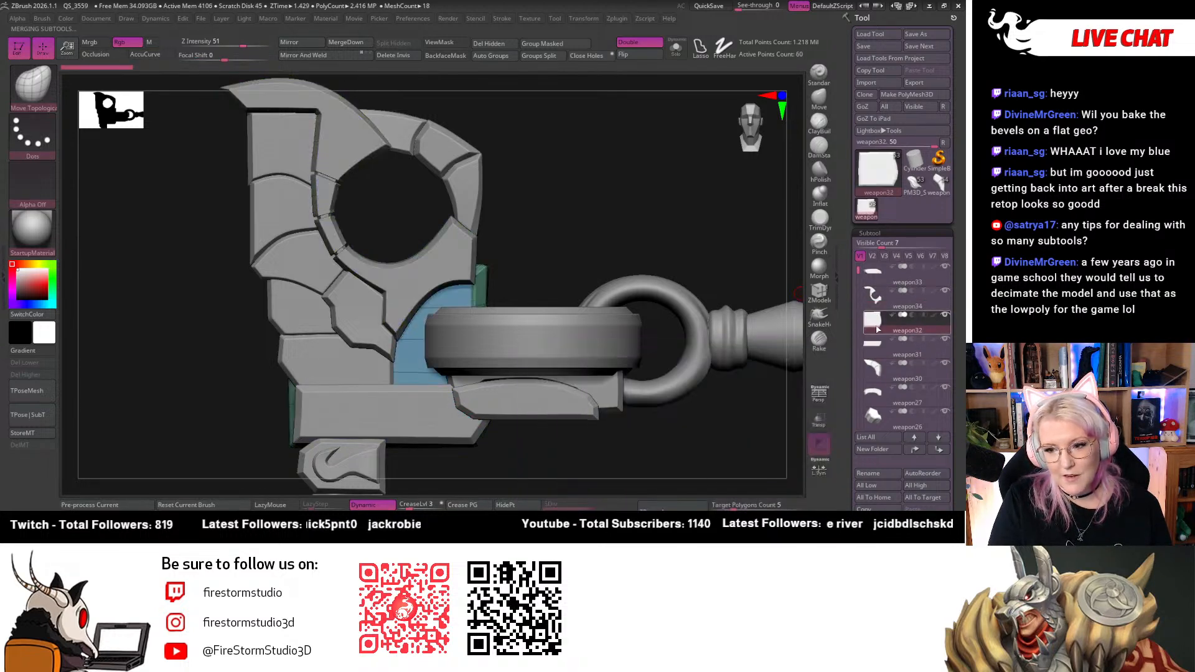
Merge the curved weapon34 piece down with the weapon32 plate, undoing an accidental mirror of weapon34
{"action": "left_click", "coordinate": [876, 301]}
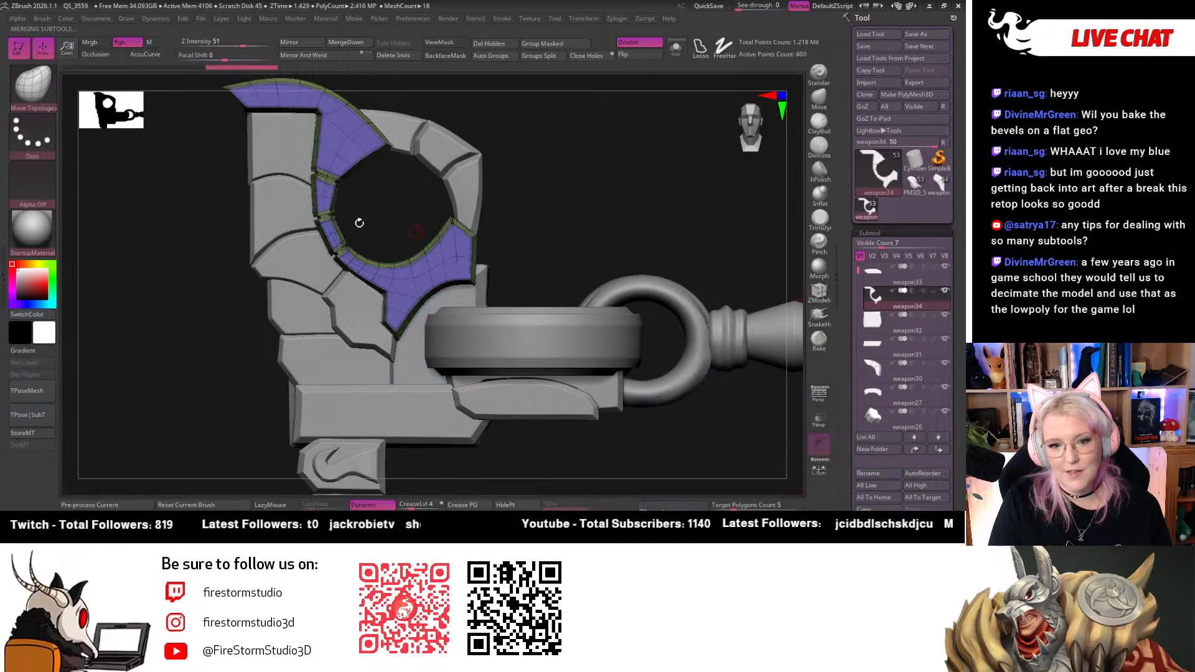
{"action": "left_click", "coordinate": [325, 56]}
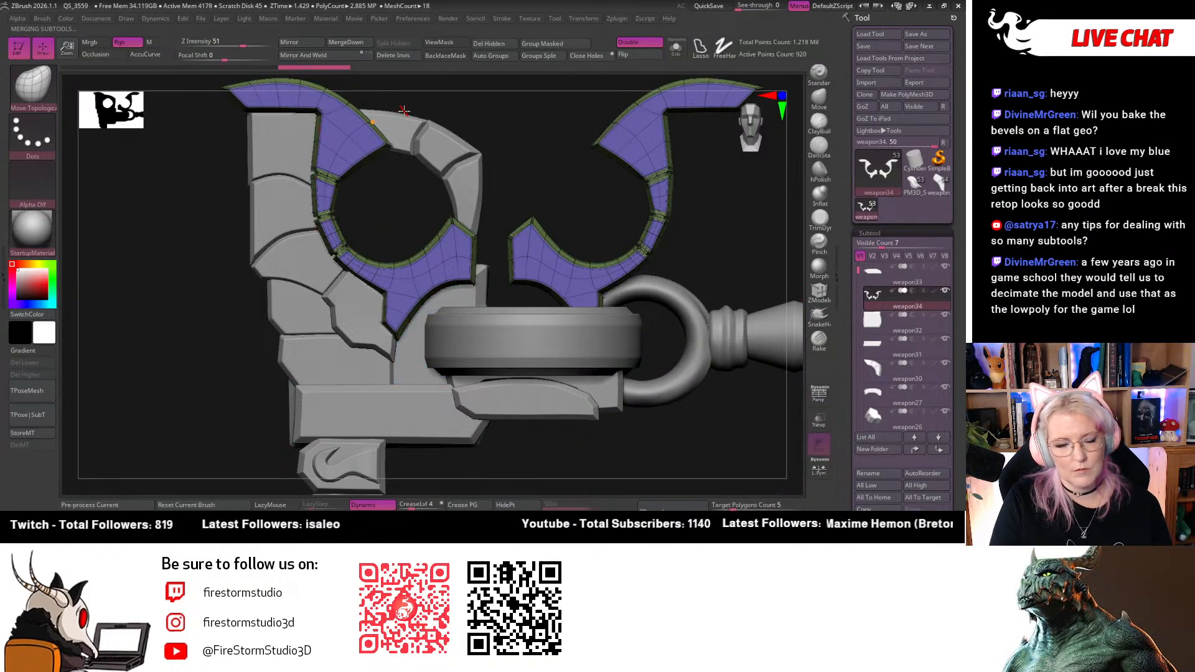
{"action": "key", "text": "ctrl+z"}
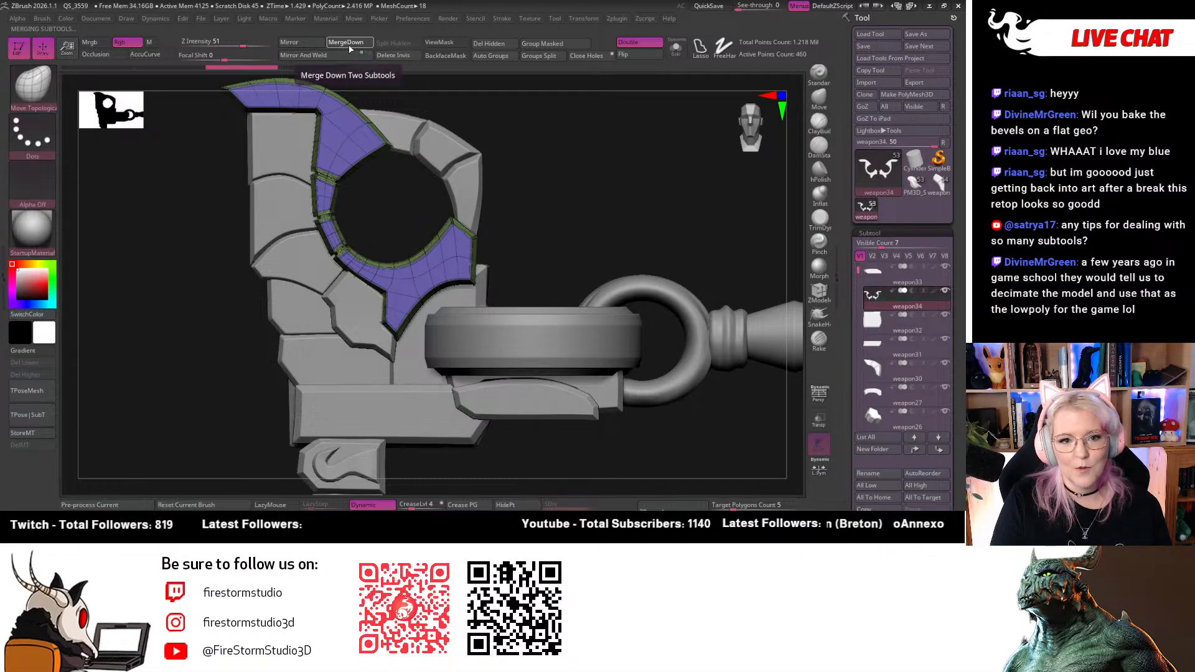
{"action": "left_click", "coordinate": [350, 45]}
{"action": "left_click_drag", "start_coordinate": [557, 194], "coordinate": [564, 165], "text": "alt"}
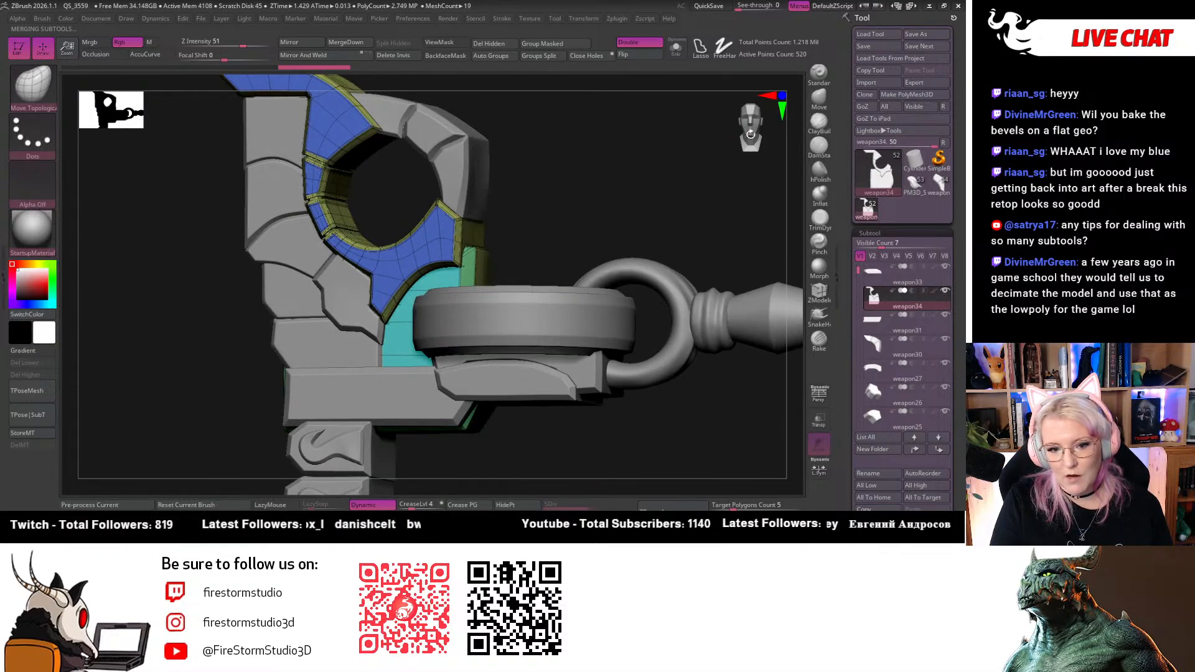
Merge the weapon31 base plate and the weapon30 ring plates into the weapon34 subtool
{"action": "left_click_drag", "start_coordinate": [750, 133], "coordinate": [724, 289]}
{"action": "left_click_drag", "start_coordinate": [676, 440], "coordinate": [751, 134]}
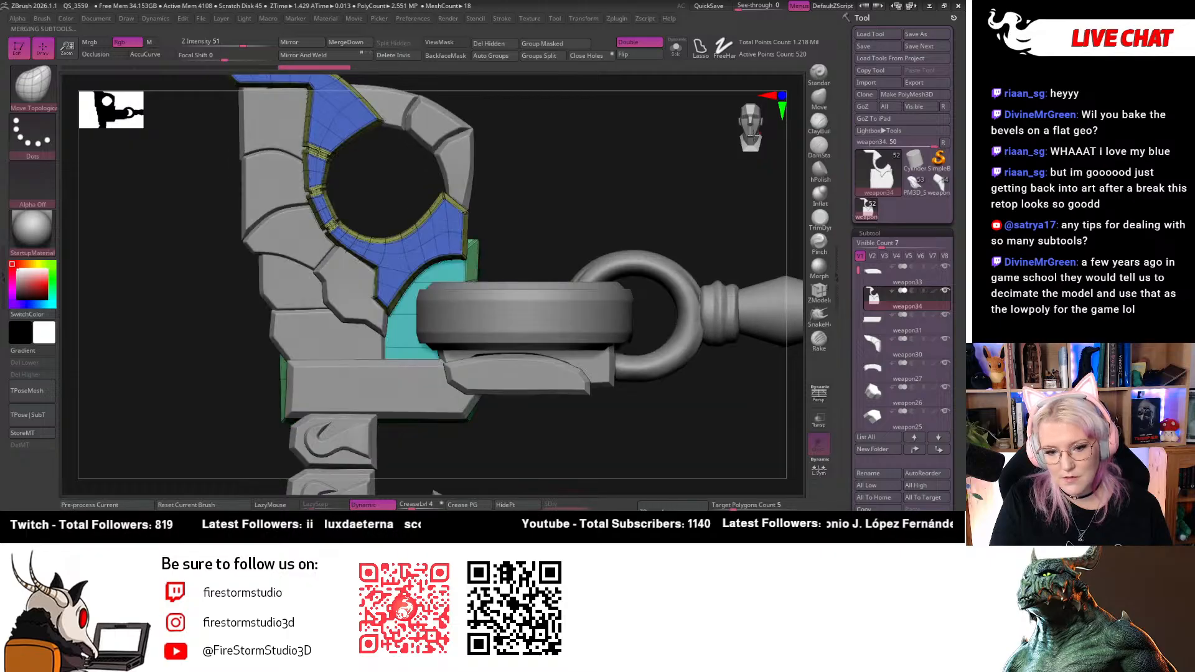
{"action": "left_click", "coordinate": [898, 324]}
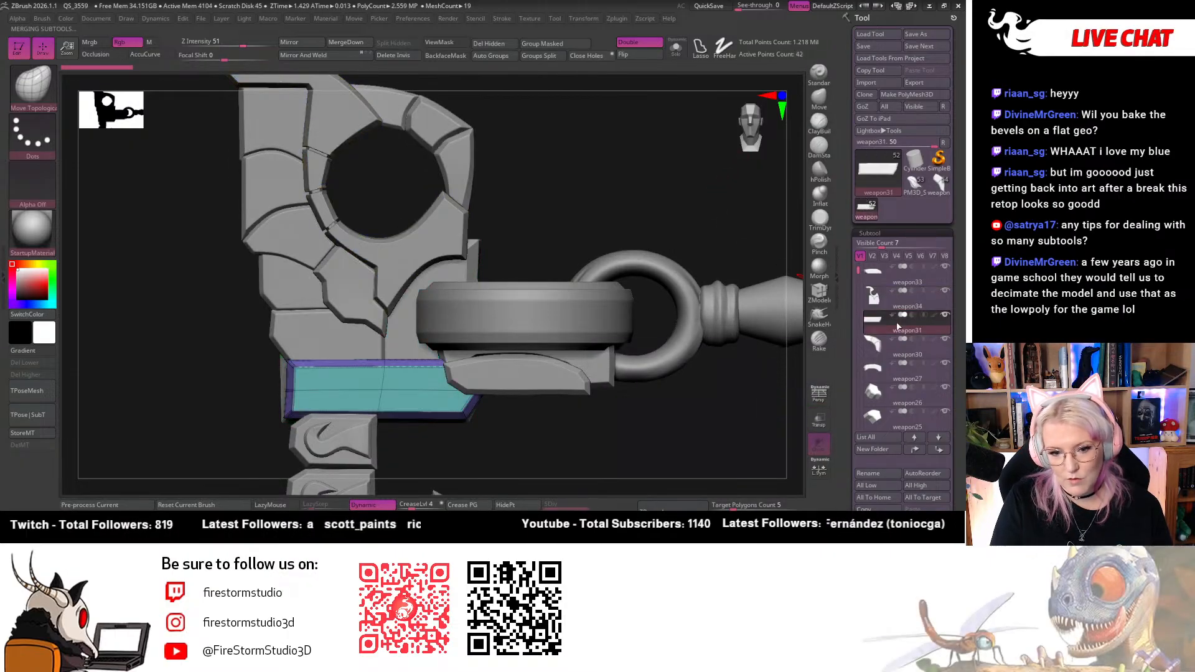
{"action": "left_click", "coordinate": [884, 304]}
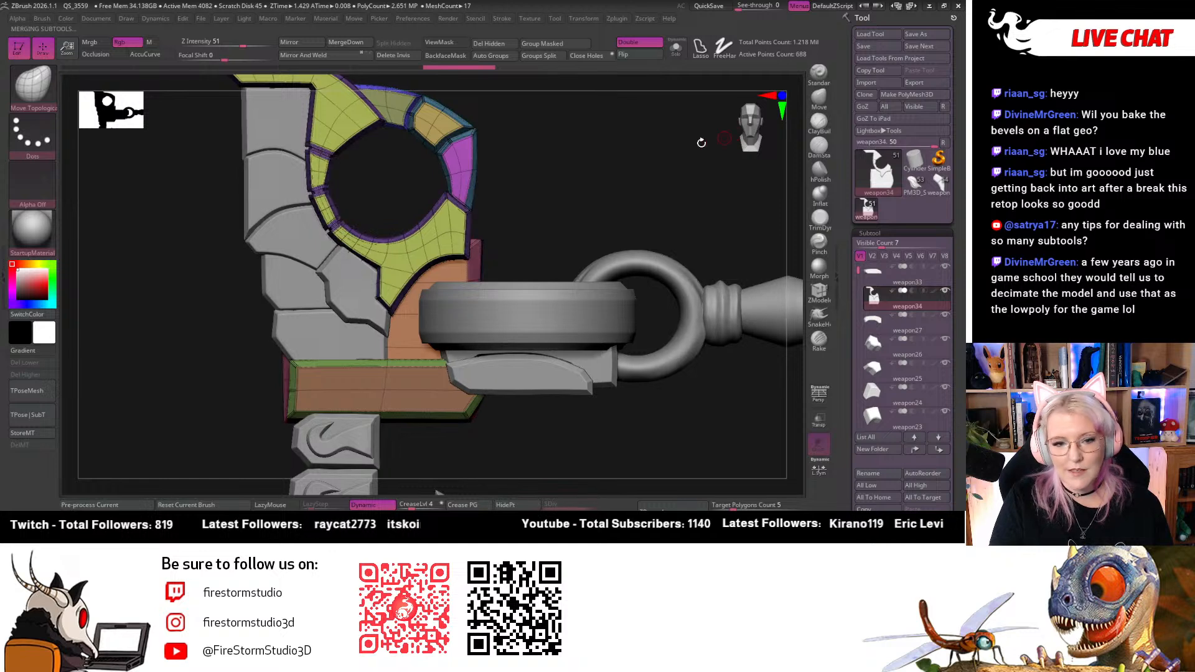
{"action": "left_click_drag", "start_coordinate": [621, 158], "coordinate": [707, 171]}
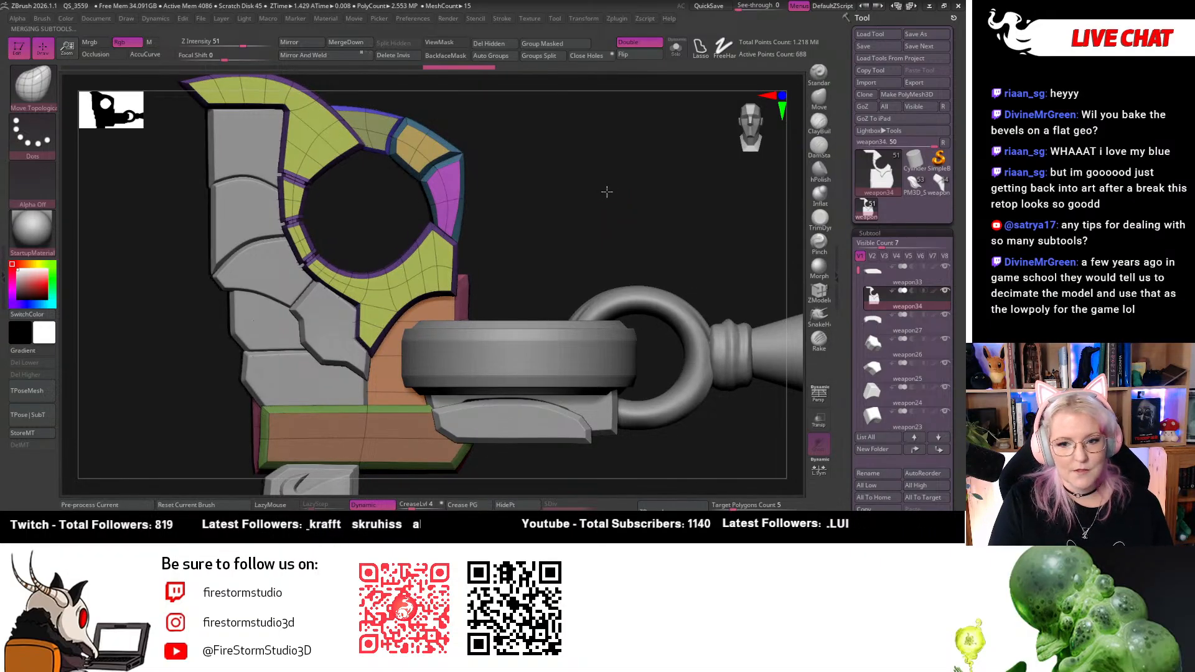
{"action": "left_click_drag", "start_coordinate": [607, 191], "coordinate": [658, 163]}
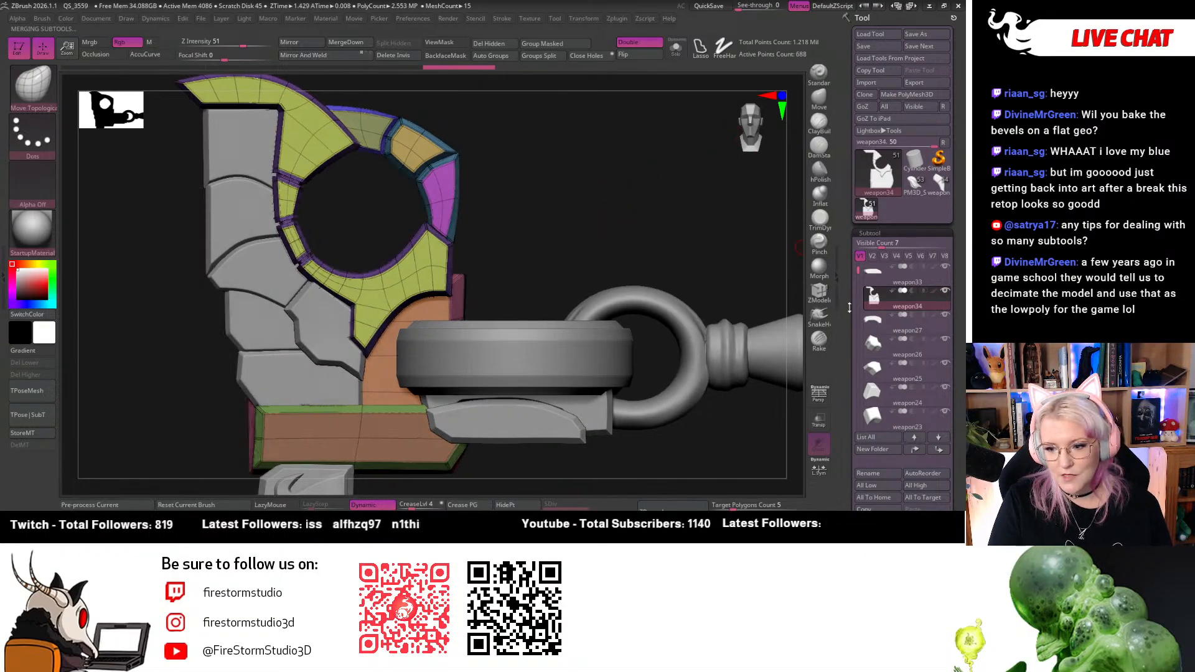
Apply dynamic subdivision to the weapon26 plate as real subdivision levels and repeat the action on all other visible subtools
{"action": "left_click", "coordinate": [241, 148], "text": "alt"}
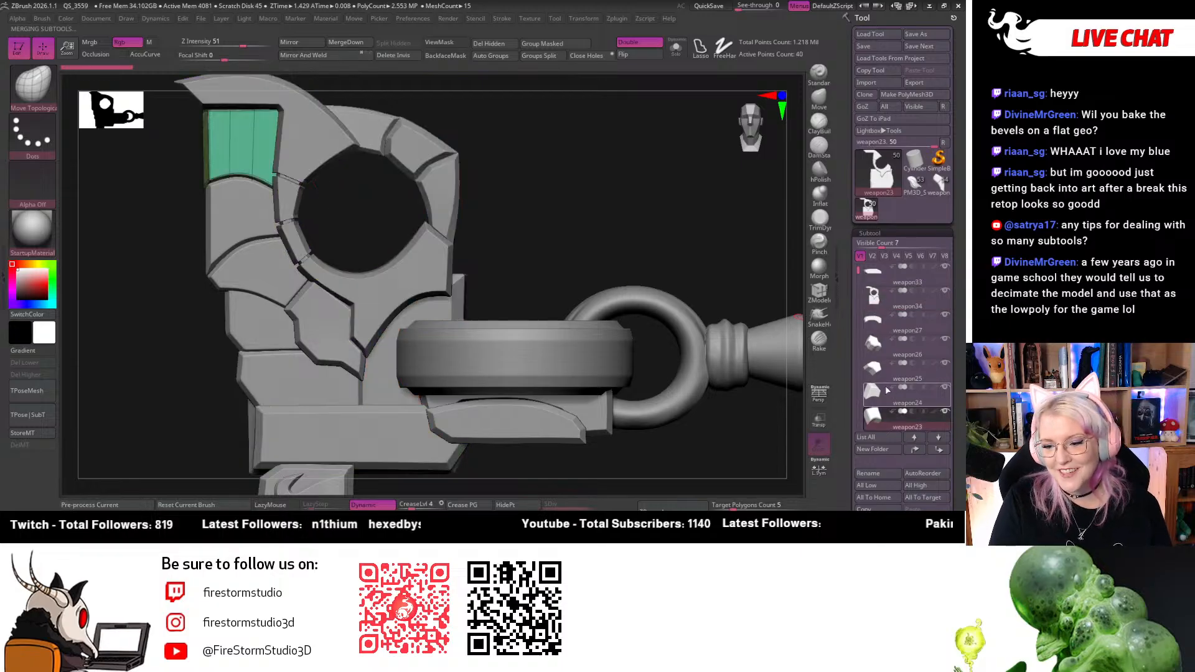
{"action": "left_click", "coordinate": [880, 390]}
{"action": "left_click", "coordinate": [873, 368]}
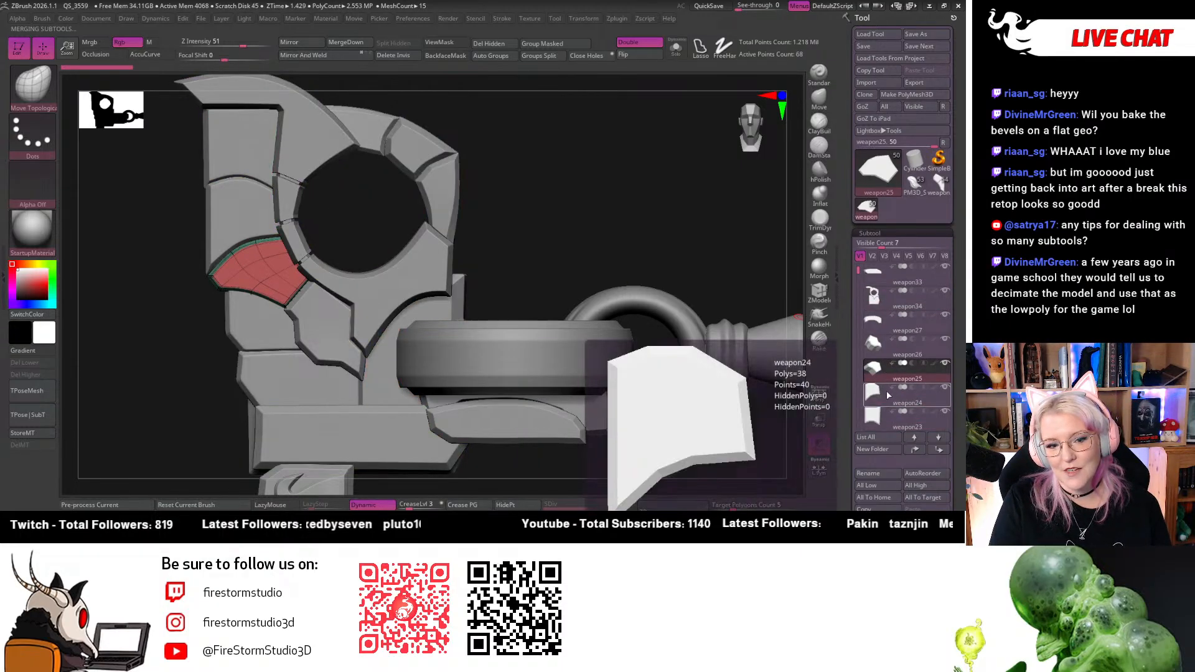
{"action": "left_click", "coordinate": [873, 343]}
{"action": "left_click_drag", "start_coordinate": [581, 240], "coordinate": [589, 235]}
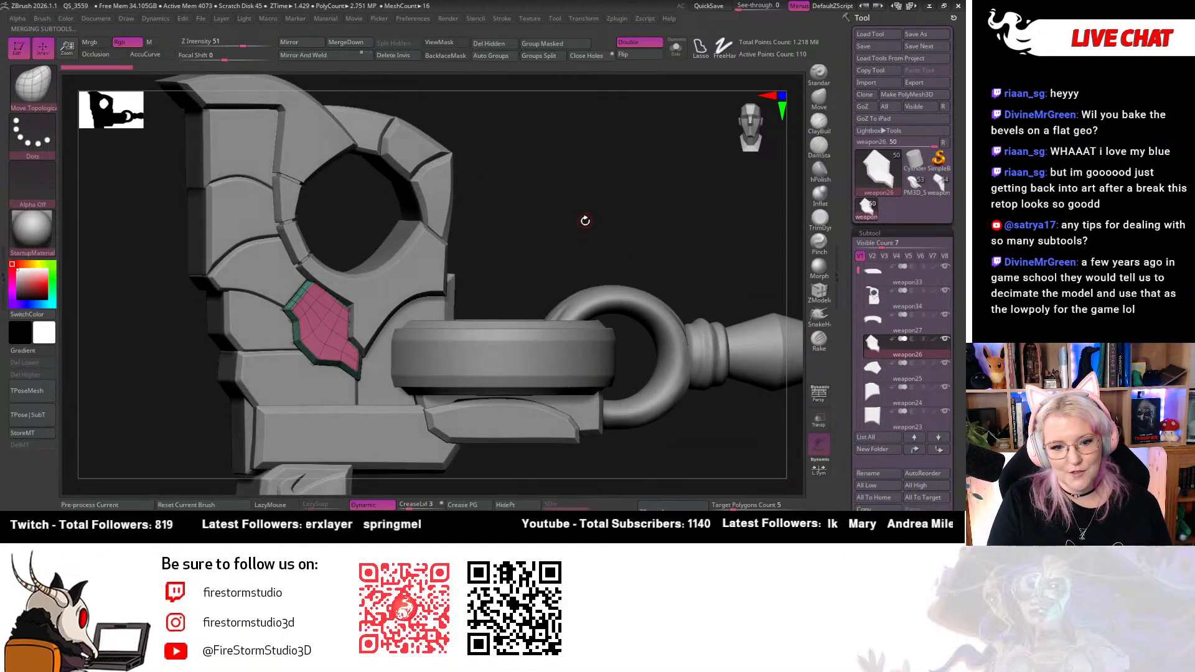
{"action": "left_click", "coordinate": [371, 504]}
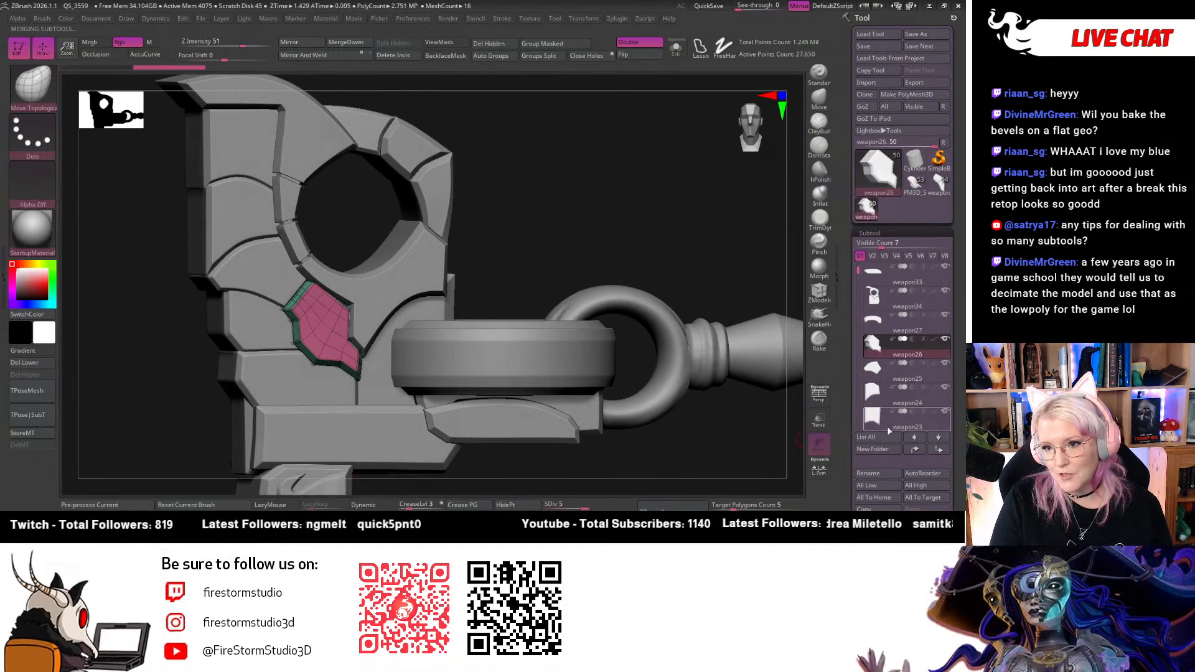
{"action": "scroll", "coordinate": [887, 429], "scroll_direction": "down", "scroll_amount": 5}
{"action": "left_click", "coordinate": [896, 393]}
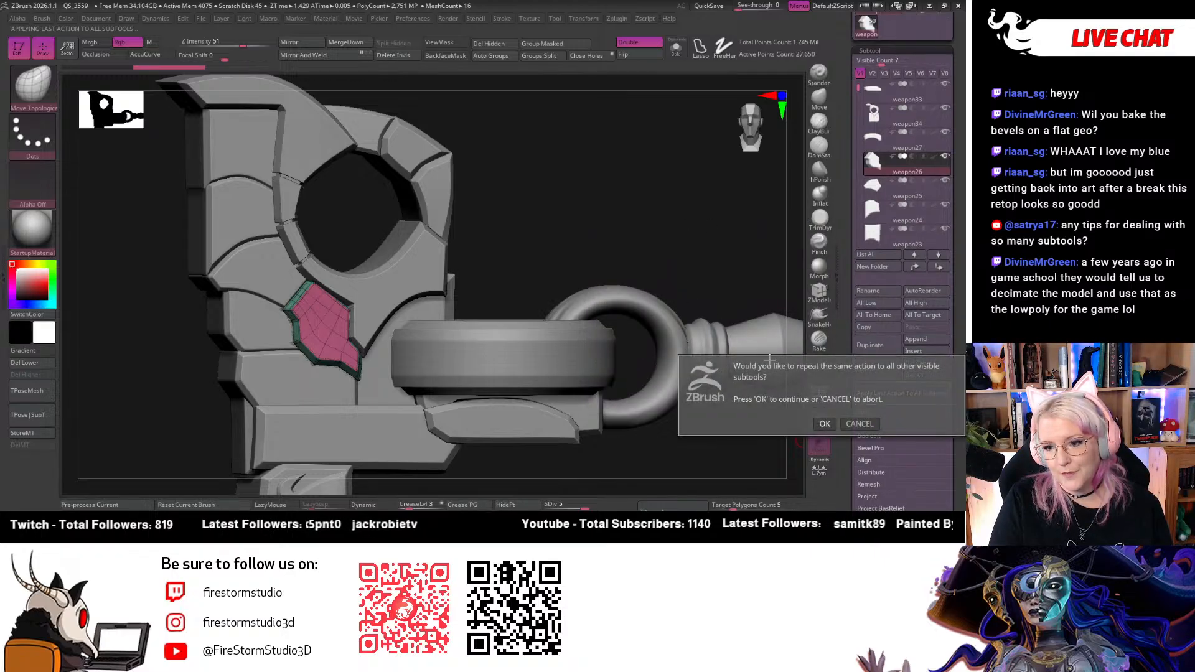
{"action": "left_click", "coordinate": [820, 418]}
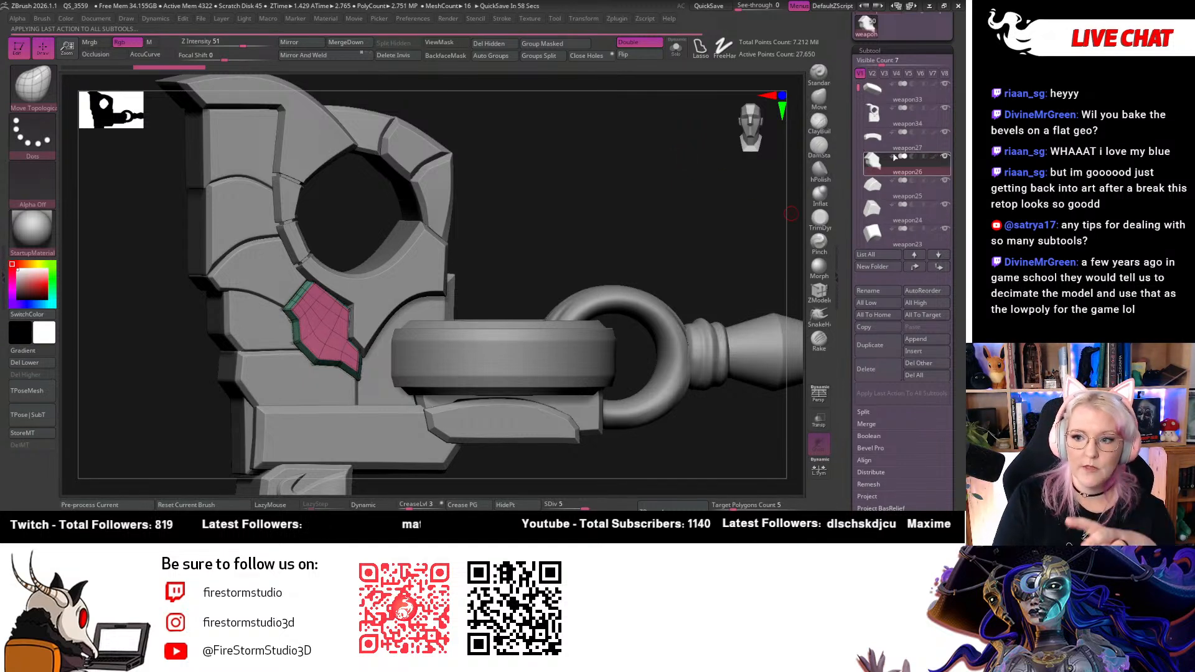
{"action": "mouse_move", "coordinate": [894, 158]}
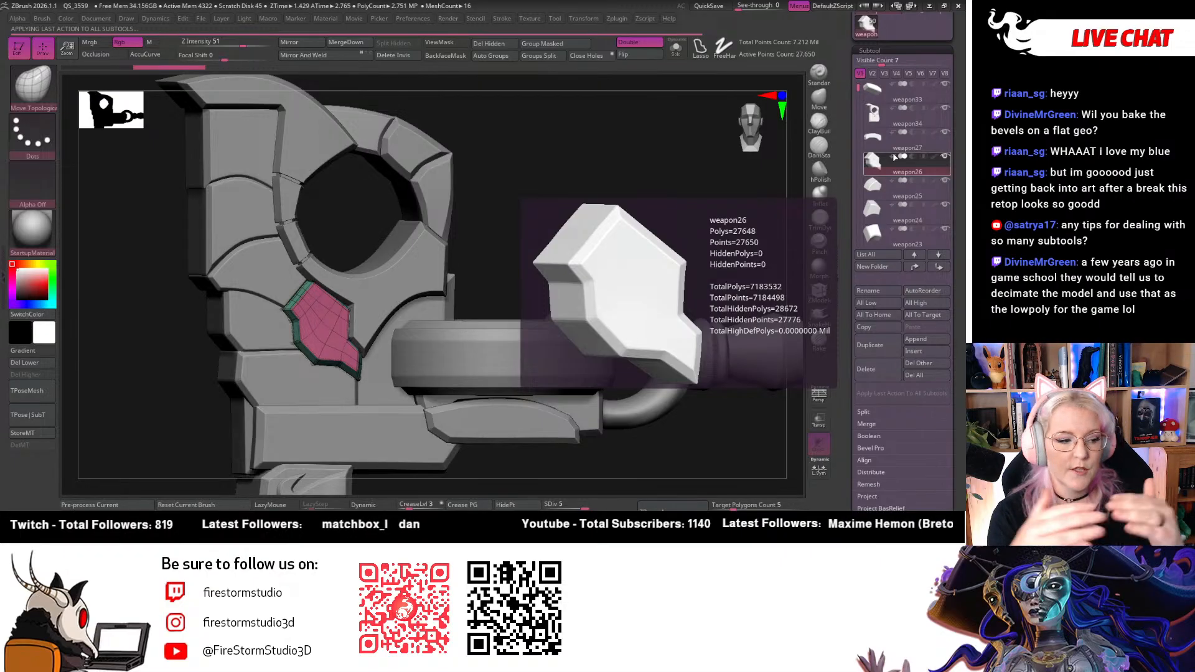
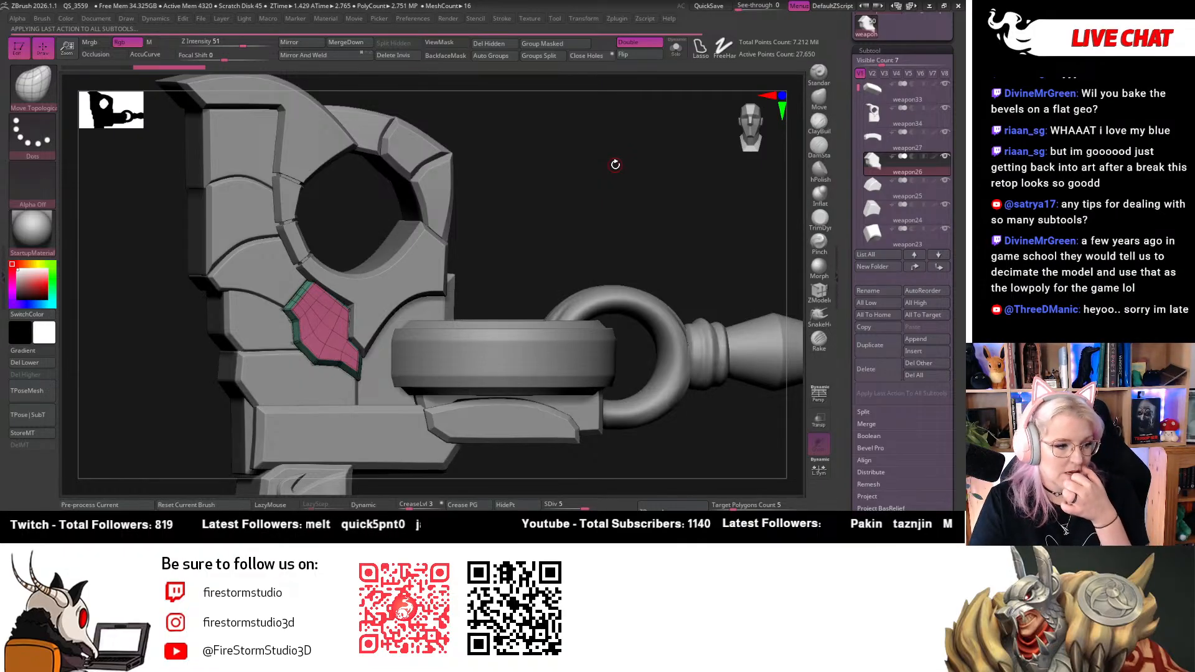
Inspect the subdivided hilt from several angles and check the weapon25, weapon26, weapon34 and weapon27 subtools
{"action": "mouse_move", "coordinate": [573, 213]}
{"action": "left_mouse_down"}
{"action": "mouse_move", "coordinate": [547, 216]}
{"action": "mouse_move", "coordinate": [573, 216]}
{"action": "left_mouse_up"}
{"action": "left_click", "coordinate": [748, 127]}
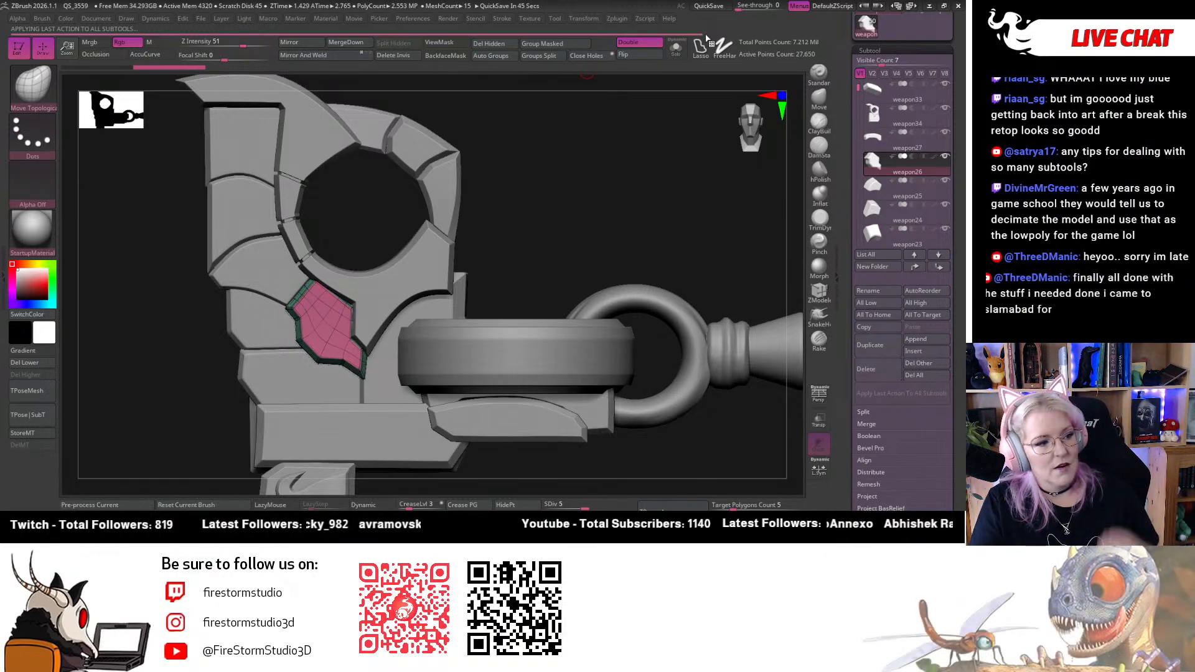
{"action": "left_click_drag", "start_coordinate": [610, 138], "coordinate": [667, 114]}
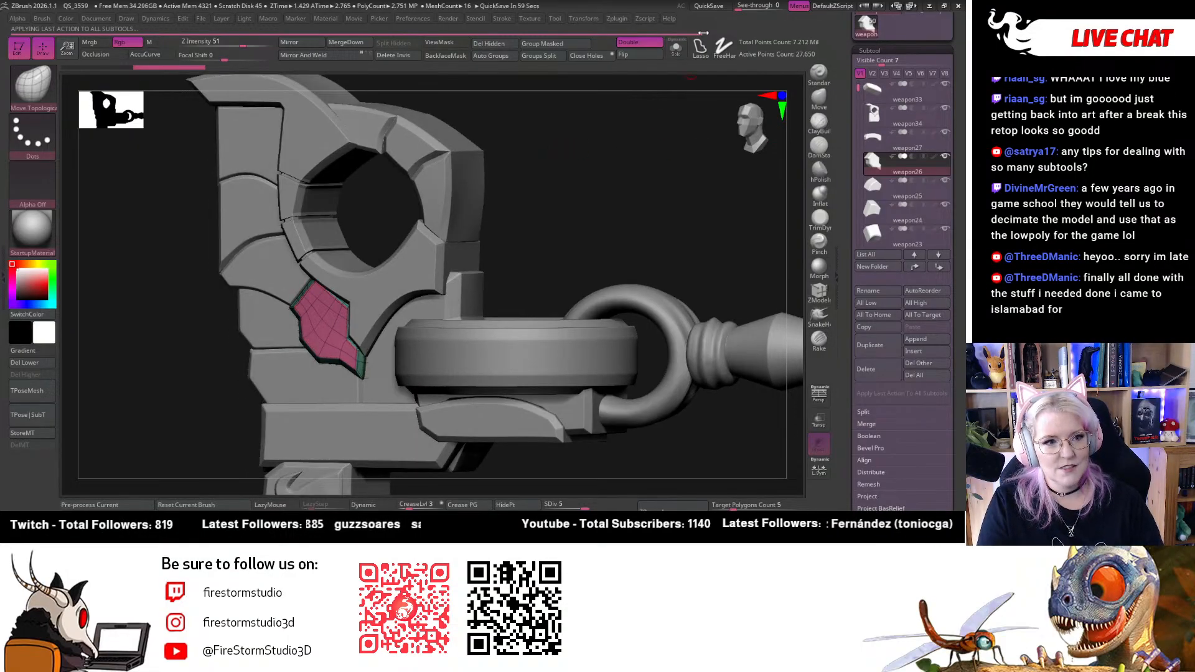
{"action": "left_click_drag", "start_coordinate": [669, 152], "coordinate": [715, 134]}
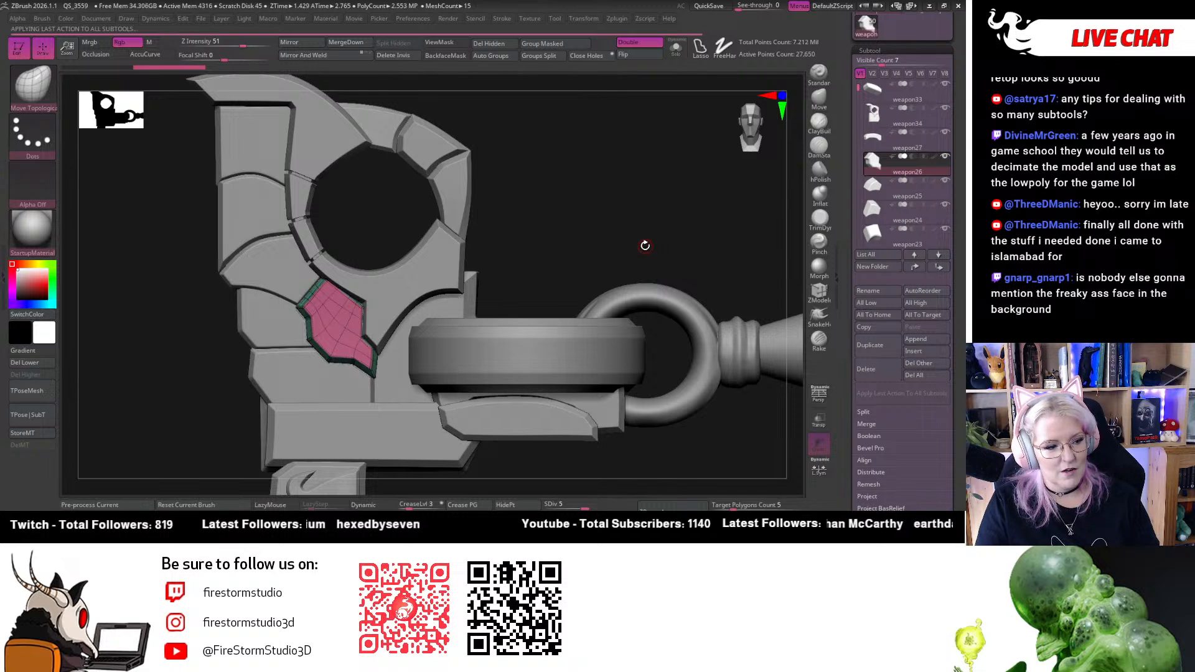
{"action": "left_click_drag", "start_coordinate": [641, 246], "coordinate": [625, 243]}
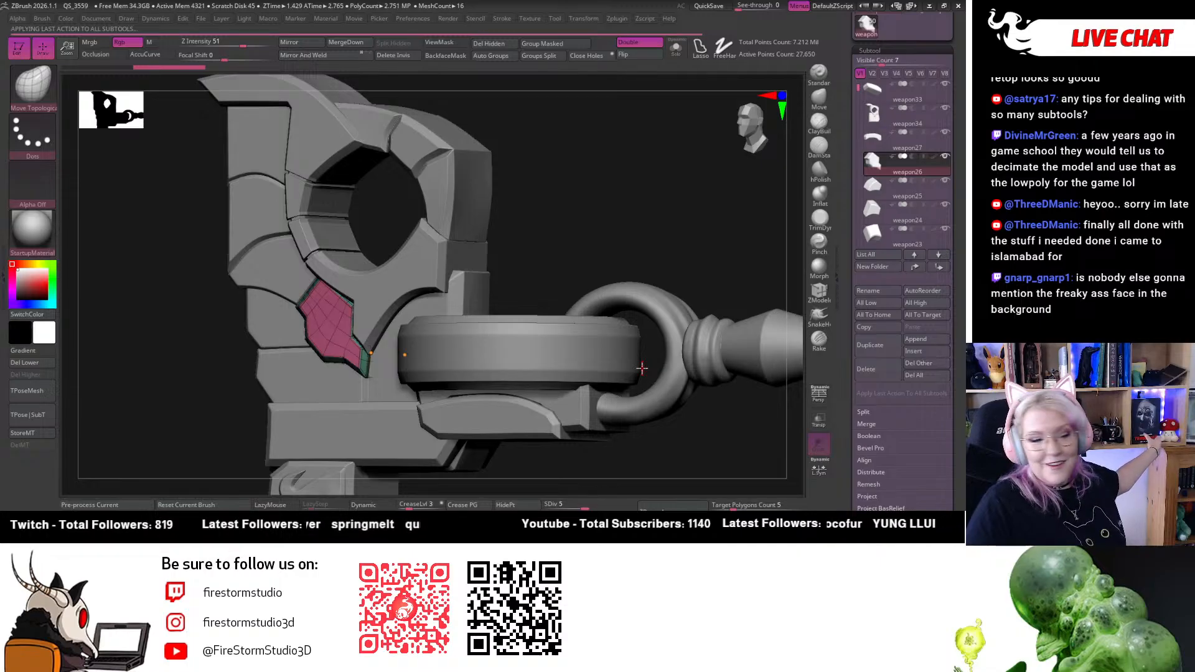
{"action": "left_click_drag", "start_coordinate": [629, 259], "coordinate": [596, 257]}
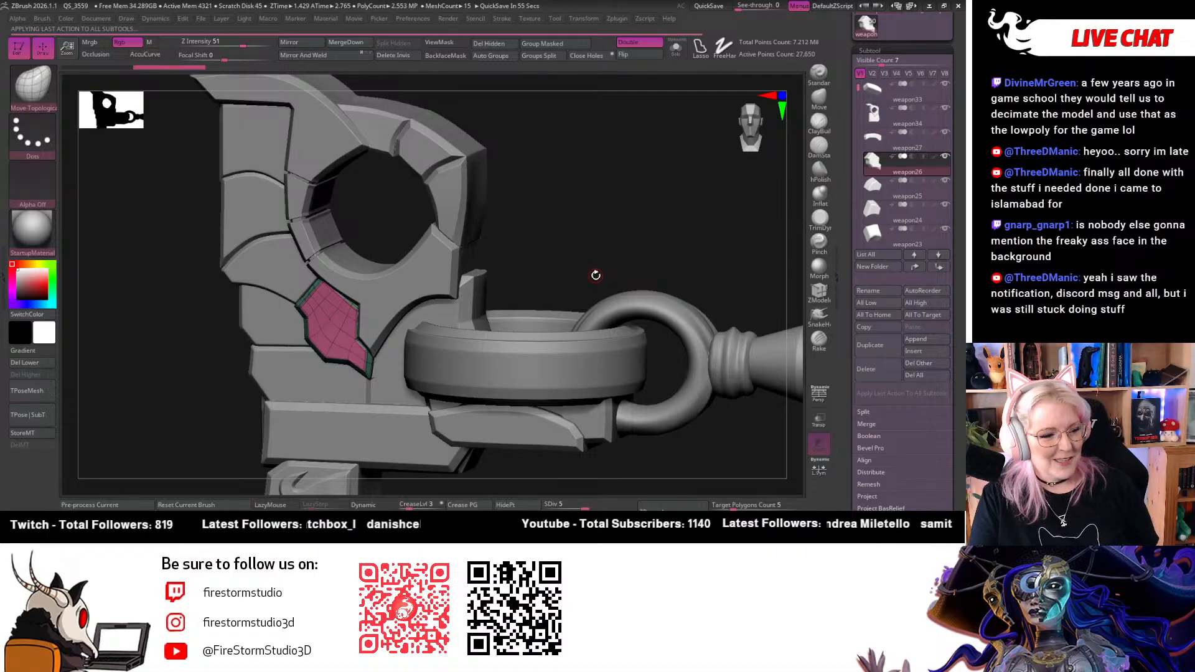
{"action": "left_click_drag", "start_coordinate": [688, 146], "coordinate": [707, 186]}
{"action": "left_click", "coordinate": [880, 192]}
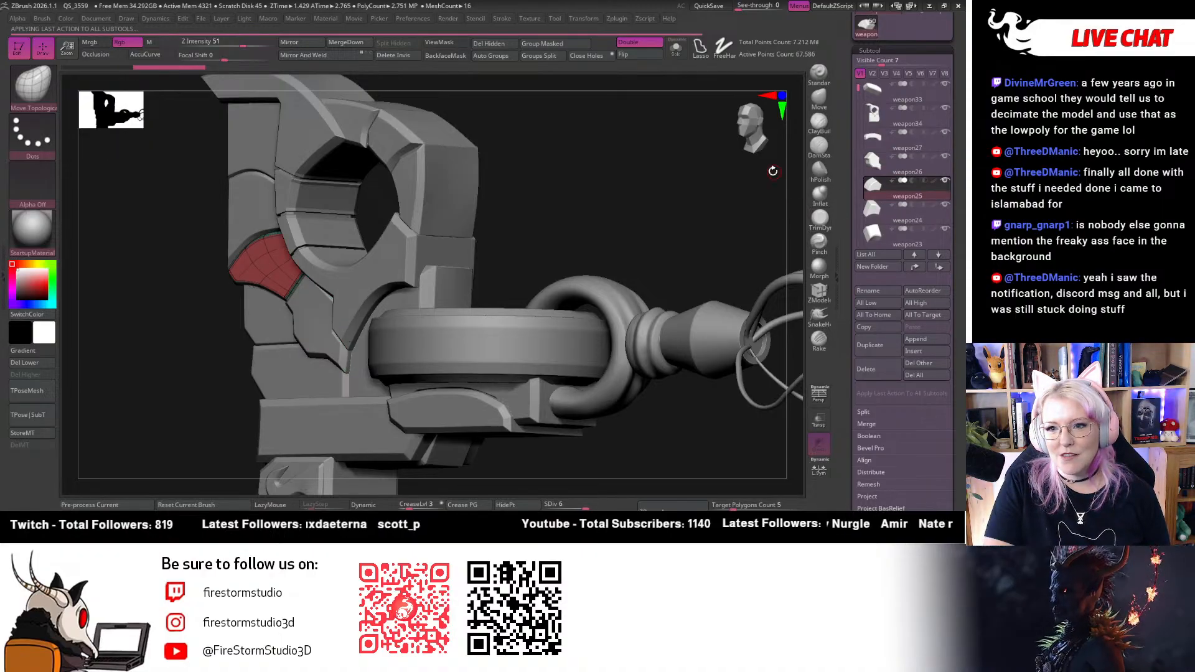
{"action": "left_click", "coordinate": [880, 167]}
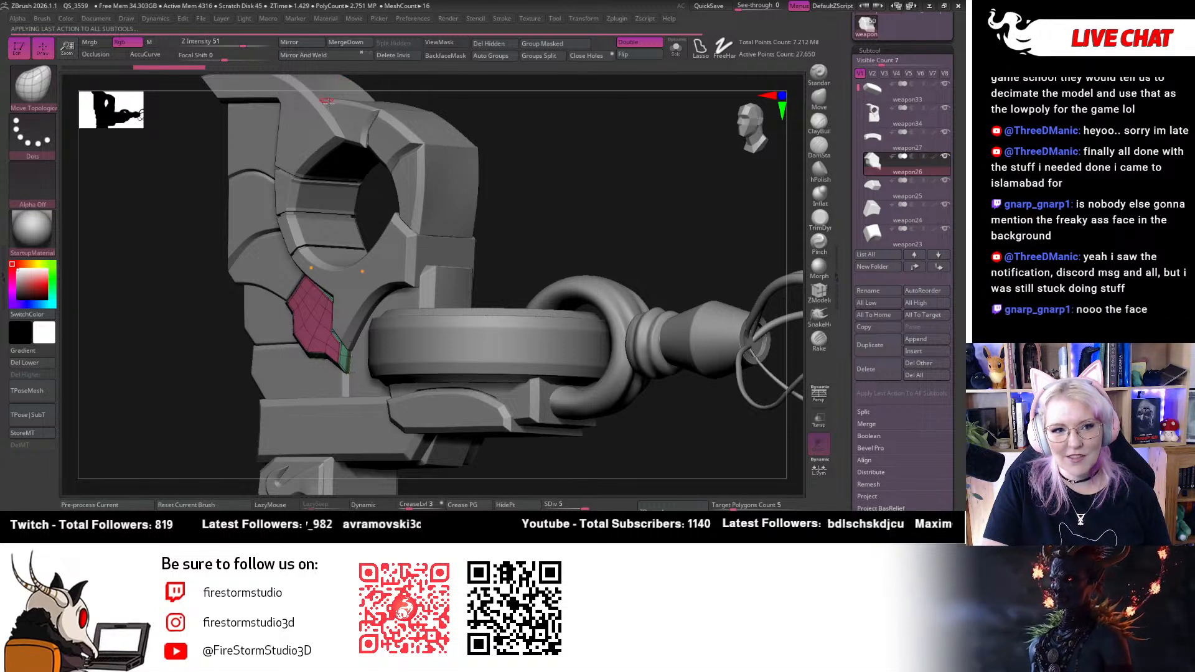
{"action": "left_click", "coordinate": [449, 165], "text": "alt"}
{"action": "mouse_move", "coordinate": [525, 178]}
{"action": "left_mouse_down"}
{"action": "mouse_move", "coordinate": [556, 180]}
{"action": "mouse_move", "coordinate": [691, 280]}
{"action": "left_mouse_up"}
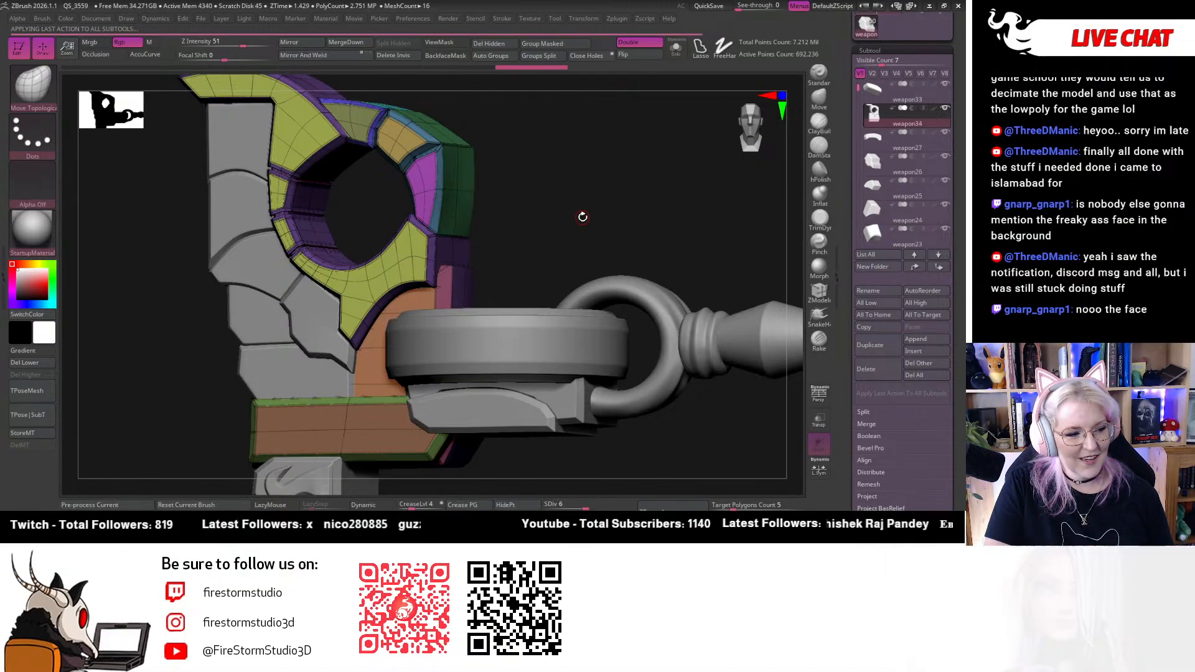
{"action": "left_click_drag", "start_coordinate": [586, 217], "coordinate": [596, 218]}
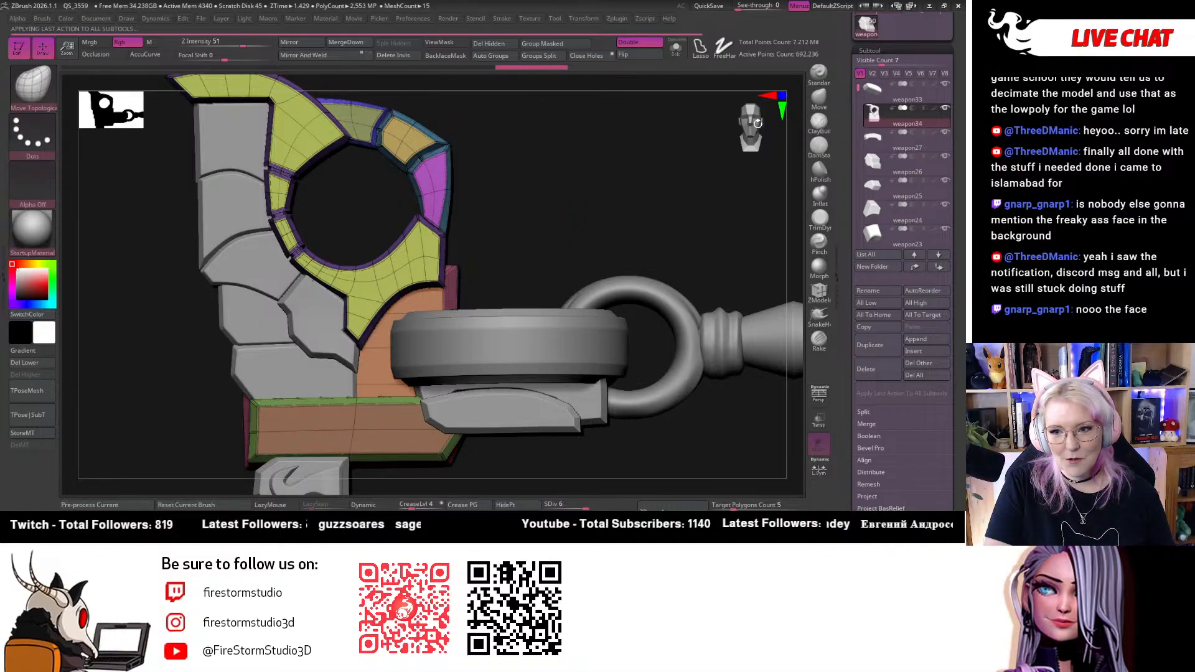
{"action": "left_click", "coordinate": [755, 124]}
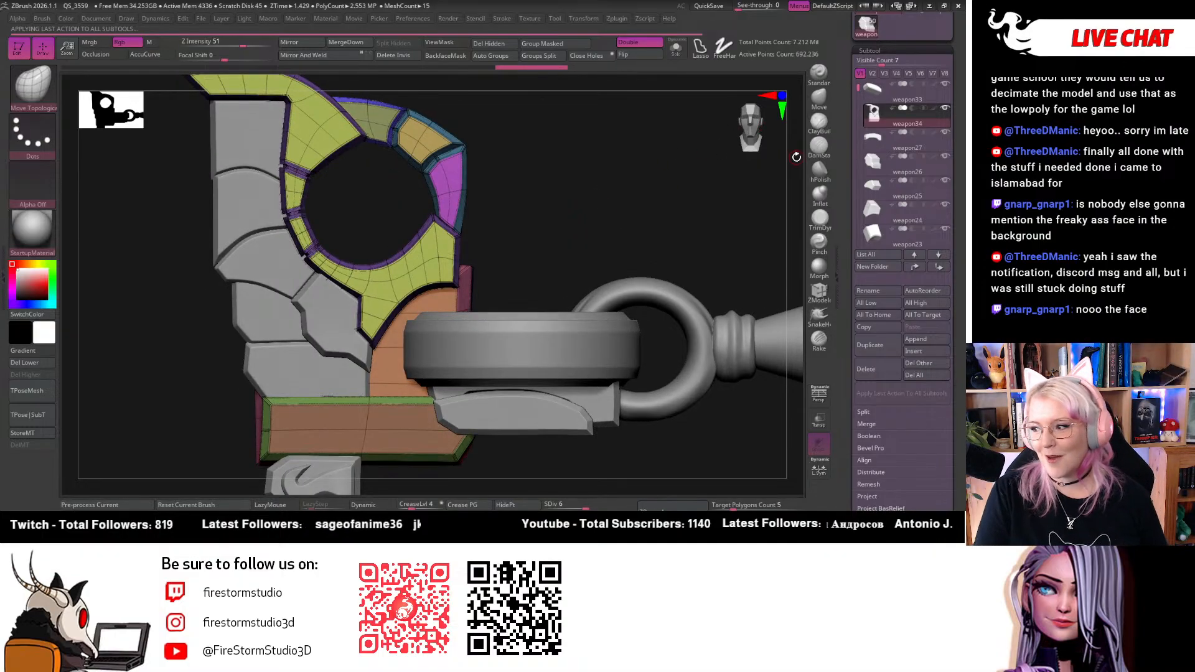
{"action": "scroll", "coordinate": [901, 132], "scroll_direction": "up", "scroll_amount": 2}
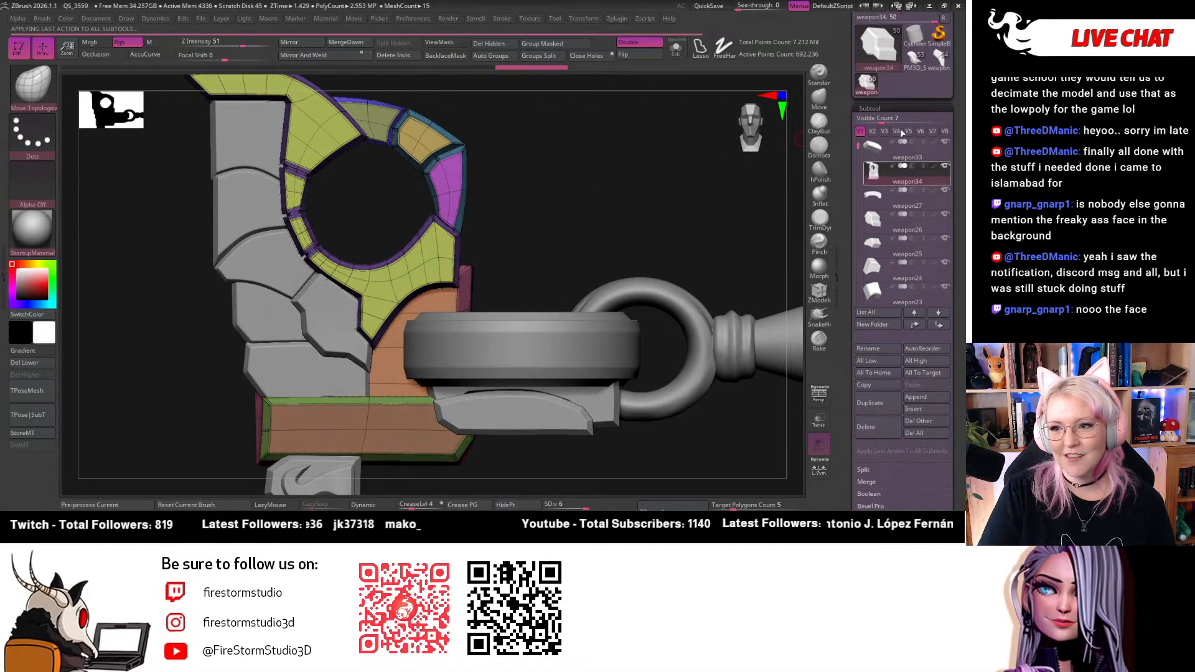
{"action": "scroll", "coordinate": [901, 132], "scroll_direction": "up", "scroll_amount": 2}
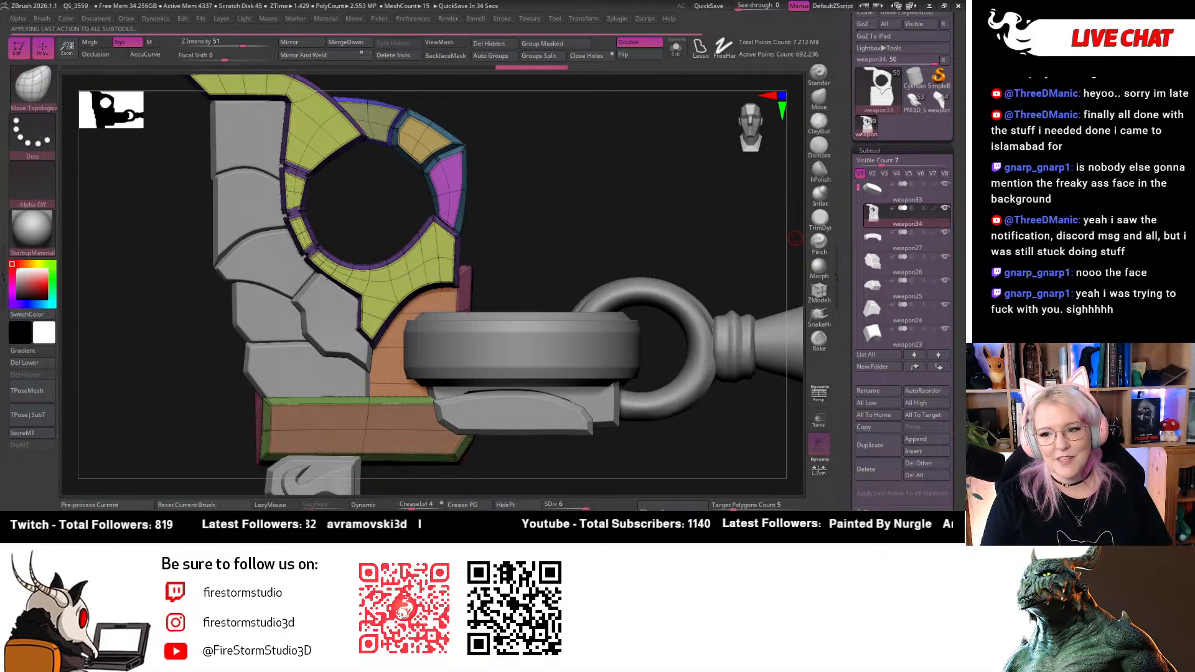
{"action": "left_click", "coordinate": [880, 240]}
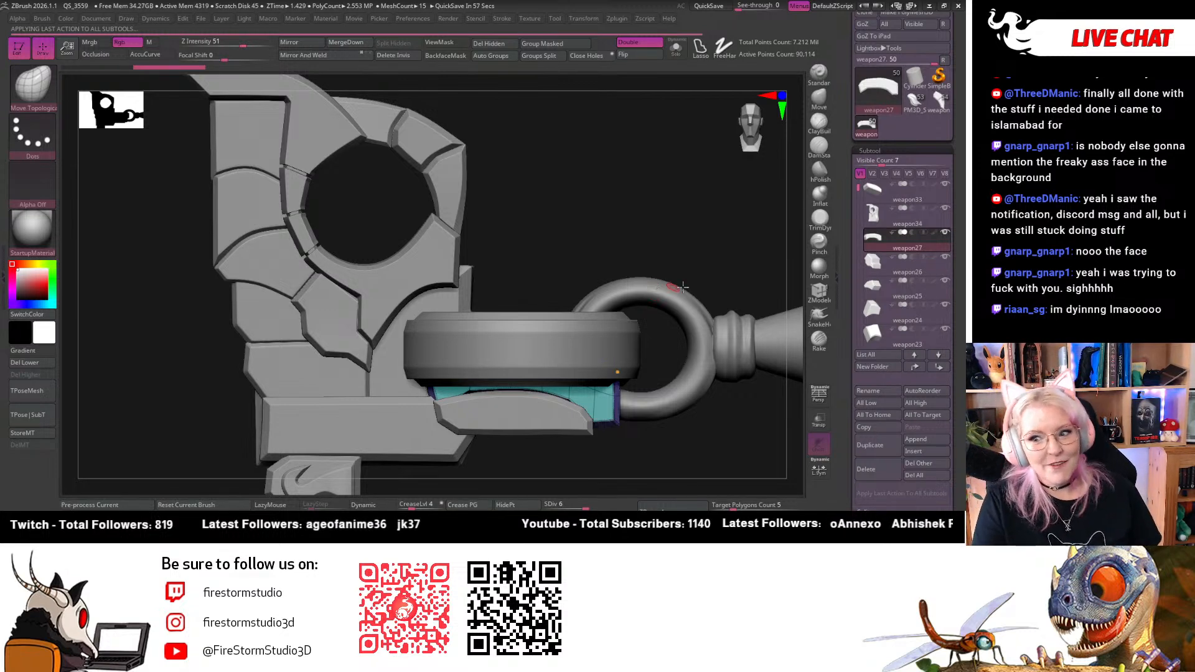
{"action": "left_click_drag", "start_coordinate": [699, 219], "coordinate": [726, 215]}
Save the tool as a new file in the Weapon1 folder, replacing the 6 in the name weapon6.ztl
{"action": "scroll", "coordinate": [921, 75], "scroll_direction": "up", "scroll_amount": 2}
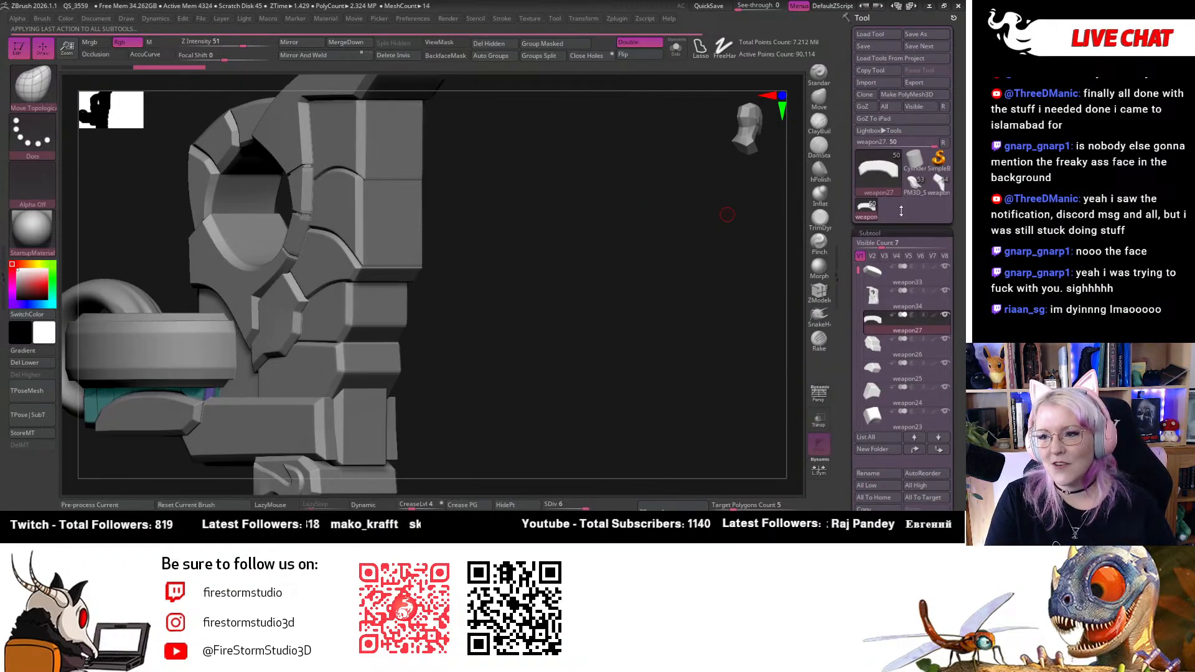
{"action": "left_click", "coordinate": [927, 36]}
{"action": "left_click", "coordinate": [215, 128]}
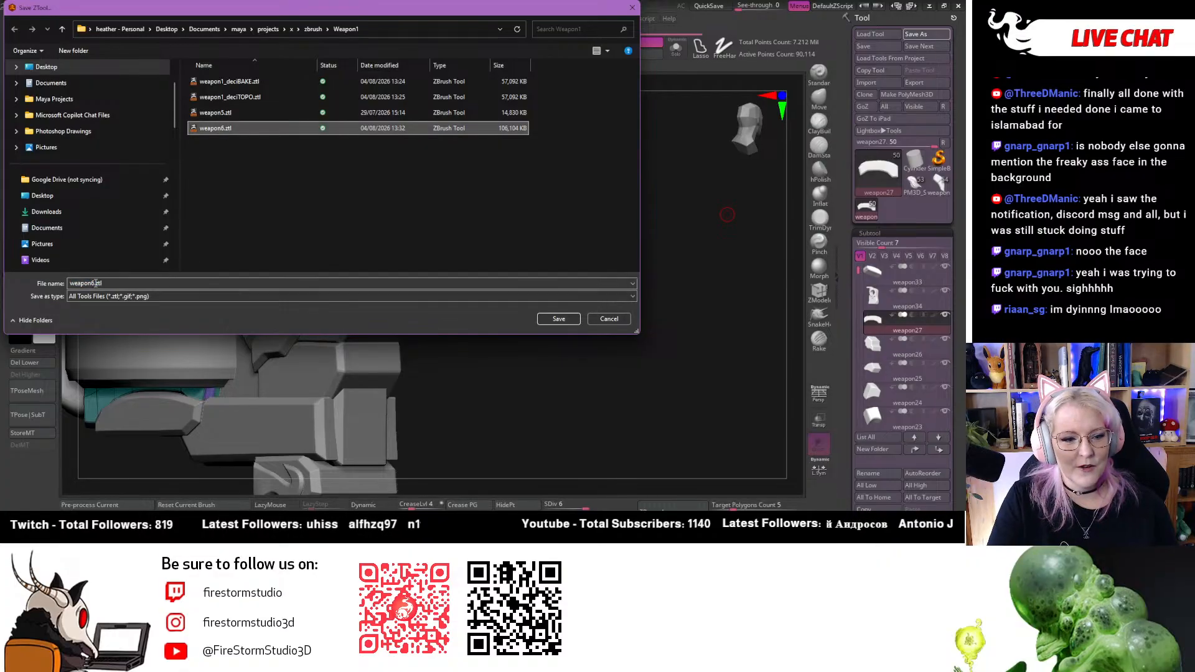
{"action": "left_click", "coordinate": [98, 284]}
{"action": "left_click", "coordinate": [97, 283]}
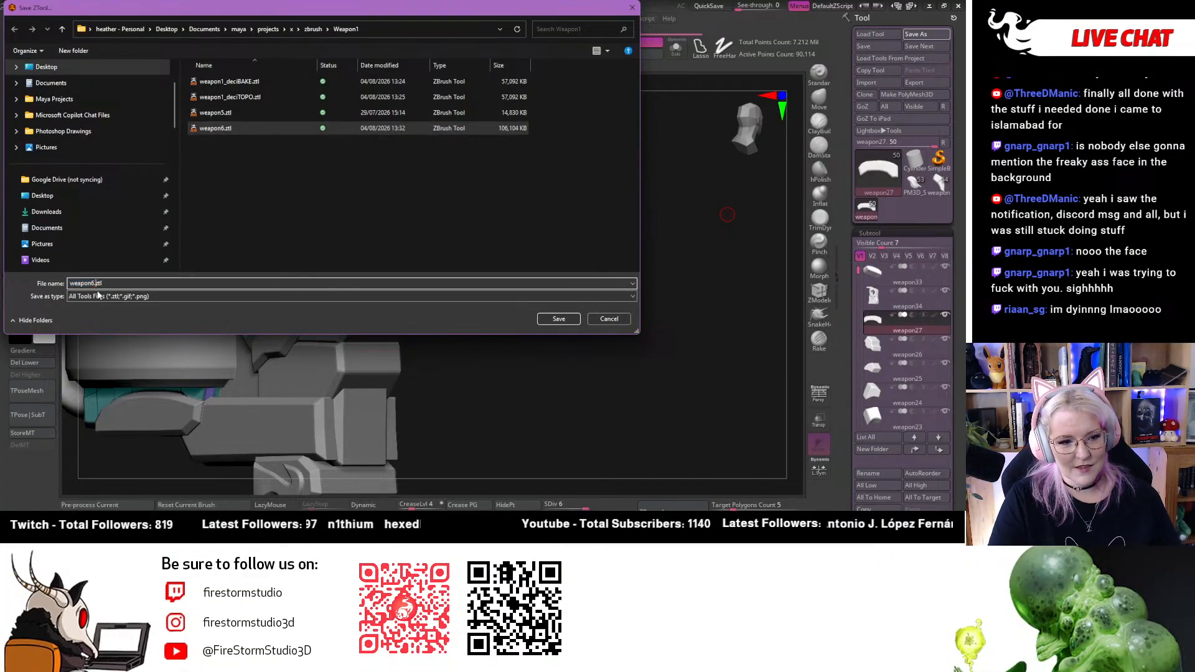
{"action": "key", "text": "BackSpace"}
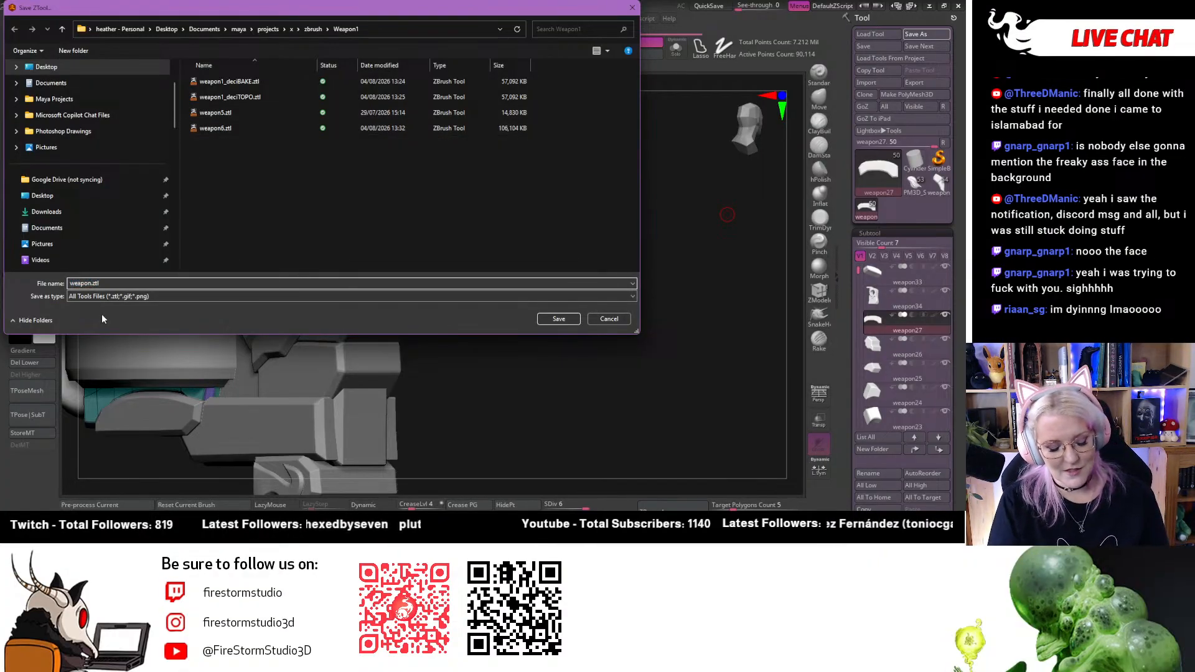
{"action": "key", "text": "Return"}
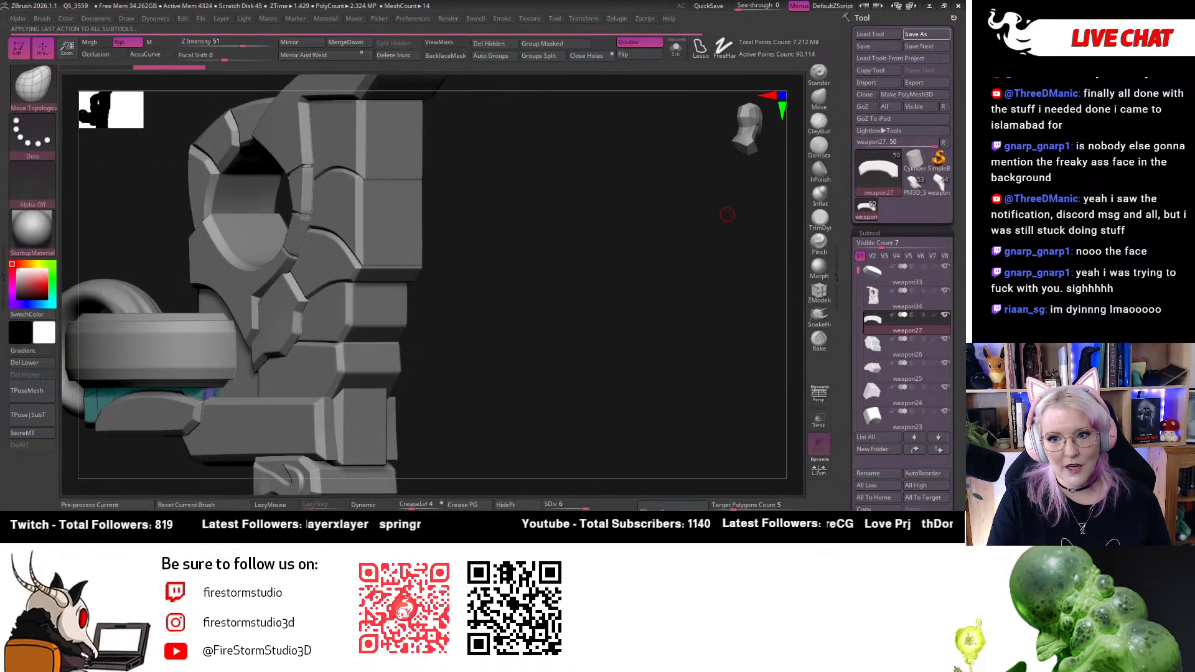
Merge the weapon27, weapon26 and weapon25 pieces into the weapon34 subtool
{"action": "left_click_drag", "start_coordinate": [528, 334], "coordinate": [373, 336]}
{"action": "left_click", "coordinate": [749, 128]}
{"action": "left_click", "coordinate": [908, 298]}
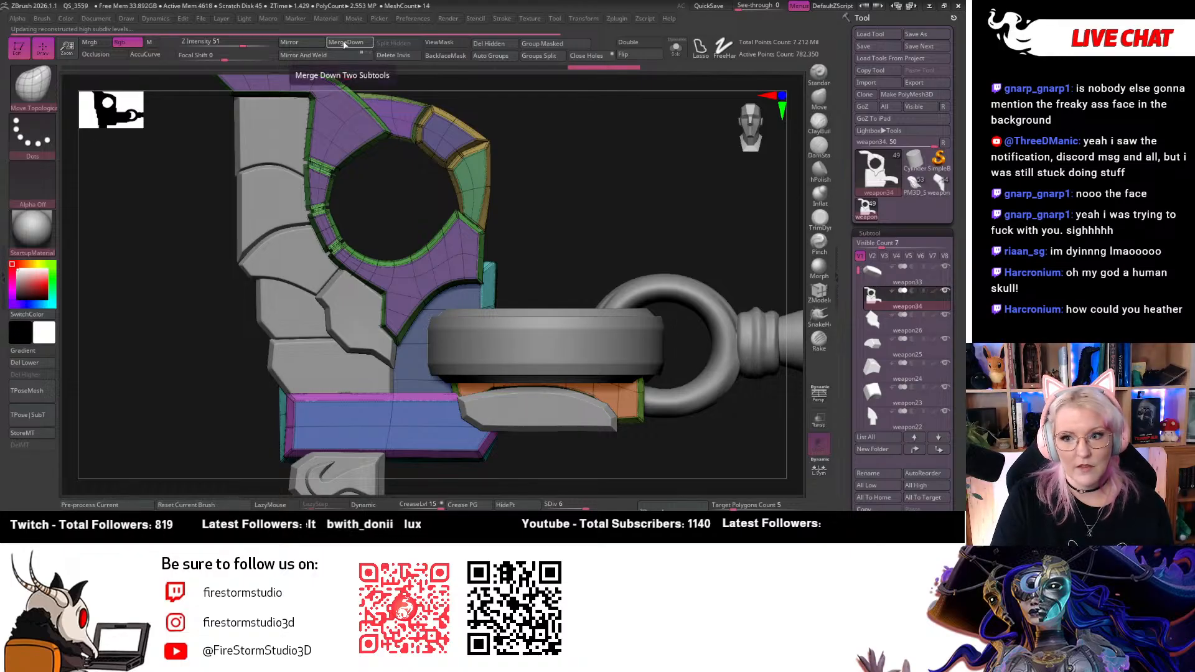
{"action": "left_click", "coordinate": [343, 45]}
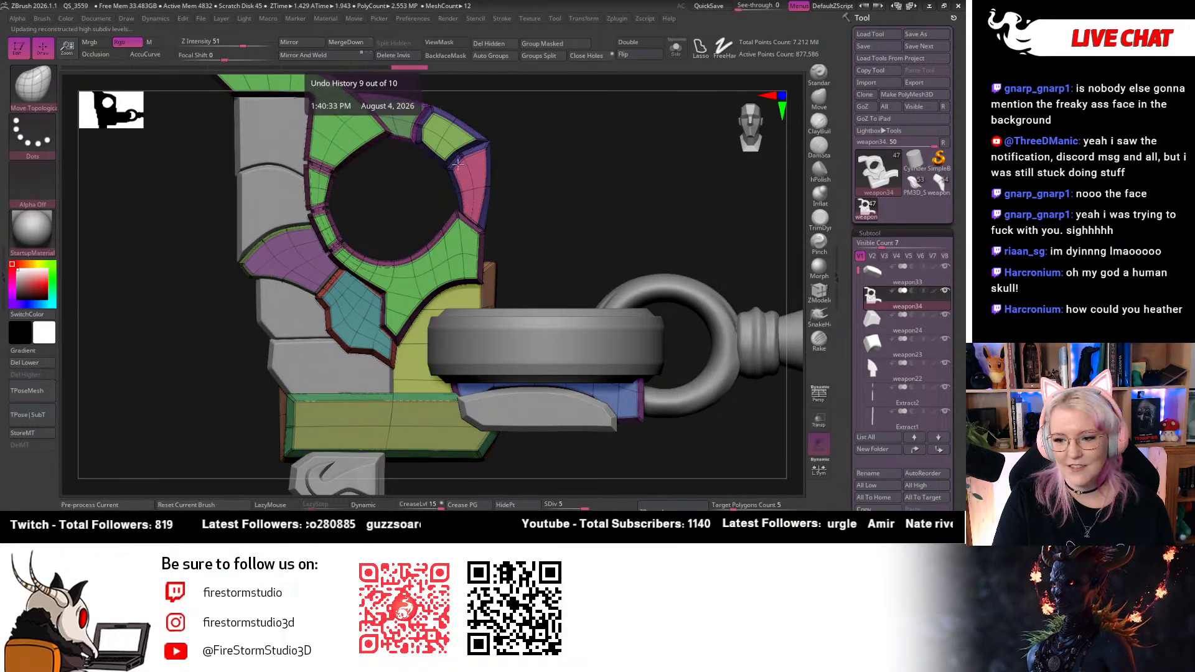
Check which hilt pieces the weapon24, weapon23 and weapon22 subtools contain
{"action": "left_click", "coordinate": [872, 321]}
{"action": "left_click", "coordinate": [872, 347]}
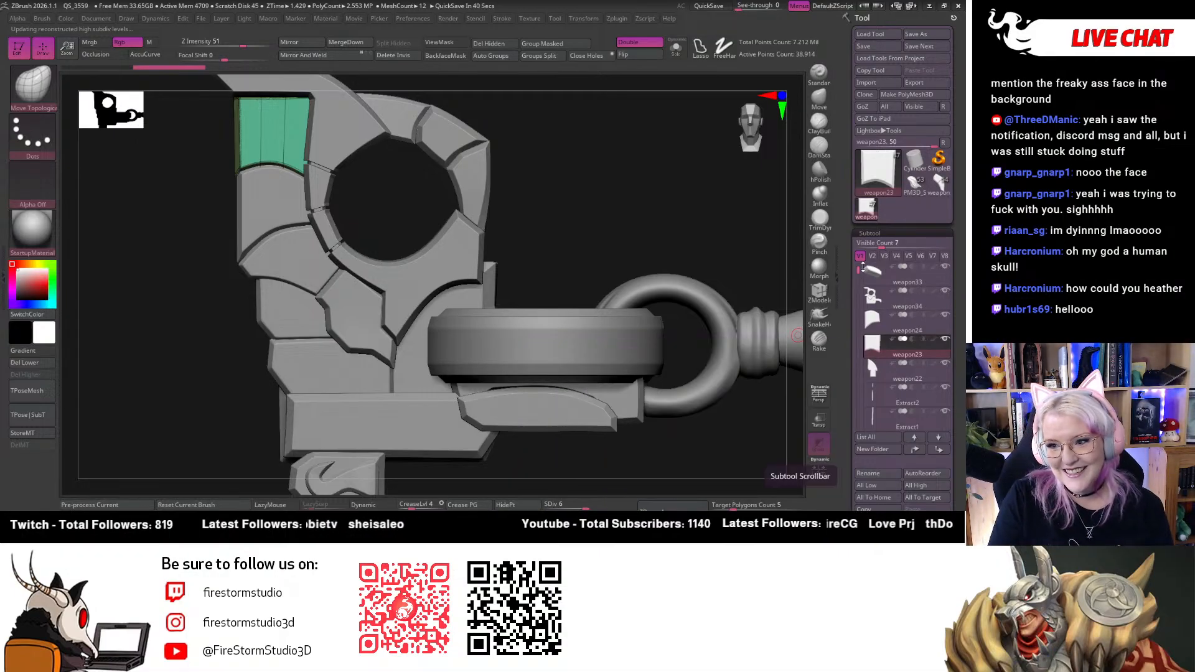
{"action": "left_click", "coordinate": [873, 321]}
{"action": "left_click", "coordinate": [878, 355]}
{"action": "left_click", "coordinate": [877, 373]}
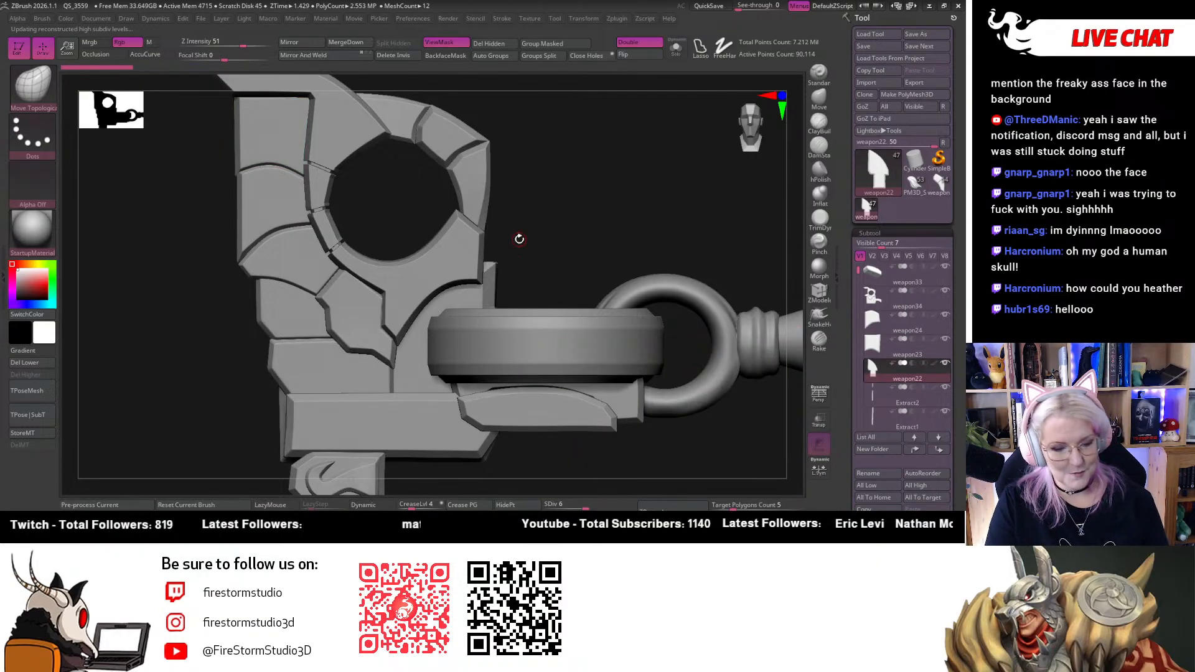
Check which hilt piece the weapon15 subtool contains
{"action": "key", "text": "f"}
{"action": "left_click_drag", "start_coordinate": [524, 216], "coordinate": [574, 181]}
{"action": "left_click", "coordinate": [309, 366], "text": "alt"}
{"action": "left_click_drag", "start_coordinate": [595, 228], "coordinate": [622, 456], "text": "alt"}
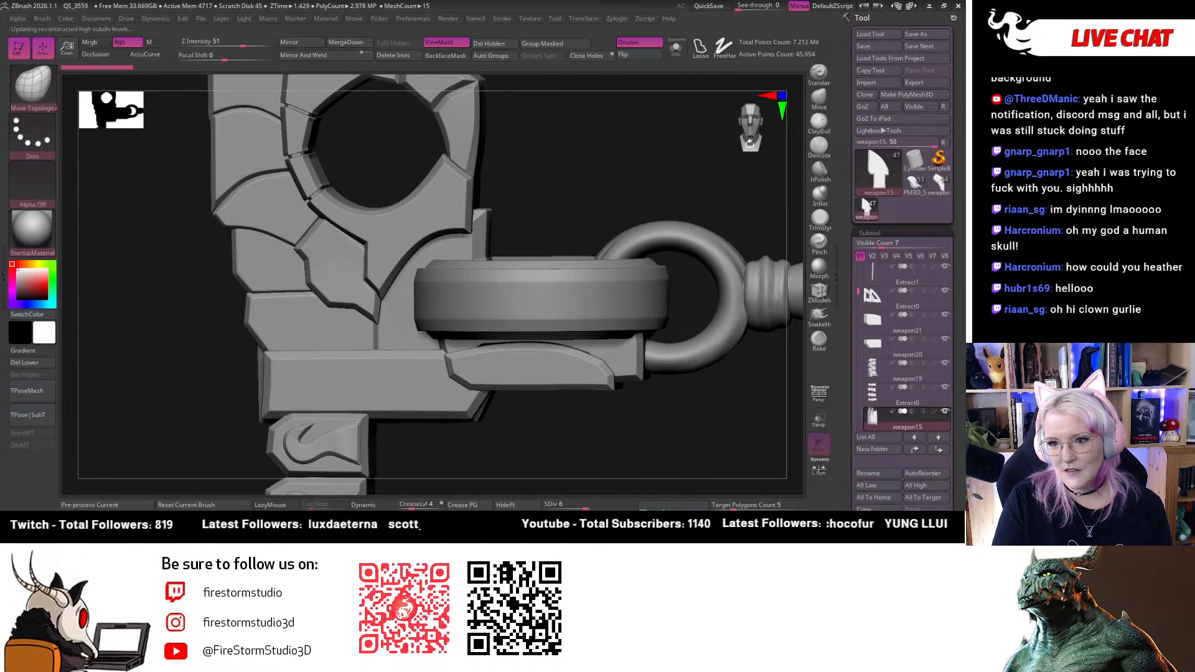
{"action": "left_click_drag", "start_coordinate": [753, 135], "coordinate": [804, 277], "text": "shift"}
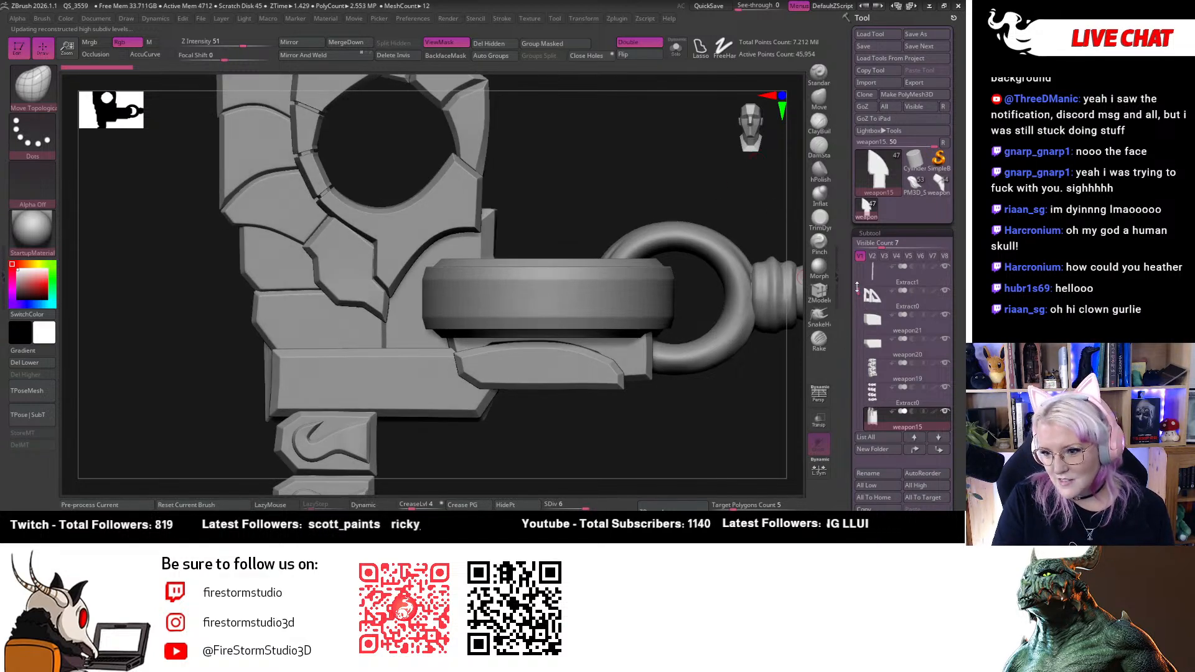
Merge the curved weapon33 plate beneath the ring collar with the weapon34 subtool
{"action": "left_click_drag", "start_coordinate": [861, 354], "coordinate": [856, 261]}
{"action": "left_click", "coordinate": [881, 279]}
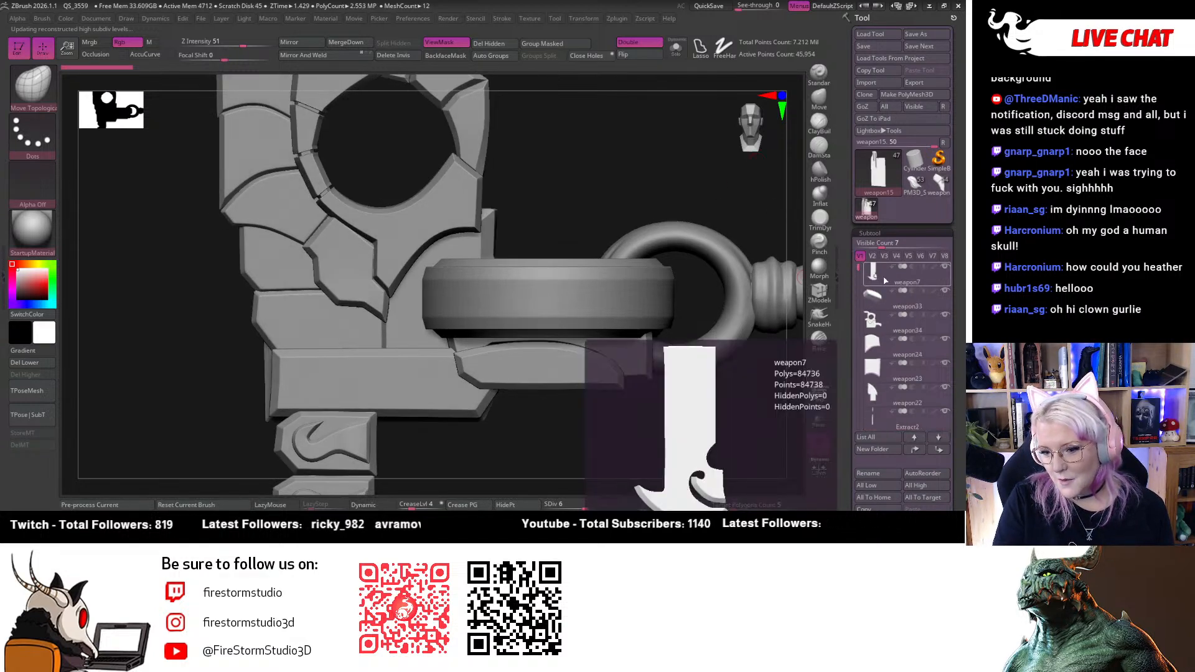
{"action": "left_click", "coordinate": [883, 299]}
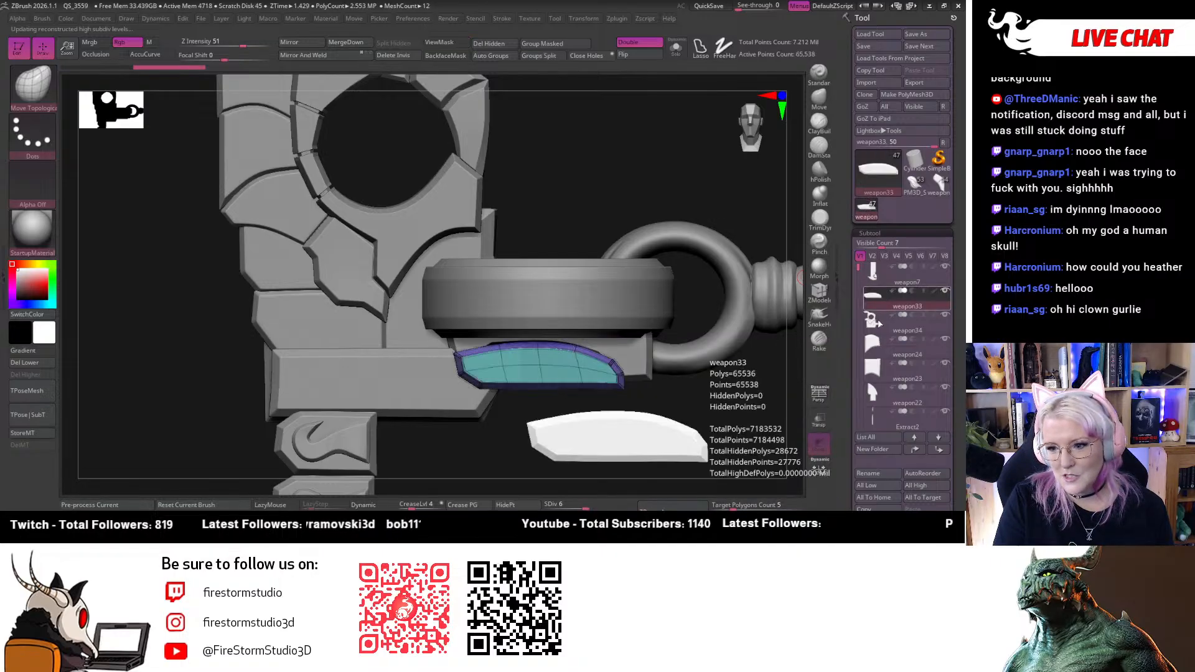
{"action": "left_click_drag", "start_coordinate": [608, 439], "coordinate": [425, 487]}
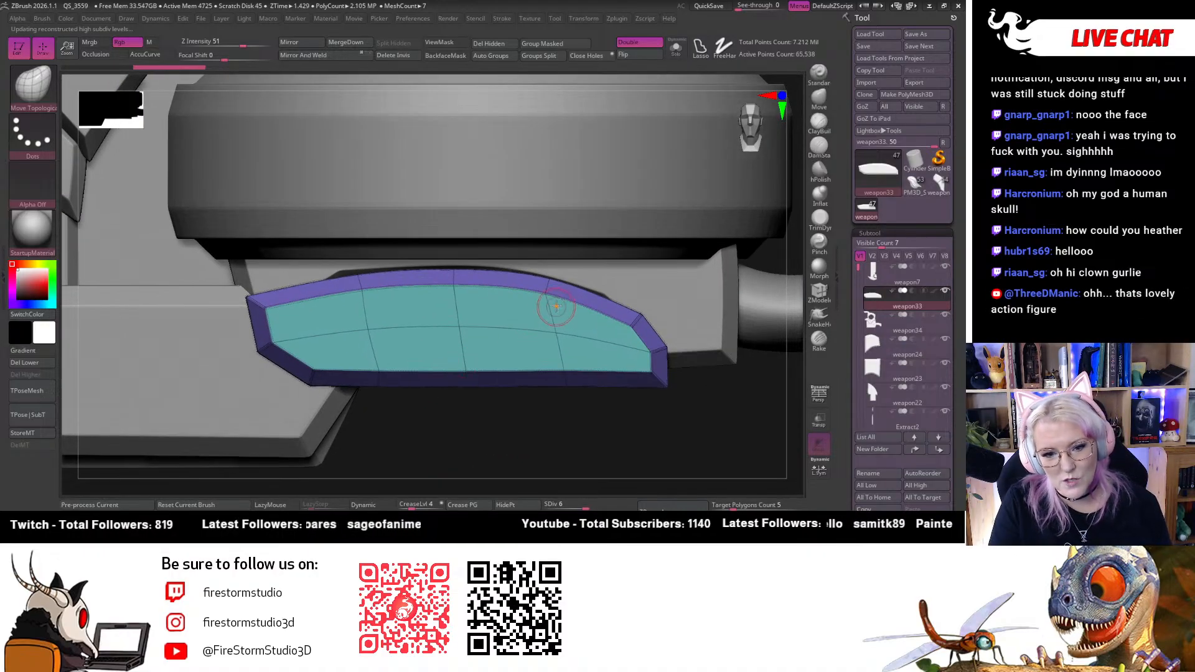
{"action": "mouse_move", "coordinate": [491, 434]}
{"action": "left_mouse_down"}
{"action": "mouse_move", "coordinate": [508, 437]}
{"action": "mouse_move", "coordinate": [499, 419]}
{"action": "mouse_move", "coordinate": [472, 435]}
{"action": "mouse_move", "coordinate": [484, 439]}
{"action": "left_mouse_up"}
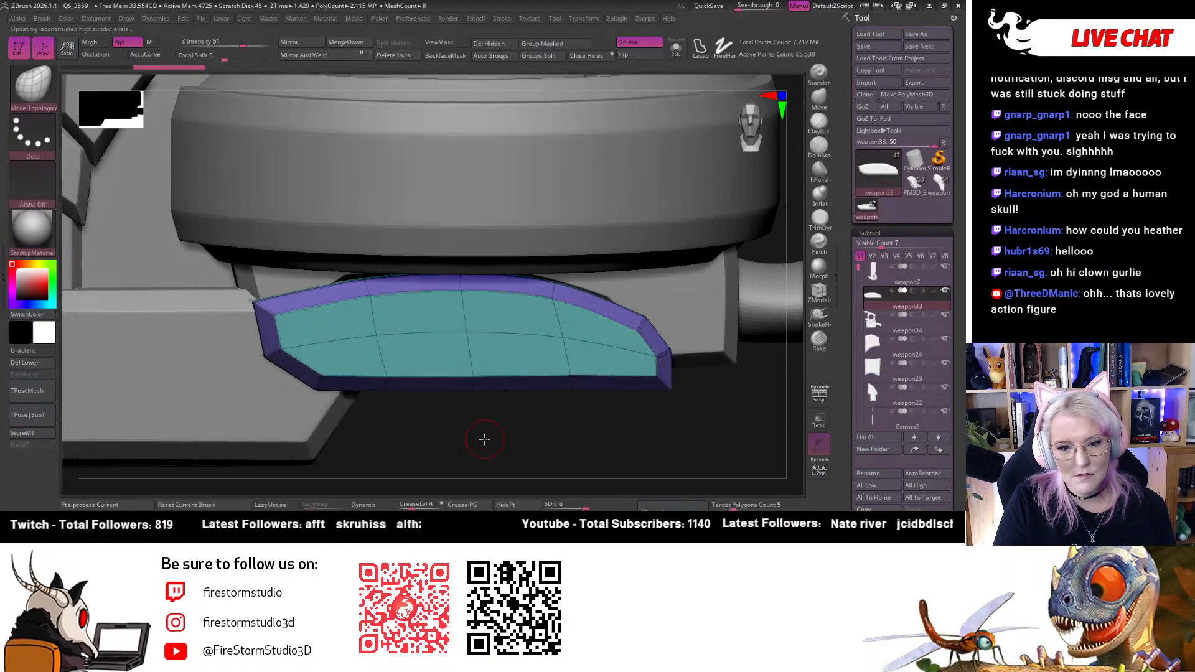
{"action": "mouse_move", "coordinate": [608, 442]}
{"action": "left_mouse_down"}
{"action": "mouse_move", "coordinate": [585, 435]}
{"action": "mouse_move", "coordinate": [621, 441]}
{"action": "left_mouse_up"}
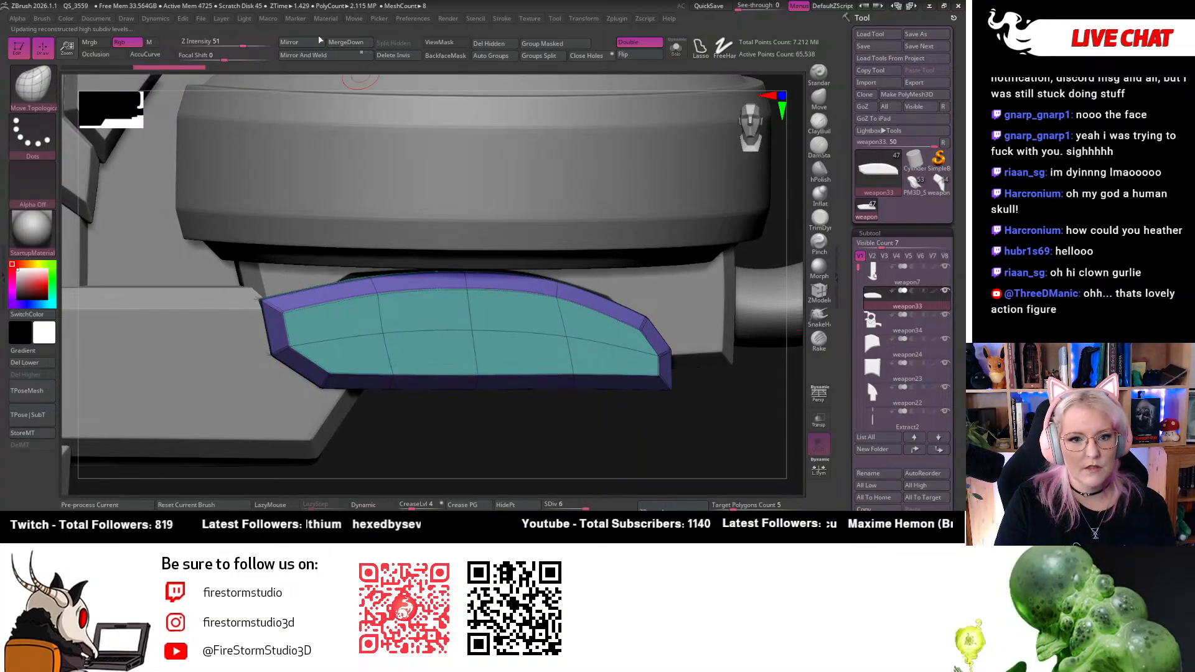
{"action": "left_click", "coordinate": [339, 45]}
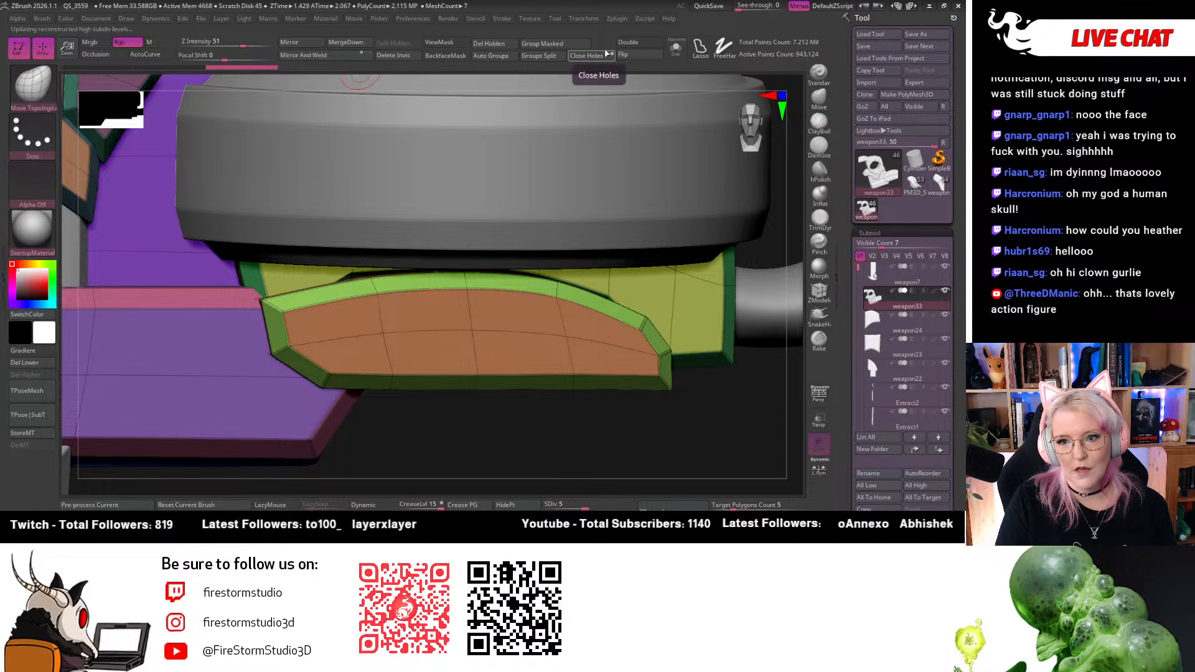
Merge the weapon24 and weapon23 plates into the weapon33 subtool
{"action": "left_click_drag", "start_coordinate": [666, 431], "coordinate": [618, 315], "text": "alt"}
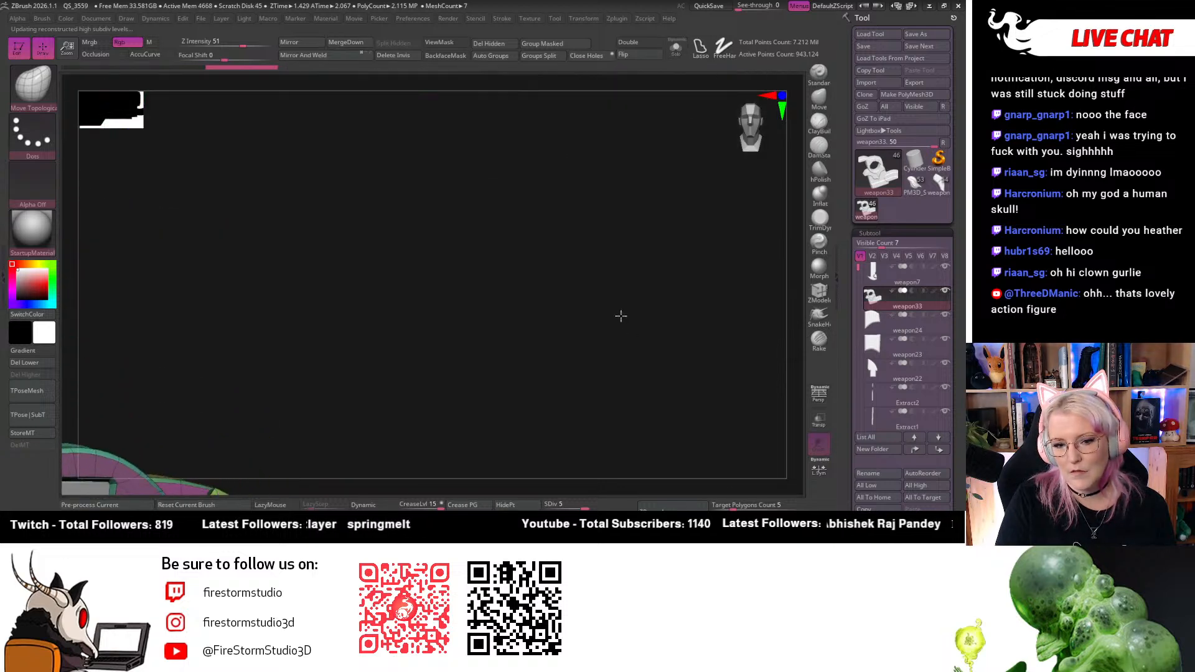
{"action": "left_click_drag", "start_coordinate": [379, 384], "coordinate": [605, 89], "text": "alt"}
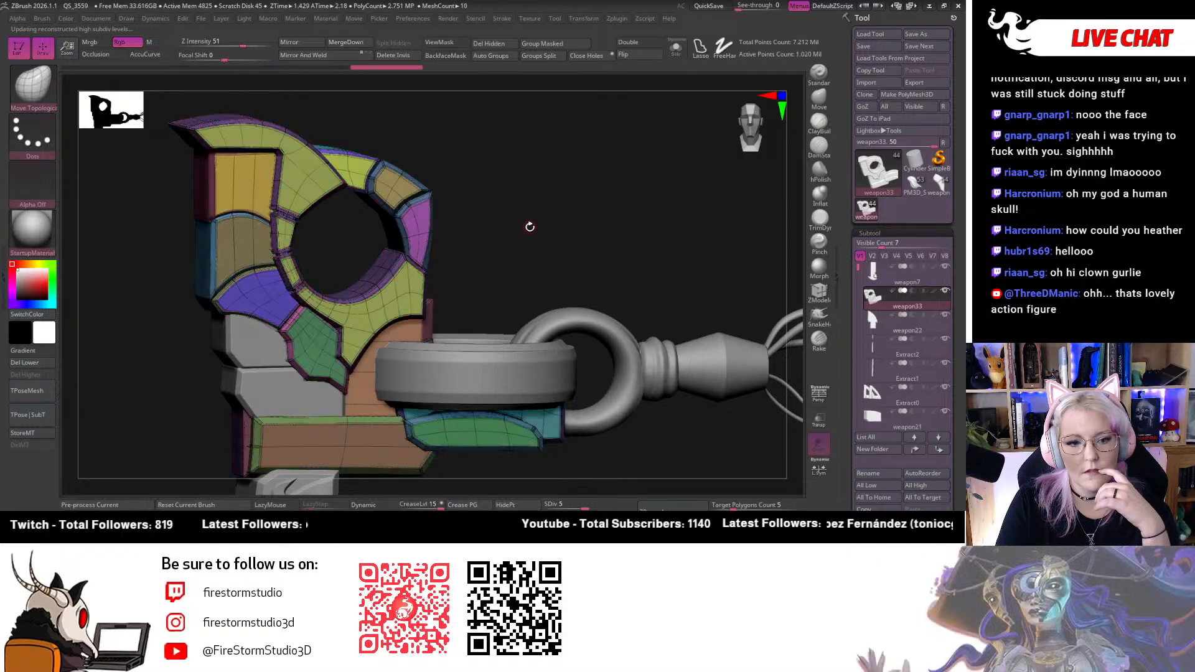
{"action": "left_click_drag", "start_coordinate": [523, 225], "coordinate": [507, 223]}
{"action": "left_click", "coordinate": [752, 129]}
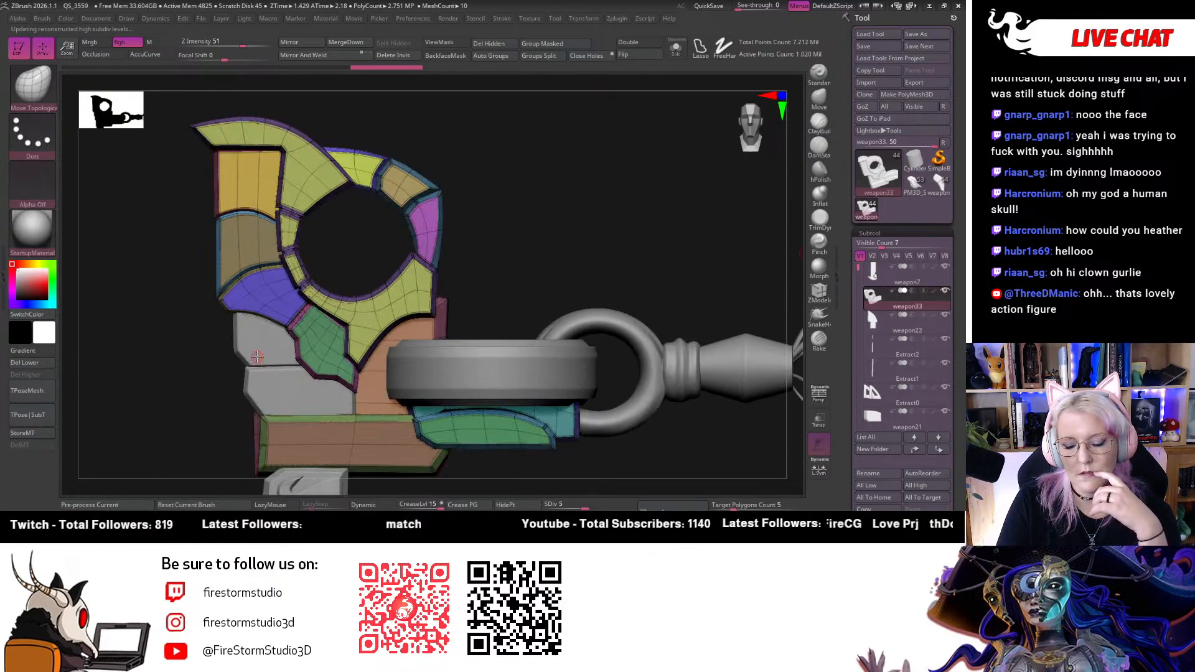
Reorder the weapon20 and weapon21 plate subtools so they sit directly below weapon33
{"action": "left_click", "coordinate": [257, 357], "text": "alt"}
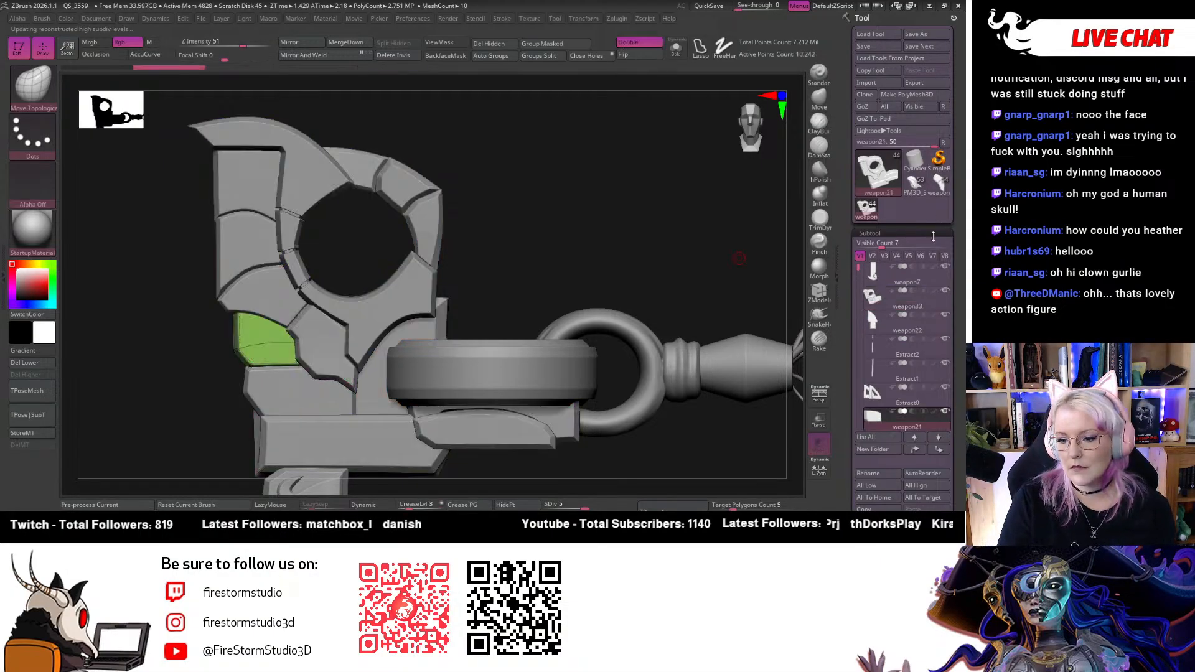
{"action": "left_click_drag", "start_coordinate": [858, 269], "coordinate": [860, 288]}
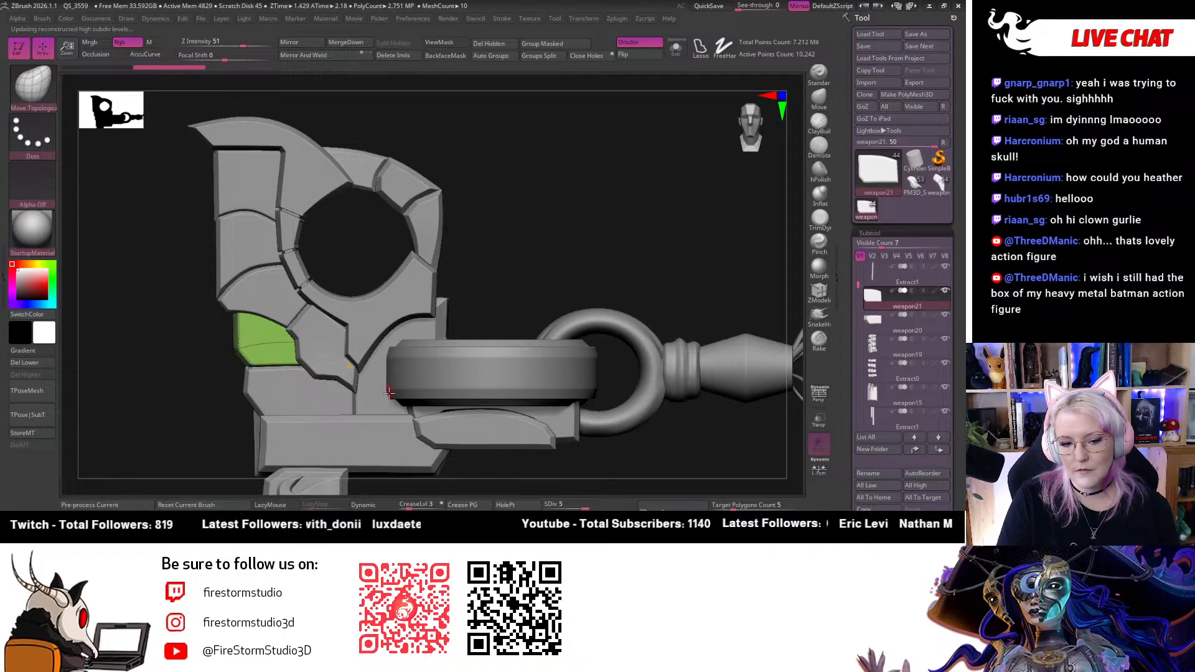
{"action": "scroll", "coordinate": [882, 326], "scroll_direction": "up", "scroll_amount": 5}
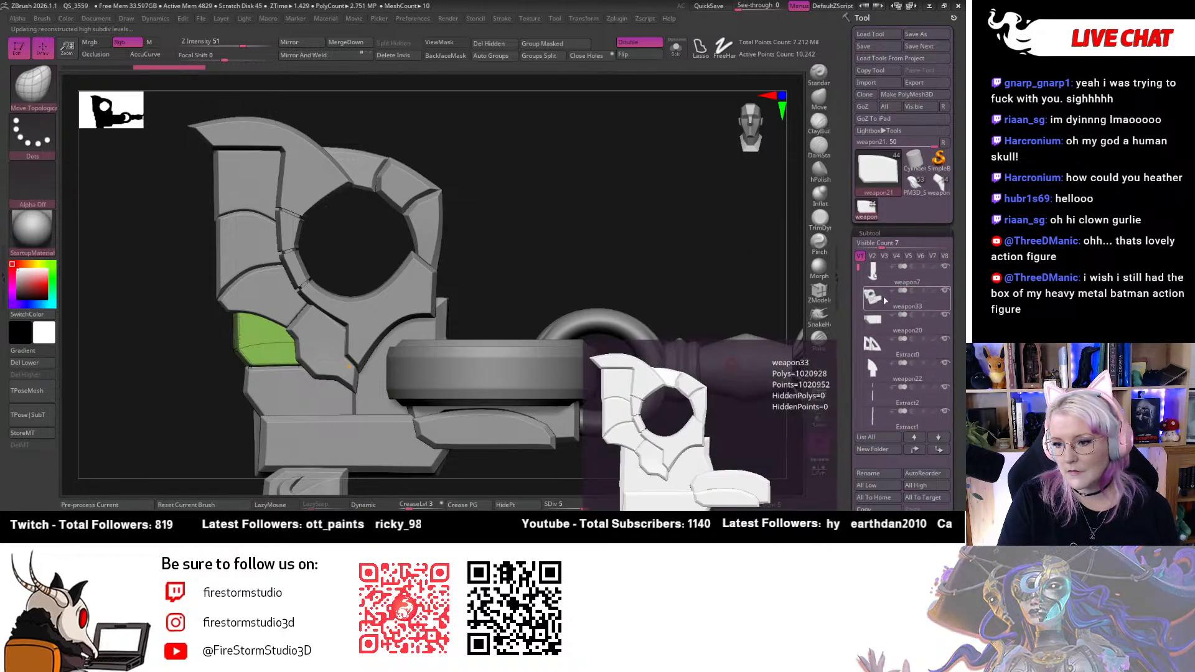
{"action": "left_click", "coordinate": [877, 299]}
{"action": "left_click", "coordinate": [882, 323]}
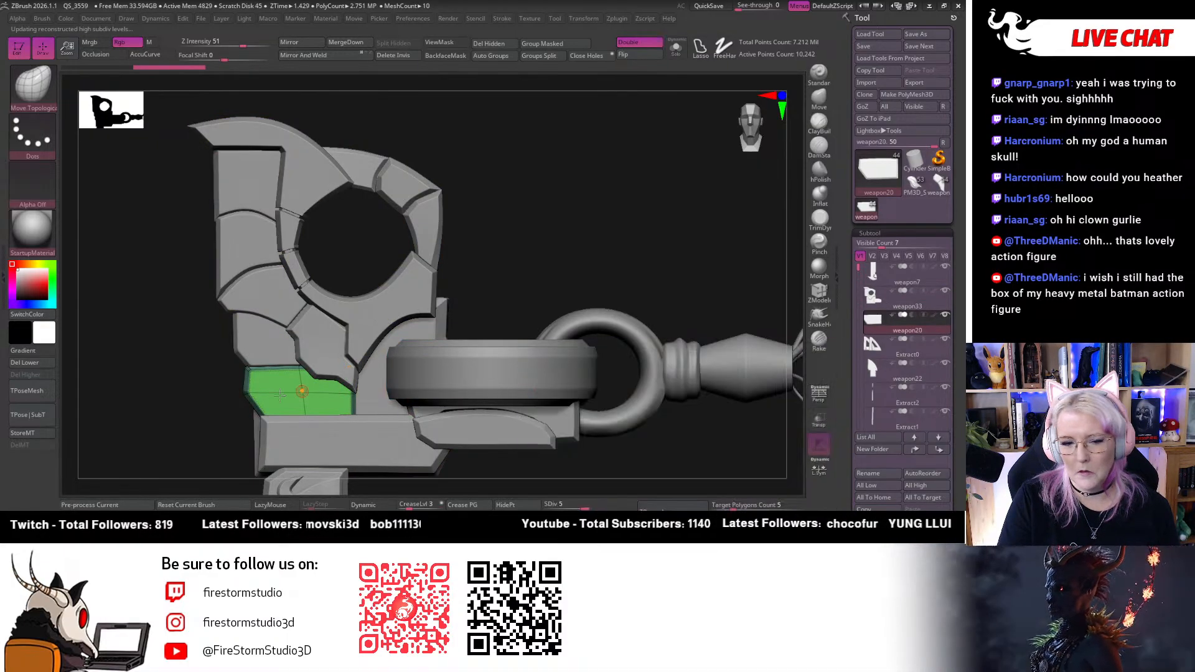
{"action": "left_click", "coordinate": [253, 349], "text": "alt"}
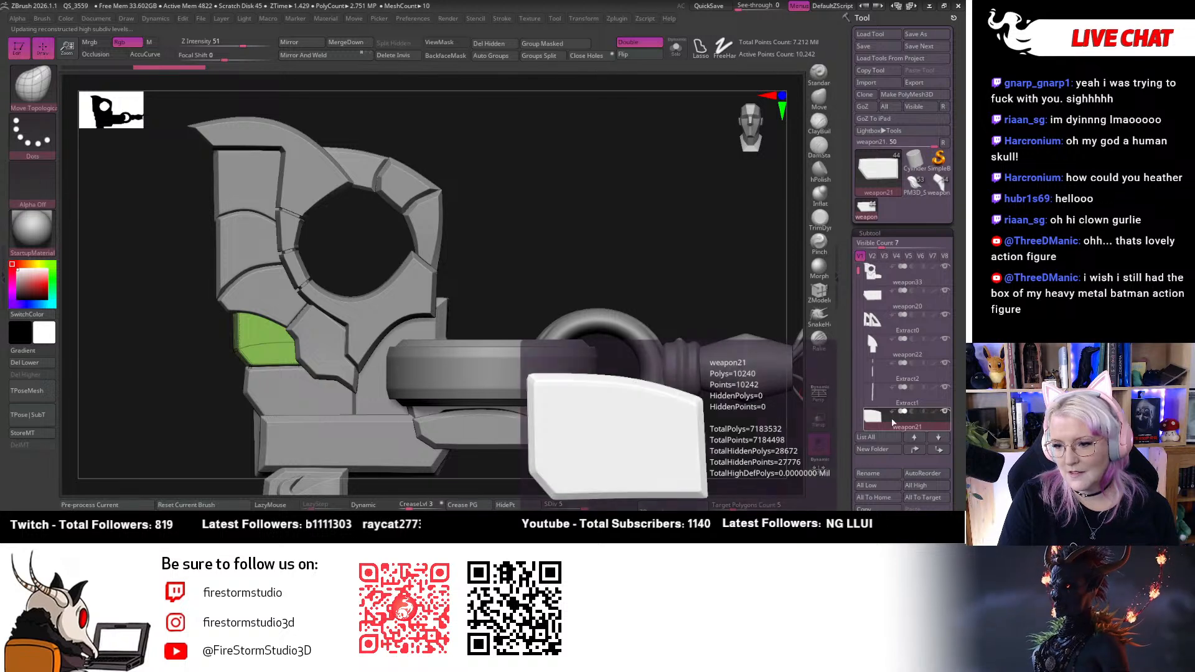
{"action": "left_click_drag", "start_coordinate": [882, 331], "coordinate": [880, 295]}
Merge the weapon21 and weapon20 plates into the weapon33 subtool and check the combined hilt
{"action": "left_click", "coordinate": [876, 273]}
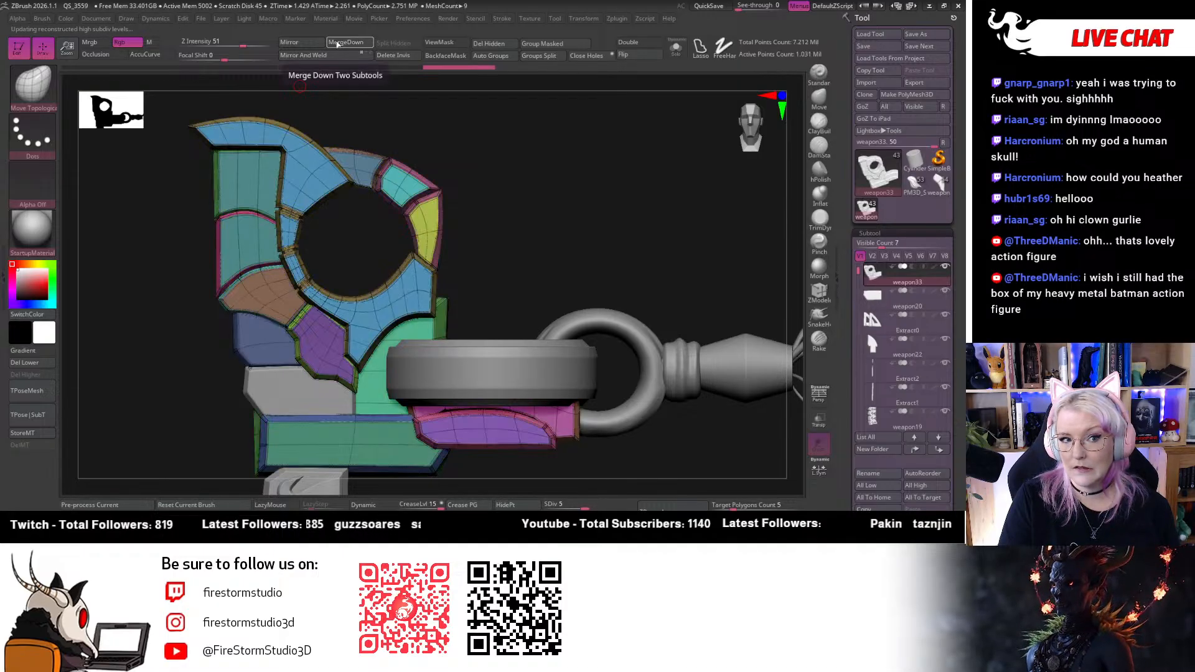
{"action": "left_click", "coordinate": [337, 44]}
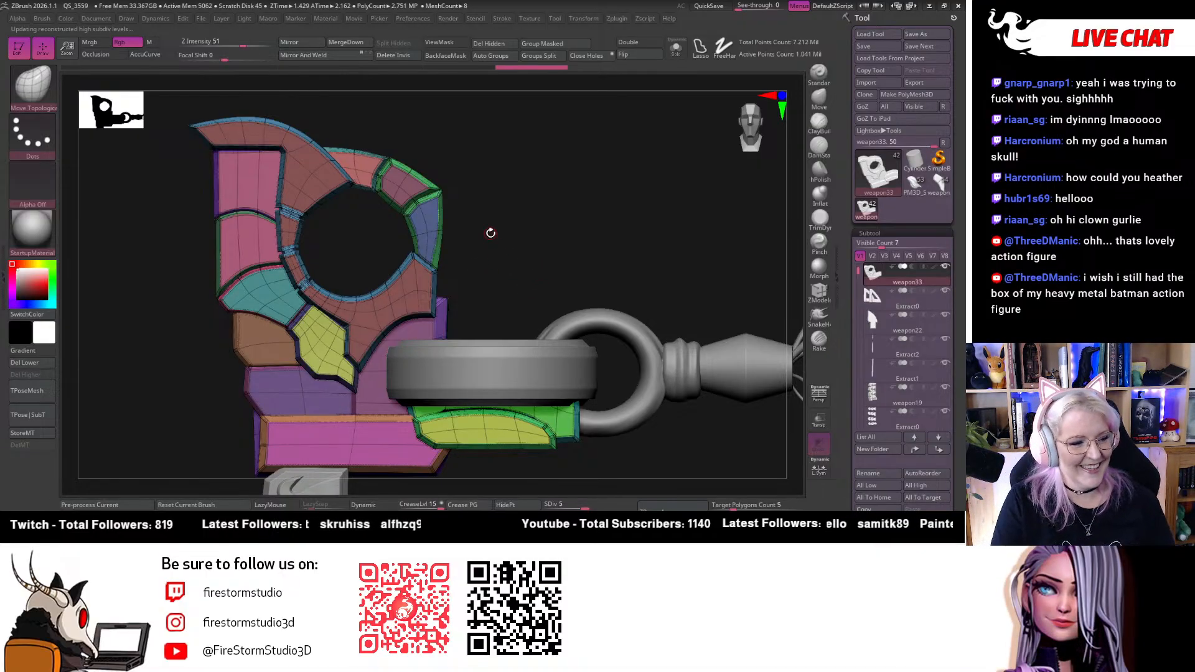
{"action": "left_click_drag", "start_coordinate": [492, 233], "coordinate": [648, 213]}
{"action": "left_click_drag", "start_coordinate": [753, 140], "coordinate": [665, 277]}
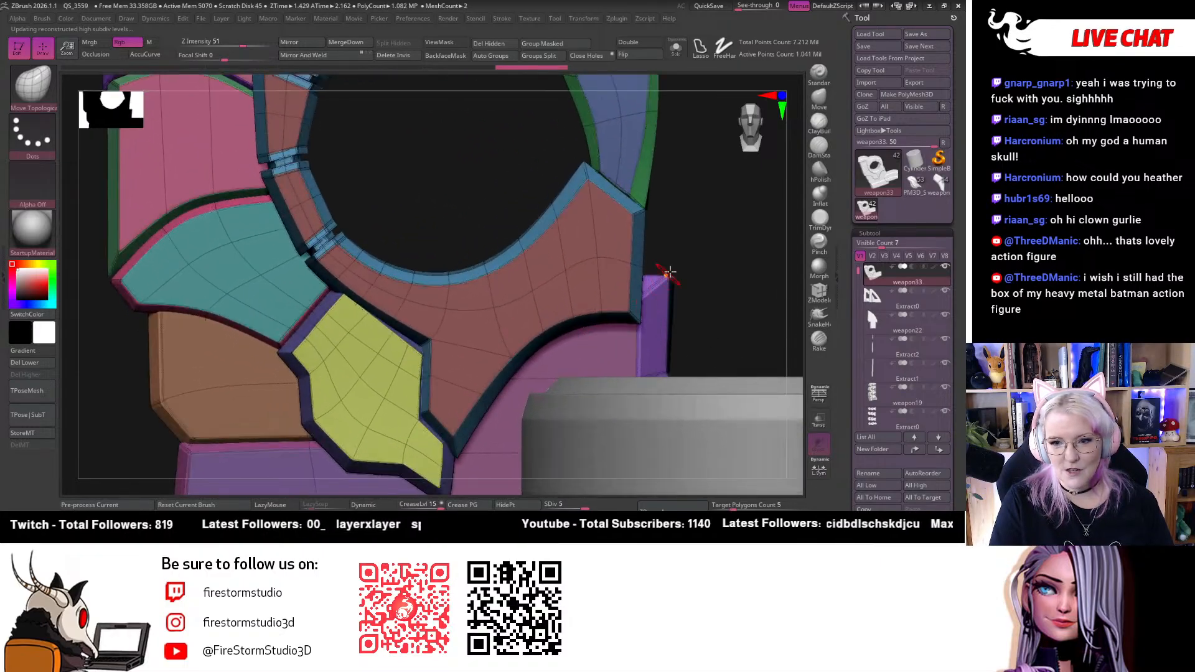
{"action": "left_click_drag", "start_coordinate": [689, 206], "coordinate": [514, 179], "text": "alt"}
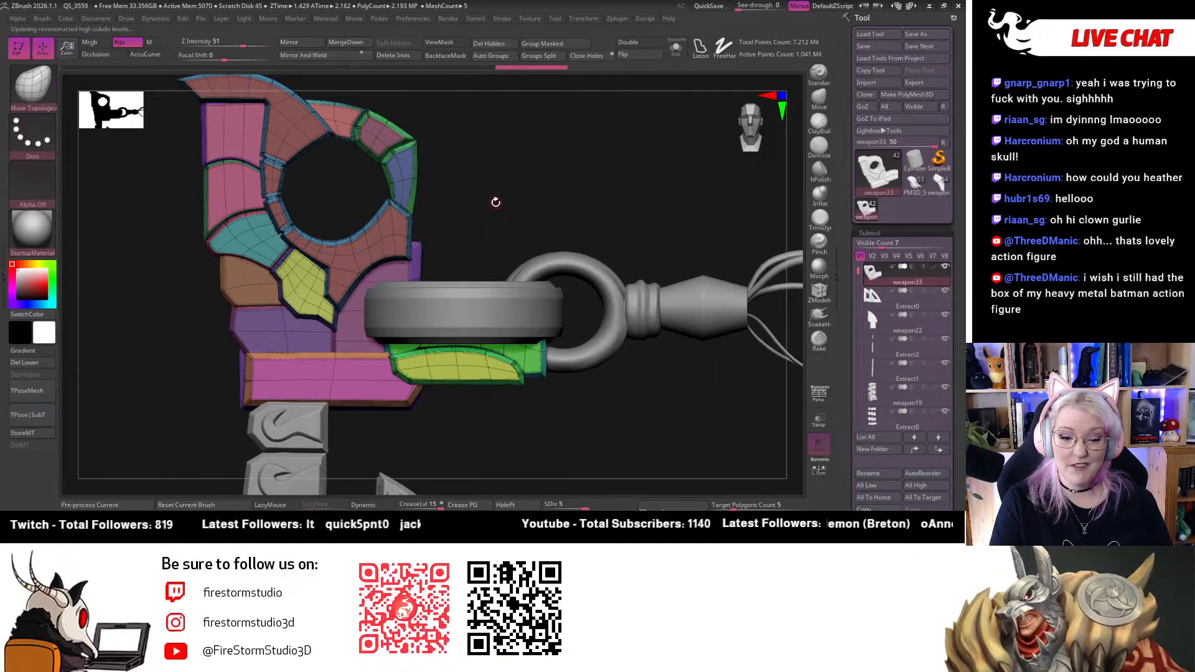
{"action": "left_click_drag", "start_coordinate": [559, 239], "coordinate": [554, 211], "text": "alt"}
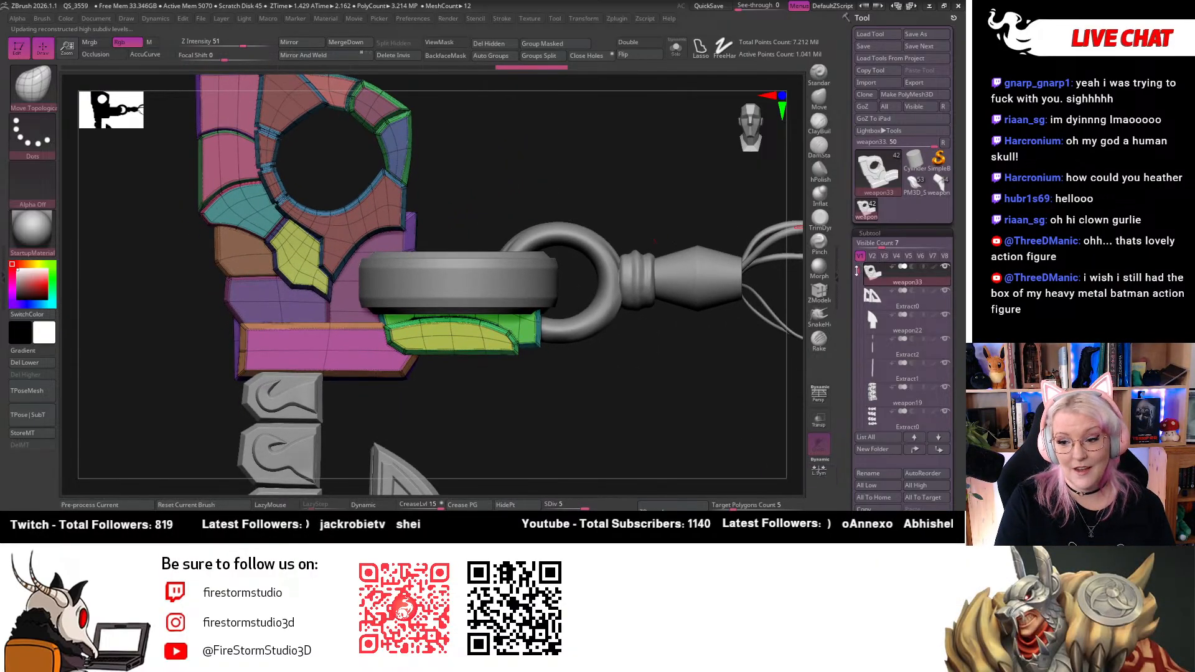
Isolate the weapon15 block behind the round discs and lower it to subdivision level 1
{"action": "scroll", "coordinate": [861, 267], "scroll_direction": "down", "scroll_amount": 1}
{"action": "left_click_drag", "start_coordinate": [421, 430], "coordinate": [526, 255], "text": "alt"}
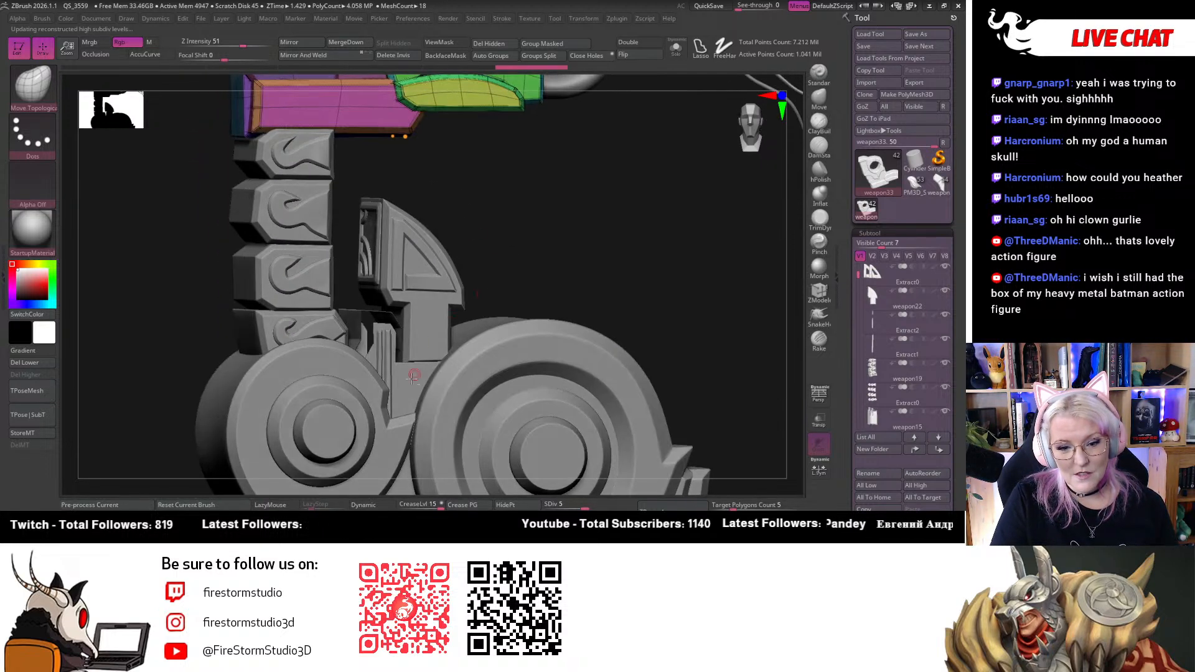
{"action": "left_click", "coordinate": [418, 376], "text": "alt"}
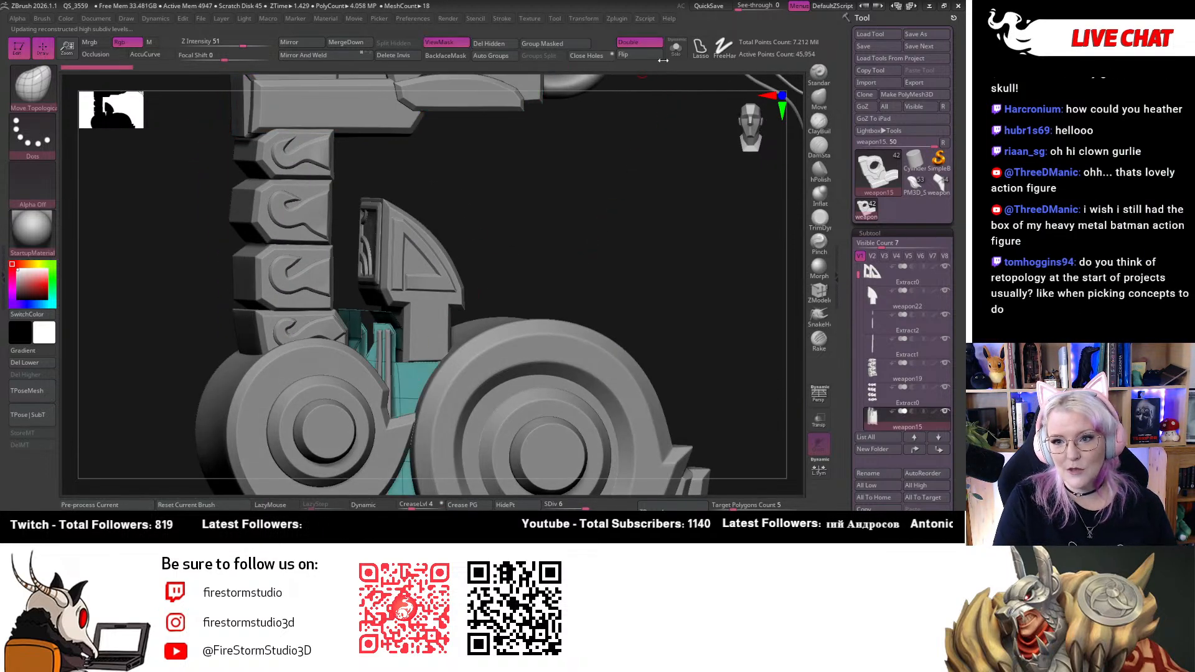
{"action": "left_click", "coordinate": [676, 50]}
{"action": "mouse_move", "coordinate": [547, 357]}
{"action": "left_mouse_down"}
{"action": "mouse_move", "coordinate": [540, 226]}
{"action": "mouse_move", "coordinate": [577, 274]}
{"action": "mouse_move", "coordinate": [496, 354]}
{"action": "mouse_move", "coordinate": [582, 240]}
{"action": "mouse_move", "coordinate": [553, 240]}
{"action": "mouse_move", "coordinate": [756, 139]}
{"action": "mouse_move", "coordinate": [732, 164]}
{"action": "mouse_move", "coordinate": [651, 166]}
{"action": "mouse_move", "coordinate": [750, 179]}
{"action": "left_mouse_up"}
{"action": "left_click_drag", "start_coordinate": [585, 508], "coordinate": [546, 508]}
{"action": "left_click_drag", "start_coordinate": [522, 375], "coordinate": [691, 266]}
{"action": "left_click", "coordinate": [755, 141]}
{"action": "left_click", "coordinate": [750, 140]}
{"action": "left_click", "coordinate": [747, 140]}
{"action": "left_click", "coordinate": [750, 140]}
{"action": "left_click_drag", "start_coordinate": [547, 240], "coordinate": [605, 245], "text": "alt"}
Split the hidden faces off the weapon15 block and view the beveled block at subdivision level 1
{"action": "double_click", "coordinate": [278, 218], "text": "ctrl+shift"}
{"action": "left_click", "coordinate": [562, 387], "text": "ctrl+shift"}
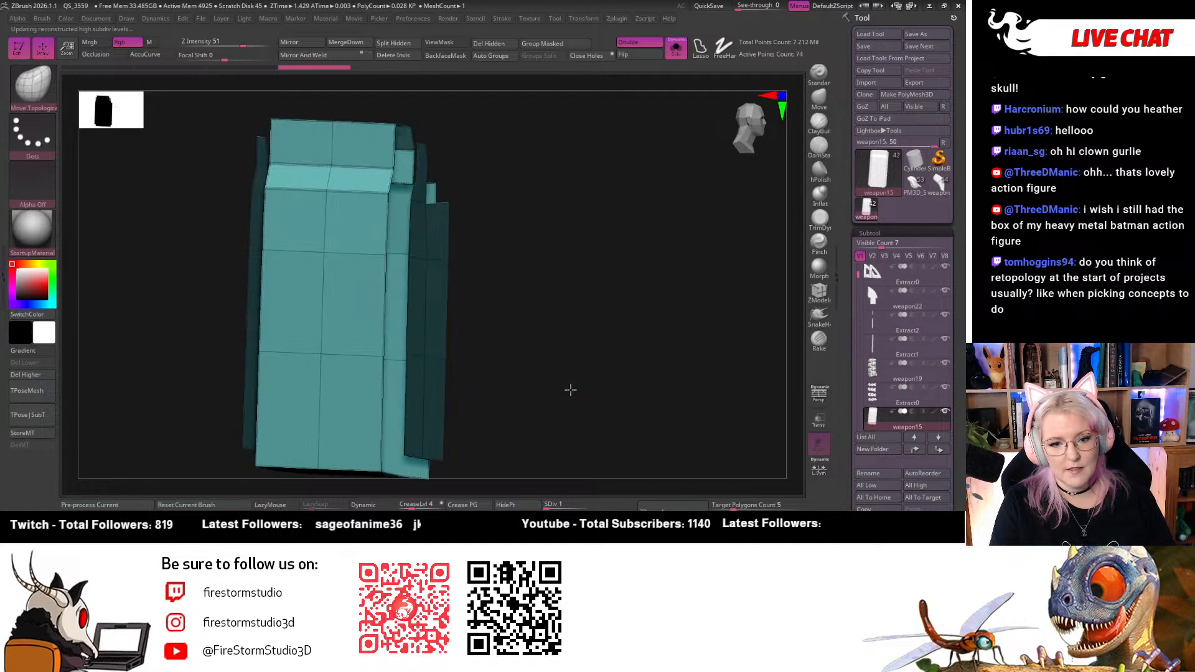
{"action": "left_click_drag", "start_coordinate": [599, 372], "coordinate": [498, 316], "text": "alt"}
{"action": "left_click", "coordinate": [396, 45]}
{"action": "left_click_drag", "start_coordinate": [488, 221], "coordinate": [542, 363]}
{"action": "mouse_move", "coordinate": [546, 505]}
{"action": "left_mouse_down"}
{"action": "mouse_move", "coordinate": [557, 505]}
{"action": "mouse_move", "coordinate": [540, 504]}
{"action": "left_mouse_up"}
{"action": "left_click_drag", "start_coordinate": [580, 420], "coordinate": [647, 421]}
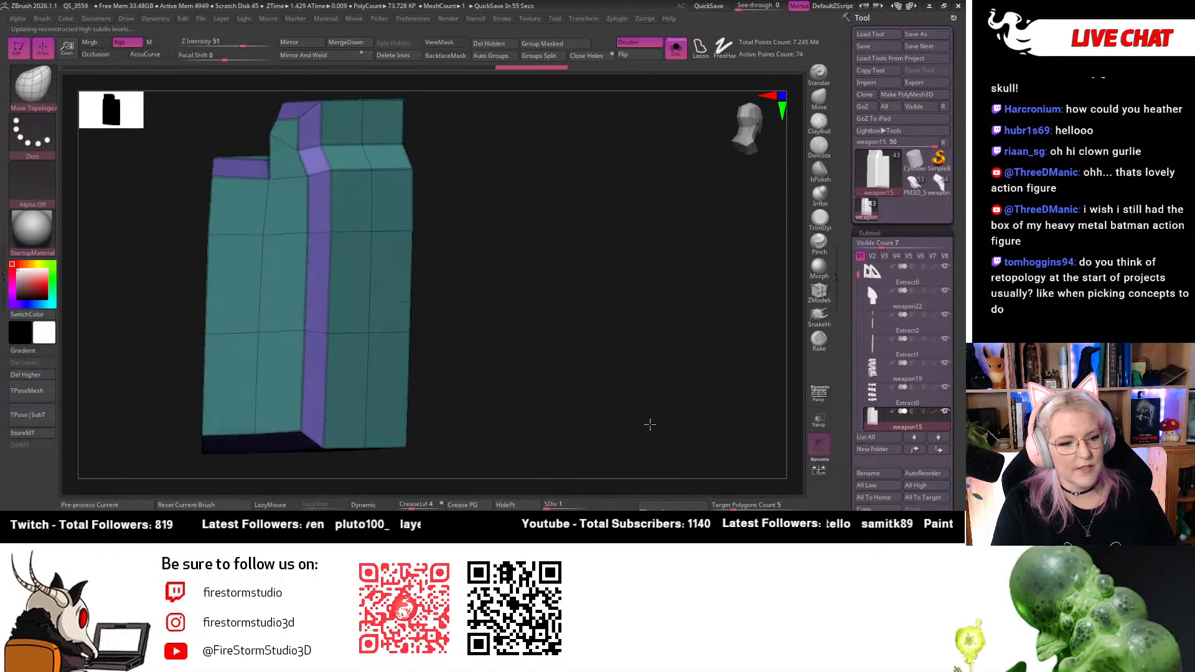
Examine the low-poly topology and bevels of the weapon15 block from several sides
{"action": "left_click_drag", "start_coordinate": [545, 410], "coordinate": [512, 409]}
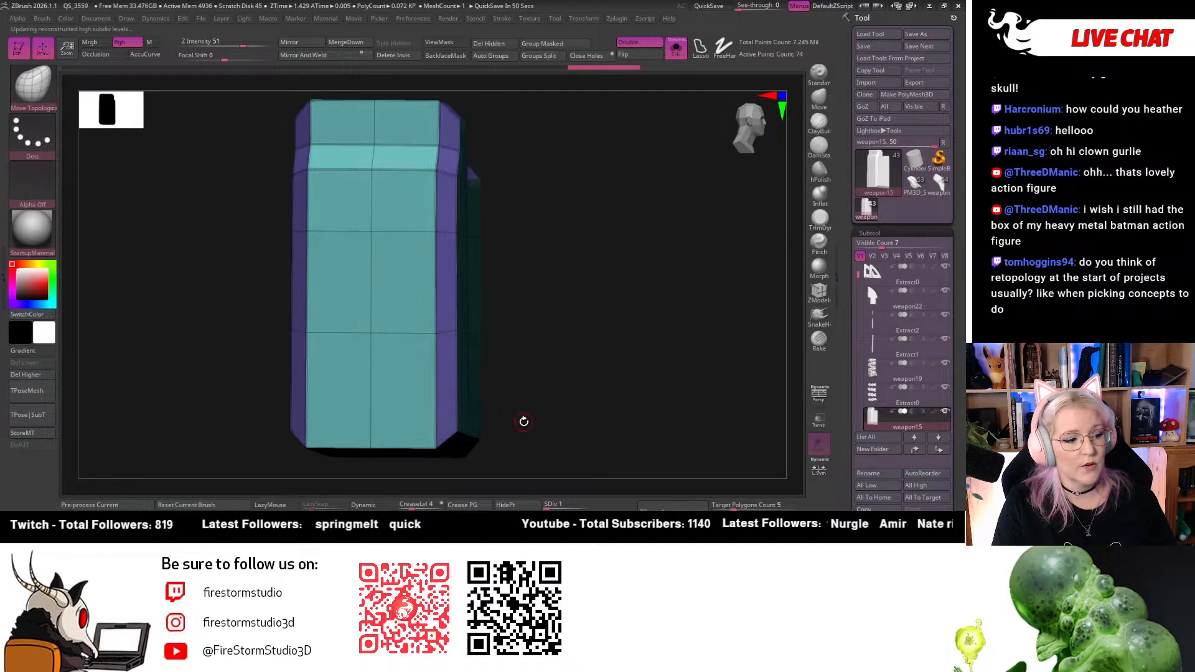
{"action": "left_click_drag", "start_coordinate": [526, 422], "coordinate": [513, 423]}
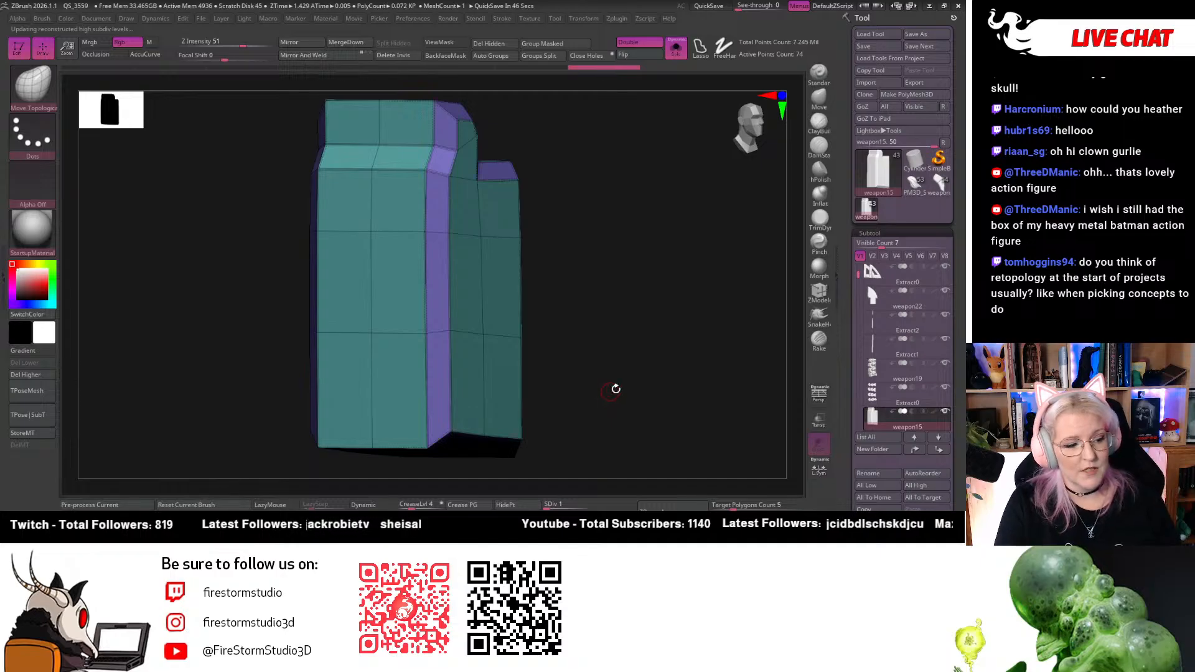
{"action": "left_click_drag", "start_coordinate": [566, 326], "coordinate": [558, 306]}
{"action": "left_click", "coordinate": [750, 123]}
{"action": "mouse_move", "coordinate": [632, 194]}
{"action": "left_mouse_down", "text": "alt"}
{"action": "mouse_move", "coordinate": [607, 215]}
{"action": "mouse_move", "coordinate": [669, 249]}
{"action": "left_mouse_up", "text": "alt"}
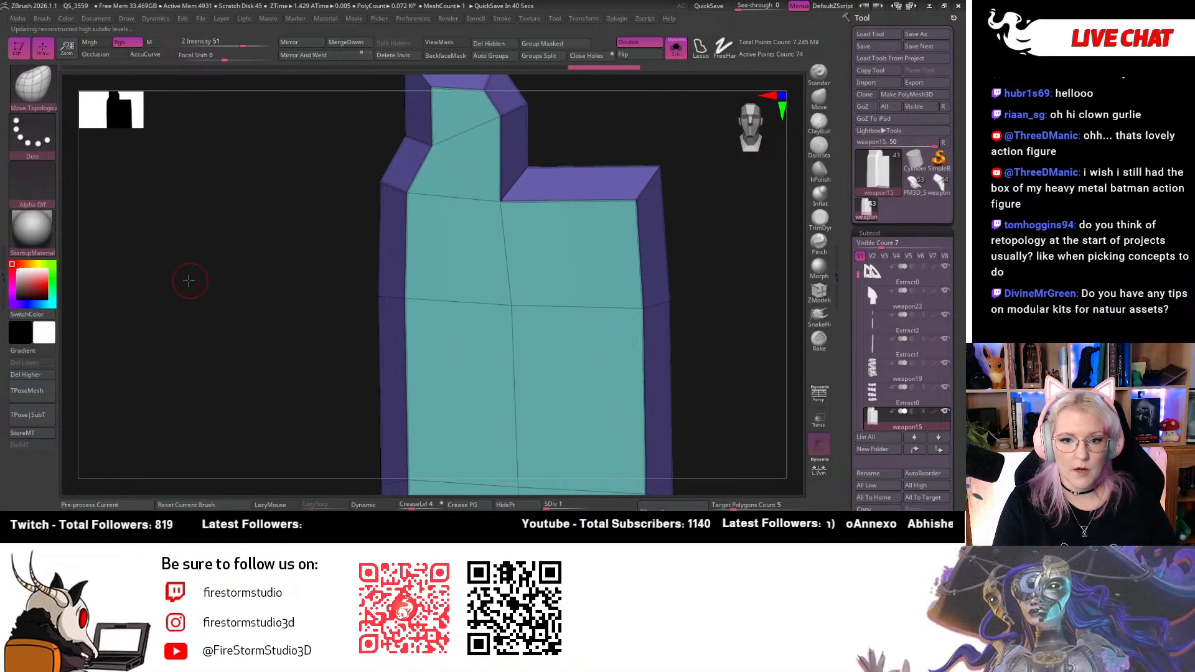
{"action": "left_click_drag", "start_coordinate": [189, 290], "coordinate": [155, 341], "text": "alt"}
{"action": "left_click_drag", "start_coordinate": [241, 296], "coordinate": [176, 339], "text": "alt"}
{"action": "left_click_drag", "start_coordinate": [619, 246], "coordinate": [616, 272]}
{"action": "left_click", "coordinate": [739, 142]}
{"action": "mouse_move", "coordinate": [542, 258]}
{"action": "left_mouse_down", "text": "alt"}
{"action": "mouse_move", "coordinate": [629, 231]}
{"action": "mouse_move", "coordinate": [709, 245]}
{"action": "mouse_move", "coordinate": [654, 234]}
{"action": "mouse_move", "coordinate": [645, 205]}
{"action": "mouse_move", "coordinate": [653, 253]}
{"action": "mouse_move", "coordinate": [635, 256]}
{"action": "left_mouse_up", "text": "alt"}
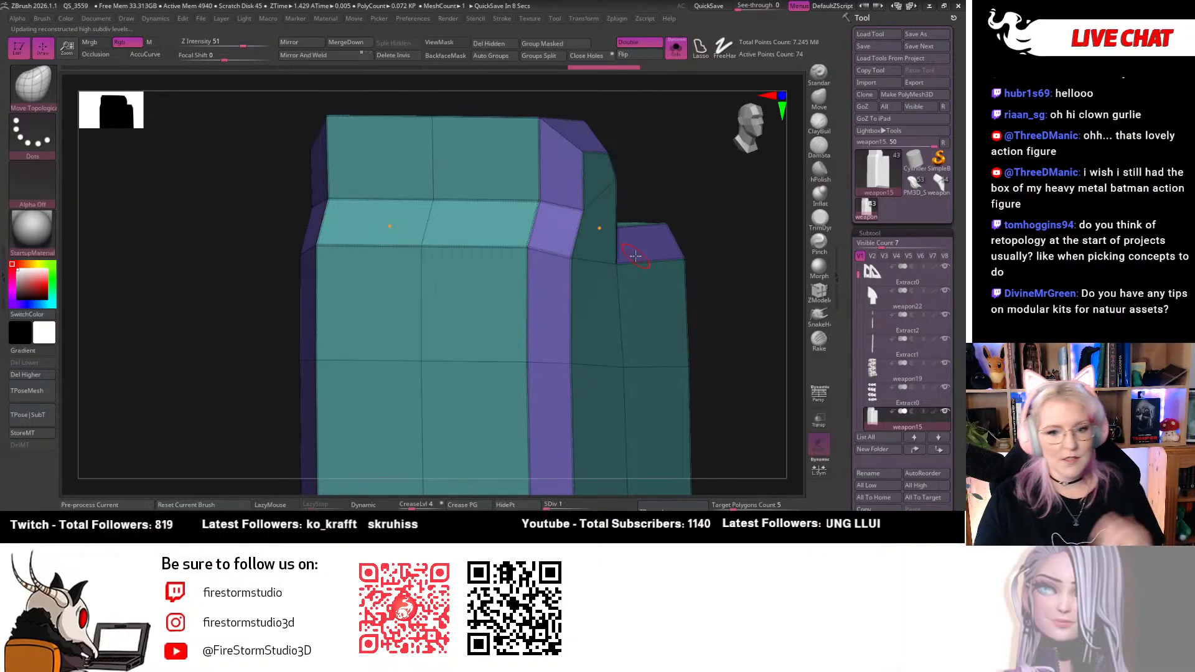
{"action": "left_click_drag", "start_coordinate": [224, 278], "coordinate": [298, 163]}
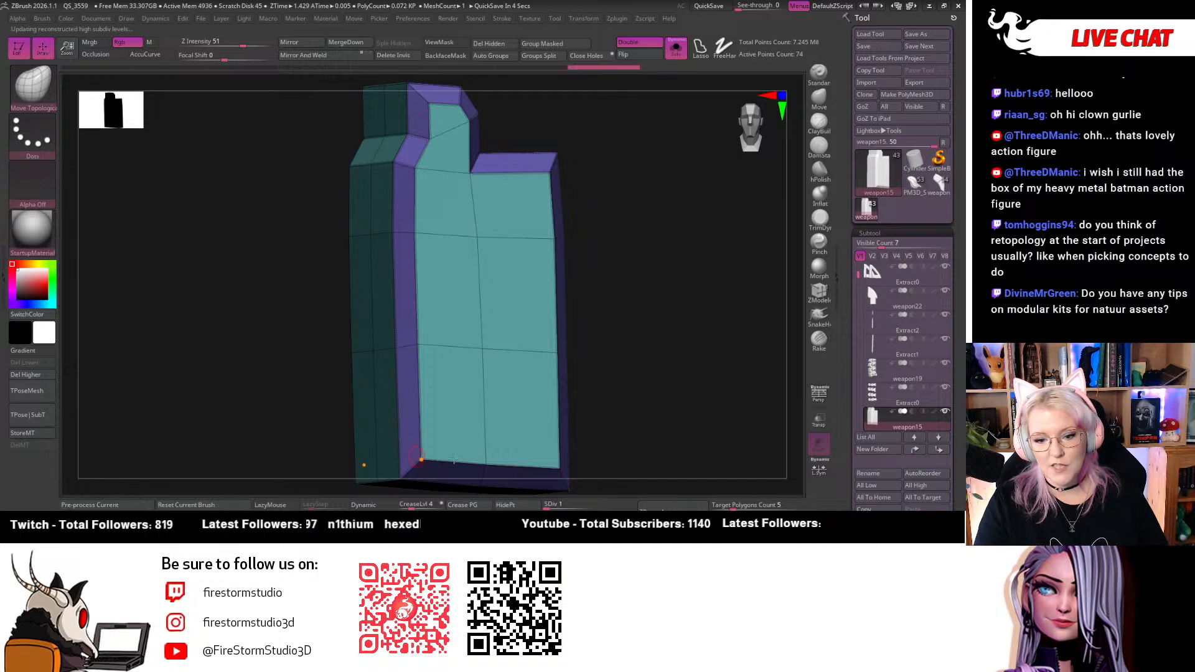
{"action": "left_click_drag", "start_coordinate": [734, 207], "coordinate": [564, 162]}
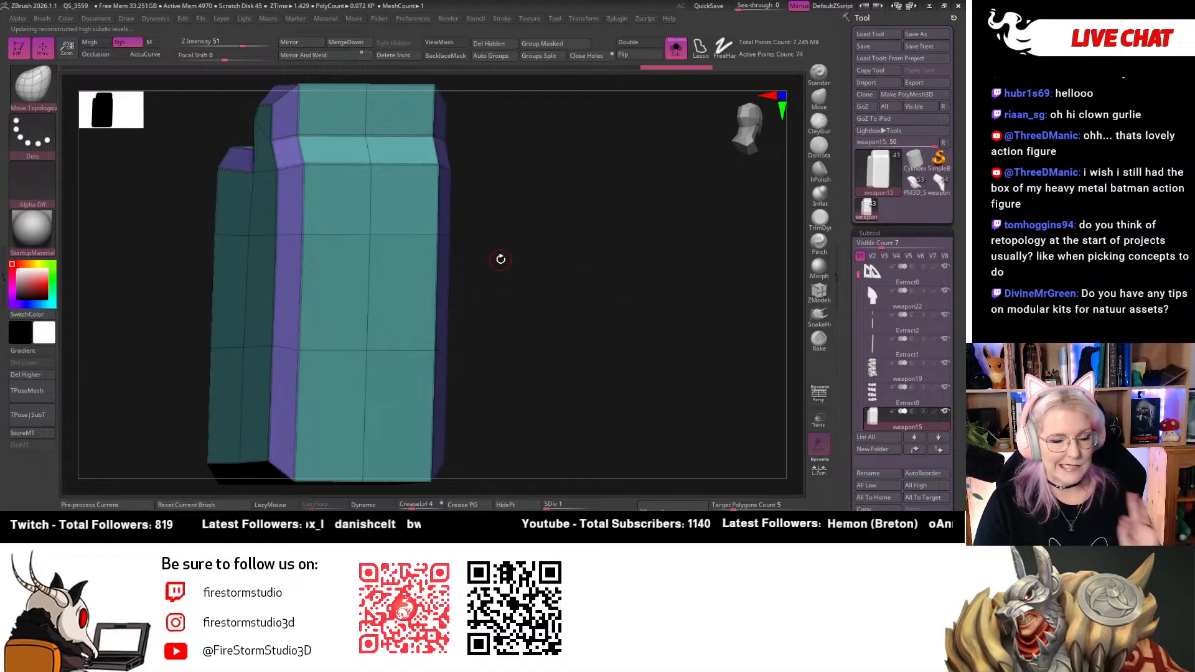
{"action": "left_click_drag", "start_coordinate": [595, 296], "coordinate": [576, 285]}
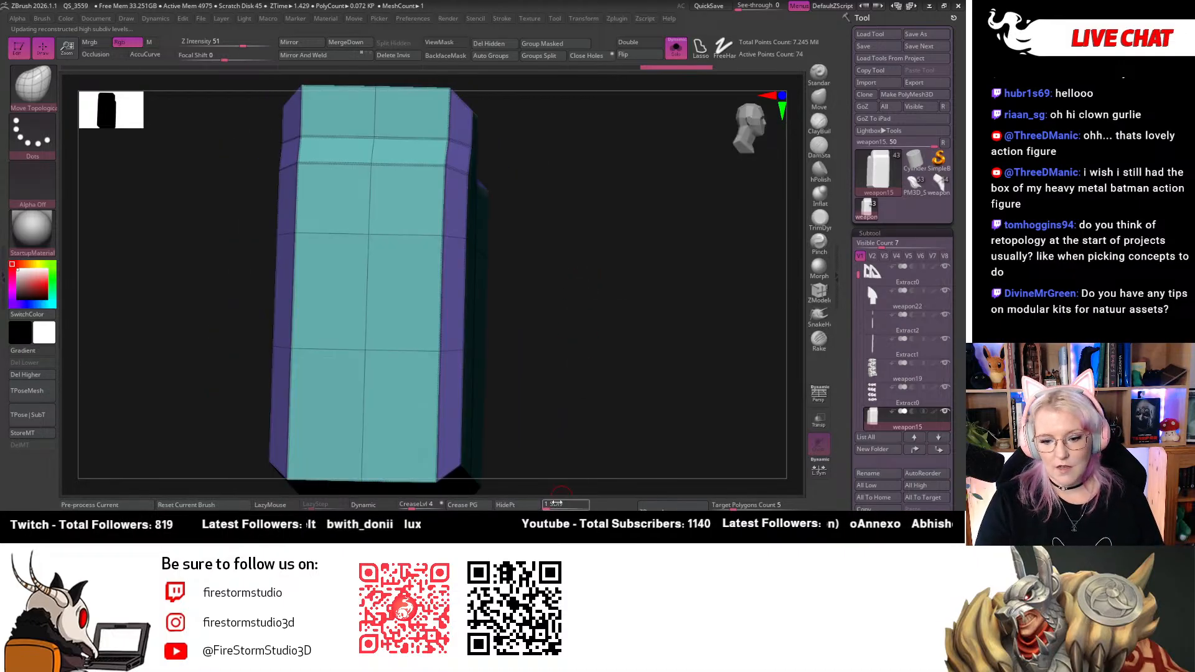
Raise the weapon15 block to subdivision level 6 and show the whole weapon again
{"action": "left_click_drag", "start_coordinate": [551, 508], "coordinate": [586, 508]}
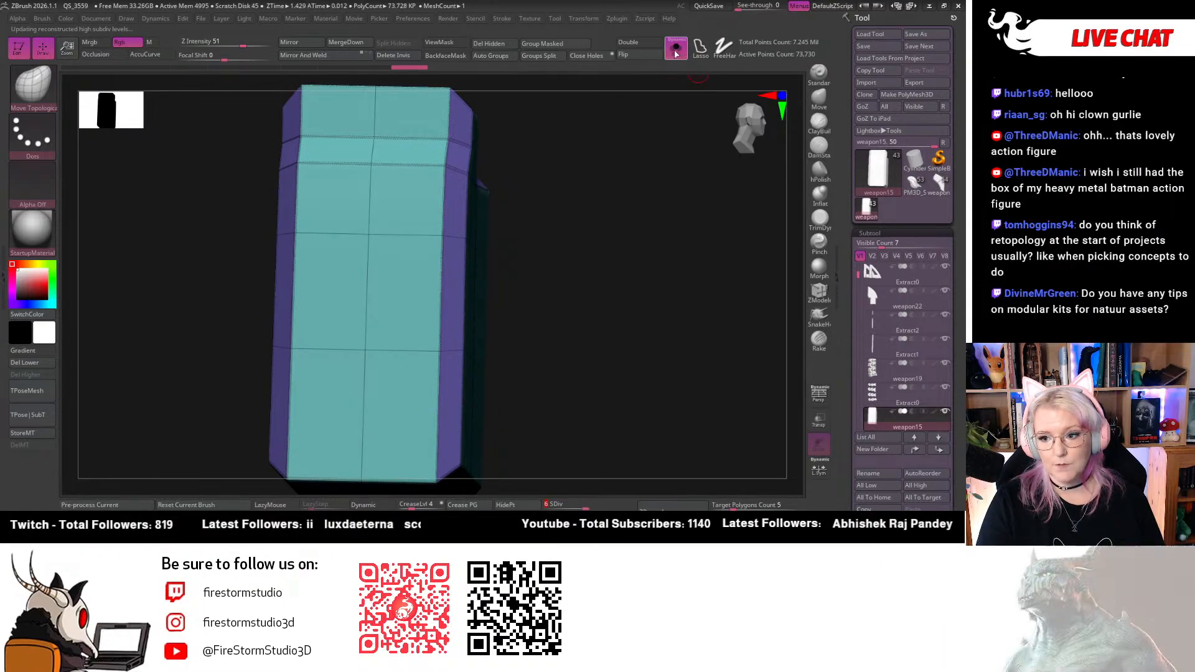
{"action": "left_click", "coordinate": [676, 53]}
{"action": "left_click_drag", "start_coordinate": [631, 261], "coordinate": [509, 220]}
Select the triangular Extract0 piece above the discs and check it within the whole weapon
{"action": "left_click", "coordinate": [490, 211], "text": "alt"}
{"action": "left_click_drag", "start_coordinate": [637, 258], "coordinate": [616, 351]}
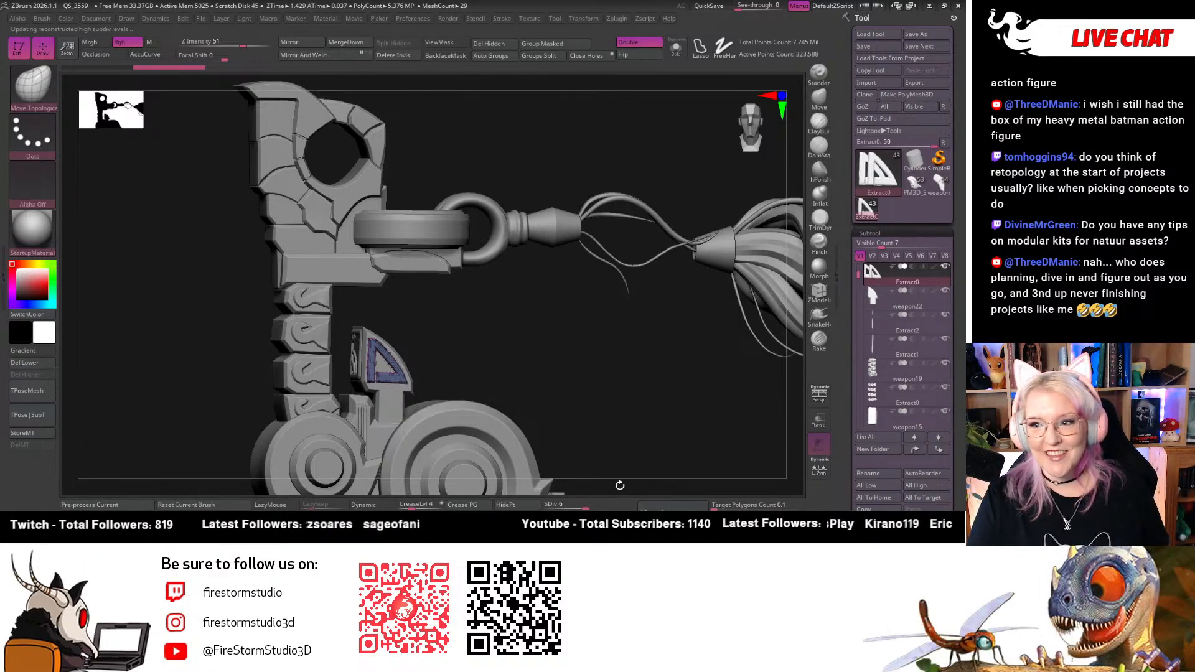
{"action": "left_click_drag", "start_coordinate": [741, 135], "coordinate": [630, 254]}
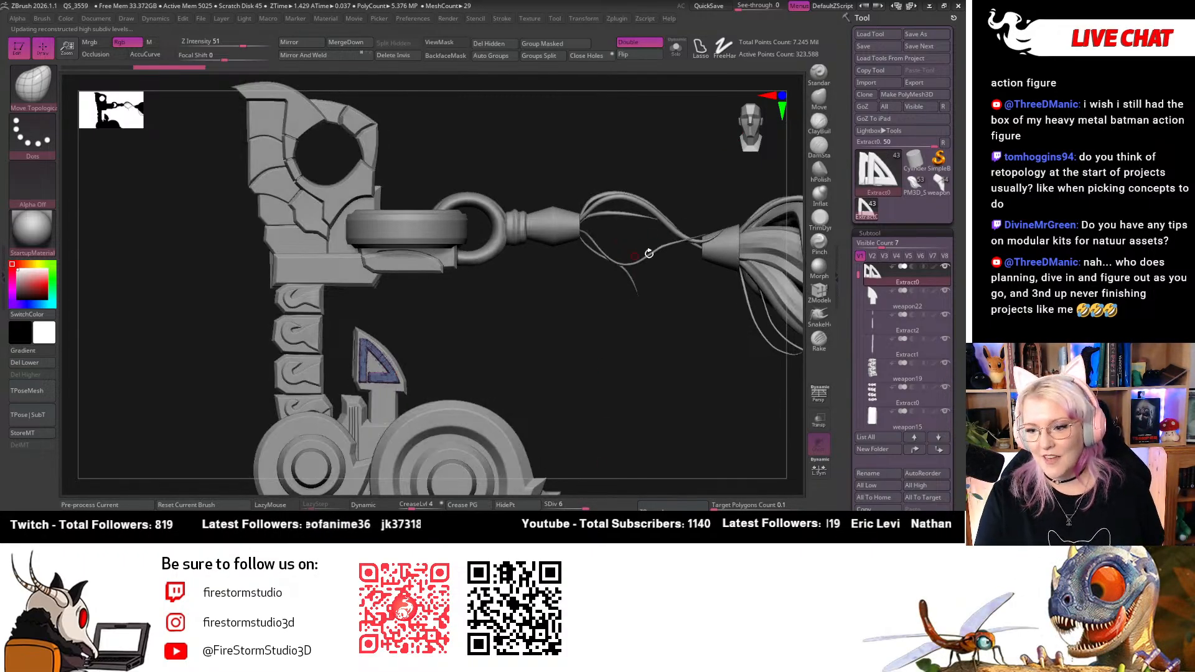
Append the PM3D_Sphere3D2 tassel mesh to the weapon as a new subtool
{"action": "left_click_drag", "start_coordinate": [857, 277], "coordinate": [853, 415]}
{"action": "left_click_drag", "start_coordinate": [852, 308], "coordinate": [856, 263]}
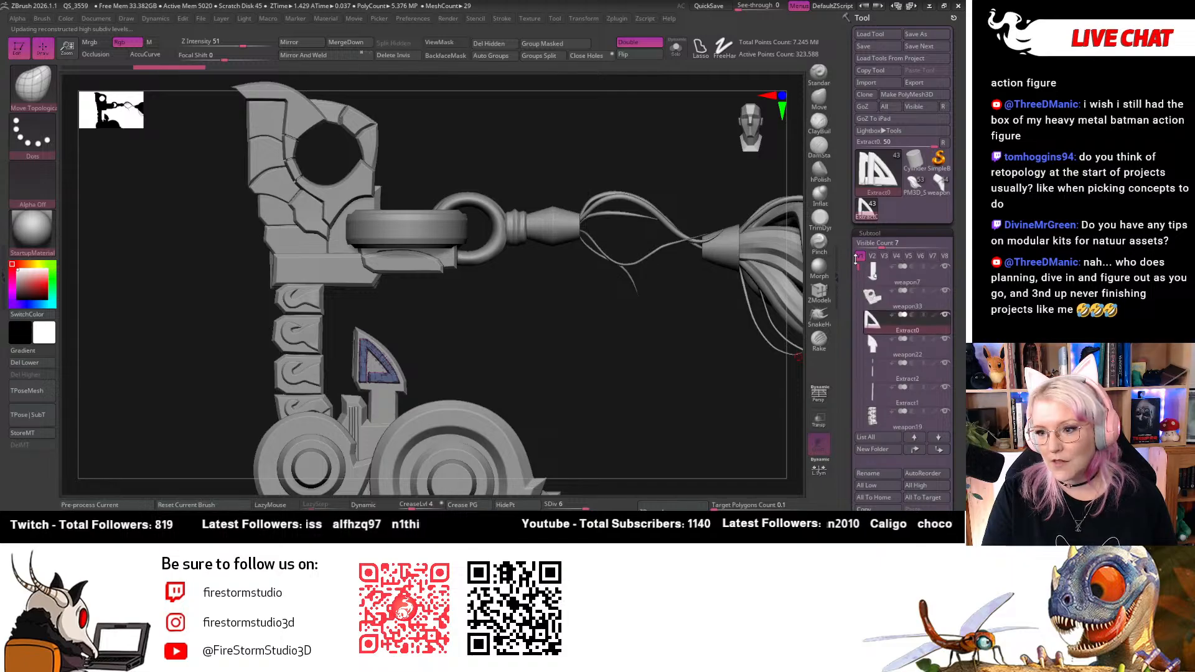
{"action": "left_click", "coordinate": [915, 192]}
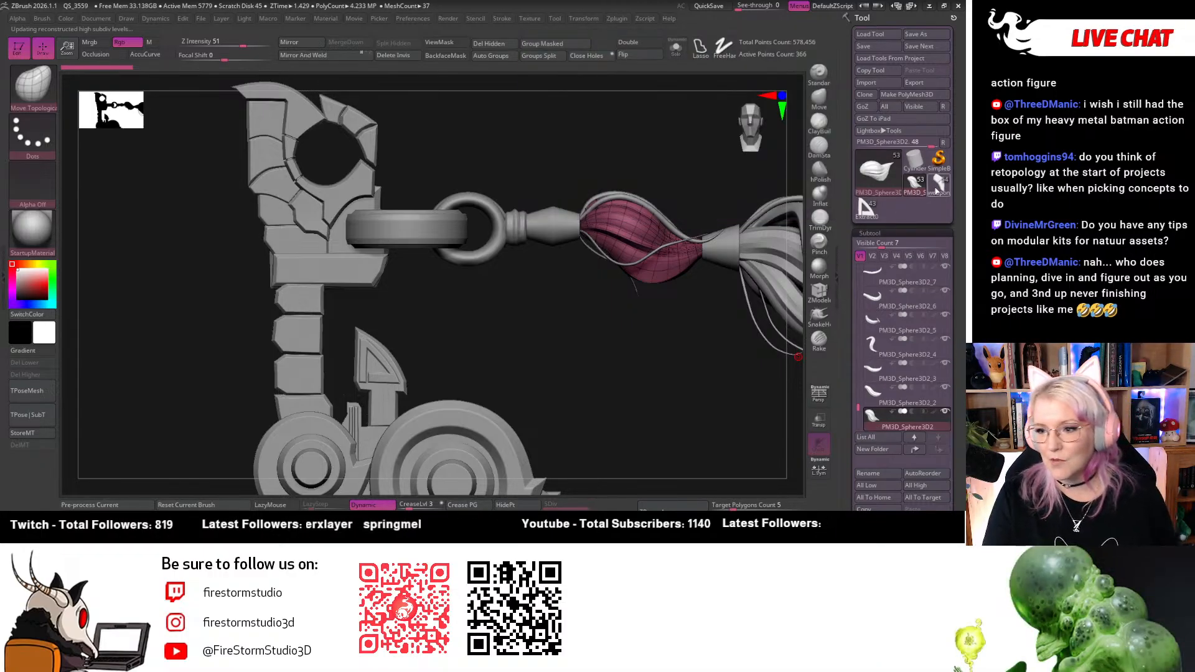
{"action": "left_click", "coordinate": [865, 208]}
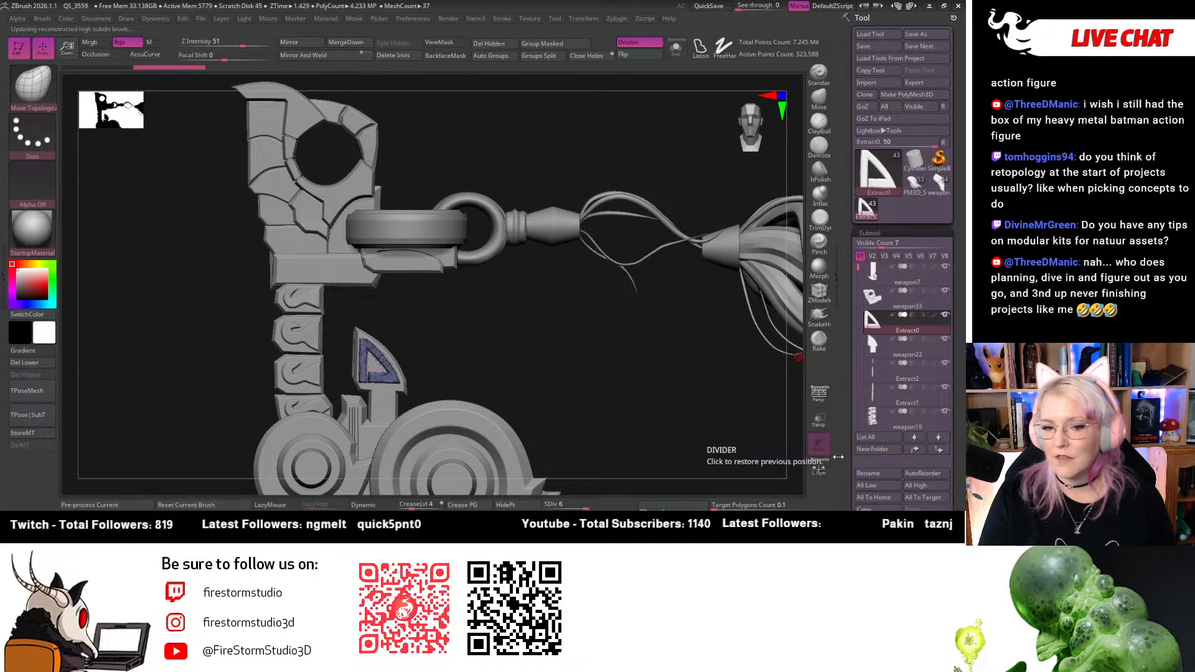
{"action": "scroll", "coordinate": [909, 464], "scroll_direction": "down", "scroll_amount": 2}
{"action": "left_click", "coordinate": [921, 467]}
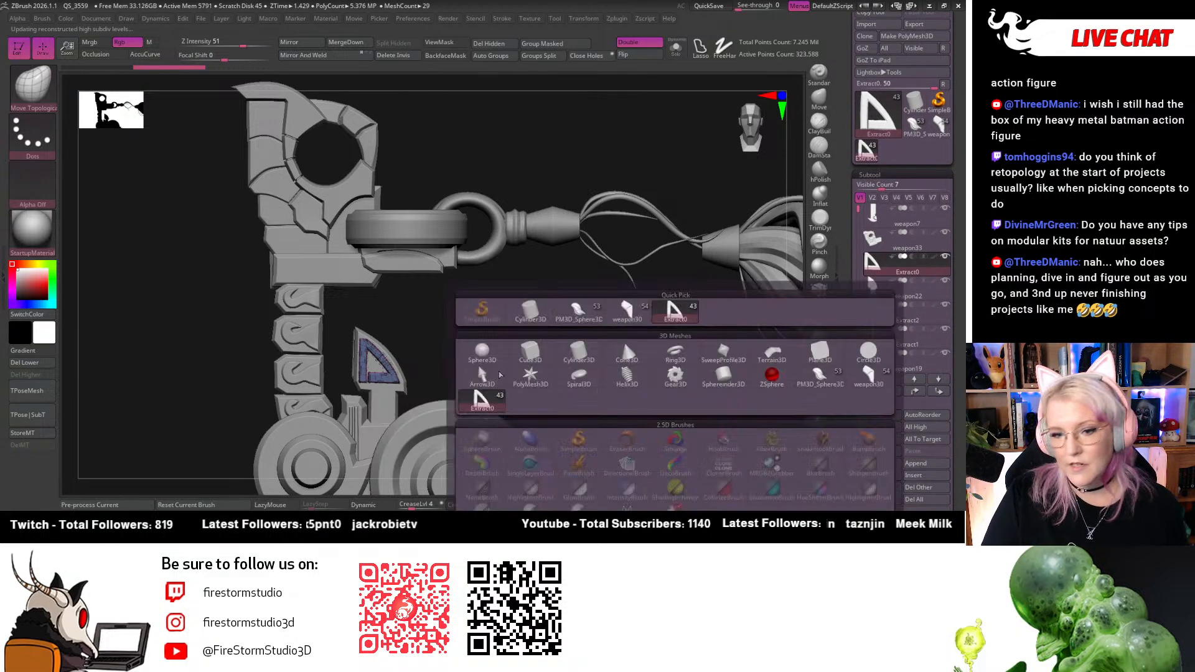
{"action": "left_click", "coordinate": [926, 467]}
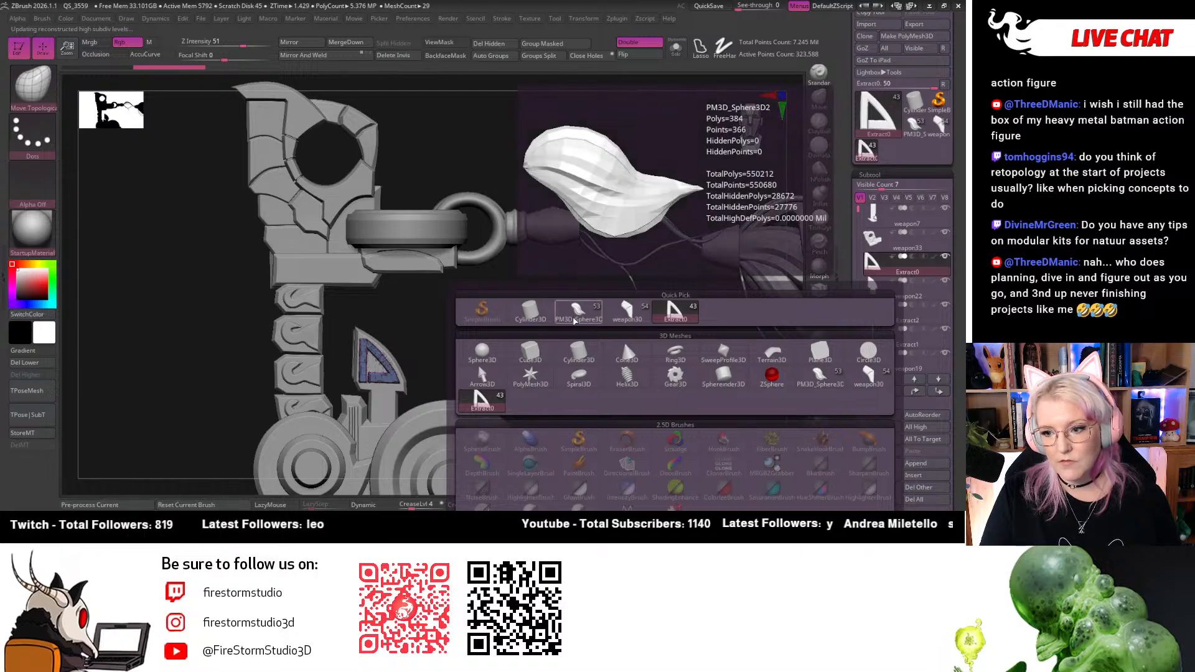
{"action": "left_click", "coordinate": [573, 320]}
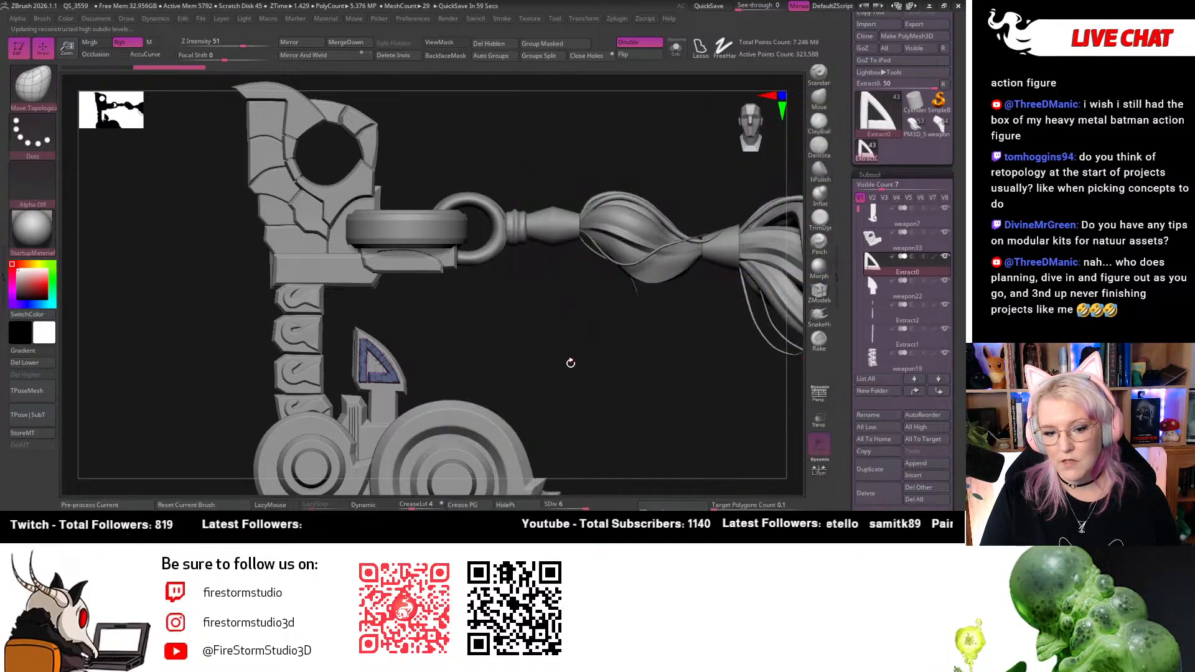
{"action": "left_click_drag", "start_coordinate": [544, 347], "coordinate": [549, 304], "text": "alt"}
Save the weapon tool as weapon7.ztl in the Weapon1 folder, replacing the existing file
{"action": "left_click_drag", "start_coordinate": [903, 66], "coordinate": [903, 116]}
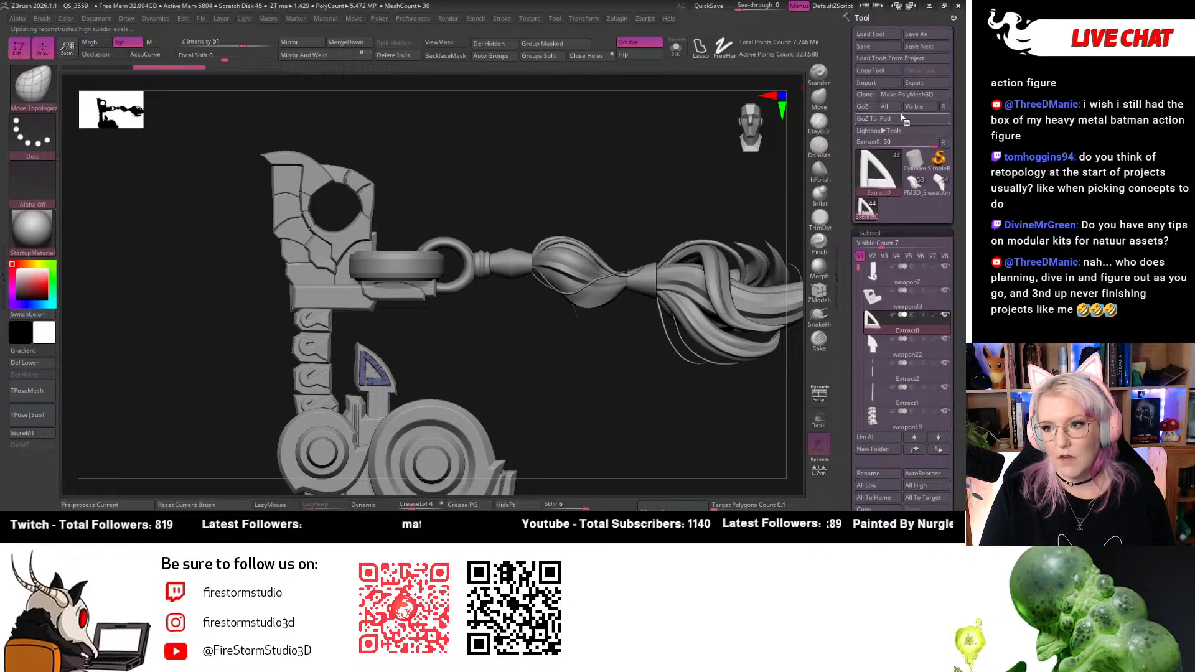
{"action": "left_click", "coordinate": [924, 39]}
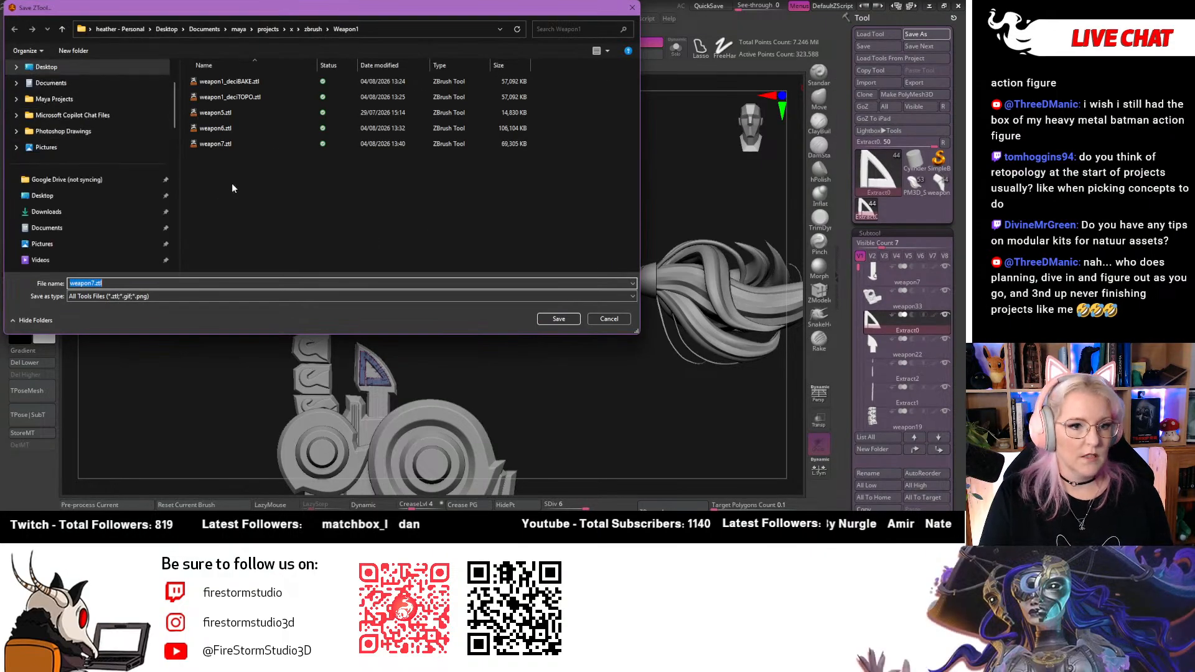
{"action": "left_click", "coordinate": [215, 143]}
{"action": "left_click", "coordinate": [558, 319]}
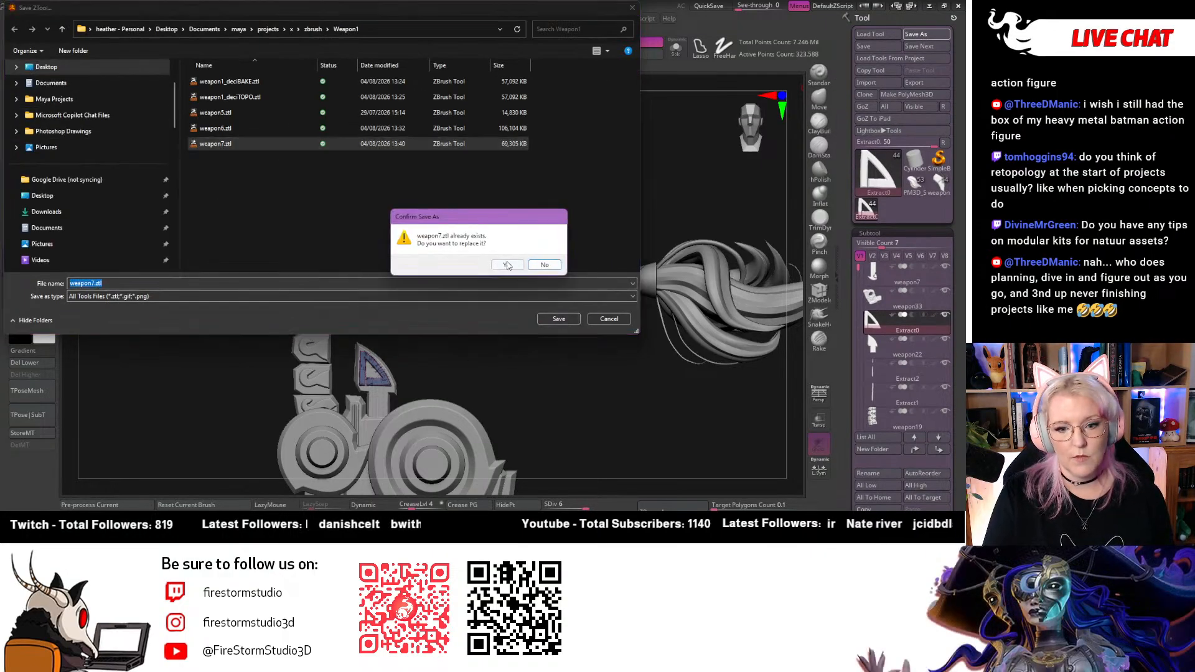
{"action": "left_click", "coordinate": [504, 265]}
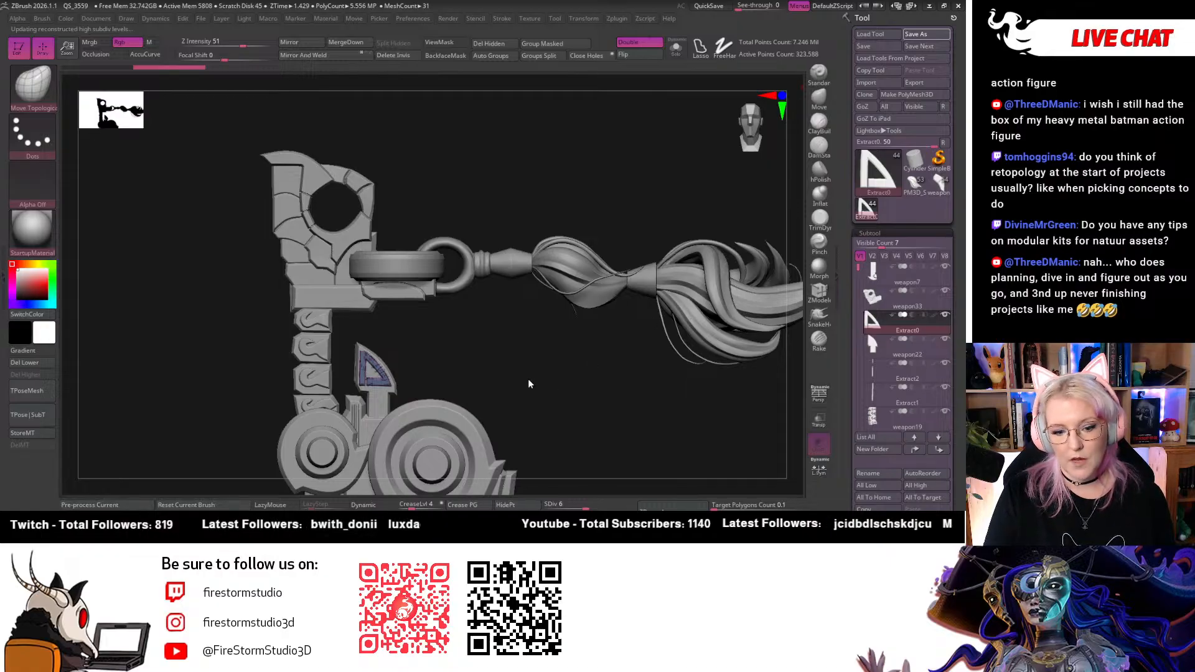
{"action": "left_click_drag", "start_coordinate": [633, 450], "coordinate": [565, 420]}
{"action": "left_click_drag", "start_coordinate": [564, 421], "coordinate": [529, 345], "text": "alt"}
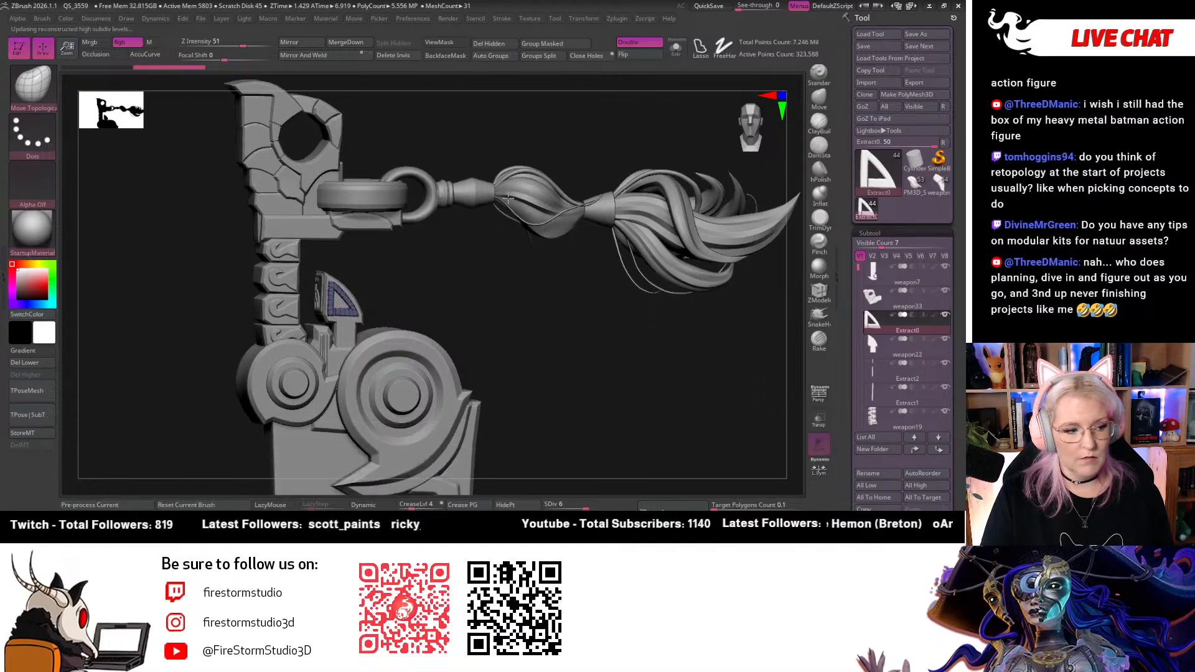
{"action": "left_click_drag", "start_coordinate": [511, 228], "coordinate": [508, 178], "text": "alt"}
{"action": "left_click_drag", "start_coordinate": [536, 260], "coordinate": [638, 369]}
{"action": "right_click", "coordinate": [554, 265]}
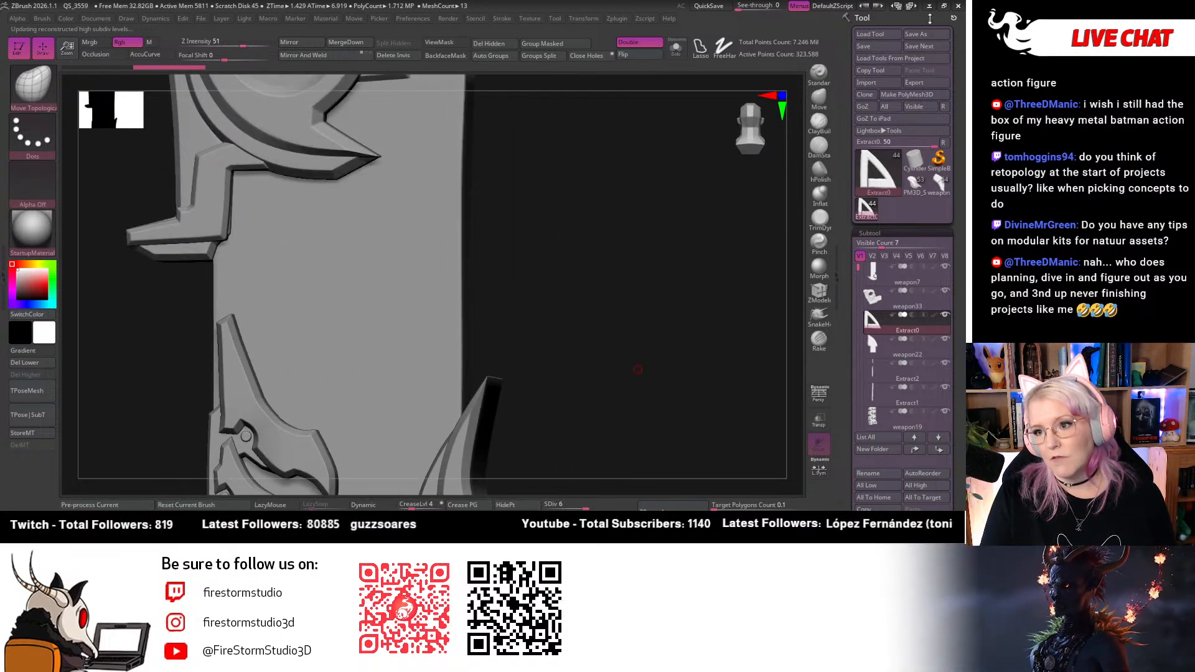
Save a copy of the weapon tool over weapon1_deciBAKE.ztl
{"action": "left_click", "coordinate": [926, 35]}
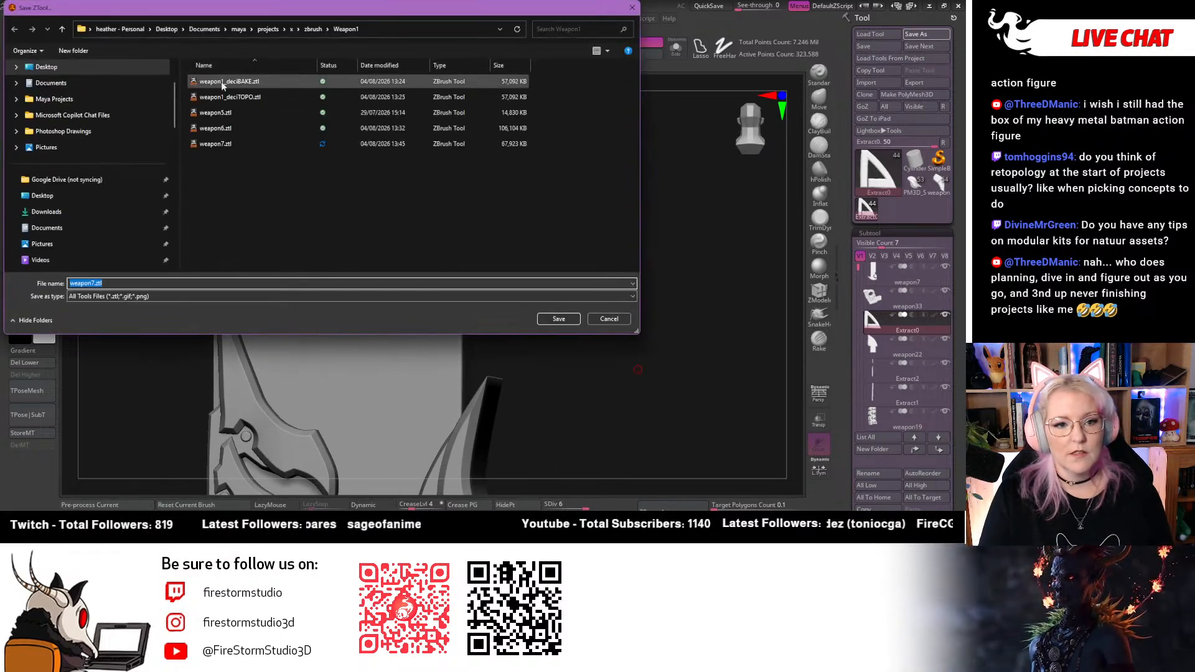
{"action": "left_click", "coordinate": [445, 81]}
{"action": "left_click", "coordinate": [558, 319]}
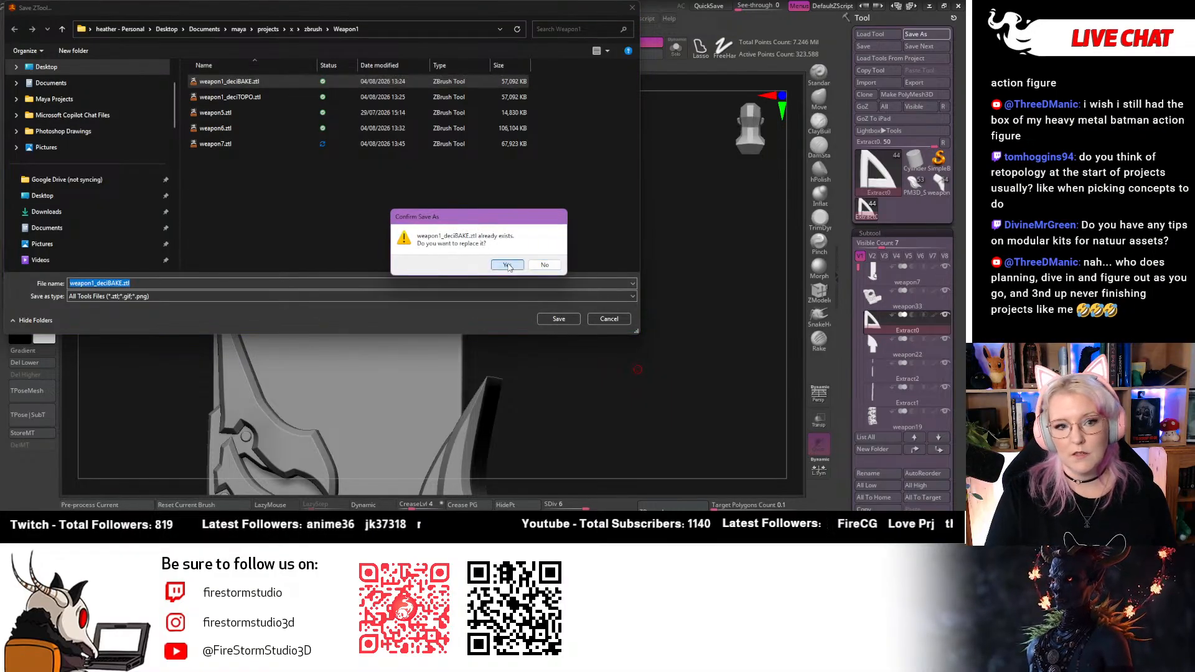
{"action": "left_click", "coordinate": [506, 265]}
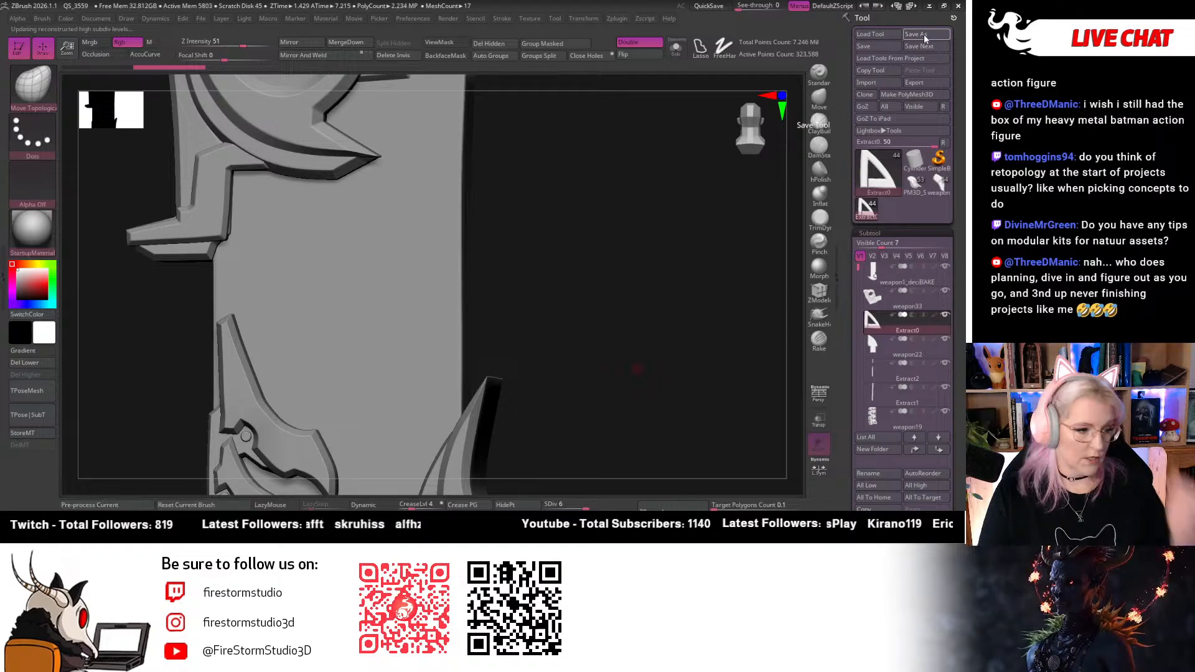
Save another copy of the weapon tool over weapon1_deciTOPO.ztl
{"action": "left_click", "coordinate": [924, 37]}
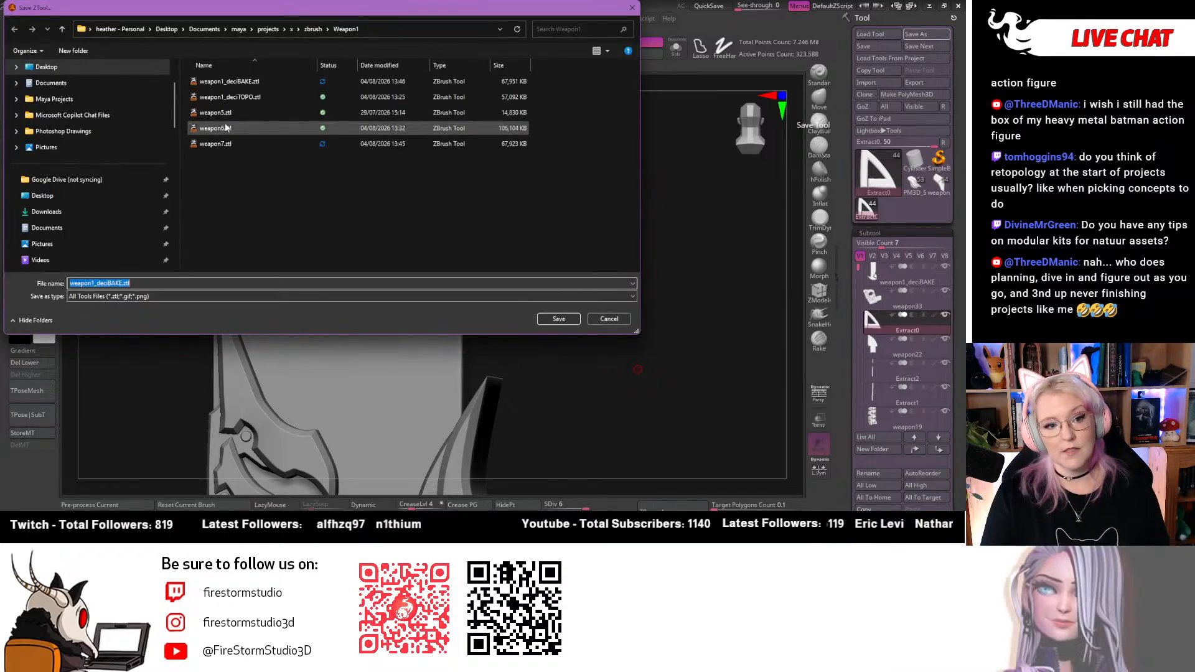
{"action": "left_click", "coordinate": [229, 97]}
{"action": "left_click", "coordinate": [558, 319]}
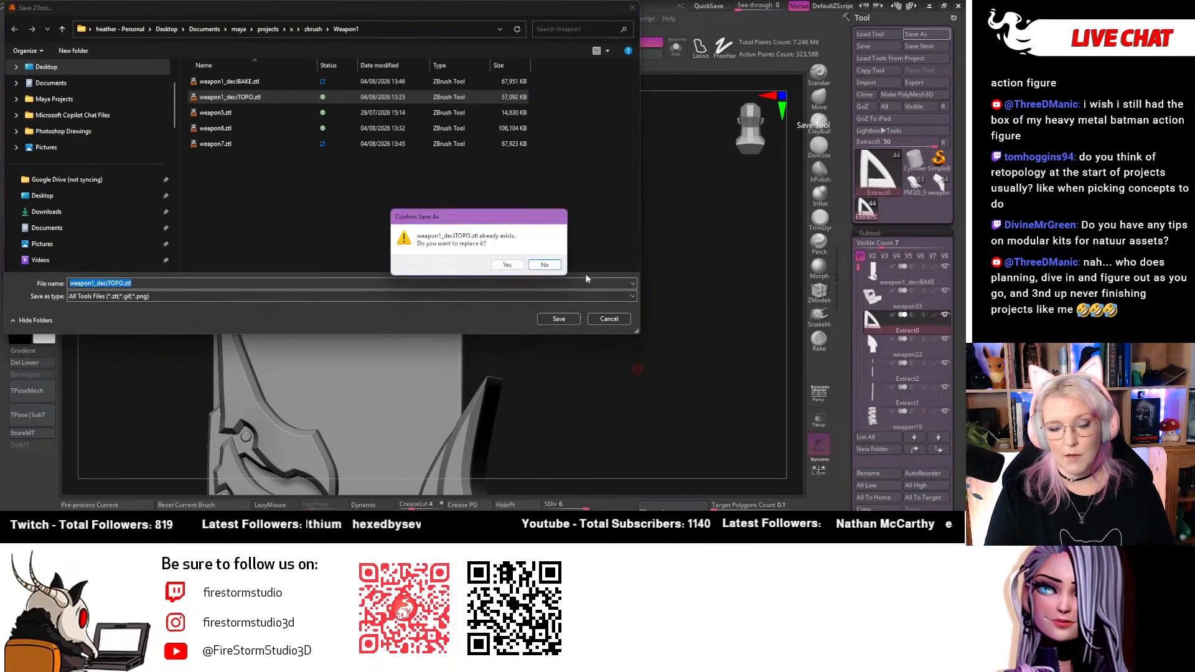
{"action": "left_click", "coordinate": [507, 265]}
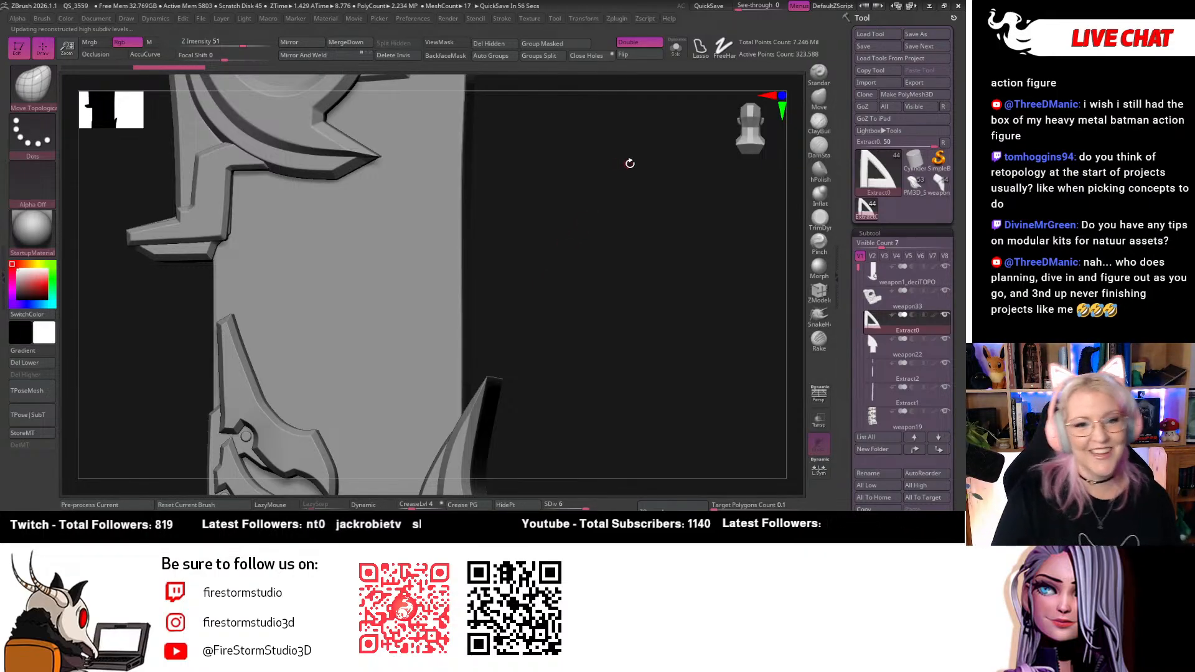
Delete the Extract0 subtool with the swirl ornaments on the grip blocks
{"action": "mouse_move", "coordinate": [629, 163]}
{"action": "left_mouse_down"}
{"action": "mouse_move", "coordinate": [535, 202]}
{"action": "mouse_move", "coordinate": [733, 113]}
{"action": "mouse_move", "coordinate": [523, 389]}
{"action": "mouse_move", "coordinate": [512, 340]}
{"action": "left_mouse_up"}
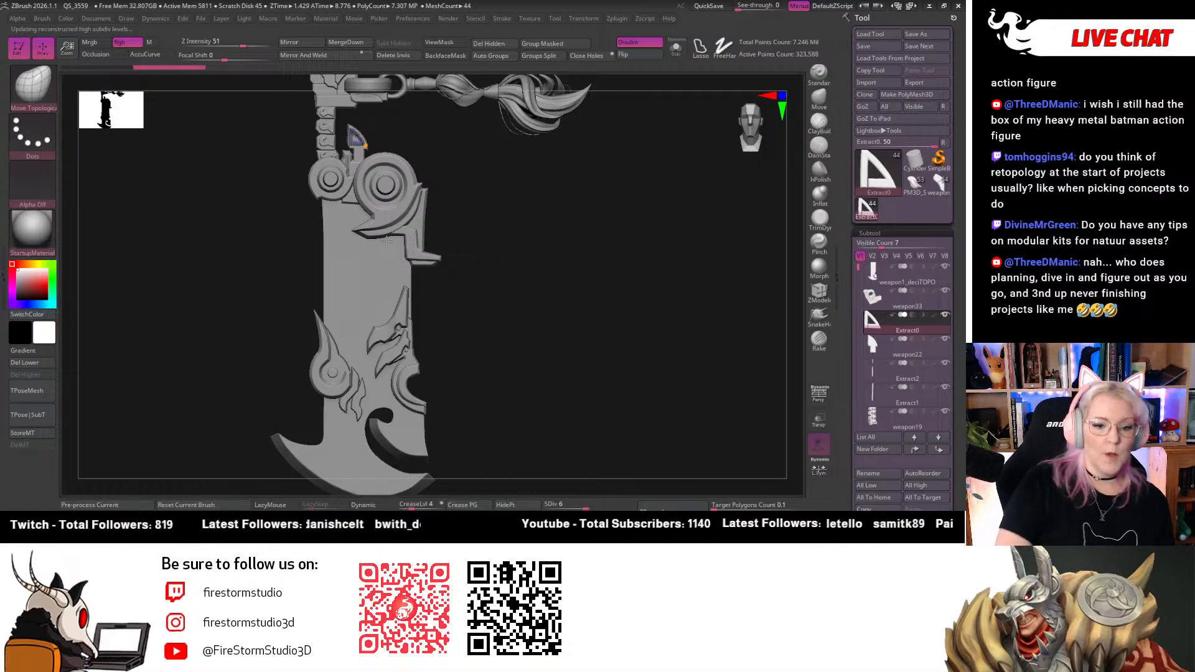
{"action": "left_click", "coordinate": [380, 288], "text": "alt"}
{"action": "left_click_drag", "start_coordinate": [635, 115], "coordinate": [740, 122]}
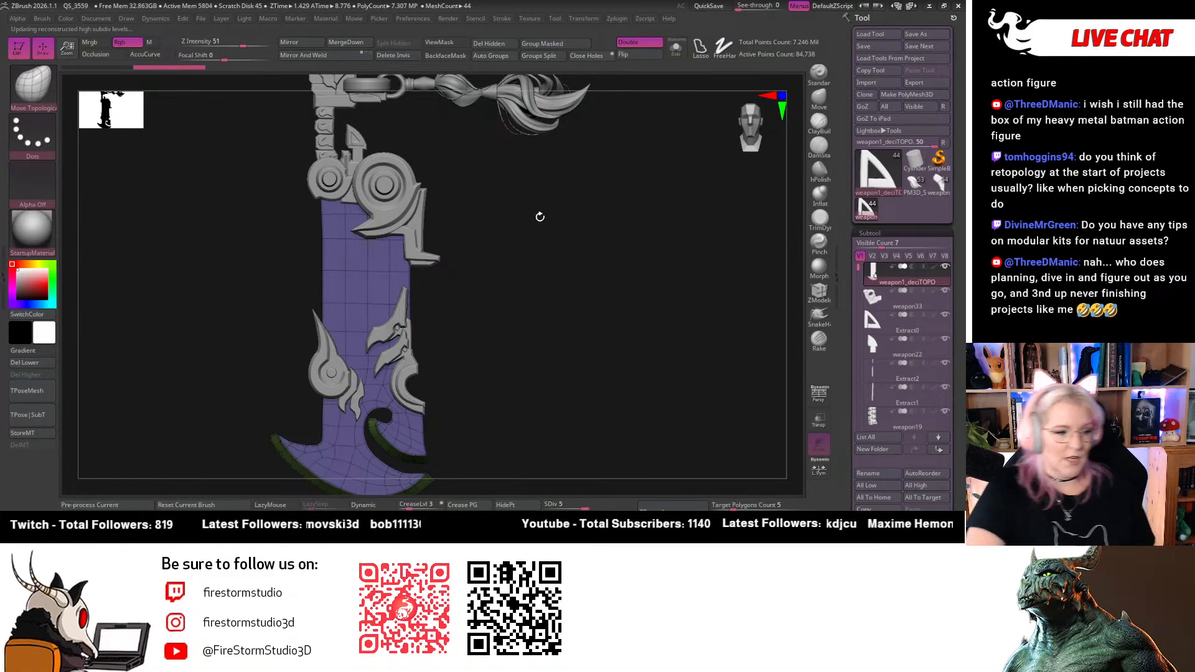
{"action": "left_click_drag", "start_coordinate": [477, 192], "coordinate": [688, 346], "text": "alt"}
{"action": "left_click_drag", "start_coordinate": [549, 160], "coordinate": [677, 345], "text": "alt"}
{"action": "left_click_drag", "start_coordinate": [602, 269], "coordinate": [641, 323], "text": "alt"}
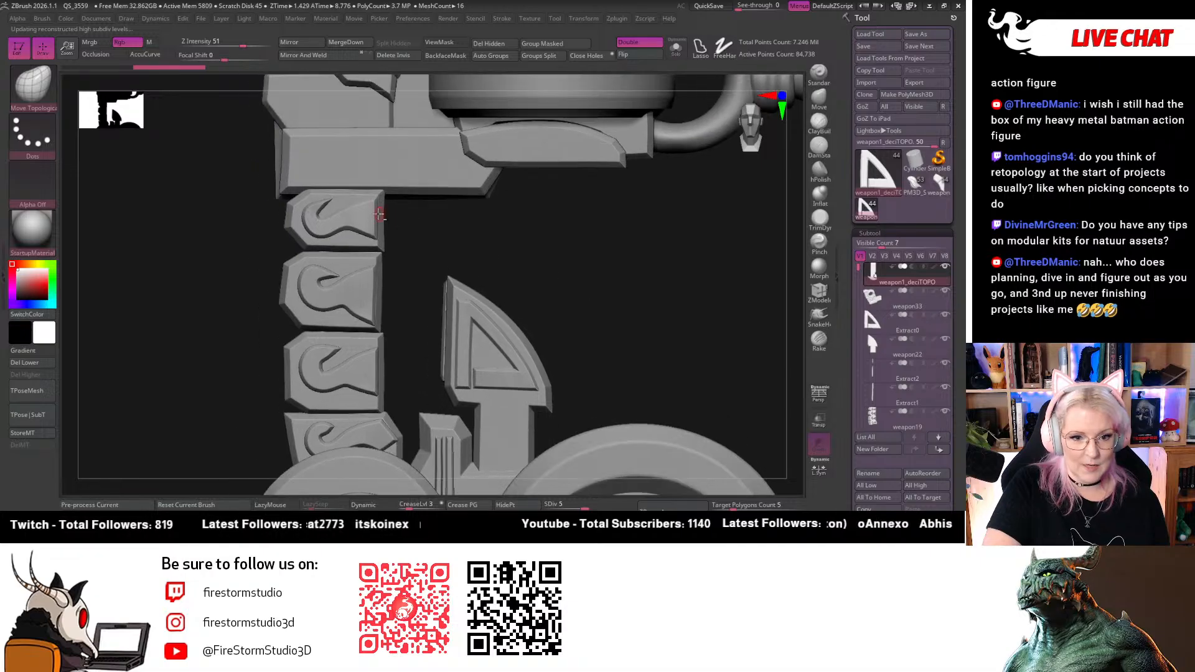
{"action": "left_click", "coordinate": [362, 217], "text": "alt"}
{"action": "left_click_drag", "start_coordinate": [467, 253], "coordinate": [672, 299]}
{"action": "left_click_drag", "start_coordinate": [857, 411], "coordinate": [814, 353]}
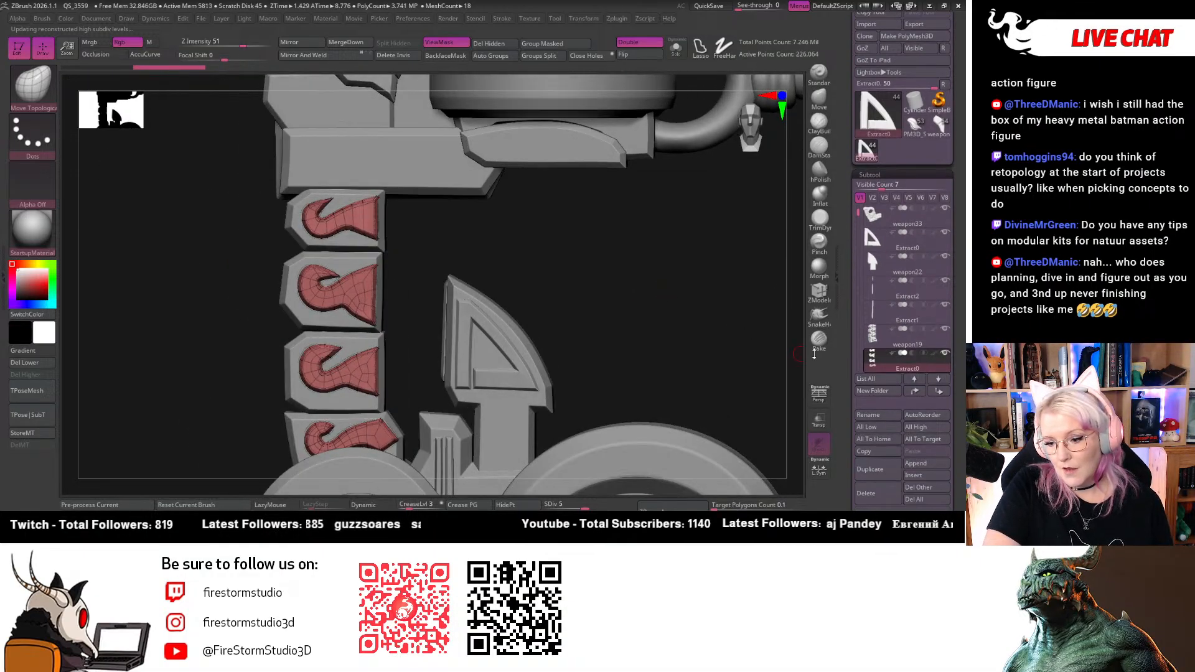
{"action": "left_click", "coordinate": [887, 497]}
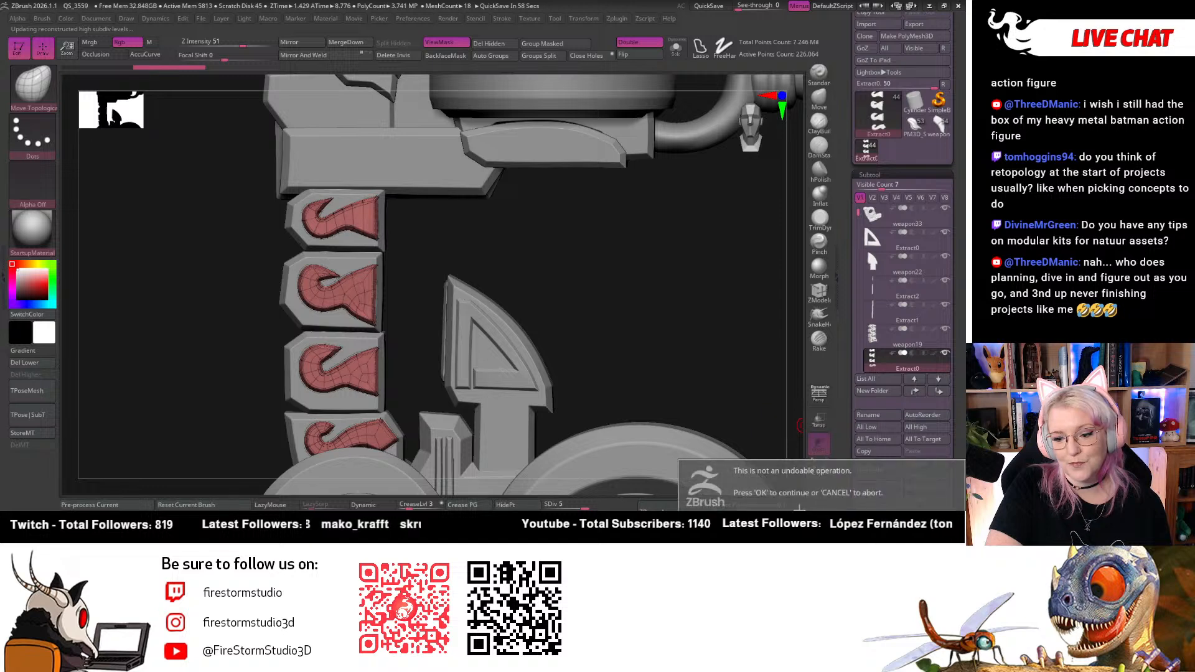
{"action": "key", "text": "Return"}
Delete the triangular Extract0 inlay on the curved piece above the discs
{"action": "left_click", "coordinate": [498, 336], "text": "alt"}
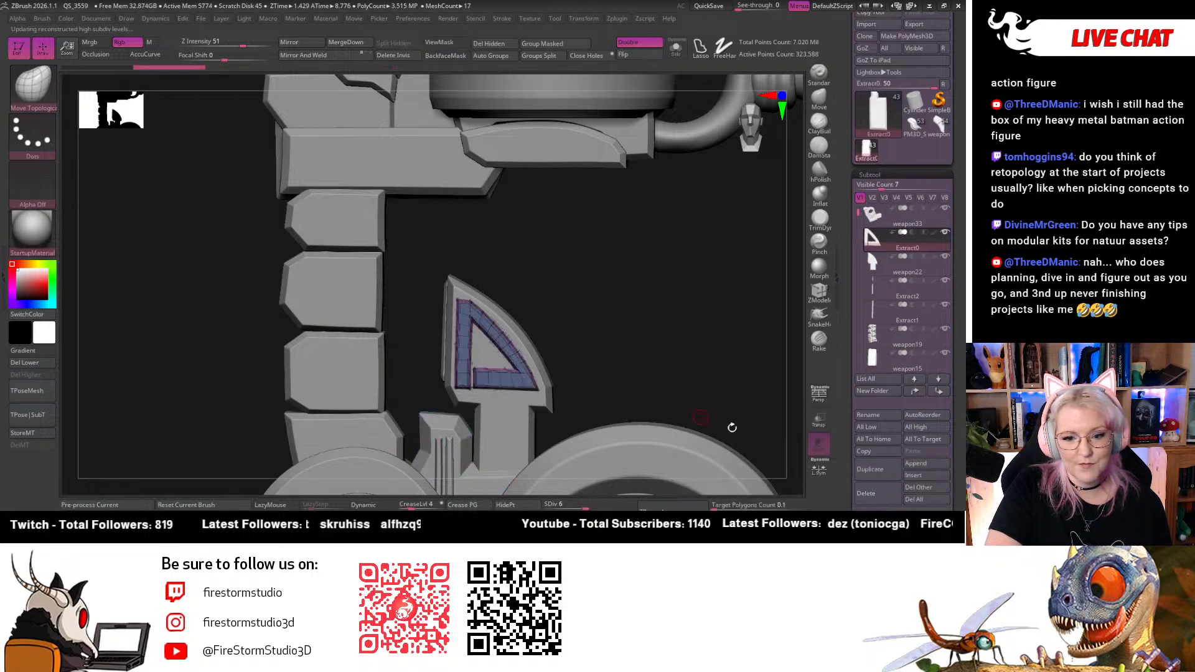
{"action": "left_click", "coordinate": [866, 494]}
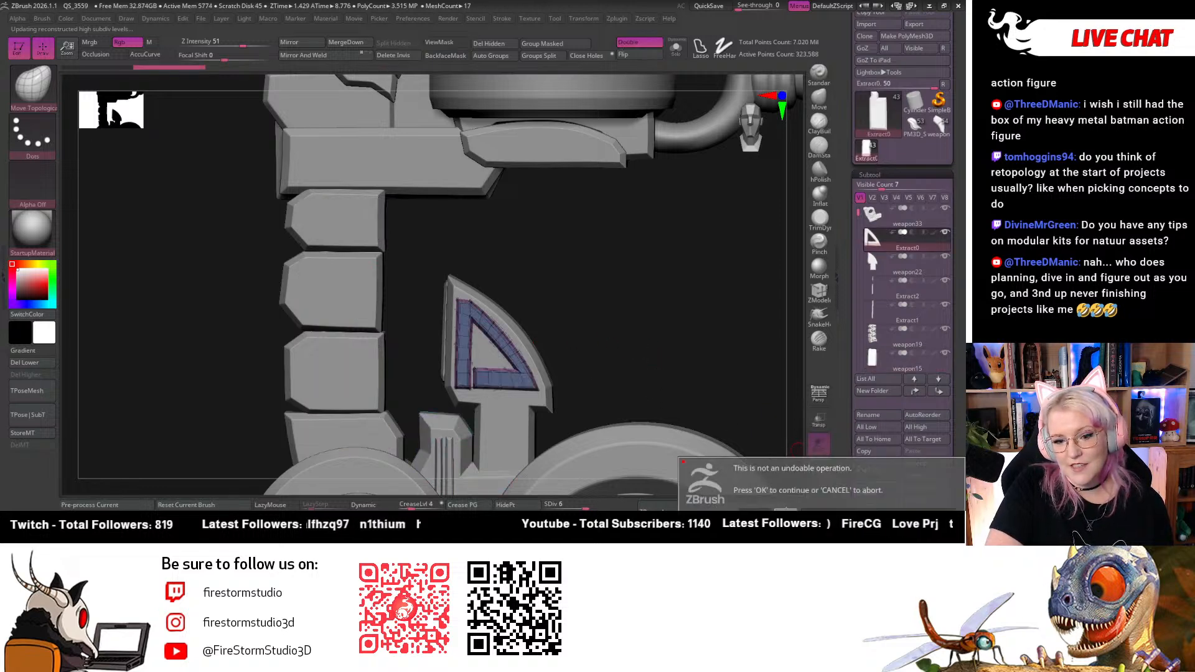
{"action": "key", "text": "Return"}
Delete the rectangular Extract1 frame and the curved Extract2 strips on the inner side of the curved piece
{"action": "left_click_drag", "start_coordinate": [628, 358], "coordinate": [451, 345]}
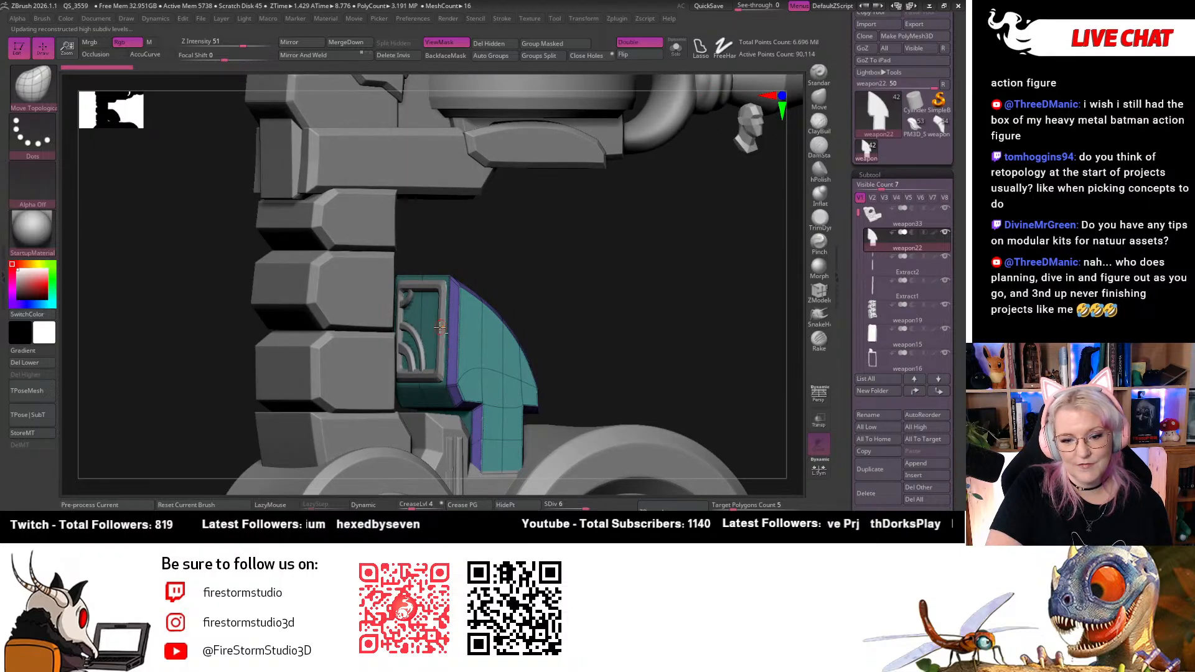
{"action": "left_click", "coordinate": [440, 328], "text": "alt"}
{"action": "left_click", "coordinate": [878, 494]}
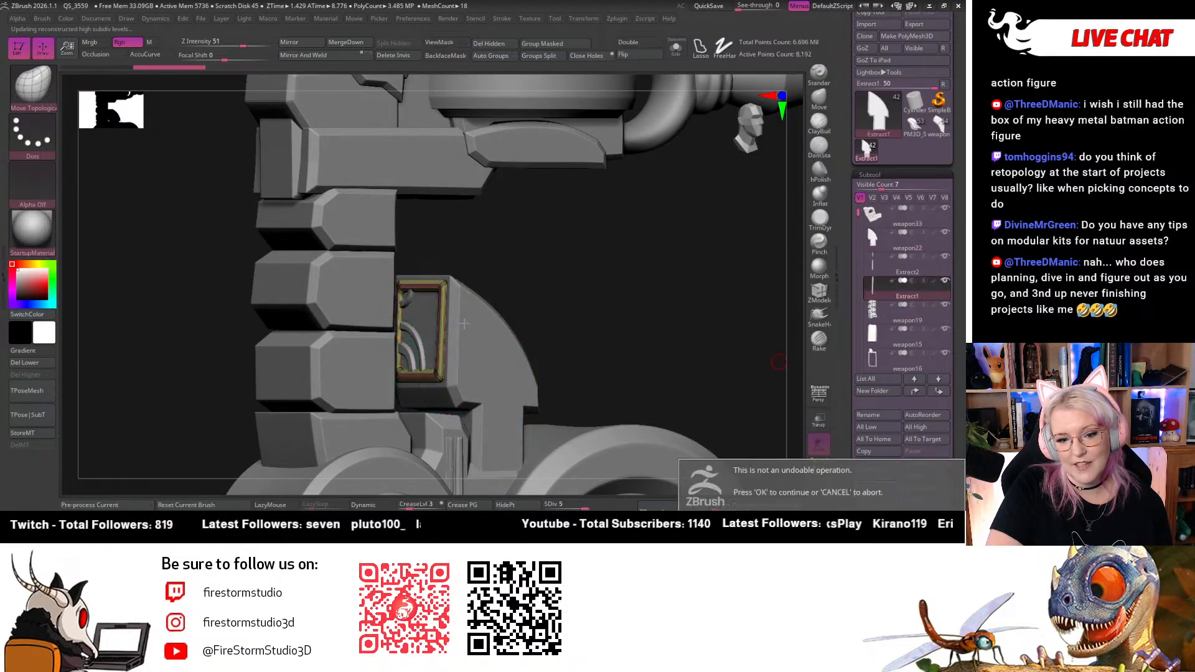
{"action": "key", "text": "Return"}
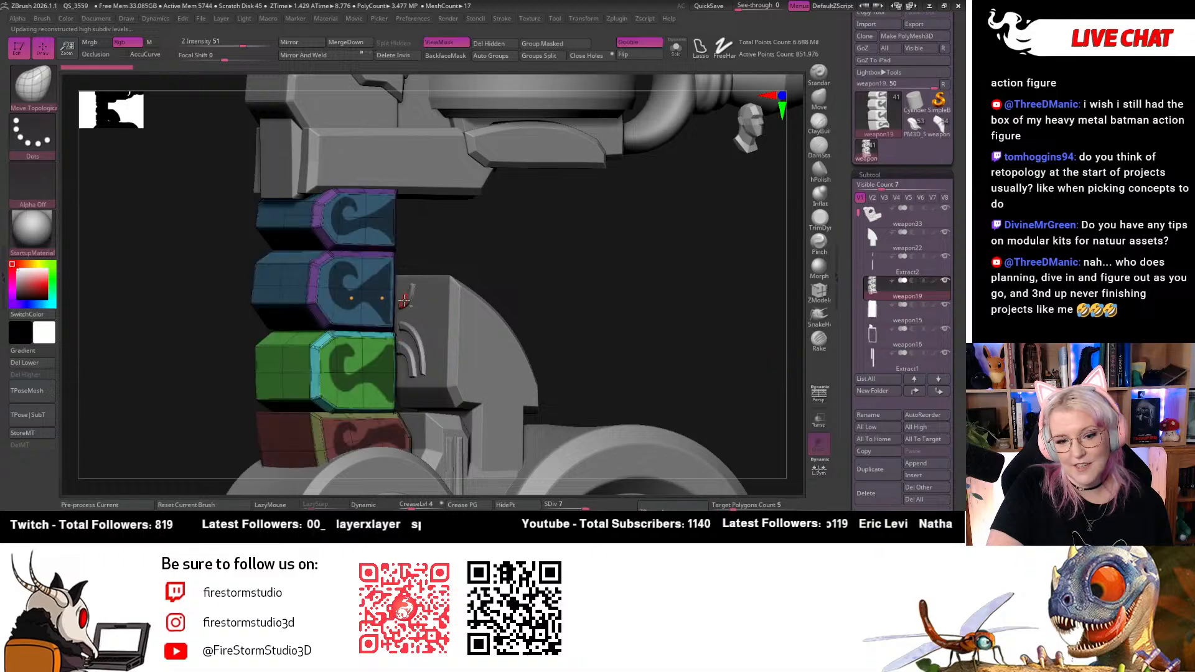
{"action": "left_click_drag", "start_coordinate": [530, 252], "coordinate": [563, 286], "text": "ctrl"}
{"action": "left_click", "coordinate": [421, 352], "text": "alt"}
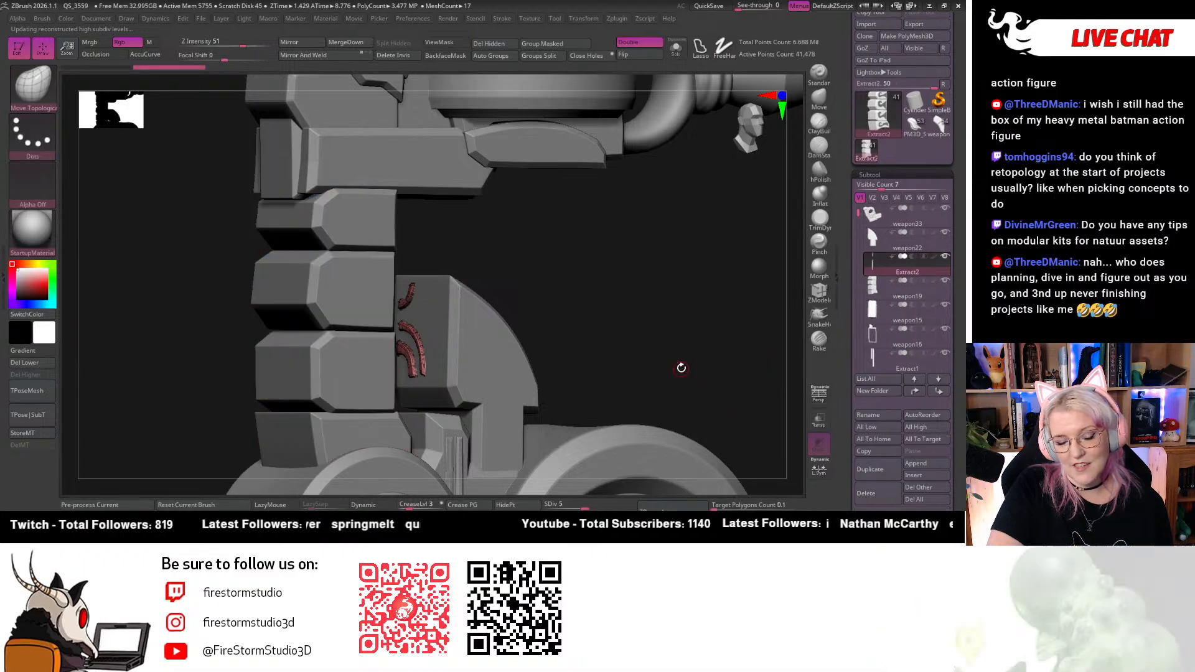
{"action": "left_click", "coordinate": [863, 489]}
{"action": "key", "text": "Return"}
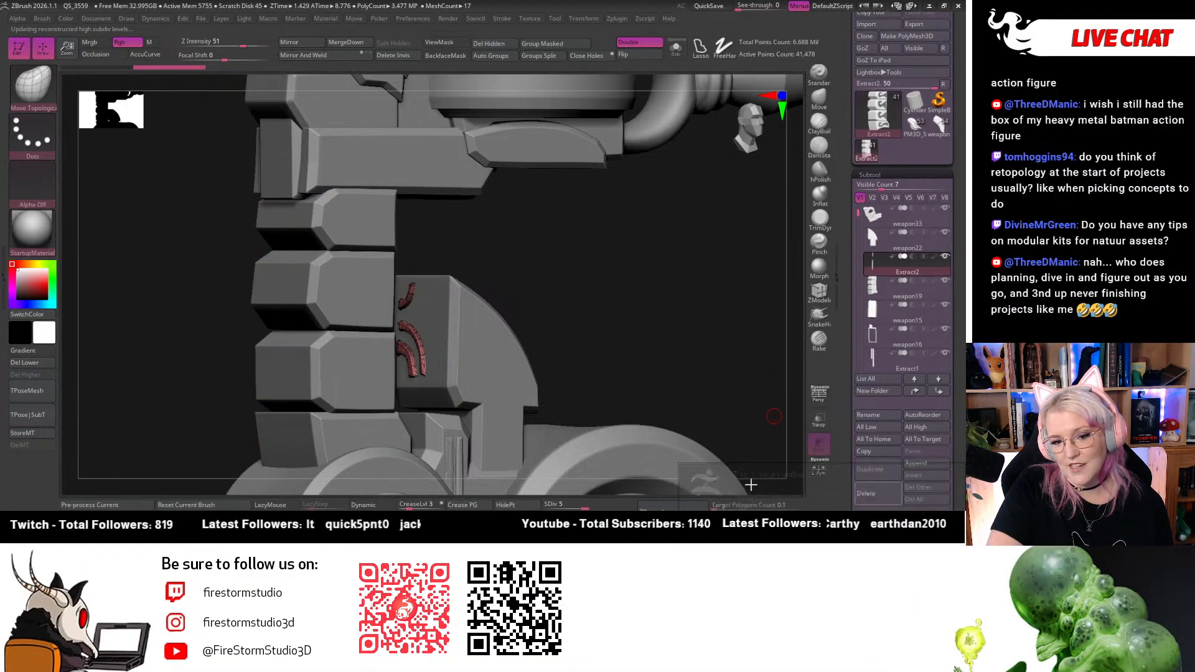
Delete the remaining Extract1 subtool with the thin vertical strips between the two discs
{"action": "left_click_drag", "start_coordinate": [619, 354], "coordinate": [581, 168], "text": "alt"}
{"action": "left_click", "coordinate": [432, 283], "text": "alt"}
{"action": "left_click", "coordinate": [873, 500]}
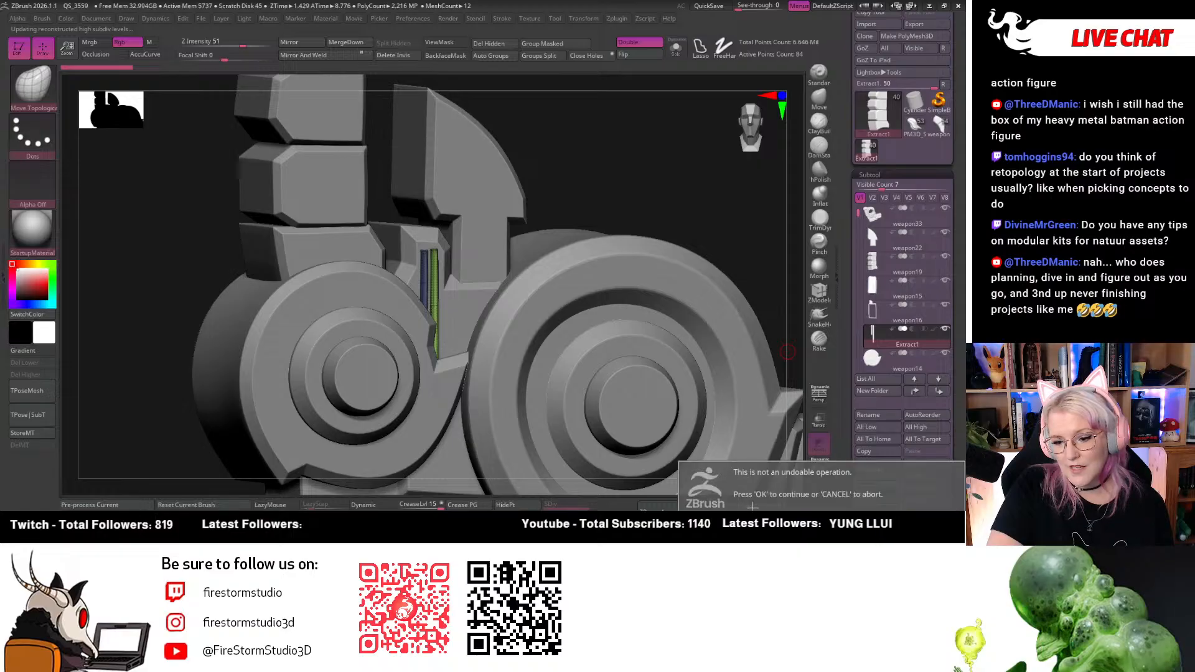
{"action": "key", "text": "Return"}
Examine the discs, the blade with its ornaments and the grip for further small details
{"action": "mouse_move", "coordinate": [616, 210]}
{"action": "left_mouse_down"}
{"action": "mouse_move", "coordinate": [581, 211]}
{"action": "mouse_move", "coordinate": [629, 216]}
{"action": "left_mouse_up"}
{"action": "left_click_drag", "start_coordinate": [554, 193], "coordinate": [463, 95], "text": "alt"}
{"action": "left_click_drag", "start_coordinate": [575, 276], "coordinate": [702, 334], "text": "alt"}
{"action": "left_click_drag", "start_coordinate": [696, 245], "coordinate": [597, 6], "text": "alt"}
{"action": "left_click_drag", "start_coordinate": [598, 400], "coordinate": [572, 177], "text": "shift"}
{"action": "left_click_drag", "start_coordinate": [594, 290], "coordinate": [590, 237], "text": "alt"}
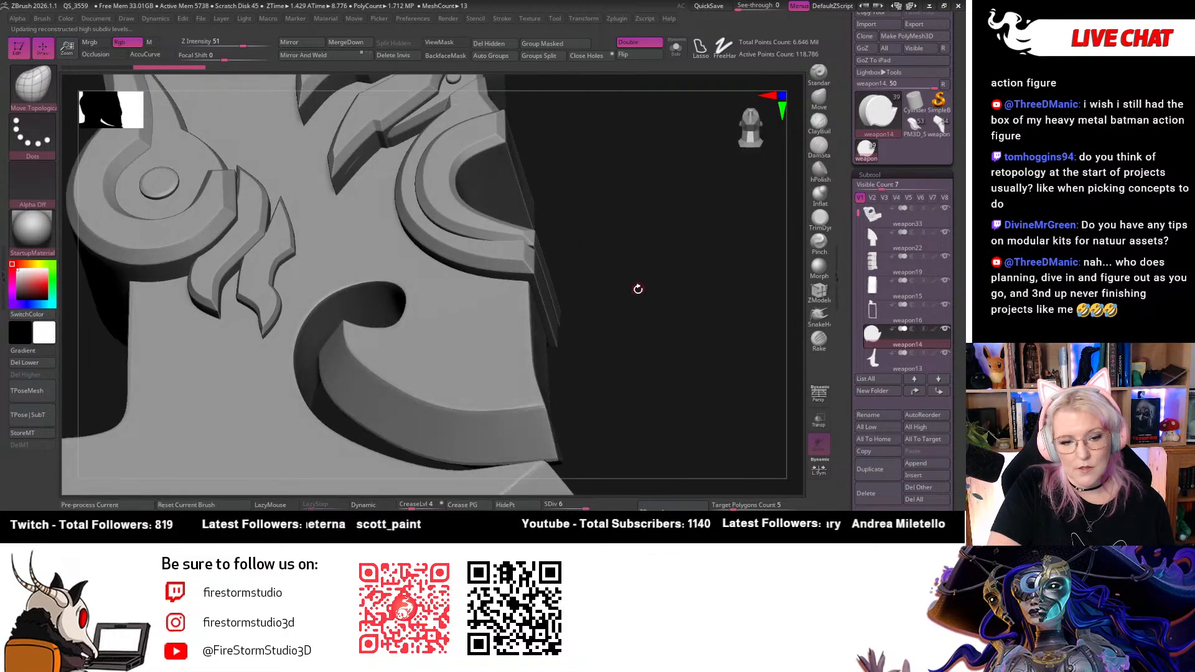
{"action": "left_click_drag", "start_coordinate": [638, 291], "coordinate": [609, 479]}
{"action": "left_click", "coordinate": [745, 131]}
{"action": "left_click_drag", "start_coordinate": [547, 408], "coordinate": [548, 478], "text": "alt"}
{"action": "left_click_drag", "start_coordinate": [376, 141], "coordinate": [422, 266], "text": "alt"}
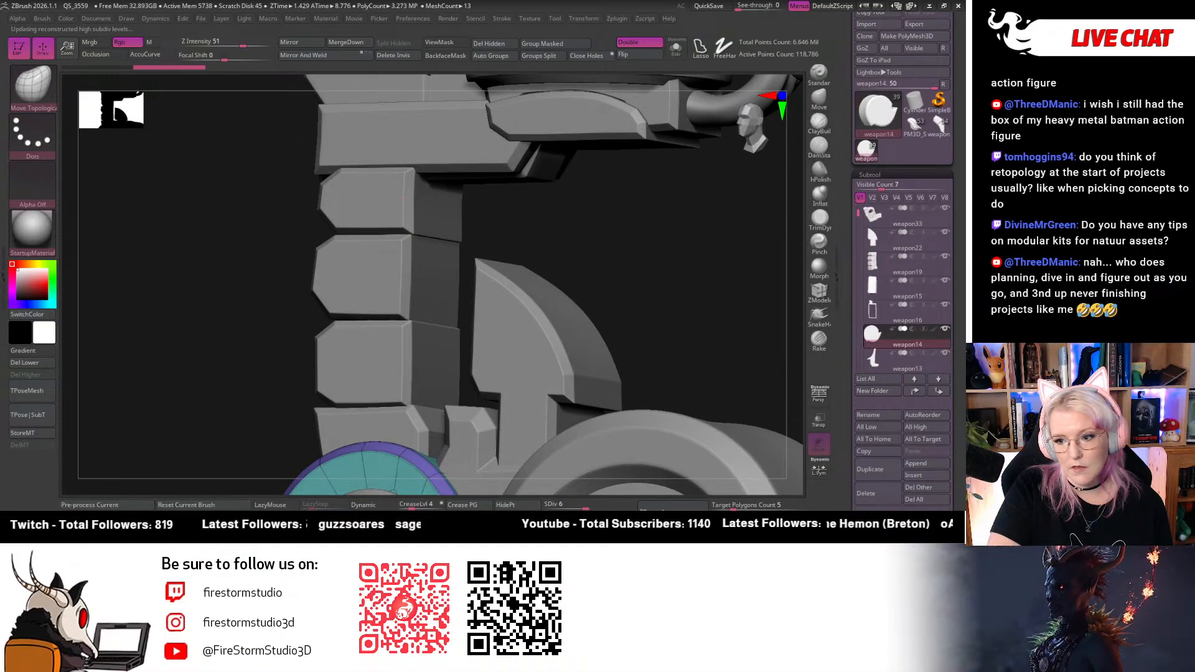
Select the grip blocks weapon19, switch to the curved piece weapon22 above the discs, and check its shape
{"action": "left_click", "coordinate": [868, 259]}
{"action": "left_click_drag", "start_coordinate": [721, 272], "coordinate": [778, 278]}
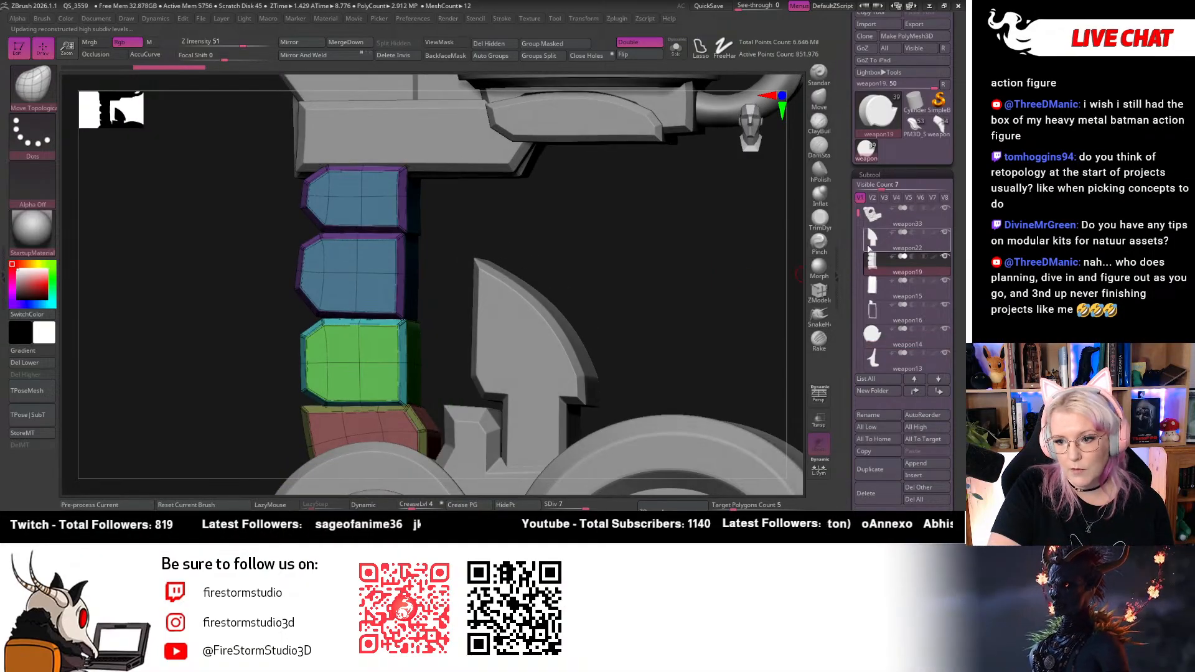
{"action": "left_click", "coordinate": [870, 245]}
{"action": "left_click_drag", "start_coordinate": [684, 315], "coordinate": [740, 286]}
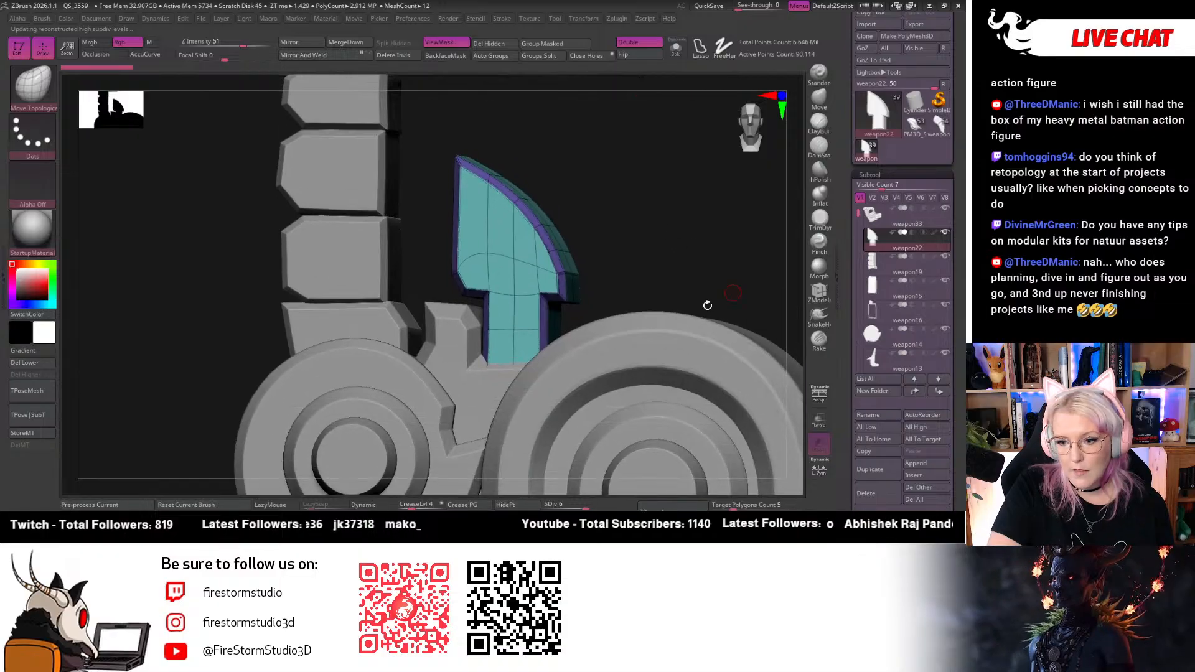
Isolate the weapon16 subtool hidden between the discs to check it, and delete it
{"action": "left_click", "coordinate": [467, 398], "text": "alt"}
{"action": "left_click_drag", "start_coordinate": [625, 190], "coordinate": [466, 287]}
{"action": "left_click", "coordinate": [457, 279], "text": "alt"}
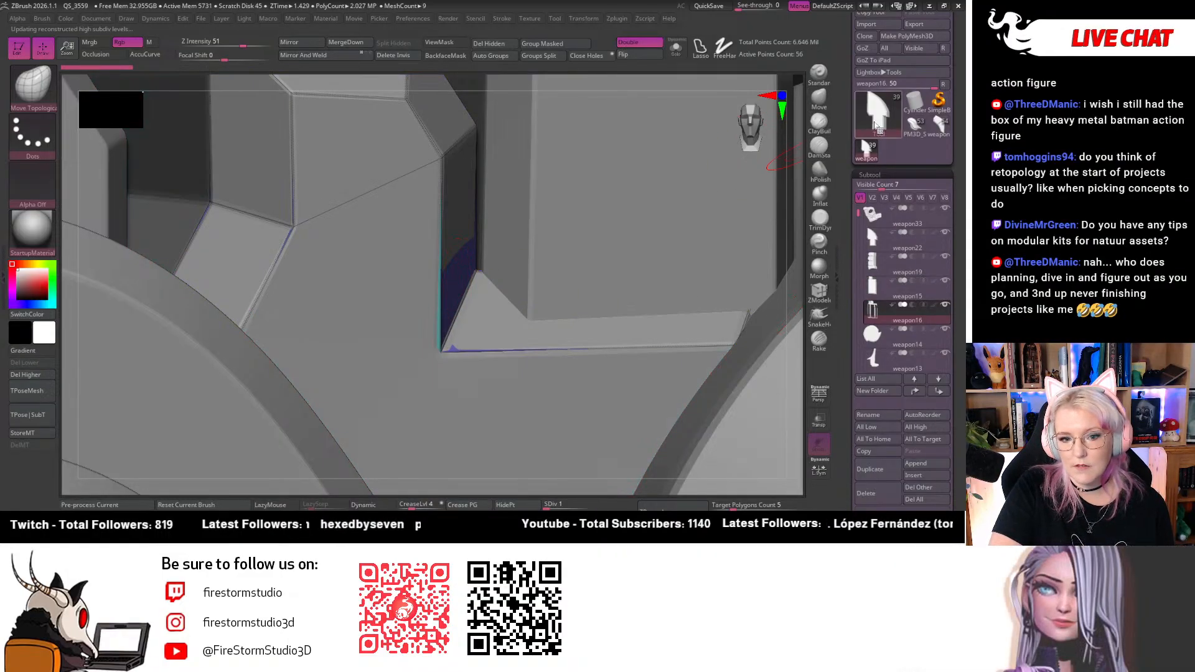
{"action": "left_click", "coordinate": [674, 50]}
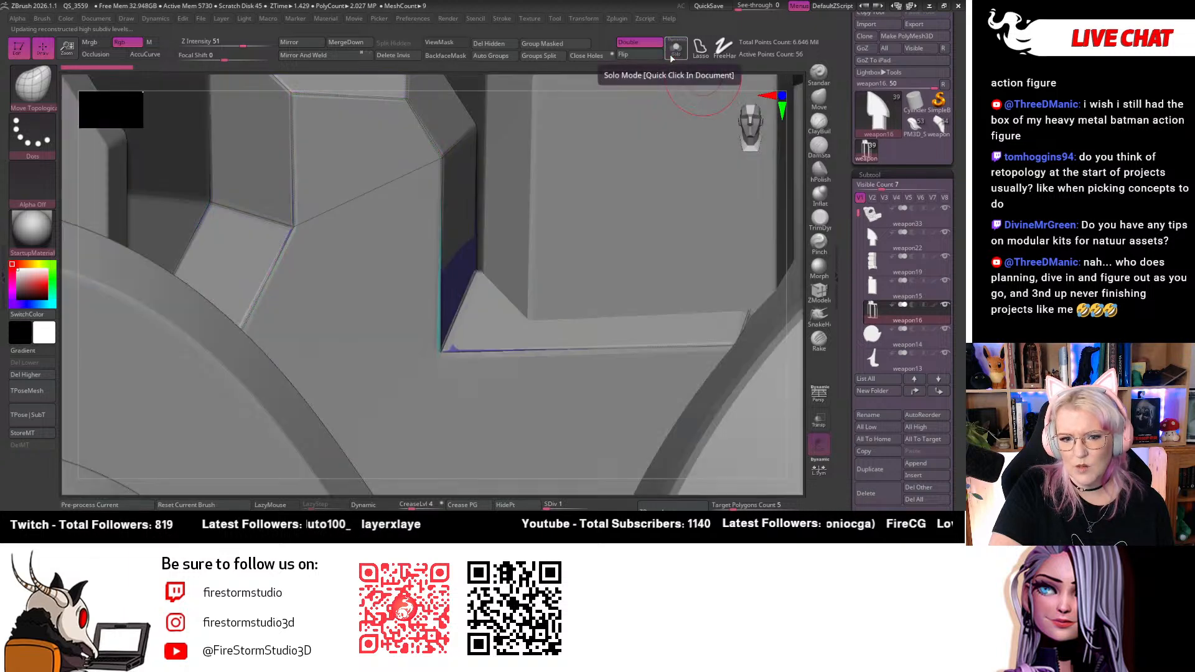
{"action": "left_click", "coordinate": [674, 50]}
{"action": "left_click", "coordinate": [674, 50]}
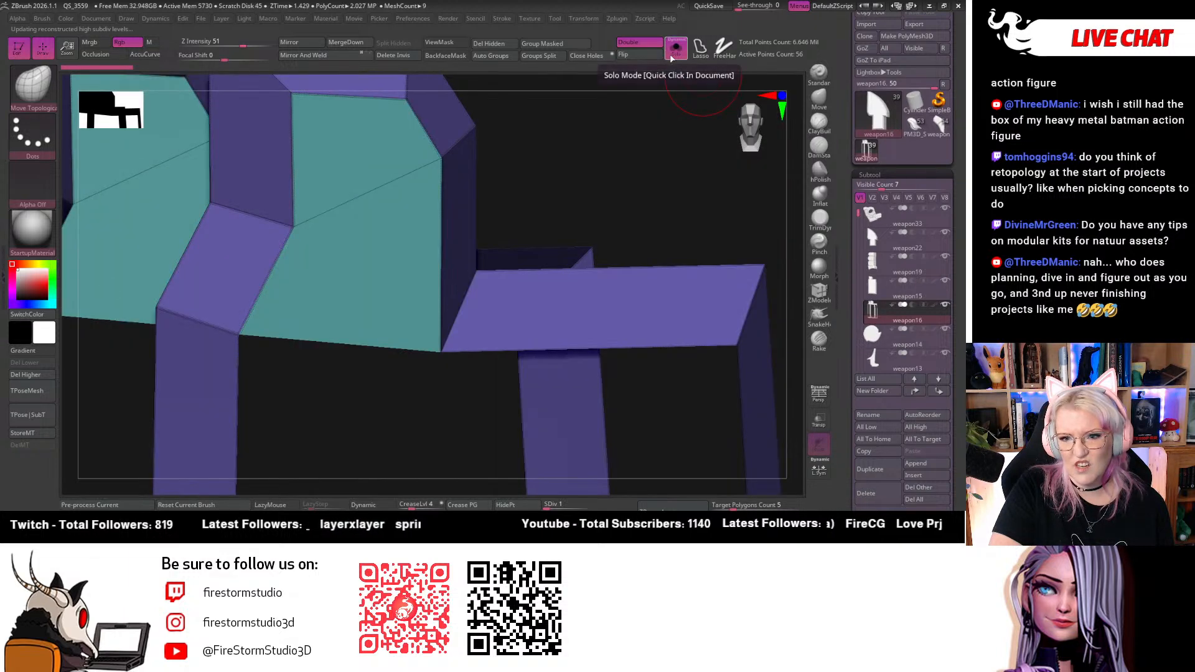
{"action": "left_click", "coordinate": [865, 493]}
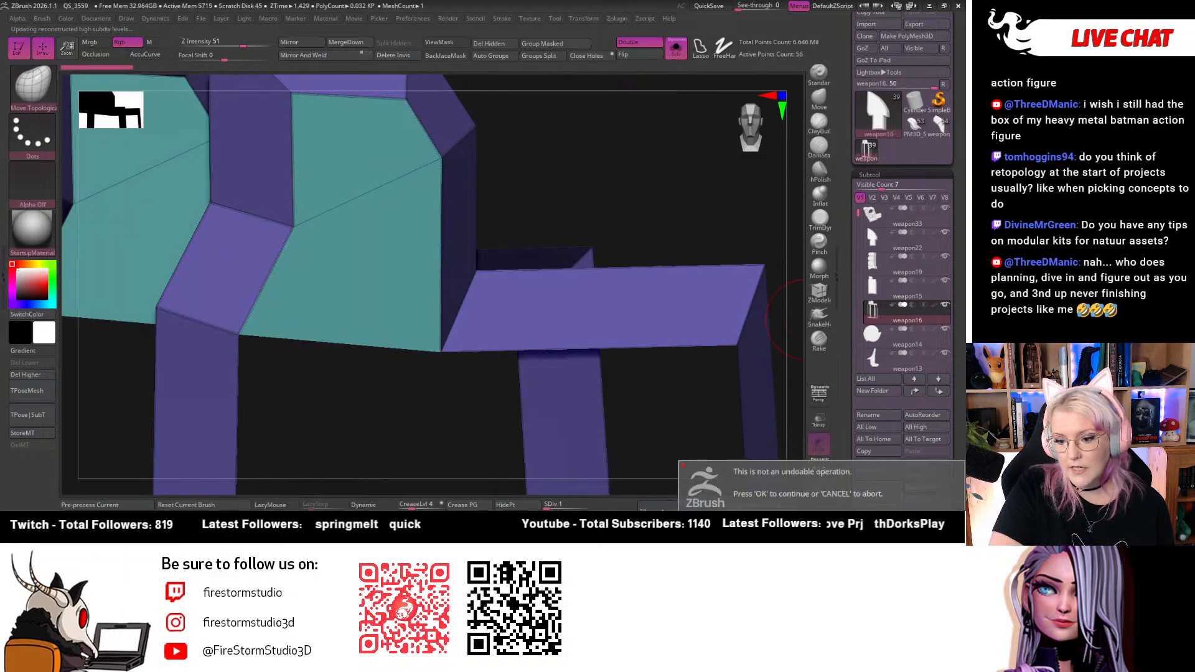
{"action": "left_click", "coordinate": [870, 470]}
Select weapon15, the connecting piece between the two discs, and examine how it meets its neighbouring parts
{"action": "key", "text": "alt+Up"}
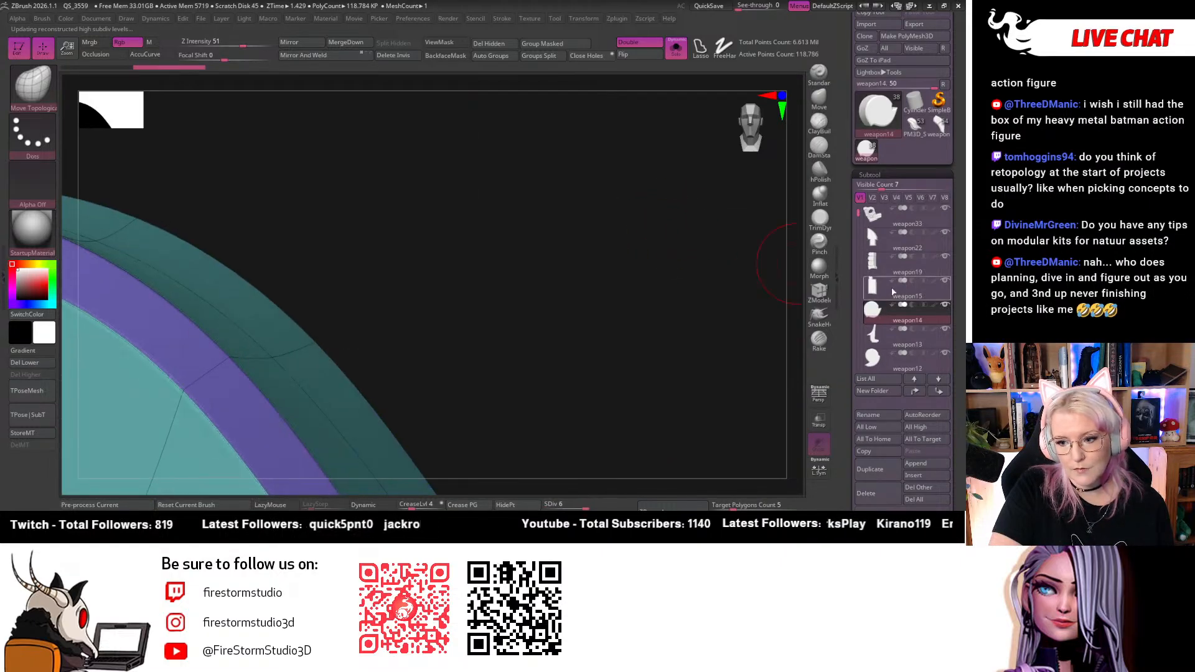
{"action": "key", "text": "f"}
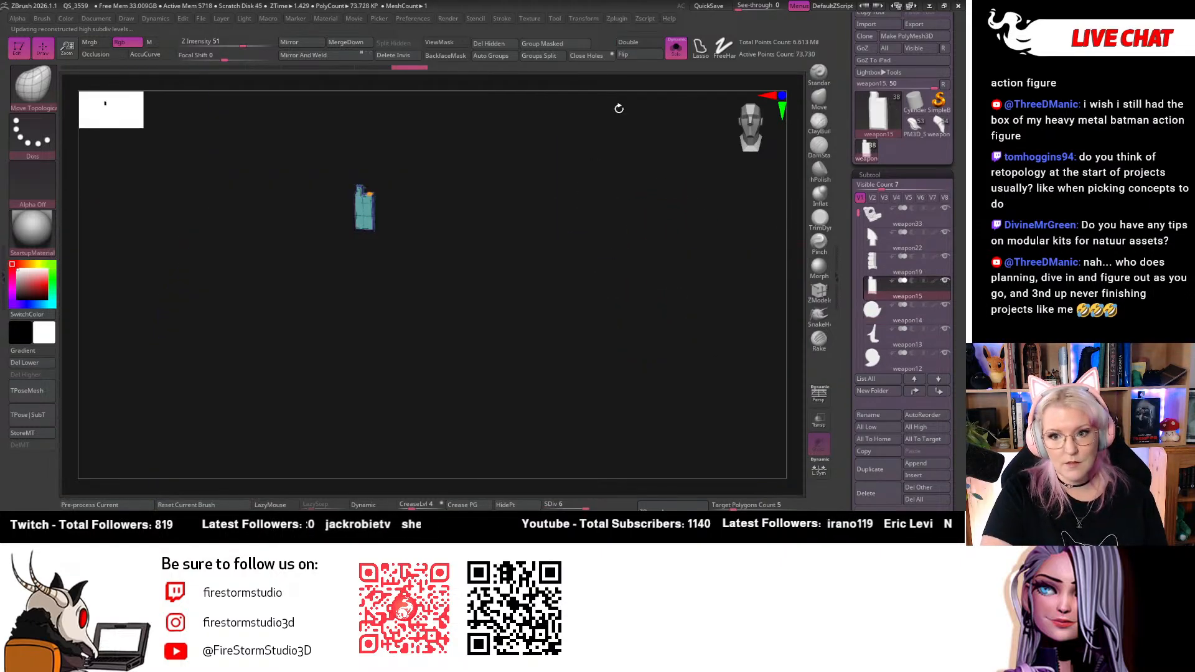
{"action": "left_click", "coordinate": [671, 57]}
{"action": "left_click_drag", "start_coordinate": [550, 256], "coordinate": [648, 463], "text": "alt"}
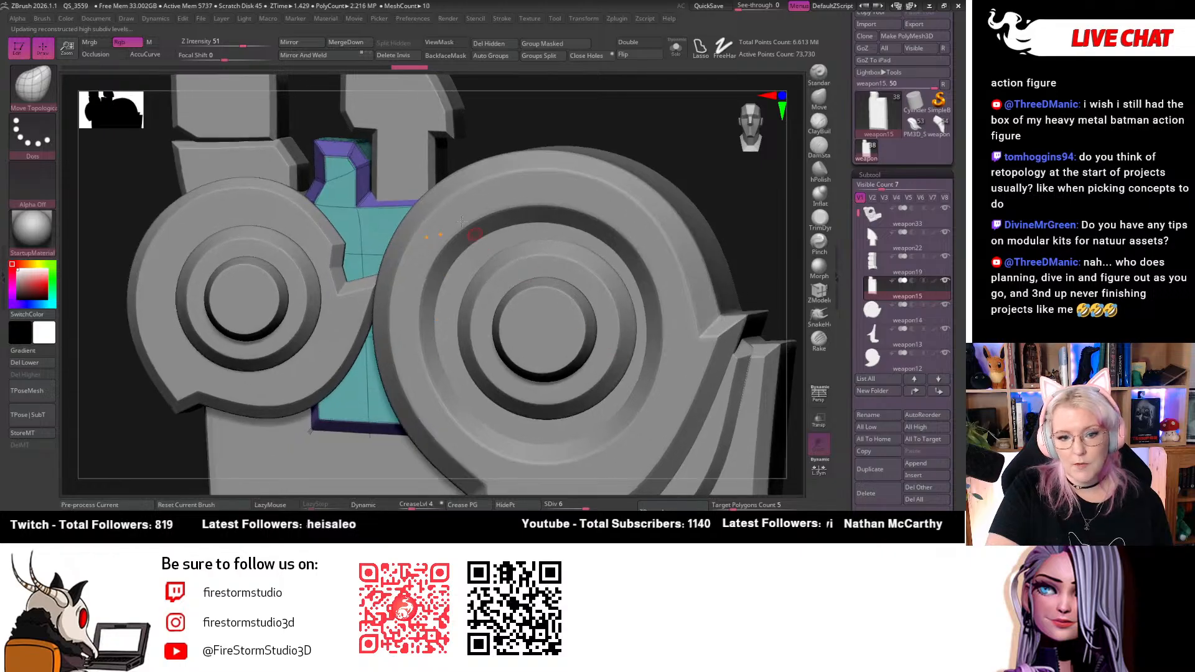
{"action": "left_click_drag", "start_coordinate": [487, 134], "coordinate": [597, 221]}
{"action": "left_click_drag", "start_coordinate": [641, 129], "coordinate": [651, 248], "text": "alt"}
{"action": "right_click", "coordinate": [661, 251]}
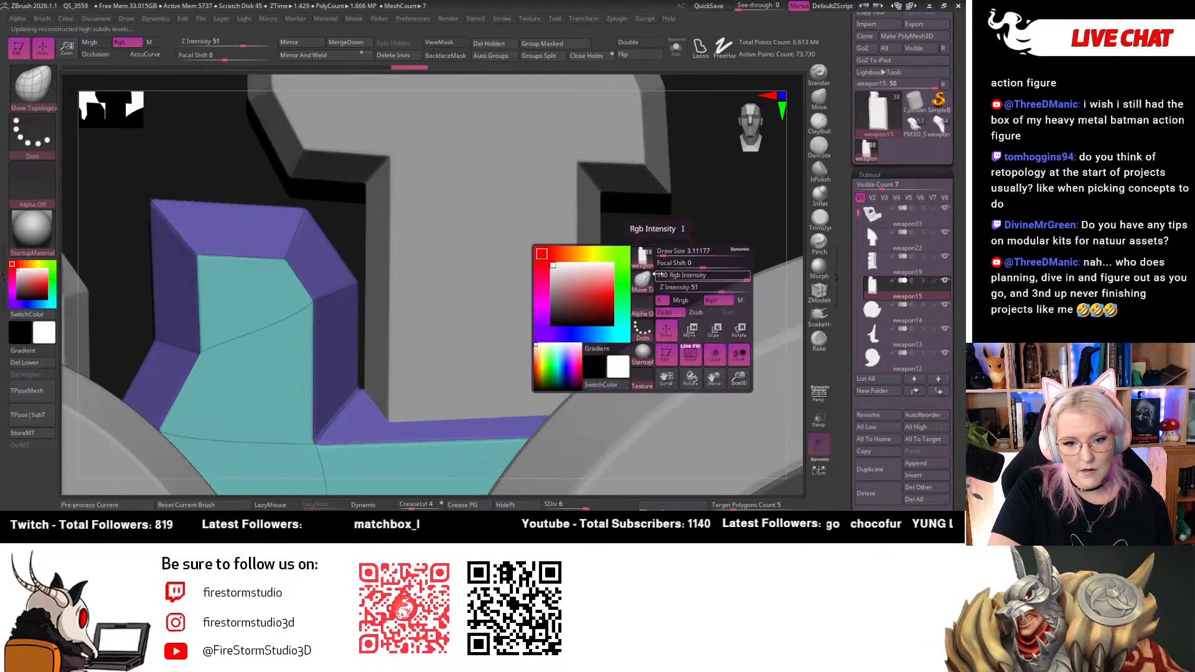
{"action": "mouse_move", "coordinate": [755, 133]}
{"action": "left_mouse_down", "text": "shift"}
{"action": "mouse_move", "coordinate": [691, 248]}
{"action": "mouse_move", "coordinate": [688, 333]}
{"action": "left_mouse_up", "text": "shift"}
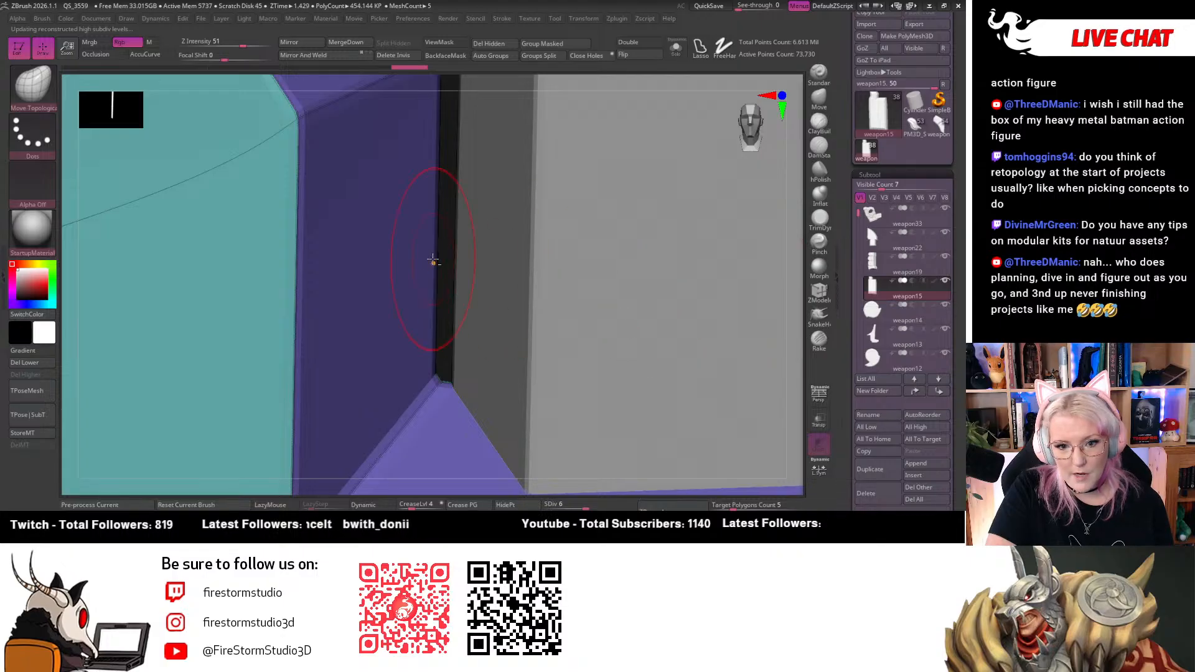
{"action": "left_click_drag", "start_coordinate": [445, 262], "coordinate": [488, 217]}
{"action": "mouse_move", "coordinate": [619, 260]}
{"action": "left_mouse_down", "text": "alt"}
{"action": "mouse_move", "coordinate": [623, 180]}
{"action": "mouse_move", "coordinate": [514, 320]}
{"action": "left_mouse_up", "text": "alt"}
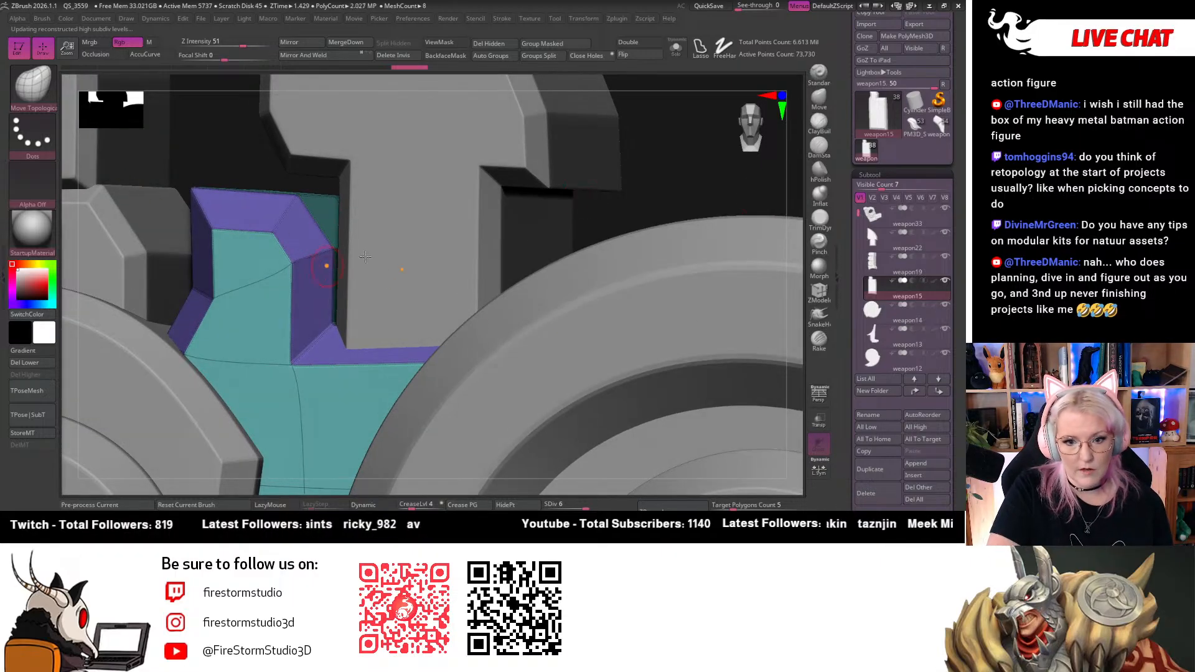
{"action": "left_click", "coordinate": [445, 187], "text": "alt"}
{"action": "left_click", "coordinate": [341, 368], "text": "alt"}
{"action": "left_click_drag", "start_coordinate": [614, 215], "coordinate": [553, 209], "text": "alt"}
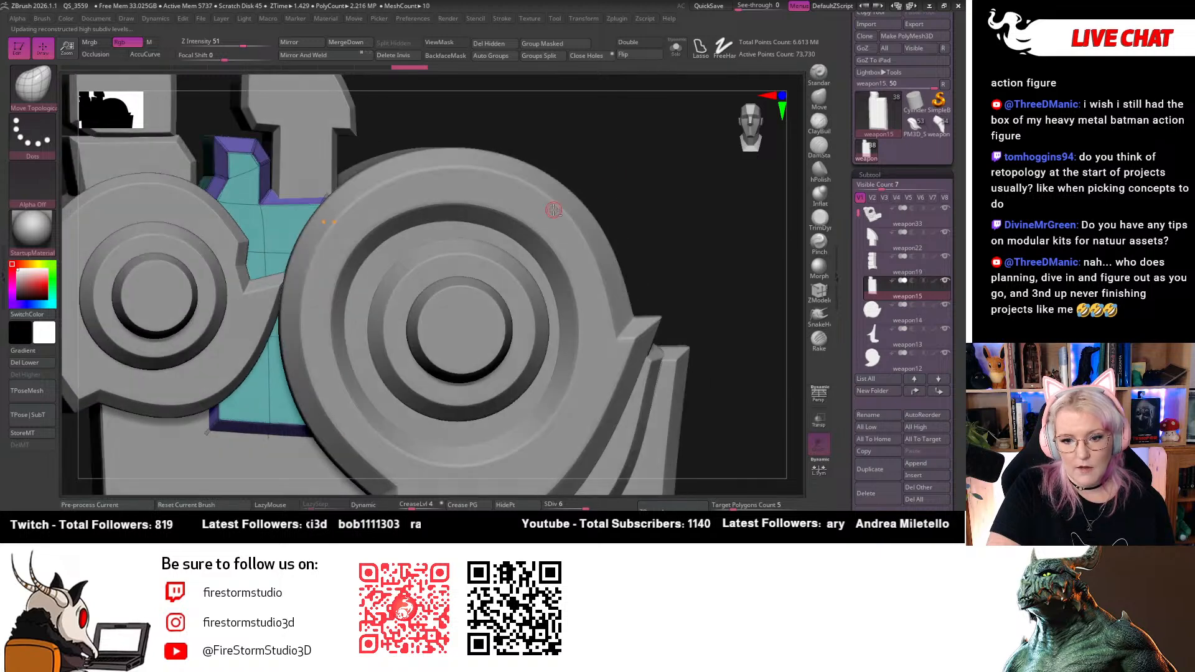
Identify which subtools make up the large spiral disc and the small disc, checking weapon6, weapon12, weapon13 and weapon14
{"action": "left_click", "coordinate": [554, 210], "text": "alt"}
{"action": "left_click_drag", "start_coordinate": [856, 241], "coordinate": [853, 271]}
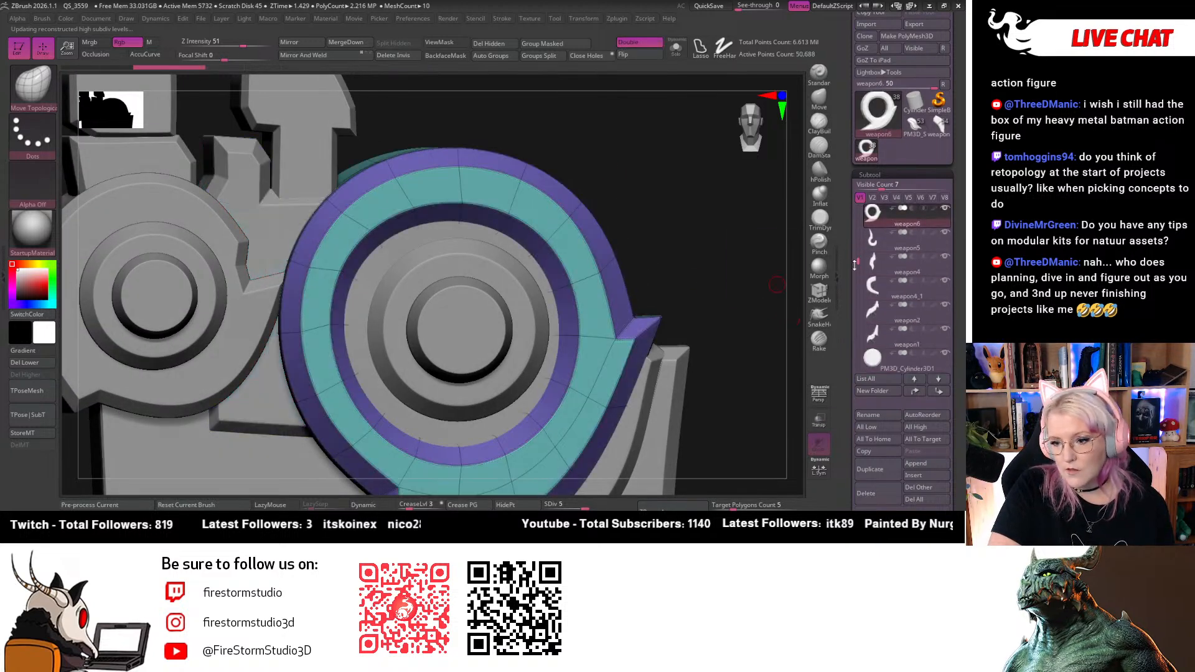
{"action": "left_click", "coordinate": [883, 359]}
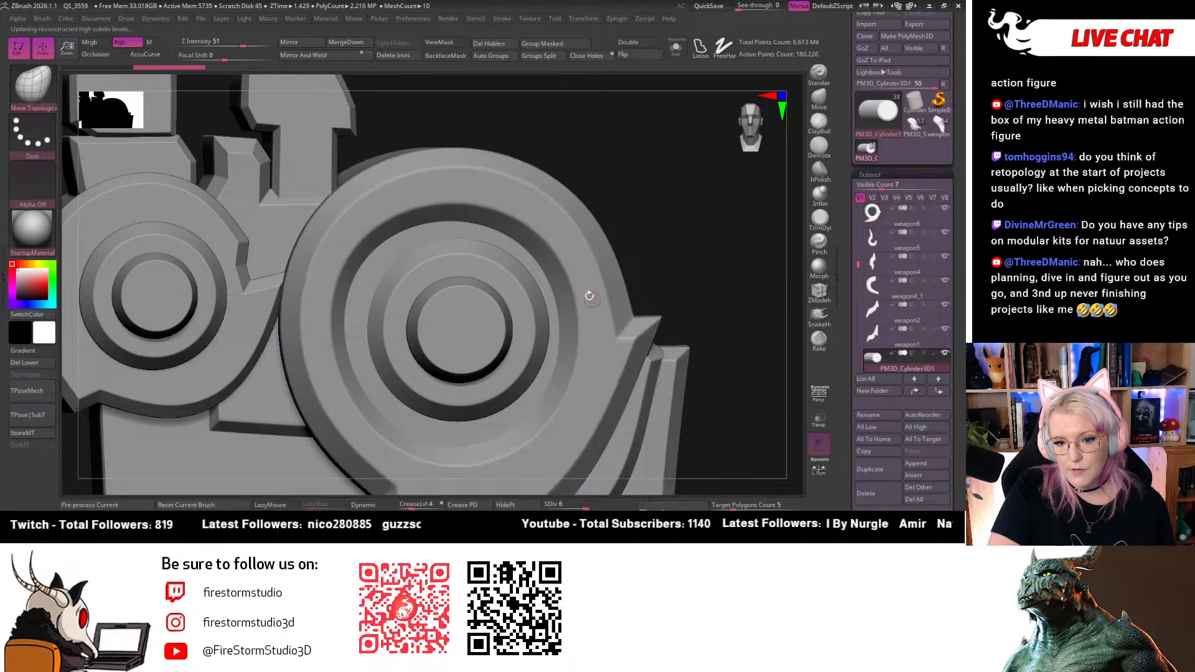
{"action": "left_click", "coordinate": [471, 239], "text": "alt"}
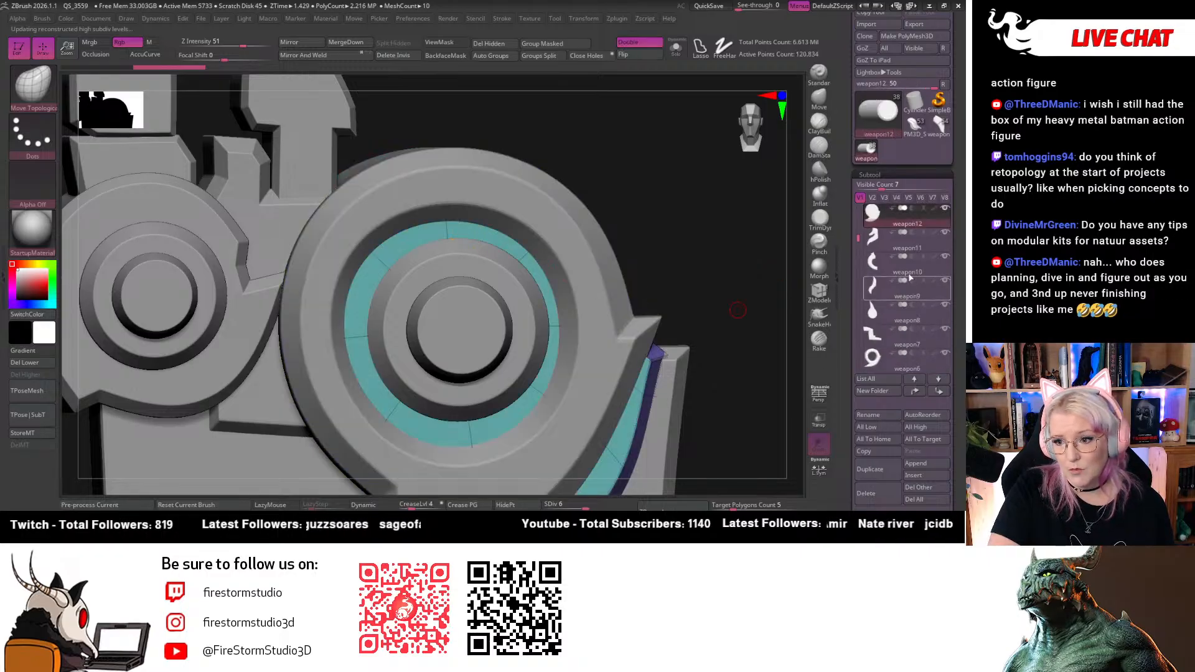
{"action": "scroll", "coordinate": [858, 237], "scroll_direction": "up", "scroll_amount": 4}
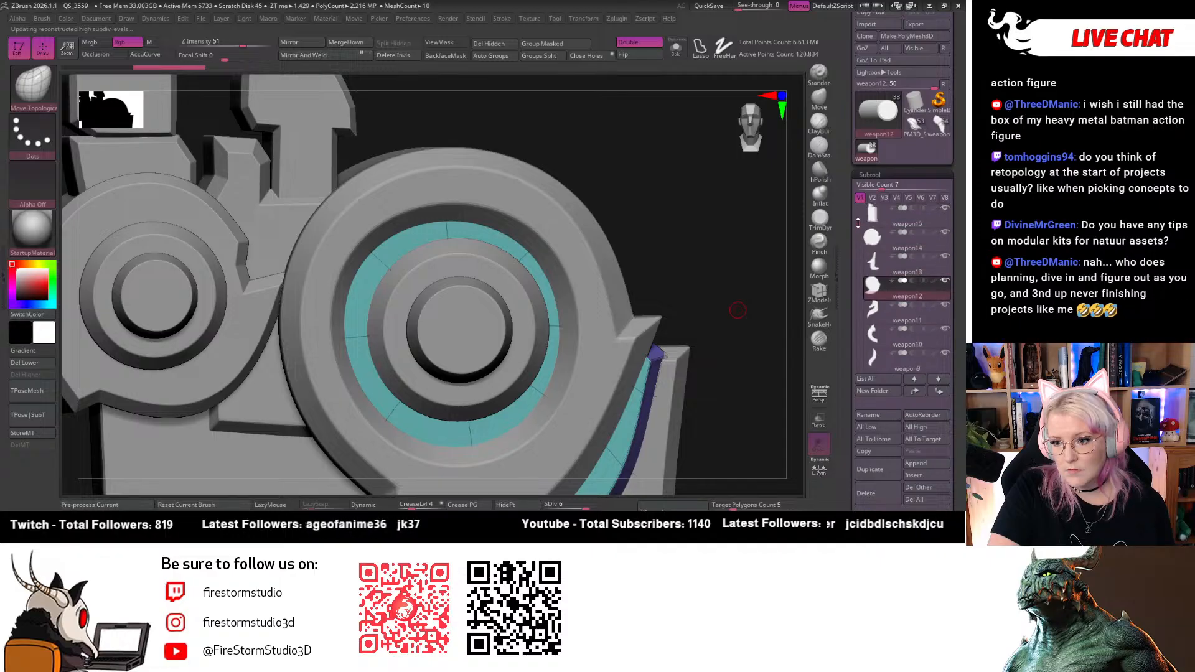
{"action": "left_click", "coordinate": [886, 269]}
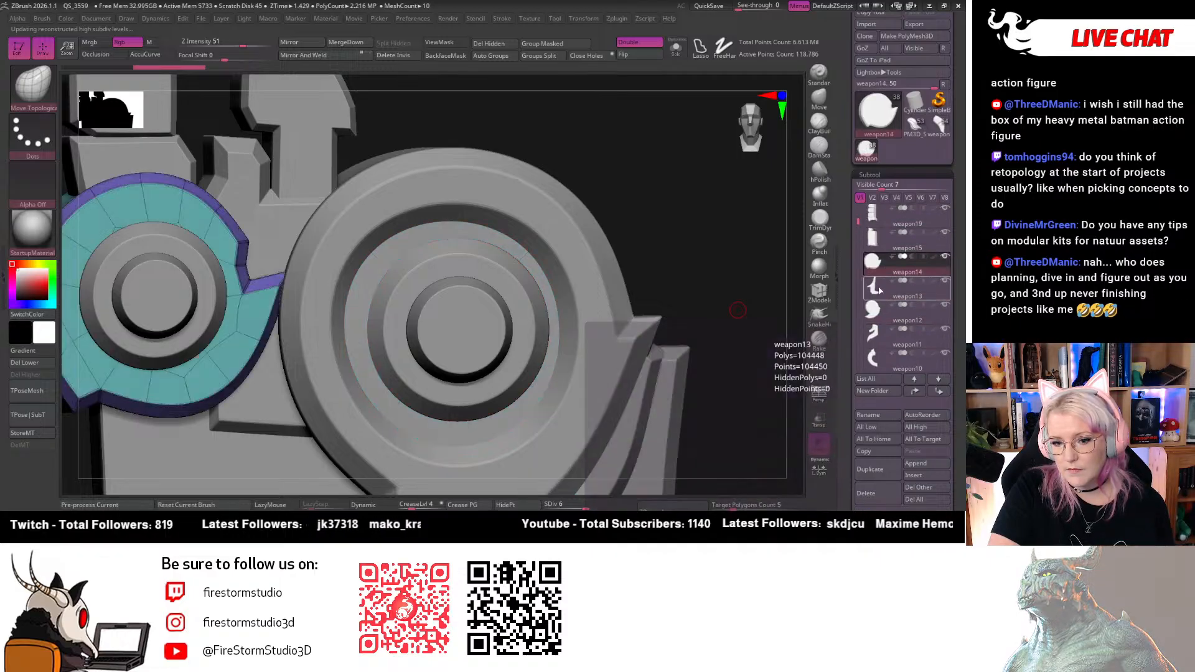
{"action": "left_click", "coordinate": [879, 291]}
{"action": "left_click", "coordinate": [874, 268]}
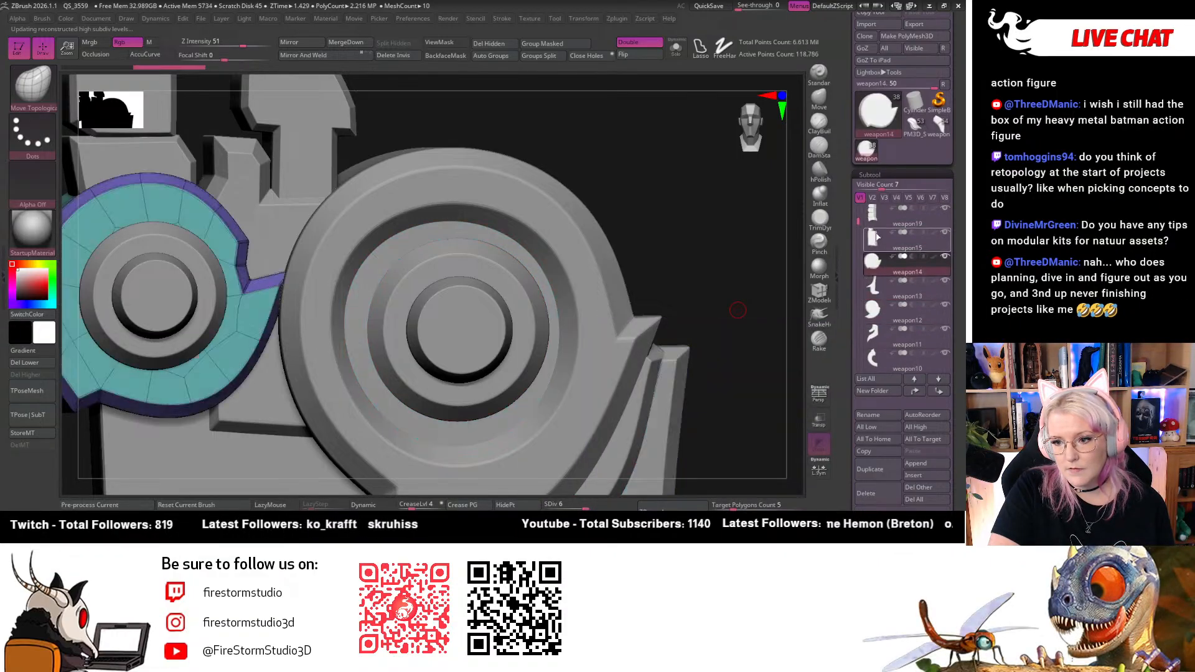
{"action": "scroll", "coordinate": [858, 217], "scroll_direction": "up", "scroll_amount": 2}
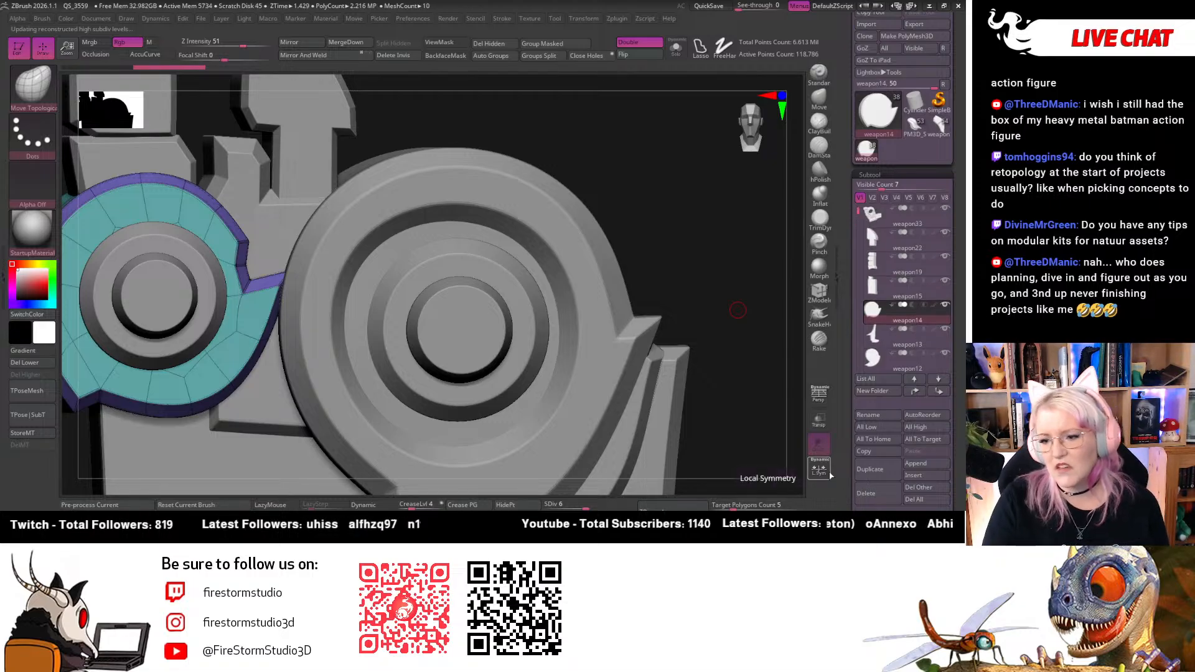
Reorder weapon12 to sit directly above the spiral ring weapon6 and merge it down into weapon6
{"action": "mouse_move", "coordinate": [863, 323]}
{"action": "scroll", "coordinate": [864, 322], "scroll_direction": "down", "scroll_amount": 3}
{"action": "left_click", "coordinate": [894, 358]}
{"action": "left_click_drag", "start_coordinate": [768, 301], "coordinate": [713, 233]}
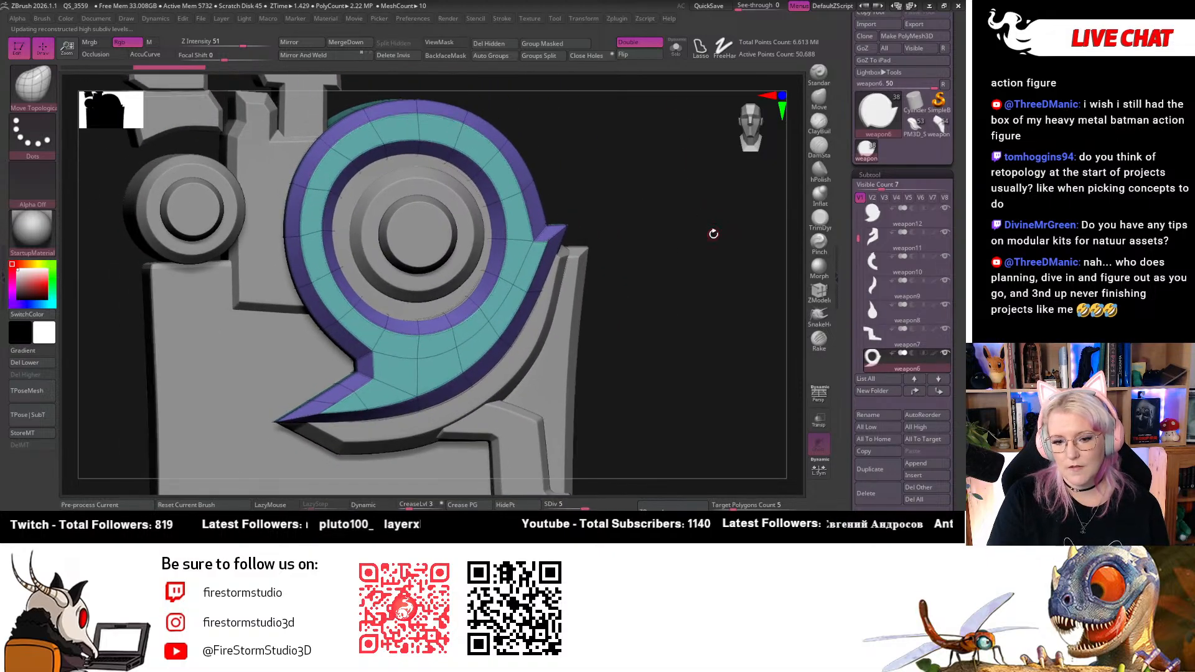
{"action": "left_click", "coordinate": [870, 335]}
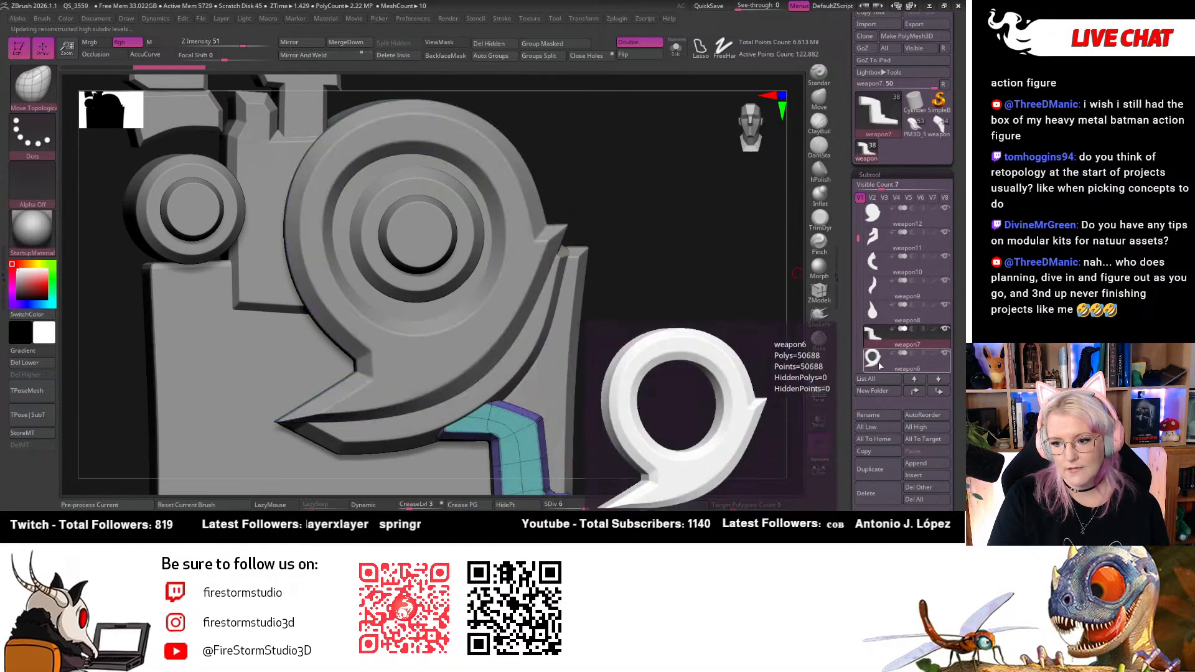
{"action": "left_click", "coordinate": [873, 358]}
{"action": "left_click_drag", "start_coordinate": [676, 207], "coordinate": [667, 145], "text": "alt"}
{"action": "left_click", "coordinate": [883, 217]}
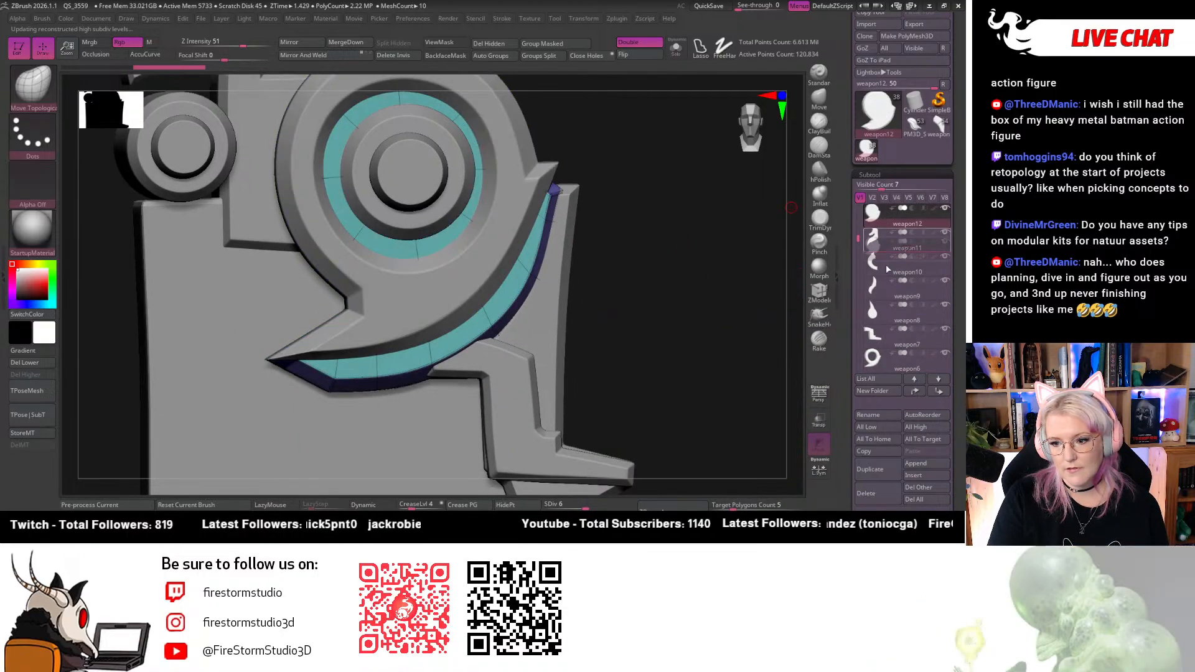
{"action": "left_click_drag", "start_coordinate": [888, 285], "coordinate": [890, 341]}
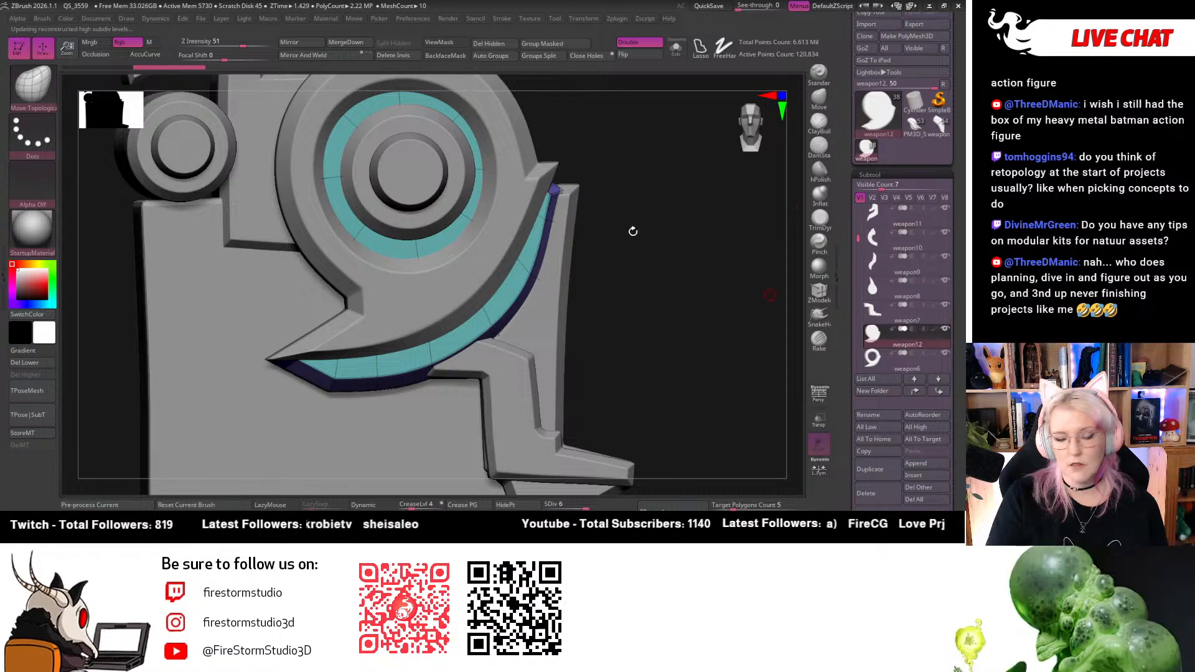
{"action": "left_click", "coordinate": [346, 46]}
Move the round centre cap PM3D_Cylinder3D4 directly below weapon12 and merge weapon12 down with it
{"action": "mouse_move", "coordinate": [878, 368]}
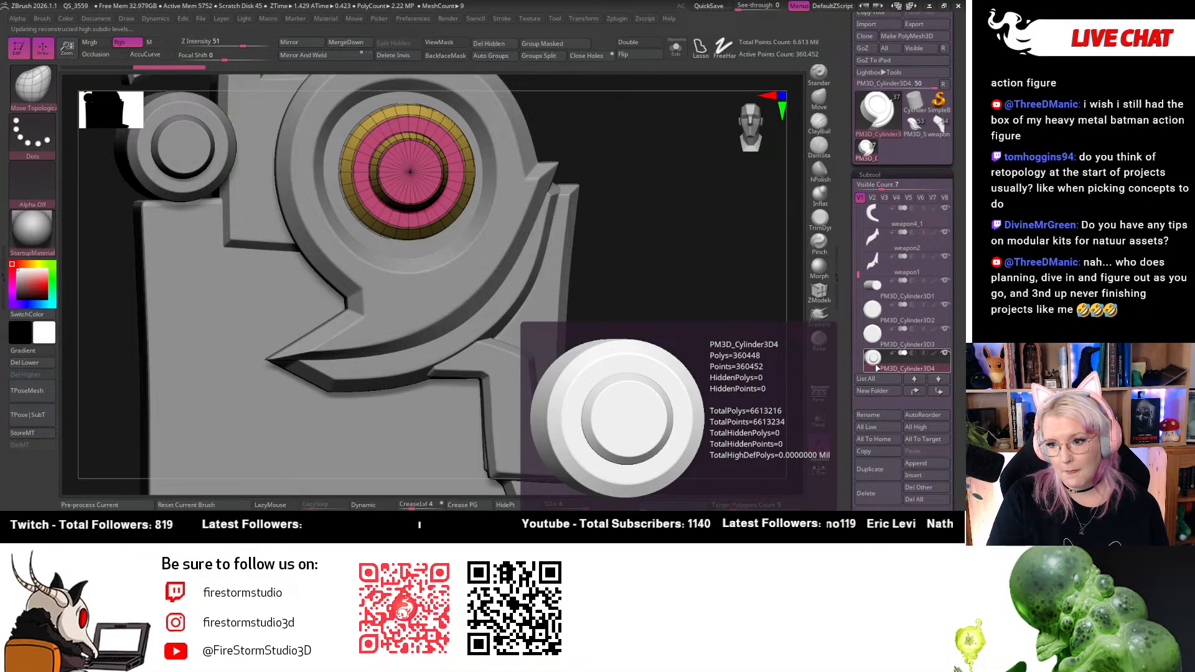
{"action": "scroll", "coordinate": [874, 336], "scroll_direction": "up", "scroll_amount": 5}
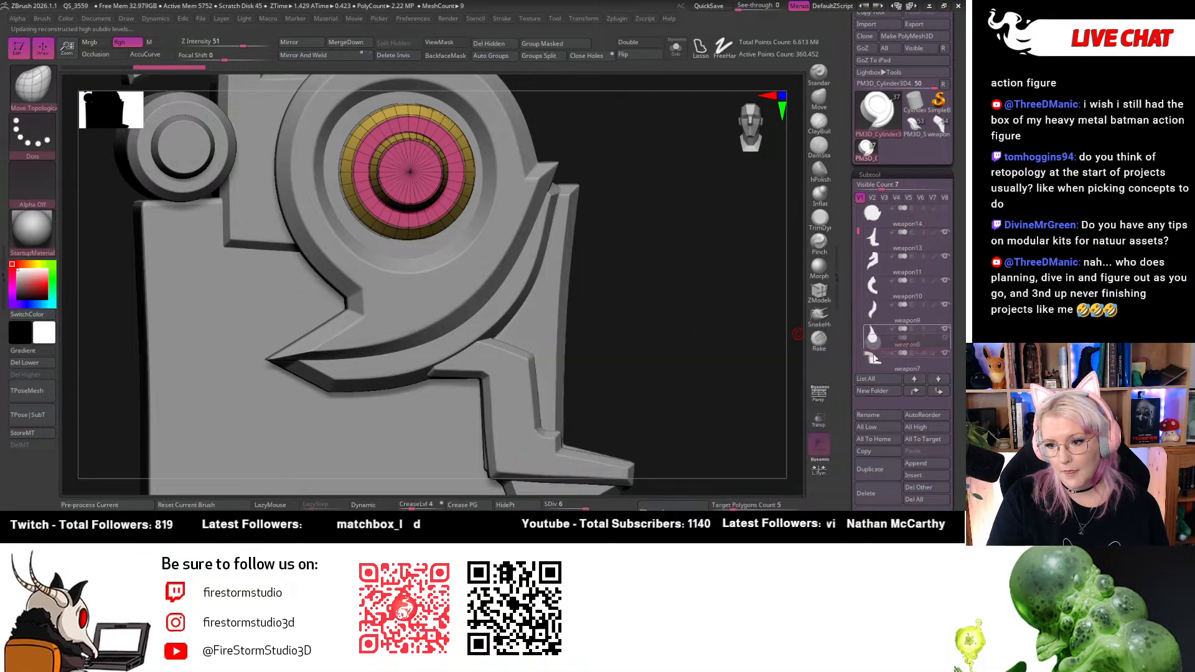
{"action": "left_click_drag", "start_coordinate": [873, 289], "coordinate": [873, 266]}
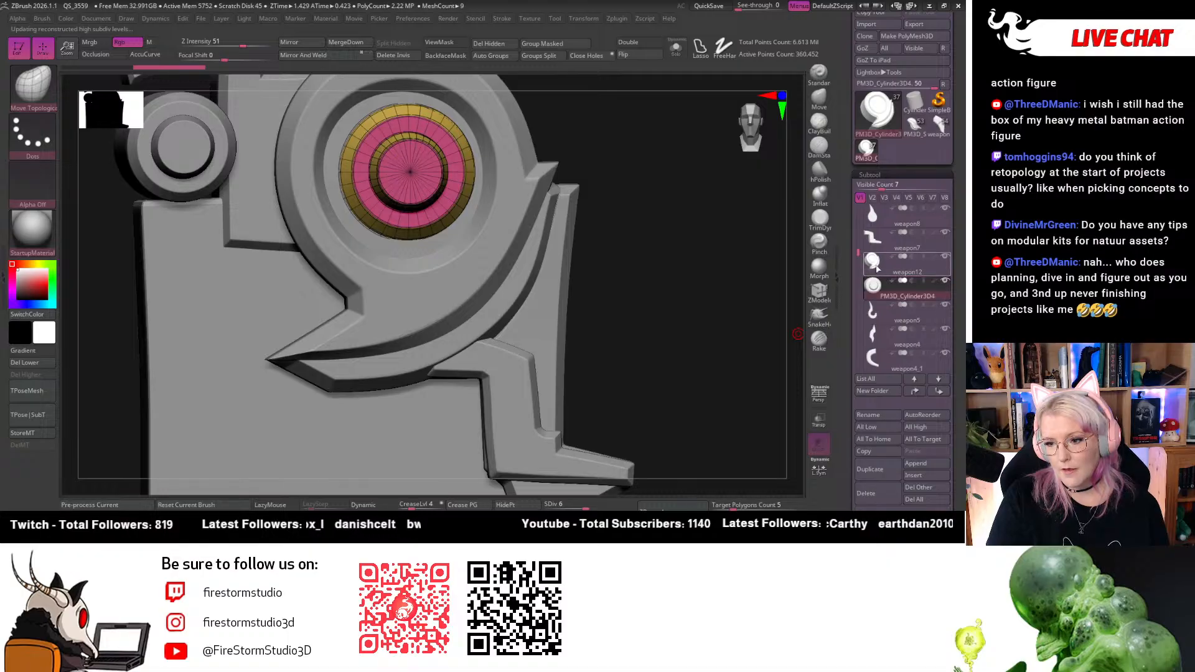
{"action": "left_click", "coordinate": [882, 269]}
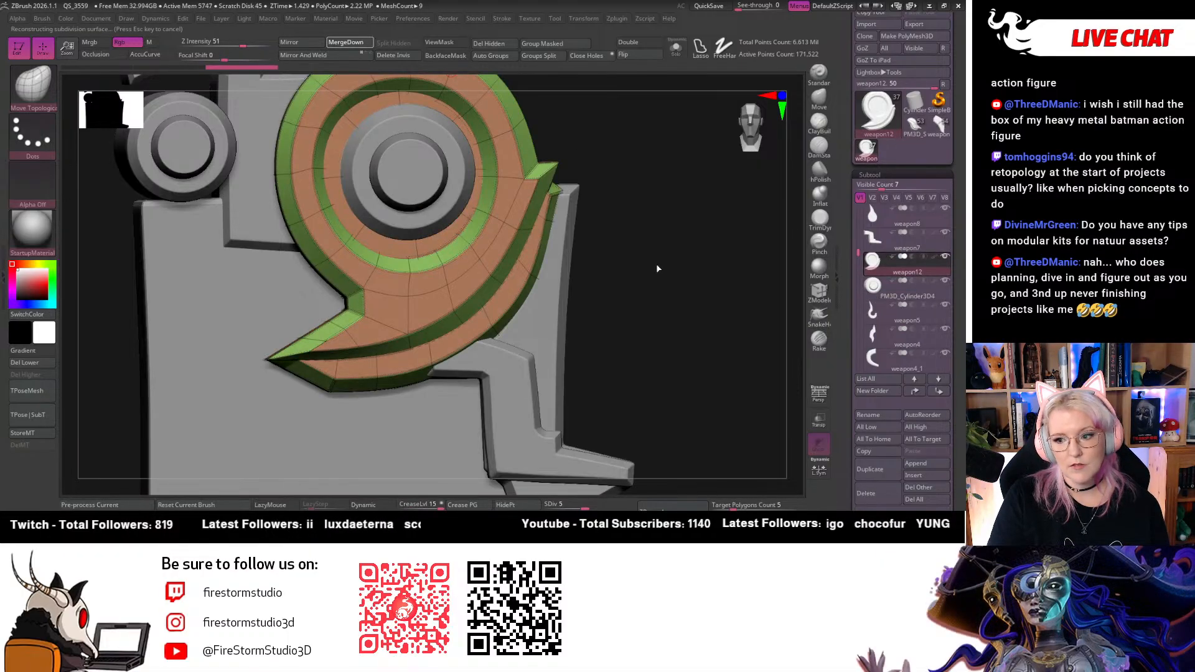
{"action": "left_click_drag", "start_coordinate": [691, 305], "coordinate": [626, 300]}
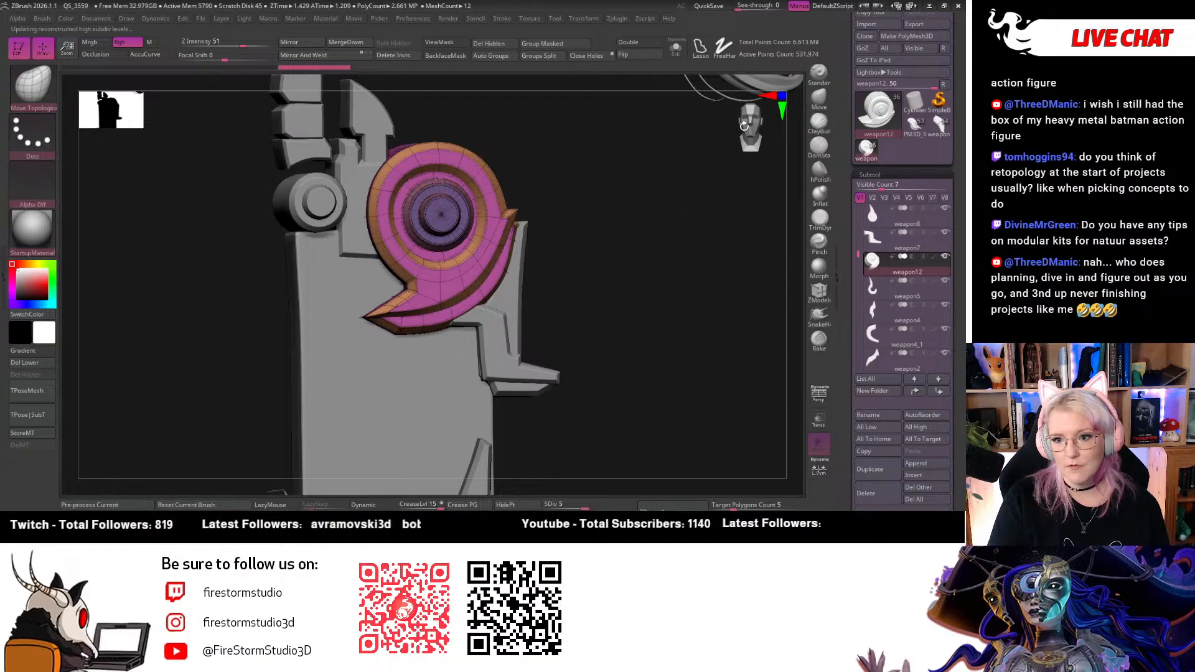
Merge the stepped piece weapon7 beneath the large disc down with the combined spiral disc weapon12
{"action": "left_click_drag", "start_coordinate": [744, 126], "coordinate": [613, 249]}
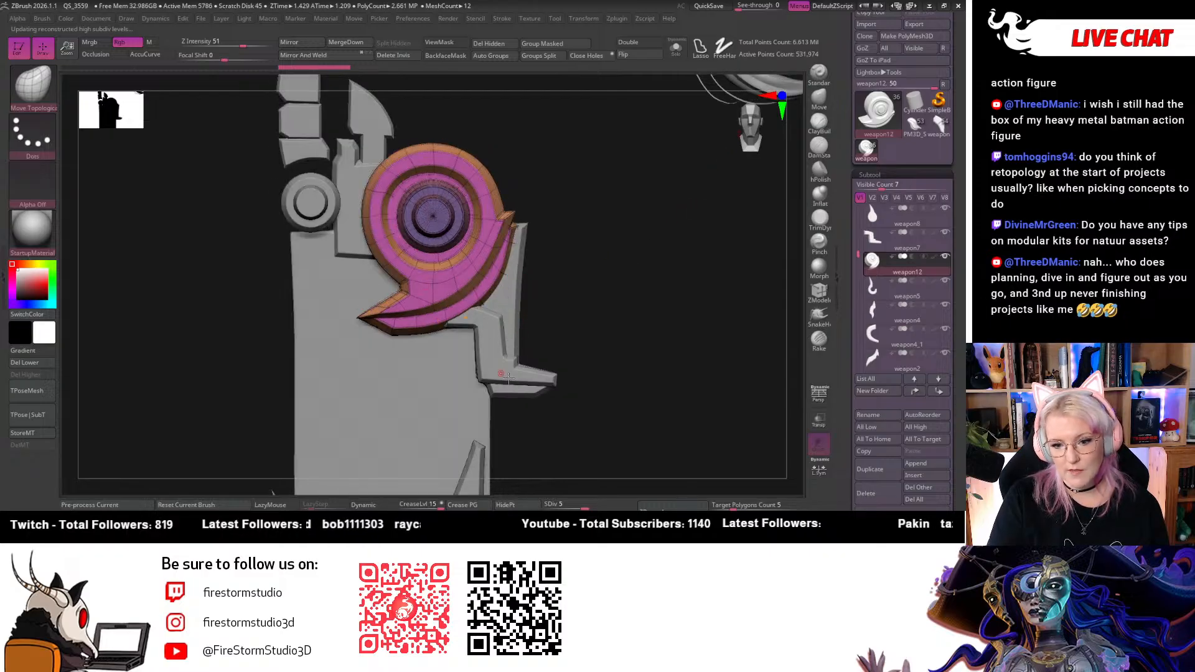
{"action": "left_click_drag", "start_coordinate": [661, 342], "coordinate": [694, 301], "text": "alt"}
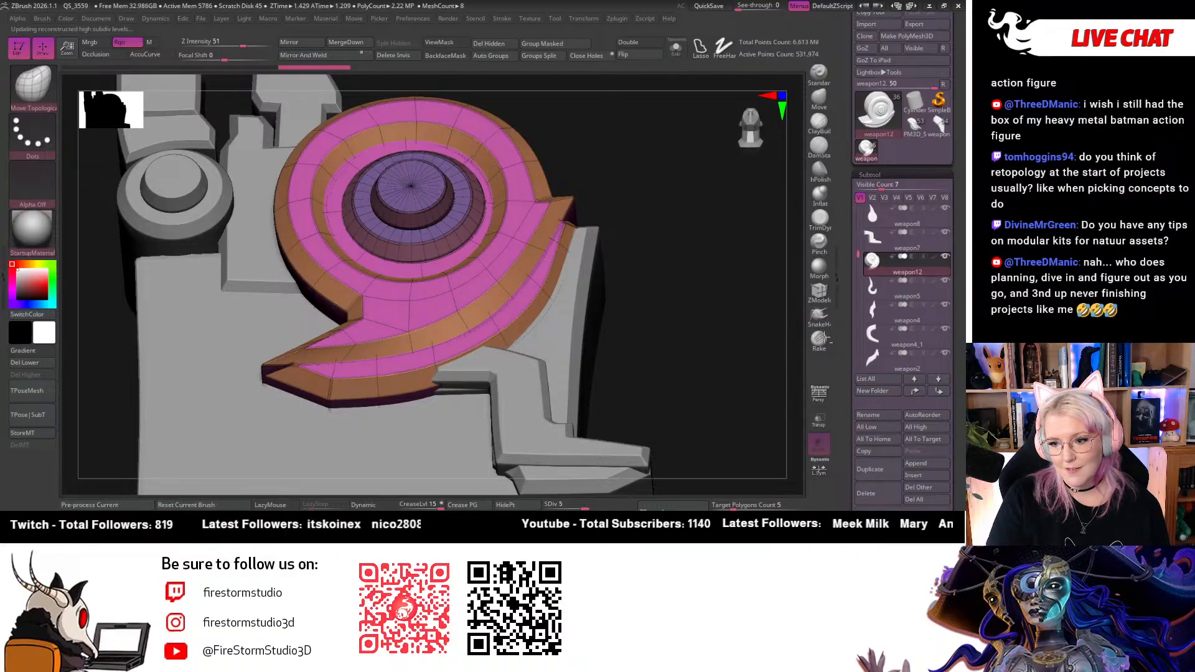
{"action": "left_click", "coordinate": [906, 240]}
{"action": "left_click", "coordinate": [358, 44]}
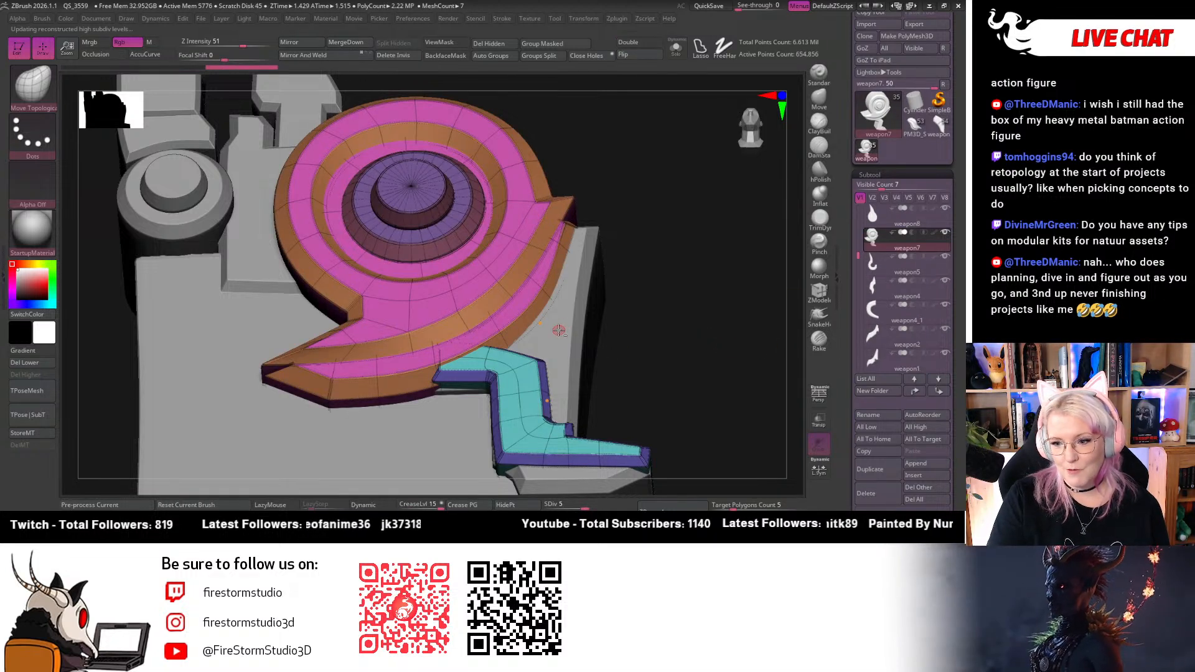
Move the angled bracket weapon13 directly below the combined spiral disc weapon7 and merge weapon7 down with it
{"action": "left_click", "coordinate": [561, 329], "text": "alt"}
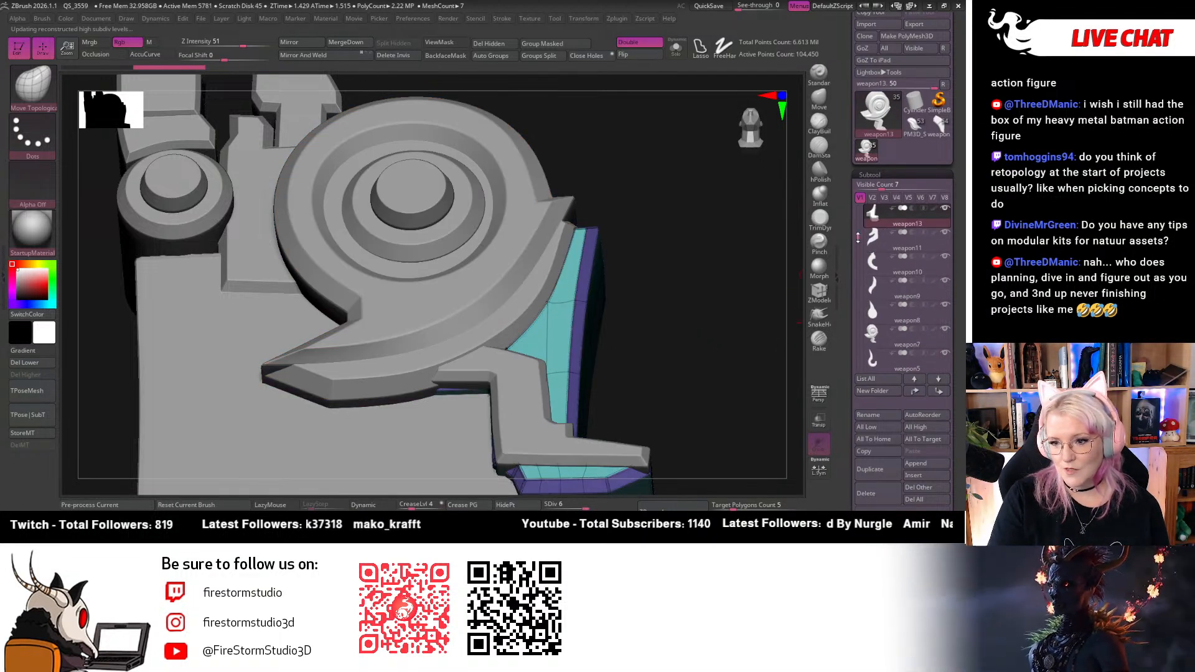
{"action": "scroll", "coordinate": [858, 237], "scroll_direction": "up", "scroll_amount": 3}
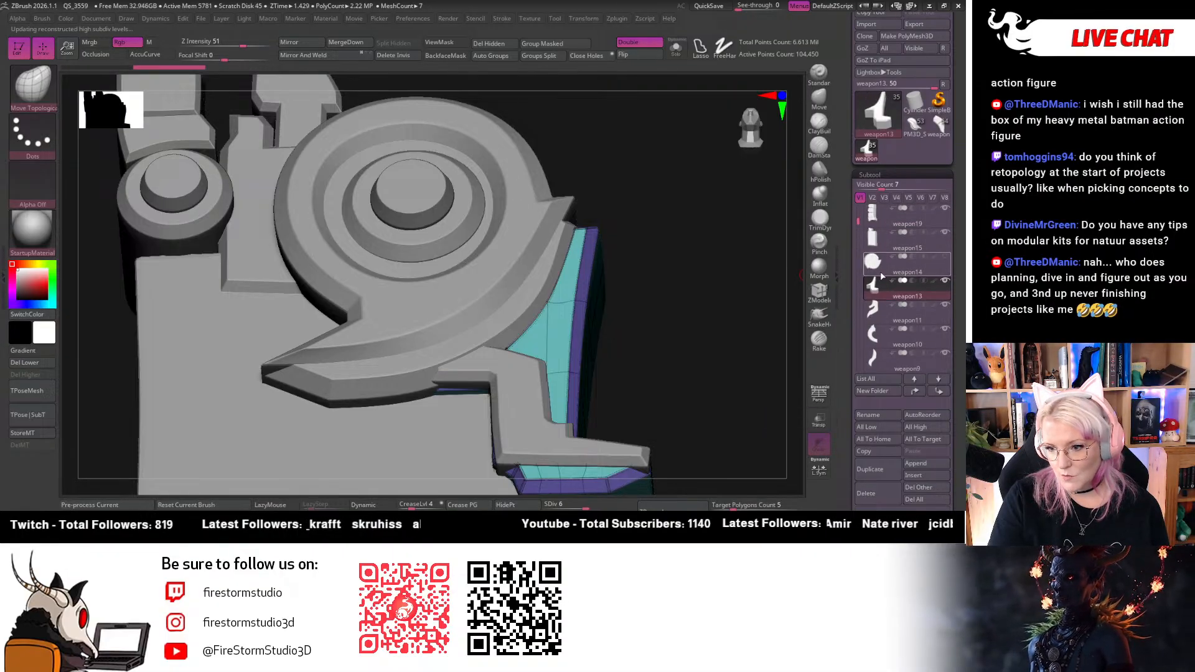
{"action": "left_click", "coordinate": [871, 265]}
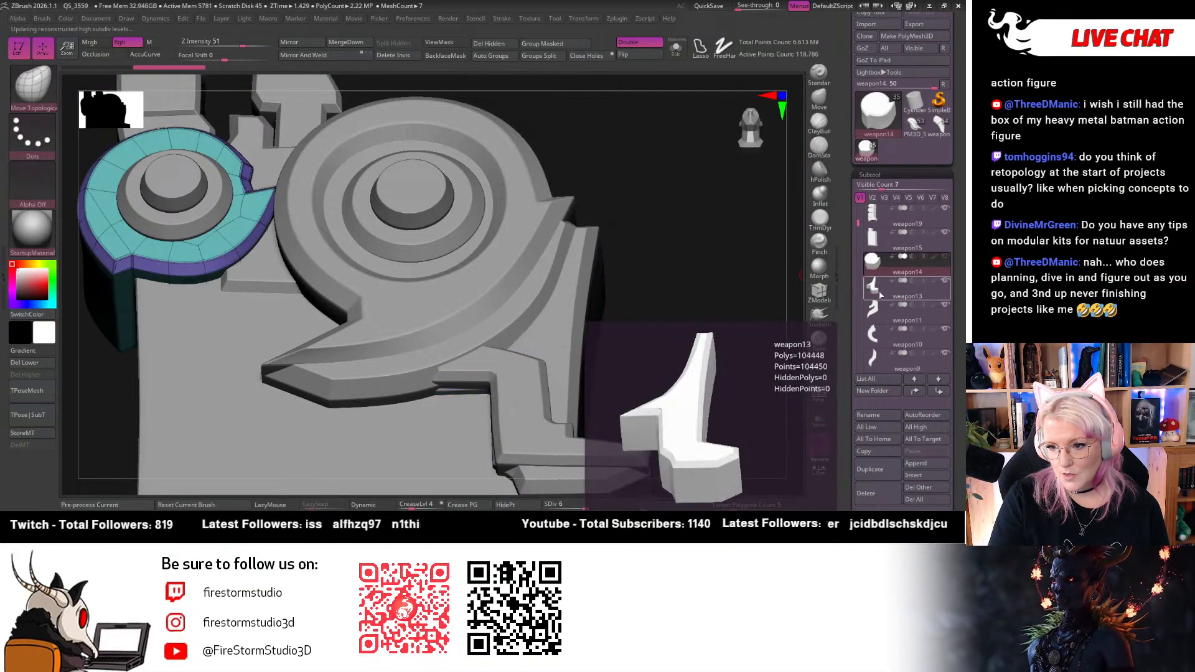
{"action": "left_click", "coordinate": [879, 293]}
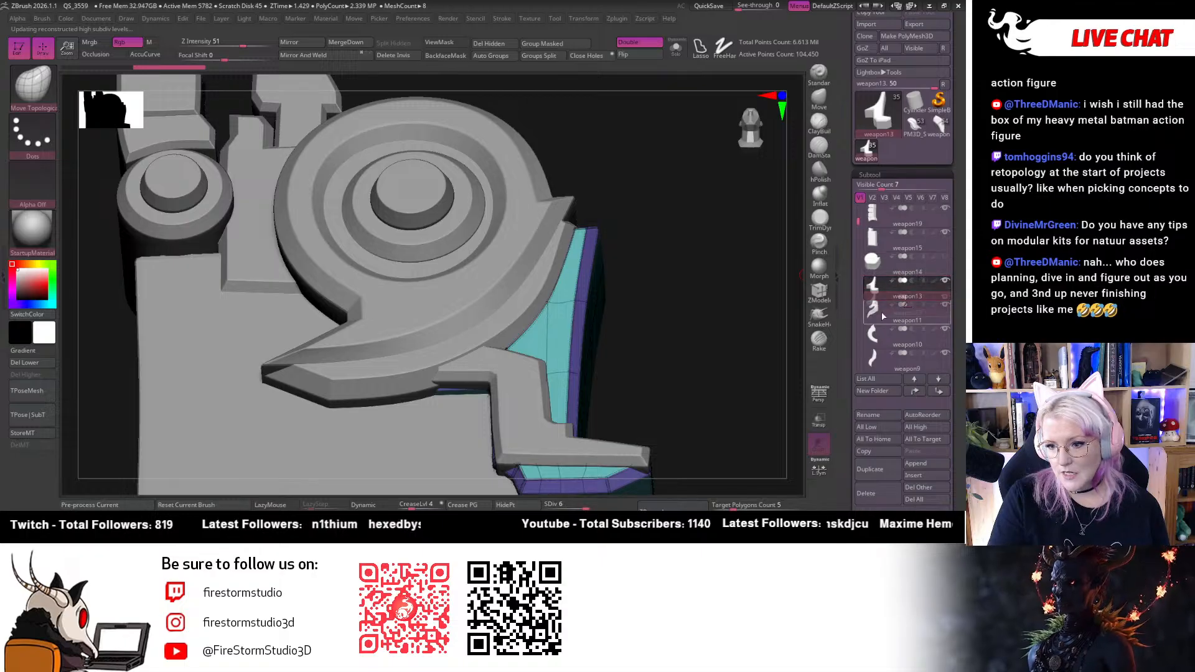
{"action": "scroll", "coordinate": [883, 312], "scroll_direction": "down", "scroll_amount": 10}
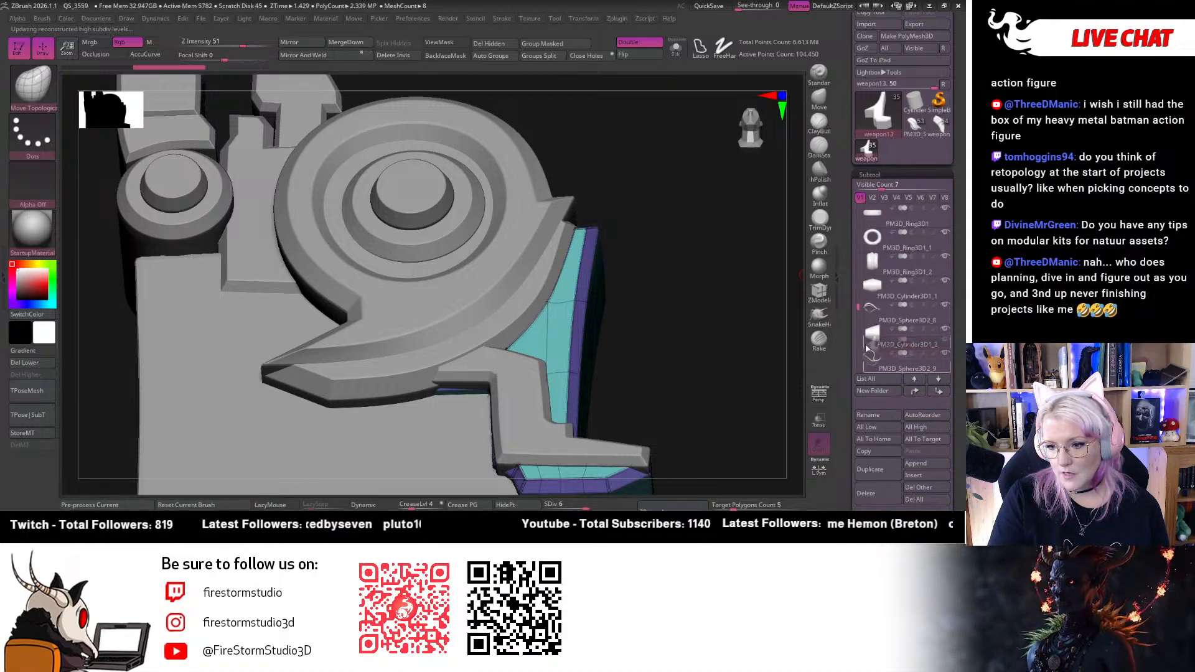
{"action": "scroll", "coordinate": [871, 280], "scroll_direction": "up", "scroll_amount": 5}
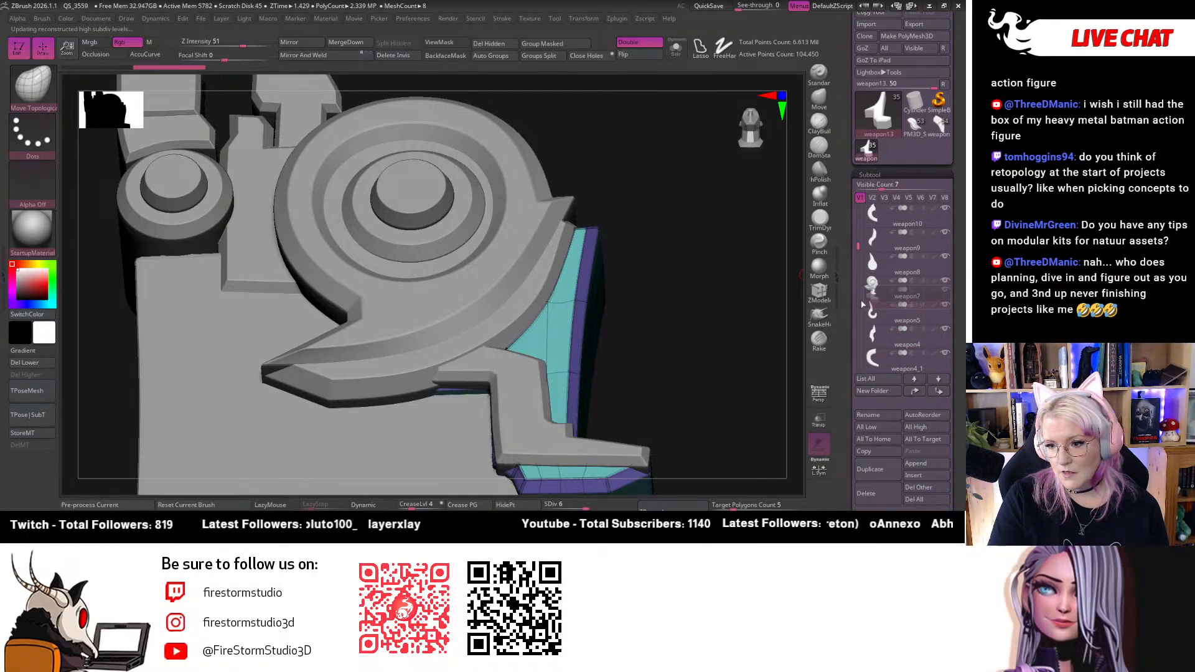
{"action": "left_click", "coordinate": [884, 313]}
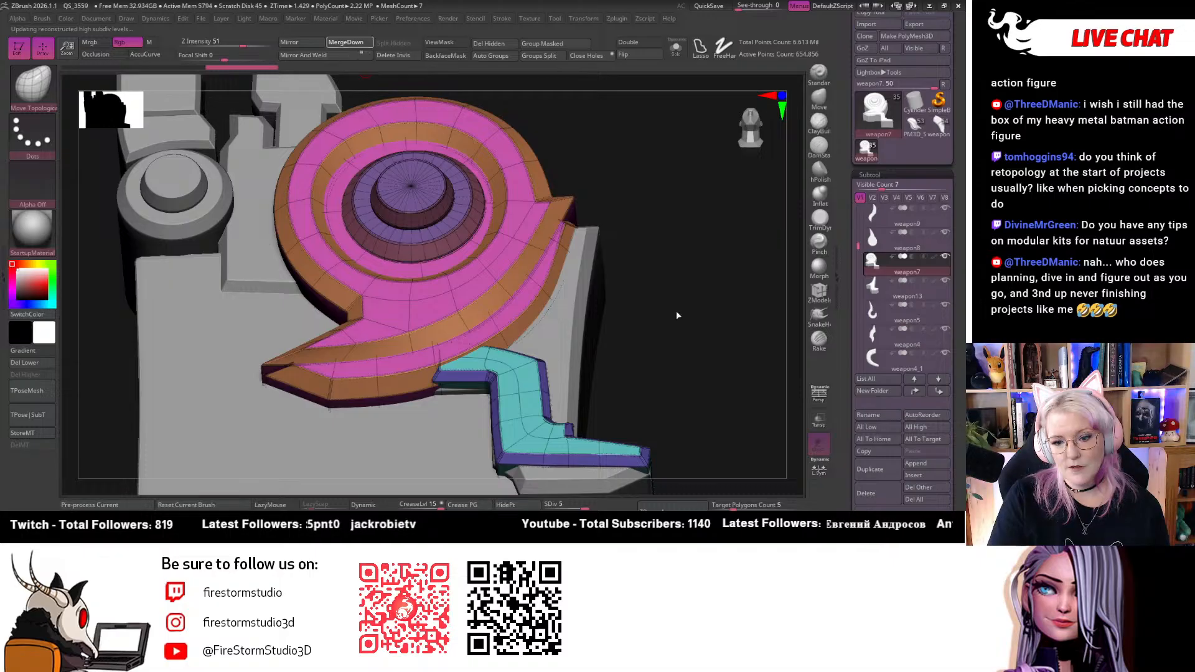
Inspect the merged spiral disc and bracket in Solo mode, and bring the full sword back to check the neighbouring parts from the front
{"action": "left_click_drag", "start_coordinate": [674, 316], "coordinate": [679, 70]}
{"action": "left_click", "coordinate": [675, 49]}
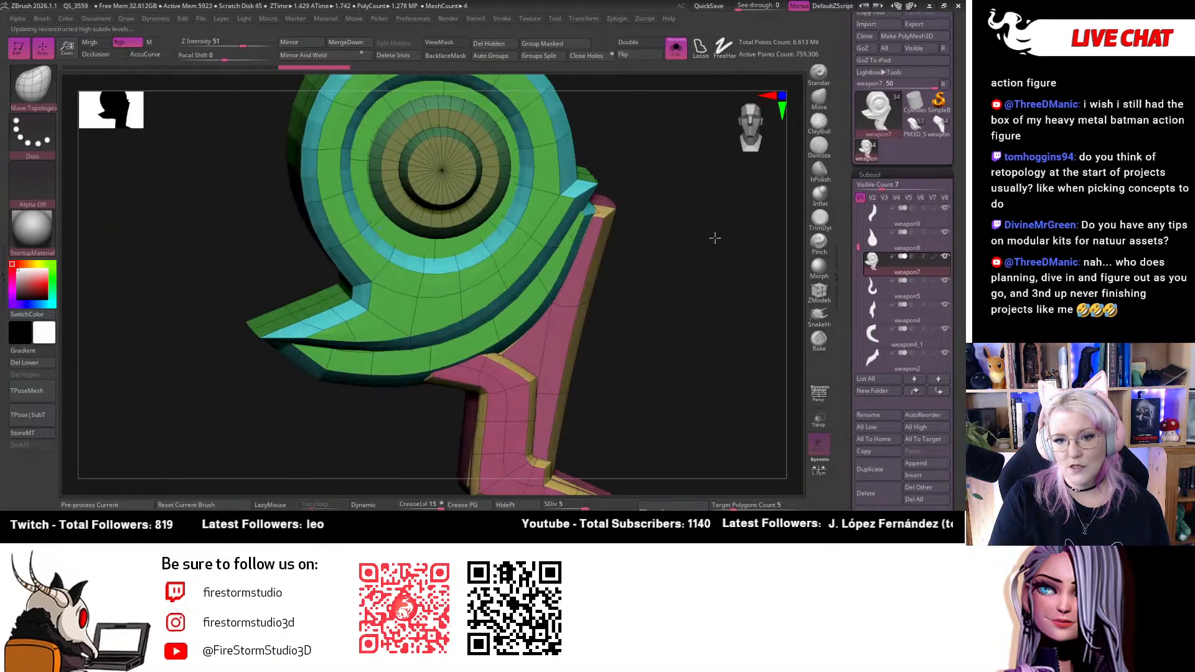
{"action": "left_click_drag", "start_coordinate": [614, 133], "coordinate": [658, 66]}
{"action": "left_click", "coordinate": [680, 55]}
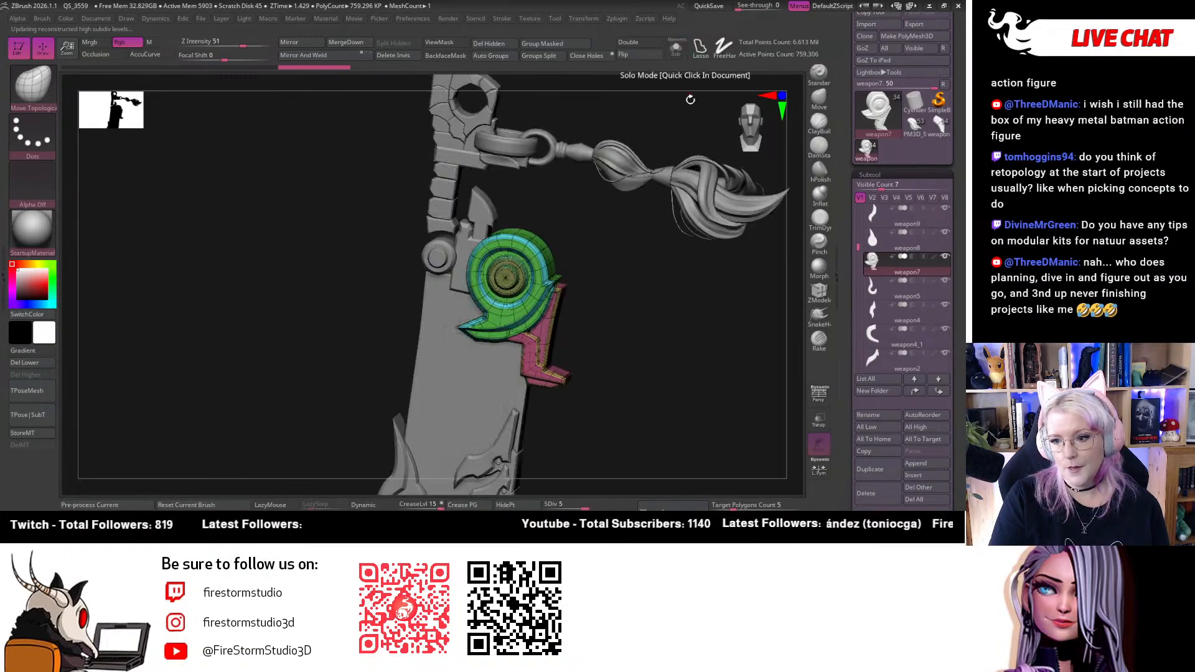
{"action": "left_click", "coordinate": [752, 124]}
{"action": "left_click_drag", "start_coordinate": [310, 138], "coordinate": [365, 235], "text": "alt"}
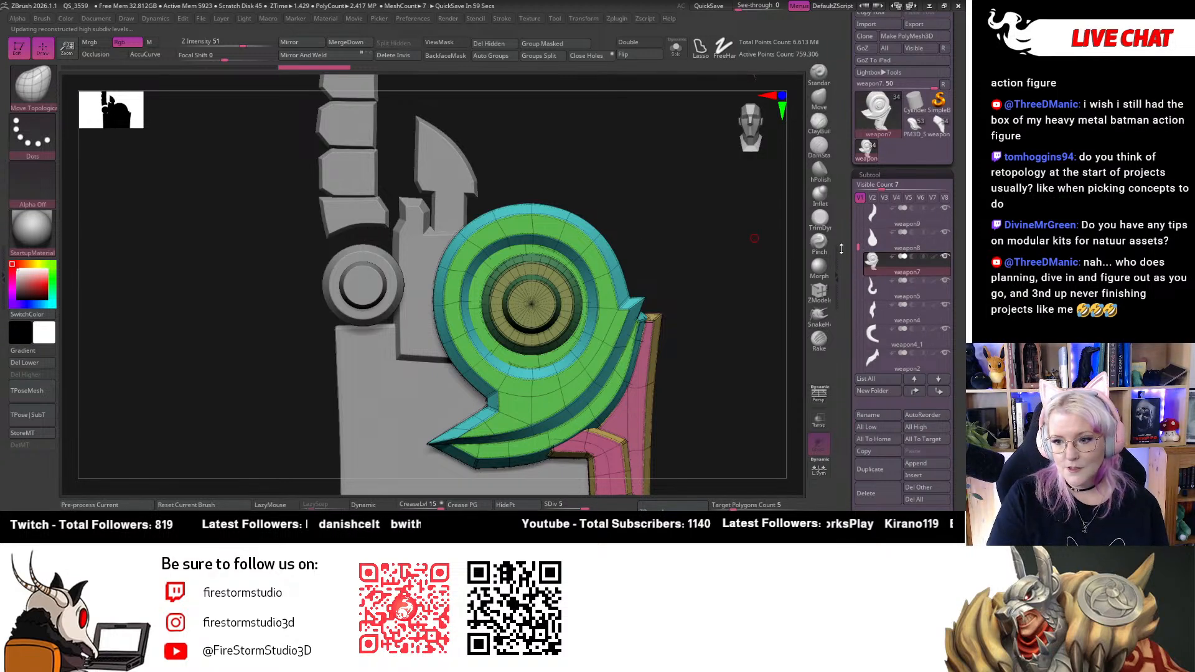
{"action": "scroll", "coordinate": [858, 248], "scroll_direction": "up", "scroll_amount": 5}
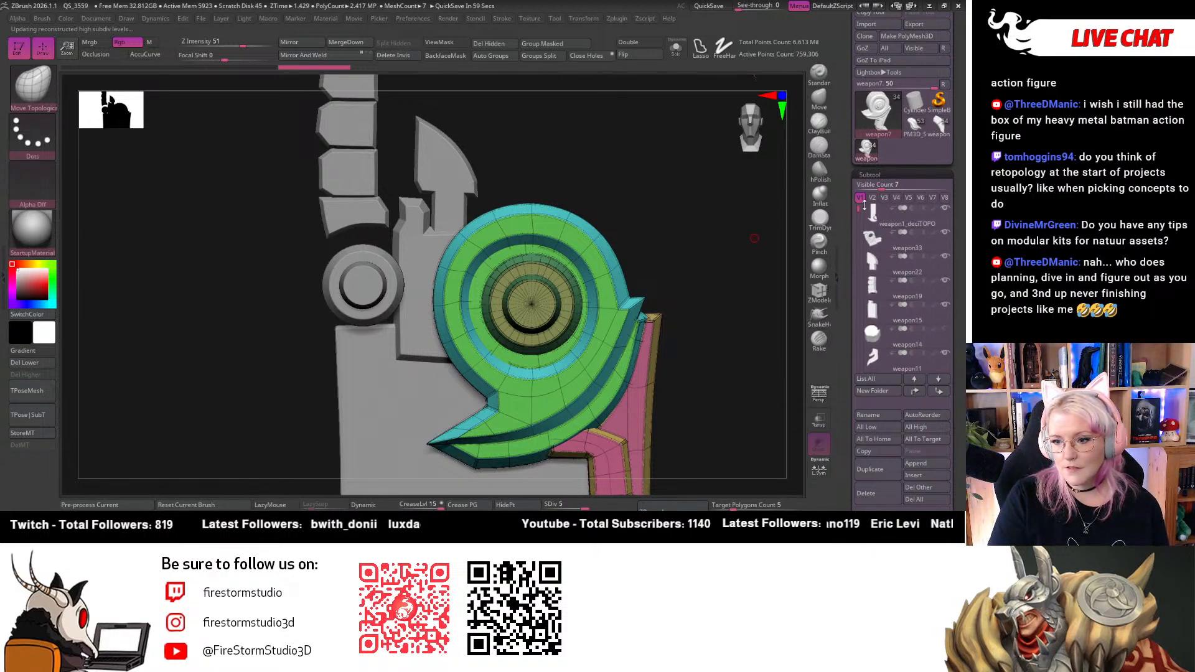
Unhide weapon14, the flat disc surrounding the small round hub beside the large spiral ornament
{"action": "left_click", "coordinate": [945, 329]}
{"action": "left_click_drag", "start_coordinate": [635, 201], "coordinate": [621, 143], "text": "alt"}
{"action": "scroll", "coordinate": [891, 270], "scroll_direction": "down", "scroll_amount": 3}
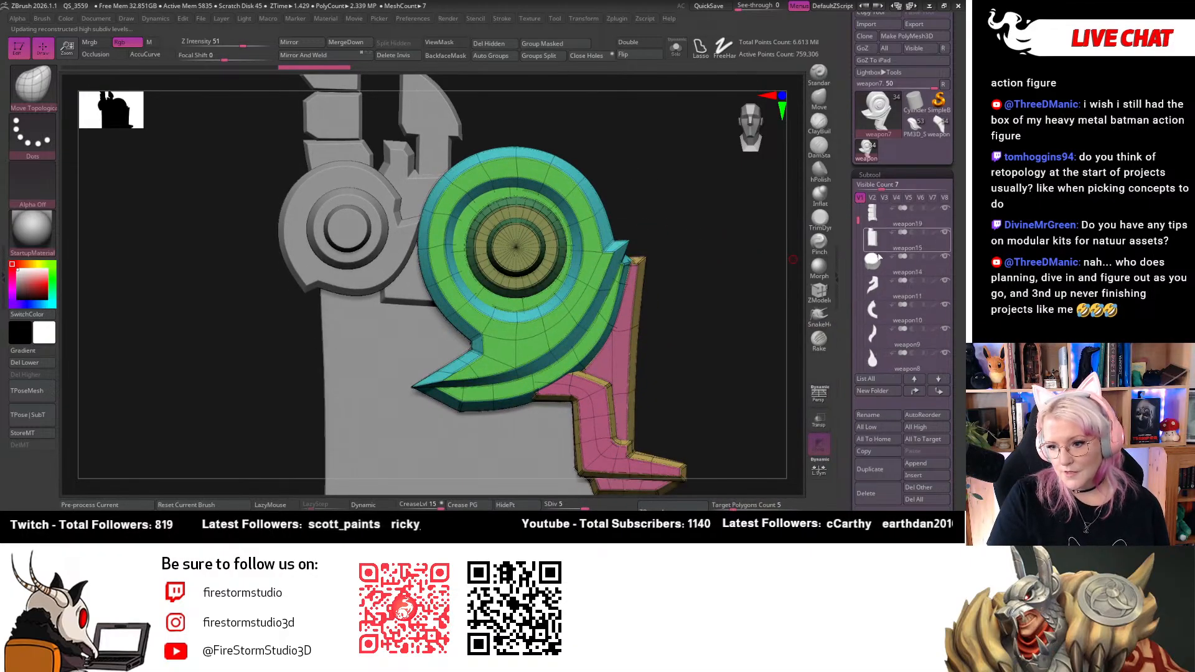
Reorder PM3D_Cylinder3D5 directly beneath weapon14 in the subtool order and merge the two into one subtool
{"action": "scroll", "coordinate": [891, 270], "scroll_direction": "down", "scroll_amount": 10}
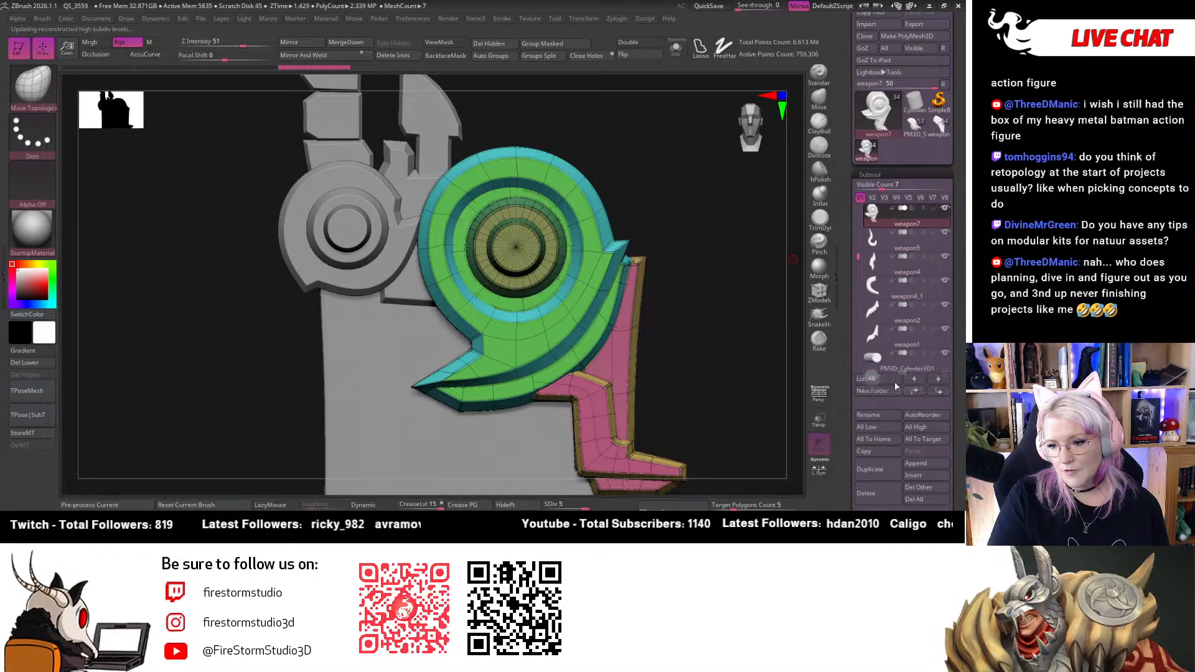
{"action": "scroll", "coordinate": [894, 276], "scroll_direction": "down", "scroll_amount": 2}
{"action": "left_click", "coordinate": [876, 265]}
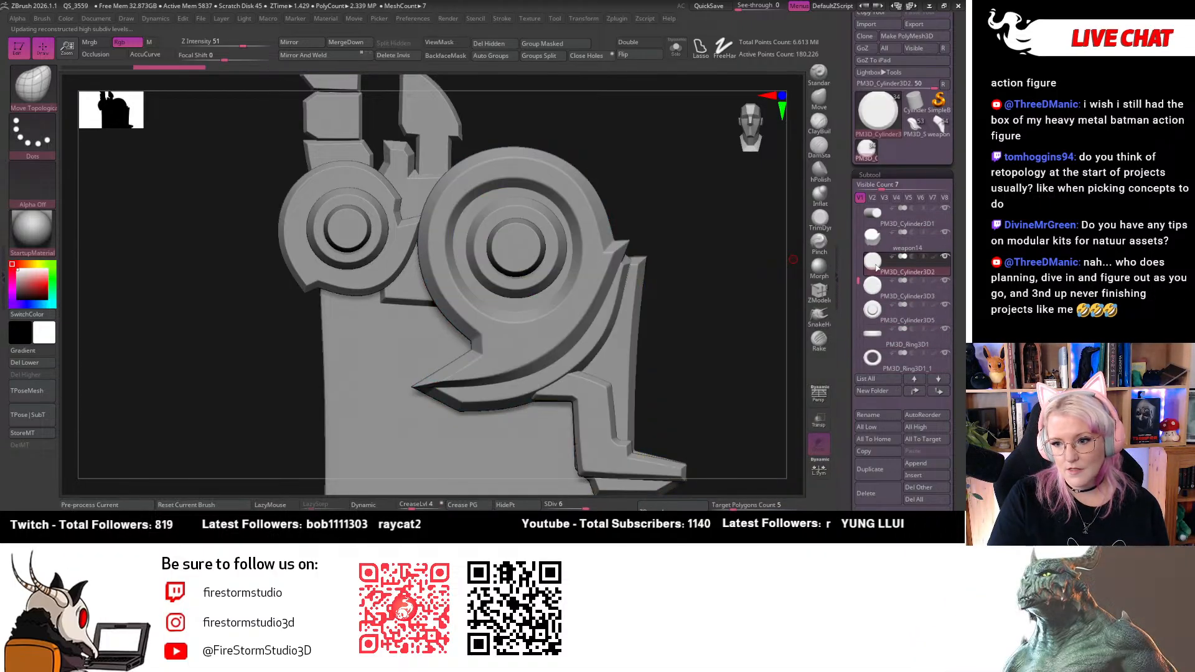
{"action": "left_click", "coordinate": [877, 240]}
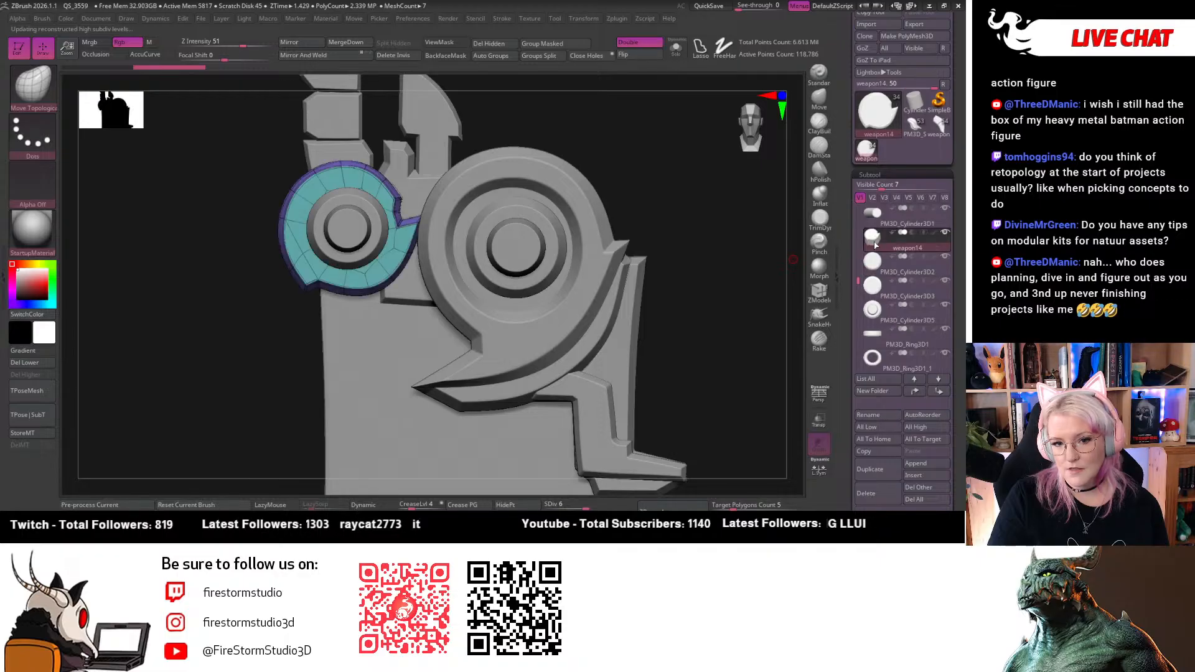
{"action": "left_click", "coordinate": [886, 316]}
{"action": "left_click_drag", "start_coordinate": [885, 305], "coordinate": [878, 258]}
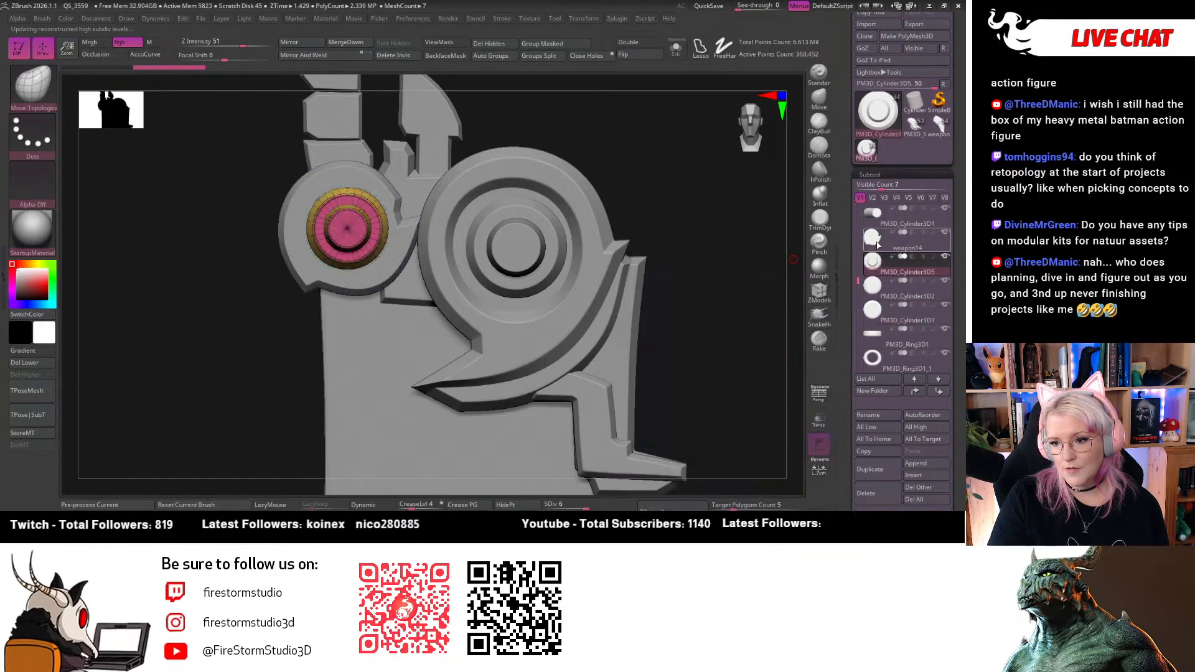
{"action": "left_click", "coordinate": [875, 243]}
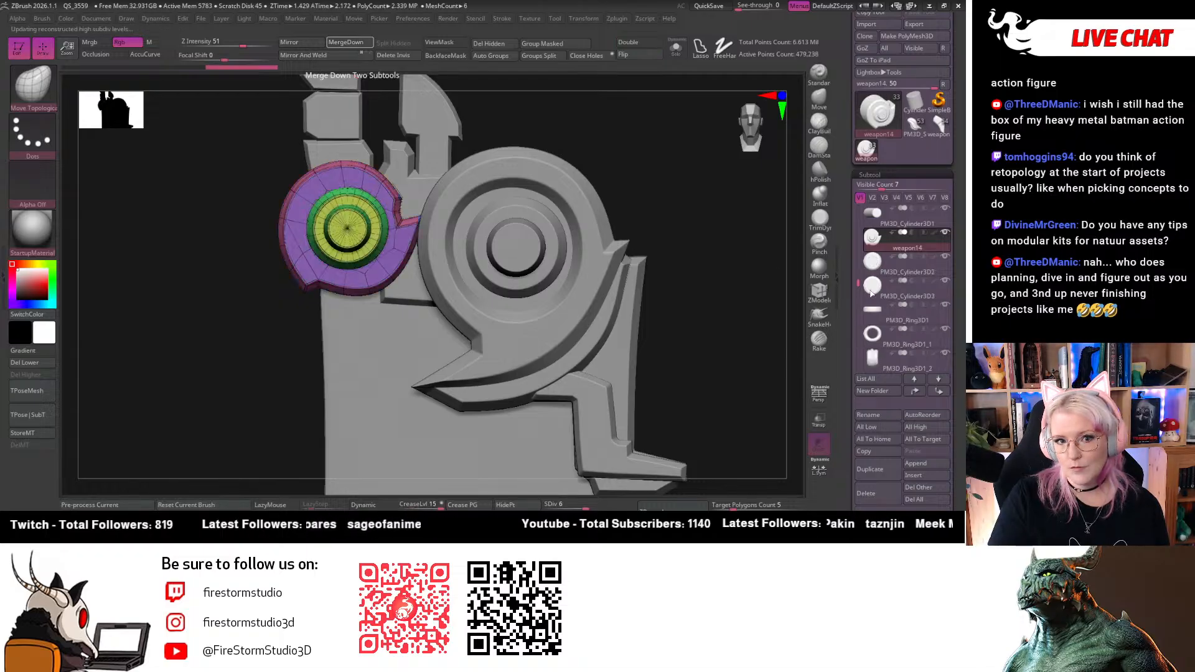
Delete the PM3D_Cylinder3D3 subtool, the small round cylinder in the centre of the curved horn ornament on the blade
{"action": "left_click", "coordinate": [871, 292]}
{"action": "left_click_drag", "start_coordinate": [697, 337], "coordinate": [646, 181], "text": "alt"}
{"action": "left_click_drag", "start_coordinate": [641, 347], "coordinate": [674, 139], "text": "alt"}
{"action": "mouse_move", "coordinate": [680, 184]}
{"action": "left_mouse_down"}
{"action": "mouse_move", "coordinate": [721, 124]}
{"action": "mouse_move", "coordinate": [683, 189]}
{"action": "left_mouse_up"}
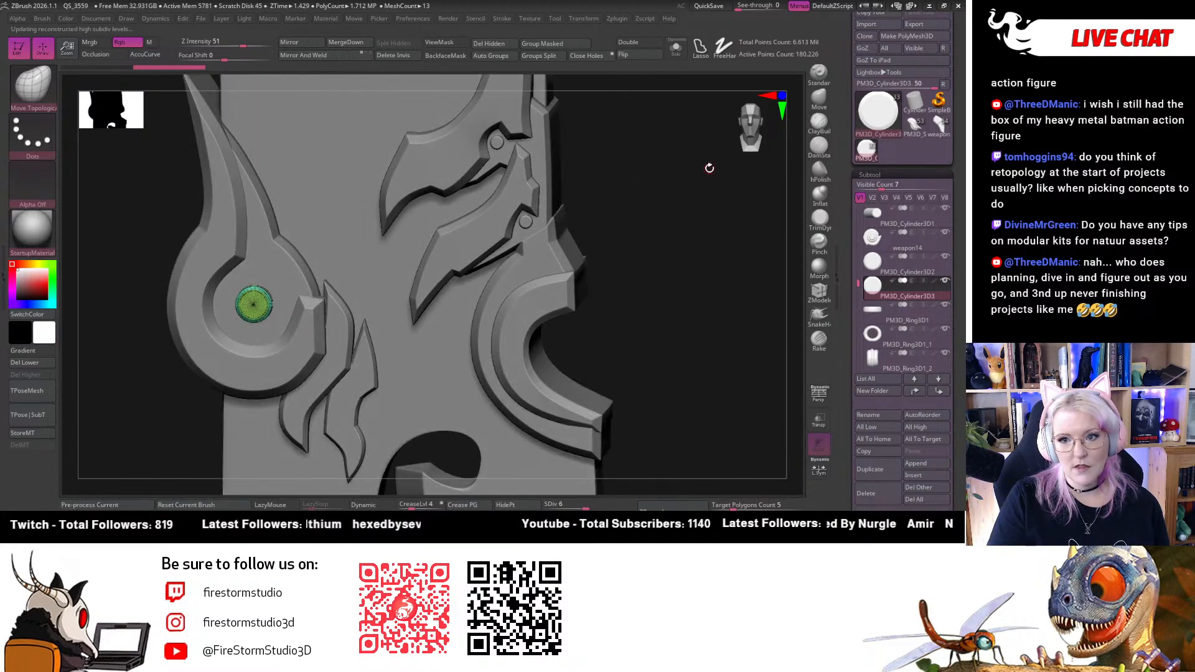
{"action": "left_click", "coordinate": [748, 135]}
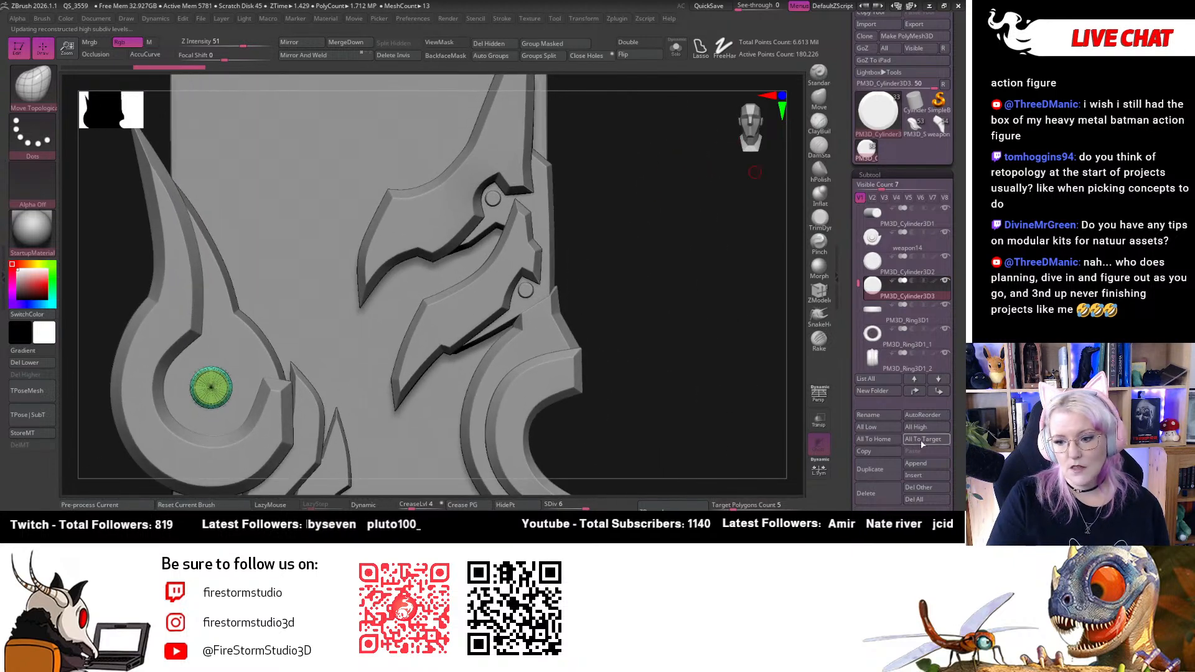
{"action": "left_click", "coordinate": [875, 493]}
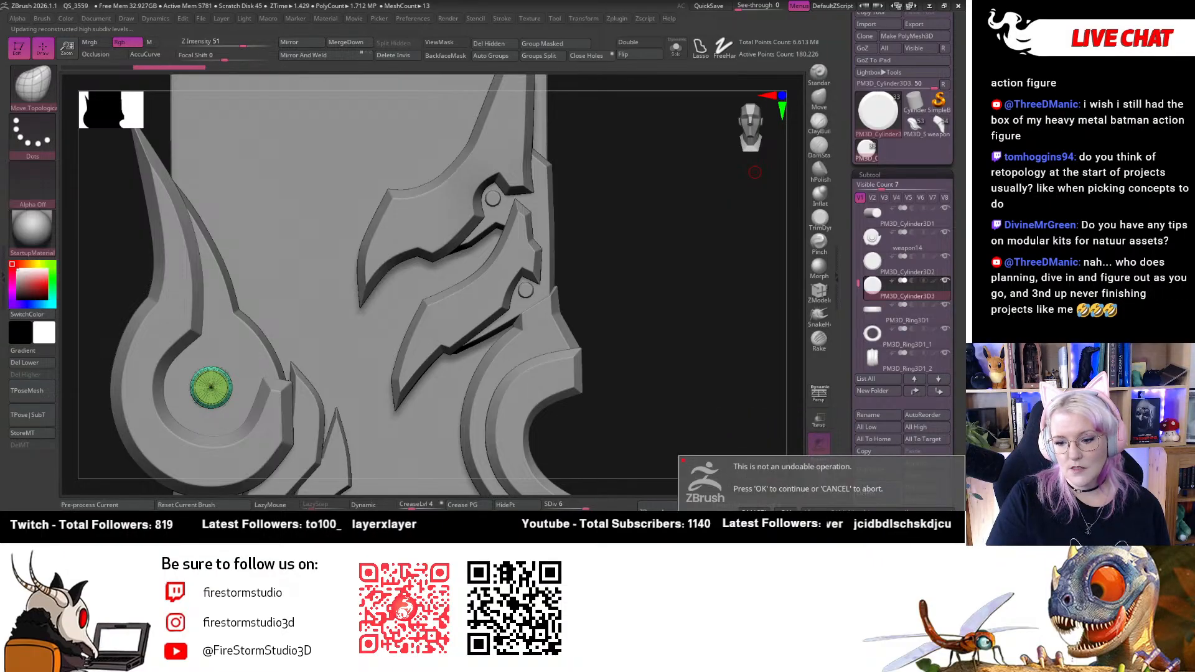
{"action": "left_click", "coordinate": [785, 512]}
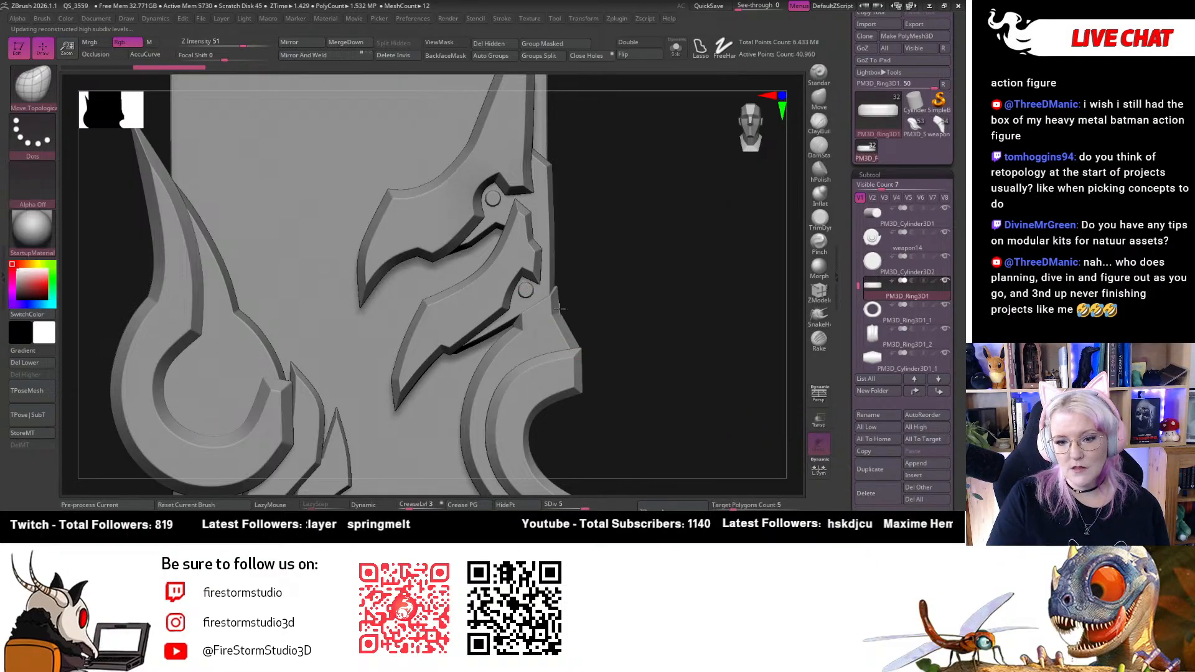
Delete the two small round pins beside the claw ornaments, PM3D_Cylinder3D2 and PM3D_Cylinder3D1
{"action": "left_click", "coordinate": [529, 292], "text": "alt"}
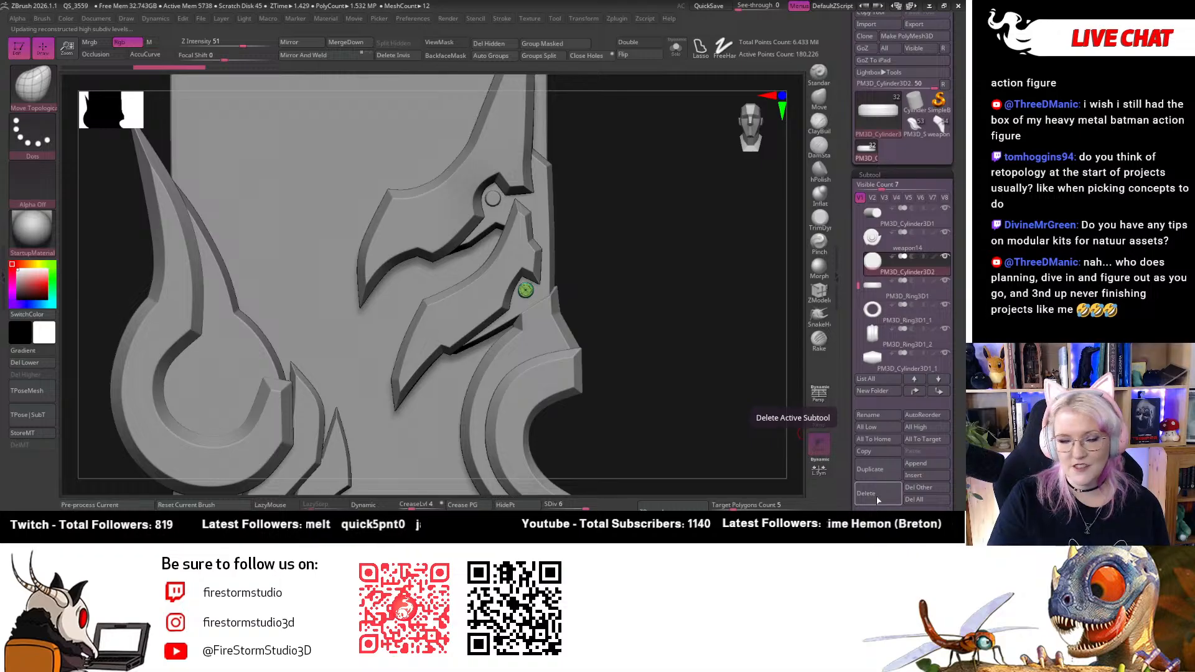
{"action": "left_click", "coordinate": [876, 495]}
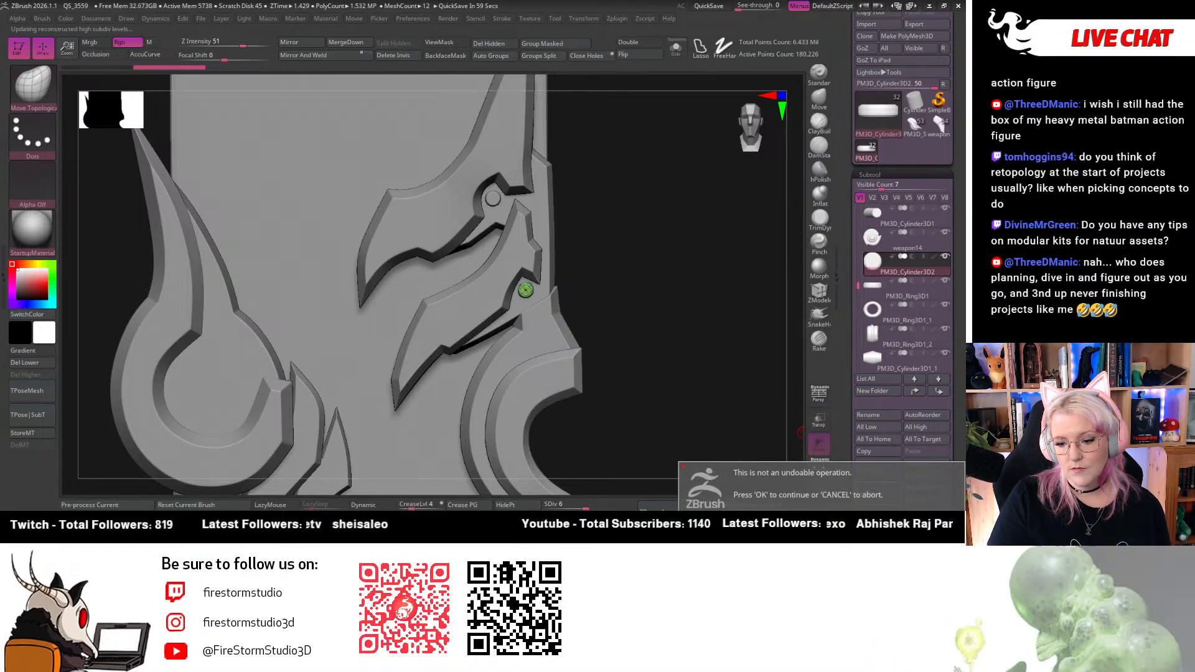
{"action": "left_click", "coordinate": [785, 512]}
{"action": "left_click", "coordinate": [492, 197], "text": "alt"}
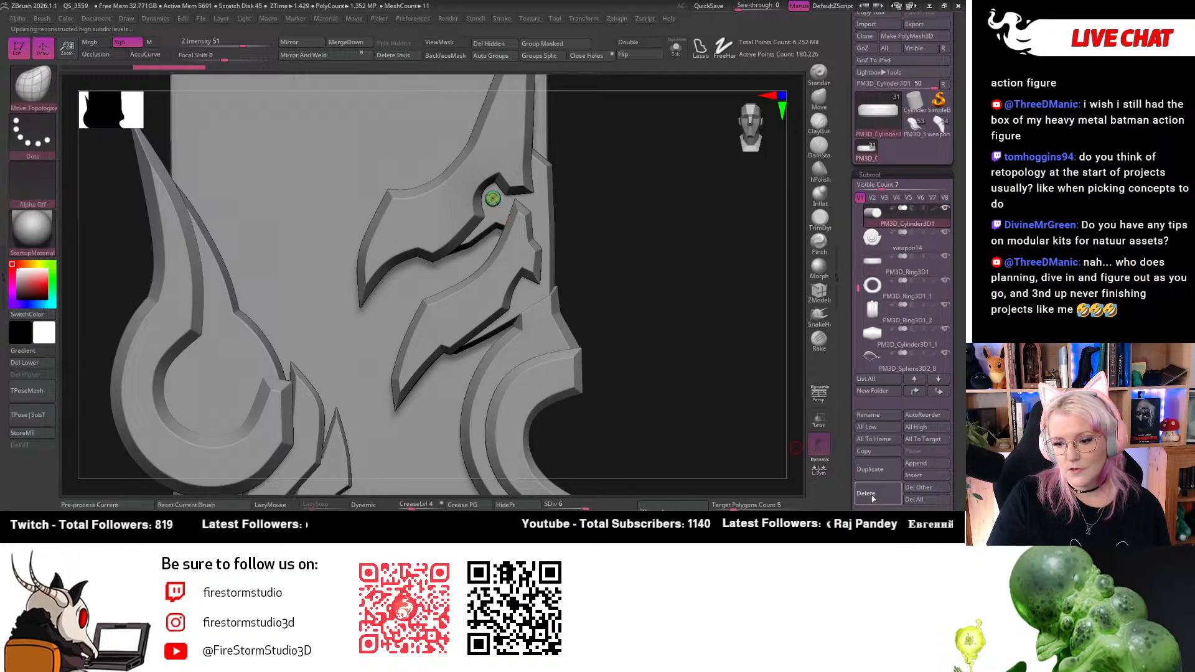
{"action": "left_click", "coordinate": [873, 496]}
{"action": "left_click", "coordinate": [785, 513]}
Merge the tassel's ribbed collar PM3D_Ring3D1_2 with the adjoining tapered cylinder PM3D_Cylinder3D1_1
{"action": "left_click_drag", "start_coordinate": [679, 346], "coordinate": [676, 318], "text": "alt"}
{"action": "left_click_drag", "start_coordinate": [672, 428], "coordinate": [662, 293], "text": "alt"}
{"action": "left_click_drag", "start_coordinate": [672, 168], "coordinate": [655, 467], "text": "alt"}
{"action": "left_click_drag", "start_coordinate": [628, 332], "coordinate": [601, 557], "text": "alt"}
{"action": "left_click", "coordinate": [883, 247]}
{"action": "key", "text": "f"}
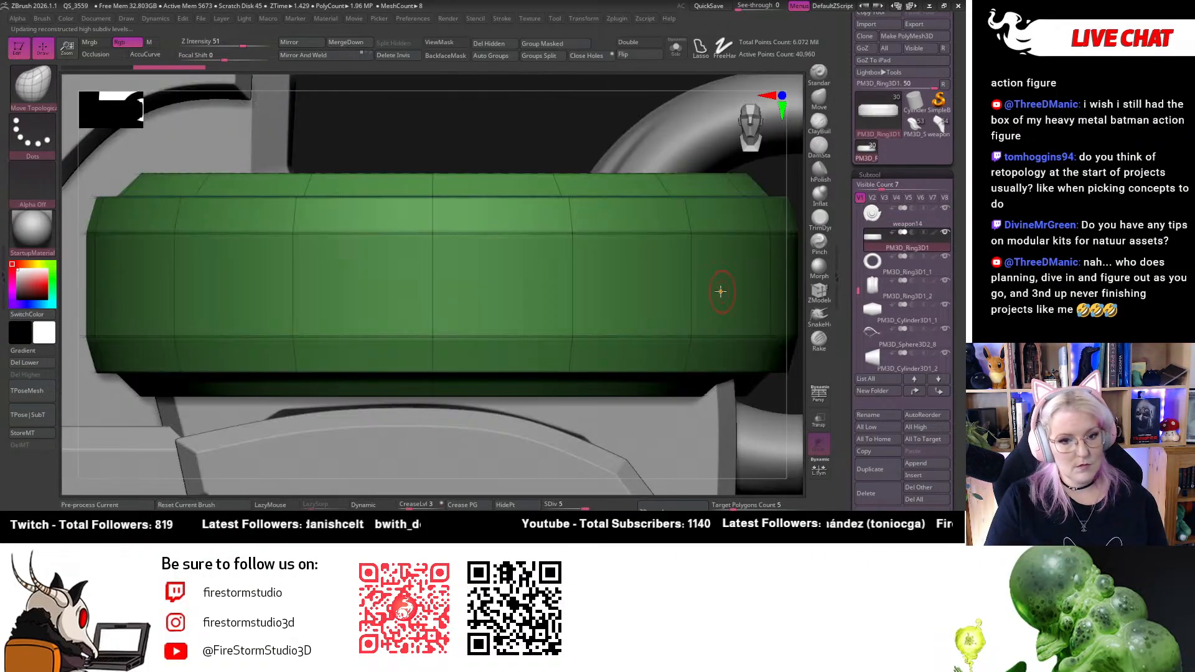
{"action": "key", "text": "f"}
{"action": "left_click_drag", "start_coordinate": [518, 218], "coordinate": [633, 396], "text": "alt"}
{"action": "left_click_drag", "start_coordinate": [484, 277], "coordinate": [354, 414], "text": "alt"}
{"action": "left_click", "coordinate": [403, 256], "text": "alt"}
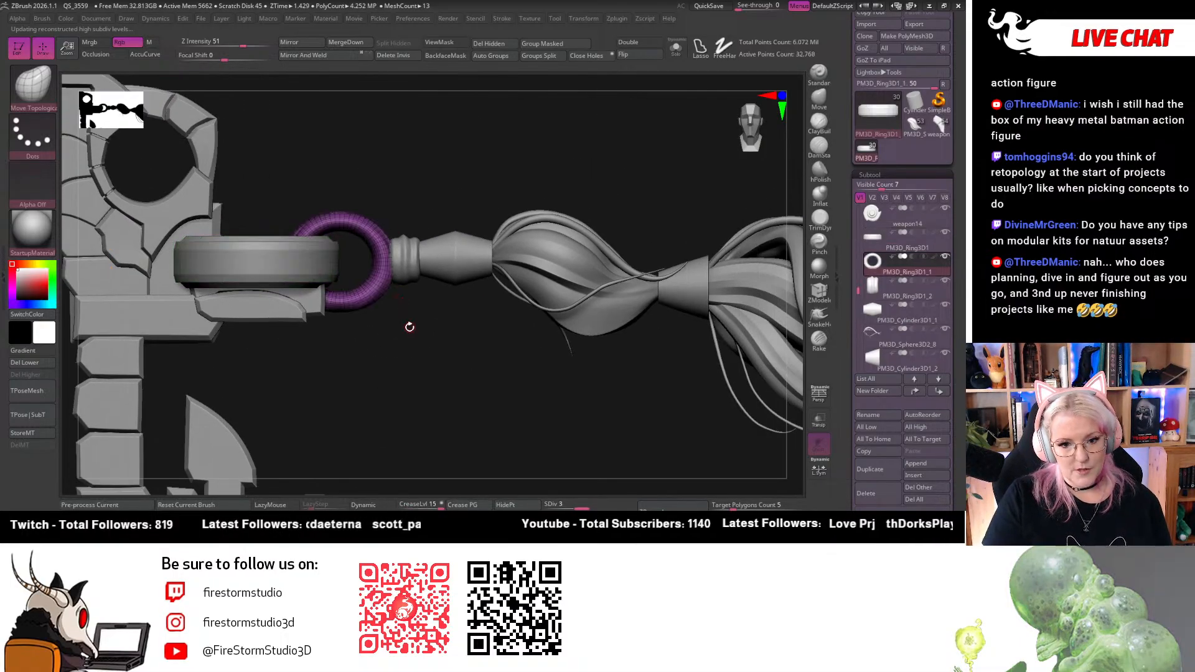
{"action": "key", "text": "f"}
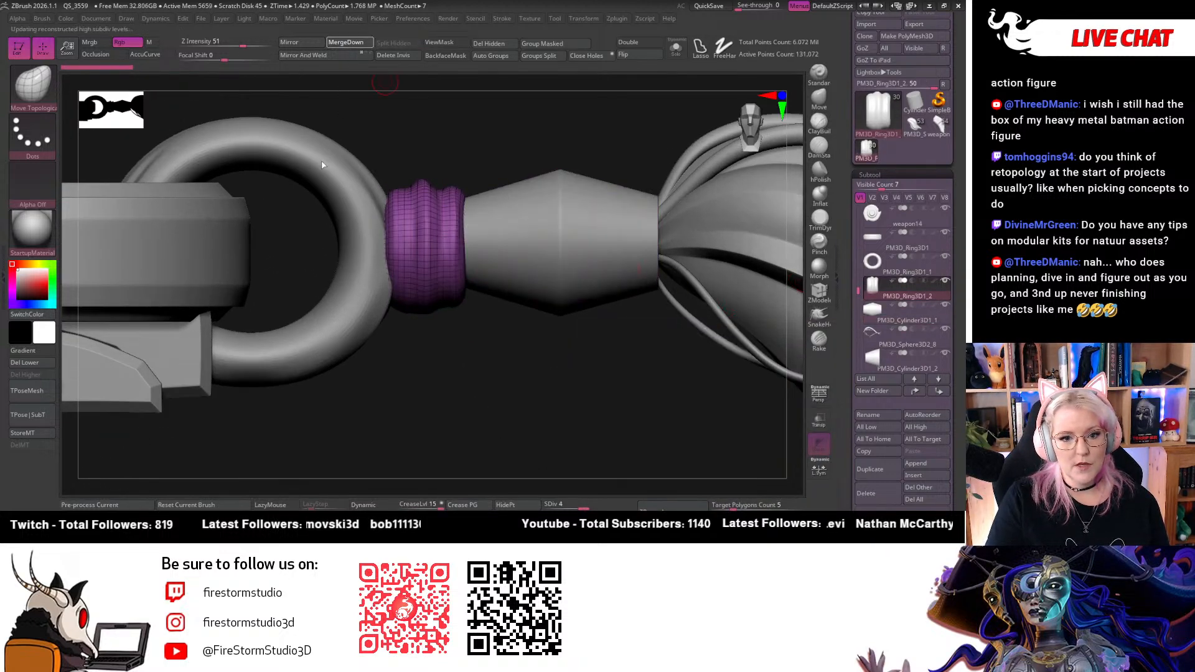
{"action": "left_click_drag", "start_coordinate": [528, 137], "coordinate": [378, 150]}
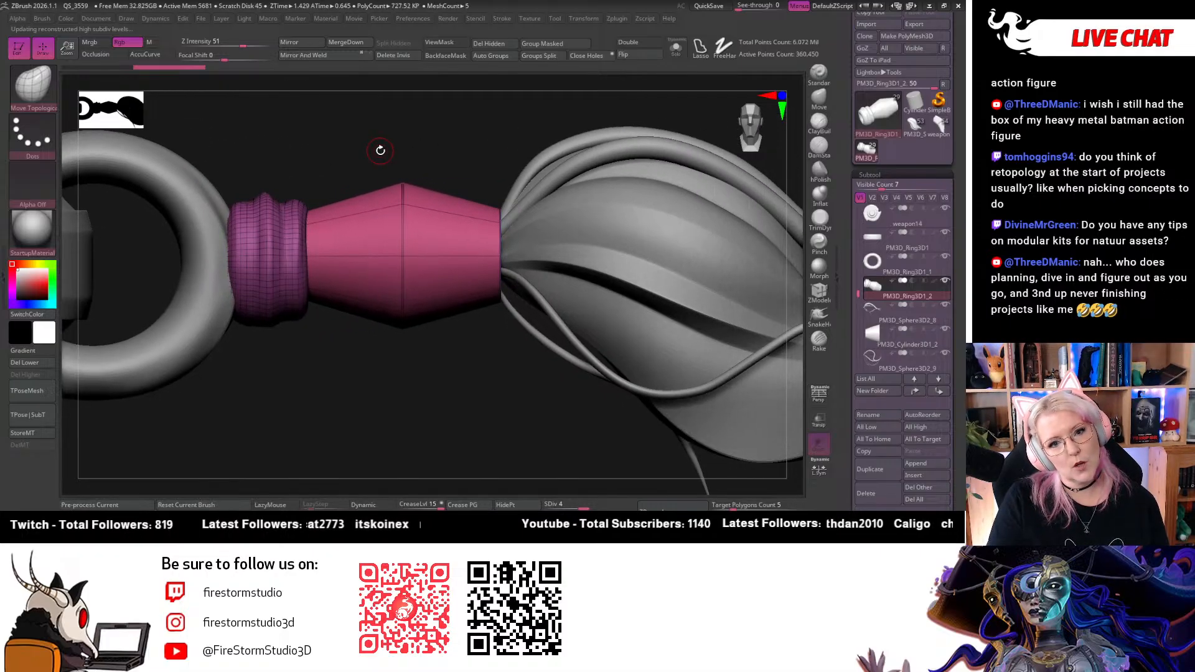
Examine how the tassel's thin cords and hair strands on both sides of the conical band are divided into subtools
{"action": "left_click_drag", "start_coordinate": [372, 145], "coordinate": [85, 156]}
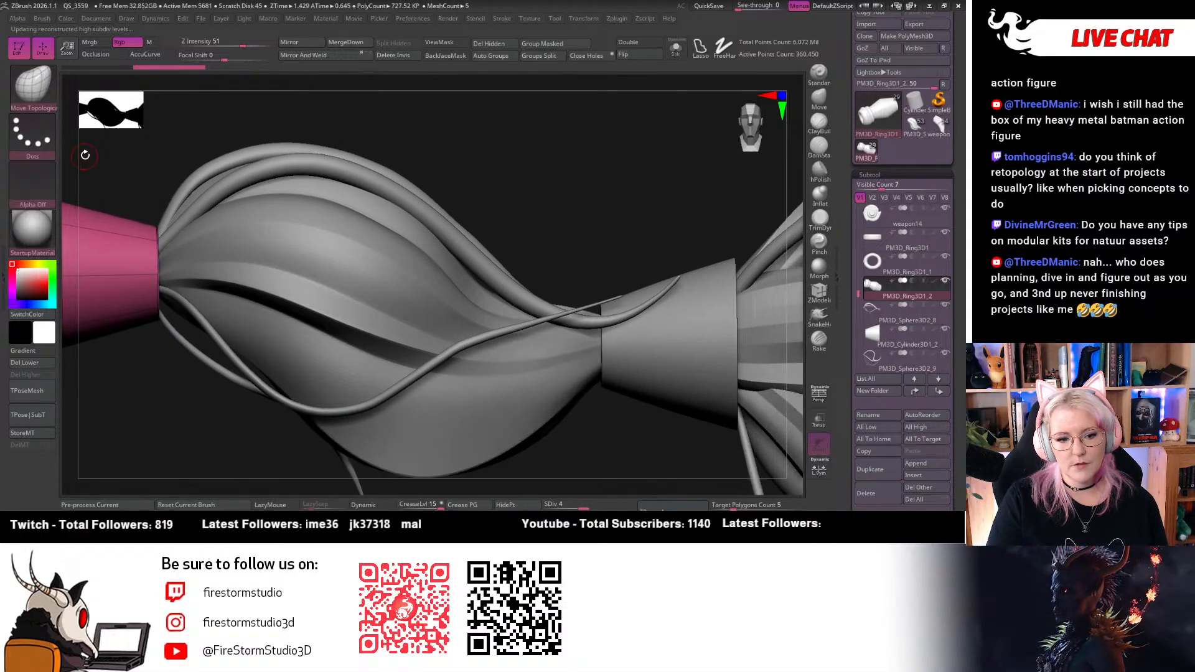
{"action": "left_click", "coordinate": [899, 314]}
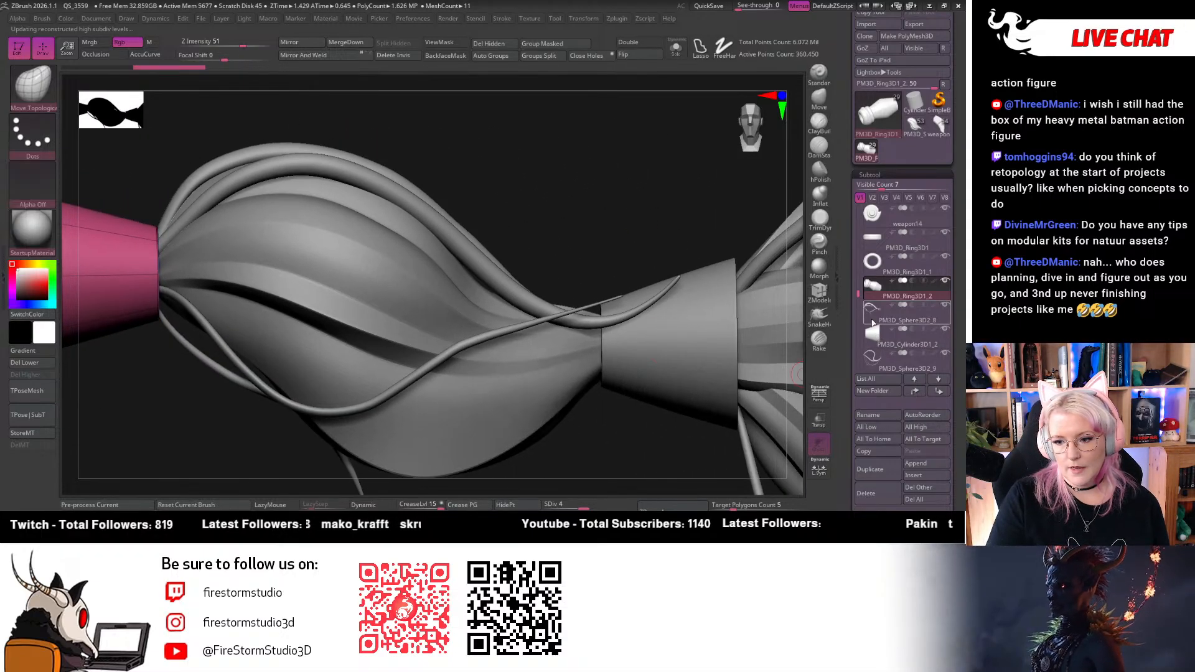
{"action": "left_click_drag", "start_coordinate": [545, 180], "coordinate": [673, 351]}
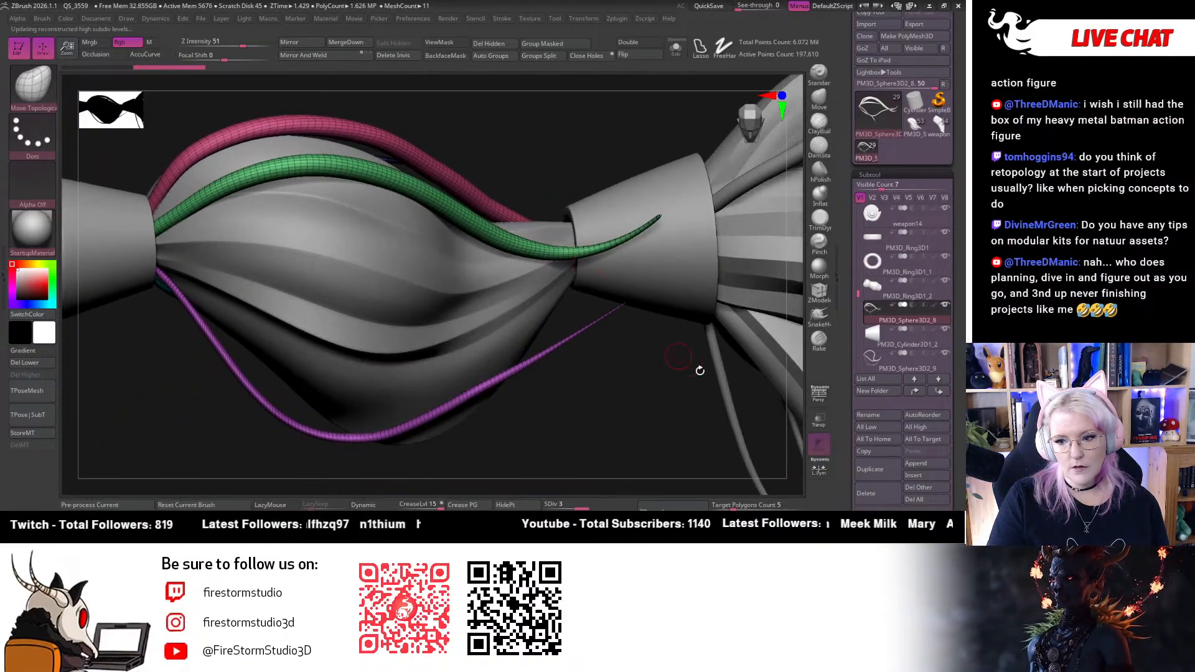
{"action": "left_click_drag", "start_coordinate": [632, 401], "coordinate": [361, 361]}
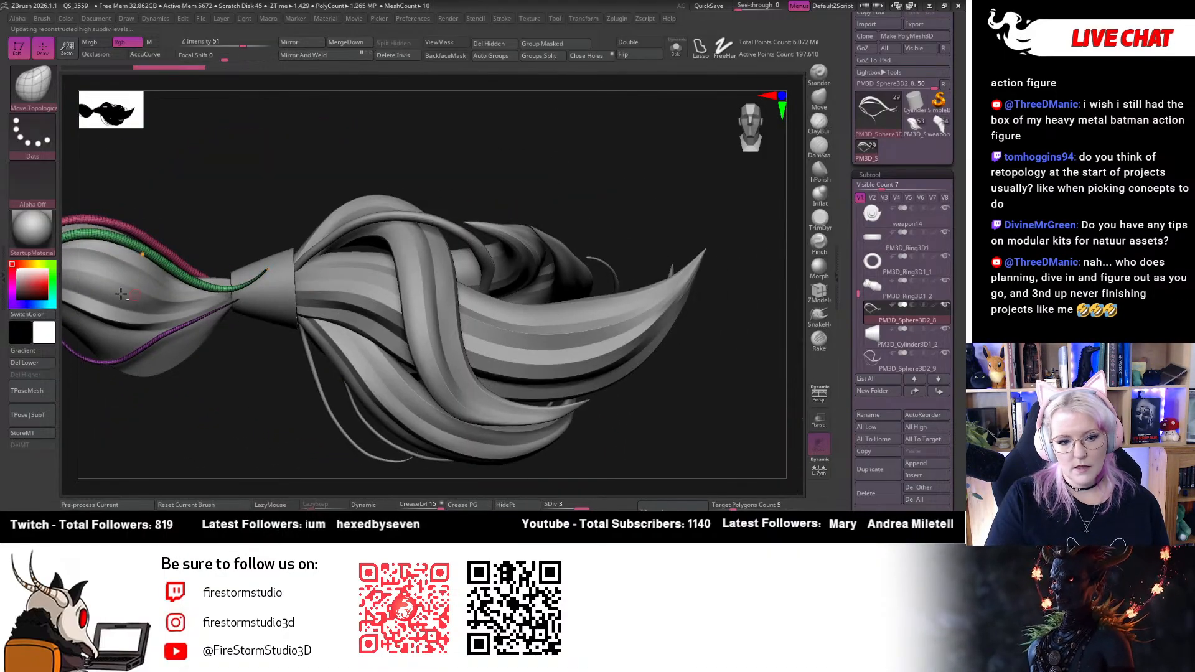
{"action": "left_click", "coordinate": [103, 294], "text": "alt"}
{"action": "left_click_drag", "start_coordinate": [214, 192], "coordinate": [433, 163], "text": "alt"}
{"action": "left_click", "coordinate": [601, 238], "text": "alt"}
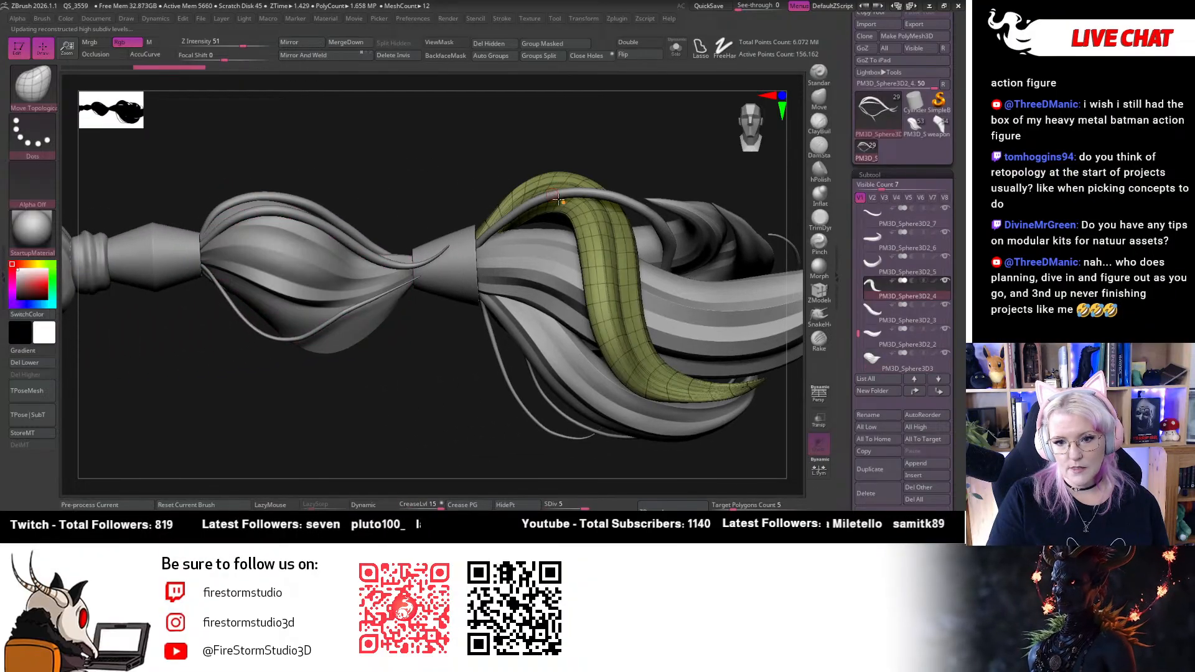
{"action": "left_click", "coordinate": [547, 275], "text": "alt"}
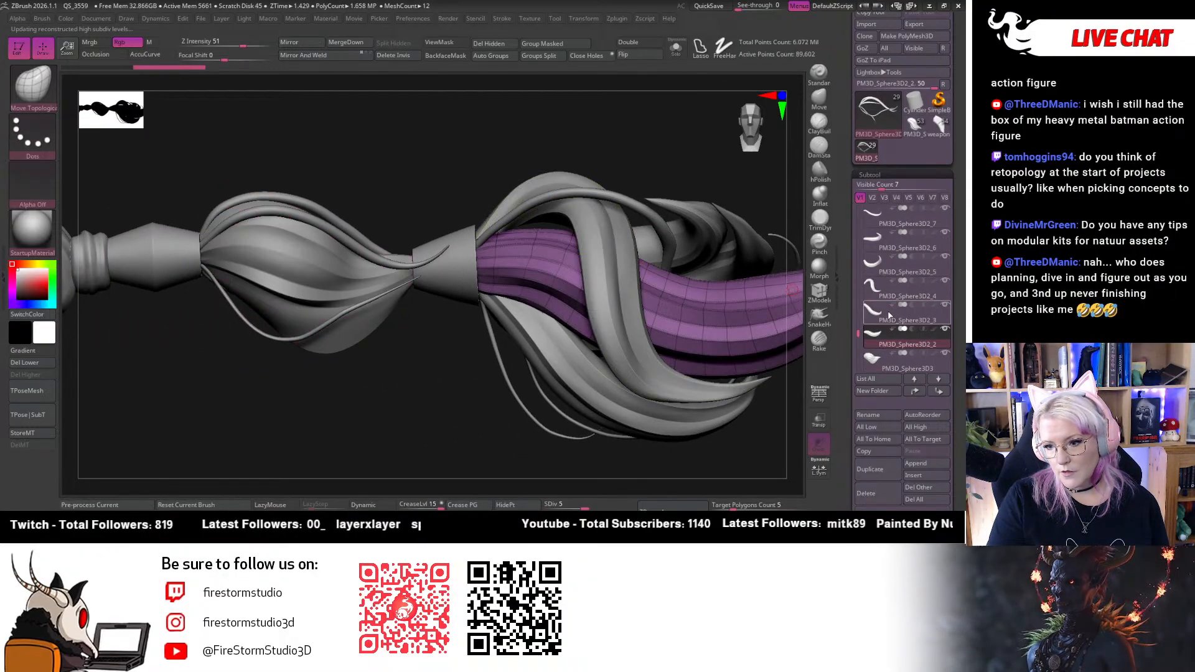
{"action": "left_click_drag", "start_coordinate": [859, 331], "coordinate": [859, 321]}
Check the remaining tassel strands one by one, including the rear locks and the lower hanging lock
{"action": "left_click_drag", "start_coordinate": [354, 153], "coordinate": [434, 203], "text": "alt"}
{"action": "left_click", "coordinate": [269, 278], "text": "alt"}
{"action": "left_click_drag", "start_coordinate": [413, 159], "coordinate": [274, 160], "text": "alt"}
{"action": "left_click", "coordinate": [386, 255], "text": "alt"}
{"action": "left_click", "coordinate": [468, 278], "text": "alt"}
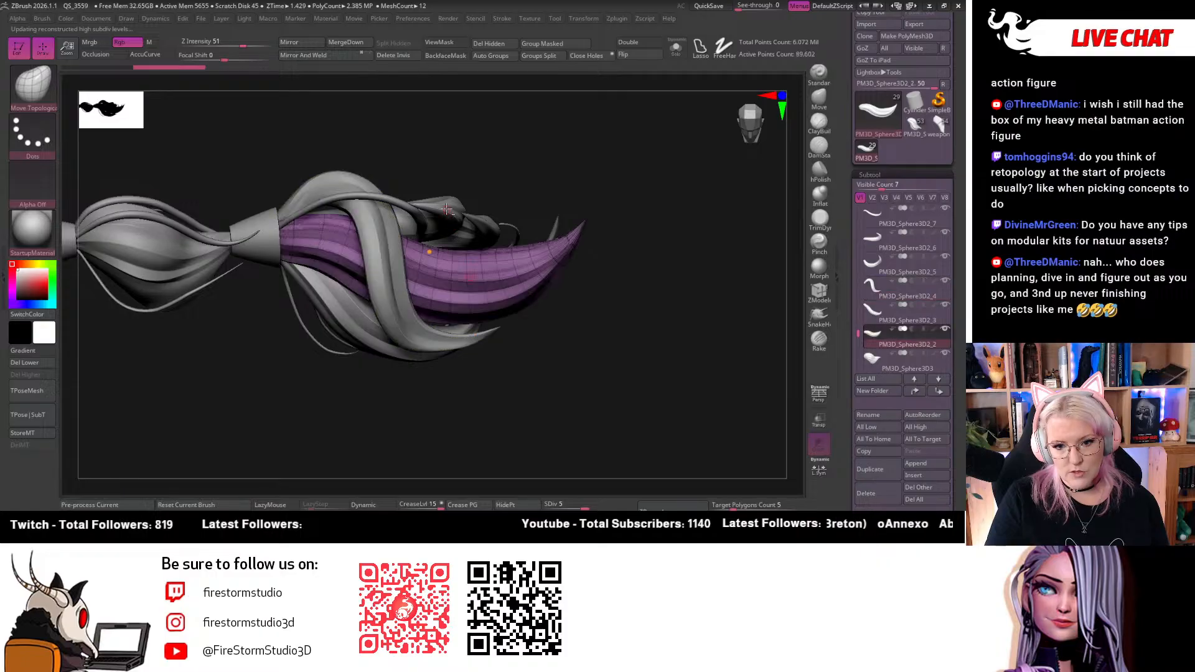
{"action": "left_click", "coordinate": [448, 218], "text": "alt"}
{"action": "left_click", "coordinate": [400, 201], "text": "alt"}
{"action": "left_click", "coordinate": [485, 227], "text": "alt"}
{"action": "left_click_drag", "start_coordinate": [557, 327], "coordinate": [547, 313]}
{"action": "left_click", "coordinate": [510, 275], "text": "alt"}
{"action": "left_click", "coordinate": [395, 303], "text": "alt"}
{"action": "left_click", "coordinate": [368, 325], "text": "alt"}
{"action": "left_click_drag", "start_coordinate": [470, 416], "coordinate": [437, 288]}
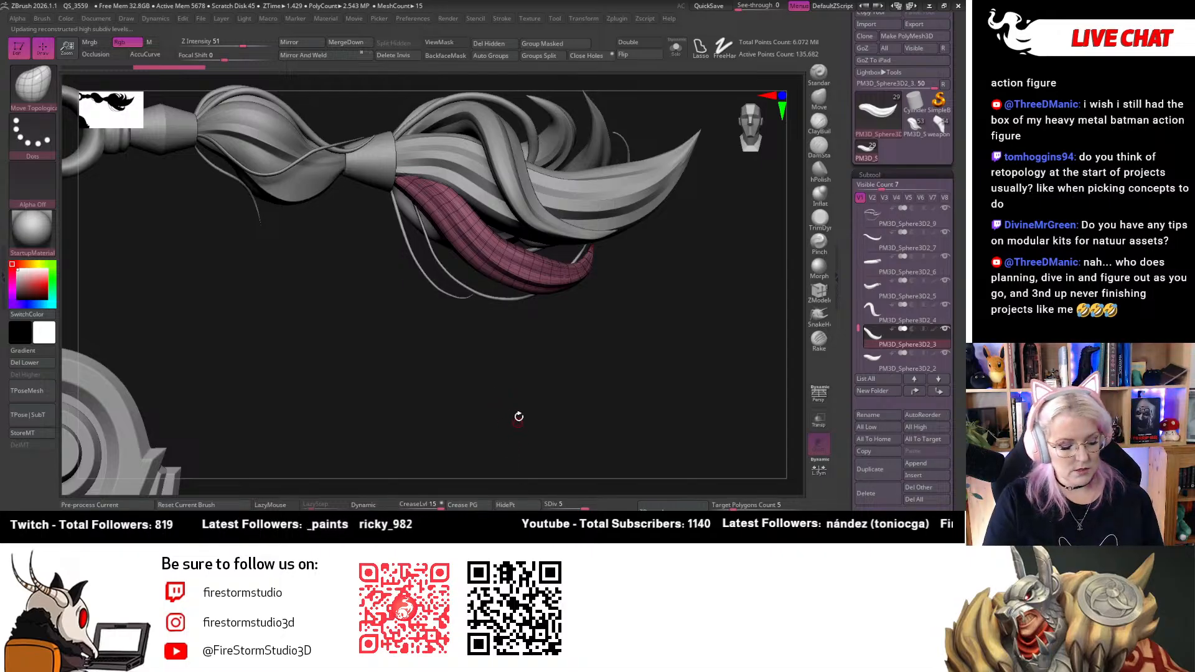
Inspect the claw-shaped pieces weapon1 and weapon2 along the blade's edge
{"action": "key", "text": "f"}
{"action": "key", "text": "f"}
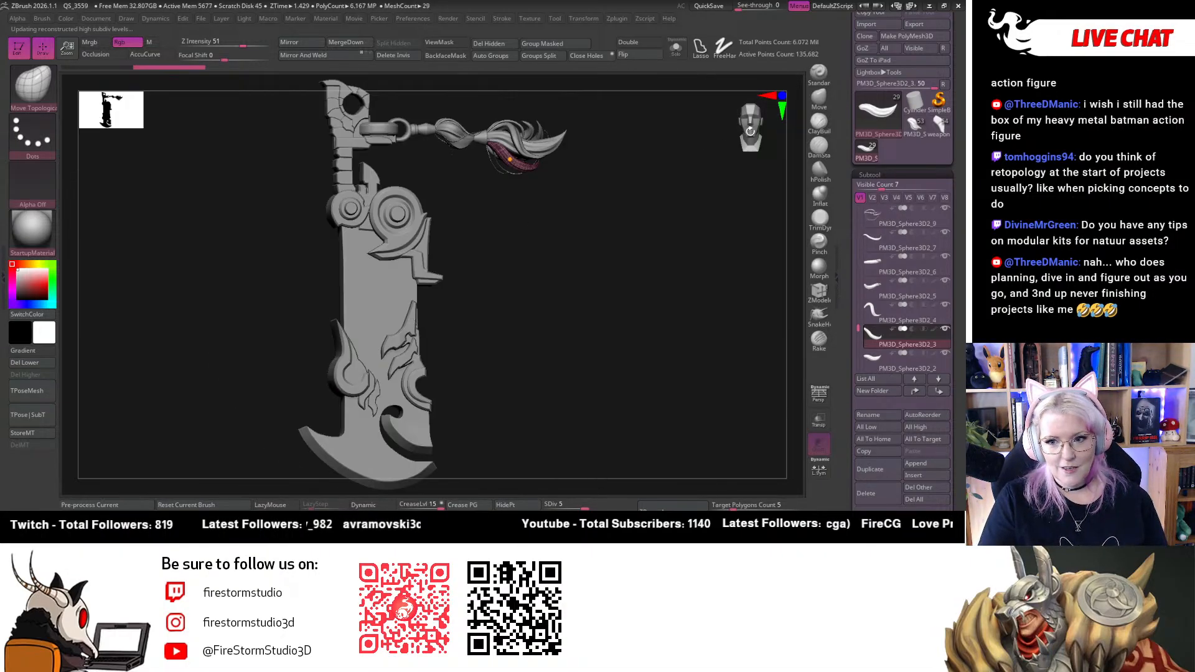
{"action": "left_click_drag", "start_coordinate": [750, 130], "coordinate": [677, 183]}
{"action": "left_click_drag", "start_coordinate": [488, 201], "coordinate": [517, 301], "text": "alt"}
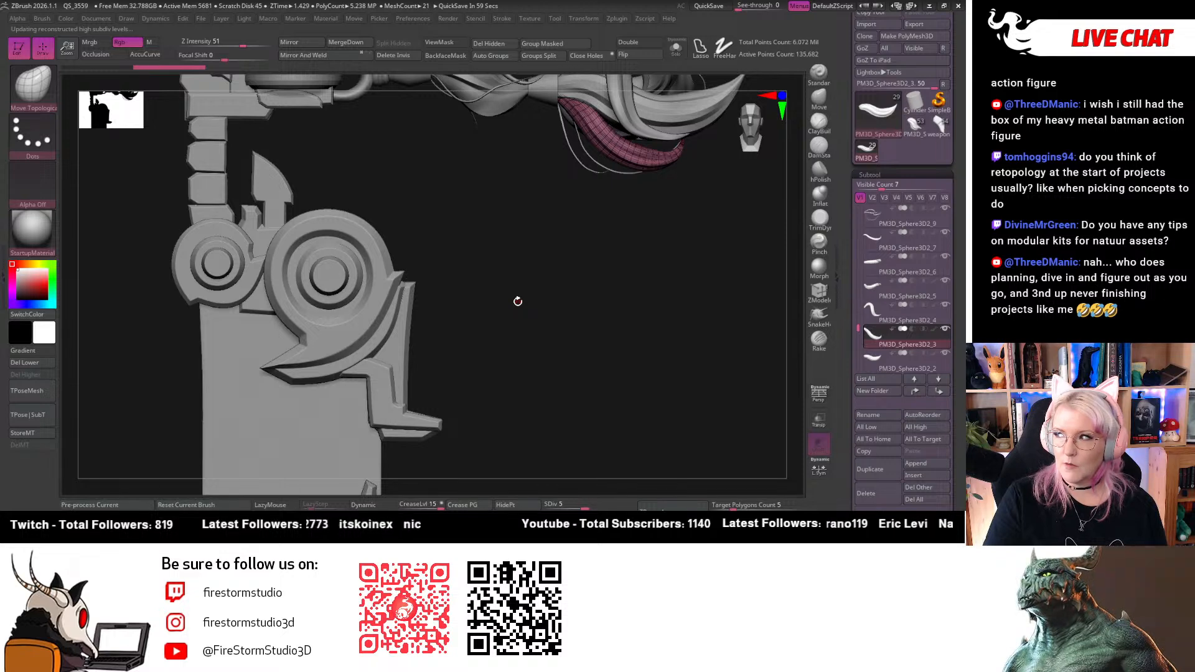
{"action": "left_click_drag", "start_coordinate": [521, 346], "coordinate": [591, 171], "text": "alt"}
{"action": "left_click_drag", "start_coordinate": [860, 330], "coordinate": [857, 263]}
{"action": "left_click_drag", "start_coordinate": [702, 311], "coordinate": [607, 336], "text": "alt"}
{"action": "left_click", "coordinate": [478, 274], "text": "alt"}
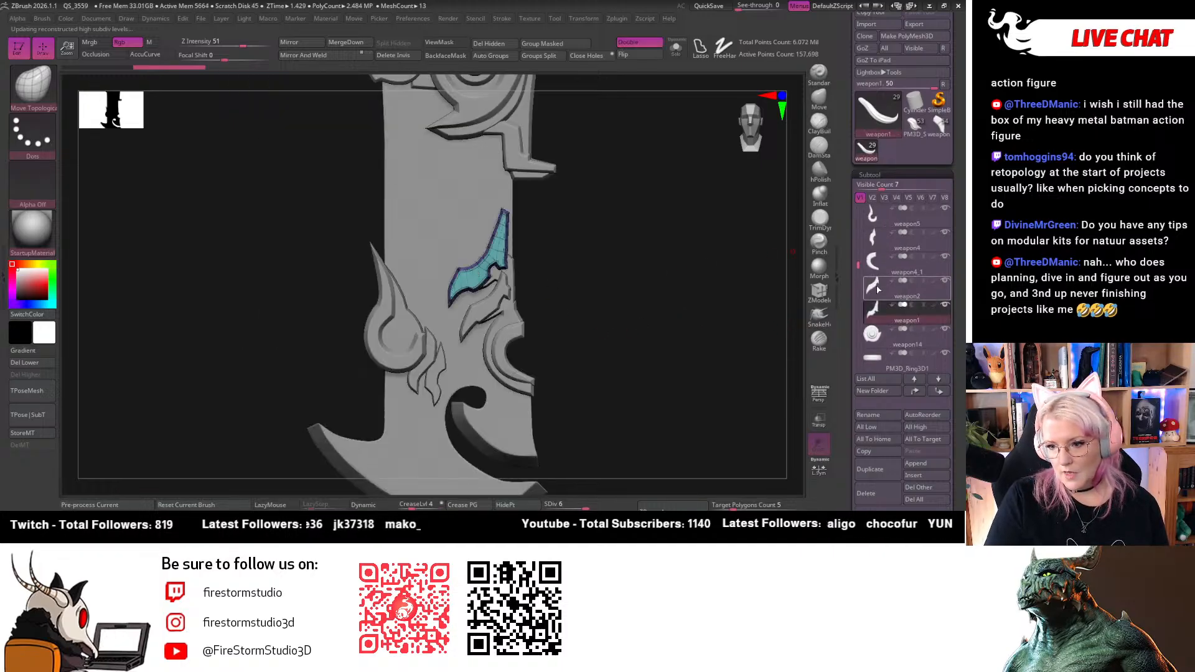
{"action": "left_click_drag", "start_coordinate": [565, 280], "coordinate": [580, 160], "text": "alt"}
{"action": "mouse_move", "coordinate": [888, 288]}
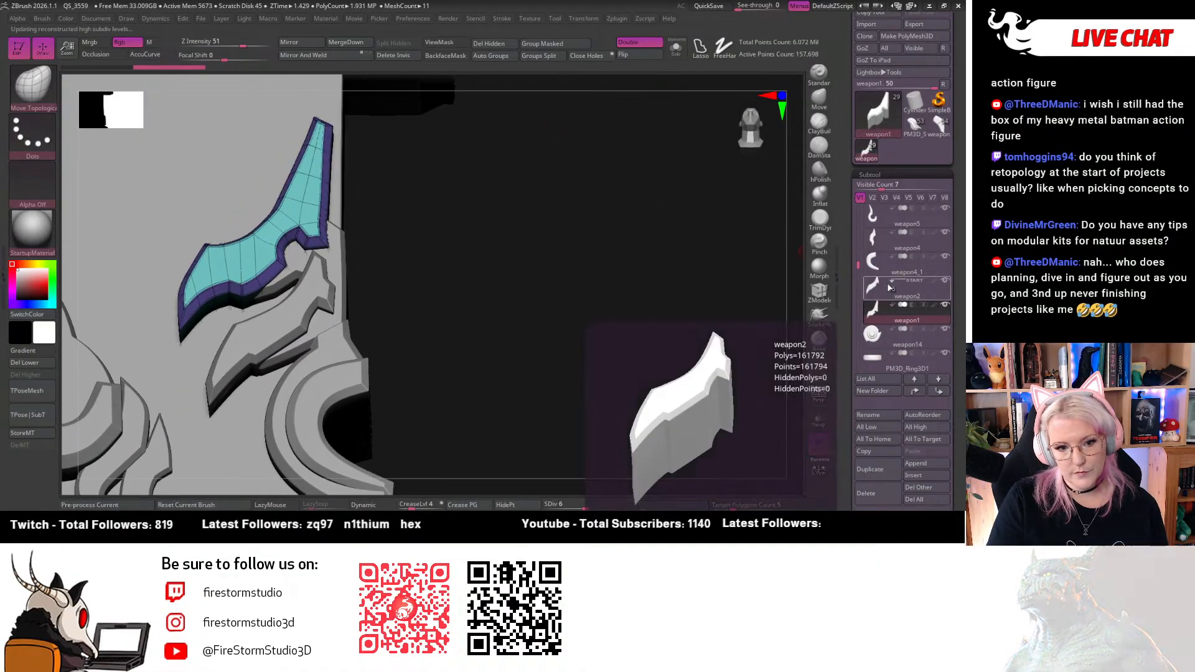
{"action": "left_click", "coordinate": [877, 285]}
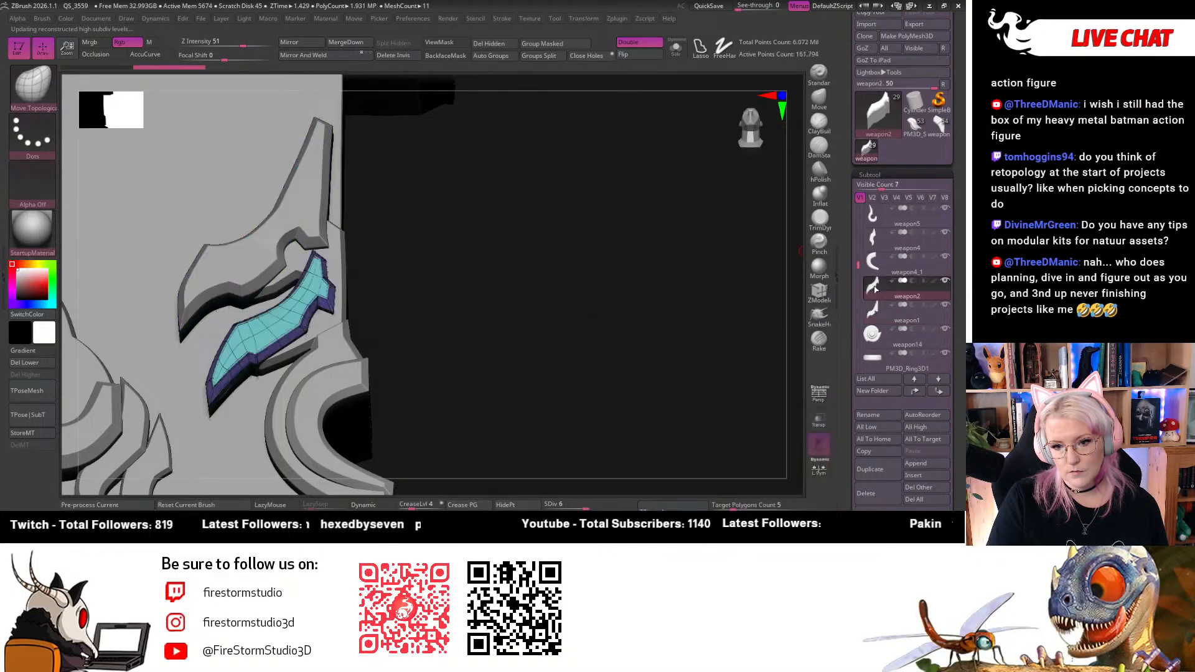
Merge weapon11, the backing piece behind the claws, with the curved trim weapon10 below it
{"action": "left_click", "coordinate": [334, 255], "text": "alt"}
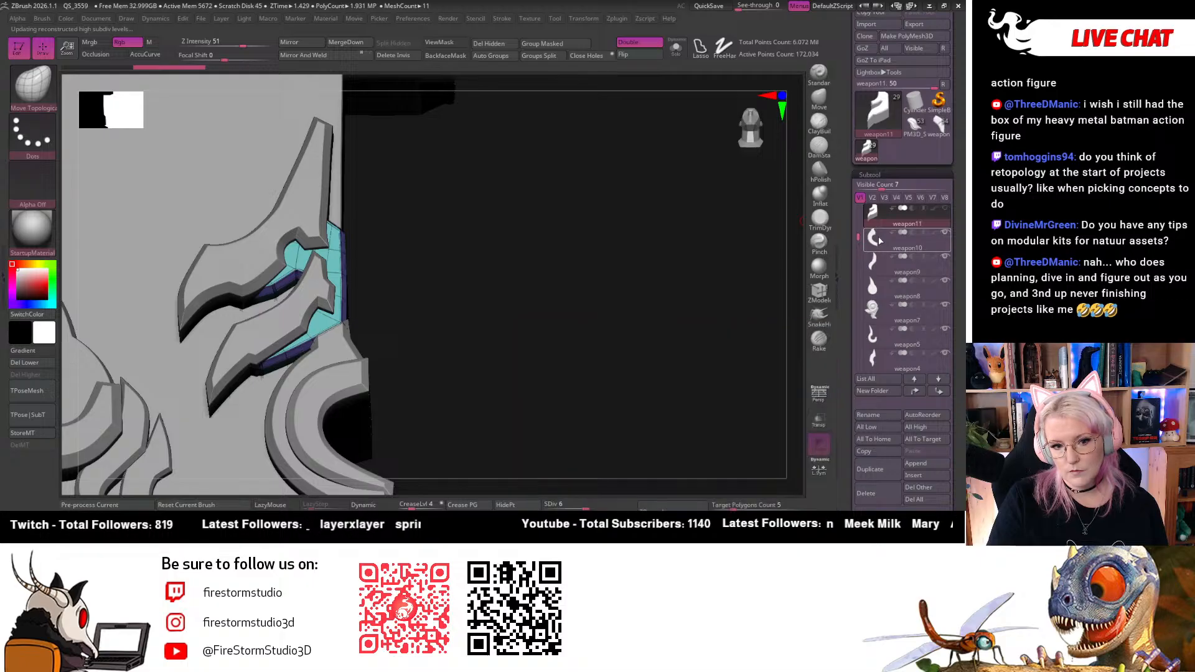
{"action": "left_click", "coordinate": [900, 234]}
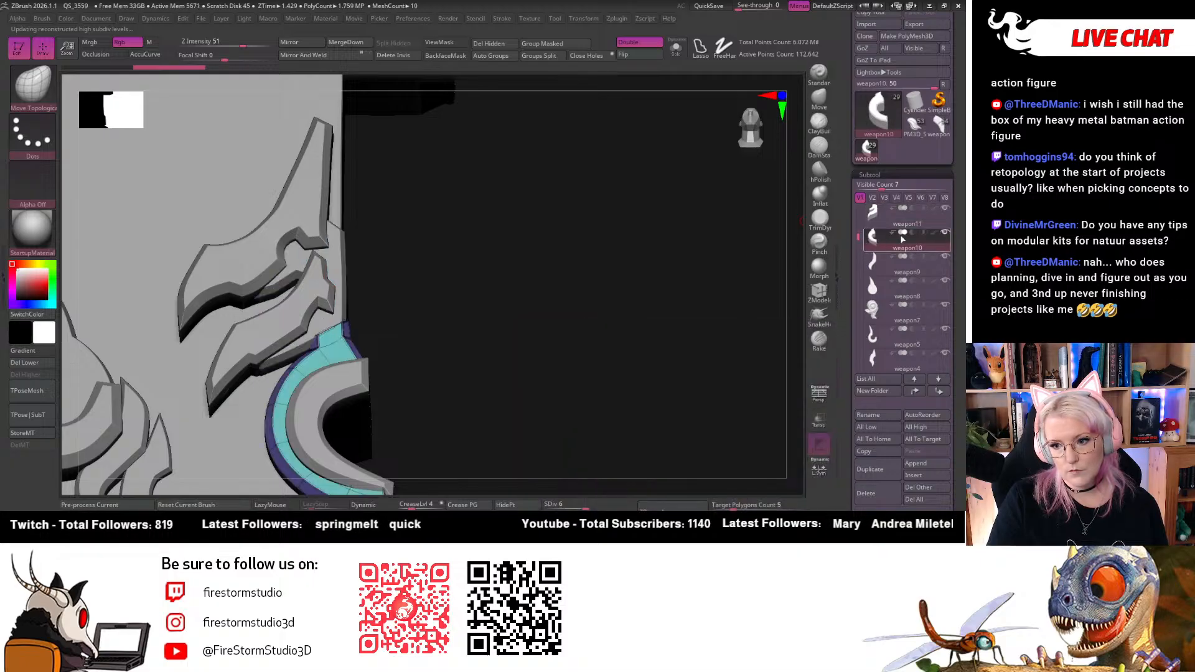
{"action": "left_click", "coordinate": [857, 219]}
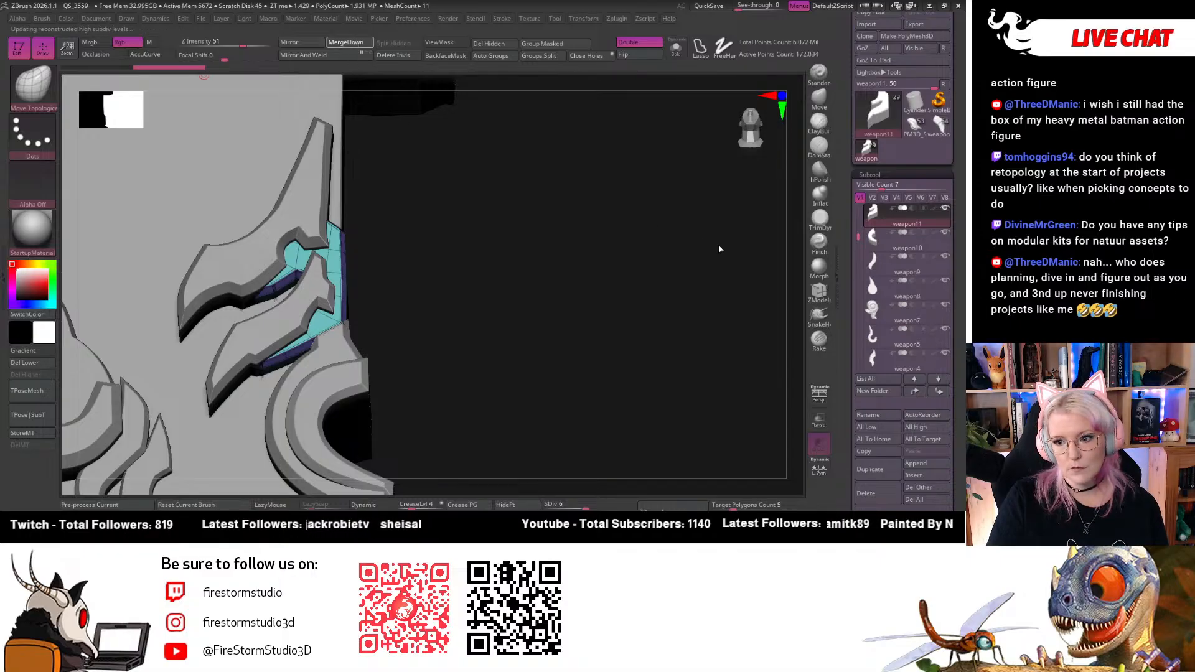
Select the flame-shaped piece weapon9 and move it directly above weapon11 in the subtool order
{"action": "mouse_move", "coordinate": [869, 252]}
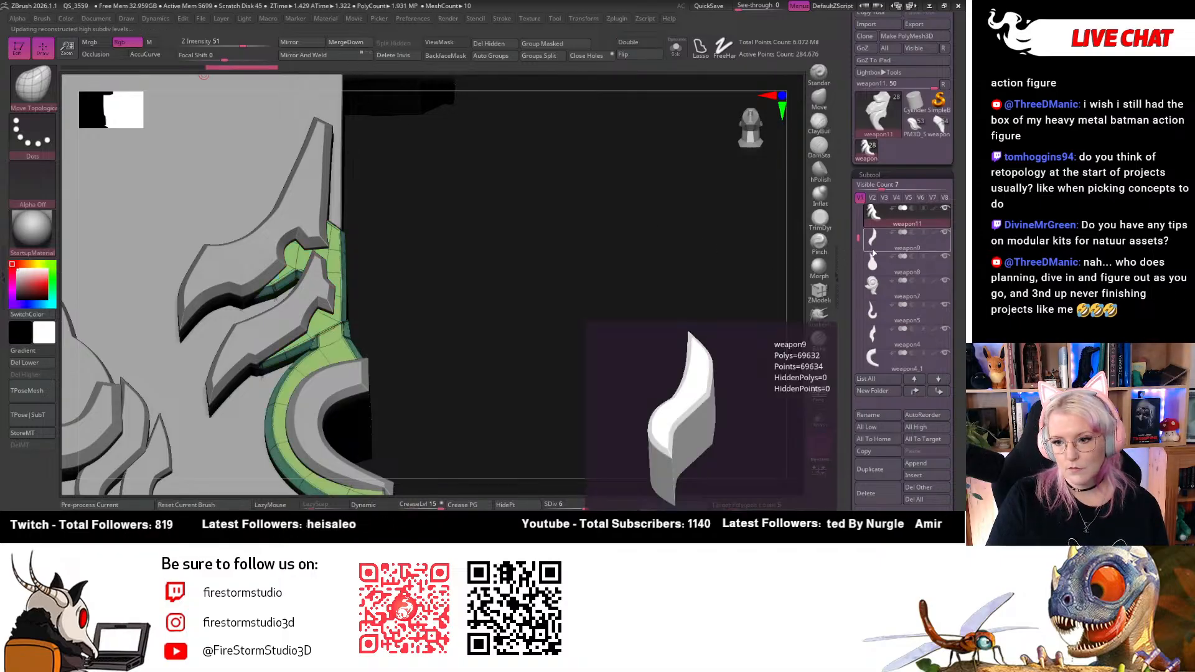
{"action": "left_click", "coordinate": [876, 235]}
{"action": "left_click_drag", "start_coordinate": [879, 236], "coordinate": [867, 326]}
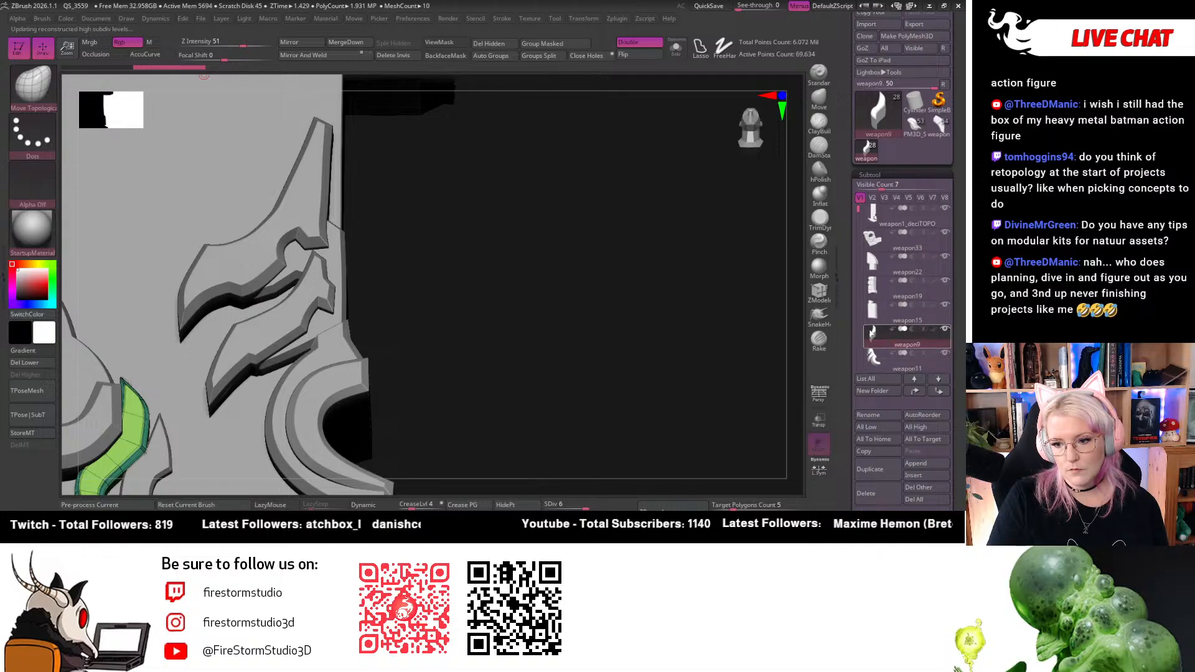
Move the upper claw piece weapon1 directly below weapon11 in the subtool order and merge it into weapon11
{"action": "left_click", "coordinate": [880, 359]}
{"action": "left_click_drag", "start_coordinate": [858, 211], "coordinate": [858, 229]}
{"action": "left_click", "coordinate": [299, 225], "text": "alt"}
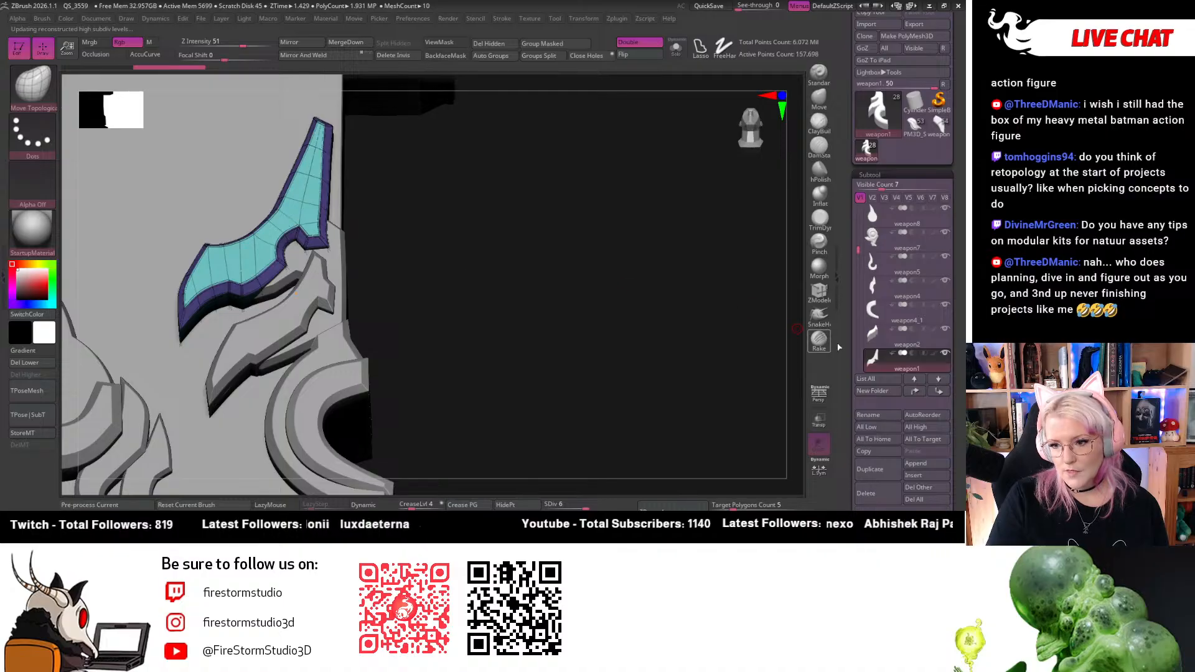
{"action": "scroll", "coordinate": [881, 300], "scroll_direction": "up", "scroll_amount": 7}
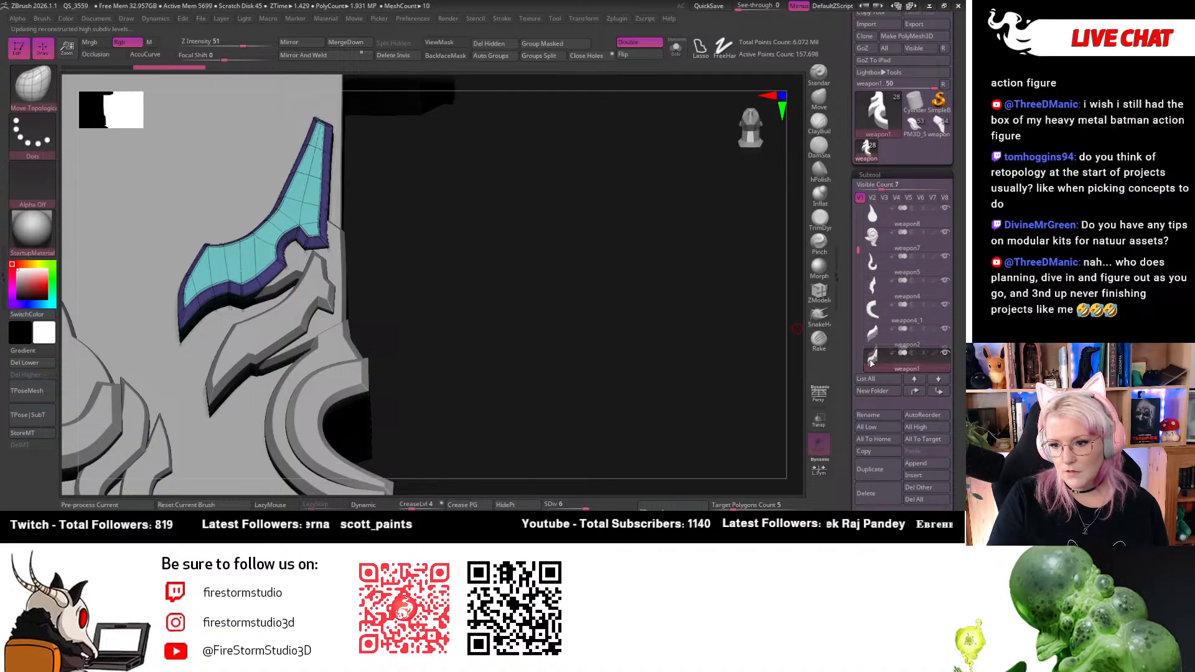
{"action": "scroll", "coordinate": [868, 298], "scroll_direction": "down", "scroll_amount": 1}
{"action": "mouse_move", "coordinate": [873, 338]}
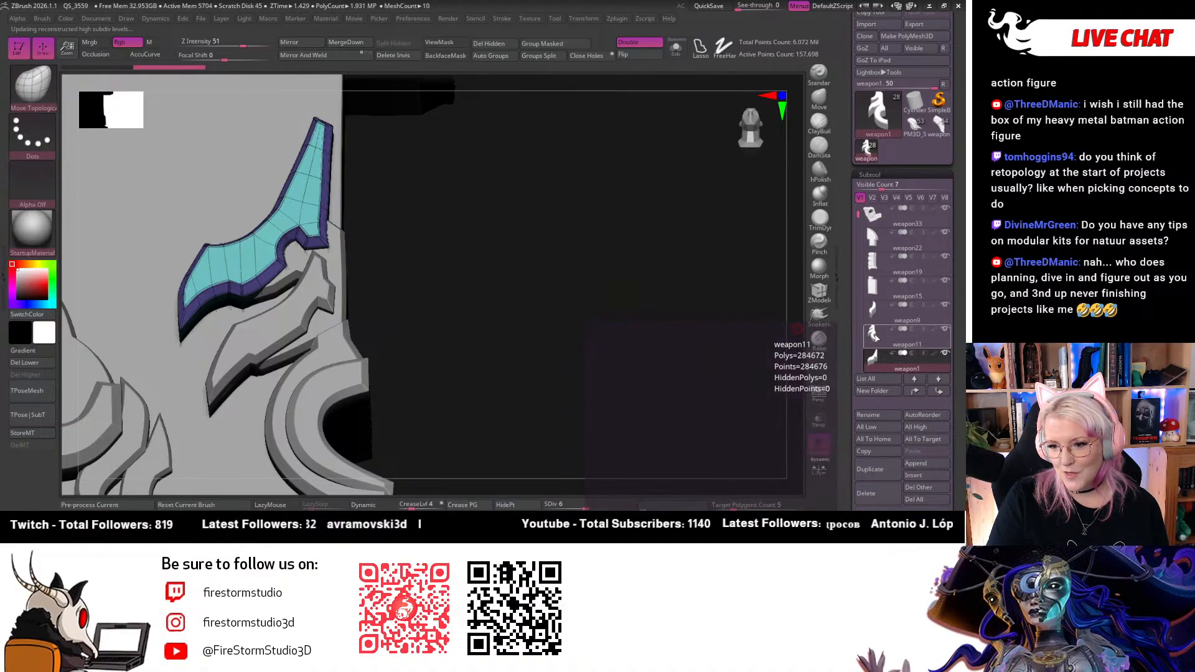
{"action": "left_click", "coordinate": [881, 341]}
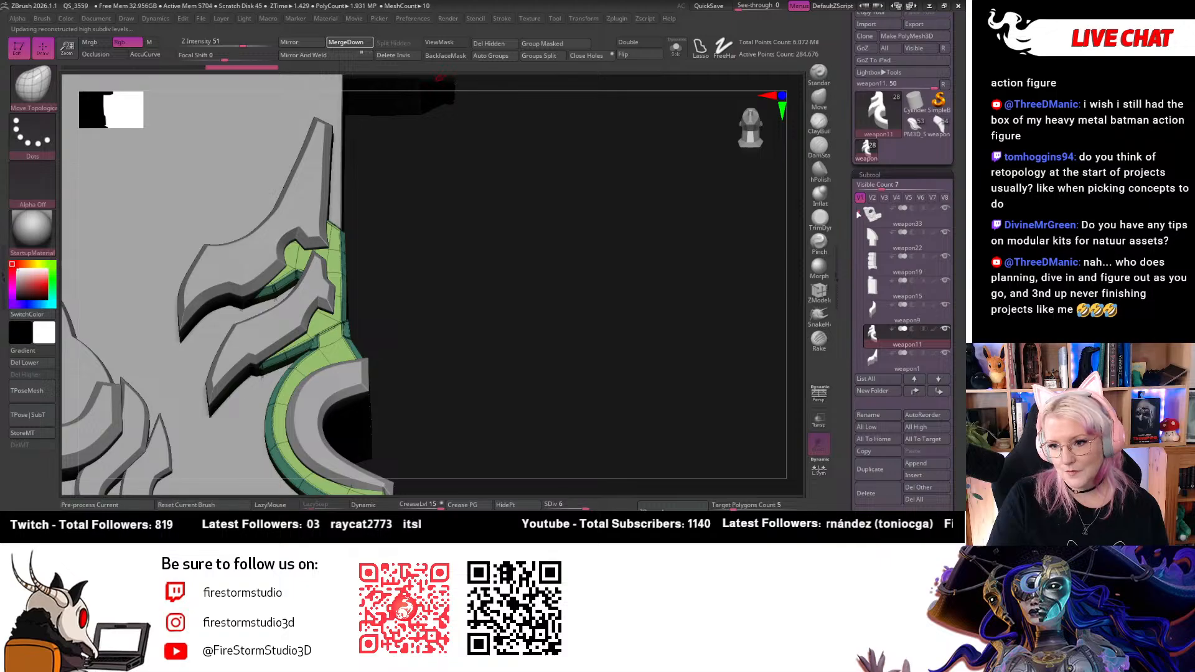
Raise the visible count of the subtool list to 21
{"action": "left_click_drag", "start_coordinate": [888, 185], "coordinate": [933, 189]}
{"action": "scroll", "coordinate": [841, 163], "scroll_direction": "down", "scroll_amount": 5}
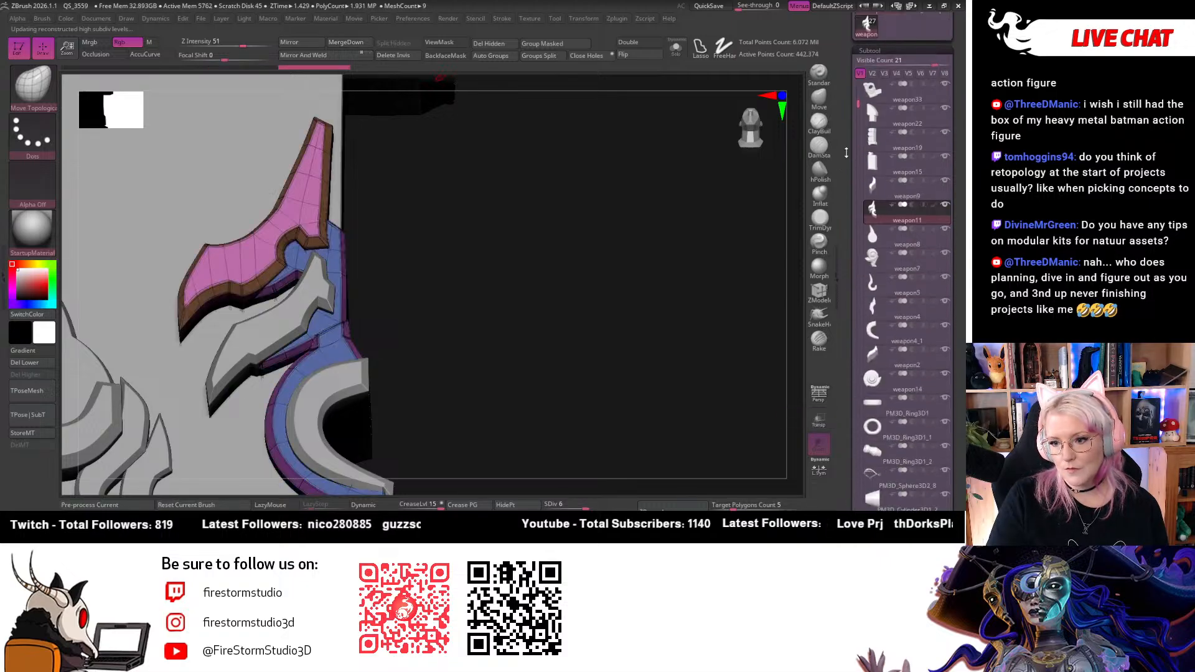
{"action": "scroll", "coordinate": [841, 201], "scroll_direction": "down", "scroll_amount": 1}
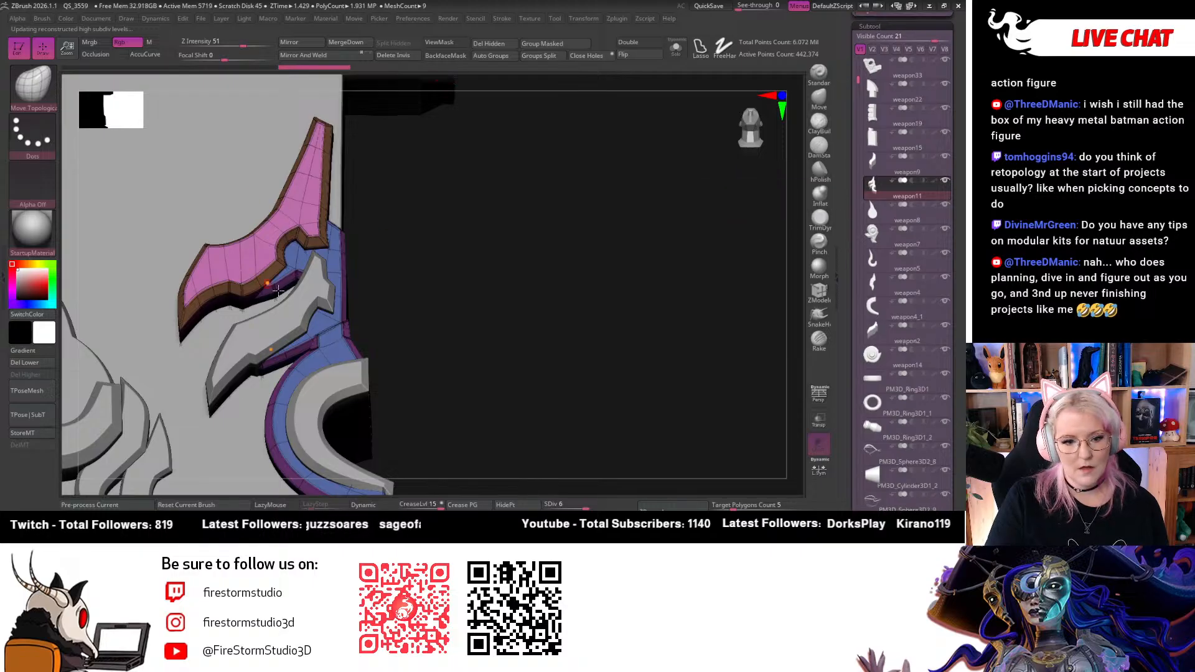
Move the lower claw piece weapon2 directly below weapon11 and merge it into weapon11
{"action": "left_click", "coordinate": [888, 339]}
{"action": "left_click_drag", "start_coordinate": [889, 342], "coordinate": [897, 215]}
{"action": "left_click", "coordinate": [897, 192]}
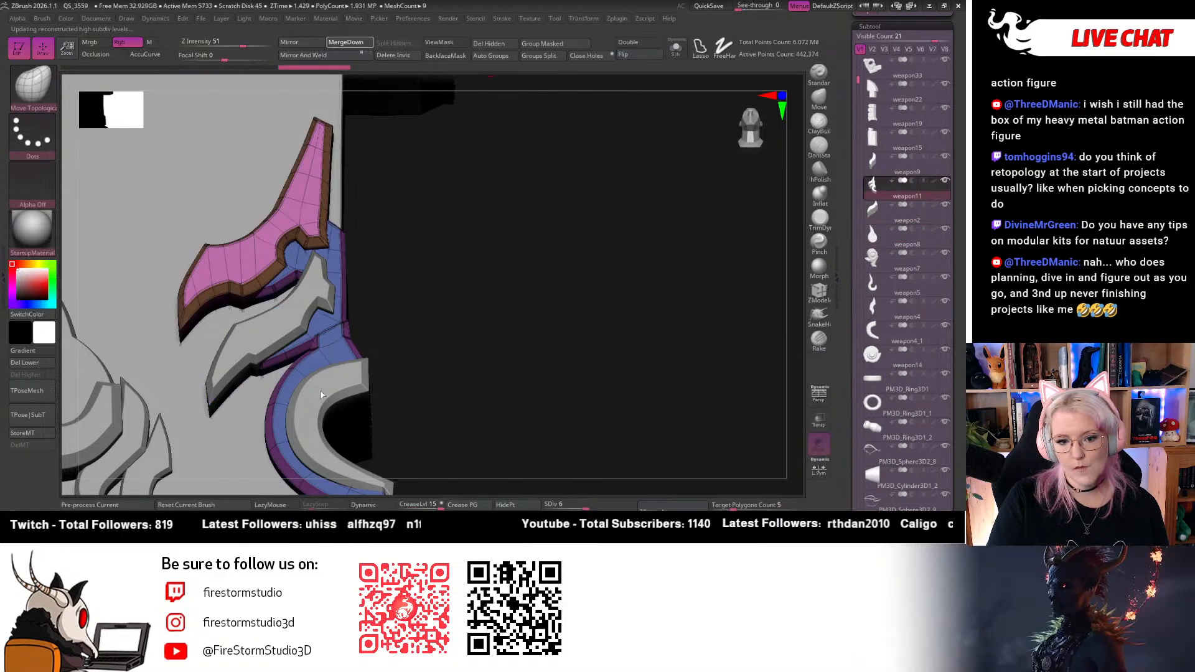
{"action": "left_click", "coordinate": [354, 41]}
Move the inner curved trim weapon4_1 directly below weapon11 and merge it into weapon11
{"action": "left_click", "coordinate": [323, 394], "text": "alt"}
{"action": "left_click_drag", "start_coordinate": [883, 283], "coordinate": [894, 196]}
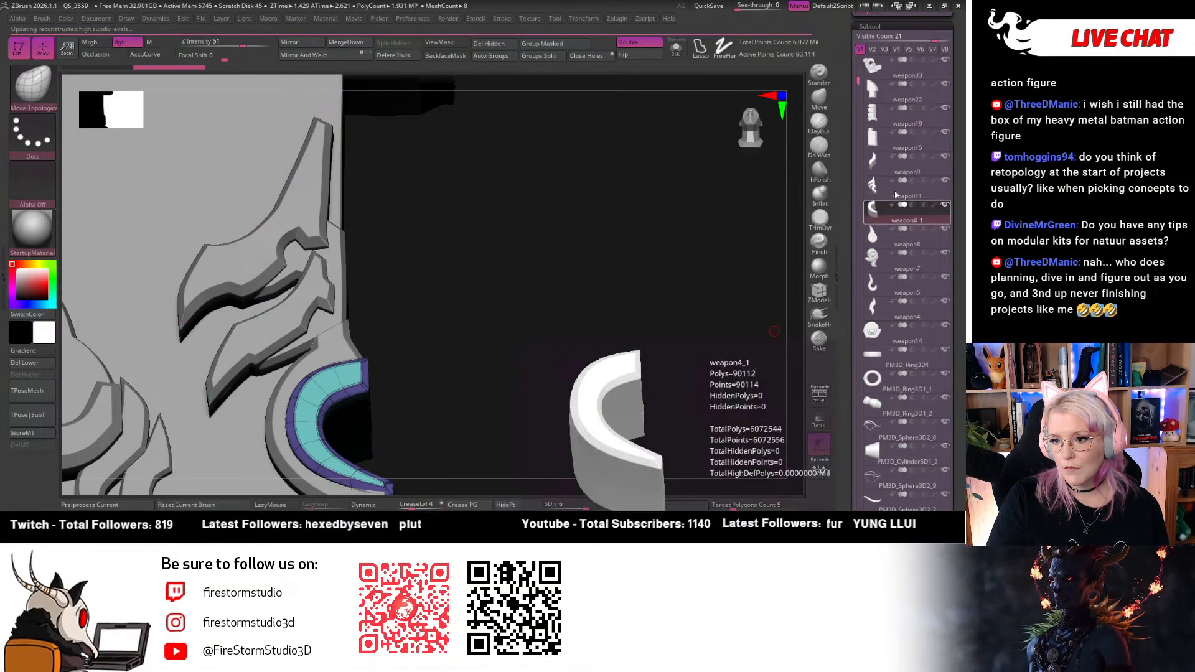
{"action": "left_click", "coordinate": [894, 197]}
{"action": "left_click", "coordinate": [346, 42]}
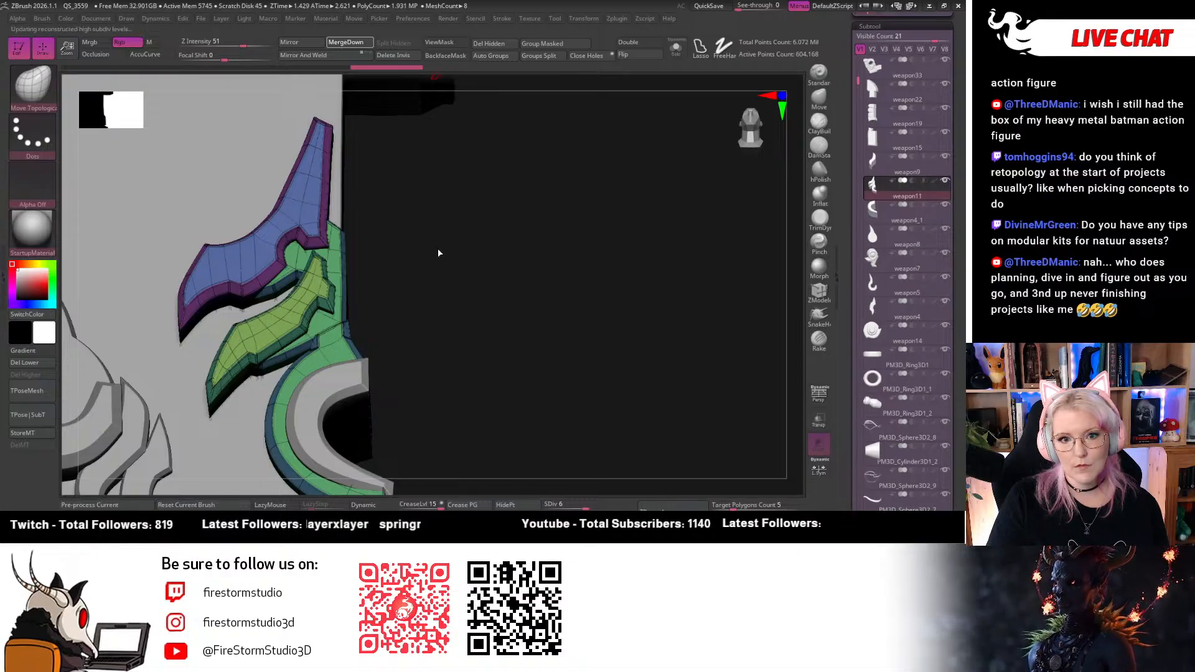
Move weapon7 directly above the teardrop piece weapon8 in the subtool order
{"action": "left_click_drag", "start_coordinate": [474, 303], "coordinate": [533, 264], "text": "alt"}
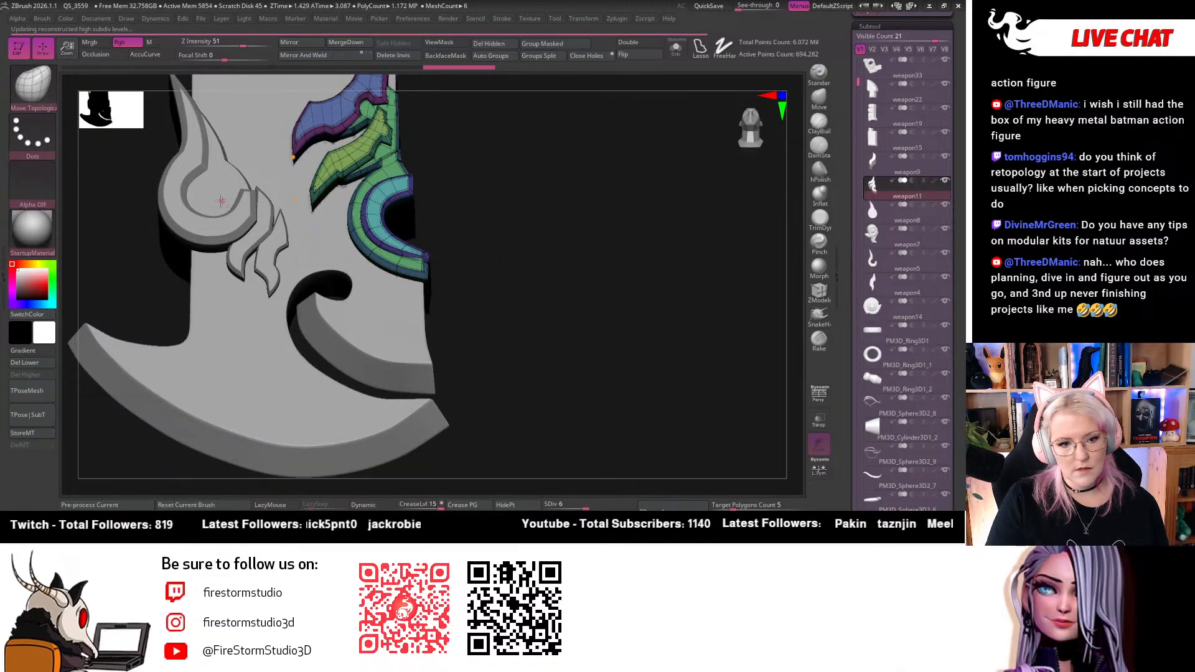
{"action": "left_click", "coordinate": [223, 201], "text": "alt"}
{"action": "left_click", "coordinate": [873, 236]}
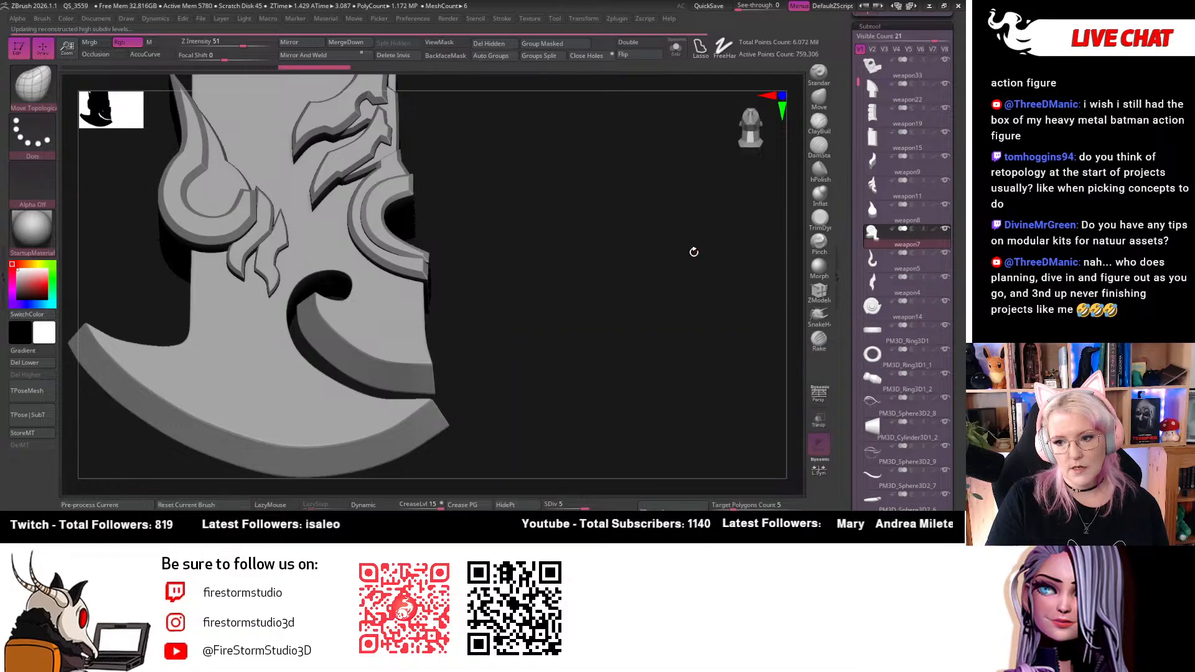
{"action": "mouse_move", "coordinate": [897, 238]}
{"action": "left_mouse_down"}
{"action": "mouse_move", "coordinate": [894, 198]}
{"action": "mouse_move", "coordinate": [894, 217]}
{"action": "left_mouse_up"}
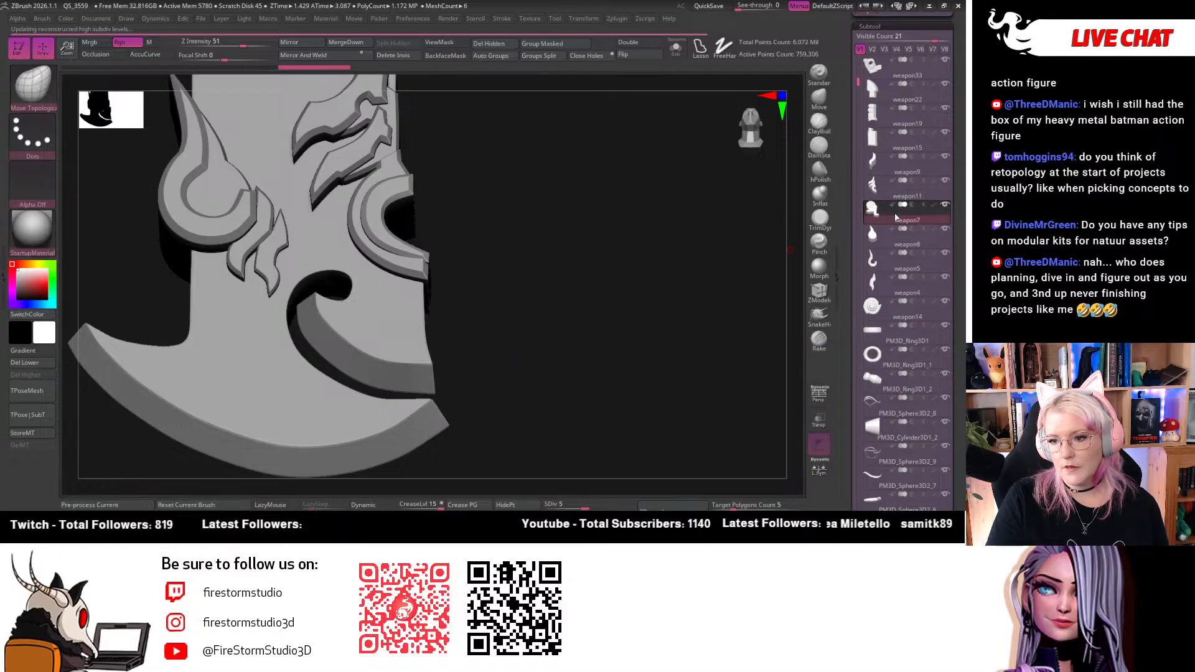
Merge the teardrop piece weapon8 with the hook-shaped trim weapon5 and the flame piece weapon4 below it
{"action": "left_click", "coordinate": [872, 260]}
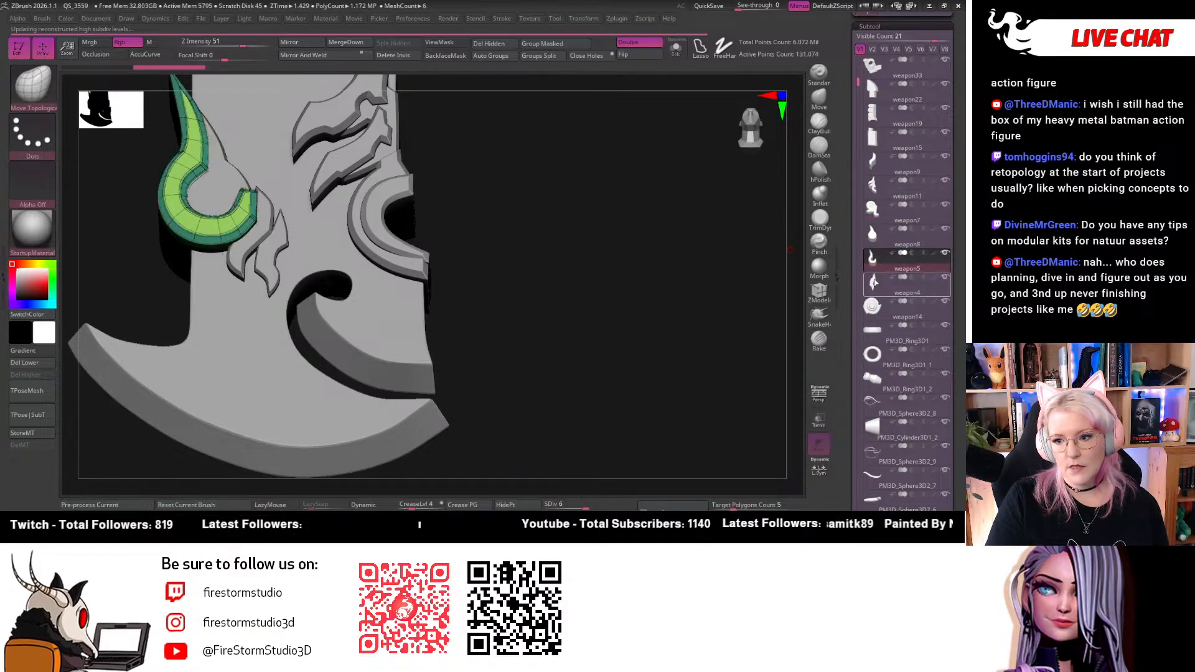
{"action": "left_click", "coordinate": [874, 282]}
{"action": "left_click", "coordinate": [872, 235]}
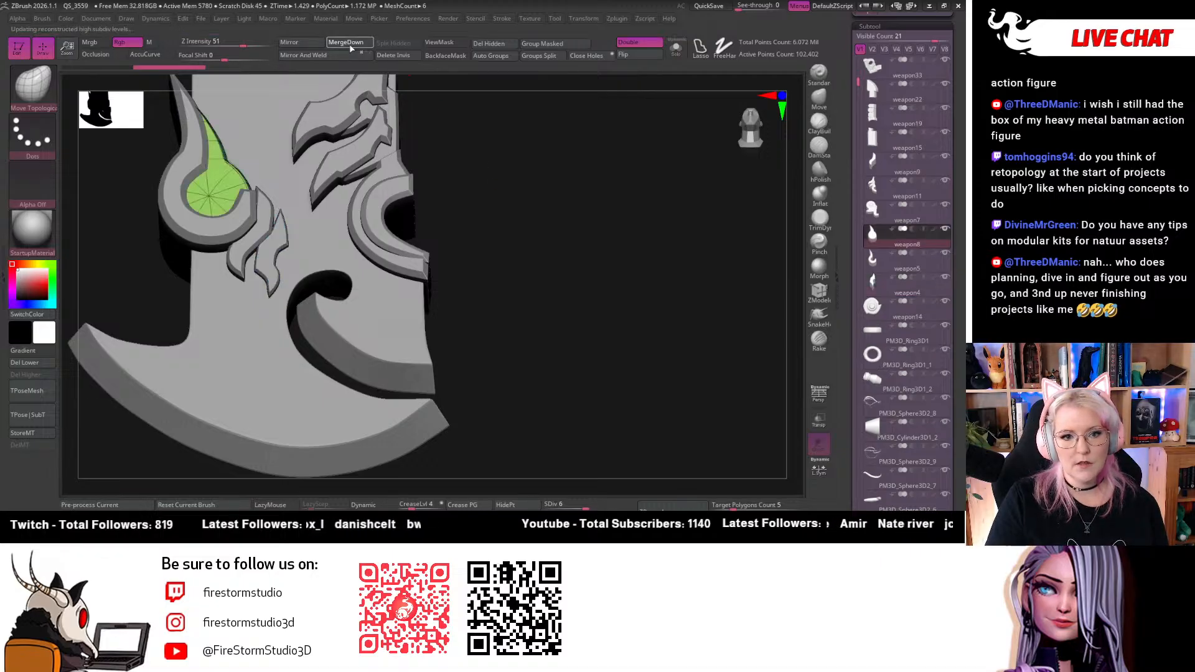
{"action": "left_click", "coordinate": [350, 48]}
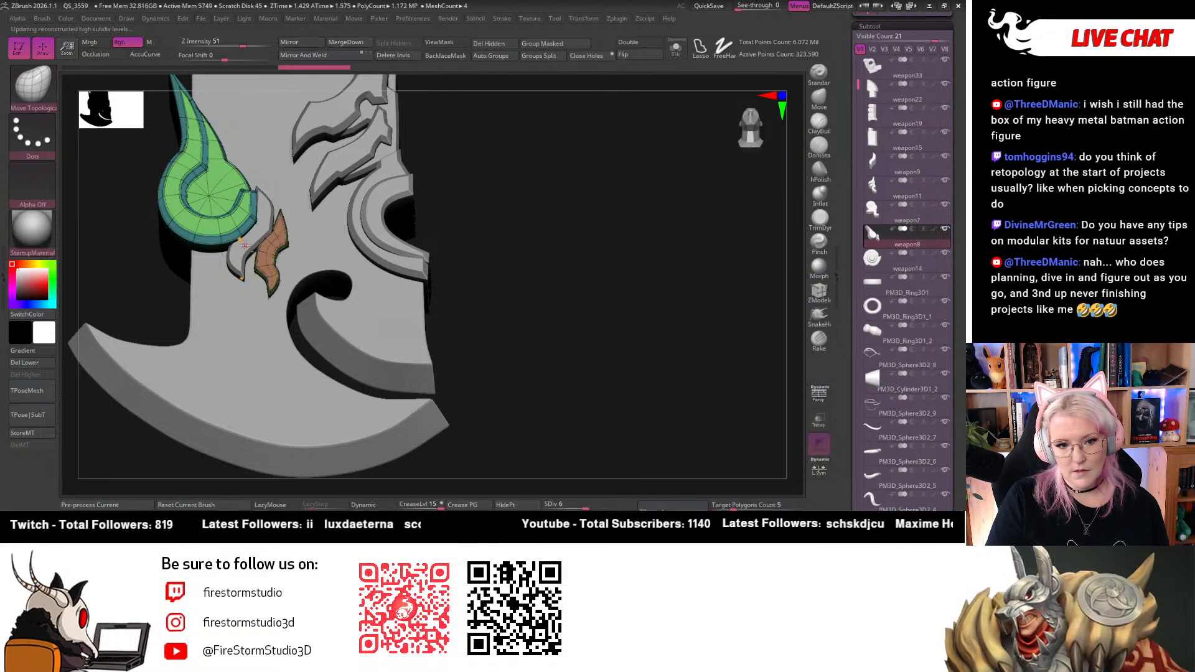
Move the remaining flame piece weapon9 directly below weapon8 and merge it into weapon8
{"action": "left_click", "coordinate": [245, 245], "text": "alt"}
{"action": "left_click_drag", "start_coordinate": [881, 261], "coordinate": [876, 250]}
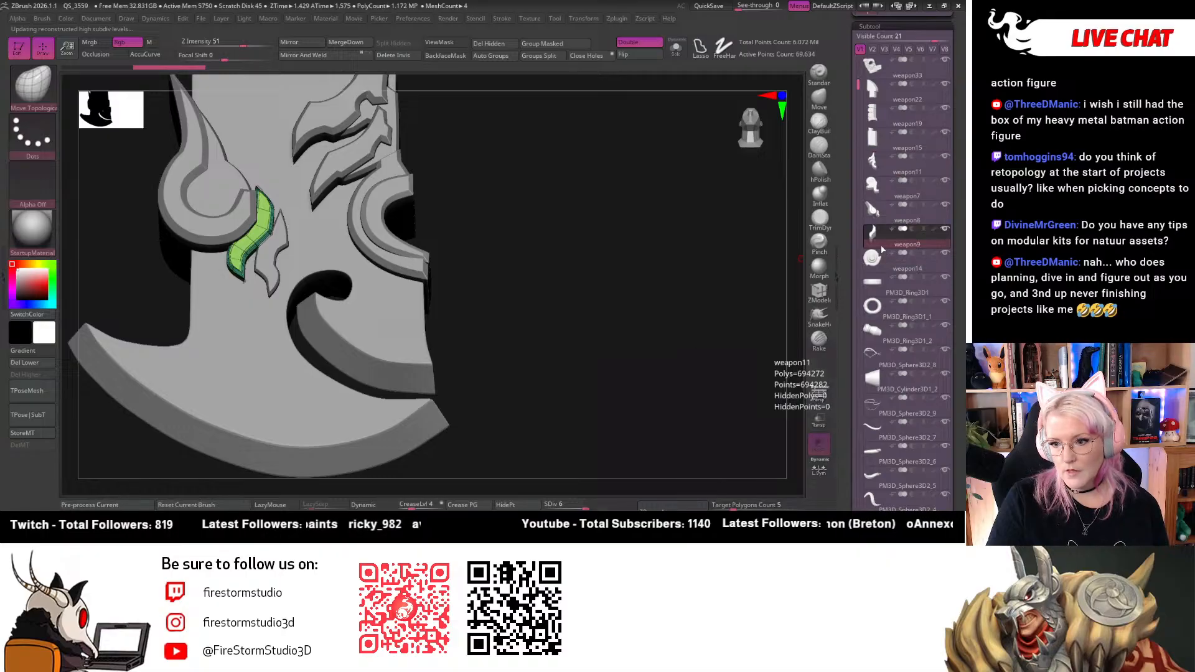
{"action": "left_click", "coordinate": [872, 211]}
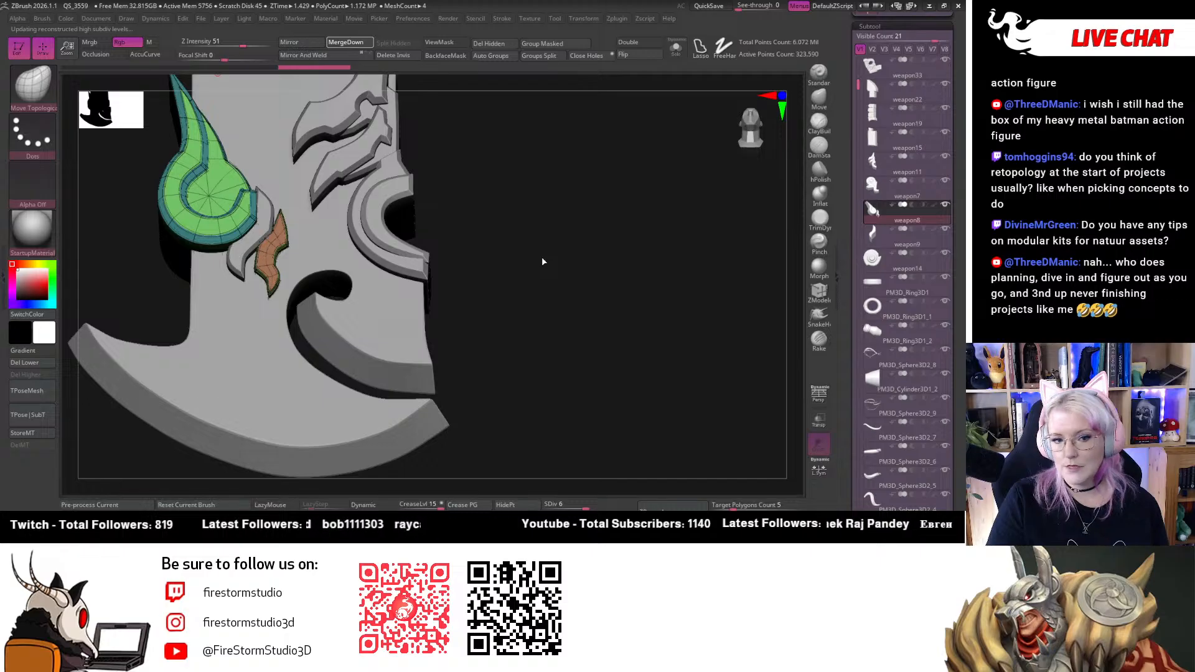
Examine the merged flame ornament on the whole sword and the round medallion weapon14 at the blade's base
{"action": "left_click_drag", "start_coordinate": [542, 261], "coordinate": [624, 273]}
{"action": "left_click_drag", "start_coordinate": [739, 140], "coordinate": [726, 171]}
{"action": "left_click_drag", "start_coordinate": [606, 234], "coordinate": [719, 161]}
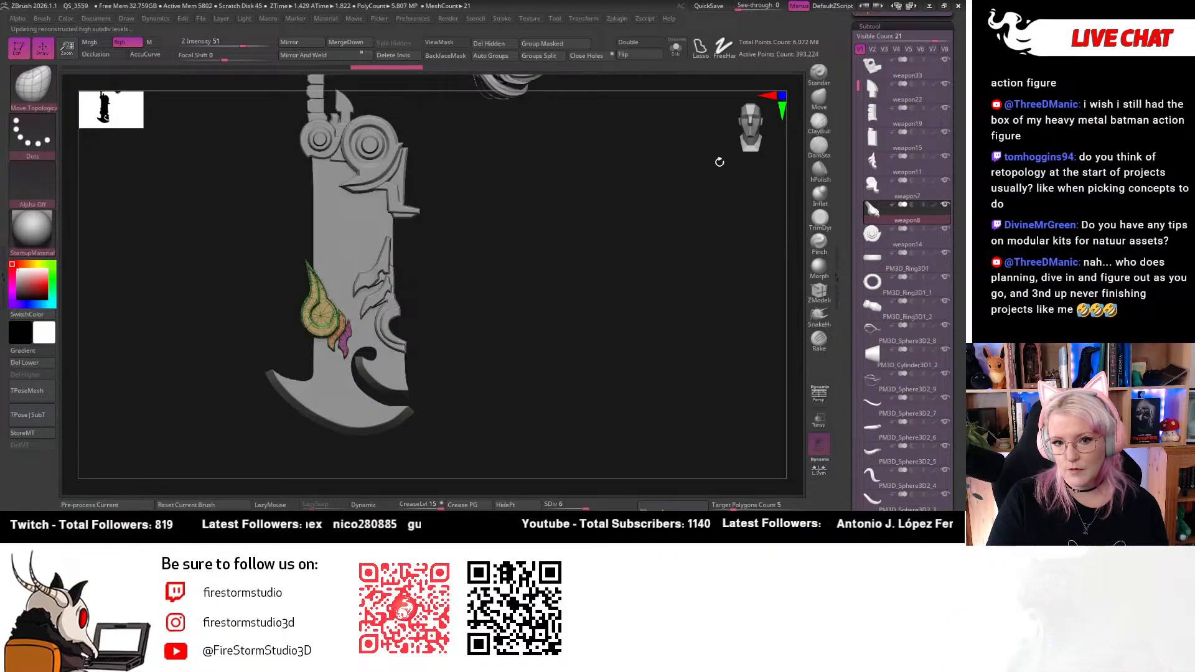
{"action": "left_click", "coordinate": [873, 235]}
{"action": "left_click_drag", "start_coordinate": [541, 253], "coordinate": [585, 254]}
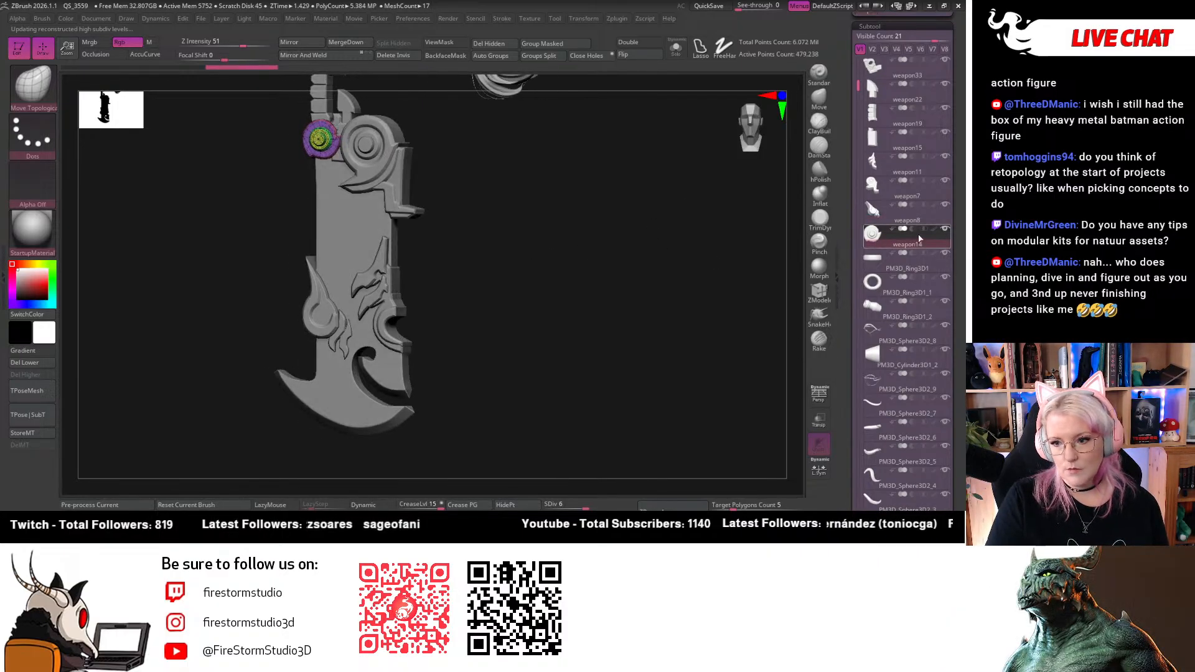
Check the sword's subtools one by one in list order, from the main blade through weapon33 to weapon8
{"action": "left_click_drag", "start_coordinate": [860, 91], "coordinate": [857, 60]}
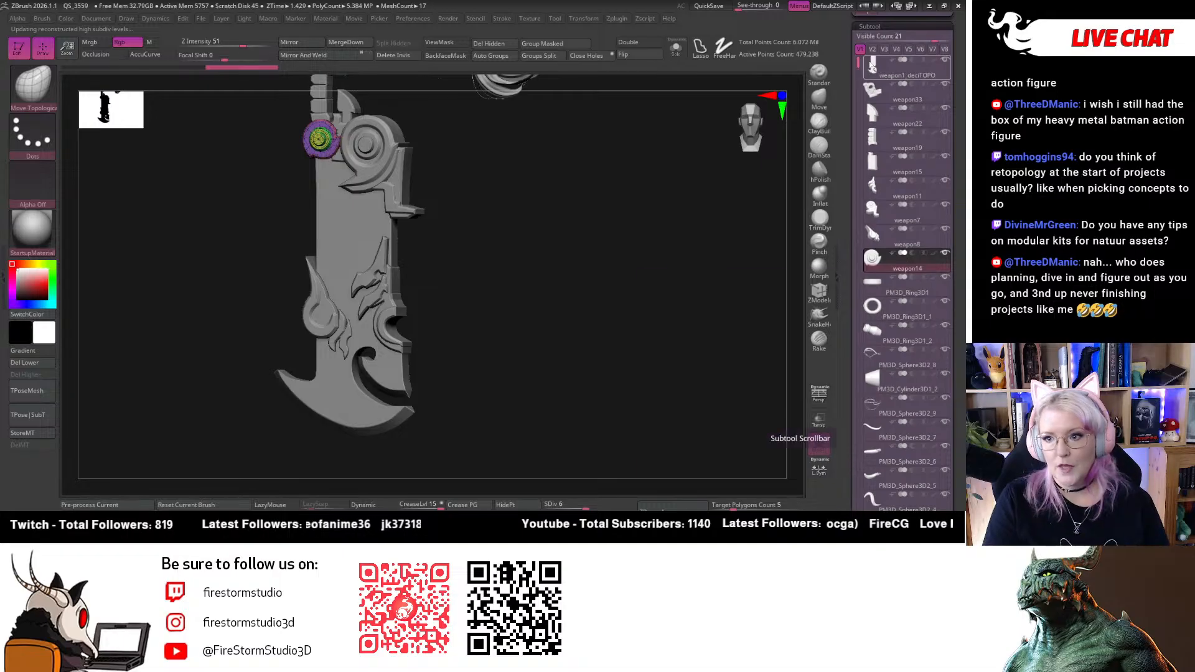
{"action": "left_click", "coordinate": [878, 71]}
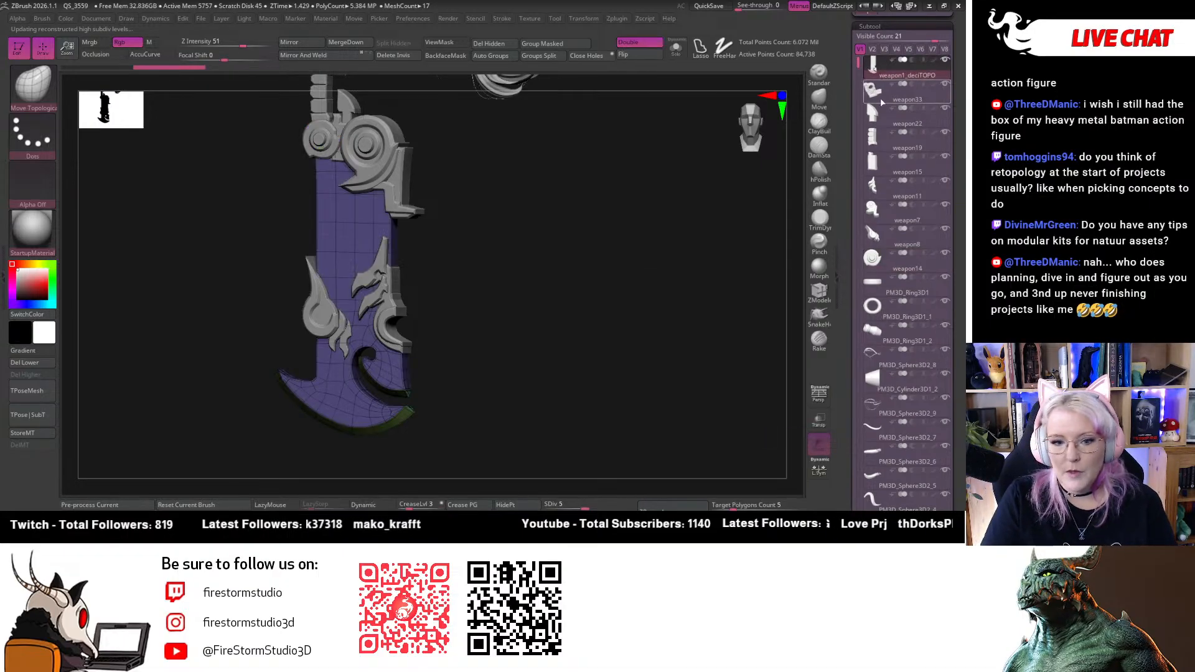
{"action": "left_click", "coordinate": [877, 94]}
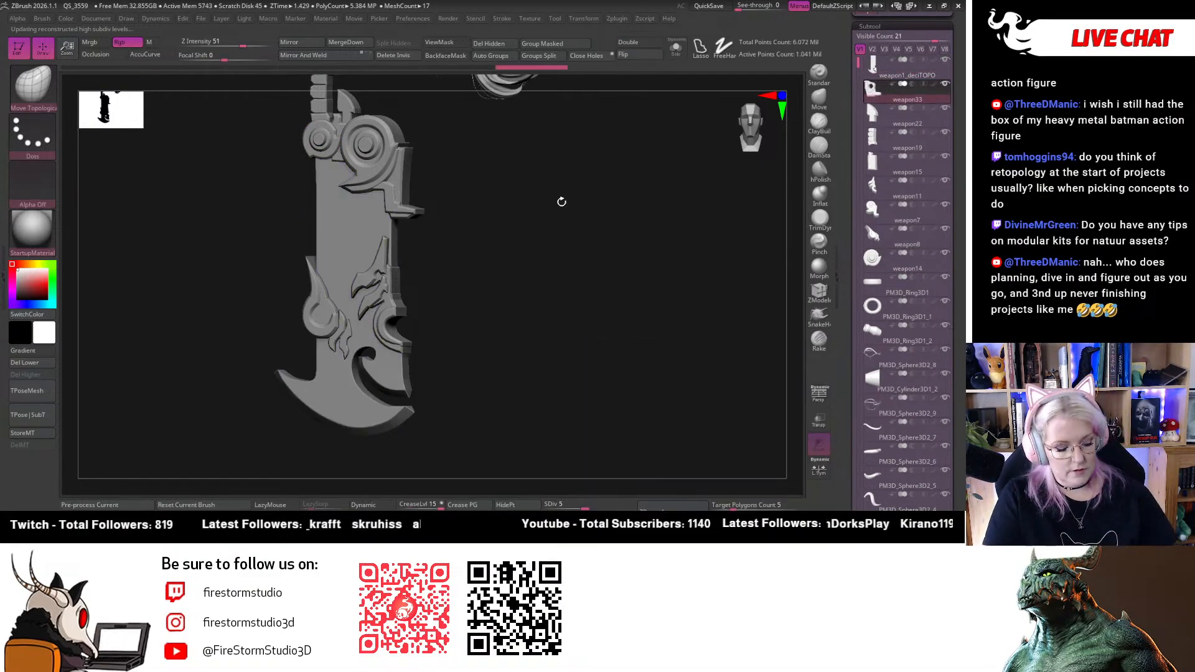
{"action": "key", "text": "f"}
{"action": "key", "text": "f"}
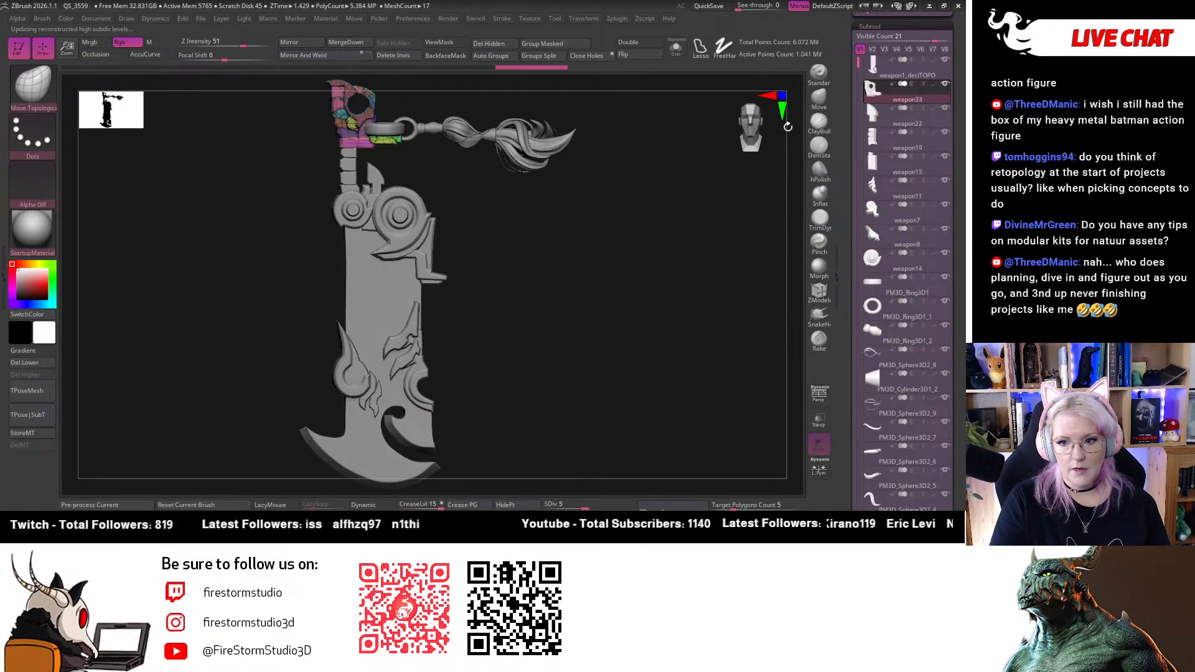
{"action": "left_click", "coordinate": [880, 124]}
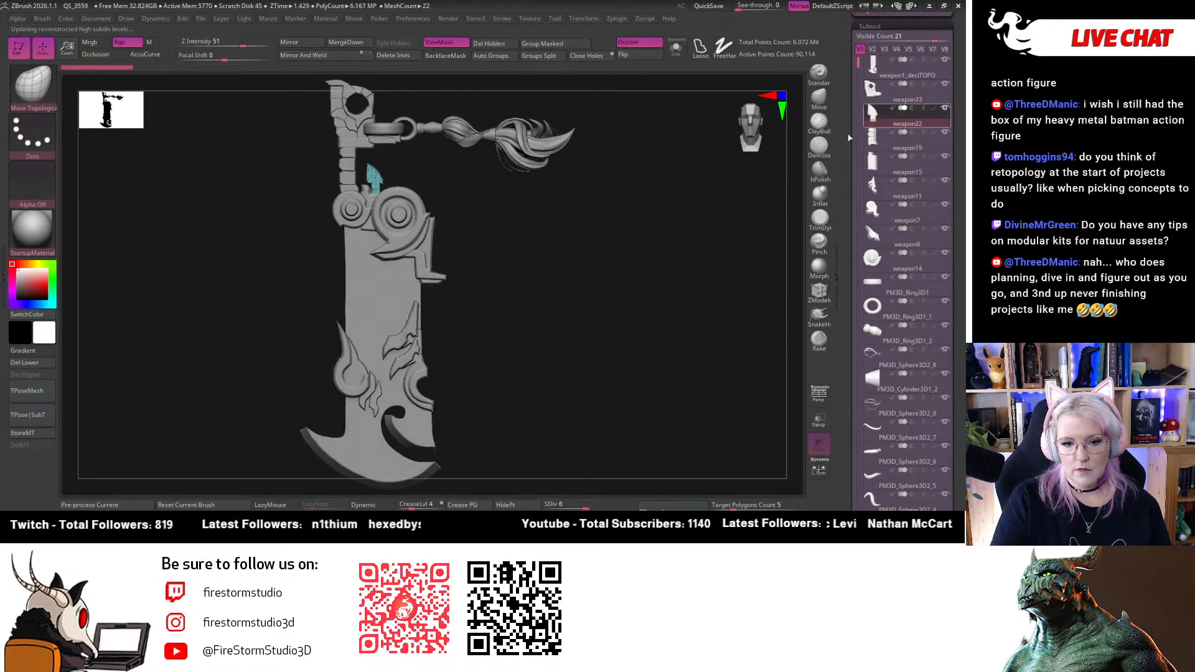
{"action": "left_click", "coordinate": [888, 142]}
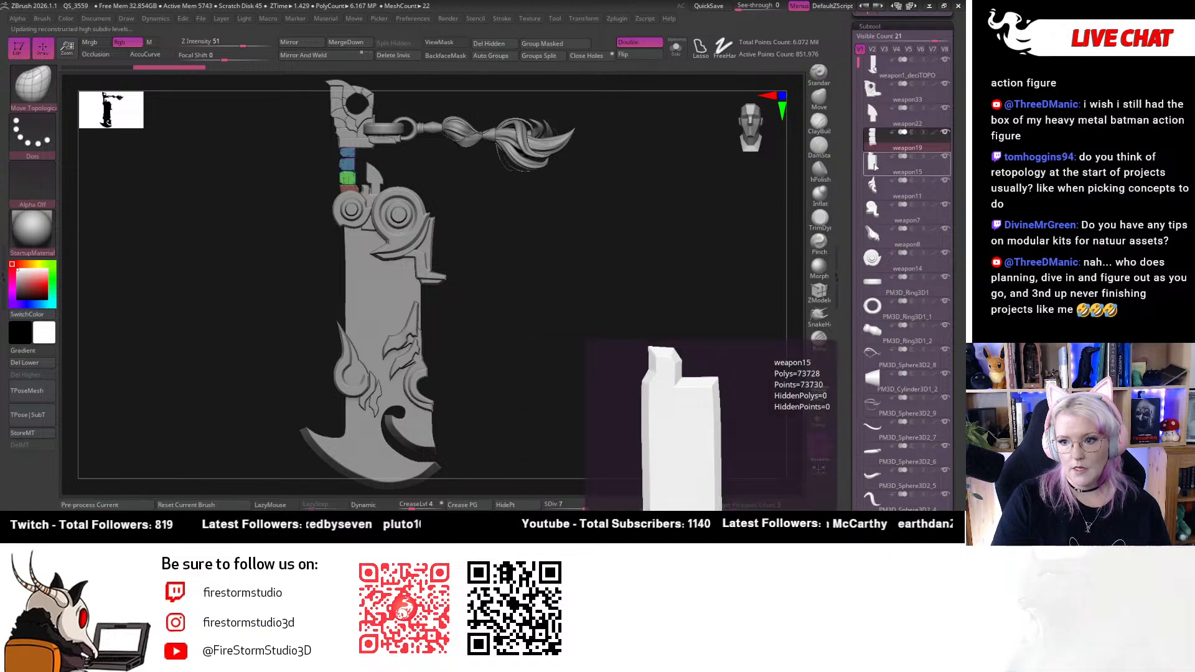
{"action": "left_click", "coordinate": [875, 164]}
{"action": "left_click", "coordinate": [874, 185]}
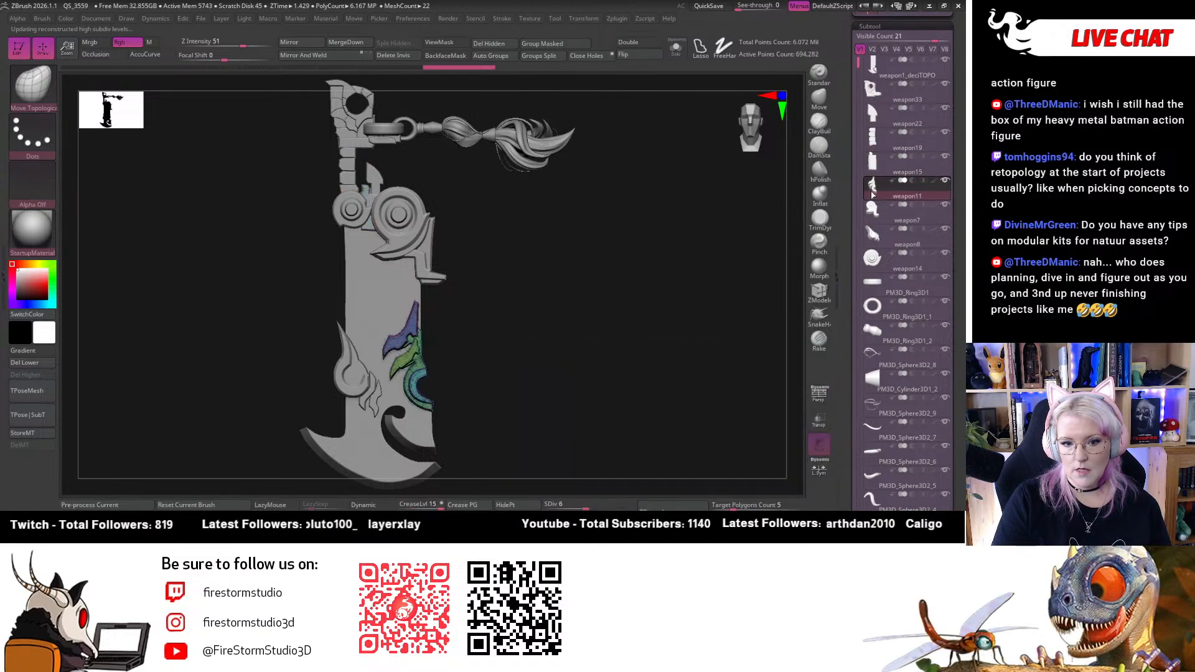
{"action": "left_click", "coordinate": [879, 215]}
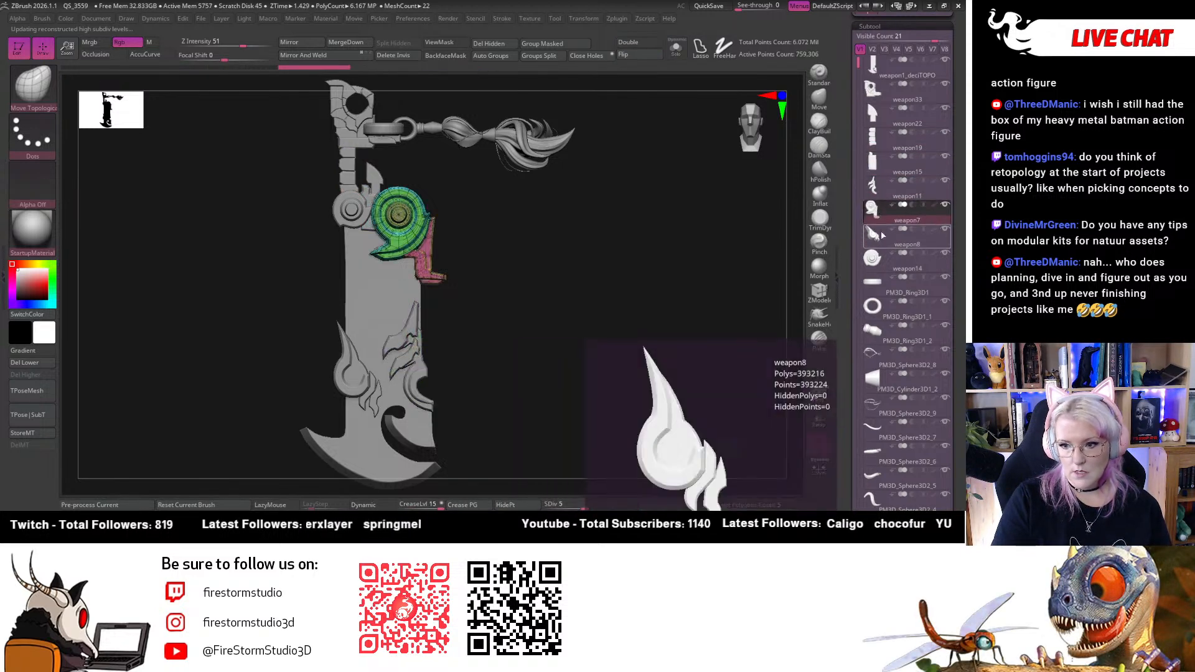
{"action": "left_click", "coordinate": [881, 234]}
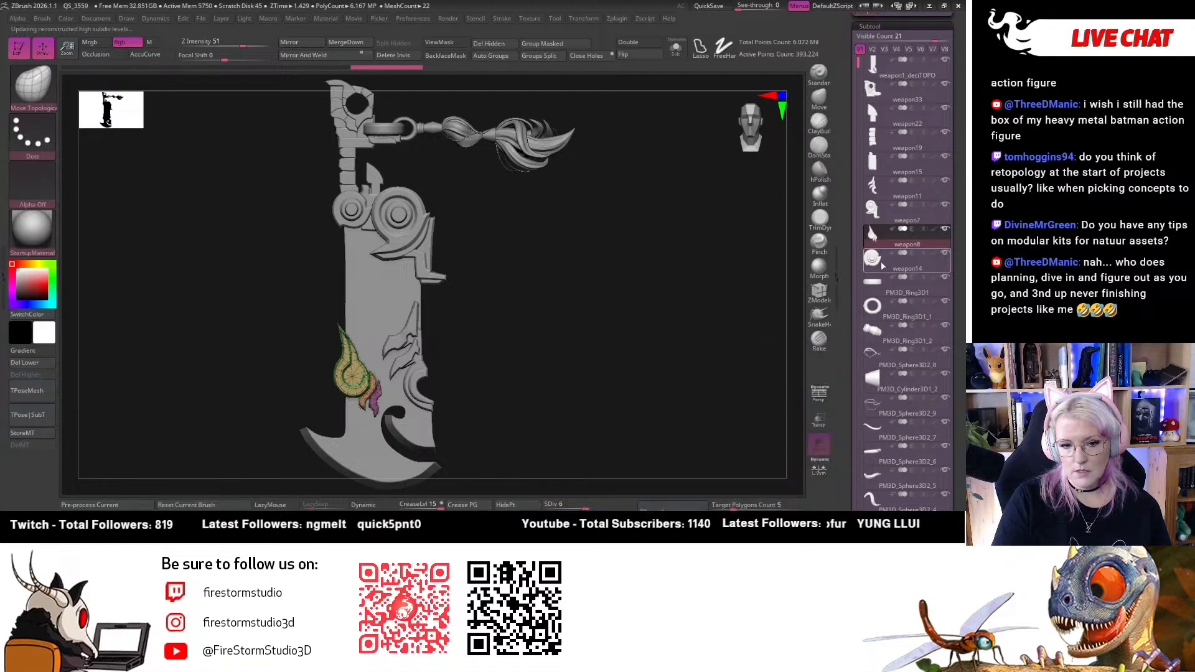
Check the medallion weapon14, the ring subtools and the tassel strand PM3D_Sphere3D2_9, then examine the pommel and tassel up close
{"action": "left_click", "coordinate": [873, 257]}
{"action": "left_click_drag", "start_coordinate": [621, 298], "coordinate": [670, 317]}
{"action": "left_click", "coordinate": [893, 295]}
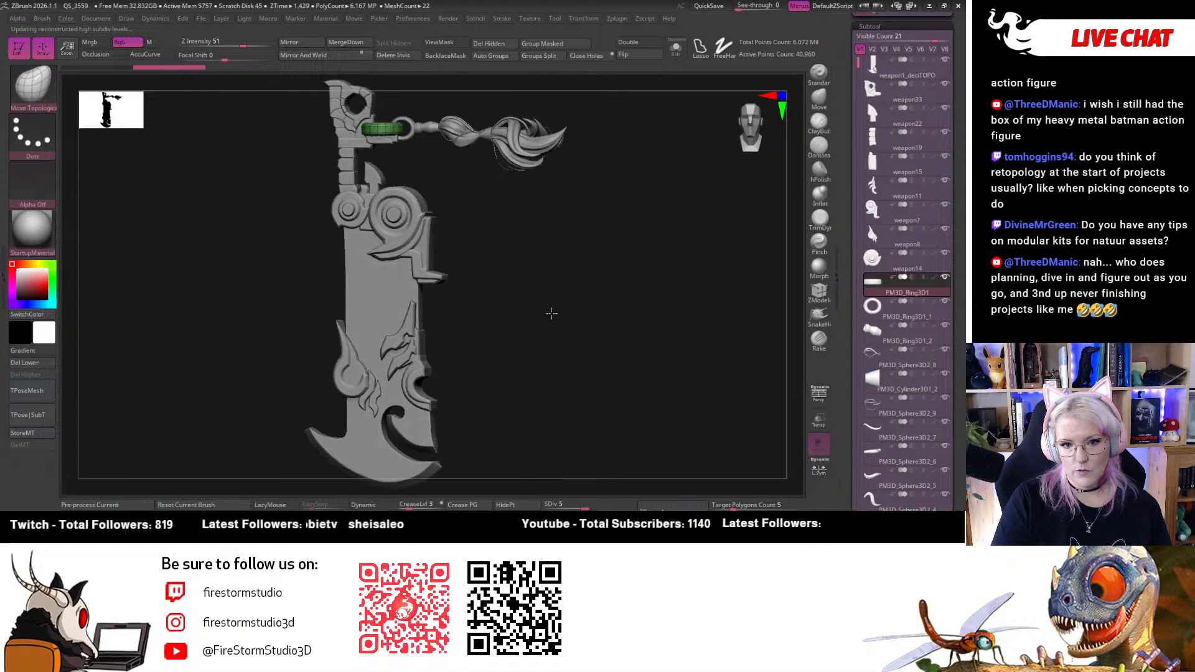
{"action": "left_click", "coordinate": [883, 309]}
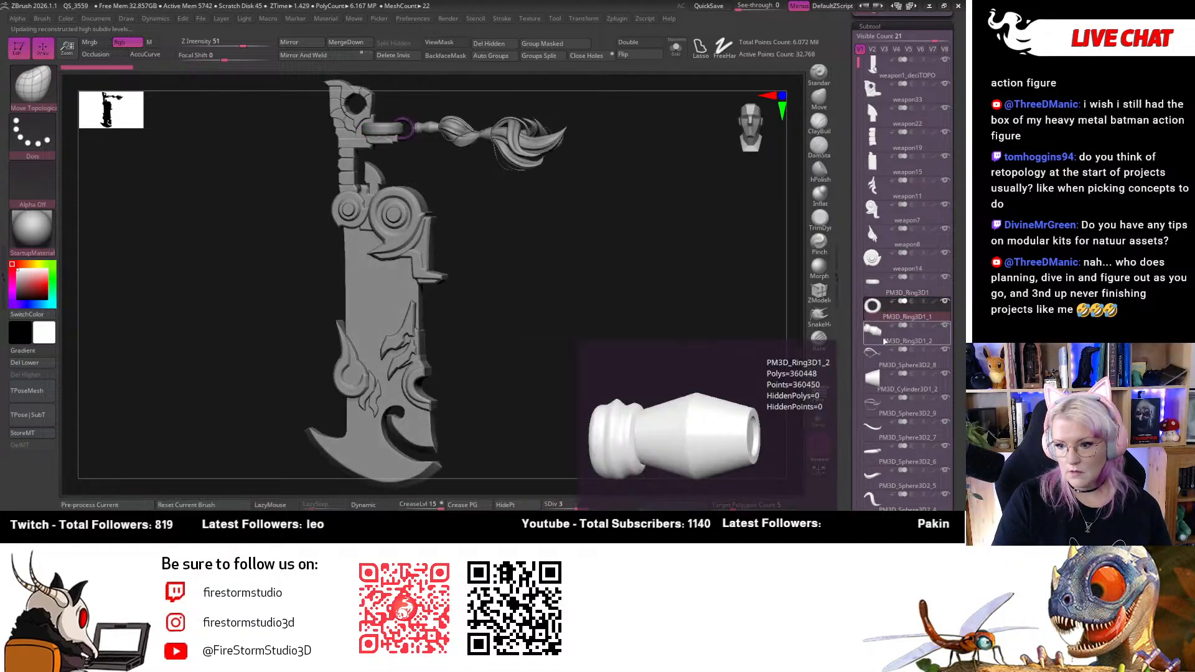
{"action": "left_click", "coordinate": [883, 341]}
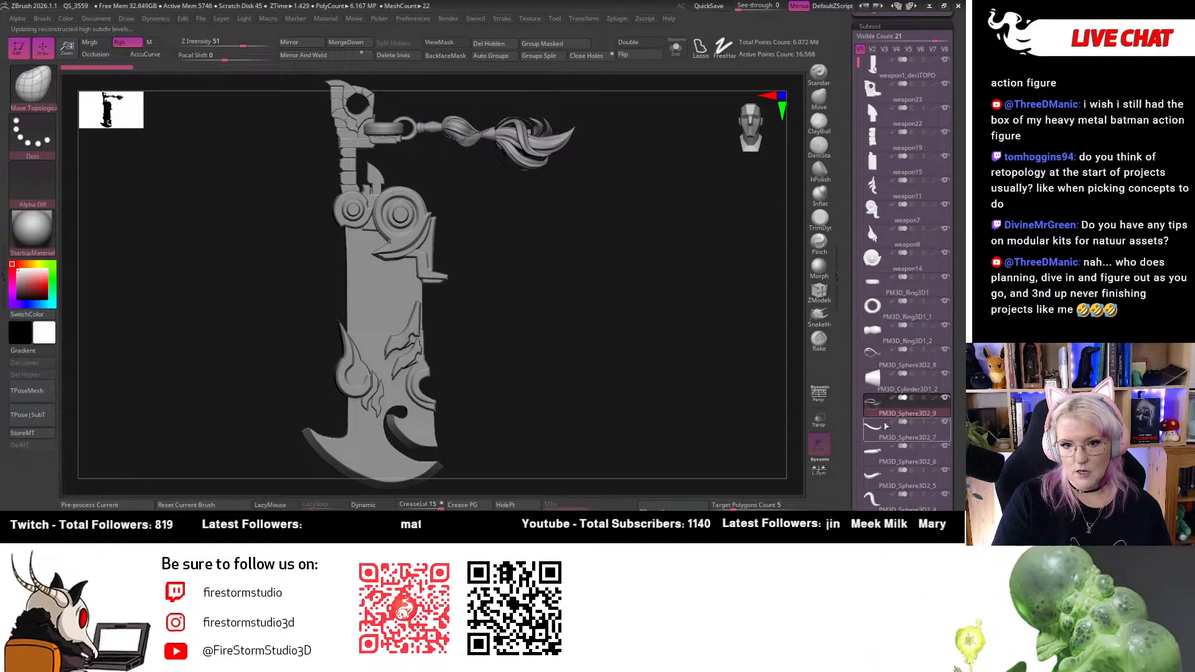
{"action": "left_click", "coordinate": [873, 403]}
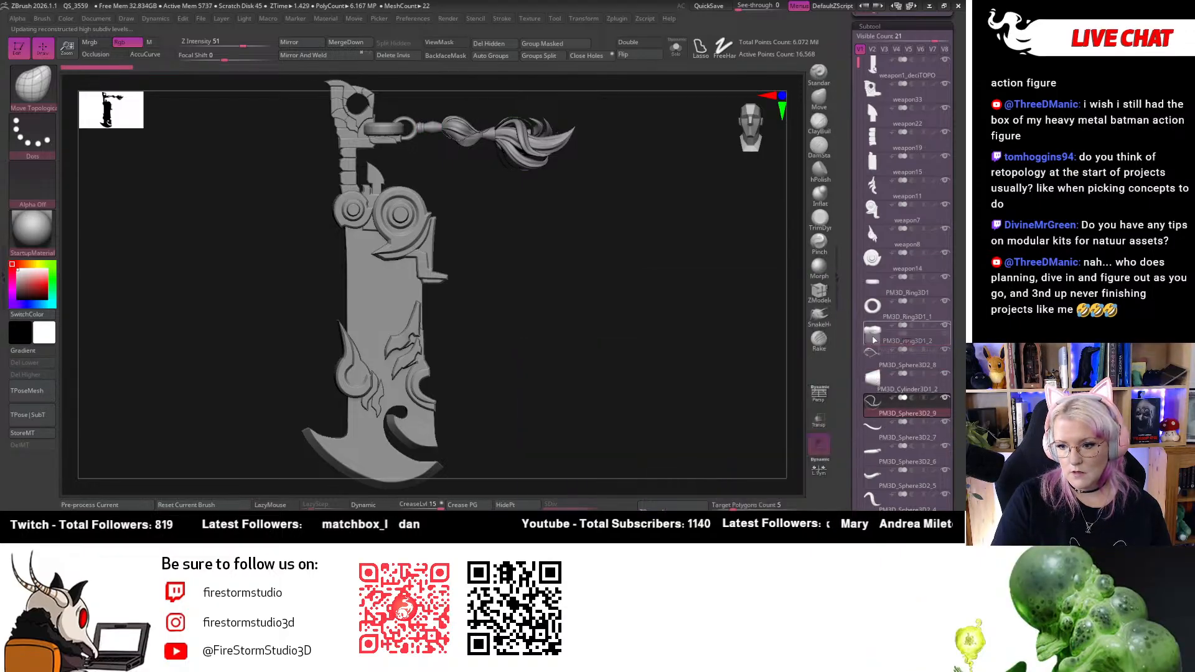
{"action": "mouse_move", "coordinate": [857, 62]}
{"action": "left_mouse_down"}
{"action": "mouse_move", "coordinate": [848, 249]}
{"action": "mouse_move", "coordinate": [847, 57]}
{"action": "left_mouse_up"}
{"action": "left_click_drag", "start_coordinate": [751, 132], "coordinate": [749, 135]}
{"action": "left_click_drag", "start_coordinate": [512, 209], "coordinate": [516, 454], "text": "alt"}
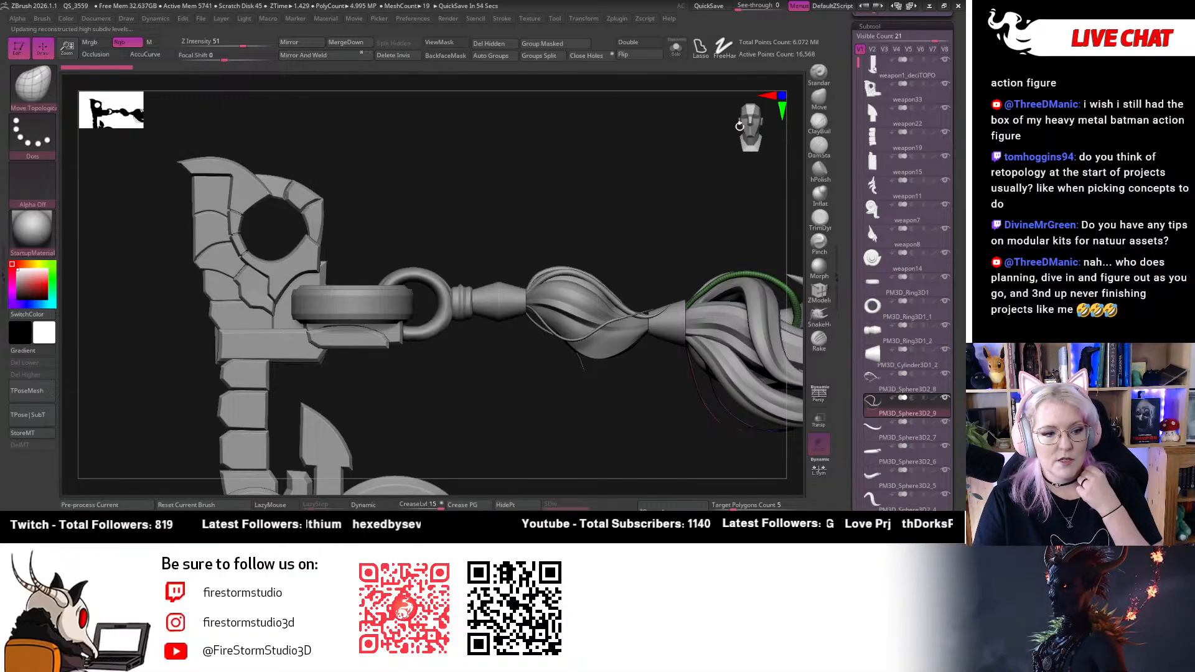
Select the main blade subtool and frame it for inspection
{"action": "left_click", "coordinate": [873, 69]}
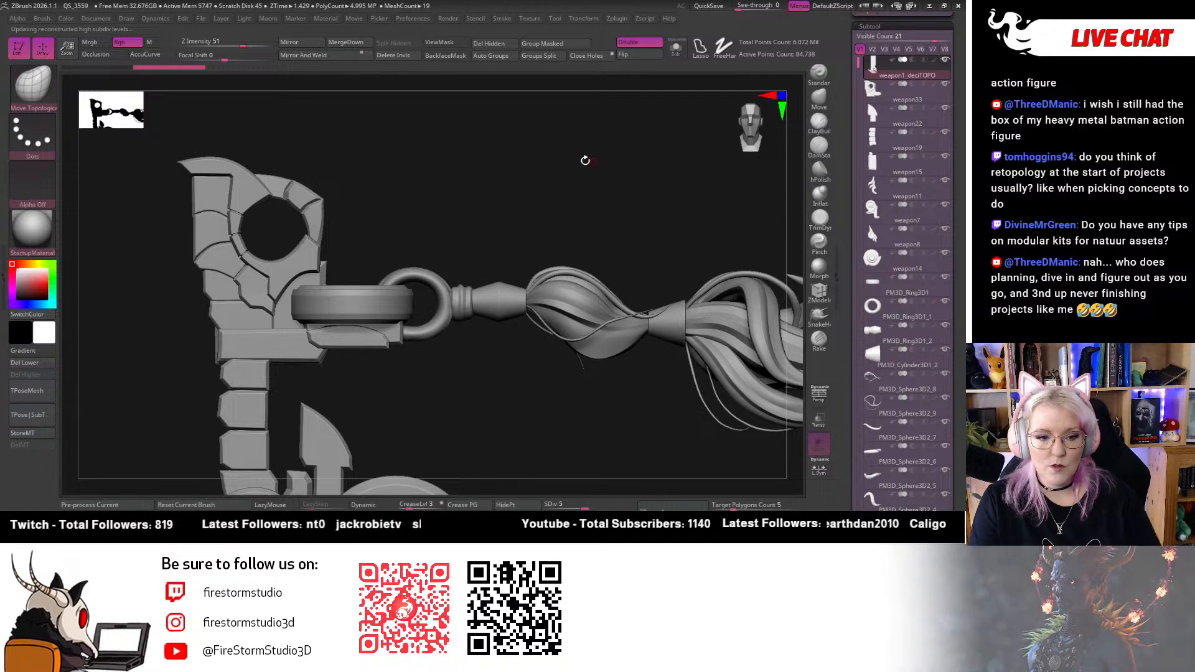
{"action": "key", "text": "f"}
{"action": "left_click_drag", "start_coordinate": [562, 282], "coordinate": [589, 289]}
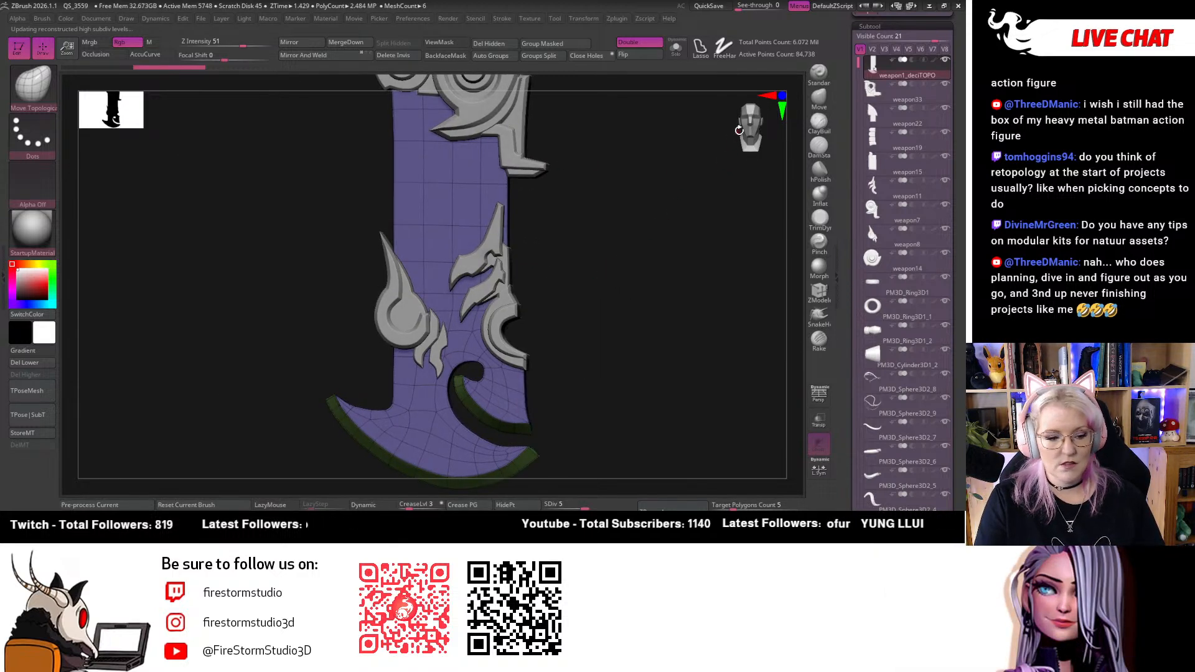
Pre-process and decimate the main blade subtool weapon1, then check the reduced mesh from the front
{"action": "left_click_drag", "start_coordinate": [739, 130], "coordinate": [702, 166]}
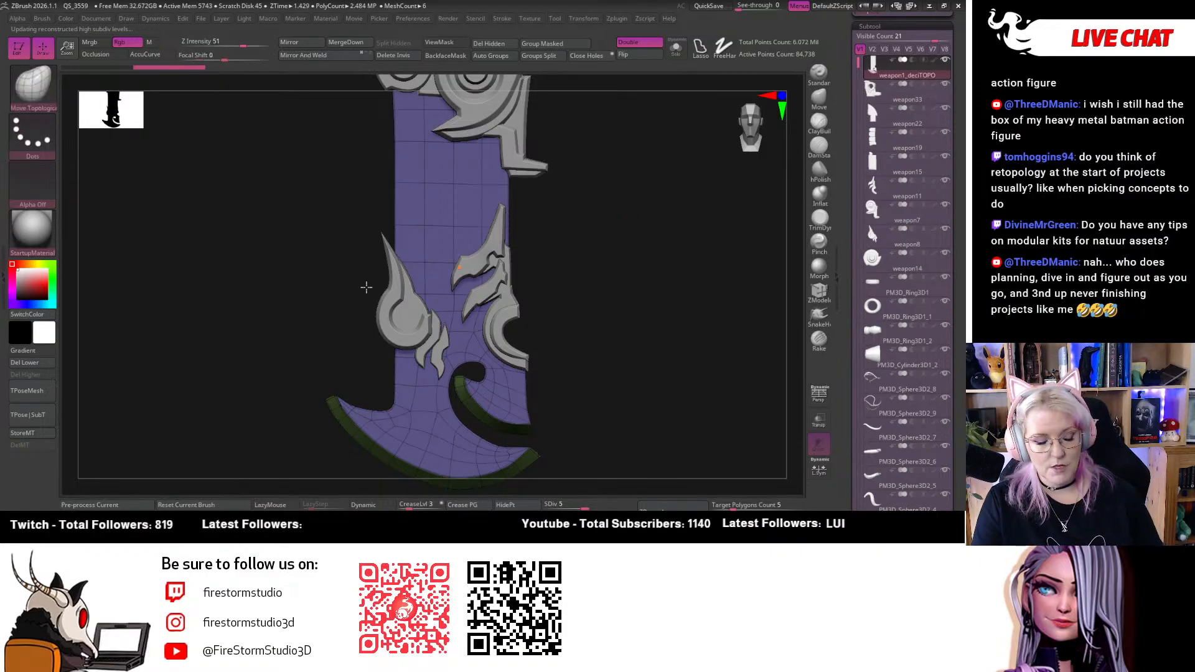
{"action": "left_click", "coordinate": [127, 508]}
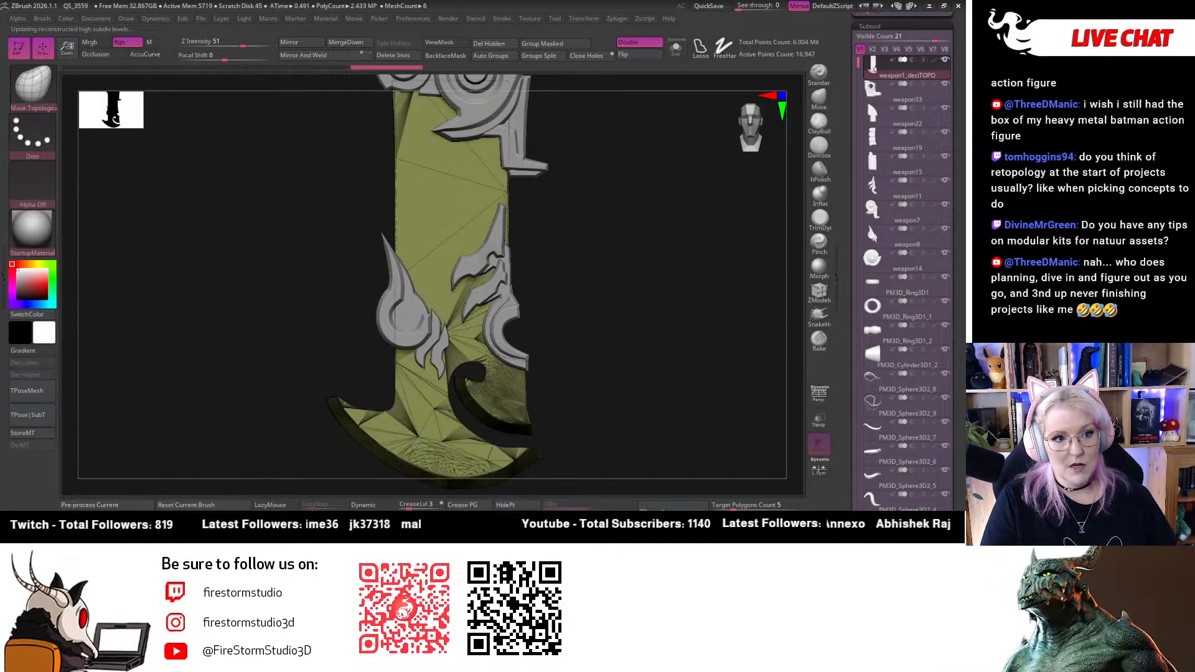
{"action": "mouse_move", "coordinate": [659, 303]}
{"action": "left_mouse_down"}
{"action": "mouse_move", "coordinate": [661, 192]}
{"action": "mouse_move", "coordinate": [672, 304]}
{"action": "left_mouse_up"}
{"action": "left_click", "coordinate": [761, 131]}
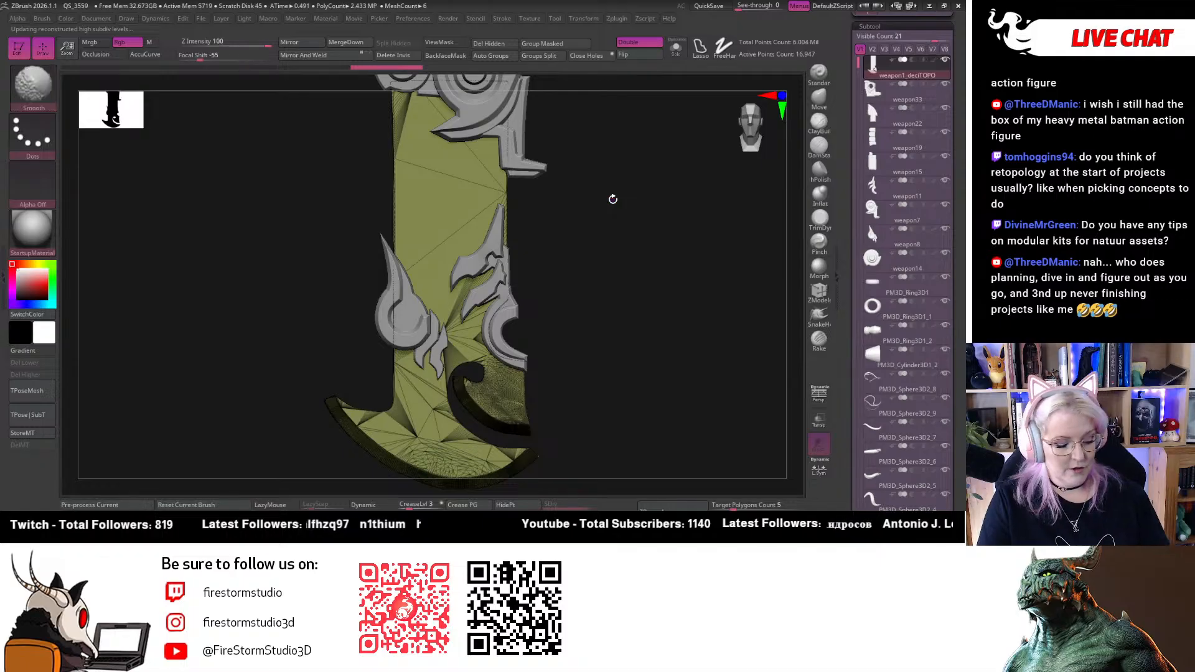
Hide the blade's polyframe and decimate it a second time while checking its curved tip
{"action": "key", "text": "shift+f"}
{"action": "left_click_drag", "start_coordinate": [613, 265], "coordinate": [651, 160], "text": "alt"}
{"action": "right_click", "coordinate": [585, 295]}
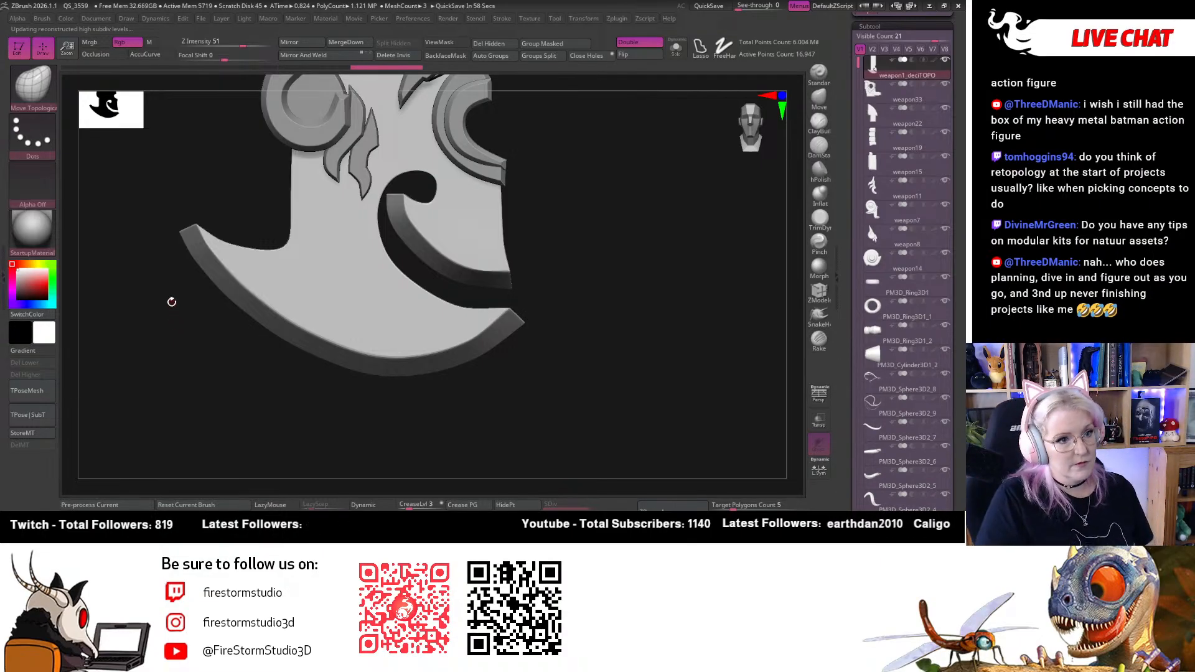
{"action": "mouse_move", "coordinate": [171, 302]}
{"action": "left_mouse_down"}
{"action": "mouse_move", "coordinate": [193, 301]}
{"action": "mouse_move", "coordinate": [167, 302]}
{"action": "left_mouse_up"}
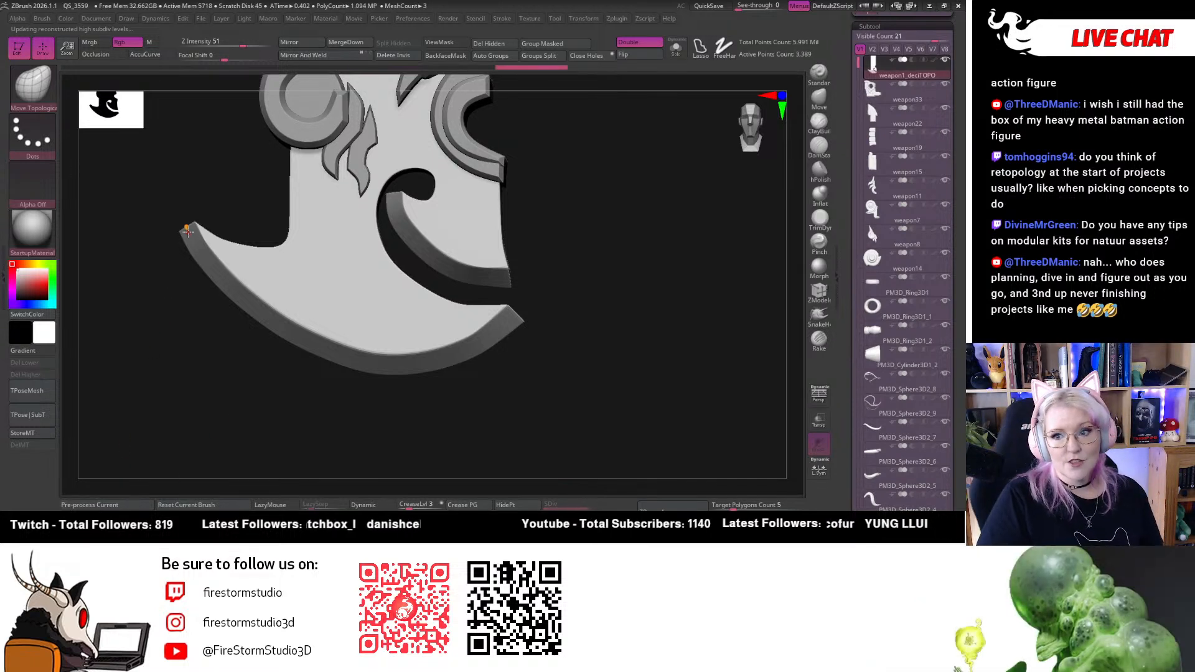
Compare the blade's two decimated versions in the undo history, return to the lighter one and inspect it along its length
{"action": "left_click_drag", "start_coordinate": [186, 212], "coordinate": [181, 184], "text": "alt"}
{"action": "left_click_drag", "start_coordinate": [502, 155], "coordinate": [459, 413], "text": "alt"}
{"action": "left_click_drag", "start_coordinate": [483, 320], "coordinate": [491, 400], "text": "alt"}
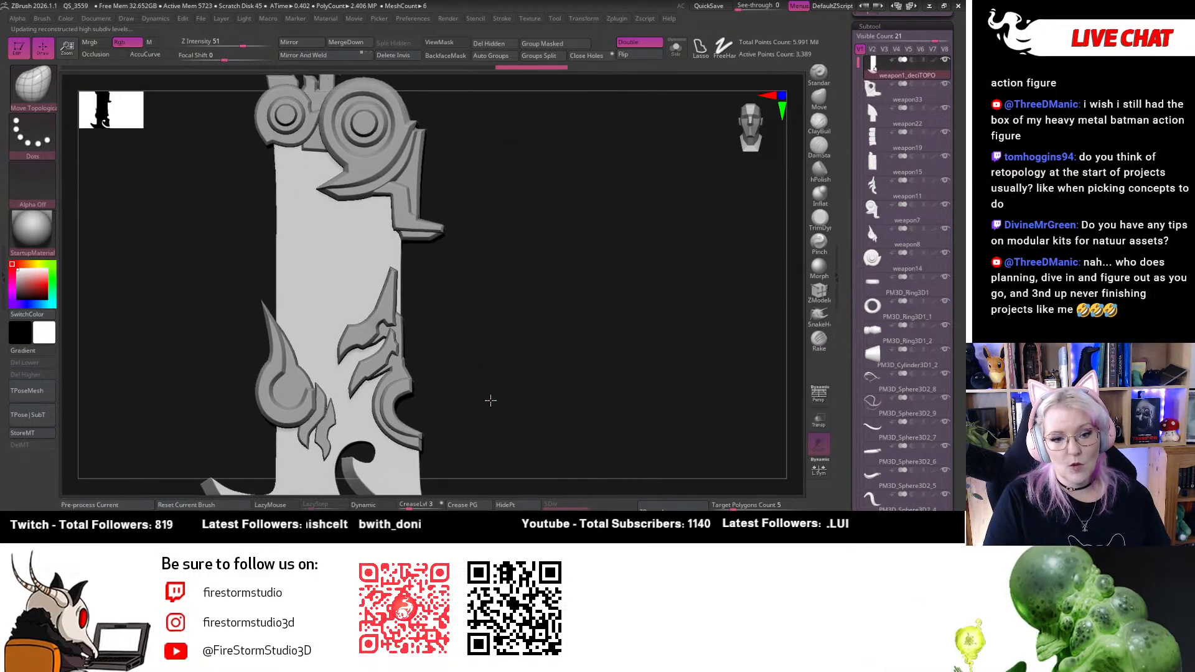
{"action": "mouse_move", "coordinate": [492, 294]}
{"action": "left_mouse_down"}
{"action": "mouse_move", "coordinate": [573, 296]}
{"action": "mouse_move", "coordinate": [539, 283]}
{"action": "mouse_move", "coordinate": [494, 306]}
{"action": "left_mouse_up"}
{"action": "key", "text": "ctrl"}
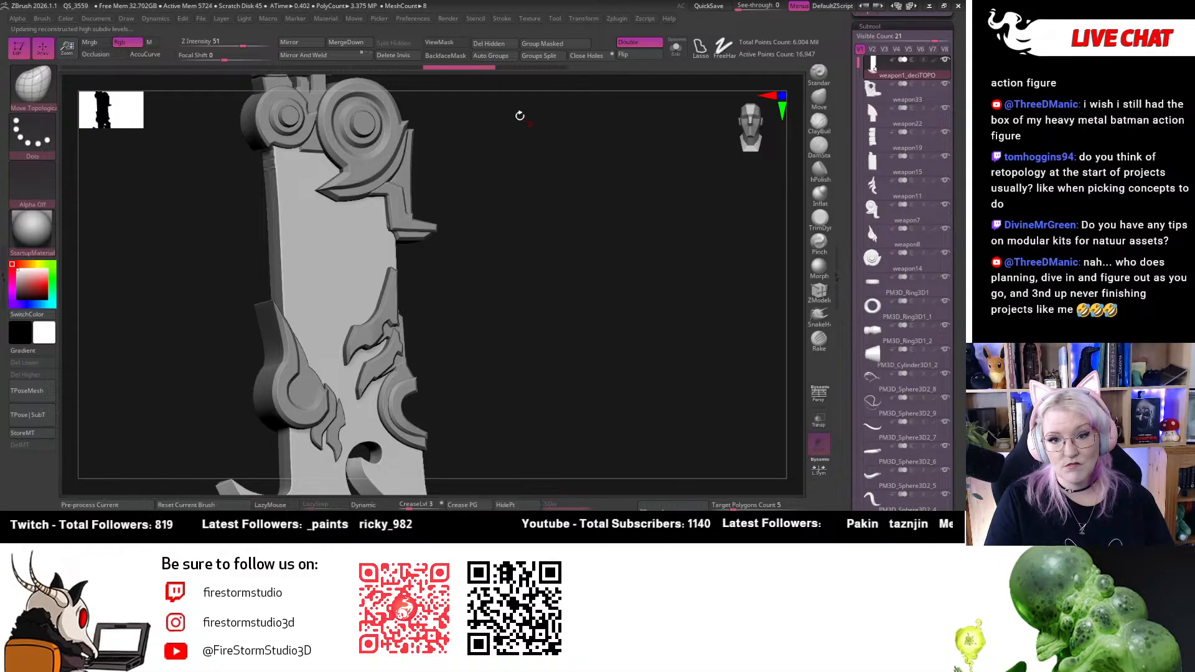
{"action": "left_click", "coordinate": [528, 68]}
{"action": "left_click_drag", "start_coordinate": [571, 203], "coordinate": [553, 221]}
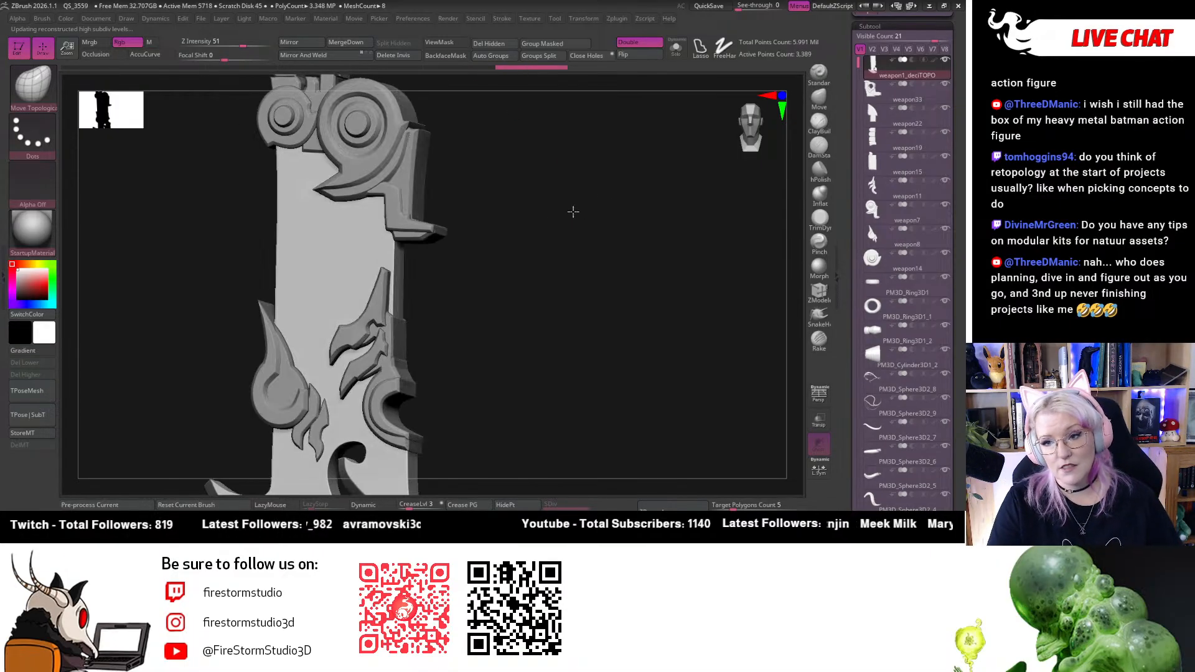
{"action": "left_click_drag", "start_coordinate": [746, 133], "coordinate": [664, 182]}
{"action": "left_click_drag", "start_coordinate": [751, 120], "coordinate": [741, 133]}
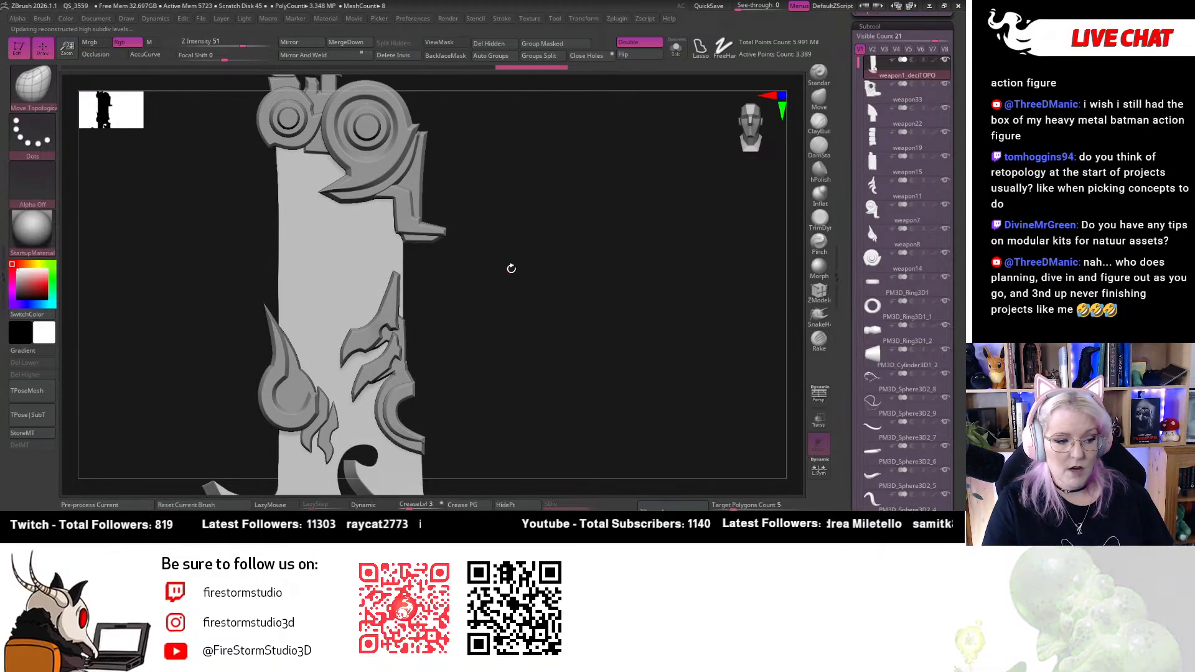
{"action": "left_click_drag", "start_coordinate": [484, 344], "coordinate": [493, 368], "text": "alt"}
Isolate the subtool weapon33 in Solo mode and inspect its plates and active point count
{"action": "left_click", "coordinate": [890, 98]}
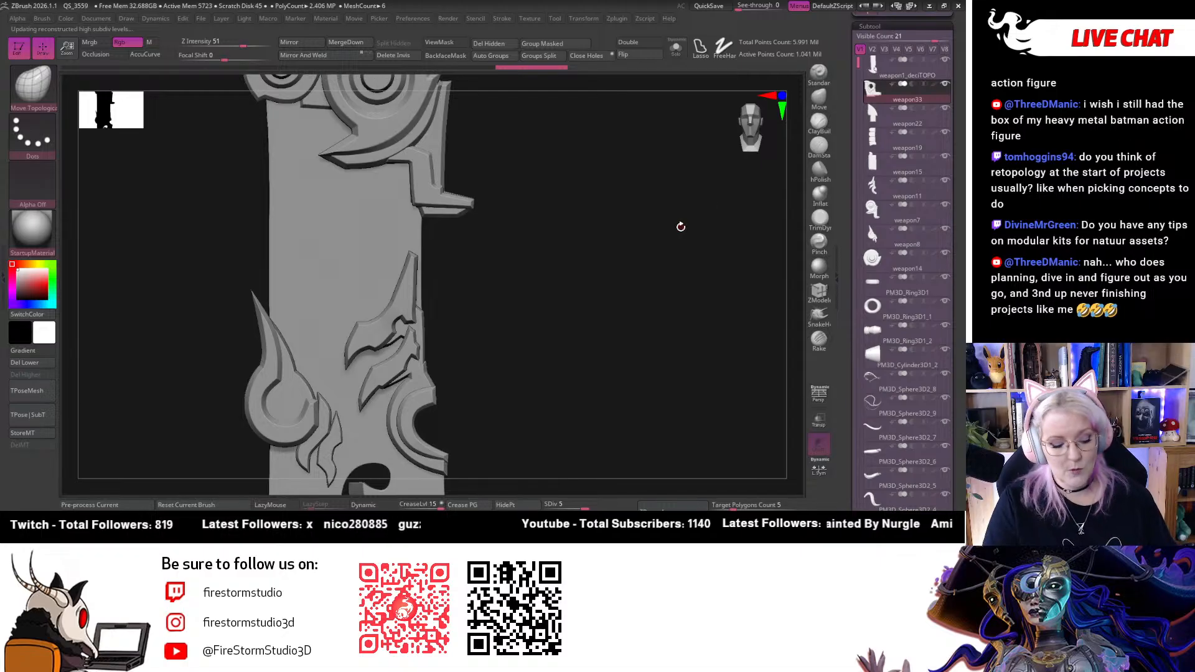
{"action": "key", "text": "f"}
{"action": "key", "text": "f"}
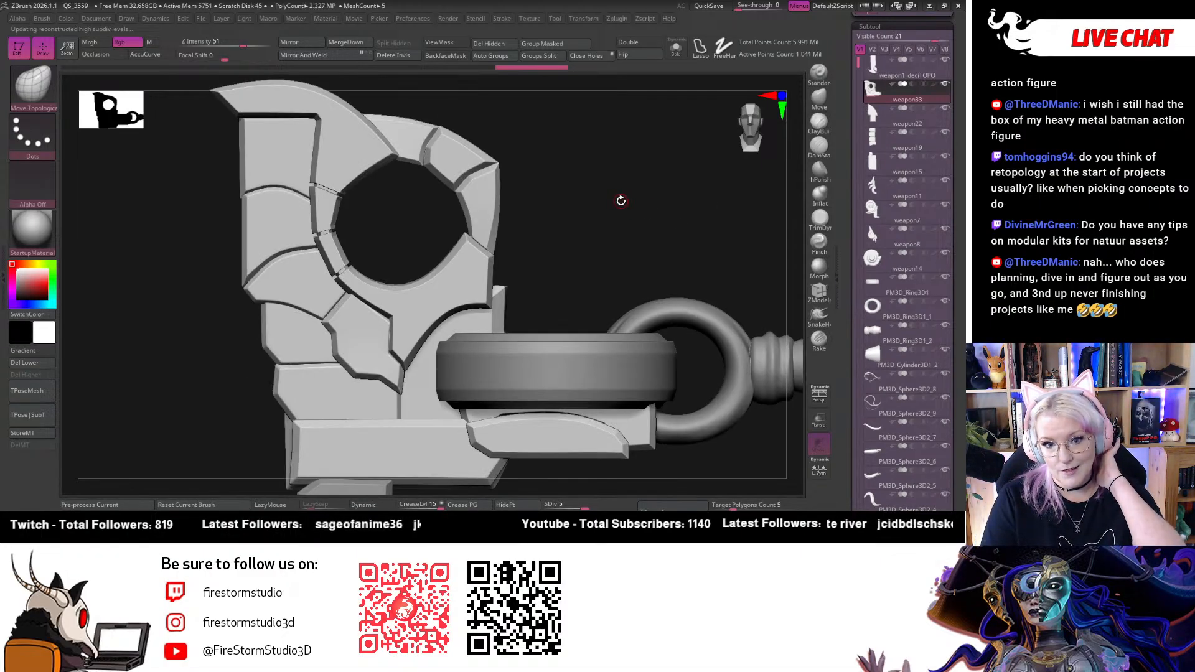
{"action": "left_click", "coordinate": [674, 48]}
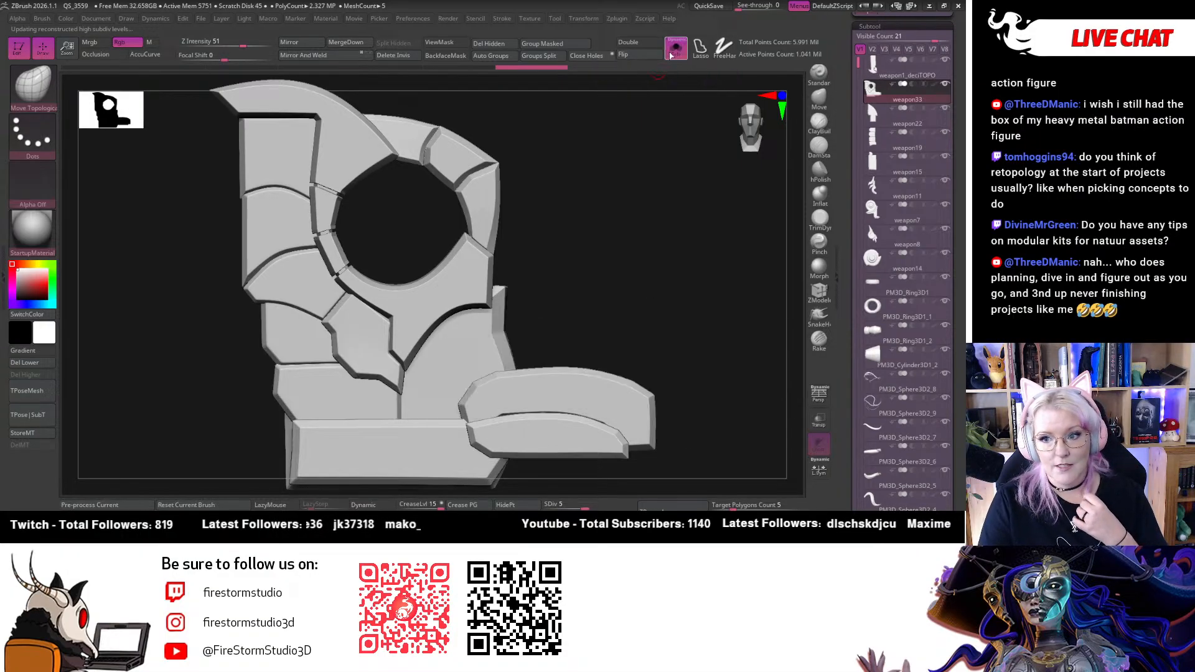
{"action": "key", "text": "f"}
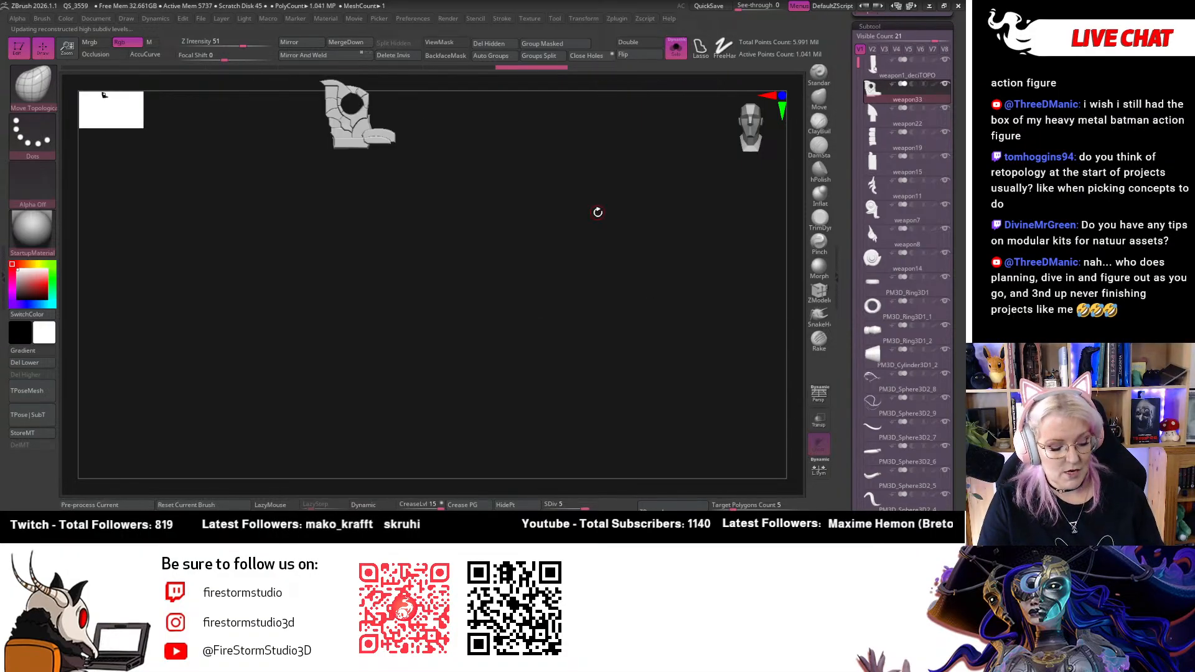
{"action": "key", "text": "f"}
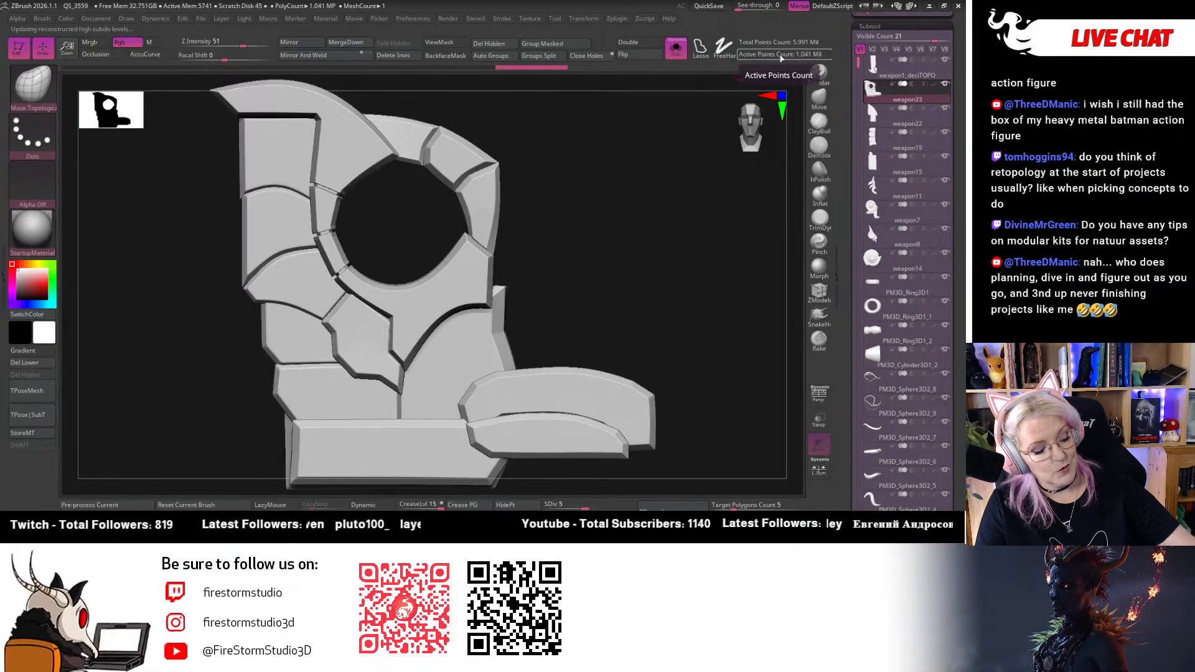
{"action": "left_click_drag", "start_coordinate": [713, 106], "coordinate": [753, 111]}
{"action": "left_click_drag", "start_coordinate": [611, 226], "coordinate": [554, 231]}
{"action": "left_click", "coordinate": [751, 128]}
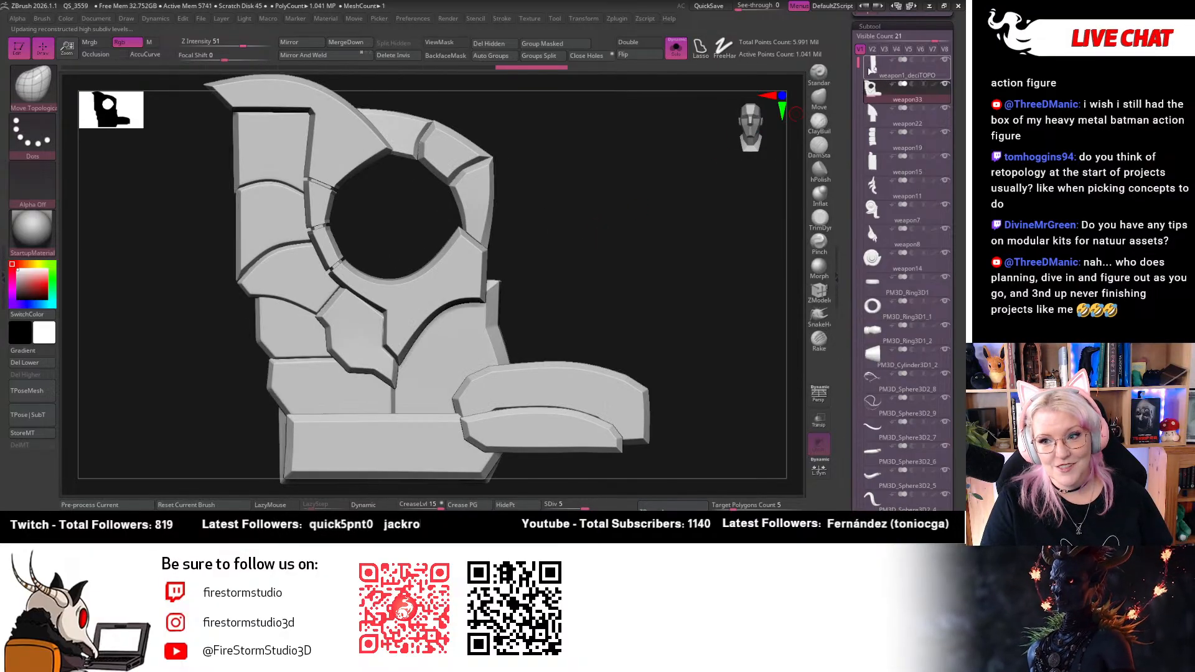
Select the blade subtool for comparison and review the polygon counts through the subtool list down to the tassel strands
{"action": "left_click", "coordinate": [871, 70]}
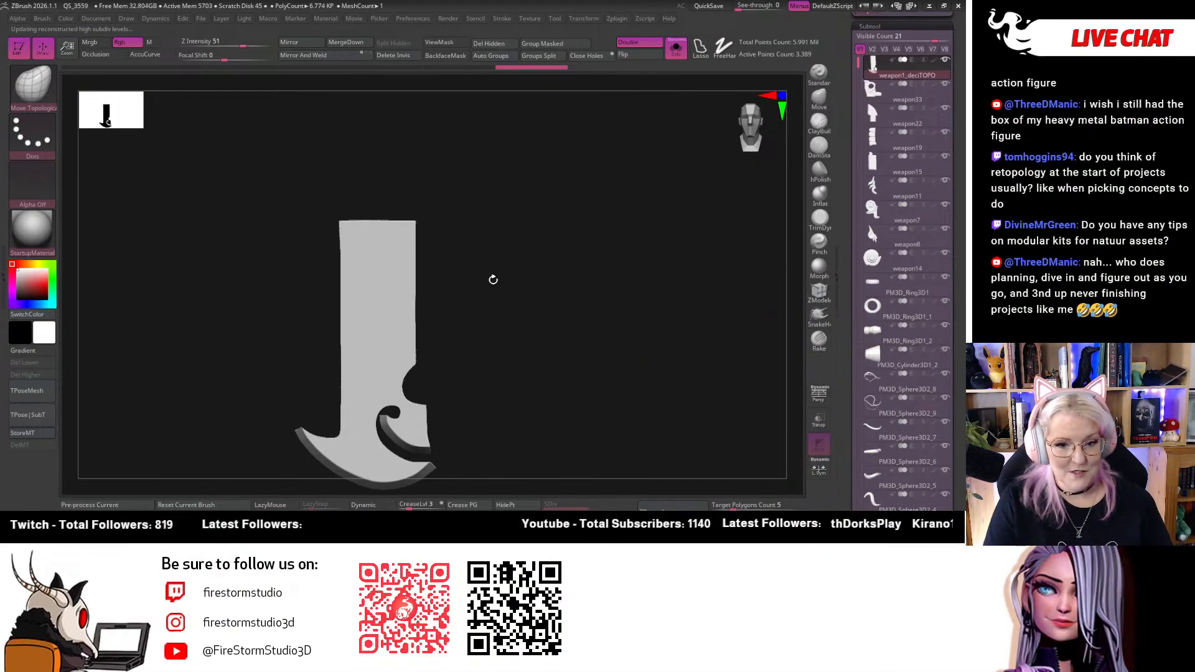
{"action": "scroll", "coordinate": [889, 461], "scroll_direction": "down", "scroll_amount": 2}
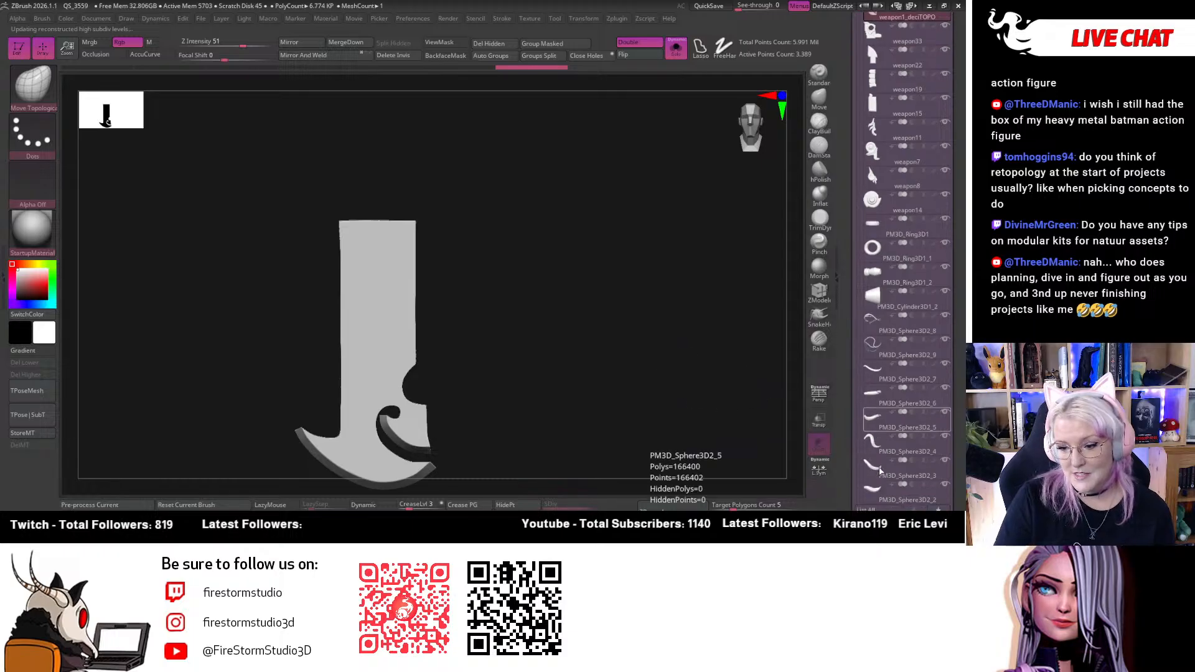
{"action": "scroll", "coordinate": [885, 441], "scroll_direction": "down", "scroll_amount": 1}
{"action": "scroll", "coordinate": [885, 435], "scroll_direction": "up", "scroll_amount": 3}
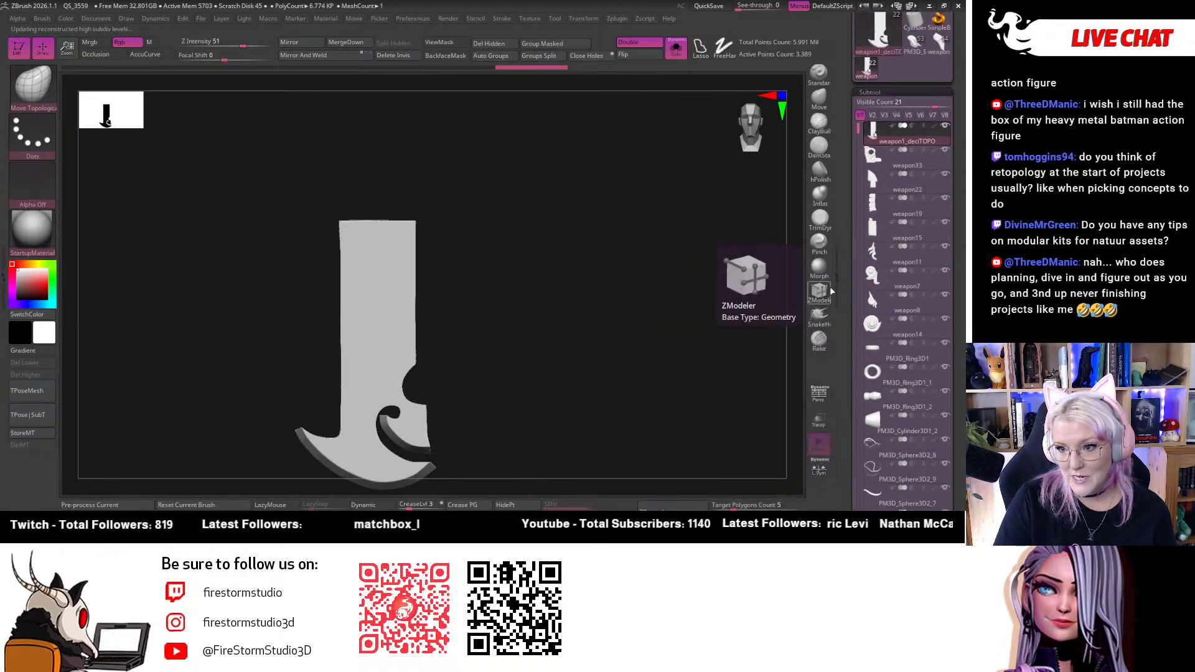
{"action": "mouse_move", "coordinate": [896, 205]}
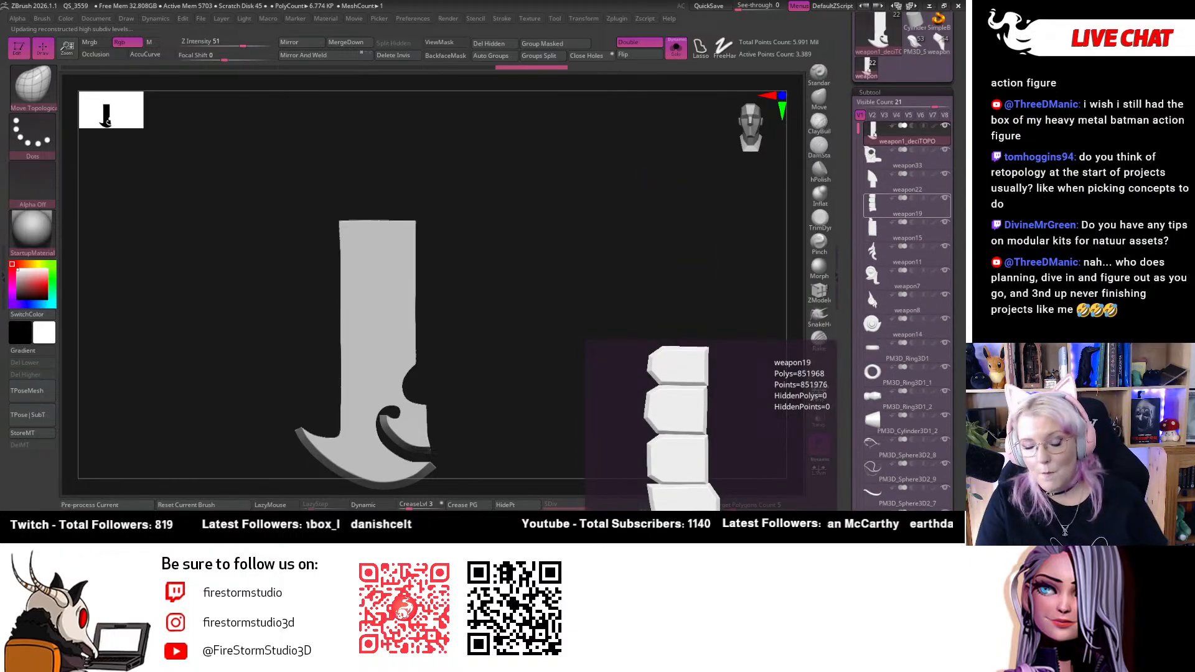
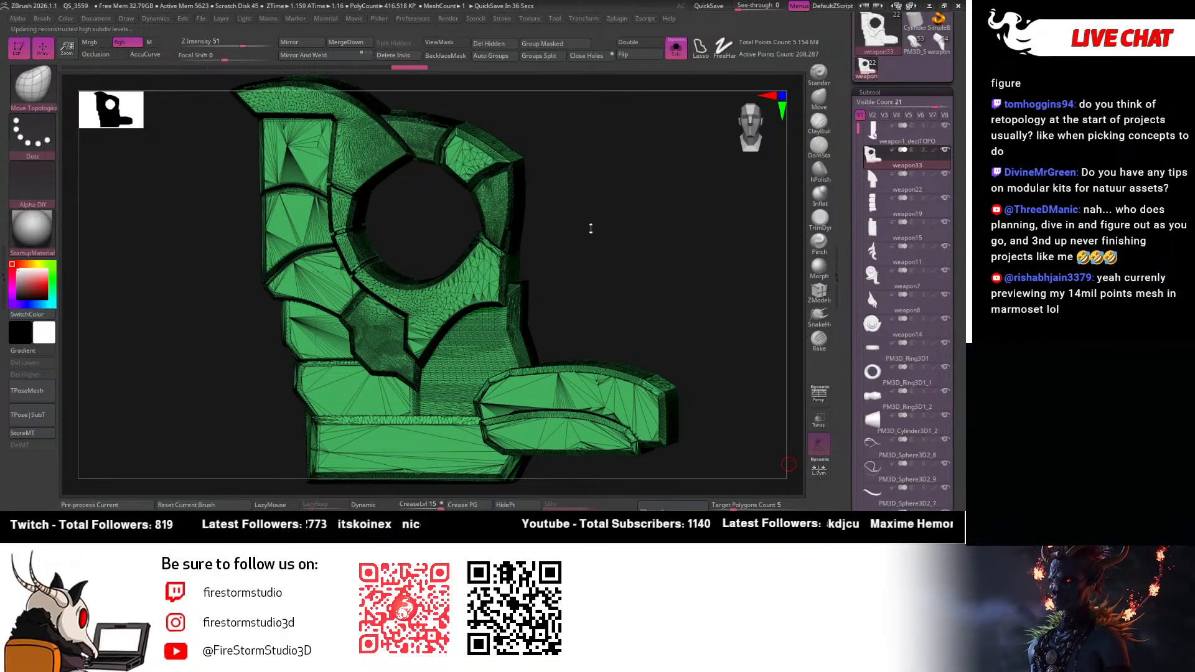
Decimate weapon33 two more times, hiding the polyframe to check its plates and bevels
{"action": "left_click_drag", "start_coordinate": [590, 230], "coordinate": [675, 242]}
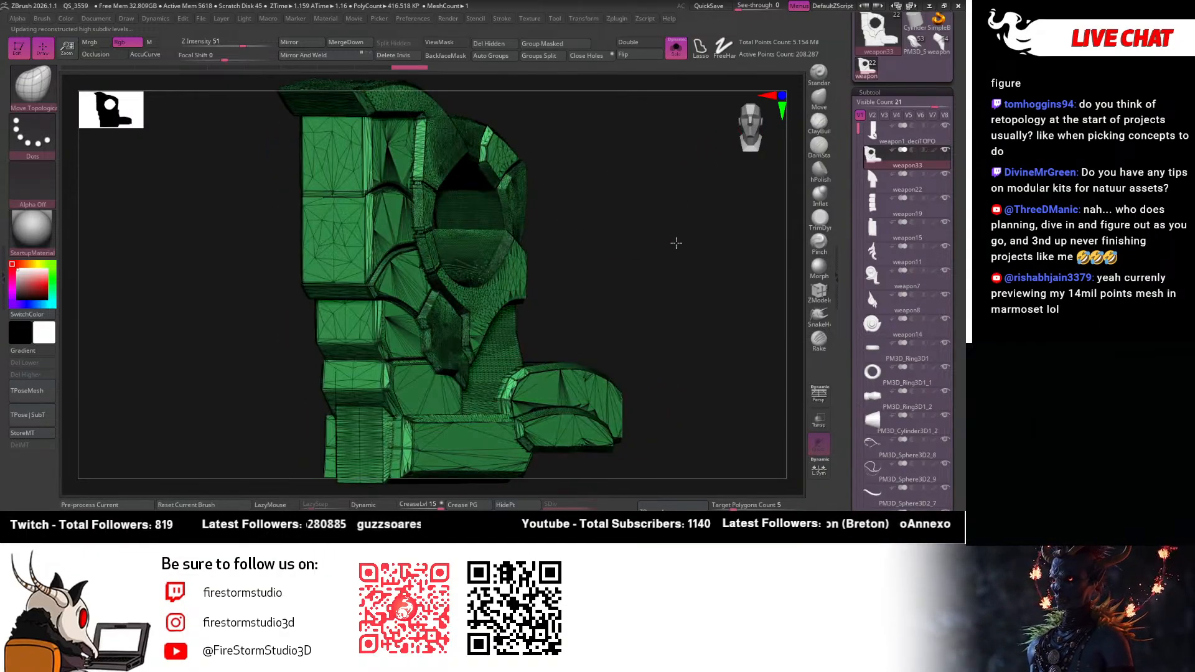
{"action": "left_click", "coordinate": [122, 505]}
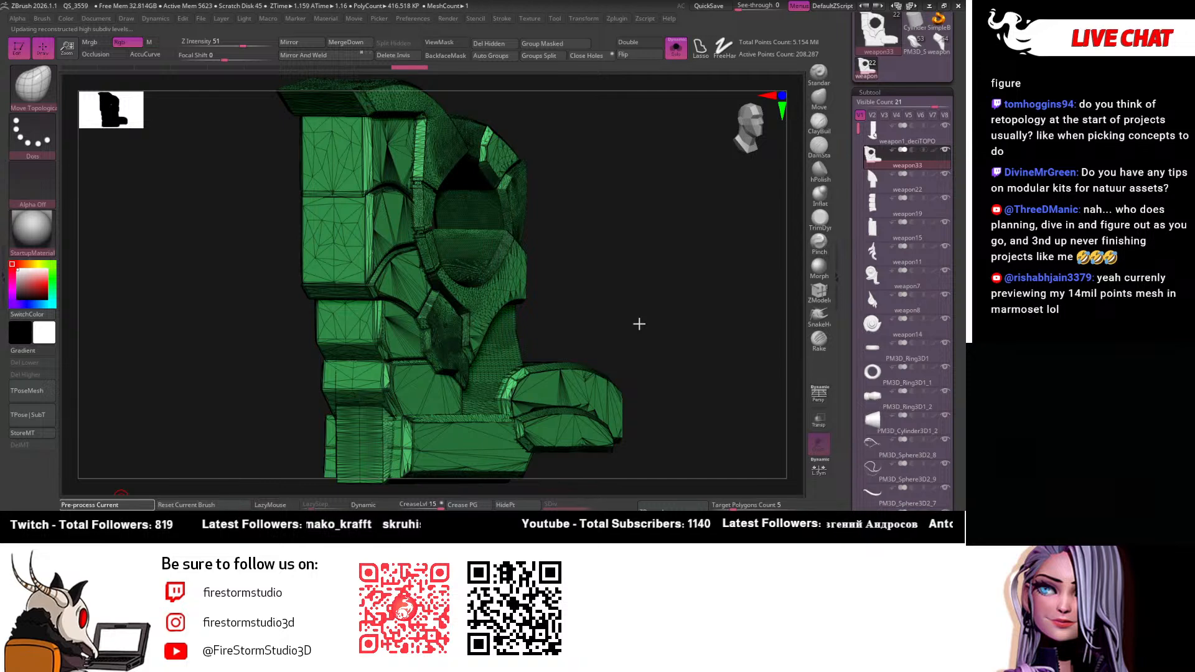
{"action": "mouse_move", "coordinate": [612, 286]}
{"action": "left_mouse_down"}
{"action": "mouse_move", "coordinate": [585, 282]}
{"action": "mouse_move", "coordinate": [630, 288]}
{"action": "left_mouse_up"}
{"action": "key", "text": "shift+f"}
{"action": "mouse_move", "coordinate": [216, 402]}
{"action": "left_mouse_down"}
{"action": "mouse_move", "coordinate": [232, 403]}
{"action": "mouse_move", "coordinate": [195, 405]}
{"action": "left_mouse_up"}
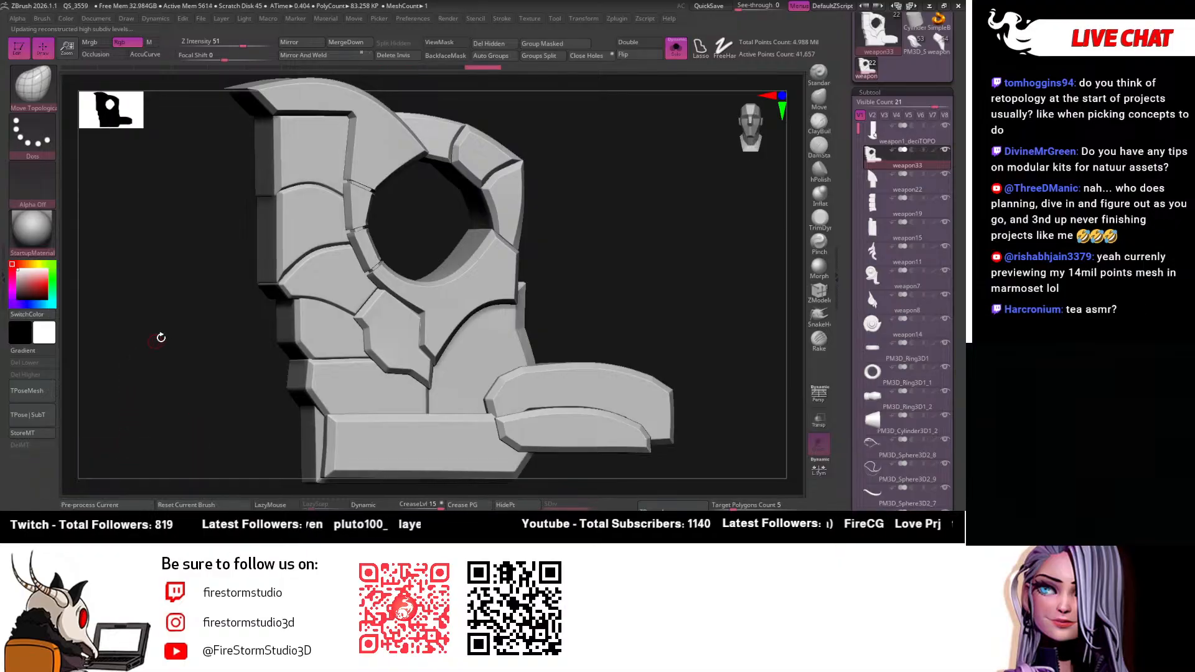
{"action": "mouse_move", "coordinate": [171, 295]}
{"action": "left_mouse_down"}
{"action": "mouse_move", "coordinate": [184, 297]}
{"action": "mouse_move", "coordinate": [170, 297]}
{"action": "left_mouse_up"}
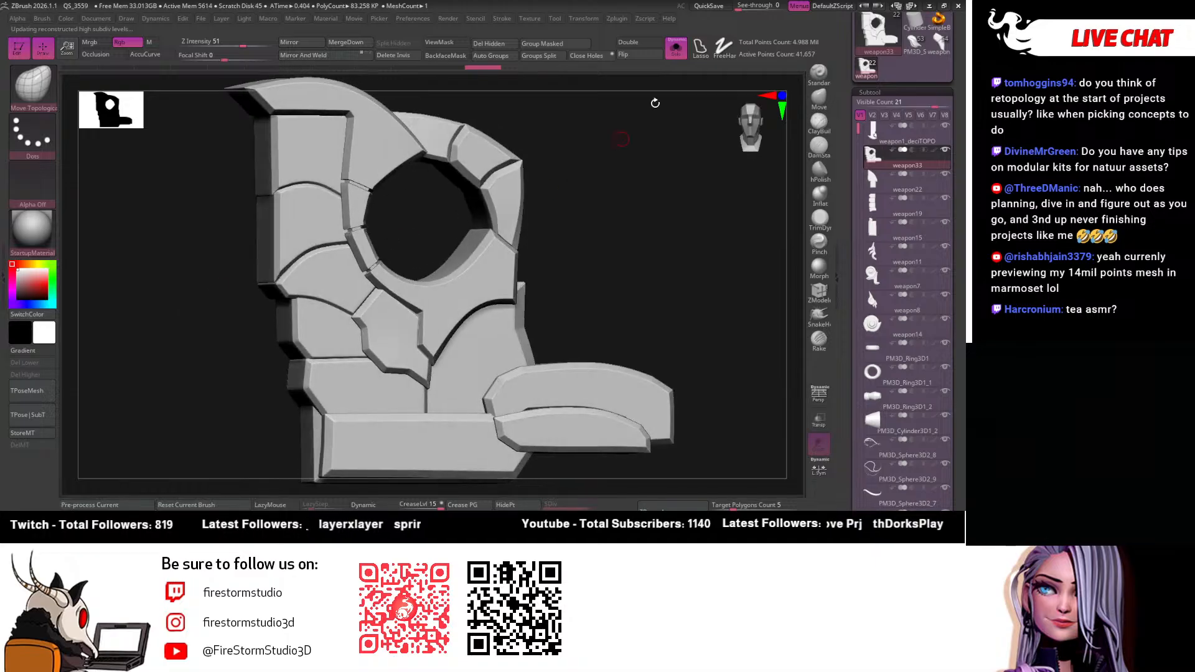
{"action": "left_click_drag", "start_coordinate": [681, 204], "coordinate": [686, 206]}
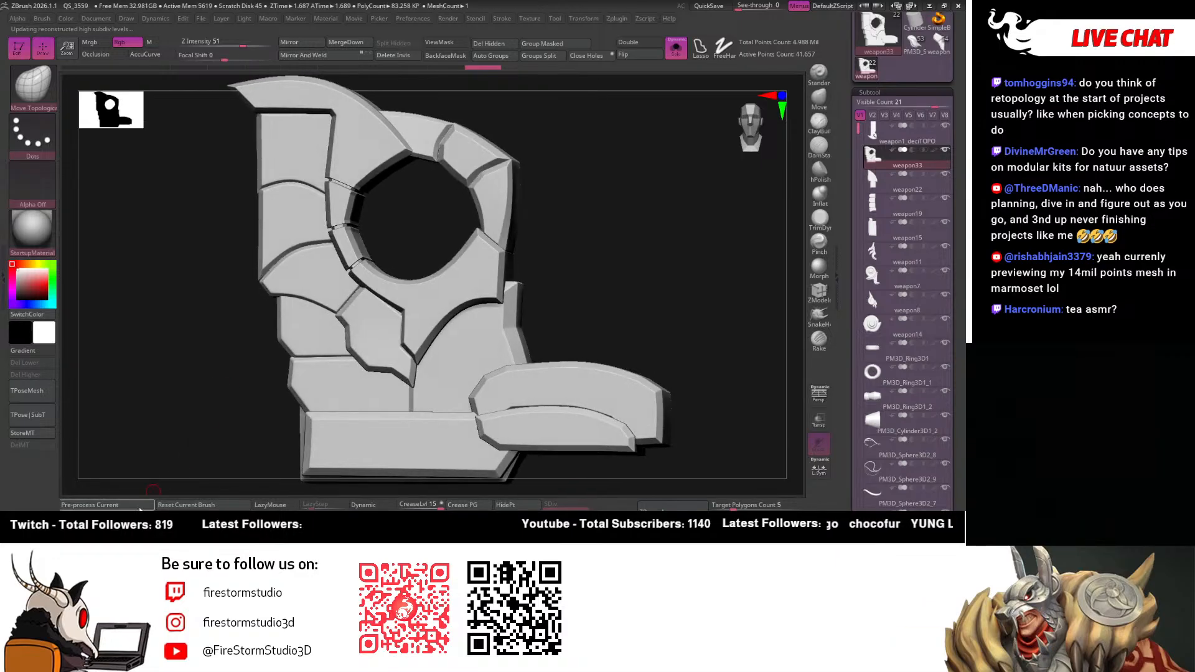
{"action": "mouse_move", "coordinate": [205, 408]}
{"action": "left_mouse_down"}
{"action": "mouse_move", "coordinate": [253, 278]}
{"action": "mouse_move", "coordinate": [209, 410]}
{"action": "left_mouse_up"}
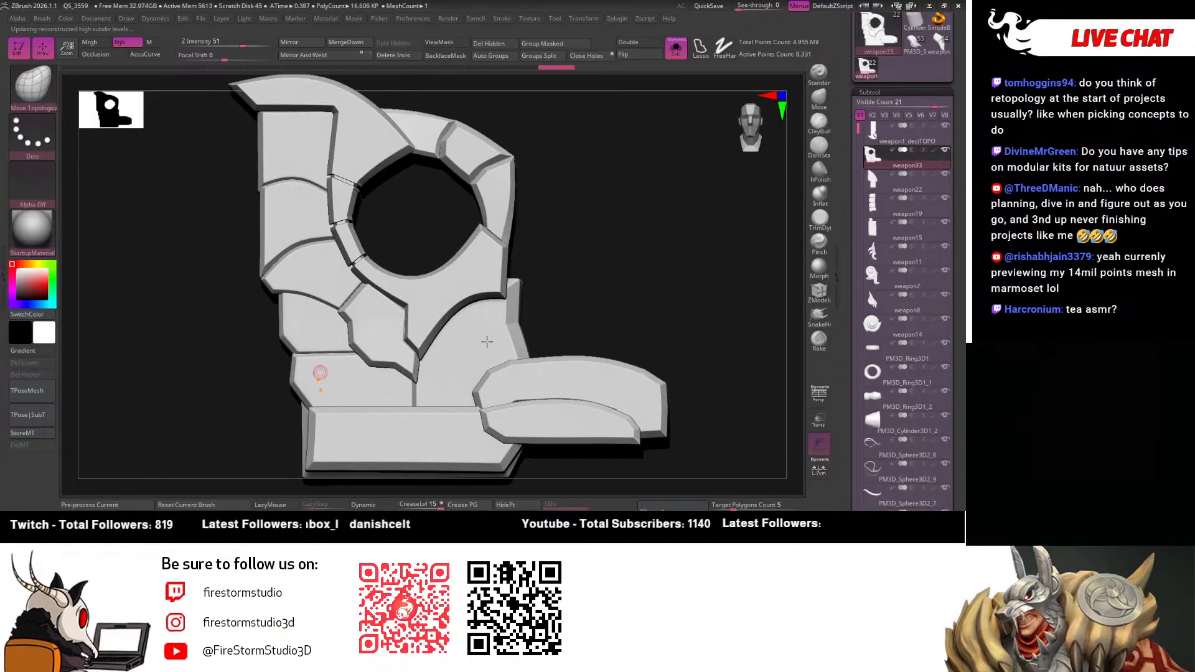
Turn off the mask display on weapon22 and delete its higher subdivision levels from subdivision level 1
{"action": "left_click", "coordinate": [879, 182]}
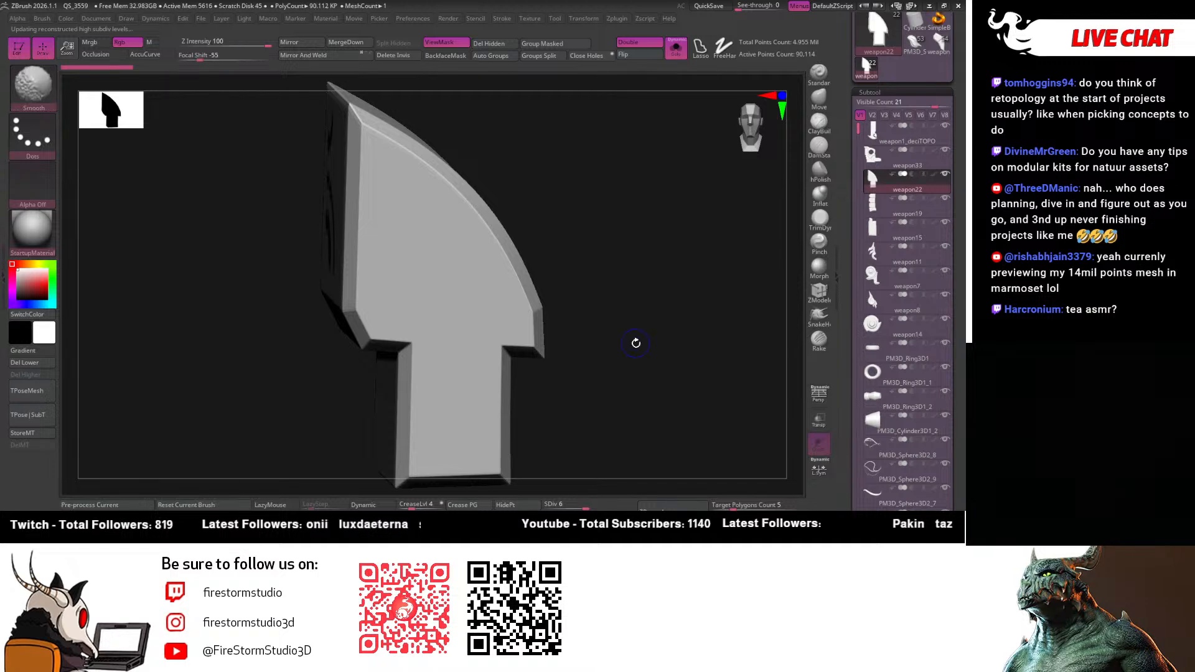
{"action": "key", "text": "shift+f"}
{"action": "left_click_drag", "start_coordinate": [587, 279], "coordinate": [605, 298]}
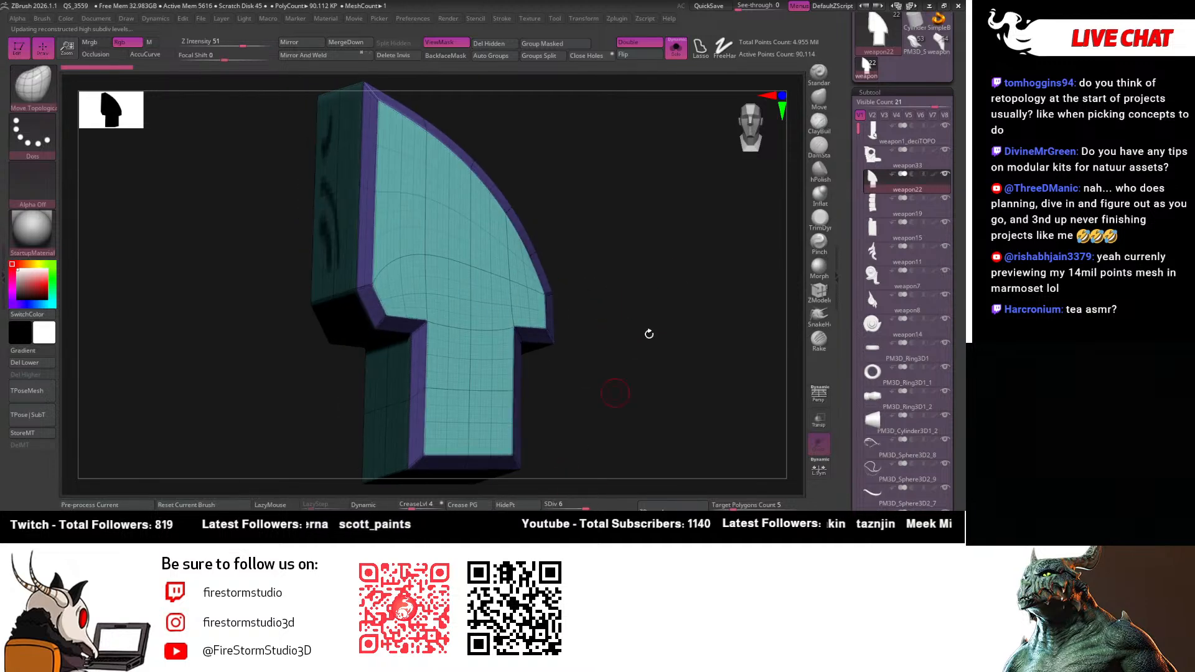
{"action": "key", "text": "ctrl+h"}
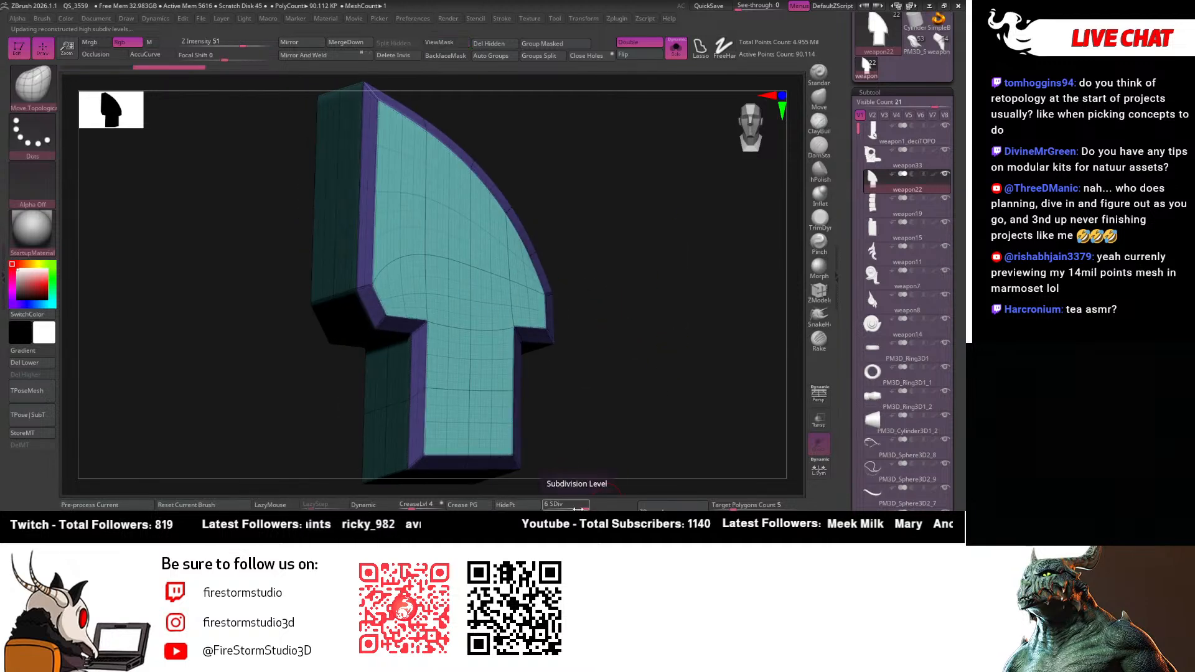
{"action": "key", "text": "shift+d"}
{"action": "left_click_drag", "start_coordinate": [599, 422], "coordinate": [597, 416]}
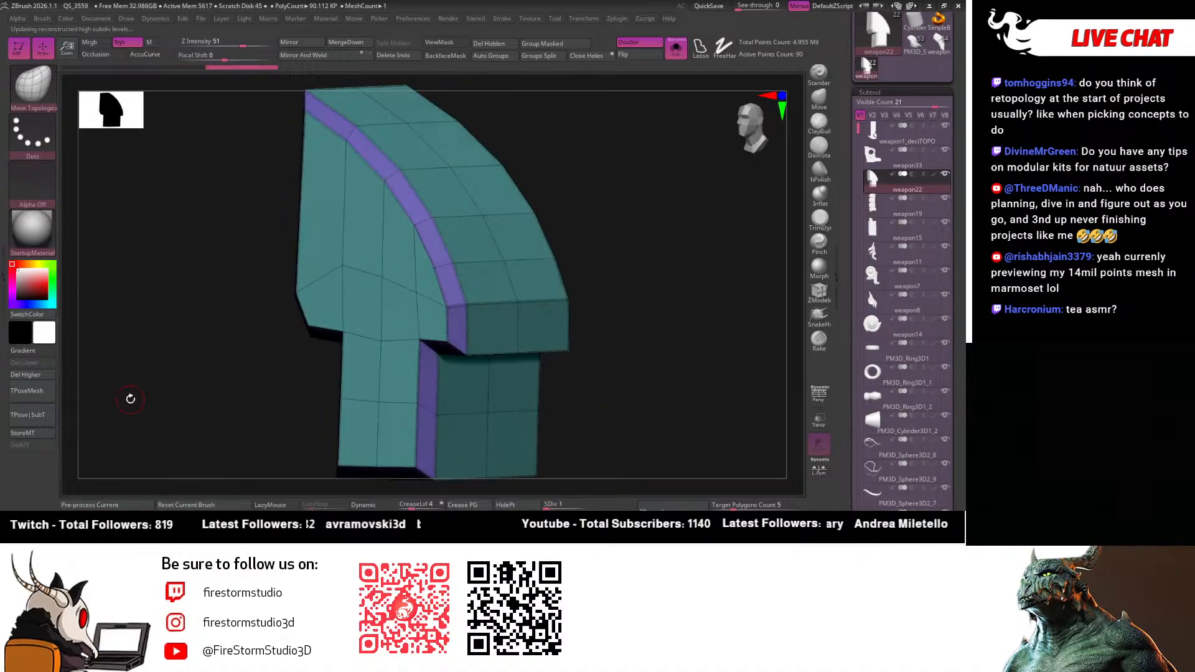
{"action": "left_click", "coordinate": [32, 375]}
Select weapon19 and decimate it three times, checking its bevelled plates from the side between passes
{"action": "key", "text": "Down"}
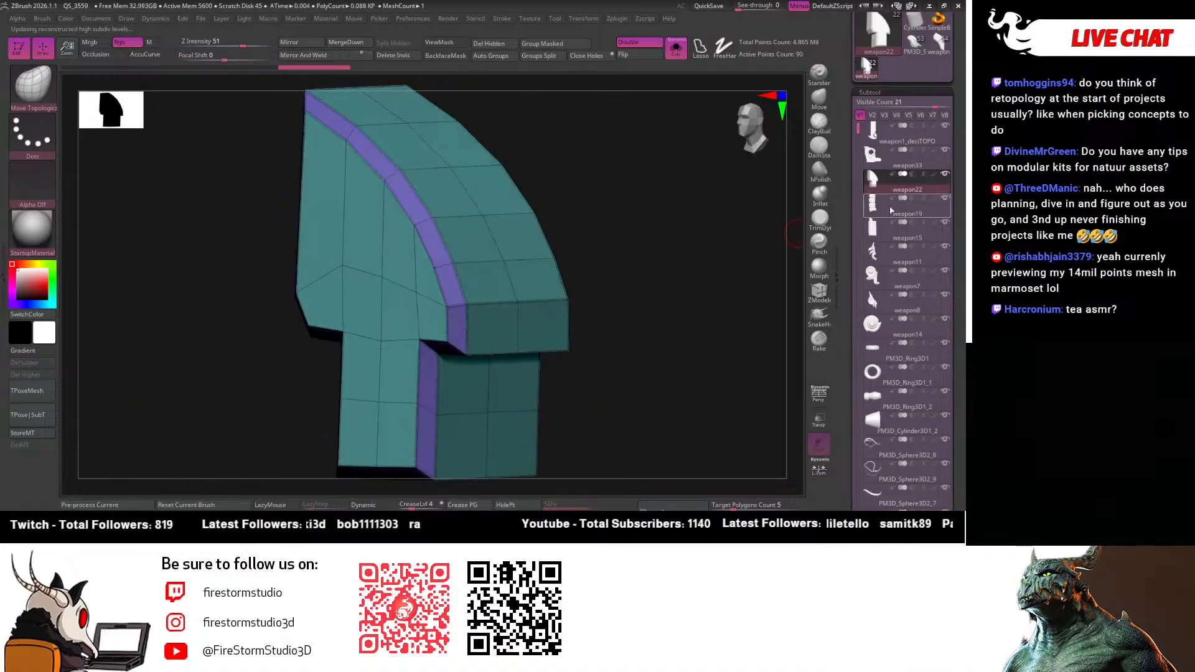
{"action": "key", "text": "f"}
{"action": "left_click_drag", "start_coordinate": [525, 311], "coordinate": [614, 309]}
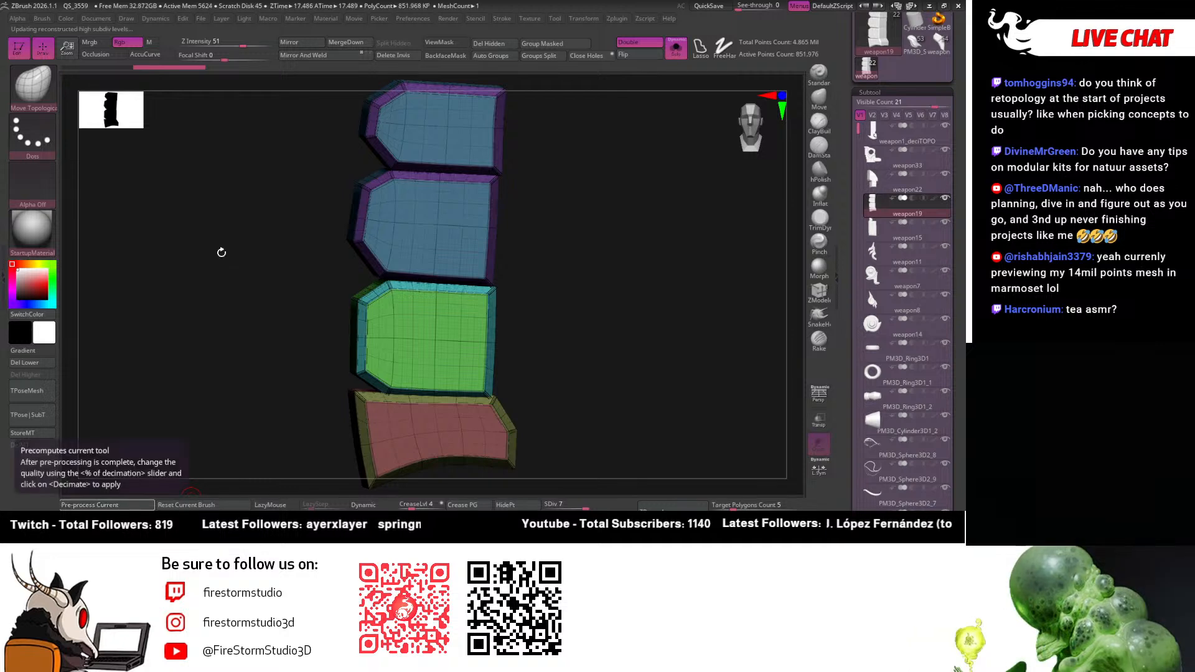
{"action": "left_click_drag", "start_coordinate": [221, 252], "coordinate": [249, 254]}
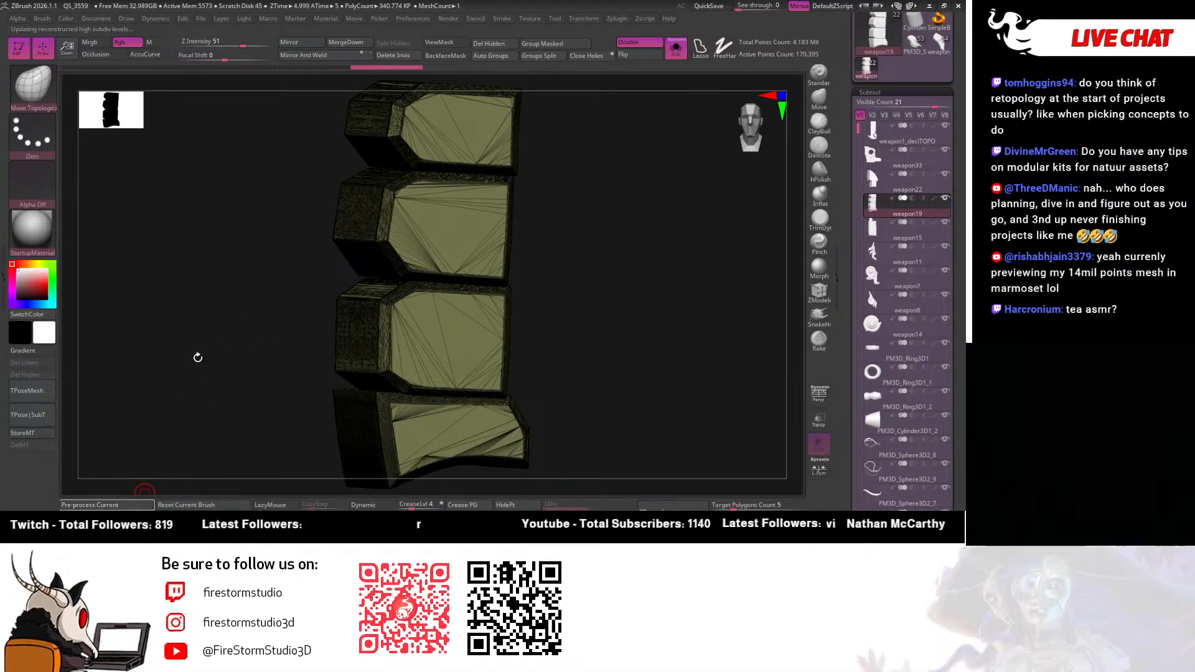
{"action": "left_click_drag", "start_coordinate": [178, 347], "coordinate": [148, 491]}
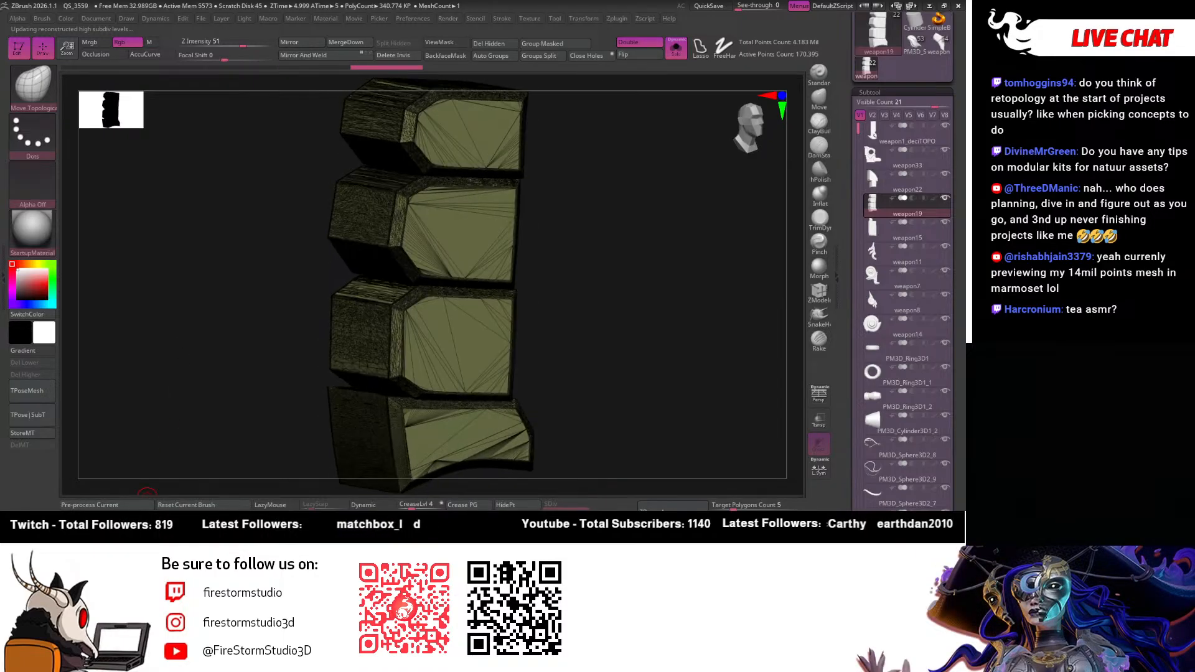
{"action": "mouse_move", "coordinate": [192, 371]}
{"action": "left_mouse_down"}
{"action": "mouse_move", "coordinate": [208, 364]}
{"action": "mouse_move", "coordinate": [187, 366]}
{"action": "left_mouse_up"}
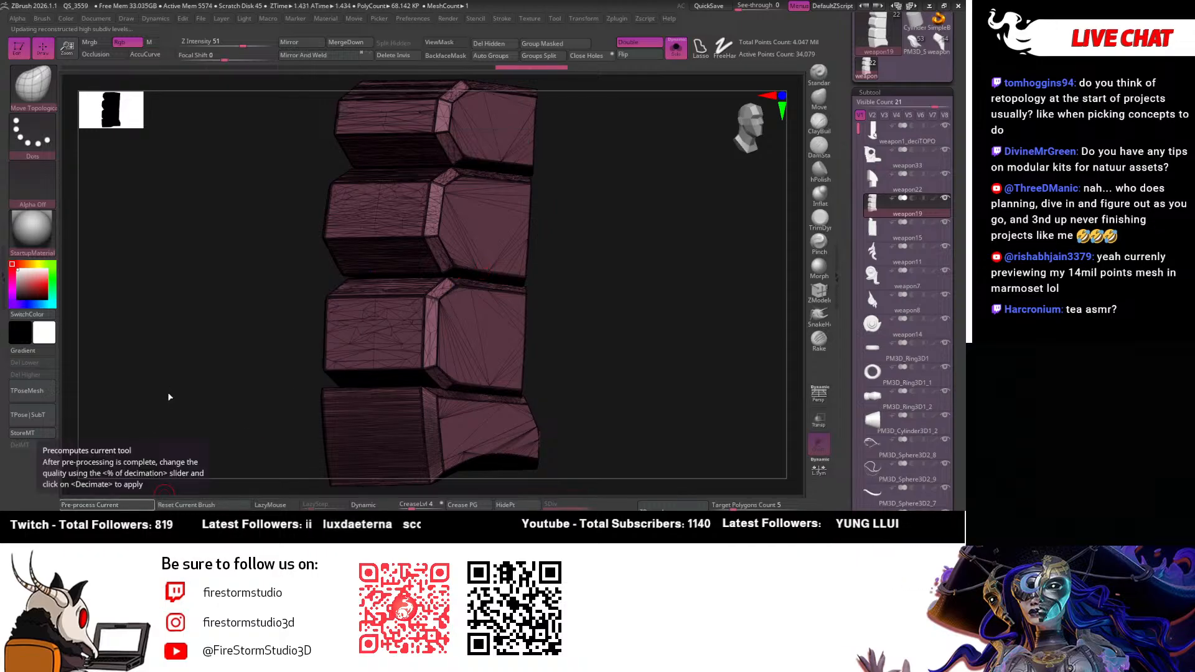
{"action": "left_click_drag", "start_coordinate": [178, 390], "coordinate": [176, 393]}
{"action": "left_click", "coordinate": [100, 505]}
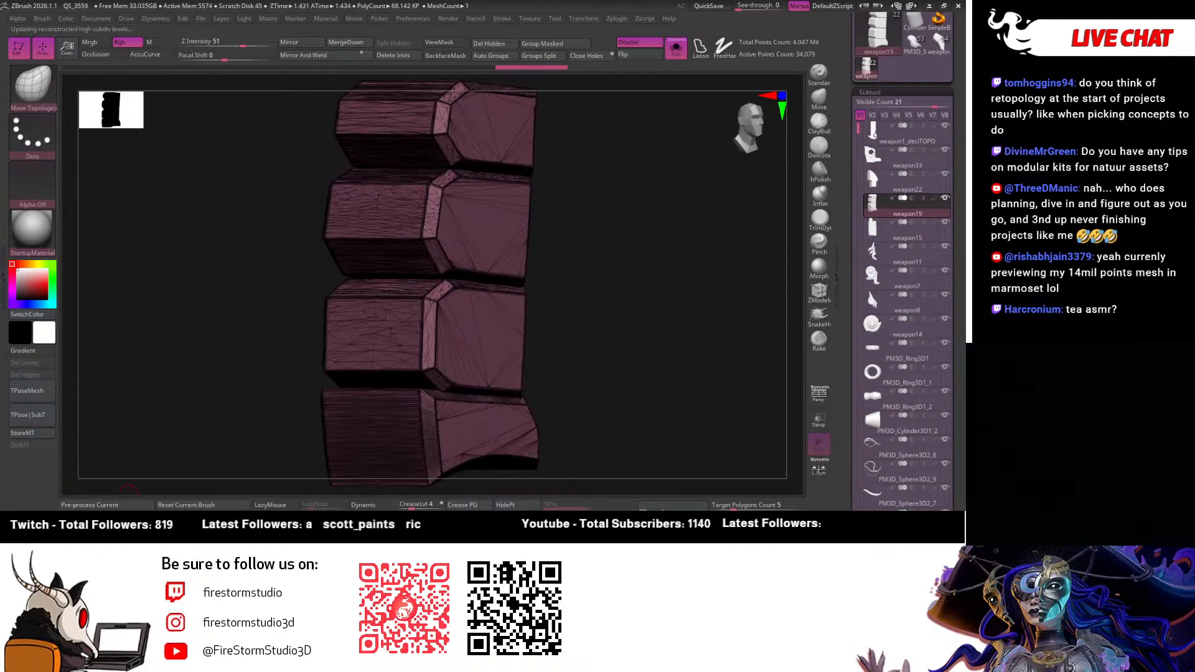
{"action": "mouse_move", "coordinate": [244, 421]}
{"action": "left_mouse_down"}
{"action": "mouse_move", "coordinate": [222, 419]}
{"action": "mouse_move", "coordinate": [312, 421]}
{"action": "mouse_move", "coordinate": [240, 425]}
{"action": "left_mouse_up"}
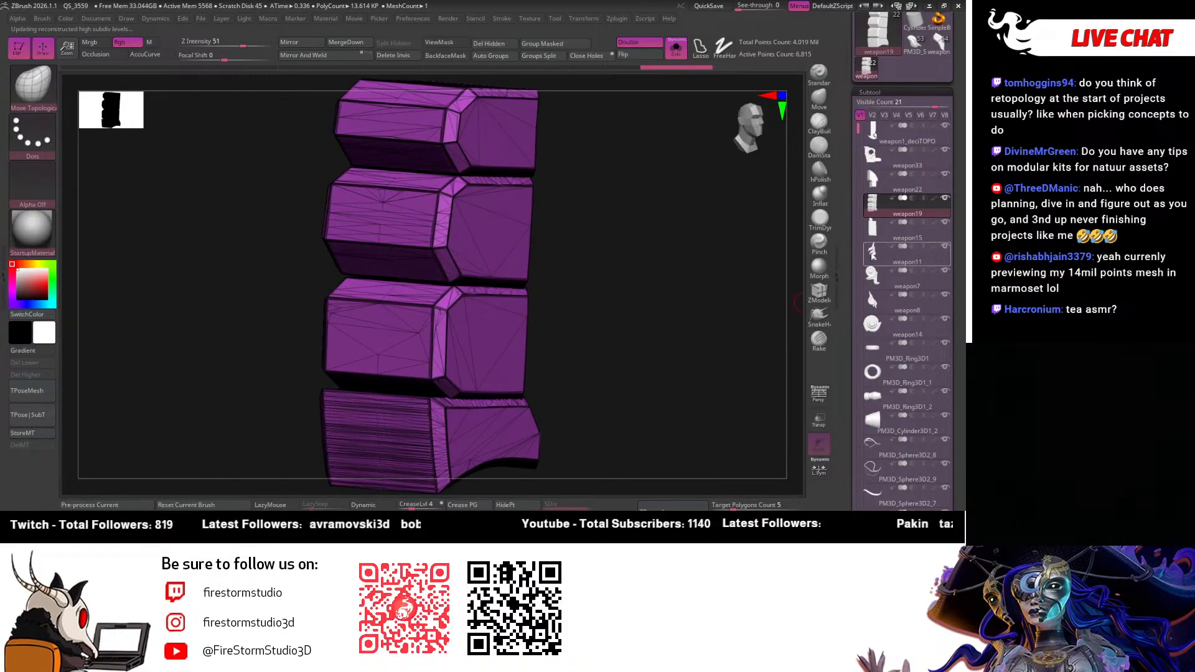
Select weapon15, lower it to subdivision level 1 and delete its higher subdivision levels
{"action": "left_click", "coordinate": [893, 233]}
{"action": "key", "text": "f"}
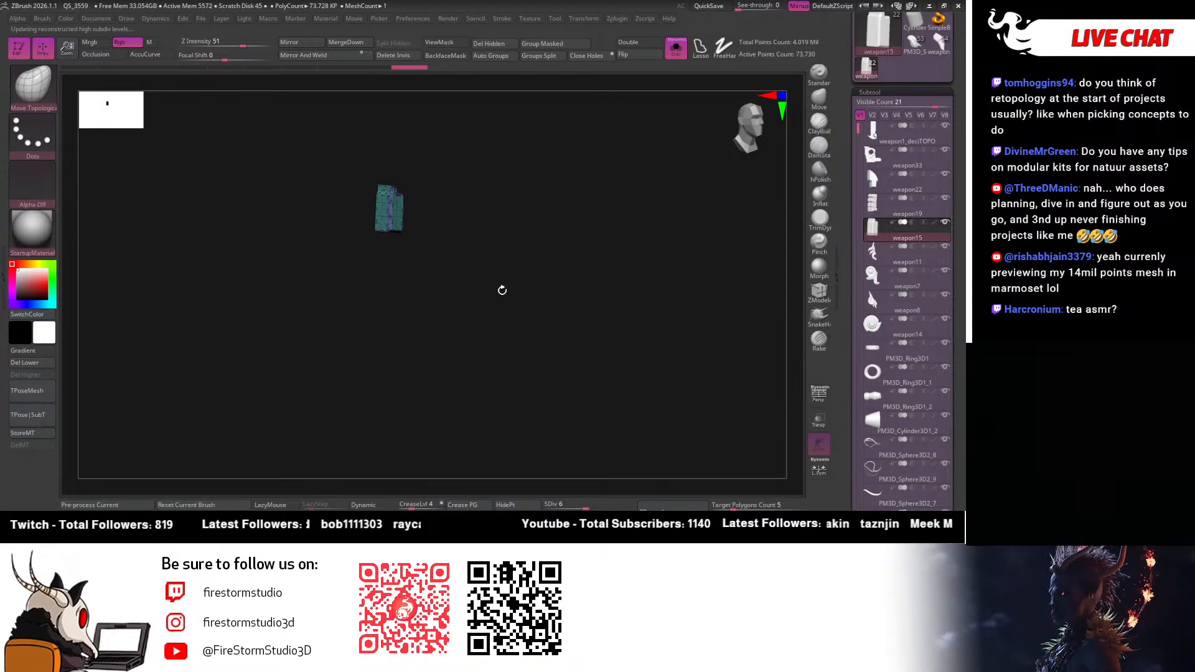
{"action": "key", "text": "f"}
{"action": "left_click_drag", "start_coordinate": [697, 316], "coordinate": [662, 315]}
{"action": "left_click_drag", "start_coordinate": [574, 504], "coordinate": [545, 504]}
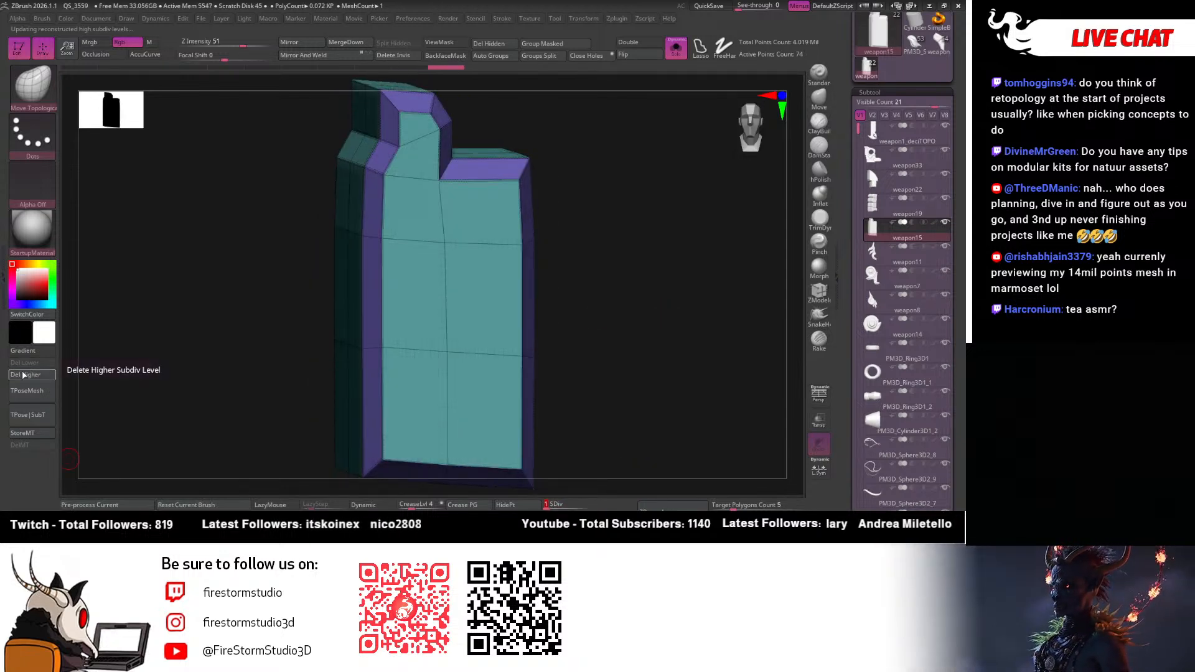
{"action": "left_click", "coordinate": [25, 374]}
Select weapon11 and decimate it in repeated passes, keeping the curved hook shapes intact
{"action": "left_click", "coordinate": [877, 260]}
{"action": "key", "text": "f"}
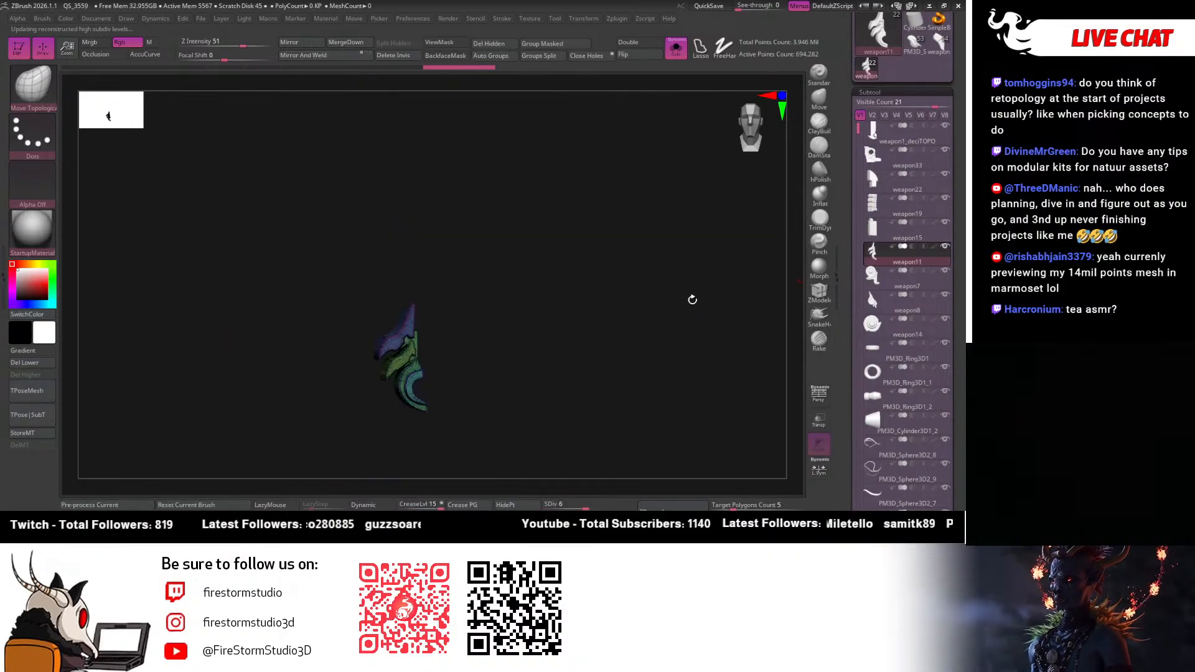
{"action": "key", "text": "f"}
{"action": "left_click_drag", "start_coordinate": [564, 363], "coordinate": [536, 347]}
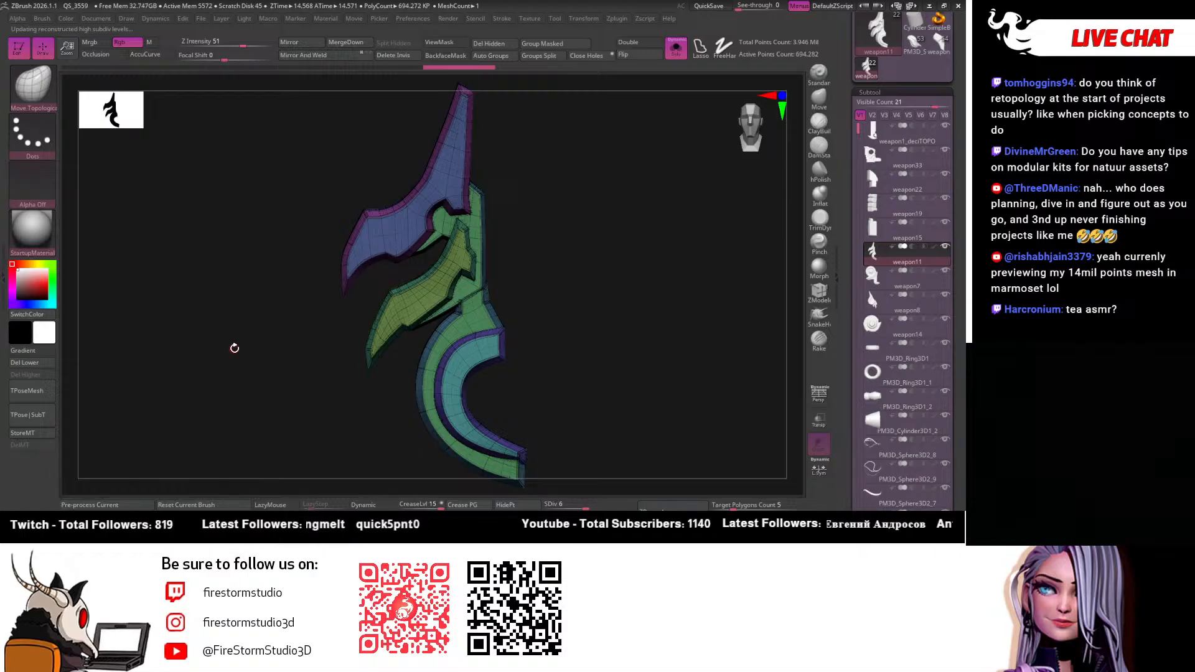
{"action": "mouse_move", "coordinate": [246, 296]}
{"action": "left_mouse_down"}
{"action": "mouse_move", "coordinate": [263, 293]}
{"action": "mouse_move", "coordinate": [244, 298]}
{"action": "left_mouse_up"}
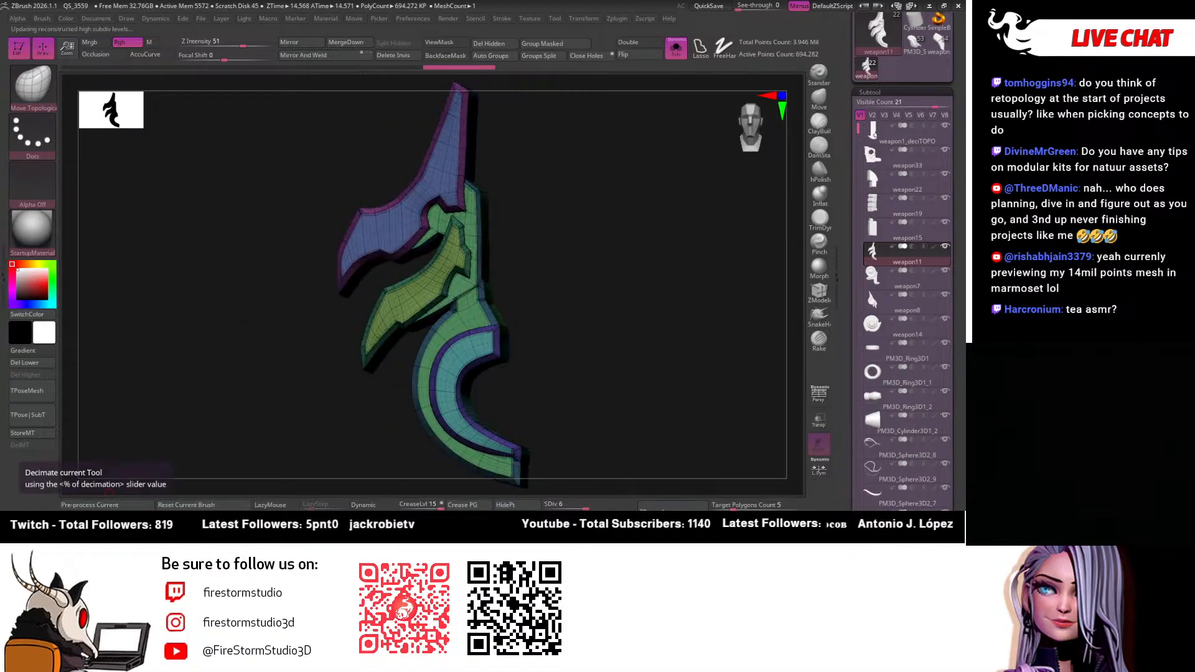
{"action": "key", "text": "ctrl+shift+z"}
{"action": "key", "text": "ctrl+shift+z"}
{"action": "key", "text": "ctrl+shift+z"}
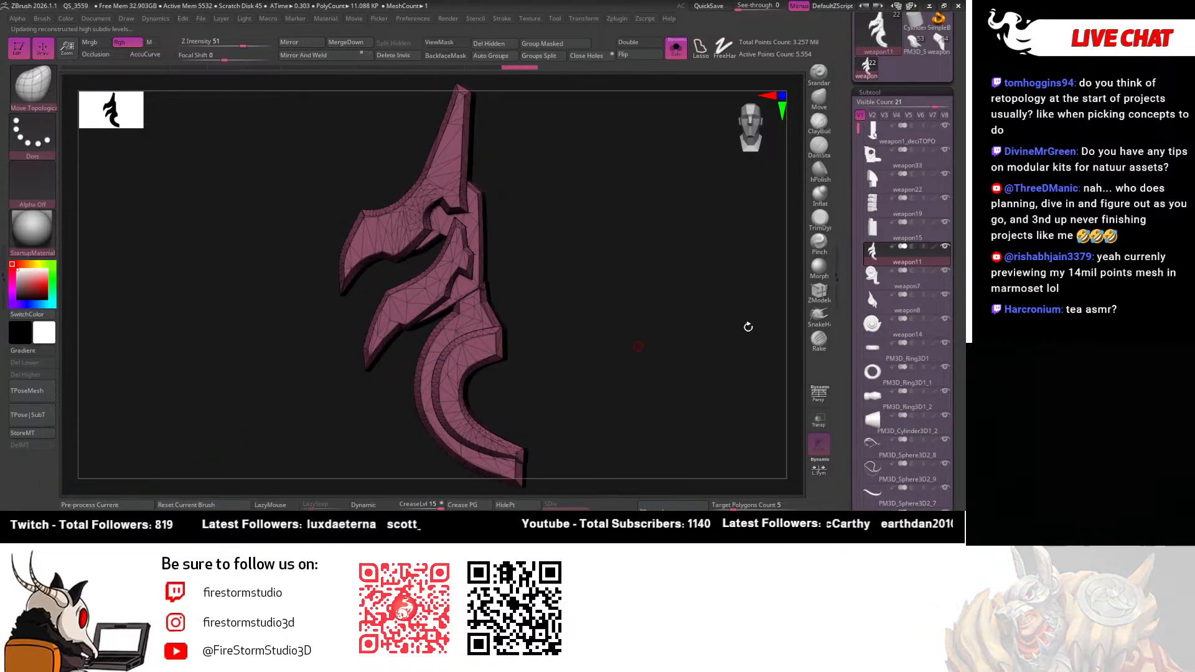
Select weapon7 and decimate it twice, checking the wireframe of its circular head
{"action": "left_click", "coordinate": [879, 288]}
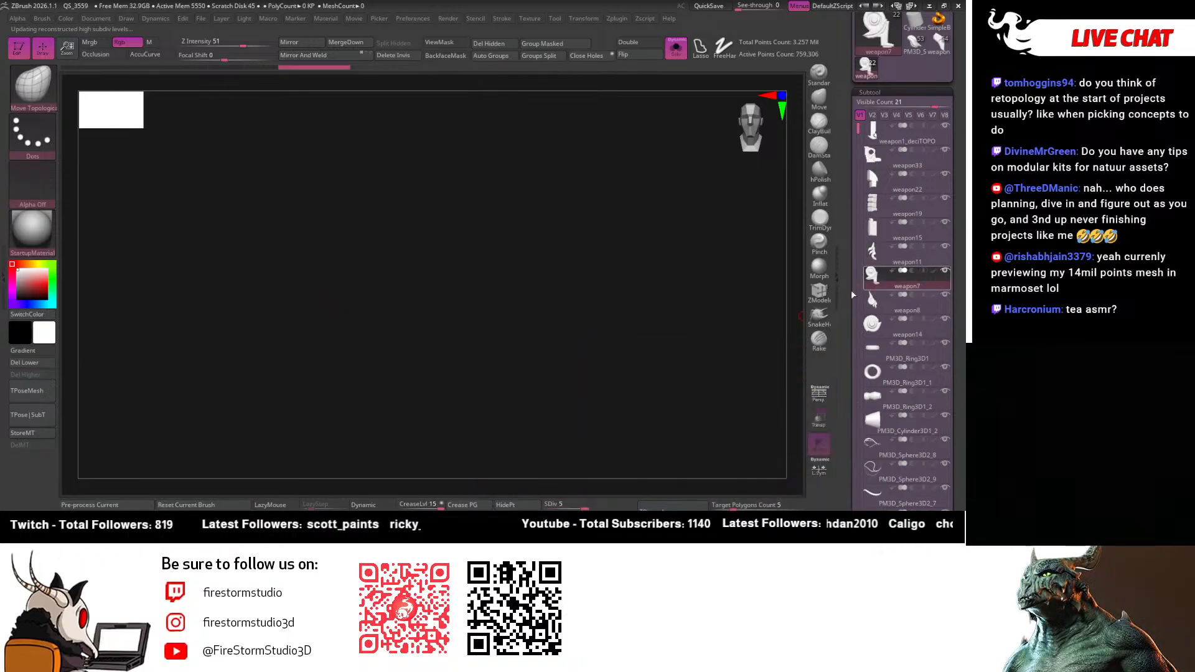
{"action": "key", "text": "f"}
{"action": "mouse_move", "coordinate": [644, 278]}
{"action": "left_mouse_down"}
{"action": "mouse_move", "coordinate": [627, 275]}
{"action": "mouse_move", "coordinate": [638, 276]}
{"action": "left_mouse_up"}
{"action": "left_click", "coordinate": [84, 506]}
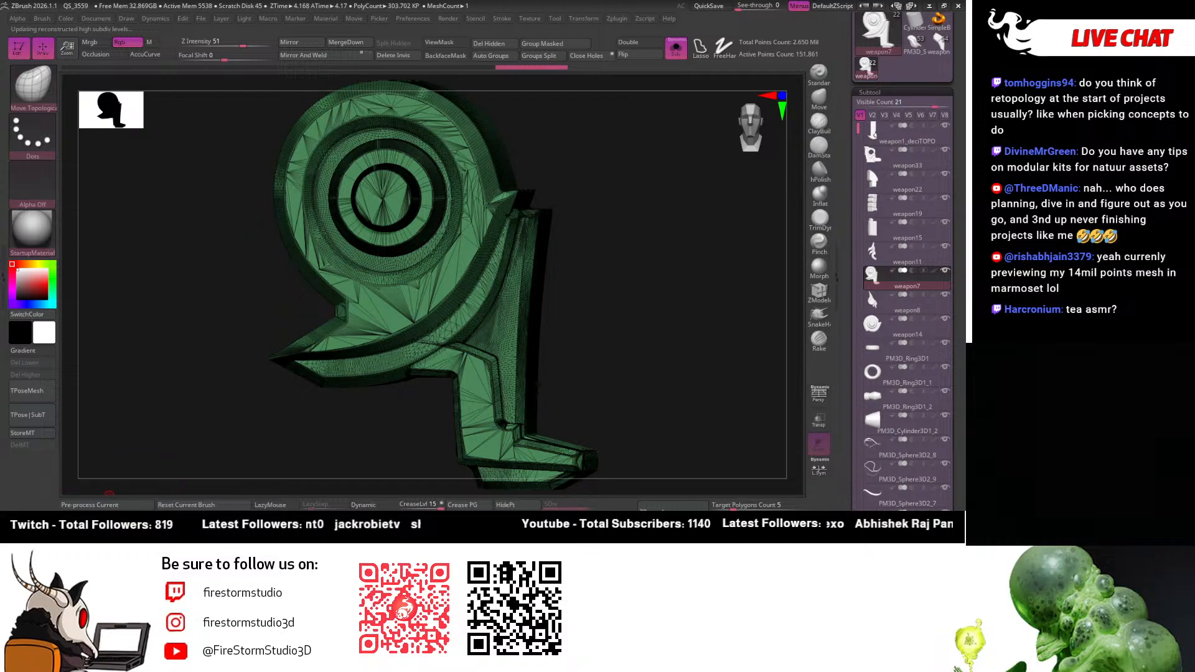
{"action": "left_click", "coordinate": [89, 504]}
{"action": "left_click_drag", "start_coordinate": [315, 305], "coordinate": [319, 299]}
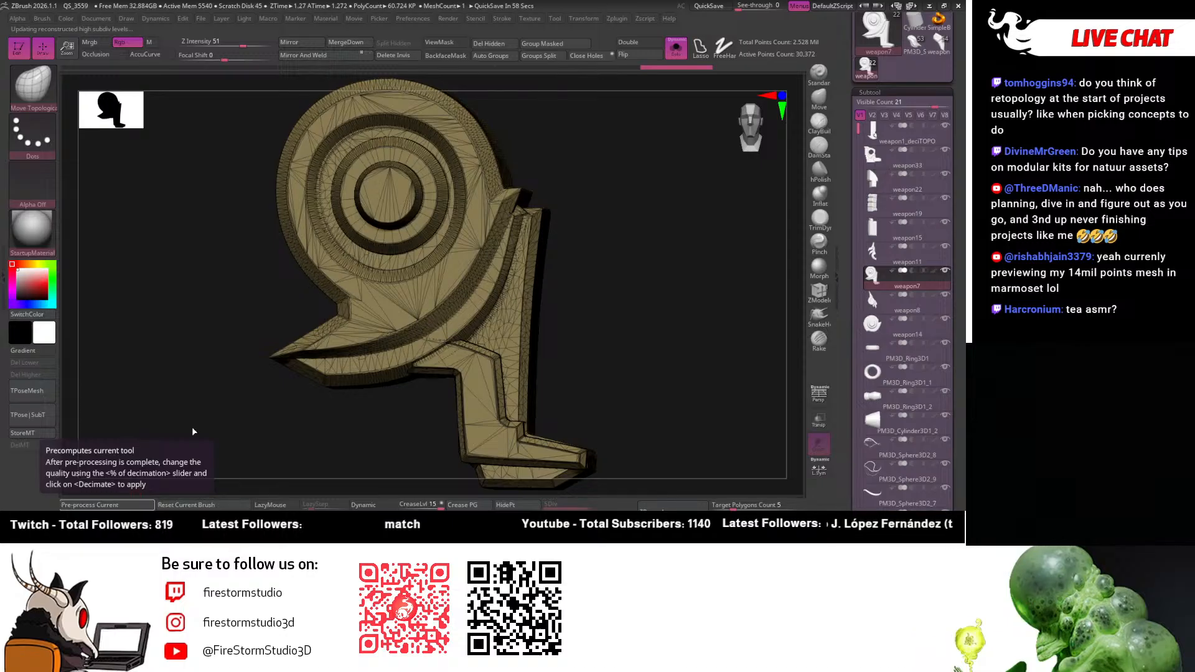
Try a third decimation pass on weapon7, inspect the curved edges and undo it
{"action": "left_click_drag", "start_coordinate": [224, 358], "coordinate": [213, 352]}
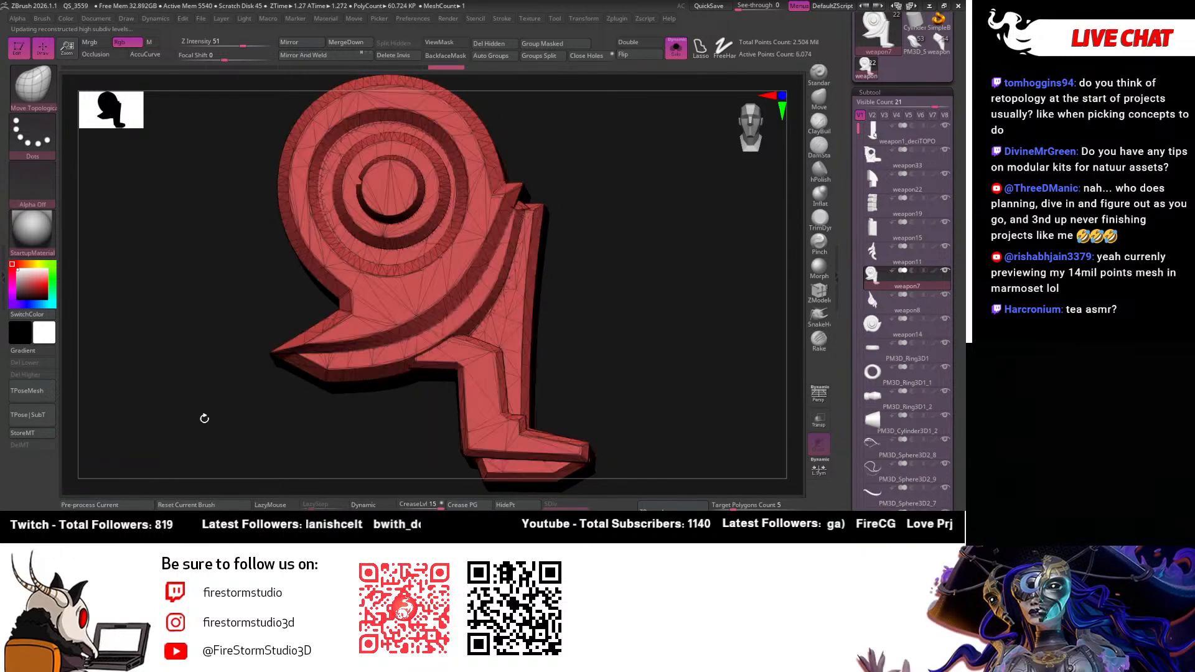
{"action": "left_click_drag", "start_coordinate": [197, 403], "coordinate": [333, 259]}
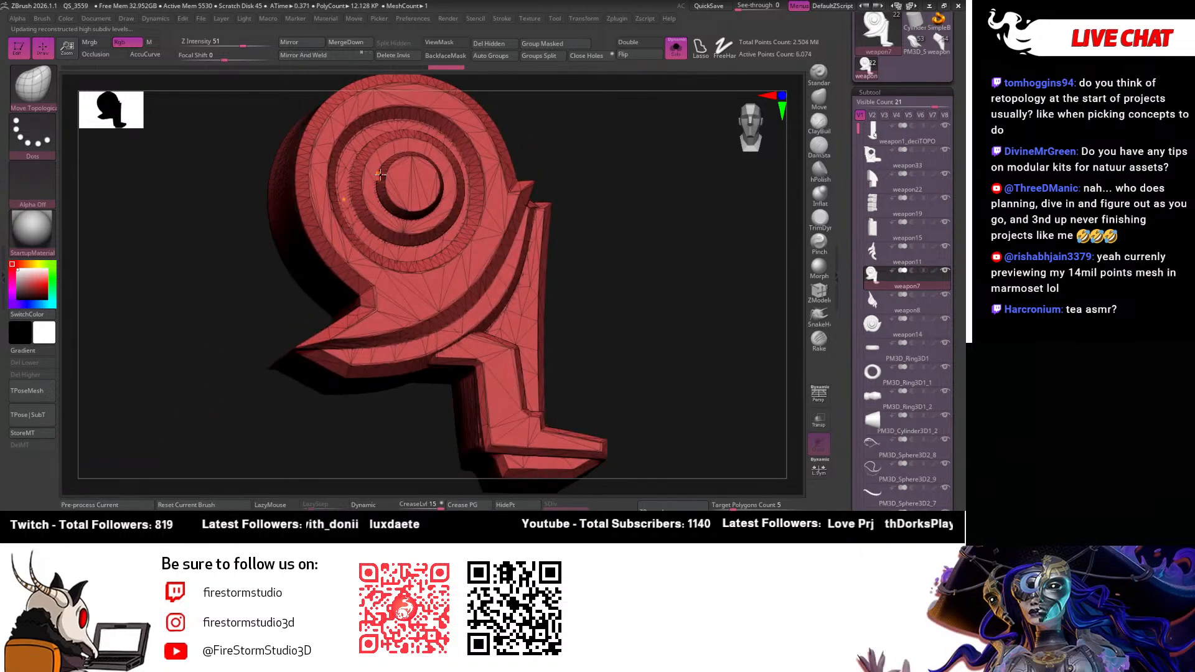
{"action": "key", "text": "ctrl+z"}
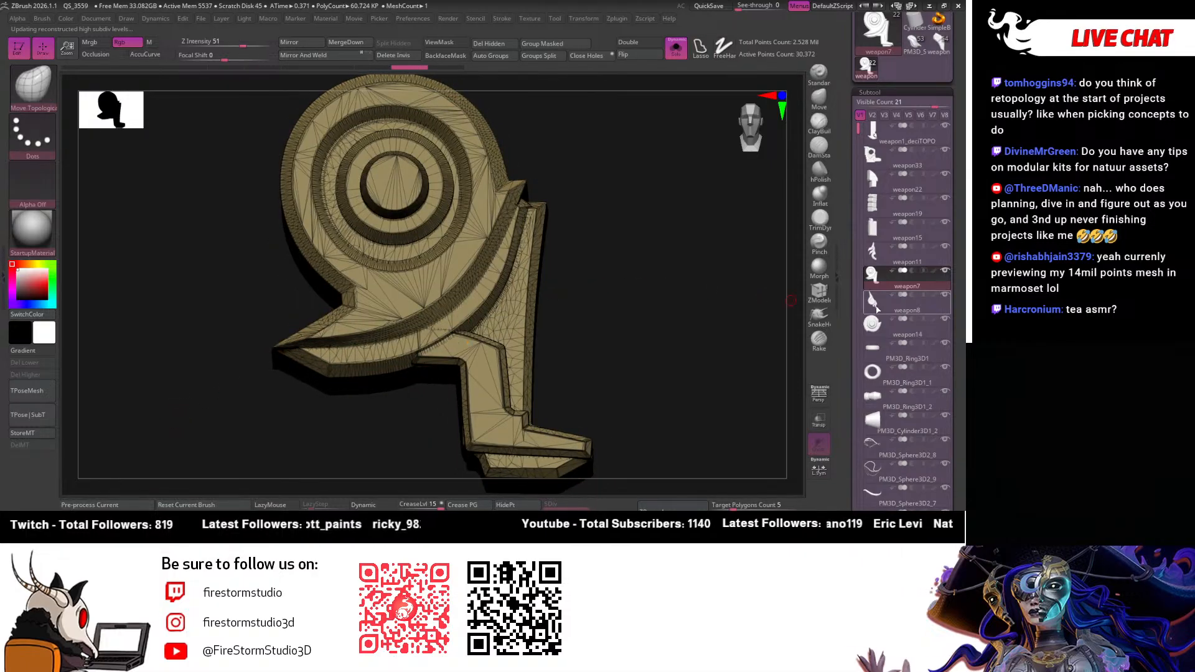
Select weapon8 and save the tool over weapon1_deciTOPO.ztl in the Weapon1 folder, confirming the replacement
{"action": "left_click", "coordinate": [874, 302]}
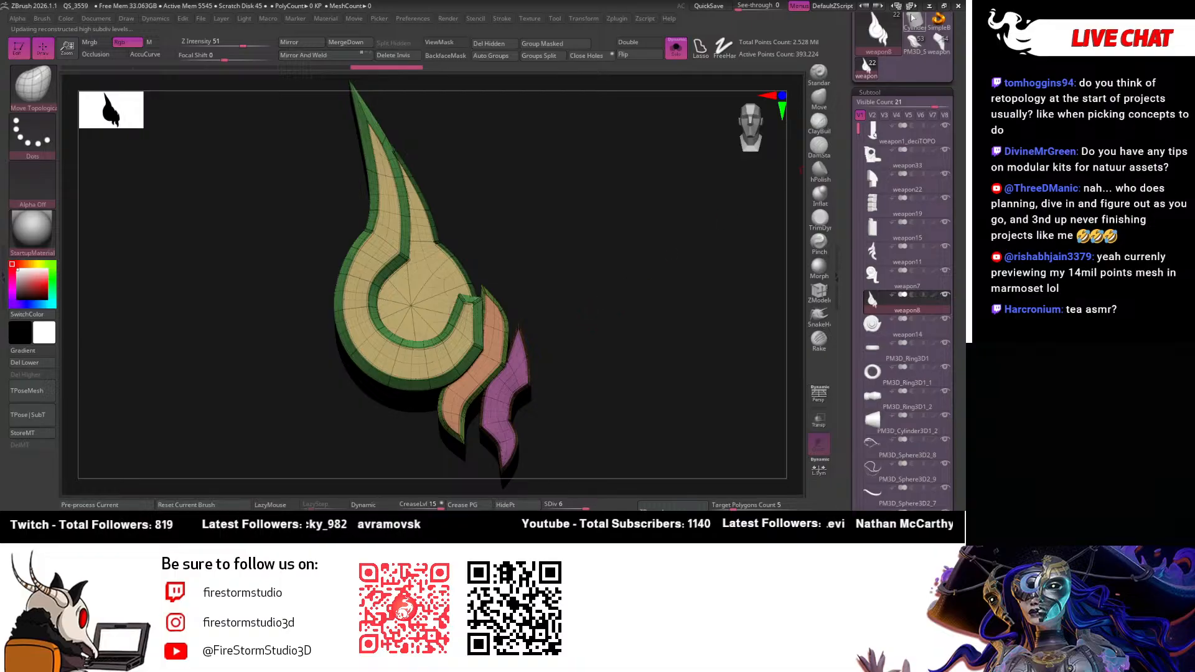
{"action": "scroll", "coordinate": [912, 25], "scroll_direction": "up", "scroll_amount": 3}
{"action": "left_click", "coordinate": [913, 36]}
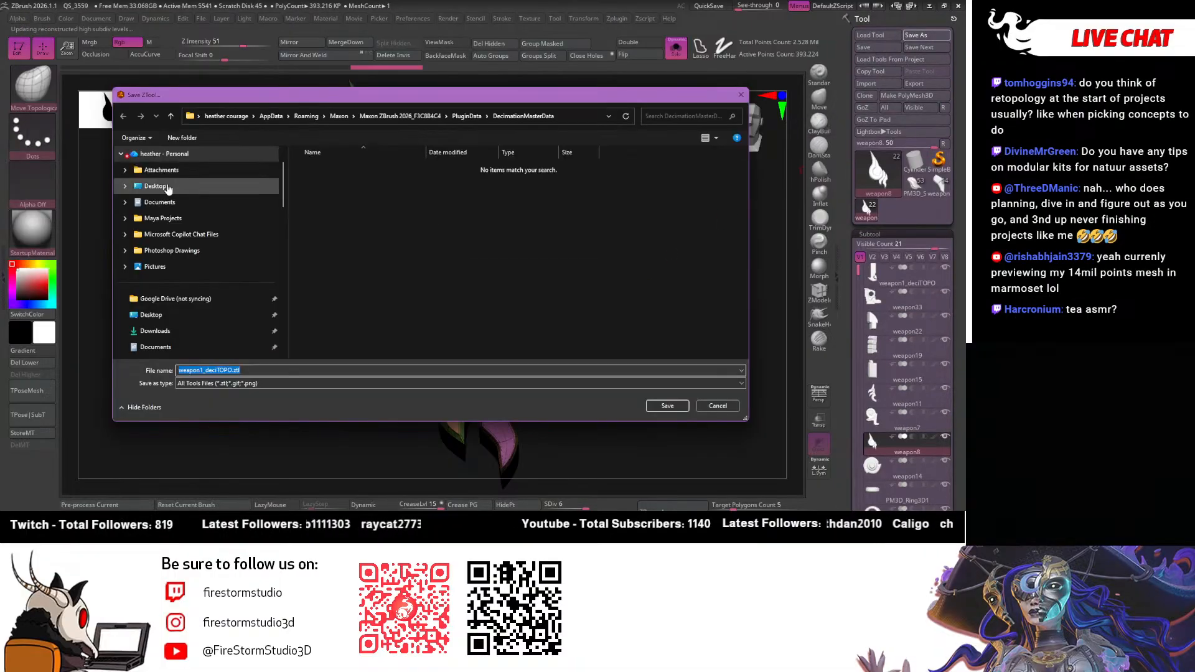
{"action": "left_click_drag", "start_coordinate": [214, 100], "coordinate": [0, 132]}
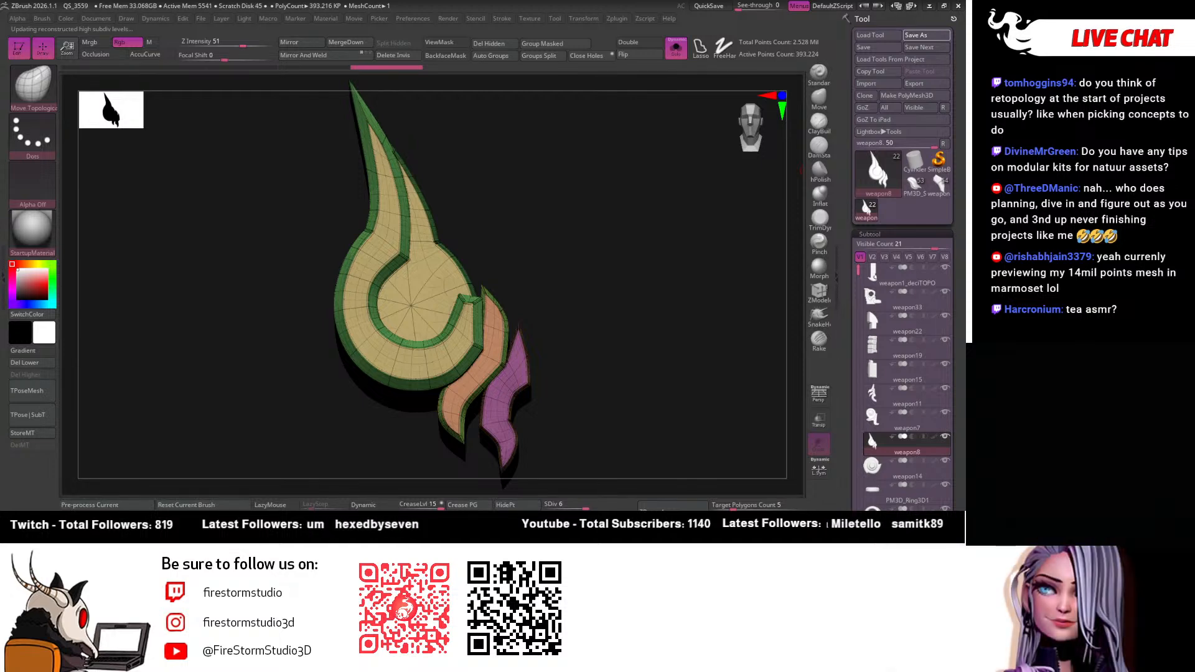
{"action": "left_click_drag", "start_coordinate": [0, 164], "coordinate": [463, 98]}
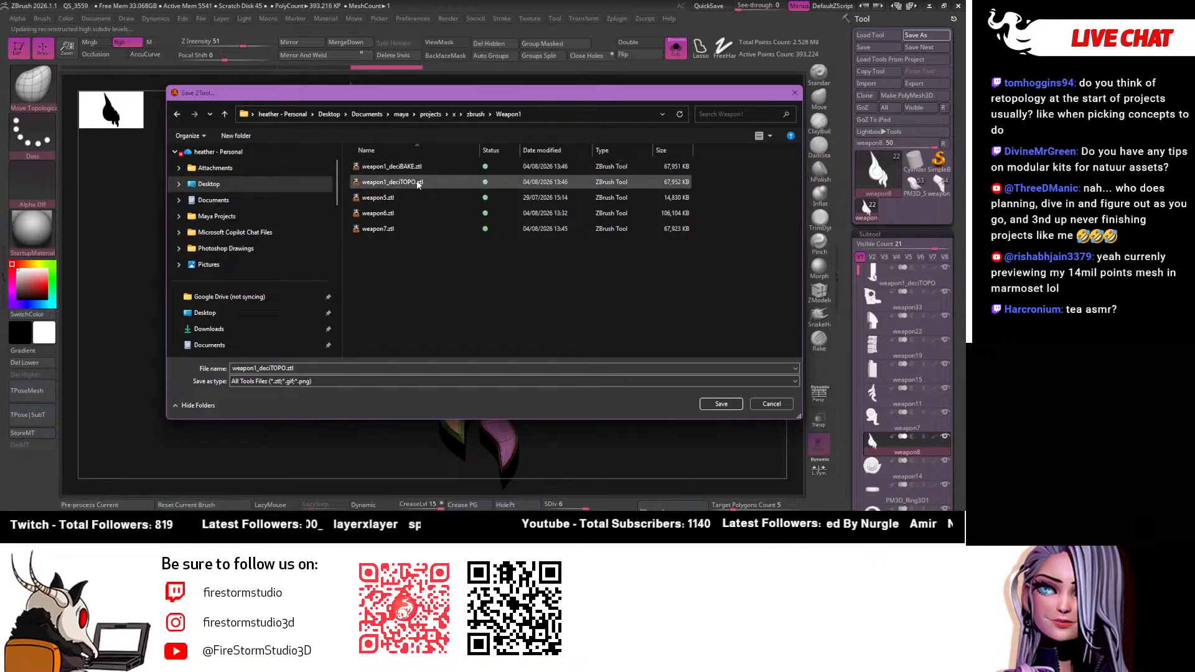
{"action": "left_click", "coordinate": [401, 182]}
{"action": "left_click", "coordinate": [725, 405]}
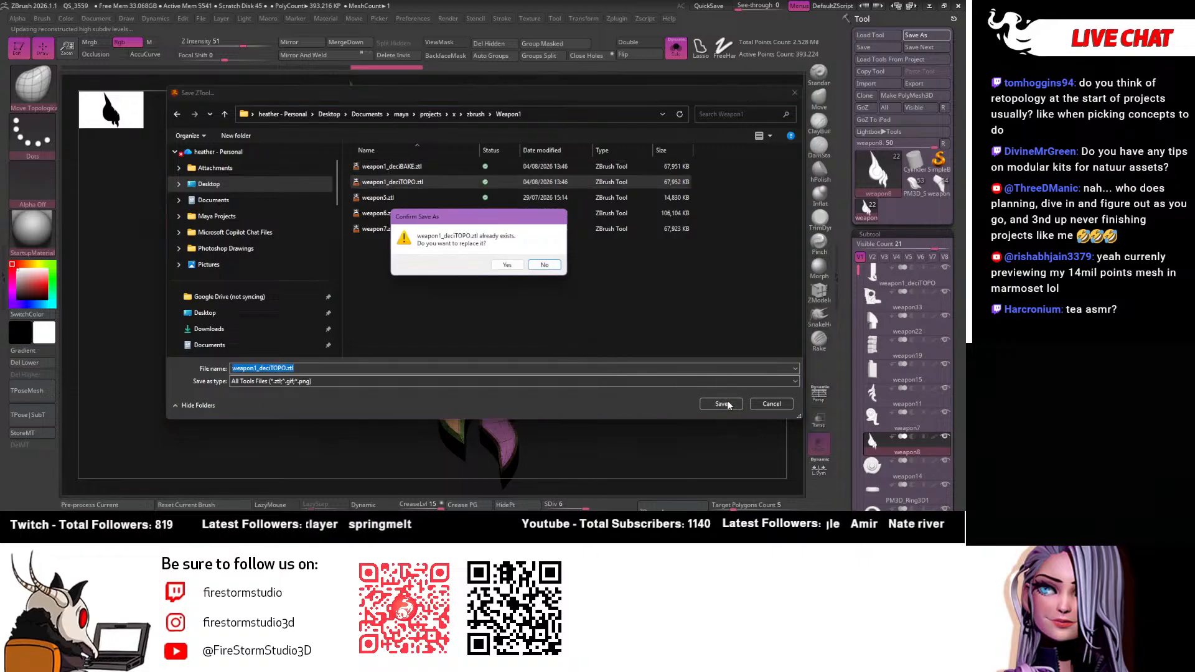
{"action": "left_click", "coordinate": [507, 264]}
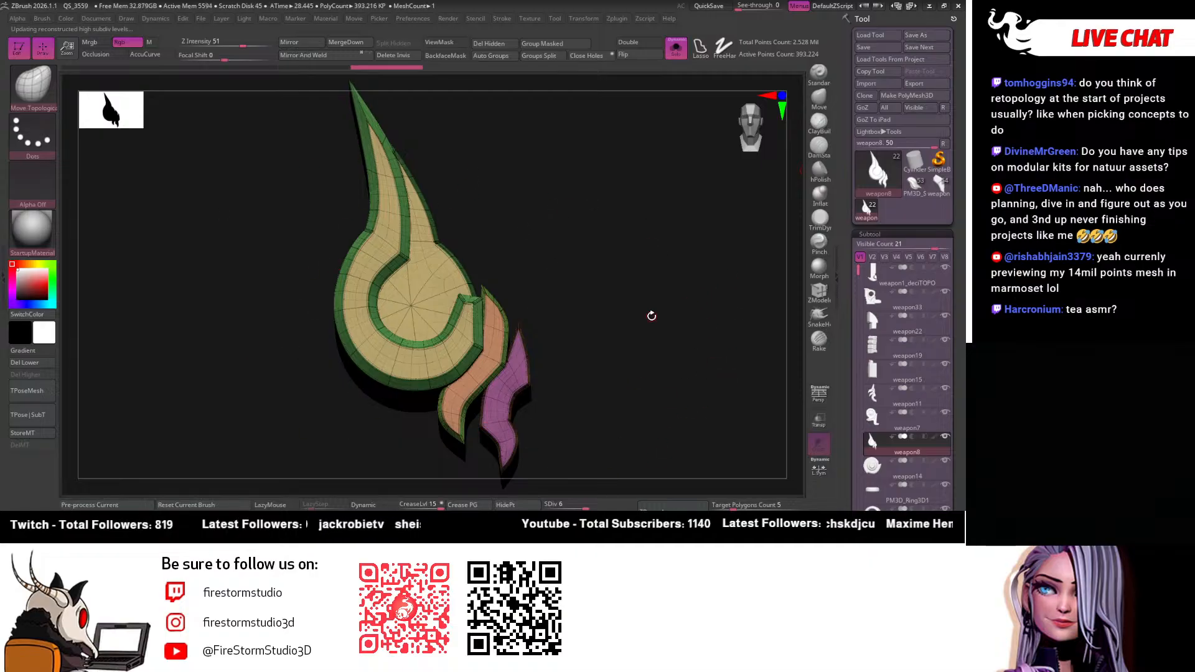
Decimate weapon8 twice, hiding the polyframe to check its surface
{"action": "left_click_drag", "start_coordinate": [646, 193], "coordinate": [644, 244]}
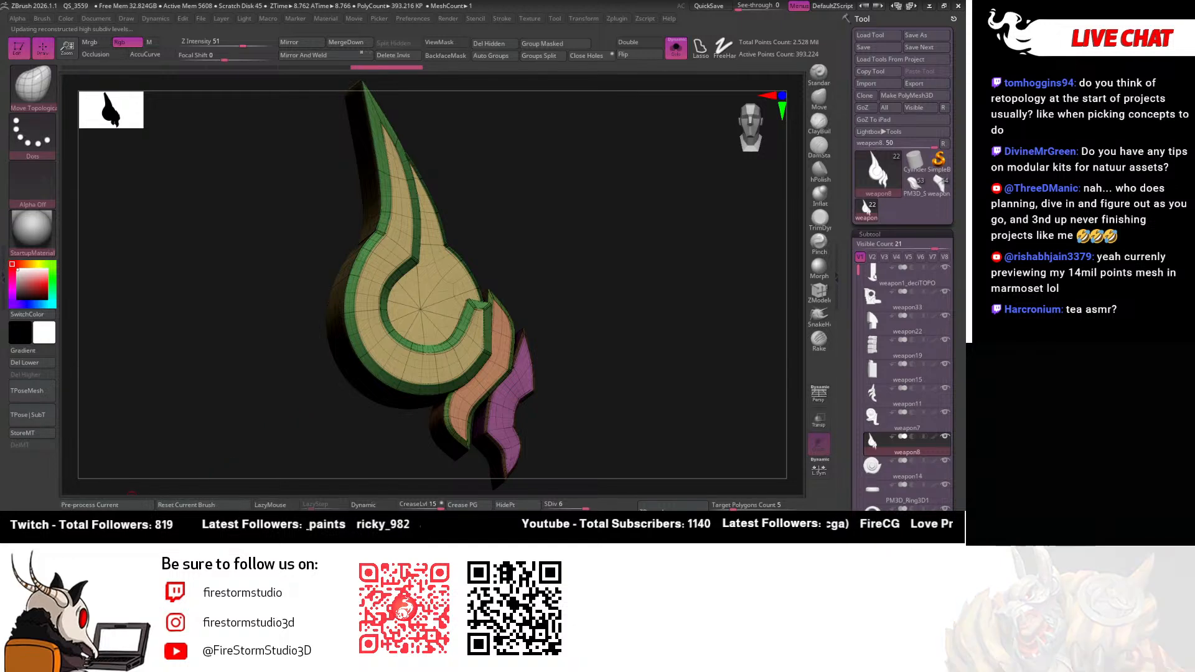
{"action": "mouse_move", "coordinate": [238, 383]}
{"action": "left_mouse_down"}
{"action": "mouse_move", "coordinate": [235, 347]}
{"action": "mouse_move", "coordinate": [252, 349]}
{"action": "left_mouse_up"}
{"action": "key", "text": "shift+f"}
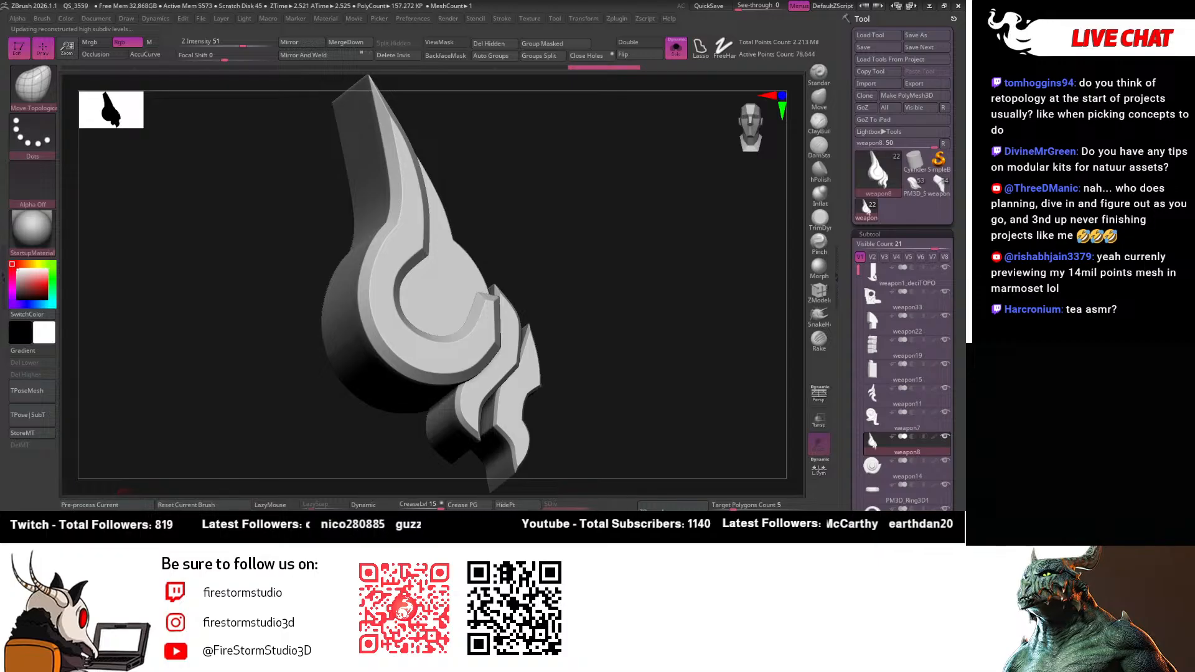
{"action": "left_click", "coordinate": [103, 516]}
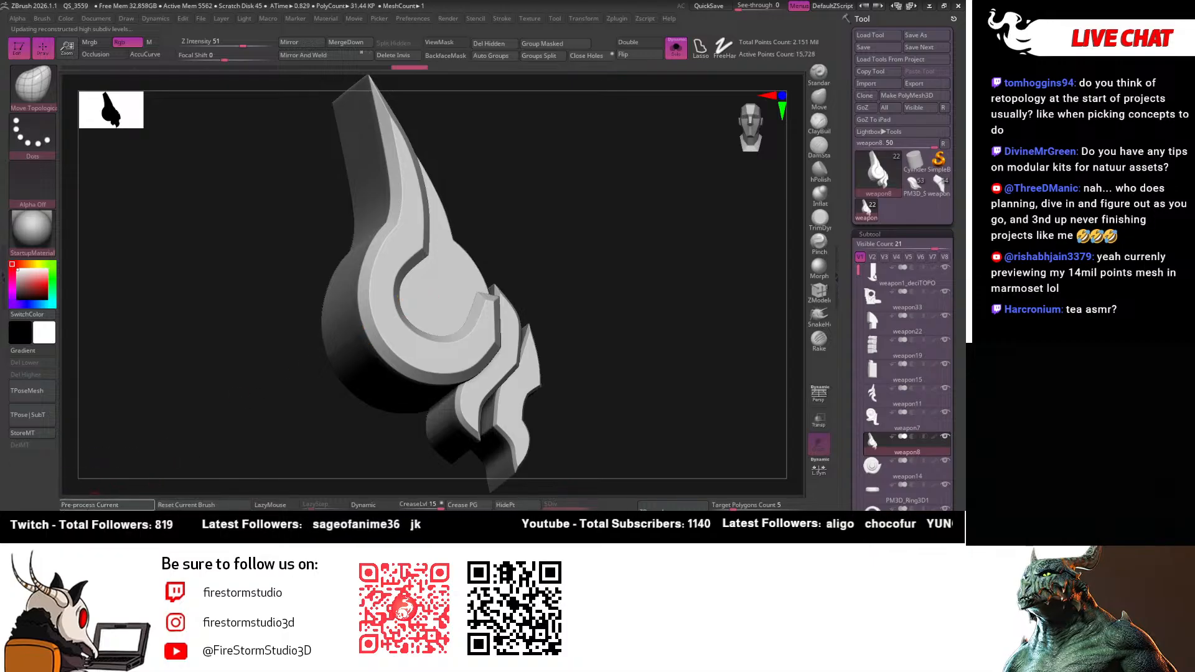
Try a third decimation pass on weapon8, inspect its rounded side and undo it
{"action": "left_click", "coordinate": [103, 516]}
{"action": "mouse_move", "coordinate": [280, 421]}
{"action": "left_mouse_down"}
{"action": "mouse_move", "coordinate": [261, 411]}
{"action": "mouse_move", "coordinate": [483, 422]}
{"action": "mouse_move", "coordinate": [543, 408]}
{"action": "left_mouse_up"}
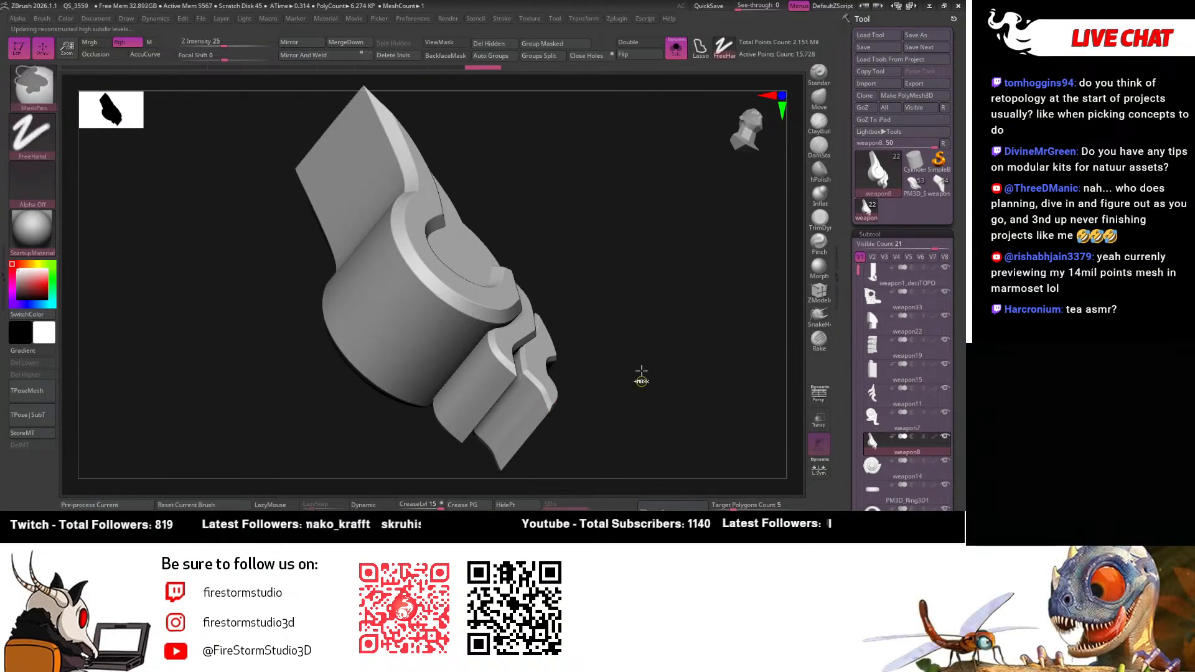
{"action": "key", "text": "ctrl+z"}
{"action": "left_click_drag", "start_coordinate": [589, 233], "coordinate": [578, 263]}
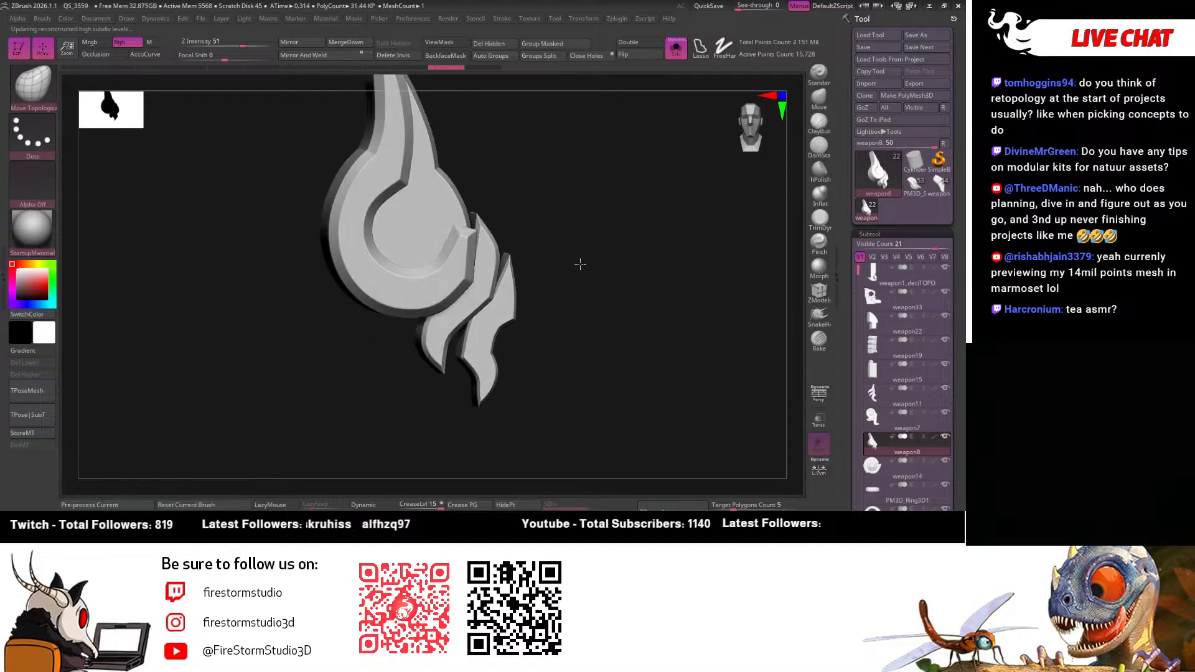
Select weapon14, lower it to subdivision level 1 and delete its higher subdivision levels
{"action": "left_click", "coordinate": [873, 472]}
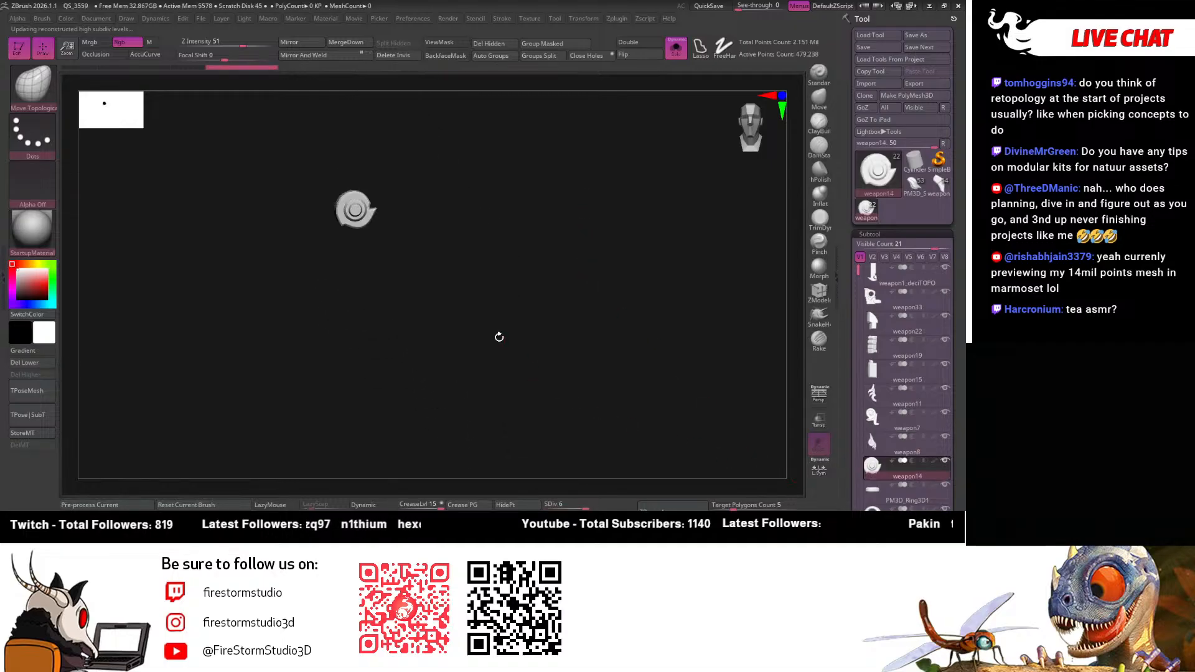
{"action": "key", "text": "f"}
{"action": "left_click_drag", "start_coordinate": [704, 307], "coordinate": [551, 507]}
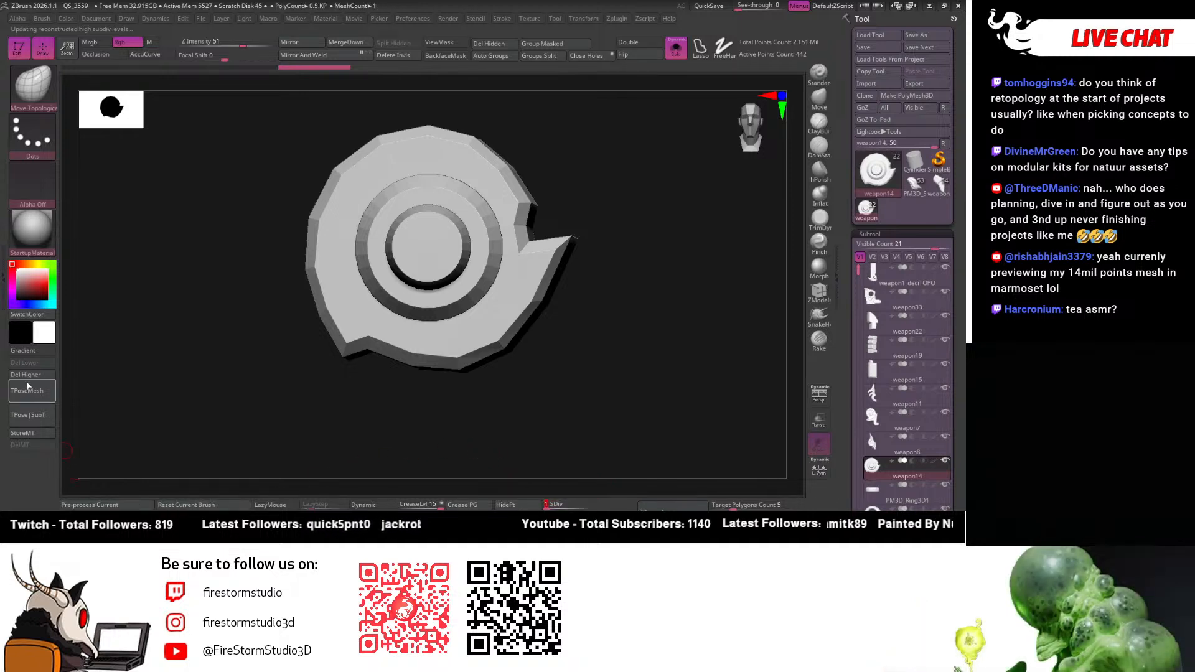
{"action": "left_click", "coordinate": [28, 375]}
Select PM3D_Ring3D1, show its polyframe, lower it to subdivision level 1 and delete its higher subdivision levels
{"action": "left_click", "coordinate": [944, 497]}
{"action": "key", "text": "f"}
{"action": "key", "text": "f"}
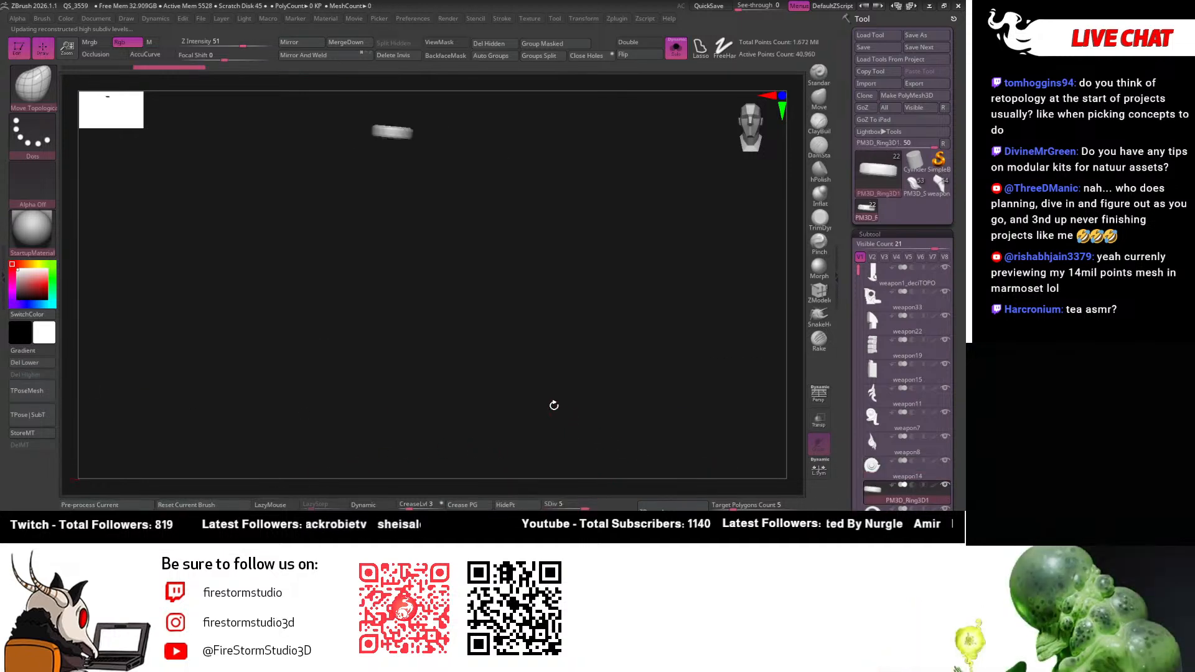
{"action": "left_click_drag", "start_coordinate": [493, 469], "coordinate": [496, 320]}
{"action": "key", "text": "f"}
{"action": "key", "text": "shift+f"}
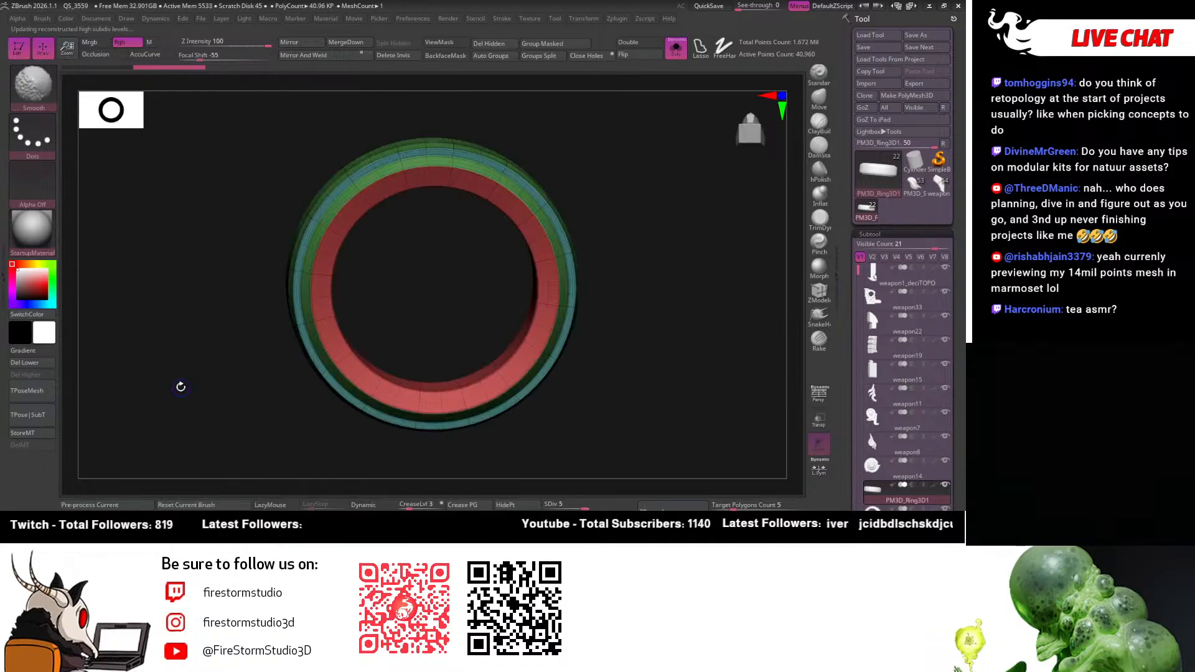
{"action": "mouse_move", "coordinate": [179, 387]}
{"action": "left_mouse_down"}
{"action": "mouse_move", "coordinate": [152, 350]}
{"action": "mouse_move", "coordinate": [175, 402]}
{"action": "left_mouse_up"}
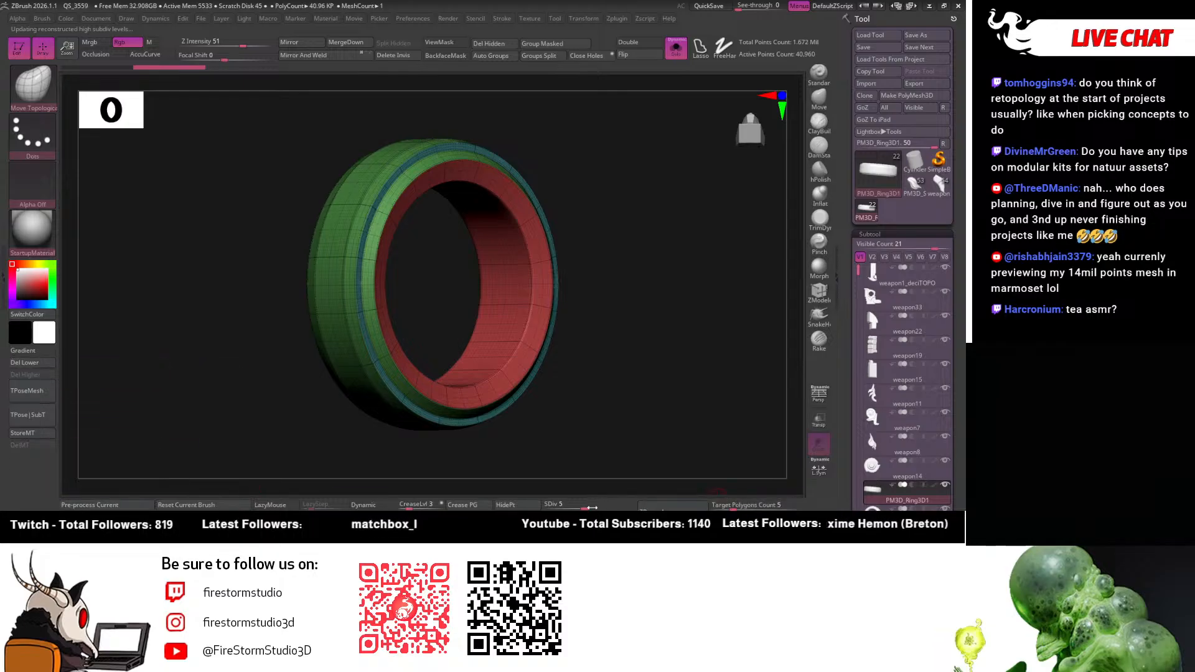
{"action": "left_click_drag", "start_coordinate": [591, 508], "coordinate": [543, 505]}
{"action": "left_click_drag", "start_coordinate": [557, 427], "coordinate": [529, 424], "text": "shift"}
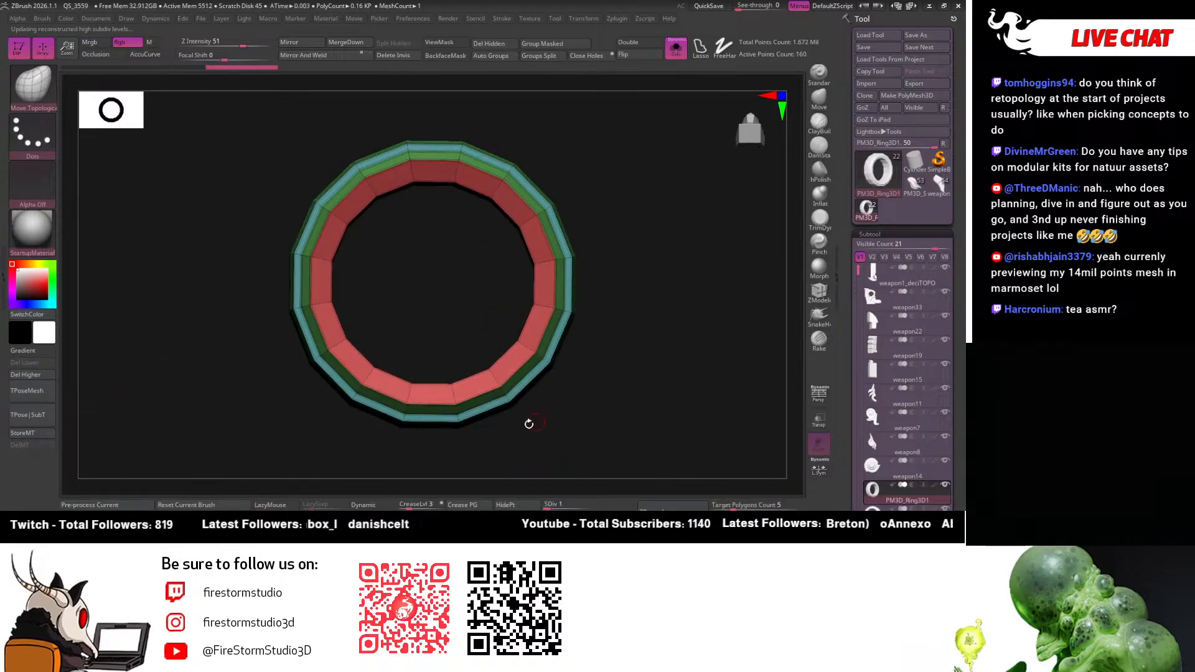
{"action": "left_click", "coordinate": [32, 375]}
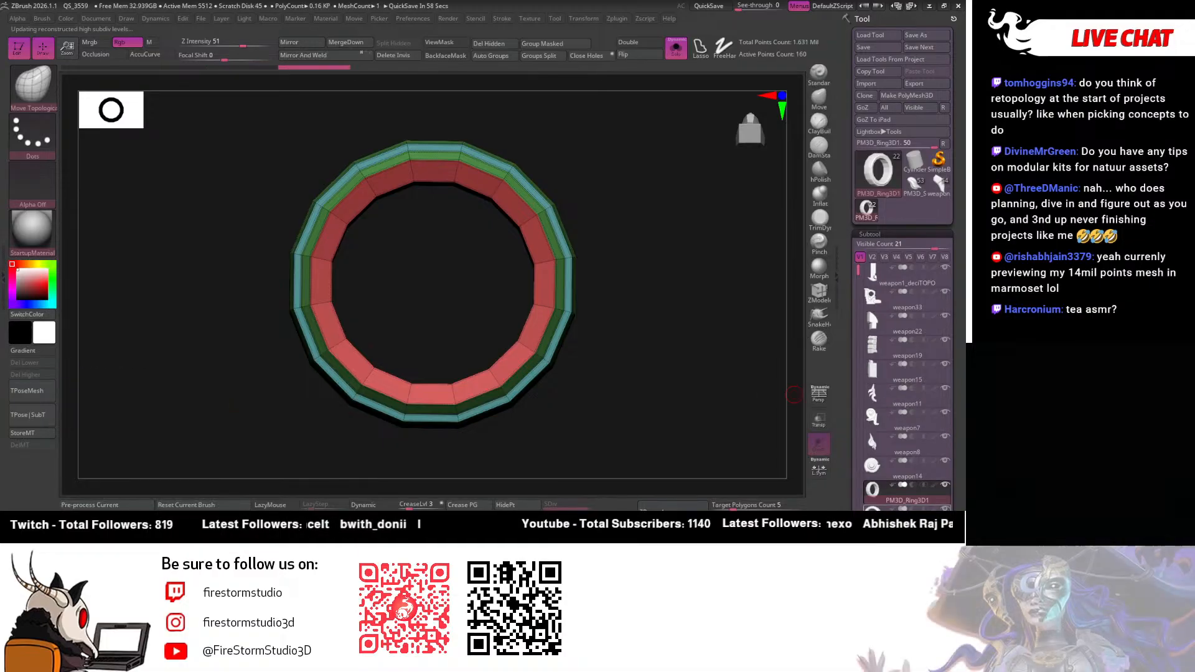
Select PM3D_Ring3D1_1, check its wireframe, hide the polyframe and subdivide the mesh twice to level 5
{"action": "left_click", "coordinate": [899, 509]}
{"action": "left_click_drag", "start_coordinate": [637, 483], "coordinate": [471, 397], "text": "alt"}
{"action": "key", "text": "f"}
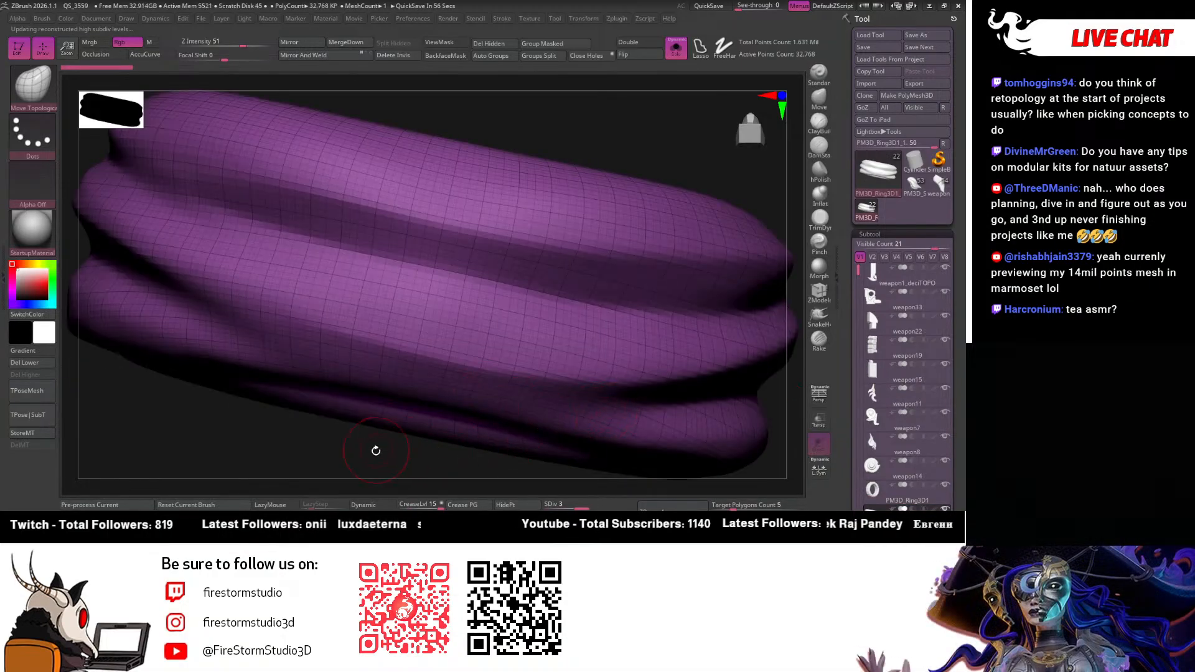
{"action": "left_click_drag", "start_coordinate": [376, 450], "coordinate": [444, 441], "text": "alt"}
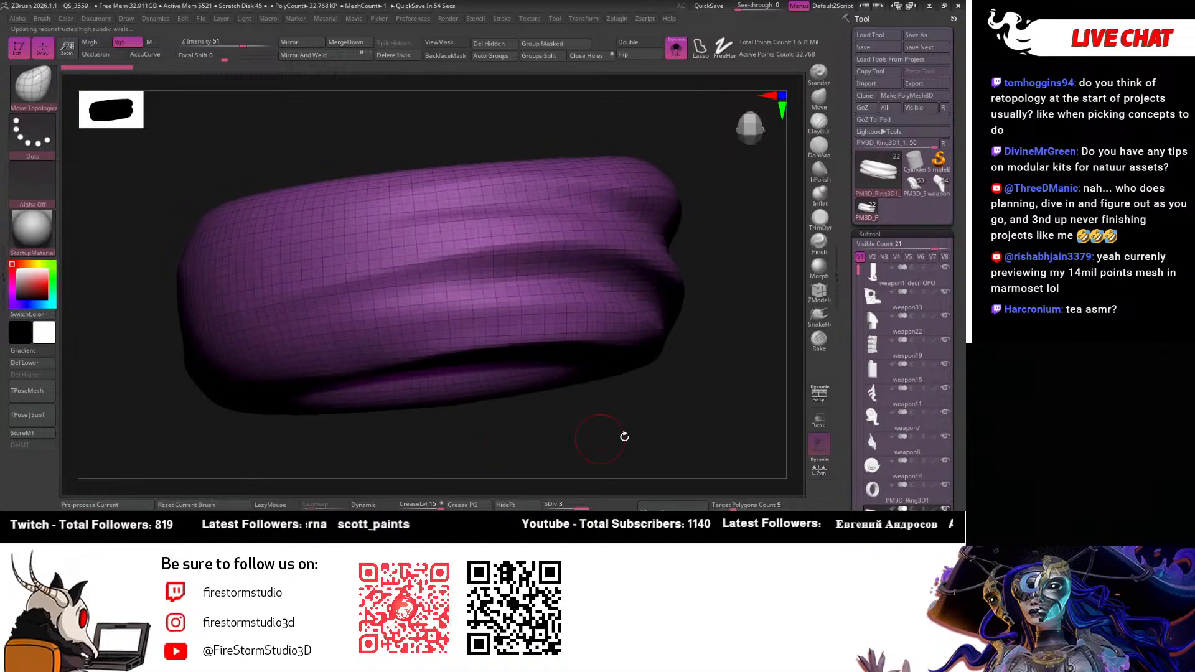
{"action": "left_click_drag", "start_coordinate": [639, 434], "coordinate": [635, 439]}
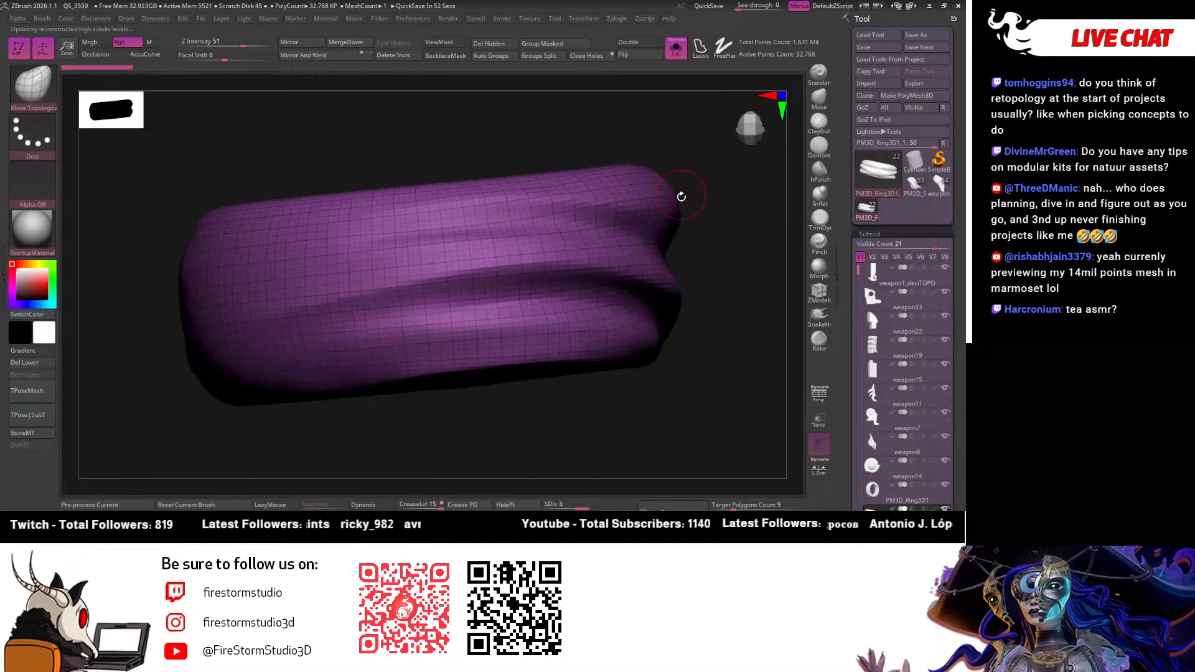
{"action": "left_click_drag", "start_coordinate": [672, 414], "coordinate": [290, 489]}
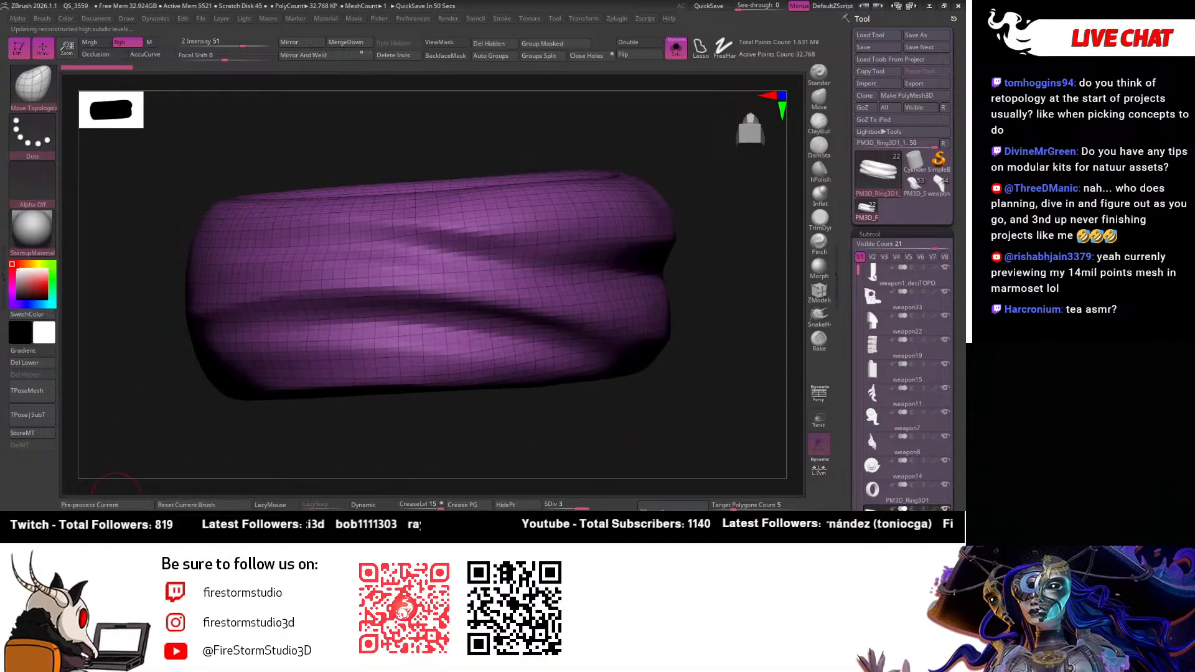
{"action": "key", "text": "shift+f"}
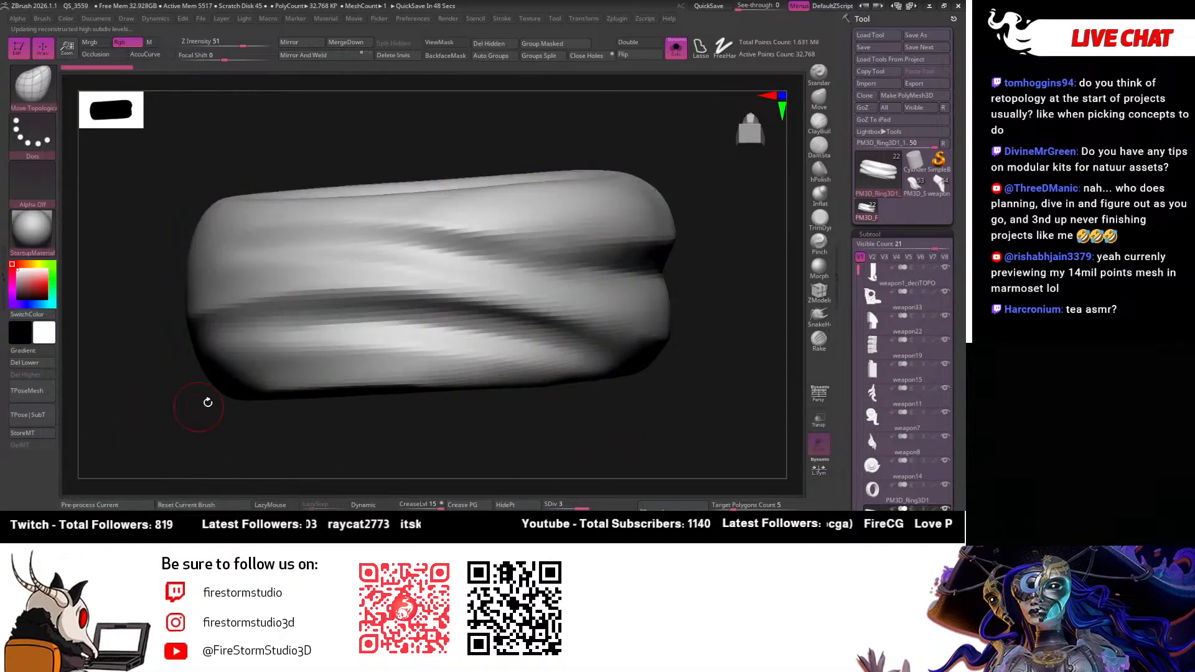
{"action": "key", "text": "ctrl+d"}
{"action": "key", "text": "ctrl+d"}
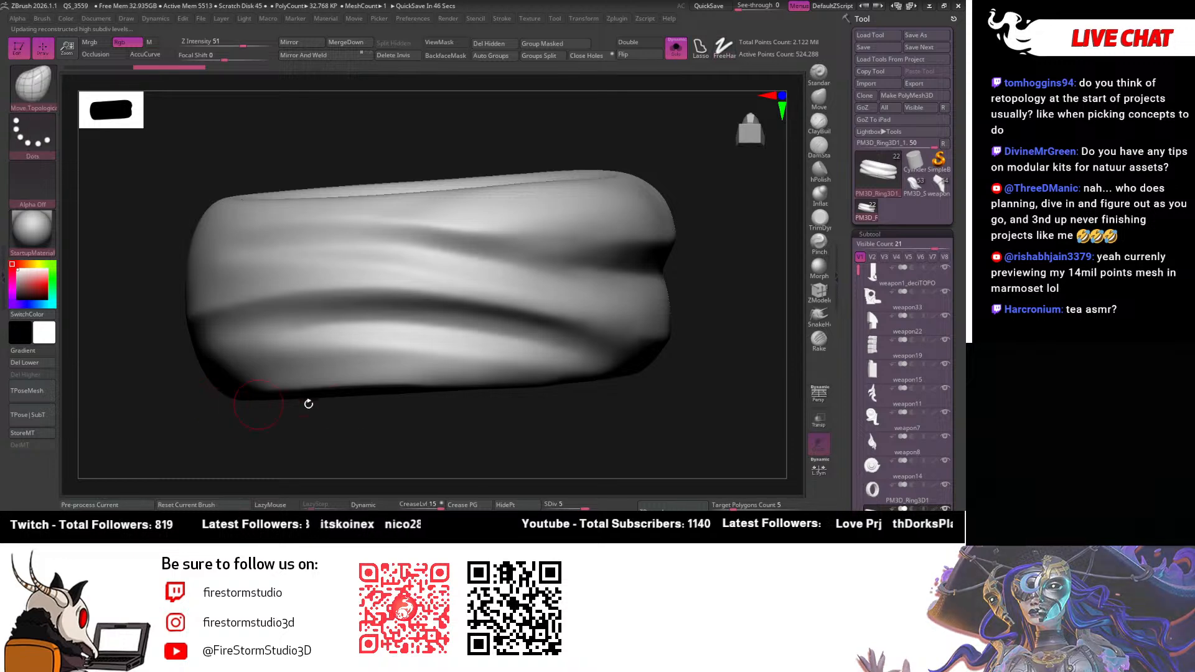
{"action": "left_click_drag", "start_coordinate": [309, 403], "coordinate": [361, 415]}
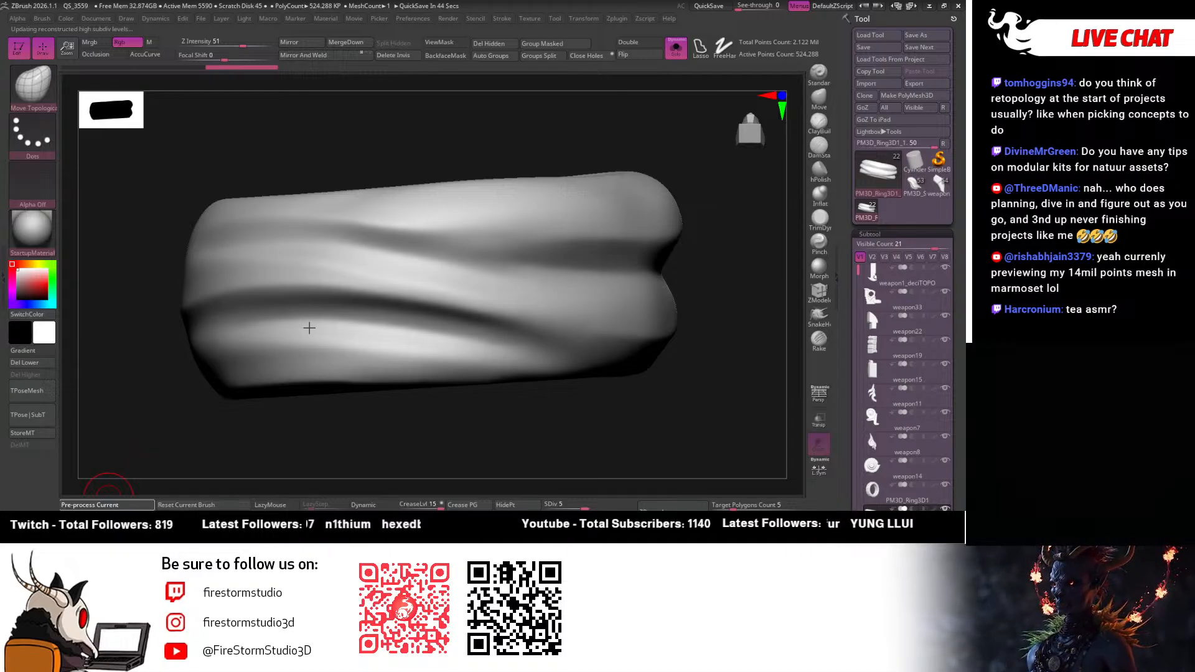
Pre-process and decimate PM3D_Ring3D1_1 three times, checking its folds between passes
{"action": "left_click_drag", "start_coordinate": [281, 443], "coordinate": [333, 445]}
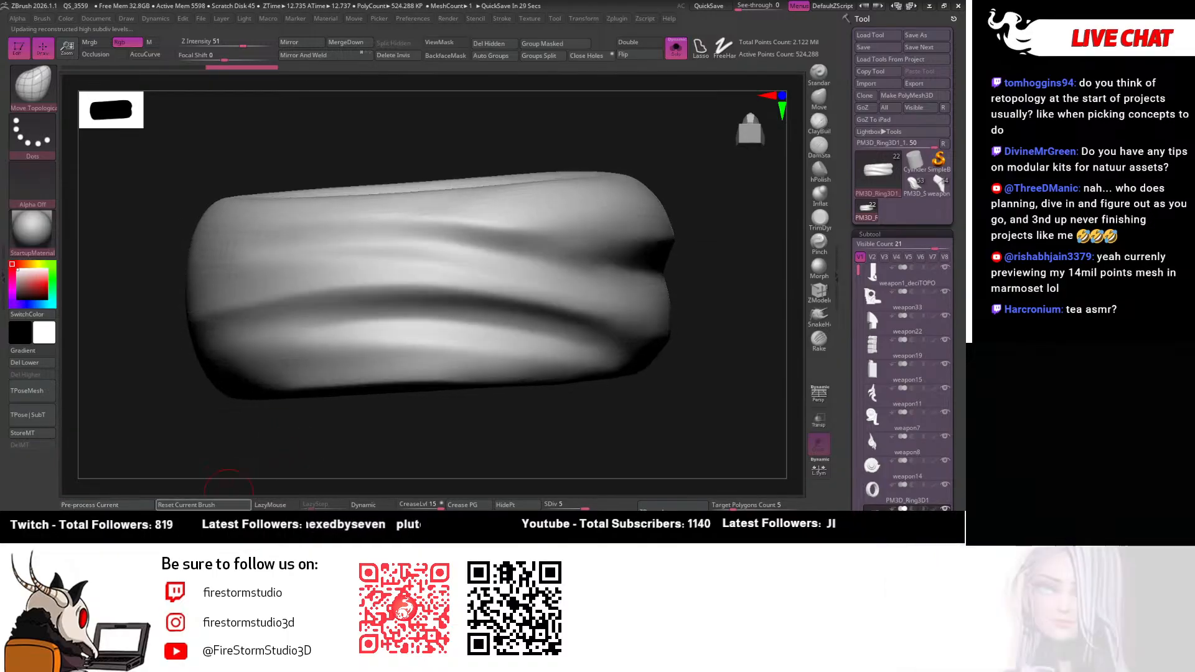
{"action": "left_click", "coordinate": [112, 517]}
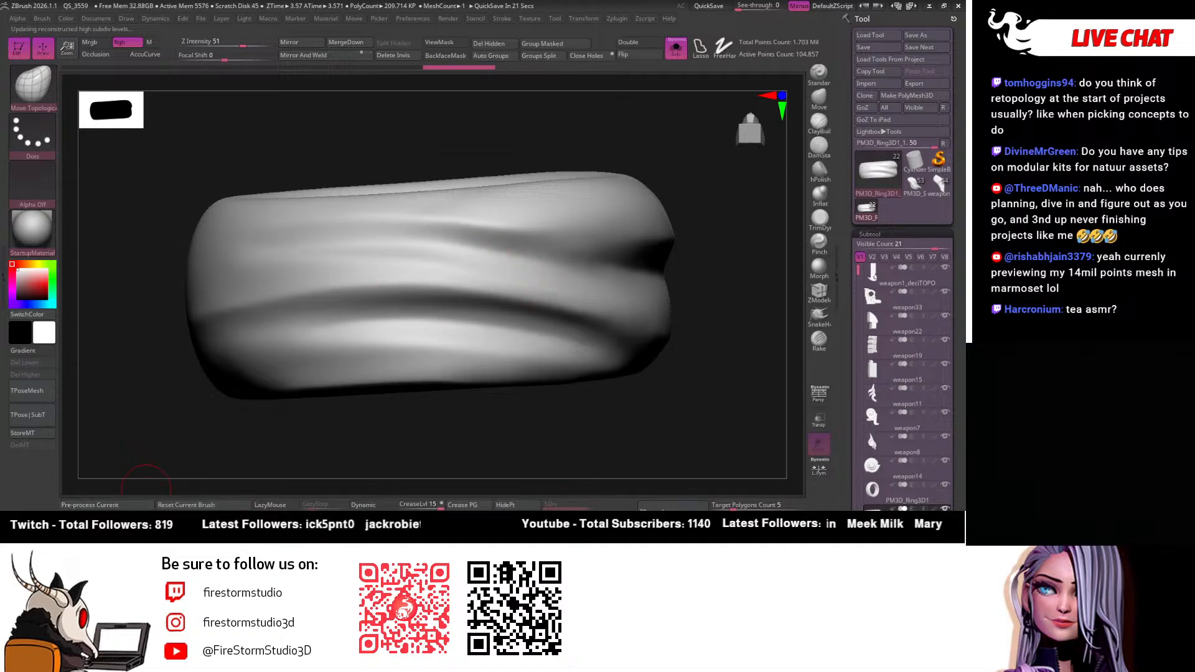
{"action": "mouse_move", "coordinate": [634, 436]}
{"action": "left_mouse_down"}
{"action": "mouse_move", "coordinate": [589, 430]}
{"action": "mouse_move", "coordinate": [627, 434]}
{"action": "left_mouse_up"}
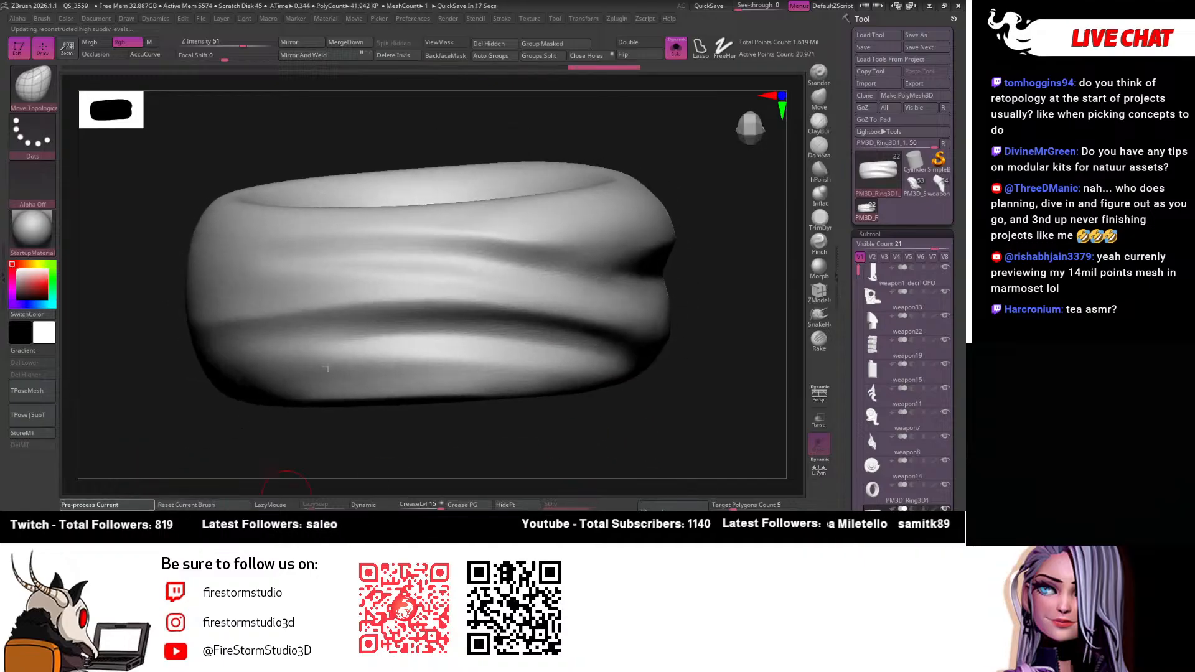
{"action": "left_click_drag", "start_coordinate": [581, 432], "coordinate": [560, 425]}
{"action": "left_click", "coordinate": [107, 517]}
{"action": "mouse_move", "coordinate": [320, 451]}
{"action": "left_mouse_down"}
{"action": "mouse_move", "coordinate": [368, 448]}
{"action": "mouse_move", "coordinate": [326, 445]}
{"action": "left_mouse_up"}
Select PM3D_Ring3D1_2, frame it from the side, and run a first pre-process and decimation pass
{"action": "left_click_drag", "start_coordinate": [858, 269], "coordinate": [849, 389]}
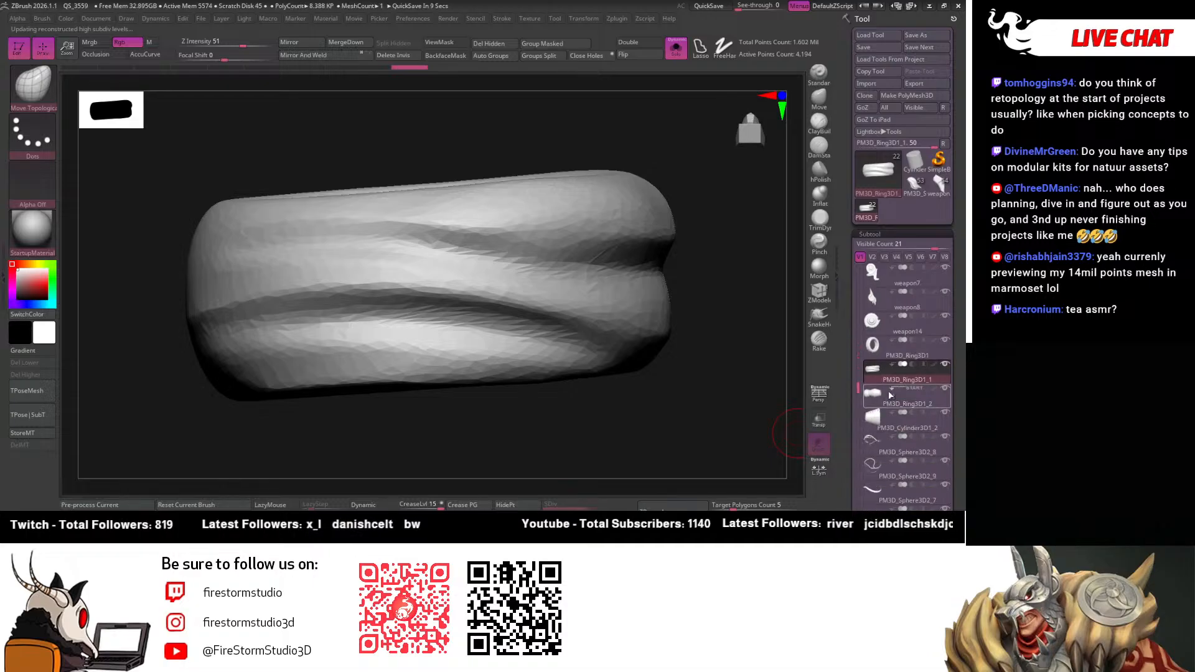
{"action": "left_click", "coordinate": [881, 393]}
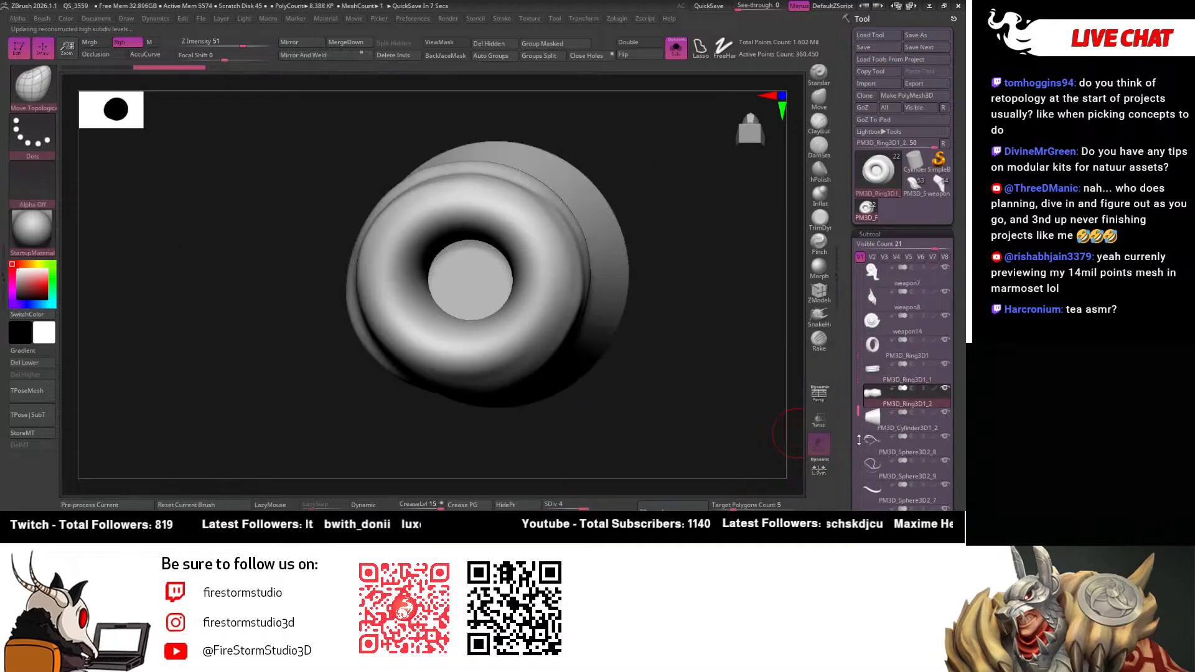
{"action": "key", "text": "f"}
{"action": "key", "text": "f"}
{"action": "left_click_drag", "start_coordinate": [744, 420], "coordinate": [386, 478]}
{"action": "key", "text": "f"}
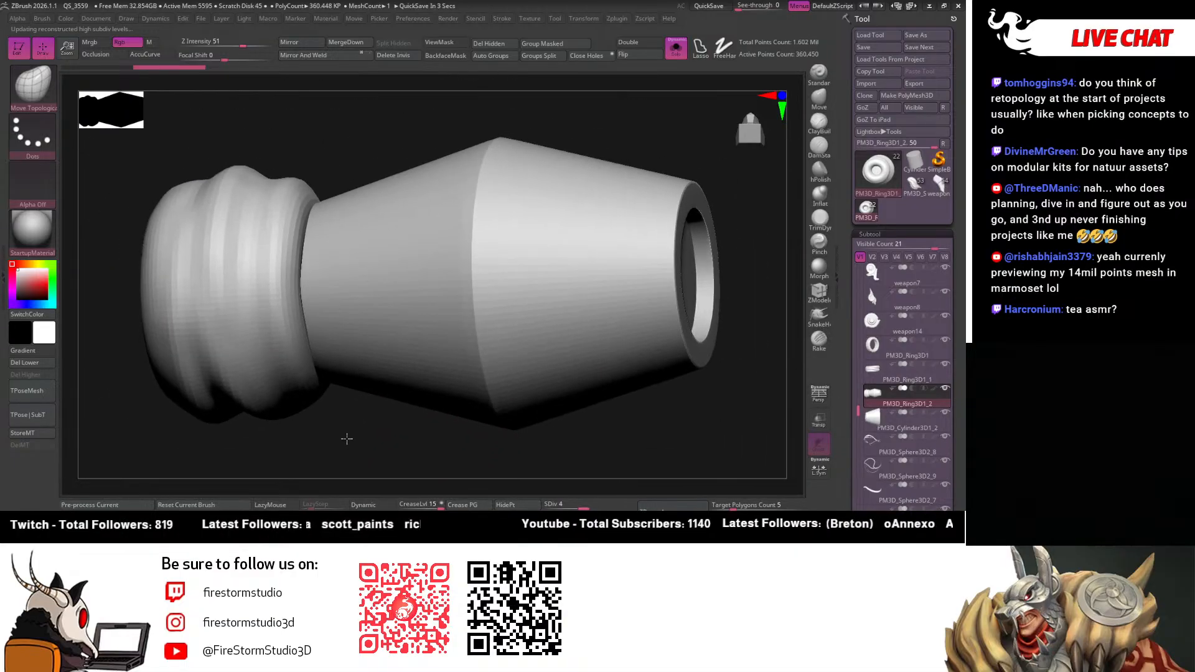
{"action": "left_click_drag", "start_coordinate": [347, 438], "coordinate": [395, 436]}
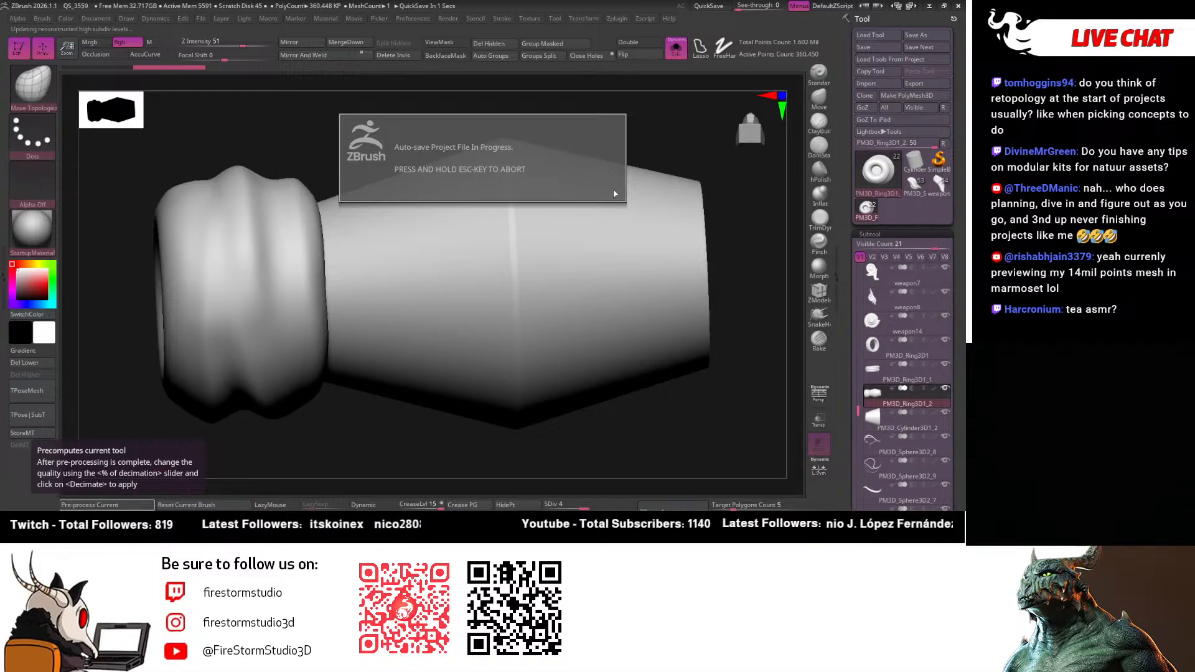
{"action": "left_click_drag", "start_coordinate": [429, 445], "coordinate": [354, 425]}
{"action": "left_click", "coordinate": [126, 504]}
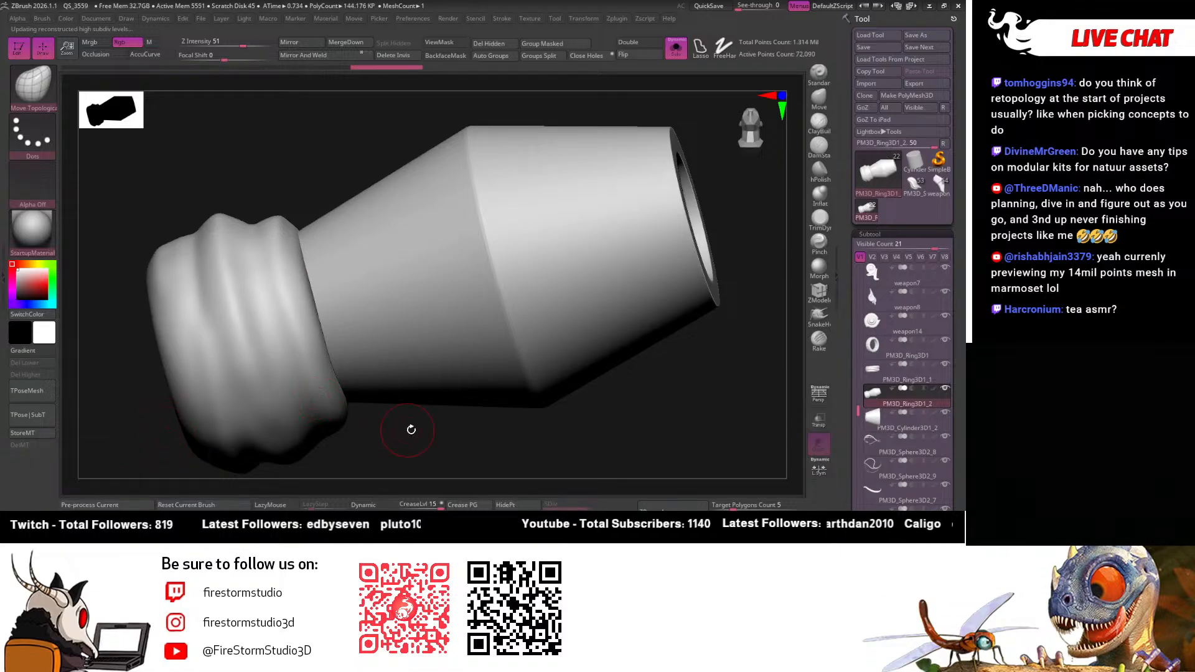
Decimate PM3D_Ring3D1_2 two more times, inspecting its ridged end and tapered body
{"action": "left_click_drag", "start_coordinate": [411, 429], "coordinate": [398, 386]}
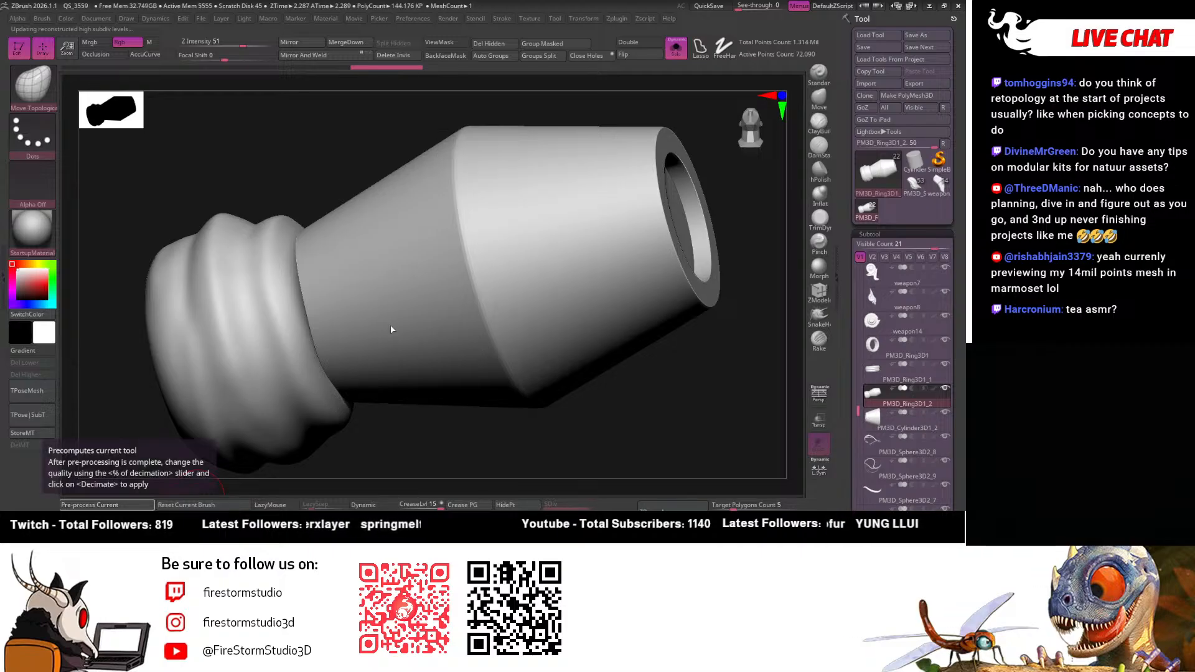
{"action": "left_click_drag", "start_coordinate": [365, 438], "coordinate": [252, 482]}
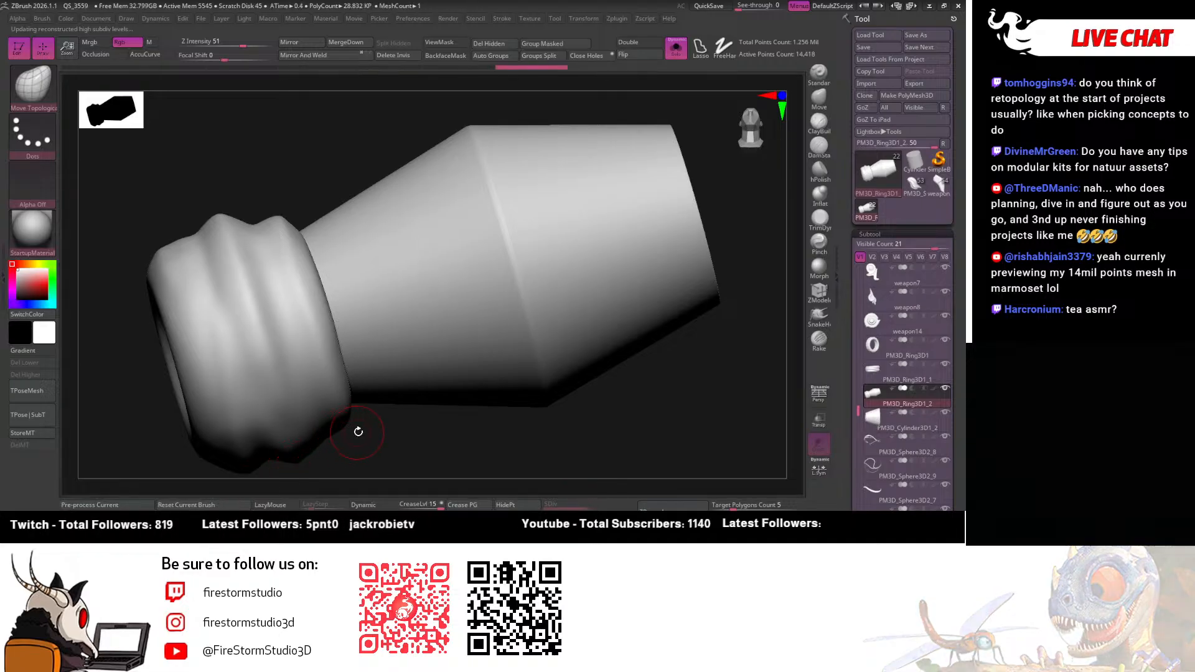
{"action": "left_click_drag", "start_coordinate": [379, 431], "coordinate": [370, 422]}
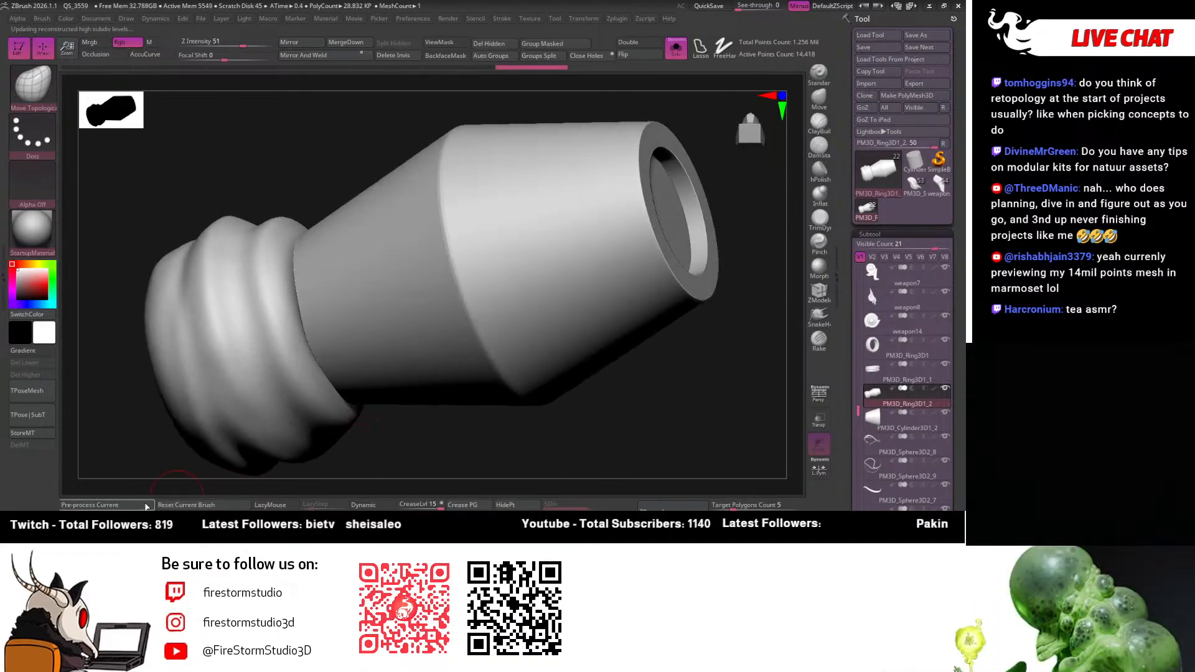
{"action": "left_click", "coordinate": [128, 509]}
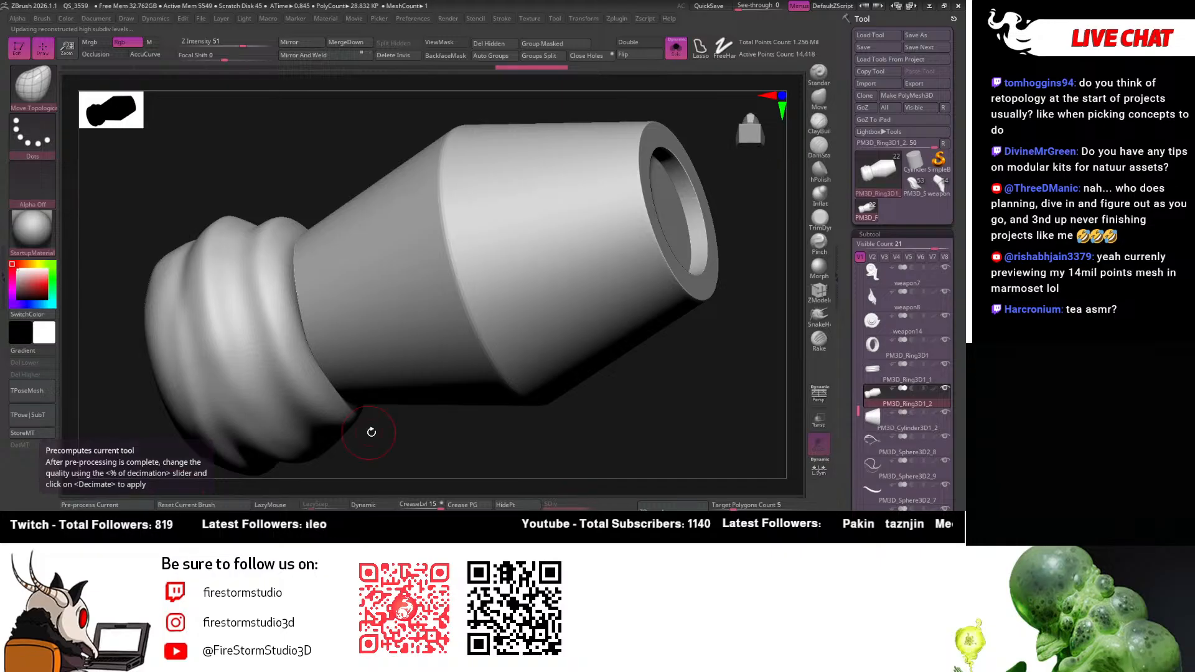
{"action": "left_click_drag", "start_coordinate": [376, 432], "coordinate": [411, 380]}
{"action": "left_click_drag", "start_coordinate": [622, 422], "coordinate": [634, 450]}
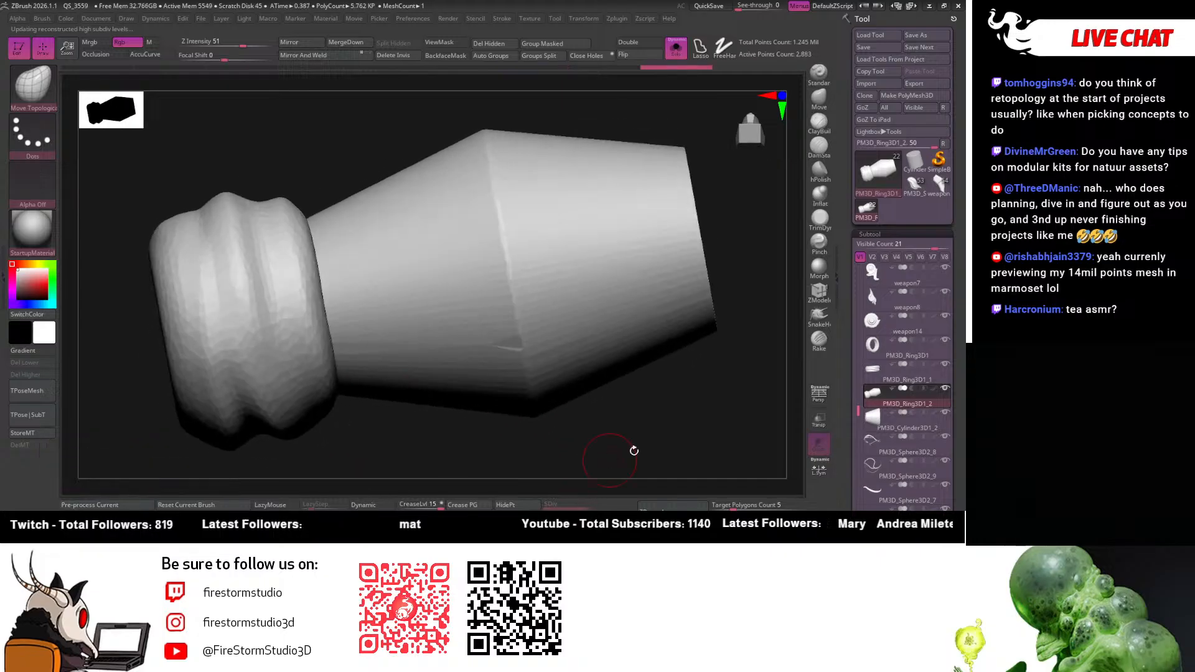
Select PM3D_Cylinder3D1_2, show its polyframe and compare the cup shape at subdivision levels 1 and 2
{"action": "left_click", "coordinate": [885, 425]}
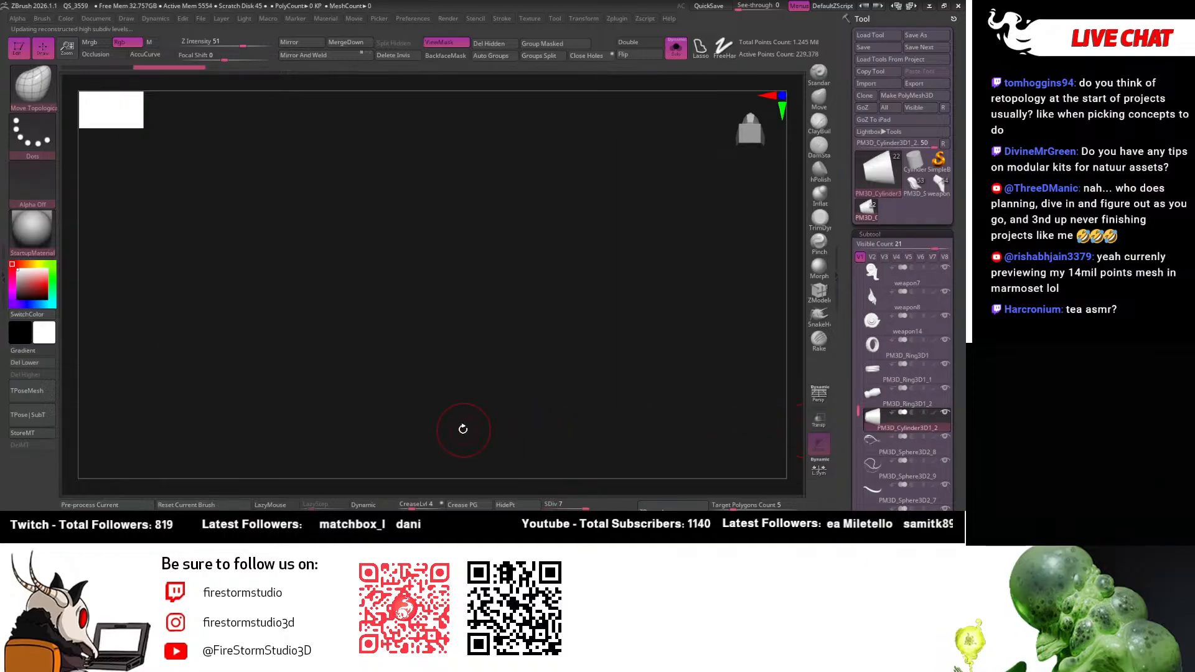
{"action": "key", "text": "f"}
{"action": "left_click_drag", "start_coordinate": [662, 280], "coordinate": [641, 267]}
{"action": "key", "text": "shift+f"}
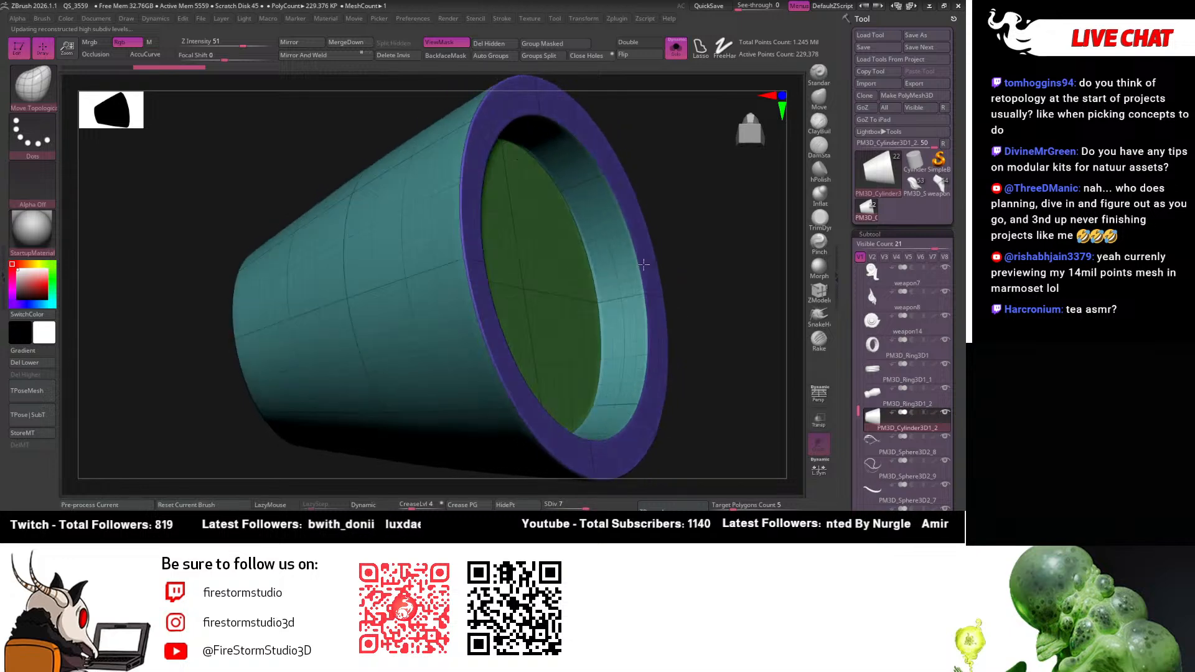
{"action": "left_click", "coordinate": [541, 505]}
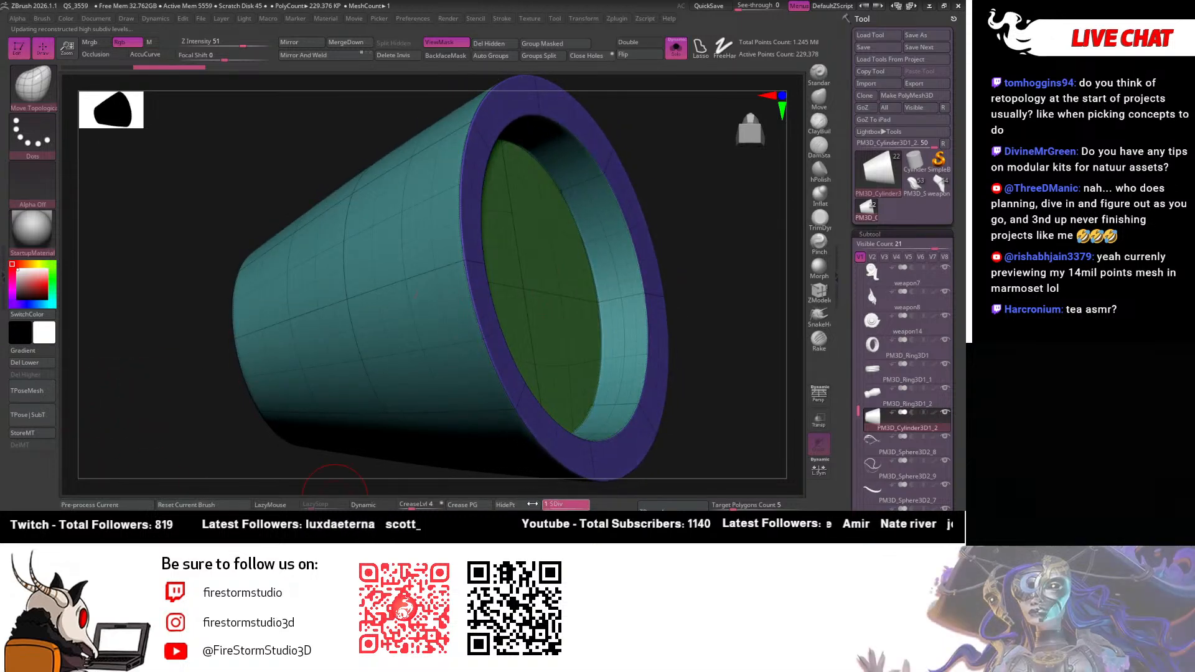
{"action": "left_click_drag", "start_coordinate": [149, 332], "coordinate": [157, 336]}
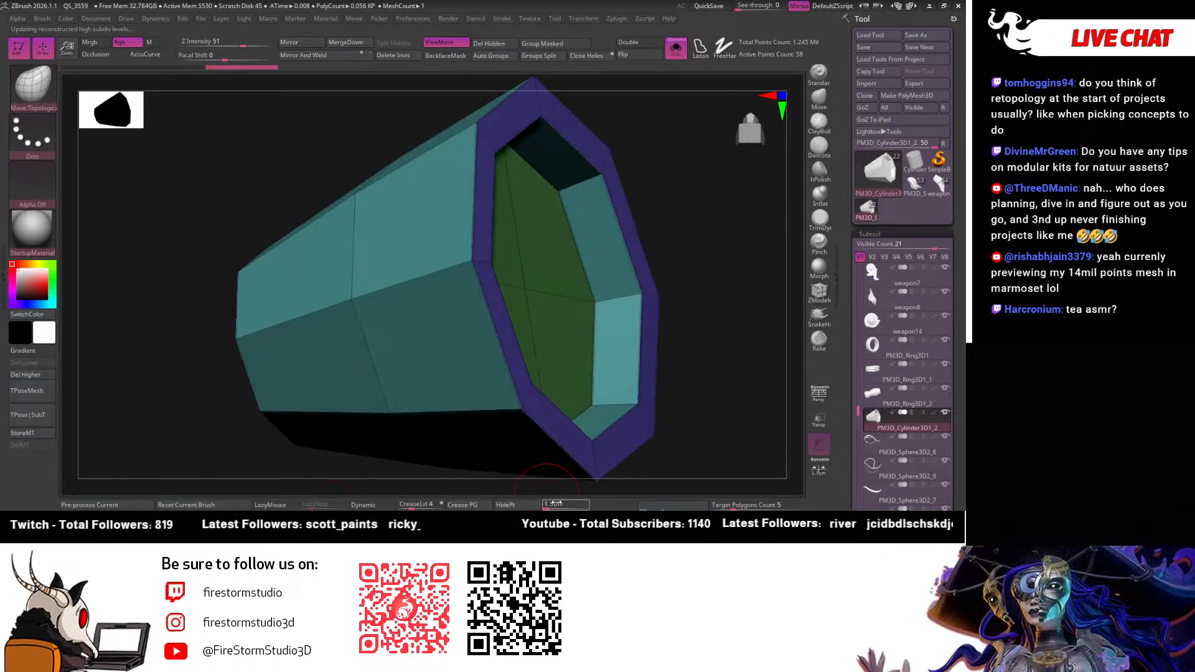
{"action": "left_click", "coordinate": [552, 505]}
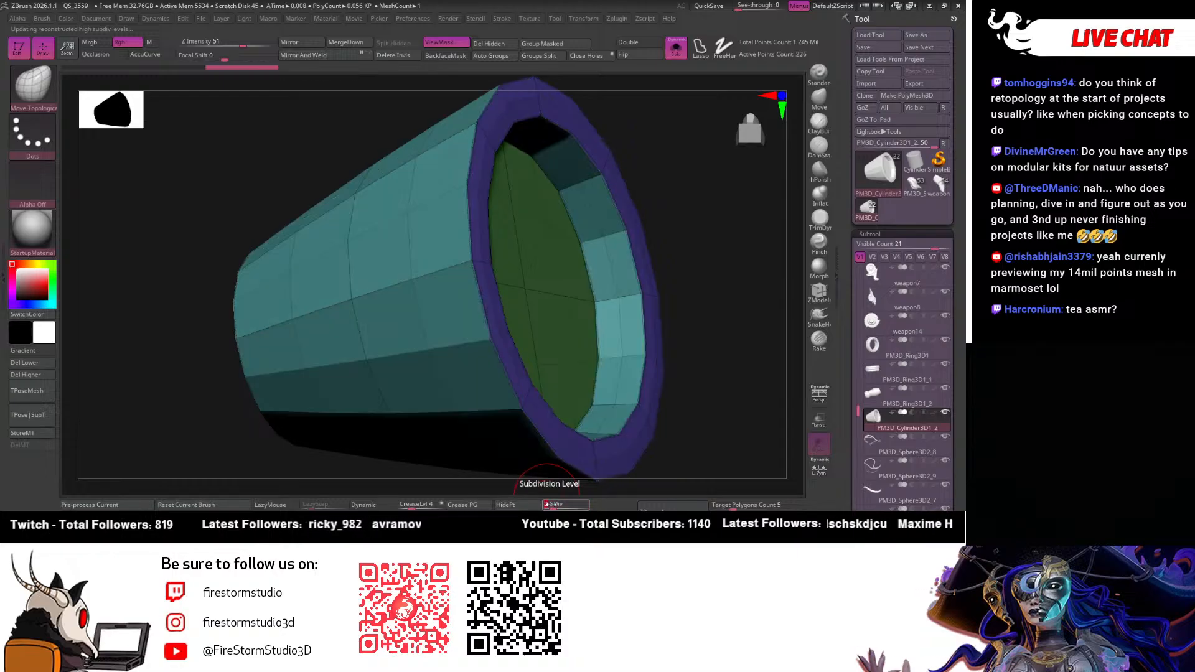
{"action": "left_click_drag", "start_coordinate": [203, 362], "coordinate": [290, 182]}
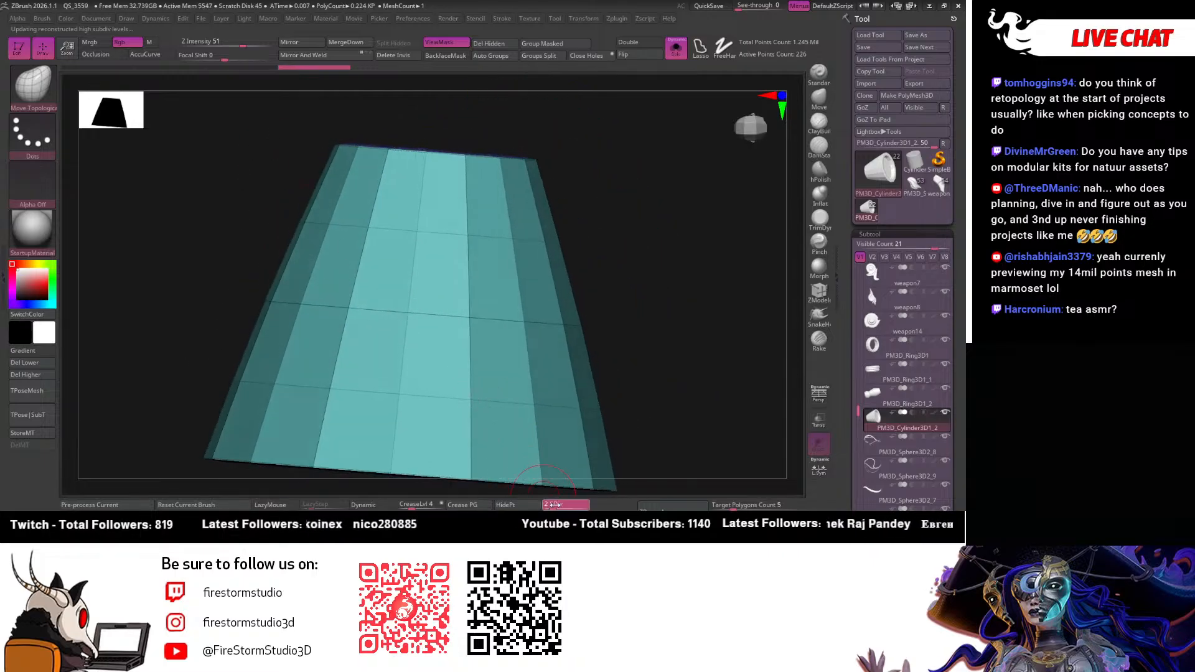
Set PM3D_Cylinder3D1_2 to subdivision level 2 and delete both its lower and higher subdivision levels
{"action": "left_click", "coordinate": [547, 504]}
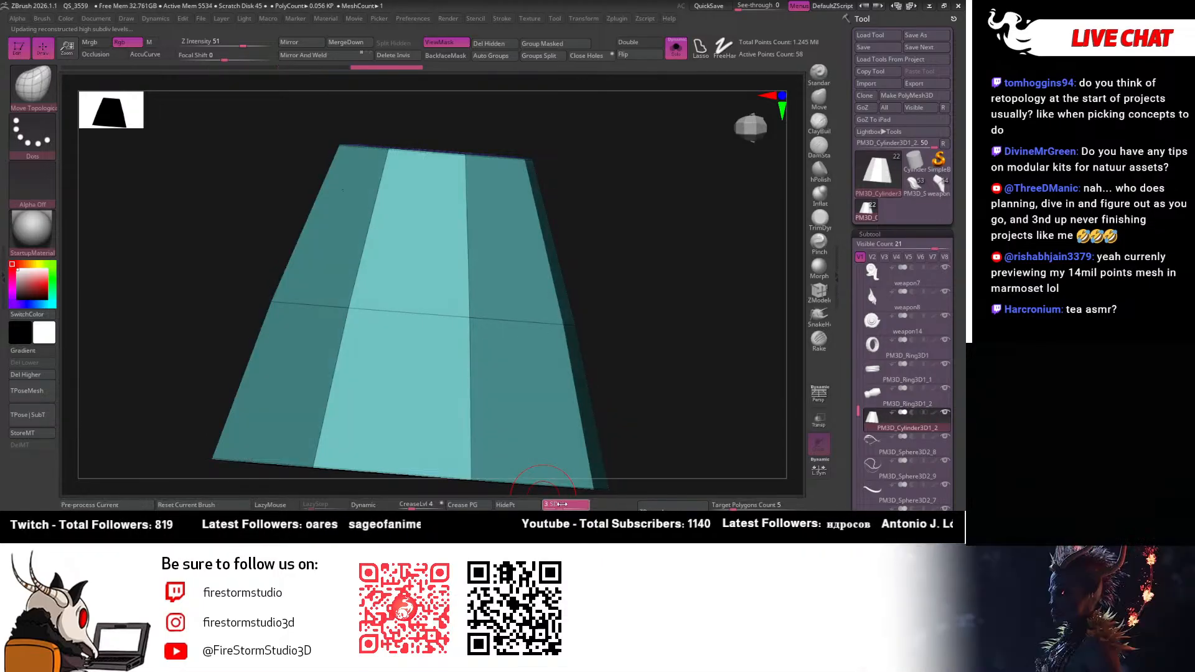
{"action": "left_click", "coordinate": [561, 503]}
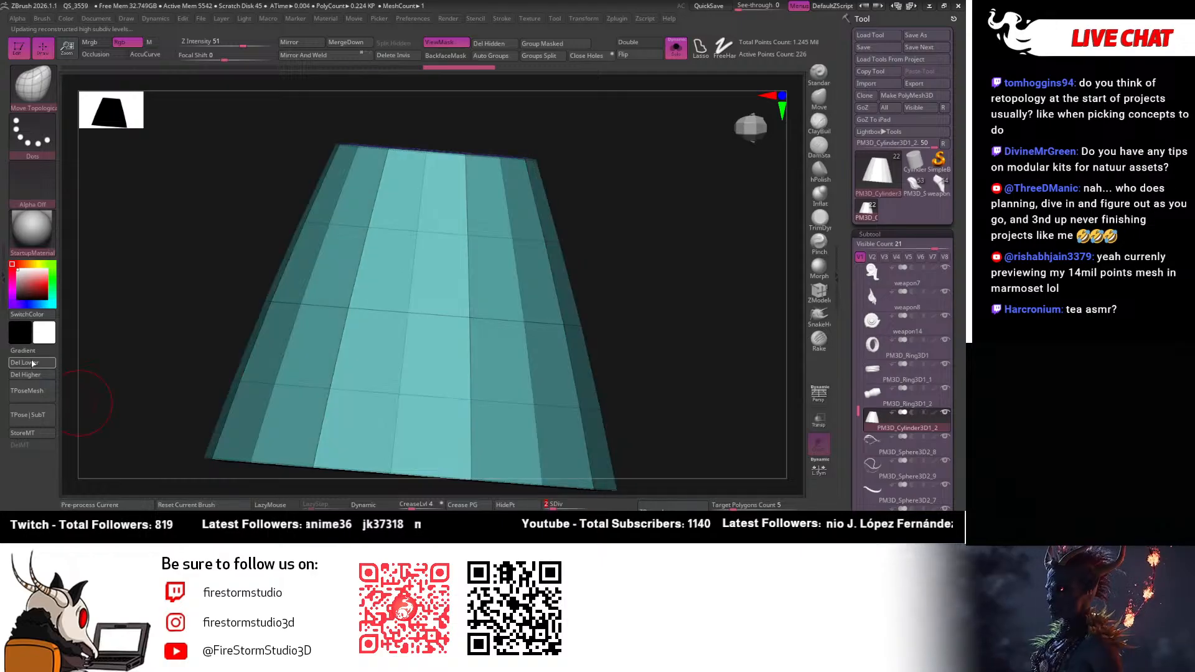
{"action": "left_click", "coordinate": [33, 364]}
{"action": "left_click", "coordinate": [34, 375]}
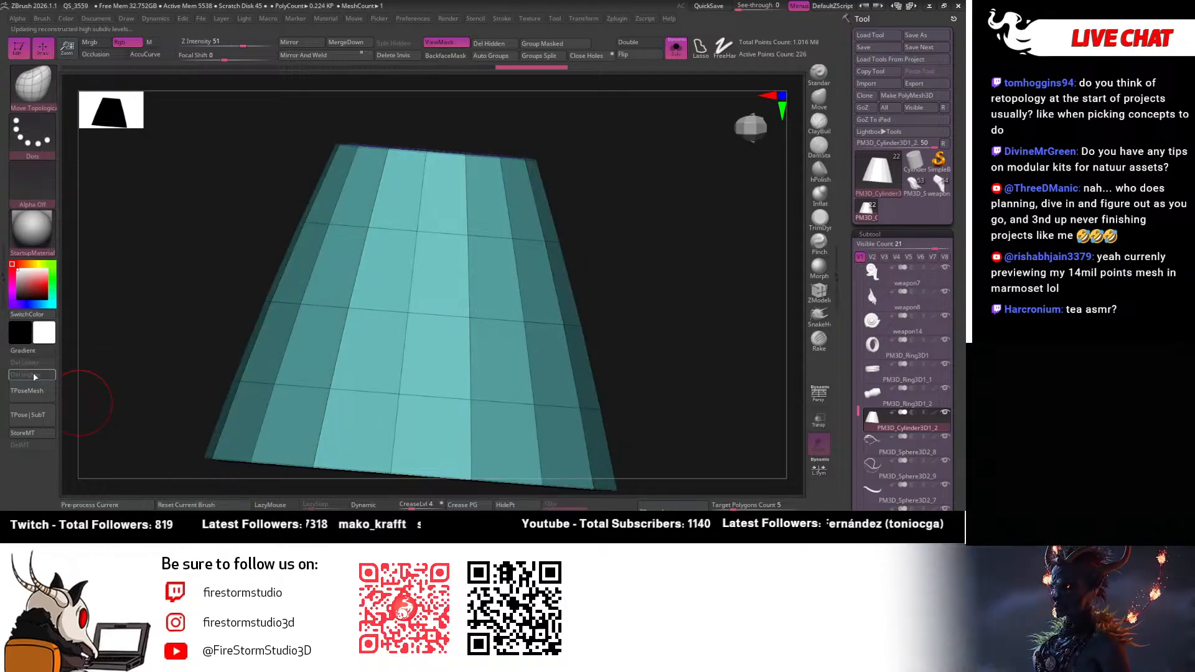
Select PM3D_Sphere3D2_8, lower it to subdivision level 1 and delete its higher subdivision levels
{"action": "key", "text": "Down"}
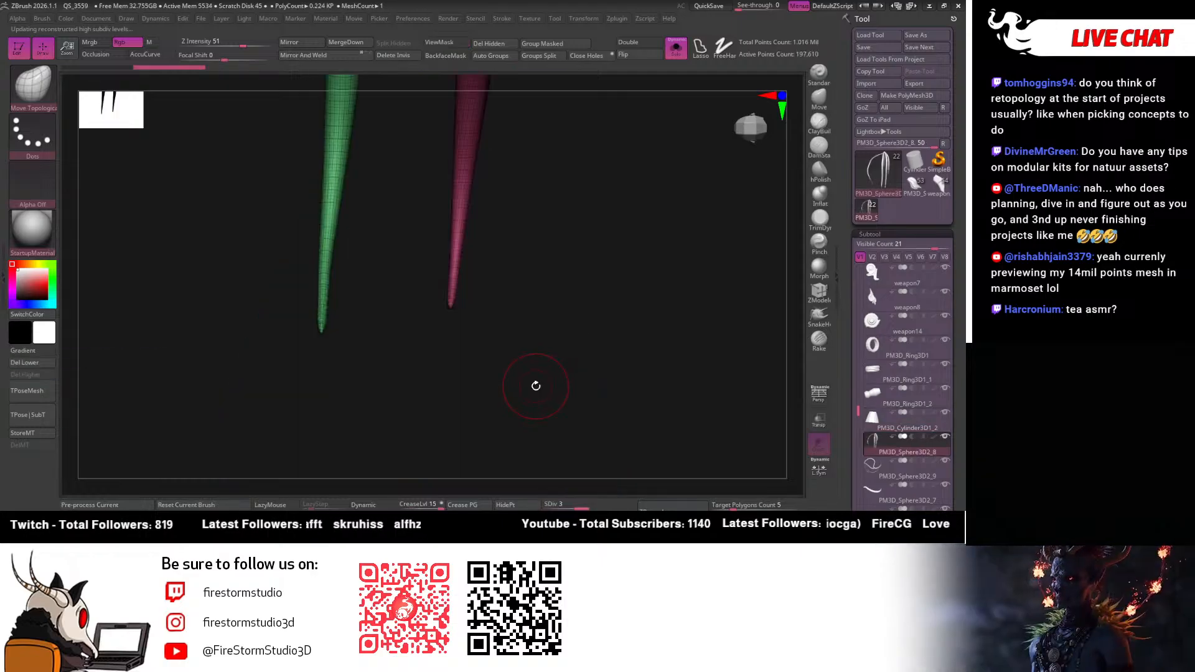
{"action": "left_click_drag", "start_coordinate": [535, 386], "coordinate": [528, 355], "text": "alt"}
{"action": "key", "text": "f"}
{"action": "left_click_drag", "start_coordinate": [583, 328], "coordinate": [571, 330]}
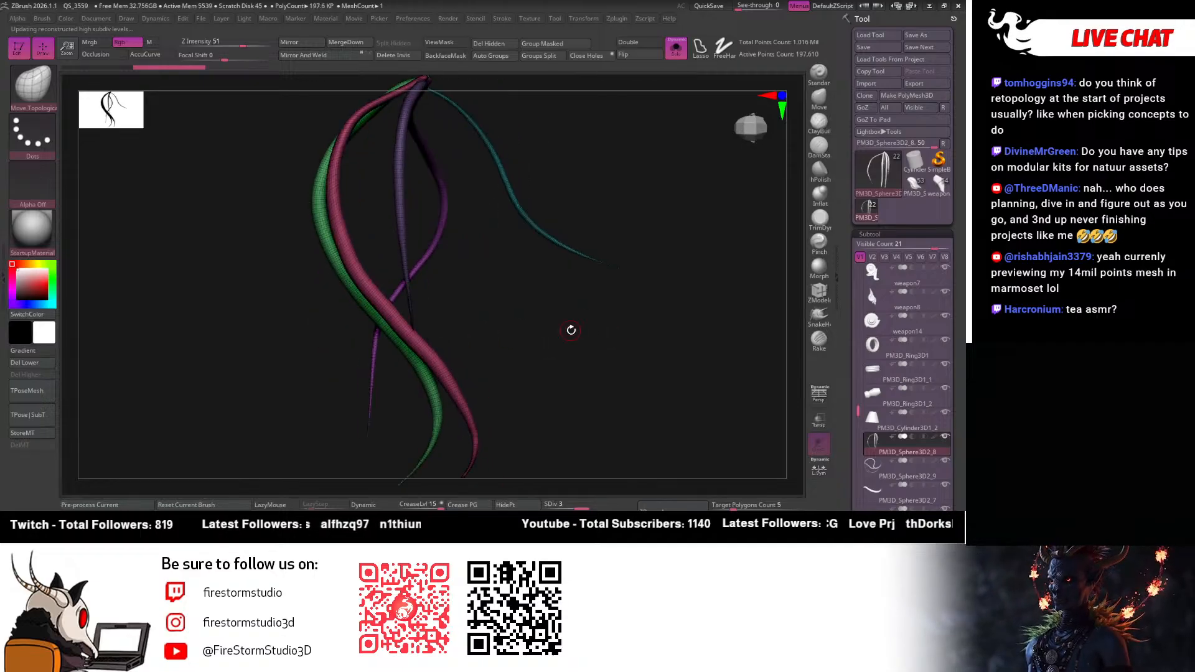
{"action": "key", "text": "shift+d"}
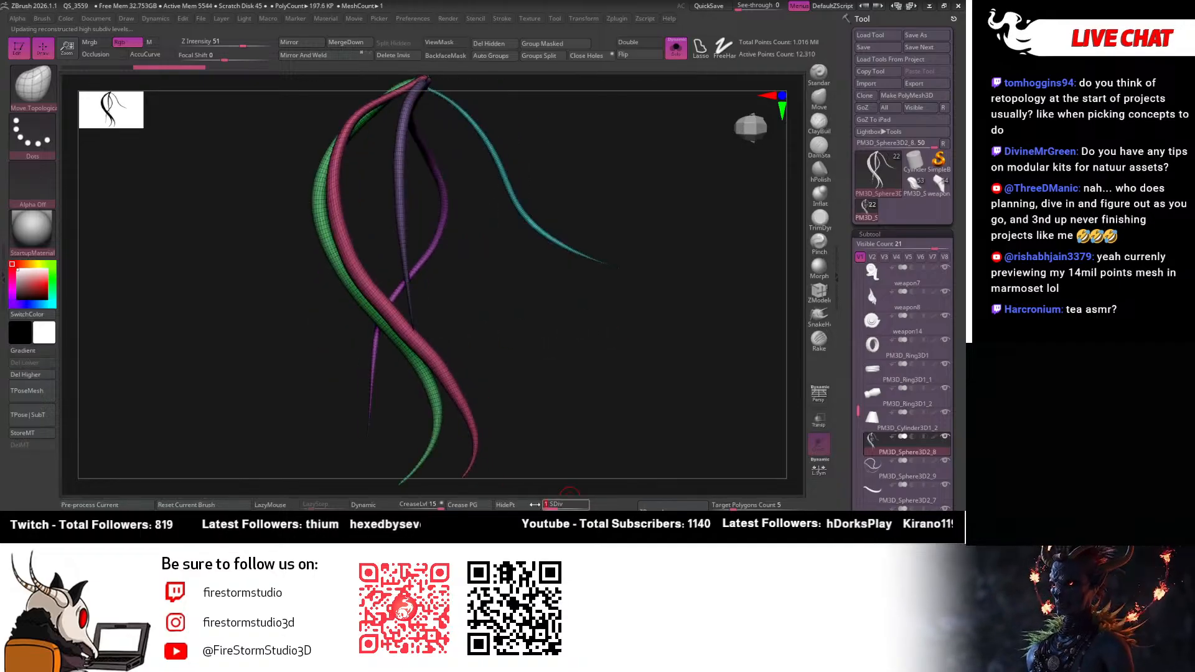
{"action": "key", "text": "shift+d"}
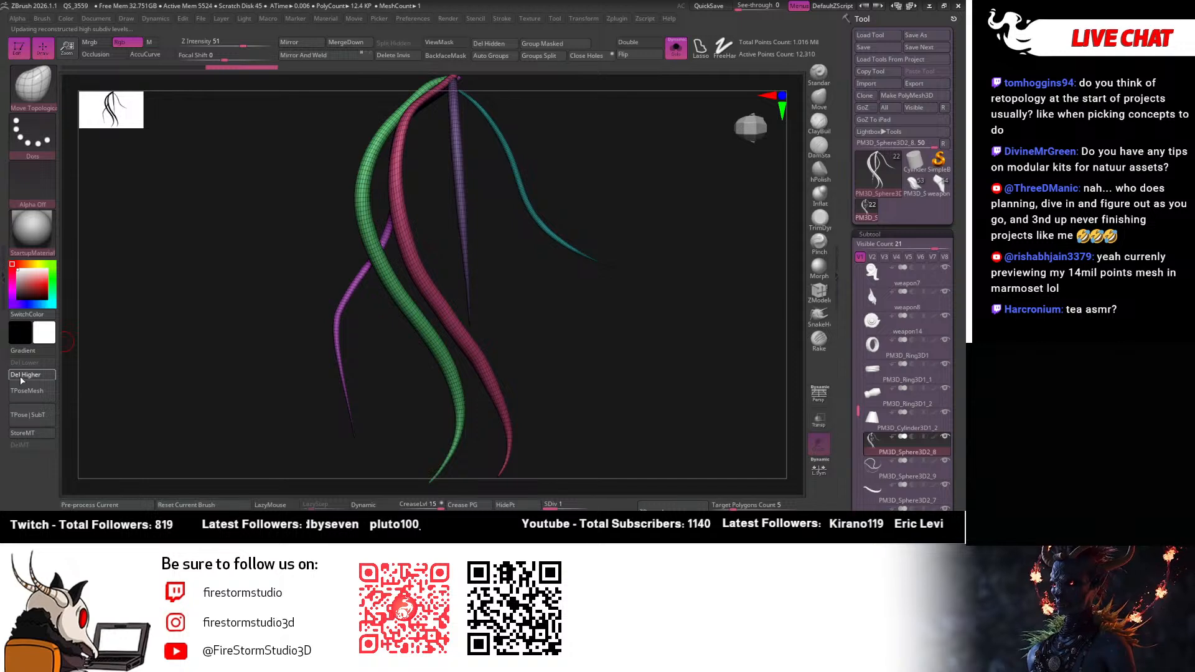
{"action": "left_click", "coordinate": [27, 377]}
Select PM3D_Sphere3D2_9, inspect its curved strands from several angles and open its Geometry settings
{"action": "key", "text": "Down"}
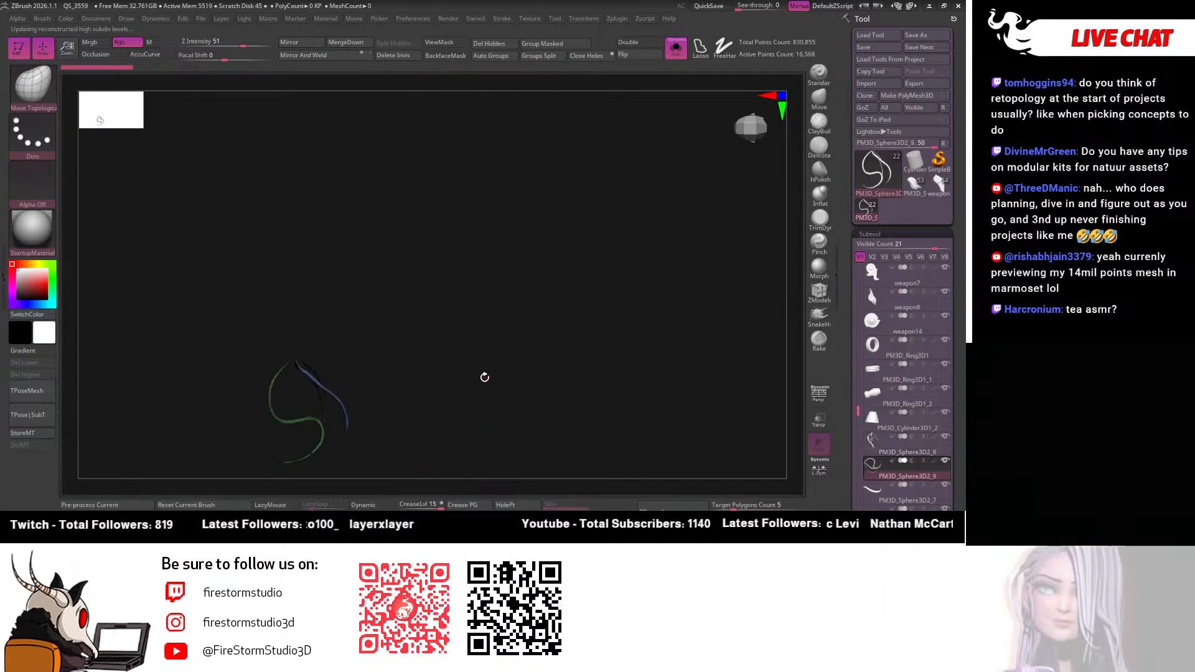
{"action": "key", "text": "f"}
{"action": "left_click_drag", "start_coordinate": [574, 407], "coordinate": [548, 436]}
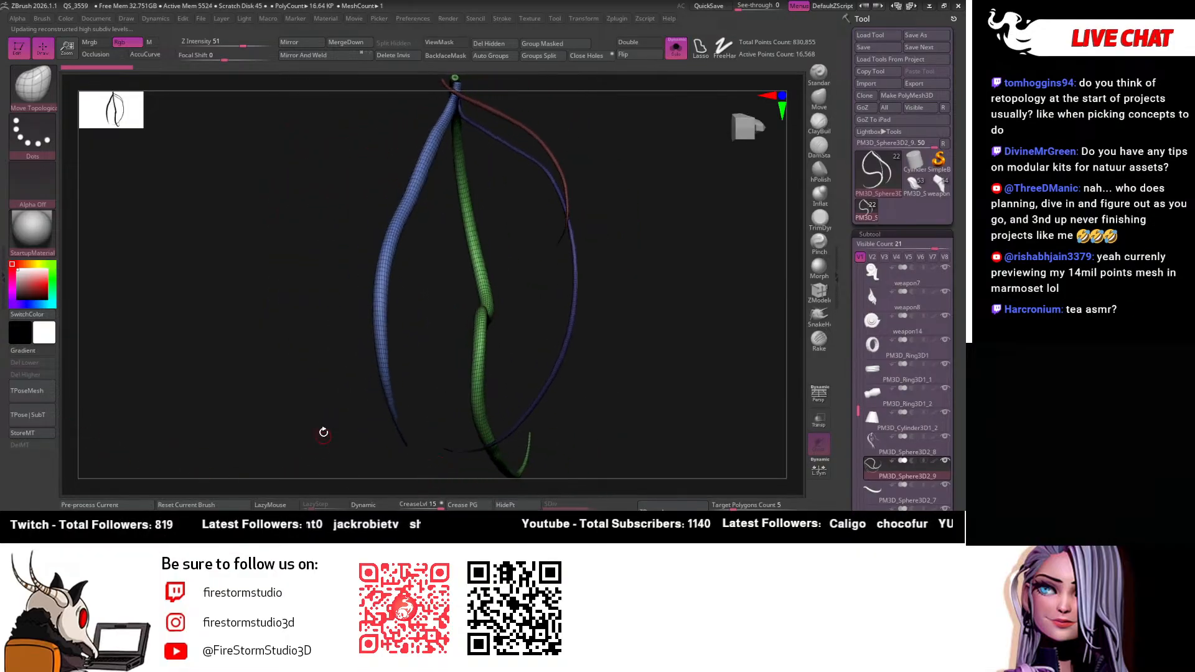
{"action": "left_click_drag", "start_coordinate": [324, 432], "coordinate": [255, 428]}
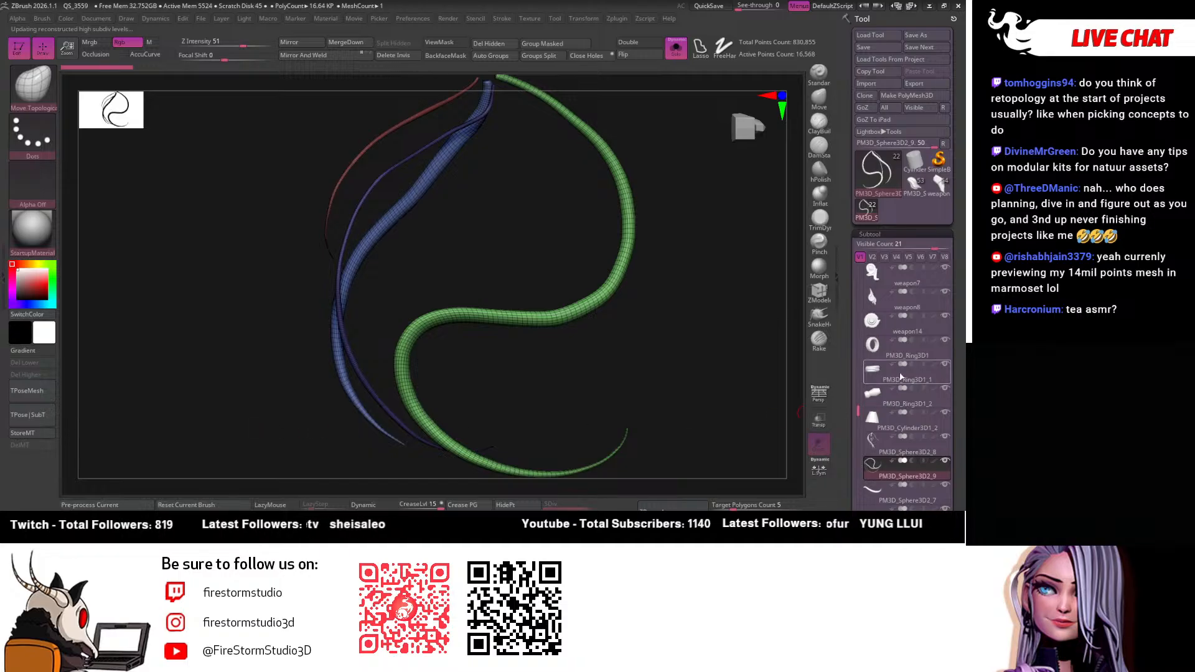
{"action": "scroll", "coordinate": [901, 376], "scroll_direction": "down", "scroll_amount": 10}
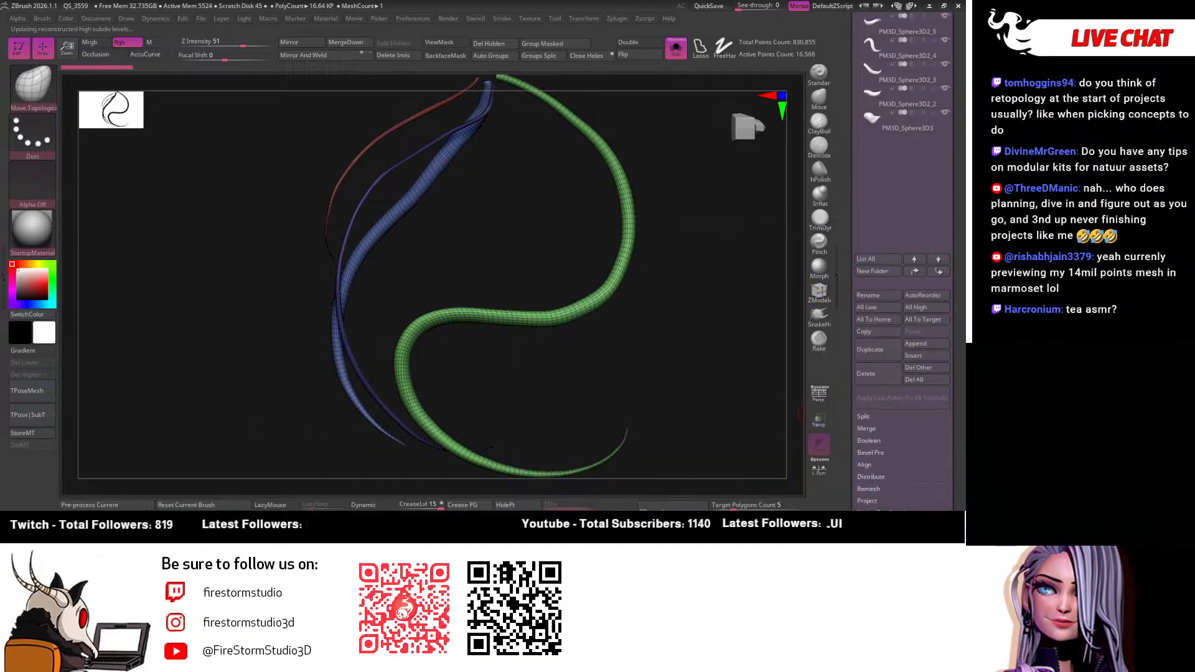
{"action": "scroll", "coordinate": [876, 436], "scroll_direction": "down", "scroll_amount": 4}
{"action": "left_click", "coordinate": [882, 356]}
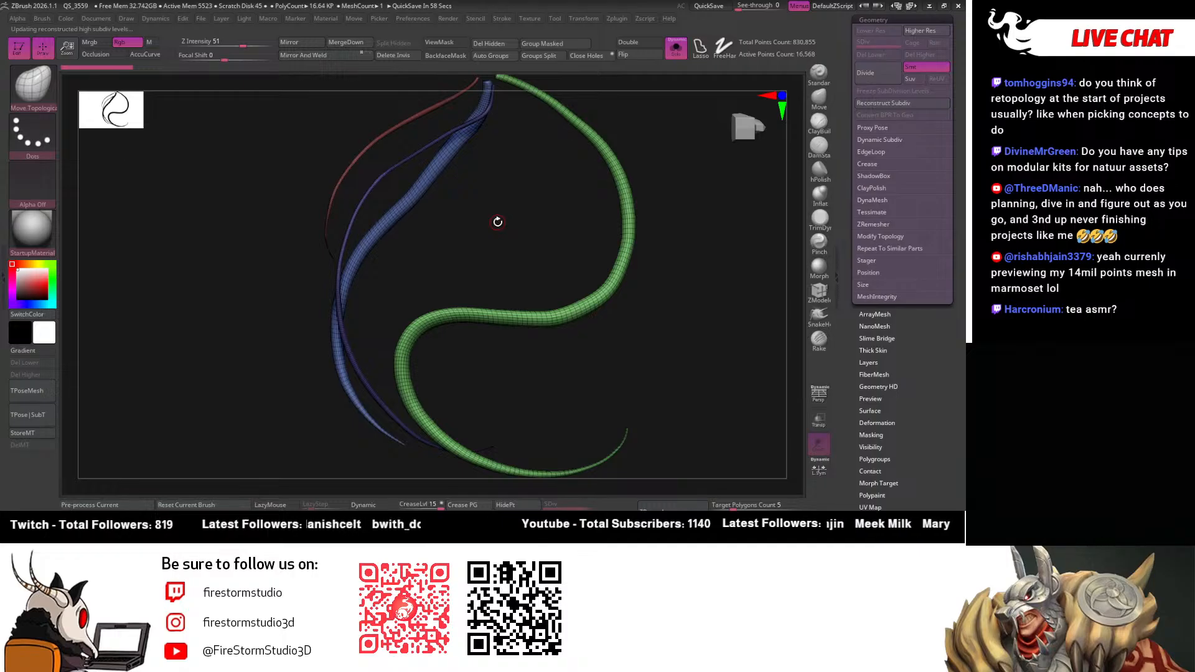
Return to the subtool list and examine the polyframe density at the upper ends of PM3D_Sphere3D2_9's strands
{"action": "left_click_drag", "start_coordinate": [497, 222], "coordinate": [492, 223]}
{"action": "left_click_drag", "start_coordinate": [861, 137], "coordinate": [871, 253]}
{"action": "left_click", "coordinate": [869, 233]}
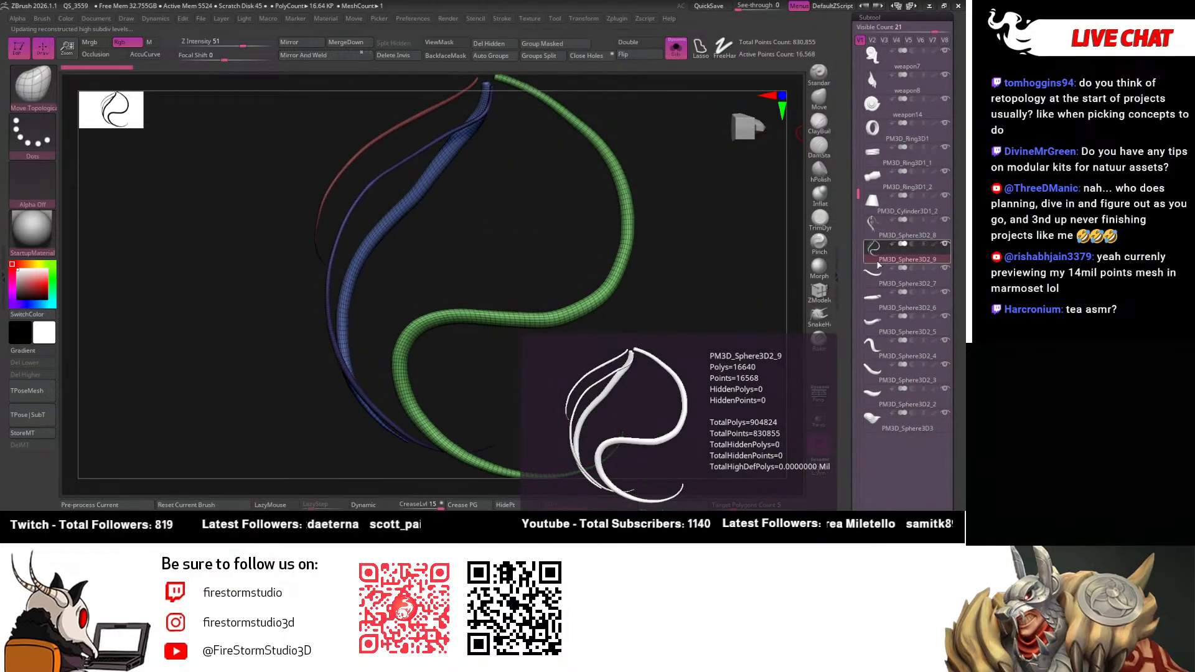
{"action": "mouse_move", "coordinate": [500, 414]}
{"action": "left_mouse_down"}
{"action": "mouse_move", "coordinate": [543, 419]}
{"action": "mouse_move", "coordinate": [504, 421]}
{"action": "left_mouse_up"}
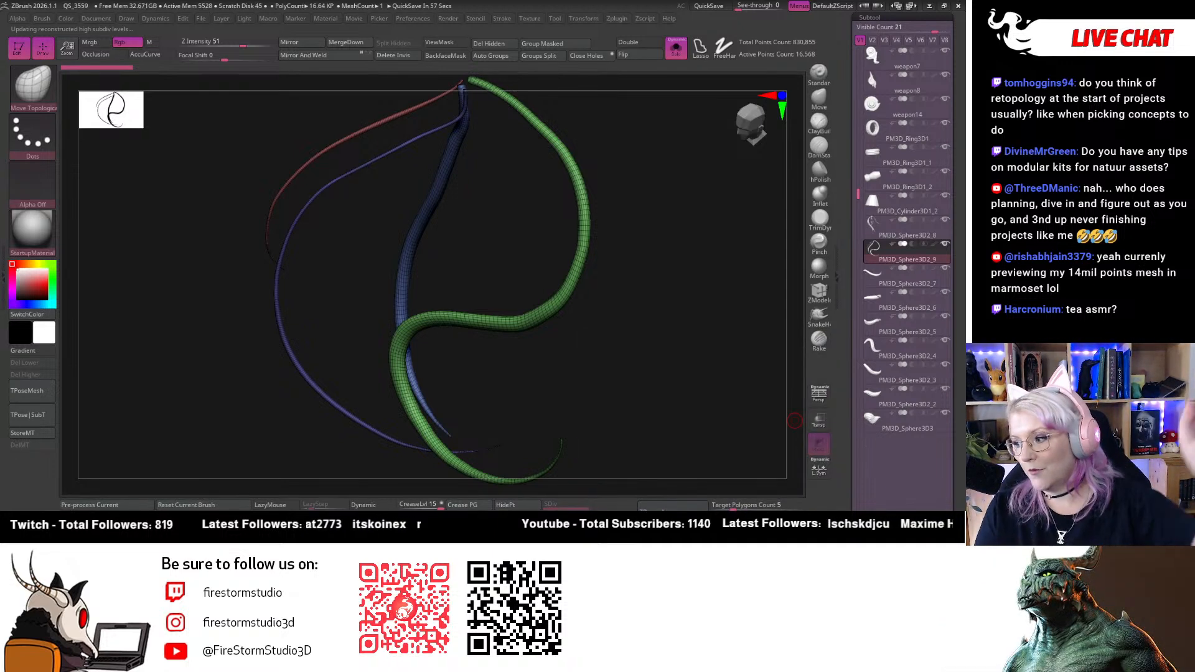
{"action": "left_click_drag", "start_coordinate": [707, 308], "coordinate": [595, 236]}
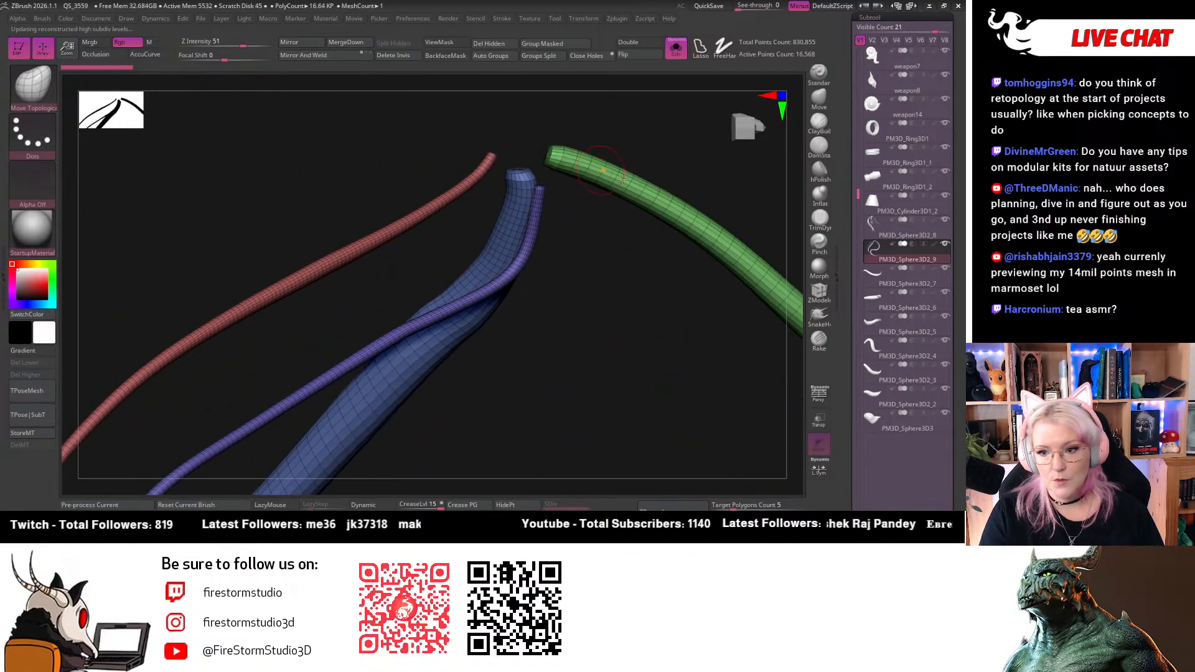
Select PM3D_Sphere3D2_7, set it to subdivision level 1 and delete its higher subdivision levels
{"action": "left_click", "coordinate": [872, 285]}
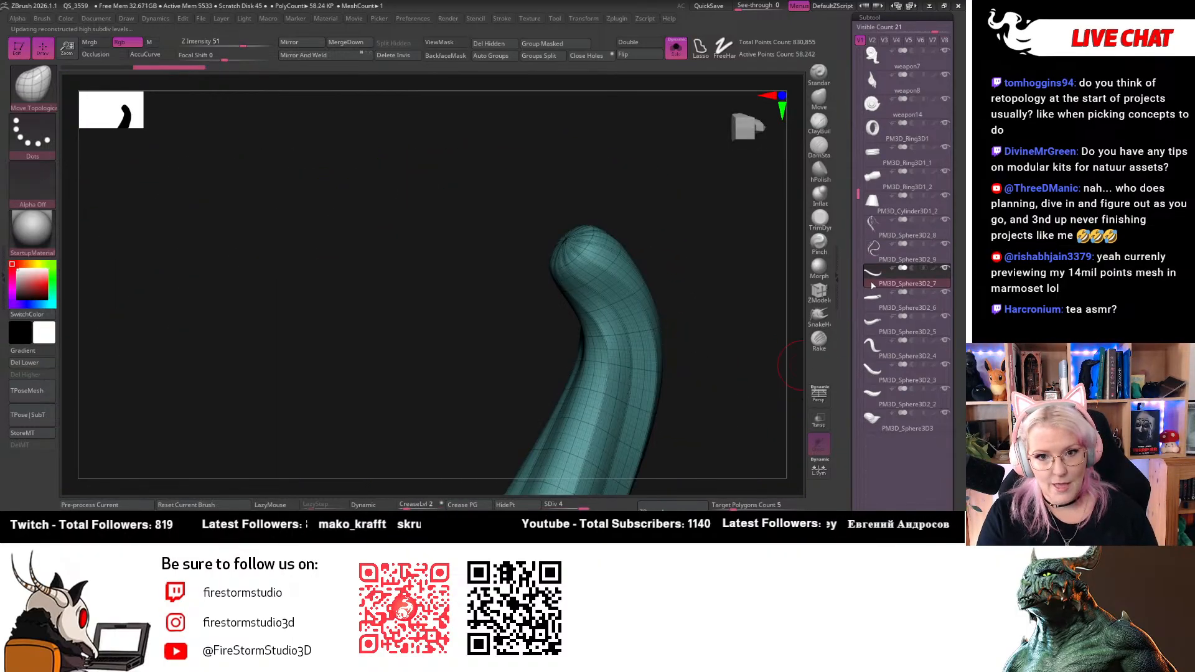
{"action": "key", "text": "f"}
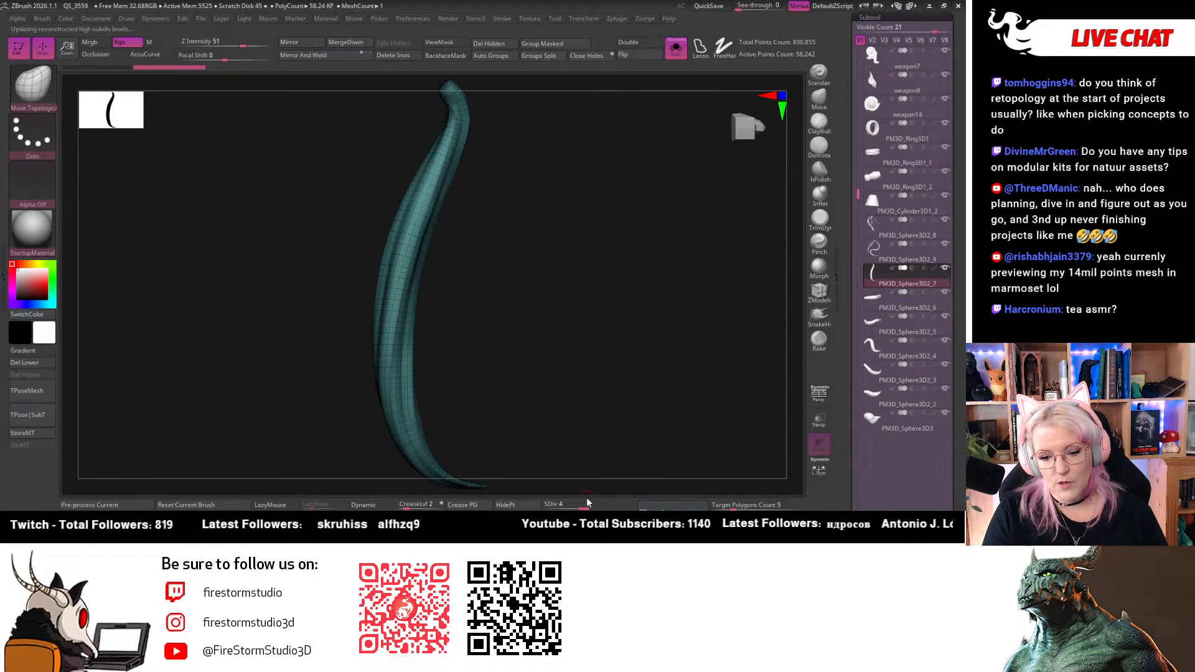
{"action": "left_click_drag", "start_coordinate": [583, 505], "coordinate": [540, 505]}
{"action": "left_click_drag", "start_coordinate": [508, 394], "coordinate": [75, 390]}
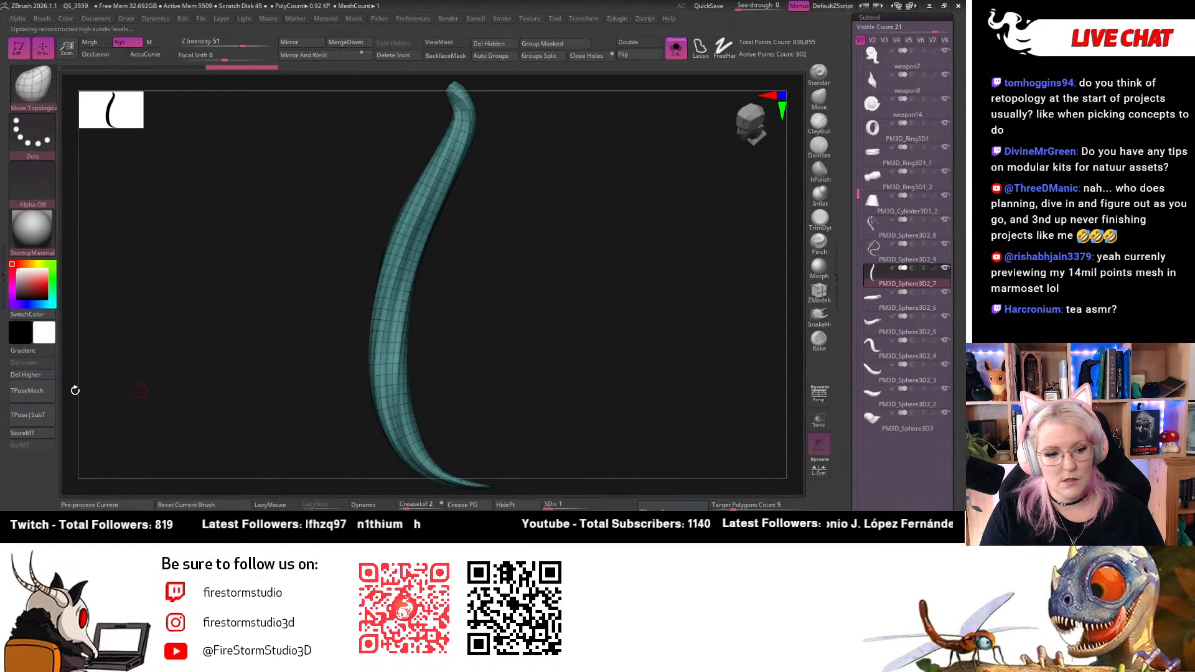
Select PM3D_Sphere3D2_6 and lower it to subdivision level 1, checking its hooked tip
{"action": "left_click", "coordinate": [884, 308]}
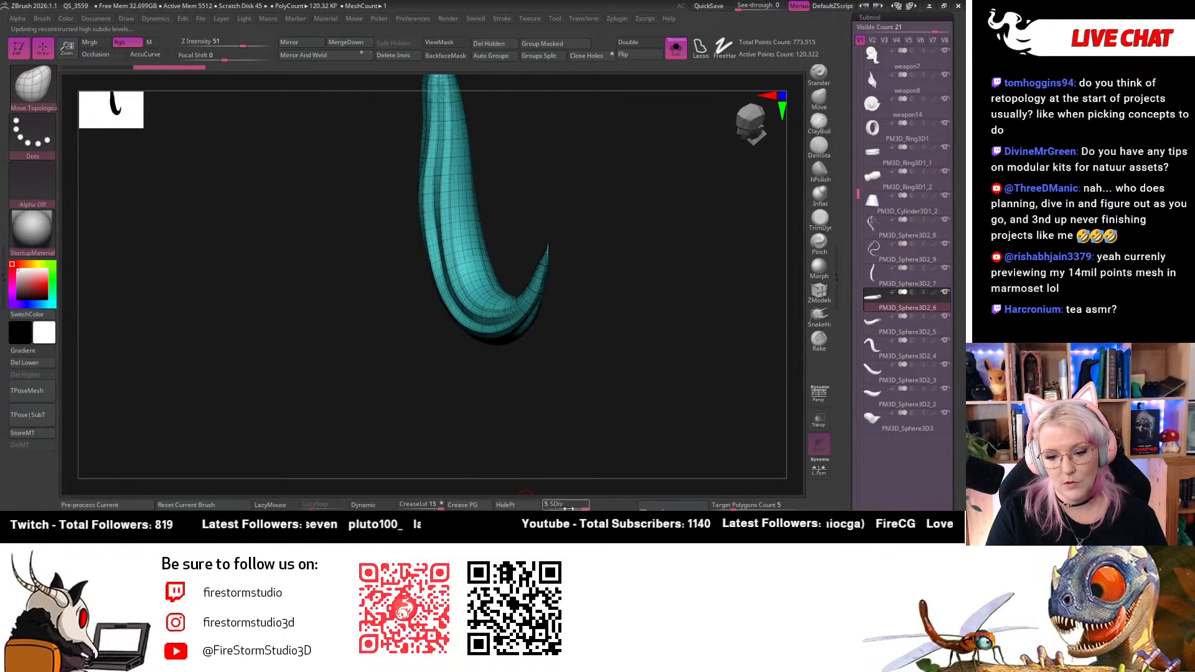
{"action": "left_click_drag", "start_coordinate": [551, 506], "coordinate": [543, 505]}
{"action": "left_click_drag", "start_coordinate": [512, 458], "coordinate": [494, 420]}
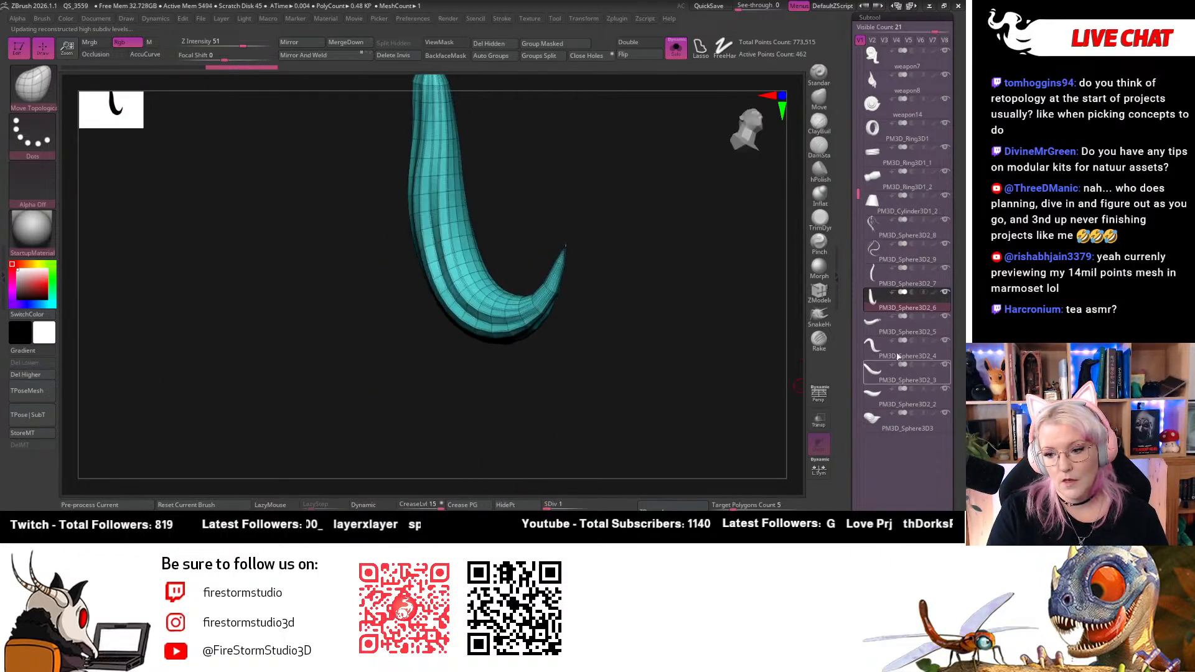
Set the visible subtool count to 5 and switch all subtools to their lowest subdivision level
{"action": "mouse_move", "coordinate": [879, 150]}
{"action": "left_mouse_down"}
{"action": "mouse_move", "coordinate": [878, 330]}
{"action": "mouse_move", "coordinate": [878, 128]}
{"action": "left_mouse_up"}
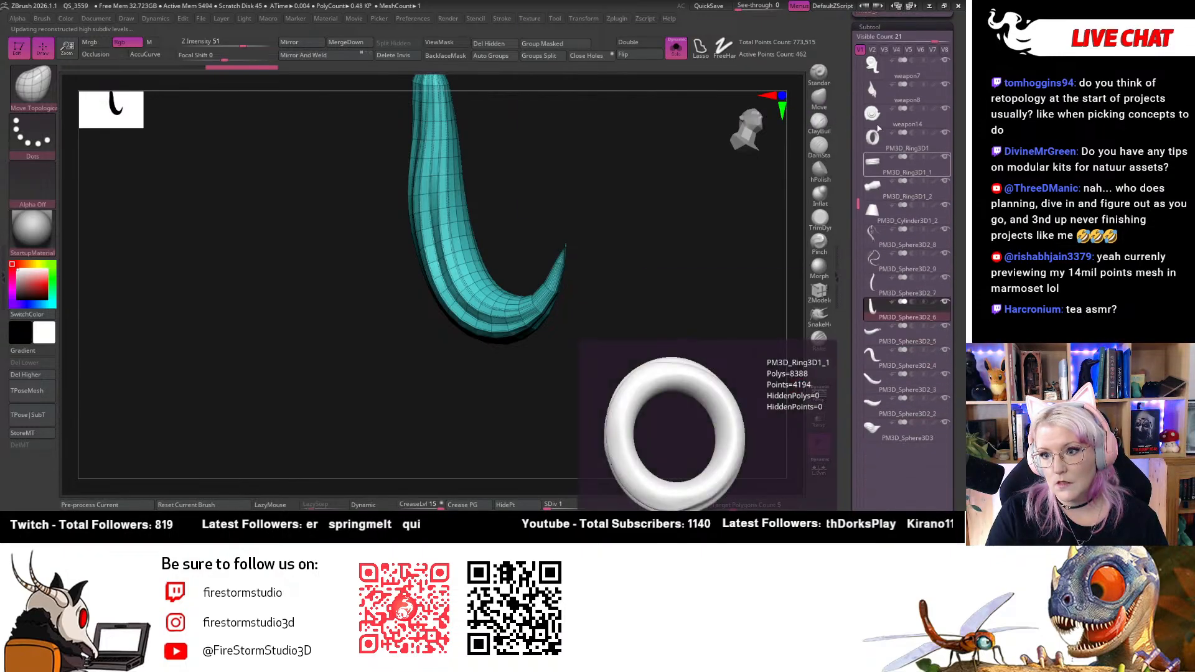
{"action": "left_click_drag", "start_coordinate": [882, 23], "coordinate": [886, 101]}
{"action": "left_click_drag", "start_coordinate": [932, 142], "coordinate": [874, 142]}
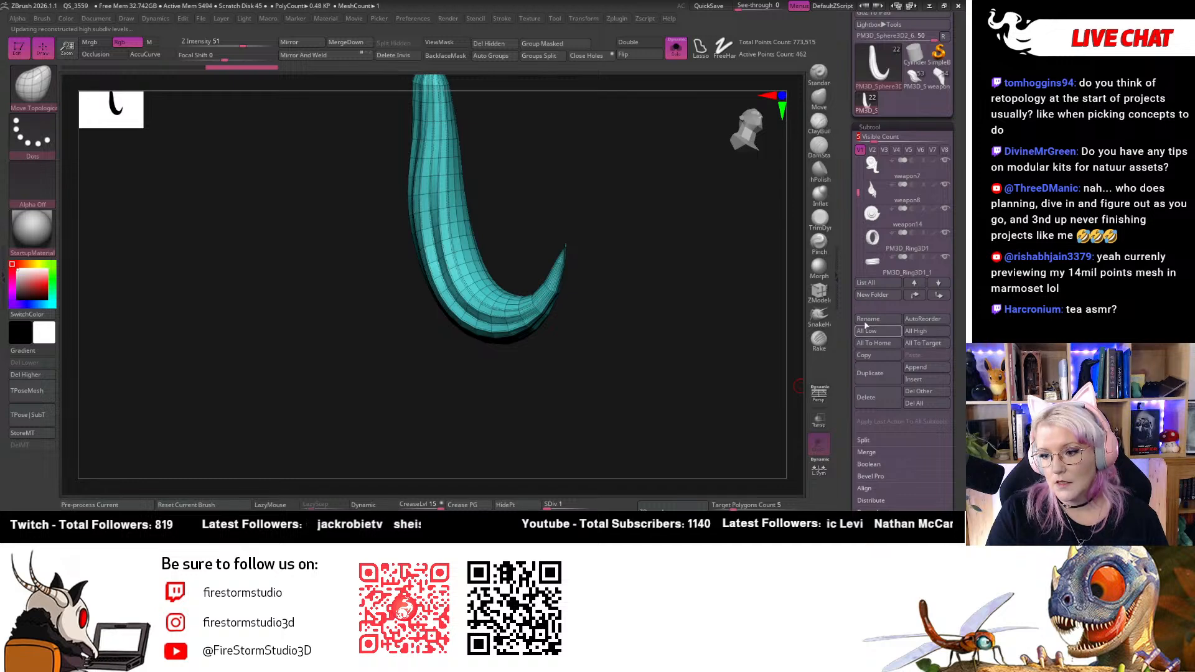
{"action": "left_click", "coordinate": [885, 336]}
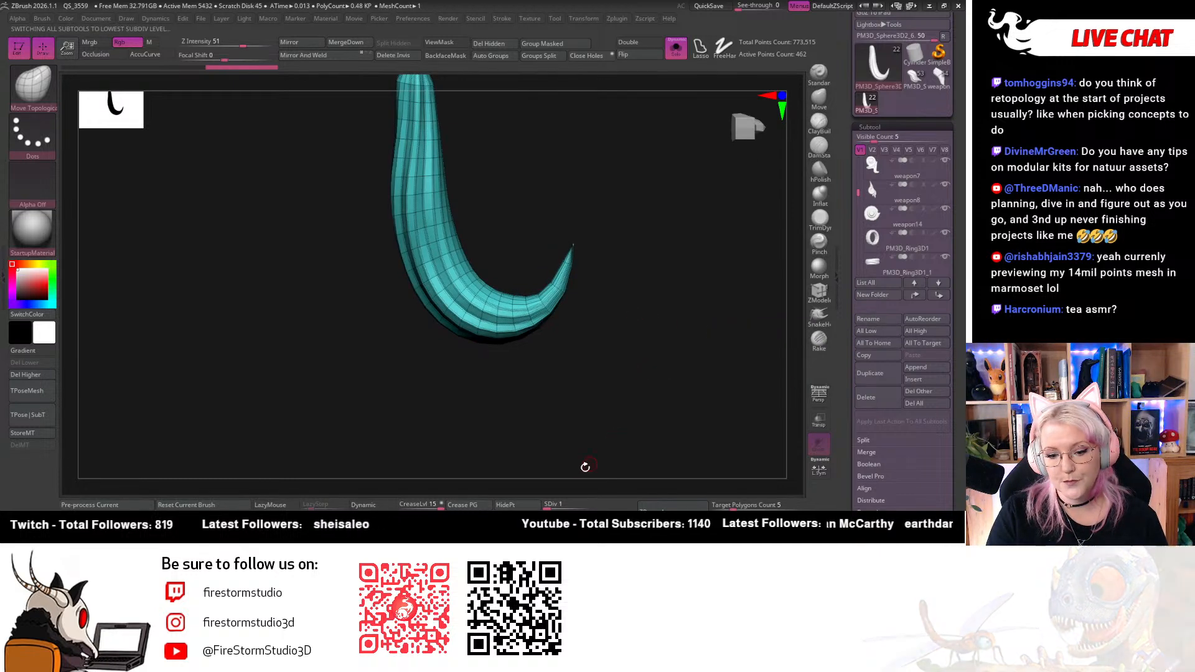
Delete the higher subdivision levels of PM3D_Sphere3D2_6 and set the visible subtool count to 11
{"action": "left_click", "coordinate": [26, 375]}
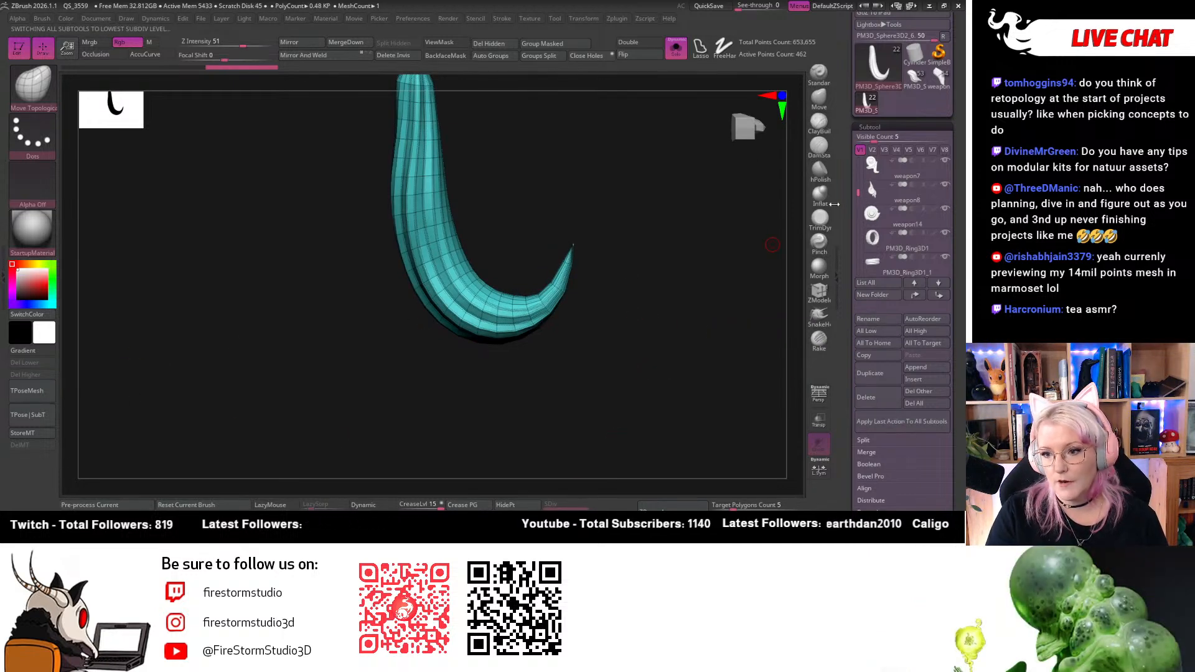
{"action": "left_click_drag", "start_coordinate": [857, 192], "coordinate": [858, 199]}
{"action": "left_click_drag", "start_coordinate": [875, 141], "coordinate": [897, 140]}
Delete the higher subdivision levels of PM3D_Sphere3D2_5, PM3D_Sphere3D2_4, PM3D_Sphere3D2_3 and PM3D_Sphere3D2_2, one subtool after another
{"action": "left_click", "coordinate": [886, 379]}
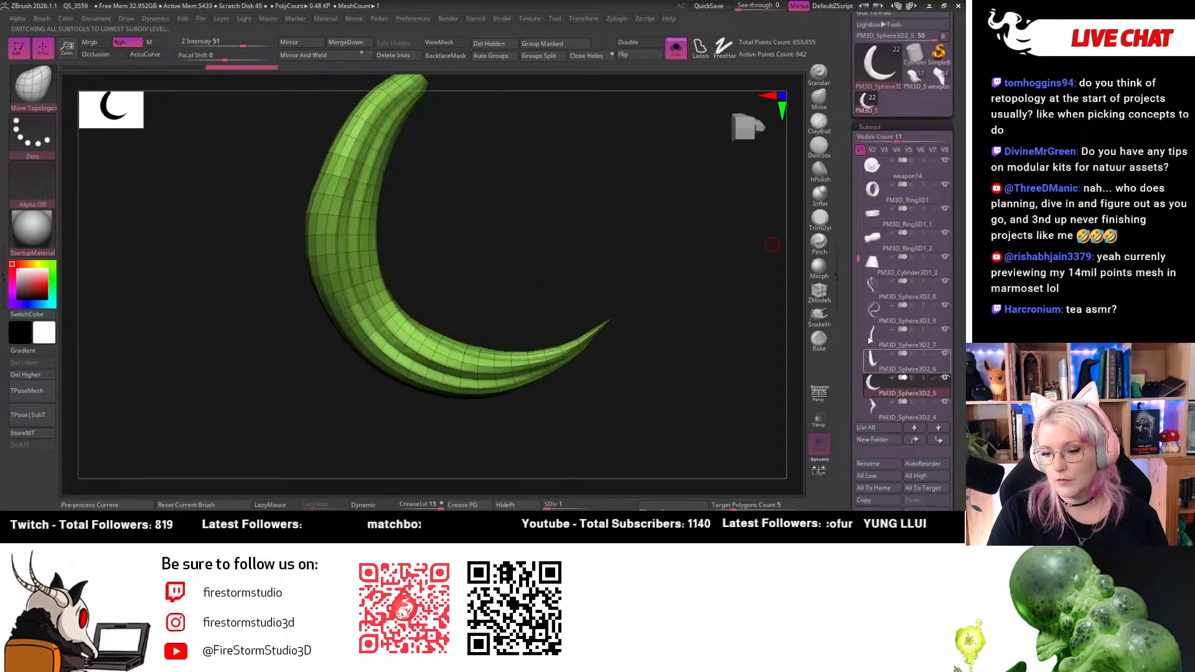
{"action": "left_click_drag", "start_coordinate": [854, 258], "coordinate": [835, 360]}
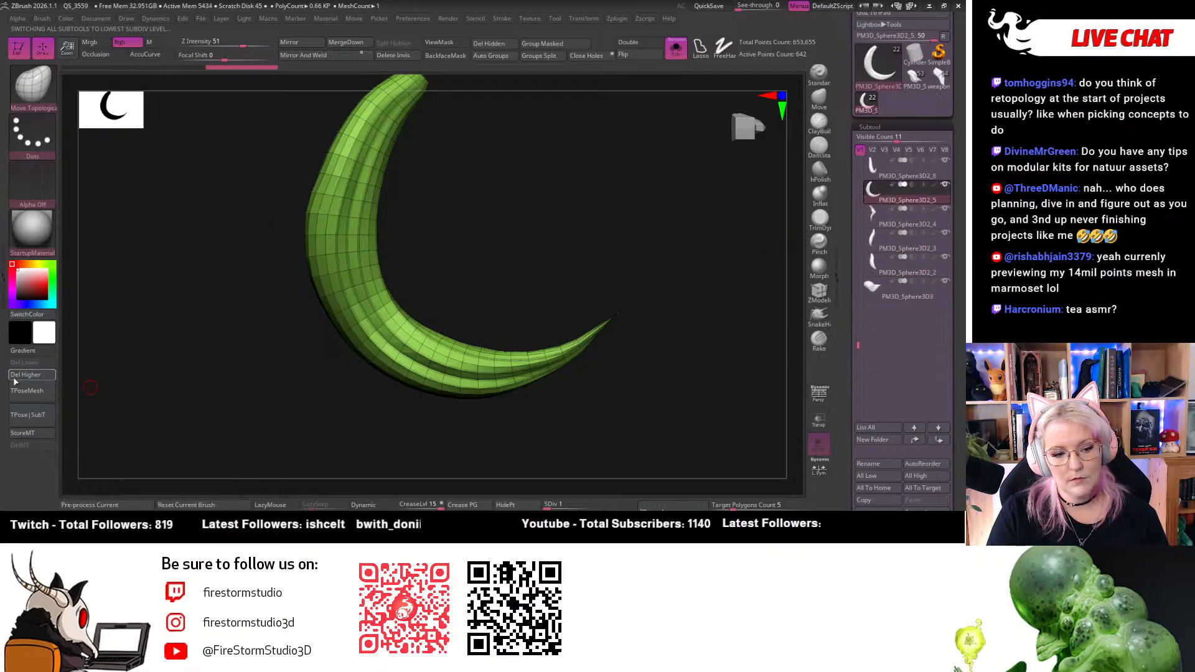
{"action": "left_click", "coordinate": [874, 213]}
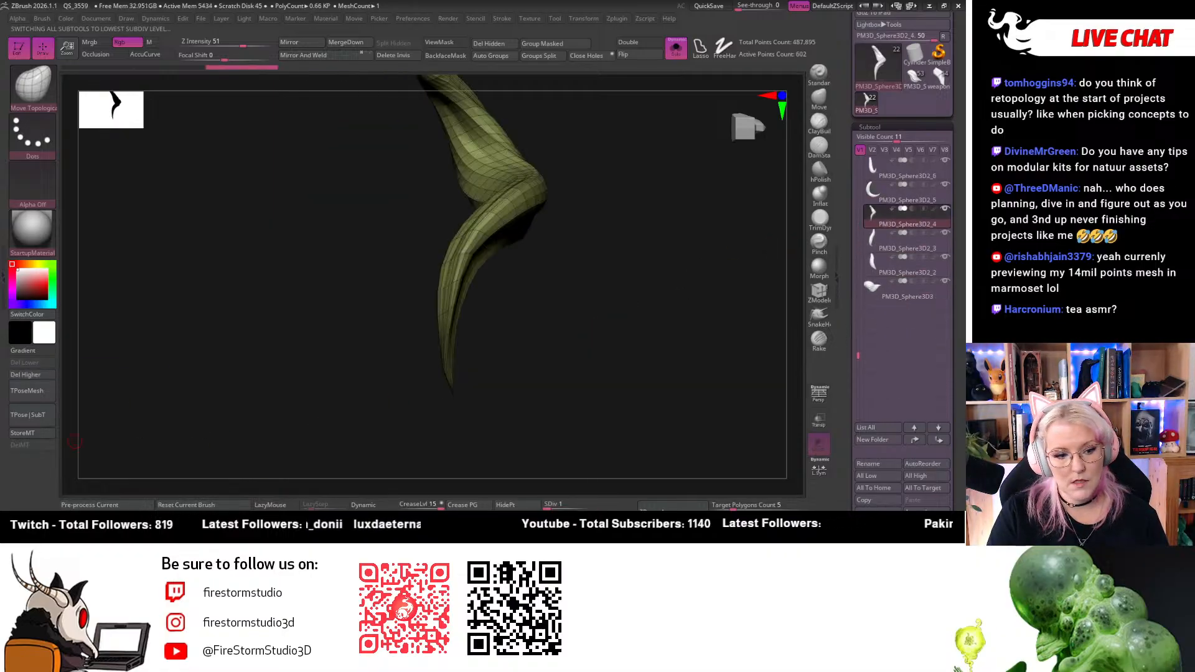
{"action": "left_click", "coordinate": [874, 246]}
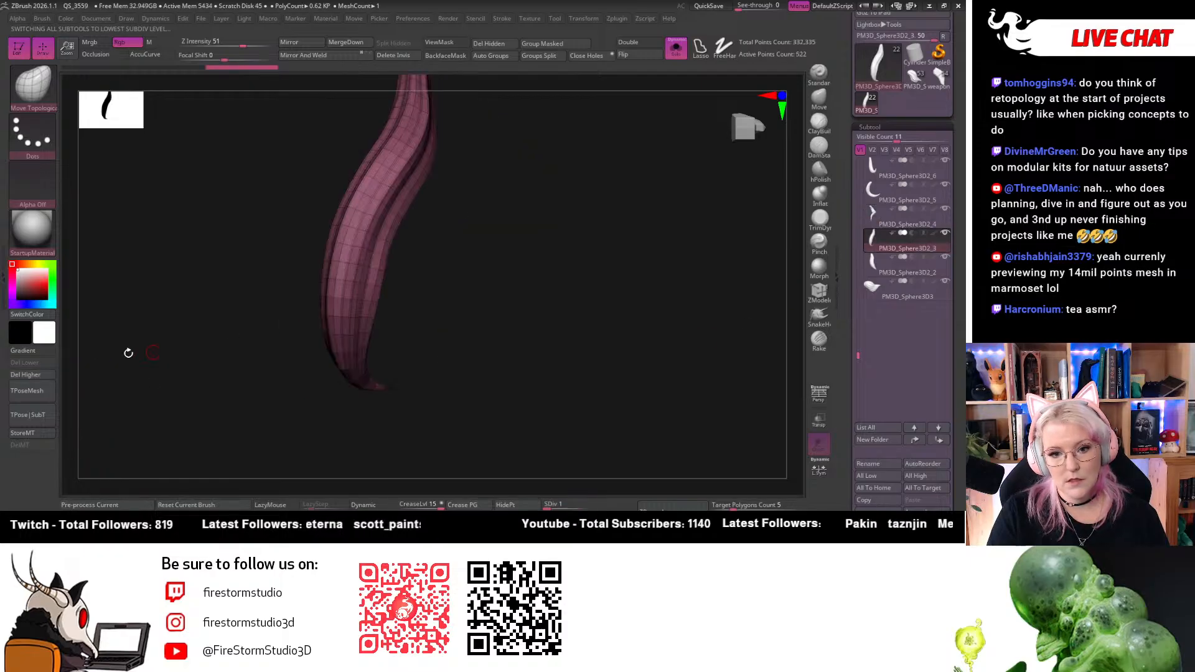
{"action": "left_click", "coordinate": [888, 272]}
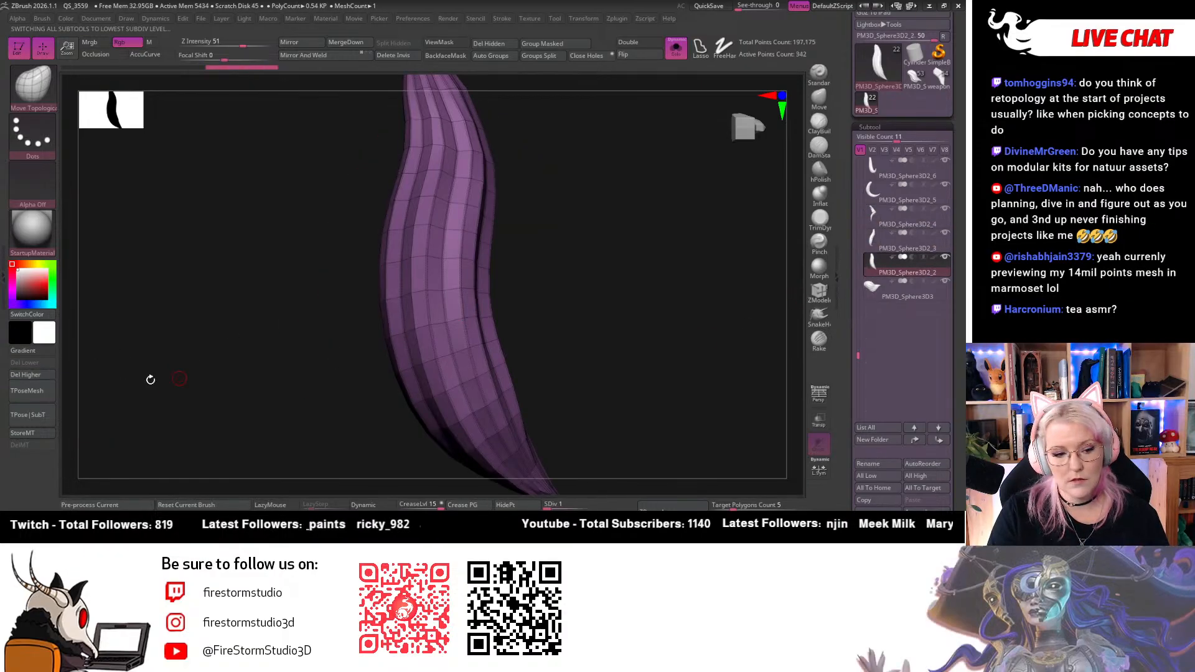
Select PM3D_Sphere3D3, convert its dynamic subdivision into real subdivision levels and set it to level 1
{"action": "left_click", "coordinate": [874, 288]}
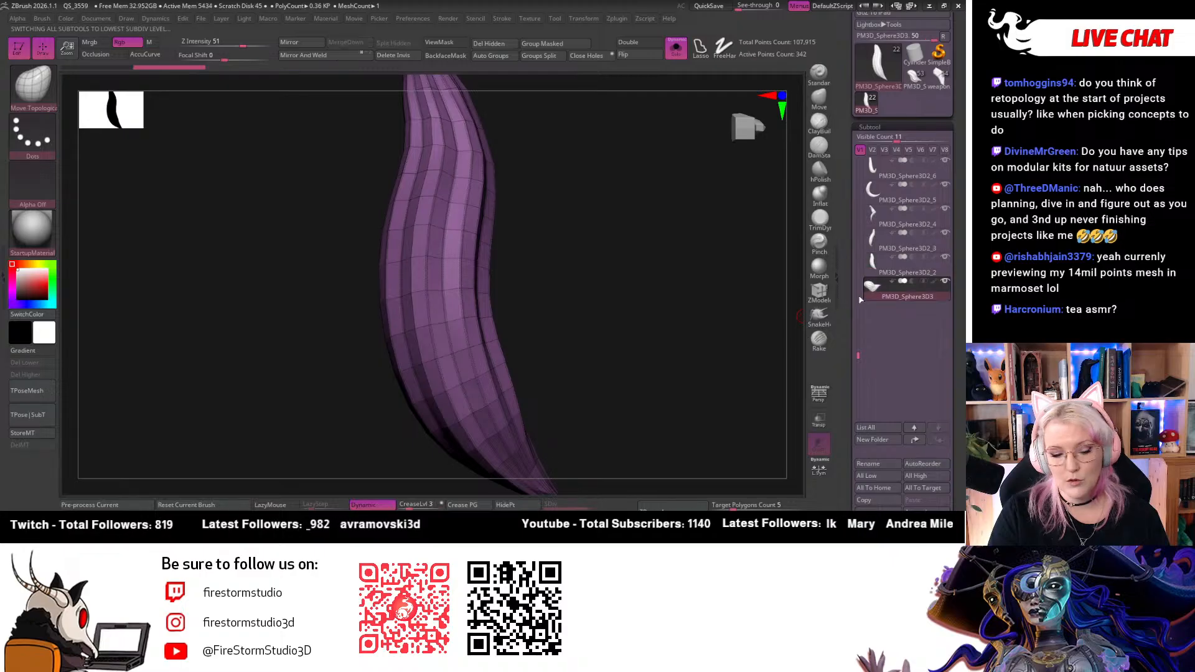
{"action": "key", "text": "f"}
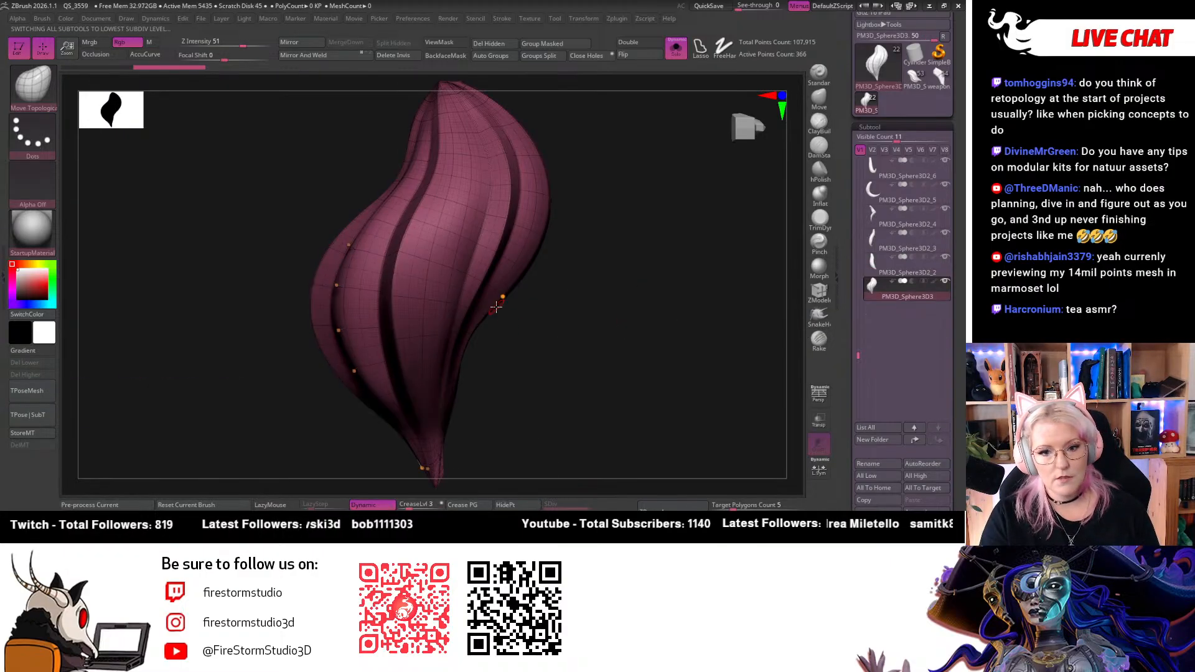
{"action": "left_click_drag", "start_coordinate": [571, 301], "coordinate": [536, 370]}
{"action": "left_click_drag", "start_coordinate": [80, 370], "coordinate": [179, 373]}
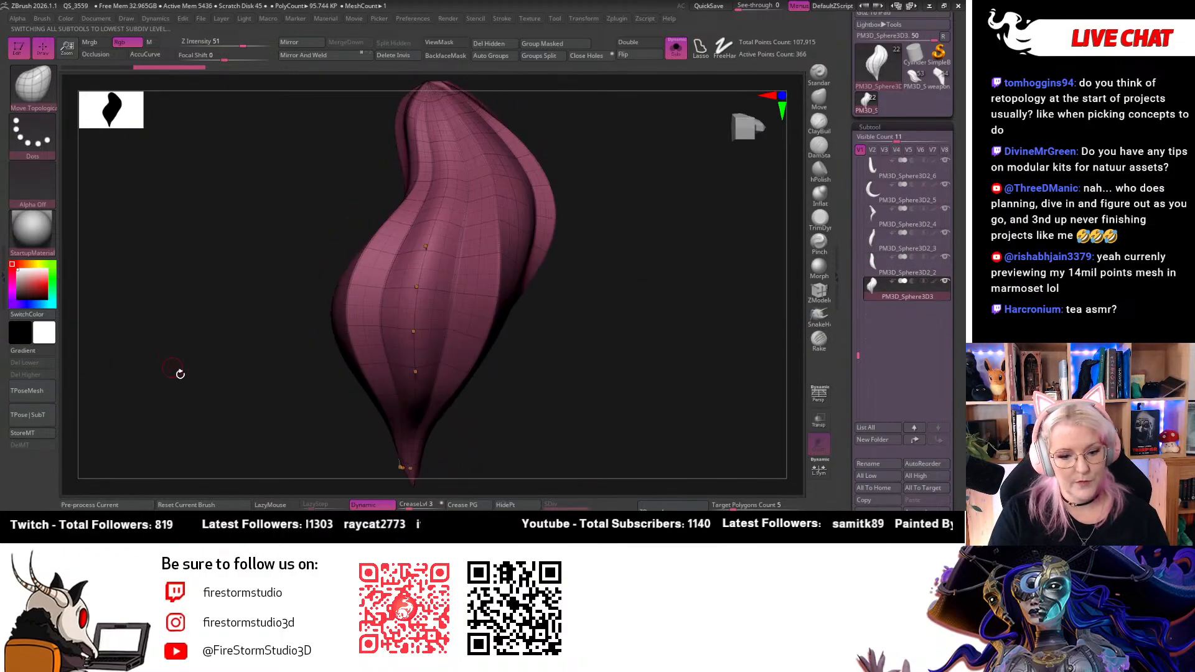
{"action": "left_click_drag", "start_coordinate": [577, 434], "coordinate": [557, 507]}
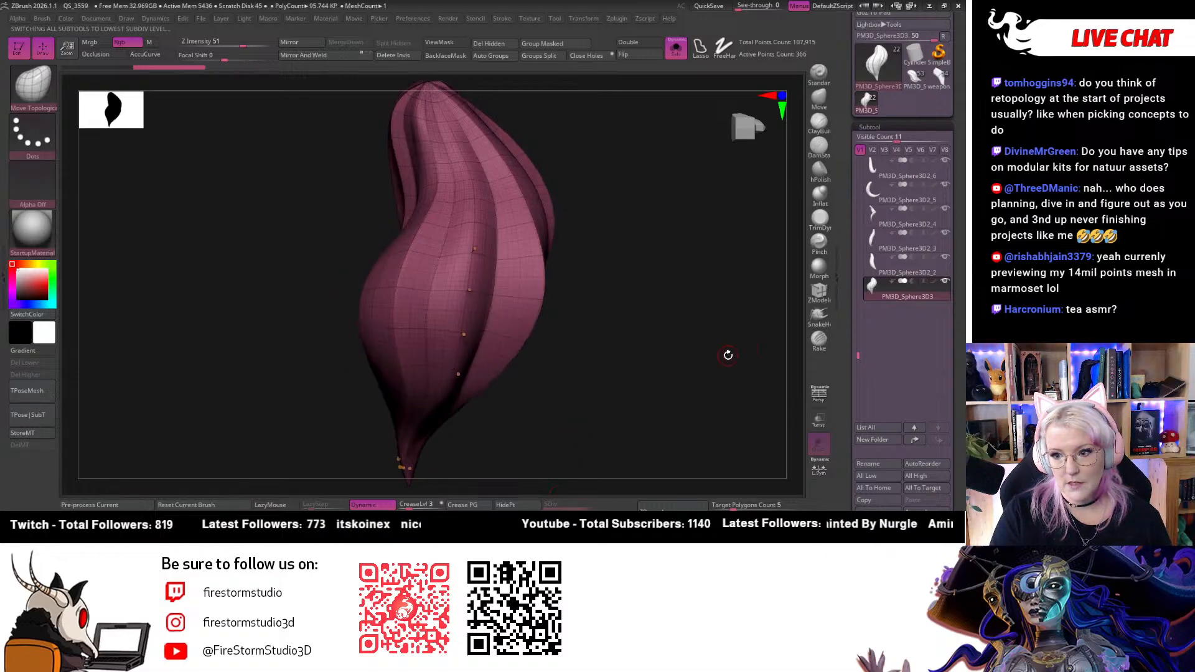
{"action": "scroll", "coordinate": [870, 443], "scroll_direction": "down", "scroll_amount": 7}
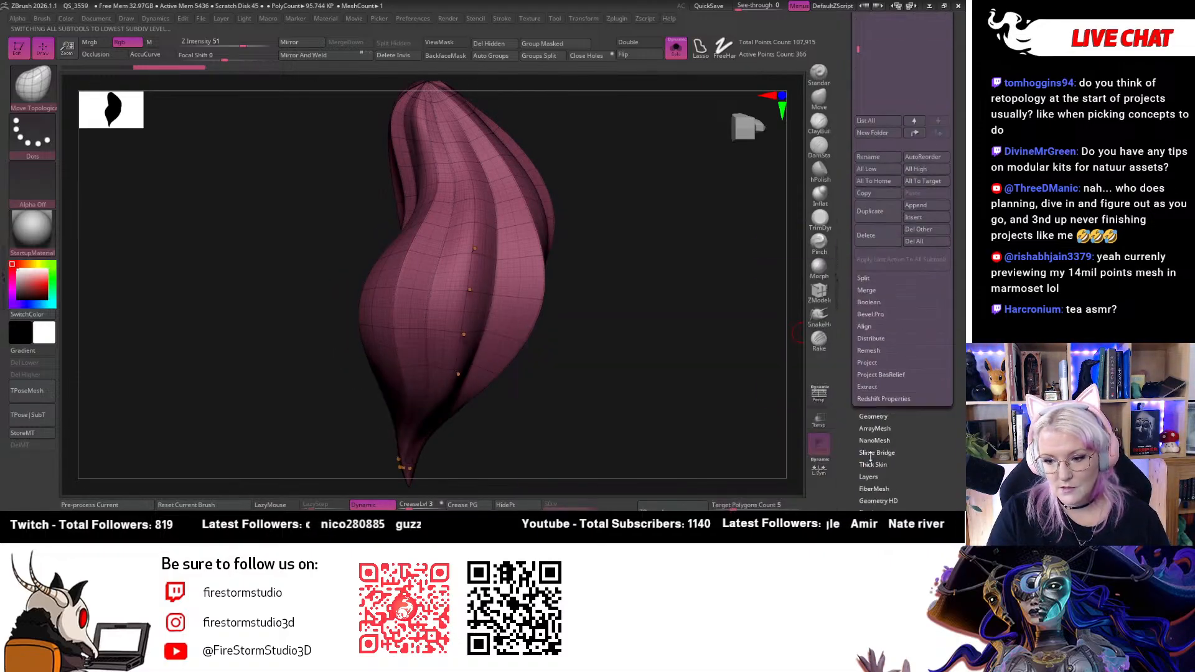
{"action": "left_click", "coordinate": [881, 369]}
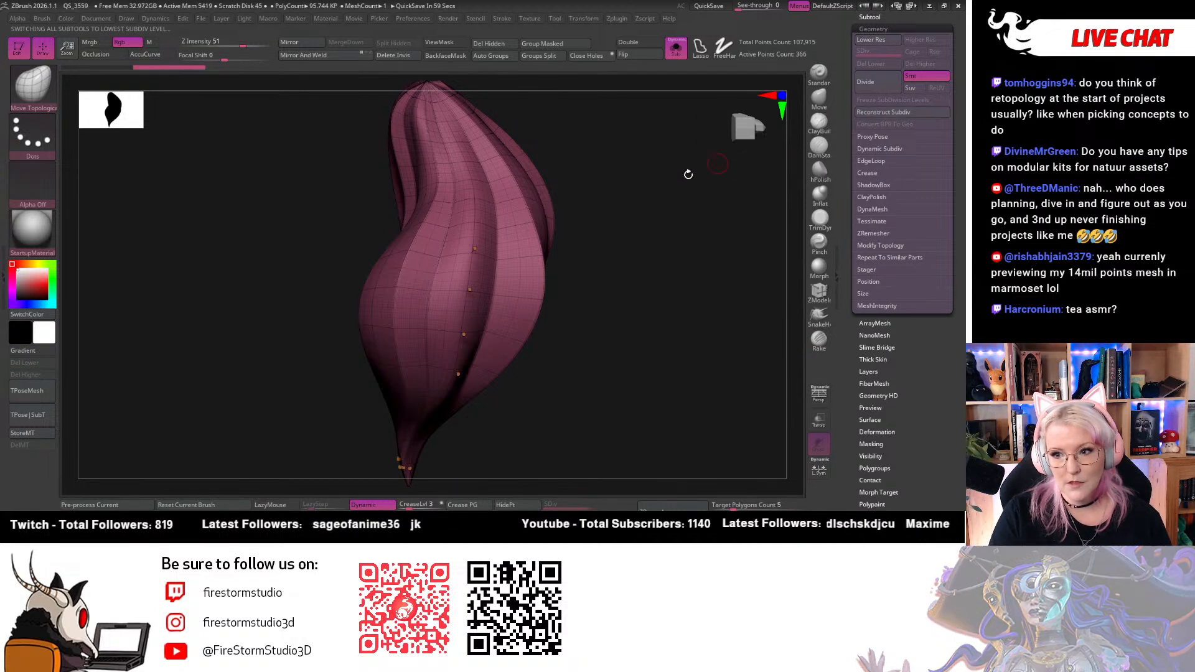
{"action": "left_click_drag", "start_coordinate": [688, 174], "coordinate": [771, 247]}
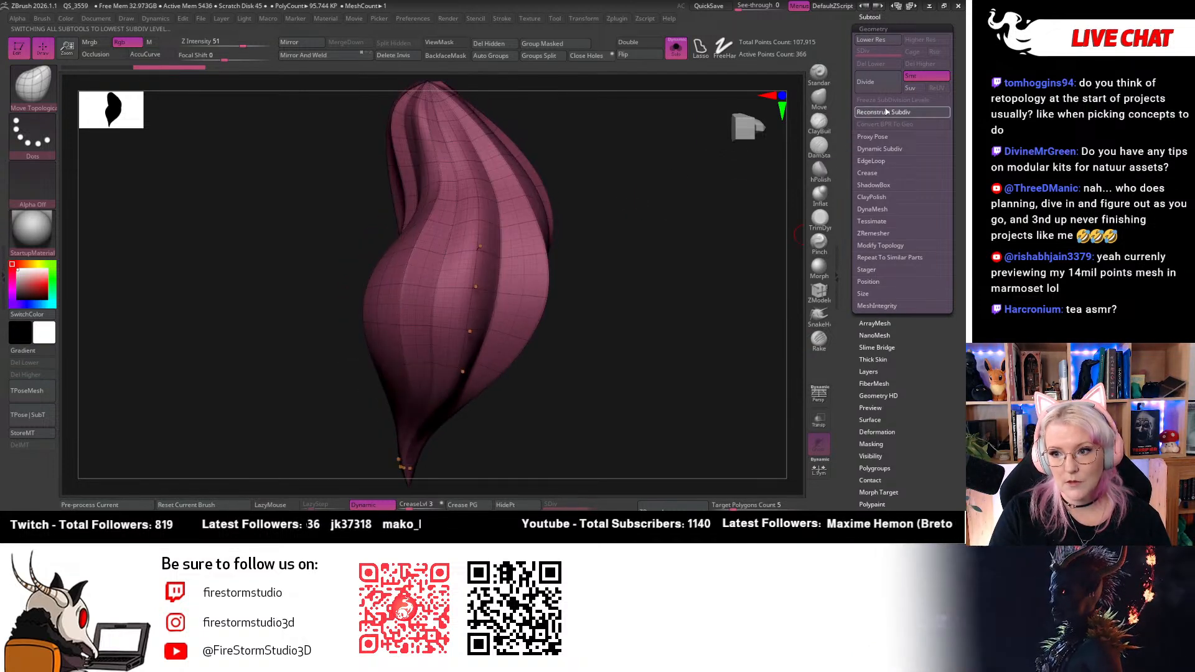
{"action": "left_click_drag", "start_coordinate": [735, 156], "coordinate": [494, 367]}
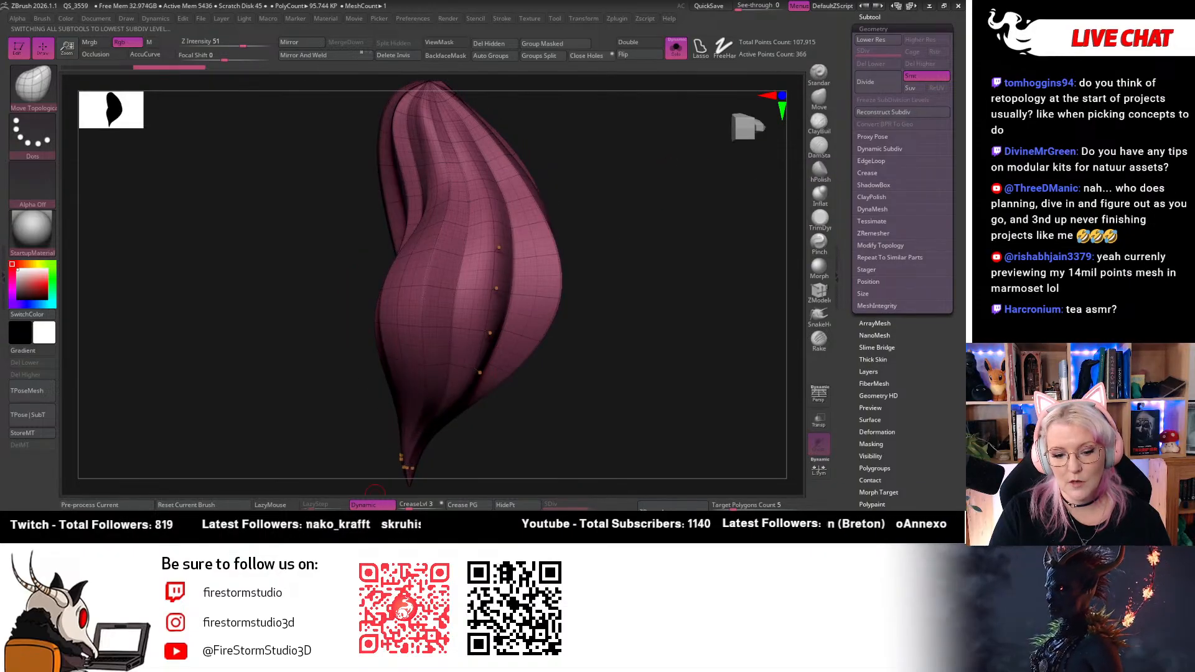
{"action": "left_click", "coordinate": [367, 504]}
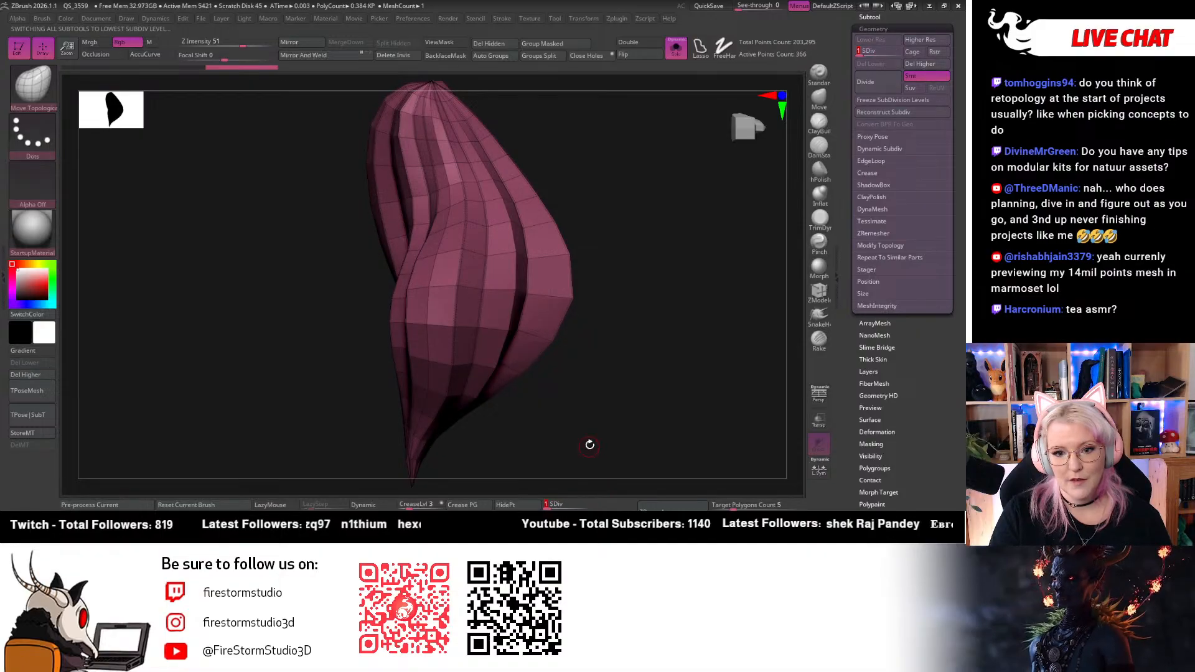
Delete the higher subdivision levels of PM3D_Sphere3D3 and turn off Solo mode to show the whole sword
{"action": "left_click", "coordinate": [39, 375]}
{"action": "left_click_drag", "start_coordinate": [709, 330], "coordinate": [622, 314]}
{"action": "scroll", "coordinate": [887, 125], "scroll_direction": "up", "scroll_amount": 2}
{"action": "scroll", "coordinate": [855, 163], "scroll_direction": "up", "scroll_amount": 3}
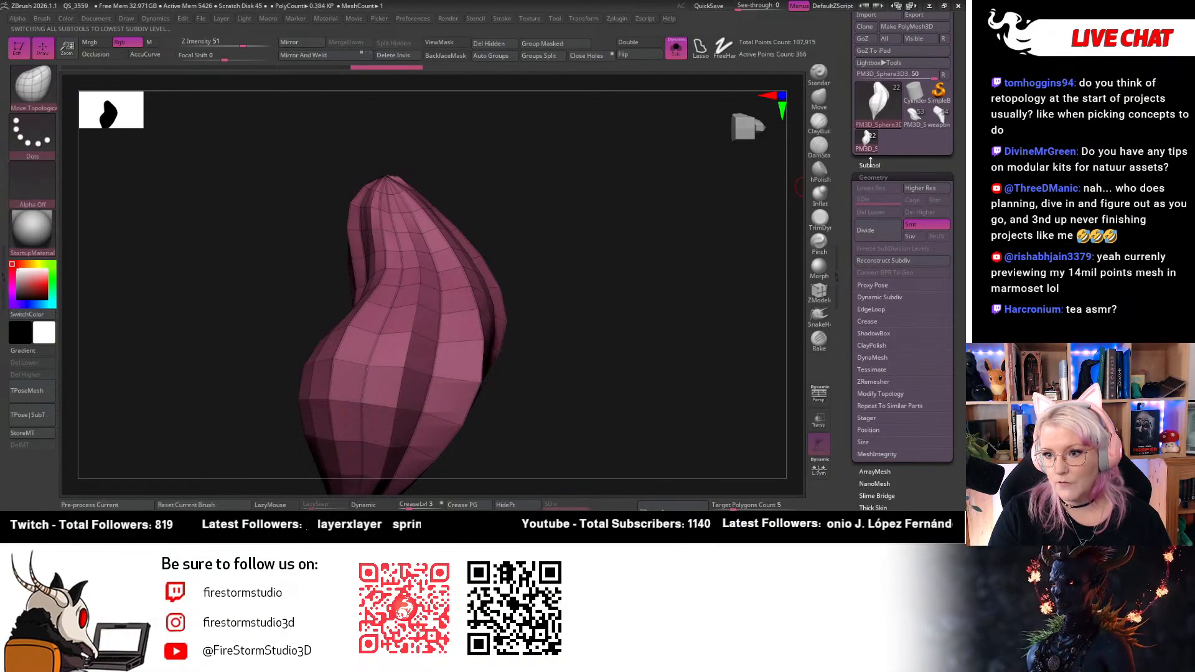
{"action": "left_click", "coordinate": [870, 164]}
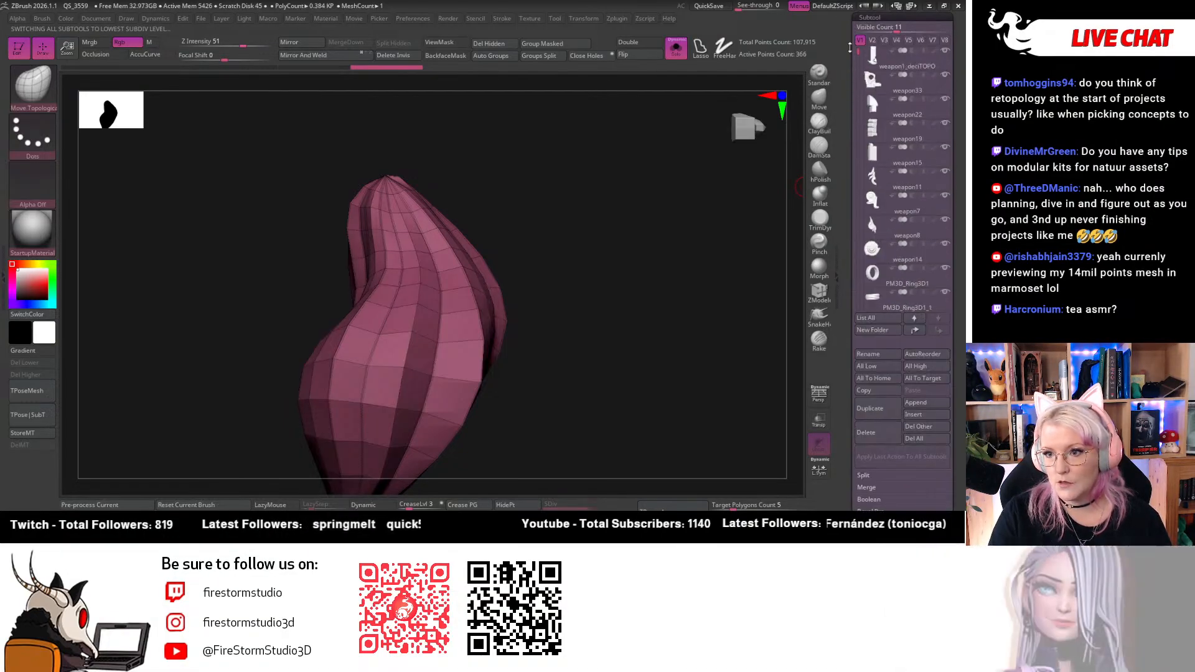
{"action": "left_click_drag", "start_coordinate": [575, 215], "coordinate": [541, 216]}
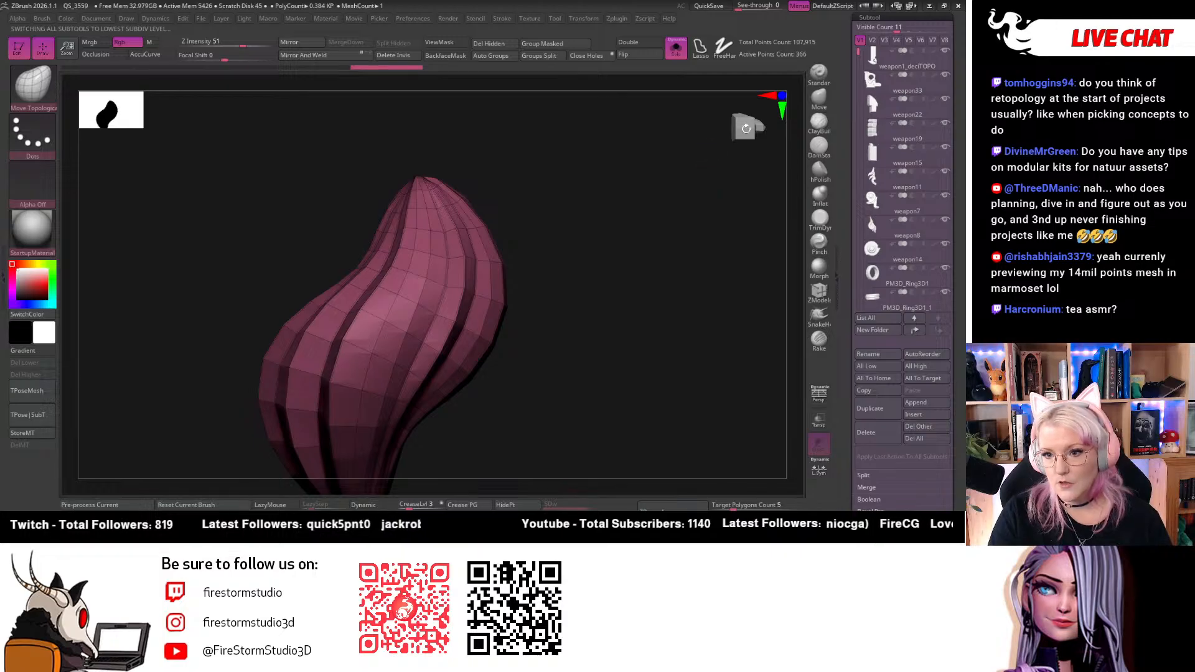
{"action": "left_click_drag", "start_coordinate": [745, 128], "coordinate": [743, 151]}
{"action": "left_click_drag", "start_coordinate": [653, 229], "coordinate": [646, 243]}
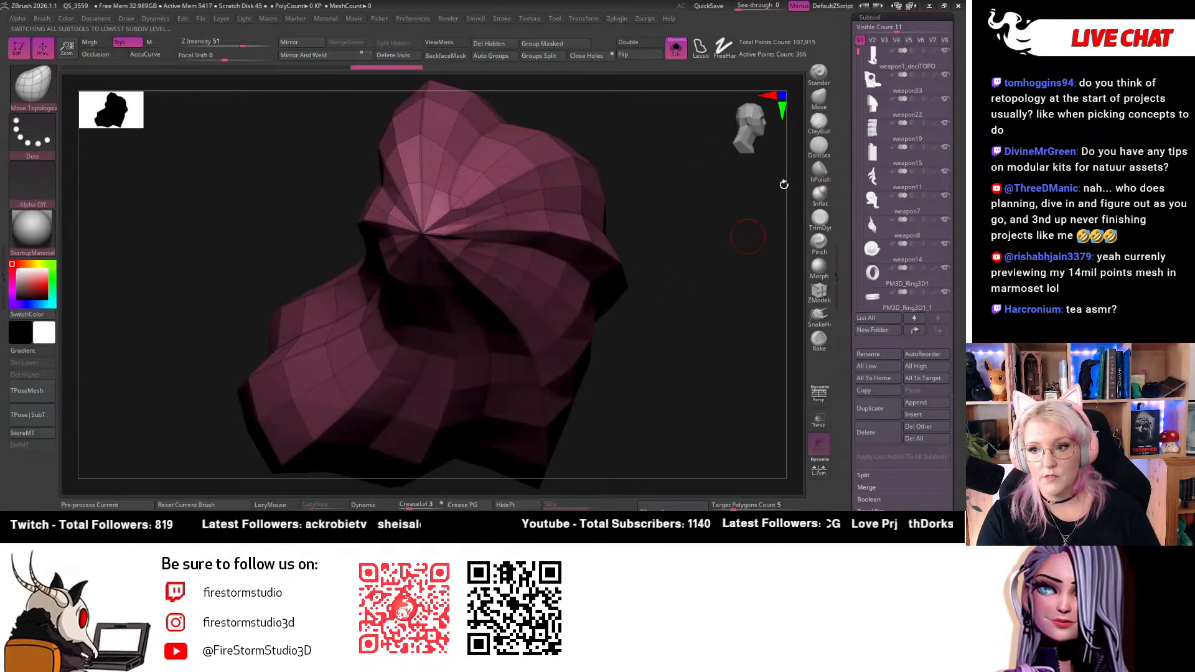
{"action": "left_click", "coordinate": [680, 48]}
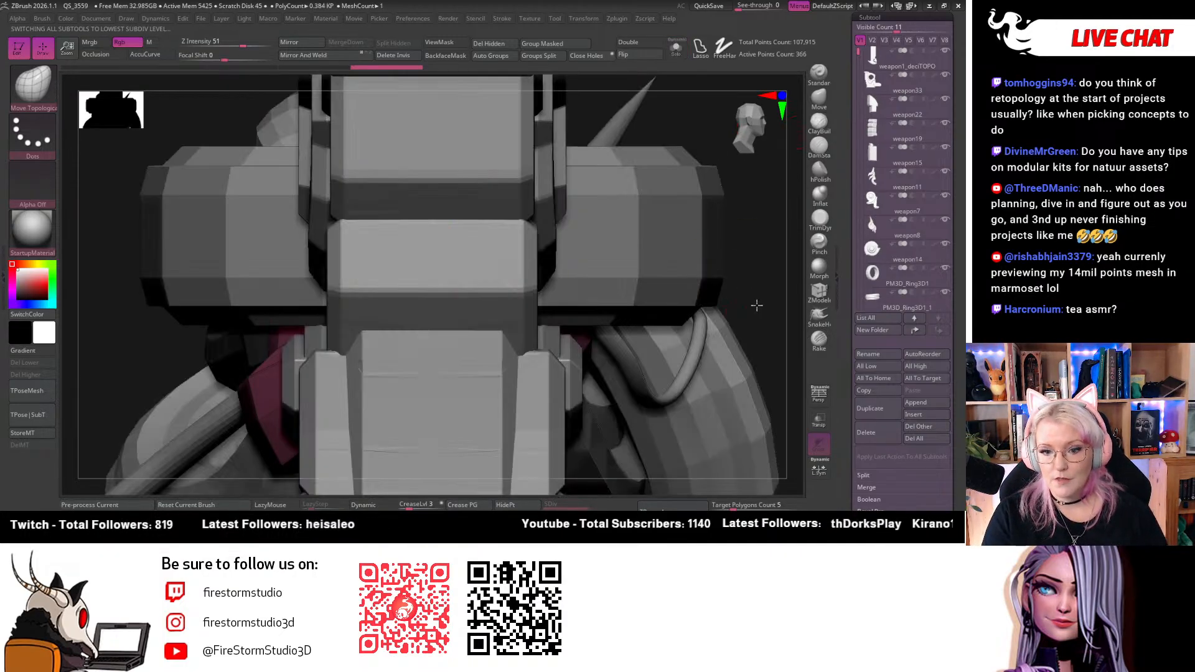
Examine the complete low-poly sword with all subtools shown, from the tassel and handle down to the blade
{"action": "left_click_drag", "start_coordinate": [756, 306], "coordinate": [689, 174], "text": "alt"}
{"action": "left_click_drag", "start_coordinate": [701, 265], "coordinate": [541, 267]}
{"action": "left_click_drag", "start_coordinate": [498, 195], "coordinate": [467, 136], "text": "alt"}
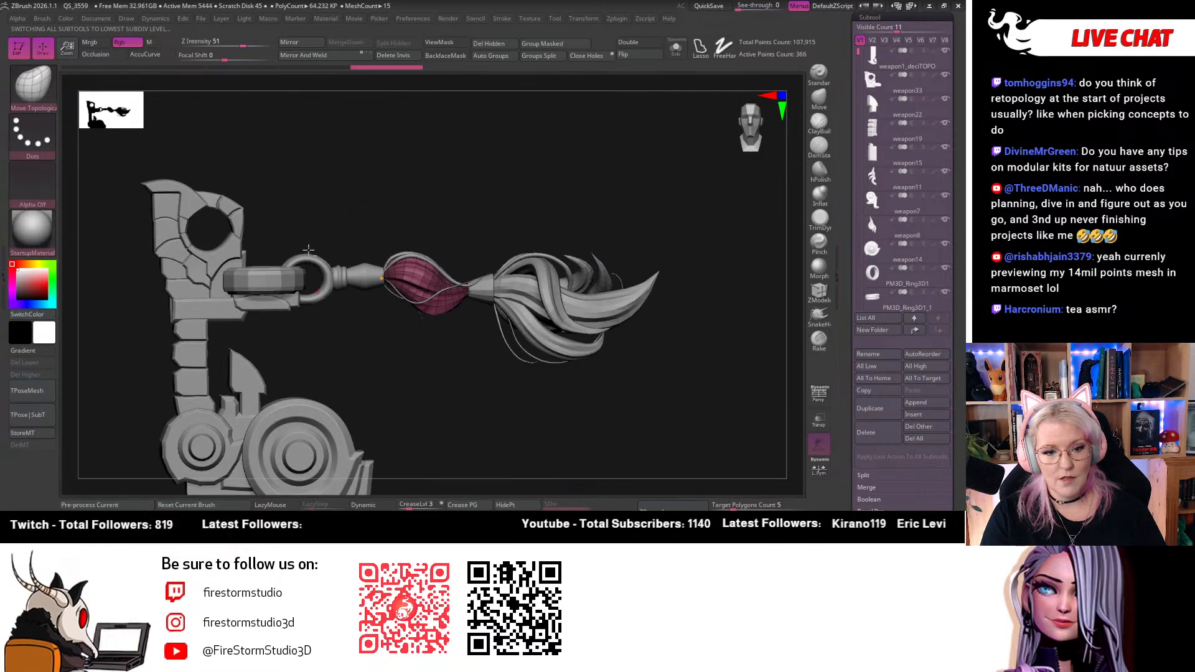
{"action": "left_click_drag", "start_coordinate": [339, 230], "coordinate": [458, 189], "text": "alt"}
{"action": "left_click_drag", "start_coordinate": [569, 429], "coordinate": [529, 317], "text": "alt"}
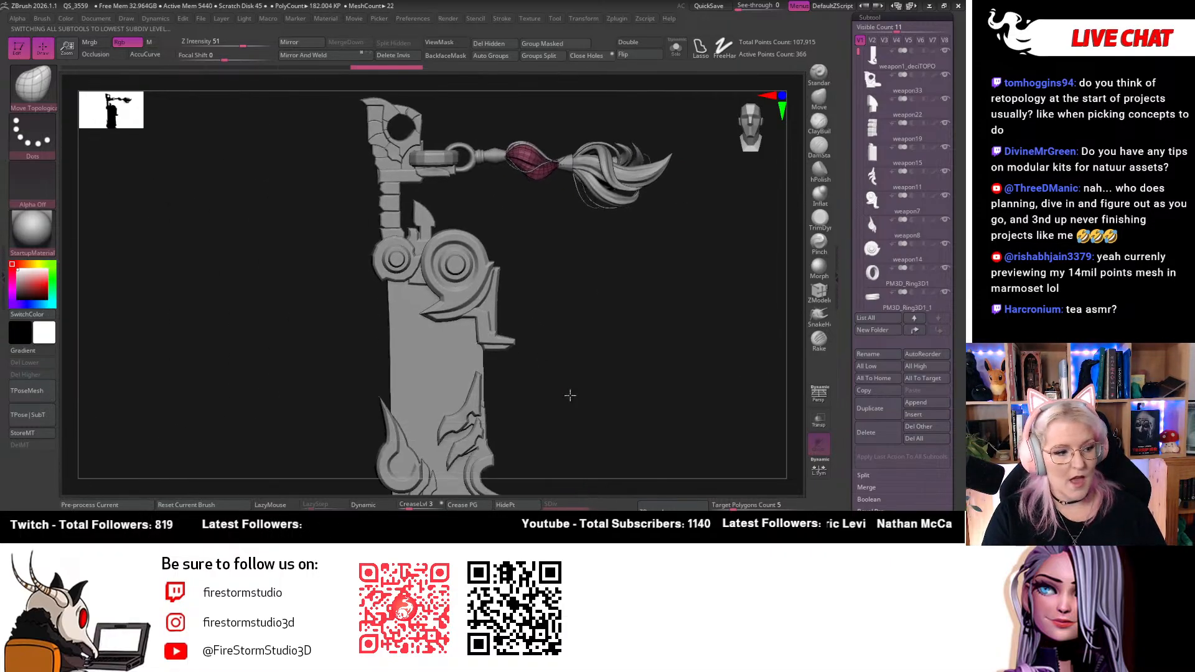
{"action": "left_click_drag", "start_coordinate": [570, 395], "coordinate": [573, 321]}
{"action": "left_click_drag", "start_coordinate": [743, 138], "coordinate": [752, 135]}
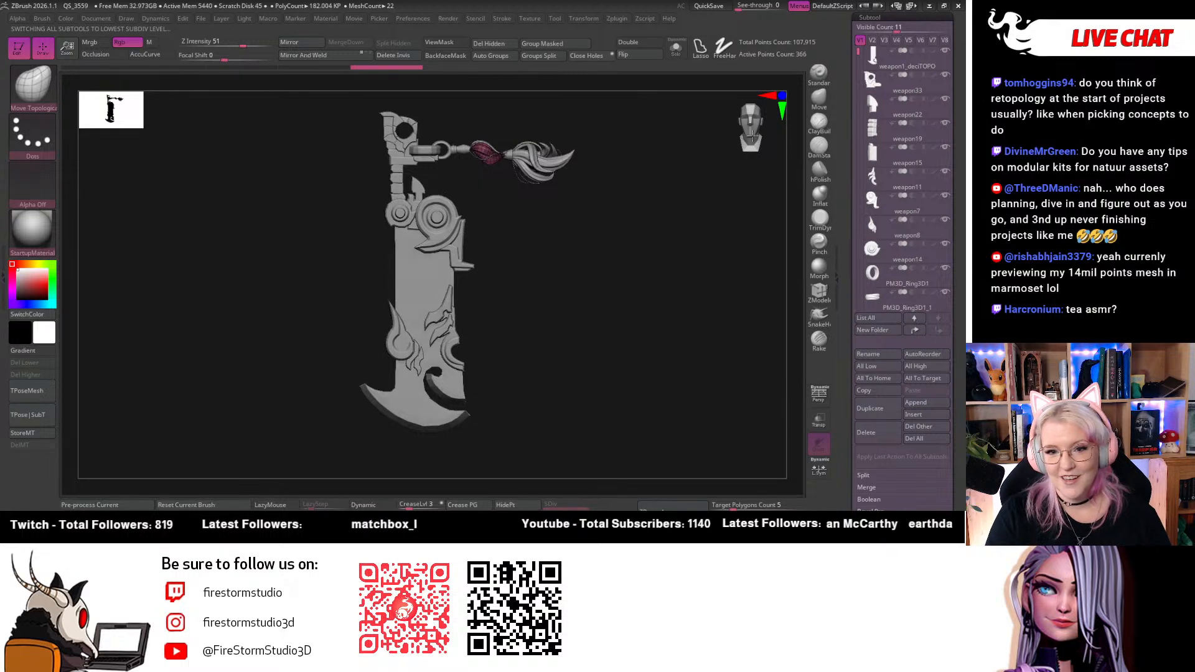
{"action": "mouse_move", "coordinate": [909, 183]}
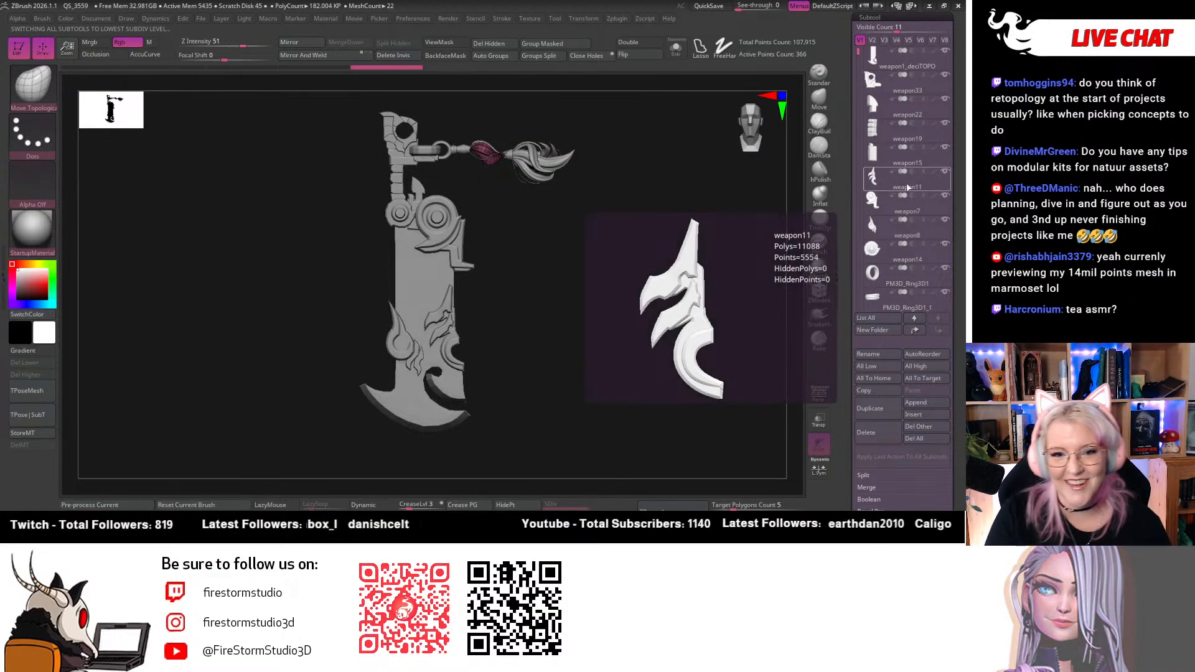
{"action": "left_click_drag", "start_coordinate": [577, 252], "coordinate": [407, 263]}
{"action": "left_click_drag", "start_coordinate": [785, 181], "coordinate": [720, 142]}
{"action": "left_click_drag", "start_coordinate": [385, 232], "coordinate": [602, 344]}
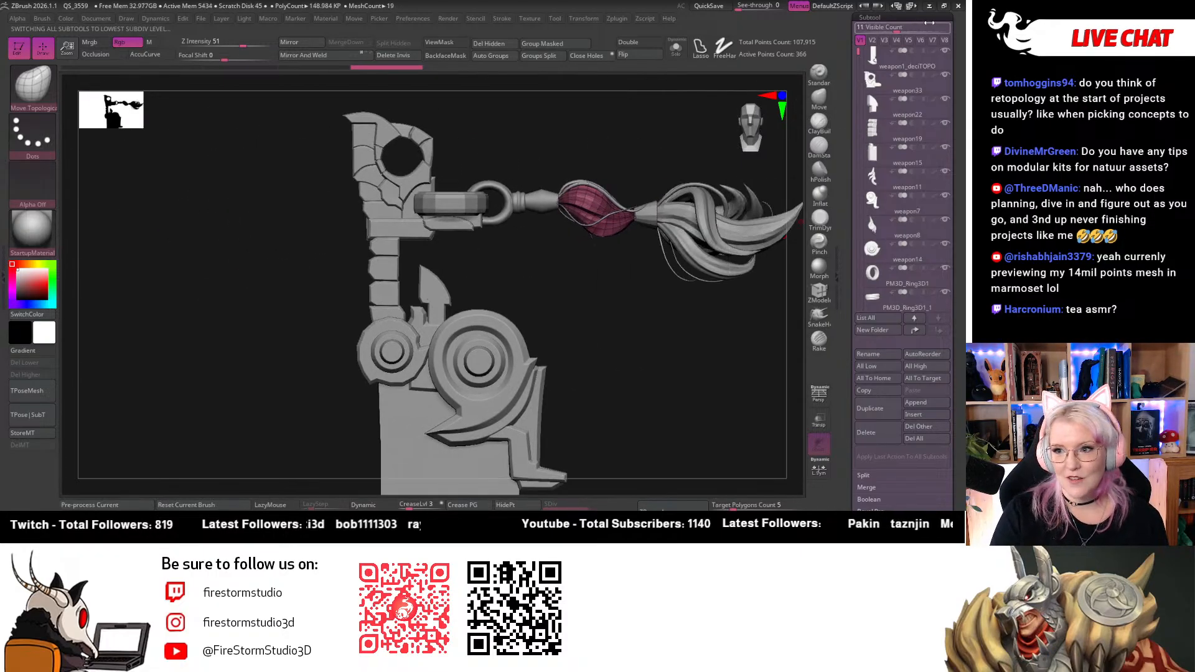
Save the tool over the existing weapon1_deciTOPO.ztl file in the Weapon1 folder
{"action": "scroll", "coordinate": [929, 23], "scroll_direction": "up", "scroll_amount": 6}
{"action": "left_click", "coordinate": [926, 35]}
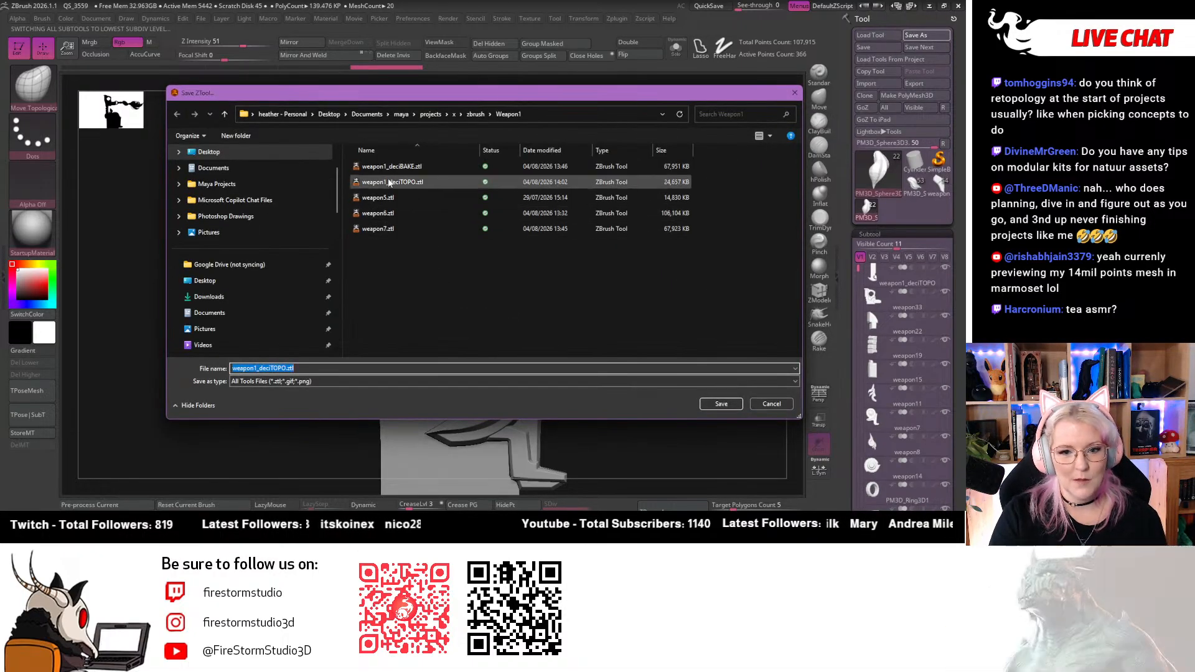
{"action": "left_click", "coordinate": [414, 188]}
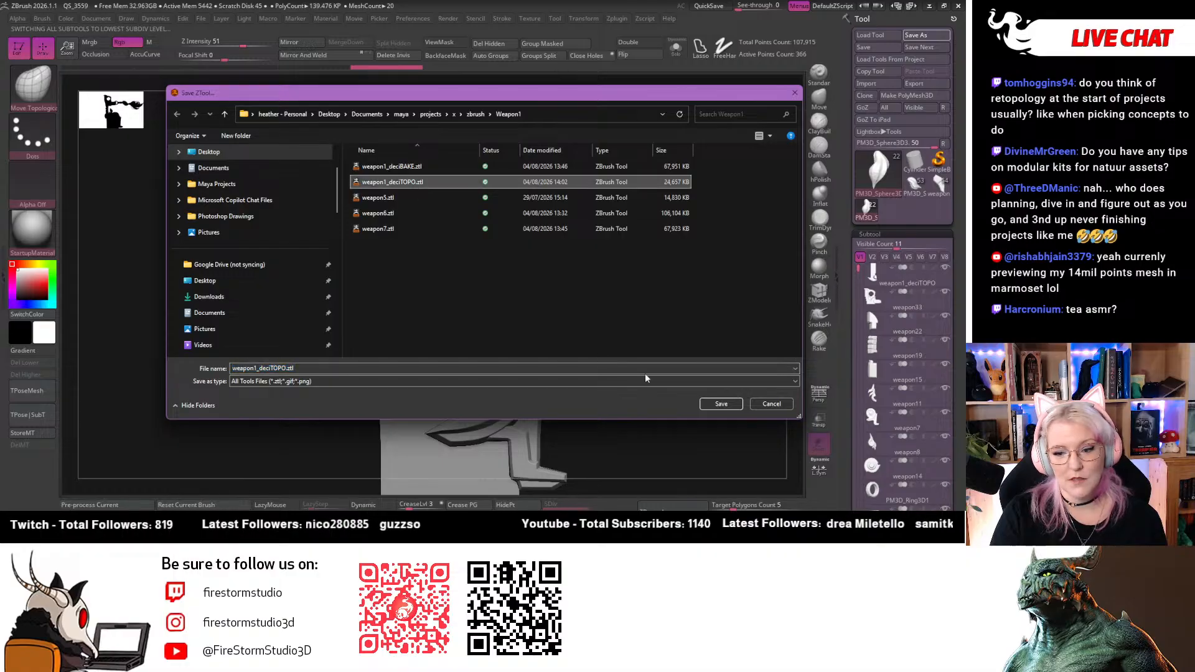
{"action": "left_click", "coordinate": [720, 406]}
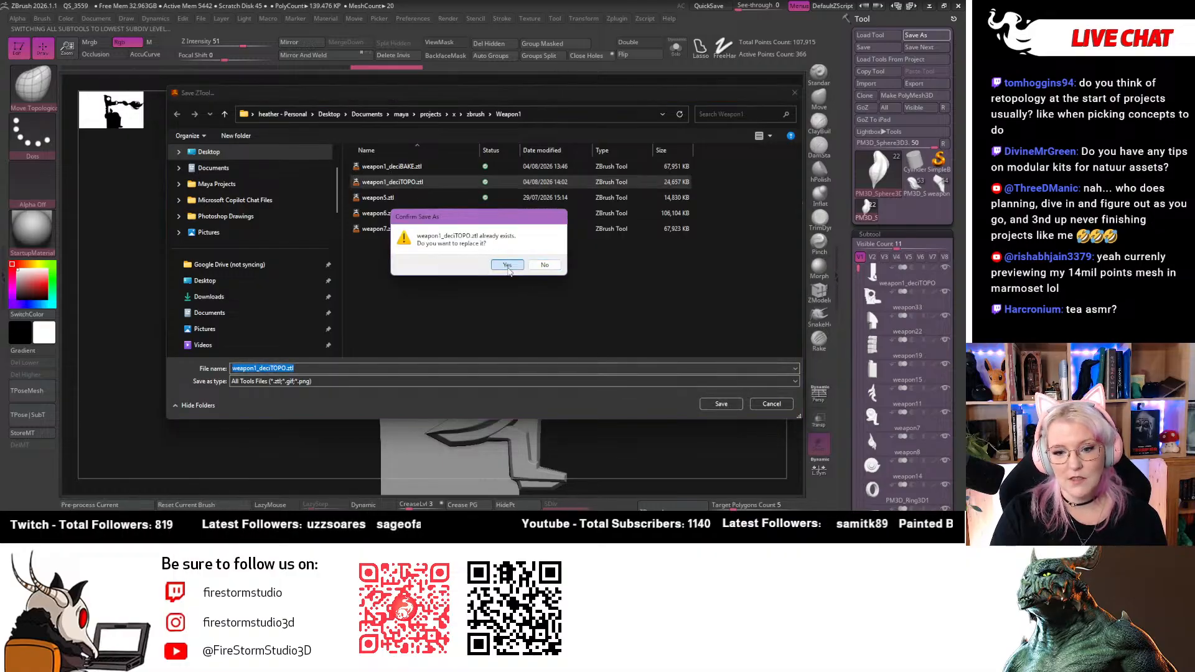
{"action": "left_click", "coordinate": [508, 266]}
{"action": "mouse_move", "coordinate": [547, 292]}
{"action": "left_mouse_down"}
{"action": "mouse_move", "coordinate": [483, 282]}
{"action": "mouse_move", "coordinate": [584, 283]}
{"action": "mouse_move", "coordinate": [775, 91]}
{"action": "left_mouse_up"}
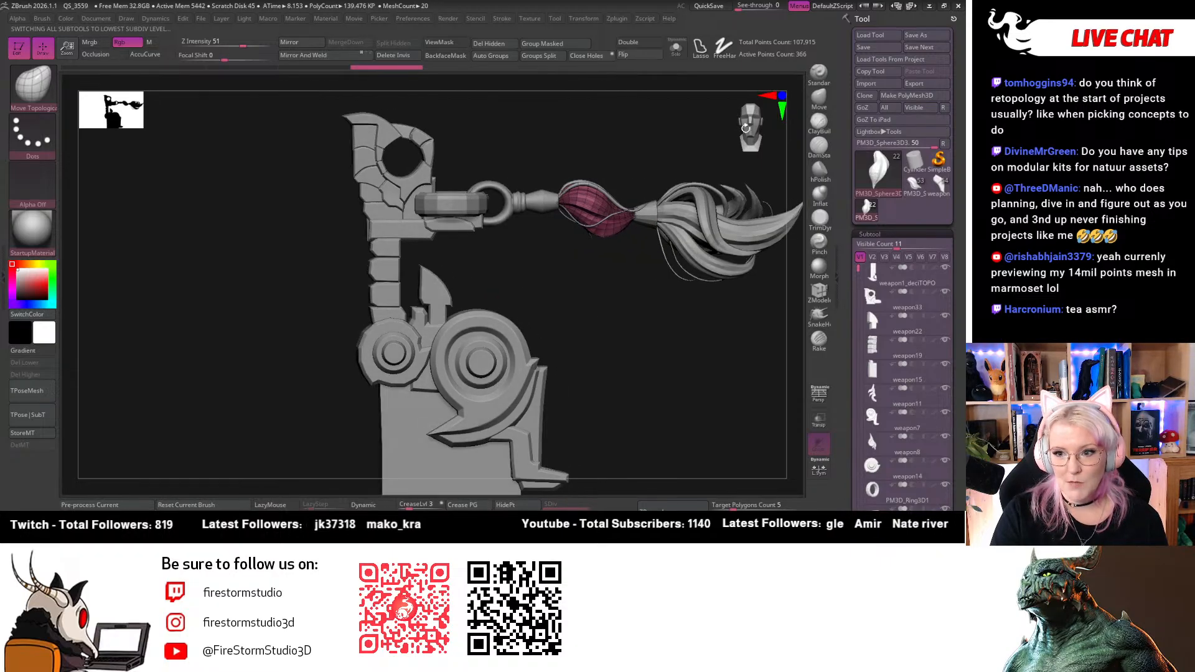
{"action": "left_click_drag", "start_coordinate": [598, 266], "coordinate": [471, 231], "text": "alt"}
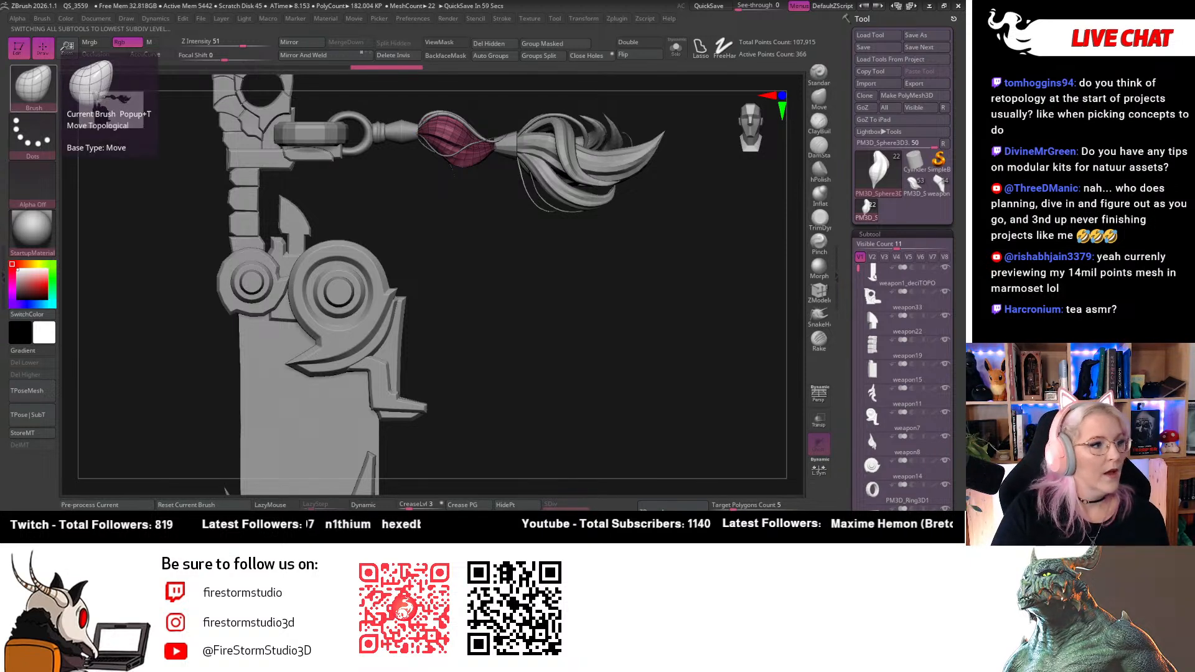
Switch to File Explorer and go from the Weapon1 folder to the Retopo folder of project x
{"action": "left_click_drag", "start_coordinate": [0, 377], "coordinate": [587, 61]}
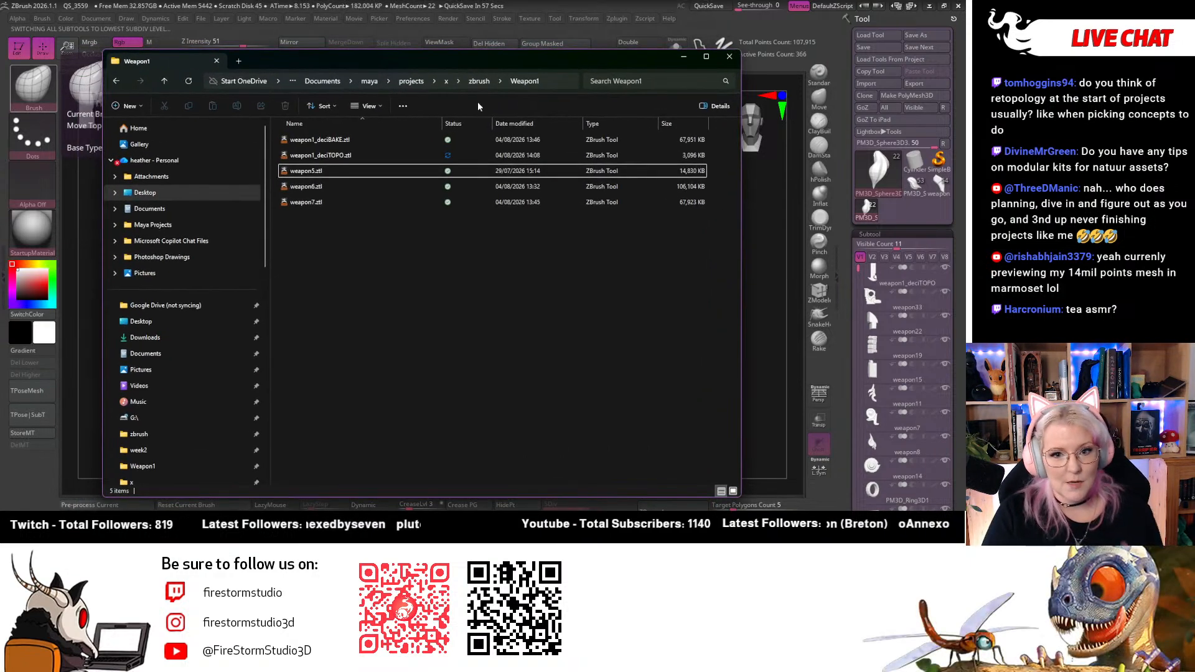
{"action": "left_click", "coordinate": [480, 86]}
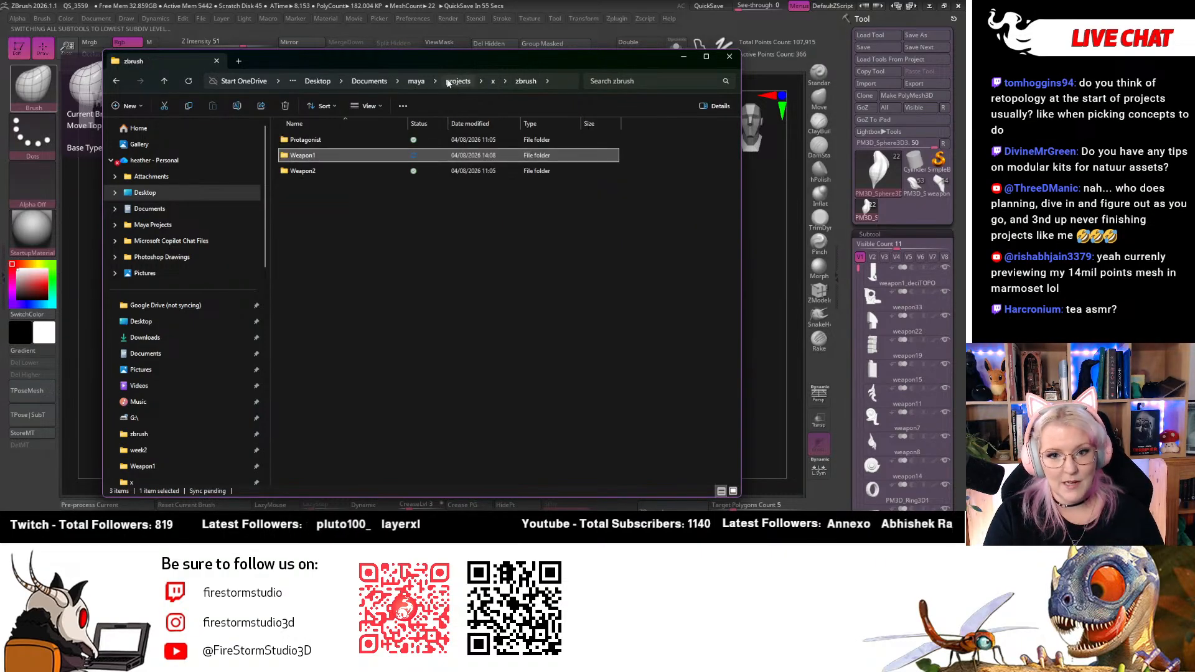
{"action": "left_click", "coordinate": [451, 83]}
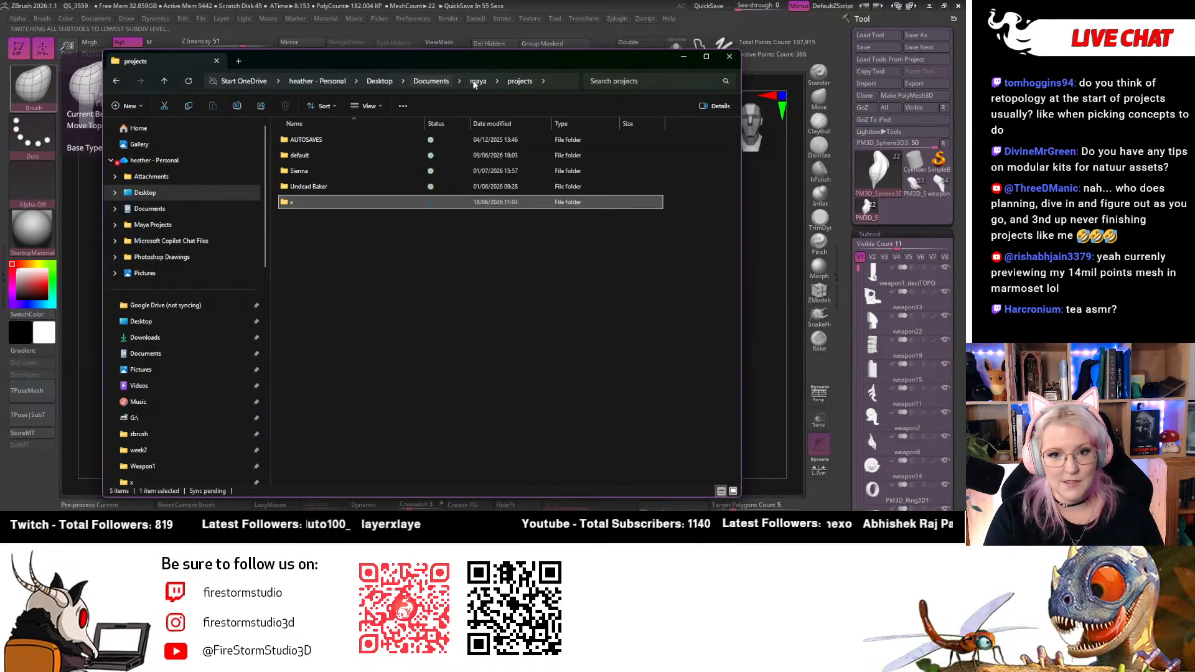
{"action": "double_click", "coordinate": [292, 203]}
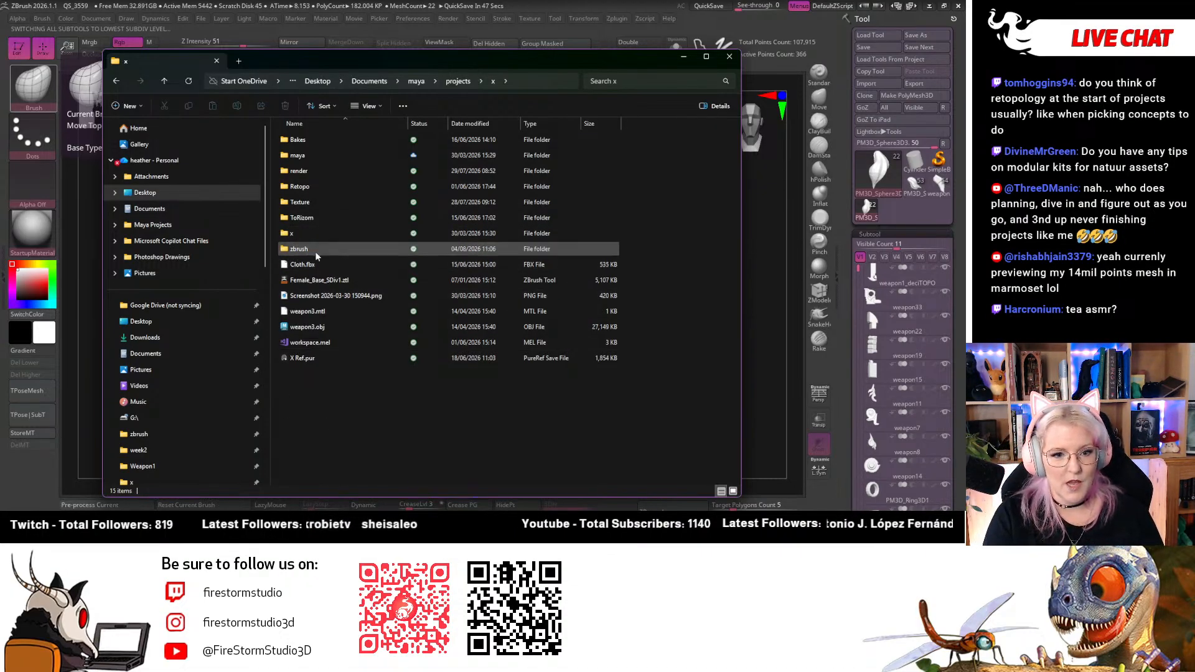
{"action": "double_click", "coordinate": [318, 186]}
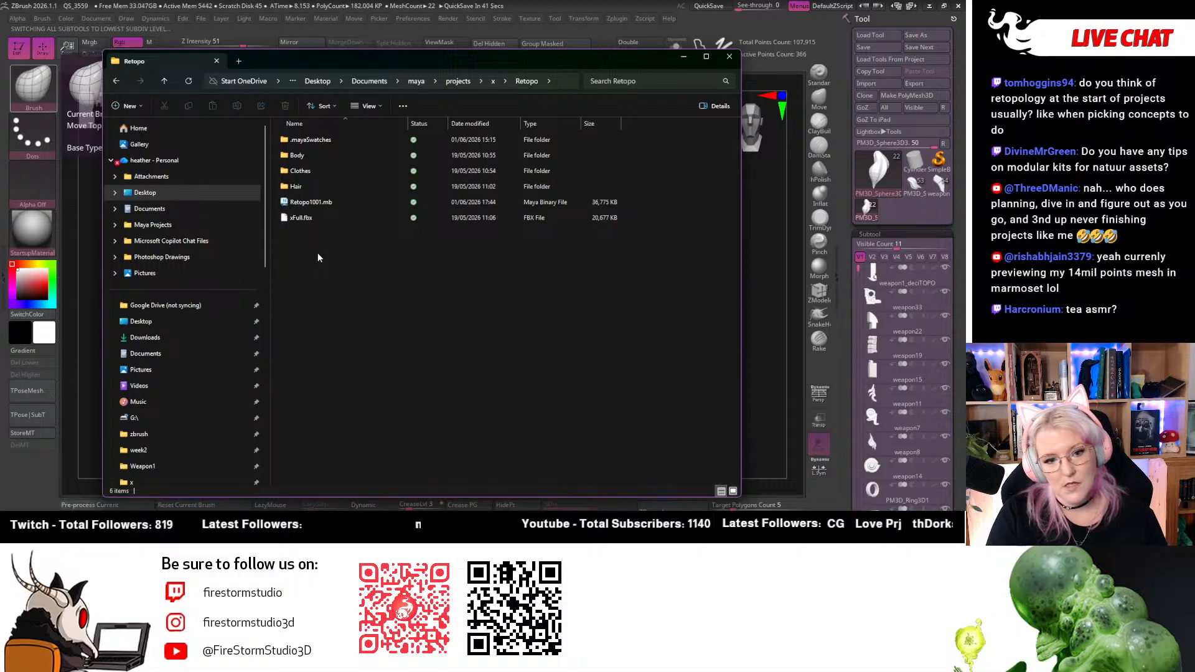
Create a folder named character inside the Retopo folder
{"action": "right_click", "coordinate": [317, 257]}
{"action": "mouse_move", "coordinate": [386, 334]}
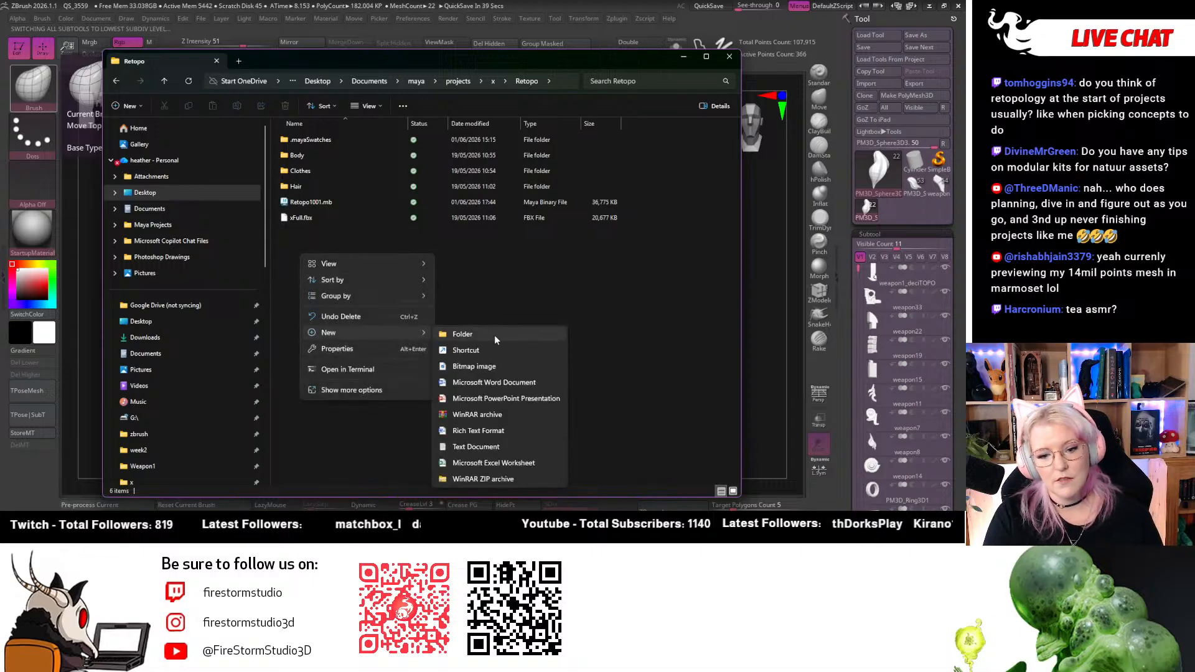
{"action": "left_click", "coordinate": [496, 339]}
{"action": "type", "text": "character"}
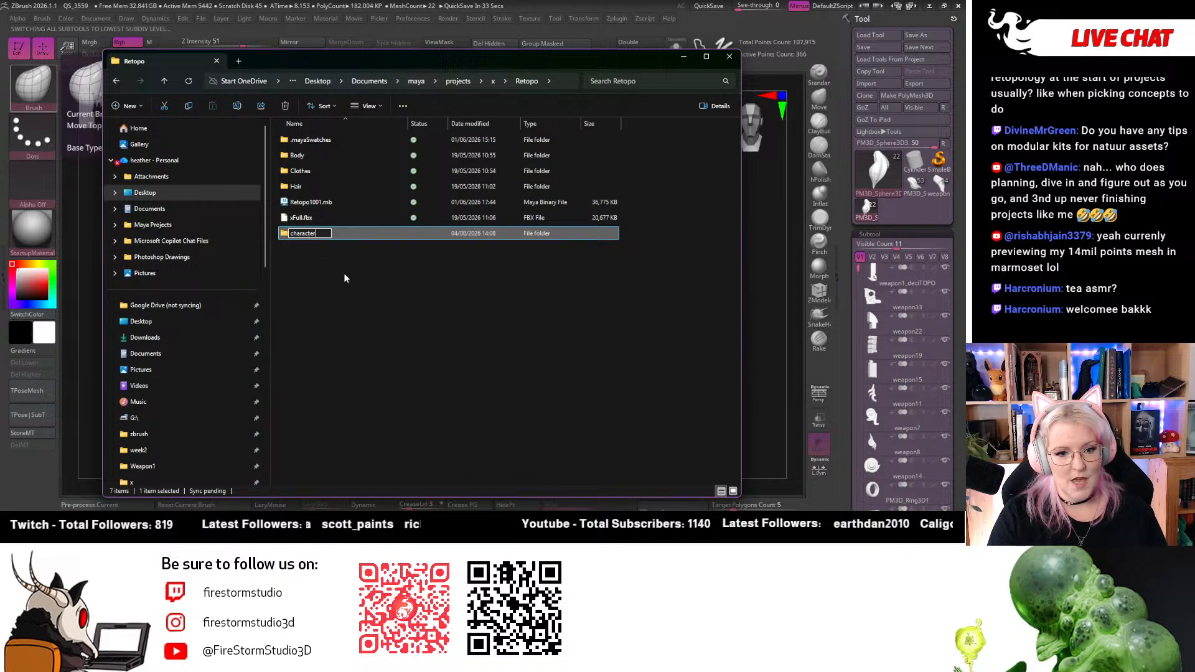
{"action": "key", "text": "Return"}
Move Retopo1001.mb, xFull.fbx and the Body, Clothes and Hair folders into the character folder
{"action": "left_click", "coordinate": [321, 219]}
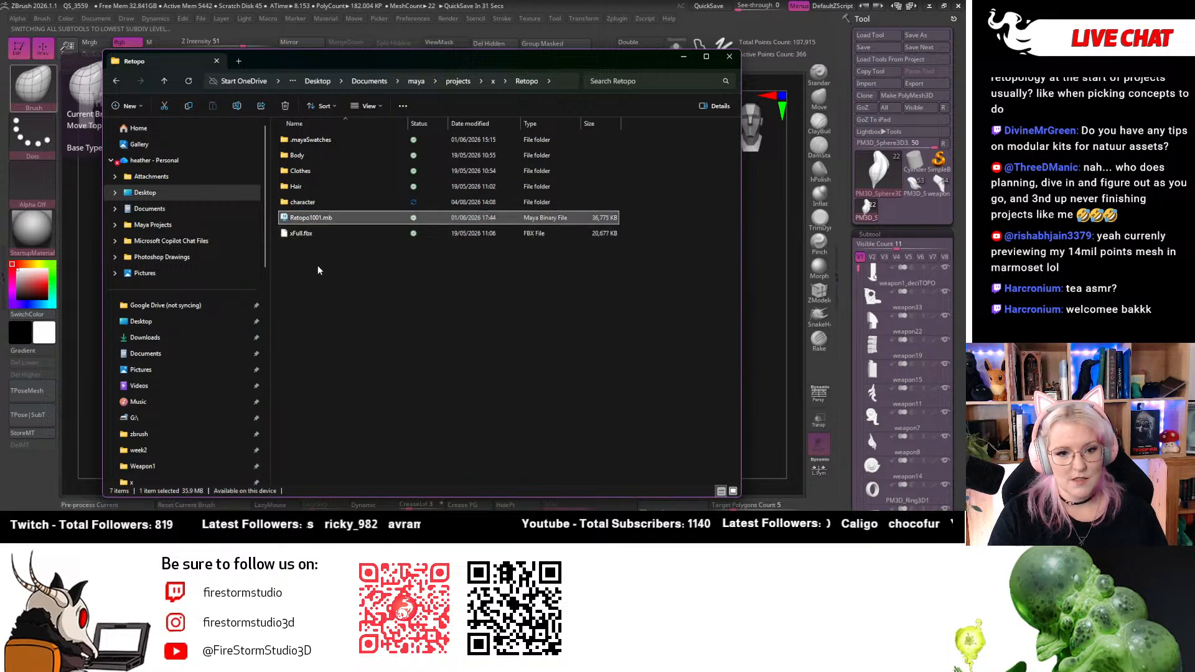
{"action": "left_click", "coordinate": [301, 234], "text": "shift"}
{"action": "left_click_drag", "start_coordinate": [302, 234], "coordinate": [305, 171]}
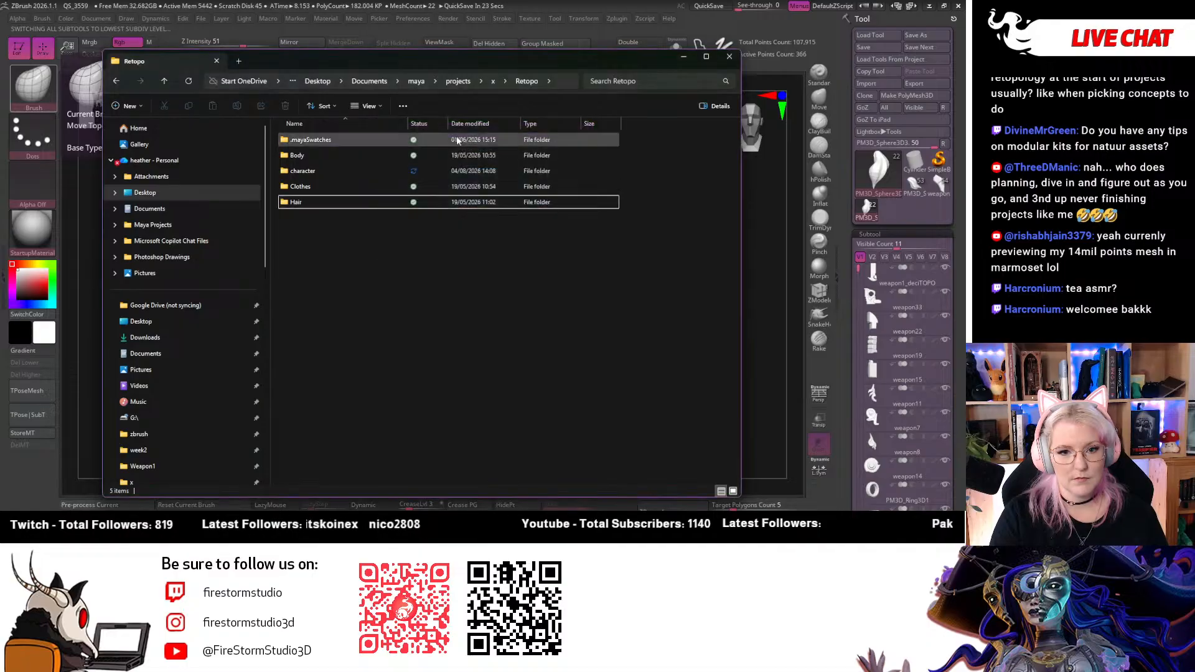
{"action": "left_click_drag", "start_coordinate": [317, 242], "coordinate": [320, 171]}
{"action": "left_click", "coordinate": [317, 161]}
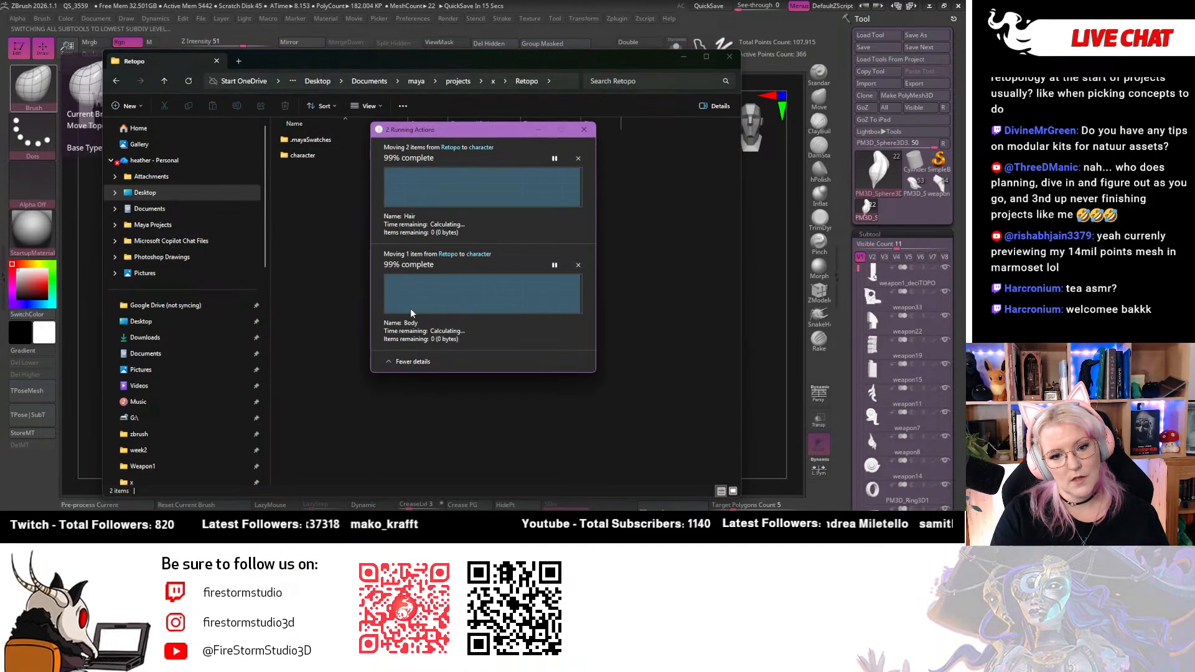
Create a folder named Weapon1 inside the Retopo folder and move the File Explorer window out of the way
{"action": "right_click", "coordinate": [367, 291]}
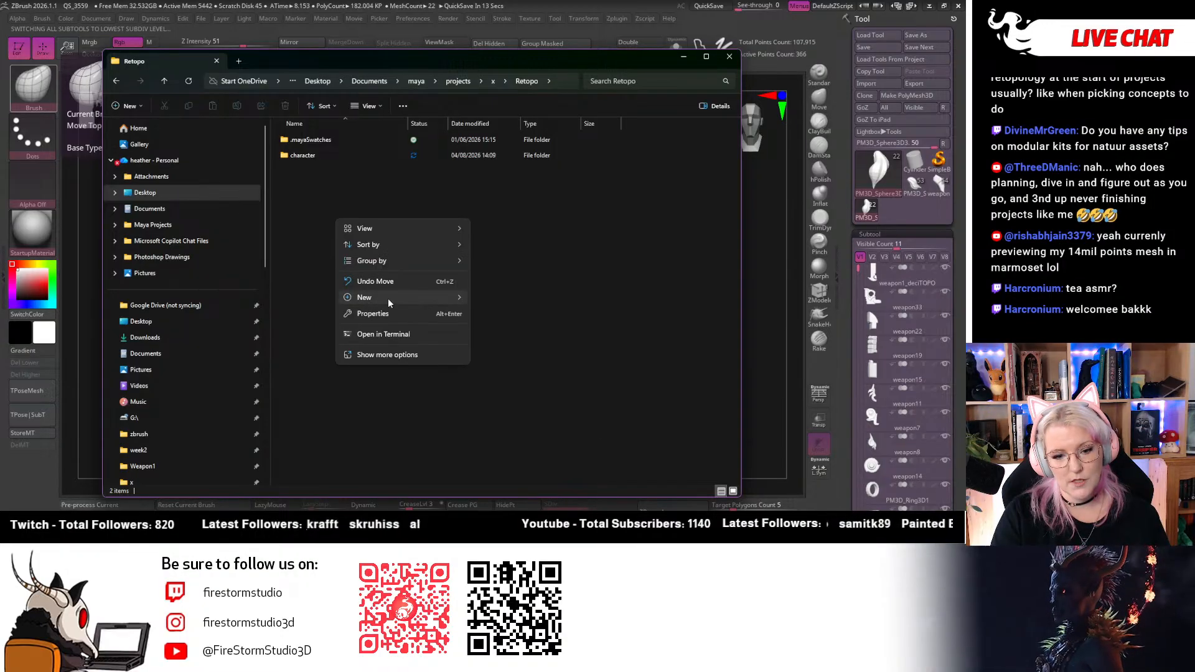
{"action": "mouse_move", "coordinate": [390, 303]}
{"action": "left_click", "coordinate": [518, 303]}
{"action": "type", "text": "Weapon1"}
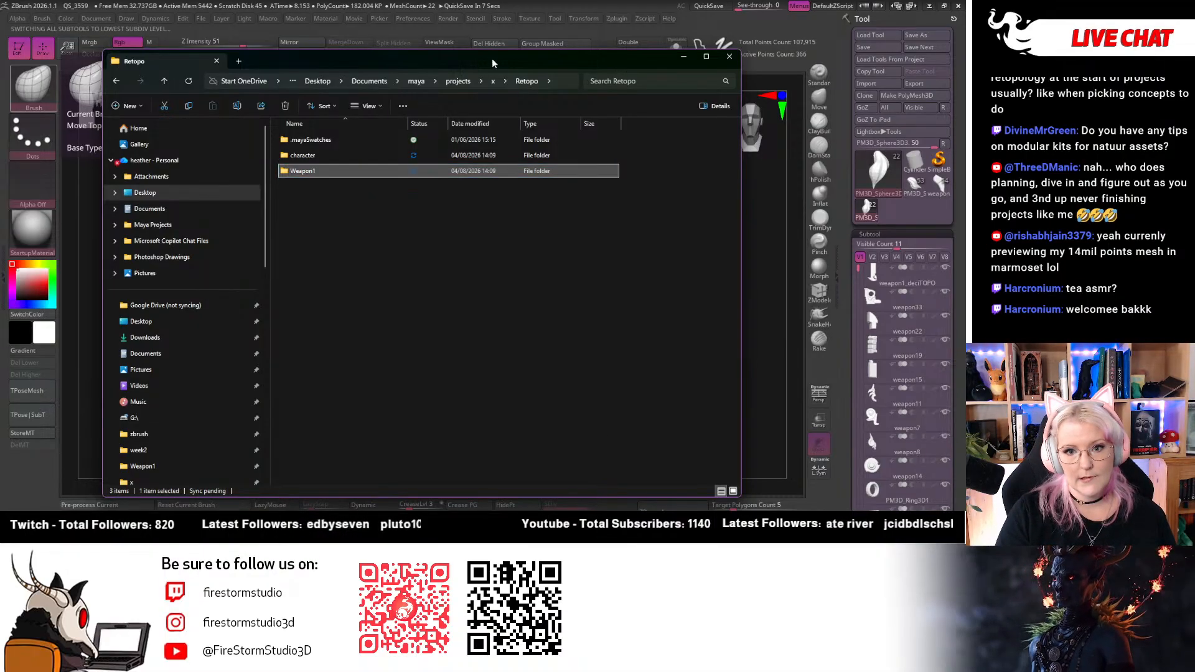
{"action": "key", "text": "Return"}
{"action": "left_click_drag", "start_coordinate": [488, 73], "coordinate": [0, 78]}
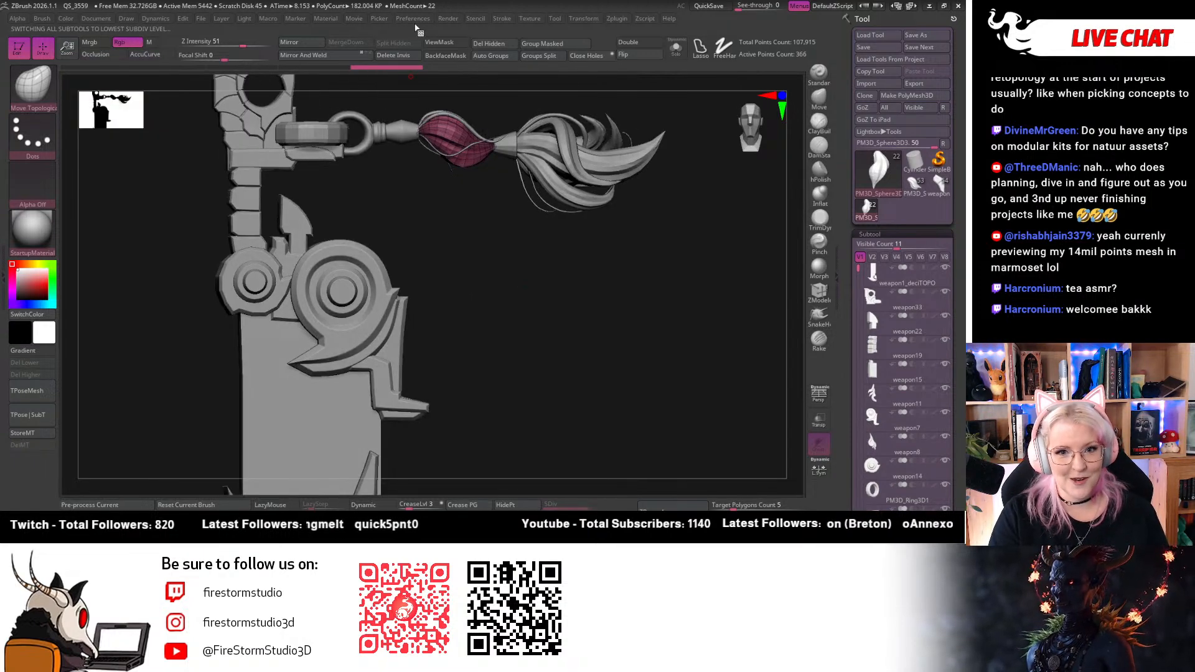
Delete all stored QuickSave project files through the QuickSave preferences
{"action": "left_click", "coordinate": [418, 20]}
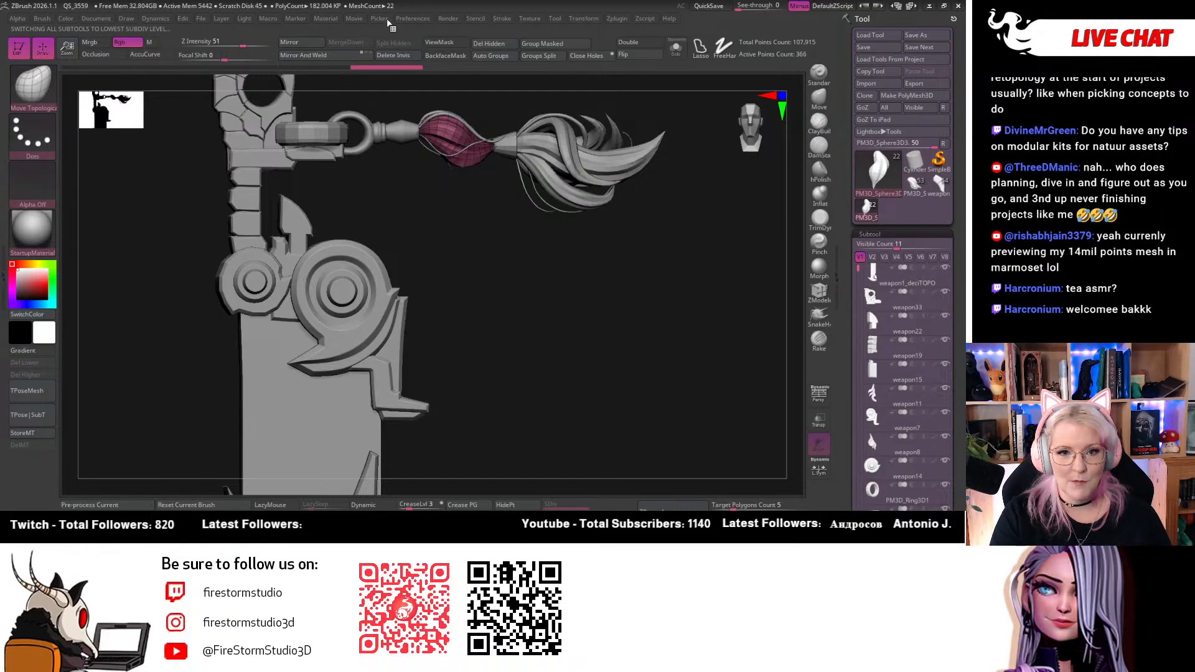
{"action": "left_click", "coordinate": [411, 19]}
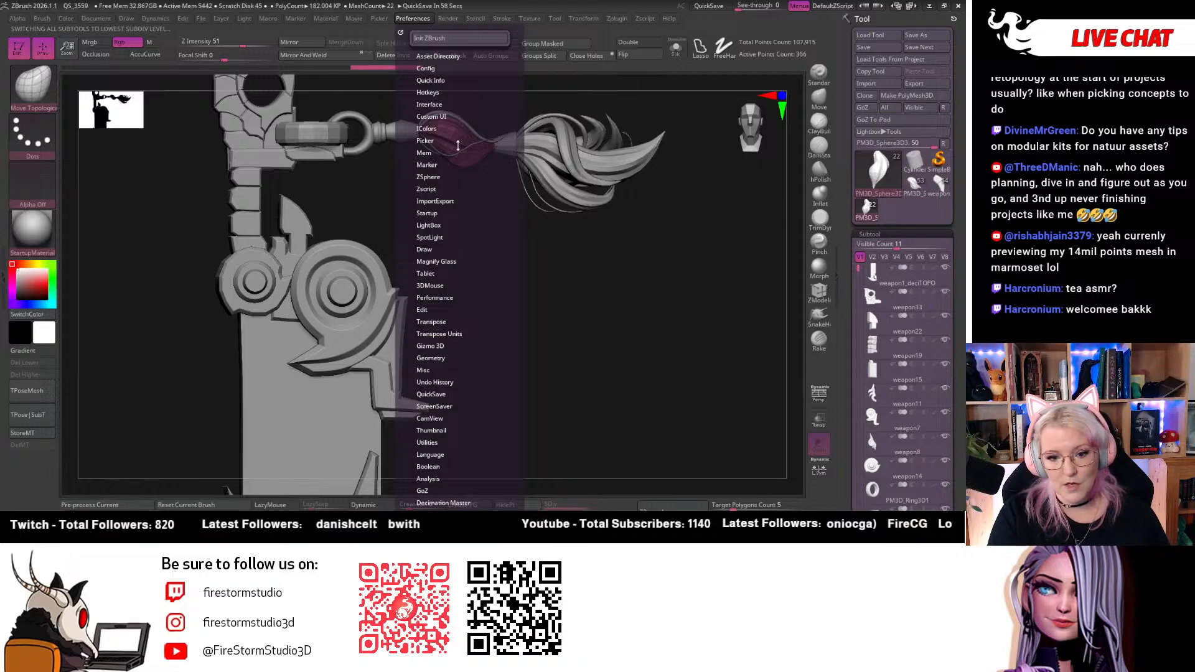
{"action": "left_click", "coordinate": [413, 19]}
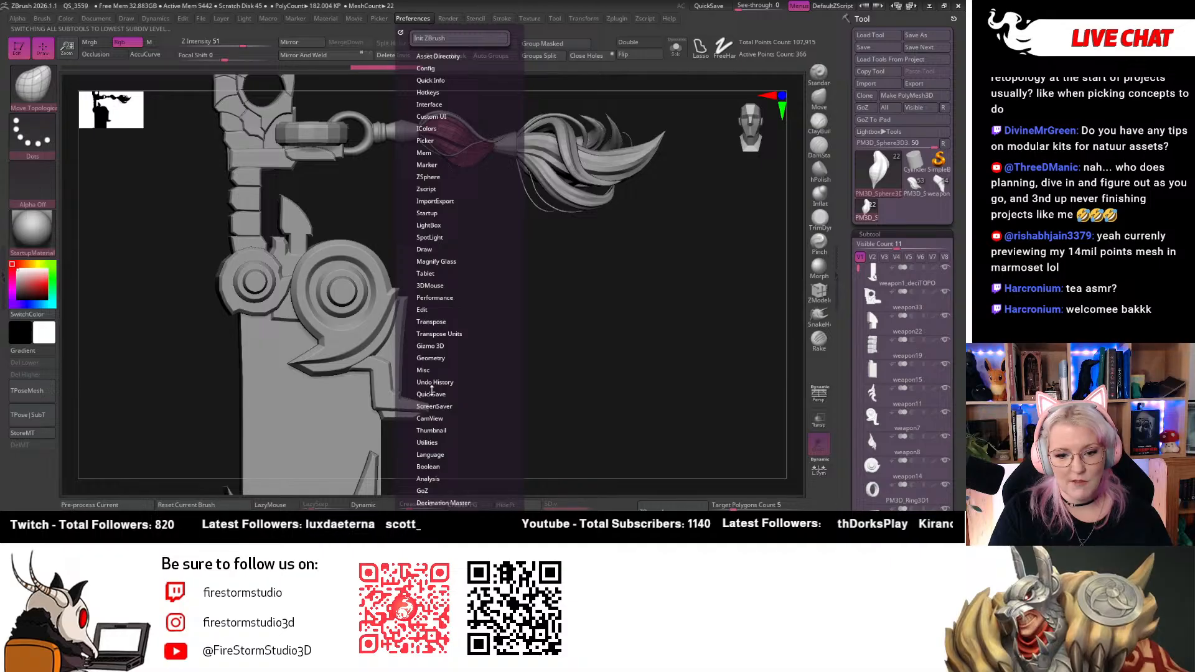
{"action": "left_click", "coordinate": [432, 394]}
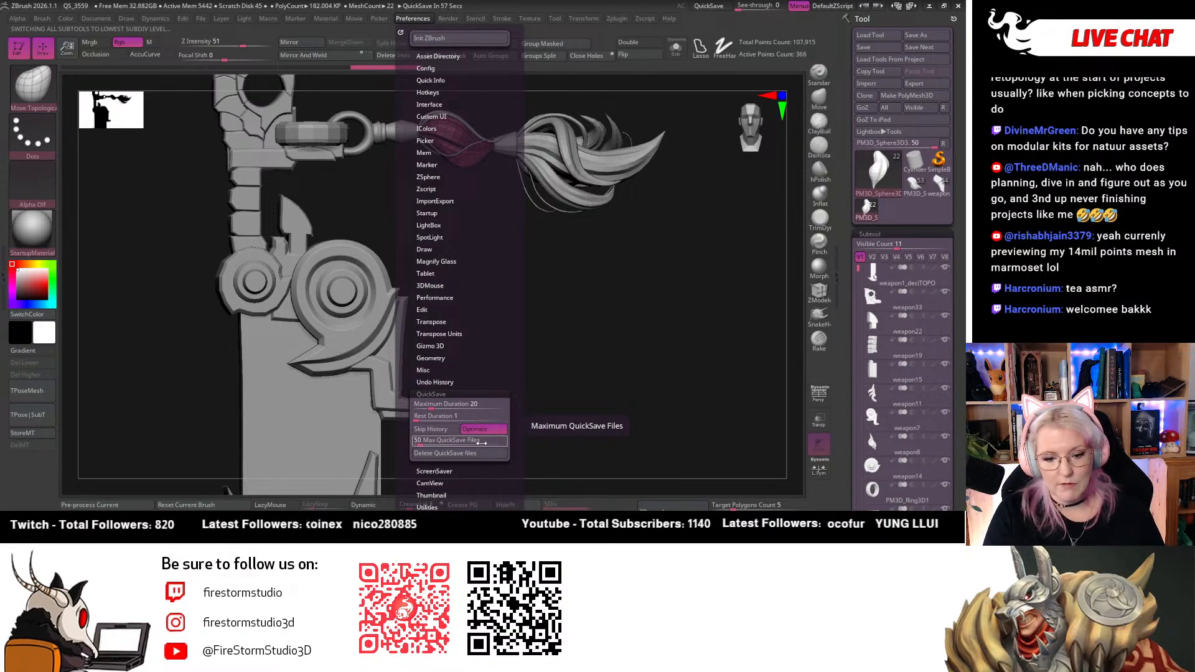
{"action": "left_click", "coordinate": [465, 453]}
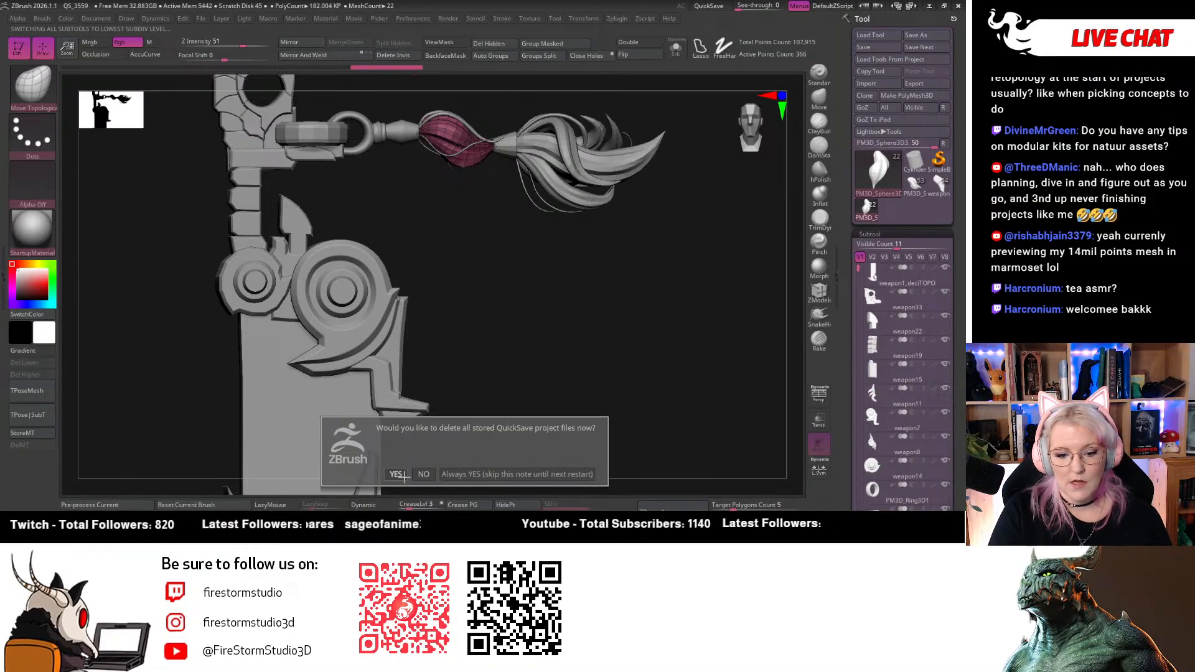
{"action": "left_click", "coordinate": [397, 475]}
Start an FBX export of the sword and choose the Weapon1 folder inside the x project's Retopo folder as destination
{"action": "mouse_move", "coordinate": [534, 317]}
{"action": "left_mouse_down"}
{"action": "mouse_move", "coordinate": [512, 315]}
{"action": "mouse_move", "coordinate": [583, 277]}
{"action": "mouse_move", "coordinate": [510, 258]}
{"action": "left_mouse_up"}
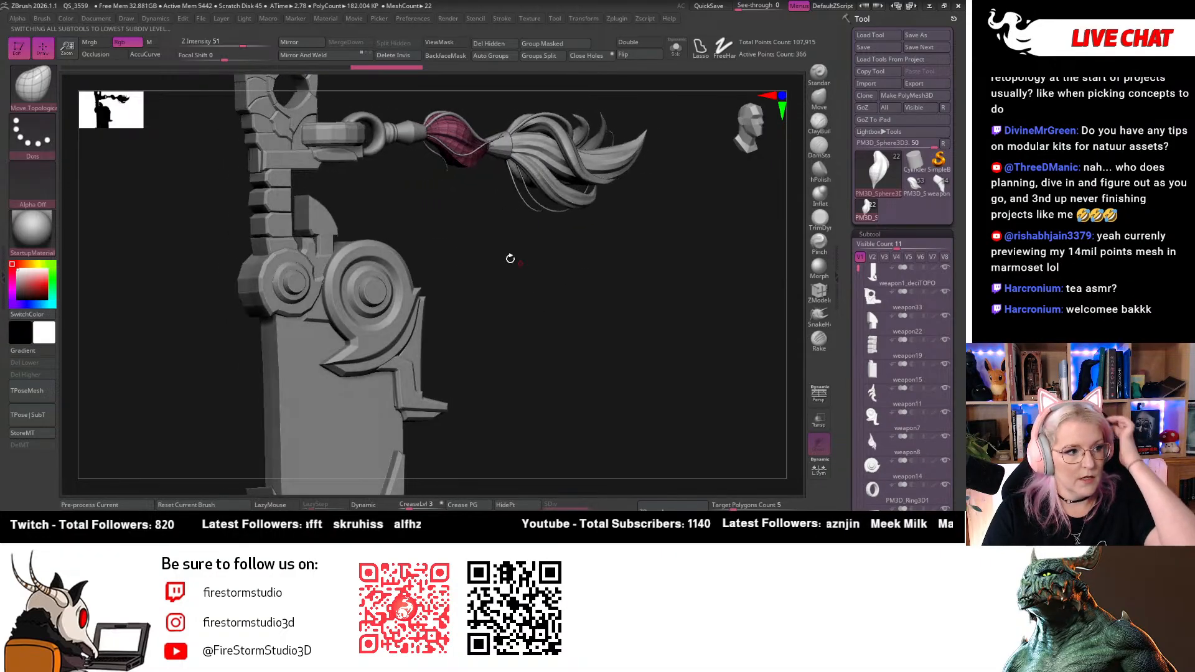
{"action": "left_click", "coordinate": [914, 83]}
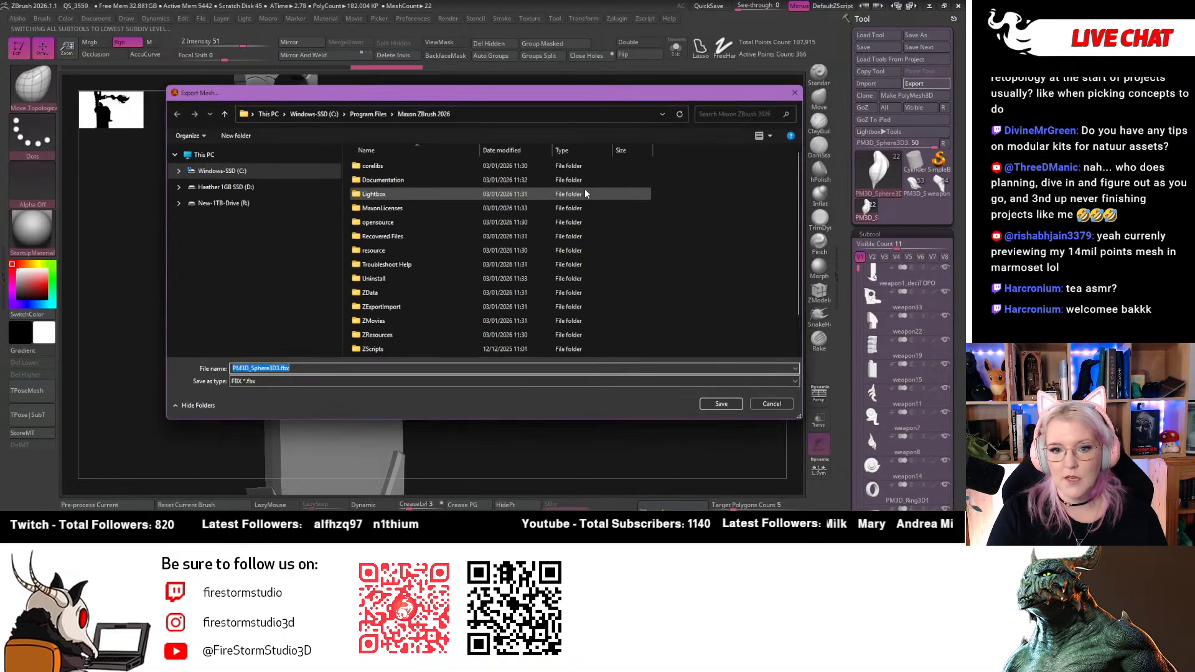
{"action": "scroll", "coordinate": [262, 249], "scroll_direction": "up", "scroll_amount": 4}
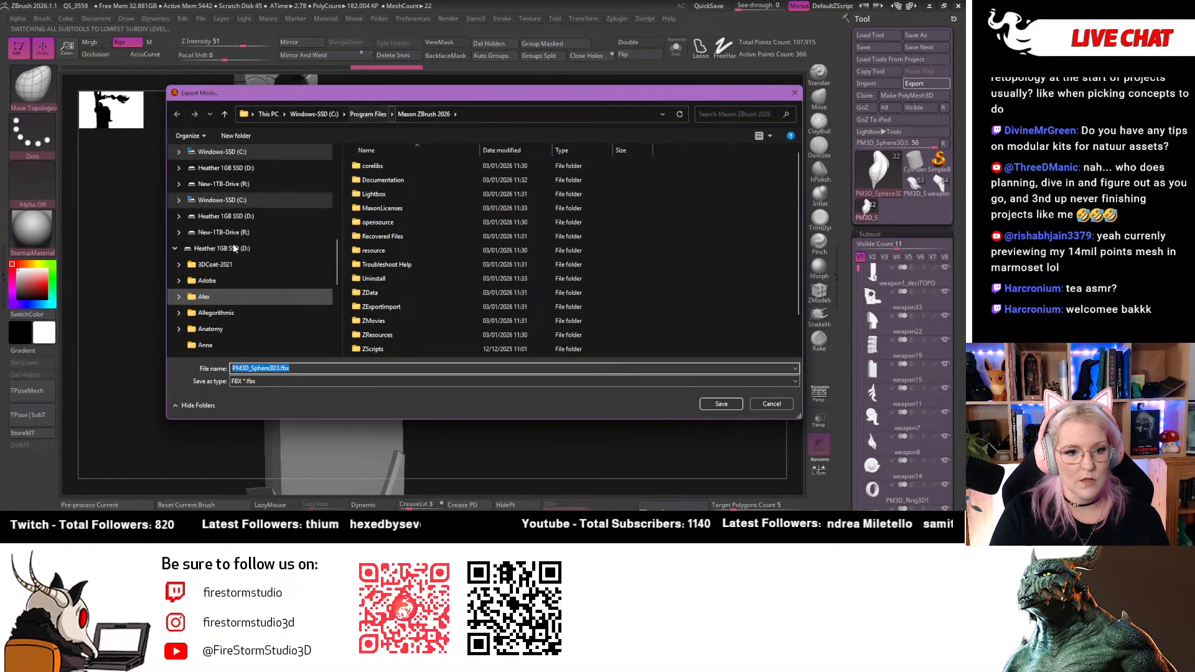
{"action": "scroll", "coordinate": [240, 156], "scroll_direction": "up", "scroll_amount": 5}
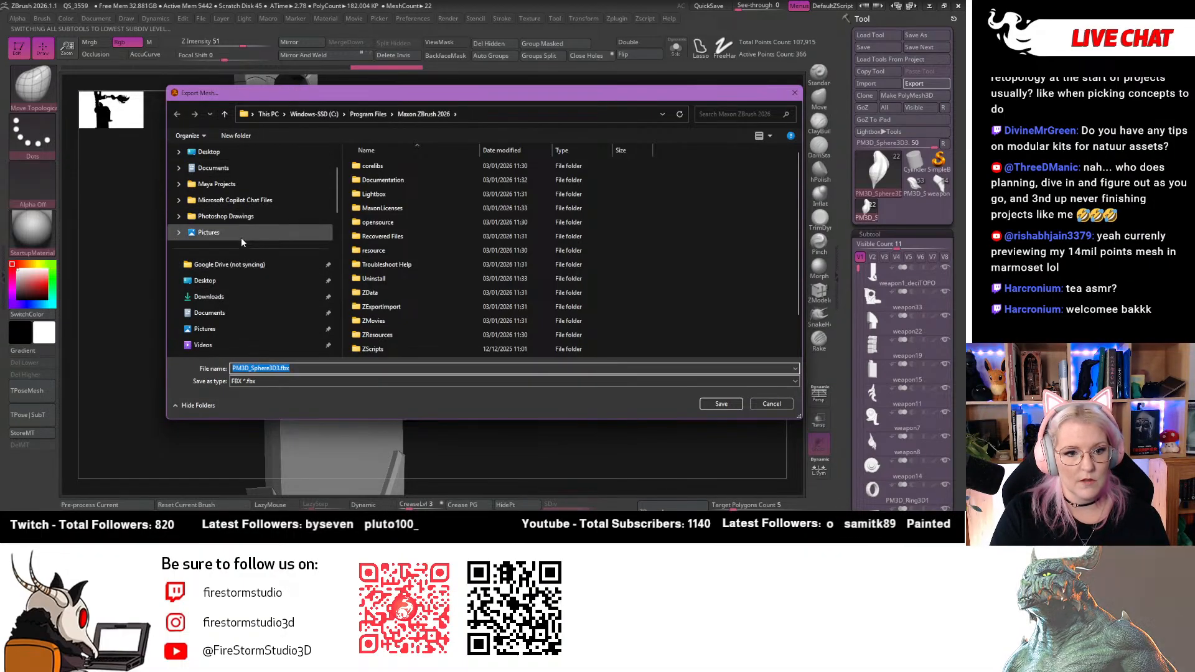
{"action": "left_click", "coordinate": [241, 153]}
{"action": "double_click", "coordinate": [373, 275]}
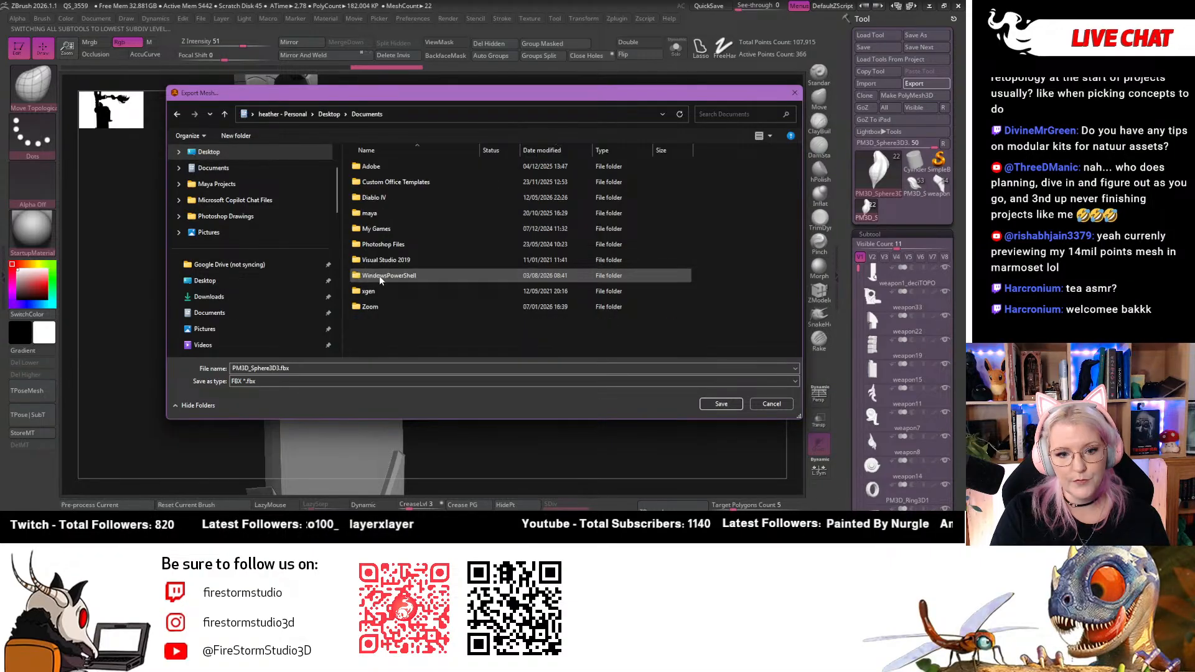
{"action": "double_click", "coordinate": [373, 213]}
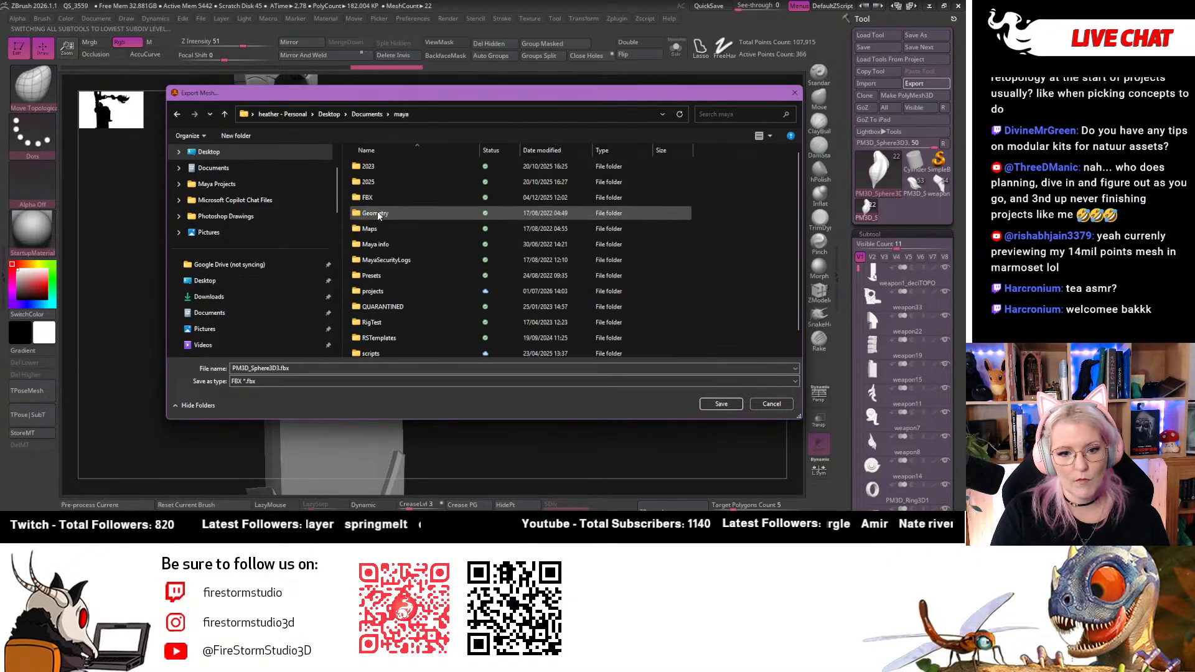
{"action": "double_click", "coordinate": [375, 294]}
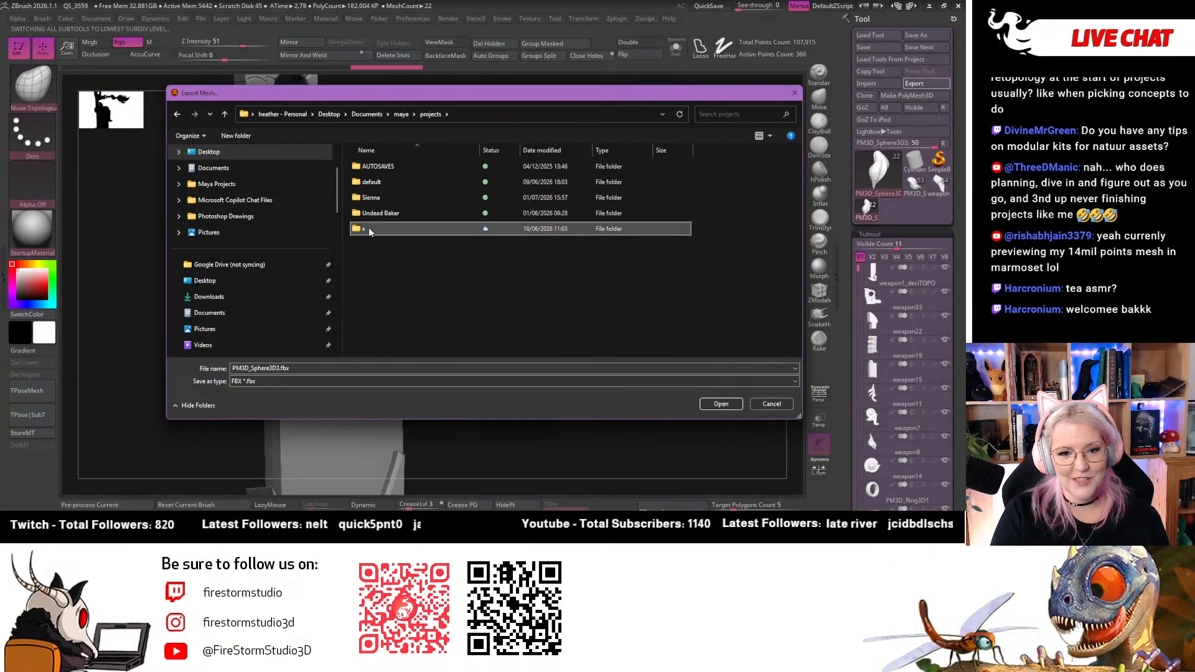
{"action": "double_click", "coordinate": [369, 229]}
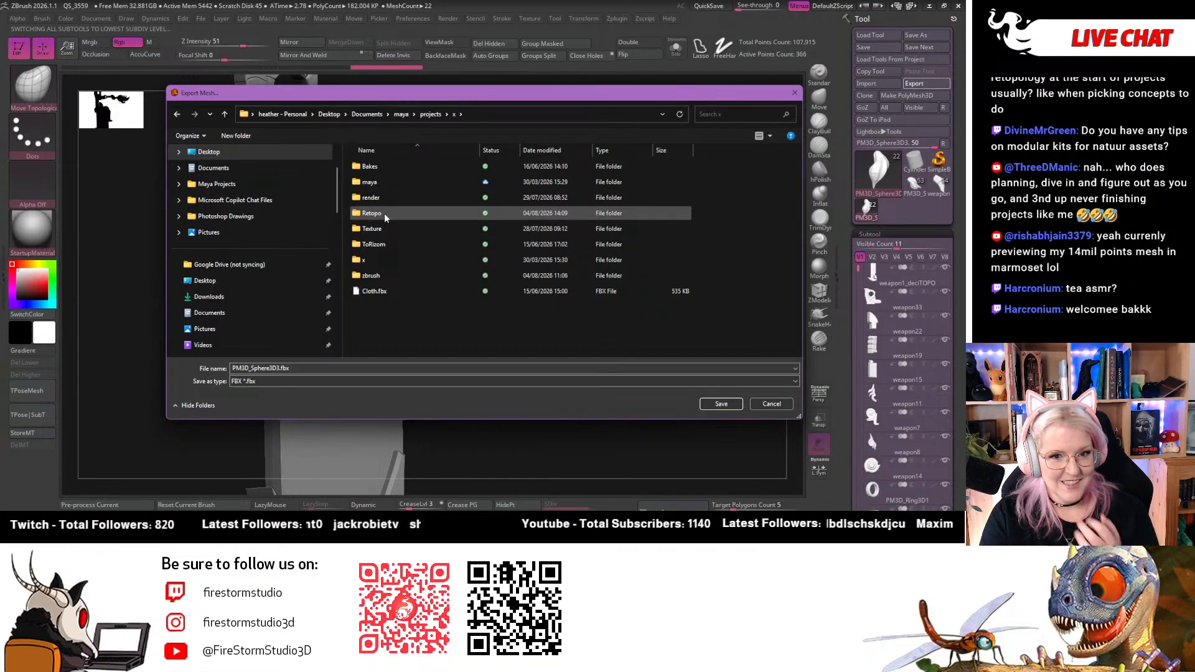
{"action": "double_click", "coordinate": [385, 215]}
{"action": "left_click", "coordinate": [377, 198]}
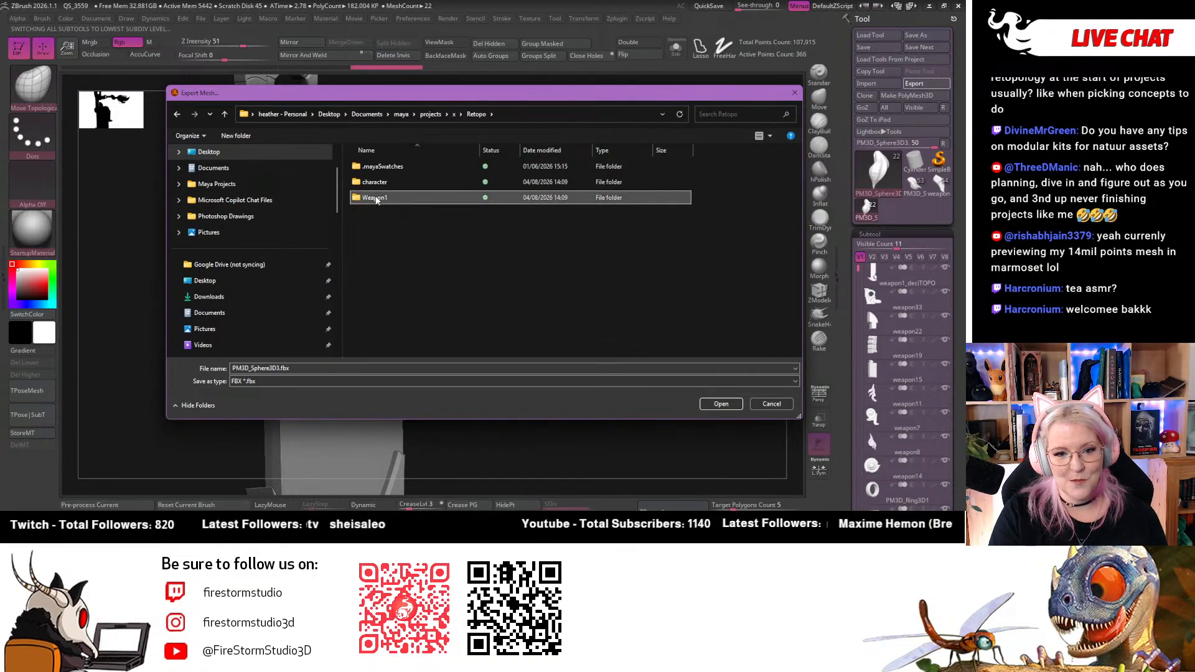
{"action": "double_click", "coordinate": [377, 198]}
Name the export file weapon1Retopo and export all the sword's subtools as FBX
{"action": "left_click", "coordinate": [551, 369]}
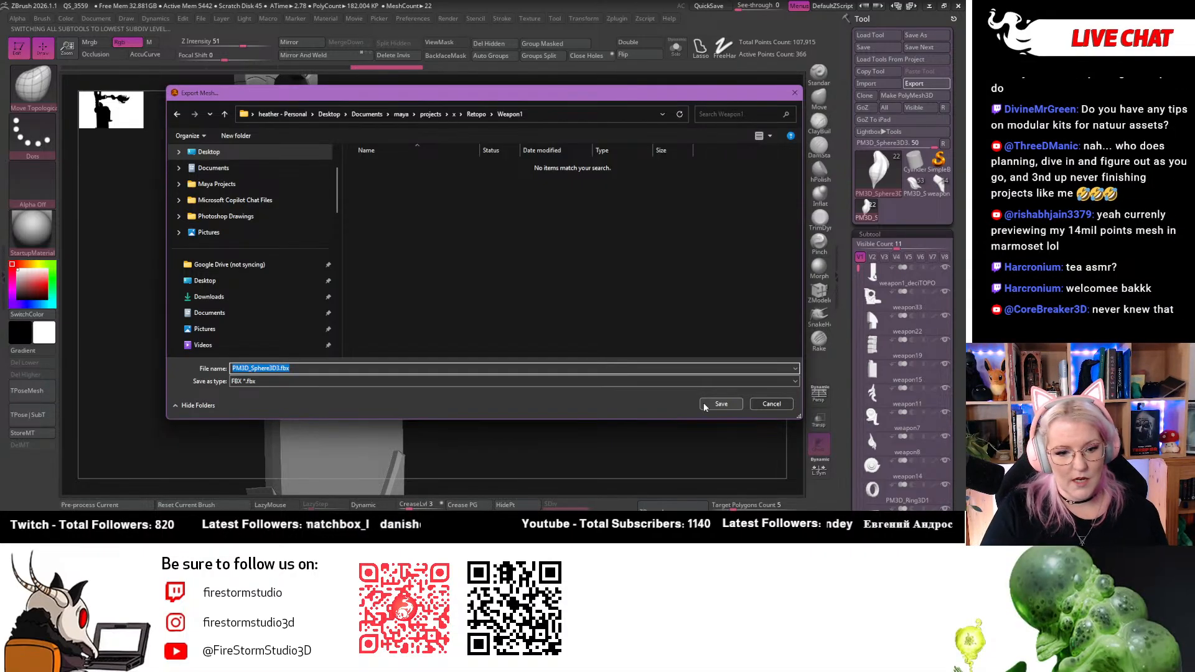
{"action": "type", "text": "weapon1Retopo"}
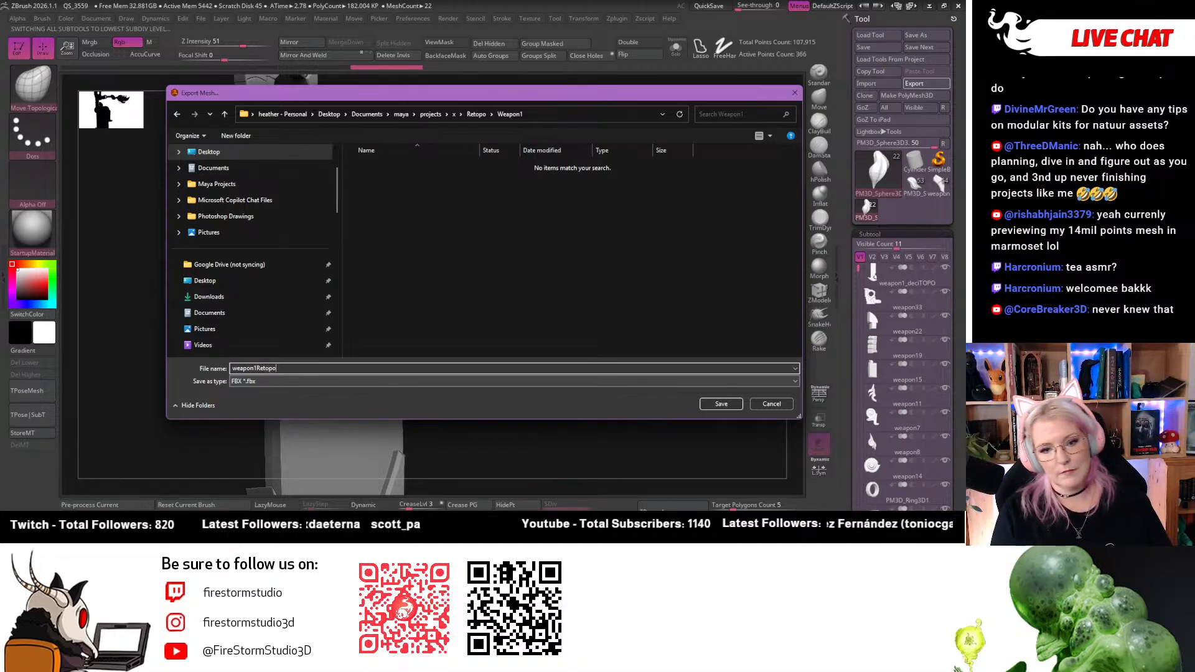
{"action": "key", "text": "Return"}
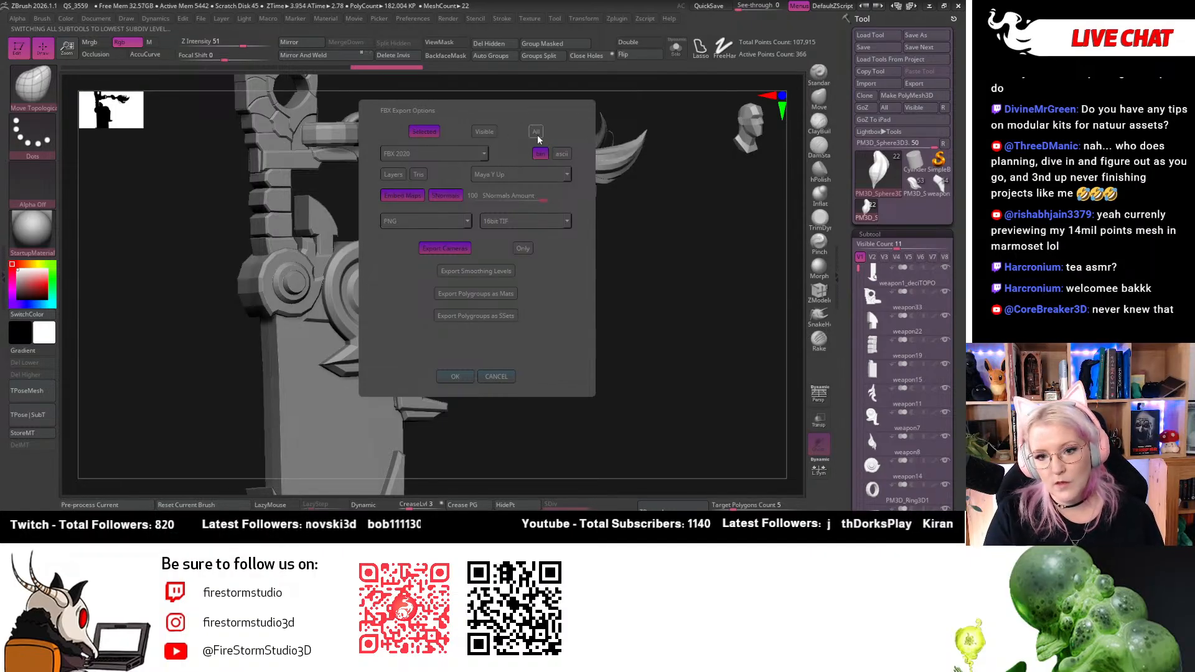
{"action": "left_click", "coordinate": [455, 375]}
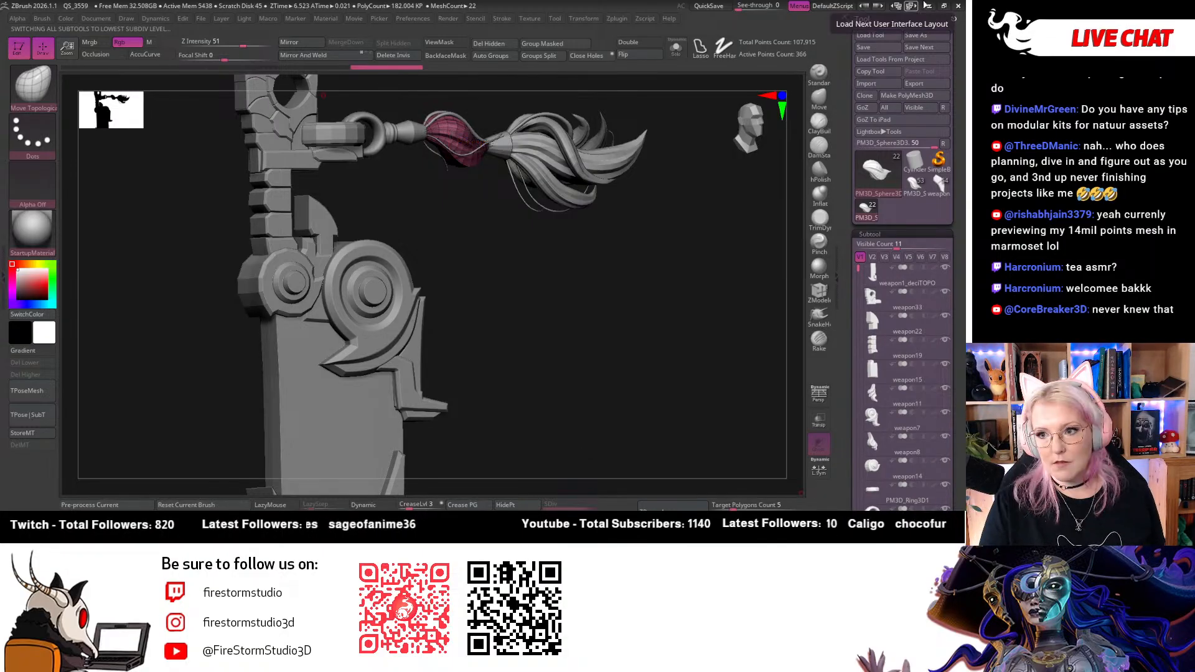
Switch to Maya, maximise its window and import the exported sword FBX into the Weapon1_retopo scene
{"action": "left_click", "coordinate": [929, 6]}
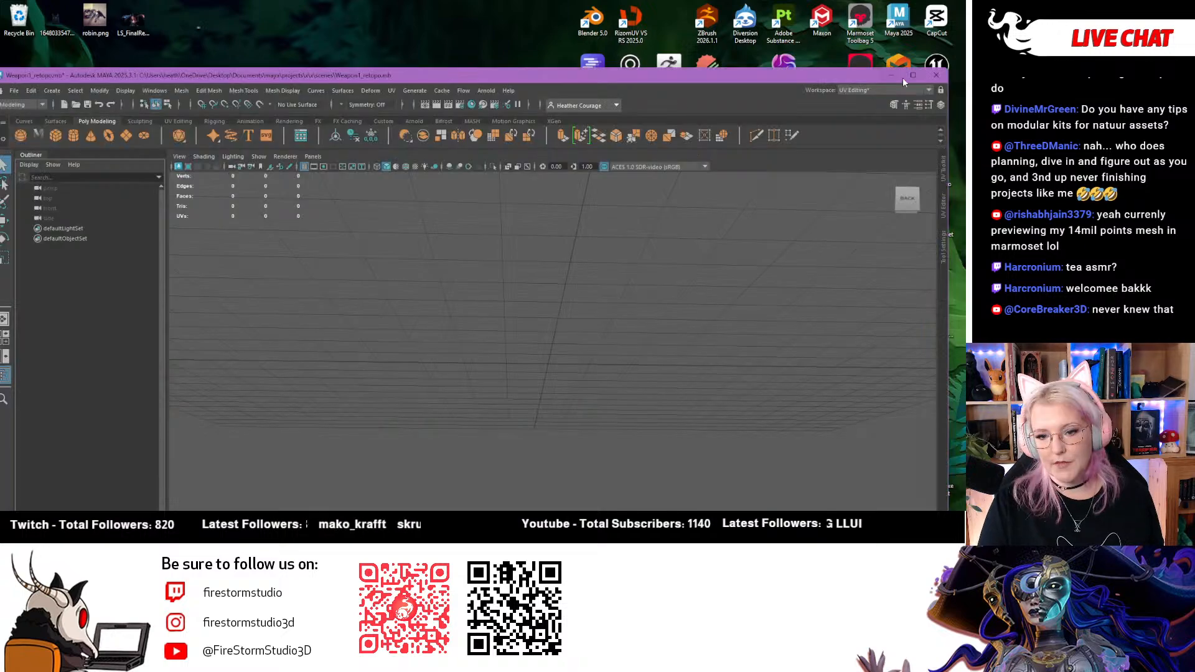
{"action": "left_click", "coordinate": [912, 75]}
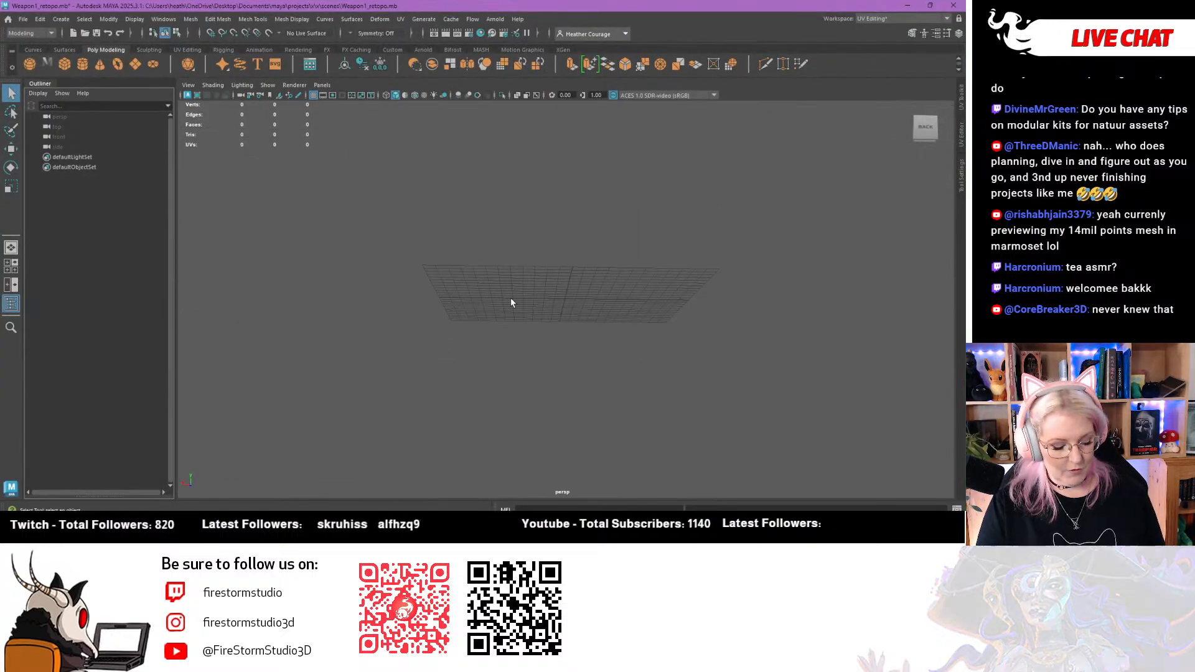
{"action": "left_click_drag", "start_coordinate": [510, 298], "coordinate": [534, 242], "text": "alt"}
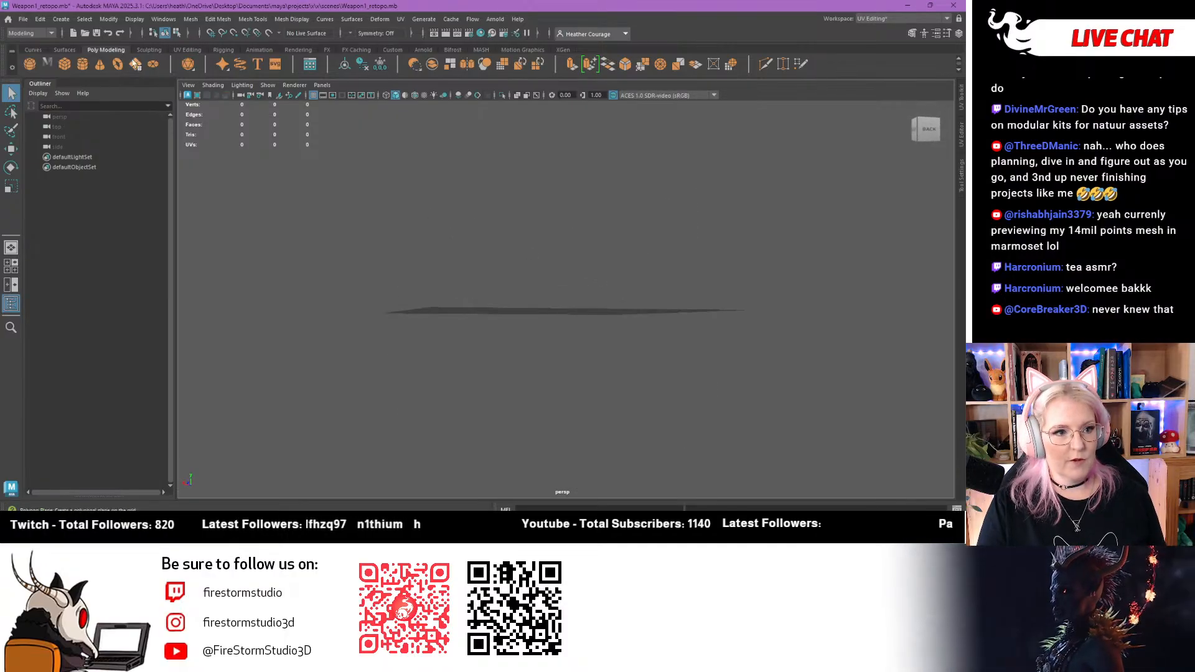
{"action": "left_click", "coordinate": [23, 19]}
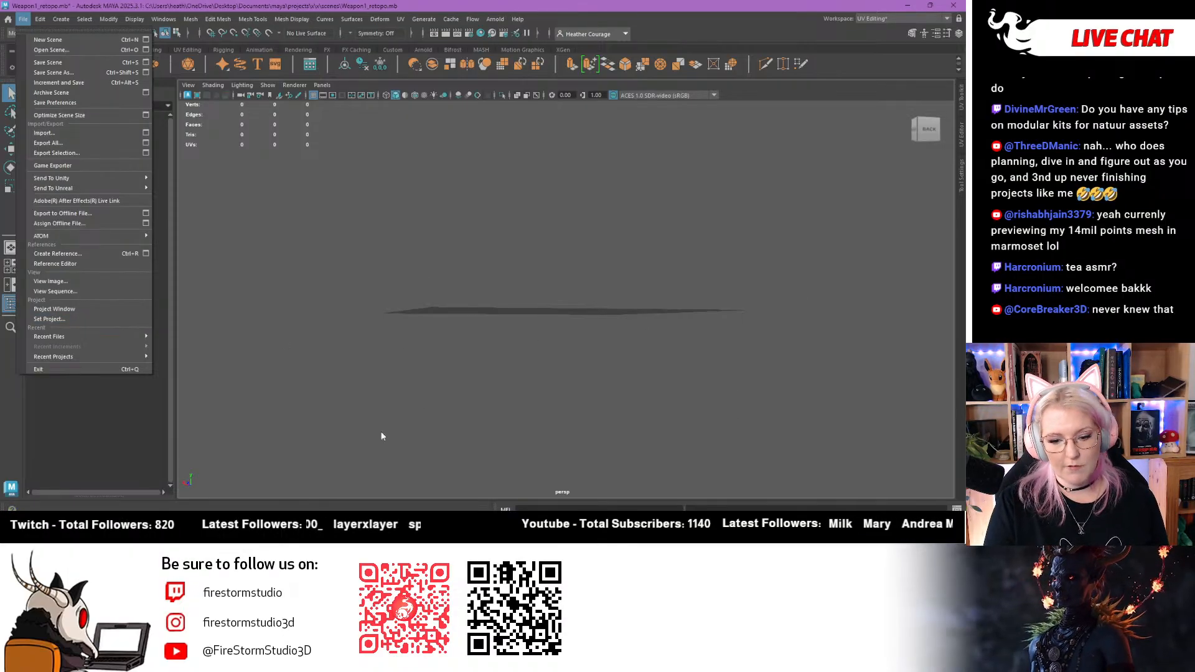
{"action": "left_click_drag", "start_coordinate": [357, 266], "coordinate": [337, 250], "text": "alt"}
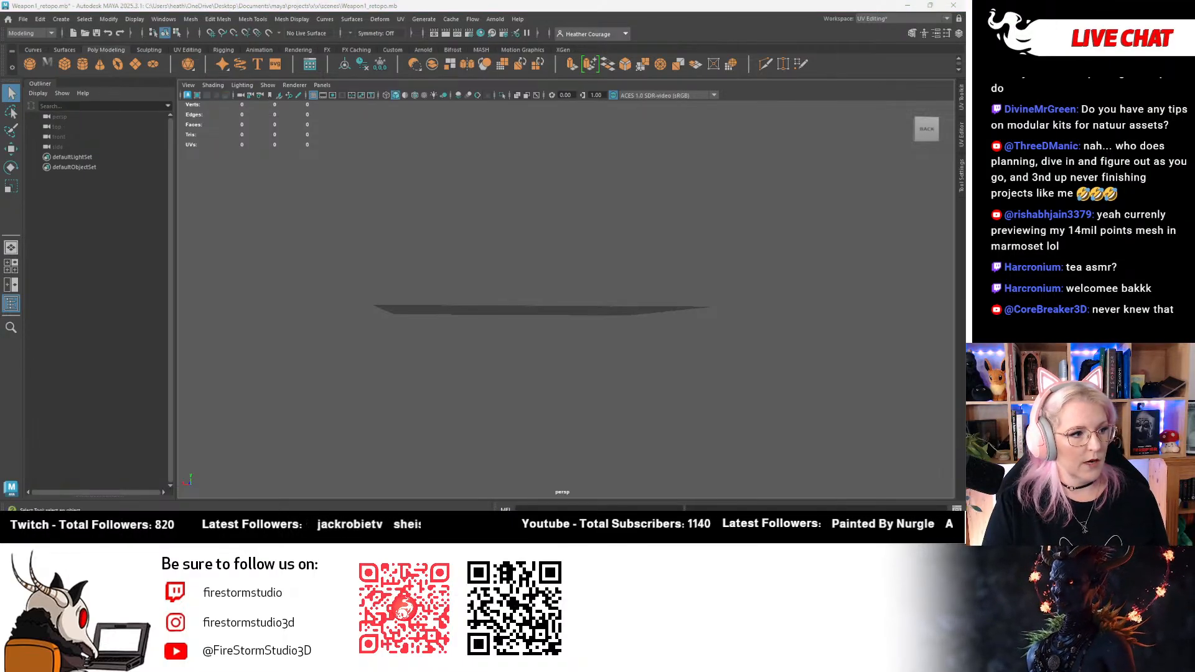
{"action": "left_click_drag", "start_coordinate": [1, 311], "coordinate": [402, 246]}
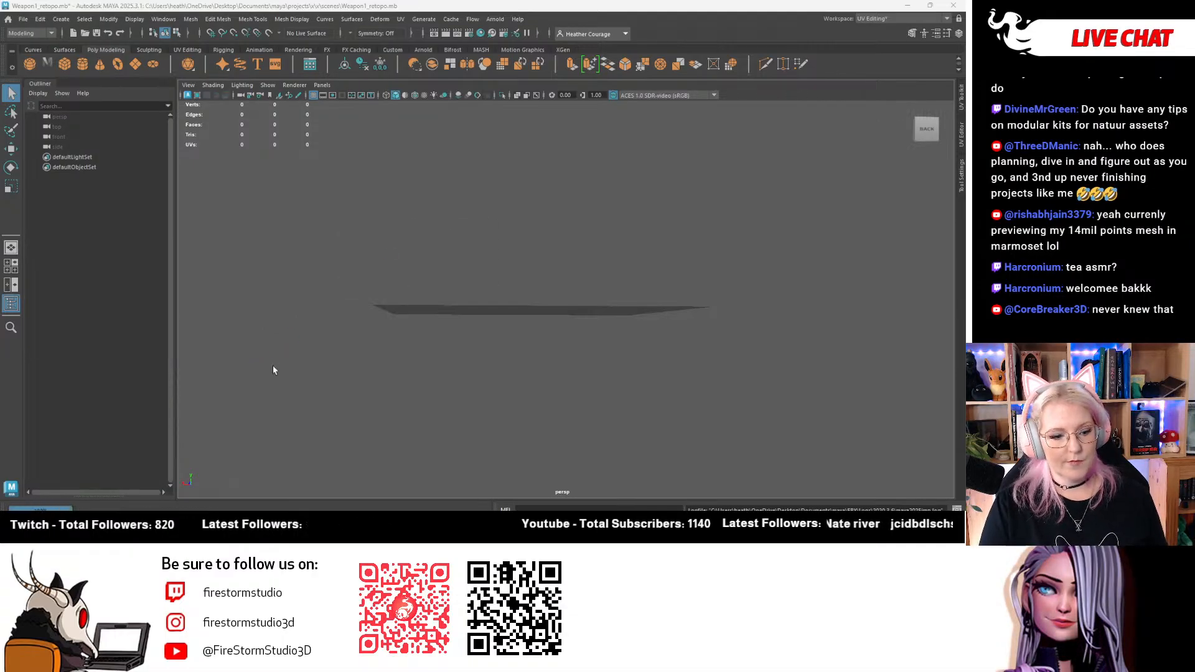
{"action": "scroll", "coordinate": [359, 350], "scroll_direction": "up", "scroll_amount": 10}
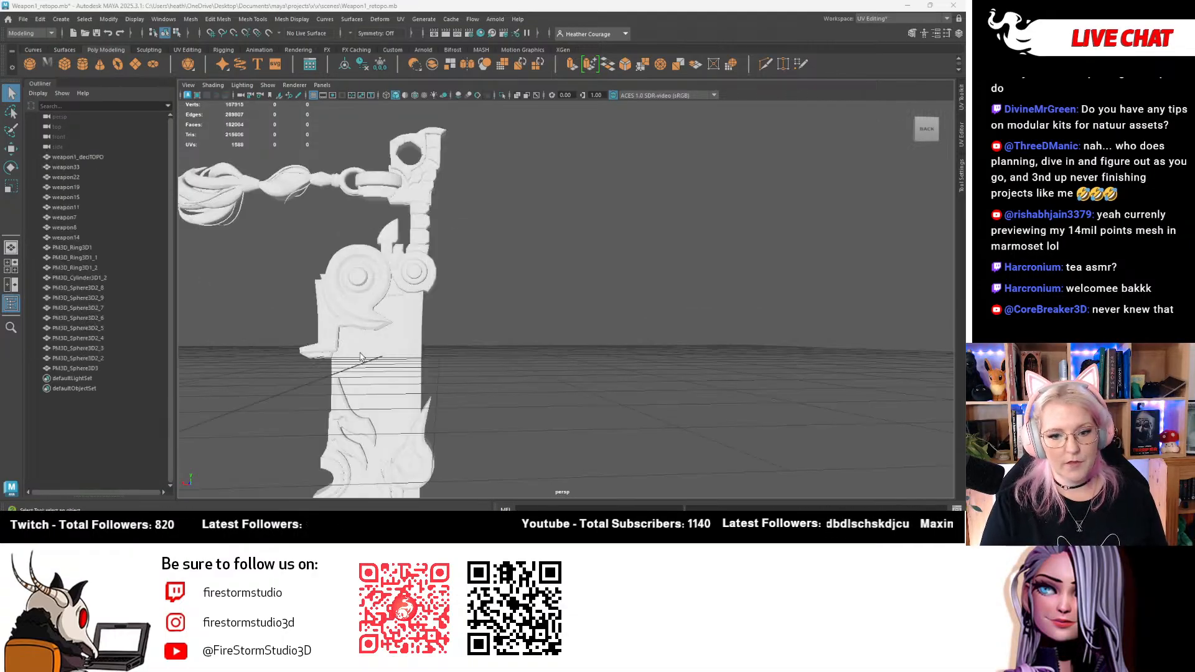
Examine the imported sword's placement from the front and left views
{"action": "left_click_drag", "start_coordinate": [355, 350], "coordinate": [214, 369], "text": "alt"}
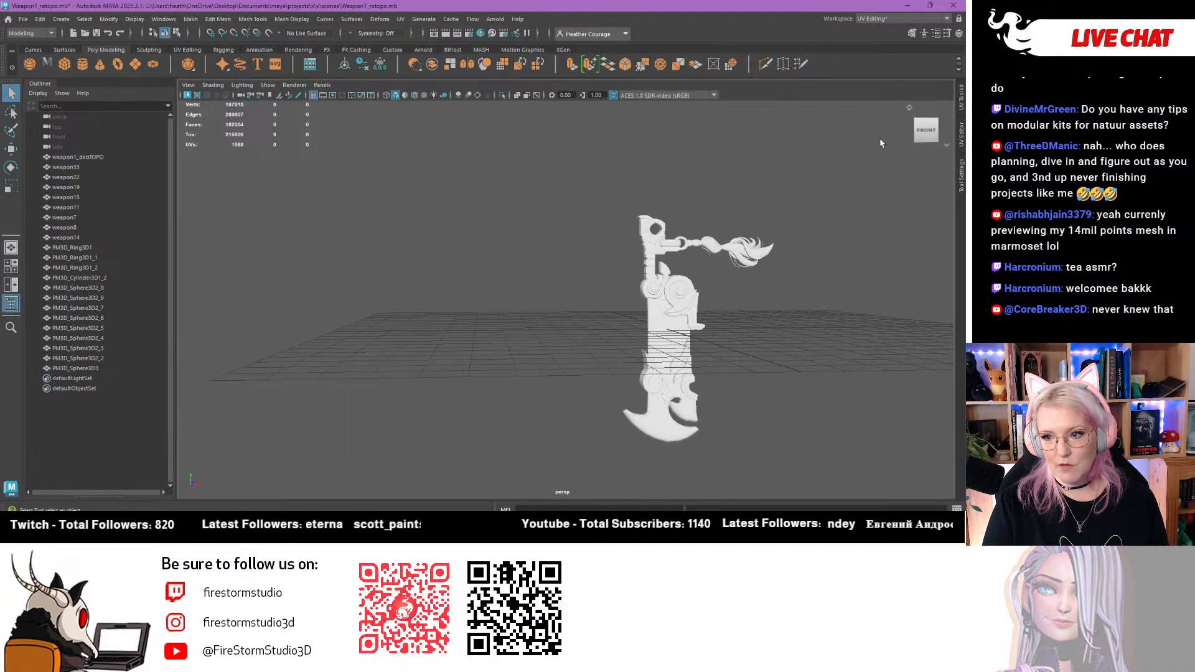
{"action": "left_click", "coordinate": [925, 130]}
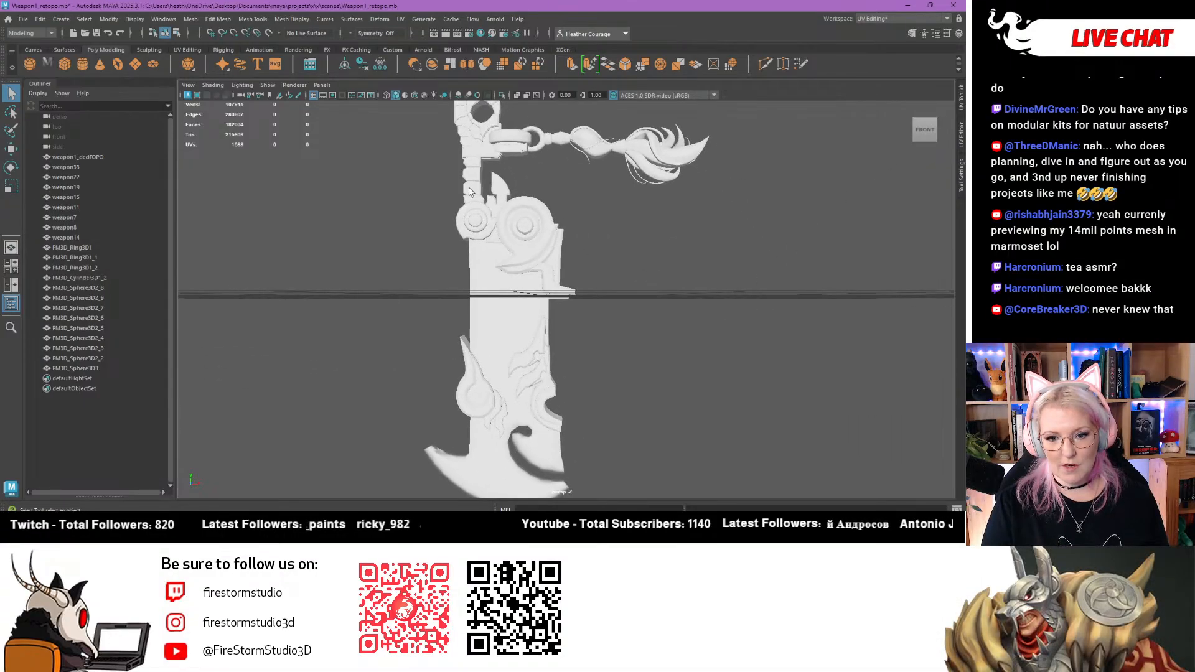
{"action": "scroll", "coordinate": [622, 305], "scroll_direction": "down", "scroll_amount": 2}
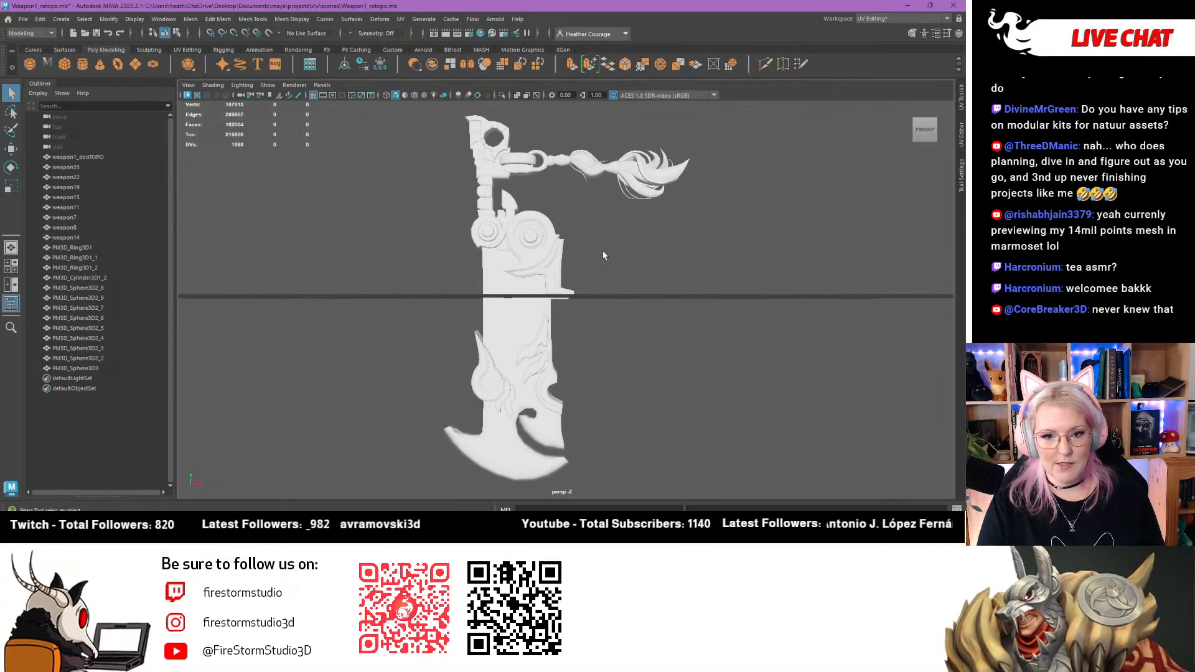
{"action": "key", "text": "ctrl+shift+a"}
{"action": "left_click", "coordinate": [621, 255]}
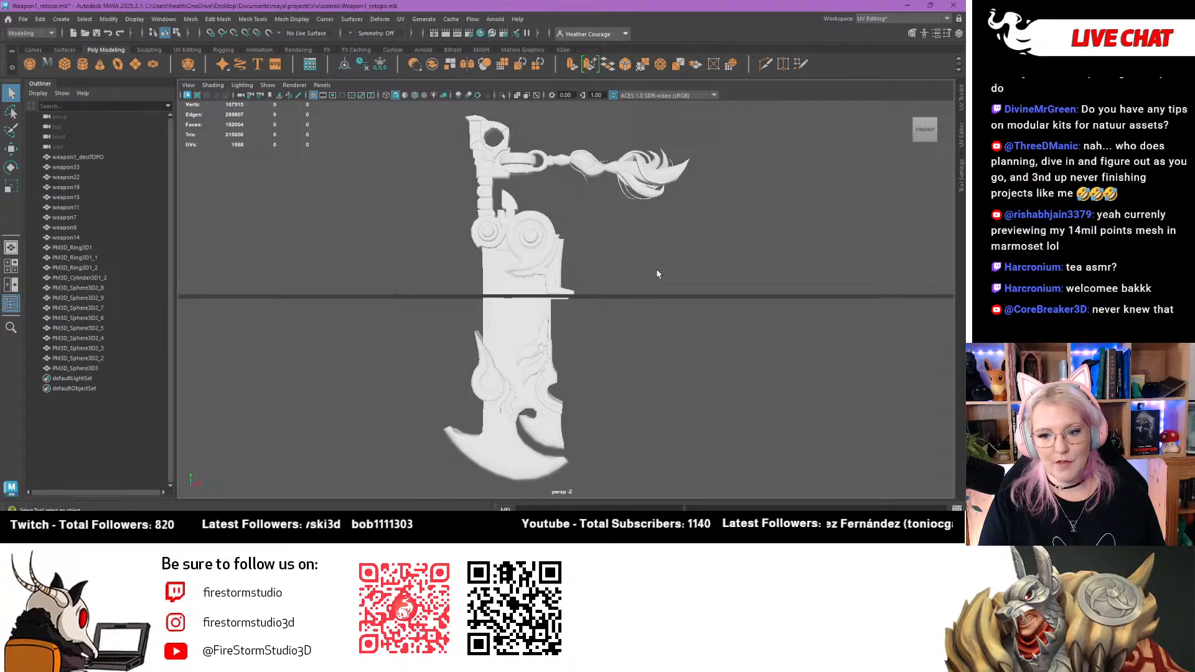
{"action": "left_click_drag", "start_coordinate": [656, 268], "coordinate": [745, 277], "text": "alt"}
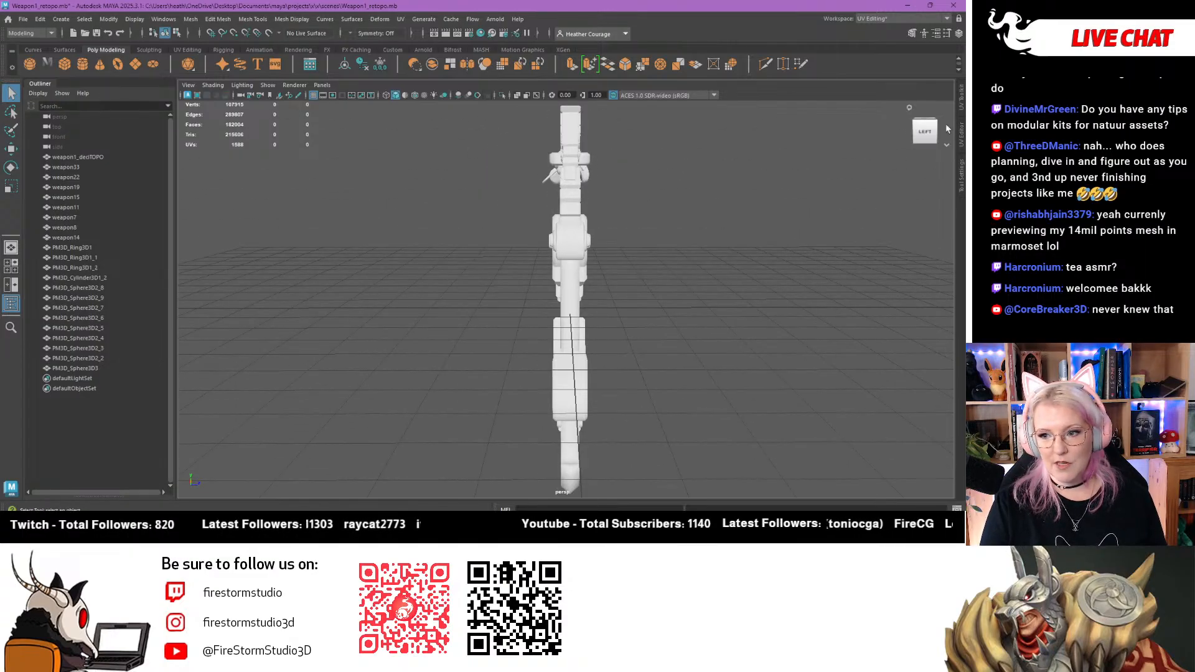
{"action": "left_click", "coordinate": [924, 134]}
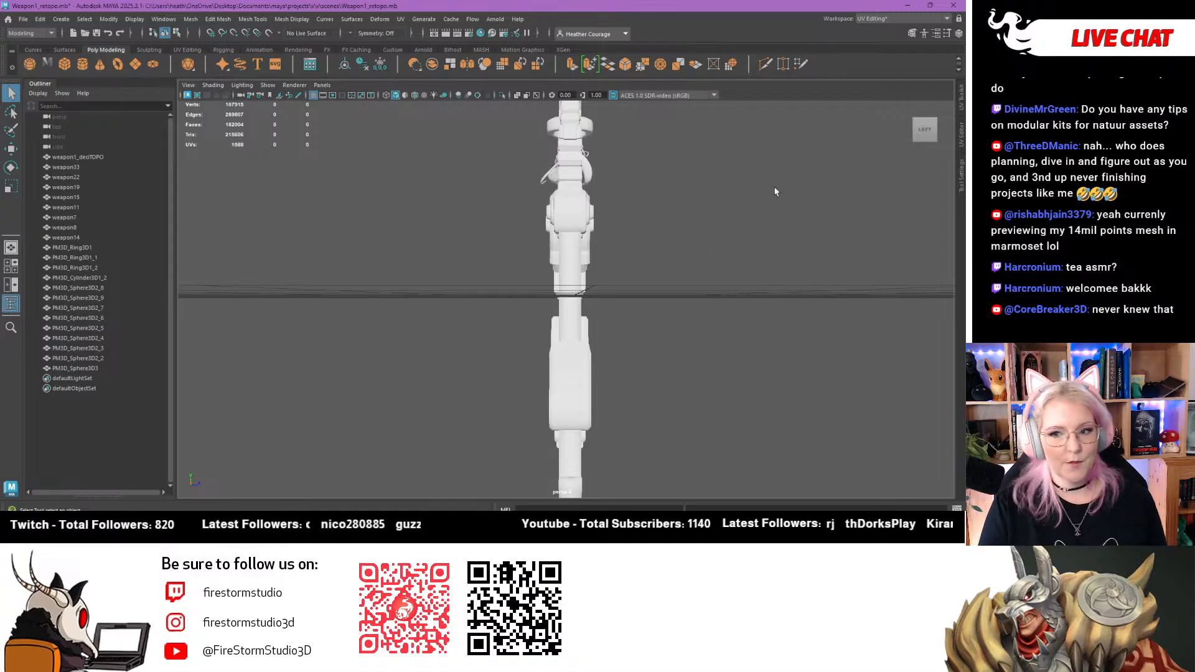
Group all the imported sword meshes, from weapon1_deciTOPO to PM3D_Sphere3D3, and name the group Weapon1_high
{"action": "left_click", "coordinate": [67, 157]}
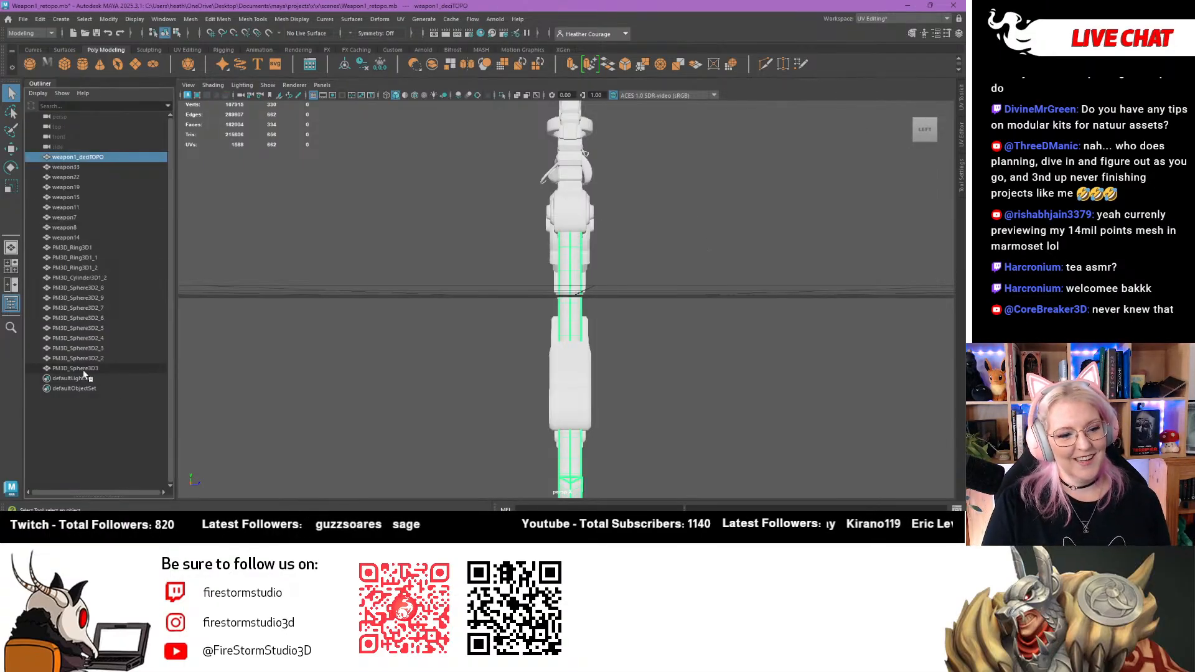
{"action": "left_click", "coordinate": [84, 372], "text": "shift"}
{"action": "key", "text": "ctrl+g"}
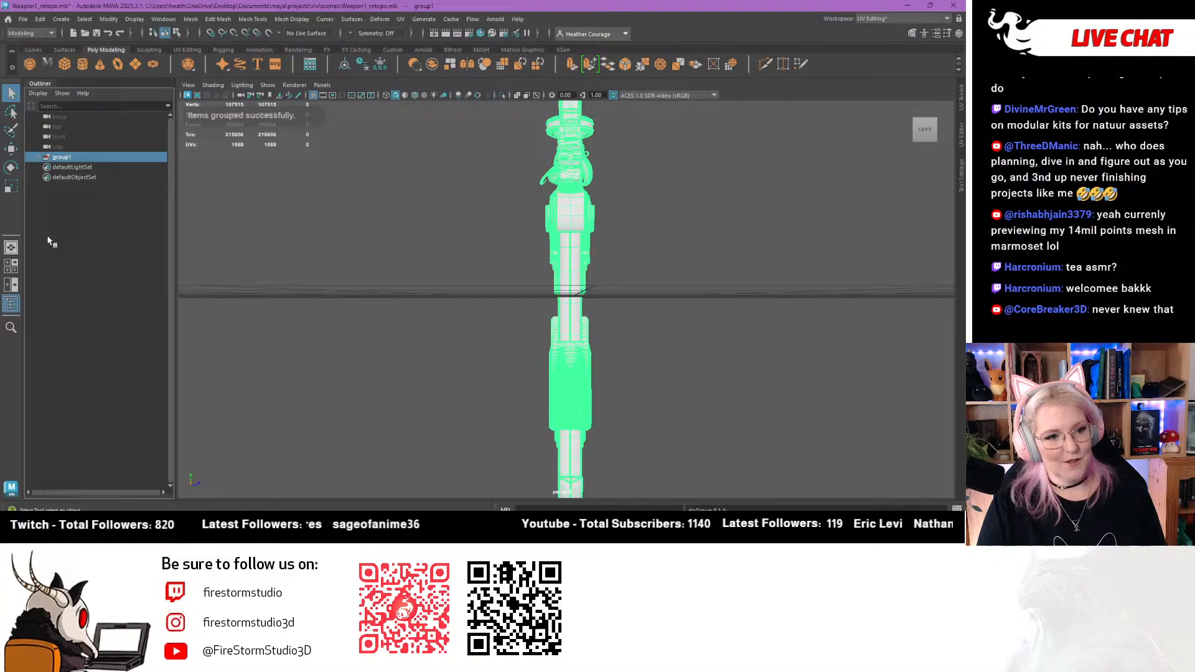
{"action": "double_click", "coordinate": [62, 157]}
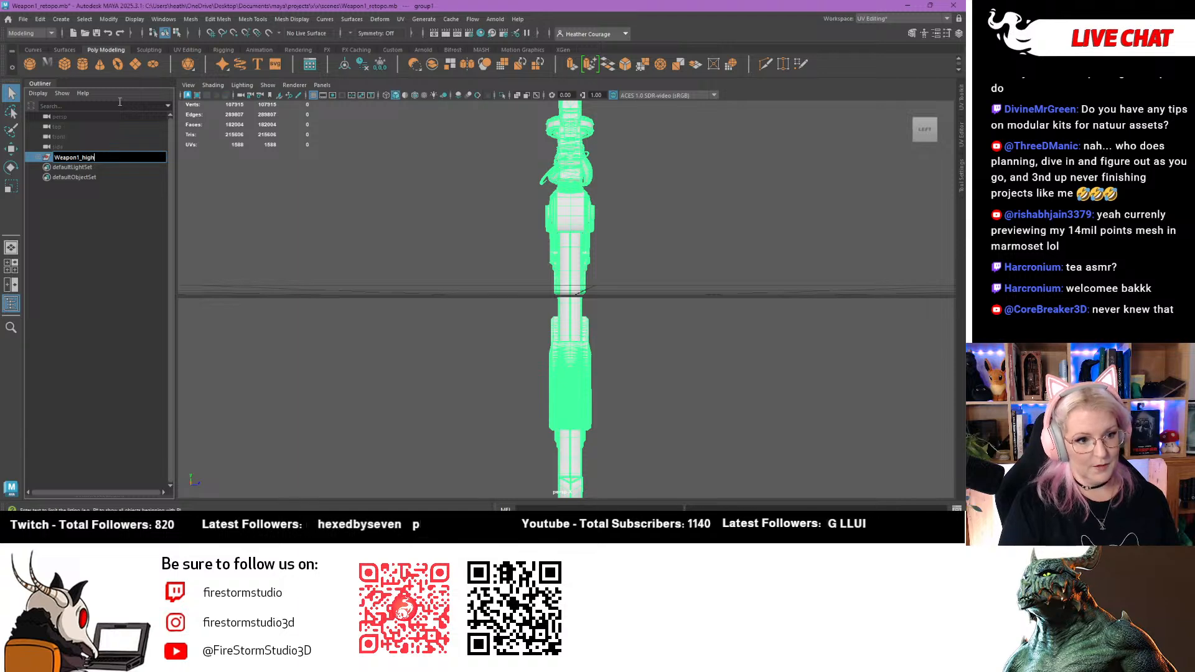
{"action": "key", "text": "Return"}
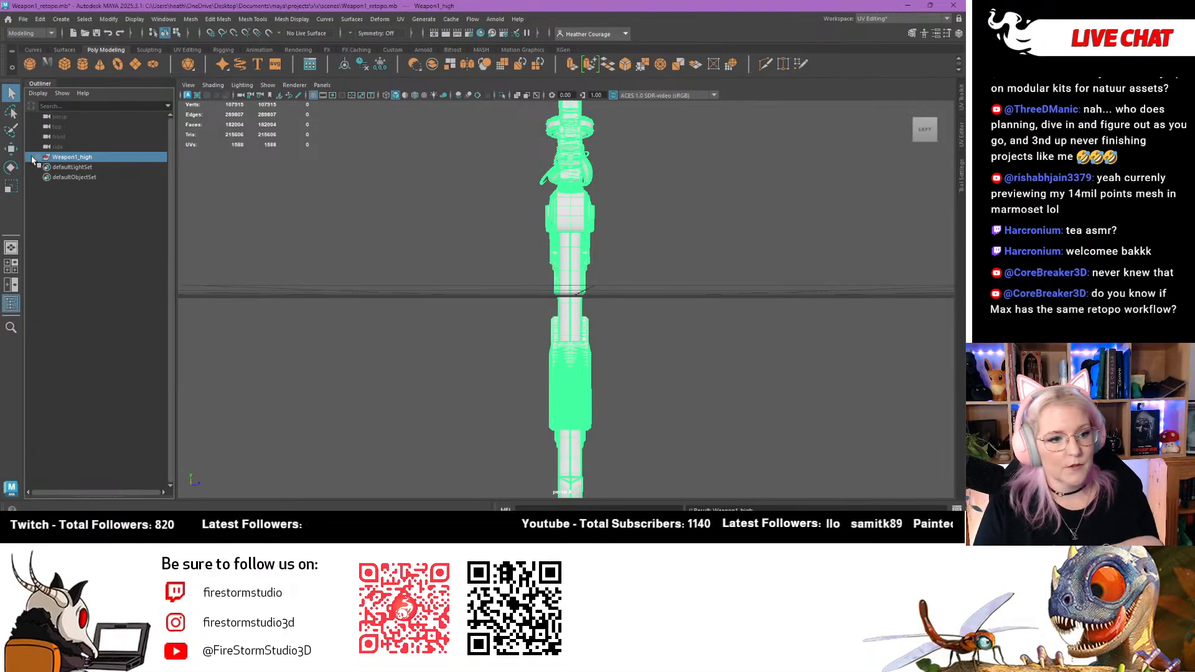
Expand the Weapon1_high group to list its meshes and hide the viewport grid
{"action": "left_click", "coordinate": [39, 158]}
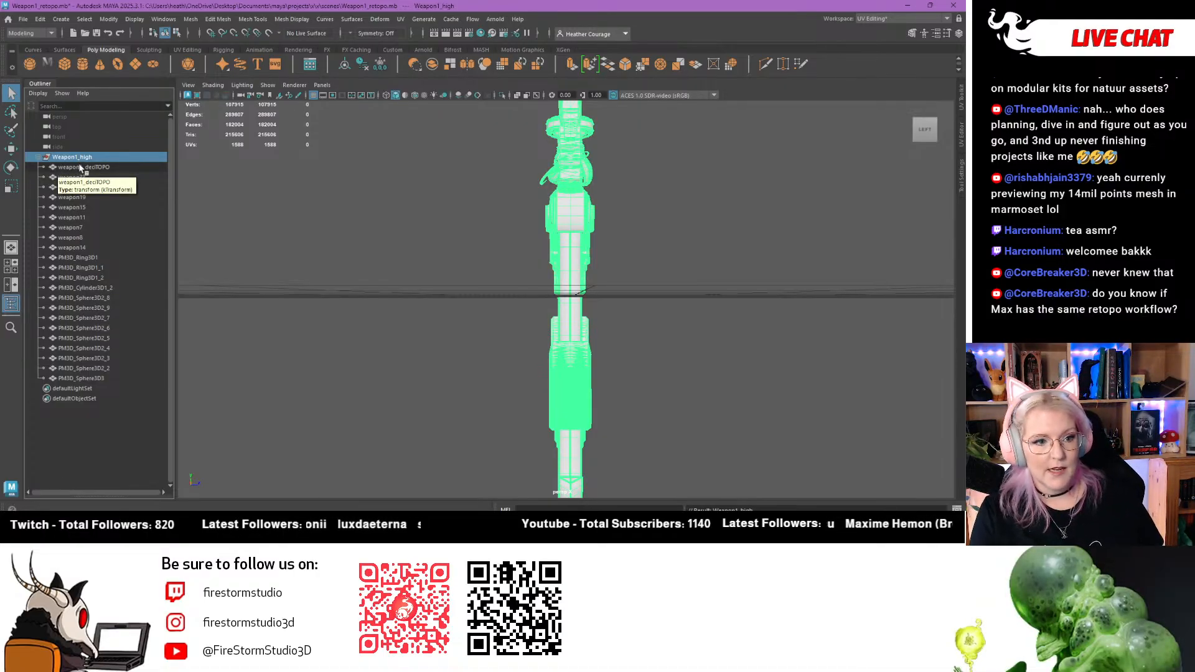
{"action": "left_click", "coordinate": [63, 167]}
{"action": "key", "text": "Up"}
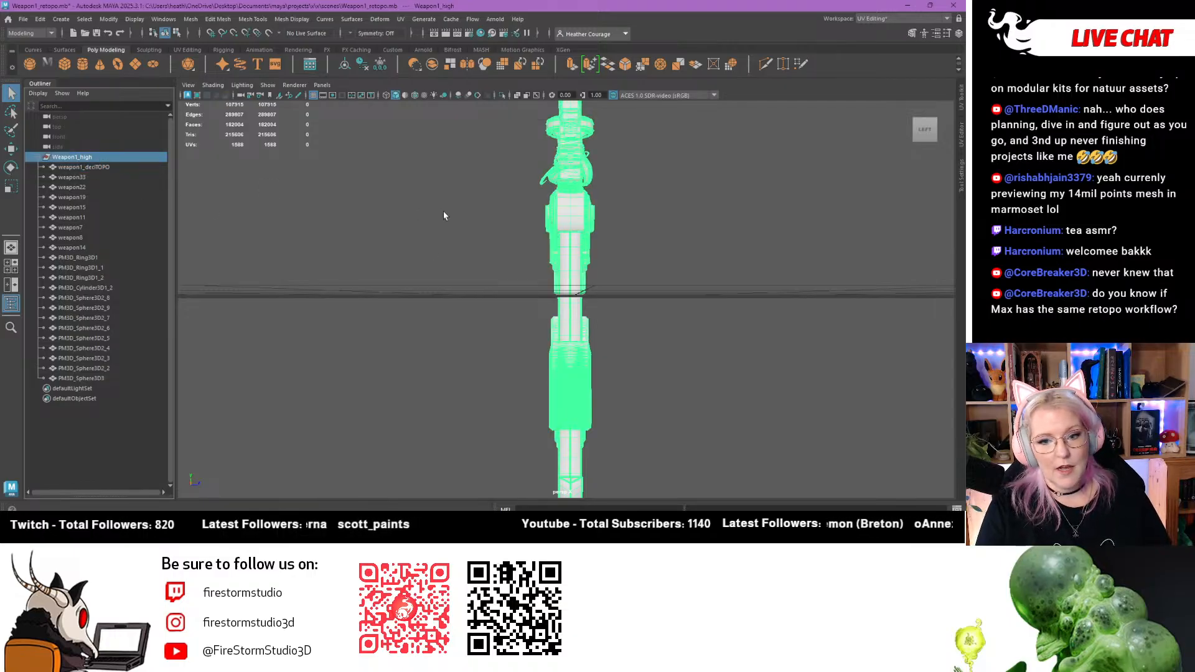
{"action": "left_click_drag", "start_coordinate": [500, 270], "coordinate": [395, 264], "text": "alt"}
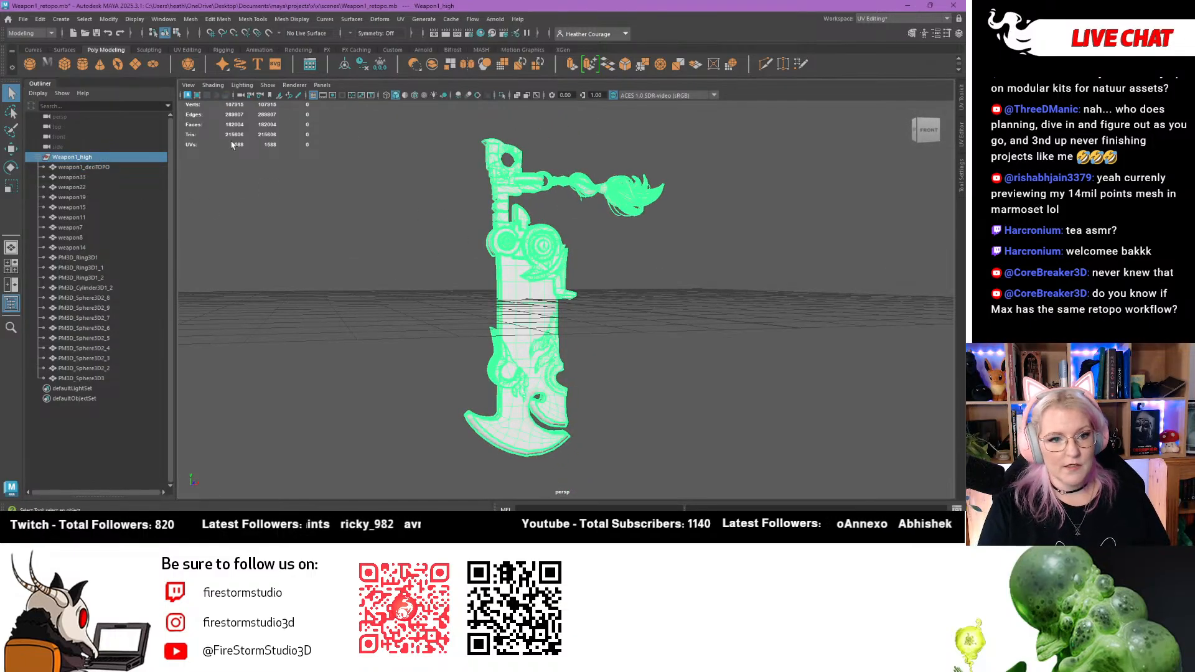
{"action": "left_click", "coordinate": [313, 95]}
{"action": "scroll", "coordinate": [438, 280], "scroll_direction": "up", "scroll_amount": 4}
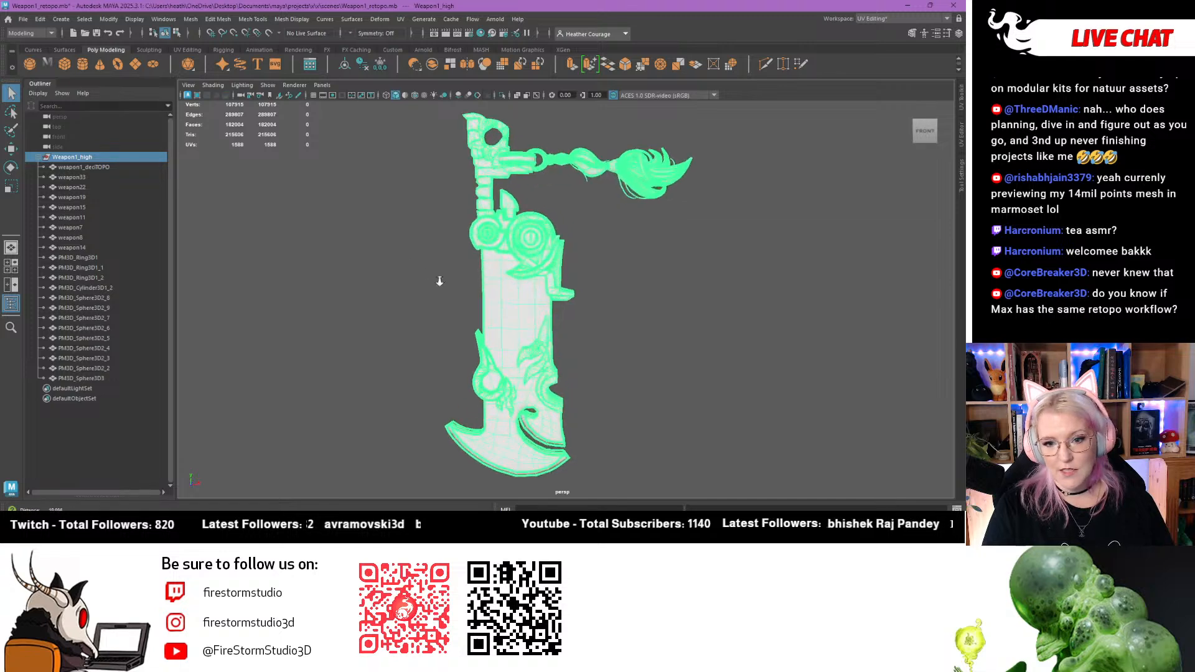
{"action": "scroll", "coordinate": [441, 283], "scroll_direction": "up", "scroll_amount": 3}
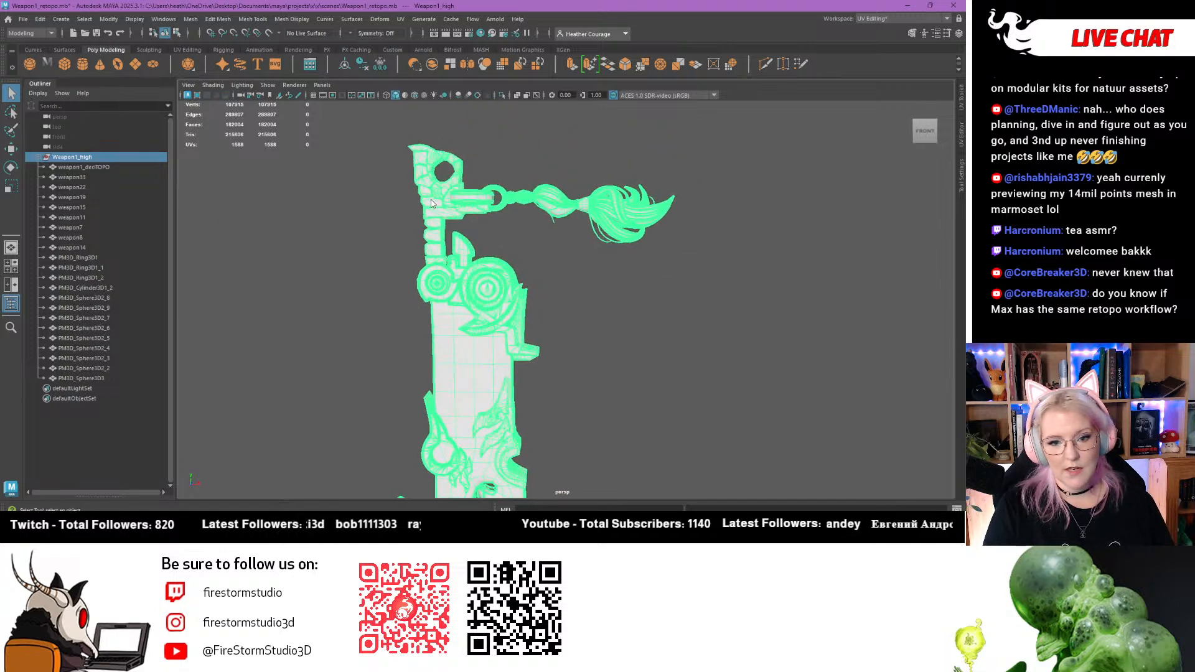
Assign a new Lambert material to the Weapon1_high group and dock the Attribute Editor beside the viewport
{"action": "right_click_drag", "start_coordinate": [430, 199], "coordinate": [516, 436]}
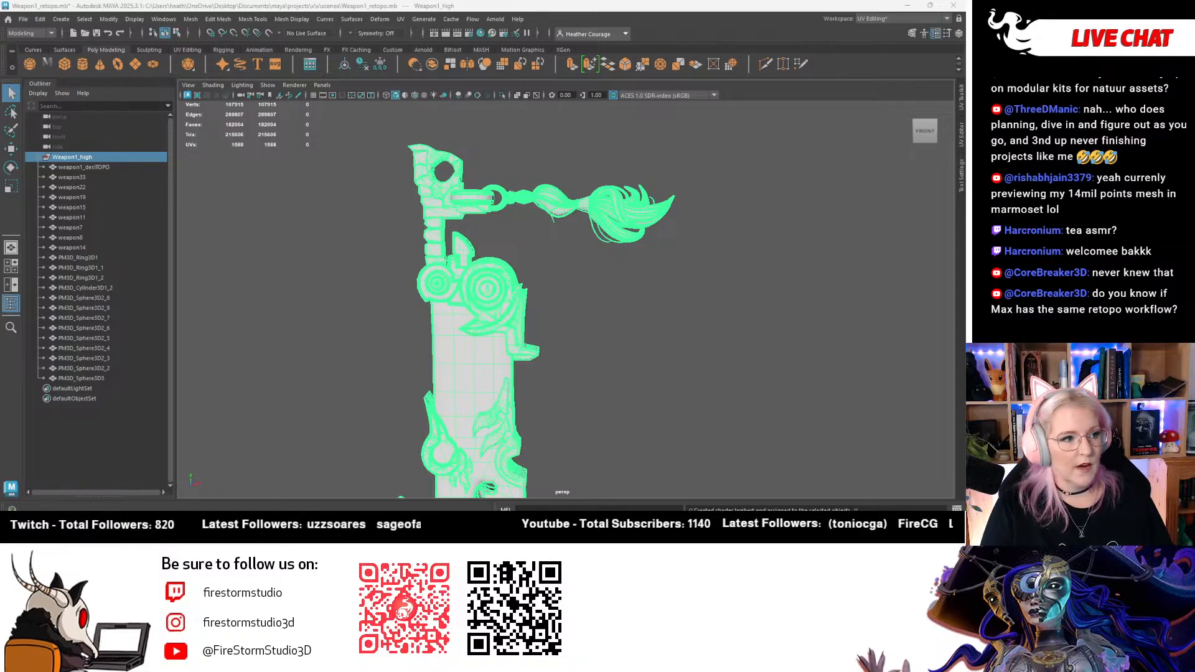
{"action": "left_click_drag", "start_coordinate": [550, 165], "coordinate": [680, 176]}
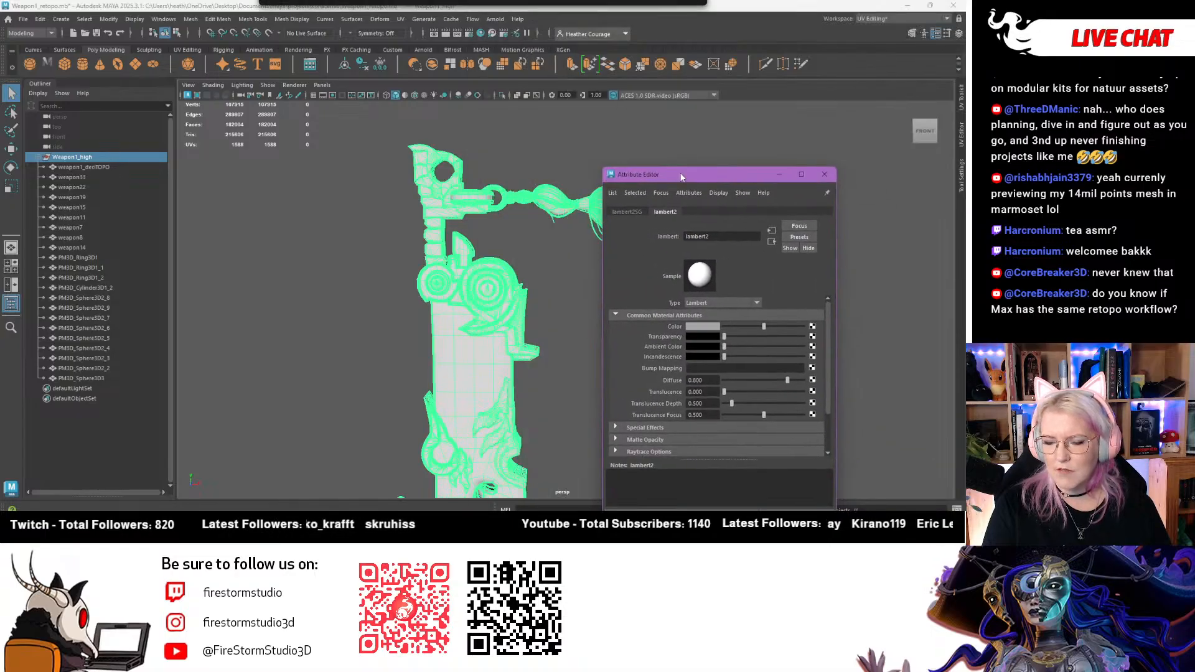
{"action": "left_click_drag", "start_coordinate": [579, 24], "coordinate": [567, 39]}
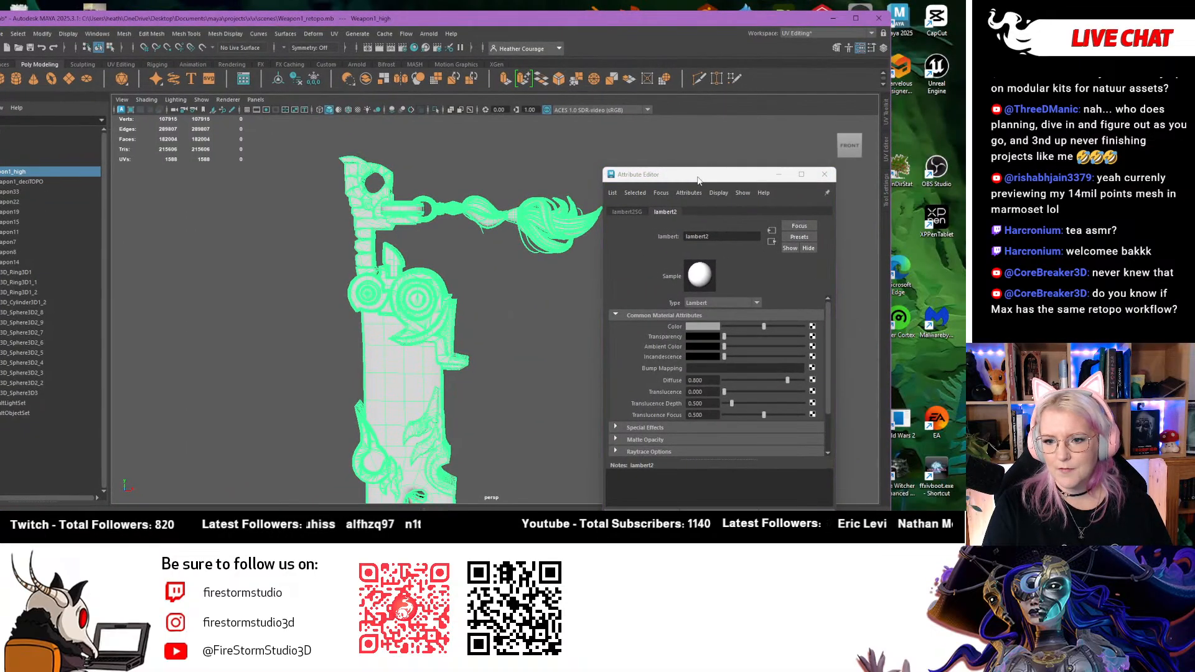
{"action": "left_click_drag", "start_coordinate": [697, 178], "coordinate": [887, 240]}
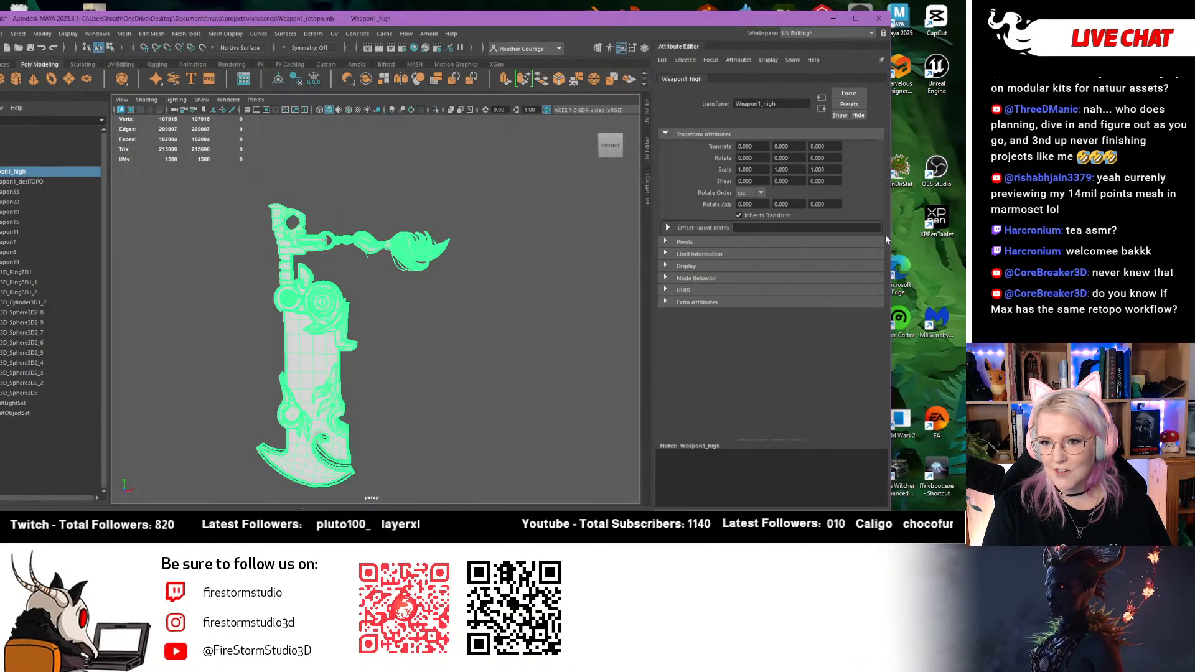
{"action": "left_click", "coordinate": [856, 18]}
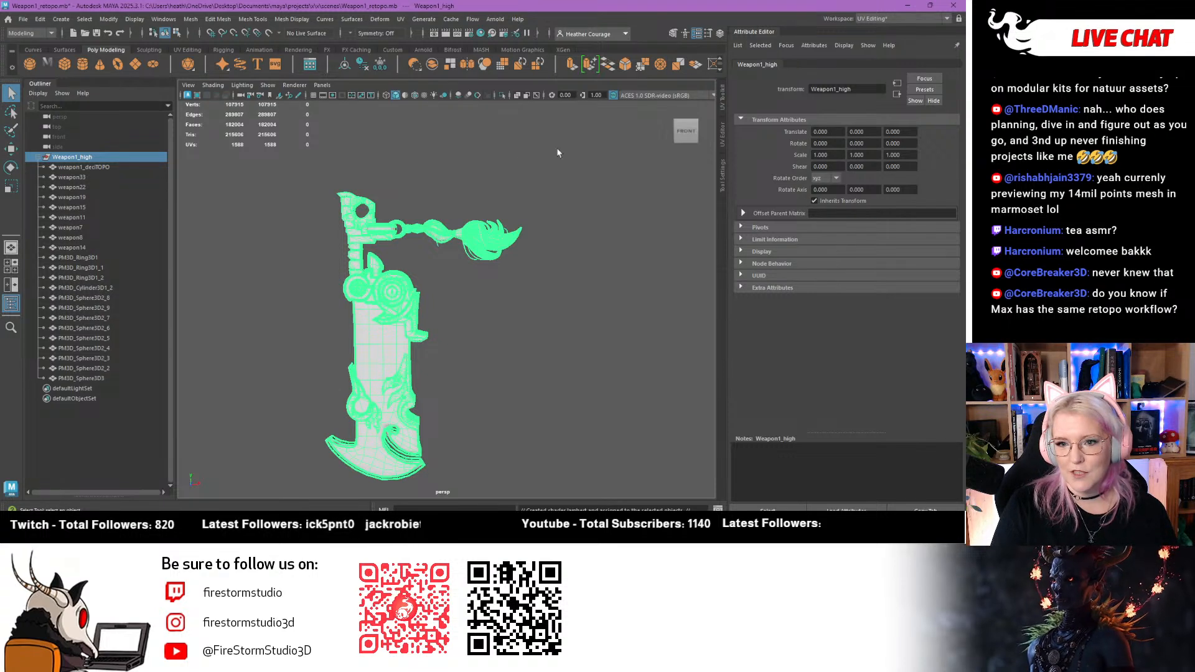
Rename the sword's Lambert material, reached through the weapon7 mesh, as WeaponHigh_mat
{"action": "left_click", "coordinate": [366, 255]}
{"action": "left_click", "coordinate": [394, 294]}
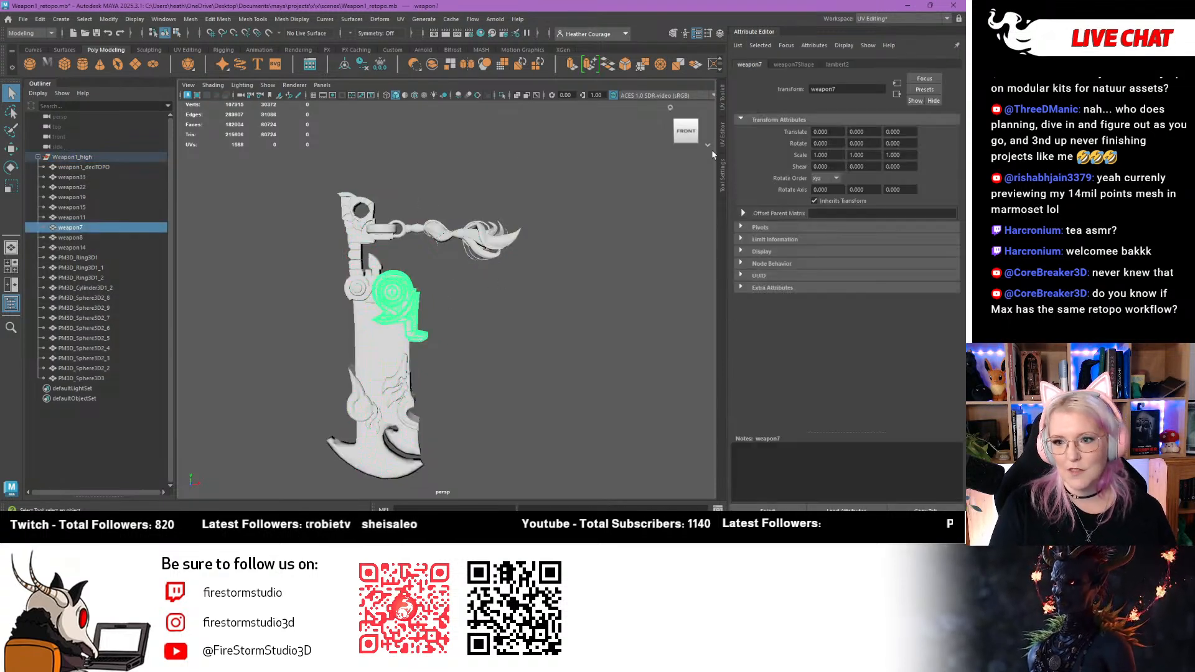
{"action": "left_click", "coordinate": [836, 65]}
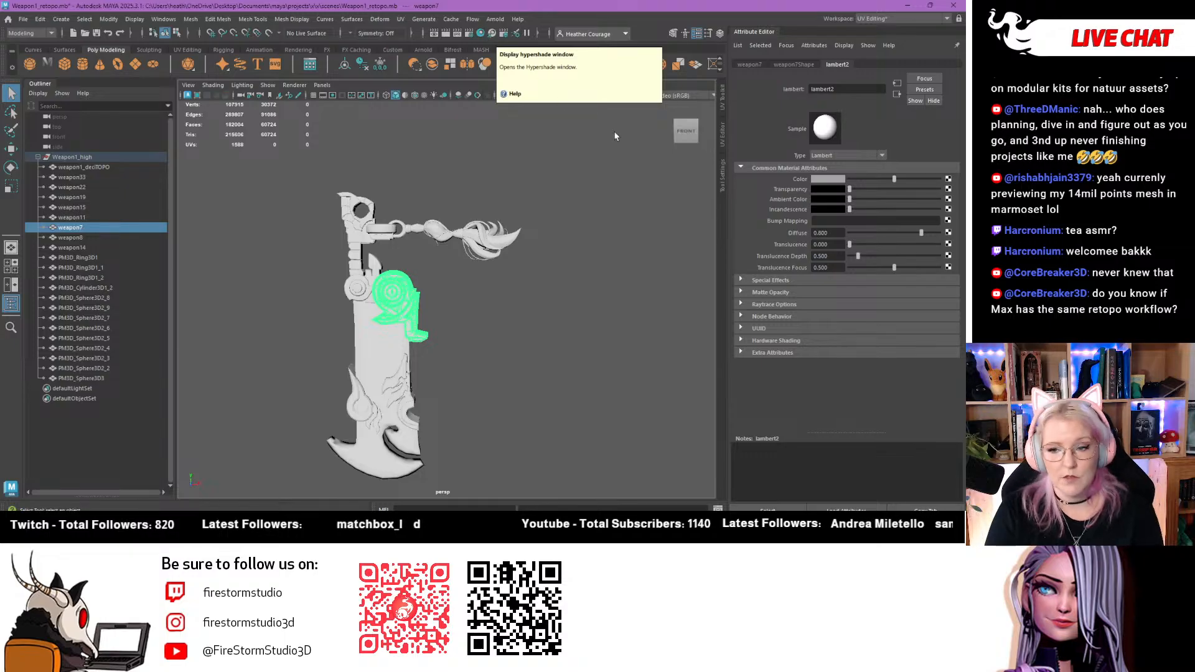
{"action": "left_click", "coordinate": [861, 87]}
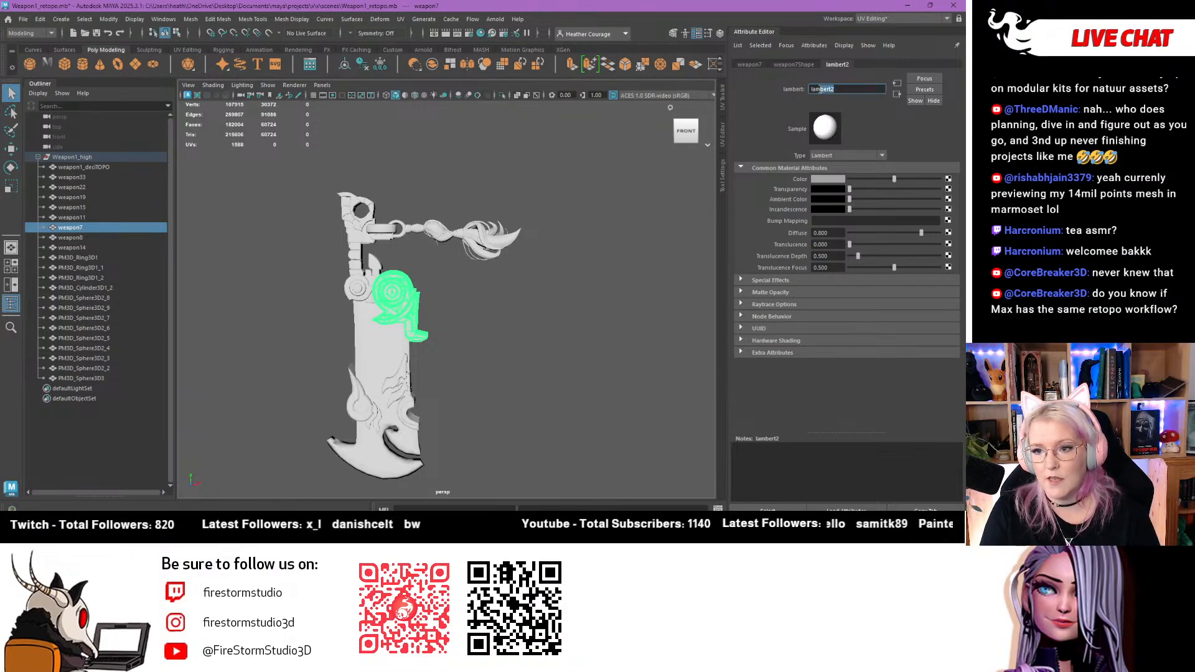
{"action": "type", "text": "W"}
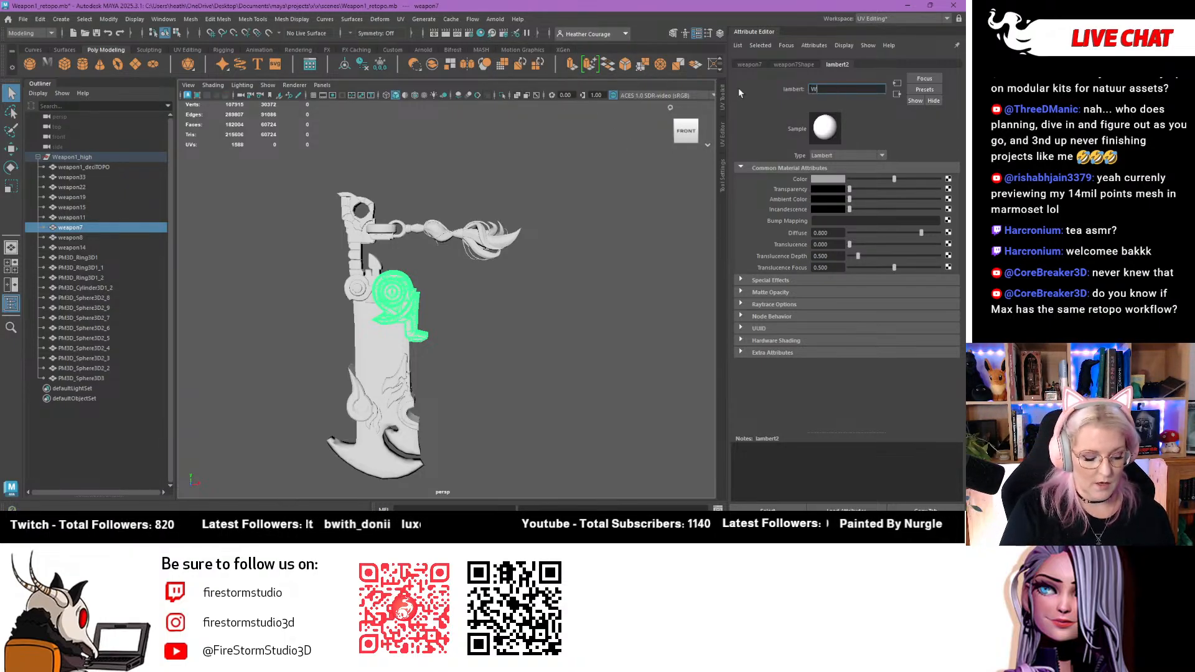
{"action": "type", "text": "eaponHigh"}
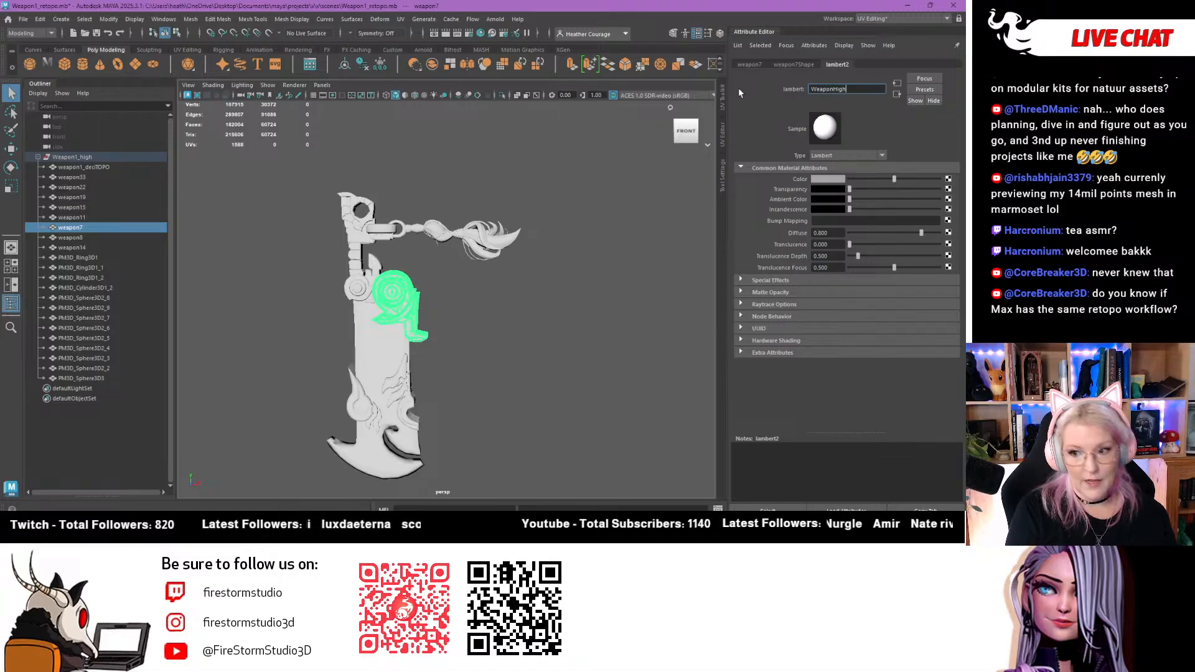
{"action": "type", "text": "_mat"}
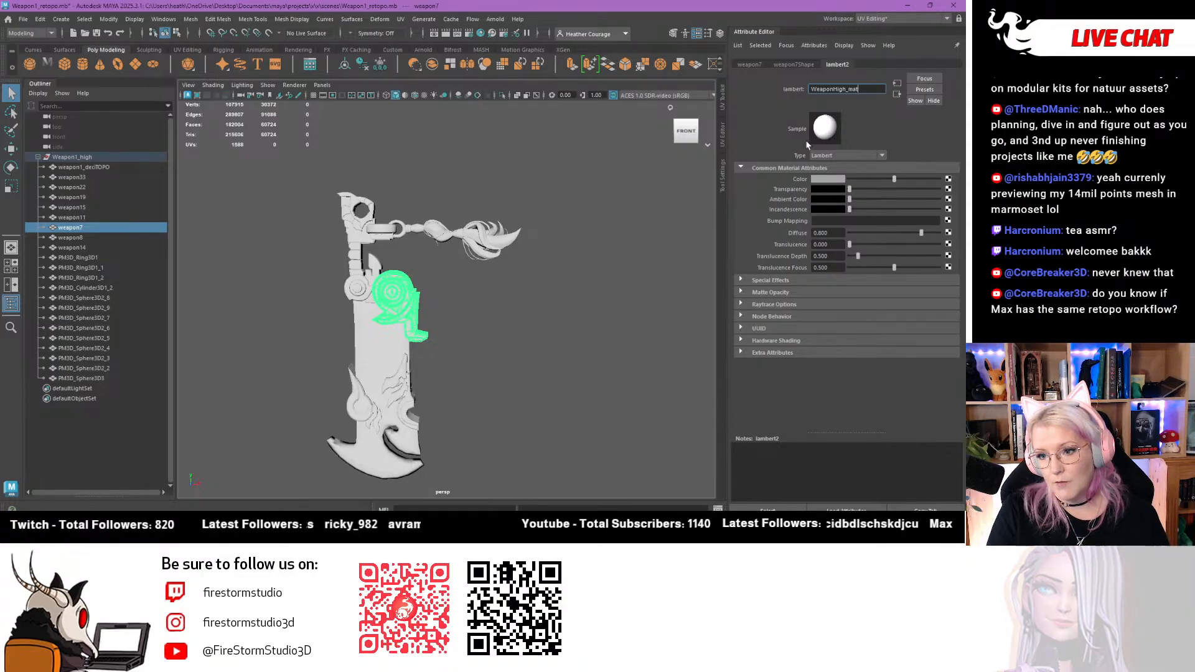
Set the WeaponHigh_mat colour to a dark grey and clear the selection
{"action": "left_click", "coordinate": [831, 185]}
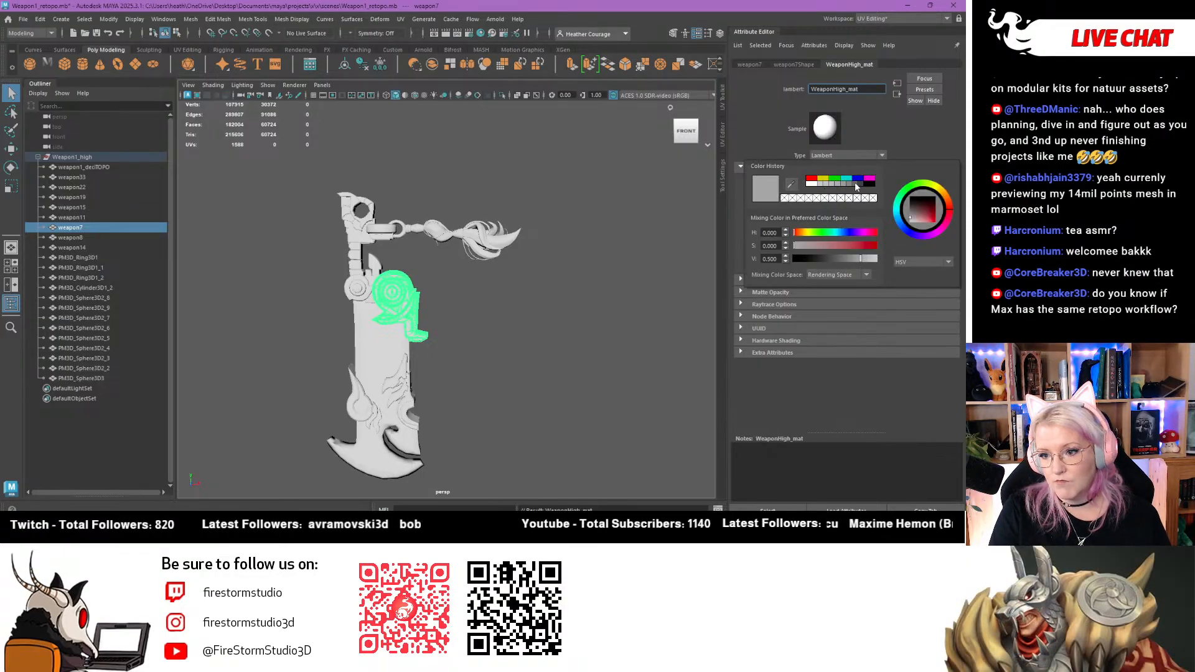
{"action": "left_click", "coordinate": [848, 186]}
{"action": "left_click", "coordinate": [843, 185]}
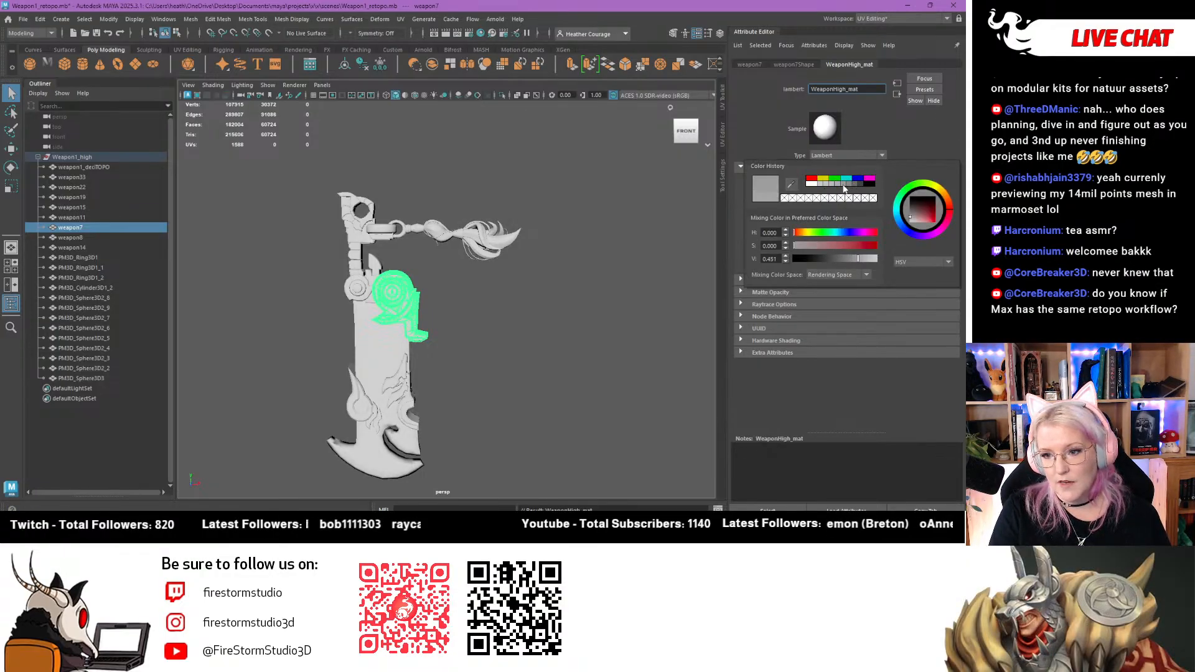
{"action": "left_click", "coordinate": [859, 185]}
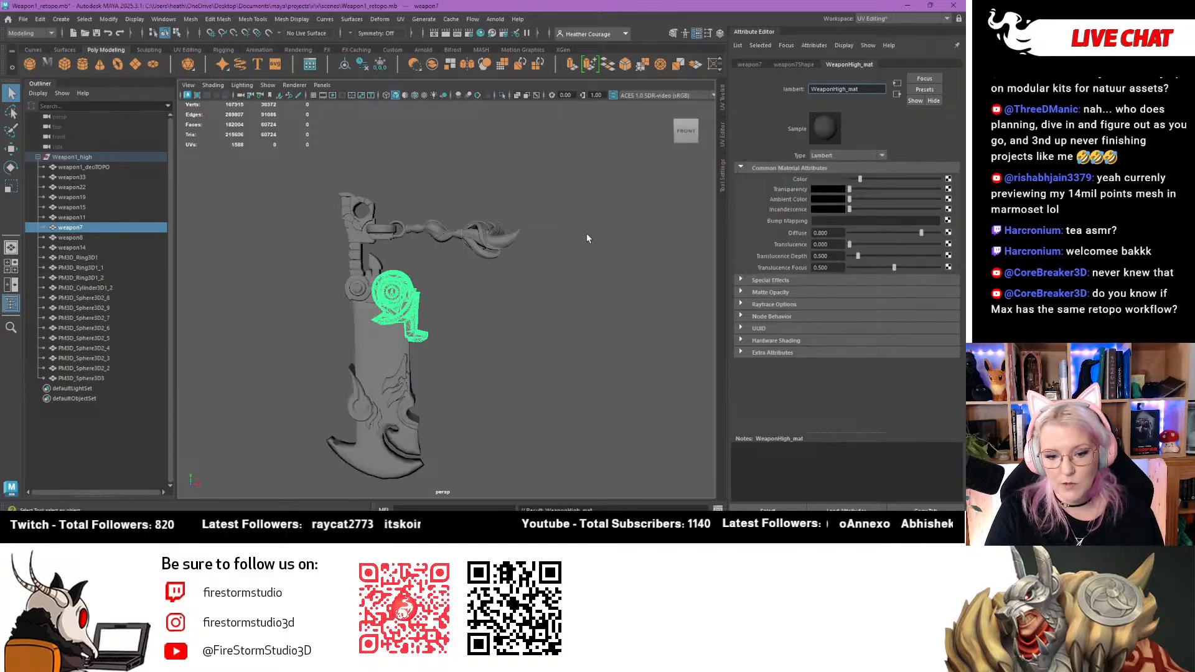
{"action": "left_click", "coordinate": [585, 255]}
Hide the Attribute Editor and check the recoloured sword from the front and back
{"action": "left_click_drag", "start_coordinate": [585, 264], "coordinate": [506, 303], "text": "alt"}
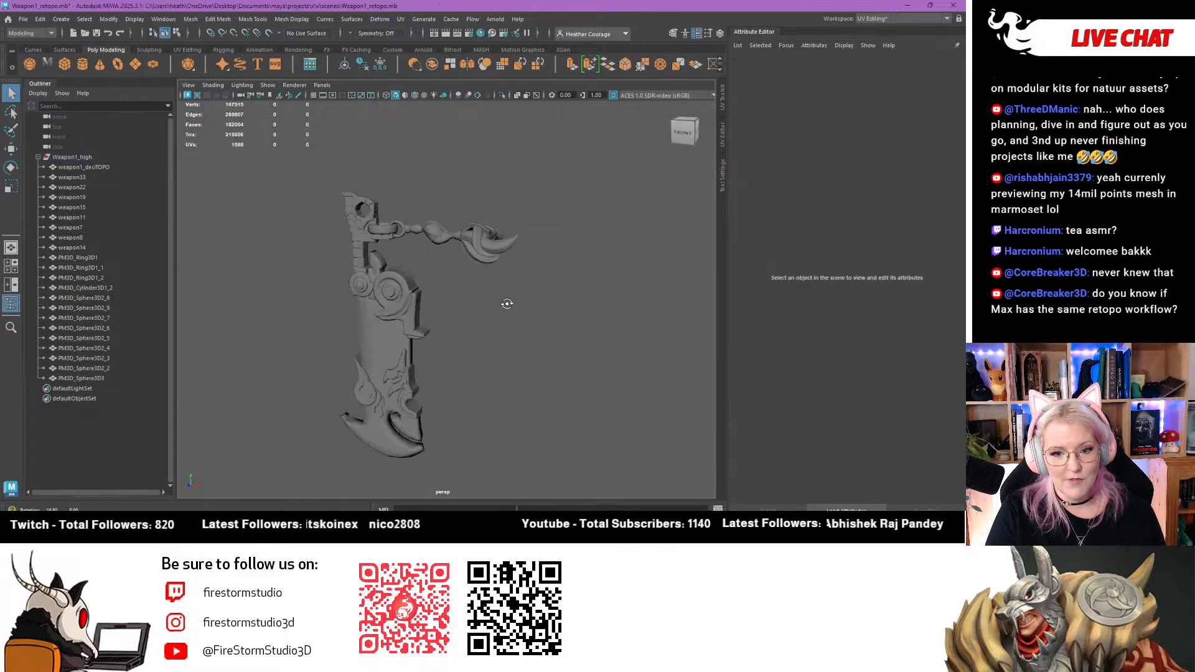
{"action": "left_click", "coordinate": [684, 130]}
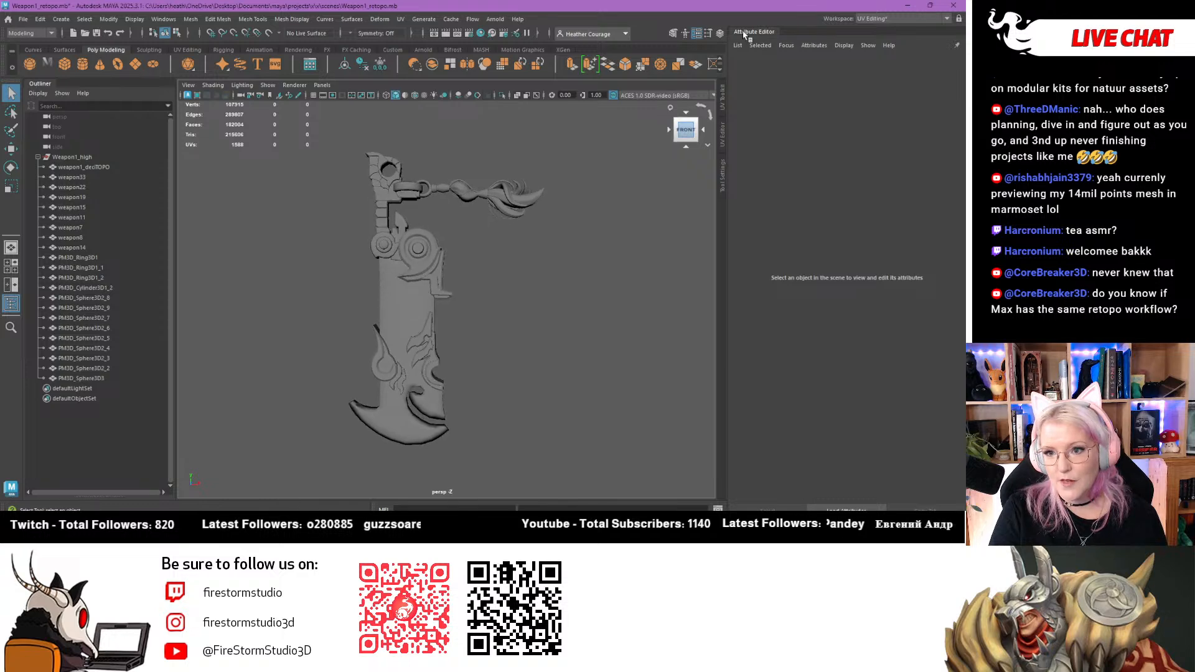
{"action": "left_click", "coordinate": [744, 34]}
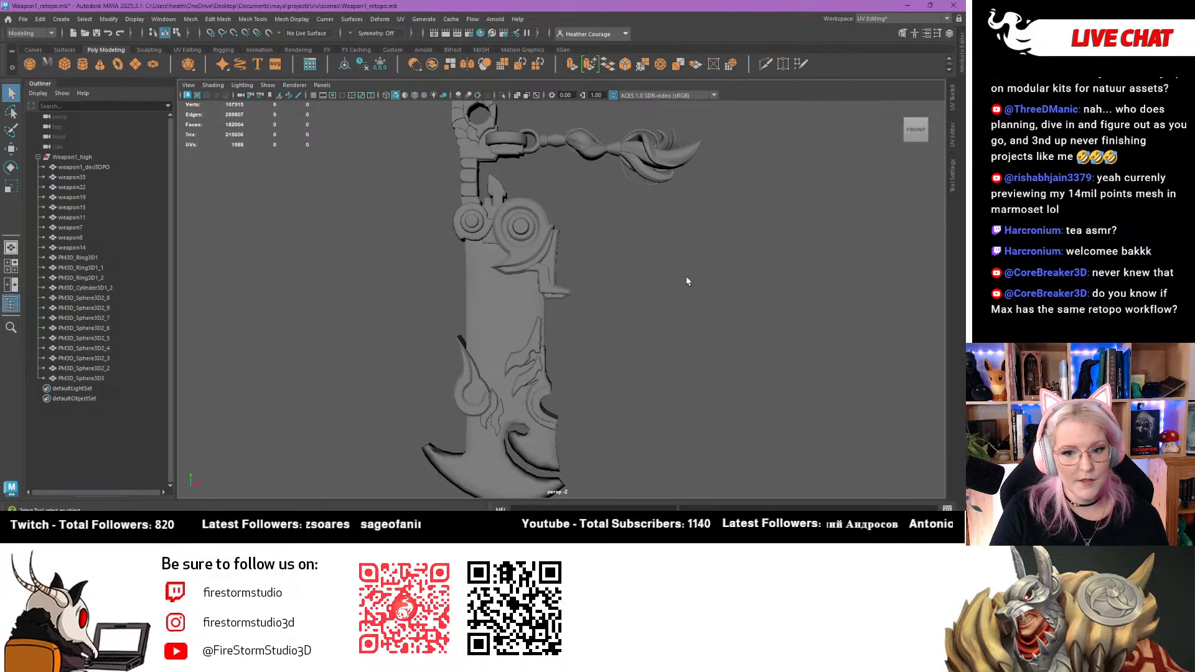
{"action": "left_click_drag", "start_coordinate": [683, 246], "coordinate": [453, 237], "text": "alt"}
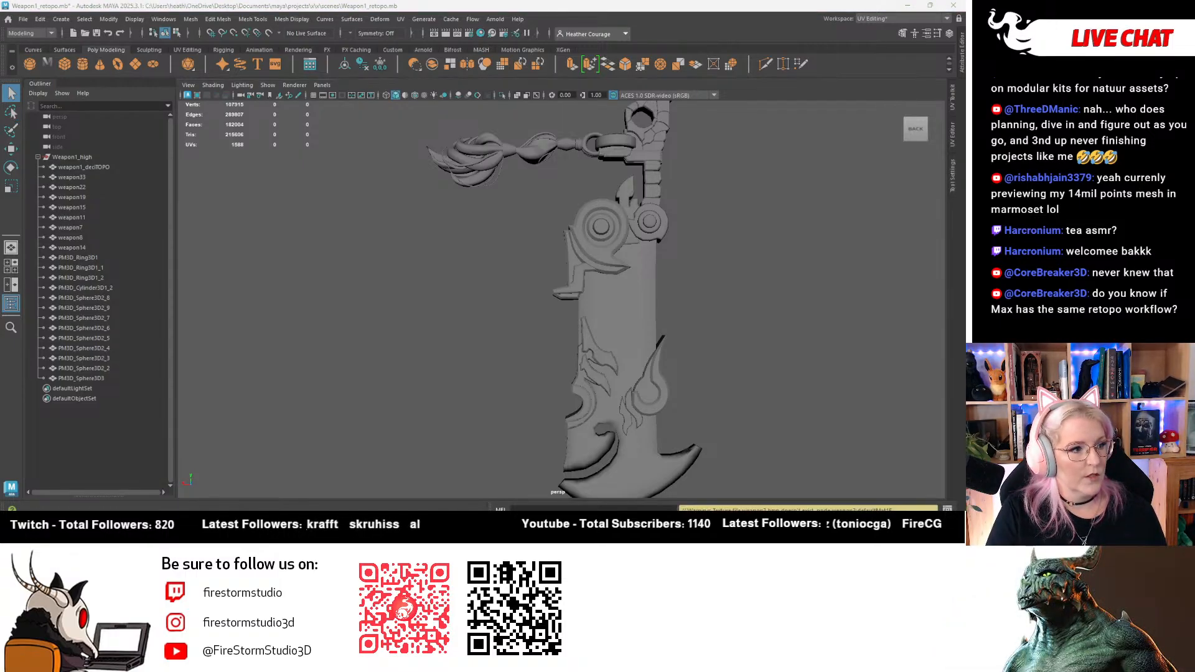
Delete the unused nodes in the maximised Hypershade to clear leftover imported materials, then minimise it
{"action": "left_click_drag", "start_coordinate": [0, 180], "coordinate": [634, 73]}
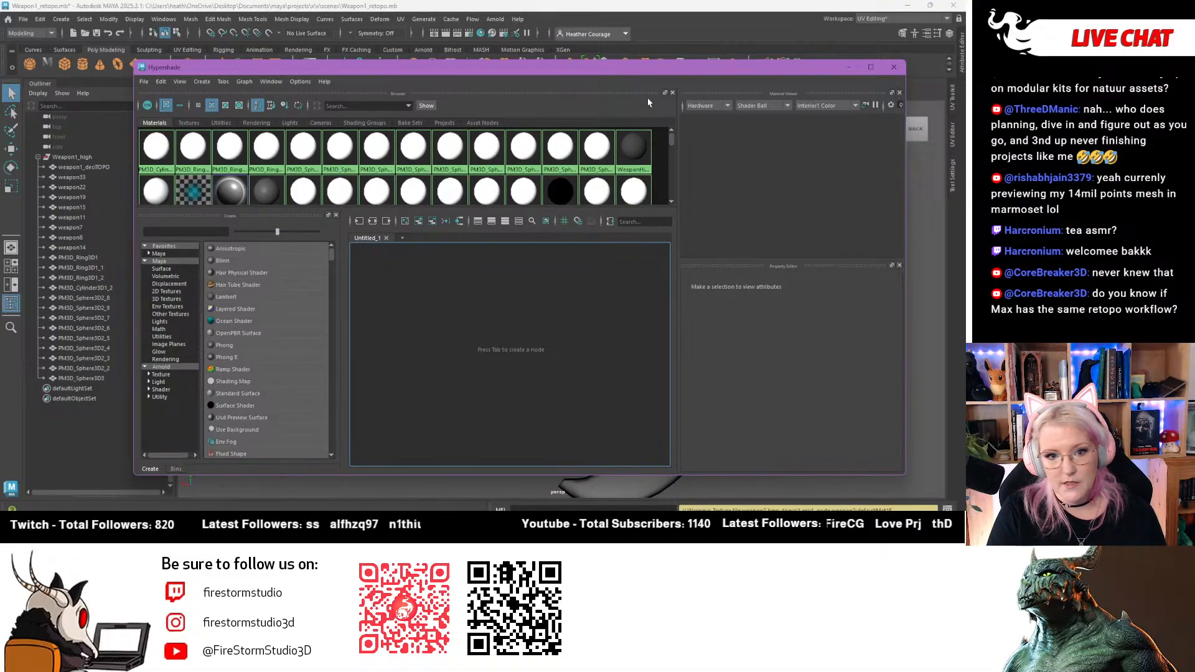
{"action": "scroll", "coordinate": [571, 164], "scroll_direction": "down", "scroll_amount": 2}
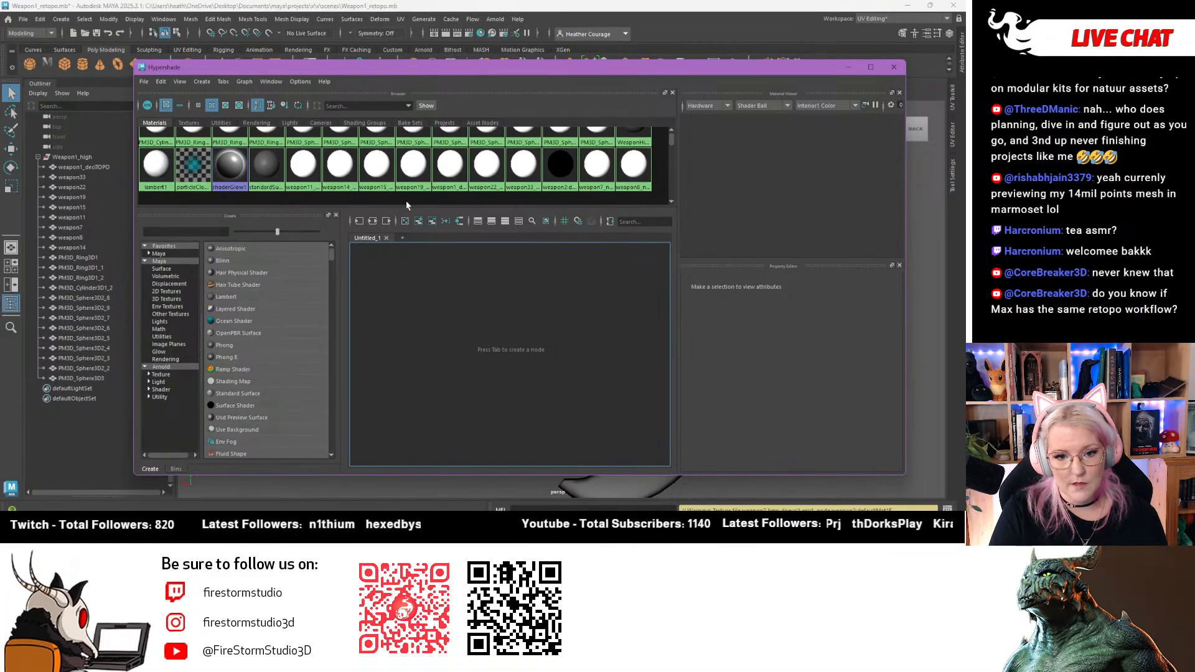
{"action": "left_click", "coordinate": [870, 67]}
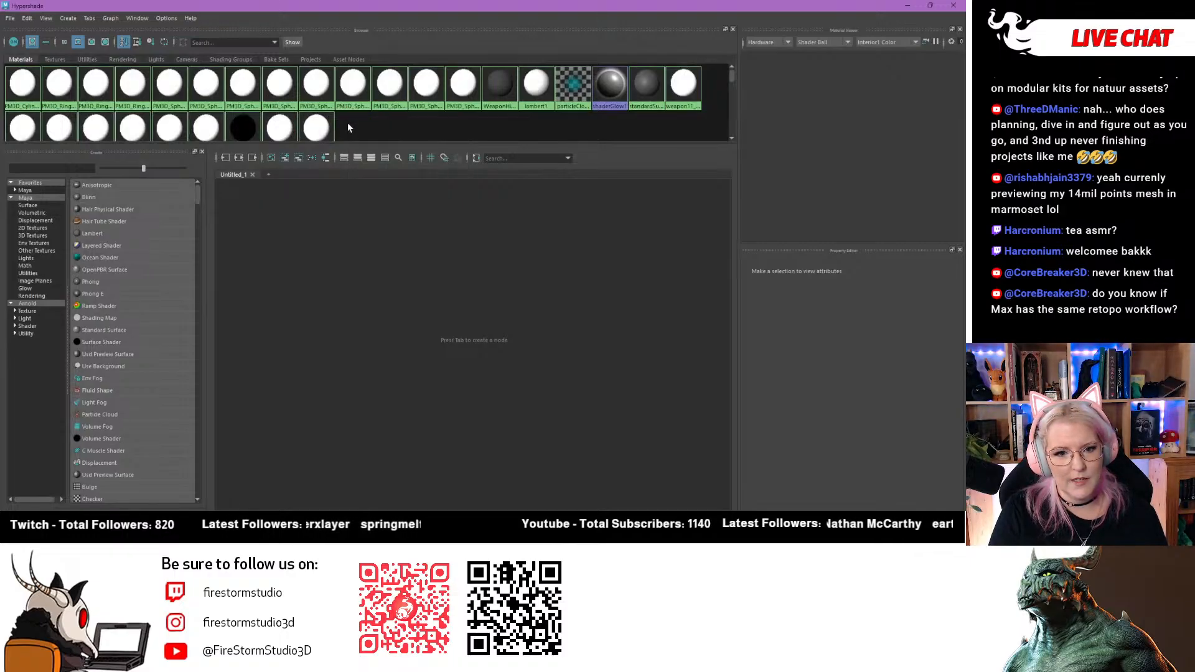
{"action": "right_click", "coordinate": [571, 130]}
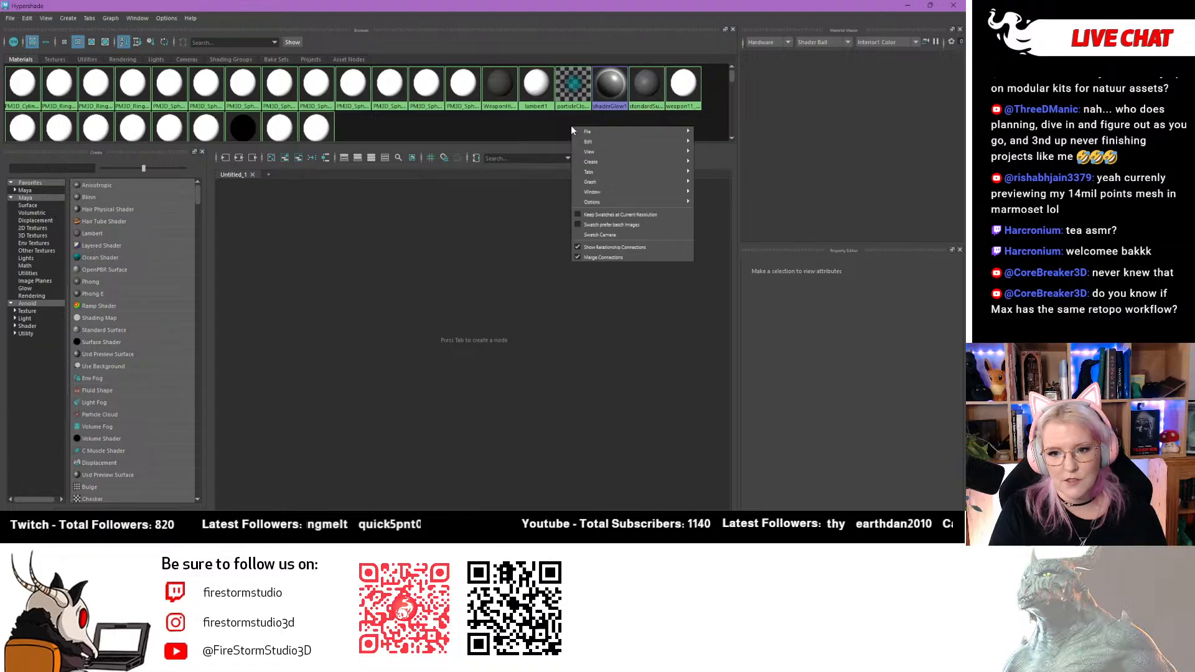
{"action": "mouse_move", "coordinate": [589, 142]}
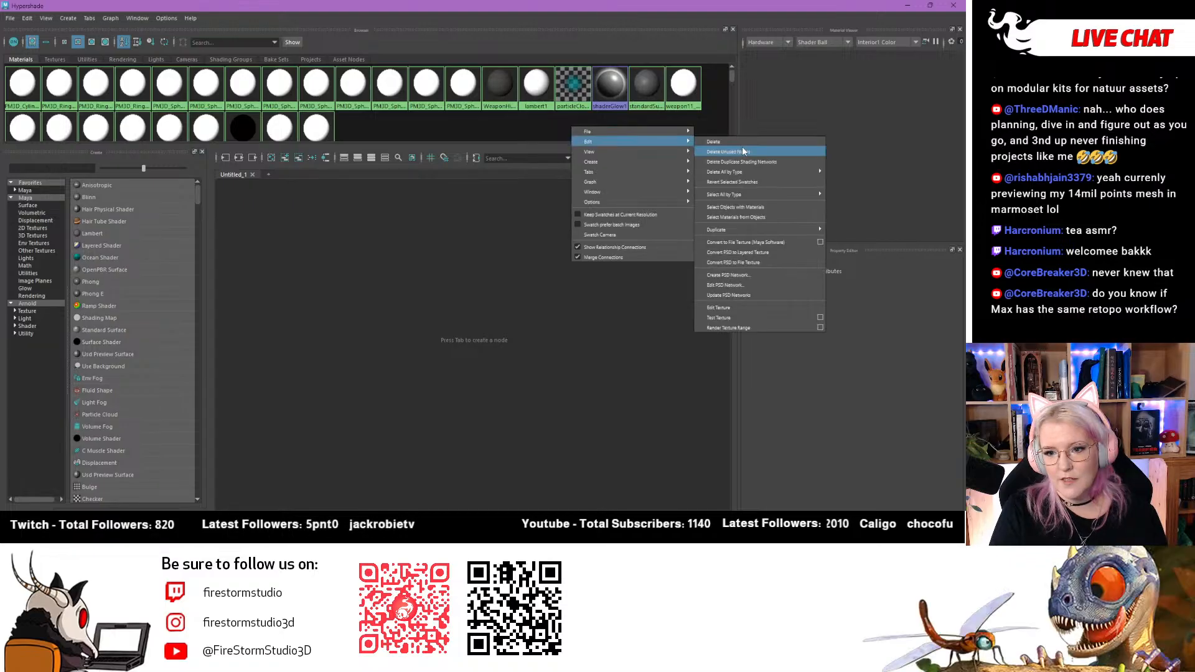
{"action": "left_click", "coordinate": [748, 153]}
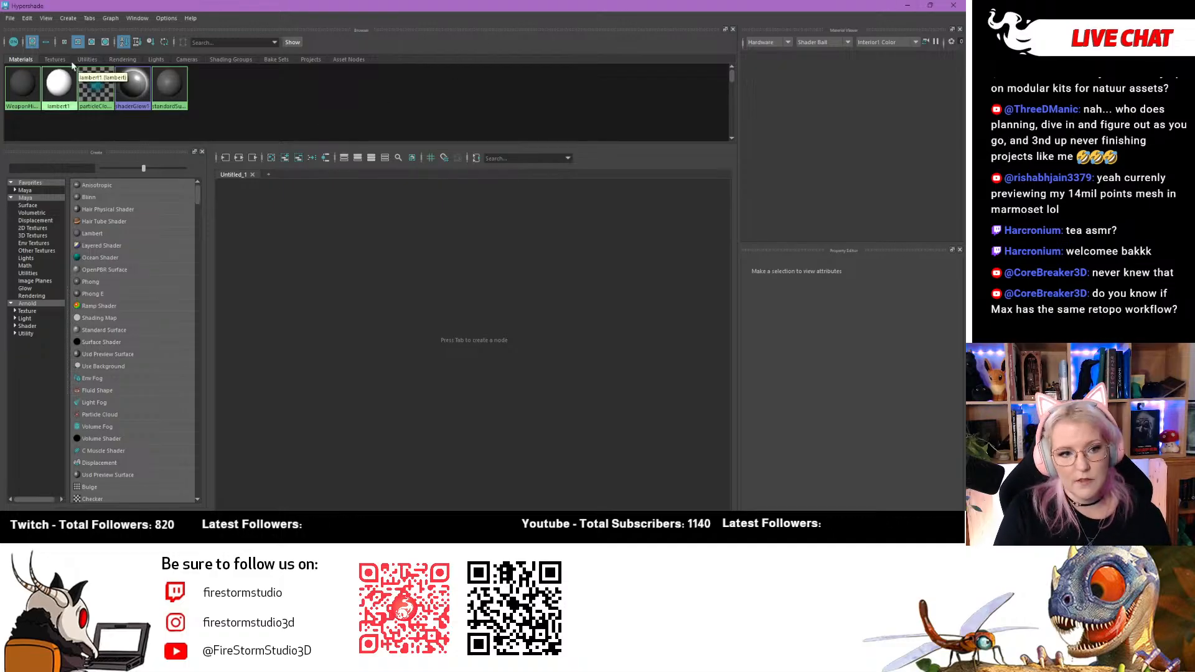
{"action": "left_click", "coordinate": [907, 6]}
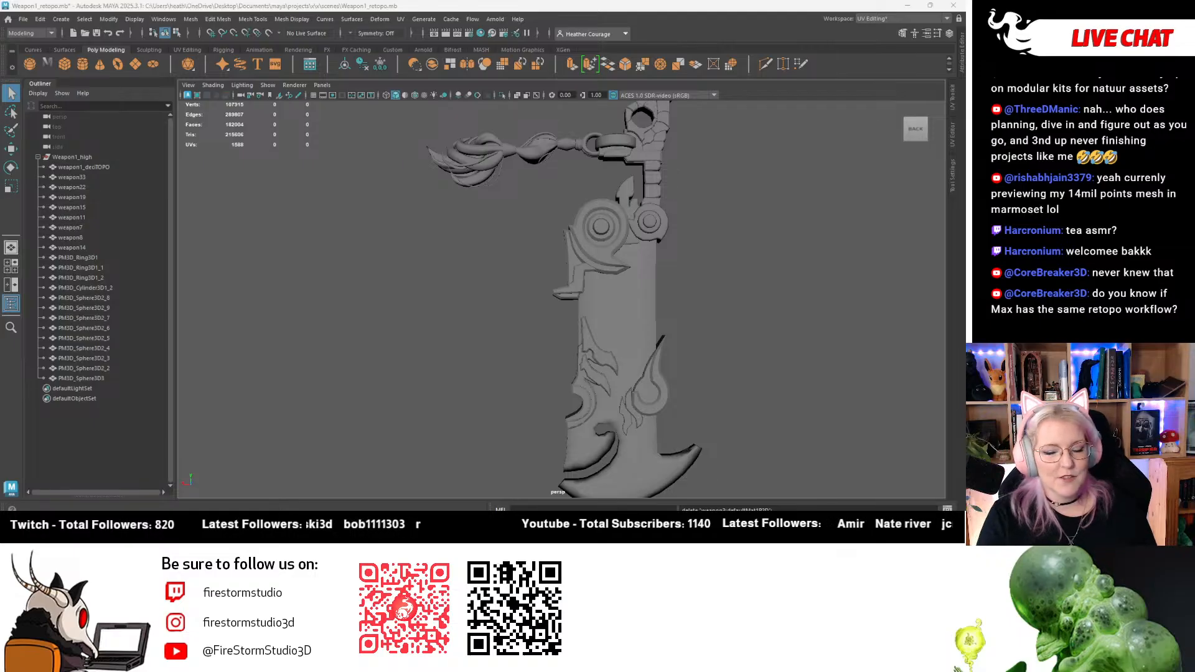
Select the weapon1_deciTOPO blade mesh in the Weapon1_high group and isolate it in the viewport
{"action": "scroll", "coordinate": [554, 208], "scroll_direction": "up", "scroll_amount": 4}
{"action": "scroll", "coordinate": [555, 209], "scroll_direction": "down", "scroll_amount": 3}
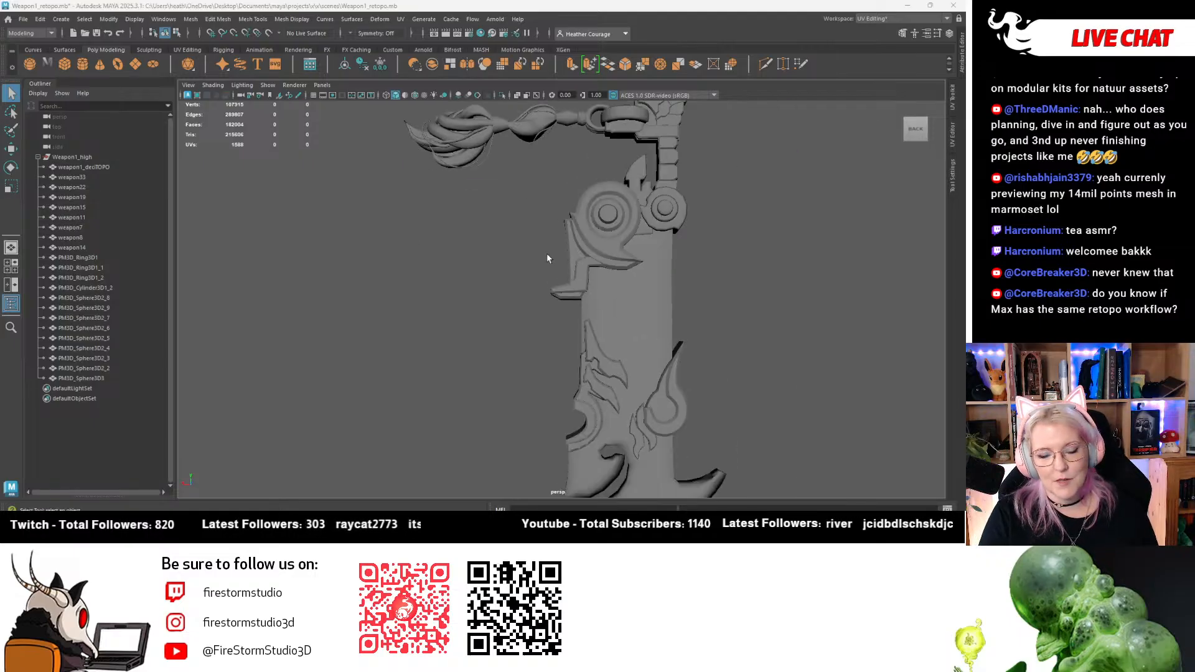
{"action": "left_click_drag", "start_coordinate": [547, 259], "coordinate": [331, 320], "text": "alt"}
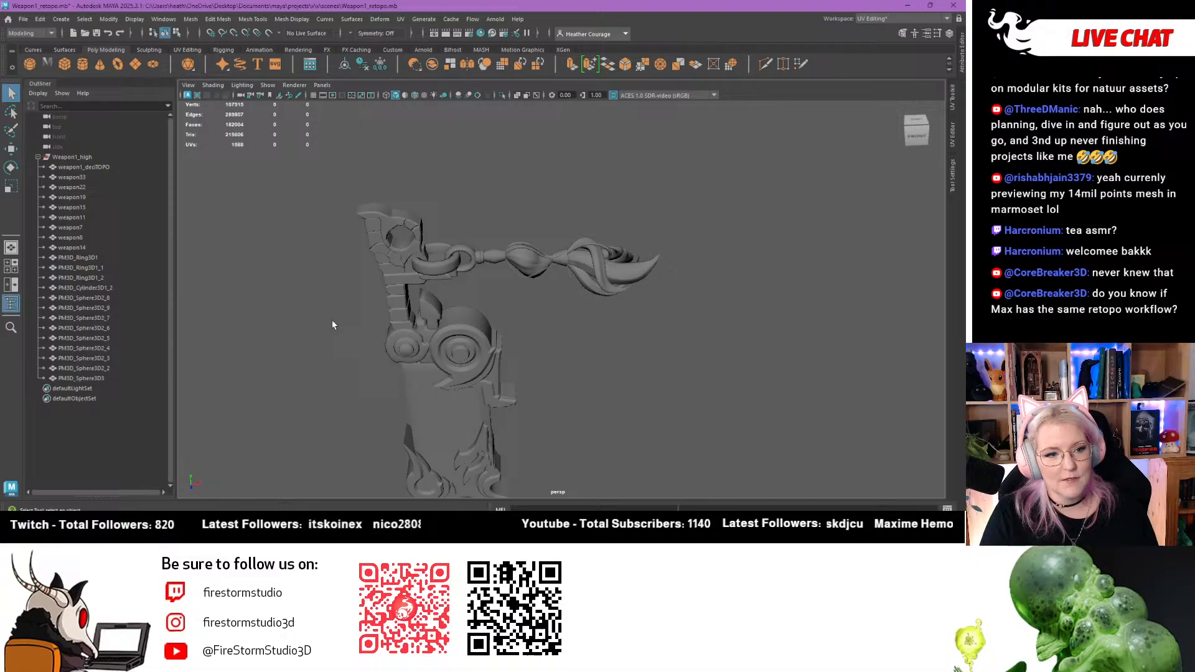
{"action": "left_click", "coordinate": [83, 167]}
{"action": "middle_click_drag", "start_coordinate": [379, 324], "coordinate": [421, 200], "text": "alt"}
{"action": "scroll", "coordinate": [420, 201], "scroll_direction": "down", "scroll_amount": 4}
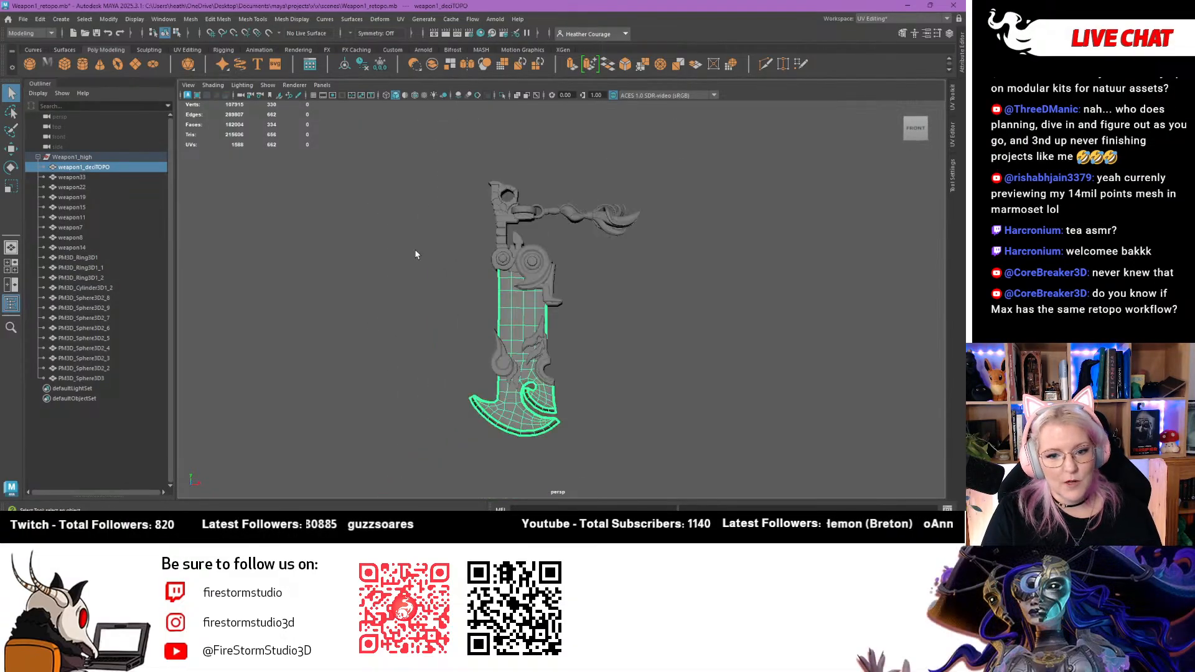
{"action": "left_click_drag", "start_coordinate": [414, 249], "coordinate": [404, 278], "text": "alt"}
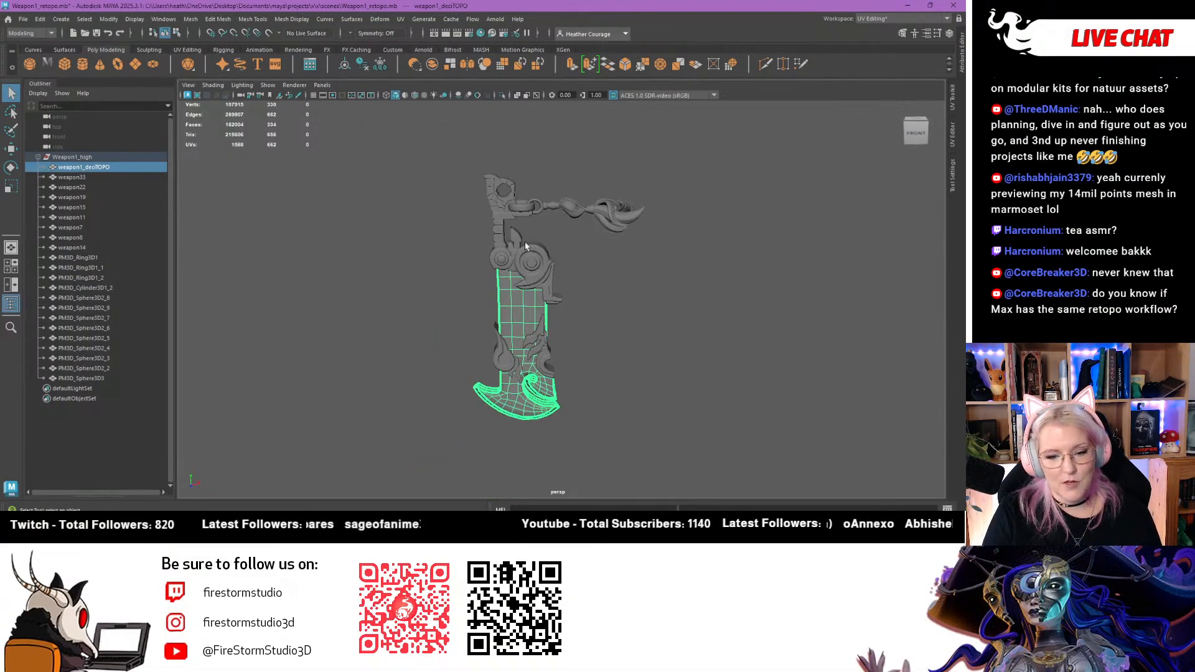
{"action": "scroll", "coordinate": [525, 248], "scroll_direction": "up", "scroll_amount": 5}
{"action": "left_click_drag", "start_coordinate": [528, 253], "coordinate": [558, 225], "text": "alt"}
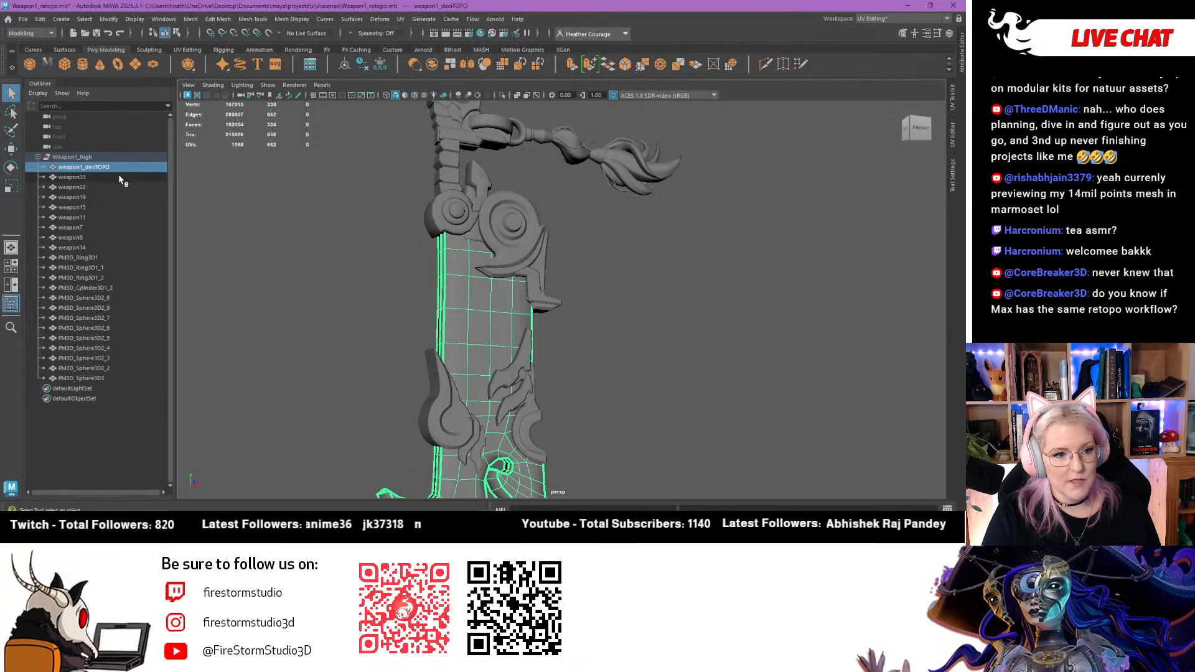
{"action": "key", "text": "ctrl+1"}
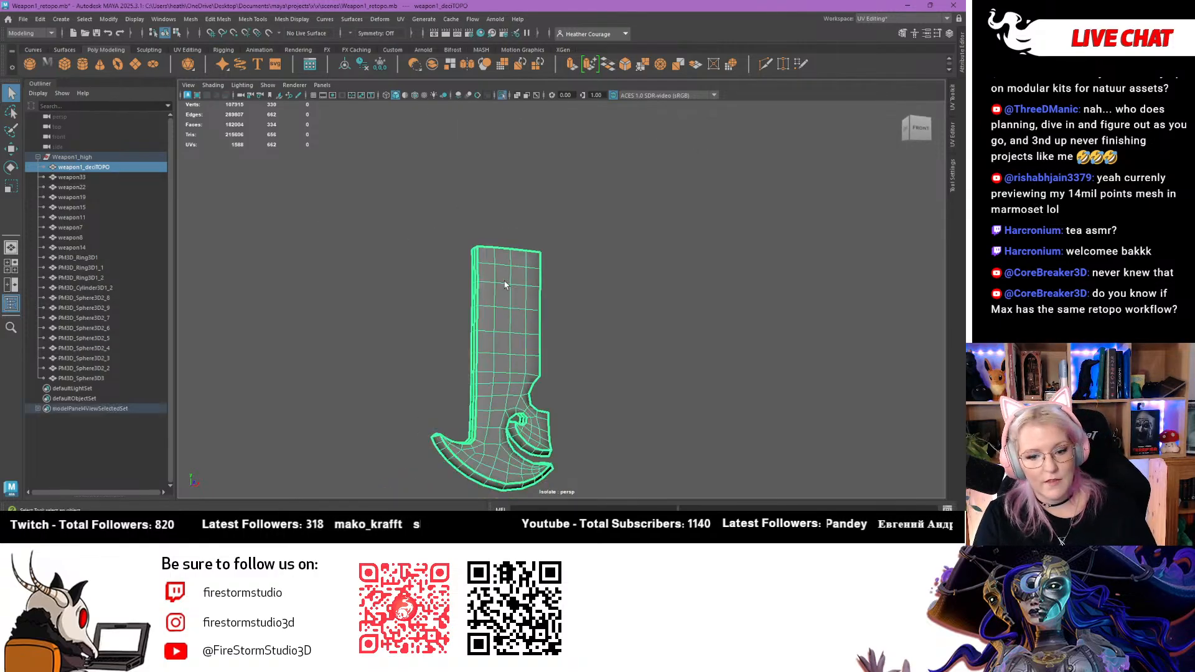
Delete three alternating horizontal edge loops from the upper blade, together with the centre edge line along its narrow side
{"action": "left_click_drag", "start_coordinate": [386, 373], "coordinate": [462, 327], "text": "alt"}
{"action": "right_click_drag", "start_coordinate": [464, 317], "coordinate": [557, 429], "text": "alt"}
{"action": "left_click_drag", "start_coordinate": [557, 429], "coordinate": [453, 333], "text": "alt"}
{"action": "right_click_drag", "start_coordinate": [529, 232], "coordinate": [527, 204]}
{"action": "scroll", "coordinate": [482, 246], "scroll_direction": "up", "scroll_amount": 4}
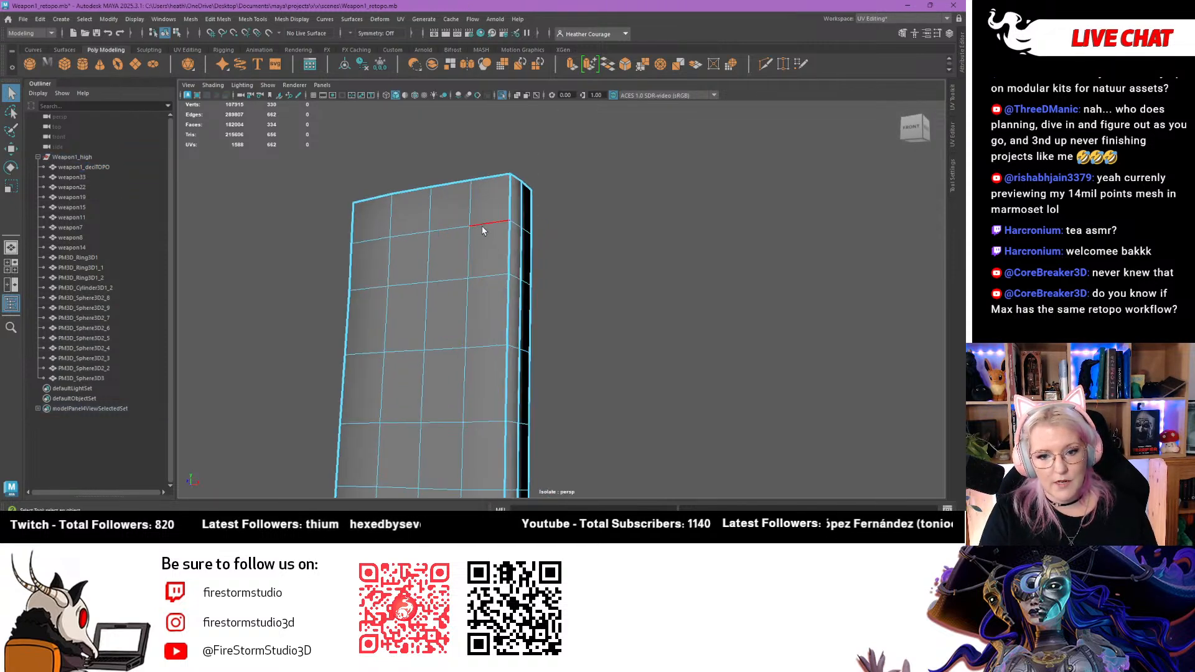
{"action": "double_click", "coordinate": [483, 228]}
{"action": "scroll", "coordinate": [478, 244], "scroll_direction": "down", "scroll_amount": 4}
{"action": "double_click", "coordinate": [484, 330], "text": "shift"}
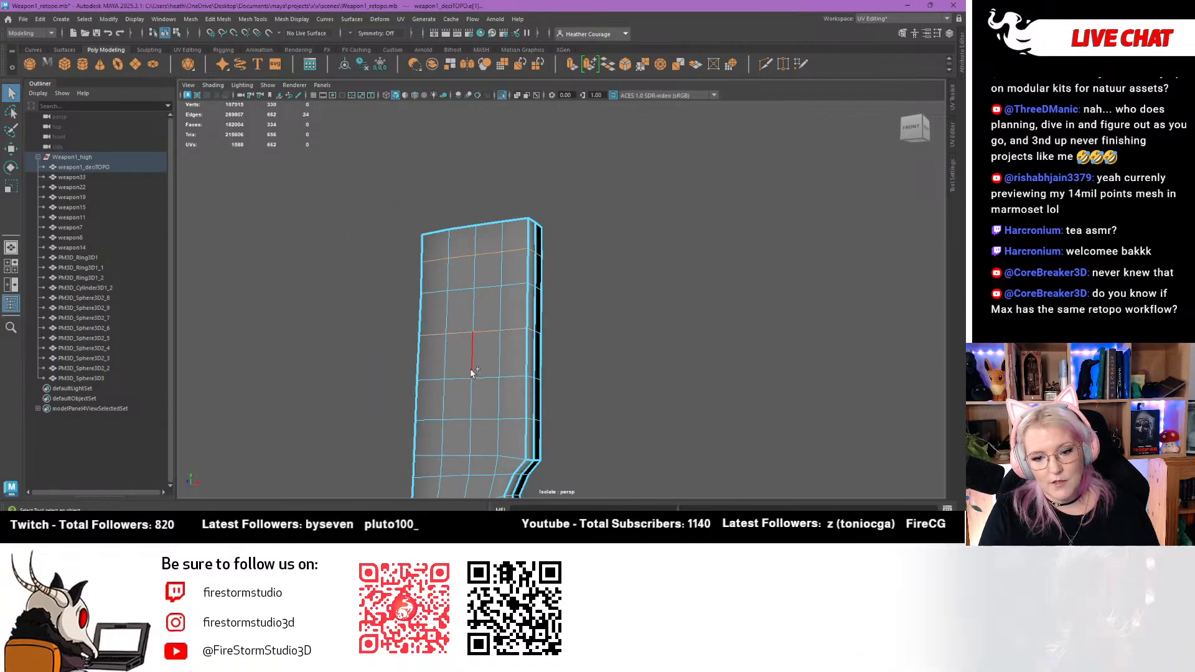
{"action": "double_click", "coordinate": [483, 414], "text": "shift"}
{"action": "middle_click_drag", "start_coordinate": [483, 413], "coordinate": [422, 265], "text": "alt"}
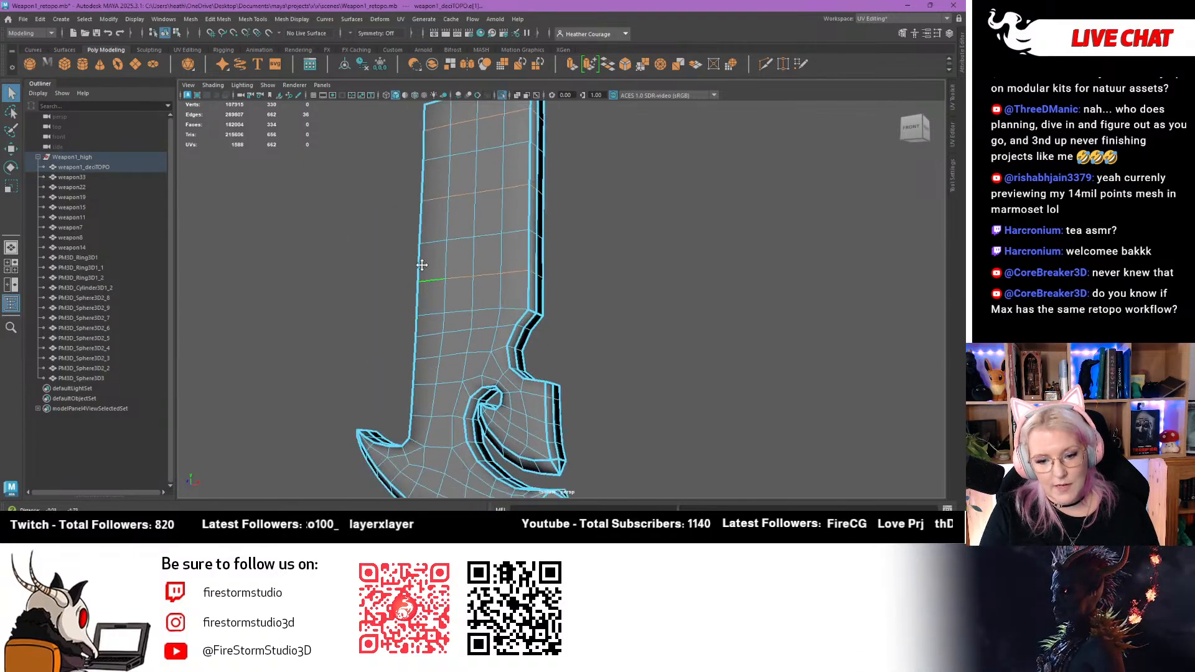
{"action": "left_click_drag", "start_coordinate": [422, 265], "coordinate": [573, 326], "text": "alt"}
{"action": "left_click", "coordinate": [550, 240], "text": "shift"}
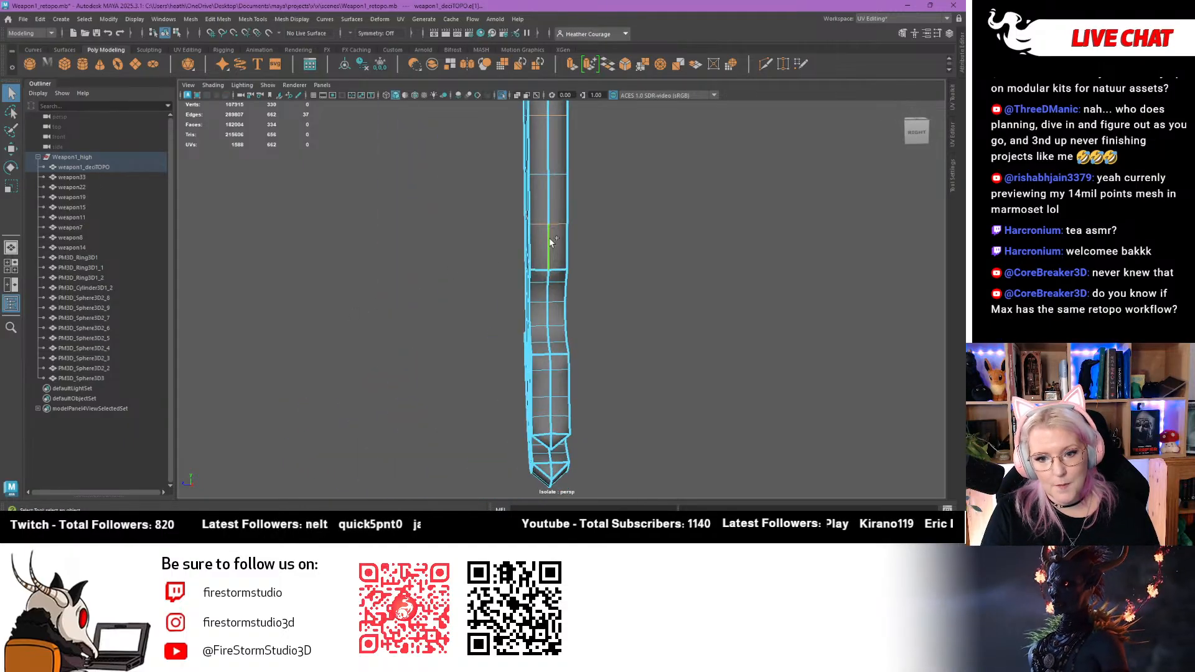
{"action": "double_click", "coordinate": [550, 240], "text": "shift"}
{"action": "left_click_drag", "start_coordinate": [632, 277], "coordinate": [640, 159], "text": "alt"}
{"action": "key", "text": "ctrl+z"}
{"action": "middle_click_drag", "start_coordinate": [640, 160], "coordinate": [573, 339], "text": "alt"}
{"action": "key", "text": "ctrl+Delete"}
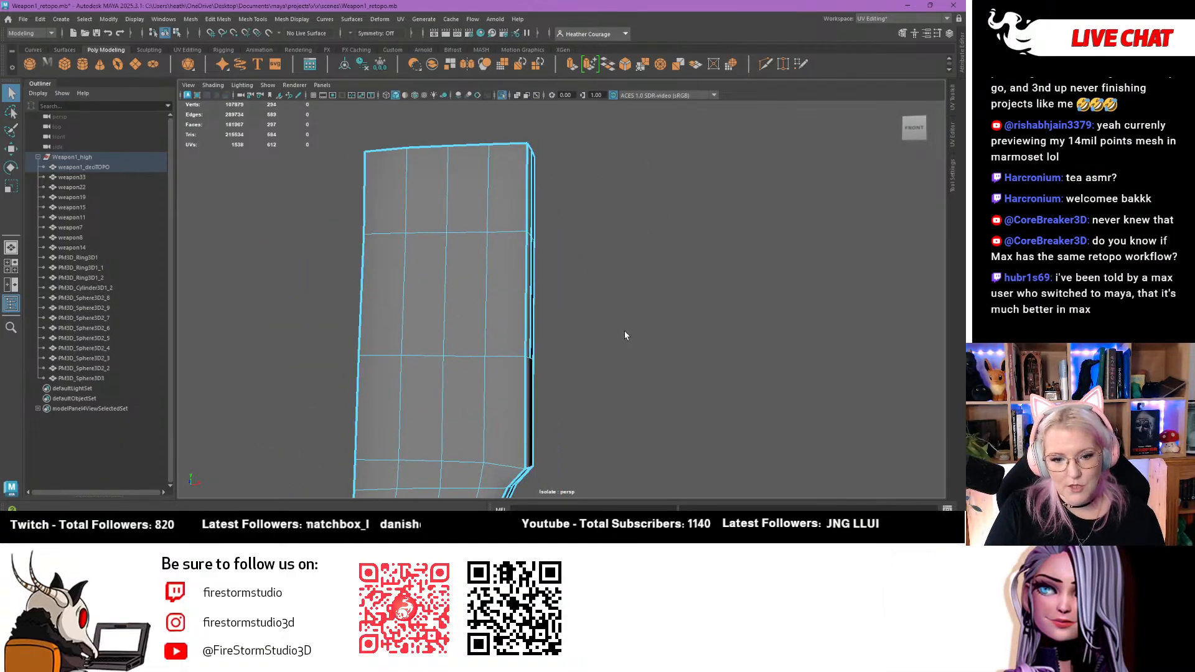
{"action": "scroll", "coordinate": [624, 332], "scroll_direction": "down", "scroll_amount": 3}
{"action": "middle_click_drag", "start_coordinate": [621, 347], "coordinate": [632, 152], "text": "alt"}
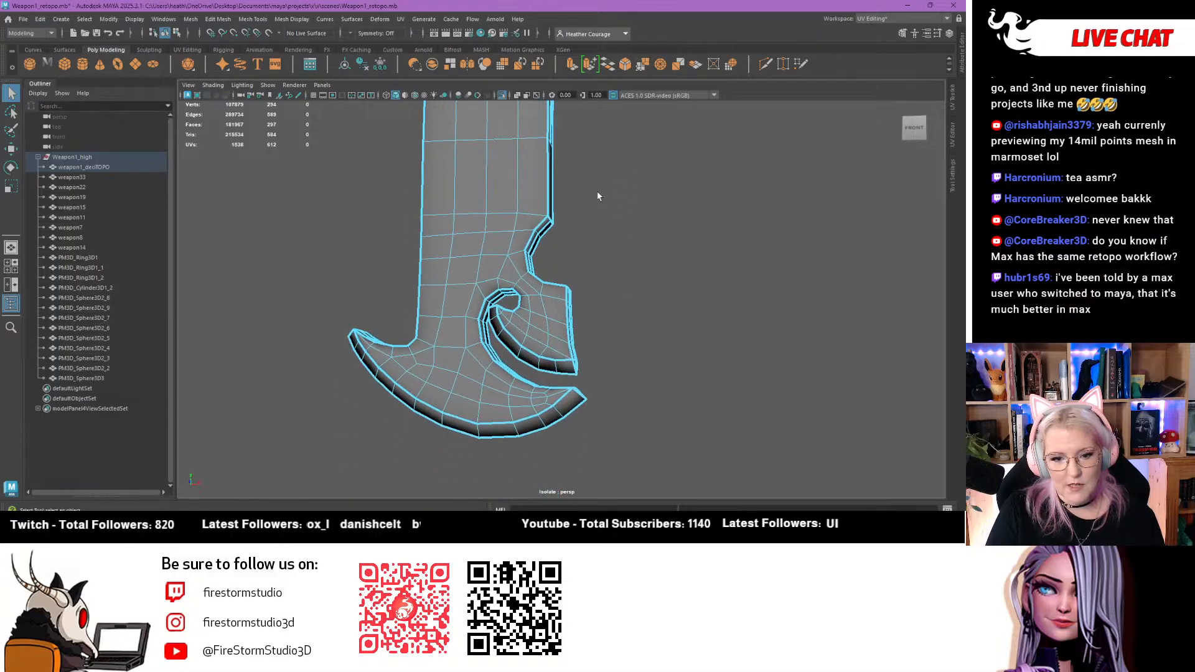
{"action": "double_click", "coordinate": [443, 303]}
{"action": "left_click_drag", "start_coordinate": [689, 361], "coordinate": [584, 233], "text": "alt"}
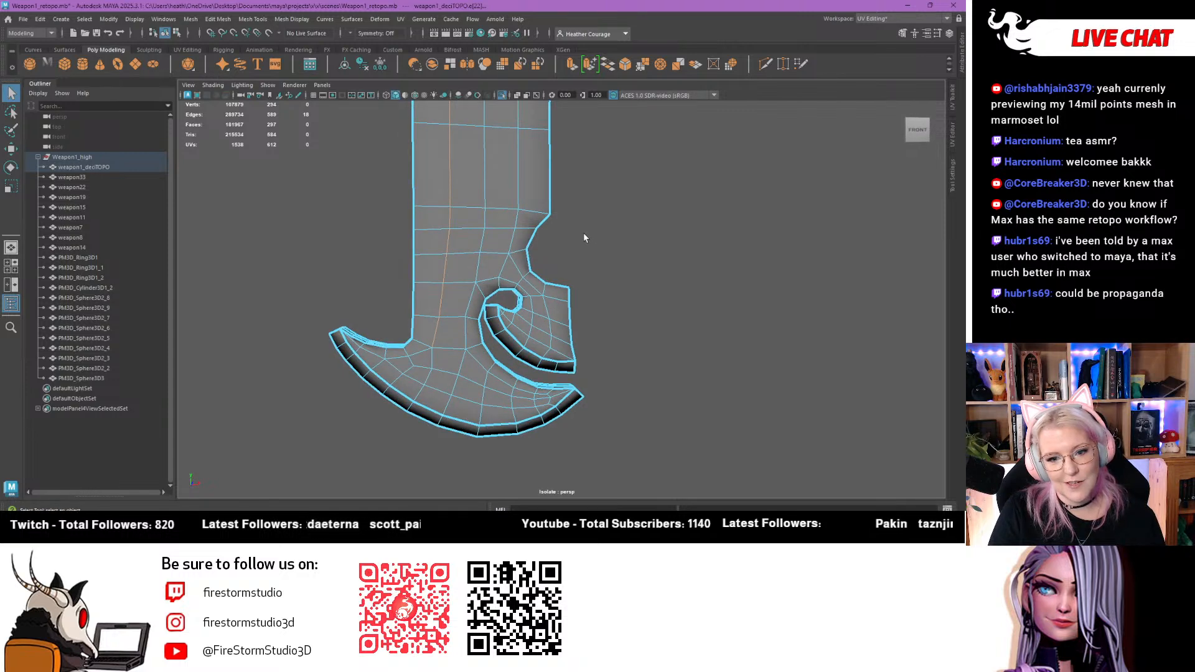
{"action": "left_click", "coordinate": [568, 227]}
Delete the centre edges on the narrow side running through the notch and down the straight prong beside the hook
{"action": "scroll", "coordinate": [449, 267], "scroll_direction": "up", "scroll_amount": 5}
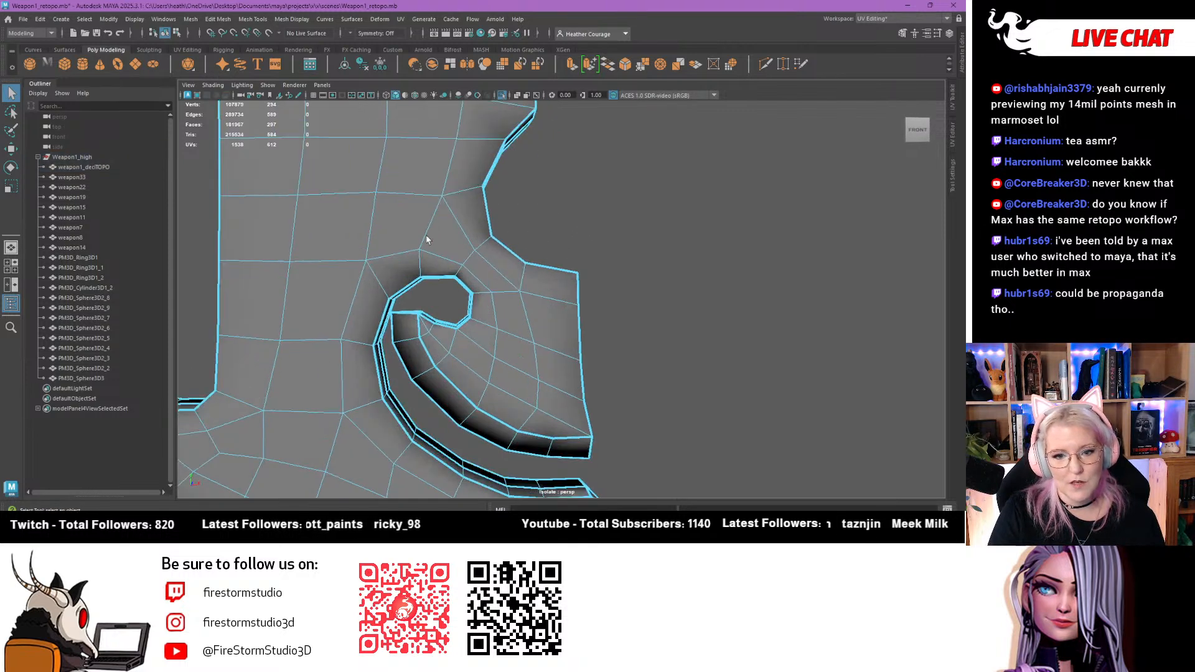
{"action": "middle_click_drag", "start_coordinate": [427, 238], "coordinate": [550, 315], "text": "alt"}
{"action": "left_click_drag", "start_coordinate": [550, 316], "coordinate": [506, 301], "text": "alt"}
{"action": "left_click_drag", "start_coordinate": [575, 271], "coordinate": [560, 274], "text": "alt"}
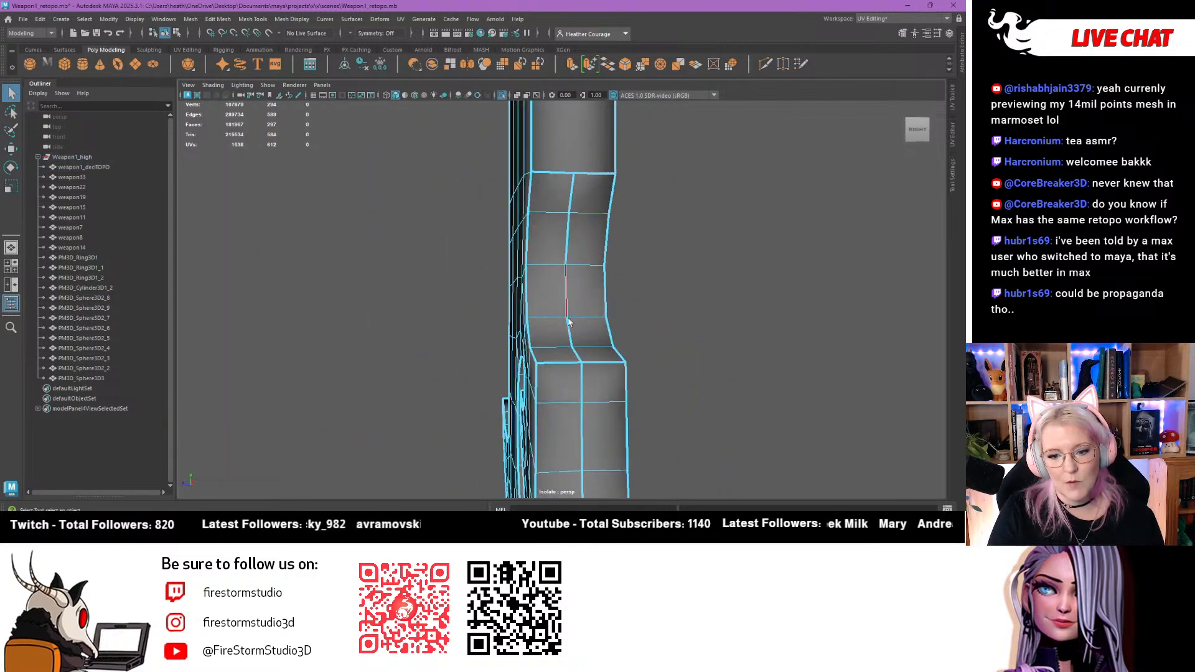
{"action": "scroll", "coordinate": [568, 323], "scroll_direction": "down", "scroll_amount": 3}
{"action": "middle_click_drag", "start_coordinate": [569, 377], "coordinate": [545, 272], "text": "alt"}
{"action": "left_click", "coordinate": [555, 295]}
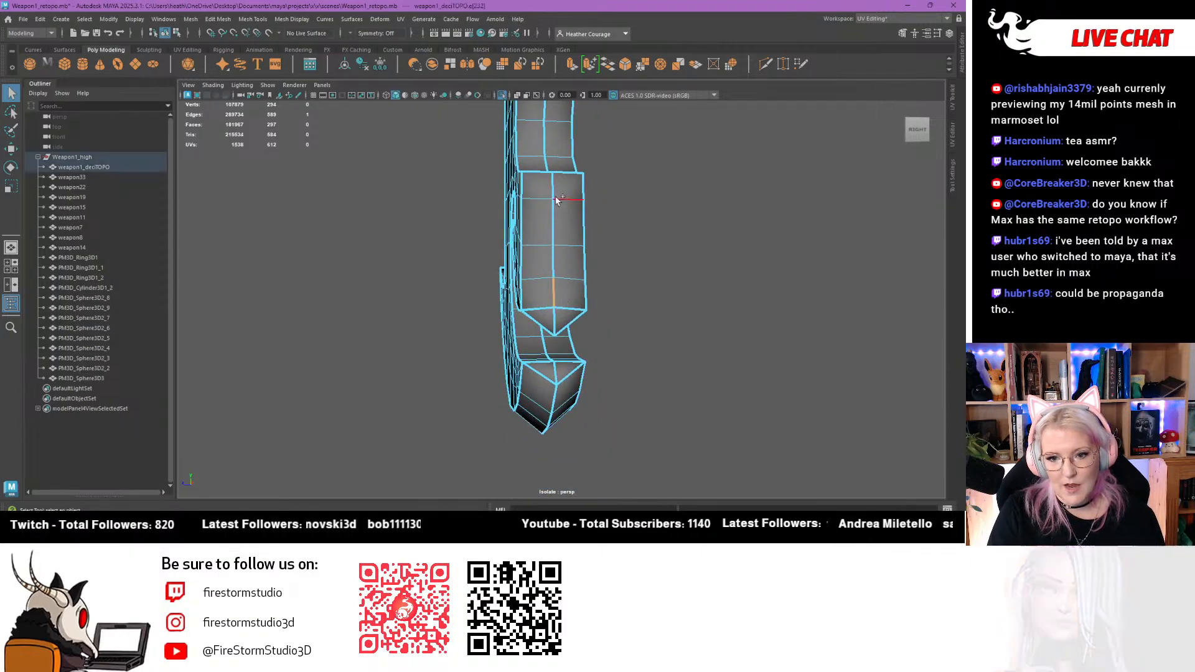
{"action": "double_click", "coordinate": [553, 191], "text": "shift"}
{"action": "left_click_drag", "start_coordinate": [609, 267], "coordinate": [650, 312], "text": "alt"}
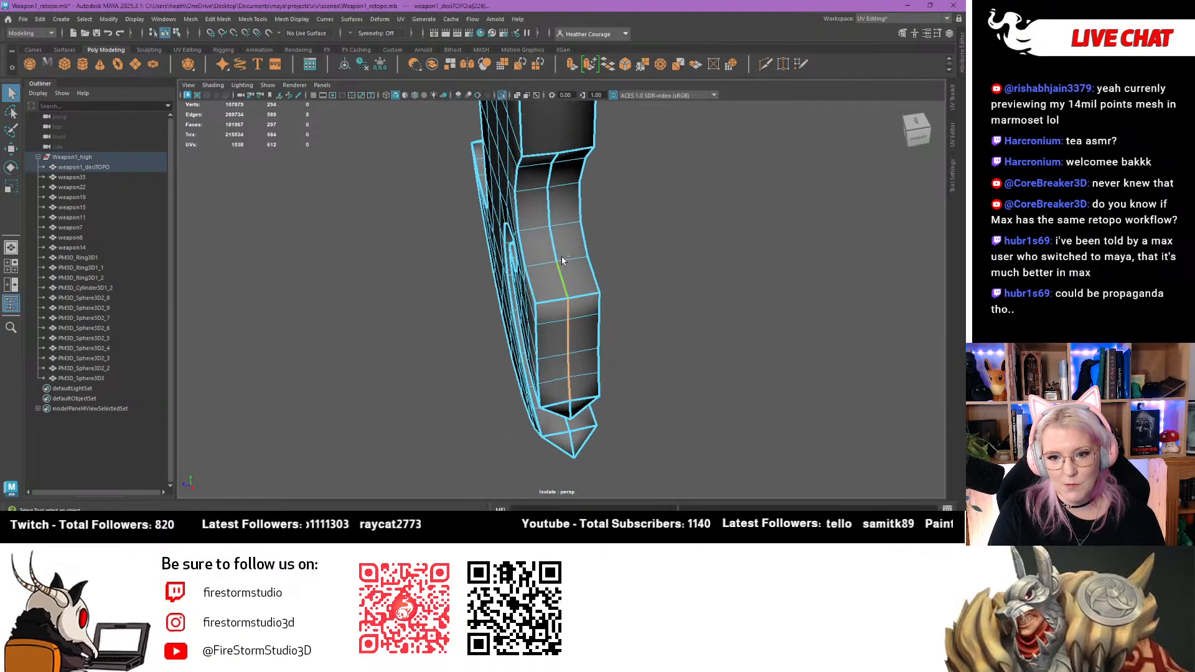
{"action": "left_click_drag", "start_coordinate": [745, 211], "coordinate": [731, 166], "text": "alt"}
{"action": "middle_click_drag", "start_coordinate": [732, 166], "coordinate": [702, 341], "text": "alt"}
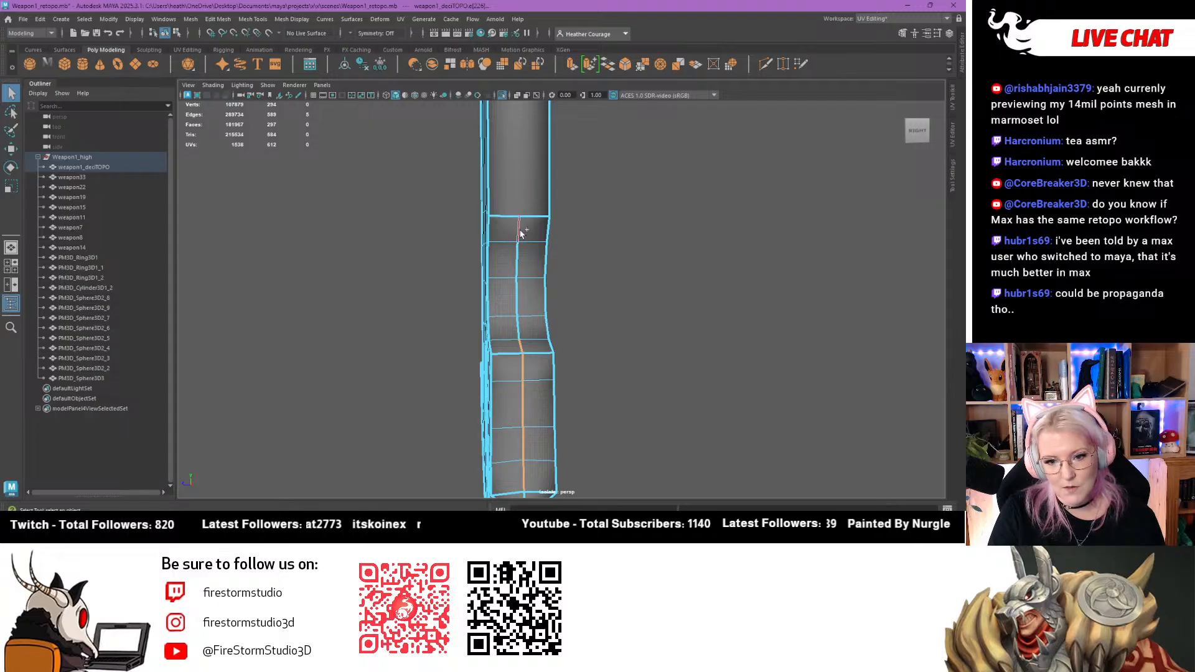
{"action": "key", "text": "Delete"}
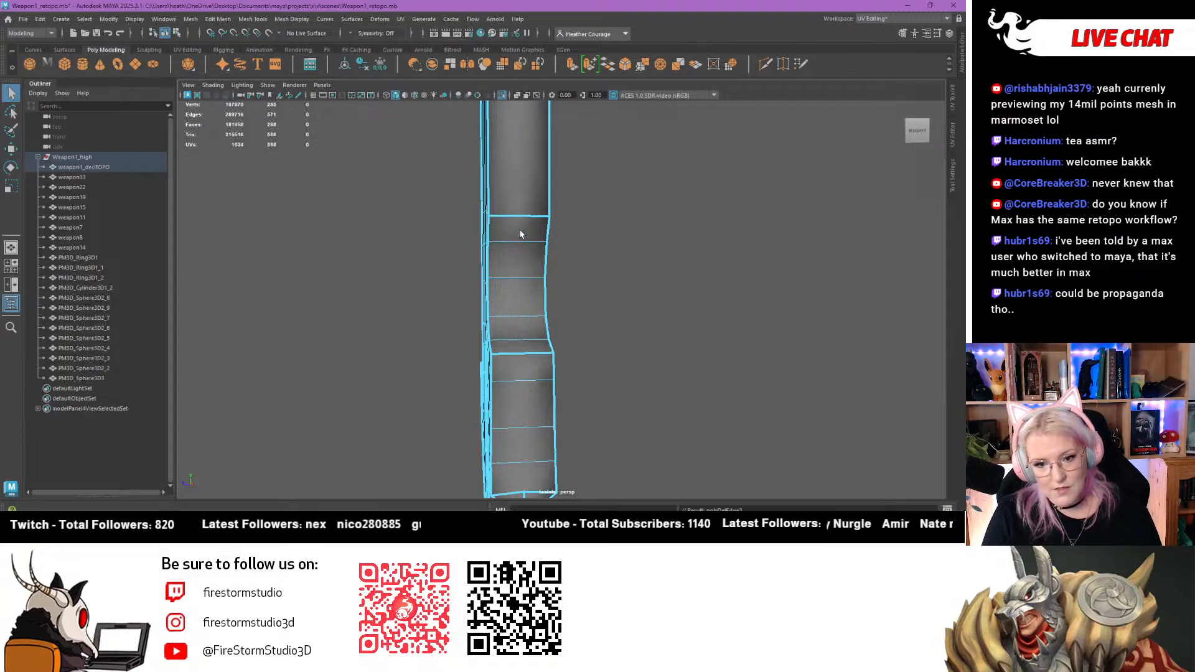
Try to Target Weld the middle vertex at the straight prong's lower end into its pointed tip, and undo the weld
{"action": "right_click_drag", "start_coordinate": [607, 423], "coordinate": [525, 340], "text": "alt"}
{"action": "middle_click_drag", "start_coordinate": [509, 367], "coordinate": [512, 267], "text": "alt"}
{"action": "right_click_drag", "start_coordinate": [523, 280], "coordinate": [653, 472], "text": "alt"}
{"action": "left_click_drag", "start_coordinate": [459, 254], "coordinate": [509, 241], "text": "alt"}
{"action": "right_click_drag", "start_coordinate": [592, 189], "coordinate": [543, 187]}
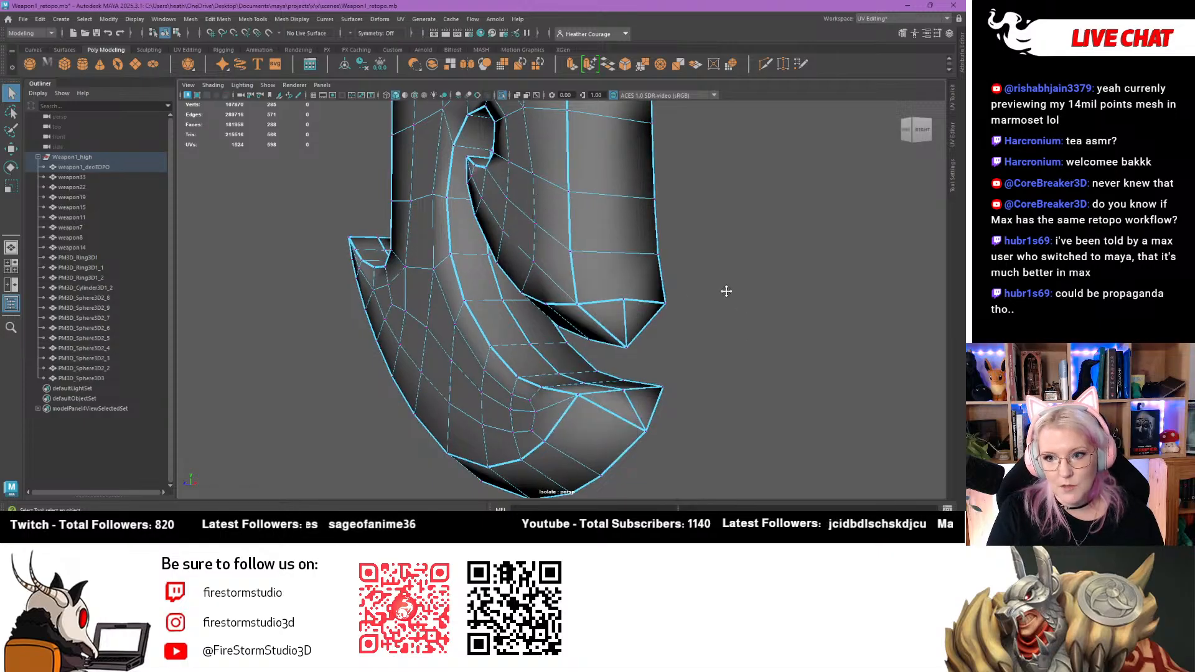
{"action": "middle_click_drag", "start_coordinate": [726, 291], "coordinate": [662, 231], "text": "alt"}
{"action": "left_click", "coordinate": [783, 64]}
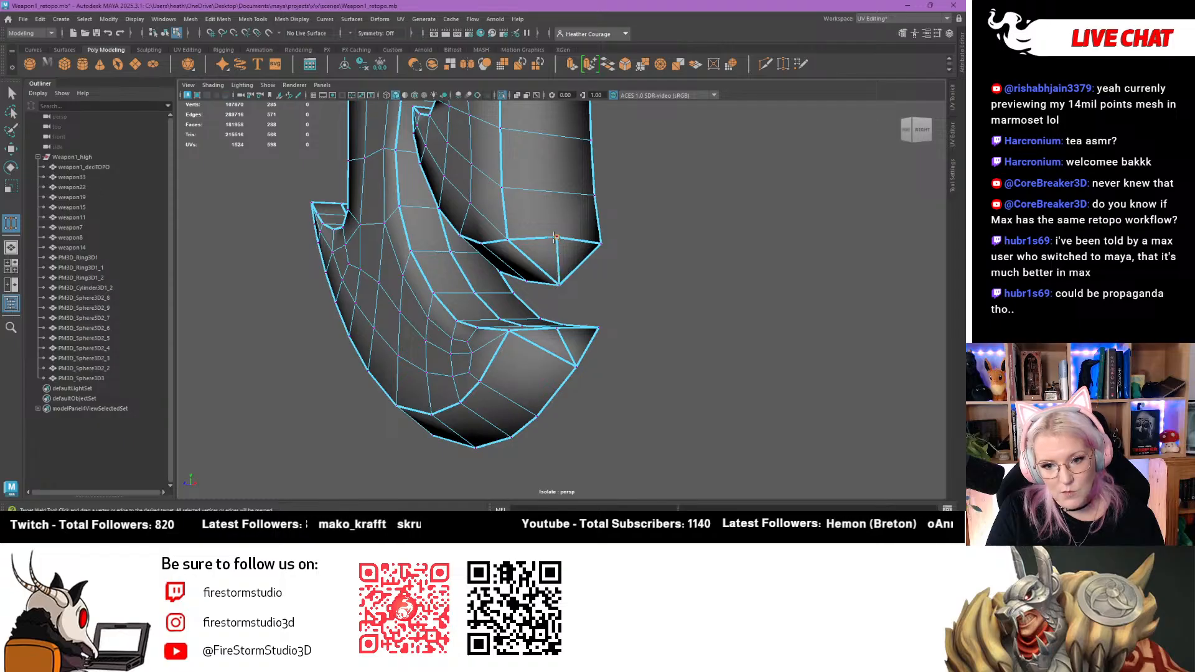
{"action": "left_click_drag", "start_coordinate": [662, 240], "coordinate": [581, 291], "text": "alt"}
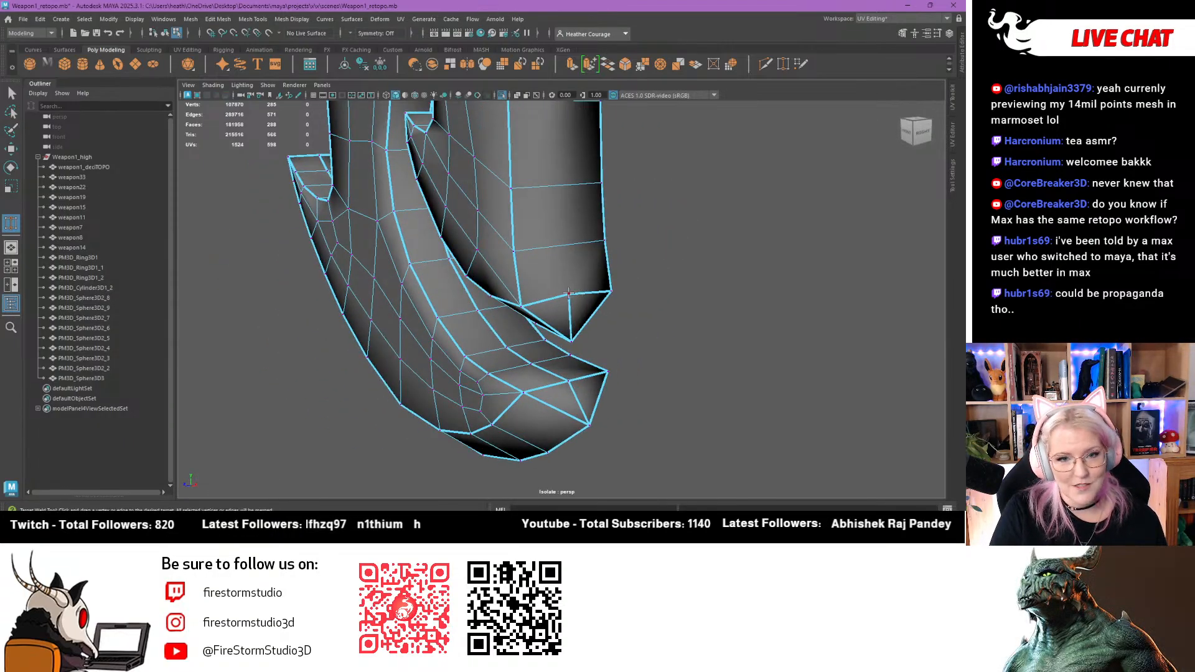
{"action": "left_click_drag", "start_coordinate": [571, 333], "coordinate": [570, 340]}
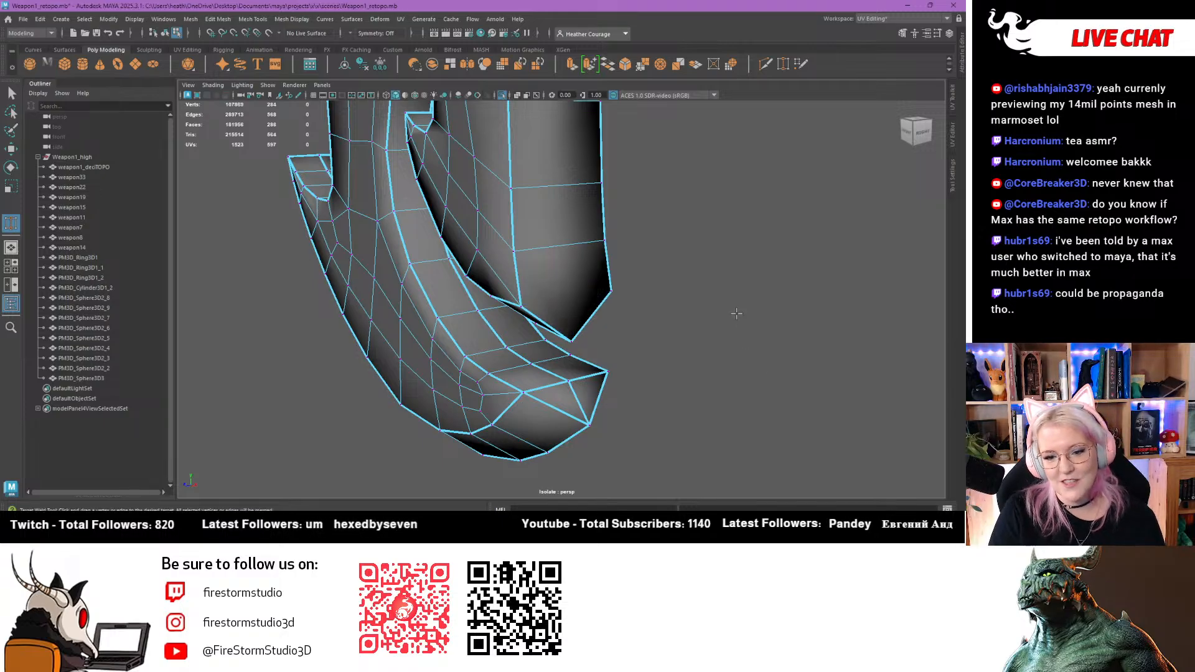
{"action": "left_click_drag", "start_coordinate": [736, 313], "coordinate": [686, 291], "text": "alt"}
{"action": "key", "text": "ctrl+z"}
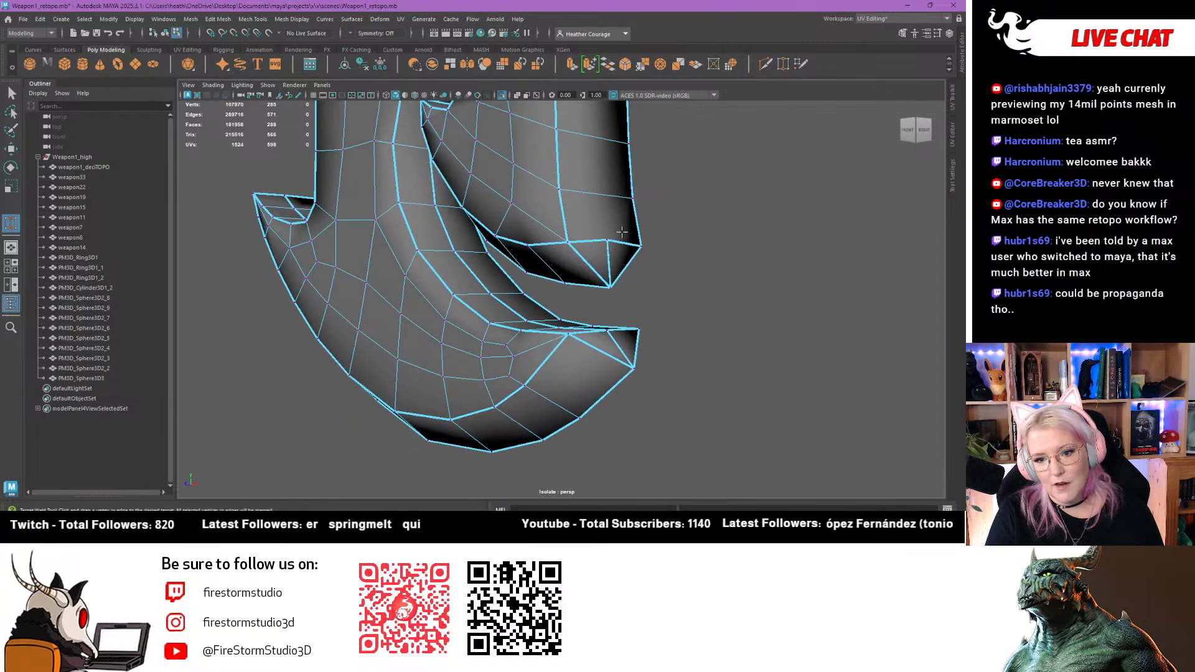
Weld the middle vertex at the straight prong's lower end to the adjacent corner vertex
{"action": "left_click_drag", "start_coordinate": [702, 283], "coordinate": [712, 343], "text": "alt"}
{"action": "left_click_drag", "start_coordinate": [481, 301], "coordinate": [800, 374], "text": "alt"}
{"action": "key", "text": "ctrl+z"}
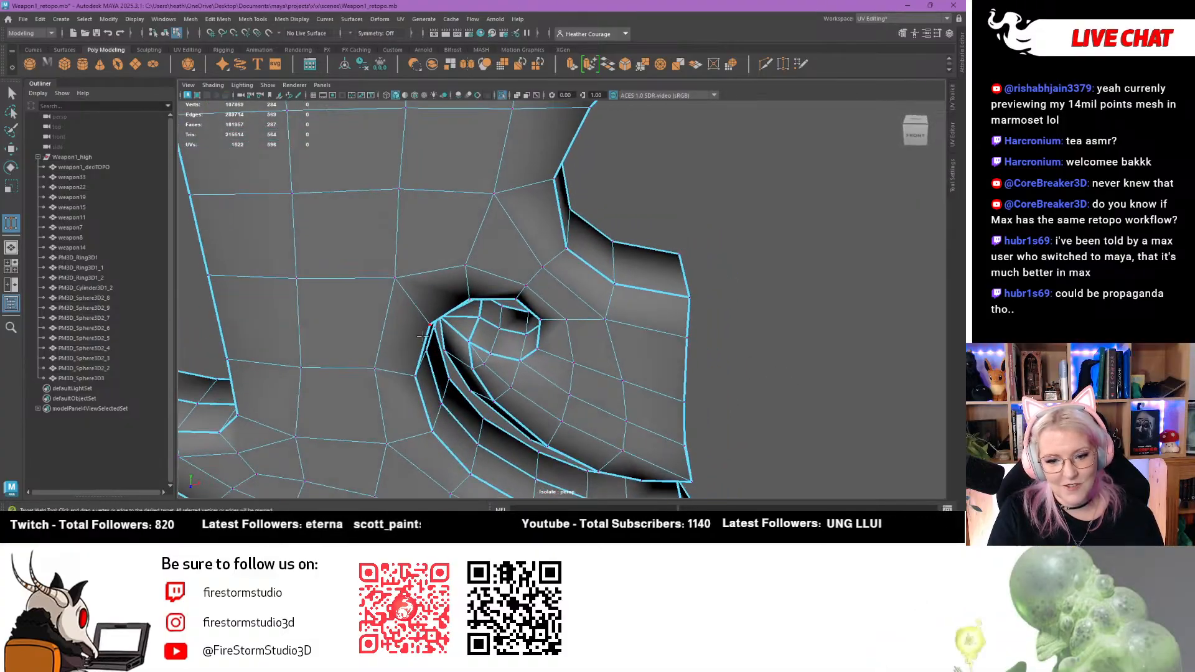
Delete the centre edge line along the inner walls of the curled cut-out, from the spiral down to the crescent's tip
{"action": "key", "text": "q"}
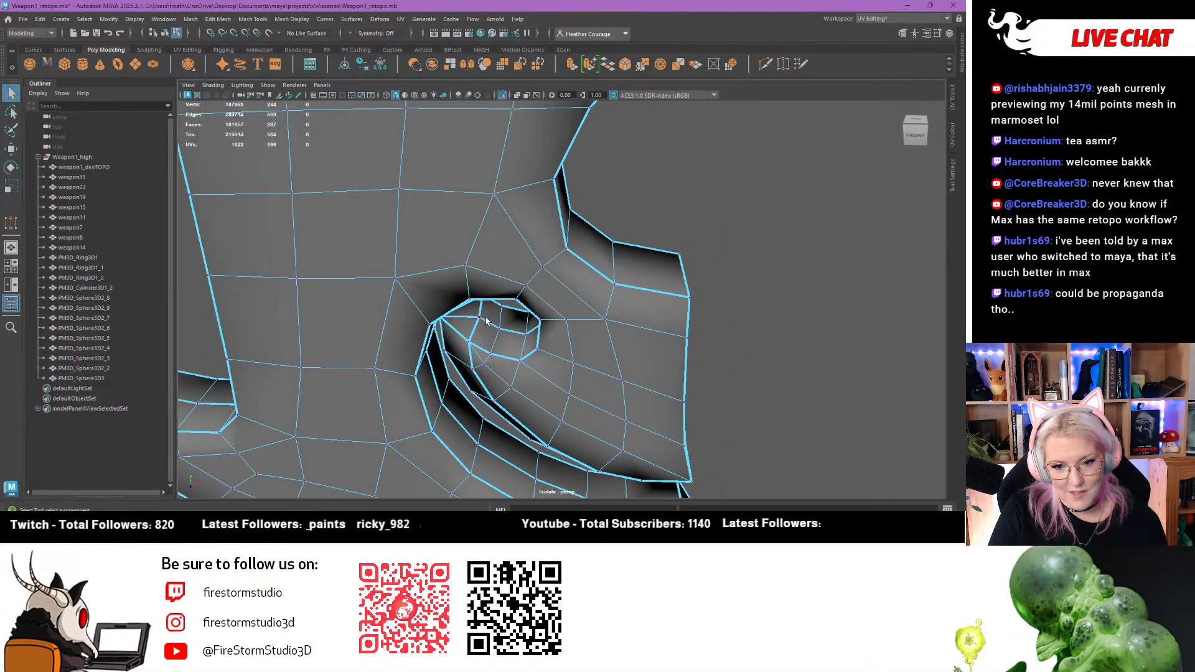
{"action": "left_click", "coordinate": [486, 320]}
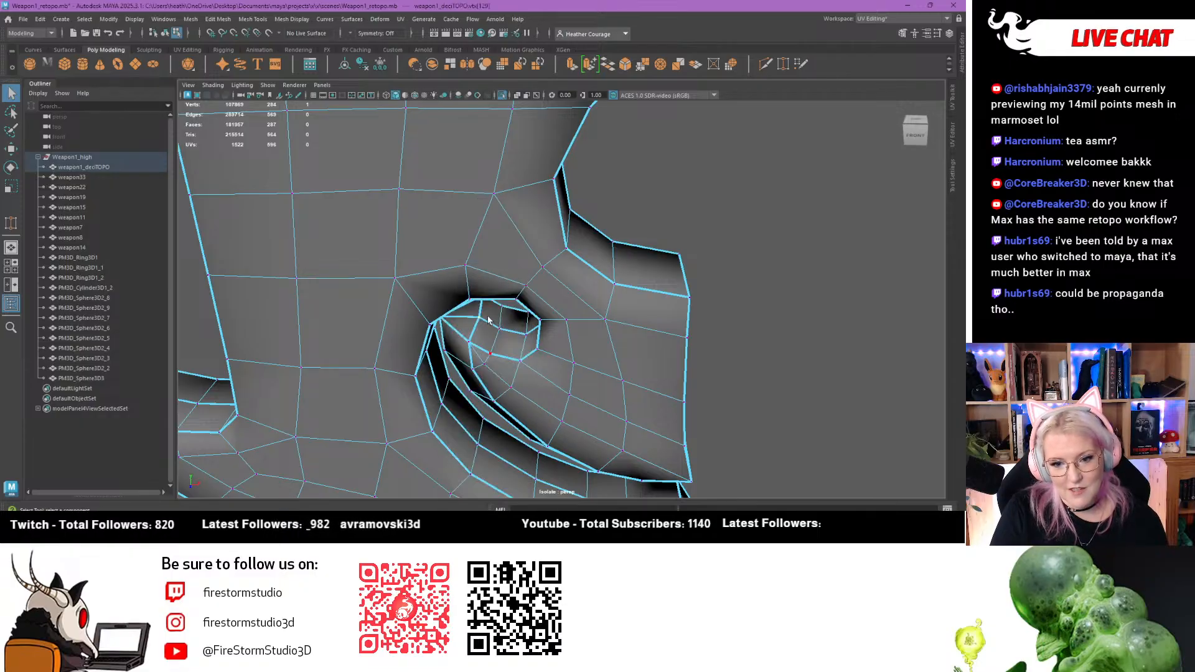
{"action": "right_click_drag", "start_coordinate": [489, 320], "coordinate": [489, 348]}
{"action": "right_click_drag", "start_coordinate": [491, 232], "coordinate": [496, 201]}
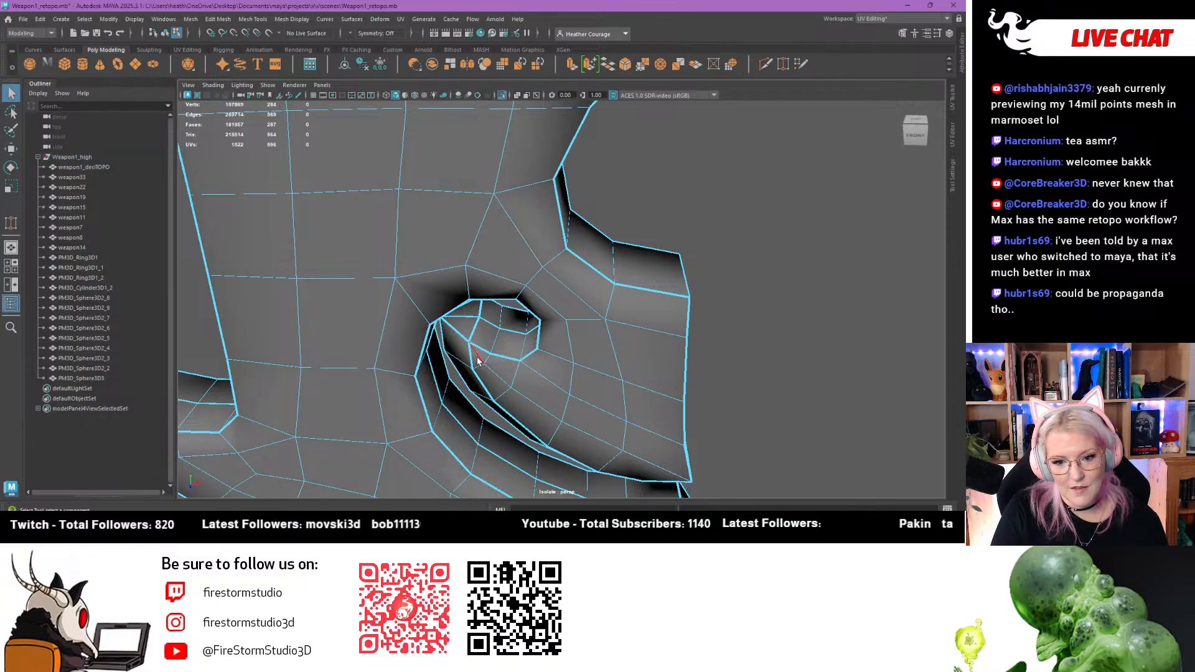
{"action": "left_click", "coordinate": [490, 323]}
{"action": "left_click", "coordinate": [518, 331], "text": "shift"}
{"action": "left_click_drag", "start_coordinate": [485, 396], "coordinate": [563, 304], "text": "alt"}
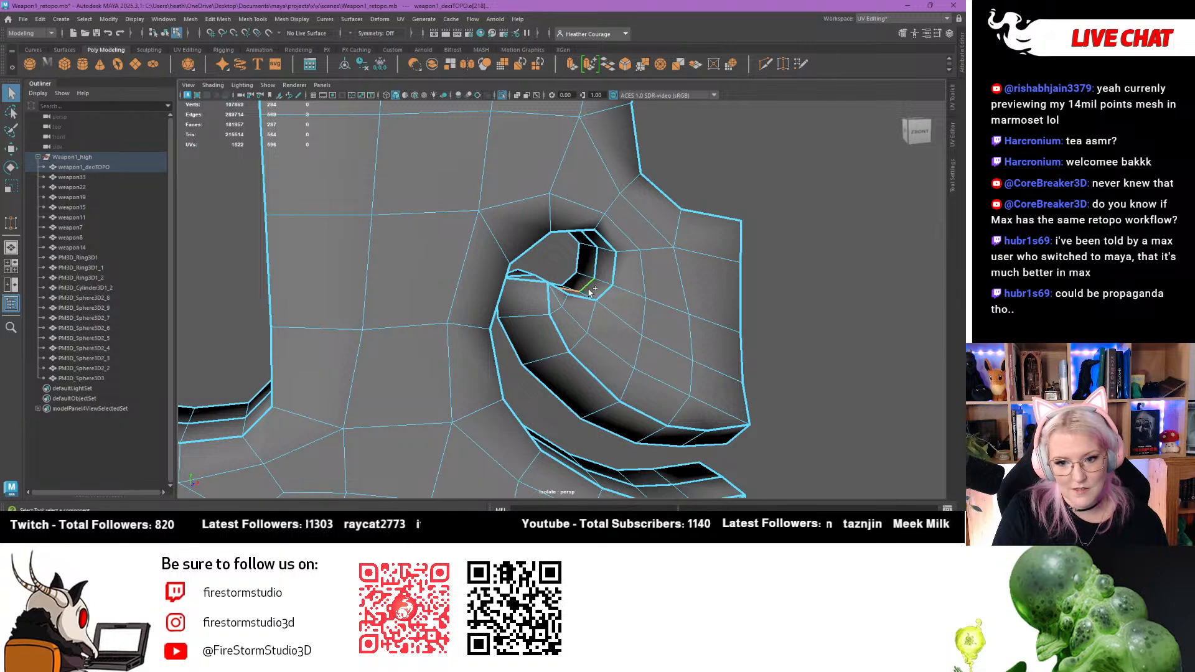
{"action": "scroll", "coordinate": [542, 382], "scroll_direction": "down", "scroll_amount": 3}
{"action": "left_click_drag", "start_coordinate": [542, 382], "coordinate": [543, 423], "text": "alt"}
{"action": "scroll", "coordinate": [458, 363], "scroll_direction": "down", "scroll_amount": 4}
{"action": "left_click", "coordinate": [544, 422]}
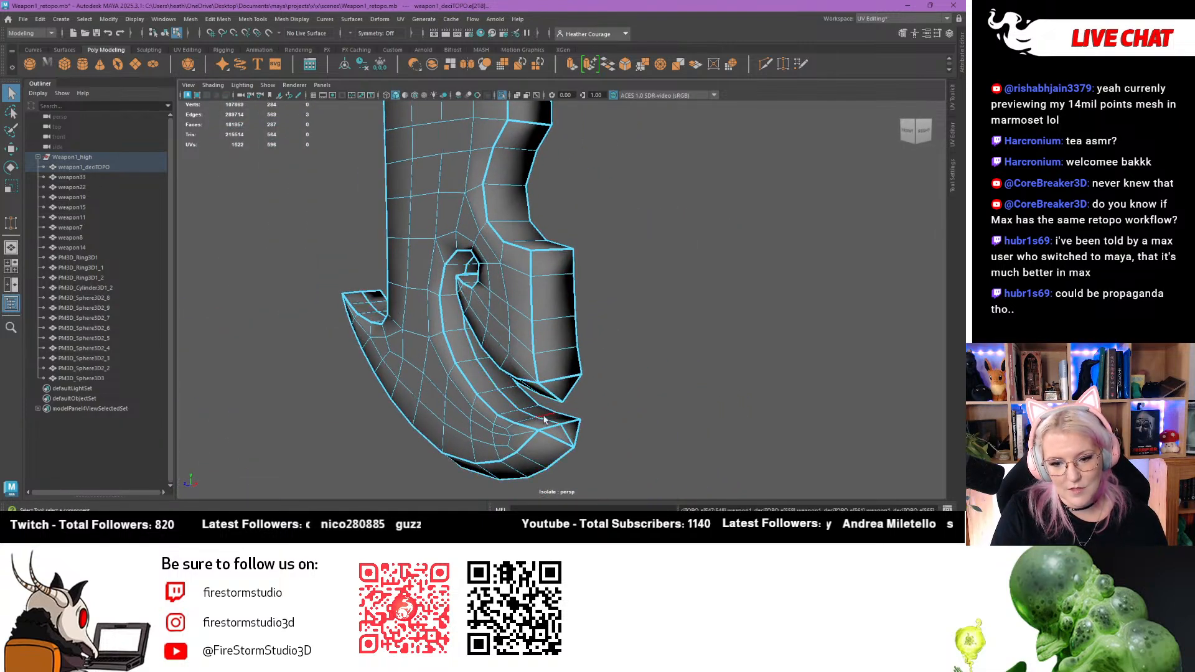
{"action": "left_click_drag", "start_coordinate": [440, 440], "coordinate": [473, 358], "text": "alt"}
{"action": "scroll", "coordinate": [473, 358], "scroll_direction": "up", "scroll_amount": 2}
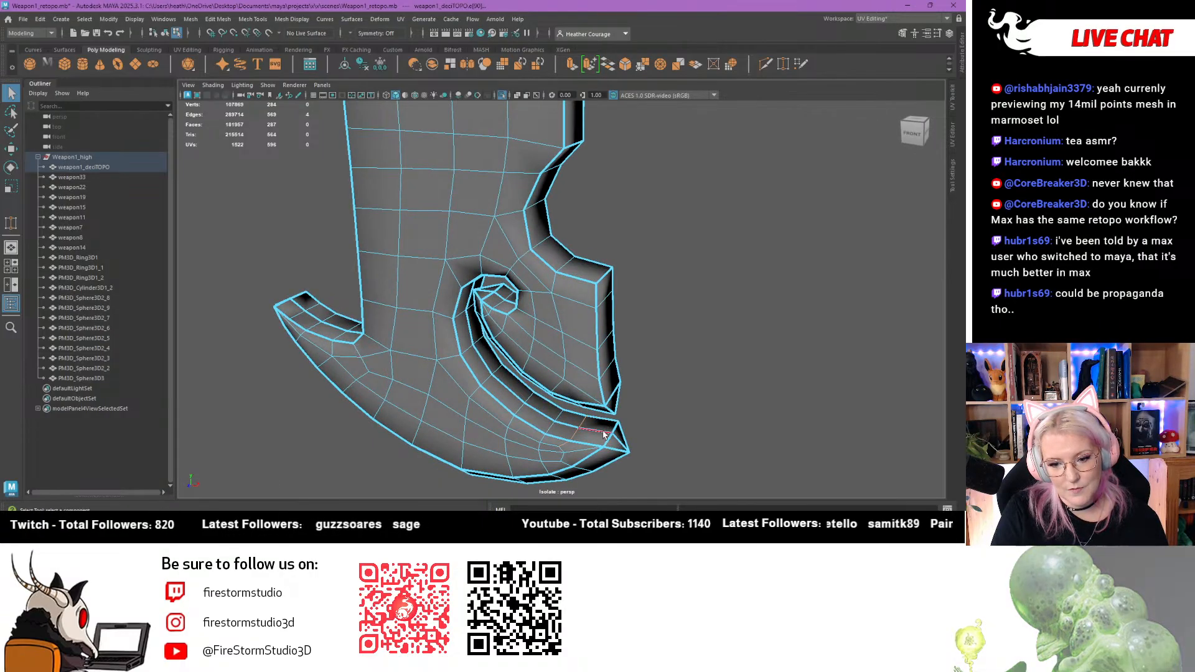
{"action": "double_click", "coordinate": [472, 338], "text": "shift"}
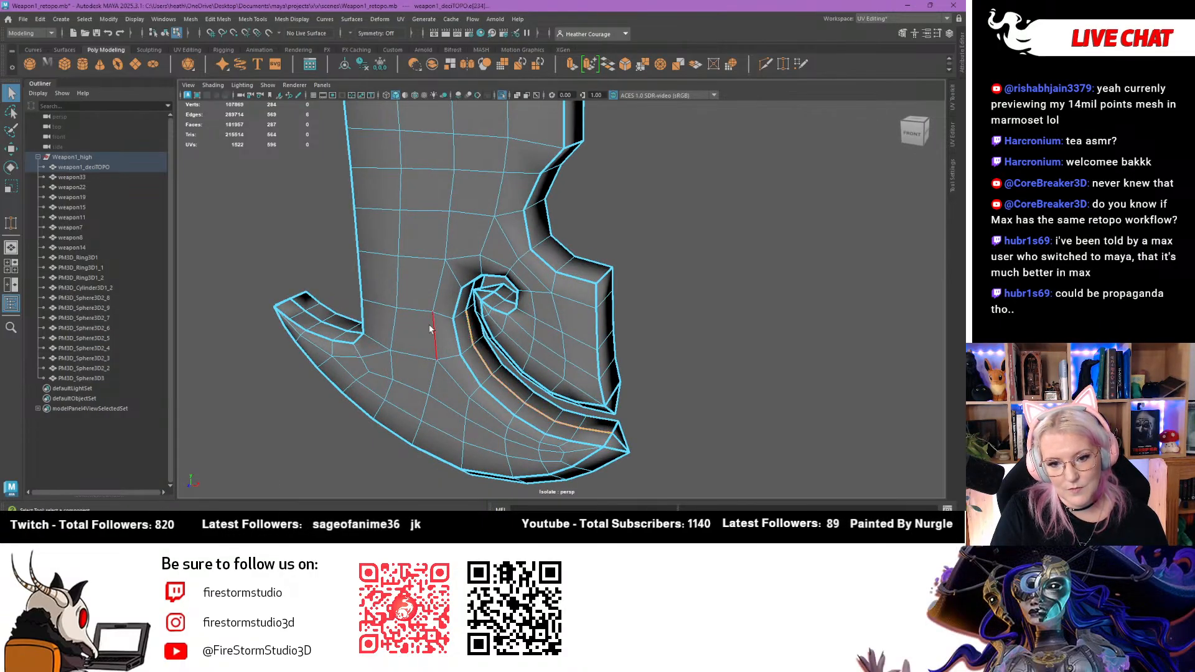
{"action": "left_click_drag", "start_coordinate": [432, 330], "coordinate": [475, 301], "text": "alt"}
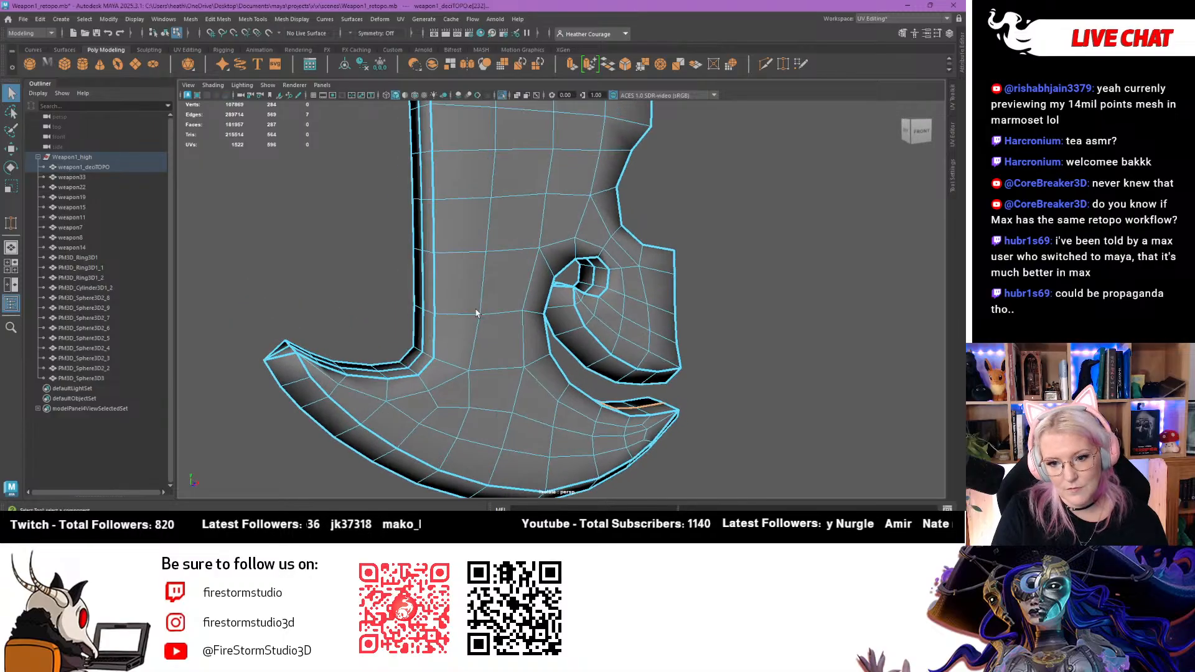
{"action": "scroll", "coordinate": [565, 378], "scroll_direction": "up", "scroll_amount": 4}
{"action": "left_click_drag", "start_coordinate": [564, 378], "coordinate": [504, 350], "text": "alt"}
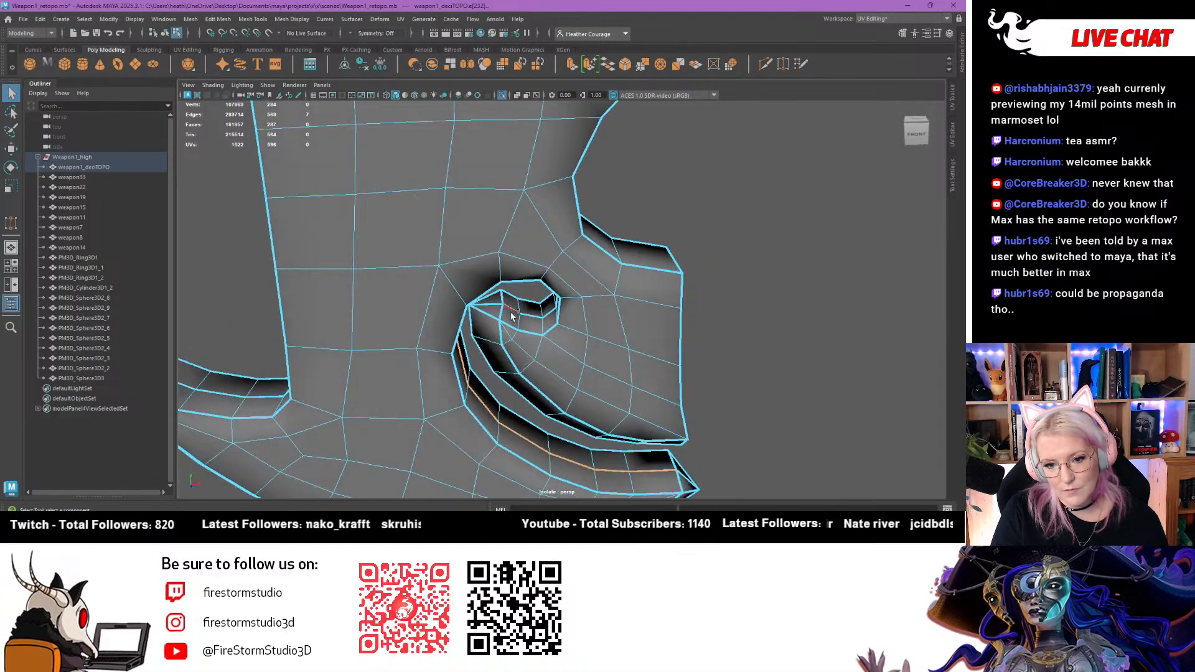
{"action": "key", "text": "Delete"}
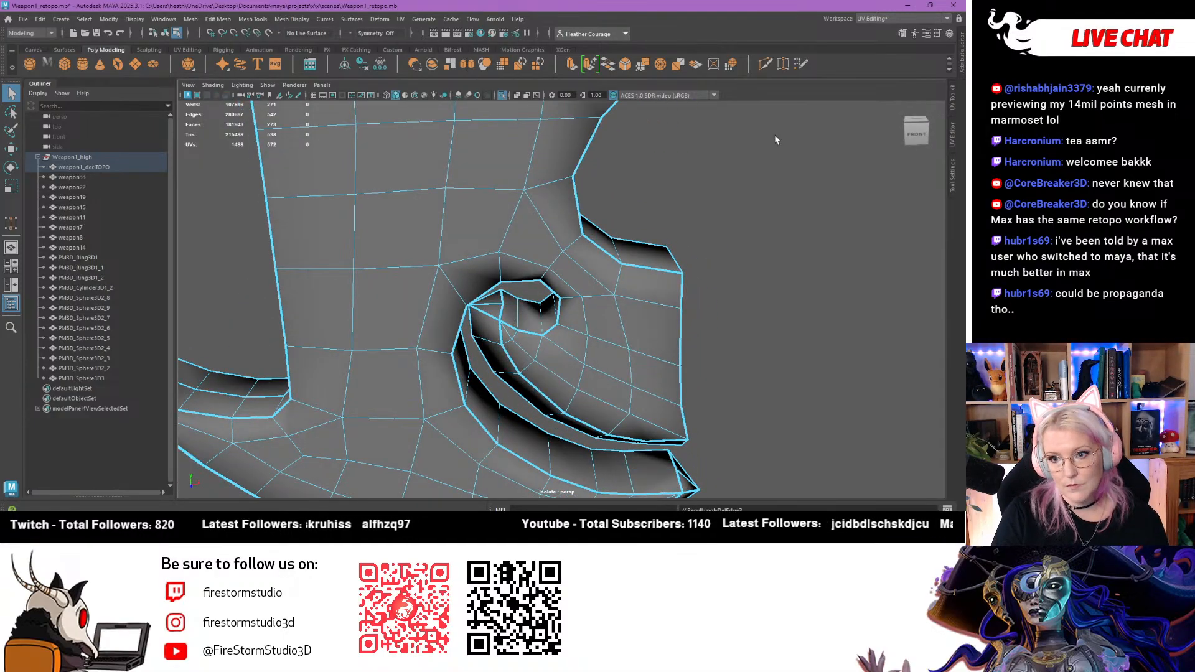
Target Weld the leftover middle vertex inside the curled cut-out to the corner vertex just below it
{"action": "left_click", "coordinate": [783, 65]}
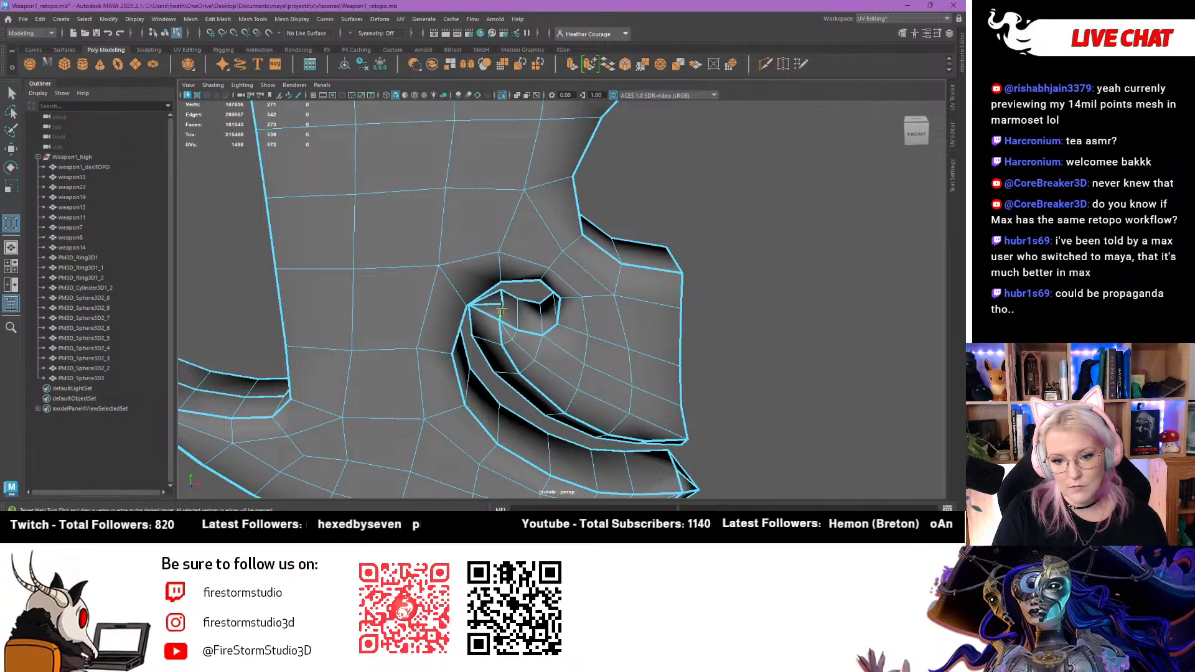
{"action": "key", "text": "ctrl+z"}
{"action": "right_click_drag", "start_coordinate": [504, 302], "coordinate": [455, 218]}
{"action": "left_click_drag", "start_coordinate": [503, 303], "coordinate": [499, 320]}
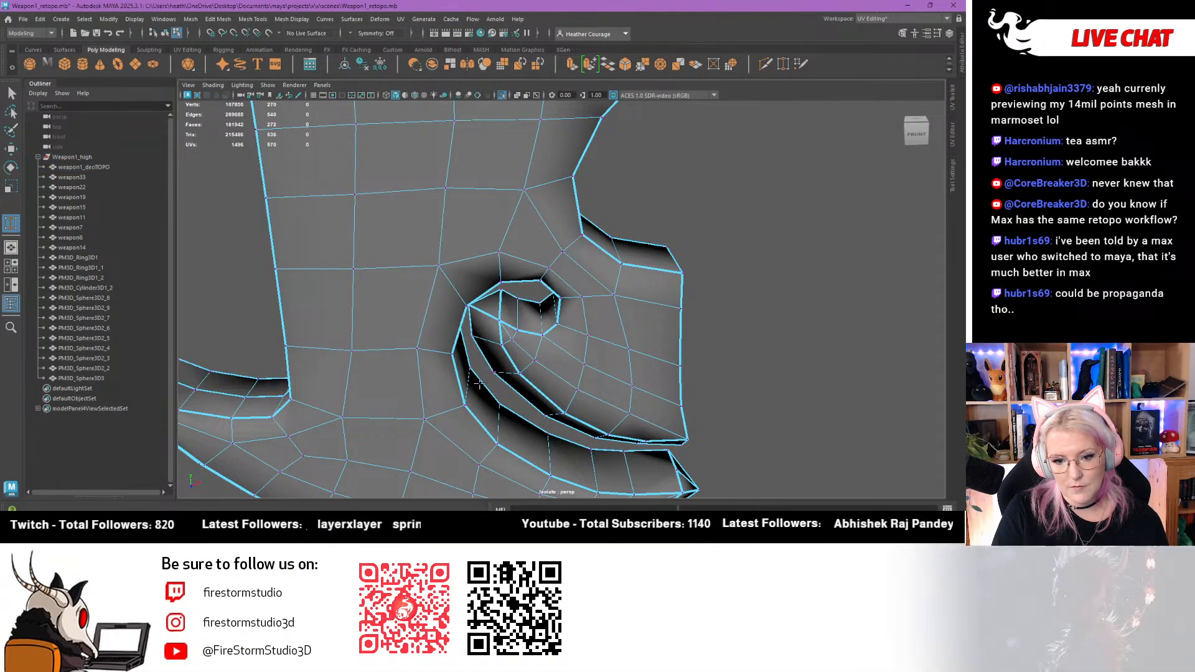
Weld the leftover middle vertices at both pointed ends of the crescent to their neighbouring corner vertices
{"action": "left_click_drag", "start_coordinate": [478, 396], "coordinate": [484, 249], "text": "alt"}
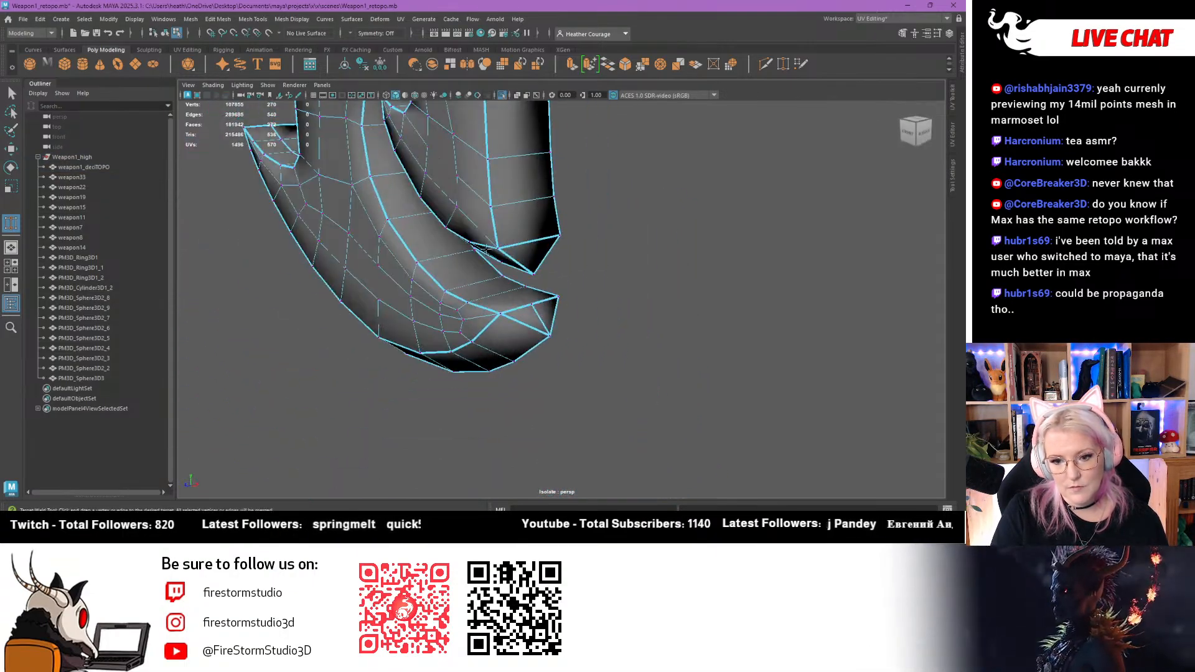
{"action": "left_click_drag", "start_coordinate": [540, 296], "coordinate": [429, 223]}
{"action": "left_click_drag", "start_coordinate": [341, 335], "coordinate": [514, 225], "text": "alt"}
{"action": "left_click_drag", "start_coordinate": [625, 142], "coordinate": [629, 142]}
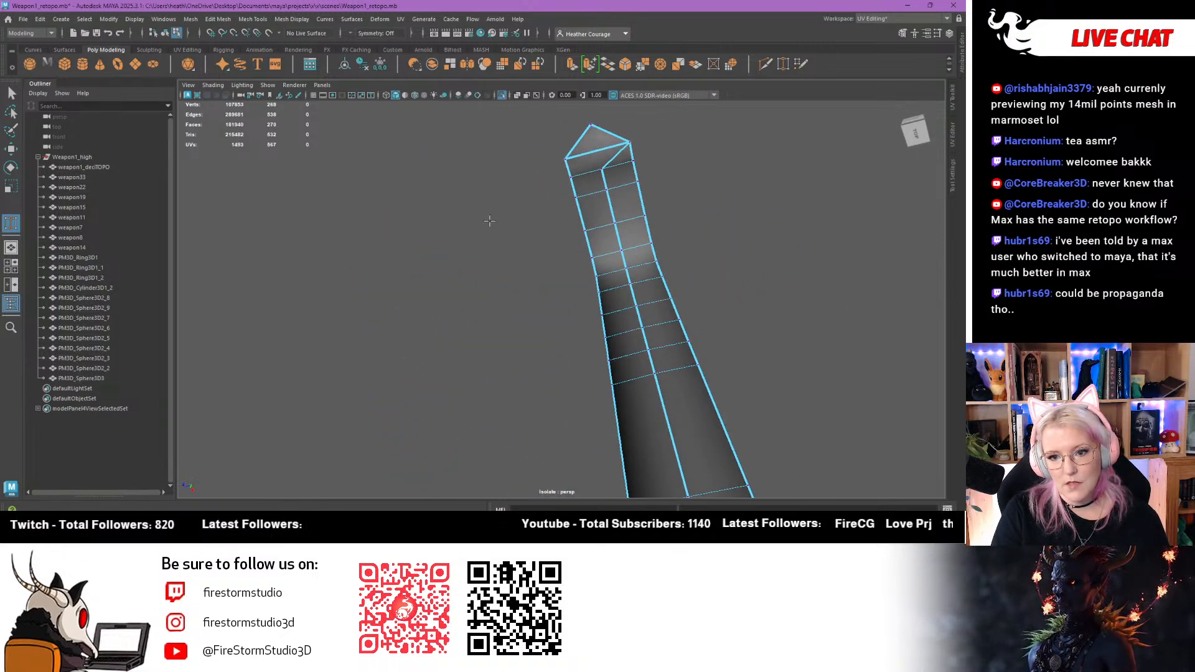
Delete the remaining centre edge line along the blade's narrow sides and across its flat end
{"action": "left_click_drag", "start_coordinate": [488, 218], "coordinate": [349, 226], "text": "alt"}
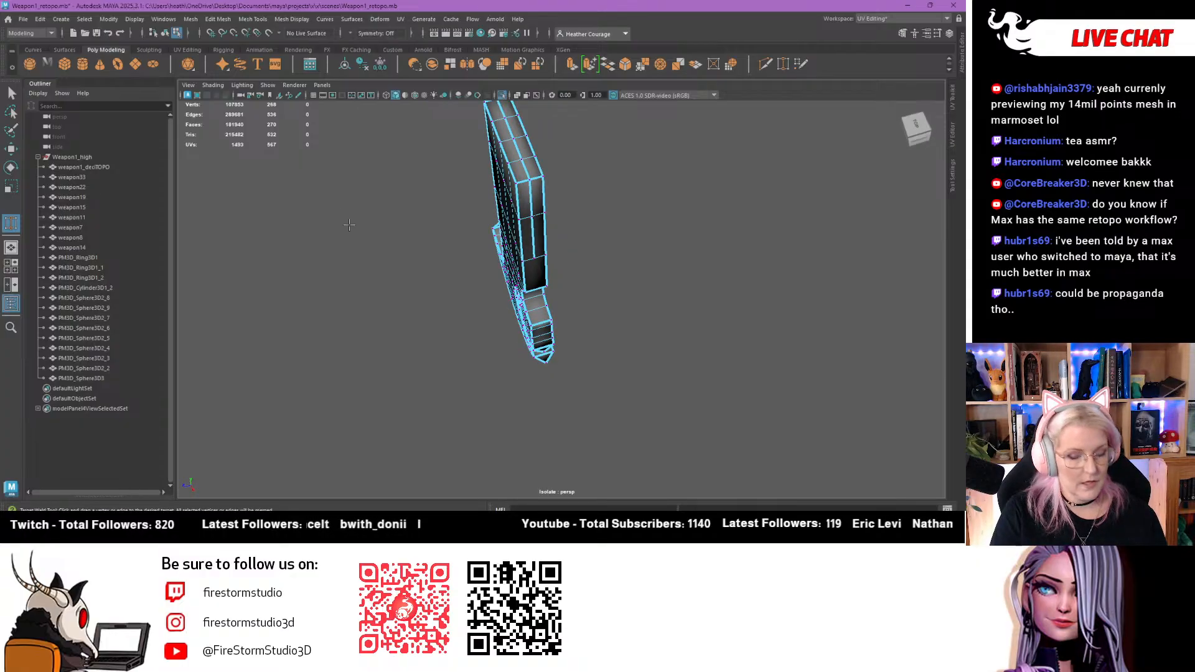
{"action": "middle_click_drag", "start_coordinate": [398, 227], "coordinate": [377, 348], "text": "alt"}
{"action": "left_click_drag", "start_coordinate": [377, 348], "coordinate": [360, 280], "text": "alt"}
{"action": "right_click_drag", "start_coordinate": [361, 280], "coordinate": [402, 351], "text": "alt"}
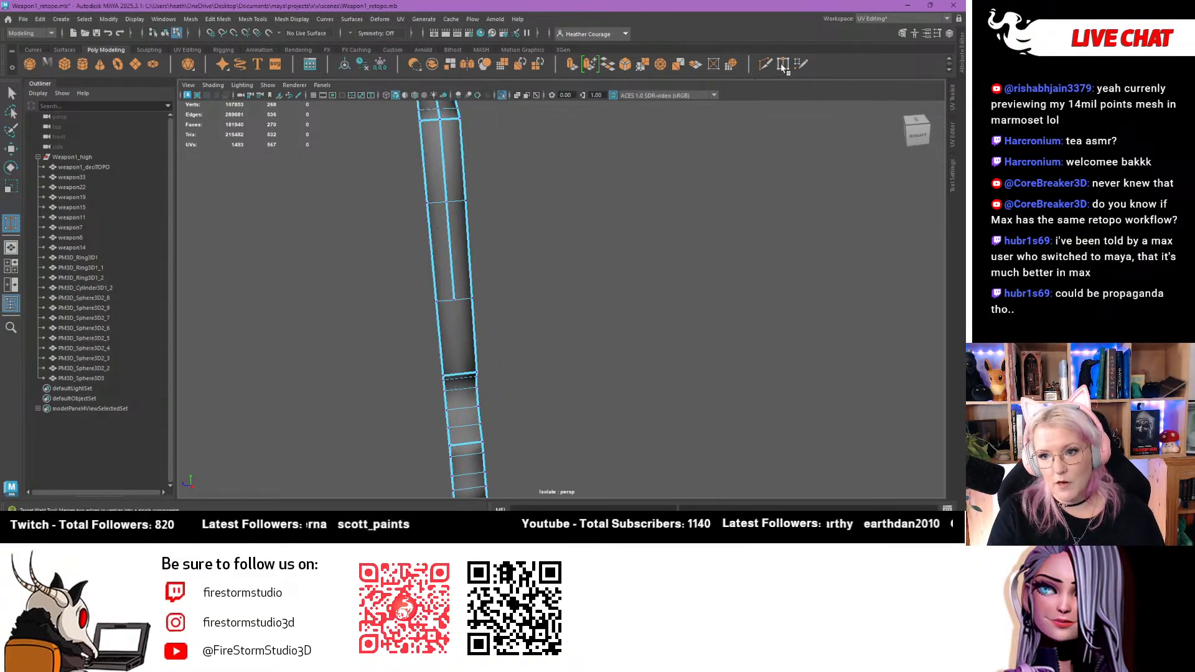
{"action": "key", "text": "q"}
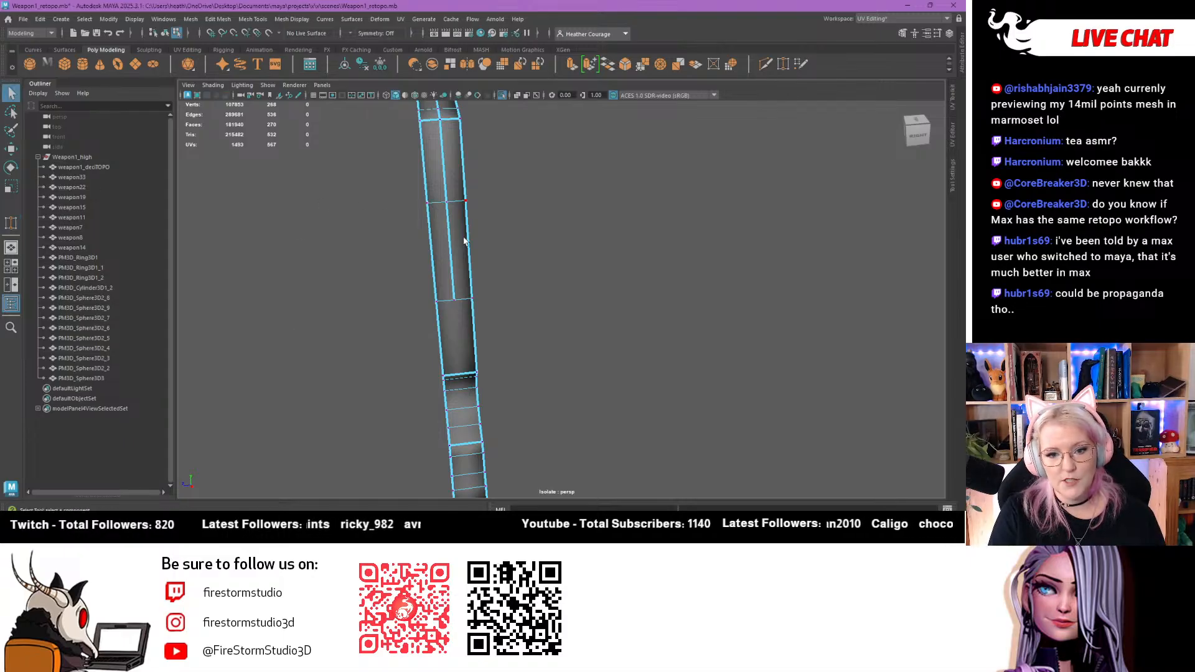
{"action": "right_click", "coordinate": [444, 259]}
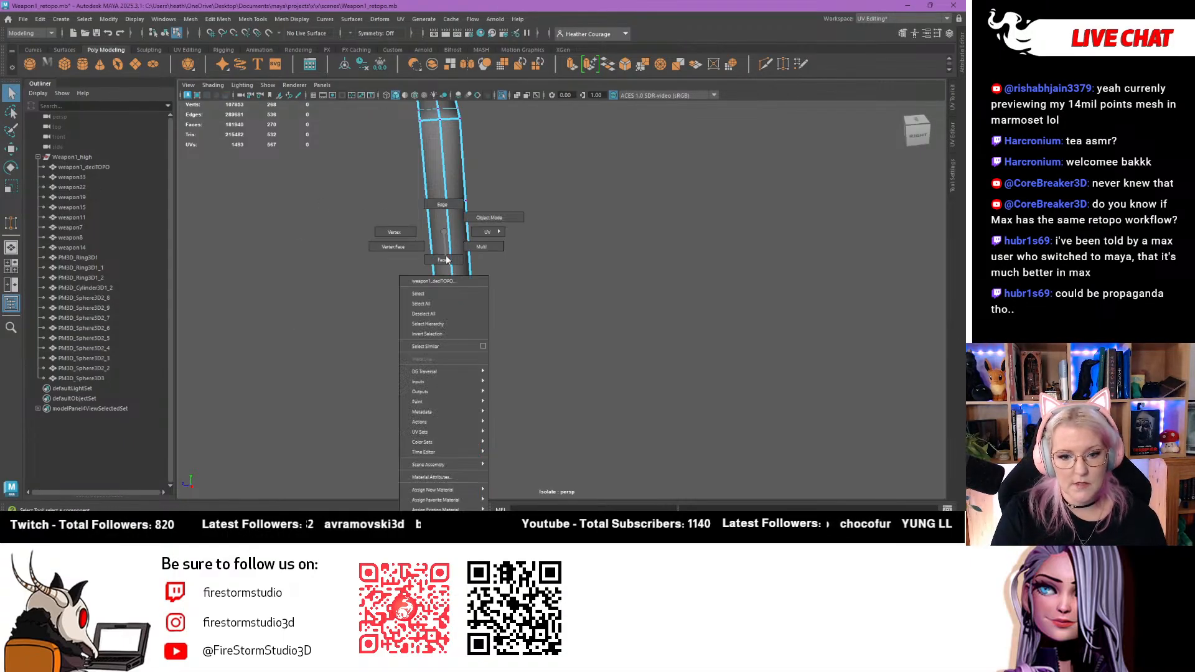
{"action": "right_click_drag", "start_coordinate": [443, 225], "coordinate": [441, 207]}
{"action": "left_click", "coordinate": [450, 219]}
{"action": "middle_click_drag", "start_coordinate": [454, 211], "coordinate": [501, 299], "text": "alt"}
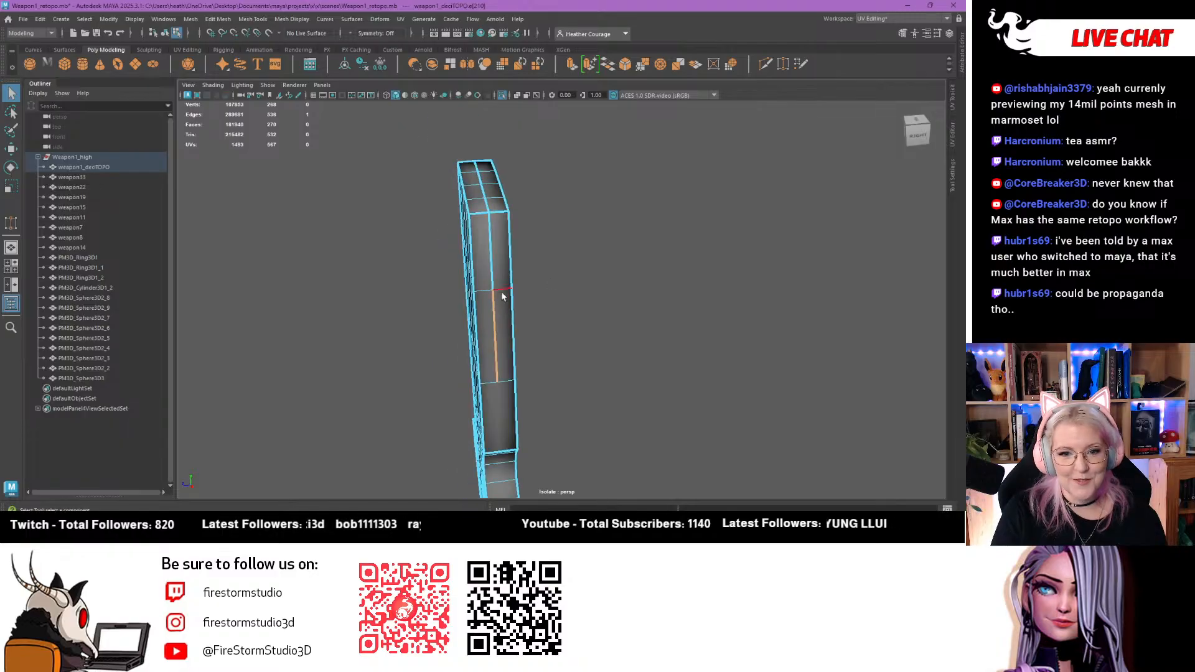
{"action": "left_click", "coordinate": [488, 206], "text": "shift"}
{"action": "double_click", "coordinate": [479, 168], "text": "shift"}
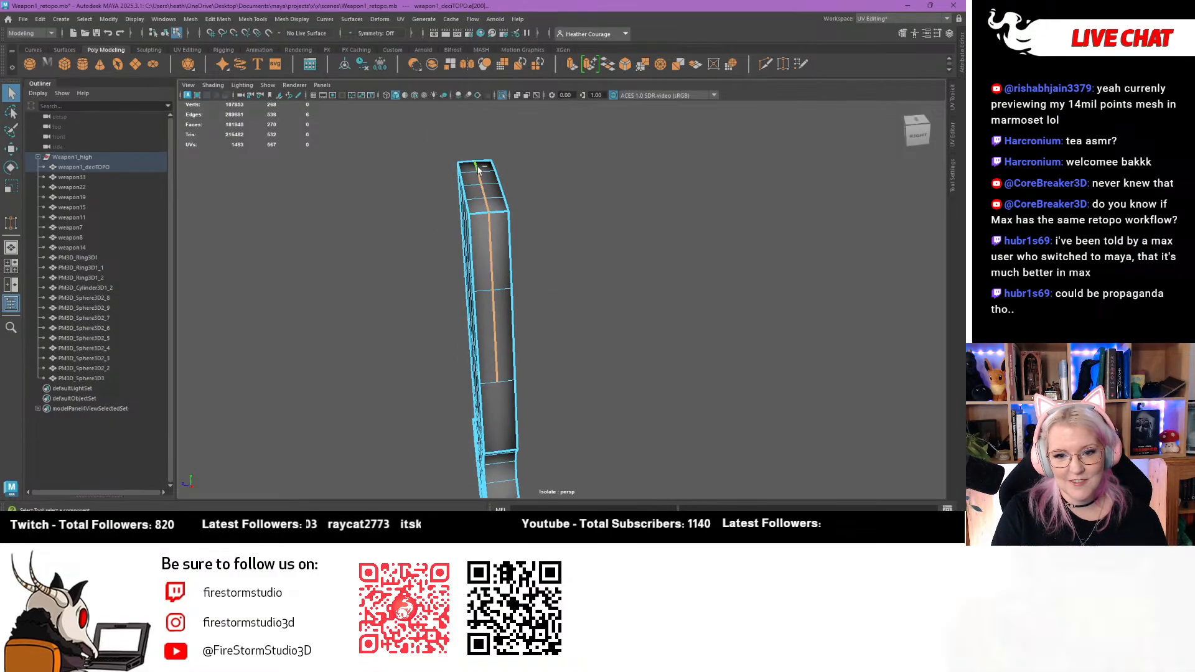
{"action": "left_click_drag", "start_coordinate": [280, 295], "coordinate": [502, 224], "text": "alt"}
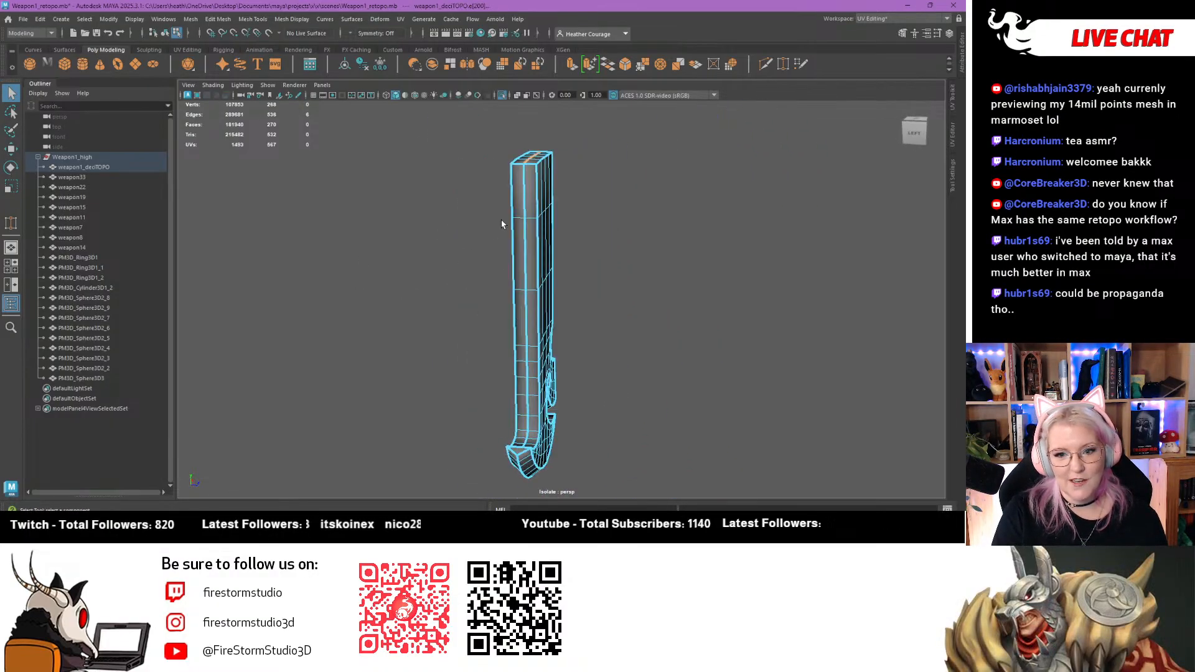
{"action": "key", "text": "Delete"}
{"action": "left_click_drag", "start_coordinate": [534, 303], "coordinate": [489, 336], "text": "alt"}
Examine the blade's flat faces and narrow sides from the flat end down to the crescent for remaining surplus edges
{"action": "key", "text": "y"}
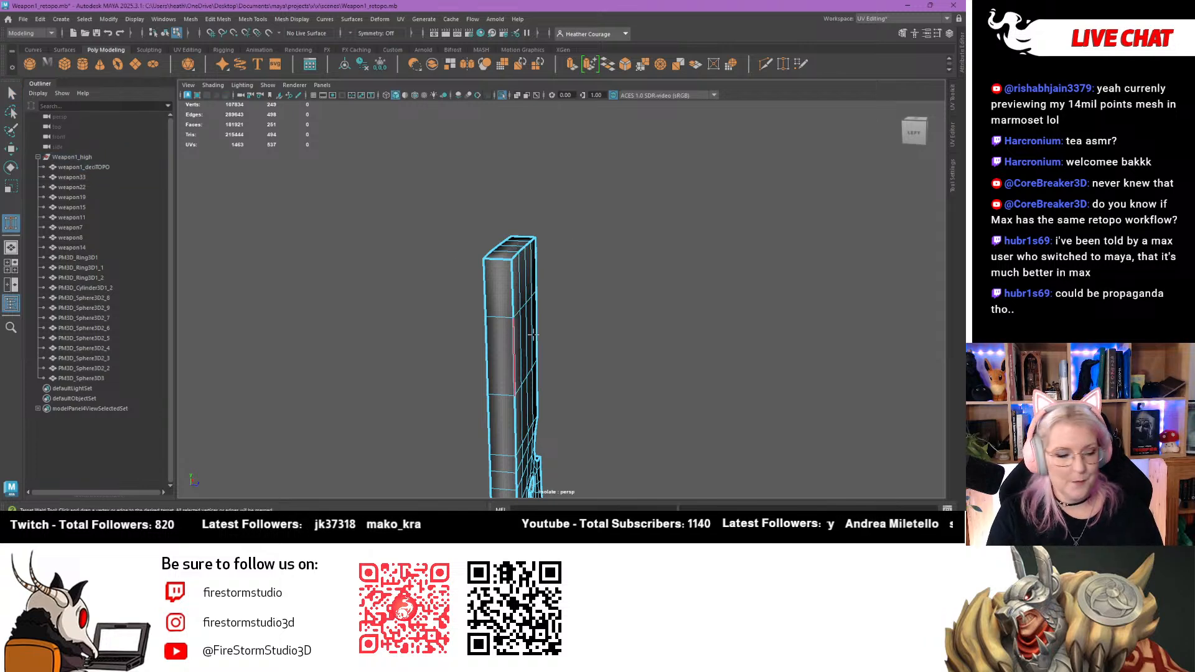
{"action": "left_click_drag", "start_coordinate": [605, 375], "coordinate": [541, 381], "text": "alt"}
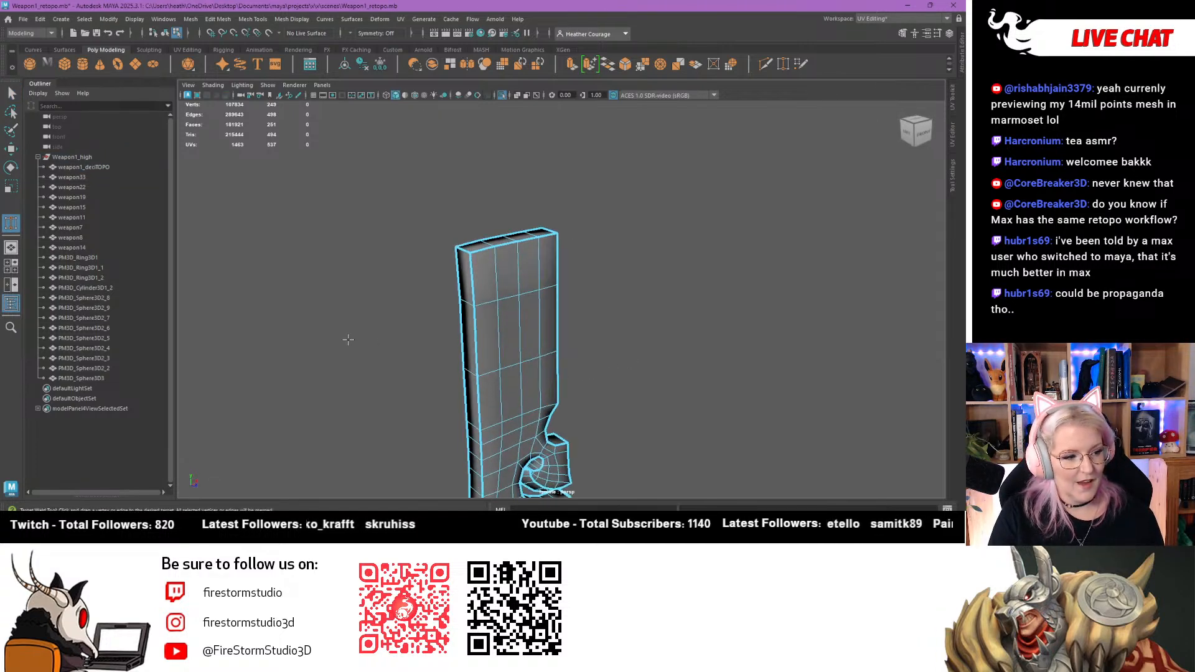
{"action": "right_click_drag", "start_coordinate": [348, 340], "coordinate": [379, 461], "text": "alt"}
{"action": "middle_click_drag", "start_coordinate": [333, 440], "coordinate": [338, 323], "text": "alt"}
{"action": "left_click_drag", "start_coordinate": [338, 323], "coordinate": [324, 326], "text": "alt"}
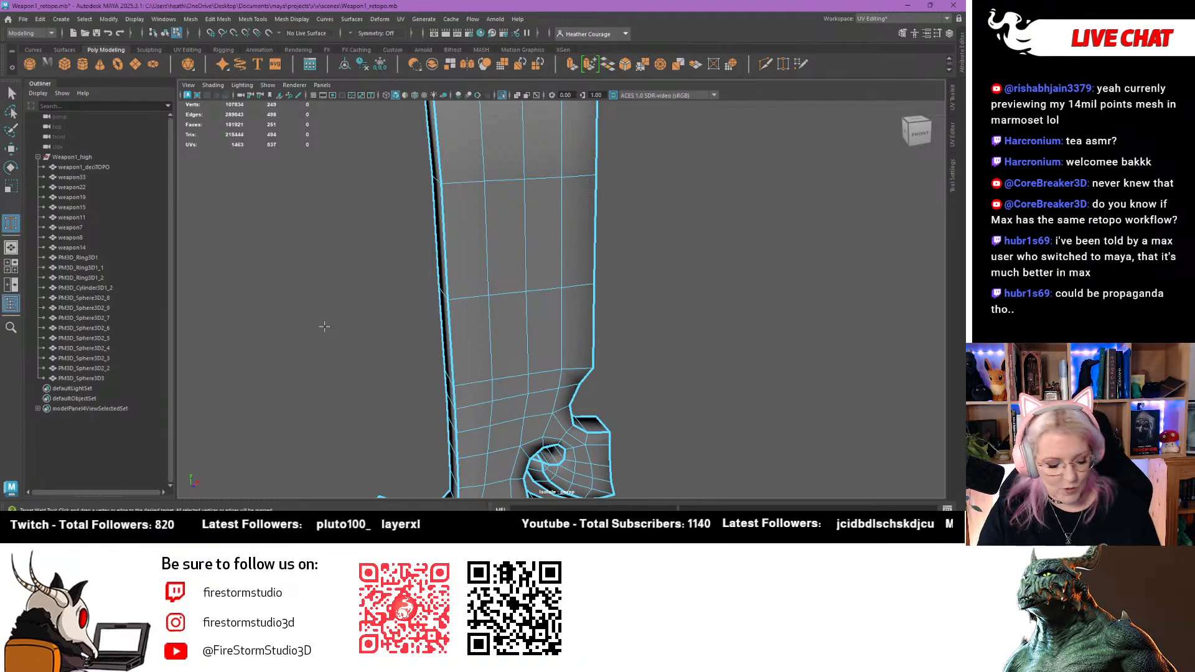
{"action": "right_click_drag", "start_coordinate": [324, 326], "coordinate": [386, 256], "text": "alt"}
{"action": "middle_click_drag", "start_coordinate": [386, 256], "coordinate": [339, 297], "text": "alt"}
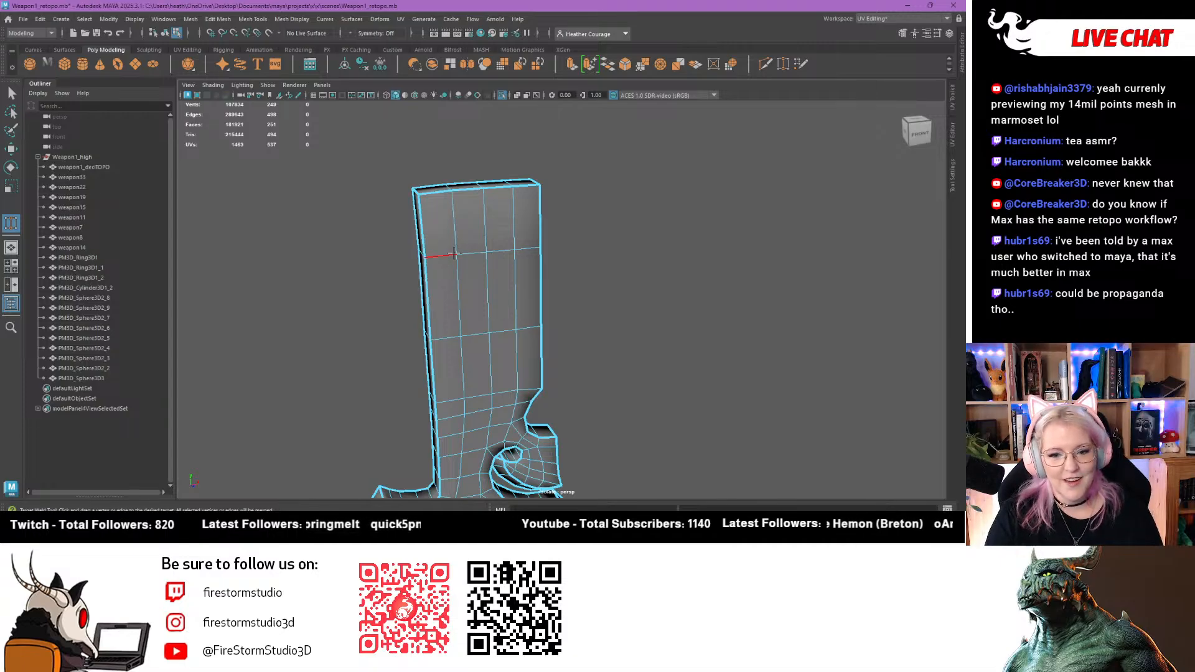
{"action": "left_click_drag", "start_coordinate": [419, 269], "coordinate": [583, 203], "text": "alt"}
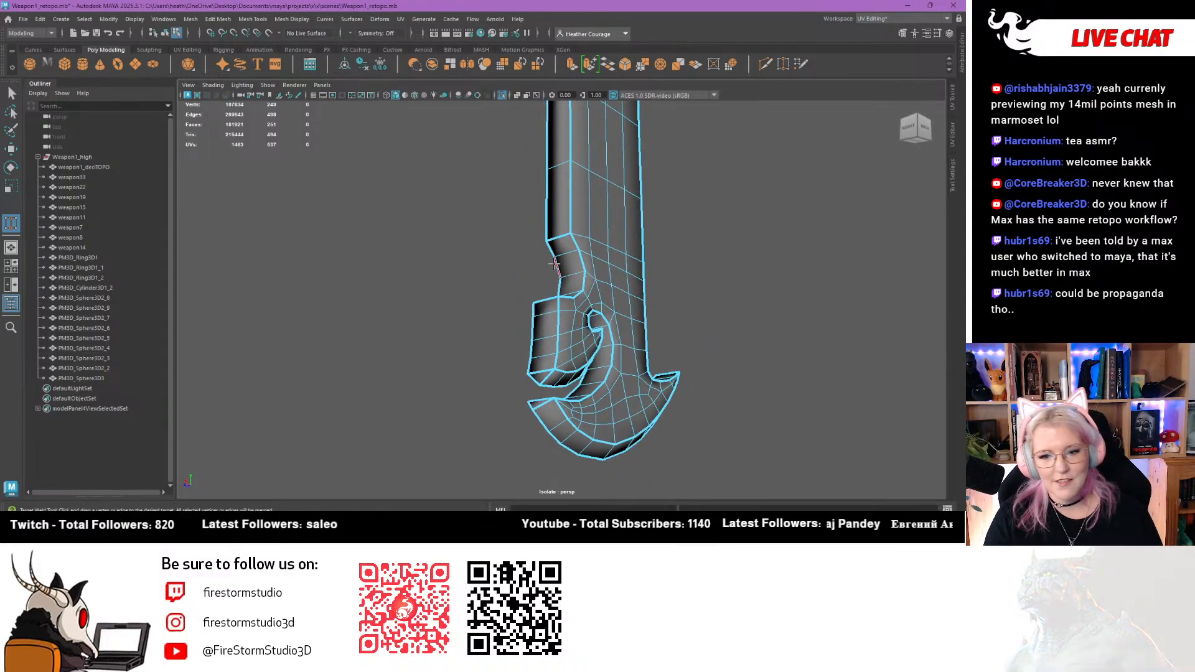
{"action": "left_click_drag", "start_coordinate": [554, 266], "coordinate": [396, 228], "text": "alt"}
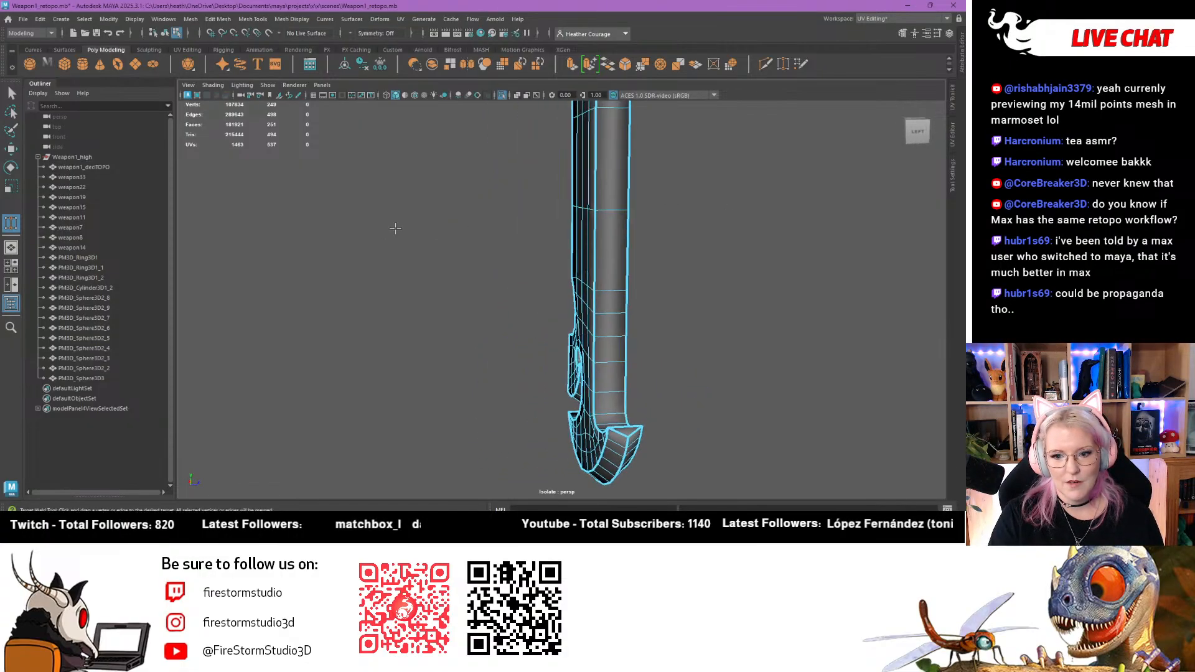
Set the symmetry mode to Object Z for mirrored editing of both blade faces
{"action": "left_click", "coordinate": [350, 33]}
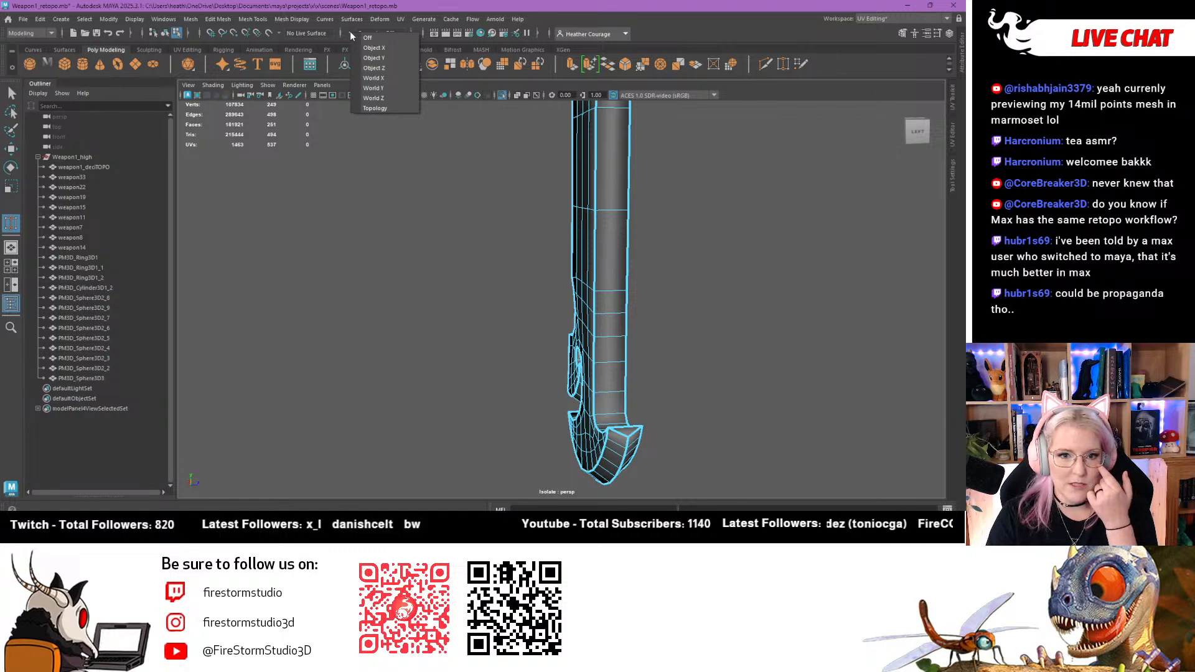
{"action": "left_click", "coordinate": [374, 58]}
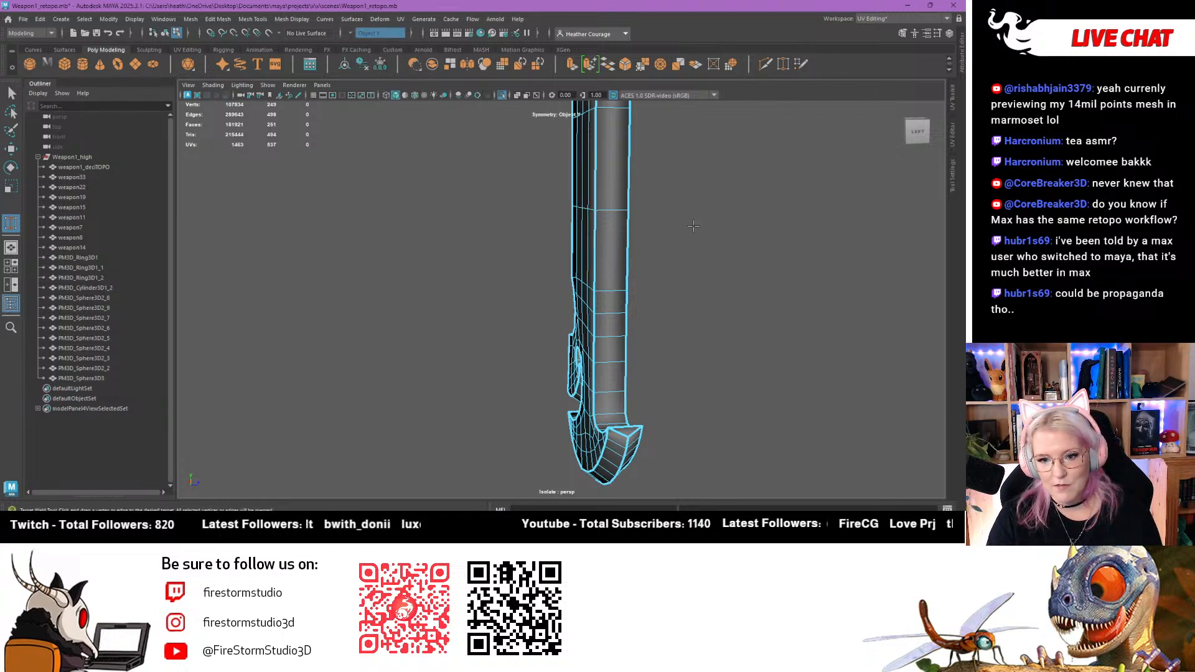
{"action": "left_click_drag", "start_coordinate": [632, 220], "coordinate": [599, 191], "text": "alt"}
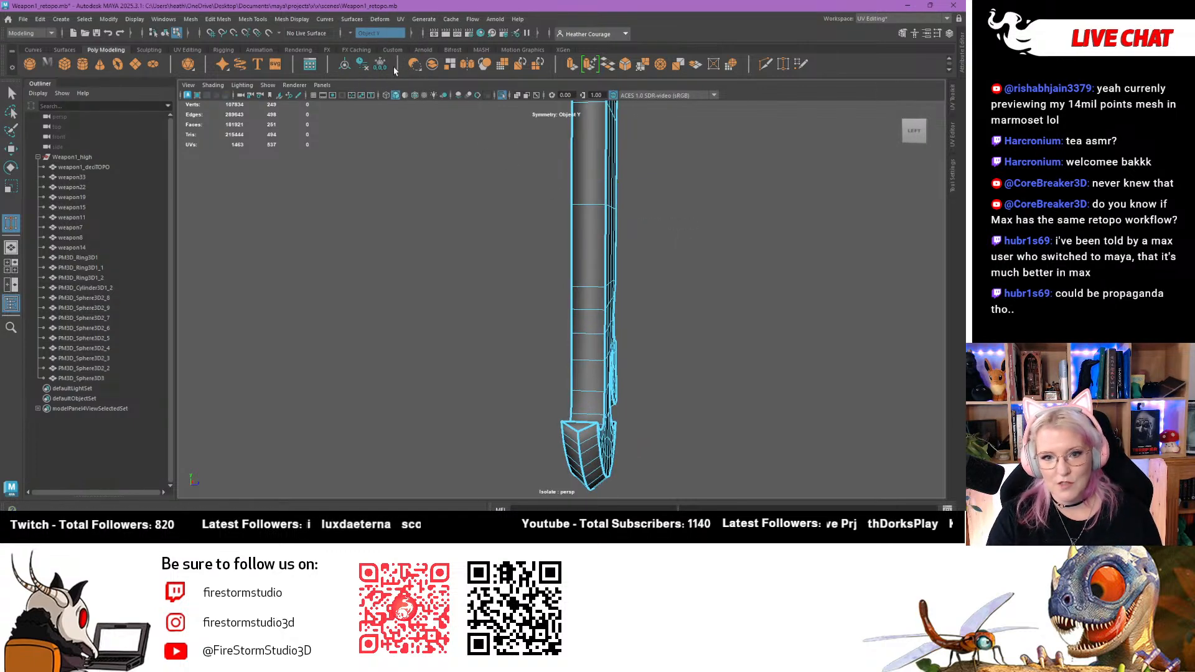
{"action": "left_click", "coordinate": [350, 34]}
{"action": "left_click", "coordinate": [374, 67]}
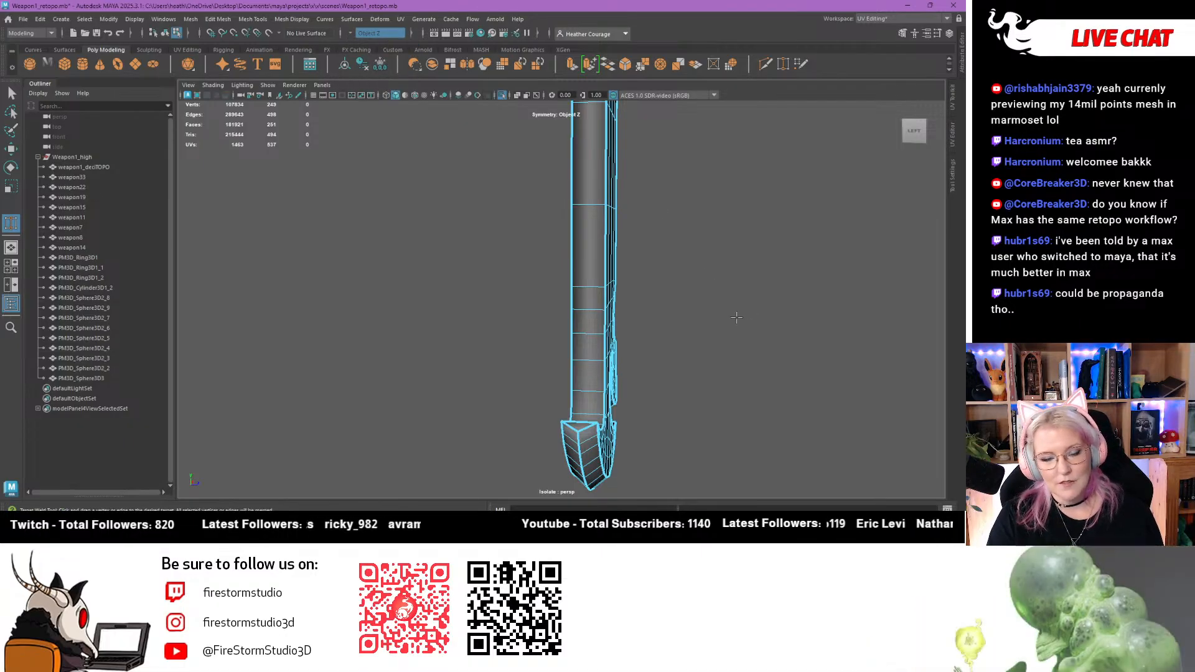
Target Weld the three inner vertices of the cross row just above the notch to the row below
{"action": "left_click_drag", "start_coordinate": [722, 299], "coordinate": [632, 296], "text": "alt"}
{"action": "scroll", "coordinate": [719, 346], "scroll_direction": "up", "scroll_amount": 3}
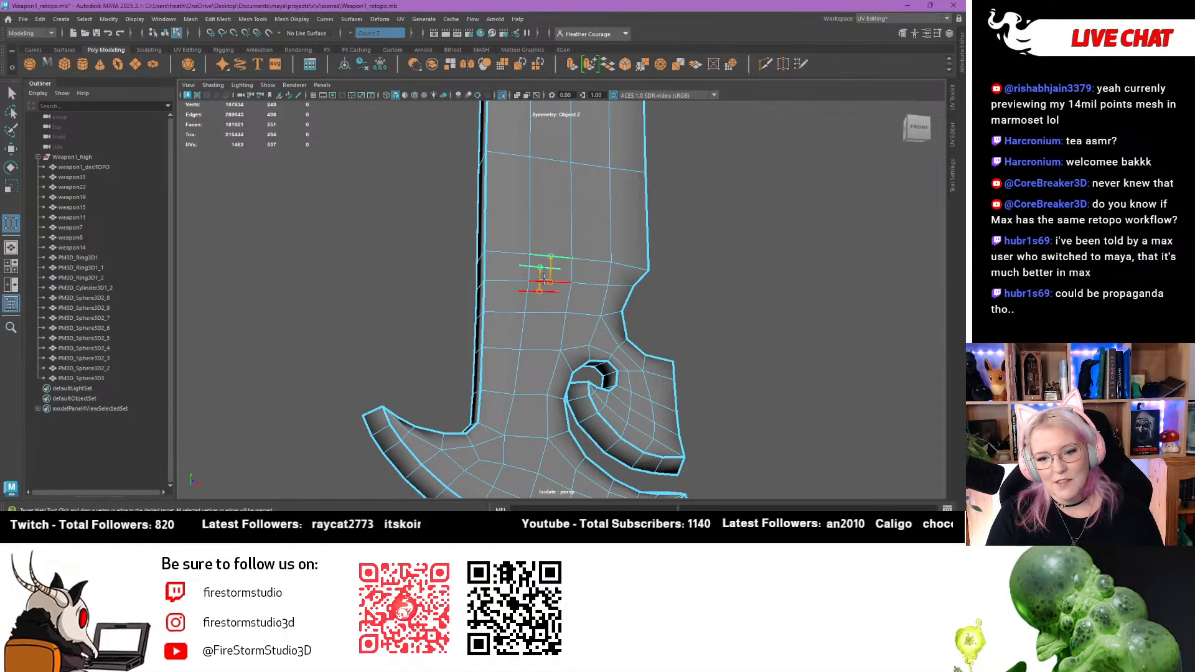
{"action": "left_click_drag", "start_coordinate": [544, 279], "coordinate": [544, 281]}
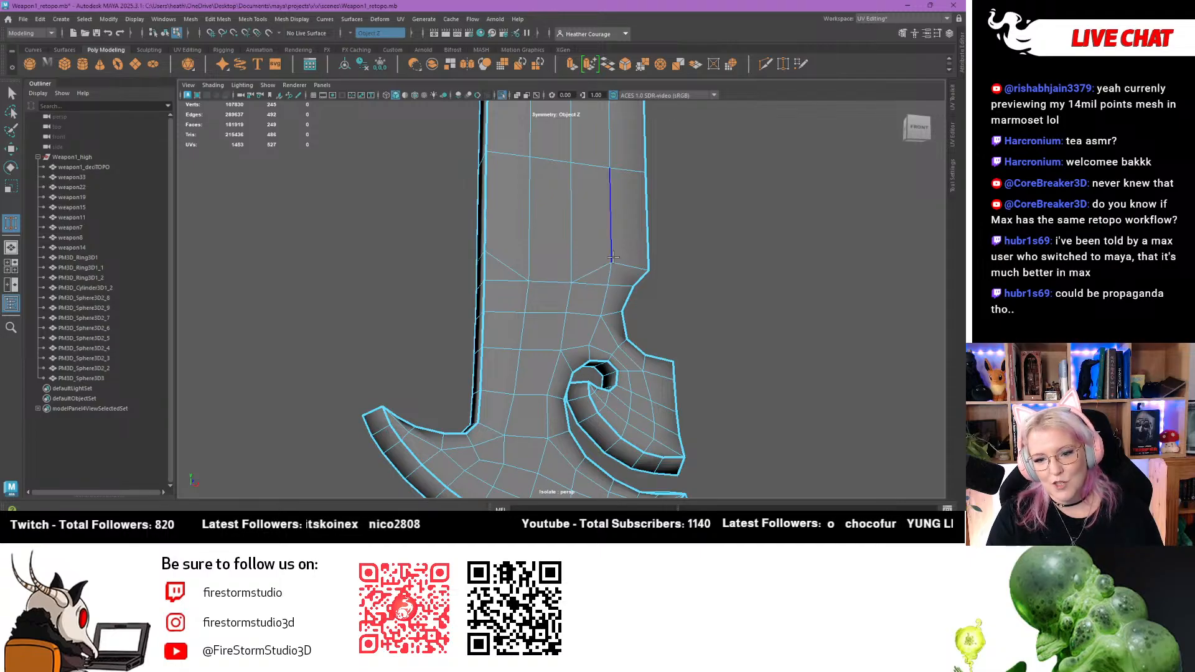
{"action": "left_click_drag", "start_coordinate": [316, 290], "coordinate": [291, 304], "text": "alt"}
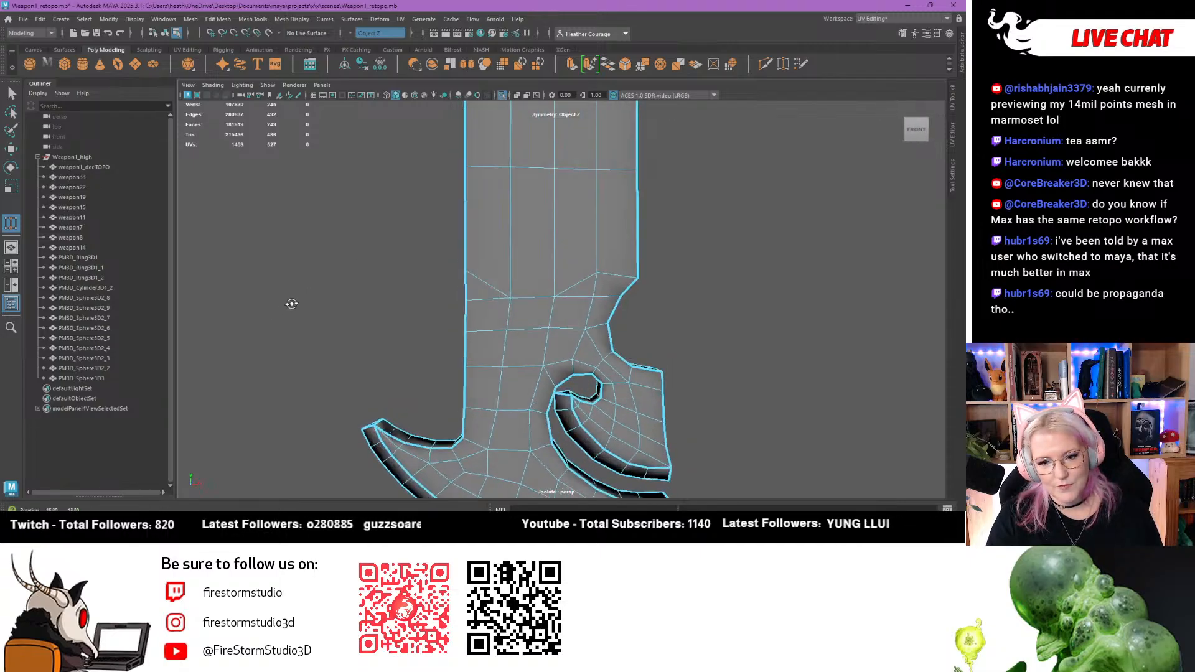
{"action": "right_click_drag", "start_coordinate": [291, 304], "coordinate": [326, 326], "text": "alt"}
{"action": "right_click_drag", "start_coordinate": [624, 232], "coordinate": [585, 235]}
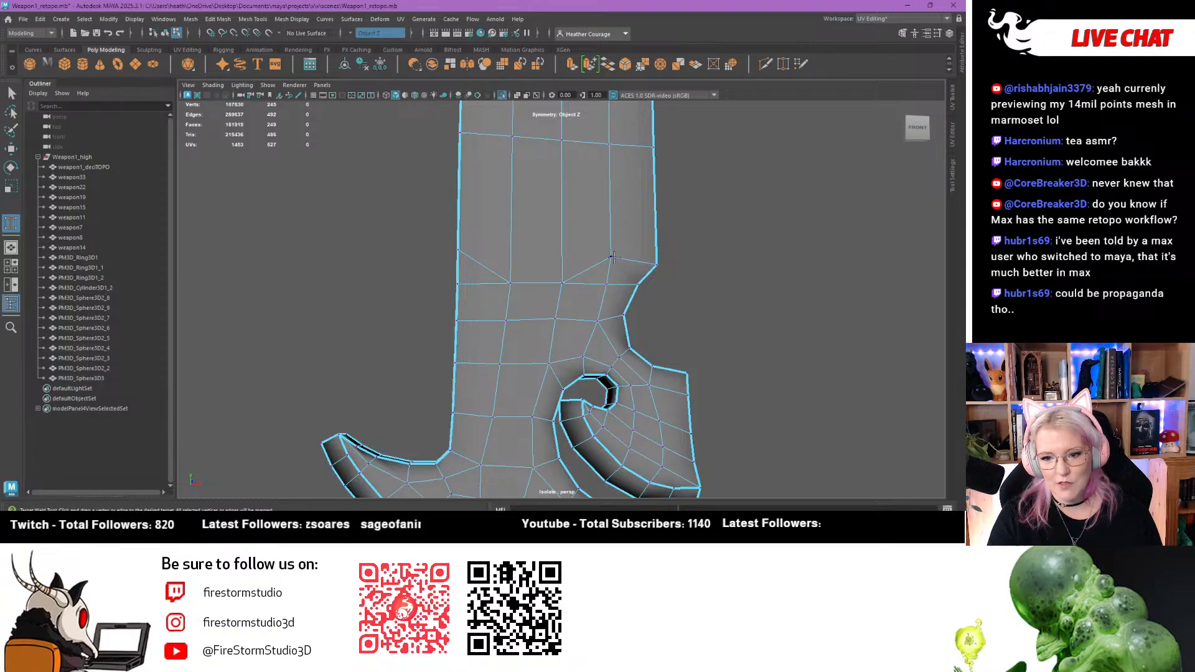
{"action": "left_click_drag", "start_coordinate": [608, 277], "coordinate": [608, 279]}
Weld the next row of vertices beside the notch up to the row above, out to the blade's straight edge
{"action": "right_click_drag", "start_coordinate": [667, 320], "coordinate": [736, 222], "text": "alt"}
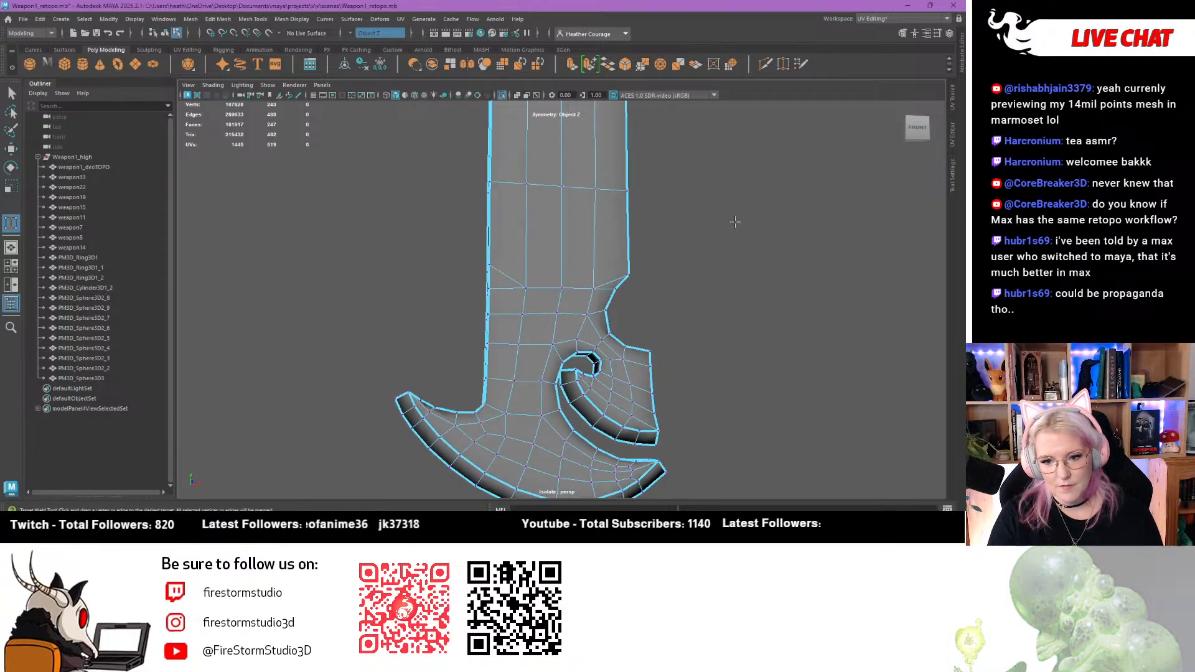
{"action": "left_click_drag", "start_coordinate": [581, 318], "coordinate": [592, 285]}
{"action": "mouse_move", "coordinate": [699, 318]}
{"action": "left_mouse_down", "text": "alt"}
{"action": "mouse_move", "coordinate": [597, 309]}
{"action": "mouse_move", "coordinate": [587, 320]}
{"action": "mouse_move", "coordinate": [700, 307]}
{"action": "left_mouse_up", "text": "alt"}
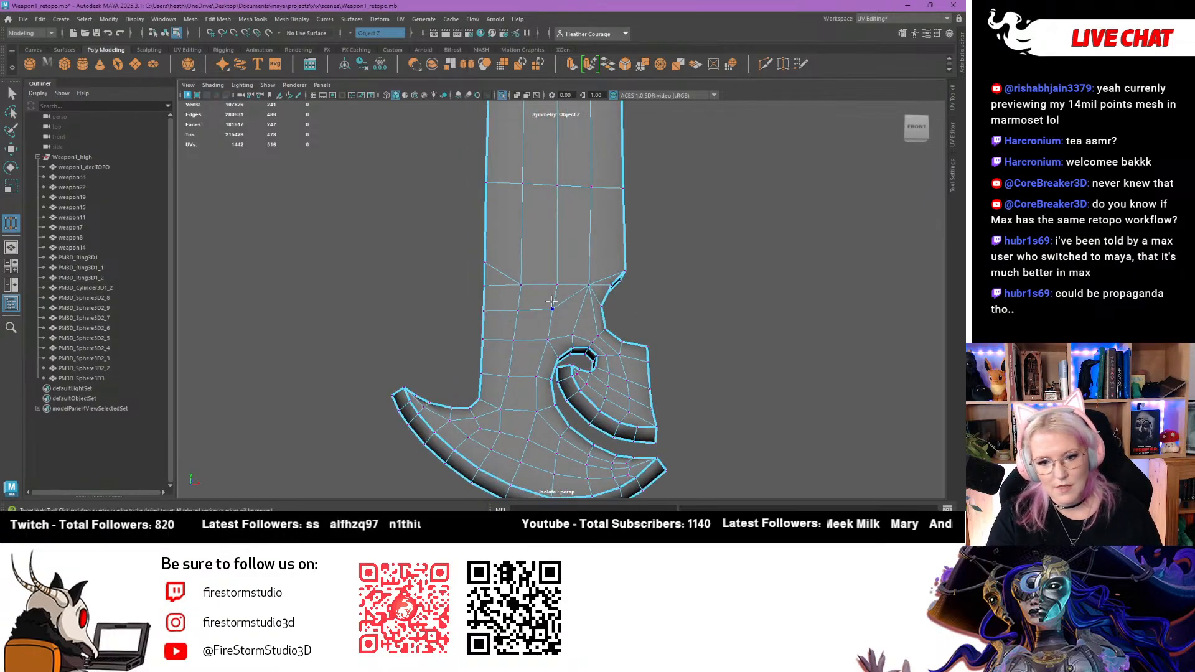
{"action": "left_click_drag", "start_coordinate": [551, 313], "coordinate": [517, 286]}
{"action": "scroll", "coordinate": [726, 309], "scroll_direction": "up", "scroll_amount": 4}
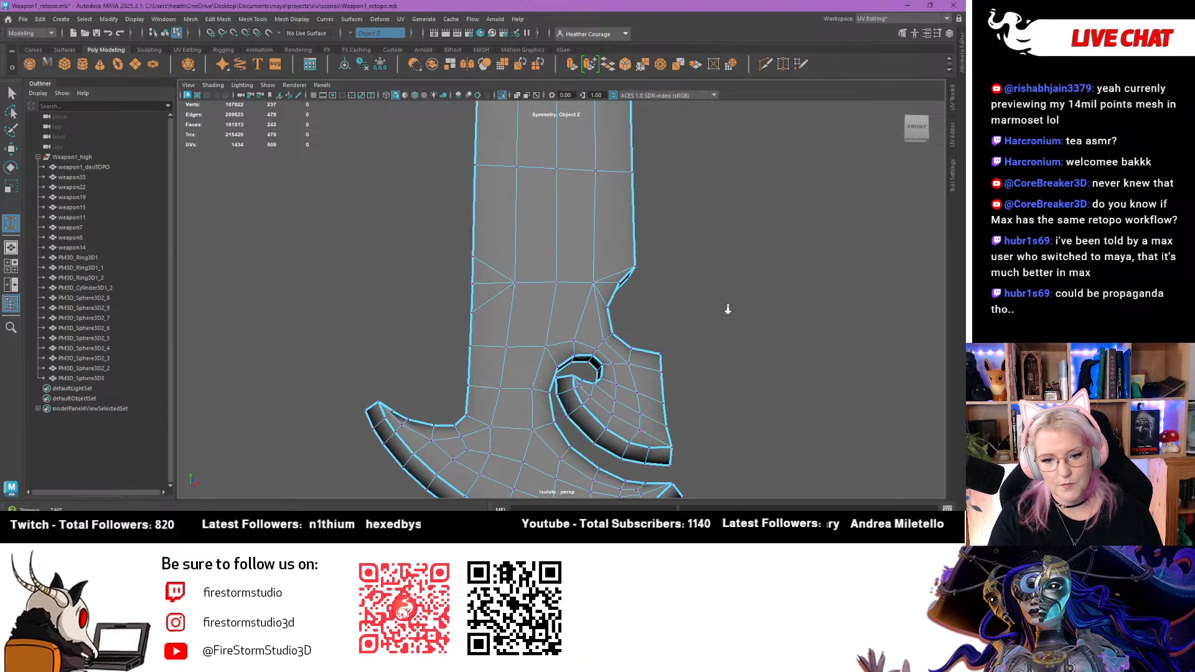
{"action": "left_click_drag", "start_coordinate": [688, 296], "coordinate": [522, 287], "text": "alt"}
Target Weld the surplus face vertices around the open side of the spiral to neighbouring vertices, including one on the spiral's edge
{"action": "left_click_drag", "start_coordinate": [613, 310], "coordinate": [747, 333], "text": "alt"}
{"action": "middle_click_drag", "start_coordinate": [747, 334], "coordinate": [725, 232], "text": "alt"}
{"action": "left_click_drag", "start_coordinate": [725, 232], "coordinate": [709, 222], "text": "alt"}
{"action": "scroll", "coordinate": [587, 269], "scroll_direction": "up", "scroll_amount": 2}
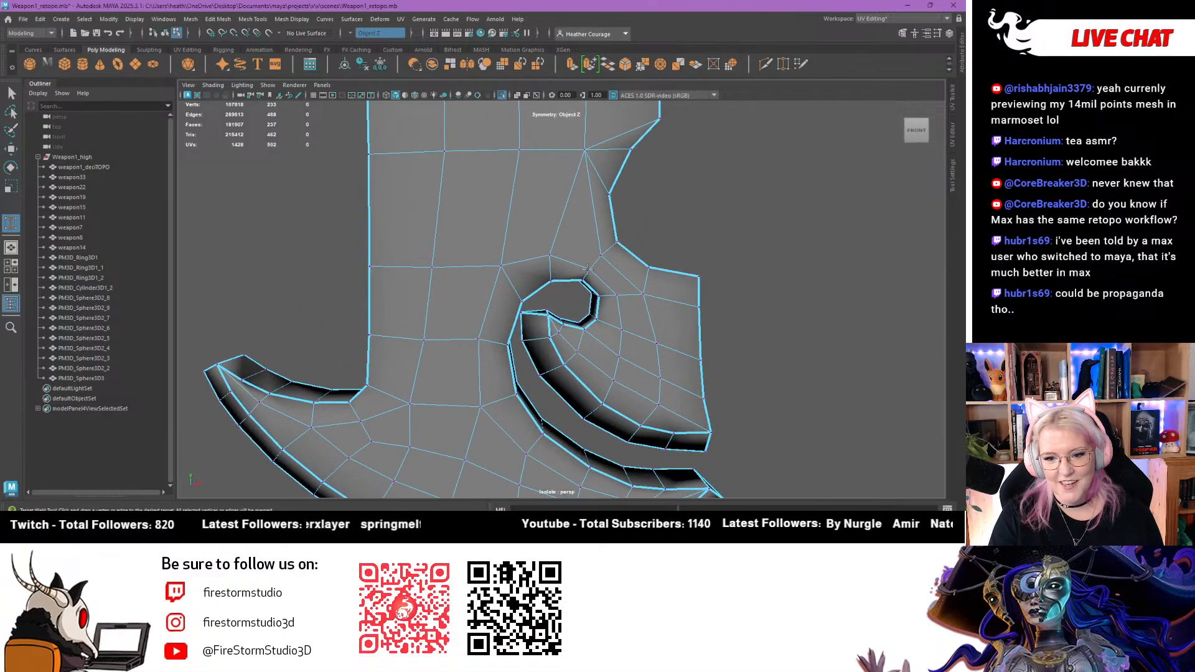
{"action": "left_click_drag", "start_coordinate": [590, 269], "coordinate": [728, 233], "text": "alt"}
{"action": "left_click_drag", "start_coordinate": [591, 240], "coordinate": [603, 328]}
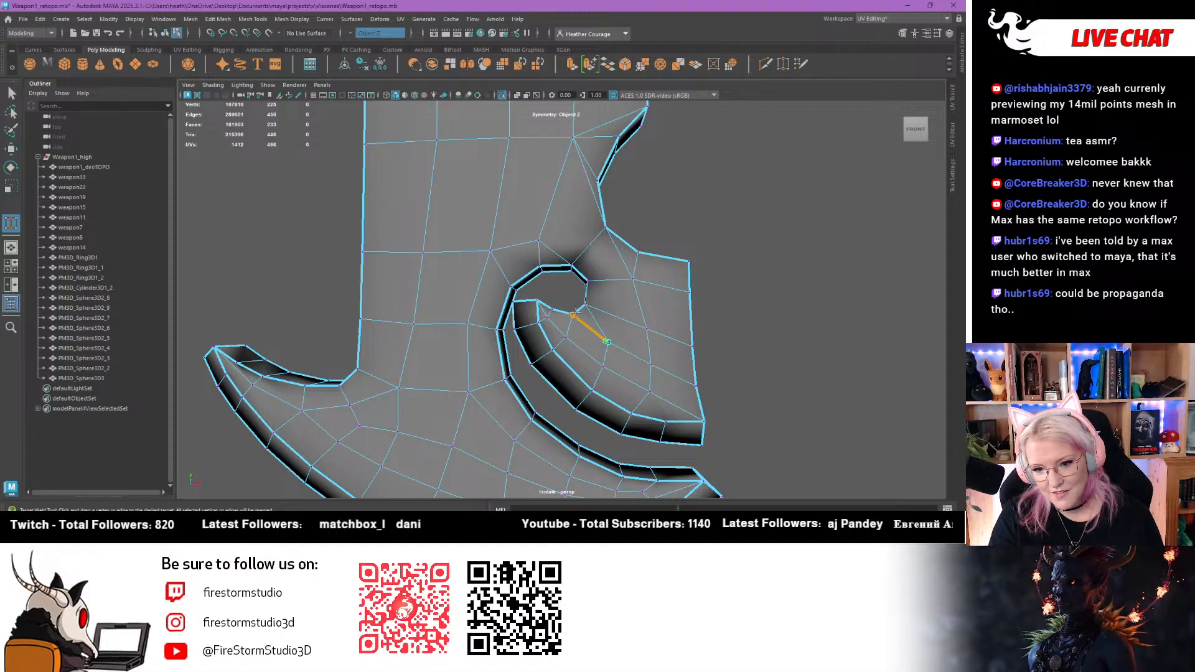
{"action": "left_click_drag", "start_coordinate": [575, 313], "coordinate": [574, 314]}
Weld two more inner vertices of the hook's face, one to its neighbour towards the spiral and one to the vertex above
{"action": "mouse_move", "coordinate": [803, 381]}
{"action": "left_mouse_down", "text": "alt"}
{"action": "mouse_move", "coordinate": [787, 339]}
{"action": "mouse_move", "coordinate": [790, 376]}
{"action": "left_mouse_up", "text": "alt"}
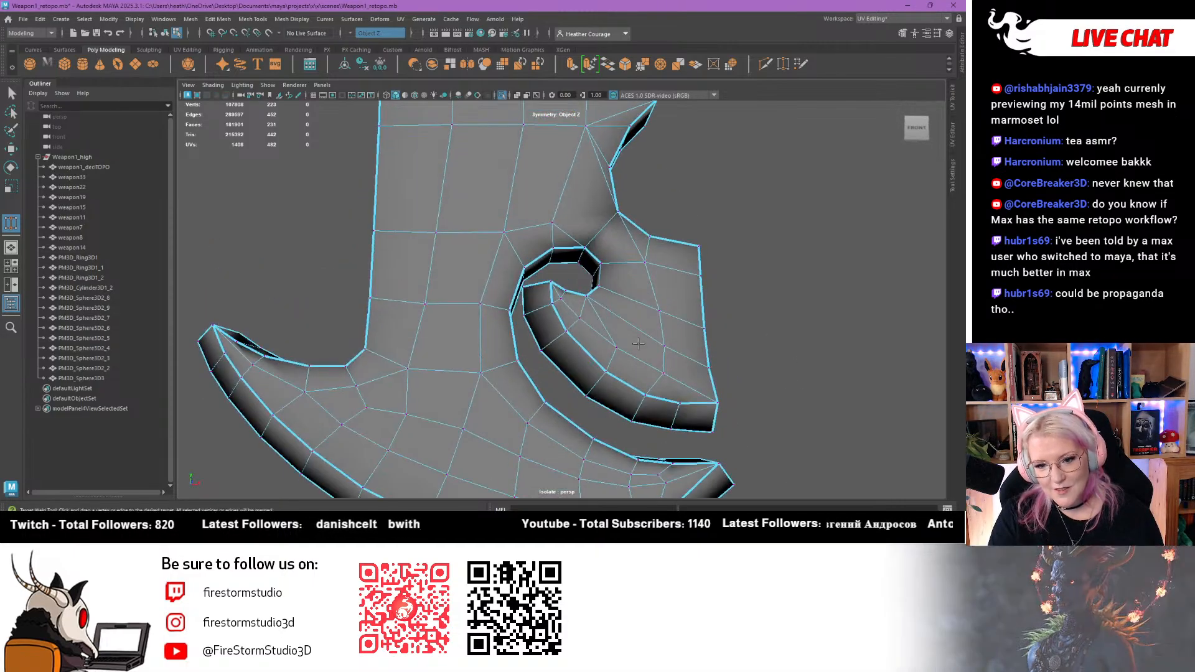
{"action": "left_click_drag", "start_coordinate": [616, 345], "coordinate": [577, 323]}
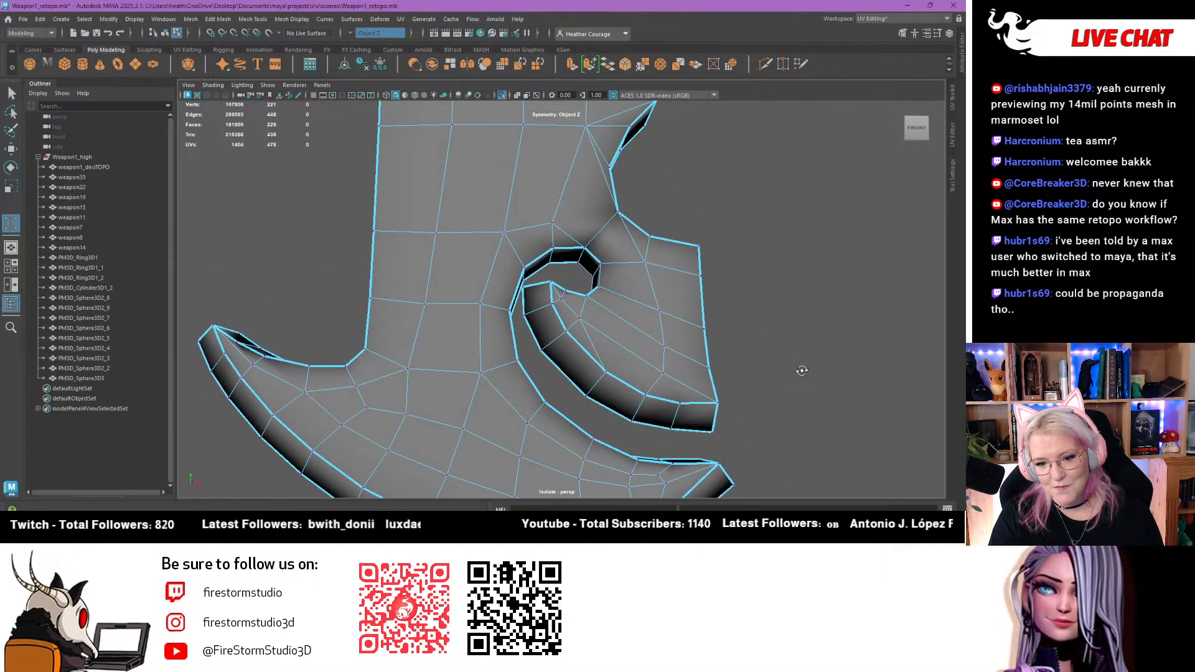
{"action": "left_click_drag", "start_coordinate": [802, 370], "coordinate": [728, 329], "text": "alt"}
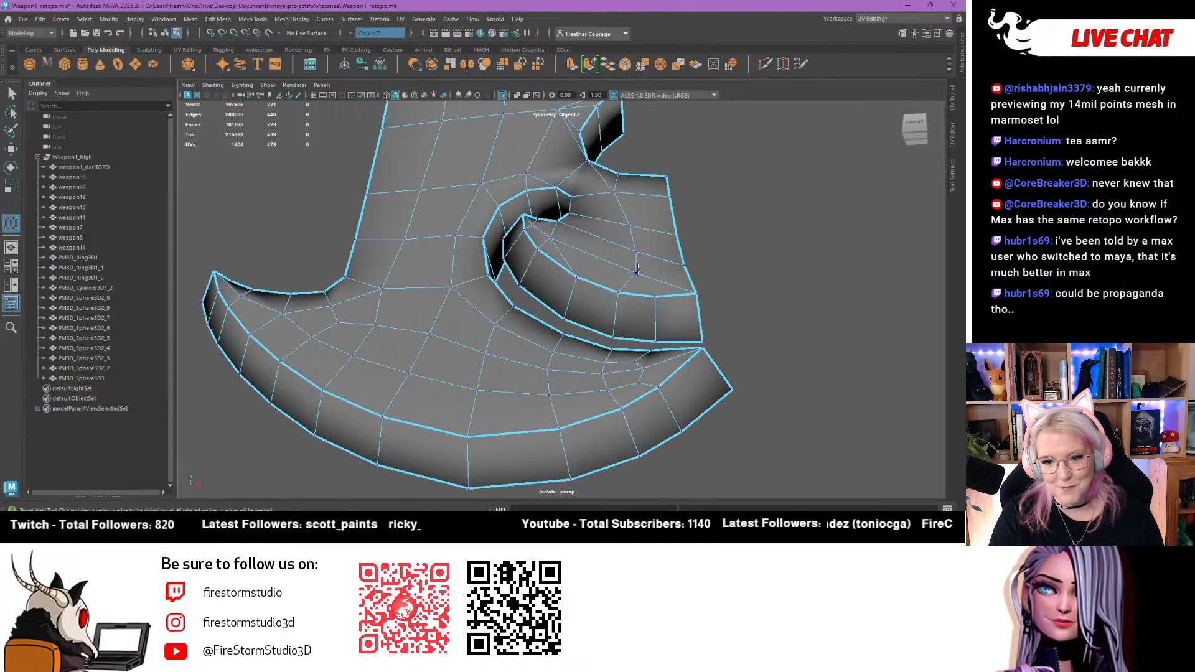
{"action": "left_click_drag", "start_coordinate": [637, 252], "coordinate": [637, 250]}
Examine the hook's face and the inner walls of the spiral from several angles for remaining surplus vertices
{"action": "left_click_drag", "start_coordinate": [764, 277], "coordinate": [768, 308], "text": "alt"}
{"action": "right_click_drag", "start_coordinate": [751, 315], "coordinate": [765, 336], "text": "alt"}
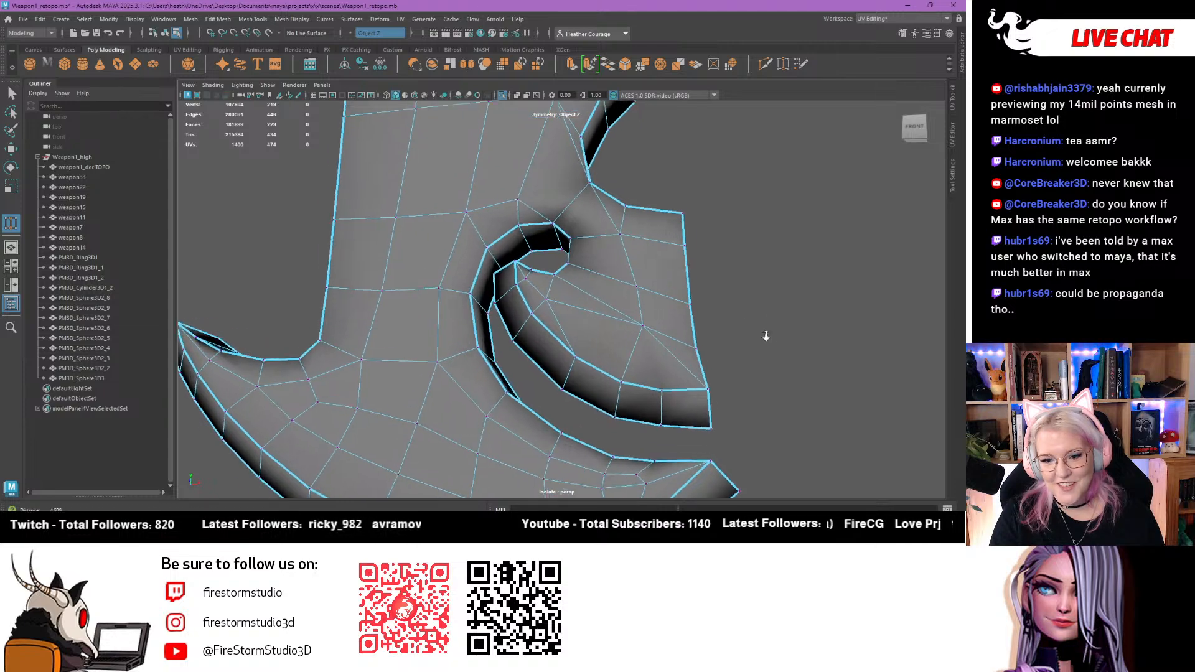
{"action": "middle_click_drag", "start_coordinate": [766, 336], "coordinate": [771, 359], "text": "alt"}
{"action": "left_click_drag", "start_coordinate": [654, 369], "coordinate": [667, 327], "text": "alt"}
{"action": "left_click_drag", "start_coordinate": [589, 347], "coordinate": [585, 272]}
{"action": "left_click_drag", "start_coordinate": [522, 263], "coordinate": [769, 296], "text": "alt"}
{"action": "left_click_drag", "start_coordinate": [656, 190], "coordinate": [801, 275], "text": "alt"}
{"action": "middle_click_drag", "start_coordinate": [832, 286], "coordinate": [741, 274], "text": "alt"}
{"action": "scroll", "coordinate": [741, 285], "scroll_direction": "up", "scroll_amount": 2}
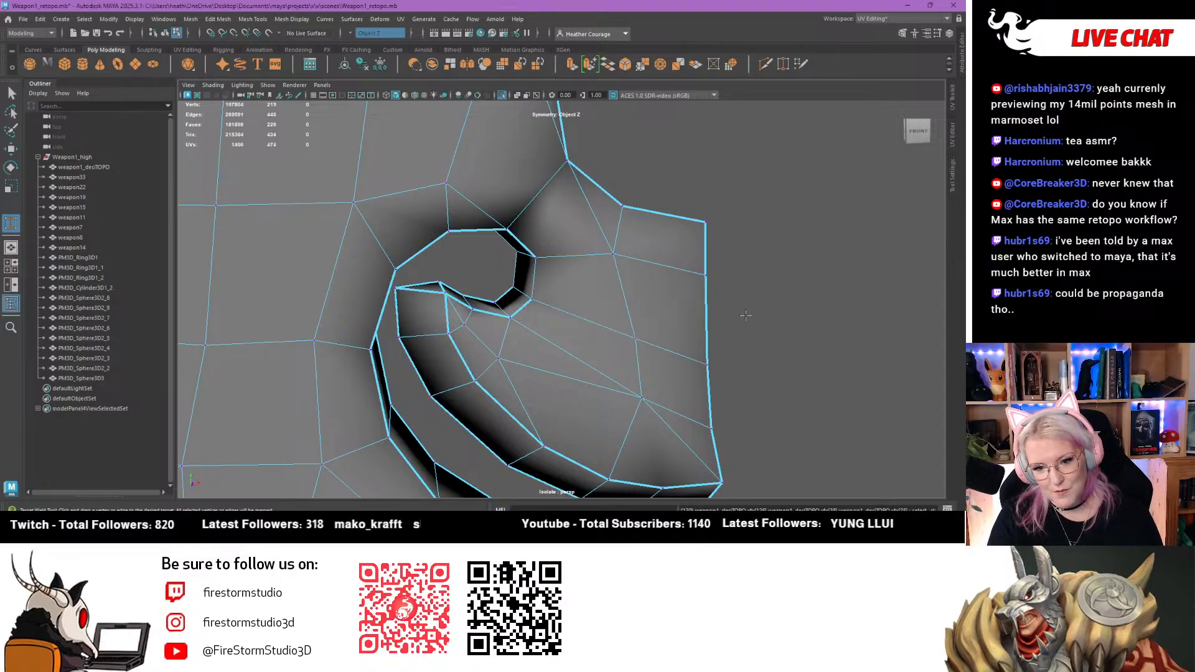
{"action": "left_click_drag", "start_coordinate": [780, 342], "coordinate": [777, 313], "text": "alt"}
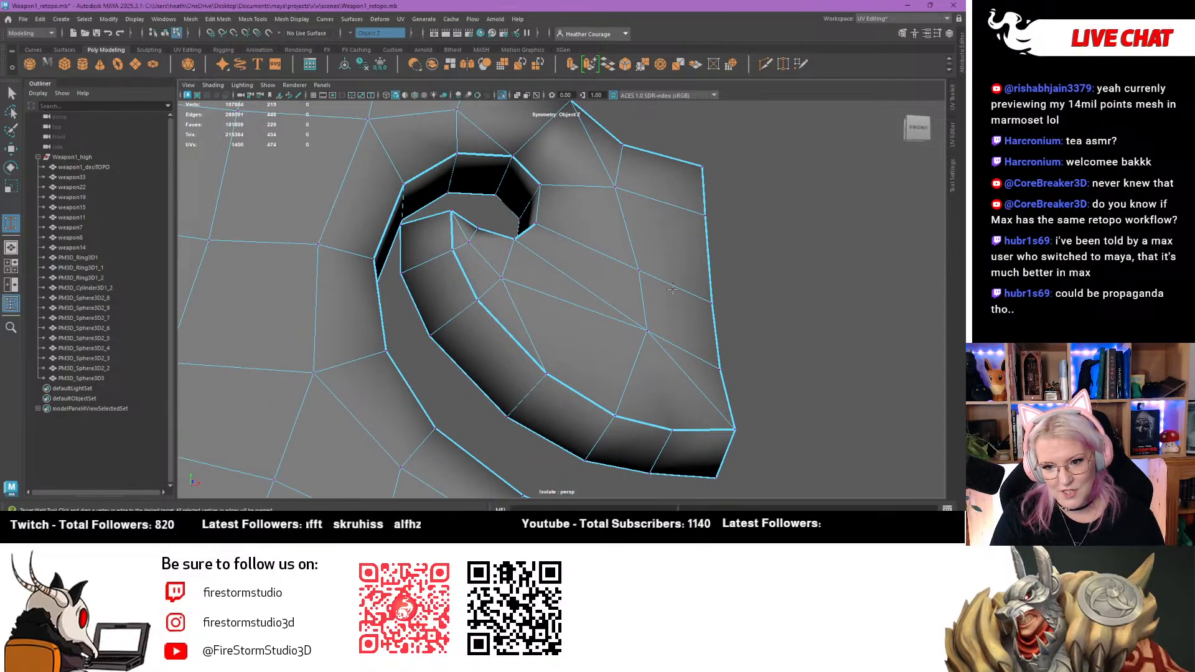
Weld the hook's middle face vertex and the vertex on its straight outer edge to the vertices directly below them
{"action": "left_click_drag", "start_coordinate": [638, 269], "coordinate": [647, 326]}
{"action": "left_click_drag", "start_coordinate": [783, 347], "coordinate": [617, 306], "text": "alt"}
{"action": "left_click_drag", "start_coordinate": [613, 355], "coordinate": [615, 362]}
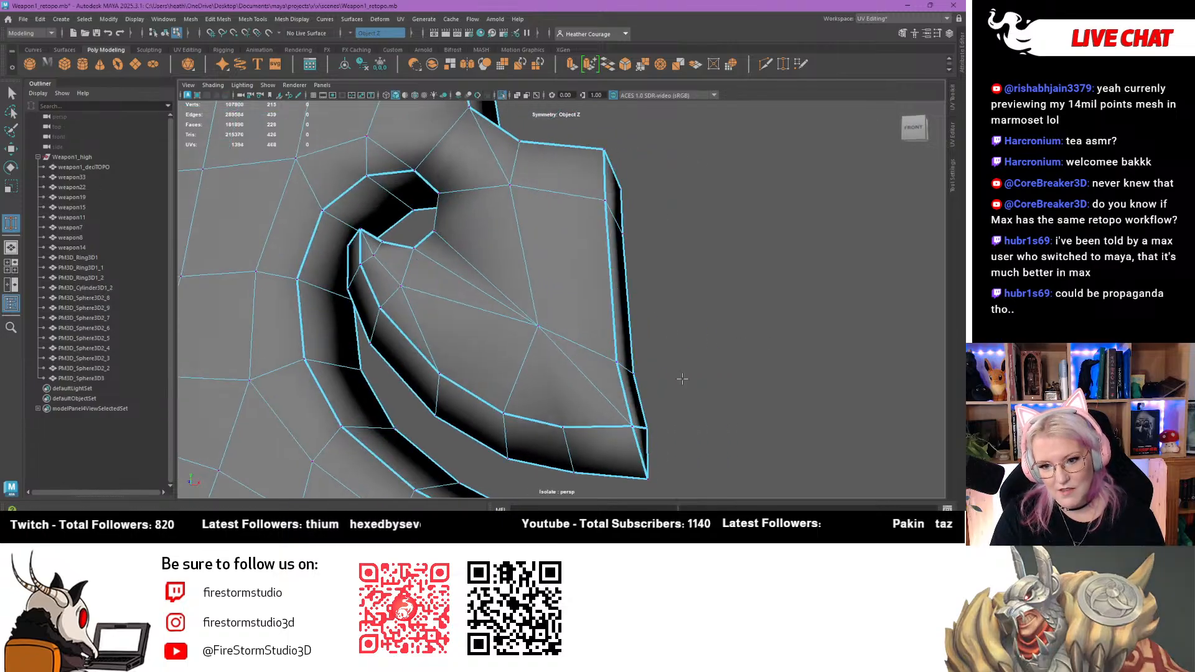
{"action": "left_click_drag", "start_coordinate": [683, 379], "coordinate": [728, 398], "text": "alt"}
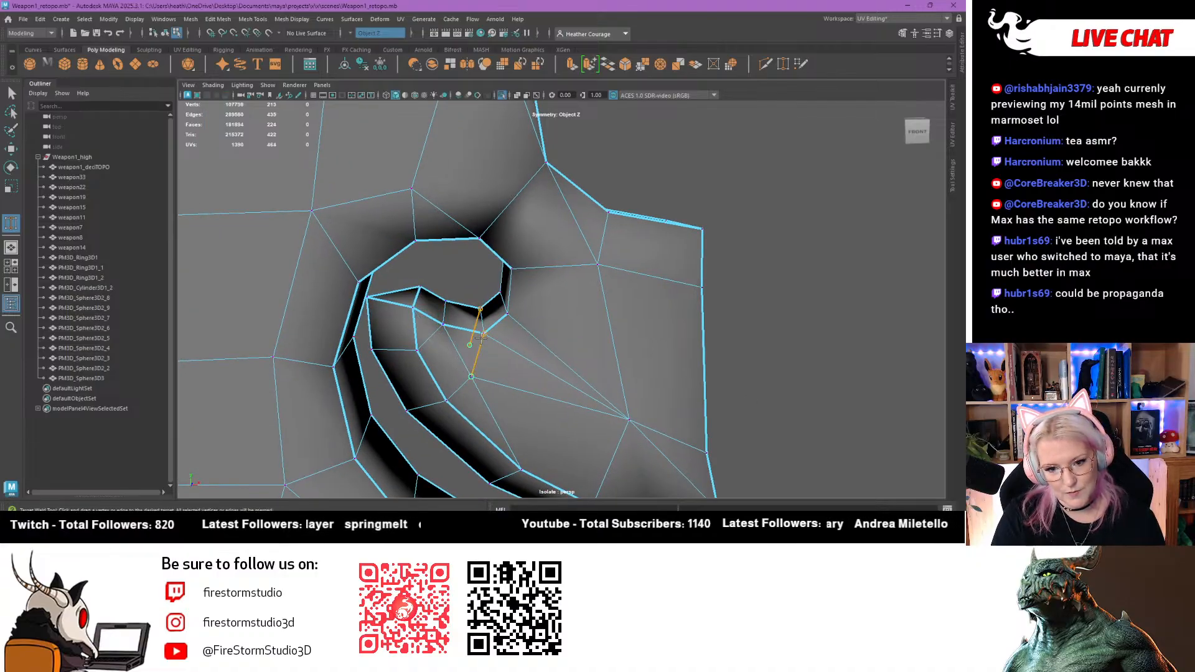
Weld the face vertex beside the spiral to the nearest corner vertex on the spiral's inner edge
{"action": "left_click_drag", "start_coordinate": [482, 337], "coordinate": [471, 375]}
{"action": "left_click_drag", "start_coordinate": [809, 348], "coordinate": [813, 317], "text": "alt"}
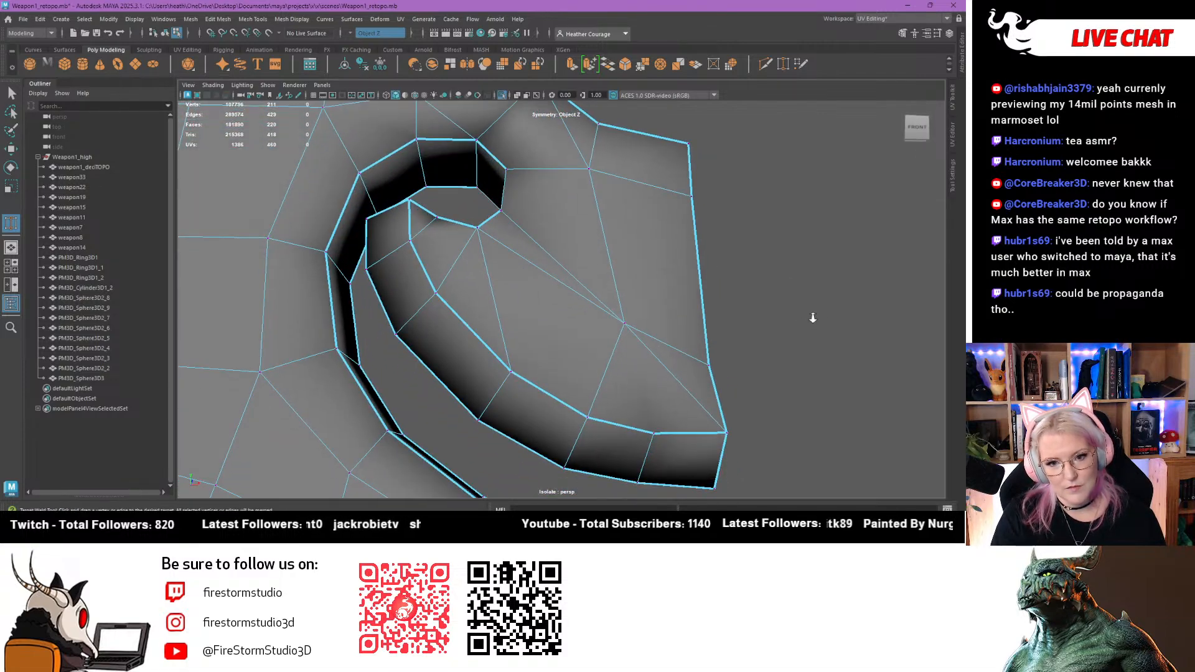
Weld the blade face vertices bordering the spiral opening, continuing onto the crescent's inner edge, to the nearest vertices on that rim
{"action": "right_click_drag", "start_coordinate": [813, 317], "coordinate": [759, 261], "text": "alt"}
{"action": "right_click_drag", "start_coordinate": [815, 330], "coordinate": [787, 486], "text": "alt"}
{"action": "middle_click_drag", "start_coordinate": [738, 269], "coordinate": [808, 360], "text": "alt"}
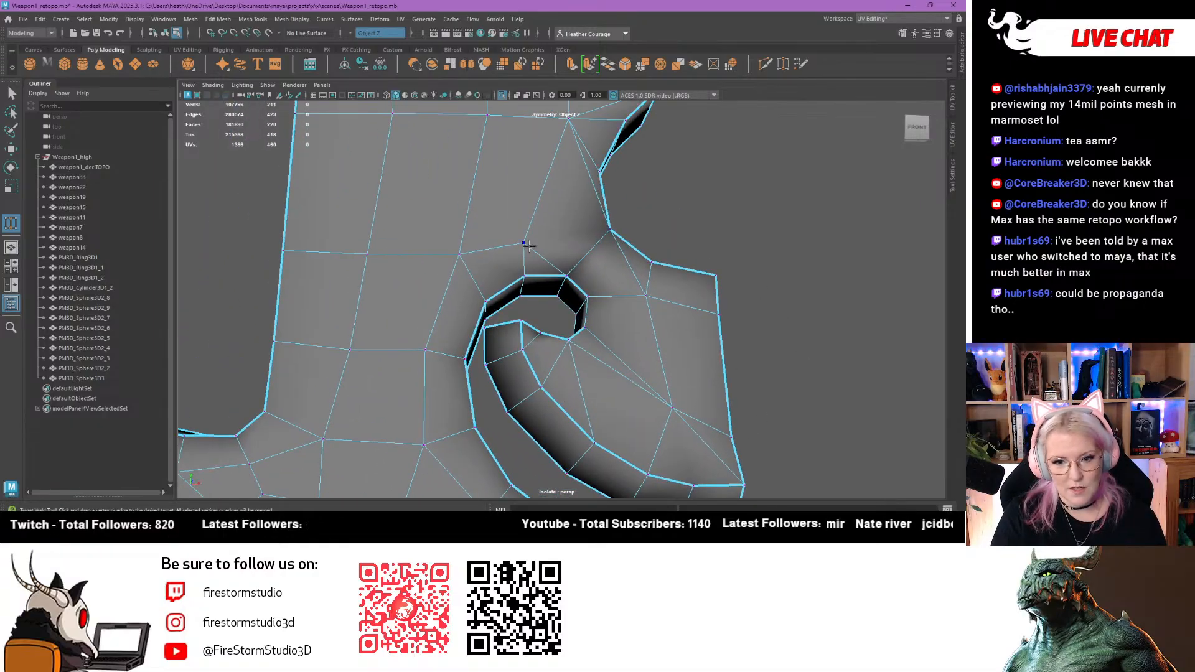
{"action": "left_click_drag", "start_coordinate": [523, 242], "coordinate": [525, 276]}
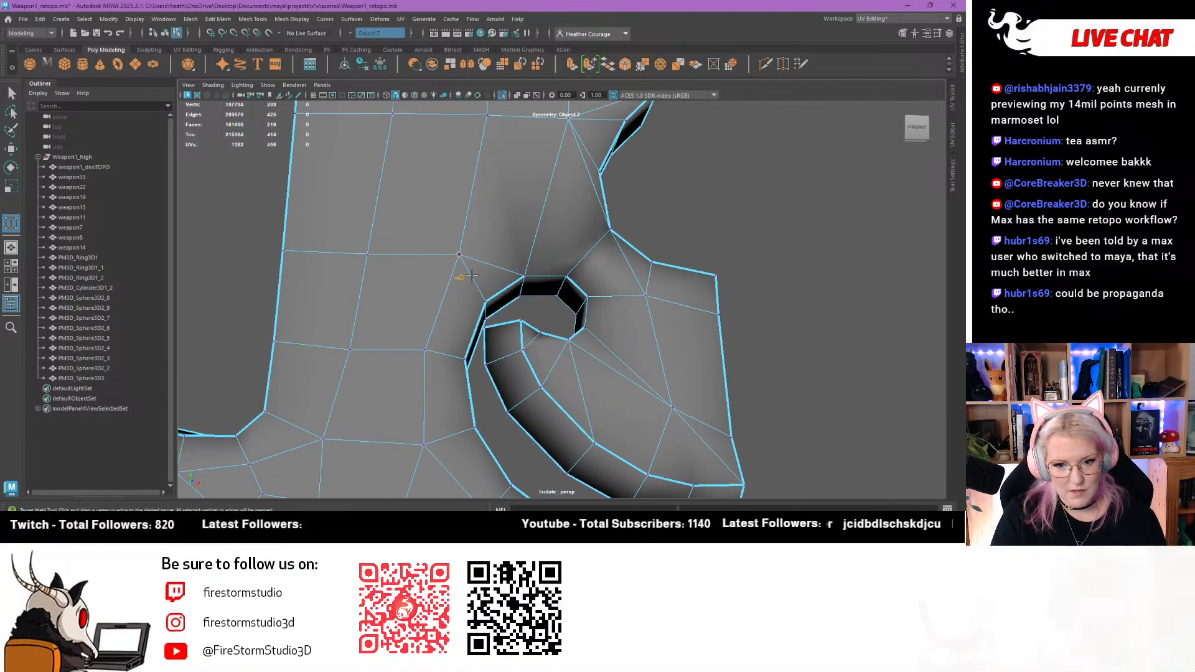
{"action": "left_click_drag", "start_coordinate": [459, 254], "coordinate": [485, 301]}
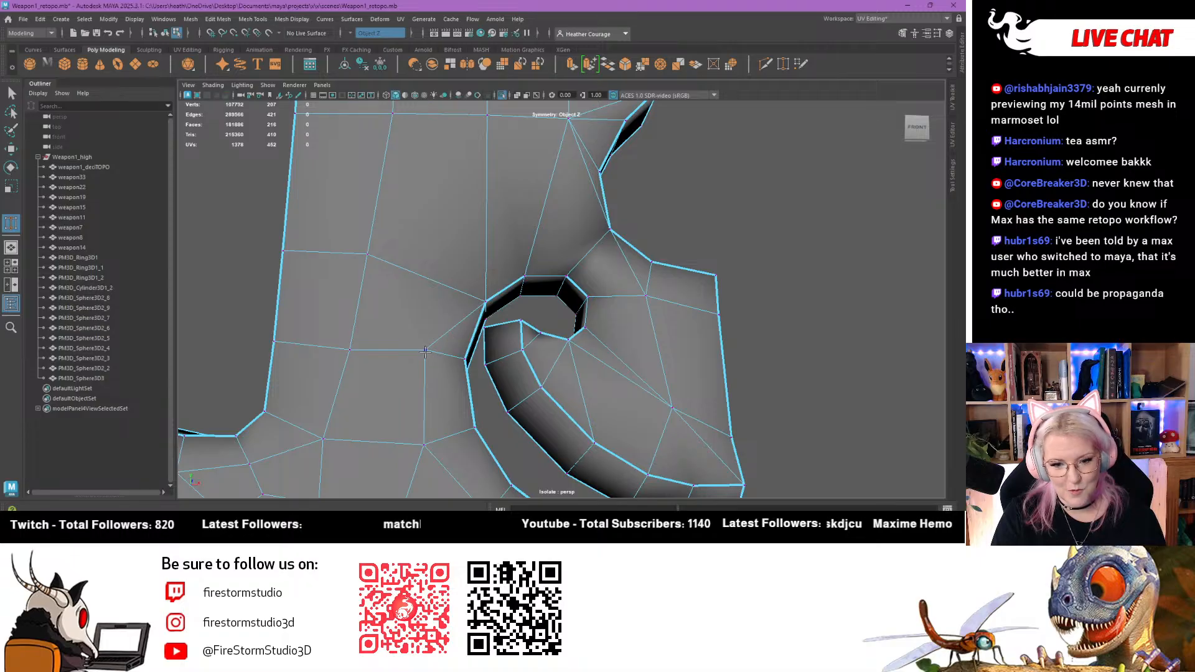
{"action": "left_click_drag", "start_coordinate": [457, 354], "coordinate": [461, 357]}
{"action": "scroll", "coordinate": [554, 293], "scroll_direction": "down", "scroll_amount": 2}
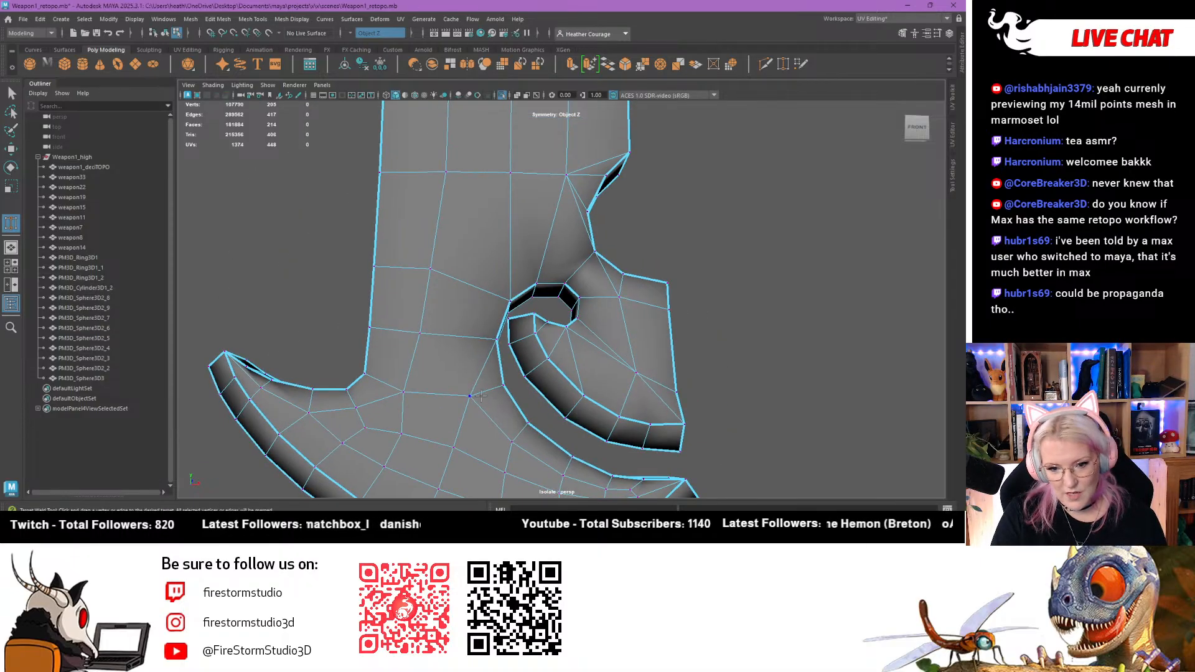
{"action": "left_click_drag", "start_coordinate": [501, 390], "coordinate": [573, 452]}
Weld the small surplus face vertices at the crescent's tip below the hook to the tip corner and the nearest lower edge vertex
{"action": "right_click_drag", "start_coordinate": [836, 379], "coordinate": [733, 377], "text": "alt"}
{"action": "middle_click_drag", "start_coordinate": [733, 377], "coordinate": [690, 162], "text": "alt"}
{"action": "right_click_drag", "start_coordinate": [690, 162], "coordinate": [691, 248], "text": "alt"}
{"action": "middle_click_drag", "start_coordinate": [691, 248], "coordinate": [688, 461], "text": "alt"}
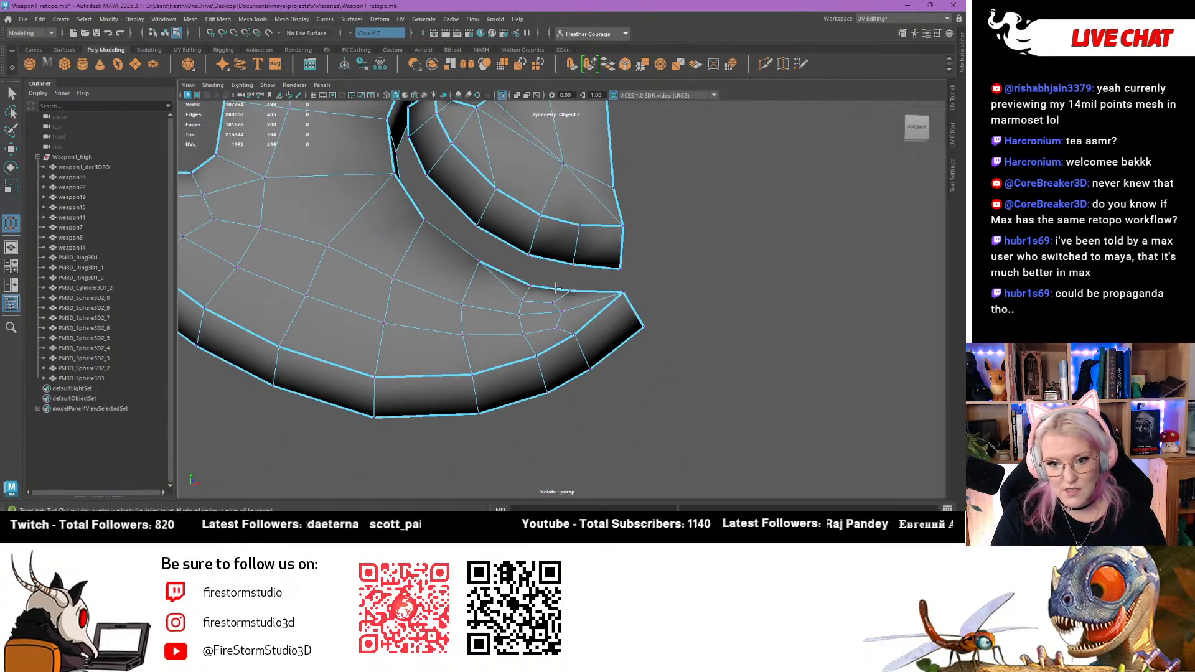
{"action": "left_click_drag", "start_coordinate": [524, 287], "coordinate": [568, 289]}
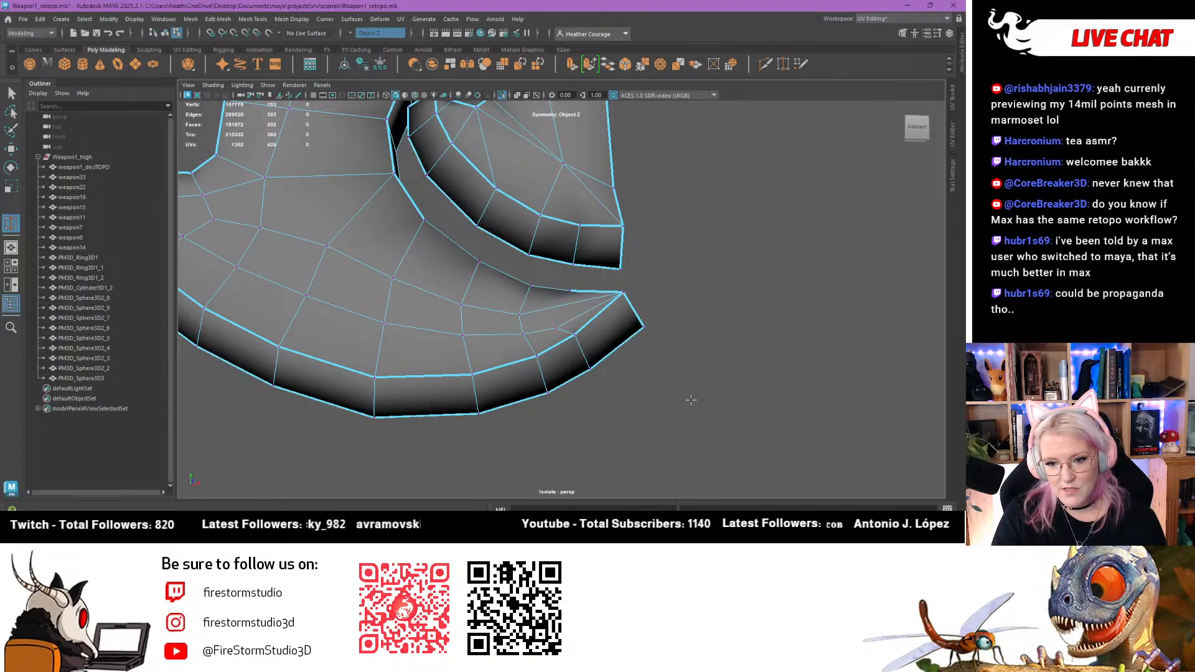
{"action": "left_click_drag", "start_coordinate": [556, 328], "coordinate": [571, 333]}
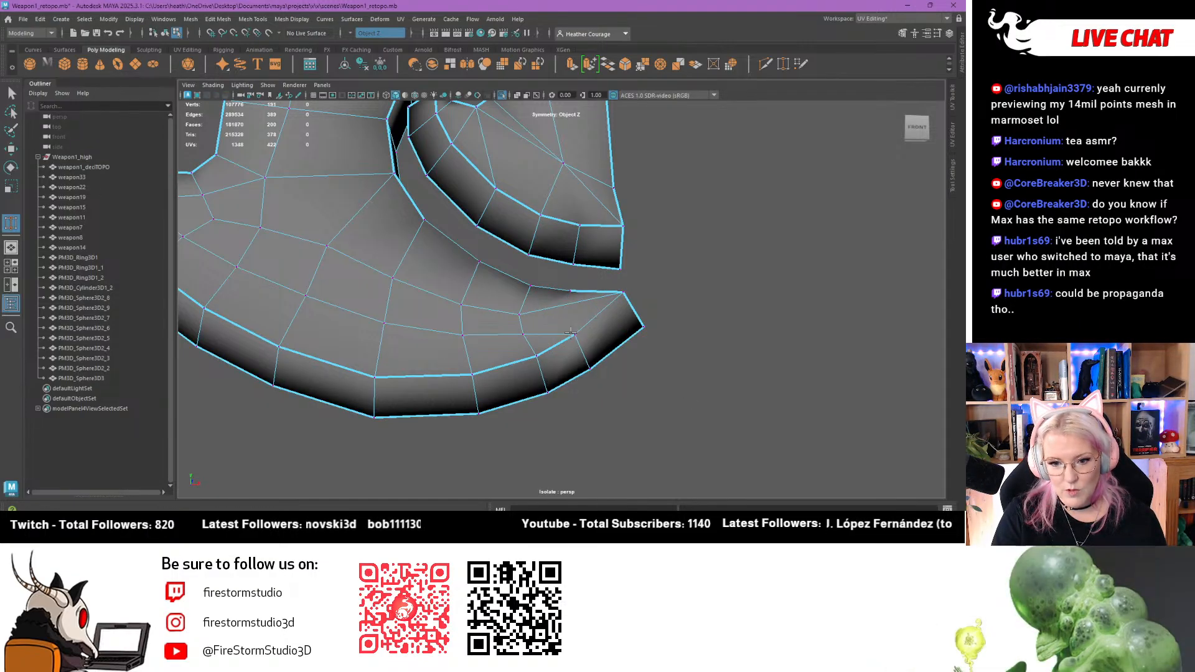
{"action": "key", "text": "ctrl+z"}
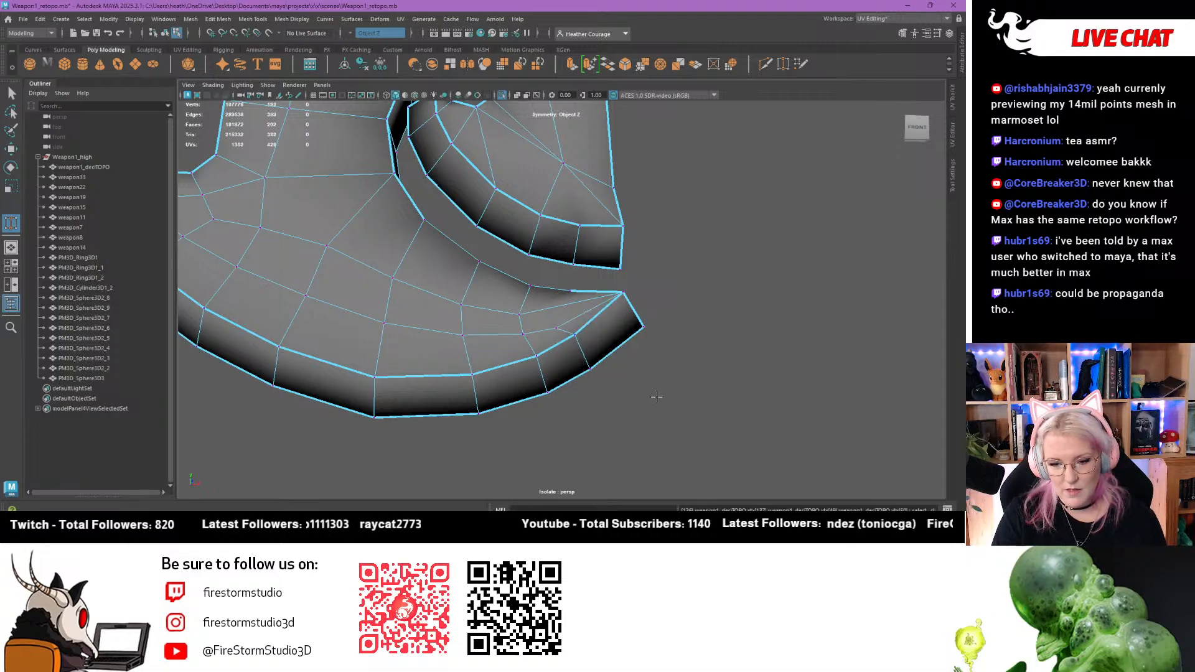
{"action": "left_click_drag", "start_coordinate": [656, 396], "coordinate": [606, 325], "text": "alt"}
{"action": "left_click_drag", "start_coordinate": [552, 288], "coordinate": [567, 295]}
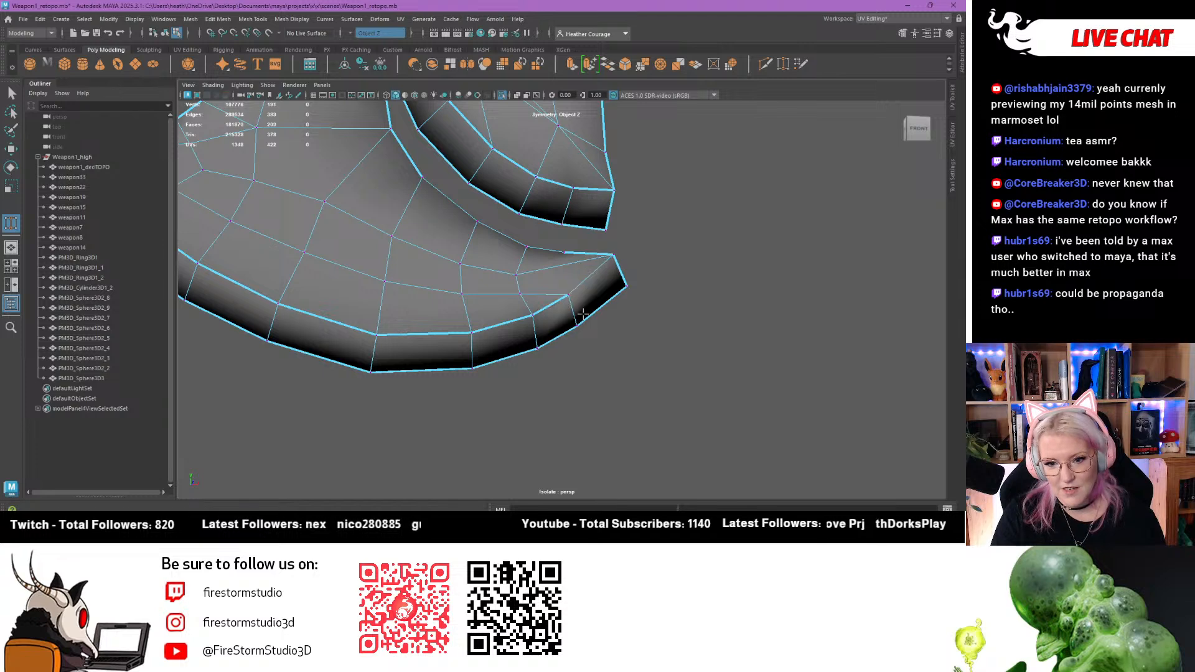
Weld the middle vertex on the inner edge of the crescent's tip to the tip's corner vertex
{"action": "mouse_move", "coordinate": [610, 336]}
{"action": "left_mouse_down", "text": "alt"}
{"action": "mouse_move", "coordinate": [516, 363]}
{"action": "mouse_move", "coordinate": [598, 345]}
{"action": "left_mouse_up", "text": "alt"}
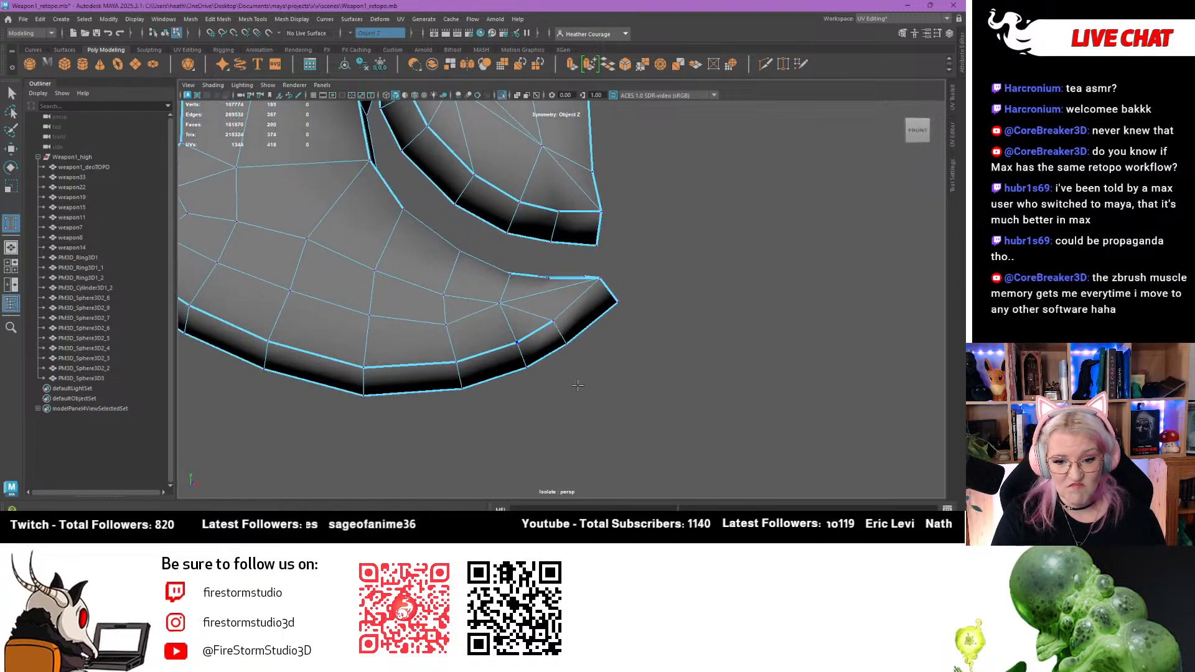
{"action": "left_click_drag", "start_coordinate": [578, 385], "coordinate": [643, 355], "text": "alt"}
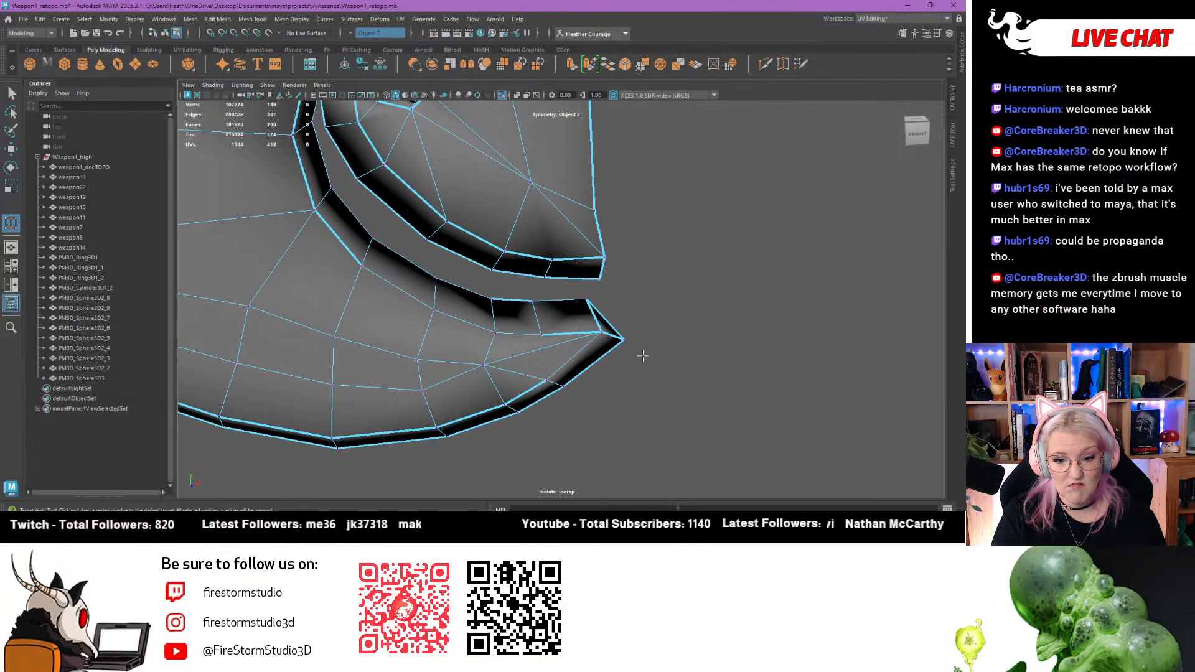
{"action": "left_click_drag", "start_coordinate": [564, 331], "coordinate": [669, 293]}
{"action": "middle_click_drag", "start_coordinate": [669, 293], "coordinate": [782, 309], "text": "alt"}
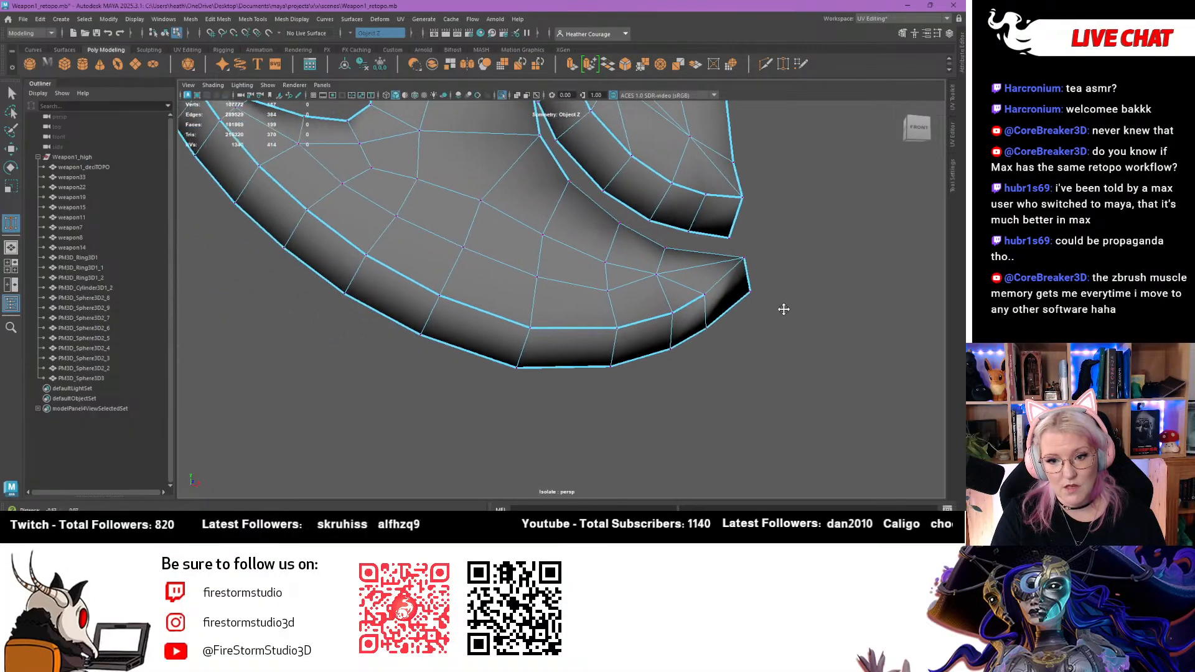
Weld the upper row of face vertices along the middle of the crescent to the matching vertices in the row below
{"action": "left_click_drag", "start_coordinate": [782, 310], "coordinate": [712, 400], "text": "alt"}
{"action": "middle_click_drag", "start_coordinate": [711, 400], "coordinate": [753, 398], "text": "alt"}
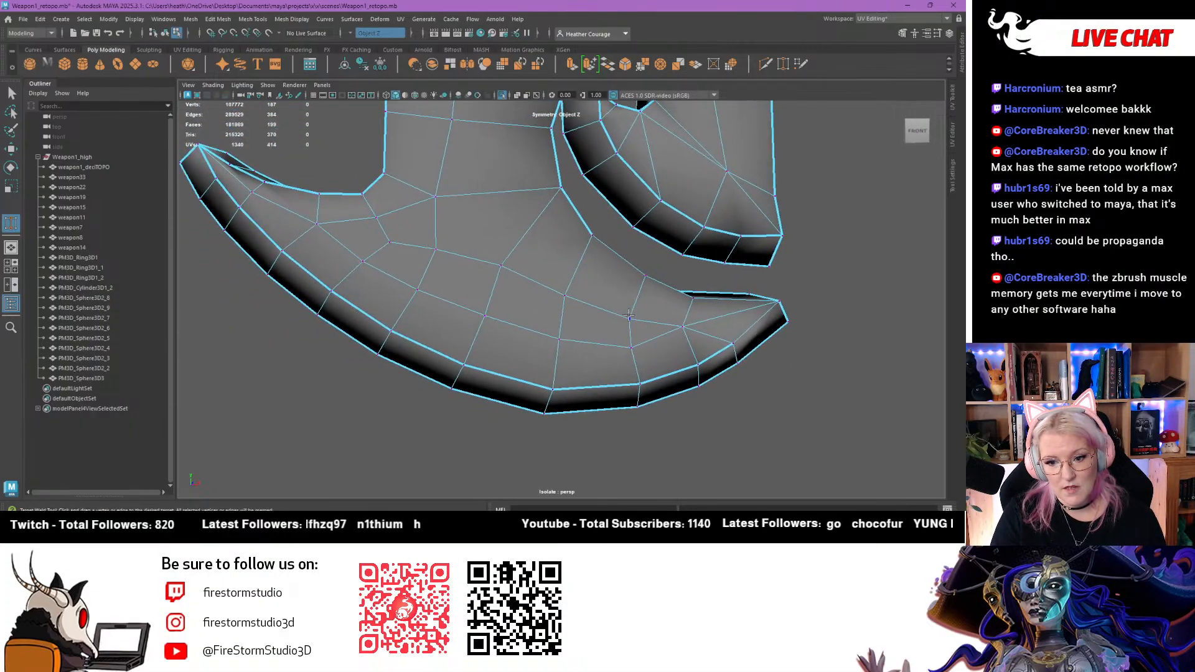
{"action": "left_click_drag", "start_coordinate": [633, 346], "coordinate": [631, 346]}
{"action": "left_click_drag", "start_coordinate": [564, 295], "coordinate": [558, 336]}
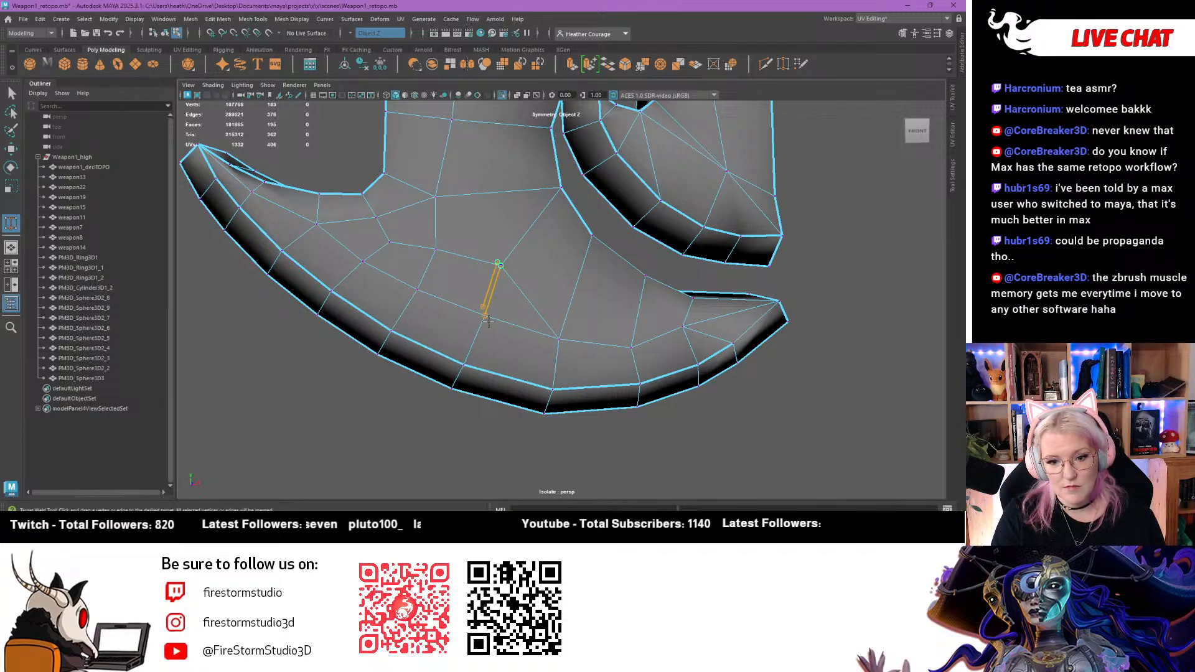
{"action": "left_click_drag", "start_coordinate": [428, 273], "coordinate": [418, 289]}
{"action": "left_click_drag", "start_coordinate": [390, 242], "coordinate": [363, 261]}
Weld surplus face vertices at the base of the crescent's opposite horn to their neighbouring vertices
{"action": "right_click_drag", "start_coordinate": [349, 283], "coordinate": [299, 274], "text": "alt"}
{"action": "middle_click_drag", "start_coordinate": [265, 252], "coordinate": [451, 346], "text": "alt"}
{"action": "left_click_drag", "start_coordinate": [451, 346], "coordinate": [435, 344], "text": "alt"}
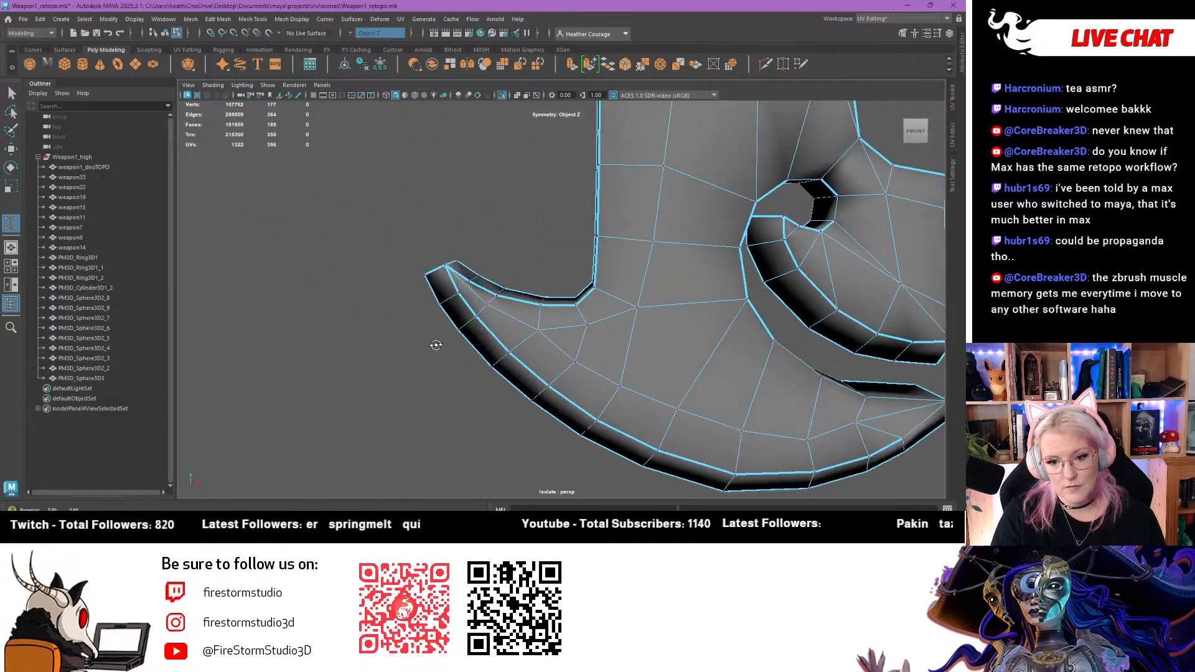
{"action": "right_click_drag", "start_coordinate": [435, 344], "coordinate": [465, 379], "text": "alt"}
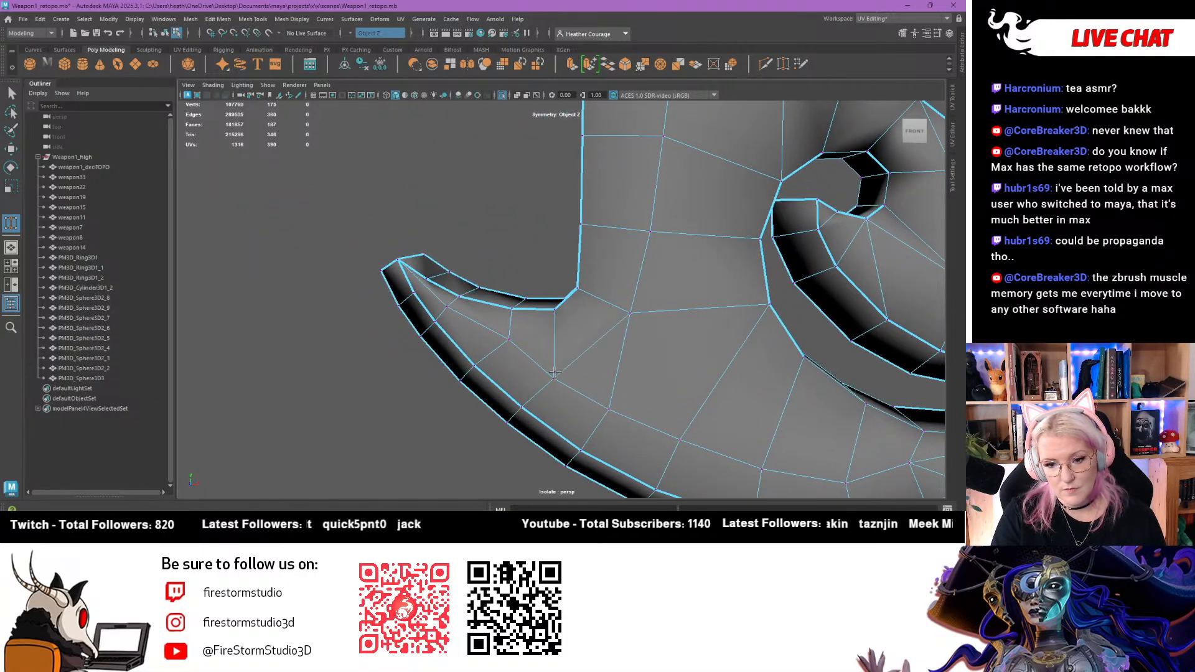
{"action": "left_click_drag", "start_coordinate": [473, 392], "coordinate": [470, 341], "text": "alt"}
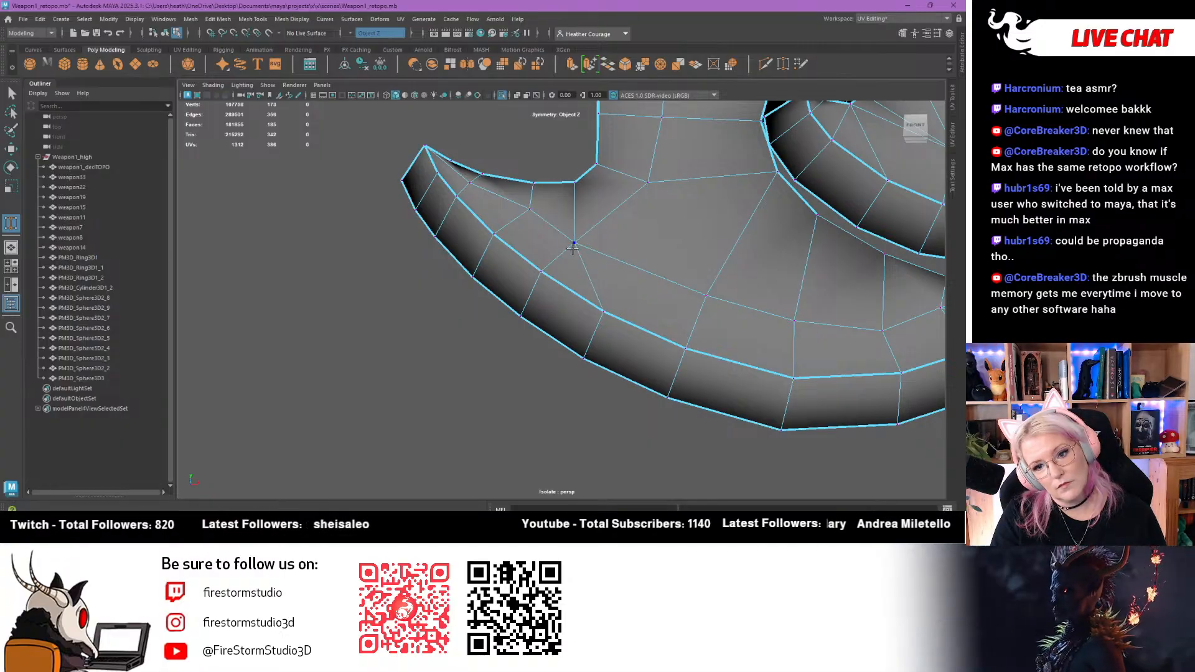
Target-weld the inner side-column vertices in the upper rows of the blade's tall rectangular section onto its outer edges
{"action": "right_click_drag", "start_coordinate": [417, 328], "coordinate": [400, 243], "text": "alt"}
{"action": "middle_click_drag", "start_coordinate": [465, 118], "coordinate": [358, 264], "text": "alt"}
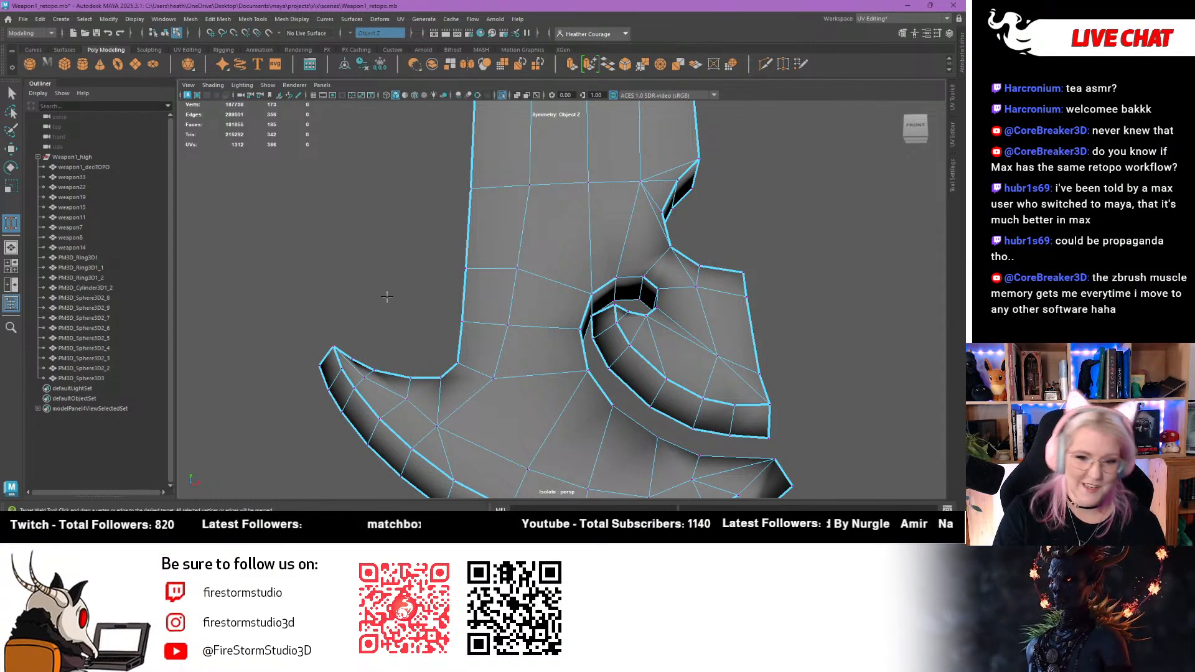
{"action": "left_click_drag", "start_coordinate": [387, 297], "coordinate": [430, 243], "text": "alt"}
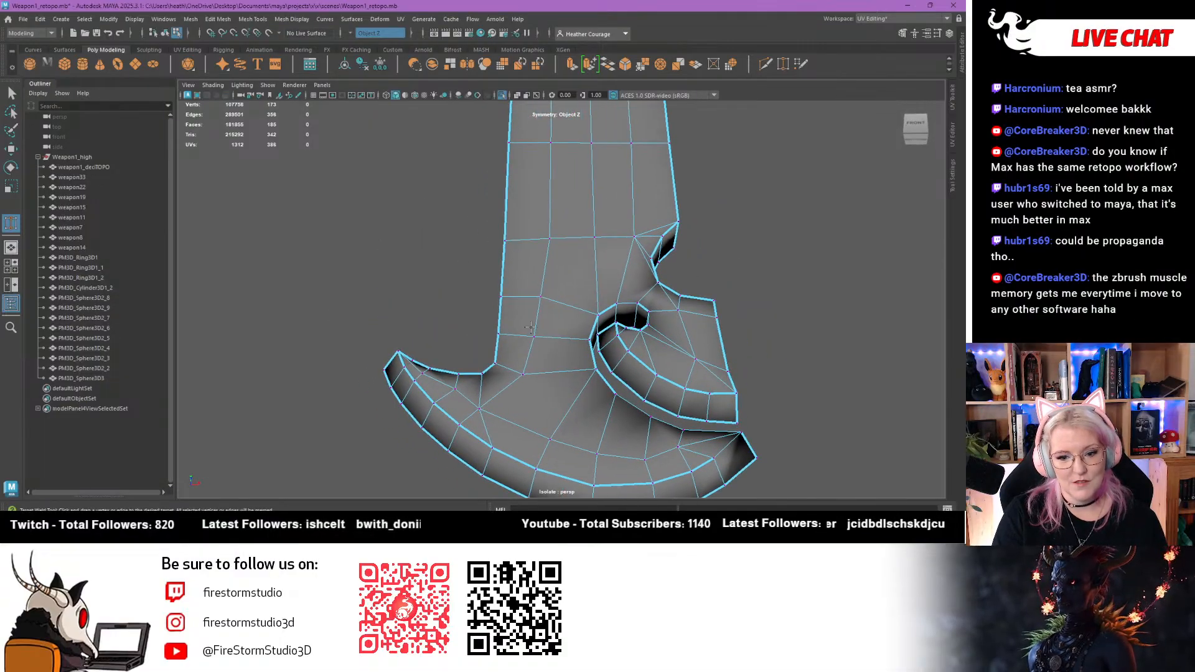
{"action": "mouse_move", "coordinate": [432, 290]}
{"action": "left_mouse_down", "text": "alt"}
{"action": "mouse_move", "coordinate": [437, 258]}
{"action": "mouse_move", "coordinate": [438, 284]}
{"action": "left_mouse_up", "text": "alt"}
{"action": "middle_click_drag", "start_coordinate": [432, 206], "coordinate": [379, 407], "text": "alt"}
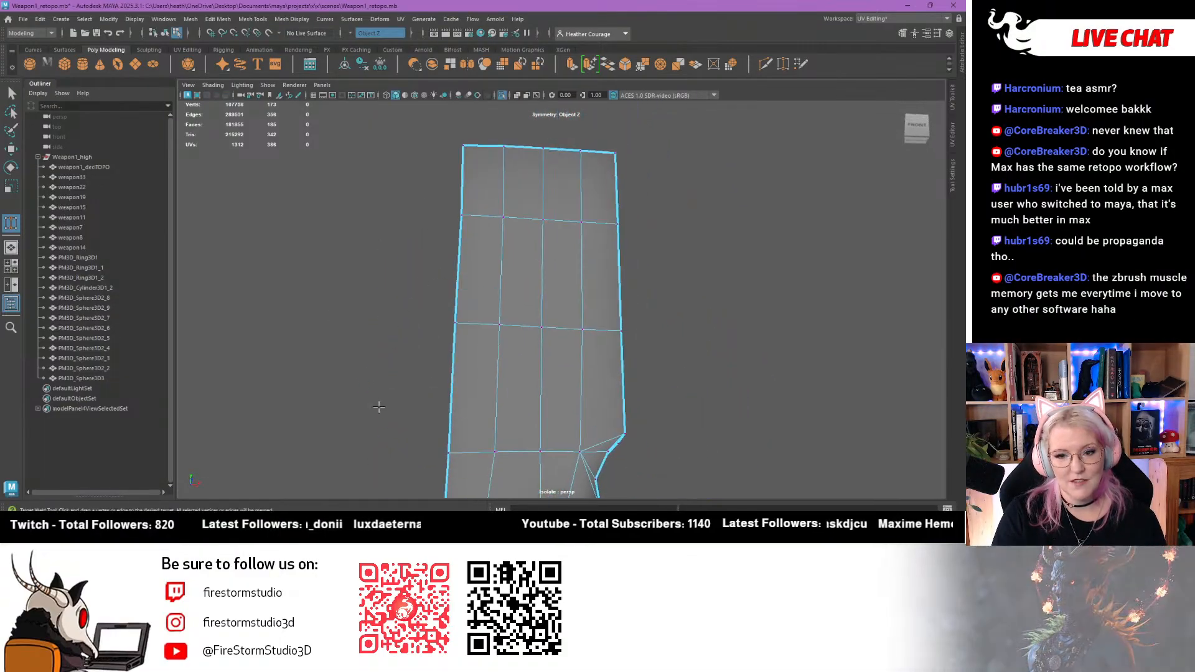
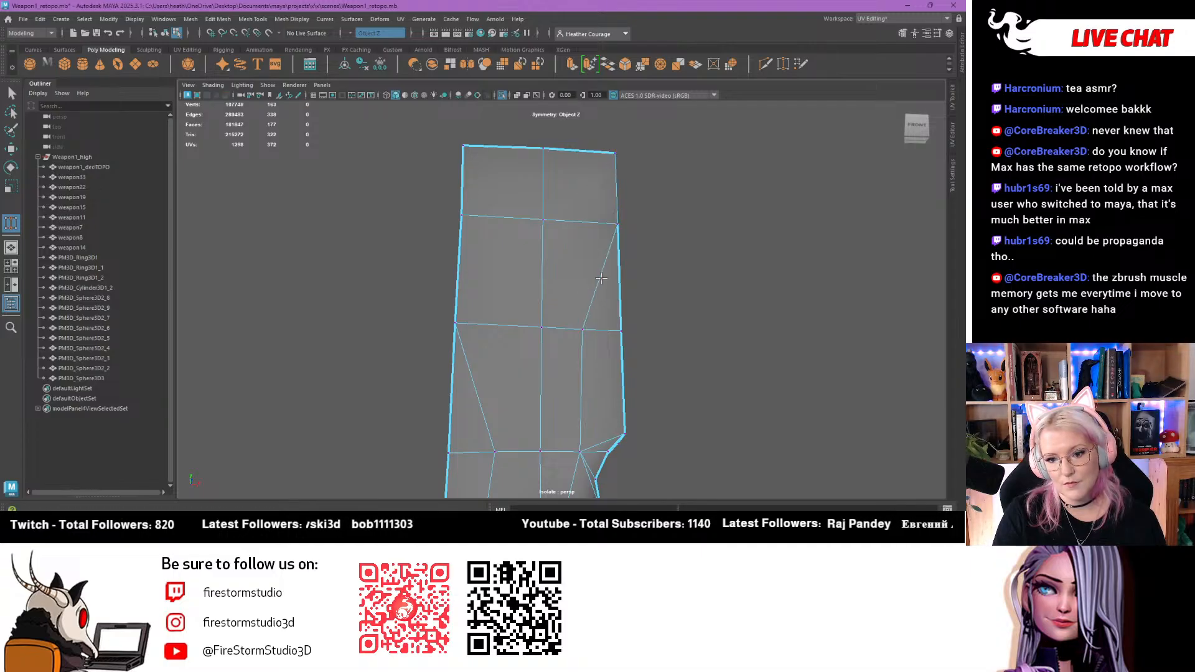
{"action": "left_click_drag", "start_coordinate": [613, 331], "coordinate": [616, 331]}
Target-weld the remaining inner vertices in the lower rows of the tall section's hook-free side onto its outer edge
{"action": "middle_click_drag", "start_coordinate": [733, 365], "coordinate": [748, 239], "text": "alt"}
{"action": "scroll", "coordinate": [685, 375], "scroll_direction": "down", "scroll_amount": 4}
{"action": "left_click_drag", "start_coordinate": [699, 361], "coordinate": [710, 254], "text": "alt"}
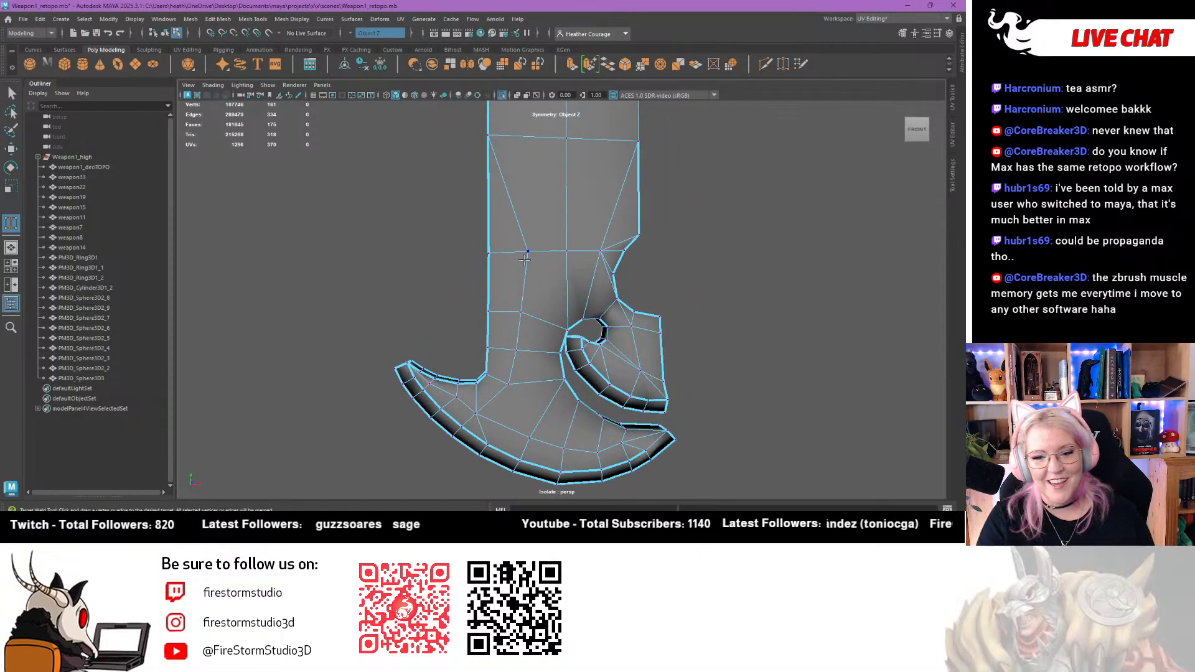
{"action": "left_click_drag", "start_coordinate": [526, 252], "coordinate": [489, 252]}
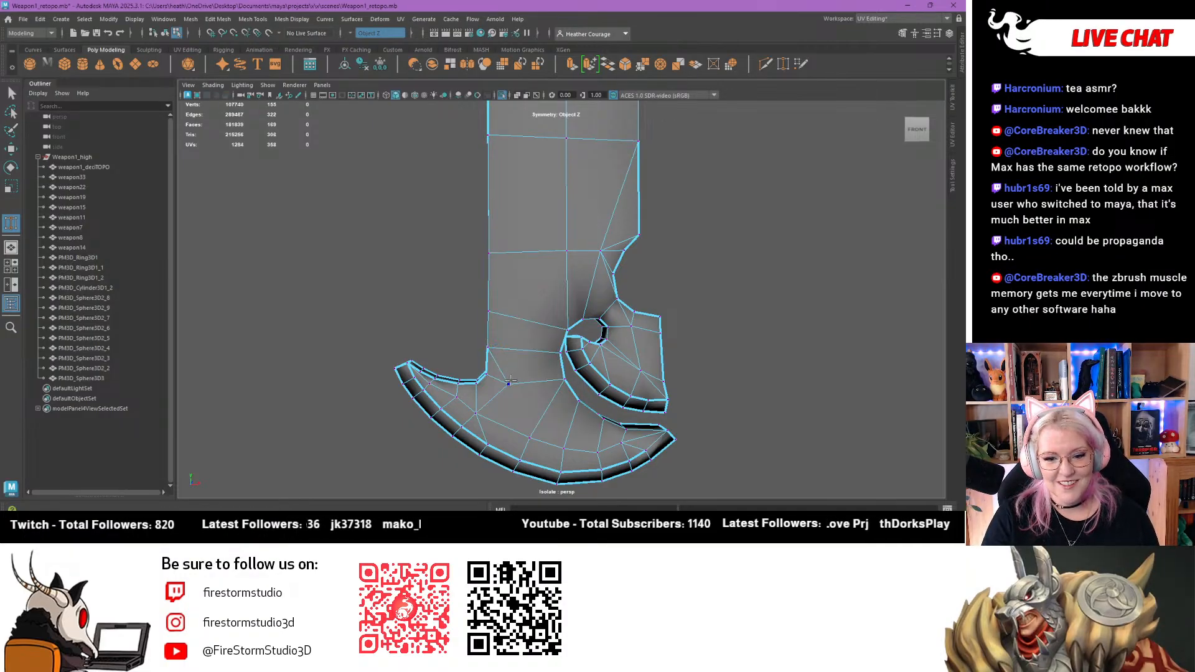
Target-weld the extra inner vertices around the crescent's upturned horn and the adjoining corner into the neighbouring edge vertices
{"action": "left_click_drag", "start_coordinate": [675, 349], "coordinate": [648, 359], "text": "alt"}
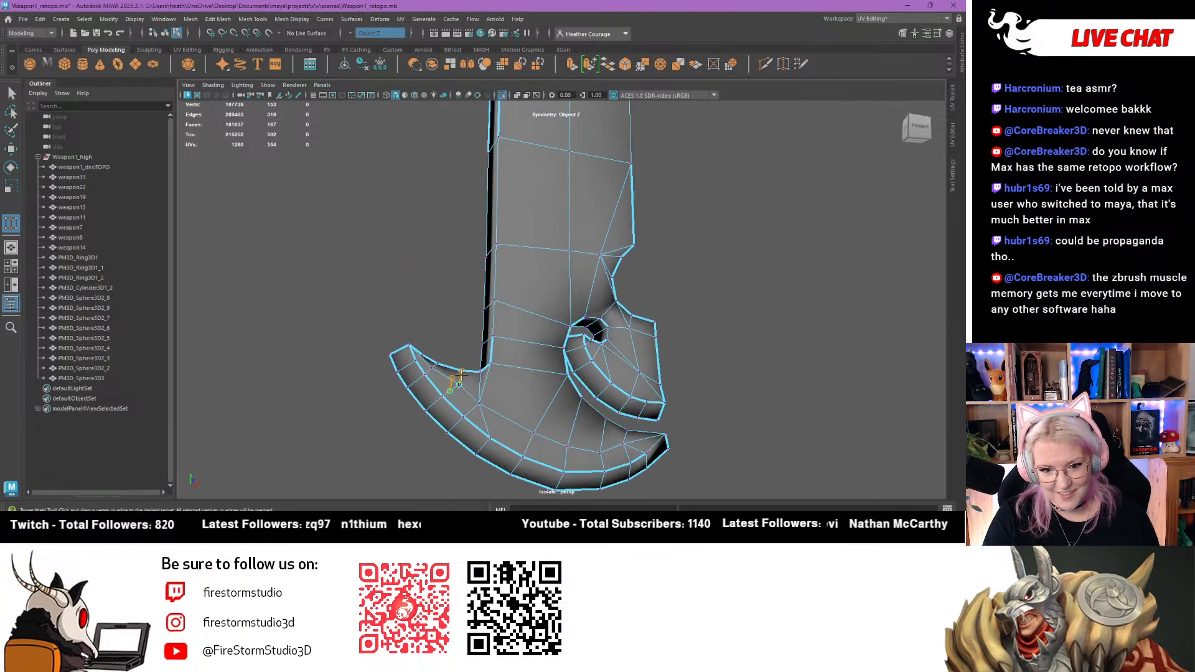
{"action": "middle_click_drag", "start_coordinate": [403, 440], "coordinate": [453, 418], "text": "alt"}
{"action": "mouse_move", "coordinate": [454, 418]}
{"action": "left_mouse_down", "text": "alt"}
{"action": "mouse_move", "coordinate": [448, 450]}
{"action": "mouse_move", "coordinate": [459, 436]}
{"action": "left_mouse_up", "text": "alt"}
{"action": "right_click_drag", "start_coordinate": [459, 436], "coordinate": [467, 423], "text": "alt"}
{"action": "left_click_drag", "start_coordinate": [513, 381], "coordinate": [516, 376]}
{"action": "left_click_drag", "start_coordinate": [474, 434], "coordinate": [439, 423], "text": "alt"}
{"action": "right_click_drag", "start_coordinate": [444, 430], "coordinate": [486, 491], "text": "alt"}
{"action": "middle_click_drag", "start_coordinate": [491, 299], "coordinate": [547, 255], "text": "alt"}
{"action": "right_click_drag", "start_coordinate": [547, 256], "coordinate": [560, 292], "text": "alt"}
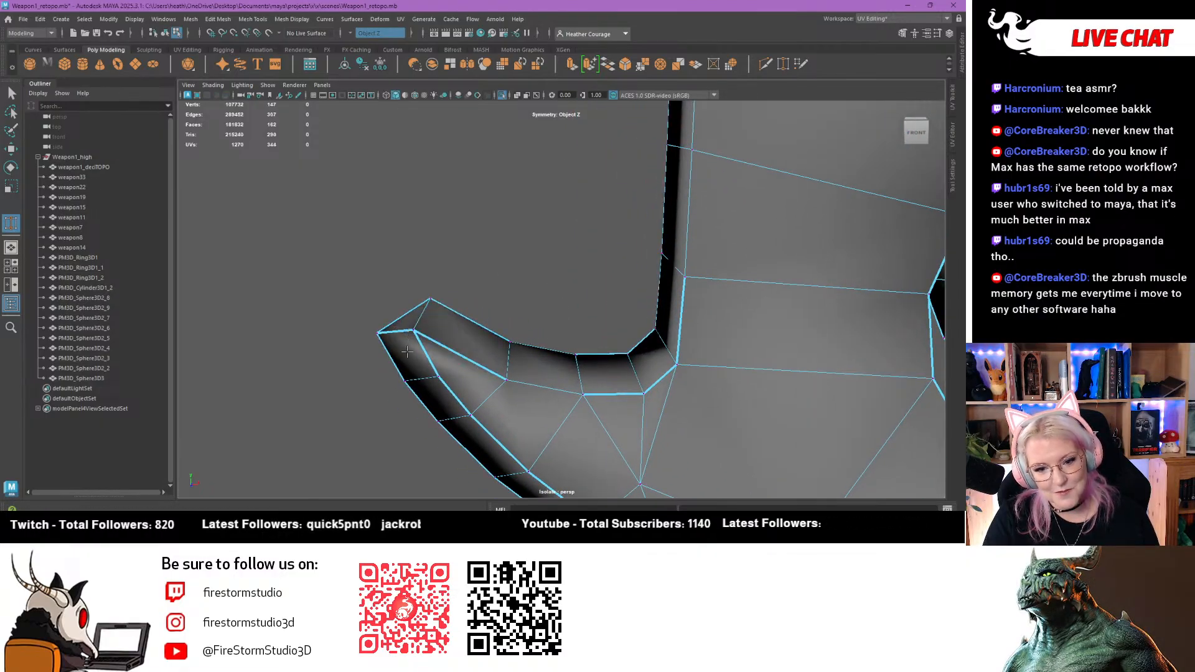
{"action": "left_click_drag", "start_coordinate": [407, 352], "coordinate": [432, 228], "text": "alt"}
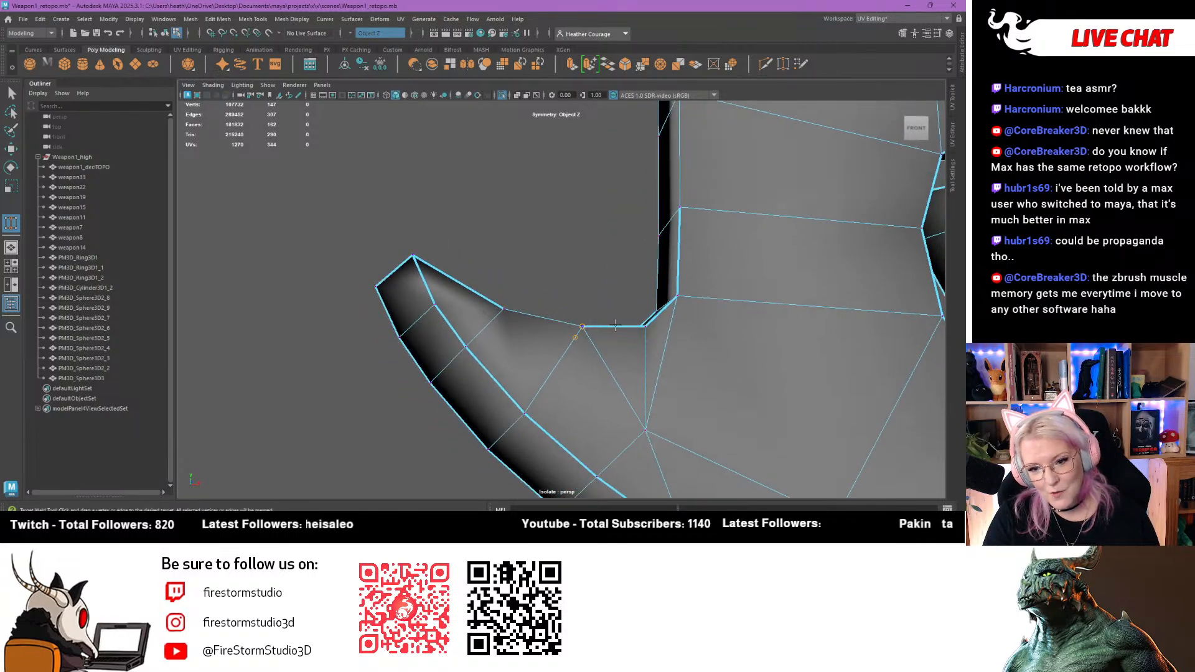
{"action": "left_click_drag", "start_coordinate": [646, 324], "coordinate": [536, 338]}
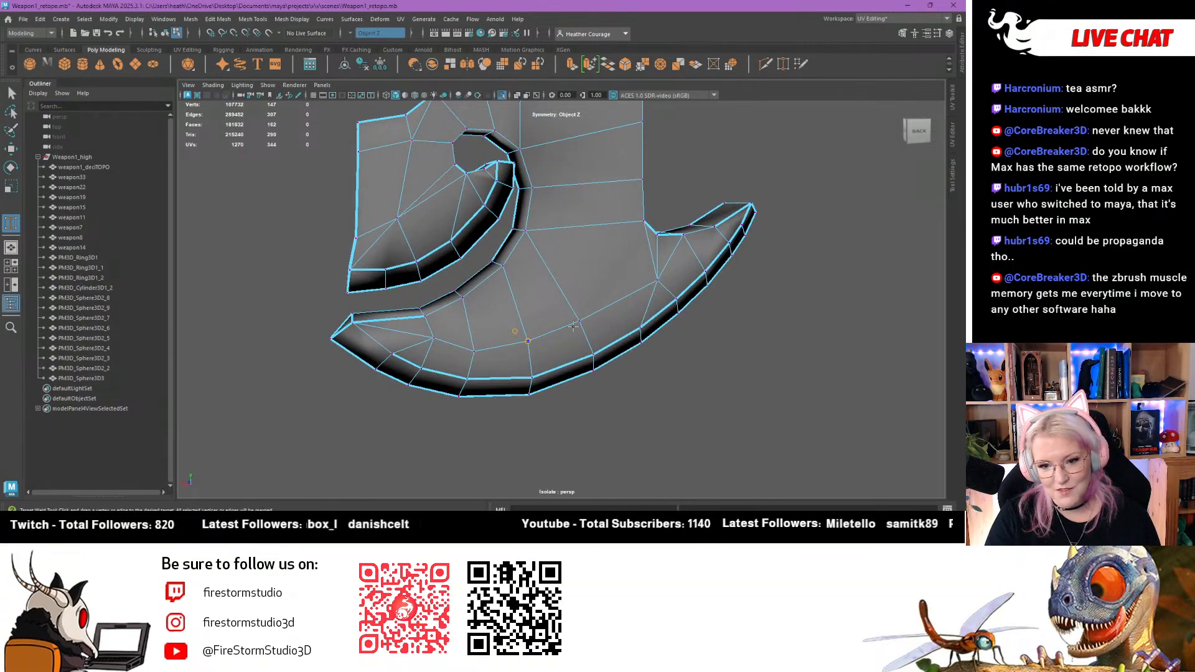
Target-weld the row of interior vertices along the crescent blade into the interior vertices near its two tips
{"action": "middle_click_drag", "start_coordinate": [603, 384], "coordinate": [695, 374], "text": "alt"}
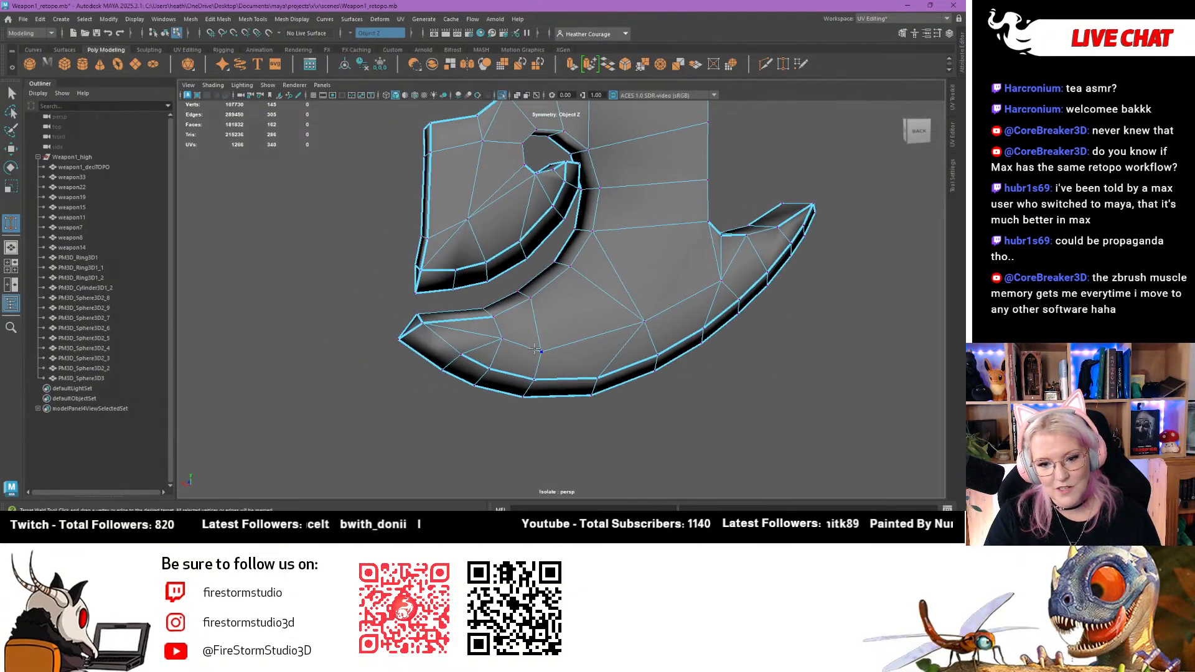
{"action": "left_click_drag", "start_coordinate": [508, 343], "coordinate": [595, 340], "text": "alt"}
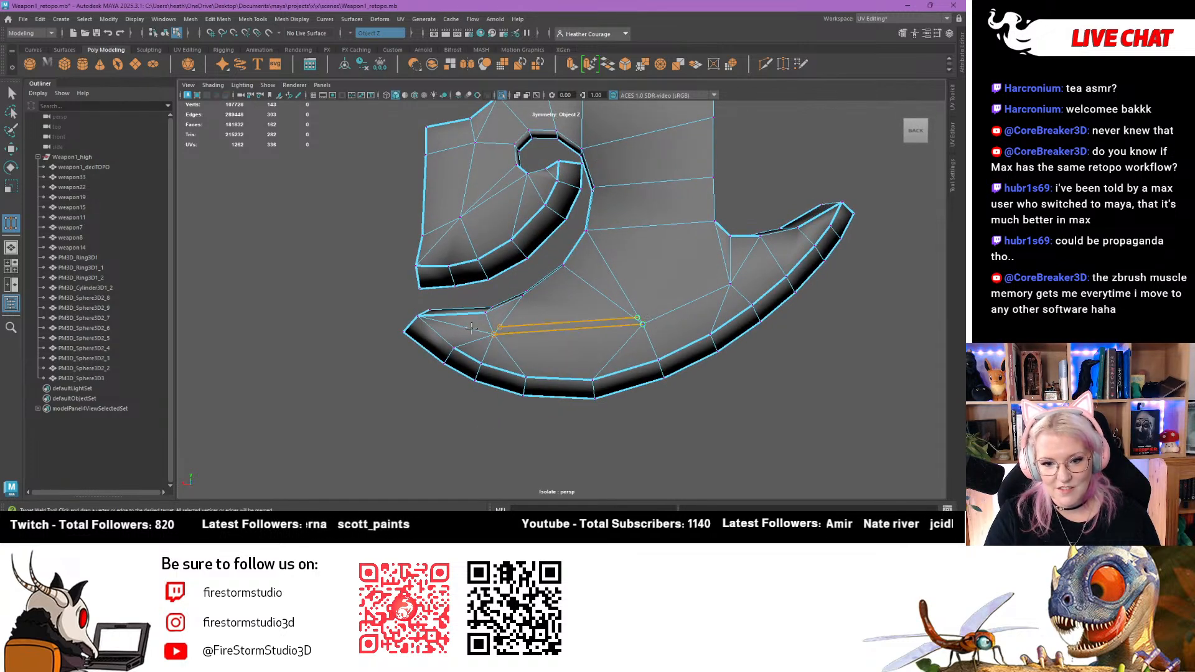
{"action": "mouse_move", "coordinate": [641, 352]}
{"action": "left_mouse_down", "text": "alt"}
{"action": "mouse_move", "coordinate": [712, 372]}
{"action": "mouse_move", "coordinate": [654, 336]}
{"action": "left_mouse_up", "text": "alt"}
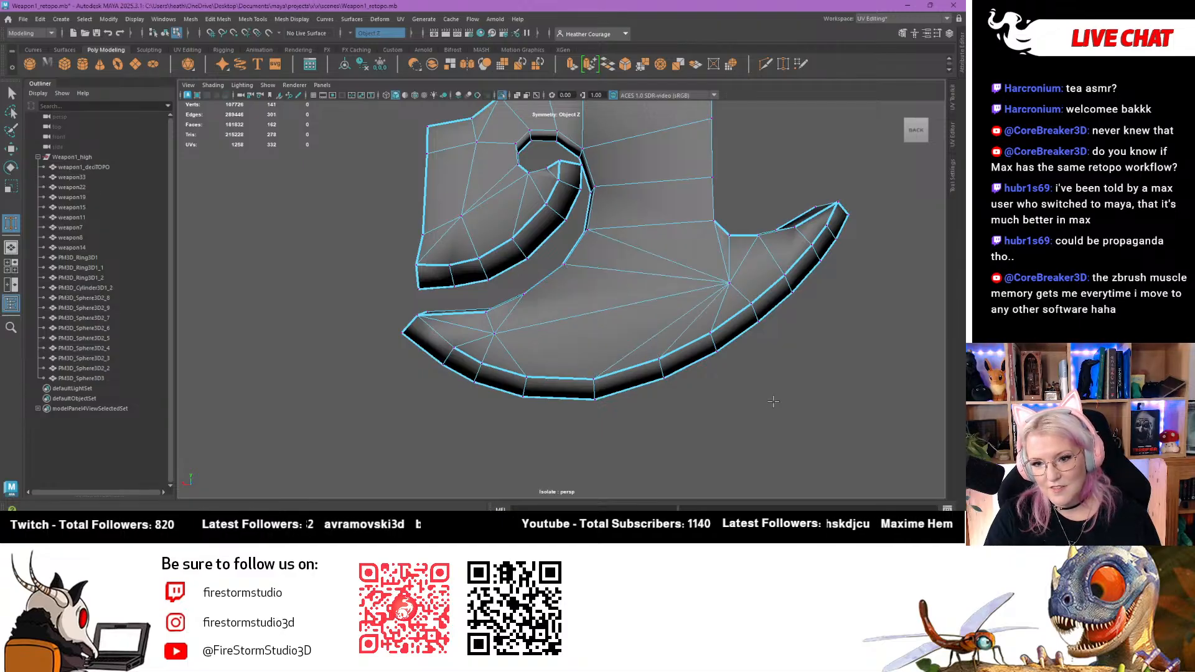
Target-weld the extra vertices at the upper corner of the small hook piece into its outline vertices
{"action": "left_click_drag", "start_coordinate": [773, 401], "coordinate": [743, 281], "text": "alt"}
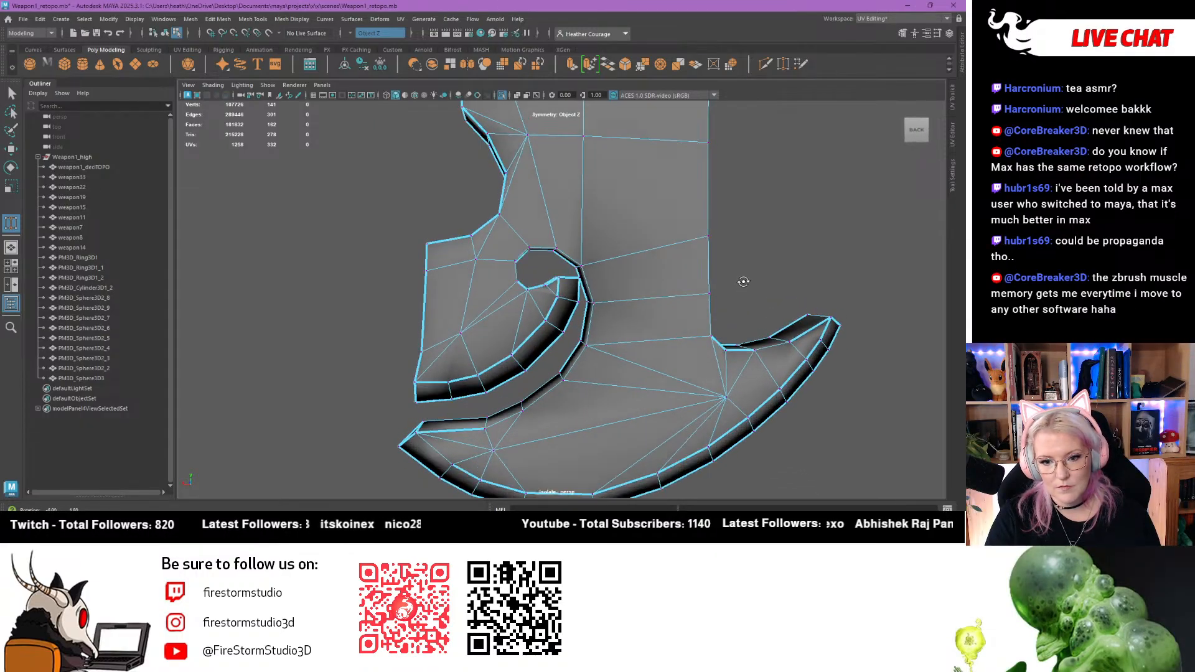
{"action": "mouse_move", "coordinate": [408, 207]}
{"action": "left_mouse_down", "text": "alt"}
{"action": "mouse_move", "coordinate": [454, 285]}
{"action": "mouse_move", "coordinate": [408, 211]}
{"action": "left_mouse_up", "text": "alt"}
{"action": "right_click_drag", "start_coordinate": [409, 211], "coordinate": [668, 398], "text": "alt"}
{"action": "left_click_drag", "start_coordinate": [668, 397], "coordinate": [627, 344], "text": "alt"}
{"action": "right_click_drag", "start_coordinate": [626, 345], "coordinate": [459, 223], "text": "alt"}
{"action": "middle_click_drag", "start_coordinate": [459, 222], "coordinate": [461, 283], "text": "alt"}
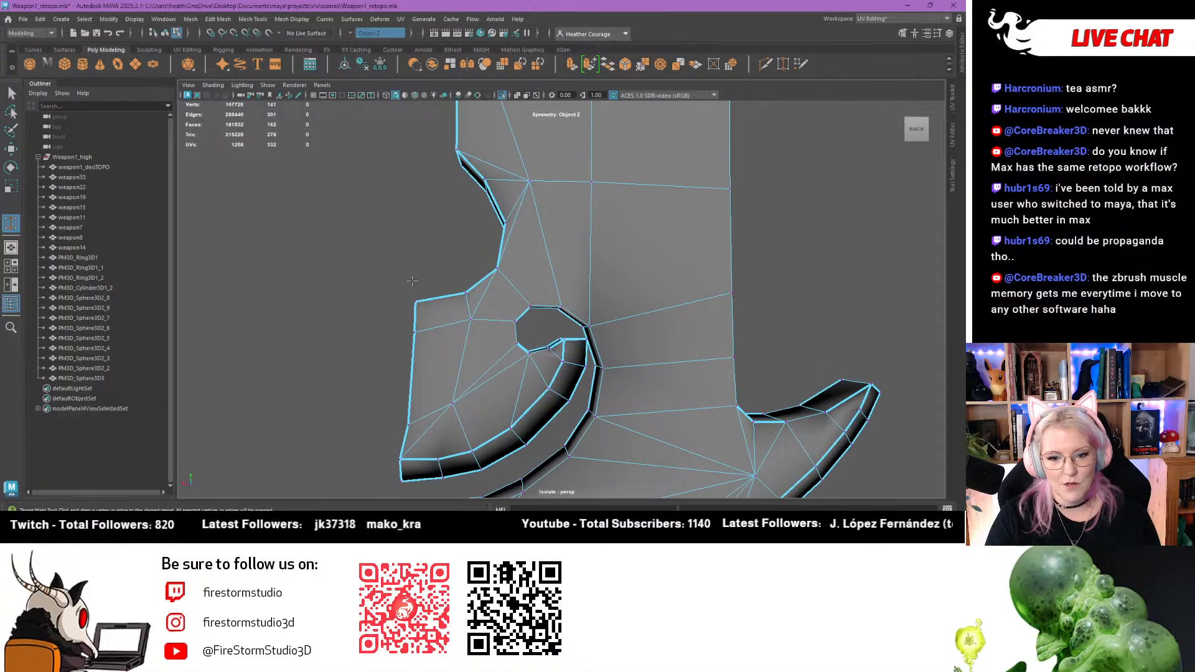
{"action": "right_click_drag", "start_coordinate": [460, 283], "coordinate": [535, 330], "text": "alt"}
{"action": "left_click", "coordinate": [339, 308], "text": "ctrl+shift"}
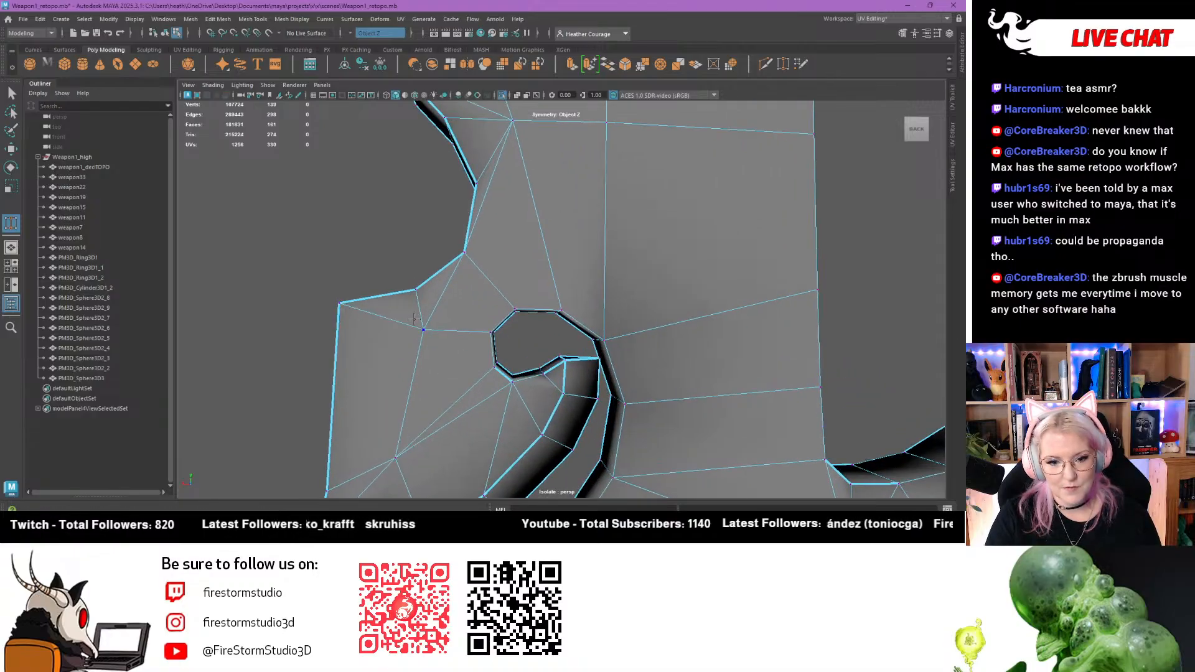
{"action": "left_click_drag", "start_coordinate": [421, 309], "coordinate": [363, 255]}
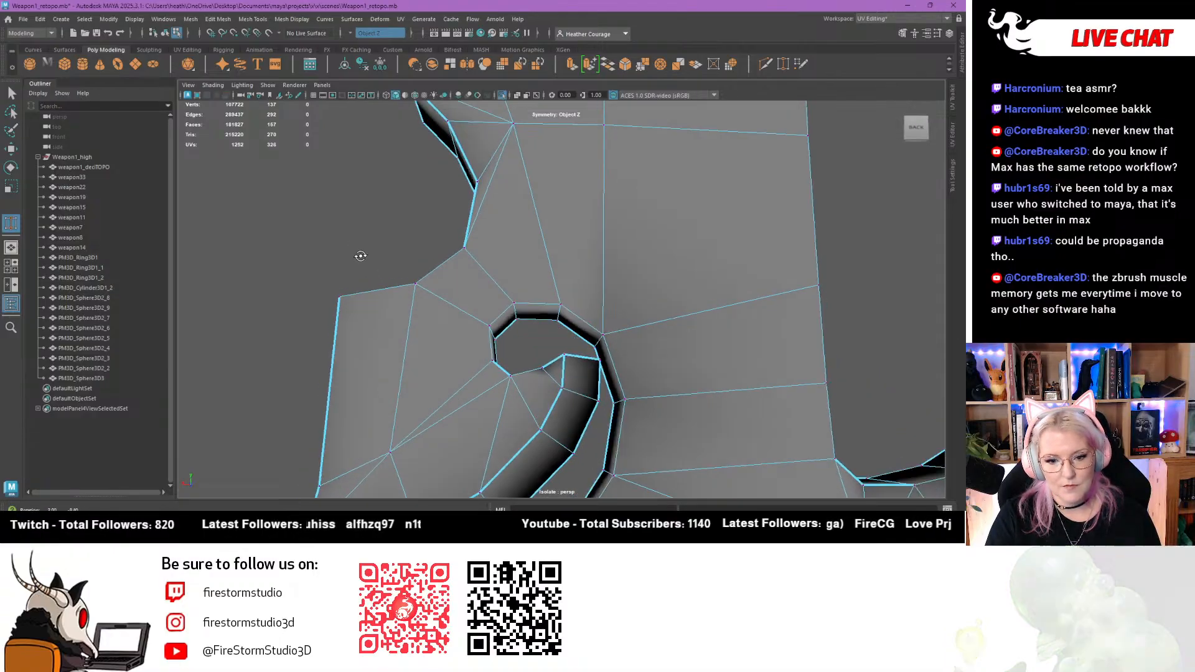
Target-weld the inner fan vertex beside the notch above the hook onto the centre-column vertex in the same row
{"action": "right_click_drag", "start_coordinate": [363, 256], "coordinate": [310, 182], "text": "alt"}
{"action": "left_click_drag", "start_coordinate": [346, 282], "coordinate": [562, 296], "text": "alt"}
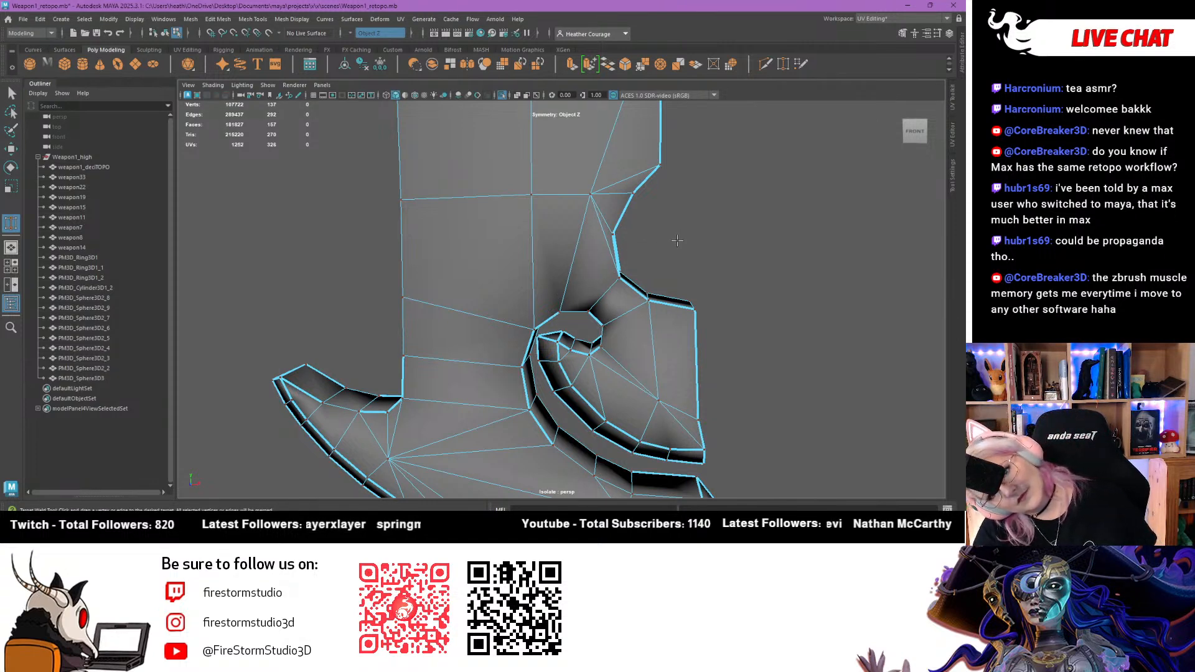
{"action": "scroll", "coordinate": [677, 241], "scroll_direction": "up", "scroll_amount": 5}
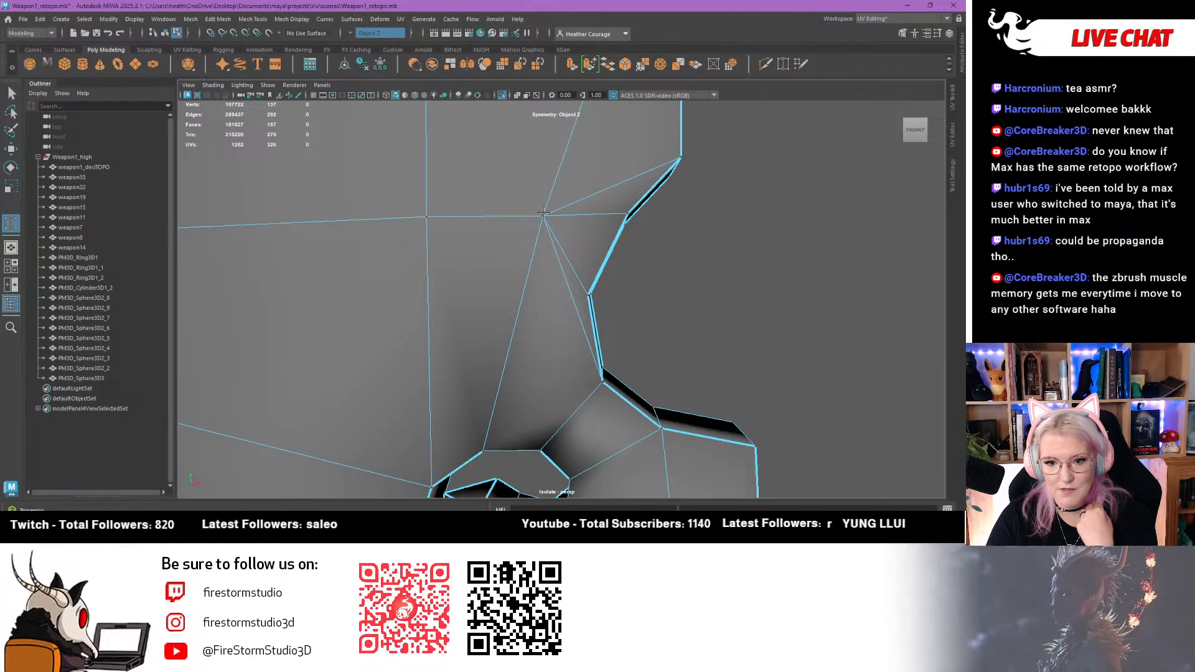
{"action": "mouse_move", "coordinate": [543, 213]}
{"action": "left_mouse_down"}
{"action": "mouse_move", "coordinate": [426, 217]}
{"action": "mouse_move", "coordinate": [543, 216]}
{"action": "left_mouse_up"}
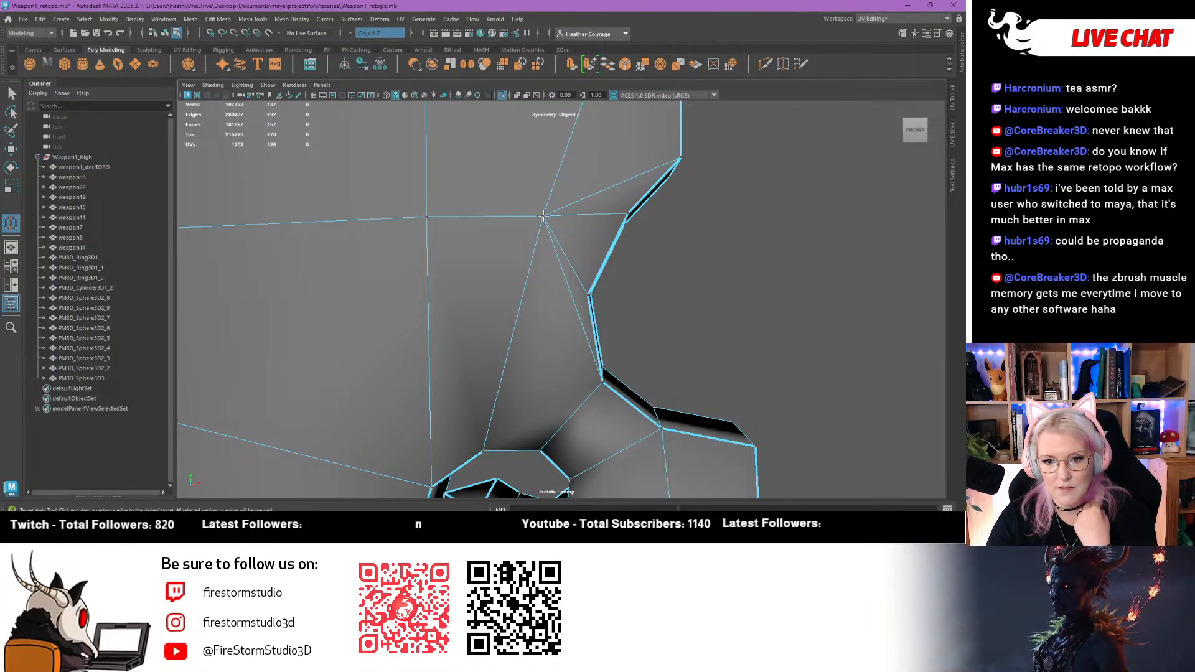
{"action": "left_click_drag", "start_coordinate": [436, 215], "coordinate": [427, 216]}
{"action": "scroll", "coordinate": [537, 230], "scroll_direction": "down", "scroll_amount": 5}
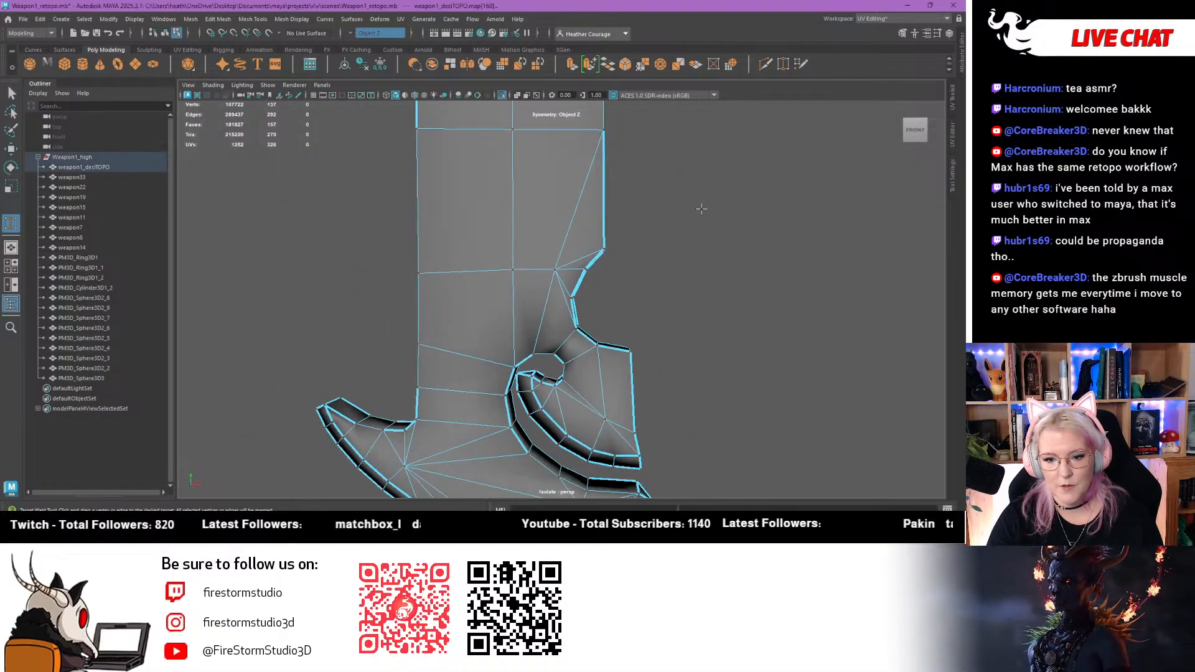
{"action": "right_click_drag", "start_coordinate": [536, 230], "coordinate": [486, 233]}
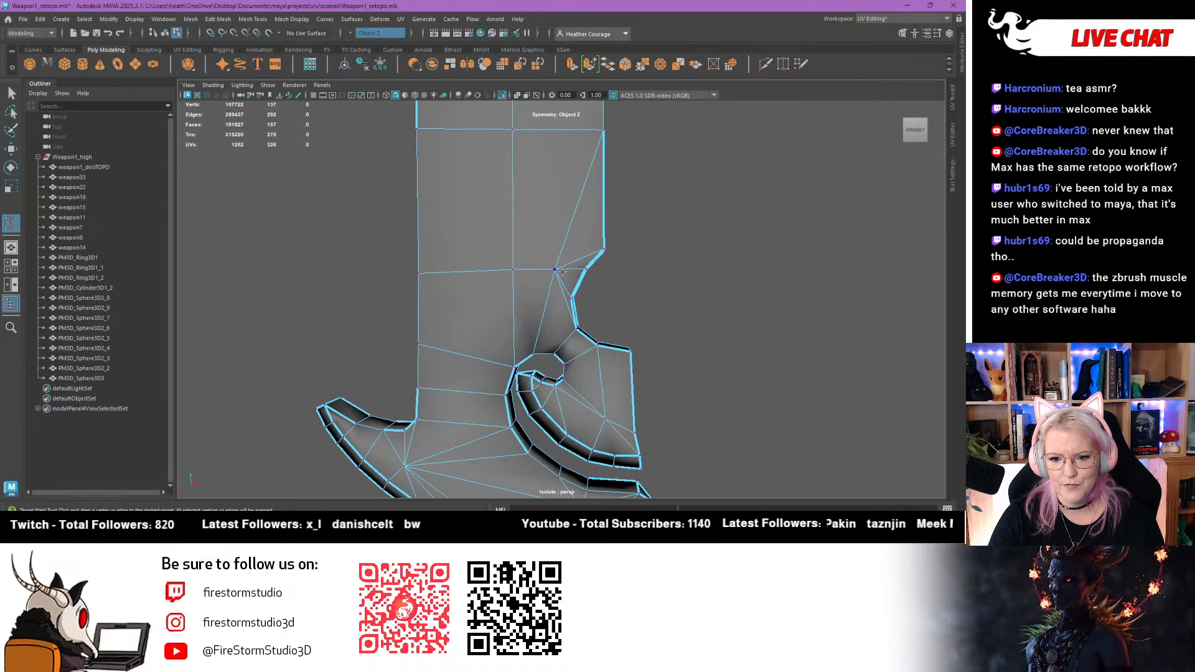
{"action": "left_click_drag", "start_coordinate": [534, 269], "coordinate": [514, 270]}
{"action": "scroll", "coordinate": [607, 282], "scroll_direction": "down", "scroll_amount": 5}
Target-weld the tall section's middle row of vertices down into the notch corner and the row level with the notch
{"action": "left_click_drag", "start_coordinate": [610, 282], "coordinate": [430, 330], "text": "alt"}
{"action": "middle_click_drag", "start_coordinate": [456, 266], "coordinate": [360, 395], "text": "alt"}
{"action": "left_click_drag", "start_coordinate": [362, 378], "coordinate": [455, 301], "text": "alt"}
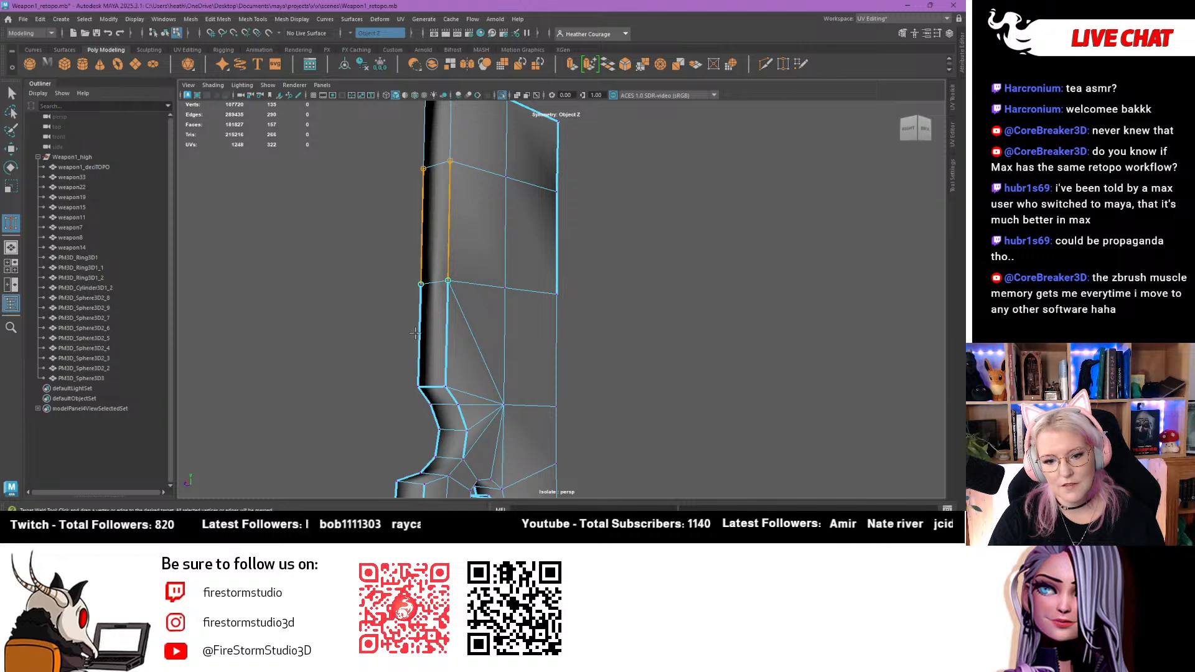
{"action": "left_click_drag", "start_coordinate": [449, 361], "coordinate": [438, 383]}
{"action": "left_click_drag", "start_coordinate": [592, 381], "coordinate": [527, 337], "text": "alt"}
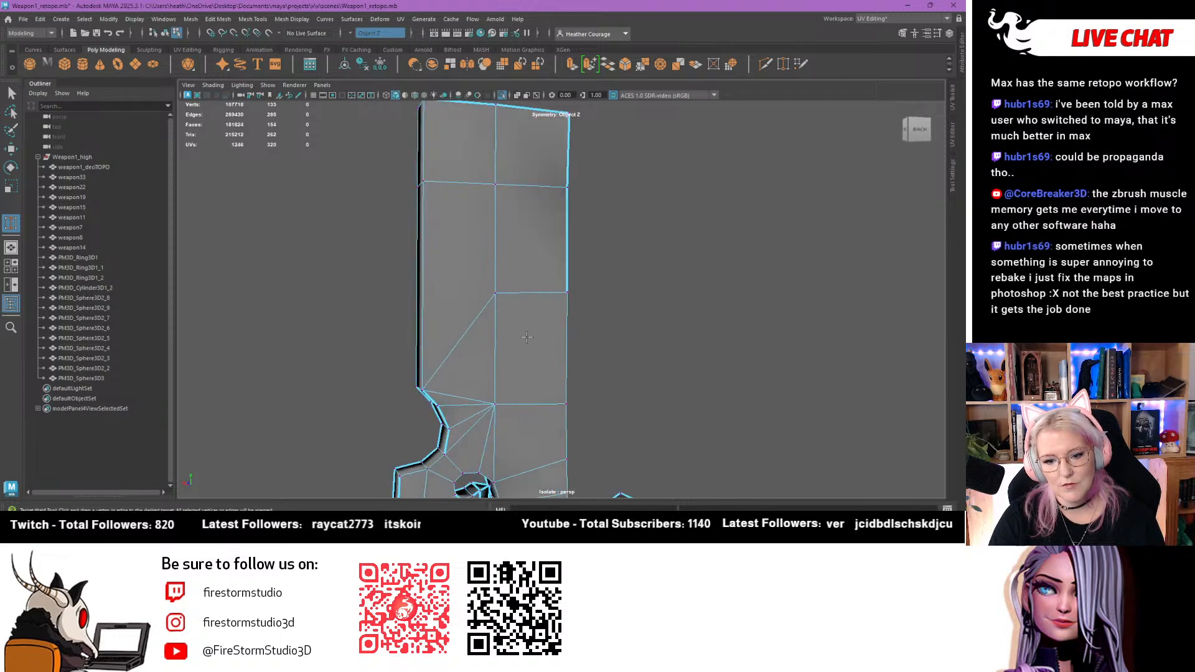
{"action": "left_click_drag", "start_coordinate": [491, 403], "coordinate": [492, 402]}
Target-weld the row of vertices just below the blade's upper end onto the matching vertices of its end edge
{"action": "left_click_drag", "start_coordinate": [661, 343], "coordinate": [575, 399], "text": "alt"}
{"action": "middle_click_drag", "start_coordinate": [652, 245], "coordinate": [612, 342], "text": "alt"}
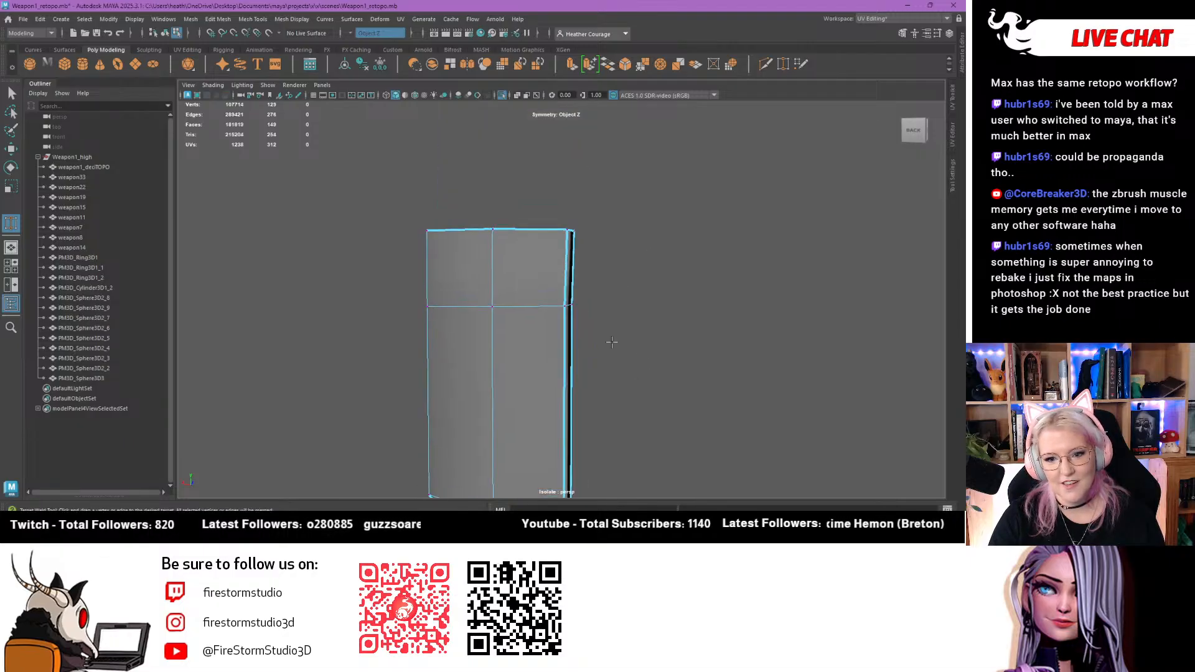
{"action": "left_click_drag", "start_coordinate": [566, 251], "coordinate": [567, 231]}
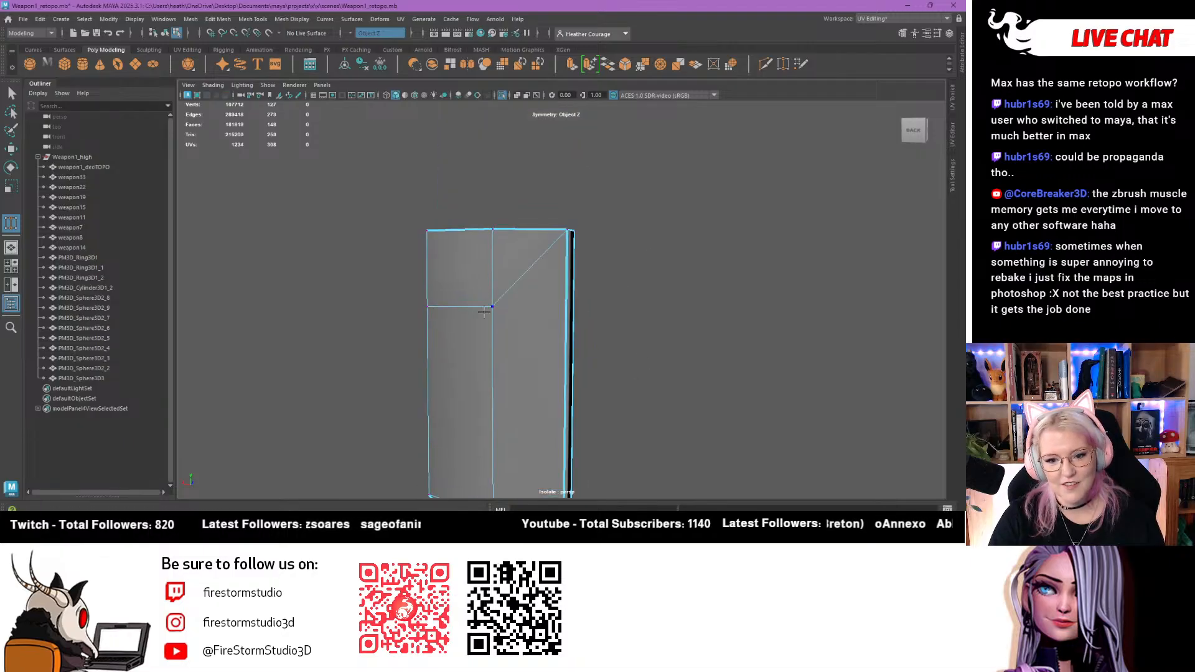
{"action": "left_click_drag", "start_coordinate": [492, 306], "coordinate": [493, 230]}
{"action": "left_click_drag", "start_coordinate": [425, 306], "coordinate": [423, 230]}
Examine the simplified blade topology around the notch, spiral hook, crescent and tall section for remaining unneeded vertices
{"action": "left_click_drag", "start_coordinate": [672, 395], "coordinate": [741, 379], "text": "alt"}
{"action": "scroll", "coordinate": [741, 379], "scroll_direction": "up", "scroll_amount": 6}
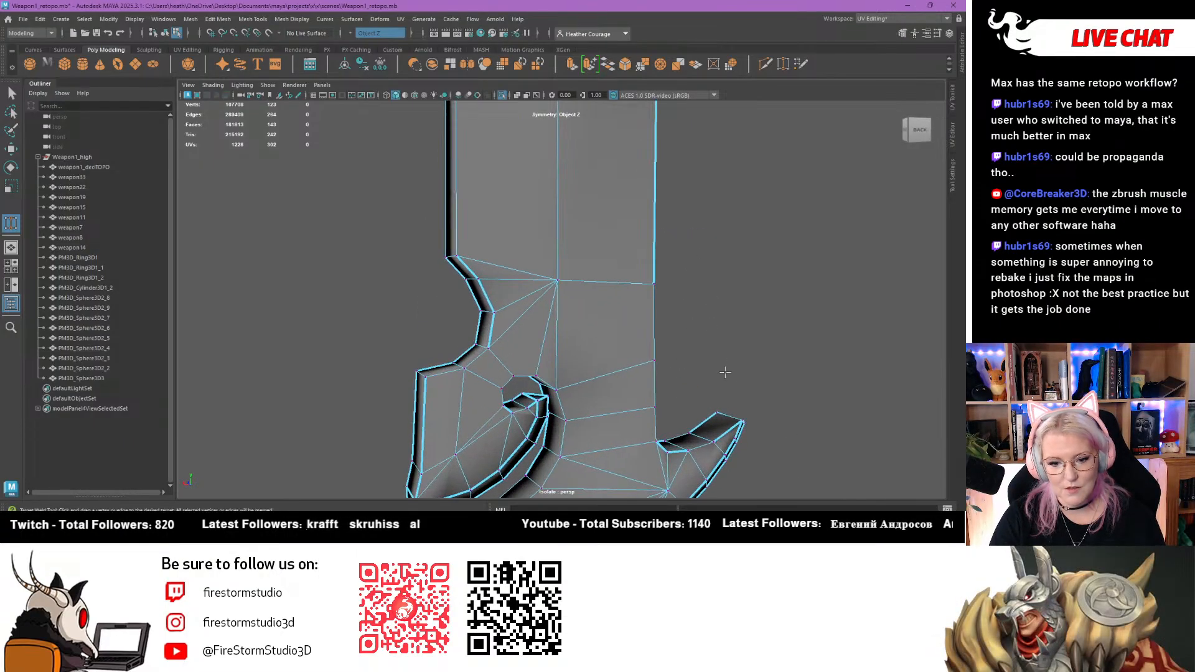
{"action": "middle_click_drag", "start_coordinate": [722, 371], "coordinate": [819, 249], "text": "alt"}
{"action": "left_click_drag", "start_coordinate": [819, 224], "coordinate": [772, 215], "text": "alt"}
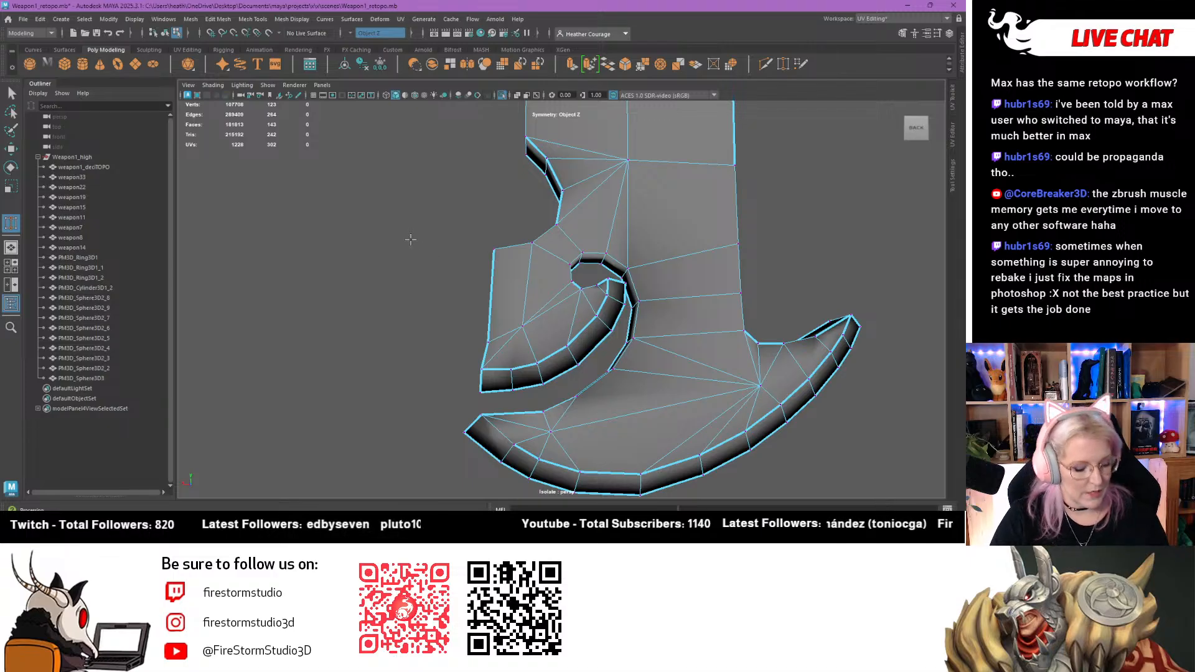
{"action": "scroll", "coordinate": [408, 240], "scroll_direction": "up", "scroll_amount": 2}
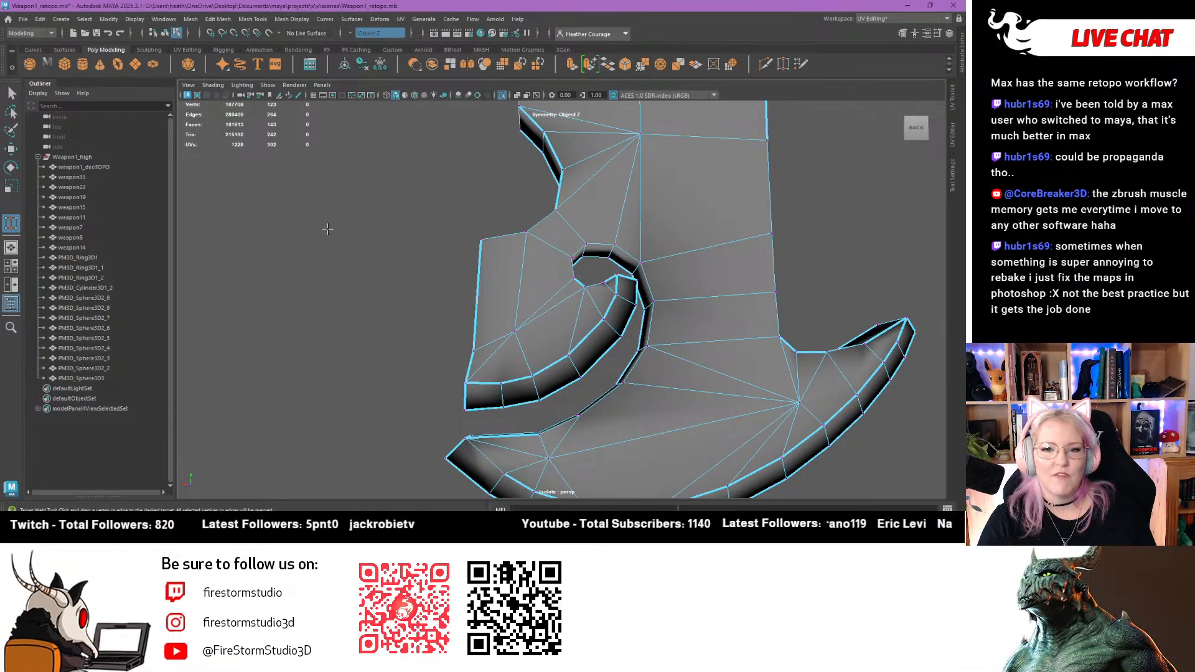
{"action": "scroll", "coordinate": [452, 361], "scroll_direction": "down", "scroll_amount": 4}
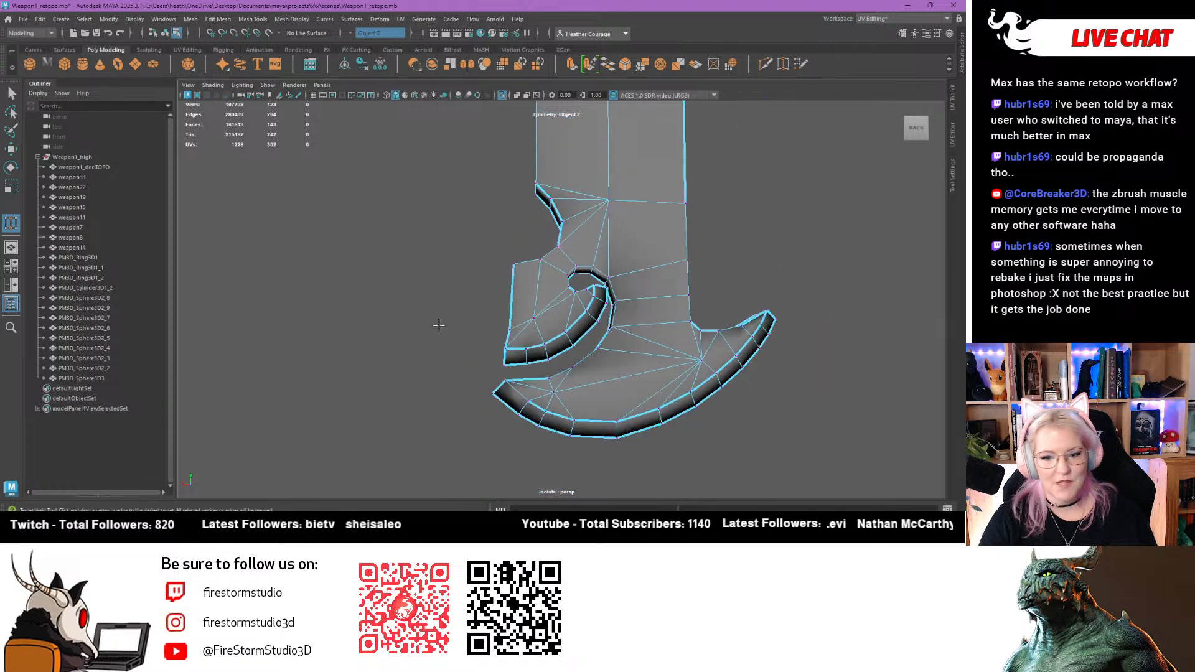
{"action": "left_click_drag", "start_coordinate": [438, 328], "coordinate": [448, 288], "text": "alt"}
{"action": "right_click_drag", "start_coordinate": [448, 288], "coordinate": [740, 473], "text": "alt"}
{"action": "left_click_drag", "start_coordinate": [739, 474], "coordinate": [777, 471], "text": "alt"}
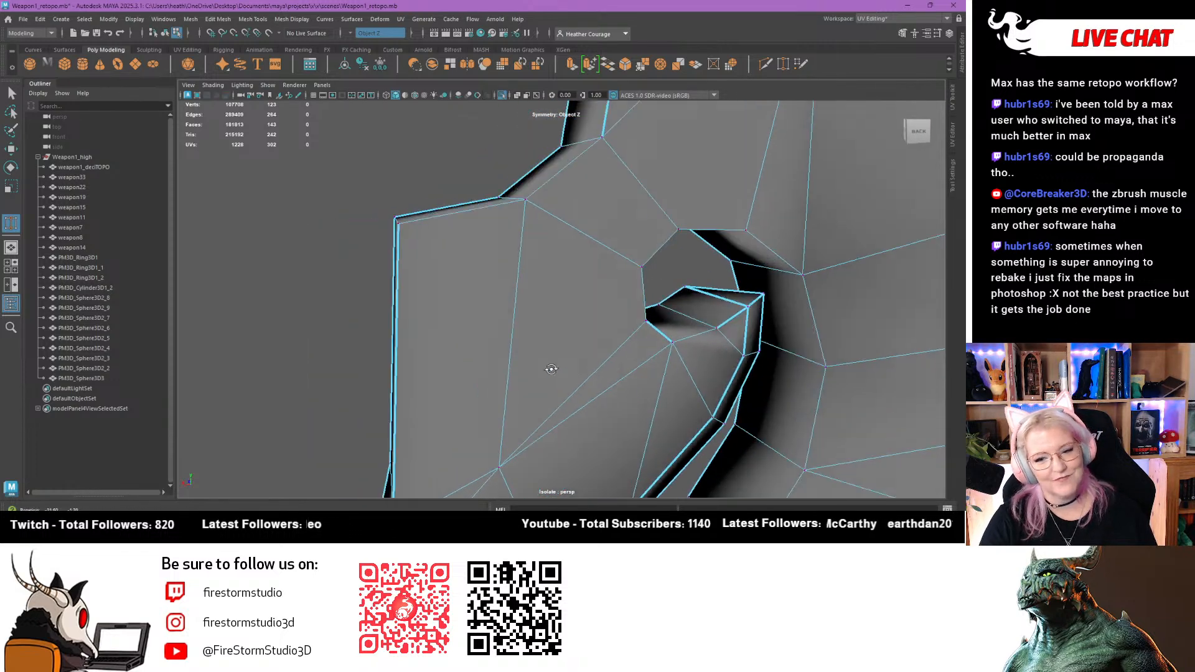
{"action": "middle_click_drag", "start_coordinate": [555, 323], "coordinate": [262, 312], "text": "alt"}
{"action": "left_click_drag", "start_coordinate": [261, 312], "coordinate": [311, 309], "text": "alt"}
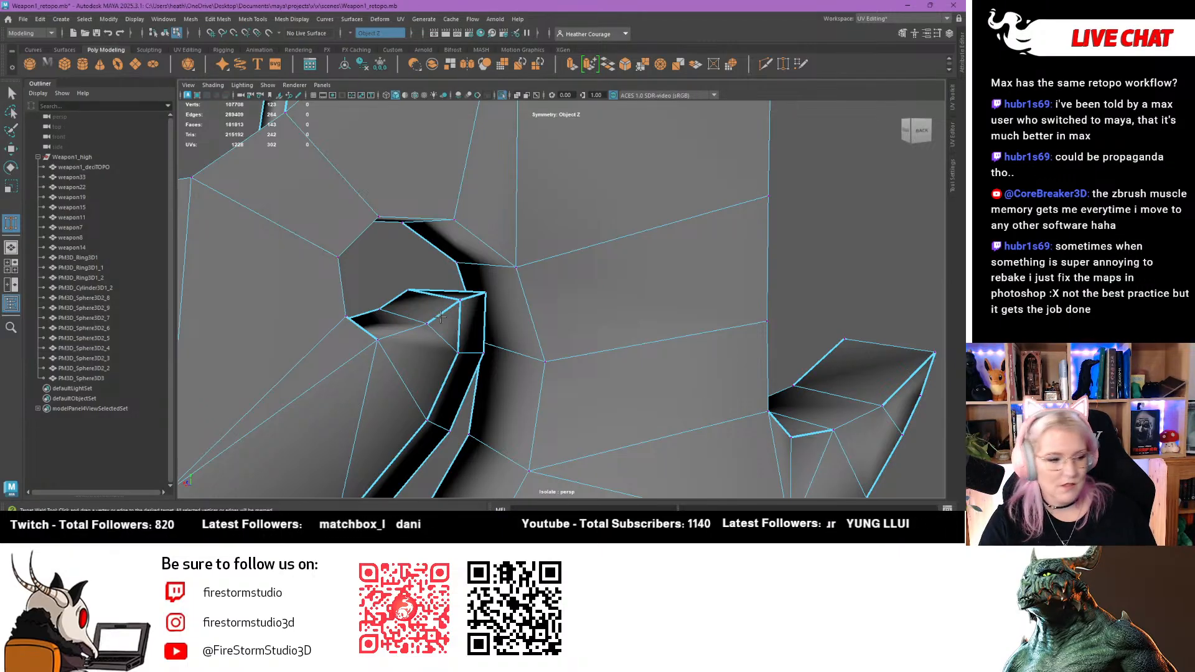
{"action": "scroll", "coordinate": [451, 319], "scroll_direction": "down", "scroll_amount": 5}
{"action": "left_click_drag", "start_coordinate": [452, 320], "coordinate": [500, 248], "text": "alt"}
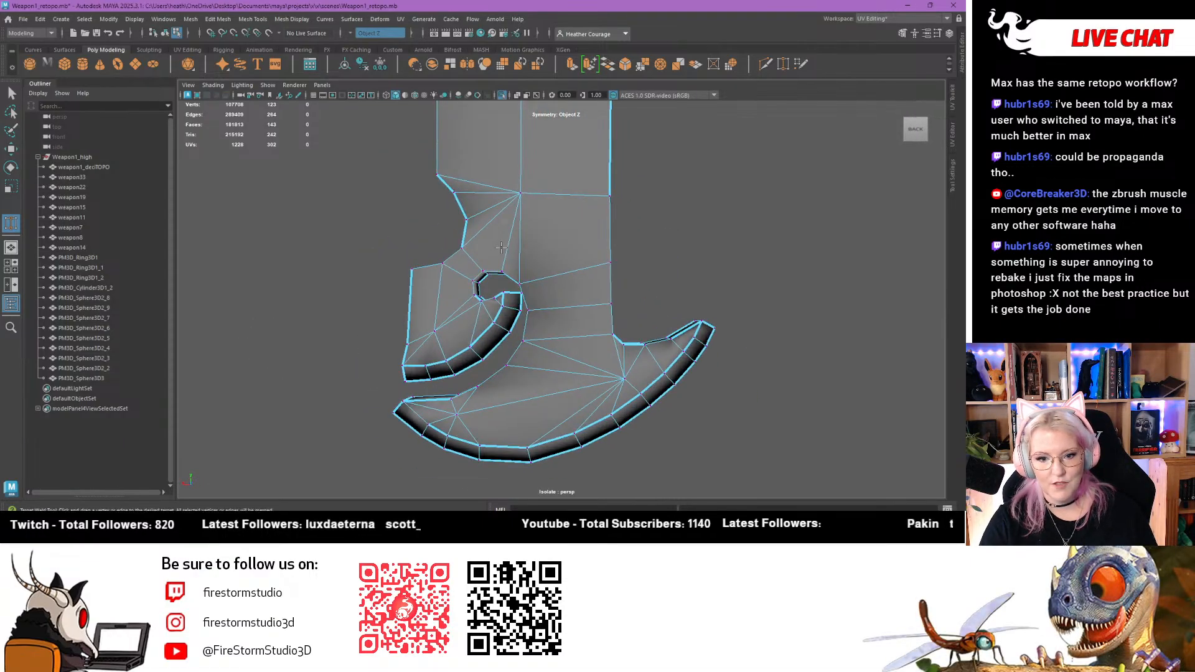
{"action": "scroll", "coordinate": [535, 235], "scroll_direction": "down", "scroll_amount": 3}
{"action": "middle_click_drag", "start_coordinate": [644, 172], "coordinate": [606, 365], "text": "alt"}
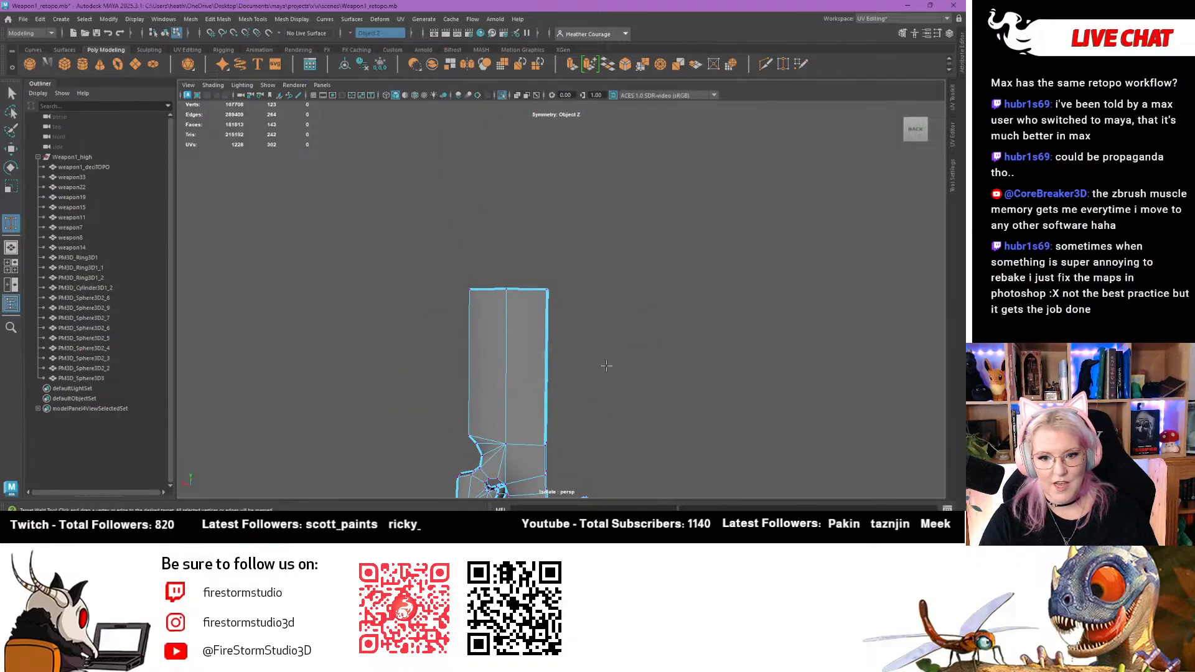
{"action": "left_click_drag", "start_coordinate": [605, 369], "coordinate": [627, 342], "text": "alt"}
{"action": "middle_click_drag", "start_coordinate": [622, 362], "coordinate": [675, 183], "text": "alt"}
{"action": "left_click_drag", "start_coordinate": [675, 183], "coordinate": [657, 309], "text": "alt"}
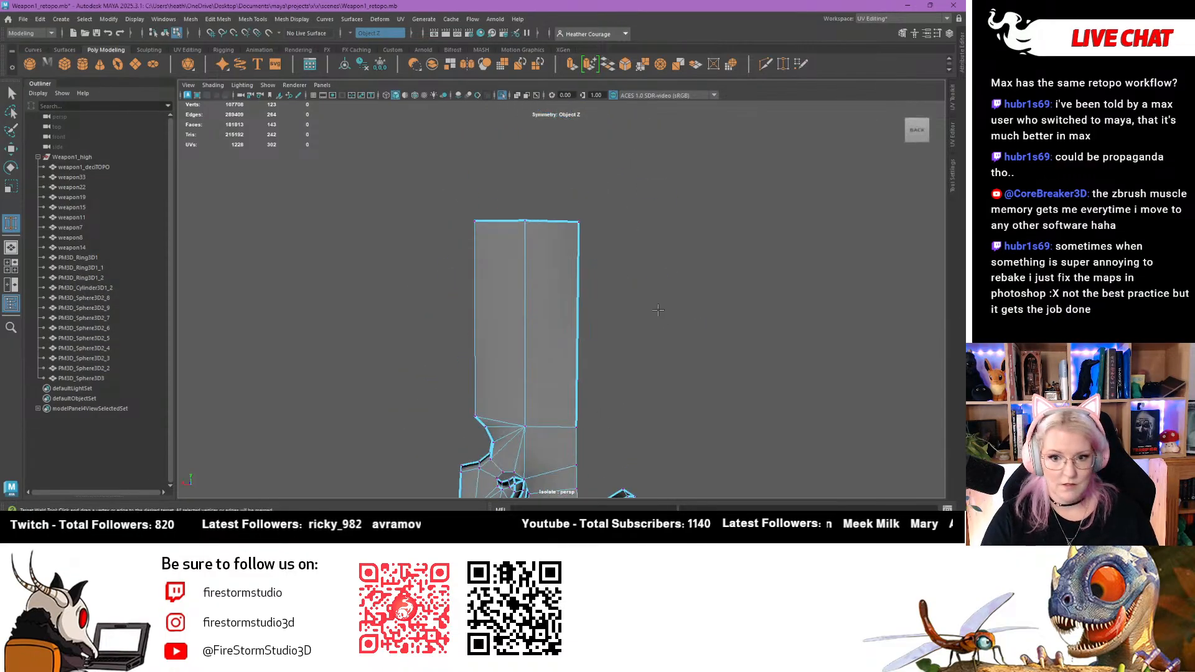
Leave target welding, return the blade mesh to object mode and deselect it
{"action": "scroll", "coordinate": [660, 310], "scroll_direction": "down", "scroll_amount": 3}
{"action": "mouse_move", "coordinate": [680, 353]}
{"action": "left_mouse_down", "text": "alt"}
{"action": "mouse_move", "coordinate": [624, 360]}
{"action": "mouse_move", "coordinate": [667, 360]}
{"action": "left_mouse_up", "text": "alt"}
{"action": "key", "text": "q"}
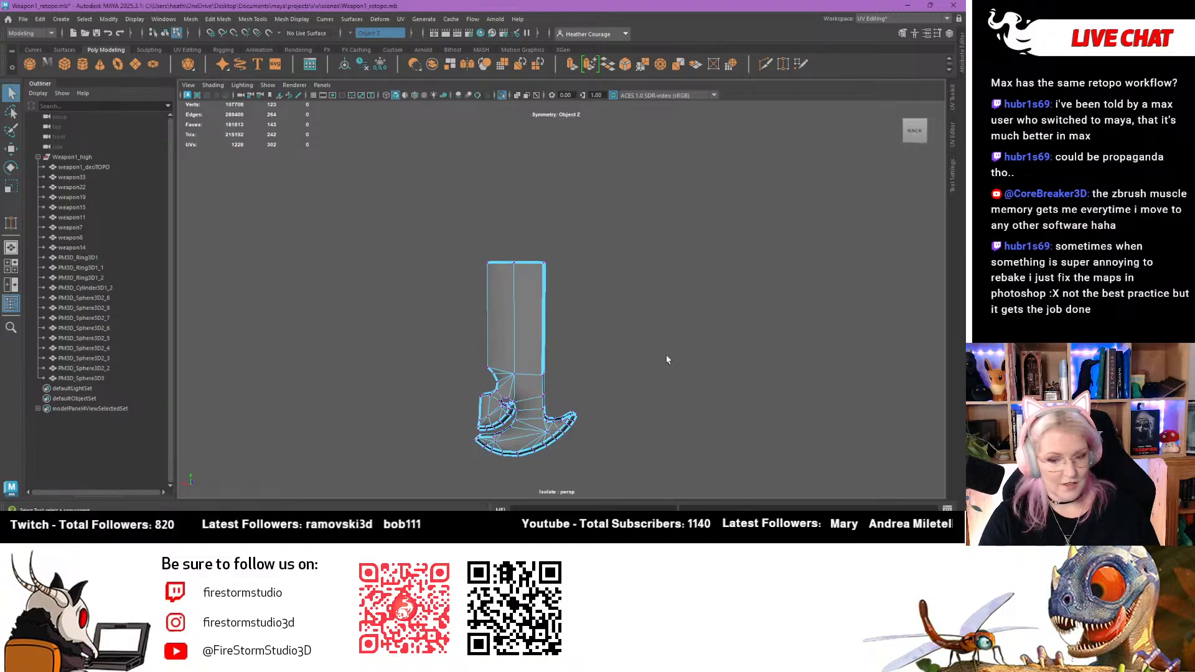
{"action": "right_click_drag", "start_coordinate": [604, 276], "coordinate": [650, 218]}
{"action": "left_click", "coordinate": [602, 357]}
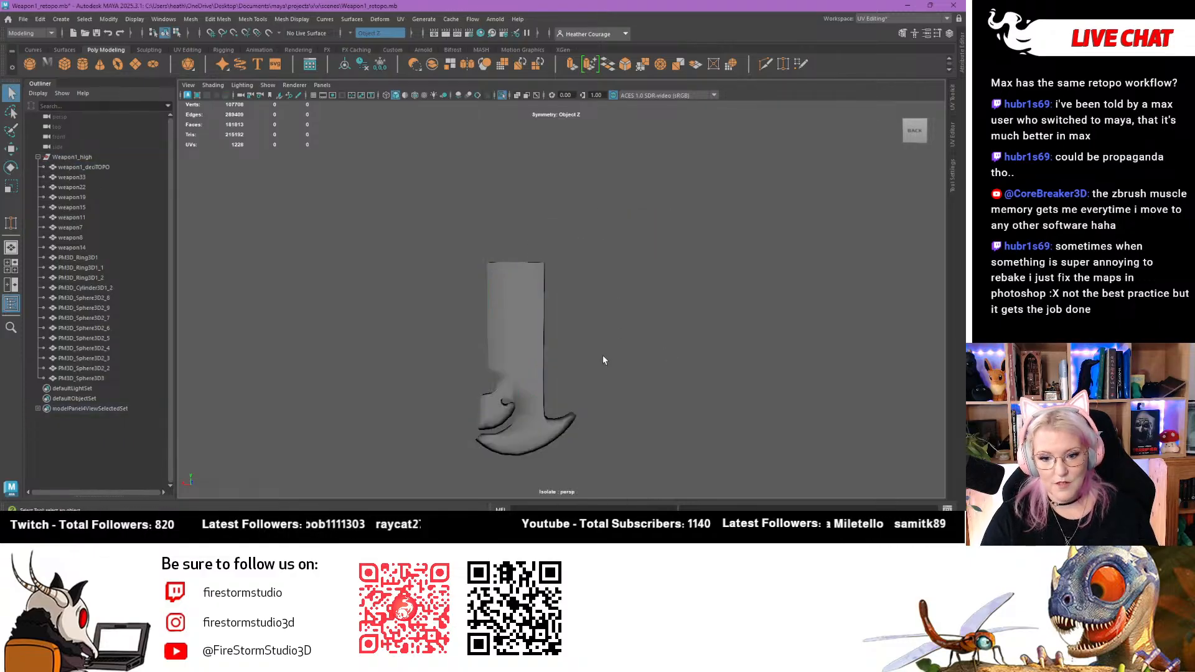
Examine the blade's shaded surface and silhouette around the notch, spiral hook and crescent without the wireframe
{"action": "mouse_move", "coordinate": [602, 357]}
{"action": "left_mouse_down", "text": "alt"}
{"action": "mouse_move", "coordinate": [658, 355]}
{"action": "mouse_move", "coordinate": [597, 357]}
{"action": "left_mouse_up", "text": "alt"}
{"action": "scroll", "coordinate": [540, 395], "scroll_direction": "up", "scroll_amount": 4}
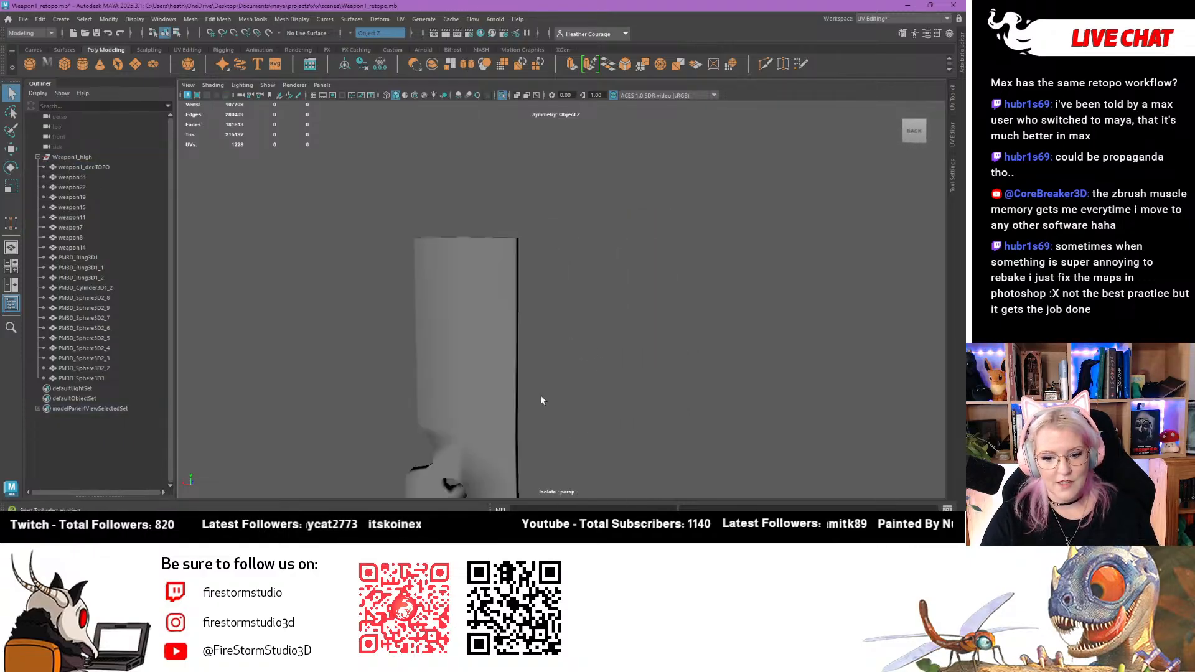
{"action": "middle_click_drag", "start_coordinate": [525, 439], "coordinate": [562, 279], "text": "alt"}
{"action": "scroll", "coordinate": [622, 320], "scroll_direction": "up", "scroll_amount": 5}
{"action": "left_click_drag", "start_coordinate": [680, 364], "coordinate": [685, 325], "text": "alt"}
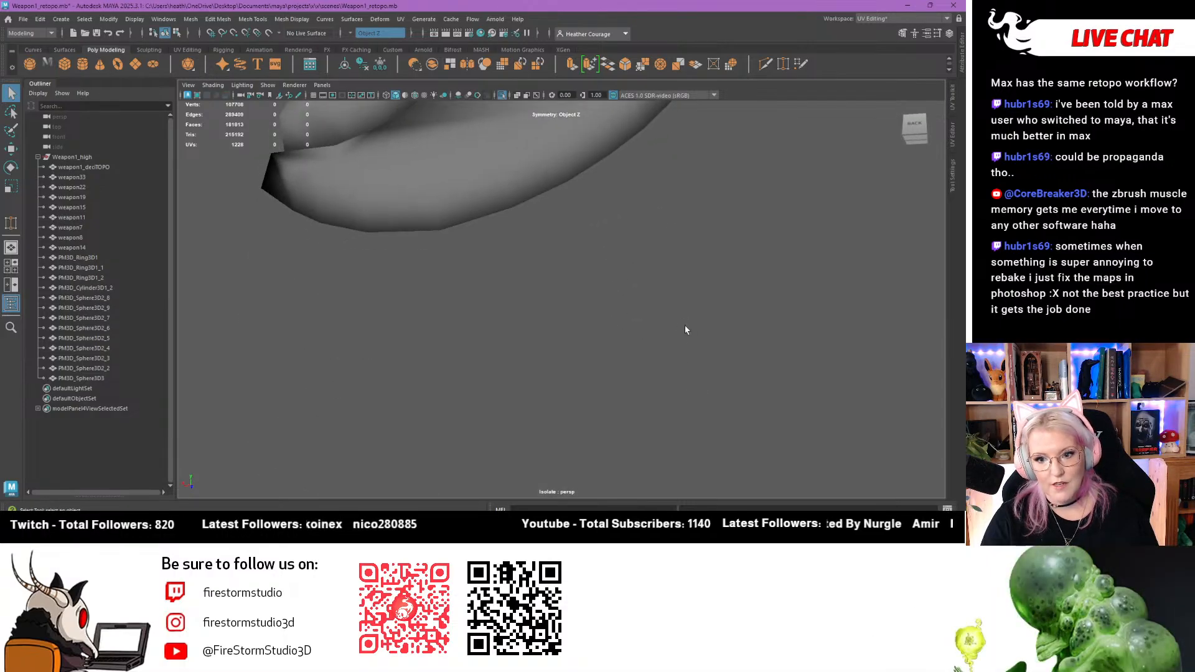
{"action": "scroll", "coordinate": [684, 324], "scroll_direction": "down", "scroll_amount": 5}
{"action": "left_click_drag", "start_coordinate": [664, 258], "coordinate": [660, 347], "text": "alt"}
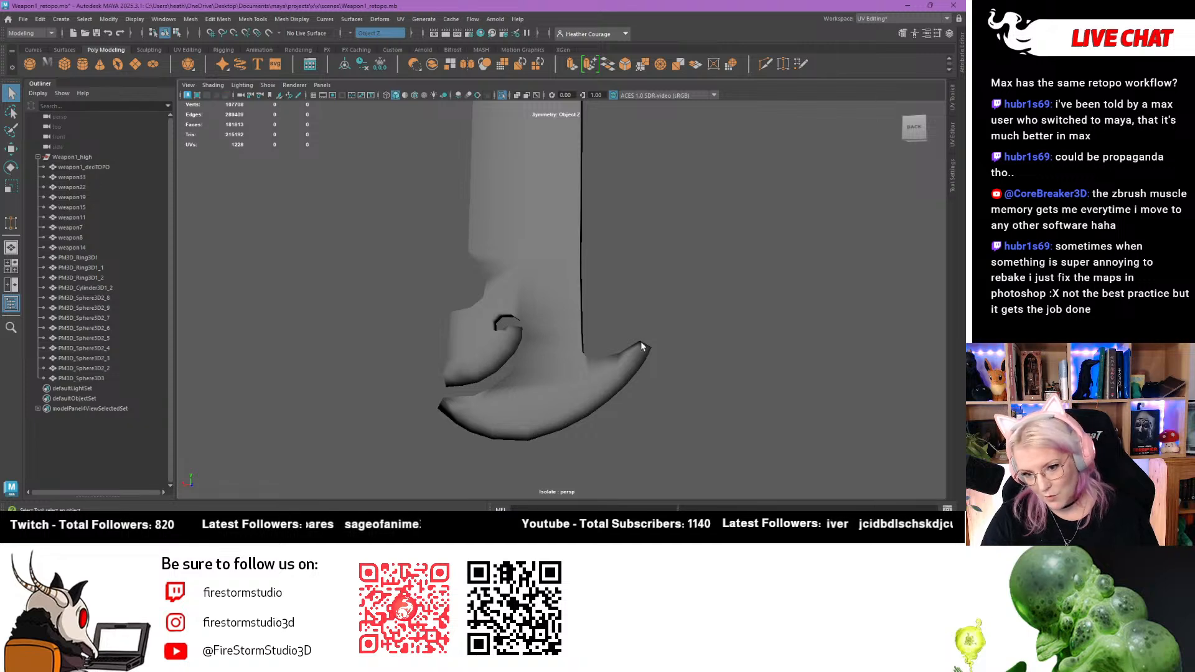
{"action": "left_click_drag", "start_coordinate": [364, 378], "coordinate": [684, 469], "text": "alt"}
Switch to ZBrush to check the blade's crescent and hook on the full high-poly weapon, and return to Maya
{"action": "left_click", "coordinate": [596, 314]}
{"action": "key", "text": "alt+Tab"}
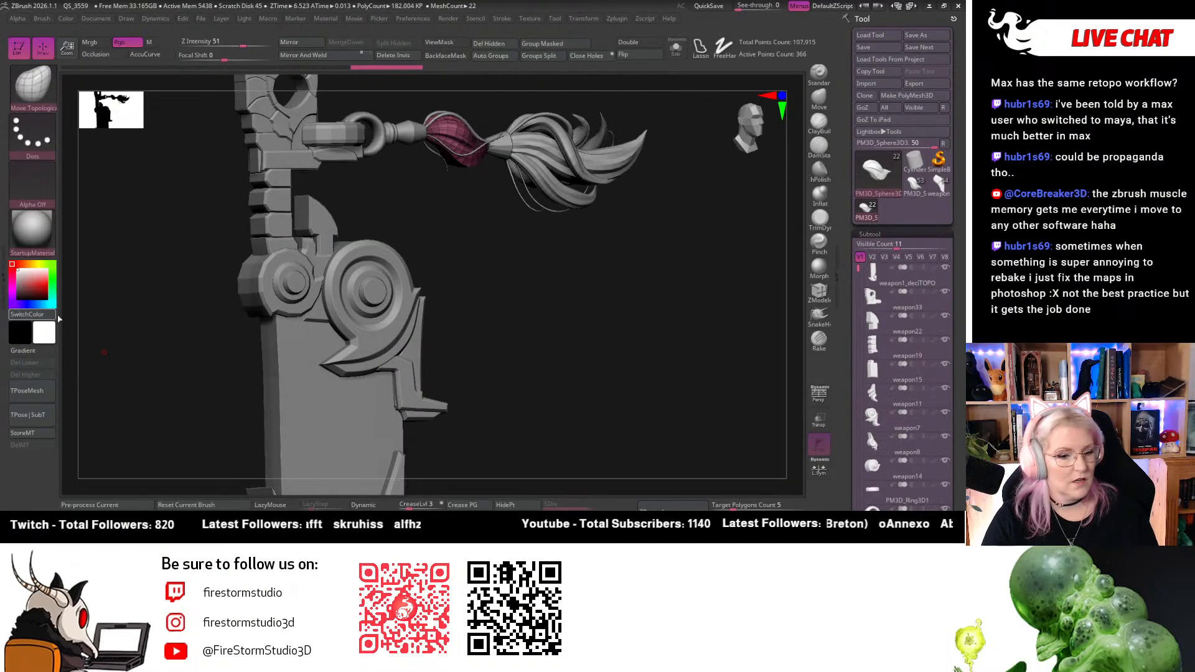
{"action": "left_click_drag", "start_coordinate": [473, 416], "coordinate": [524, 118]}
{"action": "left_click_drag", "start_coordinate": [547, 279], "coordinate": [521, 275]}
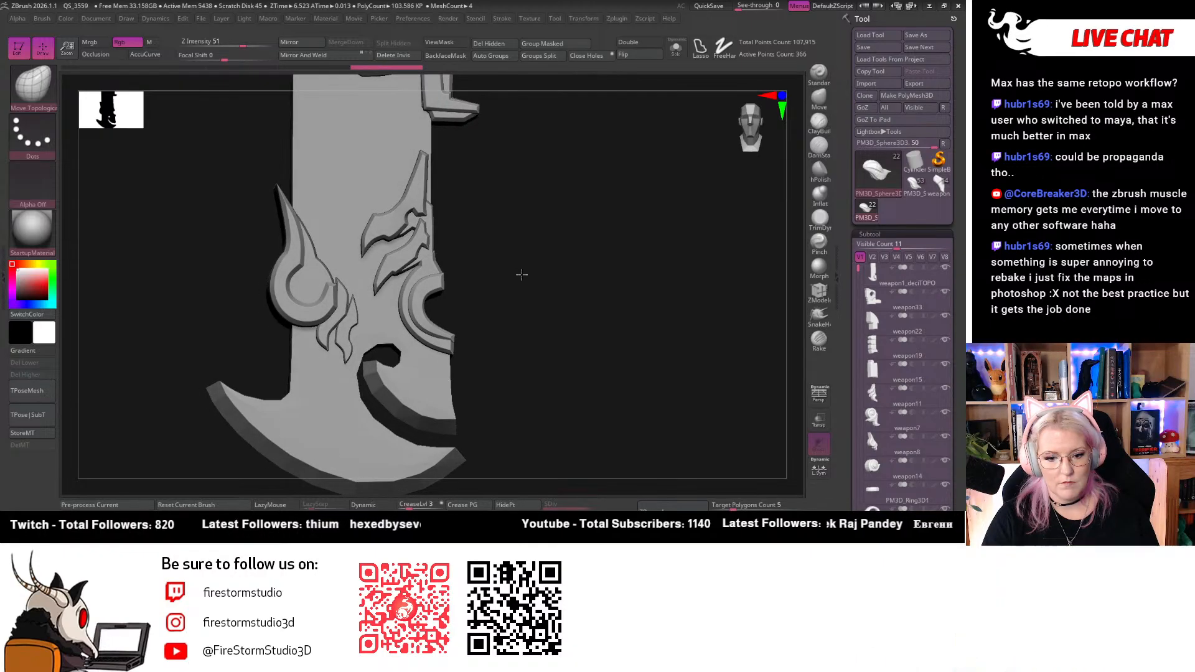
{"action": "left_click", "coordinate": [930, 6]}
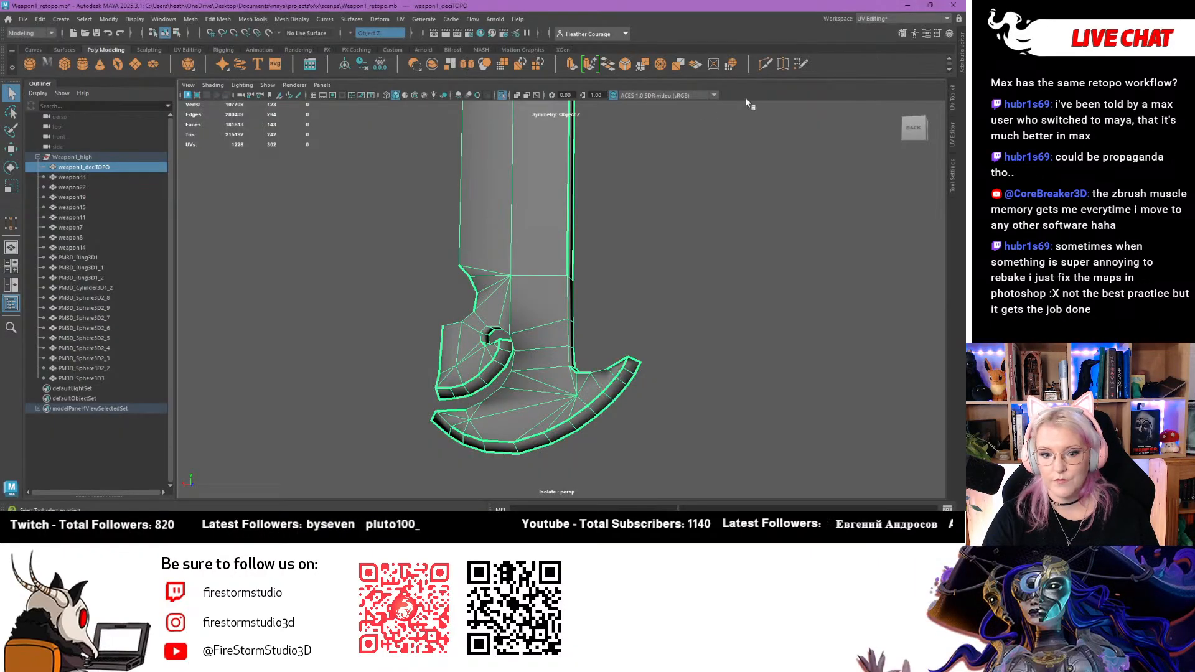
Rename the weapon1_deciTOPO mesh as blade_low
{"action": "left_click", "coordinate": [651, 269]}
{"action": "double_click", "coordinate": [77, 168]}
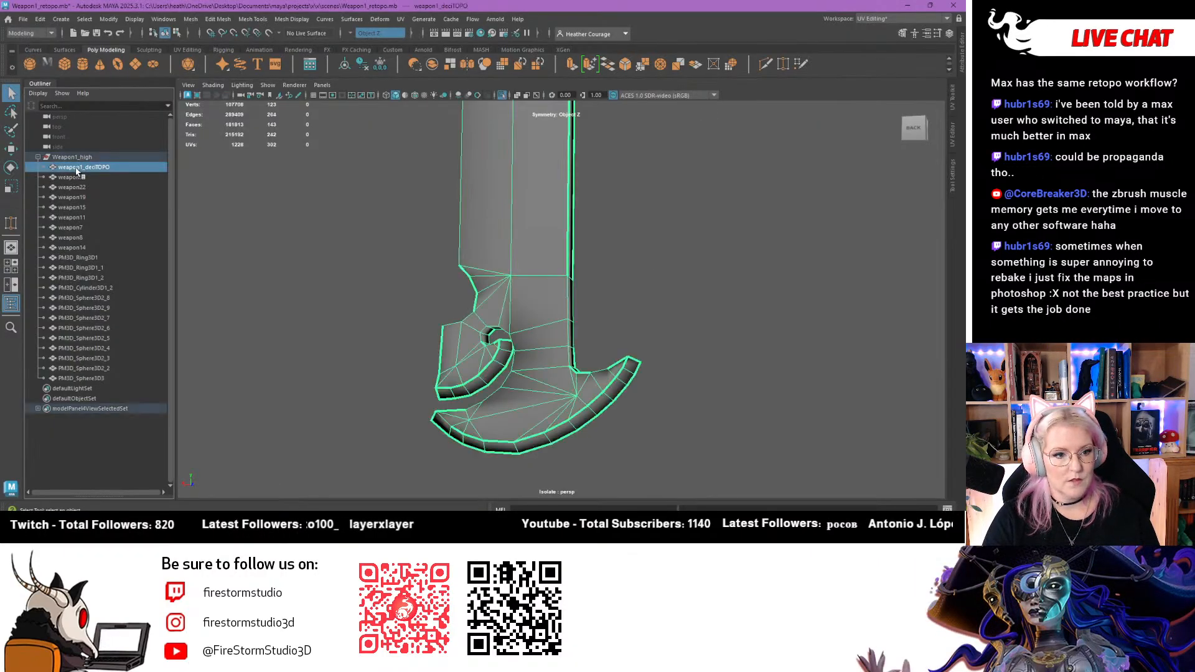
{"action": "left_click", "coordinate": [105, 168]}
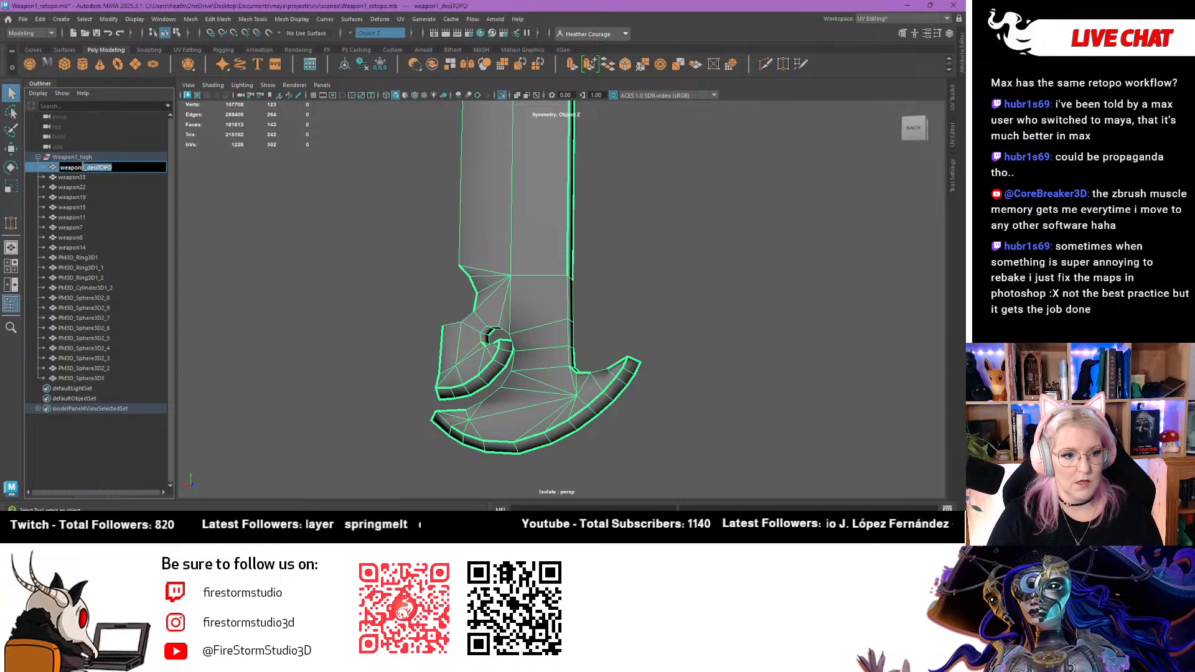
{"action": "type", "text": "blade"}
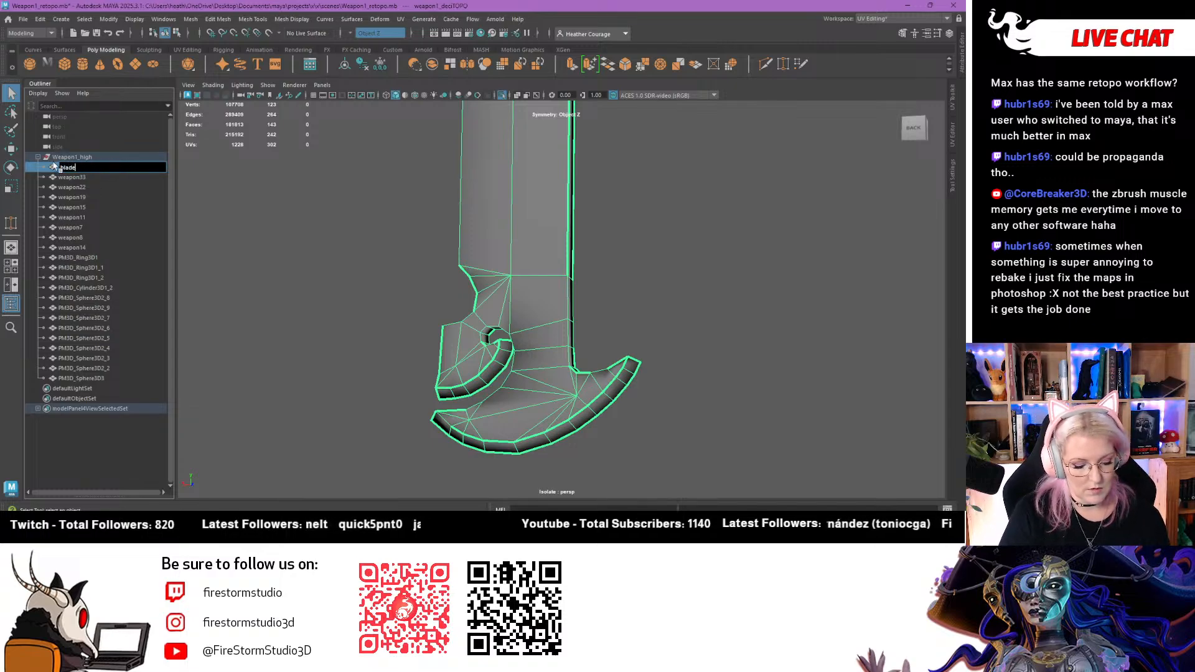
{"action": "type", "text": "_low"}
{"action": "key", "text": "Return"}
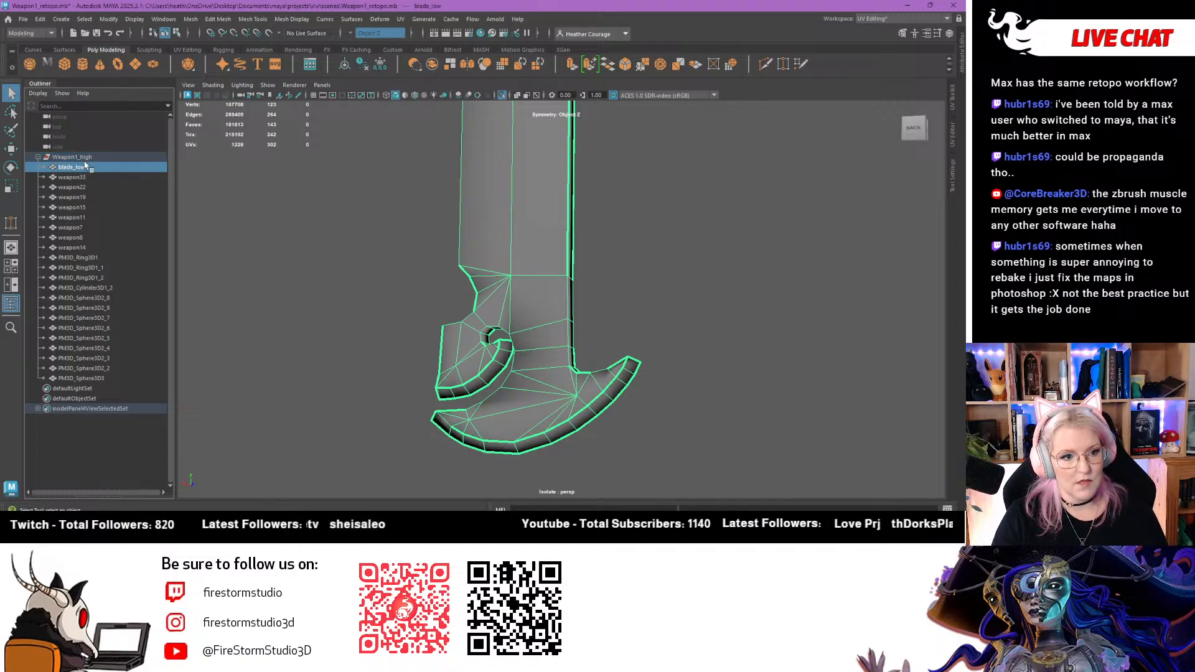
Move blade_low to the end of the Weapon1_high hierarchy and put it in its own new group
{"action": "left_click", "coordinate": [79, 207]}
{"action": "double_click", "coordinate": [72, 170]}
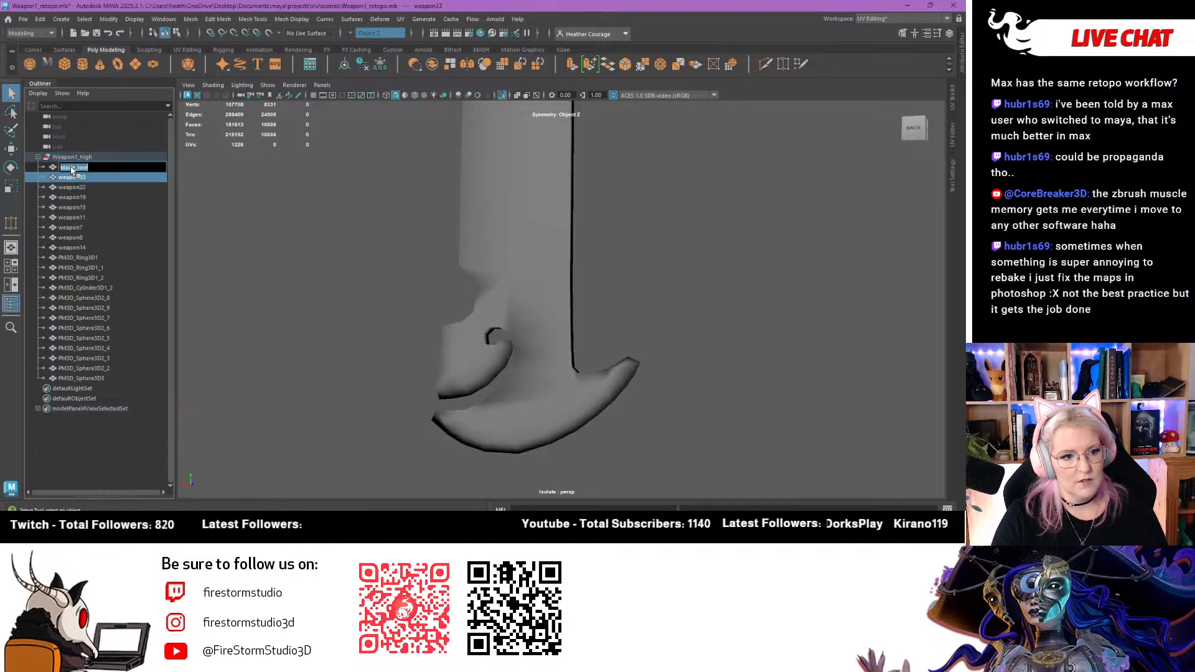
{"action": "left_click", "coordinate": [86, 217]}
{"action": "left_click", "coordinate": [63, 167]}
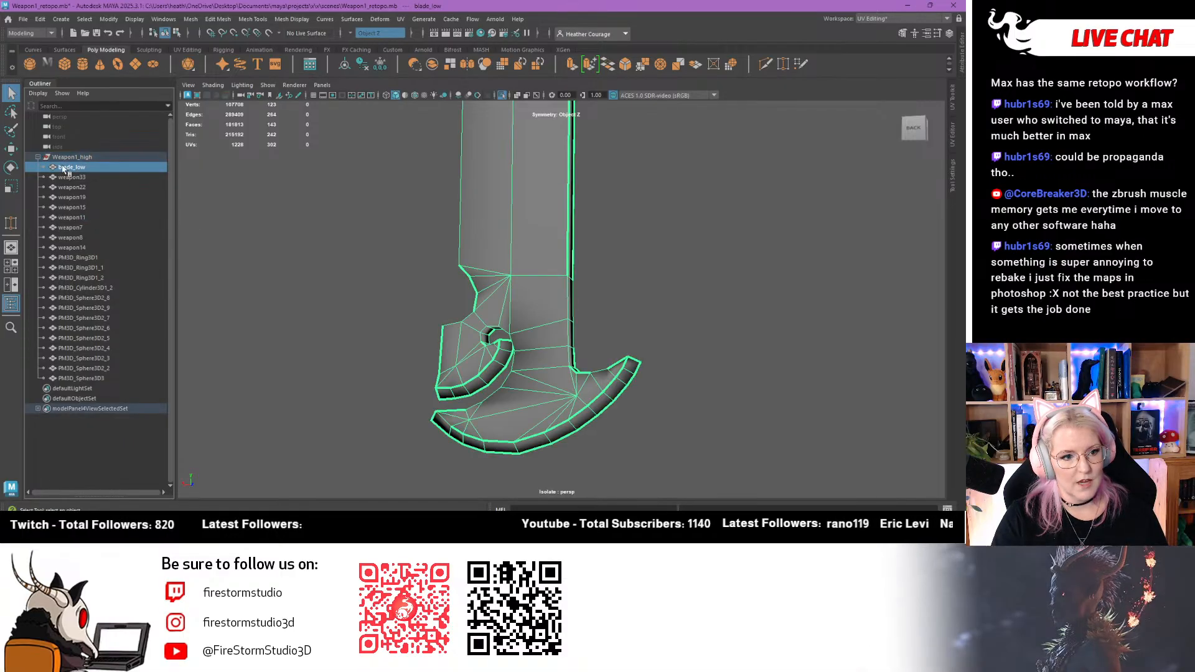
{"action": "middle_click_drag", "start_coordinate": [64, 169], "coordinate": [77, 385]}
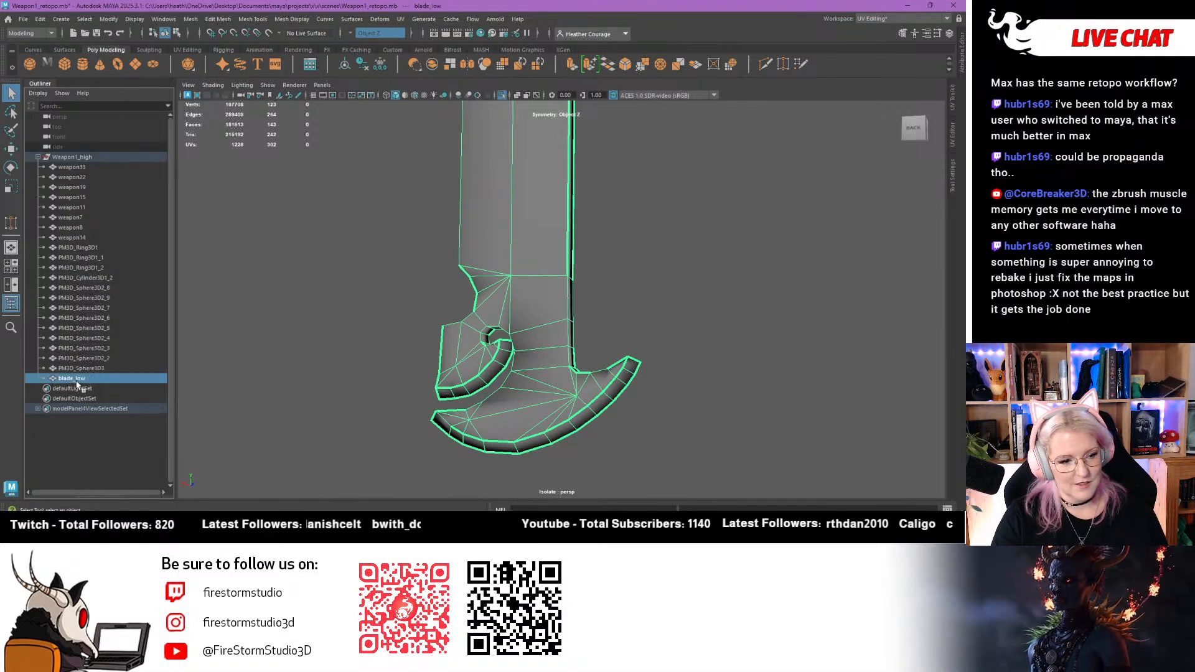
{"action": "key", "text": "ctrl+g"}
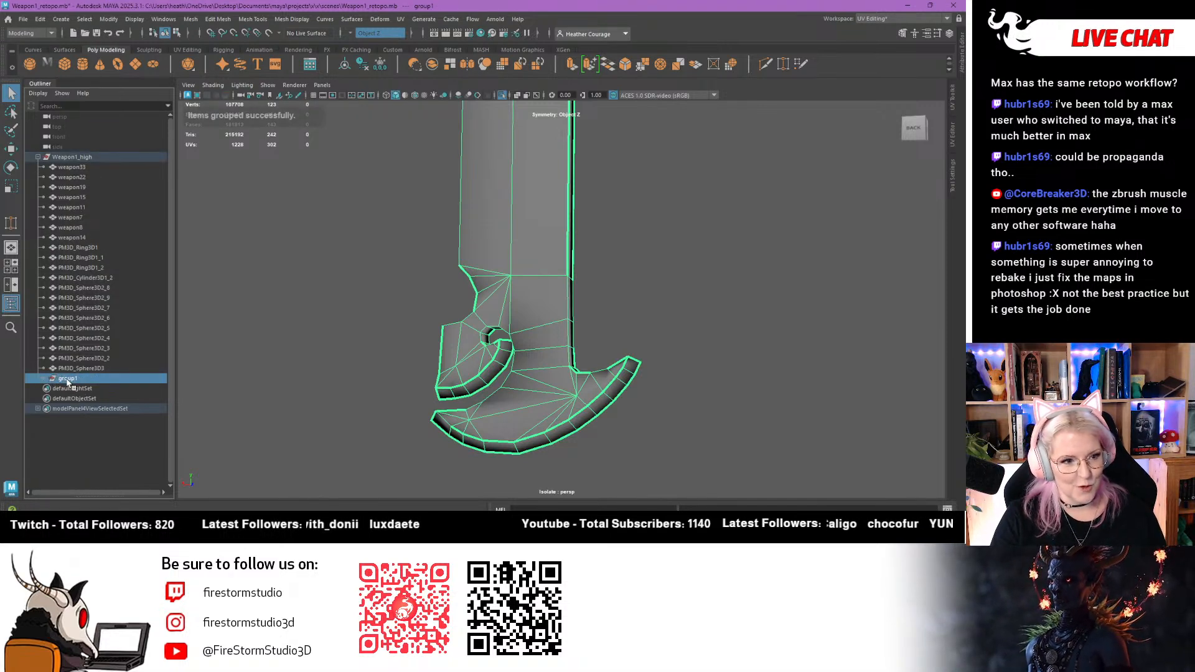
Move the new group out of Weapon1_high to sit directly above it, and rename it Weaponlow_grp
{"action": "middle_click_drag", "start_coordinate": [55, 205], "coordinate": [65, 149]}
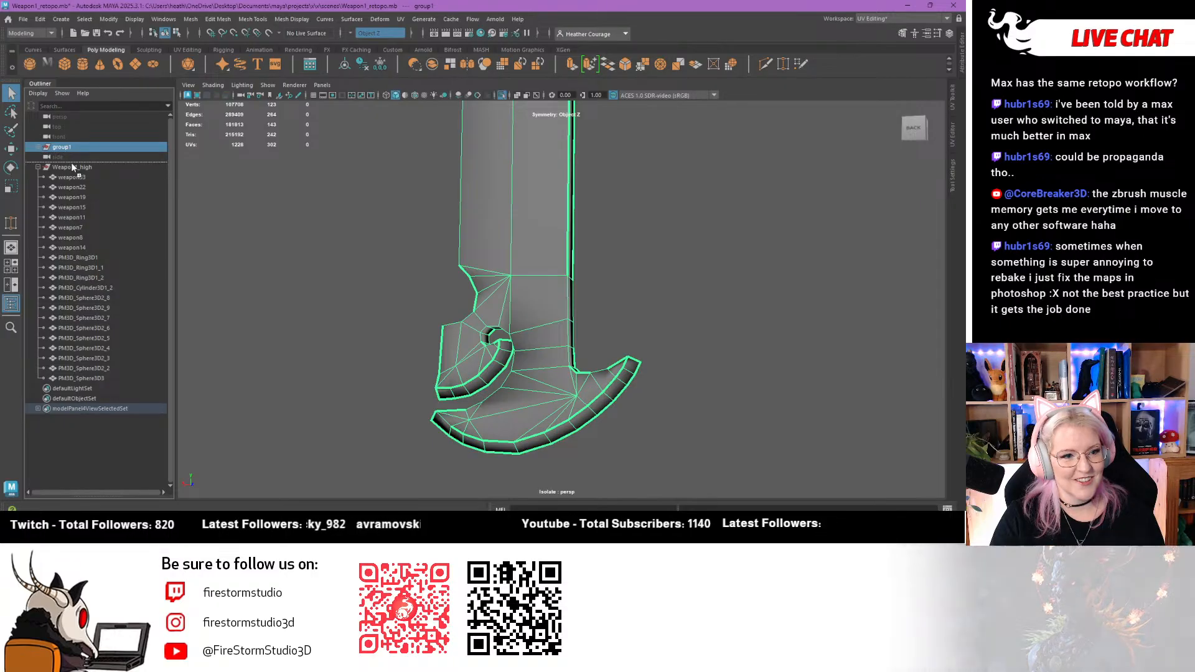
{"action": "middle_click_drag", "start_coordinate": [71, 163], "coordinate": [72, 165]}
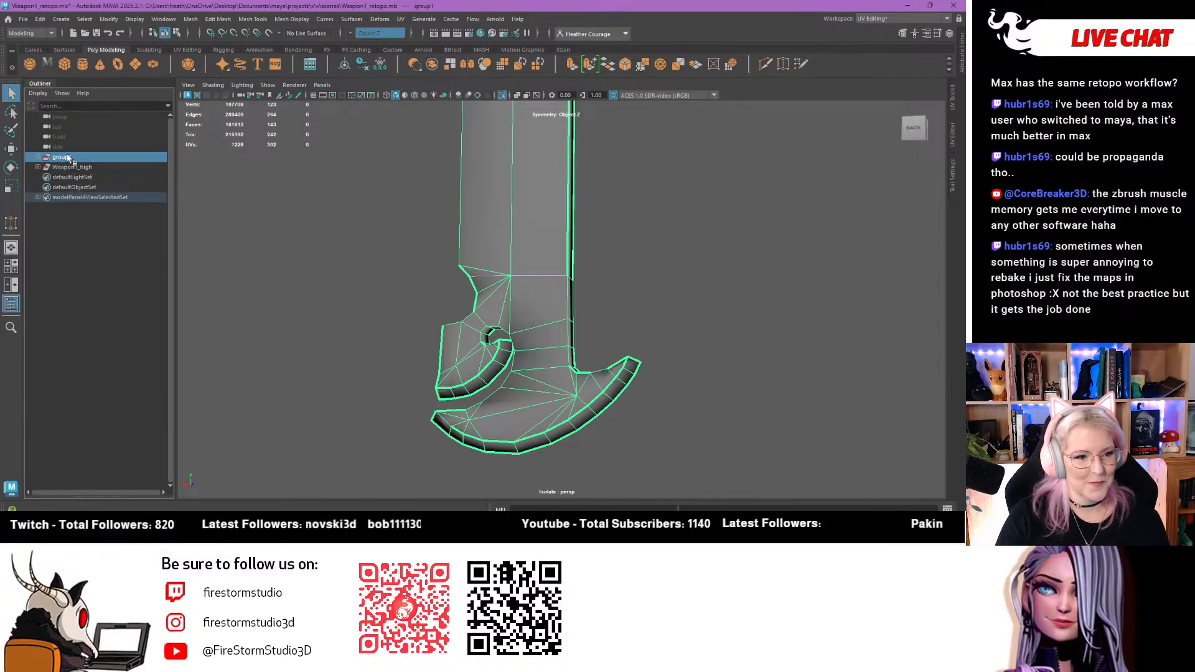
{"action": "double_click", "coordinate": [62, 157]}
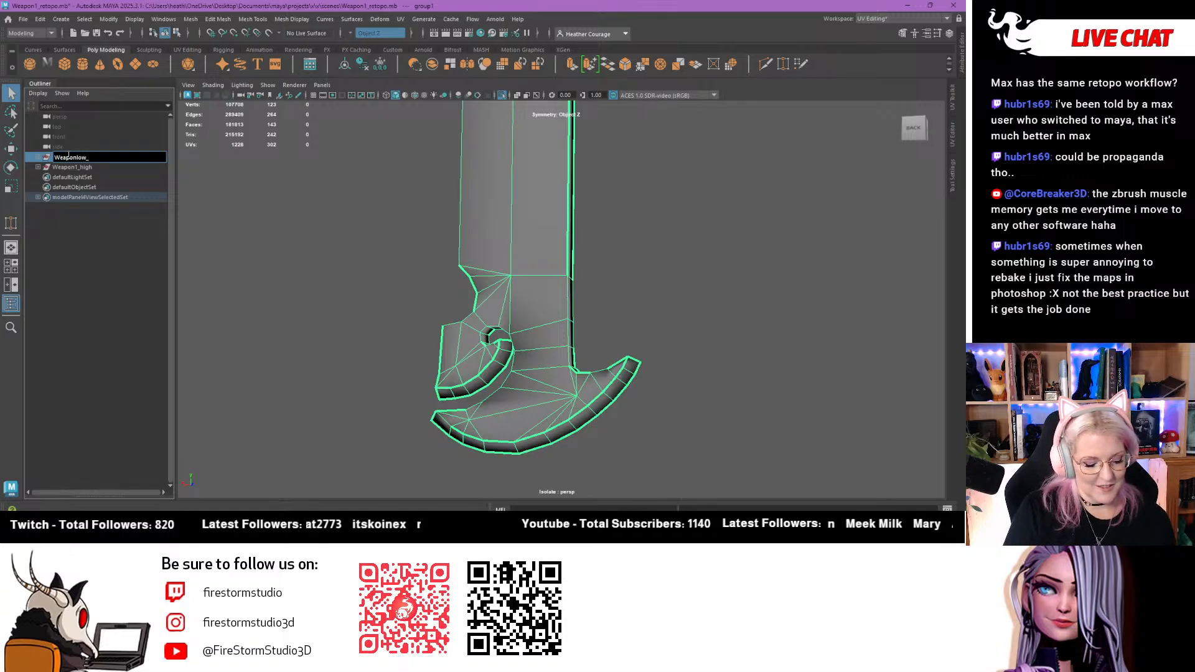
{"action": "key", "text": "Return"}
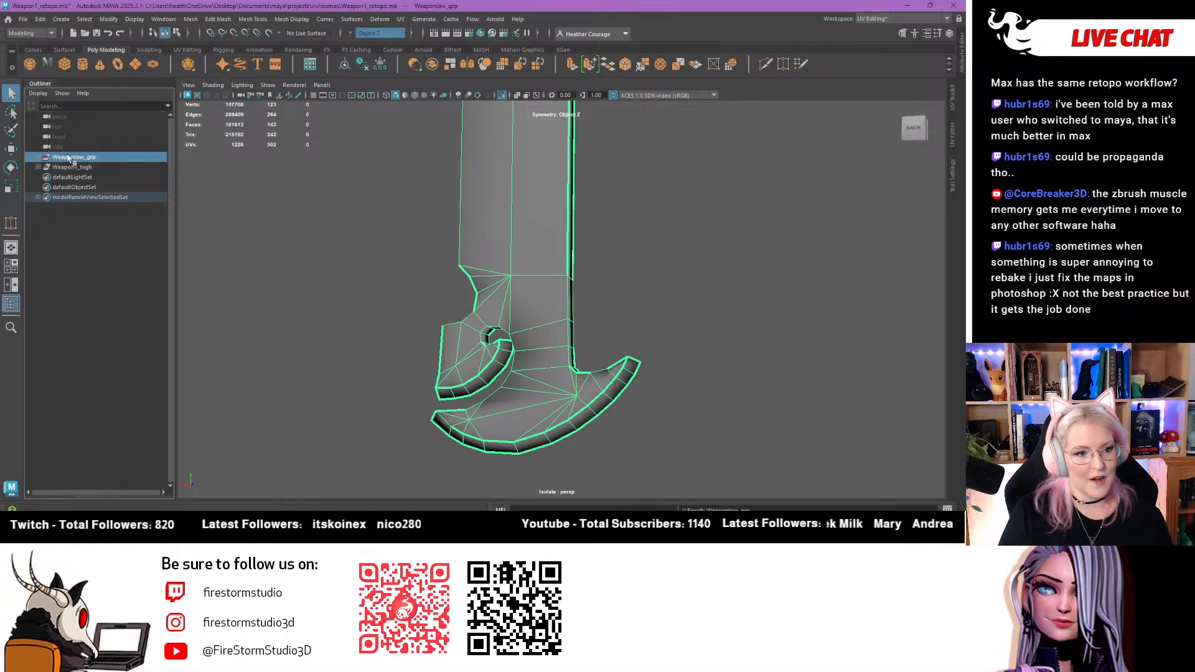
Expand the Weaponlow_grp and Weapon1_high groups, and isolate weapon33 on its own in the viewport, framed
{"action": "left_click", "coordinate": [38, 167]}
{"action": "left_click", "coordinate": [40, 156]}
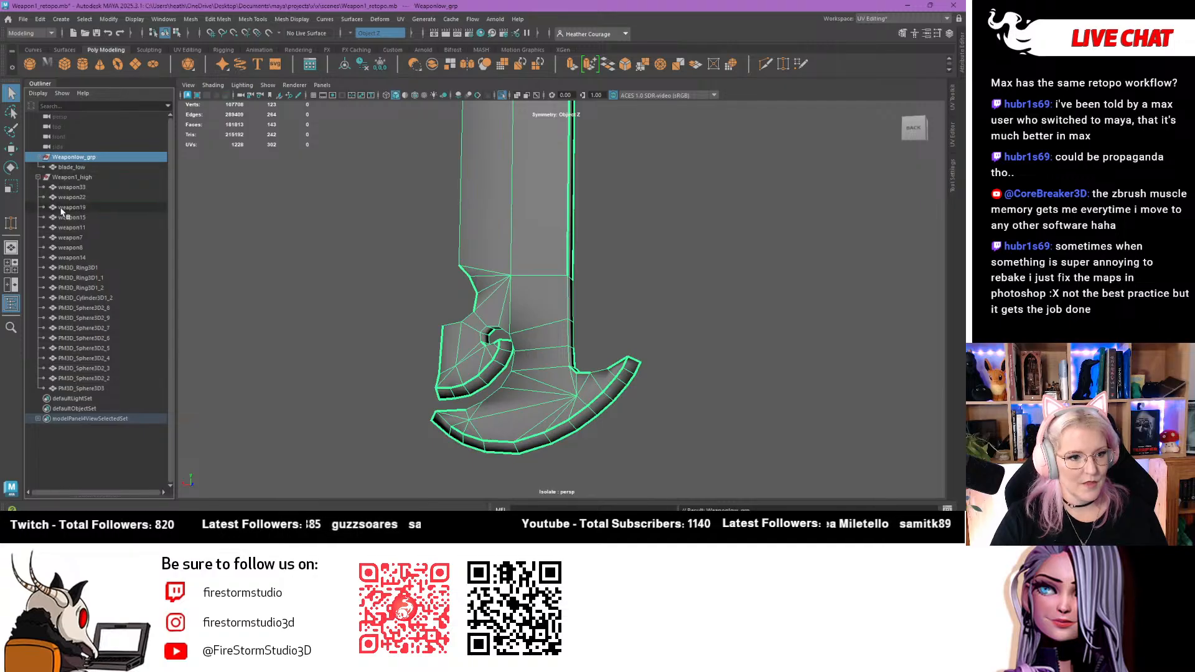
{"action": "left_click", "coordinate": [74, 187]}
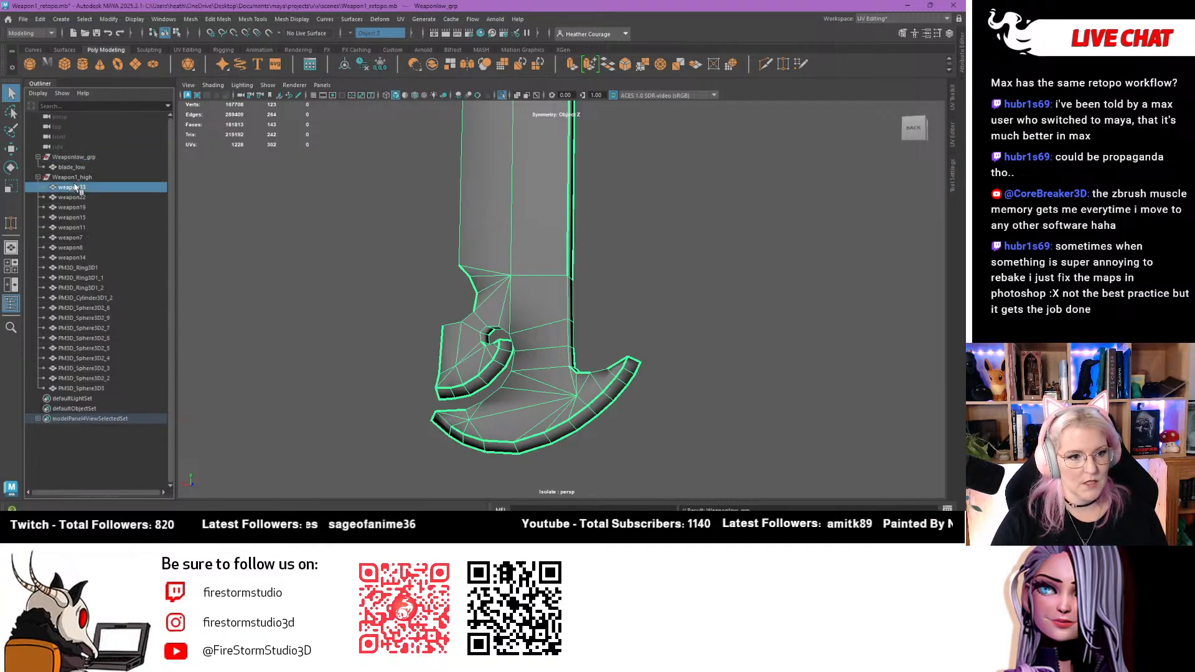
{"action": "key", "text": "ctrl+1"}
{"action": "key", "text": "ctrl+1"}
{"action": "key", "text": "f"}
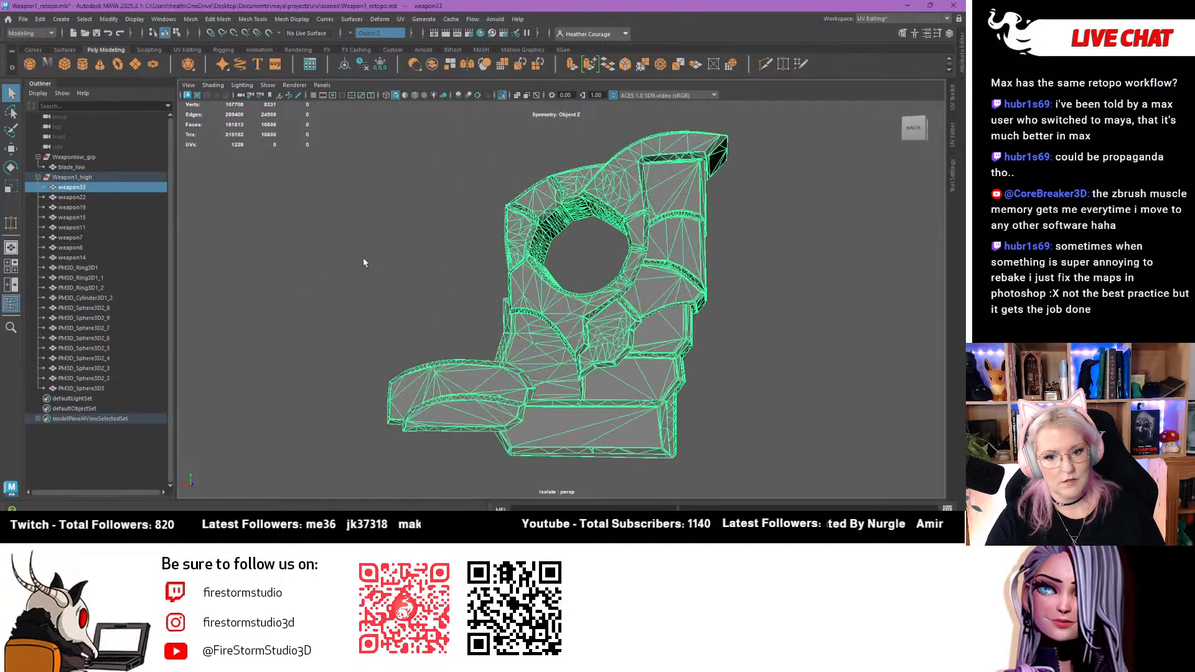
Make the high-poly weapon33 mesh the live surface, viewed from its narrow side
{"action": "left_click_drag", "start_coordinate": [364, 262], "coordinate": [163, 275], "text": "alt"}
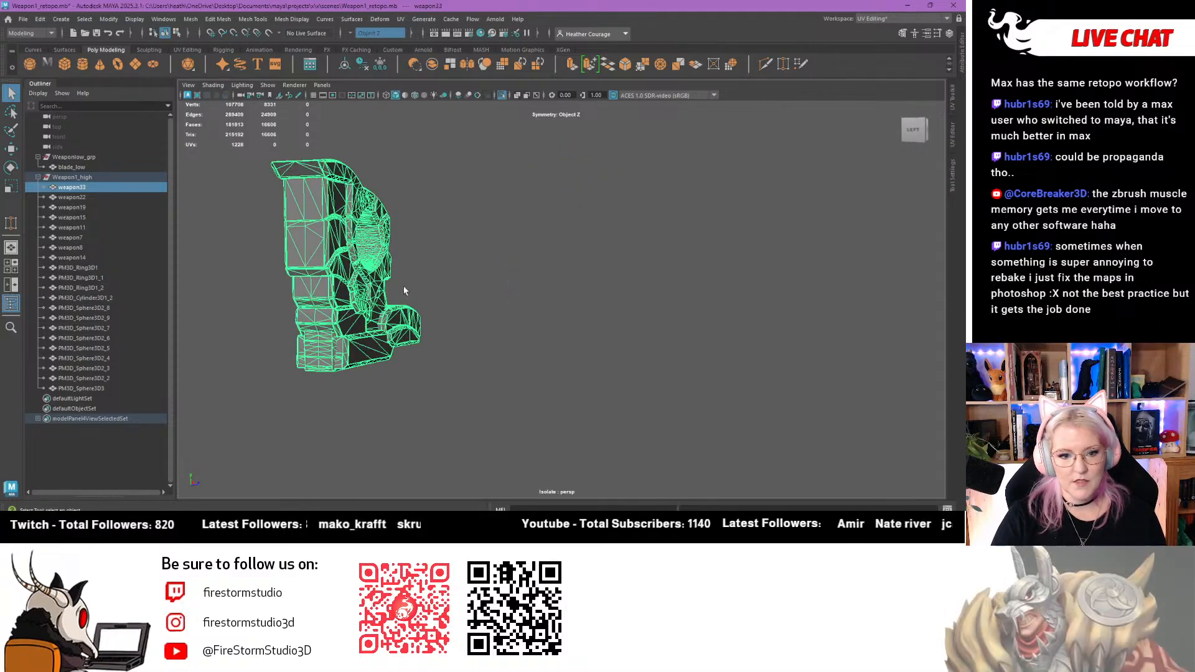
{"action": "mouse_move", "coordinate": [403, 291]}
{"action": "left_mouse_down", "text": "alt"}
{"action": "mouse_move", "coordinate": [448, 285]}
{"action": "mouse_move", "coordinate": [392, 280]}
{"action": "mouse_move", "coordinate": [475, 286]}
{"action": "mouse_move", "coordinate": [413, 289]}
{"action": "left_mouse_up", "text": "alt"}
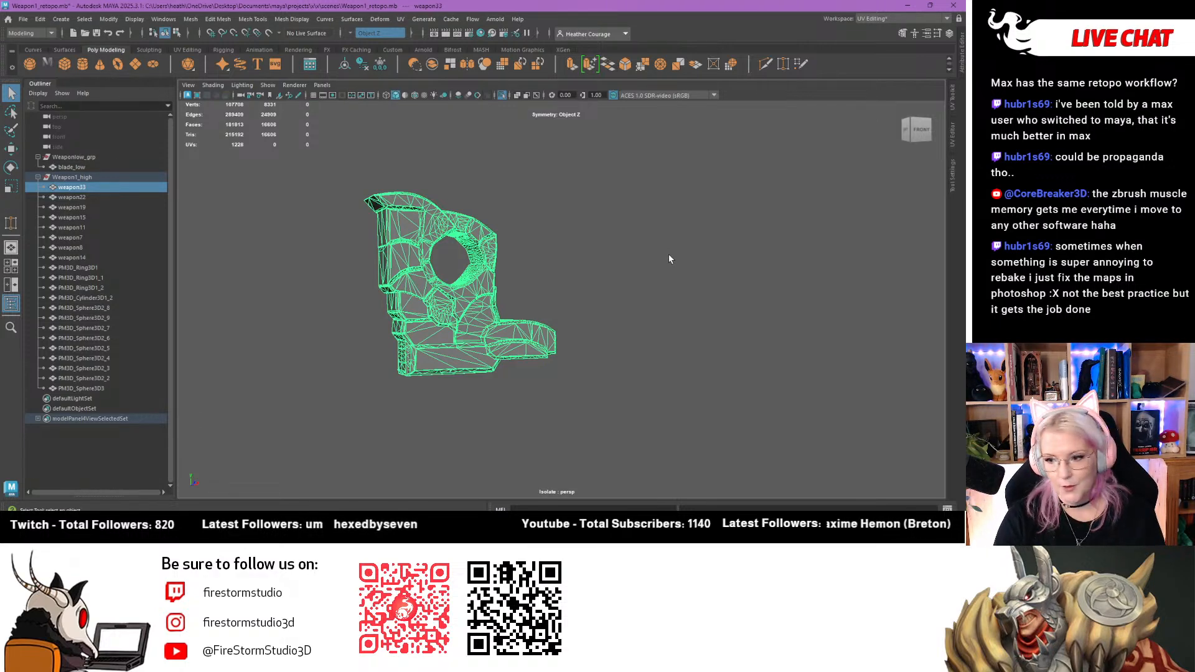
{"action": "scroll", "coordinate": [509, 180], "scroll_direction": "up", "scroll_amount": 3}
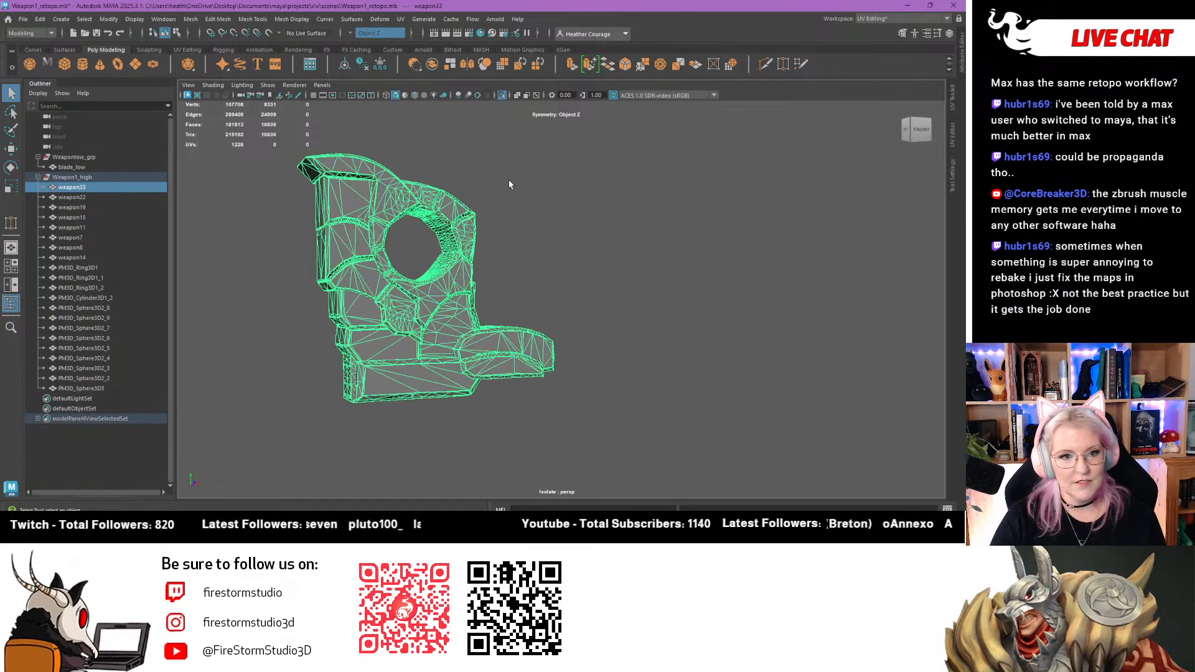
{"action": "left_click_drag", "start_coordinate": [509, 184], "coordinate": [349, 187], "text": "alt"}
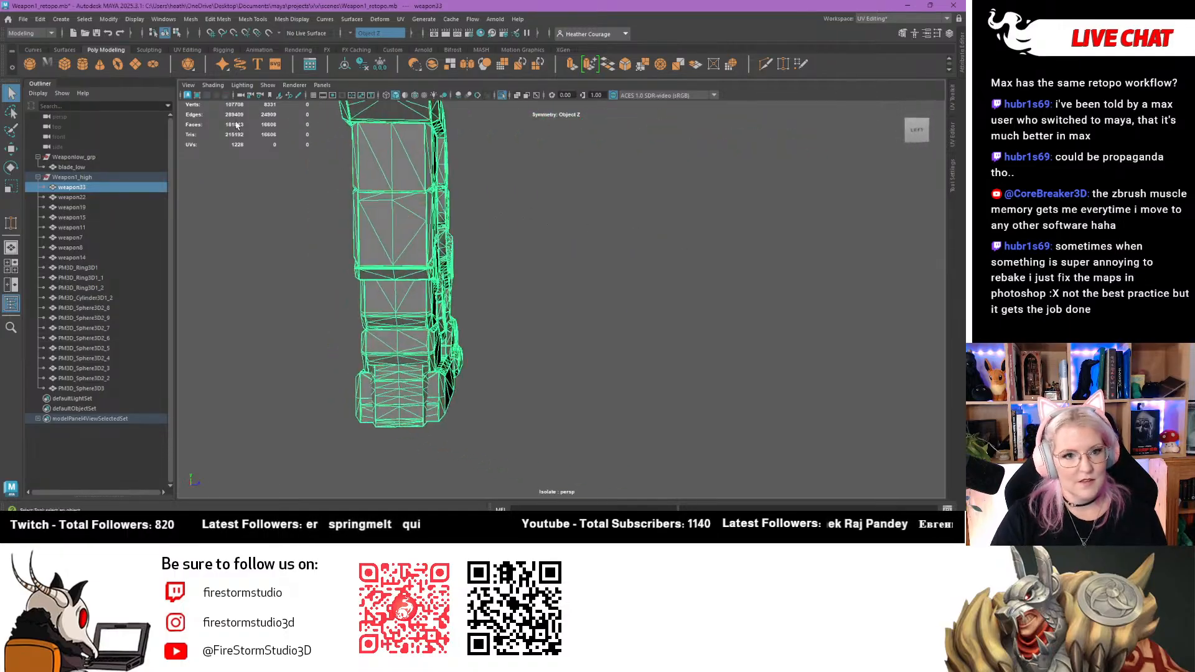
{"action": "scroll", "coordinate": [393, 221], "scroll_direction": "down", "scroll_amount": 5}
{"action": "left_click_drag", "start_coordinate": [455, 228], "coordinate": [495, 227], "text": "alt"}
{"action": "left_click", "coordinate": [270, 34]}
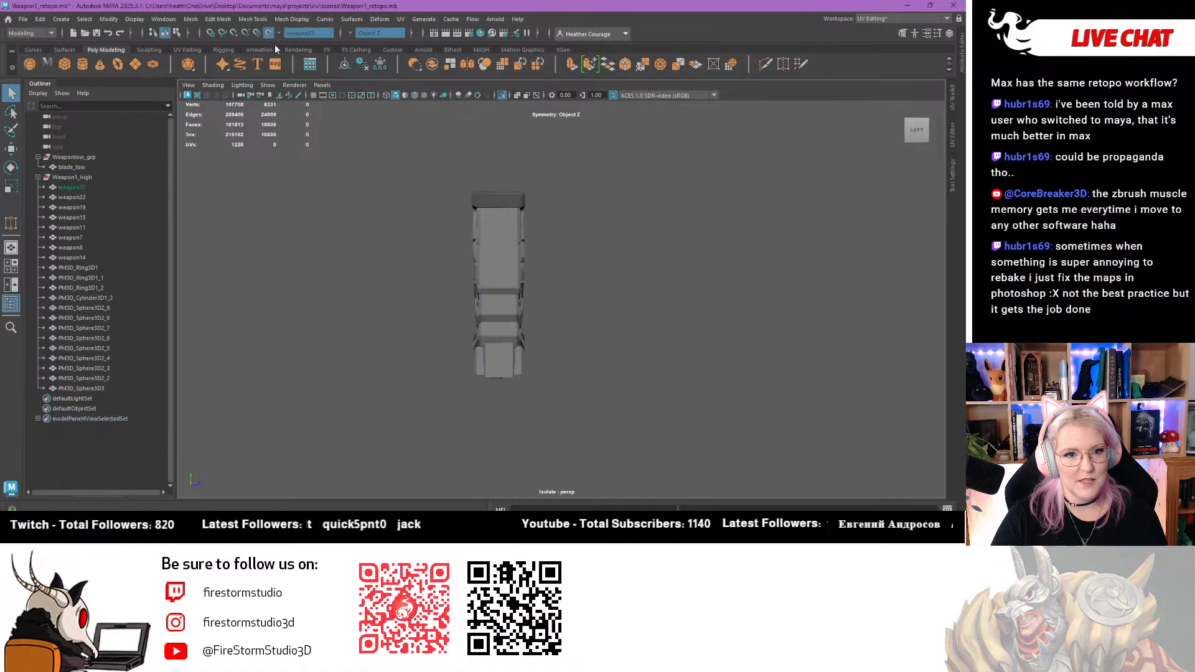
With Quad Draw, place six points on weapon33's narrow side panel above the ledge and fill them as two adjoining quads
{"action": "scroll", "coordinate": [590, 129], "scroll_direction": "up", "scroll_amount": 4}
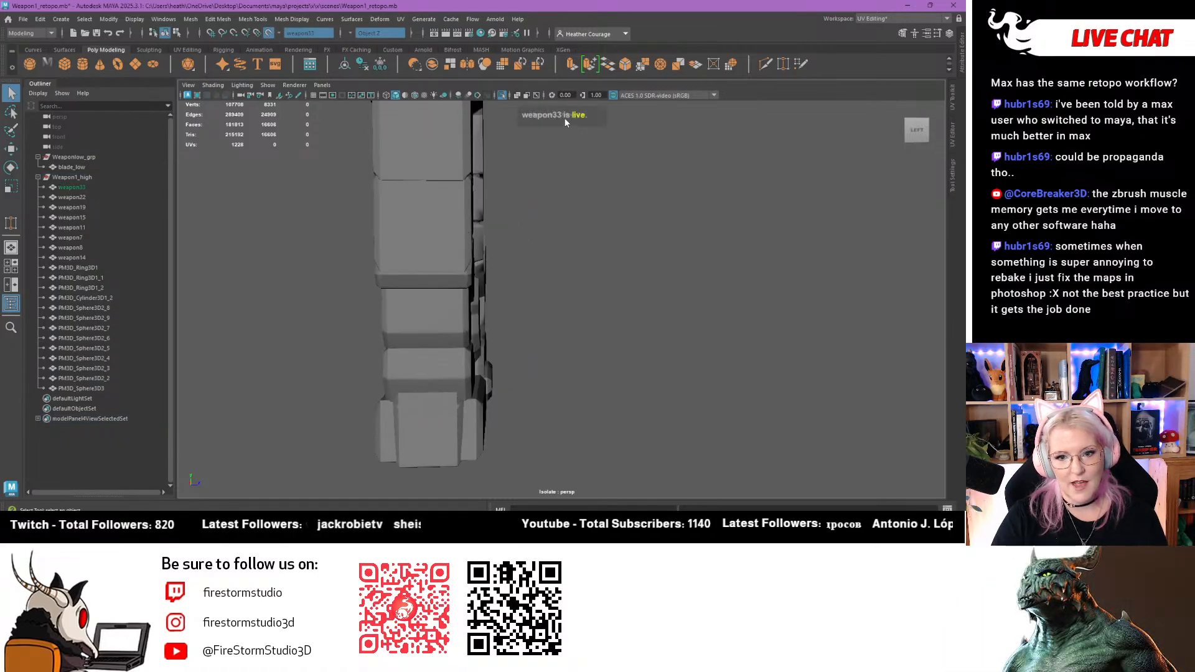
{"action": "left_click", "coordinate": [291, 19]}
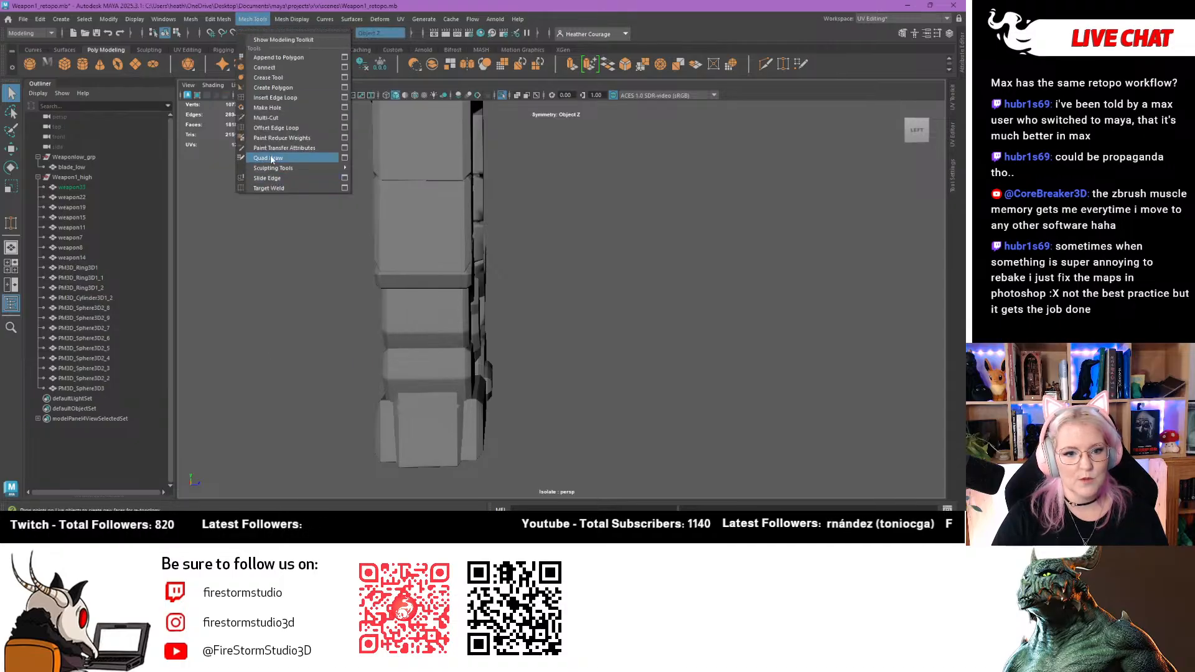
{"action": "left_click", "coordinate": [291, 160]}
{"action": "scroll", "coordinate": [428, 247], "scroll_direction": "up", "scroll_amount": 4}
{"action": "middle_click_drag", "start_coordinate": [391, 210], "coordinate": [464, 258], "text": "alt"}
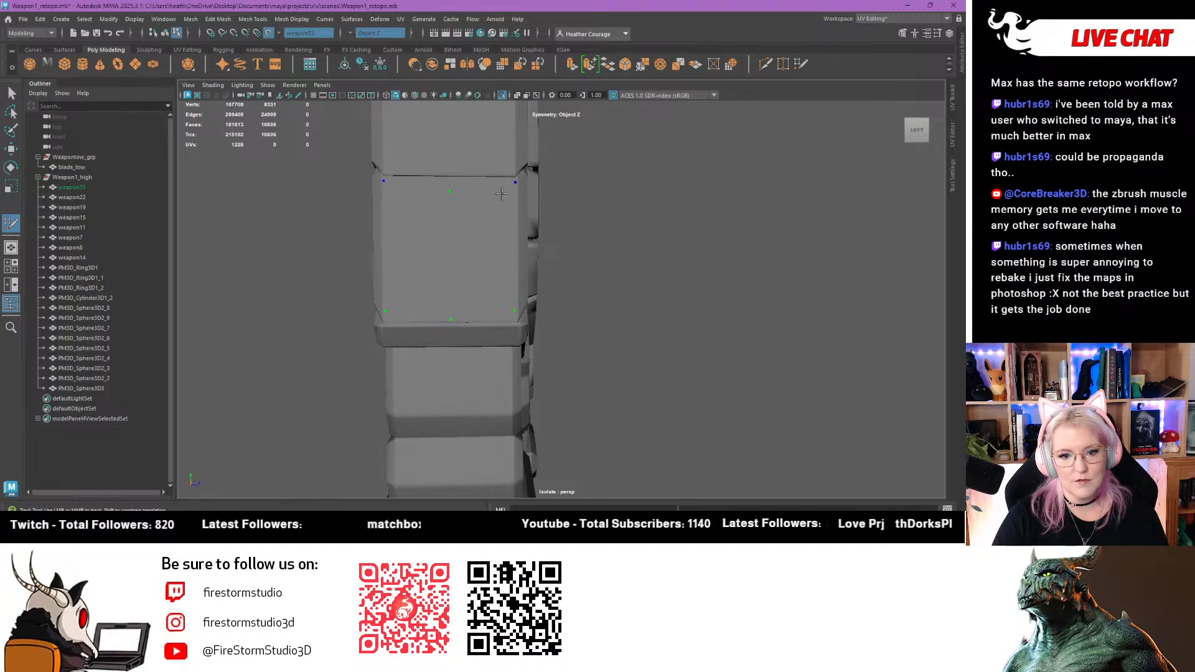
{"action": "left_click", "coordinate": [483, 255], "text": "shift"}
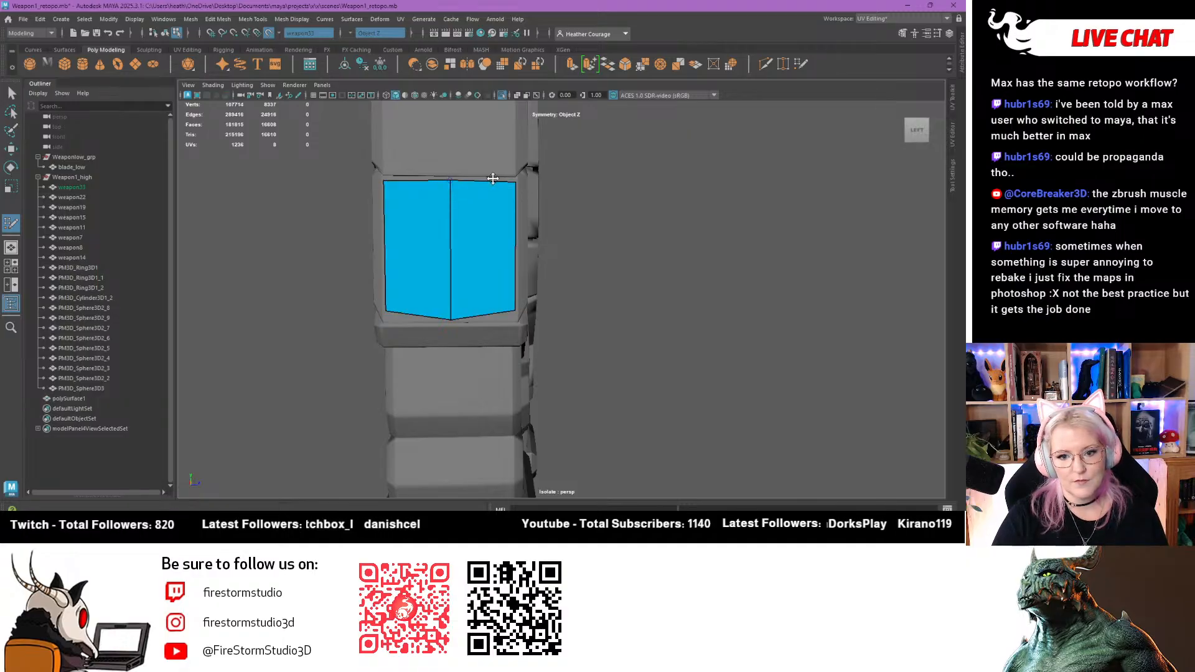
Adjust the outer and middle vertices of the two side-panel quads to fit the panel's upper edge and the ledge line
{"action": "left_click_drag", "start_coordinate": [507, 183], "coordinate": [443, 175]}
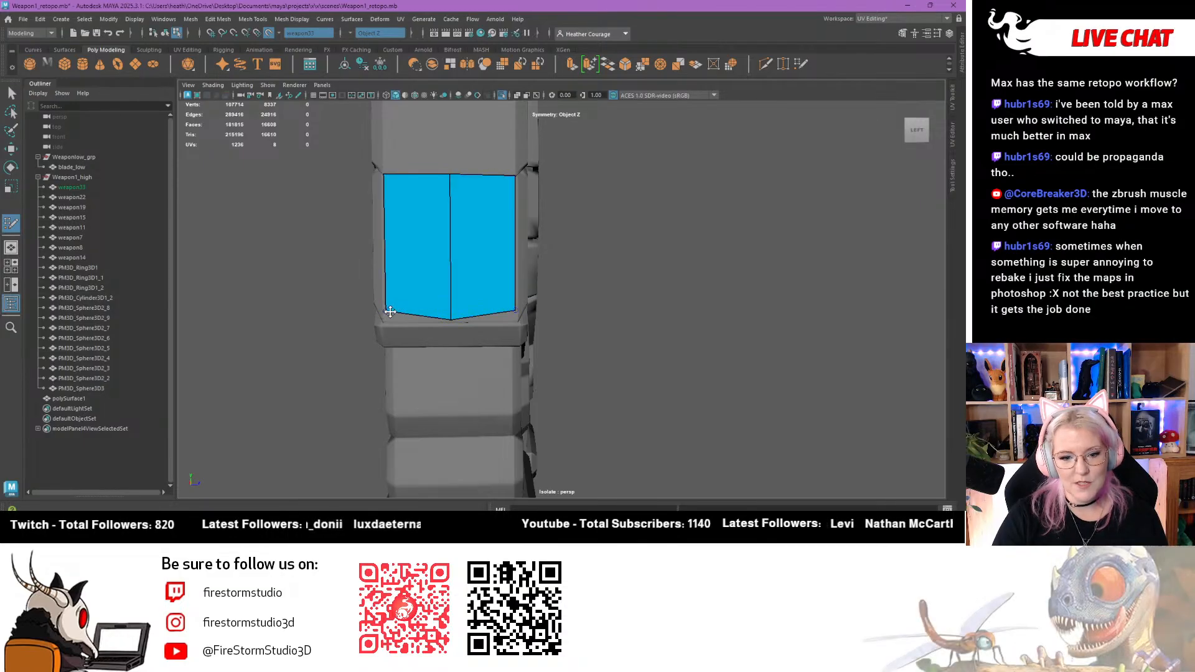
{"action": "left_click_drag", "start_coordinate": [390, 311], "coordinate": [387, 321]}
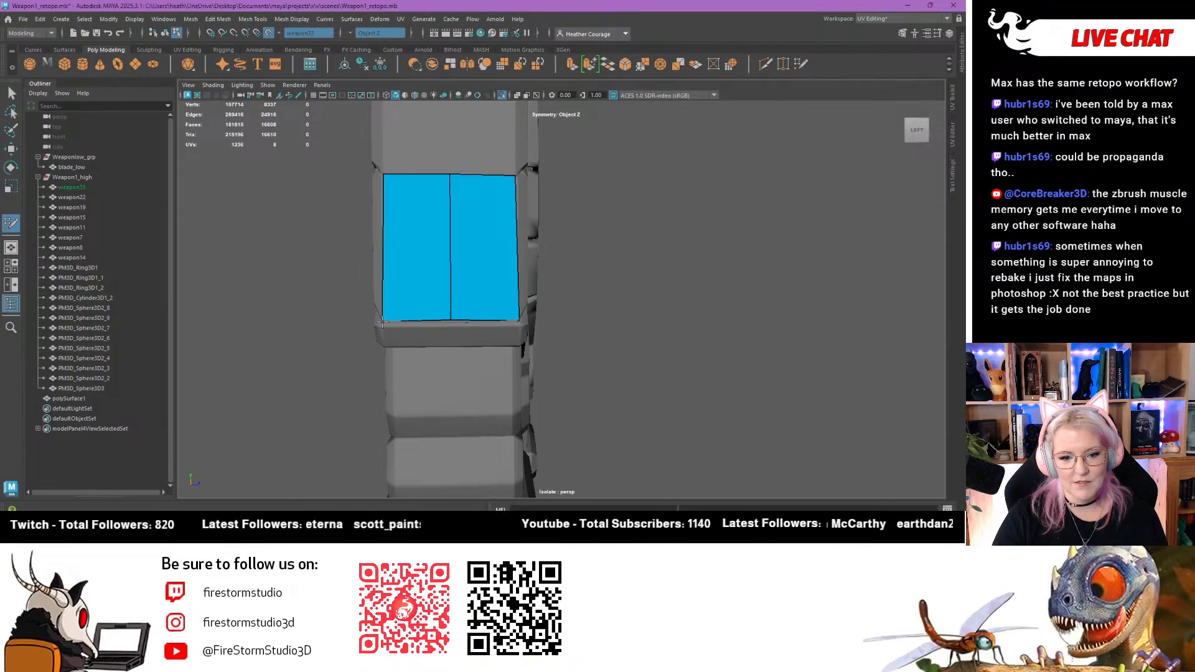
{"action": "scroll", "coordinate": [275, 273], "scroll_direction": "up", "scroll_amount": 4}
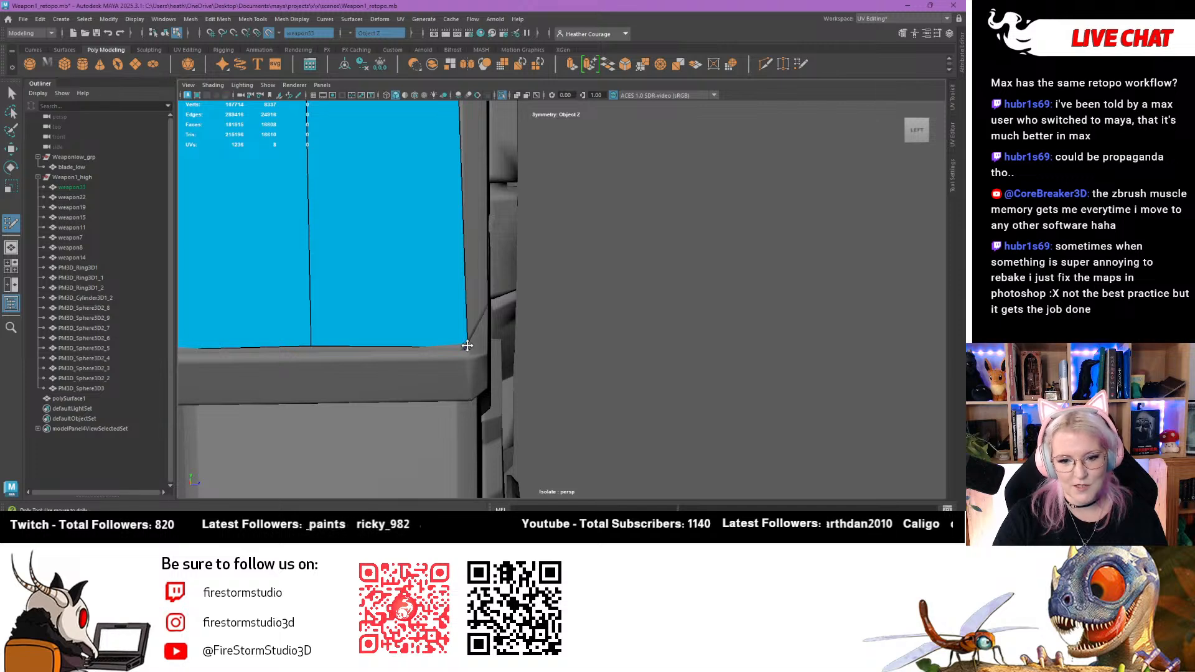
{"action": "left_click_drag", "start_coordinate": [467, 345], "coordinate": [462, 346]}
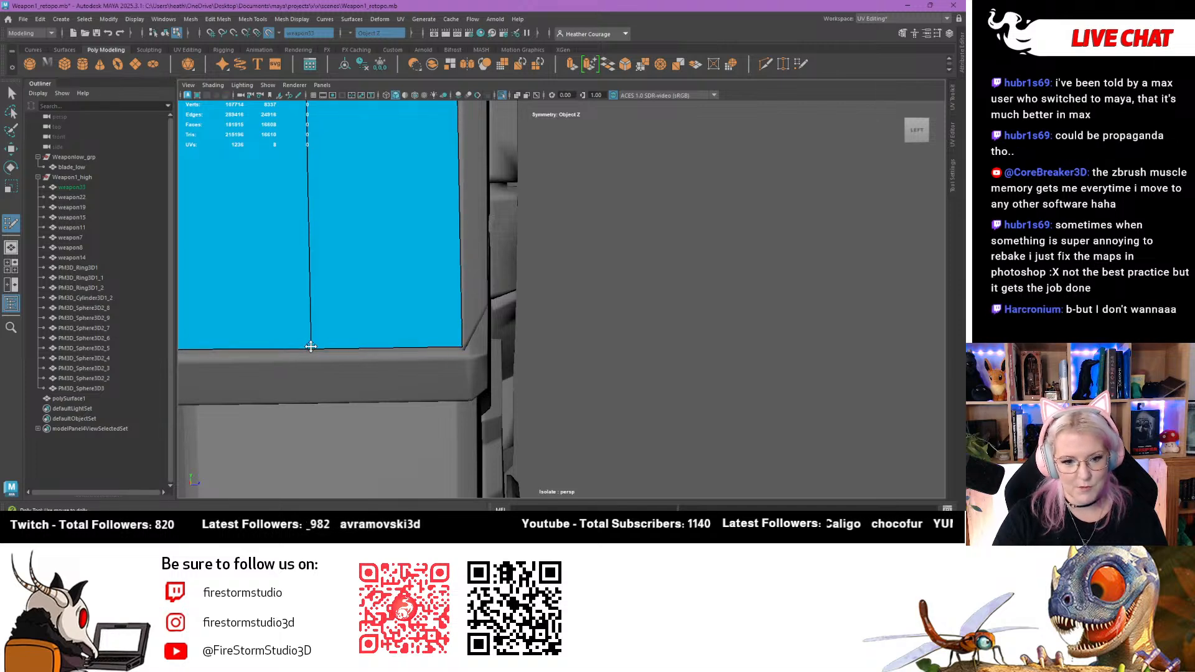
{"action": "left_click_drag", "start_coordinate": [310, 346], "coordinate": [310, 345]}
Add a small quad at the ledge's upper corner beside the panel, and move the panel's middle vertex onto the ledge edge
{"action": "left_click_drag", "start_coordinate": [419, 374], "coordinate": [349, 398], "text": "alt"}
{"action": "scroll", "coordinate": [348, 399], "scroll_direction": "down", "scroll_amount": 5}
{"action": "middle_click_drag", "start_coordinate": [405, 349], "coordinate": [495, 302], "text": "alt"}
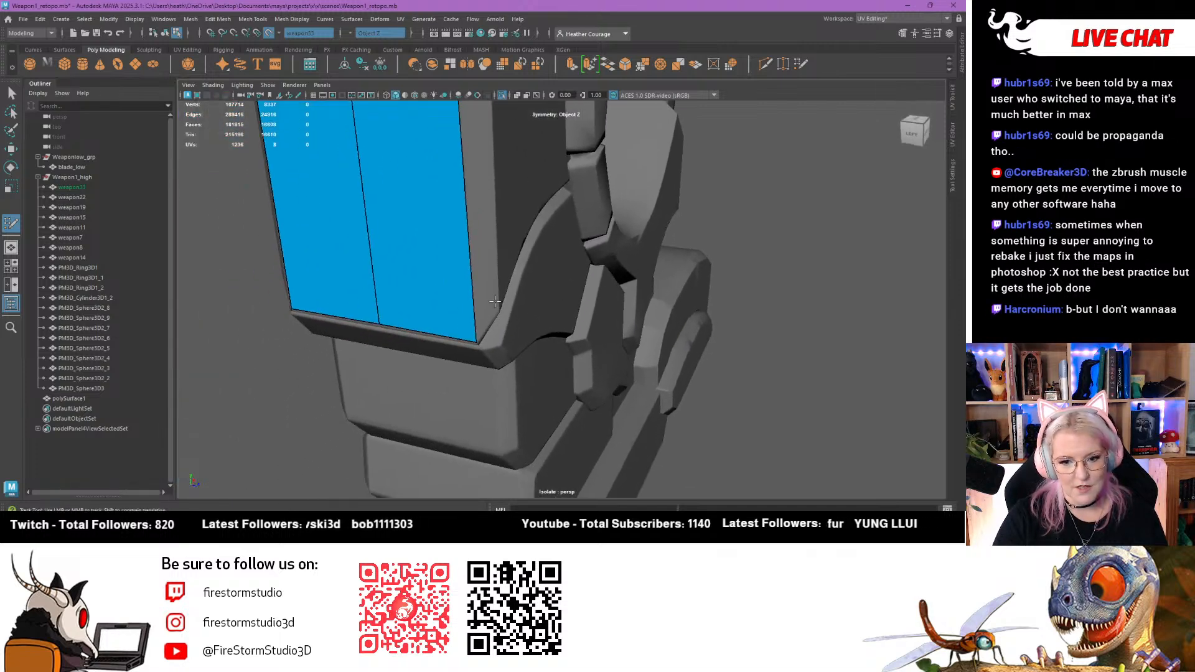
{"action": "scroll", "coordinate": [495, 302], "scroll_direction": "up", "scroll_amount": 4}
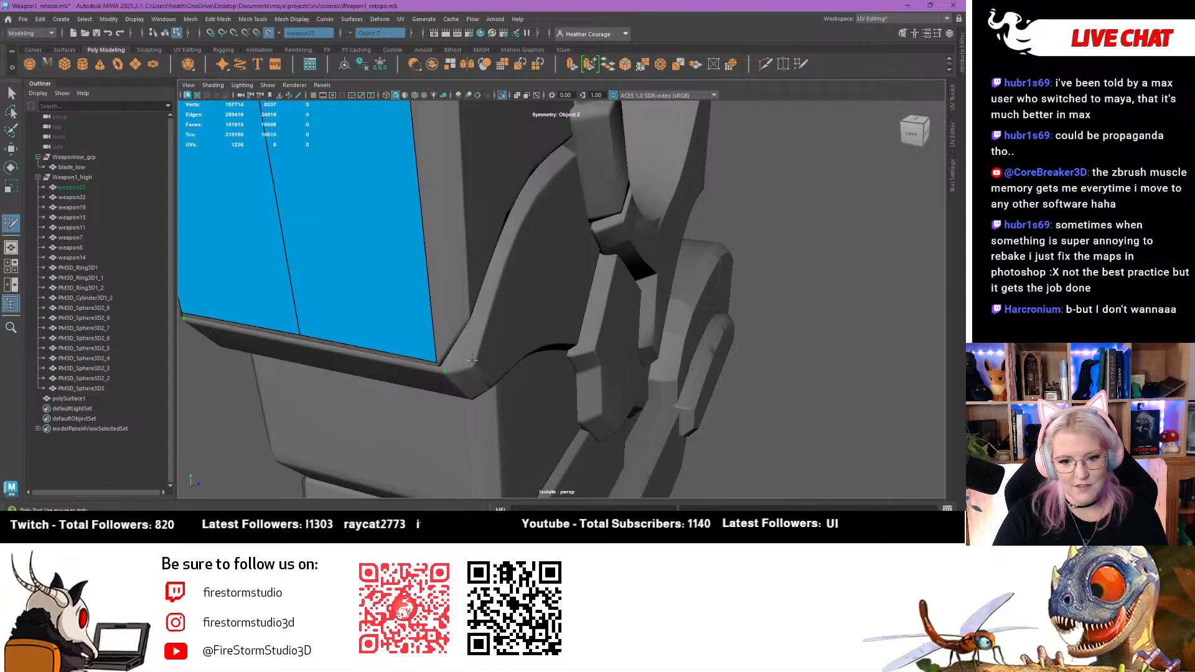
{"action": "left_click", "coordinate": [471, 320]}
{"action": "left_click", "coordinate": [448, 361], "text": "shift"}
{"action": "mouse_move", "coordinate": [447, 367]}
{"action": "left_mouse_down"}
{"action": "mouse_move", "coordinate": [436, 366]}
{"action": "mouse_move", "coordinate": [473, 318]}
{"action": "left_mouse_up"}
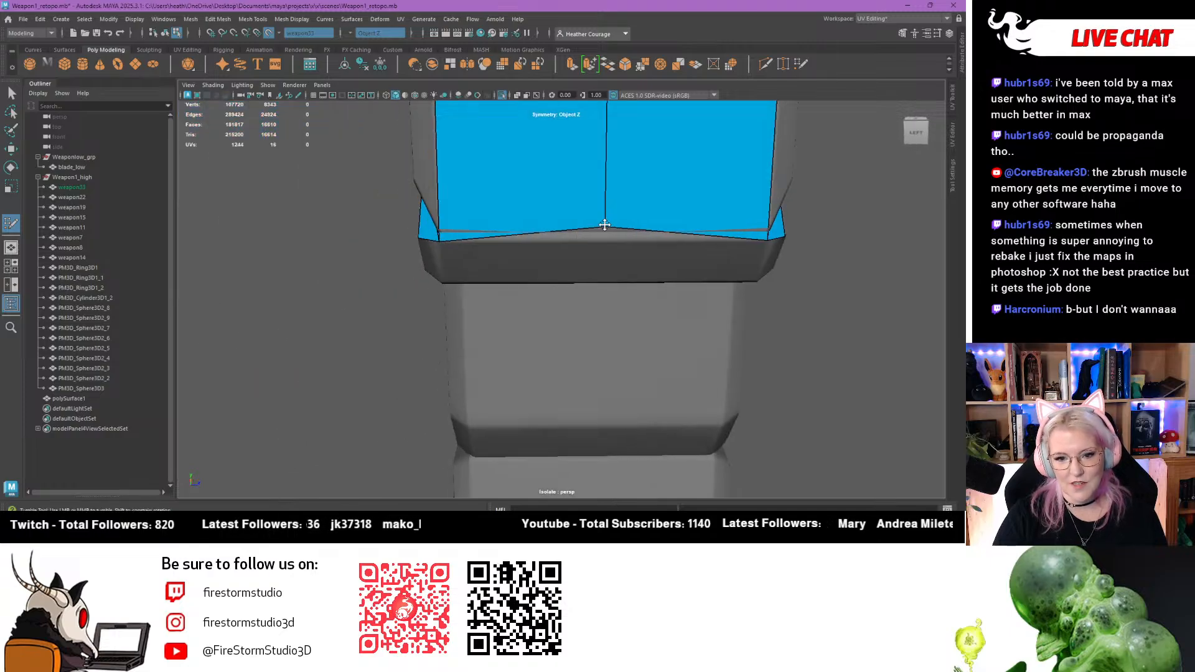
{"action": "left_click_drag", "start_coordinate": [604, 225], "coordinate": [604, 239]}
Fill a quad on the ledge's angled corner below the small corner quad, and adjust its lower outer vertex
{"action": "left_click_drag", "start_coordinate": [486, 293], "coordinate": [703, 240], "text": "alt"}
{"action": "middle_click_drag", "start_coordinate": [703, 239], "coordinate": [610, 320], "text": "alt"}
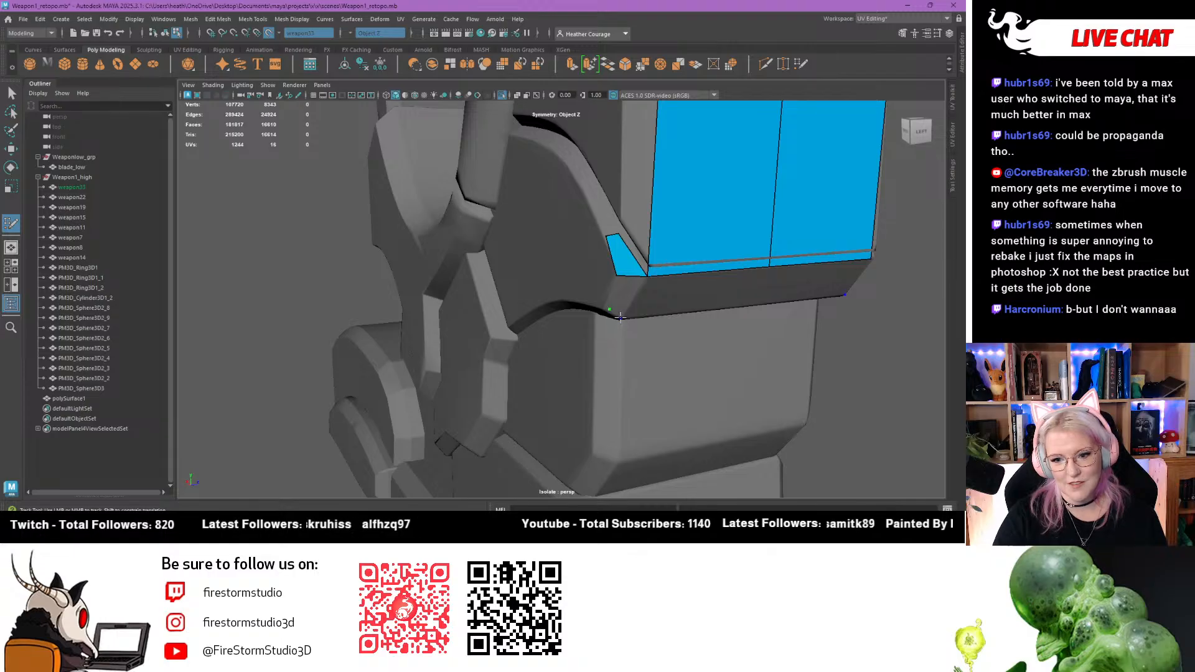
{"action": "left_click", "coordinate": [624, 293], "text": "shift"}
{"action": "mouse_move", "coordinate": [624, 293]}
{"action": "left_mouse_down", "text": "alt"}
{"action": "mouse_move", "coordinate": [613, 246]}
{"action": "mouse_move", "coordinate": [582, 230]}
{"action": "left_mouse_up", "text": "alt"}
{"action": "mouse_move", "coordinate": [581, 230]}
{"action": "middle_mouse_down", "text": "alt"}
{"action": "mouse_move", "coordinate": [498, 280]}
{"action": "mouse_move", "coordinate": [435, 352]}
{"action": "middle_mouse_up", "text": "alt"}
{"action": "right_click_drag", "start_coordinate": [435, 352], "coordinate": [454, 361], "text": "alt"}
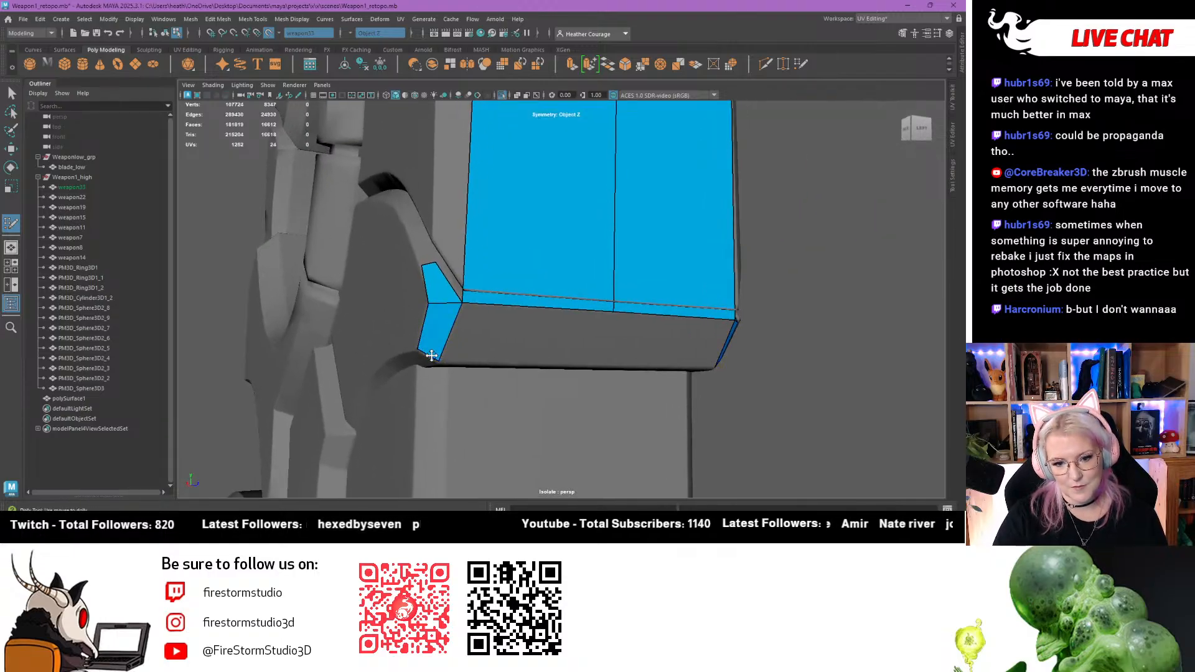
{"action": "left_click_drag", "start_coordinate": [431, 355], "coordinate": [430, 357]}
Fill the ledge's front face with two quads and add a matching two-quad strip along its underside
{"action": "left_click_drag", "start_coordinate": [464, 267], "coordinate": [429, 144], "text": "alt"}
{"action": "middle_click_drag", "start_coordinate": [428, 143], "coordinate": [415, 340], "text": "alt"}
{"action": "left_click", "coordinate": [396, 239], "text": "shift"}
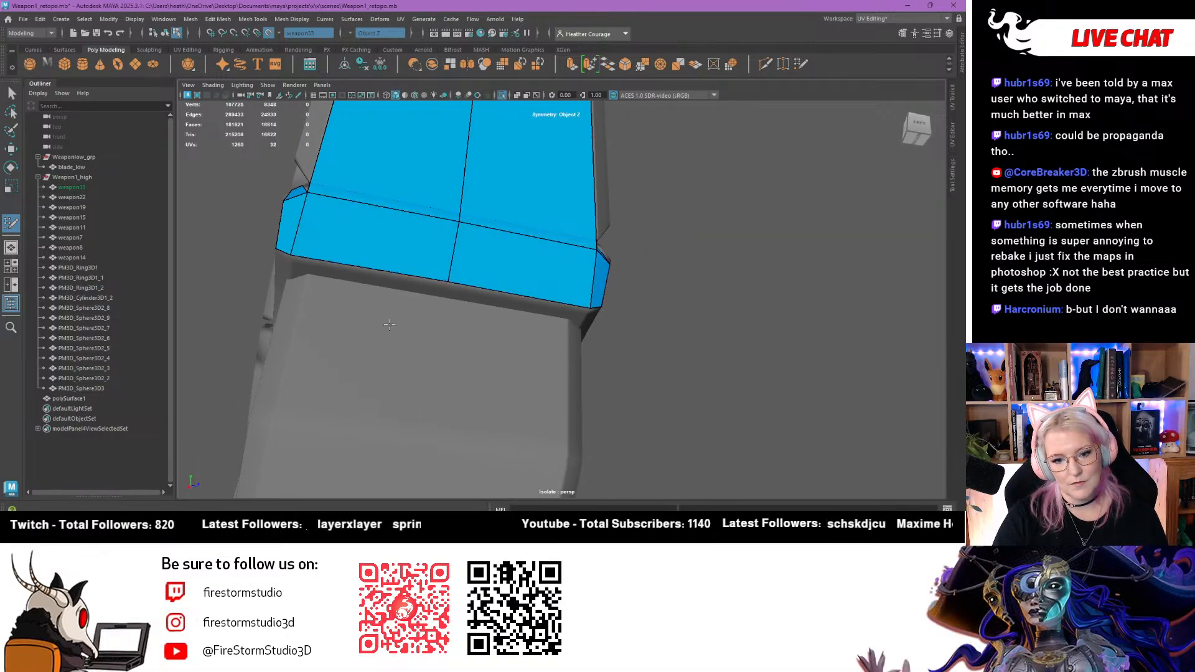
{"action": "left_click_drag", "start_coordinate": [389, 324], "coordinate": [413, 303], "text": "alt"}
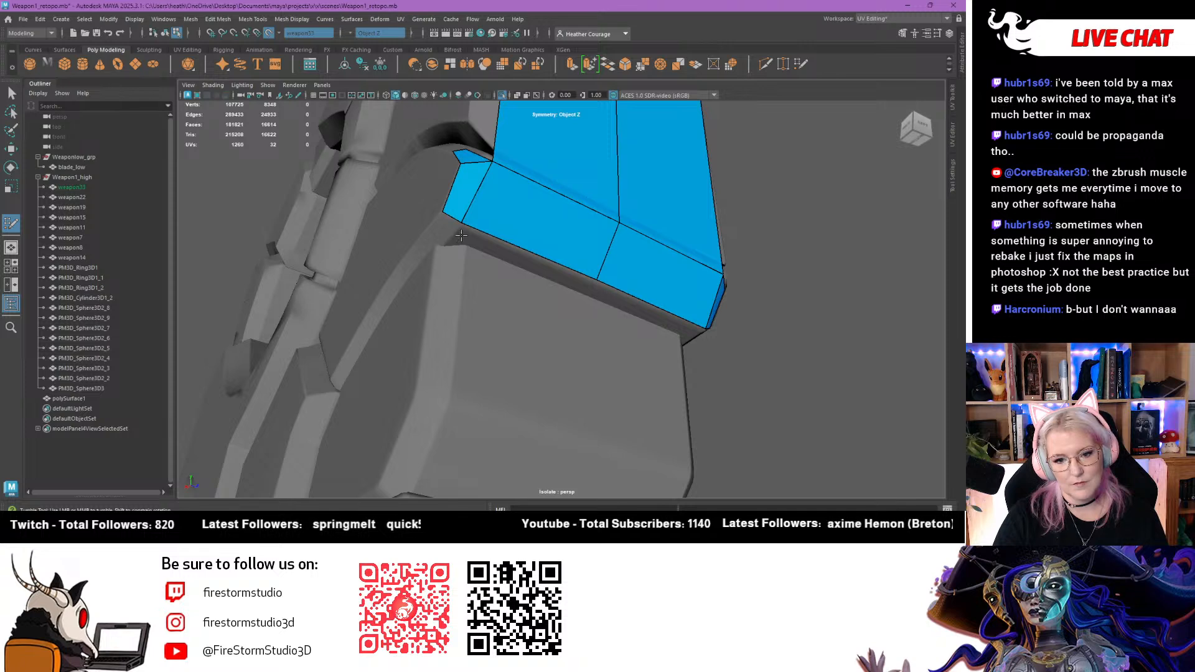
{"action": "left_click", "coordinate": [584, 296]}
{"action": "left_click", "coordinate": [516, 251], "text": "shift"}
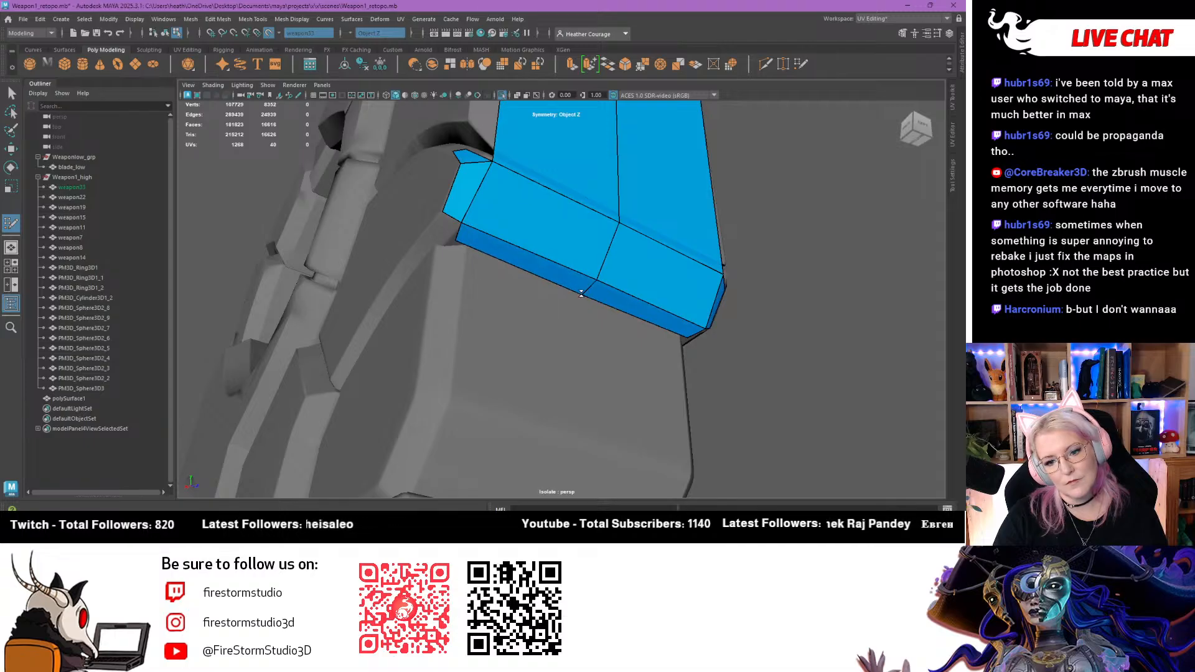
Add faces beneath the ledge's corner, joining the angled corner quad to the underside strip
{"action": "left_click_drag", "start_coordinate": [585, 293], "coordinate": [596, 273], "text": "alt"}
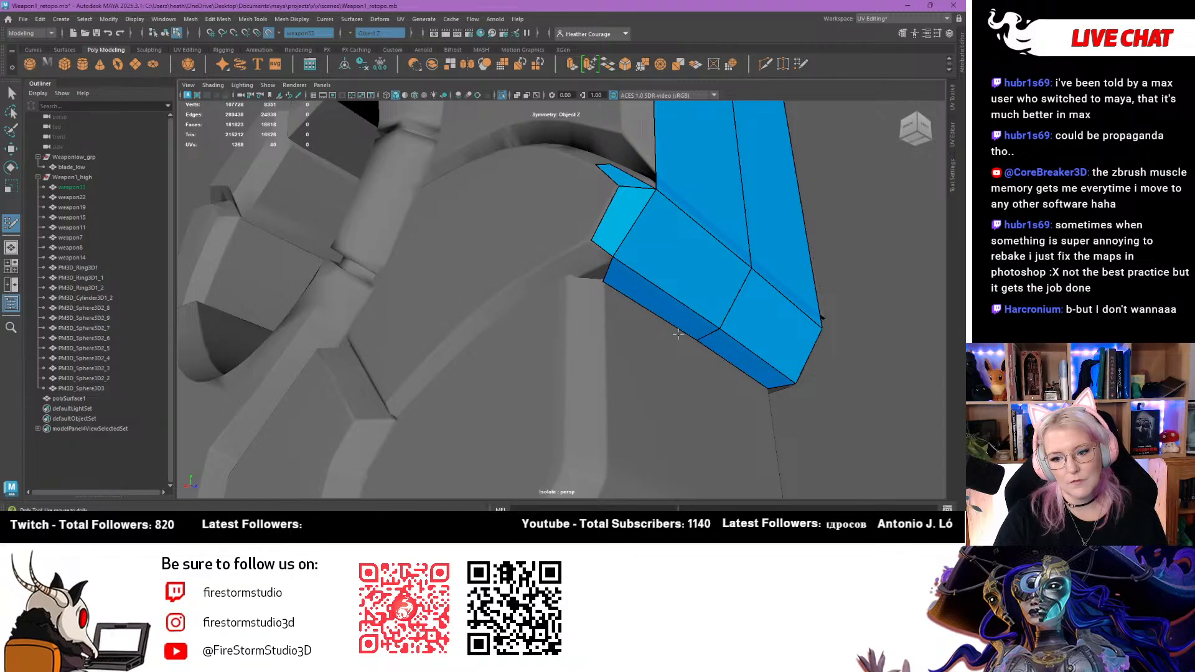
{"action": "mouse_move", "coordinate": [690, 338]}
{"action": "left_mouse_down", "text": "alt"}
{"action": "mouse_move", "coordinate": [587, 320]}
{"action": "mouse_move", "coordinate": [594, 291]}
{"action": "left_mouse_up", "text": "alt"}
{"action": "scroll", "coordinate": [599, 274], "scroll_direction": "up", "scroll_amount": 1}
{"action": "left_click", "coordinate": [605, 230]}
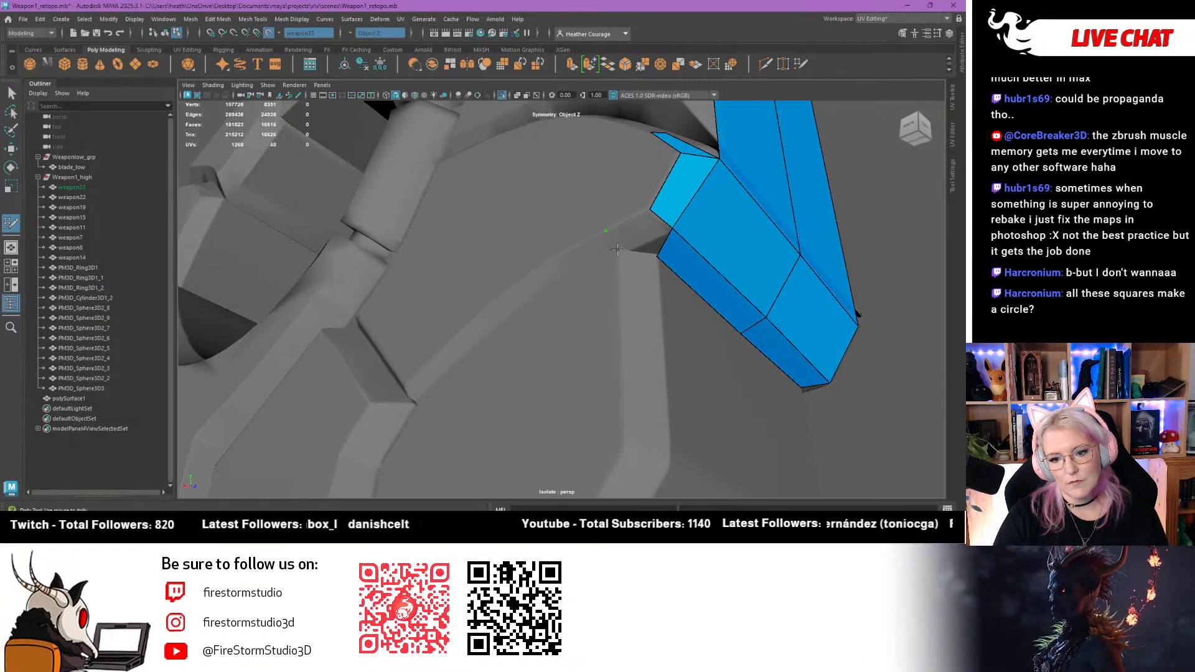
{"action": "left_click", "coordinate": [634, 225], "text": "shift"}
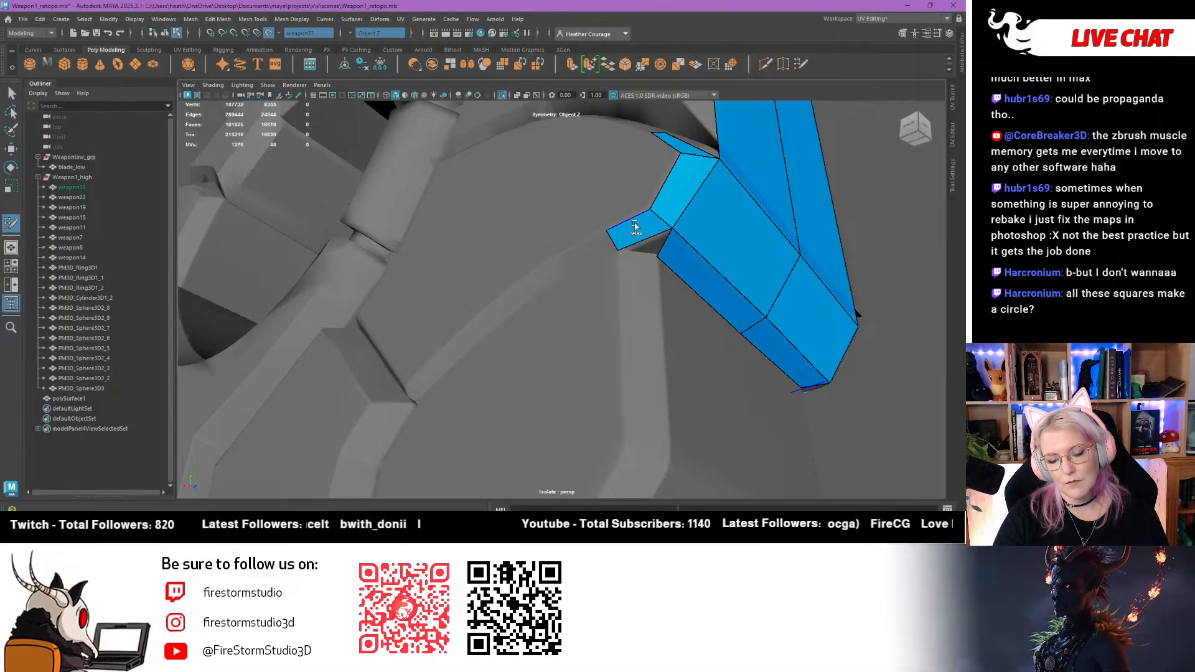
{"action": "left_click", "coordinate": [638, 255]}
{"action": "left_click", "coordinate": [651, 245], "text": "shift"}
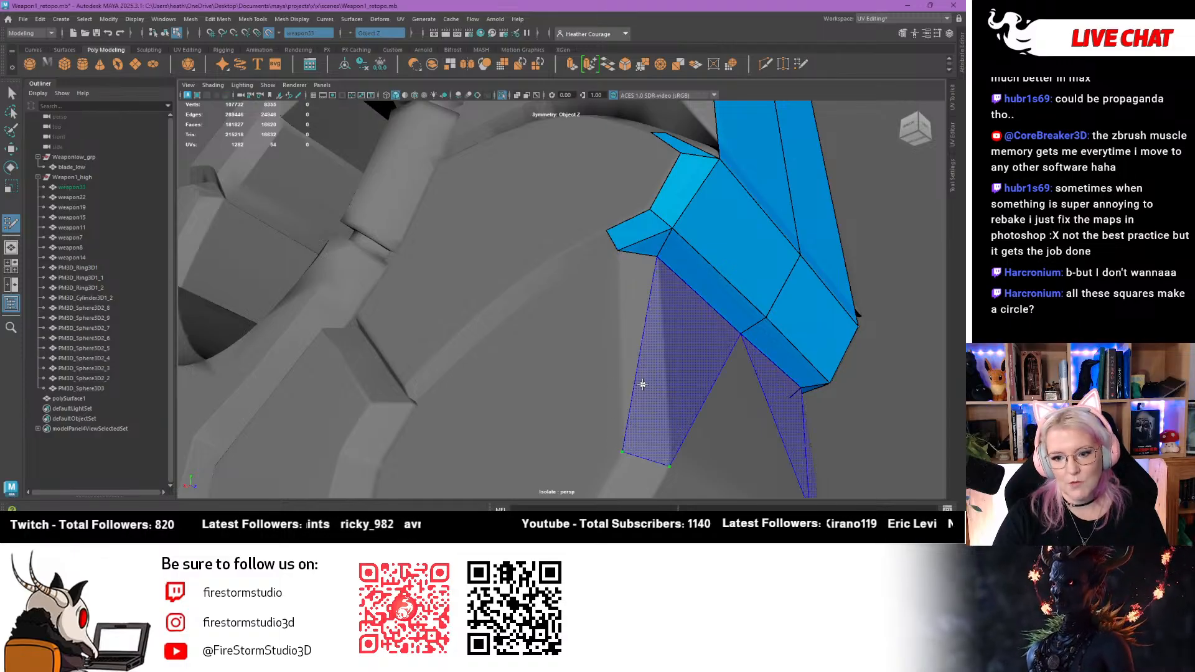
Fill the front panel below the ledge and its corner bevel with quads
{"action": "left_click", "coordinate": [626, 364], "text": "shift"}
{"action": "left_click_drag", "start_coordinate": [624, 363], "coordinate": [419, 365], "text": "alt"}
{"action": "left_click", "coordinate": [492, 379], "text": "shift"}
{"action": "right_click_drag", "start_coordinate": [419, 365], "coordinate": [441, 404], "text": "alt"}
{"action": "left_click_drag", "start_coordinate": [355, 321], "coordinate": [383, 338], "text": "alt"}
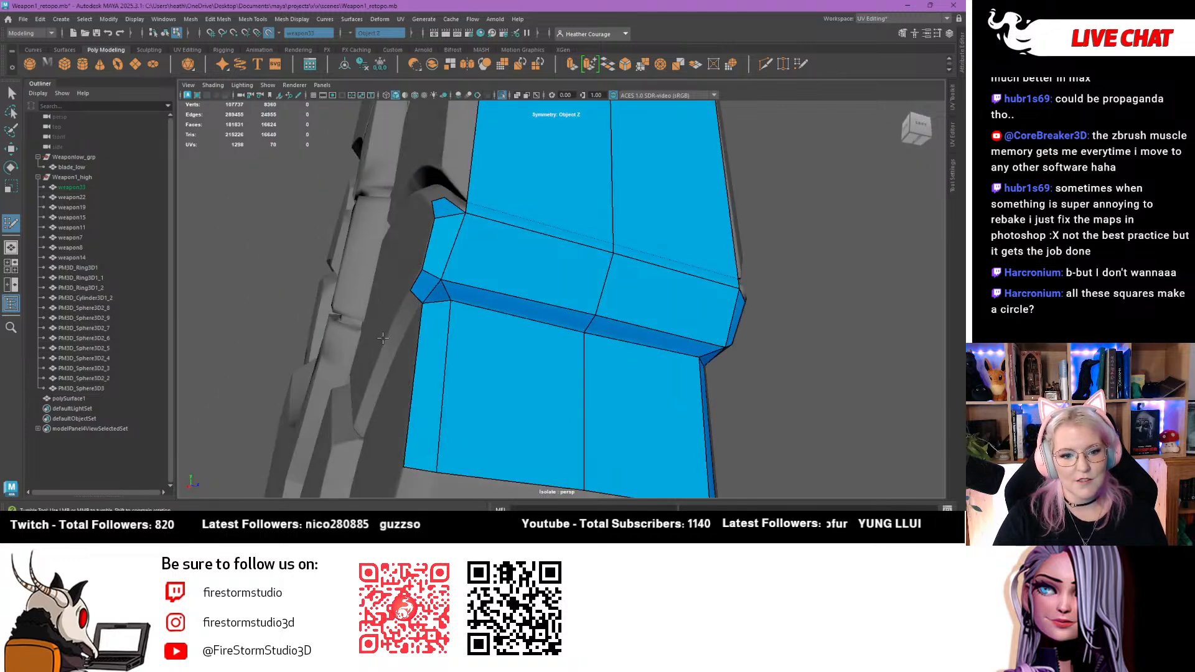
Extend the corner bevel strip down from the panel with three quads, reaching the top of the lowest block
{"action": "middle_click_drag", "start_coordinate": [417, 400], "coordinate": [419, 234], "text": "alt"}
{"action": "right_click_drag", "start_coordinate": [419, 234], "coordinate": [349, 218], "text": "alt"}
{"action": "left_click_drag", "start_coordinate": [399, 249], "coordinate": [529, 287], "text": "alt"}
{"action": "right_click_drag", "start_coordinate": [548, 293], "coordinate": [640, 333], "text": "alt"}
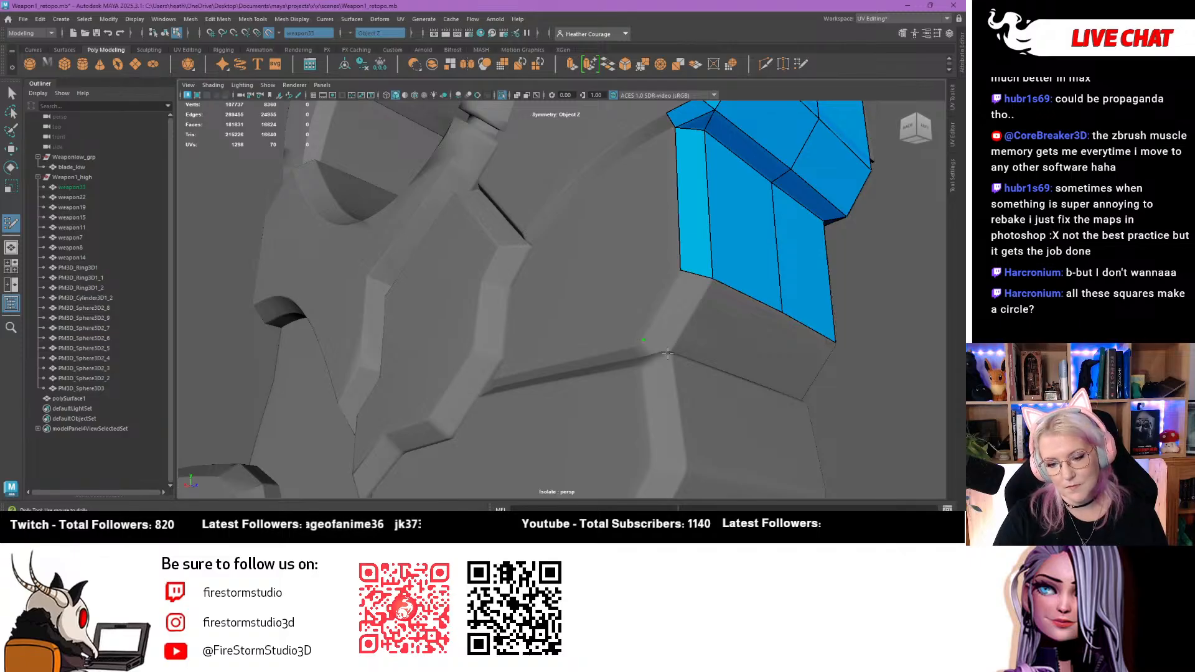
{"action": "left_click", "coordinate": [665, 339], "text": "shift"}
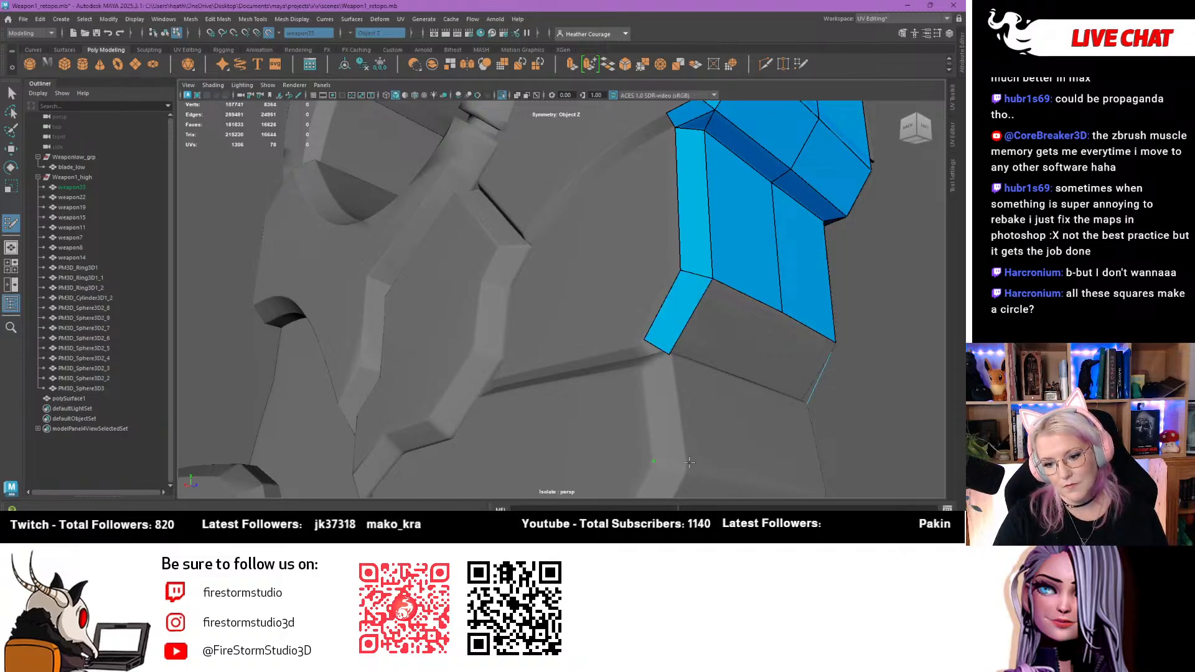
{"action": "left_click", "coordinate": [664, 429], "text": "shift"}
{"action": "left_click_drag", "start_coordinate": [664, 429], "coordinate": [644, 247], "text": "alt"}
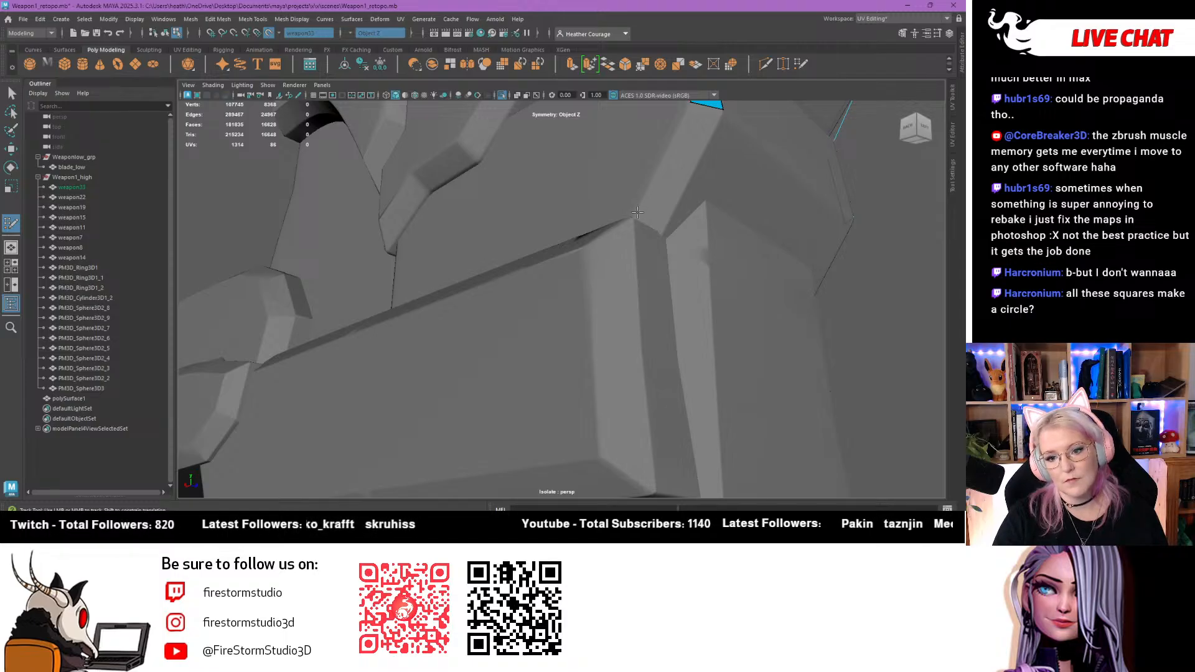
{"action": "left_click", "coordinate": [662, 196], "text": "shift"}
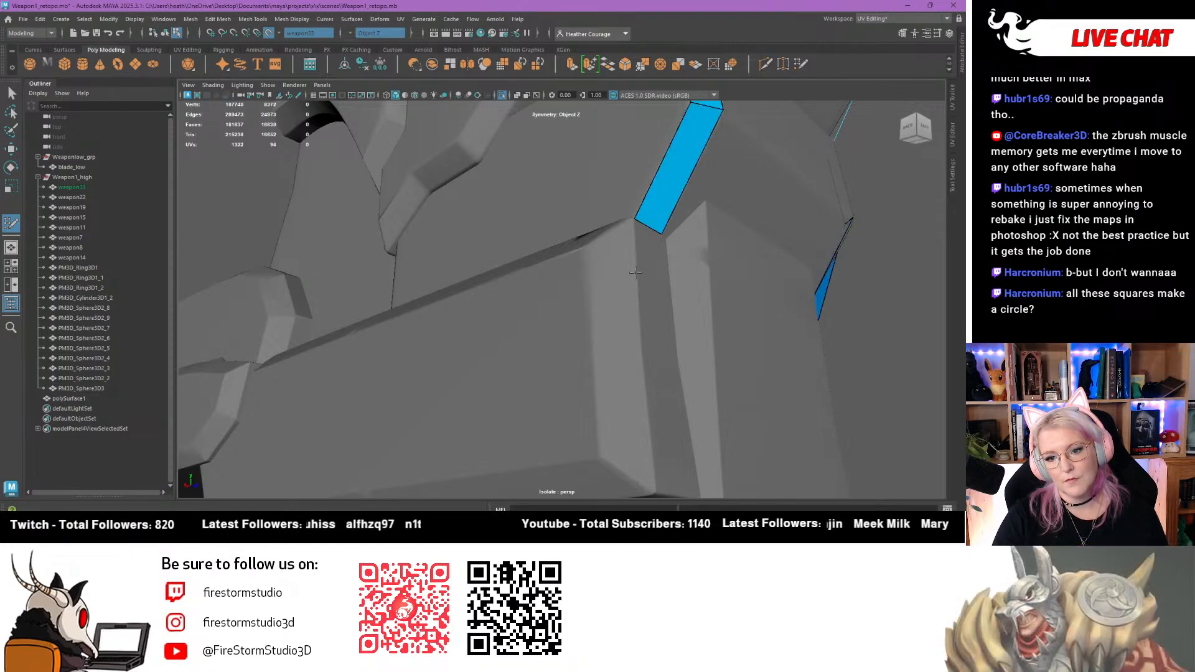
Place points at the bottom of the lowest block's corner bevel and fill the quad up to the existing strip
{"action": "right_click_drag", "start_coordinate": [634, 272], "coordinate": [579, 280], "text": "alt"}
{"action": "left_click_drag", "start_coordinate": [579, 280], "coordinate": [460, 398], "text": "alt"}
{"action": "middle_click_drag", "start_coordinate": [460, 399], "coordinate": [516, 411], "text": "alt"}
{"action": "left_click_drag", "start_coordinate": [516, 411], "coordinate": [529, 389], "text": "alt"}
{"action": "right_click_drag", "start_coordinate": [529, 389], "coordinate": [547, 394], "text": "alt"}
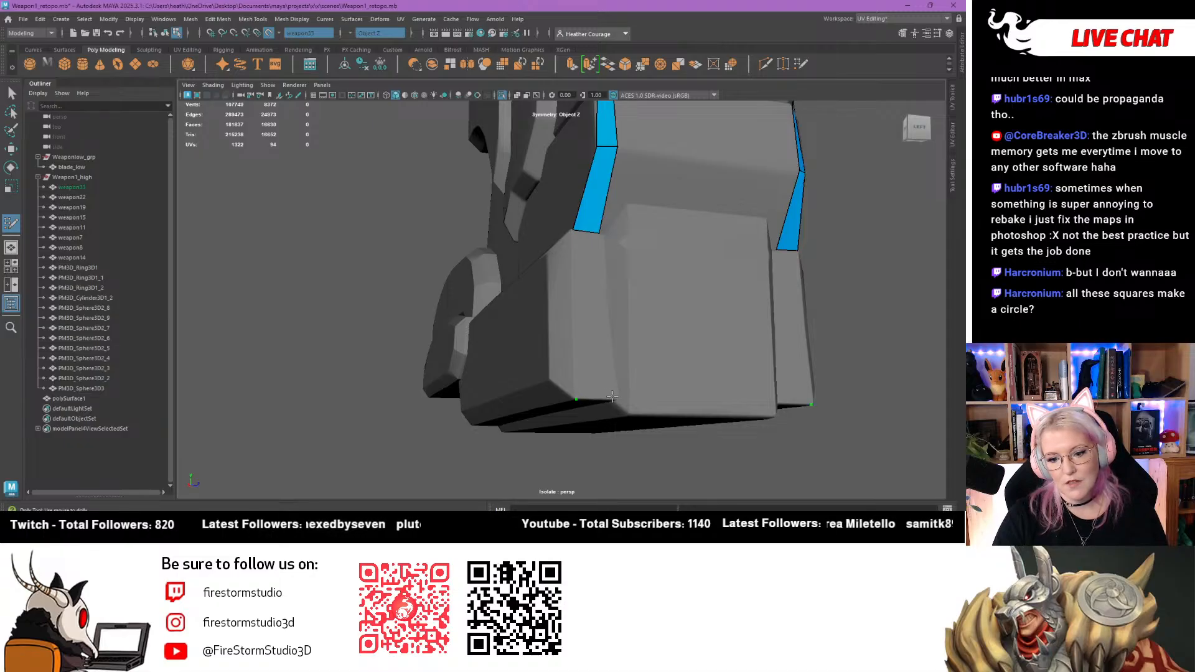
{"action": "left_click", "coordinate": [612, 396]}
{"action": "left_click", "coordinate": [591, 329], "text": "shift"}
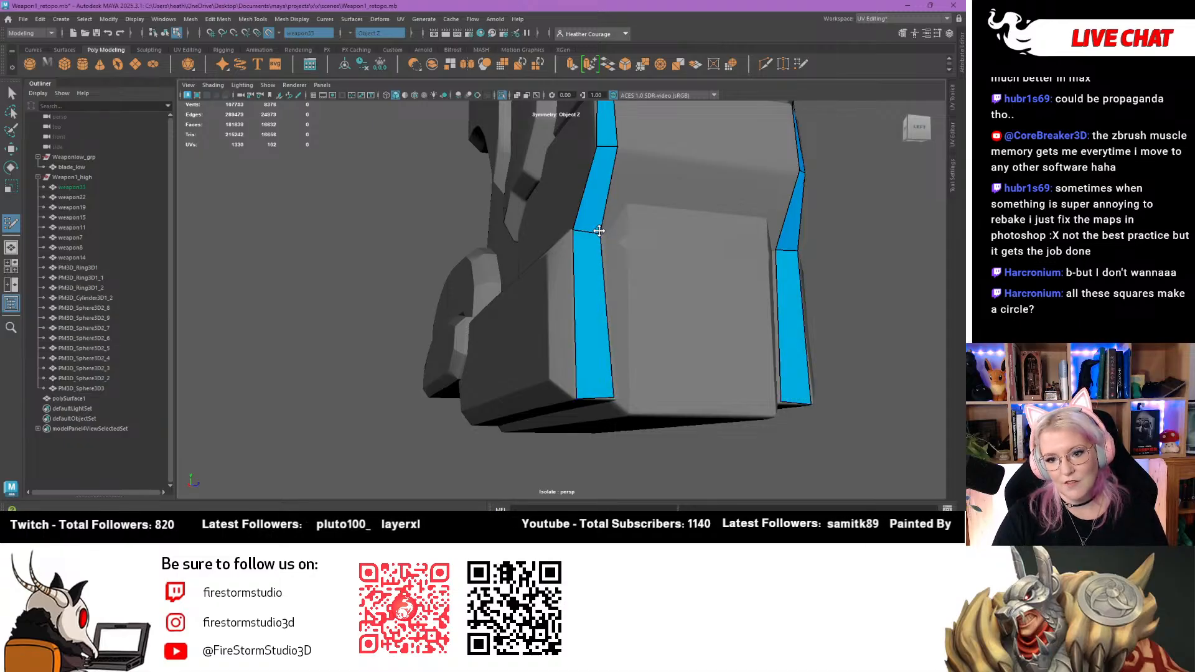
Continue the bevel strip along the underside with two more quads, ending at the block's far edge
{"action": "left_click_drag", "start_coordinate": [599, 231], "coordinate": [511, 316], "text": "alt"}
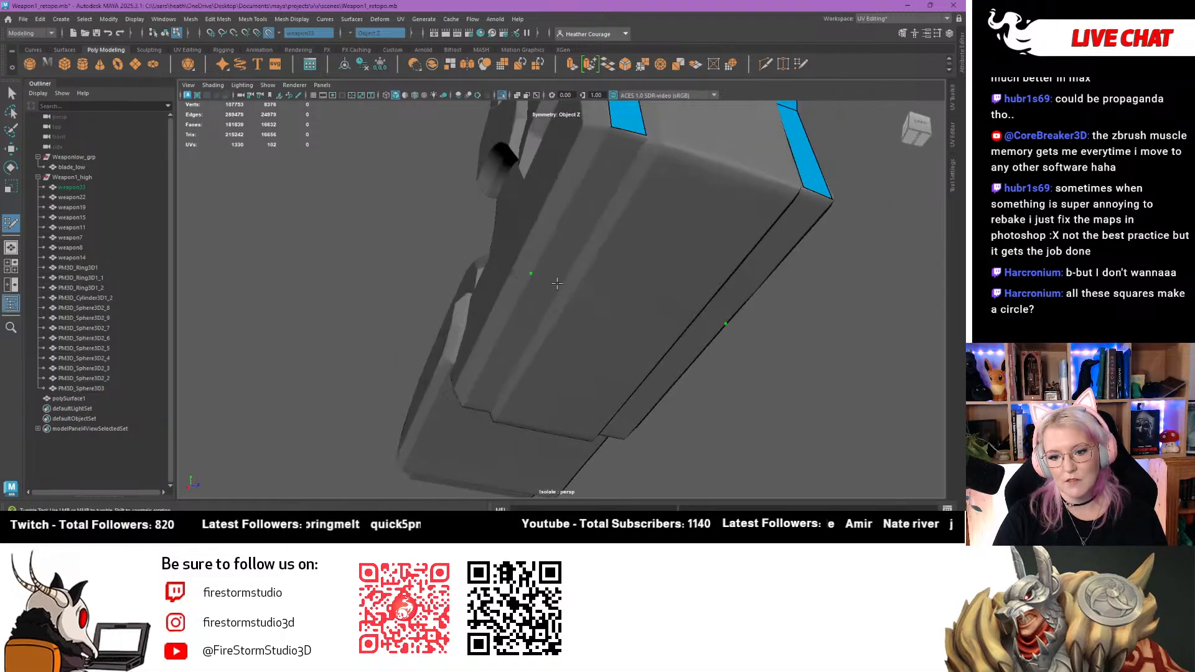
{"action": "left_click", "coordinate": [570, 251], "text": "shift"}
{"action": "left_click_drag", "start_coordinate": [569, 250], "coordinate": [495, 297], "text": "alt"}
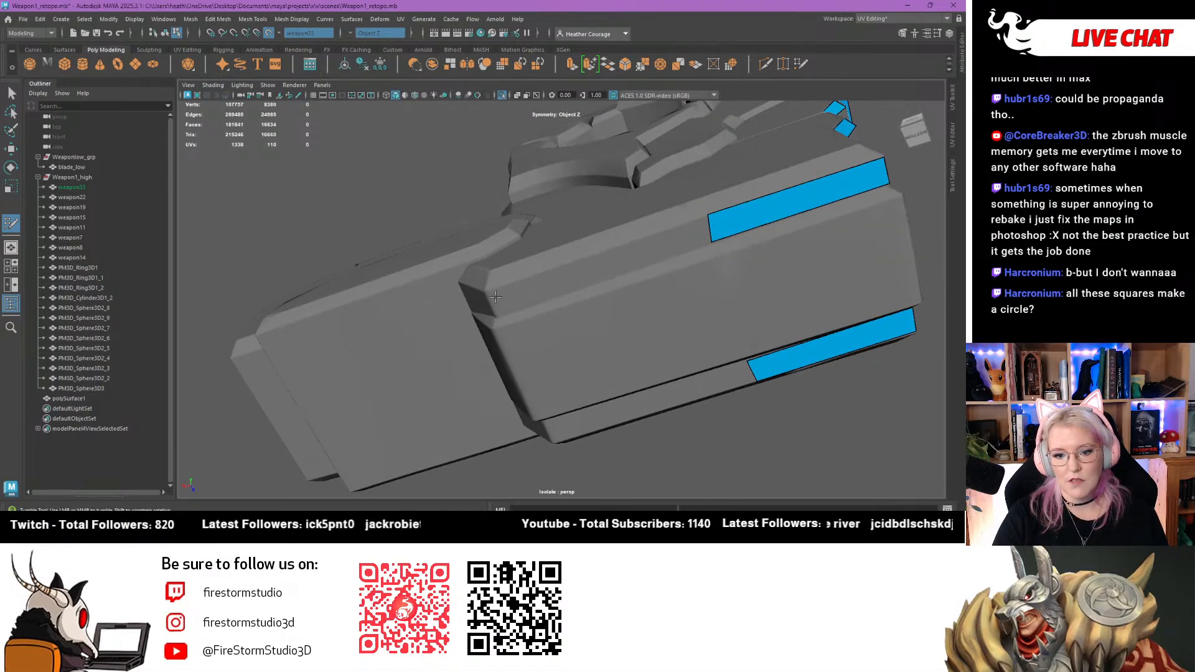
{"action": "left_click", "coordinate": [498, 318]}
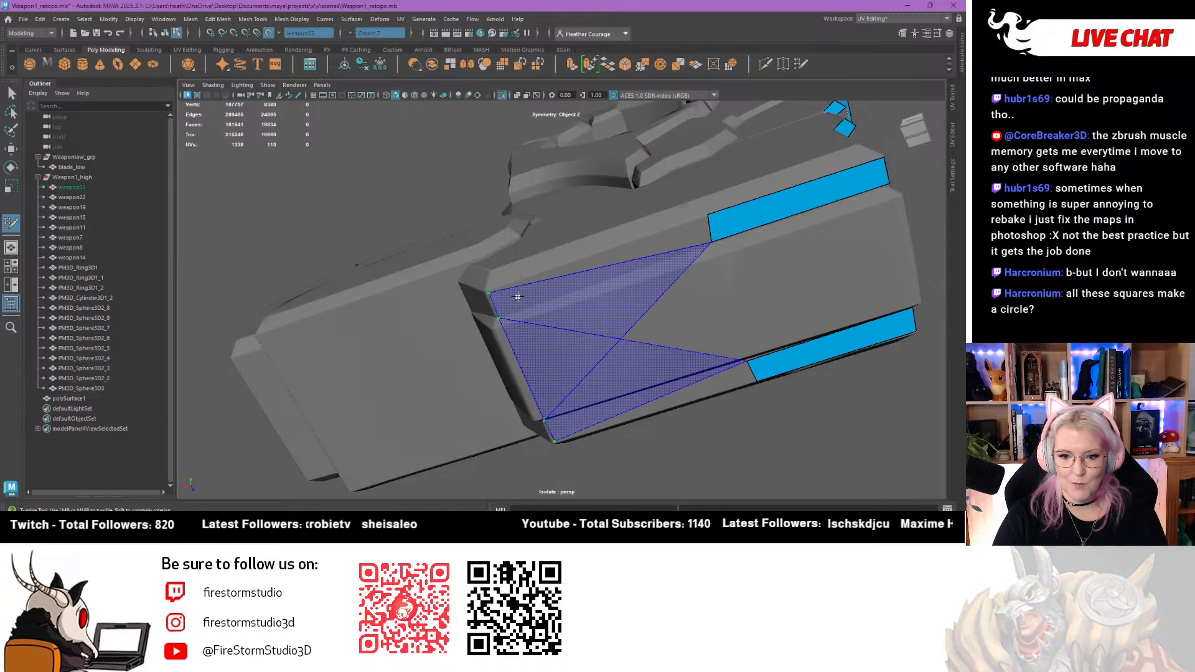
{"action": "left_click", "coordinate": [579, 266], "text": "shift"}
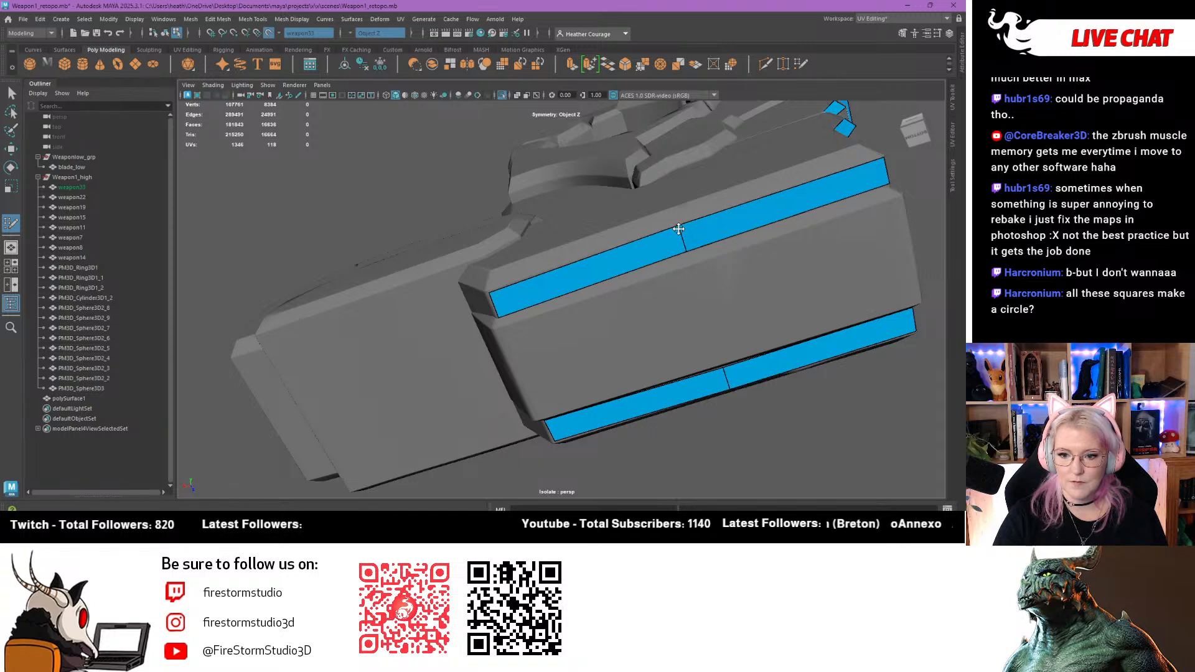
Cap the strip's far end with a quad on the sloped end face, a neighbouring bevel quad and a small inner corner face
{"action": "mouse_move", "coordinate": [658, 245]}
{"action": "left_mouse_down", "text": "alt"}
{"action": "mouse_move", "coordinate": [607, 301]}
{"action": "mouse_move", "coordinate": [591, 299]}
{"action": "left_mouse_up", "text": "alt"}
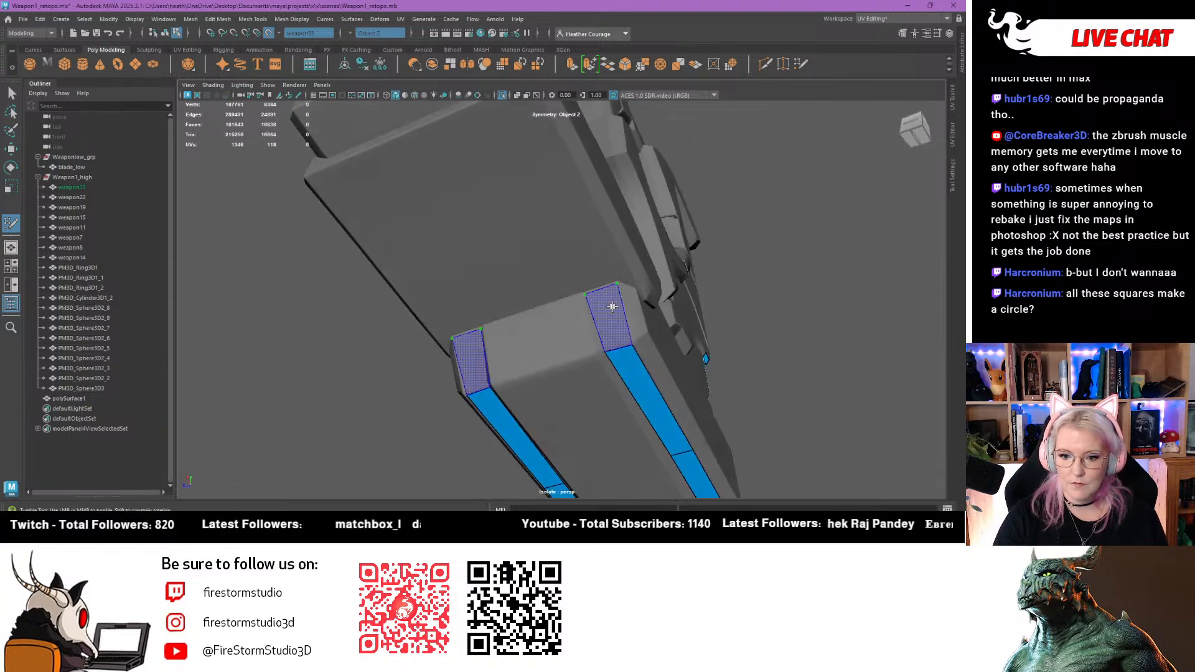
{"action": "left_click", "coordinate": [610, 310], "text": "shift"}
{"action": "left_click_drag", "start_coordinate": [596, 290], "coordinate": [507, 305], "text": "alt"}
{"action": "right_click_drag", "start_coordinate": [509, 298], "coordinate": [565, 267], "text": "alt"}
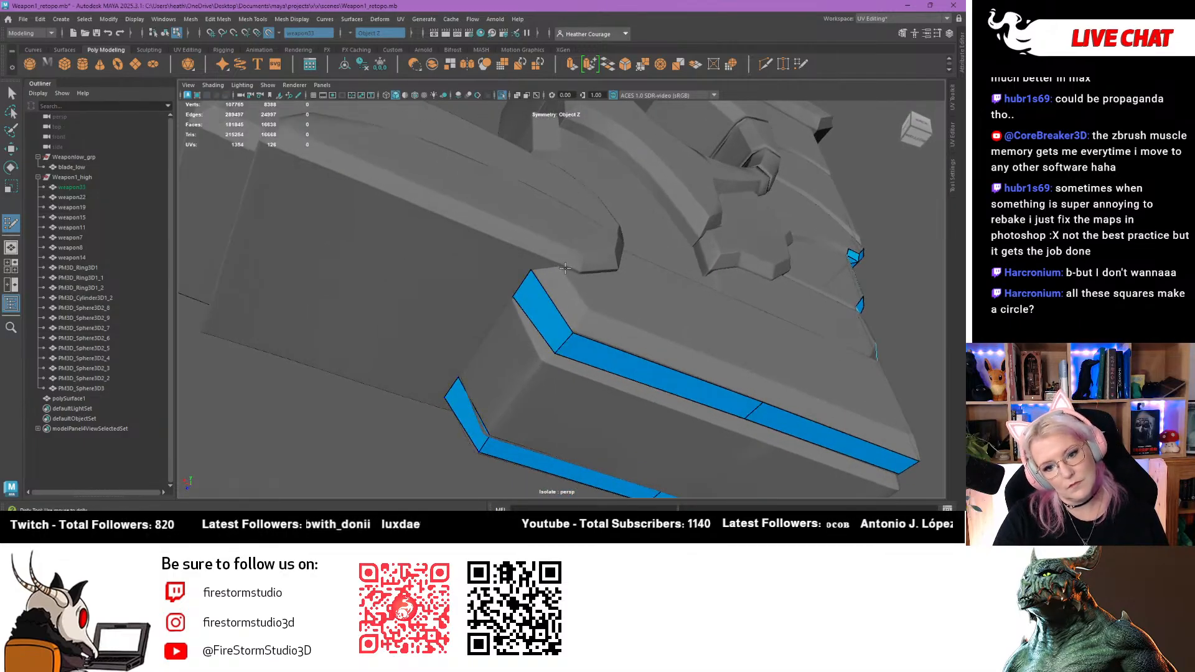
{"action": "left_click", "coordinate": [568, 299], "text": "shift"}
{"action": "left_click", "coordinate": [527, 252]}
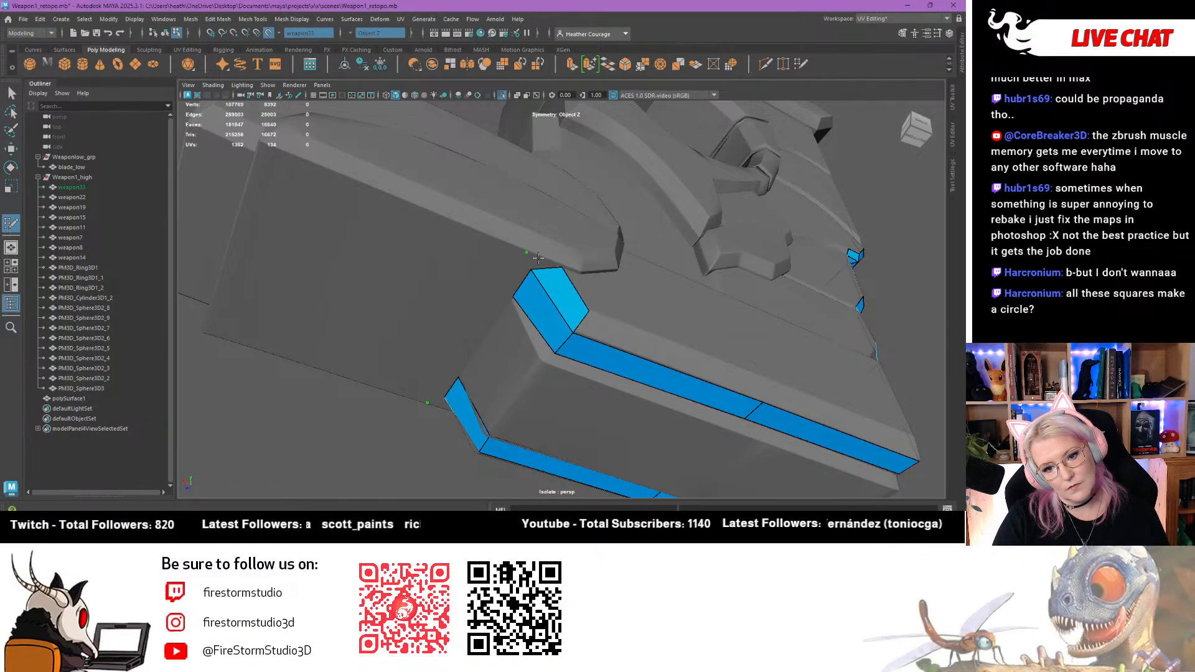
{"action": "left_click", "coordinate": [542, 259], "text": "shift"}
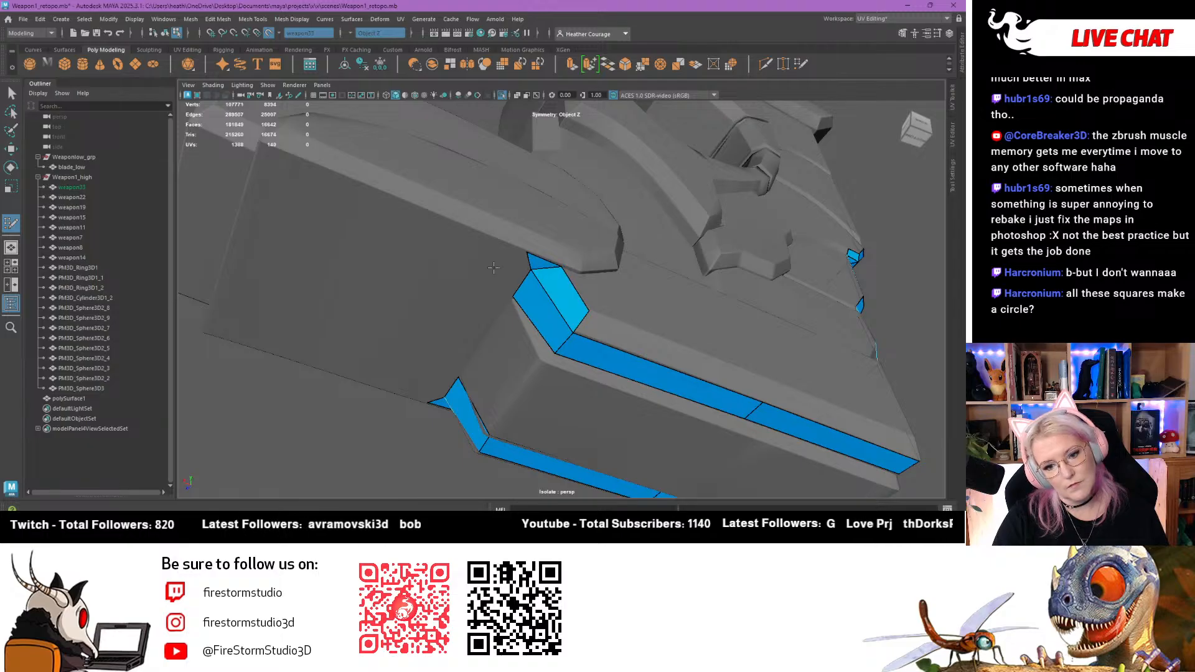
Extend two narrow quads from the inner corner face along the lower edge of the adjacent raised plate to its tip
{"action": "left_click_drag", "start_coordinate": [494, 267], "coordinate": [600, 213], "text": "alt"}
{"action": "middle_click_drag", "start_coordinate": [599, 213], "coordinate": [532, 285], "text": "alt"}
{"action": "right_click_drag", "start_coordinate": [533, 286], "coordinate": [658, 398], "text": "alt"}
{"action": "left_click_drag", "start_coordinate": [570, 194], "coordinate": [456, 401]}
{"action": "scroll", "coordinate": [448, 401], "scroll_direction": "down", "scroll_amount": 2}
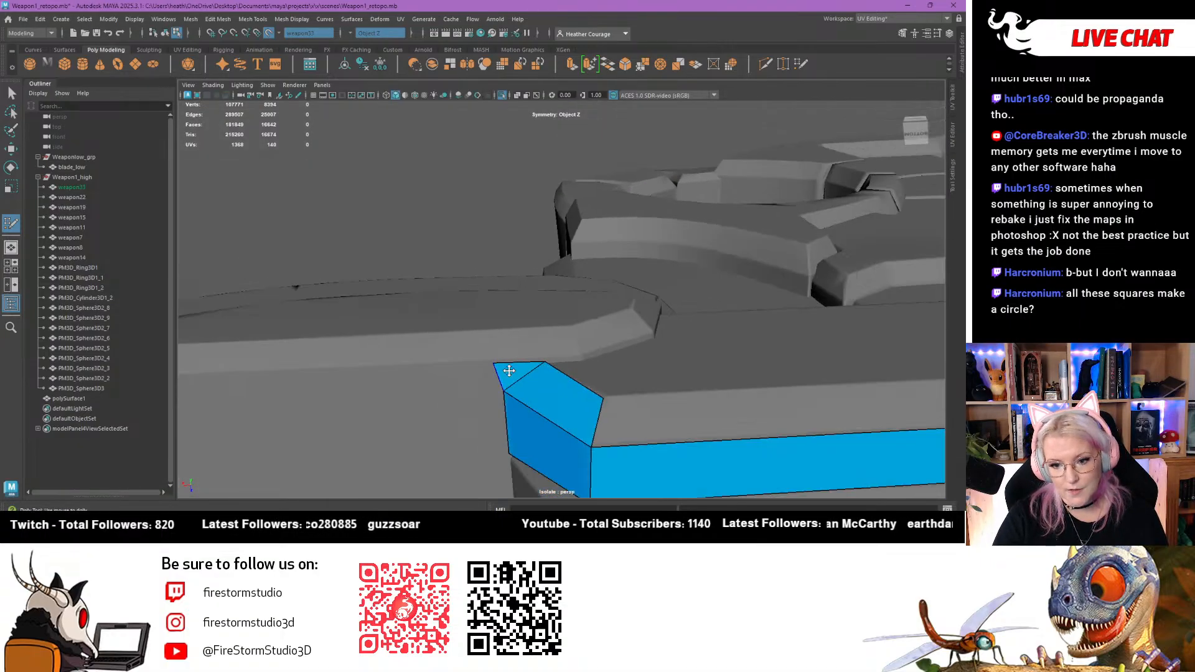
{"action": "left_click_drag", "start_coordinate": [509, 371], "coordinate": [424, 308], "text": "alt"}
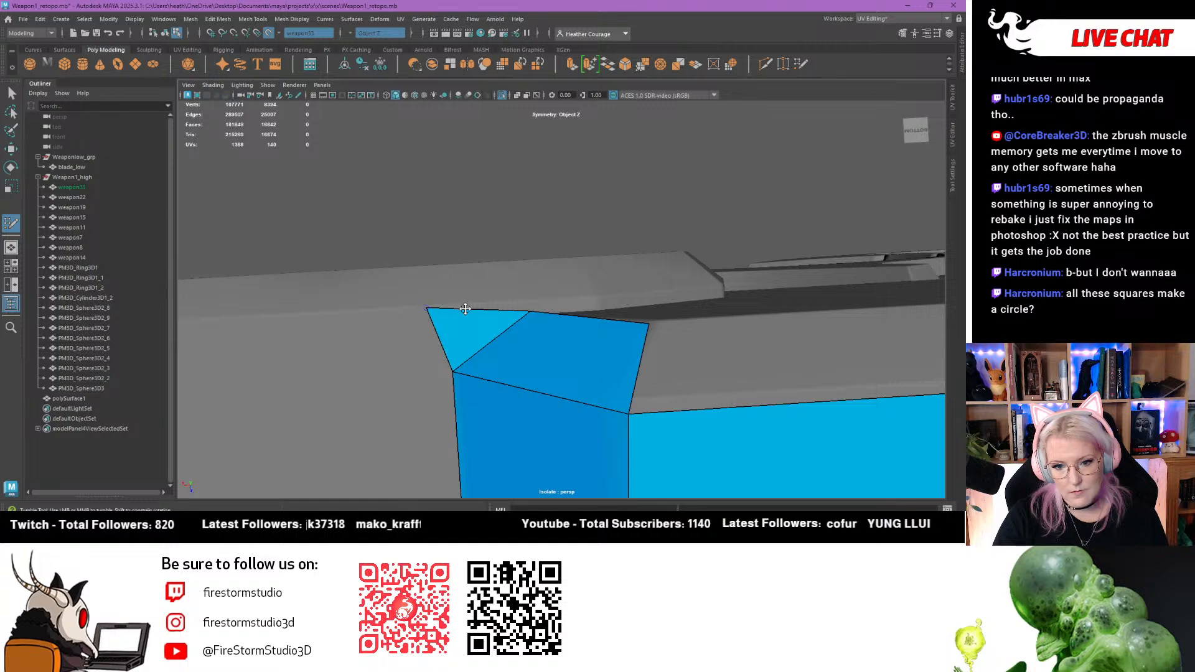
{"action": "left_click_drag", "start_coordinate": [504, 310], "coordinate": [713, 277], "text": "shift"}
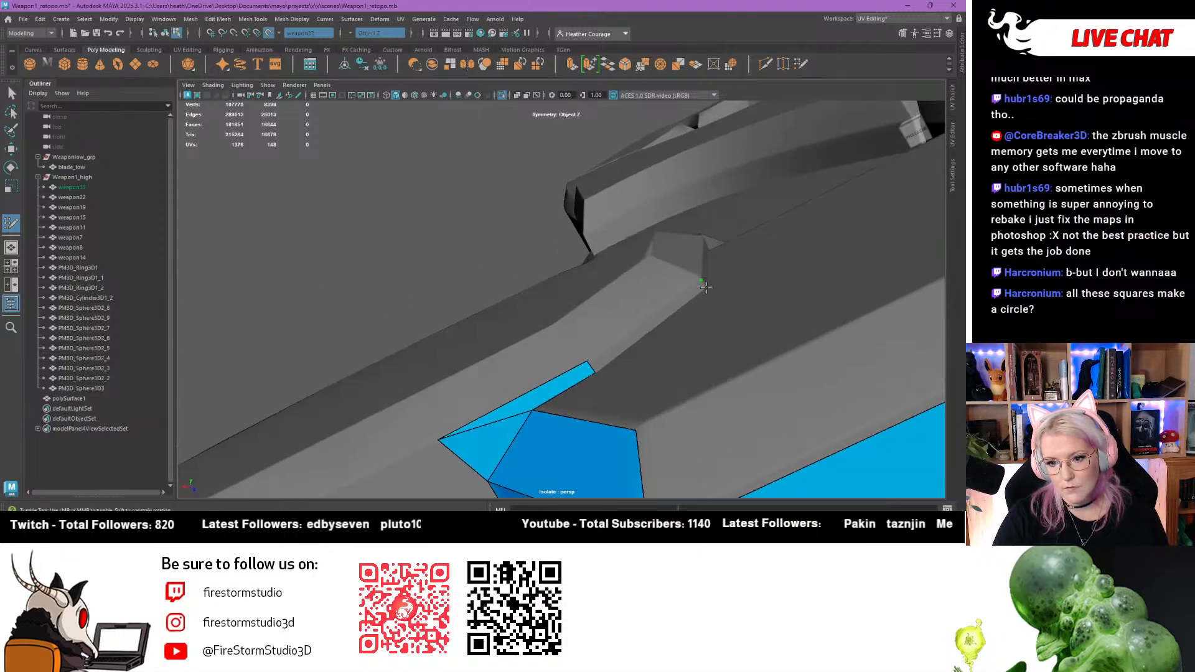
{"action": "left_click", "coordinate": [682, 301], "text": "shift"}
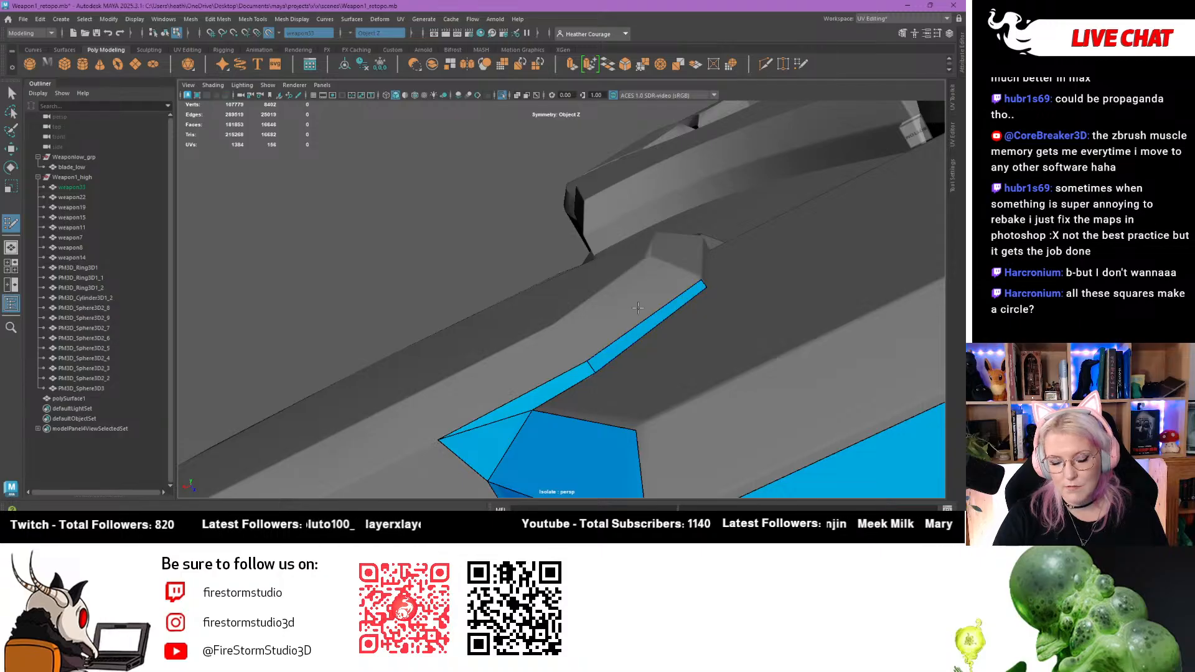
Place two points at the top of the raised plate's bevel and fill a narrow quad up from the existing strip
{"action": "left_click_drag", "start_coordinate": [637, 307], "coordinate": [611, 318], "text": "alt"}
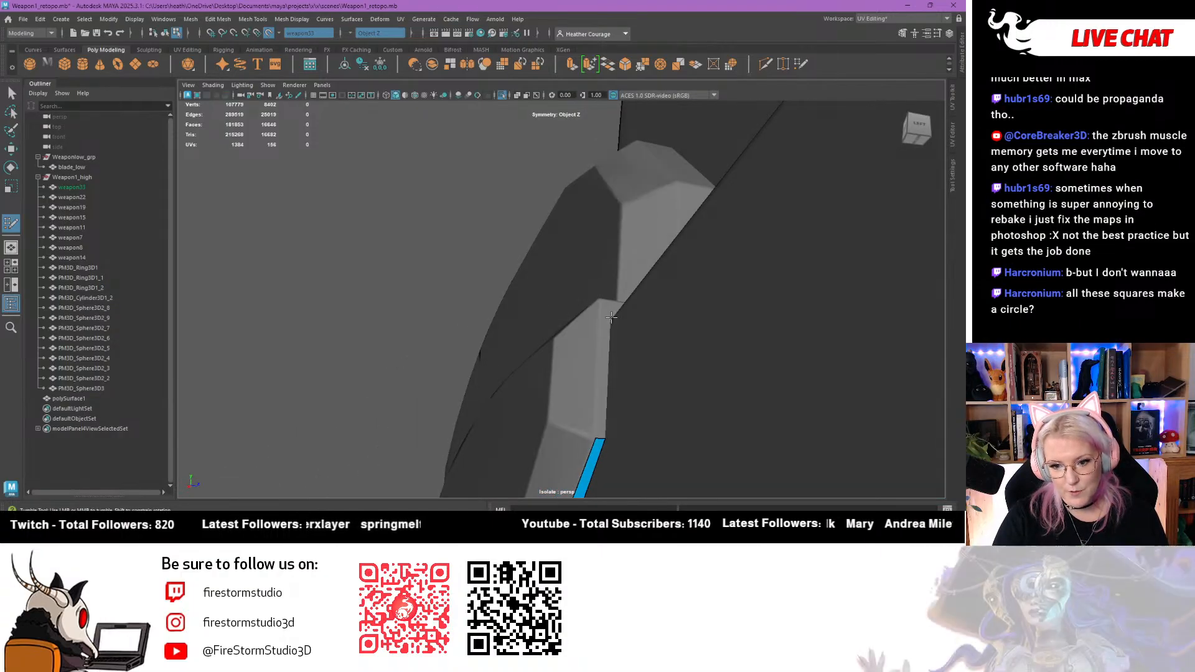
{"action": "left_click", "coordinate": [610, 319]}
{"action": "left_click", "coordinate": [598, 299]}
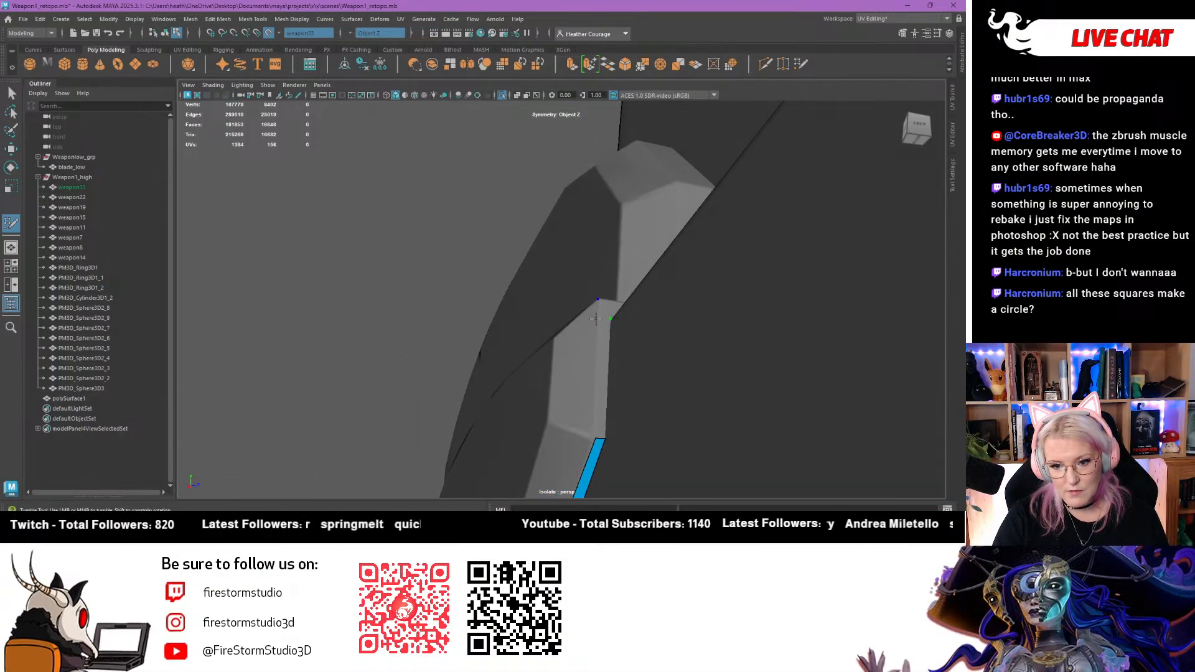
{"action": "left_click", "coordinate": [568, 396], "text": "shift"}
Fill a small corner face from the narrow strip's upper end toward the long bar and weld its loose vertex
{"action": "mouse_move", "coordinate": [559, 412]}
{"action": "left_mouse_down", "text": "alt"}
{"action": "mouse_move", "coordinate": [576, 360]}
{"action": "mouse_move", "coordinate": [521, 405]}
{"action": "left_mouse_up", "text": "alt"}
{"action": "right_click_drag", "start_coordinate": [520, 405], "coordinate": [627, 360], "text": "alt"}
{"action": "mouse_move", "coordinate": [642, 278]}
{"action": "right_mouse_down", "text": "alt"}
{"action": "mouse_move", "coordinate": [605, 203]}
{"action": "mouse_move", "coordinate": [450, 275]}
{"action": "right_mouse_up", "text": "alt"}
{"action": "left_click_drag", "start_coordinate": [350, 239], "coordinate": [506, 243], "text": "alt"}
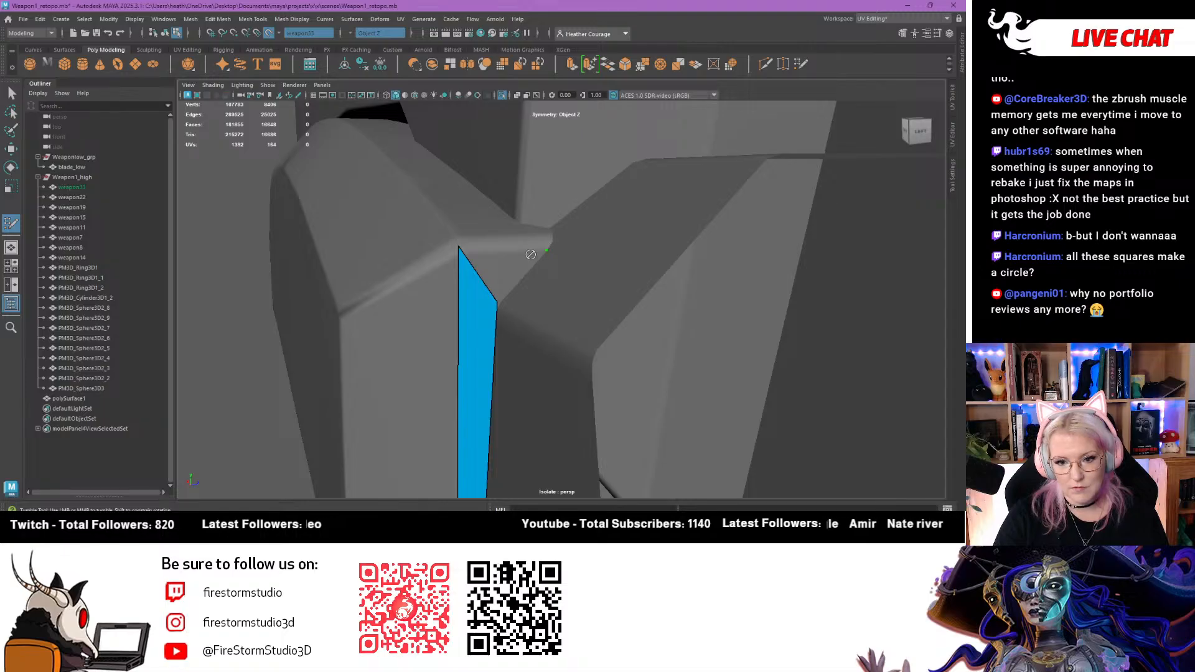
{"action": "left_click", "coordinate": [519, 274], "text": "shift"}
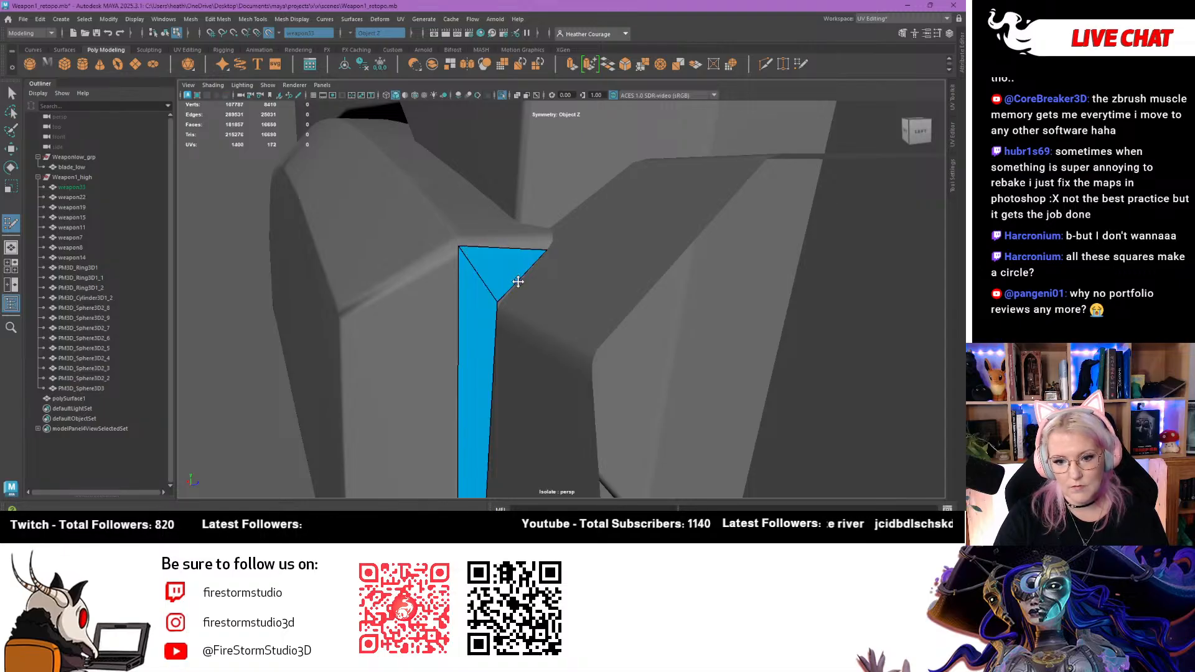
{"action": "mouse_move", "coordinate": [549, 249]}
{"action": "left_mouse_down"}
{"action": "mouse_move", "coordinate": [551, 239]}
{"action": "mouse_move", "coordinate": [487, 277]}
{"action": "mouse_move", "coordinate": [470, 274]}
{"action": "left_mouse_up"}
{"action": "right_click_drag", "start_coordinate": [470, 275], "coordinate": [451, 285], "text": "alt"}
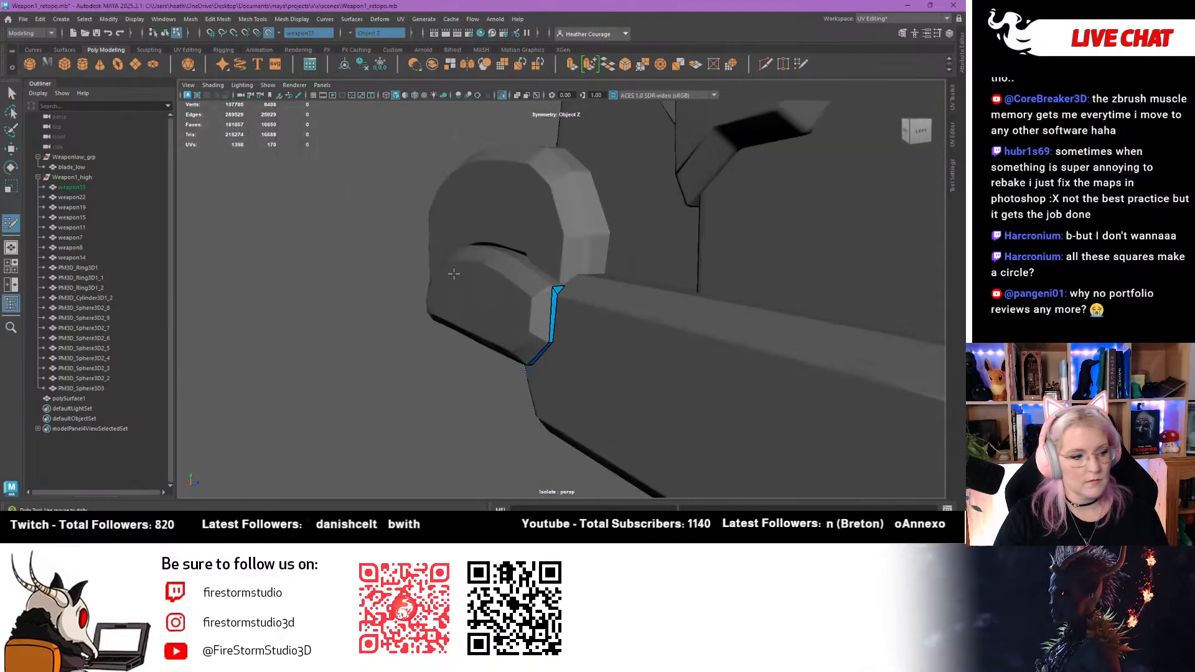
Add a face above the corner face on the plate's top bevel, welding and repositioning its vertices to fit the high-poly corner
{"action": "left_click_drag", "start_coordinate": [447, 303], "coordinate": [520, 355], "text": "alt"}
{"action": "scroll", "coordinate": [521, 357], "scroll_direction": "up", "scroll_amount": 5}
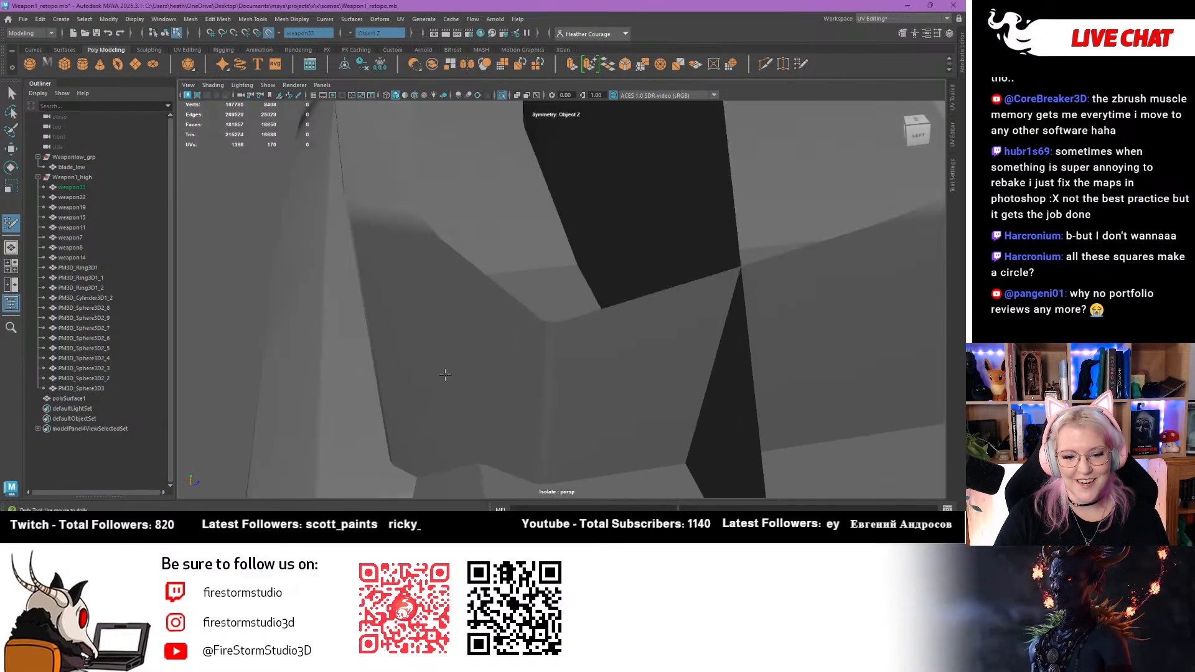
{"action": "scroll", "coordinate": [442, 373], "scroll_direction": "down", "scroll_amount": 2}
{"action": "middle_click_drag", "start_coordinate": [307, 438], "coordinate": [459, 390], "text": "alt"}
{"action": "scroll", "coordinate": [473, 396], "scroll_direction": "up", "scroll_amount": 3}
{"action": "scroll", "coordinate": [548, 386], "scroll_direction": "down", "scroll_amount": 2}
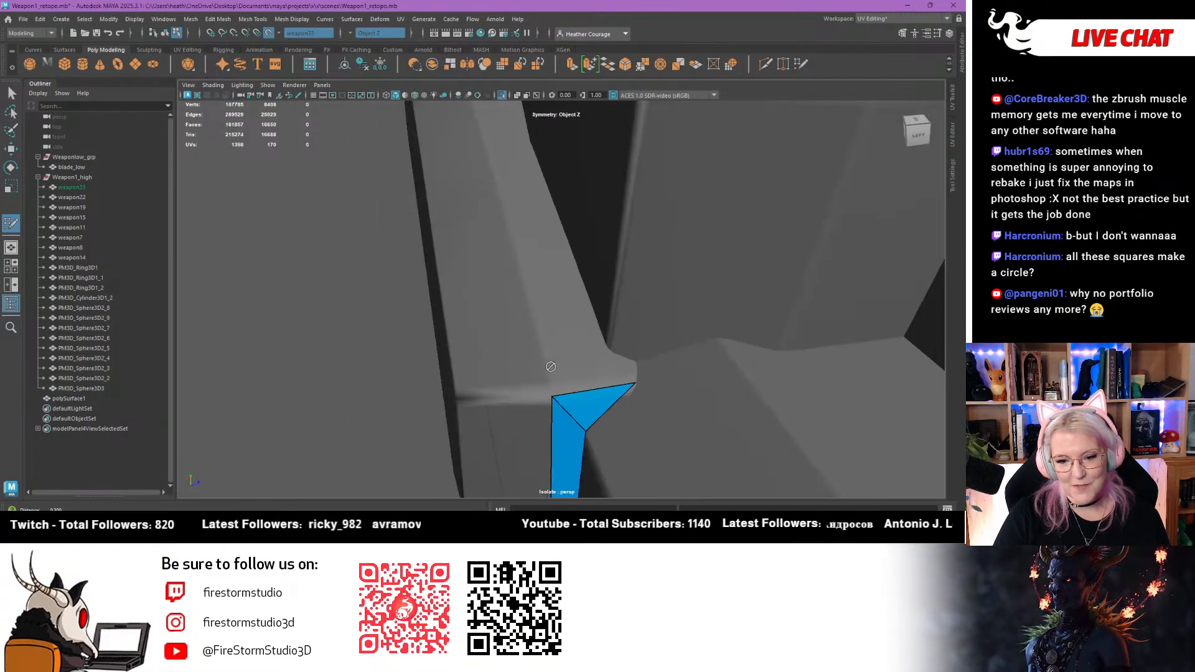
{"action": "left_click", "coordinate": [637, 361]}
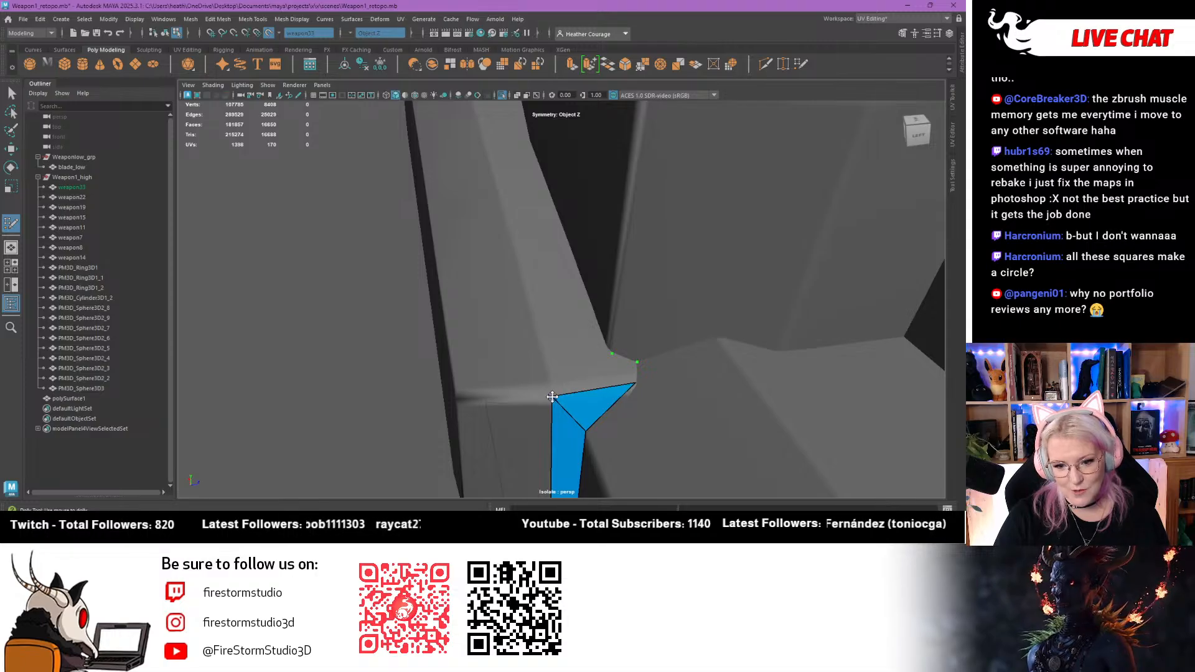
{"action": "left_click_drag", "start_coordinate": [552, 396], "coordinate": [554, 385]}
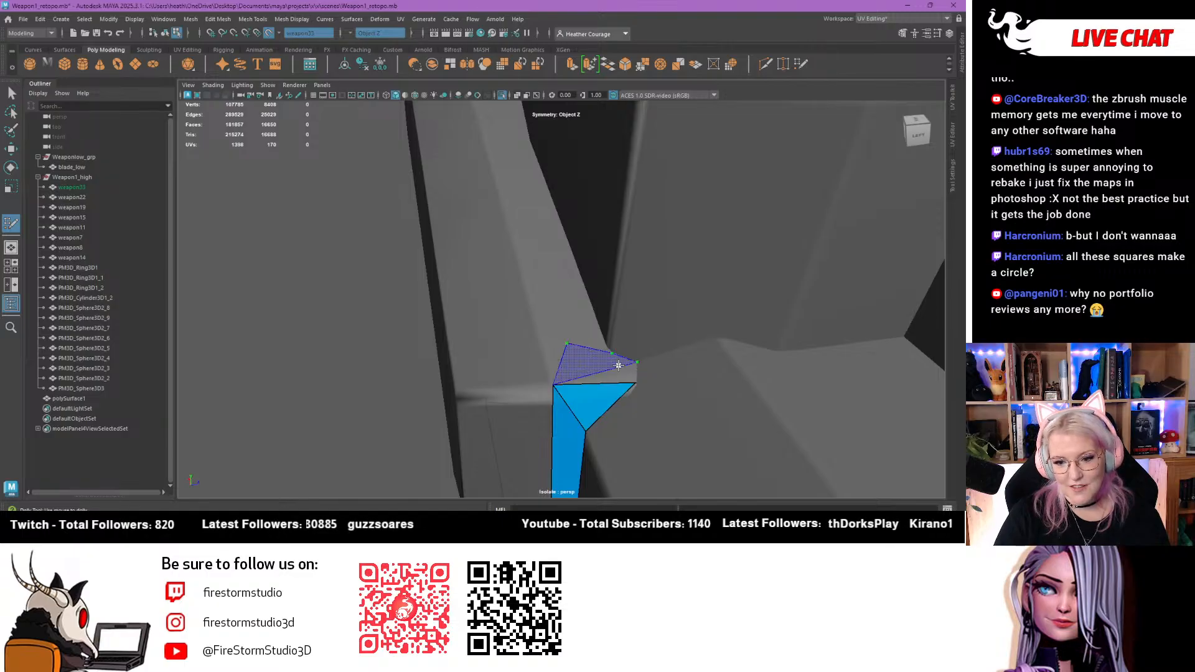
{"action": "left_click", "coordinate": [601, 356], "text": "shift"}
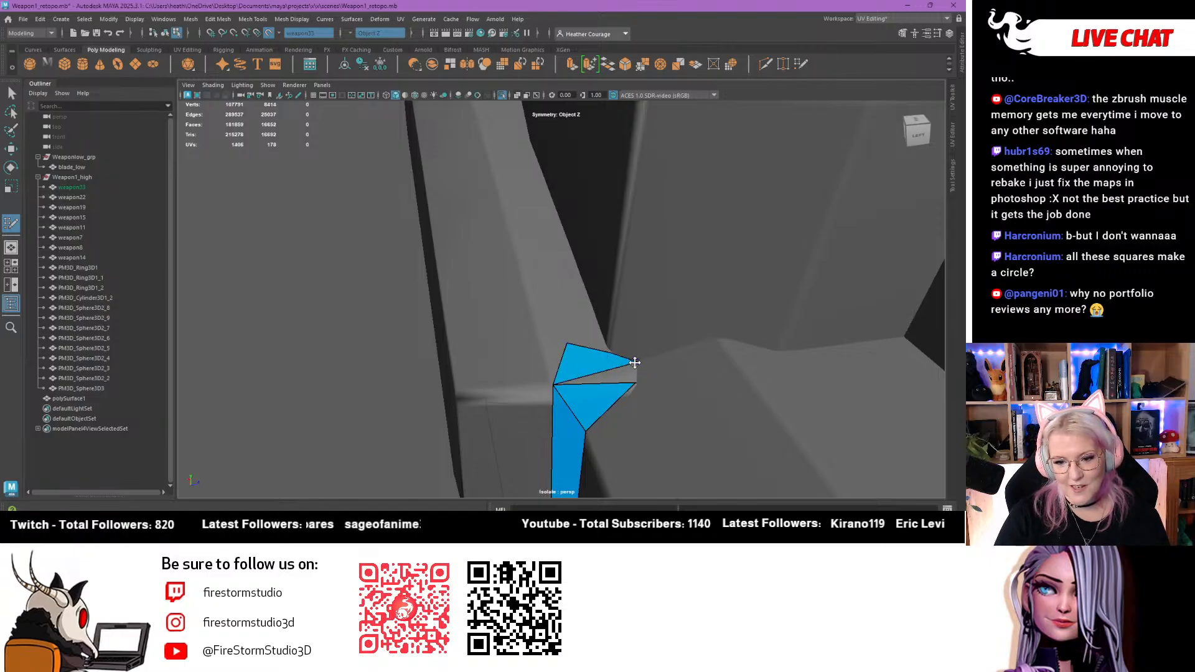
{"action": "left_click_drag", "start_coordinate": [635, 363], "coordinate": [635, 381]}
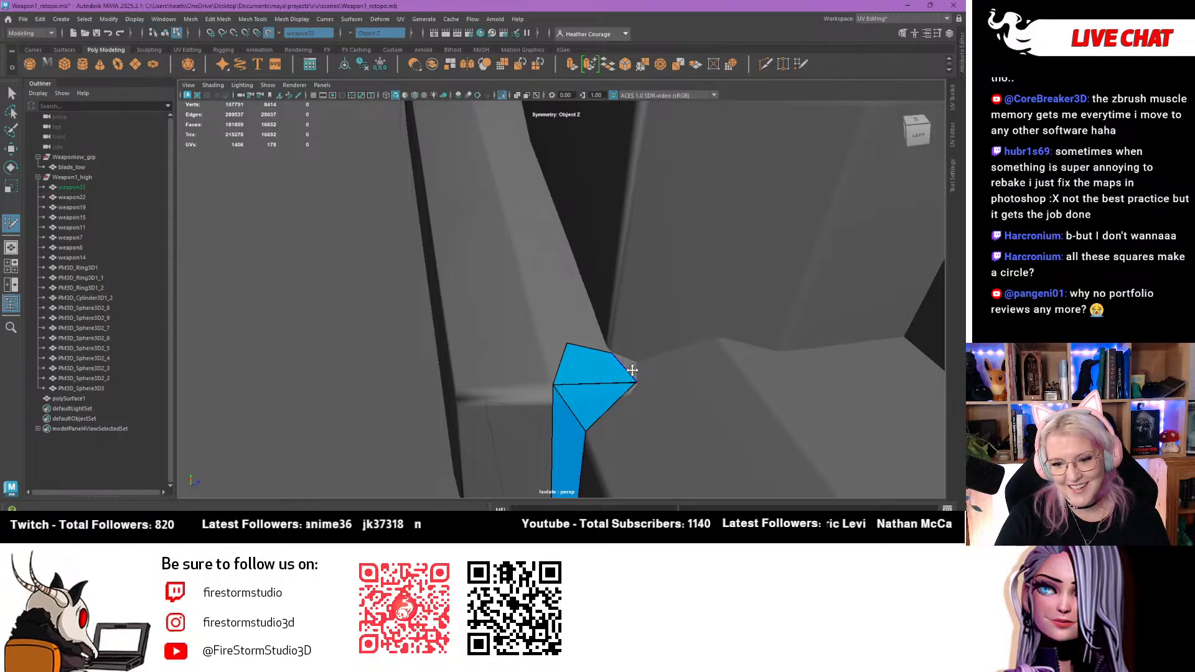
{"action": "left_click_drag", "start_coordinate": [543, 375], "coordinate": [531, 321], "text": "alt"}
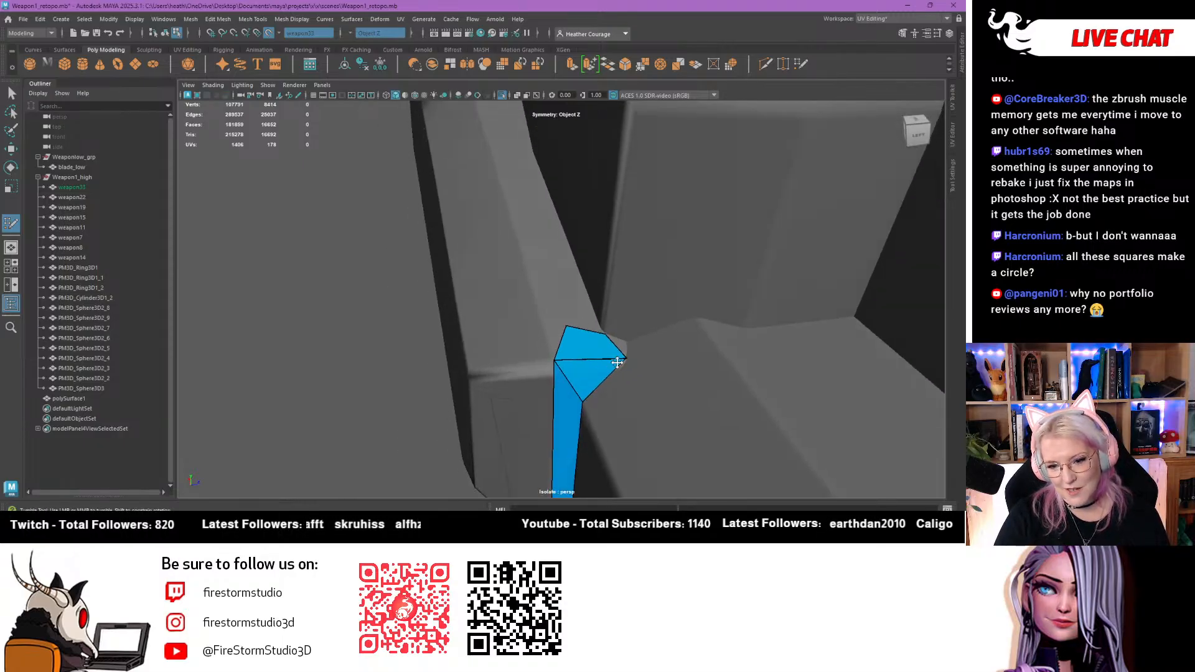
{"action": "mouse_move", "coordinate": [618, 363]}
{"action": "left_mouse_down"}
{"action": "mouse_move", "coordinate": [613, 335]}
{"action": "mouse_move", "coordinate": [624, 339]}
{"action": "mouse_move", "coordinate": [547, 340]}
{"action": "mouse_move", "coordinate": [599, 329]}
{"action": "left_mouse_up"}
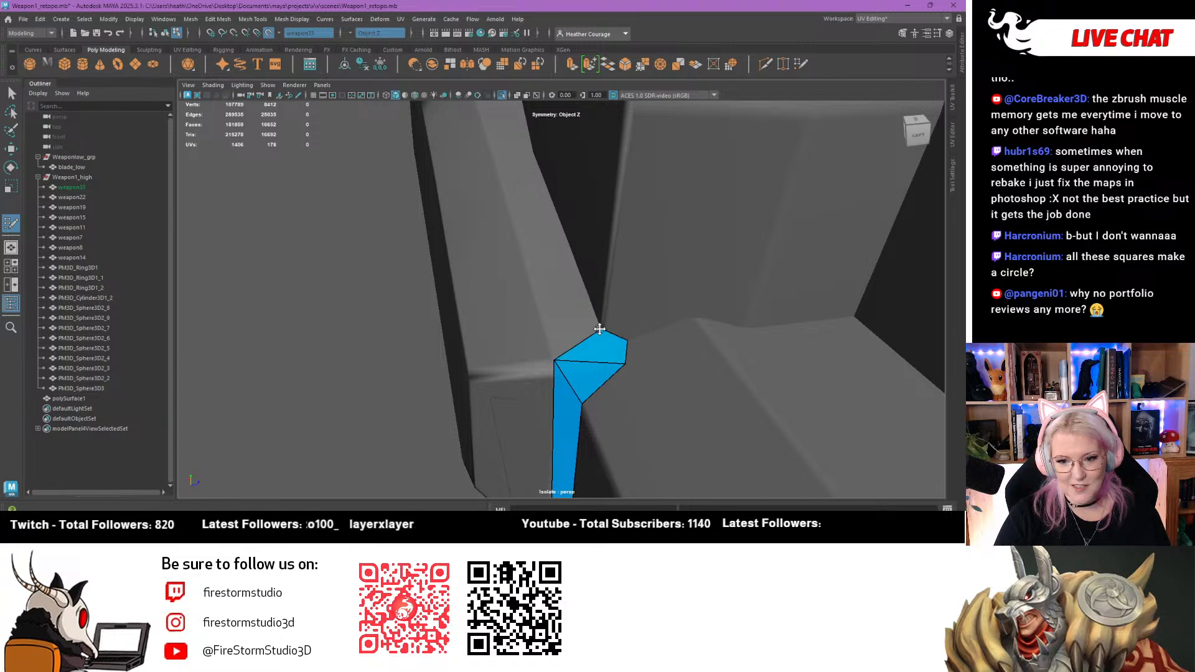
Bridge from the corner faces to the base of the larger arched block with one connecting quad
{"action": "right_click_drag", "start_coordinate": [600, 330], "coordinate": [538, 317], "text": "alt"}
{"action": "left_click_drag", "start_coordinate": [548, 317], "coordinate": [562, 287], "text": "alt"}
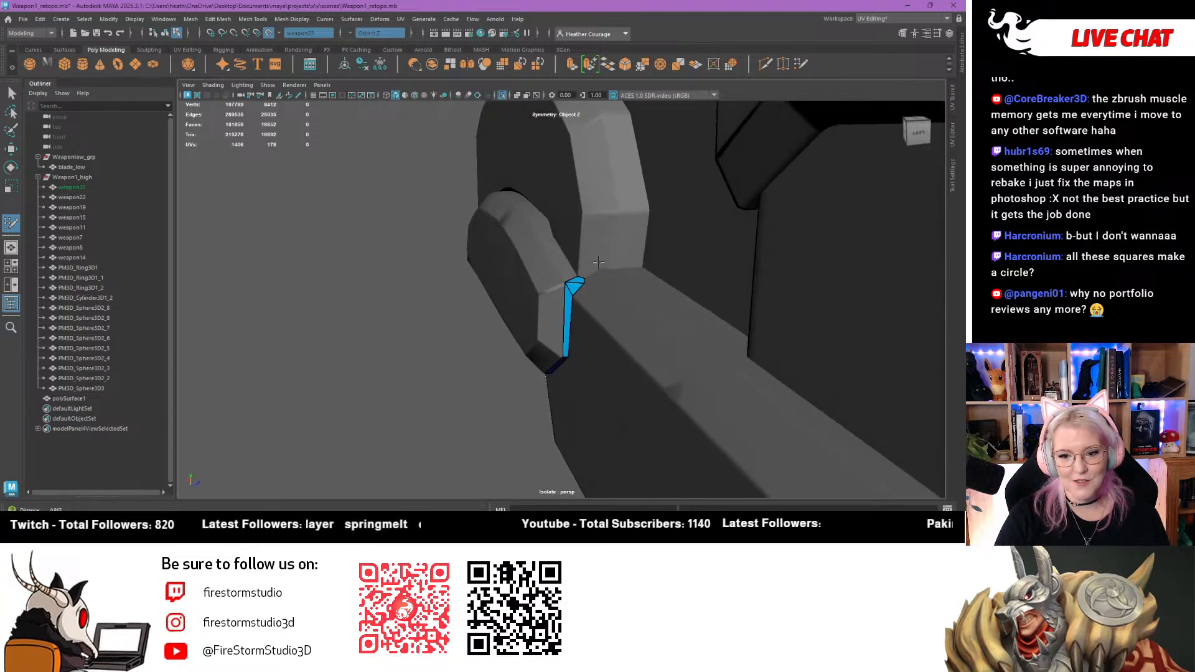
{"action": "right_click_drag", "start_coordinate": [561, 286], "coordinate": [624, 283], "text": "alt"}
{"action": "left_click_drag", "start_coordinate": [625, 284], "coordinate": [572, 337], "text": "alt"}
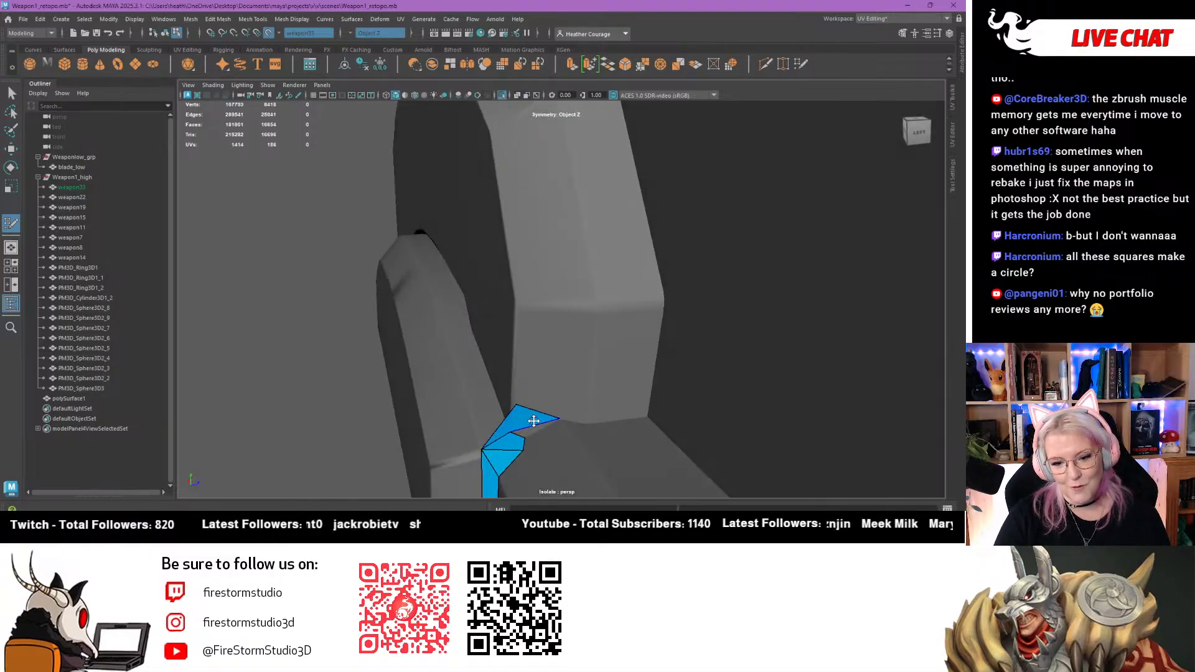
{"action": "left_click_drag", "start_coordinate": [516, 404], "coordinate": [529, 423], "text": "alt"}
{"action": "right_click_drag", "start_coordinate": [529, 423], "coordinate": [599, 442], "text": "alt"}
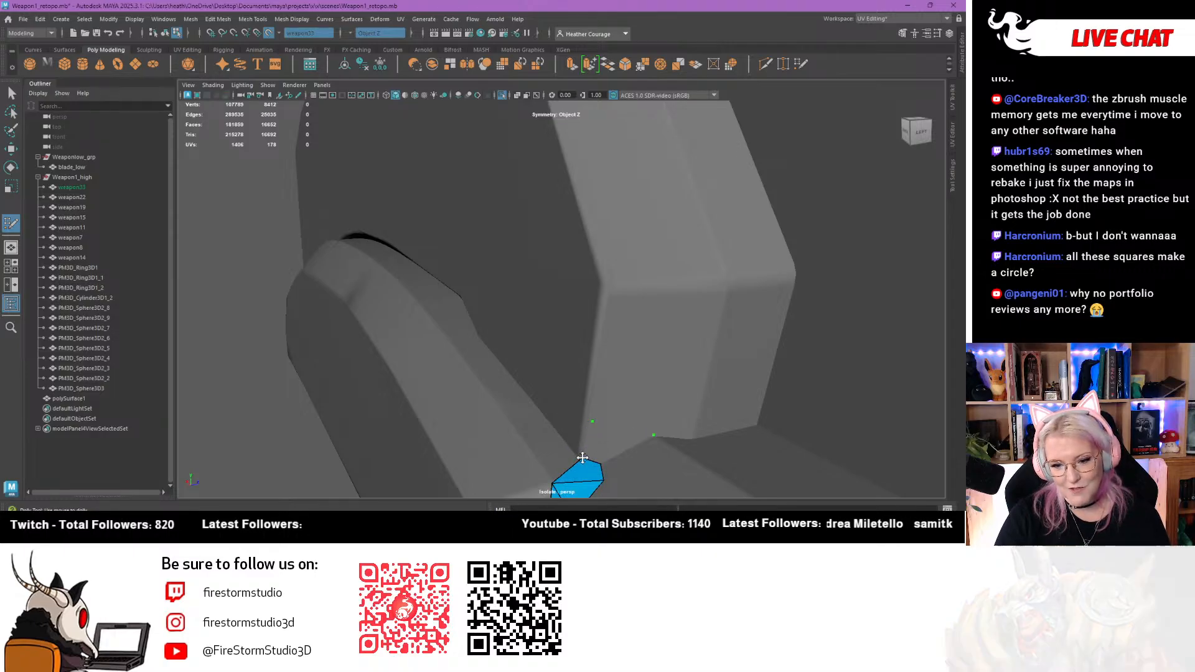
{"action": "mouse_move", "coordinate": [579, 464]}
{"action": "left_mouse_down", "text": "alt"}
{"action": "mouse_move", "coordinate": [553, 392]}
{"action": "mouse_move", "coordinate": [605, 428]}
{"action": "mouse_move", "coordinate": [593, 367]}
{"action": "left_mouse_up", "text": "alt"}
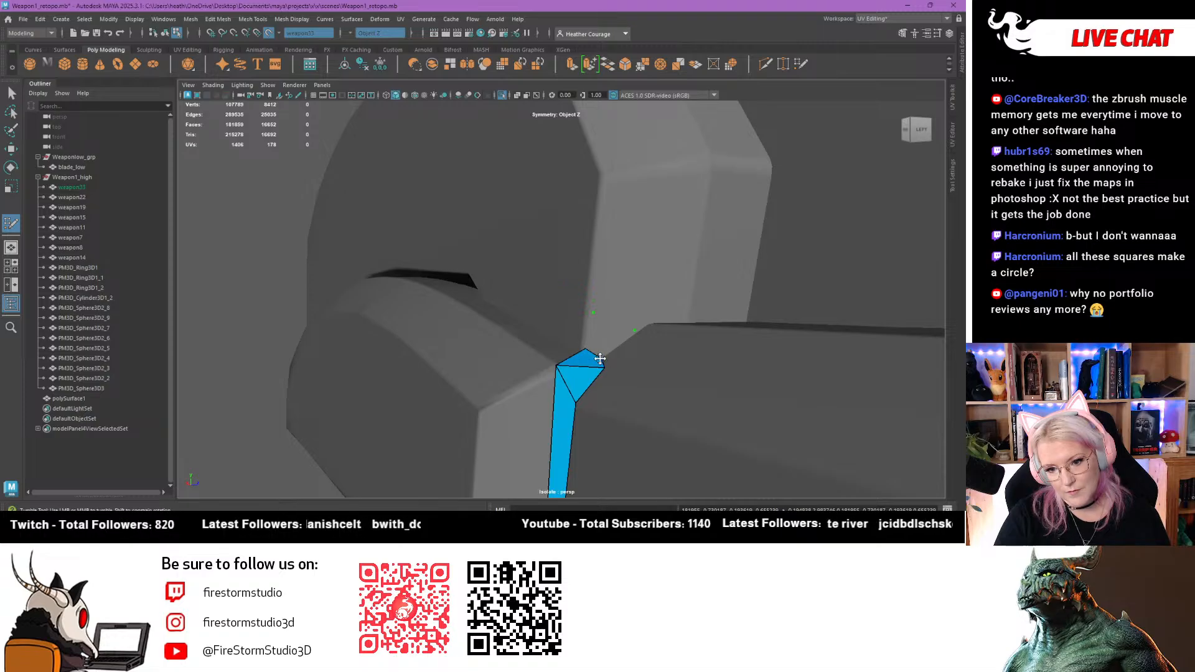
{"action": "left_click", "coordinate": [604, 330], "text": "shift"}
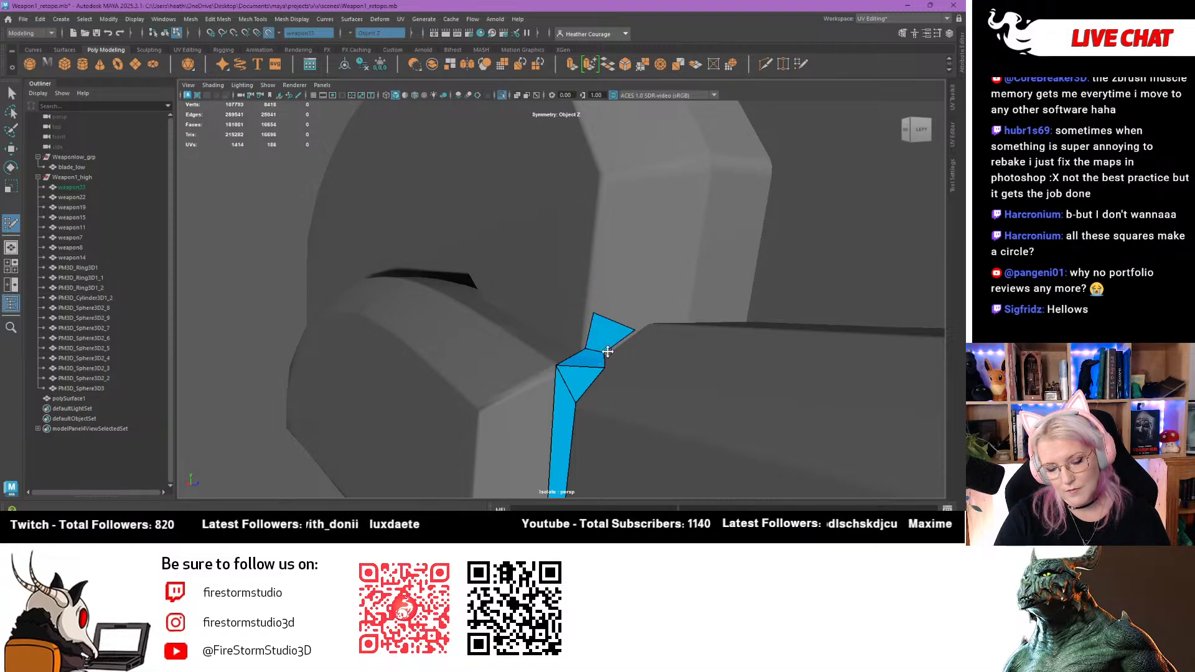
{"action": "left_click_drag", "start_coordinate": [630, 327], "coordinate": [582, 356]}
{"action": "scroll", "coordinate": [577, 361], "scroll_direction": "down", "scroll_amount": 10}
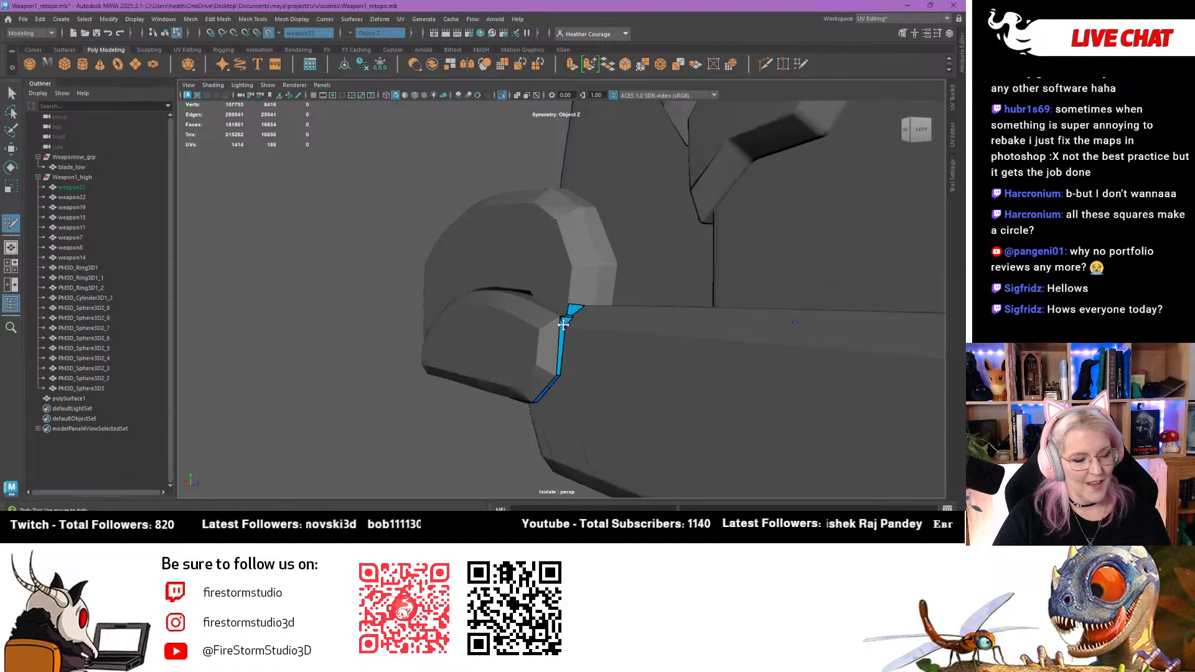
Place points on the arched block's lowest rim facet and fill two adjacent upright quads above the connecting face
{"action": "left_click_drag", "start_coordinate": [606, 323], "coordinate": [524, 299], "text": "alt"}
{"action": "scroll", "coordinate": [573, 317], "scroll_direction": "up", "scroll_amount": 5}
{"action": "scroll", "coordinate": [548, 311], "scroll_direction": "up", "scroll_amount": 3}
{"action": "left_click_drag", "start_coordinate": [654, 338], "coordinate": [483, 311], "text": "alt"}
{"action": "right_click_drag", "start_coordinate": [483, 311], "coordinate": [511, 338], "text": "alt"}
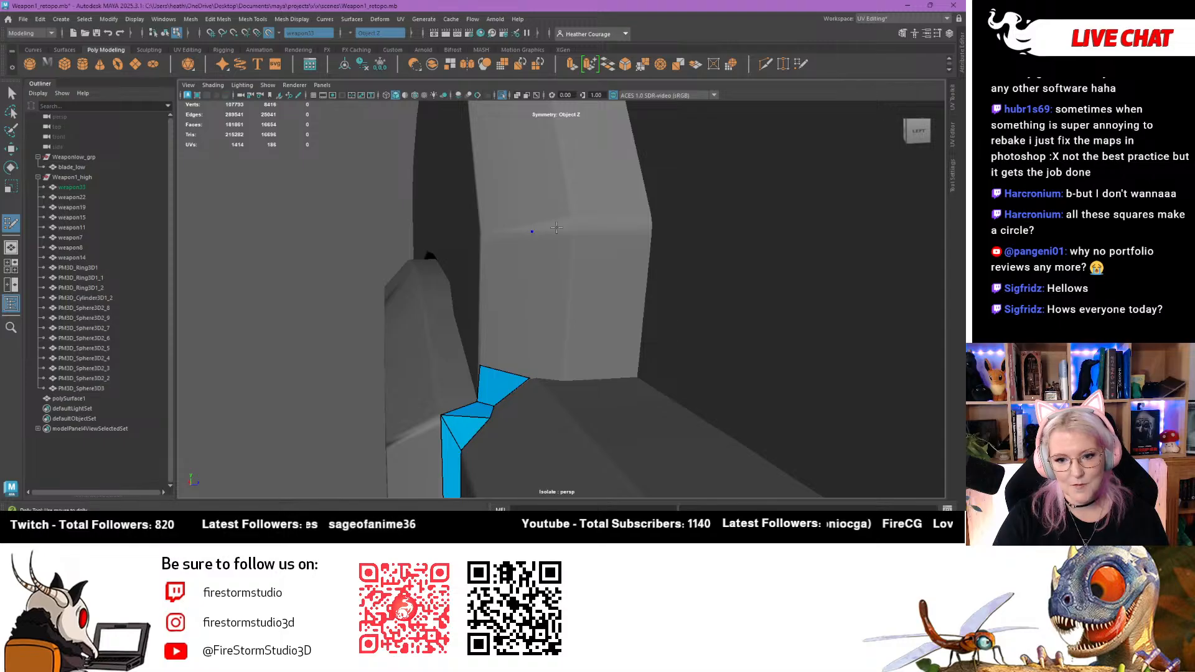
{"action": "left_click", "coordinate": [562, 380]}
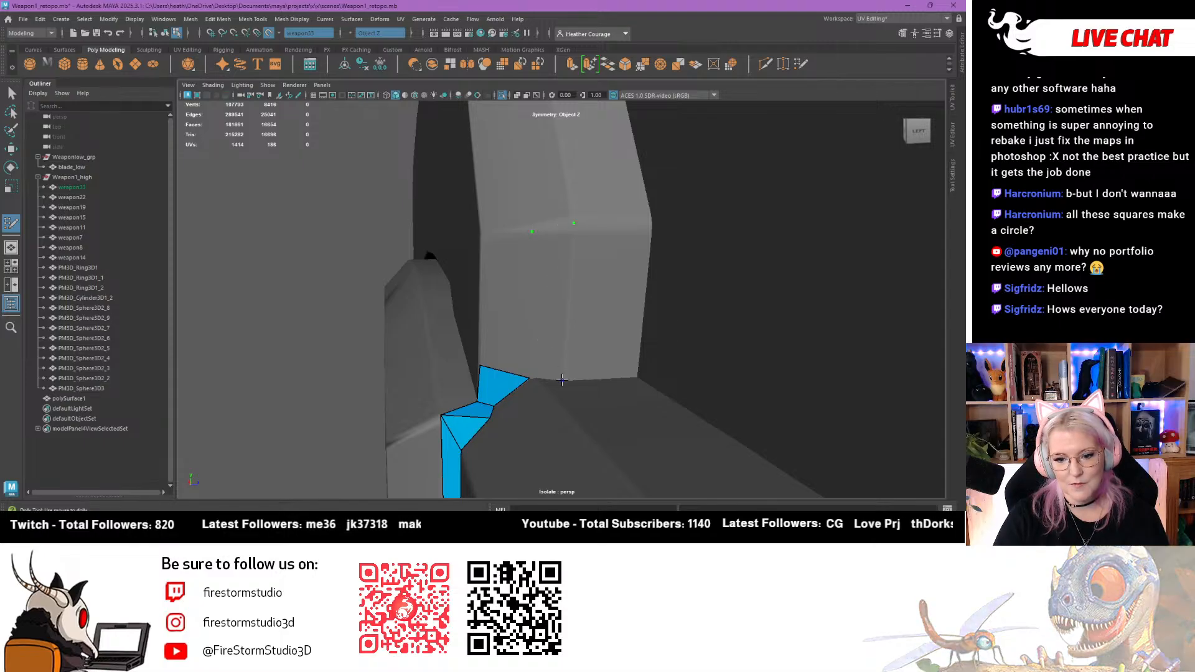
{"action": "left_click", "coordinate": [555, 296], "text": "shift"}
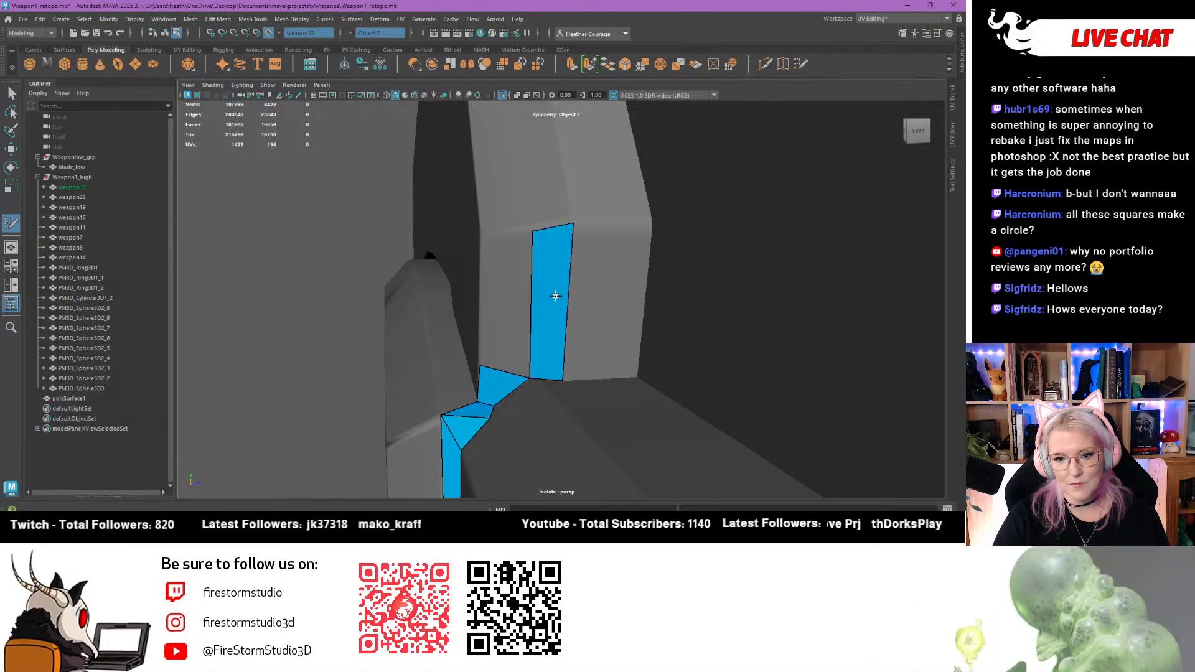
{"action": "left_click", "coordinate": [483, 231]}
{"action": "left_click", "coordinate": [496, 309], "text": "shift"}
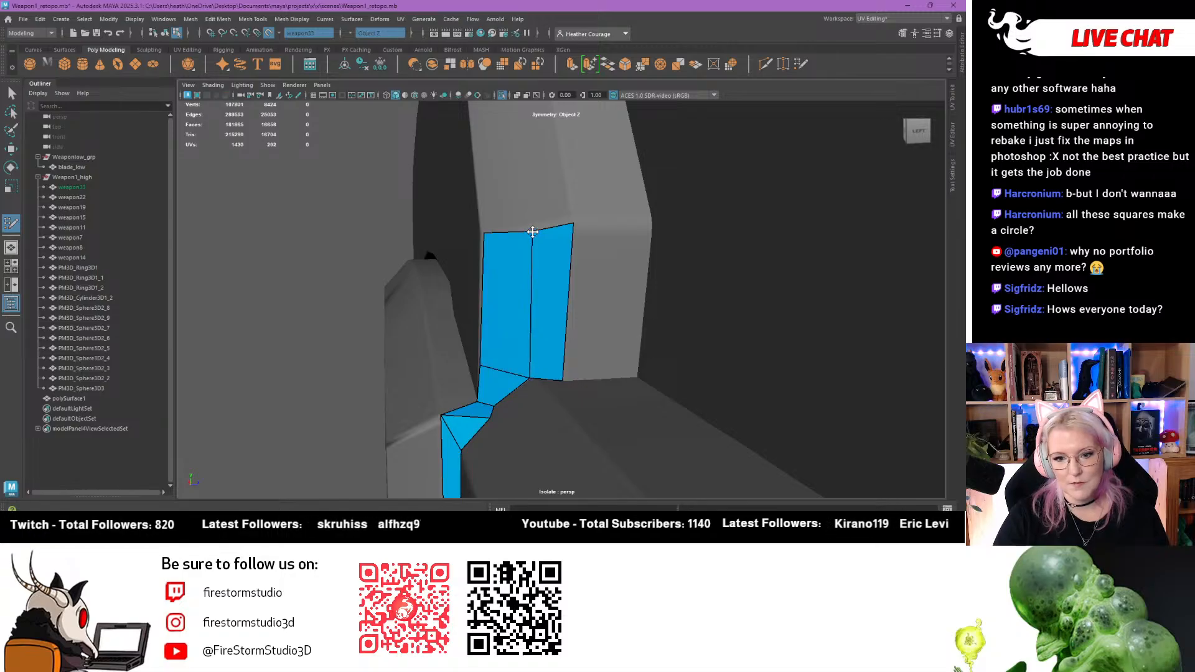
Weld the upper middle vertex to the facet's centre corner, align the inner corner to the edge, and fill the outer quad
{"action": "left_click_drag", "start_coordinate": [532, 231], "coordinate": [571, 222]}
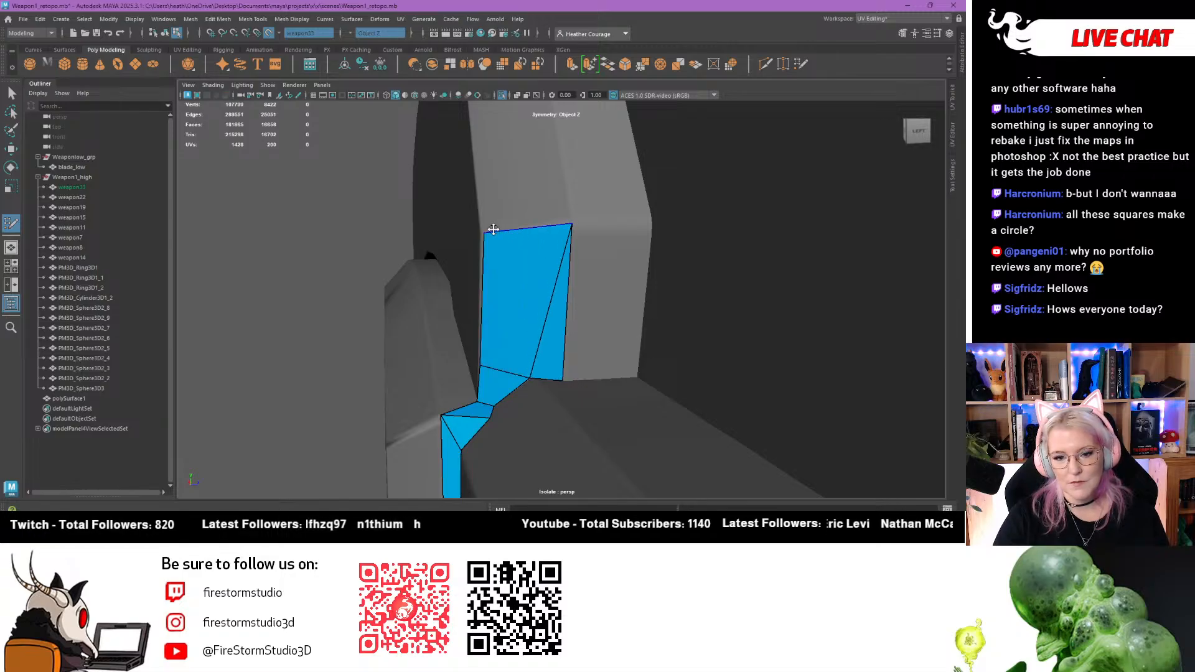
{"action": "left_click_drag", "start_coordinate": [493, 230], "coordinate": [492, 238]}
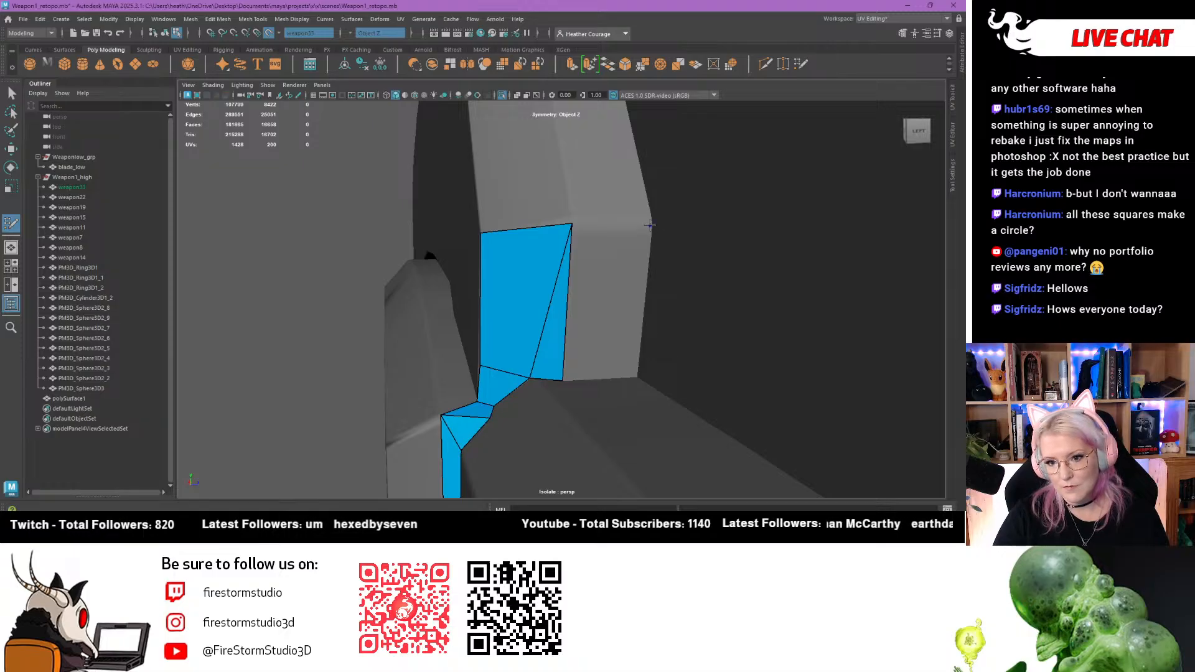
{"action": "left_click", "coordinate": [636, 375]}
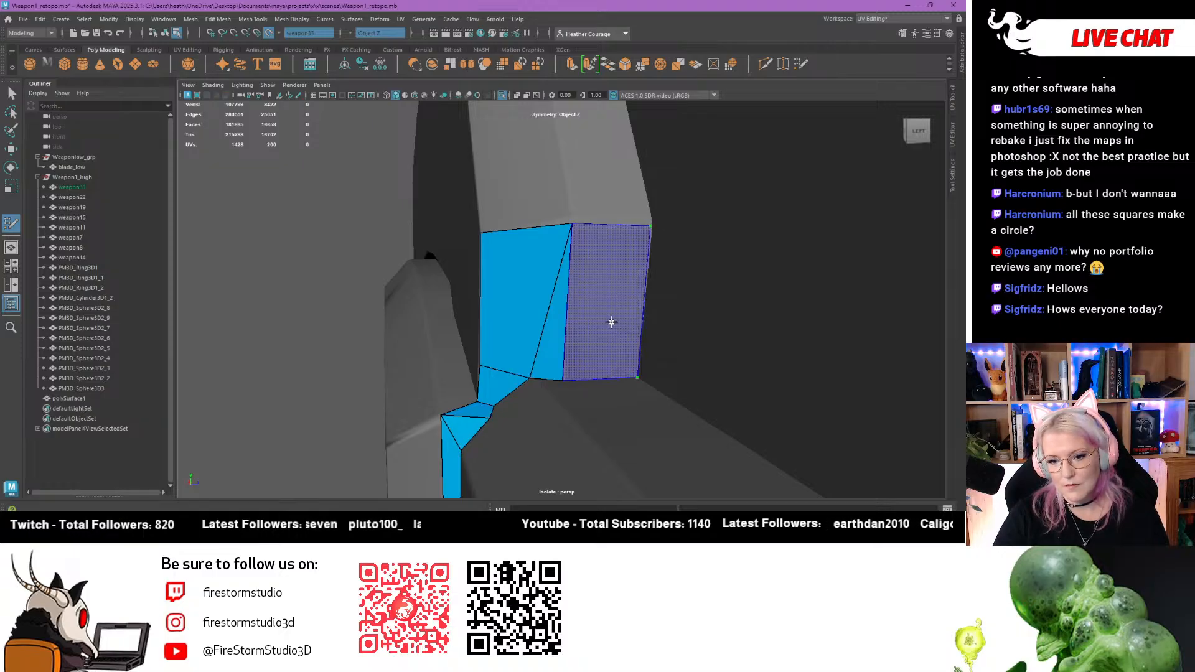
{"action": "left_click", "coordinate": [610, 321], "text": "shift"}
Place three points across the next bend of the arched rim and fill two quads up to it
{"action": "scroll", "coordinate": [606, 323], "scroll_direction": "down", "scroll_amount": 5}
{"action": "mouse_move", "coordinate": [556, 336]}
{"action": "left_mouse_down", "text": "alt"}
{"action": "mouse_move", "coordinate": [587, 336]}
{"action": "mouse_move", "coordinate": [620, 283]}
{"action": "mouse_move", "coordinate": [586, 380]}
{"action": "mouse_move", "coordinate": [517, 256]}
{"action": "left_mouse_up", "text": "alt"}
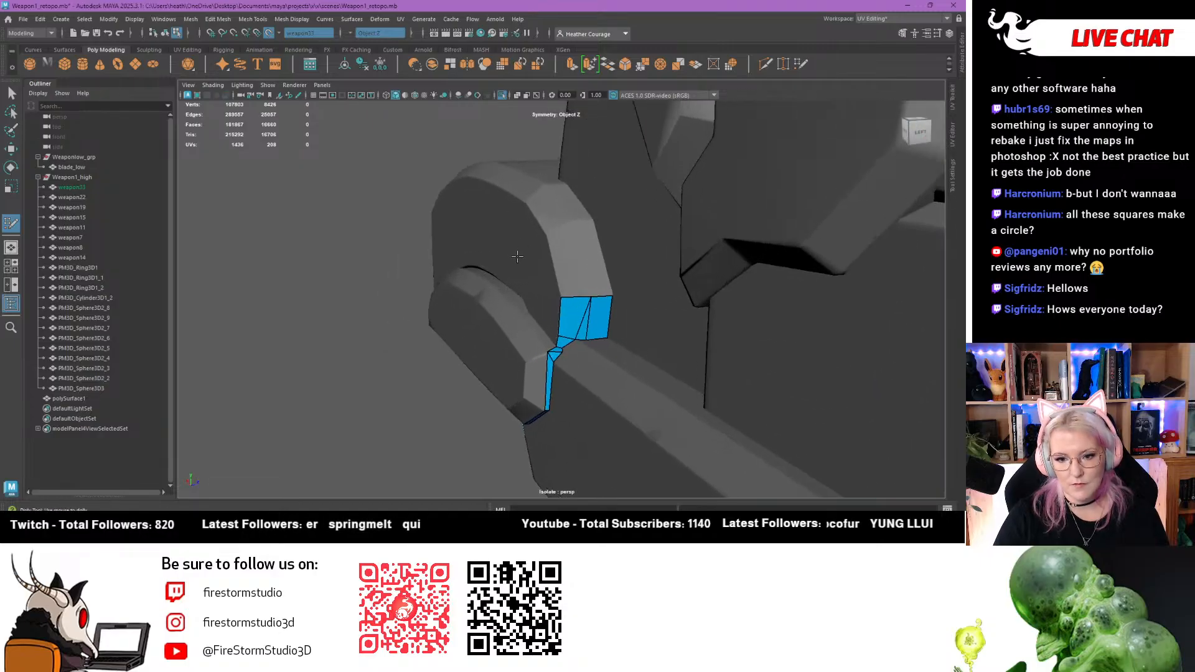
{"action": "left_click", "coordinate": [549, 238]}
{"action": "left_click", "coordinate": [570, 222]}
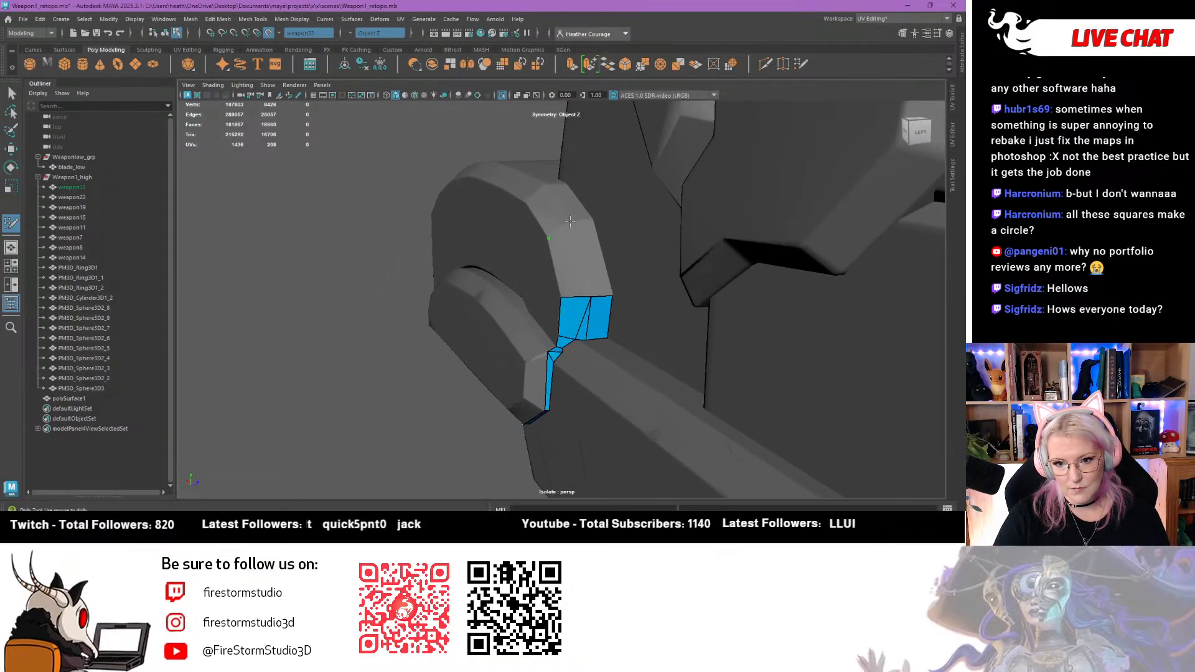
{"action": "left_click", "coordinate": [595, 218]}
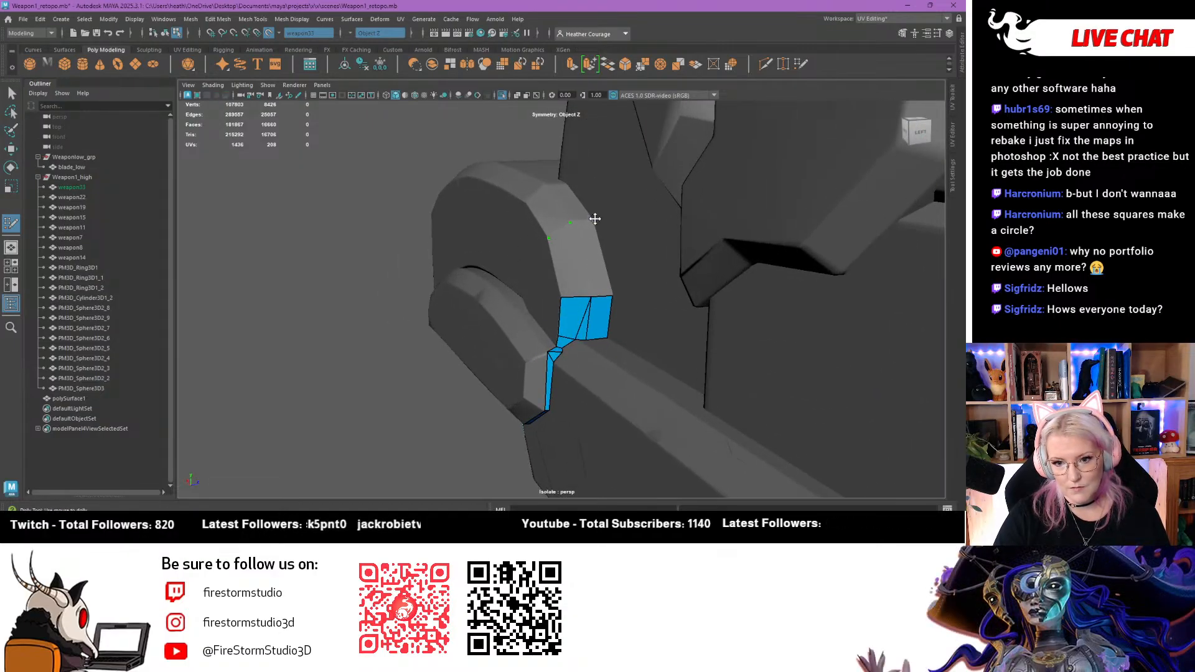
{"action": "left_click", "coordinate": [592, 250], "text": "shift"}
{"action": "left_click", "coordinate": [567, 257], "text": "shift"}
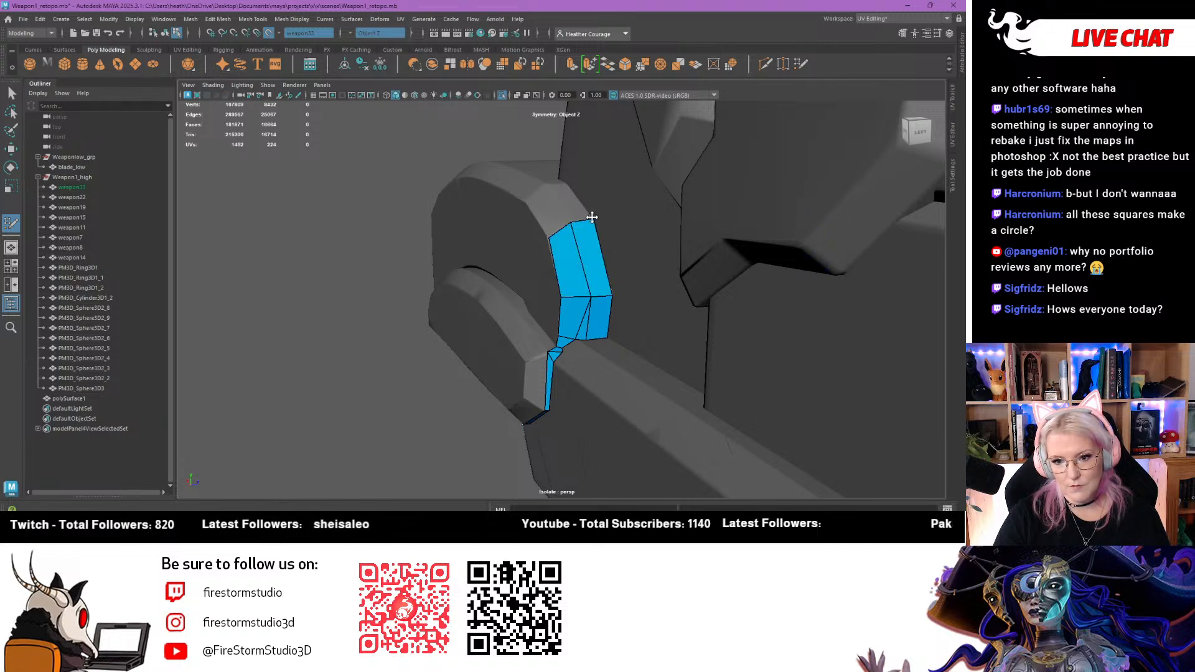
Extend the arched rim strip by two more quads along the following facet
{"action": "left_click_drag", "start_coordinate": [551, 254], "coordinate": [555, 283], "text": "alt"}
{"action": "right_click_drag", "start_coordinate": [555, 282], "coordinate": [601, 343], "text": "alt"}
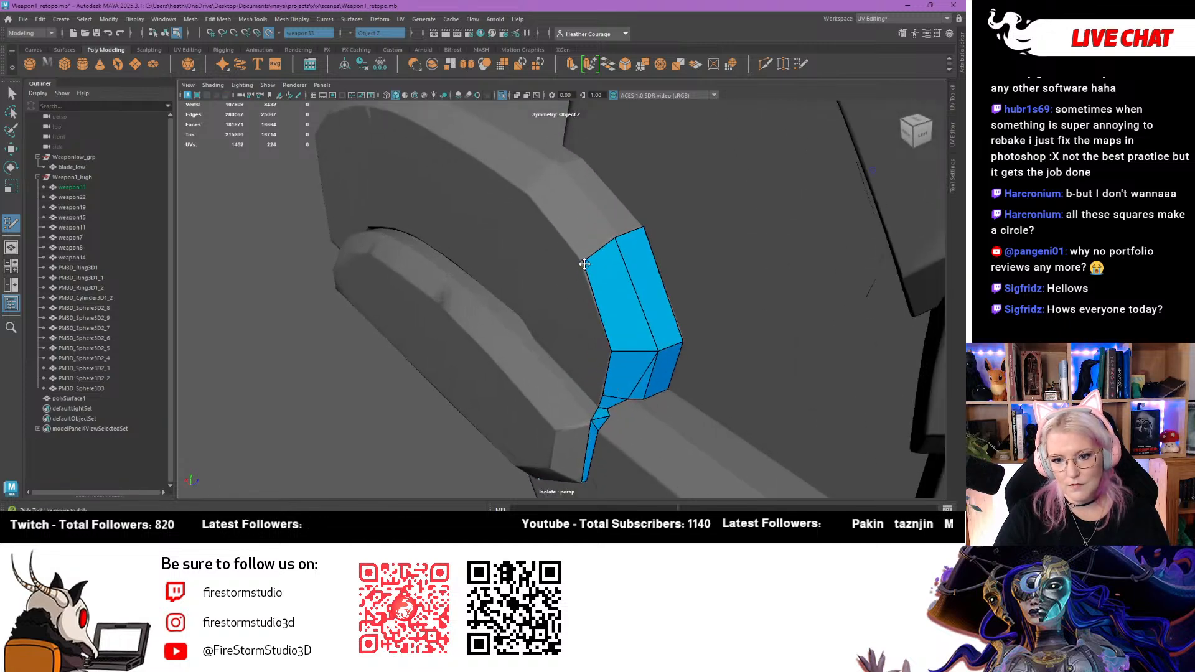
{"action": "left_click_drag", "start_coordinate": [584, 263], "coordinate": [527, 250]}
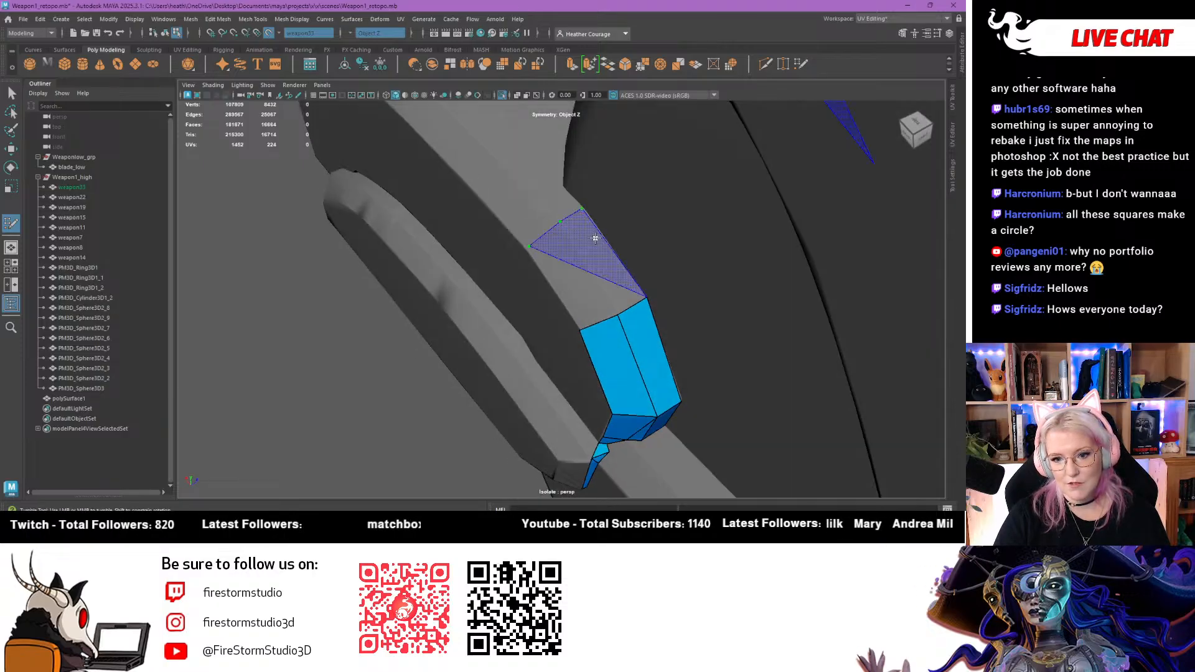
{"action": "left_click", "coordinate": [601, 262], "text": "shift"}
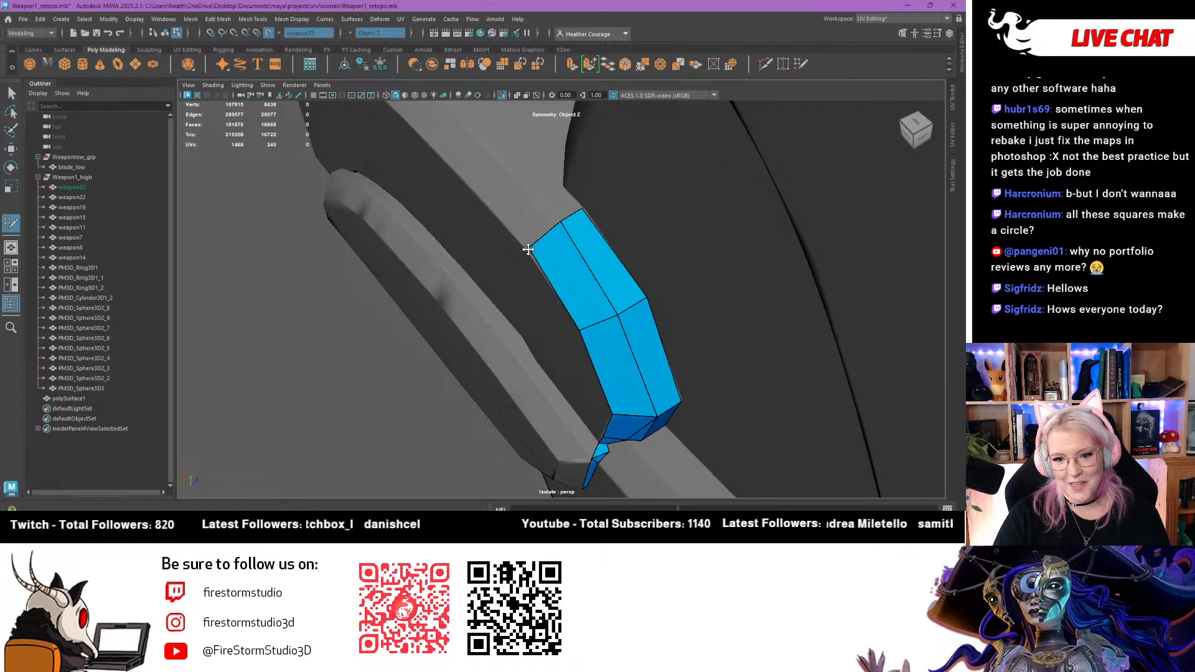
Reposition the vertices at the rim strip's upper end so they line up across the high-poly bevel
{"action": "mouse_move", "coordinate": [517, 250]}
{"action": "left_mouse_down", "text": "alt"}
{"action": "mouse_move", "coordinate": [617, 275]}
{"action": "mouse_move", "coordinate": [586, 276]}
{"action": "mouse_move", "coordinate": [620, 250]}
{"action": "mouse_move", "coordinate": [587, 238]}
{"action": "mouse_move", "coordinate": [507, 251]}
{"action": "left_mouse_up", "text": "alt"}
{"action": "right_click_drag", "start_coordinate": [507, 250], "coordinate": [517, 256], "text": "alt"}
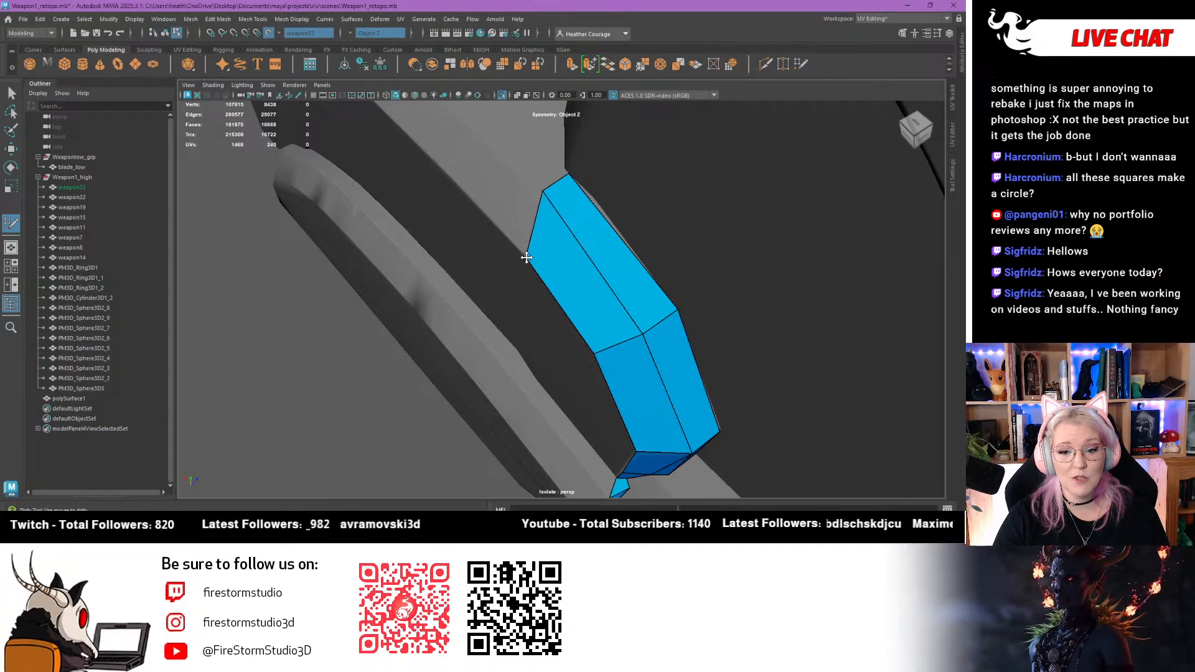
{"action": "left_click_drag", "start_coordinate": [526, 255], "coordinate": [579, 227]}
{"action": "middle_click_drag", "start_coordinate": [571, 181], "coordinate": [538, 264], "text": "alt"}
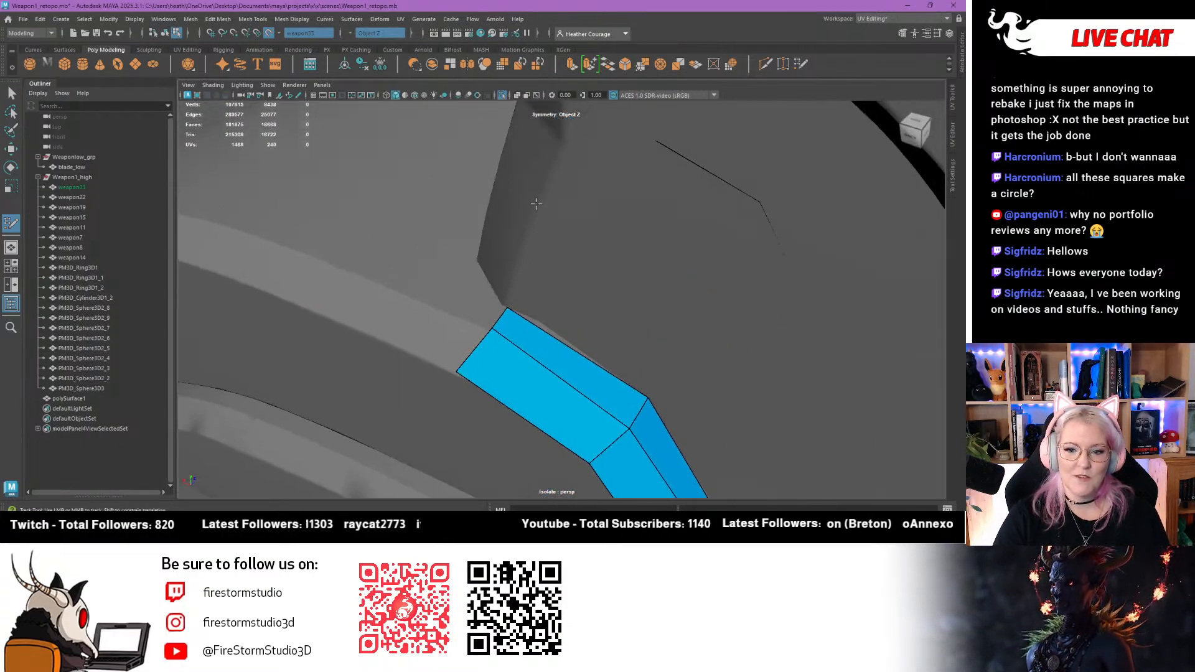
Fill two quads that carry the arched rim strip past its upper corner onto the bevel beside the block's top face
{"action": "right_click_drag", "start_coordinate": [504, 244], "coordinate": [458, 249], "text": "alt"}
{"action": "left_click_drag", "start_coordinate": [463, 274], "coordinate": [519, 333], "text": "alt"}
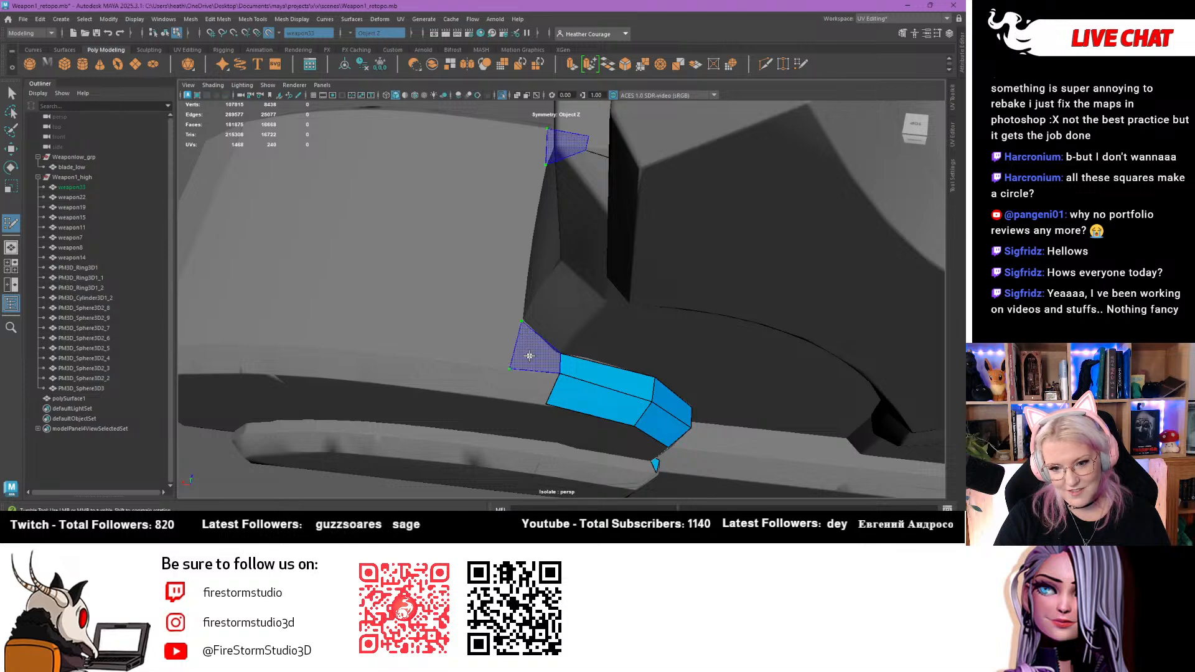
{"action": "left_click", "coordinate": [560, 370], "text": "shift"}
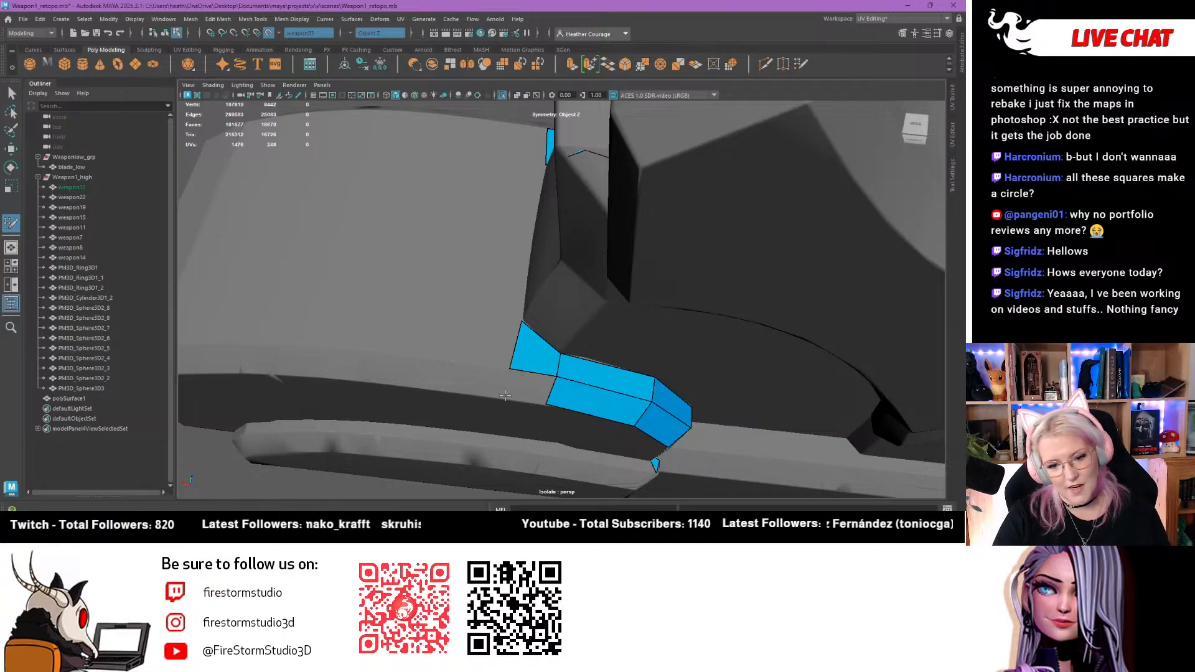
{"action": "left_click", "coordinate": [529, 387], "text": "shift"}
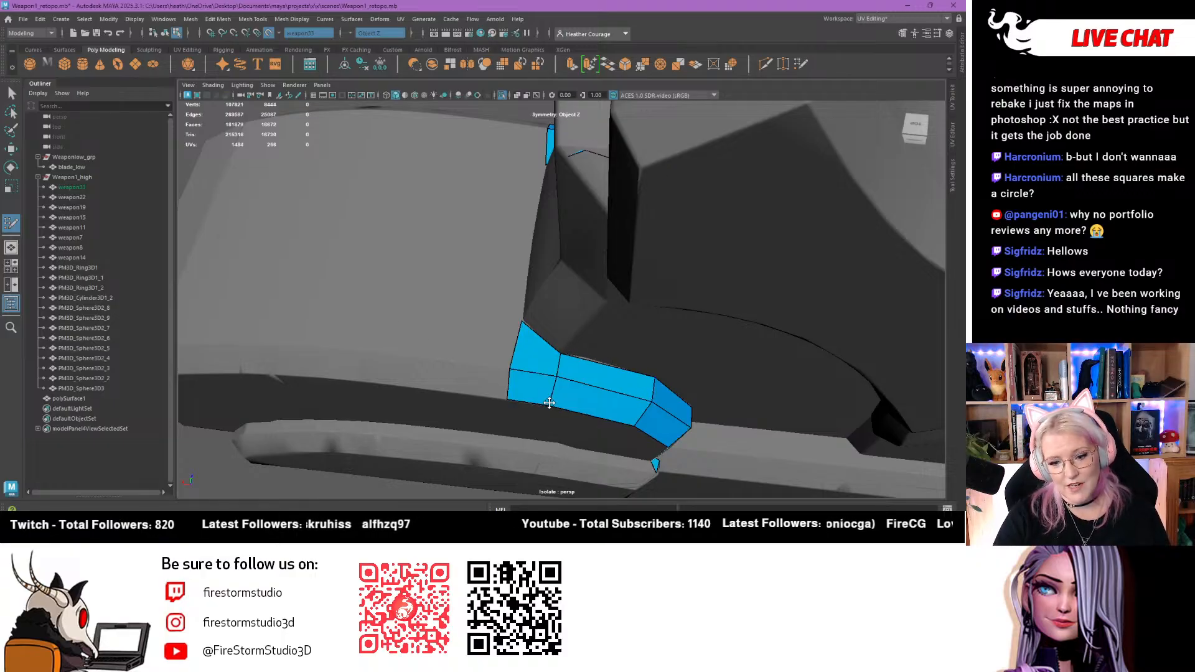
Extend the arched rim strip along the block's long upper bevel with two long quads ending at the far facet edge
{"action": "left_click_drag", "start_coordinate": [489, 367], "coordinate": [348, 336], "text": "alt"}
{"action": "middle_click_drag", "start_coordinate": [349, 336], "coordinate": [523, 260], "text": "alt"}
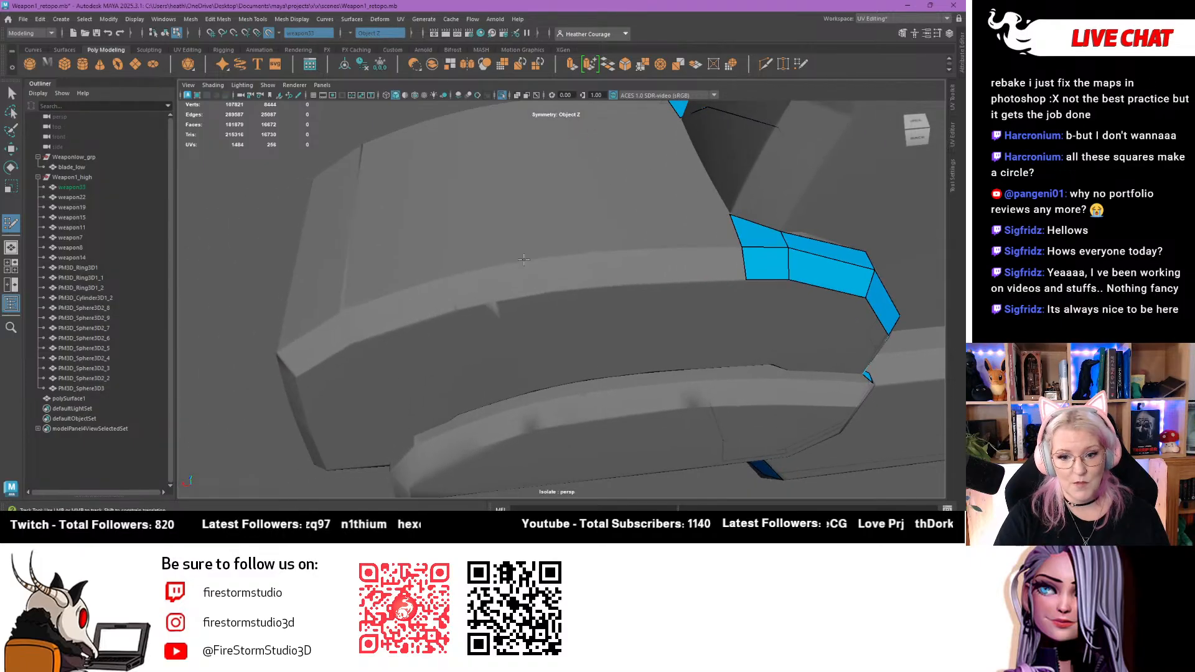
{"action": "left_click", "coordinate": [542, 292]}
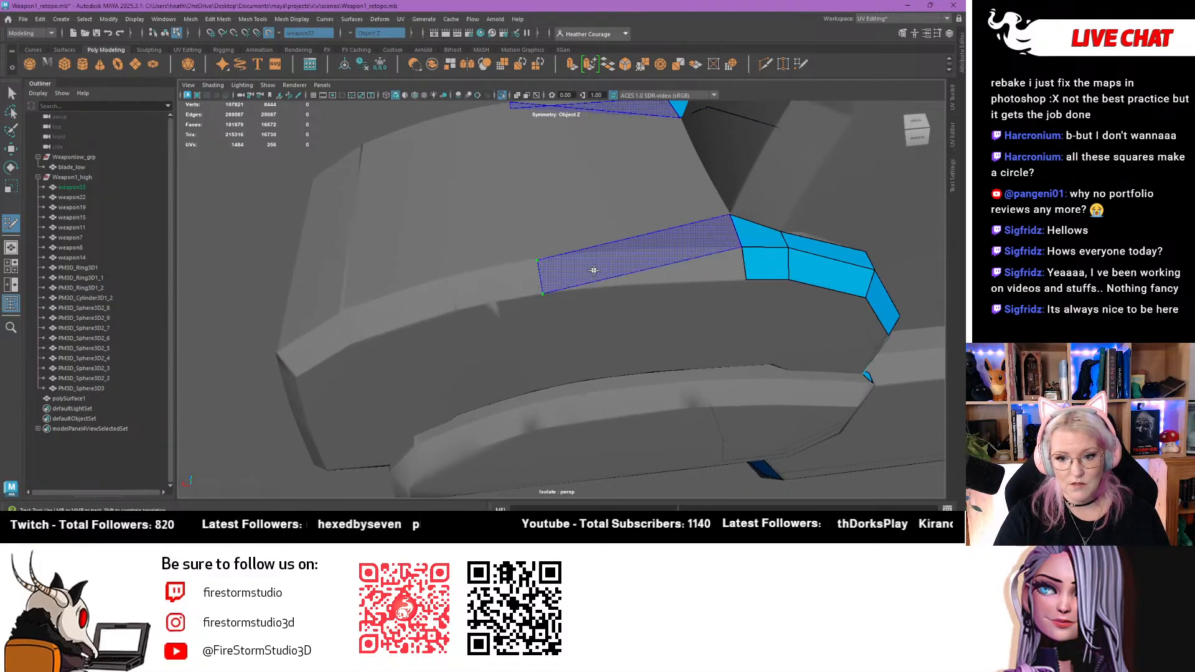
{"action": "left_click", "coordinate": [542, 293], "text": "shift"}
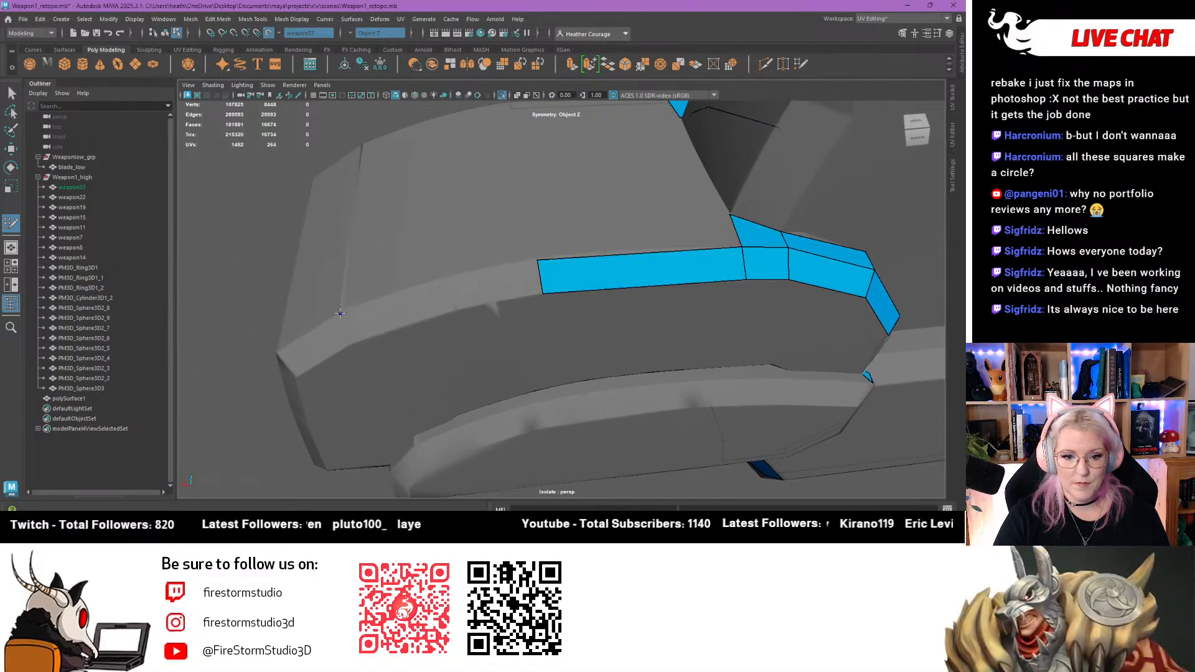
{"action": "left_click", "coordinate": [379, 311], "text": "shift"}
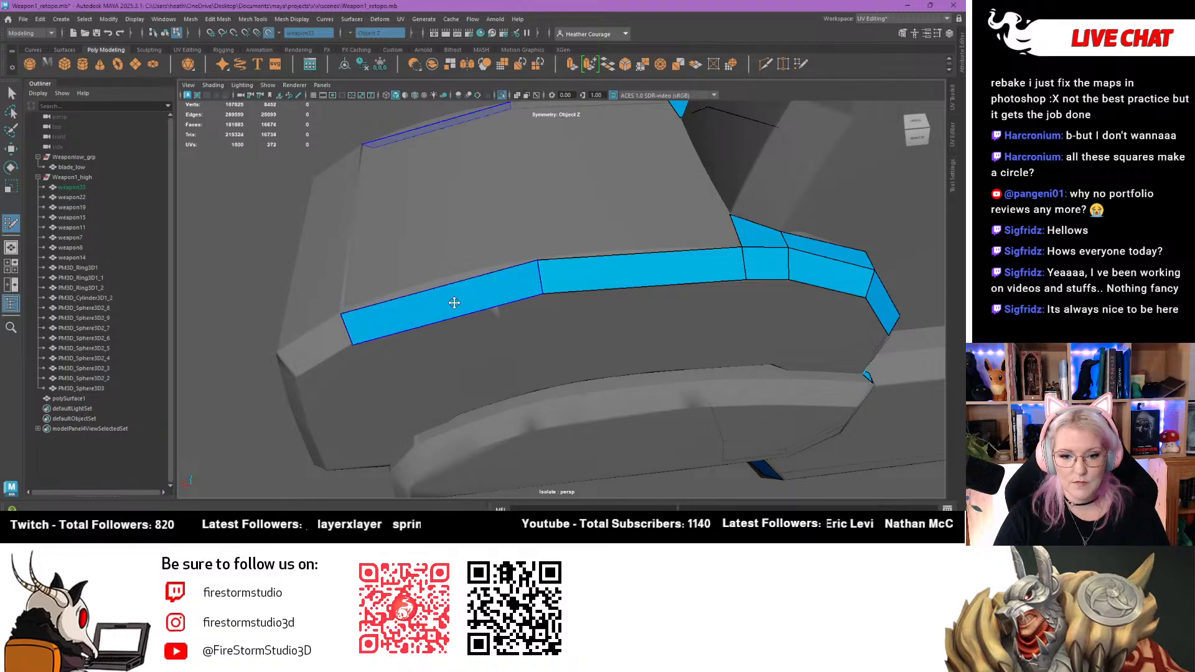
Insert an edge loop across each of the two long rim quads and fit the new vertices to the high-poly curve
{"action": "left_click", "coordinate": [441, 299], "text": "ctrl"}
{"action": "left_click_drag", "start_coordinate": [442, 299], "coordinate": [446, 311]}
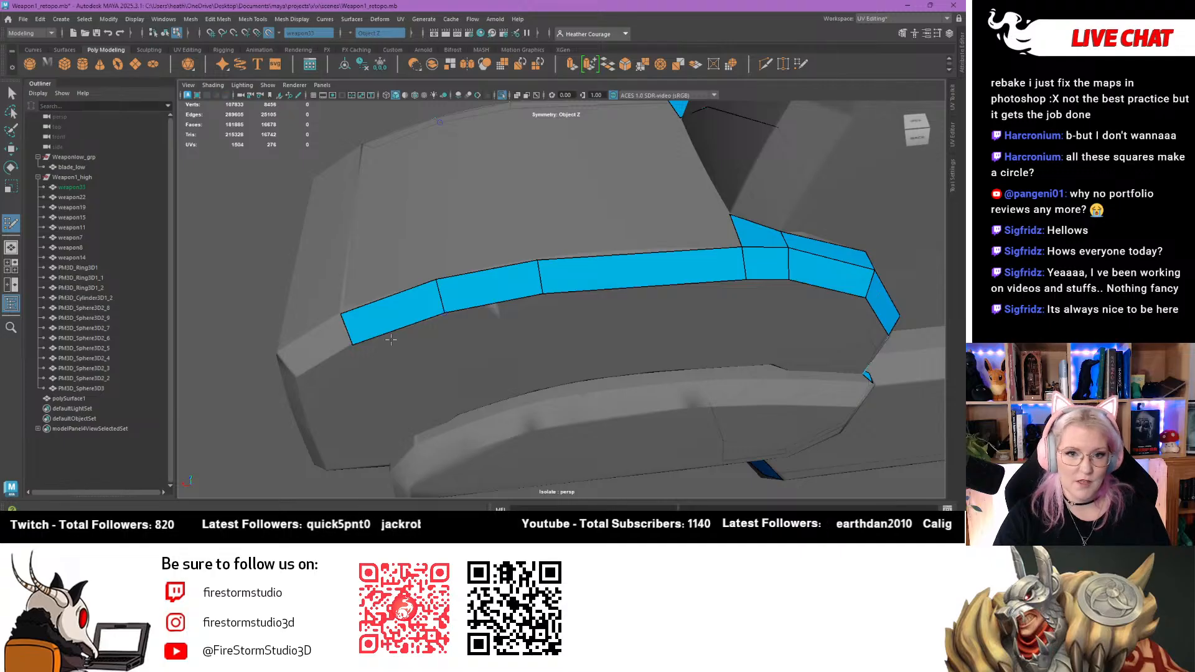
{"action": "left_click_drag", "start_coordinate": [390, 339], "coordinate": [493, 229], "text": "alt"}
{"action": "middle_click_drag", "start_coordinate": [603, 178], "coordinate": [482, 243], "text": "alt"}
{"action": "left_click_drag", "start_coordinate": [483, 243], "coordinate": [442, 293], "text": "alt"}
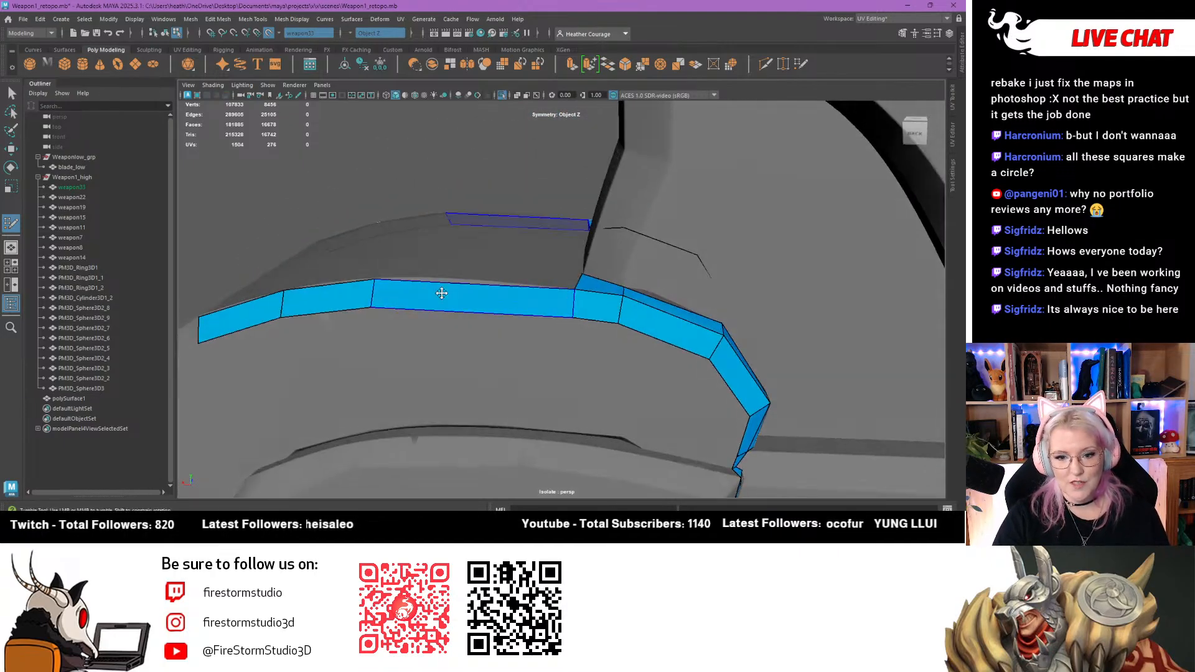
{"action": "scroll", "coordinate": [441, 293], "scroll_direction": "up", "scroll_amount": 1}
{"action": "left_click", "coordinate": [458, 286], "text": "ctrl"}
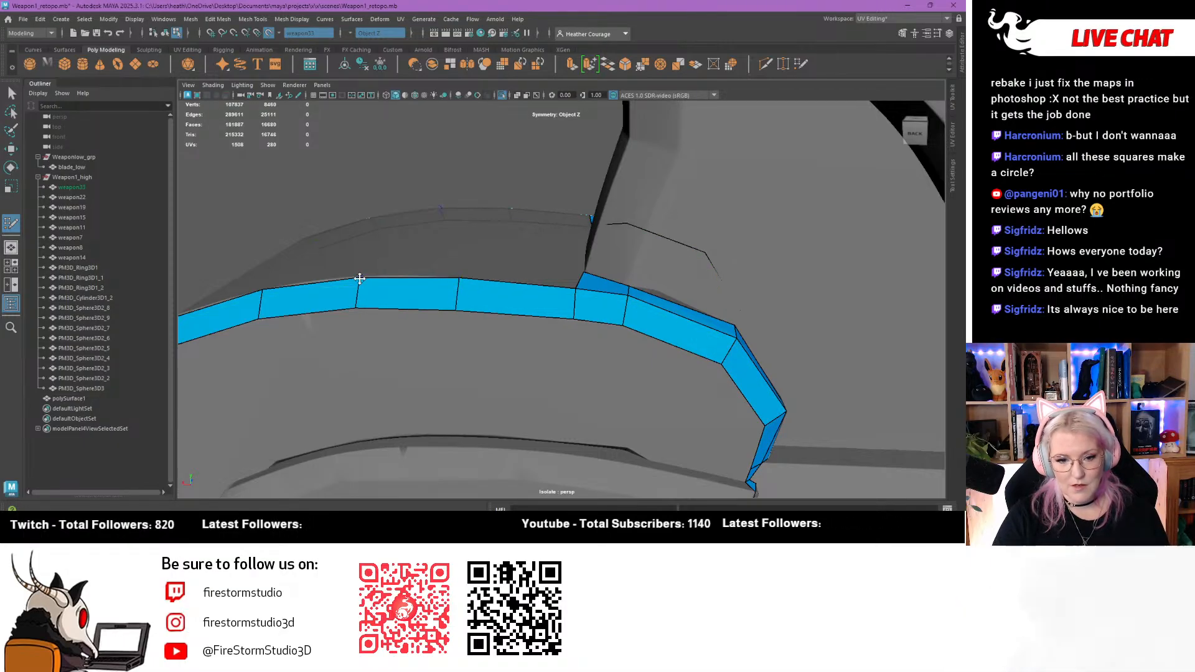
Fill a rim quad to the block's end corner and another down the vertical bevel to its lower edge
{"action": "mouse_move", "coordinate": [369, 329]}
{"action": "left_mouse_down", "text": "alt"}
{"action": "mouse_move", "coordinate": [476, 294]}
{"action": "mouse_move", "coordinate": [505, 245]}
{"action": "left_mouse_up", "text": "alt"}
{"action": "left_click", "coordinate": [503, 326]}
{"action": "left_click", "coordinate": [515, 293], "text": "shift"}
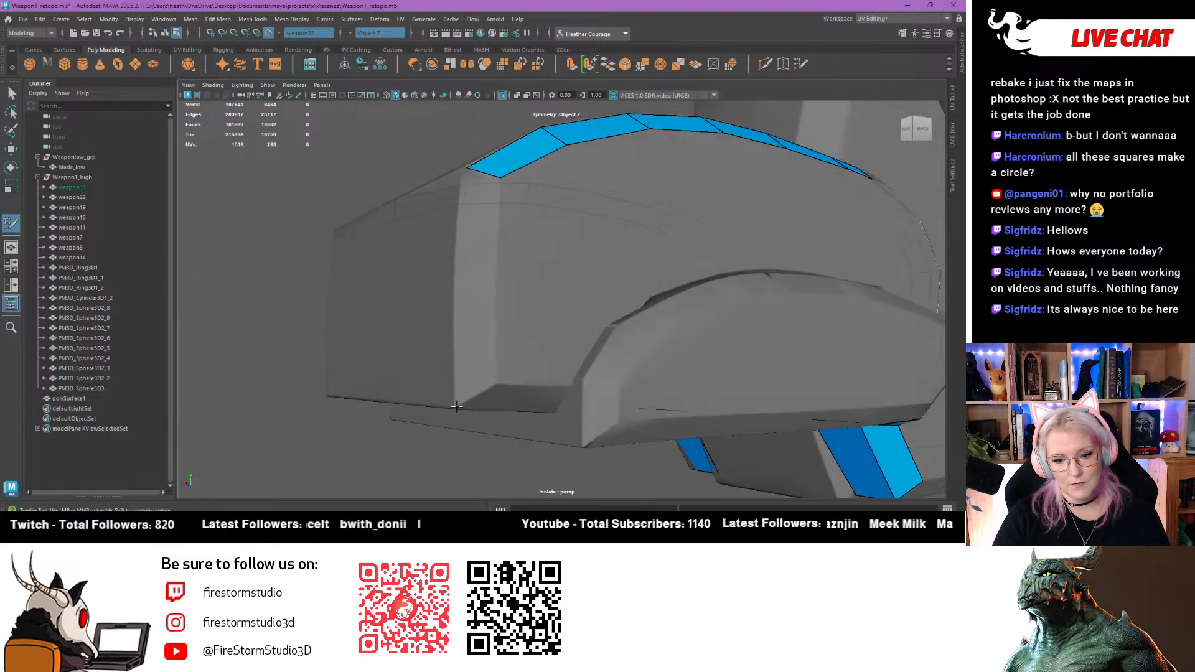
{"action": "left_click", "coordinate": [496, 380]}
{"action": "left_click", "coordinate": [479, 325], "text": "shift"}
Insert an edge loop halfway down the vertical rim quad and shift its outer vertex onto the high-poly edge
{"action": "mouse_move", "coordinate": [470, 330]}
{"action": "left_mouse_down", "text": "alt"}
{"action": "mouse_move", "coordinate": [466, 361]}
{"action": "mouse_move", "coordinate": [462, 313]}
{"action": "left_mouse_up", "text": "alt"}
{"action": "left_click_drag", "start_coordinate": [454, 400], "coordinate": [440, 315], "text": "alt"}
{"action": "left_click", "coordinate": [443, 257], "text": "ctrl"}
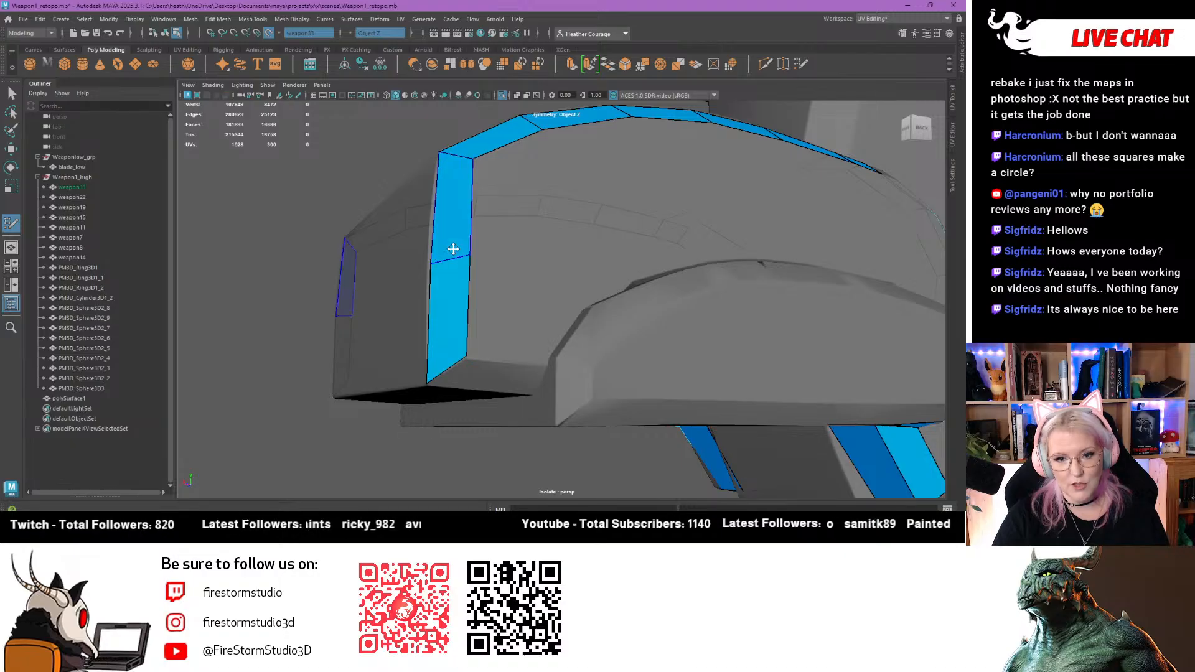
{"action": "key", "text": "alt+Tab"}
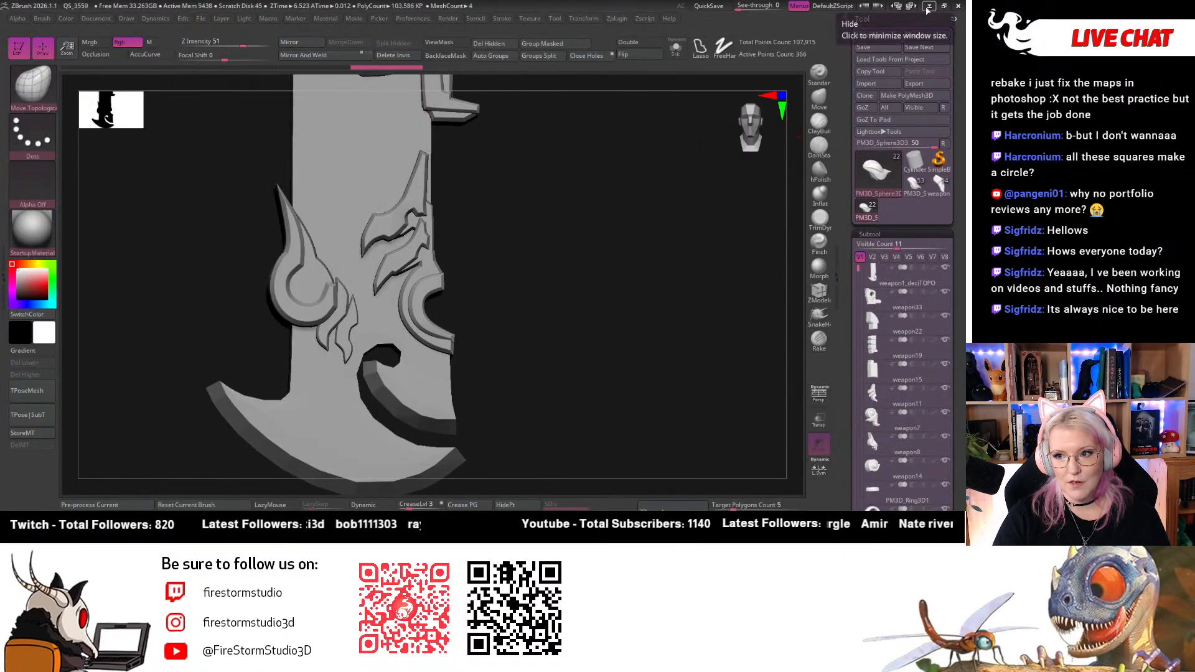
{"action": "key", "text": "alt+Tab"}
{"action": "left_click_drag", "start_coordinate": [443, 262], "coordinate": [440, 258]}
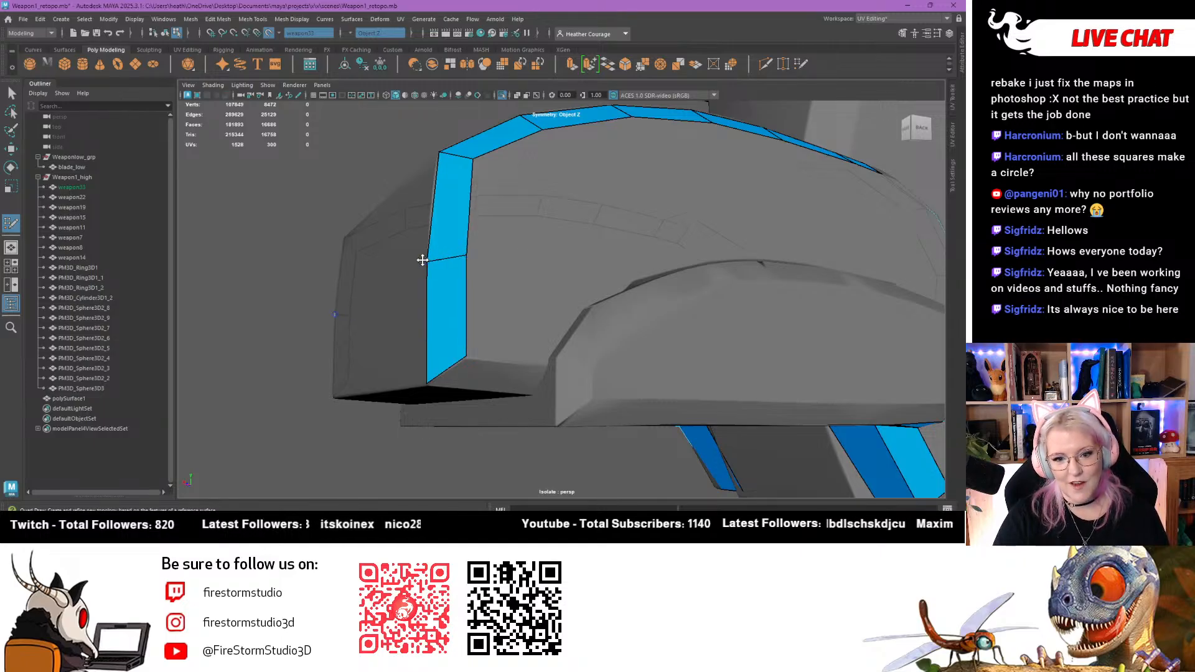
Fill a quad across the block's underside lip and another down the adjoining face to the inner arch's lower corner
{"action": "left_click_drag", "start_coordinate": [421, 254], "coordinate": [554, 266], "text": "alt"}
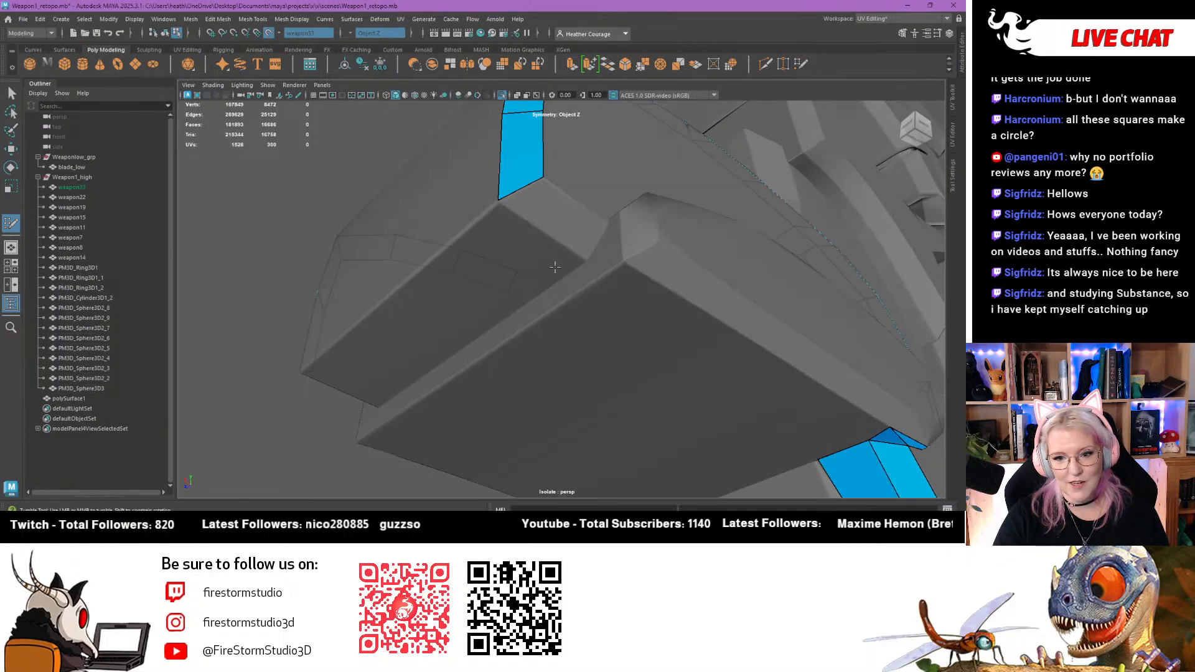
{"action": "left_click", "coordinate": [587, 258]}
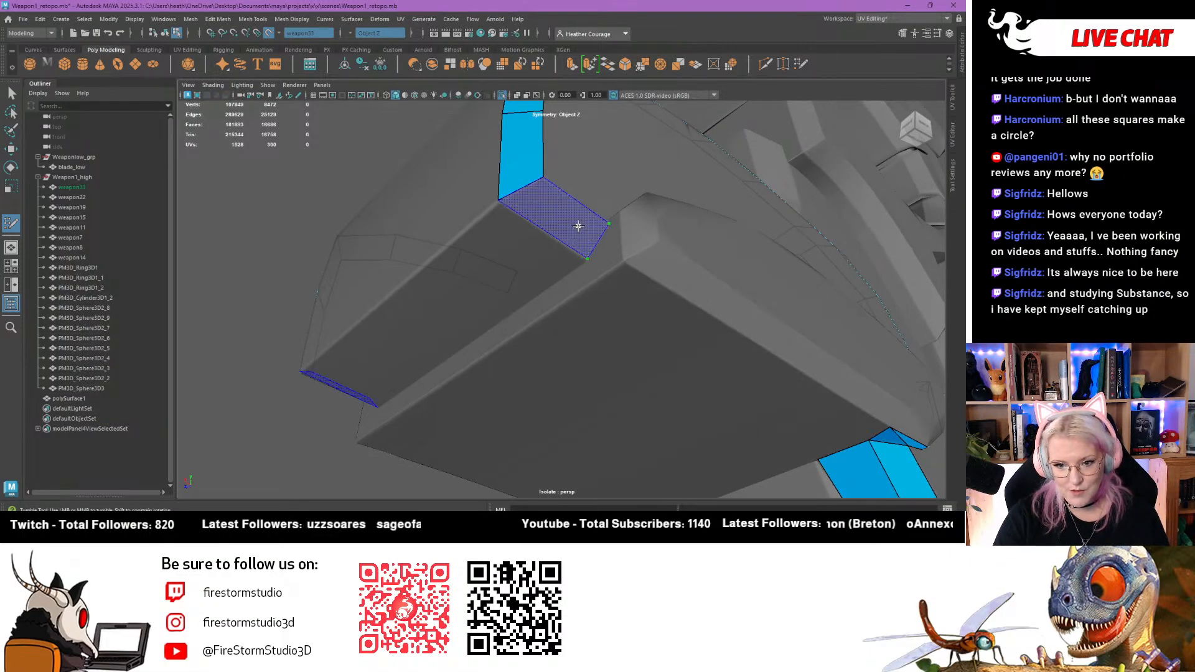
{"action": "left_click", "coordinate": [577, 226], "text": "shift"}
{"action": "mouse_move", "coordinate": [600, 282]}
{"action": "left_mouse_down", "text": "alt"}
{"action": "mouse_move", "coordinate": [647, 324]}
{"action": "mouse_move", "coordinate": [649, 355]}
{"action": "mouse_move", "coordinate": [685, 400]}
{"action": "left_mouse_up", "text": "alt"}
{"action": "left_click", "coordinate": [645, 281], "text": "shift"}
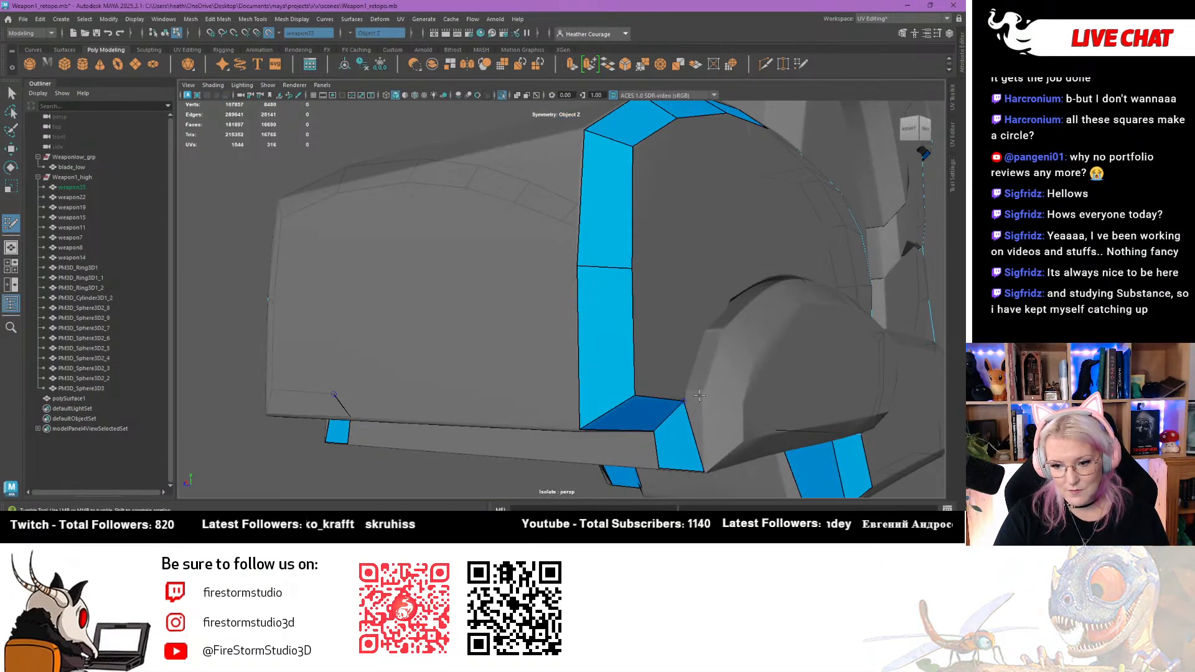
Start a narrow strip up the inner arch's back edge with three faces from its lower corner
{"action": "left_click", "coordinate": [702, 393]}
{"action": "left_click", "coordinate": [685, 390], "text": "shift"}
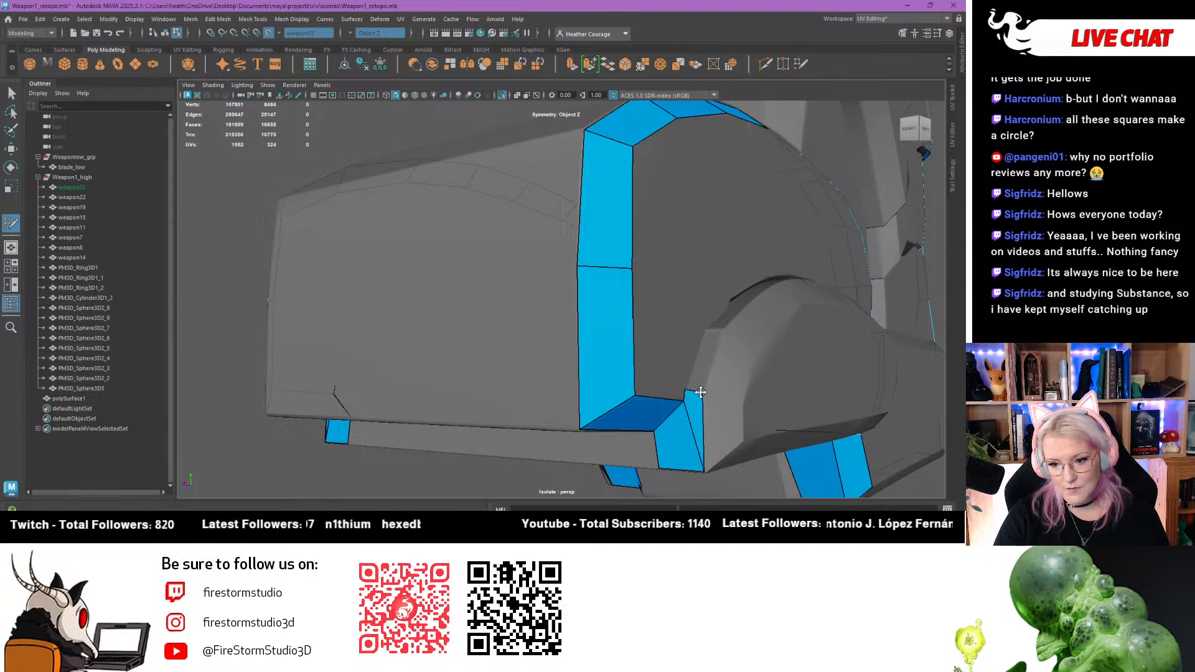
{"action": "left_click", "coordinate": [705, 330]}
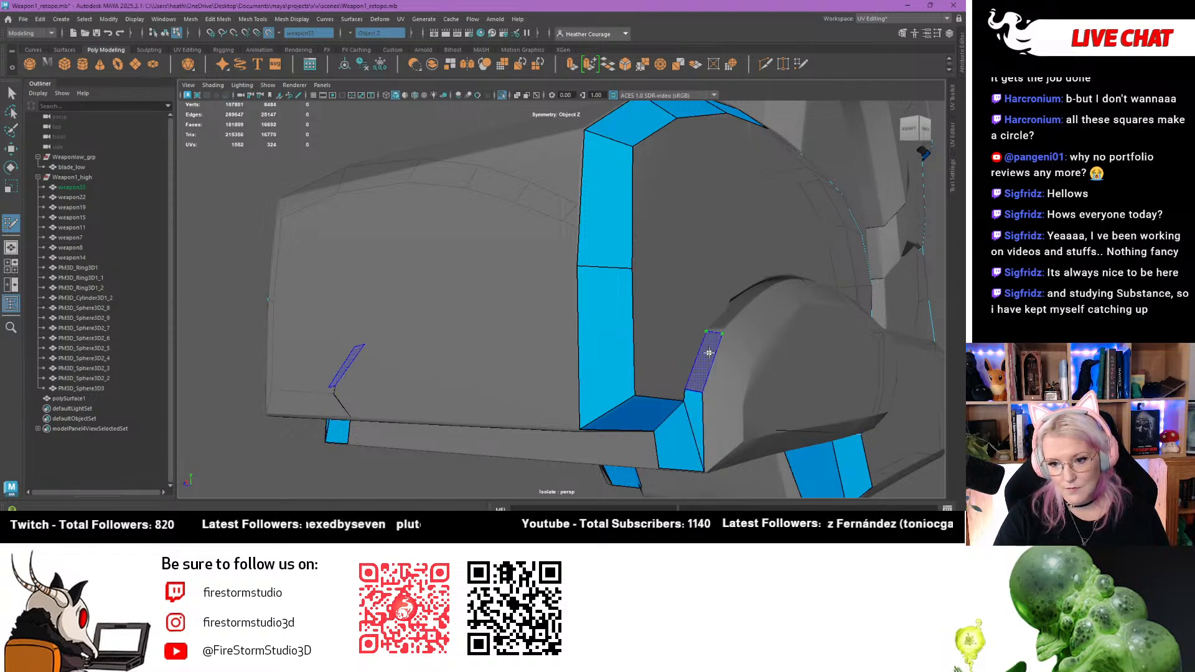
{"action": "left_click", "coordinate": [707, 343], "text": "shift"}
{"action": "left_click_drag", "start_coordinate": [650, 433], "coordinate": [708, 376], "text": "alt"}
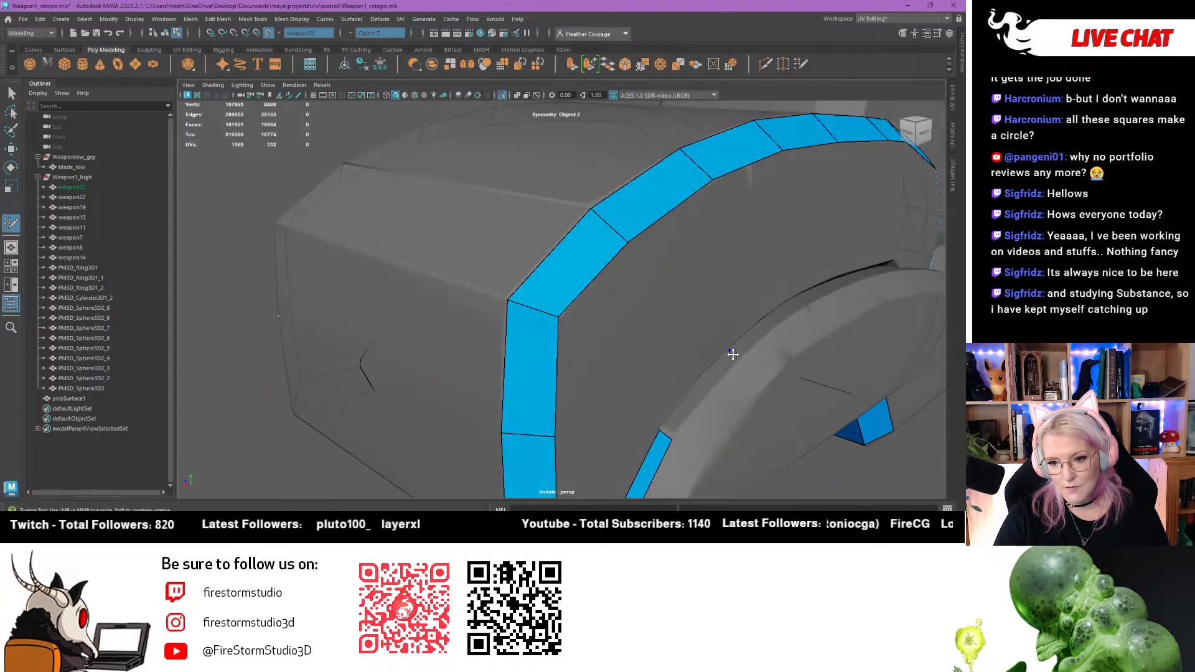
{"action": "left_click", "coordinate": [678, 423], "text": "shift"}
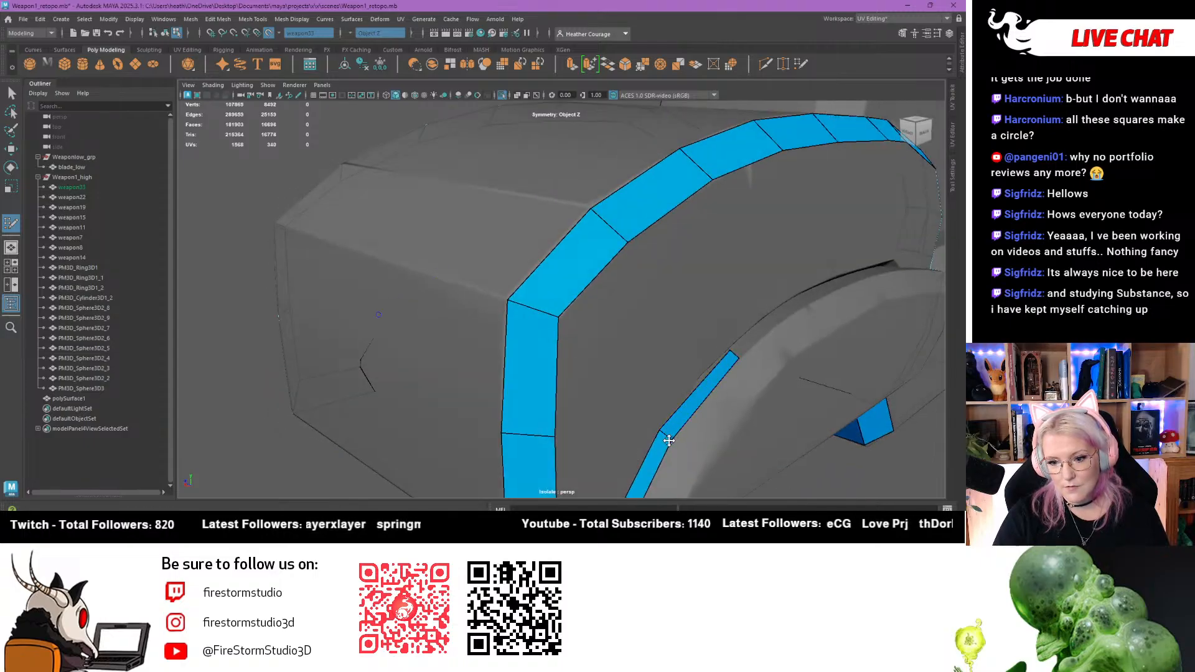
Extend the narrow inner arch strip by two more quads along its upper curve
{"action": "left_click_drag", "start_coordinate": [656, 435], "coordinate": [651, 432], "text": "alt"}
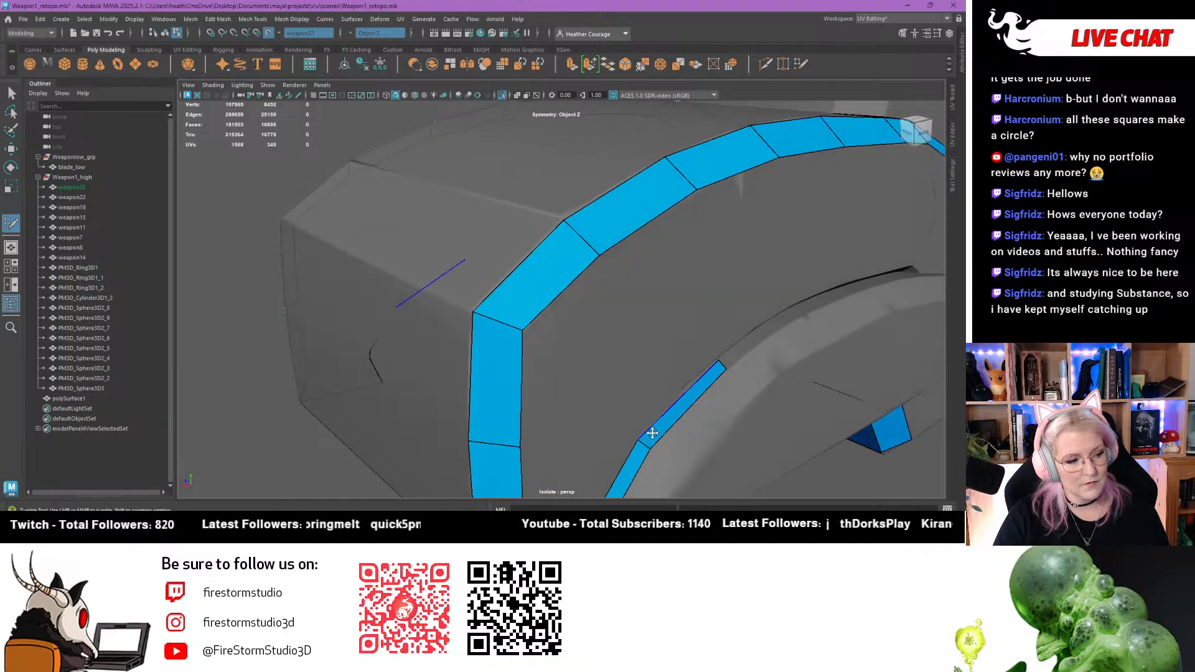
{"action": "middle_click_drag", "start_coordinate": [725, 407], "coordinate": [591, 351], "text": "alt"}
{"action": "scroll", "coordinate": [595, 347], "scroll_direction": "up", "scroll_amount": 3}
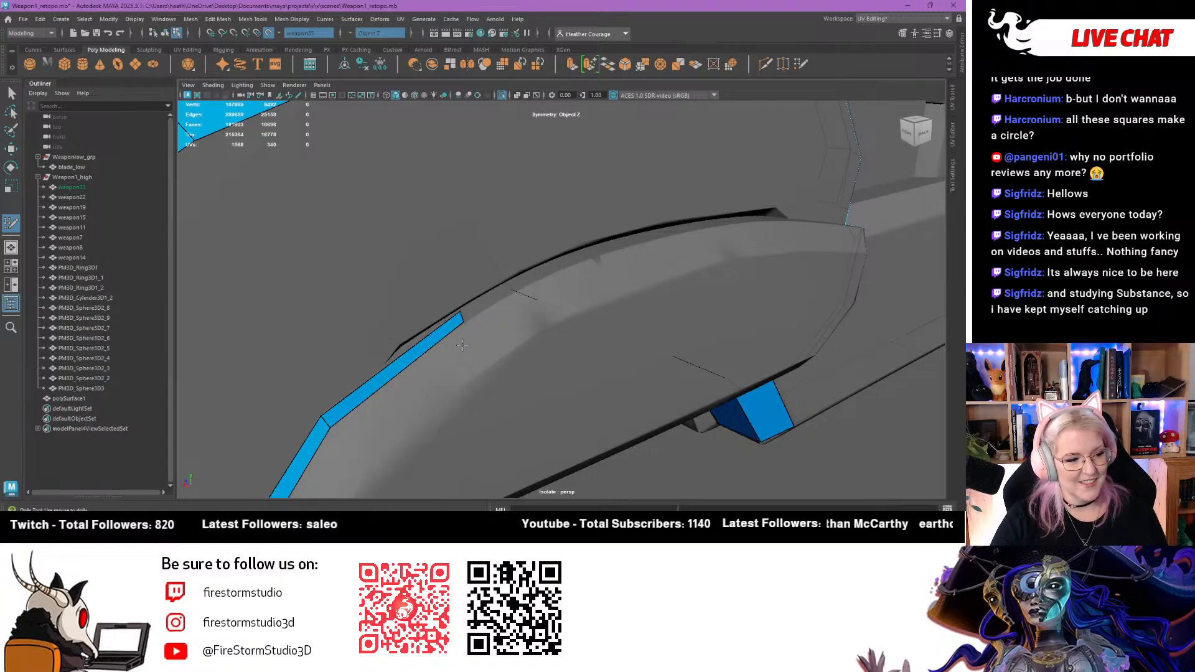
{"action": "left_click_drag", "start_coordinate": [473, 339], "coordinate": [554, 378], "text": "alt"}
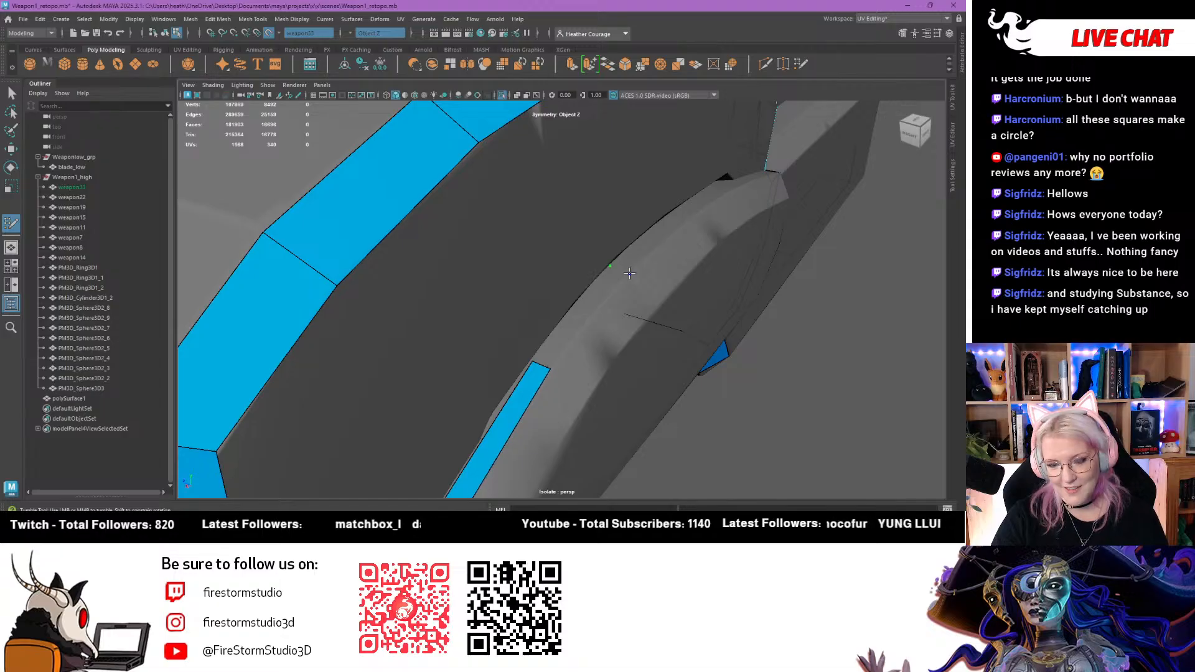
{"action": "left_click", "coordinate": [601, 299], "text": "shift"}
{"action": "left_click_drag", "start_coordinate": [601, 299], "coordinate": [686, 230], "text": "alt"}
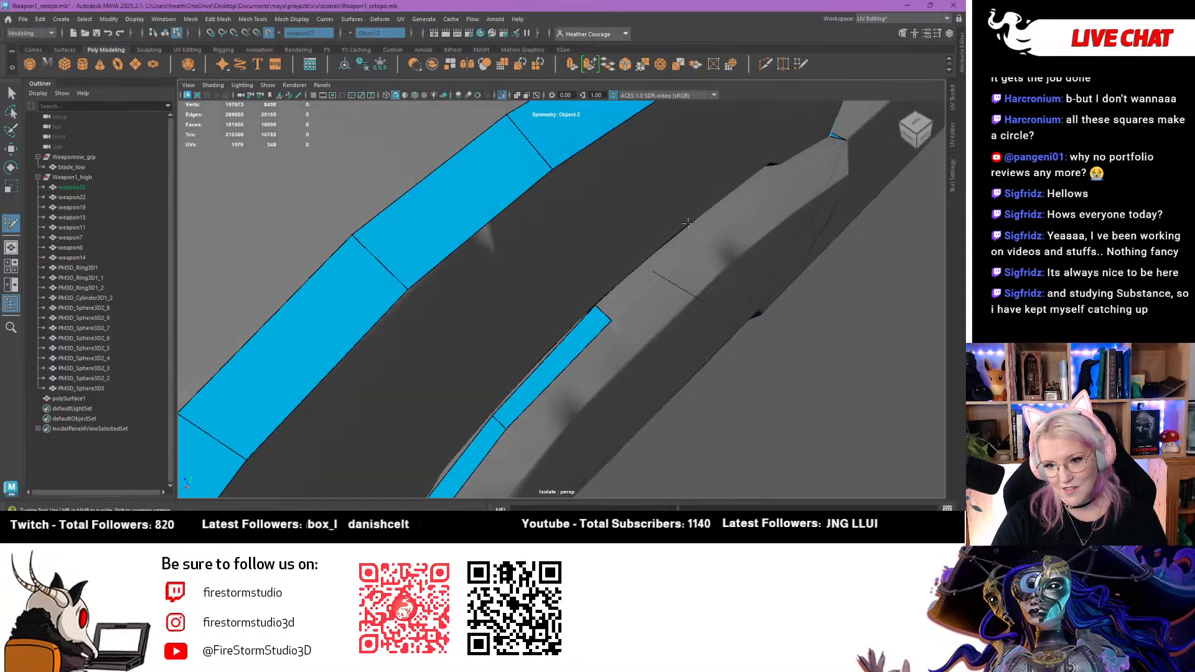
{"action": "right_click_drag", "start_coordinate": [696, 229], "coordinate": [558, 350], "text": "alt"}
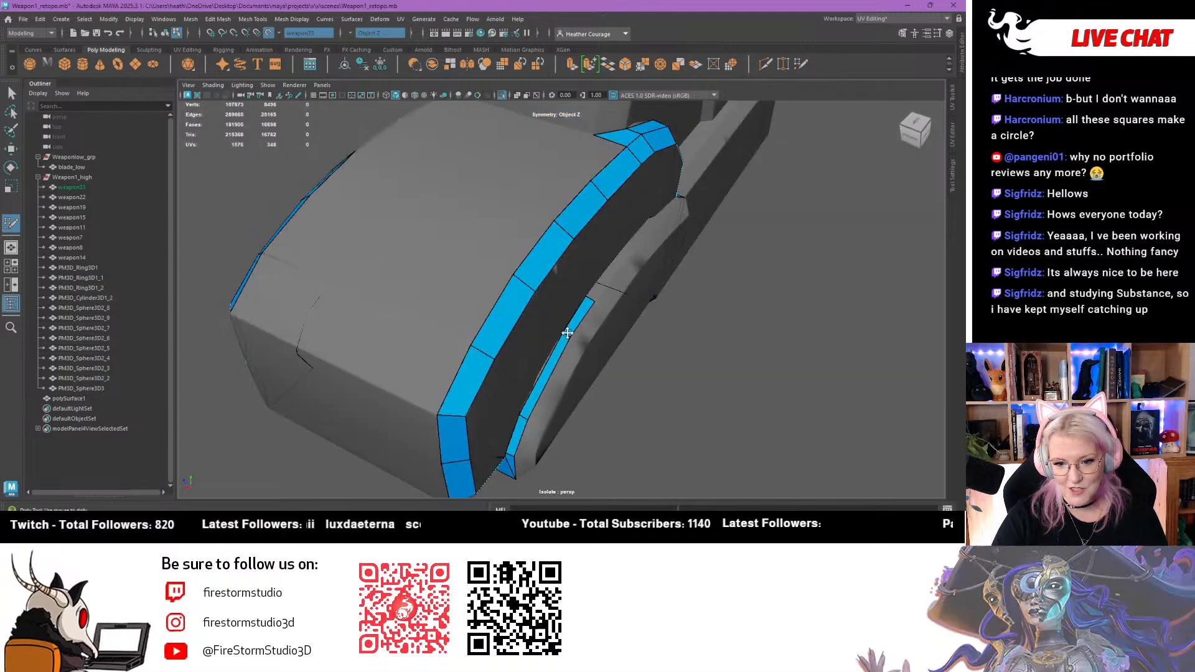
{"action": "middle_click_drag", "start_coordinate": [567, 333], "coordinate": [452, 397], "text": "alt"}
{"action": "right_click_drag", "start_coordinate": [452, 396], "coordinate": [483, 330], "text": "alt"}
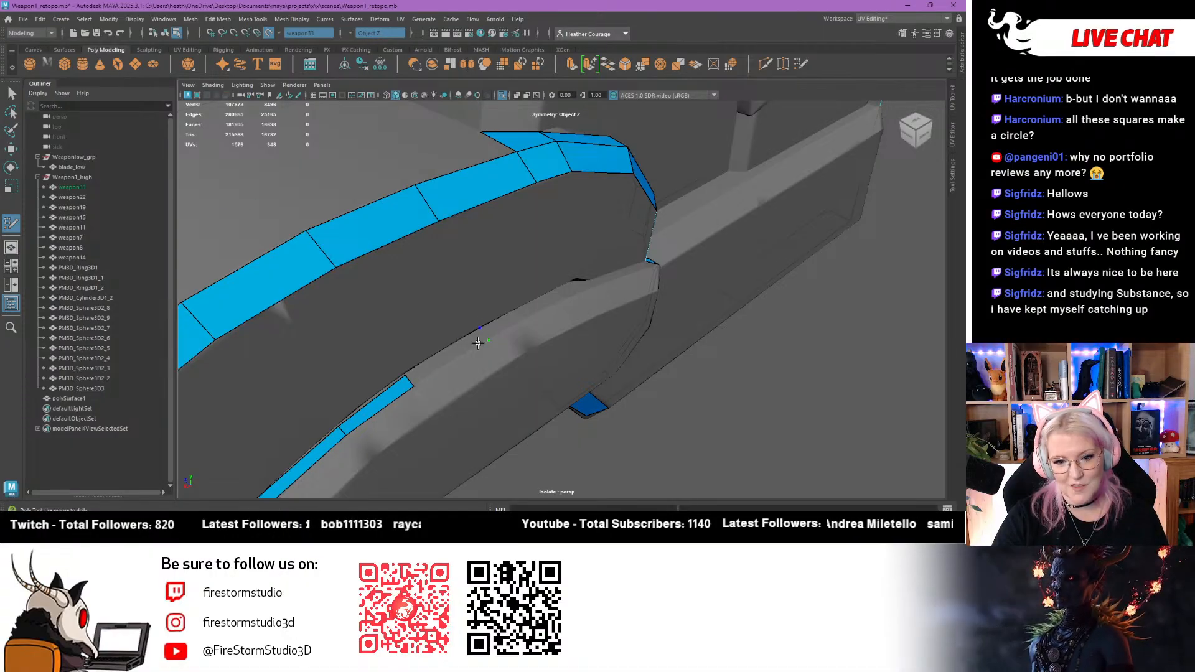
{"action": "left_click", "coordinate": [482, 337], "text": "shift"}
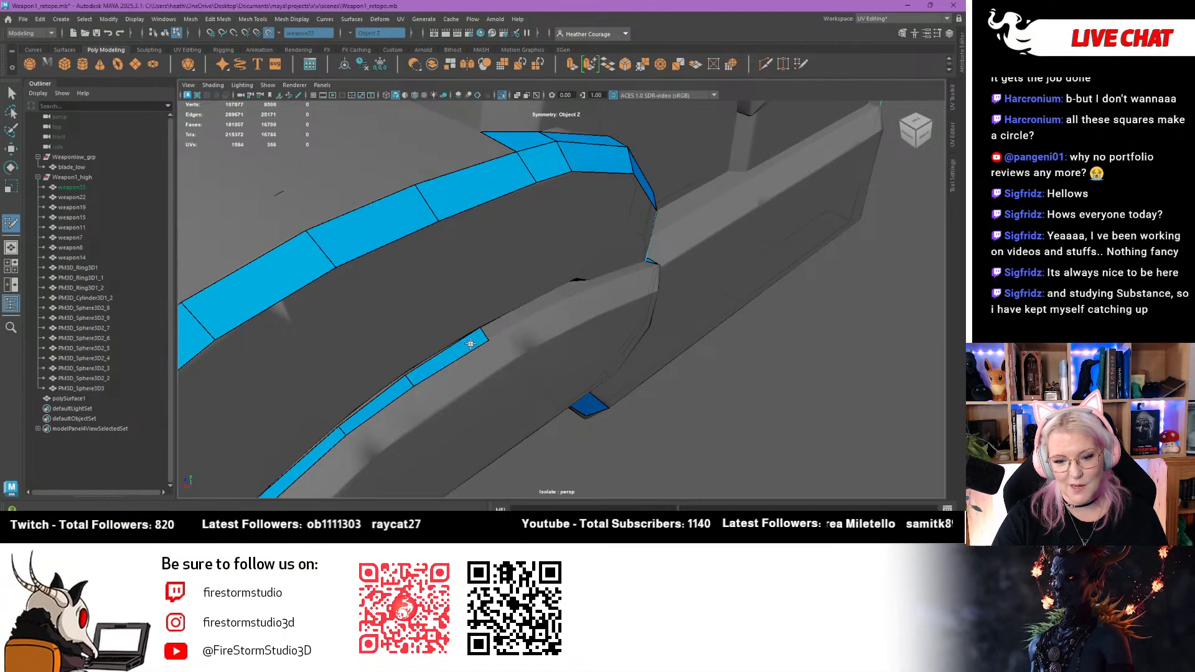
Continue the inner arch strip with two quads over its crest up to the start of the downward bend
{"action": "left_click", "coordinate": [550, 291]}
{"action": "left_click", "coordinate": [560, 301]}
{"action": "left_click", "coordinate": [541, 303], "text": "shift"}
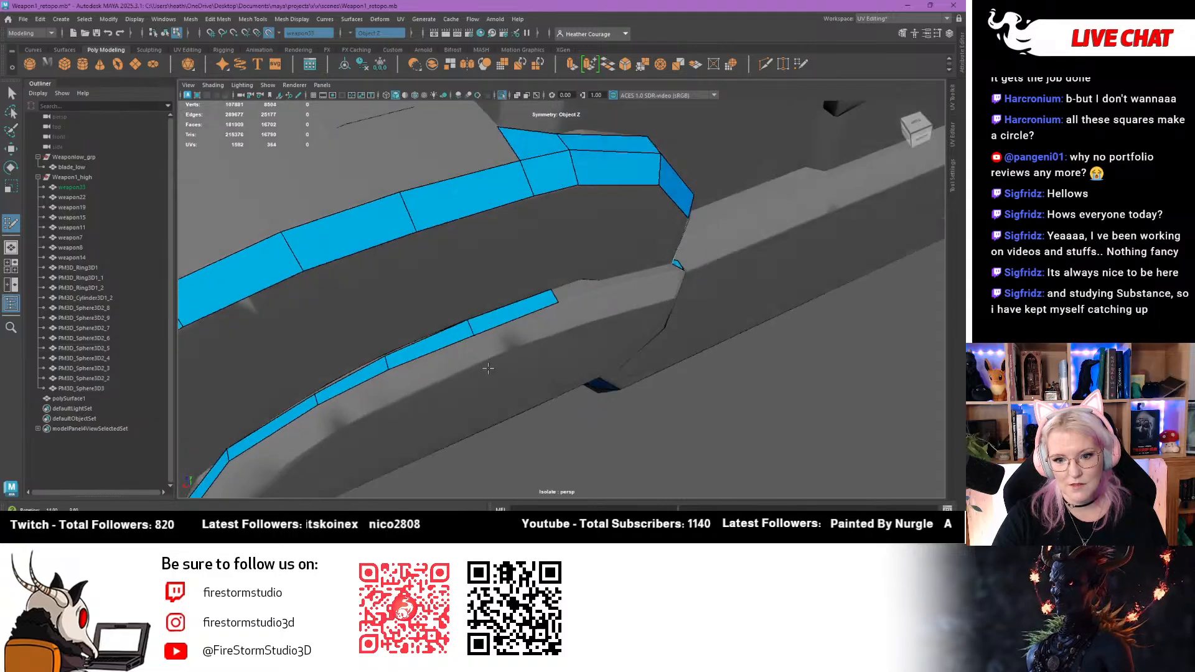
{"action": "left_click_drag", "start_coordinate": [542, 303], "coordinate": [607, 276], "text": "alt"}
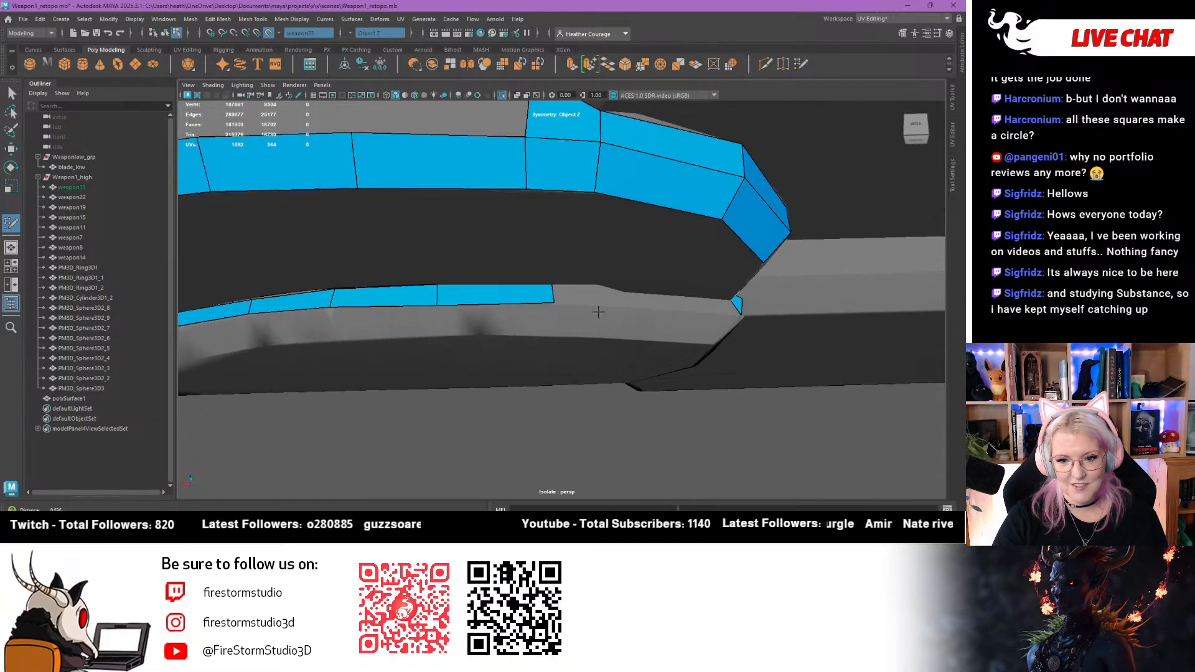
{"action": "scroll", "coordinate": [606, 276], "scroll_direction": "up", "scroll_amount": 3}
{"action": "left_click", "coordinate": [612, 272]}
{"action": "left_click", "coordinate": [611, 305]}
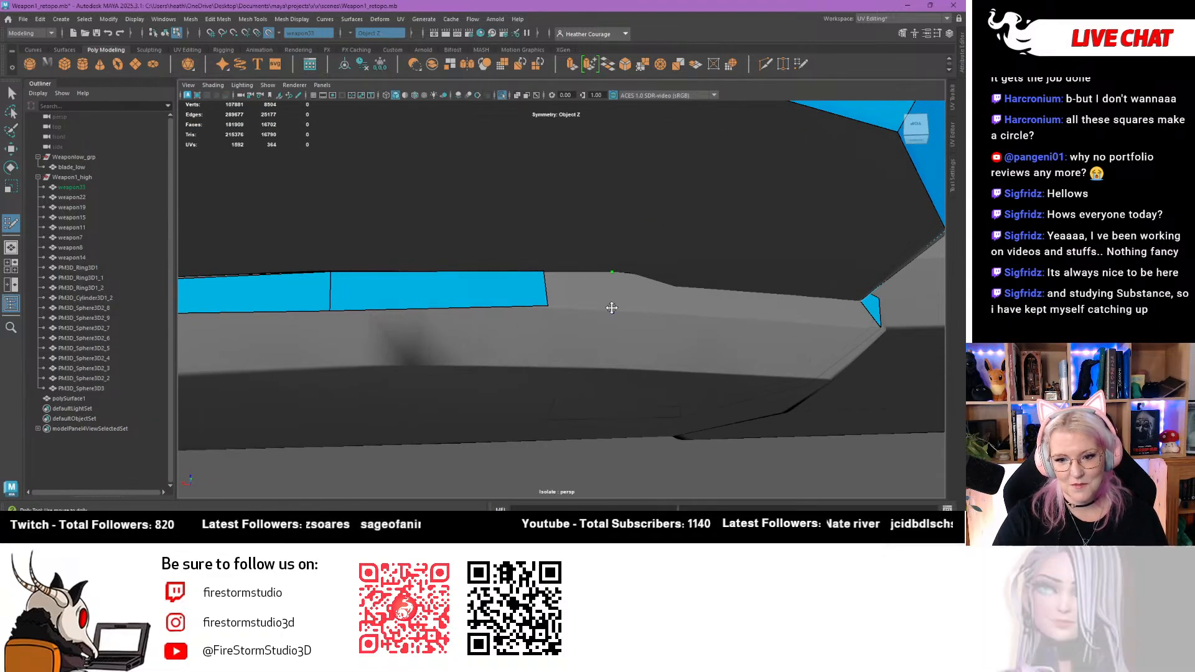
{"action": "left_click", "coordinate": [609, 306], "text": "shift"}
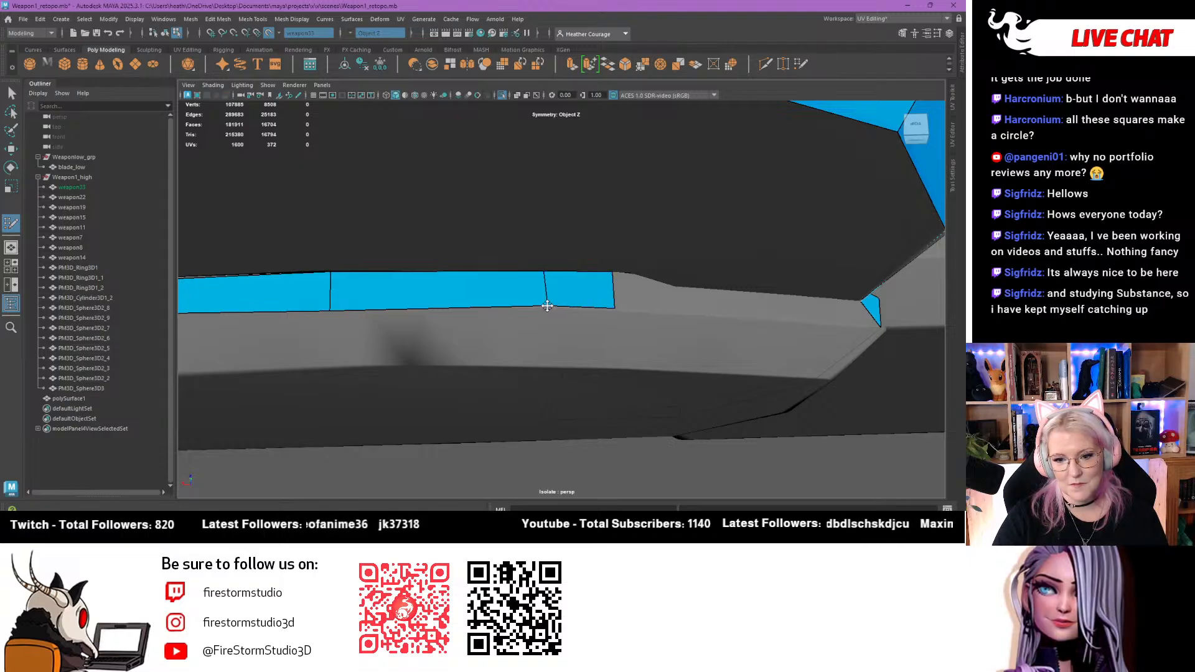
{"action": "left_click_drag", "start_coordinate": [607, 318], "coordinate": [662, 336], "text": "alt"}
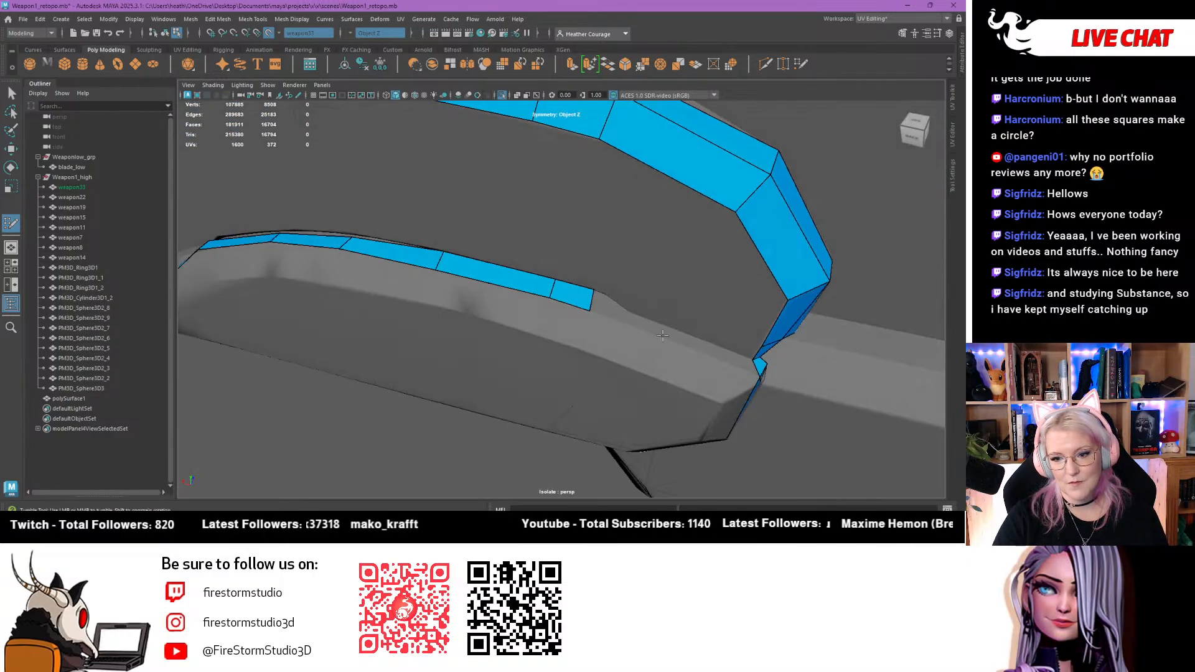
{"action": "middle_click_drag", "start_coordinate": [550, 237], "coordinate": [571, 287], "text": "alt"}
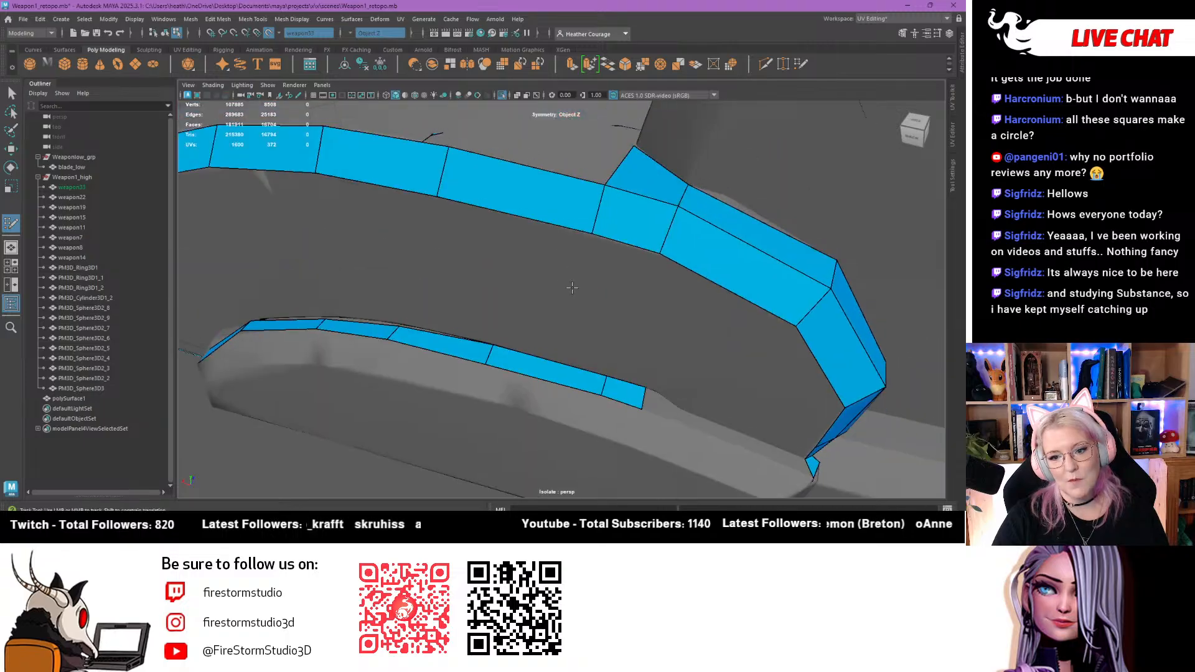
{"action": "left_click_drag", "start_coordinate": [569, 285], "coordinate": [579, 238], "text": "alt"}
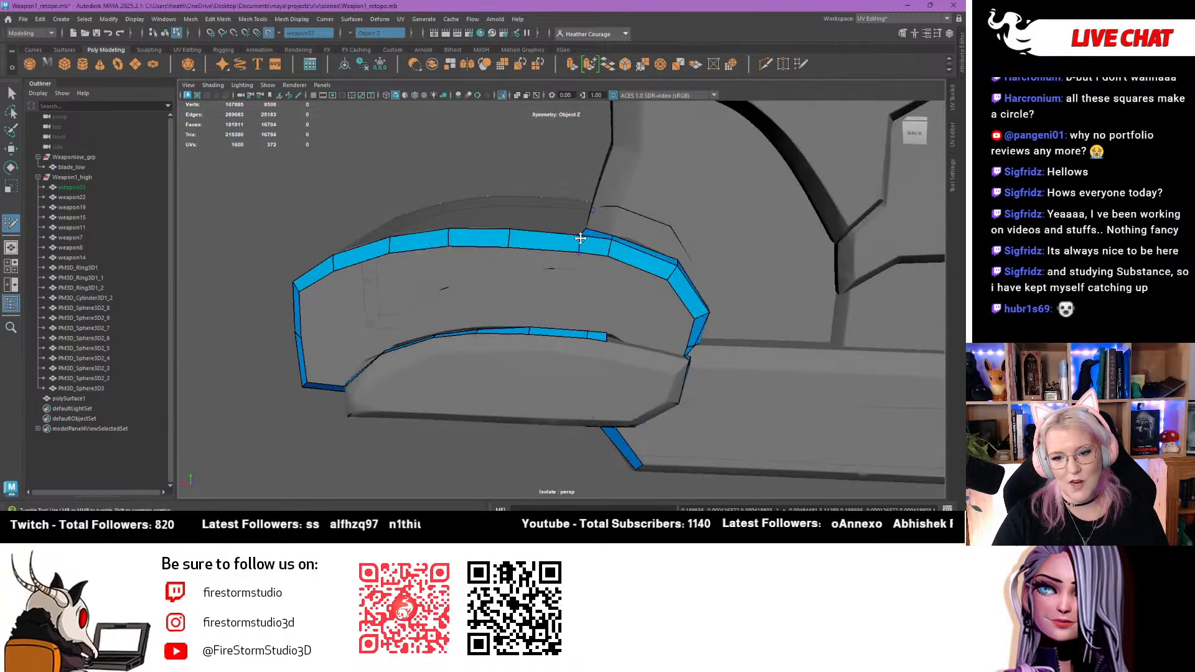
Extend the narrow inner arch strip by one quad down its descending bend, adjusting the strip's end vertex
{"action": "right_click_drag", "start_coordinate": [591, 338], "coordinate": [611, 359], "text": "alt"}
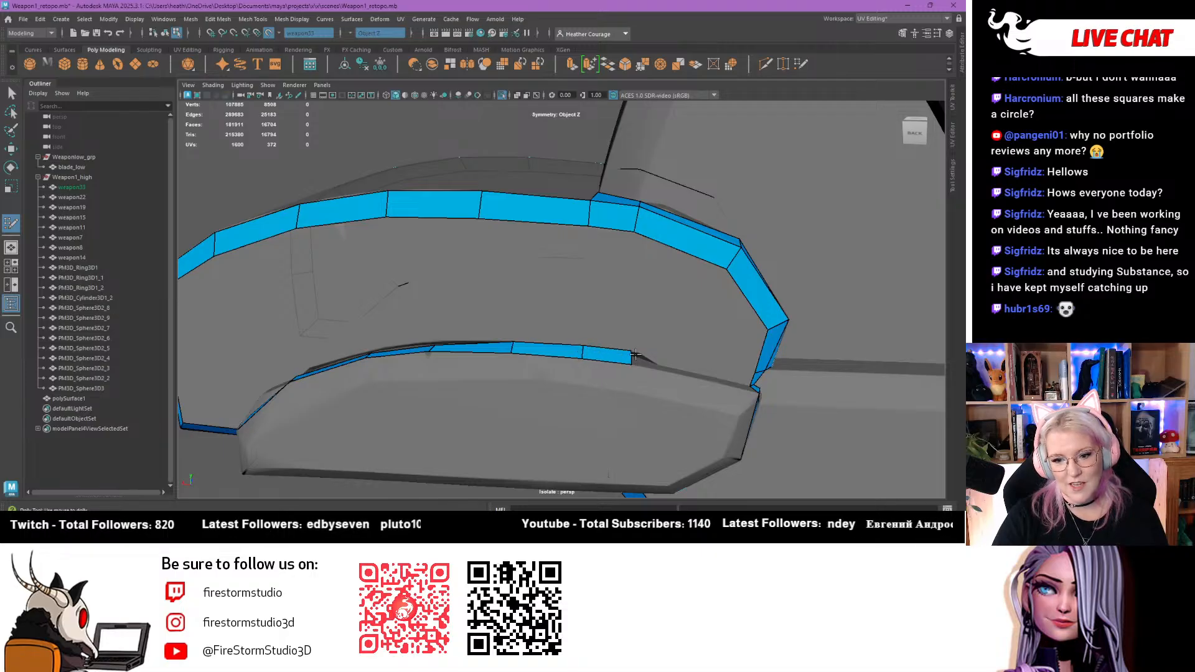
{"action": "left_click_drag", "start_coordinate": [633, 356], "coordinate": [602, 432]}
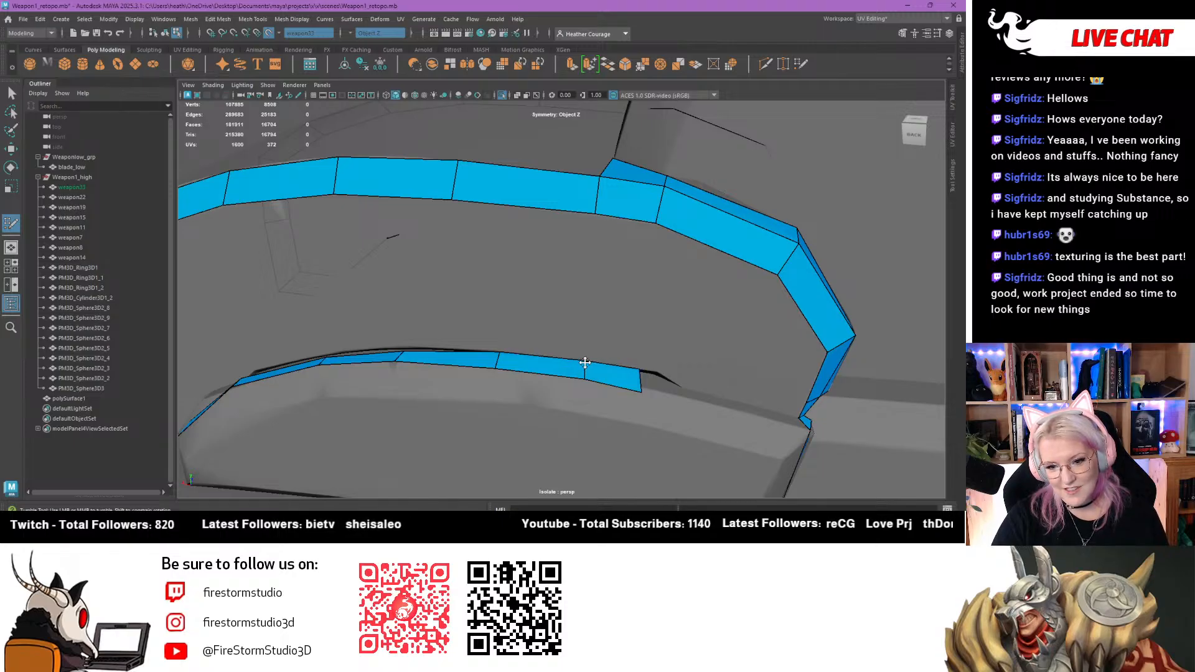
{"action": "left_click", "coordinate": [729, 395]}
{"action": "left_click", "coordinate": [686, 390], "text": "shift"}
{"action": "left_click_drag", "start_coordinate": [687, 392], "coordinate": [677, 418], "text": "alt"}
{"action": "middle_click_drag", "start_coordinate": [678, 420], "coordinate": [607, 336], "text": "alt"}
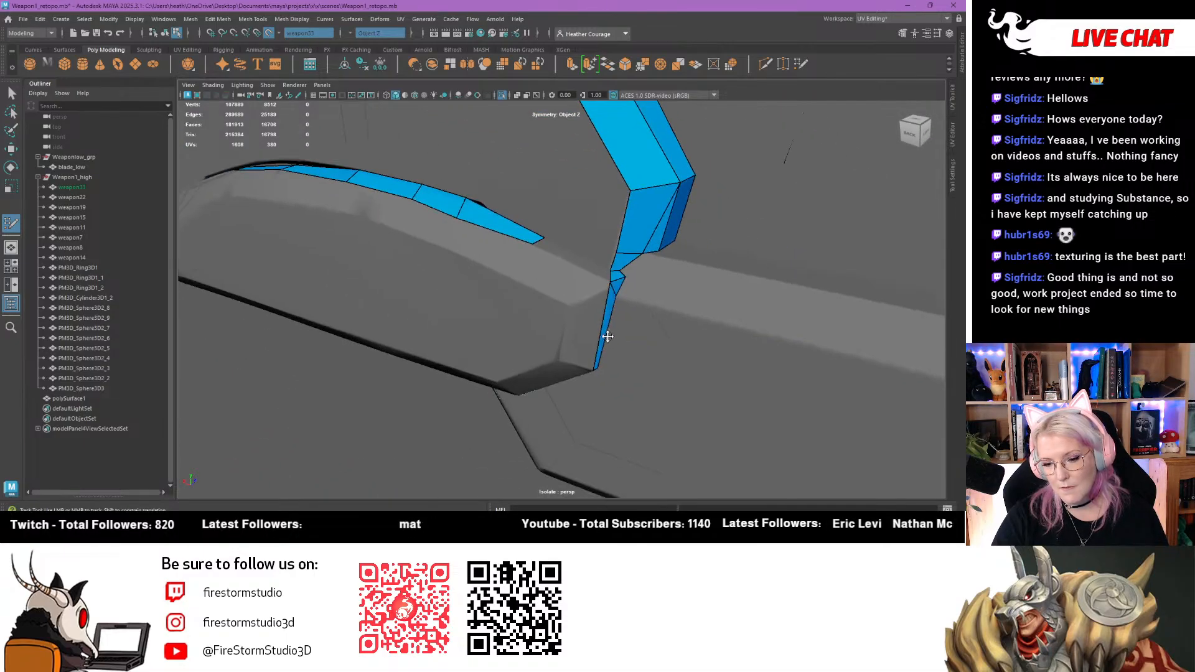
Close the remaining gap of the inner arch strip with a quad down to the junction at the block's end corner
{"action": "left_click_drag", "start_coordinate": [608, 337], "coordinate": [622, 333], "text": "alt"}
{"action": "mouse_move", "coordinate": [572, 327]}
{"action": "right_mouse_down", "text": "alt"}
{"action": "mouse_move", "coordinate": [588, 317]}
{"action": "mouse_move", "coordinate": [547, 268]}
{"action": "right_mouse_up", "text": "alt"}
{"action": "left_click", "coordinate": [584, 281], "text": "shift"}
{"action": "left_click_drag", "start_coordinate": [546, 268], "coordinate": [501, 267], "text": "alt"}
{"action": "right_click_drag", "start_coordinate": [502, 267], "coordinate": [656, 409], "text": "alt"}
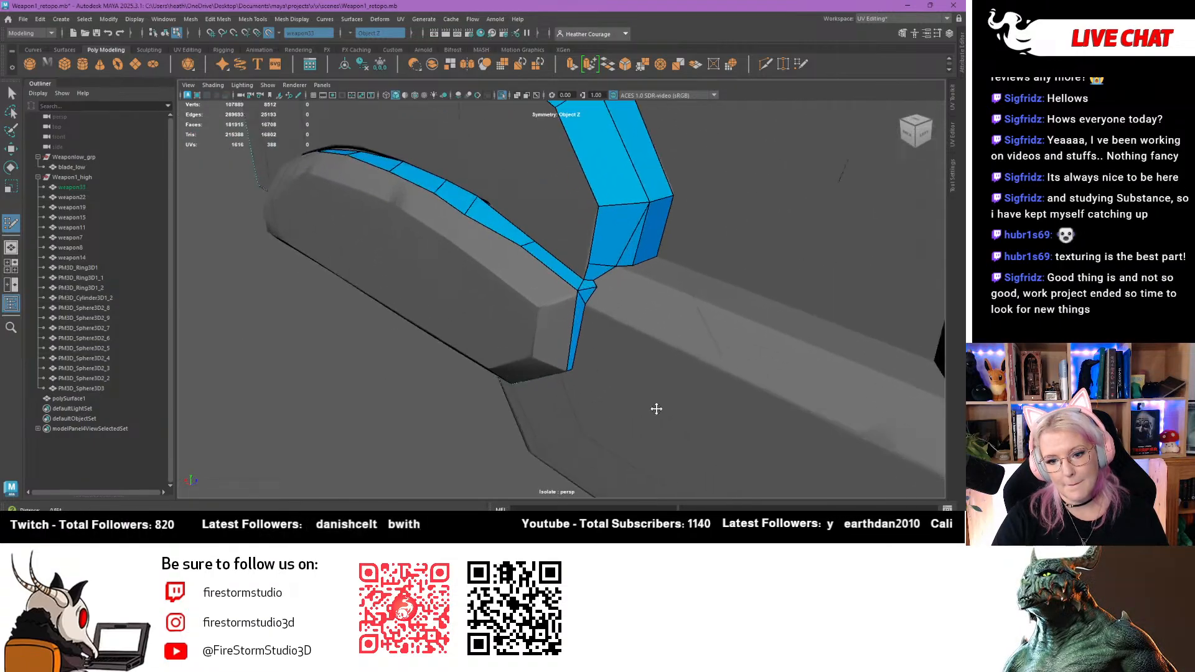
{"action": "mouse_move", "coordinate": [656, 409]}
{"action": "left_mouse_down", "text": "alt"}
{"action": "mouse_move", "coordinate": [538, 208]}
{"action": "mouse_move", "coordinate": [569, 250]}
{"action": "left_mouse_up", "text": "alt"}
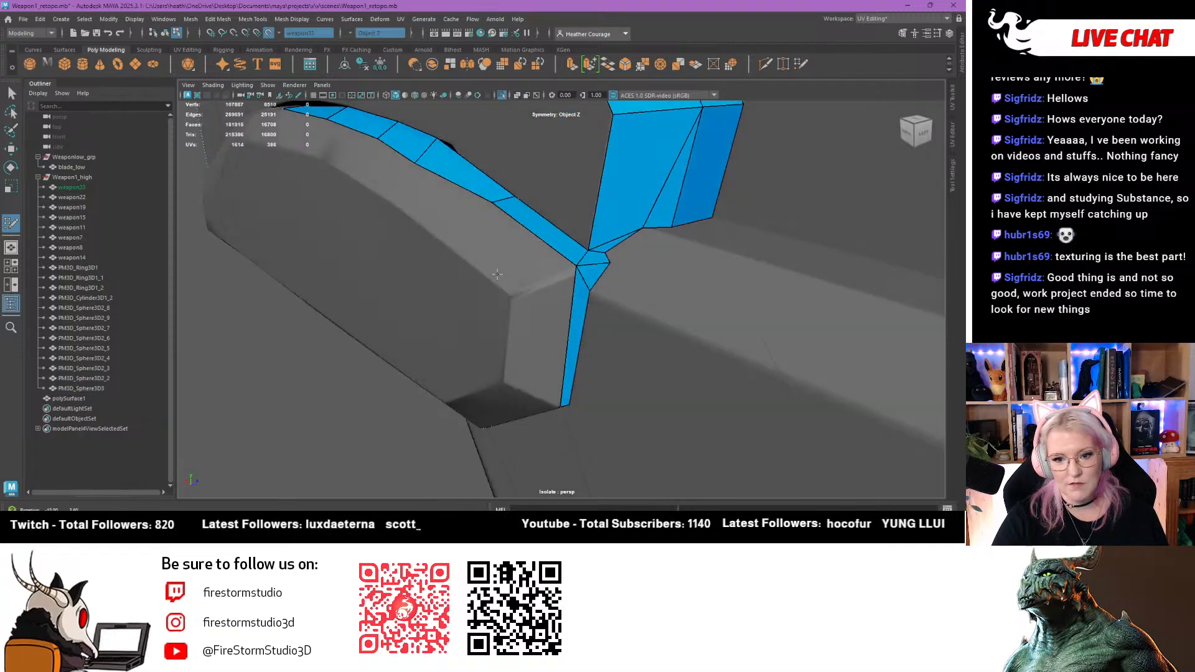
{"action": "right_click_drag", "start_coordinate": [570, 250], "coordinate": [529, 237], "text": "alt"}
{"action": "left_click_drag", "start_coordinate": [529, 237], "coordinate": [463, 288], "text": "alt"}
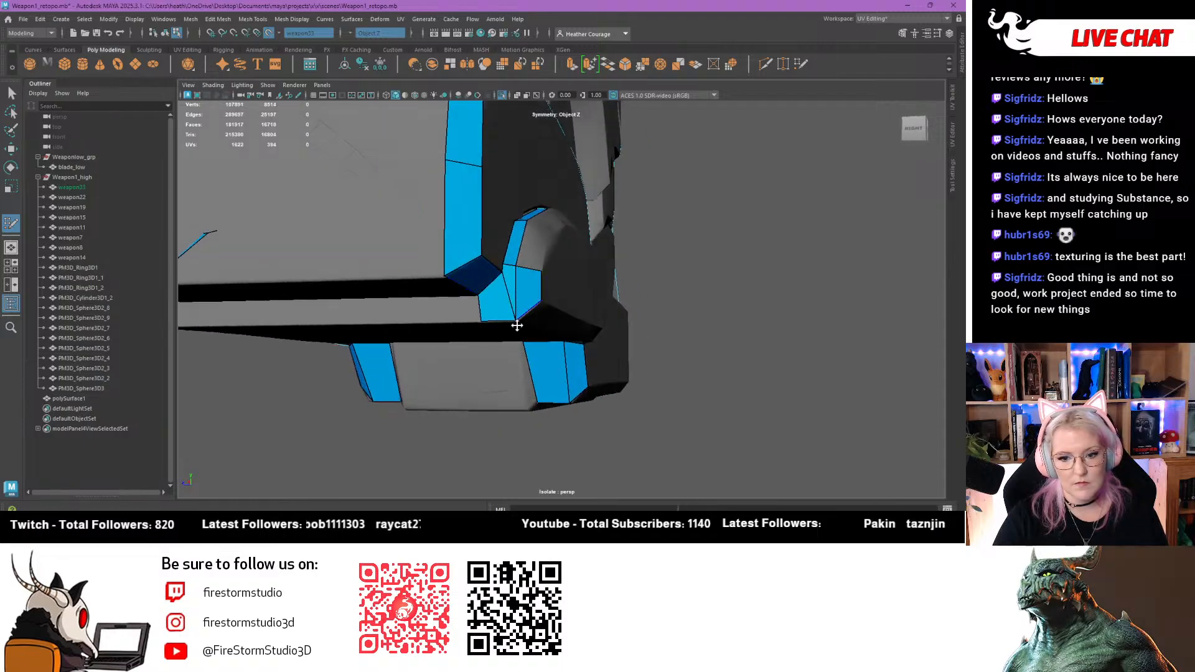
Build the bevel strip along the arched block's lower outer edge with three quads, joining both end corners
{"action": "left_click_drag", "start_coordinate": [517, 323], "coordinate": [458, 285], "text": "alt"}
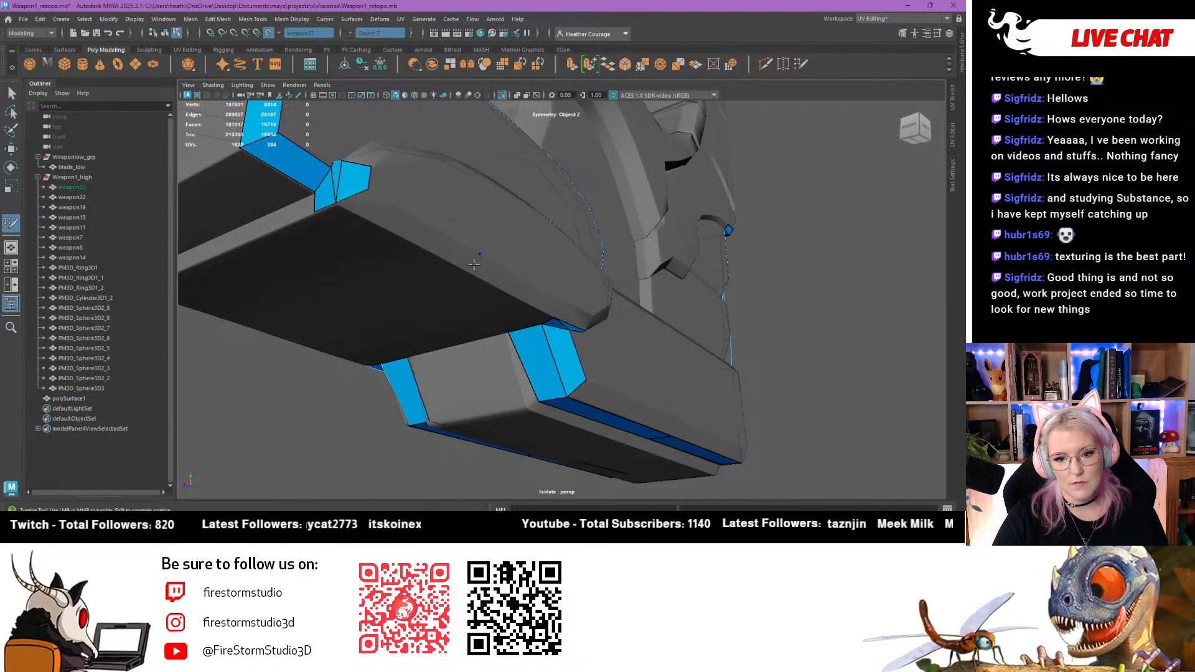
{"action": "left_click", "coordinate": [465, 268]}
{"action": "left_click", "coordinate": [424, 243], "text": "shift"}
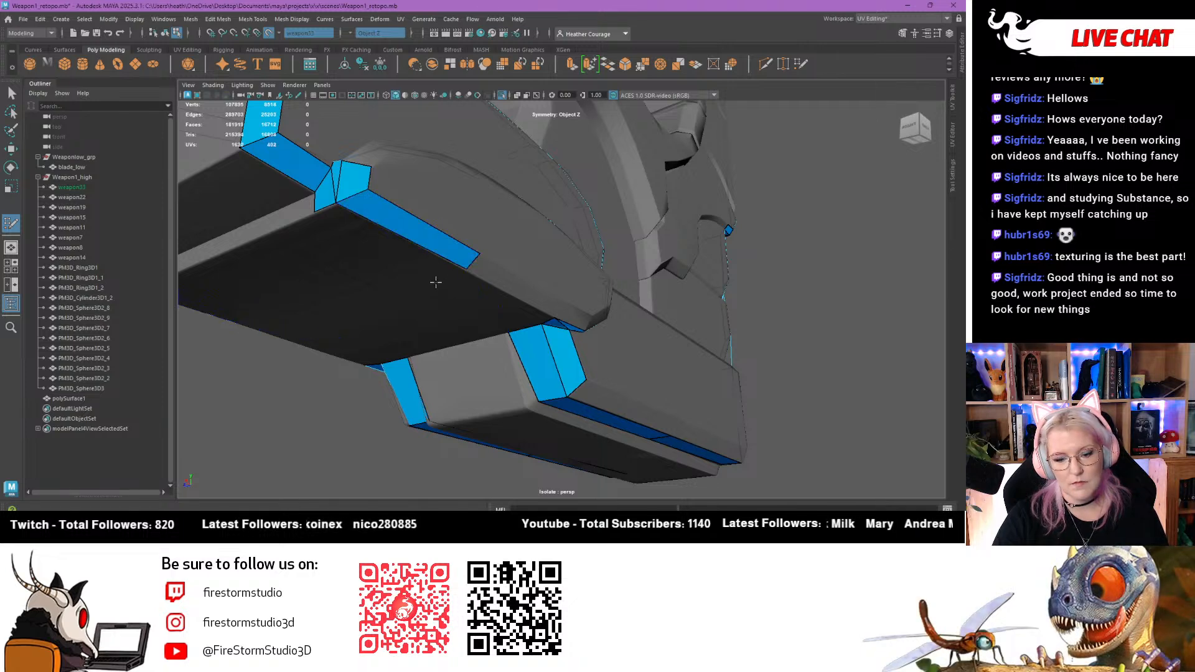
{"action": "left_click_drag", "start_coordinate": [491, 262], "coordinate": [445, 283], "text": "alt"}
{"action": "right_click_drag", "start_coordinate": [445, 283], "coordinate": [545, 297], "text": "alt"}
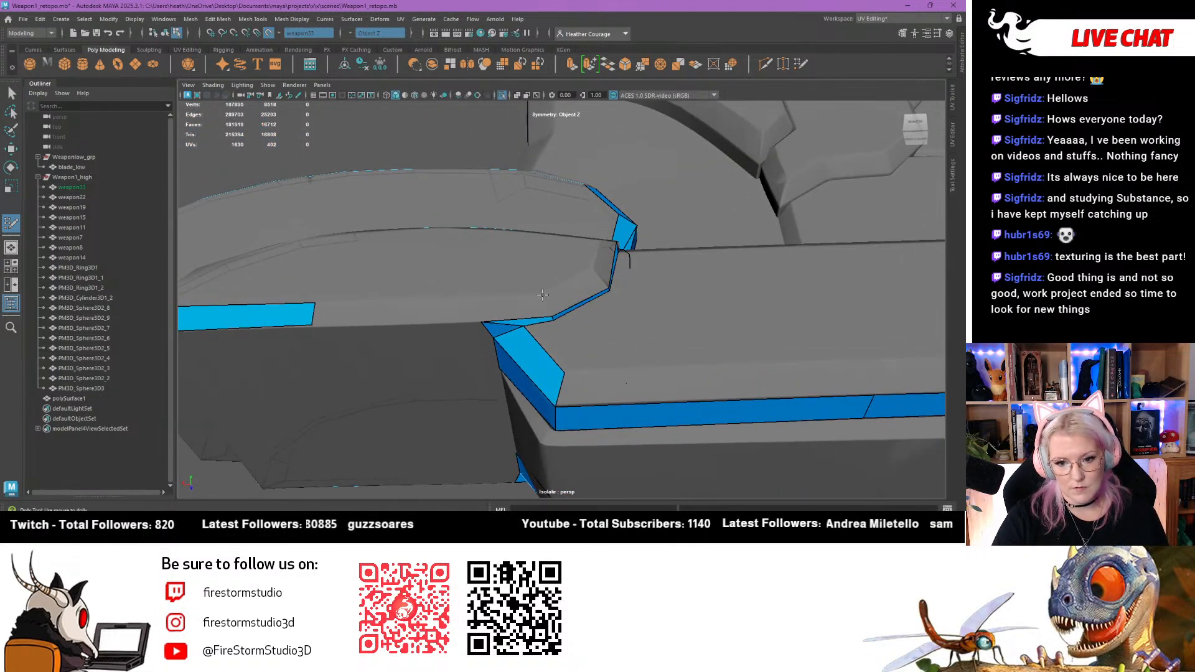
{"action": "left_click", "coordinate": [477, 298]}
{"action": "left_click", "coordinate": [506, 308], "text": "shift"}
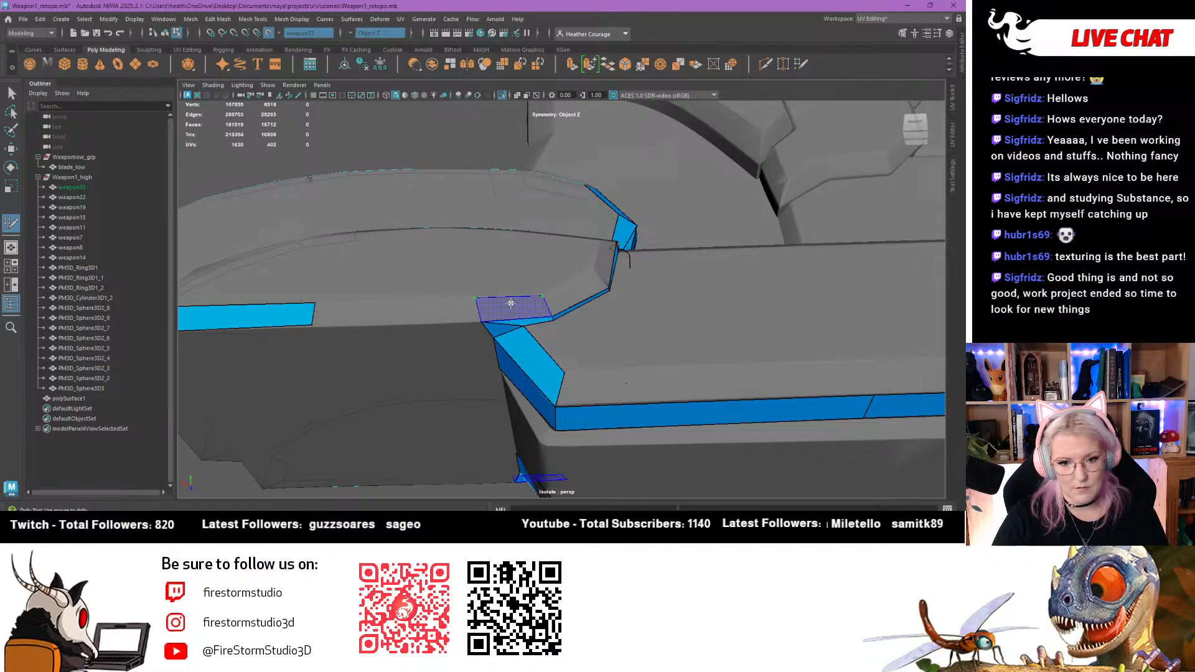
{"action": "left_click", "coordinate": [388, 314], "text": "shift"}
{"action": "left_click_drag", "start_coordinate": [388, 315], "coordinate": [429, 340], "text": "alt"}
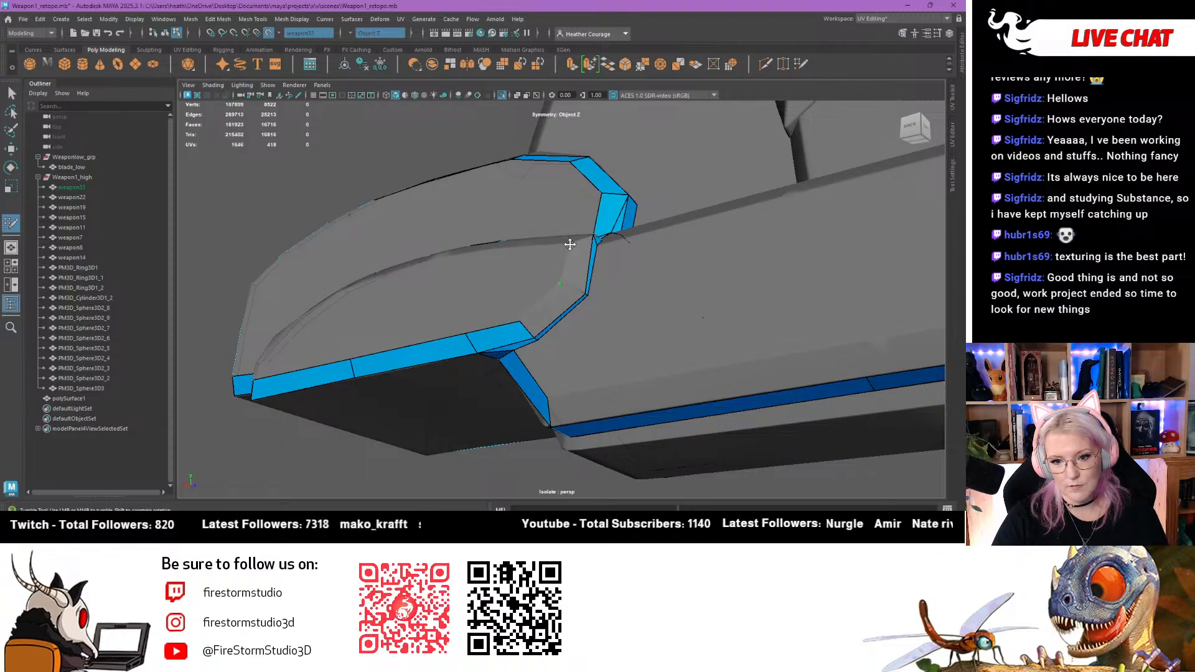
Adjust the end strip's corner vertex and fill two quads down the block's end bevel to the lower strip
{"action": "left_click_drag", "start_coordinate": [572, 249], "coordinate": [530, 285], "text": "alt"}
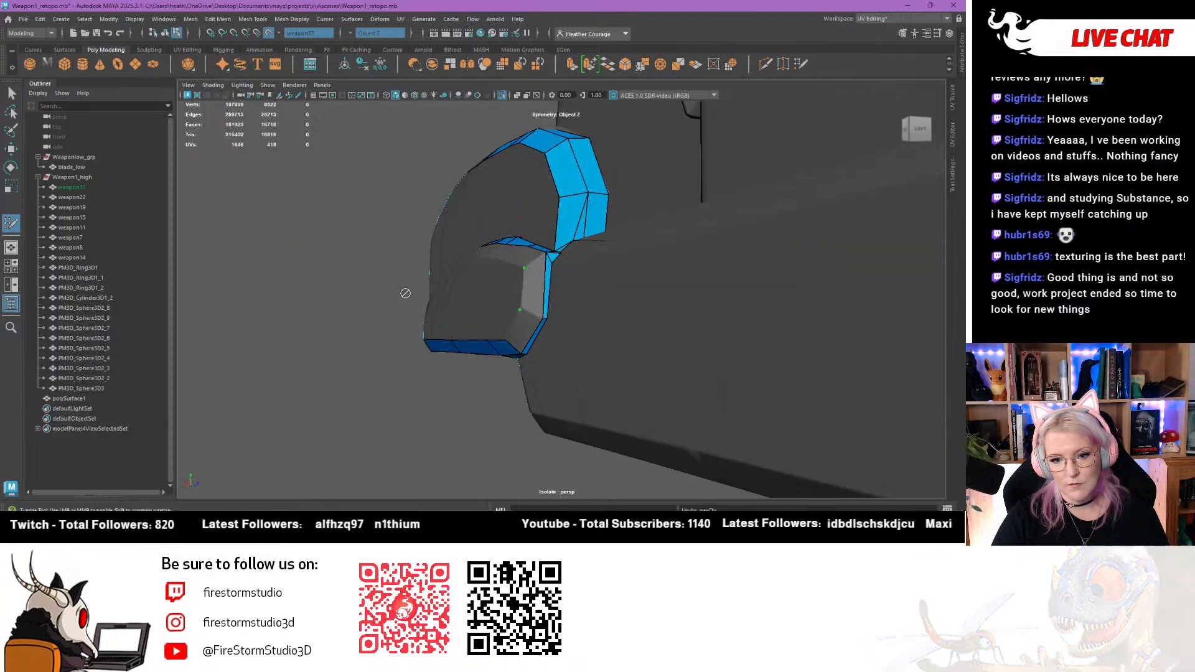
{"action": "left_click_drag", "start_coordinate": [405, 293], "coordinate": [432, 312], "text": "alt"}
{"action": "right_click_drag", "start_coordinate": [432, 312], "coordinate": [513, 353], "text": "alt"}
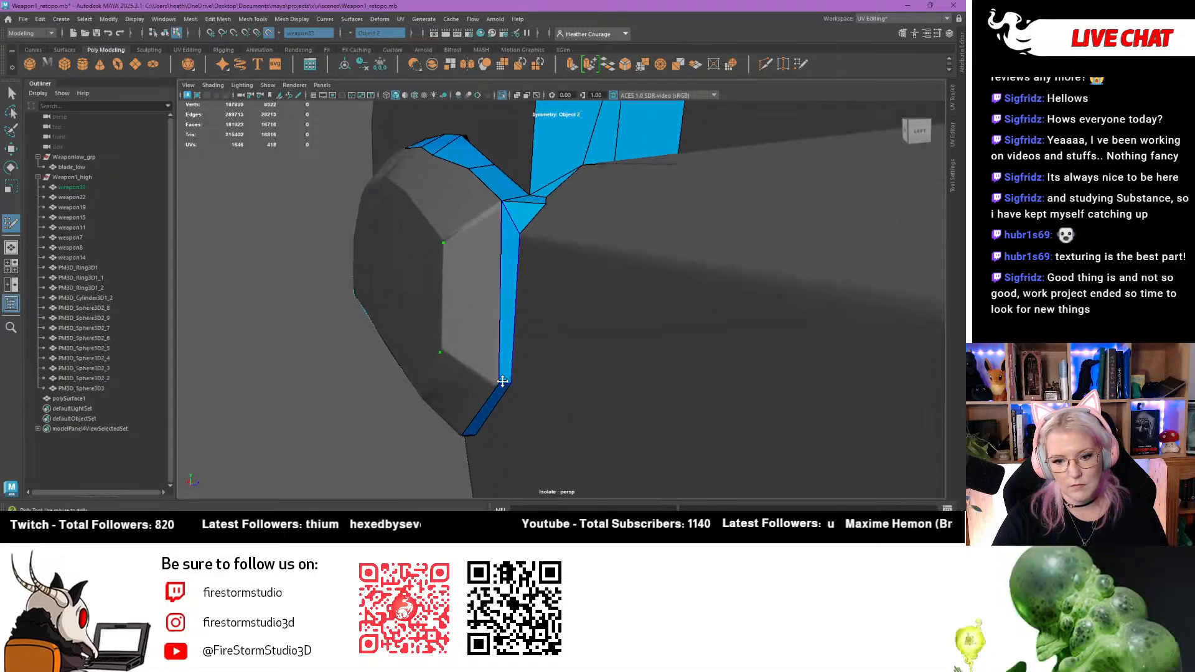
{"action": "left_click_drag", "start_coordinate": [502, 382], "coordinate": [498, 383]}
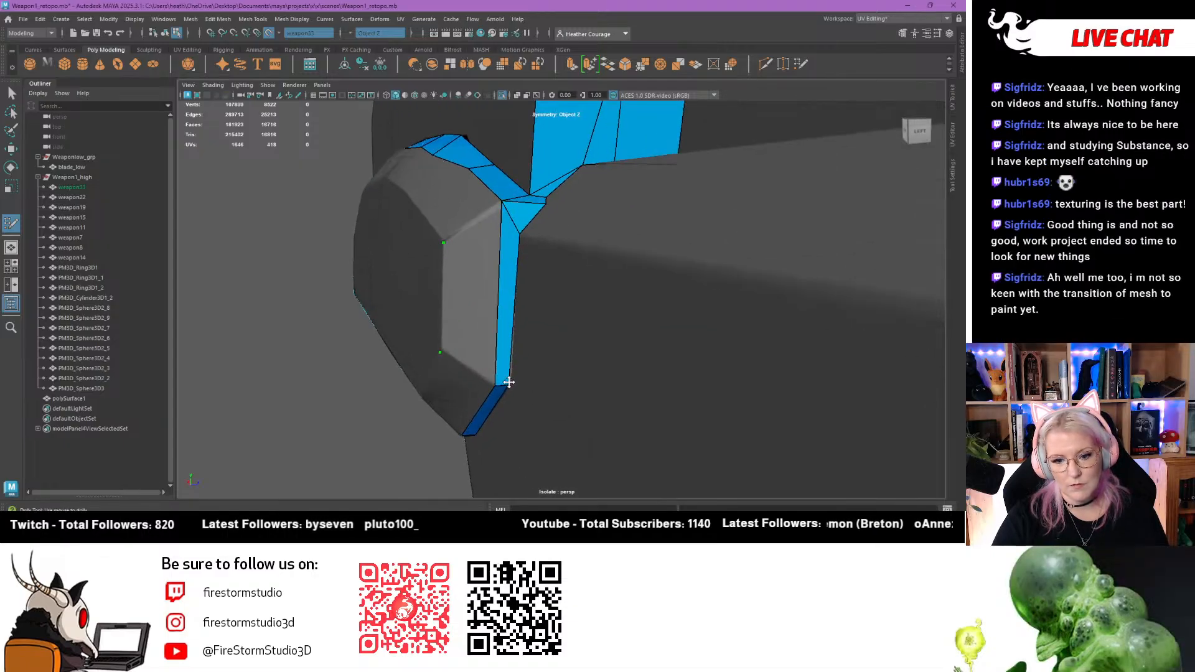
{"action": "left_click", "coordinate": [464, 294], "text": "shift"}
{"action": "left_click_drag", "start_coordinate": [418, 337], "coordinate": [435, 311], "text": "alt"}
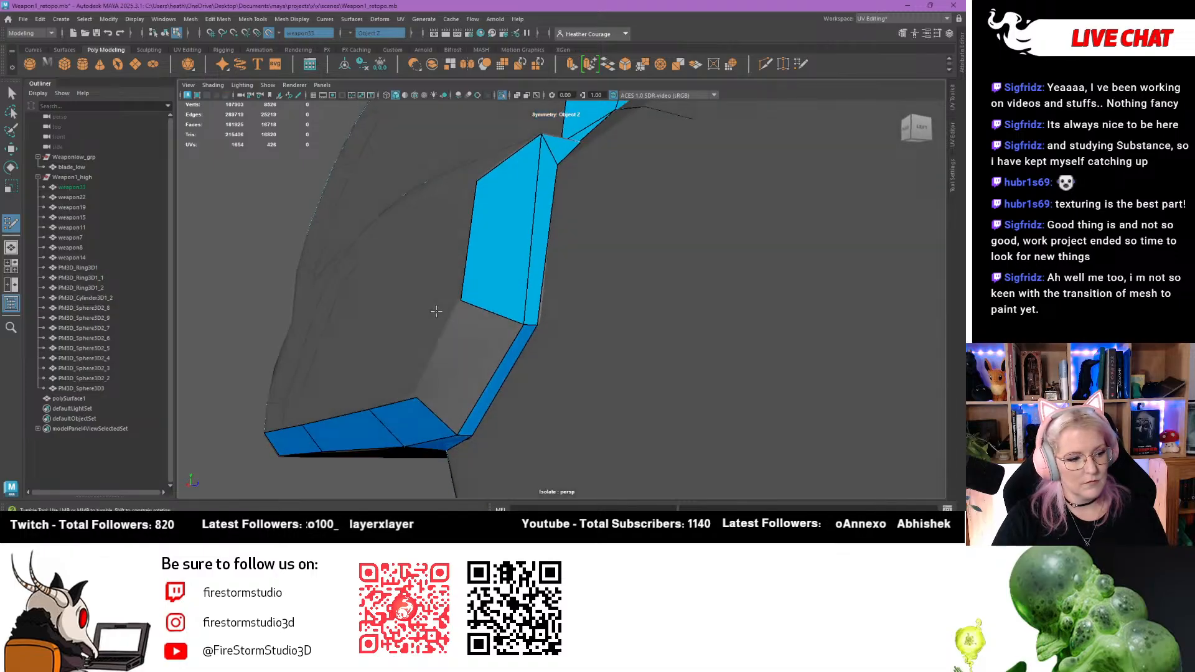
{"action": "middle_click_drag", "start_coordinate": [440, 301], "coordinate": [499, 263], "text": "alt"}
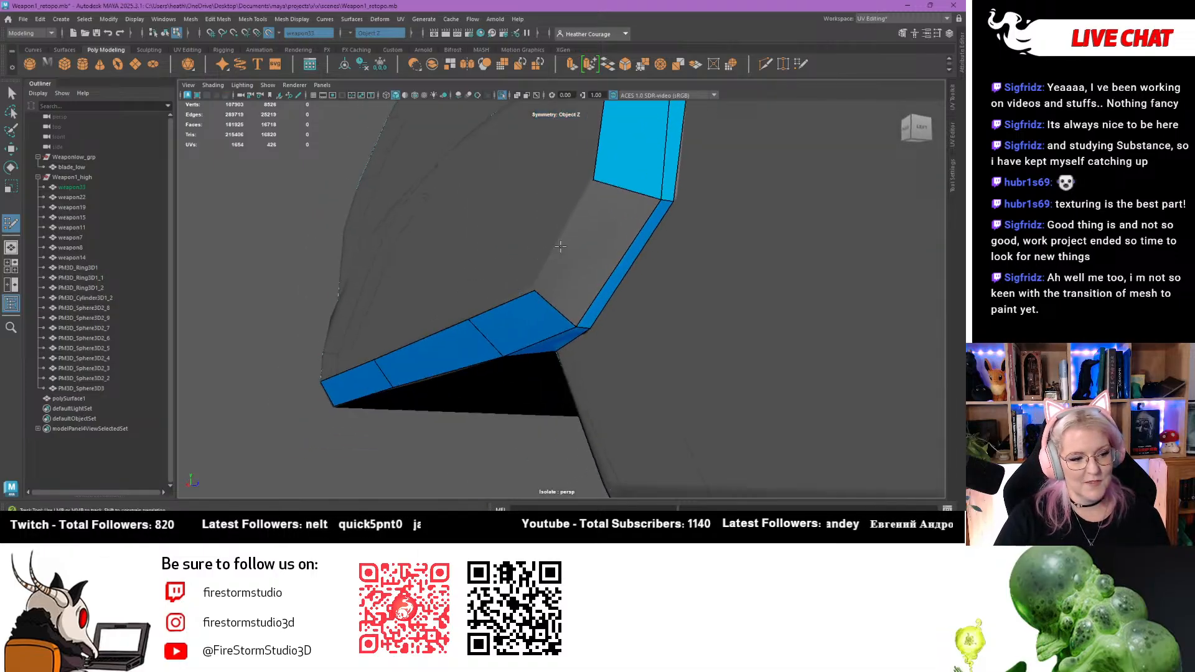
{"action": "left_click", "coordinate": [584, 250], "text": "shift"}
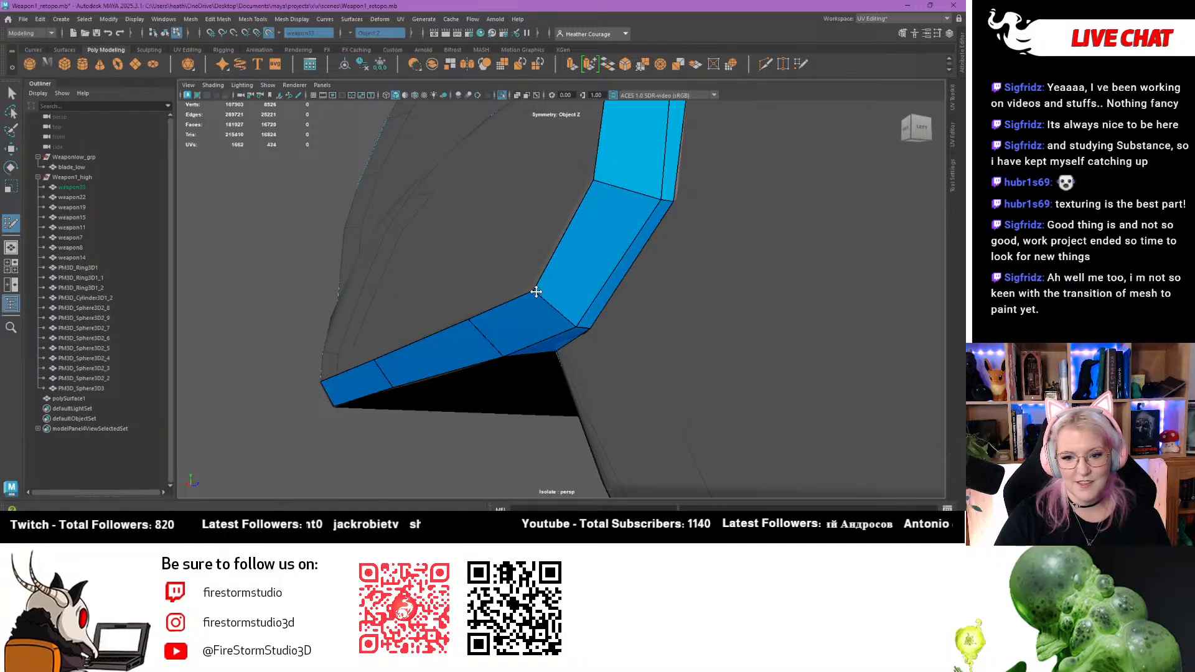
Fill four quads along the arched block's upper bevel, starting from the end bevel beneath the inner arch strip
{"action": "left_click_drag", "start_coordinate": [534, 290], "coordinate": [495, 285], "text": "alt"}
{"action": "right_click_drag", "start_coordinate": [495, 285], "coordinate": [604, 357], "text": "alt"}
{"action": "scroll", "coordinate": [528, 257], "scroll_direction": "up", "scroll_amount": 3}
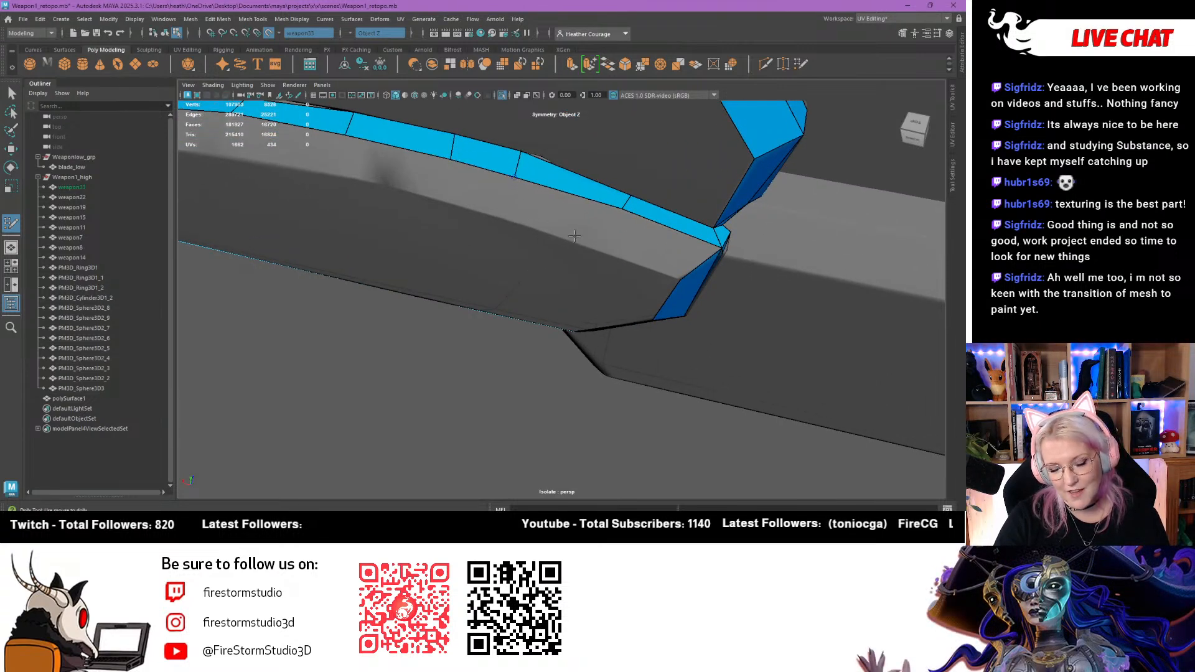
{"action": "left_click_drag", "start_coordinate": [574, 236], "coordinate": [595, 232], "text": "alt"}
{"action": "left_click", "coordinate": [616, 230], "text": "shift"}
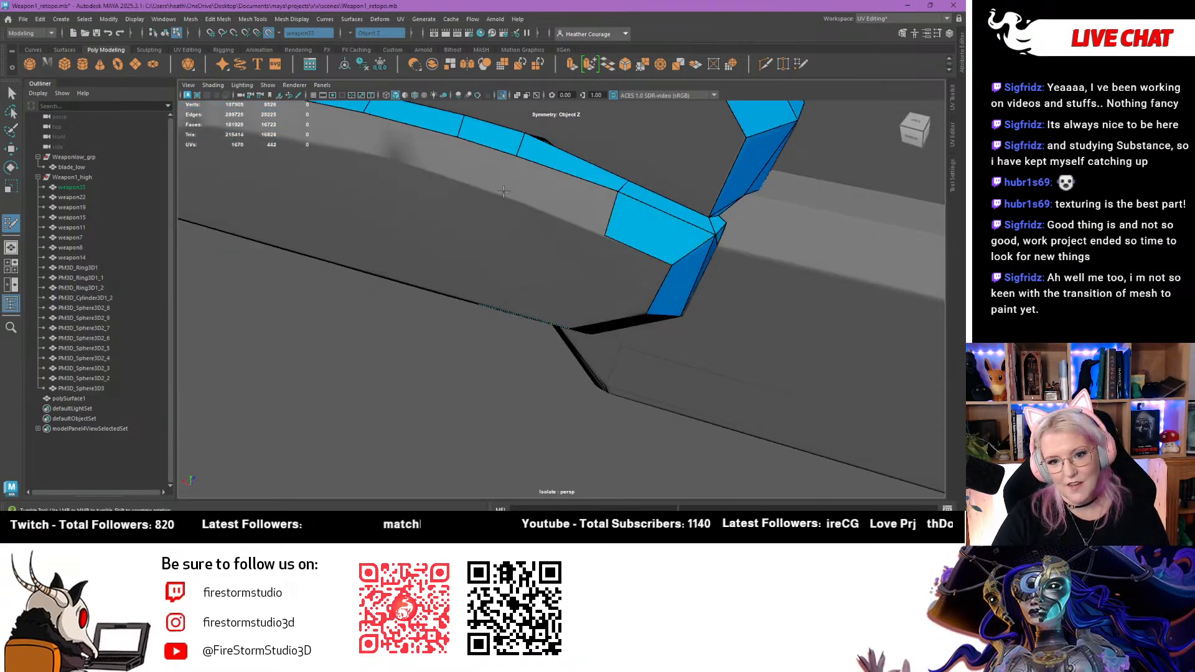
{"action": "left_click", "coordinate": [513, 190], "text": "shift"}
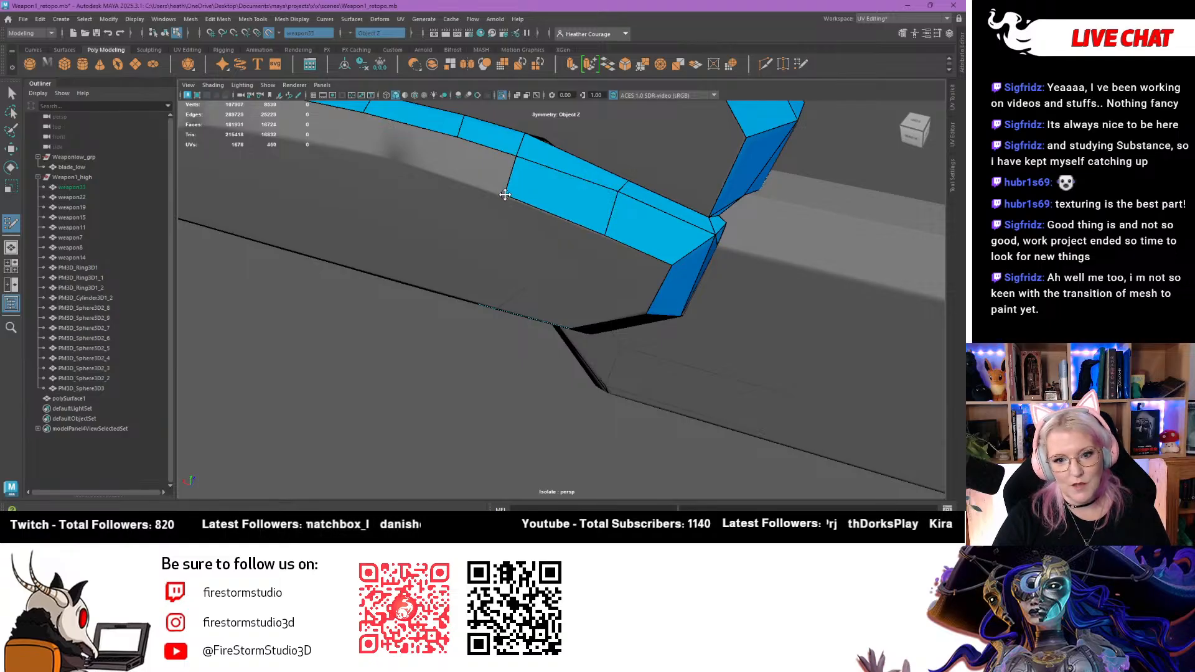
{"action": "middle_click_drag", "start_coordinate": [505, 195], "coordinate": [629, 289], "text": "alt"}
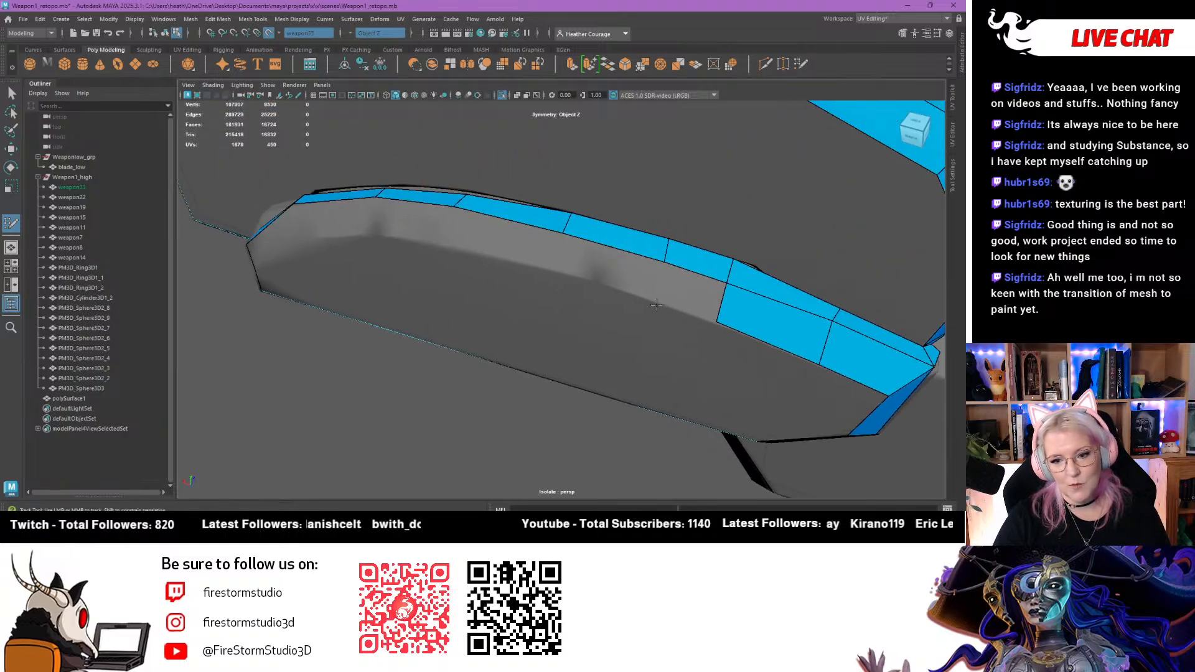
{"action": "left_click", "coordinate": [684, 283], "text": "shift"}
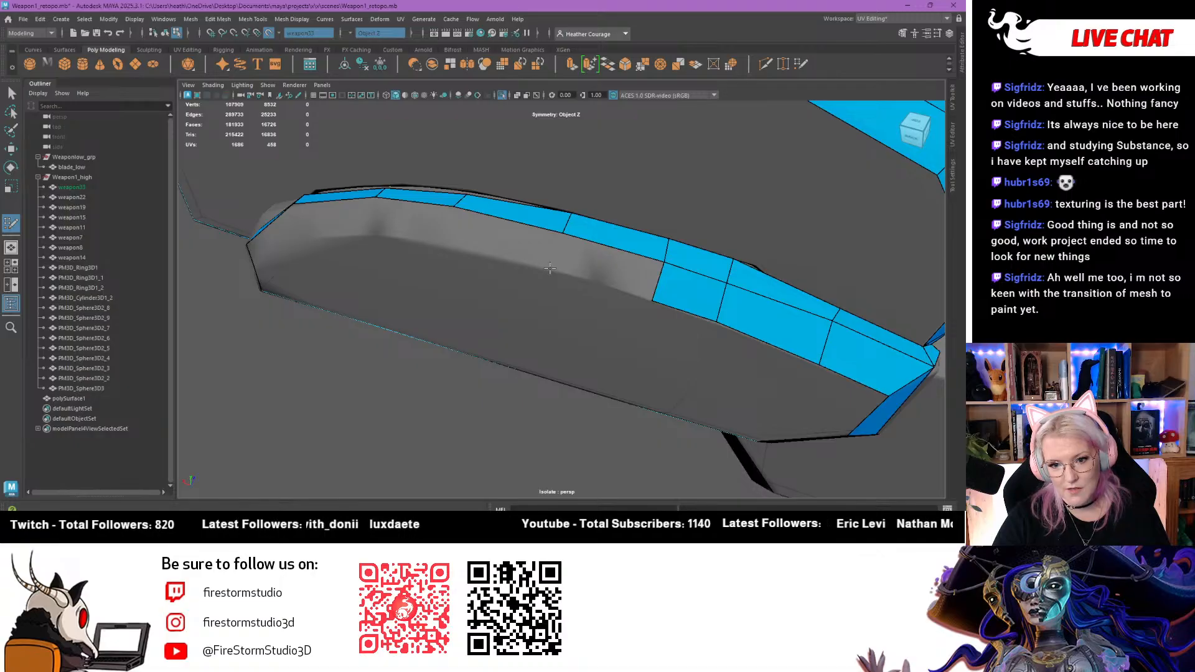
{"action": "left_click", "coordinate": [588, 266], "text": "shift"}
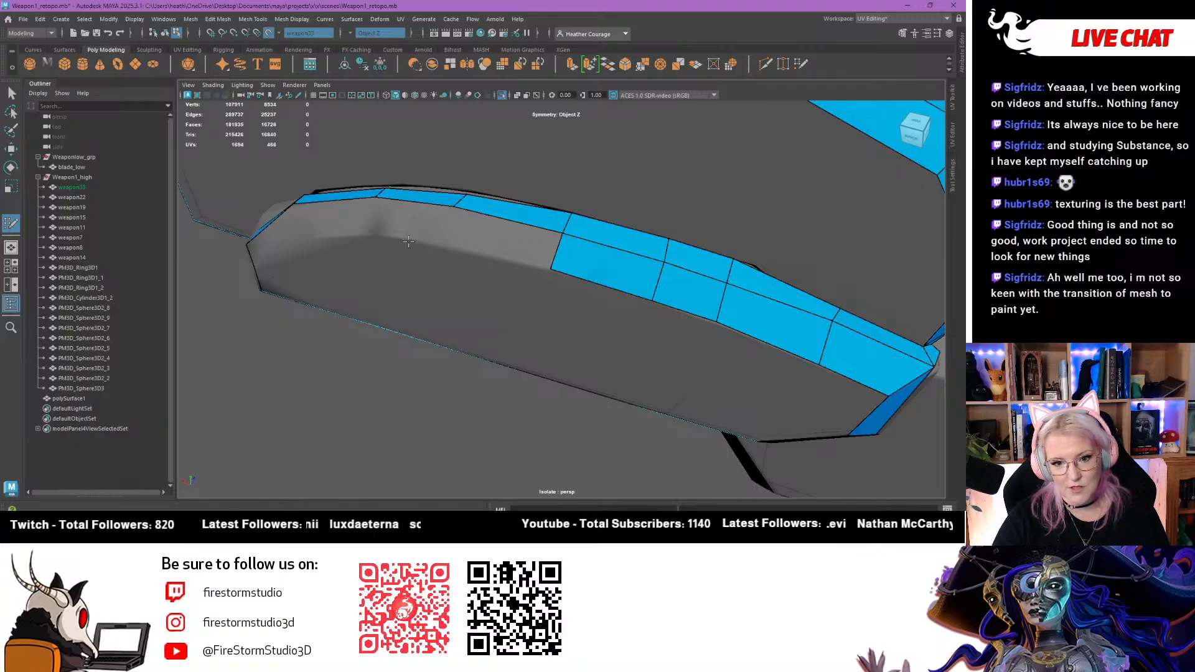
Complete the upper bevel with four more quads down the curve to the block's opposite lower corner
{"action": "left_click", "coordinate": [475, 241], "text": "shift"}
{"action": "left_click_drag", "start_coordinate": [451, 255], "coordinate": [509, 253], "text": "alt"}
{"action": "left_click", "coordinate": [399, 273], "text": "shift"}
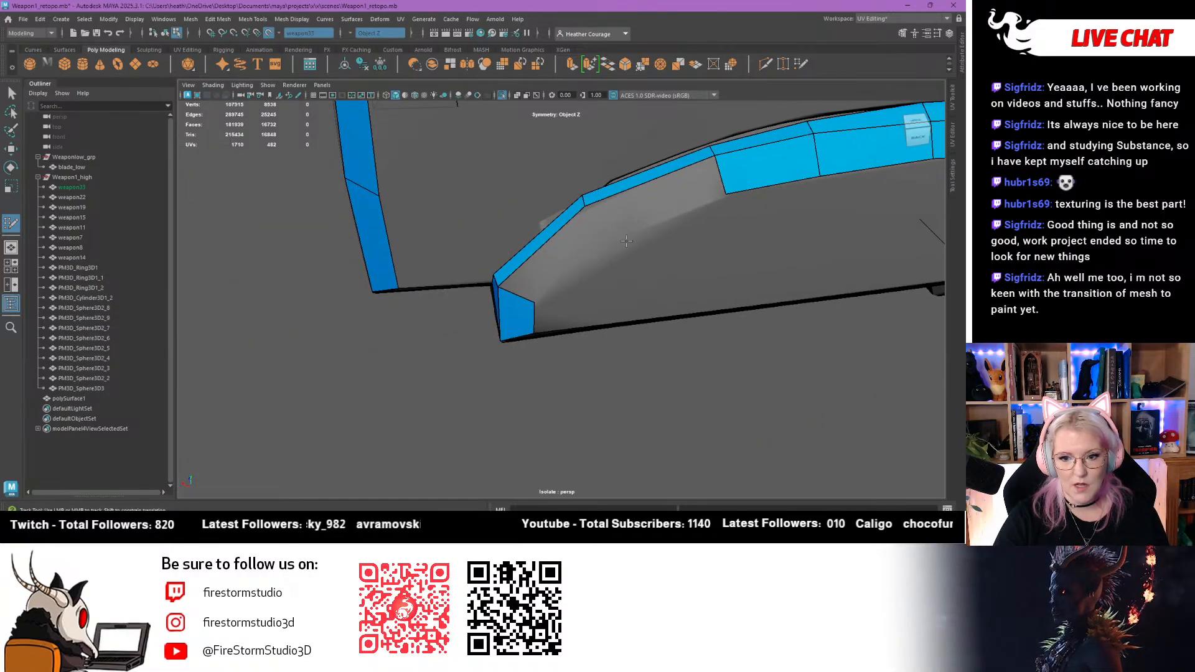
{"action": "left_click", "coordinate": [616, 221], "text": "shift"}
{"action": "left_click", "coordinate": [551, 262], "text": "shift"}
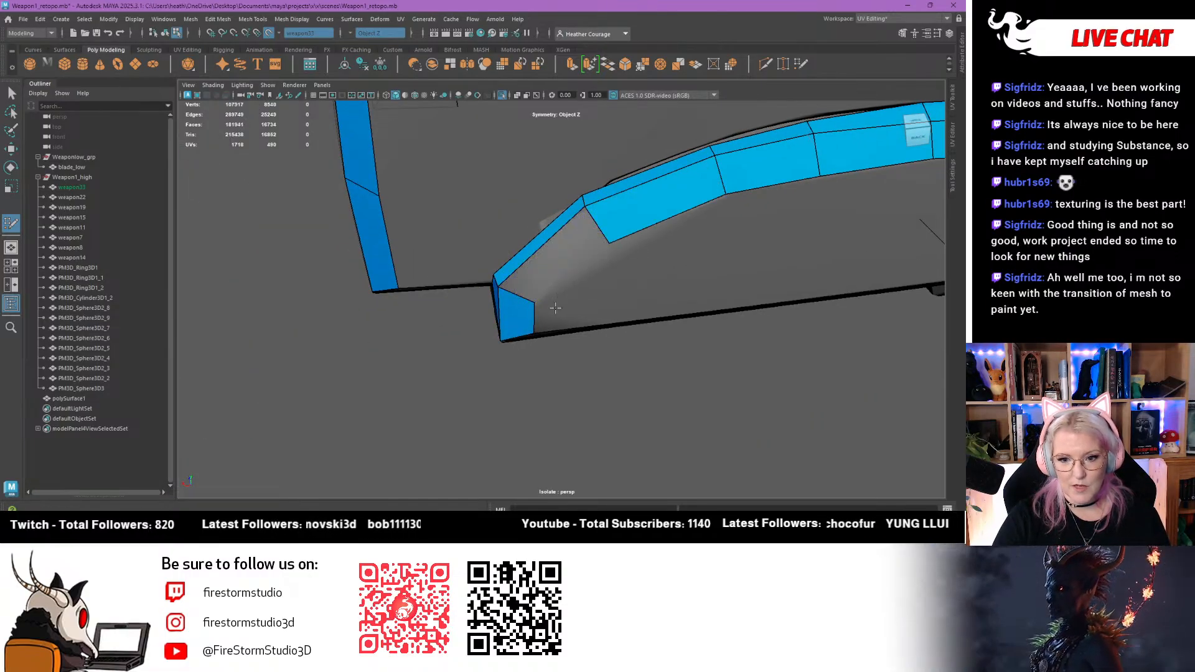
{"action": "left_click_drag", "start_coordinate": [550, 265], "coordinate": [545, 276], "text": "alt"}
{"action": "middle_click_drag", "start_coordinate": [666, 254], "coordinate": [429, 271], "text": "alt"}
{"action": "scroll", "coordinate": [415, 286], "scroll_direction": "down", "scroll_amount": 5}
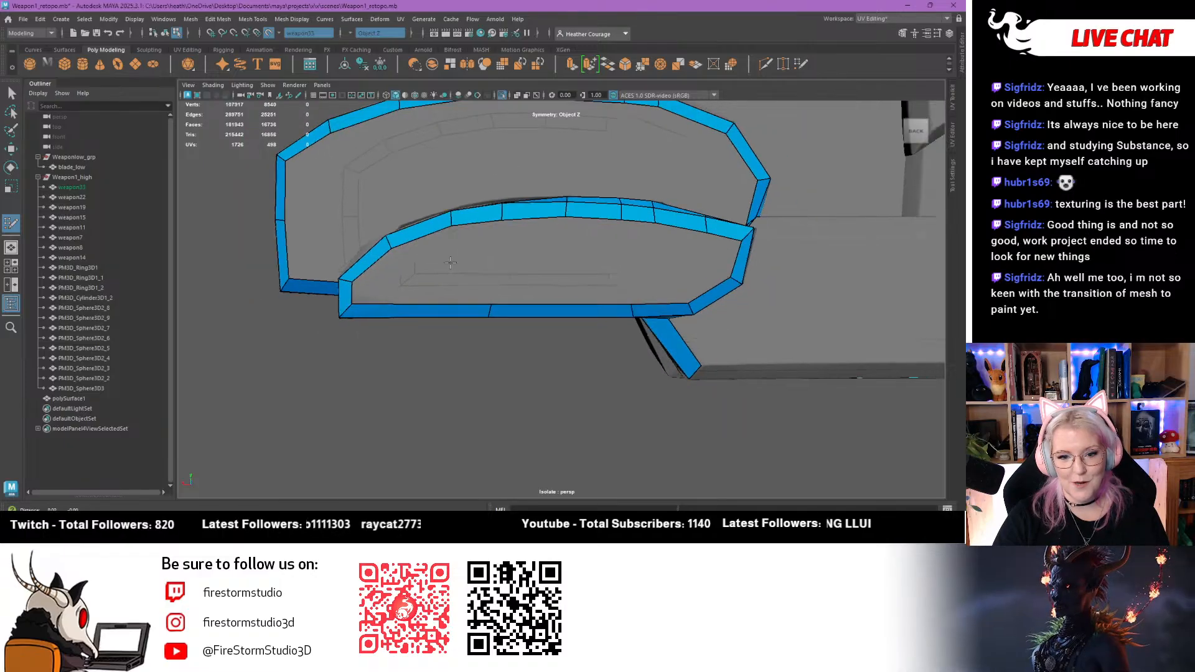
Insert an edge across the block's lower bevel strip, within the long quad nearest the curved end
{"action": "middle_click_drag", "start_coordinate": [414, 315], "coordinate": [381, 308], "text": "alt"}
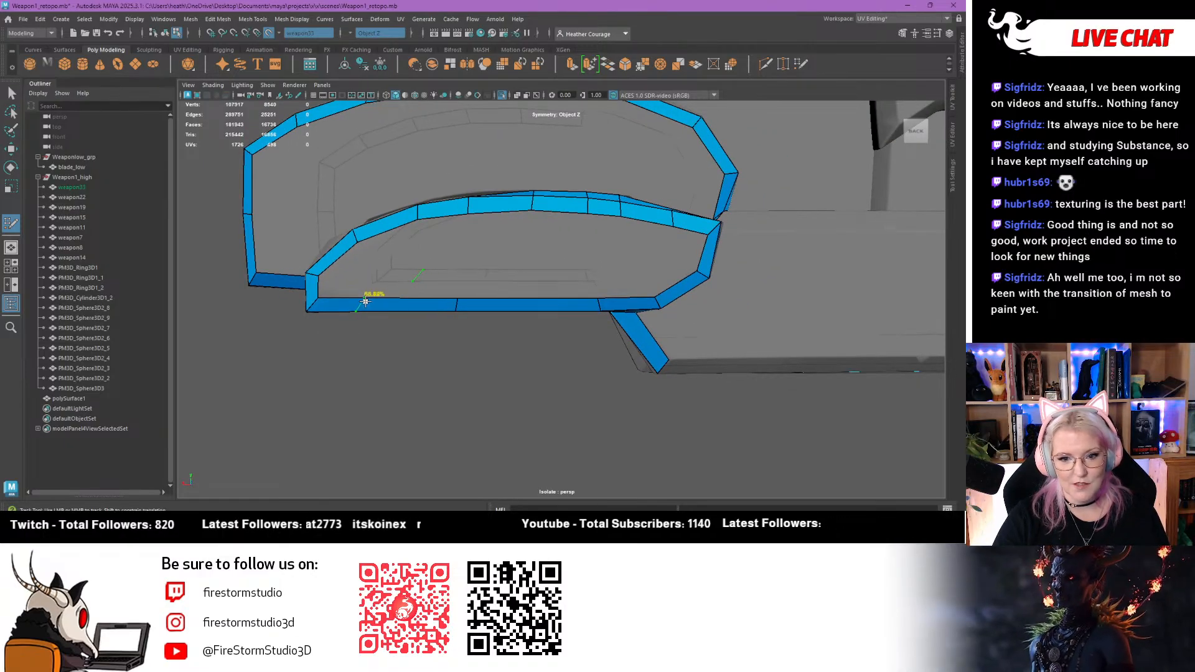
{"action": "left_click", "coordinate": [360, 305], "text": "ctrl"}
{"action": "scroll", "coordinate": [388, 271], "scroll_direction": "up", "scroll_amount": 4}
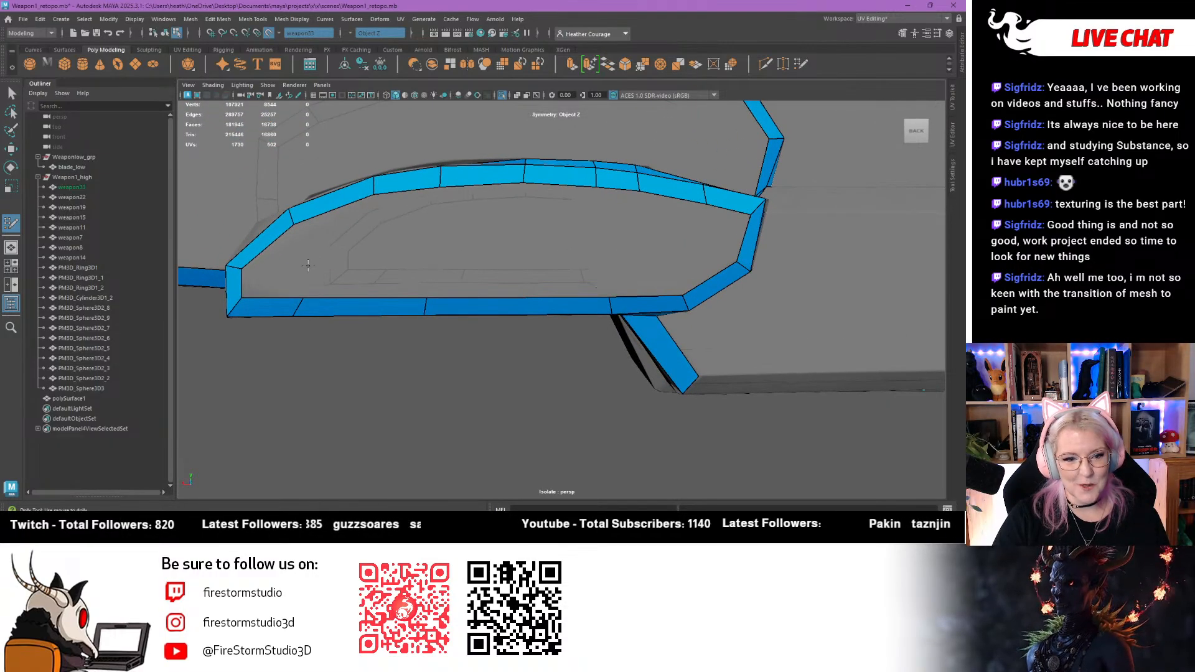
Extend the strip along the curved ridge with four quads from the stepped edge to the angular raised panel's corner
{"action": "left_click_drag", "start_coordinate": [307, 266], "coordinate": [471, 306], "text": "alt"}
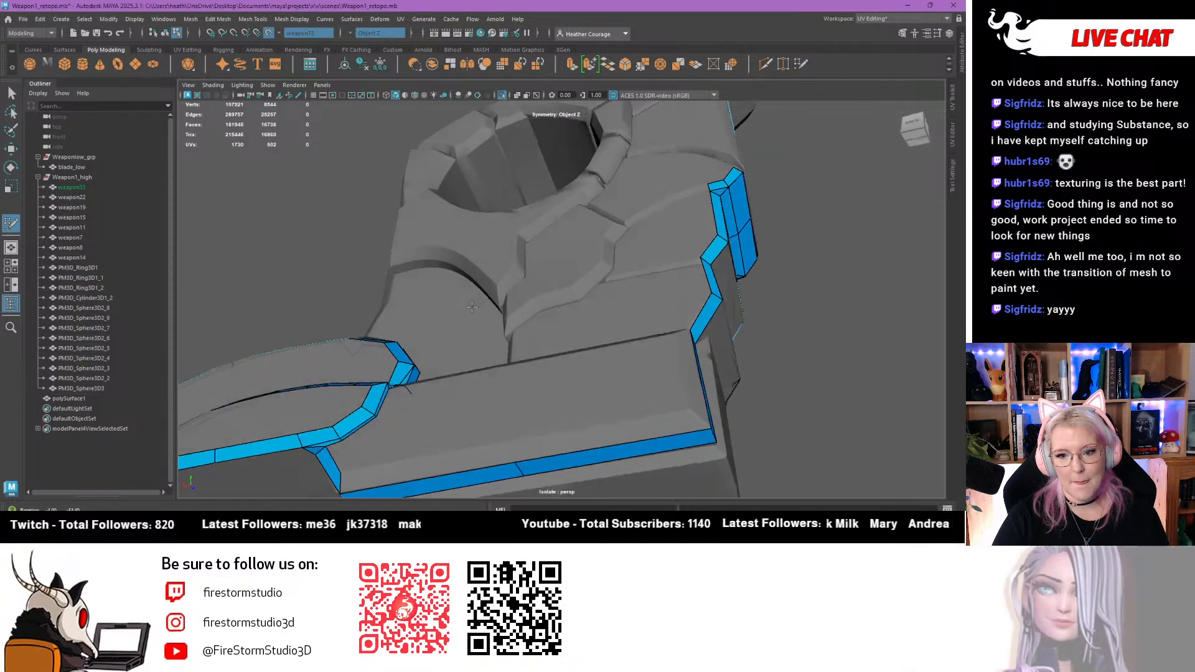
{"action": "right_click_drag", "start_coordinate": [471, 306], "coordinate": [648, 311], "text": "alt"}
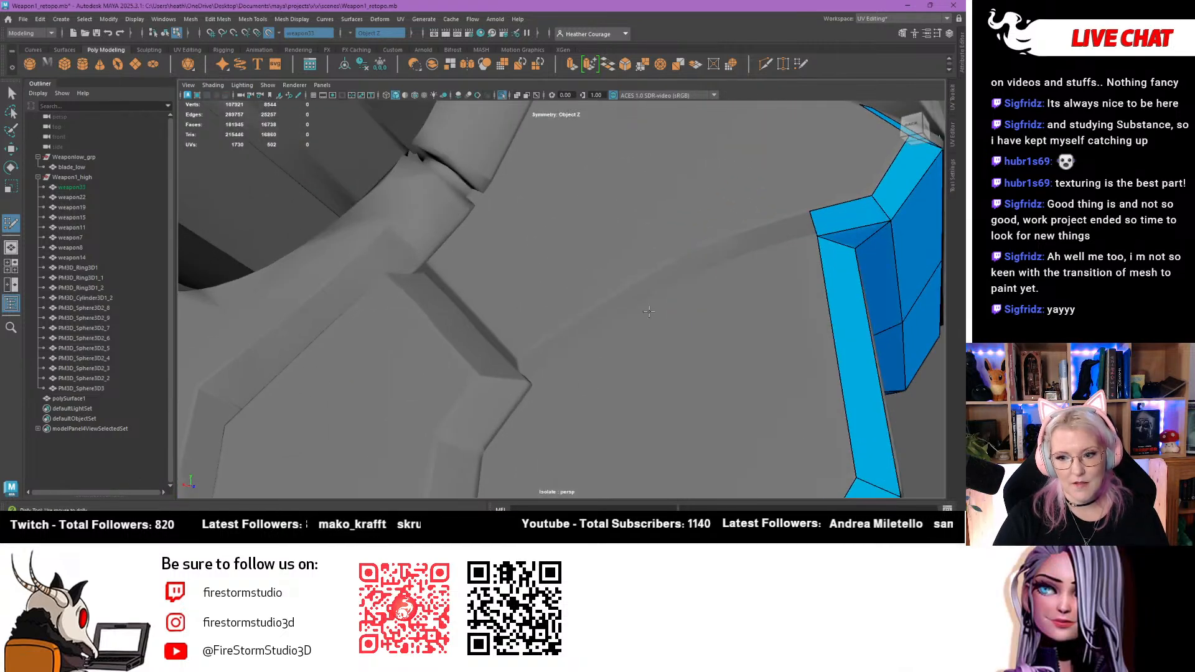
{"action": "left_click", "coordinate": [725, 250], "text": "shift"}
{"action": "left_click", "coordinate": [746, 247], "text": "ctrl"}
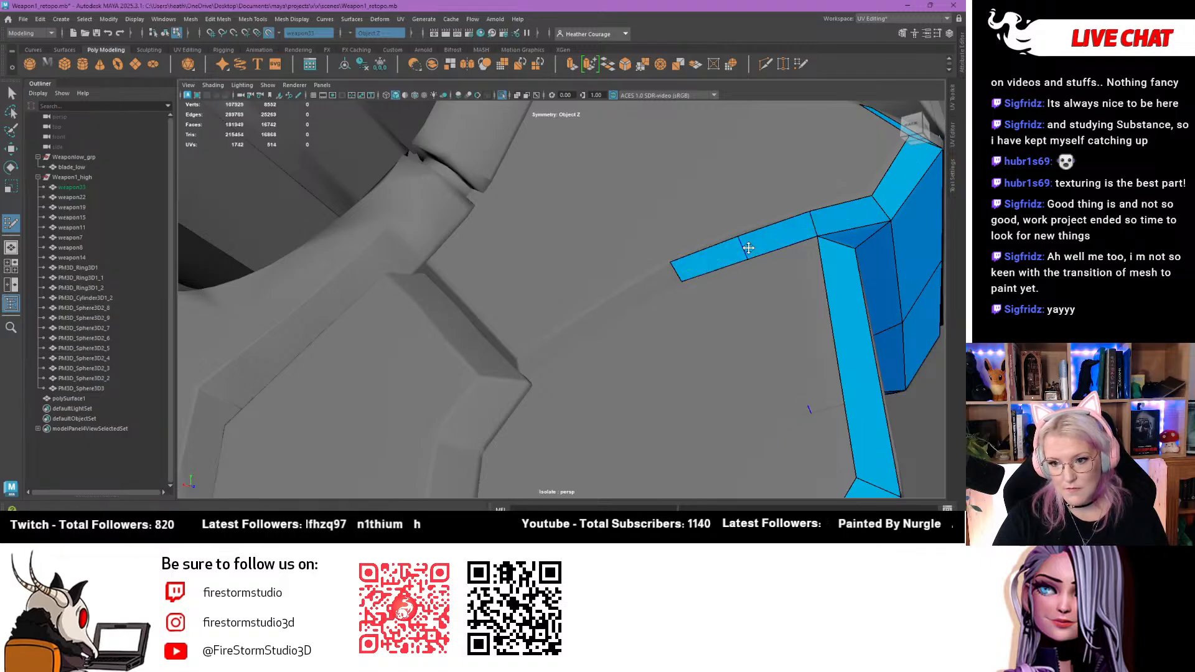
{"action": "left_click", "coordinate": [612, 317], "text": "shift"}
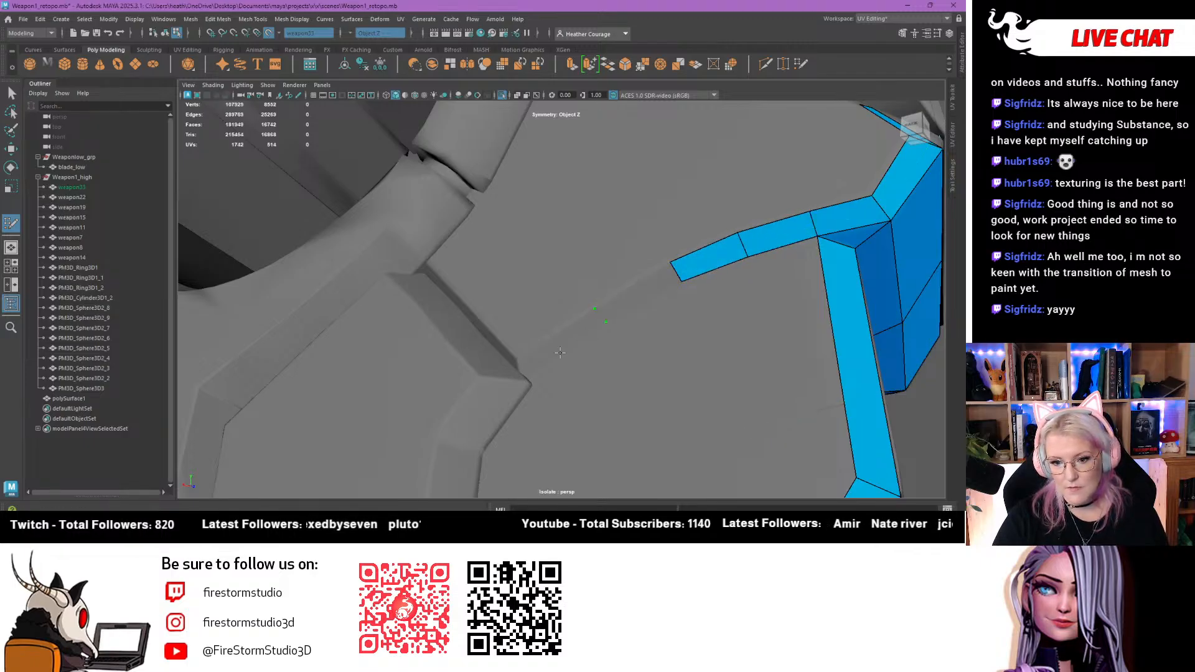
{"action": "left_click", "coordinate": [529, 376], "text": "shift"}
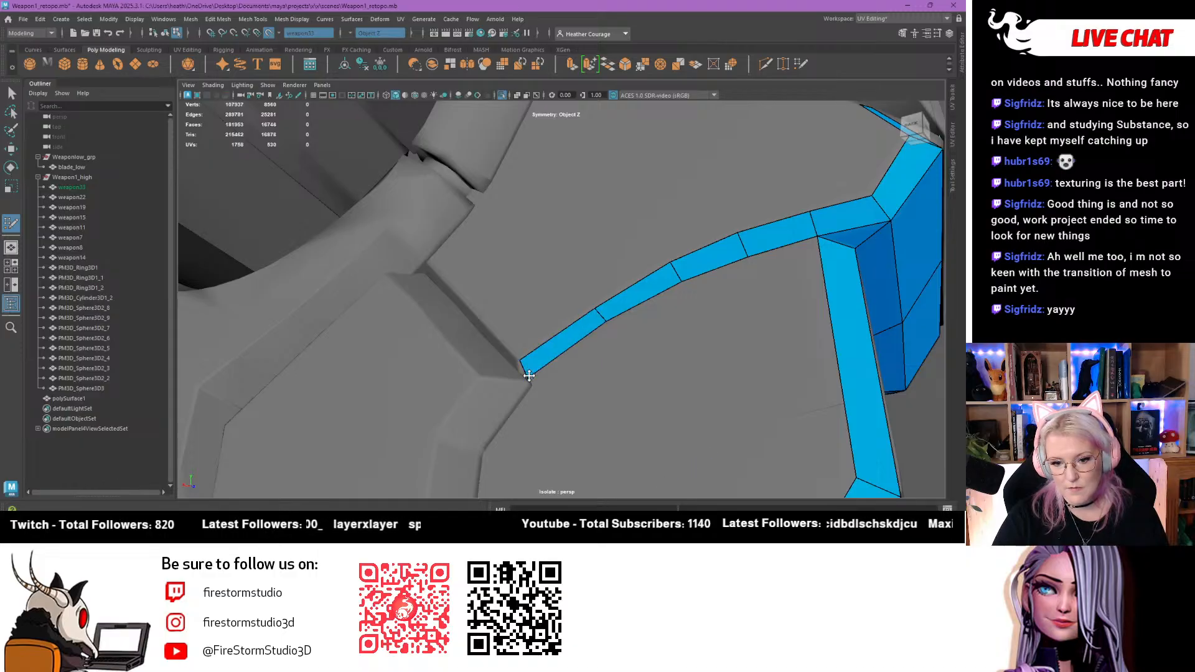
Fill a face from the curved ridge strip's end onto the bevel at the raised panel's corner
{"action": "left_click_drag", "start_coordinate": [454, 365], "coordinate": [446, 406], "text": "alt"}
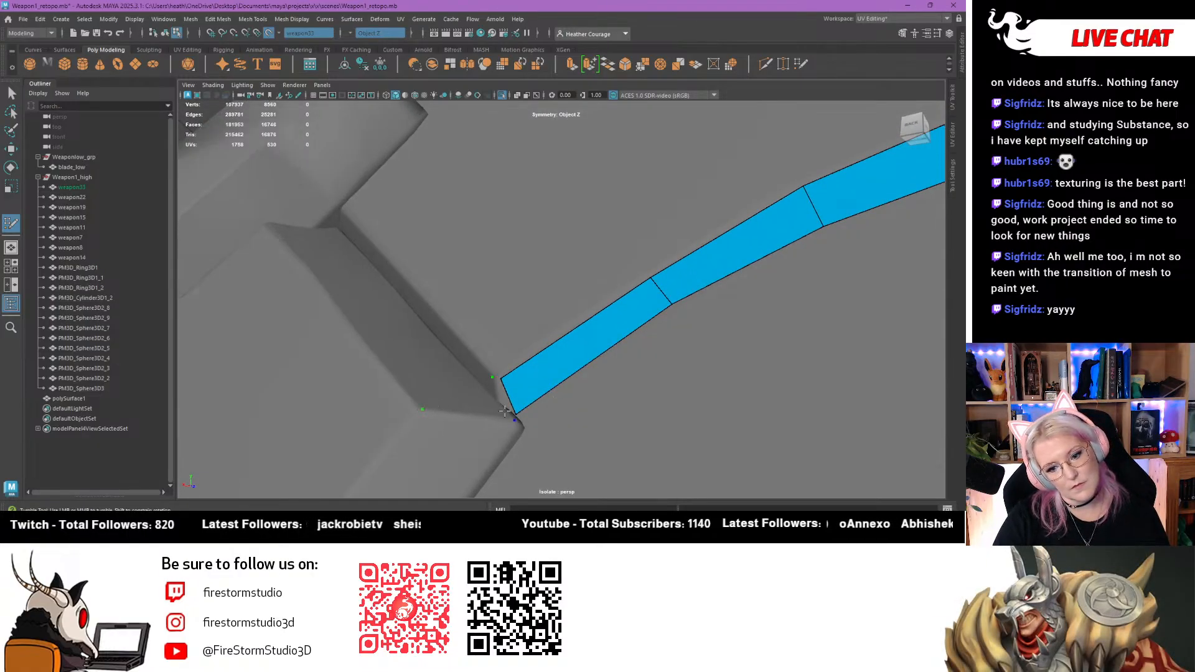
{"action": "left_click", "coordinate": [477, 408], "text": "shift"}
{"action": "left_click_drag", "start_coordinate": [464, 420], "coordinate": [410, 416], "text": "alt"}
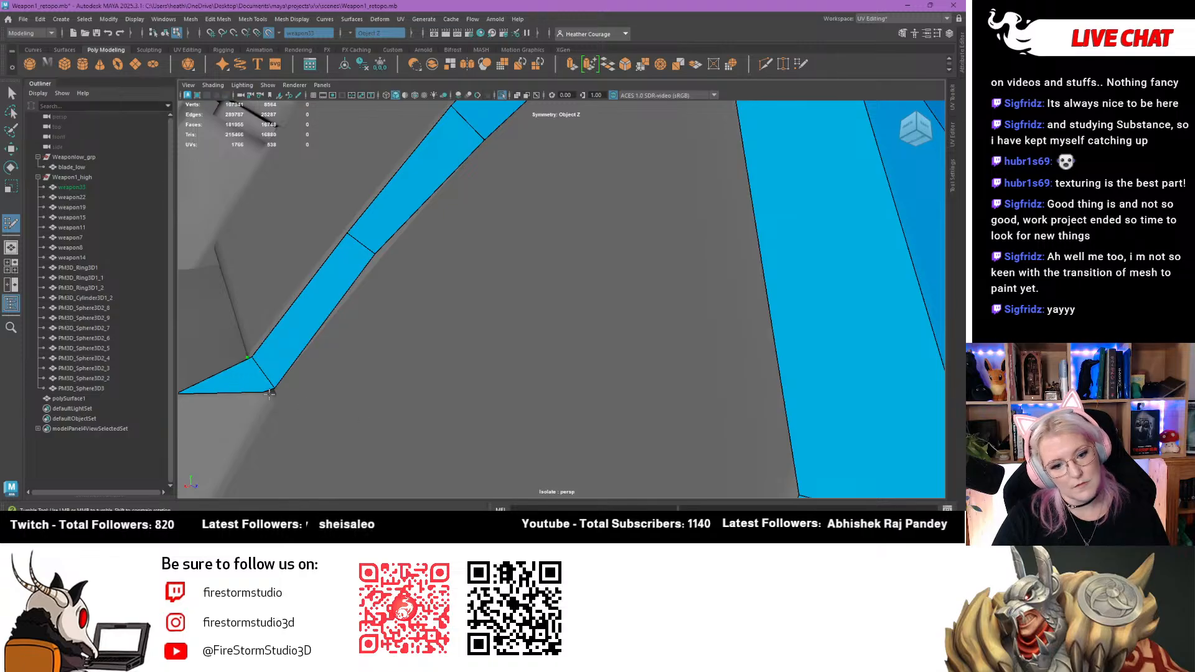
{"action": "left_click_drag", "start_coordinate": [266, 394], "coordinate": [379, 382], "text": "alt"}
{"action": "middle_click_drag", "start_coordinate": [379, 381], "coordinate": [356, 354], "text": "alt"}
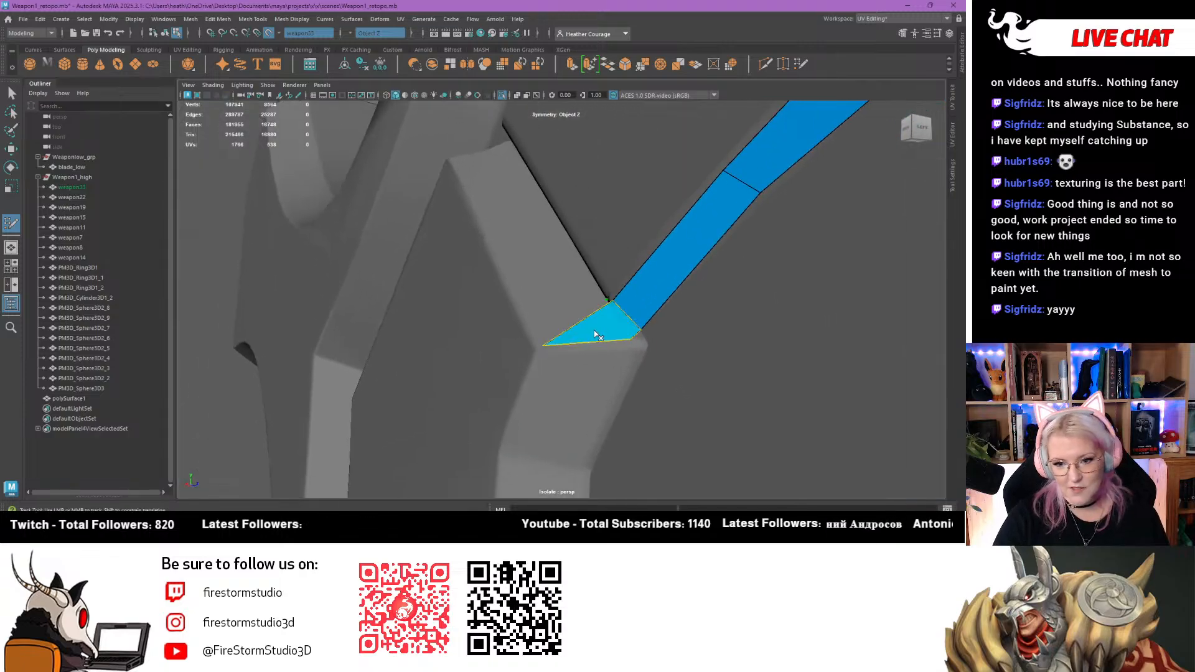
{"action": "left_click", "coordinate": [593, 336], "text": "ctrl+shift"}
{"action": "left_click_drag", "start_coordinate": [592, 336], "coordinate": [691, 215], "text": "alt"}
{"action": "middle_click_drag", "start_coordinate": [691, 214], "coordinate": [538, 316], "text": "alt"}
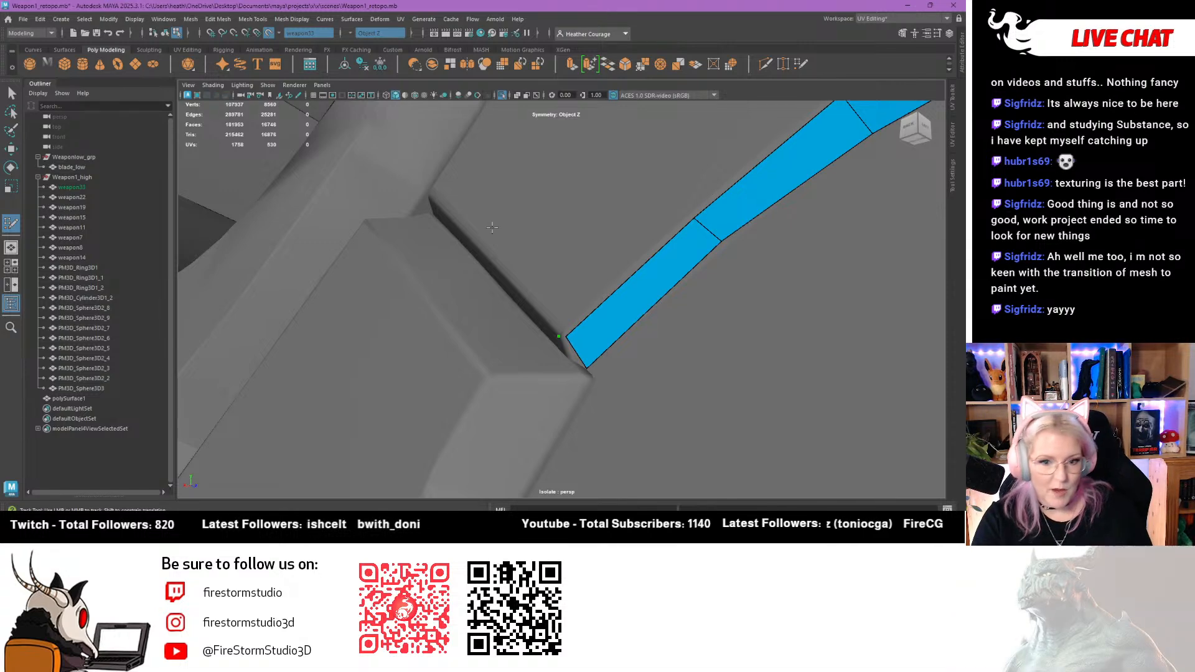
{"action": "left_click_drag", "start_coordinate": [491, 228], "coordinate": [639, 291], "text": "alt"}
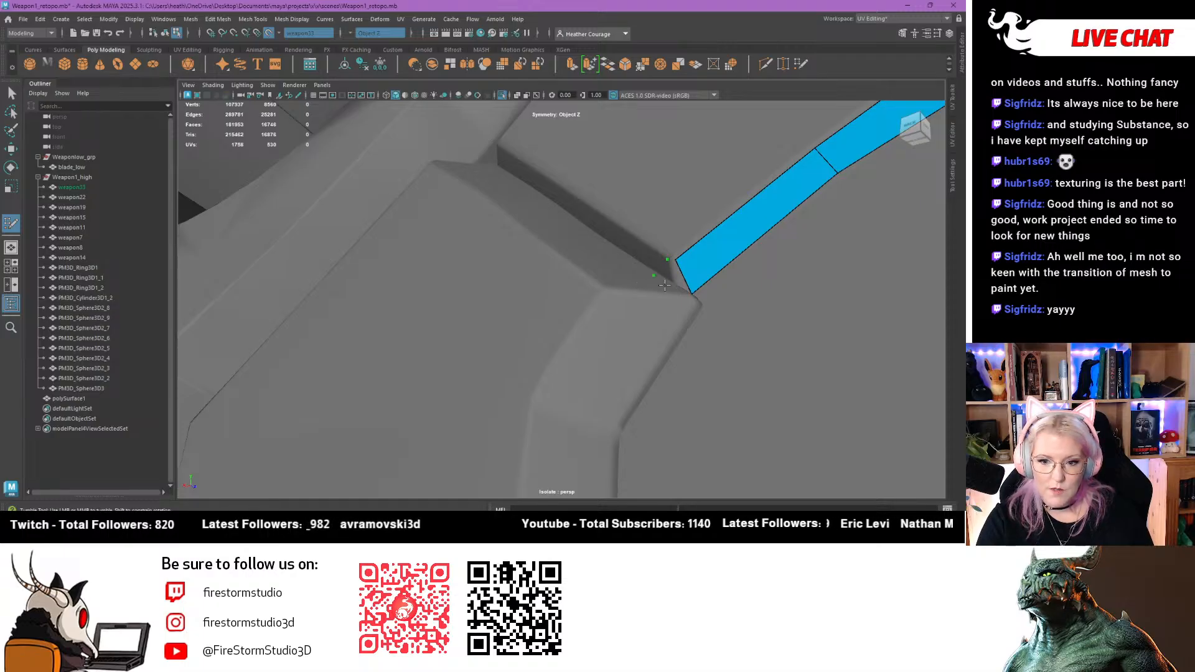
{"action": "left_click_drag", "start_coordinate": [673, 292], "coordinate": [609, 353], "text": "alt"}
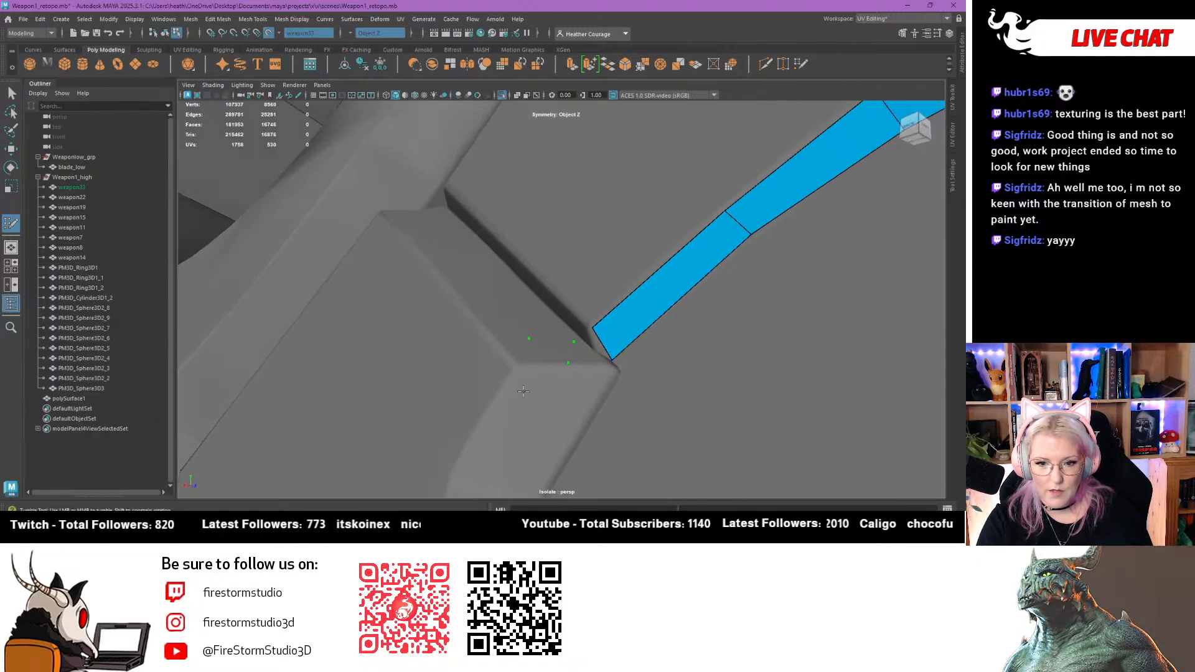
{"action": "left_click_drag", "start_coordinate": [533, 339], "coordinate": [517, 413], "text": "alt"}
{"action": "middle_click_drag", "start_coordinate": [517, 413], "coordinate": [574, 392], "text": "alt"}
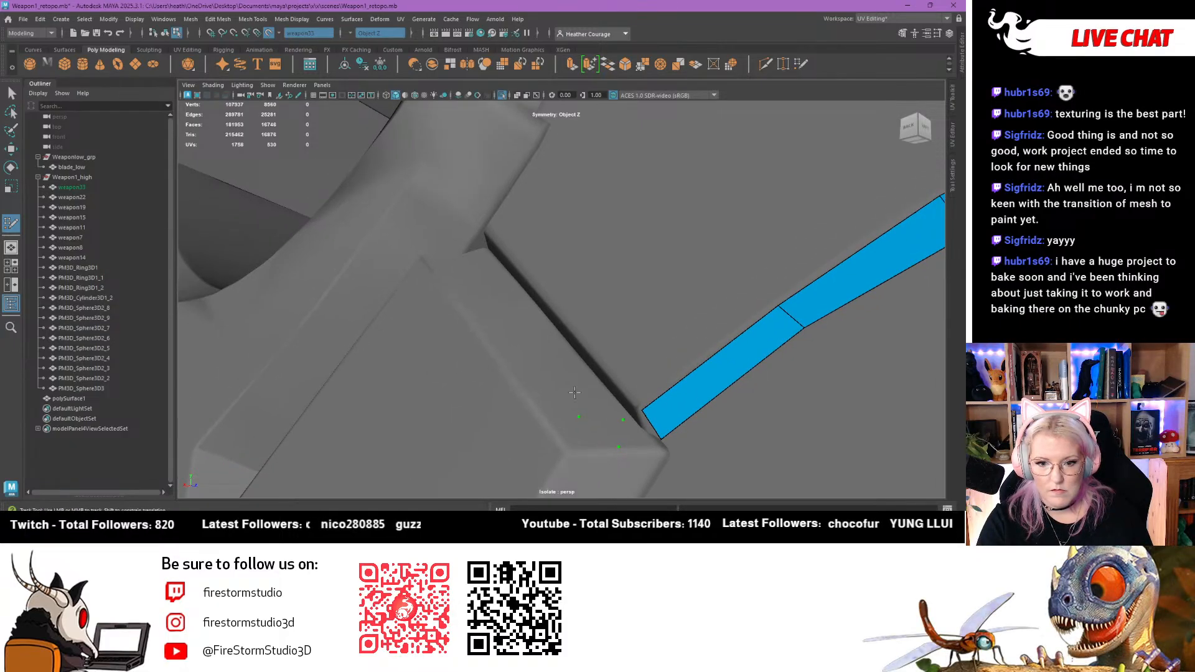
{"action": "key", "text": "ctrl+z"}
{"action": "key", "text": "ctrl+z"}
{"action": "key", "text": "ctrl+z"}
Replace the face at the ridge strip's end with a quad and an adjoining triangle on the raised panel's bevel corner
{"action": "left_click", "coordinate": [571, 449]}
{"action": "left_click", "coordinate": [616, 437], "text": "shift"}
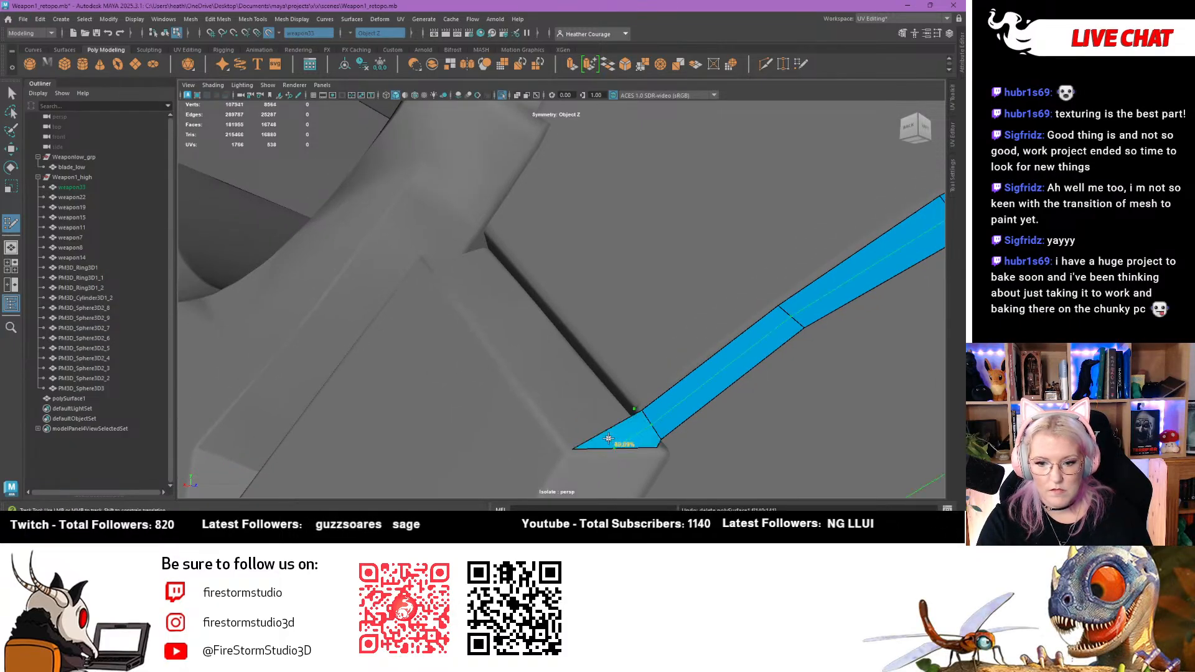
{"action": "left_click", "coordinate": [608, 428], "text": "ctrl+shift"}
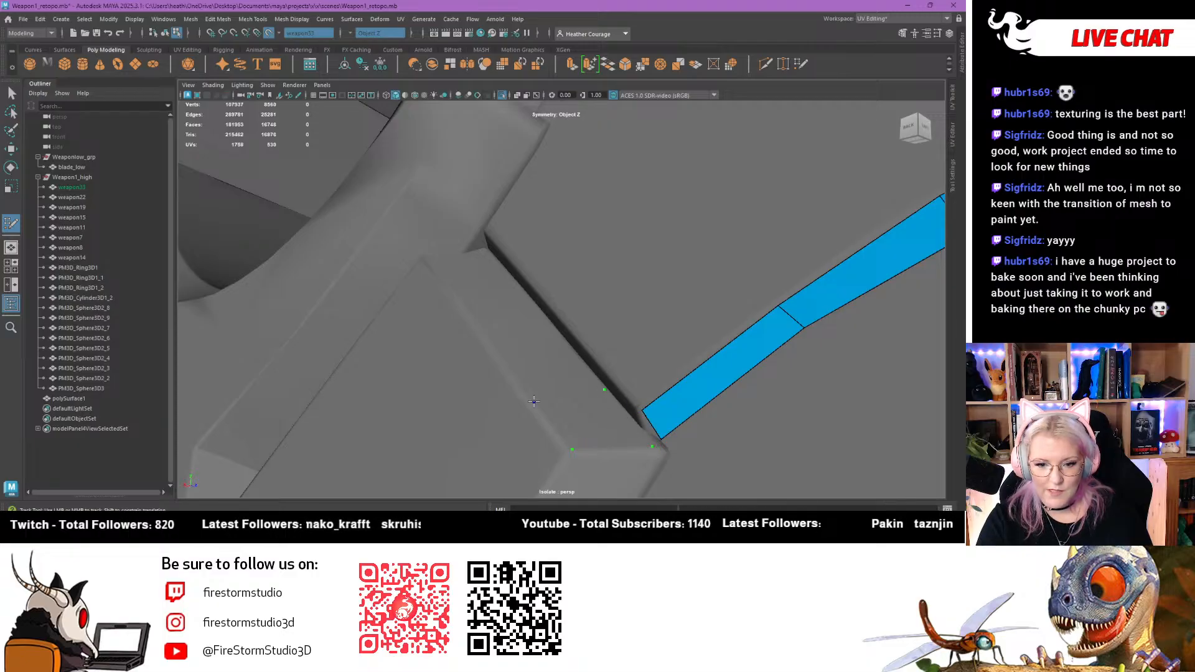
{"action": "mouse_move", "coordinate": [536, 404]}
{"action": "left_mouse_down", "text": "alt"}
{"action": "mouse_move", "coordinate": [557, 455]}
{"action": "mouse_move", "coordinate": [651, 389]}
{"action": "left_mouse_up", "text": "alt"}
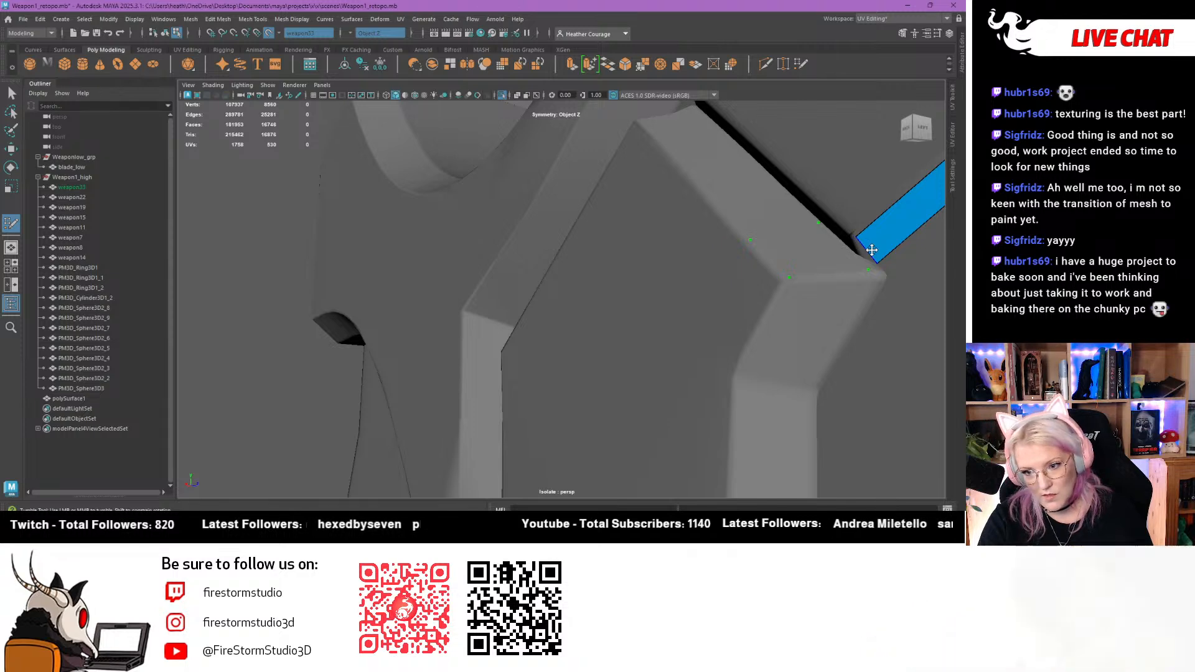
{"action": "left_click_drag", "start_coordinate": [864, 250], "coordinate": [849, 256], "text": "alt"}
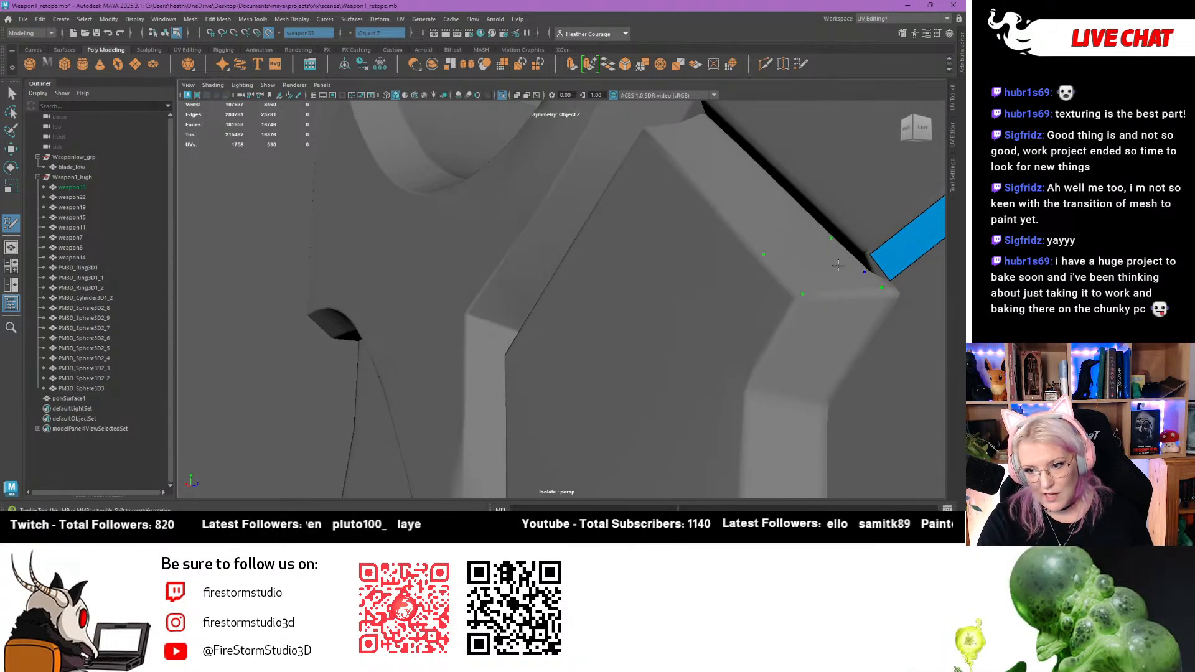
{"action": "left_click", "coordinate": [802, 267], "text": "shift"}
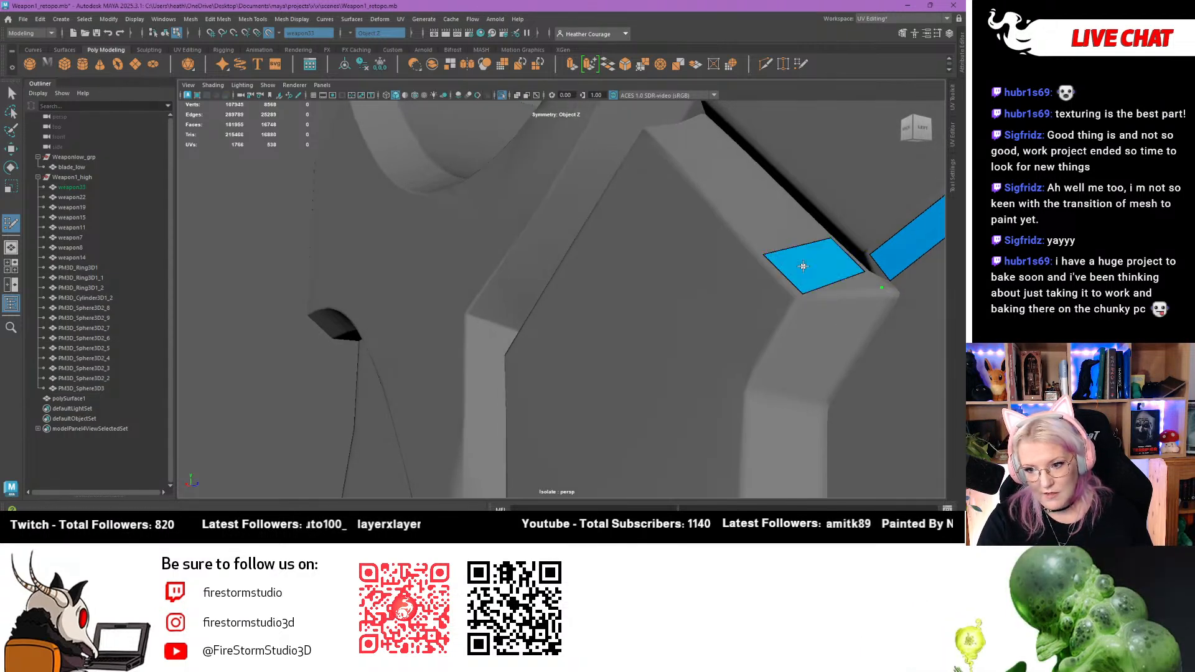
{"action": "left_click", "coordinate": [856, 286], "text": "shift"}
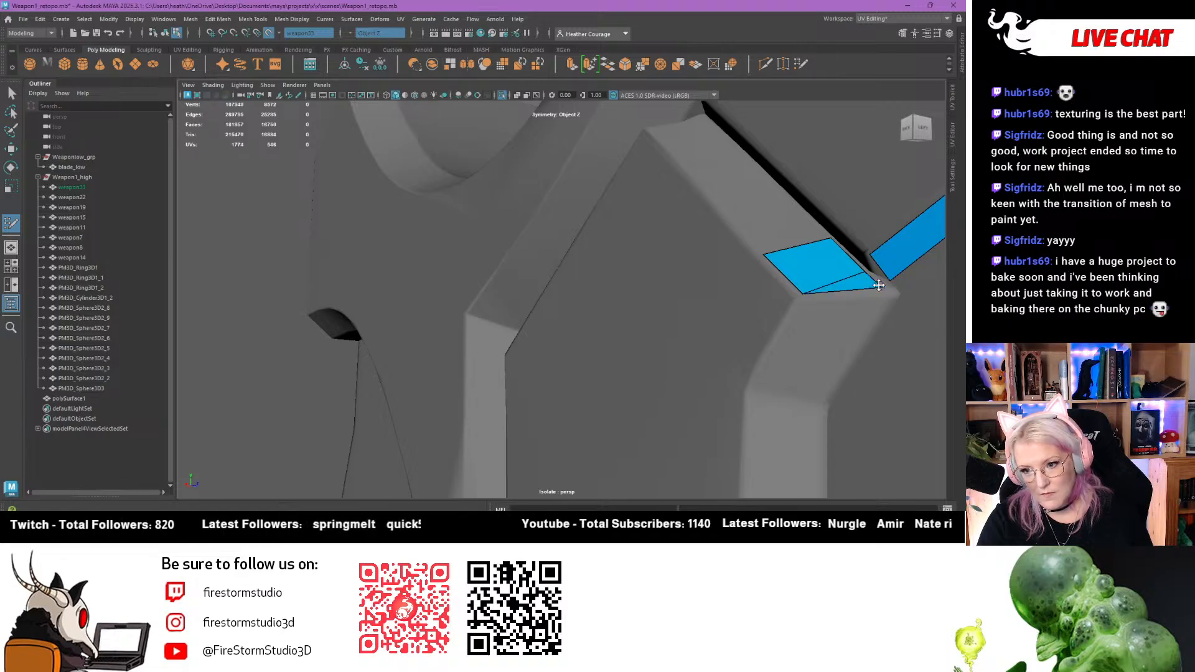
Weld the triangle's vertices to the ridge strip's end corners and stretch the adjoining quad along the bevel to its upper end
{"action": "mouse_move", "coordinate": [863, 276]}
{"action": "left_mouse_down"}
{"action": "mouse_move", "coordinate": [774, 267]}
{"action": "mouse_move", "coordinate": [752, 344]}
{"action": "mouse_move", "coordinate": [722, 366]}
{"action": "mouse_move", "coordinate": [735, 330]}
{"action": "left_mouse_up"}
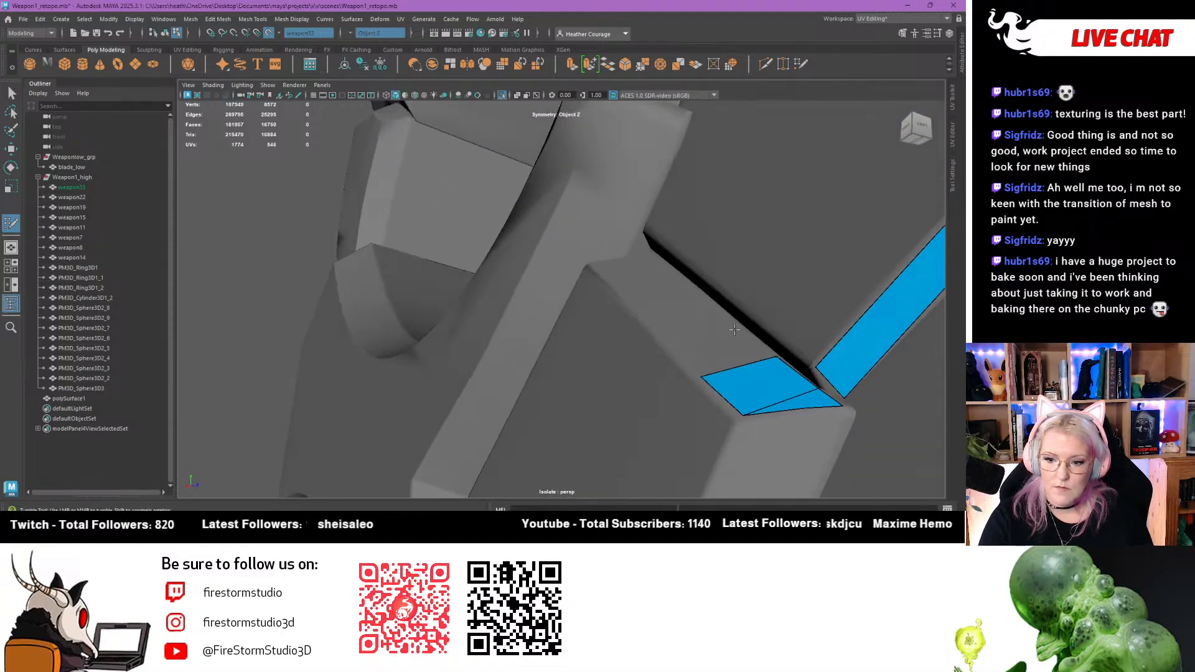
{"action": "left_click", "coordinate": [827, 387], "text": "shift"}
{"action": "key", "text": "ctrl+z"}
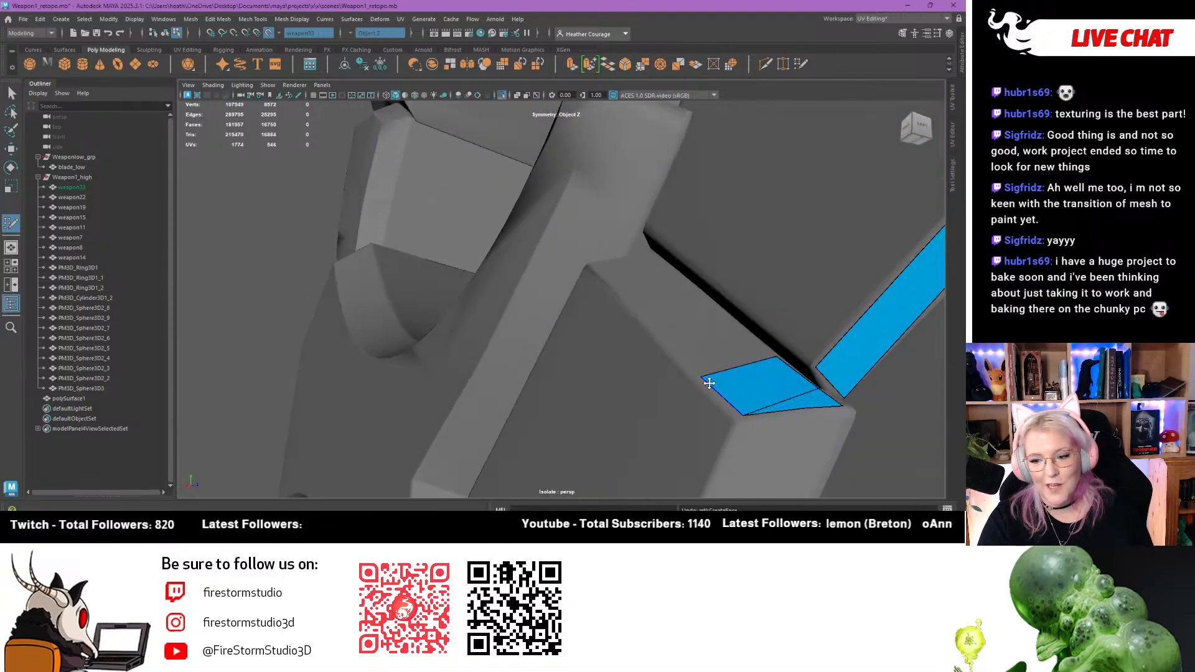
{"action": "left_click_drag", "start_coordinate": [709, 383], "coordinate": [701, 378], "text": "alt"}
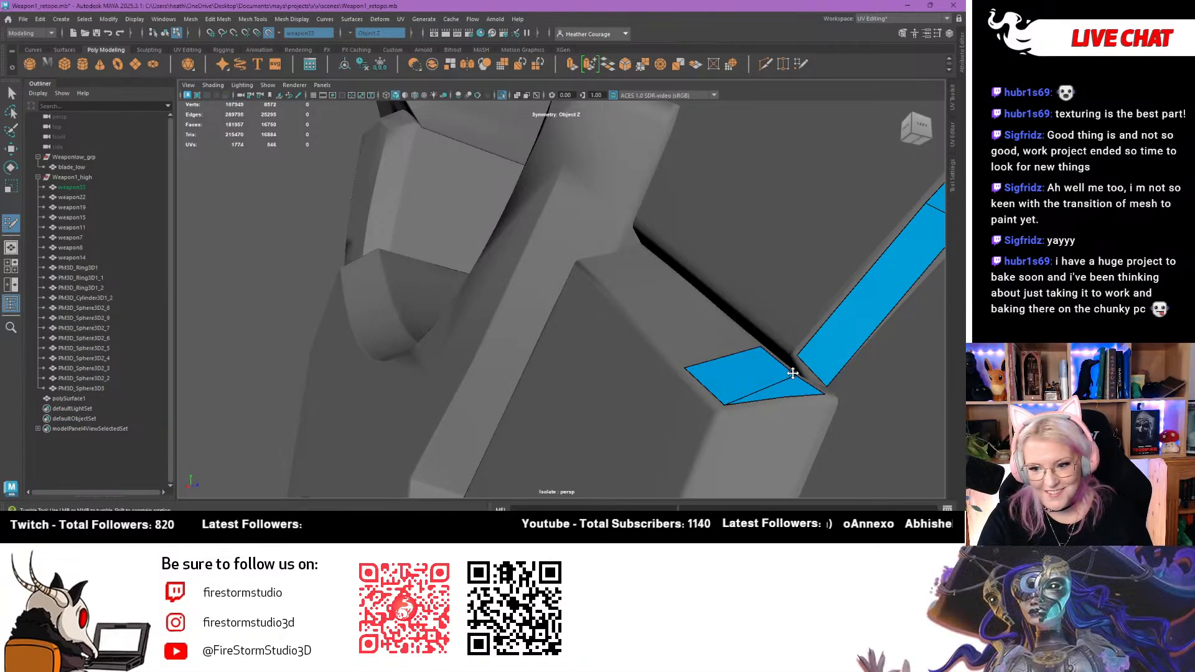
{"action": "left_click_drag", "start_coordinate": [792, 373], "coordinate": [797, 356]}
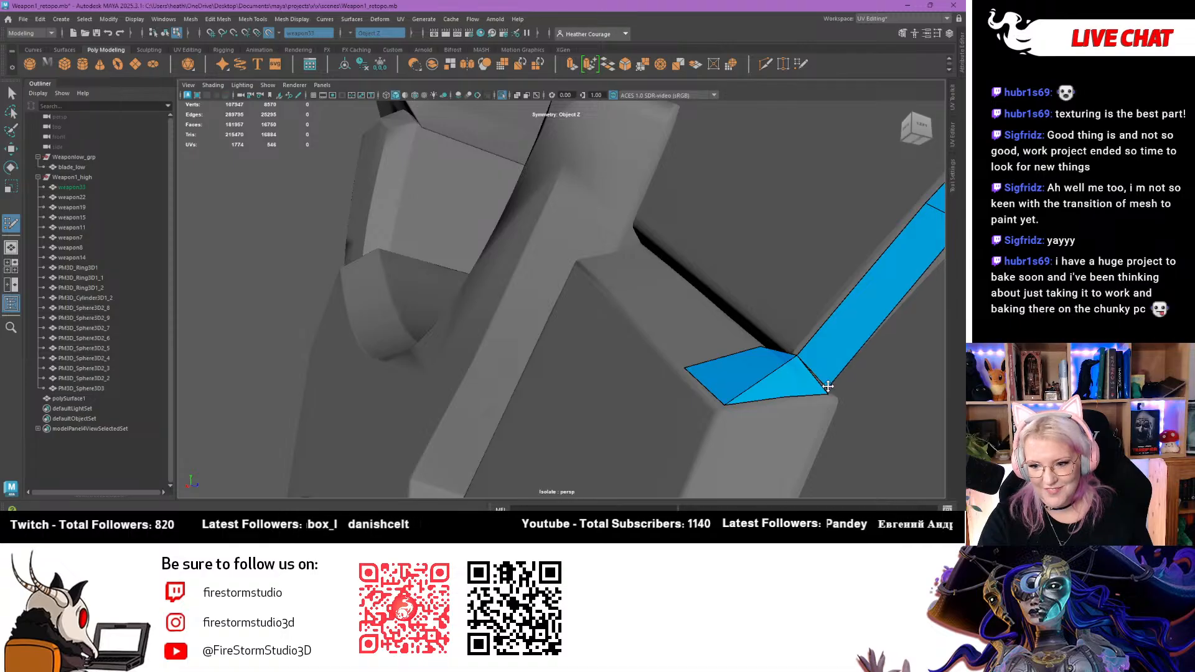
{"action": "left_click_drag", "start_coordinate": [823, 389], "coordinate": [689, 363], "text": "alt"}
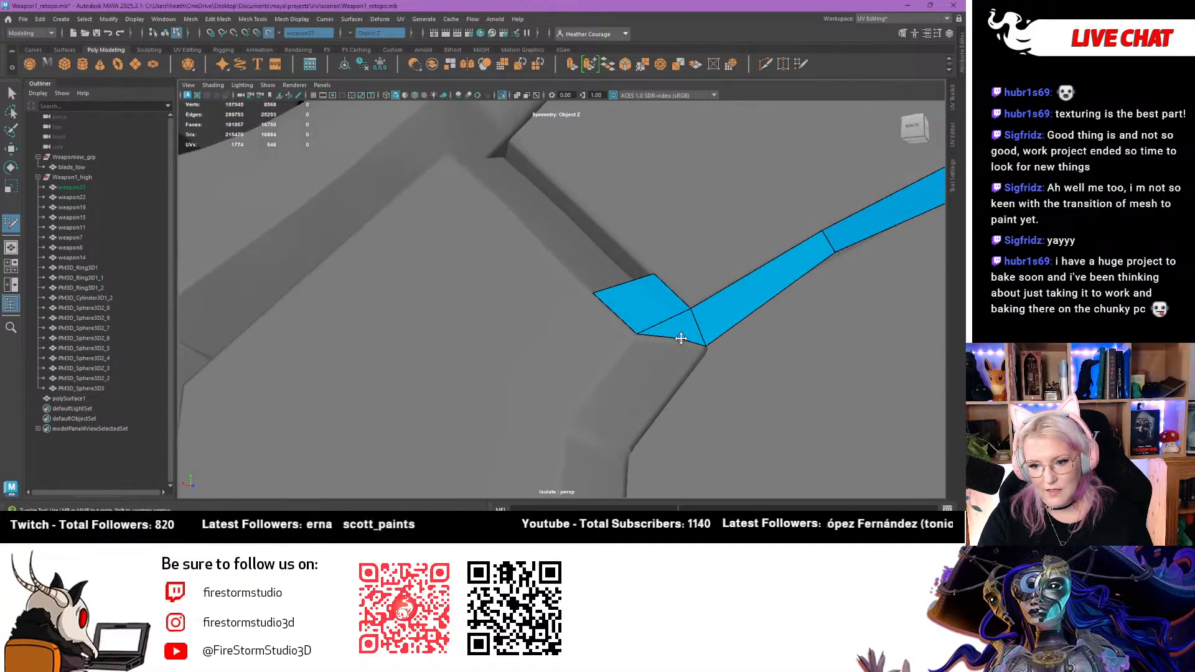
{"action": "left_click_drag", "start_coordinate": [679, 338], "coordinate": [705, 346]}
{"action": "left_click_drag", "start_coordinate": [705, 346], "coordinate": [568, 212], "text": "alt"}
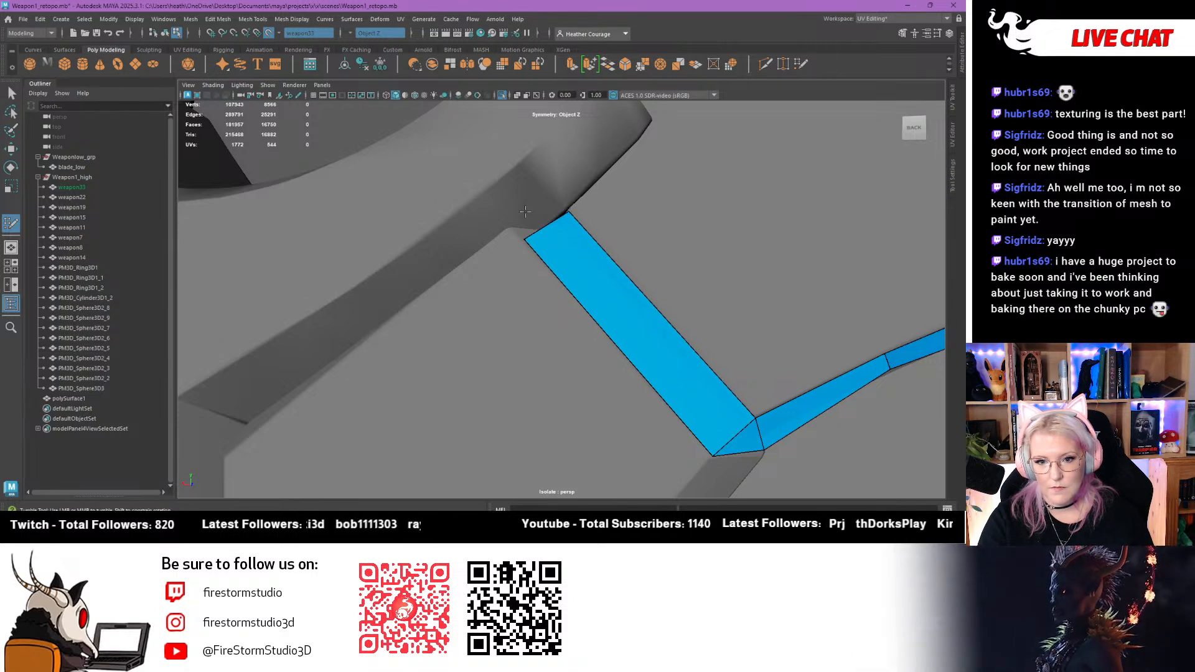
Continue the strip from the bevel's upper end with three quads, around the corner and across the first groove in the segmented rim
{"action": "left_click", "coordinate": [485, 191]}
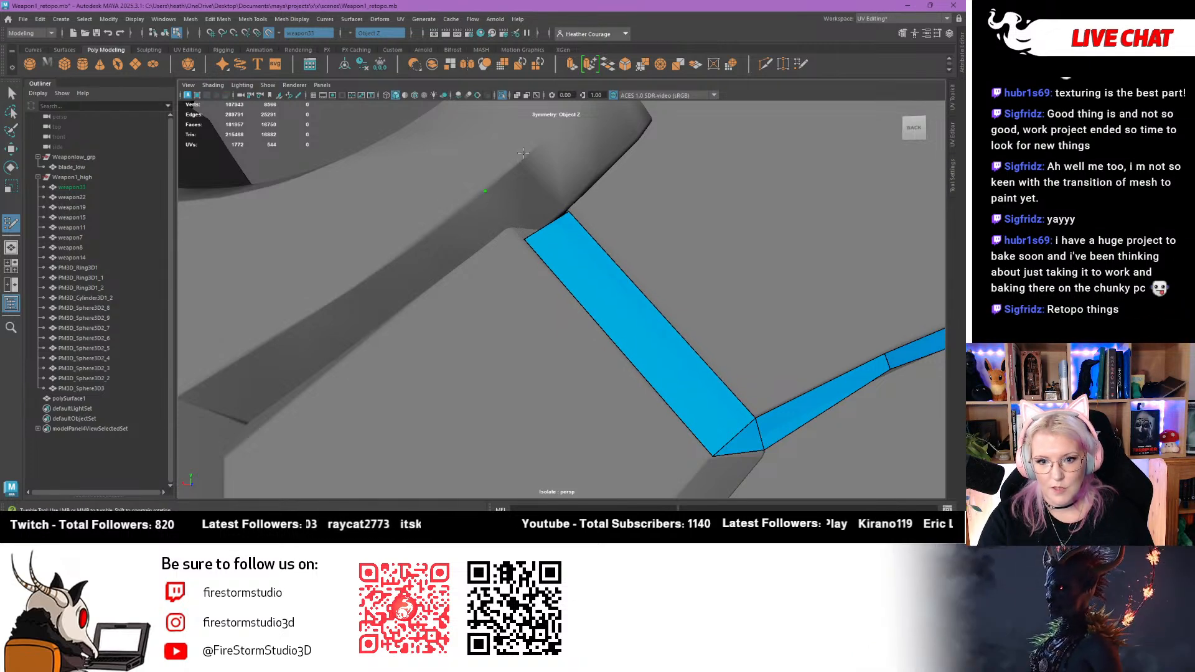
{"action": "left_click", "coordinate": [535, 151]}
{"action": "left_click", "coordinate": [528, 182], "text": "shift"}
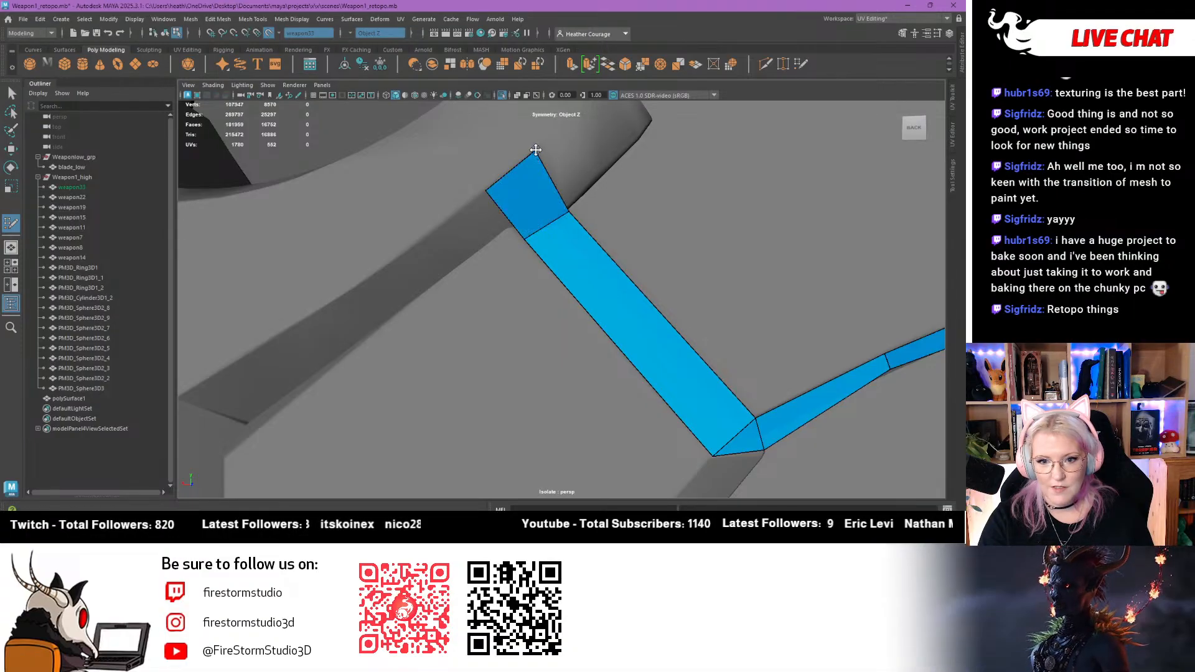
{"action": "scroll", "coordinate": [646, 253], "scroll_direction": "down", "scroll_amount": 5}
{"action": "left_click_drag", "start_coordinate": [646, 254], "coordinate": [592, 246], "text": "alt"}
{"action": "middle_click_drag", "start_coordinate": [592, 245], "coordinate": [579, 263], "text": "alt"}
{"action": "right_click_drag", "start_coordinate": [578, 263], "coordinate": [597, 293], "text": "alt"}
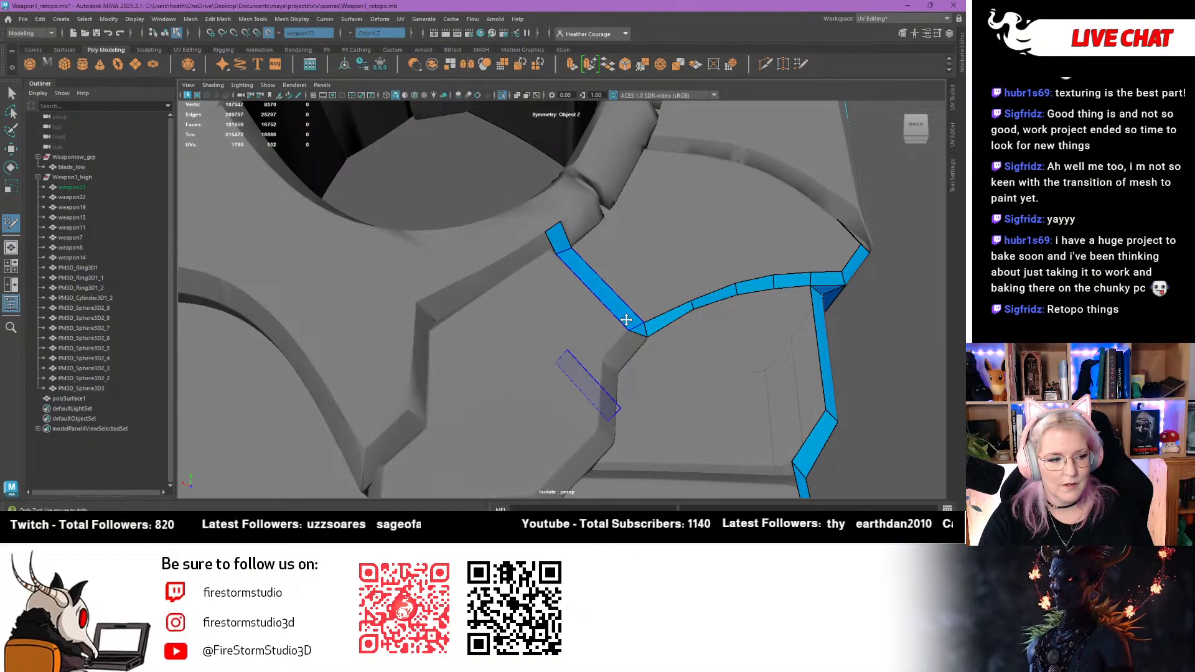
{"action": "left_click_drag", "start_coordinate": [573, 304], "coordinate": [552, 262], "text": "alt"}
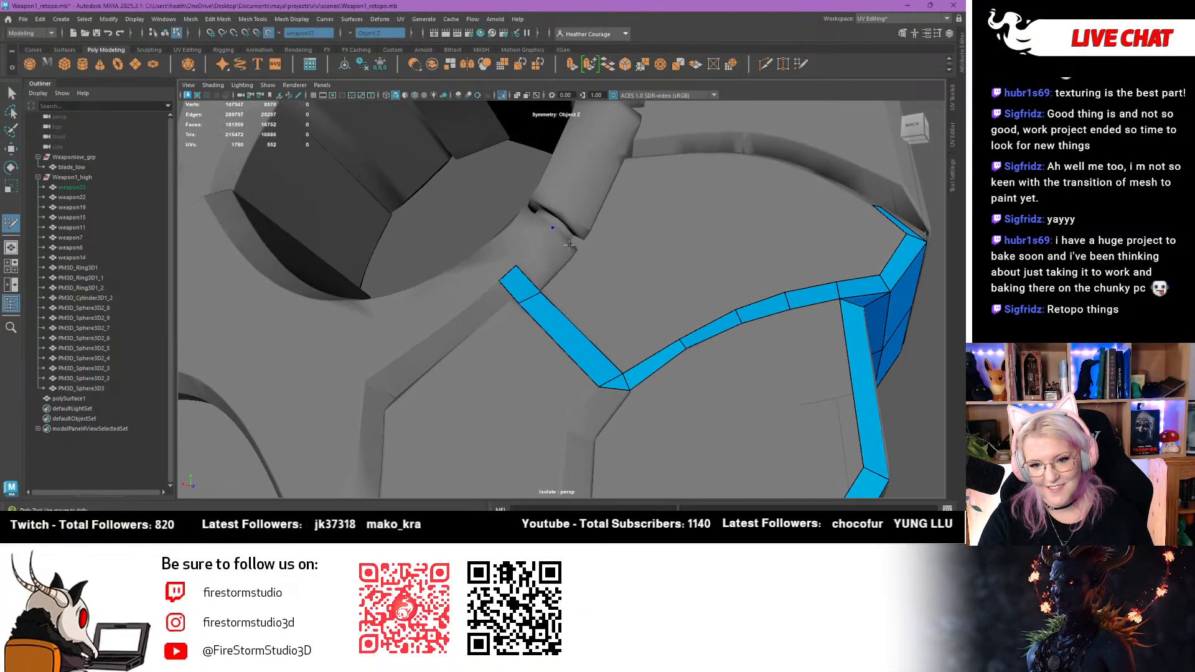
{"action": "left_click", "coordinate": [575, 250]}
{"action": "left_click", "coordinate": [557, 255], "text": "shift"}
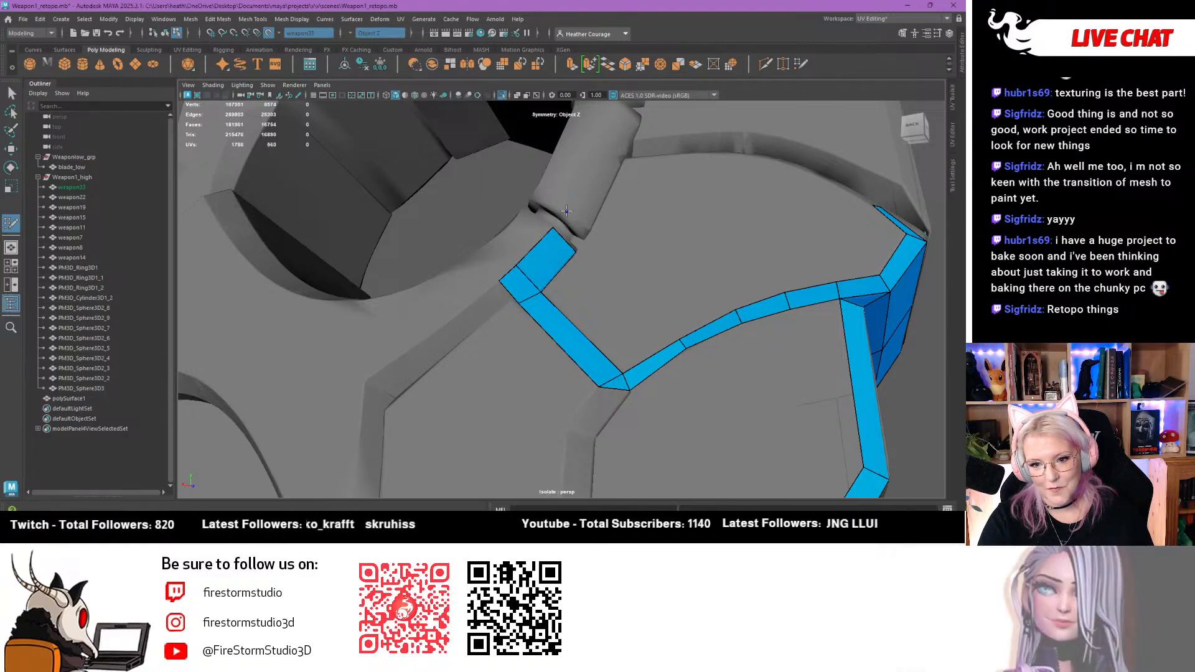
{"action": "left_click", "coordinate": [586, 224]}
{"action": "left_click", "coordinate": [582, 231], "text": "shift"}
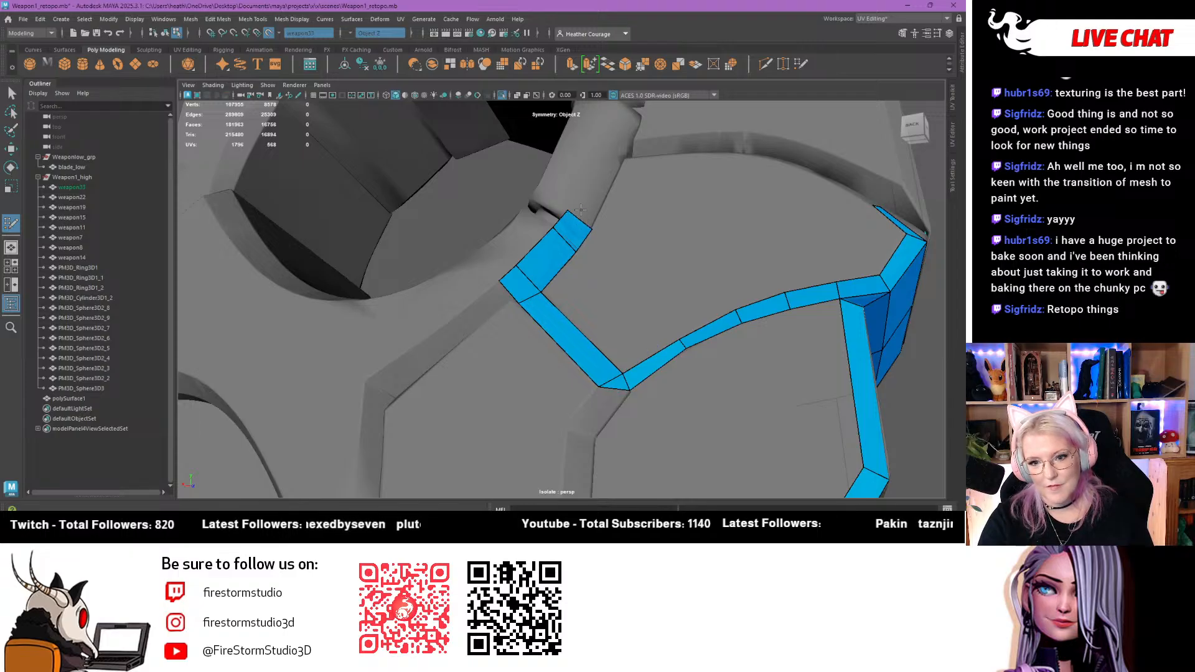
Add two quads up the rim segment beyond the first groove, ending just below the second groove
{"action": "left_click_drag", "start_coordinate": [580, 210], "coordinate": [540, 212], "text": "alt"}
{"action": "left_click", "coordinate": [539, 153]}
{"action": "left_click", "coordinate": [564, 161]}
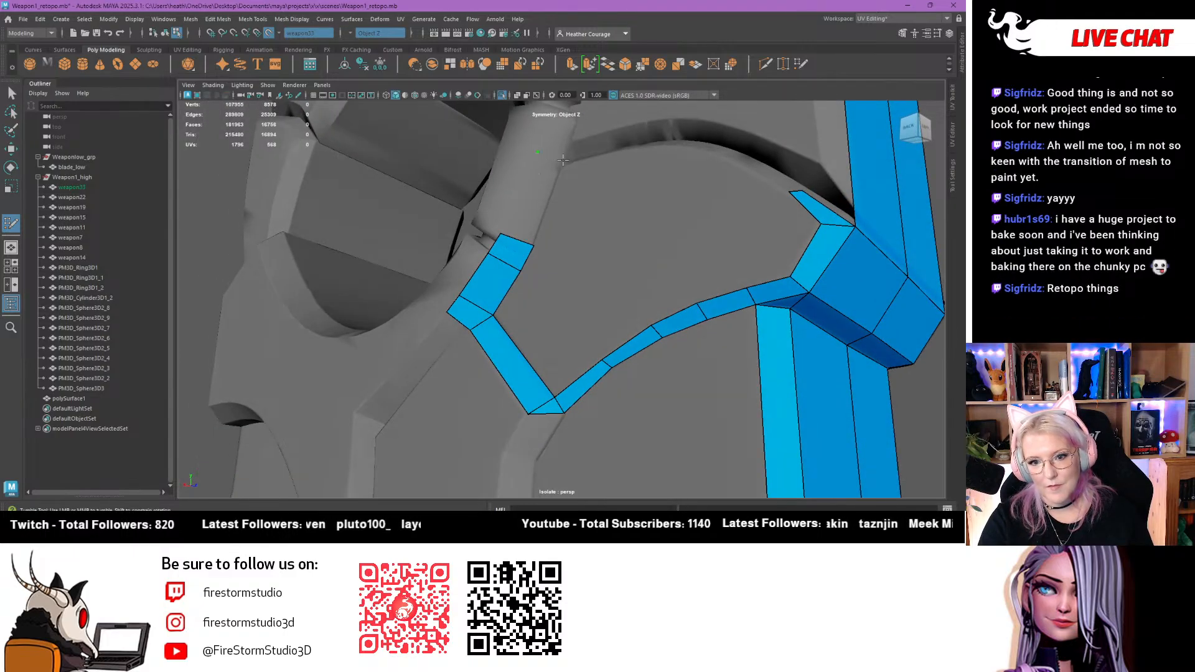
{"action": "left_click", "coordinate": [535, 194], "text": "shift"}
{"action": "middle_click_drag", "start_coordinate": [535, 200], "coordinate": [558, 292], "text": "alt"}
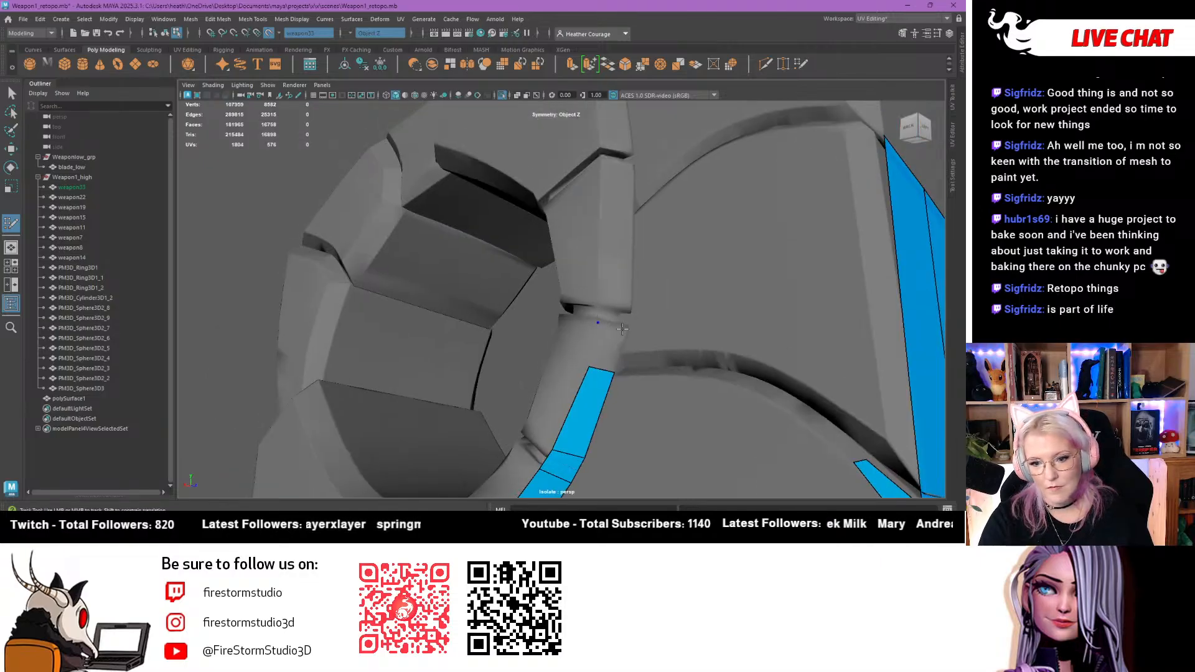
{"action": "left_click", "coordinate": [610, 346], "text": "shift"}
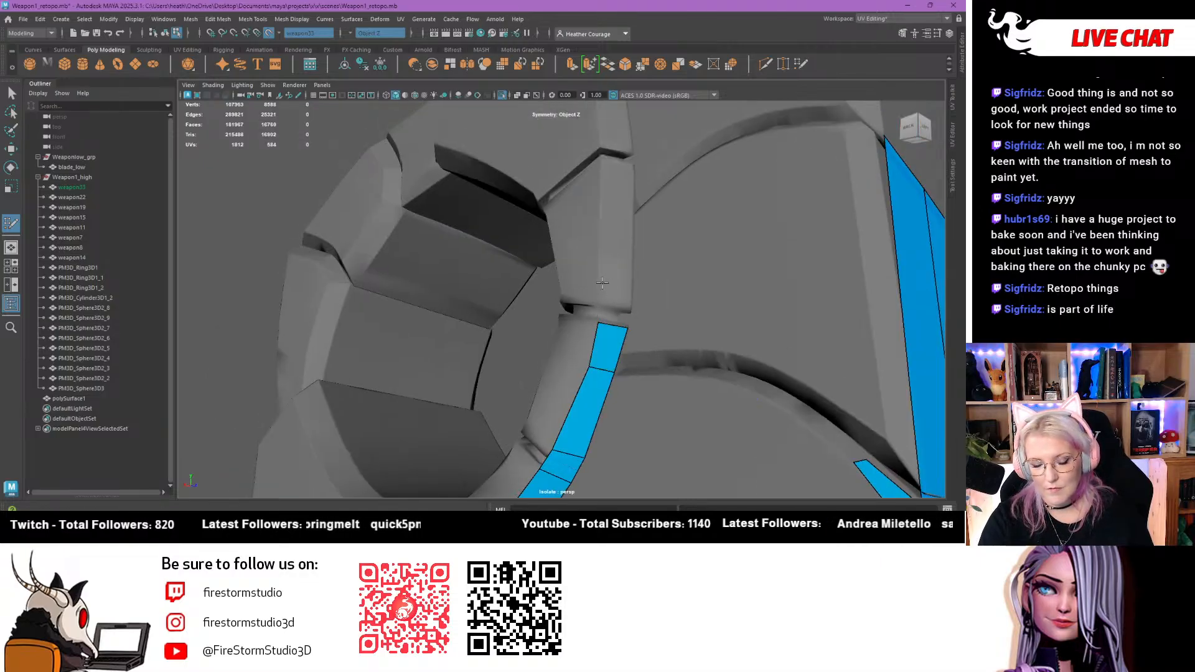
Bridge the second groove with a quad and add another up that rim segment to just below the third groove
{"action": "left_click", "coordinate": [630, 238]}
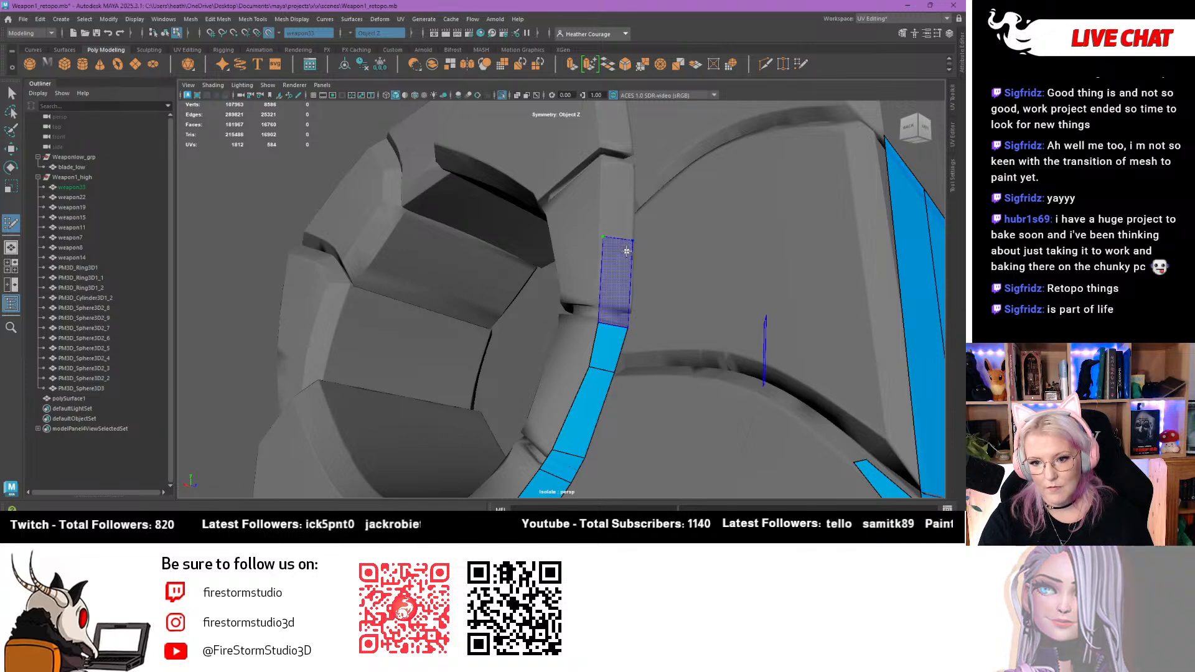
{"action": "left_click", "coordinate": [621, 267], "text": "shift"}
{"action": "left_click_drag", "start_coordinate": [619, 271], "coordinate": [581, 294], "text": "alt"}
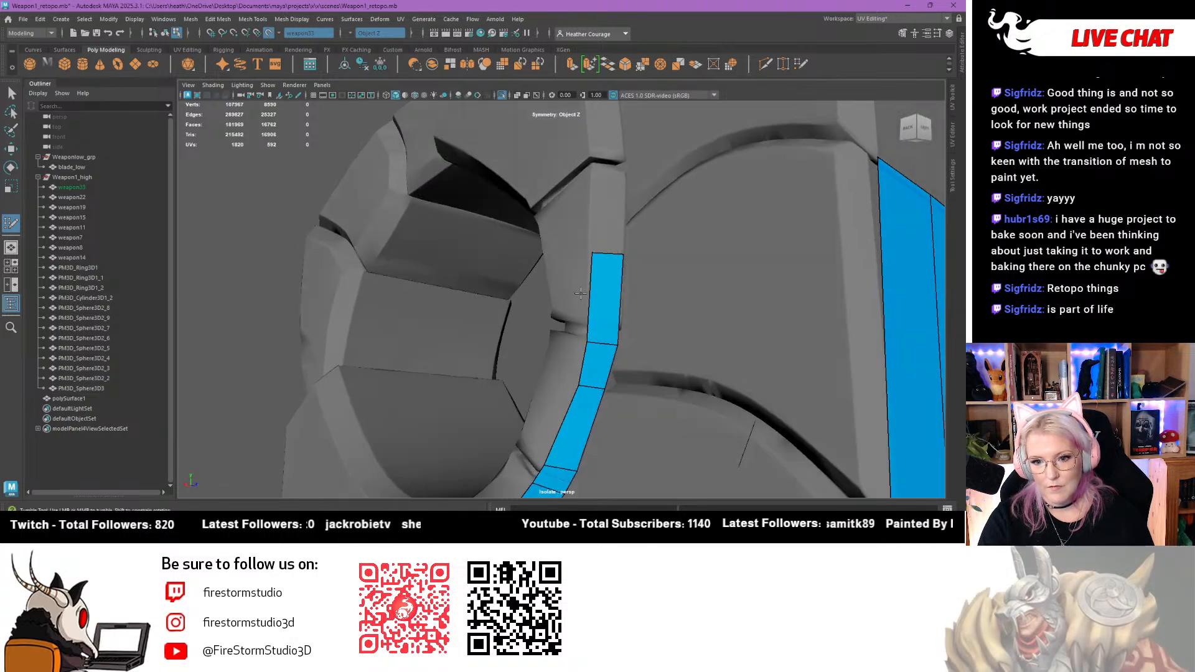
{"action": "left_click", "coordinate": [594, 170]}
{"action": "left_click", "coordinate": [624, 174]}
{"action": "left_click", "coordinate": [608, 204], "text": "shift"}
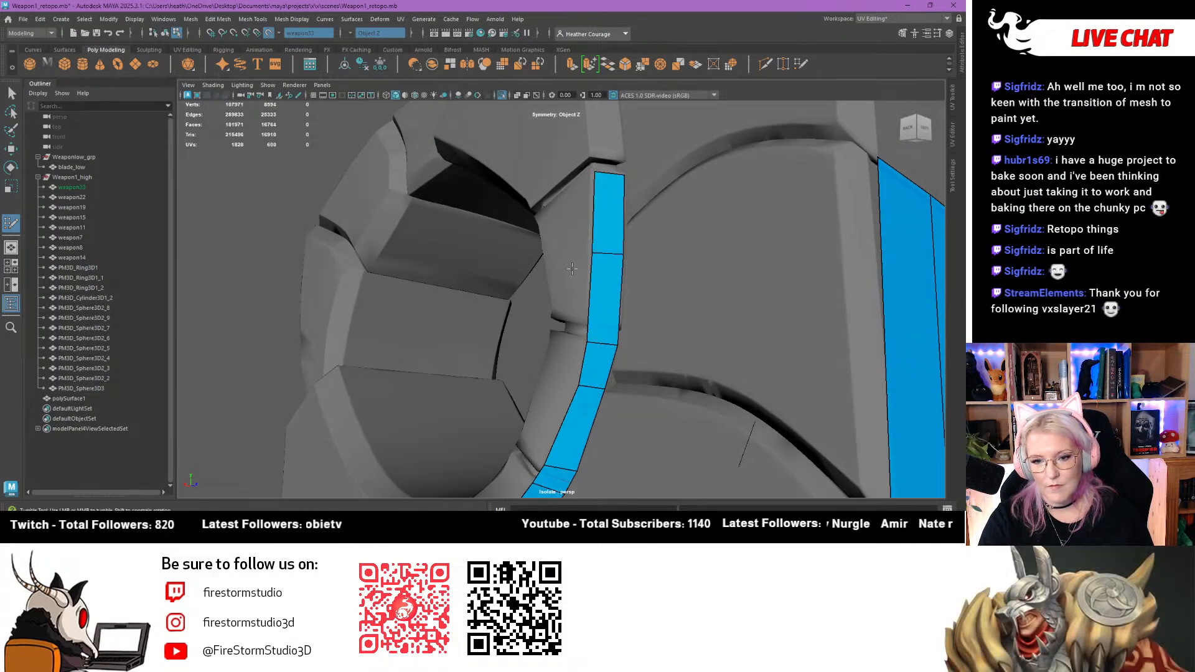
Cross the third groove with a quad and fill another up the outer edge to the recessed panel's upper corner
{"action": "left_click_drag", "start_coordinate": [572, 268], "coordinate": [591, 149], "text": "alt"}
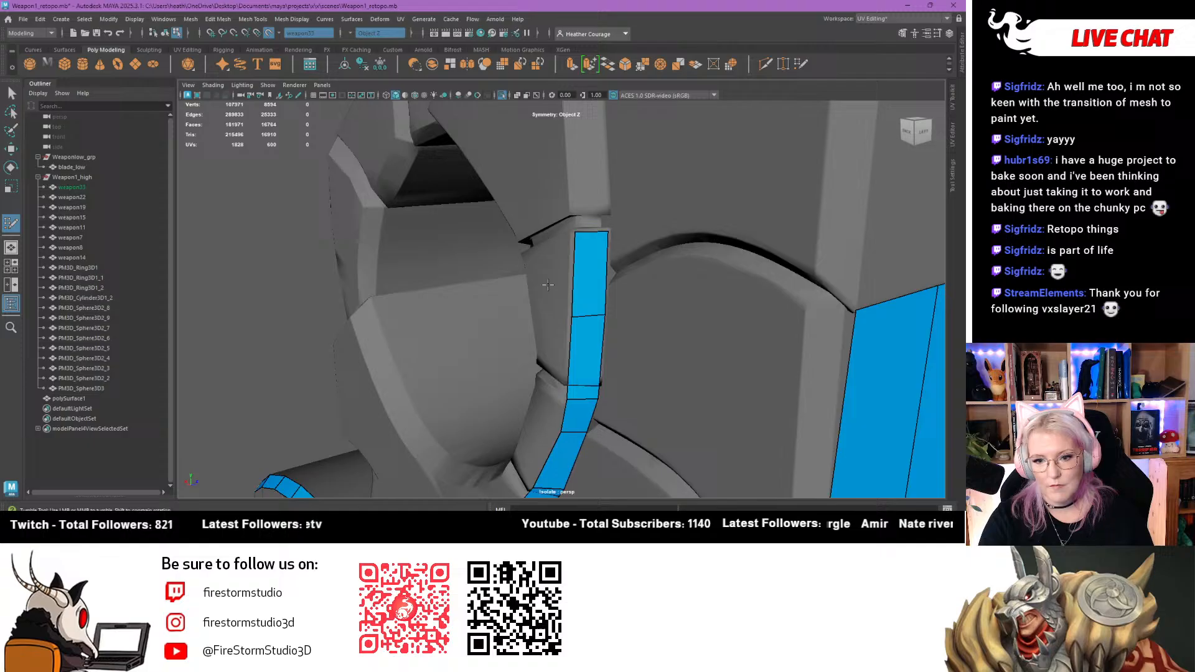
{"action": "left_click", "coordinate": [596, 150], "text": "shift"}
{"action": "mouse_move", "coordinate": [595, 149]}
{"action": "left_mouse_down", "text": "alt"}
{"action": "mouse_move", "coordinate": [608, 205]}
{"action": "mouse_move", "coordinate": [601, 265]}
{"action": "mouse_move", "coordinate": [593, 162]}
{"action": "left_mouse_up", "text": "alt"}
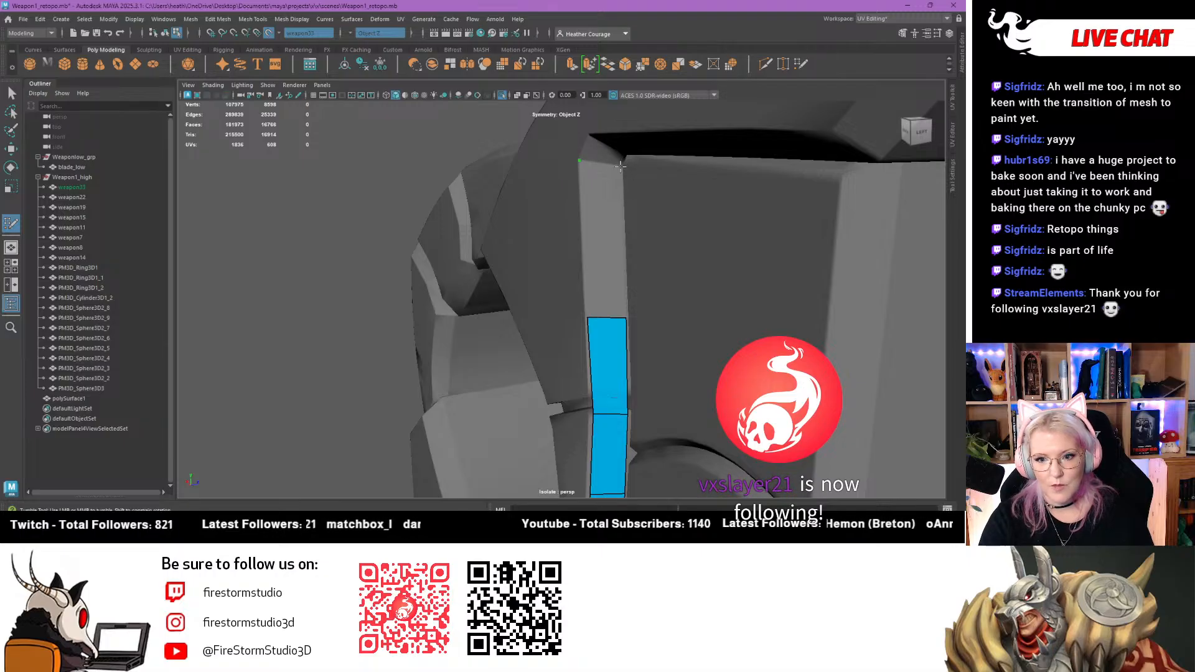
{"action": "left_click", "coordinate": [620, 165], "text": "shift"}
Fill a corner quad turning the strip from the vertical edge onto the recessed panel's upper bevel
{"action": "left_click_drag", "start_coordinate": [584, 222], "coordinate": [476, 392], "text": "alt"}
{"action": "scroll", "coordinate": [476, 392], "scroll_direction": "up", "scroll_amount": 3}
{"action": "middle_click_drag", "start_coordinate": [477, 392], "coordinate": [520, 268], "text": "alt"}
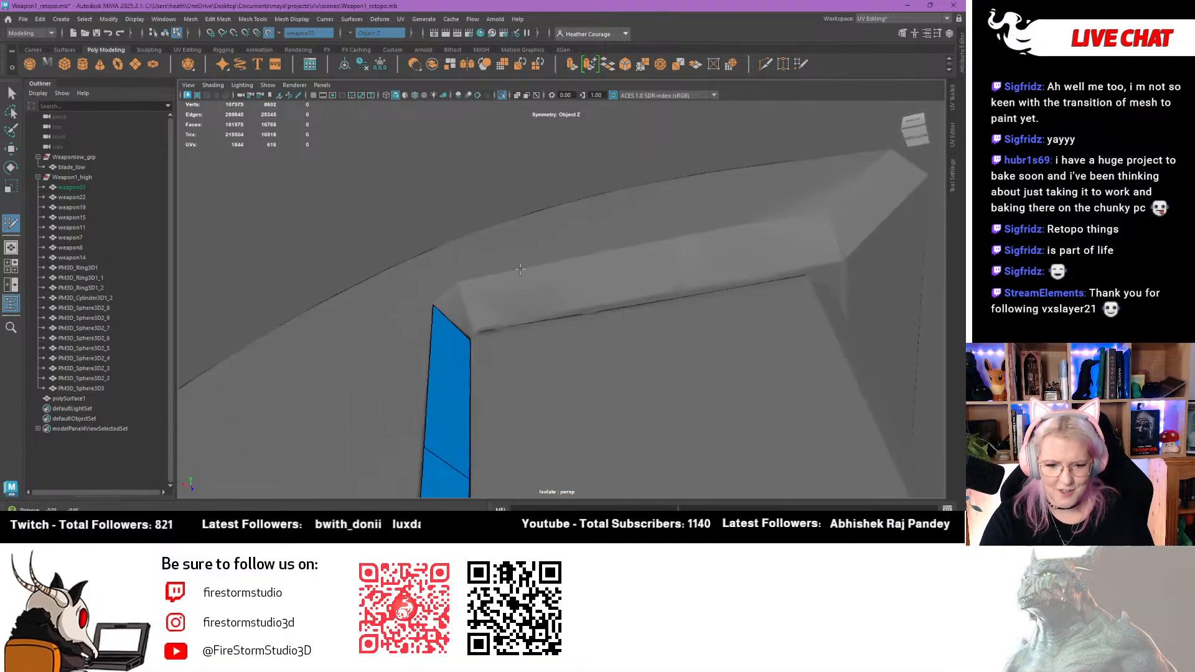
{"action": "left_click_drag", "start_coordinate": [520, 269], "coordinate": [401, 255], "text": "alt"}
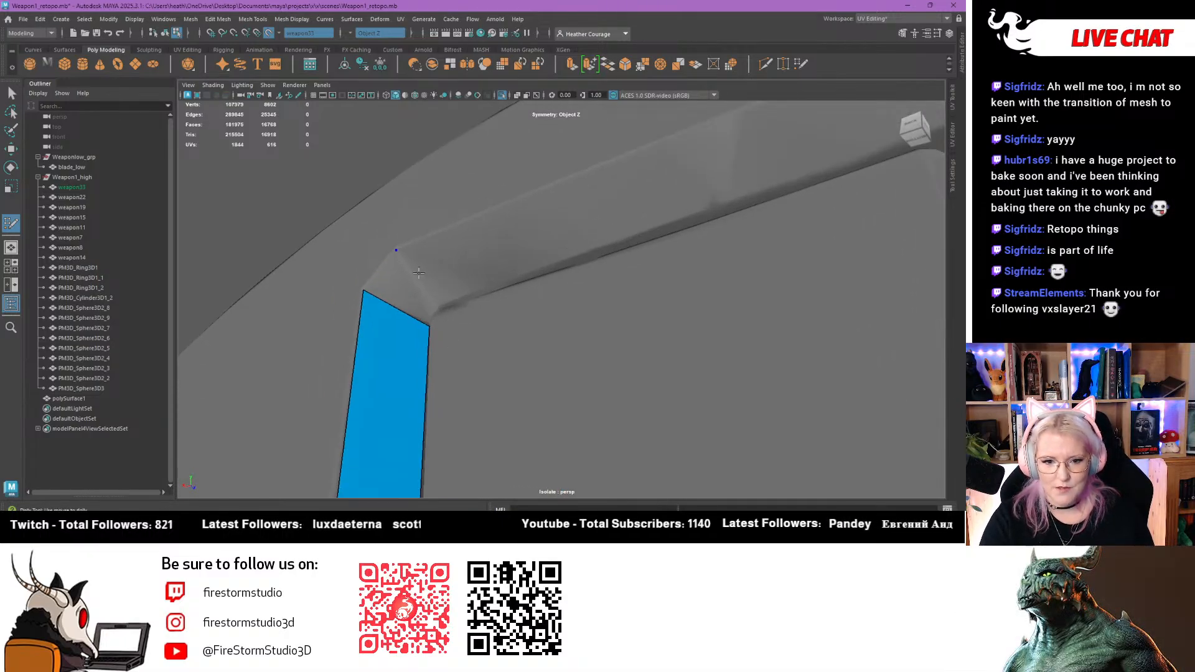
{"action": "left_click", "coordinate": [429, 299], "text": "shift"}
Fill two quads along the recessed panel's upper bevel and adjust their shared lower vertex to the bevel edge
{"action": "left_click_drag", "start_coordinate": [419, 312], "coordinate": [539, 266], "text": "alt"}
{"action": "middle_click_drag", "start_coordinate": [539, 266], "coordinate": [440, 267], "text": "alt"}
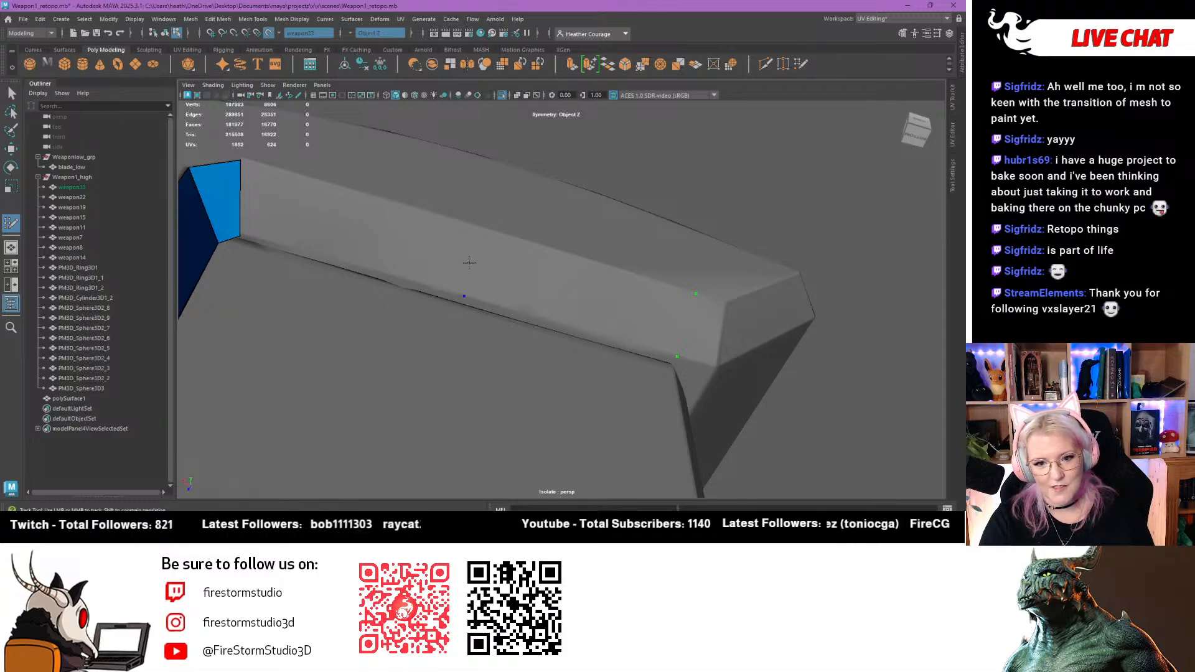
{"action": "left_click", "coordinate": [387, 234], "text": "shift"}
{"action": "left_click_drag", "start_coordinate": [567, 334], "coordinate": [560, 296], "text": "alt"}
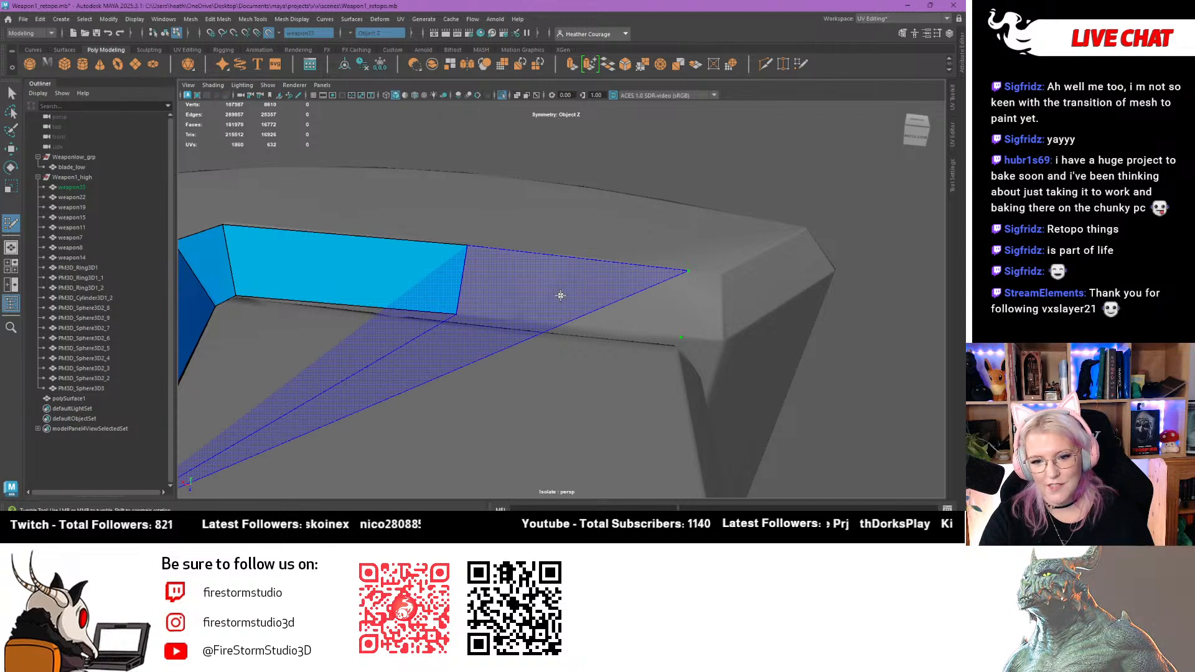
{"action": "left_click", "coordinate": [689, 273]}
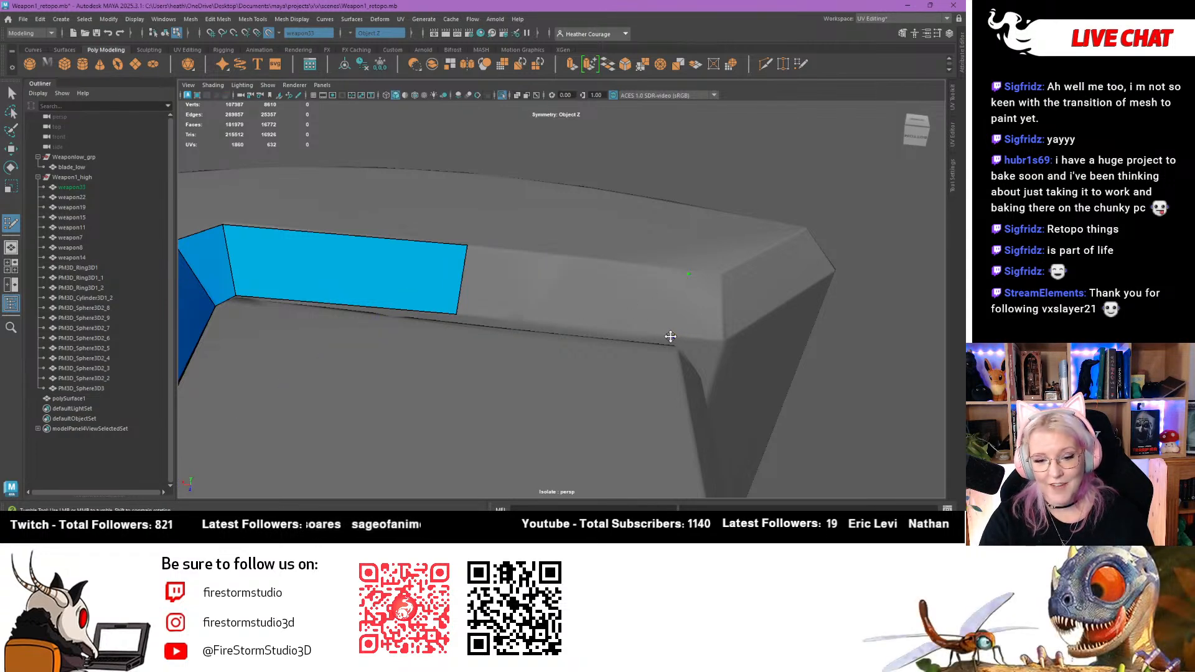
{"action": "left_click_drag", "start_coordinate": [451, 313], "coordinate": [447, 325]}
{"action": "left_click_drag", "start_coordinate": [620, 309], "coordinate": [670, 377], "text": "alt"}
{"action": "left_click", "coordinate": [642, 357], "text": "shift"}
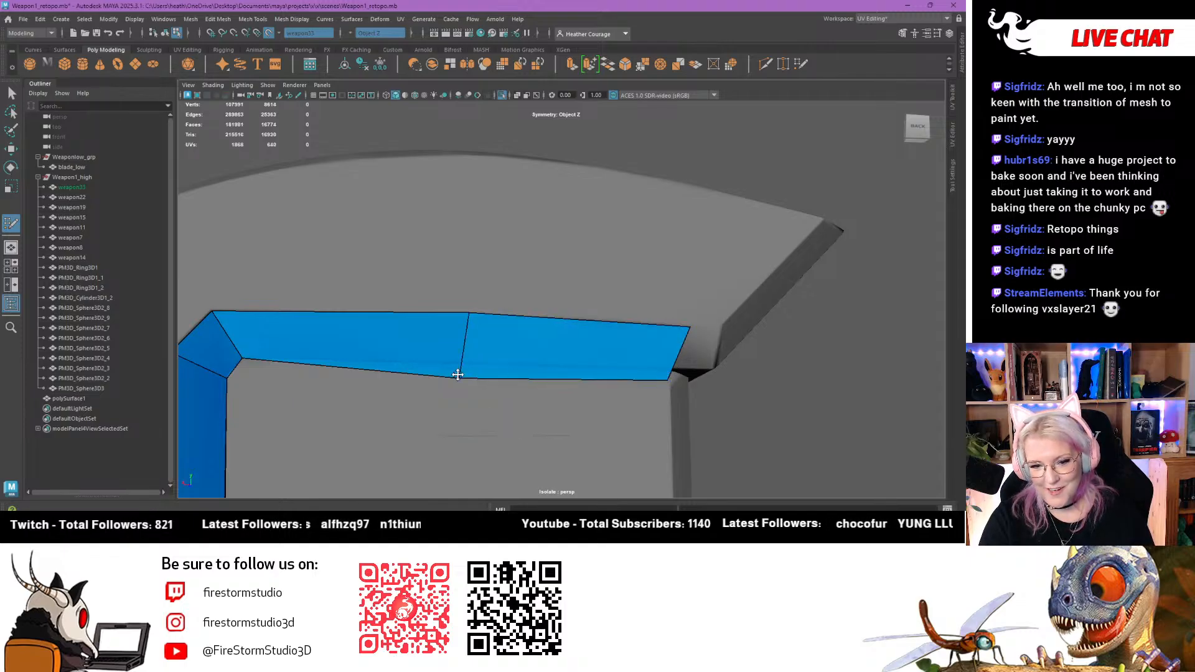
{"action": "left_click_drag", "start_coordinate": [460, 375], "coordinate": [493, 338]}
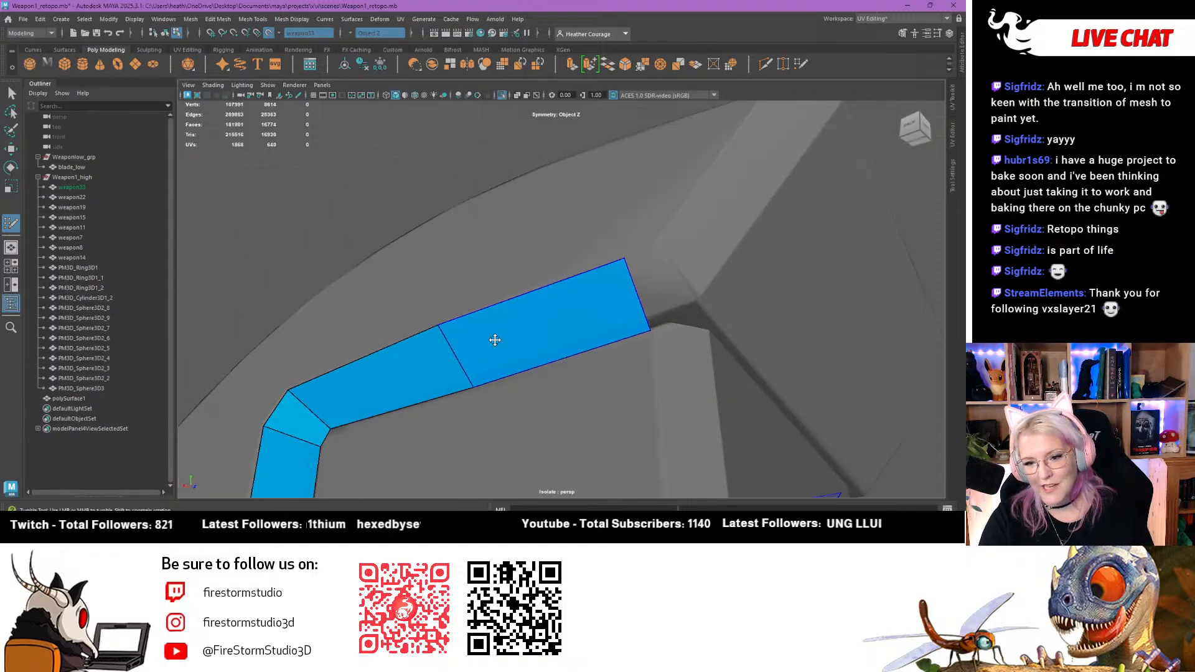
Close the upper bevel strip at its outer corner with a quad and a triangle, and add a quad down the side bevel
{"action": "left_click_drag", "start_coordinate": [653, 331], "coordinate": [675, 271], "text": "alt"}
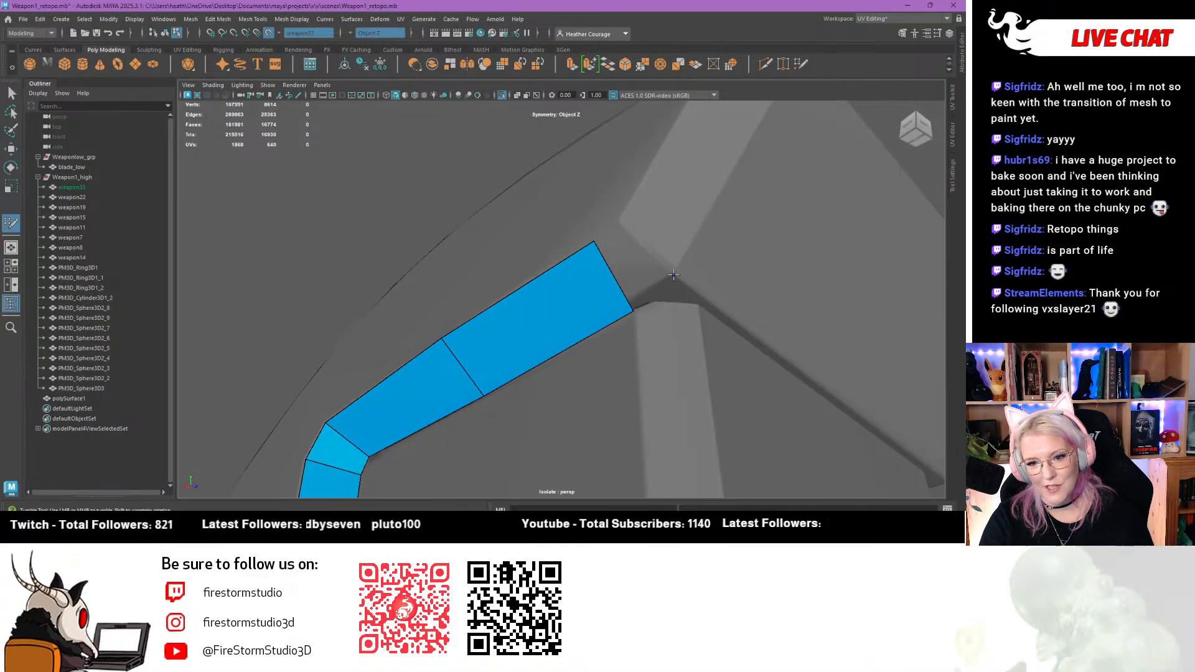
{"action": "left_click", "coordinate": [622, 242], "text": "shift"}
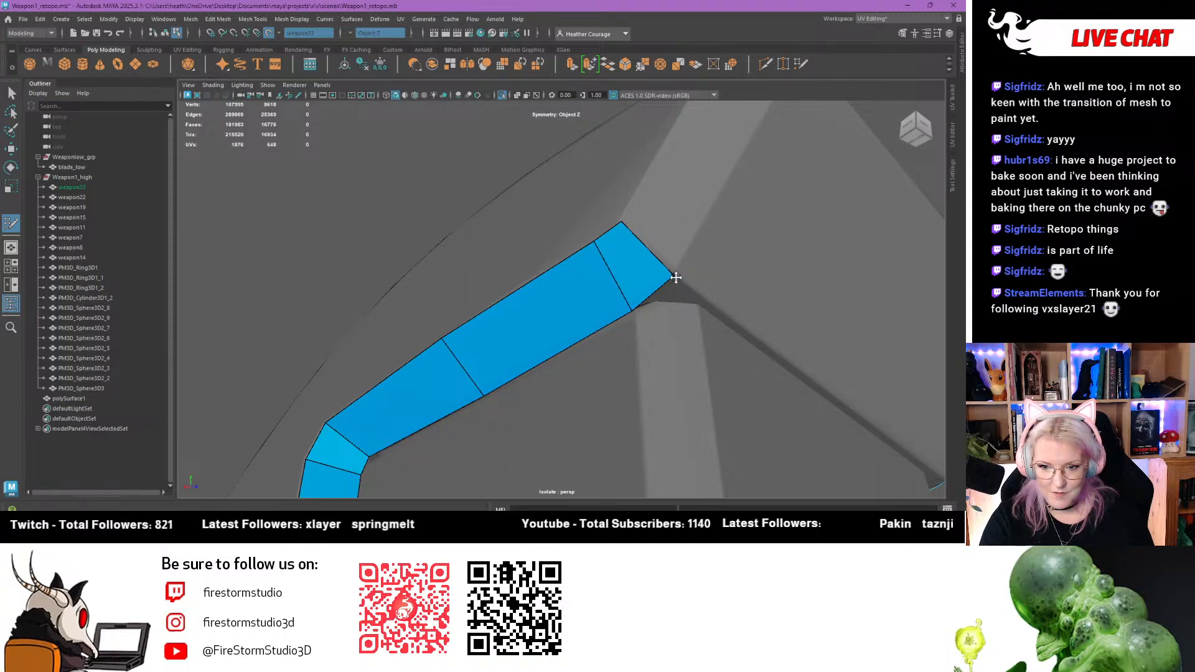
{"action": "mouse_move", "coordinate": [675, 277]}
{"action": "left_mouse_down", "text": "alt"}
{"action": "mouse_move", "coordinate": [653, 348]}
{"action": "mouse_move", "coordinate": [669, 254]}
{"action": "mouse_move", "coordinate": [670, 265]}
{"action": "mouse_move", "coordinate": [688, 250]}
{"action": "left_mouse_up", "text": "alt"}
{"action": "left_click", "coordinate": [697, 249]}
{"action": "left_click", "coordinate": [668, 247]}
{"action": "left_click", "coordinate": [668, 249], "text": "shift"}
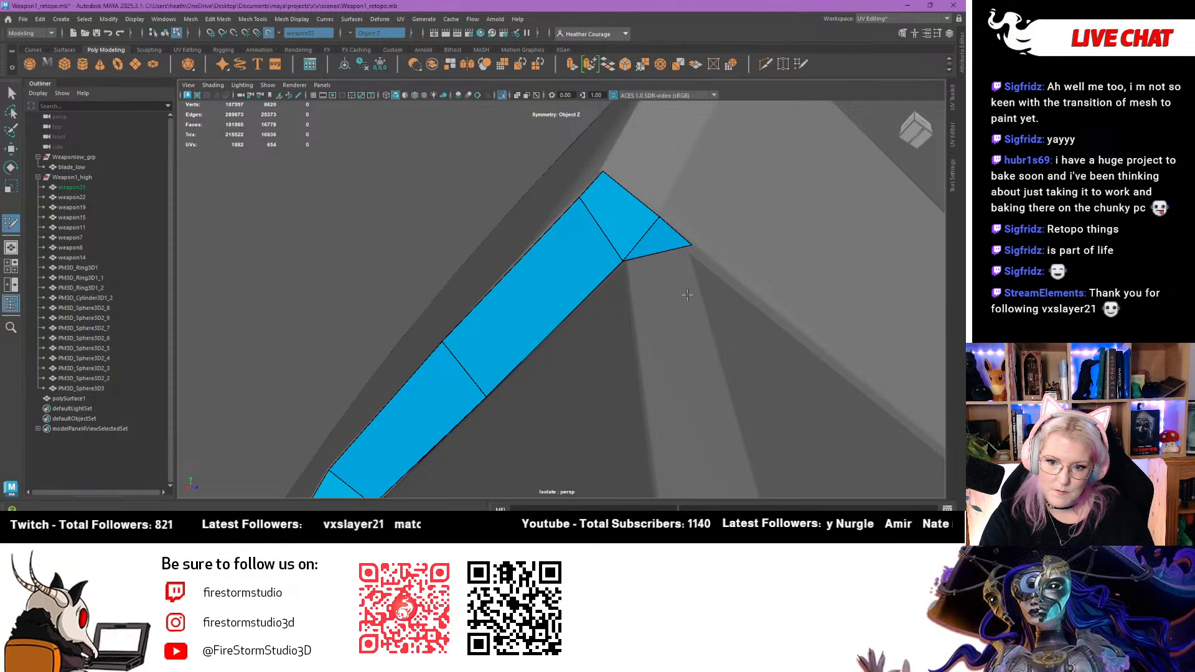
{"action": "left_click", "coordinate": [656, 311], "text": "shift"}
Extend the side bevel strip with two more quads down to the existing corner faces by the lower curved groove
{"action": "left_click_drag", "start_coordinate": [656, 312], "coordinate": [618, 431], "text": "alt"}
{"action": "right_click_drag", "start_coordinate": [618, 431], "coordinate": [687, 327], "text": "alt"}
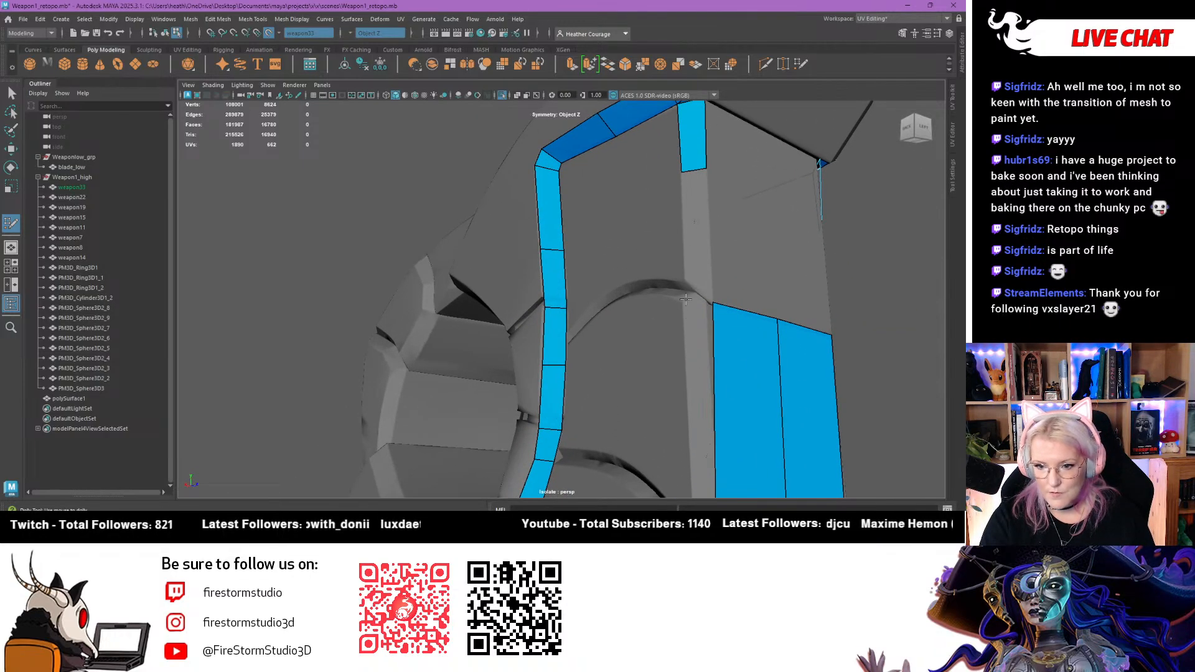
{"action": "left_click", "coordinate": [695, 250], "text": "shift"}
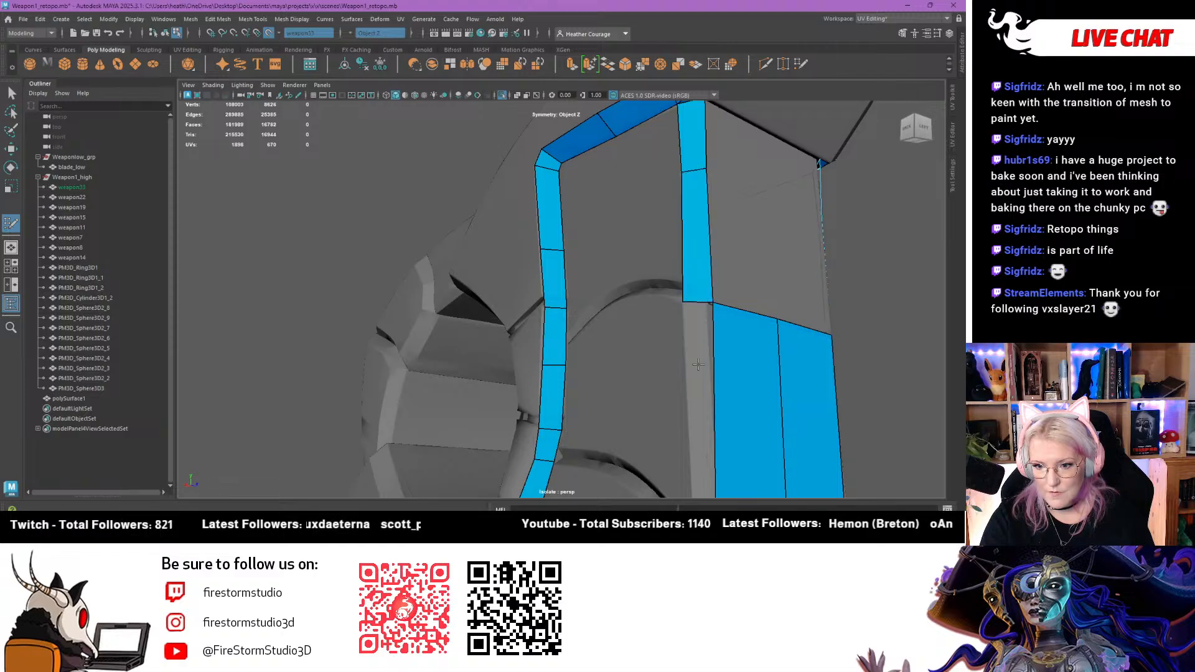
{"action": "middle_click_drag", "start_coordinate": [690, 393], "coordinate": [699, 231], "text": "alt"}
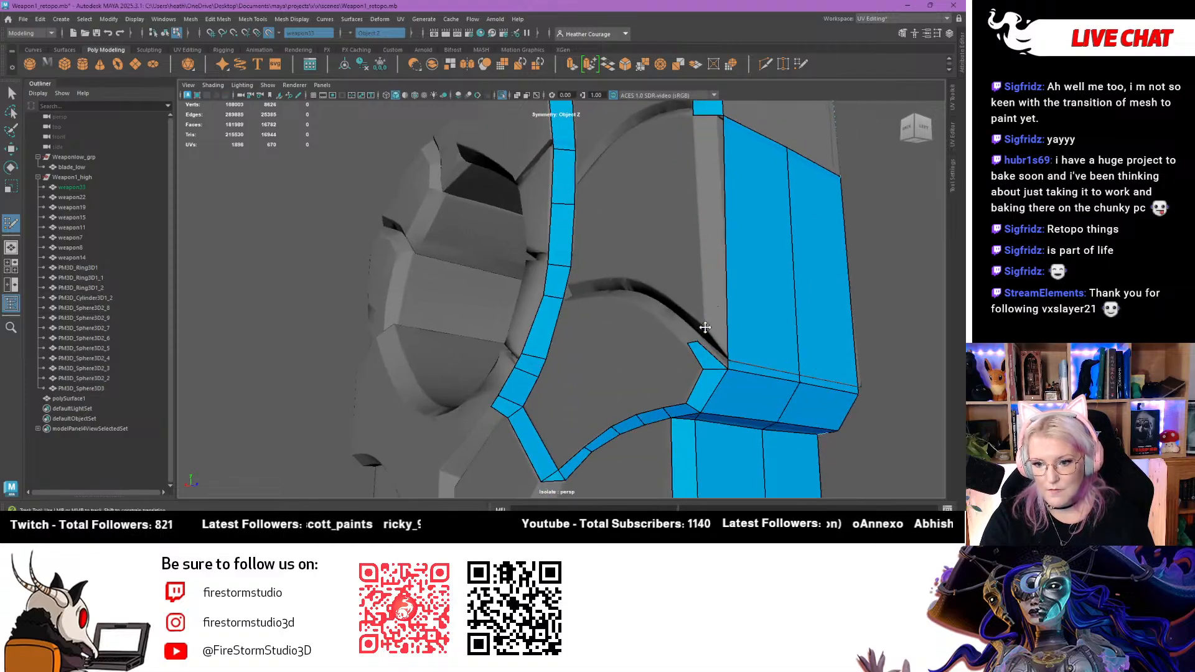
{"action": "left_click_drag", "start_coordinate": [677, 261], "coordinate": [736, 190], "text": "alt"}
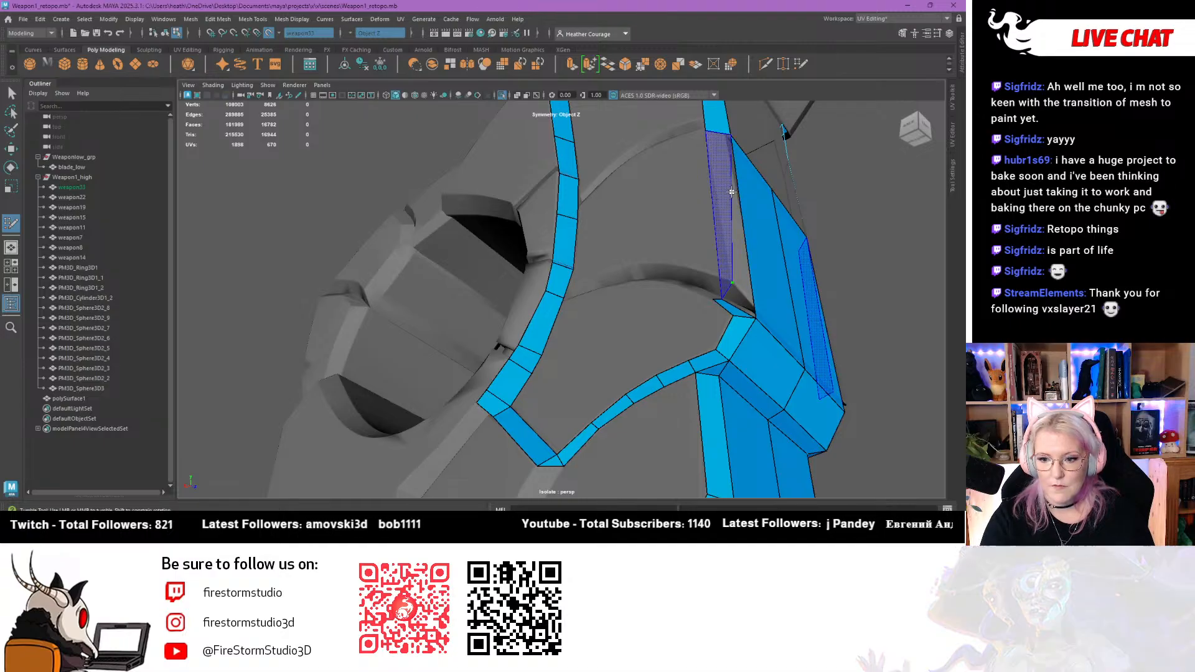
{"action": "left_click", "coordinate": [734, 199], "text": "shift"}
{"action": "mouse_move", "coordinate": [734, 199]}
{"action": "left_mouse_down", "text": "alt"}
{"action": "mouse_move", "coordinate": [658, 311]}
{"action": "mouse_move", "coordinate": [678, 320]}
{"action": "mouse_move", "coordinate": [661, 317]}
{"action": "mouse_move", "coordinate": [687, 360]}
{"action": "mouse_move", "coordinate": [755, 331]}
{"action": "left_mouse_up", "text": "alt"}
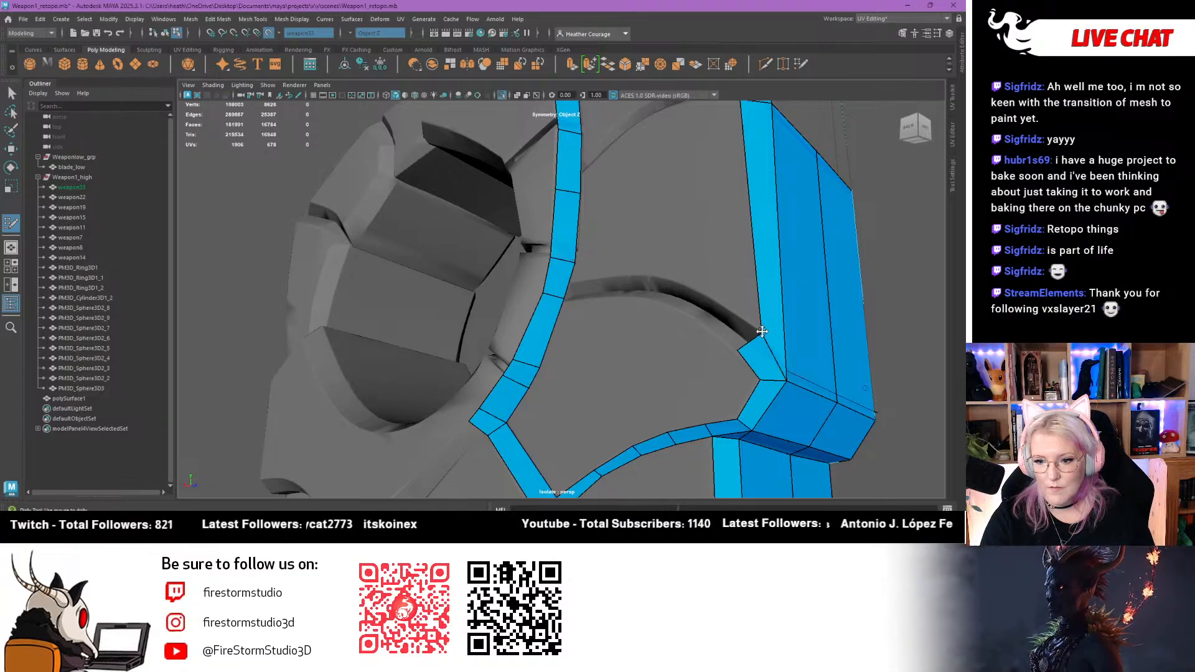
Bridge the inner rim strip to the outer corner with two quads along the lower curved groove
{"action": "left_click_drag", "start_coordinate": [690, 361], "coordinate": [672, 363], "text": "alt"}
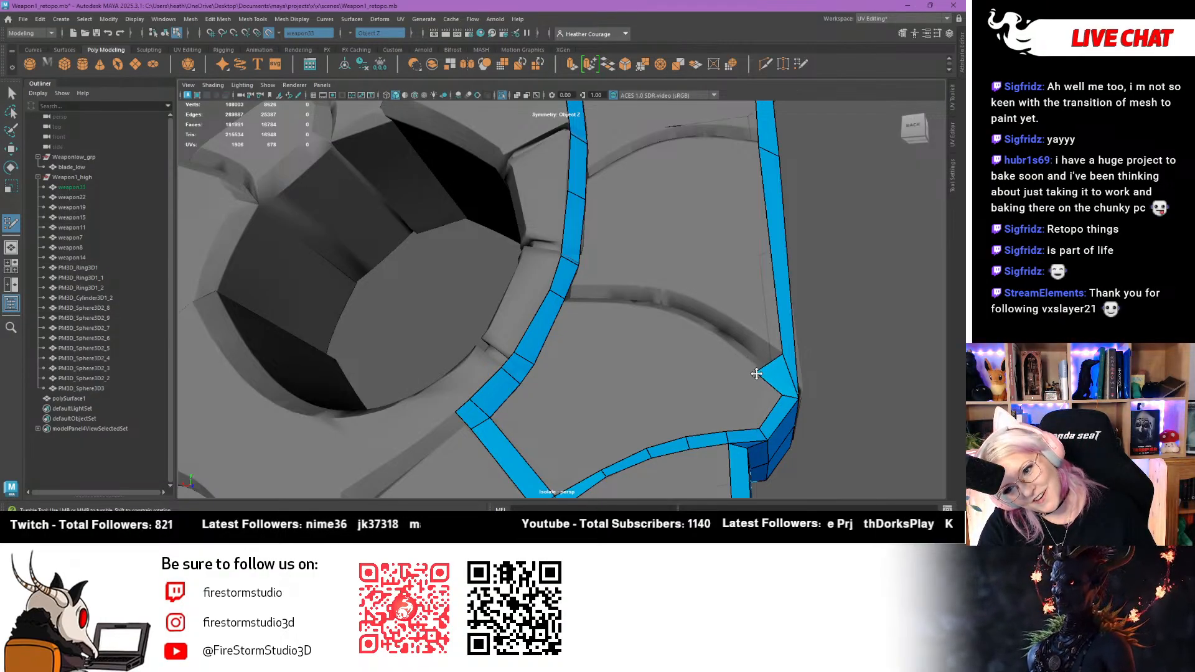
{"action": "left_click", "coordinate": [654, 278]}
{"action": "left_click", "coordinate": [644, 317]}
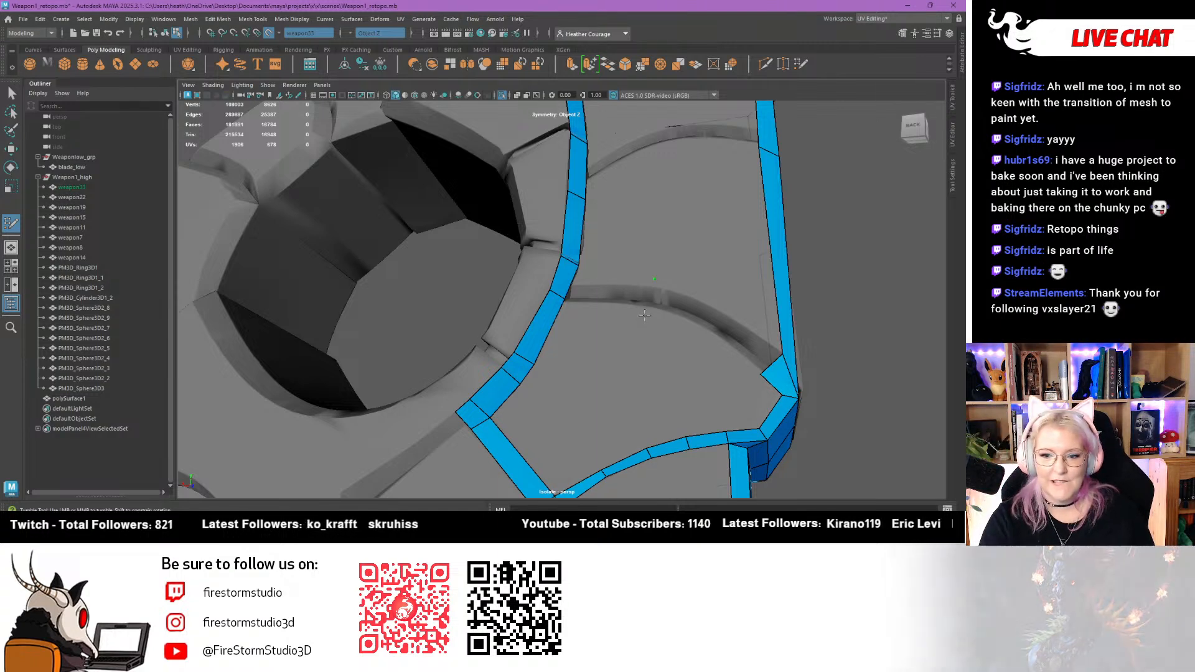
{"action": "left_click", "coordinate": [696, 319], "text": "shift"}
{"action": "left_click", "coordinate": [726, 326], "text": "shift"}
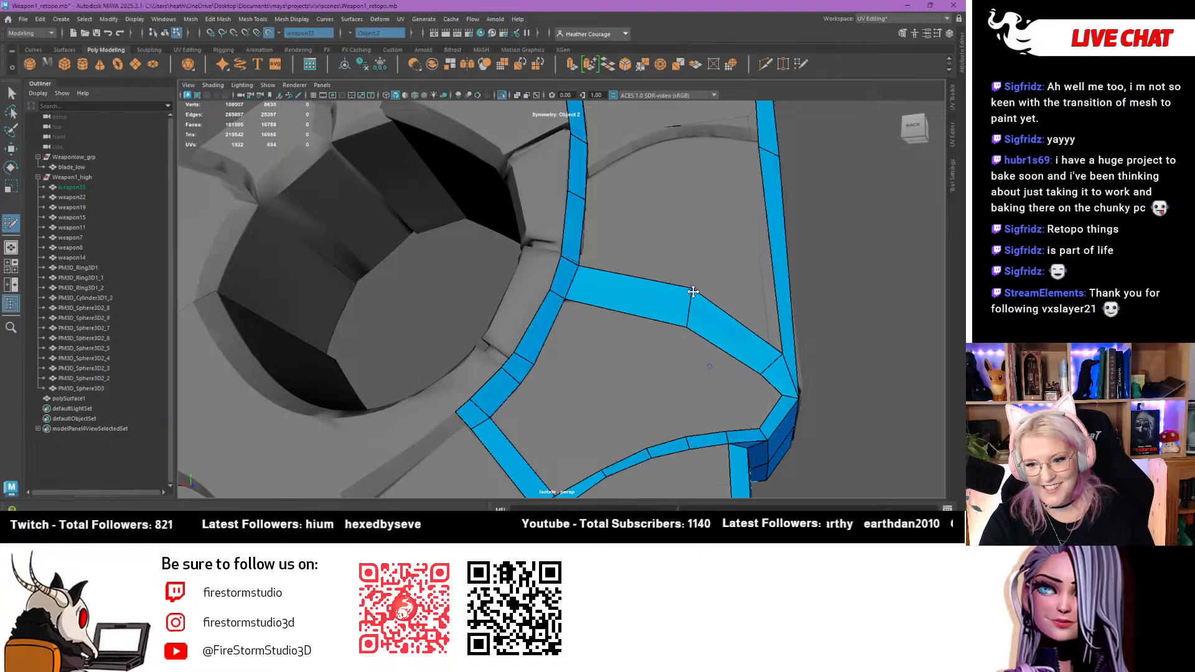
Fill two quads across the top of the recessed panel and lower their bottom vertices to level the edge
{"action": "mouse_move", "coordinate": [773, 342]}
{"action": "left_mouse_down", "text": "alt"}
{"action": "mouse_move", "coordinate": [589, 242]}
{"action": "mouse_move", "coordinate": [690, 228]}
{"action": "mouse_move", "coordinate": [574, 215]}
{"action": "mouse_move", "coordinate": [605, 335]}
{"action": "mouse_move", "coordinate": [583, 186]}
{"action": "left_mouse_up", "text": "alt"}
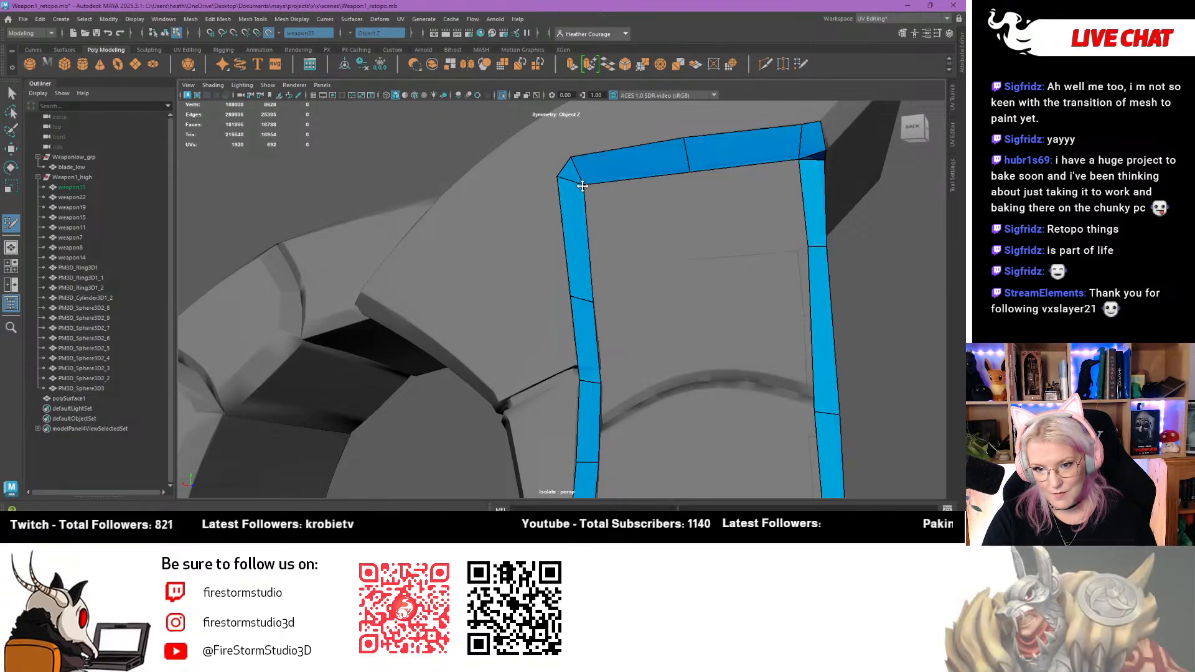
{"action": "left_click", "coordinate": [698, 273]}
{"action": "left_click", "coordinate": [649, 221], "text": "shift"}
{"action": "left_click", "coordinate": [750, 216], "text": "shift"}
{"action": "scroll", "coordinate": [723, 263], "scroll_direction": "down", "scroll_amount": 6}
{"action": "left_click_drag", "start_coordinate": [702, 295], "coordinate": [627, 301], "text": "alt"}
{"action": "scroll", "coordinate": [740, 247], "scroll_direction": "up", "scroll_amount": 6}
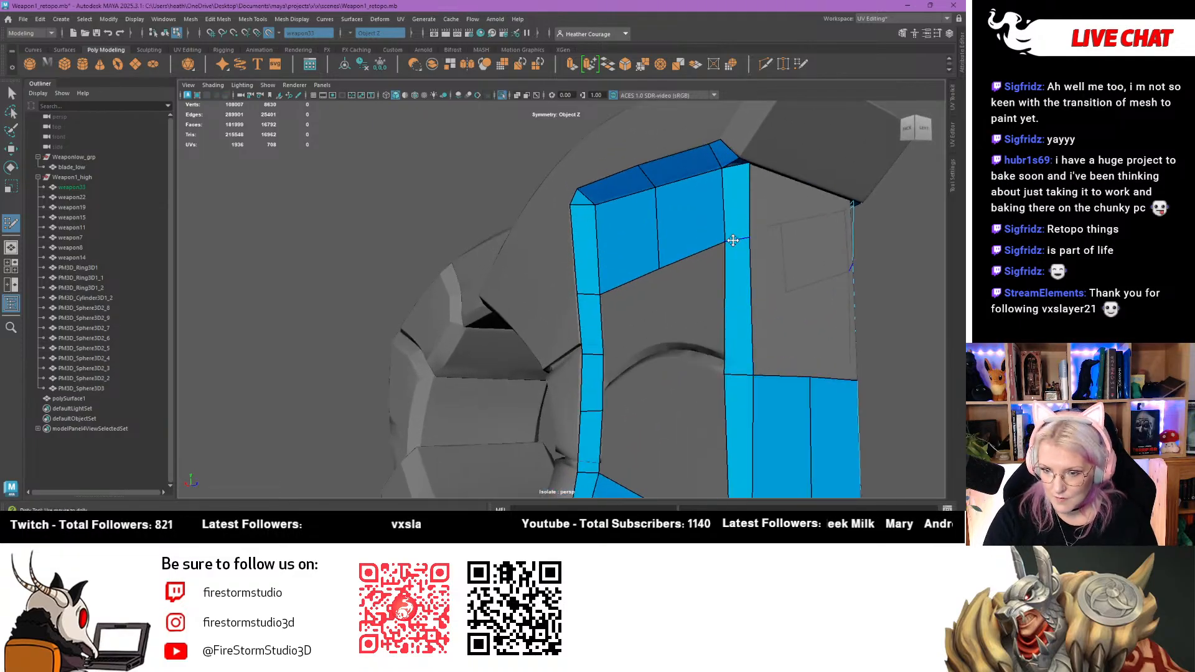
{"action": "left_click_drag", "start_coordinate": [738, 244], "coordinate": [740, 274]}
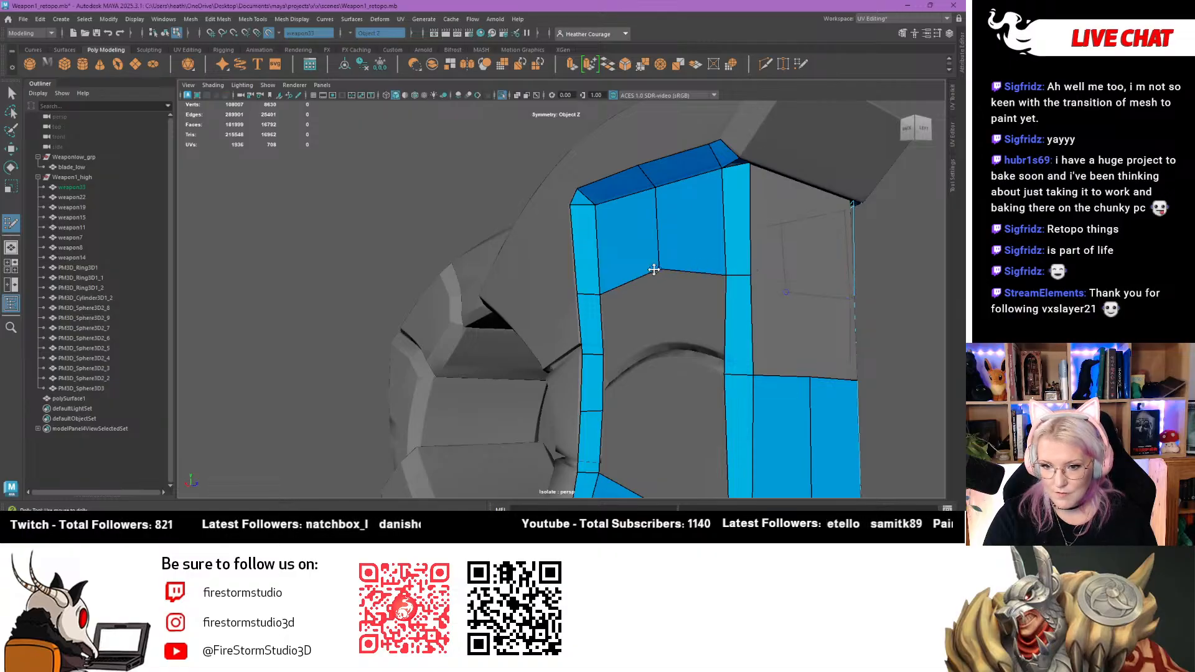
{"action": "mouse_move", "coordinate": [654, 269]}
{"action": "left_mouse_down"}
{"action": "mouse_move", "coordinate": [654, 281]}
{"action": "mouse_move", "coordinate": [603, 251]}
{"action": "left_mouse_up"}
Fill the gap on the end face below the cap with two mirrored rows of quads meeting at the centre line
{"action": "middle_click_drag", "start_coordinate": [603, 251], "coordinate": [596, 373], "text": "alt"}
{"action": "scroll", "coordinate": [657, 295], "scroll_direction": "up", "scroll_amount": 1}
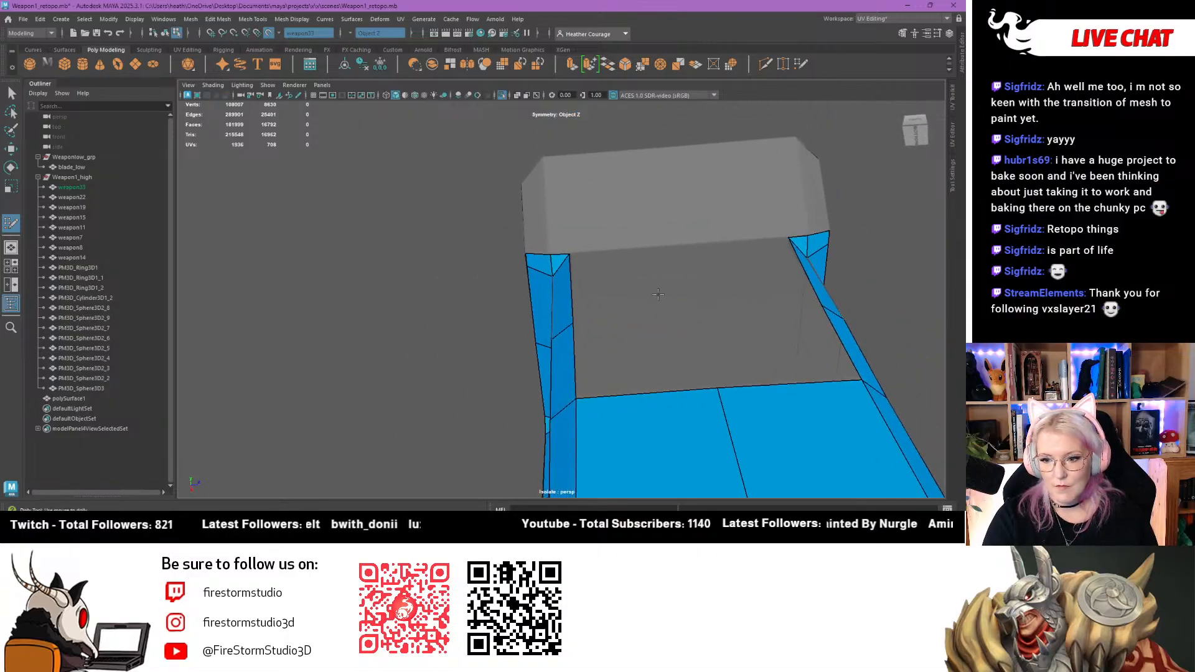
{"action": "left_click", "coordinate": [690, 244]}
{"action": "left_click", "coordinate": [696, 321]}
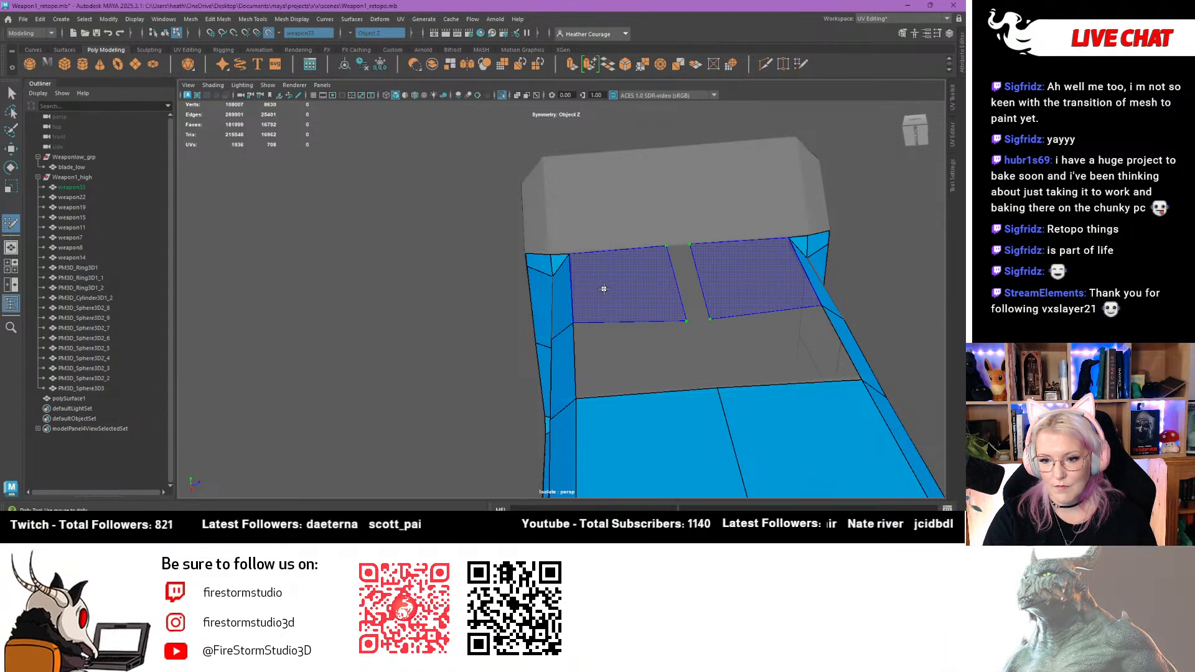
{"action": "left_click", "coordinate": [603, 288], "text": "shift"}
{"action": "left_click", "coordinate": [682, 358], "text": "shift"}
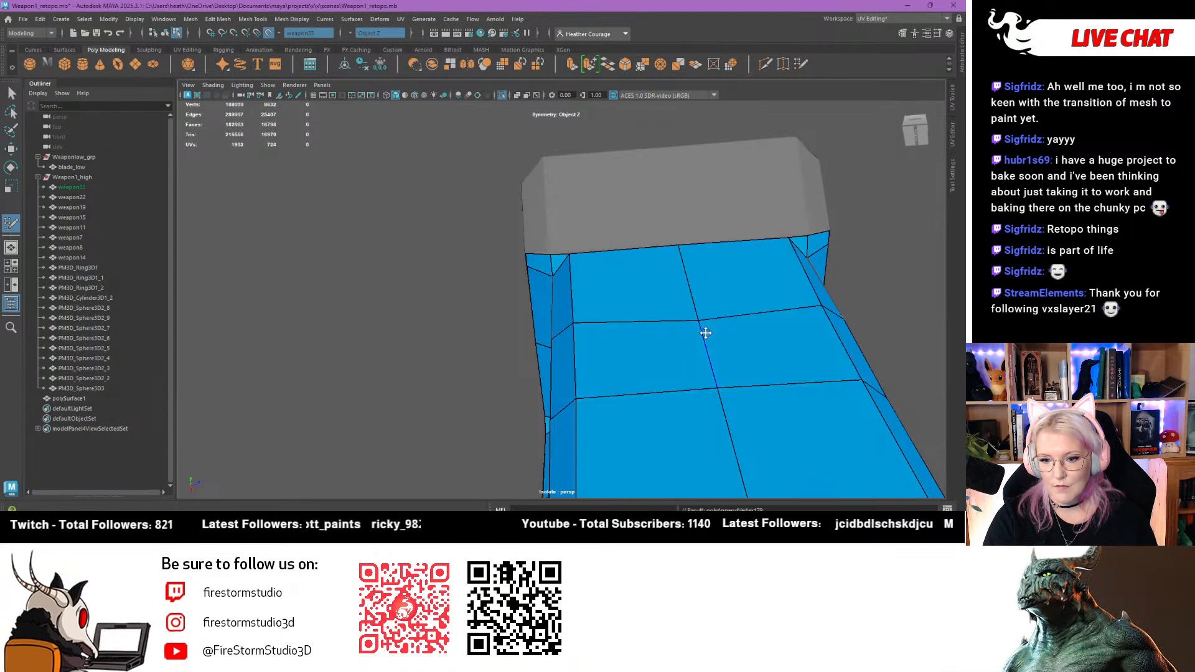
Fill a quad on the angled side bevel of the cap above the end face
{"action": "left_click_drag", "start_coordinate": [697, 310], "coordinate": [572, 415], "text": "alt"}
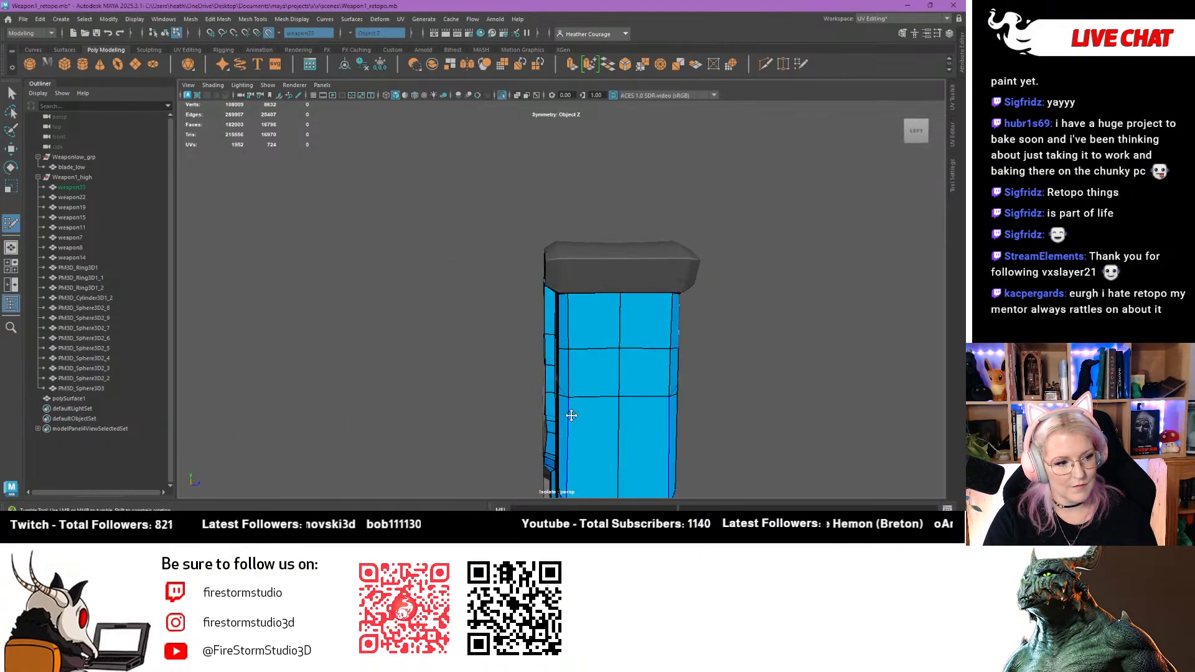
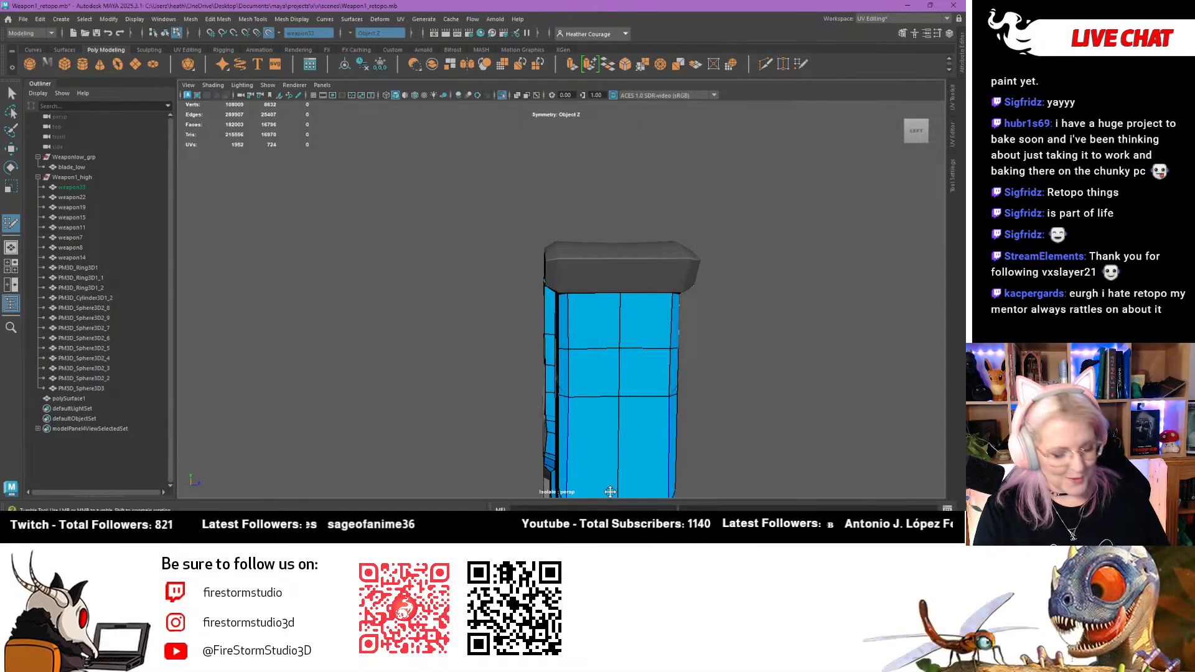
{"action": "left_click_drag", "start_coordinate": [639, 355], "coordinate": [716, 335], "text": "alt"}
{"action": "right_click_drag", "start_coordinate": [587, 335], "coordinate": [792, 504], "text": "alt"}
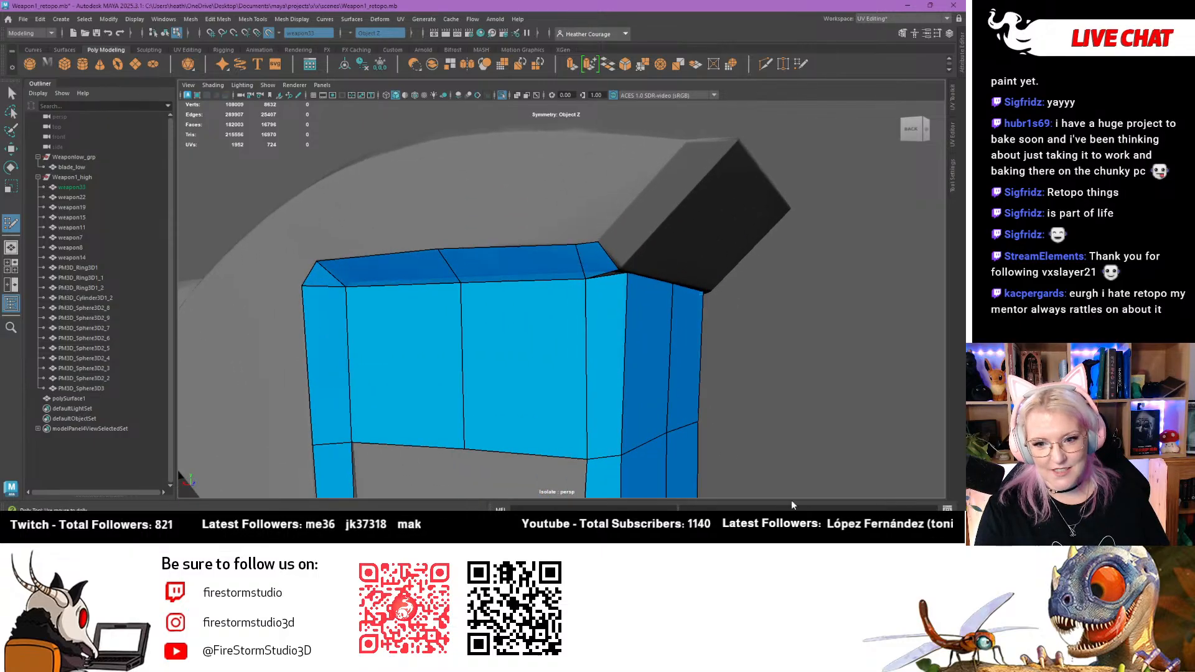
{"action": "middle_click_drag", "start_coordinate": [587, 329], "coordinate": [535, 376], "text": "alt"}
{"action": "left_click_drag", "start_coordinate": [535, 376], "coordinate": [494, 381], "text": "alt"}
{"action": "left_click_drag", "start_coordinate": [504, 428], "coordinate": [497, 336], "text": "alt"}
{"action": "middle_click_drag", "start_coordinate": [495, 358], "coordinate": [500, 293], "text": "alt"}
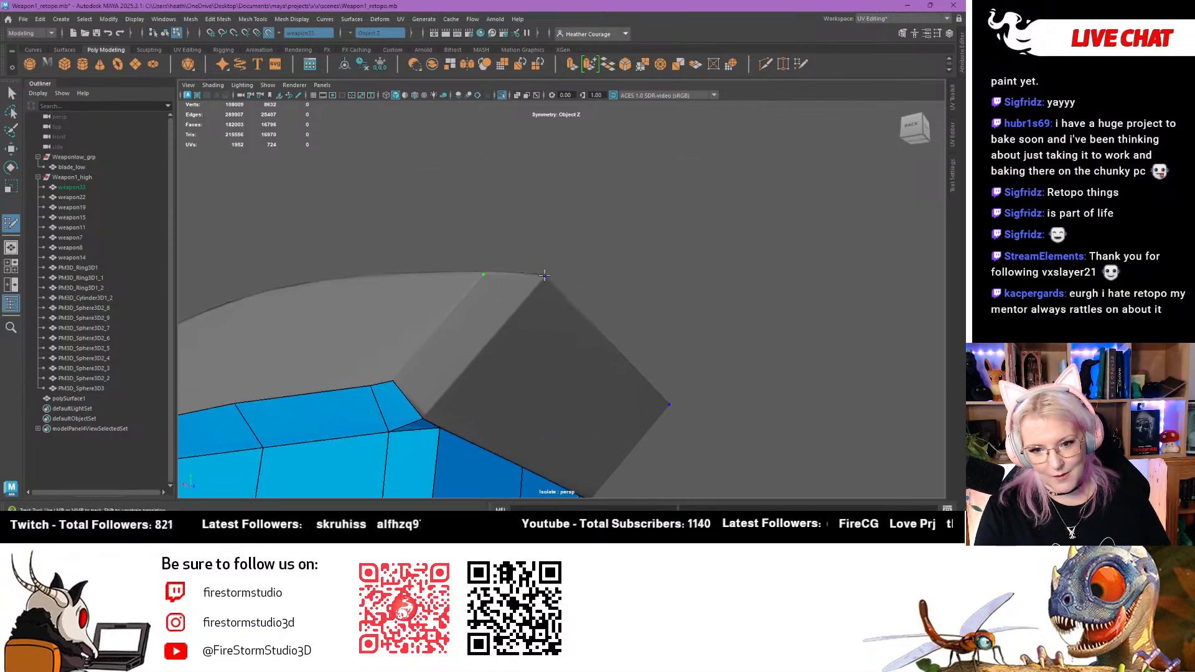
{"action": "left_click", "coordinate": [475, 313], "text": "shift"}
Fill mirrored quads across the cap's end face, joining them at the centre and aligning the outer vertex to the upper edge
{"action": "mouse_move", "coordinate": [471, 313]}
{"action": "left_mouse_down", "text": "alt"}
{"action": "mouse_move", "coordinate": [413, 338]}
{"action": "mouse_move", "coordinate": [439, 373]}
{"action": "mouse_move", "coordinate": [423, 368]}
{"action": "left_mouse_up", "text": "alt"}
{"action": "middle_click_drag", "start_coordinate": [434, 396], "coordinate": [406, 344], "text": "alt"}
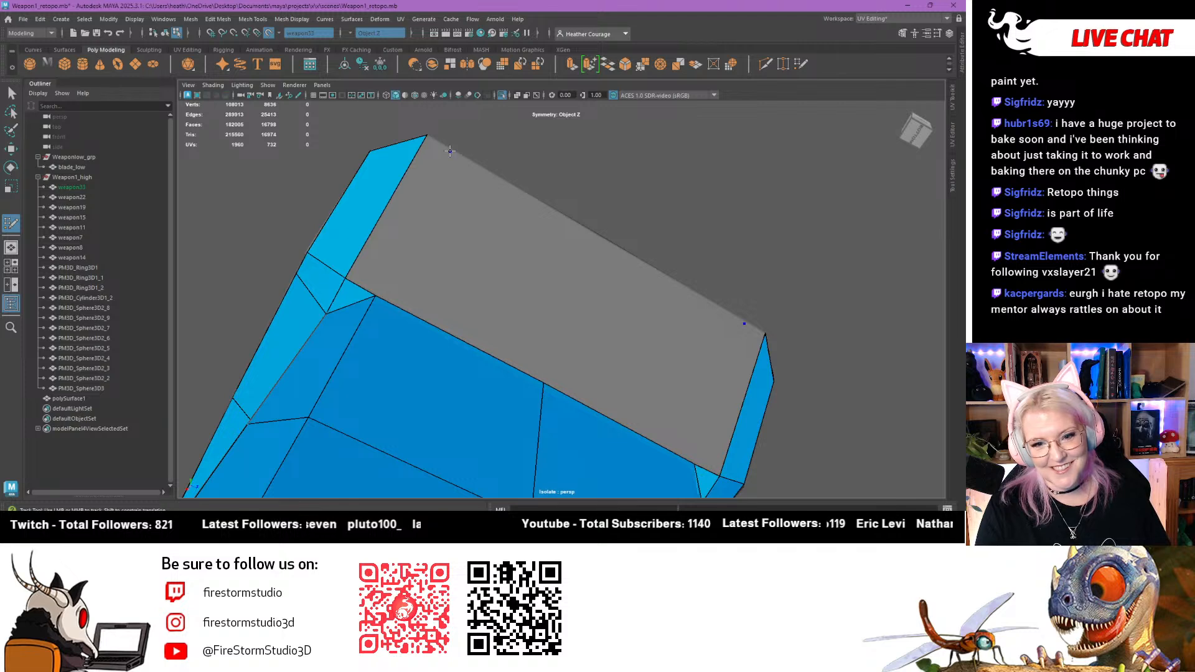
{"action": "left_click", "coordinate": [593, 234]}
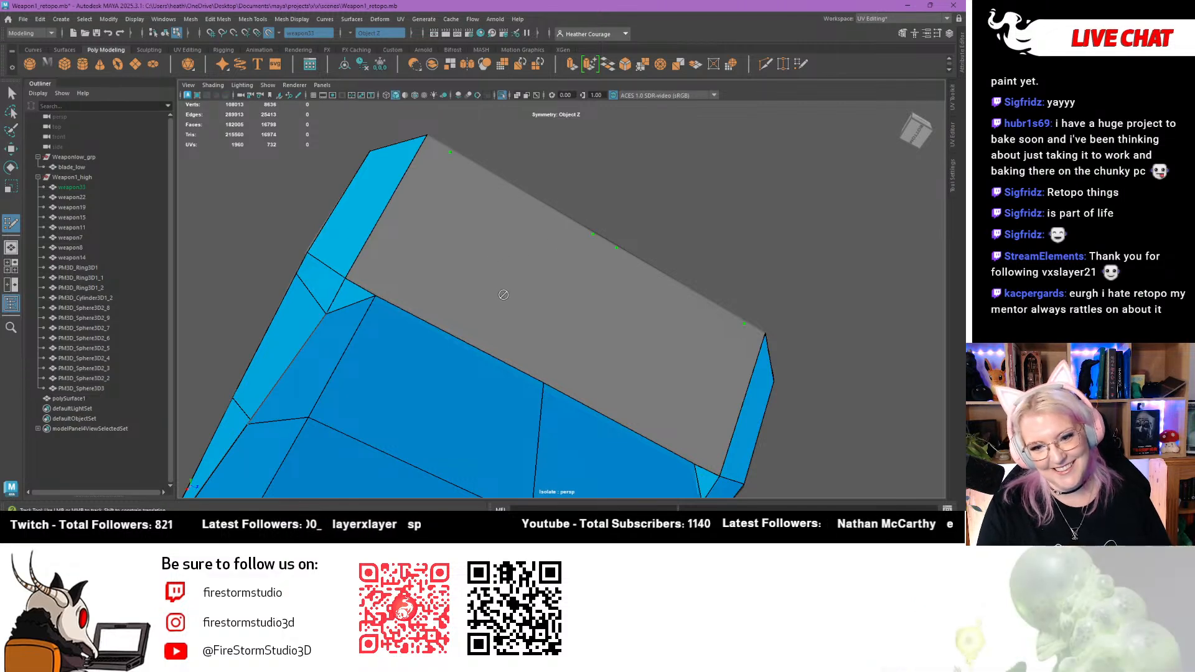
{"action": "left_click_drag", "start_coordinate": [511, 300], "coordinate": [418, 306], "text": "alt"}
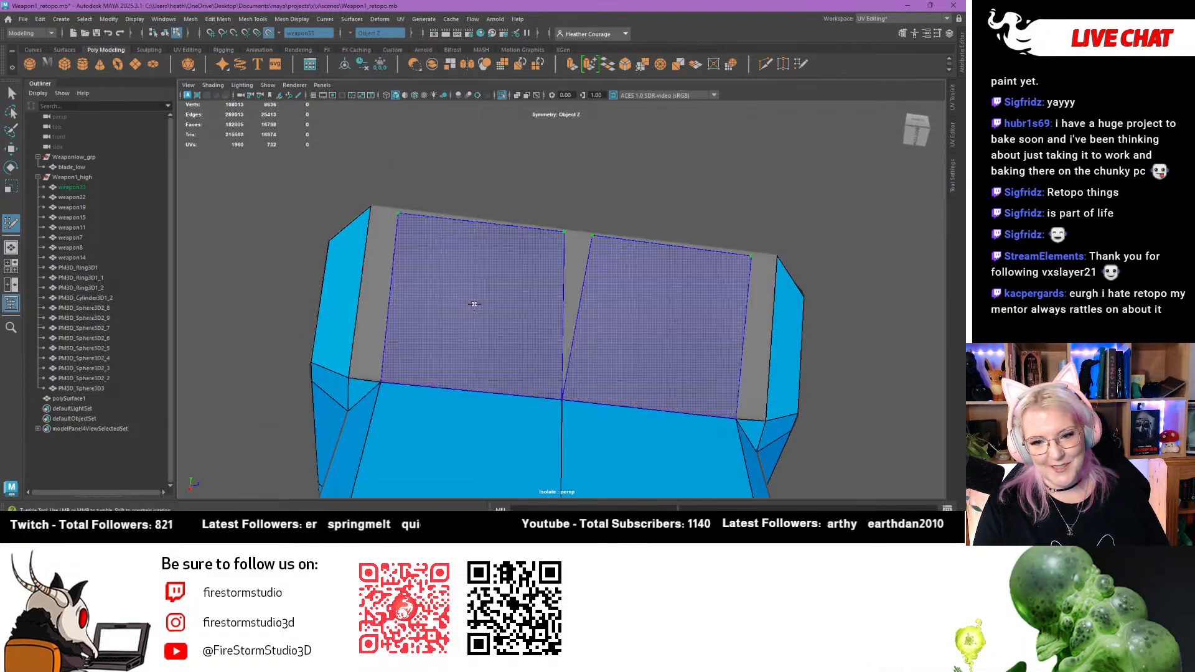
{"action": "left_click", "coordinate": [528, 273], "text": "shift"}
{"action": "left_click_drag", "start_coordinate": [561, 231], "coordinate": [570, 231]}
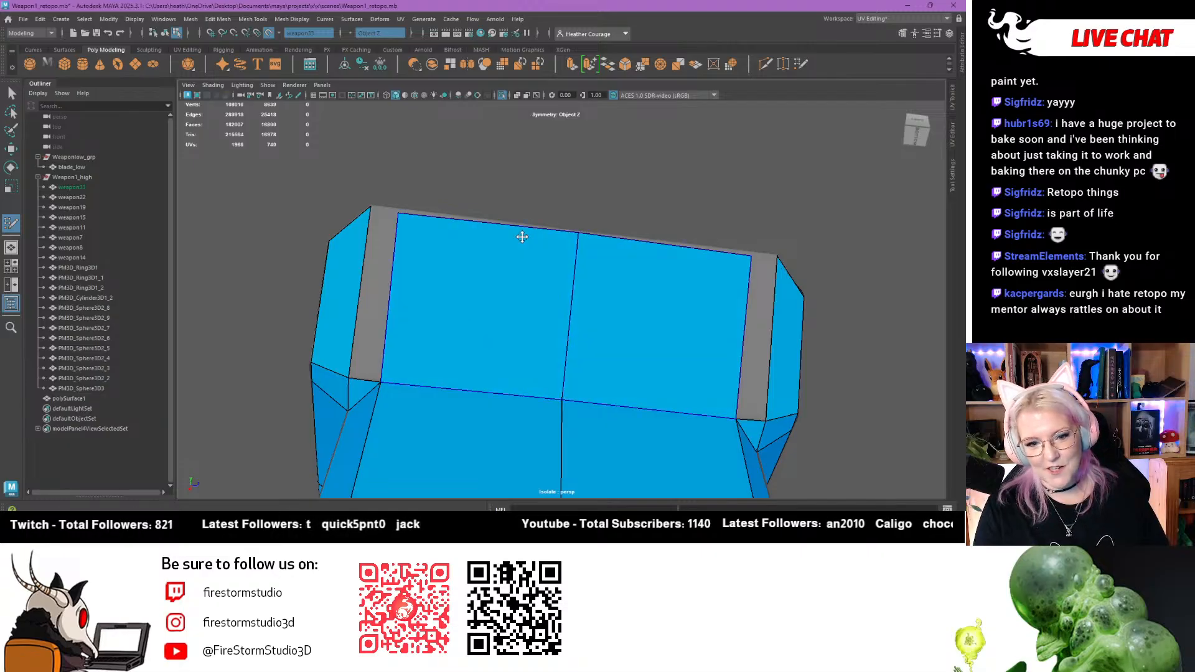
{"action": "left_click_drag", "start_coordinate": [400, 213], "coordinate": [402, 210]}
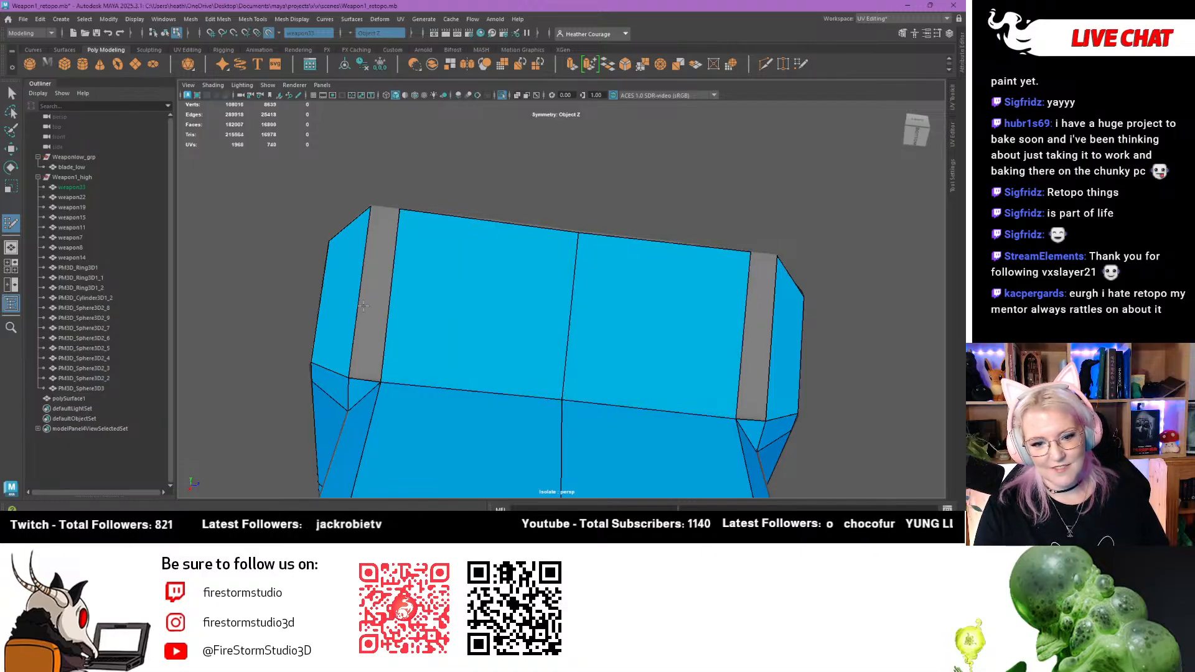
Merge the cap face's outer vertex into the side bevel's corner and fill the remaining triangular gap
{"action": "left_click_drag", "start_coordinate": [362, 306], "coordinate": [387, 337], "text": "alt"}
{"action": "left_click_drag", "start_coordinate": [441, 206], "coordinate": [411, 190]}
{"action": "left_click", "coordinate": [376, 330], "text": "shift"}
Start the curved upper bevel strip with a long quad running back from the cap's corner
{"action": "left_click_drag", "start_coordinate": [372, 405], "coordinate": [353, 477], "text": "alt"}
{"action": "left_click_drag", "start_coordinate": [350, 384], "coordinate": [694, 263], "text": "alt"}
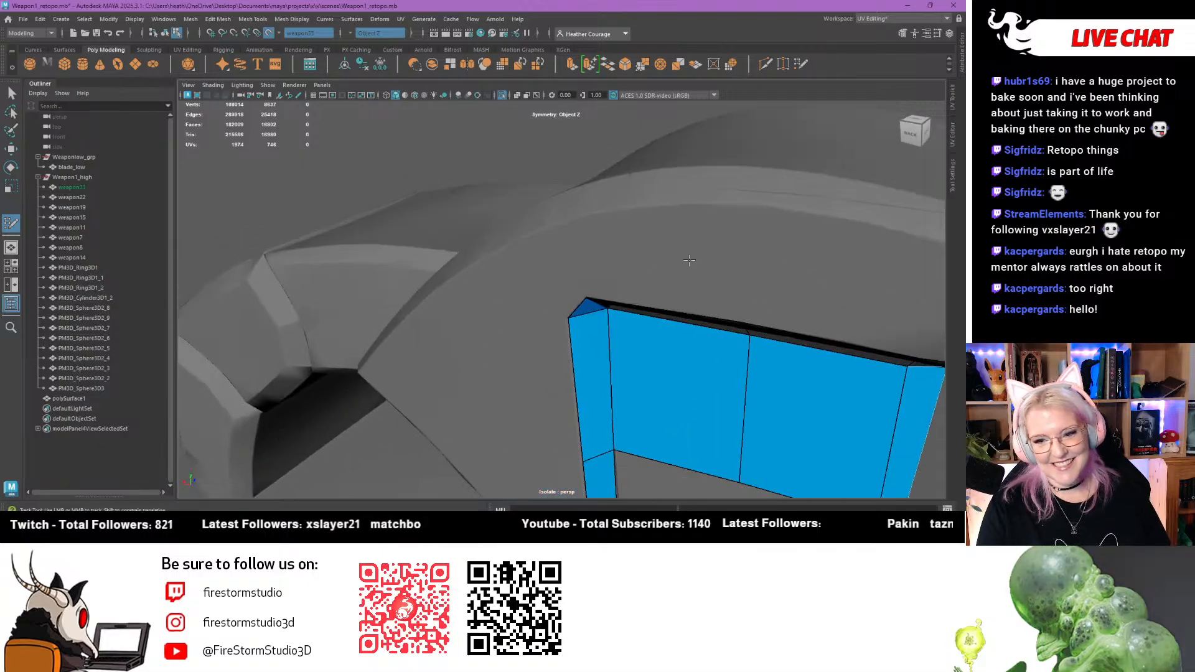
{"action": "middle_click_drag", "start_coordinate": [694, 264], "coordinate": [495, 337], "text": "alt"}
{"action": "left_click", "coordinate": [382, 397]}
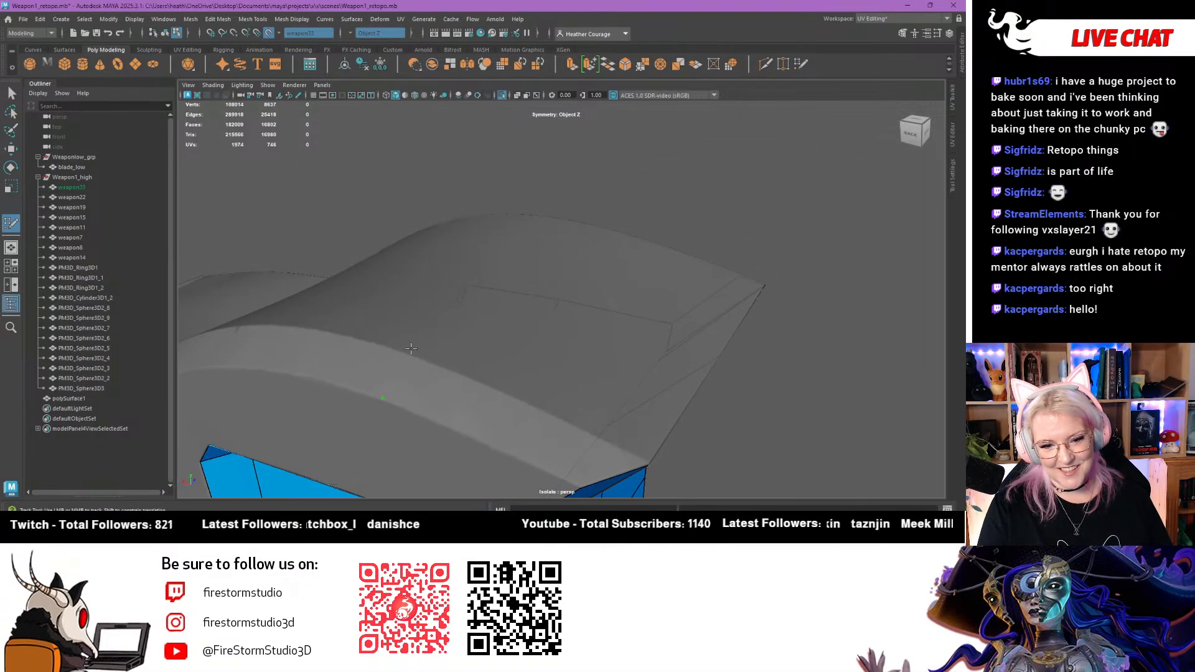
{"action": "left_click", "coordinate": [479, 403], "text": "shift"}
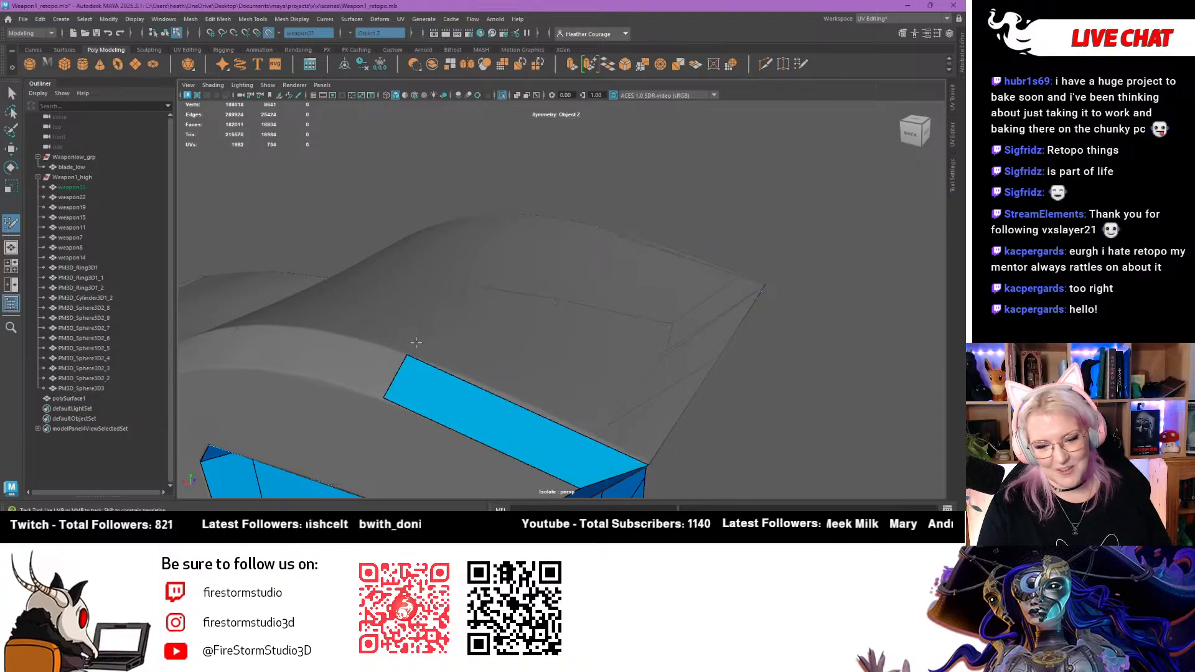
{"action": "left_click_drag", "start_coordinate": [479, 403], "coordinate": [621, 229], "text": "alt"}
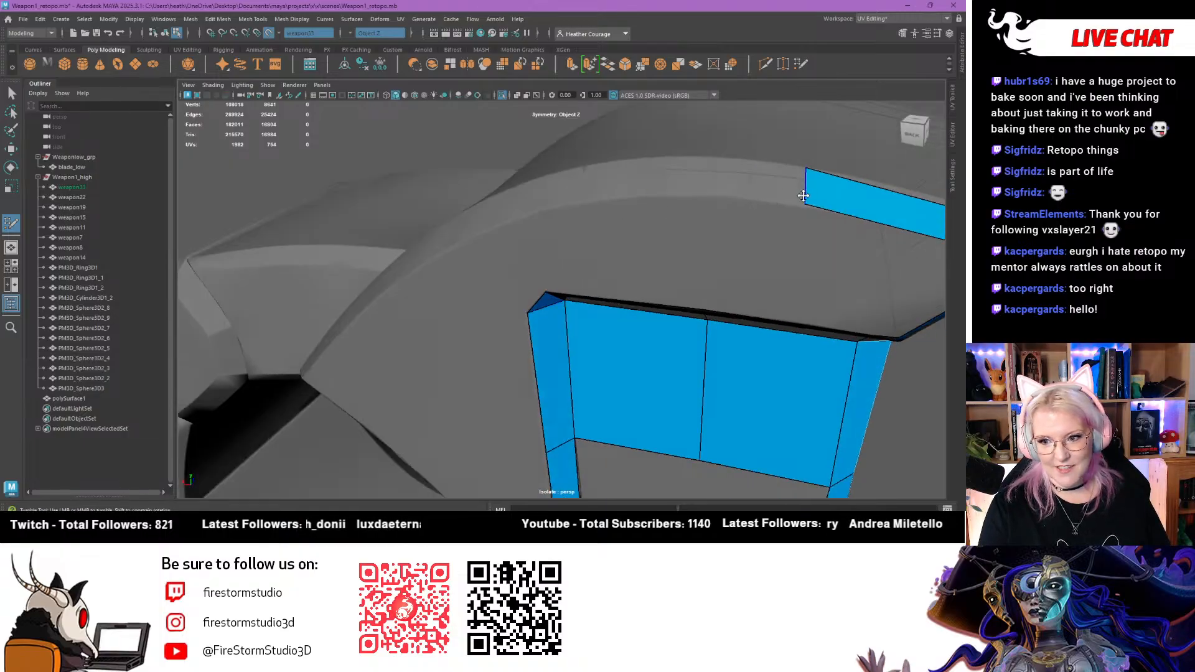
Extend the curved upper bevel strip back along the arc with three more quads
{"action": "middle_click_drag", "start_coordinate": [803, 195], "coordinate": [653, 284], "text": "alt"}
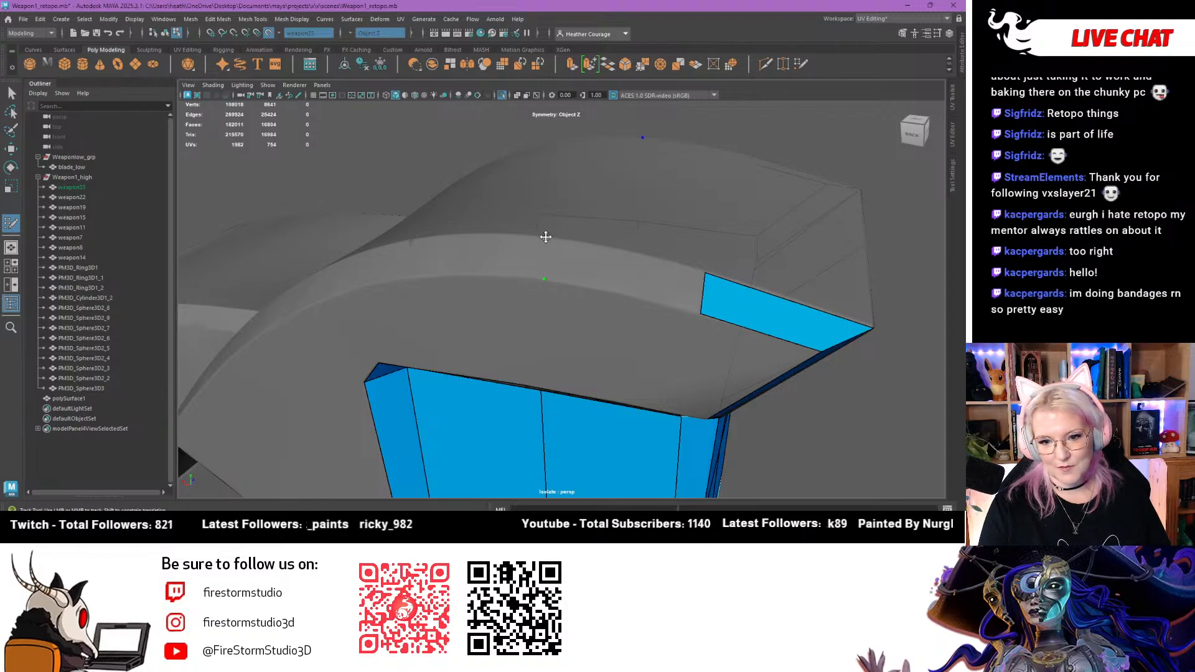
{"action": "left_click", "coordinate": [560, 264], "text": "shift"}
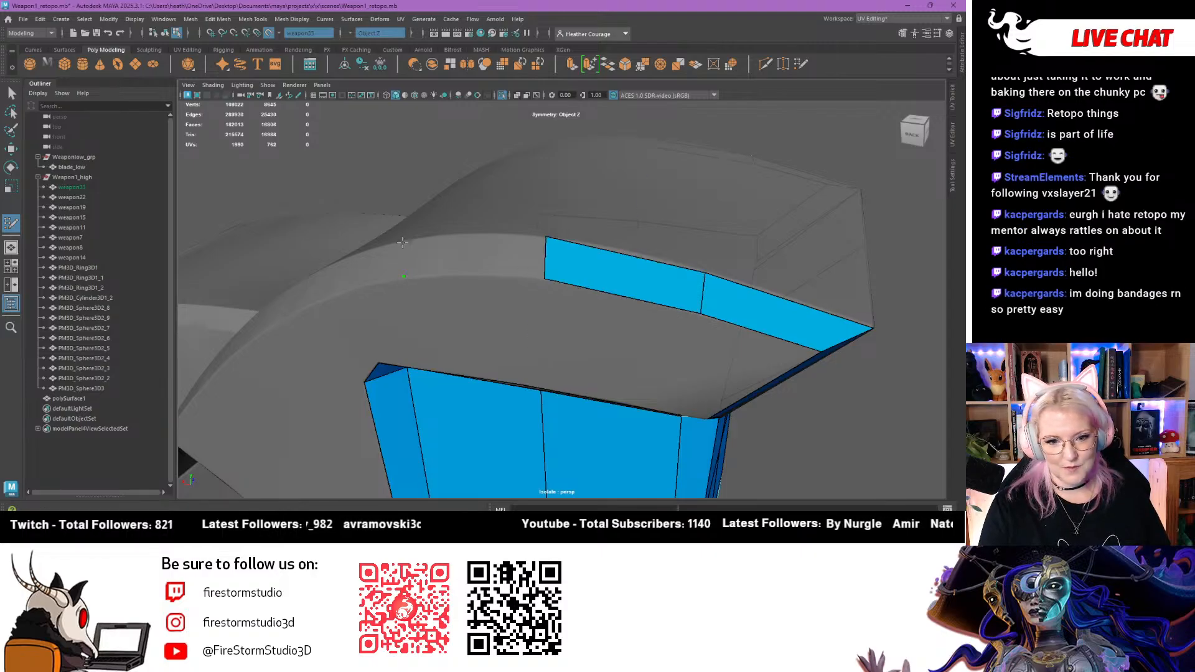
{"action": "left_click", "coordinate": [448, 259], "text": "shift"}
{"action": "left_click_drag", "start_coordinate": [448, 259], "coordinate": [433, 281], "text": "alt"}
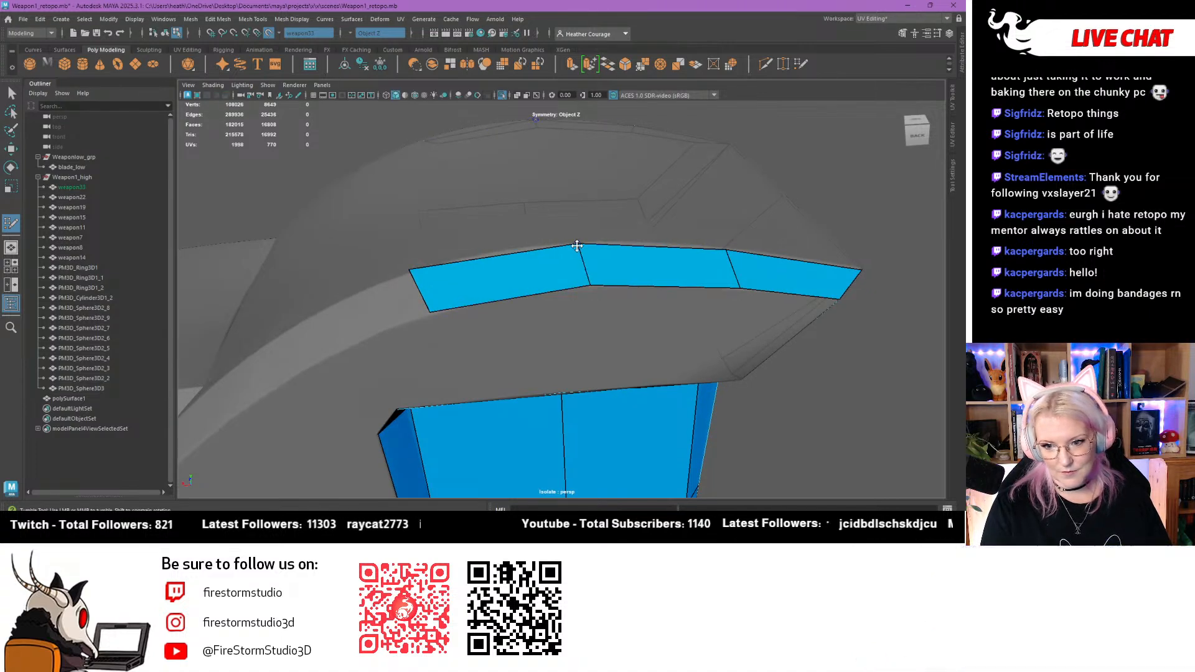
{"action": "mouse_move", "coordinate": [725, 248]}
{"action": "left_mouse_down", "text": "alt"}
{"action": "mouse_move", "coordinate": [438, 269]}
{"action": "mouse_move", "coordinate": [647, 239]}
{"action": "mouse_move", "coordinate": [581, 219]}
{"action": "mouse_move", "coordinate": [575, 249]}
{"action": "mouse_move", "coordinate": [602, 285]}
{"action": "mouse_move", "coordinate": [396, 340]}
{"action": "mouse_move", "coordinate": [396, 309]}
{"action": "left_mouse_up", "text": "alt"}
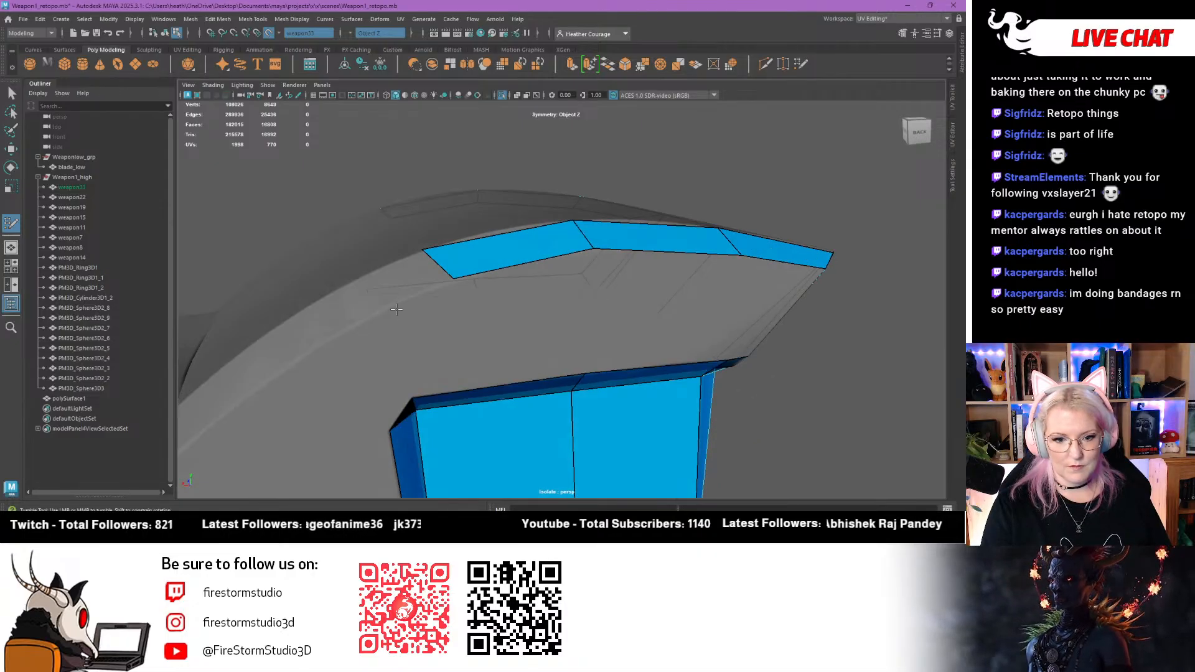
{"action": "left_click", "coordinate": [372, 276], "text": "shift"}
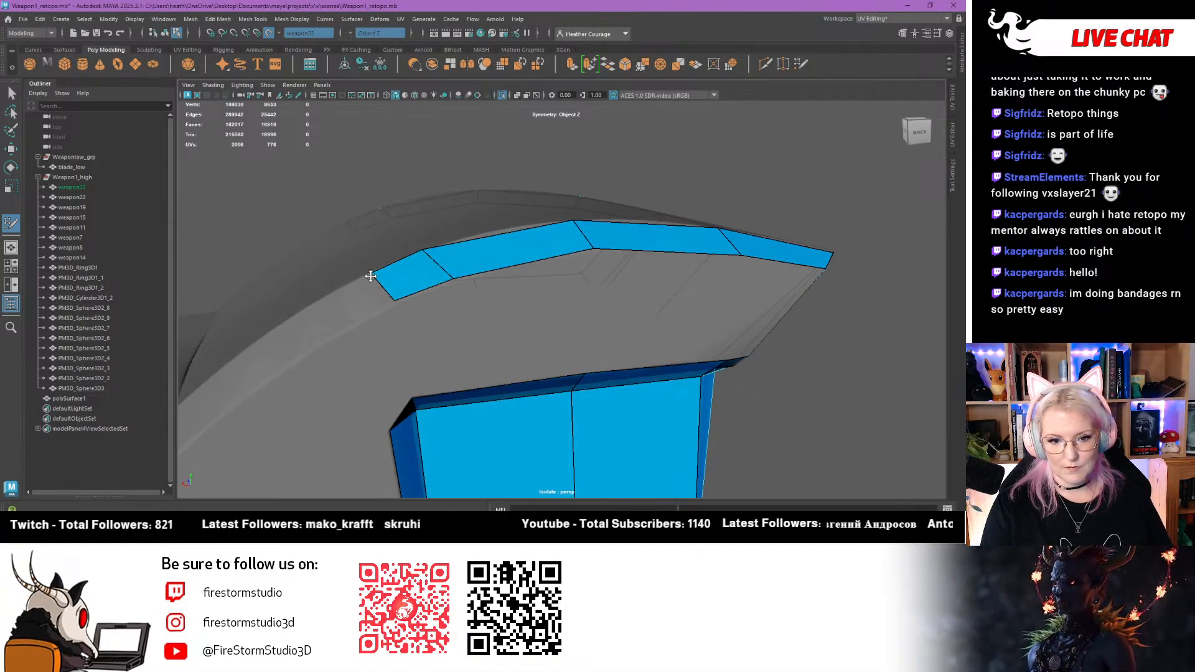
Fill a long quad on the diagonal bevel from the strip junction beside the round hole down to the panel's corner
{"action": "scroll", "coordinate": [399, 303], "scroll_direction": "down", "scroll_amount": 8}
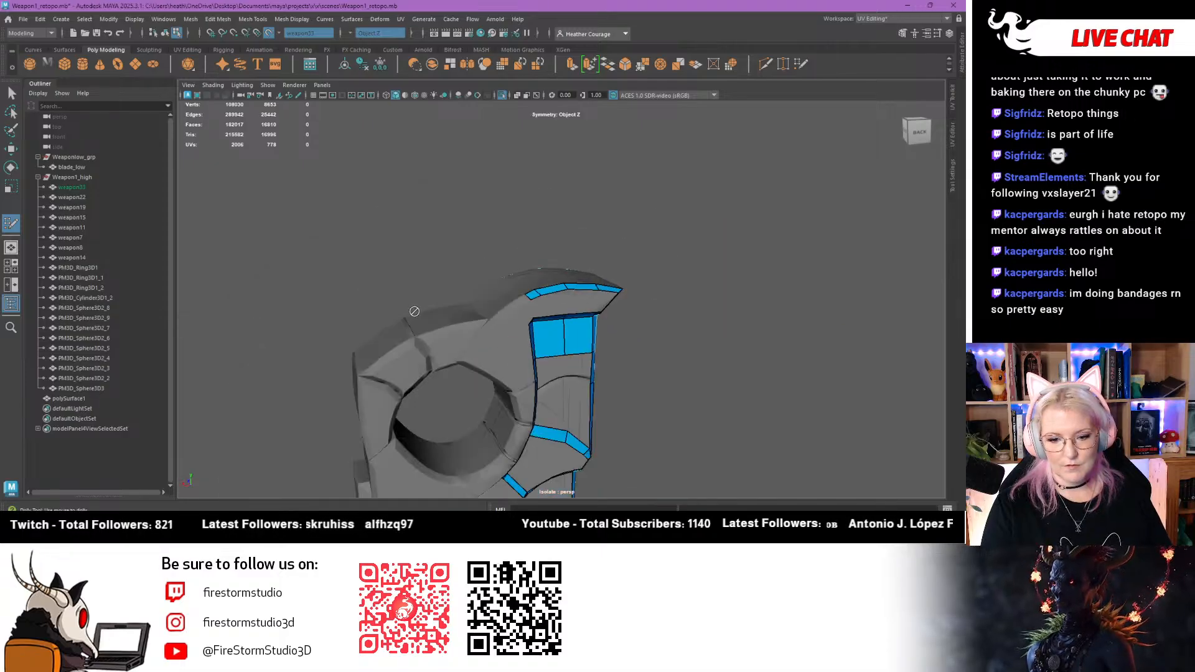
{"action": "left_click_drag", "start_coordinate": [413, 312], "coordinate": [480, 376], "text": "alt"}
{"action": "middle_click_drag", "start_coordinate": [480, 378], "coordinate": [583, 330], "text": "alt"}
{"action": "scroll", "coordinate": [583, 330], "scroll_direction": "up", "scroll_amount": 5}
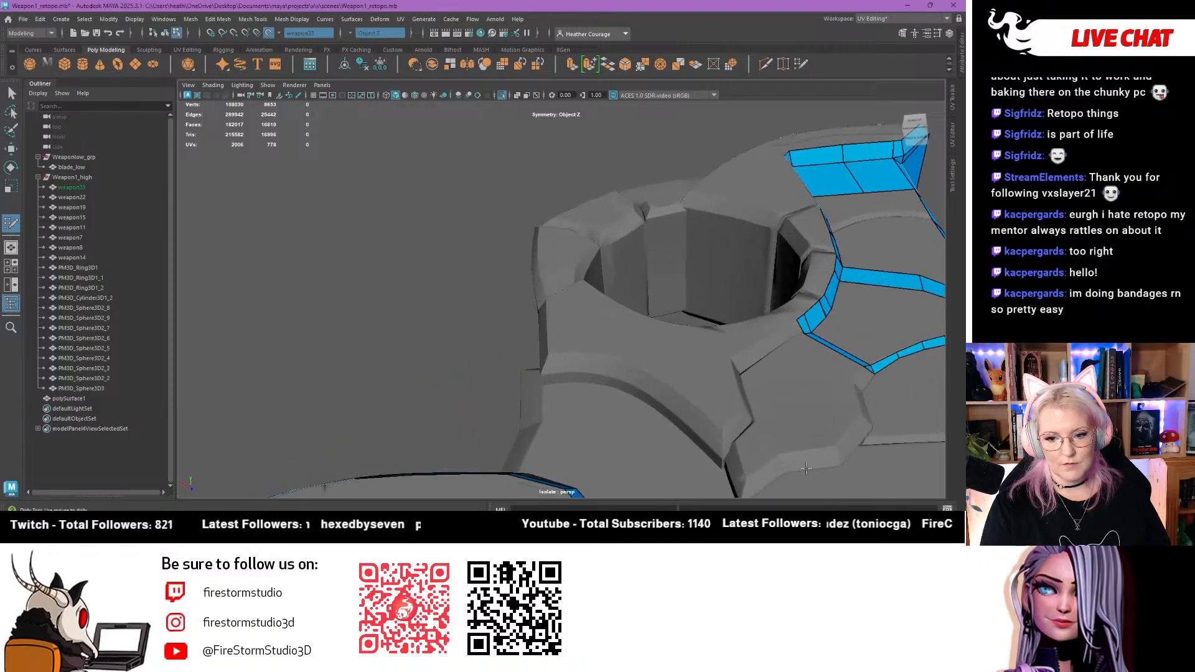
{"action": "left_click_drag", "start_coordinate": [582, 330], "coordinate": [704, 386], "text": "alt"}
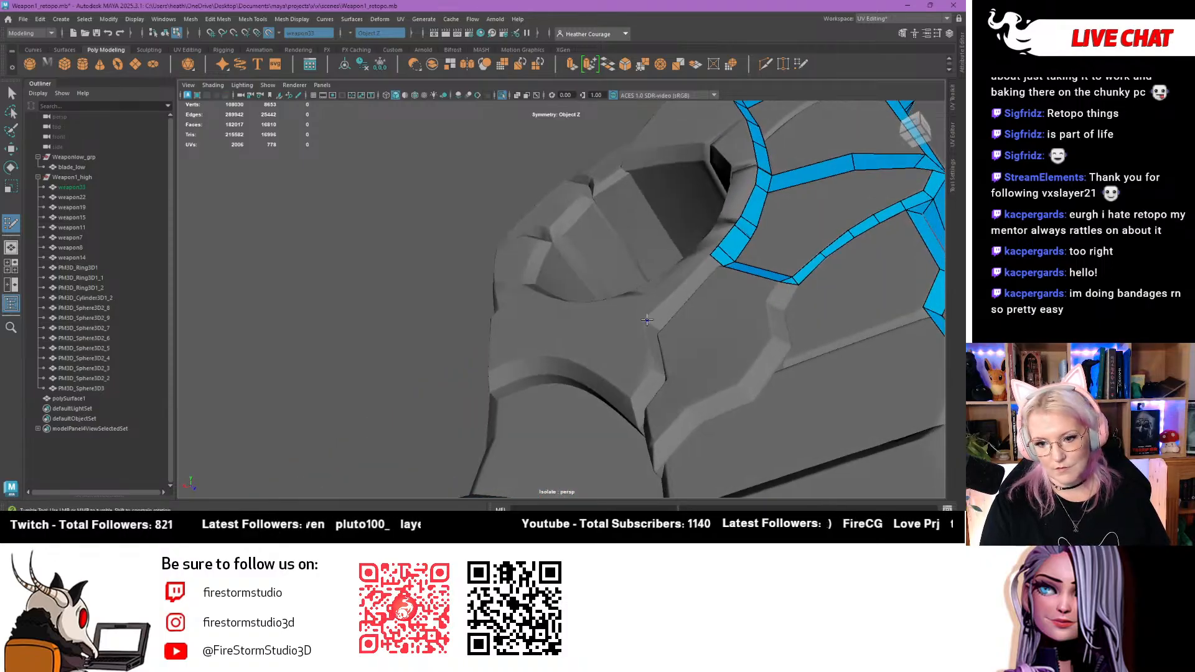
{"action": "left_click", "coordinate": [667, 310], "text": "shift"}
Turn the bevel strip around the panel's corner with a small quad and continue it down with a longer quad to the next bend
{"action": "left_click_drag", "start_coordinate": [667, 309], "coordinate": [621, 384], "text": "alt"}
{"action": "middle_click_drag", "start_coordinate": [622, 384], "coordinate": [622, 286], "text": "alt"}
{"action": "right_click_drag", "start_coordinate": [622, 286], "coordinate": [662, 369], "text": "alt"}
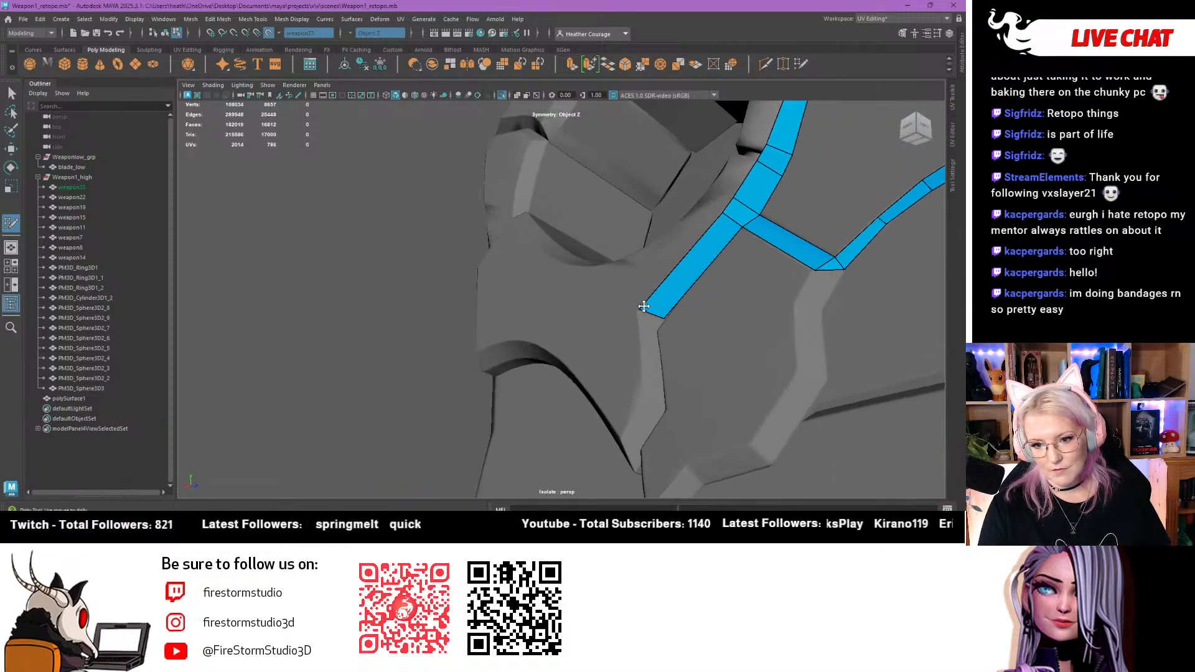
{"action": "left_click_drag", "start_coordinate": [663, 319], "coordinate": [661, 423], "text": "alt"}
{"action": "middle_click_drag", "start_coordinate": [662, 431], "coordinate": [667, 377], "text": "alt"}
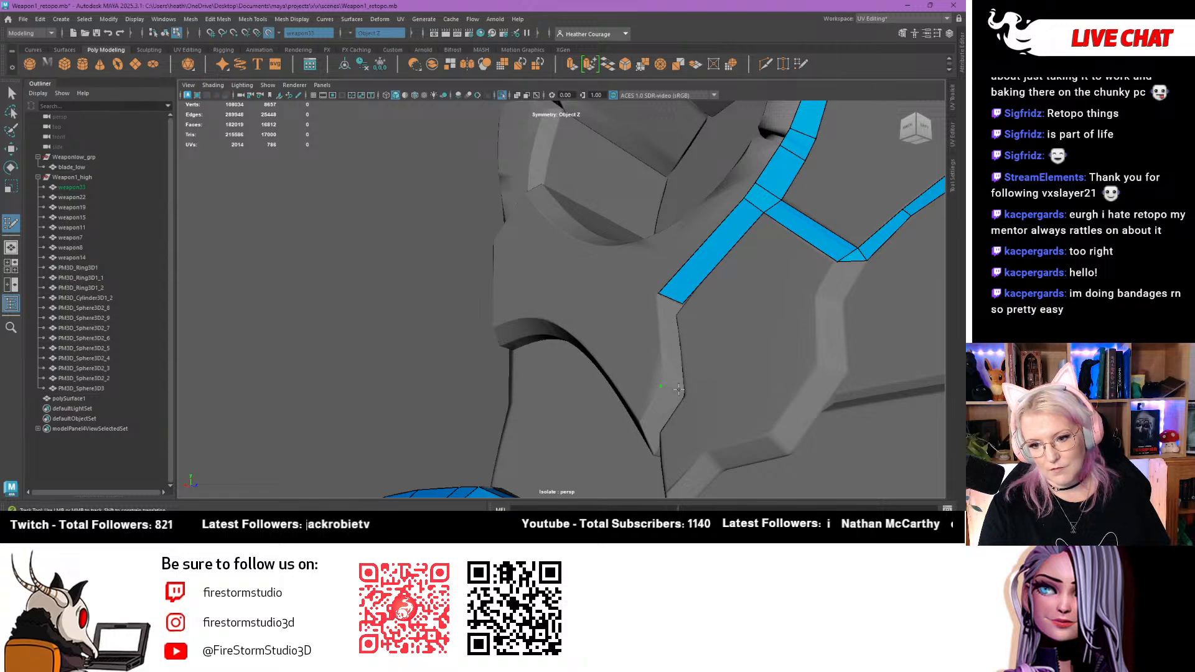
{"action": "left_click", "coordinate": [675, 316]}
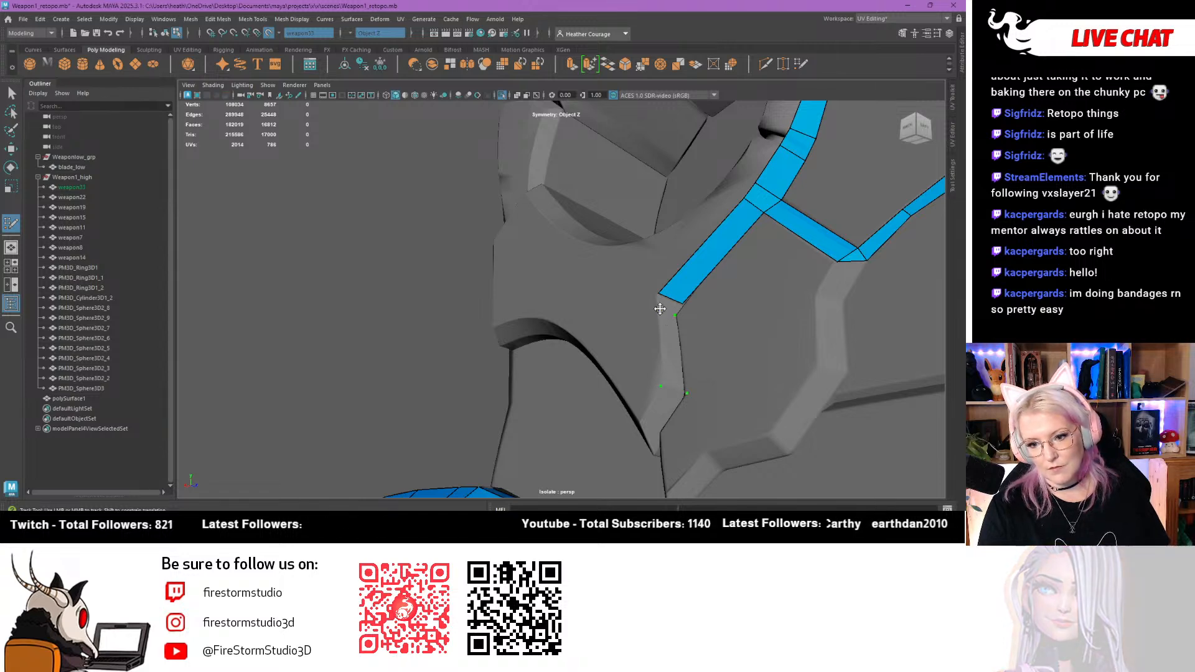
{"action": "left_click", "coordinate": [660, 309]}
{"action": "left_click", "coordinate": [668, 340], "text": "shift"}
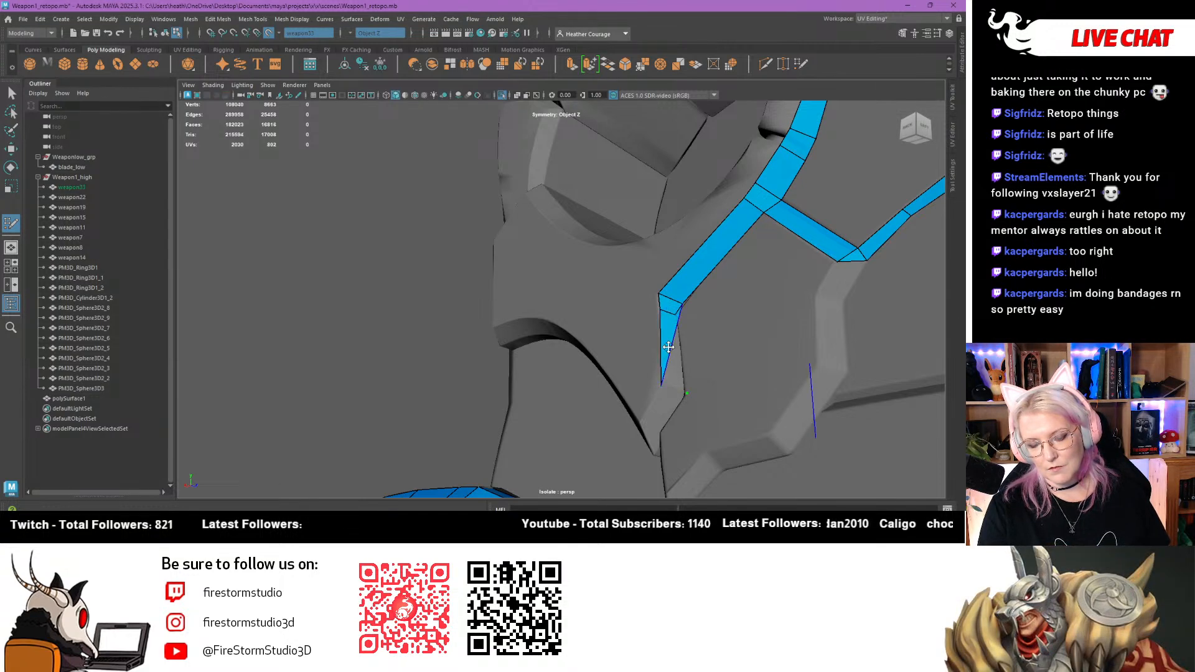
{"action": "left_click_drag", "start_coordinate": [668, 340], "coordinate": [578, 374], "text": "alt"}
{"action": "left_click", "coordinate": [577, 376], "text": "shift"}
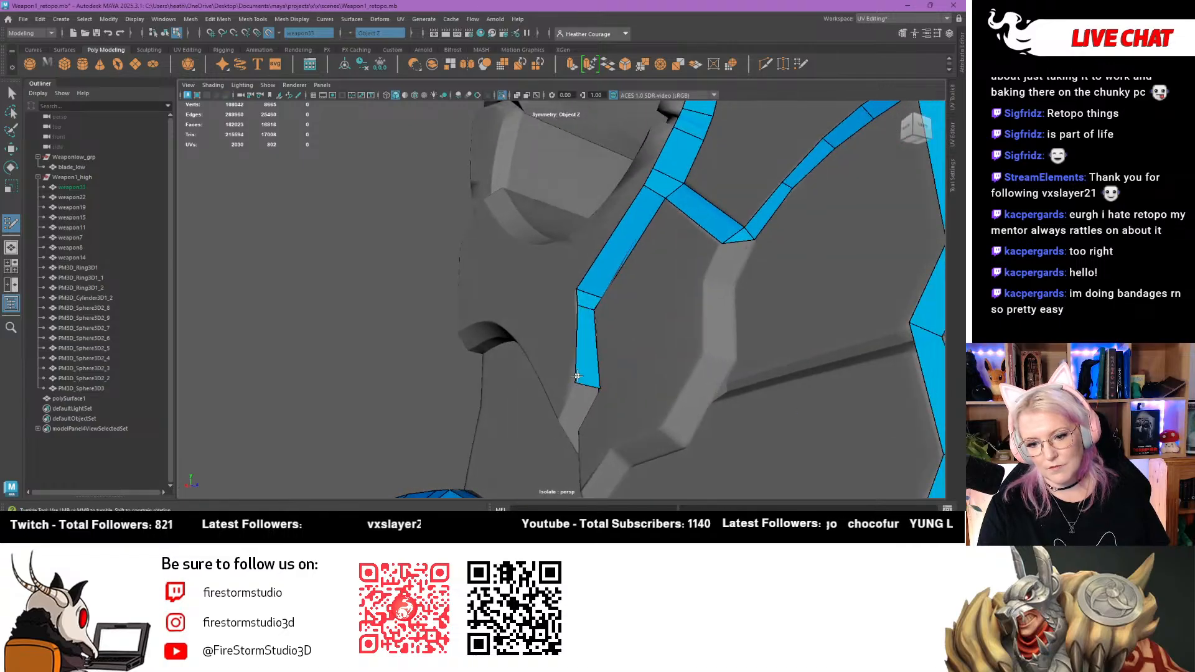
Fill a quad on the bevel below the bend, running down to the end of the curved recess
{"action": "left_click_drag", "start_coordinate": [577, 418], "coordinate": [605, 412], "text": "alt"}
{"action": "right_click_drag", "start_coordinate": [690, 373], "coordinate": [714, 365], "text": "alt"}
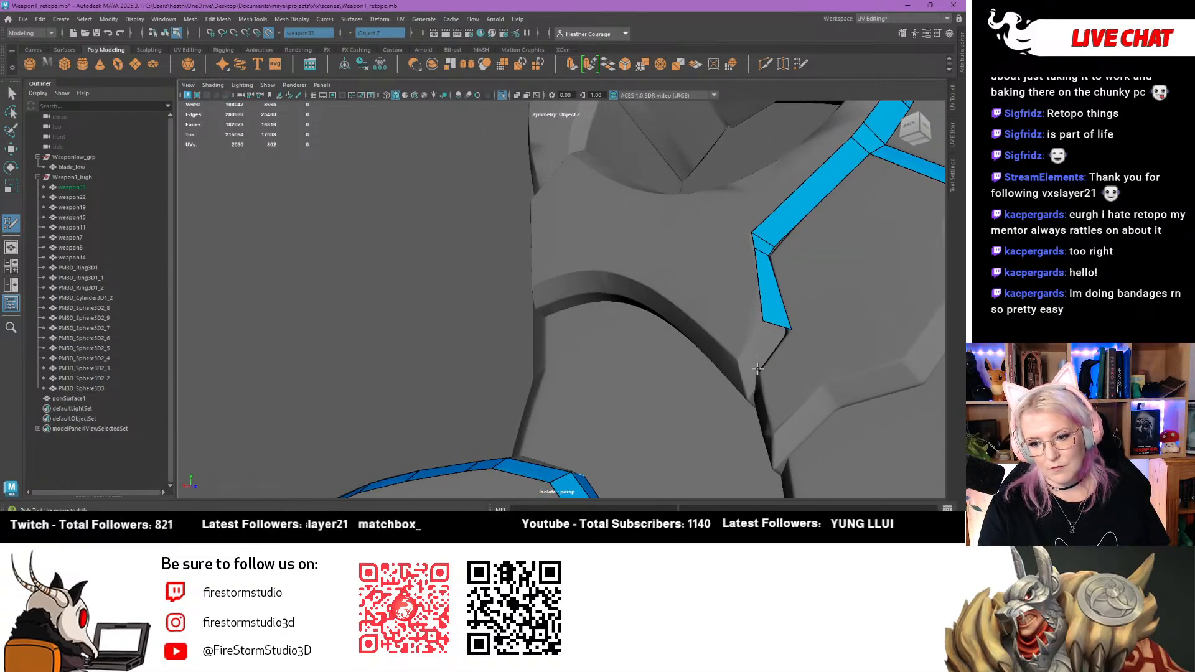
{"action": "left_click", "coordinate": [772, 341], "text": "shift"}
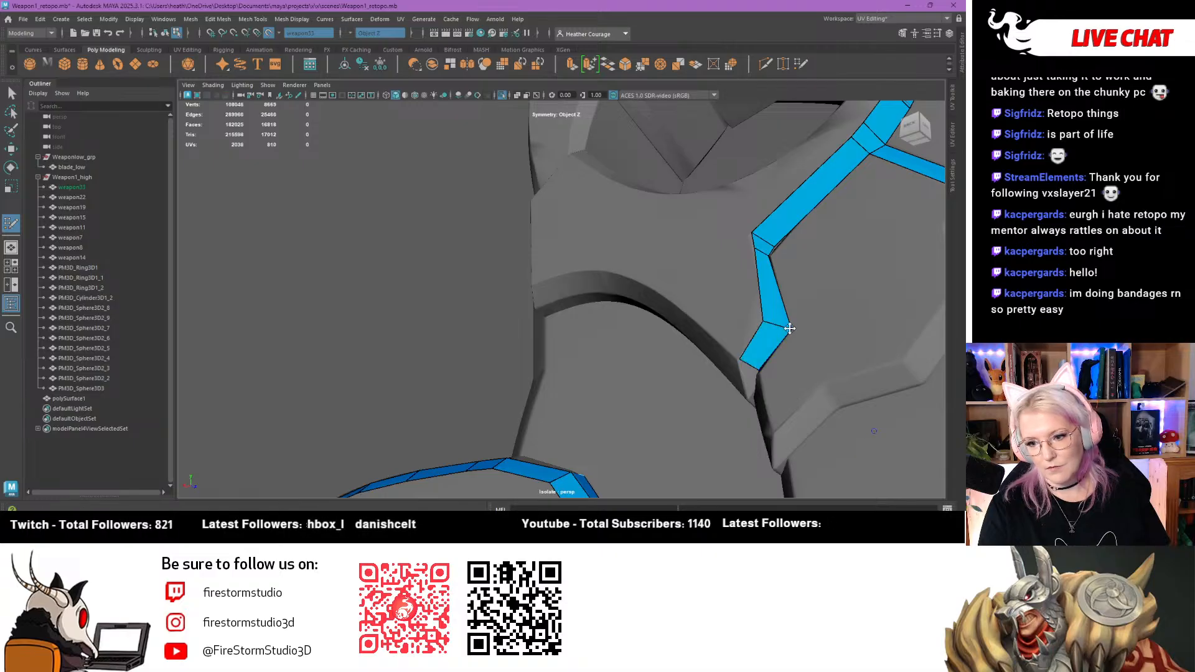
Fill a separate quad on the panel's lower side bevel and bridge it to the strip above with a connecting quad
{"action": "left_click_drag", "start_coordinate": [730, 372], "coordinate": [858, 327], "text": "alt"}
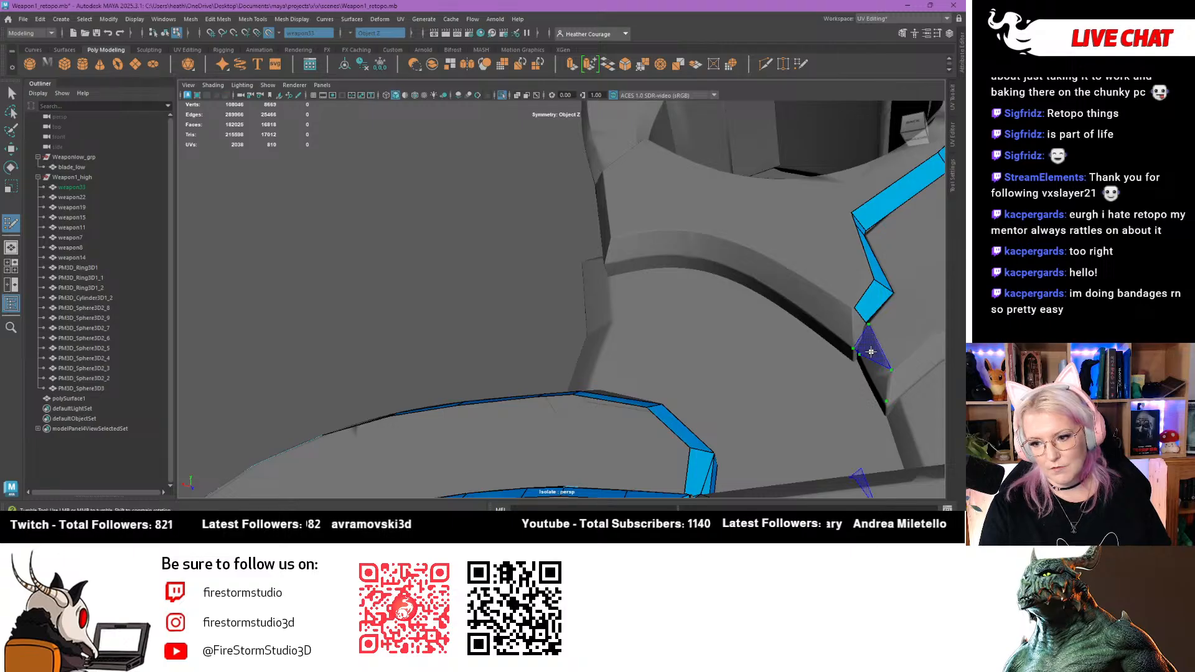
{"action": "left_click_drag", "start_coordinate": [880, 361], "coordinate": [538, 340], "text": "alt"}
{"action": "scroll", "coordinate": [539, 340], "scroll_direction": "up", "scroll_amount": 2}
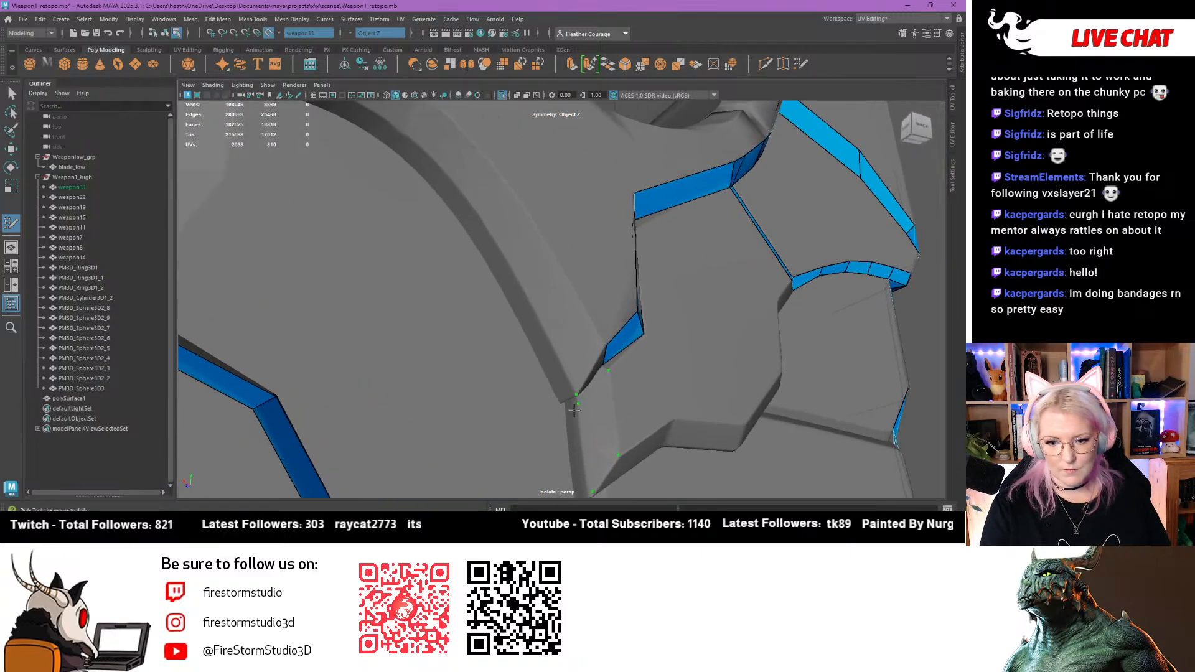
{"action": "left_click", "coordinate": [597, 443], "text": "shift"}
{"action": "left_click_drag", "start_coordinate": [597, 443], "coordinate": [442, 372], "text": "alt"}
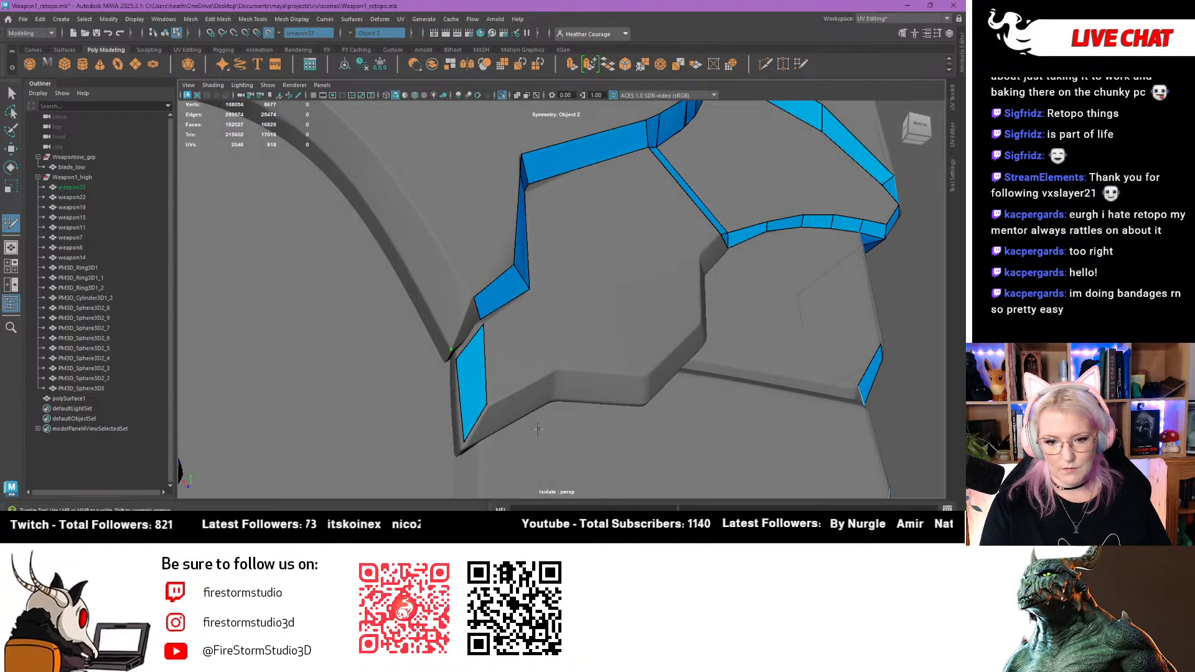
{"action": "scroll", "coordinate": [443, 375], "scroll_direction": "up", "scroll_amount": 3}
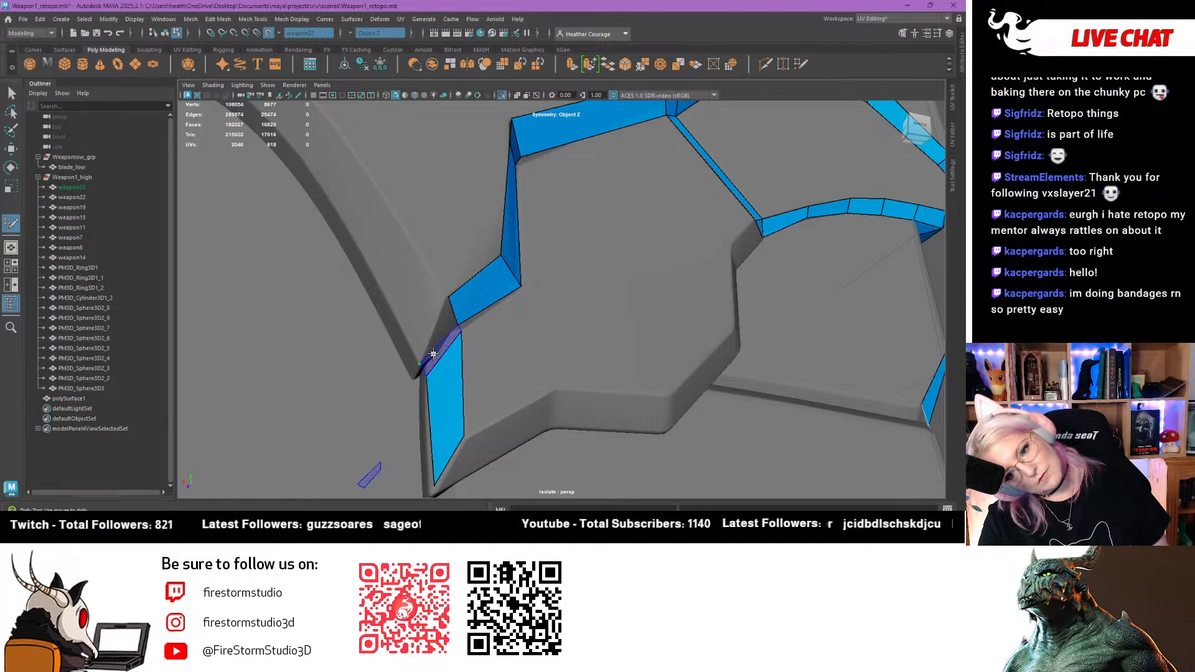
{"action": "mouse_move", "coordinate": [458, 333]}
{"action": "left_mouse_down"}
{"action": "mouse_move", "coordinate": [394, 341]}
{"action": "mouse_move", "coordinate": [429, 249]}
{"action": "left_mouse_up"}
{"action": "left_click", "coordinate": [438, 343], "text": "shift"}
Start the curved recess's bevel strip from the junction with two quads, sliding the first one's end further along the arc
{"action": "middle_click_drag", "start_coordinate": [429, 231], "coordinate": [454, 326], "text": "alt"}
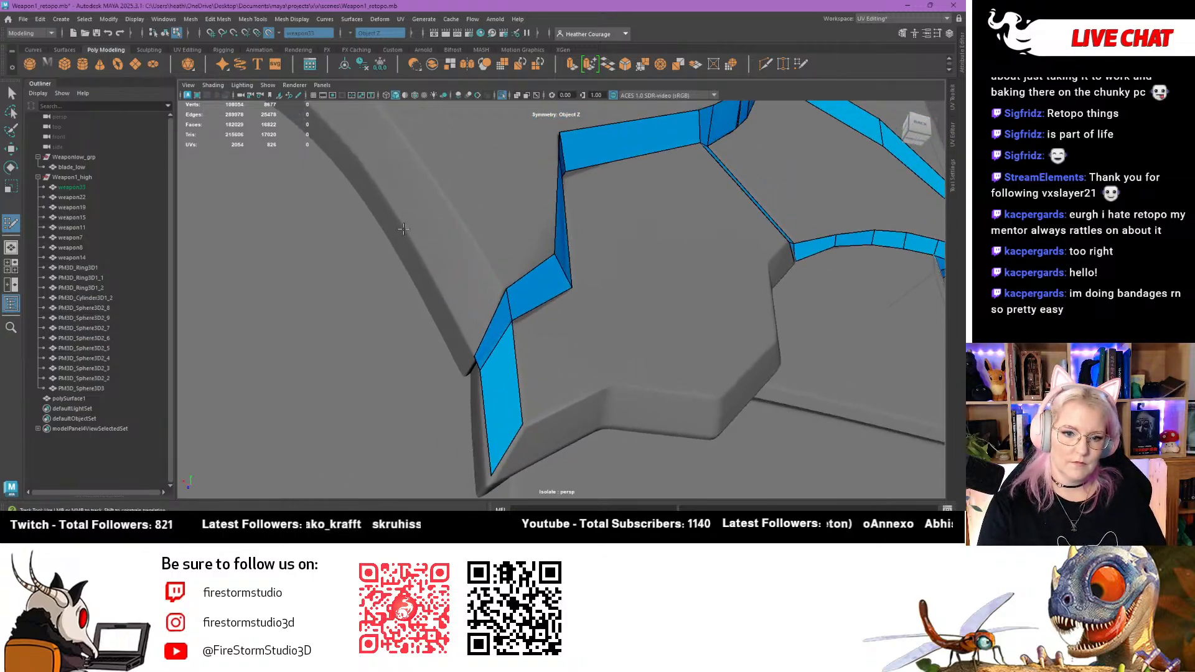
{"action": "left_click", "coordinate": [454, 268], "text": "shift"}
{"action": "key", "text": "f"}
{"action": "left_click_drag", "start_coordinate": [461, 330], "coordinate": [449, 374], "text": "alt"}
{"action": "scroll", "coordinate": [606, 418], "scroll_direction": "up", "scroll_amount": 5}
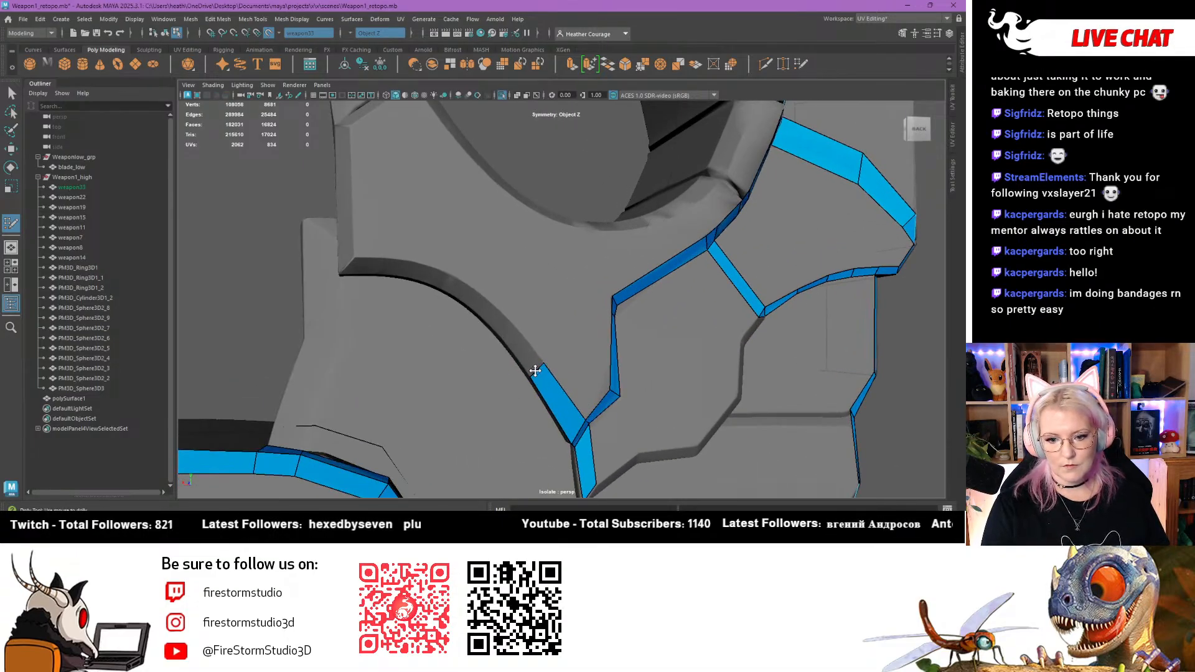
{"action": "left_click_drag", "start_coordinate": [535, 370], "coordinate": [524, 353]}
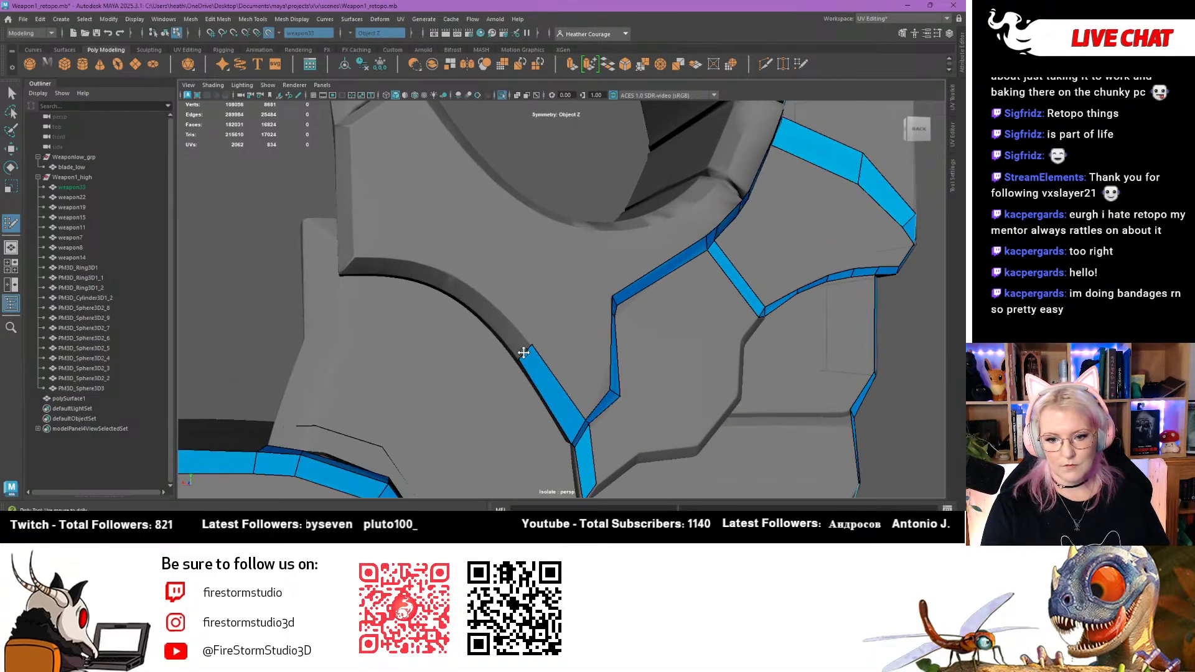
{"action": "left_click", "coordinate": [474, 295], "text": "shift"}
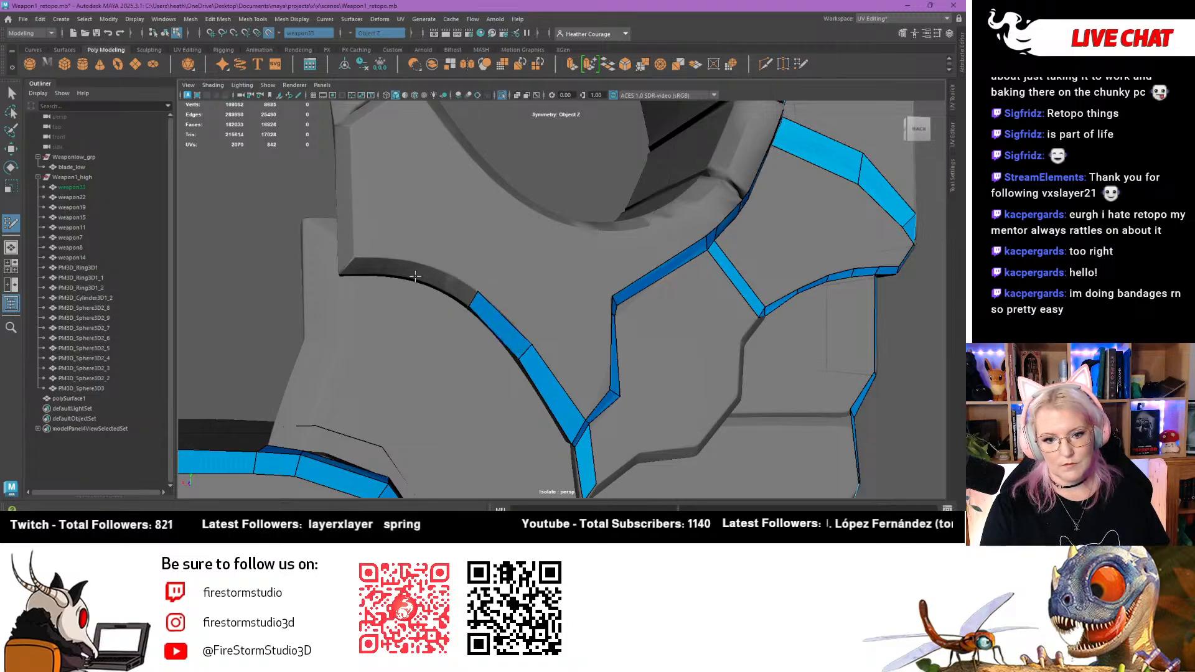
Extend the curved recess's bevel strip with two more quads up to the corner where the arc ends
{"action": "left_click", "coordinate": [413, 280]}
{"action": "left_click", "coordinate": [419, 265]}
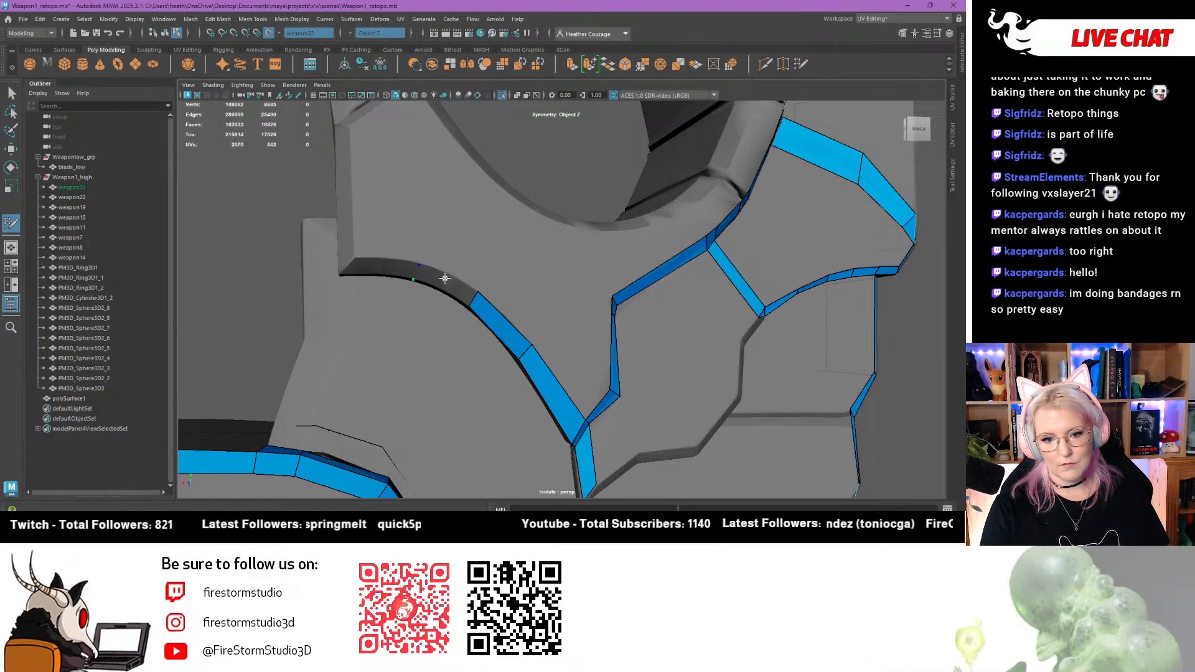
{"action": "left_click", "coordinate": [427, 292], "text": "shift"}
{"action": "left_click_drag", "start_coordinate": [427, 292], "coordinate": [494, 336], "text": "alt"}
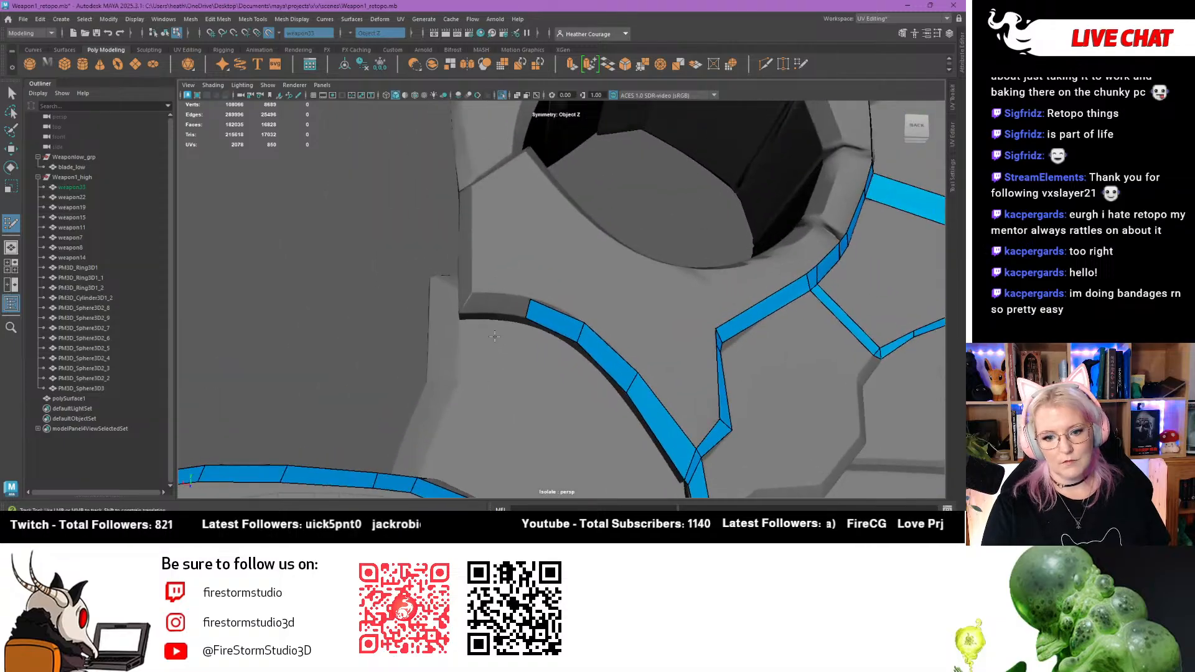
{"action": "left_click", "coordinate": [495, 303], "text": "shift"}
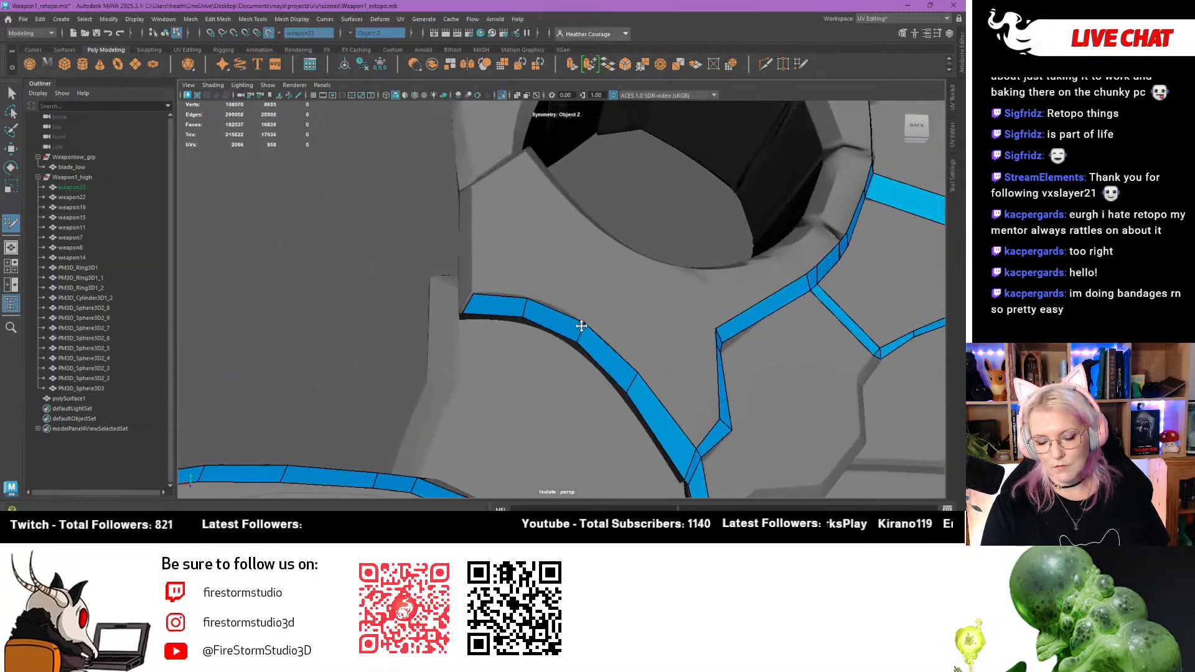
Fill a quad up the vertical side bevel from the arc's corner and a diagonal quad from its top to the round hole
{"action": "left_click_drag", "start_coordinate": [529, 298], "coordinate": [623, 272], "text": "alt"}
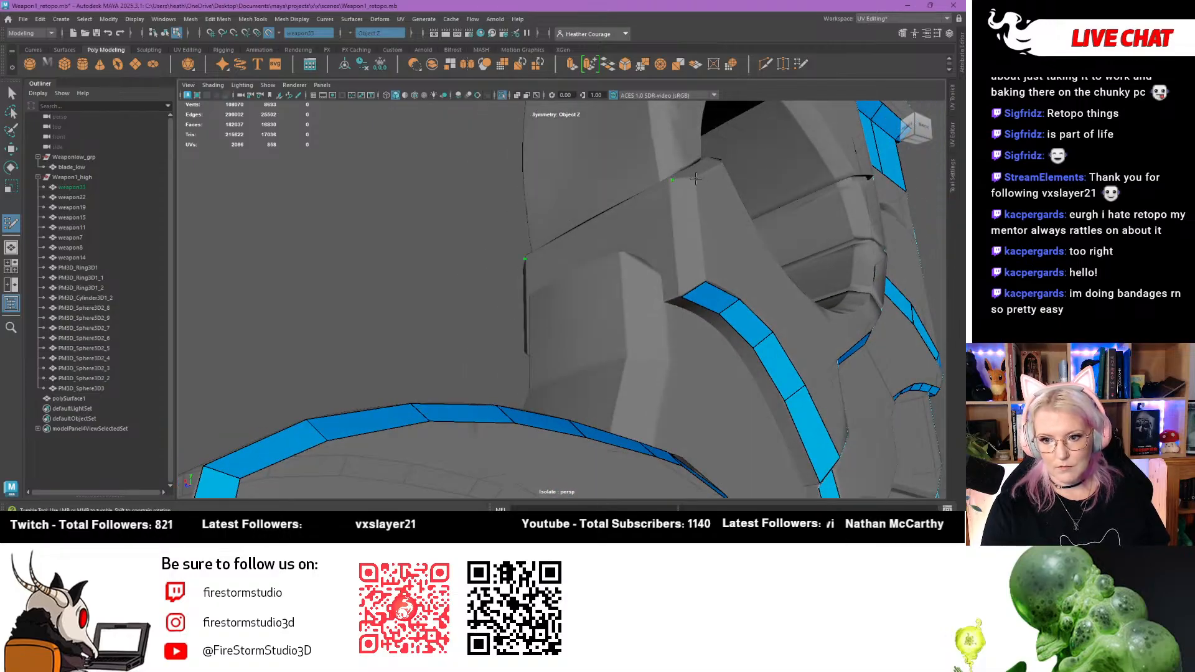
{"action": "left_click", "coordinate": [670, 181], "text": "shift"}
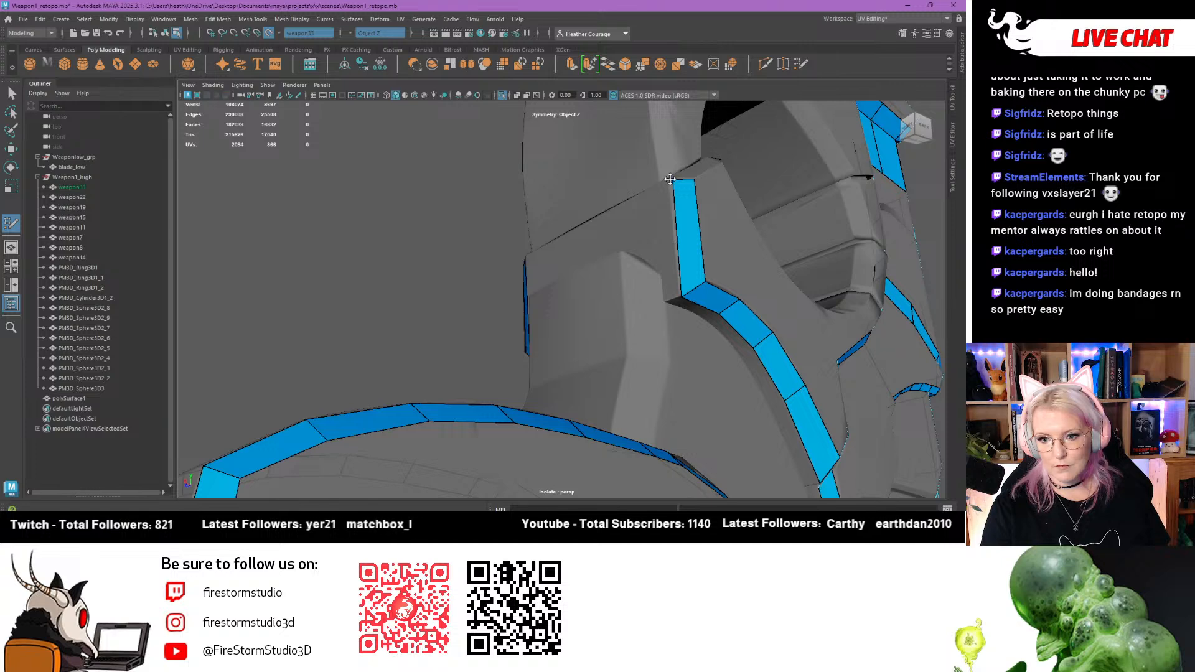
{"action": "left_click_drag", "start_coordinate": [671, 180], "coordinate": [554, 323], "text": "alt"}
{"action": "right_click_drag", "start_coordinate": [554, 324], "coordinate": [584, 315], "text": "alt"}
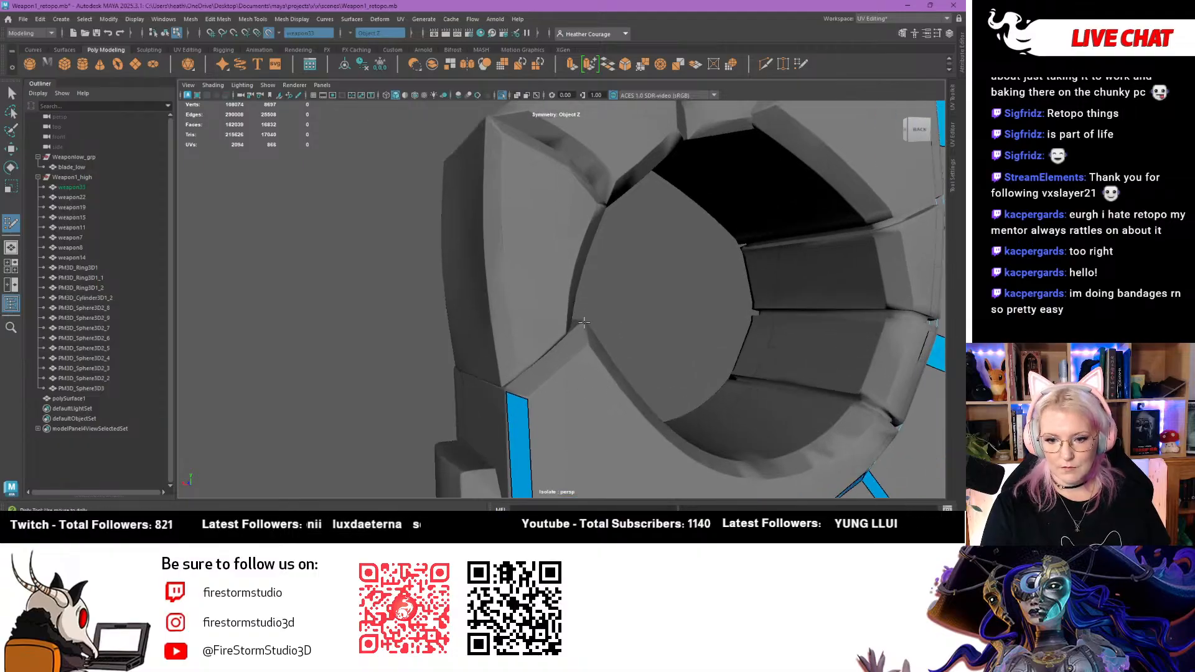
{"action": "left_click", "coordinate": [559, 354], "text": "shift"}
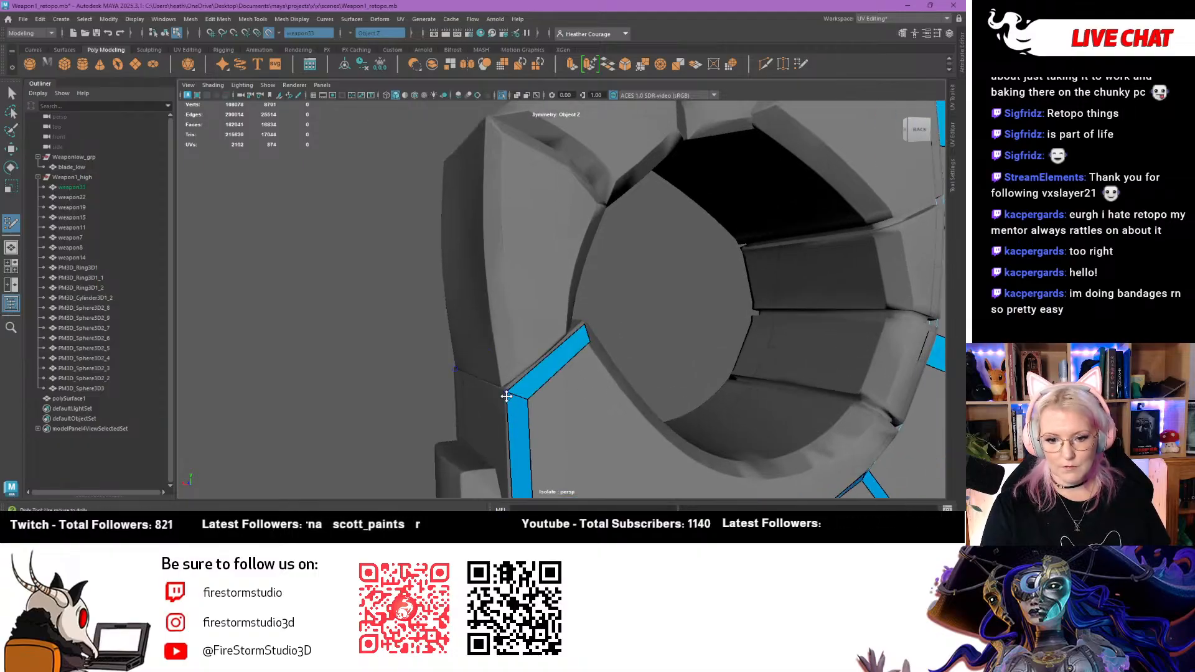
Insert an edge across the diagonal bevel quad near its outer corner and place vertices on the side bevel above it
{"action": "left_click_drag", "start_coordinate": [506, 394], "coordinate": [588, 359]}
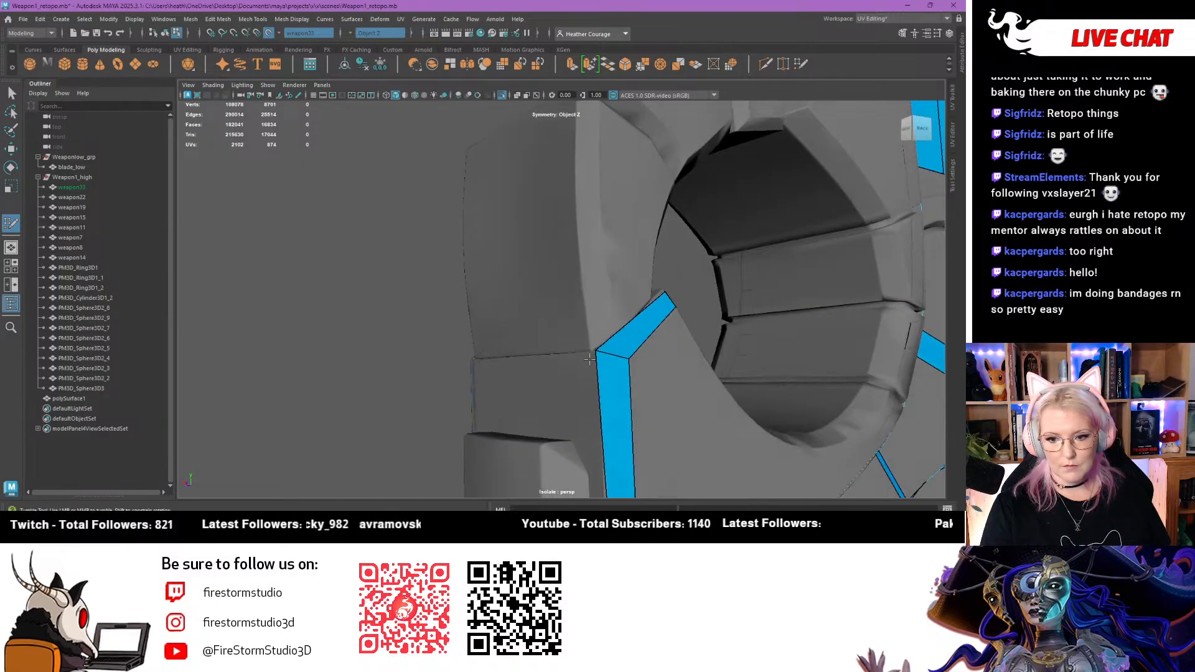
{"action": "left_click", "coordinate": [633, 337], "text": "ctrl"}
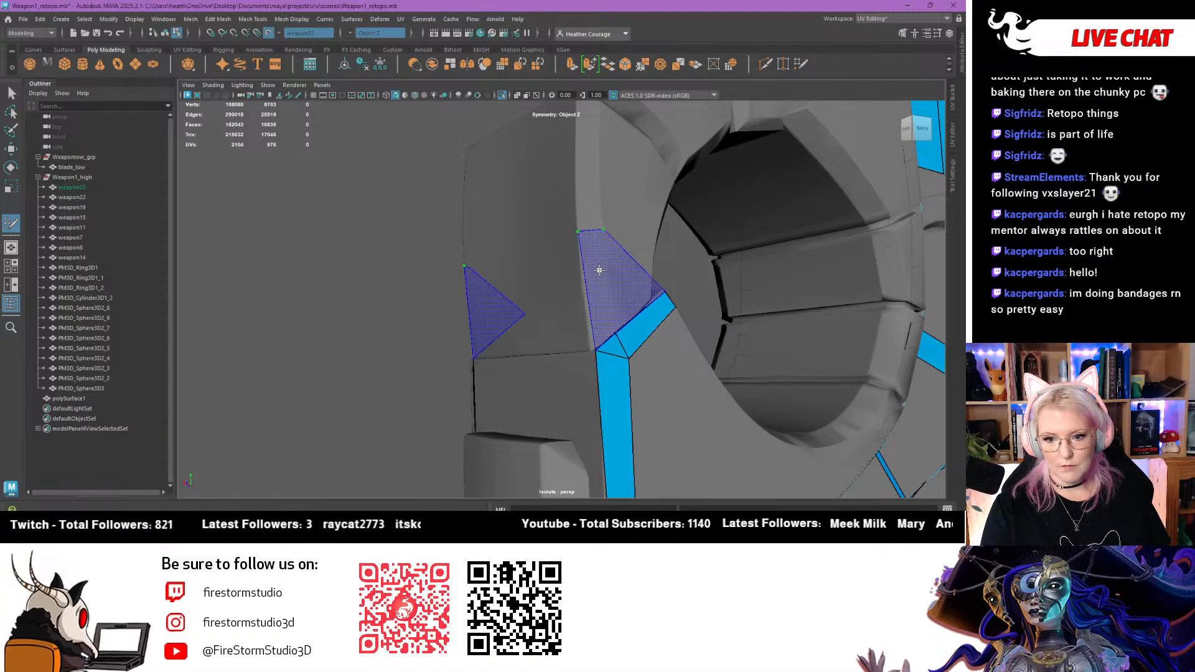
{"action": "left_click_drag", "start_coordinate": [544, 344], "coordinate": [501, 356], "text": "alt"}
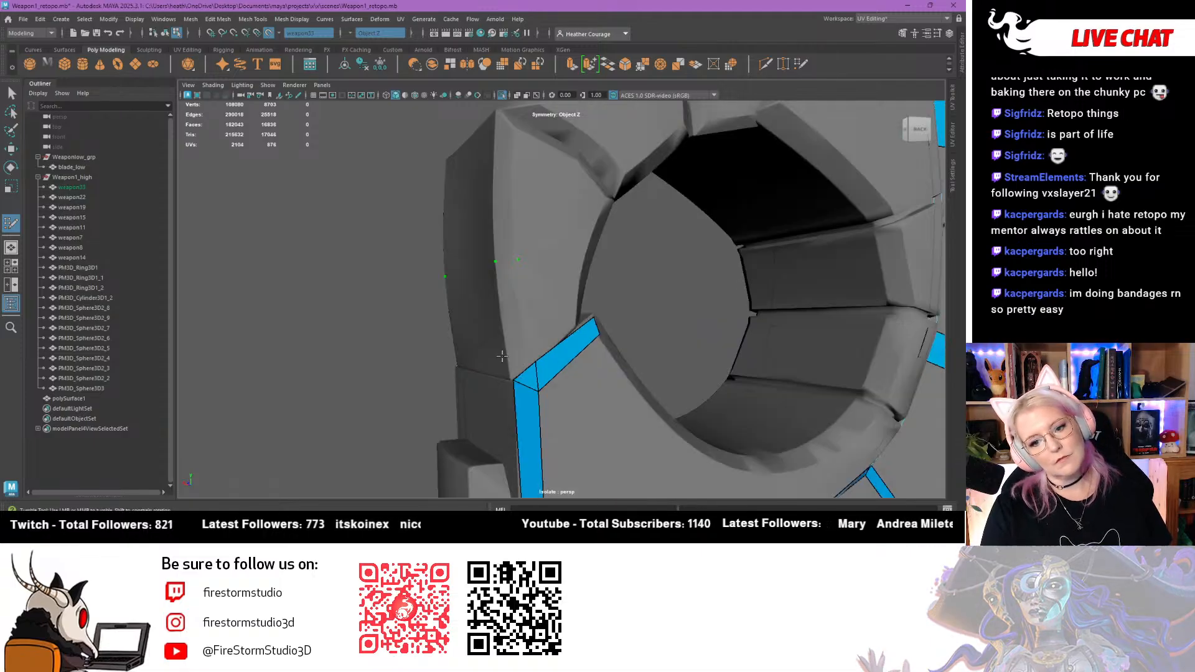
Try to fill a face between the diagonal bevel quad and the vertices placed above it, and undo it
{"action": "left_click", "coordinate": [513, 323], "text": "shift"}
{"action": "key", "text": "ctrl+z"}
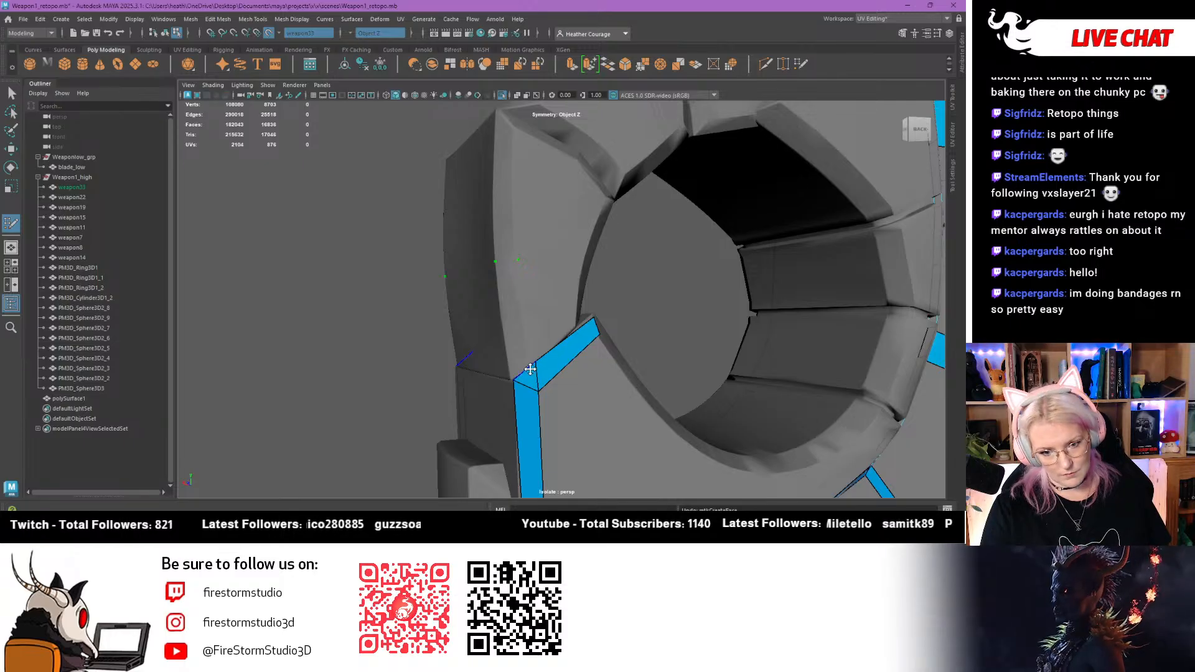
{"action": "left_click_drag", "start_coordinate": [534, 359], "coordinate": [636, 311], "text": "alt"}
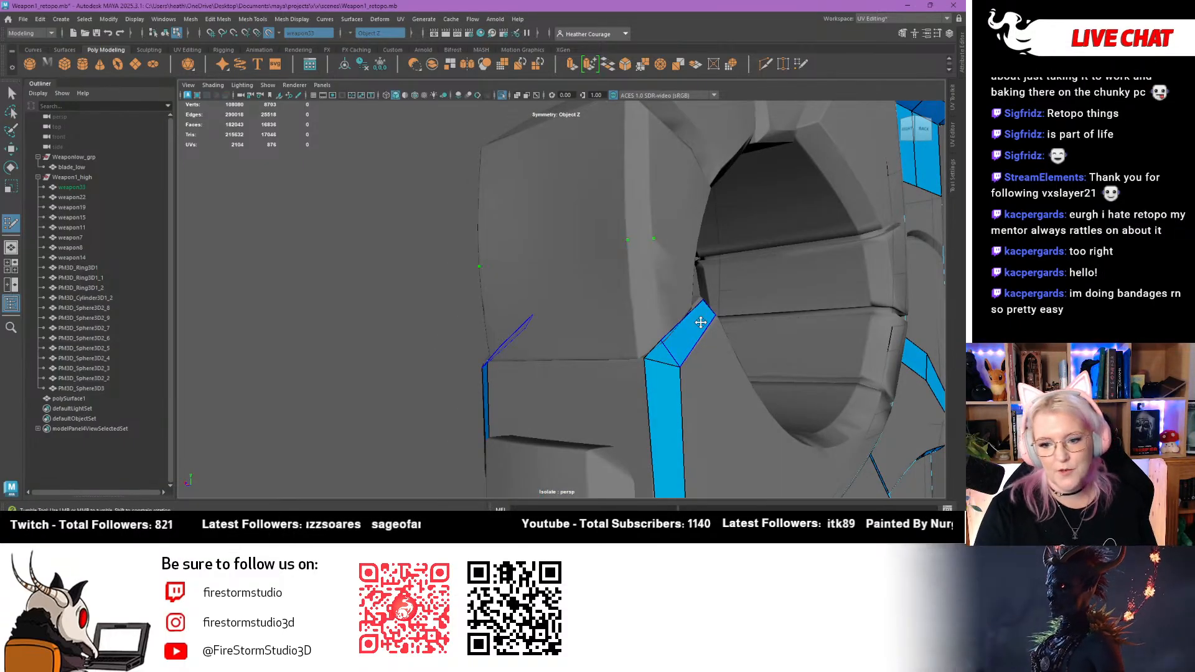
Delete the corner triangle above the vertical side bevel and the diagonal bevel quad leading to the round hole
{"action": "scroll", "coordinate": [636, 311], "scroll_direction": "up", "scroll_amount": 6}
{"action": "middle_click_drag", "start_coordinate": [636, 331], "coordinate": [576, 317], "text": "alt"}
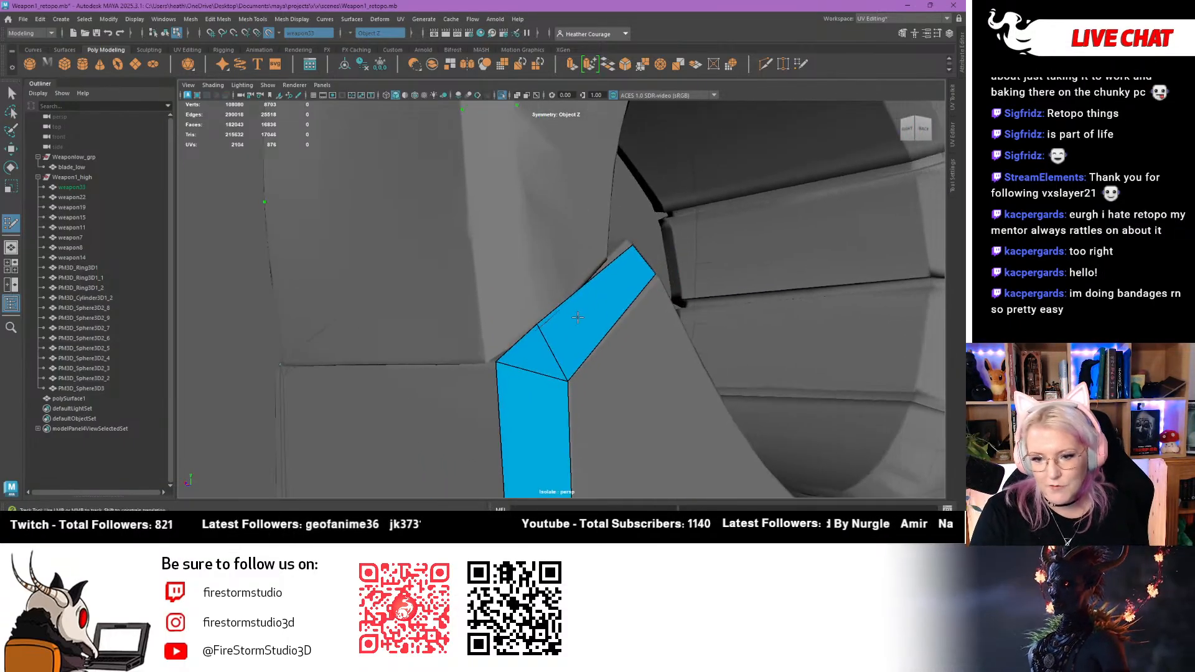
{"action": "left_click_drag", "start_coordinate": [575, 318], "coordinate": [638, 324], "text": "alt"}
{"action": "middle_click_drag", "start_coordinate": [638, 323], "coordinate": [569, 303], "text": "alt"}
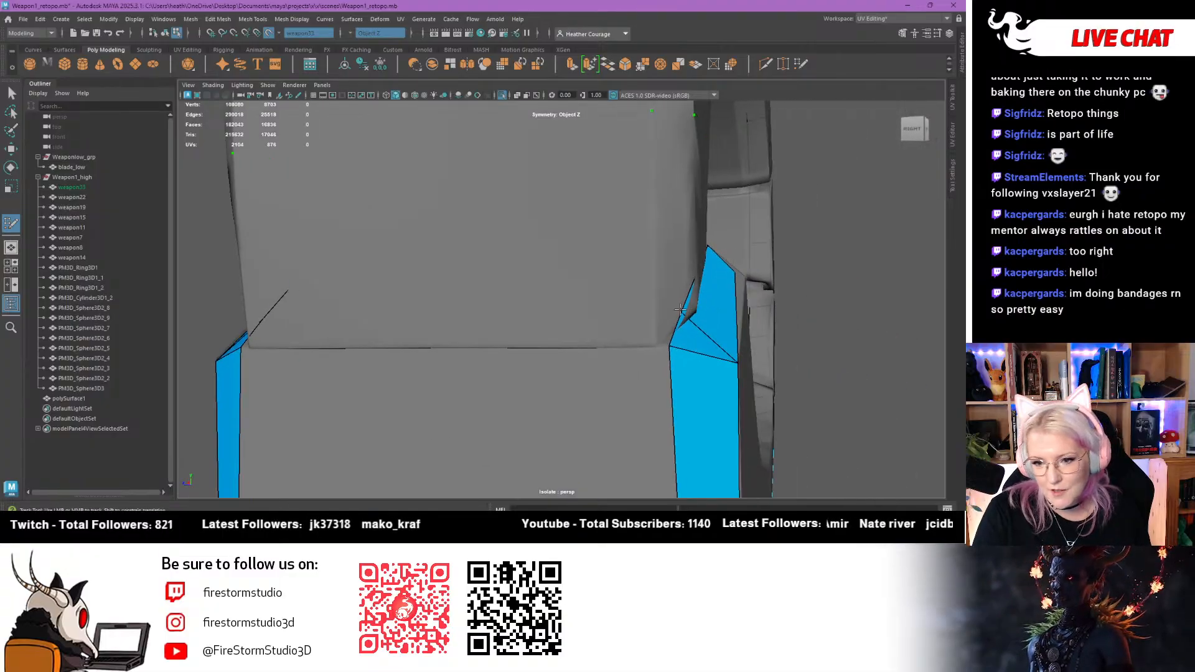
{"action": "left_click", "coordinate": [698, 344], "text": "ctrl+shift"}
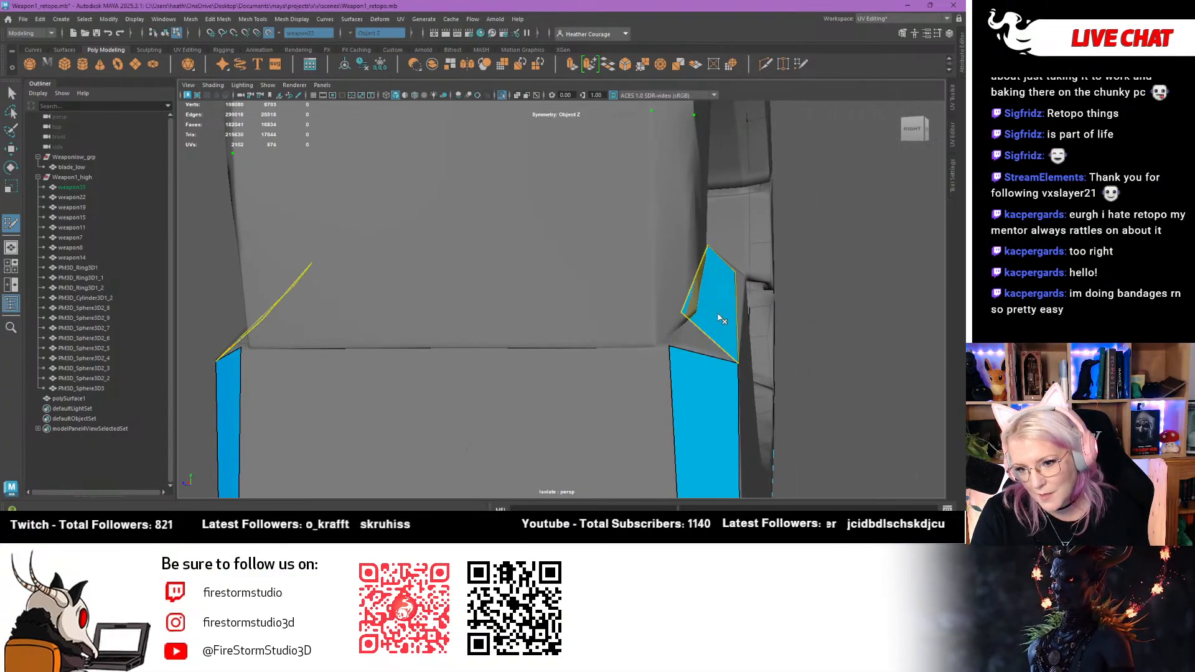
{"action": "left_click", "coordinate": [718, 318], "text": "ctrl+shift"}
{"action": "left_click_drag", "start_coordinate": [653, 328], "coordinate": [562, 312], "text": "alt"}
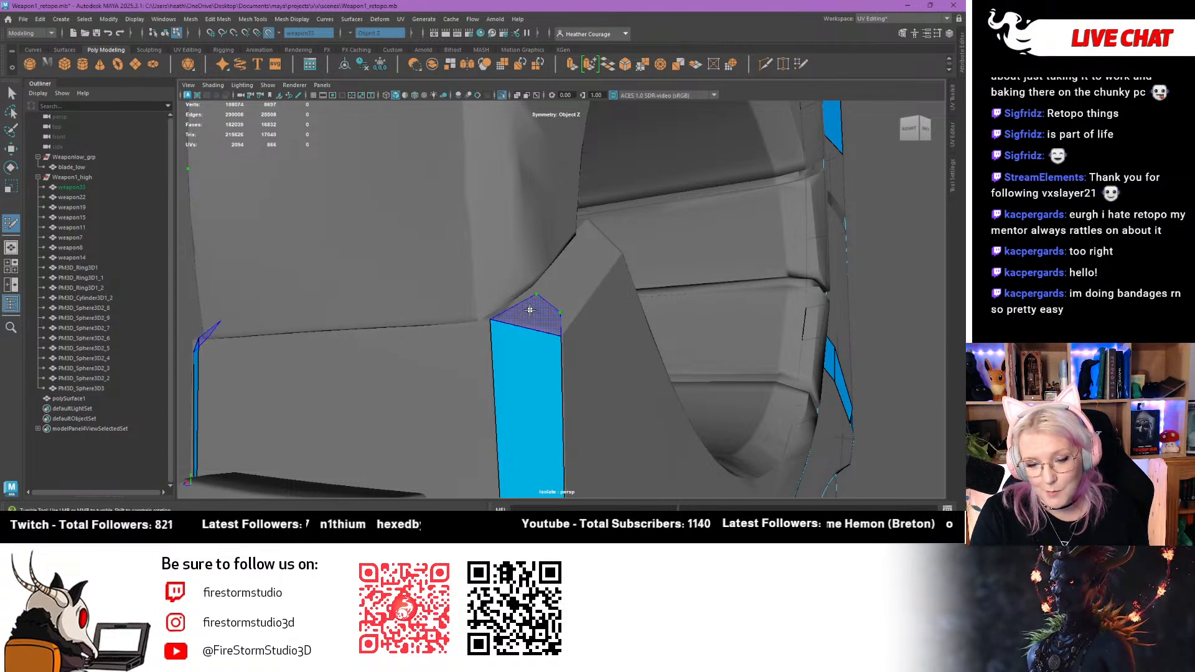
Fill a triangle at the top of the vertical side bevel and adjust its vertices to fit the bevel's corner
{"action": "left_click", "coordinate": [560, 313], "text": "shift"}
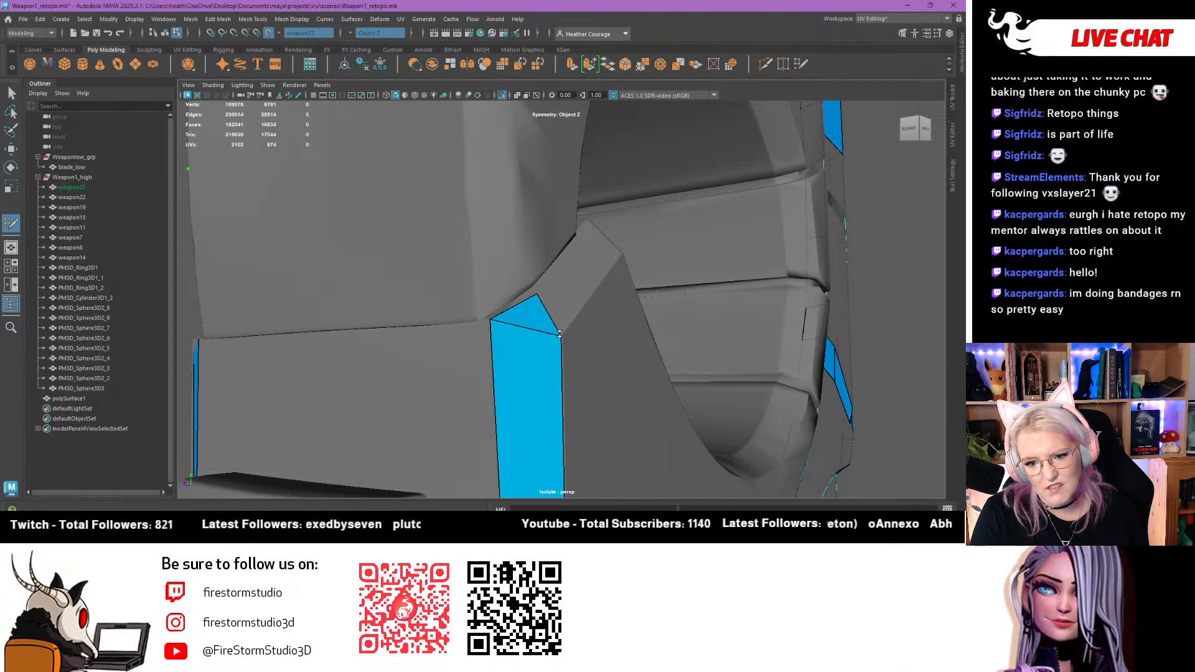
{"action": "left_click_drag", "start_coordinate": [558, 337], "coordinate": [408, 358]}
{"action": "scroll", "coordinate": [408, 358], "scroll_direction": "up", "scroll_amount": 3}
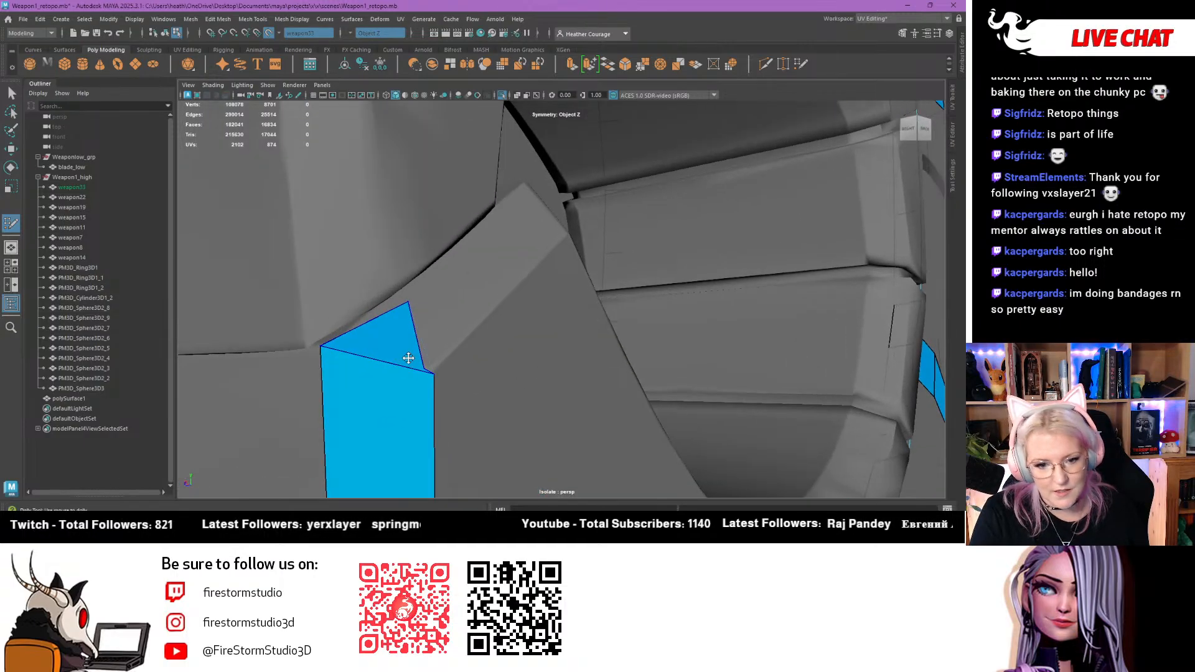
{"action": "key", "text": "ctrl+z"}
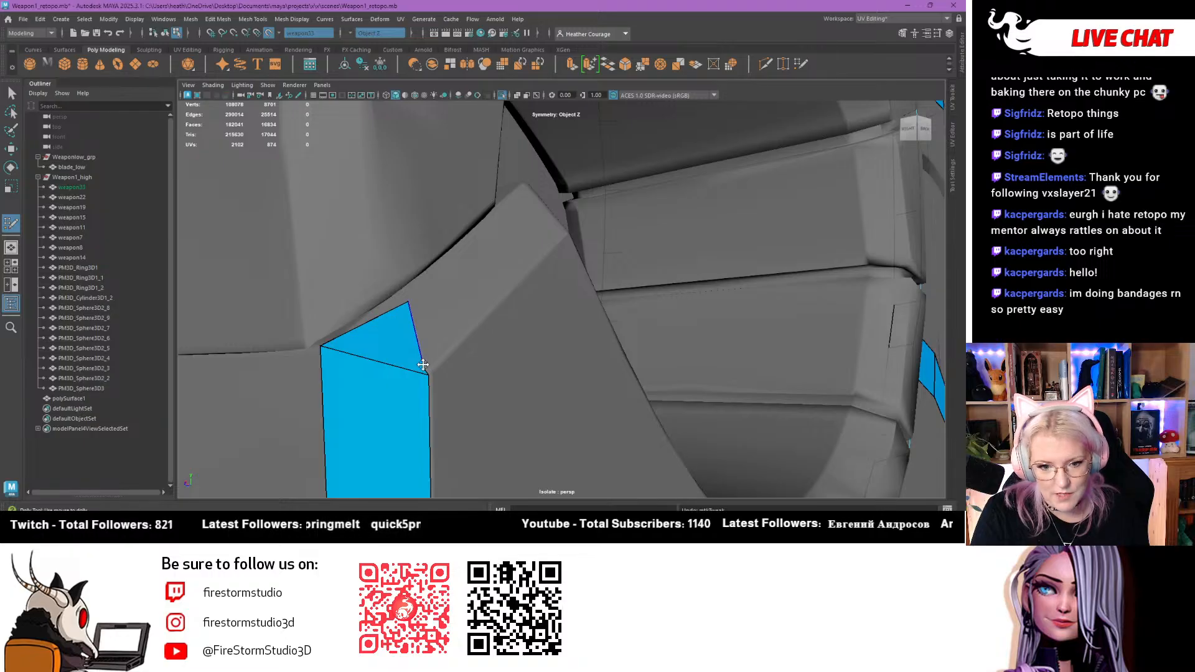
{"action": "left_click_drag", "start_coordinate": [408, 303], "coordinate": [397, 301]}
{"action": "mouse_move", "coordinate": [424, 369]}
{"action": "left_mouse_down"}
{"action": "mouse_move", "coordinate": [407, 322]}
{"action": "mouse_move", "coordinate": [384, 372]}
{"action": "left_mouse_up"}
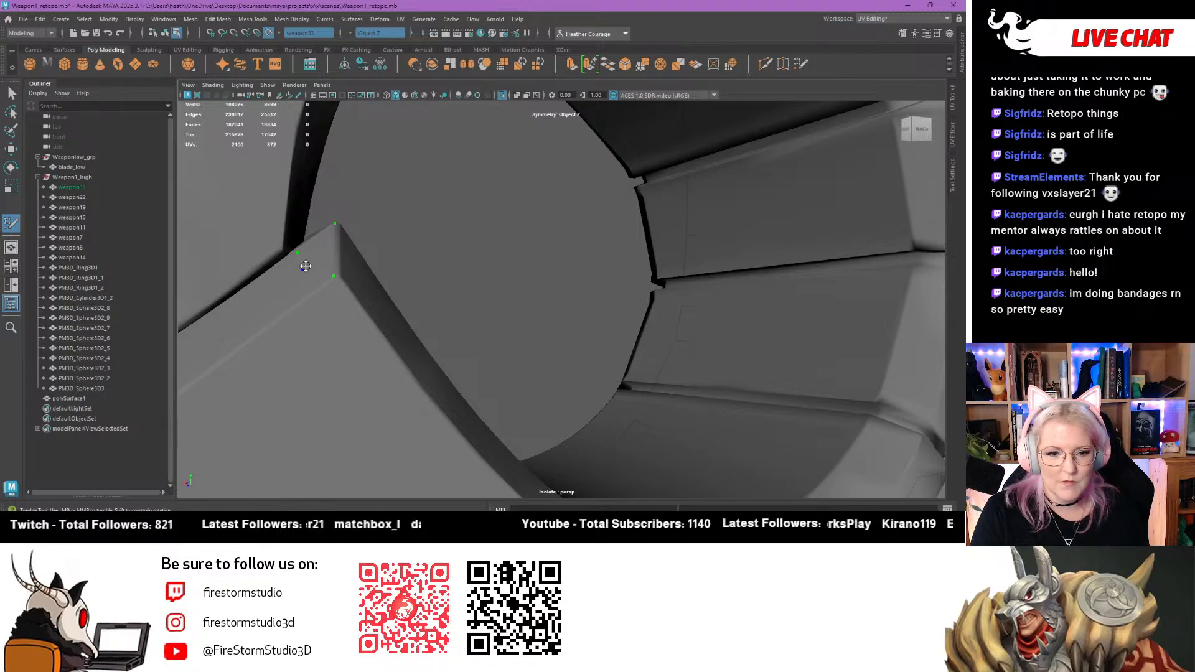
Fill a triangle at the hole end of the diagonal bevel and a quad joining it to the corner triangle
{"action": "left_click", "coordinate": [321, 252], "text": "shift"}
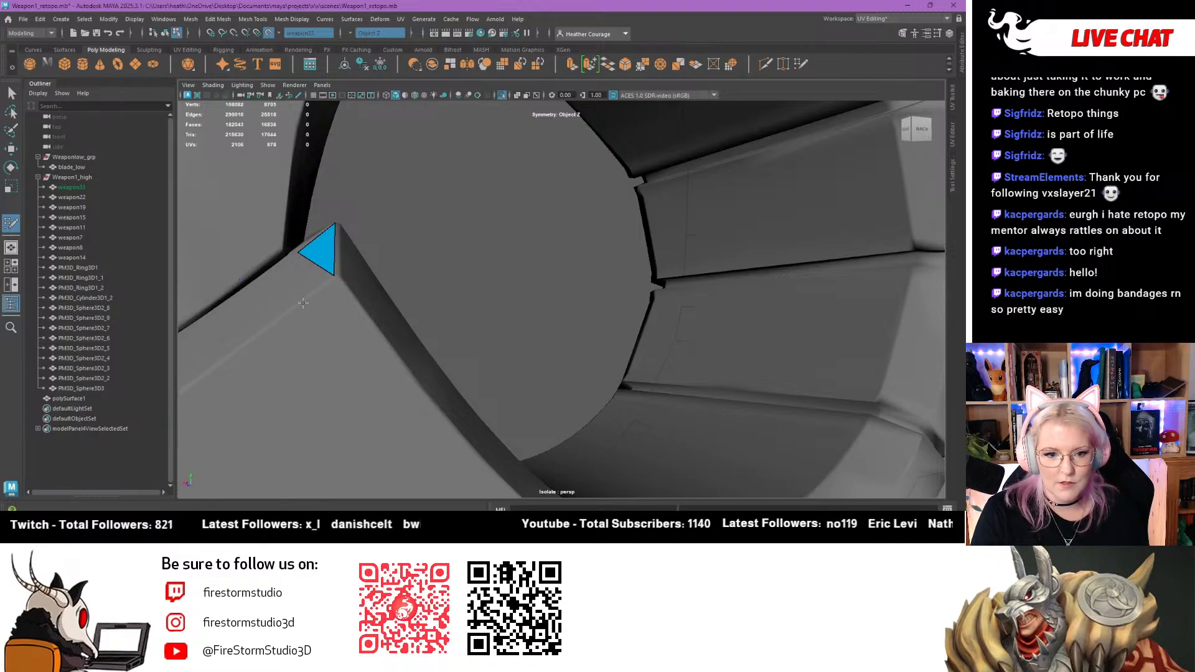
{"action": "middle_click_drag", "start_coordinate": [308, 301], "coordinate": [565, 232], "text": "alt"}
{"action": "left_click", "coordinate": [566, 239], "text": "shift"}
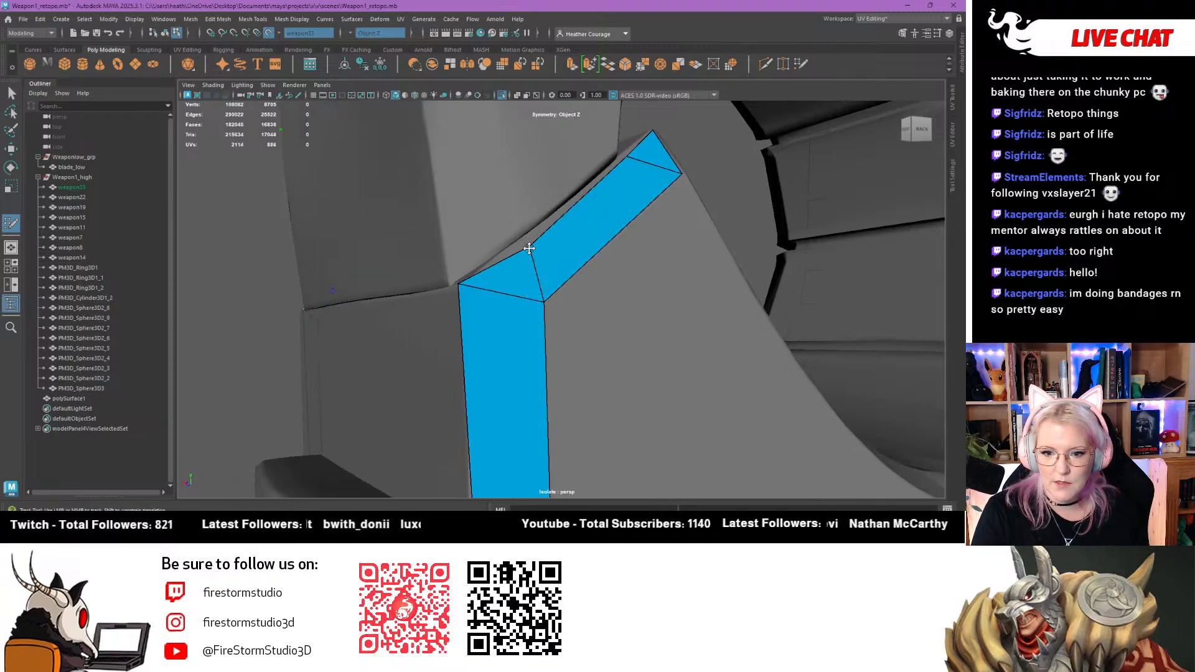
{"action": "left_click_drag", "start_coordinate": [587, 240], "coordinate": [624, 231], "text": "alt"}
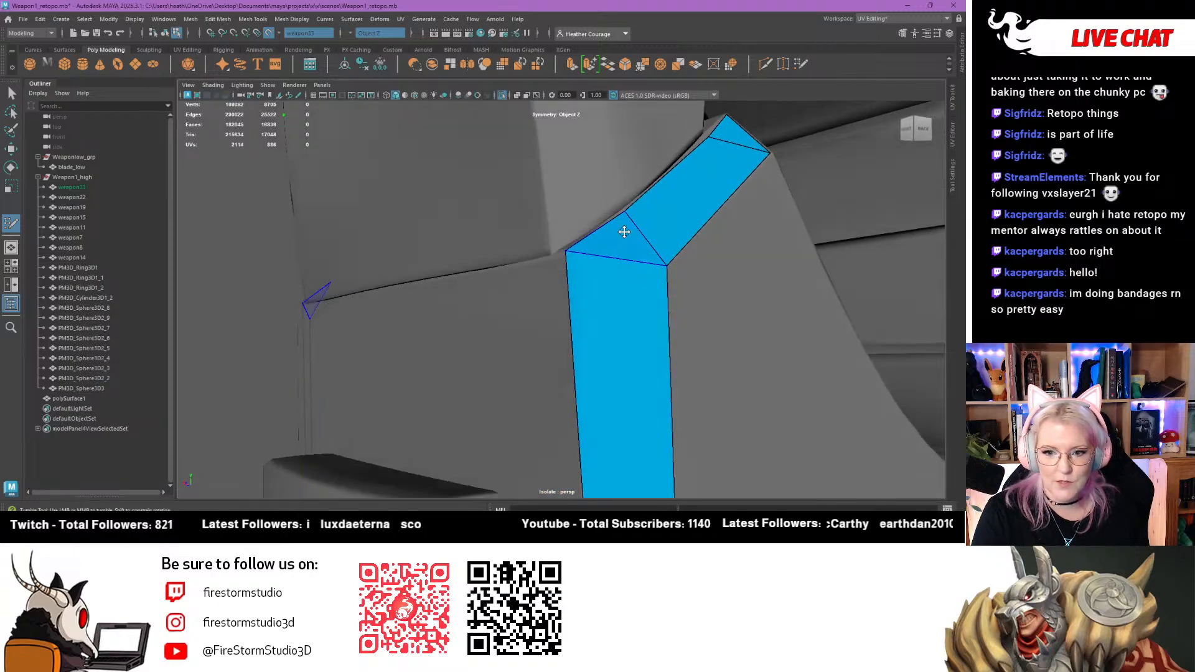
{"action": "right_click_drag", "start_coordinate": [624, 232], "coordinate": [578, 225], "text": "alt"}
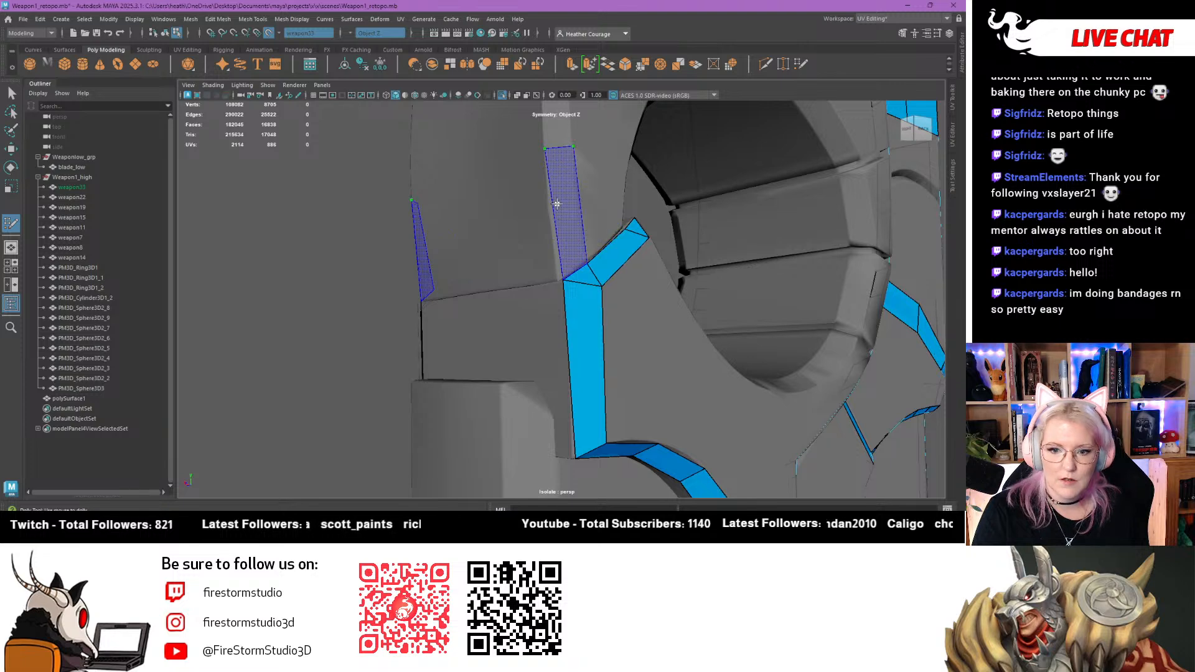
Fill a quad up the outer side bevel from the corner triangle and move the shared corner vertex onto the bevel edge
{"action": "left_click", "coordinate": [557, 237], "text": "shift"}
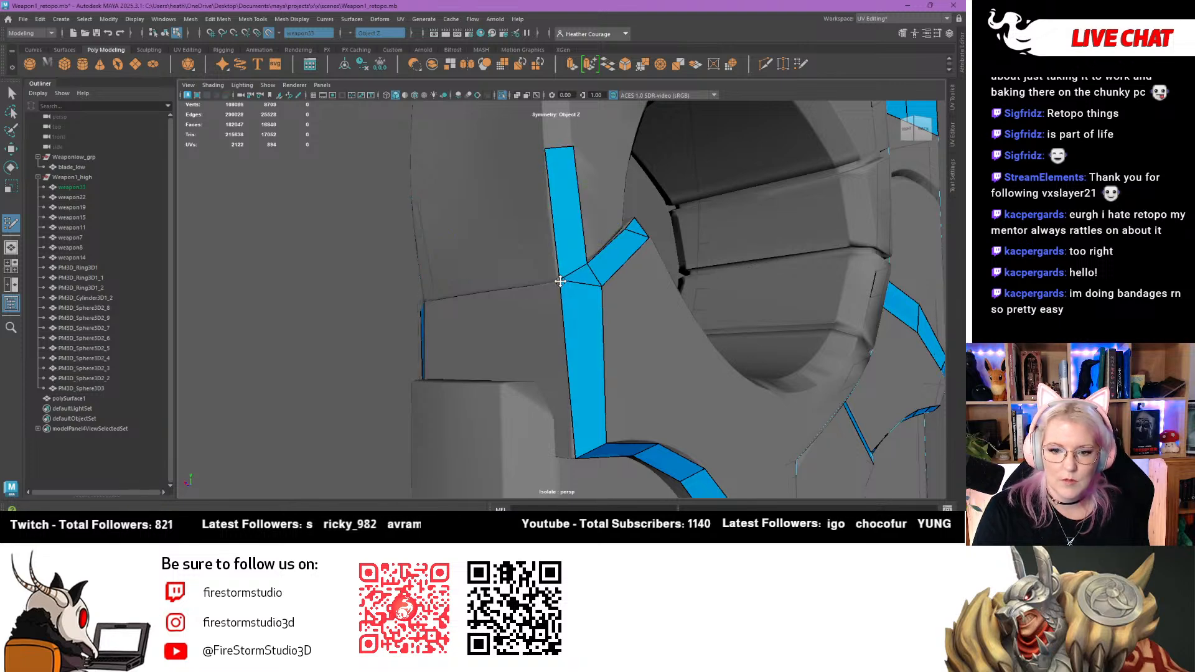
{"action": "left_click_drag", "start_coordinate": [560, 281], "coordinate": [530, 198]}
{"action": "middle_click_drag", "start_coordinate": [530, 198], "coordinate": [543, 228], "text": "alt"}
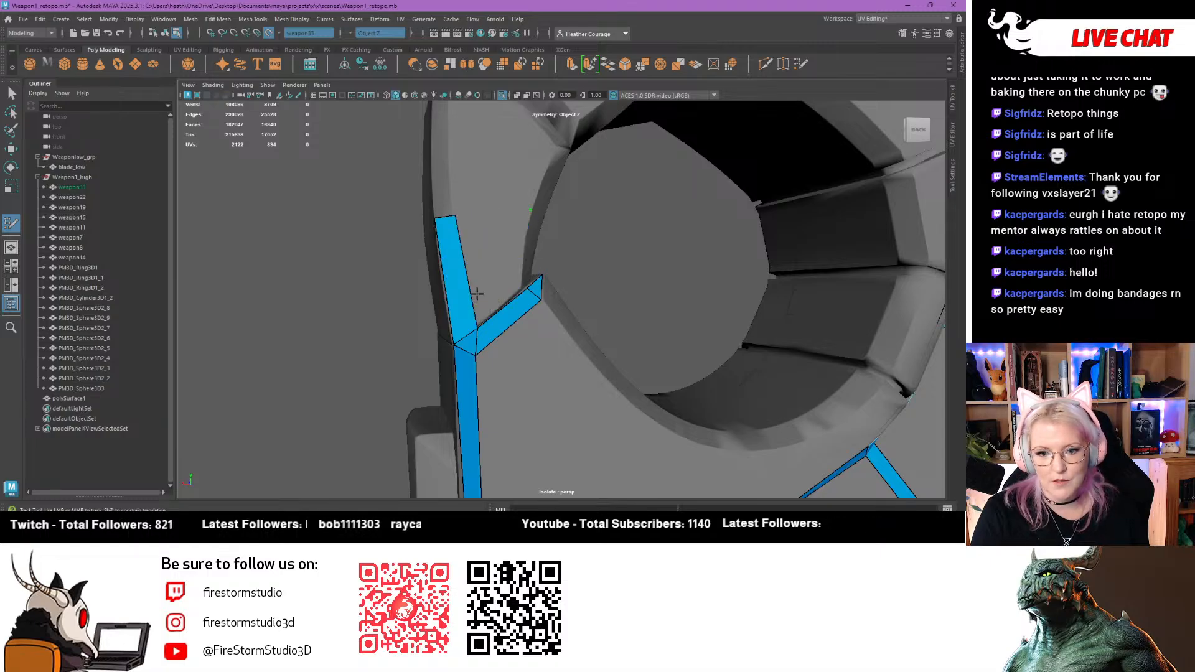
Place the remaining vertex on the hole-side bevel and fill a quad upward from the diagonal strip's end triangle
{"action": "left_click_drag", "start_coordinate": [502, 264], "coordinate": [456, 383], "text": "alt"}
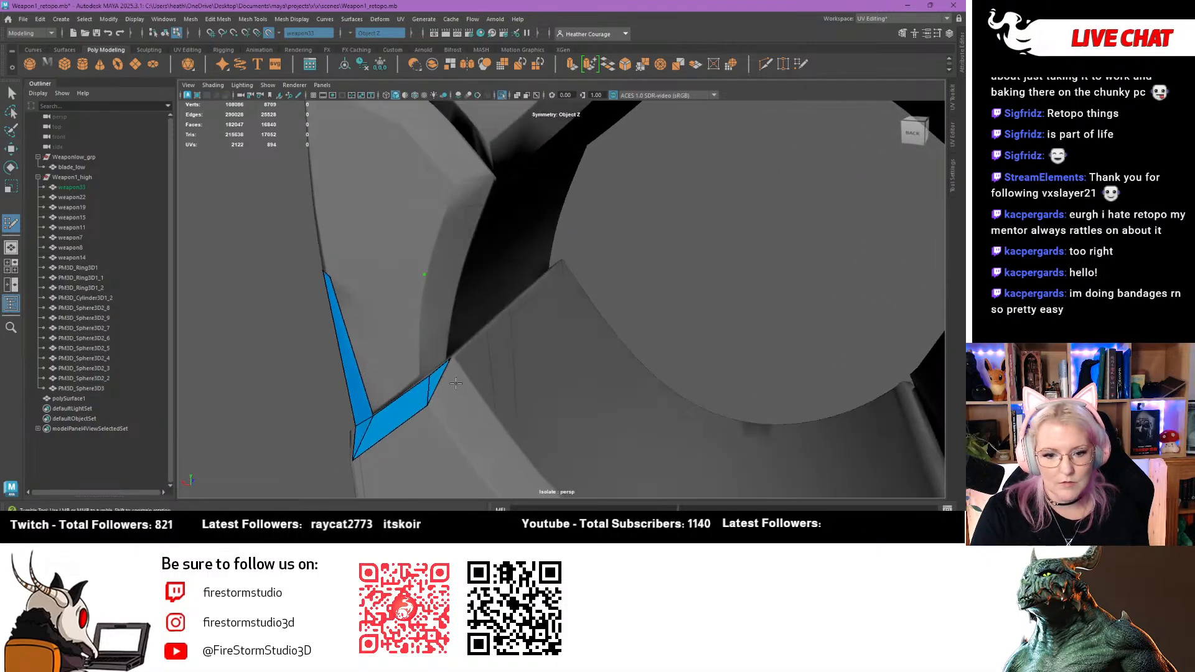
{"action": "left_click", "coordinate": [460, 268]}
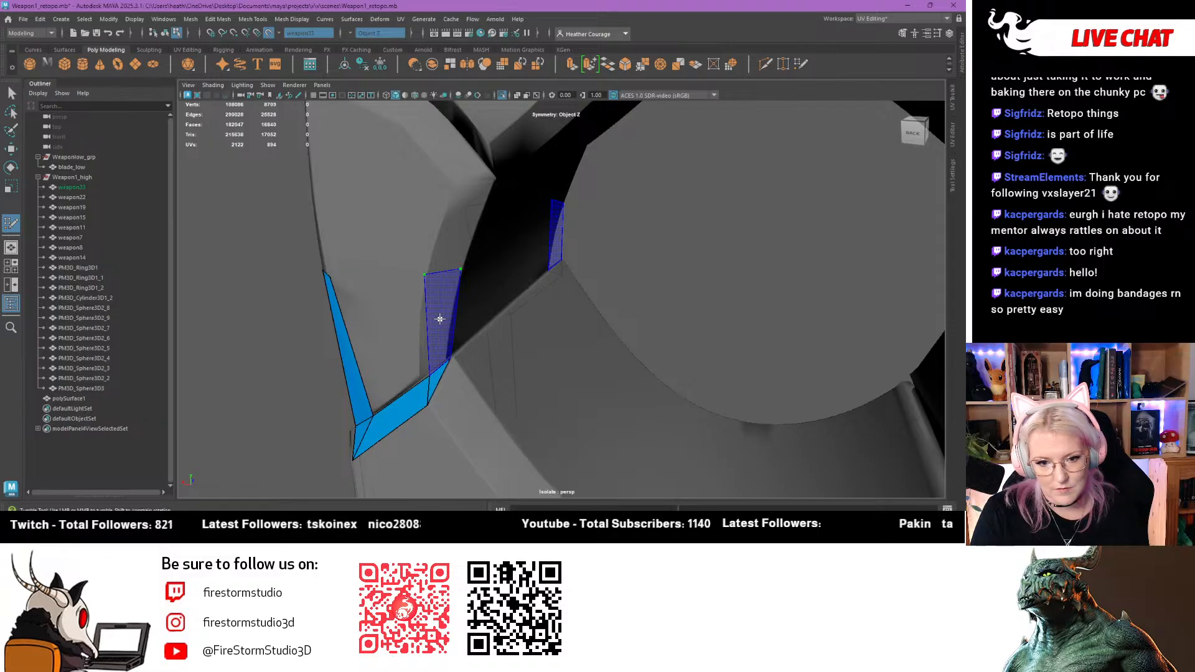
{"action": "left_click", "coordinate": [439, 319], "text": "shift"}
{"action": "mouse_move", "coordinate": [439, 318]}
{"action": "left_mouse_down", "text": "alt"}
{"action": "mouse_move", "coordinate": [432, 395]}
{"action": "mouse_move", "coordinate": [479, 405]}
{"action": "mouse_move", "coordinate": [456, 405]}
{"action": "mouse_move", "coordinate": [494, 405]}
{"action": "mouse_move", "coordinate": [485, 330]}
{"action": "left_mouse_up", "text": "alt"}
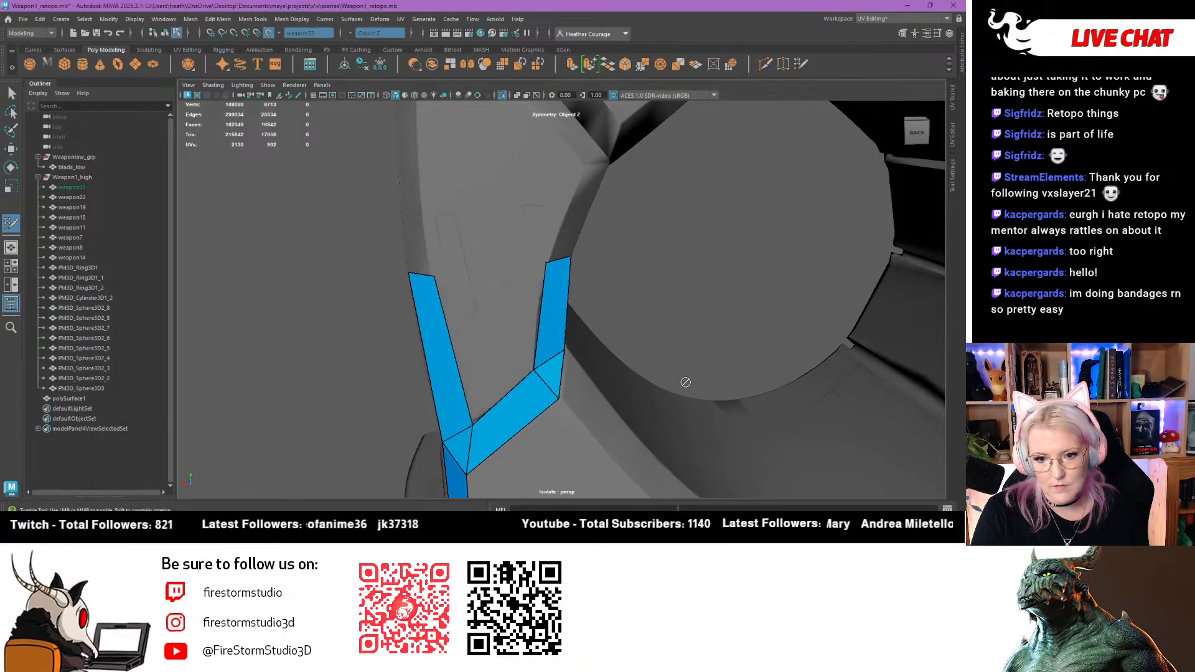
{"action": "left_click_drag", "start_coordinate": [685, 382], "coordinate": [627, 362], "text": "alt"}
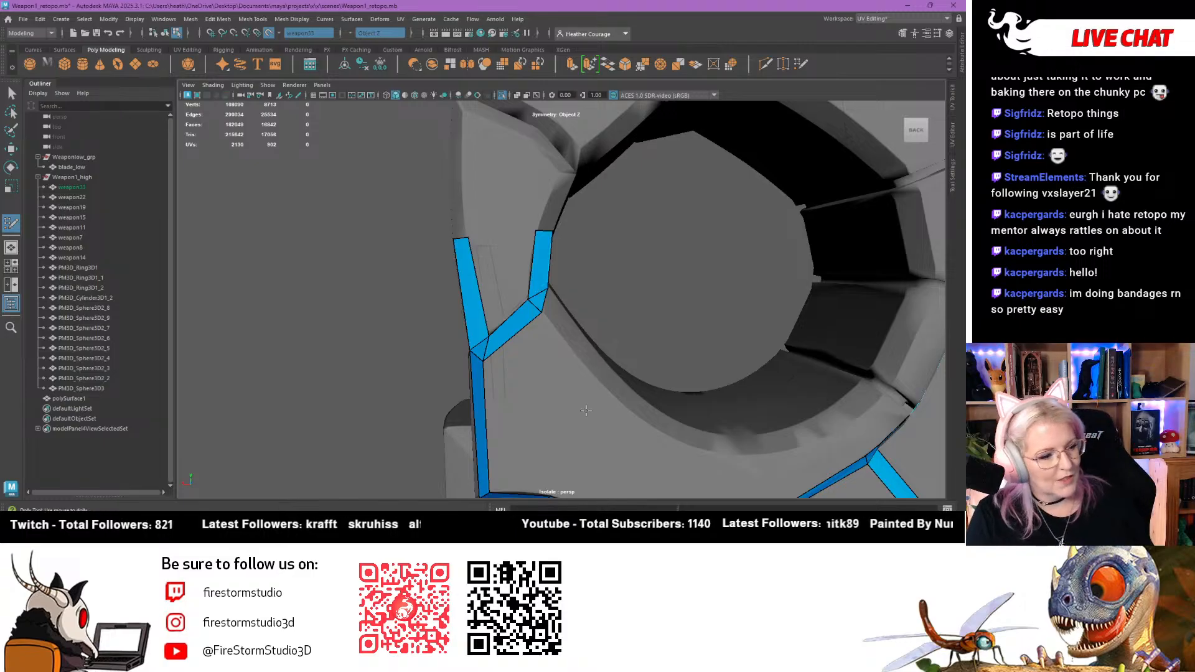
Extend the outer side bevel strip with a long quad up to the panel's upper corner
{"action": "scroll", "coordinate": [561, 252], "scroll_direction": "down", "scroll_amount": 3}
{"action": "left_click_drag", "start_coordinate": [493, 275], "coordinate": [491, 220], "text": "alt"}
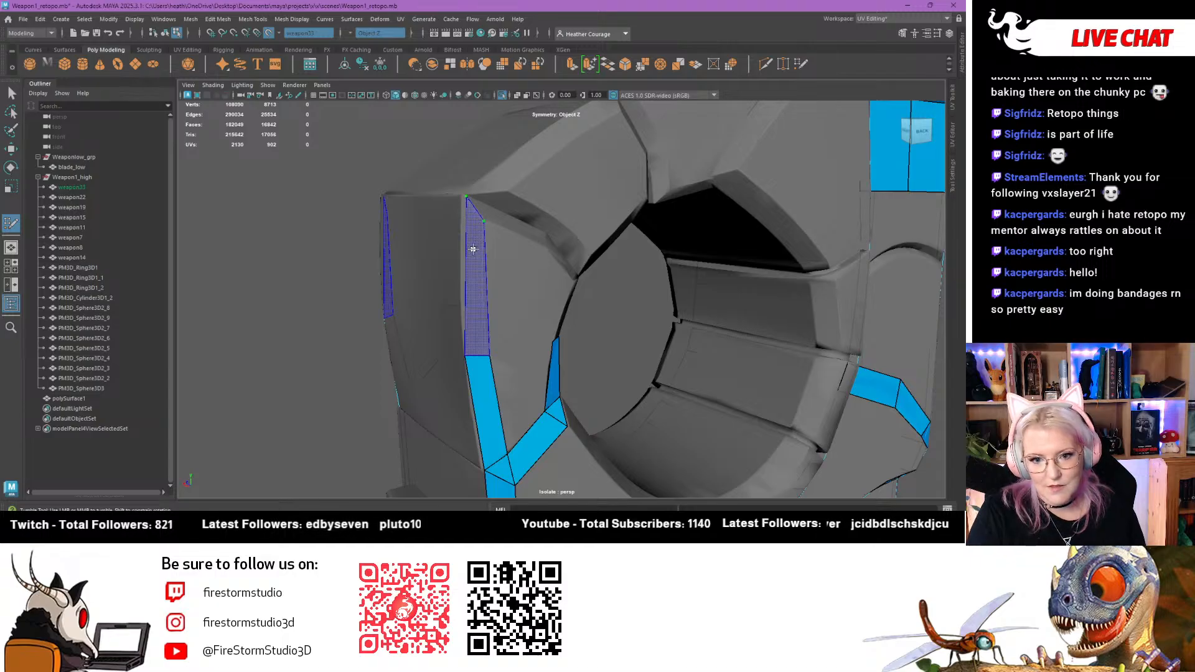
{"action": "left_click", "coordinate": [476, 224], "text": "shift"}
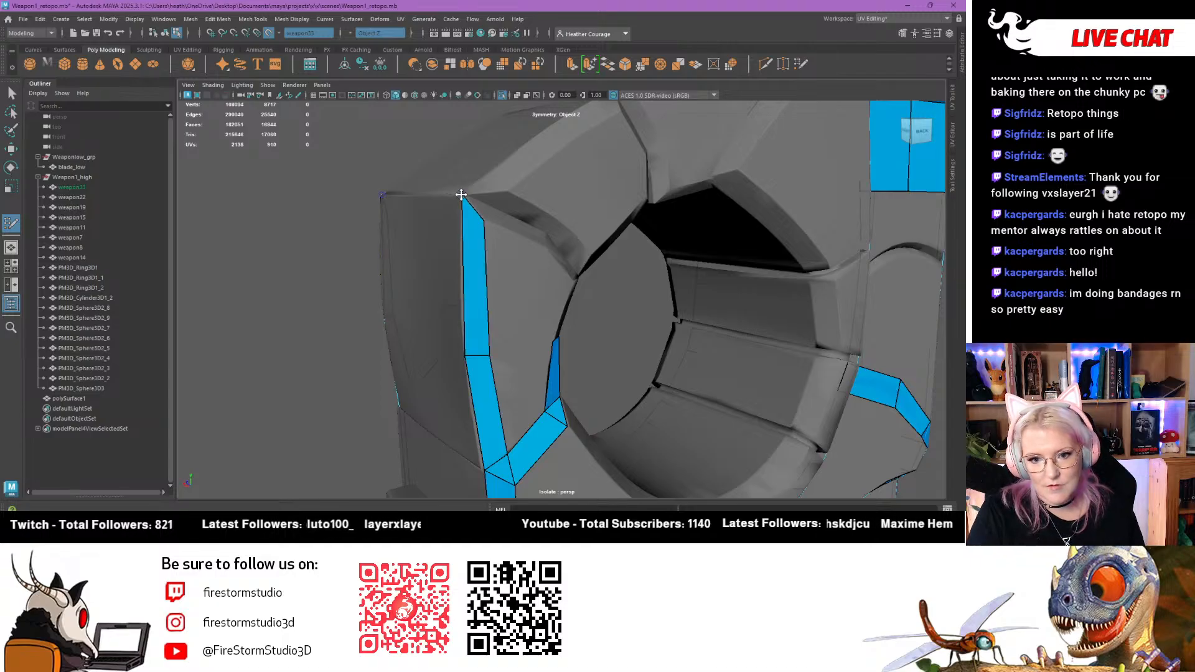
{"action": "left_click_drag", "start_coordinate": [500, 188], "coordinate": [424, 231], "text": "alt"}
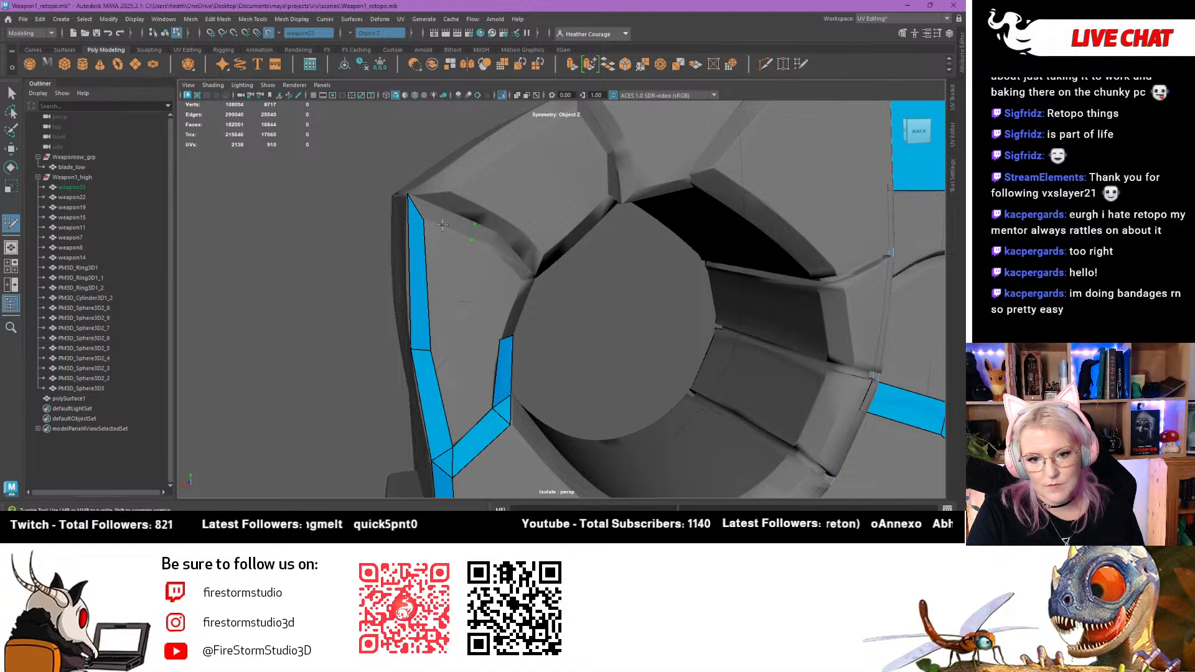
{"action": "left_click_drag", "start_coordinate": [455, 216], "coordinate": [476, 223], "text": "alt"}
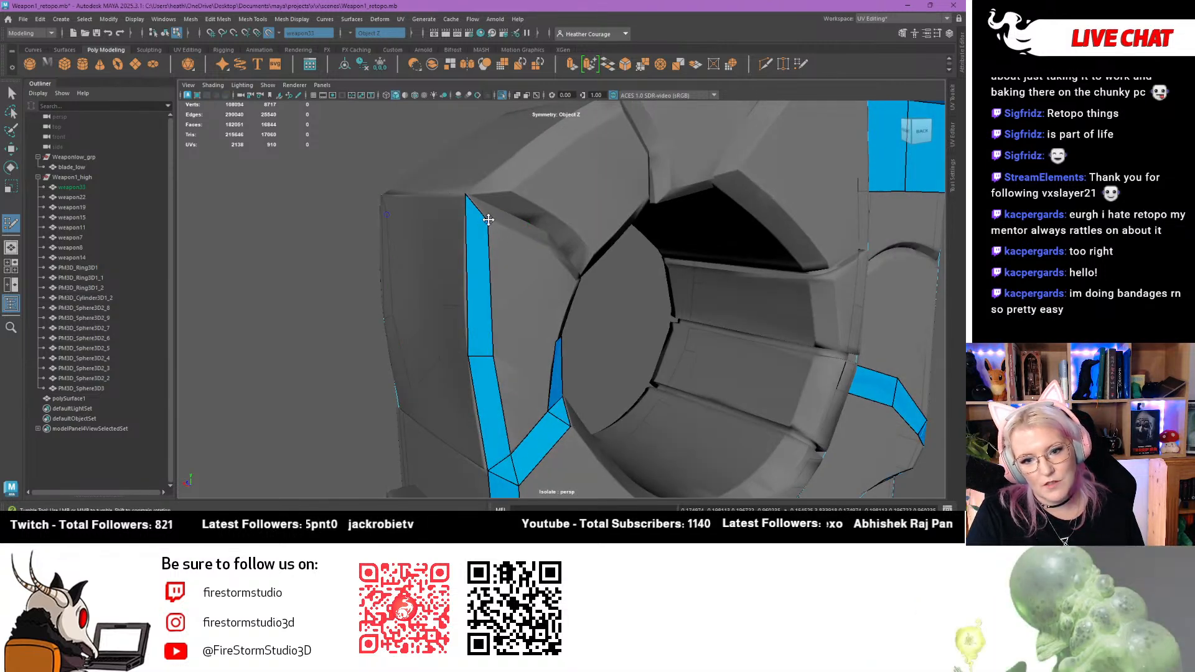
{"action": "left_click_drag", "start_coordinate": [512, 187], "coordinate": [486, 220], "text": "alt"}
{"action": "middle_click_drag", "start_coordinate": [486, 220], "coordinate": [520, 188], "text": "alt"}
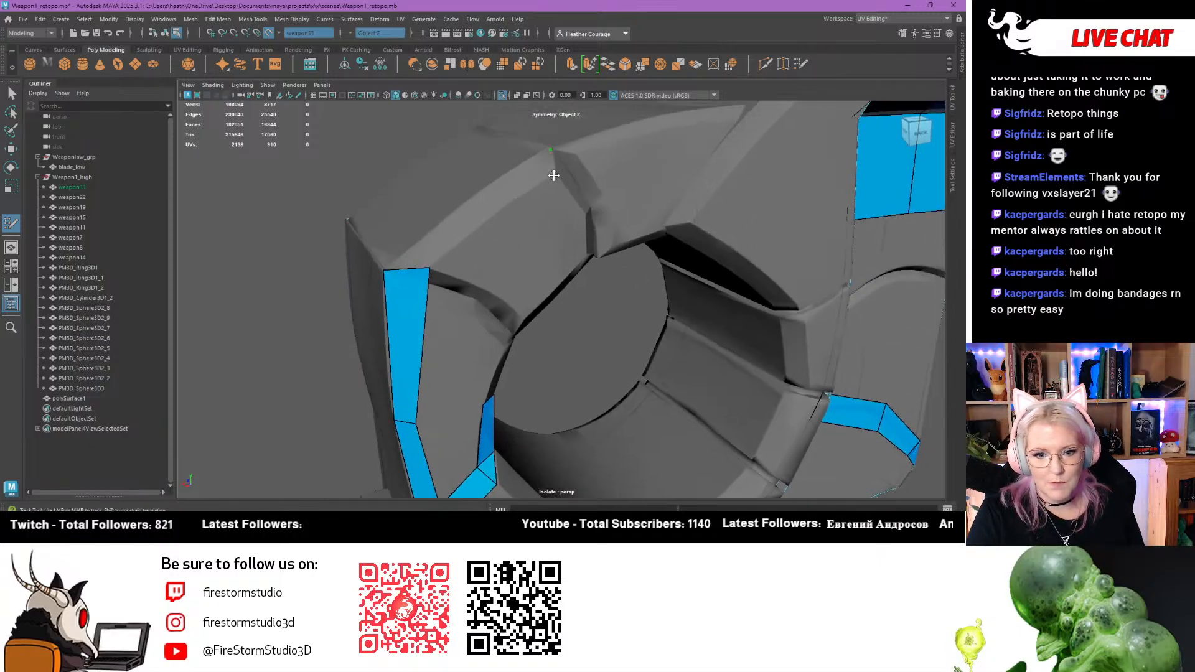
Continue the bevel strip with quads along the upper curved edge to the large curved rim, inserting an edge and adjusting the end vertex
{"action": "left_click", "coordinate": [493, 200], "text": "shift"}
{"action": "left_click", "coordinate": [487, 203], "text": "ctrl"}
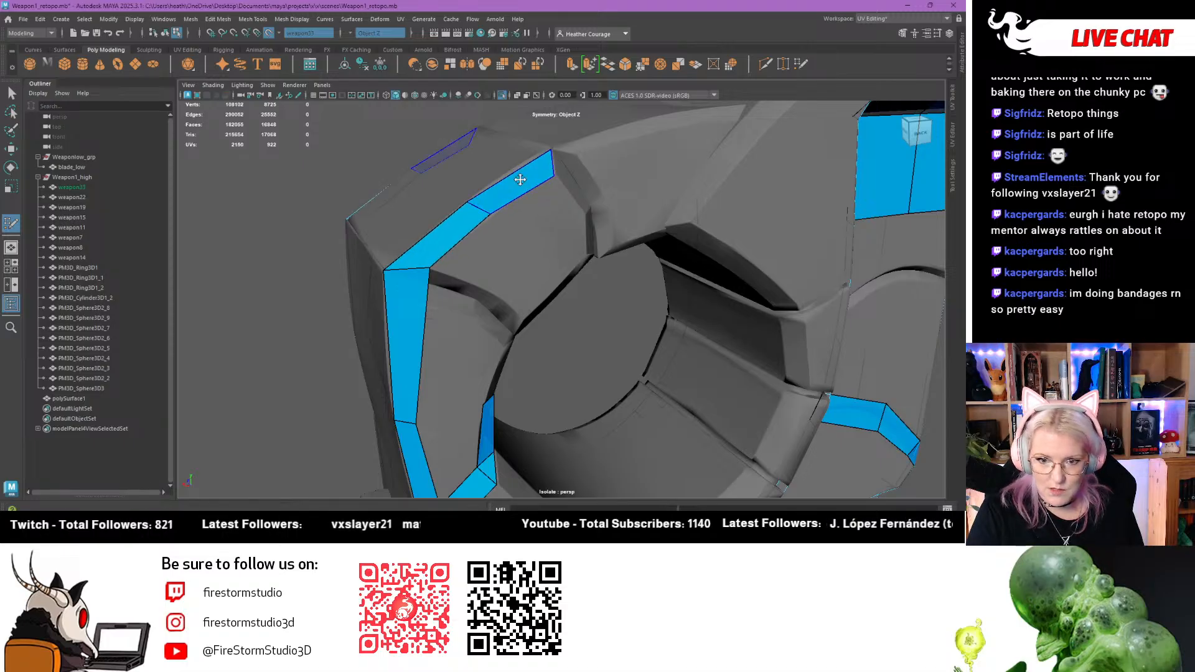
{"action": "middle_click_drag", "start_coordinate": [522, 180], "coordinate": [532, 215], "text": "alt"}
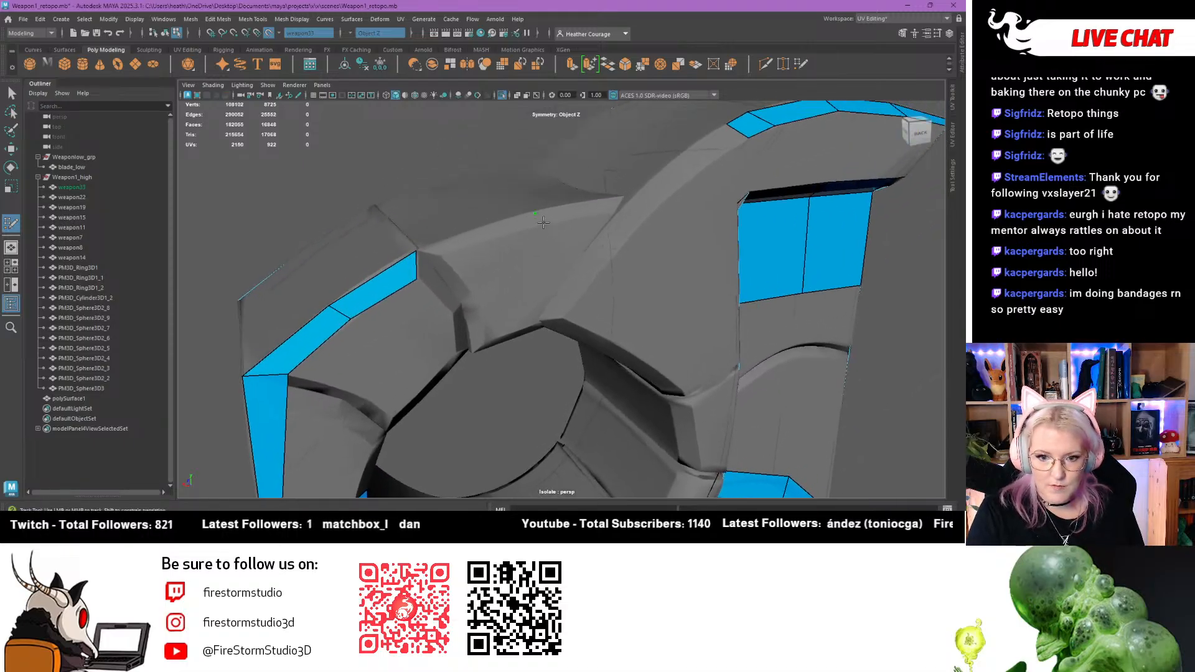
{"action": "left_click", "coordinate": [528, 216], "text": "shift"}
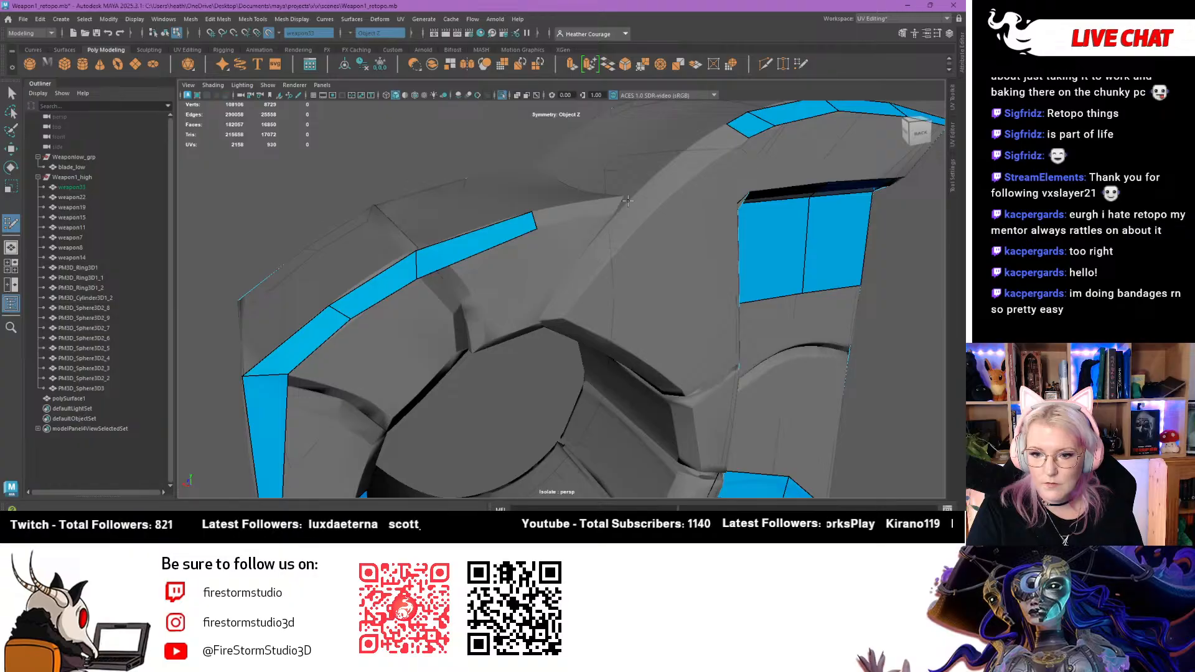
{"action": "left_click", "coordinate": [609, 206], "text": "shift"}
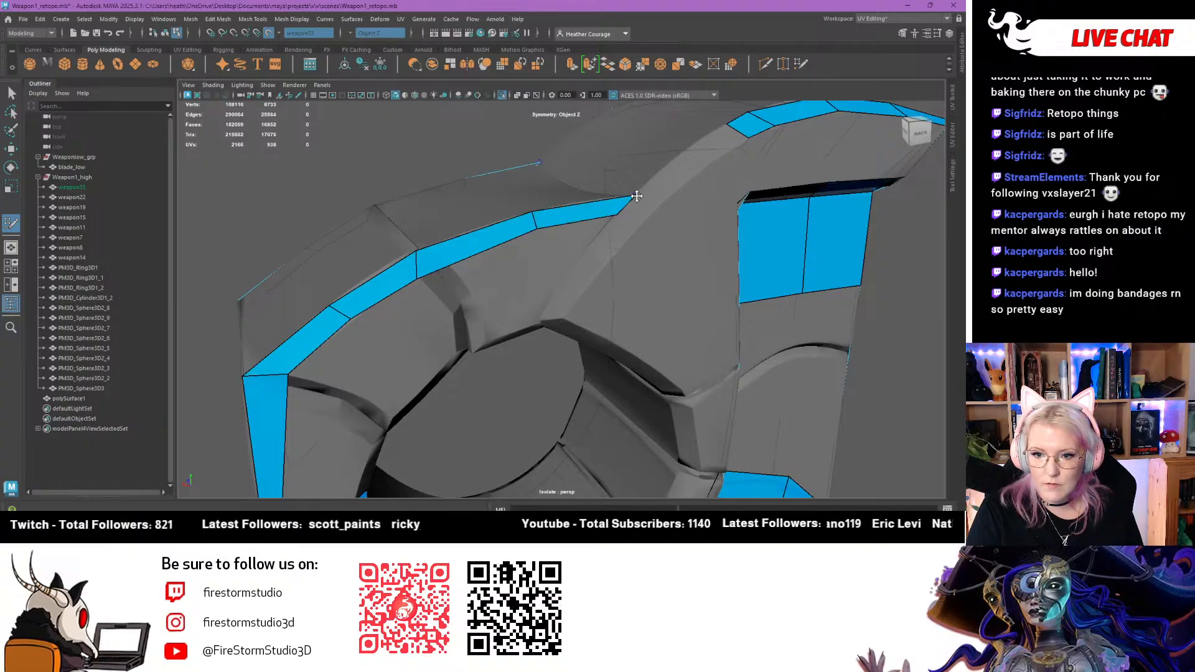
{"action": "mouse_move", "coordinate": [635, 194]}
{"action": "left_mouse_down"}
{"action": "mouse_move", "coordinate": [597, 211]}
{"action": "mouse_move", "coordinate": [635, 200]}
{"action": "left_mouse_up"}
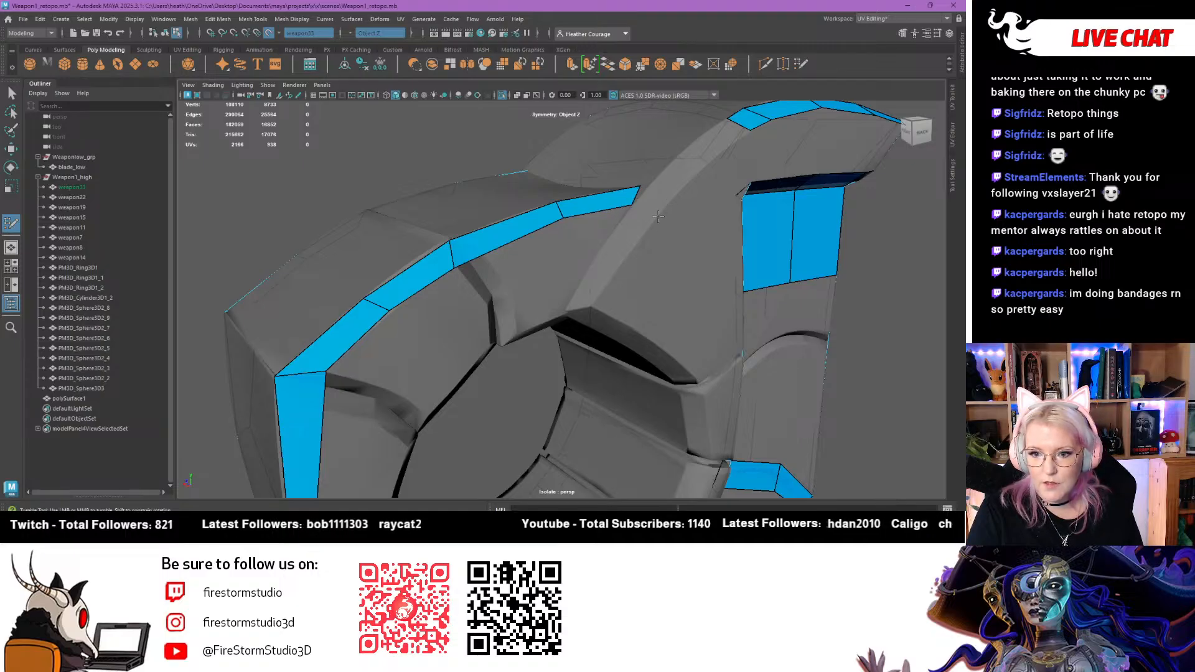
Fill quads along the large rim's bevel from the end of the upper strip to the existing rim strip
{"action": "left_click", "coordinate": [673, 160]}
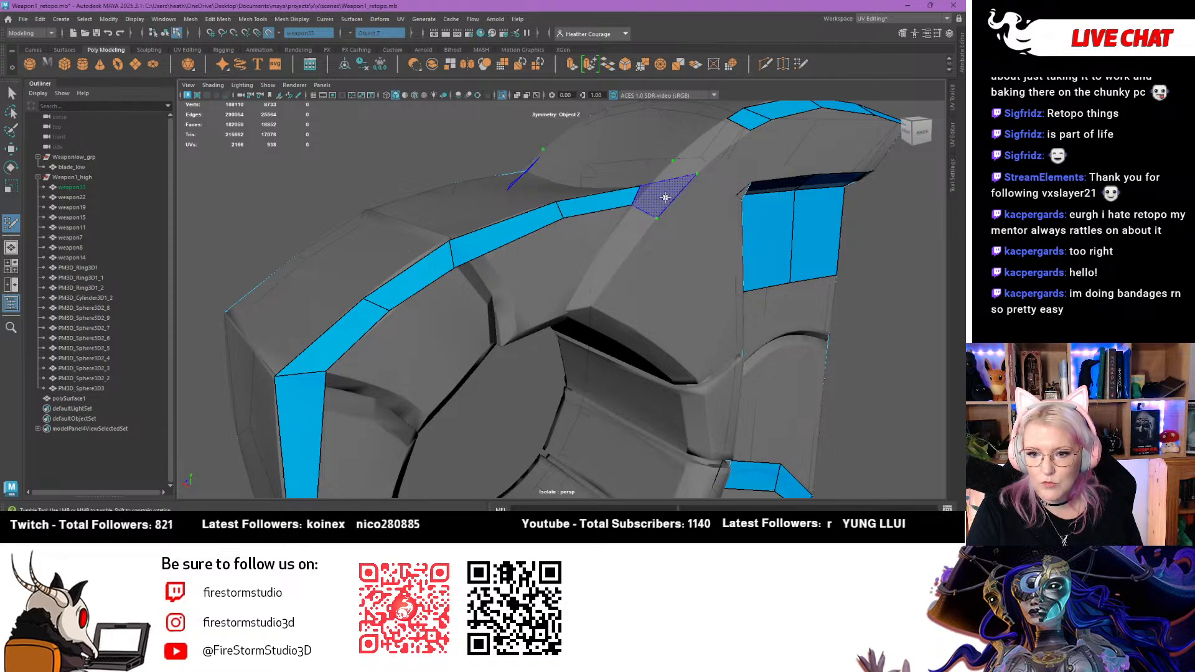
{"action": "mouse_move", "coordinate": [666, 187]}
{"action": "left_mouse_down", "text": "alt"}
{"action": "mouse_move", "coordinate": [628, 286]}
{"action": "mouse_move", "coordinate": [652, 304]}
{"action": "left_mouse_up", "text": "alt"}
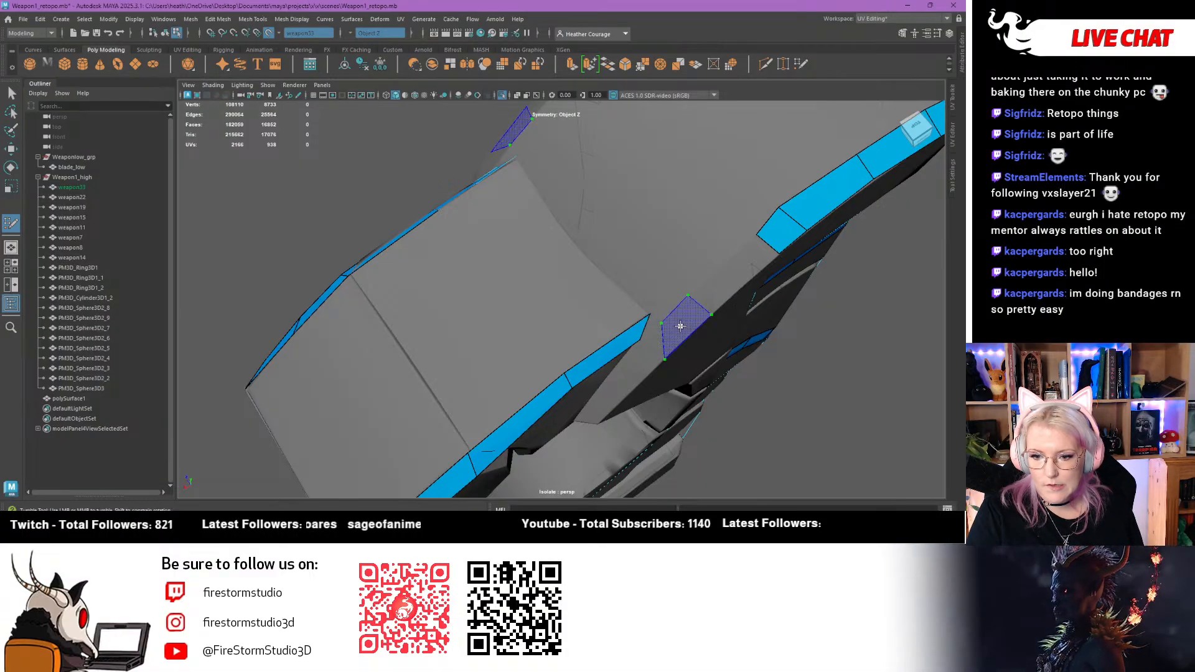
{"action": "left_click", "coordinate": [667, 326], "text": "shift"}
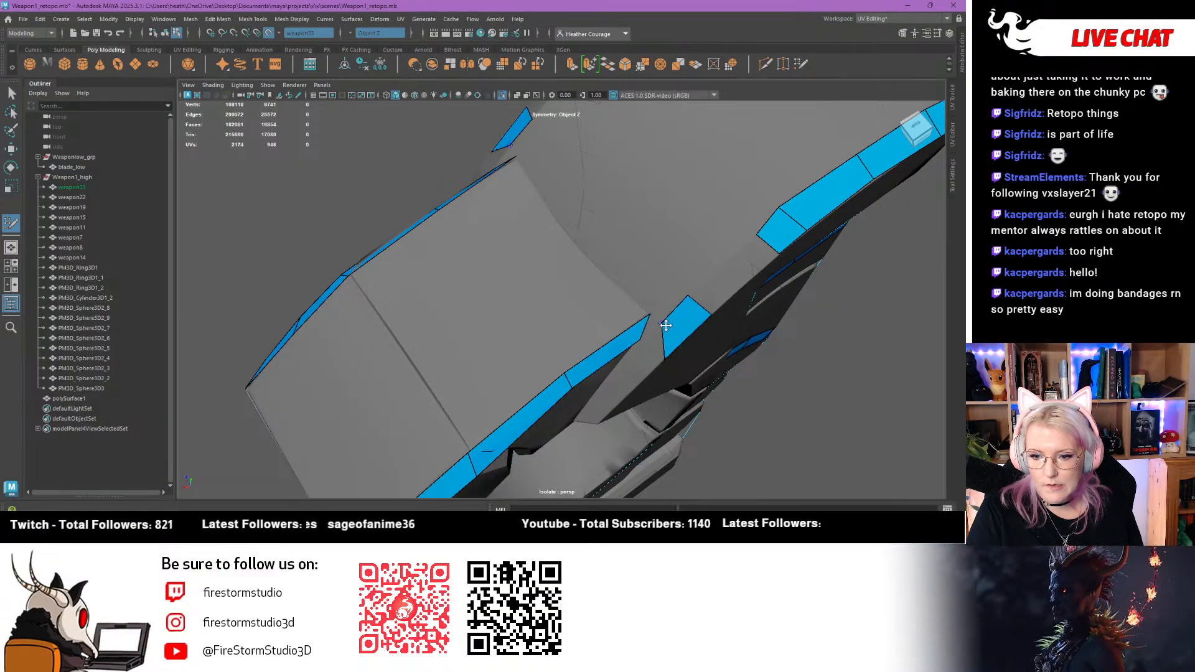
{"action": "left_click", "coordinate": [743, 264], "text": "shift"}
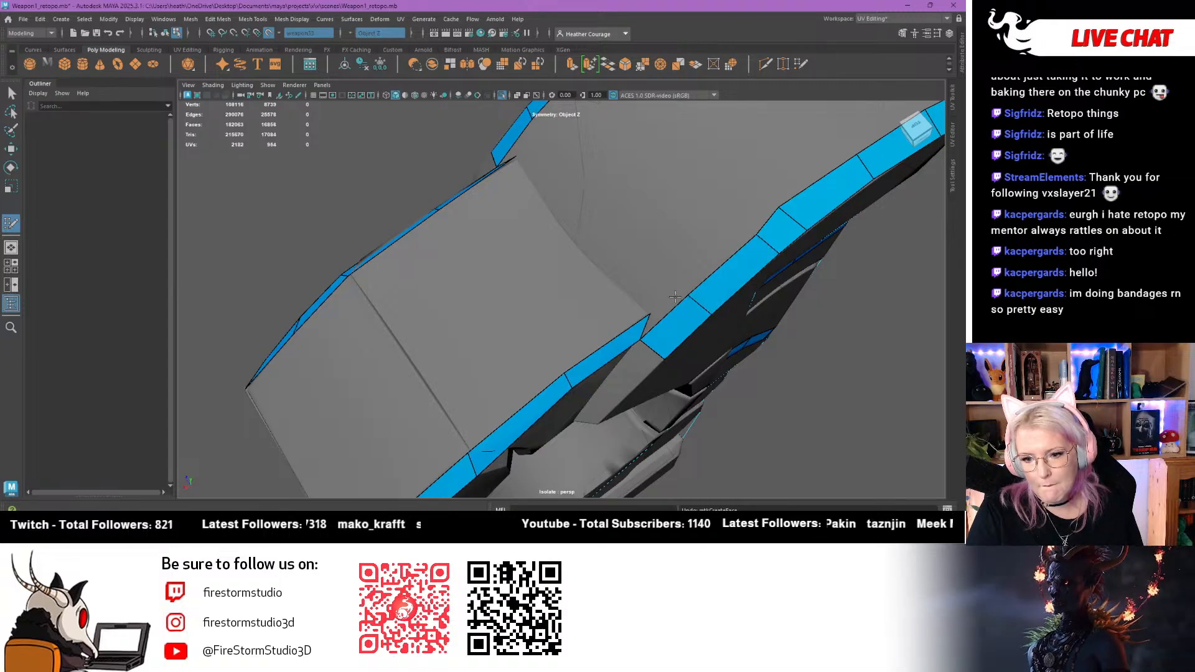
{"action": "left_click_drag", "start_coordinate": [728, 272], "coordinate": [655, 268], "text": "alt"}
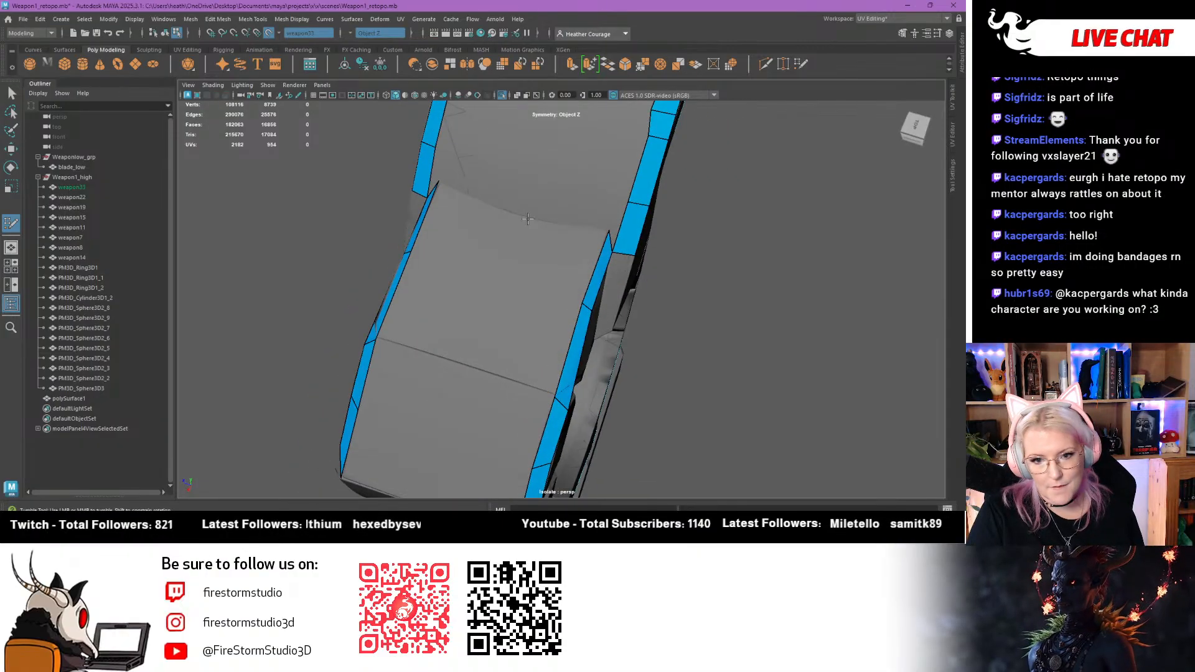
Fill two rows of quads across the curved top surface between the two mirrored bevel strips, starting at the rim
{"action": "left_click", "coordinate": [548, 257], "text": "shift"}
{"action": "left_click_drag", "start_coordinate": [480, 314], "coordinate": [501, 379], "text": "alt"}
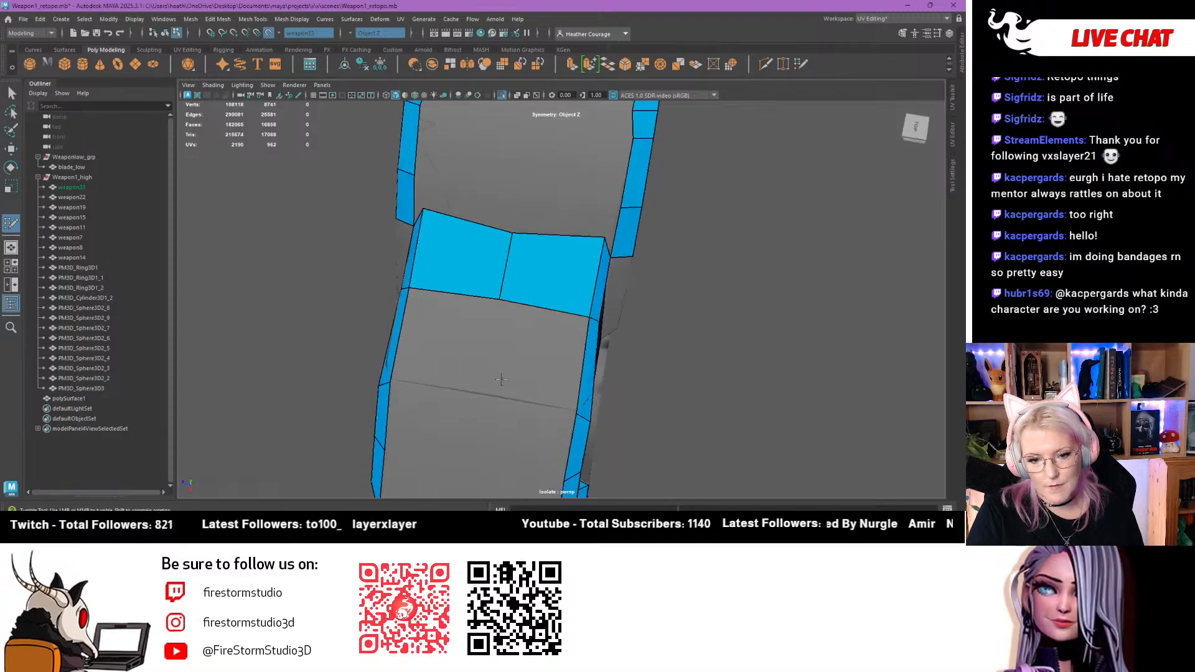
{"action": "left_click", "coordinate": [530, 369], "text": "shift"}
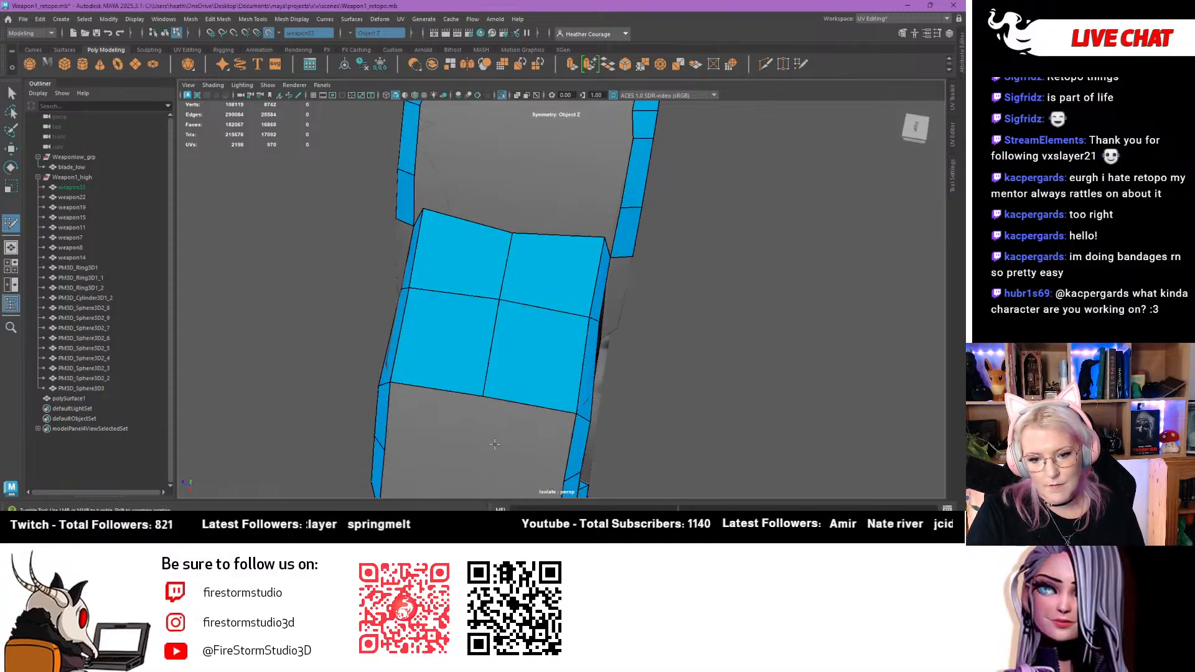
Fill two more rows of quads across the curved top surface and merge the split centre vertices at the lower end
{"action": "left_click_drag", "start_coordinate": [495, 444], "coordinate": [494, 354], "text": "alt"}
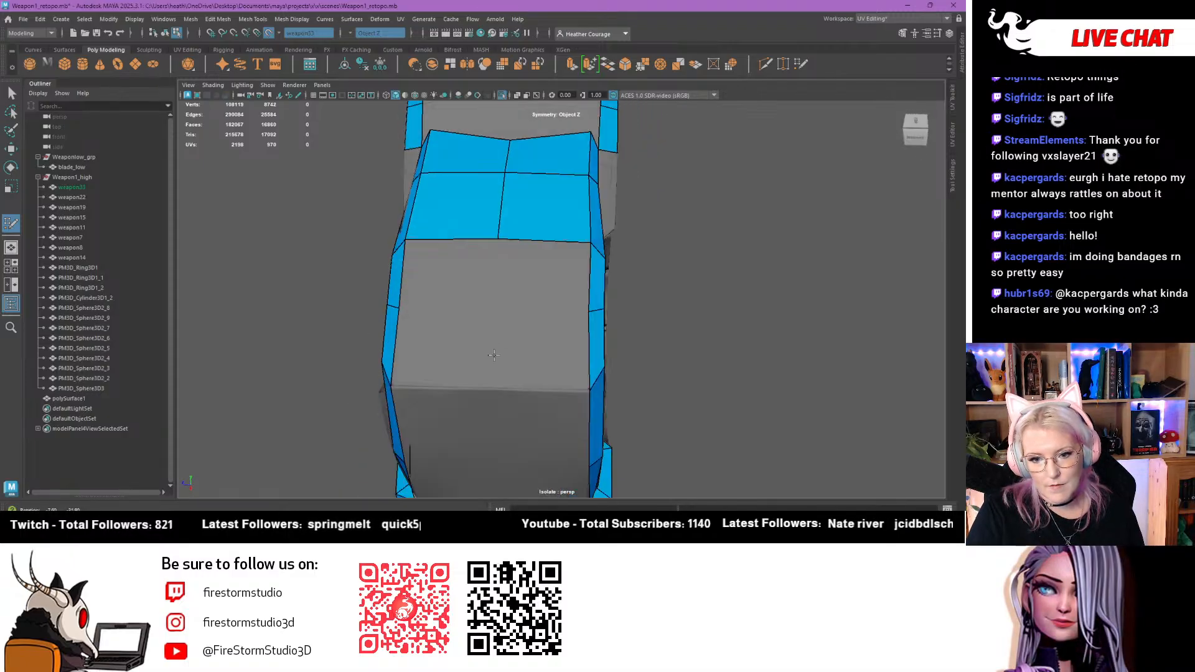
{"action": "left_click", "coordinate": [544, 275], "text": "shift"}
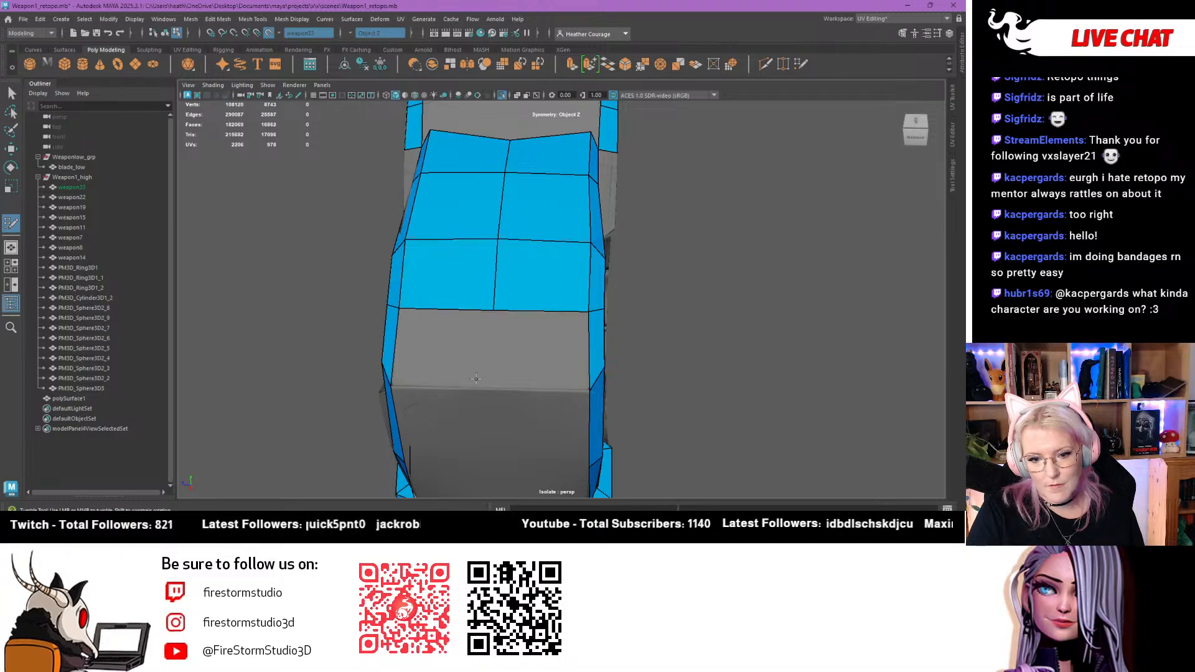
{"action": "left_click", "coordinate": [545, 354], "text": "shift"}
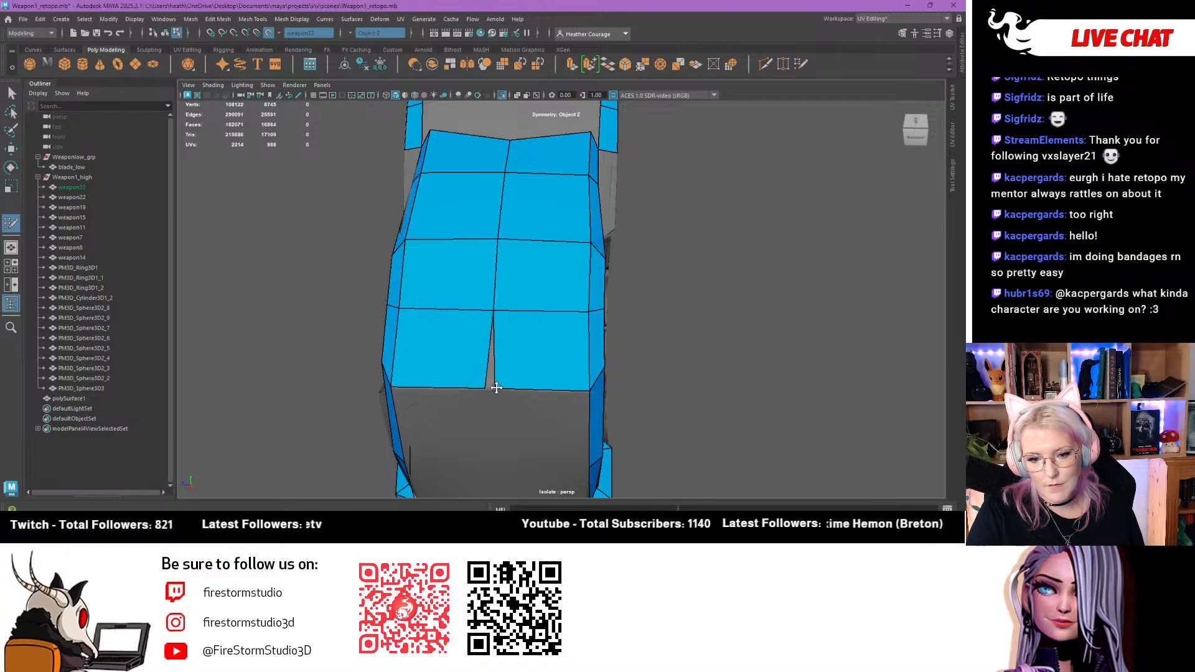
{"action": "left_click_drag", "start_coordinate": [478, 388], "coordinate": [484, 389]}
{"action": "right_click_drag", "start_coordinate": [484, 387], "coordinate": [486, 335], "text": "alt"}
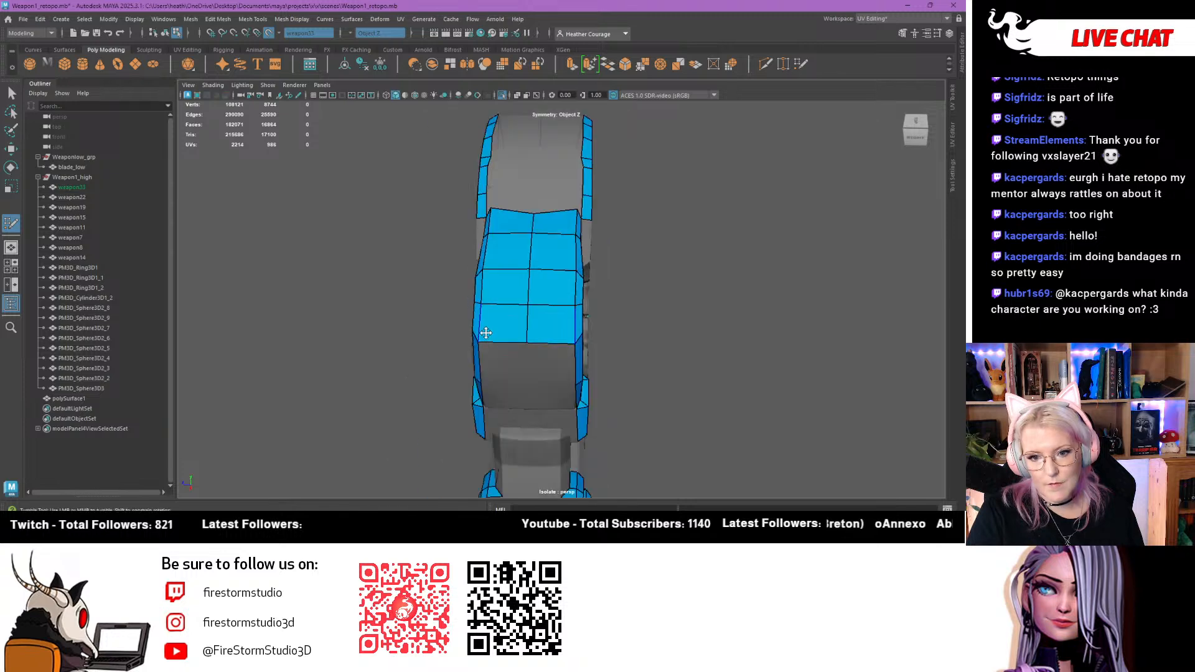
Bridge the notch between the top surface's end corner and the large rim's bevel strip, merging the loose vertex into the strip
{"action": "left_click_drag", "start_coordinate": [486, 334], "coordinate": [488, 329], "text": "alt"}
{"action": "middle_click_drag", "start_coordinate": [491, 275], "coordinate": [485, 341], "text": "alt"}
{"action": "right_click_drag", "start_coordinate": [484, 341], "coordinate": [622, 367], "text": "alt"}
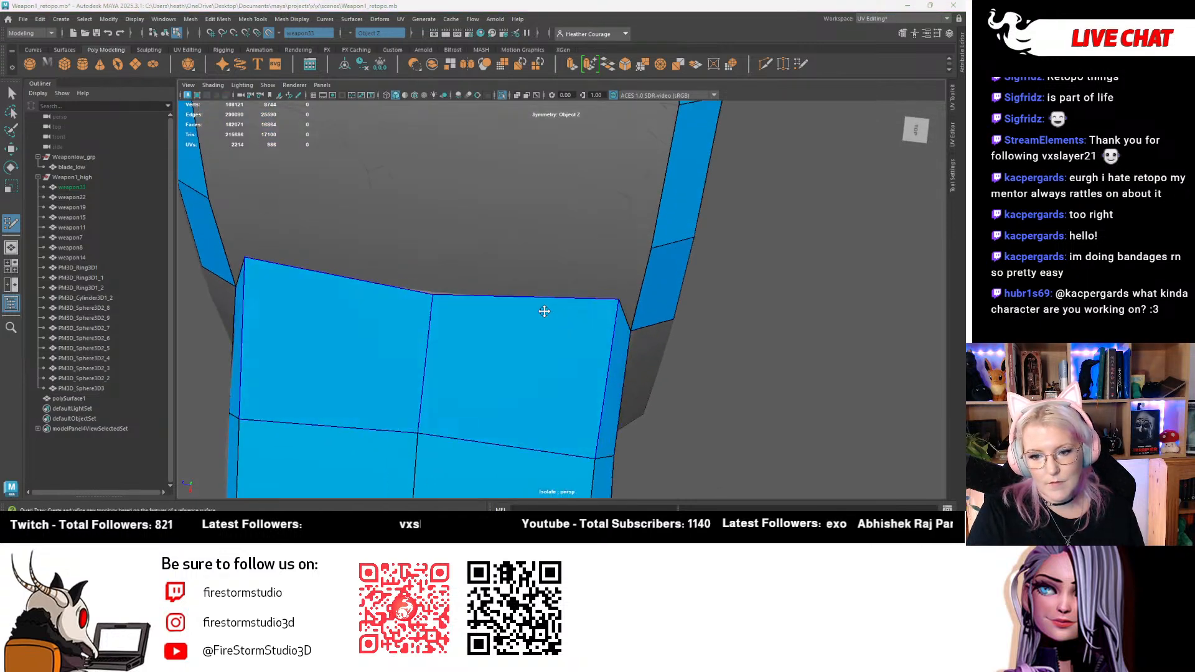
{"action": "left_click_drag", "start_coordinate": [479, 284], "coordinate": [547, 269], "text": "alt"}
{"action": "left_click_drag", "start_coordinate": [467, 243], "coordinate": [522, 190], "text": "alt"}
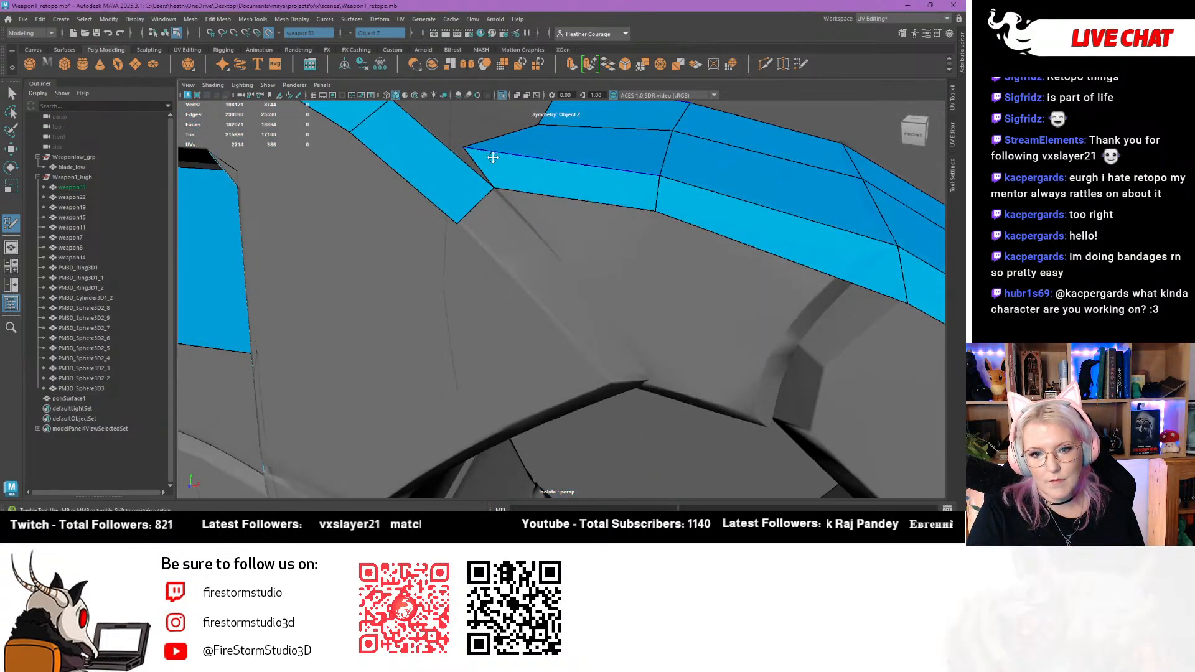
{"action": "left_click_drag", "start_coordinate": [485, 150], "coordinate": [537, 203]}
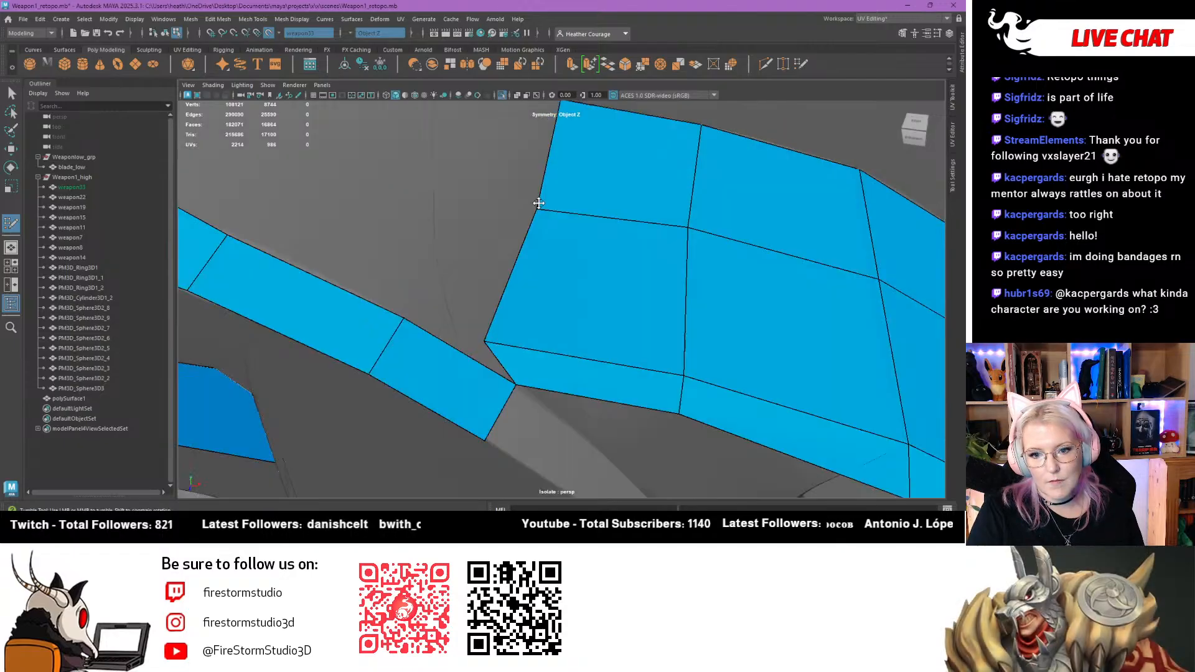
{"action": "right_click_drag", "start_coordinate": [537, 203], "coordinate": [458, 209], "text": "alt"}
{"action": "left_click_drag", "start_coordinate": [528, 227], "coordinate": [457, 253], "text": "alt"}
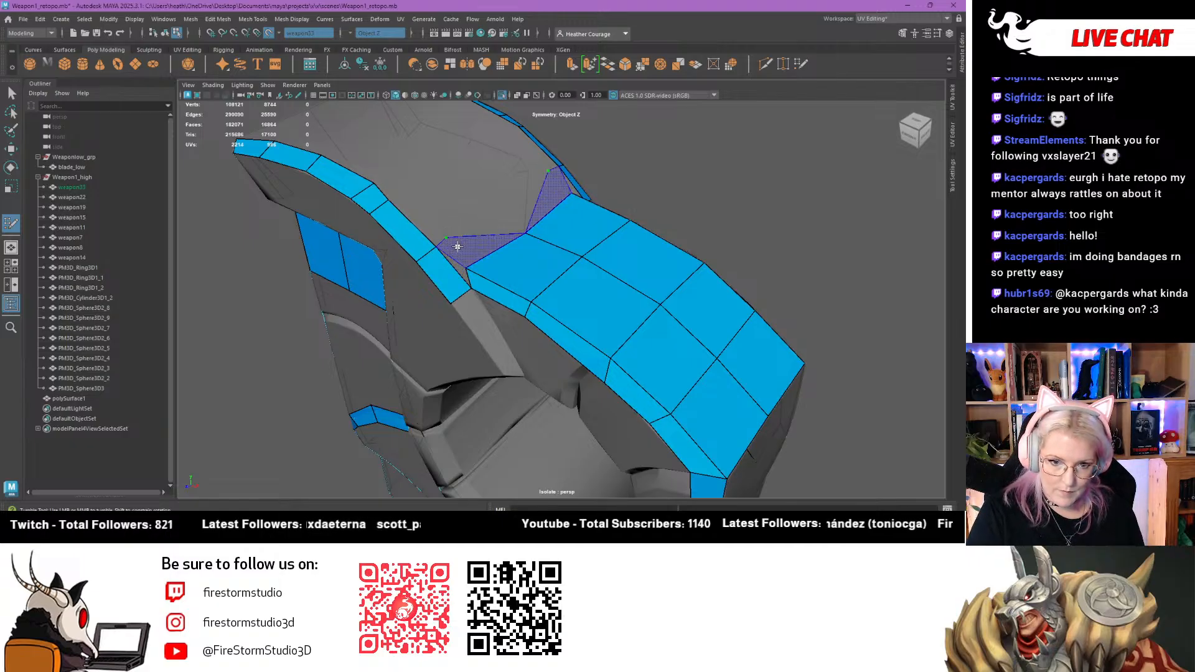
{"action": "left_click", "coordinate": [454, 249], "text": "shift"}
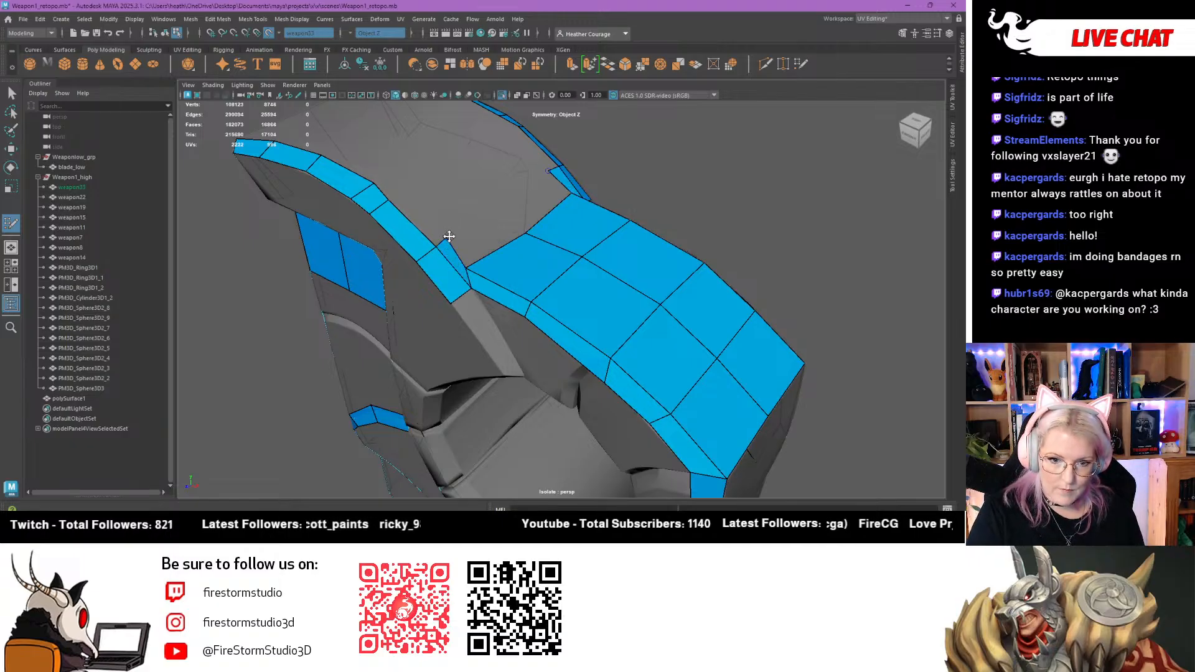
{"action": "left_click_drag", "start_coordinate": [446, 238], "coordinate": [437, 247]}
Extend the rim bevel strip with a long quad down the side ridge to the hole's upper corner
{"action": "mouse_move", "coordinate": [423, 373]}
{"action": "left_mouse_down", "text": "alt"}
{"action": "mouse_move", "coordinate": [407, 364]}
{"action": "mouse_move", "coordinate": [430, 313]}
{"action": "left_mouse_up", "text": "alt"}
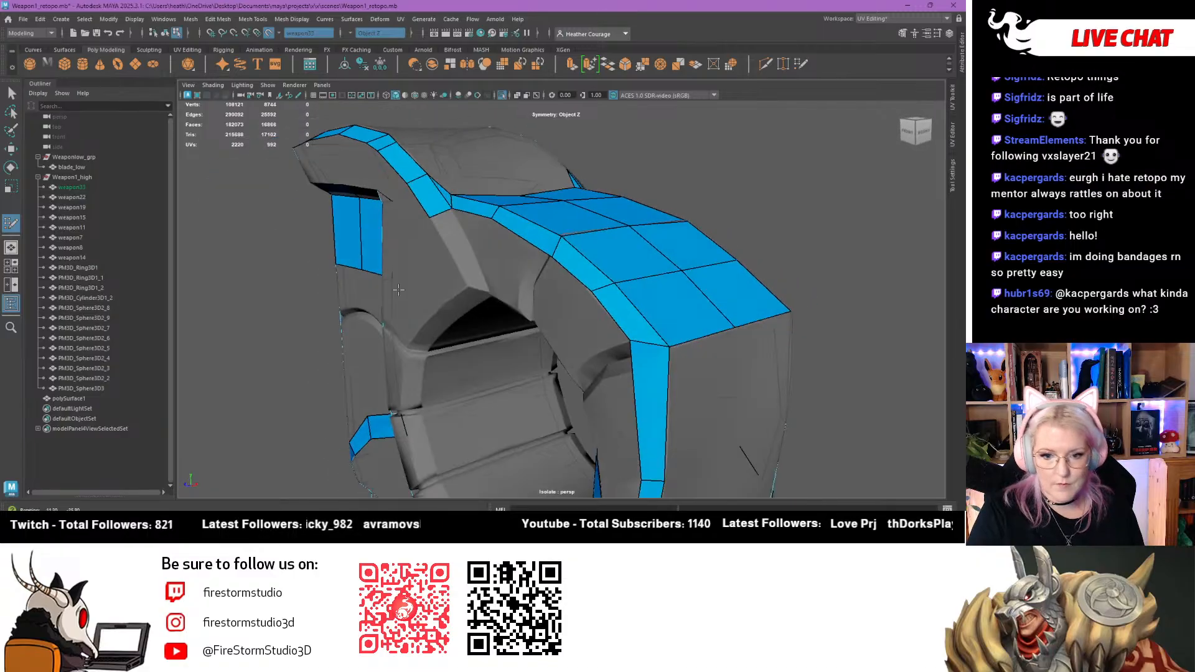
{"action": "right_click_drag", "start_coordinate": [430, 313], "coordinate": [462, 312], "text": "alt"}
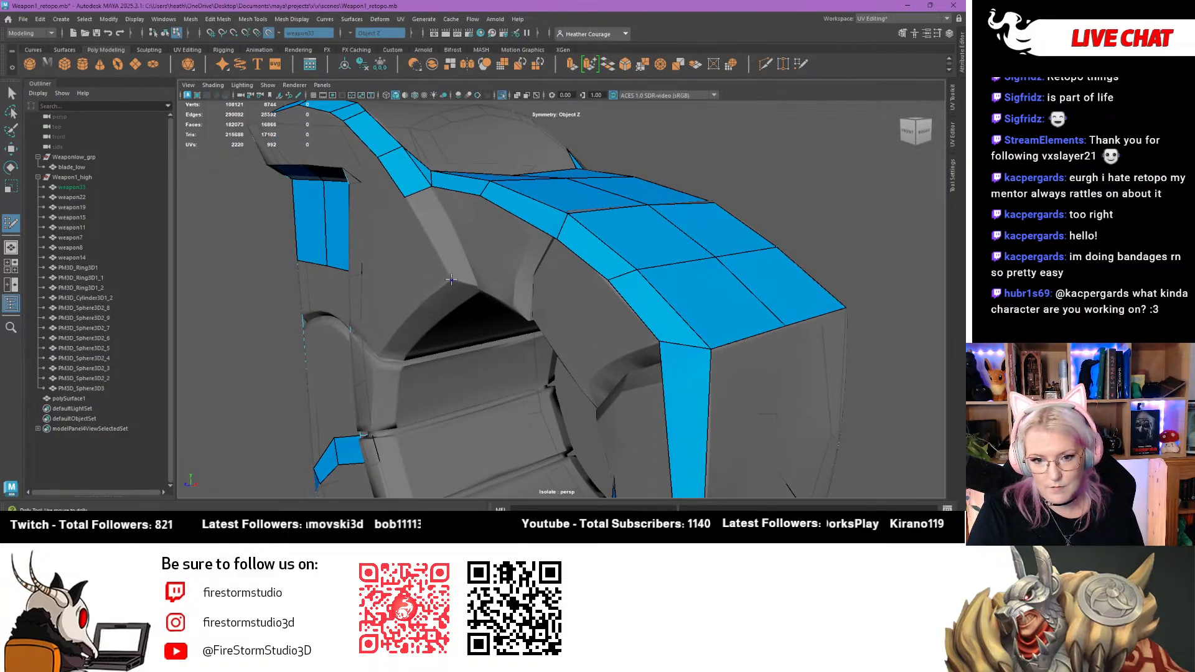
{"action": "left_click", "coordinate": [476, 287]}
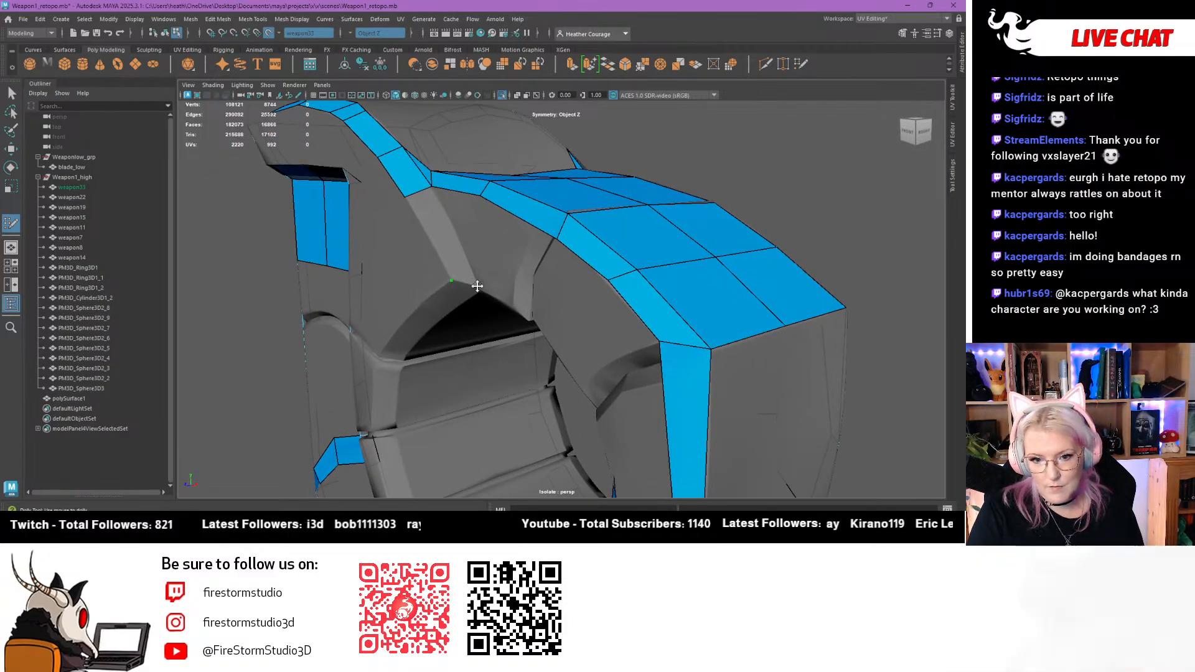
{"action": "left_click", "coordinate": [437, 237], "text": "shift"}
Continue the strip with quads down the segmented side of the hole's bevelled edge
{"action": "left_click_drag", "start_coordinate": [437, 238], "coordinate": [439, 245], "text": "alt"}
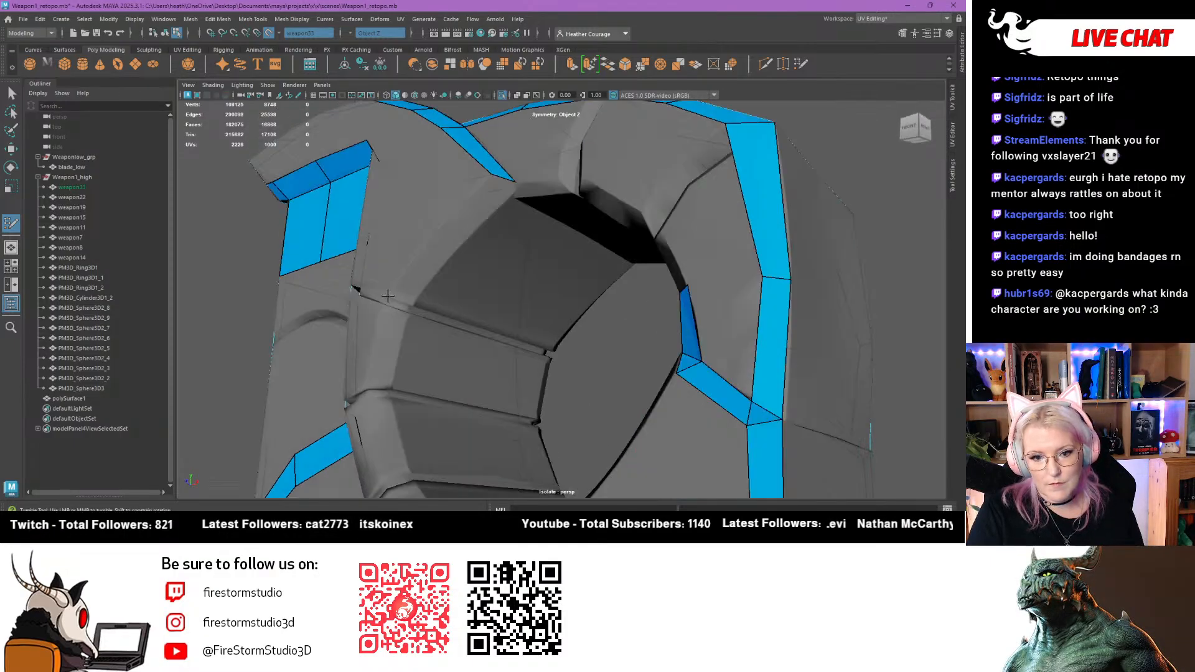
{"action": "left_click", "coordinate": [440, 265], "text": "shift"}
{"action": "left_click_drag", "start_coordinate": [440, 265], "coordinate": [441, 289], "text": "alt"}
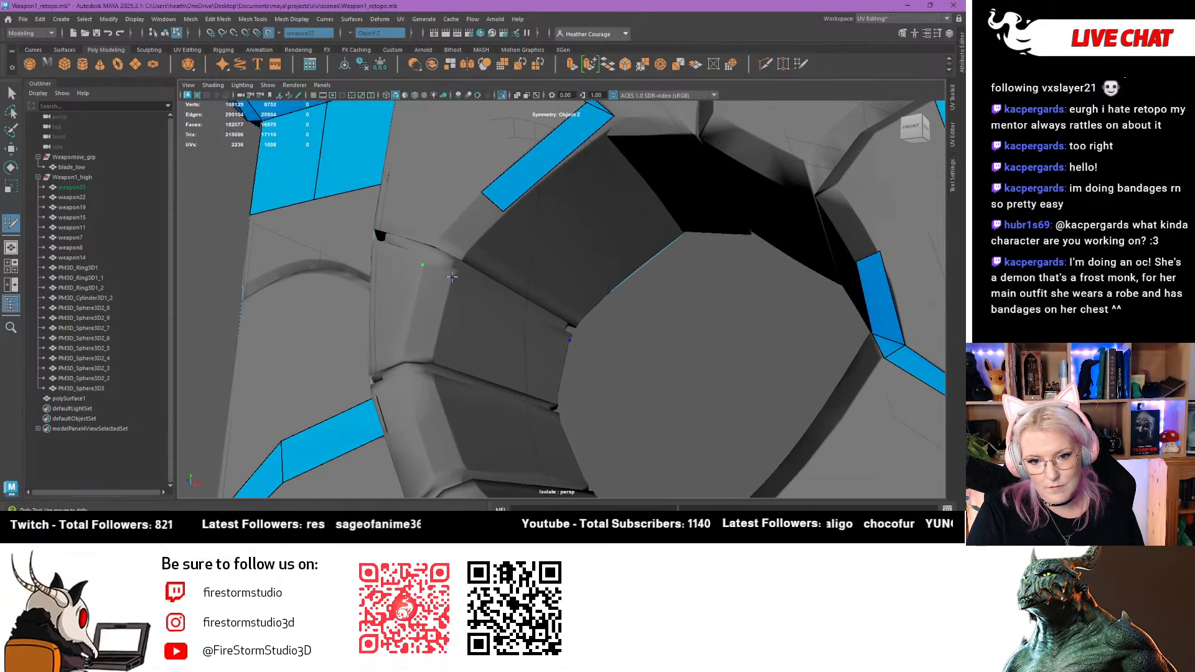
{"action": "left_click", "coordinate": [452, 276]}
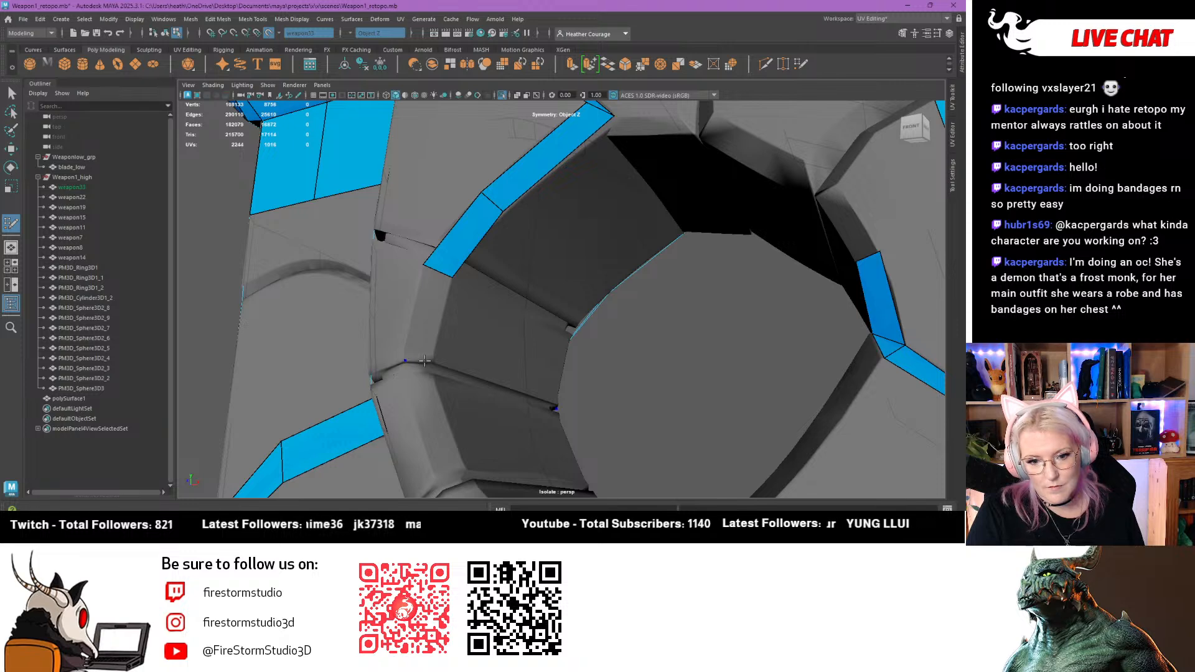
{"action": "left_click", "coordinate": [432, 327], "text": "shift"}
{"action": "left_click_drag", "start_coordinate": [433, 329], "coordinate": [376, 310], "text": "alt"}
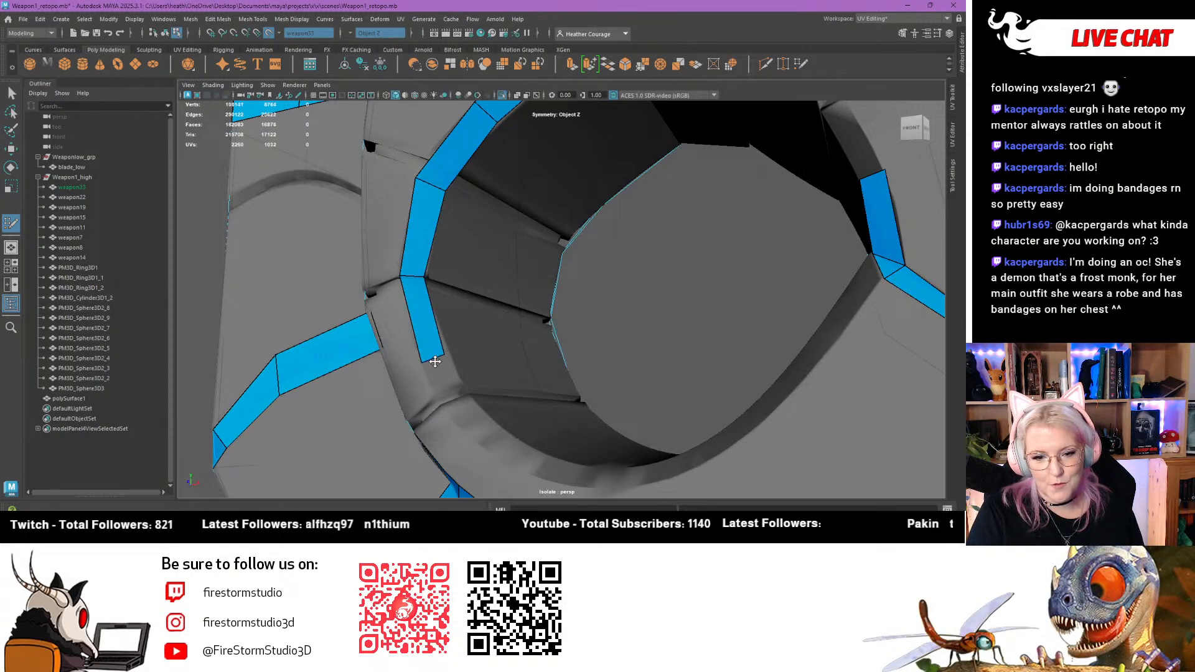
Extend the hole's edge strip with quads past the last segment and into the lower curve
{"action": "left_click", "coordinate": [447, 376], "text": "shift"}
{"action": "middle_click_drag", "start_coordinate": [447, 376], "coordinate": [480, 254], "text": "alt"}
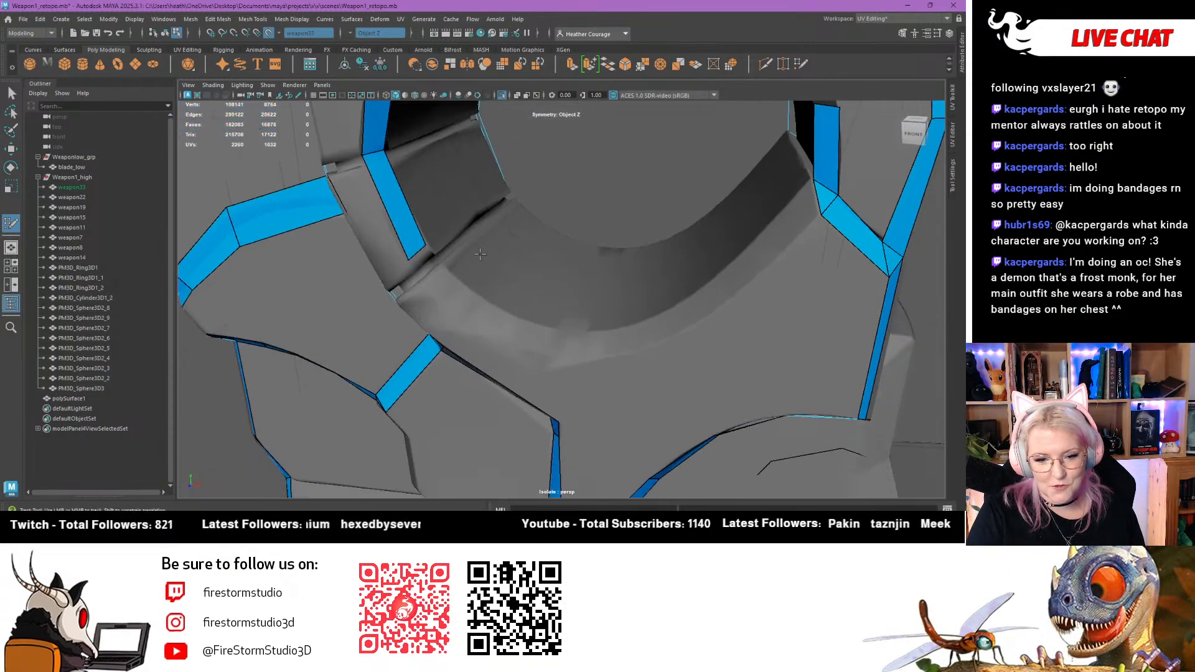
{"action": "left_click", "coordinate": [455, 283], "text": "shift"}
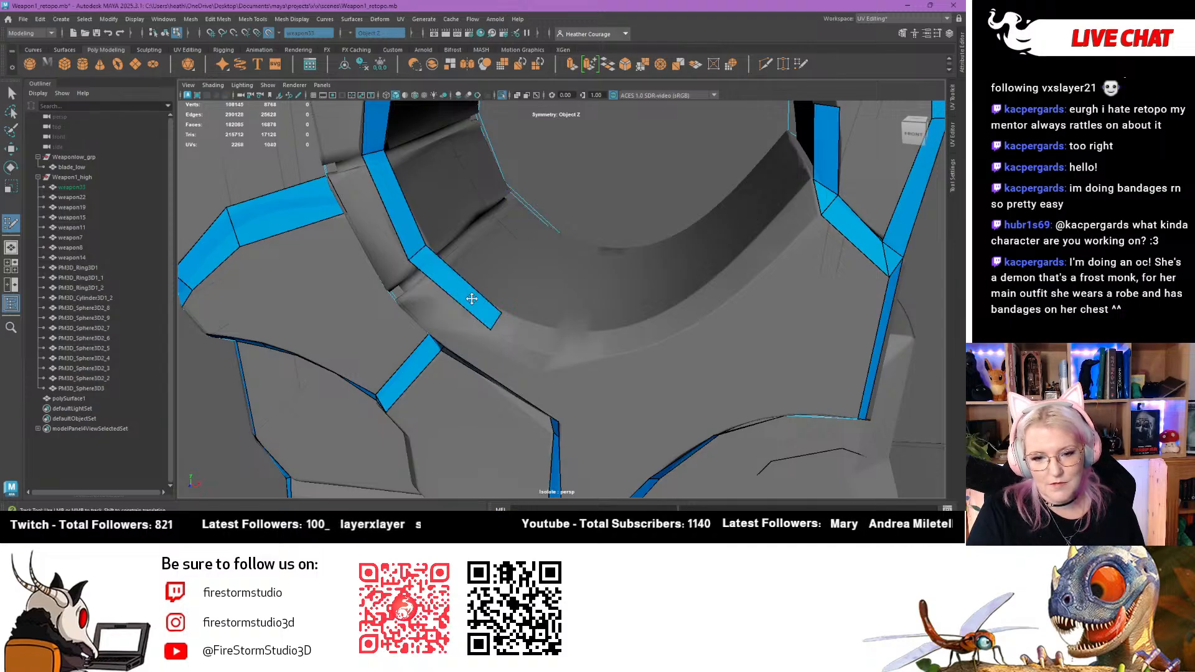
{"action": "mouse_move", "coordinate": [492, 320]}
{"action": "left_mouse_down", "text": "alt"}
{"action": "mouse_move", "coordinate": [507, 280]}
{"action": "mouse_move", "coordinate": [442, 287]}
{"action": "mouse_move", "coordinate": [518, 277]}
{"action": "left_mouse_up", "text": "alt"}
{"action": "left_click", "coordinate": [441, 287], "text": "shift"}
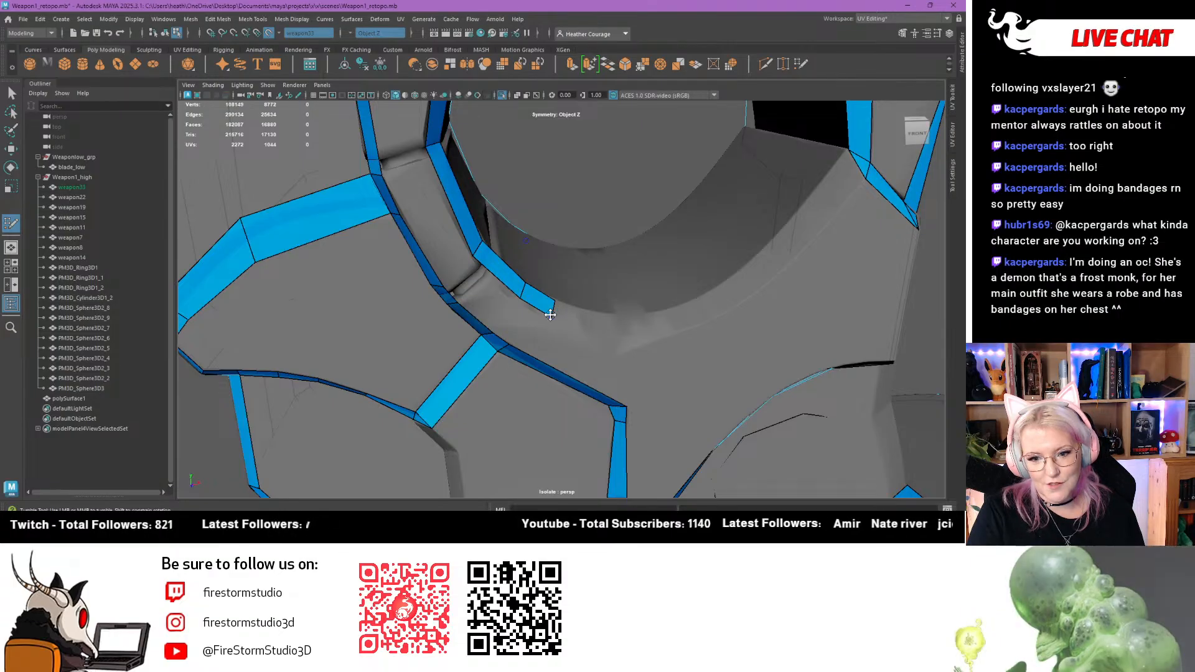
{"action": "left_click_drag", "start_coordinate": [517, 295], "coordinate": [431, 313], "text": "alt"}
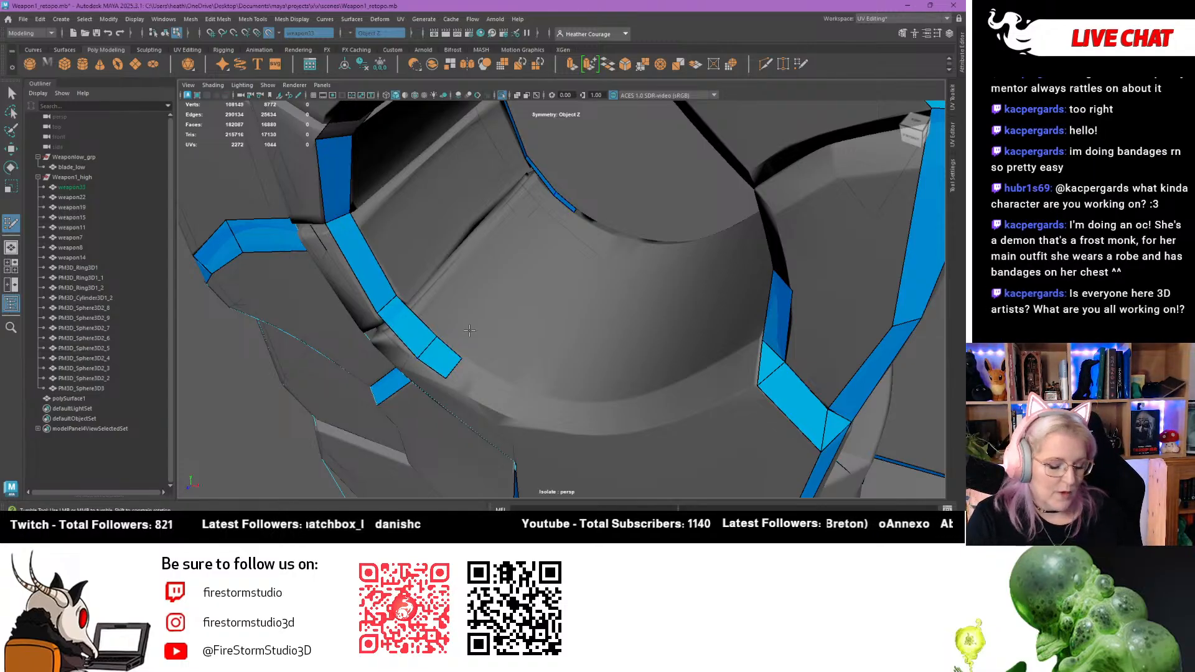
{"action": "left_click_drag", "start_coordinate": [470, 330], "coordinate": [500, 291], "text": "alt"}
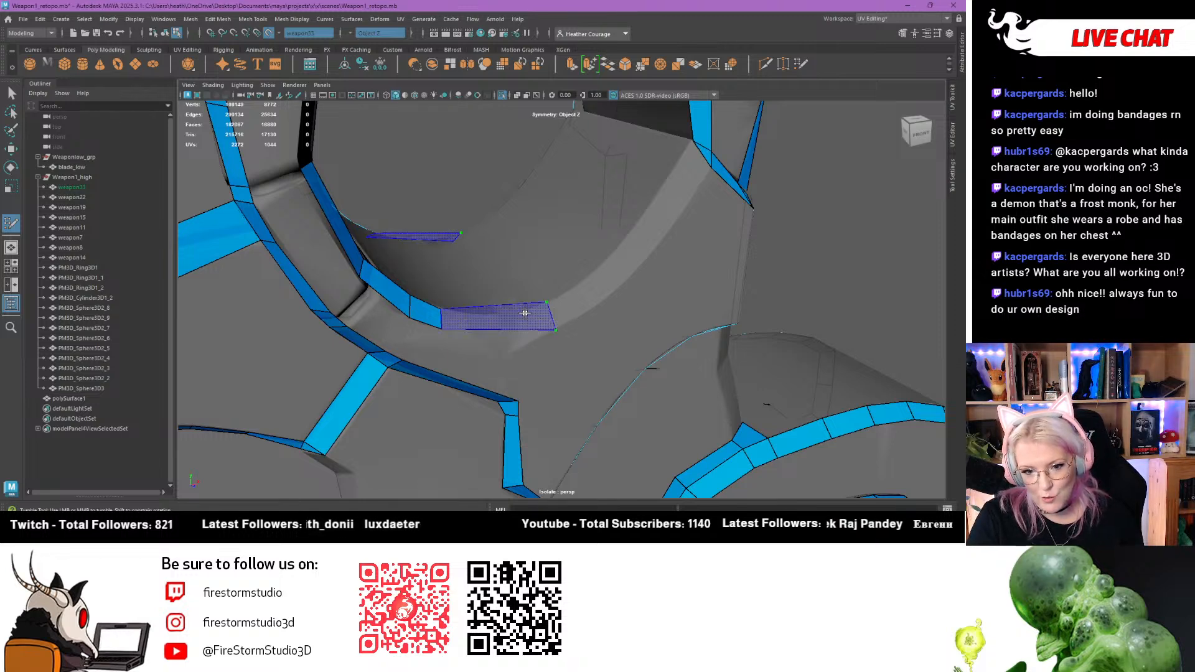
Continue the quads around the hole's lower curve and up its far side, adjusting an end vertex to follow the edge
{"action": "left_click", "coordinate": [527, 314], "text": "shift"}
{"action": "left_click_drag", "start_coordinate": [547, 311], "coordinate": [512, 319]}
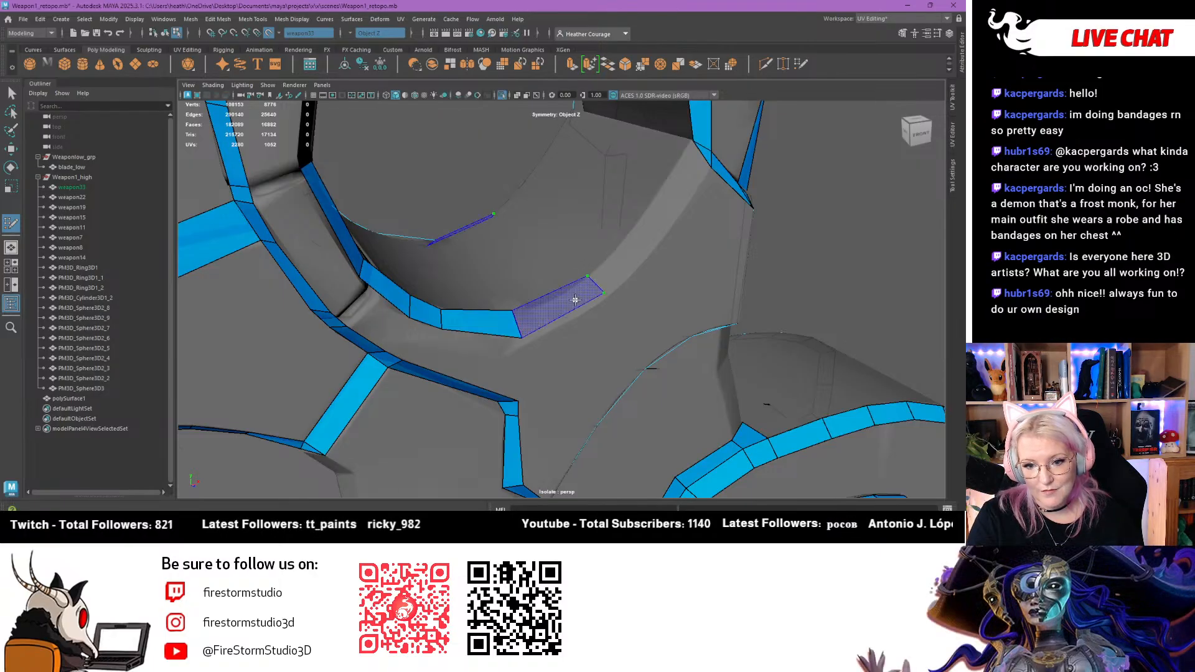
{"action": "left_click", "coordinate": [574, 299], "text": "shift"}
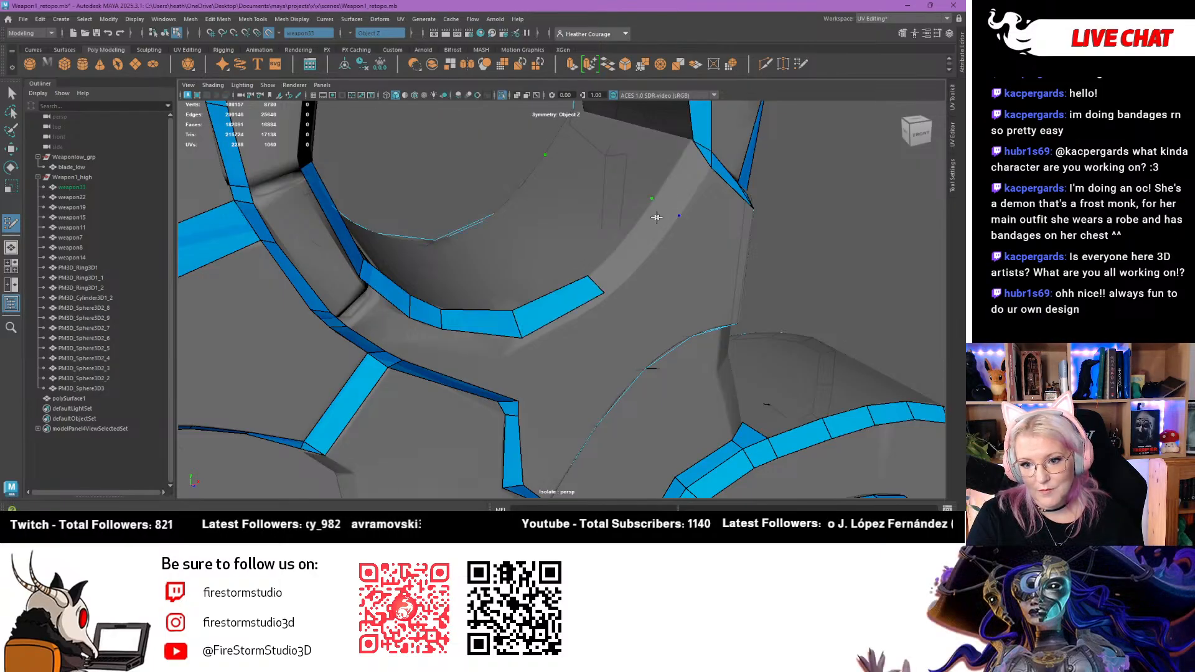
{"action": "left_click", "coordinate": [658, 213], "text": "shift"}
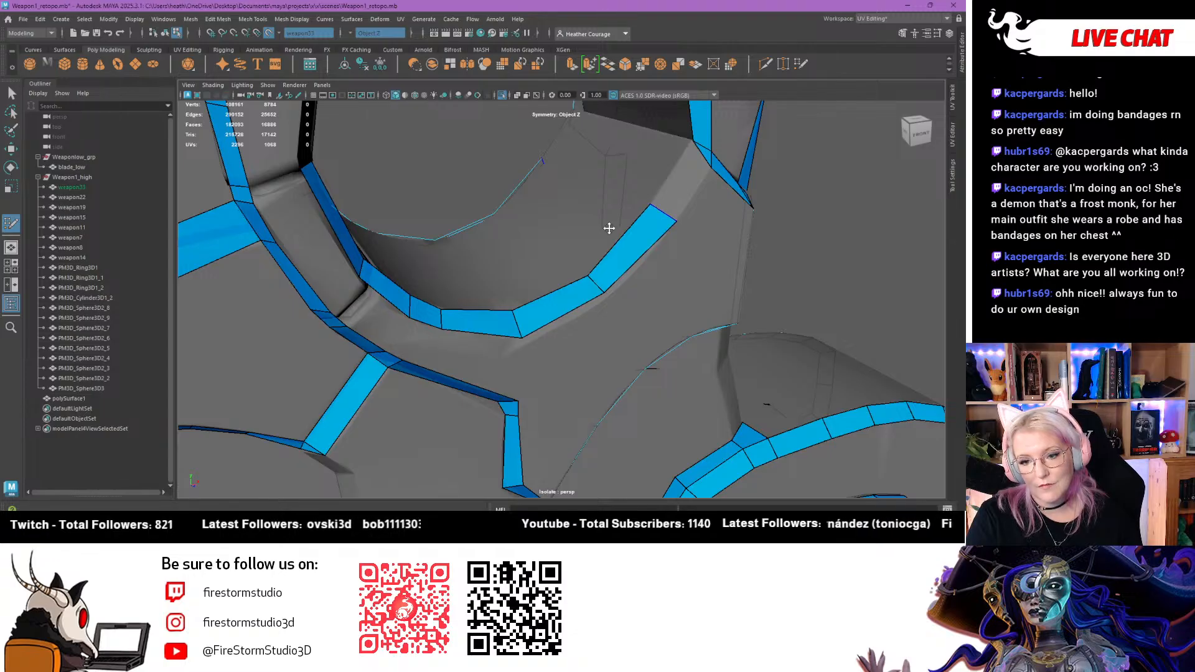
{"action": "left_click_drag", "start_coordinate": [609, 228], "coordinate": [577, 230], "text": "alt"}
{"action": "left_click", "coordinate": [639, 198], "text": "shift"}
Fill quads along the stepped bevel of the lower panel, from the strip junction to the corner beside the recess arc
{"action": "right_click_drag", "start_coordinate": [638, 201], "coordinate": [399, 287], "text": "alt"}
{"action": "left_click_drag", "start_coordinate": [374, 296], "coordinate": [417, 311], "text": "alt"}
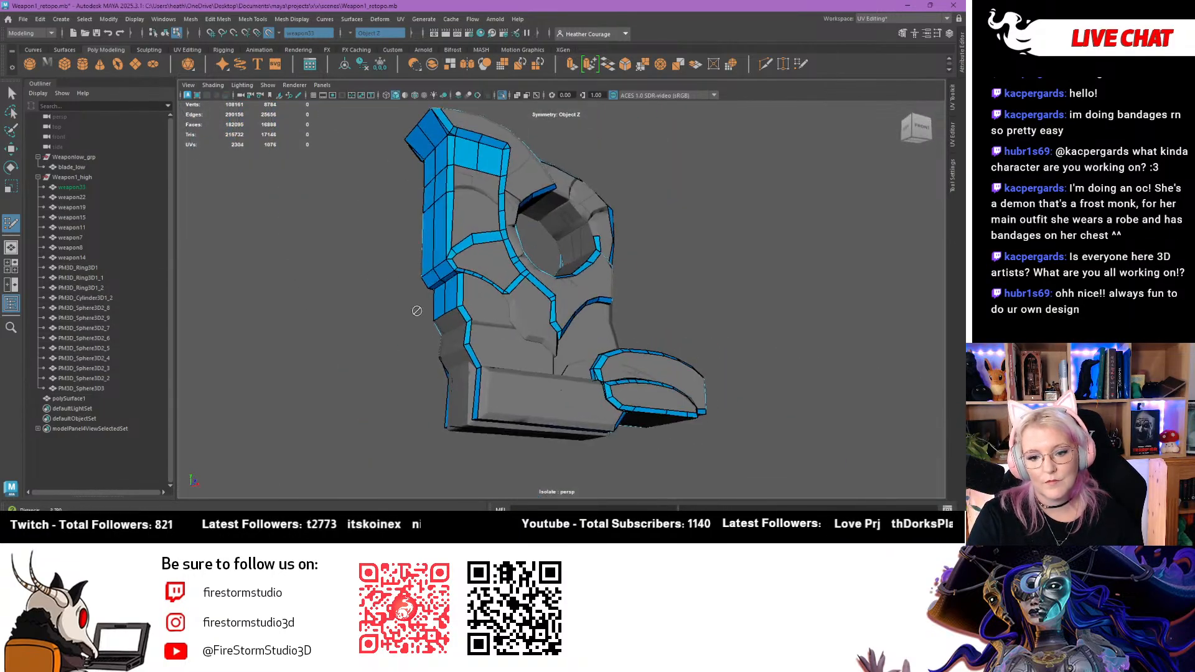
{"action": "right_click_drag", "start_coordinate": [417, 311], "coordinate": [620, 474], "text": "alt"}
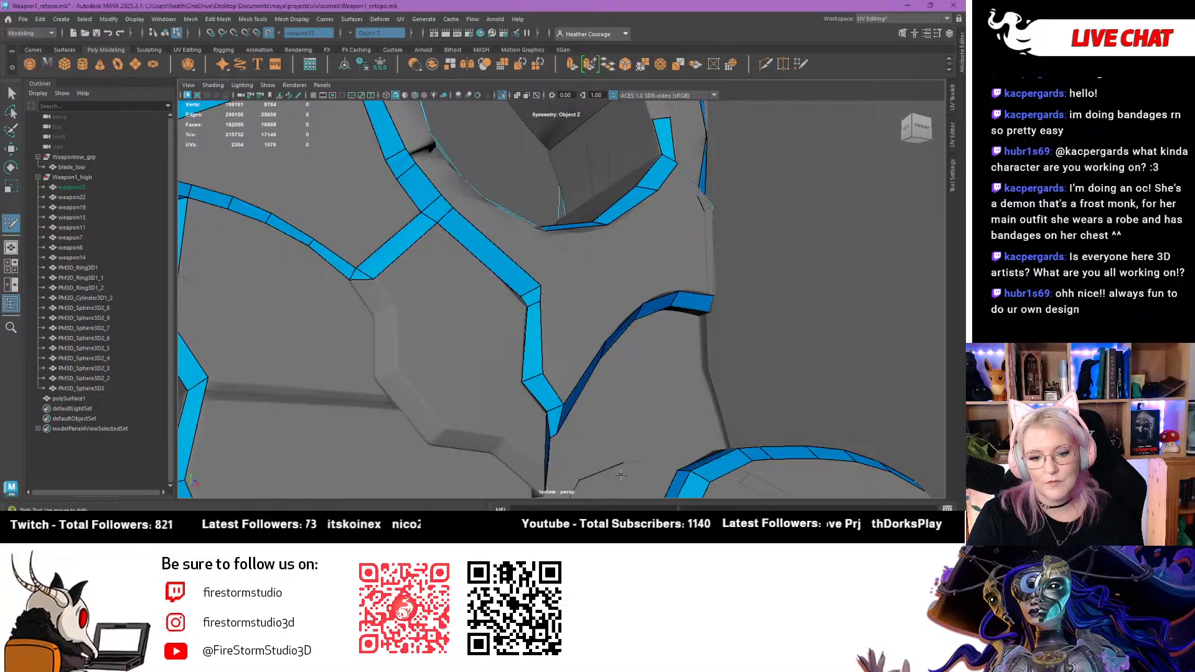
{"action": "left_click", "coordinate": [382, 299], "text": "shift"}
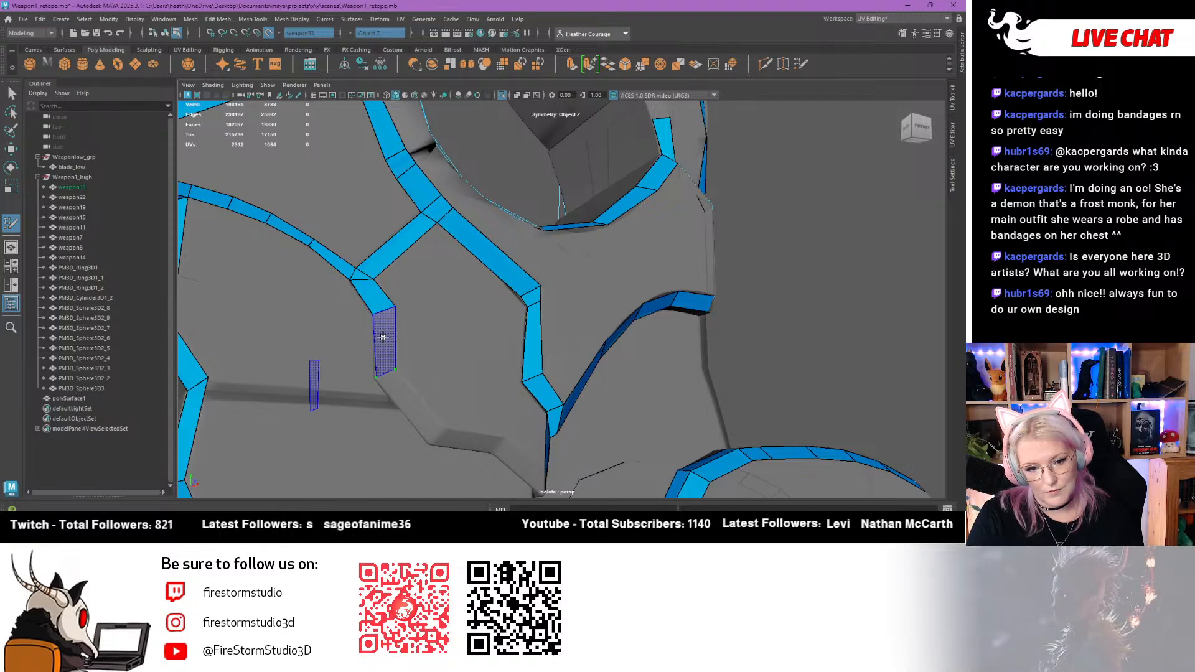
{"action": "left_click", "coordinate": [384, 349], "text": "shift"}
{"action": "left_click_drag", "start_coordinate": [379, 406], "coordinate": [443, 328], "text": "alt"}
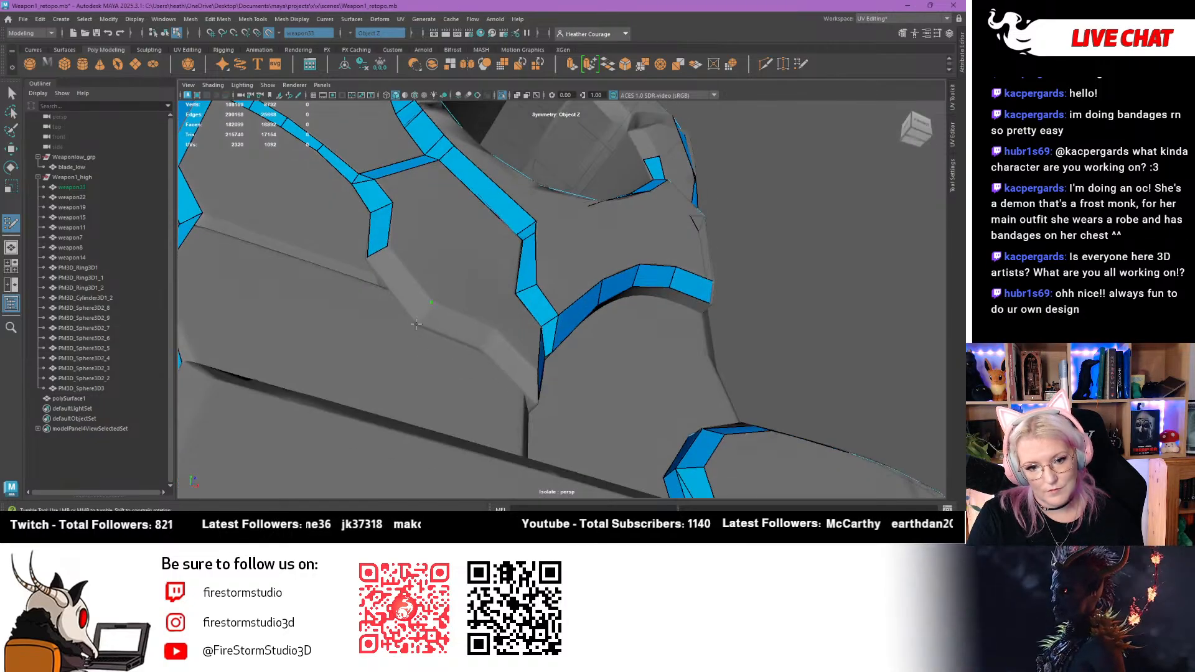
{"action": "left_click", "coordinate": [407, 299], "text": "shift"}
{"action": "left_click", "coordinate": [493, 329]}
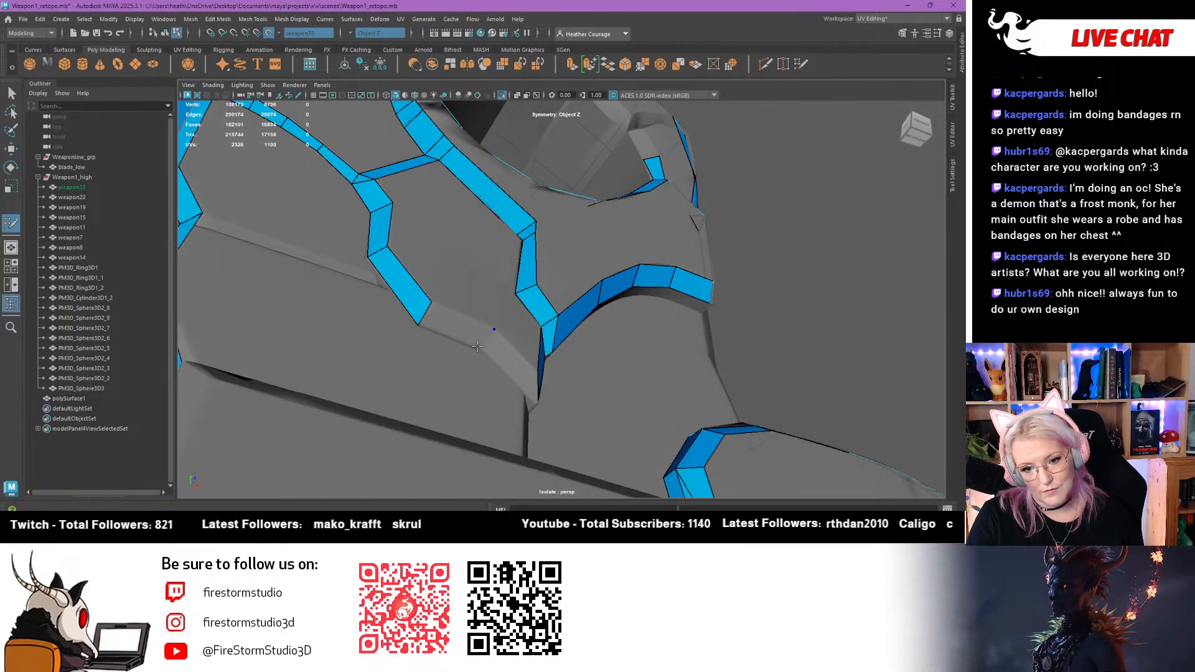
{"action": "left_click", "coordinate": [476, 344], "text": "shift"}
{"action": "left_click_drag", "start_coordinate": [476, 345], "coordinate": [442, 372], "text": "alt"}
{"action": "left_click", "coordinate": [487, 353], "text": "shift"}
Add a second row of quads along the underside of the recess arc strip, down to the stepped panel's corner
{"action": "right_click_drag", "start_coordinate": [435, 375], "coordinate": [458, 394], "text": "alt"}
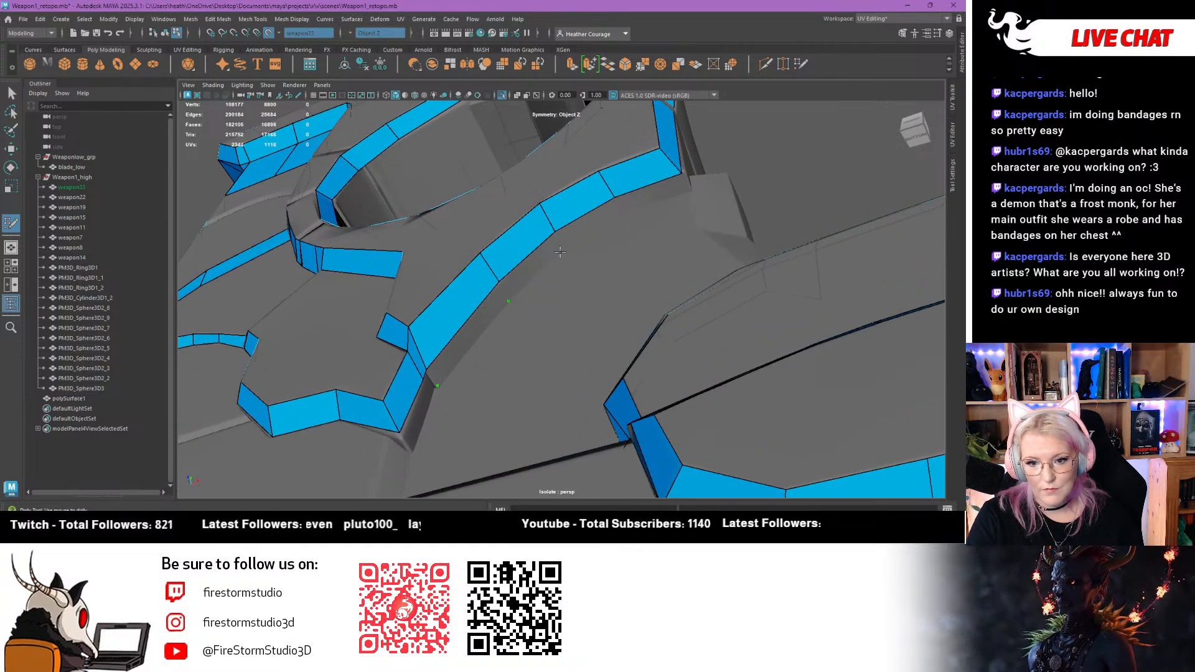
{"action": "left_click", "coordinate": [688, 191]}
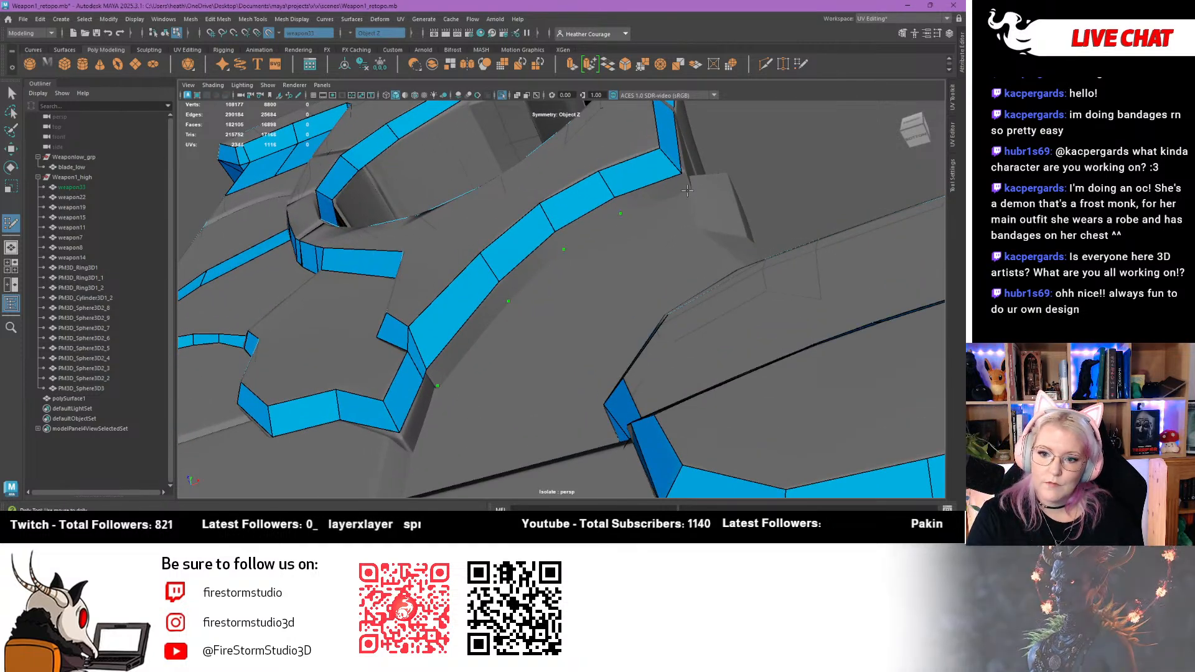
{"action": "left_click", "coordinate": [649, 195], "text": "shift"}
{"action": "left_click", "coordinate": [587, 224], "text": "shift"}
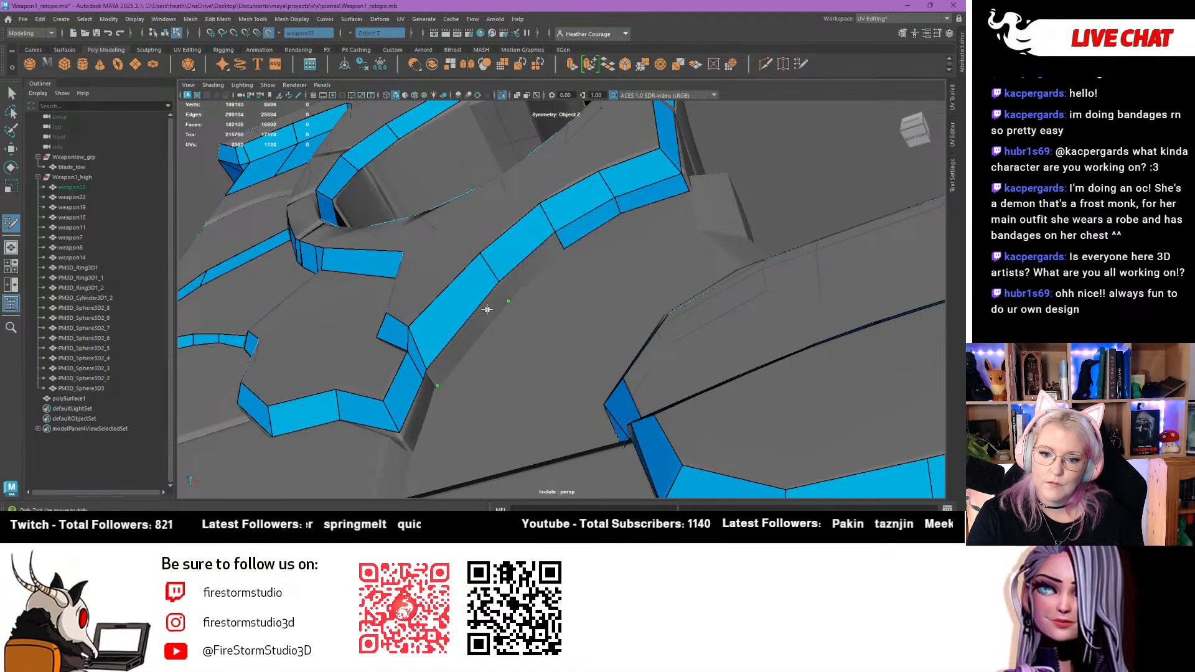
{"action": "left_click", "coordinate": [531, 268], "text": "shift"}
{"action": "left_click", "coordinate": [470, 332], "text": "shift"}
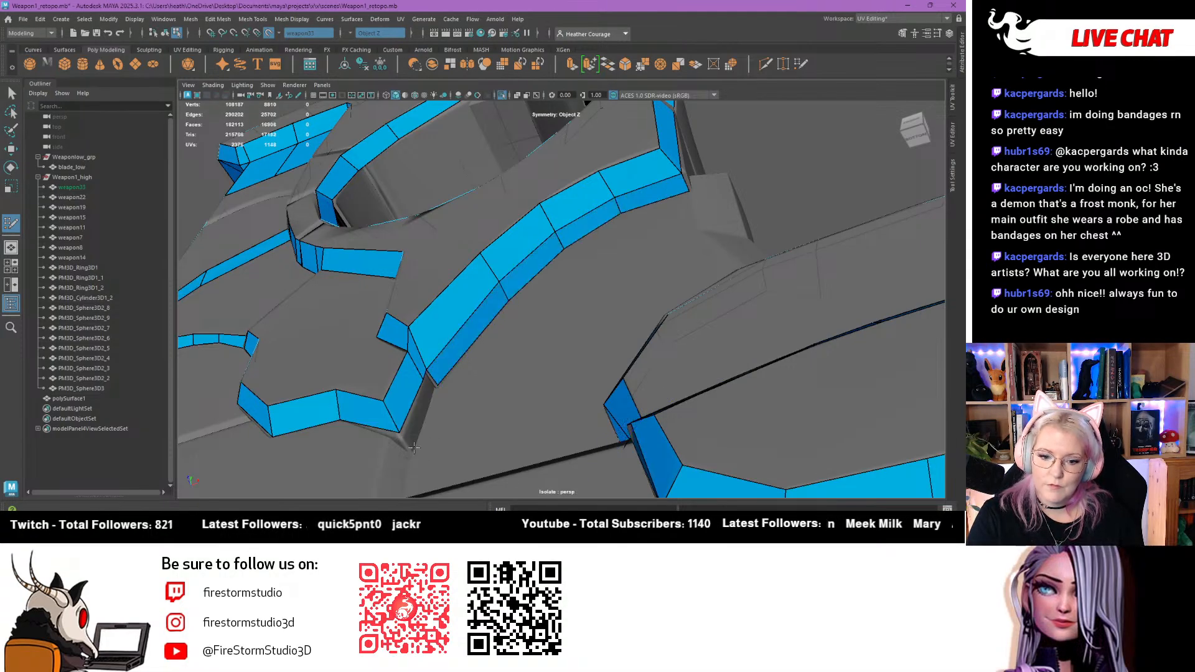
{"action": "left_click", "coordinate": [425, 390], "text": "shift"}
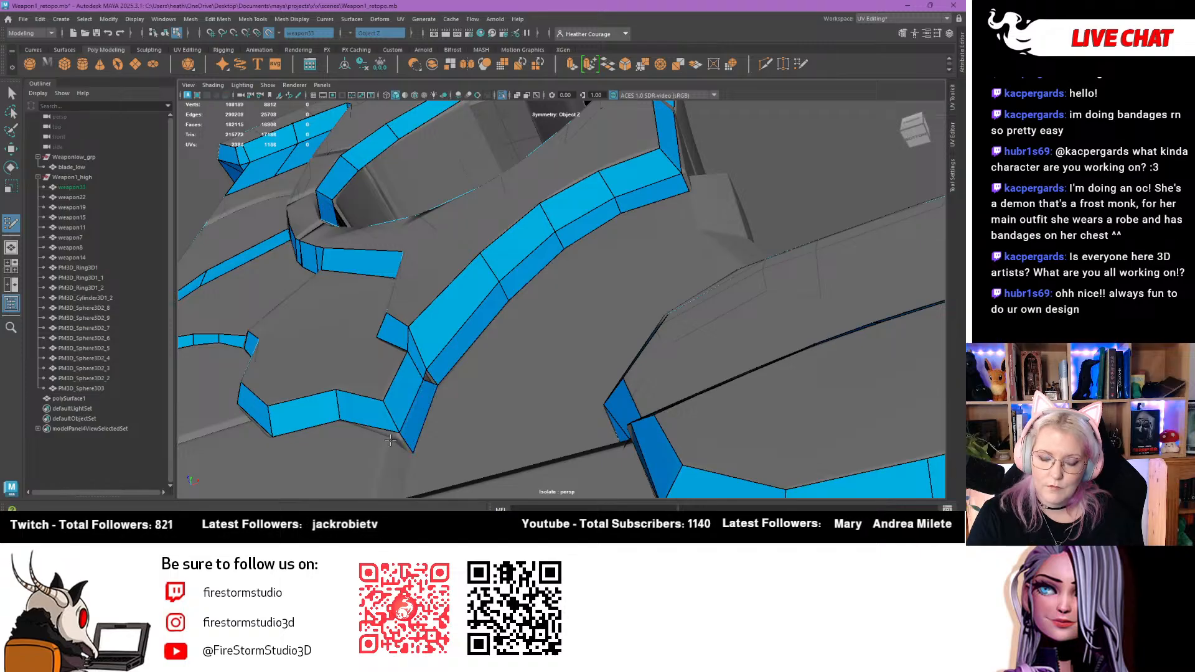
Fill the gap at the inner corner of the recess arc's second row and adjust its lower vertex
{"action": "left_click_drag", "start_coordinate": [425, 390], "coordinate": [458, 377], "text": "alt"}
{"action": "mouse_move", "coordinate": [457, 376]}
{"action": "right_mouse_down", "text": "alt"}
{"action": "mouse_move", "coordinate": [473, 389]}
{"action": "mouse_move", "coordinate": [406, 395]}
{"action": "mouse_move", "coordinate": [288, 320]}
{"action": "right_mouse_up", "text": "alt"}
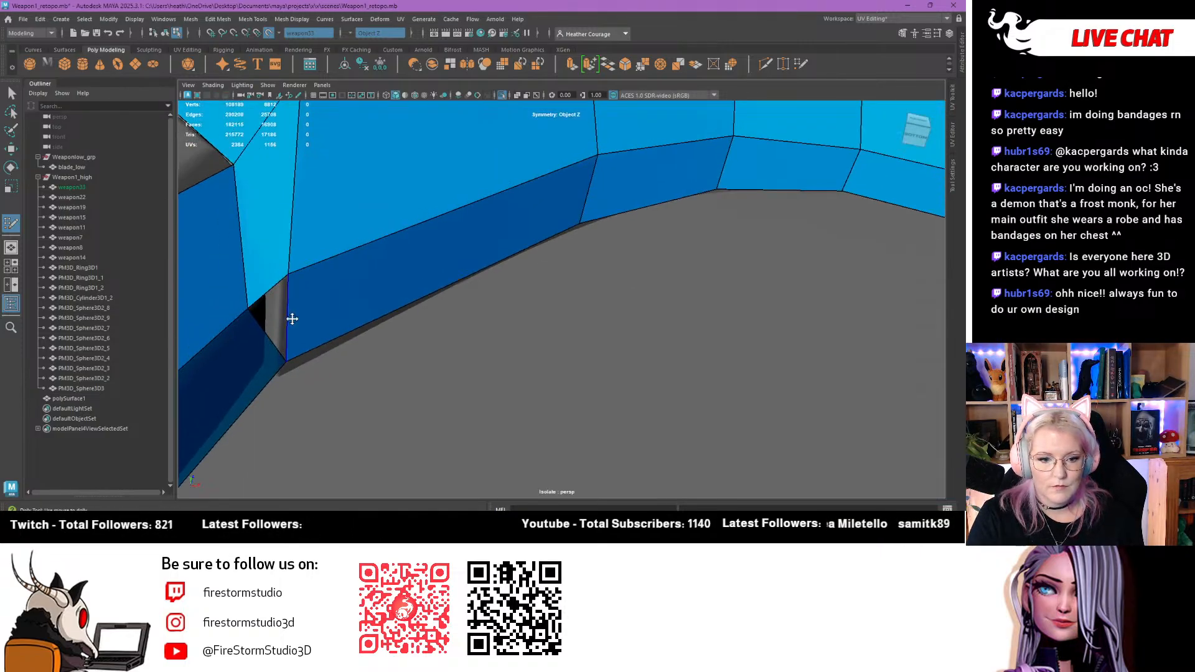
{"action": "left_click", "coordinate": [276, 319], "text": "shift"}
{"action": "mouse_move", "coordinate": [288, 360]}
{"action": "left_mouse_down"}
{"action": "mouse_move", "coordinate": [284, 375]}
{"action": "mouse_move", "coordinate": [388, 368]}
{"action": "left_mouse_up"}
Insert an edge near the end of the stepped strip, merge its upper end into the corner, and fill the face below
{"action": "scroll", "coordinate": [311, 380], "scroll_direction": "down", "scroll_amount": 6}
{"action": "right_click_drag", "start_coordinate": [389, 369], "coordinate": [429, 387], "text": "alt"}
{"action": "left_click_drag", "start_coordinate": [429, 387], "coordinate": [412, 378], "text": "alt"}
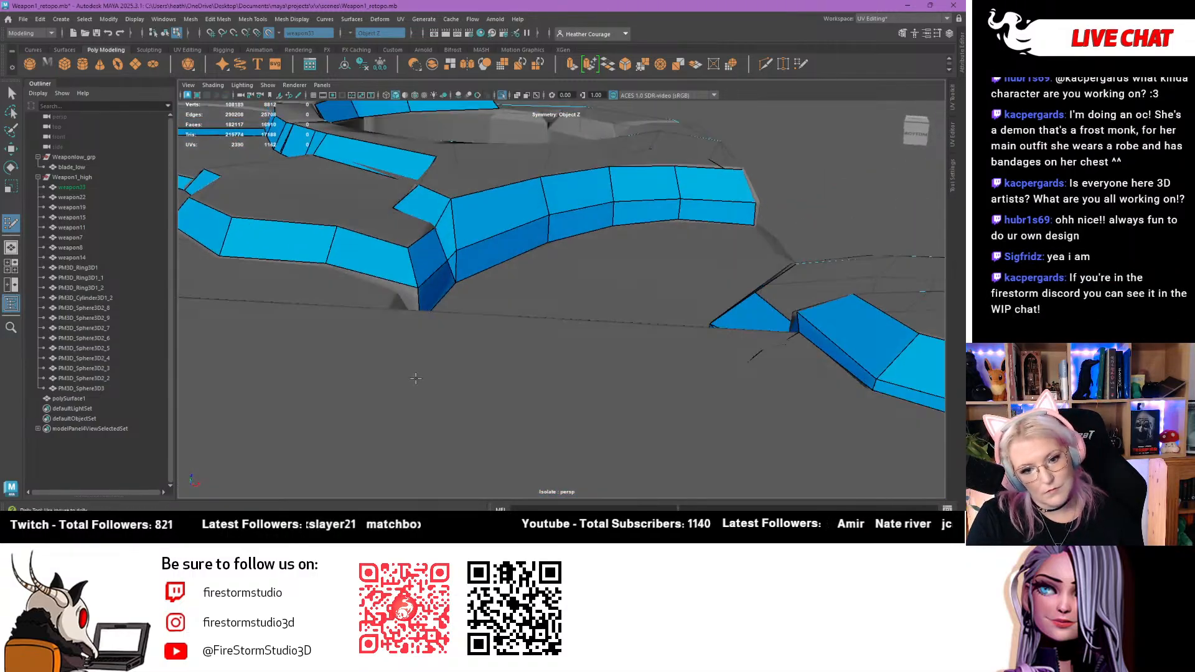
{"action": "right_click_drag", "start_coordinate": [412, 379], "coordinate": [415, 402], "text": "alt"}
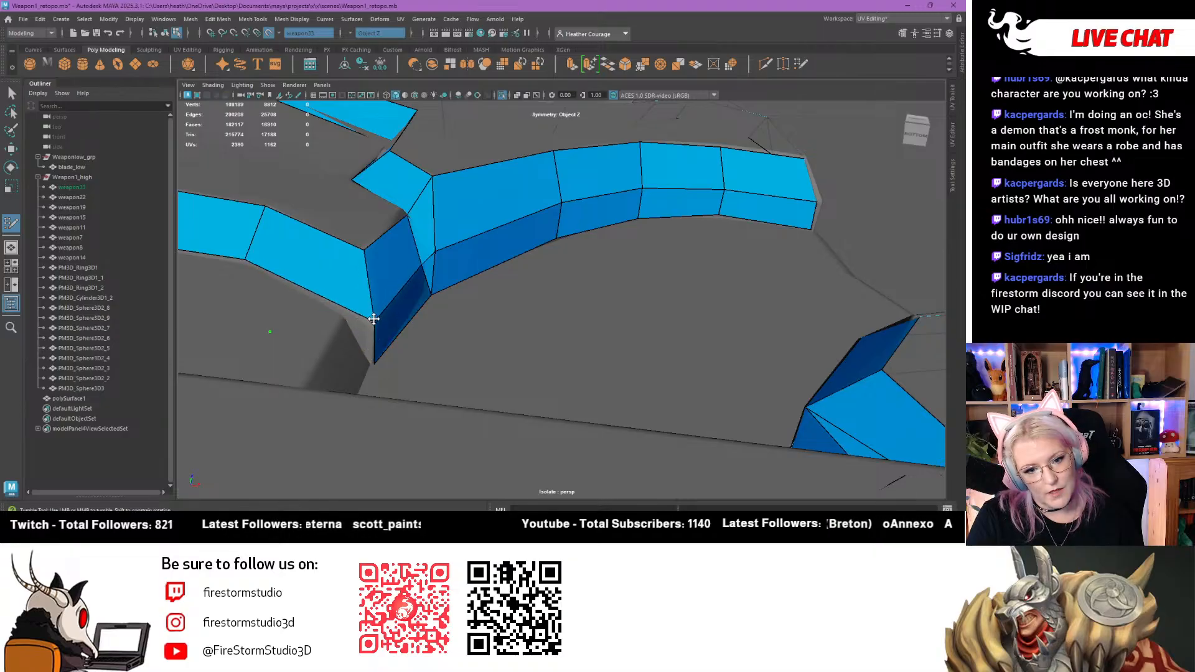
{"action": "left_click_drag", "start_coordinate": [370, 320], "coordinate": [378, 373], "text": "alt"}
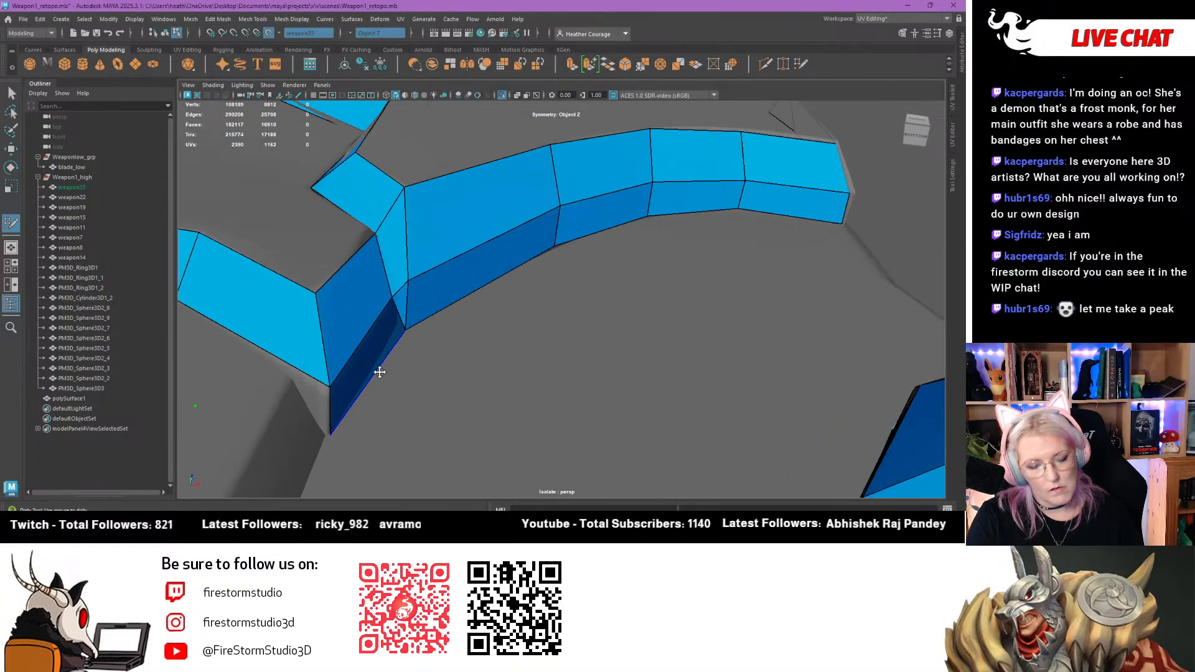
{"action": "left_click", "coordinate": [310, 368], "text": "ctrl"}
{"action": "left_click_drag", "start_coordinate": [297, 285], "coordinate": [314, 291]}
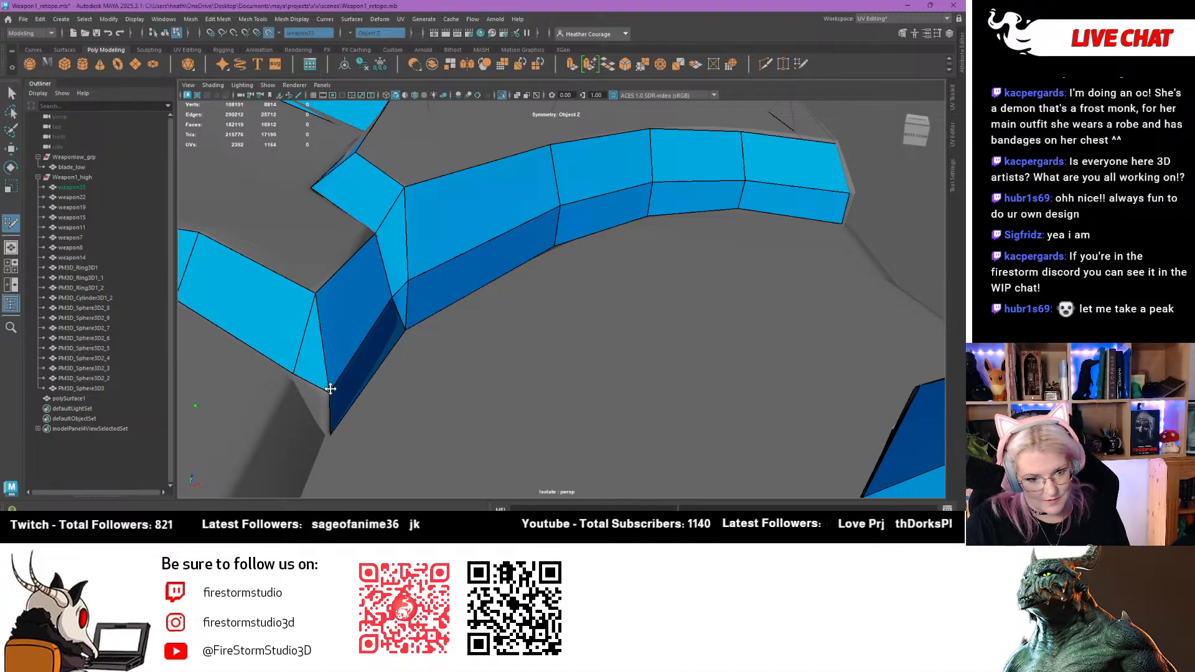
{"action": "left_click", "coordinate": [310, 405], "text": "shift"}
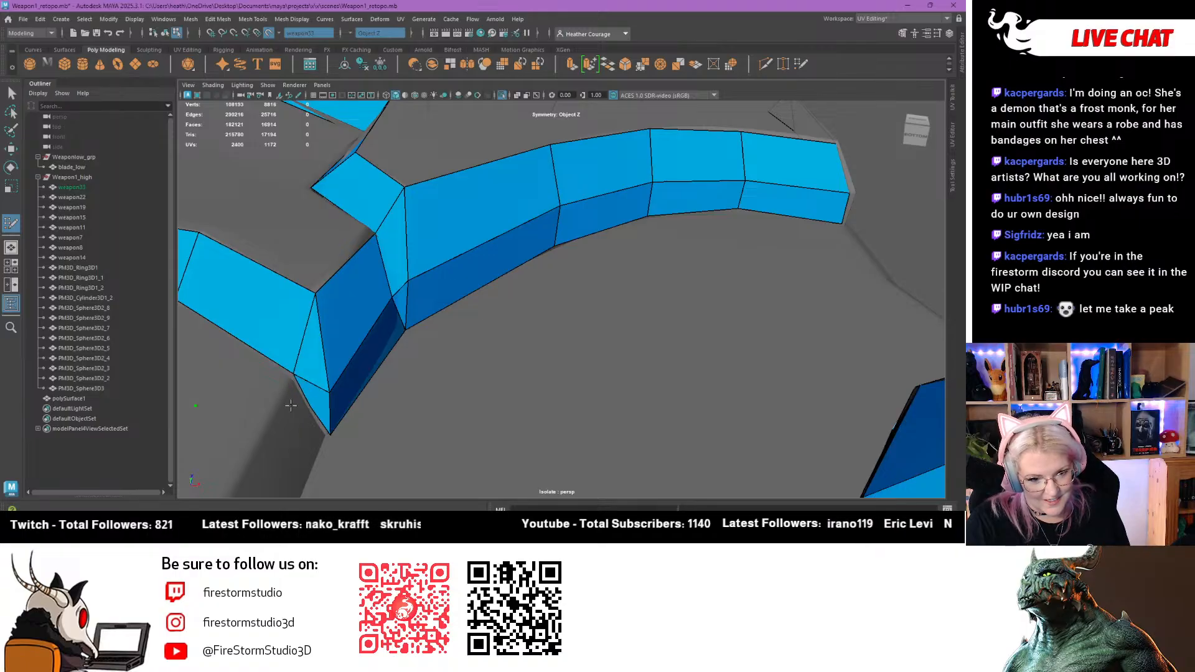
Merge the stray corner vertex at the strip junction's lower end into its neighbour on the blade retopology
{"action": "left_click_drag", "start_coordinate": [293, 384], "coordinate": [286, 310]}
{"action": "middle_click_drag", "start_coordinate": [286, 310], "coordinate": [382, 179], "text": "alt"}
{"action": "left_click_drag", "start_coordinate": [382, 180], "coordinate": [384, 194], "text": "alt"}
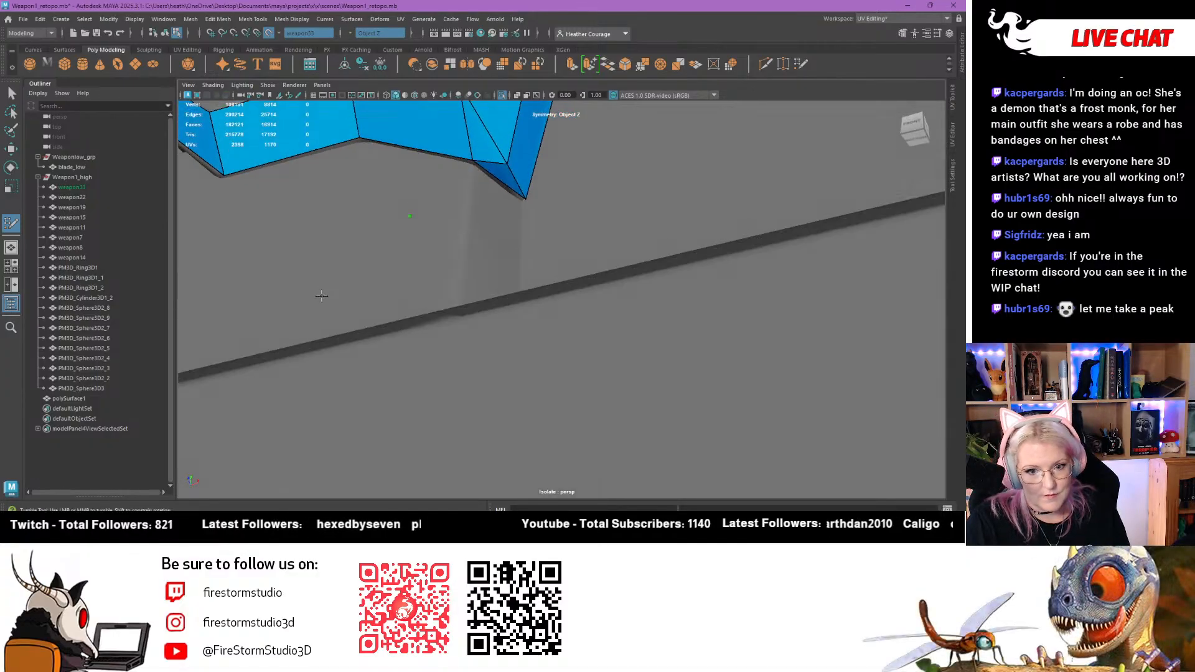
Fill a Quad Draw face below the strip's pointed tip and pull its lower edge down to the ledge
{"action": "scroll", "coordinate": [396, 361], "scroll_direction": "down", "scroll_amount": 4}
{"action": "left_click_drag", "start_coordinate": [396, 361], "coordinate": [425, 477], "text": "alt"}
{"action": "middle_click_drag", "start_coordinate": [425, 477], "coordinate": [440, 420], "text": "alt"}
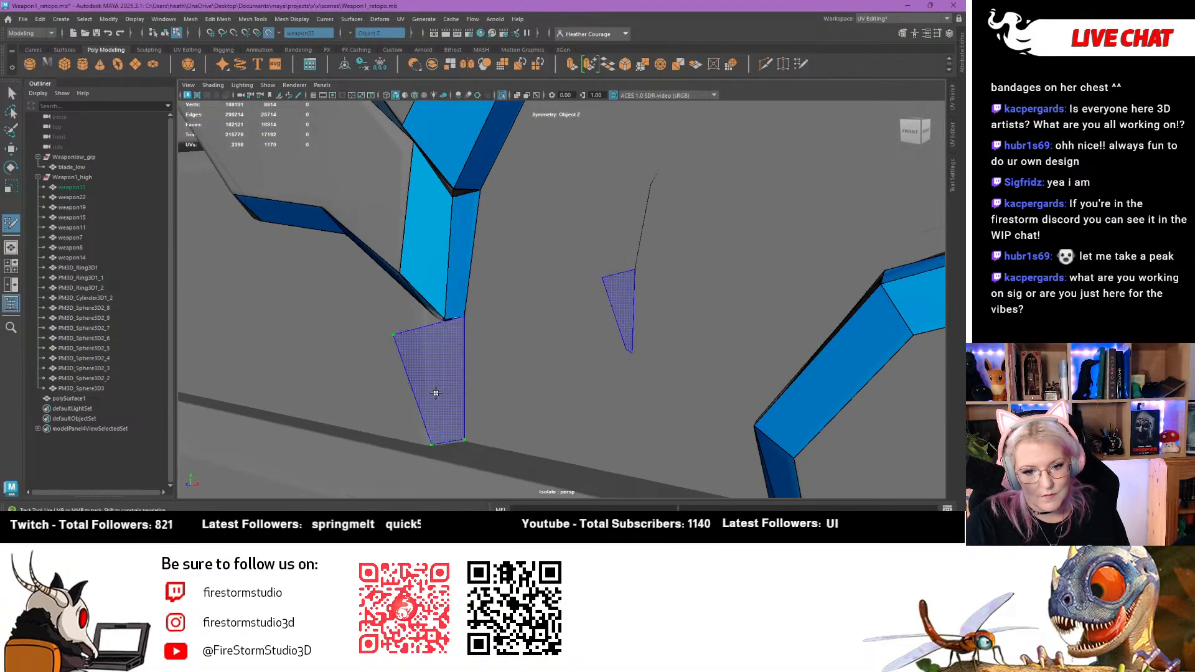
{"action": "left_click_drag", "start_coordinate": [420, 395], "coordinate": [436, 354], "text": "alt"}
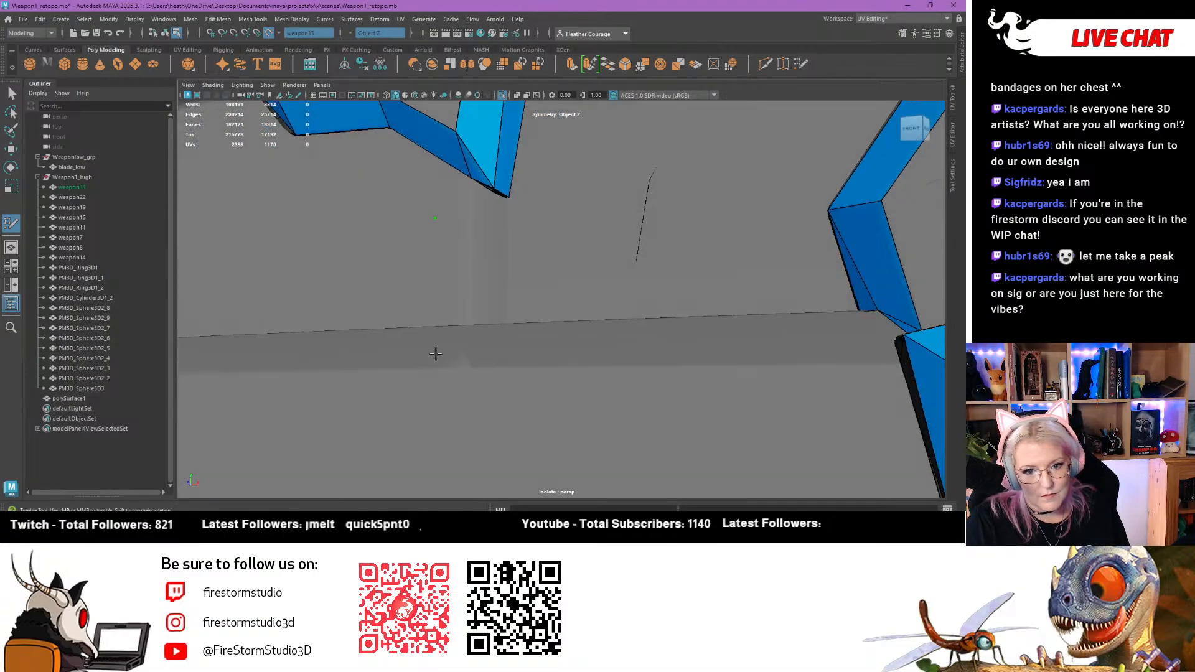
{"action": "left_click", "coordinate": [469, 252]}
{"action": "left_click", "coordinate": [505, 255]}
{"action": "mouse_move", "coordinate": [466, 251]}
{"action": "left_mouse_down", "text": "alt"}
{"action": "mouse_move", "coordinate": [471, 215]}
{"action": "mouse_move", "coordinate": [476, 267]}
{"action": "mouse_move", "coordinate": [521, 199]}
{"action": "left_mouse_up", "text": "alt"}
{"action": "left_click", "coordinate": [520, 199], "text": "shift"}
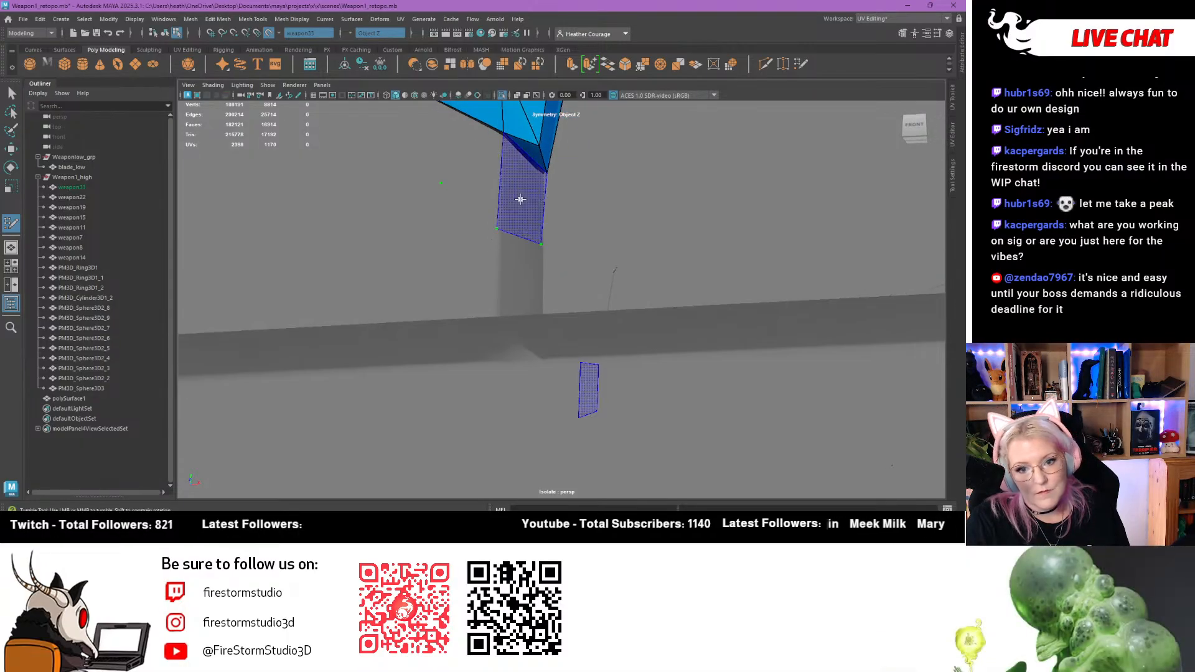
{"action": "left_click", "coordinate": [520, 199], "text": "shift"}
{"action": "mouse_move", "coordinate": [521, 231]}
{"action": "left_mouse_down", "text": "alt"}
{"action": "mouse_move", "coordinate": [488, 298]}
{"action": "mouse_move", "coordinate": [452, 319]}
{"action": "left_mouse_up", "text": "alt"}
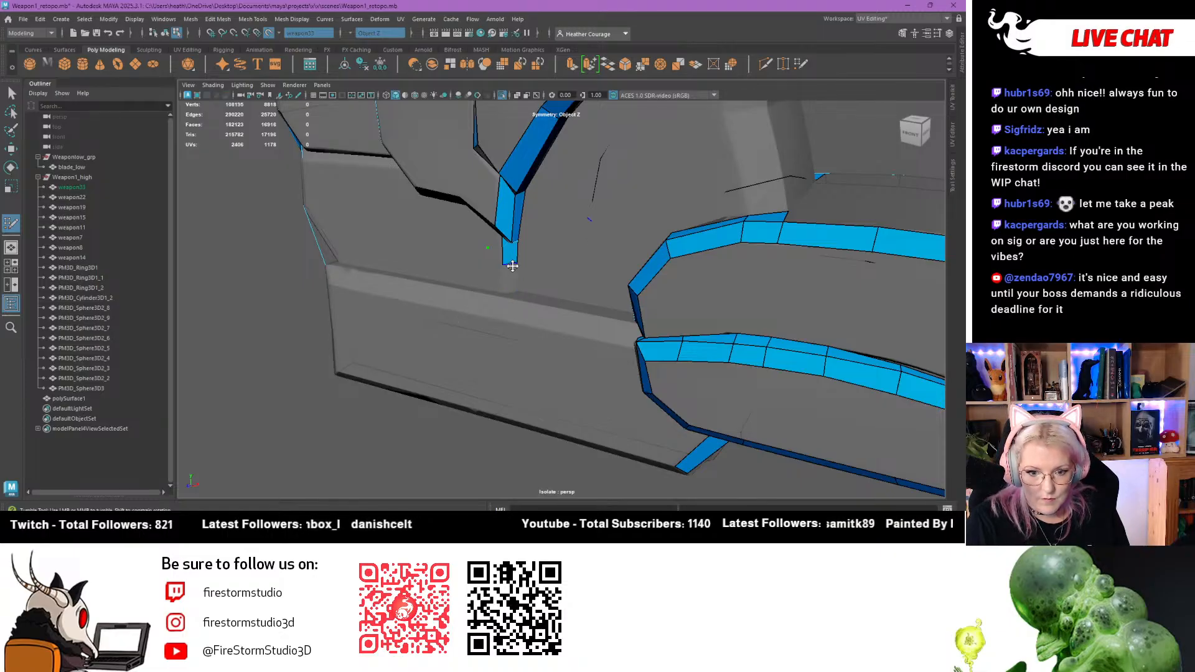
{"action": "left_click_drag", "start_coordinate": [511, 265], "coordinate": [511, 291]}
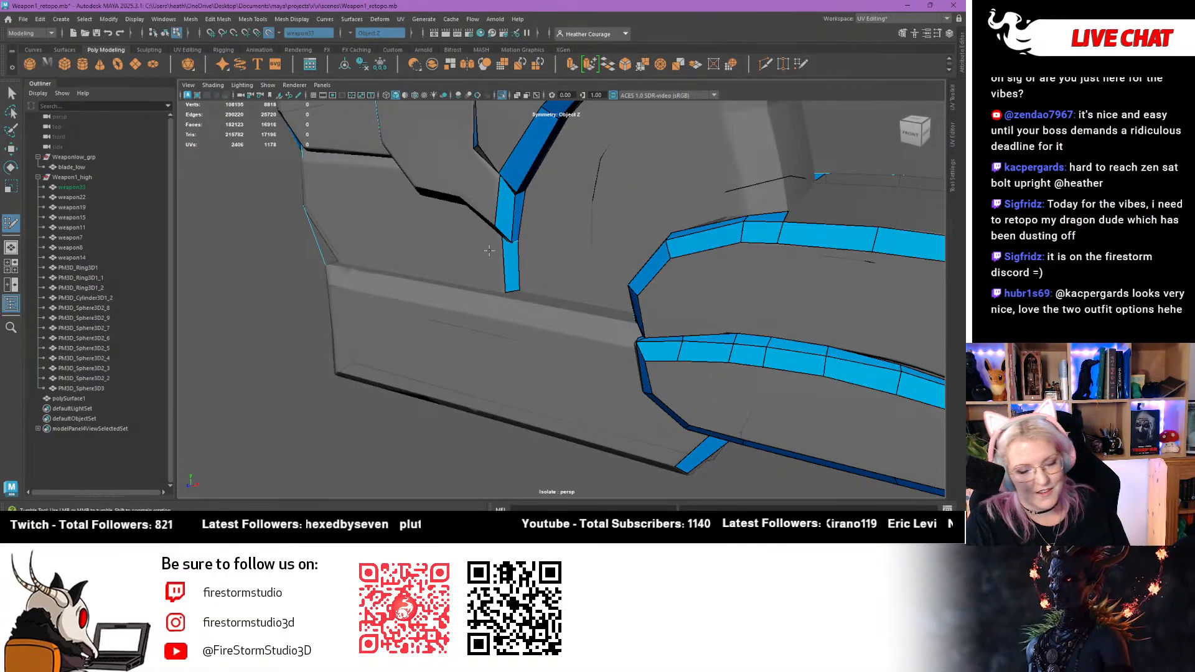
Fill two quads along the ledge's upper edge, bridging the vertical strip to the larger curved band
{"action": "left_click_drag", "start_coordinate": [450, 318], "coordinate": [592, 334], "text": "alt"}
{"action": "middle_click_drag", "start_coordinate": [608, 317], "coordinate": [509, 245], "text": "alt"}
{"action": "left_click_drag", "start_coordinate": [509, 245], "coordinate": [502, 240], "text": "alt"}
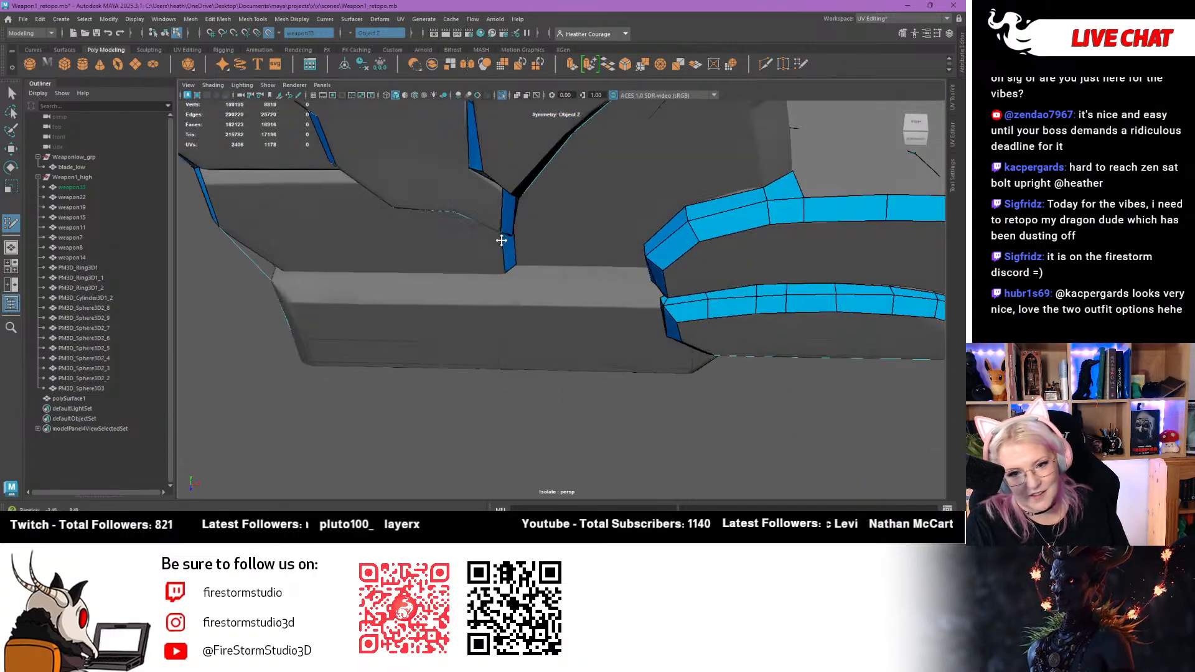
{"action": "right_click_drag", "start_coordinate": [502, 240], "coordinate": [551, 334], "text": "alt"}
{"action": "left_click_drag", "start_coordinate": [506, 282], "coordinate": [610, 266], "text": "alt"}
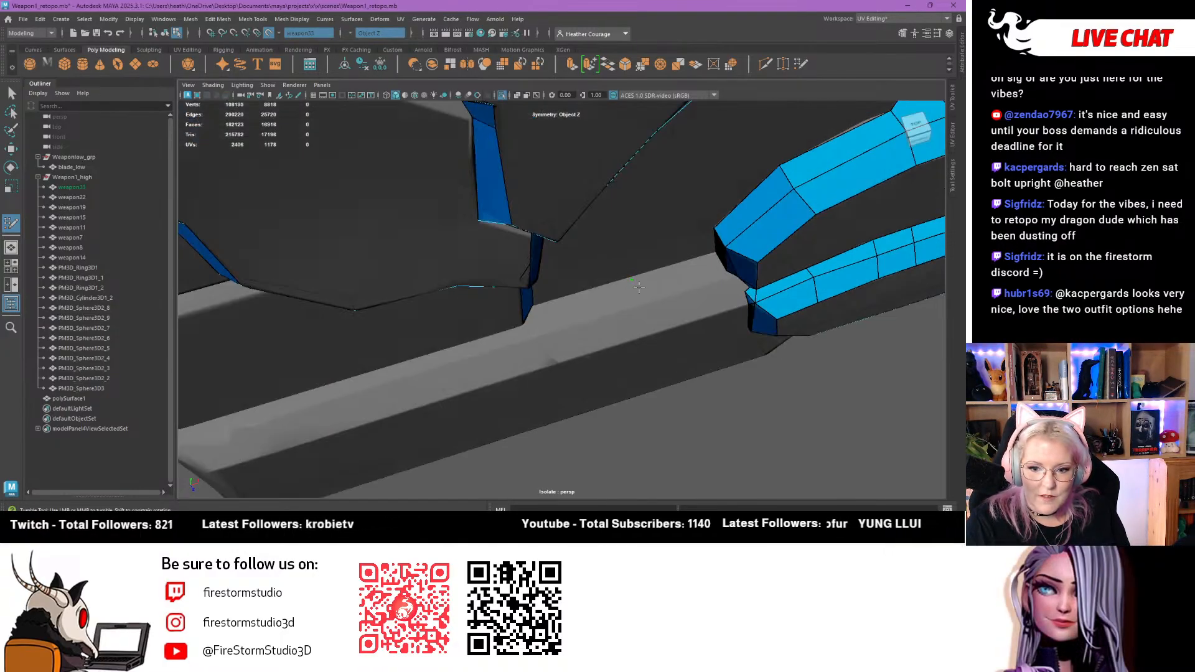
{"action": "left_click_drag", "start_coordinate": [608, 294], "coordinate": [540, 293], "text": "alt"}
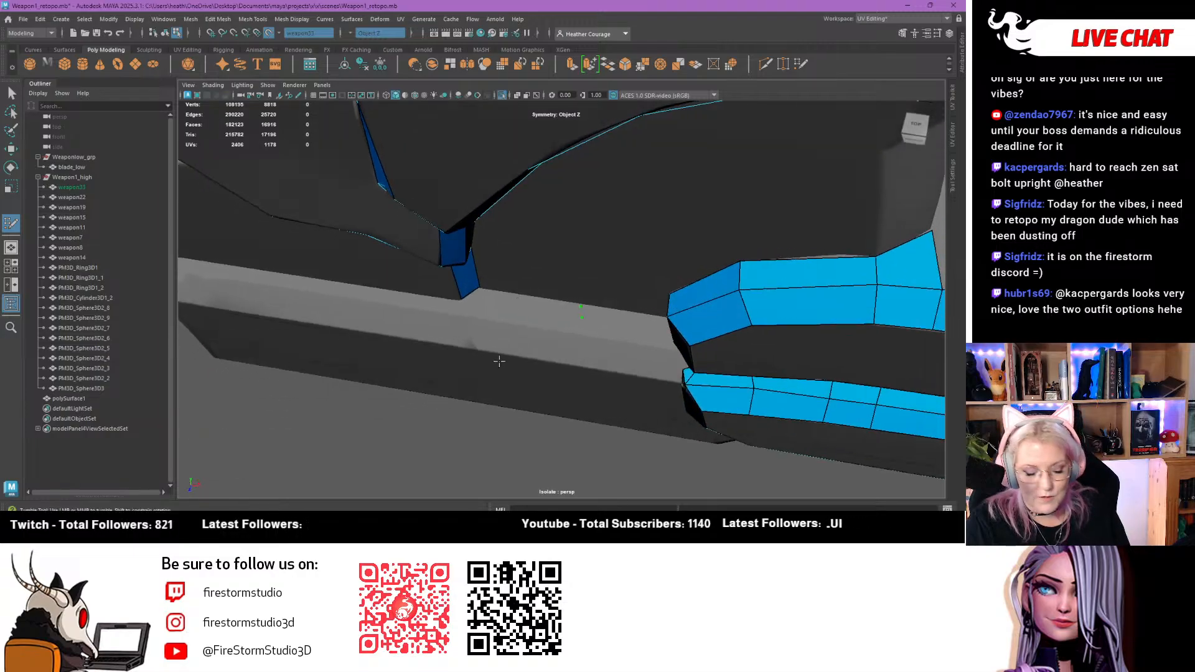
{"action": "scroll", "coordinate": [467, 340], "scroll_direction": "up", "scroll_amount": 3}
{"action": "mouse_move", "coordinate": [563, 348]}
{"action": "left_mouse_down", "text": "alt"}
{"action": "mouse_move", "coordinate": [529, 318]}
{"action": "mouse_move", "coordinate": [527, 399]}
{"action": "mouse_move", "coordinate": [543, 375]}
{"action": "left_mouse_up", "text": "alt"}
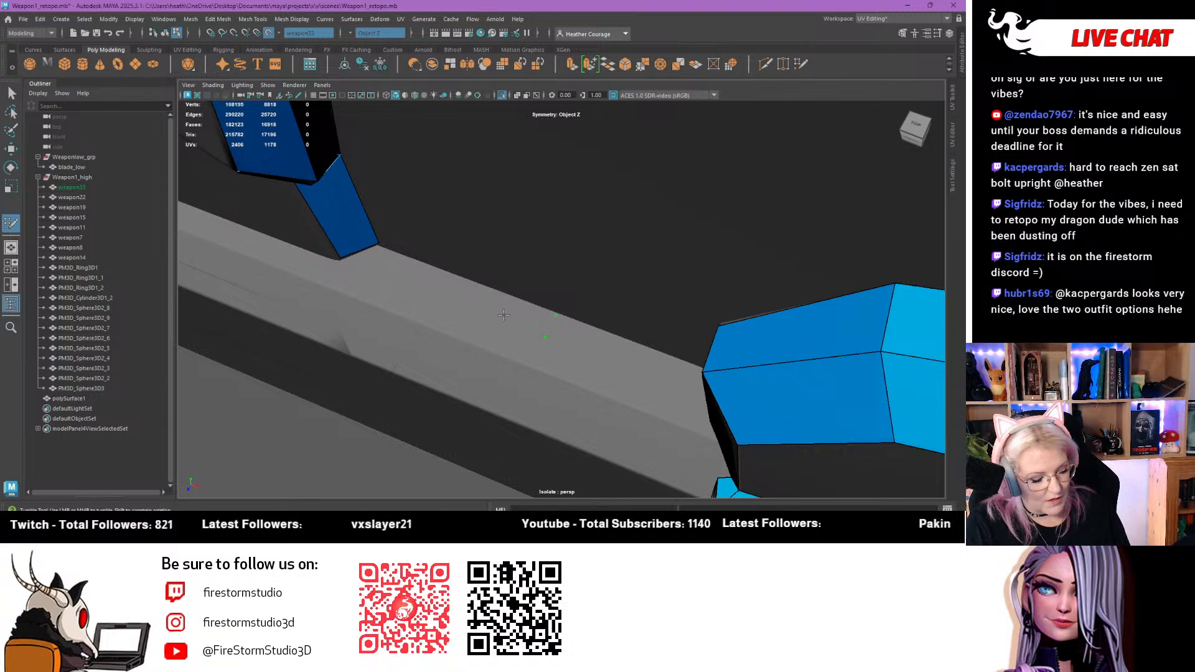
{"action": "mouse_move", "coordinate": [438, 301]}
{"action": "left_mouse_down", "text": "alt"}
{"action": "mouse_move", "coordinate": [391, 198]}
{"action": "mouse_move", "coordinate": [312, 148]}
{"action": "mouse_move", "coordinate": [354, 154]}
{"action": "left_mouse_up", "text": "alt"}
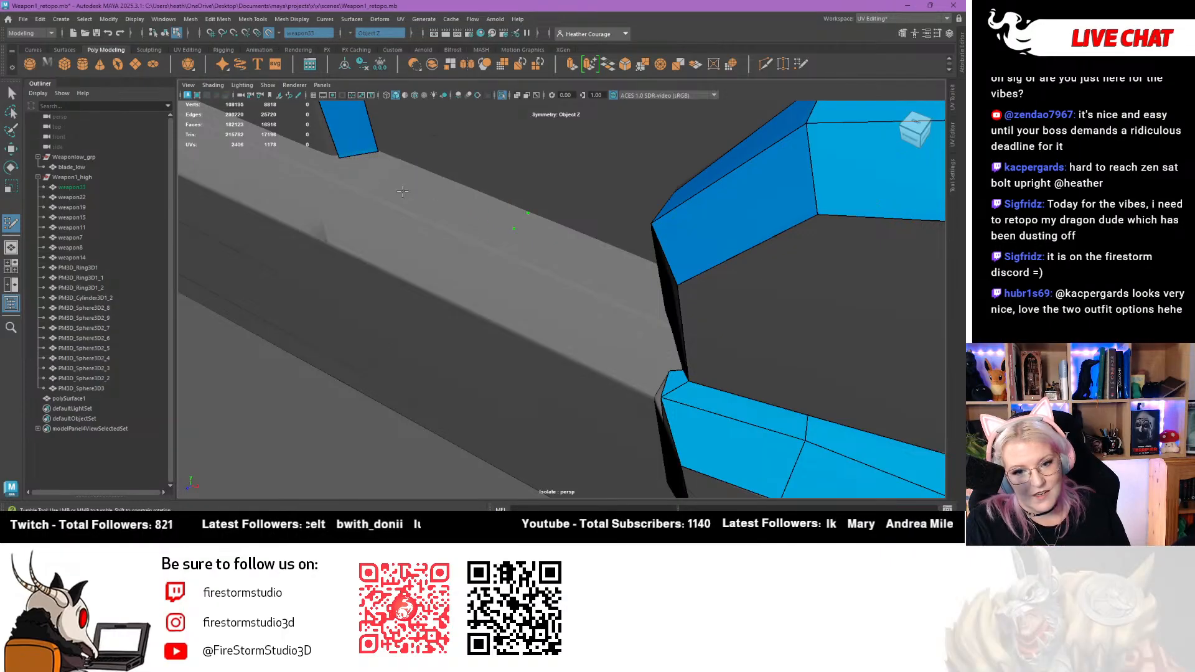
{"action": "left_click", "coordinate": [384, 183], "text": "shift"}
{"action": "left_click_drag", "start_coordinate": [384, 184], "coordinate": [573, 167], "text": "alt"}
{"action": "left_click", "coordinate": [551, 212], "text": "shift"}
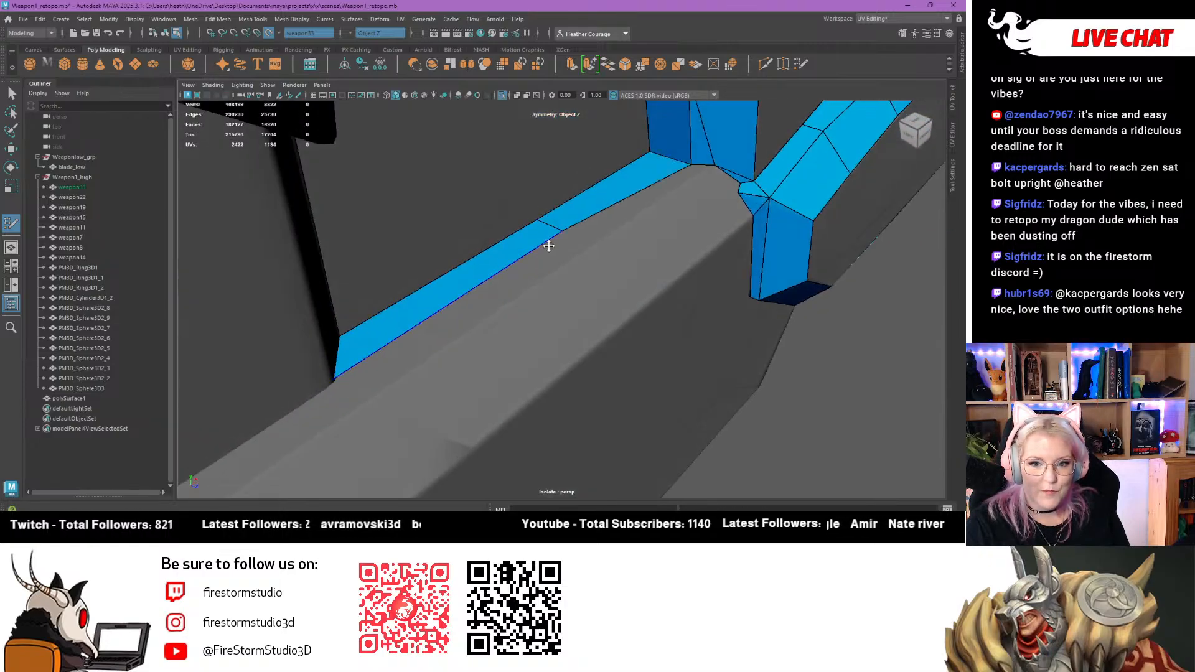
Fill a second row of two quads beneath the bridging row along the ledge
{"action": "left_click_drag", "start_coordinate": [542, 257], "coordinate": [489, 362], "text": "alt"}
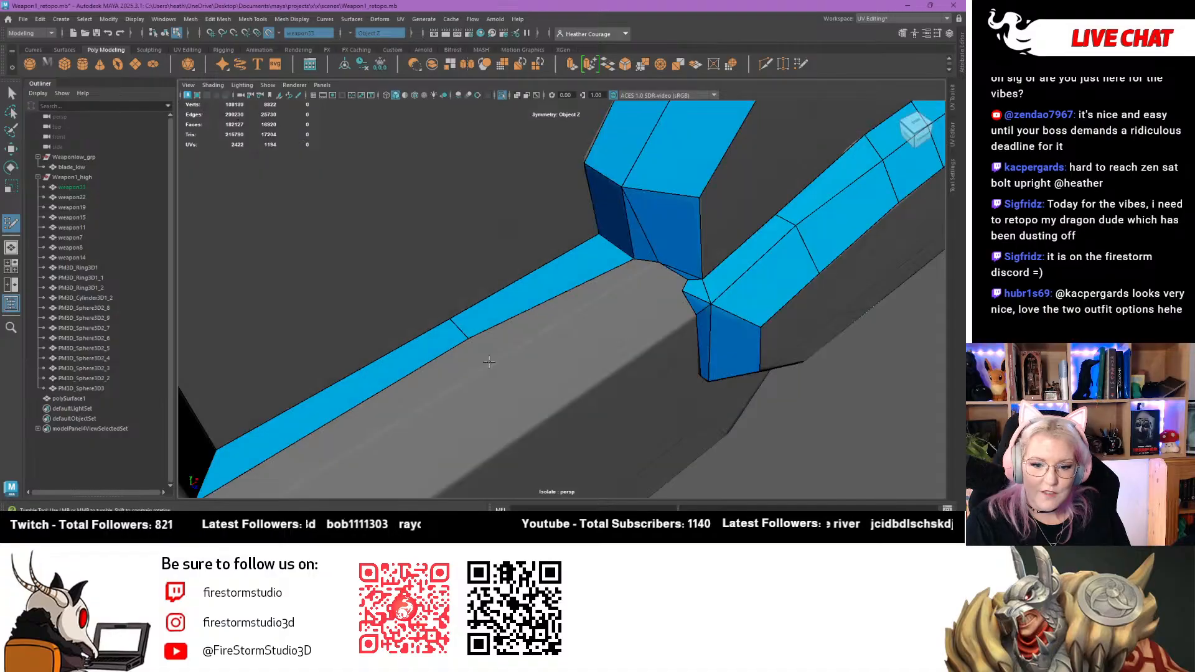
{"action": "left_click_drag", "start_coordinate": [375, 415], "coordinate": [357, 396], "text": "alt"}
{"action": "middle_click_drag", "start_coordinate": [357, 396], "coordinate": [421, 252], "text": "alt"}
{"action": "left_click_drag", "start_coordinate": [421, 253], "coordinate": [371, 310], "text": "alt"}
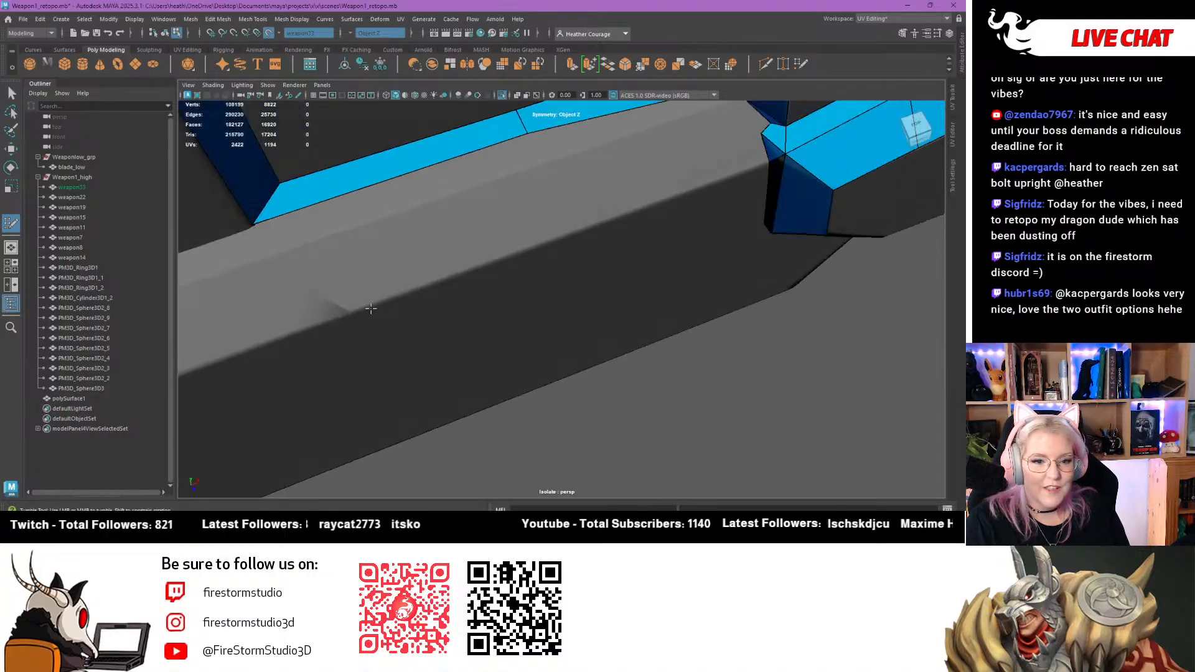
{"action": "middle_click_drag", "start_coordinate": [371, 309], "coordinate": [344, 315], "text": "alt"}
{"action": "left_click", "coordinate": [328, 311]}
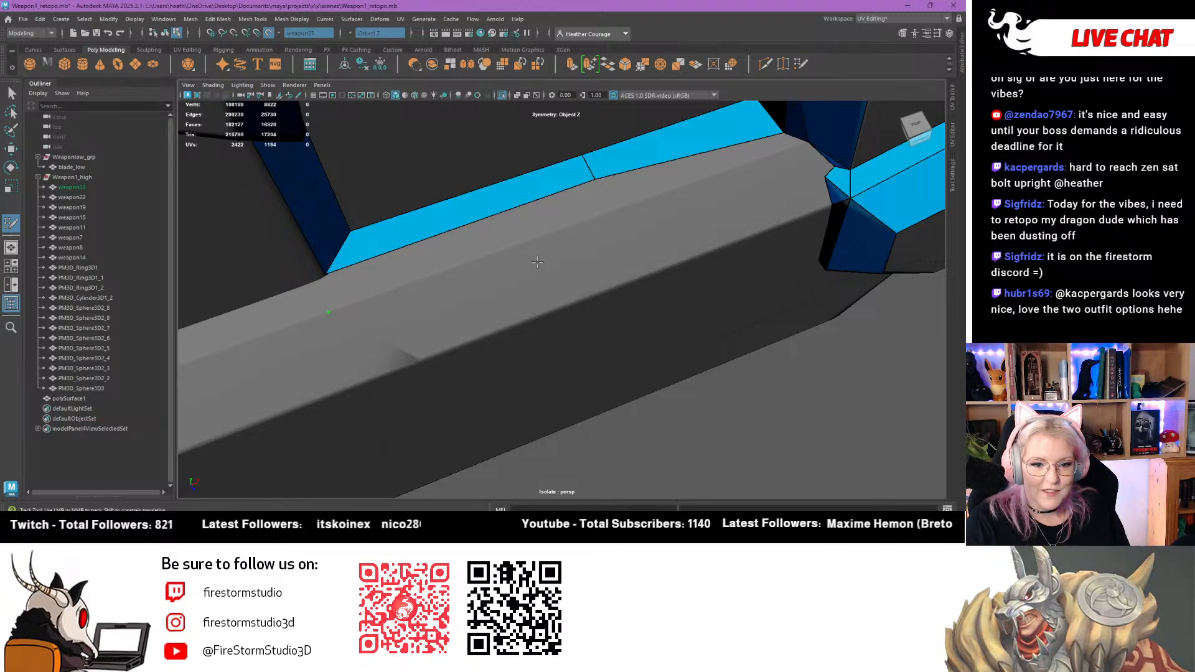
{"action": "left_click", "coordinate": [608, 215], "text": "shift"}
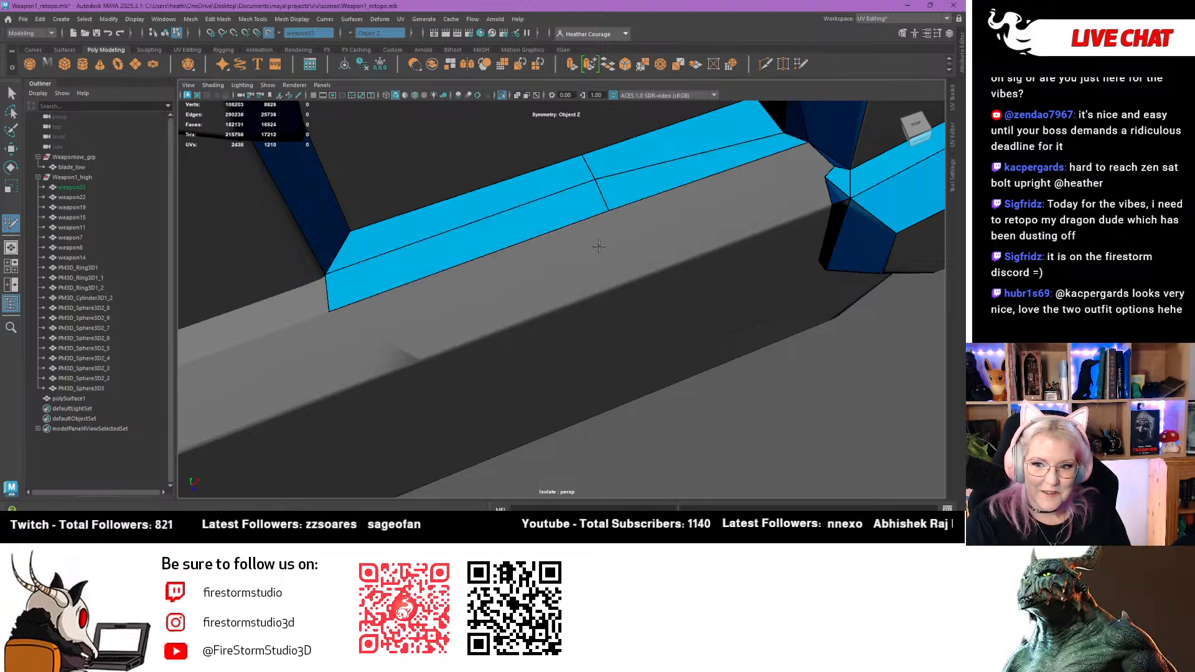
Fill the gap where the two curved bands meet and merge the new face's loose vertex into the bridge's corner
{"action": "left_click_drag", "start_coordinate": [598, 246], "coordinate": [602, 222], "text": "alt"}
{"action": "right_click_drag", "start_coordinate": [603, 222], "coordinate": [630, 236], "text": "alt"}
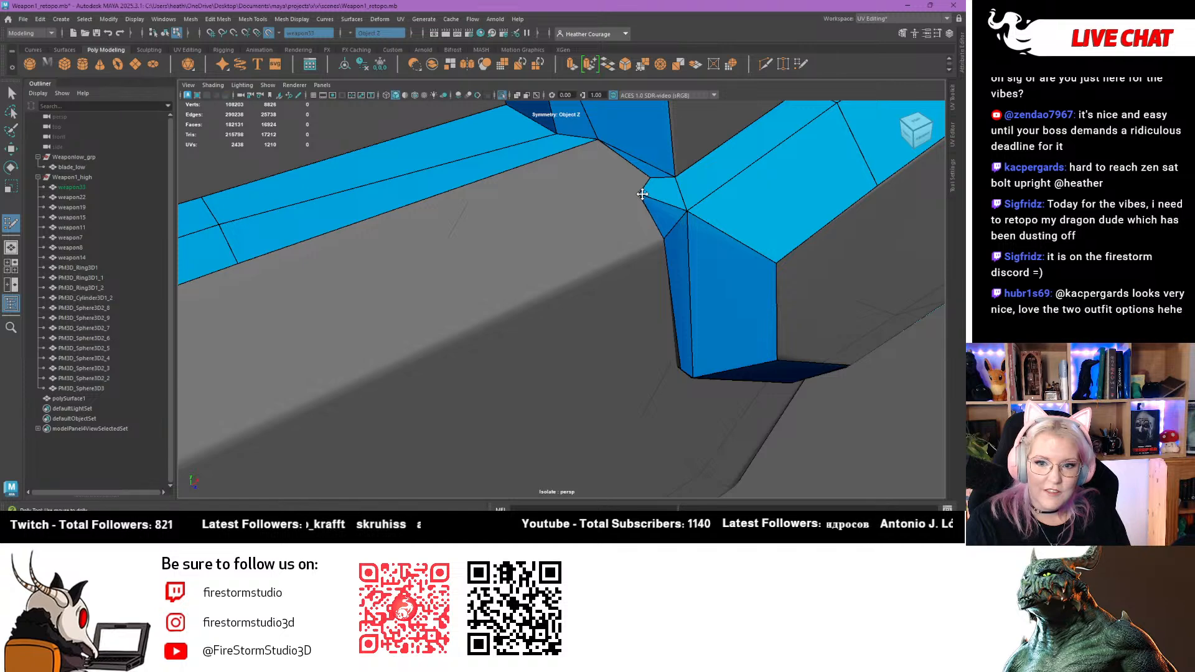
{"action": "left_click", "coordinate": [615, 169], "text": "shift"}
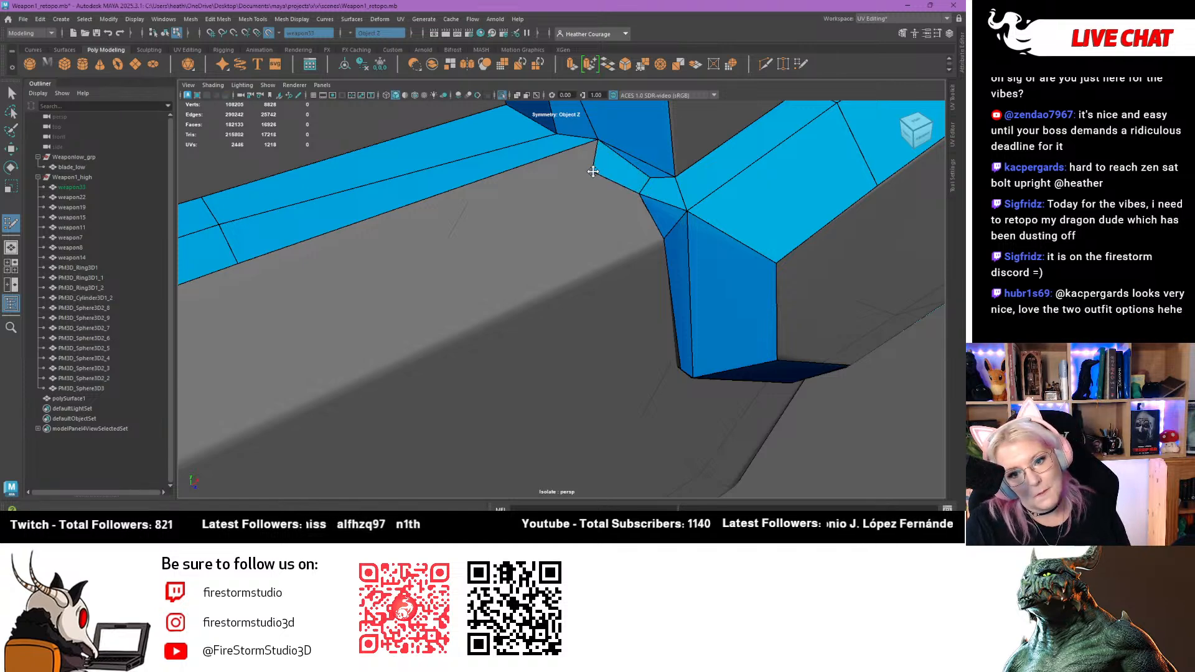
{"action": "left_click_drag", "start_coordinate": [593, 171], "coordinate": [598, 146]}
{"action": "scroll", "coordinate": [611, 227], "scroll_direction": "down", "scroll_amount": 8}
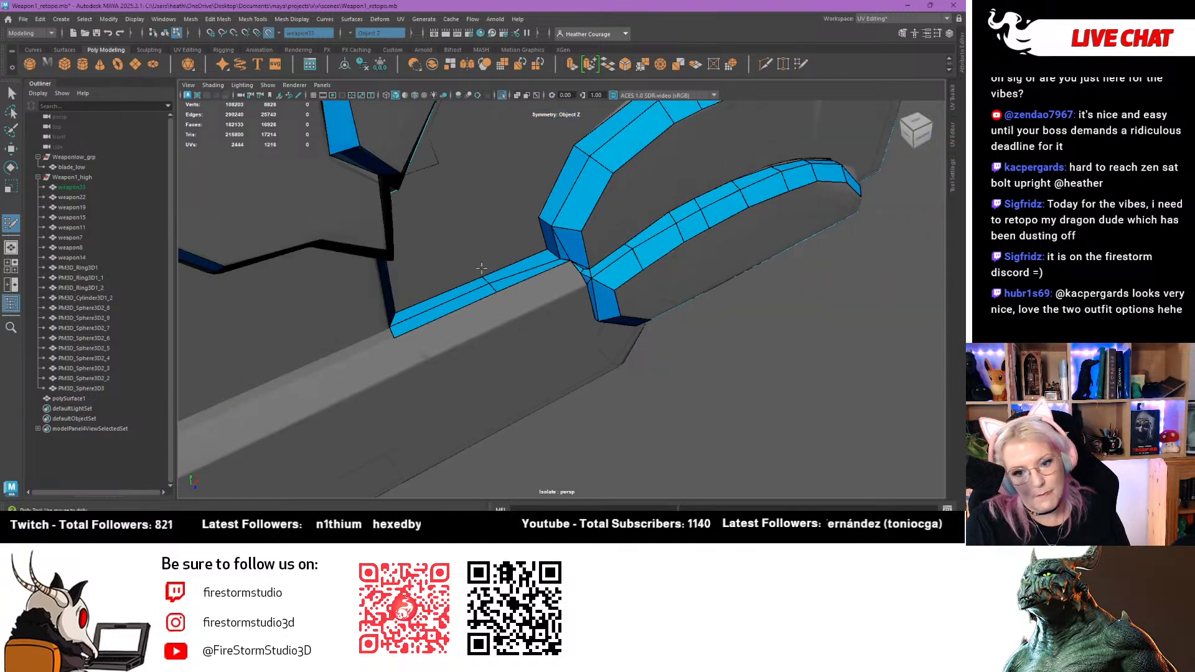
{"action": "left_click_drag", "start_coordinate": [611, 227], "coordinate": [532, 268], "text": "alt"}
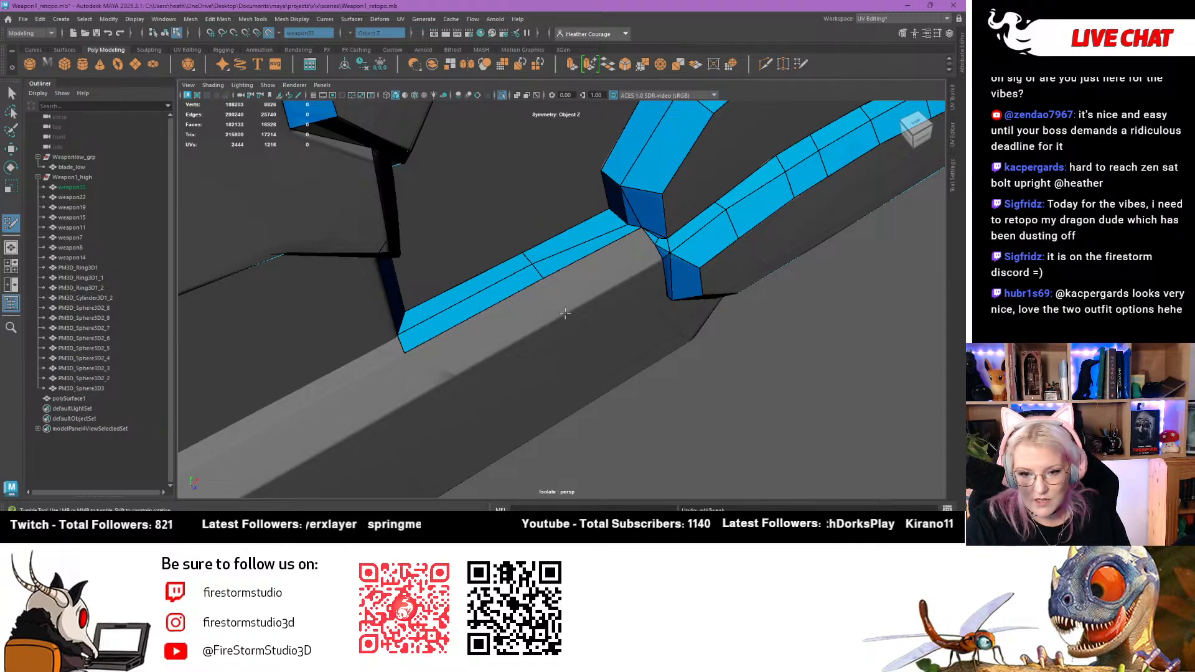
Nudge the bridge's corner vertex at the band junction and fill two stacked faces beneath it across the ledge
{"action": "left_click", "coordinate": [553, 296]}
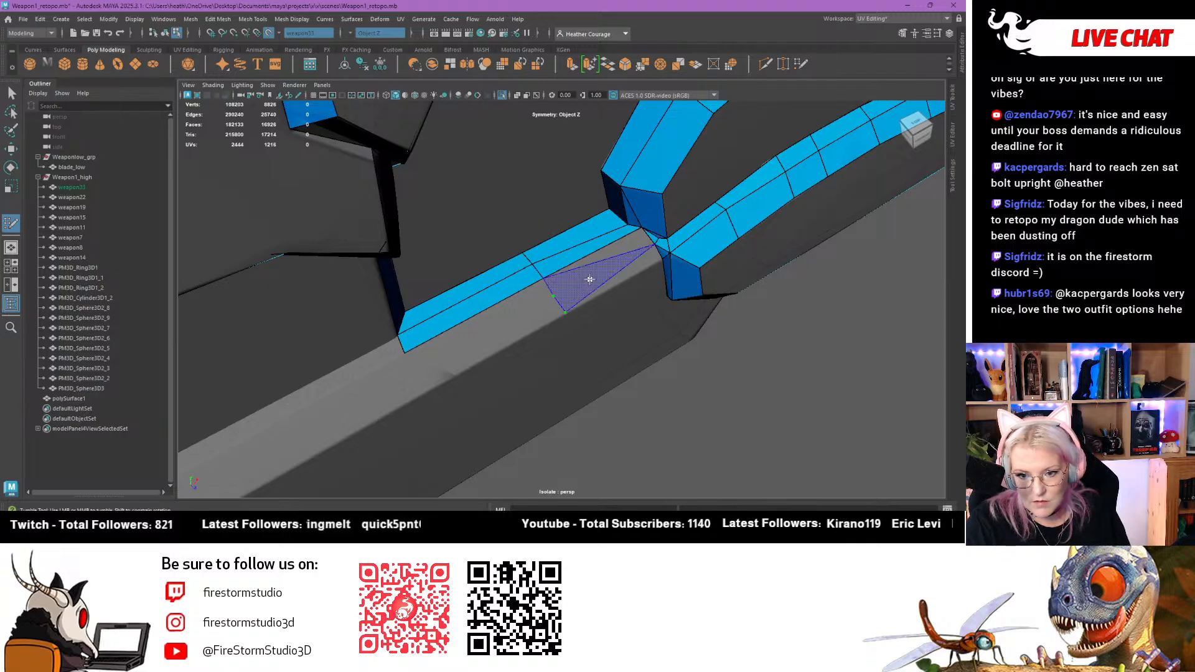
{"action": "left_click_drag", "start_coordinate": [604, 252], "coordinate": [489, 272], "text": "alt"}
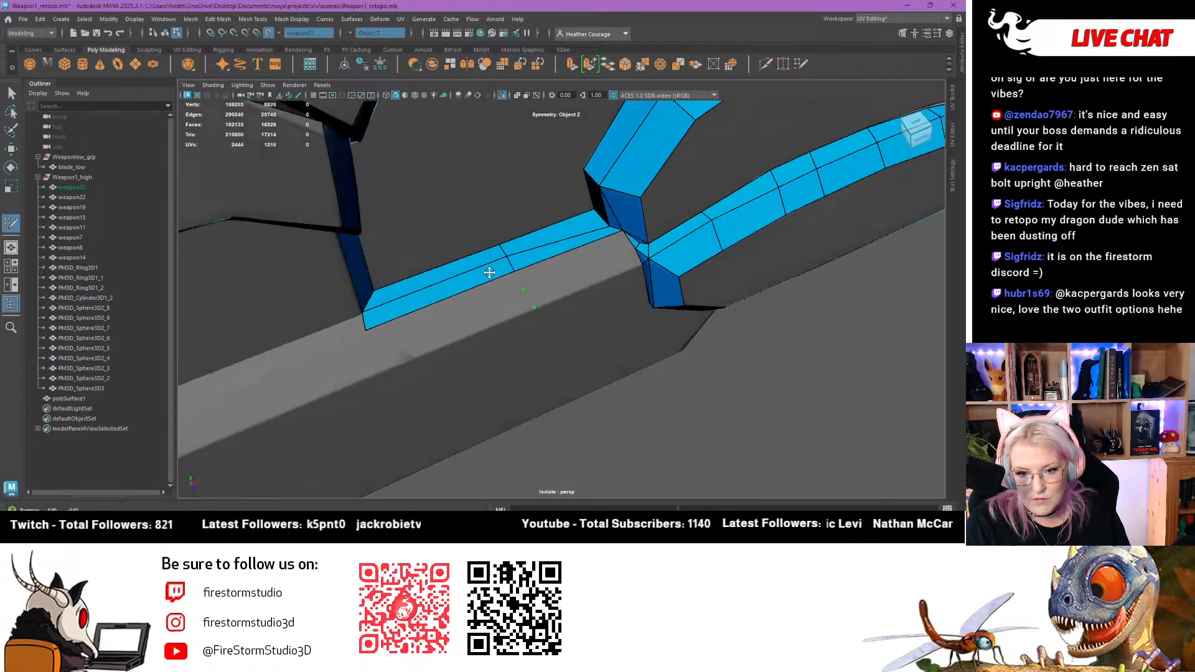
{"action": "scroll", "coordinate": [489, 273], "scroll_direction": "up", "scroll_amount": 4}
{"action": "left_click_drag", "start_coordinate": [552, 293], "coordinate": [592, 228], "text": "alt"}
{"action": "middle_click_drag", "start_coordinate": [592, 227], "coordinate": [594, 278], "text": "alt"}
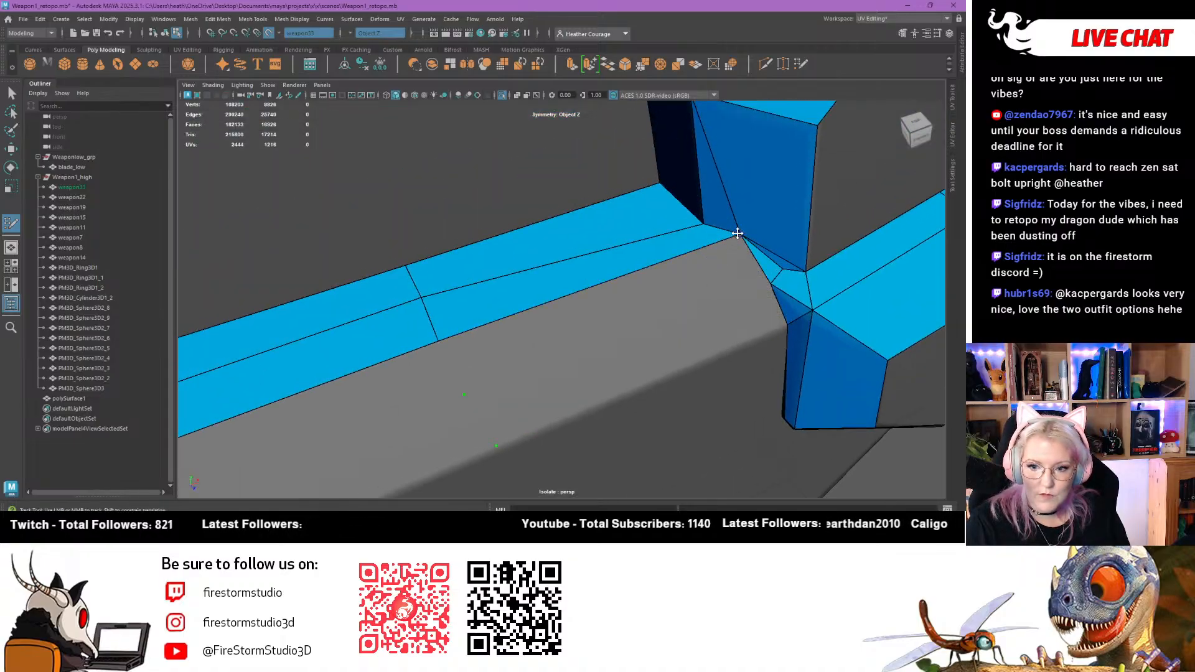
{"action": "left_click_drag", "start_coordinate": [737, 233], "coordinate": [733, 233]}
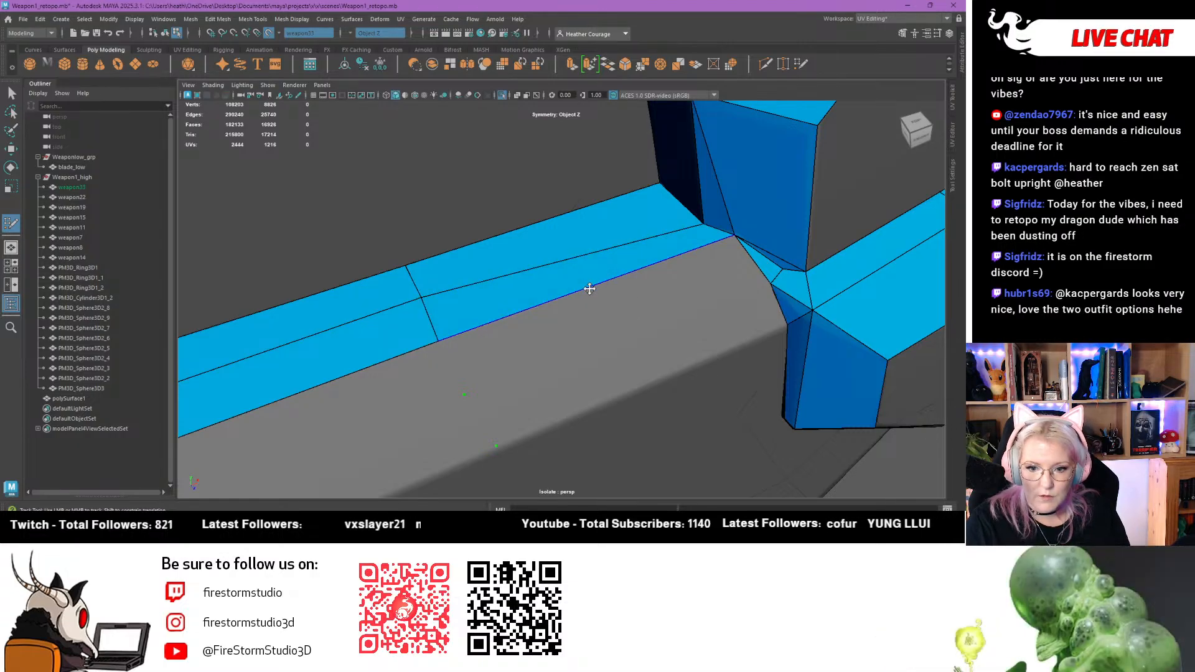
{"action": "mouse_move", "coordinate": [589, 288]}
{"action": "left_mouse_down"}
{"action": "mouse_move", "coordinate": [493, 376]}
{"action": "mouse_move", "coordinate": [512, 373]}
{"action": "left_mouse_up"}
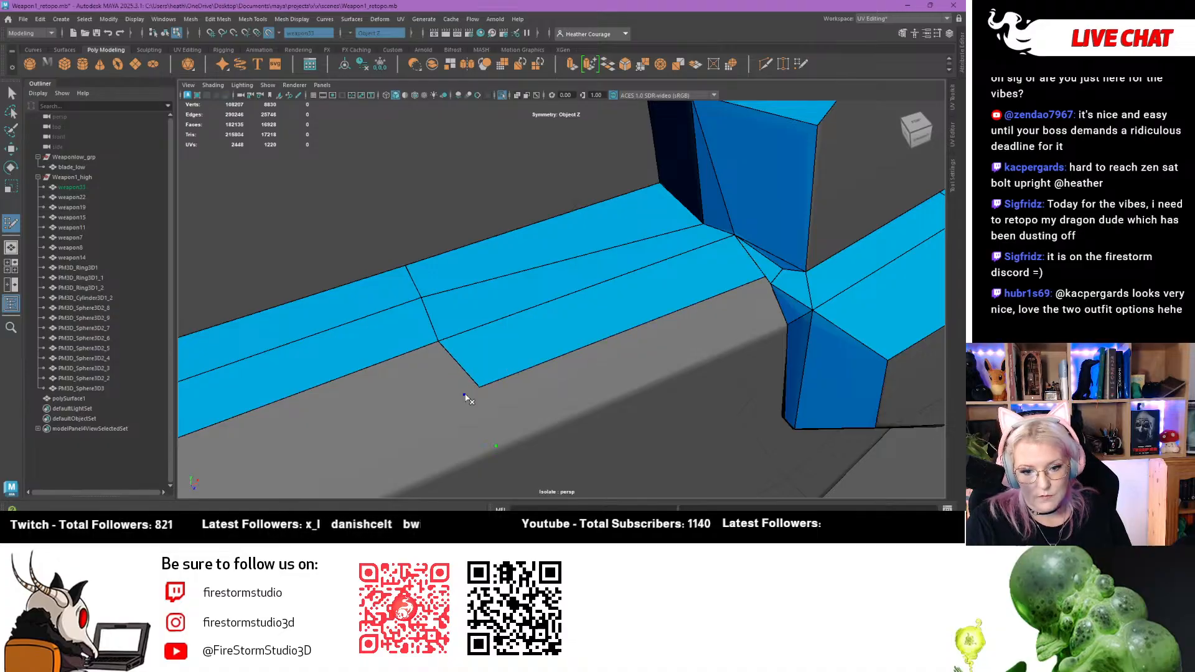
{"action": "left_click_drag", "start_coordinate": [466, 396], "coordinate": [643, 266], "text": "alt"}
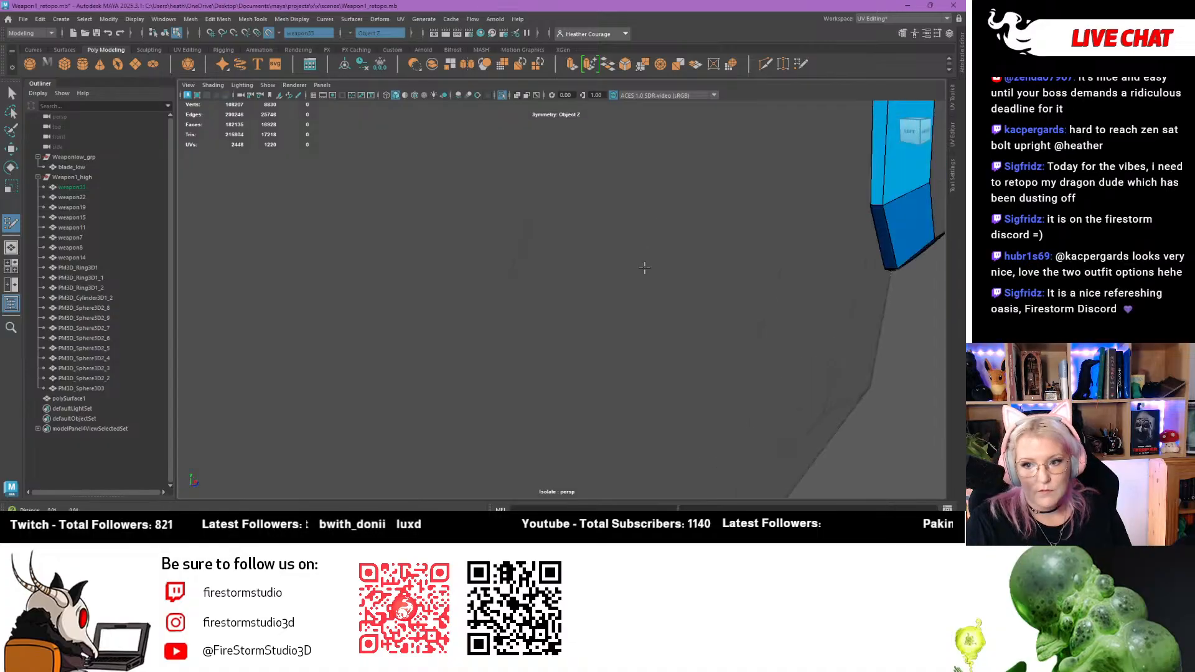
{"action": "middle_click_drag", "start_coordinate": [643, 266], "coordinate": [600, 381], "text": "alt"}
{"action": "mouse_move", "coordinate": [662, 390]}
{"action": "left_mouse_down"}
{"action": "mouse_move", "coordinate": [667, 457]}
{"action": "mouse_move", "coordinate": [620, 405]}
{"action": "mouse_move", "coordinate": [636, 356]}
{"action": "mouse_move", "coordinate": [528, 406]}
{"action": "left_mouse_up"}
{"action": "middle_click_drag", "start_coordinate": [528, 406], "coordinate": [568, 396], "text": "alt"}
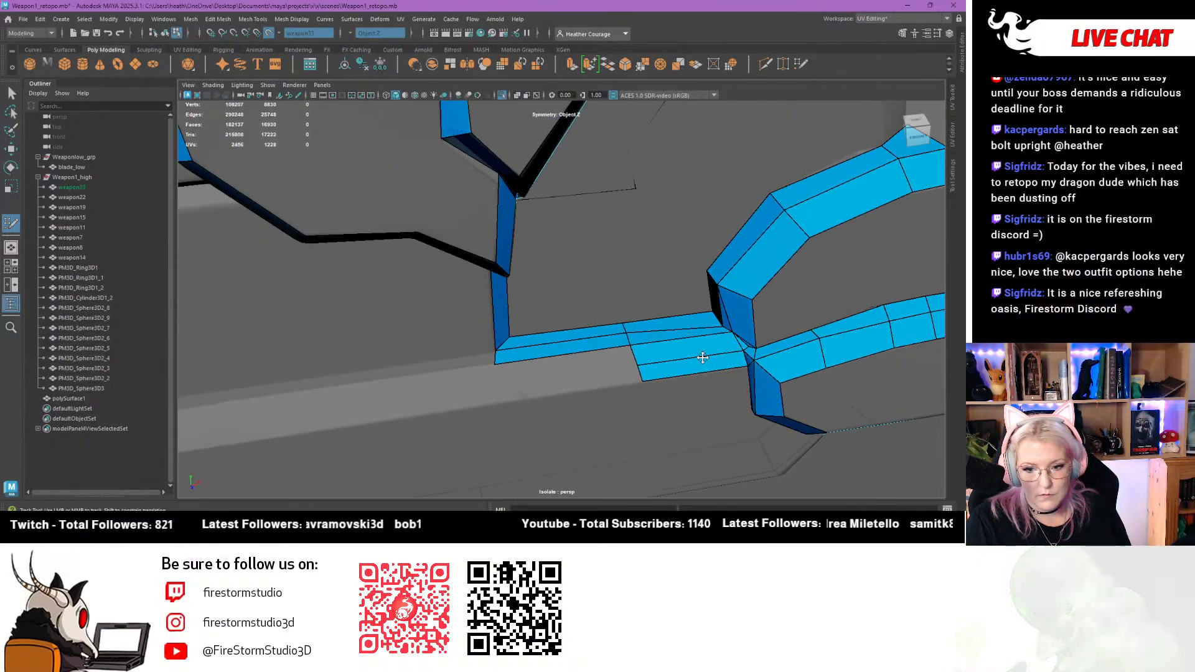
Merge the stacked faces' outer corner into the vertex below and fill the adjoining quad under the vertical strip
{"action": "left_click_drag", "start_coordinate": [637, 366], "coordinate": [641, 383]}
{"action": "middle_click_drag", "start_coordinate": [640, 384], "coordinate": [563, 326], "text": "alt"}
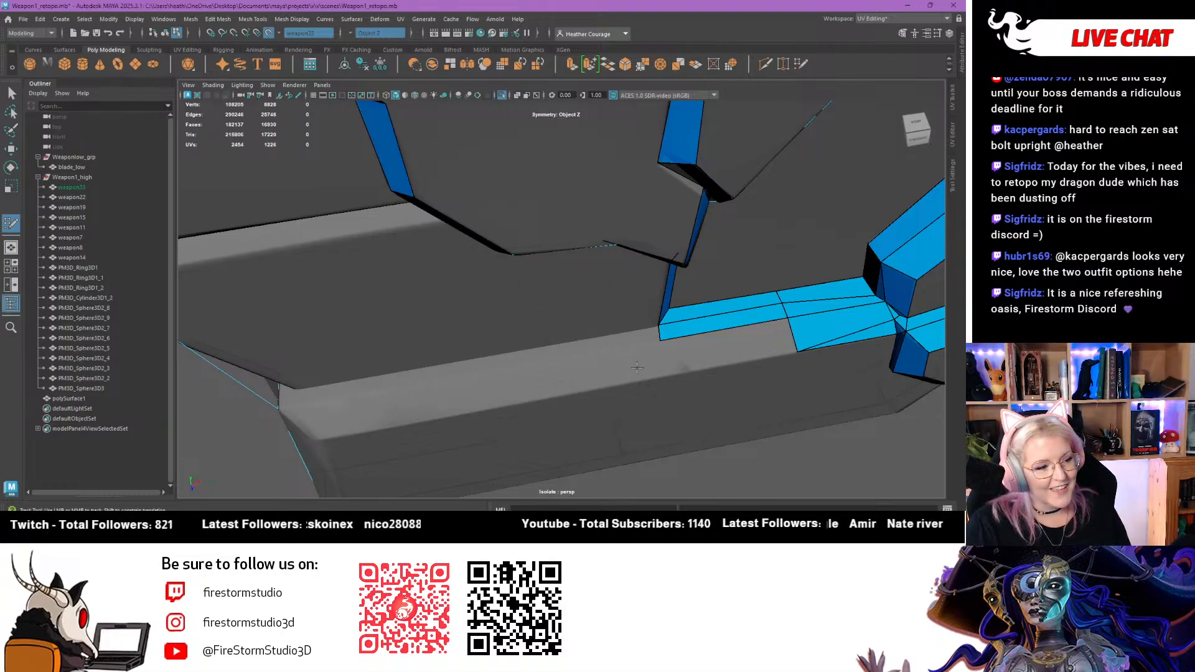
{"action": "left_click_drag", "start_coordinate": [637, 368], "coordinate": [590, 308], "text": "alt"}
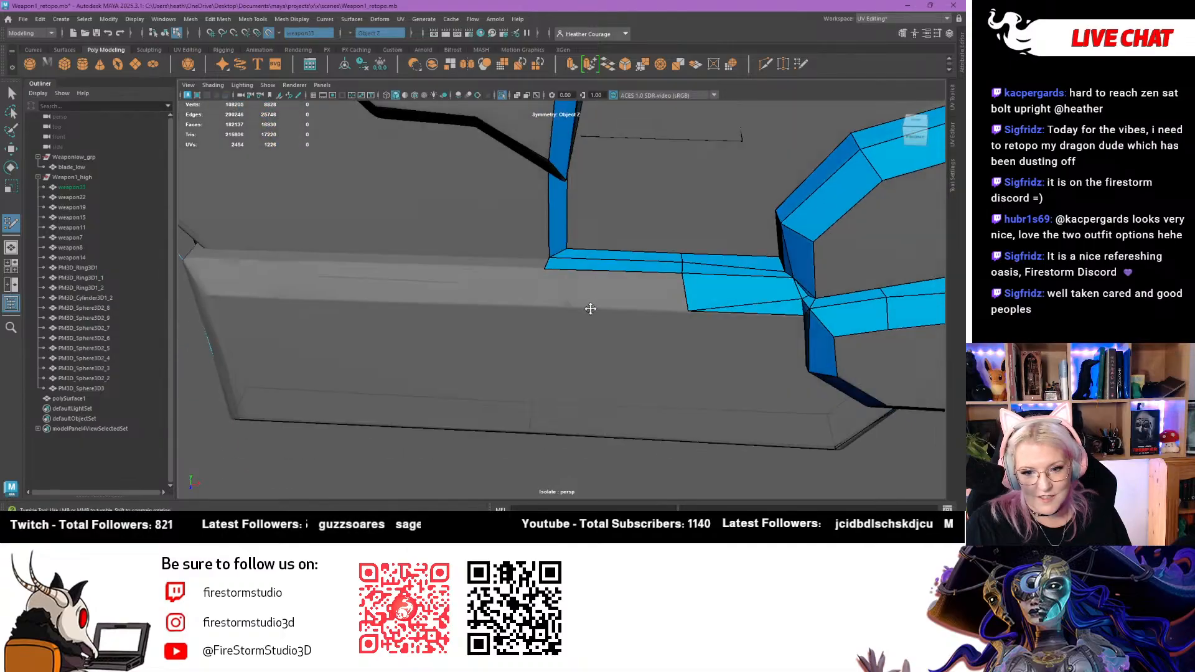
{"action": "left_click", "coordinate": [566, 283], "text": "shift"}
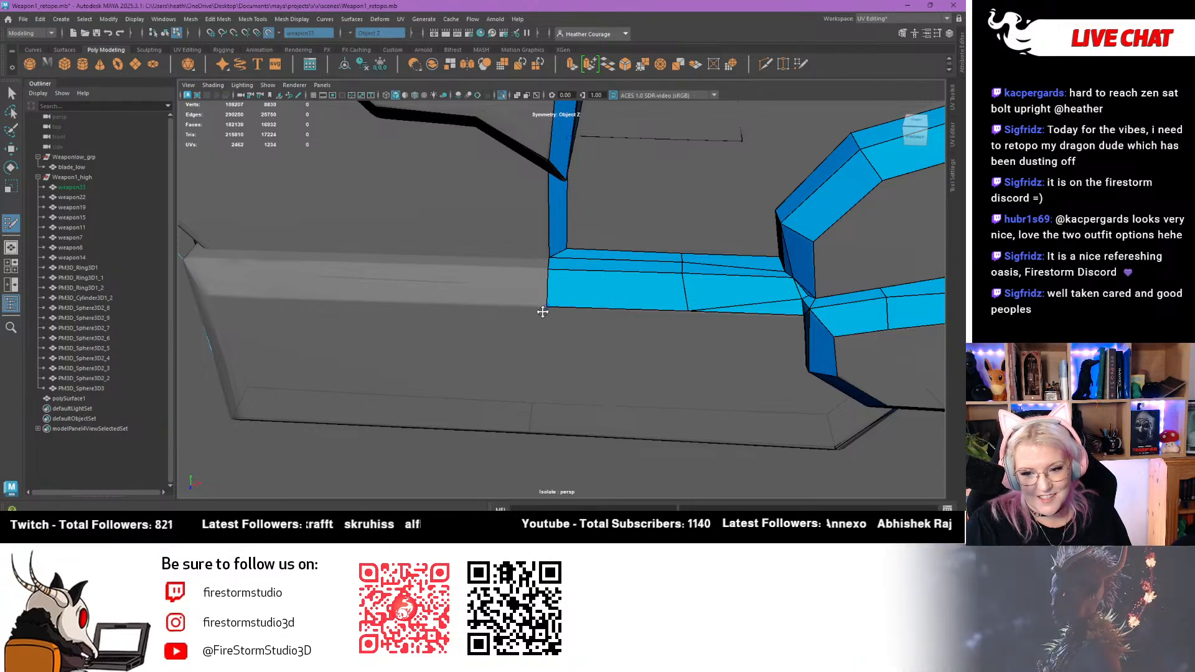
Place points midway along the ledge and fill two quads connecting the bridge to the strip at the far corner
{"action": "left_click_drag", "start_coordinate": [542, 312], "coordinate": [358, 304], "text": "alt"}
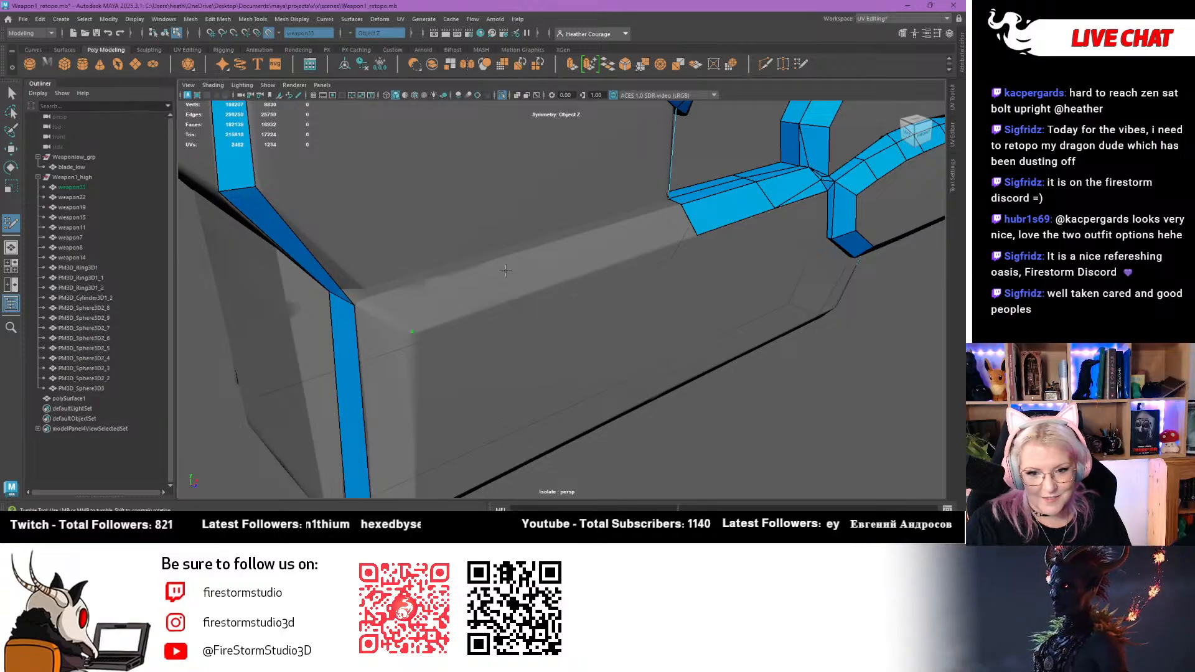
{"action": "left_click", "coordinate": [545, 245]}
{"action": "left_click", "coordinate": [562, 281]}
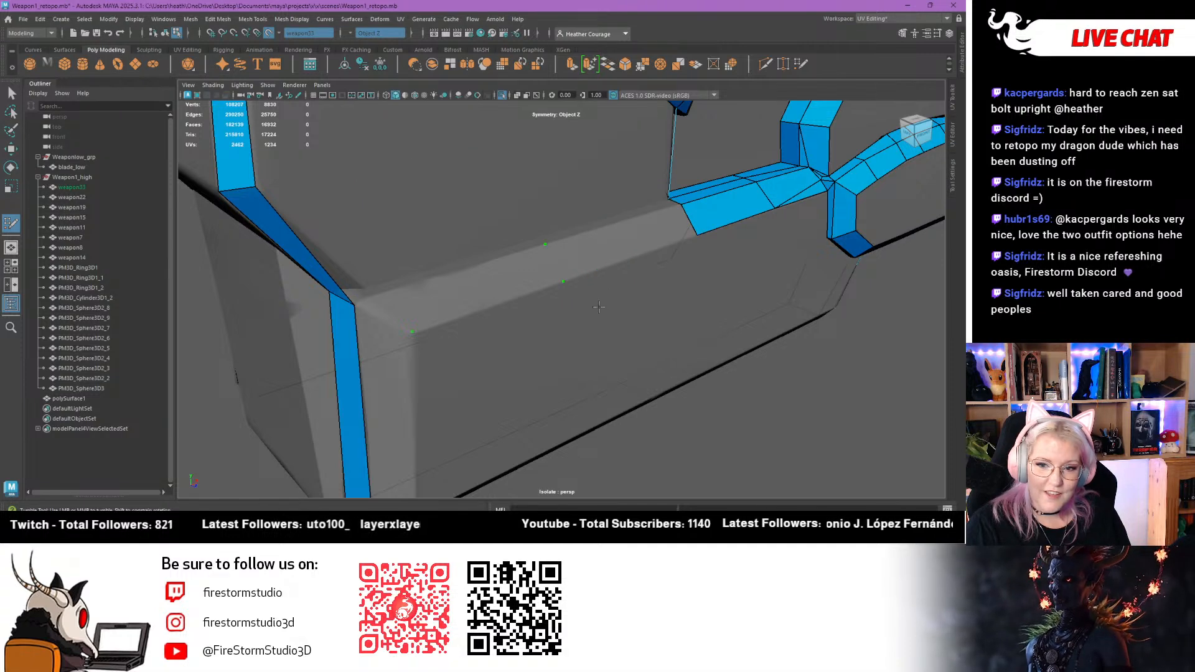
{"action": "mouse_move", "coordinate": [606, 255]}
{"action": "left_mouse_down", "text": "alt"}
{"action": "mouse_move", "coordinate": [594, 333]}
{"action": "mouse_move", "coordinate": [554, 400]}
{"action": "left_mouse_up", "text": "alt"}
{"action": "left_click", "coordinate": [577, 338], "text": "shift"}
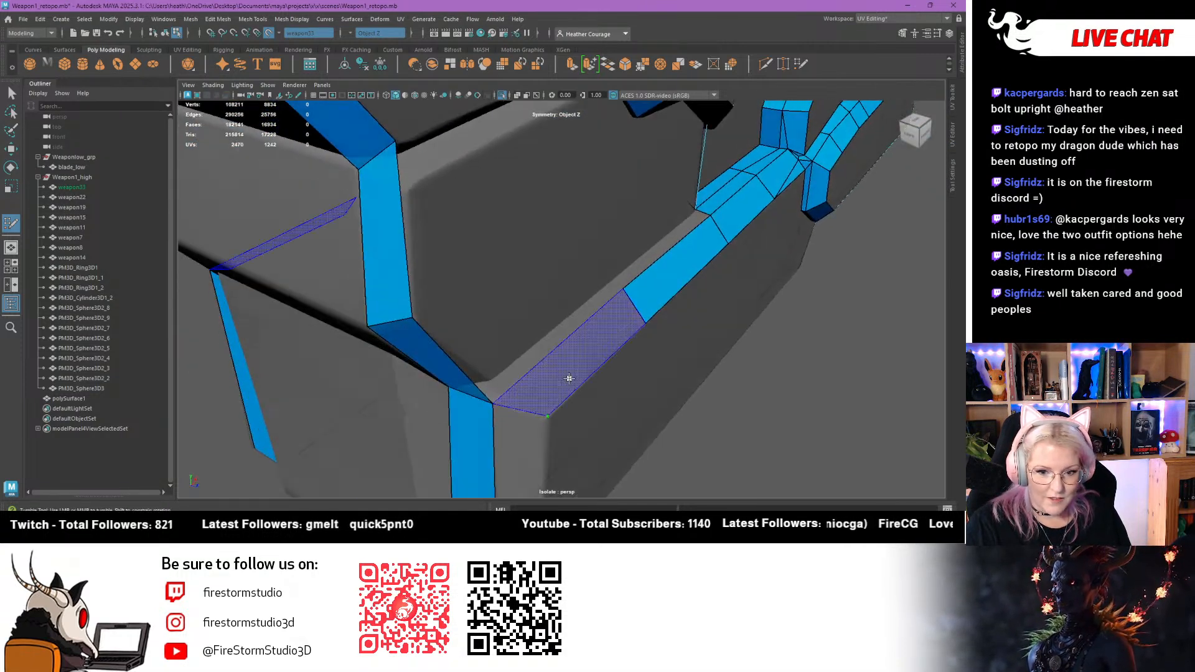
{"action": "left_click", "coordinate": [571, 376], "text": "shift"}
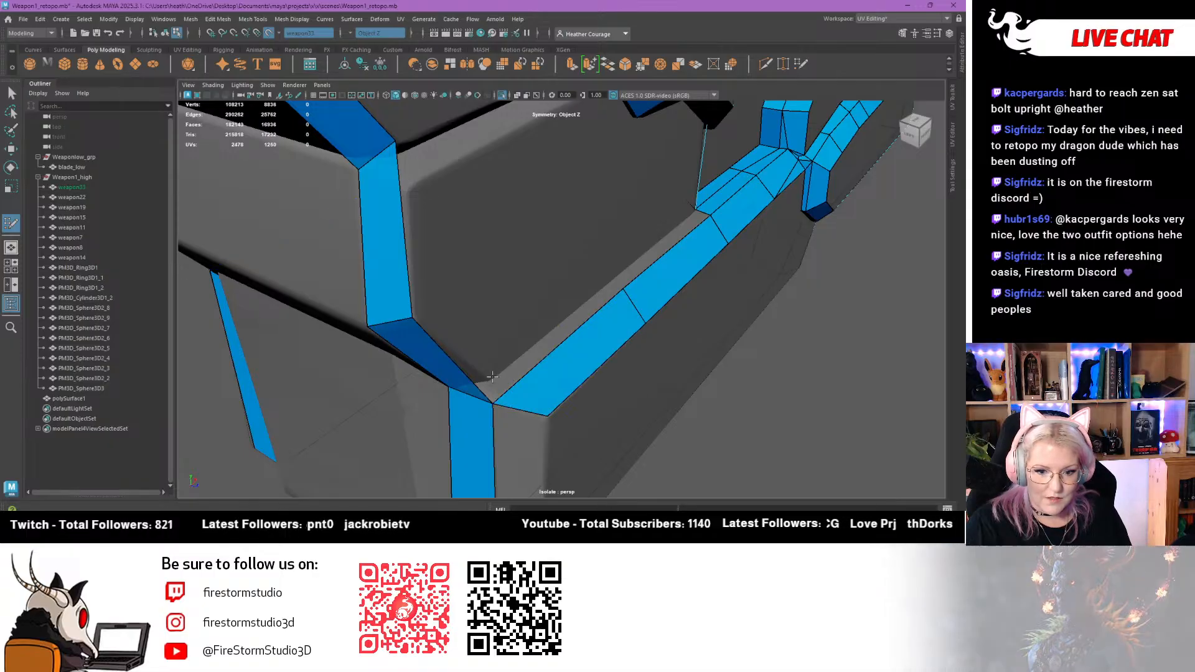
{"action": "left_click_drag", "start_coordinate": [493, 380], "coordinate": [624, 301], "text": "alt"}
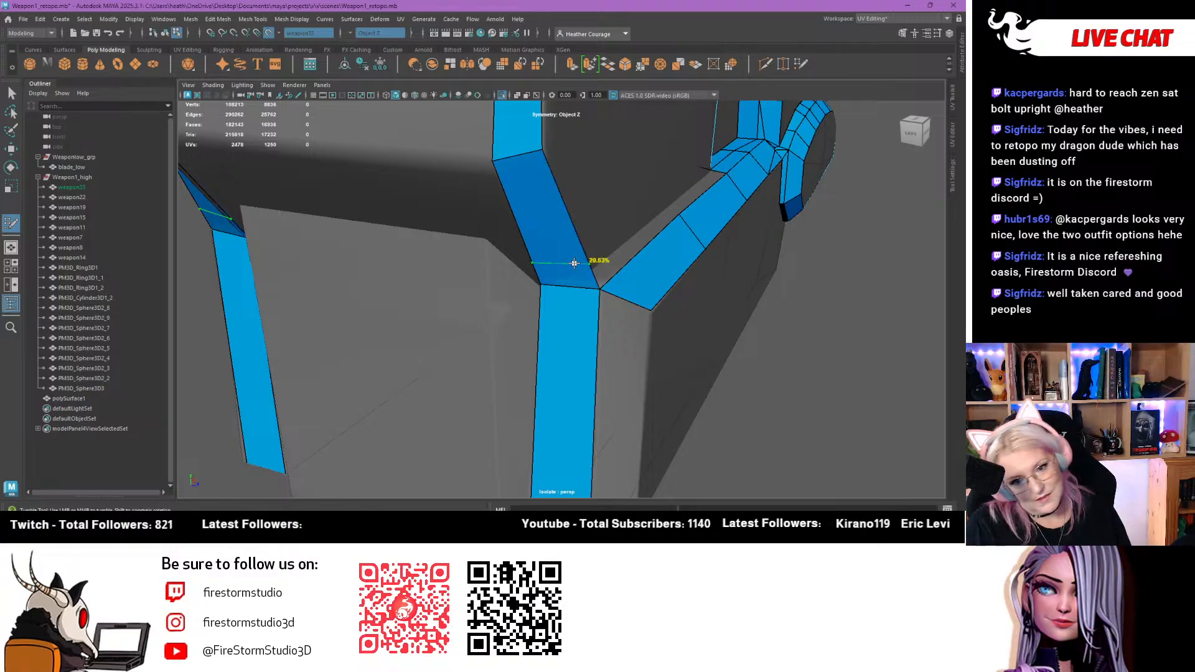
Insert an edge across the angled band just above the corner junction and merge its outer vertex into the junction's corner
{"action": "left_click", "coordinate": [539, 267], "text": "ctrl"}
{"action": "mouse_move", "coordinate": [531, 263]}
{"action": "left_mouse_down"}
{"action": "mouse_move", "coordinate": [539, 280]}
{"action": "mouse_move", "coordinate": [584, 267]}
{"action": "left_mouse_up"}
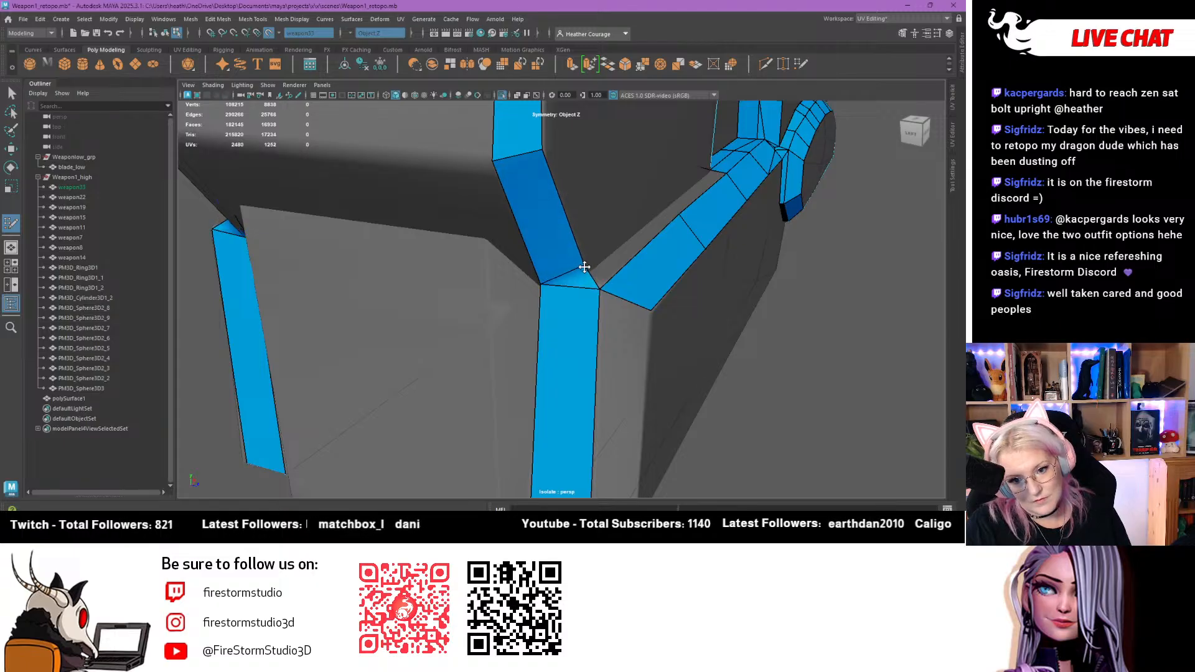
{"action": "left_click_drag", "start_coordinate": [557, 311], "coordinate": [522, 329], "text": "alt"}
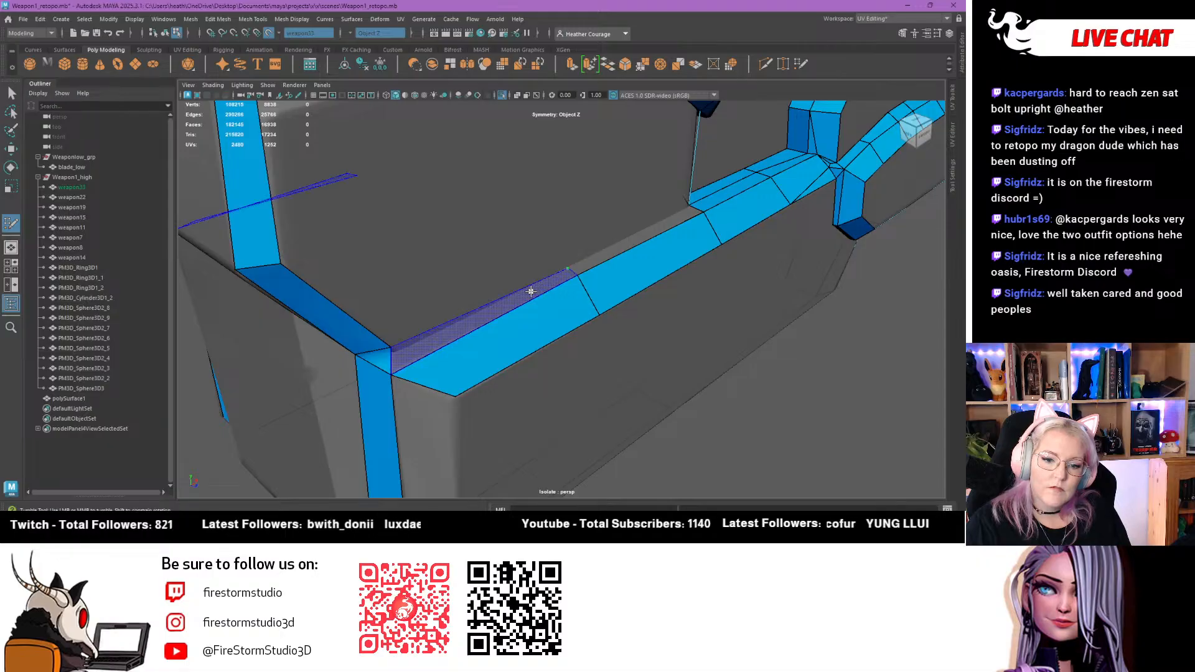
Fill the narrow gap along the ledge's inner edge with quads running from the corner junction to the existing strip
{"action": "left_click", "coordinate": [529, 291], "text": "shift"}
{"action": "left_click_drag", "start_coordinate": [392, 347], "coordinate": [607, 303]}
{"action": "left_click", "coordinate": [550, 327], "text": "shift"}
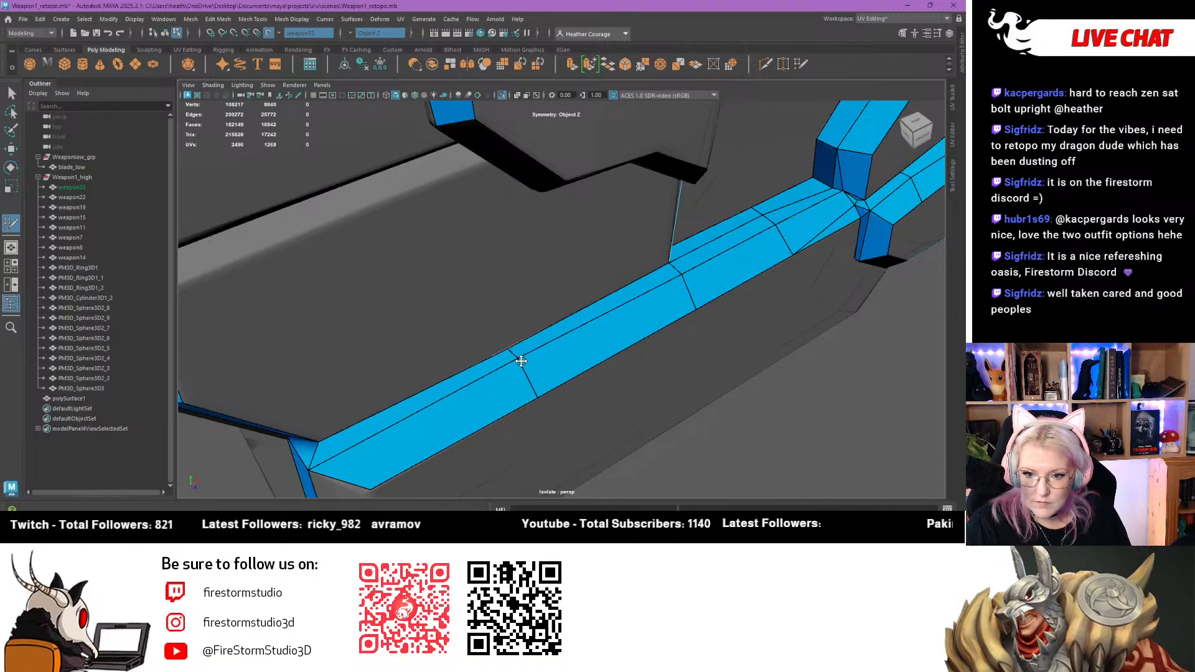
Nudge the vertical strip's bottom corner vertex and fill a tall quad beside the strip on the block's end face
{"action": "left_click_drag", "start_coordinate": [521, 361], "coordinate": [501, 240], "text": "alt"}
{"action": "middle_click_drag", "start_coordinate": [522, 238], "coordinate": [509, 343], "text": "alt"}
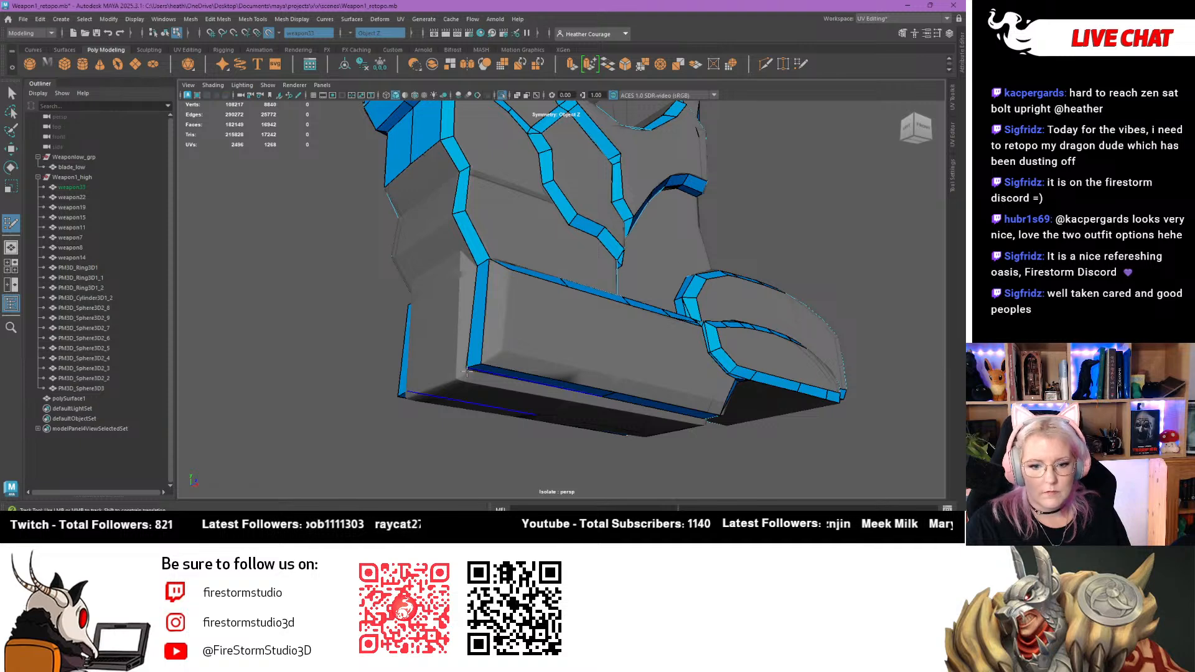
{"action": "scroll", "coordinate": [467, 371], "scroll_direction": "up", "scroll_amount": 5}
{"action": "left_click_drag", "start_coordinate": [467, 371], "coordinate": [508, 367], "text": "alt"}
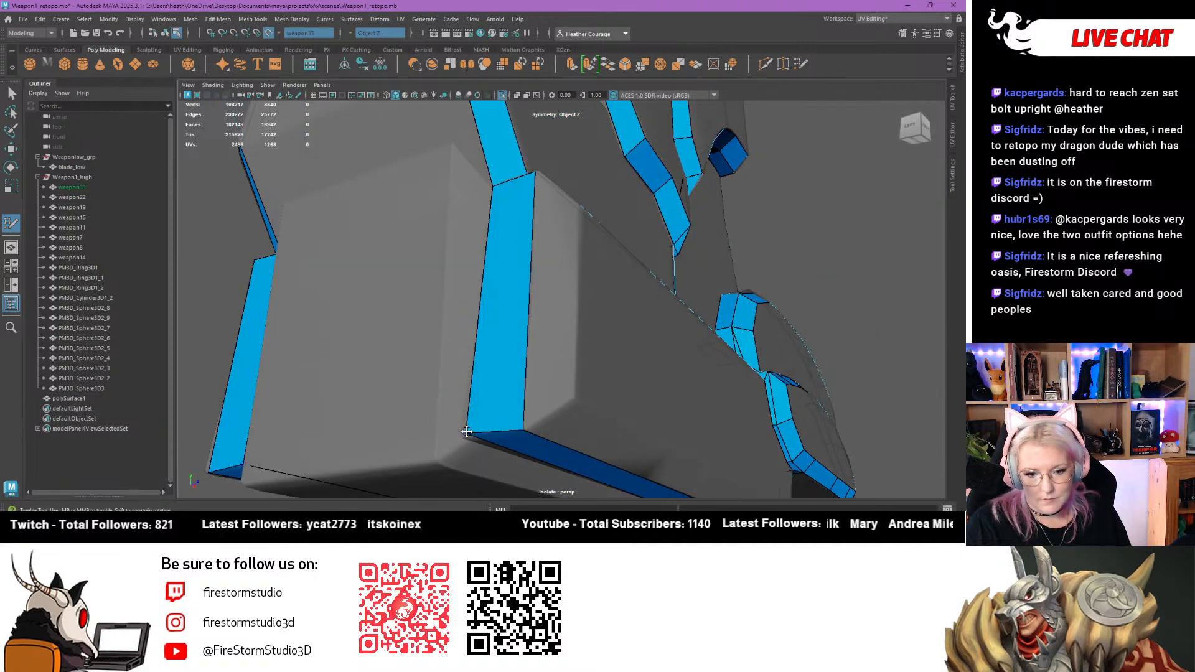
{"action": "left_click_drag", "start_coordinate": [467, 431], "coordinate": [465, 439], "text": "alt"}
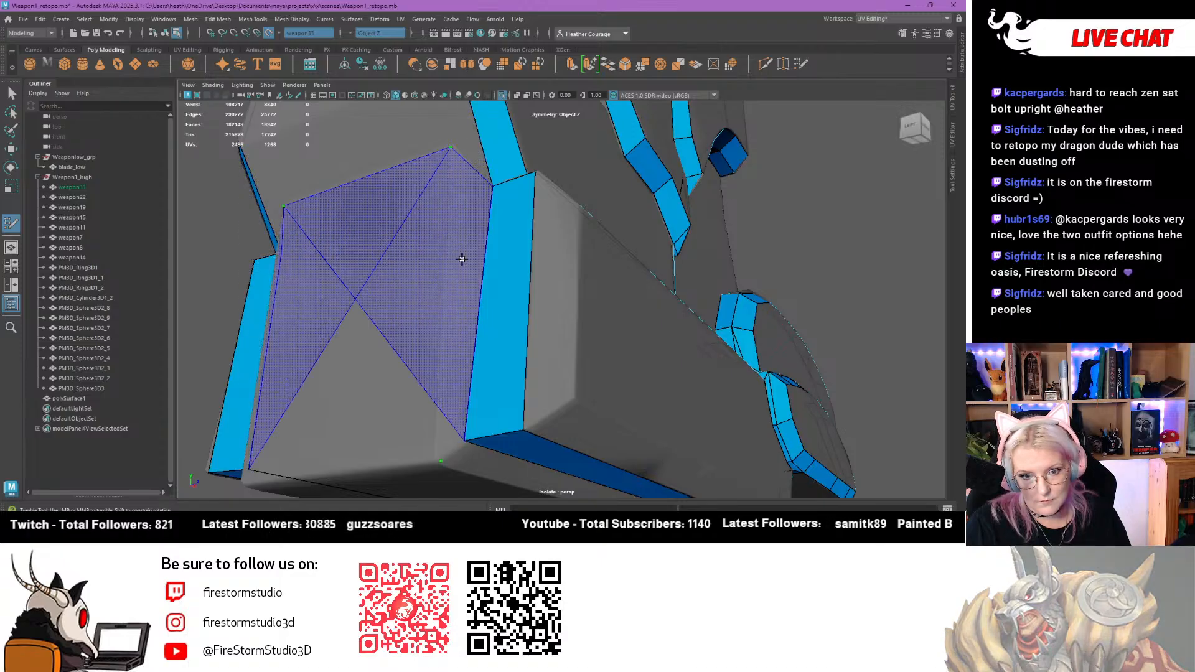
{"action": "left_click", "coordinate": [461, 302], "text": "shift"}
{"action": "mouse_move", "coordinate": [444, 462]}
{"action": "left_mouse_down"}
{"action": "mouse_move", "coordinate": [507, 352]}
{"action": "mouse_move", "coordinate": [494, 280]}
{"action": "left_mouse_up"}
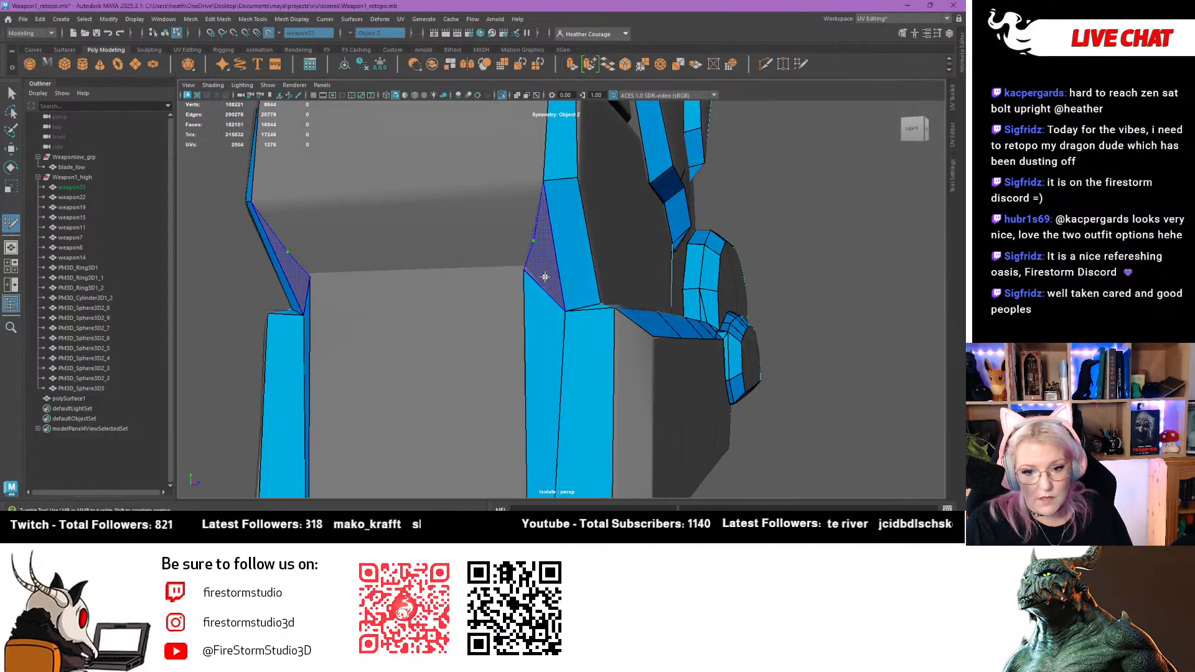
Undo the trial triangle above the new tall quad and fill a quad joining it to an edge across the angled band
{"action": "left_click", "coordinate": [543, 274], "text": "shift"}
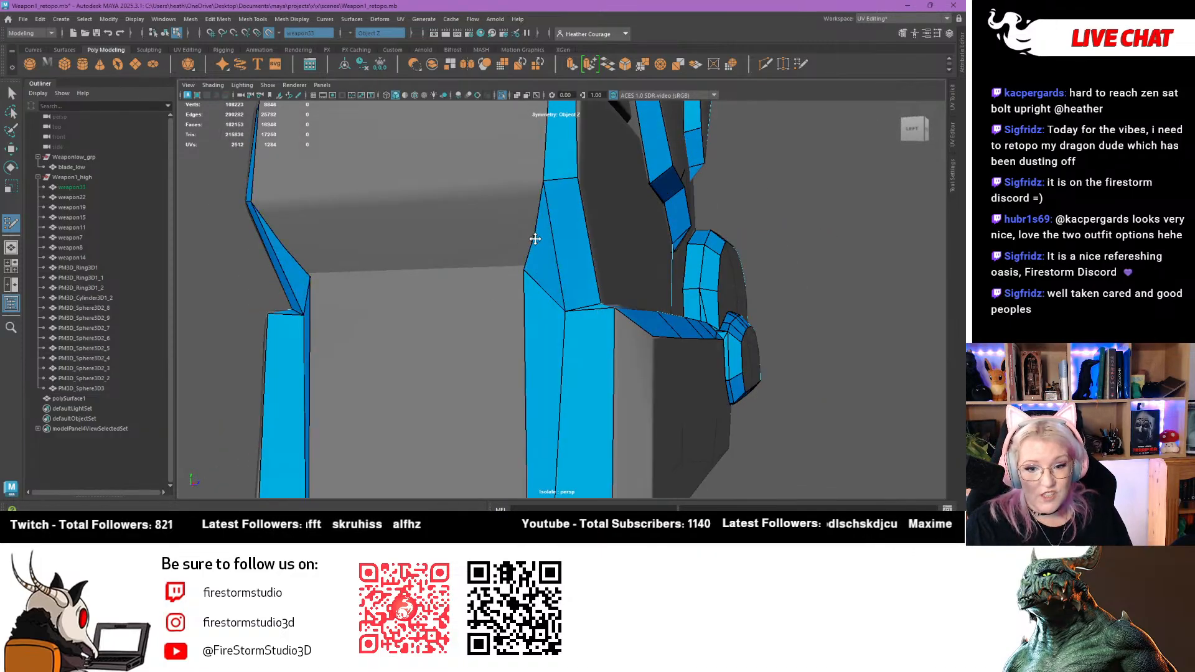
{"action": "key", "text": "ctrl+z"}
{"action": "mouse_move", "coordinate": [443, 292]}
{"action": "left_mouse_down", "text": "alt"}
{"action": "mouse_move", "coordinate": [392, 304]}
{"action": "mouse_move", "coordinate": [484, 252]}
{"action": "mouse_move", "coordinate": [502, 263]}
{"action": "left_mouse_up", "text": "alt"}
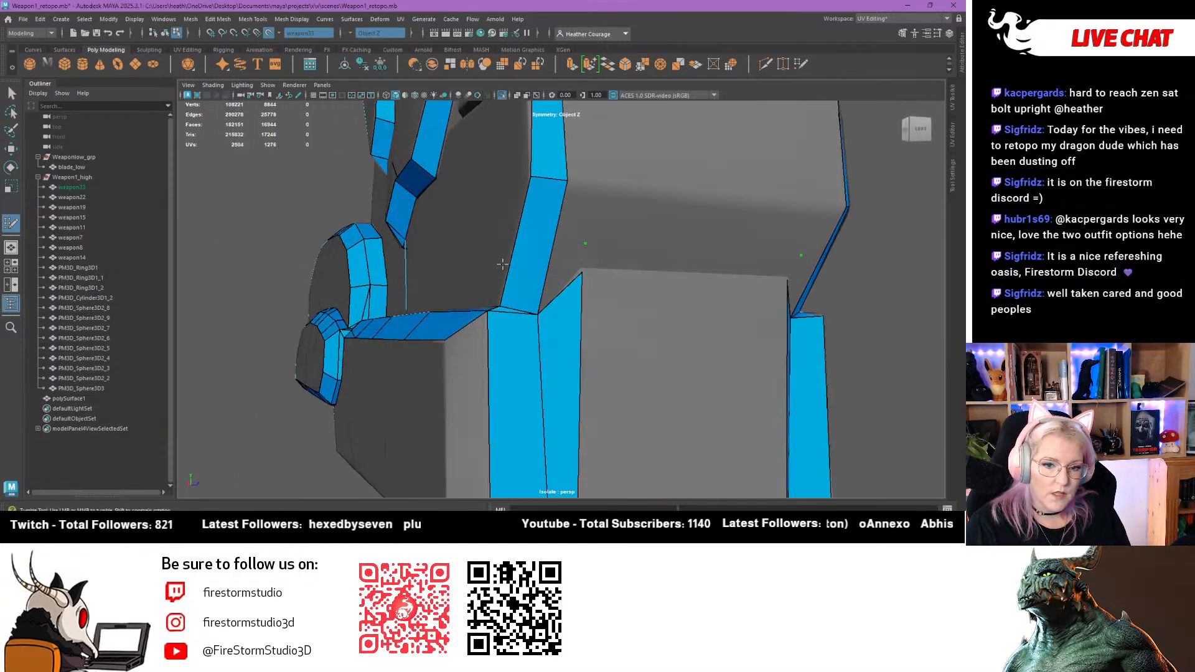
{"action": "left_click", "coordinate": [549, 249], "text": "shift"}
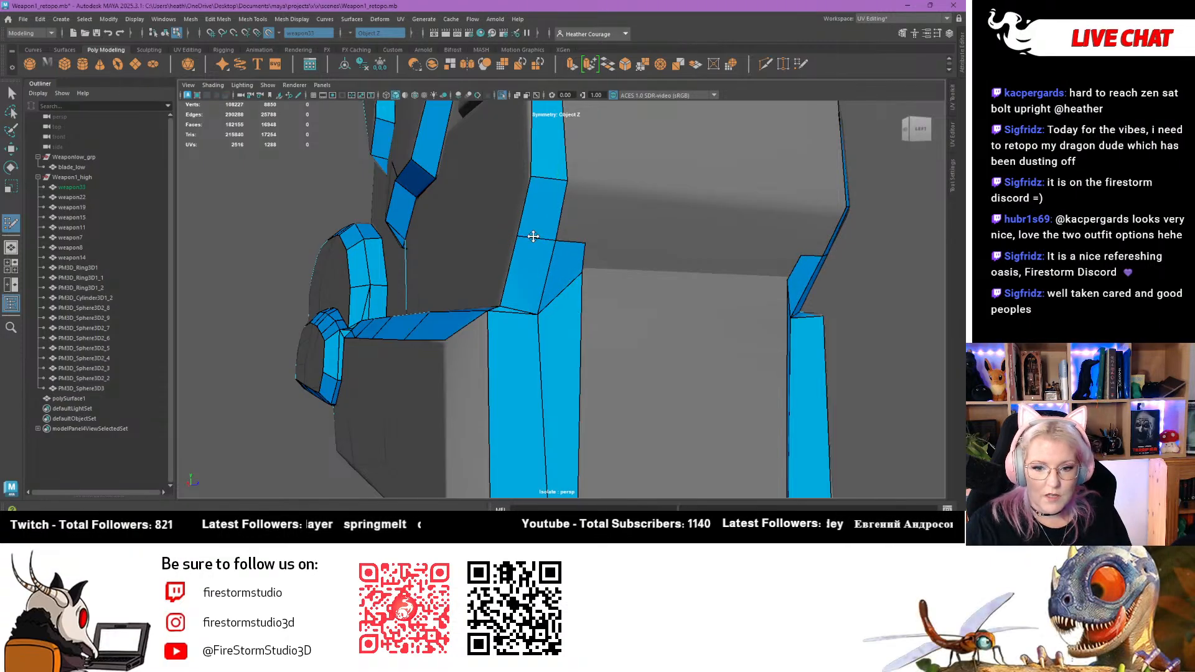
Merge the new edge up into the angled band's upper bend and fill two quads across the sloped face to the mirrored side
{"action": "left_click_drag", "start_coordinate": [533, 256], "coordinate": [511, 242], "text": "alt"}
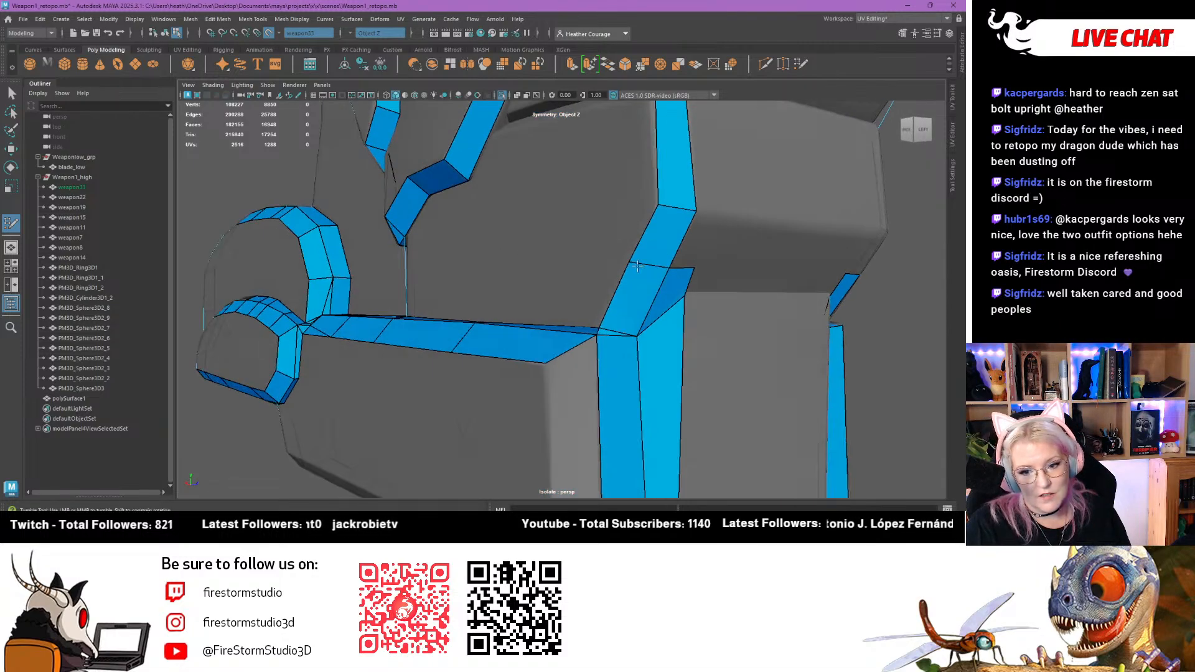
{"action": "left_click_drag", "start_coordinate": [644, 263], "coordinate": [609, 258], "text": "alt"}
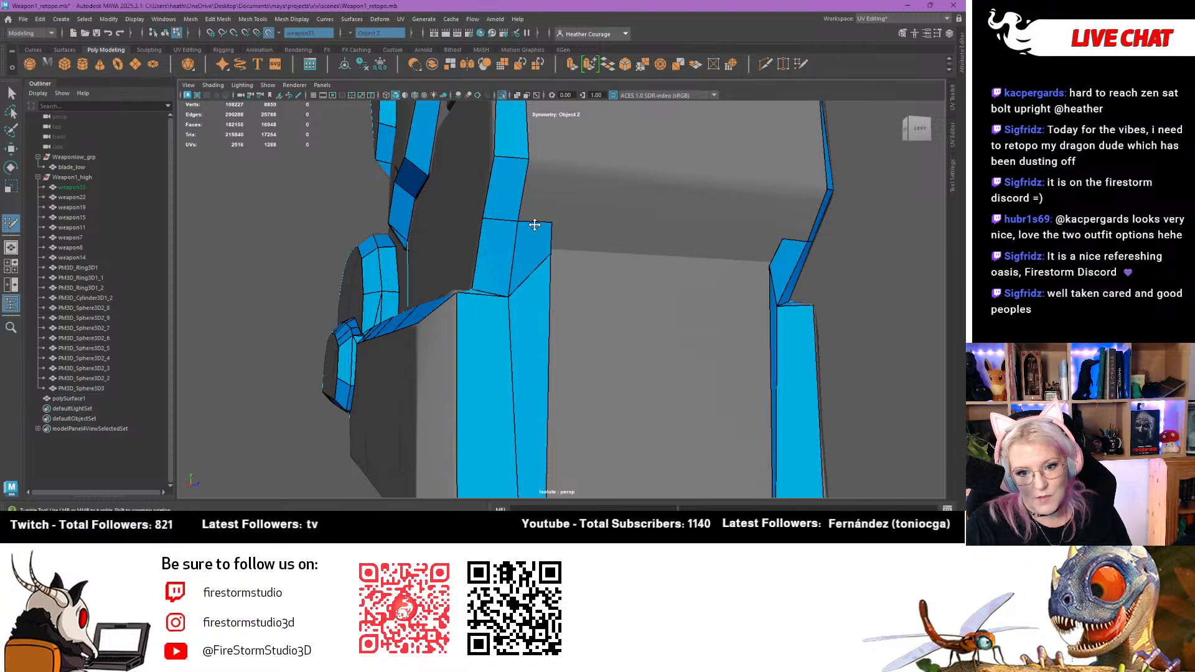
{"action": "left_click_drag", "start_coordinate": [535, 224], "coordinate": [530, 173]}
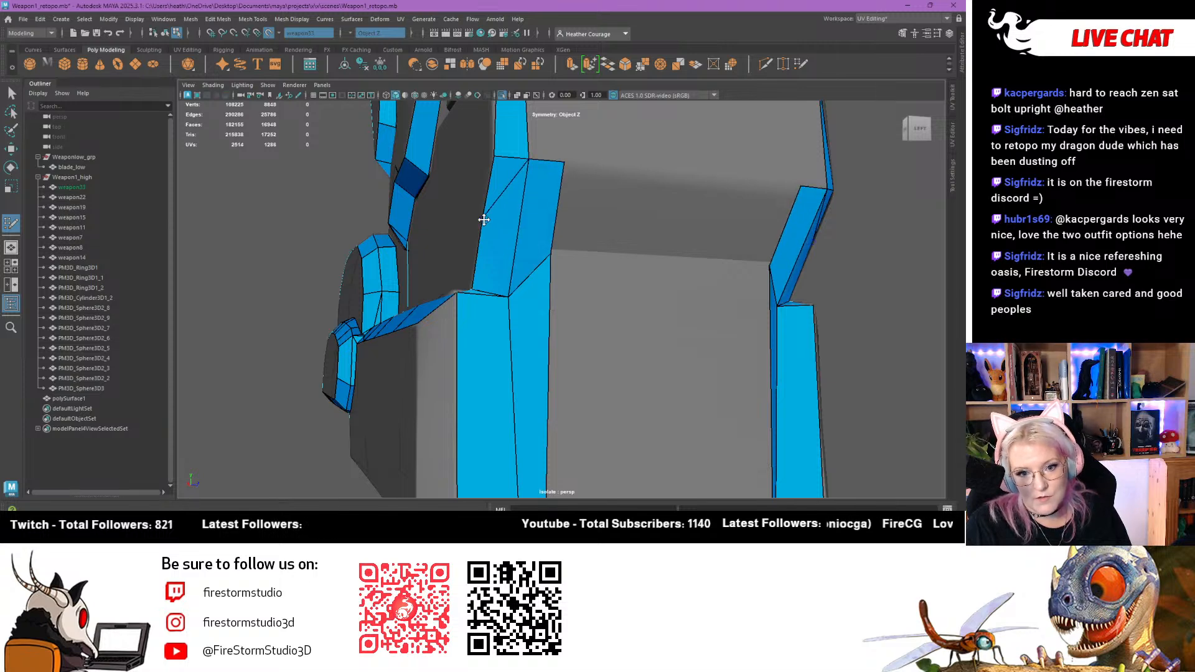
{"action": "left_click_drag", "start_coordinate": [523, 161], "coordinate": [523, 211], "text": "alt"}
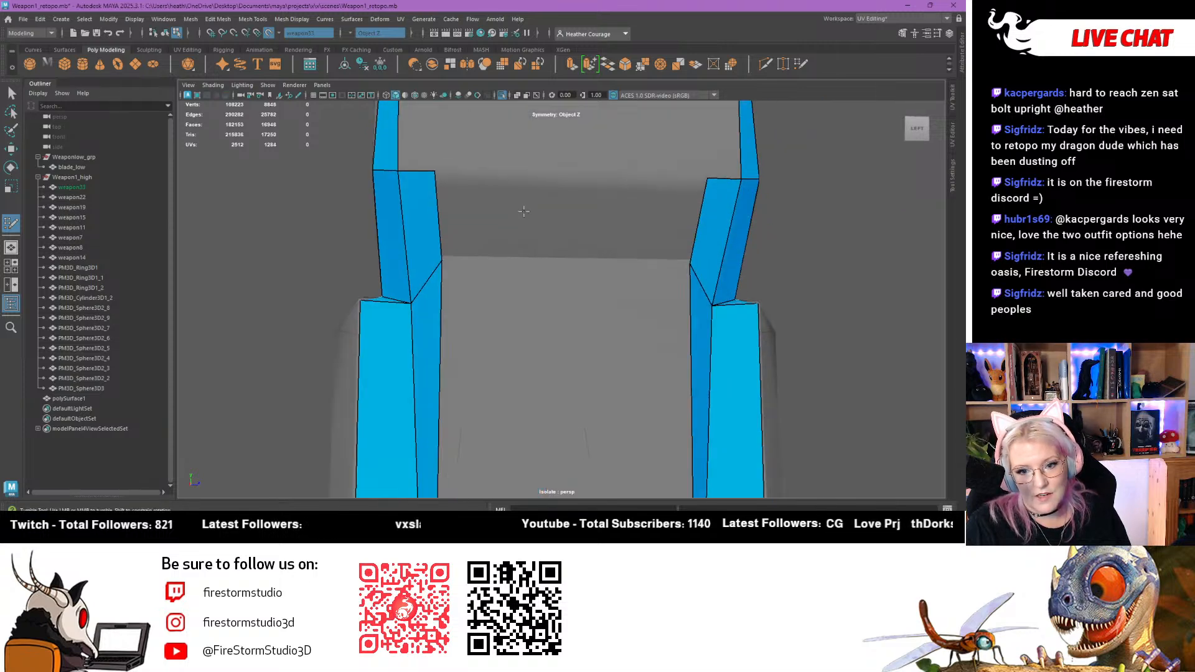
{"action": "left_click", "coordinate": [574, 247], "text": "shift"}
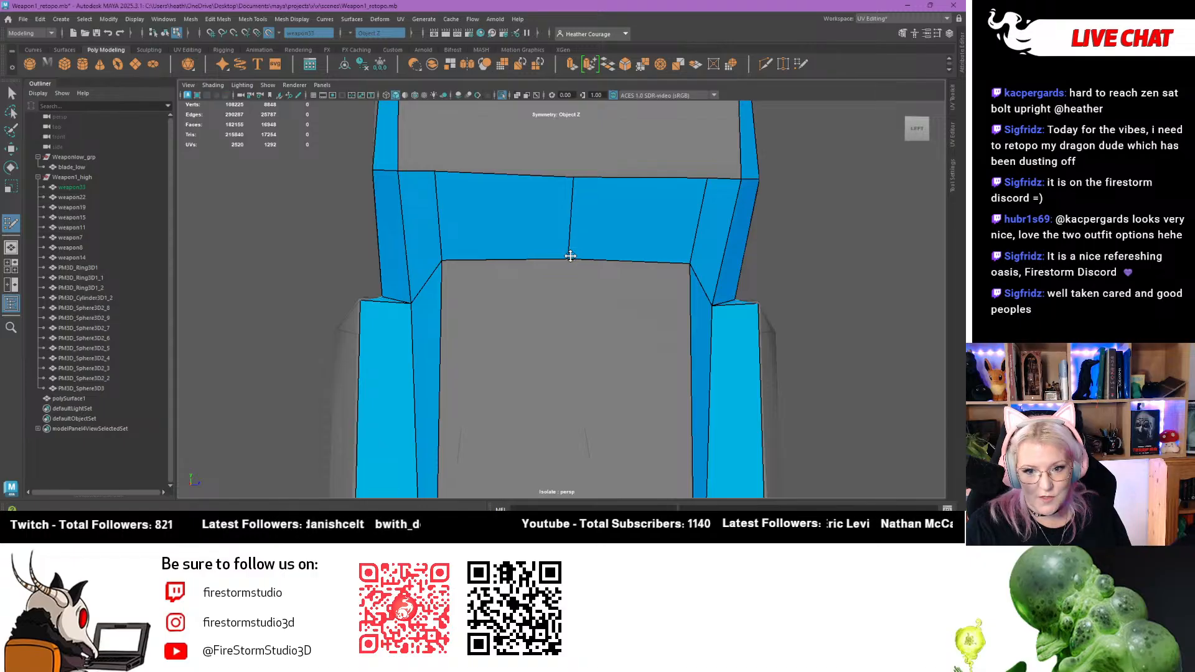
Delete one cross edge from the curved band above the blade's flat side panel
{"action": "scroll", "coordinate": [567, 187], "scroll_direction": "down", "scroll_amount": 6}
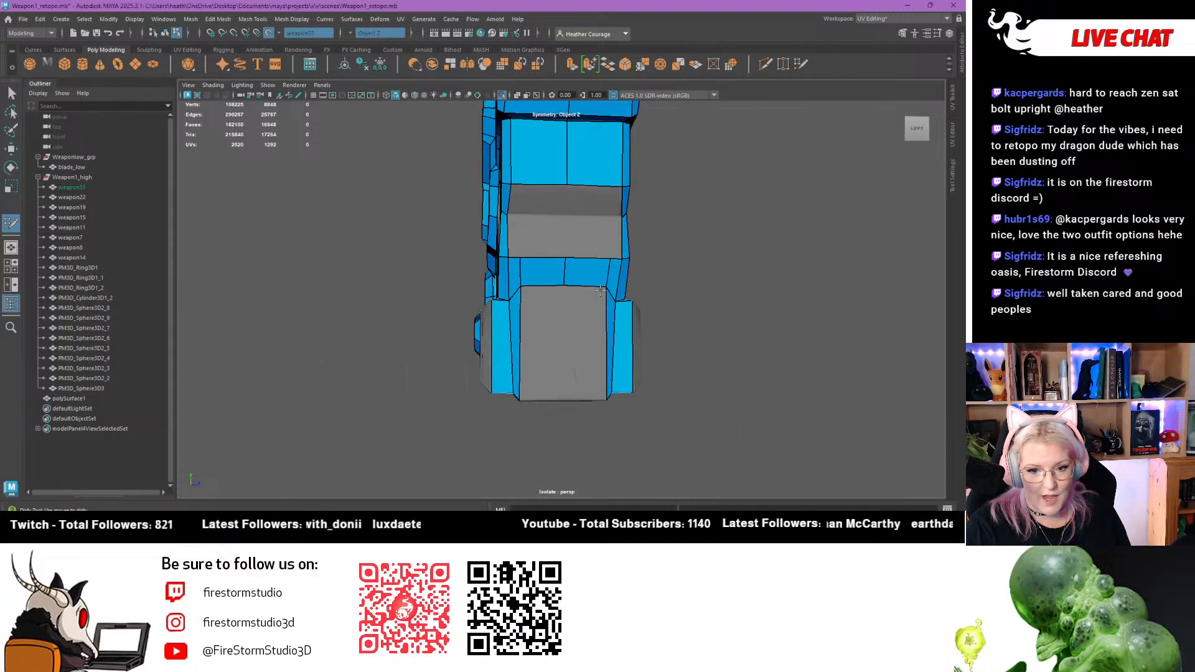
{"action": "left_click_drag", "start_coordinate": [594, 303], "coordinate": [496, 198], "text": "alt"}
{"action": "middle_click_drag", "start_coordinate": [495, 198], "coordinate": [524, 232], "text": "alt"}
{"action": "scroll", "coordinate": [597, 299], "scroll_direction": "up", "scroll_amount": 8}
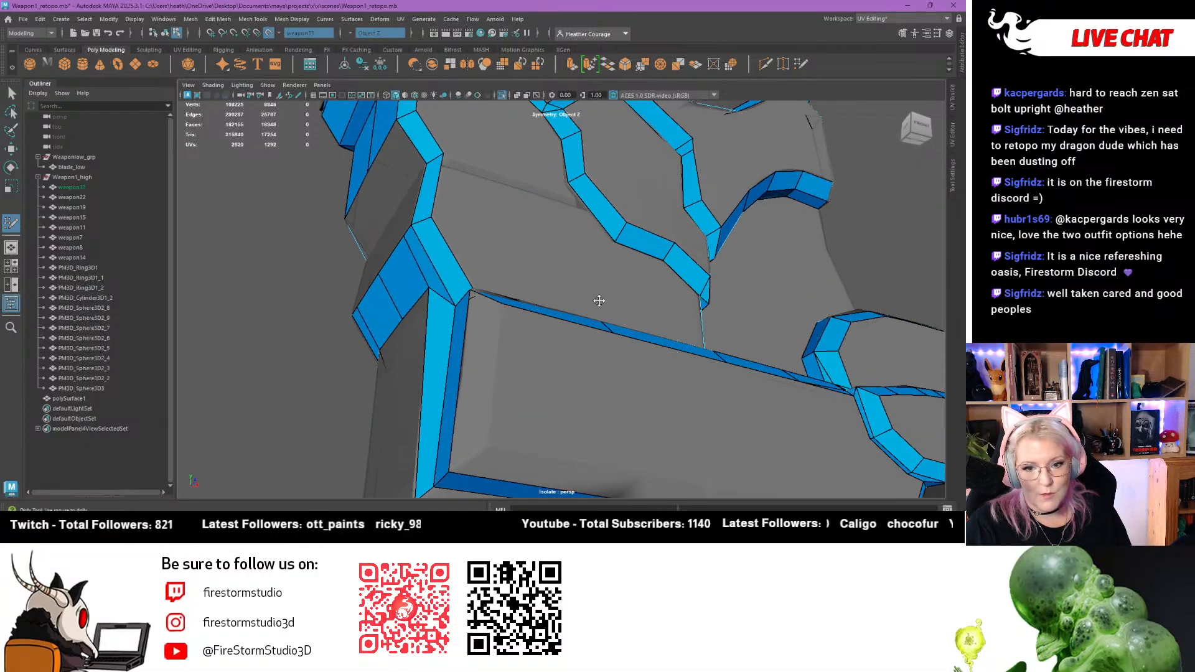
{"action": "mouse_move", "coordinate": [539, 292]}
{"action": "left_mouse_down", "text": "alt"}
{"action": "mouse_move", "coordinate": [490, 208]}
{"action": "mouse_move", "coordinate": [512, 199]}
{"action": "mouse_move", "coordinate": [554, 214]}
{"action": "left_mouse_up", "text": "alt"}
{"action": "left_click", "coordinate": [495, 195], "text": "ctrl+shift"}
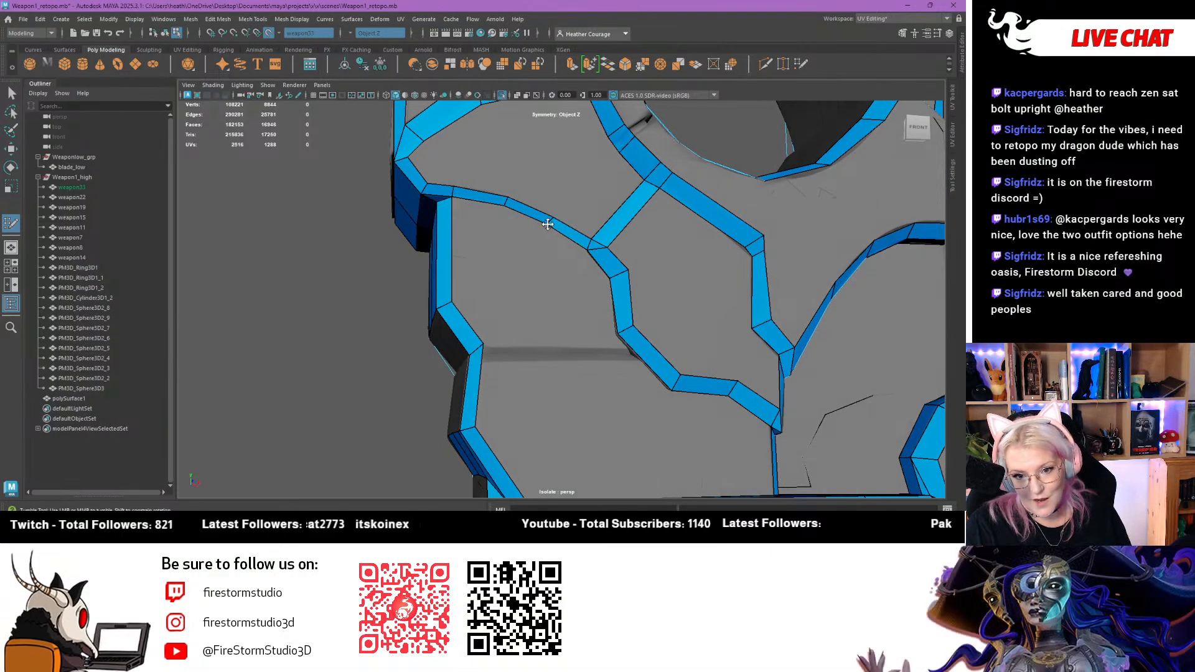
Fill three adjacent quads beneath the curved band on the side panel, undoing the stray triangle
{"action": "left_click_drag", "start_coordinate": [511, 248], "coordinate": [498, 280], "text": "alt"}
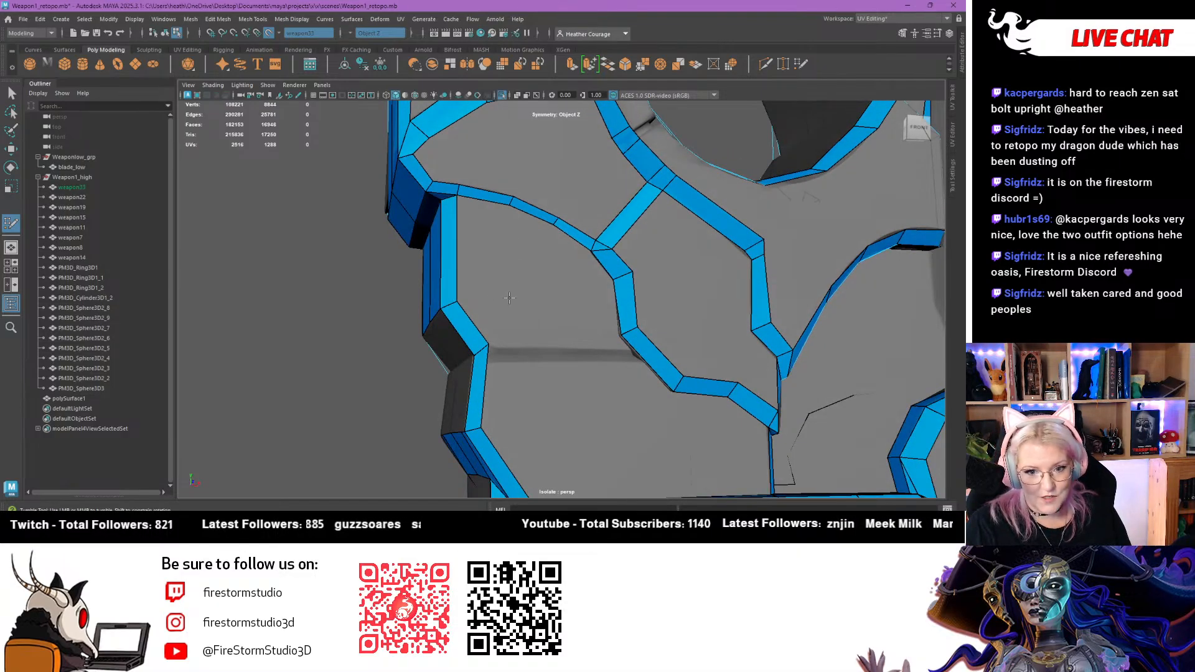
{"action": "left_click", "coordinate": [481, 243], "text": "shift"}
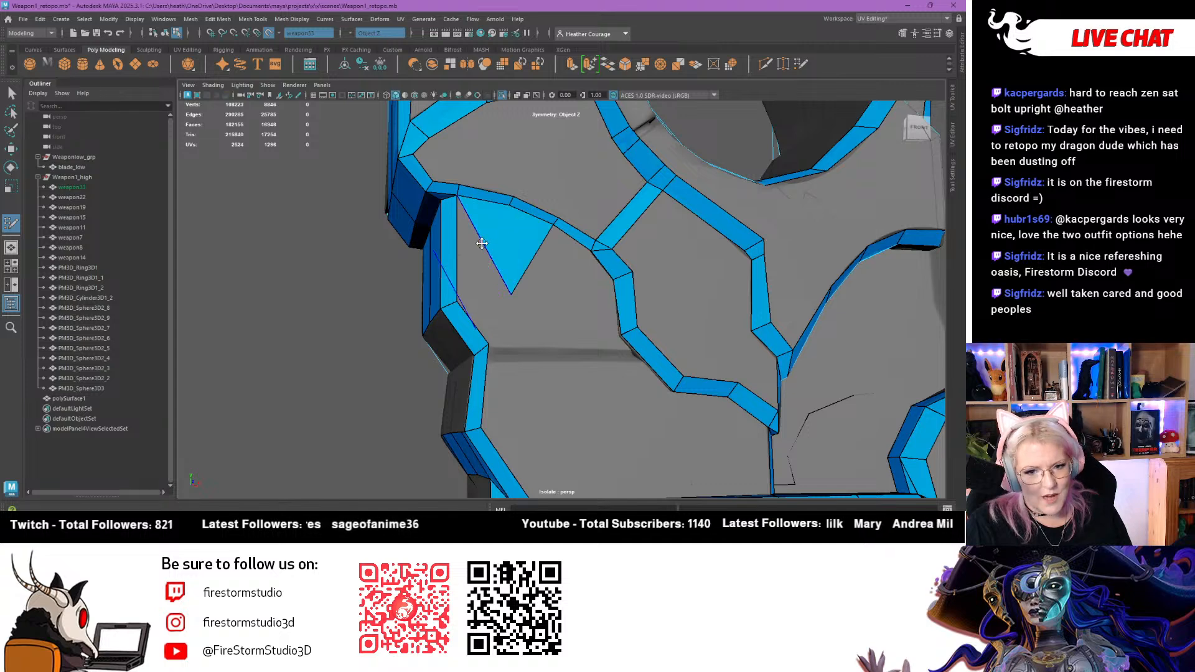
{"action": "key", "text": "ctrl+z"}
{"action": "left_click", "coordinate": [512, 275], "text": "shift"}
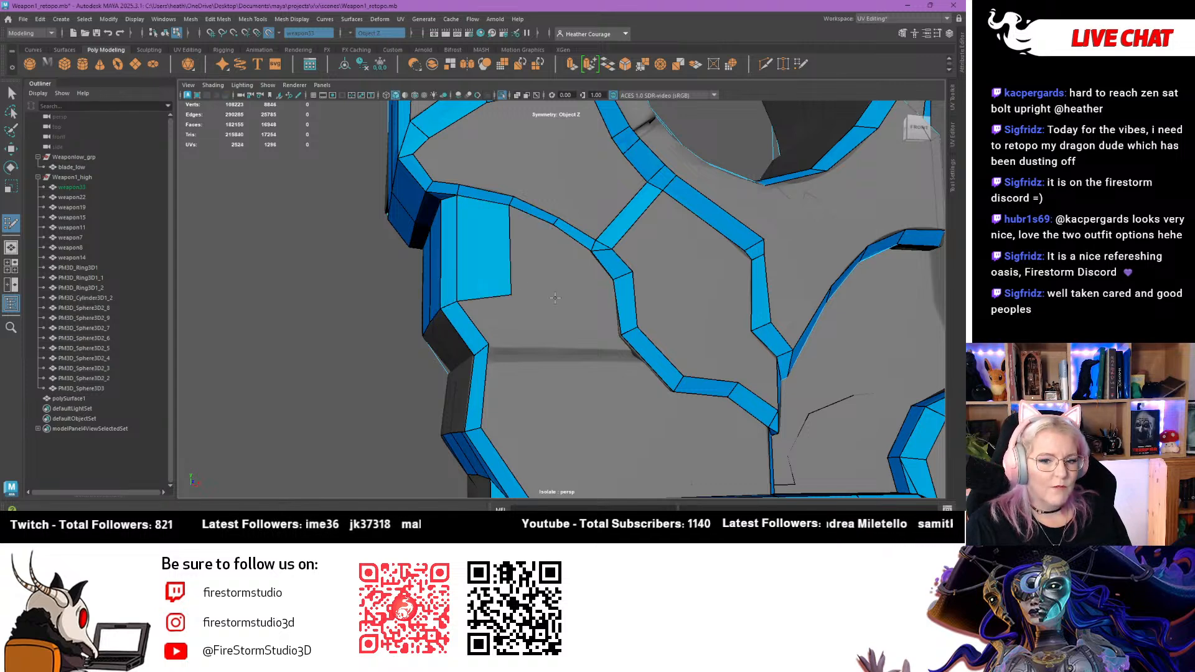
{"action": "left_click", "coordinate": [550, 298]}
{"action": "left_click", "coordinate": [530, 260], "text": "shift"}
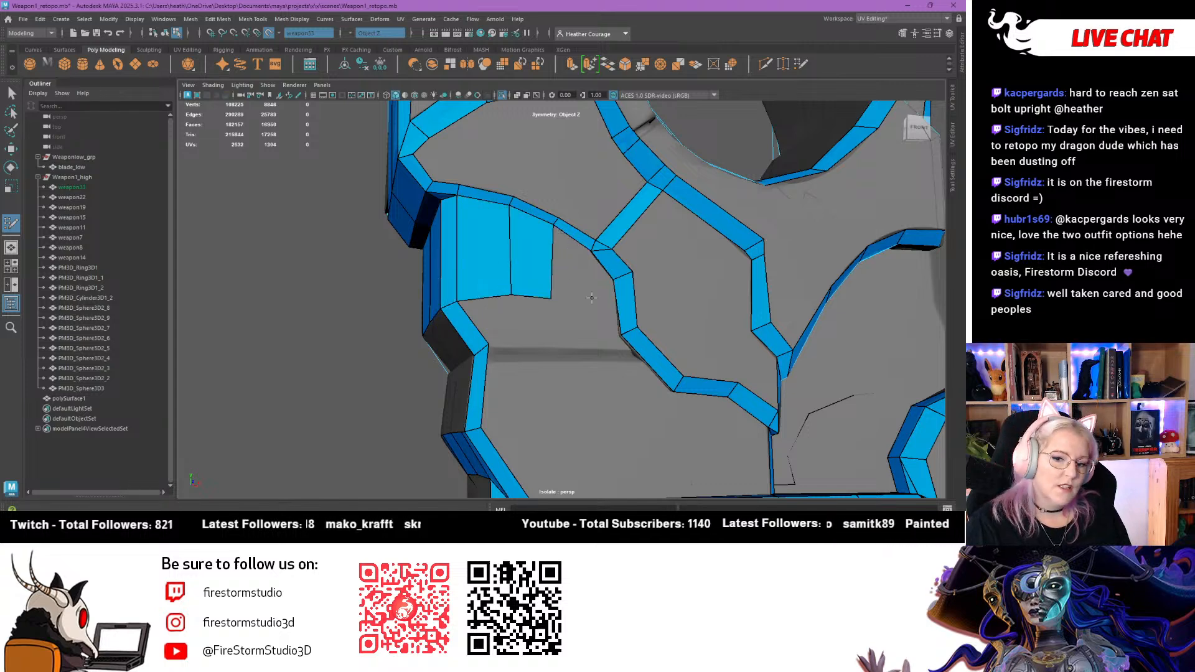
{"action": "left_click", "coordinate": [588, 291], "text": "shift"}
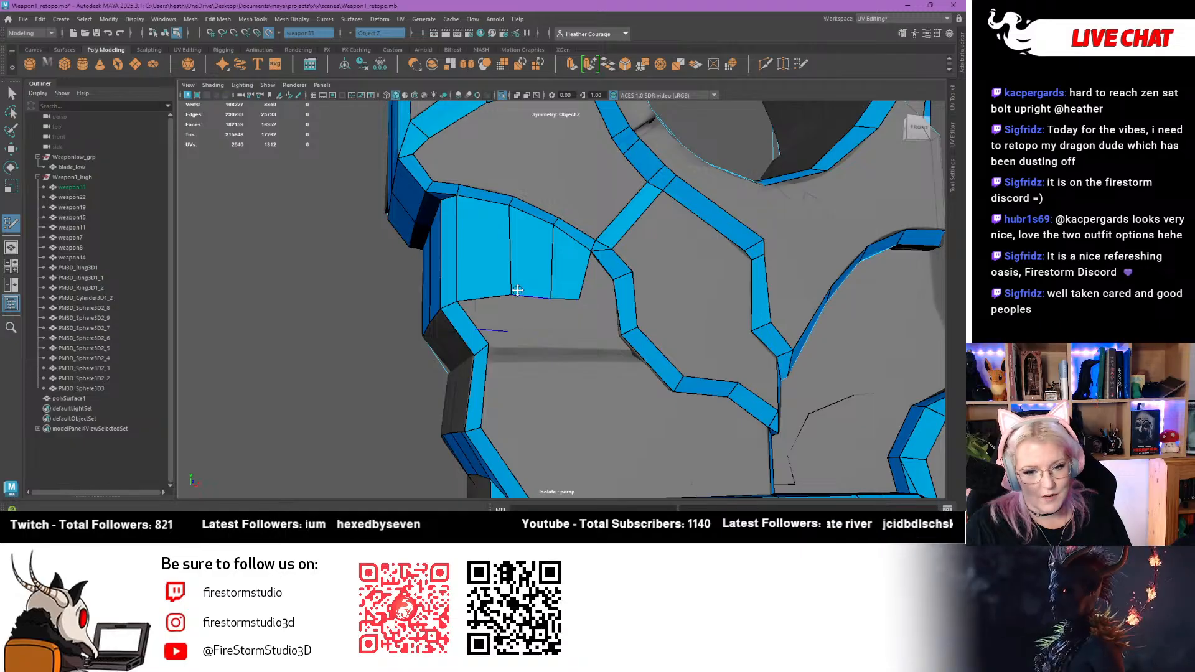
Merge the quads' lower vertices into the outer band's corner as a triangle fan and fill the small face at the inner band
{"action": "left_click_drag", "start_coordinate": [516, 295], "coordinate": [456, 301]}
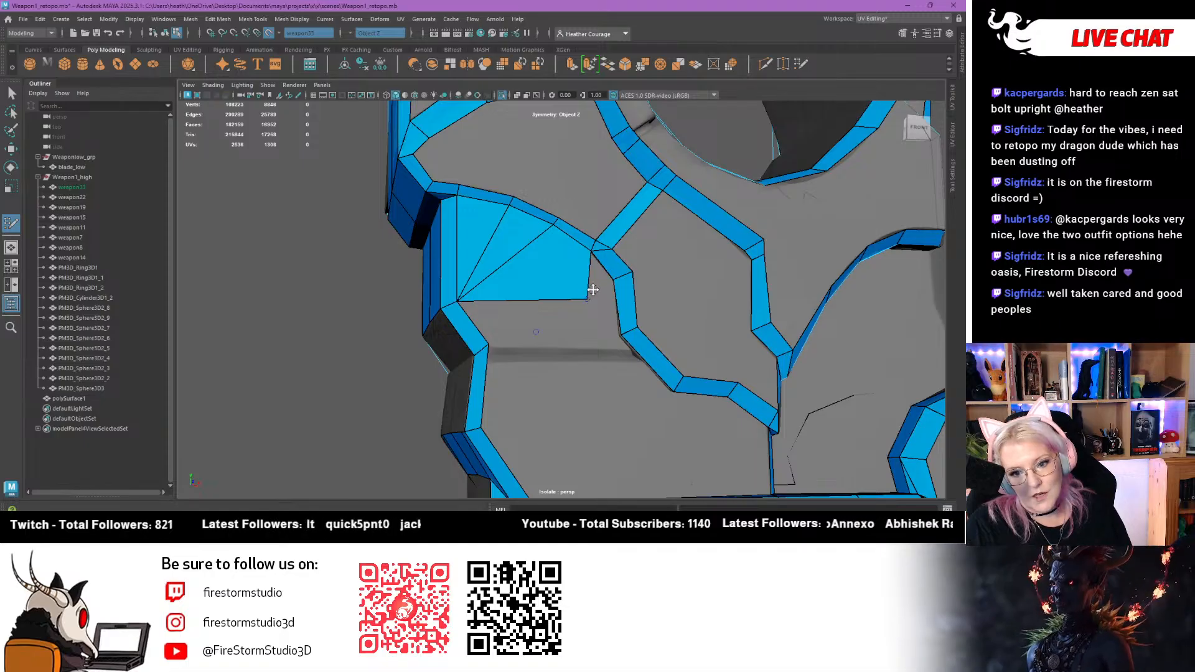
{"action": "left_click", "coordinate": [597, 294], "text": "shift"}
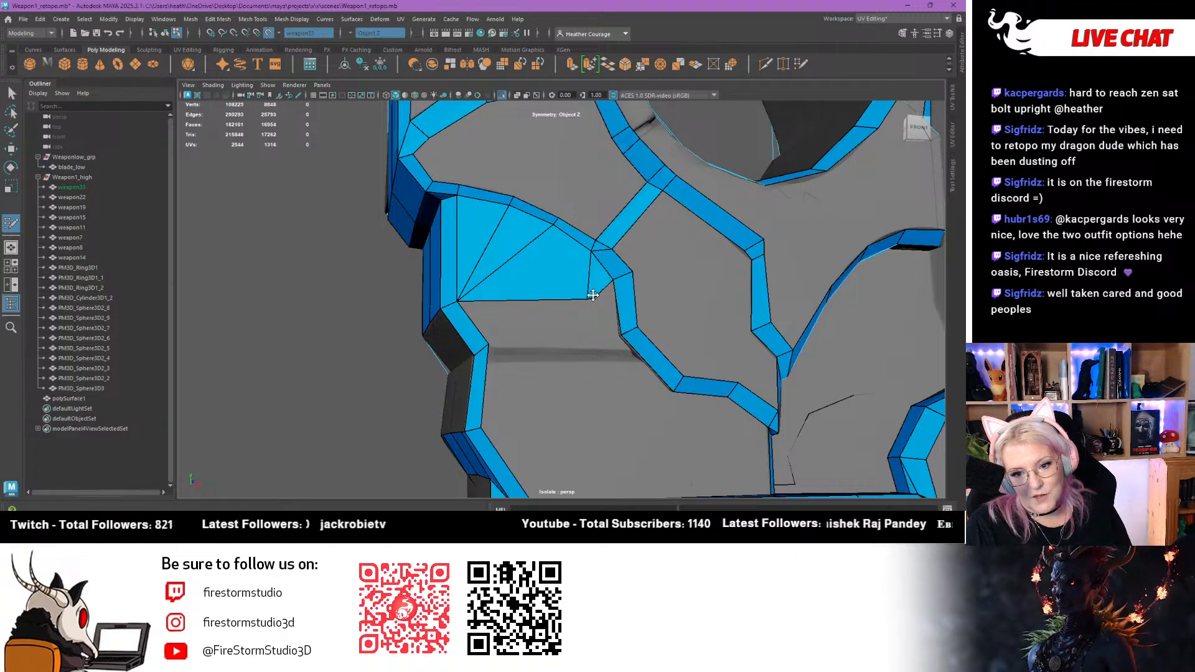
{"action": "left_click_drag", "start_coordinate": [601, 332], "coordinate": [547, 346], "text": "alt"}
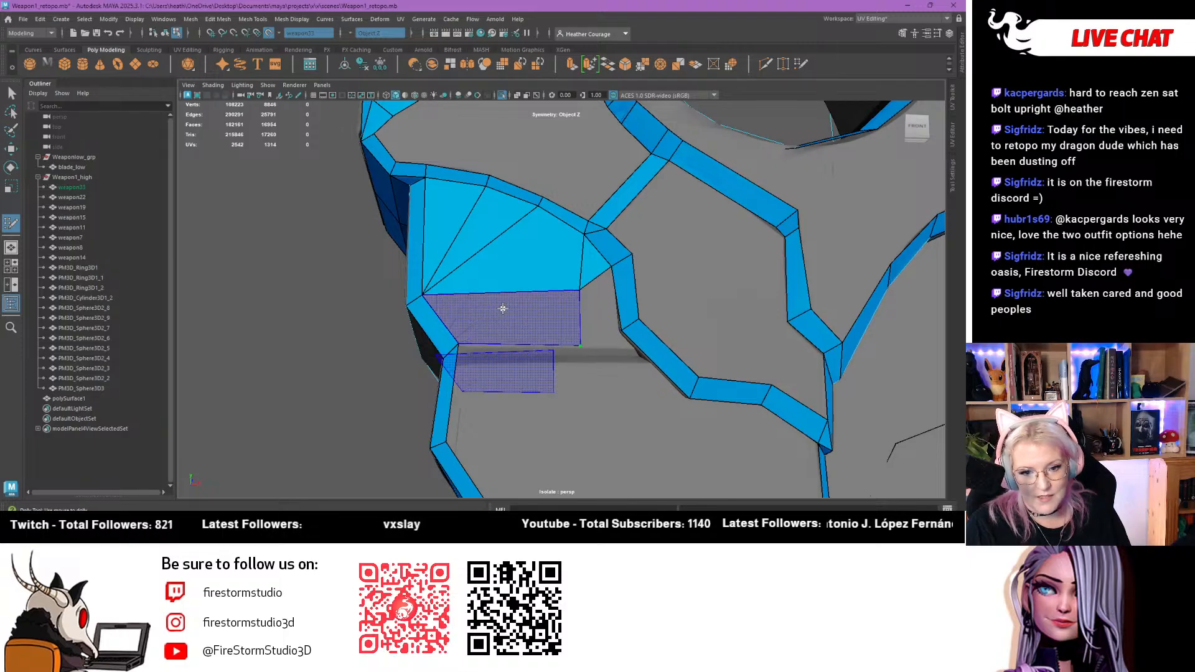
Fill two quads beneath the fan down to the ledge, insert an edge across the inner band and close the remaining triangle
{"action": "left_click", "coordinate": [523, 316], "text": "shift"}
{"action": "left_click", "coordinate": [593, 317], "text": "shift"}
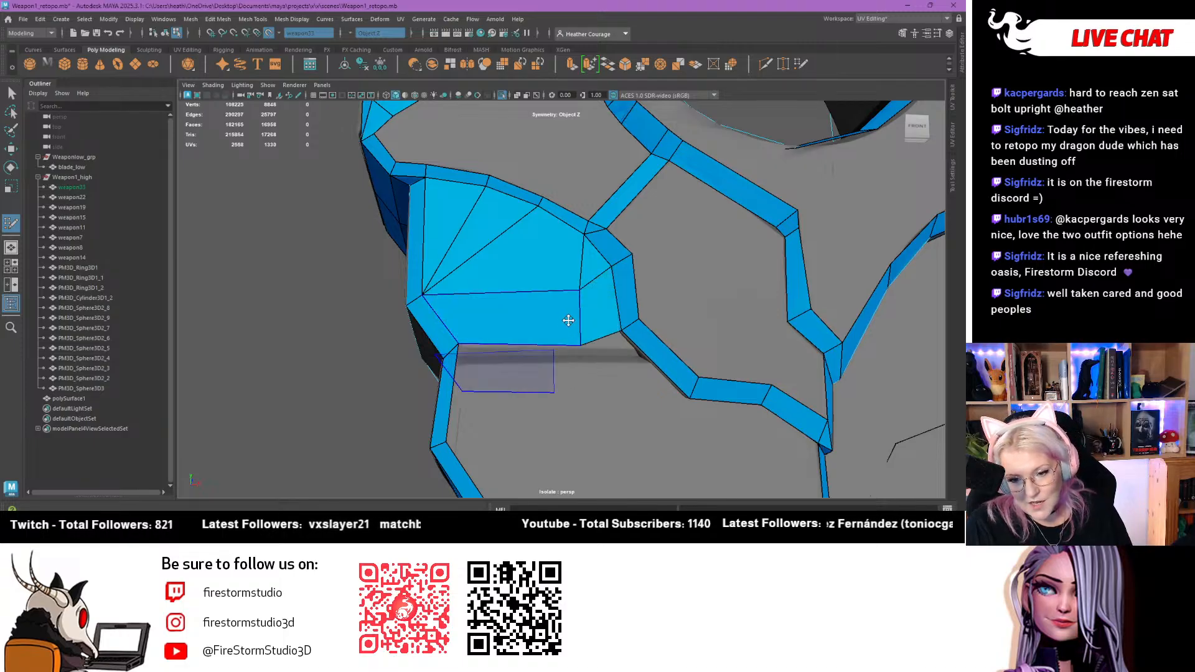
{"action": "right_click_drag", "start_coordinate": [572, 320], "coordinate": [663, 332], "text": "alt"}
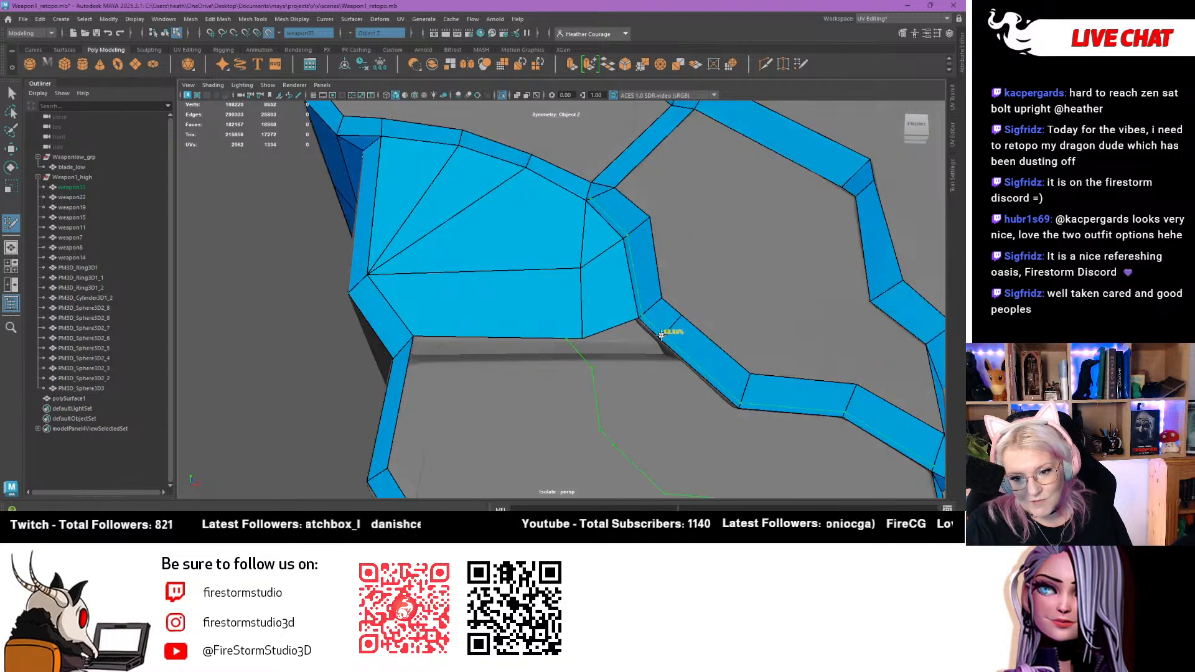
{"action": "left_click", "coordinate": [664, 332], "text": "ctrl"}
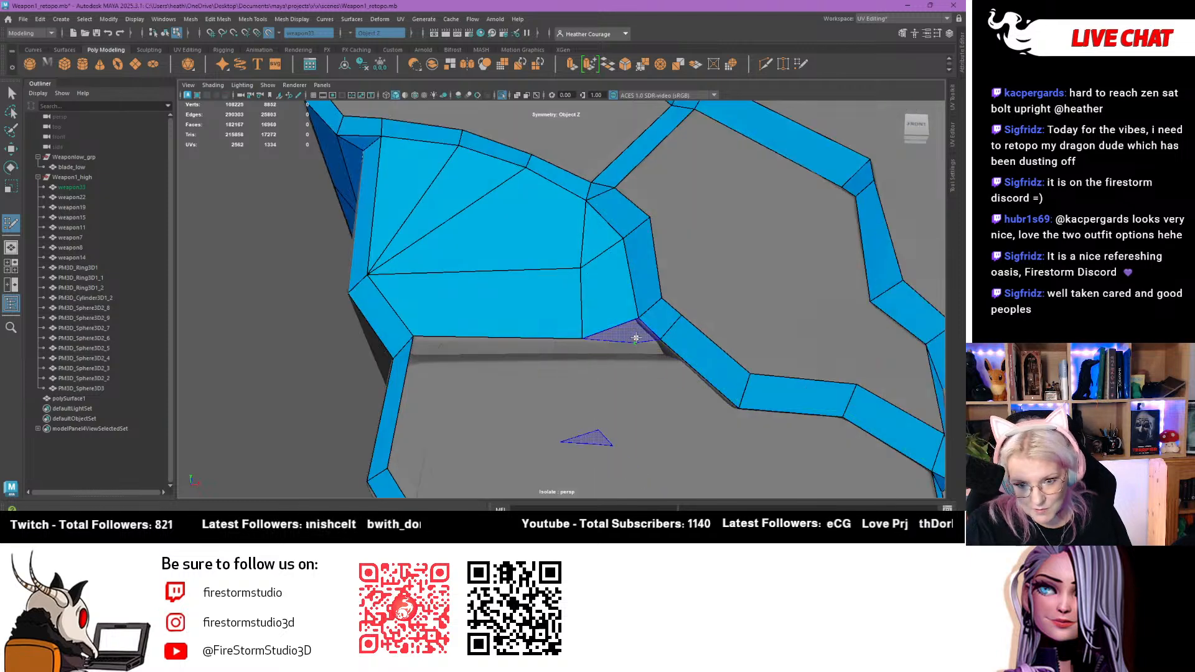
{"action": "left_click", "coordinate": [636, 338], "text": "shift"}
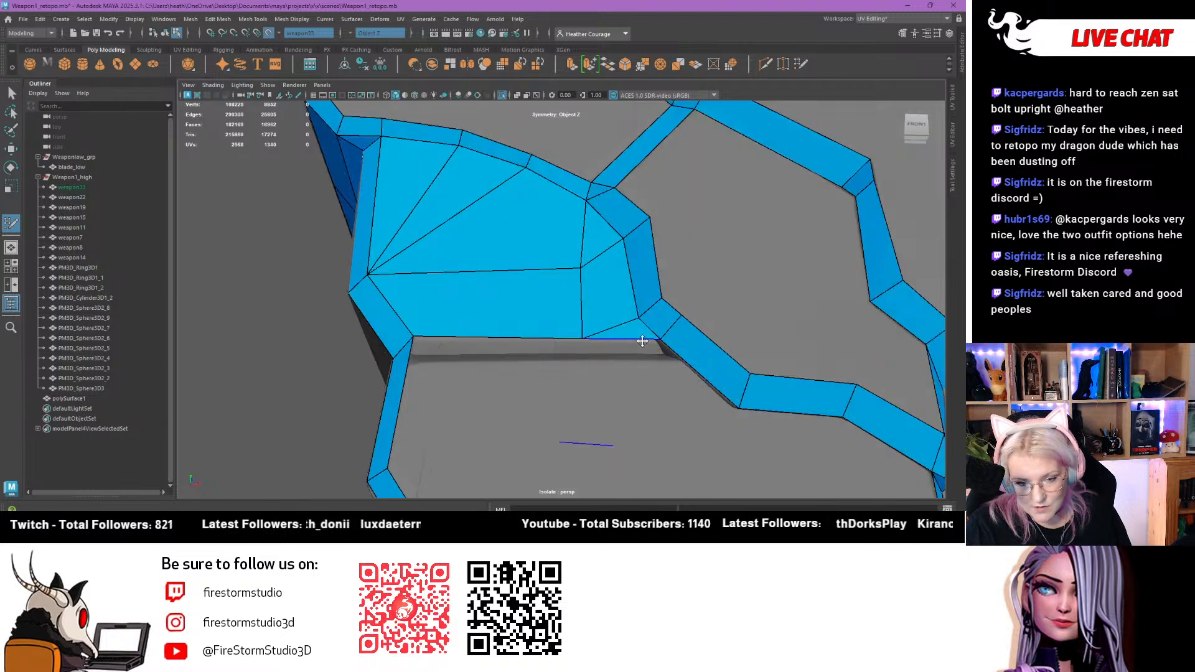
Insert an edge across the outer band just below its bend and fill a thin quad along the ledge to a centre point
{"action": "mouse_move", "coordinate": [562, 379]}
{"action": "right_mouse_down", "text": "alt"}
{"action": "mouse_move", "coordinate": [565, 307]}
{"action": "mouse_move", "coordinate": [574, 311]}
{"action": "right_mouse_up", "text": "alt"}
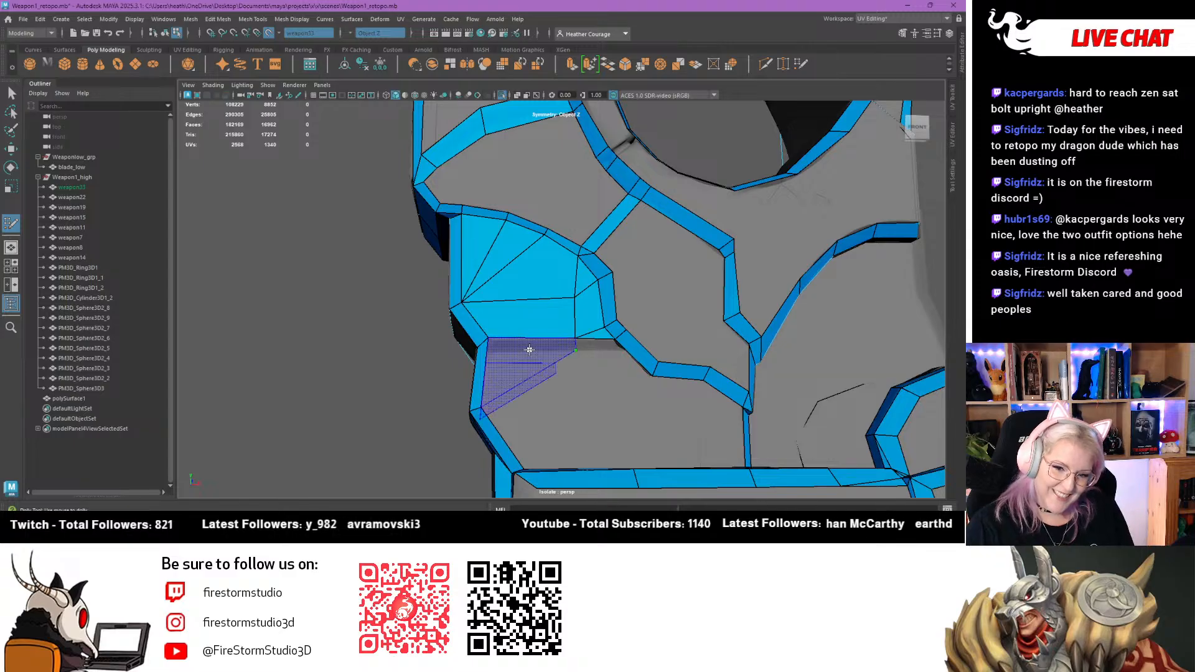
{"action": "left_click_drag", "start_coordinate": [526, 347], "coordinate": [570, 338], "text": "alt"}
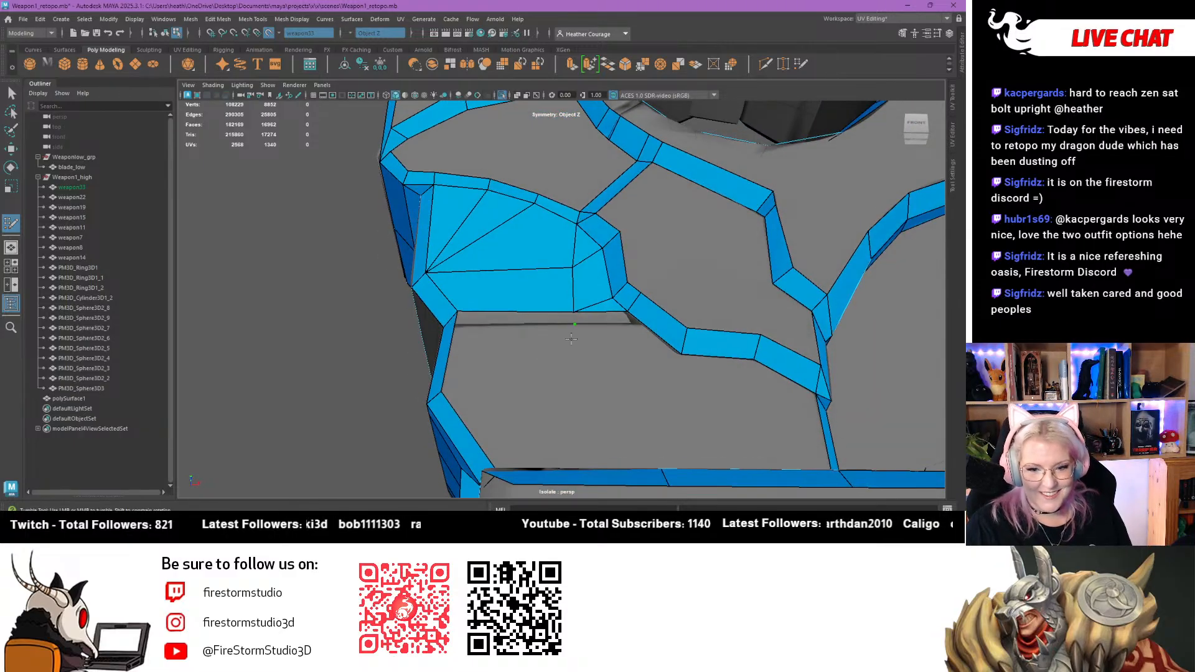
{"action": "left_click", "coordinate": [454, 330], "text": "ctrl"}
{"action": "mouse_move", "coordinate": [454, 330]}
{"action": "left_mouse_down", "text": "alt"}
{"action": "mouse_move", "coordinate": [529, 340]}
{"action": "mouse_move", "coordinate": [534, 313]}
{"action": "mouse_move", "coordinate": [592, 325]}
{"action": "mouse_move", "coordinate": [613, 374]}
{"action": "left_mouse_up", "text": "alt"}
{"action": "left_click", "coordinate": [578, 331], "text": "shift"}
Insert an edge across the inner band at the ledge's end and fill the remaining ledge gap up to that band
{"action": "mouse_move", "coordinate": [613, 375]}
{"action": "right_mouse_down", "text": "alt"}
{"action": "mouse_move", "coordinate": [655, 380]}
{"action": "mouse_move", "coordinate": [763, 356]}
{"action": "right_mouse_up", "text": "alt"}
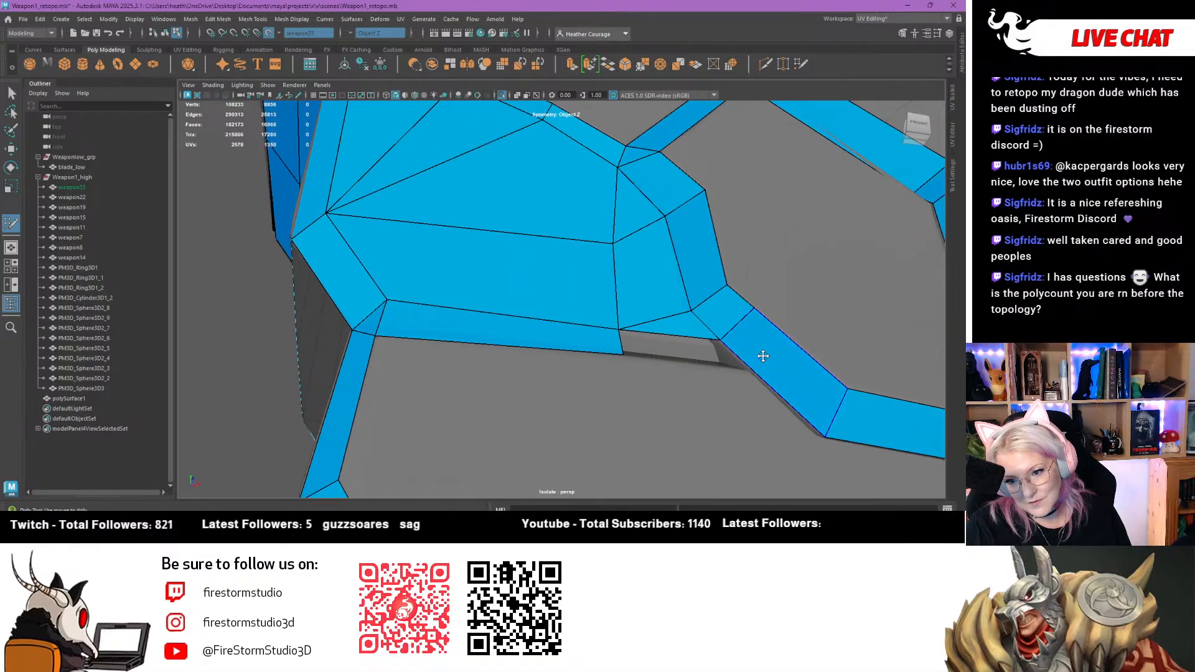
{"action": "left_click", "coordinate": [760, 346], "text": "ctrl"}
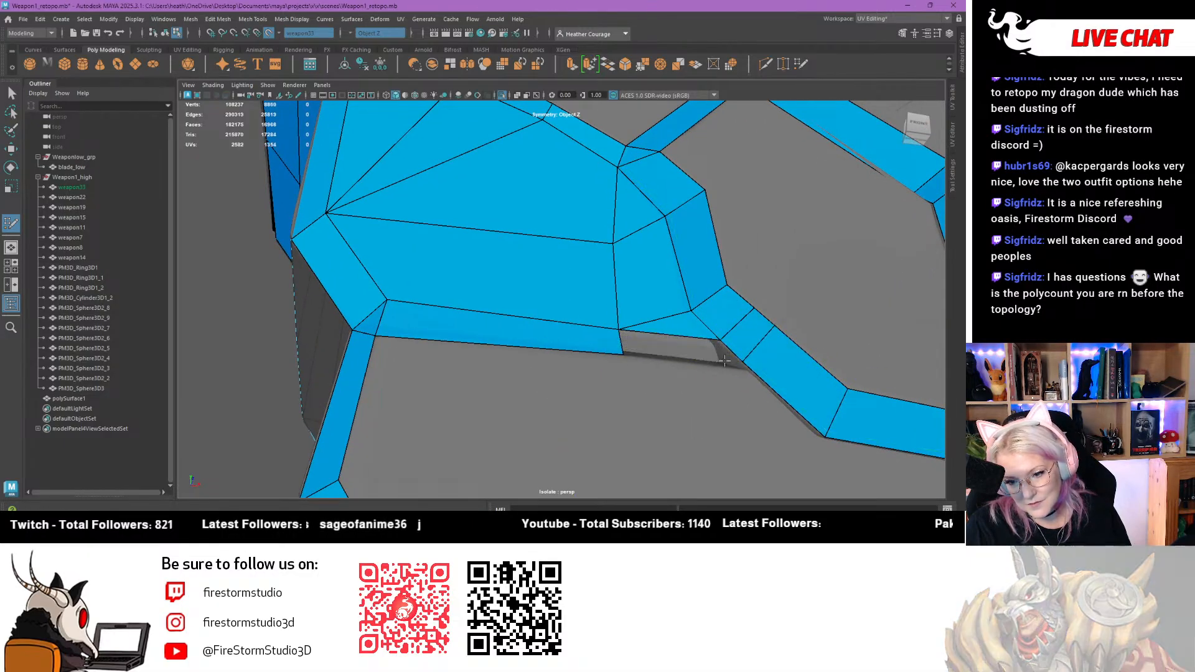
{"action": "left_click", "coordinate": [742, 366], "text": "shift"}
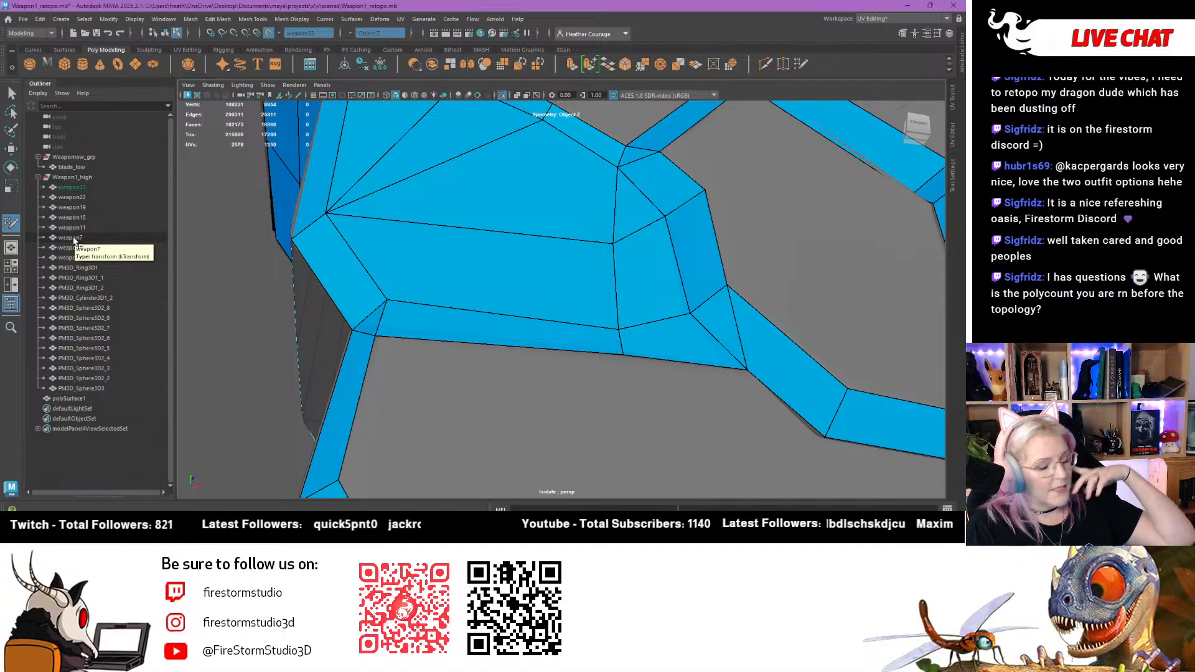
Switch to ZBrush, look over the whole high-poly weapon, and return to the retopology scene in Maya
{"action": "mouse_move", "coordinate": [614, 531]}
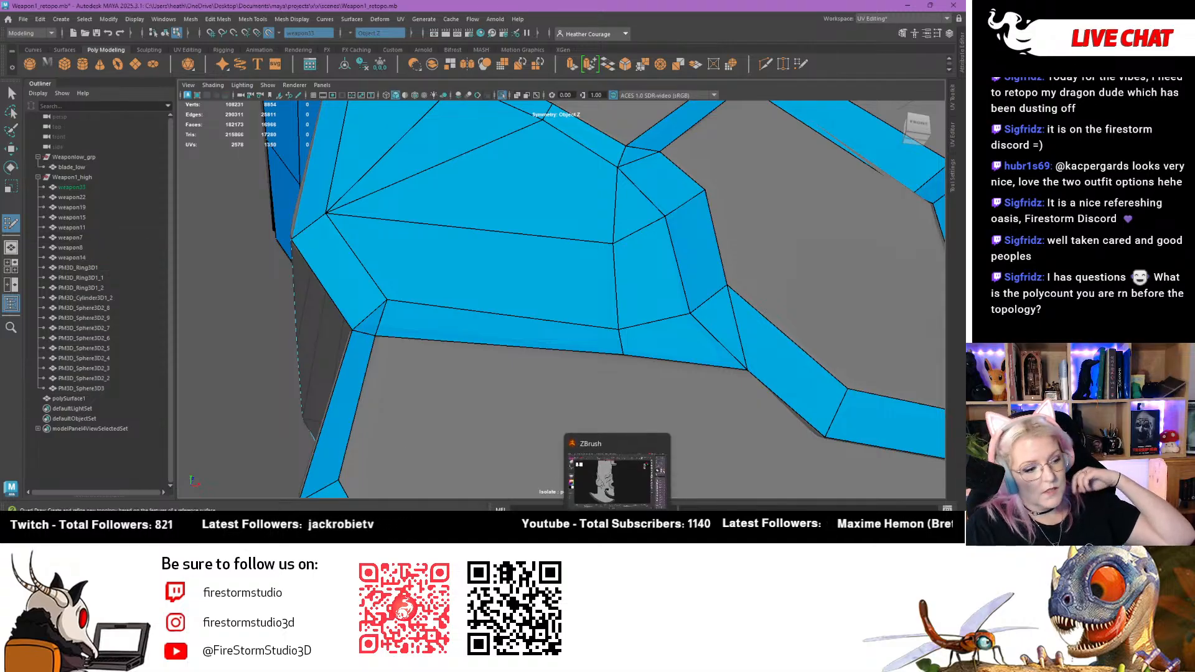
{"action": "left_click", "coordinate": [615, 484]}
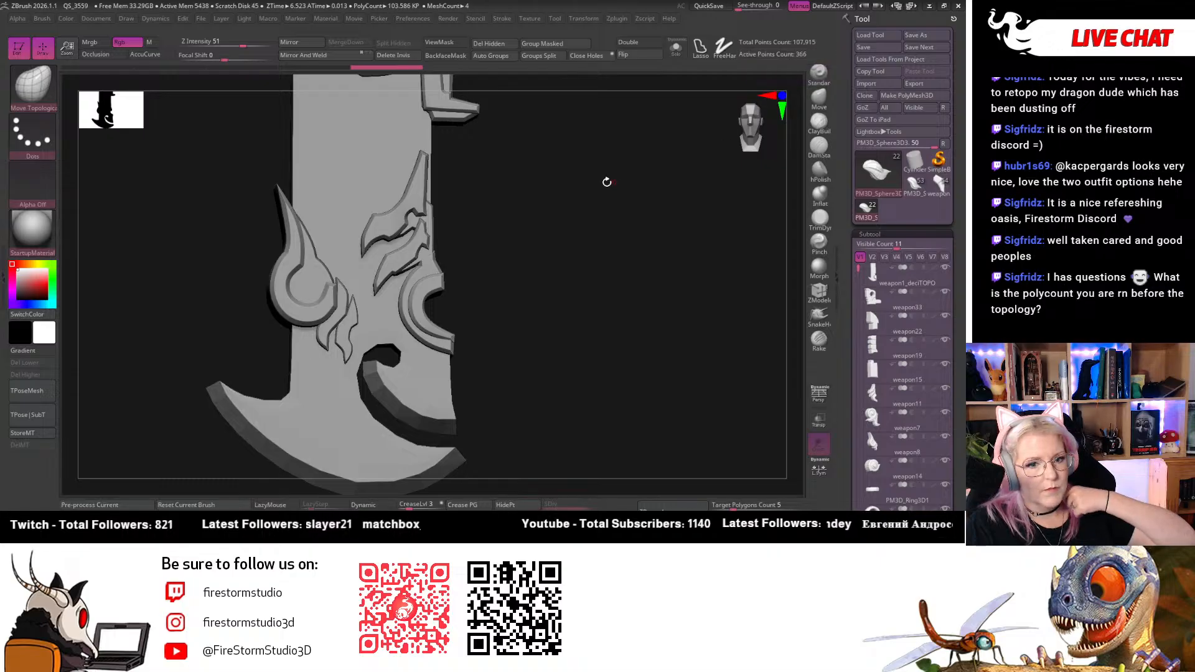
{"action": "left_click_drag", "start_coordinate": [606, 181], "coordinate": [553, 235]}
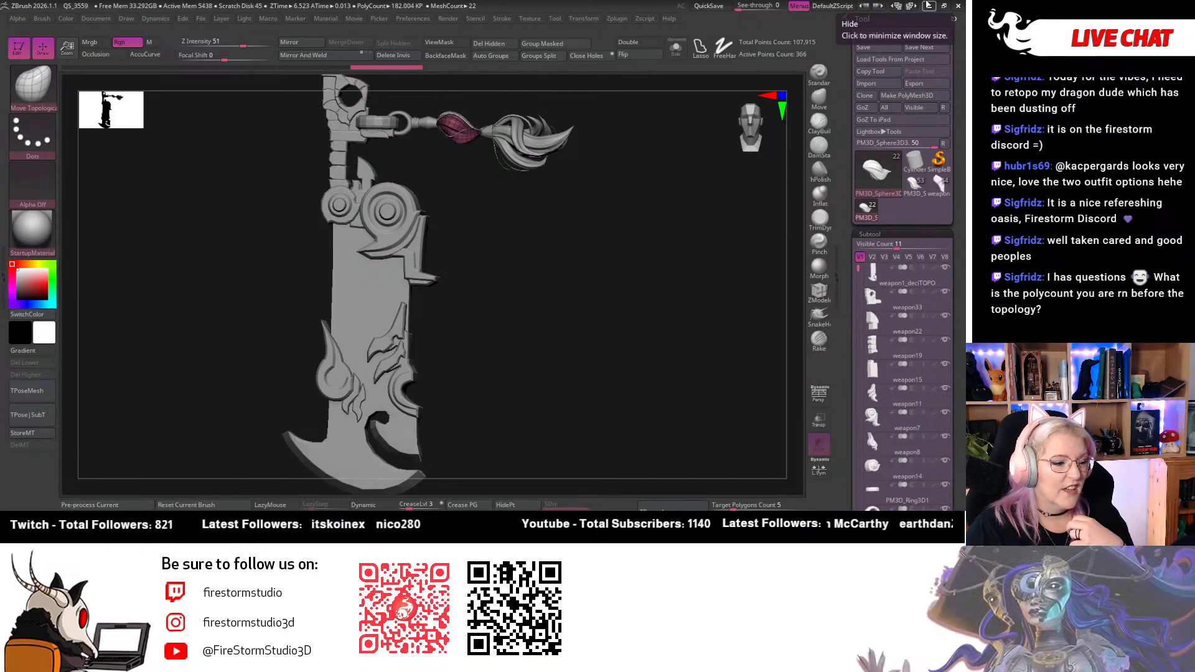
{"action": "left_click", "coordinate": [929, 5]}
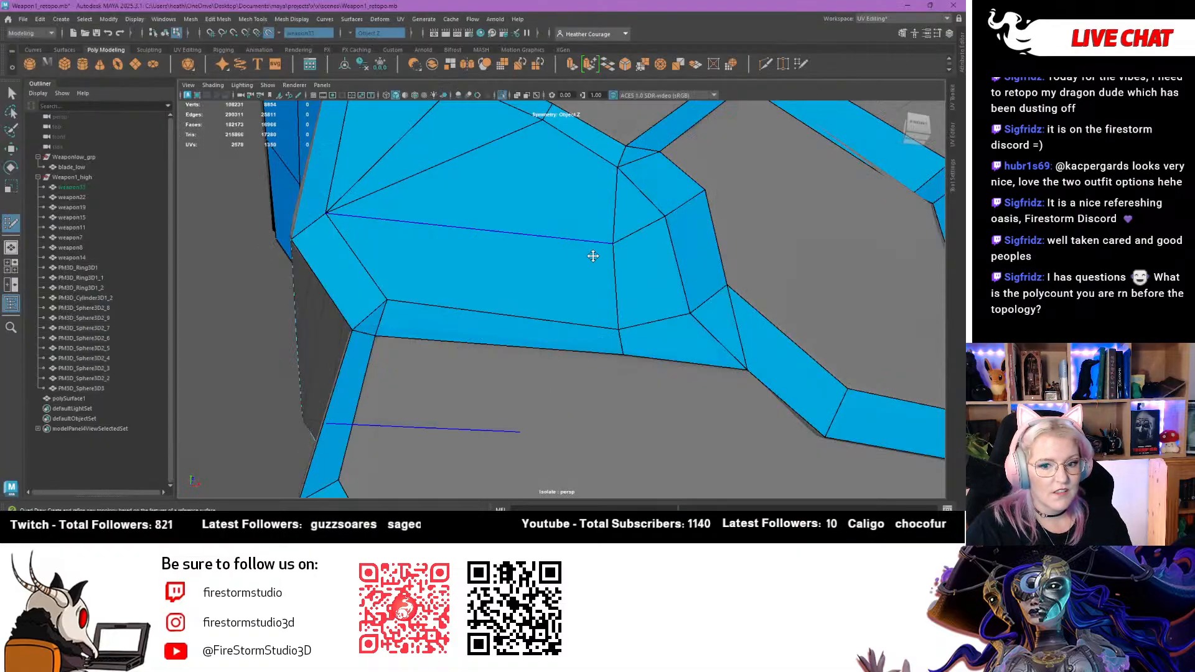
{"action": "left_click", "coordinate": [244, 319]}
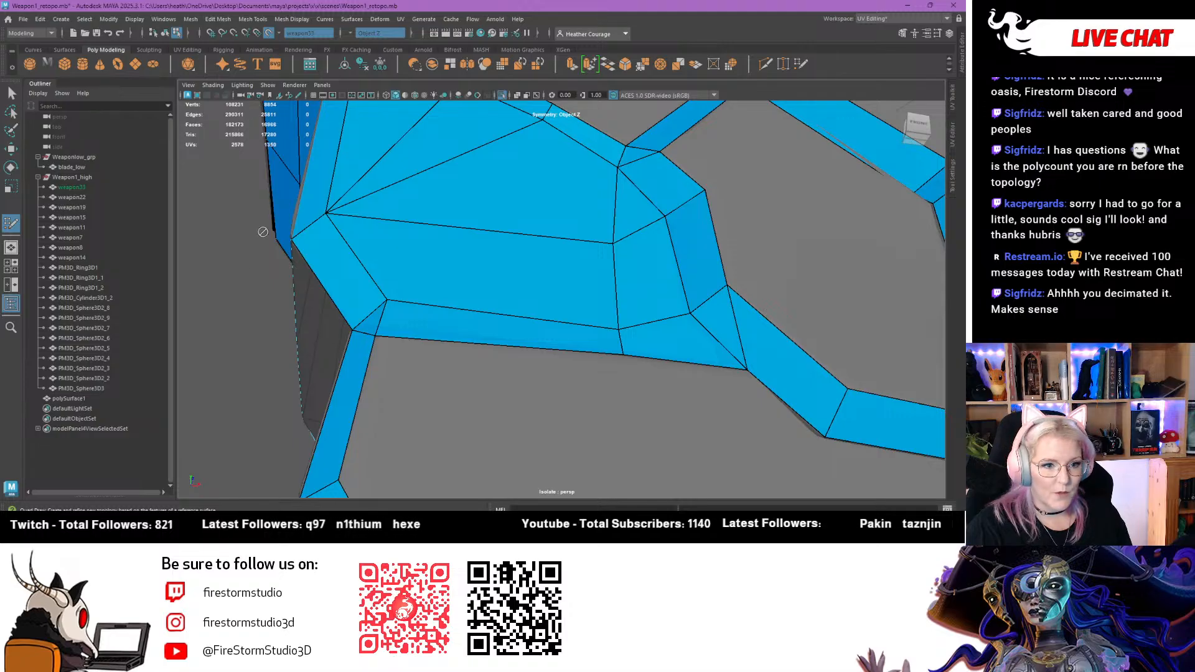
Merge the vertex midway along the fan panel's inner edge into the corner above it on the outer band
{"action": "scroll", "coordinate": [262, 231], "scroll_direction": "down", "scroll_amount": 6}
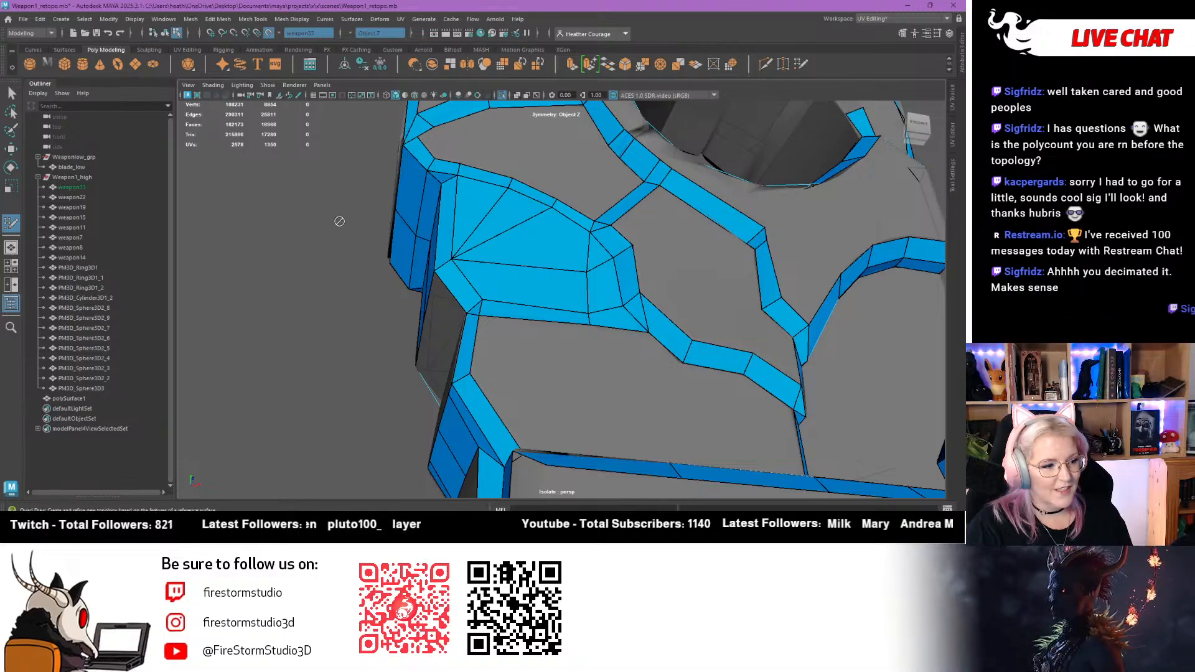
{"action": "left_click_drag", "start_coordinate": [327, 227], "coordinate": [460, 312], "text": "alt"}
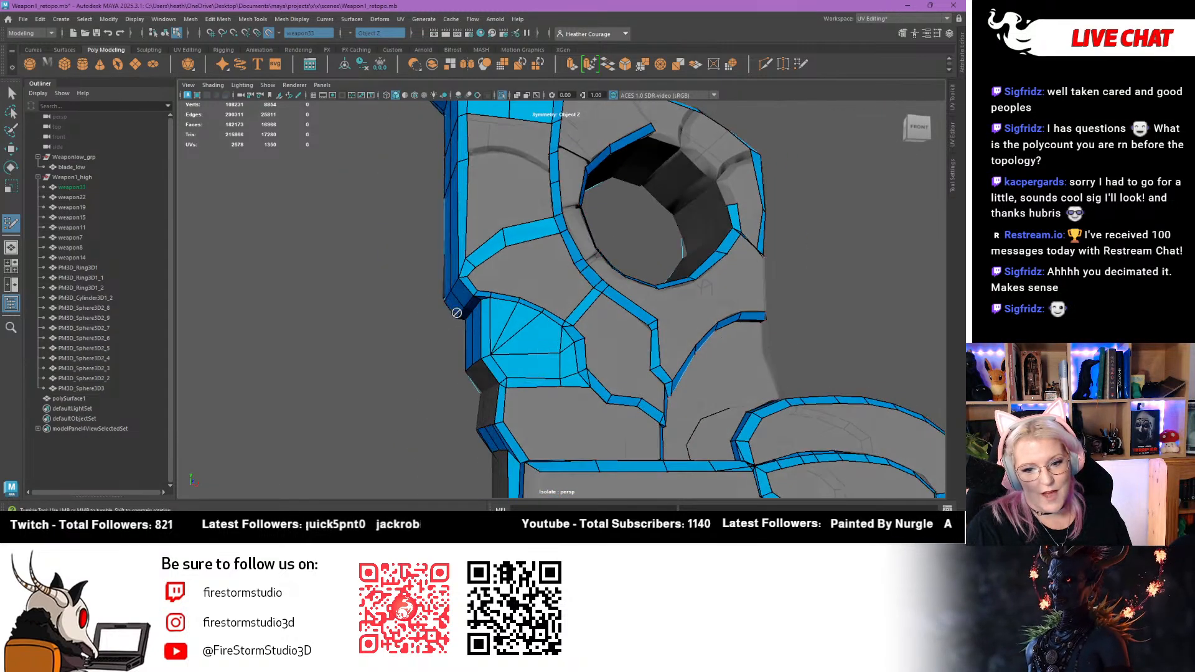
{"action": "right_click_drag", "start_coordinate": [460, 323], "coordinate": [466, 342], "text": "alt"}
{"action": "middle_click_drag", "start_coordinate": [467, 341], "coordinate": [482, 277], "text": "alt"}
{"action": "right_click_drag", "start_coordinate": [483, 277], "coordinate": [568, 274], "text": "alt"}
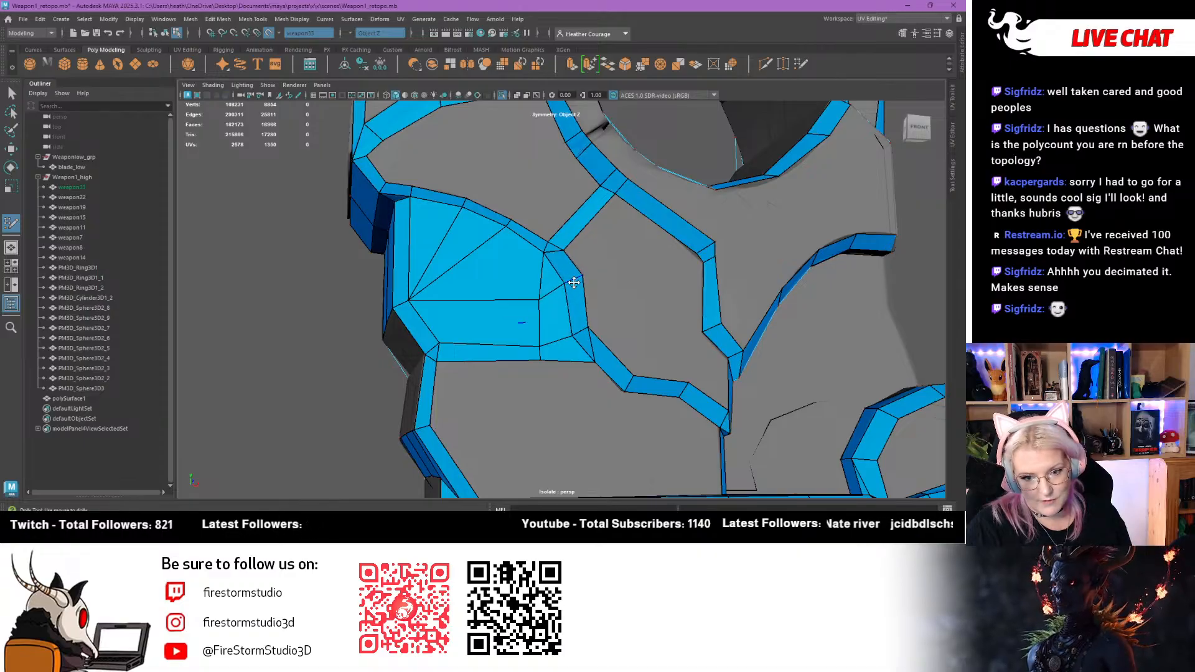
{"action": "left_click_drag", "start_coordinate": [539, 299], "coordinate": [541, 258]}
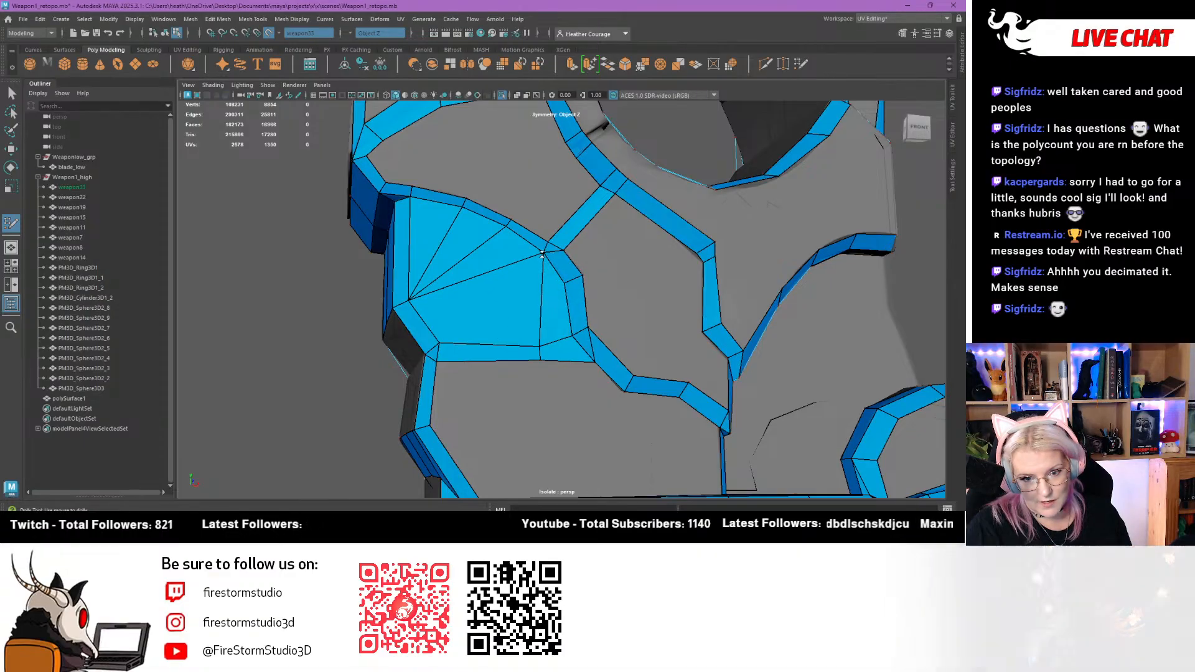
Fill two quads beneath the ledge around a new centre point, spanning from the outer-edge band to the curved inner band
{"action": "mouse_move", "coordinate": [322, 351]}
{"action": "left_mouse_down", "text": "alt"}
{"action": "mouse_move", "coordinate": [296, 342]}
{"action": "mouse_move", "coordinate": [319, 316]}
{"action": "mouse_move", "coordinate": [301, 336]}
{"action": "mouse_move", "coordinate": [312, 347]}
{"action": "mouse_move", "coordinate": [350, 333]}
{"action": "mouse_move", "coordinate": [360, 344]}
{"action": "left_mouse_up", "text": "alt"}
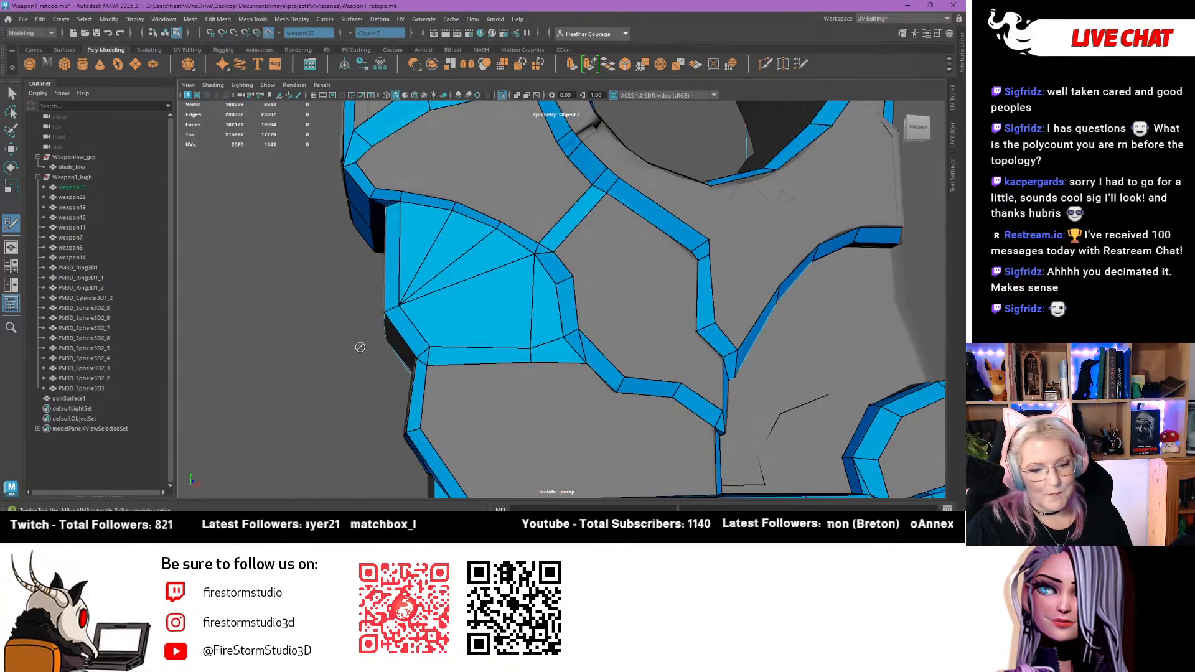
{"action": "middle_click_drag", "start_coordinate": [360, 344], "coordinate": [350, 312], "text": "alt"}
{"action": "right_click_drag", "start_coordinate": [349, 312], "coordinate": [405, 356], "text": "alt"}
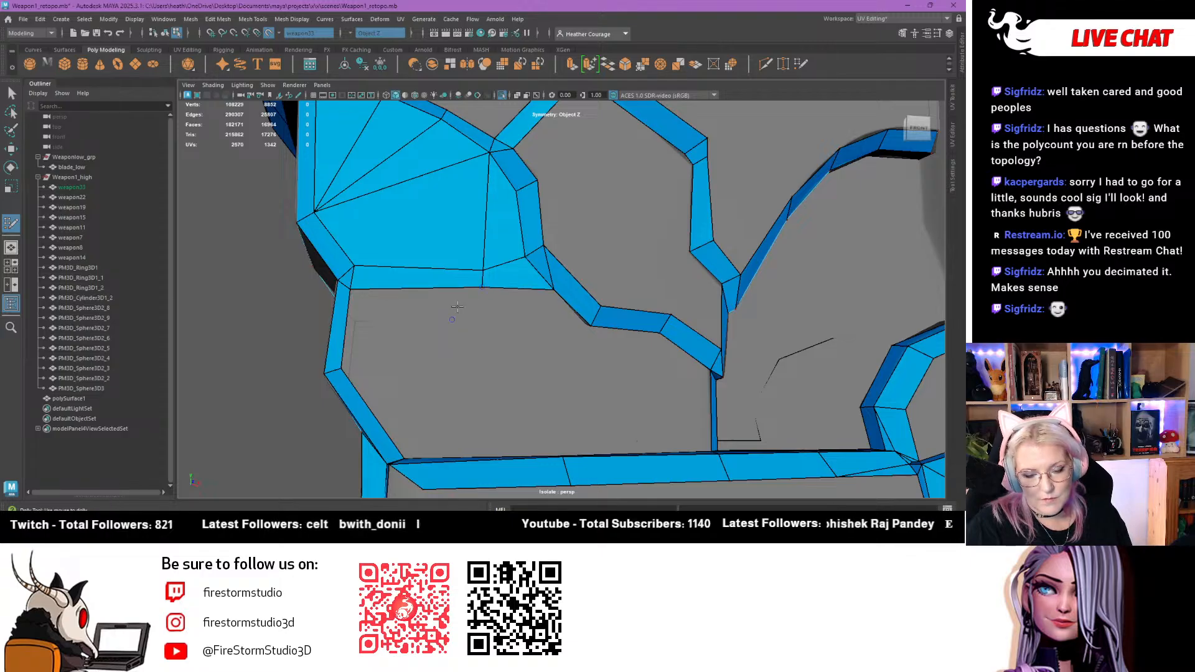
{"action": "mouse_move", "coordinate": [457, 306]}
{"action": "left_mouse_down", "text": "alt"}
{"action": "mouse_move", "coordinate": [429, 303]}
{"action": "mouse_move", "coordinate": [405, 262]}
{"action": "mouse_move", "coordinate": [482, 274]}
{"action": "mouse_move", "coordinate": [441, 305]}
{"action": "left_mouse_up", "text": "alt"}
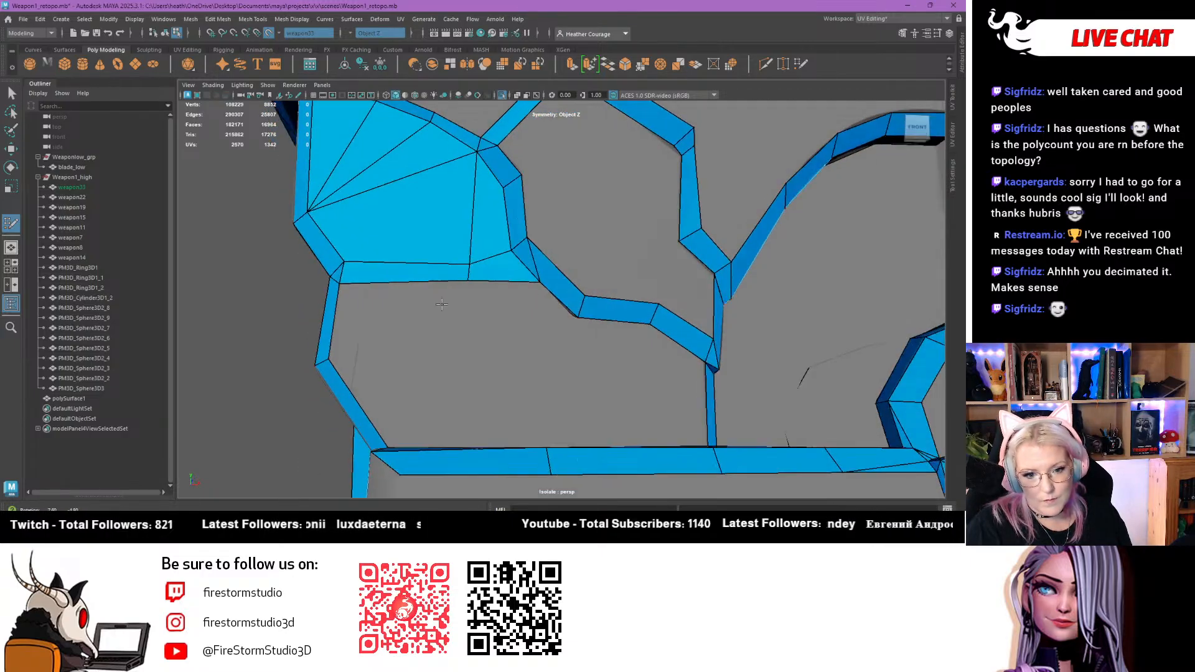
{"action": "left_click", "coordinate": [466, 356]}
{"action": "left_click", "coordinate": [406, 326], "text": "shift"}
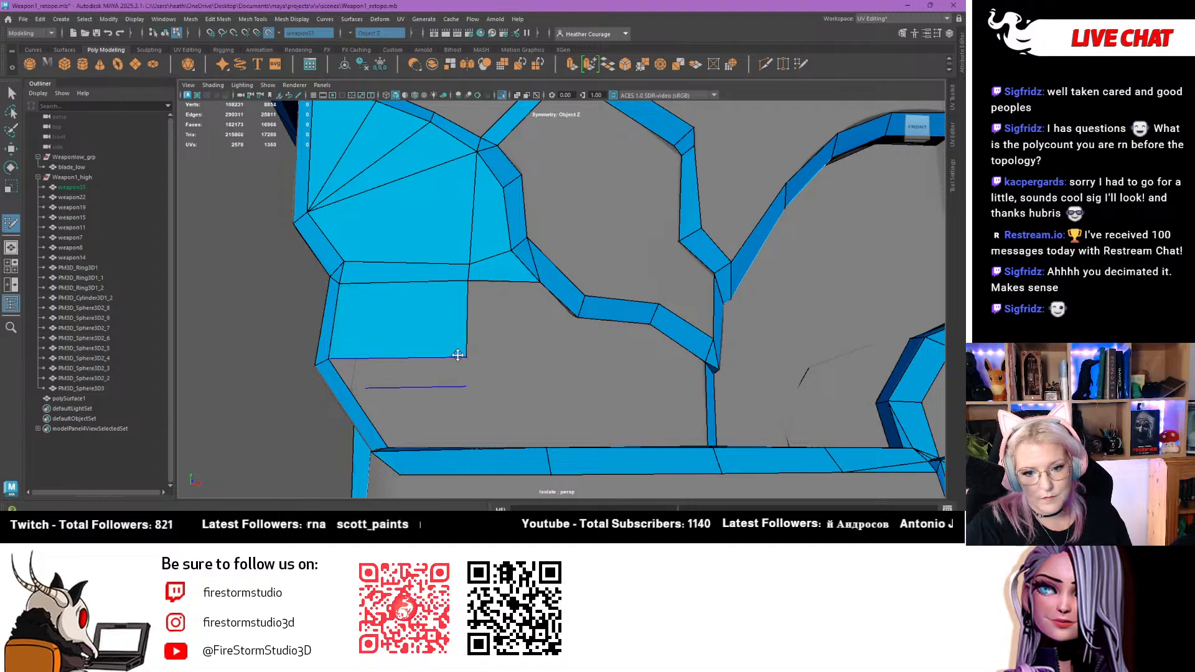
{"action": "mouse_move", "coordinate": [461, 356]}
{"action": "left_mouse_down"}
{"action": "mouse_move", "coordinate": [467, 286]}
{"action": "mouse_move", "coordinate": [472, 359]}
{"action": "mouse_move", "coordinate": [475, 342]}
{"action": "left_mouse_up"}
{"action": "left_click", "coordinate": [508, 316], "text": "shift"}
{"action": "left_click_drag", "start_coordinate": [434, 407], "coordinate": [432, 438], "text": "alt"}
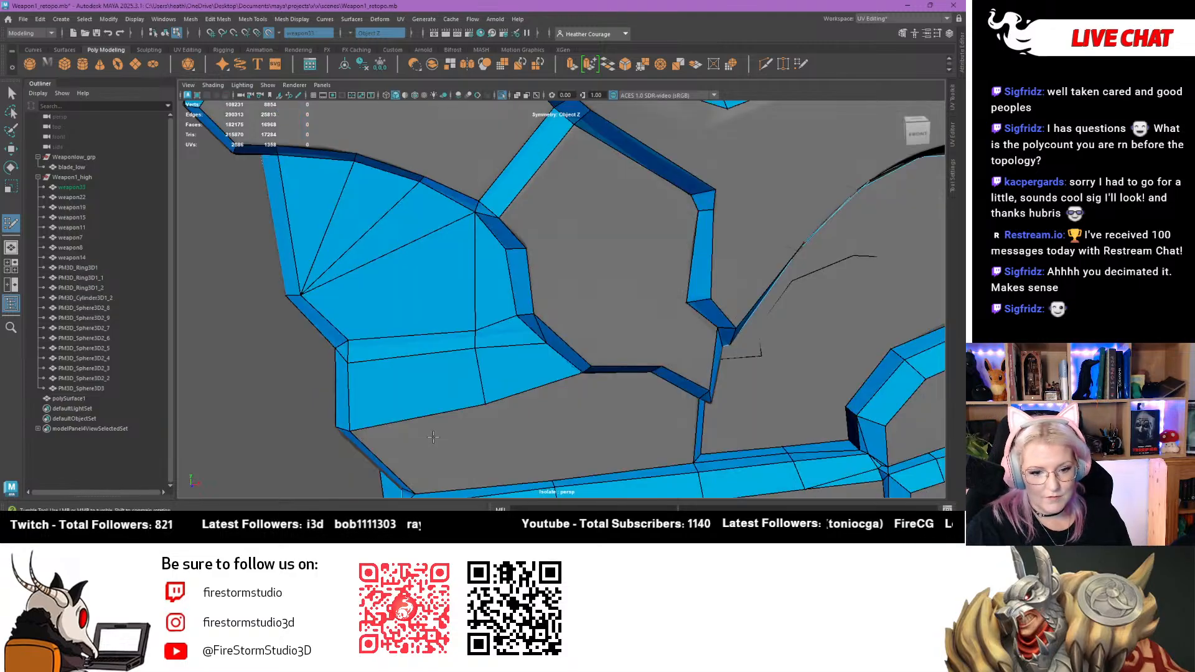
Fill the quad down to the horizontal band, shift its centre vertex, and merge the ledge's lower vertices into the row above
{"action": "middle_click_drag", "start_coordinate": [458, 417], "coordinate": [425, 305], "text": "alt"}
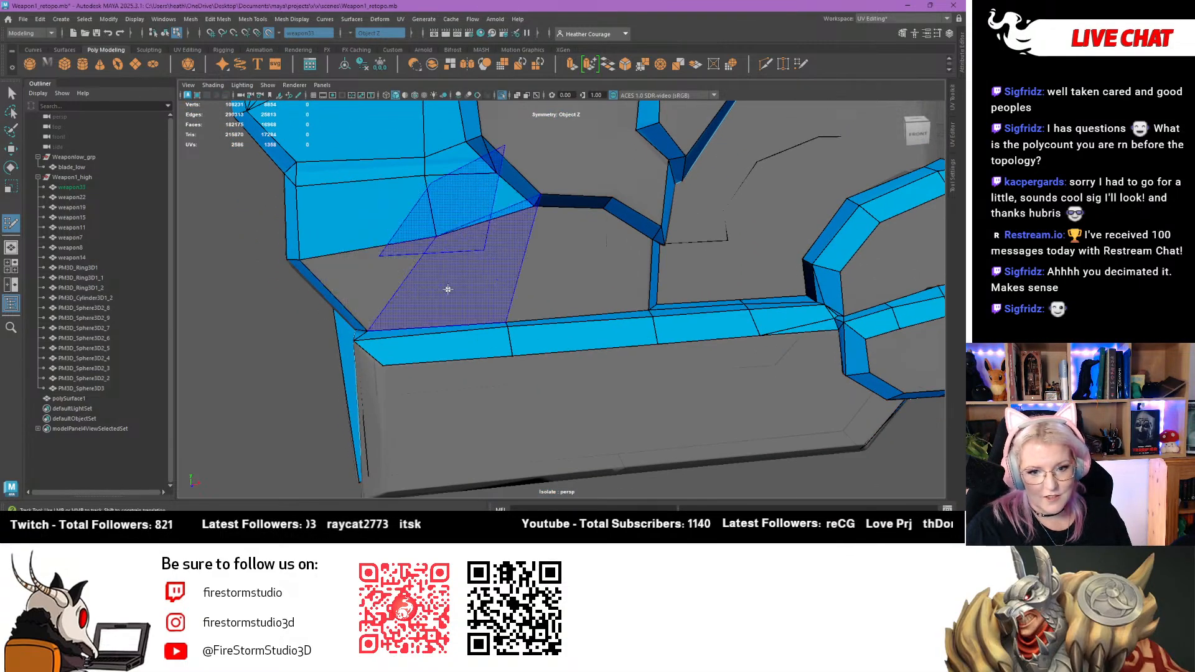
{"action": "left_click", "coordinate": [439, 285], "text": "shift"}
{"action": "left_click_drag", "start_coordinate": [438, 237], "coordinate": [445, 236]}
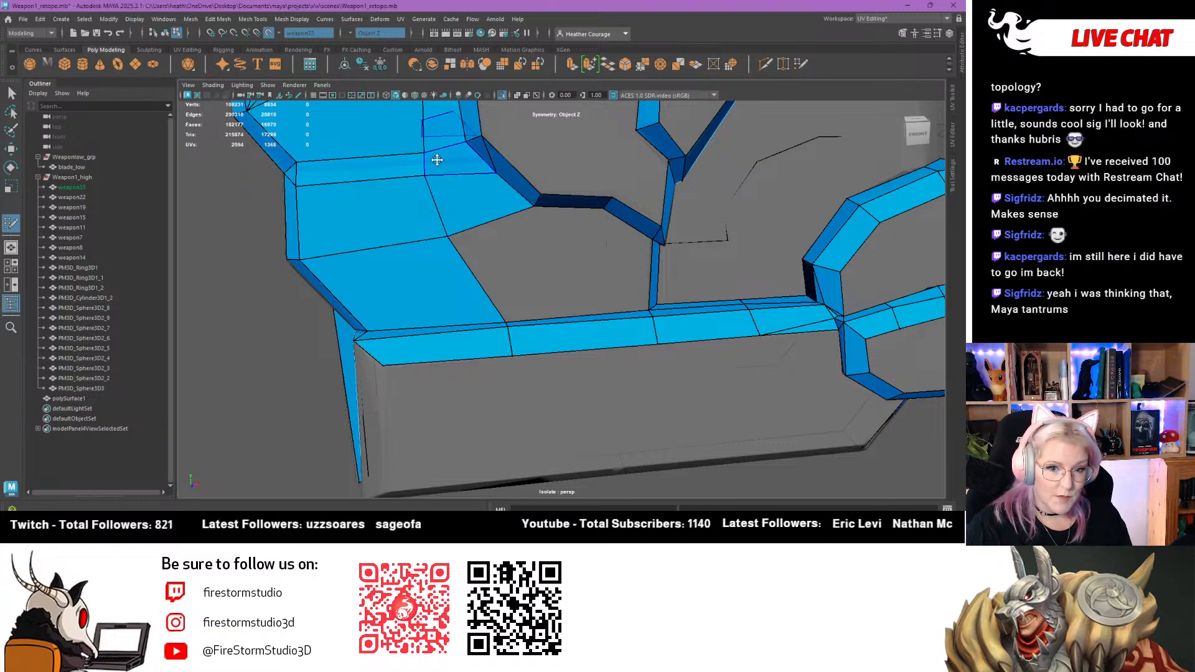
{"action": "mouse_move", "coordinate": [430, 175]}
{"action": "left_mouse_down"}
{"action": "mouse_move", "coordinate": [425, 154]}
{"action": "mouse_move", "coordinate": [467, 142]}
{"action": "mouse_move", "coordinate": [426, 159]}
{"action": "left_mouse_up"}
{"action": "mouse_move", "coordinate": [317, 184]}
{"action": "left_mouse_down", "text": "alt"}
{"action": "mouse_move", "coordinate": [341, 209]}
{"action": "mouse_move", "coordinate": [319, 189]}
{"action": "left_mouse_up", "text": "alt"}
{"action": "left_click_drag", "start_coordinate": [352, 234], "coordinate": [325, 196], "text": "alt"}
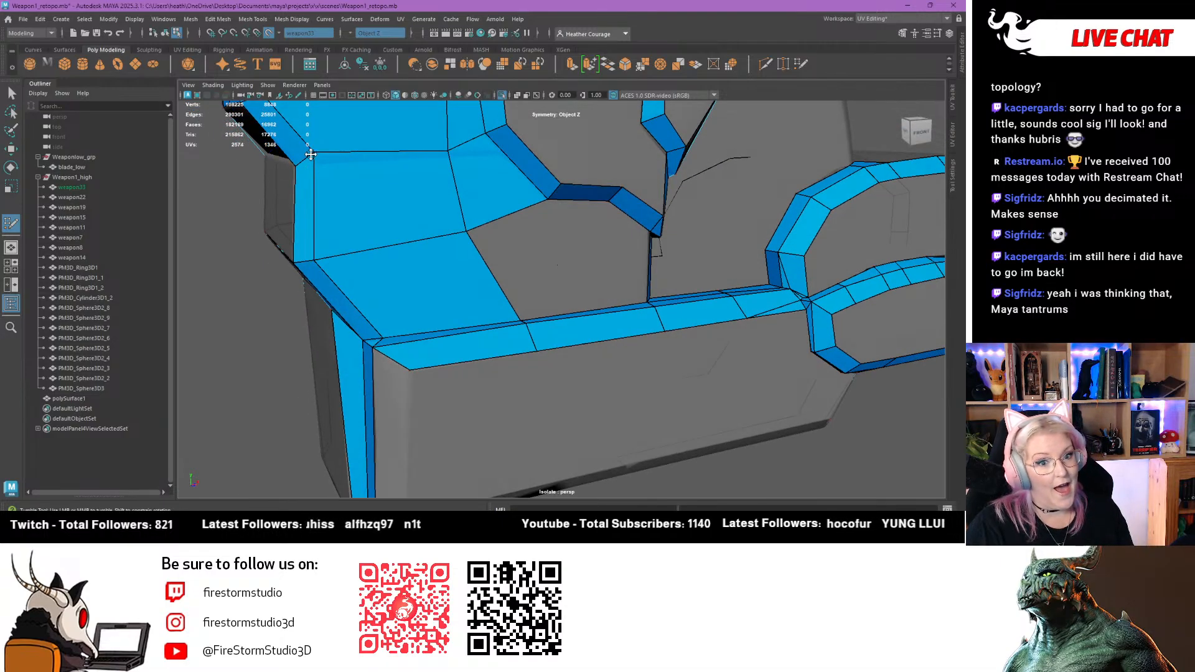
{"action": "left_click_drag", "start_coordinate": [310, 155], "coordinate": [312, 158]}
Close the rest of the panel beside the short vertical strip with a quad and a triangle
{"action": "left_click_drag", "start_coordinate": [421, 224], "coordinate": [402, 208], "text": "alt"}
{"action": "middle_click_drag", "start_coordinate": [495, 202], "coordinate": [411, 235], "text": "alt"}
{"action": "right_click_drag", "start_coordinate": [412, 235], "coordinate": [456, 293], "text": "alt"}
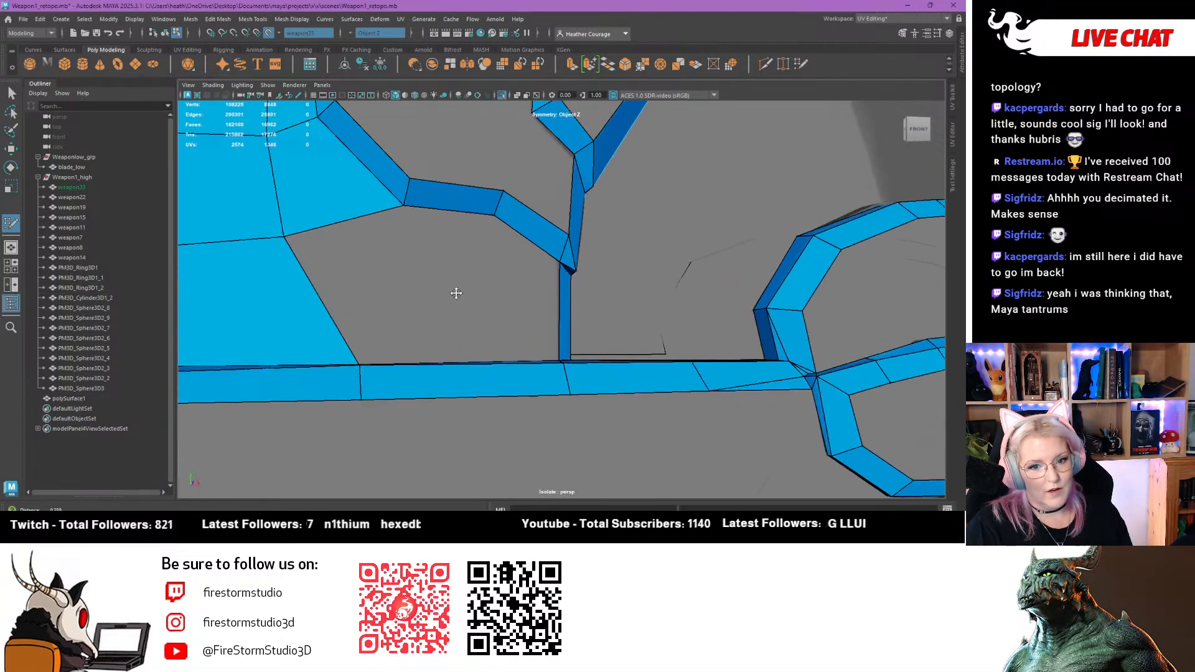
{"action": "left_click_drag", "start_coordinate": [456, 294], "coordinate": [418, 339], "text": "alt"}
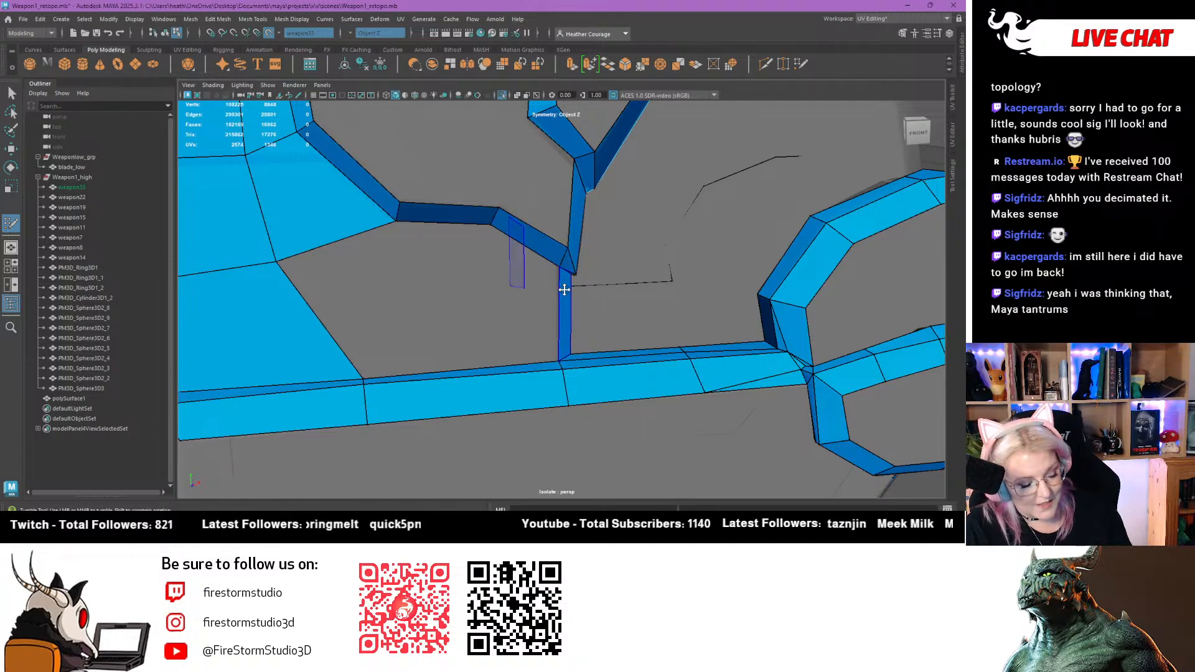
{"action": "mouse_move", "coordinate": [562, 286]}
{"action": "left_mouse_down", "text": "alt"}
{"action": "mouse_move", "coordinate": [498, 212]}
{"action": "mouse_move", "coordinate": [566, 265]}
{"action": "mouse_move", "coordinate": [540, 243]}
{"action": "mouse_move", "coordinate": [551, 252]}
{"action": "left_mouse_up", "text": "alt"}
{"action": "scroll", "coordinate": [551, 254], "scroll_direction": "down", "scroll_amount": 6}
{"action": "mouse_move", "coordinate": [486, 316]}
{"action": "left_mouse_down", "text": "alt"}
{"action": "mouse_move", "coordinate": [479, 352]}
{"action": "mouse_move", "coordinate": [487, 318]}
{"action": "left_mouse_up", "text": "alt"}
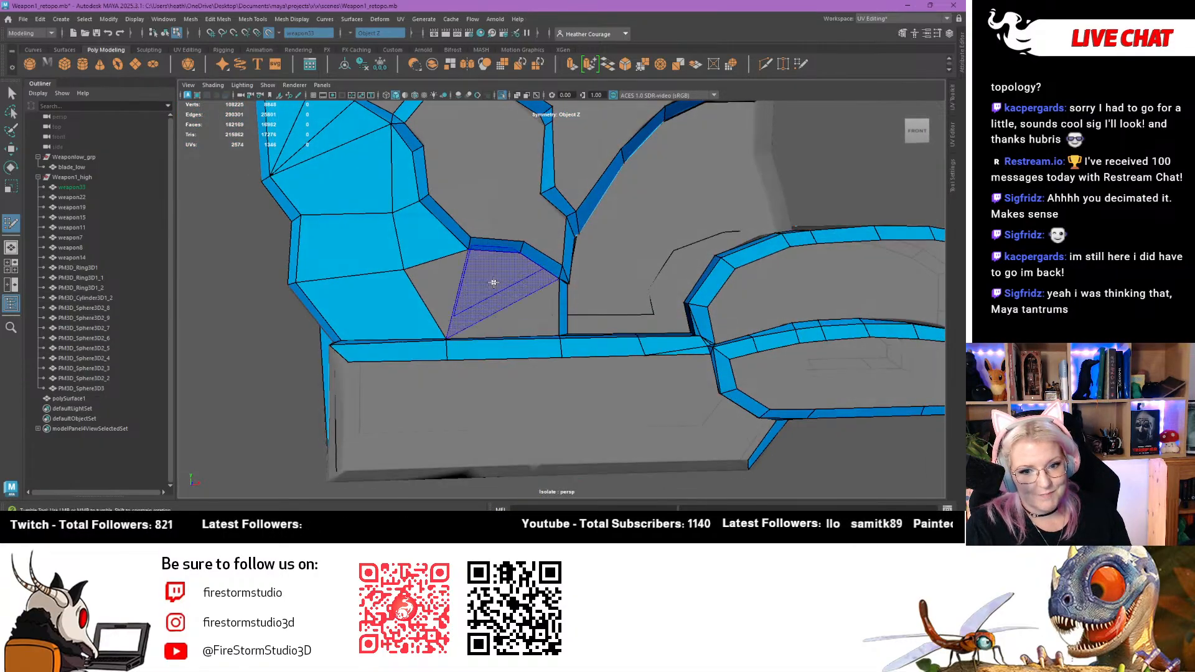
{"action": "left_click", "coordinate": [498, 306], "text": "shift"}
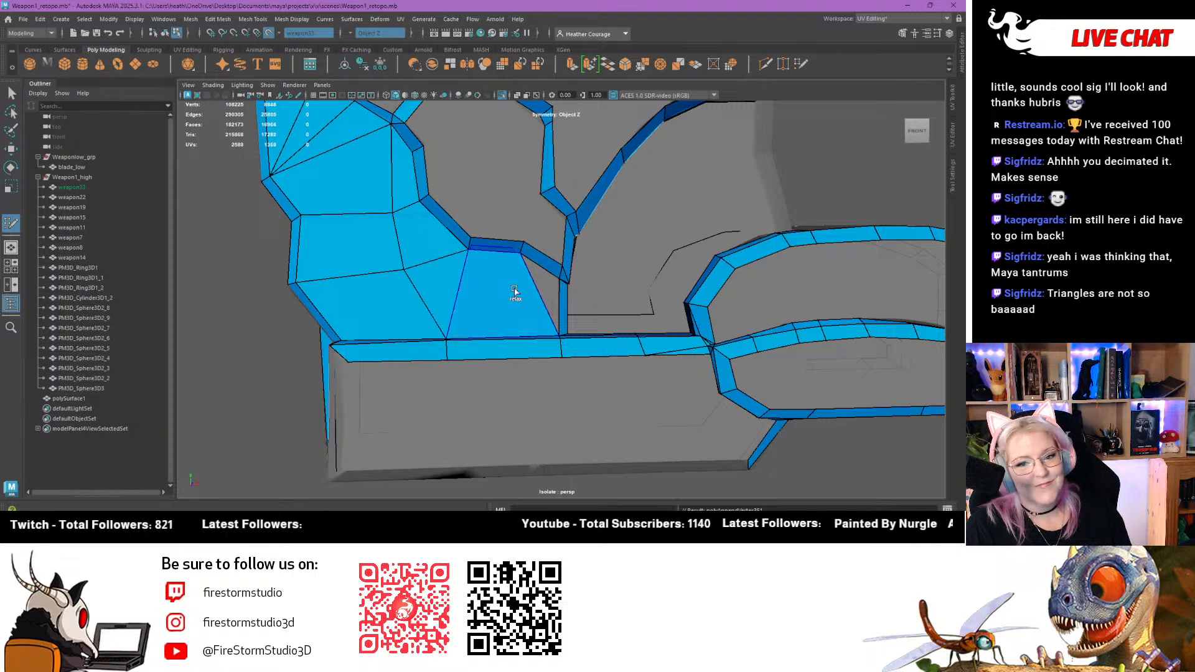
{"action": "left_click", "coordinate": [543, 287], "text": "shift"}
{"action": "left_click_drag", "start_coordinate": [454, 406], "coordinate": [468, 422], "text": "alt"}
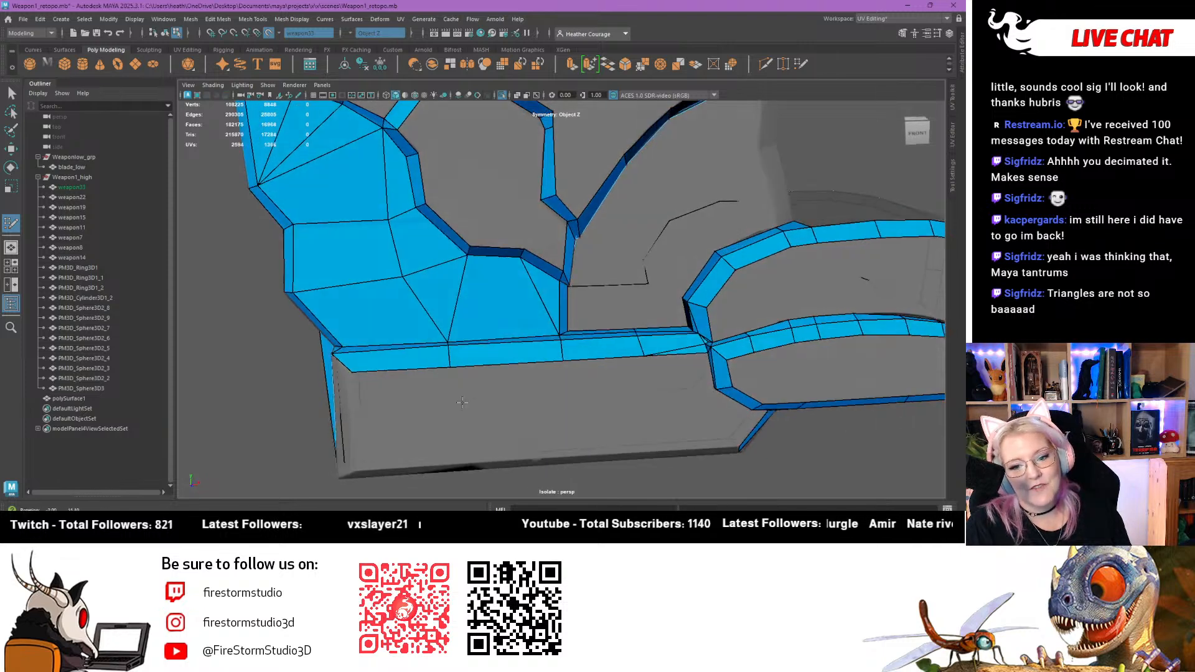
Fill the lower block's side and bottom bevels with quads around a new midpoint and merge the seam between them
{"action": "middle_click_drag", "start_coordinate": [468, 422], "coordinate": [466, 403], "text": "alt"}
{"action": "left_click_drag", "start_coordinate": [466, 403], "coordinate": [435, 376], "text": "alt"}
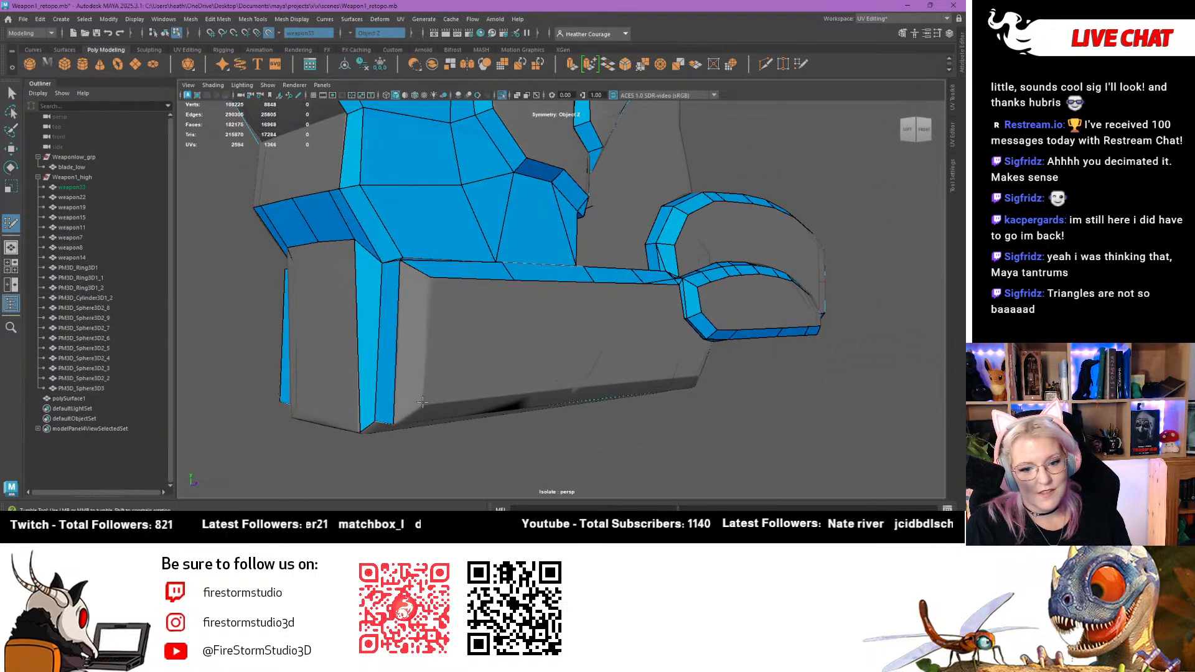
{"action": "left_click", "coordinate": [411, 340], "text": "shift"}
{"action": "mouse_move", "coordinate": [365, 363]}
{"action": "left_mouse_down", "text": "alt"}
{"action": "mouse_move", "coordinate": [356, 312]}
{"action": "mouse_move", "coordinate": [341, 313]}
{"action": "mouse_move", "coordinate": [565, 345]}
{"action": "left_mouse_up", "text": "alt"}
{"action": "left_click", "coordinate": [585, 344]}
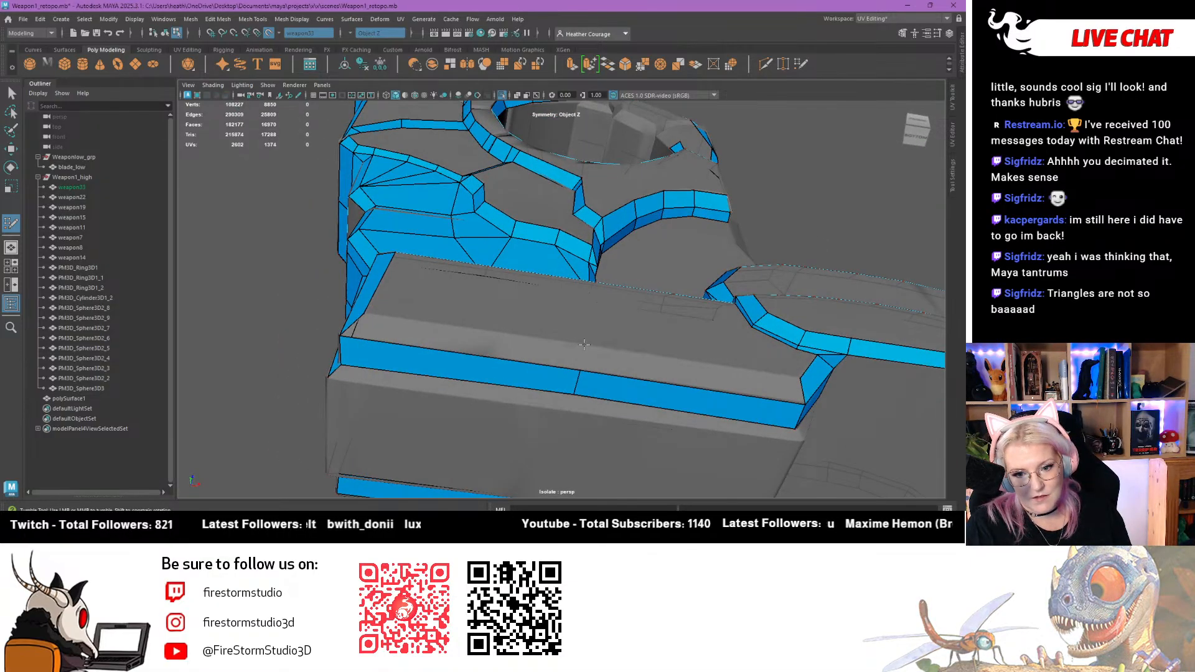
{"action": "left_click", "coordinate": [471, 346], "text": "shift"}
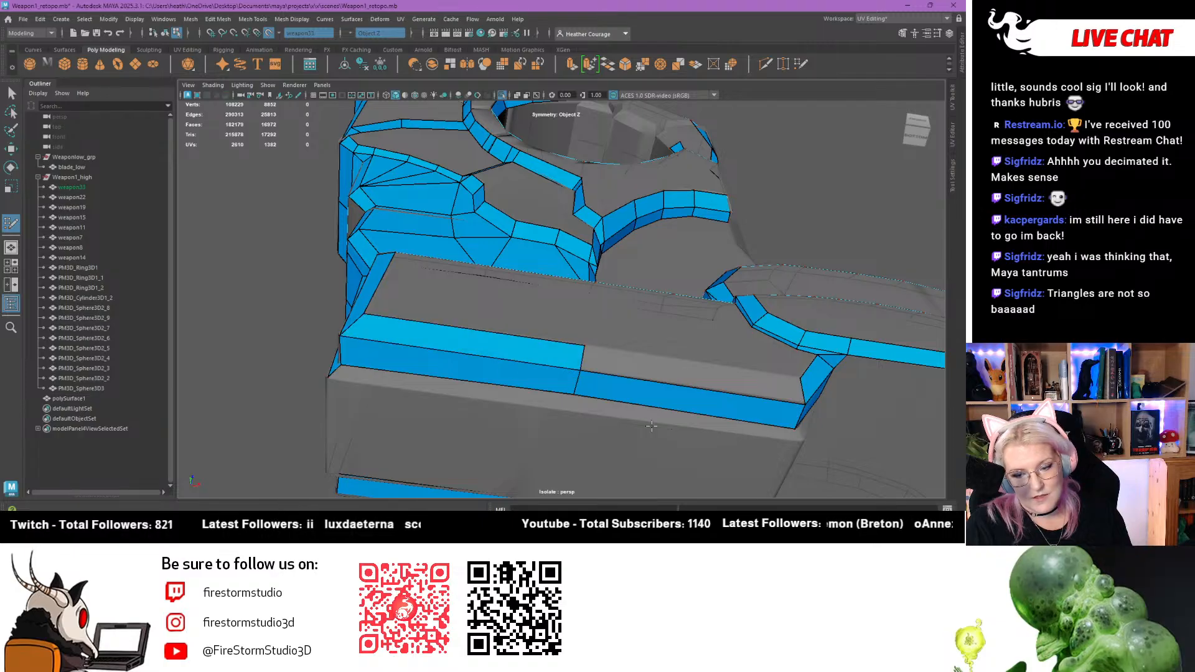
{"action": "mouse_move", "coordinate": [471, 347]}
{"action": "left_mouse_down", "text": "alt"}
{"action": "mouse_move", "coordinate": [713, 392]}
{"action": "mouse_move", "coordinate": [754, 360]}
{"action": "mouse_move", "coordinate": [748, 336]}
{"action": "left_mouse_up", "text": "alt"}
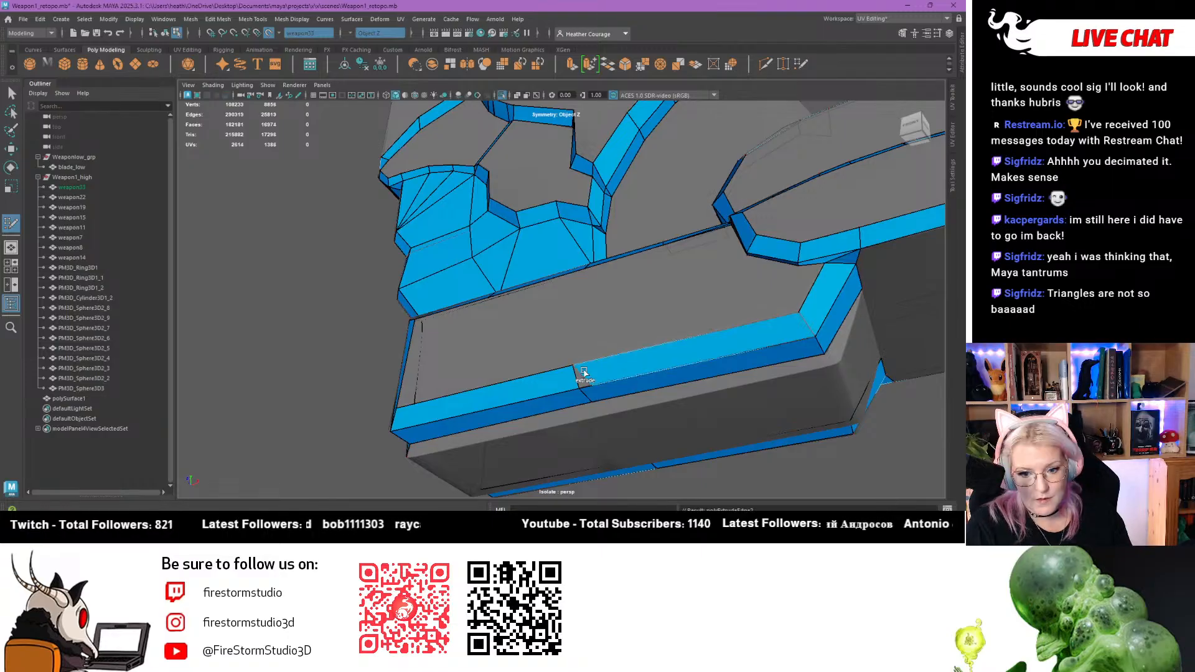
{"action": "left_click", "coordinate": [583, 374], "text": "shift"}
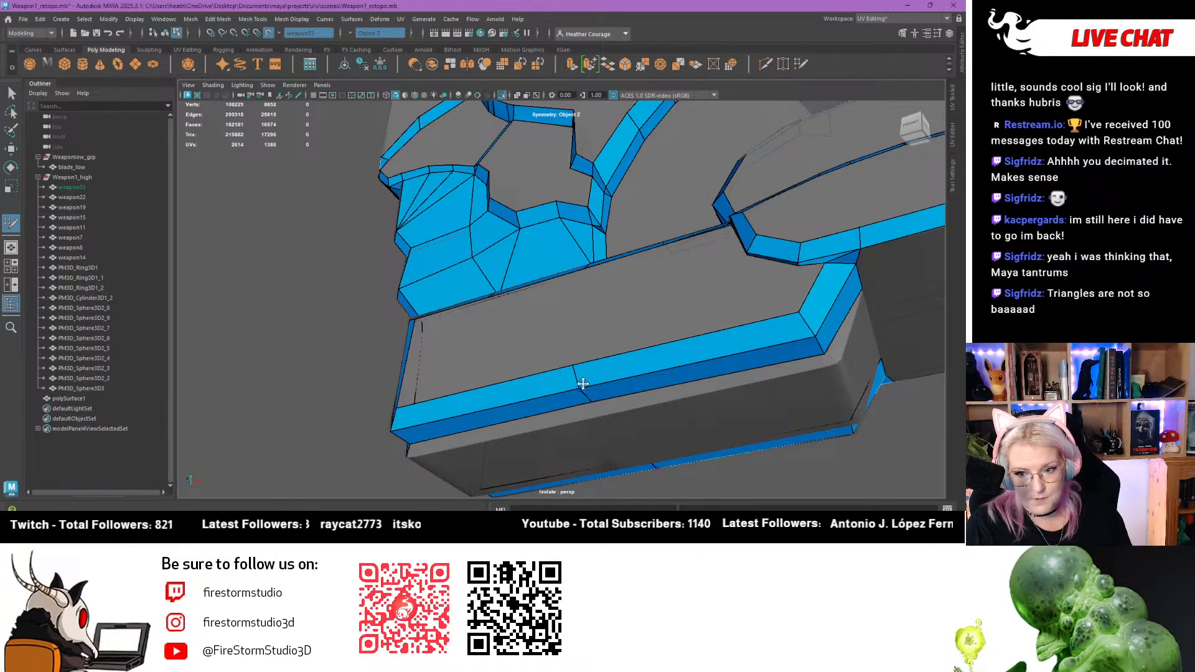
Fill the lower block's front panel with faces from the end bevel across to the diagonal bevel's lower corner
{"action": "left_click_drag", "start_coordinate": [593, 377], "coordinate": [751, 335], "text": "alt"}
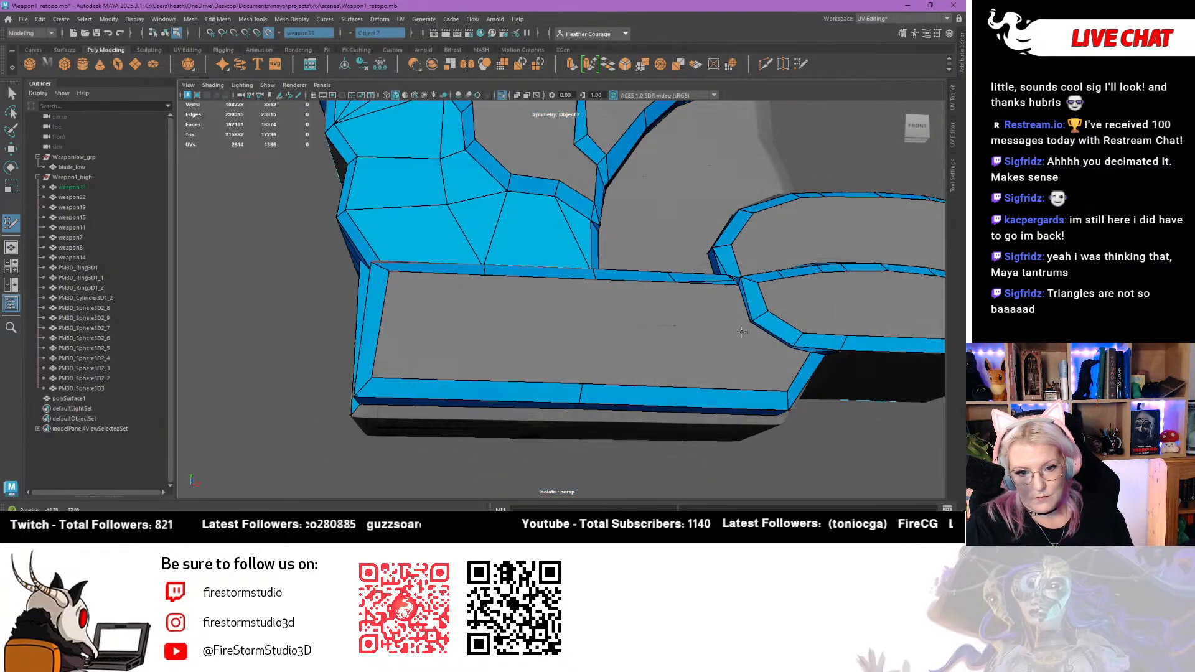
{"action": "left_click", "coordinate": [498, 353], "text": "shift"}
{"action": "left_click_drag", "start_coordinate": [497, 354], "coordinate": [598, 349], "text": "alt"}
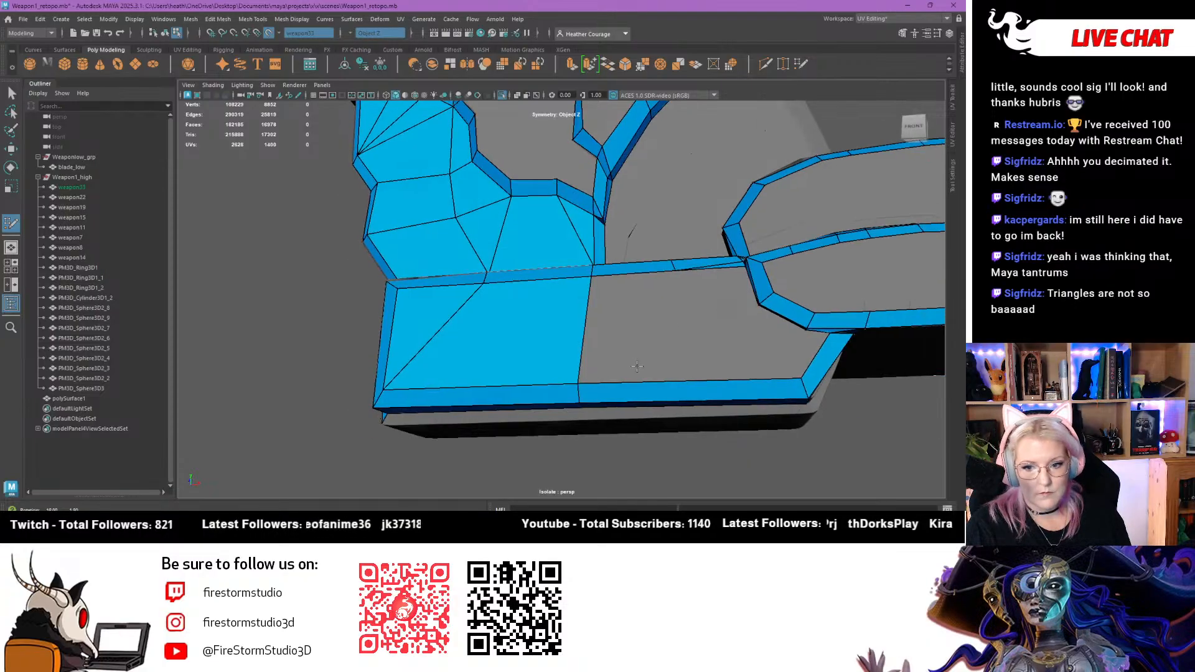
{"action": "left_click", "coordinate": [648, 364], "text": "shift"}
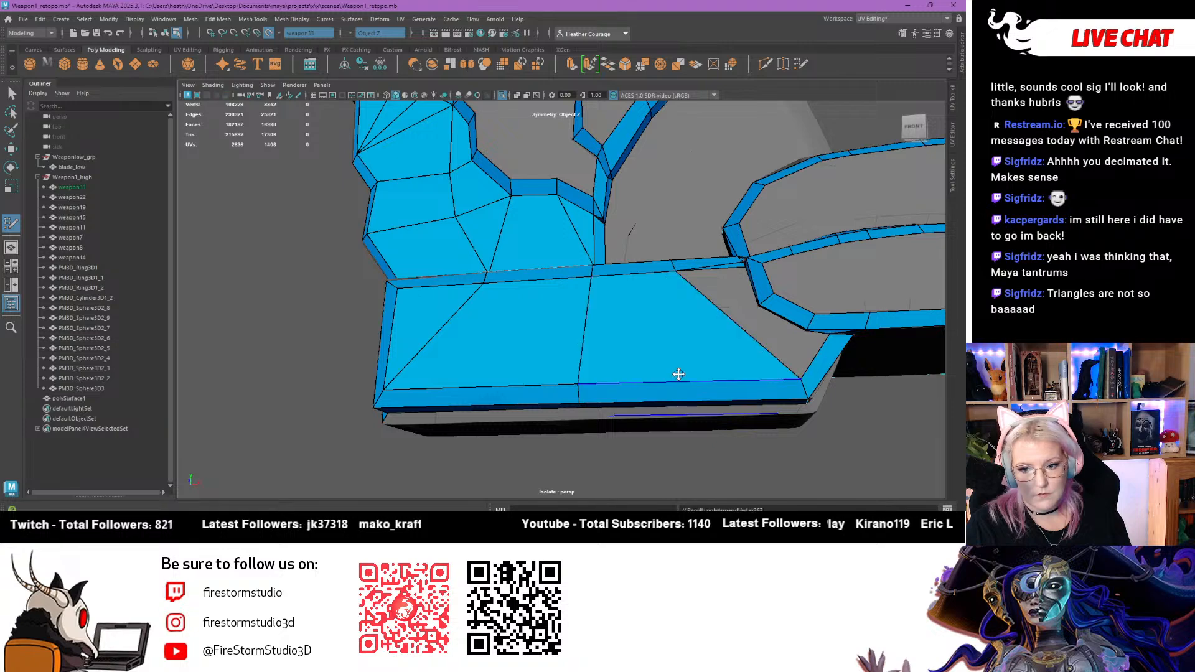
Fill the lower block's narrow end face between the side bevels and merge its two halves along the centre
{"action": "left_click_drag", "start_coordinate": [679, 371], "coordinate": [767, 357], "text": "alt"}
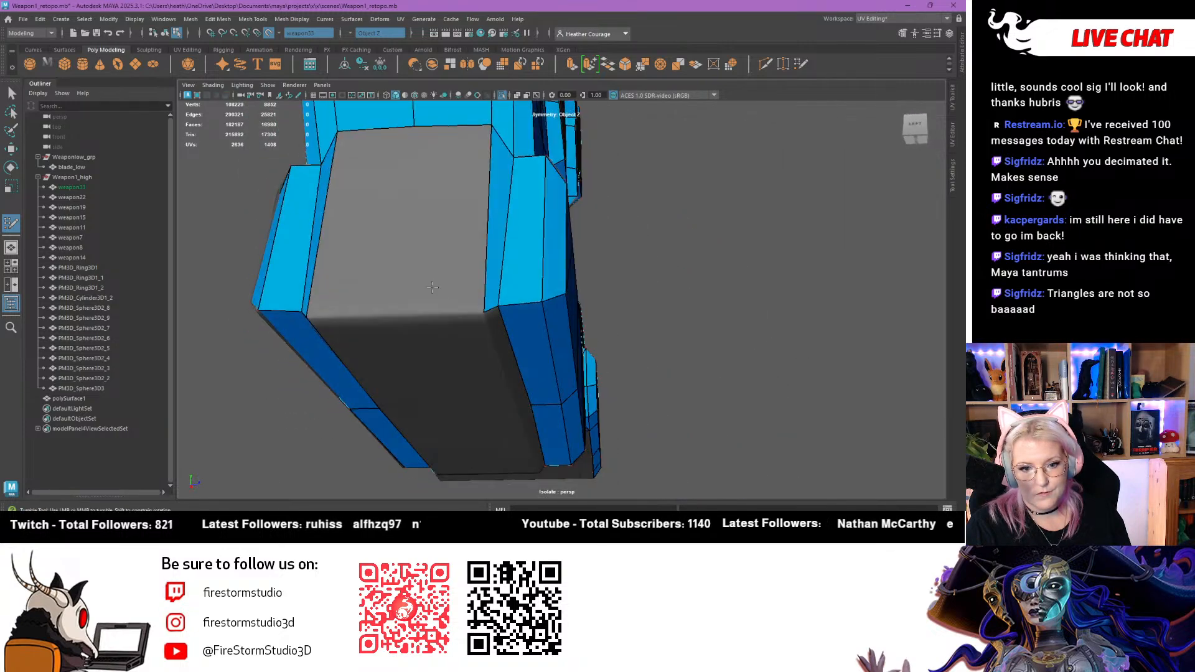
{"action": "left_click", "coordinate": [392, 310], "text": "shift"}
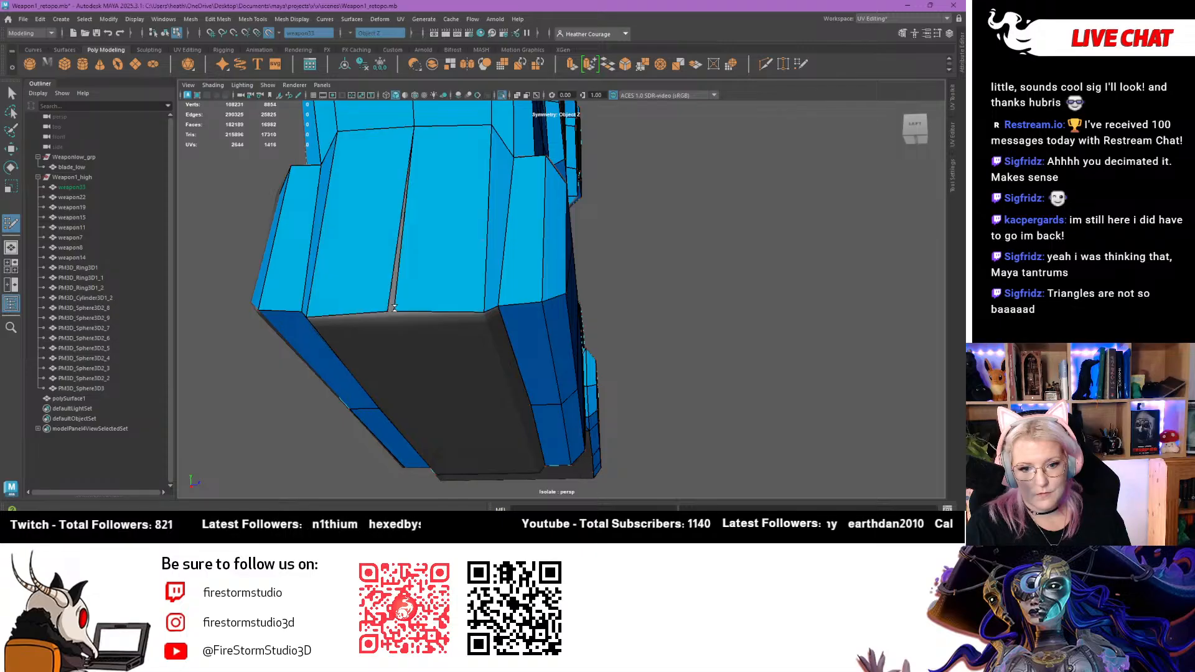
{"action": "left_click_drag", "start_coordinate": [382, 313], "coordinate": [500, 295]}
Fill half of the lower block's underside between its long side bevels with a bevel strip and two rows of quads around a new midpoint
{"action": "scroll", "coordinate": [500, 295], "scroll_direction": "up", "scroll_amount": 2}
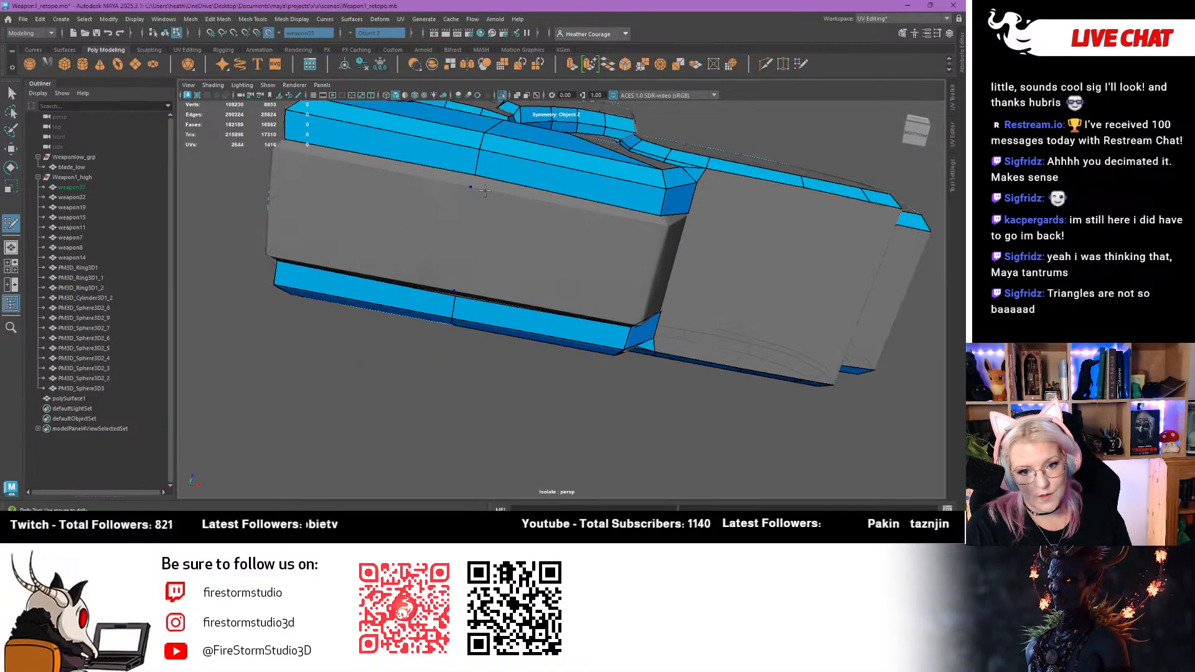
{"action": "left_click", "coordinate": [620, 208], "text": "shift"}
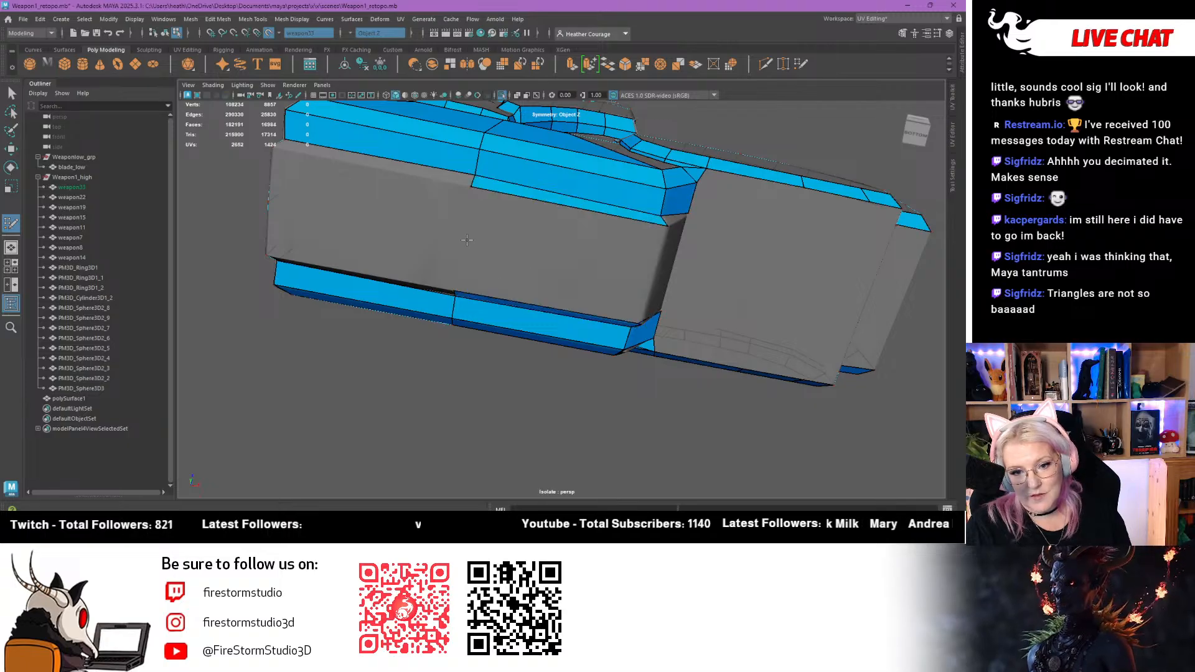
{"action": "left_click", "coordinate": [652, 277]}
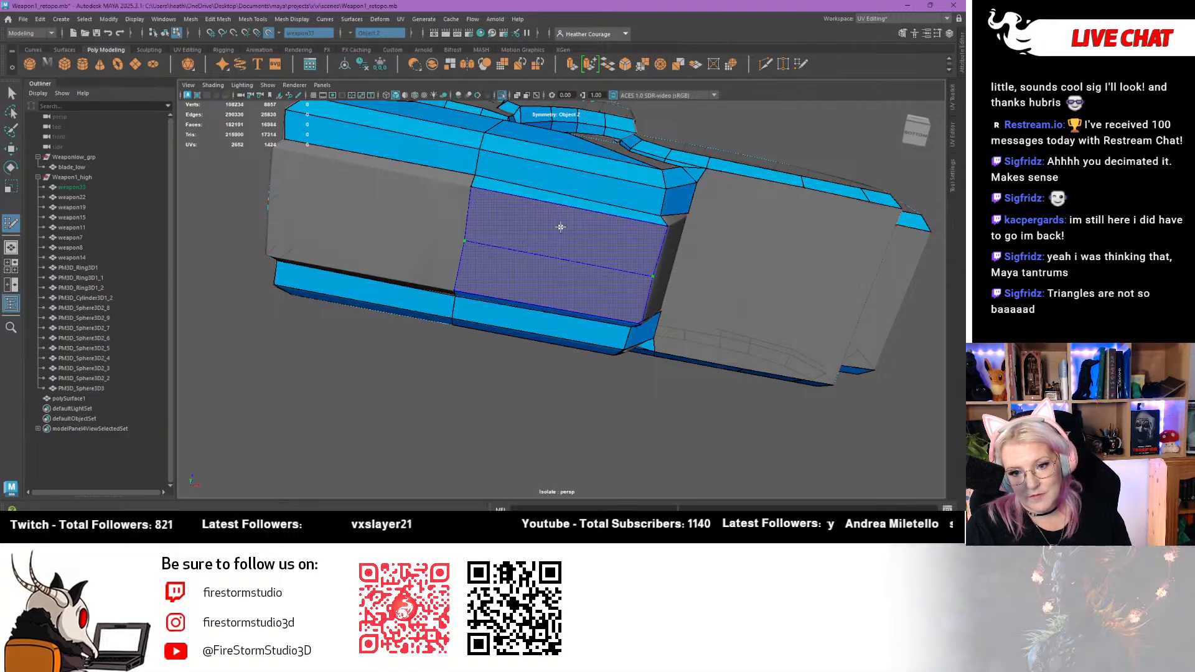
{"action": "left_click", "coordinate": [529, 249], "text": "shift"}
Fill the step face at the end of the lower block's underside with quads around a midpoint and close the slivers beside the bevels
{"action": "mouse_move", "coordinate": [528, 249]}
{"action": "left_mouse_down", "text": "alt"}
{"action": "mouse_move", "coordinate": [432, 245]}
{"action": "mouse_move", "coordinate": [365, 275]}
{"action": "left_mouse_up", "text": "alt"}
{"action": "right_click_drag", "start_coordinate": [365, 275], "coordinate": [560, 304], "text": "alt"}
{"action": "left_click_drag", "start_coordinate": [560, 305], "coordinate": [575, 197], "text": "alt"}
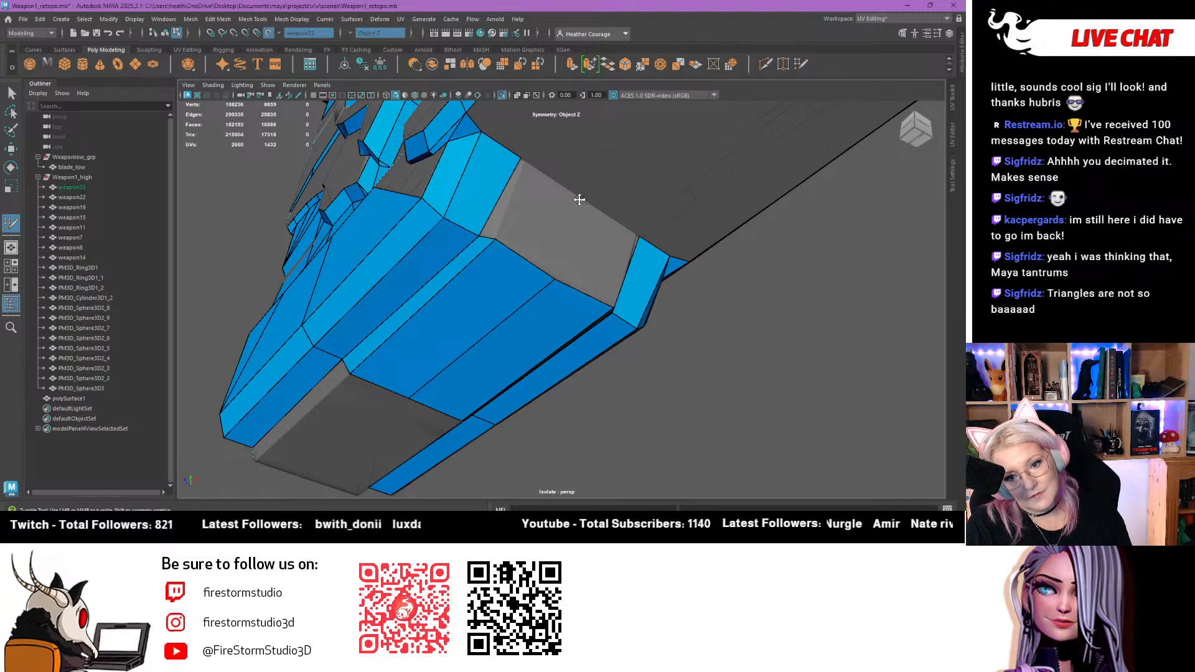
{"action": "left_click", "coordinate": [528, 161]}
{"action": "left_click", "coordinate": [542, 220], "text": "shift"}
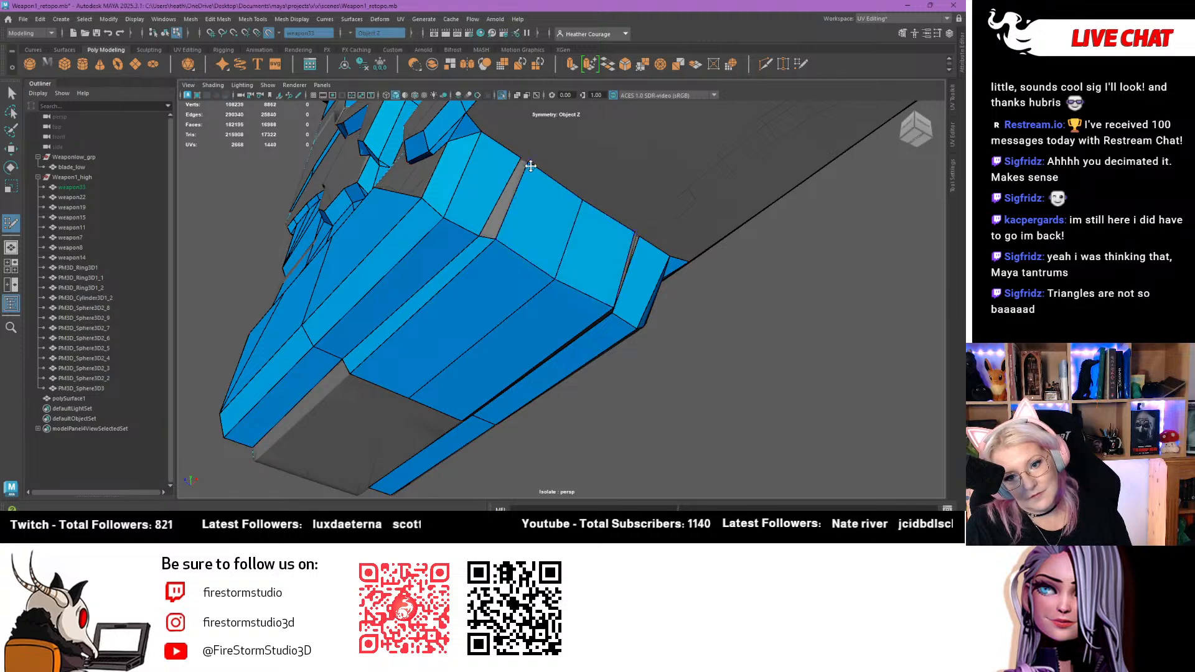
{"action": "mouse_move", "coordinate": [530, 166]}
{"action": "left_mouse_down", "text": "alt"}
{"action": "mouse_move", "coordinate": [513, 227]}
{"action": "mouse_move", "coordinate": [509, 200]}
{"action": "mouse_move", "coordinate": [470, 188]}
{"action": "left_mouse_up", "text": "alt"}
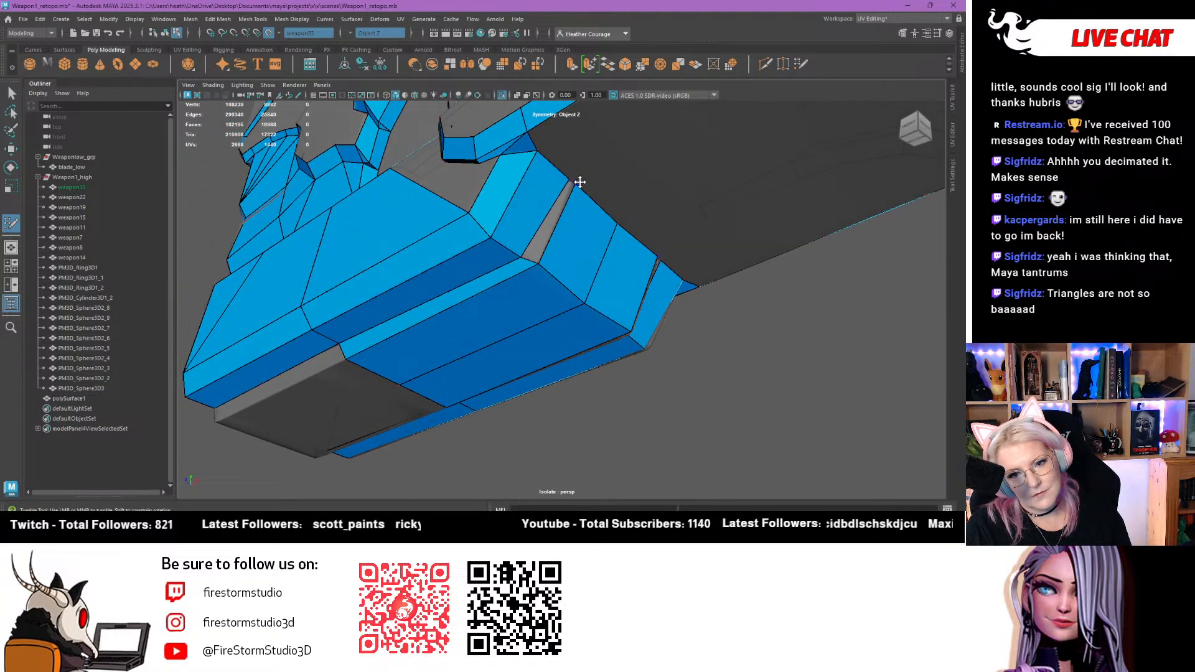
{"action": "left_click_drag", "start_coordinate": [579, 182], "coordinate": [567, 181]}
{"action": "left_click", "coordinate": [545, 235], "text": "shift"}
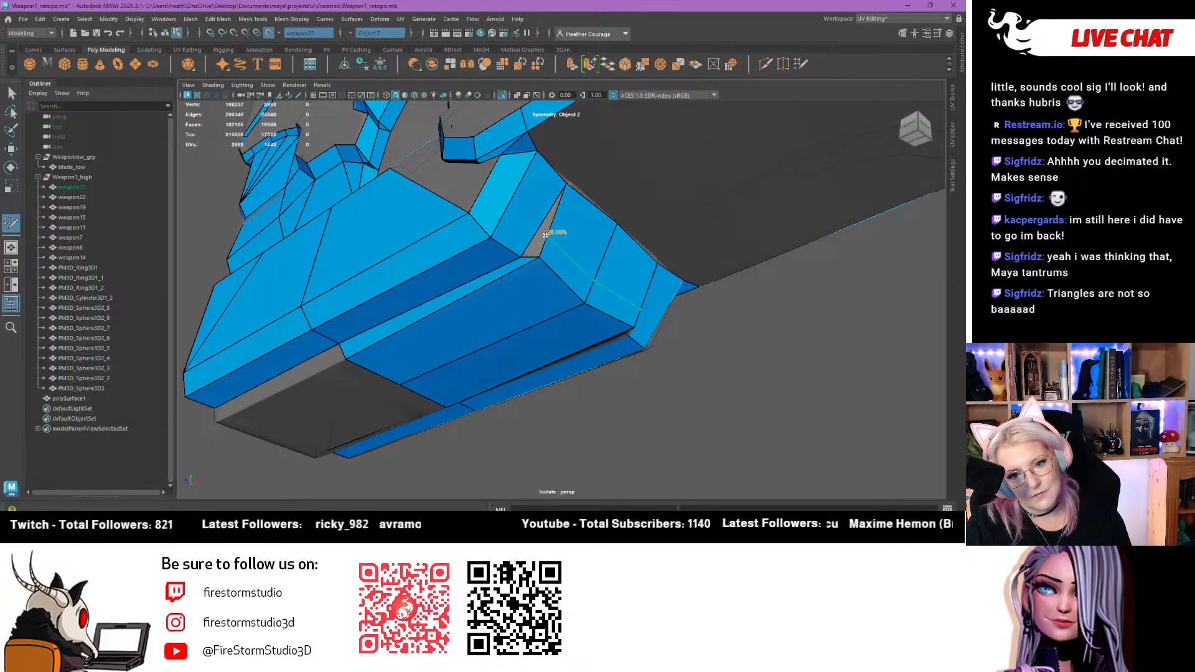
{"action": "left_click", "coordinate": [542, 241], "text": "shift"}
Fill the remaining half of the lower block's underside with two columns of quads, merge them to the finished half and close the bevel gap
{"action": "left_click_drag", "start_coordinate": [530, 250], "coordinate": [522, 407], "text": "alt"}
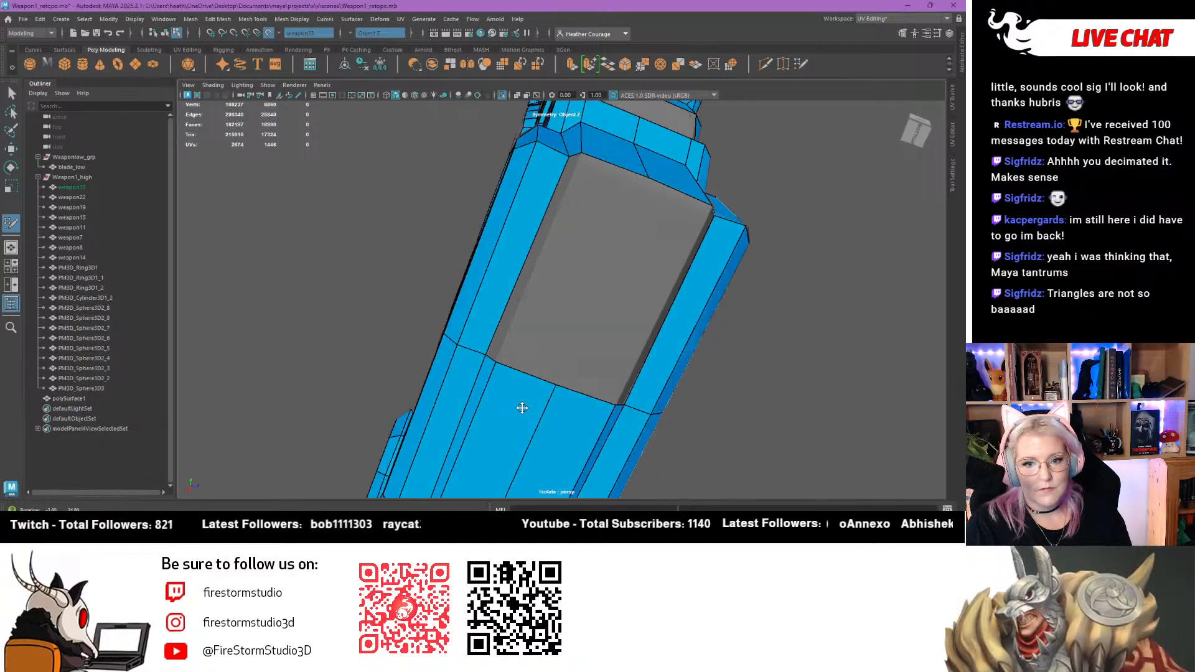
{"action": "middle_click_drag", "start_coordinate": [583, 339], "coordinate": [562, 352], "text": "alt"}
{"action": "left_click_drag", "start_coordinate": [535, 298], "coordinate": [567, 287], "text": "alt"}
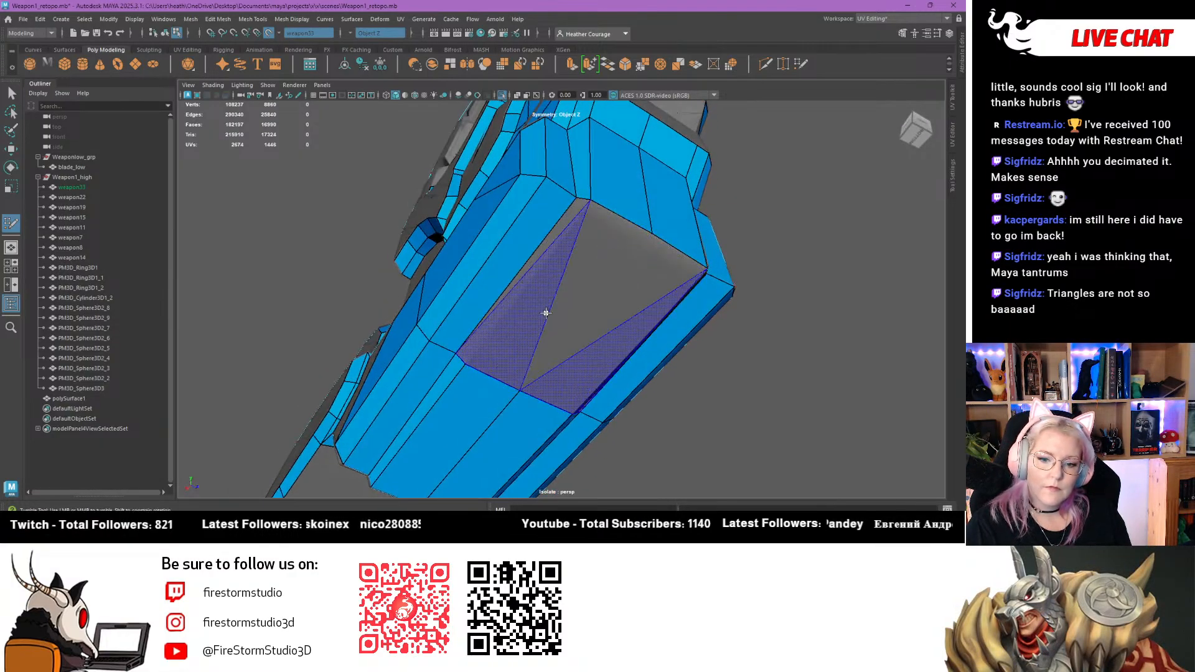
{"action": "left_click", "coordinate": [564, 293], "text": "ctrl+shift"}
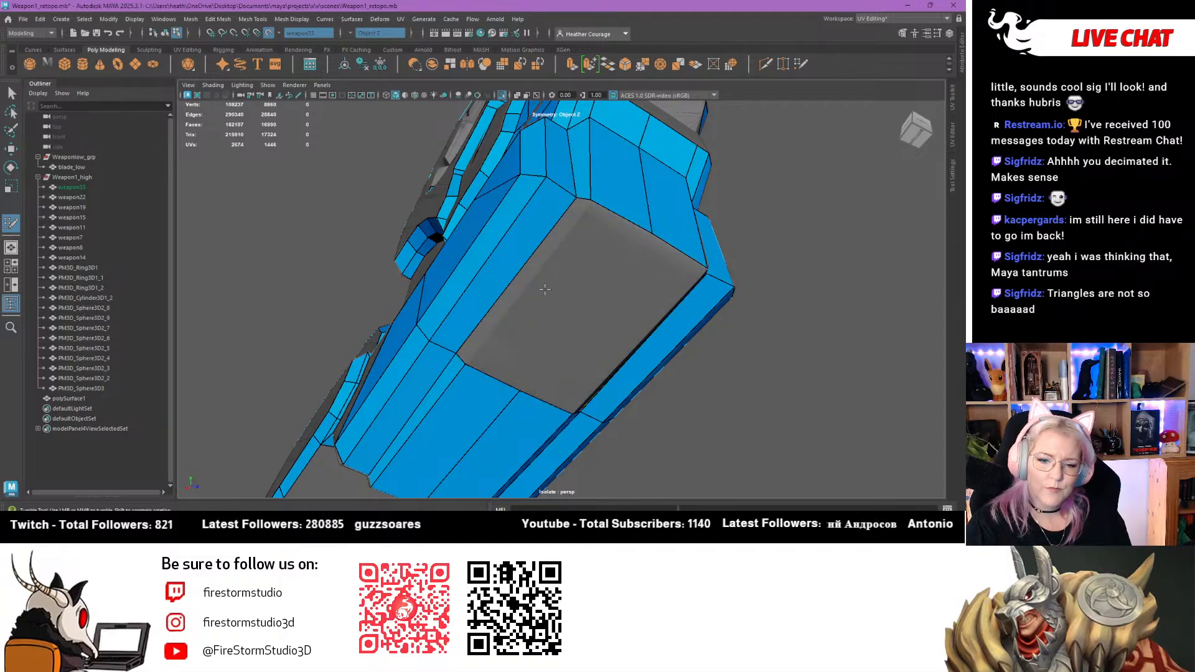
{"action": "left_click", "coordinate": [573, 308]}
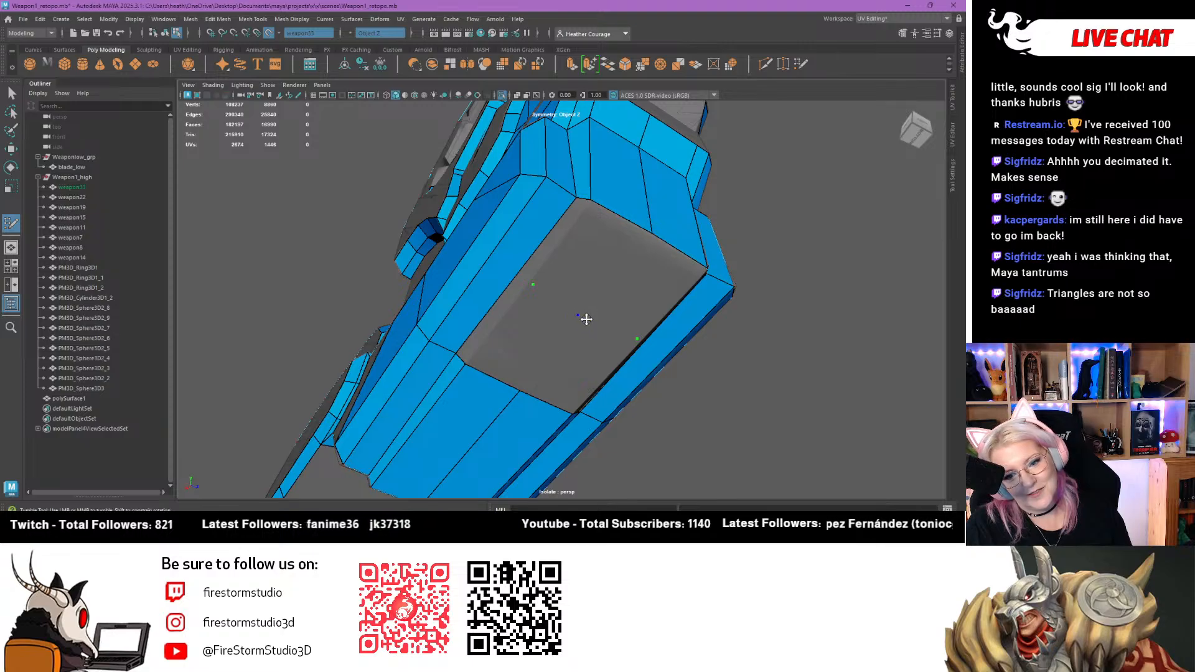
{"action": "left_click", "coordinate": [588, 262], "text": "shift"}
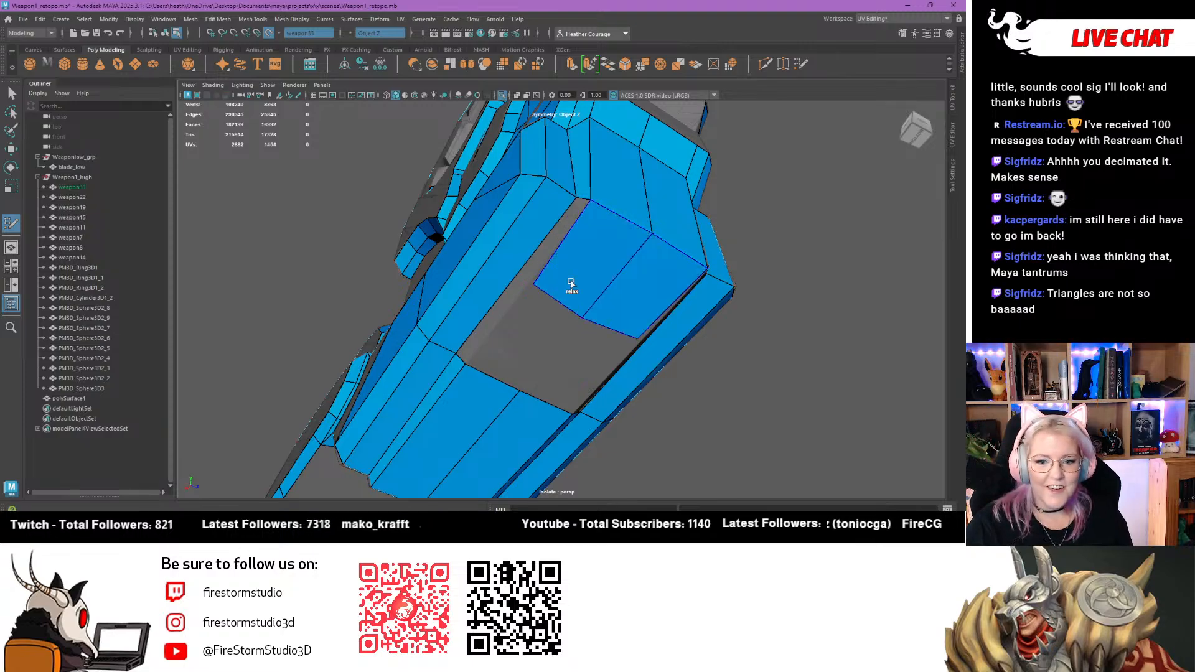
{"action": "middle_click_drag", "start_coordinate": [558, 294], "coordinate": [497, 367]}
{"action": "left_click_drag", "start_coordinate": [473, 359], "coordinate": [465, 364]}
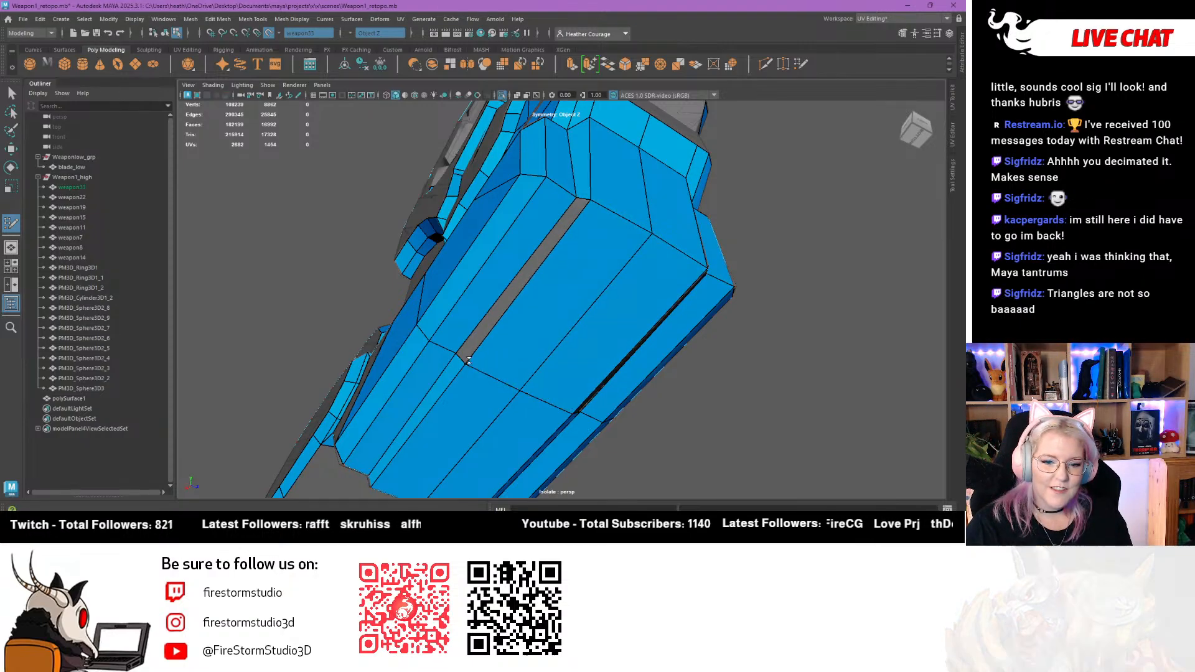
{"action": "left_click", "coordinate": [505, 307], "text": "shift"}
Fill the first section of the adjoining raised underside panel with faces from both side bevels across to the middle
{"action": "mouse_move", "coordinate": [505, 306]}
{"action": "left_mouse_down", "text": "alt"}
{"action": "mouse_move", "coordinate": [498, 333]}
{"action": "mouse_move", "coordinate": [646, 328]}
{"action": "mouse_move", "coordinate": [653, 441]}
{"action": "mouse_move", "coordinate": [582, 307]}
{"action": "mouse_move", "coordinate": [680, 342]}
{"action": "mouse_move", "coordinate": [557, 309]}
{"action": "left_mouse_up", "text": "alt"}
{"action": "right_click_drag", "start_coordinate": [557, 309], "coordinate": [747, 343], "text": "alt"}
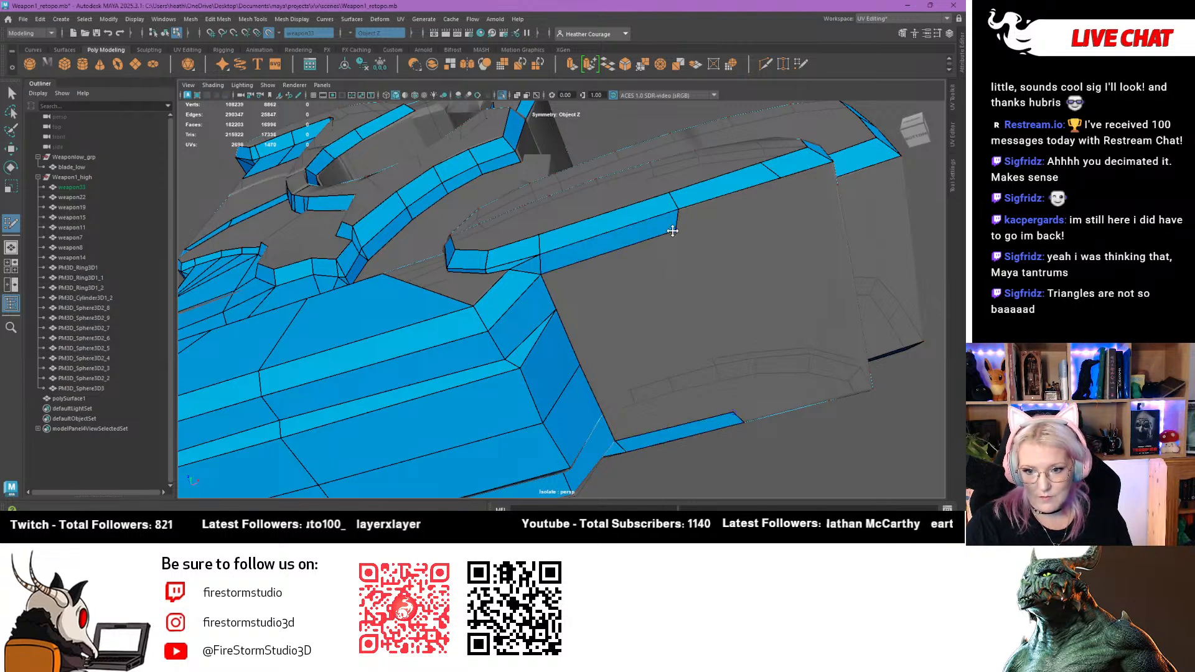
{"action": "left_click", "coordinate": [674, 216], "text": "shift"}
{"action": "left_click_drag", "start_coordinate": [714, 319], "coordinate": [668, 149], "text": "alt"}
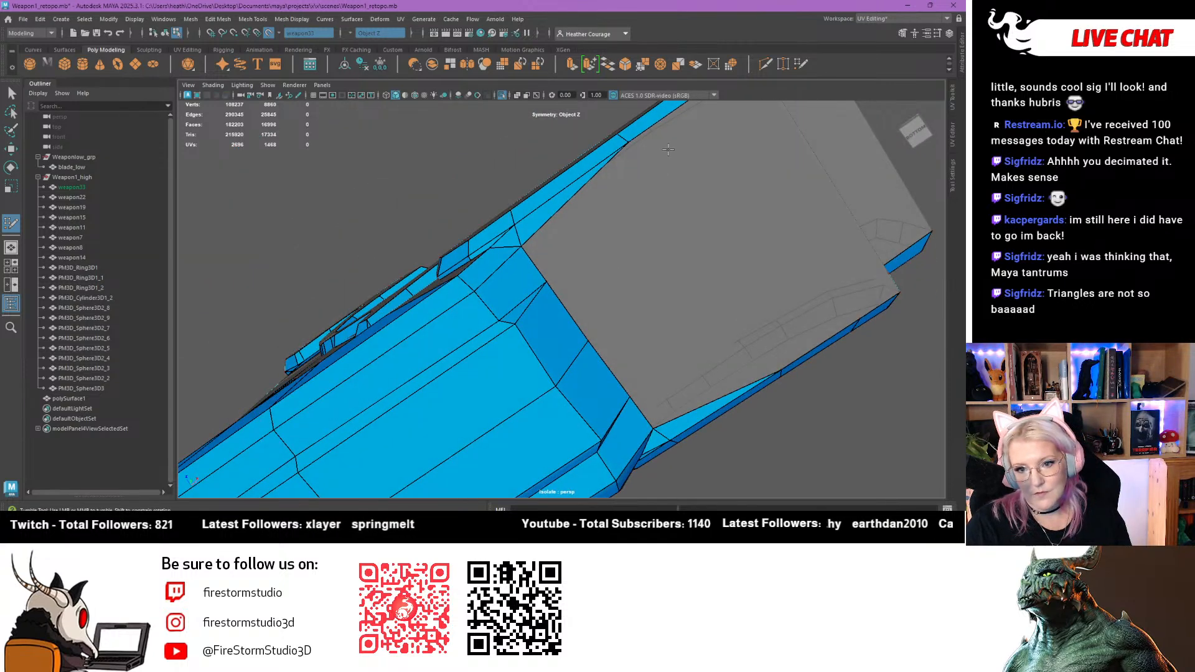
{"action": "left_click", "coordinate": [652, 193], "text": "shift"}
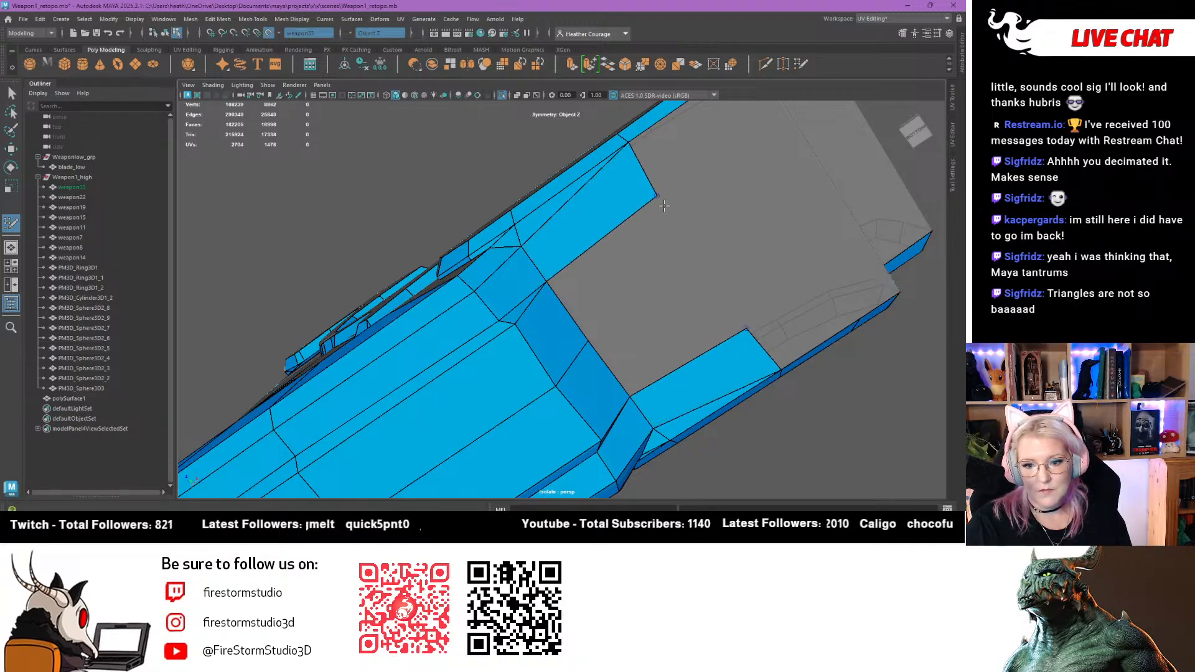
{"action": "left_click", "coordinate": [708, 245], "text": "shift"}
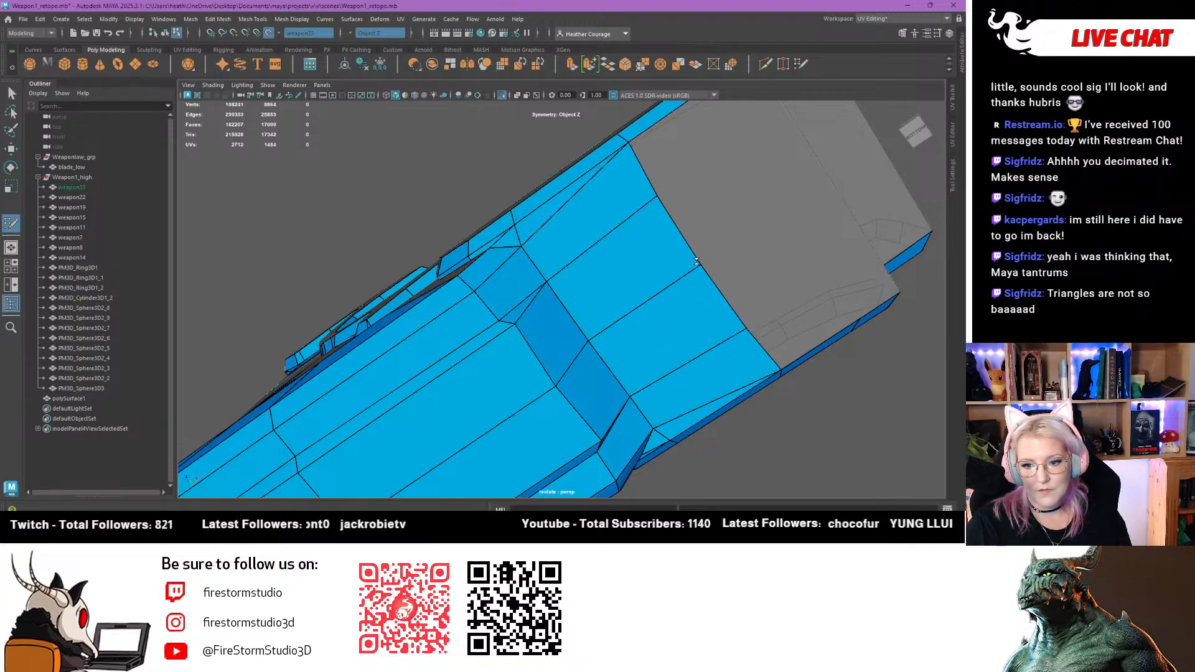
{"action": "mouse_move", "coordinate": [670, 205]}
{"action": "left_mouse_down", "text": "alt"}
{"action": "mouse_move", "coordinate": [818, 200]}
{"action": "mouse_move", "coordinate": [806, 192]}
{"action": "left_mouse_up", "text": "alt"}
{"action": "mouse_move", "coordinate": [608, 361]}
{"action": "left_mouse_down"}
{"action": "mouse_move", "coordinate": [532, 359]}
{"action": "mouse_move", "coordinate": [640, 312]}
{"action": "mouse_move", "coordinate": [777, 346]}
{"action": "mouse_move", "coordinate": [765, 348]}
{"action": "left_mouse_up"}
{"action": "scroll", "coordinate": [535, 359], "scroll_direction": "down", "scroll_amount": 5}
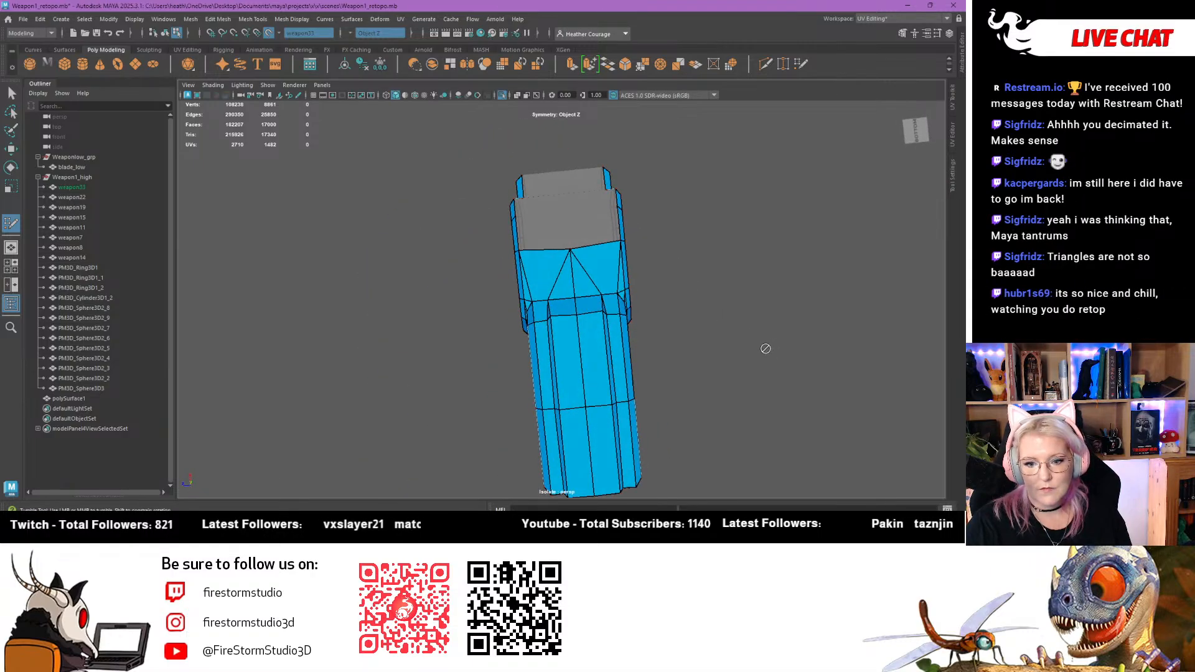
{"action": "key", "text": "ctrl+z"}
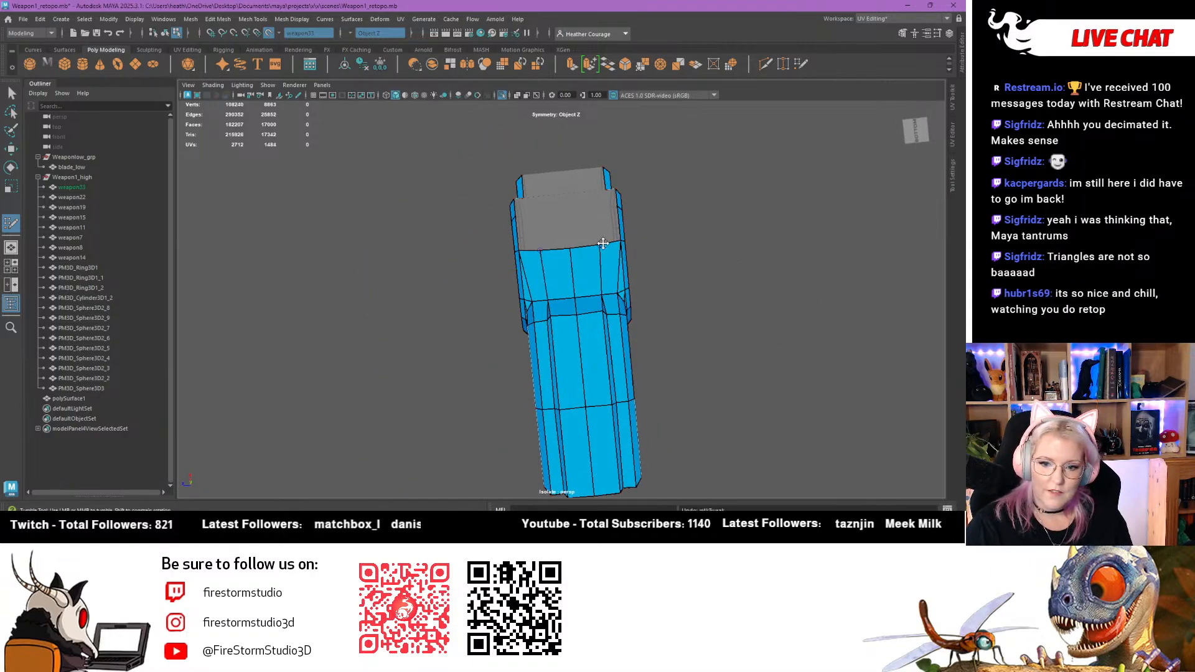
Shift the inner vertices on the raised panel's open edge slightly towards the unfilled area
{"action": "left_click_drag", "start_coordinate": [602, 244], "coordinate": [622, 239]}
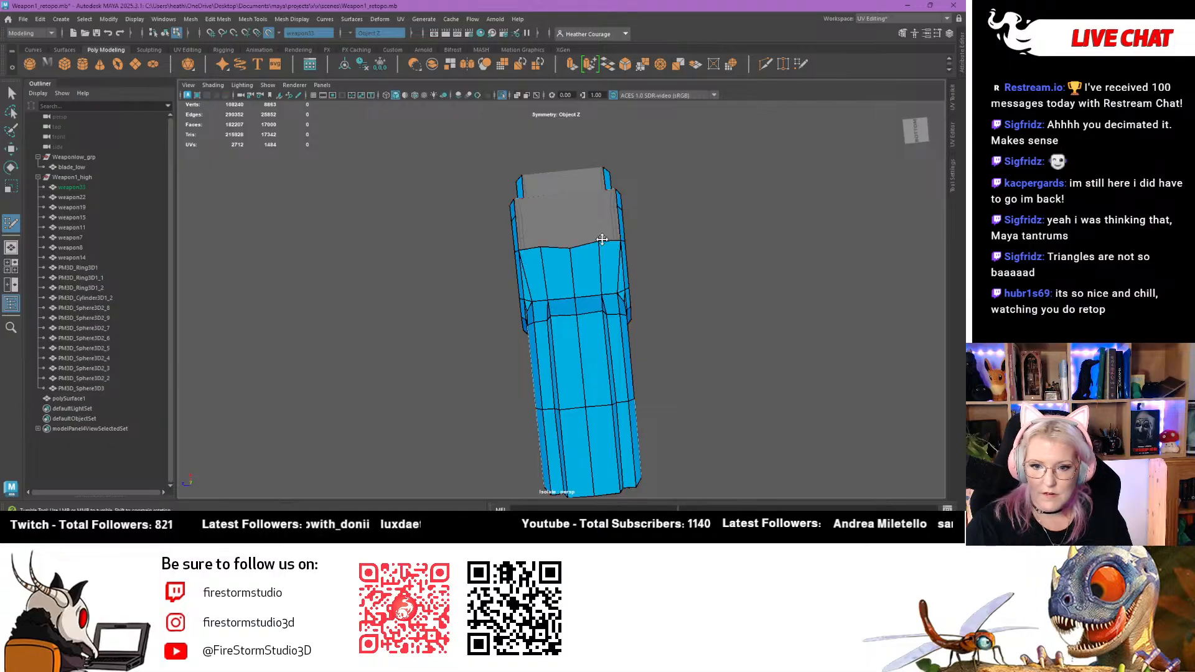
{"action": "left_click_drag", "start_coordinate": [622, 239], "coordinate": [606, 298], "text": "alt"}
{"action": "right_click_drag", "start_coordinate": [606, 298], "coordinate": [616, 305], "text": "alt"}
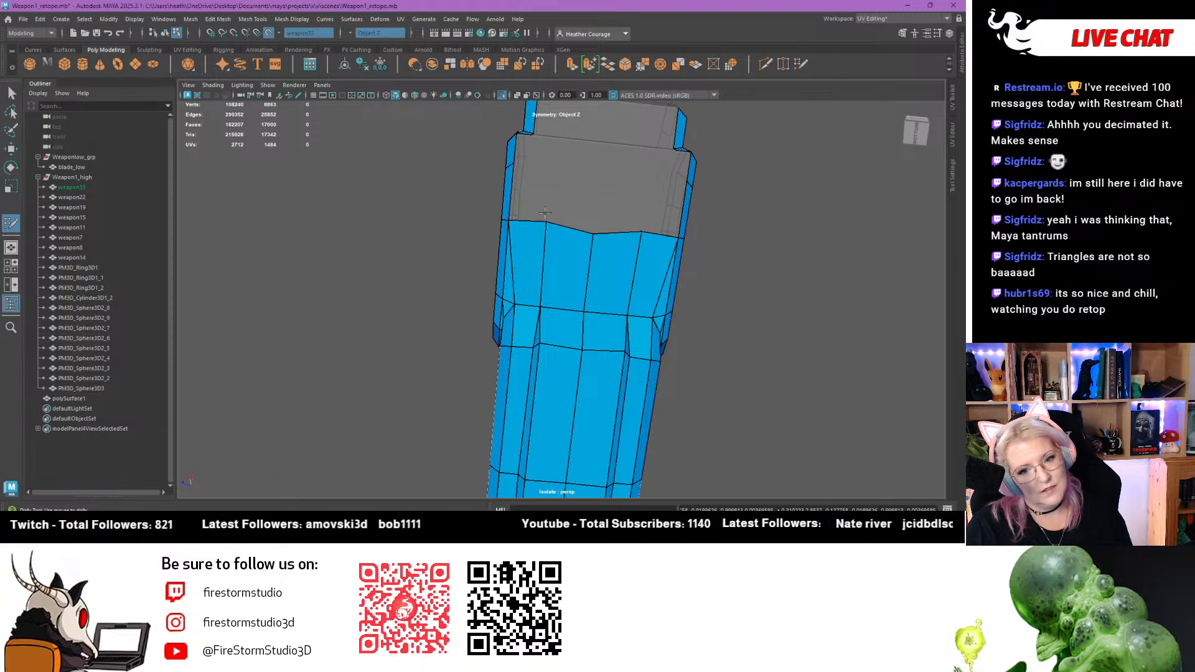
Fill the narrow ledge strip around a new midpoint and bridge it to the raised panel's open edge with quads
{"action": "left_click_drag", "start_coordinate": [568, 175], "coordinate": [610, 188], "text": "alt"}
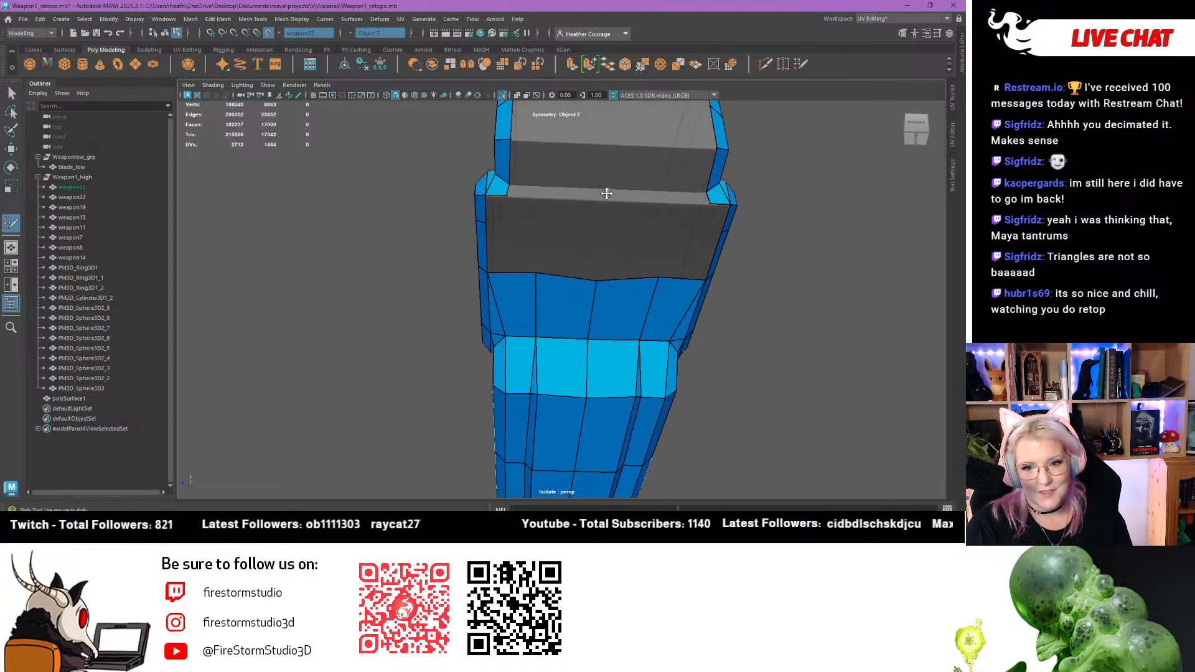
{"action": "left_click", "coordinate": [606, 200]}
{"action": "left_click", "coordinate": [559, 193], "text": "shift"}
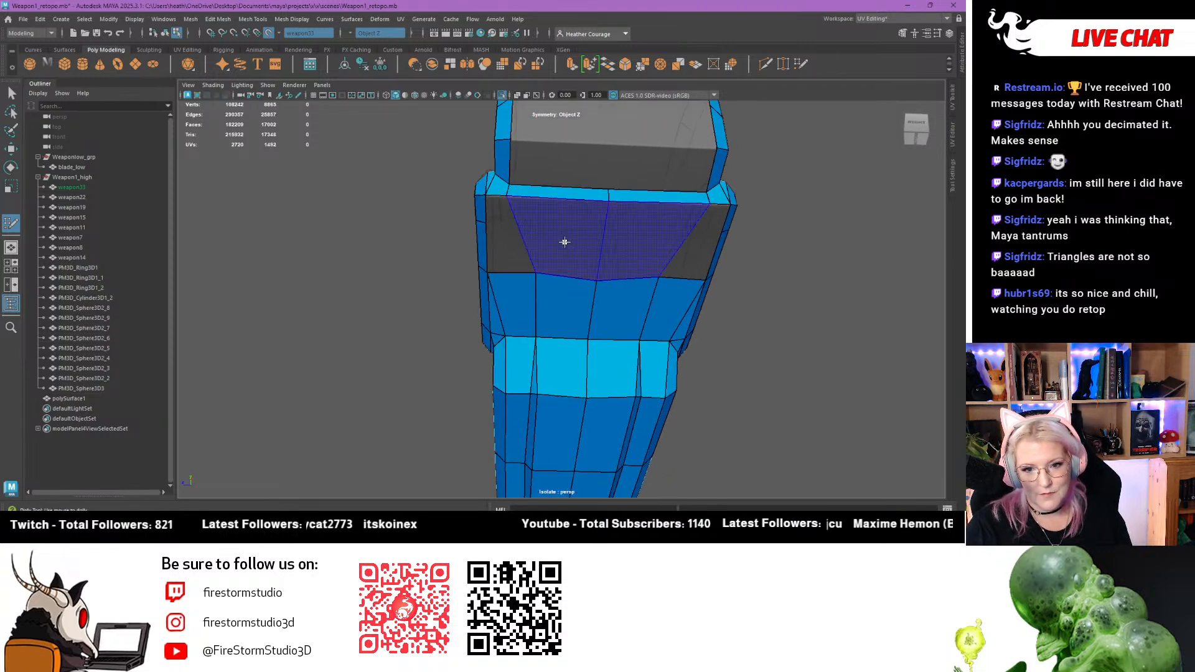
{"action": "left_click", "coordinate": [489, 238], "text": "shift"}
Insert an edge loop across the new panel quads and fill the gaps between them and the side bevels
{"action": "left_click_drag", "start_coordinate": [489, 238], "coordinate": [542, 163], "text": "alt"}
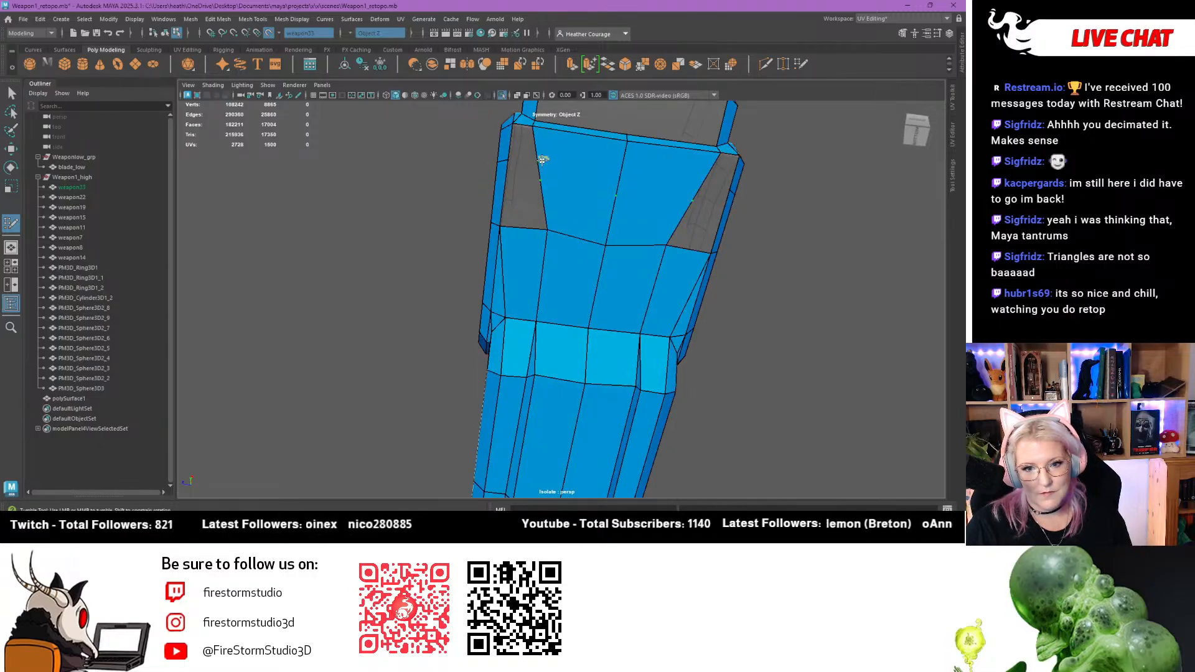
{"action": "left_click", "coordinate": [539, 170], "text": "ctrl"}
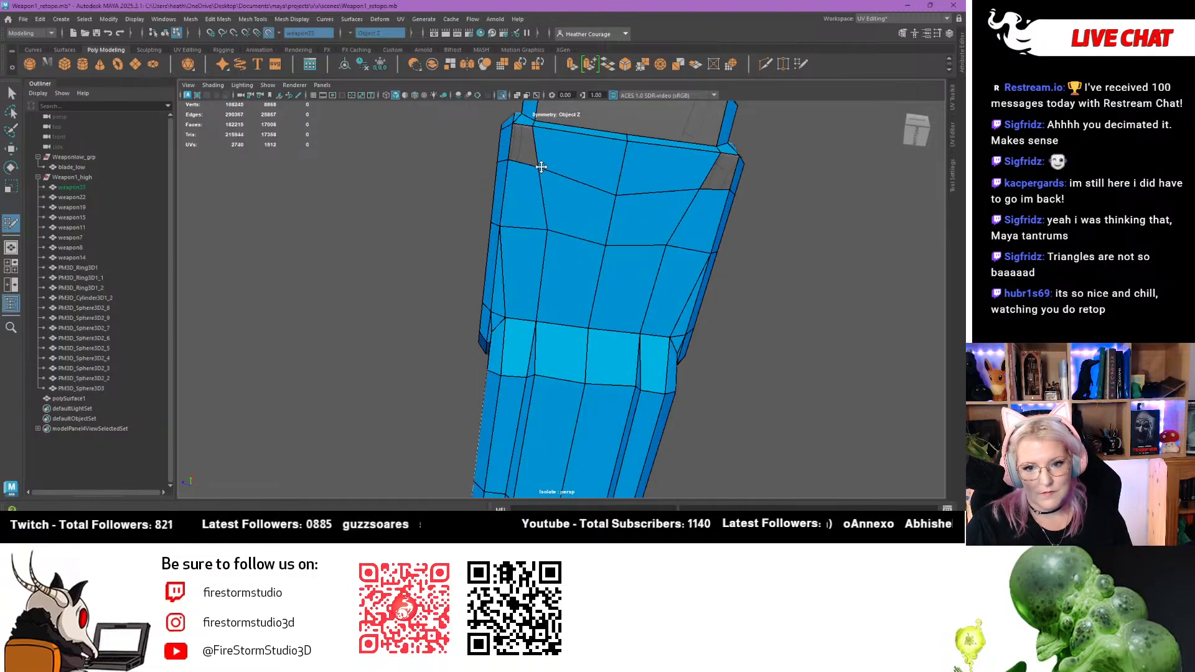
{"action": "left_click_drag", "start_coordinate": [614, 170], "coordinate": [424, 212], "text": "alt"}
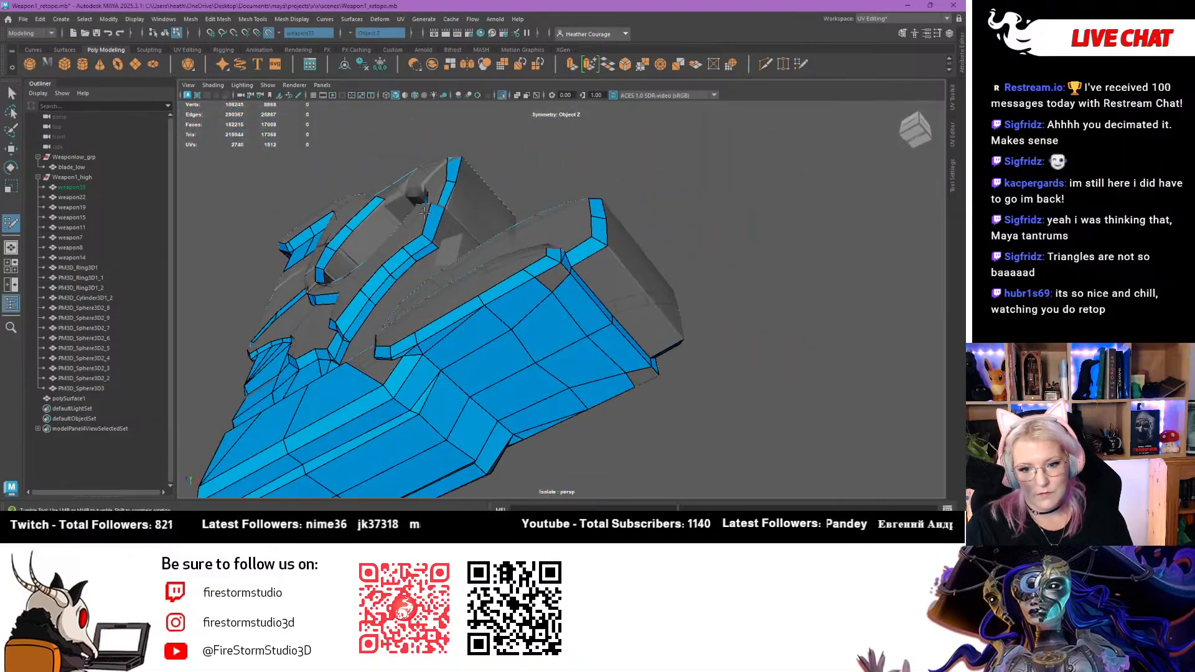
{"action": "left_click", "coordinate": [553, 285], "text": "ctrl"}
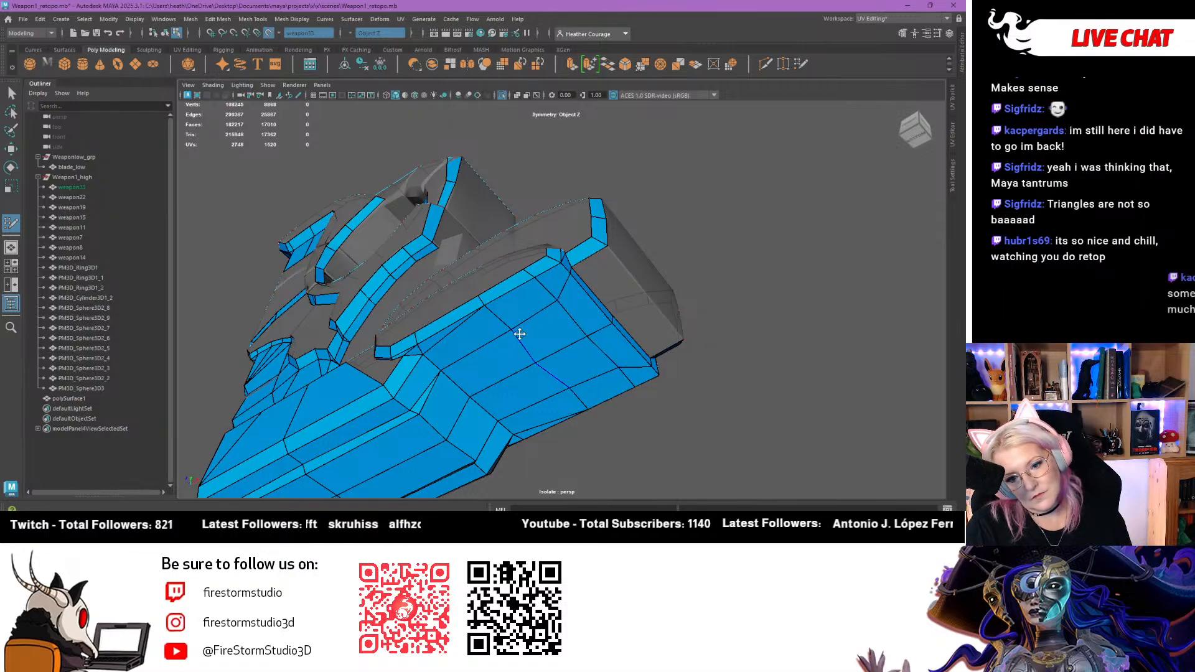
Fill the first two rows of the end block's face above the ledge with quads joined at a central vertex
{"action": "left_click_drag", "start_coordinate": [507, 334], "coordinate": [593, 315], "text": "alt"}
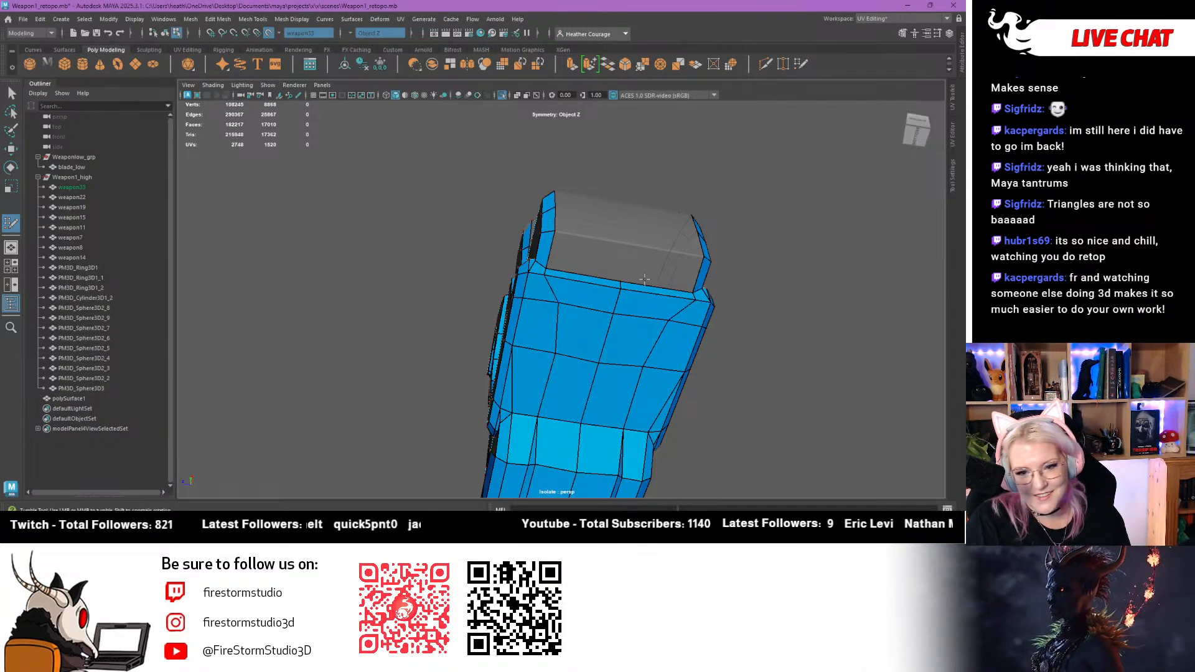
{"action": "right_click_drag", "start_coordinate": [504, 255], "coordinate": [661, 384], "text": "alt"}
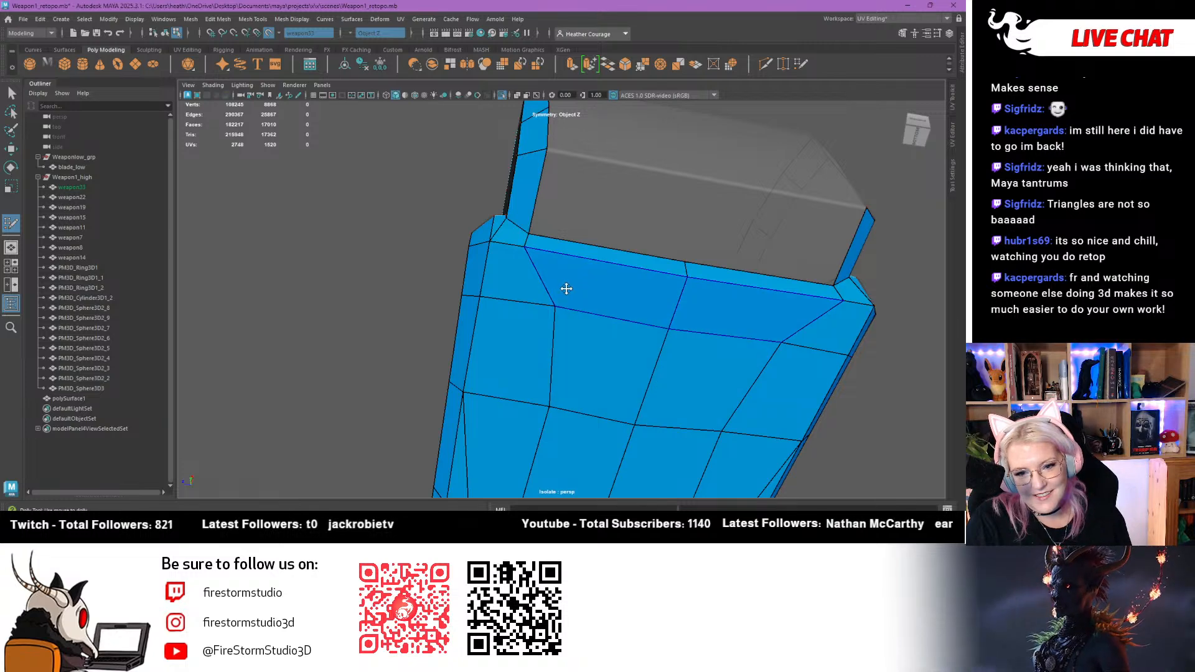
{"action": "left_click_drag", "start_coordinate": [565, 288], "coordinate": [522, 280], "text": "alt"}
{"action": "left_click", "coordinate": [692, 187]}
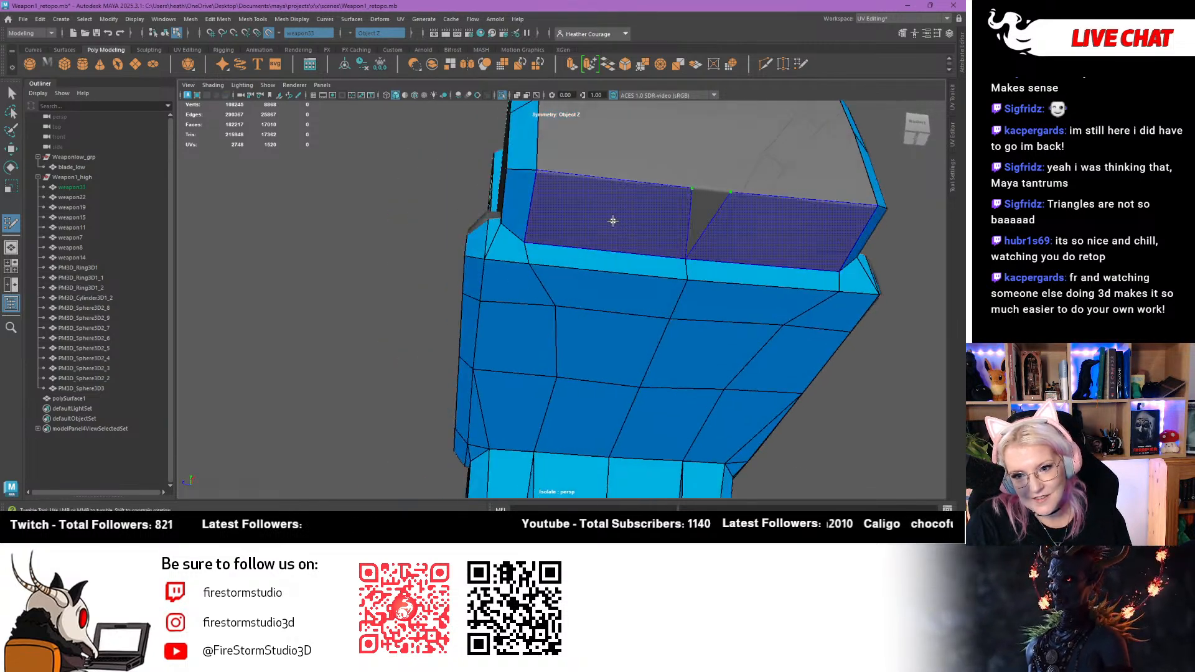
{"action": "left_click", "coordinate": [610, 221], "text": "shift"}
{"action": "mouse_move", "coordinate": [693, 188]}
{"action": "left_mouse_down"}
{"action": "mouse_move", "coordinate": [712, 188]}
{"action": "mouse_move", "coordinate": [632, 247]}
{"action": "mouse_move", "coordinate": [608, 292]}
{"action": "left_mouse_up"}
{"action": "left_click", "coordinate": [592, 232], "text": "shift"}
Continue the end block's quads over its rounded edge with two more rows and merge the gap at the centre
{"action": "left_click", "coordinate": [631, 184]}
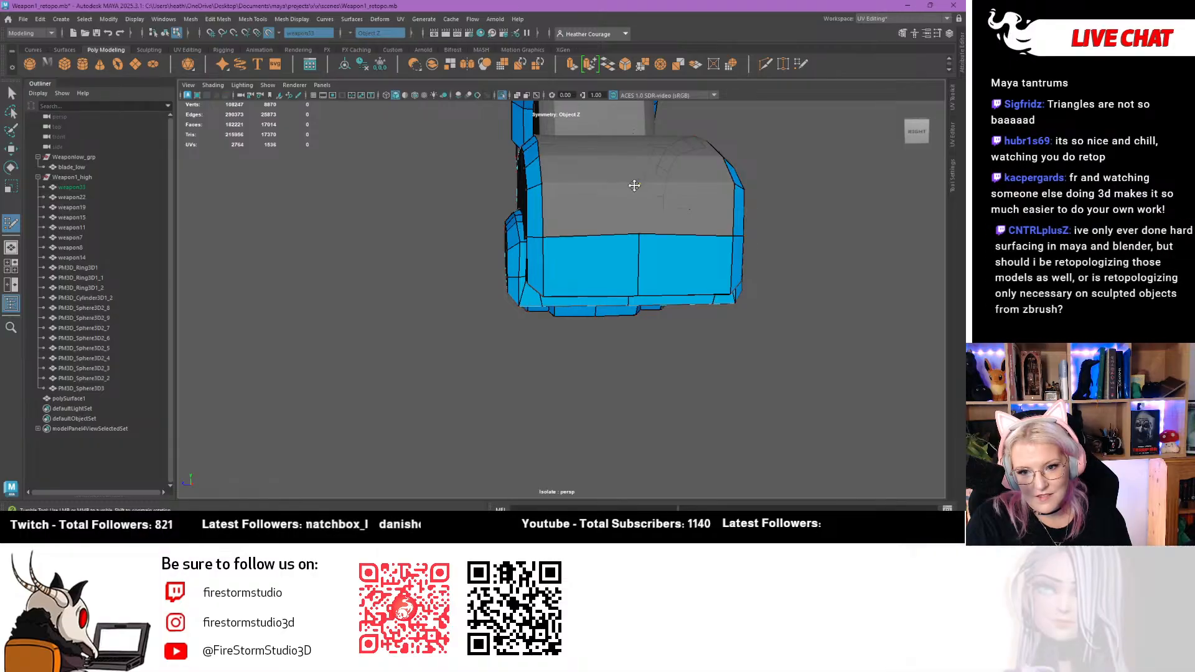
{"action": "left_click", "coordinate": [635, 224], "text": "shift"}
{"action": "left_click_drag", "start_coordinate": [638, 231], "coordinate": [620, 223], "text": "alt"}
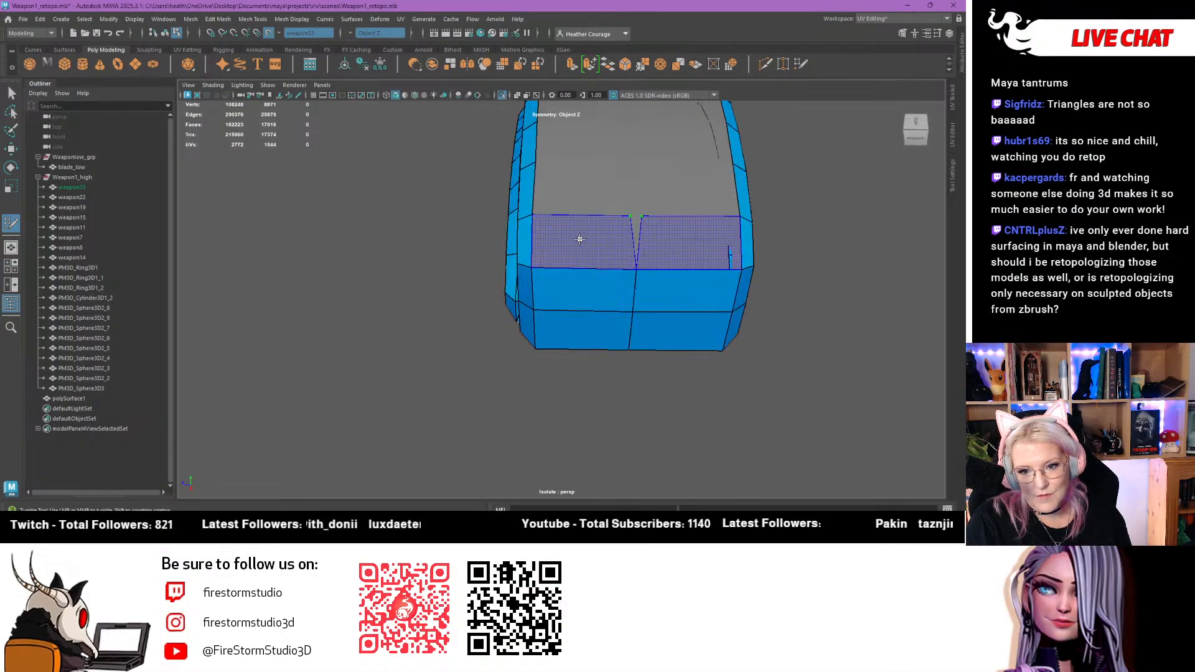
{"action": "left_click", "coordinate": [578, 239], "text": "shift"}
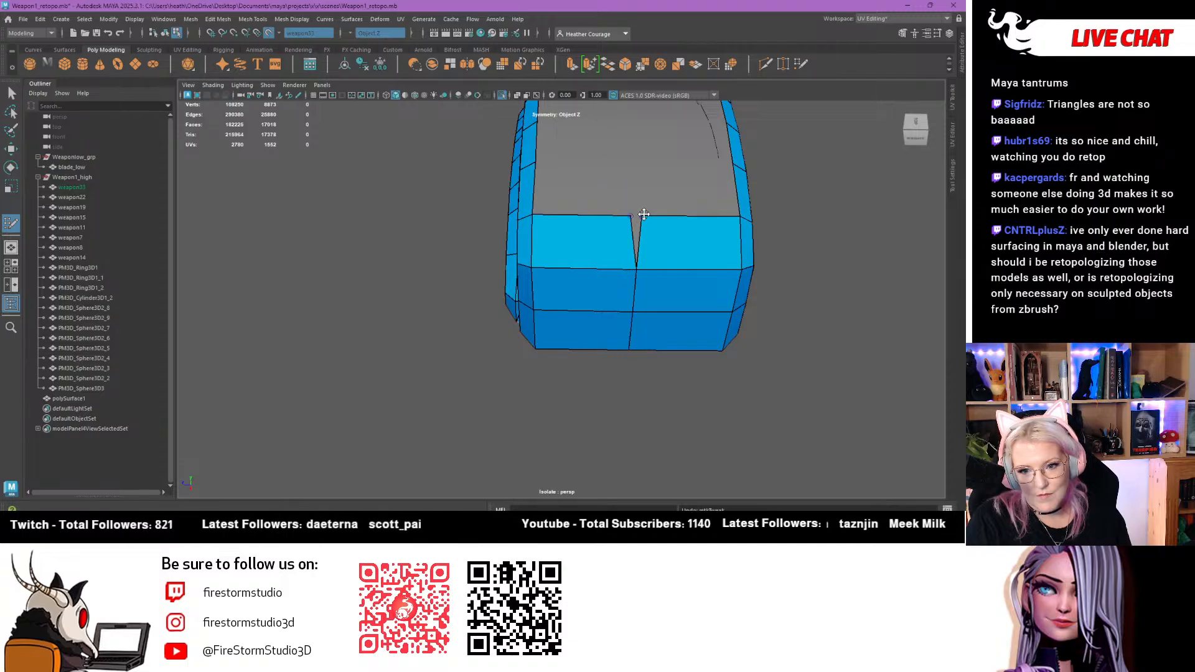
{"action": "left_click_drag", "start_coordinate": [612, 223], "coordinate": [670, 246], "text": "alt"}
Fill the end block's remaining large face between the side bevels with rows of quads split down the centre
{"action": "middle_click_drag", "start_coordinate": [670, 245], "coordinate": [371, 243], "text": "alt"}
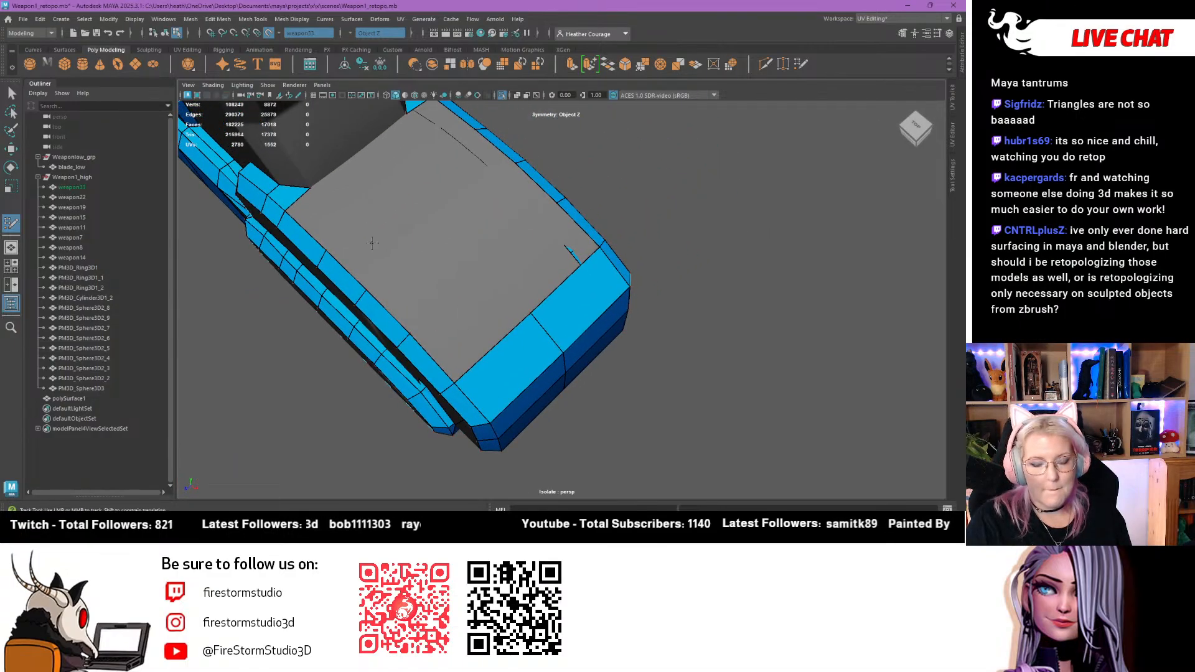
{"action": "left_click", "coordinate": [332, 220], "text": "shift"}
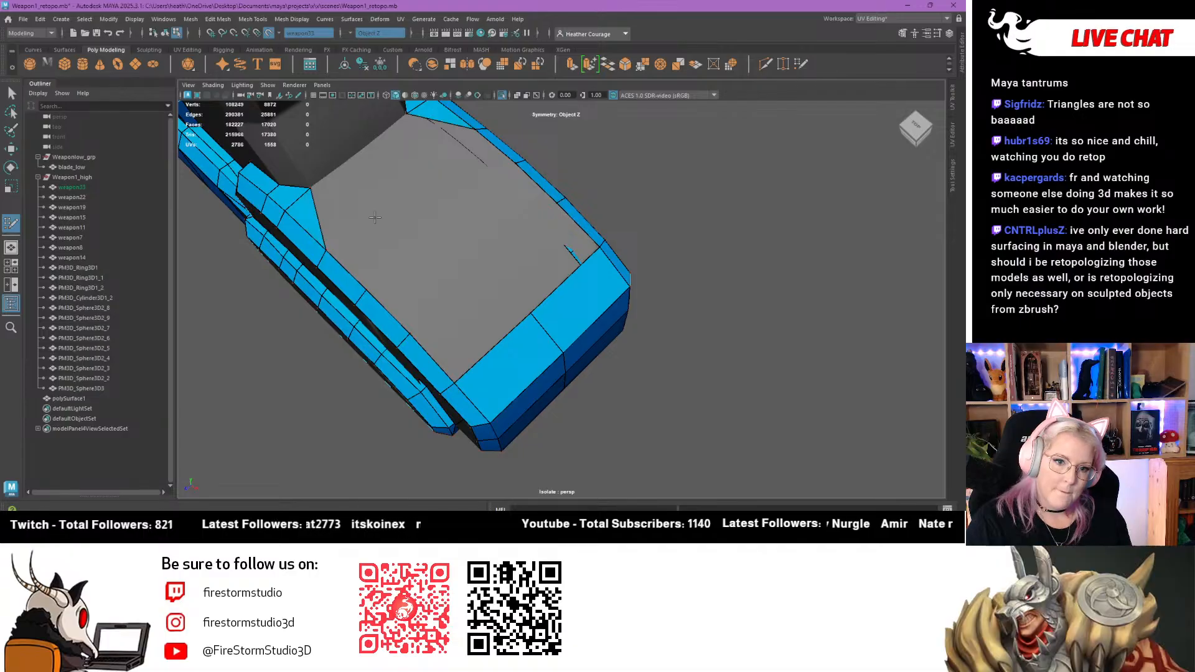
{"action": "left_click", "coordinate": [411, 186], "text": "shift"}
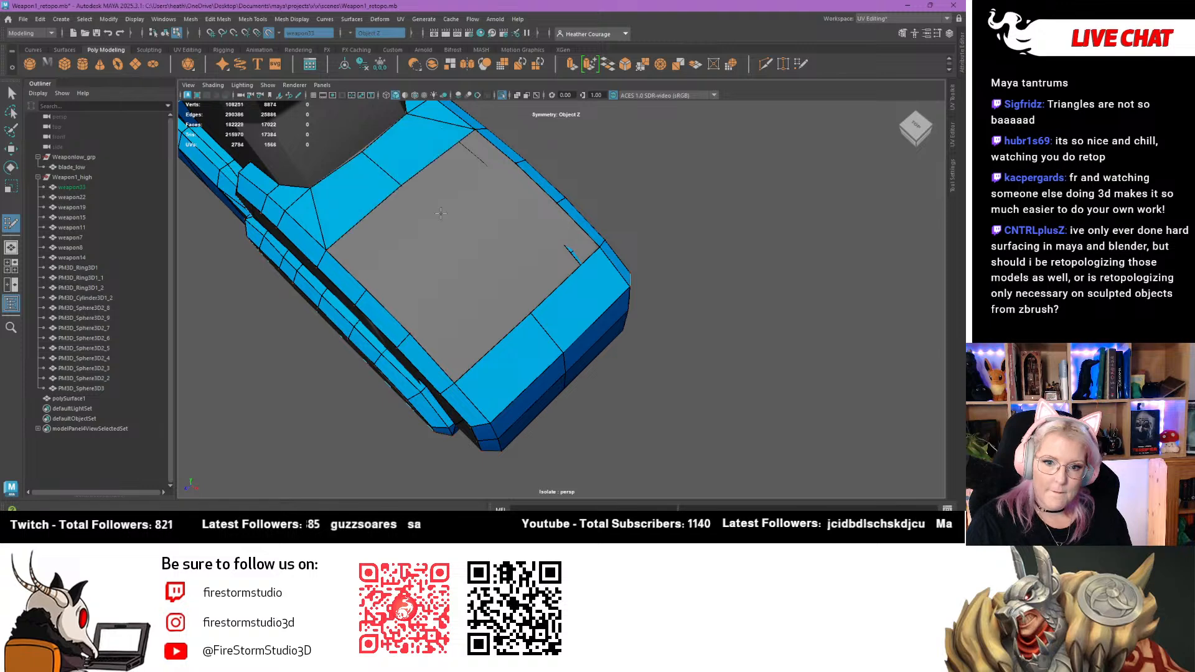
{"action": "left_click", "coordinate": [419, 228], "text": "shift"}
{"action": "left_click", "coordinate": [487, 266]}
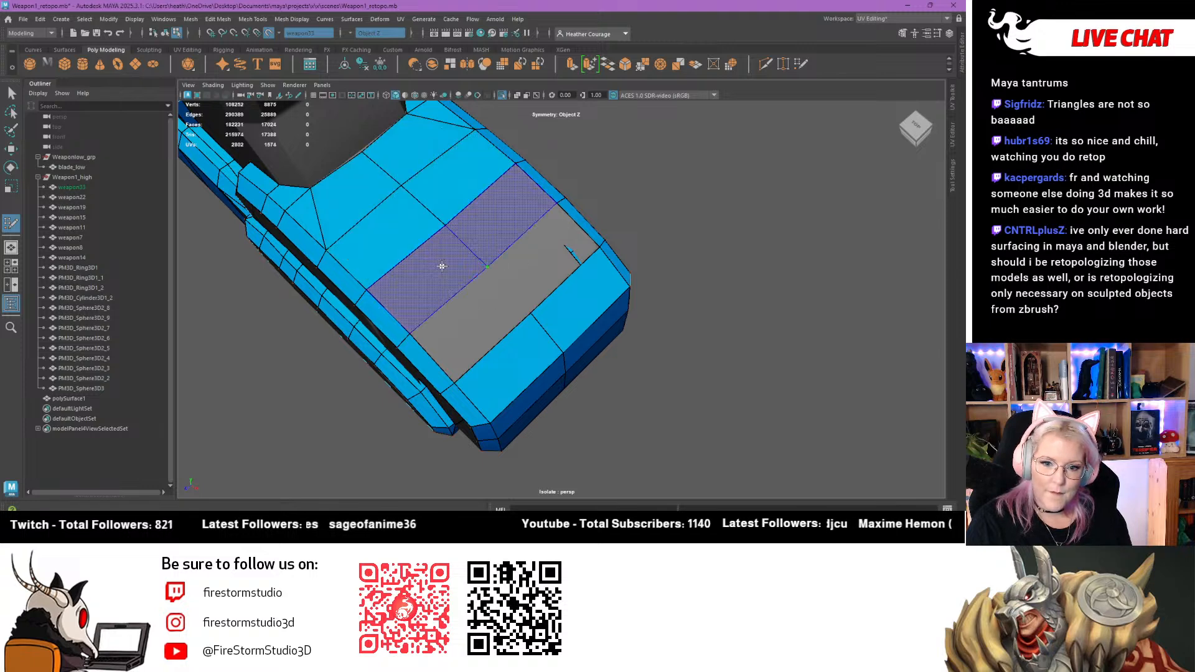
{"action": "left_click", "coordinate": [476, 273], "text": "shift"}
Cover the side of the raised block above the end block with two stacked quads
{"action": "mouse_move", "coordinate": [476, 273]}
{"action": "left_mouse_down", "text": "alt"}
{"action": "mouse_move", "coordinate": [506, 219]}
{"action": "mouse_move", "coordinate": [479, 216]}
{"action": "mouse_move", "coordinate": [571, 195]}
{"action": "left_mouse_up", "text": "alt"}
{"action": "middle_click_drag", "start_coordinate": [570, 194], "coordinate": [517, 323], "text": "alt"}
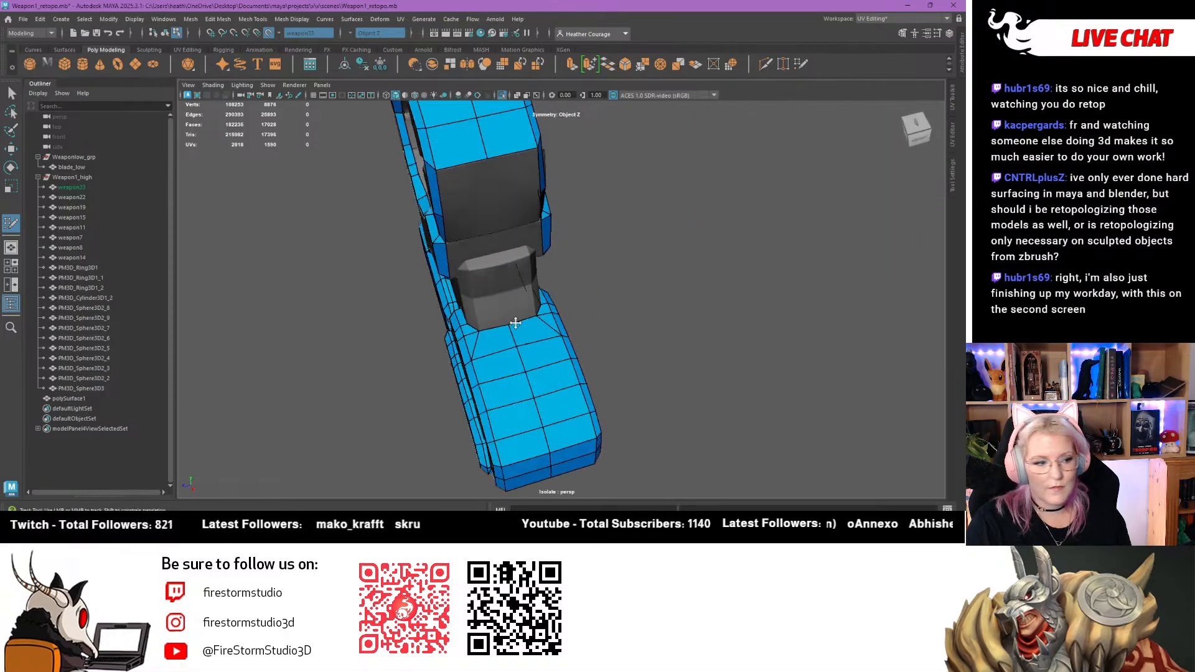
{"action": "scroll", "coordinate": [496, 328], "scroll_direction": "up", "scroll_amount": 2}
{"action": "left_click_drag", "start_coordinate": [517, 323], "coordinate": [458, 255], "text": "alt"}
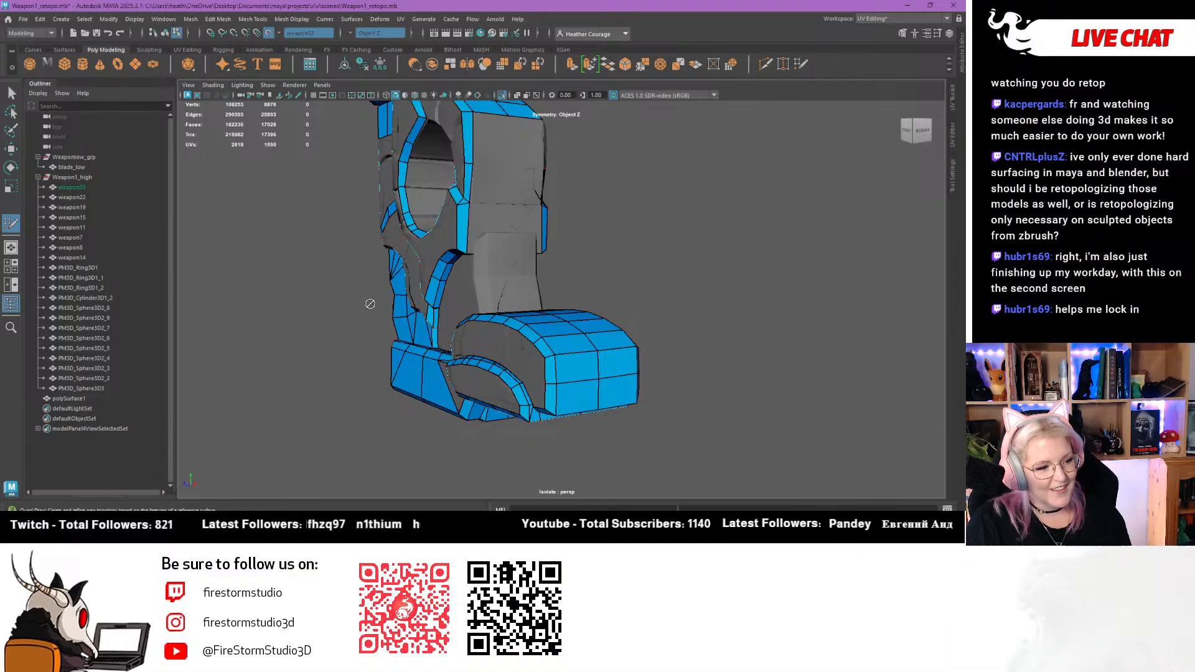
{"action": "middle_click_drag", "start_coordinate": [453, 260], "coordinate": [423, 315], "text": "alt"}
{"action": "scroll", "coordinate": [423, 314], "scroll_direction": "up", "scroll_amount": 3}
{"action": "left_click_drag", "start_coordinate": [459, 344], "coordinate": [522, 398], "text": "alt"}
{"action": "middle_click_drag", "start_coordinate": [517, 454], "coordinate": [501, 429], "text": "alt"}
{"action": "right_click_drag", "start_coordinate": [491, 439], "coordinate": [521, 459], "text": "alt"}
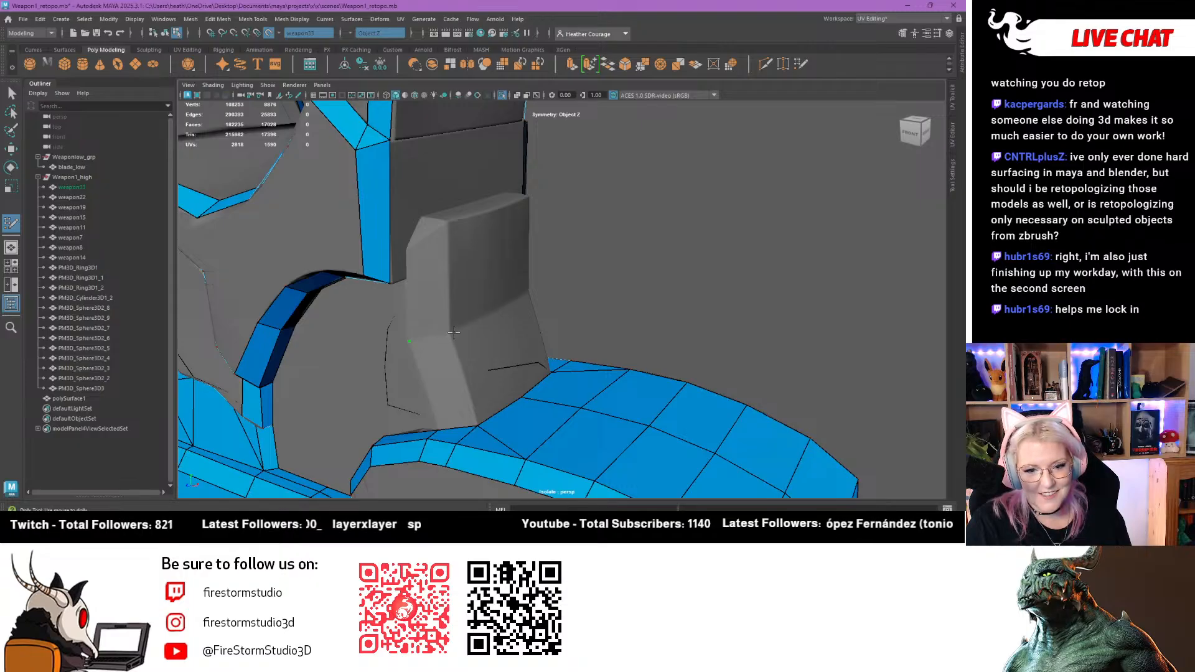
{"action": "left_click", "coordinate": [443, 381], "text": "shift"}
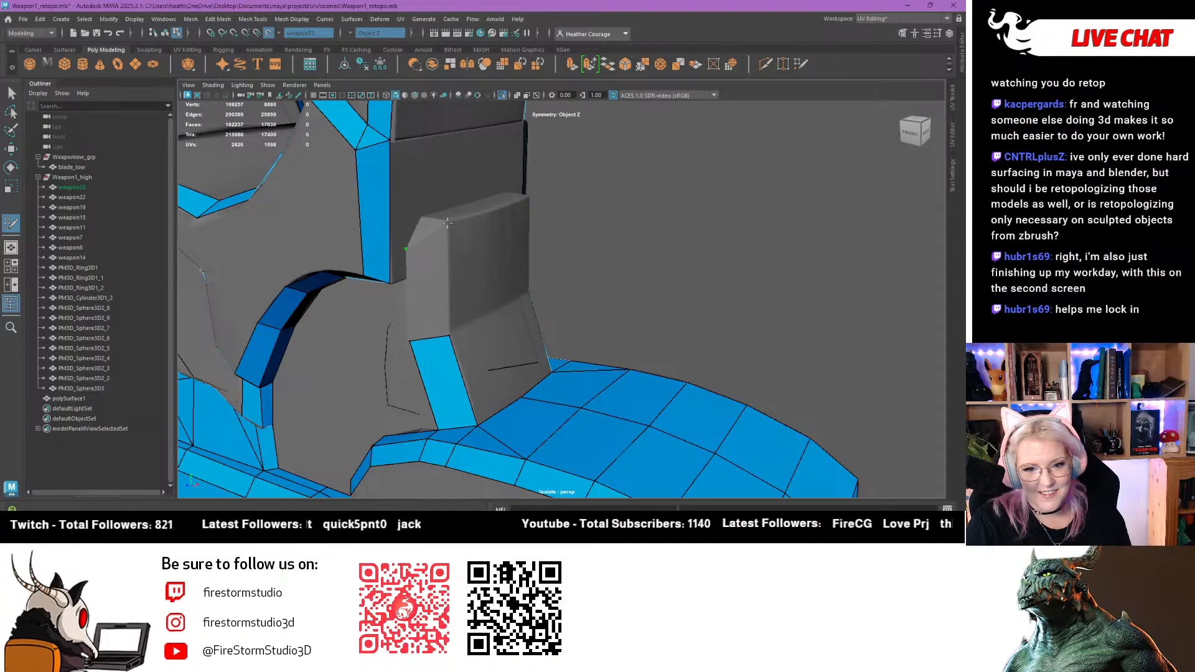
{"action": "left_click", "coordinate": [428, 277], "text": "shift"}
Insert an edge in the neighbouring bevel, bridge it to the raised block's side strip, and fill the block's upper corner with a triangle
{"action": "mouse_move", "coordinate": [428, 277]}
{"action": "left_mouse_down", "text": "alt"}
{"action": "mouse_move", "coordinate": [349, 275]}
{"action": "mouse_move", "coordinate": [371, 259]}
{"action": "left_mouse_up", "text": "alt"}
{"action": "middle_click_drag", "start_coordinate": [370, 258], "coordinate": [381, 358], "text": "alt"}
{"action": "right_click_drag", "start_coordinate": [381, 358], "coordinate": [430, 215], "text": "alt"}
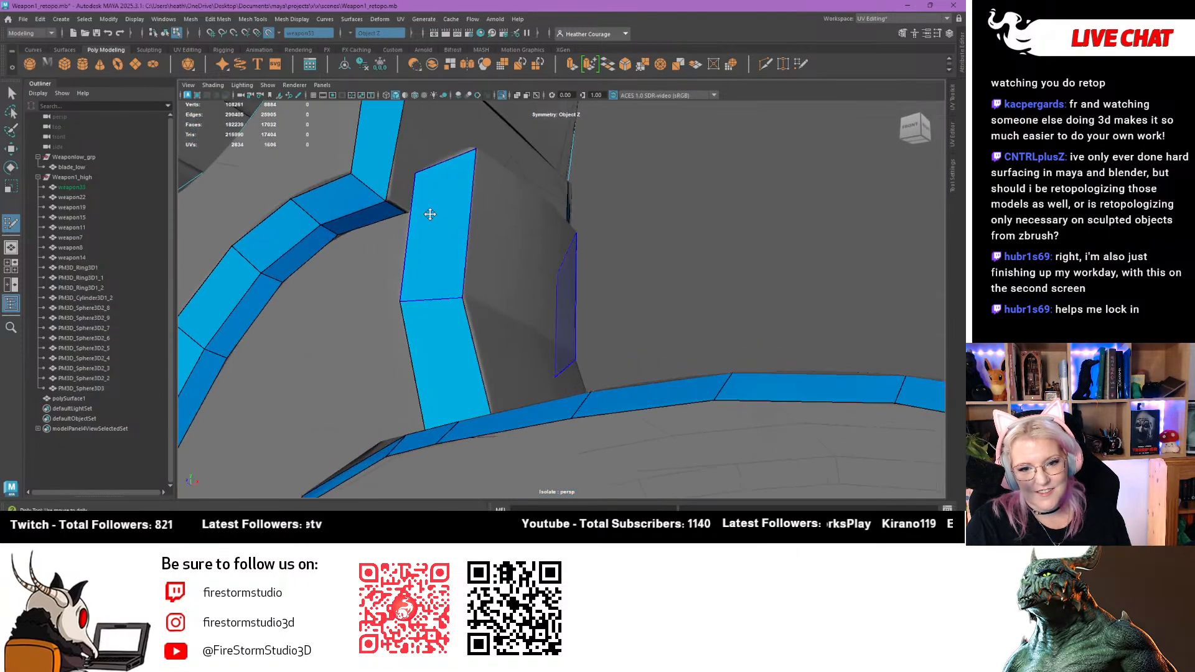
{"action": "left_click", "coordinate": [394, 163], "text": "ctrl"}
{"action": "left_click", "coordinate": [401, 180], "text": "shift"}
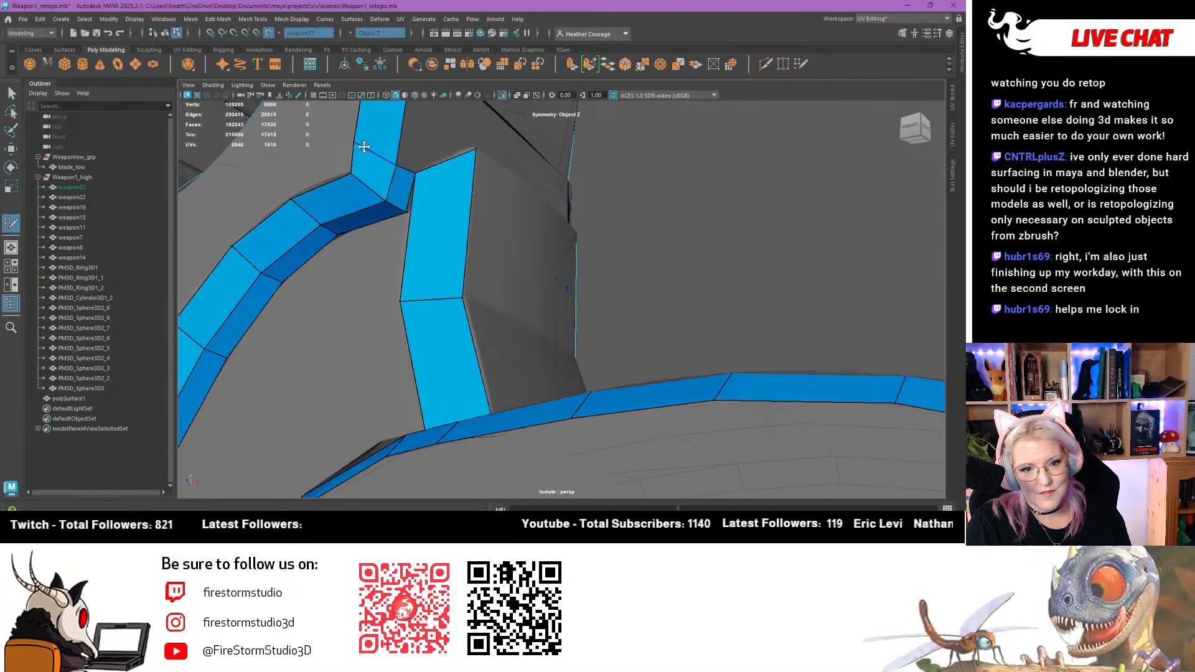
{"action": "left_click_drag", "start_coordinate": [364, 145], "coordinate": [427, 336], "text": "alt"}
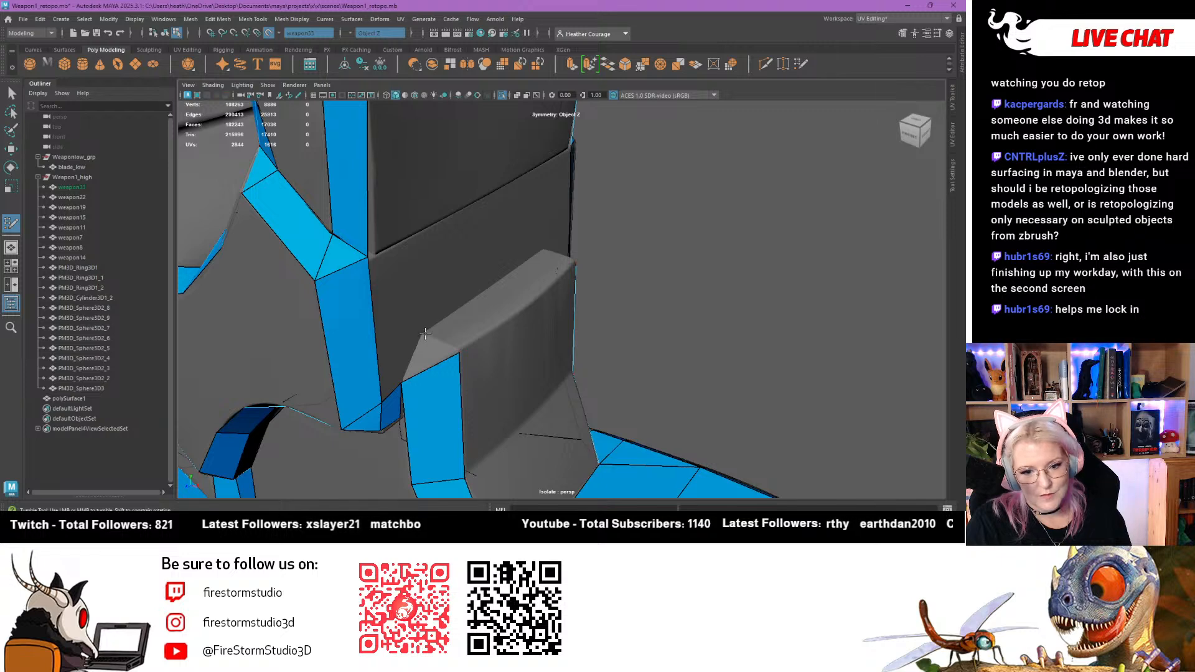
{"action": "left_click", "coordinate": [438, 345], "text": "shift"}
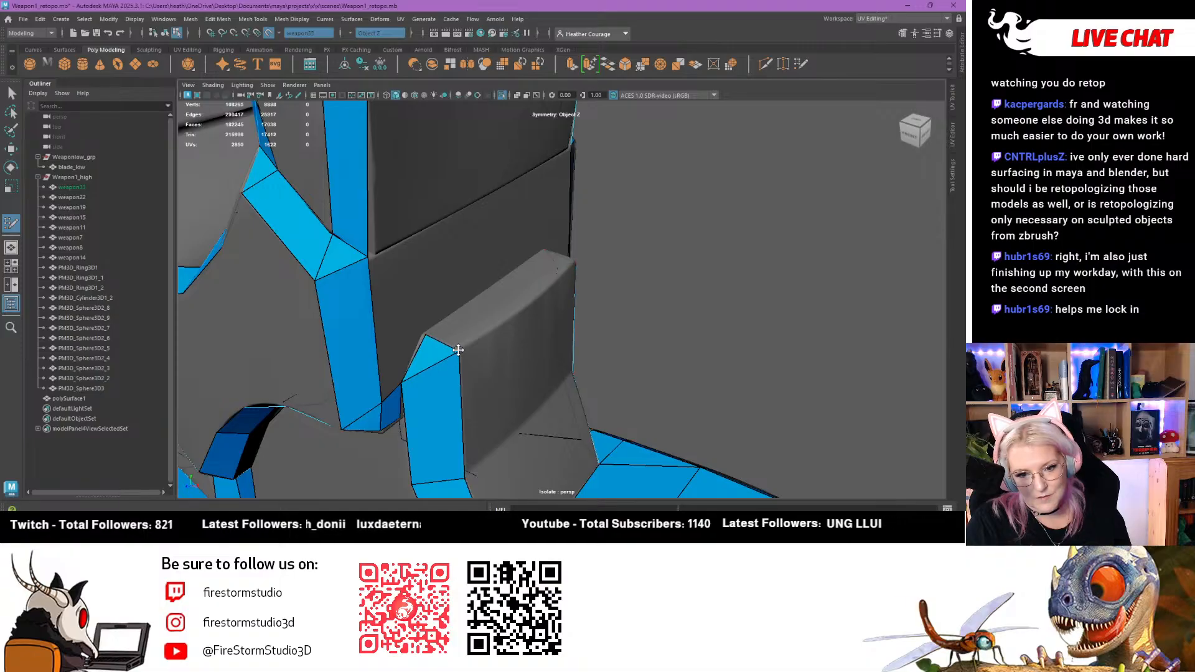
Fill the upper half of the raised block's front with two quads around new midpoints and merge the gap between them
{"action": "left_click_drag", "start_coordinate": [422, 355], "coordinate": [370, 370], "text": "alt"}
{"action": "left_click", "coordinate": [475, 276]}
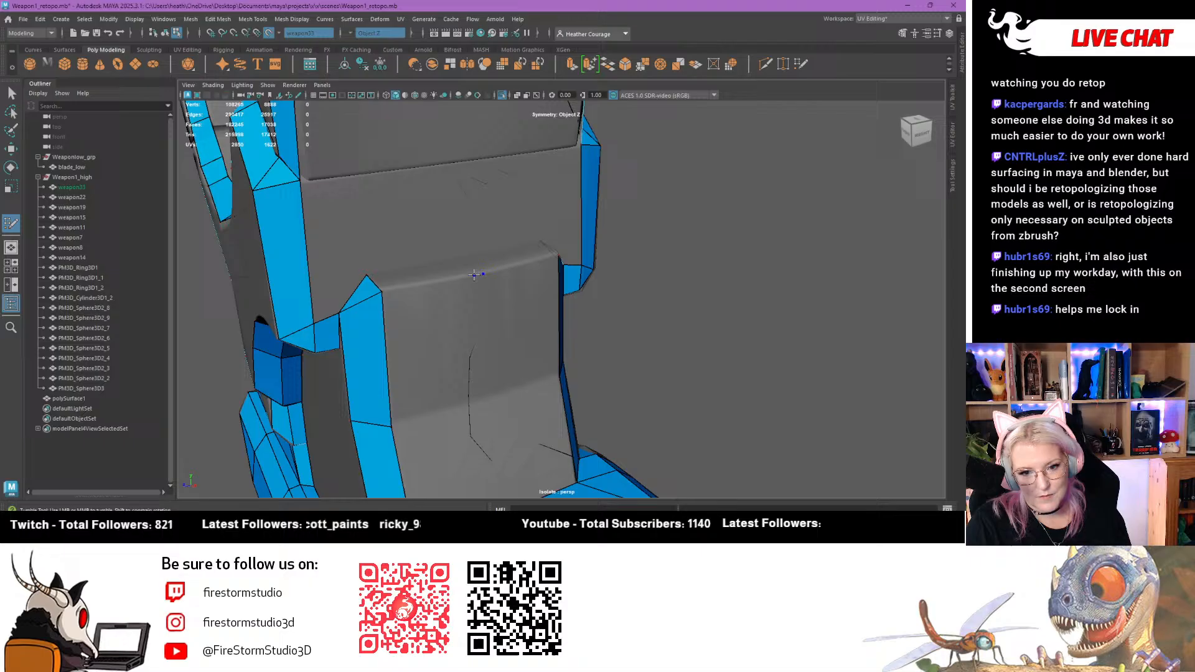
{"action": "left_click", "coordinate": [482, 397]}
{"action": "left_click", "coordinate": [427, 349], "text": "shift"}
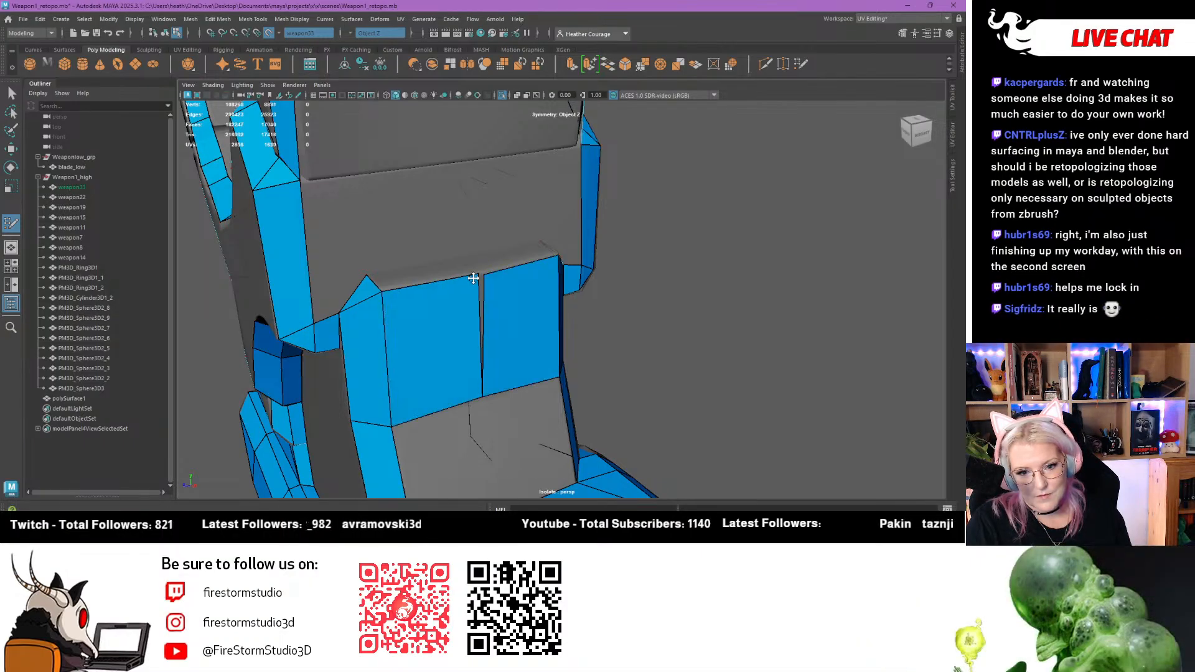
{"action": "left_click_drag", "start_coordinate": [479, 283], "coordinate": [453, 311], "text": "alt"}
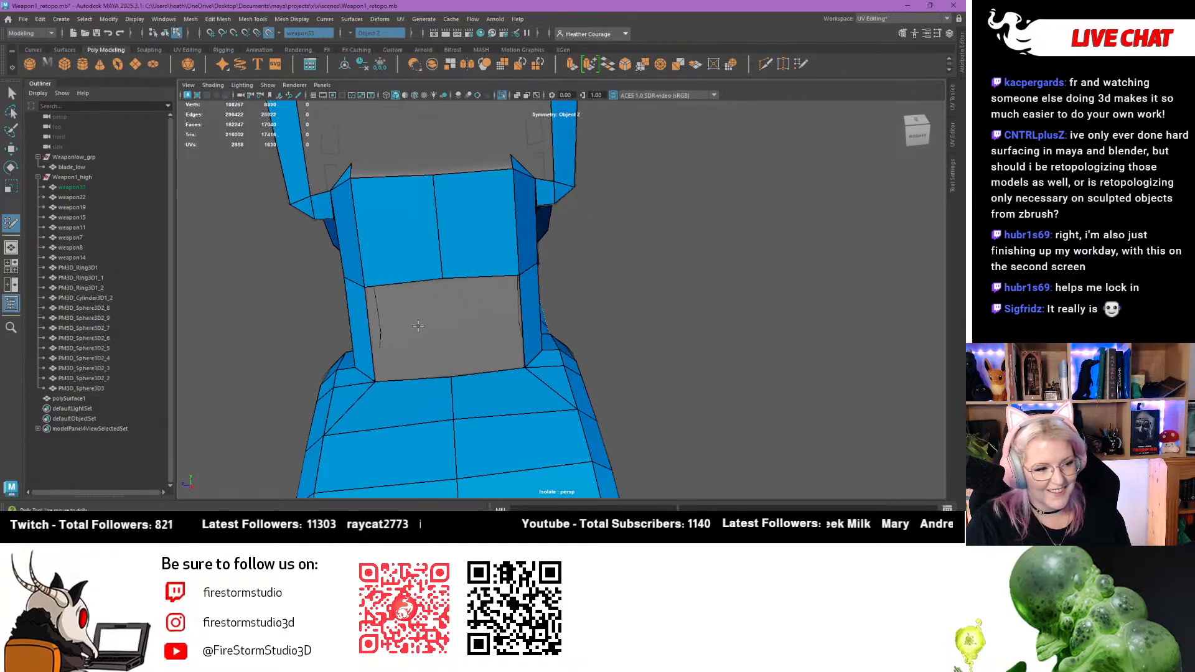
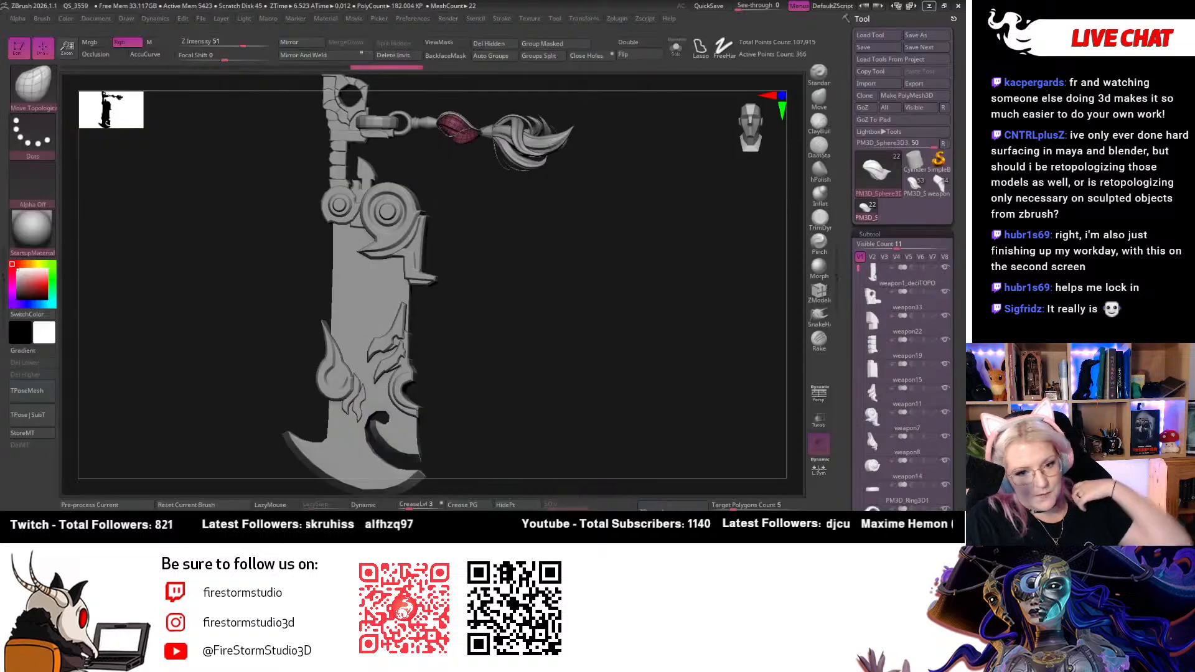
Switch to ZBrush and examine the blade and the small round ornament's topology on the high-poly weapon
{"action": "left_click_drag", "start_coordinate": [545, 227], "coordinate": [609, 244]}
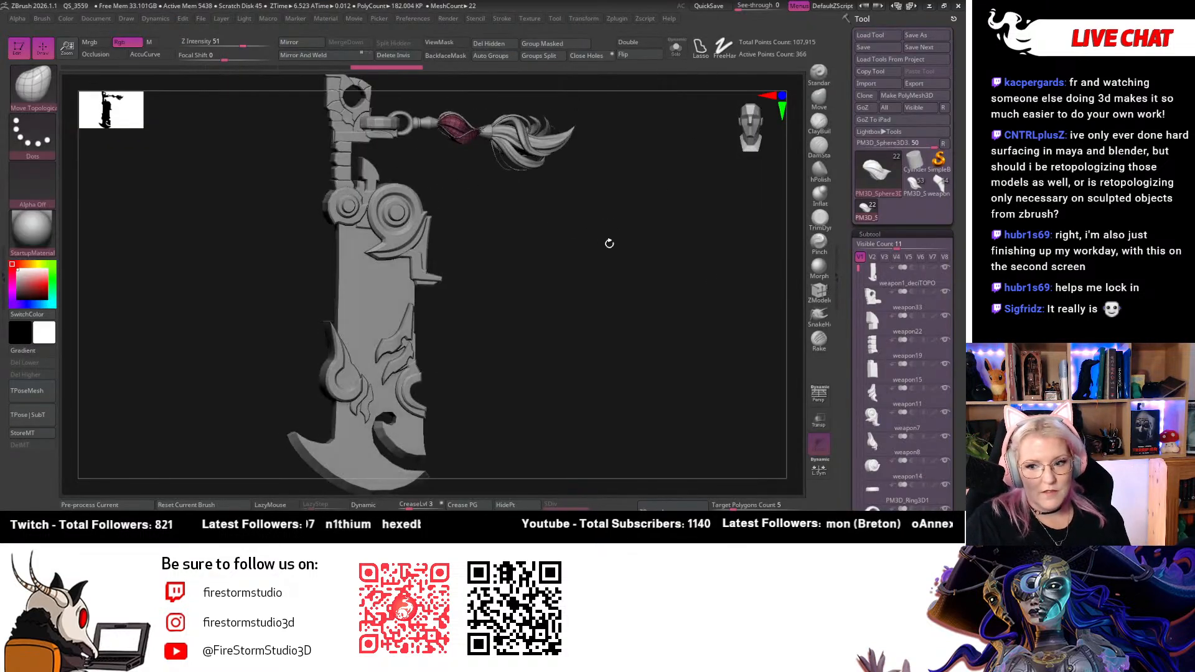
{"action": "left_click", "coordinate": [340, 252], "text": "alt"}
{"action": "left_click_drag", "start_coordinate": [568, 286], "coordinate": [578, 234], "text": "alt"}
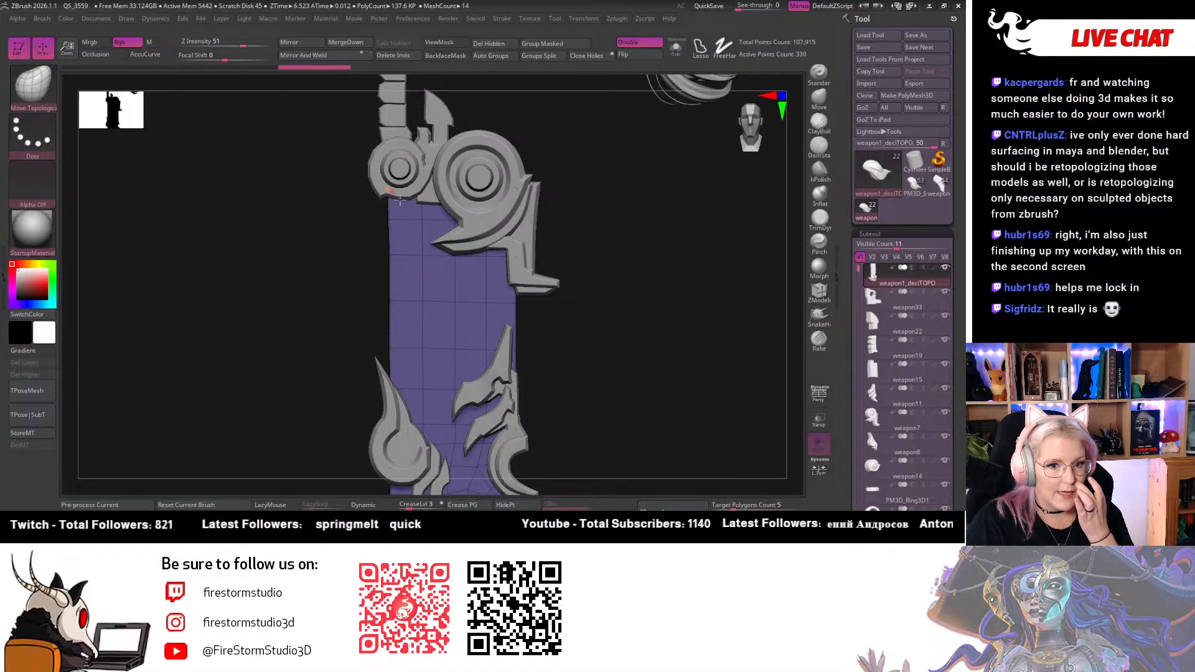
{"action": "left_click", "coordinate": [376, 187], "text": "alt"}
{"action": "mouse_move", "coordinate": [608, 187]}
{"action": "left_mouse_down"}
{"action": "mouse_move", "coordinate": [656, 195]}
{"action": "mouse_move", "coordinate": [605, 184]}
{"action": "left_mouse_up"}
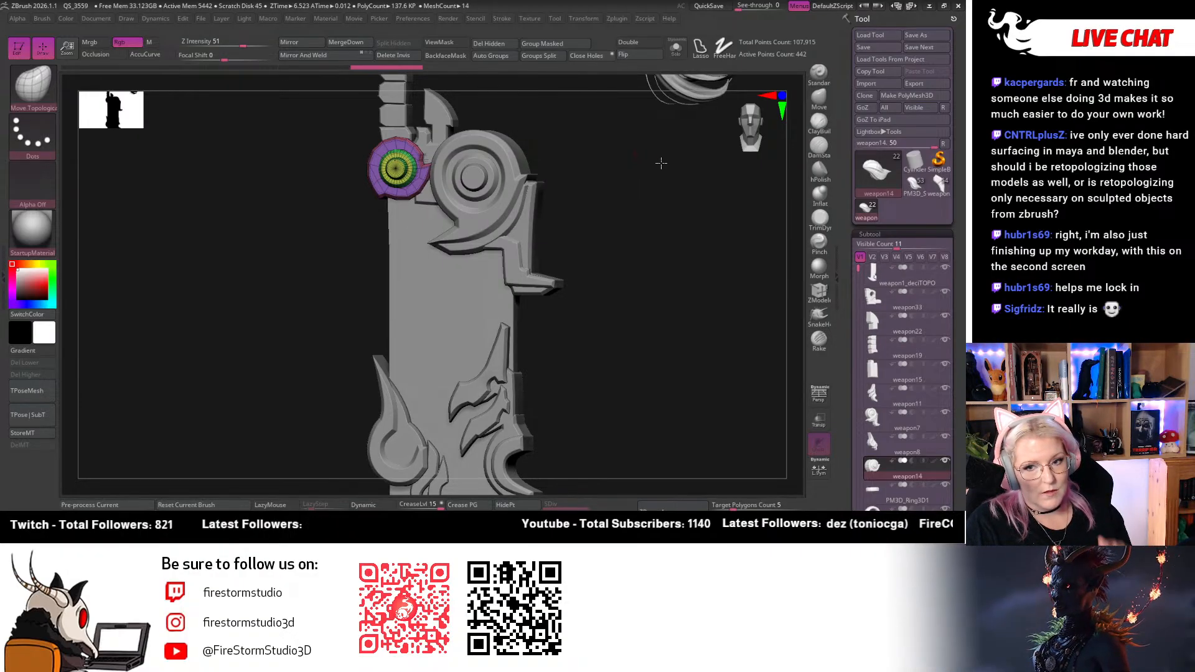
{"action": "left_click_drag", "start_coordinate": [661, 162], "coordinate": [651, 176]}
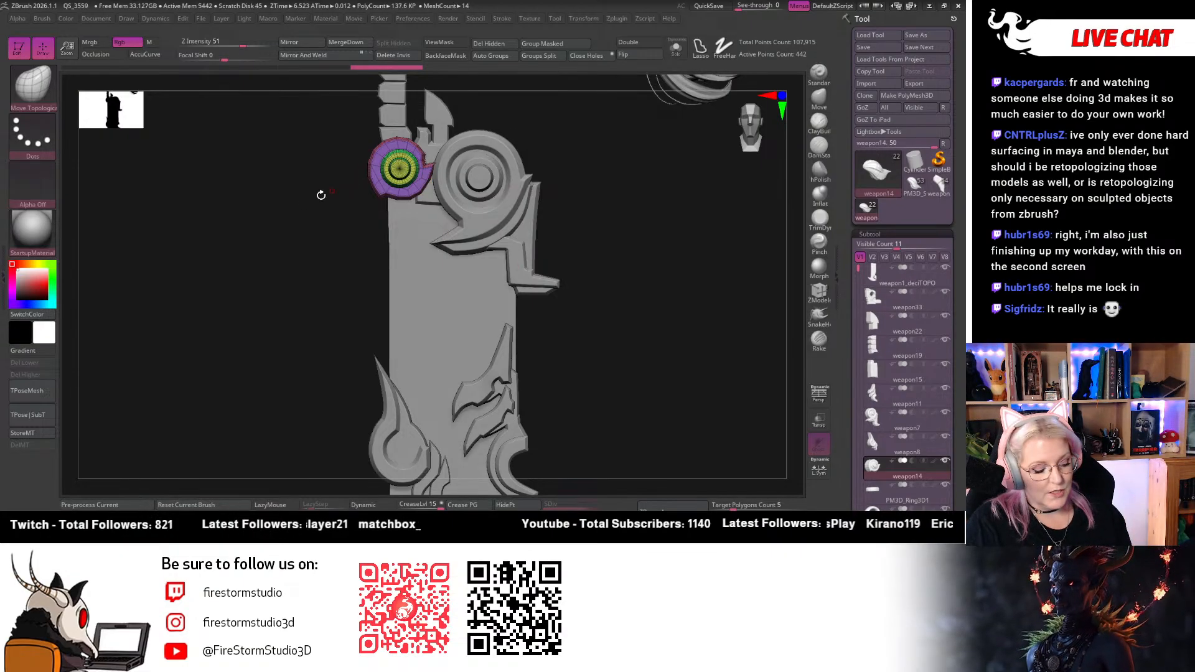
{"action": "left_click_drag", "start_coordinate": [280, 192], "coordinate": [354, 283], "text": "alt"}
{"action": "left_click_drag", "start_coordinate": [326, 139], "coordinate": [276, 274], "text": "alt"}
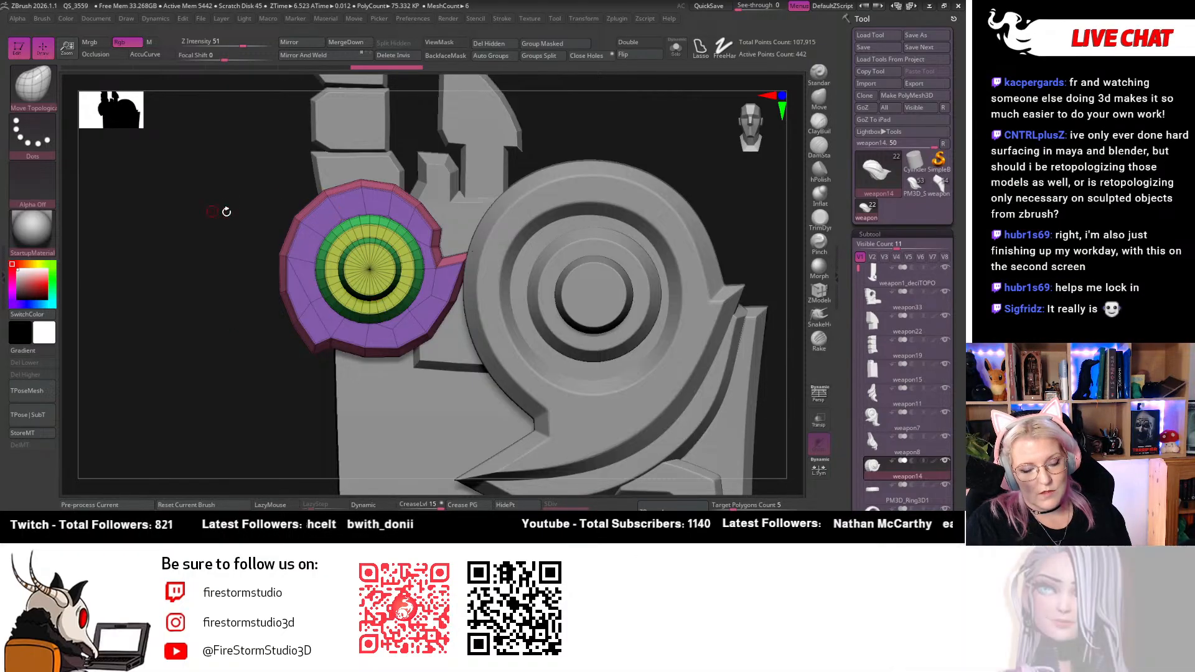
{"action": "left_click_drag", "start_coordinate": [227, 211], "coordinate": [281, 214], "text": "alt"}
Examine the wireframe of the handle's pommel piece and the grip segments below it
{"action": "left_click", "coordinate": [575, 212], "text": "alt"}
{"action": "left_click_drag", "start_coordinate": [634, 81], "coordinate": [588, 391], "text": "alt"}
{"action": "left_click", "coordinate": [346, 160], "text": "alt"}
{"action": "left_click_drag", "start_coordinate": [542, 348], "coordinate": [391, 140], "text": "alt"}
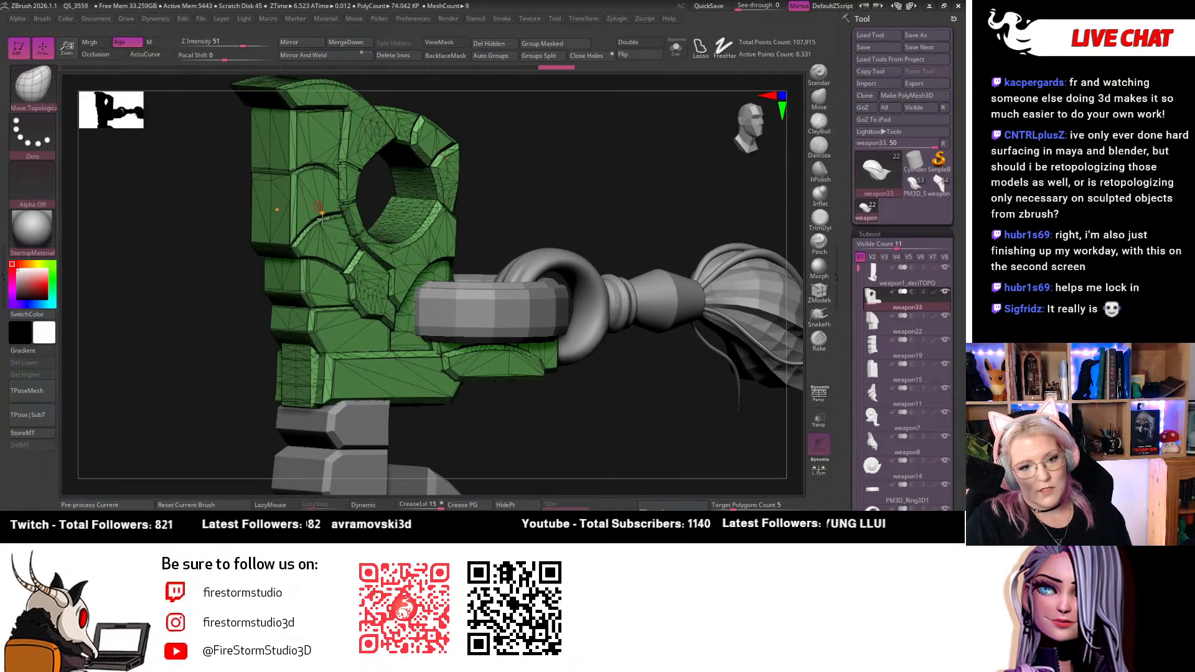
{"action": "mouse_move", "coordinate": [592, 168]}
{"action": "left_mouse_down"}
{"action": "mouse_move", "coordinate": [560, 165]}
{"action": "mouse_move", "coordinate": [558, 178]}
{"action": "mouse_move", "coordinate": [576, 153]}
{"action": "left_mouse_up"}
{"action": "left_click_drag", "start_coordinate": [761, 118], "coordinate": [392, 270]}
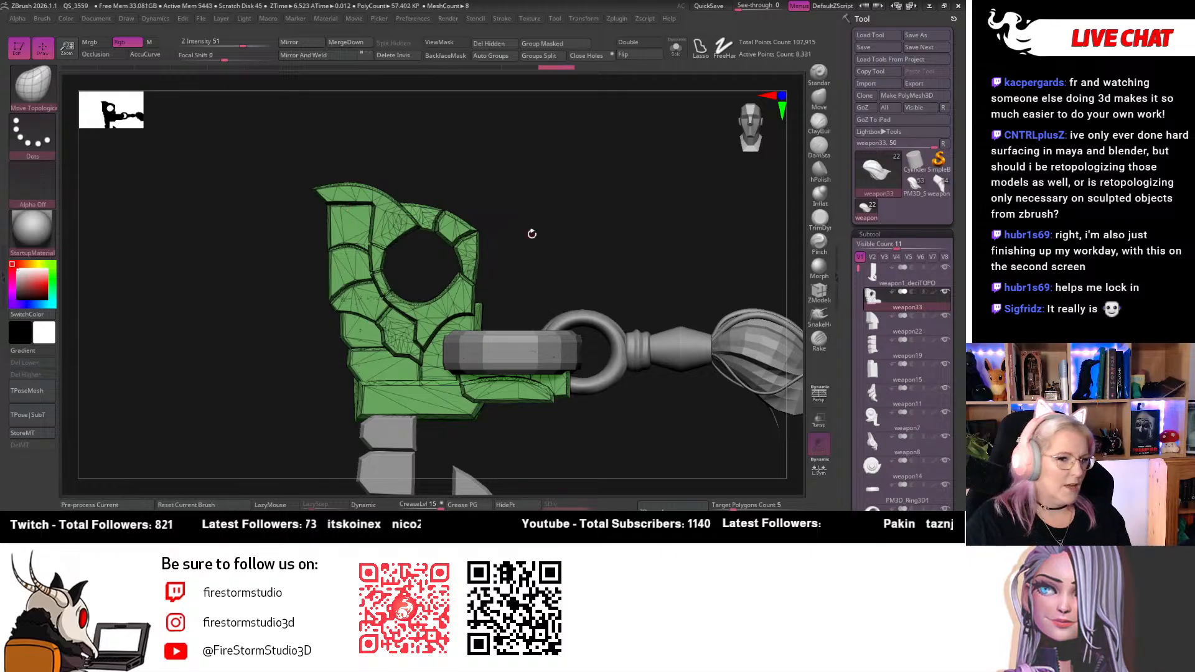
{"action": "left_click_drag", "start_coordinate": [612, 240], "coordinate": [536, 179]}
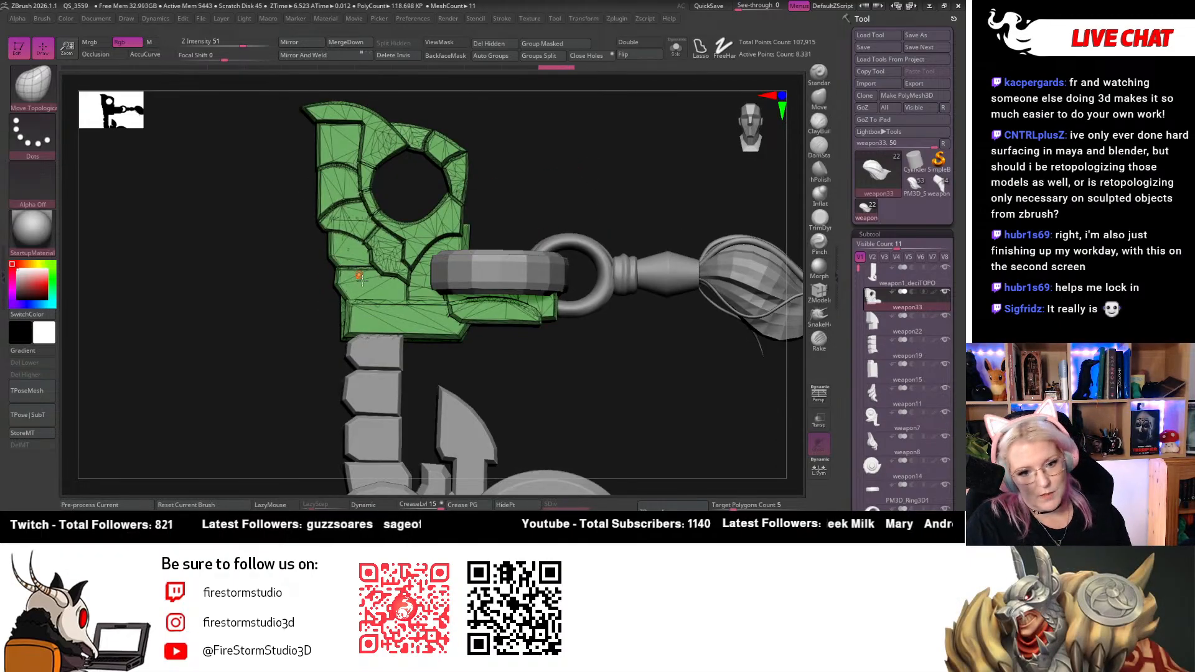
{"action": "left_click_drag", "start_coordinate": [546, 207], "coordinate": [533, 196]}
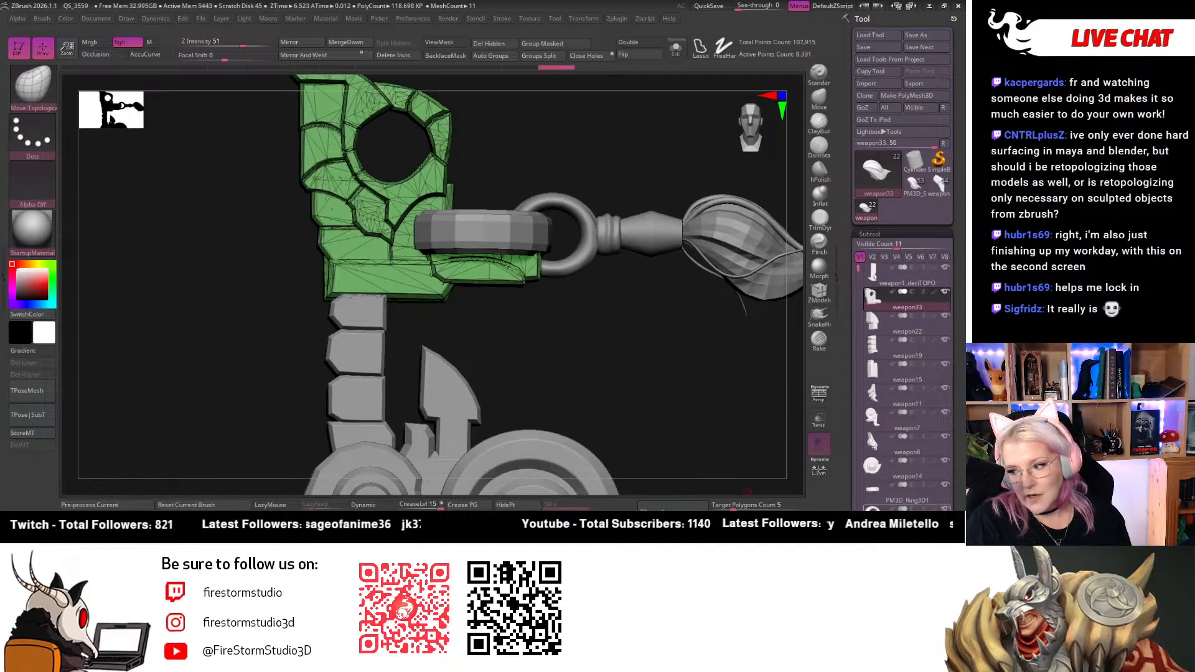
{"action": "mouse_move", "coordinate": [485, 159]}
{"action": "left_mouse_down"}
{"action": "mouse_move", "coordinate": [568, 147]}
{"action": "mouse_move", "coordinate": [467, 147]}
{"action": "left_mouse_up"}
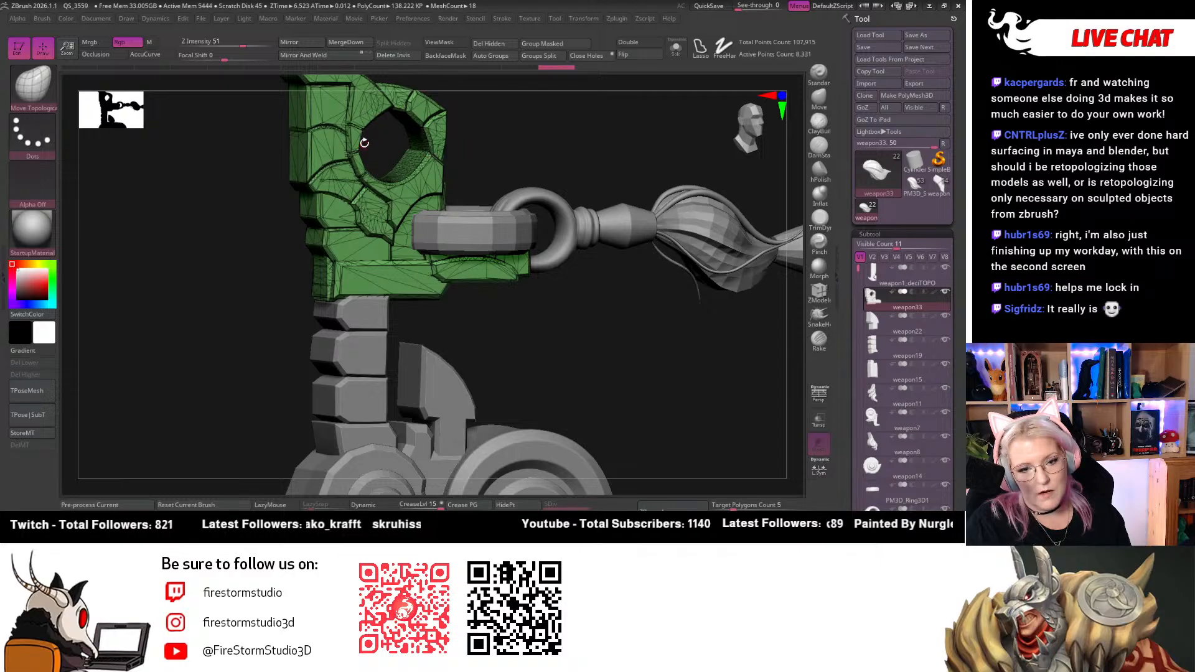
{"action": "mouse_move", "coordinate": [872, 346]}
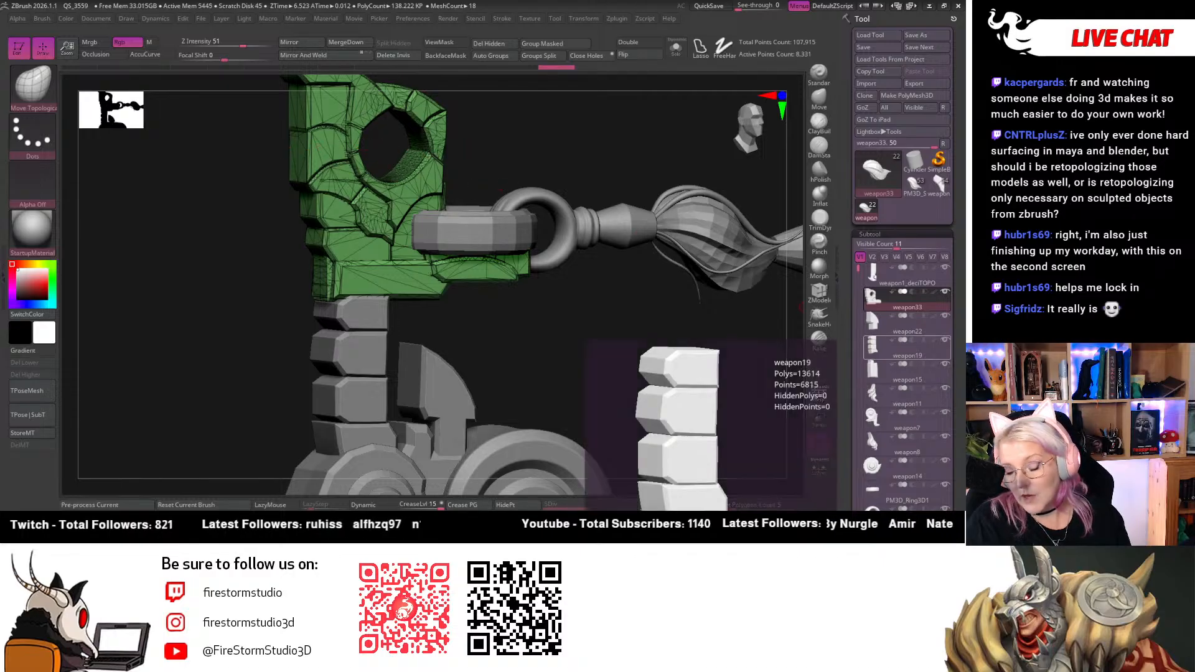
Return to Maya and fill the raised block's lower front and narrow top ledge with pairs of quads
{"action": "key", "text": "alt+Tab"}
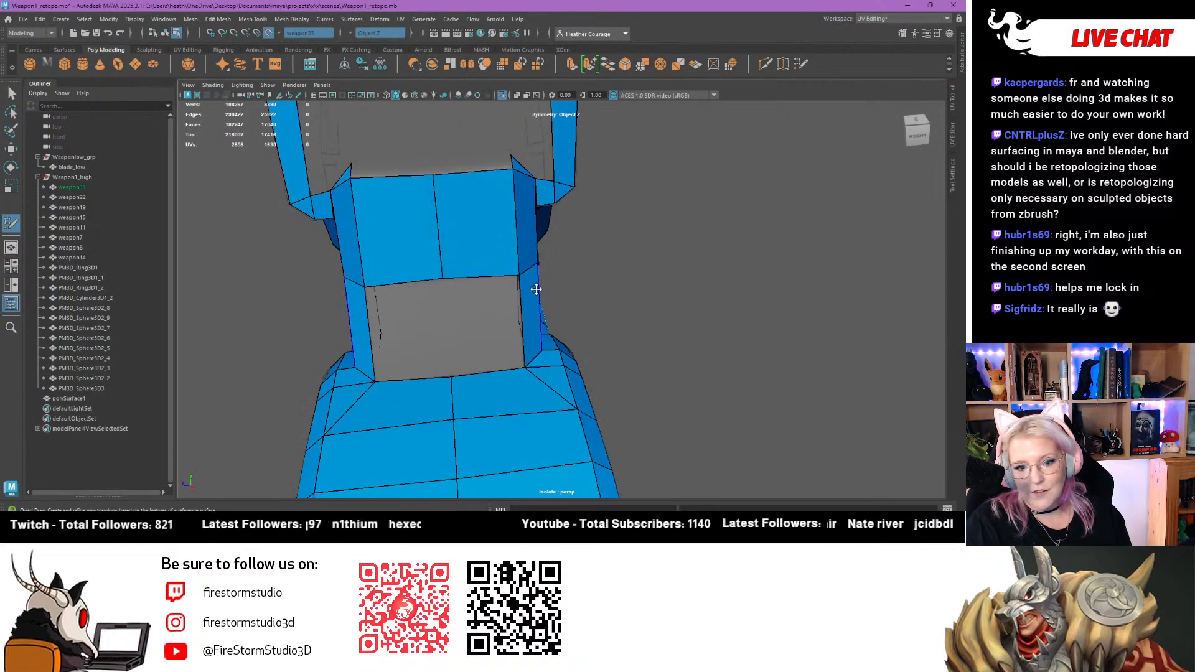
{"action": "left_click", "coordinate": [467, 318], "text": "shift"}
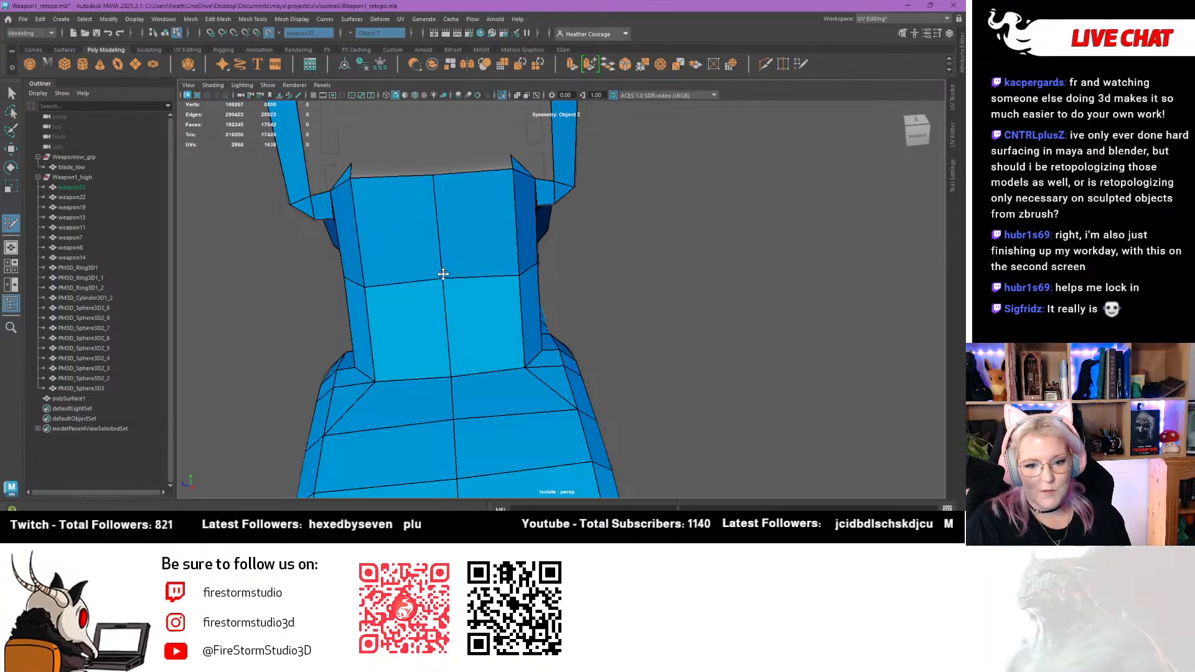
{"action": "left_click_drag", "start_coordinate": [650, 291], "coordinate": [658, 312], "text": "alt"}
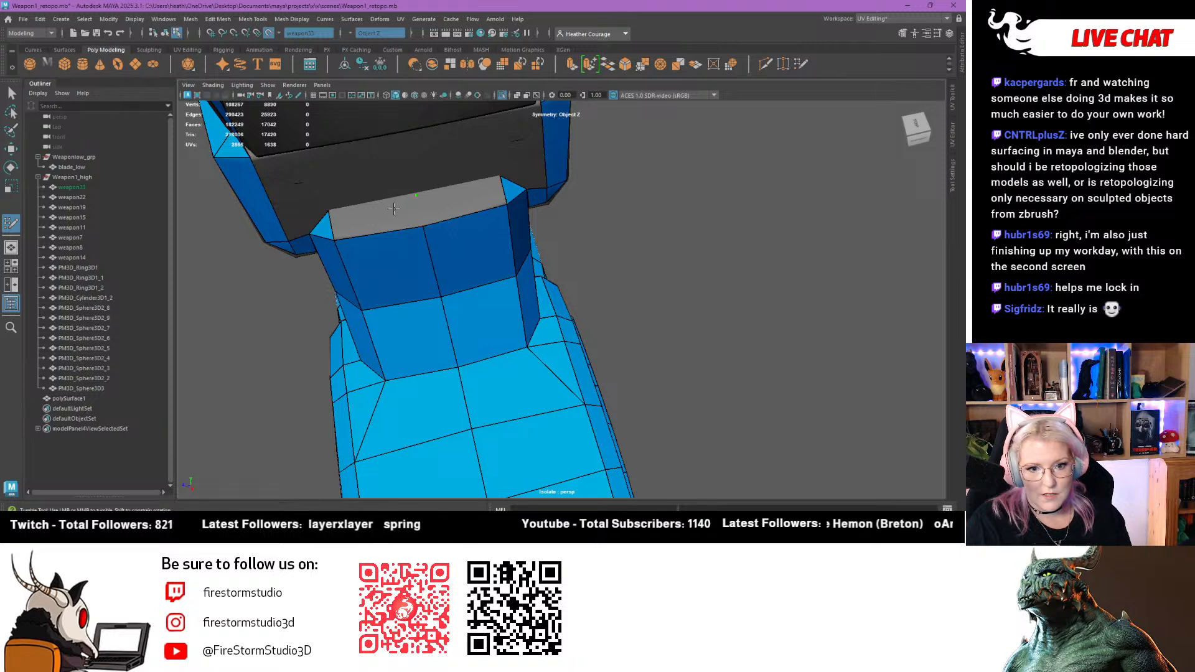
{"action": "left_click", "coordinate": [421, 194], "text": "shift"}
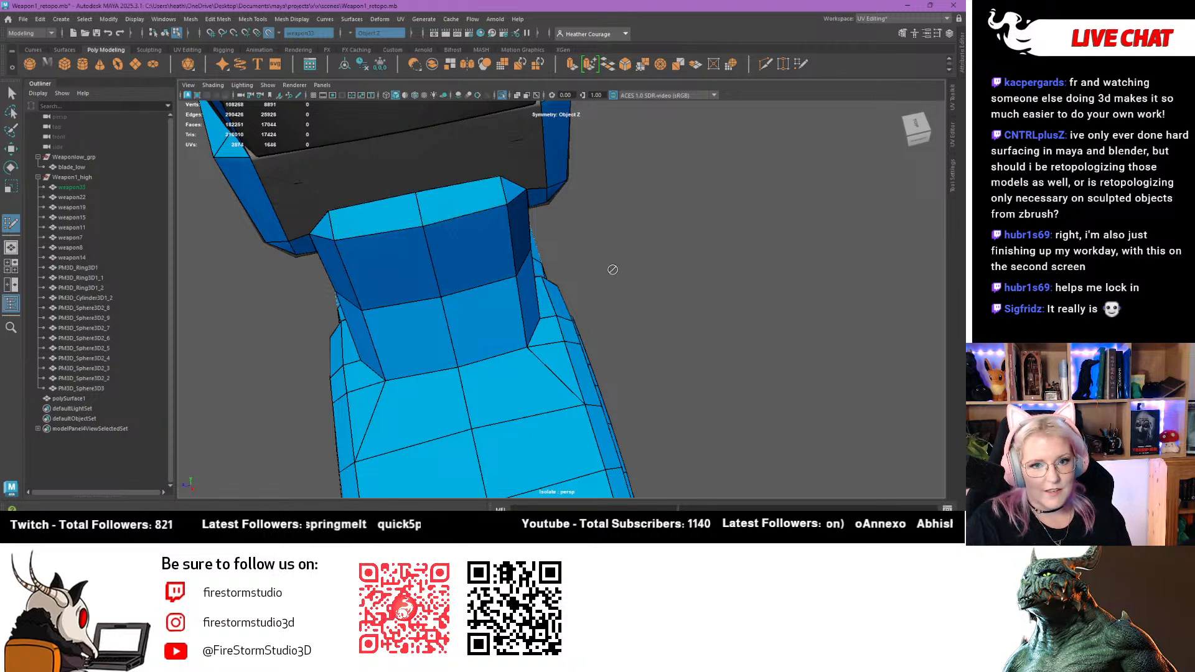
Fill the recessed face above the raised block with triangles at both sides and central quads, and add a quad row above it
{"action": "left_click_drag", "start_coordinate": [613, 269], "coordinate": [576, 226], "text": "alt"}
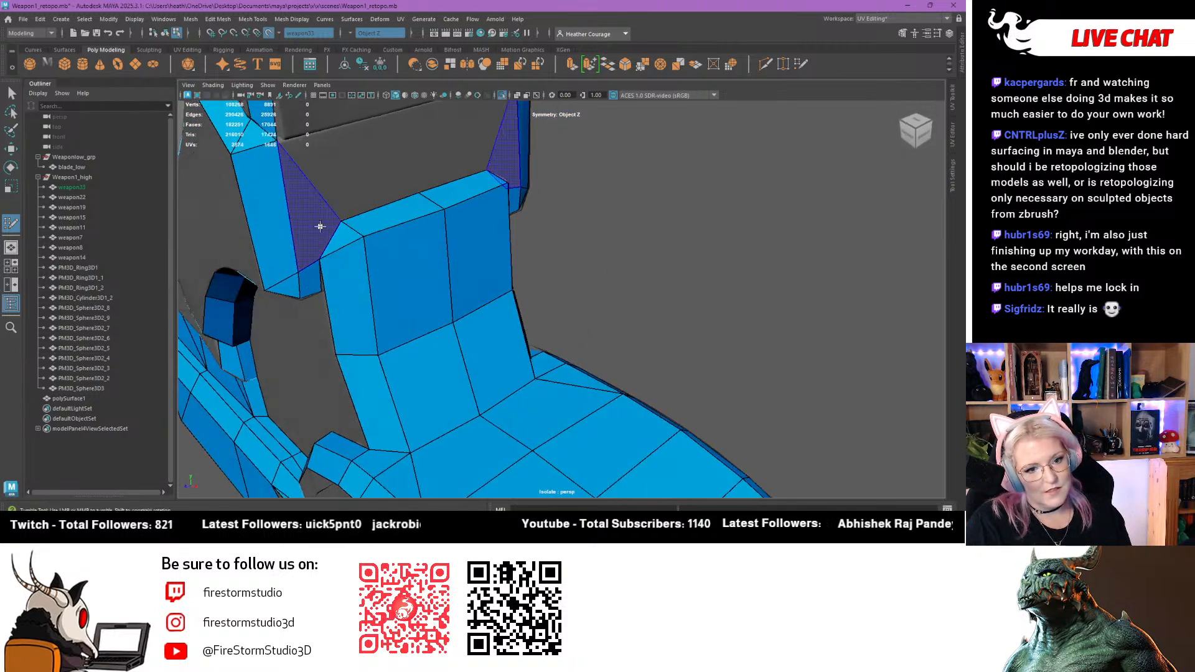
{"action": "left_click", "coordinate": [320, 226], "text": "shift"}
{"action": "left_click_drag", "start_coordinate": [320, 227], "coordinate": [408, 165], "text": "alt"}
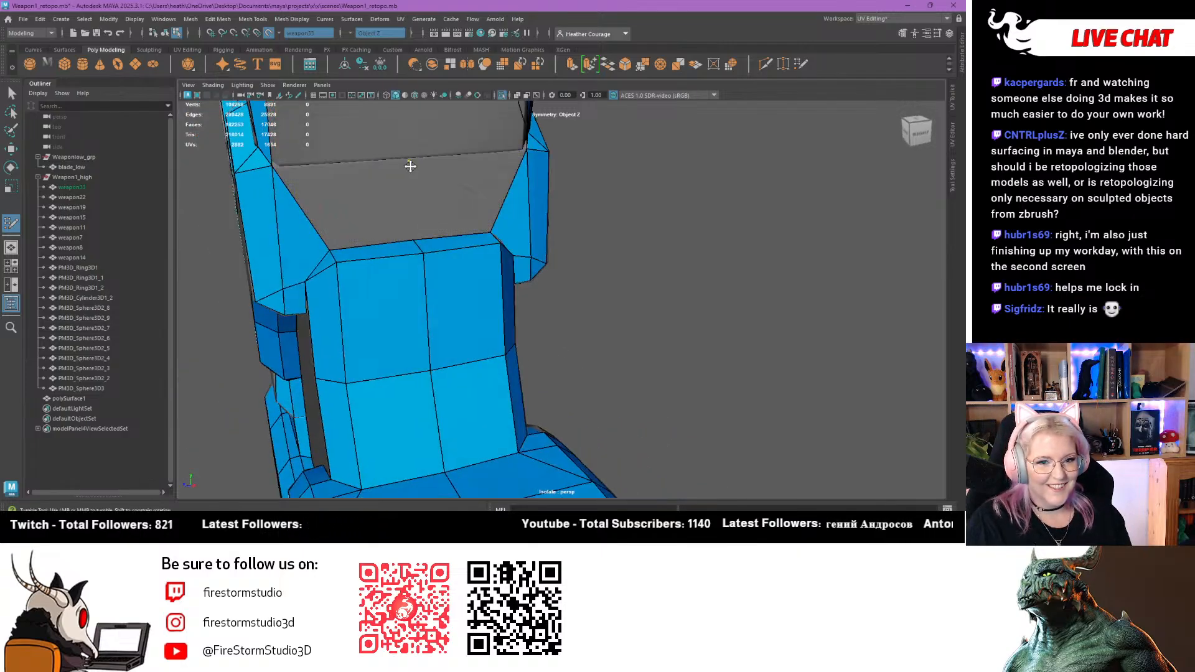
{"action": "left_click", "coordinate": [410, 161], "text": "shift"}
{"action": "left_click_drag", "start_coordinate": [409, 160], "coordinate": [417, 196], "text": "alt"}
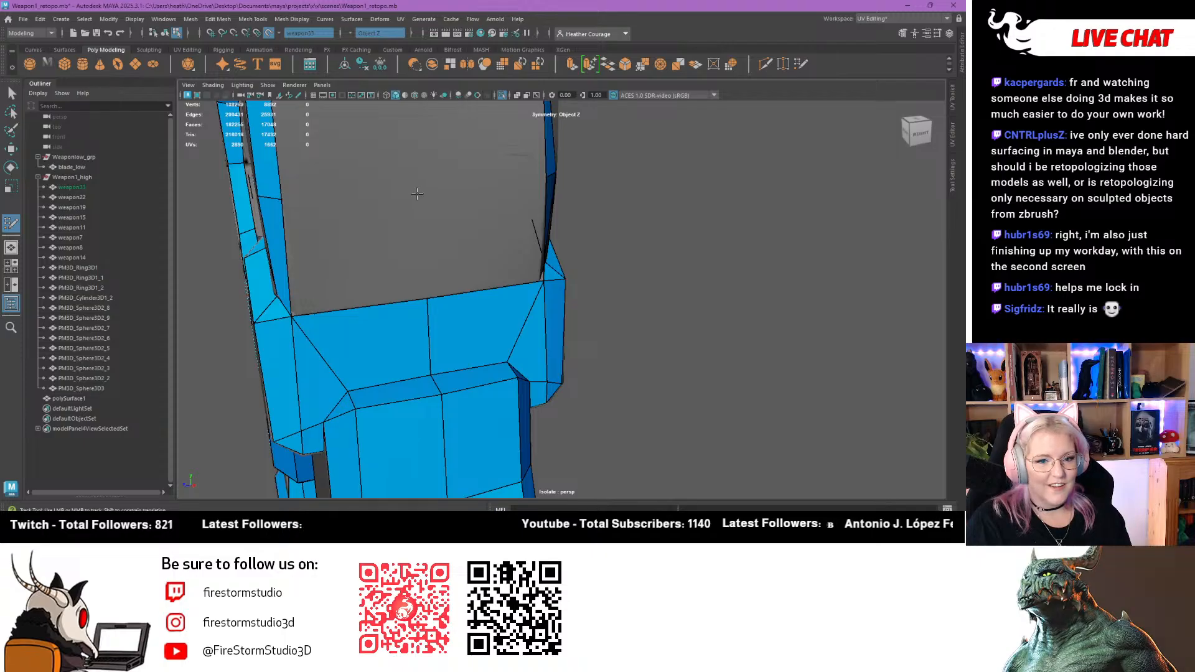
{"action": "left_click", "coordinate": [367, 249], "text": "shift"}
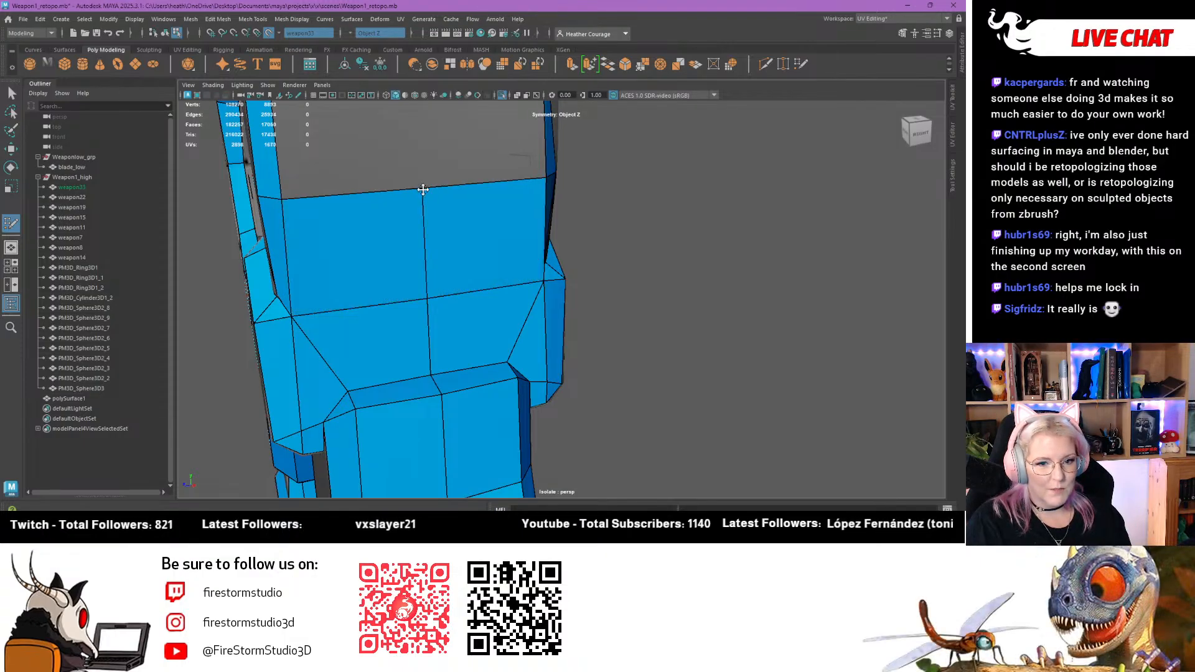
Add a quad row to the outer end face and fill two faces on the side between the round hole and the outer bevel
{"action": "left_click_drag", "start_coordinate": [422, 193], "coordinate": [405, 255], "text": "alt"}
{"action": "left_click", "coordinate": [417, 280], "text": "shift"}
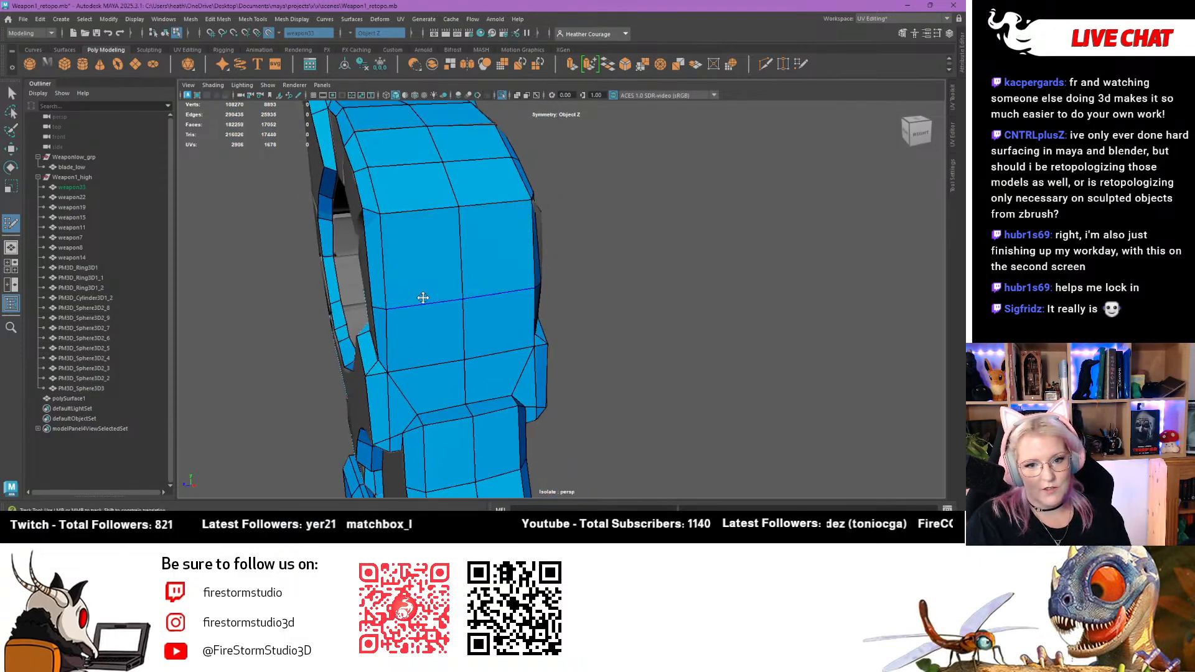
{"action": "mouse_move", "coordinate": [421, 296]}
{"action": "left_mouse_down", "text": "alt"}
{"action": "mouse_move", "coordinate": [487, 277]}
{"action": "mouse_move", "coordinate": [486, 230]}
{"action": "mouse_move", "coordinate": [479, 287]}
{"action": "left_mouse_up", "text": "alt"}
{"action": "left_click", "coordinate": [506, 308]}
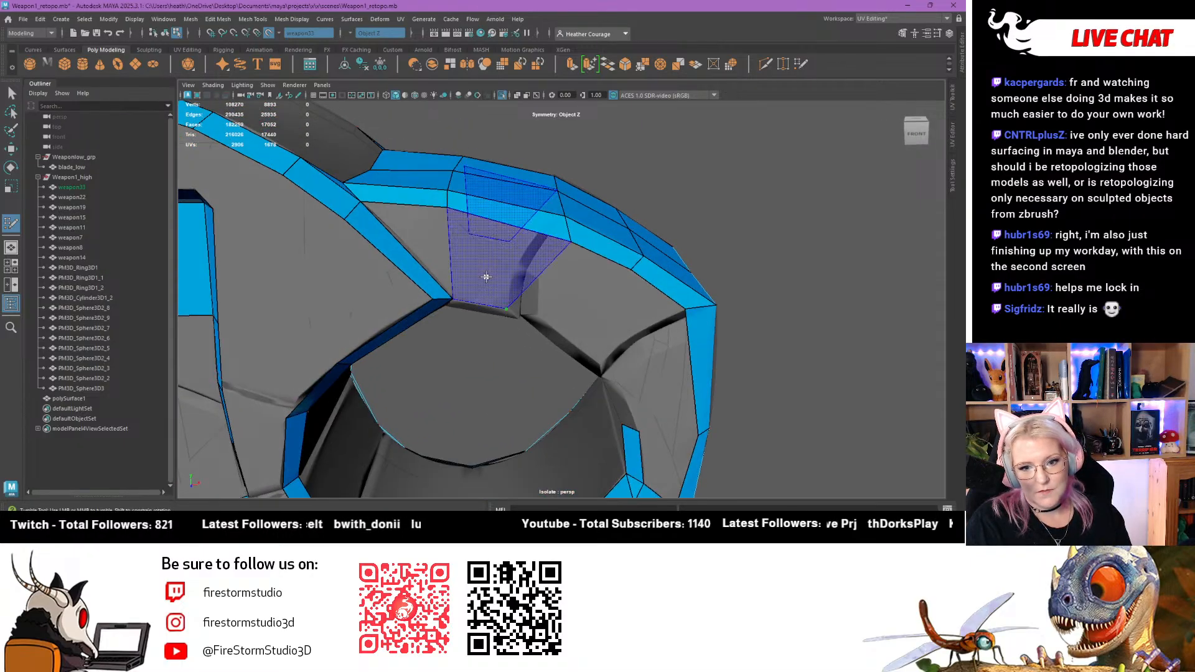
{"action": "left_click", "coordinate": [486, 278], "text": "shift"}
{"action": "left_click", "coordinate": [426, 240], "text": "shift"}
Continue the quads between the round hole and the outer bevel around the upper outer corner
{"action": "mouse_move", "coordinate": [549, 323]}
{"action": "left_mouse_down", "text": "alt"}
{"action": "mouse_move", "coordinate": [464, 275]}
{"action": "mouse_move", "coordinate": [479, 285]}
{"action": "left_mouse_up", "text": "alt"}
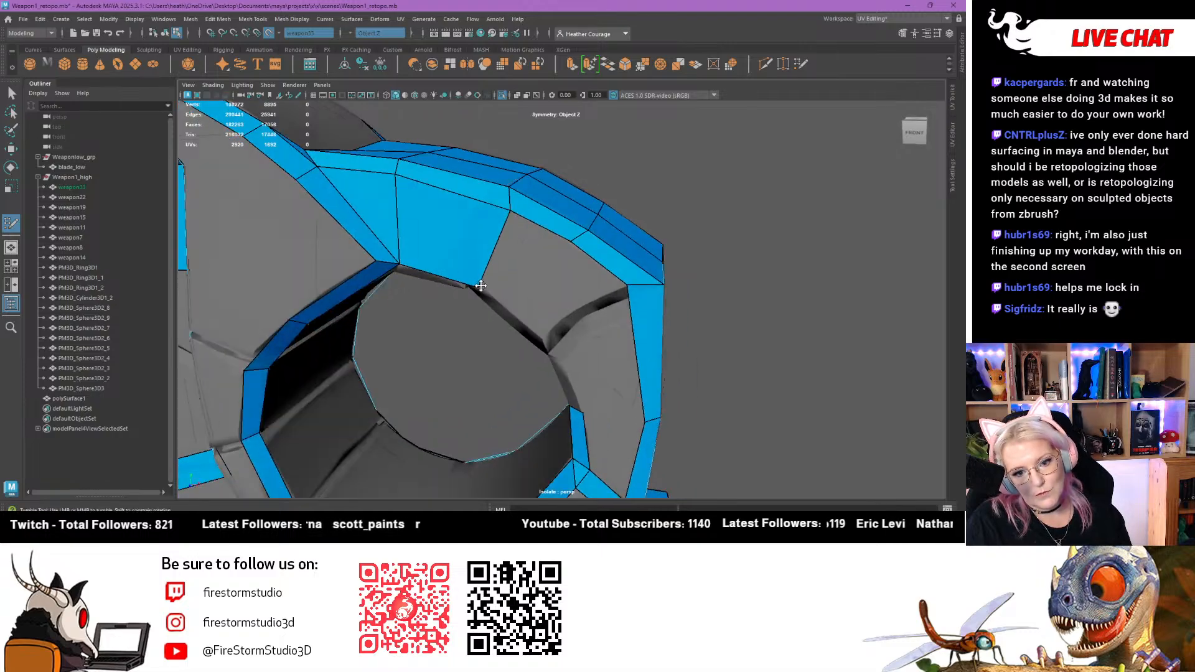
{"action": "left_click", "coordinate": [539, 310], "text": "shift"}
{"action": "left_click_drag", "start_coordinate": [539, 310], "coordinate": [524, 273], "text": "alt"}
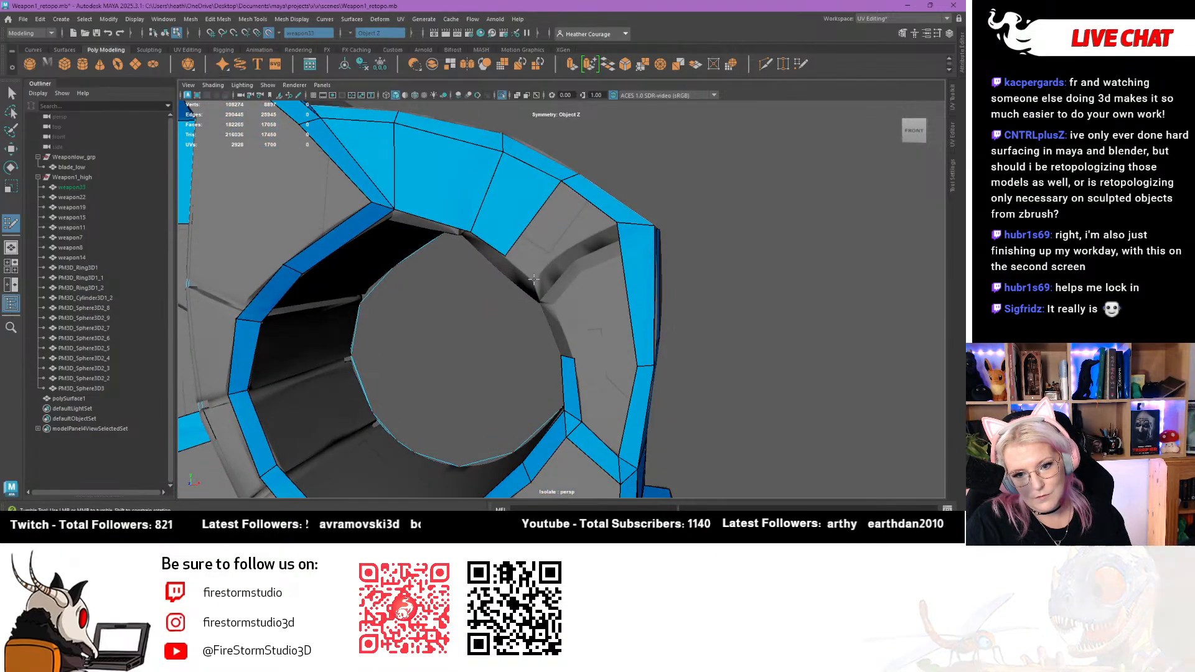
{"action": "left_click", "coordinate": [534, 277], "text": "shift"}
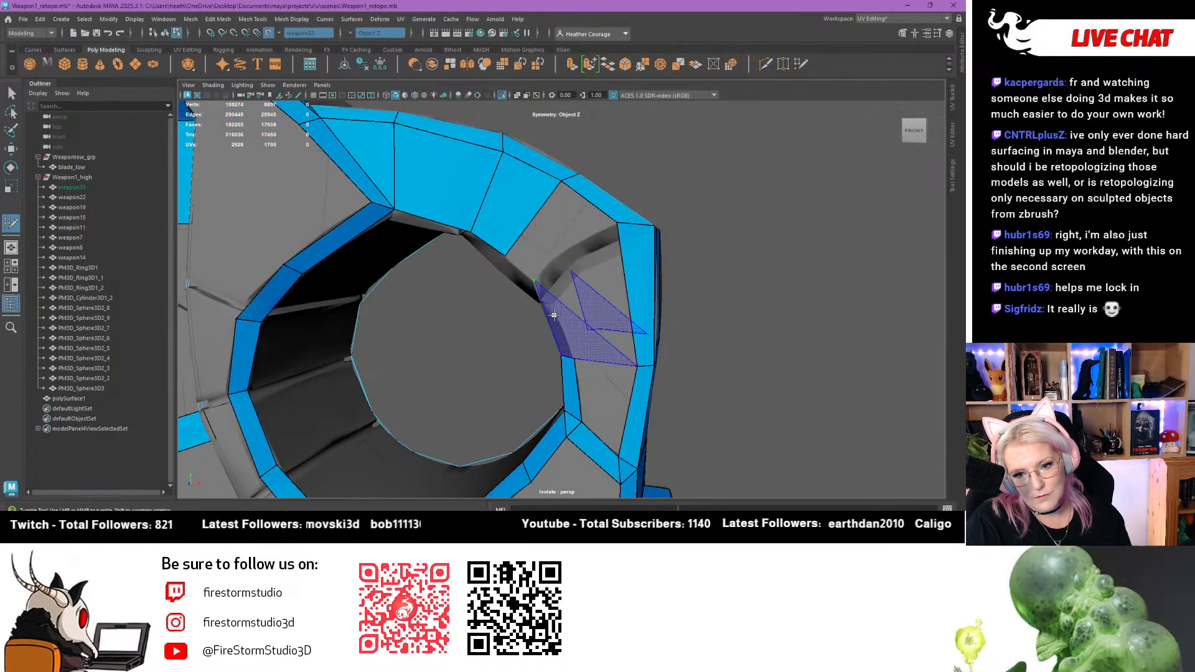
{"action": "left_click", "coordinate": [630, 290], "text": "ctrl"}
{"action": "mouse_move", "coordinate": [629, 289]}
{"action": "left_mouse_down", "text": "alt"}
{"action": "mouse_move", "coordinate": [457, 299]}
{"action": "mouse_move", "coordinate": [583, 311]}
{"action": "mouse_move", "coordinate": [565, 307]}
{"action": "left_mouse_up", "text": "alt"}
{"action": "key", "text": "ctrl+z"}
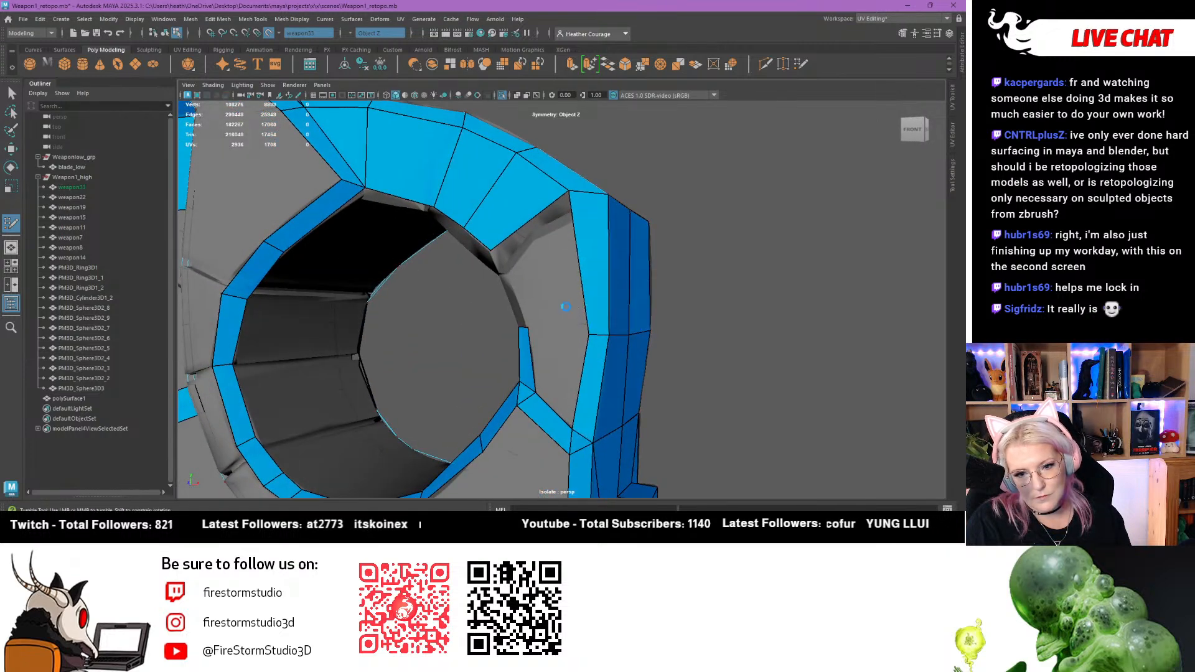
{"action": "left_click", "coordinate": [549, 269], "text": "shift"}
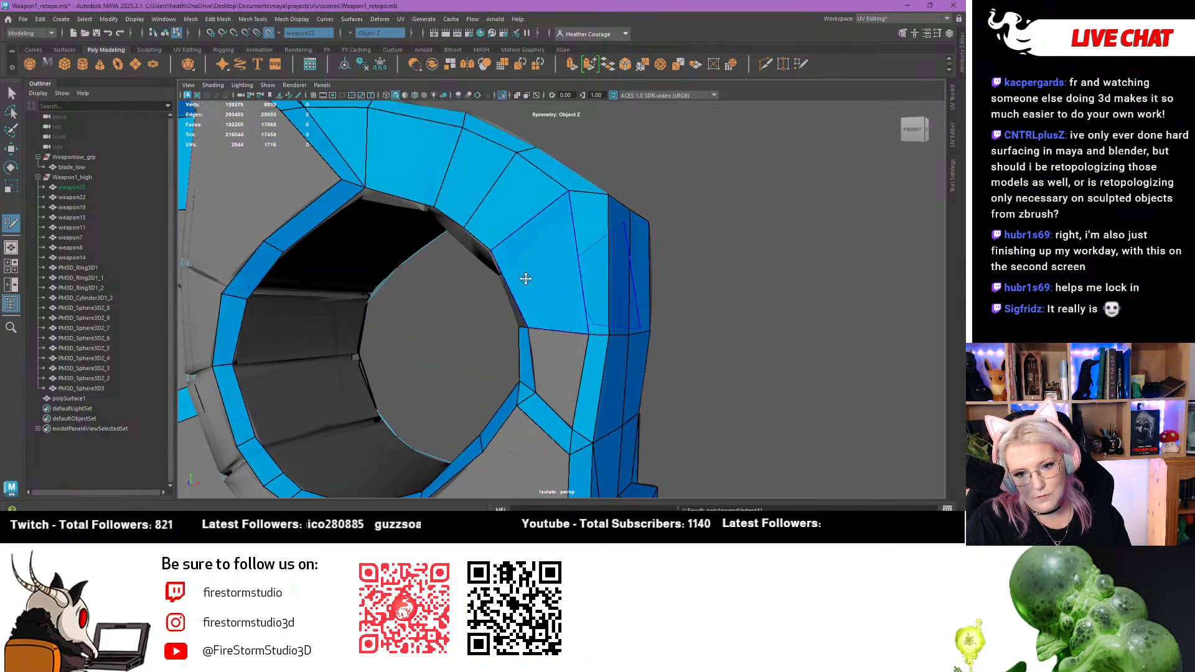
Extend the round hole's rim bevel with two quads along the newly filled outer corner faces
{"action": "left_click_drag", "start_coordinate": [550, 269], "coordinate": [561, 266], "text": "alt"}
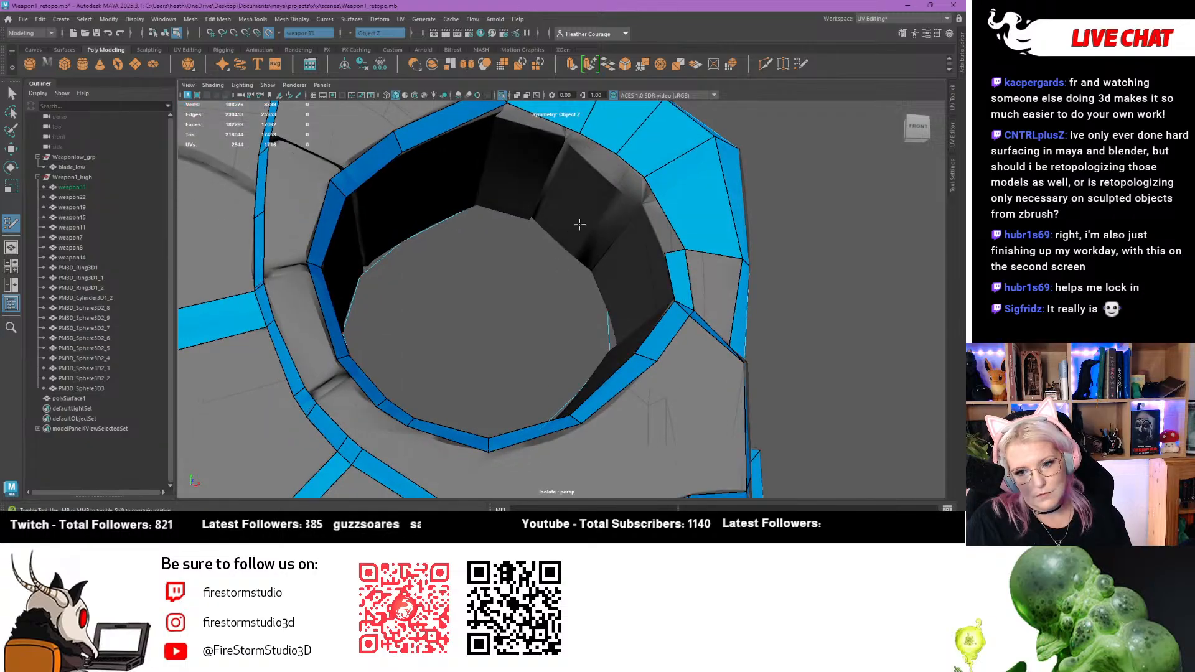
{"action": "left_click", "coordinate": [640, 202], "text": "shift"}
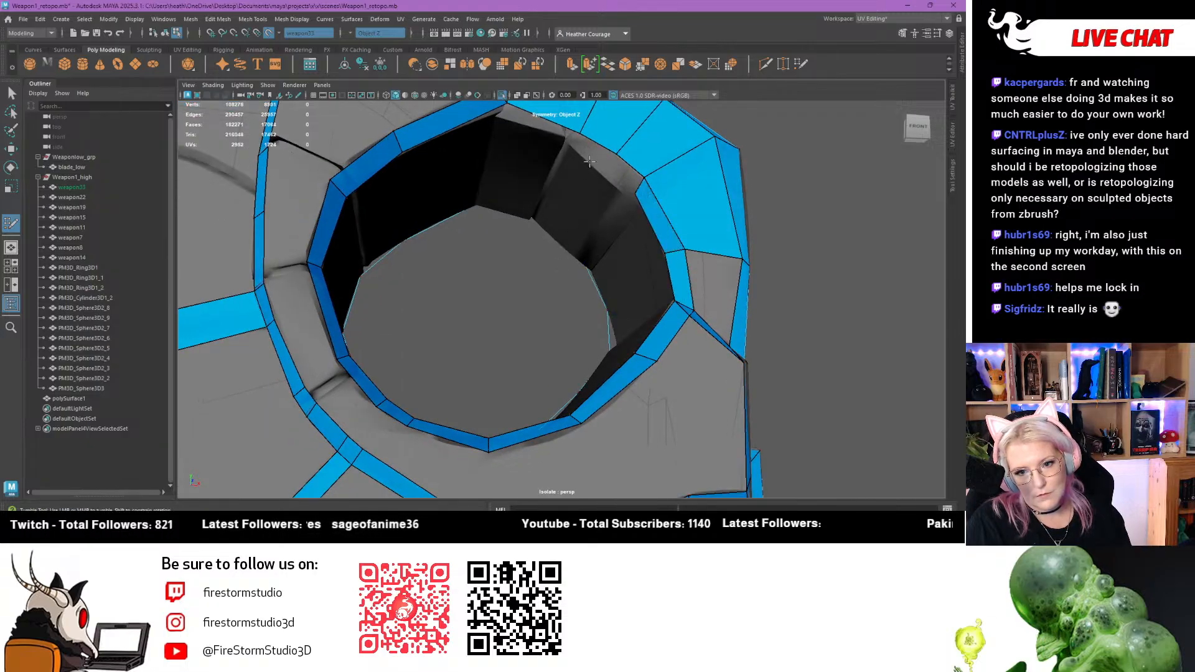
{"action": "left_click", "coordinate": [618, 174], "text": "shift"}
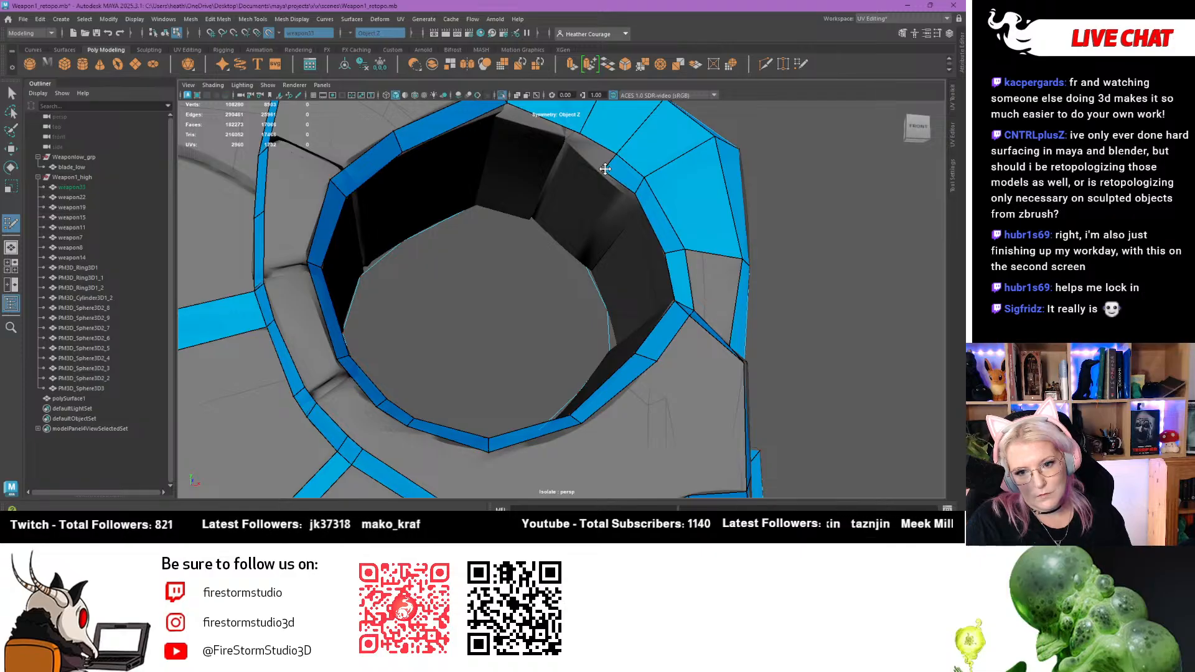
Insert an edge in the hole's rim bevel near its upper junction, adjust it, and close the remaining rim gap with quads
{"action": "left_click_drag", "start_coordinate": [607, 180], "coordinate": [543, 267], "text": "alt"}
{"action": "right_click_drag", "start_coordinate": [544, 300], "coordinate": [441, 299], "text": "alt"}
{"action": "middle_click_drag", "start_coordinate": [440, 299], "coordinate": [459, 203], "text": "alt"}
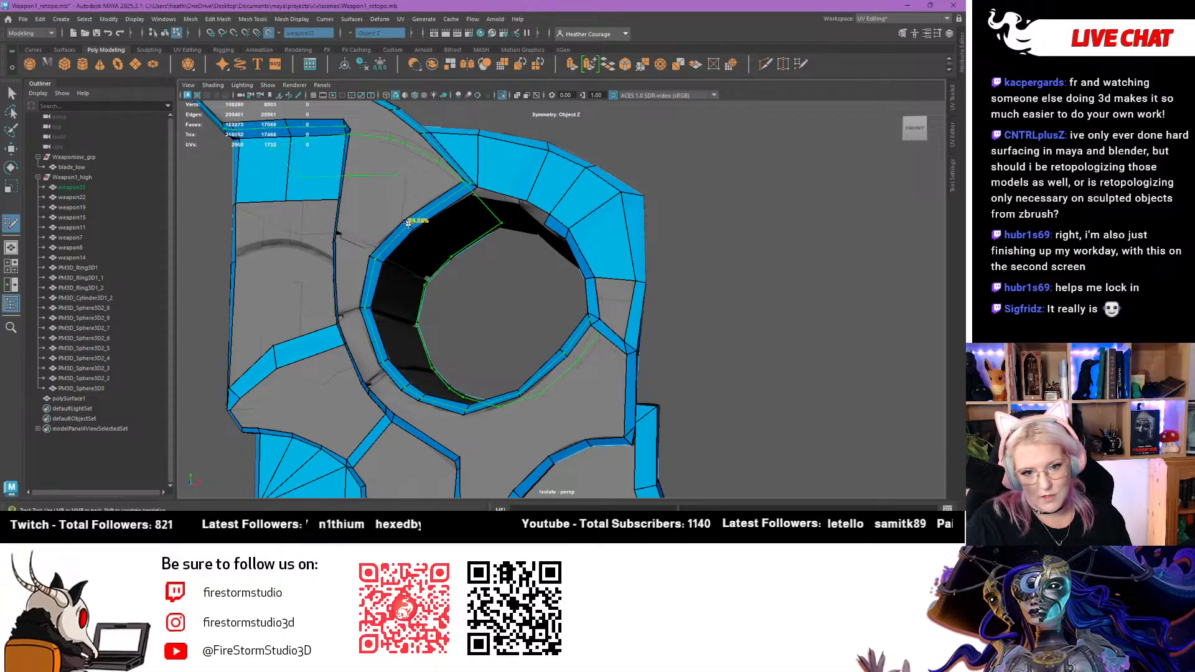
{"action": "left_click_drag", "start_coordinate": [409, 223], "coordinate": [500, 286], "text": "alt"}
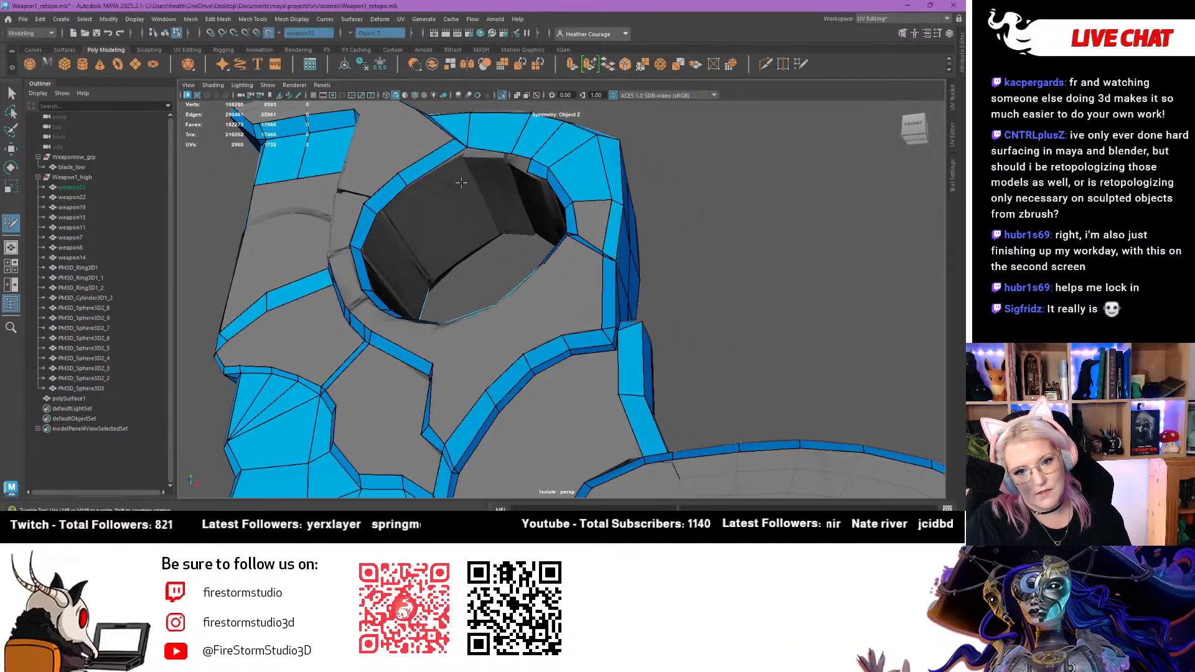
{"action": "middle_click_drag", "start_coordinate": [461, 183], "coordinate": [516, 261], "text": "alt"}
{"action": "right_click_drag", "start_coordinate": [516, 262], "coordinate": [592, 337], "text": "alt"}
{"action": "left_click_drag", "start_coordinate": [494, 244], "coordinate": [478, 277], "text": "alt"}
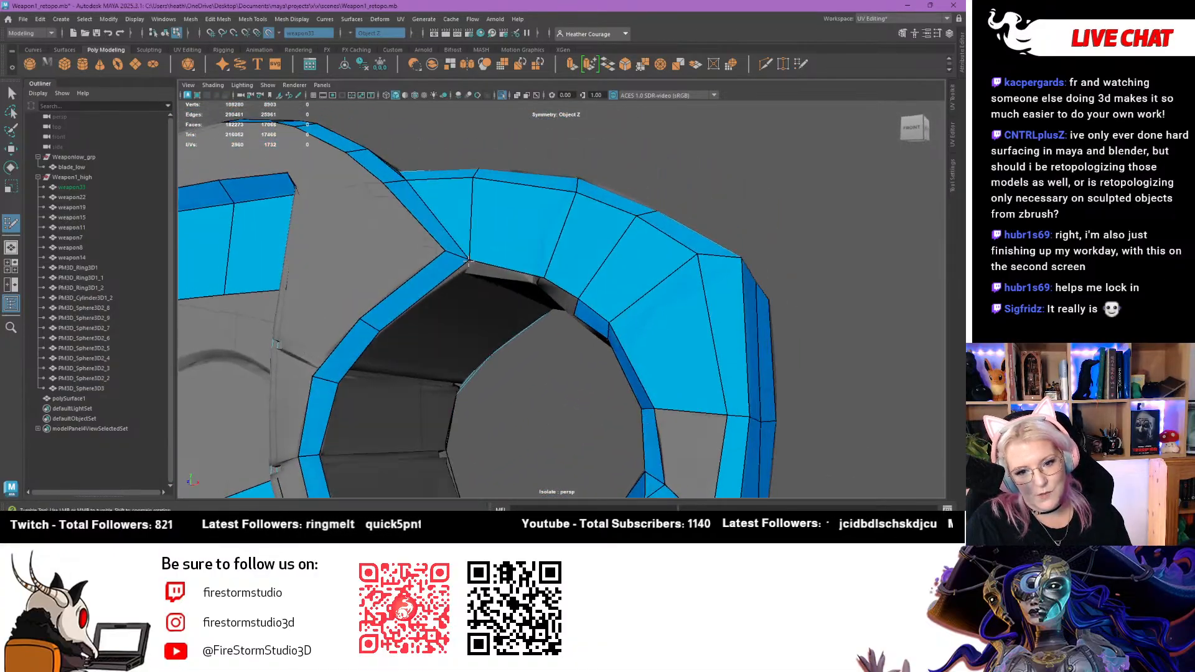
{"action": "right_click_drag", "start_coordinate": [389, 239], "coordinate": [413, 253], "text": "alt"}
{"action": "left_click", "coordinate": [422, 259], "text": "ctrl"}
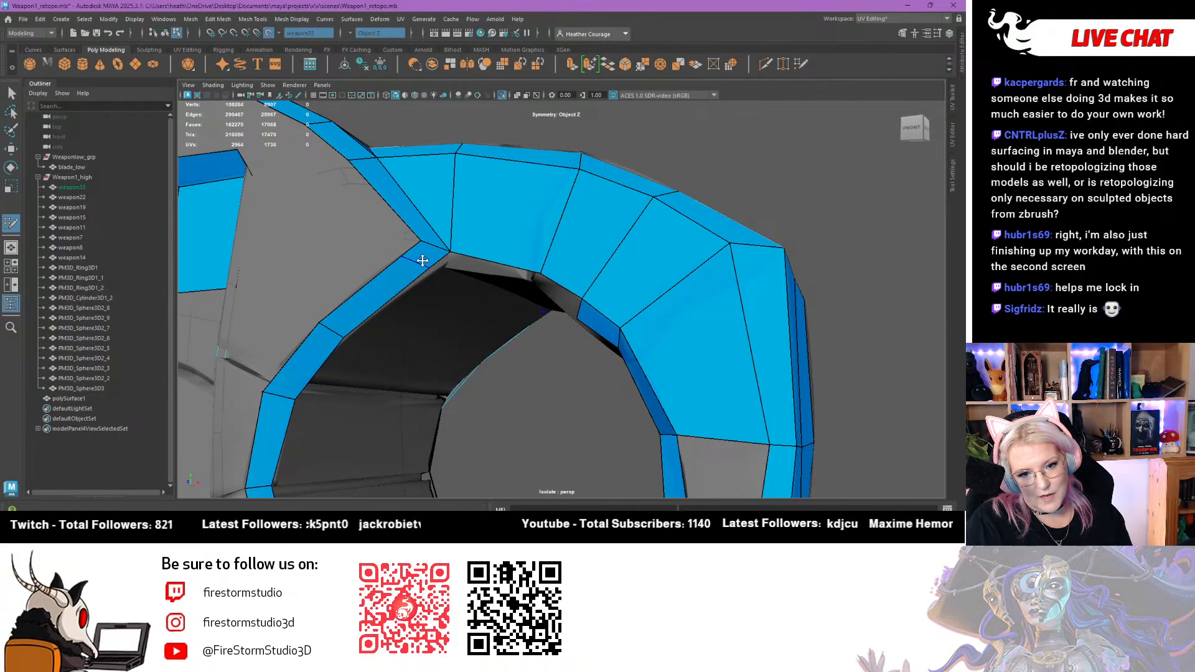
{"action": "mouse_move", "coordinate": [405, 255]}
{"action": "left_mouse_down"}
{"action": "mouse_move", "coordinate": [423, 242]}
{"action": "mouse_move", "coordinate": [435, 264]}
{"action": "mouse_move", "coordinate": [596, 240]}
{"action": "left_mouse_up"}
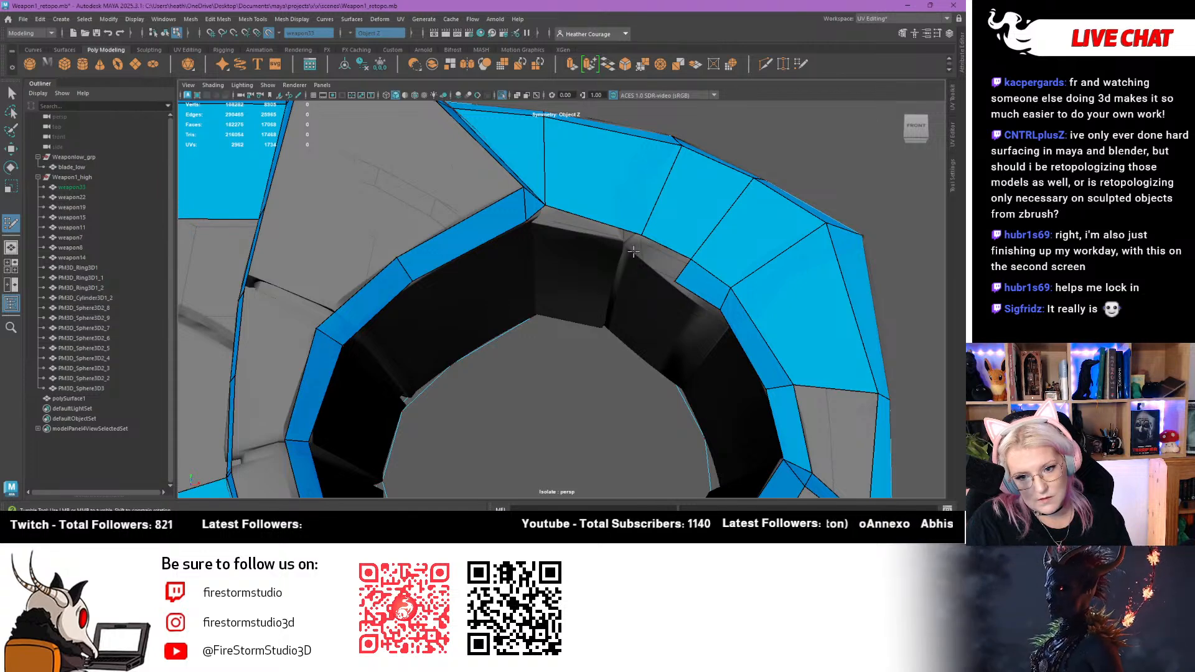
{"action": "left_click", "coordinate": [620, 240], "text": "shift"}
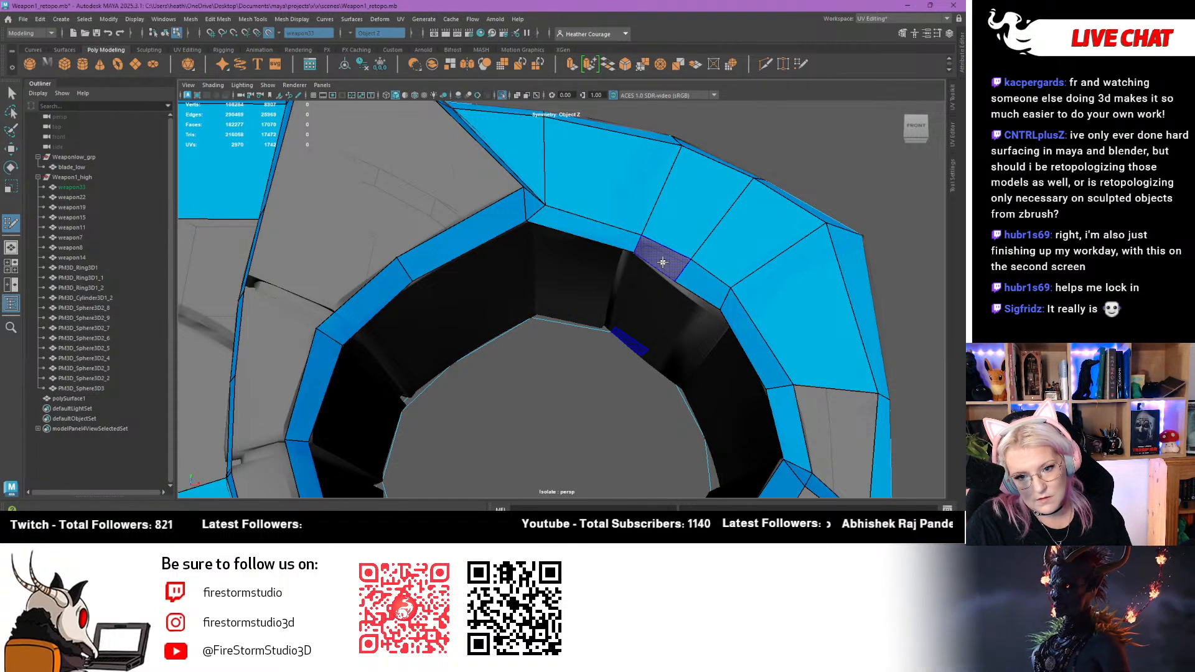
{"action": "left_click", "coordinate": [662, 261], "text": "shift"}
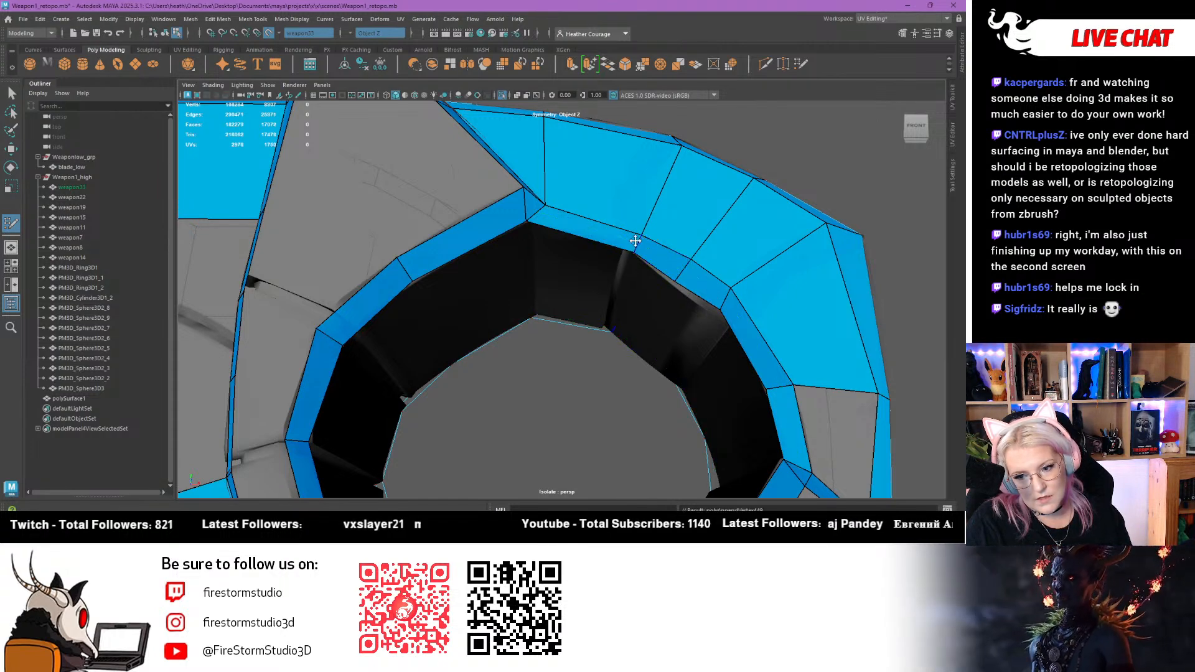
Fill the narrow surface between the hole's rim and the neighbouring bevel strip with quads on the inner side
{"action": "mouse_move", "coordinate": [634, 241]}
{"action": "left_mouse_down", "text": "alt"}
{"action": "mouse_move", "coordinate": [598, 259]}
{"action": "mouse_move", "coordinate": [653, 361]}
{"action": "mouse_move", "coordinate": [436, 281]}
{"action": "left_mouse_up", "text": "alt"}
{"action": "left_click", "coordinate": [660, 359], "text": "shift"}
{"action": "left_click", "coordinate": [437, 281], "text": "shift"}
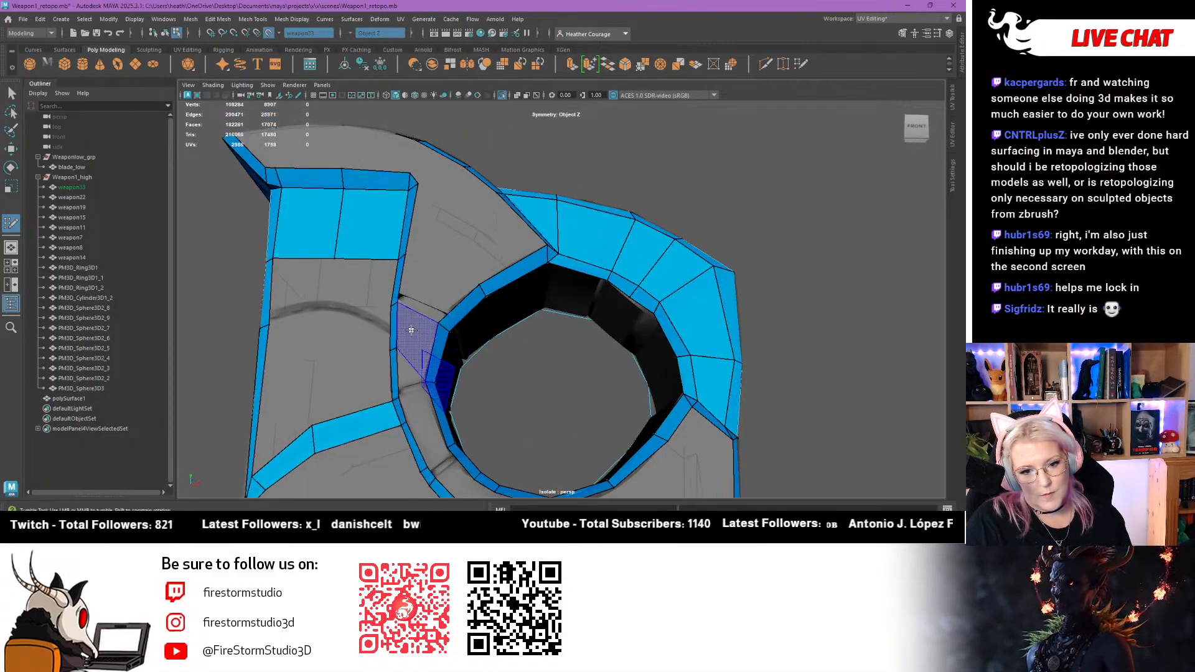
{"action": "left_click_drag", "start_coordinate": [398, 353], "coordinate": [426, 373], "text": "alt"}
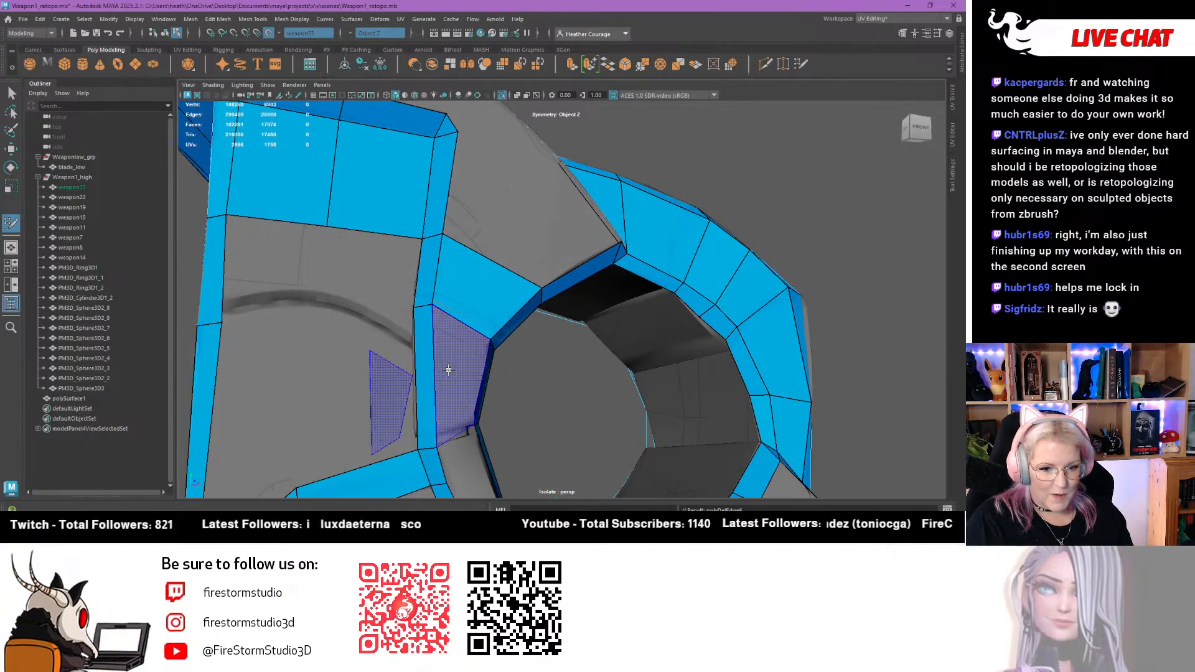
{"action": "middle_click_drag", "start_coordinate": [333, 348], "coordinate": [324, 293], "text": "alt"}
{"action": "left_click_drag", "start_coordinate": [324, 292], "coordinate": [341, 348], "text": "alt"}
{"action": "left_click_drag", "start_coordinate": [344, 392], "coordinate": [359, 366], "text": "alt"}
{"action": "middle_click_drag", "start_coordinate": [360, 364], "coordinate": [408, 325], "text": "alt"}
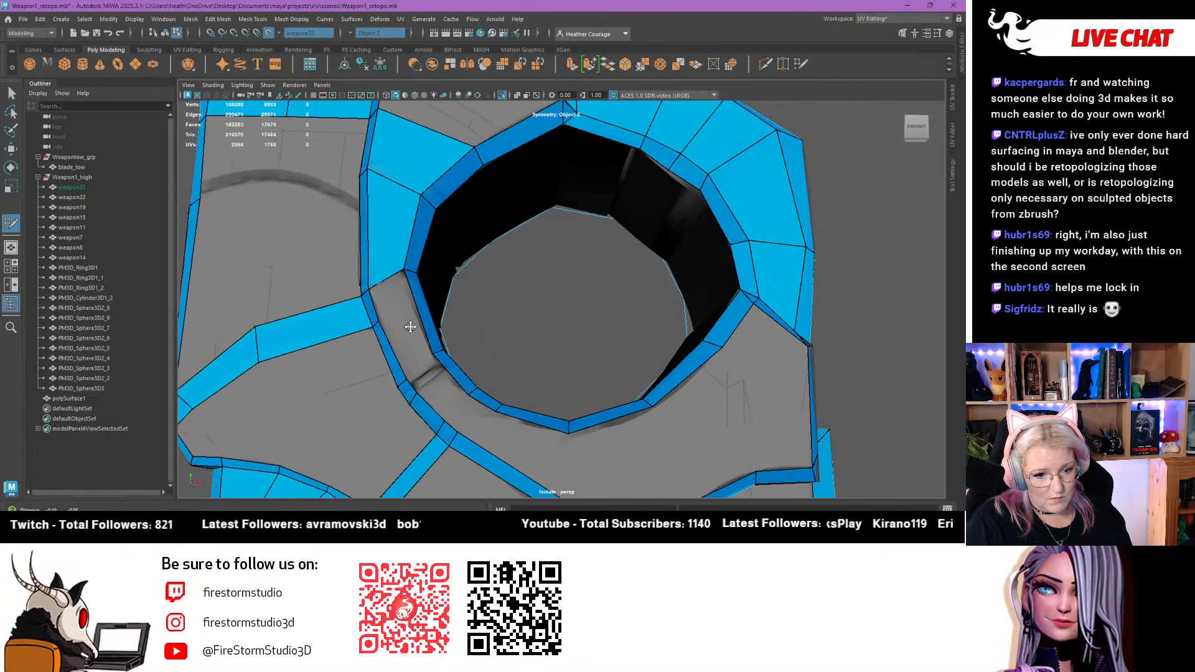
Insert an edge across the hole's rim bevel and continue the narrow band down to the bevel junction with quads
{"action": "right_click_drag", "start_coordinate": [409, 325], "coordinate": [412, 423], "text": "alt"}
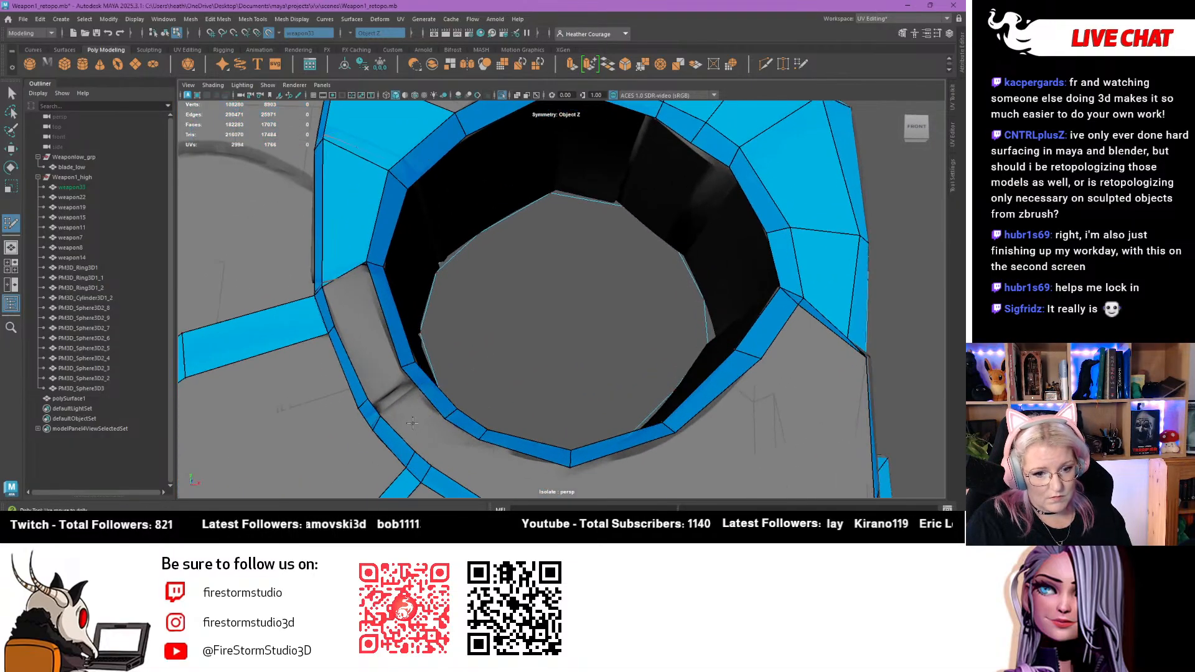
{"action": "left_click", "coordinate": [364, 404], "text": "ctrl+shift"}
{"action": "left_click", "coordinate": [392, 307], "text": "ctrl"}
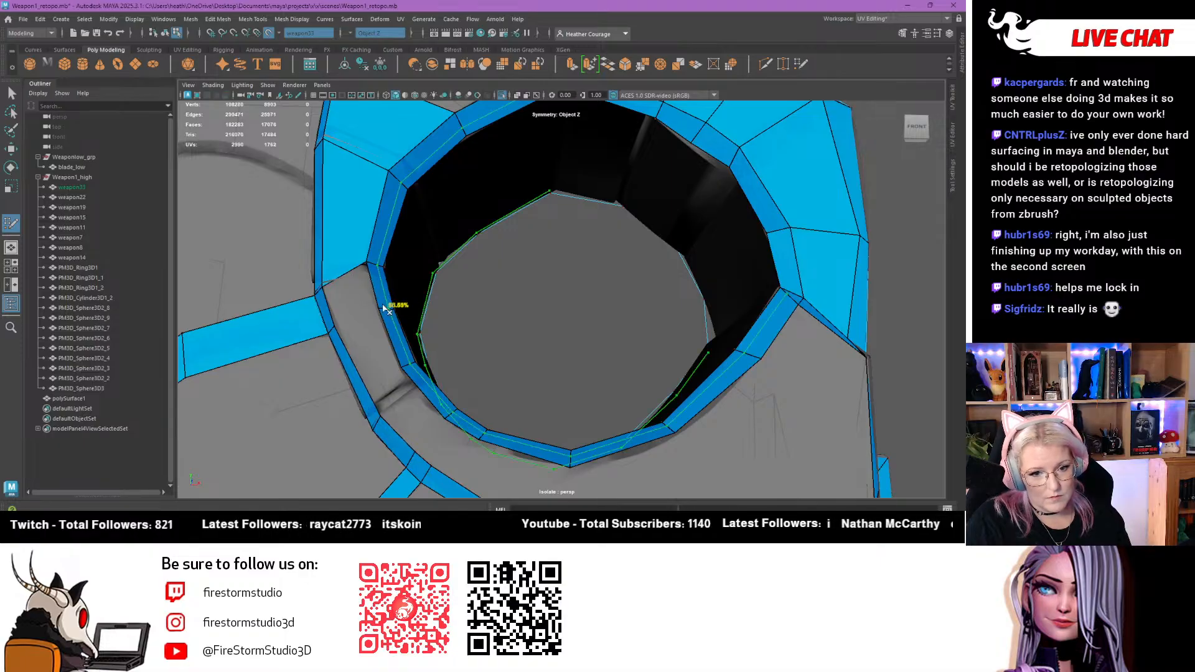
{"action": "left_click", "coordinate": [359, 301], "text": "shift"}
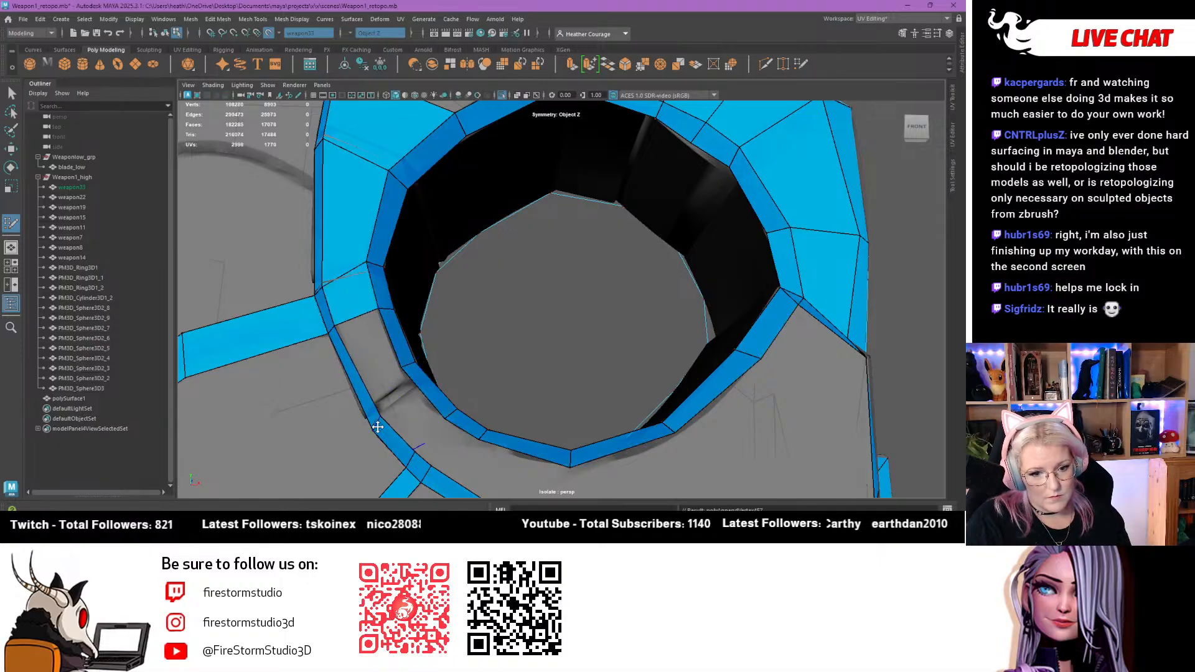
{"action": "left_click", "coordinate": [378, 386], "text": "shift"}
{"action": "left_click", "coordinate": [404, 415], "text": "shift"}
{"action": "left_click", "coordinate": [443, 448], "text": "shift"}
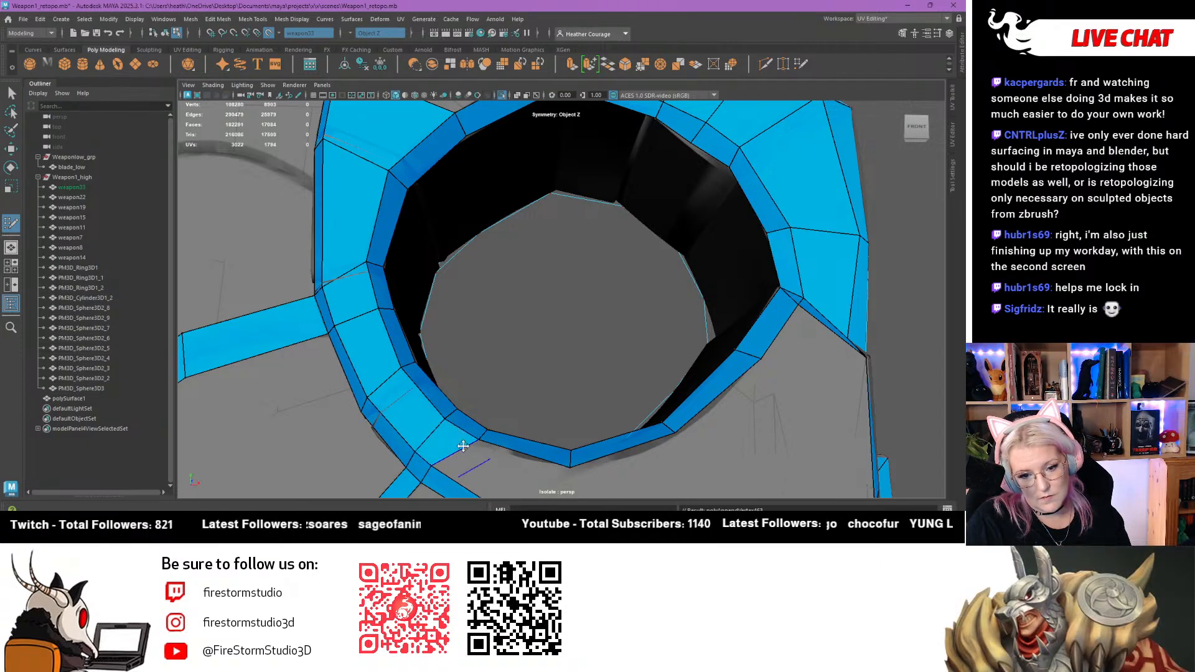
Carry the quad band beneath the round hole from the bevel junction across to the outer side bevel
{"action": "middle_click_drag", "start_coordinate": [464, 446], "coordinate": [437, 312], "text": "alt"}
{"action": "left_click_drag", "start_coordinate": [437, 311], "coordinate": [487, 358], "text": "alt"}
{"action": "middle_click_drag", "start_coordinate": [521, 404], "coordinate": [499, 308], "text": "alt"}
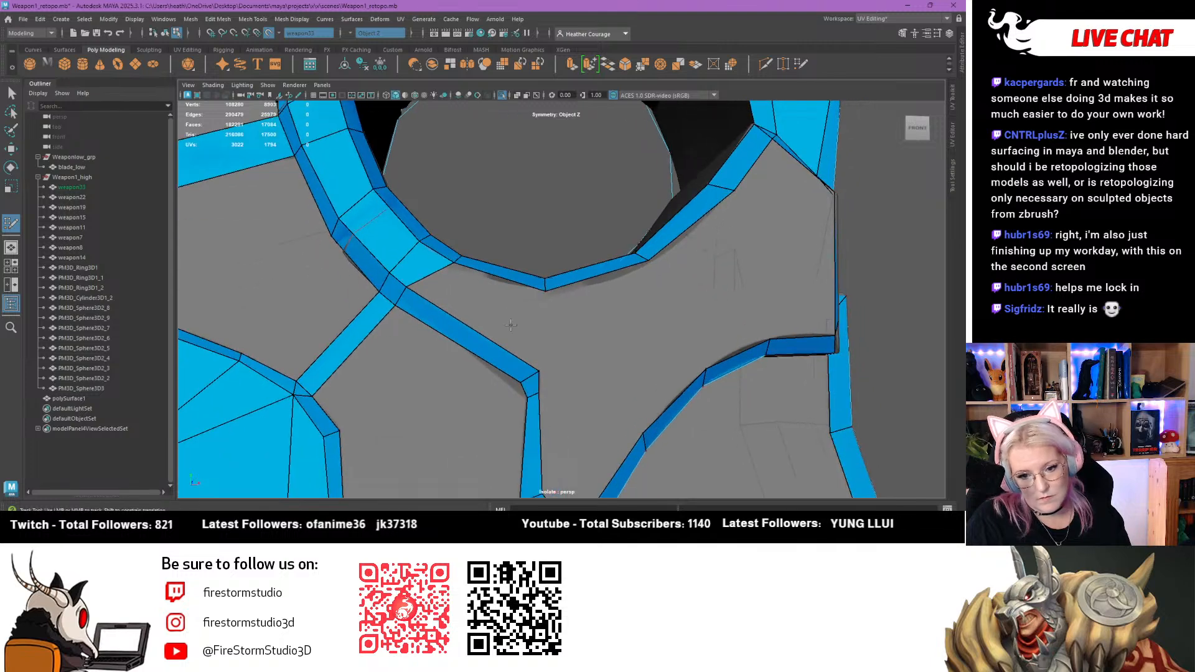
{"action": "left_click", "coordinate": [510, 323], "text": "shift"}
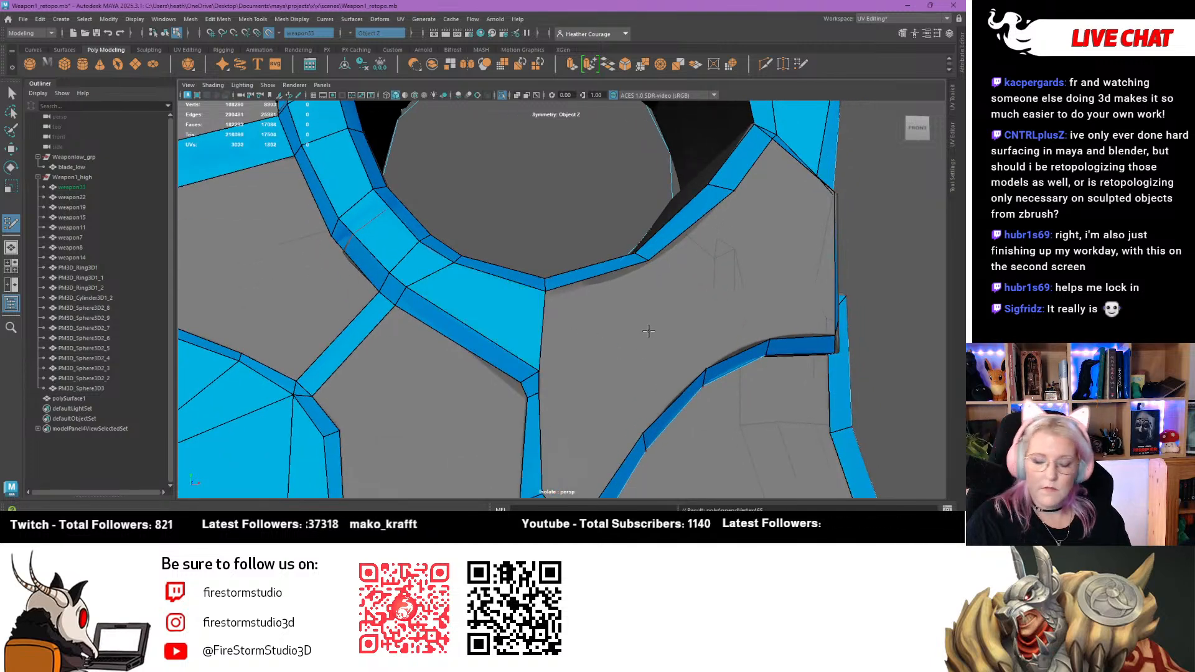
{"action": "scroll", "coordinate": [649, 331], "scroll_direction": "down", "scroll_amount": 3}
{"action": "middle_click_drag", "start_coordinate": [613, 330], "coordinate": [460, 328], "text": "alt"}
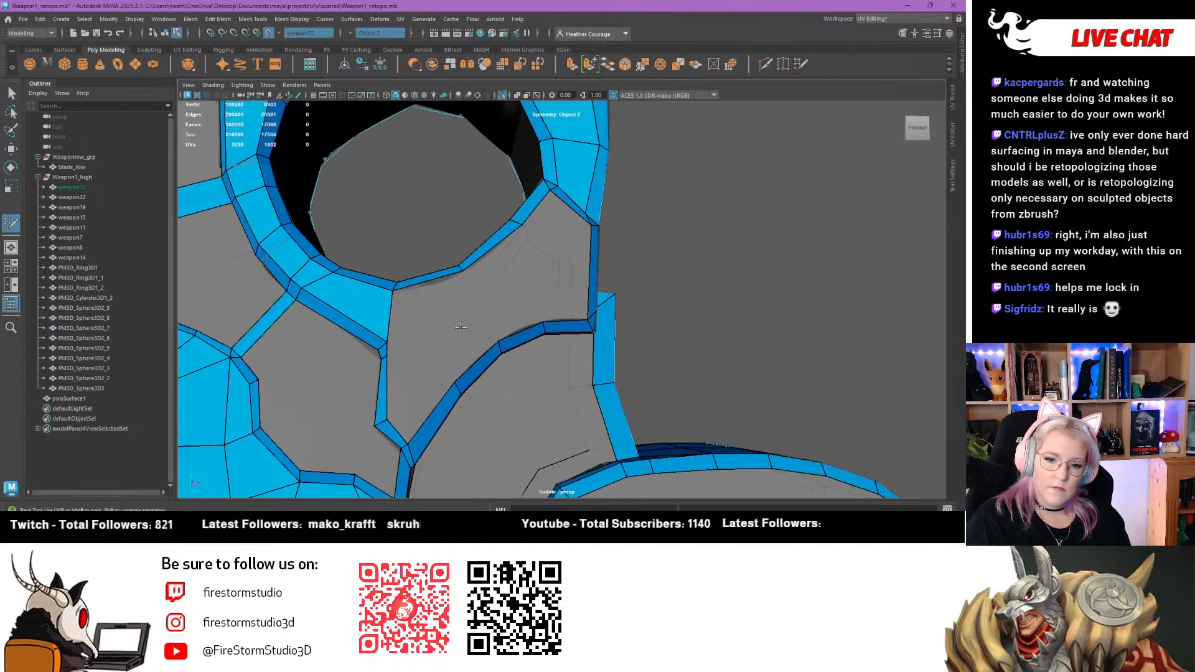
{"action": "left_click", "coordinate": [429, 308], "text": "shift"}
{"action": "left_click", "coordinate": [507, 264], "text": "shift"}
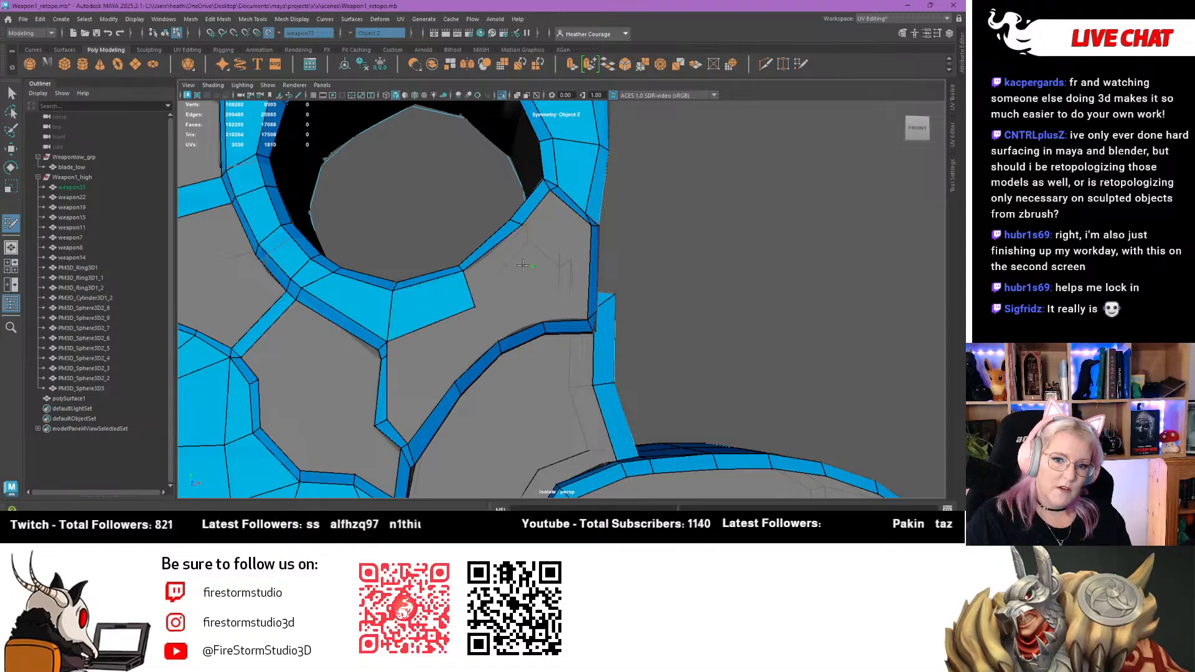
{"action": "left_click_drag", "start_coordinate": [533, 266], "coordinate": [552, 259]}
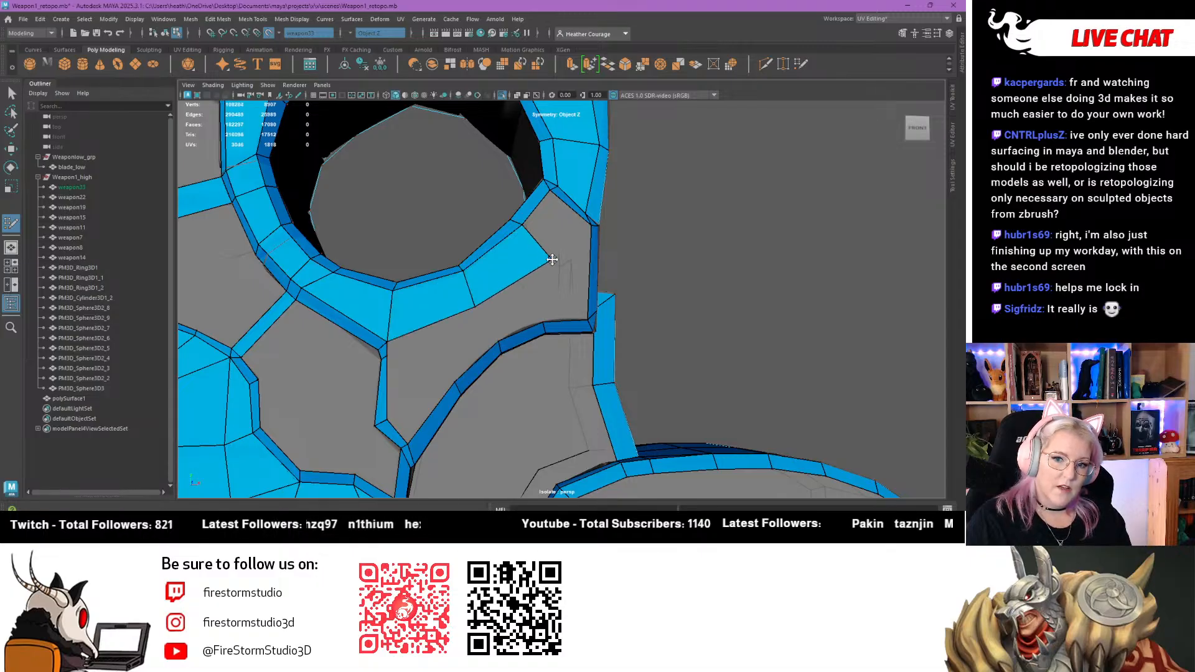
{"action": "left_click", "coordinate": [561, 222], "text": "shift"}
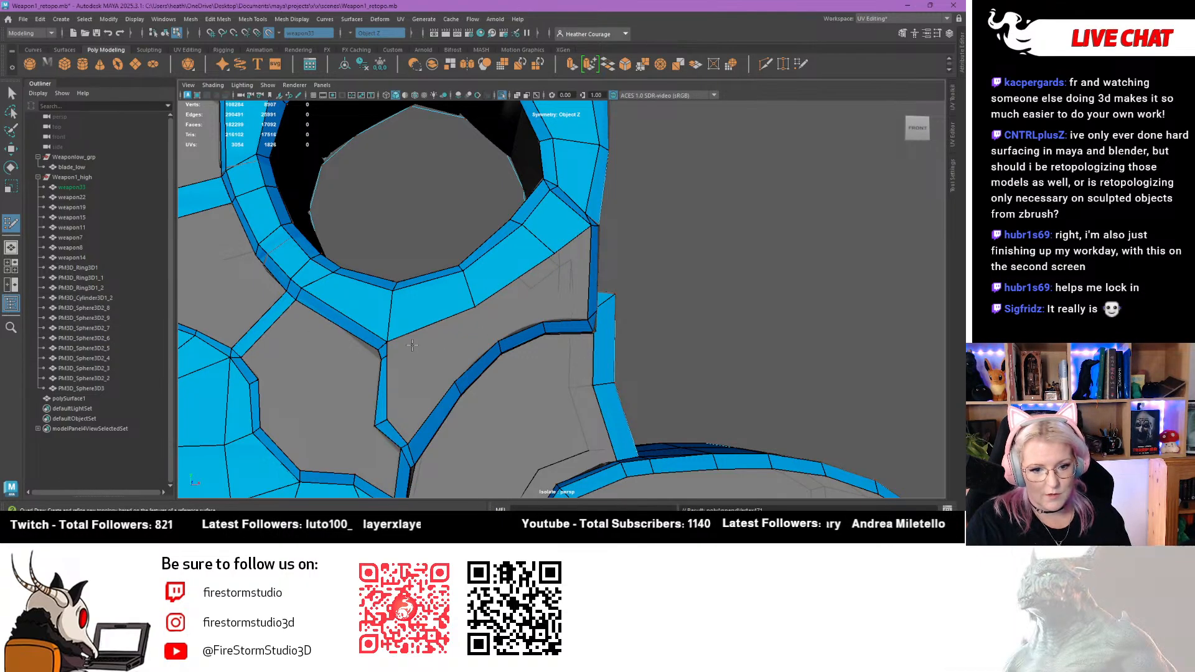
Fill the area between the band under the hole and the curved bevel below with quads and a triangle, starting at the bevel junction
{"action": "left_click_drag", "start_coordinate": [408, 342], "coordinate": [485, 323], "text": "alt"}
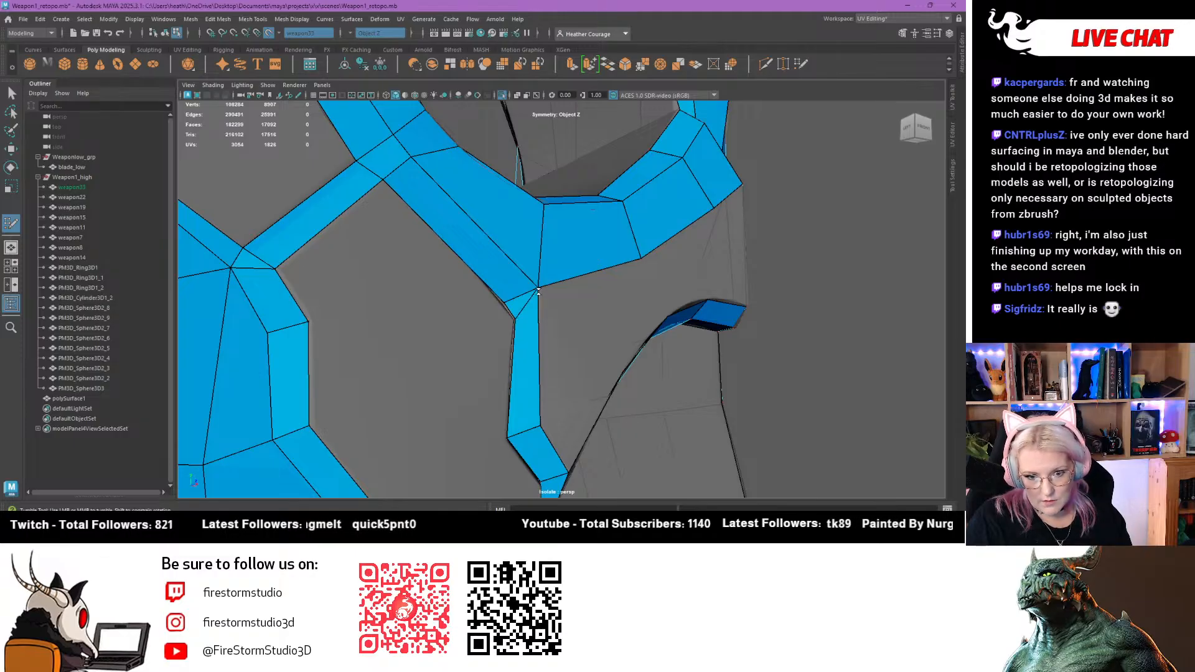
{"action": "left_click_drag", "start_coordinate": [538, 291], "coordinate": [457, 361], "text": "alt"}
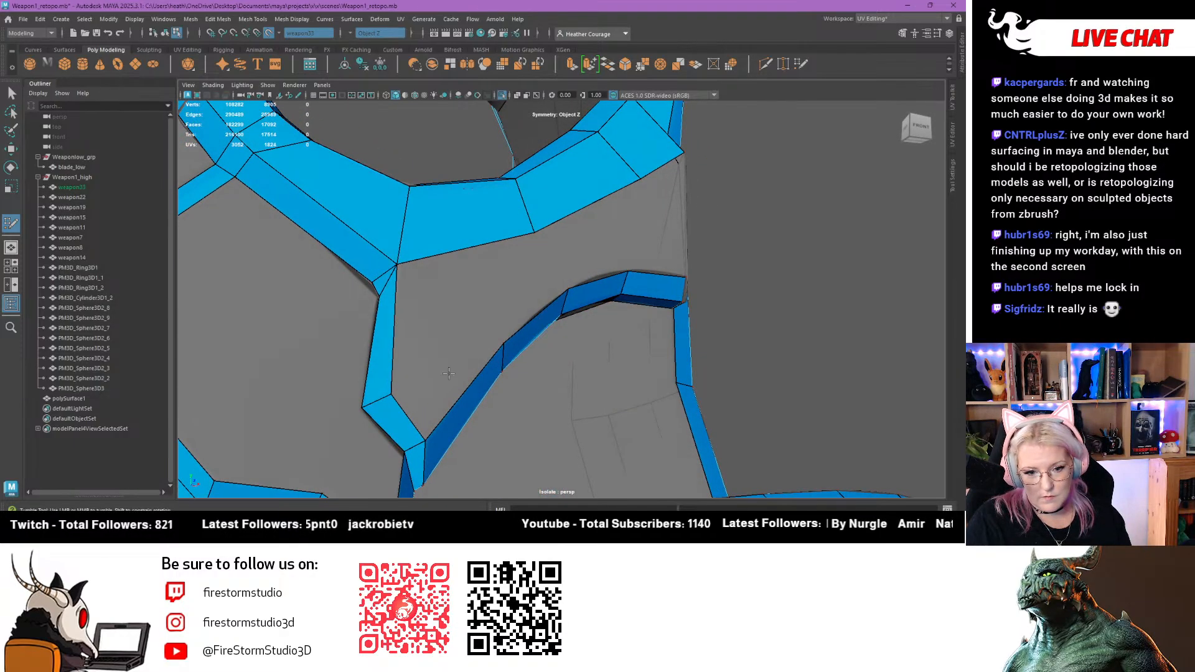
{"action": "left_click", "coordinate": [457, 351]}
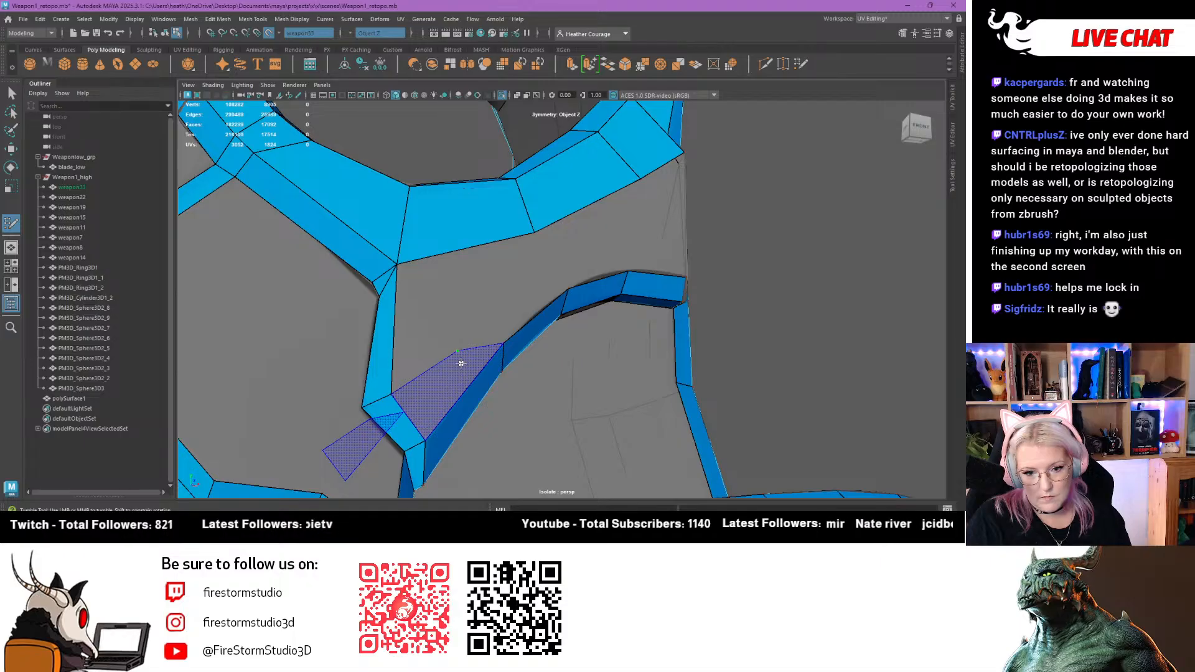
{"action": "left_click", "coordinate": [461, 364], "text": "shift"}
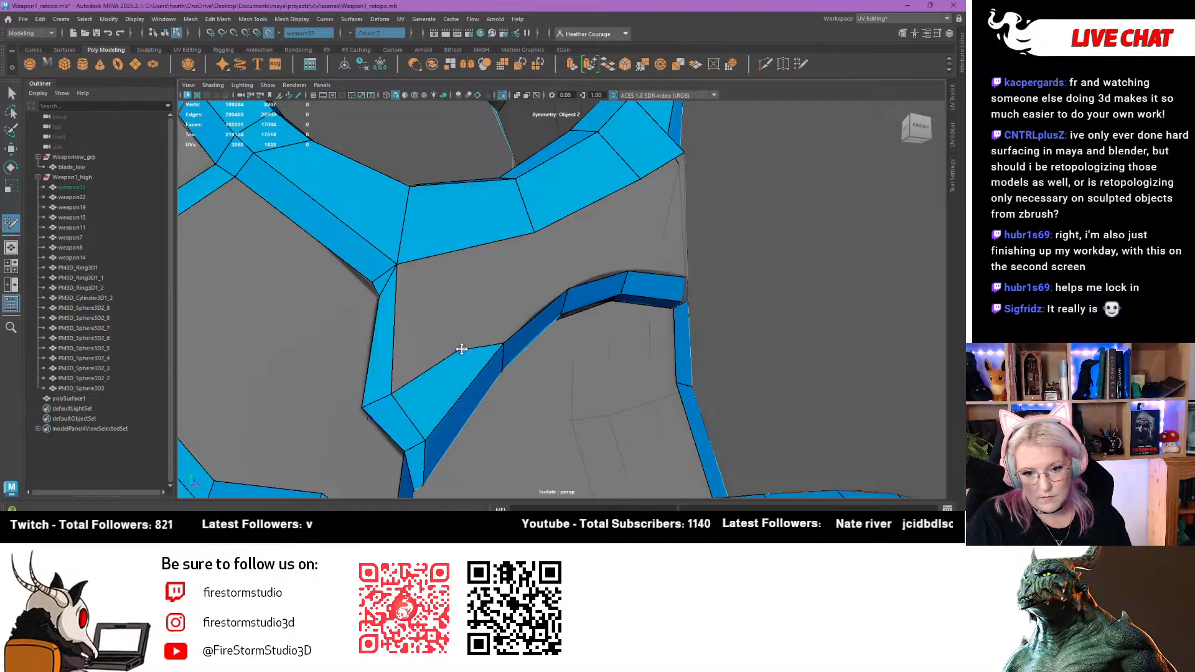
{"action": "left_click", "coordinate": [471, 316], "text": "shift"}
{"action": "left_click", "coordinate": [428, 334], "text": "shift"}
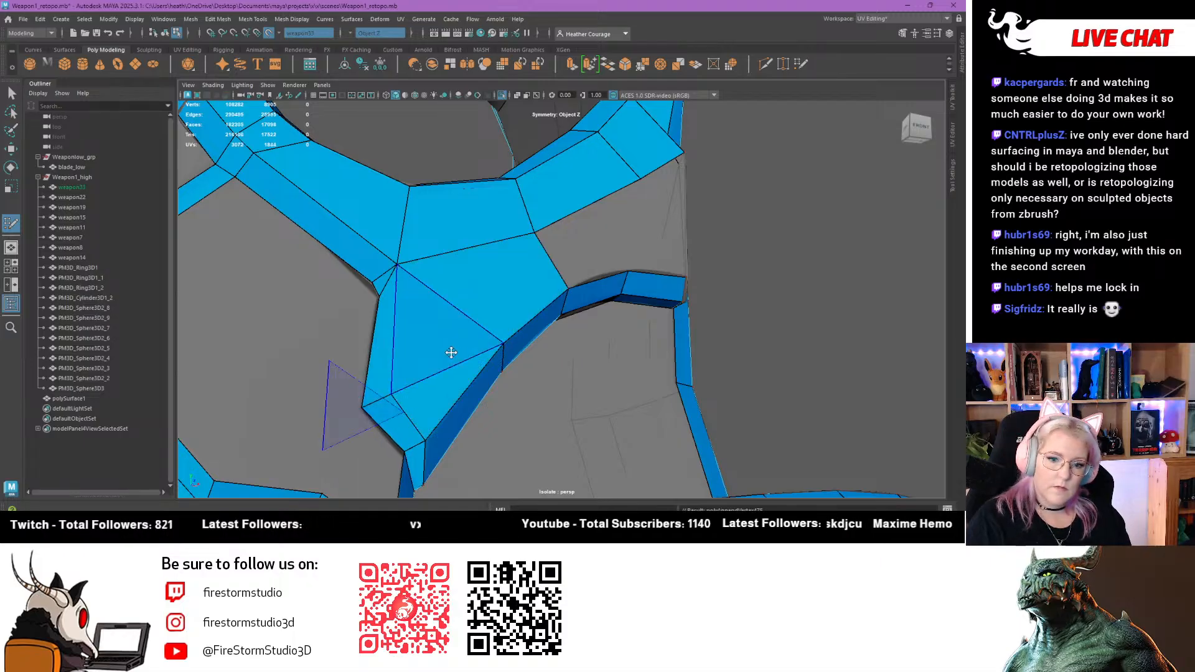
Fill the remaining gap between the band under the round hole, the curved bevel and the outer side bevel with faces
{"action": "mouse_move", "coordinate": [450, 353]}
{"action": "left_mouse_down", "text": "alt"}
{"action": "mouse_move", "coordinate": [421, 344]}
{"action": "mouse_move", "coordinate": [426, 364]}
{"action": "left_mouse_up", "text": "alt"}
{"action": "scroll", "coordinate": [420, 348], "scroll_direction": "down", "scroll_amount": 5}
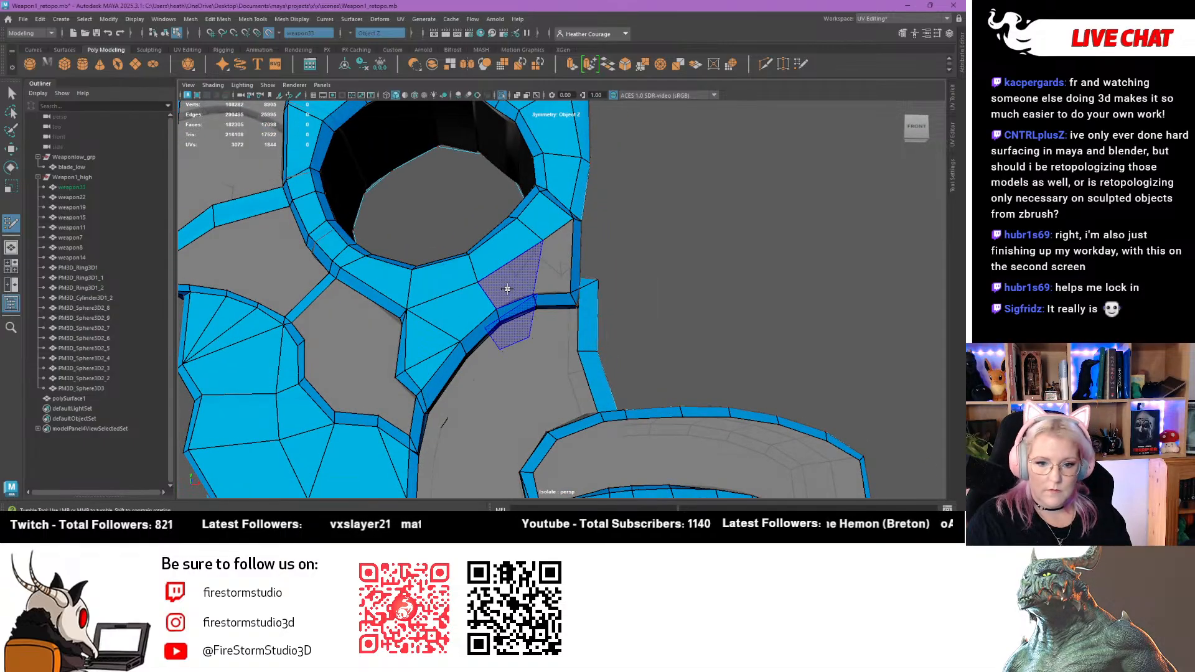
{"action": "left_click", "coordinate": [508, 288], "text": "shift"}
{"action": "middle_click_drag", "start_coordinate": [508, 280], "coordinate": [504, 285], "text": "alt"}
{"action": "mouse_move", "coordinate": [475, 285]}
{"action": "left_mouse_down"}
{"action": "mouse_move", "coordinate": [490, 311]}
{"action": "mouse_move", "coordinate": [506, 278]}
{"action": "mouse_move", "coordinate": [508, 306]}
{"action": "left_mouse_up"}
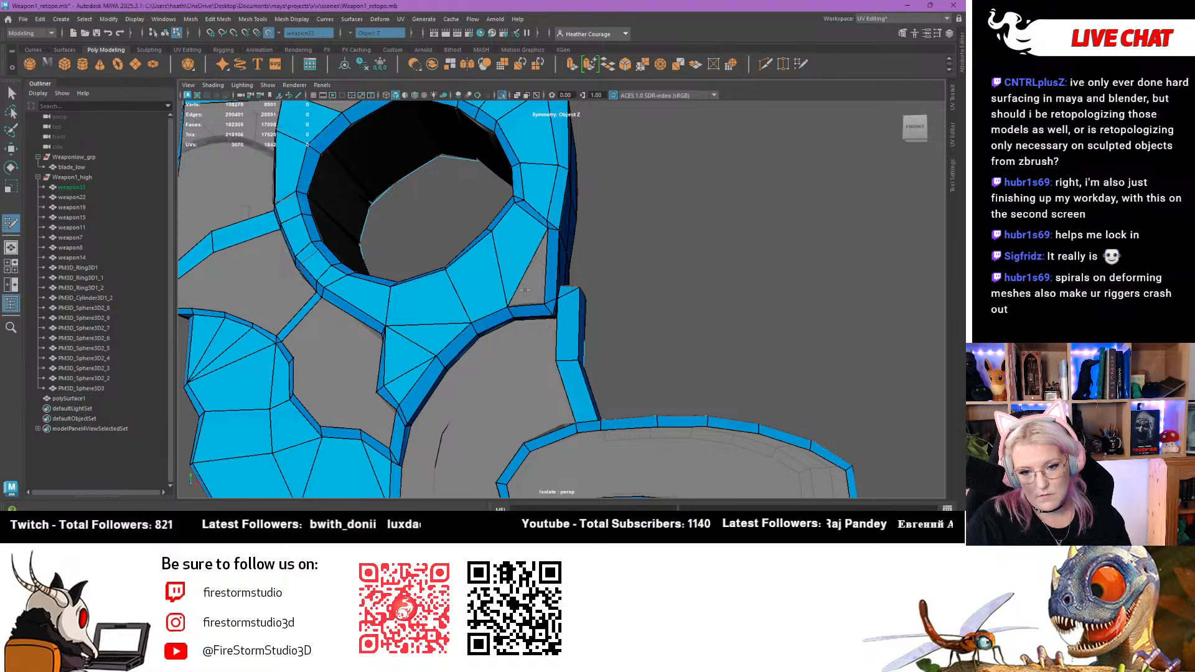
{"action": "left_click", "coordinate": [525, 289], "text": "shift"}
Simplify the round hole's rim band by merging the closely spaced vertices near the two bevel strips on its inner side
{"action": "left_click_drag", "start_coordinate": [384, 311], "coordinate": [420, 314], "text": "alt"}
{"action": "middle_click_drag", "start_coordinate": [420, 313], "coordinate": [557, 357], "text": "alt"}
{"action": "scroll", "coordinate": [560, 344], "scroll_direction": "up", "scroll_amount": 3}
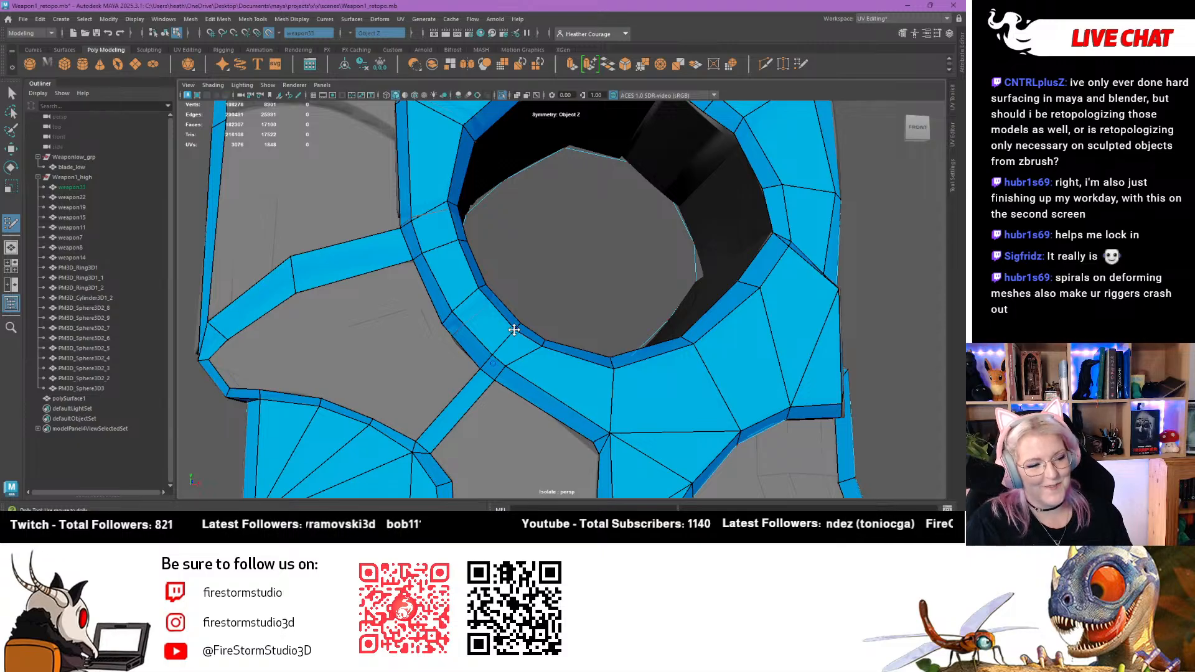
{"action": "left_click_drag", "start_coordinate": [518, 338], "coordinate": [467, 349], "text": "alt"}
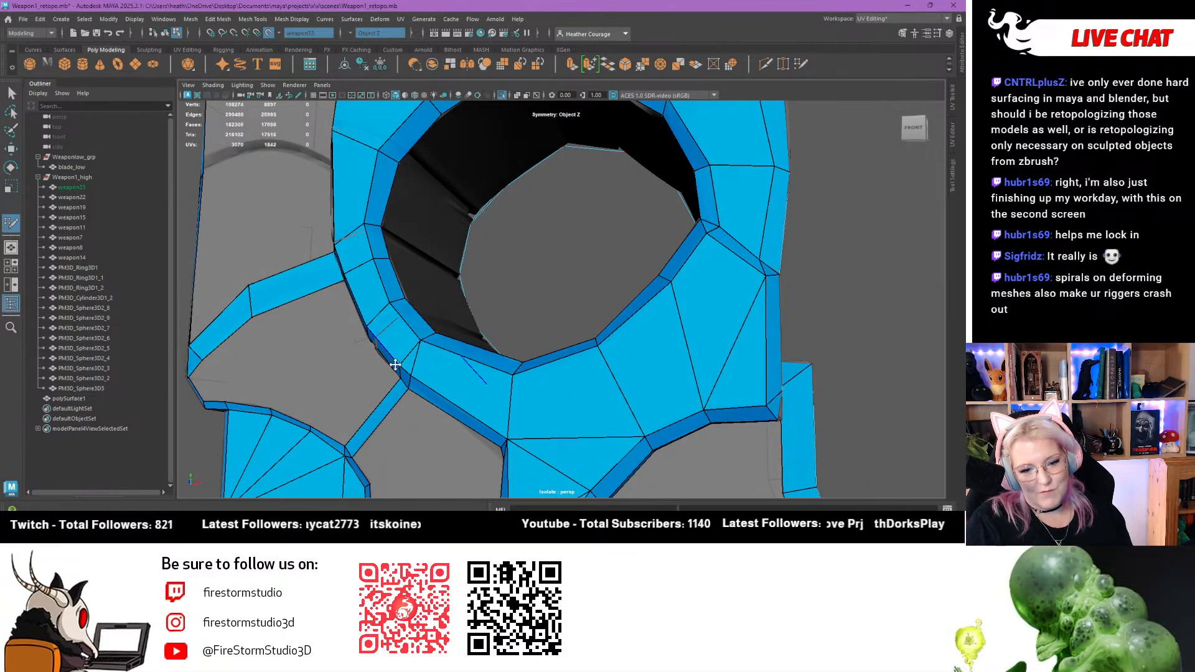
{"action": "left_click_drag", "start_coordinate": [395, 364], "coordinate": [397, 278], "text": "alt"}
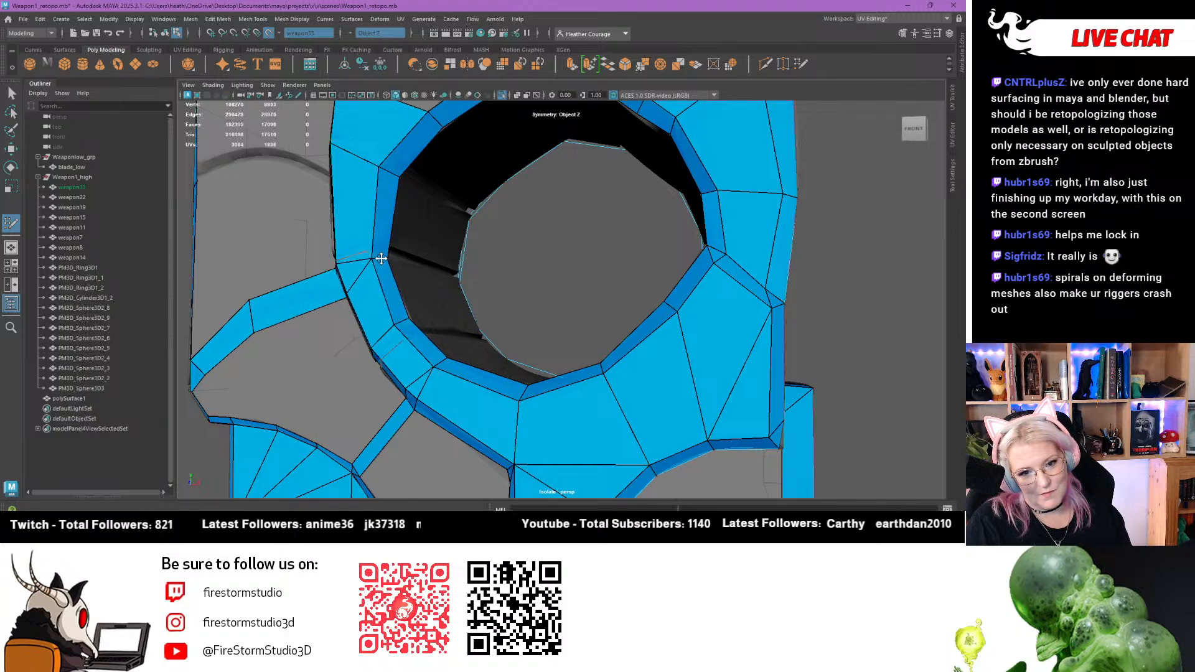
Delete the middle faces and surplus vertices of the lower side surface, then refill the gap with cleaner faces between the bevels
{"action": "scroll", "coordinate": [383, 261], "scroll_direction": "down", "scroll_amount": 5}
{"action": "left_click_drag", "start_coordinate": [419, 309], "coordinate": [447, 310], "text": "alt"}
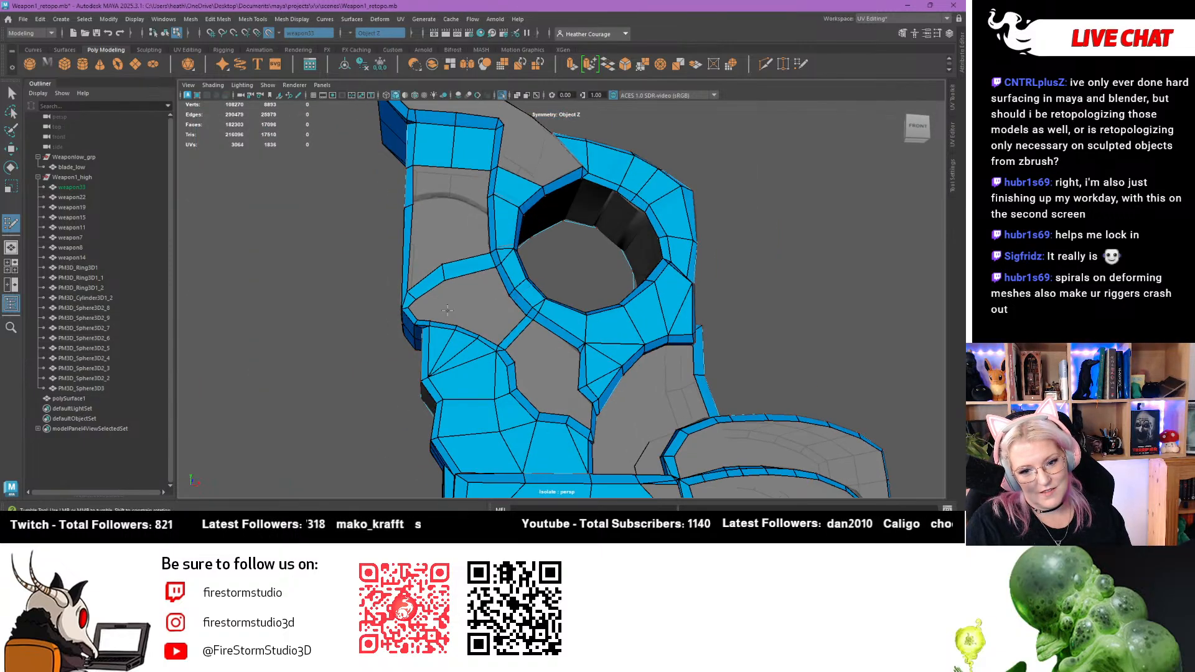
{"action": "middle_click_drag", "start_coordinate": [514, 389], "coordinate": [502, 303], "text": "alt"}
{"action": "right_click_drag", "start_coordinate": [501, 303], "coordinate": [524, 325], "text": "alt"}
{"action": "right_click_drag", "start_coordinate": [407, 287], "coordinate": [445, 326], "text": "alt"}
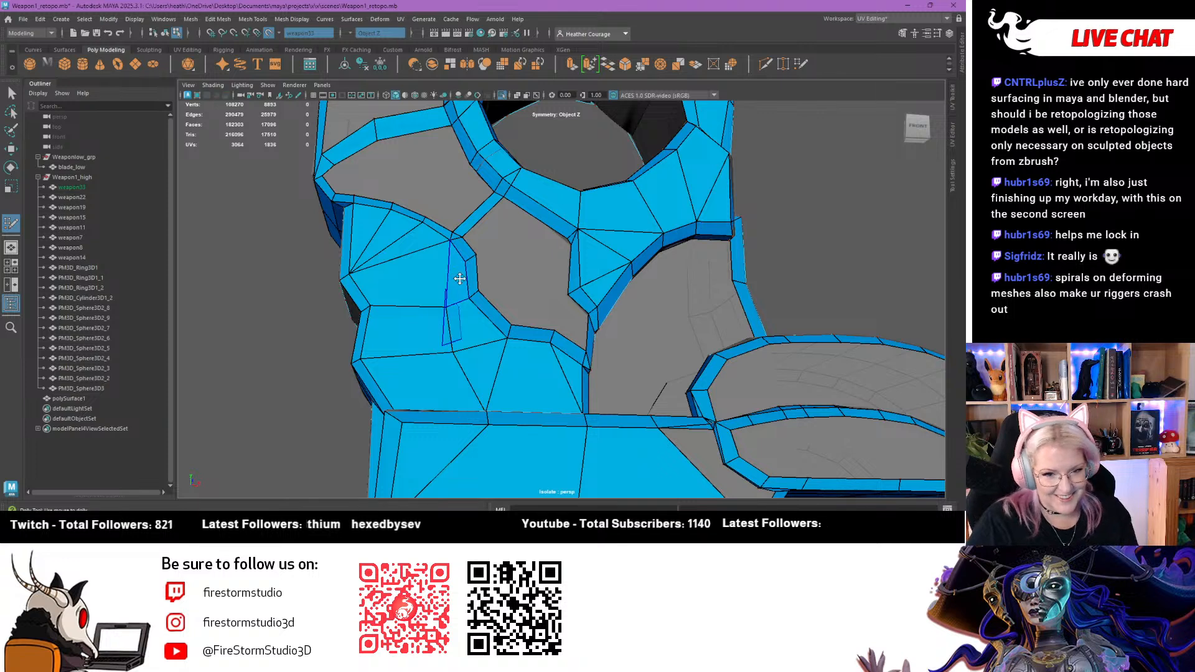
{"action": "left_click", "coordinate": [423, 280], "text": "ctrl+shift"}
{"action": "left_click", "coordinate": [448, 283], "text": "ctrl+shift"}
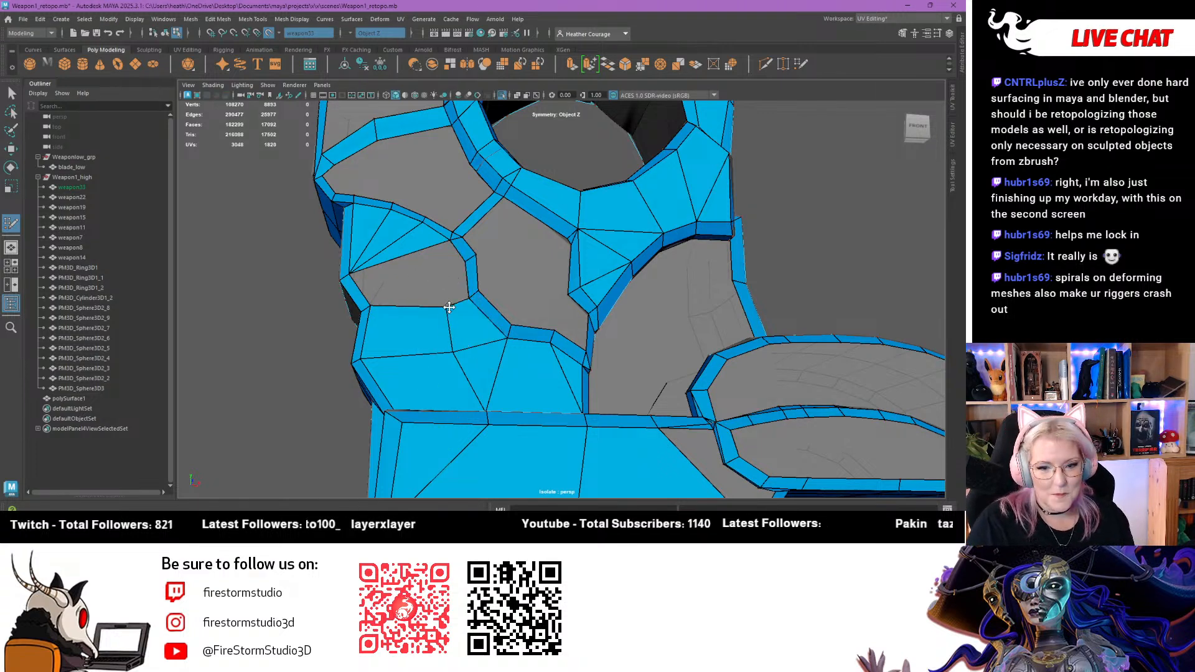
{"action": "left_click", "coordinate": [470, 297], "text": "ctrl+shift"}
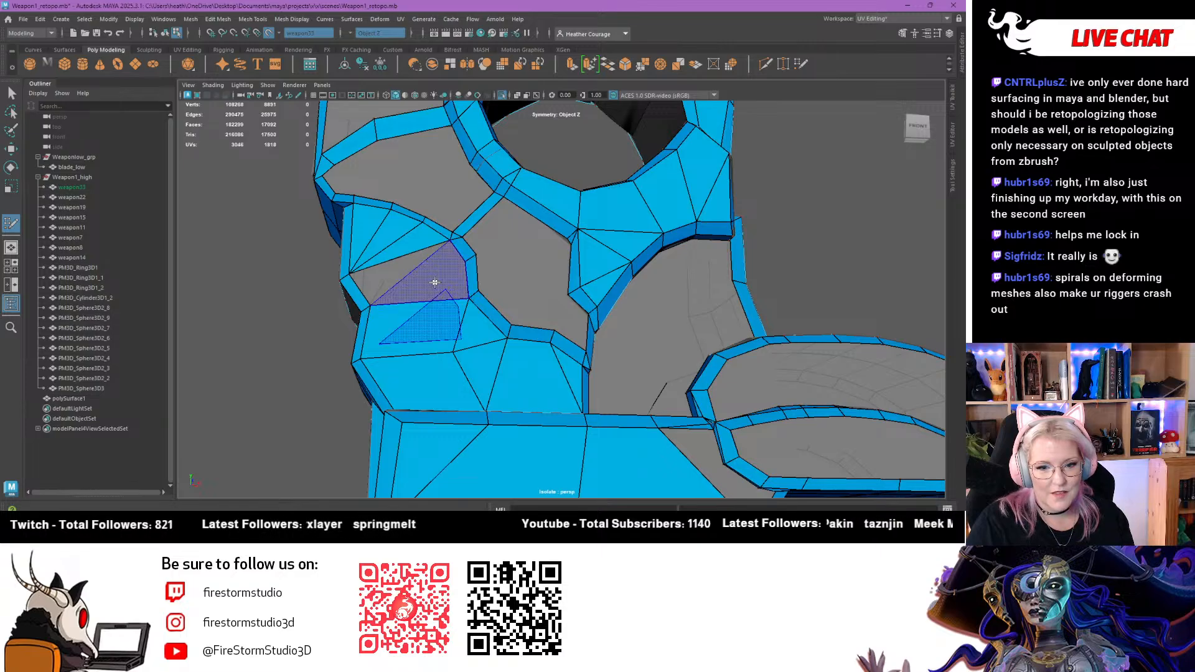
{"action": "left_click", "coordinate": [434, 282], "text": "shift"}
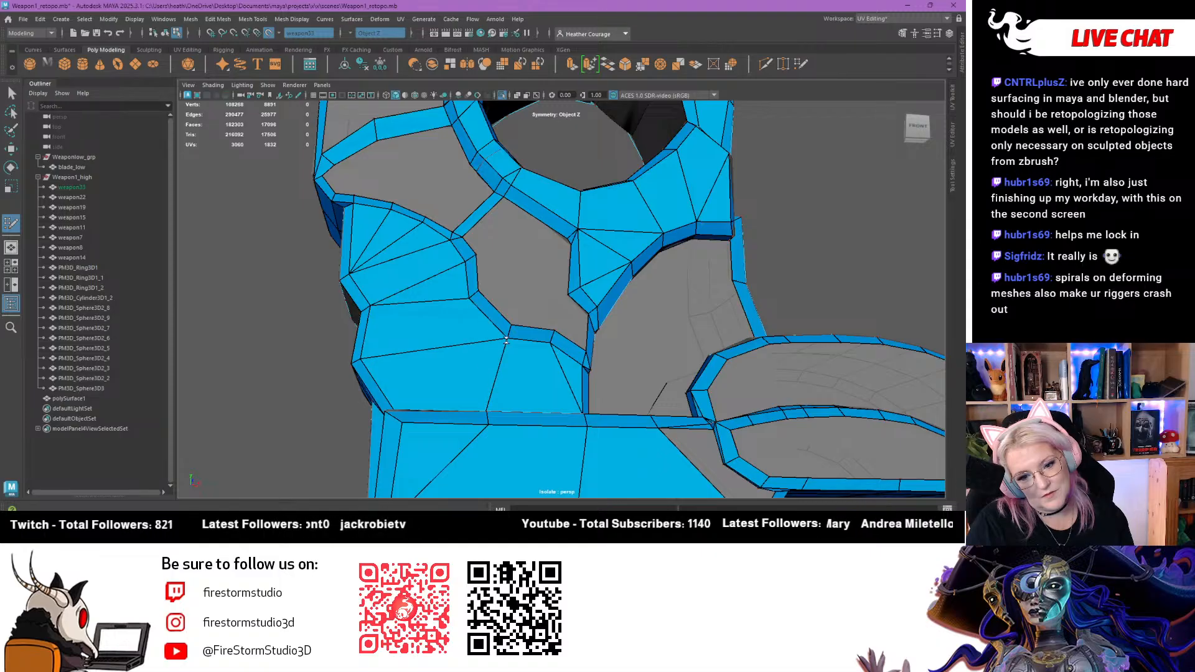
Fill the pocket between the hole's bevel, the stepped bevel and the bevel junction with low-poly faces
{"action": "mouse_move", "coordinate": [506, 340]}
{"action": "left_mouse_down", "text": "alt"}
{"action": "mouse_move", "coordinate": [480, 349]}
{"action": "mouse_move", "coordinate": [461, 327]}
{"action": "left_mouse_up", "text": "alt"}
{"action": "left_click", "coordinate": [450, 297], "text": "shift"}
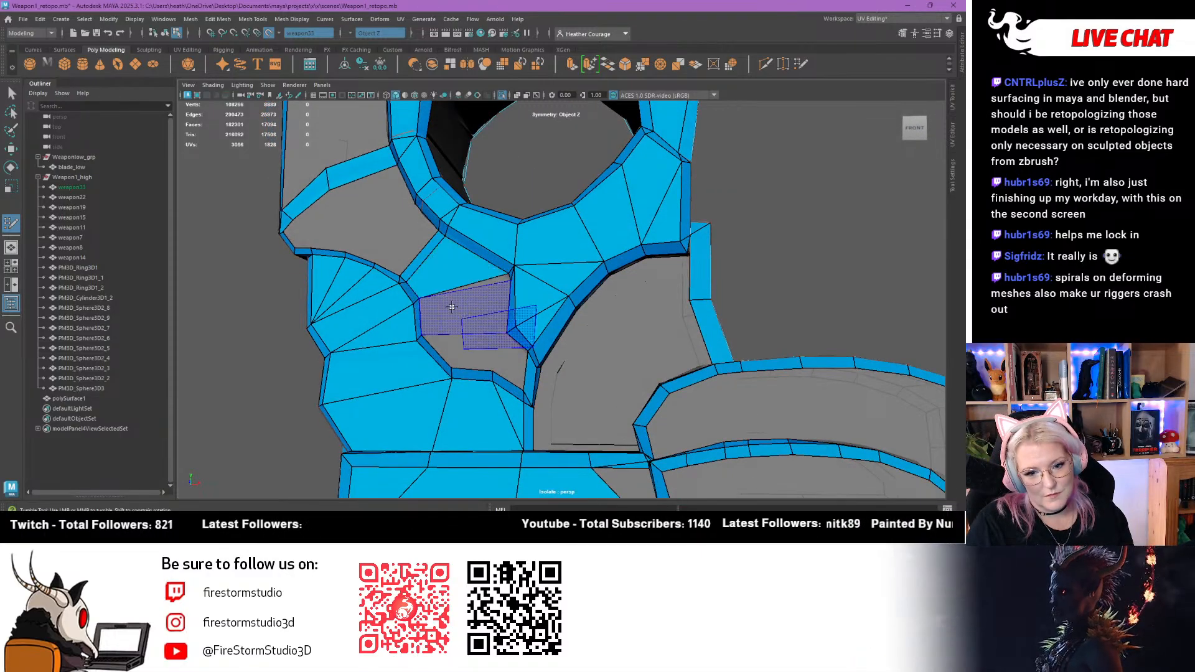
{"action": "left_click", "coordinate": [452, 307], "text": "shift"}
{"action": "scroll", "coordinate": [453, 307], "scroll_direction": "up", "scroll_amount": 4}
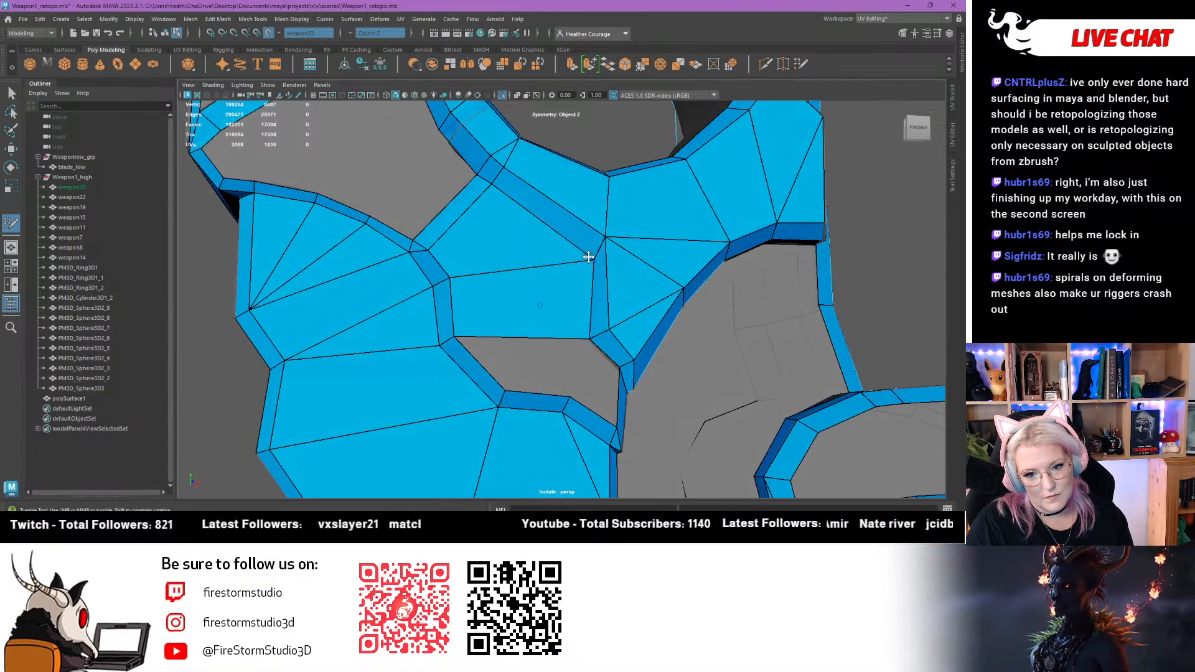
{"action": "left_click_drag", "start_coordinate": [517, 391], "coordinate": [463, 334], "text": "alt"}
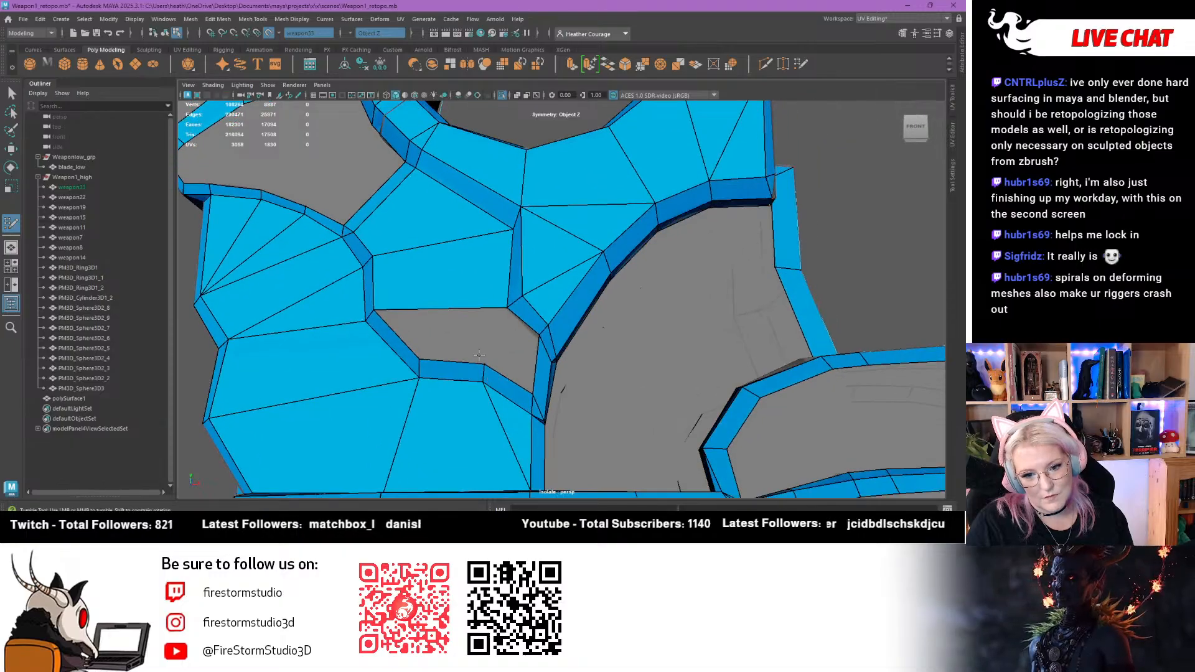
{"action": "left_click", "coordinate": [463, 333], "text": "shift"}
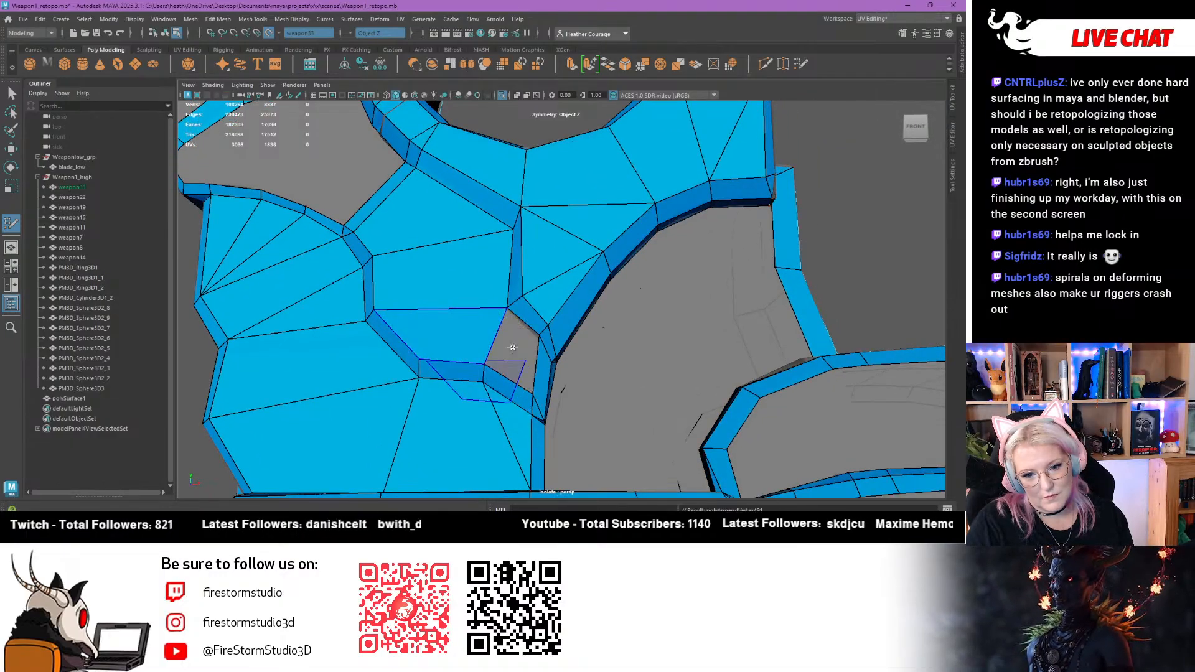
{"action": "left_click", "coordinate": [512, 348], "text": "shift"}
Fill the almond-shaped surface beside the hole, between its rim bevel and the arched bevel strip above
{"action": "scroll", "coordinate": [522, 351], "scroll_direction": "down", "scroll_amount": 5}
{"action": "scroll", "coordinate": [524, 352], "scroll_direction": "up", "scroll_amount": 8}
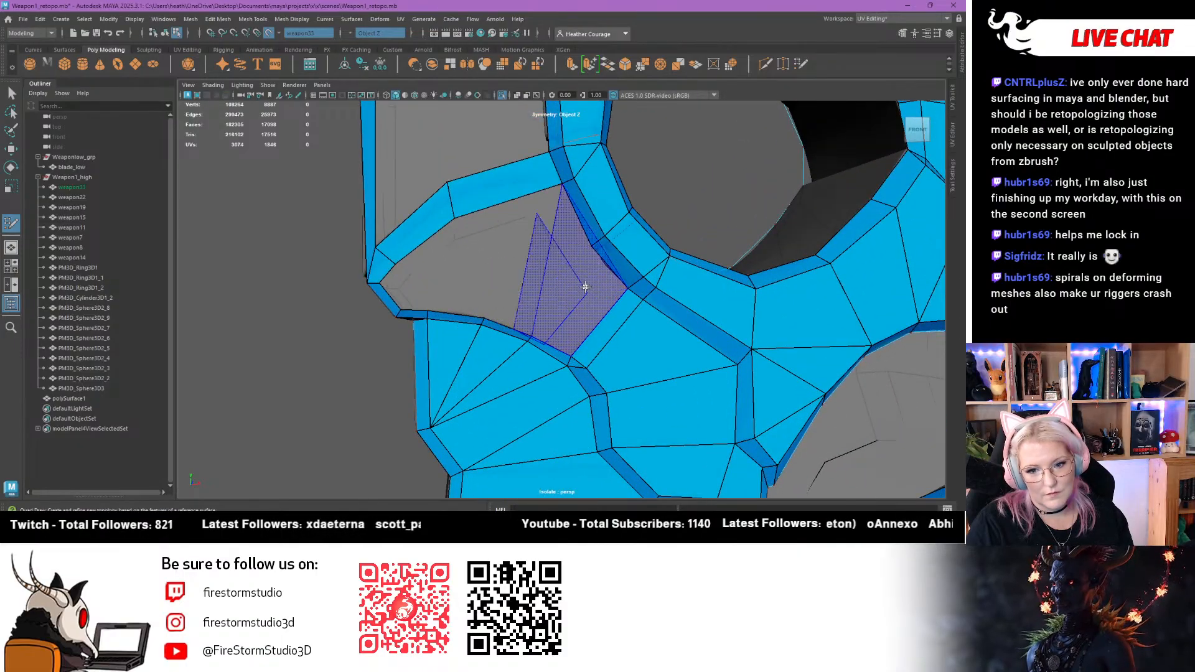
{"action": "left_click_drag", "start_coordinate": [573, 273], "coordinate": [547, 296], "text": "alt"}
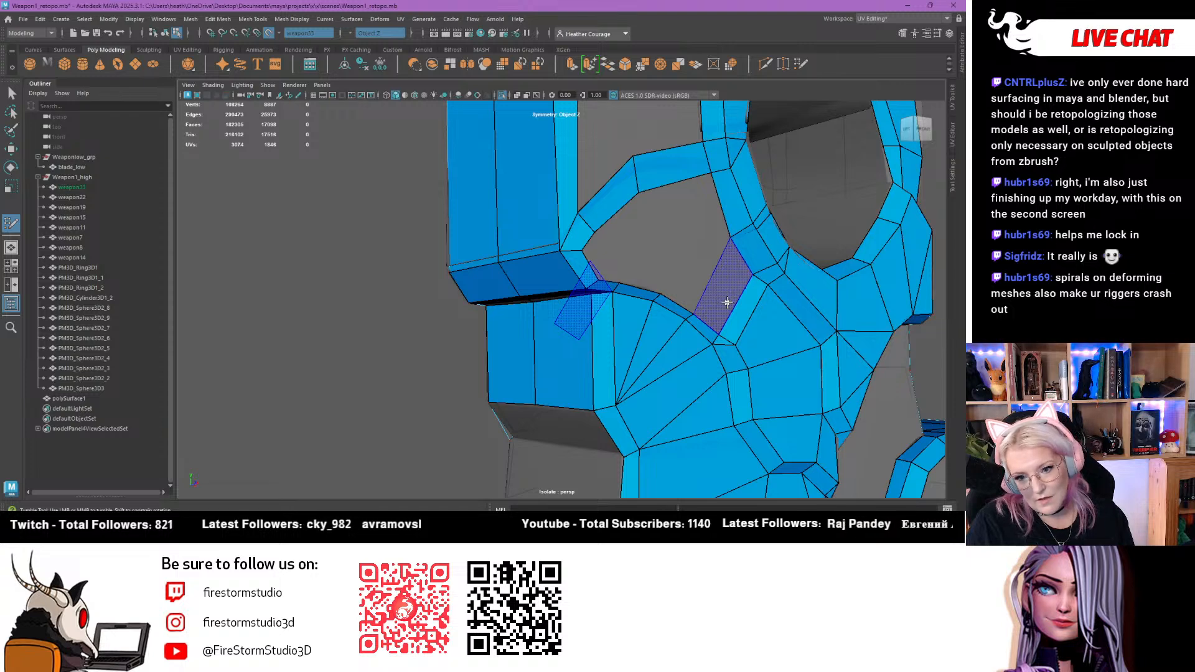
{"action": "left_click", "coordinate": [727, 303], "text": "shift"}
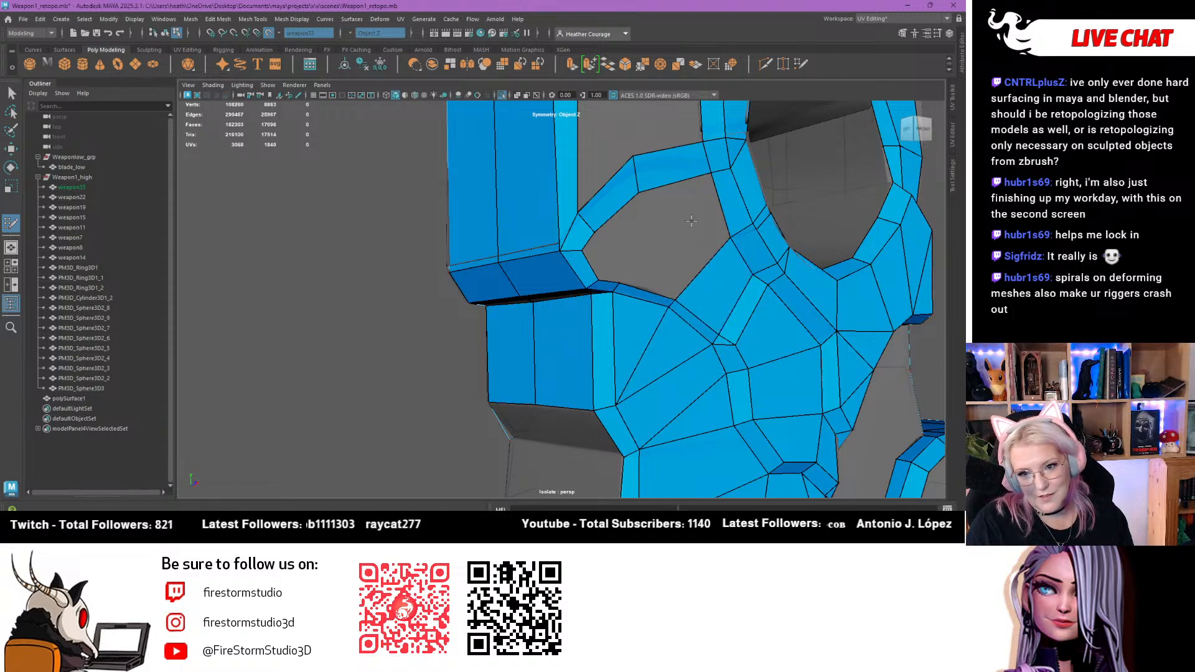
{"action": "mouse_move", "coordinate": [657, 233]}
{"action": "left_mouse_down", "text": "alt"}
{"action": "mouse_move", "coordinate": [626, 193]}
{"action": "mouse_move", "coordinate": [669, 167]}
{"action": "left_mouse_up", "text": "alt"}
{"action": "left_click", "coordinate": [669, 164], "text": "shift"}
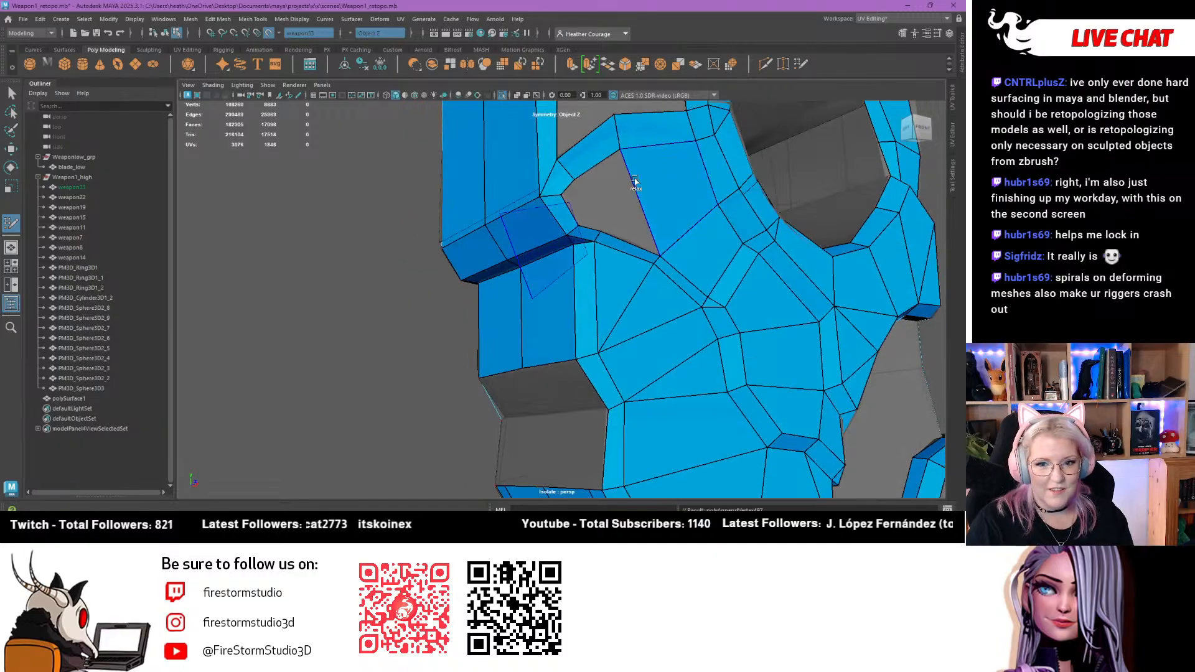
{"action": "left_click", "coordinate": [582, 199], "text": "shift"}
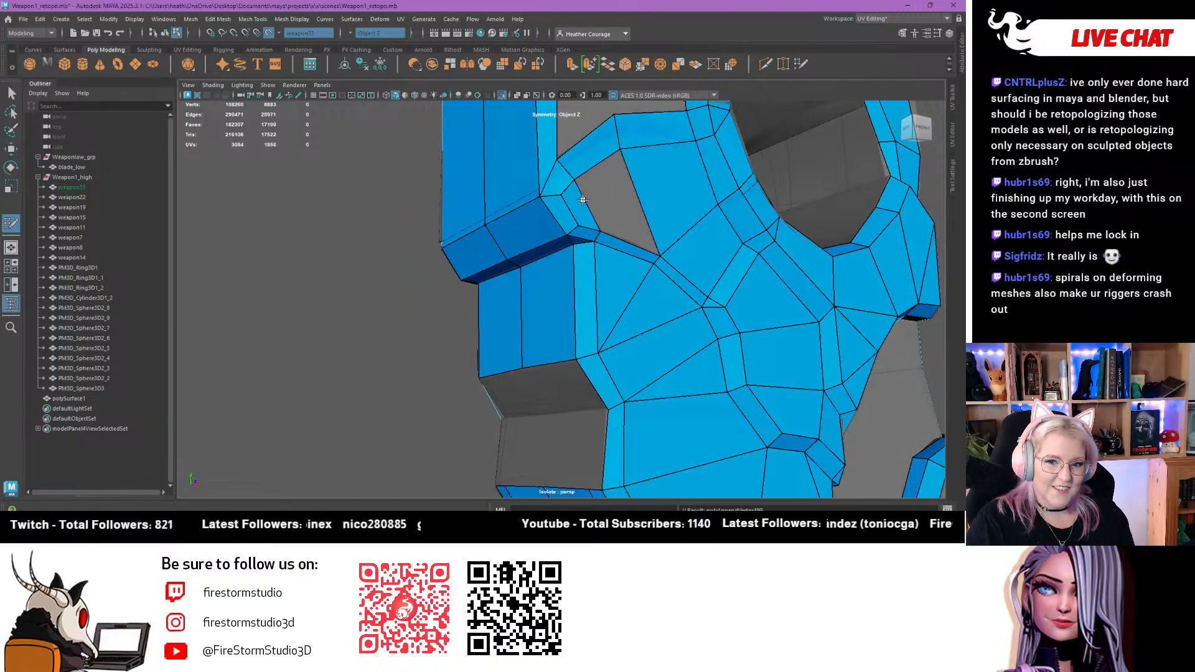
{"action": "left_click", "coordinate": [609, 201], "text": "shift"}
{"action": "mouse_move", "coordinate": [609, 202]}
{"action": "left_mouse_down", "text": "alt"}
{"action": "mouse_move", "coordinate": [550, 238]}
{"action": "mouse_move", "coordinate": [551, 170]}
{"action": "left_mouse_up", "text": "alt"}
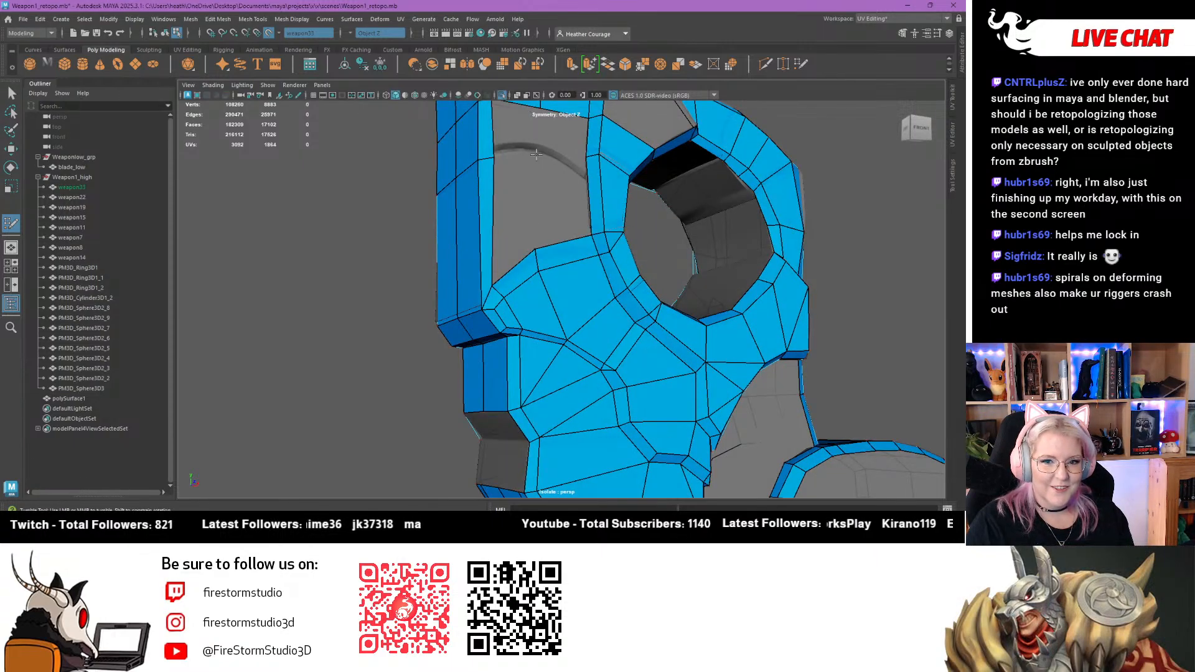
Fill the tall panel between the blade's outer edge and the hole's rim with rows of quads up to the crest
{"action": "left_click", "coordinate": [537, 155]}
{"action": "left_click", "coordinate": [509, 198], "text": "shift"}
{"action": "left_click", "coordinate": [548, 196], "text": "shift"}
{"action": "middle_click_drag", "start_coordinate": [533, 161], "coordinate": [488, 272], "text": "alt"}
{"action": "left_click", "coordinate": [484, 232], "text": "shift"}
{"action": "left_click", "coordinate": [528, 245], "text": "shift"}
{"action": "scroll", "coordinate": [497, 246], "scroll_direction": "down", "scroll_amount": 3}
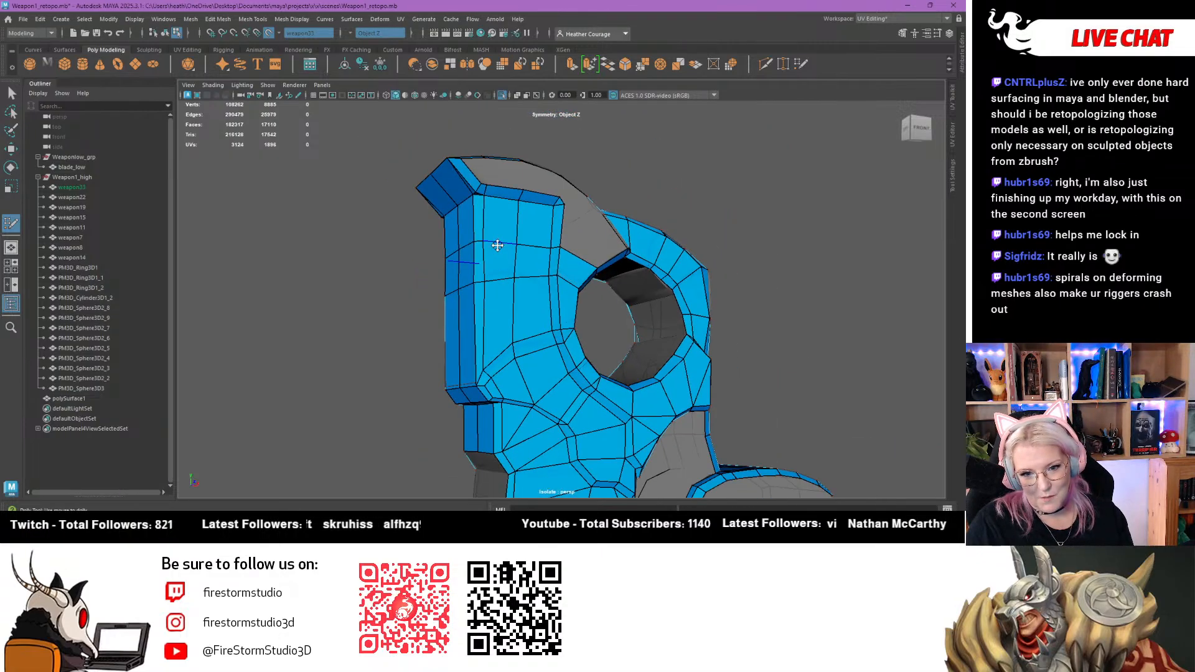
Remove a surplus edge across the narrow bevel along the blade's curved upper crest
{"action": "left_click_drag", "start_coordinate": [497, 246], "coordinate": [485, 323], "text": "alt"}
{"action": "scroll", "coordinate": [480, 301], "scroll_direction": "down", "scroll_amount": 3}
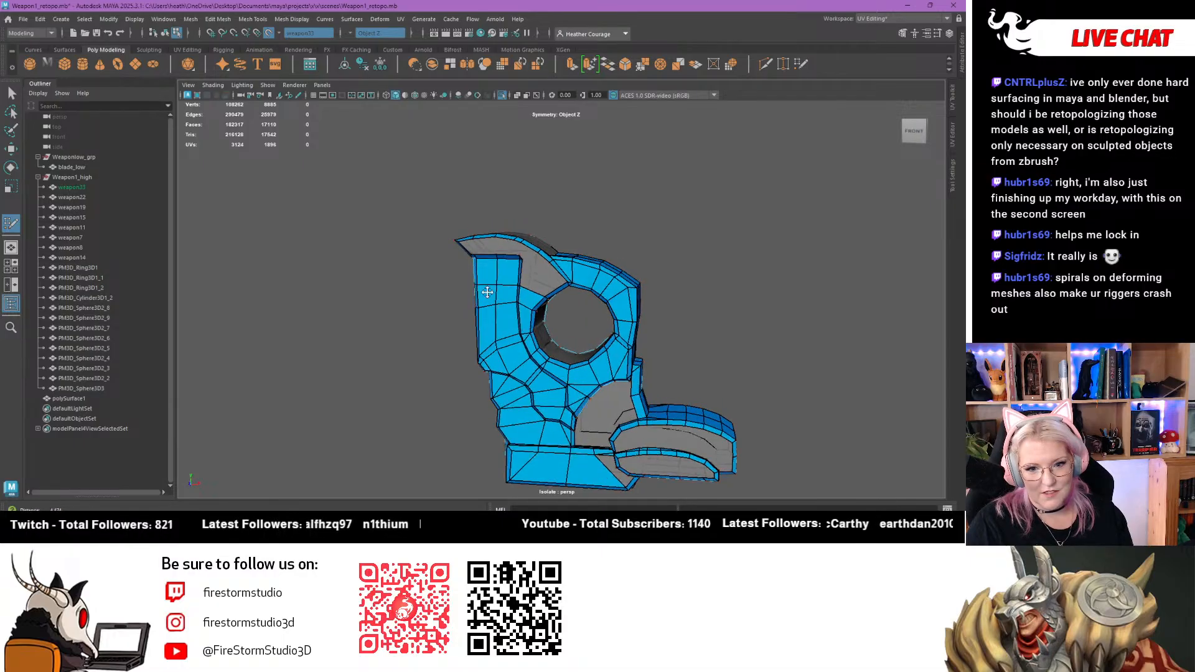
{"action": "scroll", "coordinate": [487, 292], "scroll_direction": "up", "scroll_amount": 3}
{"action": "left_click_drag", "start_coordinate": [448, 278], "coordinate": [517, 316], "text": "alt"}
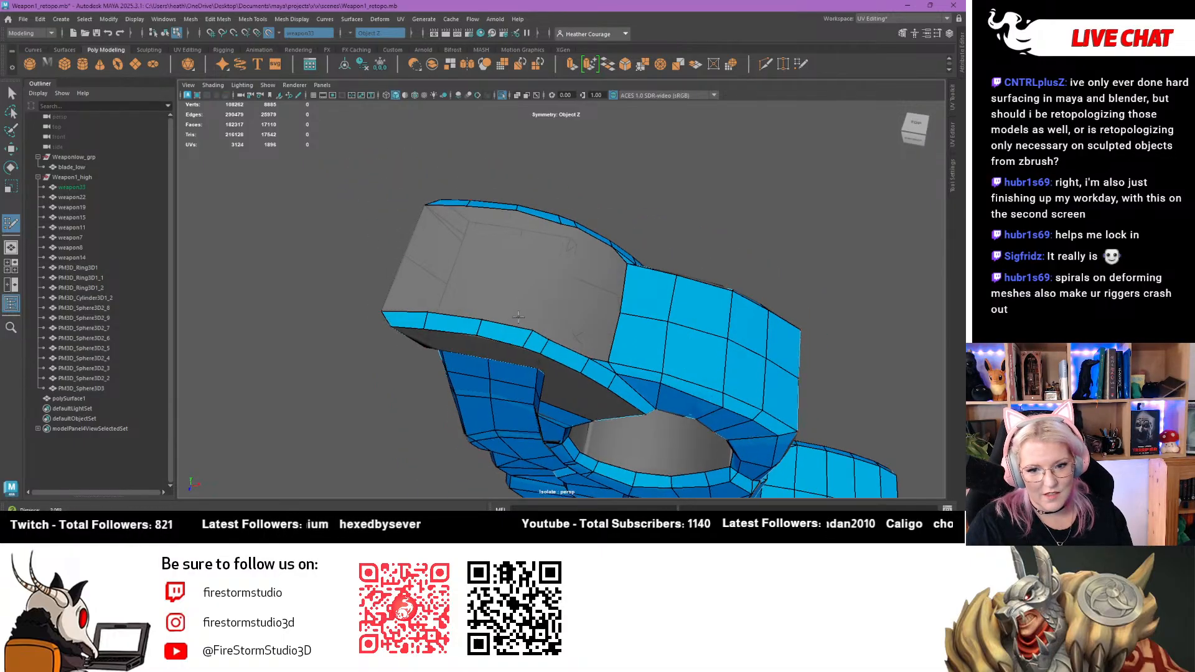
{"action": "scroll", "coordinate": [517, 317], "scroll_direction": "up", "scroll_amount": 2}
{"action": "left_click", "coordinate": [517, 358], "text": "ctrl+shift"}
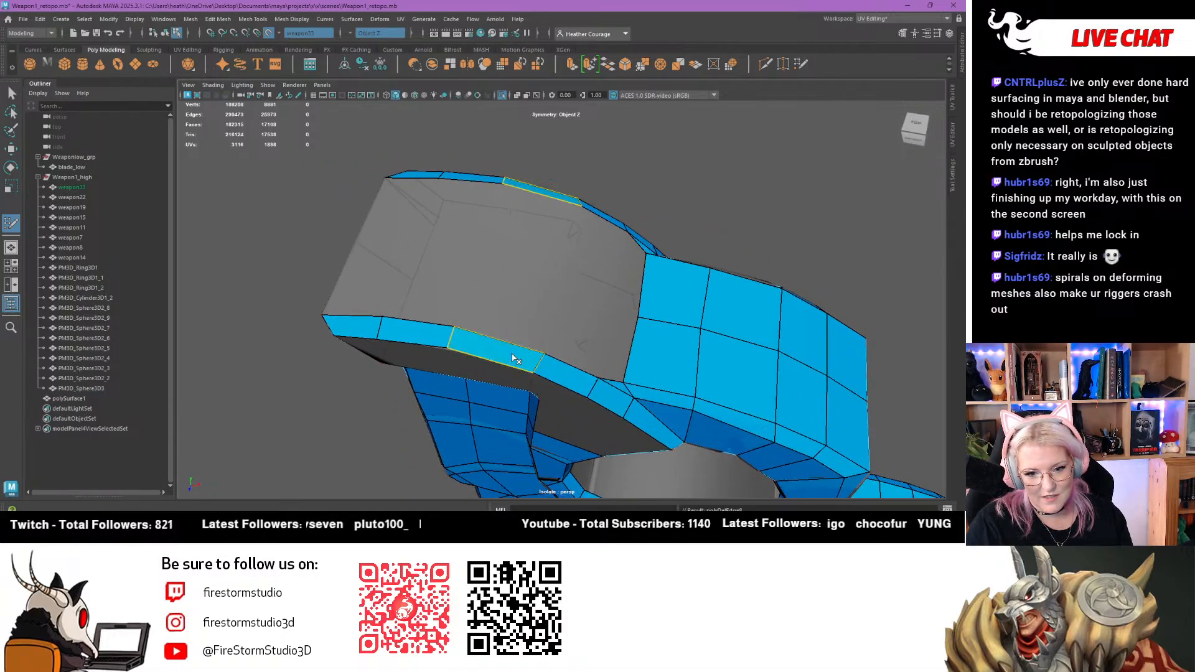
Fill the surface between the crest's bevel and the top of the tall panel with faces out to the pointed tip
{"action": "left_click_drag", "start_coordinate": [510, 361], "coordinate": [527, 265], "text": "alt"}
{"action": "middle_click_drag", "start_coordinate": [528, 265], "coordinate": [544, 295], "text": "alt"}
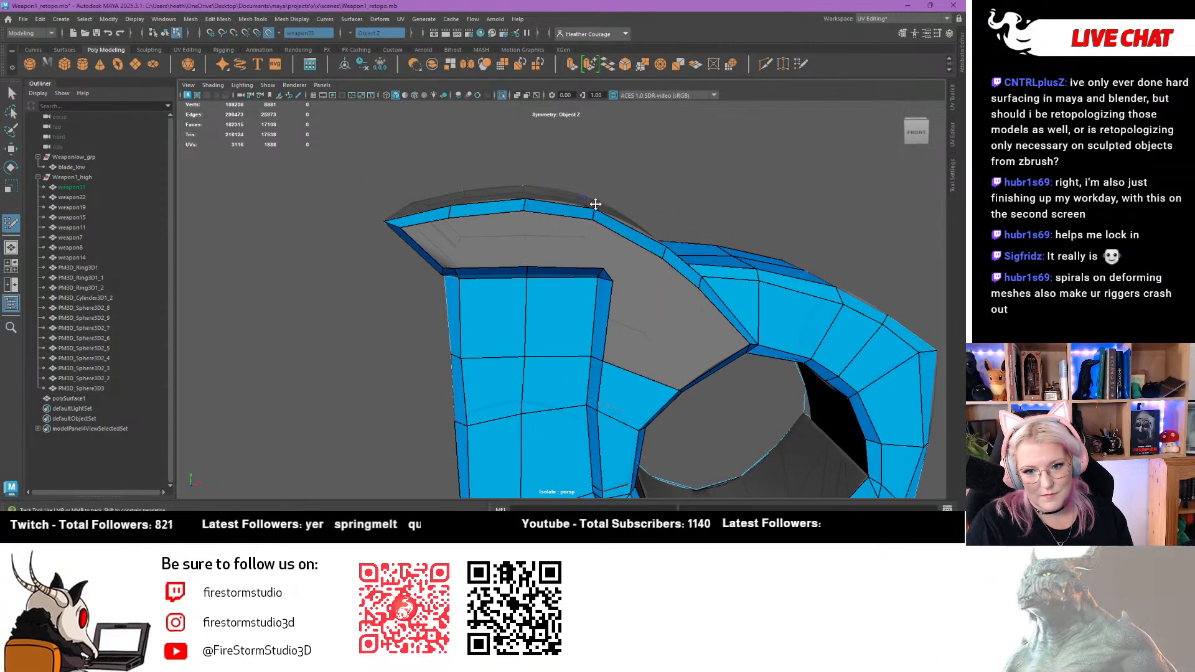
{"action": "left_click", "coordinate": [565, 244], "text": "shift"}
{"action": "left_click", "coordinate": [501, 244], "text": "shift"}
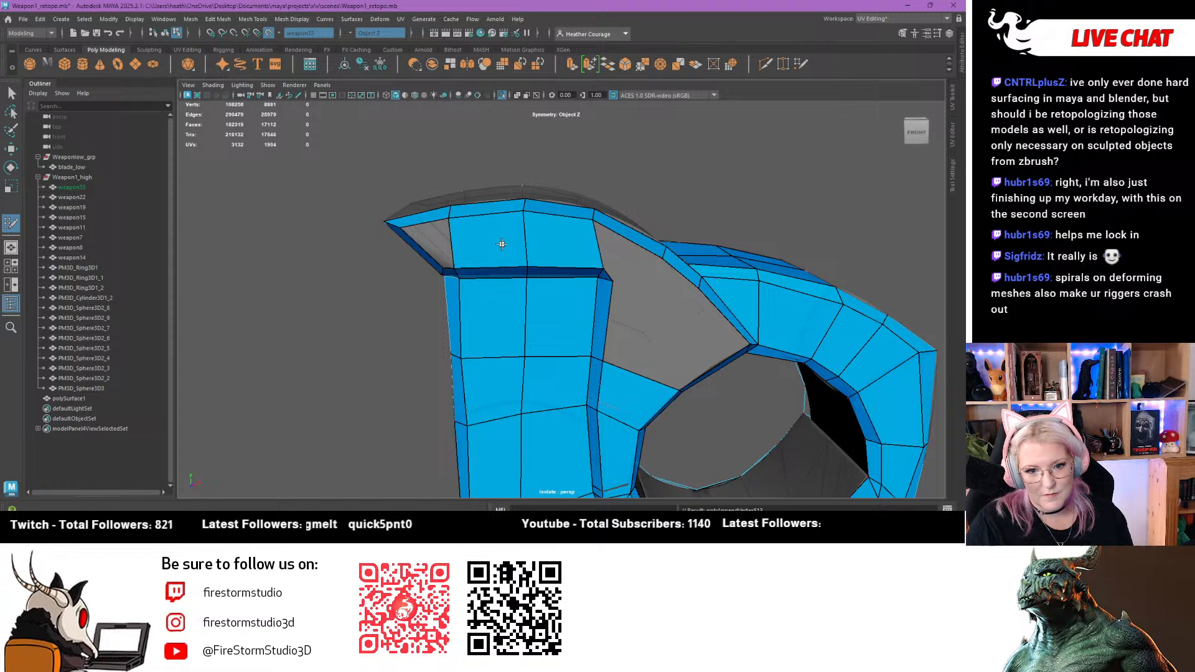
{"action": "left_click", "coordinate": [443, 240], "text": "shift"}
{"action": "left_click", "coordinate": [611, 261], "text": "shift"}
Close the remaining opening between the crest, the tall panel and the round hole's rim with faces
{"action": "mouse_move", "coordinate": [613, 264]}
{"action": "left_mouse_down", "text": "alt"}
{"action": "mouse_move", "coordinate": [627, 307]}
{"action": "mouse_move", "coordinate": [596, 272]}
{"action": "left_mouse_up", "text": "alt"}
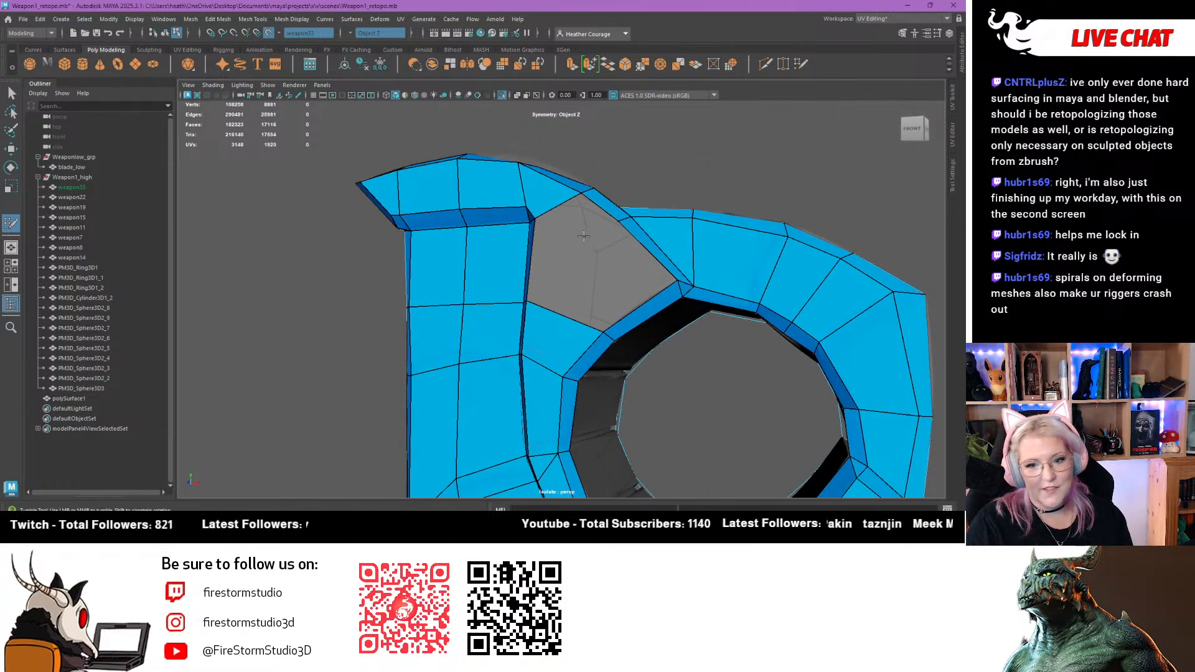
{"action": "left_click", "coordinate": [601, 286], "text": "shift"}
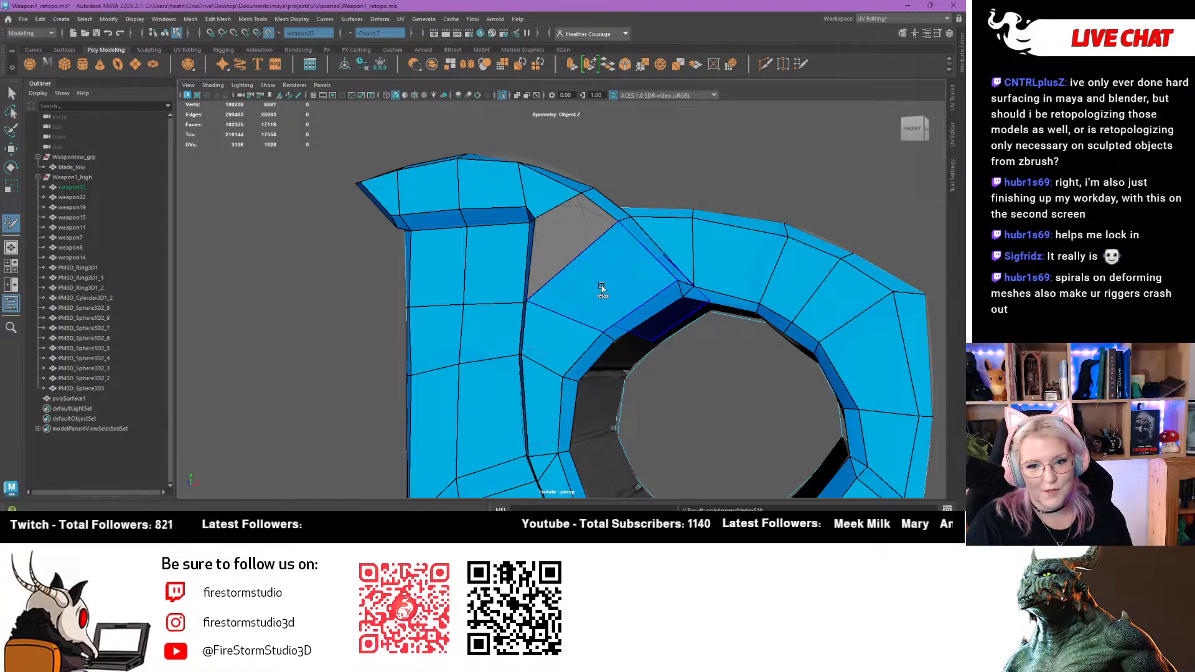
{"action": "left_click", "coordinate": [551, 226], "text": "shift"}
Examine the whole retopologised blade for areas that are still open
{"action": "mouse_move", "coordinate": [551, 226]}
{"action": "left_mouse_down", "text": "alt"}
{"action": "mouse_move", "coordinate": [568, 280]}
{"action": "mouse_move", "coordinate": [528, 285]}
{"action": "mouse_move", "coordinate": [591, 293]}
{"action": "mouse_move", "coordinate": [576, 310]}
{"action": "mouse_move", "coordinate": [574, 283]}
{"action": "mouse_move", "coordinate": [599, 295]}
{"action": "left_mouse_up", "text": "alt"}
{"action": "scroll", "coordinate": [576, 309], "scroll_direction": "down", "scroll_amount": 5}
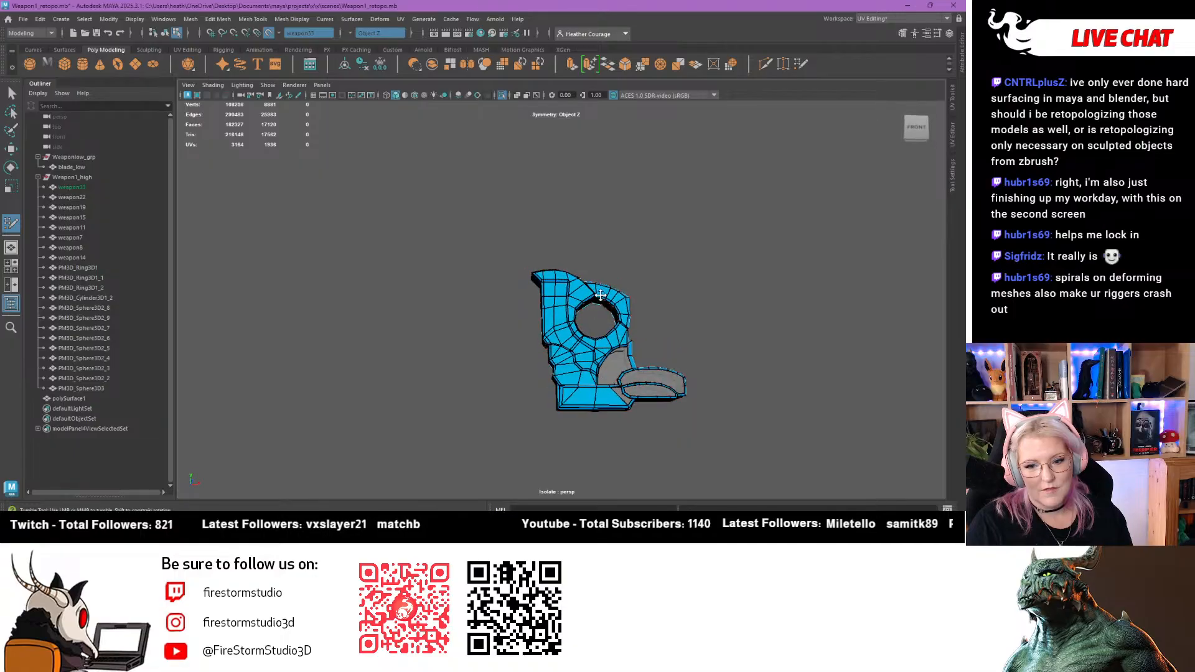
{"action": "middle_click_drag", "start_coordinate": [623, 329], "coordinate": [547, 255], "text": "alt"}
{"action": "right_click_drag", "start_coordinate": [547, 255], "coordinate": [741, 413], "text": "alt"}
{"action": "left_click_drag", "start_coordinate": [653, 408], "coordinate": [631, 413], "text": "alt"}
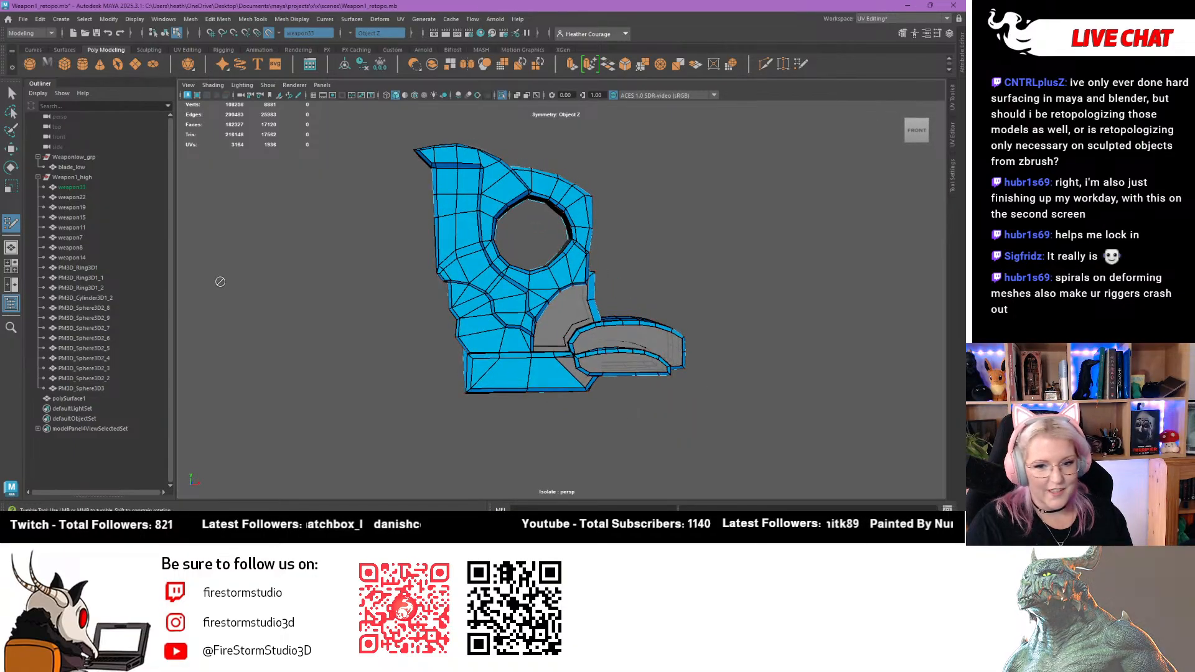
{"action": "right_click_drag", "start_coordinate": [220, 282], "coordinate": [552, 305], "text": "alt"}
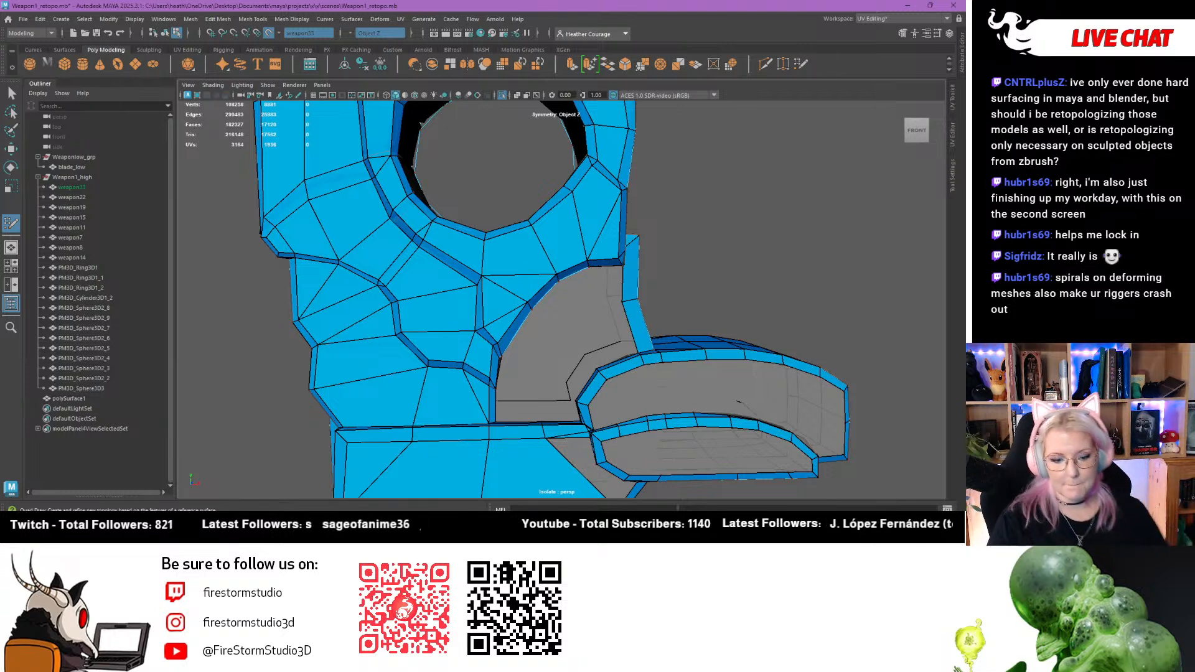
{"action": "right_click_drag", "start_coordinate": [930, 331], "coordinate": [768, 305], "text": "alt"}
{"action": "left_click_drag", "start_coordinate": [732, 315], "coordinate": [551, 313], "text": "alt"}
Insert an edge loop across the outer edge strip below the round hole, near the corner of the curved bevel
{"action": "right_click_drag", "start_coordinate": [535, 314], "coordinate": [622, 327], "text": "alt"}
{"action": "left_click_drag", "start_coordinate": [467, 321], "coordinate": [523, 323], "text": "alt"}
{"action": "middle_click_drag", "start_coordinate": [523, 323], "coordinate": [463, 302], "text": "alt"}
{"action": "right_click_drag", "start_coordinate": [463, 301], "coordinate": [497, 290], "text": "alt"}
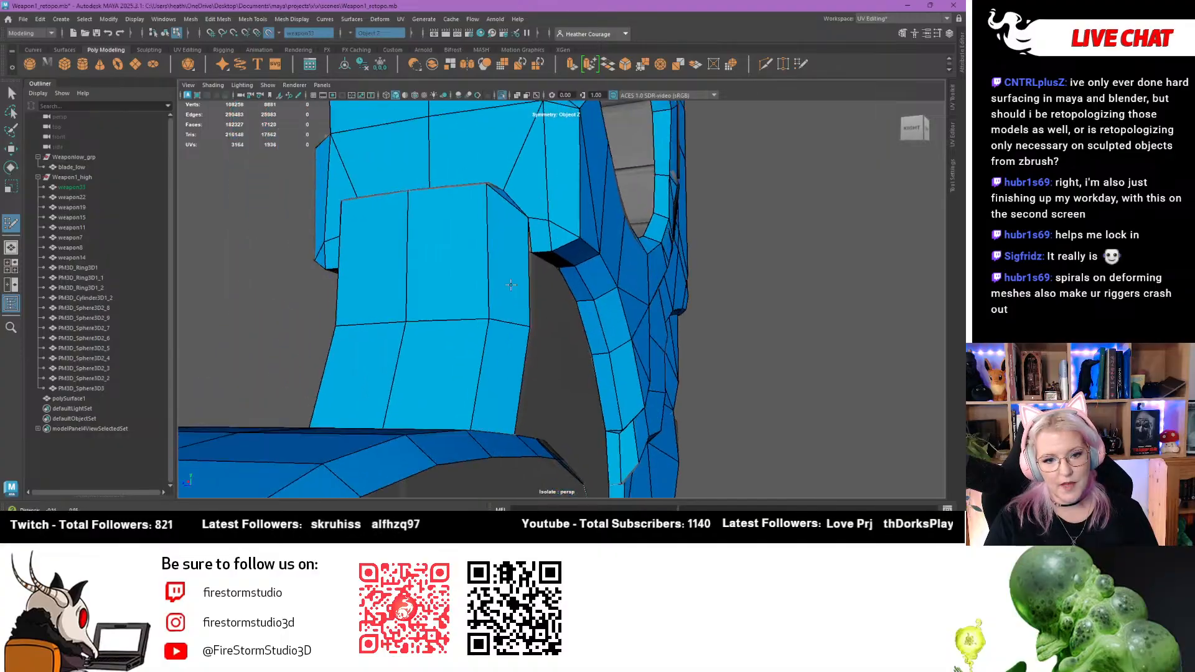
{"action": "left_click_drag", "start_coordinate": [502, 289], "coordinate": [474, 287], "text": "alt"}
{"action": "right_click_drag", "start_coordinate": [488, 287], "coordinate": [563, 349], "text": "alt"}
{"action": "right_click_drag", "start_coordinate": [559, 255], "coordinate": [517, 234], "text": "alt"}
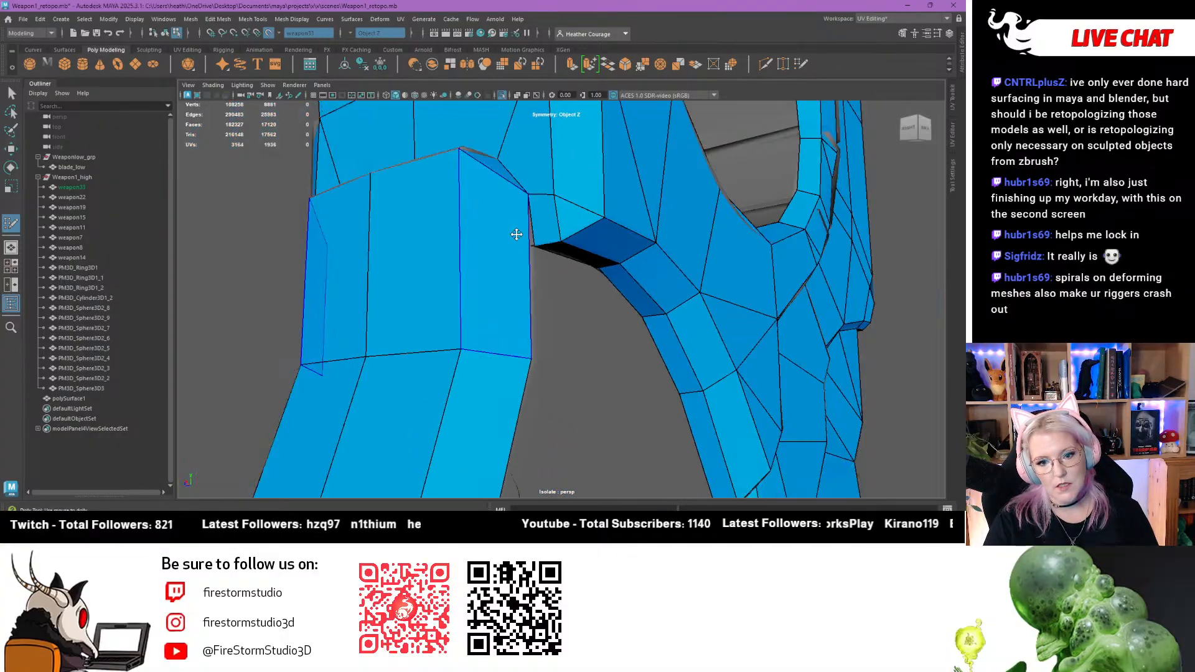
{"action": "mouse_move", "coordinate": [531, 286]}
{"action": "left_mouse_down", "text": "alt"}
{"action": "mouse_move", "coordinate": [504, 266]}
{"action": "mouse_move", "coordinate": [498, 235]}
{"action": "mouse_move", "coordinate": [523, 240]}
{"action": "mouse_move", "coordinate": [558, 299]}
{"action": "mouse_move", "coordinate": [539, 295]}
{"action": "left_mouse_up", "text": "alt"}
{"action": "left_click", "coordinate": [492, 278]}
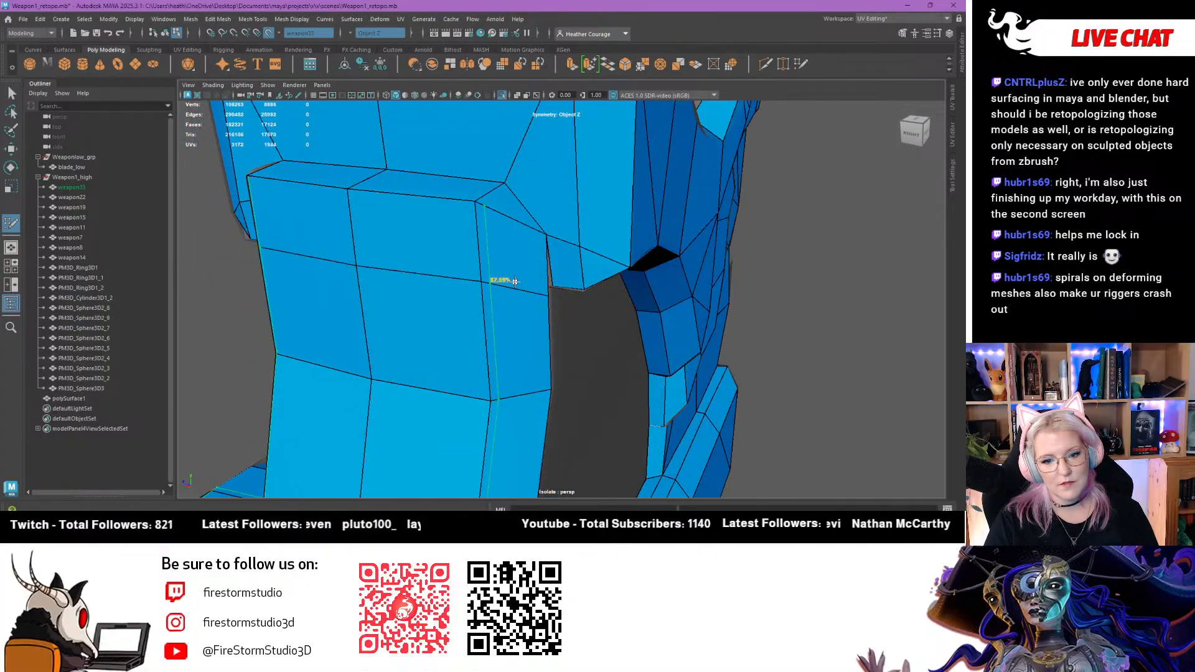
{"action": "left_click_drag", "start_coordinate": [554, 287], "coordinate": [489, 275], "text": "alt"}
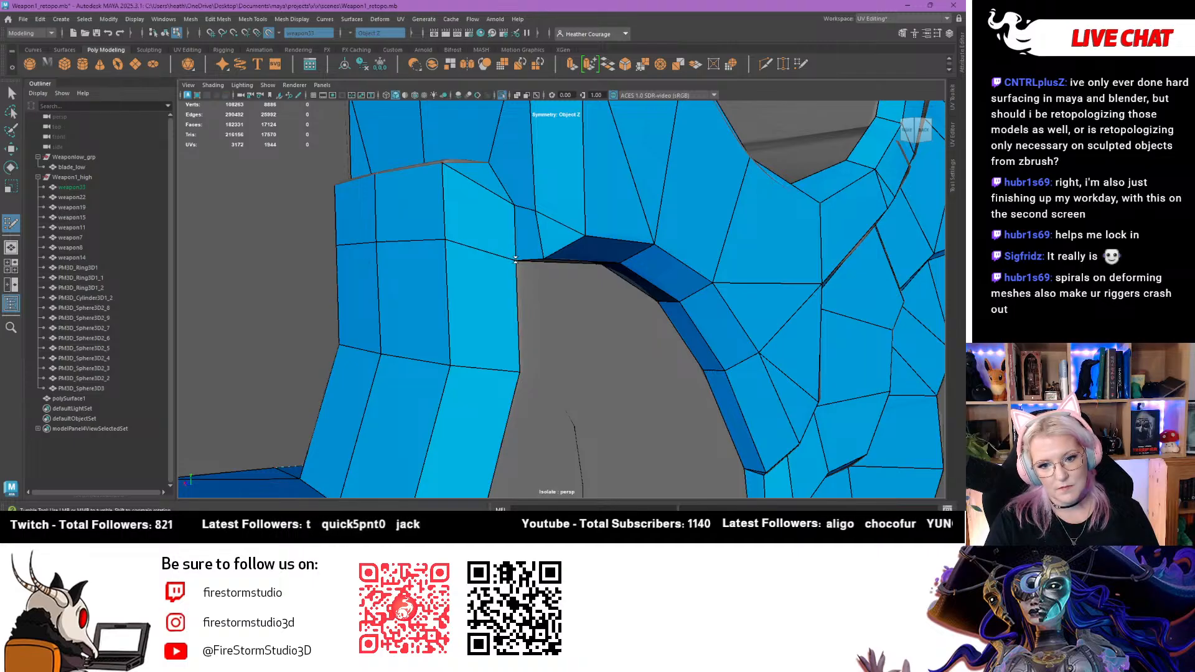
{"action": "left_click_drag", "start_coordinate": [515, 260], "coordinate": [611, 297], "text": "alt"}
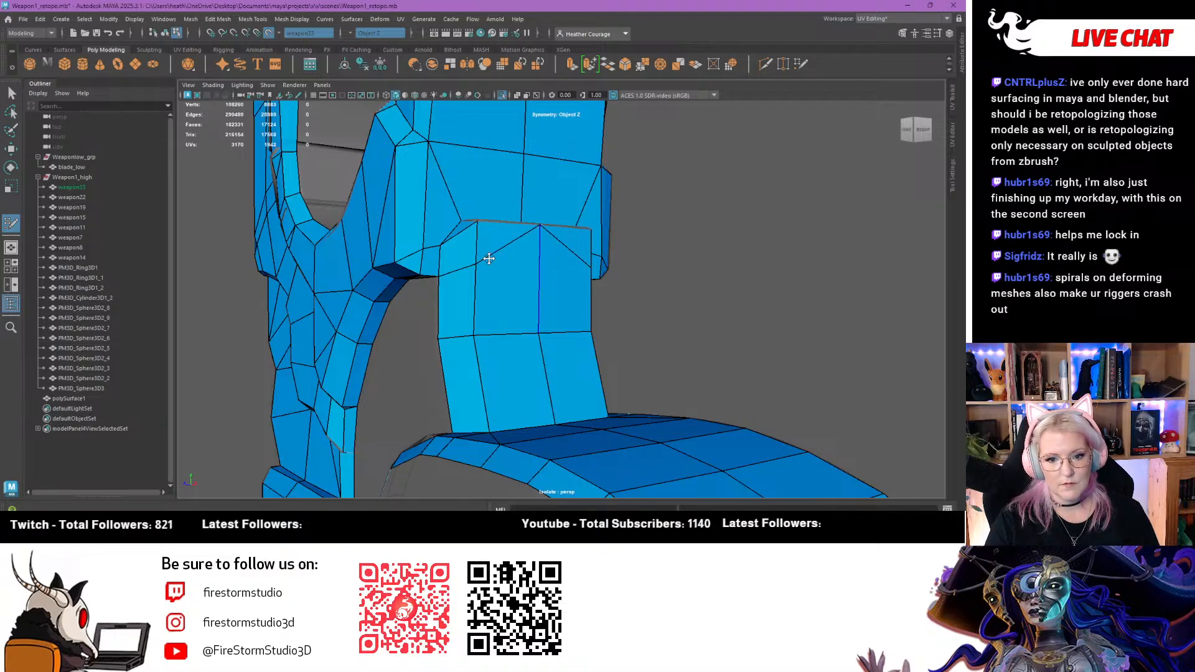
{"action": "left_click_drag", "start_coordinate": [489, 259], "coordinate": [469, 271], "text": "alt"}
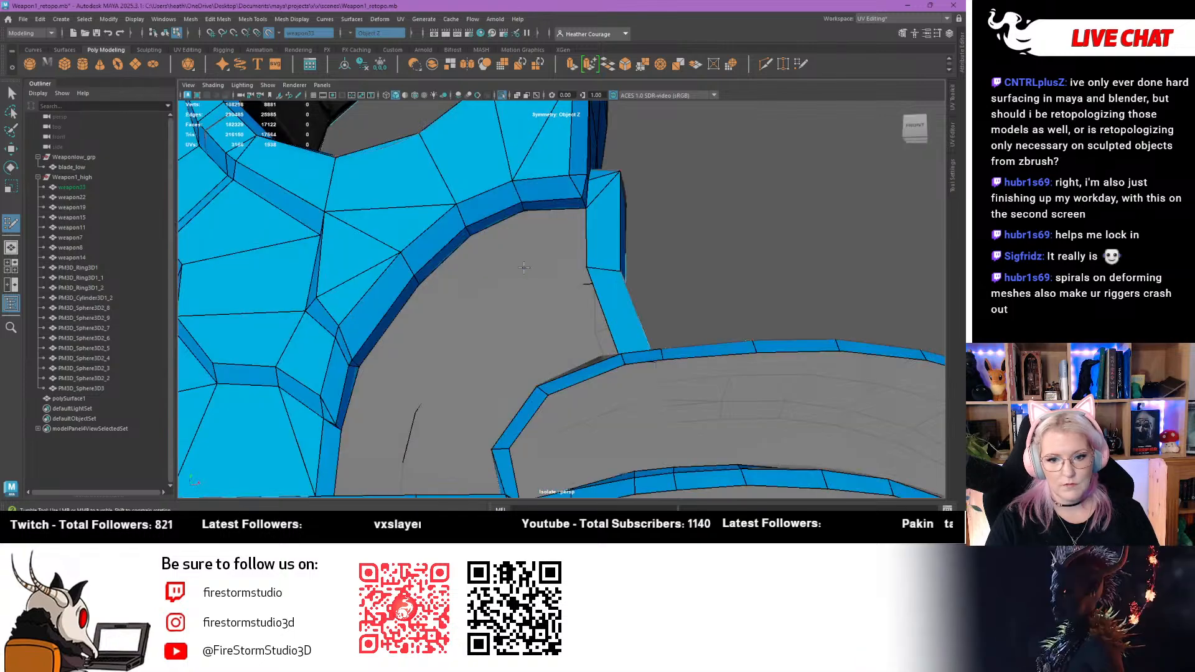
{"action": "left_click", "coordinate": [551, 243], "text": "shift"}
{"action": "left_click", "coordinate": [483, 291]}
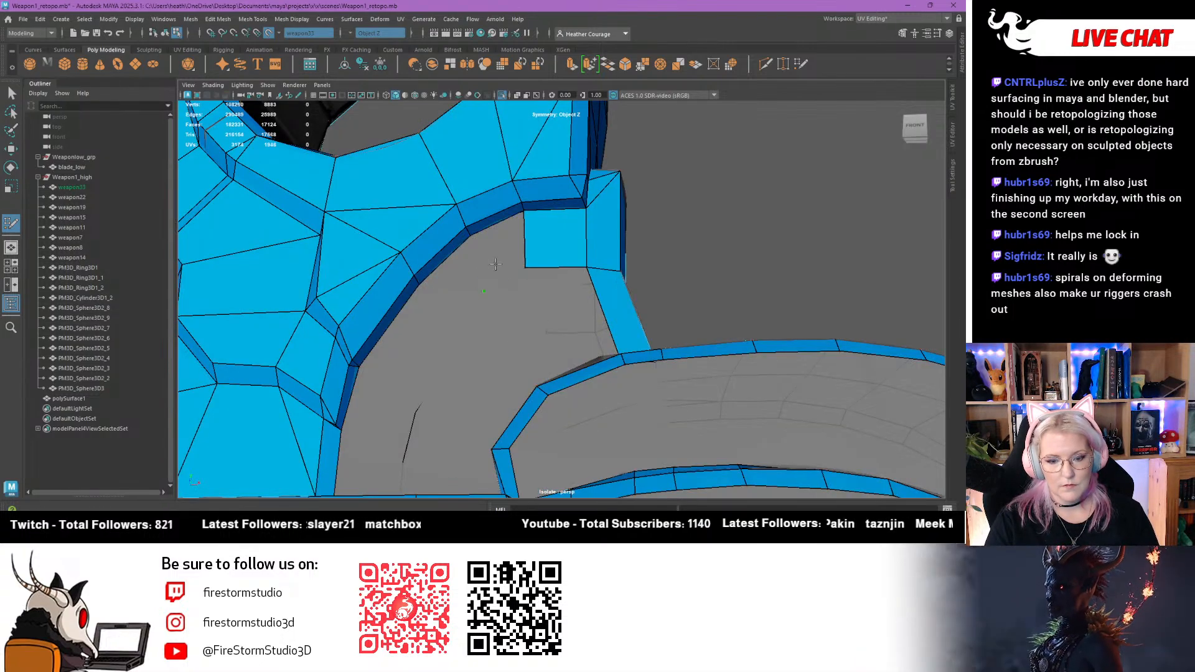
{"action": "left_click", "coordinate": [498, 261], "text": "shift"}
Fill the opening under the curved bevel with faces from its upper corner, along the neck's edge, down to the upper oval rim
{"action": "scroll", "coordinate": [498, 268], "scroll_direction": "down", "scroll_amount": 4}
{"action": "left_click_drag", "start_coordinate": [494, 354], "coordinate": [521, 391], "text": "alt"}
{"action": "middle_click_drag", "start_coordinate": [521, 391], "coordinate": [465, 370], "text": "alt"}
{"action": "left_click_drag", "start_coordinate": [465, 370], "coordinate": [510, 272], "text": "alt"}
{"action": "scroll", "coordinate": [510, 272], "scroll_direction": "up", "scroll_amount": 5}
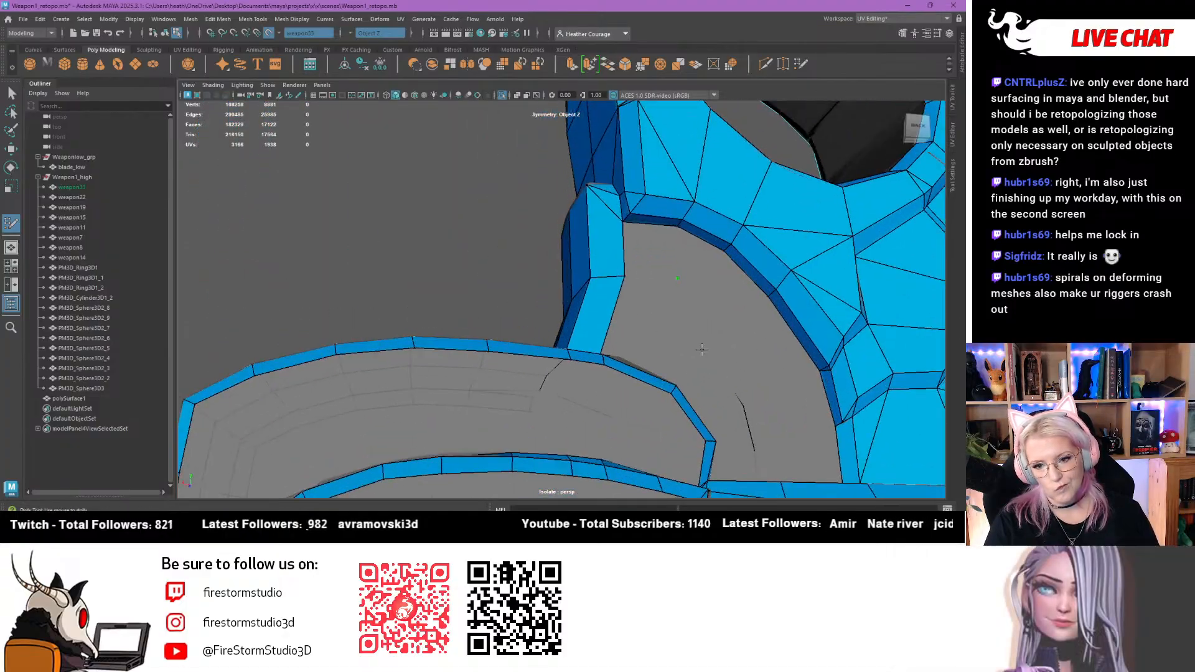
{"action": "left_click", "coordinate": [639, 244], "text": "shift"}
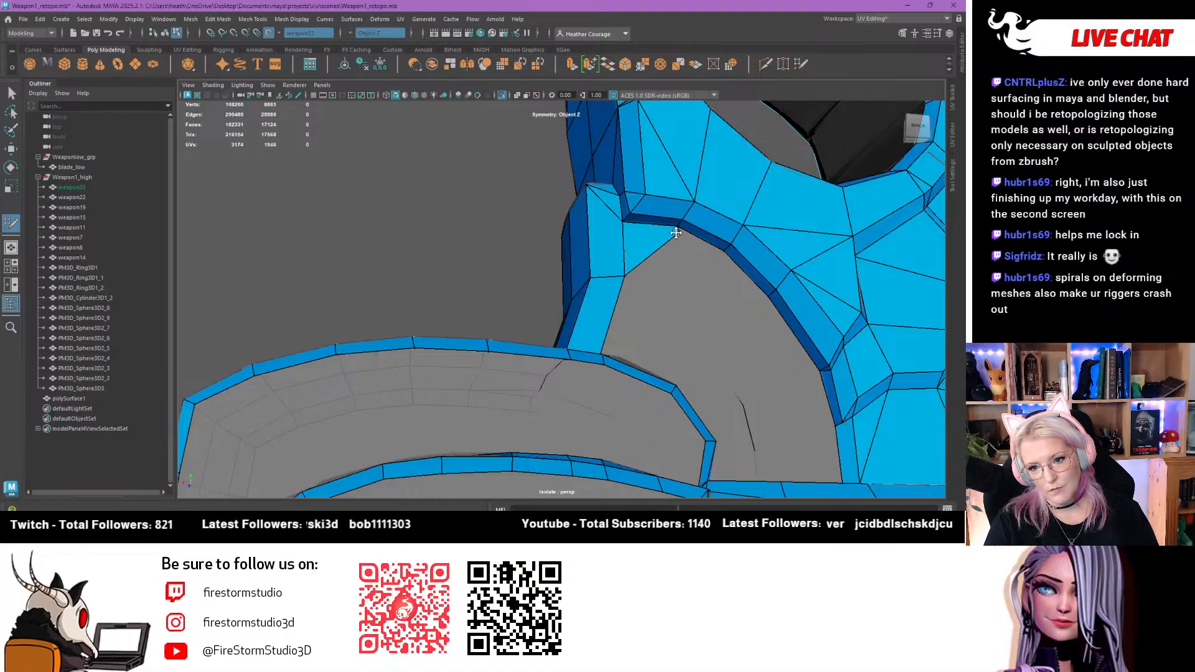
{"action": "left_click_drag", "start_coordinate": [675, 229], "coordinate": [642, 335], "text": "alt"}
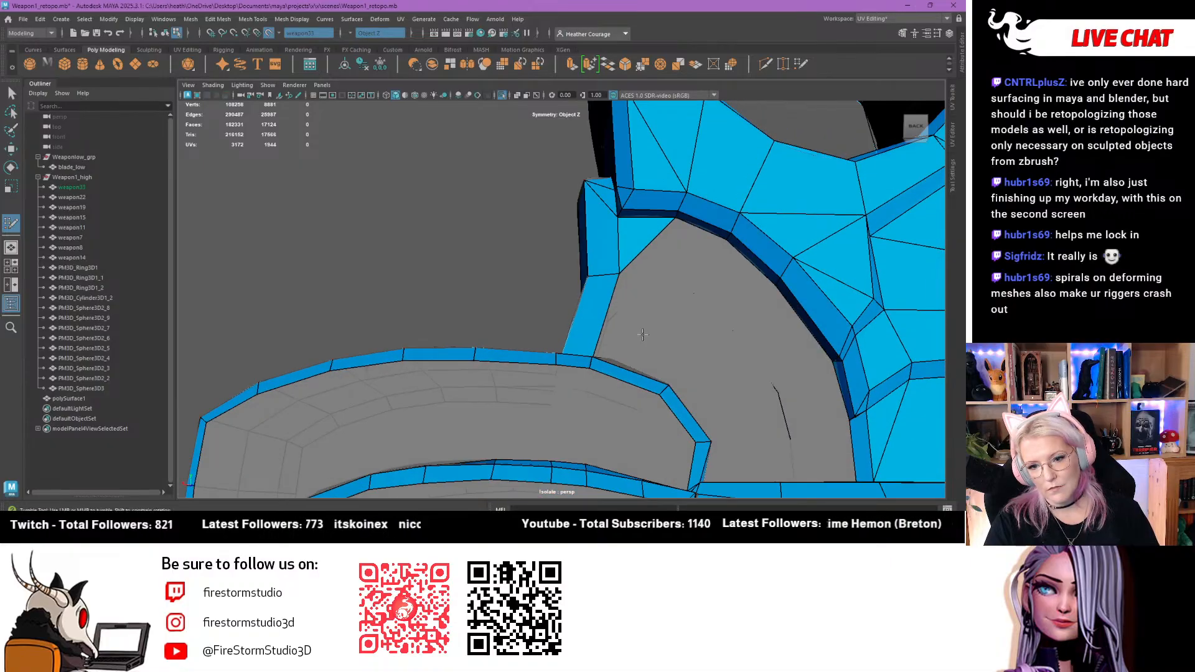
{"action": "left_click", "coordinate": [675, 265], "text": "shift"}
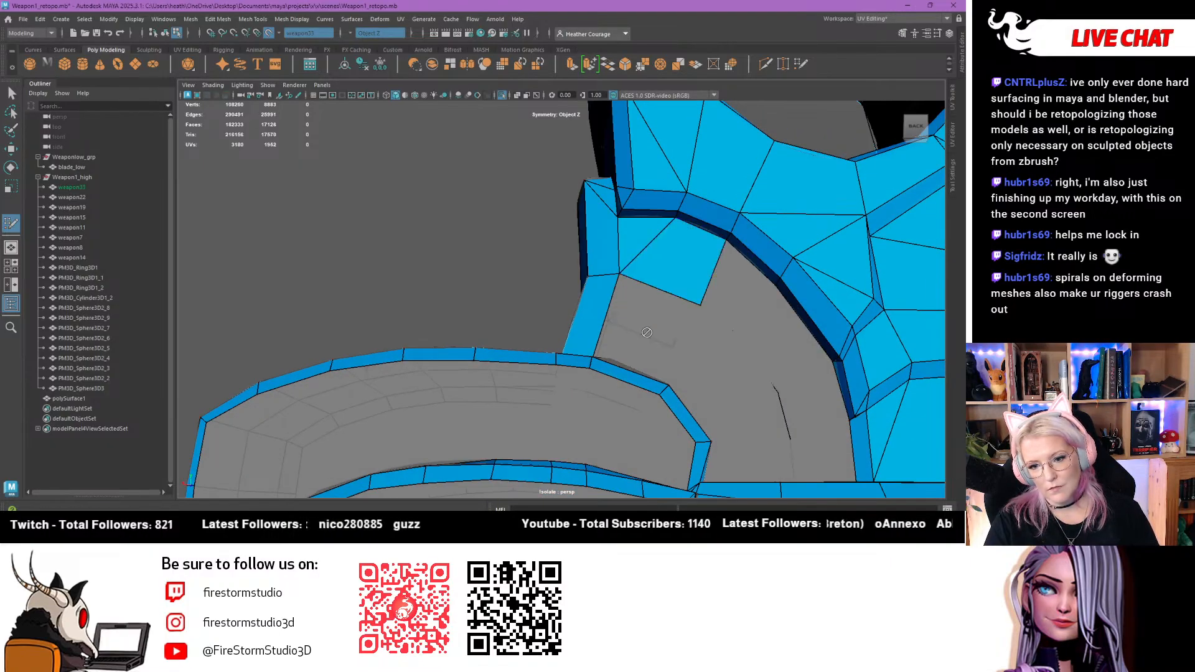
{"action": "left_click_drag", "start_coordinate": [641, 353], "coordinate": [723, 396], "text": "alt"}
{"action": "left_click", "coordinate": [637, 348], "text": "shift"}
Add faces along the base strip and up the inner side of the curved bevel, joining them to the faces beside the neck
{"action": "left_click", "coordinate": [697, 409], "text": "shift"}
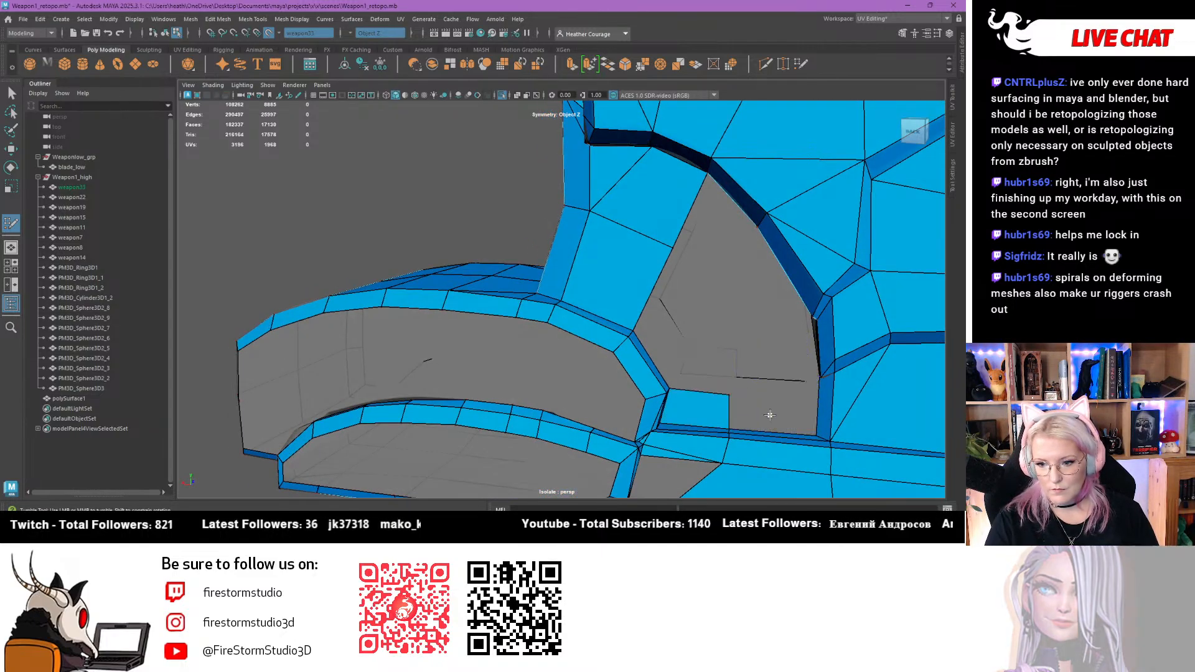
{"action": "left_click", "coordinate": [769, 404], "text": "shift"}
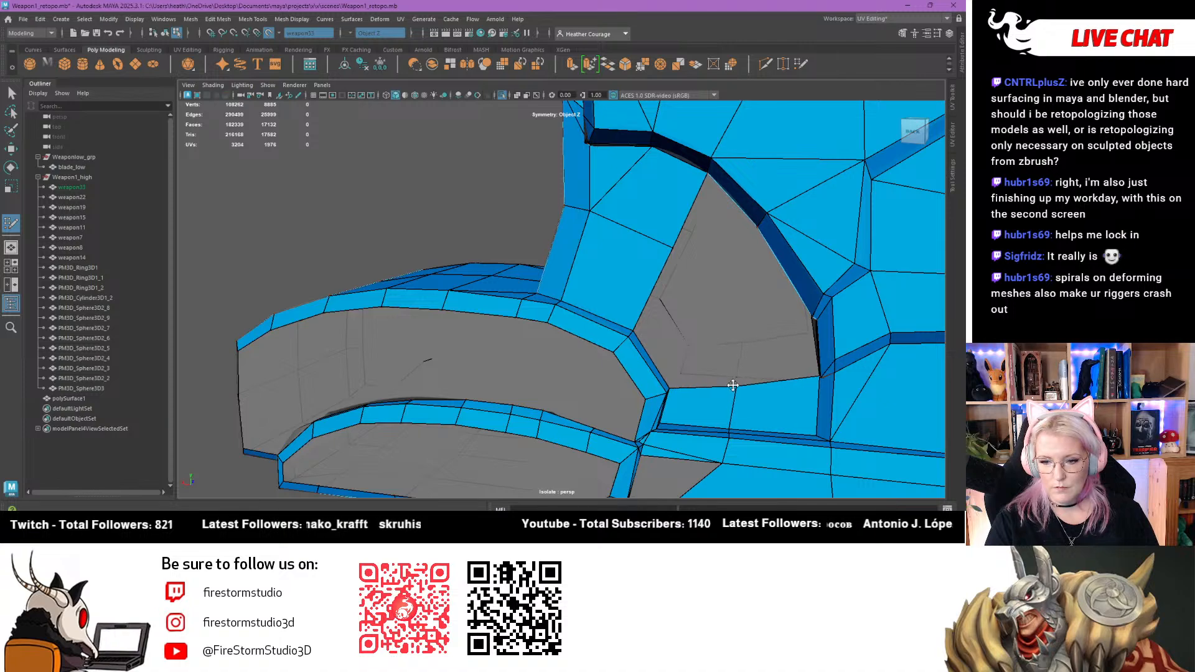
{"action": "left_click_drag", "start_coordinate": [732, 385], "coordinate": [740, 267], "text": "alt"}
{"action": "left_click", "coordinate": [772, 279], "text": "shift"}
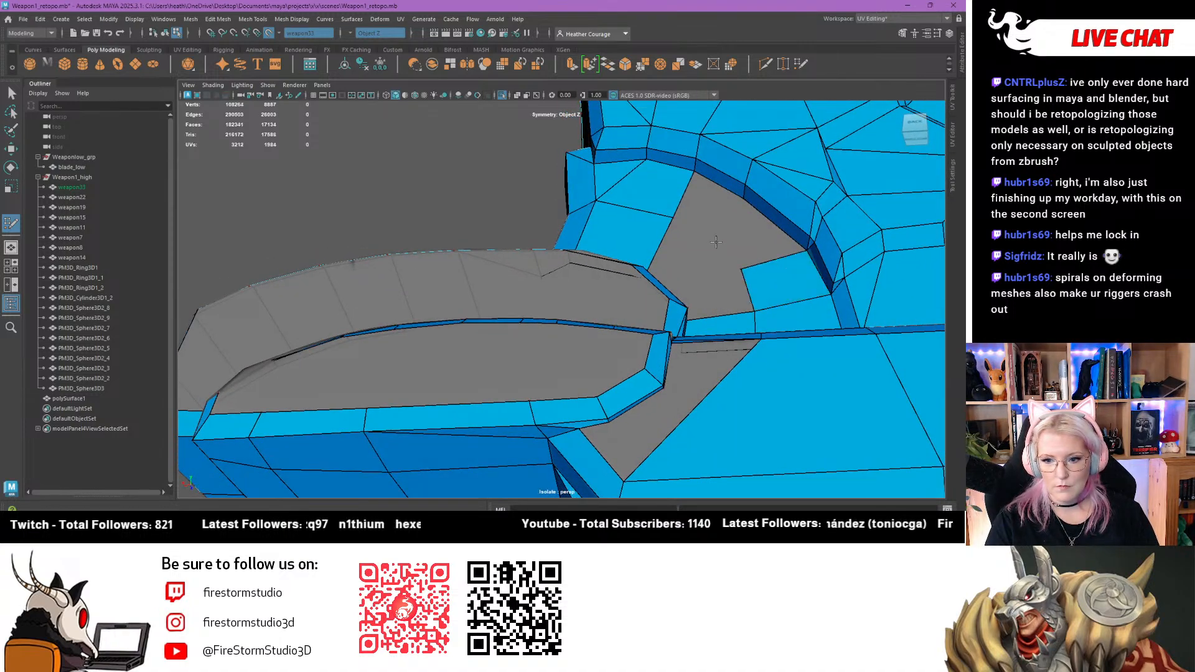
{"action": "left_click", "coordinate": [712, 238]}
{"action": "left_click", "coordinate": [761, 239], "text": "shift"}
Delete the surplus vertex in the middle of the area under the curved bevel, fill the remaining gap and reposition the central vertex
{"action": "left_click_drag", "start_coordinate": [761, 239], "coordinate": [735, 306], "text": "alt"}
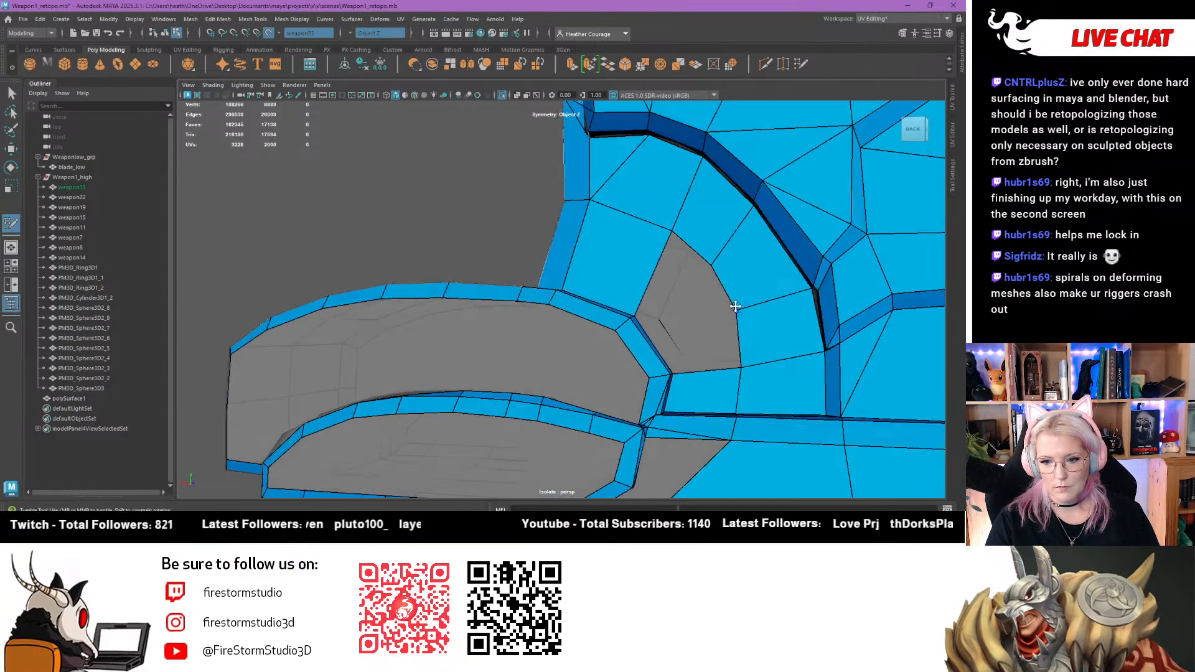
{"action": "left_click", "coordinate": [736, 306], "text": "ctrl+shift"}
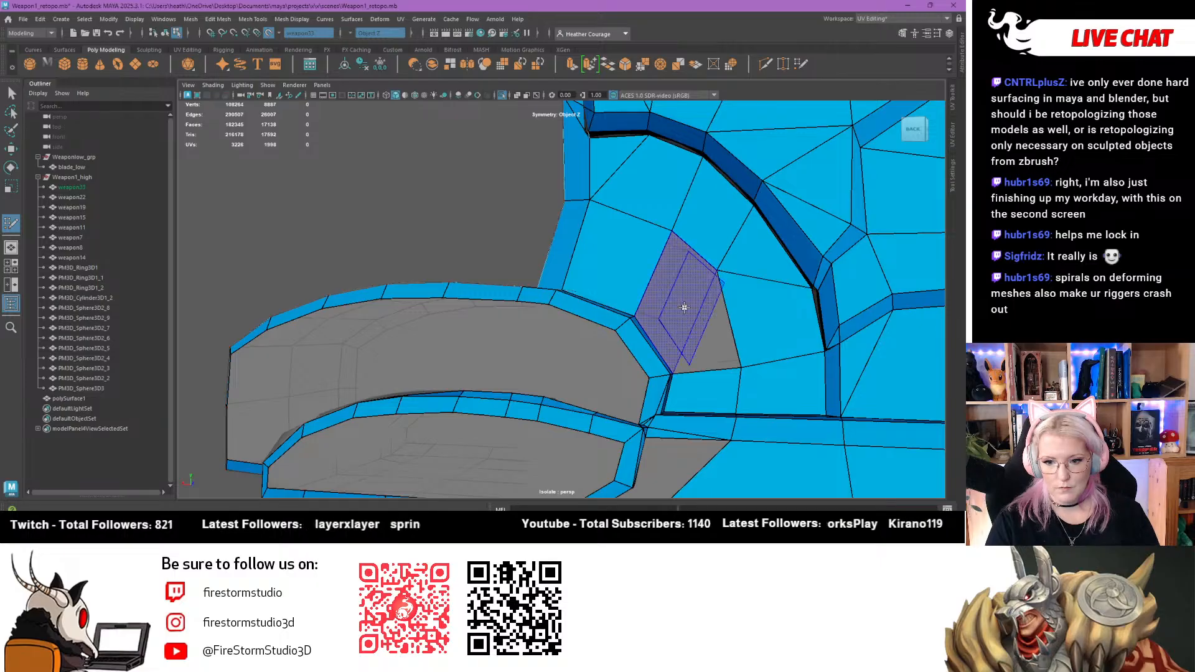
{"action": "left_click", "coordinate": [683, 309], "text": "shift"}
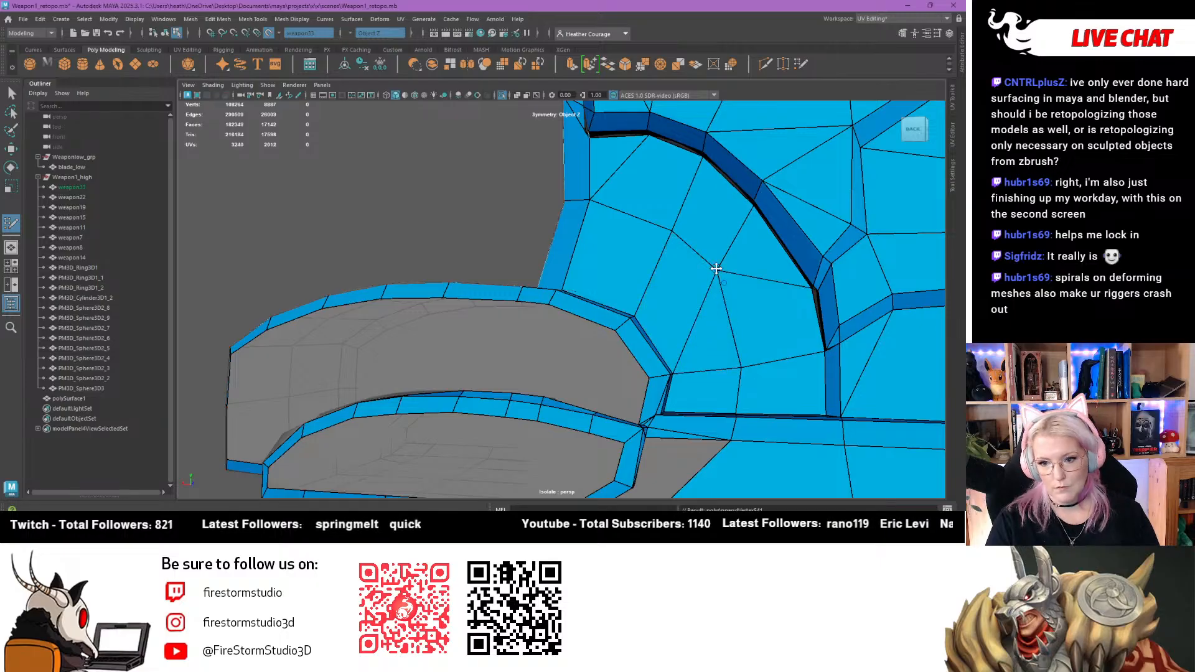
{"action": "mouse_move", "coordinate": [716, 268]}
{"action": "left_mouse_down"}
{"action": "mouse_move", "coordinate": [738, 326]}
{"action": "mouse_move", "coordinate": [731, 290]}
{"action": "left_mouse_up"}
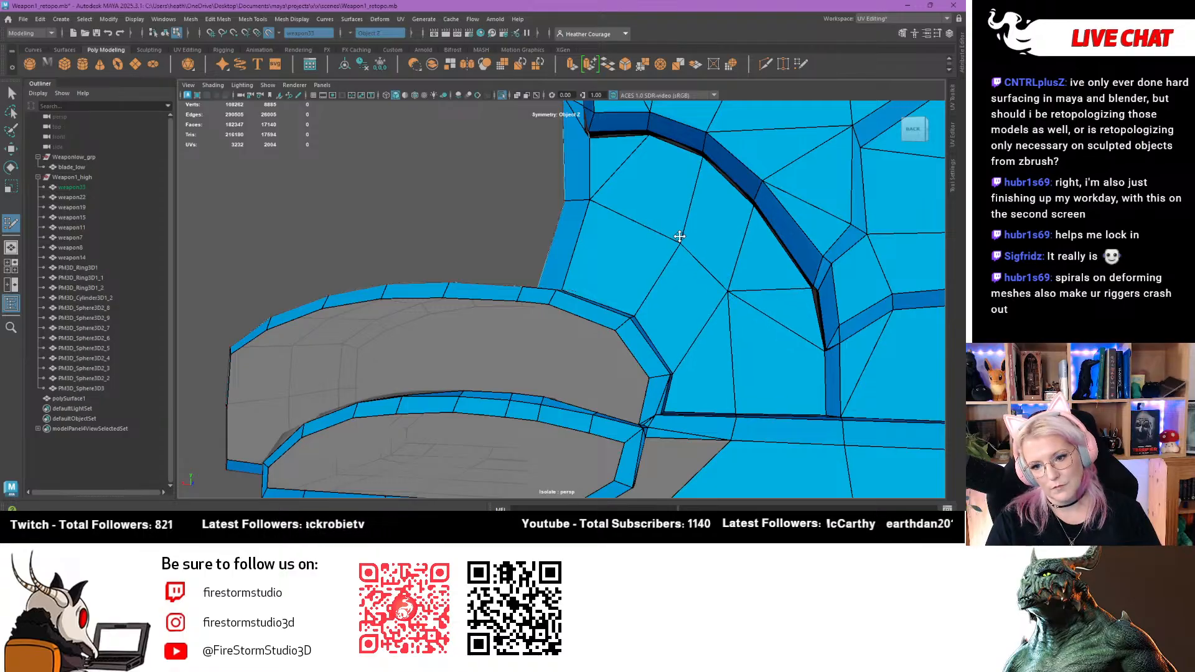
Close the narrow wedge-shaped gap between the lower rim's angled corner and the flat base panel with faces
{"action": "scroll", "coordinate": [670, 244], "scroll_direction": "down", "scroll_amount": 5}
{"action": "left_click_drag", "start_coordinate": [608, 304], "coordinate": [582, 295], "text": "alt"}
{"action": "middle_click_drag", "start_coordinate": [540, 351], "coordinate": [551, 303], "text": "alt"}
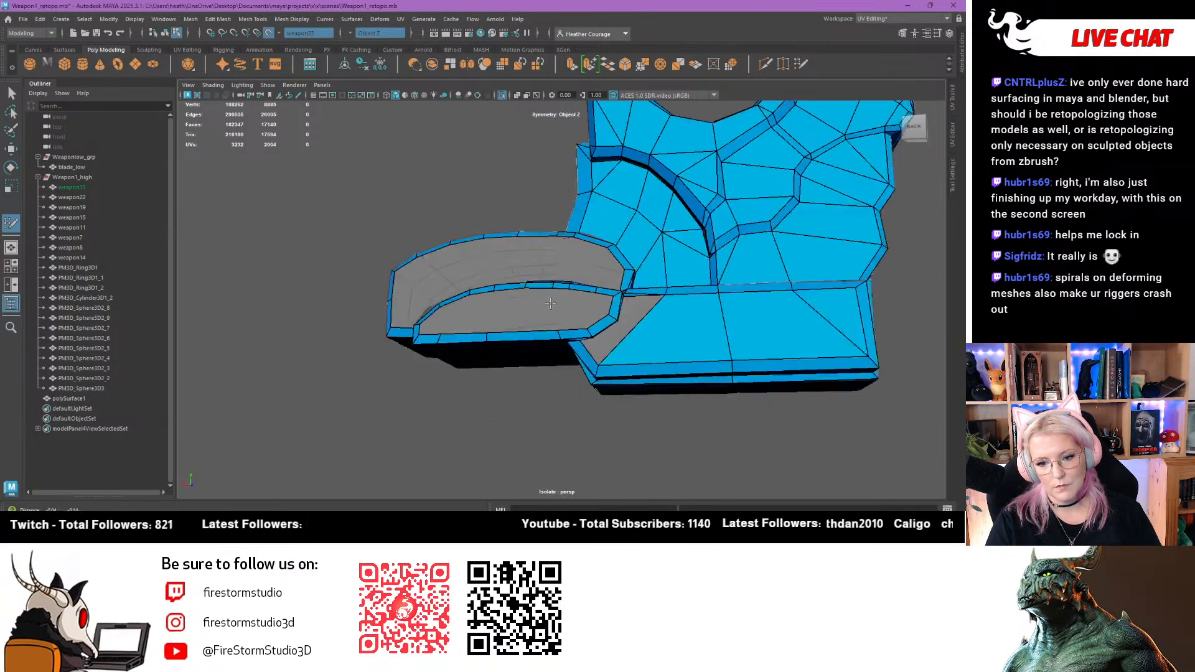
{"action": "left_click_drag", "start_coordinate": [551, 303], "coordinate": [610, 302], "text": "alt"}
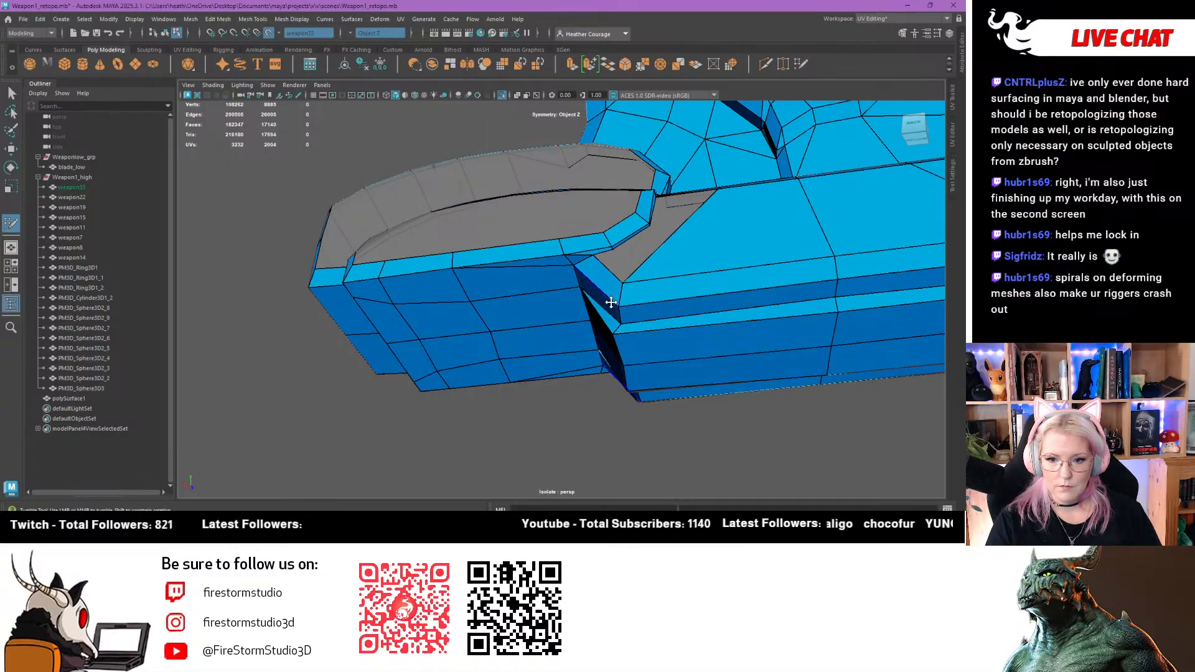
{"action": "right_click_drag", "start_coordinate": [610, 302], "coordinate": [731, 429], "text": "alt"}
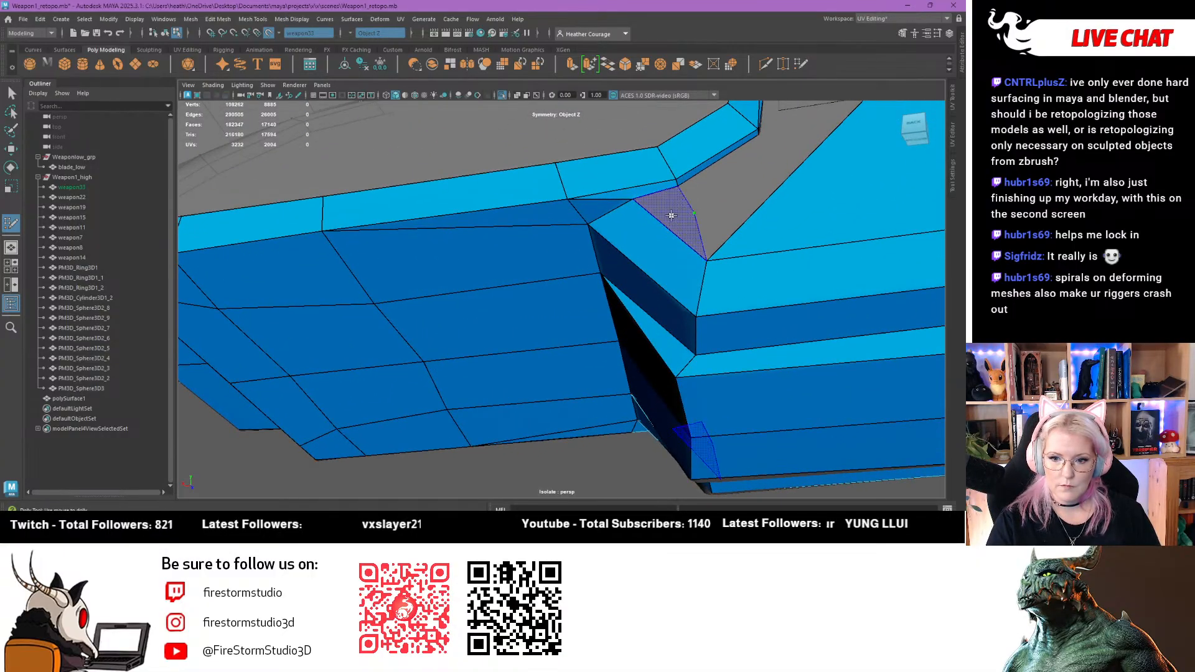
{"action": "left_click", "coordinate": [695, 213], "text": "shift"}
{"action": "middle_click_drag", "start_coordinate": [710, 263], "coordinate": [605, 354], "text": "alt"}
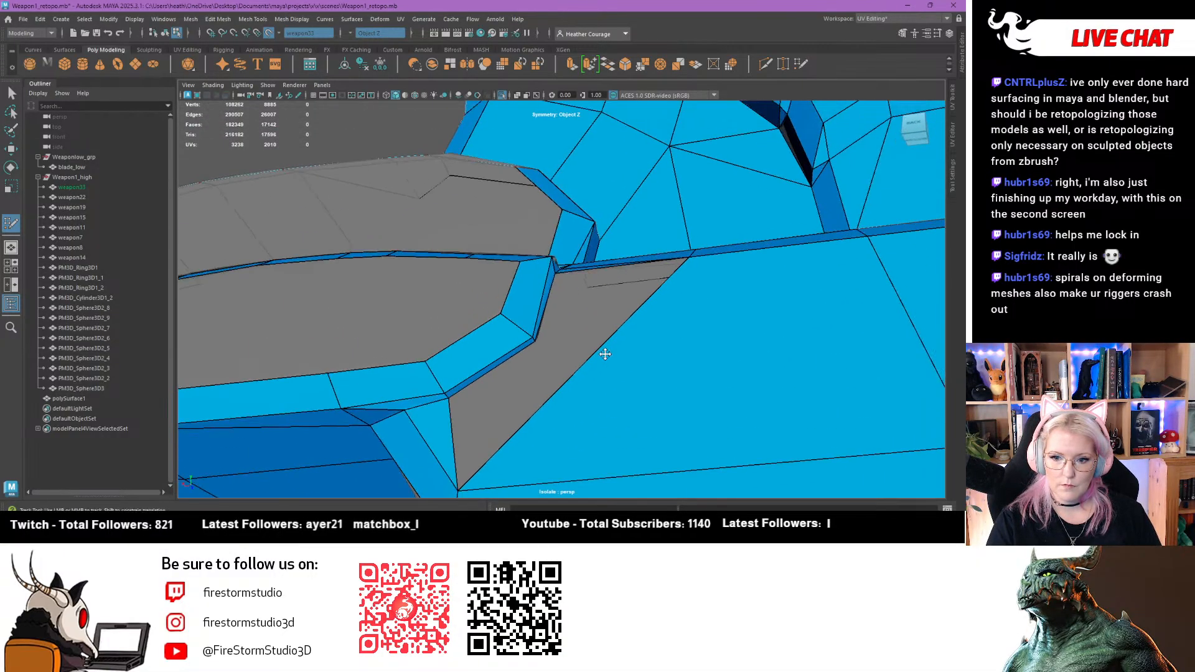
{"action": "left_click_drag", "start_coordinate": [580, 362], "coordinate": [643, 302], "text": "alt"}
{"action": "left_click", "coordinate": [553, 362], "text": "shift"}
{"action": "right_click_drag", "start_coordinate": [702, 435], "coordinate": [547, 368], "text": "alt"}
{"action": "left_click_drag", "start_coordinate": [544, 369], "coordinate": [574, 412], "text": "alt"}
{"action": "left_click", "coordinate": [520, 375], "text": "shift"}
{"action": "middle_click_drag", "start_coordinate": [530, 424], "coordinate": [581, 412], "text": "alt"}
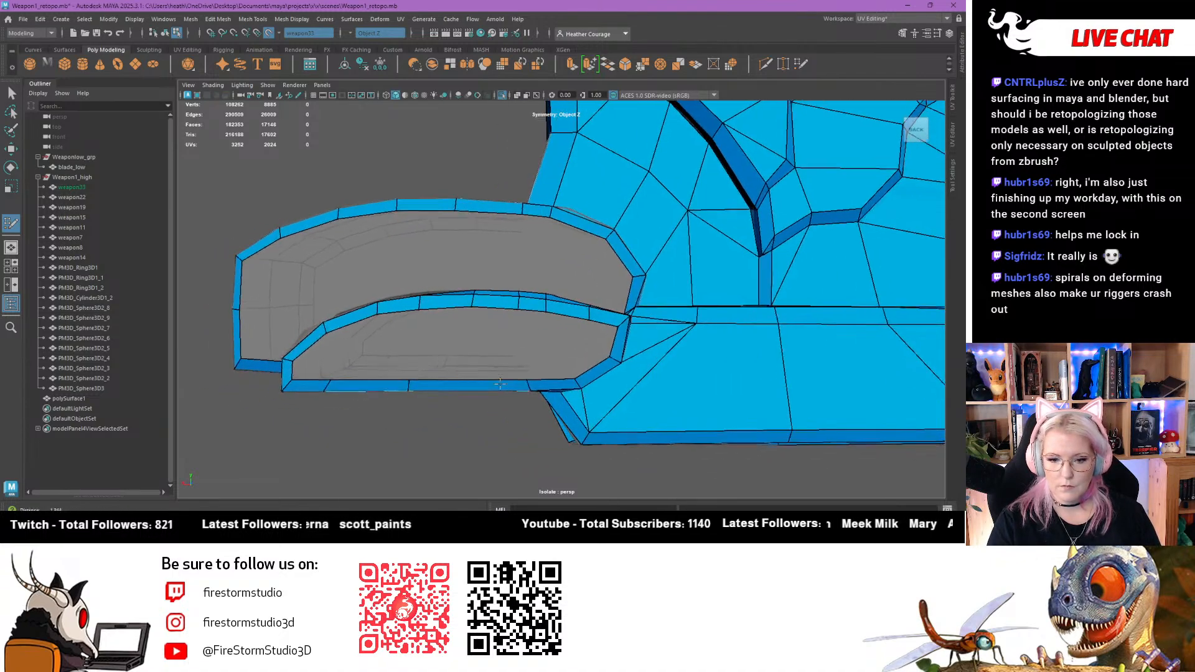
Fill the lower rim's opening with faces at the end nearest the blade, and delete the surplus quad beside them
{"action": "right_click_drag", "start_coordinate": [453, 391], "coordinate": [498, 405], "text": "alt"}
{"action": "left_click_drag", "start_coordinate": [499, 405], "coordinate": [526, 376], "text": "alt"}
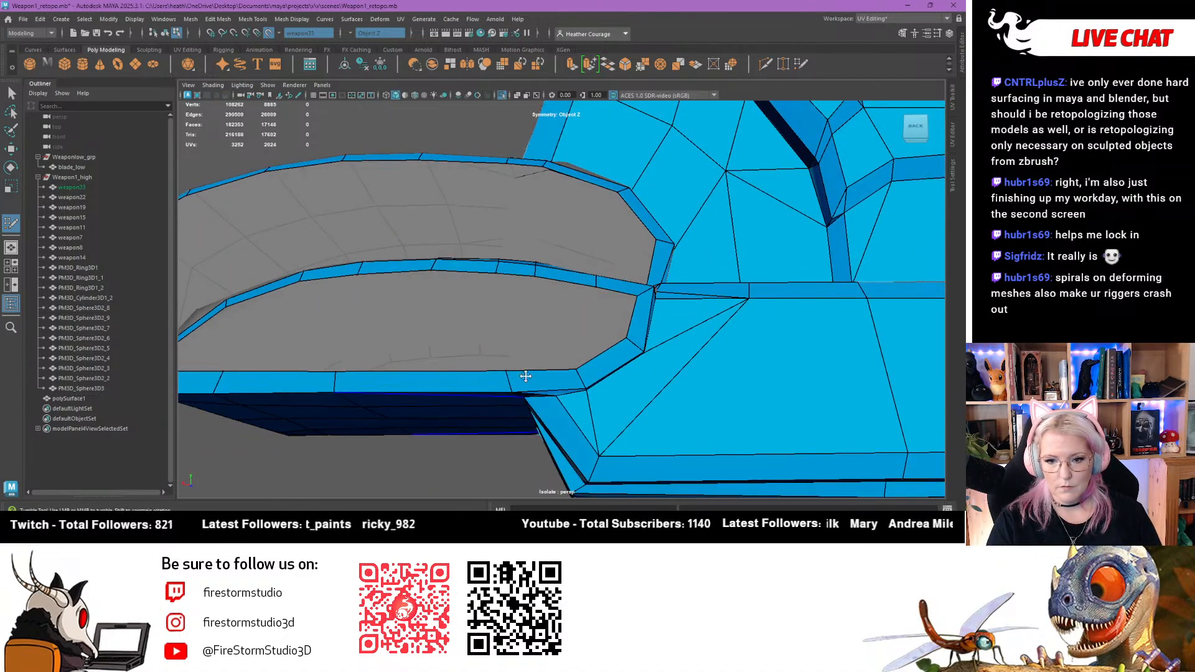
{"action": "left_click", "coordinate": [601, 318], "text": "shift"}
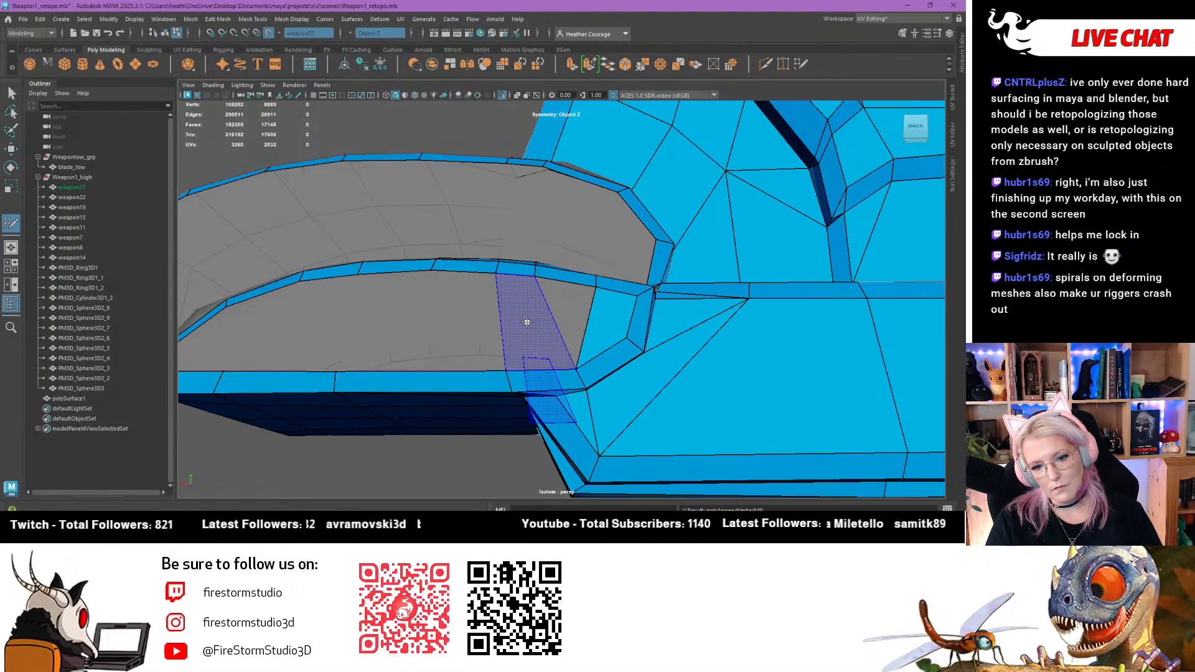
{"action": "left_click", "coordinate": [527, 321], "text": "shift"}
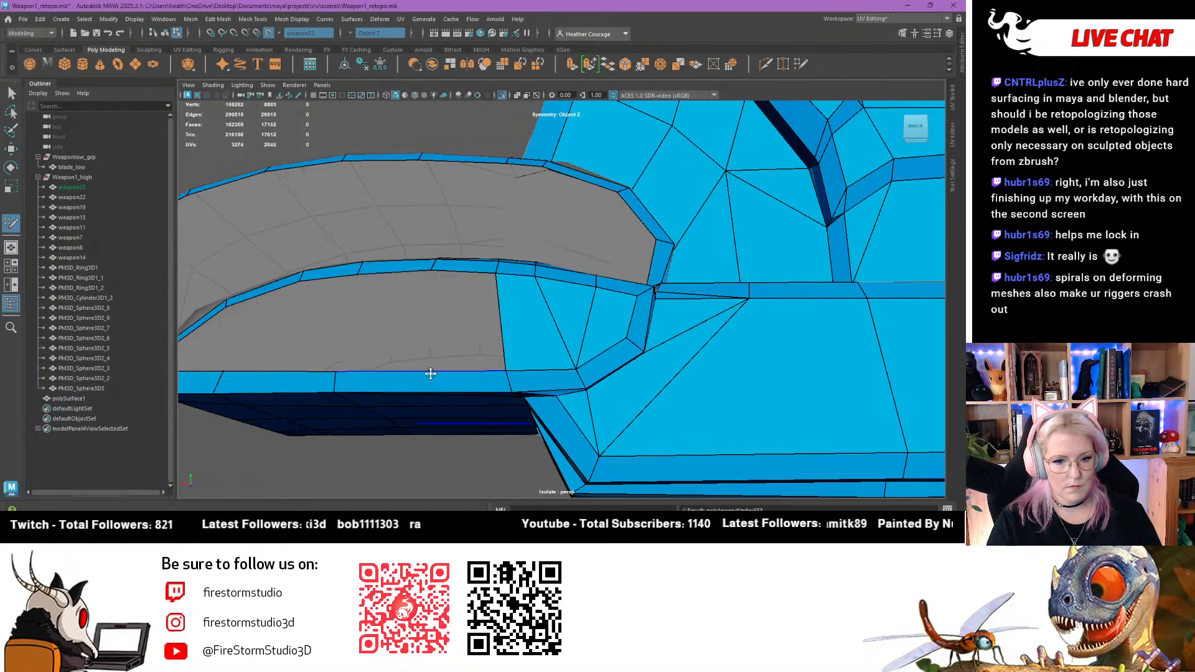
{"action": "left_click_drag", "start_coordinate": [430, 373], "coordinate": [455, 290], "text": "alt"}
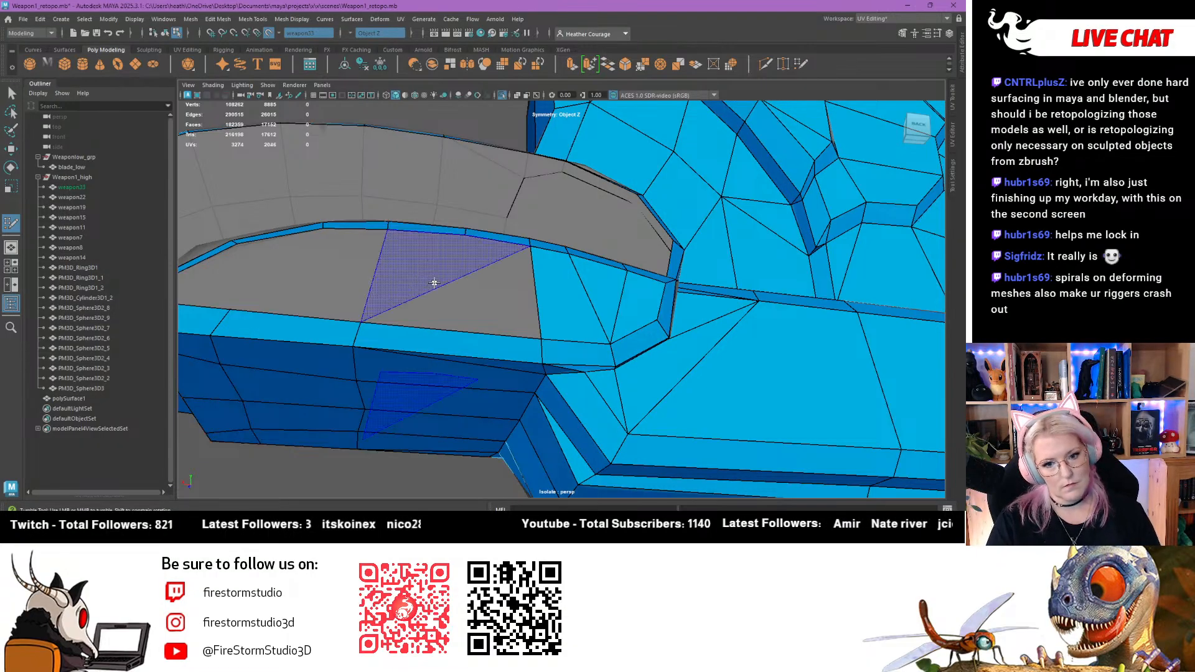
{"action": "left_click", "coordinate": [551, 293], "text": "ctrl+shift"}
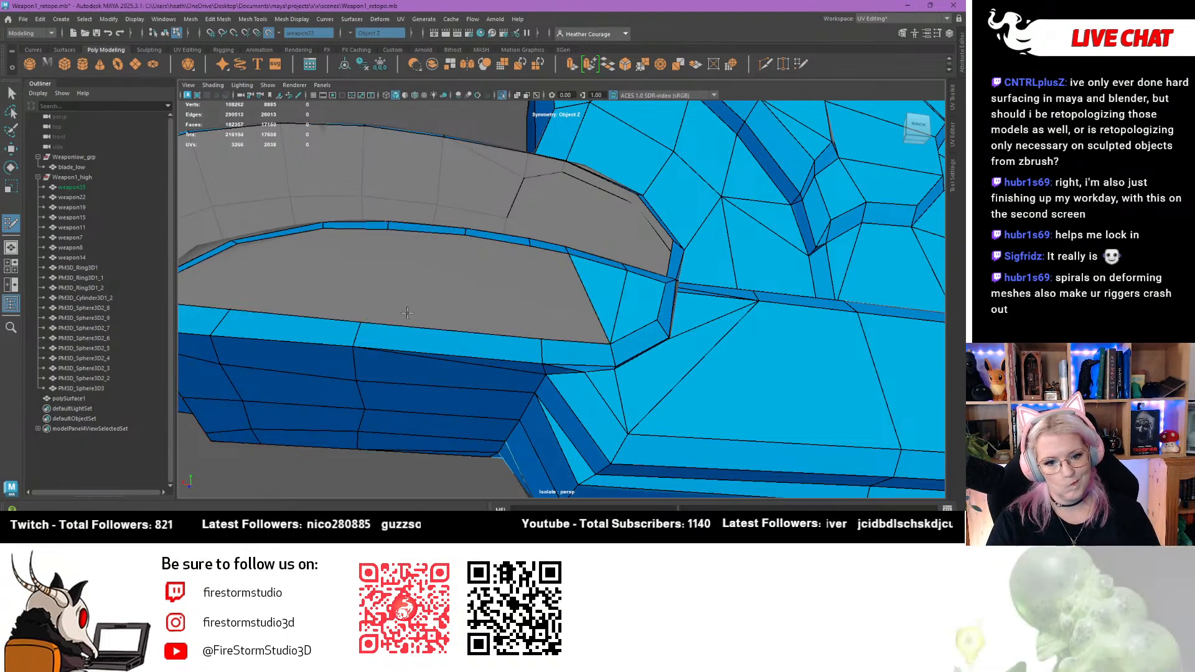
Fill the rest of the lower rim's opening with faces from its far tip to the existing faces at the blade end
{"action": "mouse_move", "coordinate": [406, 313]}
{"action": "left_mouse_down", "text": "alt"}
{"action": "mouse_move", "coordinate": [411, 258]}
{"action": "mouse_move", "coordinate": [403, 322]}
{"action": "left_mouse_up", "text": "alt"}
{"action": "middle_click_drag", "start_coordinate": [389, 330], "coordinate": [557, 305], "text": "alt"}
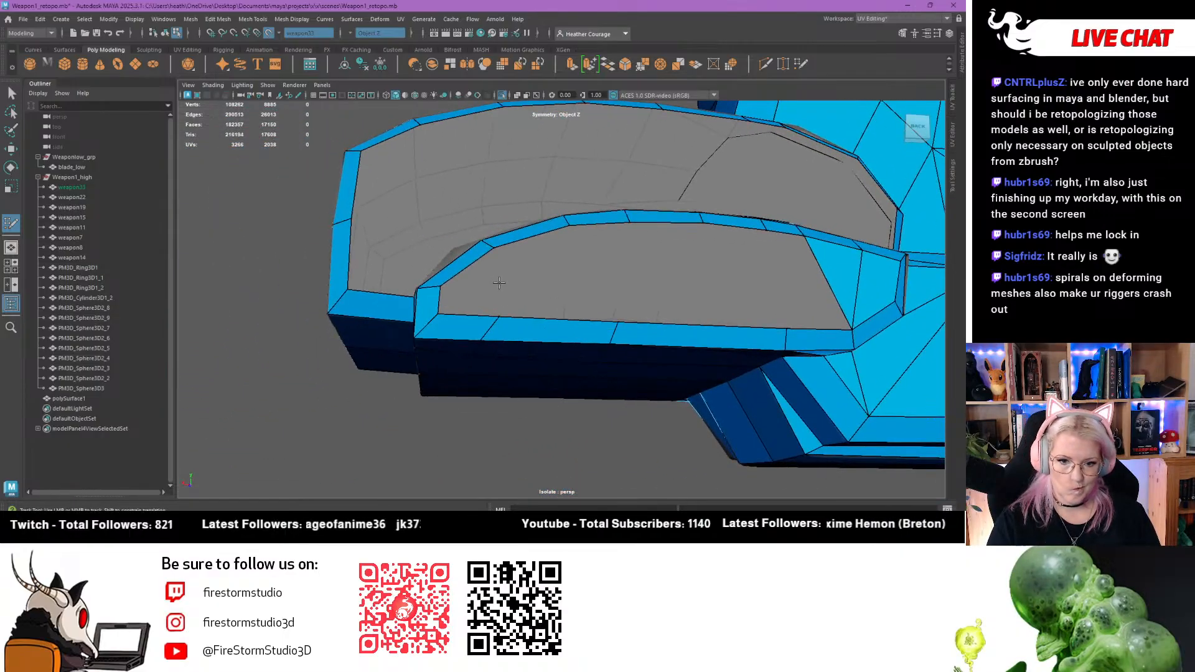
{"action": "left_click", "coordinate": [471, 295], "text": "shift"}
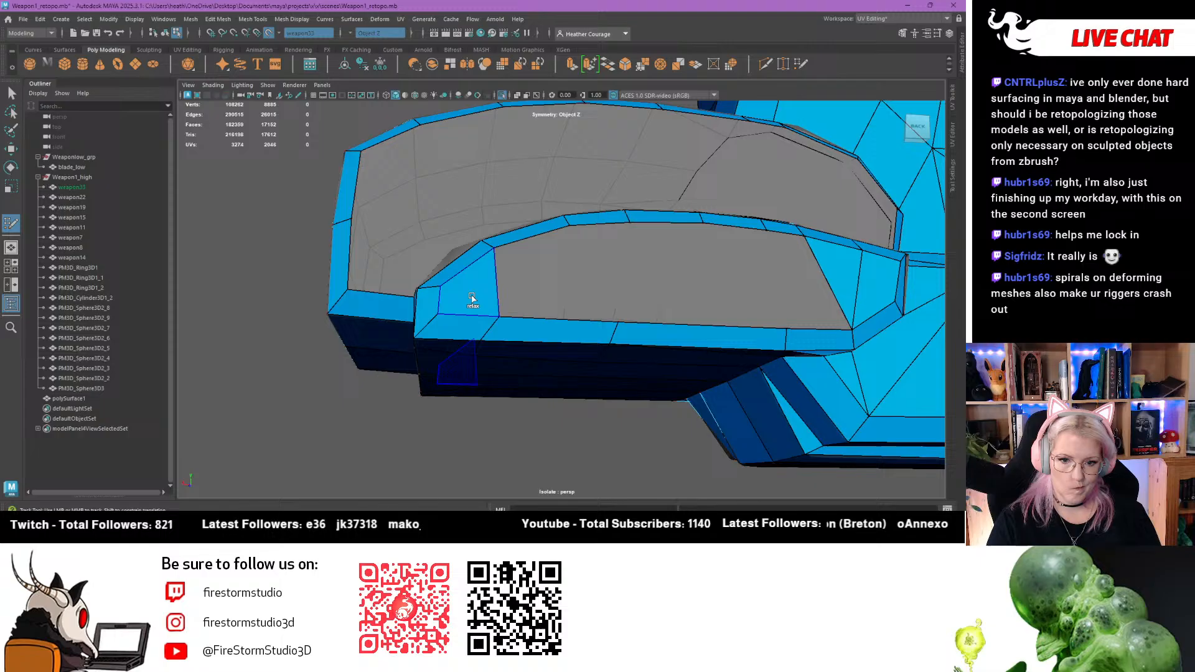
{"action": "left_click", "coordinate": [536, 293], "text": "shift"}
{"action": "left_click", "coordinate": [675, 297], "text": "shift"}
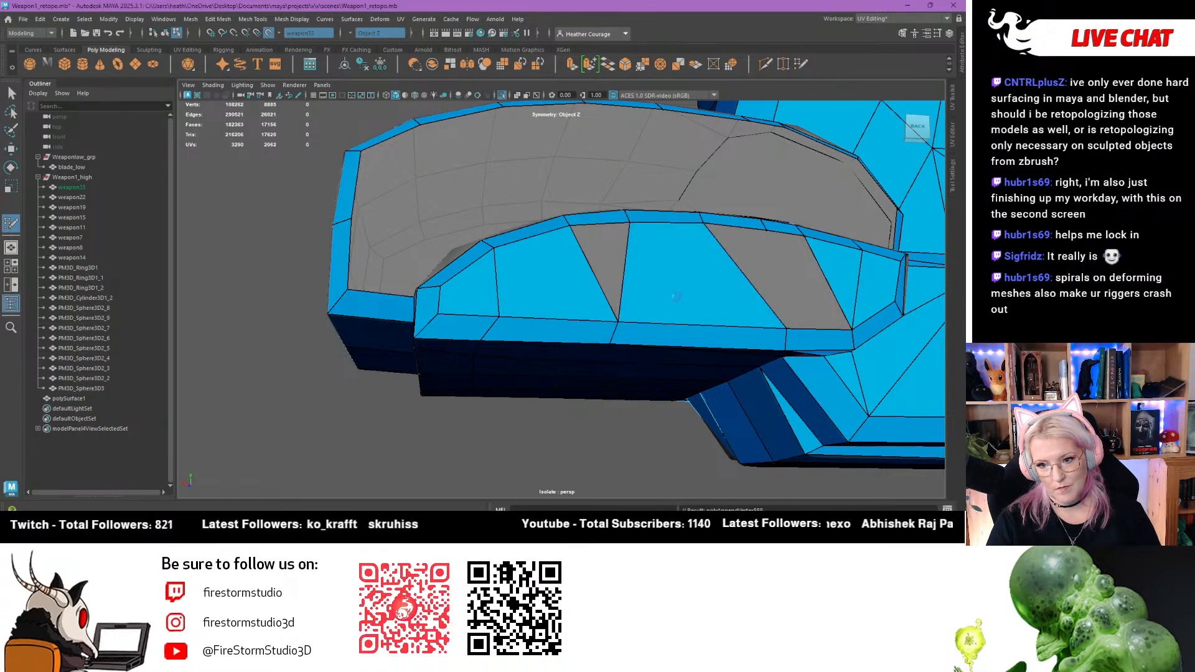
{"action": "left_click", "coordinate": [788, 277], "text": "shift"}
{"action": "left_click", "coordinate": [744, 254], "text": "shift"}
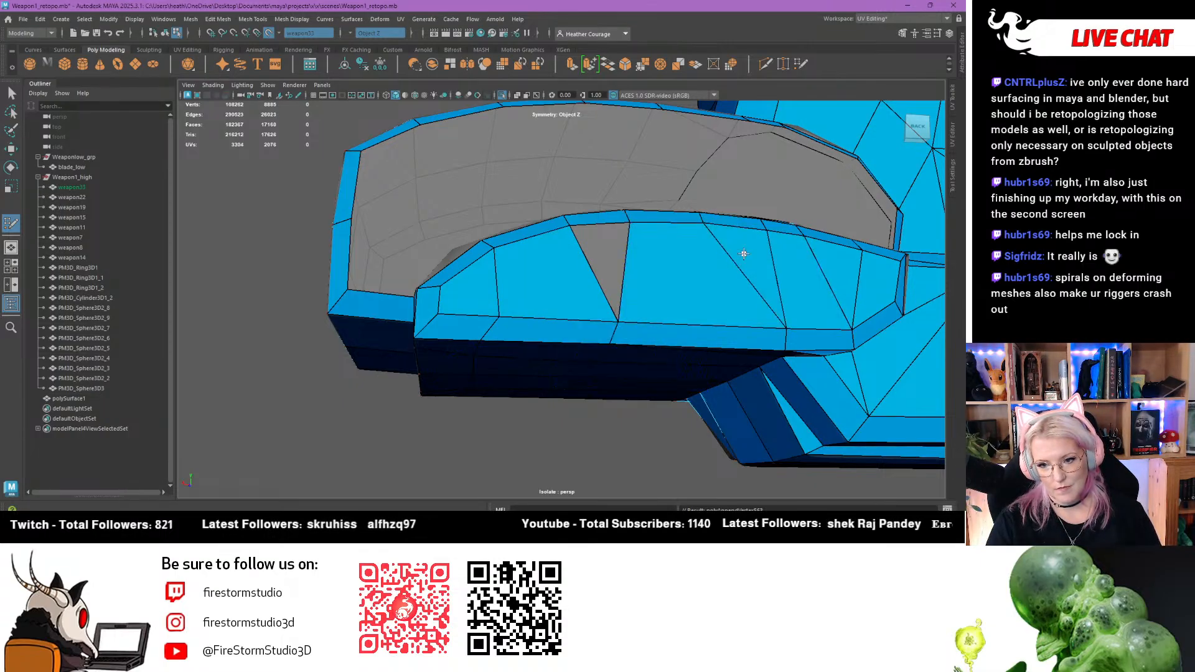
{"action": "left_click", "coordinate": [611, 244], "text": "shift"}
Bridge the opening between the upper and lower rims with faces from the middle to the end nearest the blade
{"action": "scroll", "coordinate": [627, 349], "scroll_direction": "down", "scroll_amount": 4}
{"action": "mouse_move", "coordinate": [626, 350]}
{"action": "left_mouse_down", "text": "alt"}
{"action": "mouse_move", "coordinate": [600, 400]}
{"action": "mouse_move", "coordinate": [509, 293]}
{"action": "mouse_move", "coordinate": [522, 314]}
{"action": "left_mouse_up", "text": "alt"}
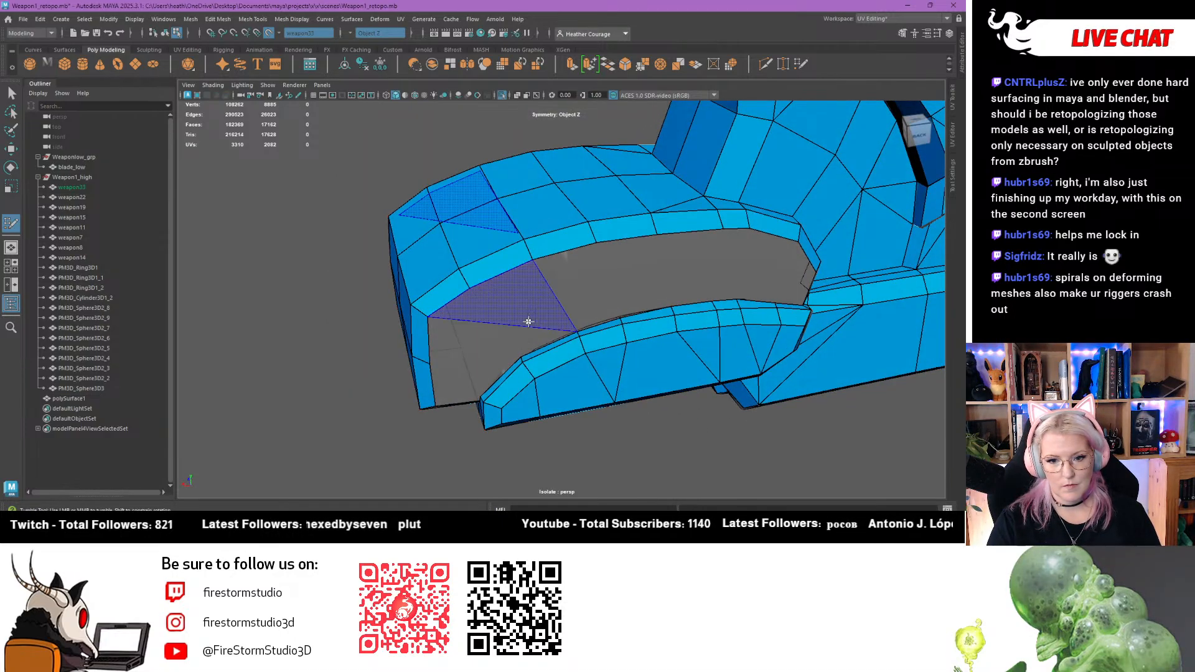
{"action": "left_click", "coordinate": [563, 297], "text": "shift"}
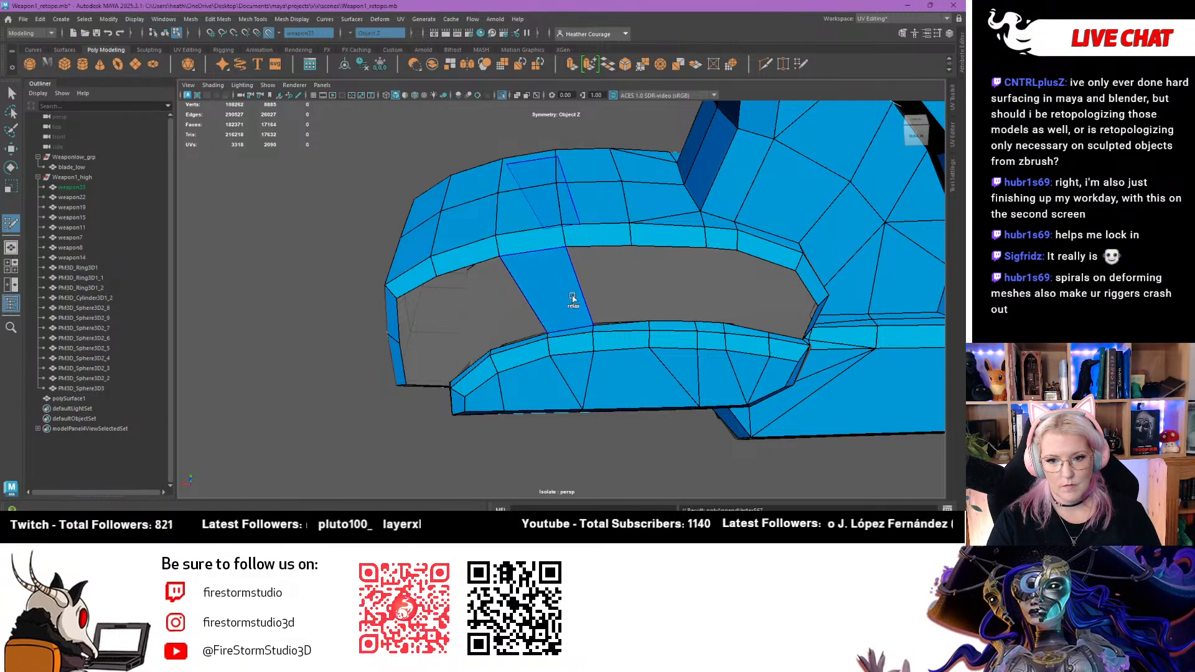
{"action": "left_click", "coordinate": [605, 290], "text": "shift"}
{"action": "left_click", "coordinate": [669, 288], "text": "shift"}
{"action": "left_click", "coordinate": [714, 291], "text": "shift"}
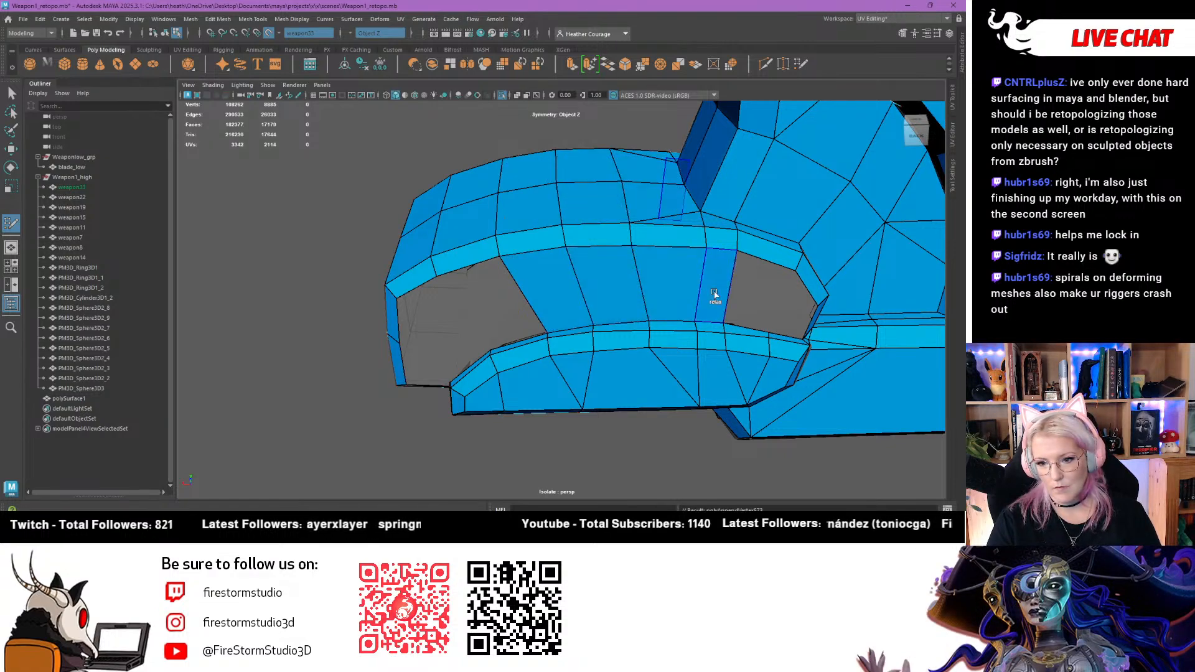
{"action": "left_click", "coordinate": [750, 295], "text": "shift"}
{"action": "left_click", "coordinate": [789, 309], "text": "shift"}
Nudge the lower rim's inner edge slightly where it borders the remaining opening near the rim's tip
{"action": "mouse_move", "coordinate": [482, 344]}
{"action": "left_mouse_down", "text": "alt"}
{"action": "mouse_move", "coordinate": [457, 314]}
{"action": "mouse_move", "coordinate": [467, 340]}
{"action": "left_mouse_up", "text": "alt"}
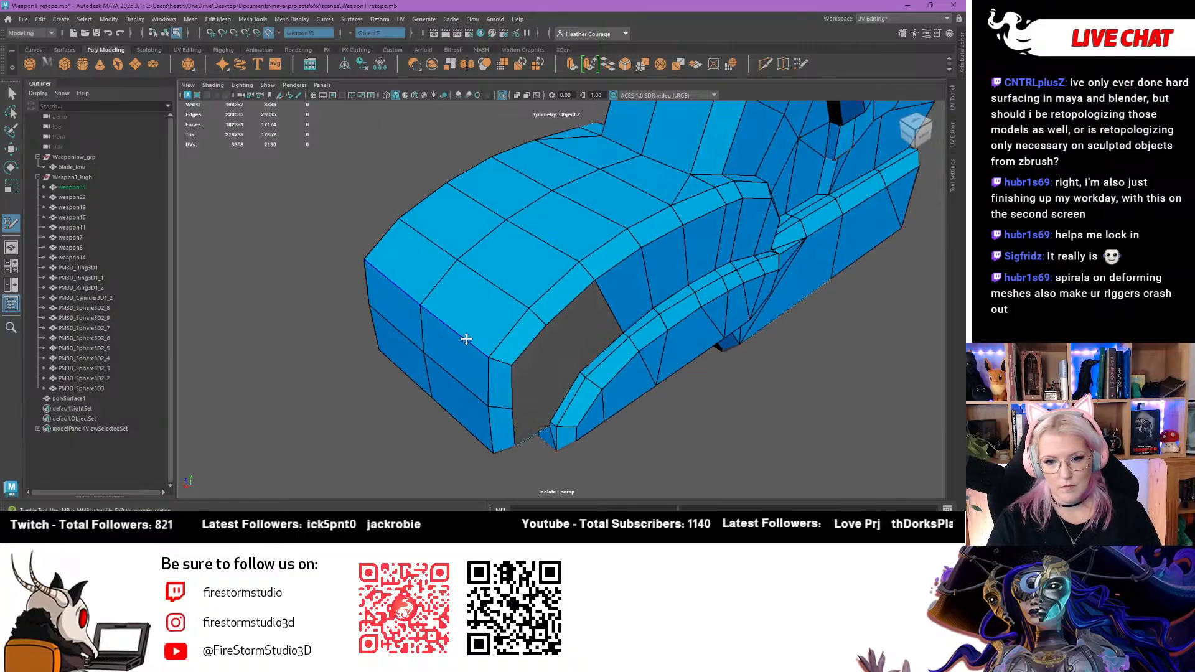
{"action": "right_click_drag", "start_coordinate": [526, 360], "coordinate": [553, 455], "text": "alt"}
{"action": "left_click_drag", "start_coordinate": [531, 420], "coordinate": [478, 358], "text": "alt"}
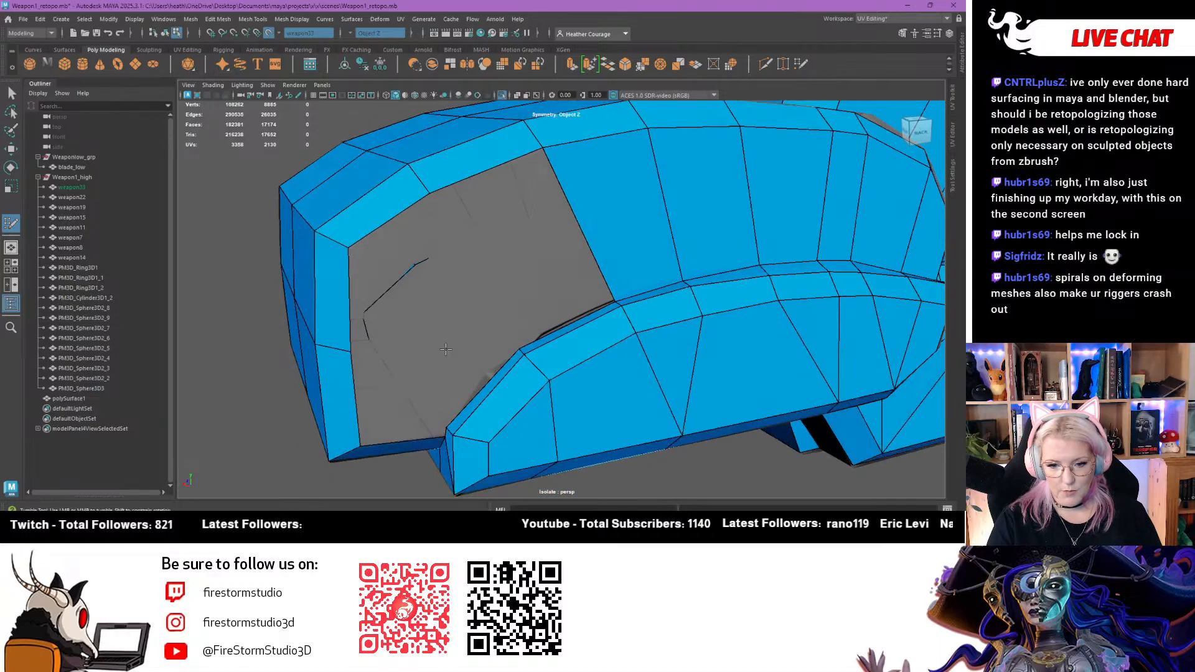
{"action": "right_click_drag", "start_coordinate": [478, 358], "coordinate": [489, 399], "text": "alt"}
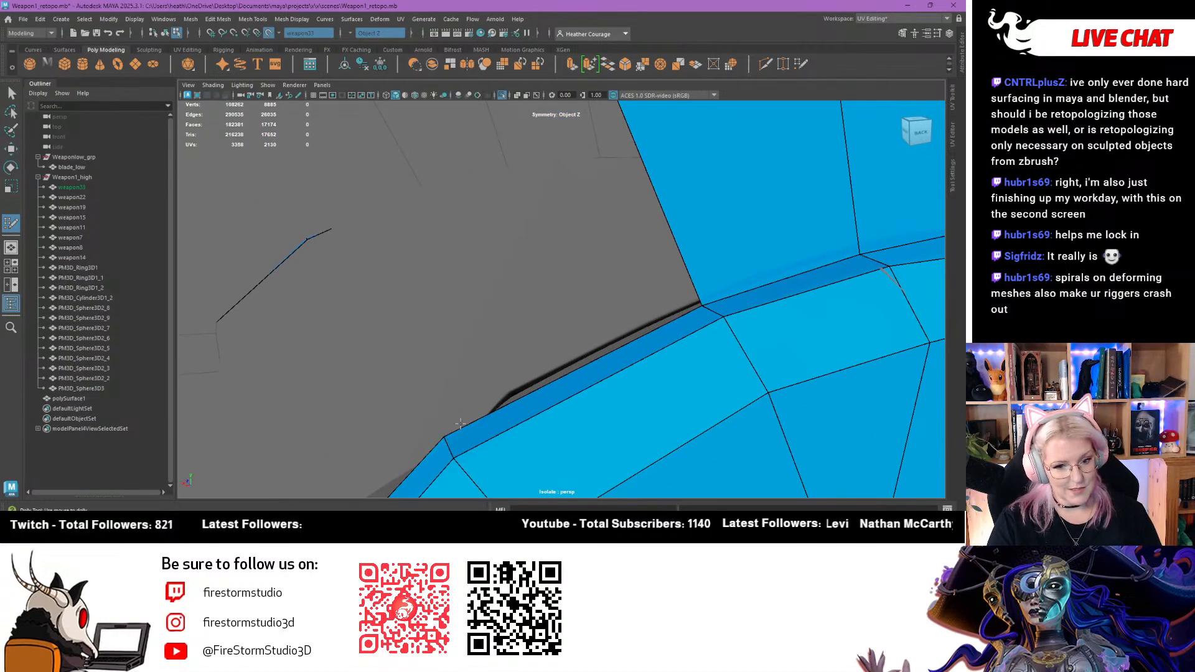
{"action": "left_click_drag", "start_coordinate": [521, 405], "coordinate": [505, 389]}
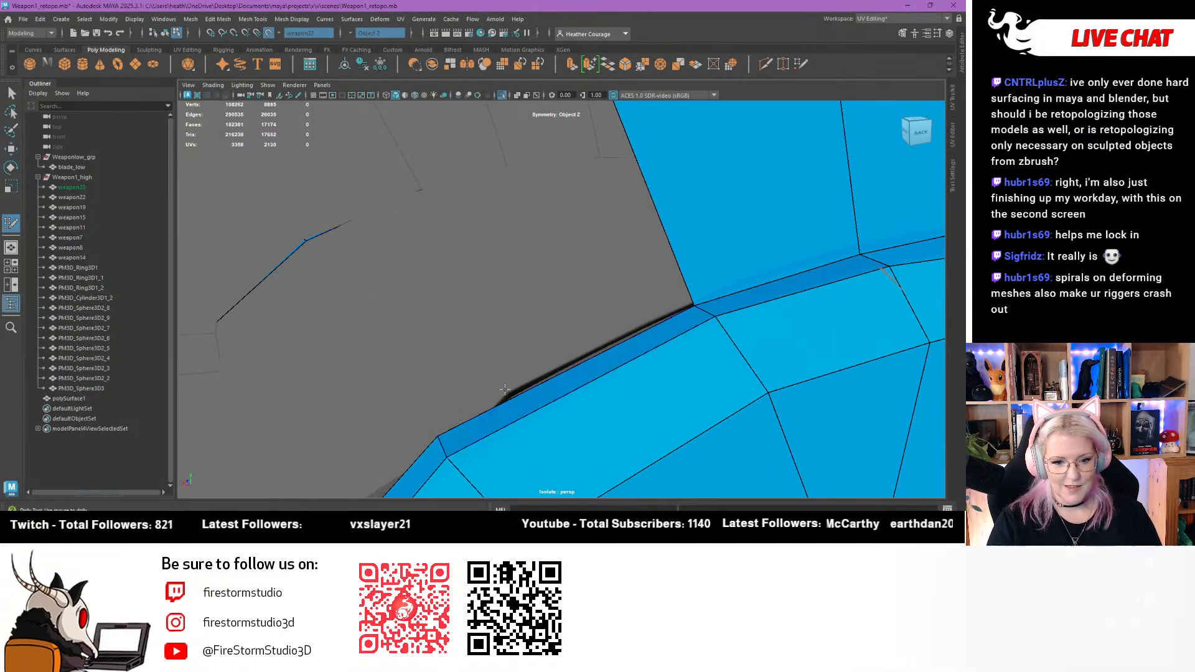
{"action": "right_click_drag", "start_coordinate": [504, 389], "coordinate": [496, 371], "text": "alt"}
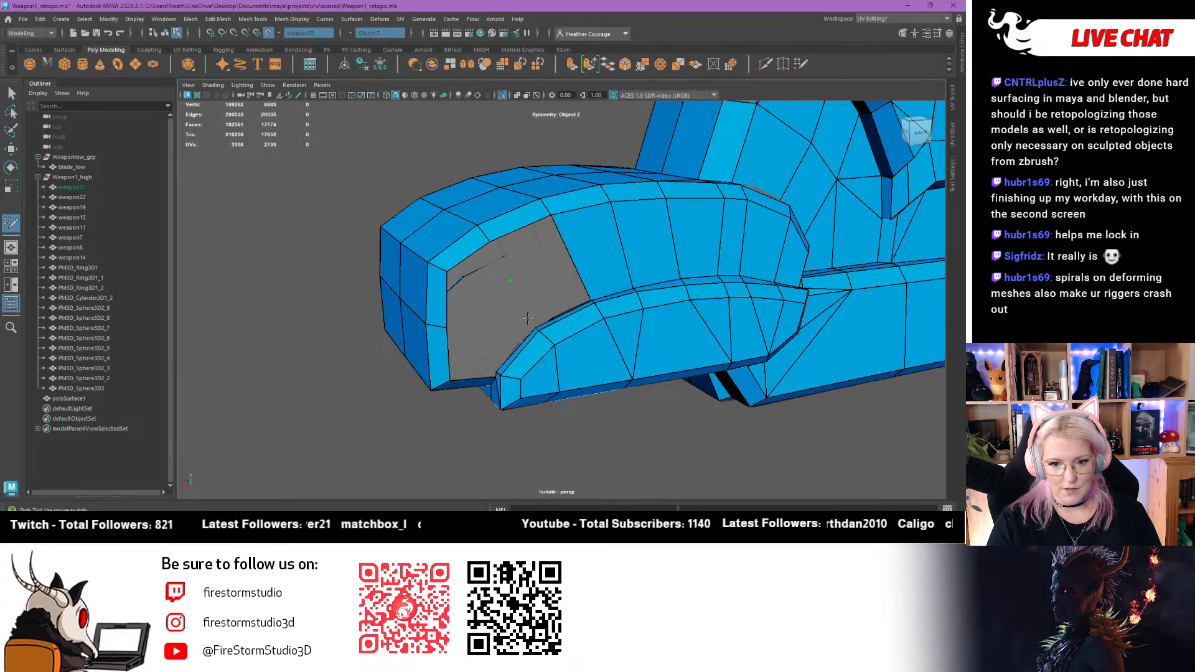
Add a quad at the far tip of the opening between the two rims and weld its loose corner to the lower rim's vertex
{"action": "left_click", "coordinate": [478, 318], "text": "shift"}
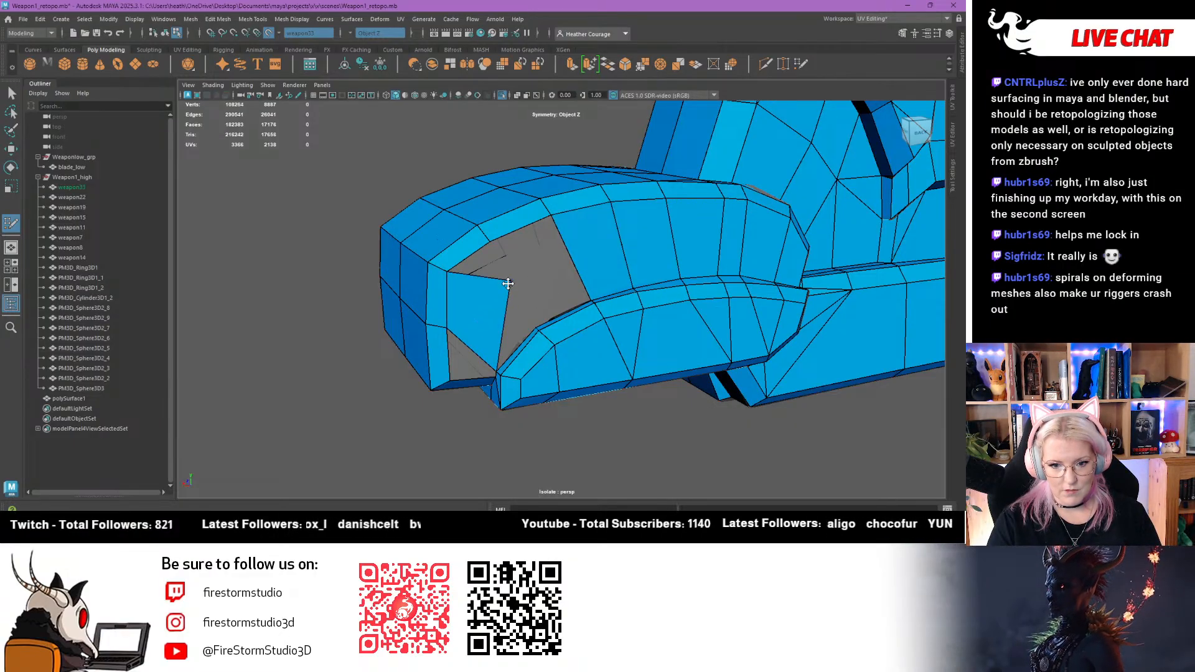
{"action": "left_click_drag", "start_coordinate": [509, 281], "coordinate": [527, 317]}
{"action": "right_click_drag", "start_coordinate": [516, 344], "coordinate": [542, 418], "text": "alt"}
{"action": "middle_click_drag", "start_coordinate": [541, 419], "coordinate": [611, 400], "text": "alt"}
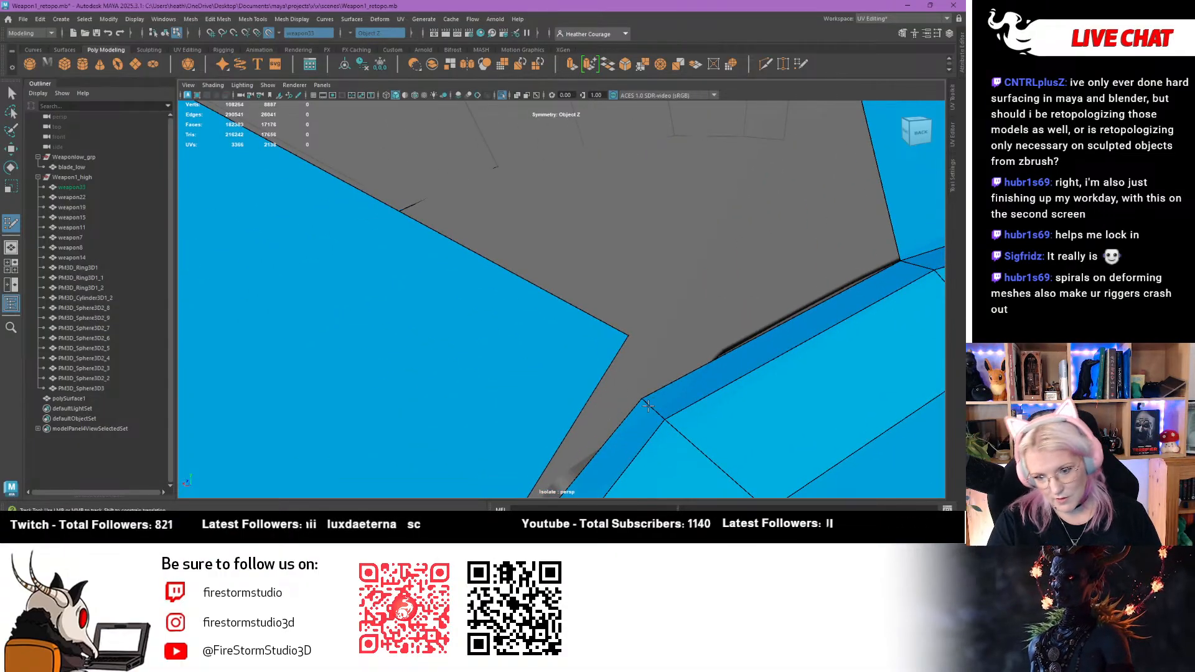
{"action": "left_click_drag", "start_coordinate": [560, 376], "coordinate": [600, 364], "text": "alt"}
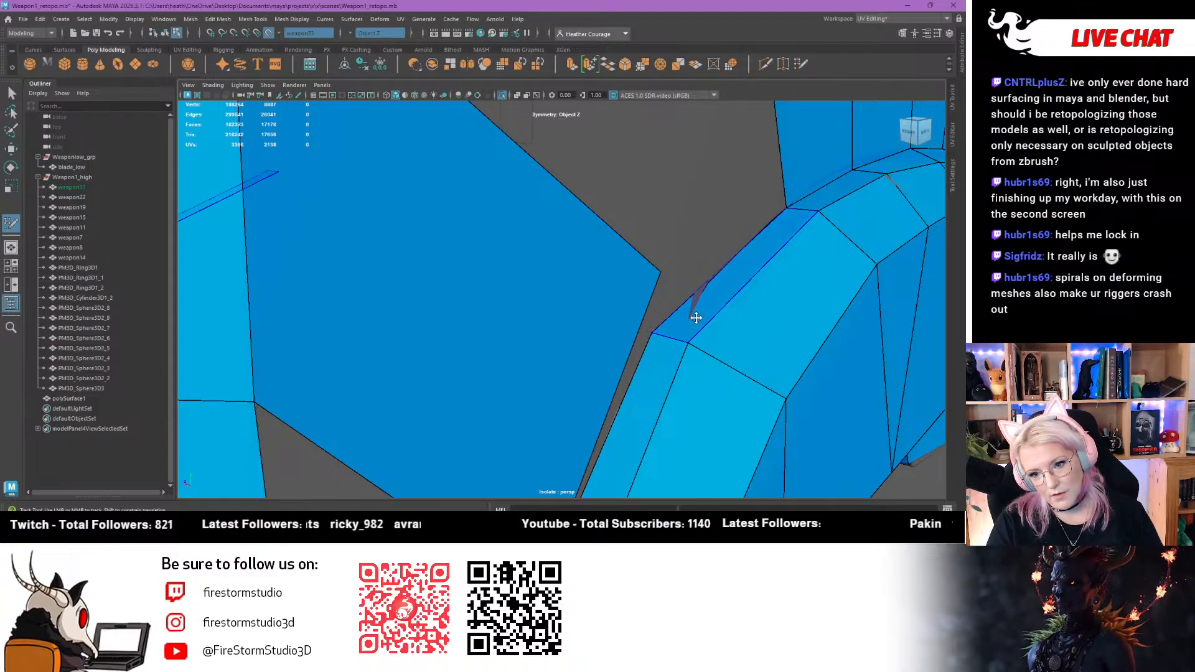
{"action": "mouse_move", "coordinate": [696, 318]}
{"action": "left_mouse_down"}
{"action": "mouse_move", "coordinate": [713, 323]}
{"action": "mouse_move", "coordinate": [661, 275]}
{"action": "mouse_move", "coordinate": [683, 330]}
{"action": "mouse_move", "coordinate": [473, 266]}
{"action": "left_mouse_up"}
Fill the remaining gaps between the upper and lower rims with faces, including the small gap at the tip's underside
{"action": "scroll", "coordinate": [672, 324], "scroll_direction": "down", "scroll_amount": 8}
{"action": "middle_click_drag", "start_coordinate": [475, 267], "coordinate": [535, 281], "text": "alt"}
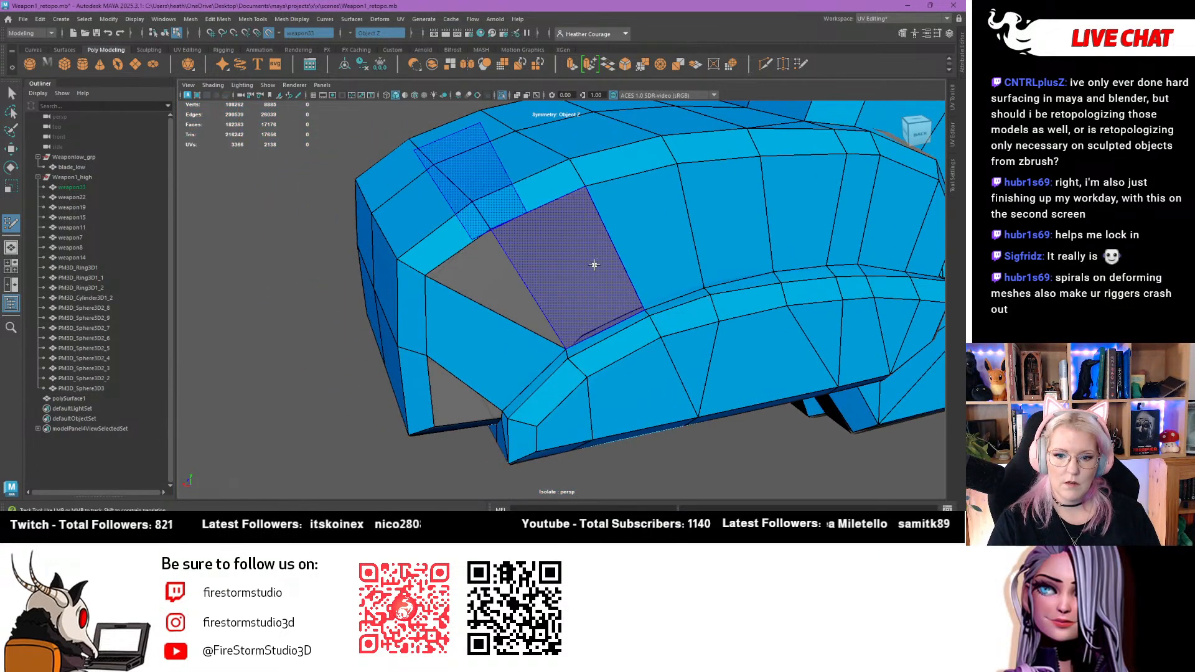
{"action": "left_click", "coordinate": [594, 264], "text": "shift"}
{"action": "left_click", "coordinate": [496, 268], "text": "shift"}
{"action": "left_click_drag", "start_coordinate": [479, 331], "coordinate": [498, 304], "text": "alt"}
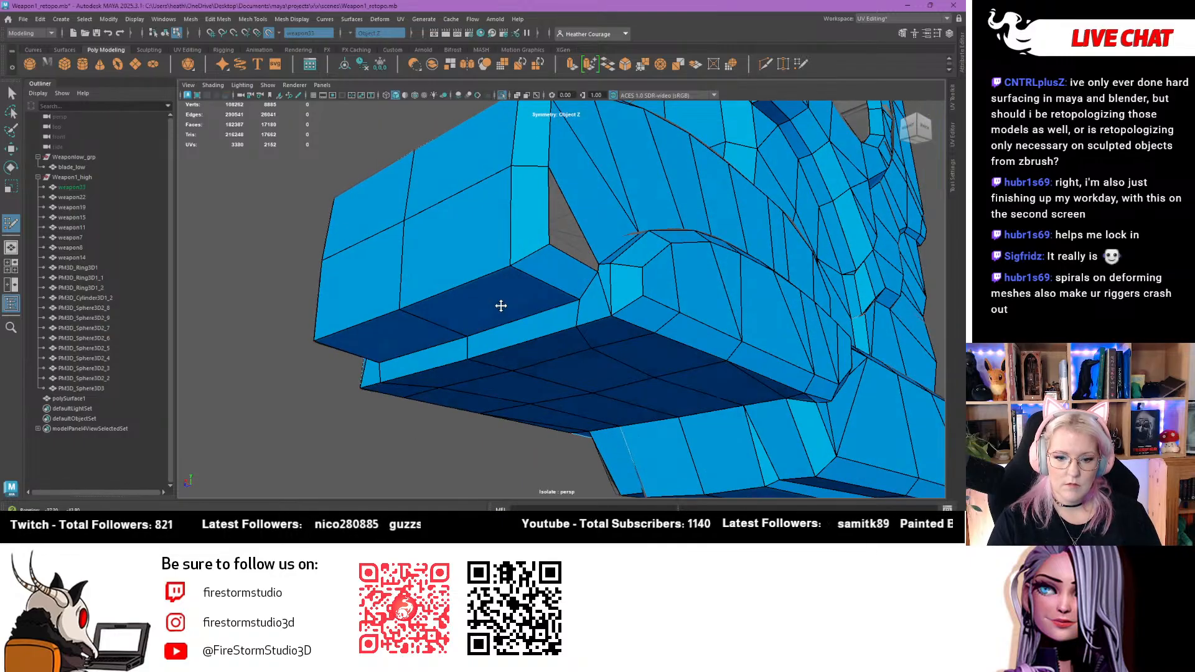
{"action": "left_click", "coordinate": [563, 232], "text": "shift"}
Fill the upper half of the open band across the blade's narrow outer side, above the base, with two quads
{"action": "scroll", "coordinate": [594, 292], "scroll_direction": "down", "scroll_amount": 7}
{"action": "left_click_drag", "start_coordinate": [599, 301], "coordinate": [512, 304], "text": "alt"}
{"action": "scroll", "coordinate": [560, 295], "scroll_direction": "down", "scroll_amount": 5}
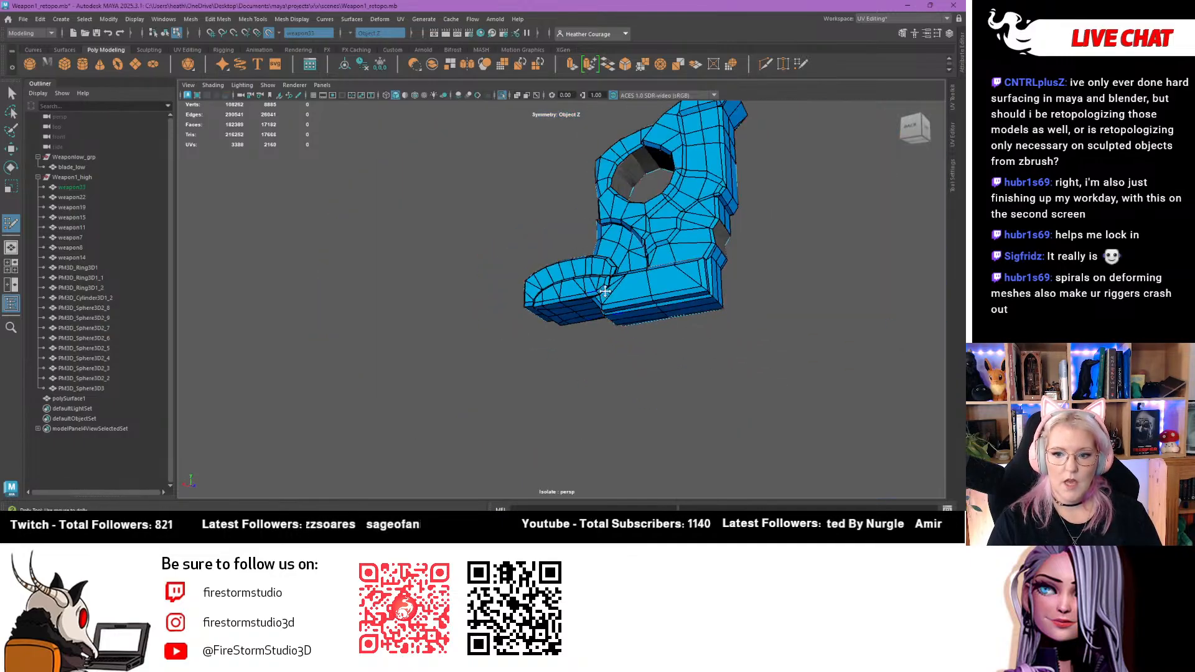
{"action": "left_click_drag", "start_coordinate": [603, 287], "coordinate": [528, 300], "text": "alt"}
{"action": "middle_click_drag", "start_coordinate": [529, 299], "coordinate": [634, 366], "text": "alt"}
{"action": "scroll", "coordinate": [634, 365], "scroll_direction": "up", "scroll_amount": 6}
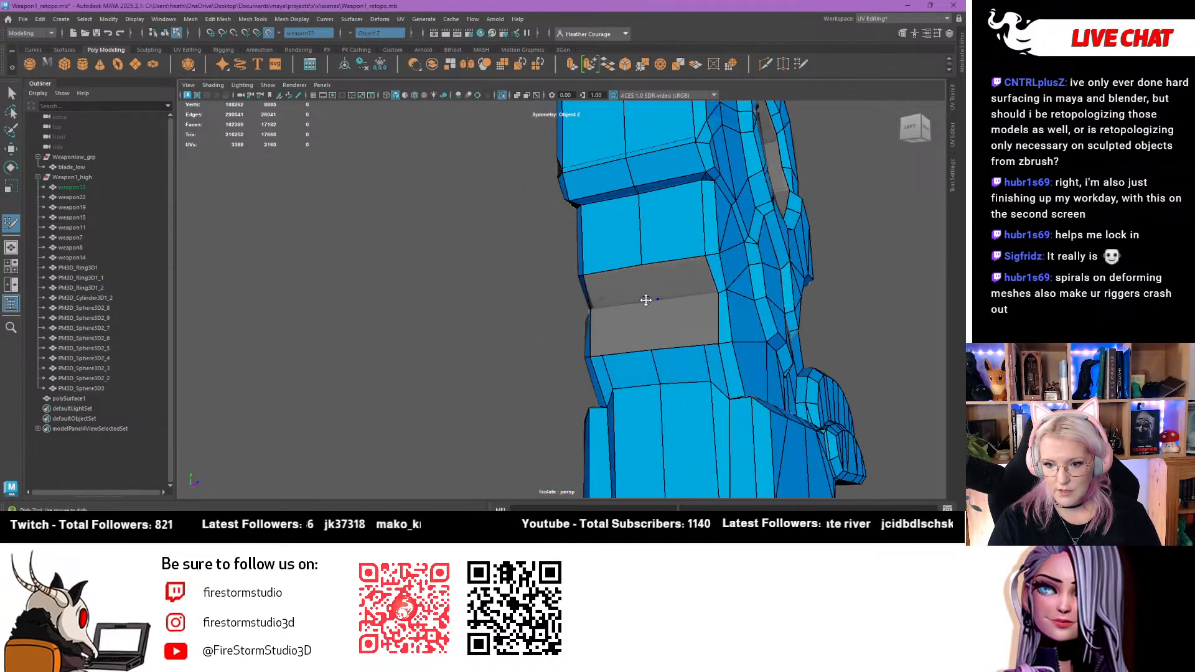
{"action": "left_click", "coordinate": [680, 280], "text": "shift"}
{"action": "key", "text": "ctrl+z"}
{"action": "left_click", "coordinate": [682, 283], "text": "shift"}
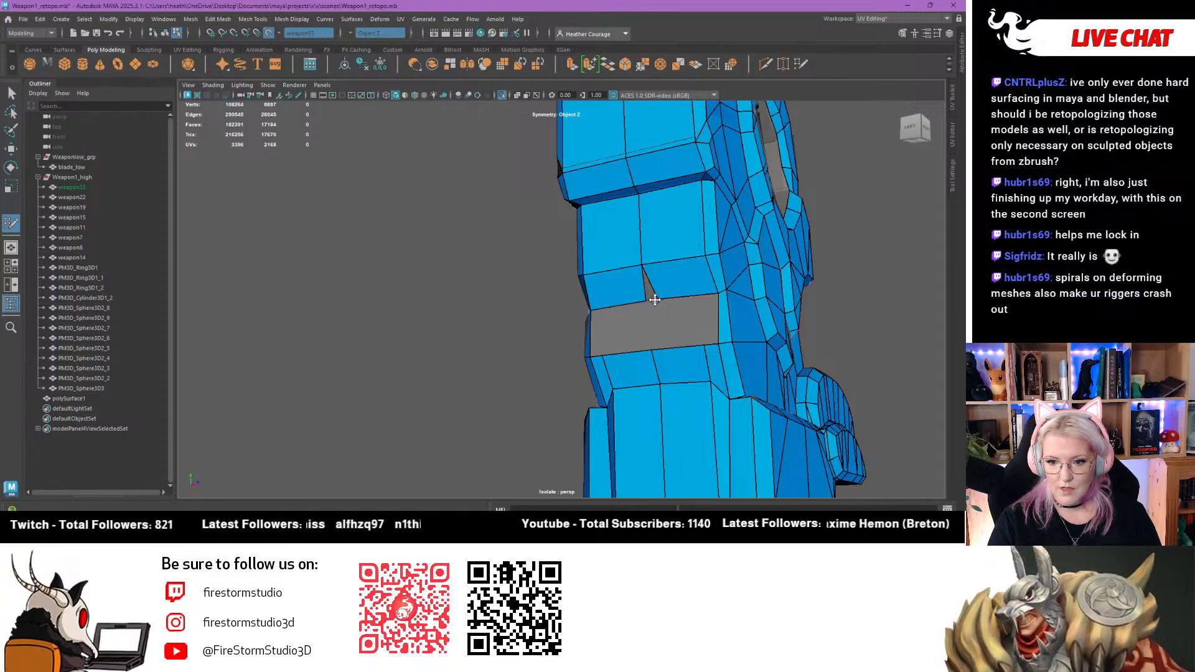
Close the slit between those two quads and fill the band's lower half with faces down to the base
{"action": "mouse_move", "coordinate": [621, 338]}
{"action": "left_mouse_down", "text": "alt"}
{"action": "mouse_move", "coordinate": [529, 340]}
{"action": "mouse_move", "coordinate": [612, 345]}
{"action": "left_mouse_up", "text": "alt"}
{"action": "scroll", "coordinate": [612, 345], "scroll_direction": "up", "scroll_amount": 2}
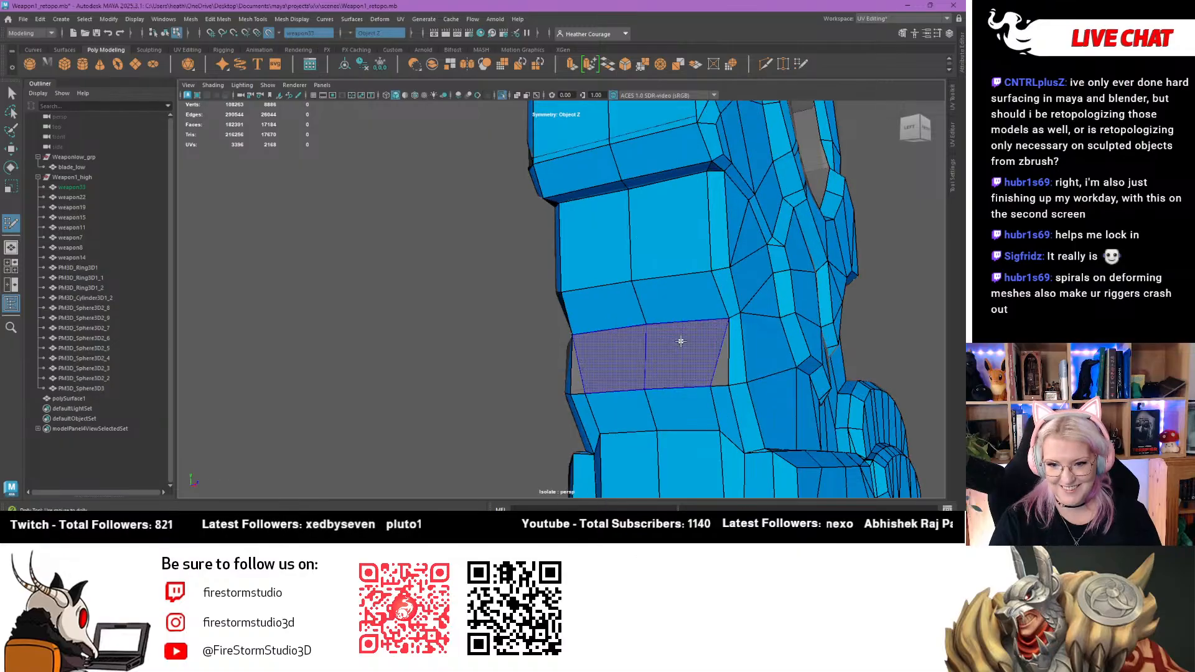
{"action": "left_click", "coordinate": [681, 341], "text": "shift"}
{"action": "left_click", "coordinate": [716, 367], "text": "shift"}
Start lining the round hole's inner wall, filling two adjacent segments with faces two quads deep
{"action": "left_click_drag", "start_coordinate": [645, 352], "coordinate": [704, 265], "text": "alt"}
{"action": "middle_click_drag", "start_coordinate": [704, 265], "coordinate": [578, 327], "text": "alt"}
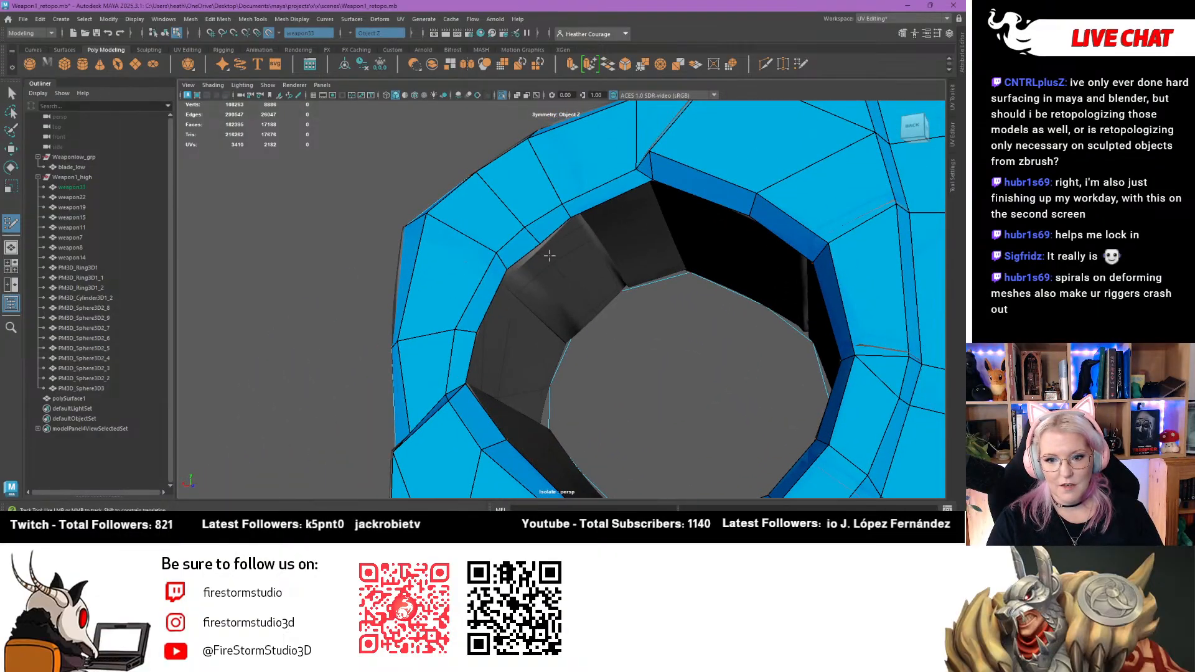
{"action": "left_click_drag", "start_coordinate": [533, 236], "coordinate": [672, 285]}
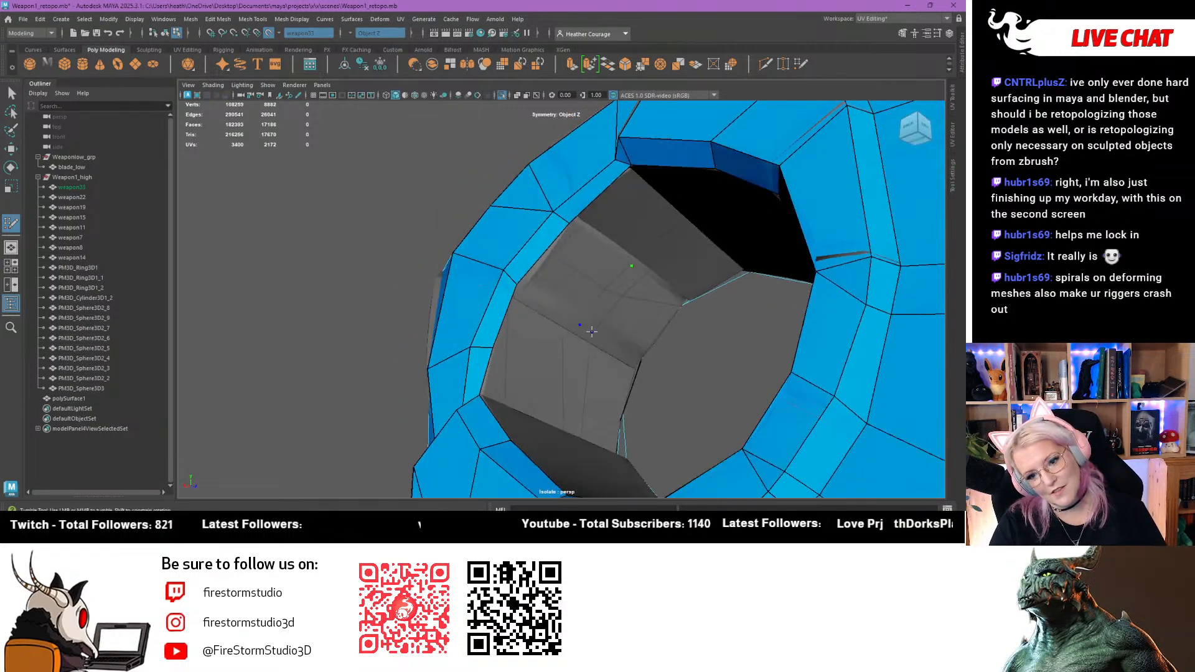
{"action": "left_click", "coordinate": [571, 299], "text": "shift"}
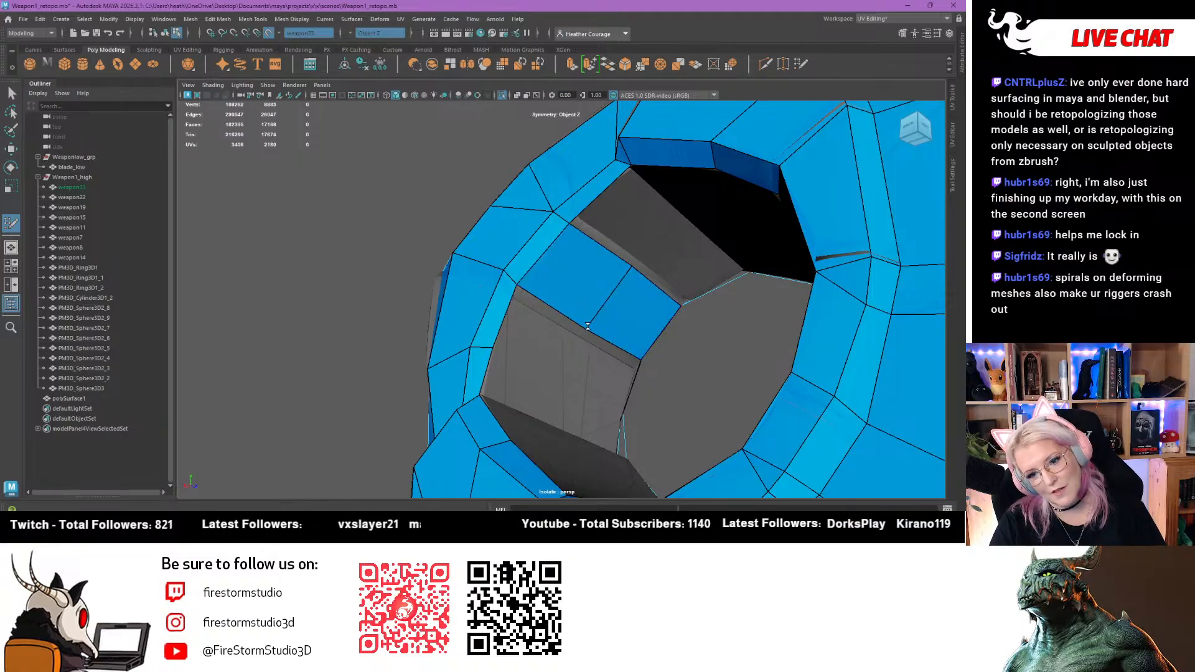
{"action": "left_click", "coordinate": [655, 219], "text": "shift"}
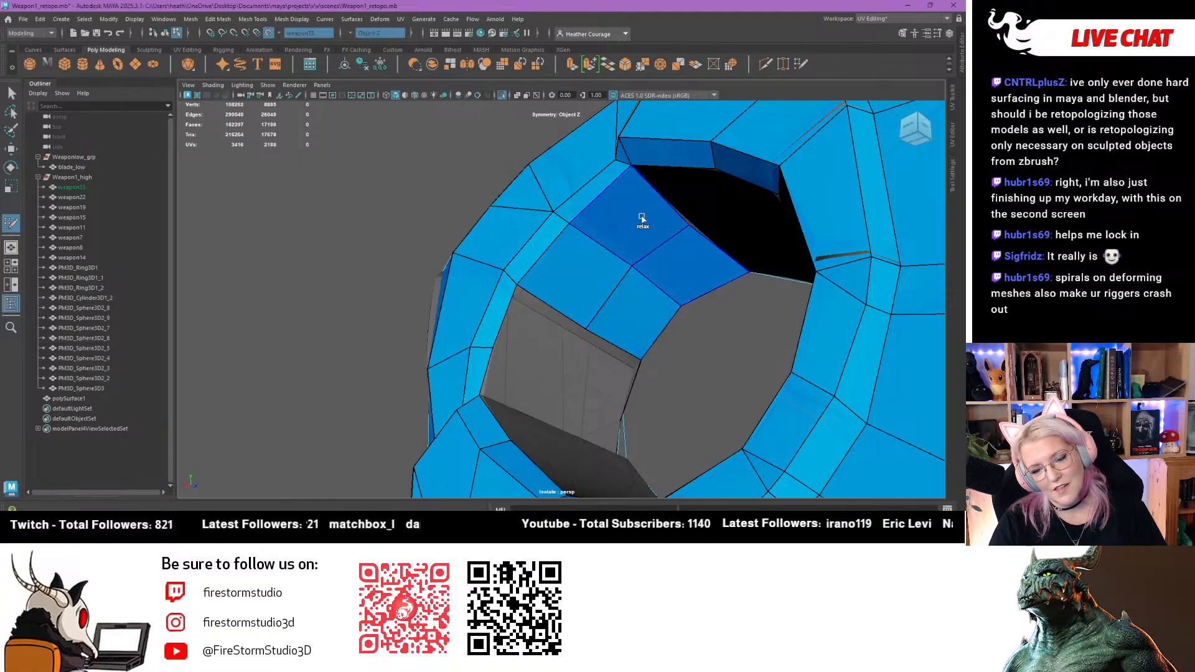
Continue the hole's inner lining around the next segments with paired quads, joining them along the wall's centre line
{"action": "left_click_drag", "start_coordinate": [640, 230], "coordinate": [666, 334], "text": "alt"}
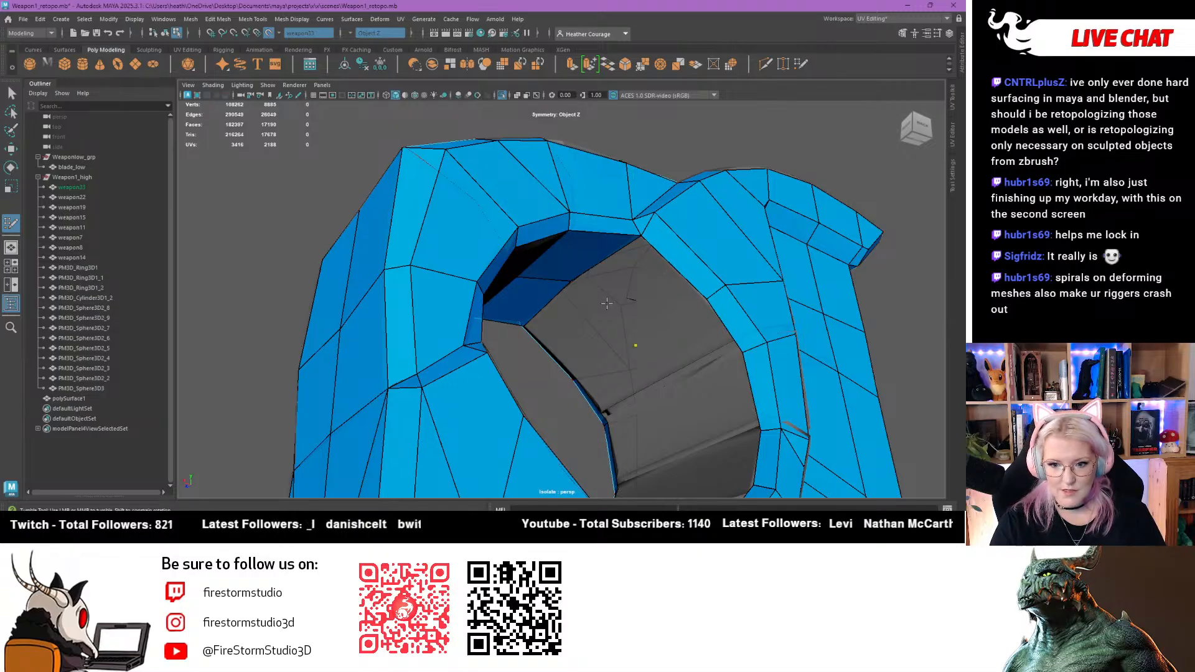
{"action": "left_click", "coordinate": [621, 289], "text": "shift"}
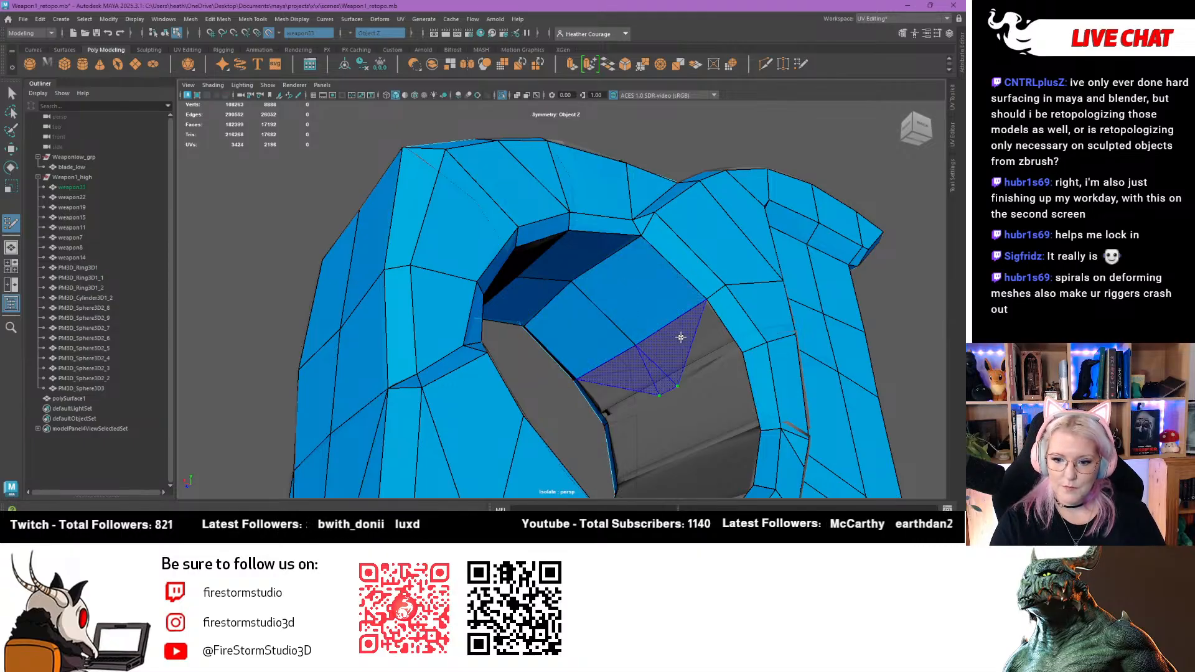
{"action": "left_click", "coordinate": [690, 345], "text": "shift"}
{"action": "left_click_drag", "start_coordinate": [678, 385], "coordinate": [598, 300], "text": "alt"}
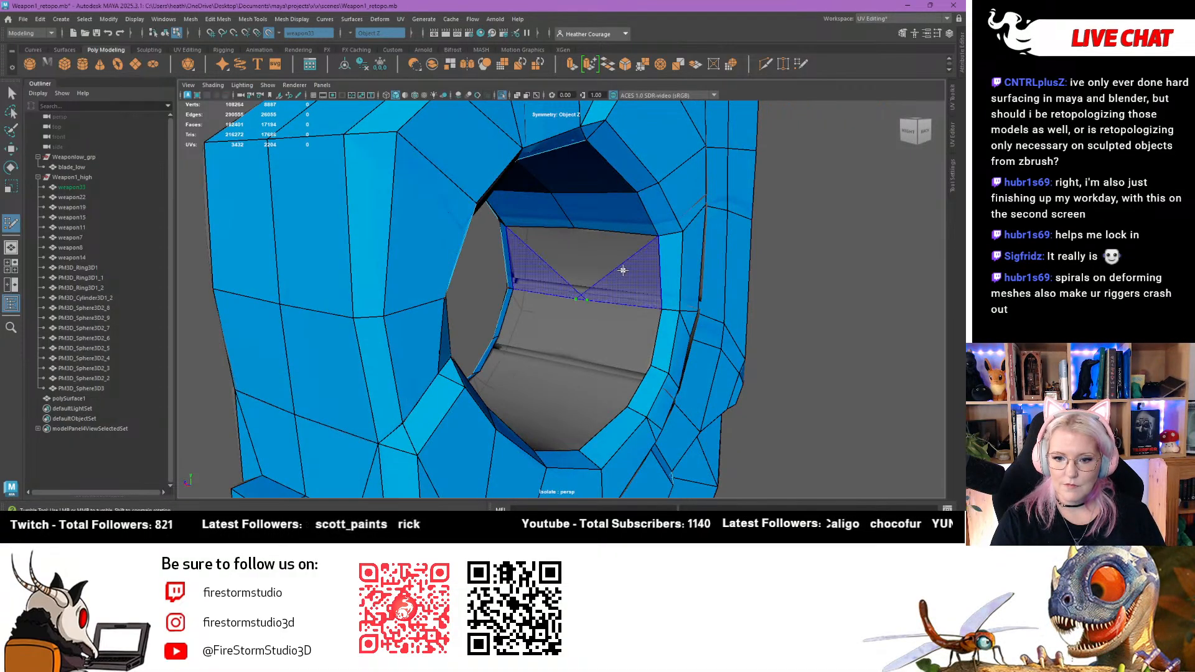
{"action": "left_click", "coordinate": [616, 268], "text": "shift"}
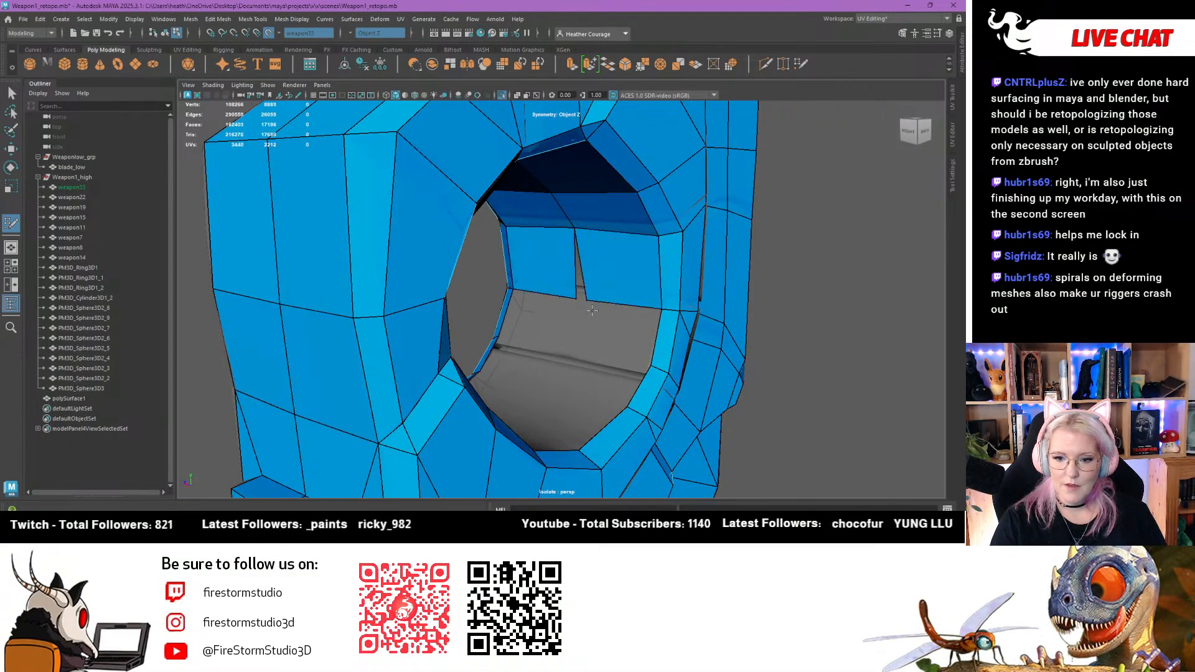
{"action": "left_click", "coordinate": [596, 353], "text": "shift"}
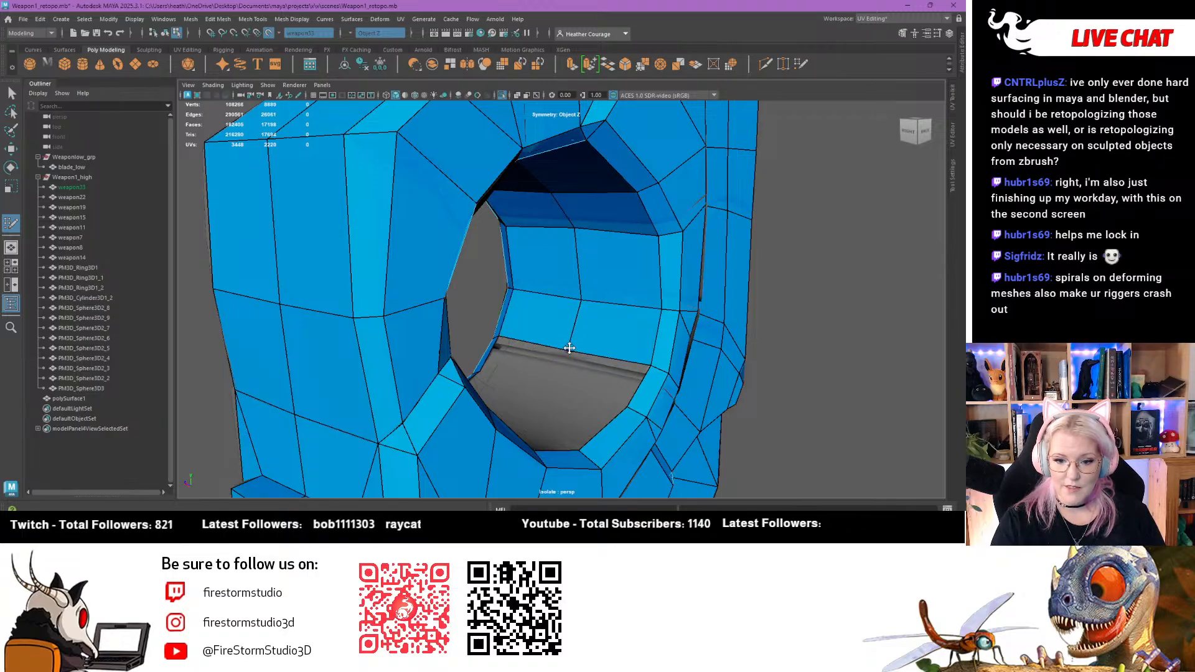
Extend the inner lining along the bottom of the round hole and close the slit between the new quads
{"action": "mouse_move", "coordinate": [566, 345]}
{"action": "left_mouse_down", "text": "alt"}
{"action": "mouse_move", "coordinate": [570, 361]}
{"action": "mouse_move", "coordinate": [585, 336]}
{"action": "mouse_move", "coordinate": [561, 321]}
{"action": "left_mouse_up", "text": "alt"}
{"action": "left_click", "coordinate": [618, 361], "text": "shift"}
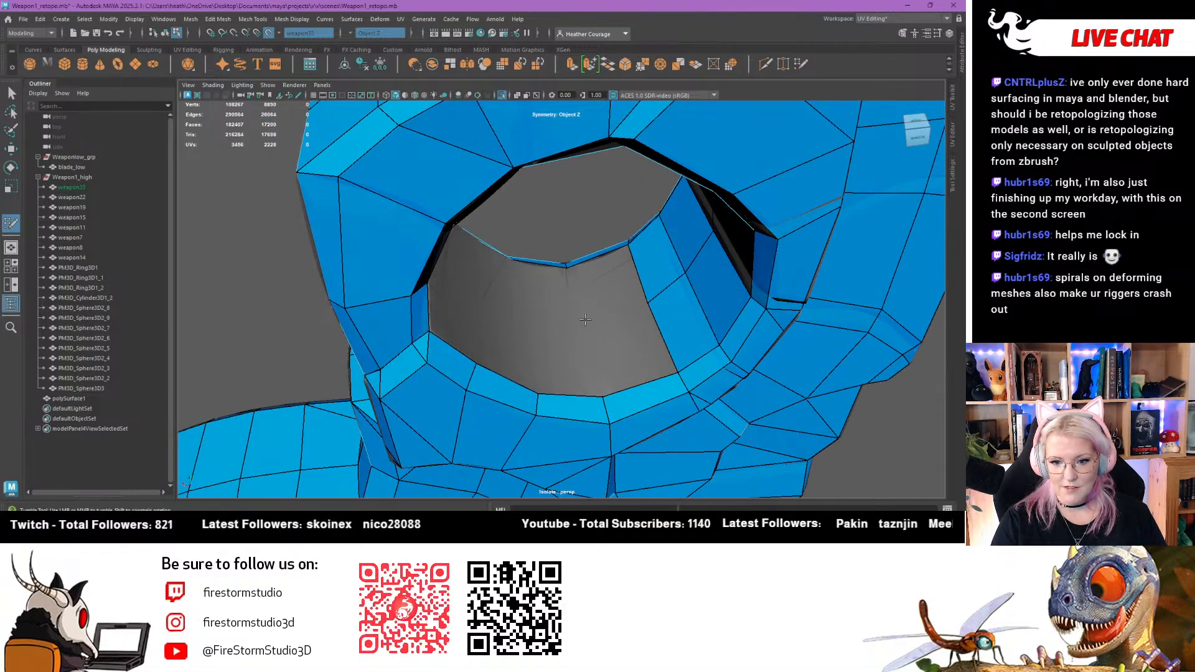
{"action": "left_click", "coordinate": [602, 339], "text": "shift"}
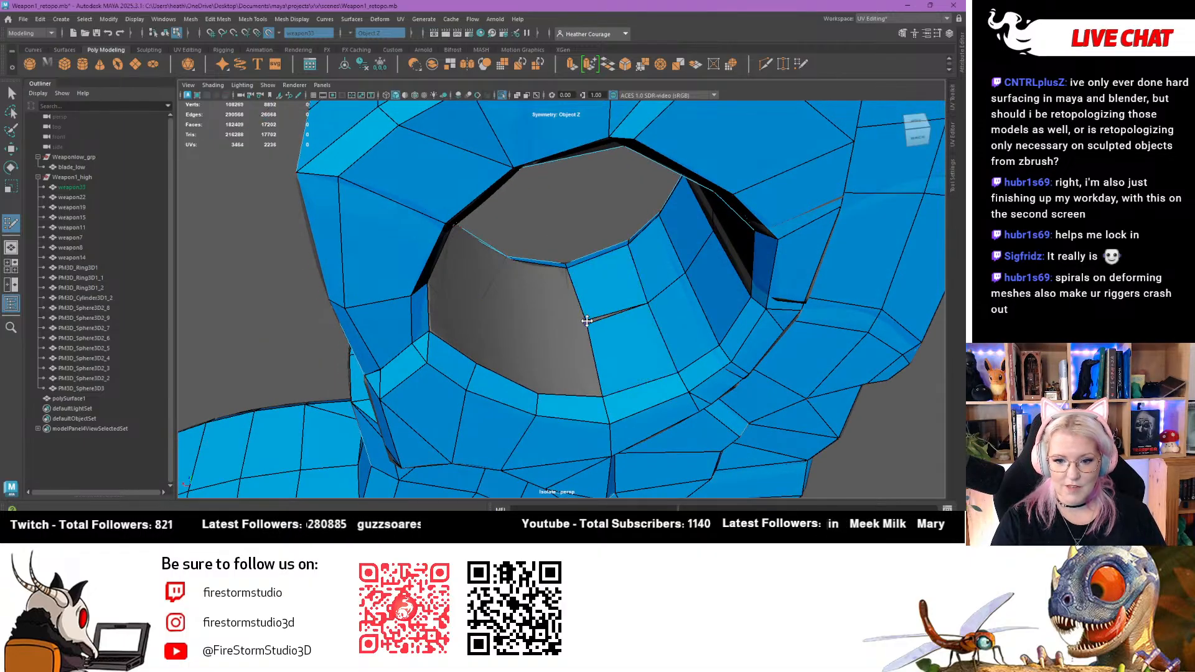
{"action": "left_click_drag", "start_coordinate": [557, 336], "coordinate": [565, 328], "text": "alt"}
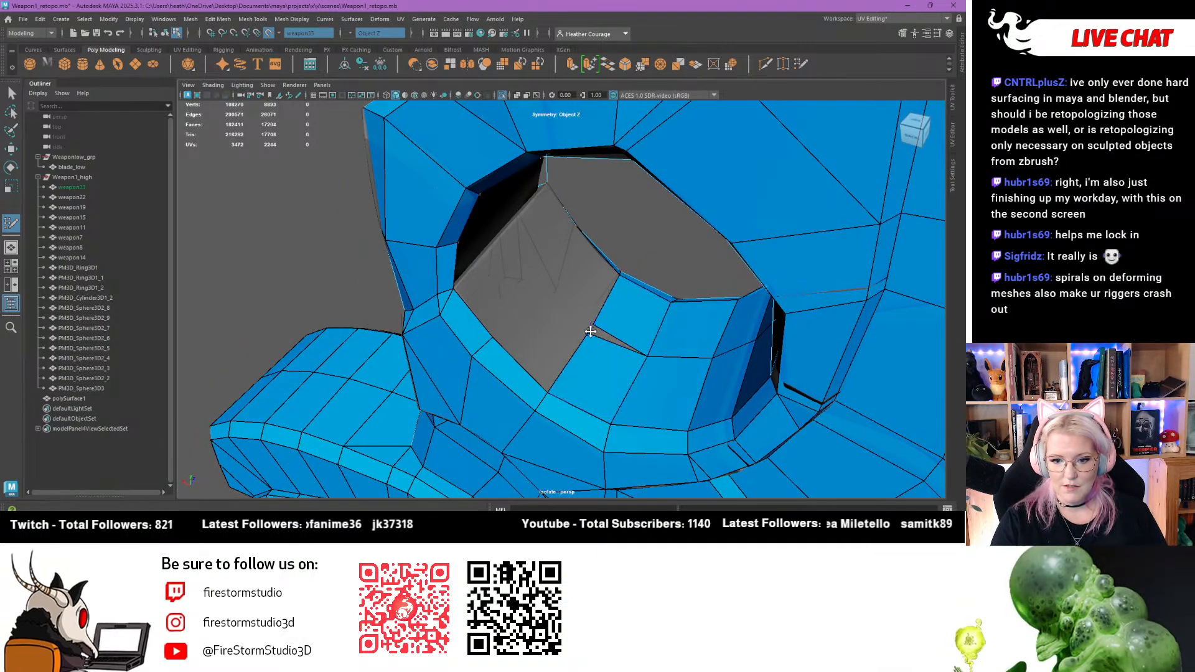
{"action": "left_click", "coordinate": [596, 322], "text": "shift"}
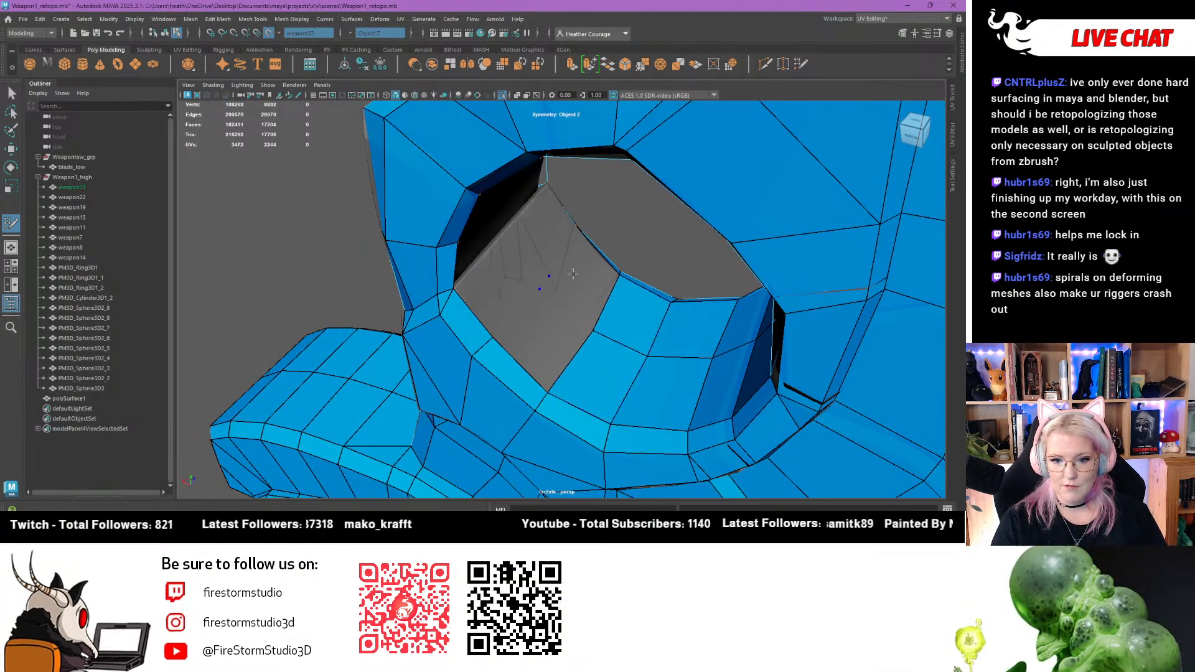
Fill the last open segments of the round hole's inner wall with paired quads to complete the ring
{"action": "left_click_drag", "start_coordinate": [572, 274], "coordinate": [617, 303], "text": "alt"}
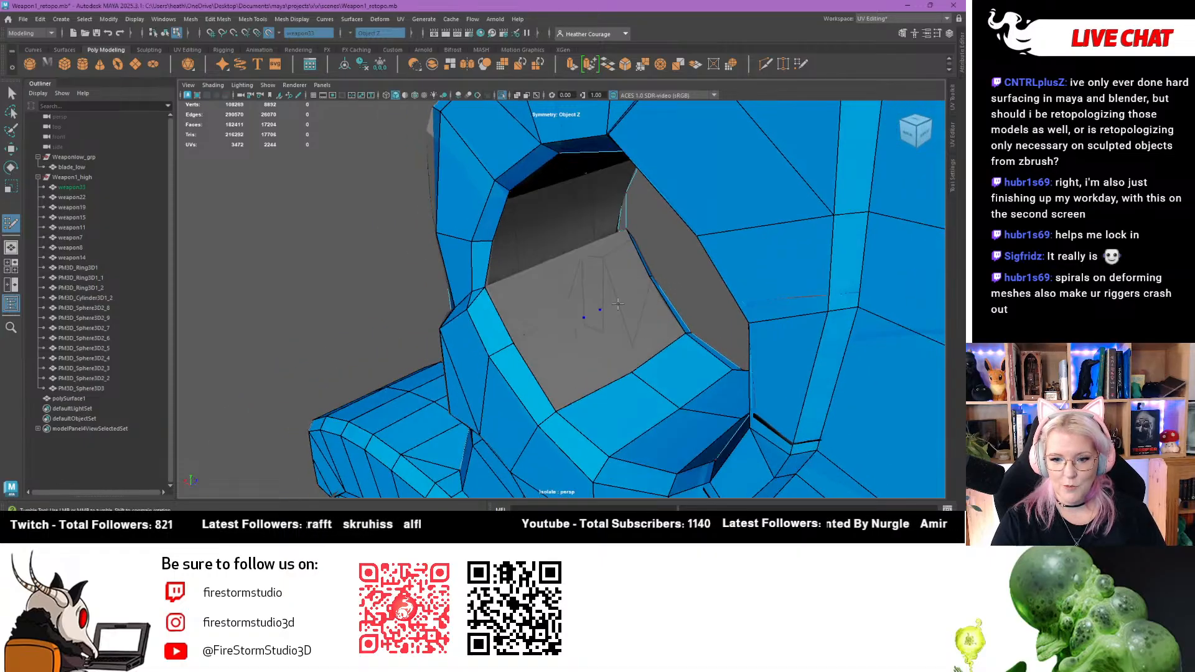
{"action": "left_click", "coordinate": [594, 308], "text": "shift"}
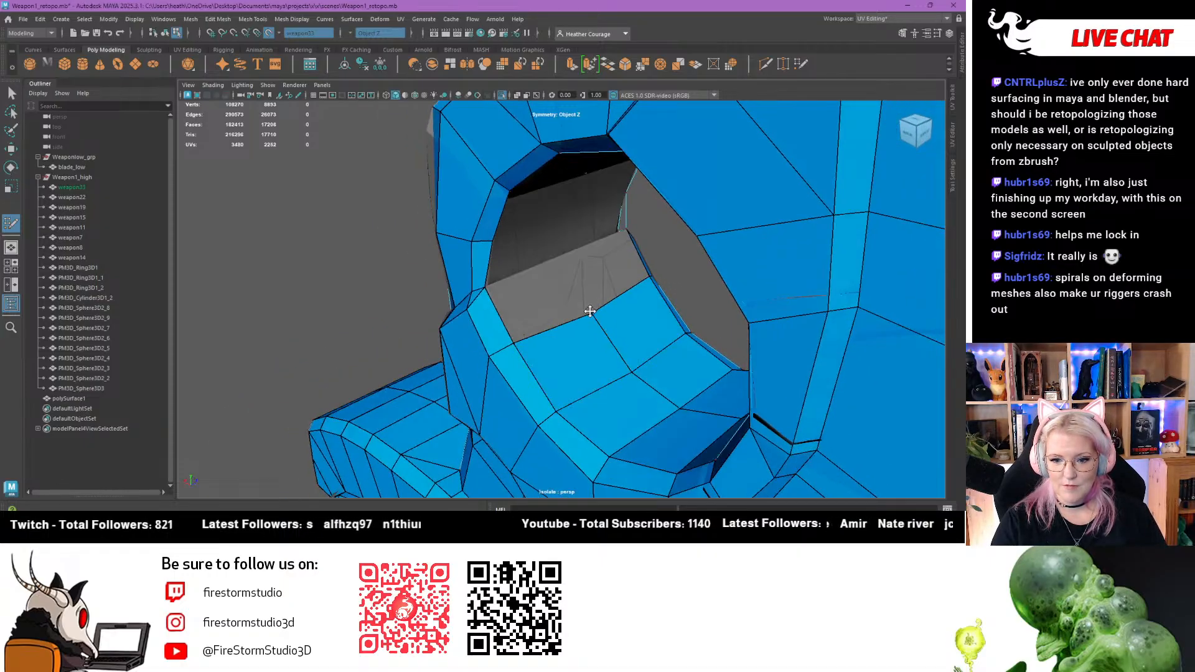
{"action": "left_click", "coordinate": [534, 294], "text": "shift"}
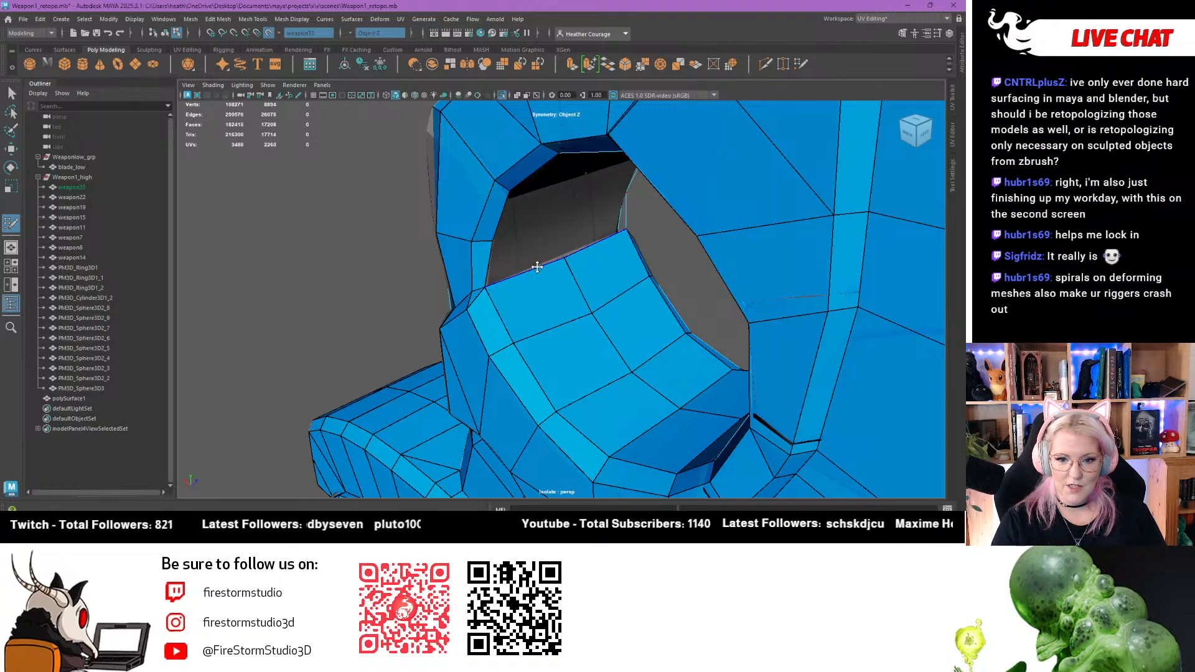
{"action": "left_click_drag", "start_coordinate": [537, 267], "coordinate": [587, 253], "text": "alt"}
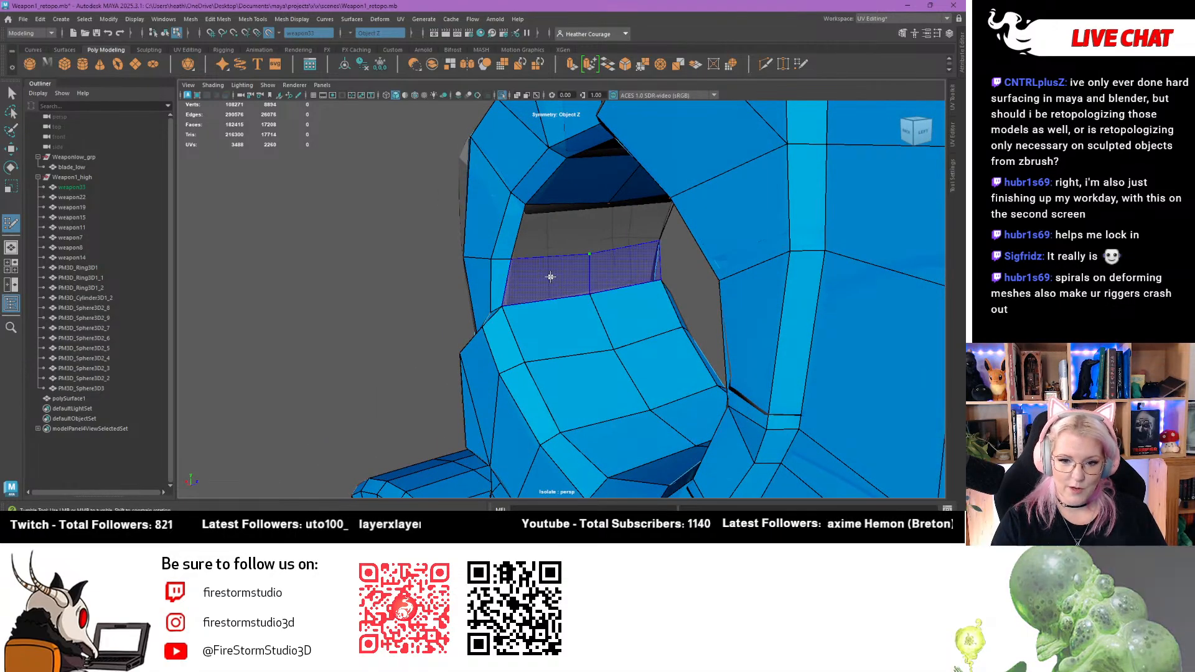
{"action": "left_click", "coordinate": [550, 275], "text": "shift"}
{"action": "left_click", "coordinate": [562, 233], "text": "shift"}
Place a Quad Draw point on the centre line of the open top surface, level with the second row of side vertices
{"action": "left_click_drag", "start_coordinate": [550, 267], "coordinate": [613, 233], "text": "alt"}
{"action": "scroll", "coordinate": [614, 234], "scroll_direction": "down", "scroll_amount": 10}
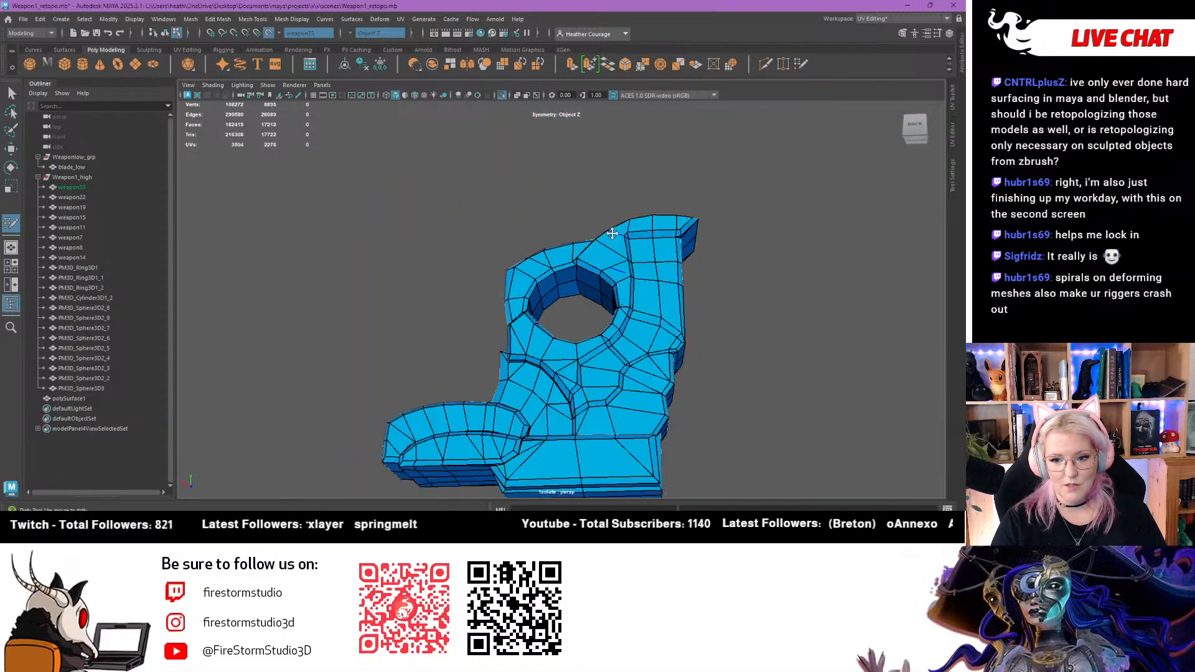
{"action": "left_click_drag", "start_coordinate": [586, 276], "coordinate": [661, 322], "text": "alt"}
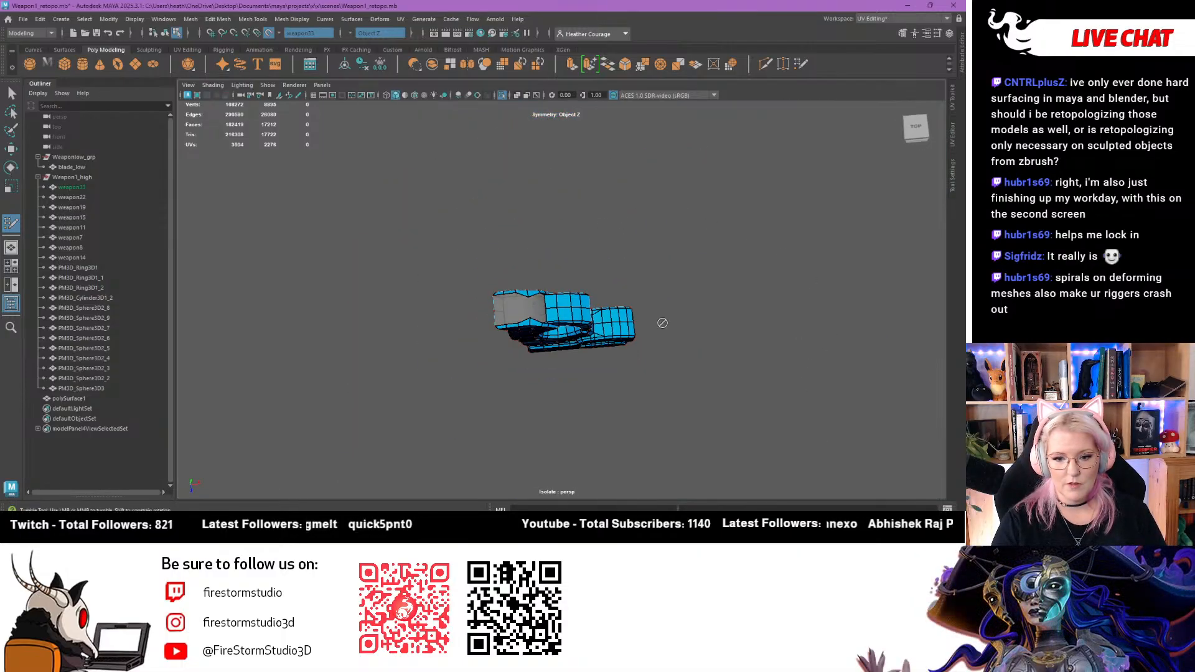
{"action": "scroll", "coordinate": [426, 380], "scroll_direction": "up", "scroll_amount": 8}
{"action": "left_click_drag", "start_coordinate": [410, 385], "coordinate": [419, 334]}
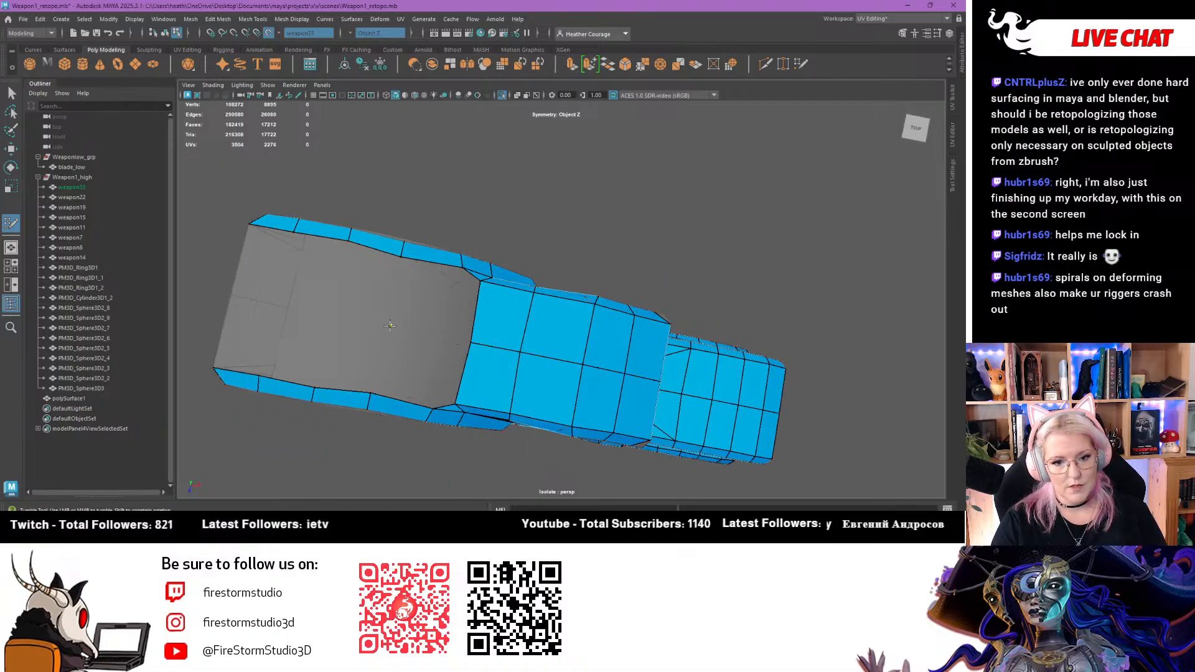
{"action": "left_click", "coordinate": [390, 326]}
Try to fill the first faces across the open top surface next to the existing strip, and undo them
{"action": "left_click", "coordinate": [423, 304], "text": "shift"}
{"action": "mouse_move", "coordinate": [405, 327]}
{"action": "left_mouse_down", "text": "alt"}
{"action": "mouse_move", "coordinate": [405, 268]}
{"action": "mouse_move", "coordinate": [568, 338]}
{"action": "mouse_move", "coordinate": [435, 298]}
{"action": "mouse_move", "coordinate": [443, 274]}
{"action": "left_mouse_up", "text": "alt"}
{"action": "left_click", "coordinate": [427, 235], "text": "shift"}
{"action": "key", "text": "ctrl+z"}
{"action": "key", "text": "ctrl+z"}
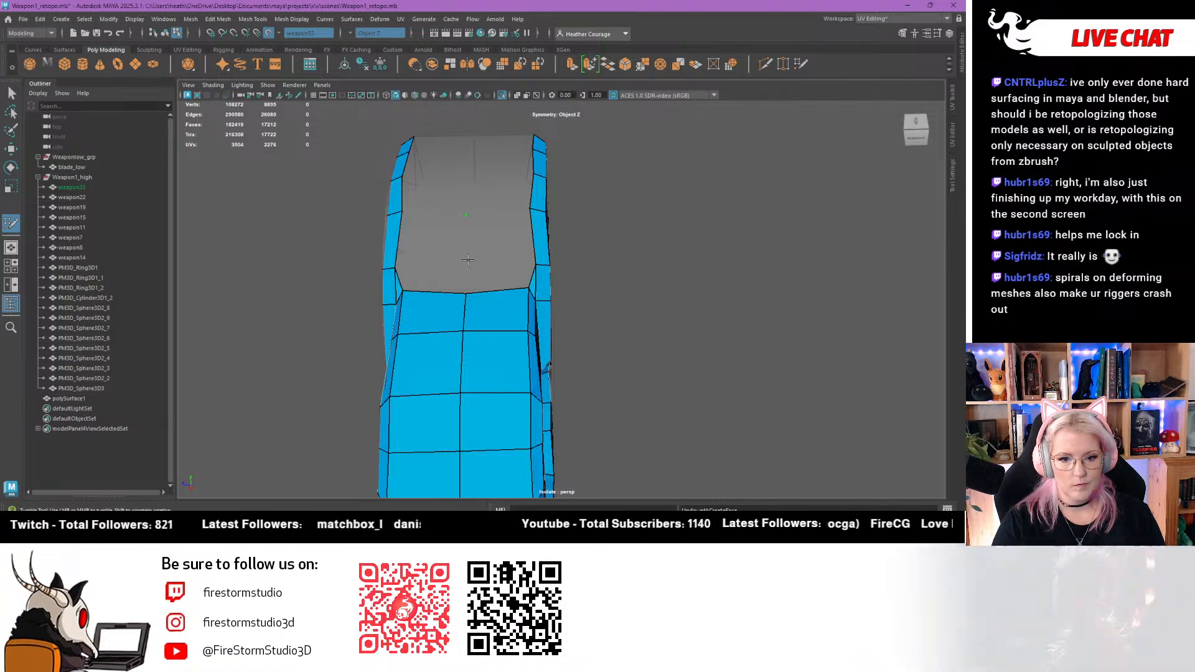
Fill the first two rows of paired quads across the open top surface using Quad Draw
{"action": "left_click", "coordinate": [466, 266]}
{"action": "left_click", "coordinate": [442, 279], "text": "shift"}
{"action": "left_click", "coordinate": [444, 248], "text": "shift"}
{"action": "left_click_drag", "start_coordinate": [440, 267], "coordinate": [466, 272], "text": "alt"}
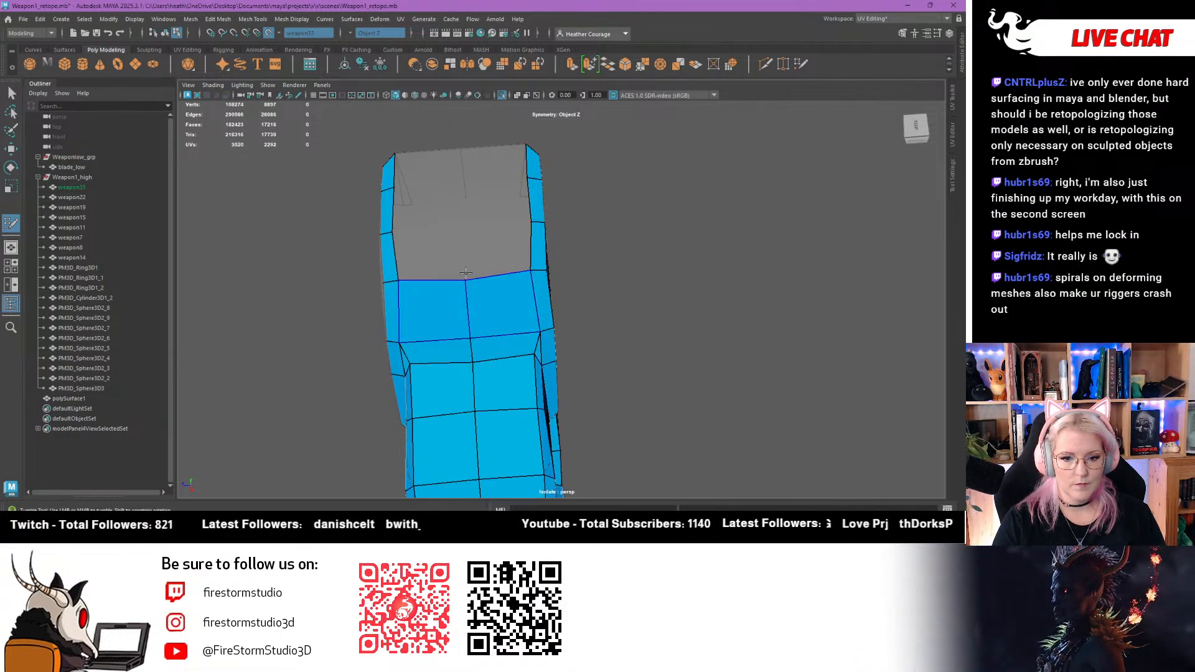
{"action": "left_click", "coordinate": [429, 248], "text": "shift"}
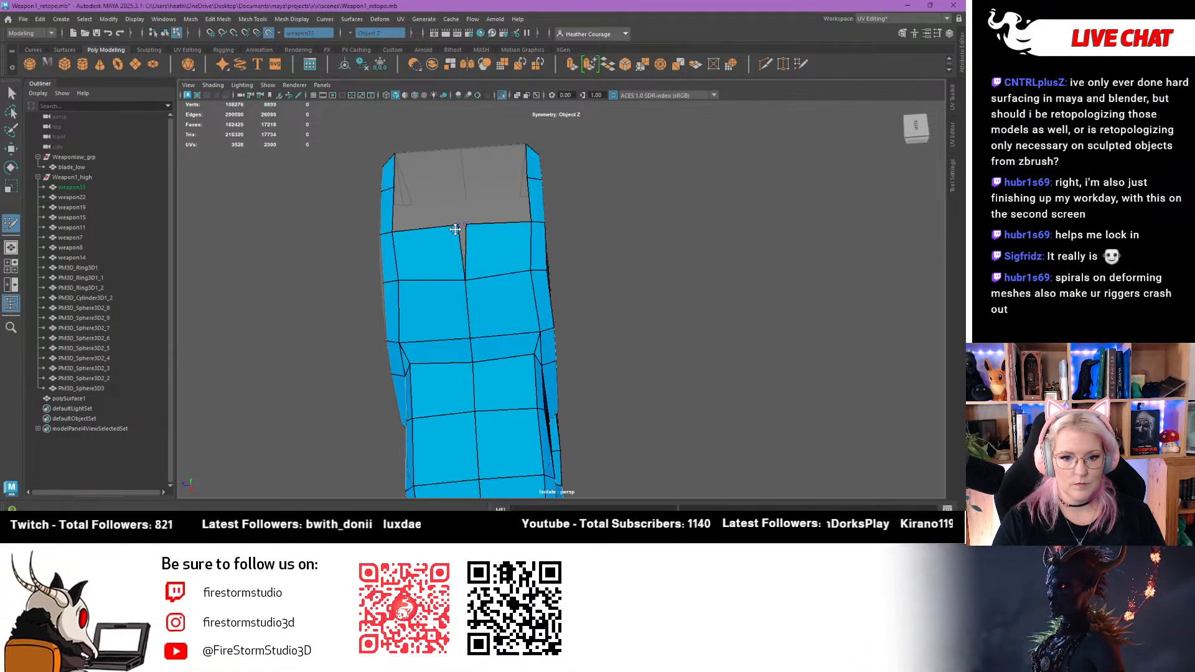
Fill the last two rows of quads across the top surface and weld the centre vertices to close the slit
{"action": "left_click_drag", "start_coordinate": [468, 222], "coordinate": [466, 319], "text": "alt"}
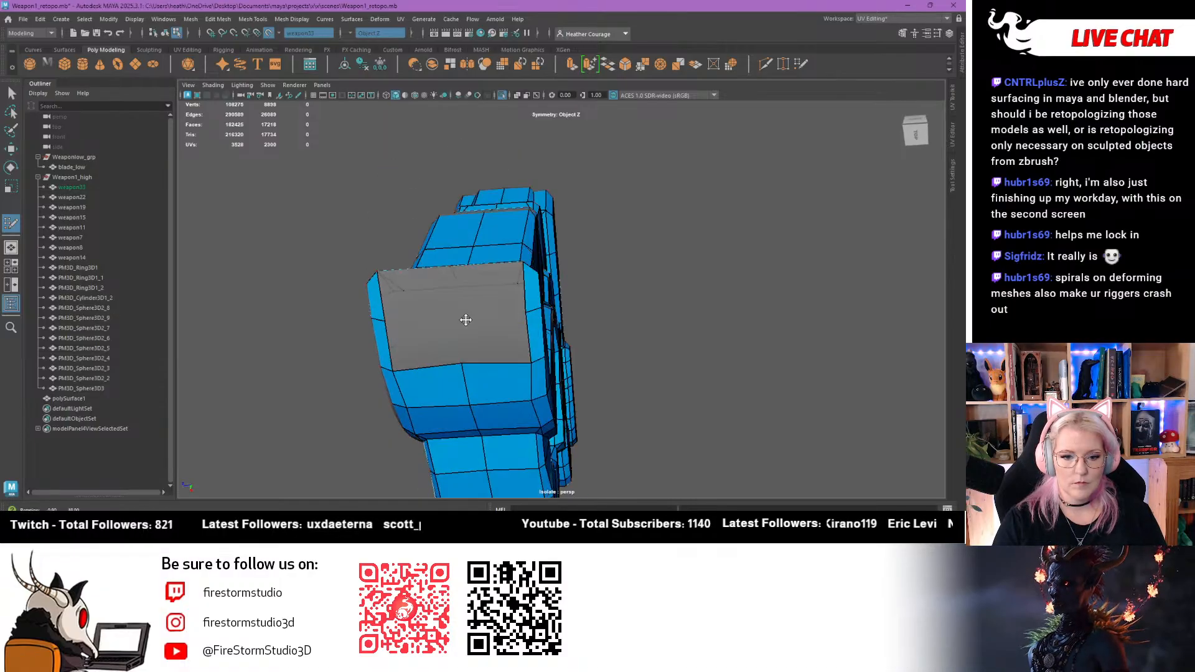
{"action": "left_click", "coordinate": [448, 314], "text": "shift"}
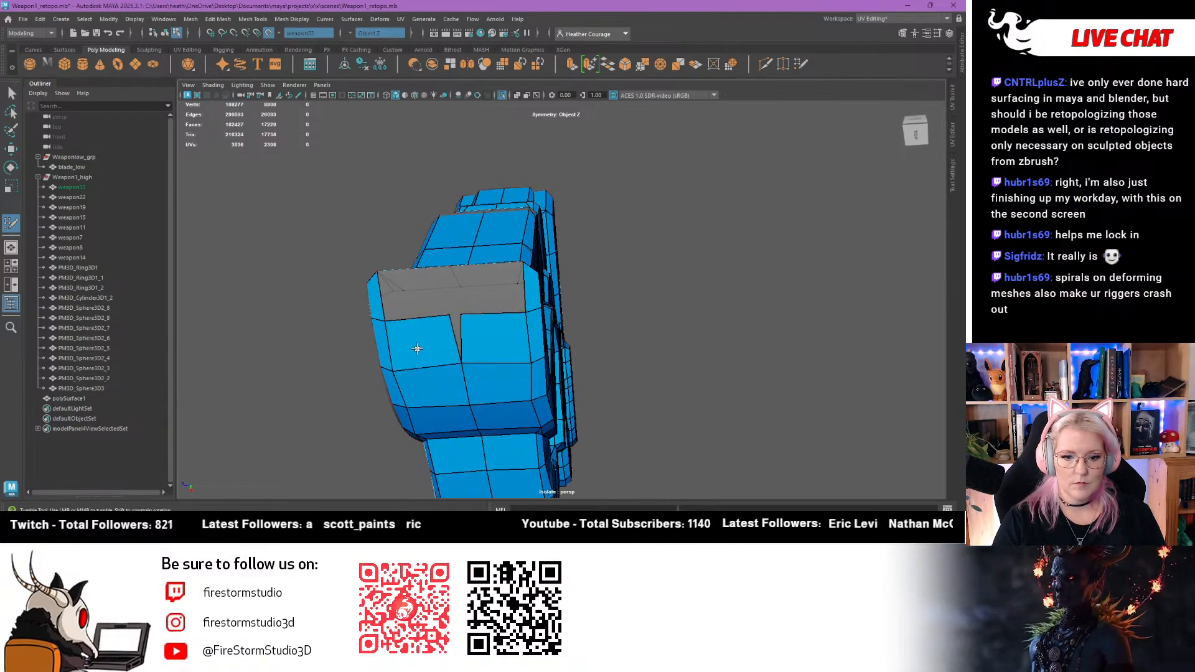
{"action": "left_click", "coordinate": [459, 314]}
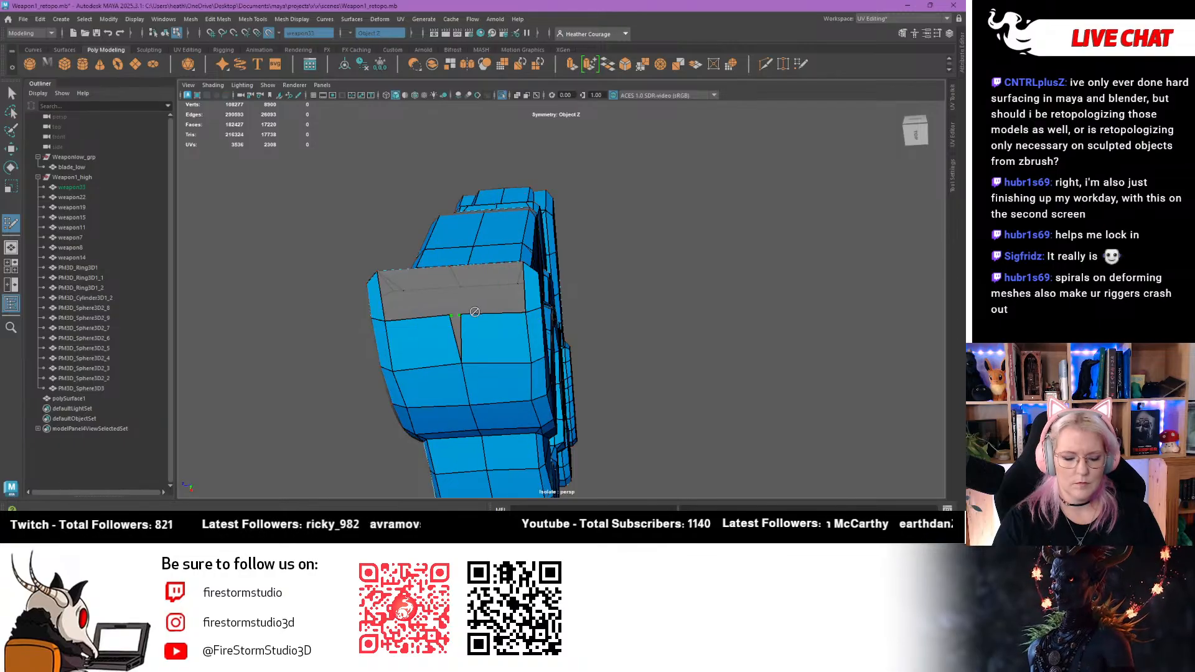
{"action": "left_click_drag", "start_coordinate": [461, 316], "coordinate": [456, 373]}
{"action": "left_click", "coordinate": [446, 372], "text": "shift"}
Inspect the retopologised blade from the end, the narrow side and the front for remaining openings
{"action": "mouse_move", "coordinate": [449, 416]}
{"action": "left_mouse_down", "text": "alt"}
{"action": "mouse_move", "coordinate": [303, 407]}
{"action": "mouse_move", "coordinate": [386, 445]}
{"action": "mouse_move", "coordinate": [446, 383]}
{"action": "mouse_move", "coordinate": [381, 400]}
{"action": "mouse_move", "coordinate": [241, 371]}
{"action": "mouse_move", "coordinate": [560, 310]}
{"action": "left_mouse_up", "text": "alt"}
{"action": "left_click_drag", "start_coordinate": [585, 243], "coordinate": [576, 252], "text": "alt"}
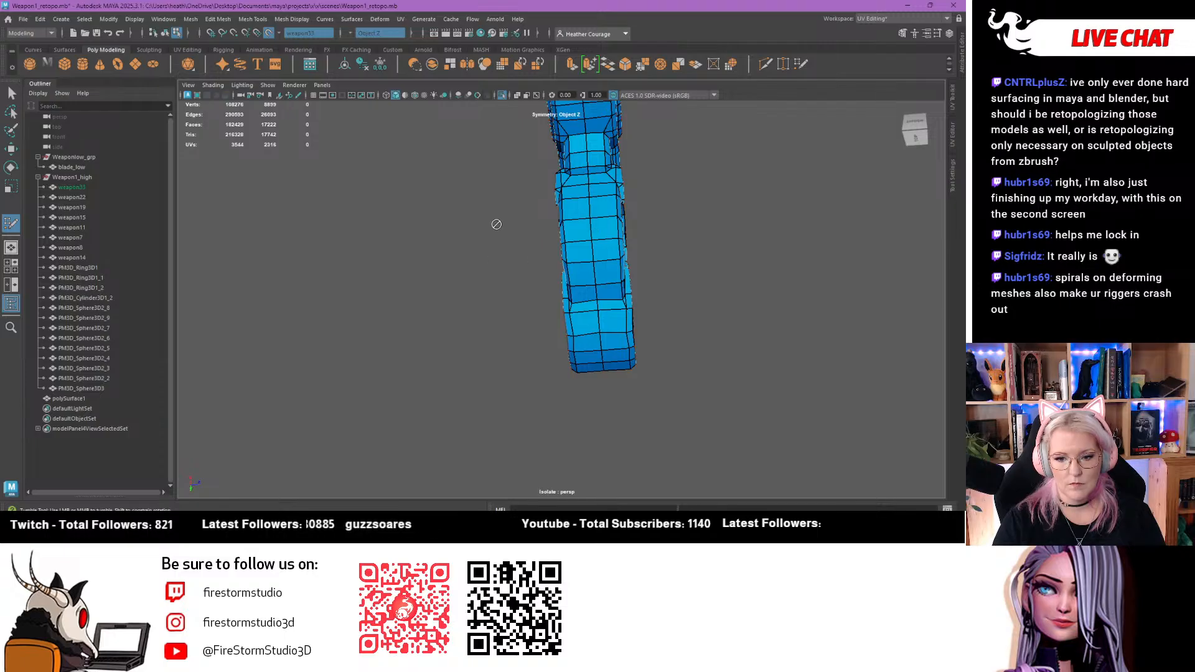
{"action": "left_click_drag", "start_coordinate": [496, 224], "coordinate": [503, 215], "text": "alt"}
{"action": "right_click_drag", "start_coordinate": [502, 215], "coordinate": [642, 373], "text": "alt"}
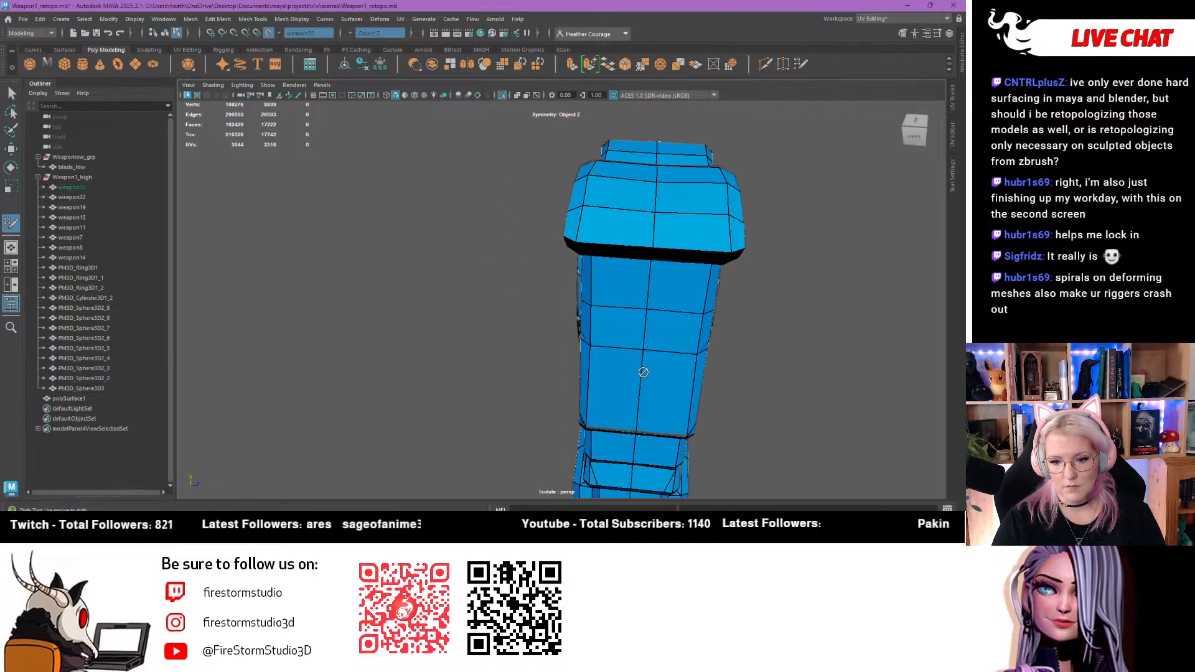
{"action": "right_click_drag", "start_coordinate": [547, 309], "coordinate": [510, 300], "text": "alt"}
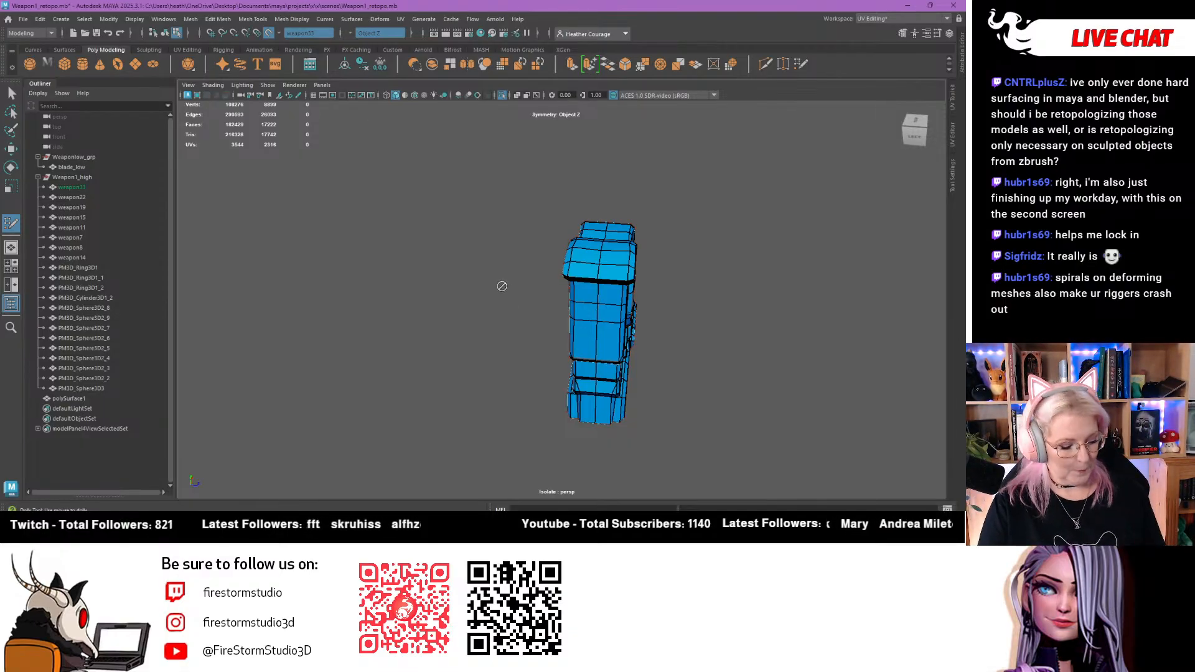
{"action": "left_click_drag", "start_coordinate": [476, 281], "coordinate": [404, 306], "text": "alt"}
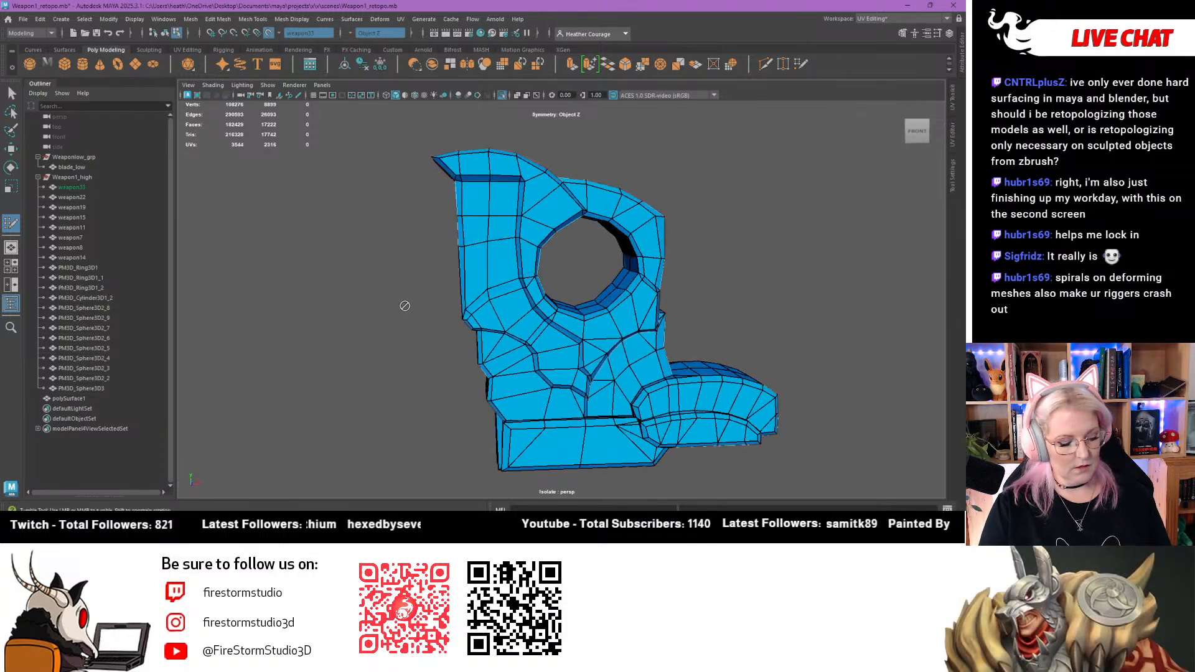
Leave Quad Draw and move the retopology mesh polySurface1 into the Weaponlow_grp group
{"action": "key", "text": "q"}
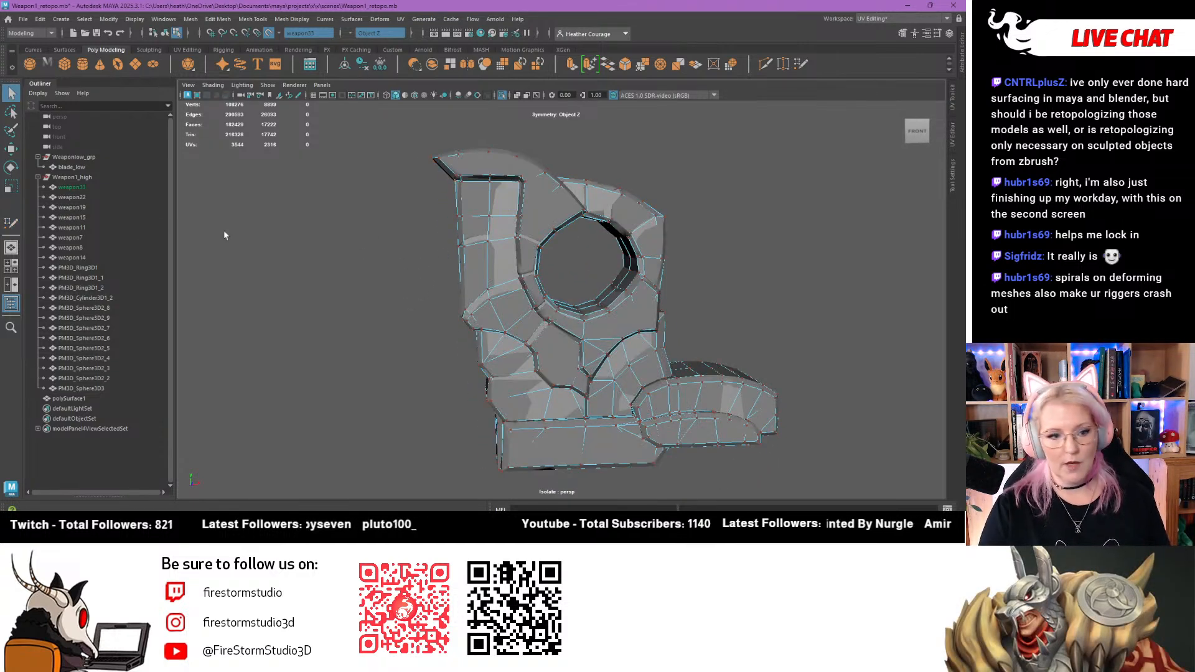
{"action": "left_click", "coordinate": [72, 399]}
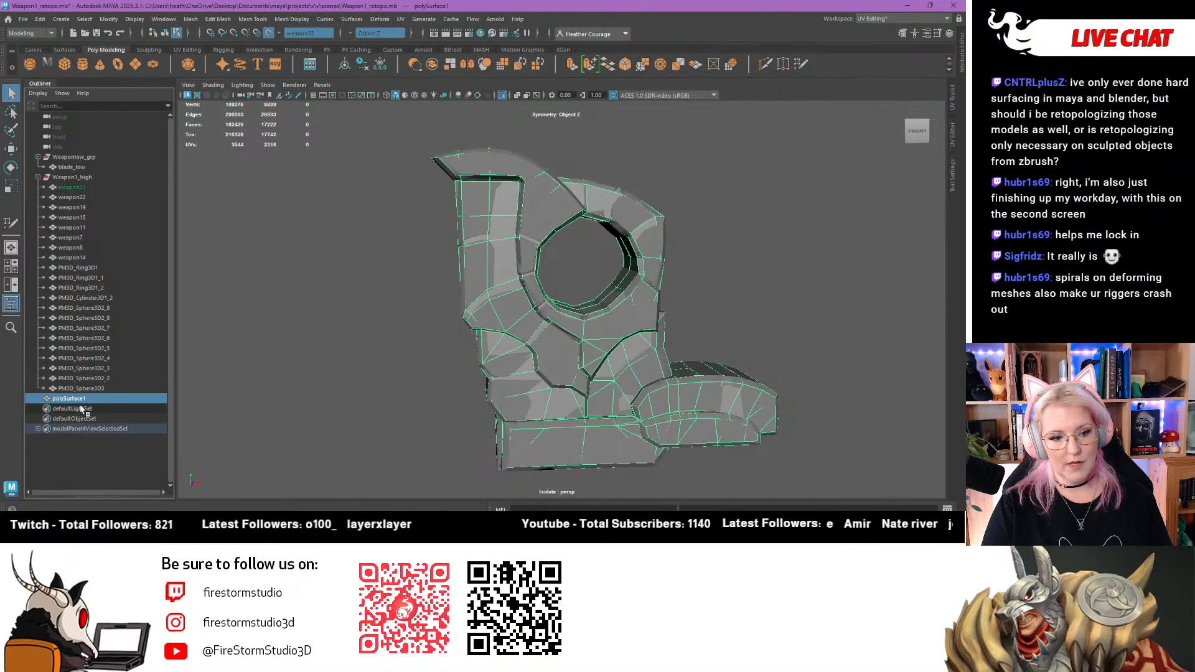
{"action": "left_click", "coordinate": [73, 409]}
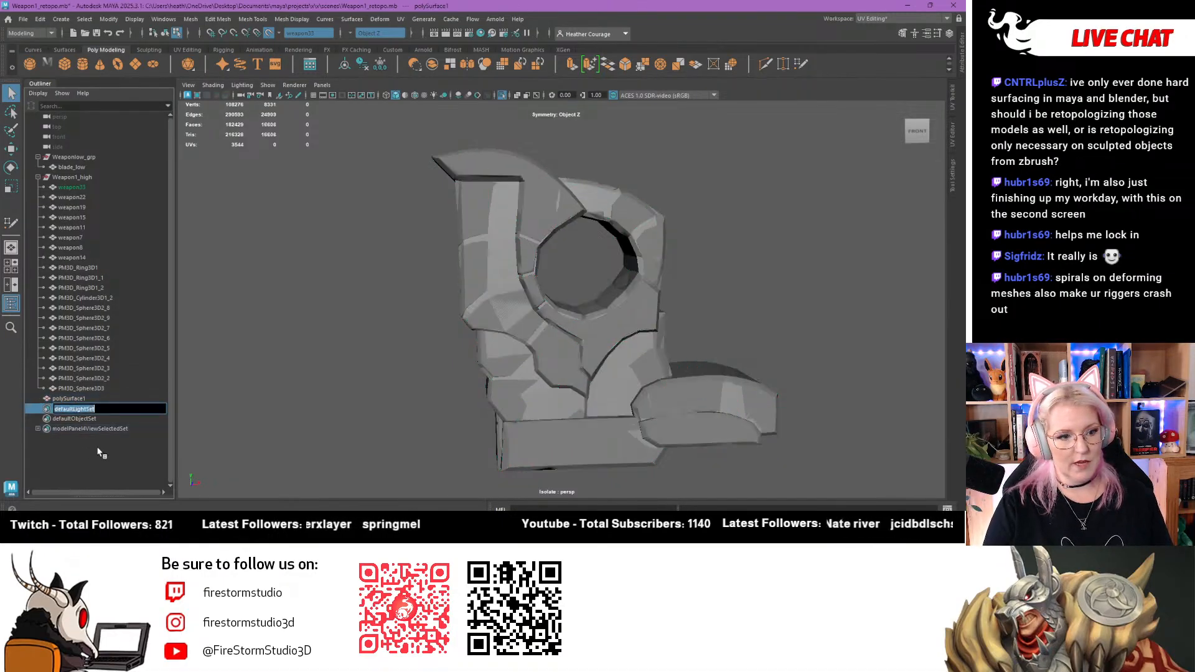
{"action": "double_click", "coordinate": [74, 409]}
{"action": "double_click", "coordinate": [83, 398]}
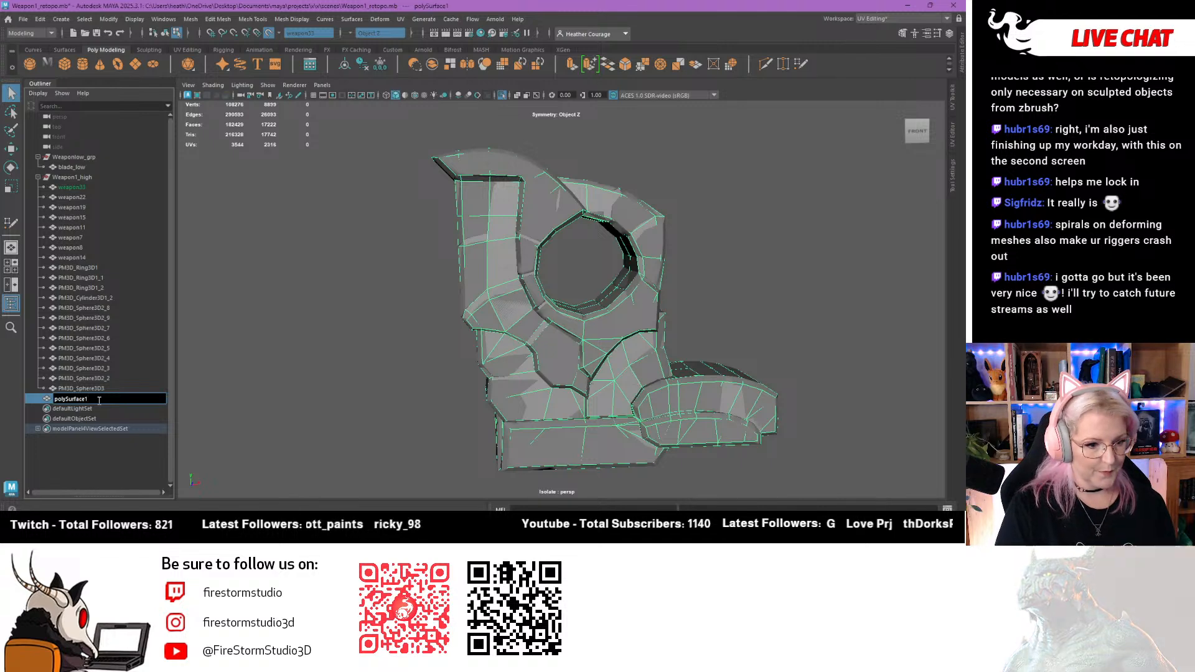
{"action": "left_click", "coordinate": [81, 398]}
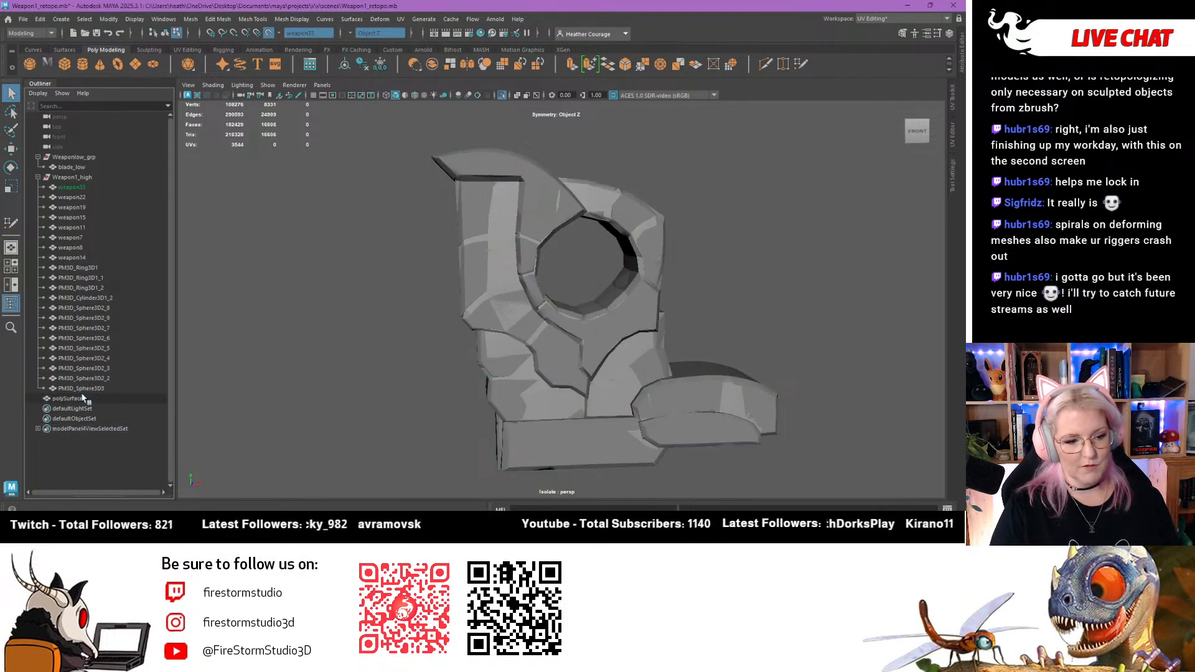
{"action": "left_click_drag", "start_coordinate": [93, 241], "coordinate": [90, 162]}
Select the high-poly weapon33 and turn off its live surface
{"action": "left_click", "coordinate": [85, 196]}
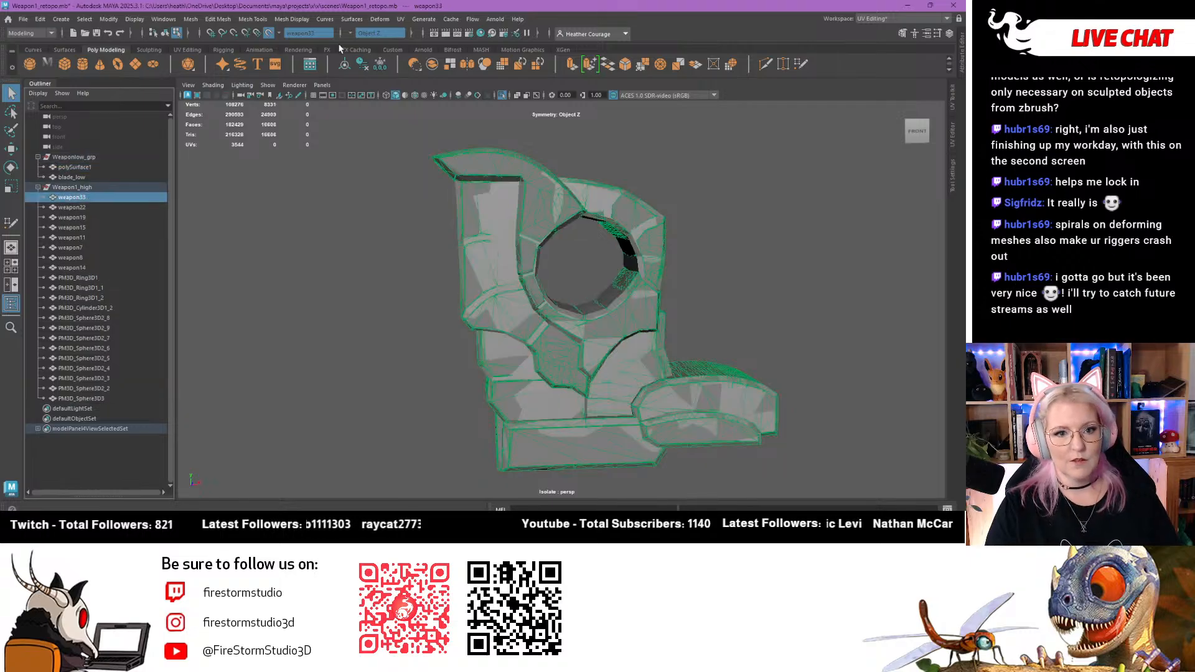
{"action": "scroll", "coordinate": [382, 249], "scroll_direction": "down", "scroll_amount": 2}
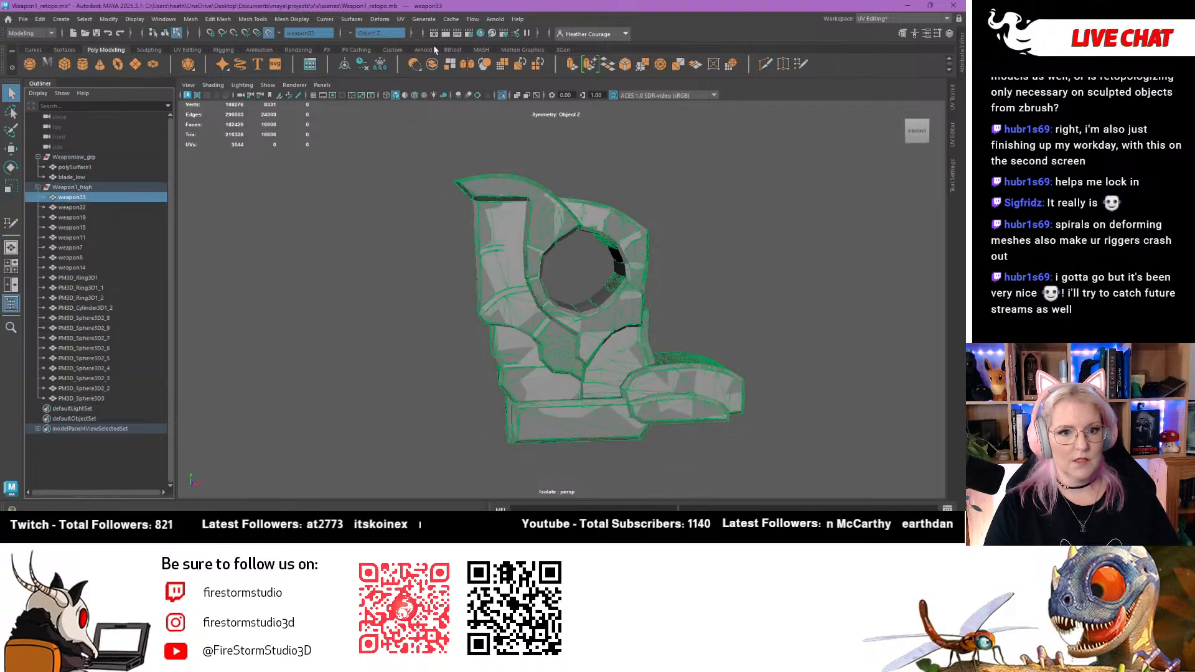
{"action": "left_click", "coordinate": [269, 33]}
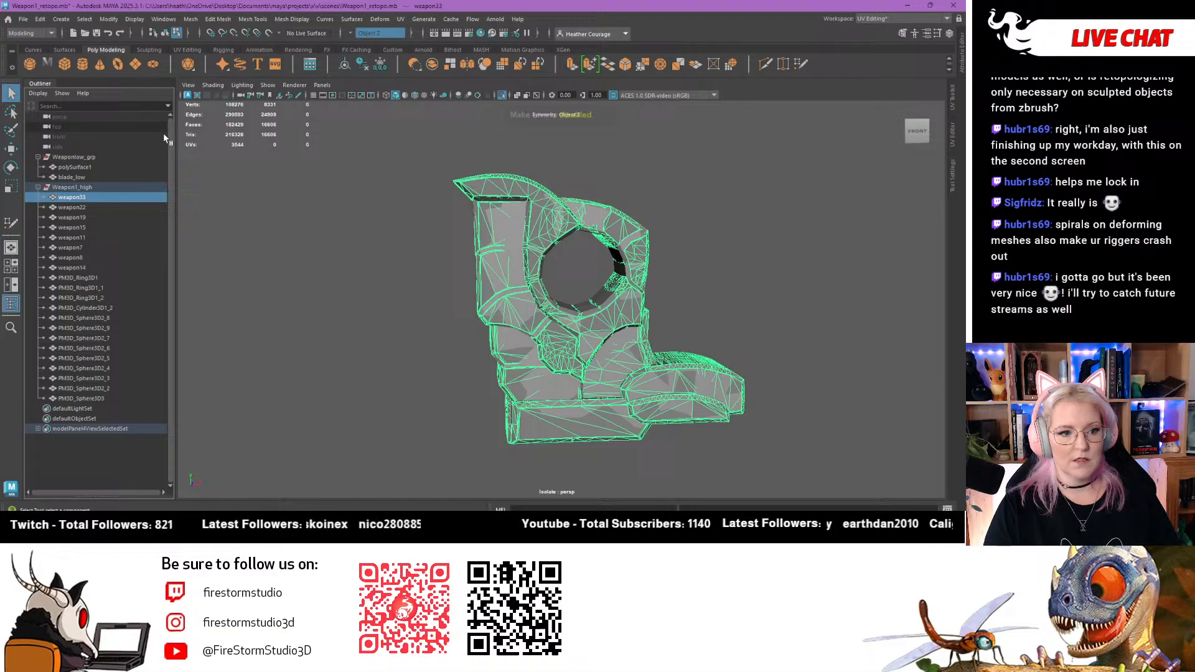
Isolate and frame the already low-poly weapon22, and move it into the Weaponlow_grp group
{"action": "left_click", "coordinate": [71, 206]}
{"action": "key", "text": "ctrl+1"}
{"action": "key", "text": "ctrl+1"}
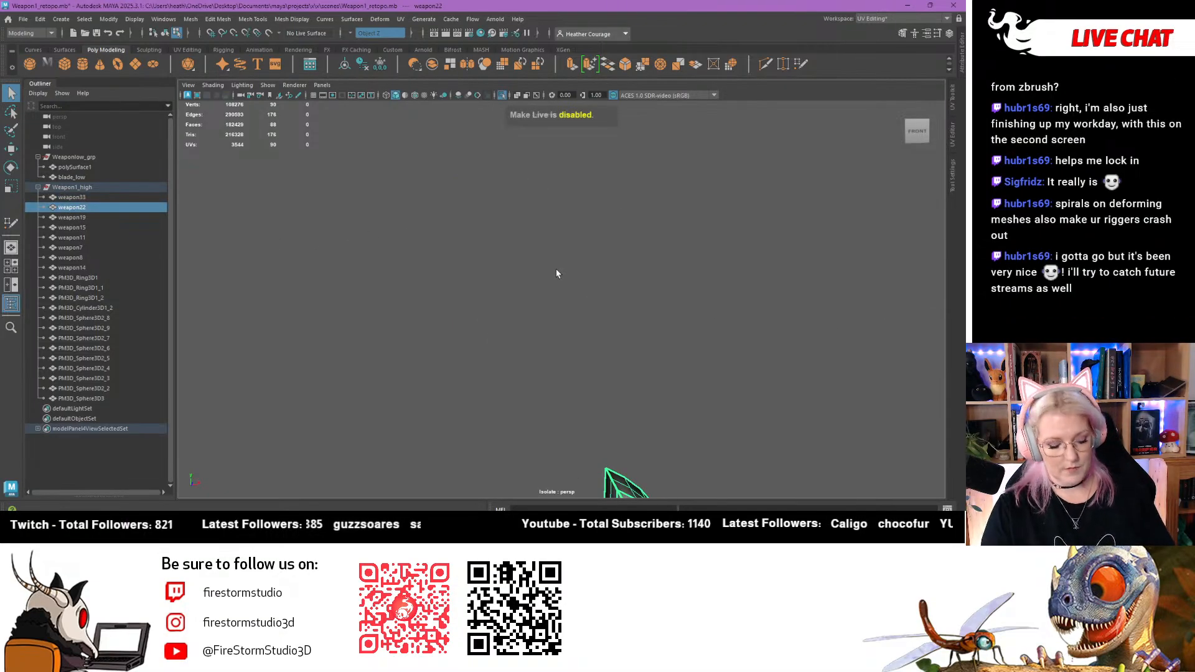
{"action": "key", "text": "f"}
{"action": "left_click_drag", "start_coordinate": [711, 392], "coordinate": [373, 372], "text": "alt"}
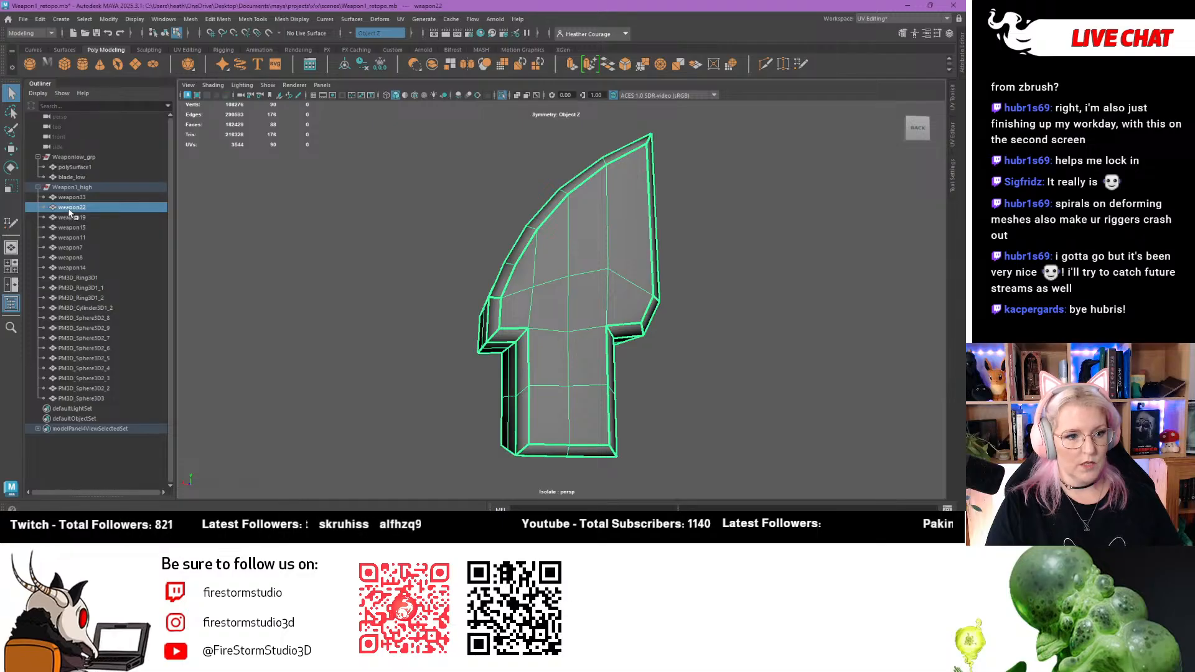
{"action": "left_click_drag", "start_coordinate": [70, 211], "coordinate": [62, 161]}
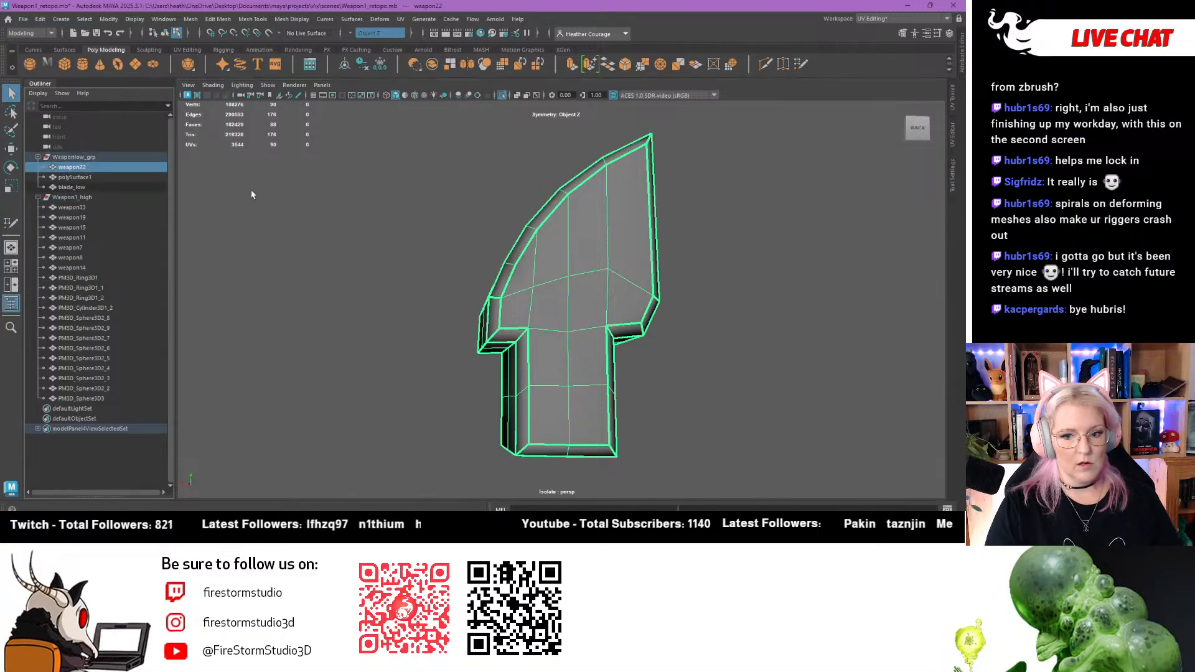
Try to merge weapon22's inner blade vertices onto the row below with Target Weld, undo the welds, and return to object mode
{"action": "left_click_drag", "start_coordinate": [444, 264], "coordinate": [420, 252], "text": "alt"}
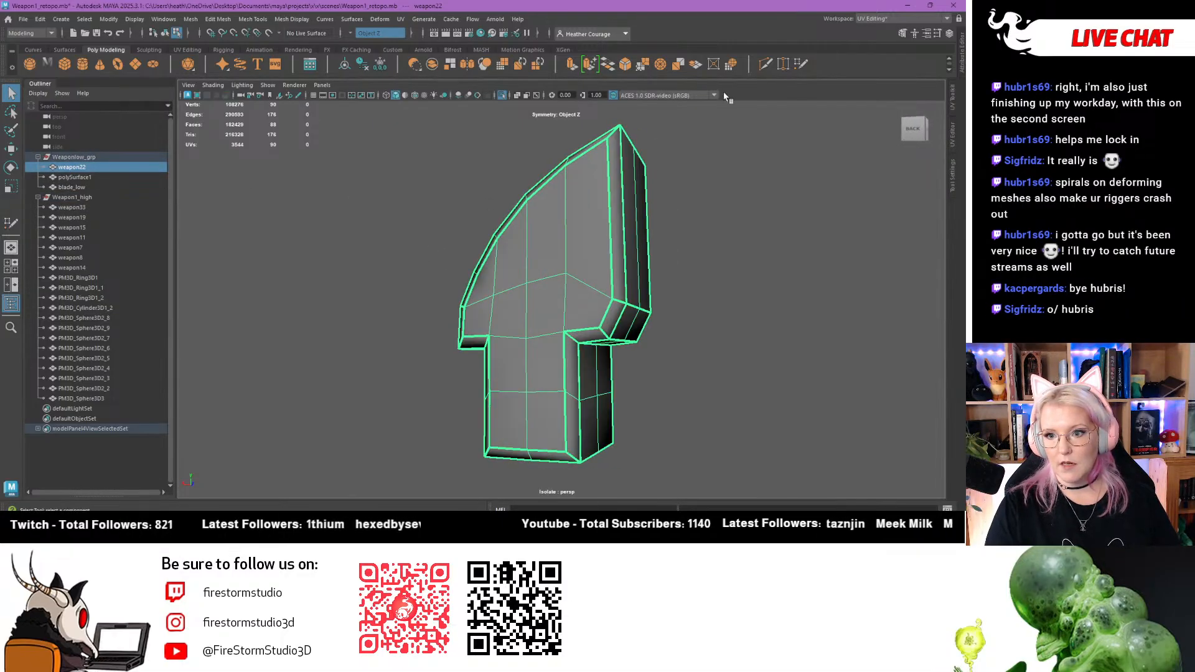
{"action": "left_click", "coordinate": [782, 65]}
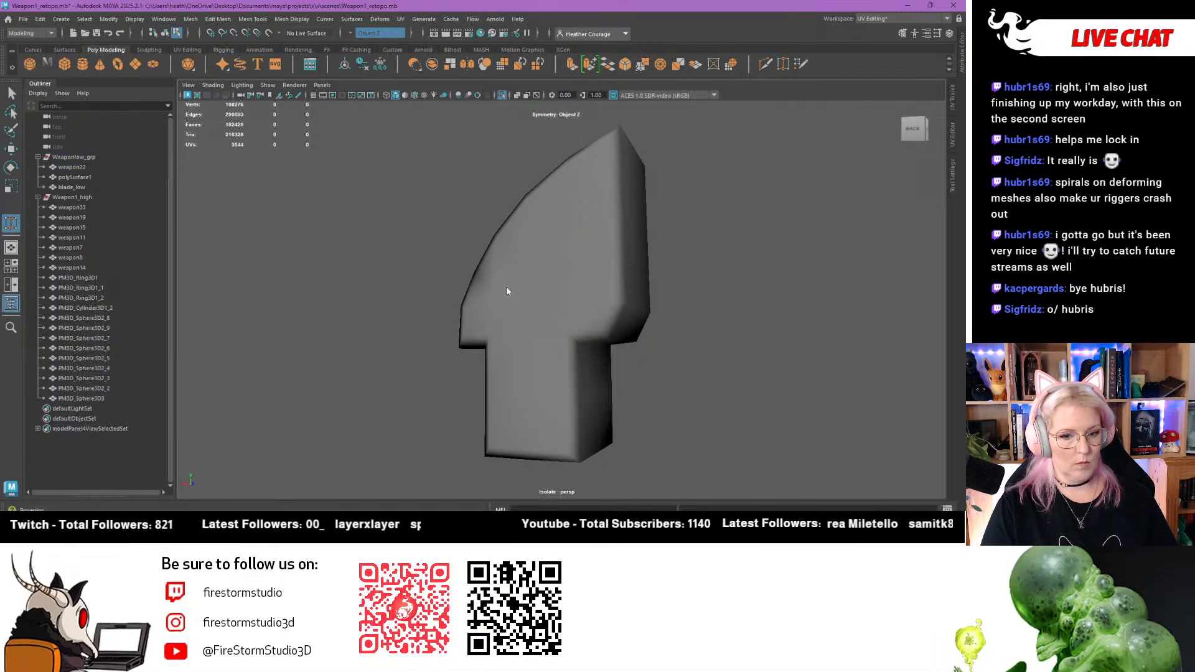
{"action": "right_click_drag", "start_coordinate": [506, 286], "coordinate": [468, 235]}
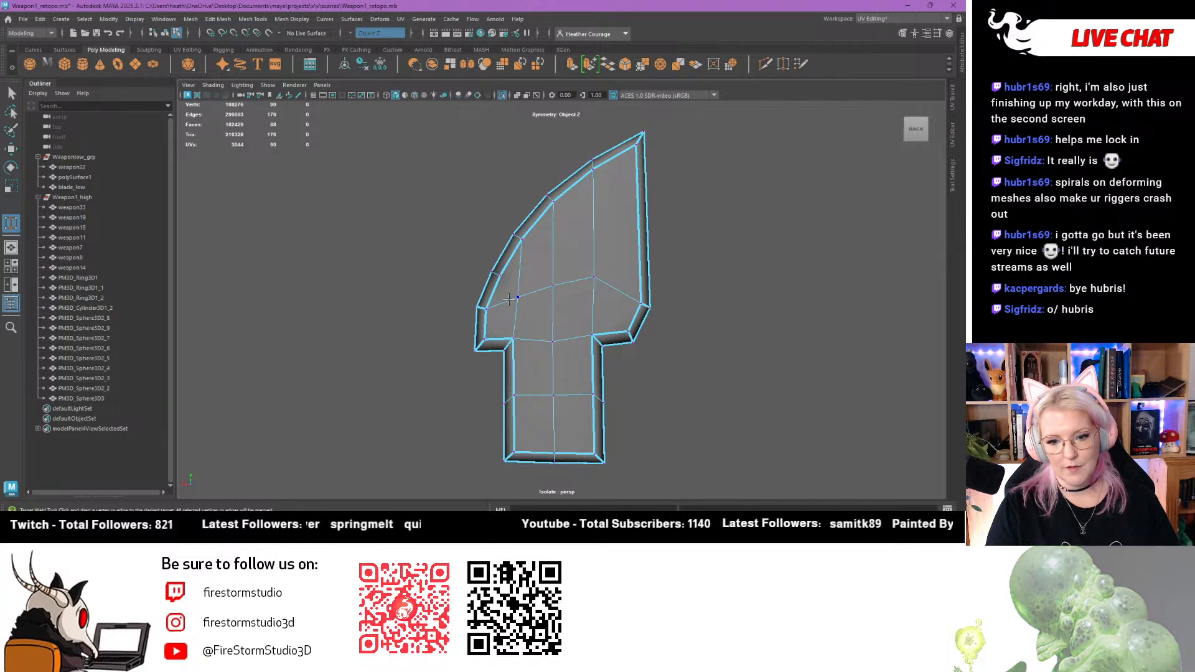
{"action": "left_click_drag", "start_coordinate": [518, 297], "coordinate": [552, 342]}
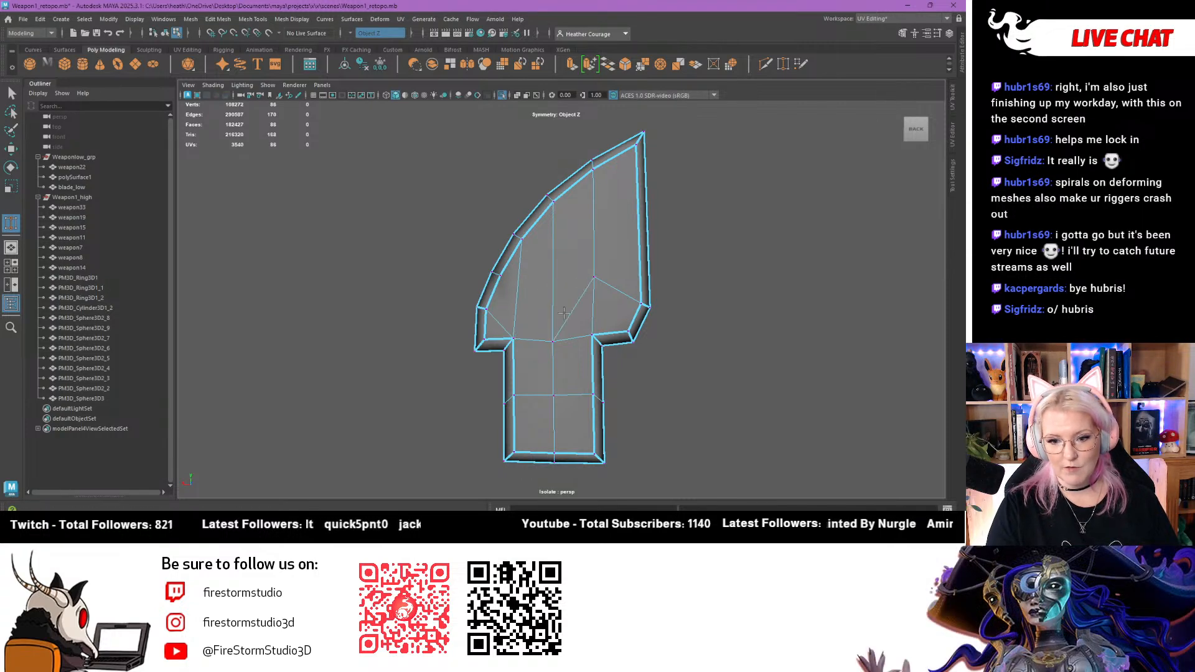
{"action": "left_click_drag", "start_coordinate": [594, 277], "coordinate": [593, 336]}
{"action": "left_click_drag", "start_coordinate": [487, 367], "coordinate": [767, 406], "text": "alt"}
{"action": "key", "text": "ctrl+z"}
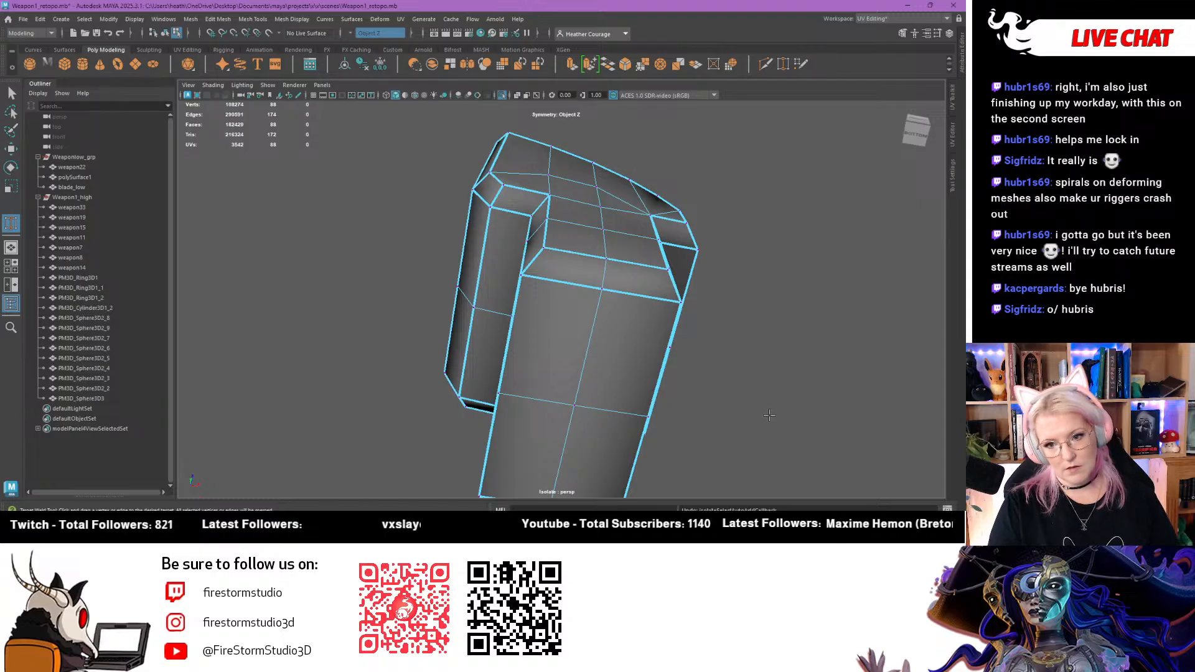
{"action": "key", "text": "ctrl+z"}
{"action": "left_click_drag", "start_coordinate": [756, 423], "coordinate": [939, 463], "text": "alt"}
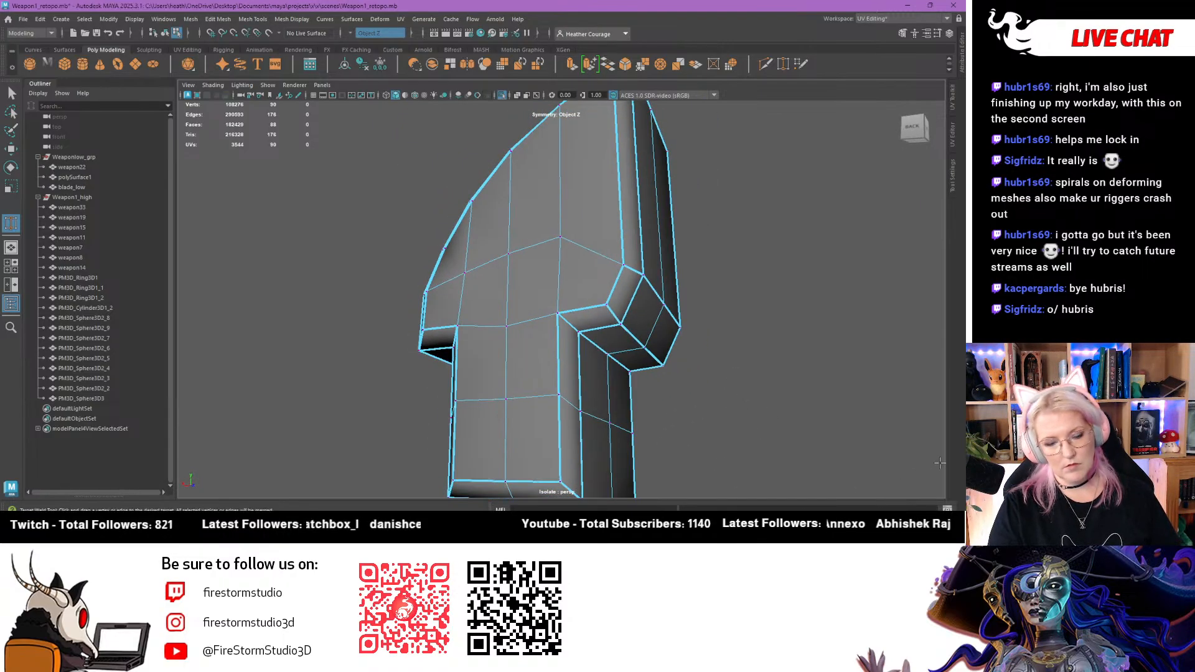
{"action": "key", "text": "q"}
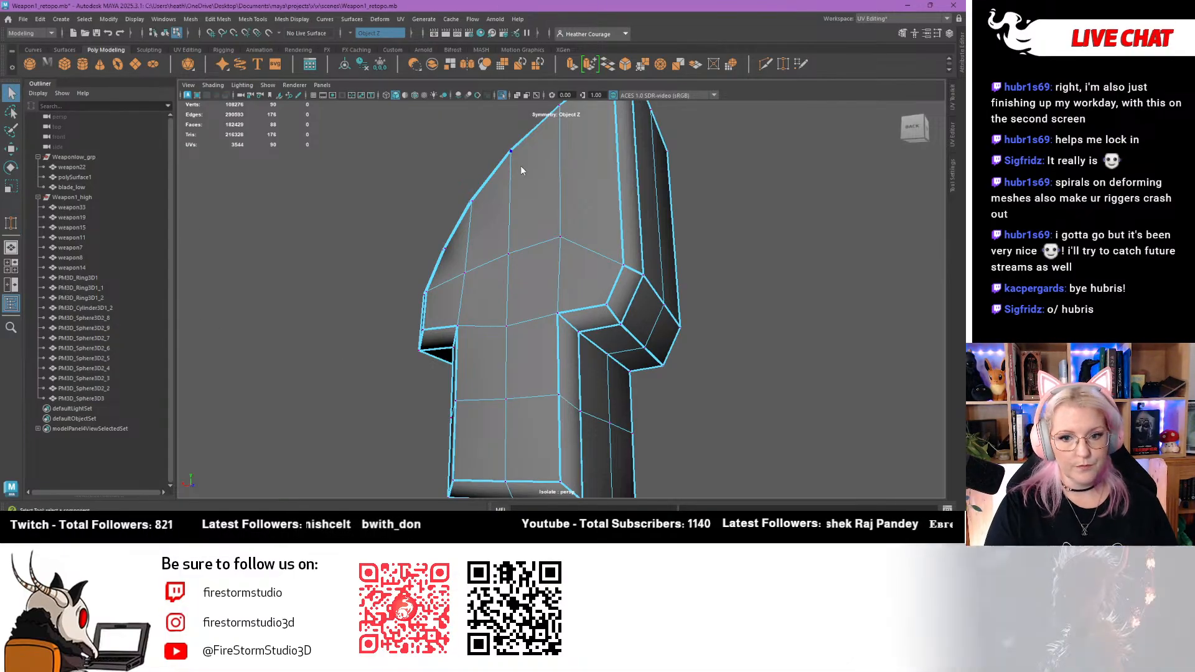
{"action": "right_click_drag", "start_coordinate": [521, 166], "coordinate": [544, 160]}
Isolate and frame the high-poly weapon19 and make it the live surface
{"action": "left_click_drag", "start_coordinate": [466, 246], "coordinate": [125, 218], "text": "alt"}
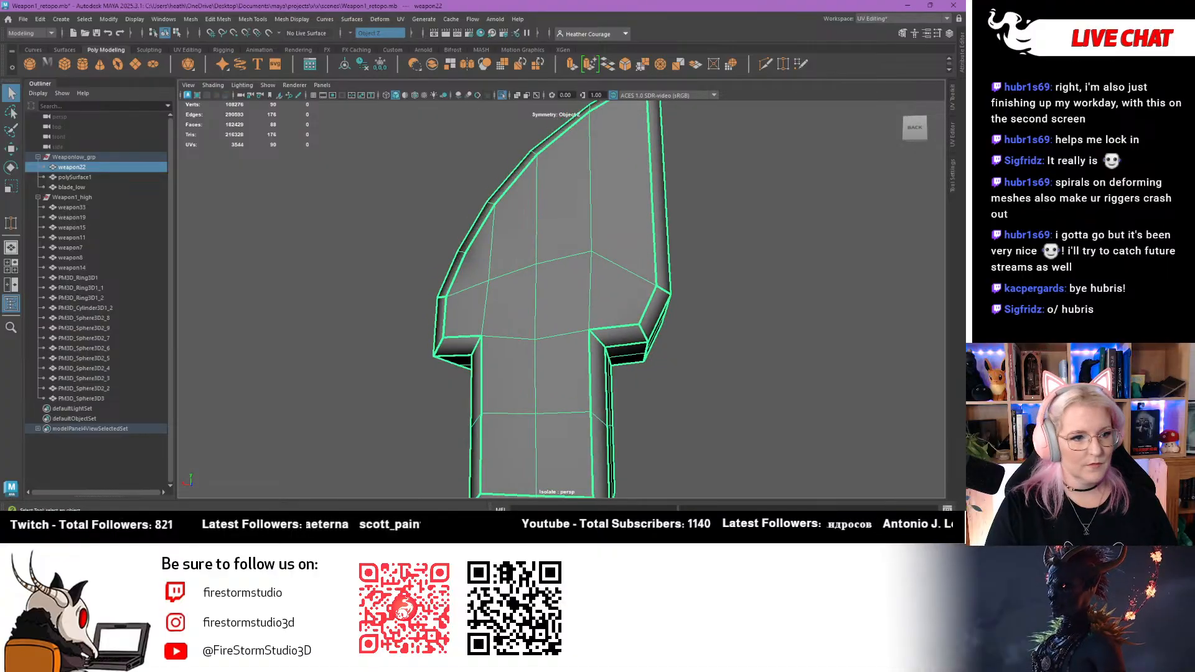
{"action": "left_click", "coordinate": [92, 215]}
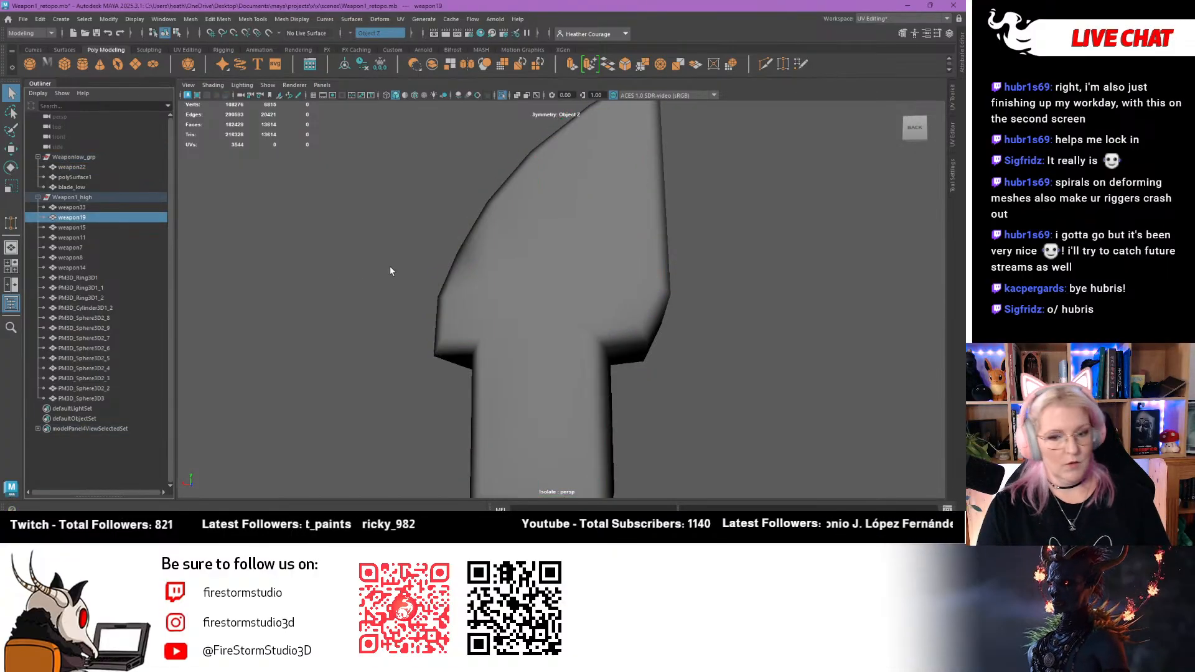
{"action": "key", "text": "ctrl+1"}
{"action": "key", "text": "ctrl+1"}
{"action": "key", "text": "f"}
{"action": "left_click_drag", "start_coordinate": [526, 244], "coordinate": [360, 327], "text": "alt"}
{"action": "left_click", "coordinate": [269, 33]}
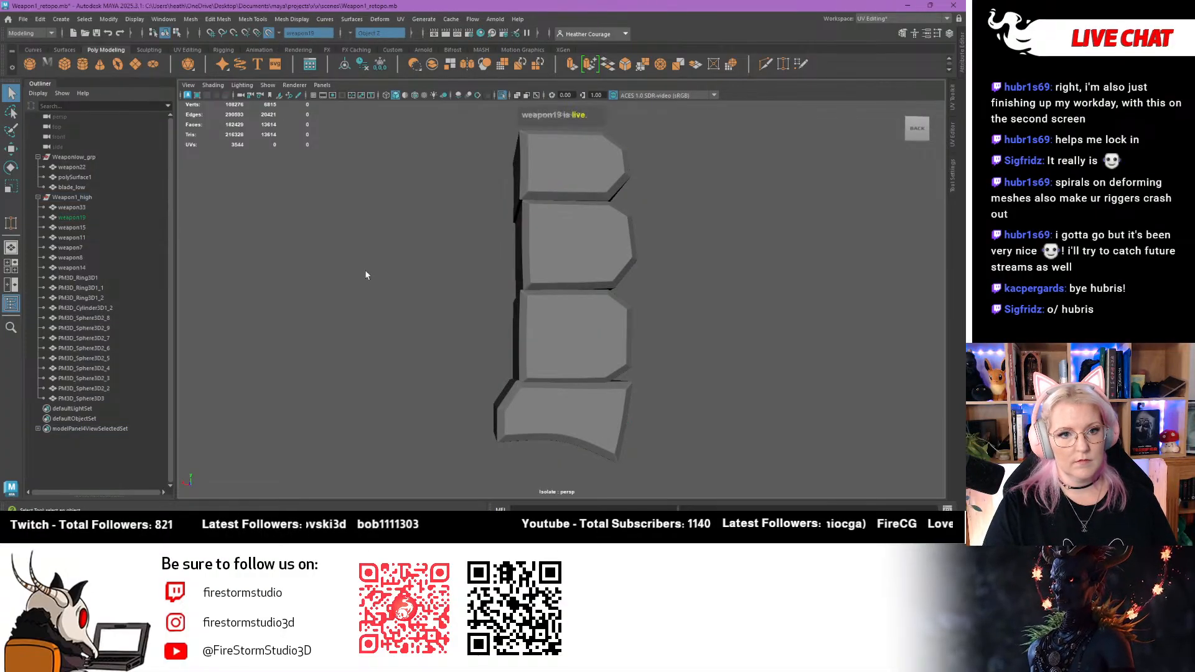
Use Quad Draw to fill two mirrored quads on the upper facet of weapon19's second block from the top, adjusting their upper centre vertex
{"action": "left_click_drag", "start_coordinate": [365, 270], "coordinate": [315, 264], "text": "alt"}
{"action": "left_click", "coordinate": [252, 19]}
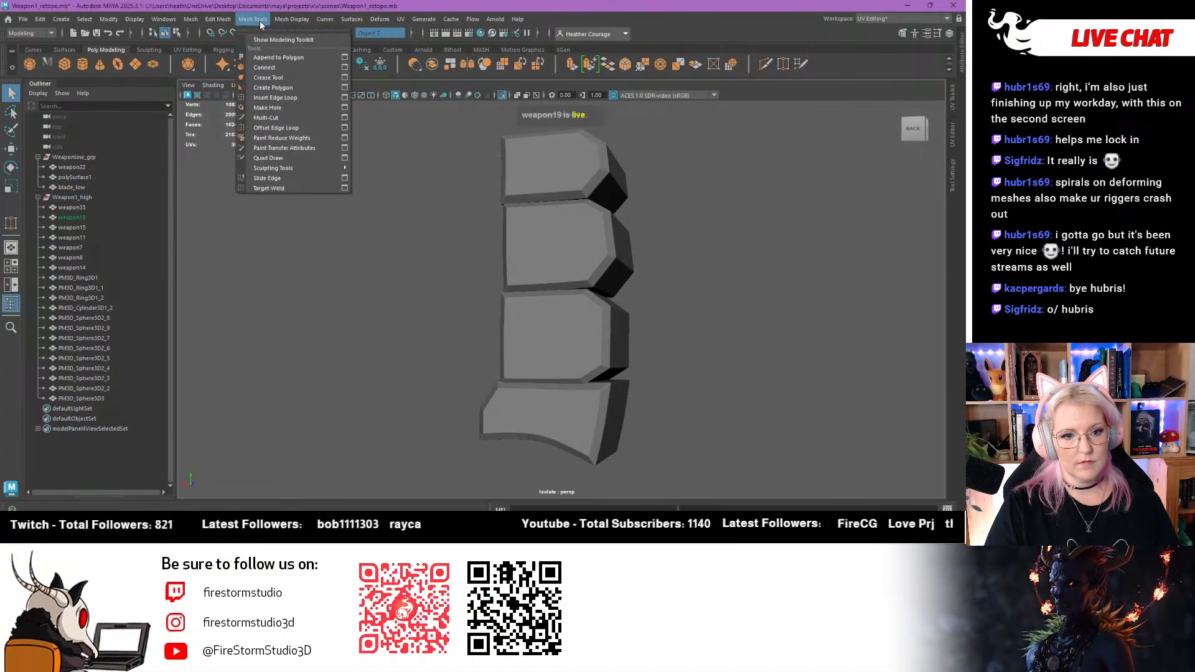
{"action": "left_click", "coordinate": [280, 158]}
{"action": "left_click_drag", "start_coordinate": [457, 352], "coordinate": [336, 352], "text": "alt"}
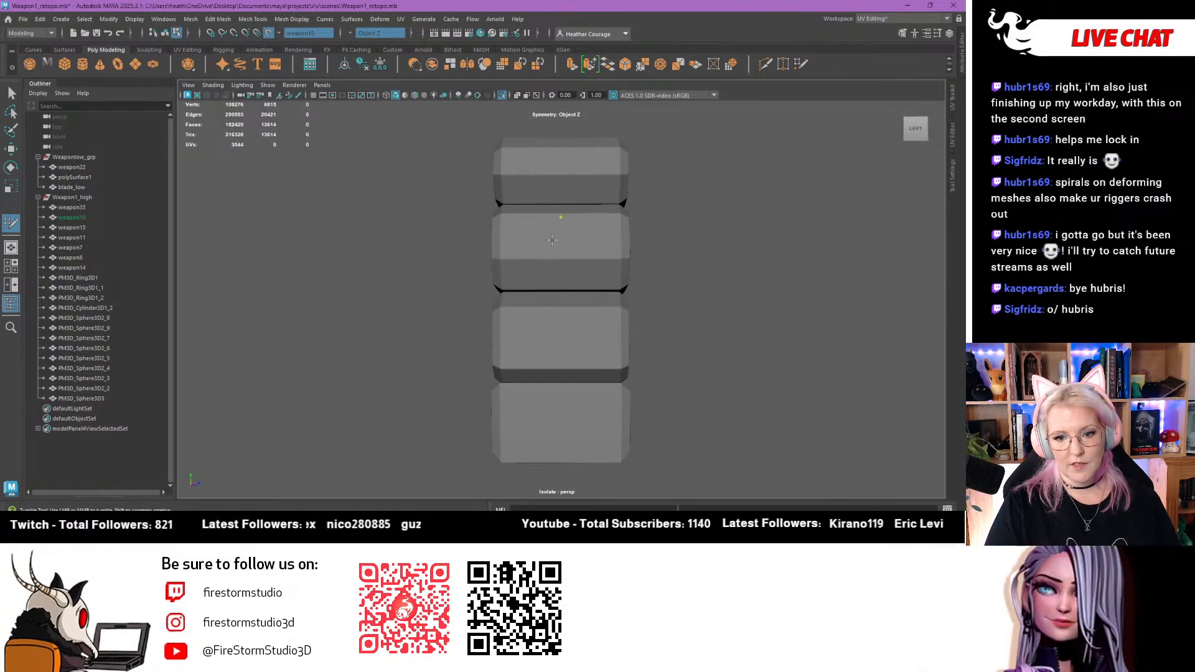
{"action": "left_click", "coordinate": [618, 214]}
{"action": "left_click", "coordinate": [591, 234], "text": "shift"}
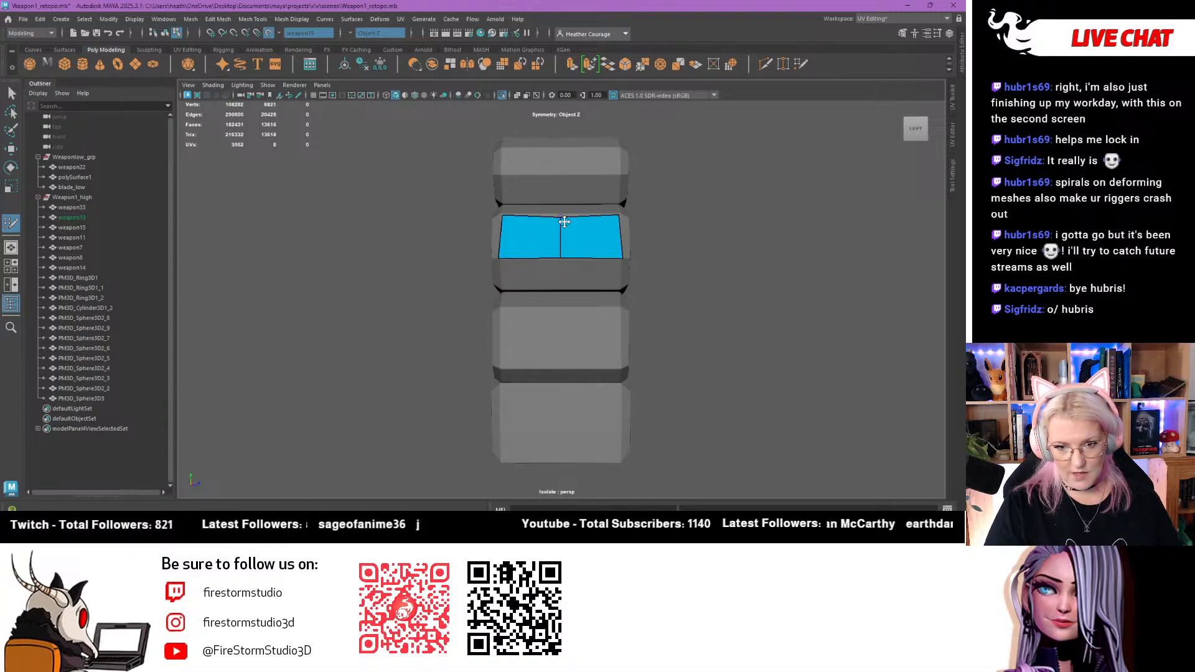
{"action": "left_click_drag", "start_coordinate": [562, 219], "coordinate": [562, 216]}
Fill two mirrored Quad Draw quads on the lower facet of weapon19's second block and weld their bottom centre vertices together
{"action": "middle_click_drag", "start_coordinate": [459, 234], "coordinate": [330, 250], "text": "alt"}
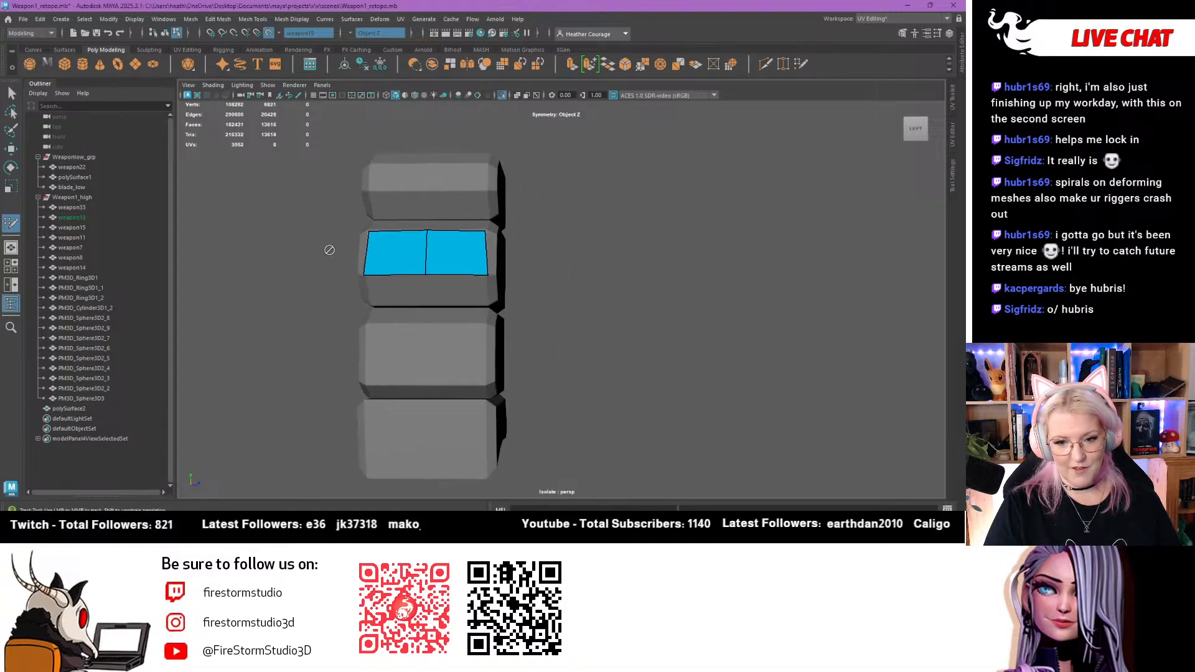
{"action": "left_click_drag", "start_coordinate": [331, 250], "coordinate": [353, 255], "text": "alt"}
{"action": "right_click_drag", "start_coordinate": [488, 276], "coordinate": [542, 370], "text": "alt"}
{"action": "middle_click_drag", "start_coordinate": [356, 308], "coordinate": [472, 311], "text": "alt"}
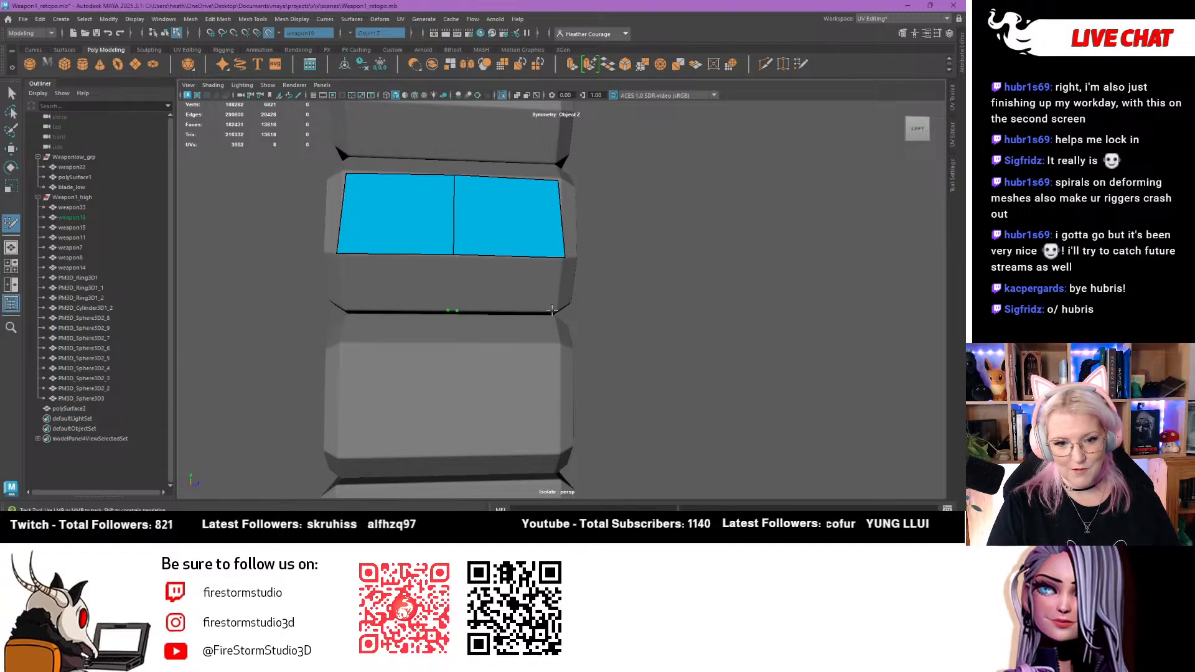
{"action": "left_click", "coordinate": [528, 286], "text": "shift"}
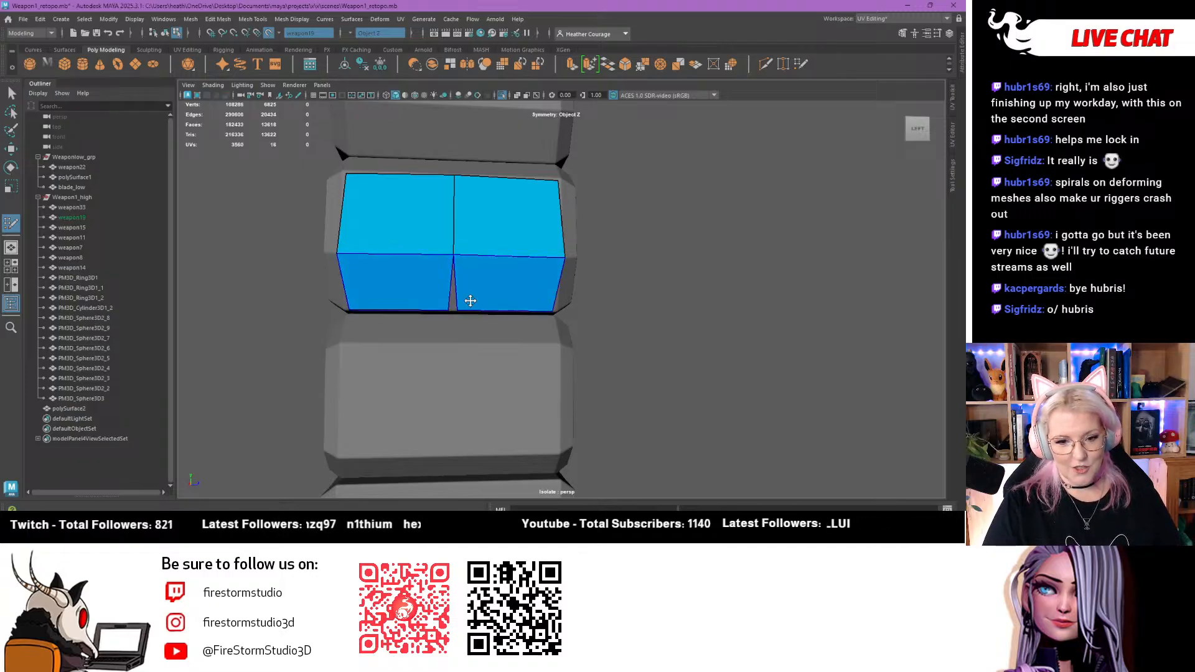
{"action": "left_click_drag", "start_coordinate": [456, 308], "coordinate": [451, 310]}
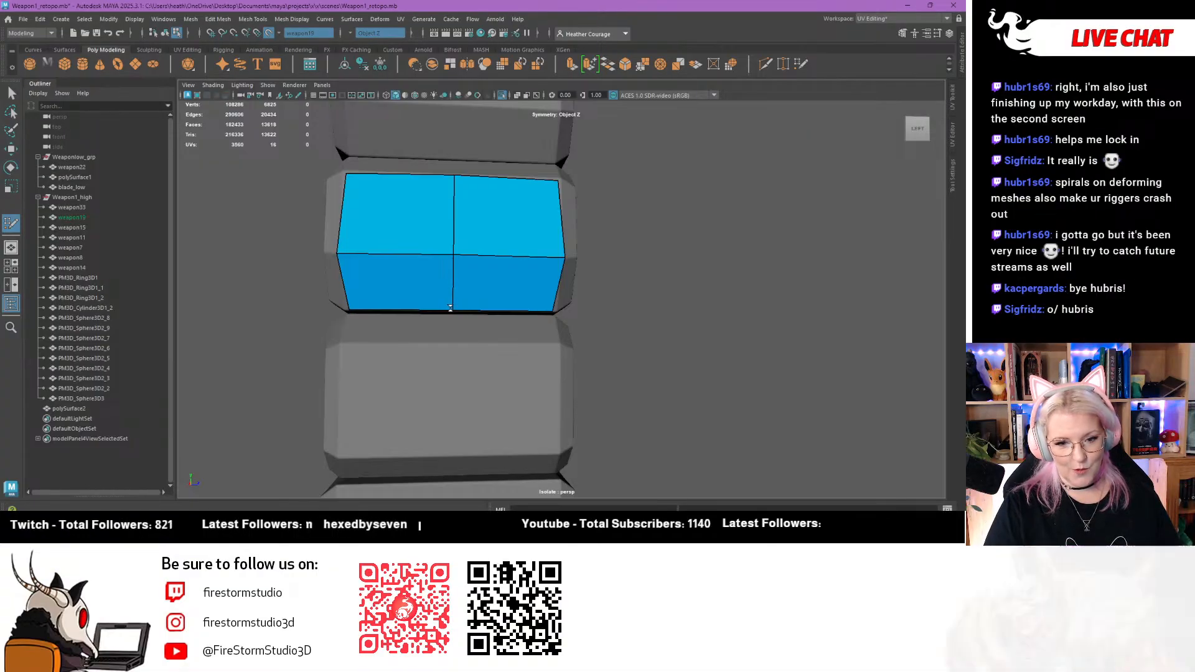
Extend the Quad Draw mesh with mirrored quad rows over the third block's upper bevel and front facet
{"action": "left_click_drag", "start_coordinate": [336, 344], "coordinate": [360, 352], "text": "alt"}
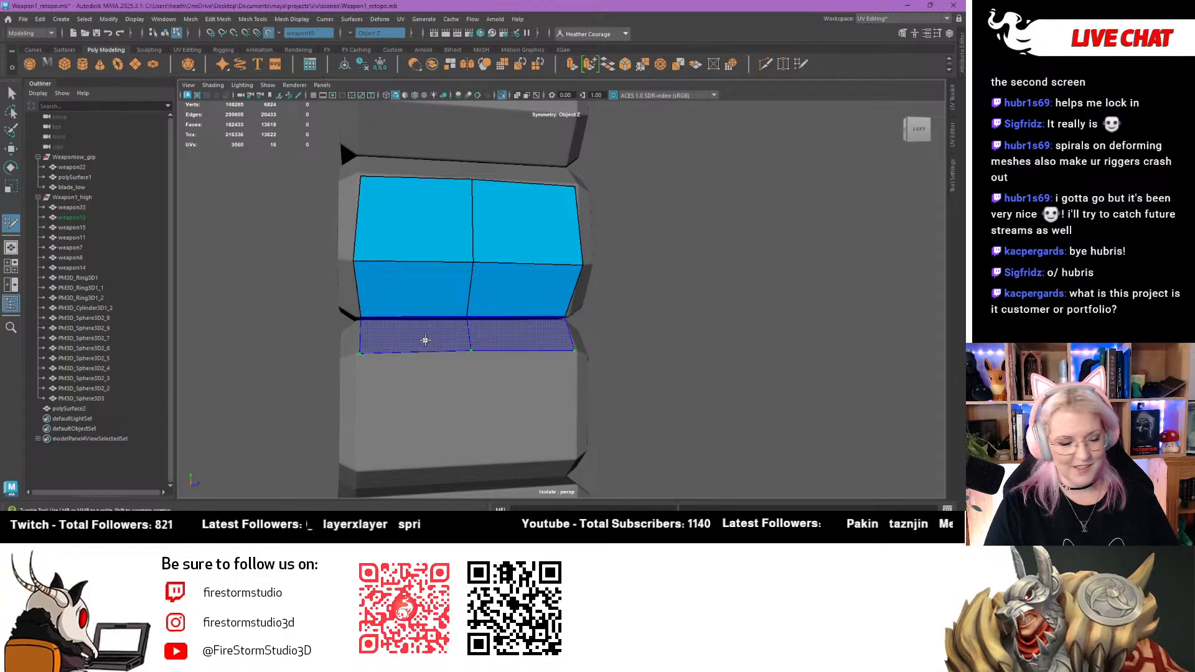
{"action": "left_click", "coordinate": [431, 339], "text": "shift"}
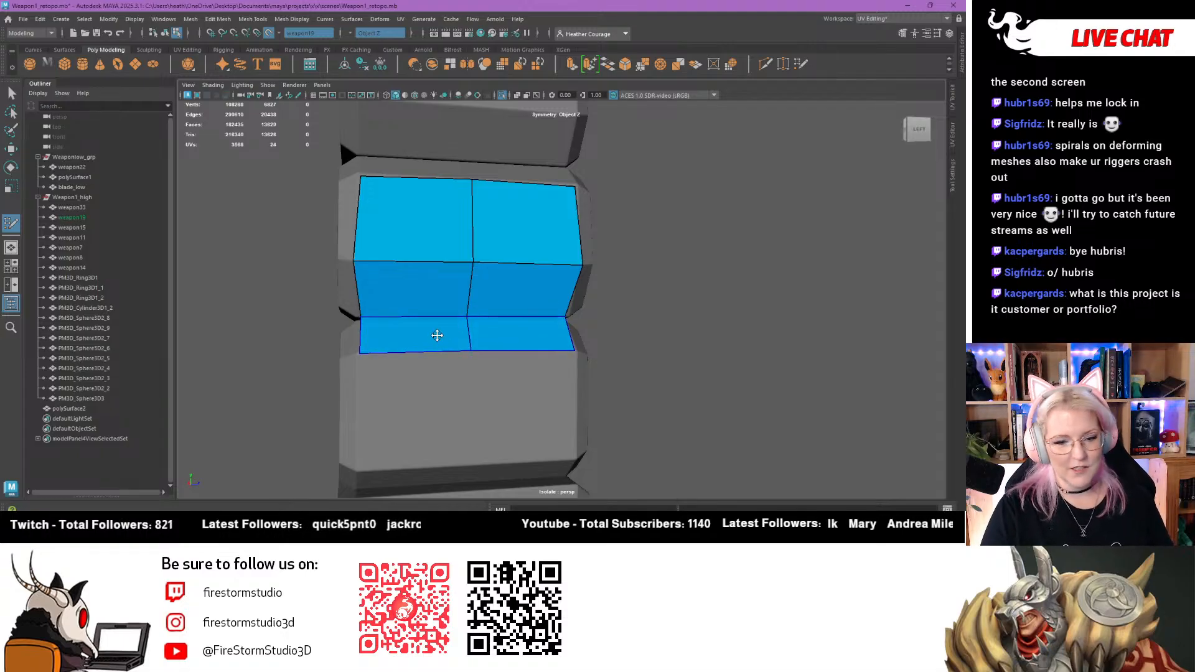
{"action": "middle_click_drag", "start_coordinate": [434, 333], "coordinate": [423, 245], "text": "alt"}
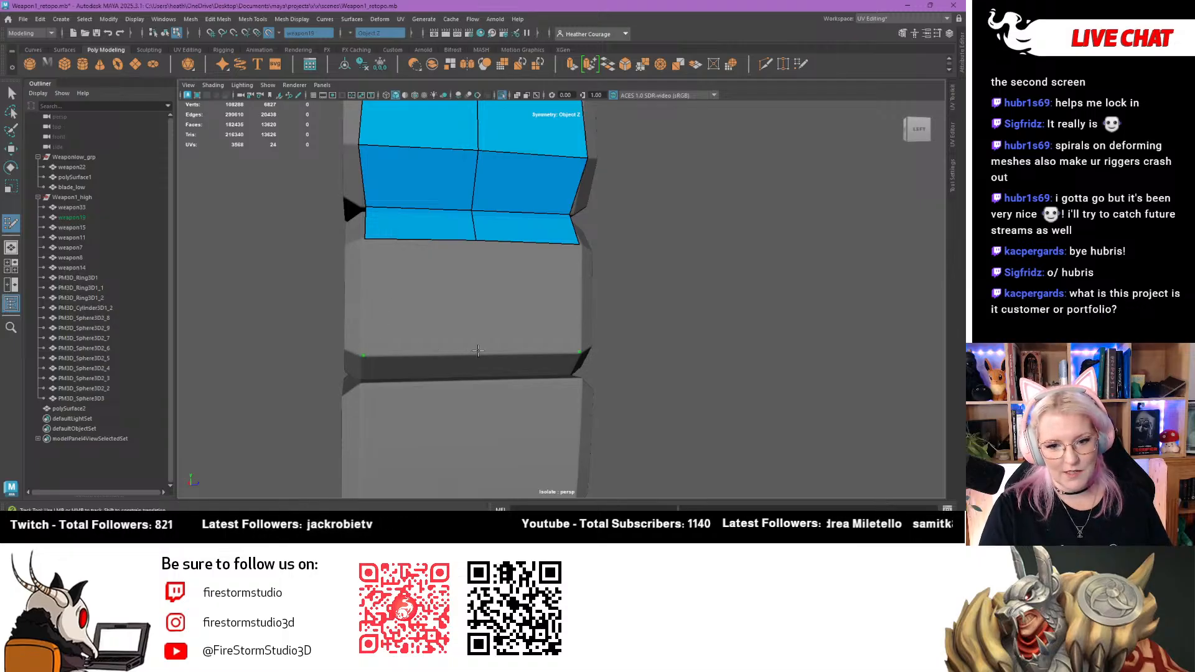
{"action": "left_click", "coordinate": [399, 333], "text": "shift"}
Fill the third block's lower bevel with mirrored quads and pull their lower edge down to the crease above the bottom block
{"action": "left_click_drag", "start_coordinate": [390, 341], "coordinate": [357, 292], "text": "alt"}
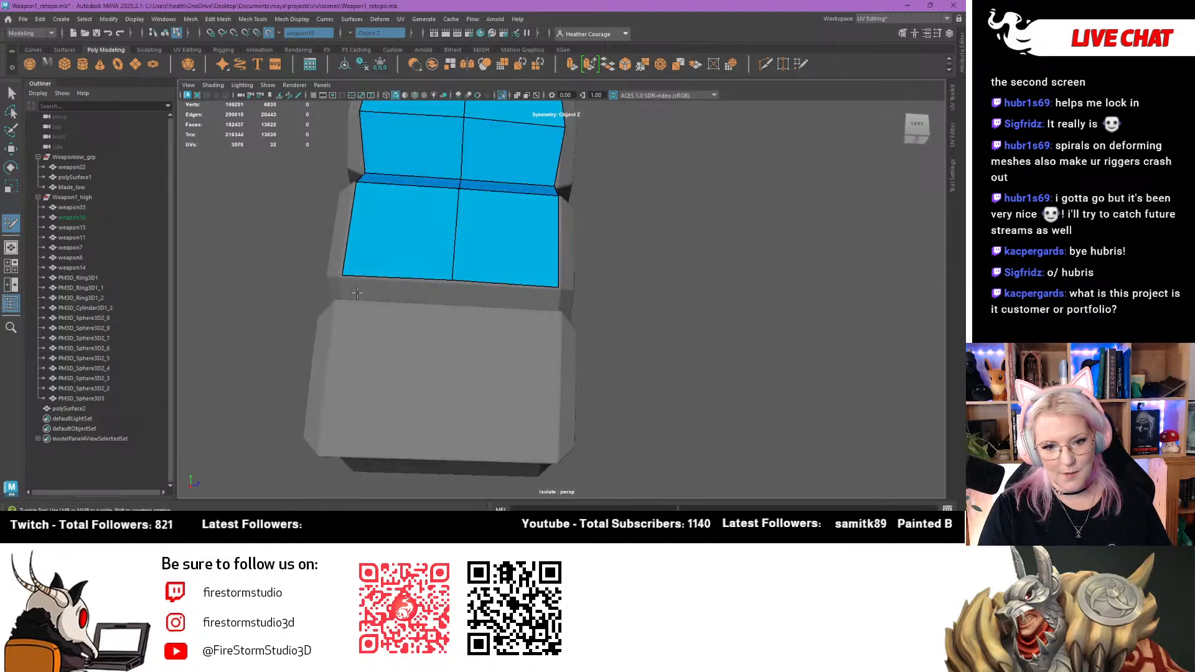
{"action": "left_click", "coordinate": [404, 291], "text": "shift"}
{"action": "left_click_drag", "start_coordinate": [425, 312], "coordinate": [397, 435], "text": "alt"}
{"action": "middle_click_drag", "start_coordinate": [398, 434], "coordinate": [401, 283], "text": "alt"}
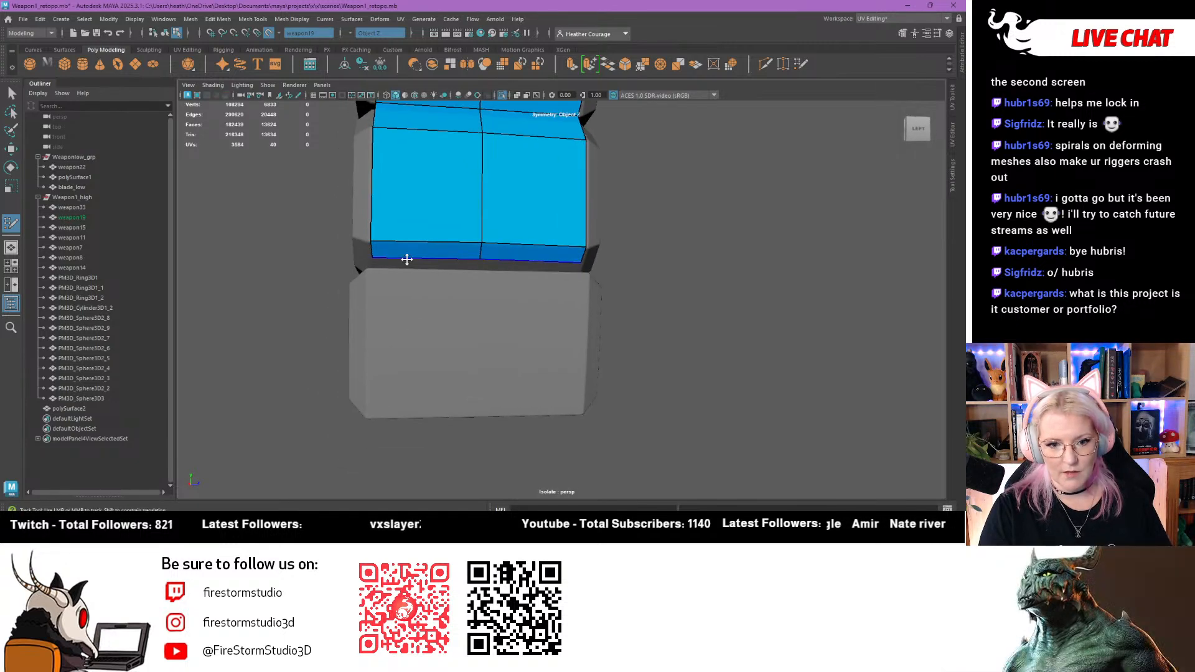
{"action": "left_click_drag", "start_coordinate": [405, 259], "coordinate": [405, 268]}
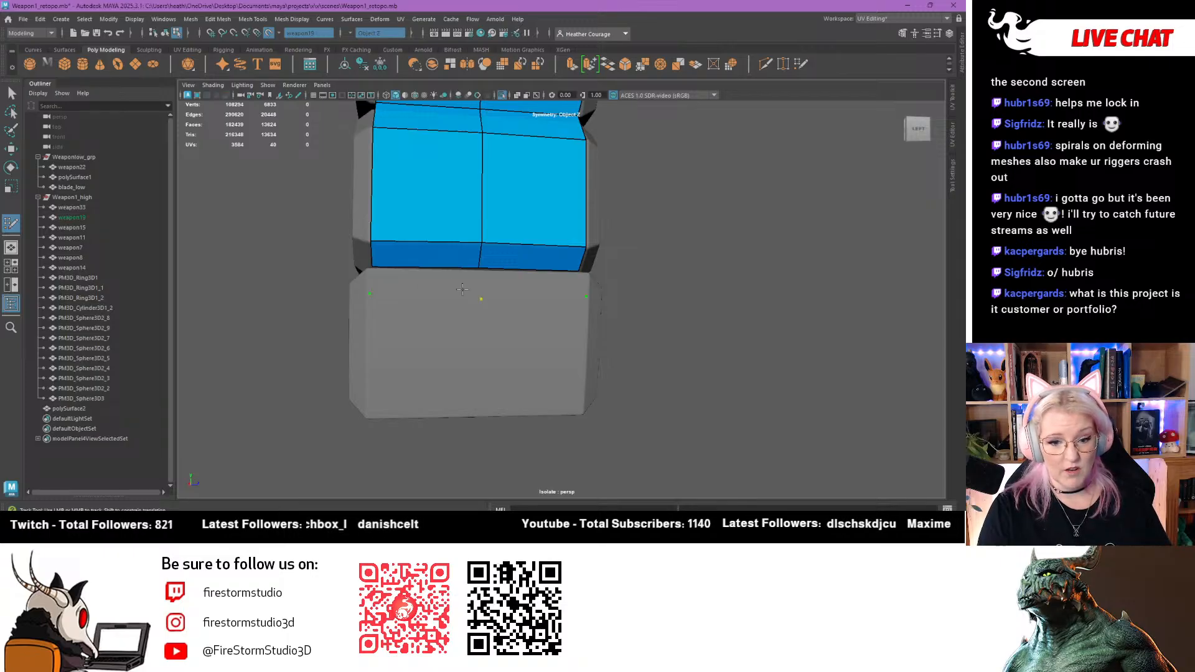
Fill mirrored quads over the bottom block's upper bevel and its front facet down to the underside edge
{"action": "left_click", "coordinate": [433, 287], "text": "shift"}
{"action": "left_click_drag", "start_coordinate": [433, 286], "coordinate": [432, 337], "text": "alt"}
{"action": "left_click", "coordinate": [412, 292], "text": "ctrl"}
{"action": "left_click", "coordinate": [415, 331], "text": "ctrl"}
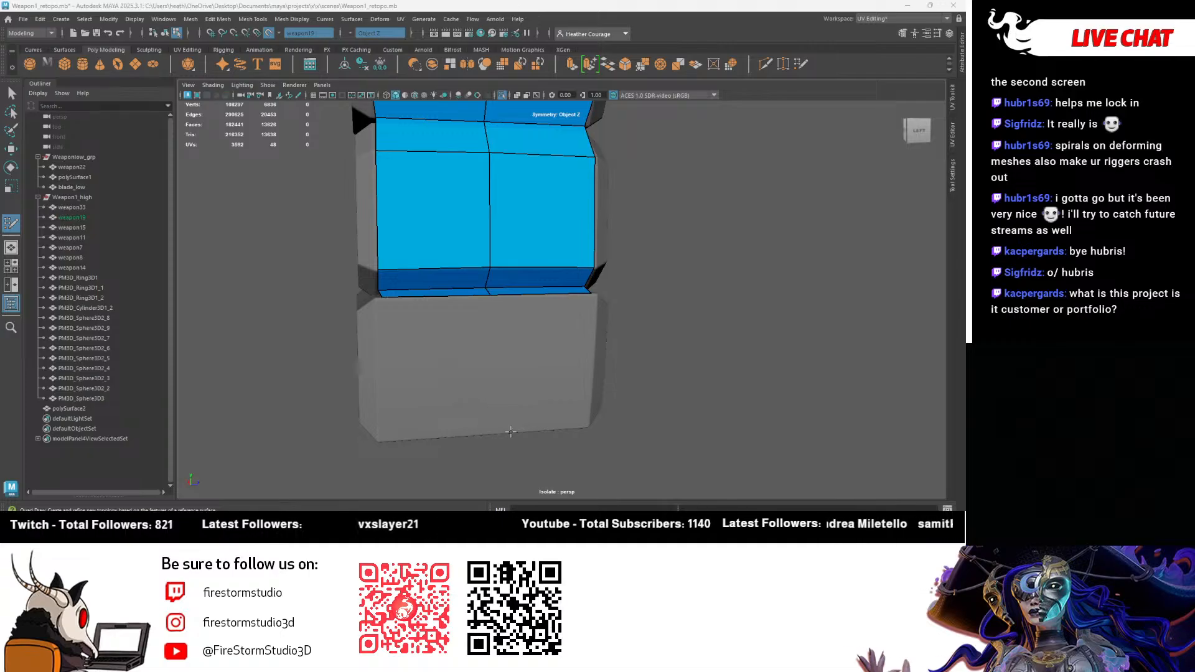
{"action": "left_click_drag", "start_coordinate": [730, 275], "coordinate": [505, 360], "text": "alt"}
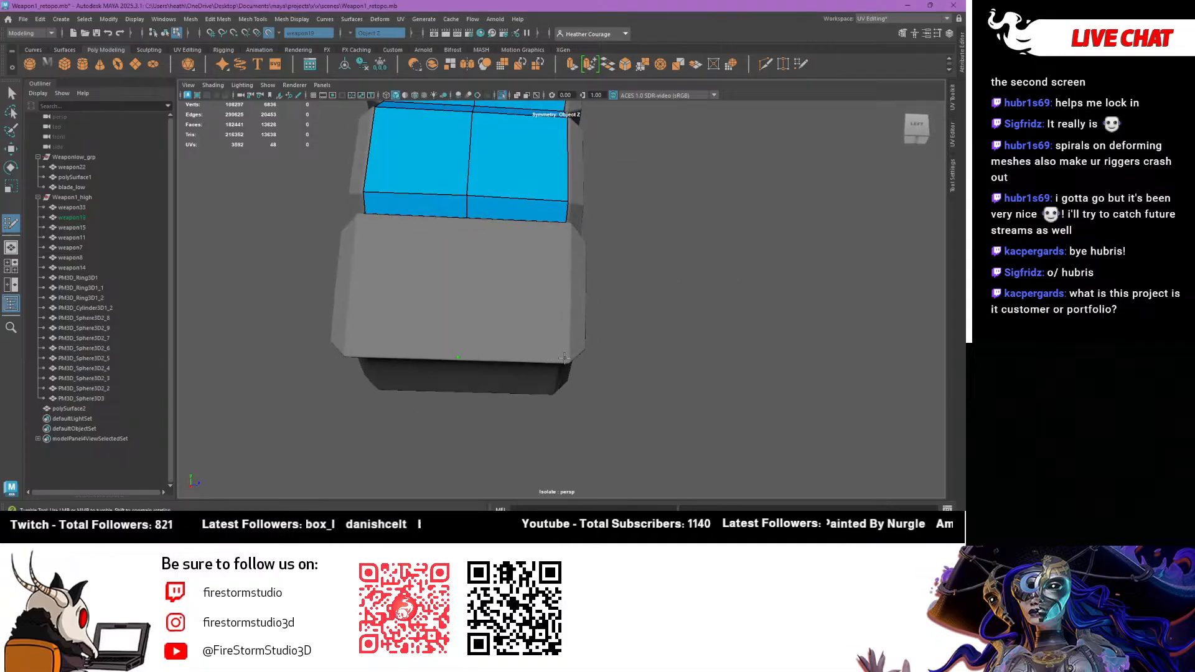
{"action": "mouse_move", "coordinate": [479, 379]}
{"action": "left_mouse_down", "text": "alt"}
{"action": "mouse_move", "coordinate": [536, 376]}
{"action": "mouse_move", "coordinate": [569, 330]}
{"action": "left_mouse_up", "text": "alt"}
{"action": "left_click", "coordinate": [536, 376], "text": "shift"}
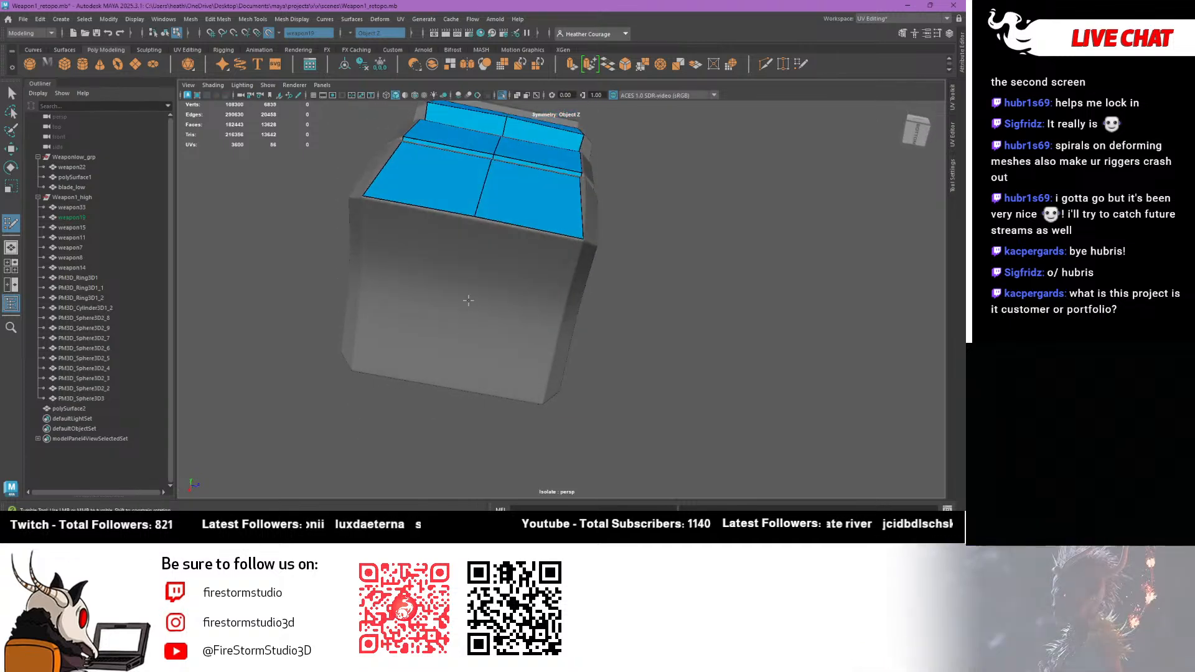
Cover the bottom block's underside with two rows of mirrored quads reaching its back edge
{"action": "left_click", "coordinate": [541, 271], "text": "shift"}
{"action": "left_click_drag", "start_coordinate": [541, 271], "coordinate": [604, 318], "text": "alt"}
{"action": "left_click", "coordinate": [533, 385]}
{"action": "left_click", "coordinate": [438, 356]}
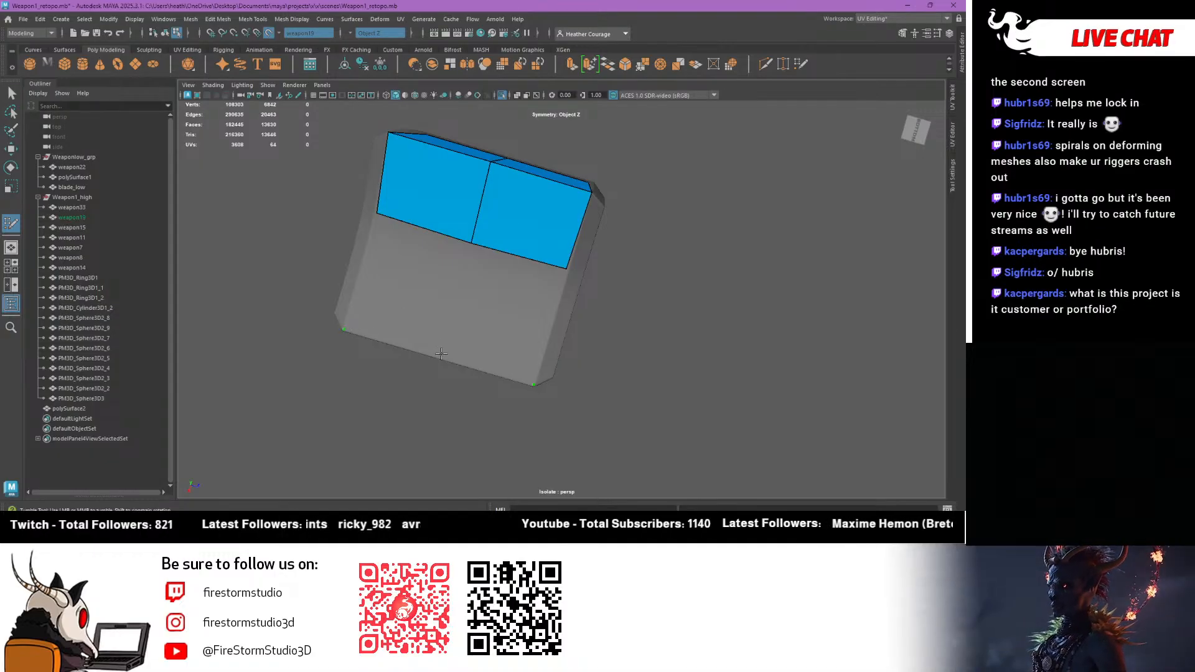
{"action": "left_click", "coordinate": [439, 359], "text": "shift"}
Continue the mesh onto the back of the bottom block with two mirrored quad rows up to the next crease
{"action": "left_click_drag", "start_coordinate": [440, 362], "coordinate": [588, 402], "text": "alt"}
{"action": "left_click", "coordinate": [656, 292]}
{"action": "left_click", "coordinate": [553, 296]}
{"action": "left_click", "coordinate": [593, 313], "text": "shift"}
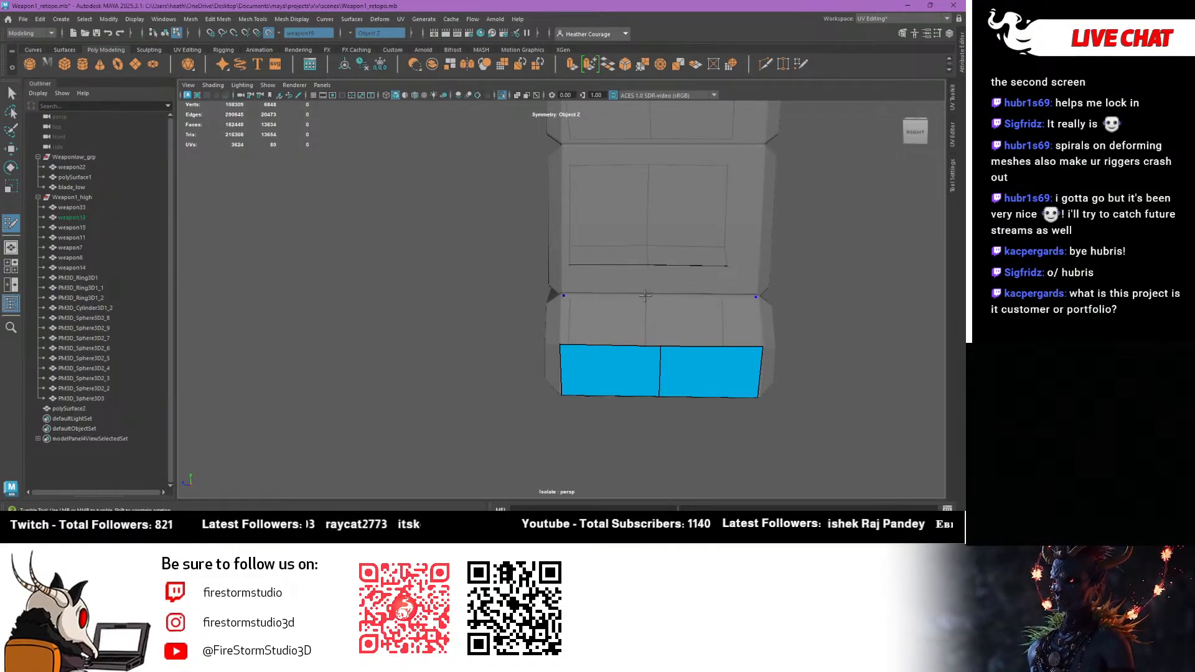
{"action": "left_click", "coordinate": [621, 314], "text": "shift"}
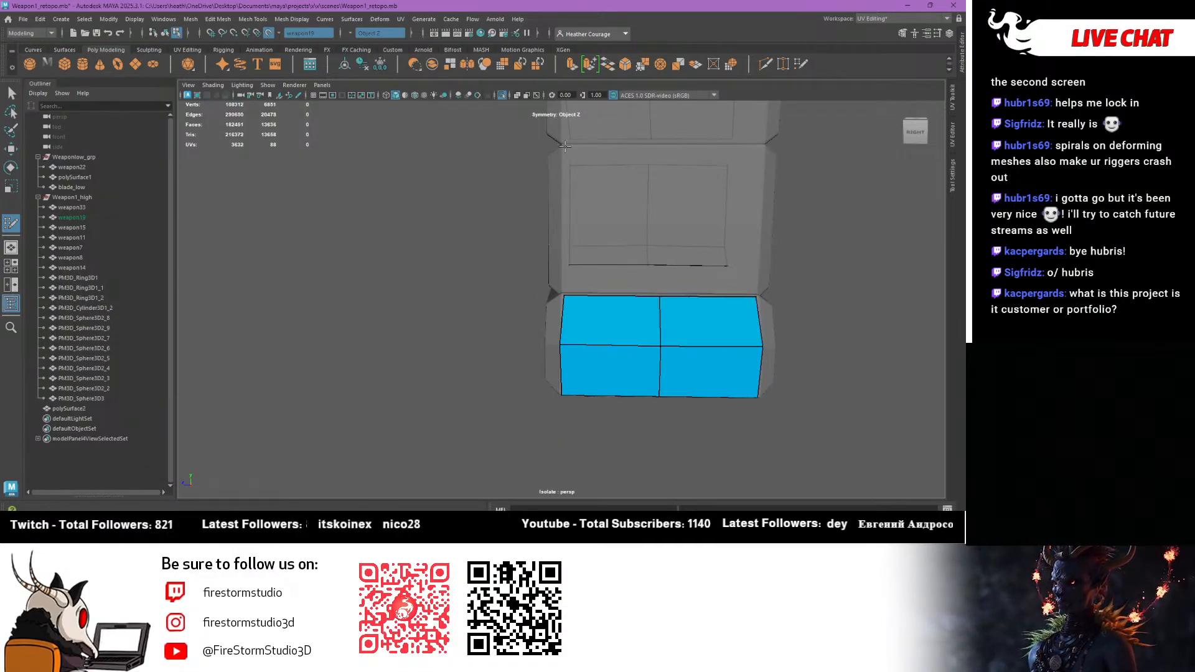
Fill the third block's back face with two mirrored quads, undoing the wrong fill, and weld their upper centre vertices
{"action": "left_click", "coordinate": [655, 148]}
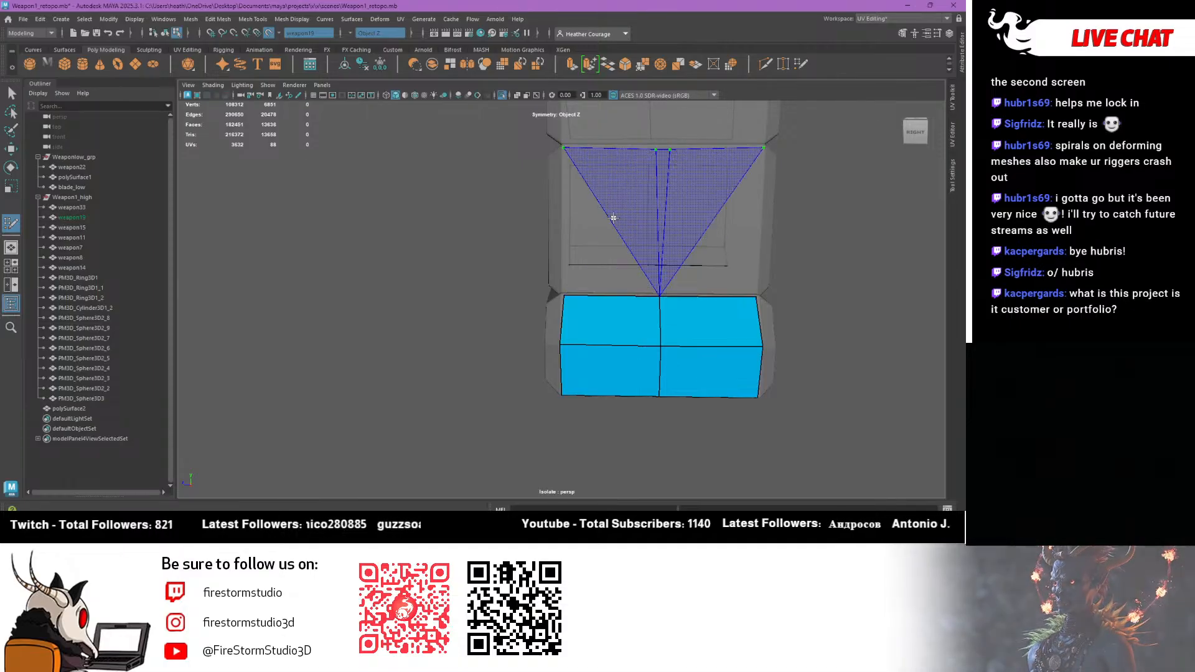
{"action": "left_click", "coordinate": [613, 218], "text": "shift"}
{"action": "key", "text": "ctrl+z"}
{"action": "left_click", "coordinate": [603, 227], "text": "shift"}
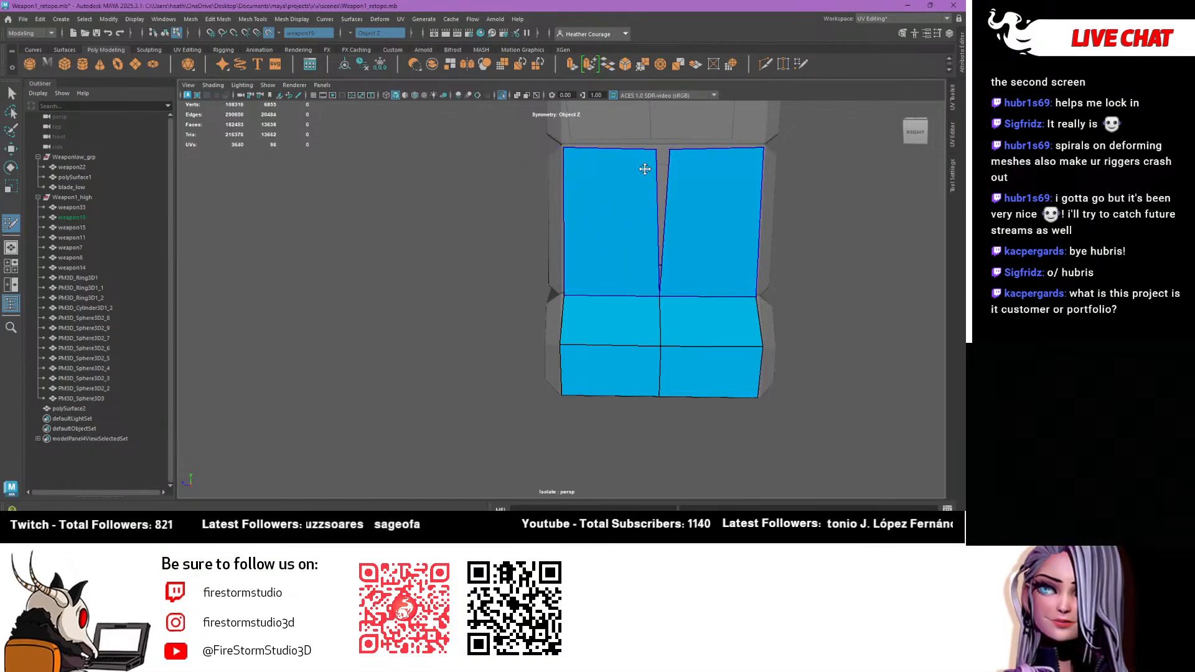
{"action": "left_click_drag", "start_coordinate": [652, 150], "coordinate": [635, 178]}
Fill mirrored quads on the back faces of the second and top blocks and weld the centre vertices at the upper edge
{"action": "middle_click_drag", "start_coordinate": [634, 179], "coordinate": [613, 330], "text": "alt"}
{"action": "left_click_drag", "start_coordinate": [613, 330], "coordinate": [498, 286], "text": "alt"}
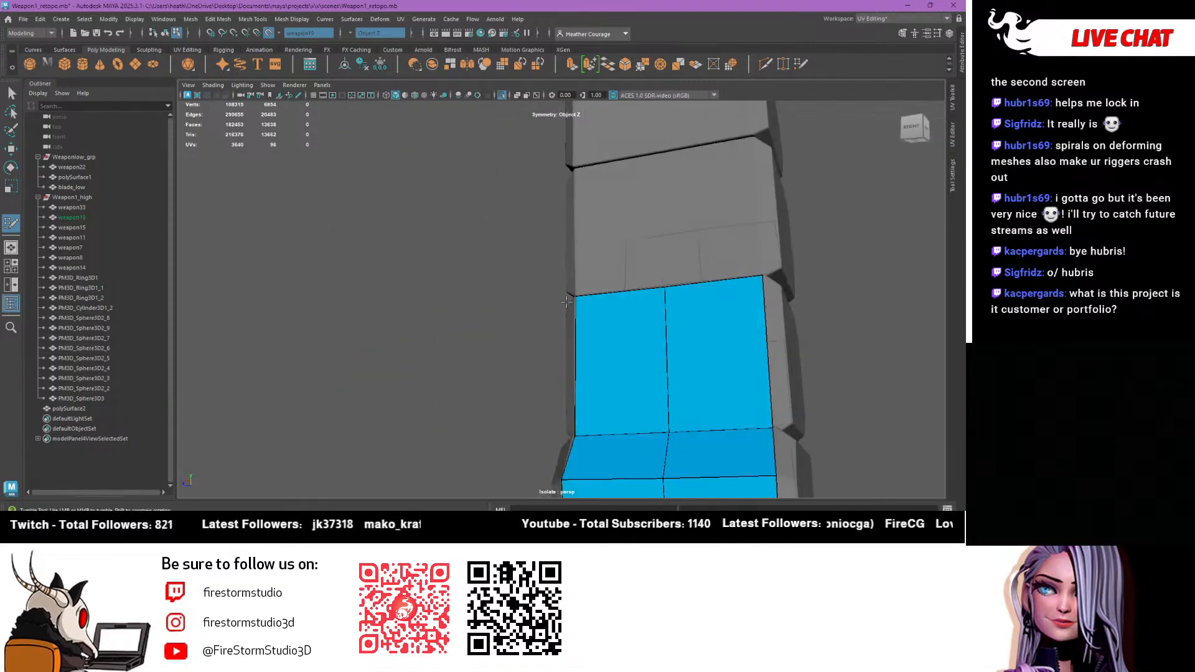
{"action": "middle_click_drag", "start_coordinate": [557, 280], "coordinate": [522, 373], "text": "alt"}
{"action": "left_click_drag", "start_coordinate": [523, 374], "coordinate": [542, 372], "text": "alt"}
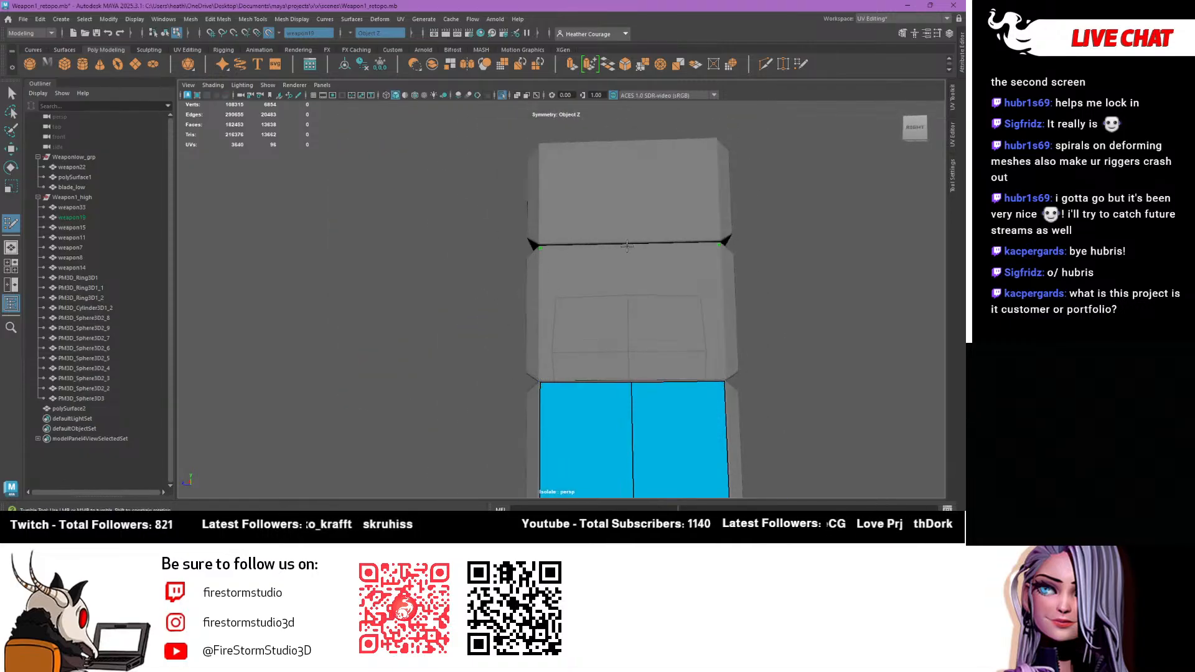
{"action": "left_click", "coordinate": [567, 256], "text": "shift"}
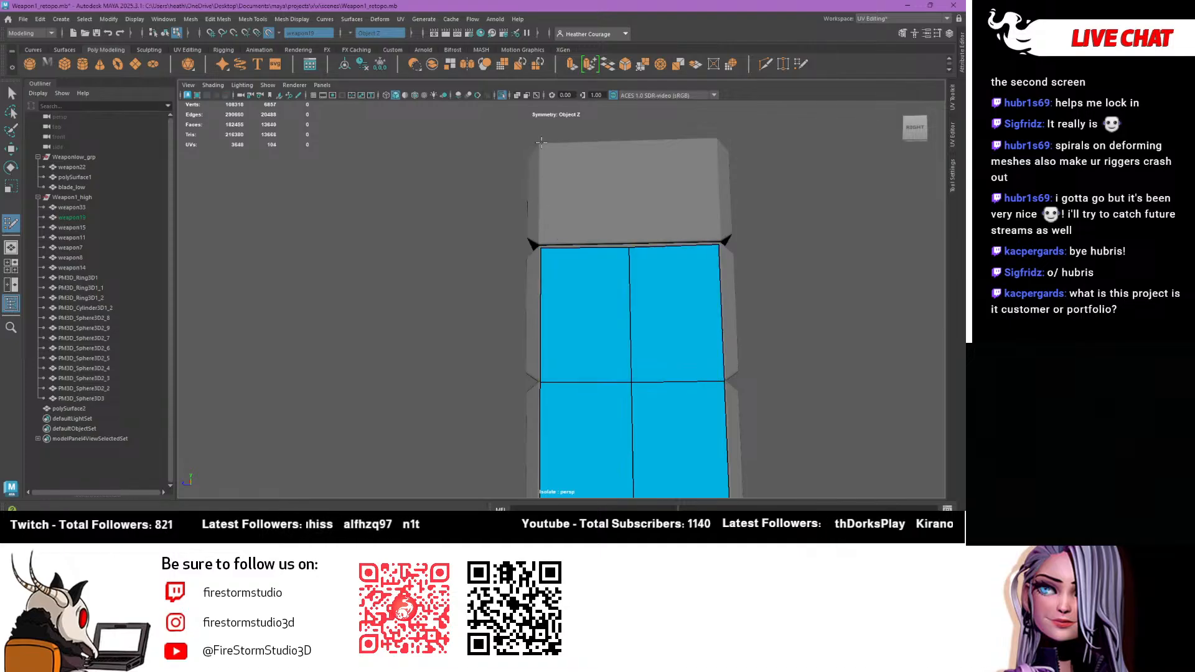
{"action": "left_click", "coordinate": [582, 214], "text": "shift"}
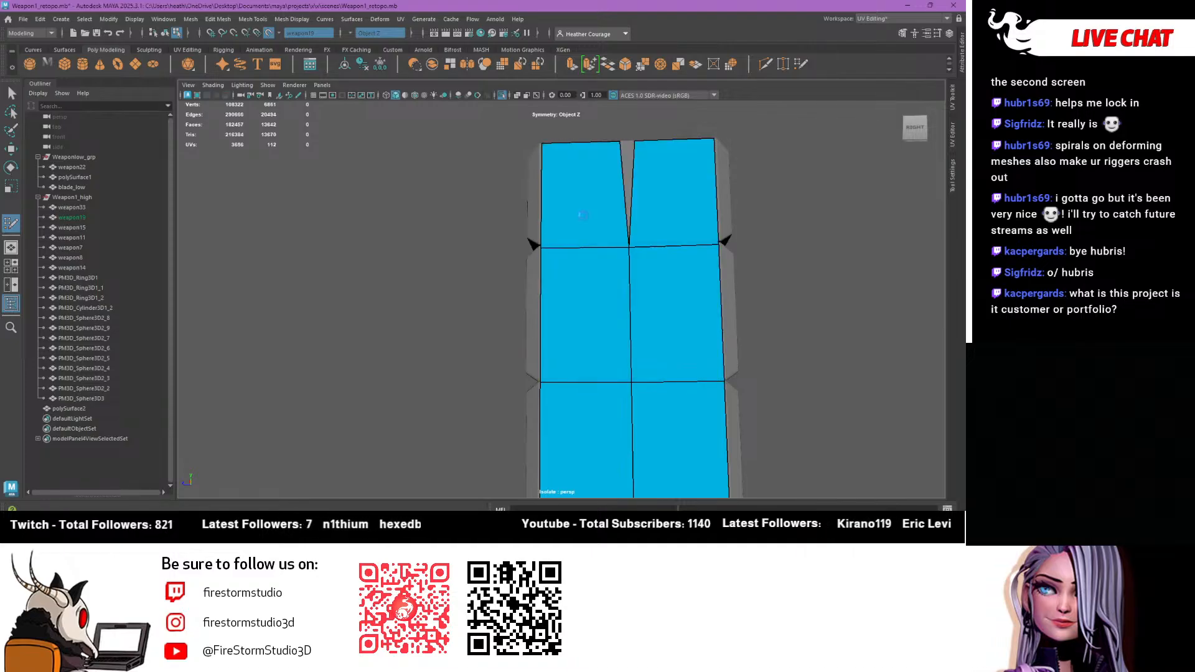
{"action": "left_click_drag", "start_coordinate": [615, 146], "coordinate": [621, 145]}
Cap the top block's upper face with two mirrored quads running from the back edge to the front bevel
{"action": "left_click_drag", "start_coordinate": [619, 232], "coordinate": [540, 281], "text": "alt"}
{"action": "left_click", "coordinate": [516, 266]}
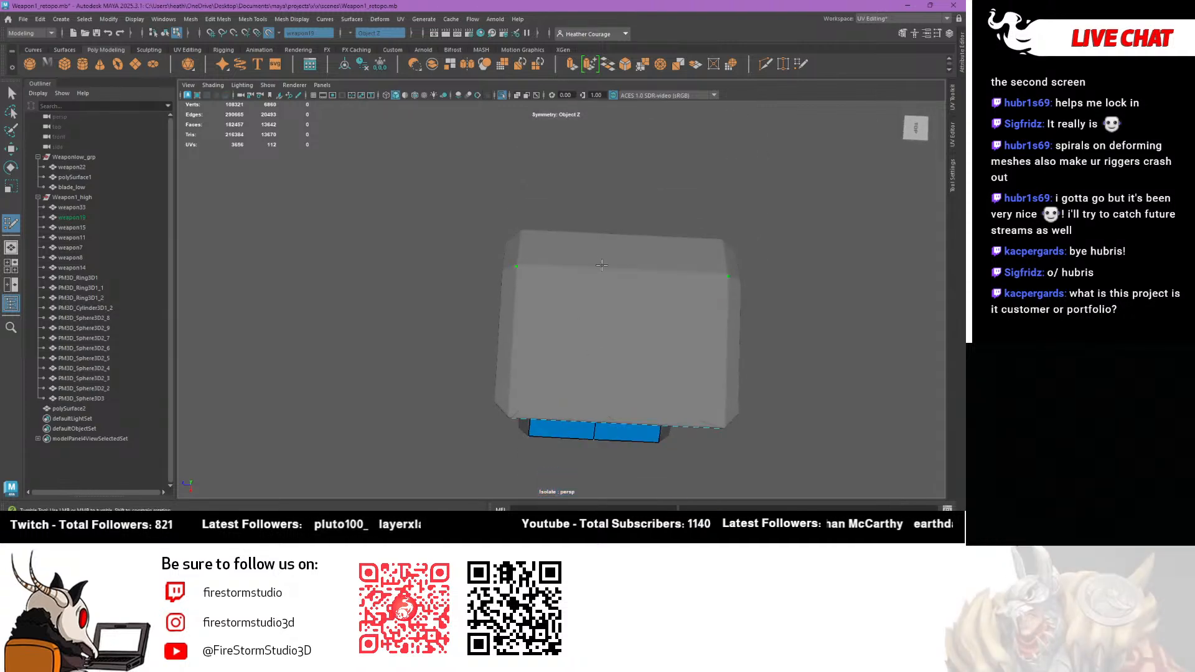
{"action": "left_click", "coordinate": [601, 264]}
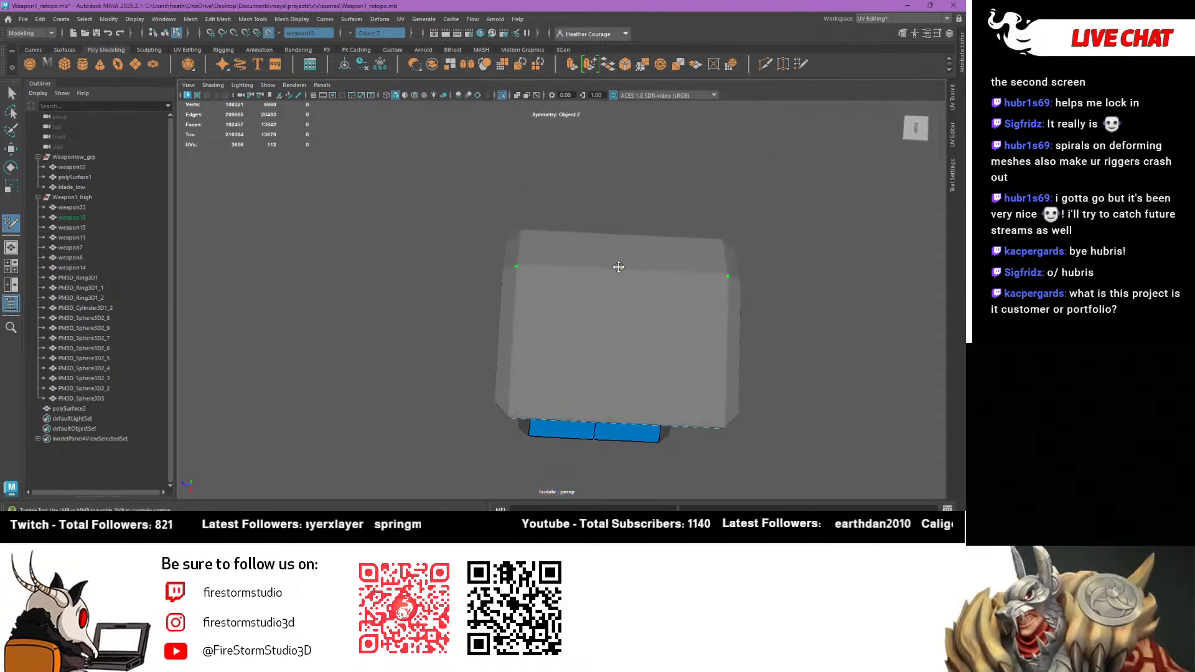
{"action": "left_click_drag", "start_coordinate": [621, 267], "coordinate": [617, 244], "text": "alt"}
{"action": "left_click", "coordinate": [569, 260], "text": "shift"}
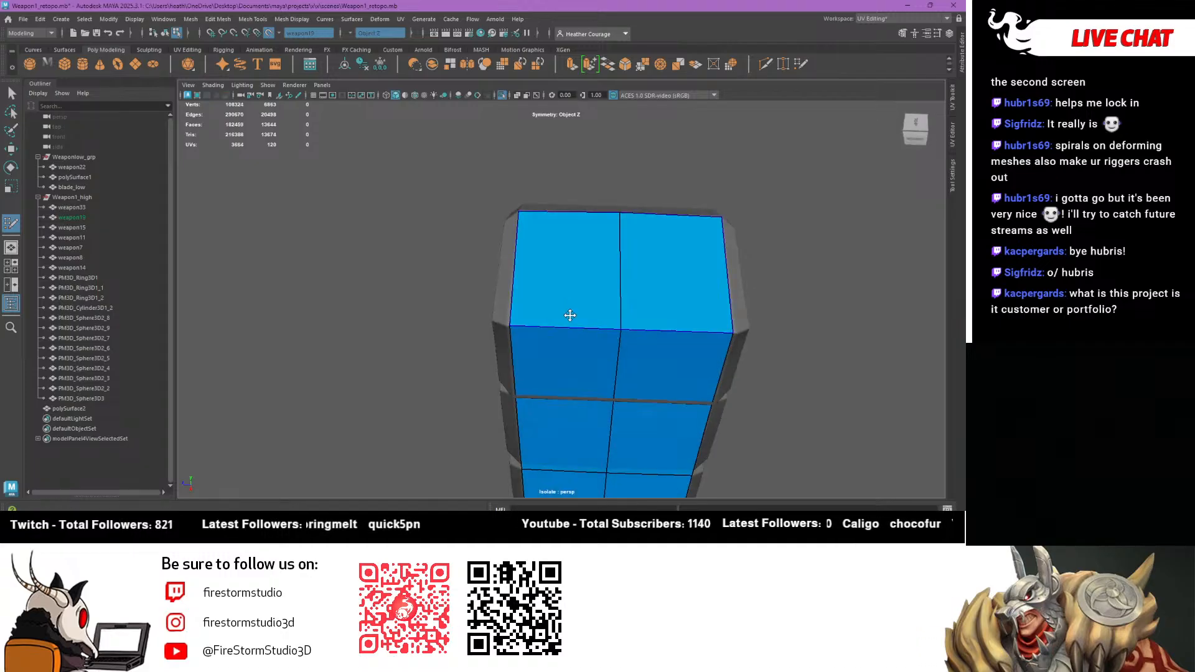
Fill the top block's front upper bevel and front facet with mirrored quads, welding the bevel's split centre vertices
{"action": "left_click_drag", "start_coordinate": [569, 316], "coordinate": [570, 336], "text": "alt"}
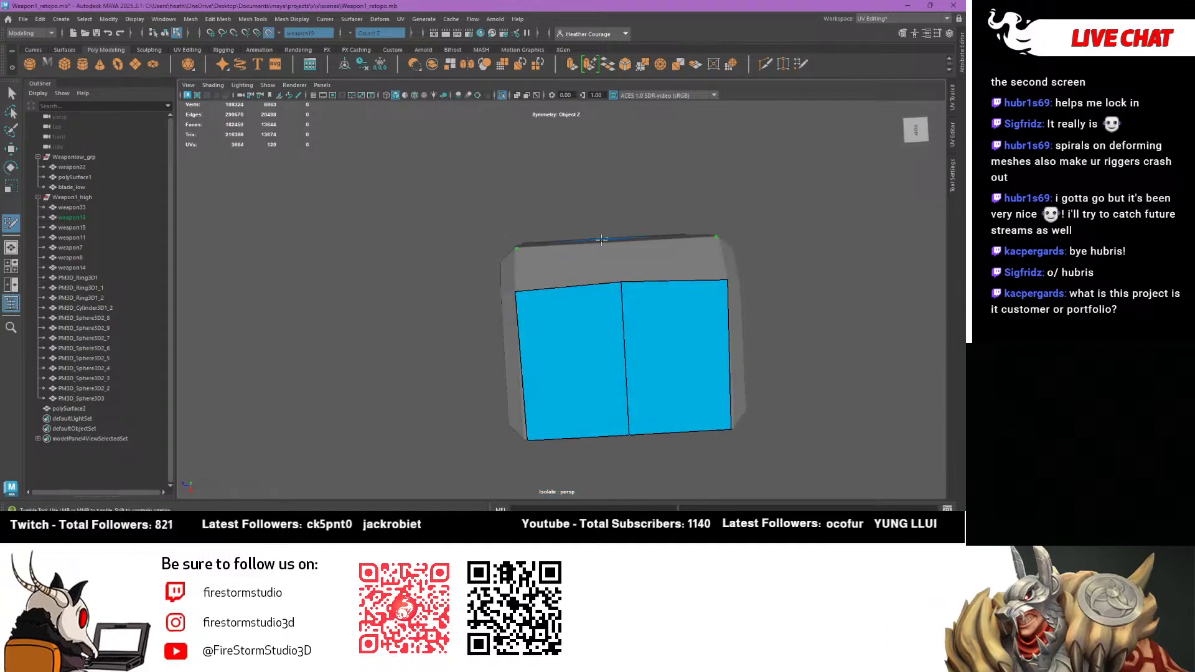
{"action": "mouse_move", "coordinate": [610, 241]}
{"action": "left_mouse_down", "text": "shift"}
{"action": "mouse_move", "coordinate": [548, 260]}
{"action": "mouse_move", "coordinate": [560, 352]}
{"action": "left_mouse_up", "text": "shift"}
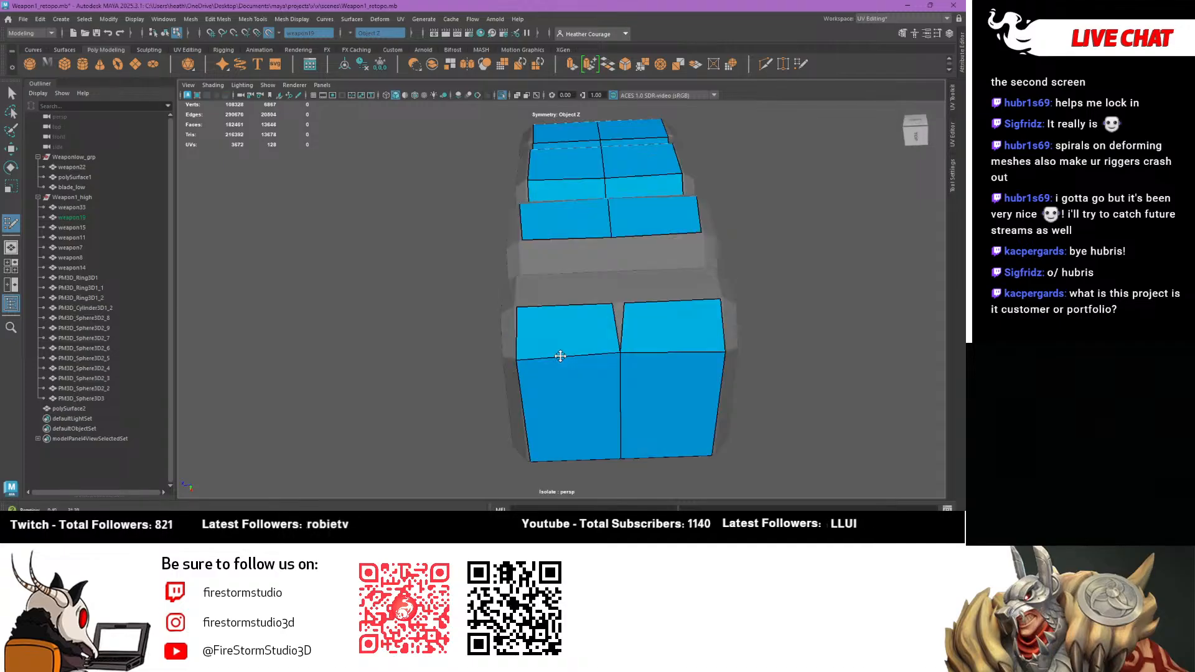
{"action": "left_click_drag", "start_coordinate": [612, 303], "coordinate": [539, 317]}
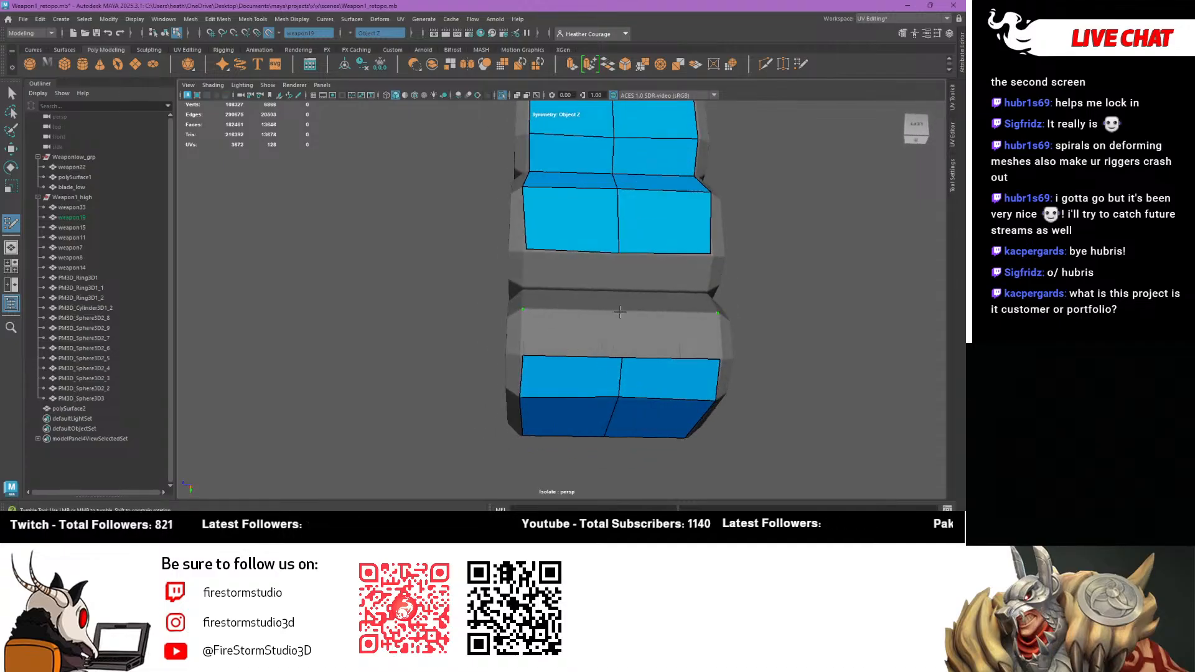
{"action": "left_click", "coordinate": [609, 314], "text": "shift"}
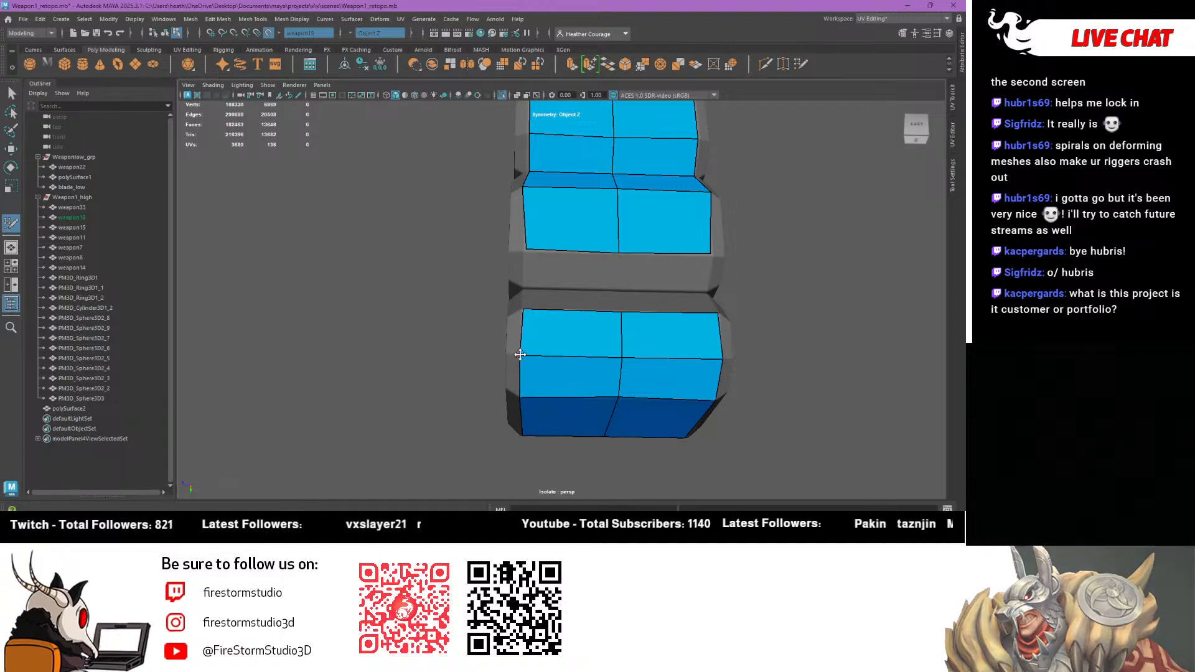
Fill the second block's upper bevel with mirrored quads, weld its centre vertices, and bridge the remaining gap to the top block
{"action": "mouse_move", "coordinate": [535, 319]}
{"action": "left_mouse_down", "text": "alt"}
{"action": "mouse_move", "coordinate": [600, 342]}
{"action": "mouse_move", "coordinate": [545, 309]}
{"action": "left_mouse_up", "text": "alt"}
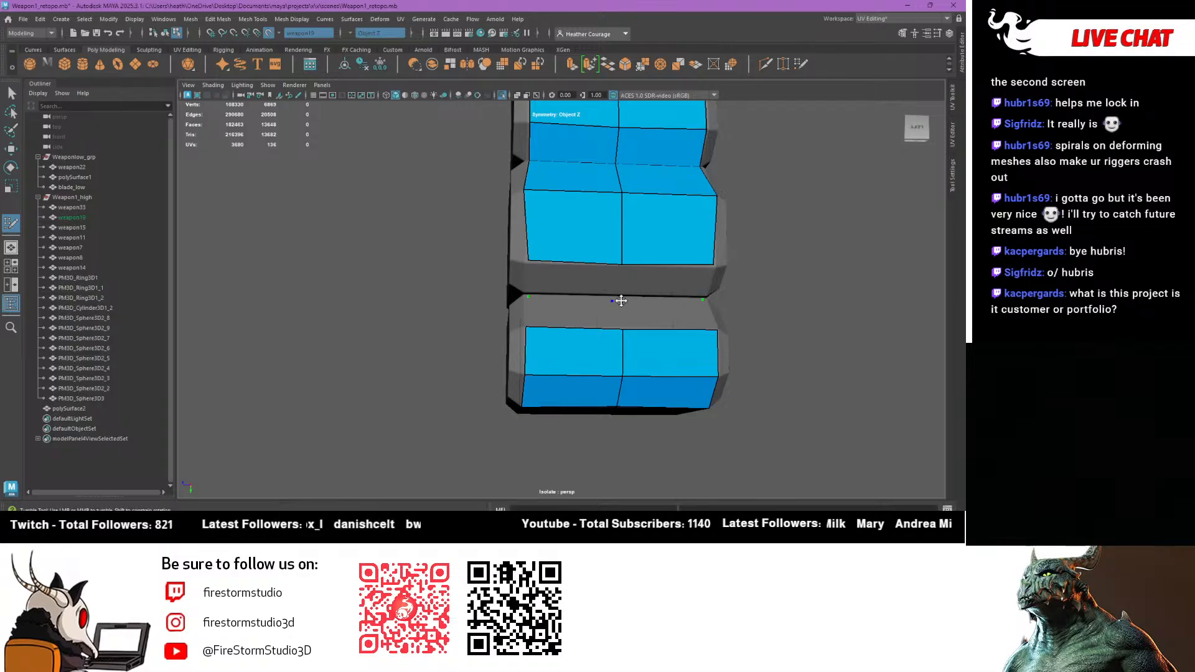
{"action": "left_click", "coordinate": [575, 280], "text": "shift"}
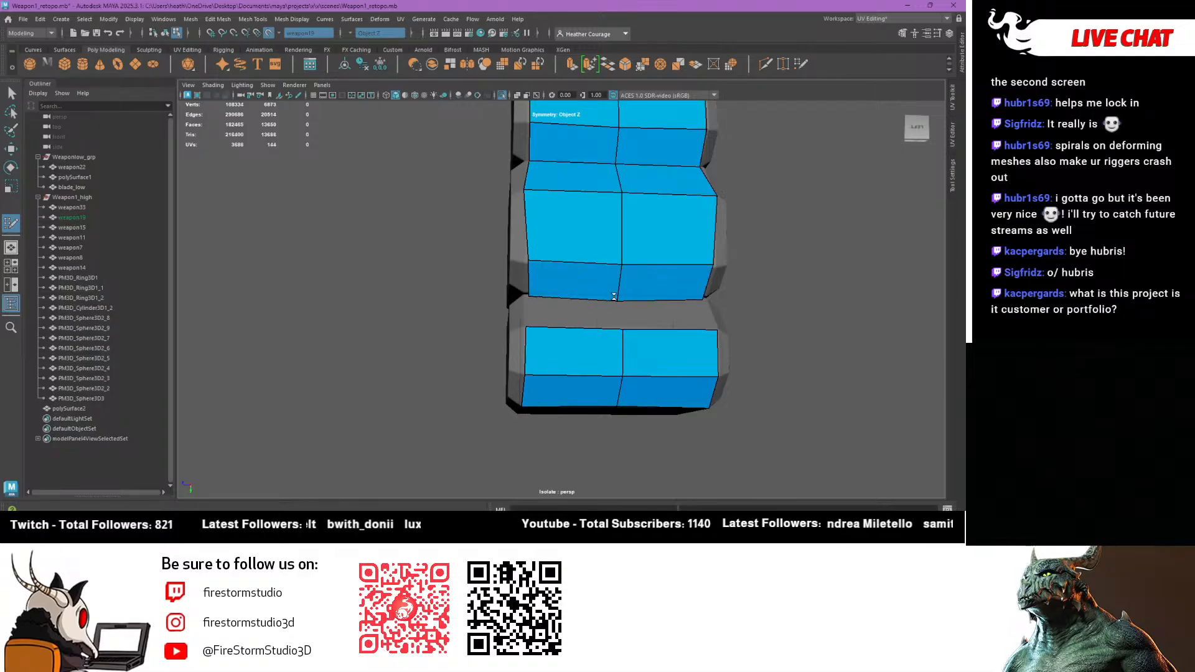
{"action": "left_click_drag", "start_coordinate": [614, 297], "coordinate": [545, 279]}
{"action": "left_click", "coordinate": [616, 311], "text": "shift"}
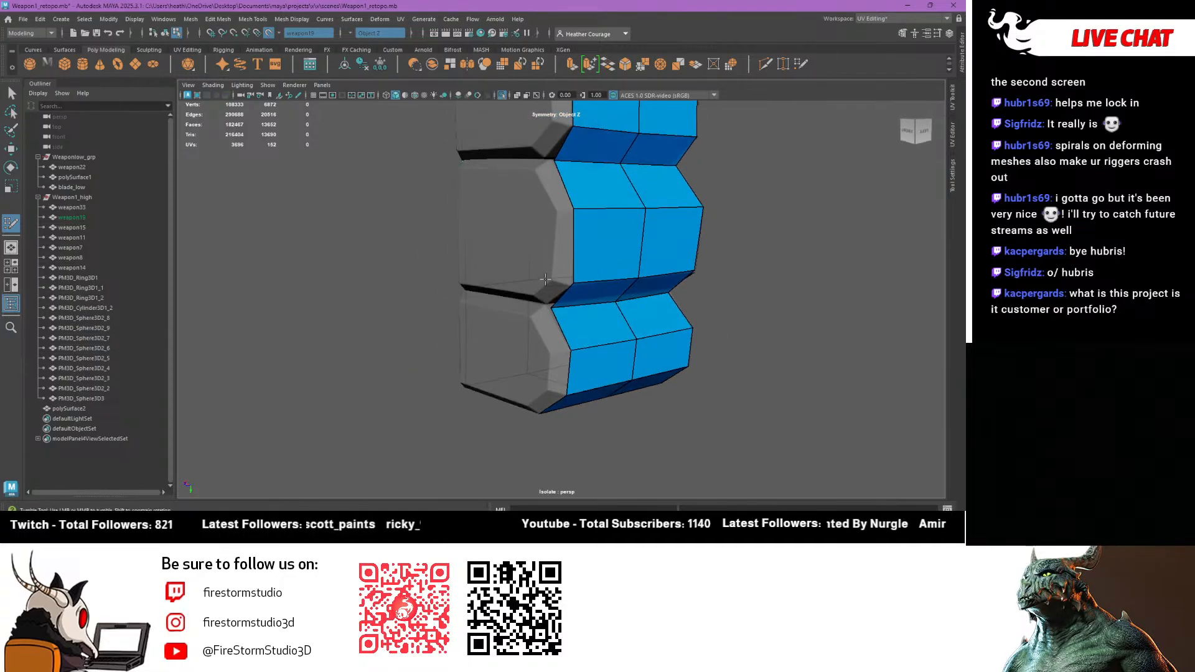
Fill the third block's front side bevel and the sloped bevel above it with mirrored quads
{"action": "left_click", "coordinate": [562, 233], "text": "shift"}
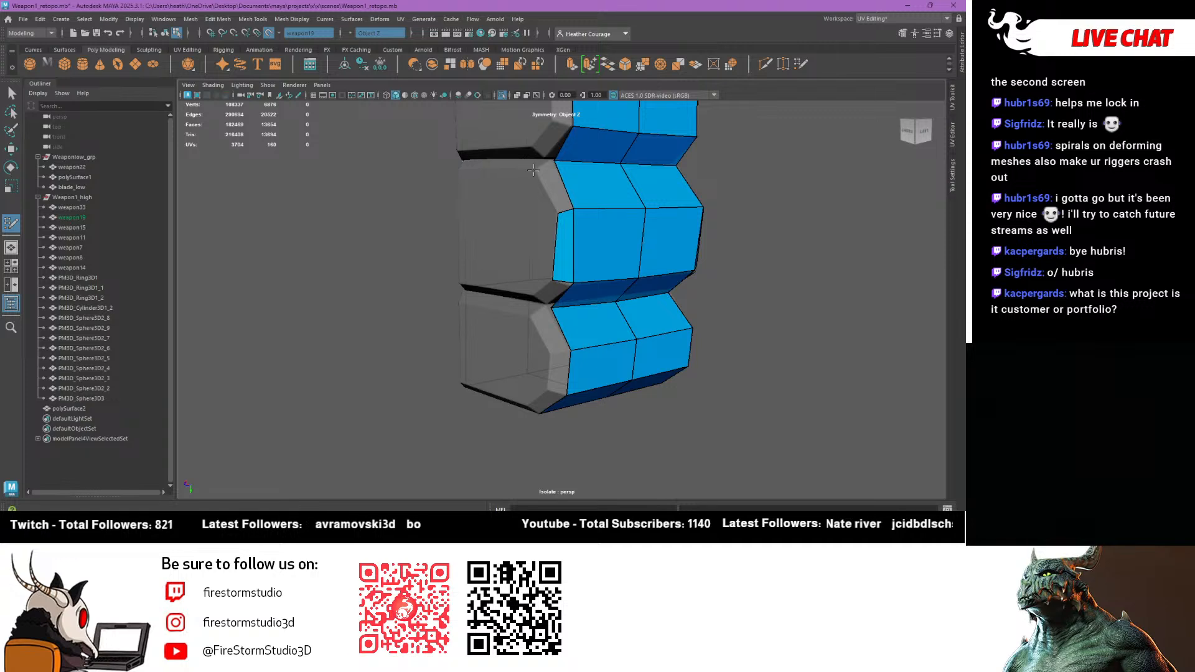
{"action": "left_click", "coordinate": [534, 169]}
{"action": "left_click", "coordinate": [554, 190], "text": "shift"}
{"action": "left_click_drag", "start_coordinate": [555, 189], "coordinate": [548, 255], "text": "alt"}
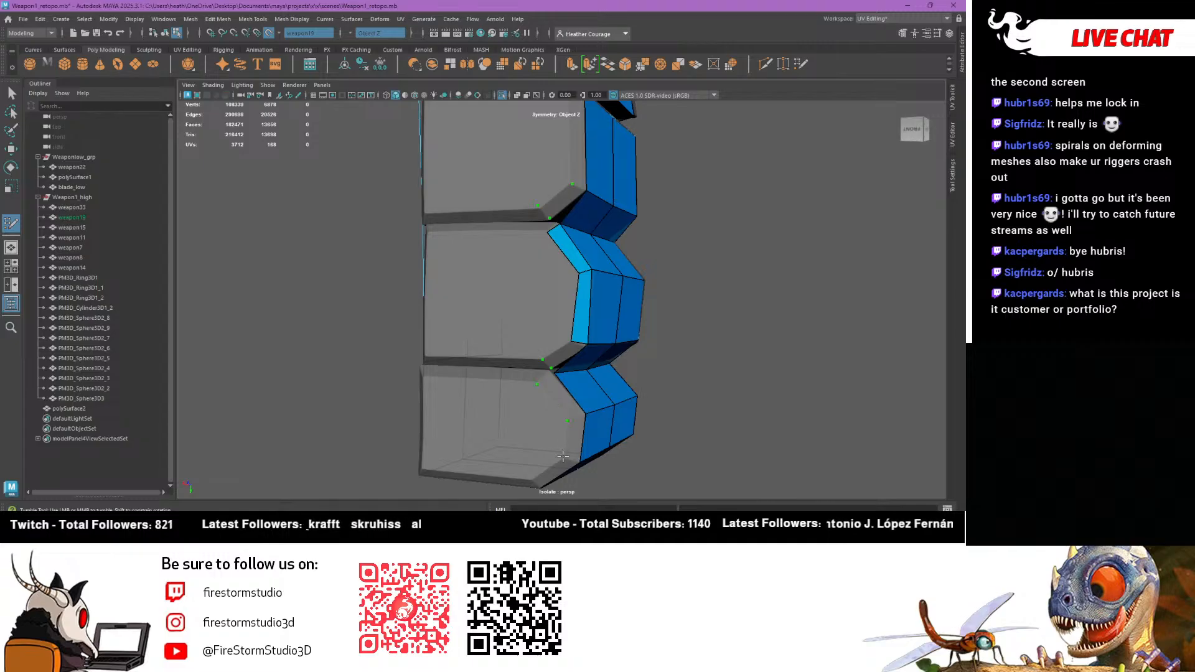
Place Quad Draw points at the inner bevel corners around the side faces of the stacked blocks
{"action": "left_click_drag", "start_coordinate": [680, 408], "coordinate": [526, 381], "text": "alt"}
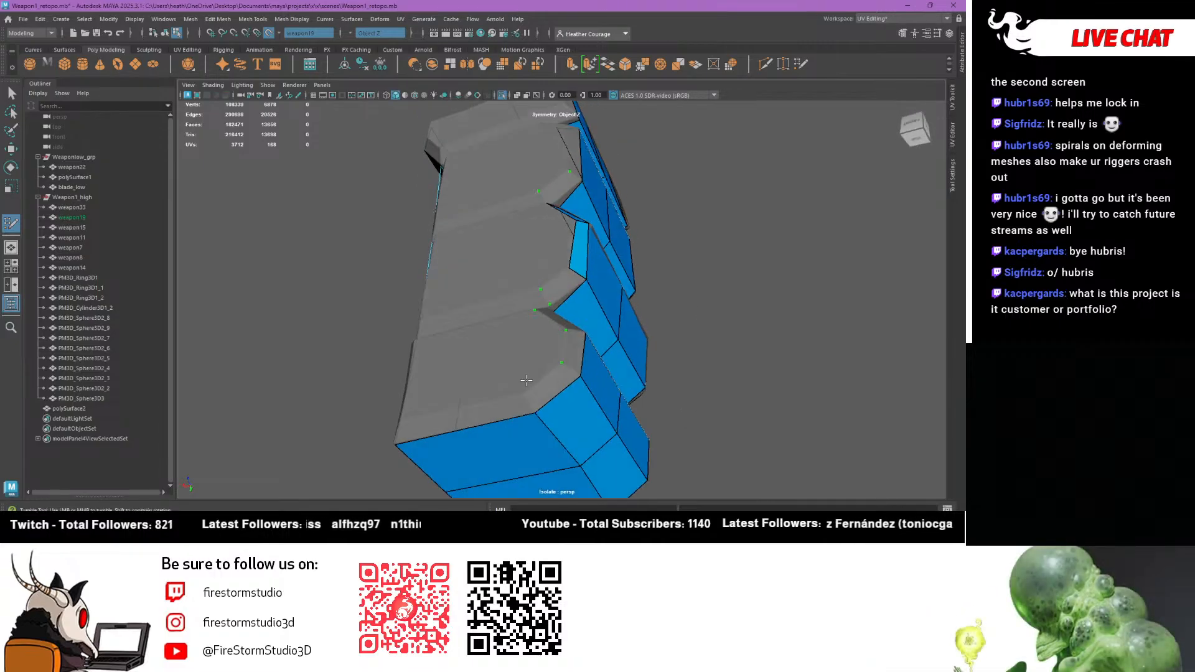
{"action": "left_click_drag", "start_coordinate": [675, 326], "coordinate": [566, 369], "text": "alt"}
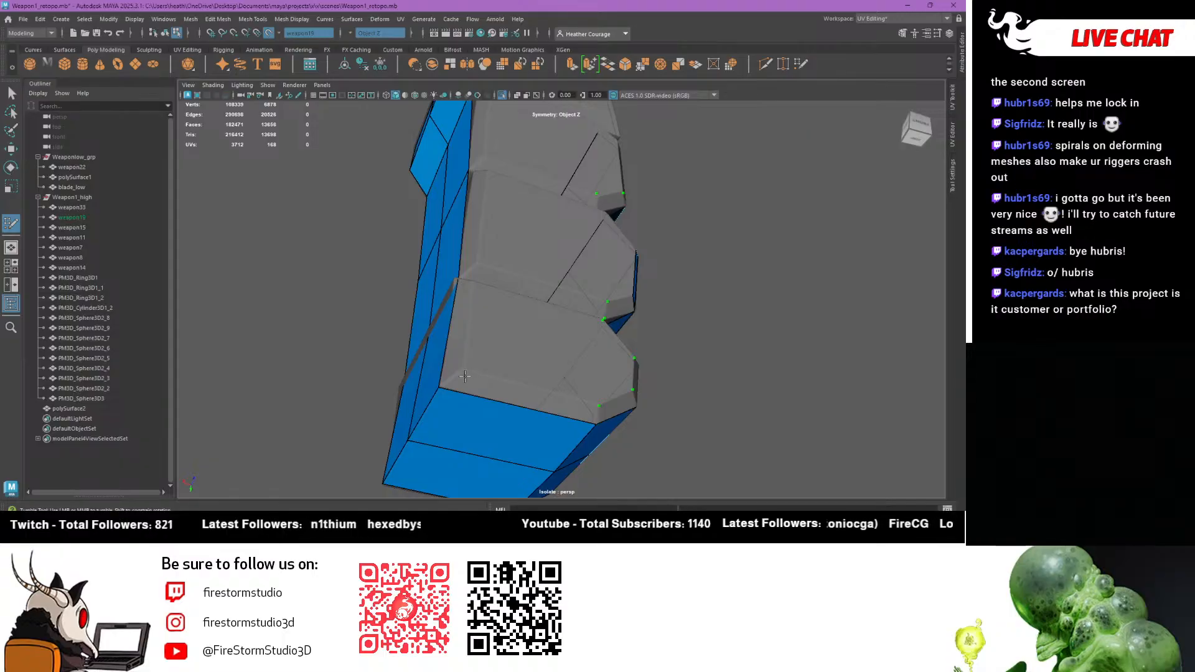
{"action": "left_click_drag", "start_coordinate": [475, 303], "coordinate": [495, 426], "text": "alt"}
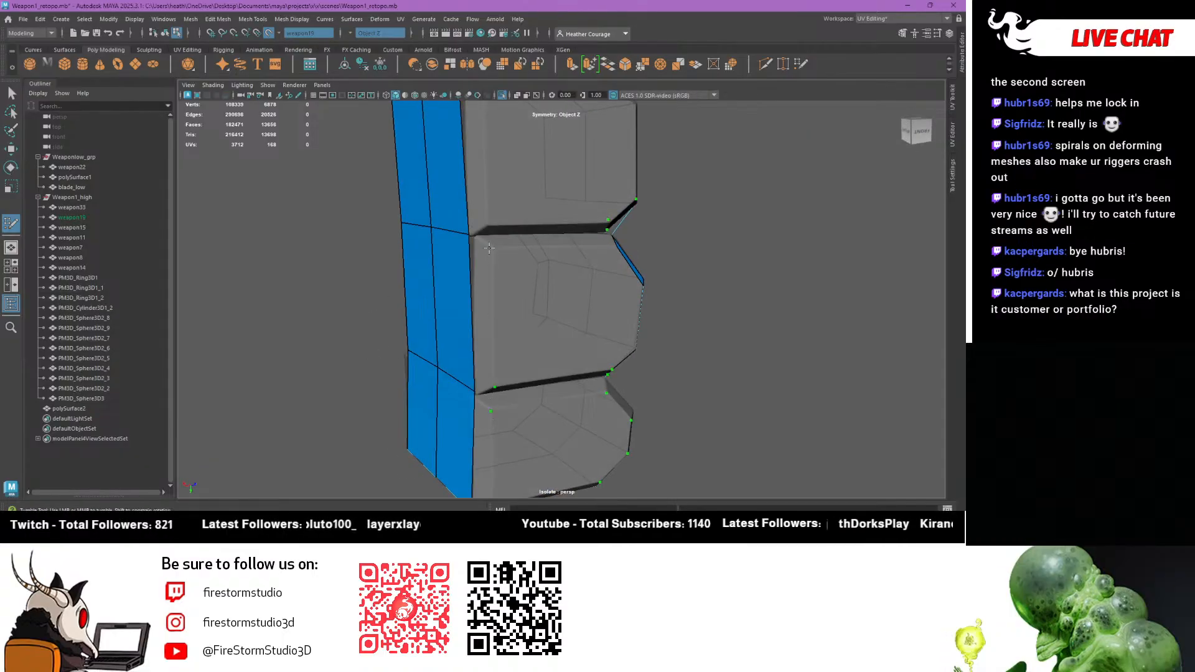
{"action": "left_click_drag", "start_coordinate": [361, 223], "coordinate": [479, 283], "text": "alt"}
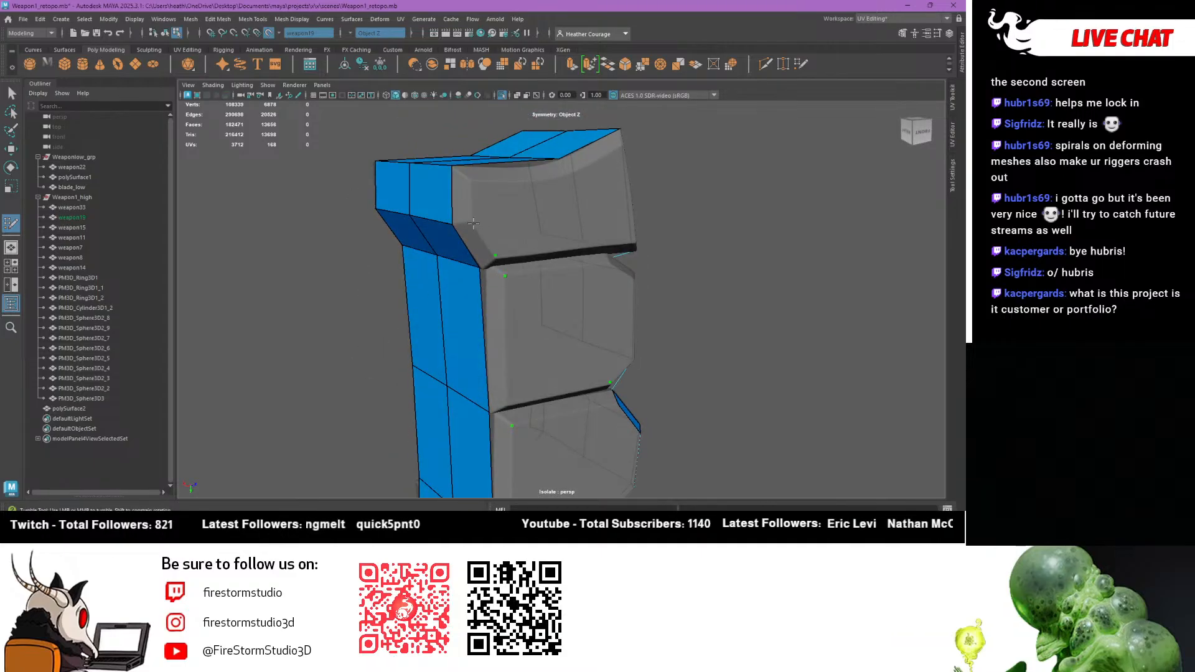
{"action": "left_click_drag", "start_coordinate": [472, 179], "coordinate": [429, 298], "text": "alt"}
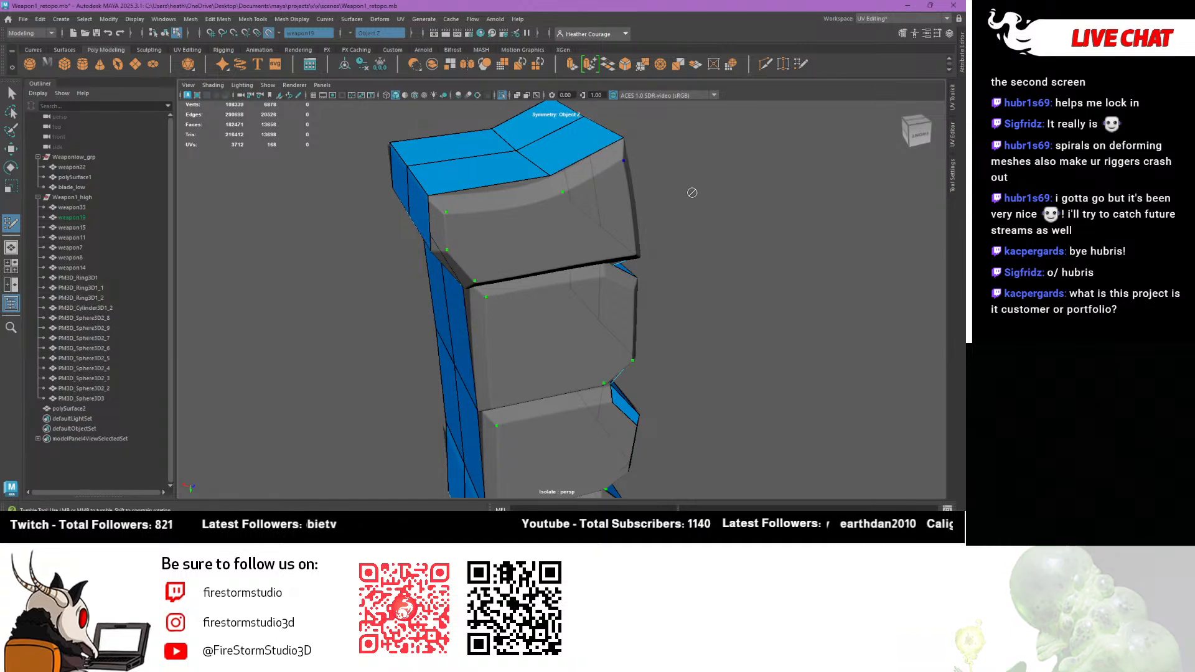
{"action": "left_click_drag", "start_coordinate": [615, 159], "coordinate": [659, 289], "text": "alt"}
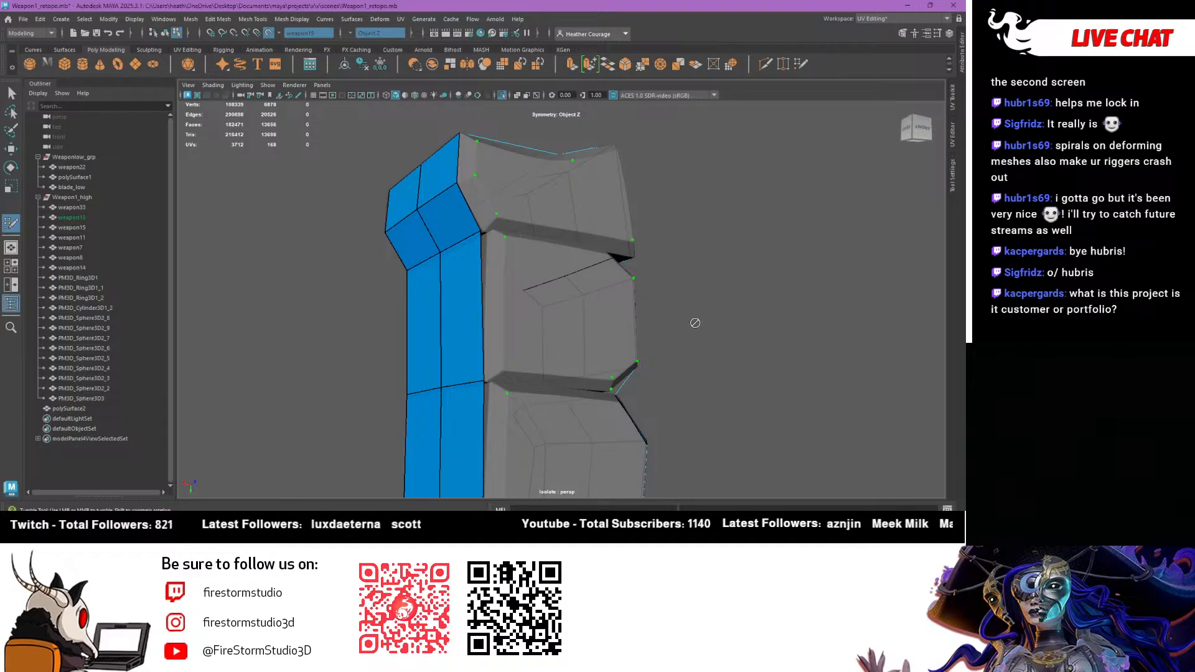
{"action": "left_click_drag", "start_coordinate": [695, 323], "coordinate": [719, 334], "text": "alt"}
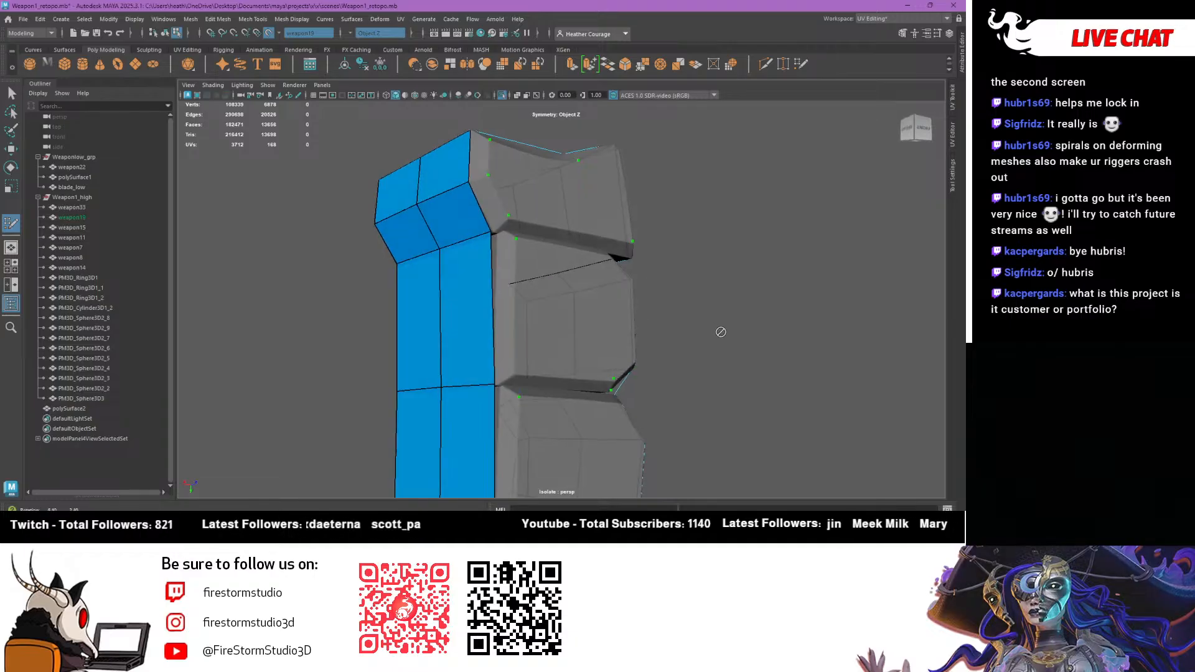
Fill the second block's back side bevel and the top block's back and upper side bevels with mirrored quads
{"action": "left_click", "coordinate": [515, 375]}
{"action": "left_click", "coordinate": [504, 300], "text": "shift"}
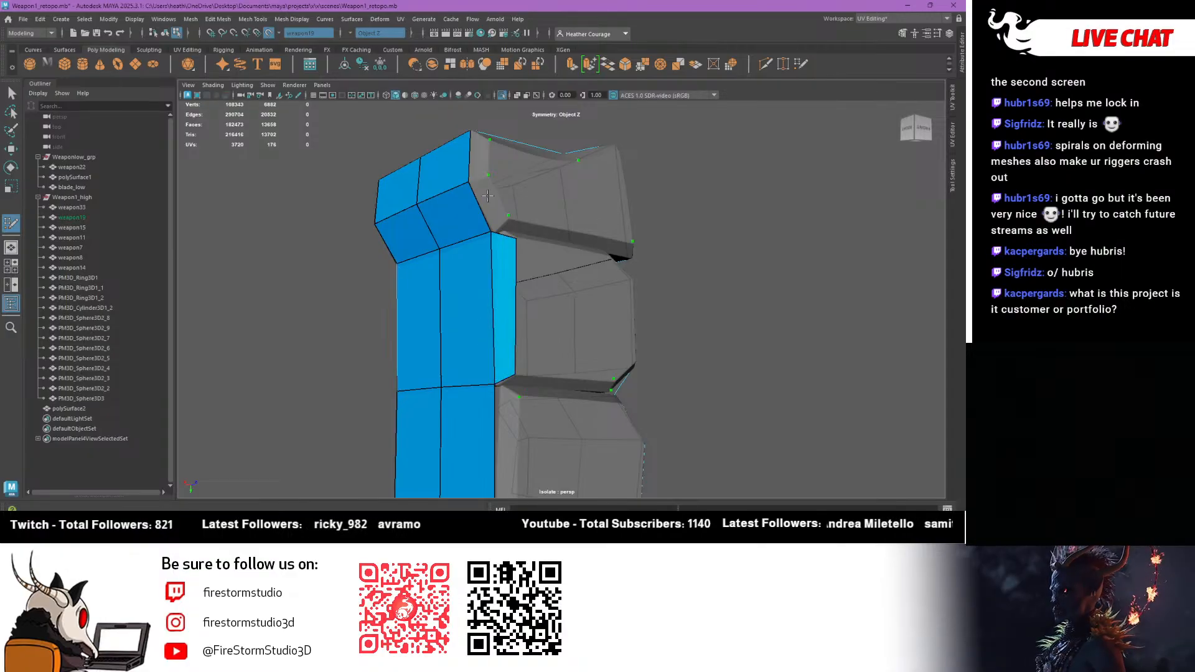
{"action": "left_click", "coordinate": [488, 195], "text": "shift"}
{"action": "left_click_drag", "start_coordinate": [398, 233], "coordinate": [428, 198], "text": "alt"}
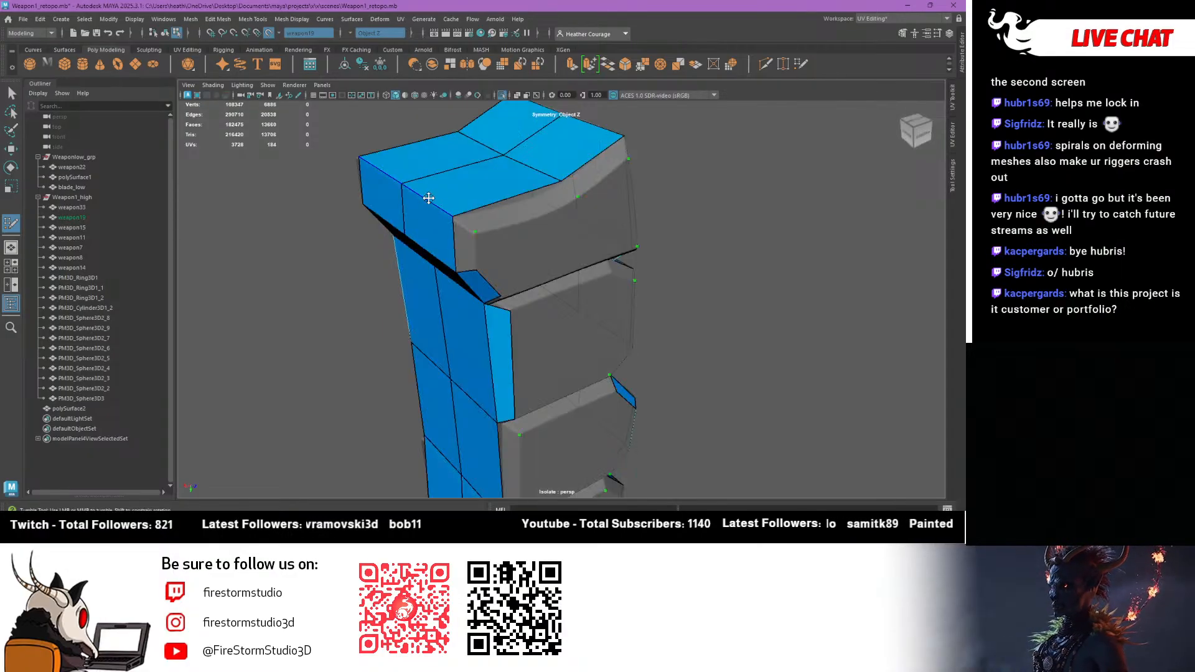
{"action": "left_click", "coordinate": [496, 218], "text": "ctrl"}
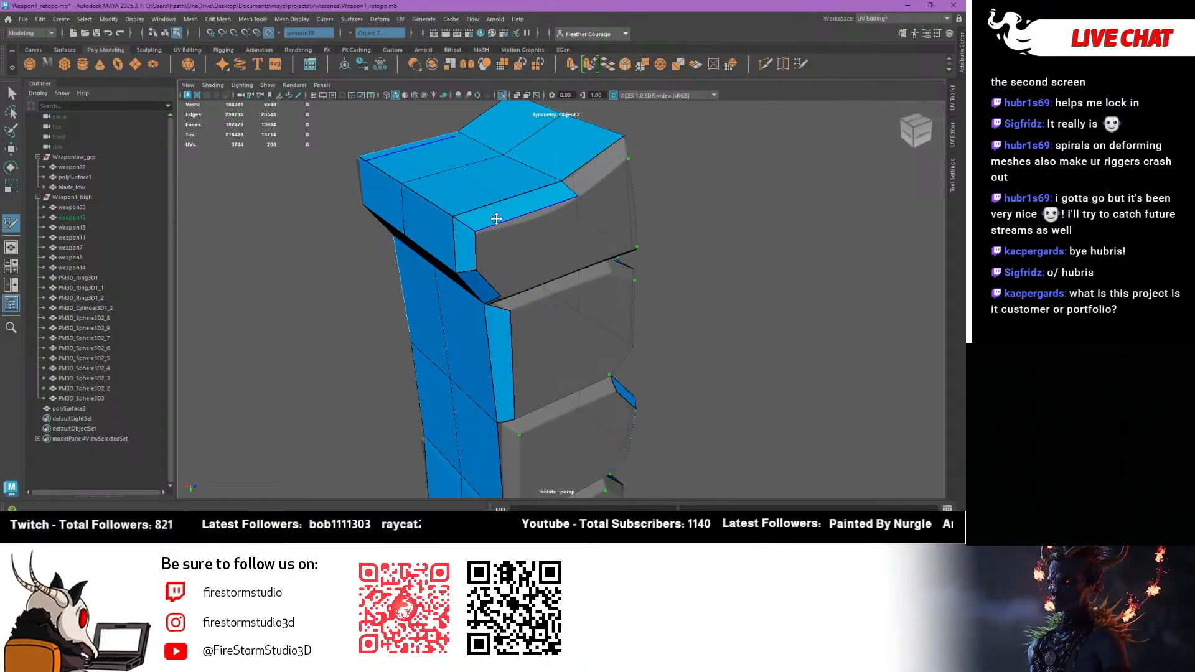
{"action": "left_click_drag", "start_coordinate": [496, 218], "coordinate": [405, 203], "text": "alt"}
{"action": "left_click", "coordinate": [562, 171], "text": "shift"}
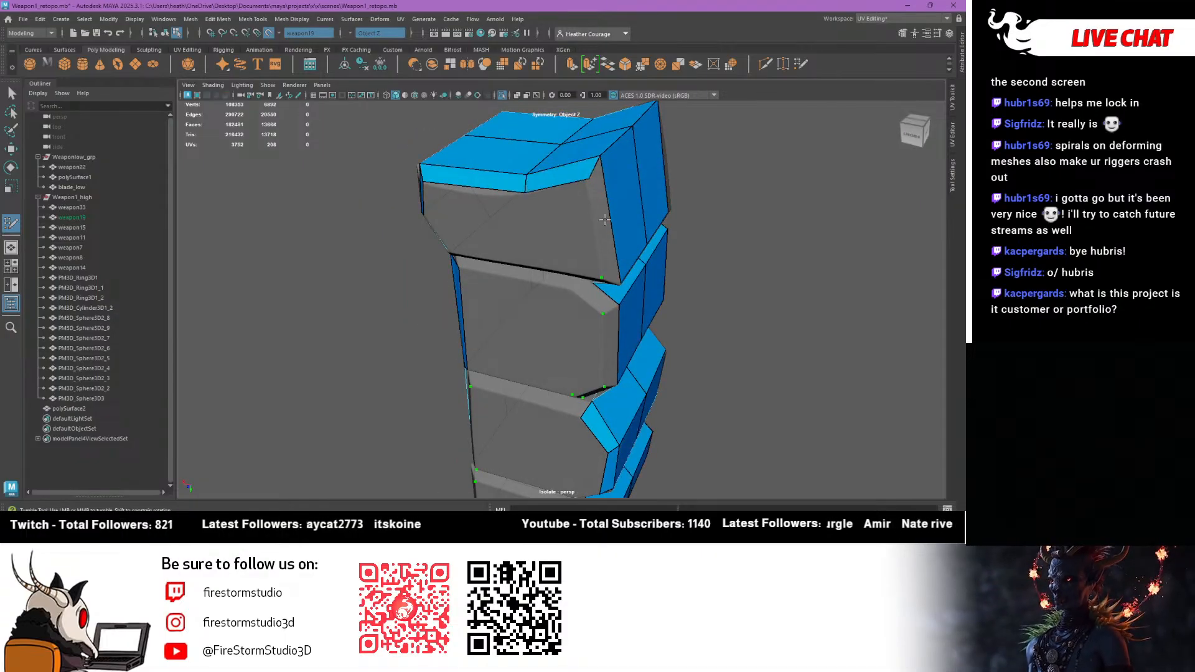
{"action": "left_click", "coordinate": [604, 221], "text": "shift"}
{"action": "left_click_drag", "start_coordinate": [504, 226], "coordinate": [495, 190], "text": "alt"}
{"action": "key", "text": "ctrl+z"}
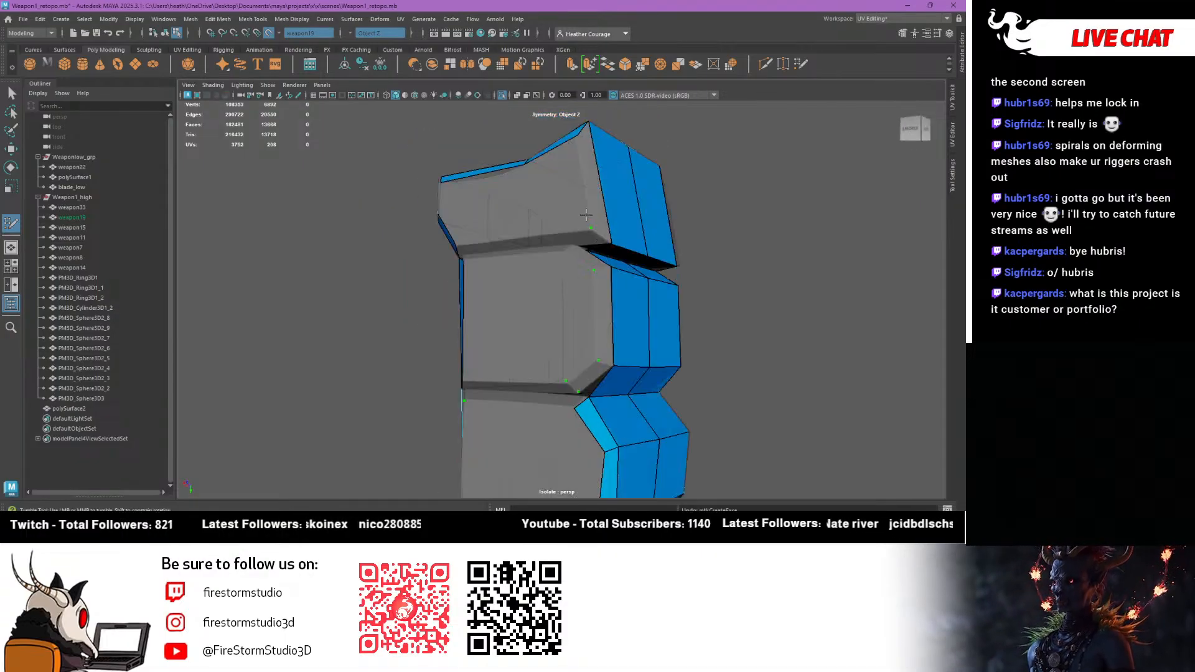
Fill the vertical front side bevels of the top and second blocks with mirrored quads
{"action": "mouse_move", "coordinate": [585, 215]}
{"action": "left_mouse_down", "text": "alt"}
{"action": "mouse_move", "coordinate": [582, 192]}
{"action": "mouse_move", "coordinate": [582, 306]}
{"action": "mouse_move", "coordinate": [556, 262]}
{"action": "mouse_move", "coordinate": [565, 254]}
{"action": "mouse_move", "coordinate": [514, 251]}
{"action": "mouse_move", "coordinate": [551, 310]}
{"action": "left_mouse_up", "text": "alt"}
{"action": "left_click", "coordinate": [583, 190], "text": "shift"}
{"action": "left_click", "coordinate": [604, 323], "text": "shift"}
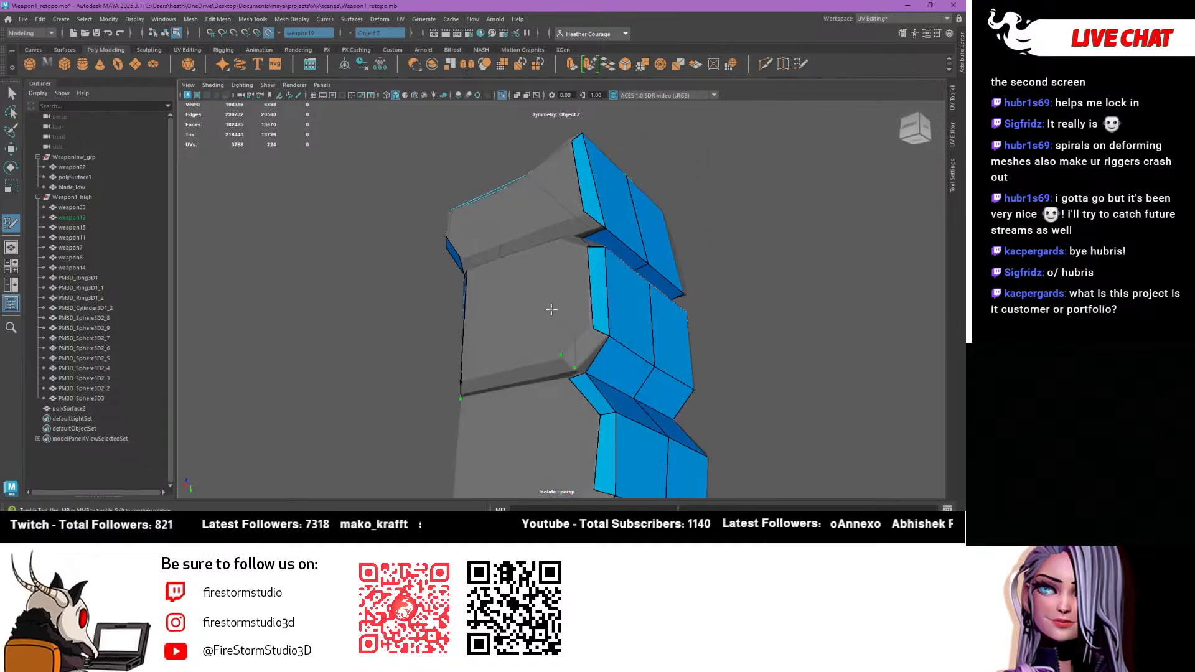
Fill the missing bevel quads at the second block's lower and upper notch corners and under the top block's notch corner
{"action": "left_click", "coordinate": [583, 347], "text": "shift"}
{"action": "mouse_move", "coordinate": [584, 348]}
{"action": "left_mouse_down", "text": "alt"}
{"action": "mouse_move", "coordinate": [546, 369]}
{"action": "mouse_move", "coordinate": [570, 372]}
{"action": "mouse_move", "coordinate": [539, 413]}
{"action": "left_mouse_up", "text": "alt"}
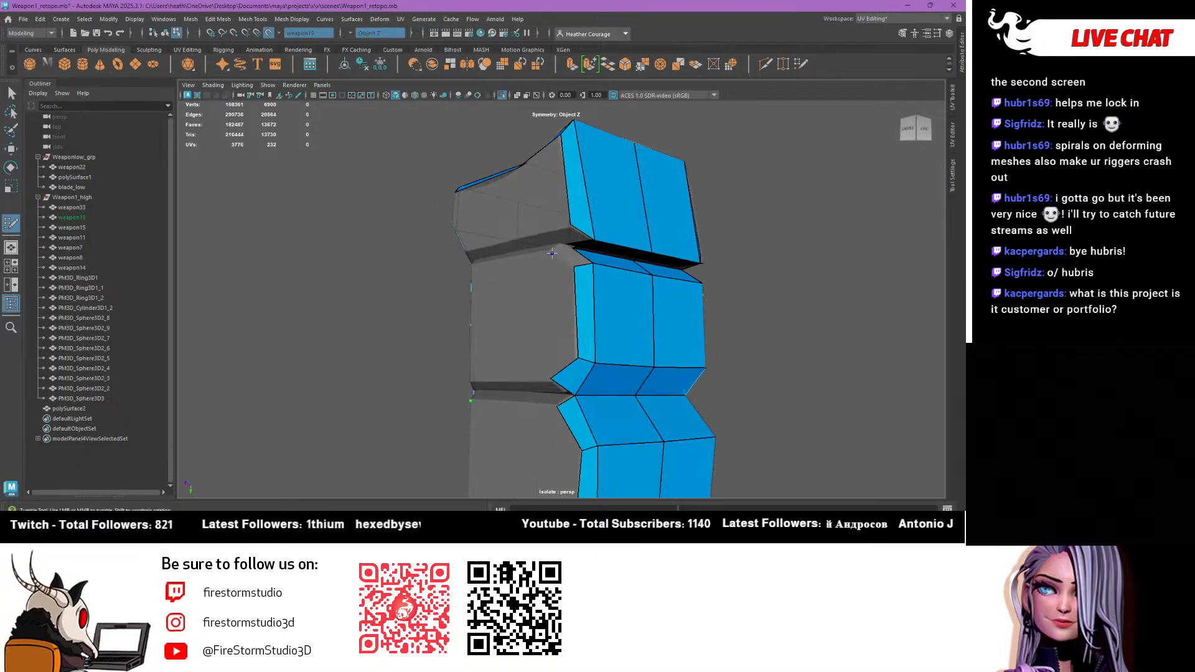
{"action": "left_click", "coordinate": [568, 255], "text": "shift"}
{"action": "mouse_move", "coordinate": [566, 244]}
{"action": "left_mouse_down", "text": "alt"}
{"action": "mouse_move", "coordinate": [545, 228]}
{"action": "mouse_move", "coordinate": [489, 265]}
{"action": "left_mouse_up", "text": "alt"}
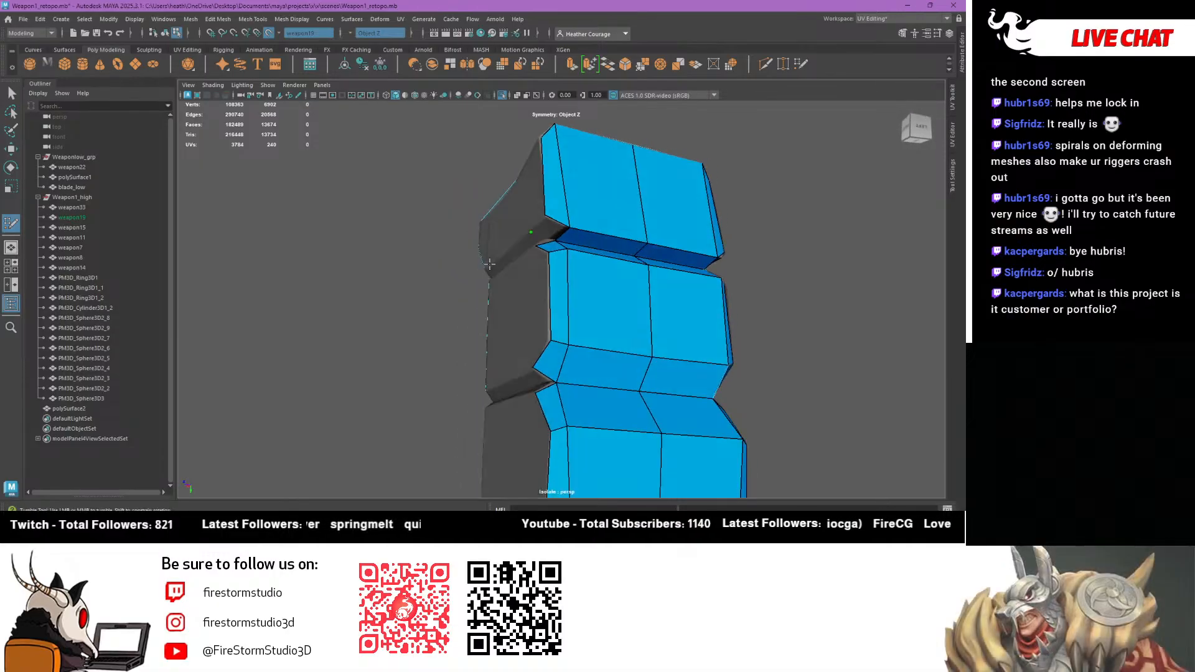
{"action": "left_click", "coordinate": [535, 242], "text": "shift"}
{"action": "left_click_drag", "start_coordinate": [536, 242], "coordinate": [571, 287], "text": "alt"}
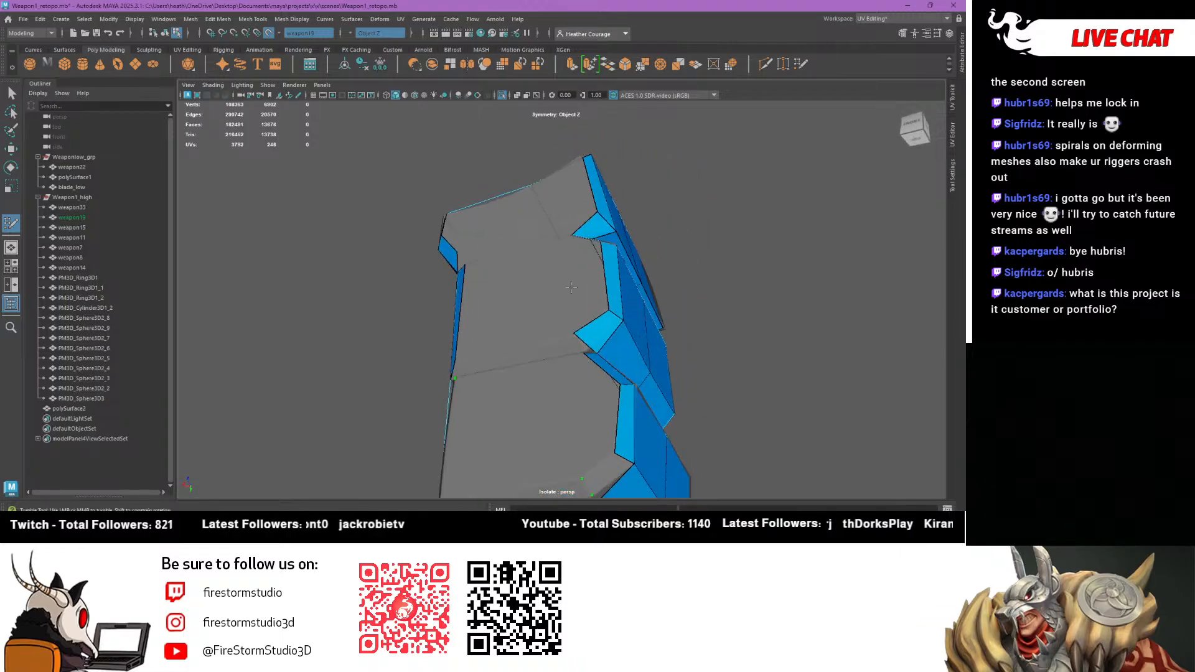
Fill the long bevel quad along the third block's straight rear edge
{"action": "right_click_drag", "start_coordinate": [570, 287], "coordinate": [534, 281], "text": "alt"}
{"action": "left_click_drag", "start_coordinate": [534, 281], "coordinate": [553, 339], "text": "alt"}
{"action": "middle_click_drag", "start_coordinate": [553, 374], "coordinate": [553, 326], "text": "alt"}
{"action": "right_click_drag", "start_coordinate": [552, 327], "coordinate": [620, 431], "text": "alt"}
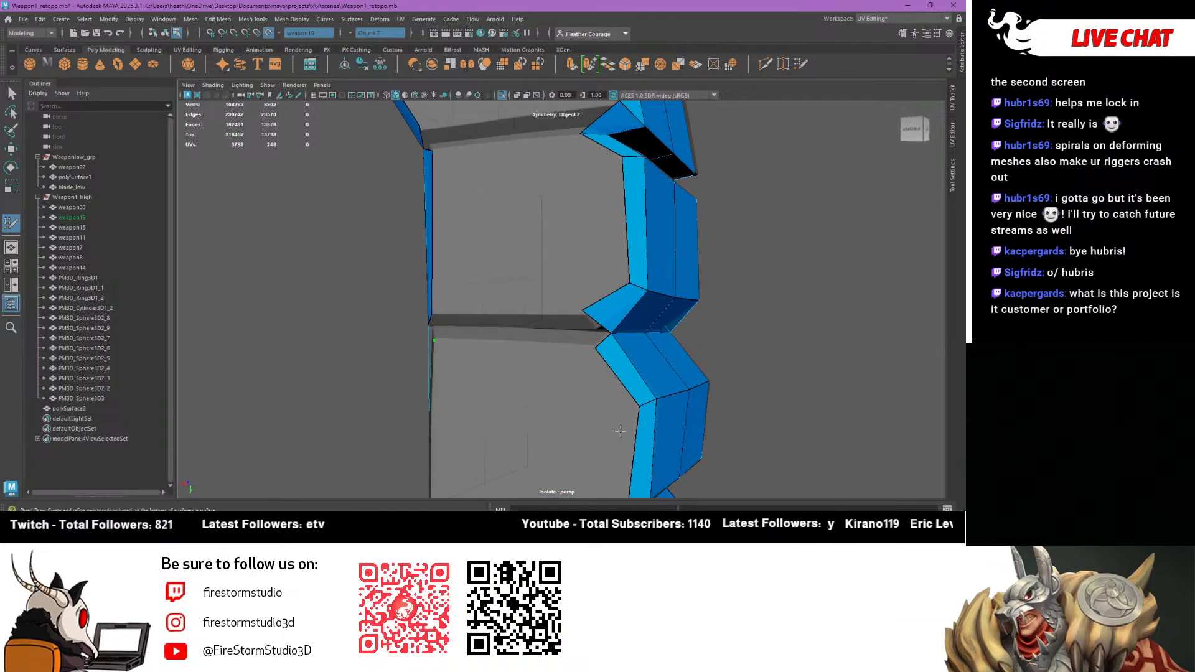
{"action": "left_click_drag", "start_coordinate": [620, 431], "coordinate": [598, 366], "text": "alt"}
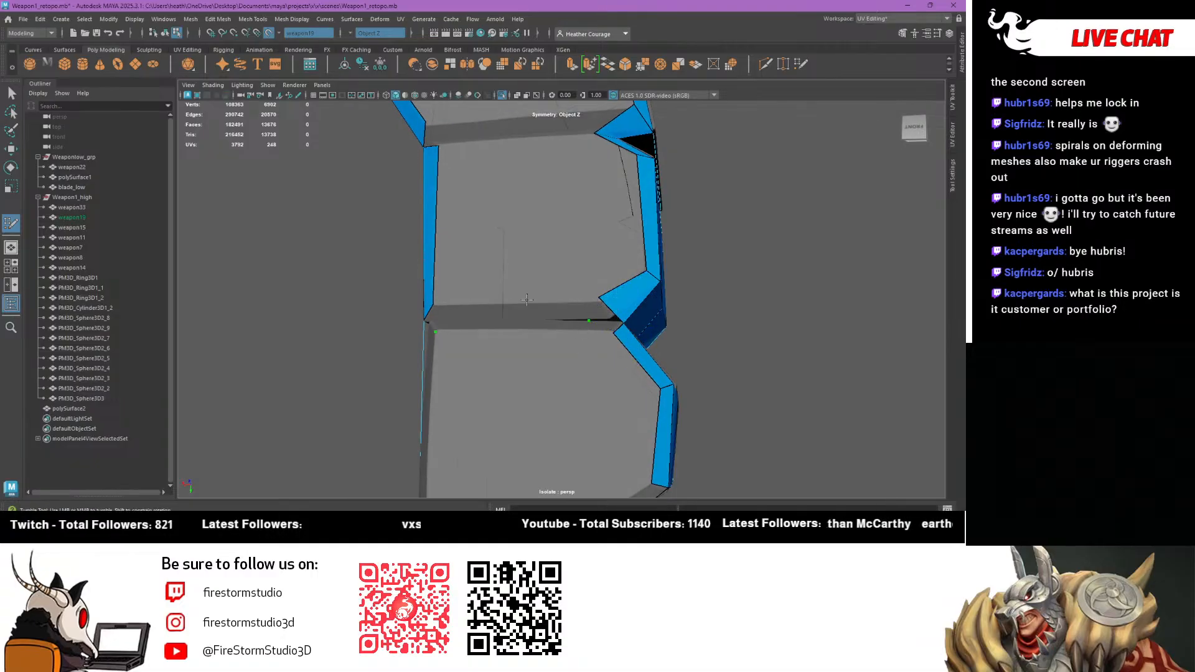
{"action": "left_click_drag", "start_coordinate": [592, 310], "coordinate": [540, 336], "text": "alt"}
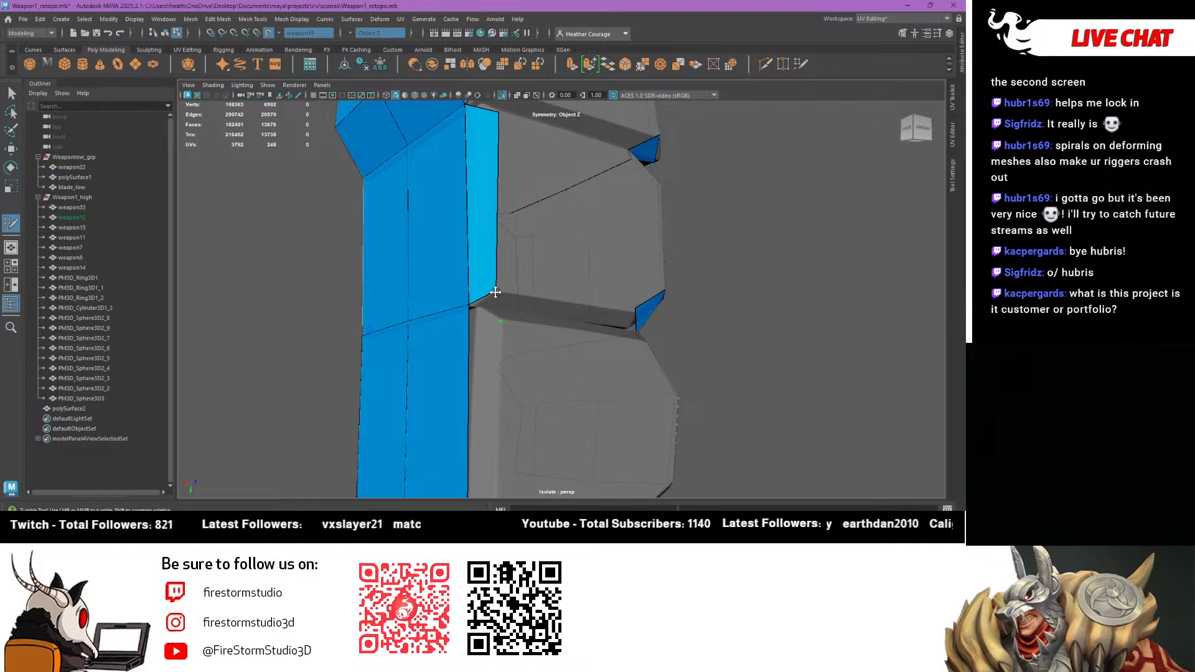
{"action": "right_click_drag", "start_coordinate": [495, 291], "coordinate": [493, 354], "text": "alt"}
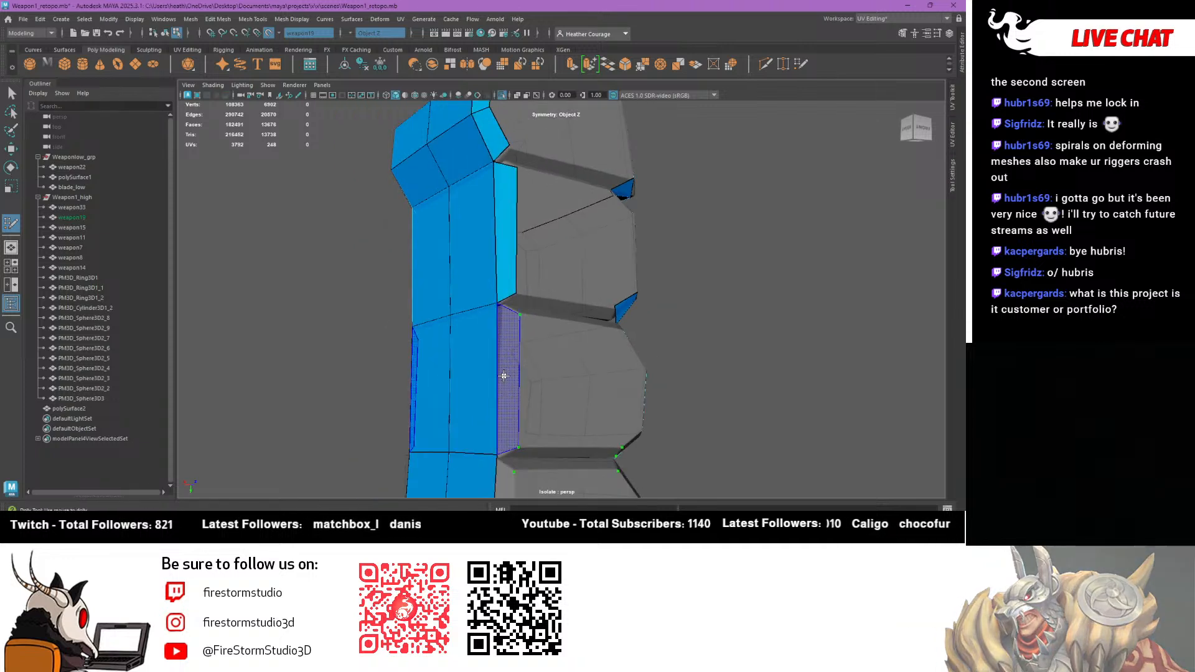
{"action": "left_click", "coordinate": [509, 367], "text": "shift"}
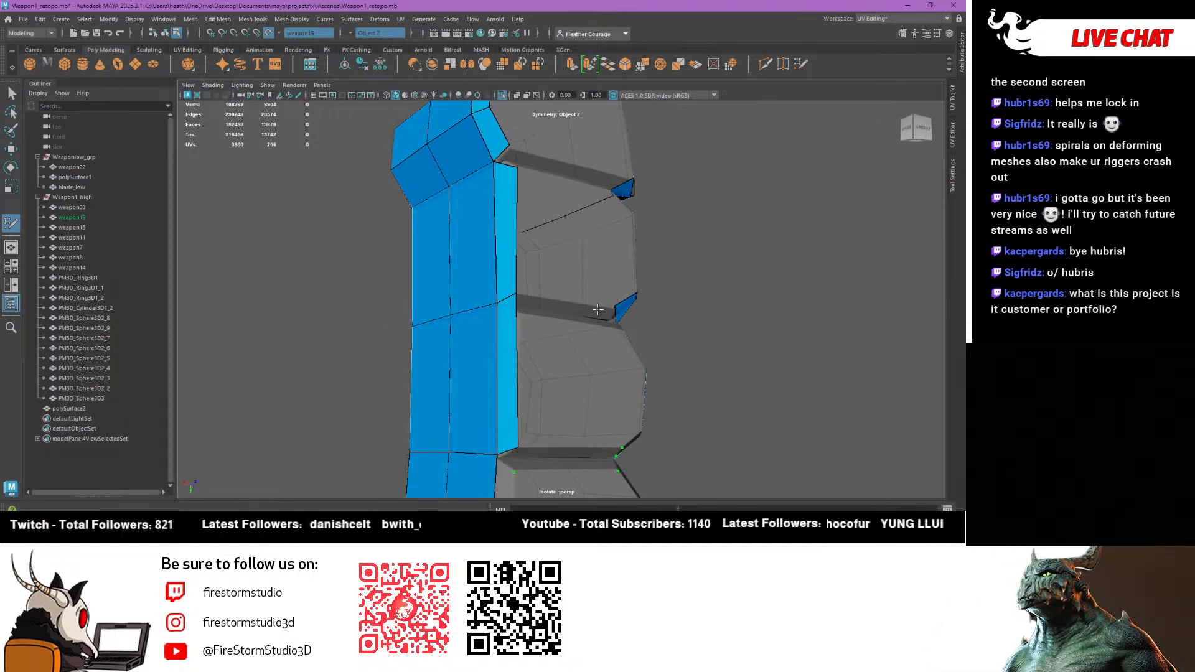
Build the upper row of the groove between the second and third blocks from two quads, splitting it near its middle
{"action": "mouse_move", "coordinate": [594, 314]}
{"action": "left_mouse_down", "text": "alt"}
{"action": "mouse_move", "coordinate": [587, 331]}
{"action": "mouse_move", "coordinate": [579, 304]}
{"action": "left_mouse_up", "text": "alt"}
{"action": "mouse_move", "coordinate": [574, 353]}
{"action": "left_mouse_down", "text": "alt"}
{"action": "mouse_move", "coordinate": [488, 318]}
{"action": "mouse_move", "coordinate": [507, 332]}
{"action": "mouse_move", "coordinate": [500, 355]}
{"action": "mouse_move", "coordinate": [501, 286]}
{"action": "mouse_move", "coordinate": [521, 342]}
{"action": "left_mouse_up", "text": "alt"}
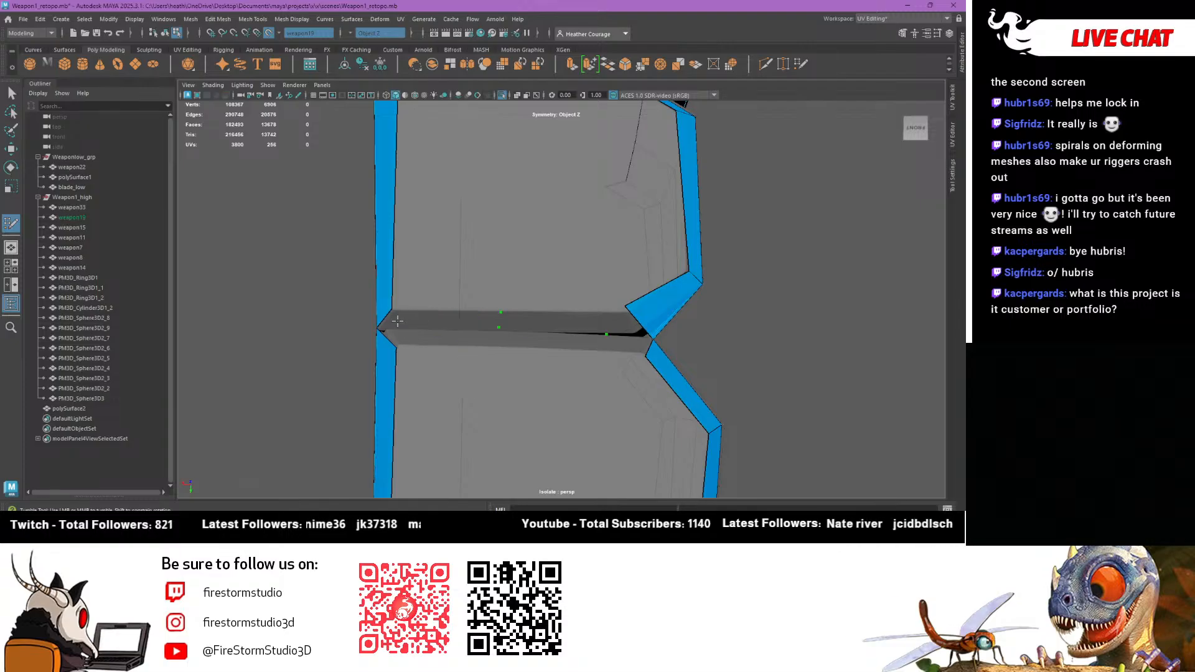
{"action": "left_click", "coordinate": [450, 316], "text": "shift"}
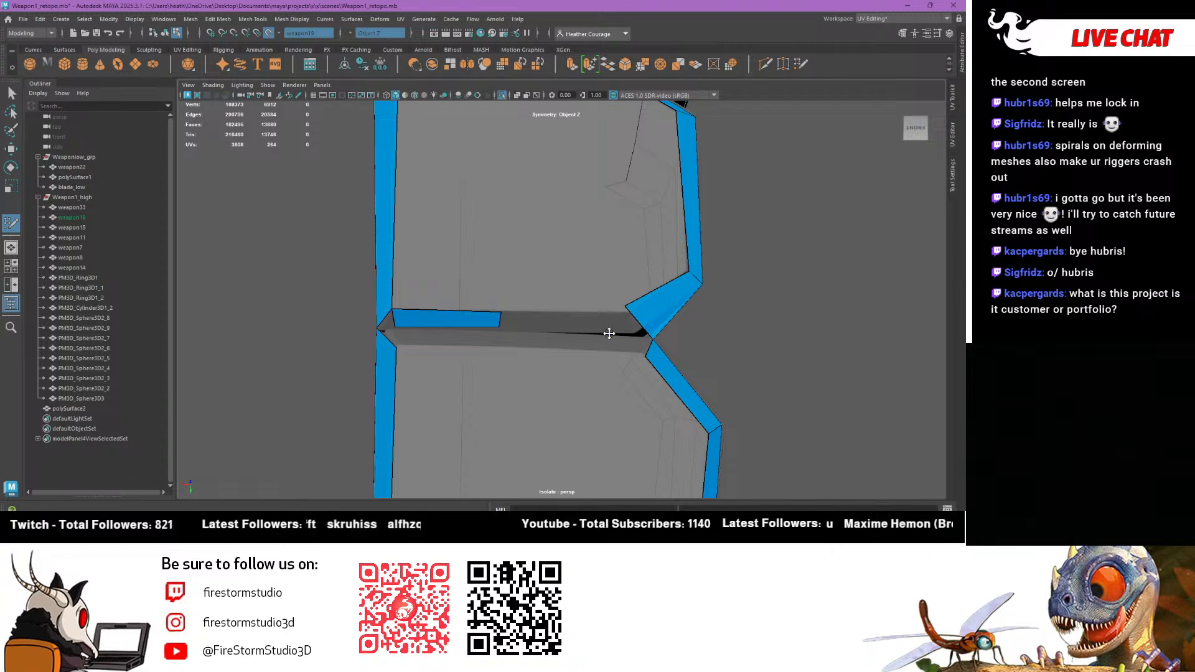
{"action": "left_click", "coordinate": [575, 318], "text": "shift"}
{"action": "left_click_drag", "start_coordinate": [571, 355], "coordinate": [475, 358], "text": "alt"}
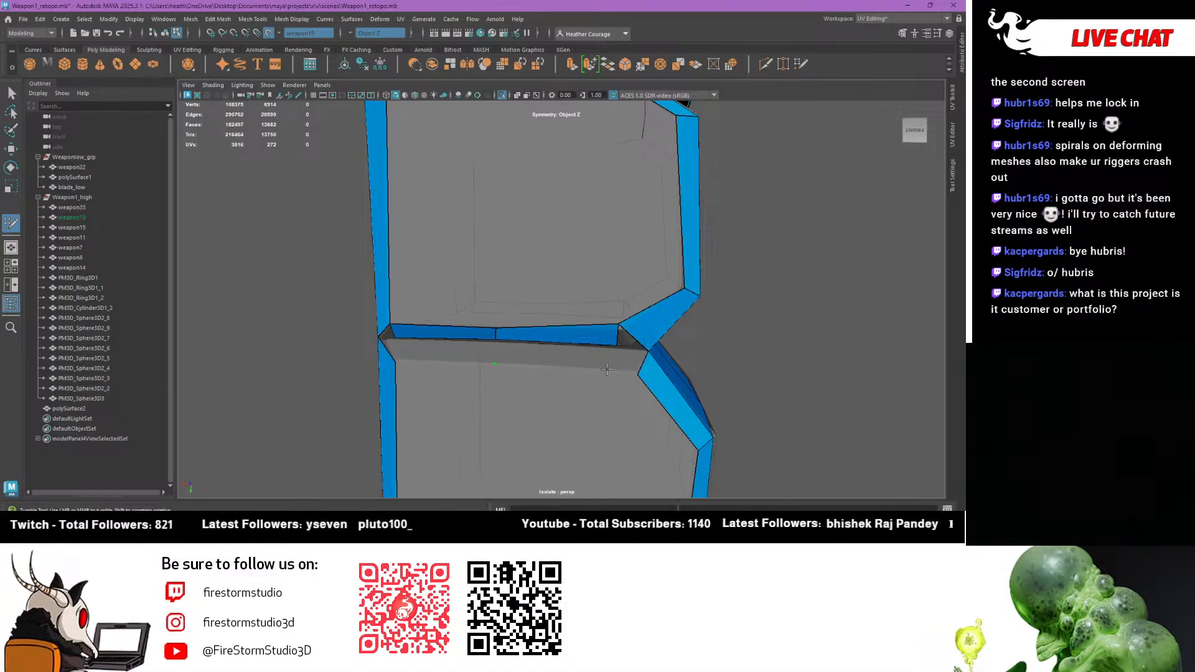
Fill the lower row of the groove between the second and third blocks with two quads and join its ends to the corner faces
{"action": "left_click", "coordinate": [559, 352], "text": "shift"}
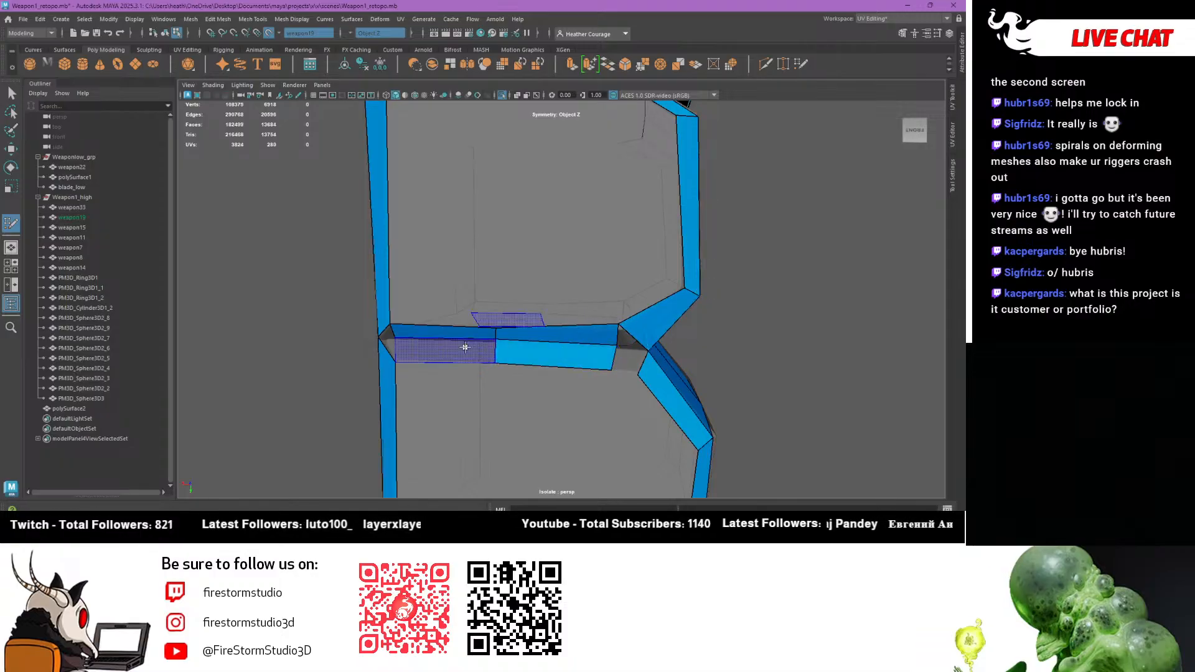
{"action": "left_click", "coordinate": [421, 351], "text": "shift"}
{"action": "mouse_move", "coordinate": [421, 360]}
{"action": "left_mouse_down", "text": "alt"}
{"action": "mouse_move", "coordinate": [448, 347]}
{"action": "mouse_move", "coordinate": [401, 337]}
{"action": "left_mouse_up", "text": "alt"}
{"action": "mouse_move", "coordinate": [635, 343]}
{"action": "left_mouse_down", "text": "alt"}
{"action": "mouse_move", "coordinate": [577, 347]}
{"action": "mouse_move", "coordinate": [649, 343]}
{"action": "left_mouse_up", "text": "alt"}
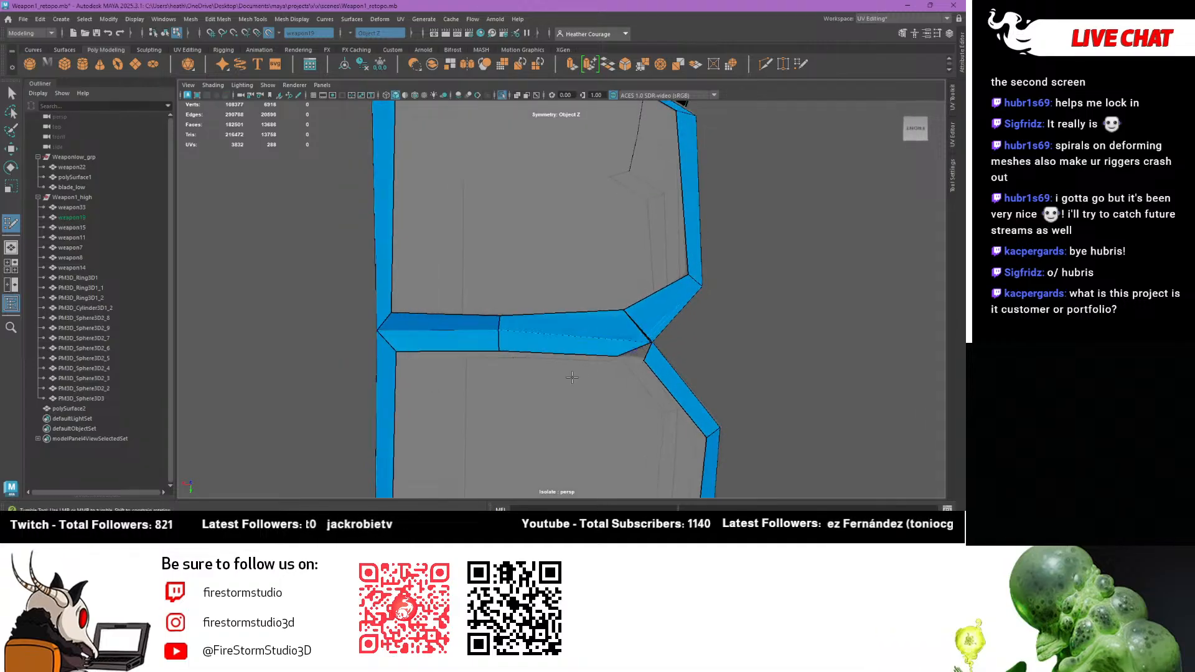
{"action": "mouse_move", "coordinate": [571, 377]}
{"action": "left_mouse_down", "text": "alt"}
{"action": "mouse_move", "coordinate": [563, 354]}
{"action": "mouse_move", "coordinate": [580, 344]}
{"action": "mouse_move", "coordinate": [555, 364]}
{"action": "mouse_move", "coordinate": [625, 381]}
{"action": "mouse_move", "coordinate": [509, 377]}
{"action": "mouse_move", "coordinate": [536, 334]}
{"action": "left_mouse_up", "text": "alt"}
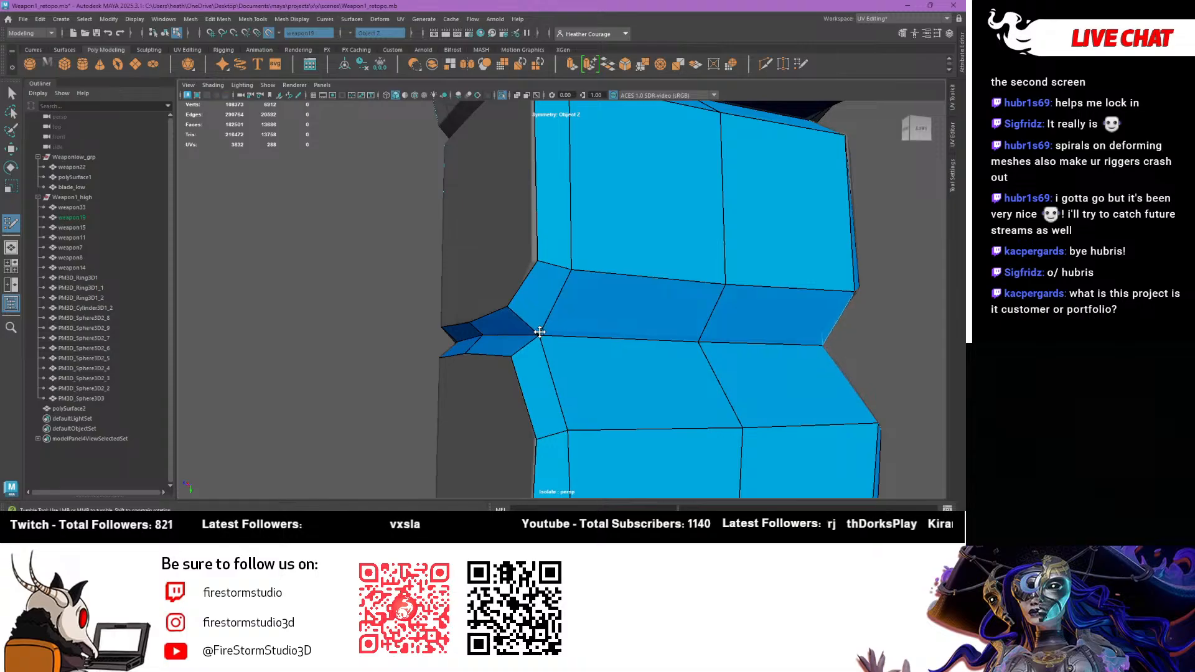
Place retopology points at the middle and rear end of the groove between the top and second blocks
{"action": "scroll", "coordinate": [568, 323], "scroll_direction": "down", "scroll_amount": 10}
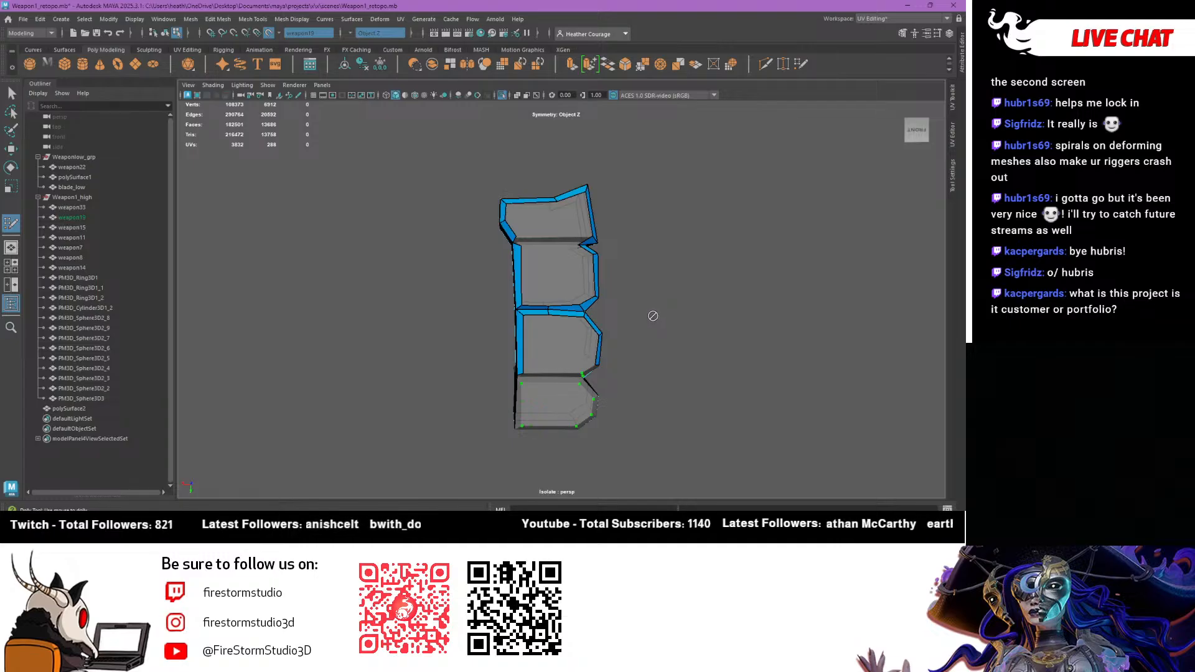
{"action": "scroll", "coordinate": [558, 227], "scroll_direction": "up", "scroll_amount": 5}
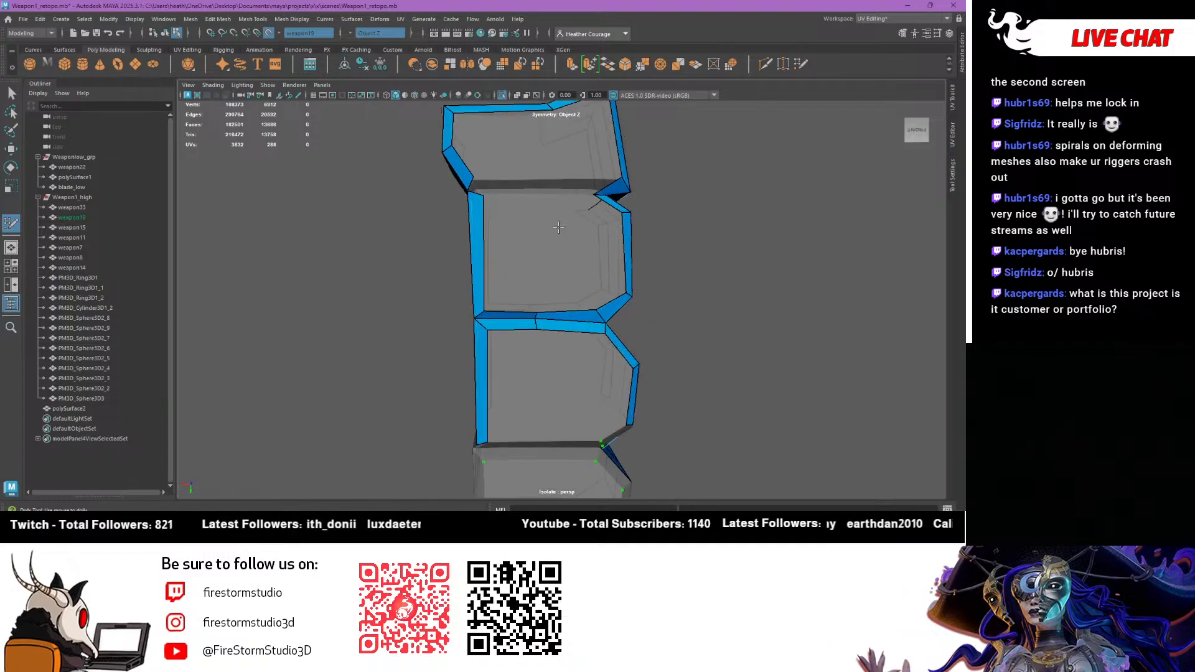
{"action": "middle_click_drag", "start_coordinate": [532, 211], "coordinate": [567, 270], "text": "alt"}
{"action": "left_click_drag", "start_coordinate": [566, 270], "coordinate": [571, 280], "text": "alt"}
{"action": "right_click_drag", "start_coordinate": [572, 280], "coordinate": [703, 280], "text": "alt"}
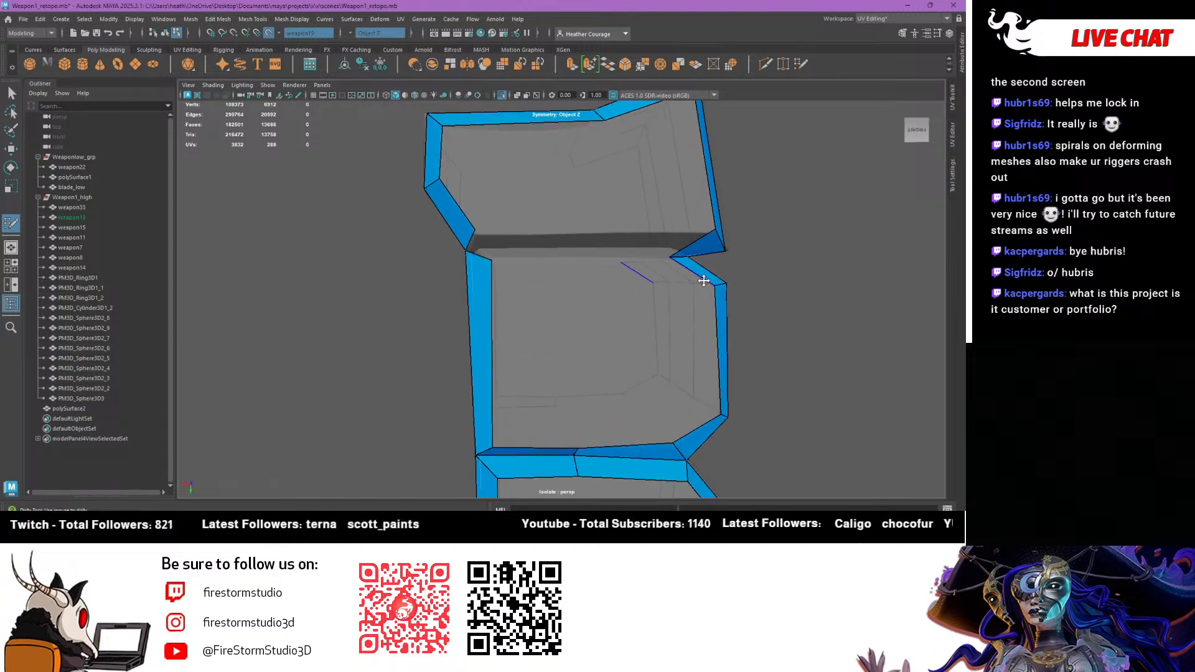
{"action": "left_click", "coordinate": [585, 243]}
{"action": "left_click", "coordinate": [586, 256]}
{"action": "mouse_move", "coordinate": [547, 275]}
{"action": "left_mouse_down", "text": "alt"}
{"action": "mouse_move", "coordinate": [543, 305]}
{"action": "mouse_move", "coordinate": [536, 261]}
{"action": "left_mouse_up", "text": "alt"}
{"action": "right_click_drag", "start_coordinate": [537, 261], "coordinate": [597, 261], "text": "alt"}
{"action": "left_click", "coordinate": [449, 208]}
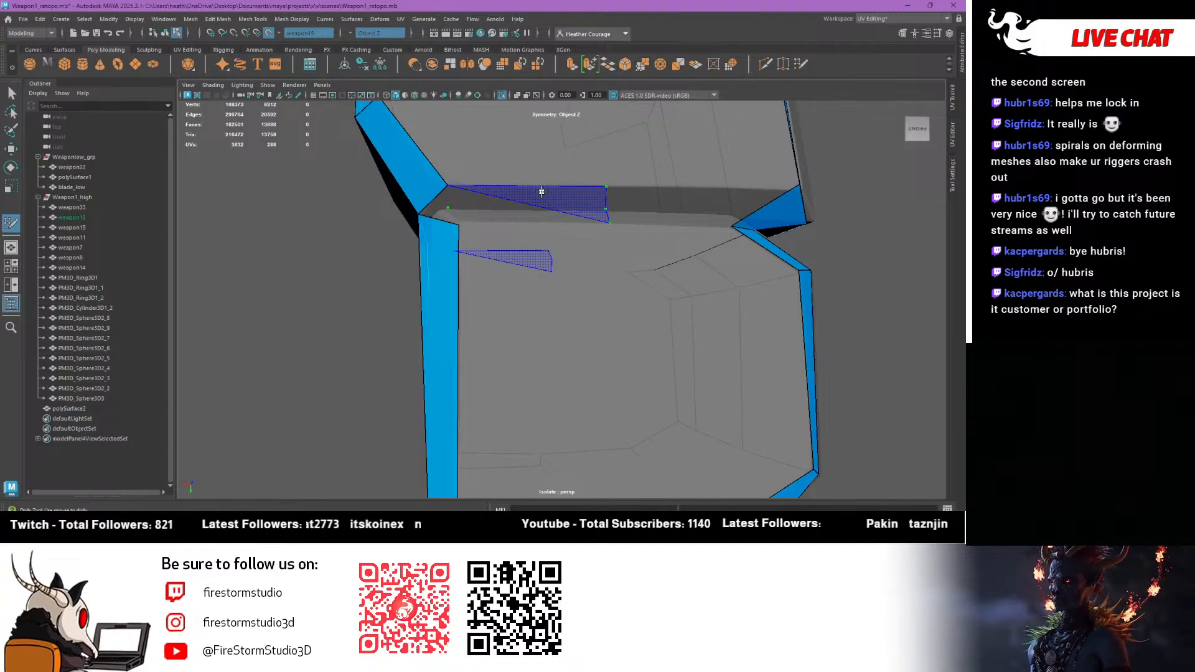
Fill the rear half of the groove below the top block with two quads and weld them to the adjoining corner vertices
{"action": "left_click_drag", "start_coordinate": [529, 257], "coordinate": [512, 230], "text": "alt"}
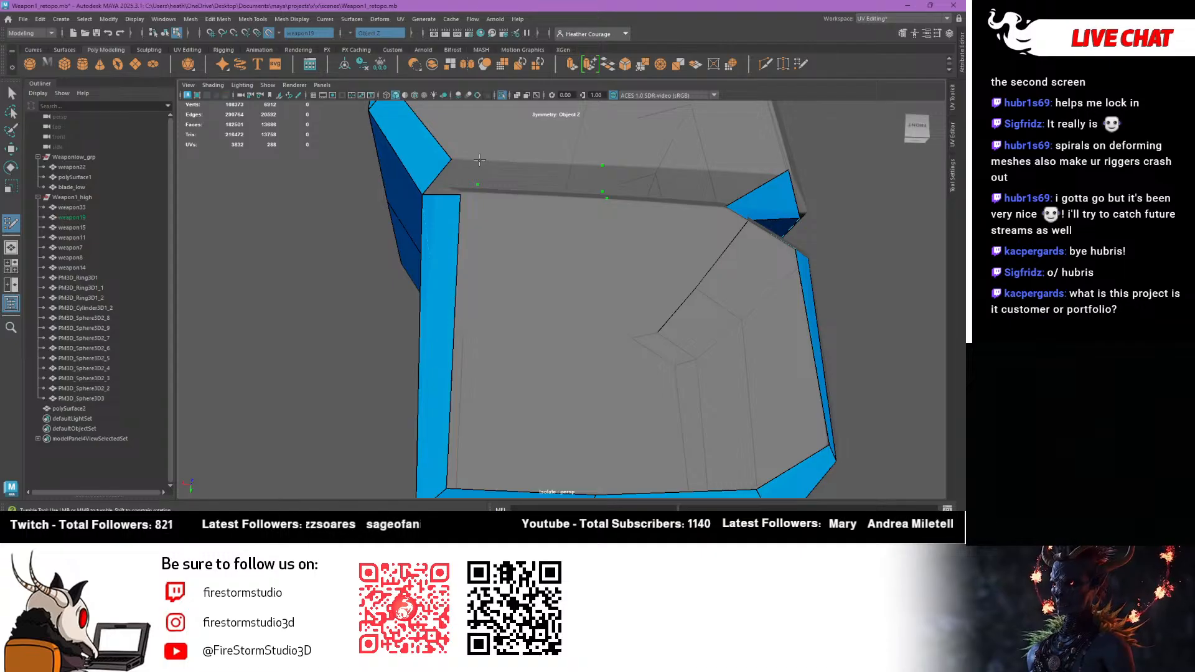
{"action": "left_click", "coordinate": [526, 179], "text": "shift"}
{"action": "left_click_drag", "start_coordinate": [526, 181], "coordinate": [482, 222], "text": "alt"}
{"action": "left_click", "coordinate": [476, 220]}
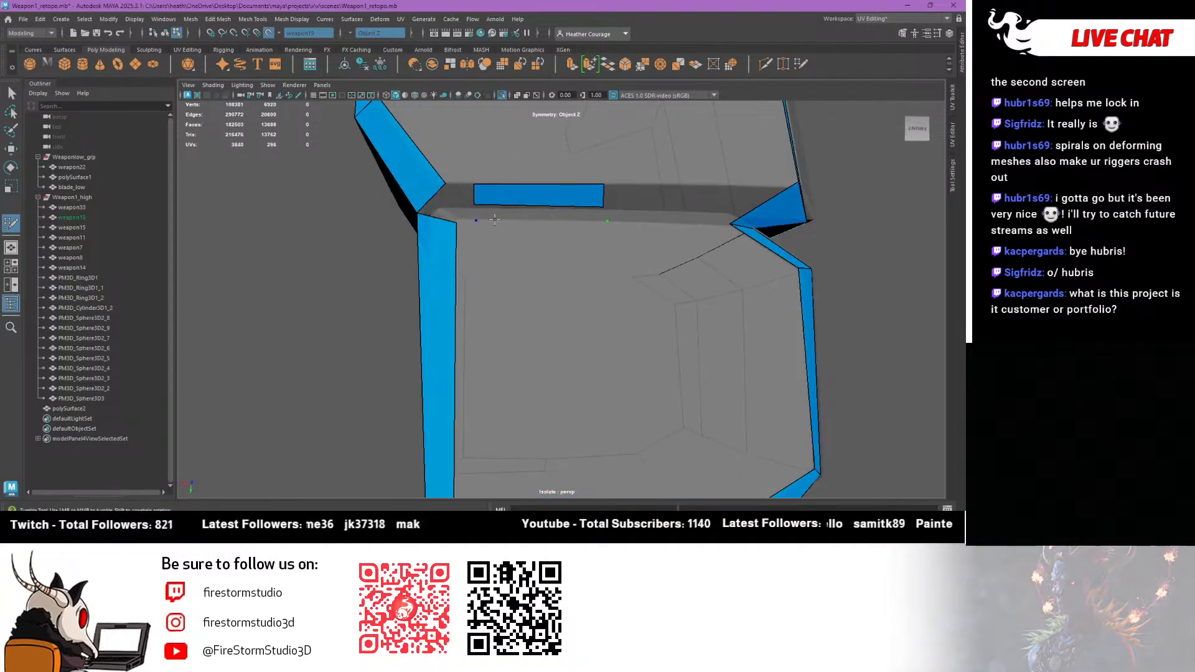
{"action": "left_click", "coordinate": [539, 216], "text": "shift"}
{"action": "left_click_drag", "start_coordinate": [476, 206], "coordinate": [419, 213]}
{"action": "mouse_move", "coordinate": [475, 185]}
{"action": "left_mouse_down"}
{"action": "mouse_move", "coordinate": [448, 185]}
{"action": "mouse_move", "coordinate": [468, 221]}
{"action": "mouse_move", "coordinate": [458, 222]}
{"action": "left_mouse_up"}
Extend the upper row of the groove below the top block with a quad toward the notch and adjust its end vertices
{"action": "left_click_drag", "start_coordinate": [622, 245], "coordinate": [664, 218], "text": "alt"}
{"action": "middle_click_drag", "start_coordinate": [664, 218], "coordinate": [524, 280], "text": "alt"}
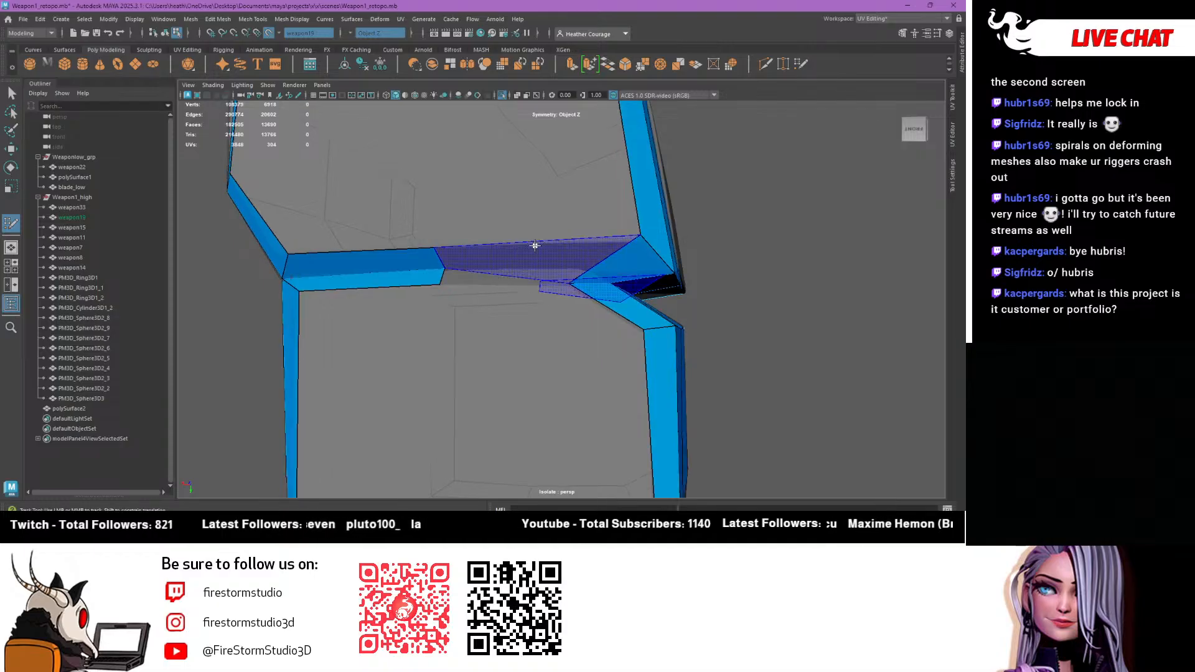
{"action": "left_click", "coordinate": [534, 245], "text": "shift"}
{"action": "left_click", "coordinate": [530, 267]}
{"action": "left_click", "coordinate": [496, 253], "text": "shift"}
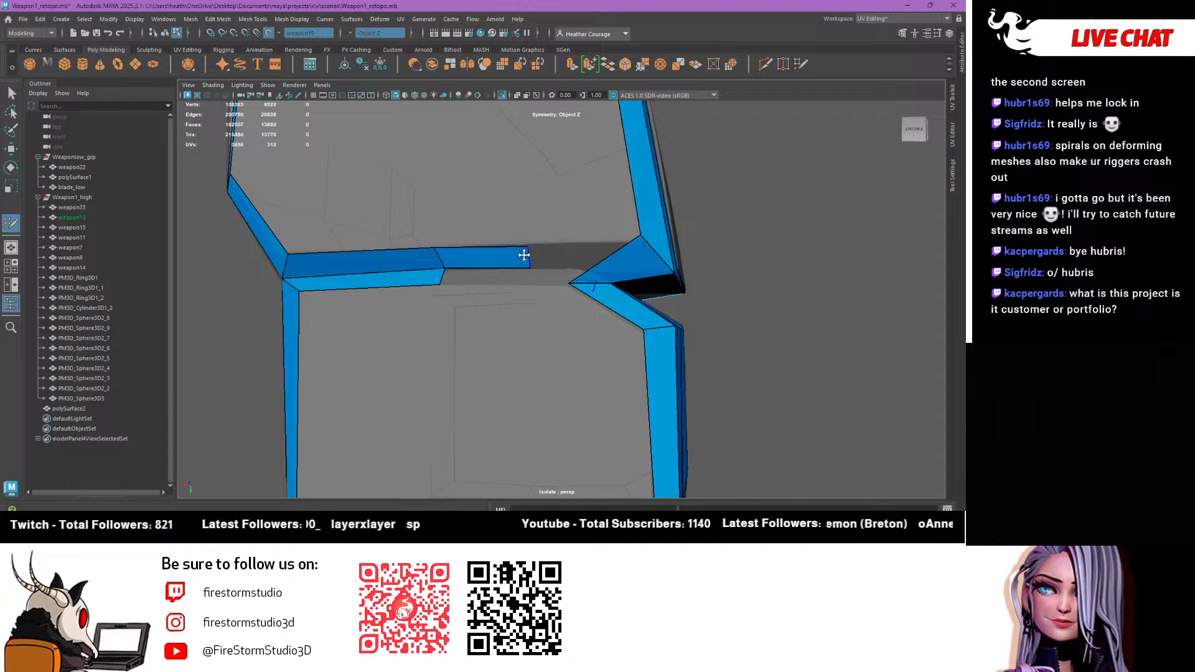
{"action": "mouse_move", "coordinate": [528, 256]}
{"action": "left_mouse_down"}
{"action": "mouse_move", "coordinate": [635, 232]}
{"action": "mouse_move", "coordinate": [573, 259]}
{"action": "mouse_move", "coordinate": [579, 269]}
{"action": "mouse_move", "coordinate": [527, 305]}
{"action": "mouse_move", "coordinate": [560, 267]}
{"action": "left_mouse_up"}
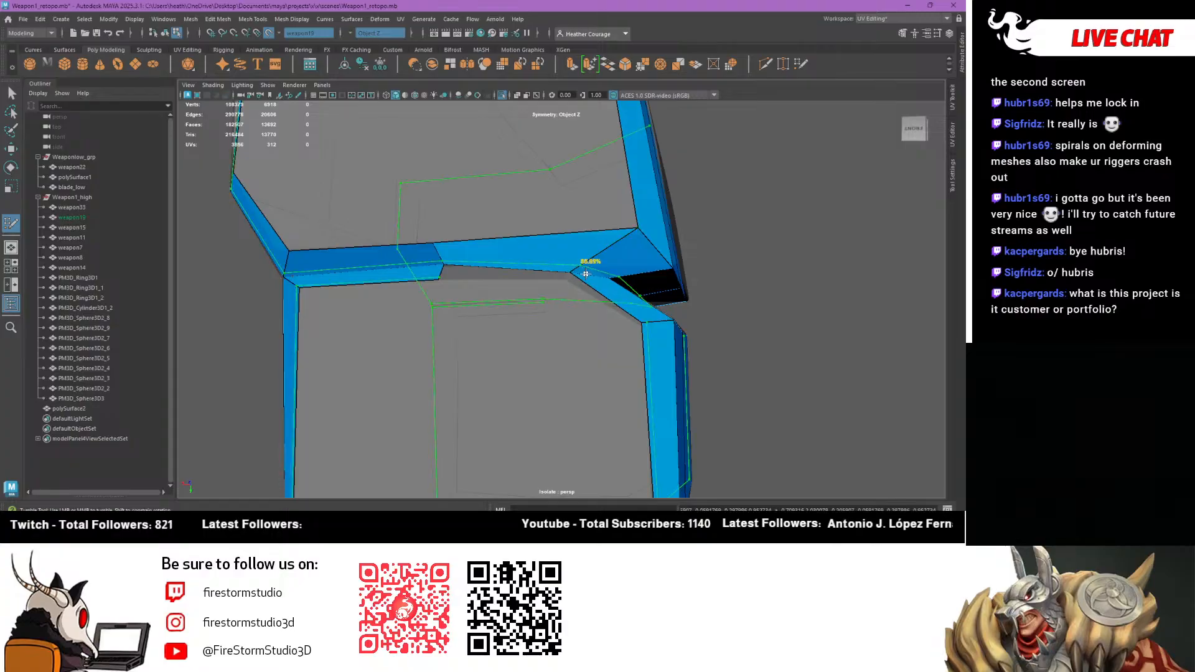
{"action": "left_click", "coordinate": [580, 262], "text": "ctrl"}
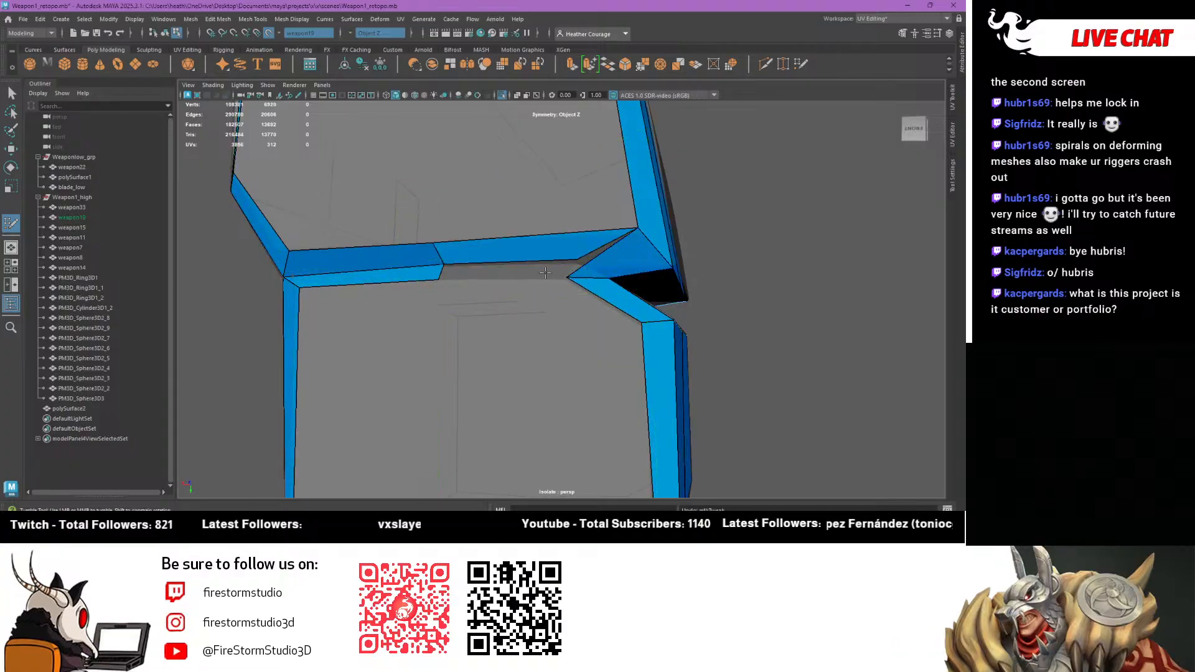
Rebuild the top block's notch corner face to meet the groove strip and fill the remaining quad and triangle below it
{"action": "mouse_move", "coordinate": [545, 273]}
{"action": "left_mouse_down", "text": "alt"}
{"action": "mouse_move", "coordinate": [508, 247]}
{"action": "mouse_move", "coordinate": [506, 269]}
{"action": "left_mouse_up", "text": "alt"}
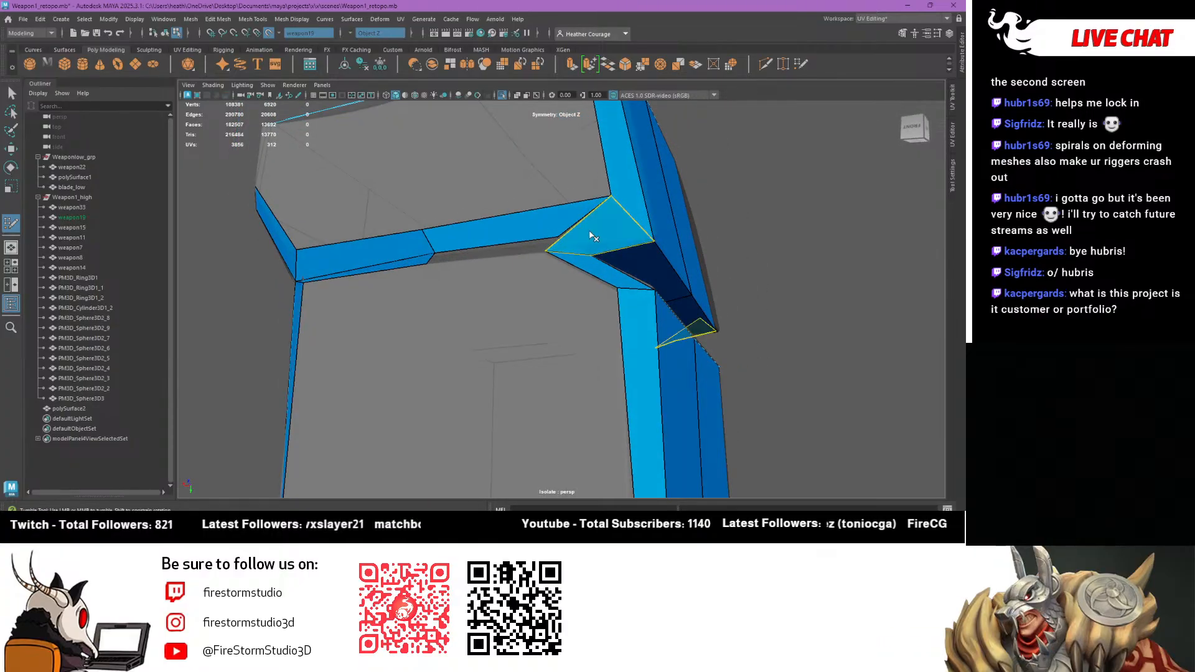
{"action": "left_click_drag", "start_coordinate": [592, 237], "coordinate": [554, 232], "text": "alt"}
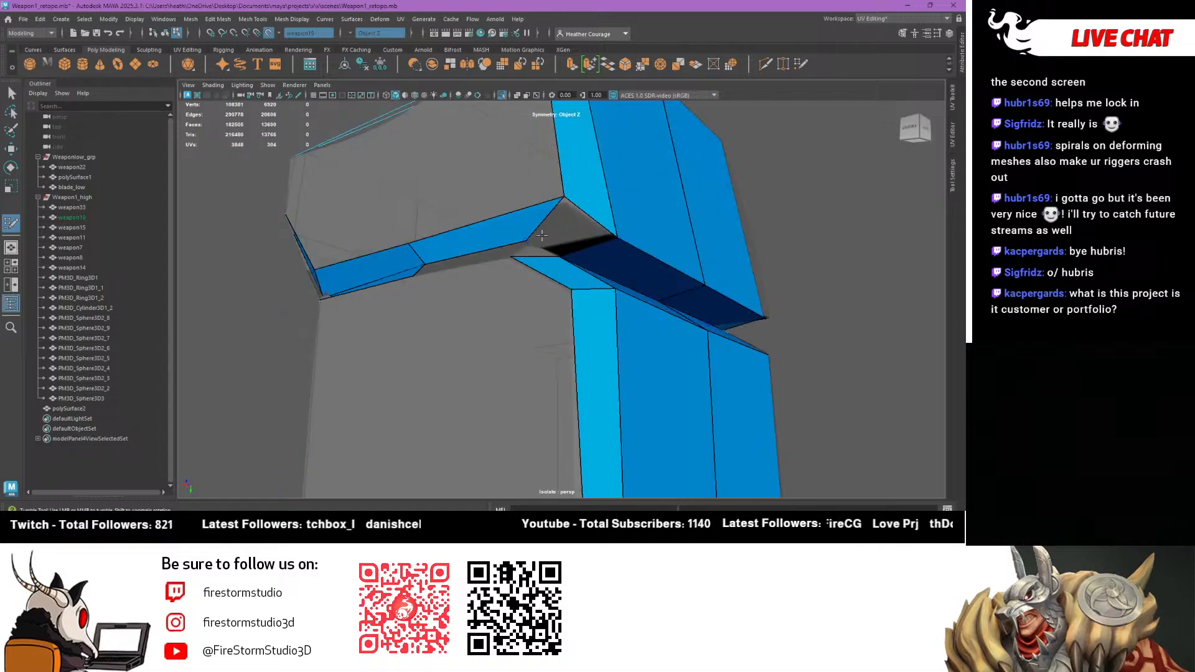
{"action": "left_click_drag", "start_coordinate": [503, 270], "coordinate": [549, 281], "text": "alt"}
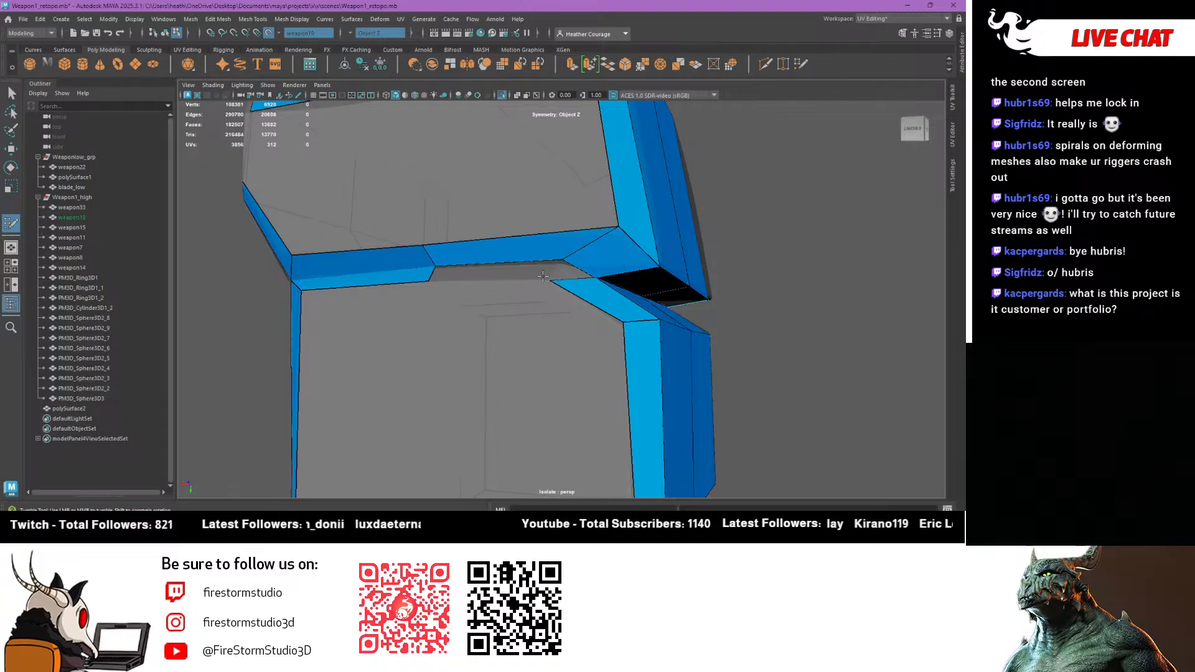
{"action": "left_click", "coordinate": [540, 272], "text": "shift"}
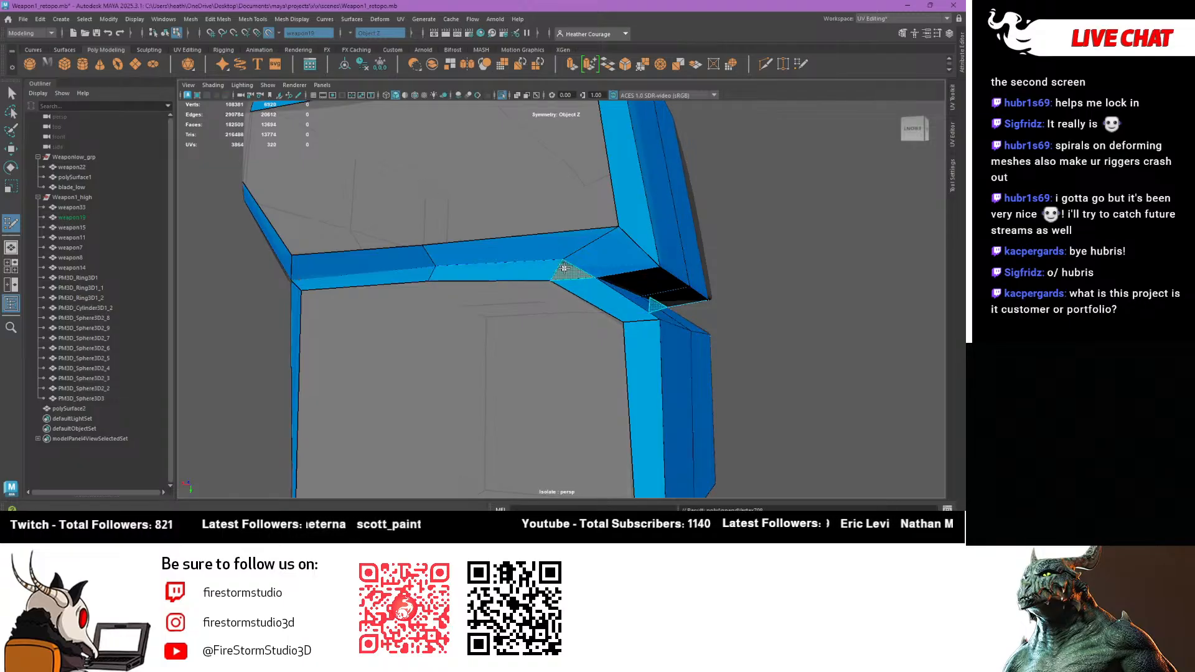
{"action": "scroll", "coordinate": [568, 269], "scroll_direction": "down", "scroll_amount": 5}
{"action": "mouse_move", "coordinate": [563, 277]}
{"action": "left_mouse_down", "text": "alt"}
{"action": "mouse_move", "coordinate": [531, 346]}
{"action": "mouse_move", "coordinate": [548, 293]}
{"action": "left_mouse_up", "text": "alt"}
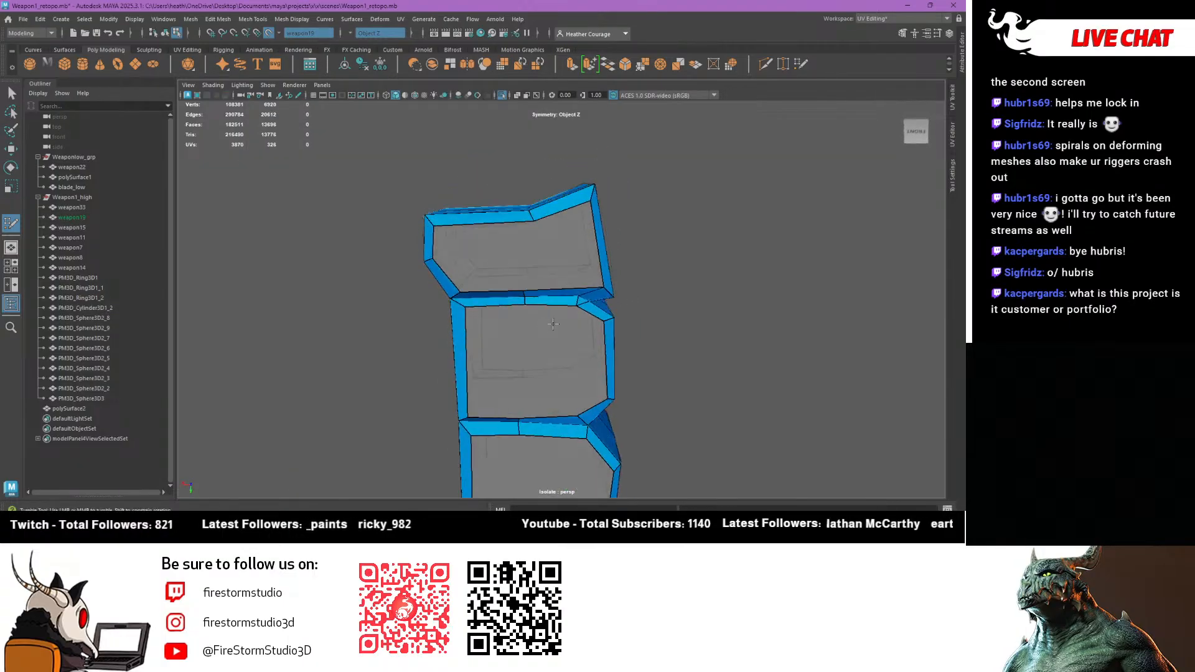
Fill the bevel quads on the third block's lower notch corner and along the bottom block's upper corner and notched side
{"action": "scroll", "coordinate": [509, 387], "scroll_direction": "down", "scroll_amount": 5}
{"action": "middle_click_drag", "start_coordinate": [509, 383], "coordinate": [499, 273], "text": "alt"}
{"action": "left_click_drag", "start_coordinate": [500, 290], "coordinate": [491, 267], "text": "alt"}
{"action": "scroll", "coordinate": [493, 269], "scroll_direction": "up", "scroll_amount": 9}
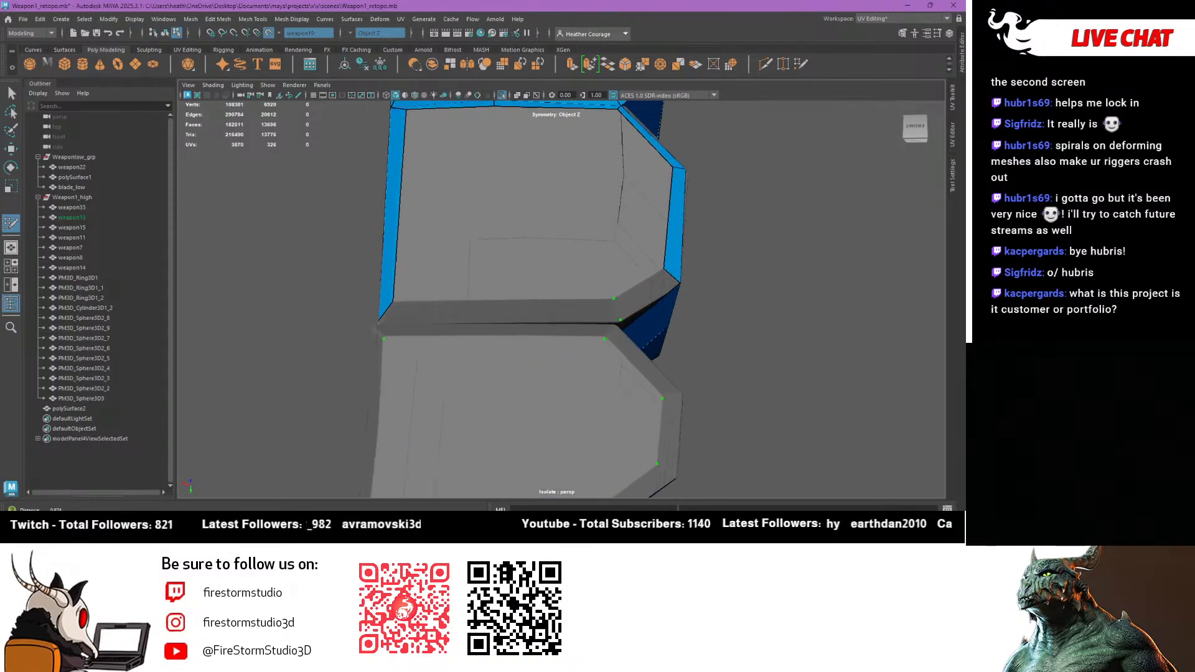
{"action": "left_click_drag", "start_coordinate": [628, 354], "coordinate": [591, 364], "text": "alt"}
{"action": "left_click", "coordinate": [639, 272], "text": "shift"}
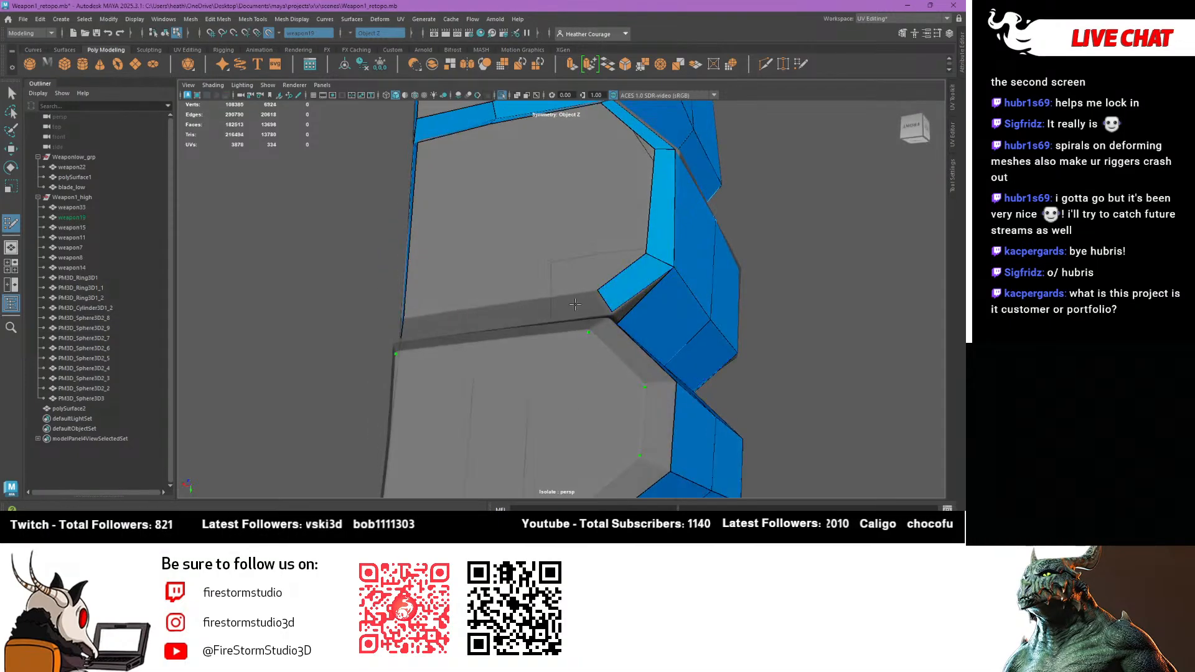
{"action": "left_click_drag", "start_coordinate": [636, 313], "coordinate": [587, 324], "text": "alt"}
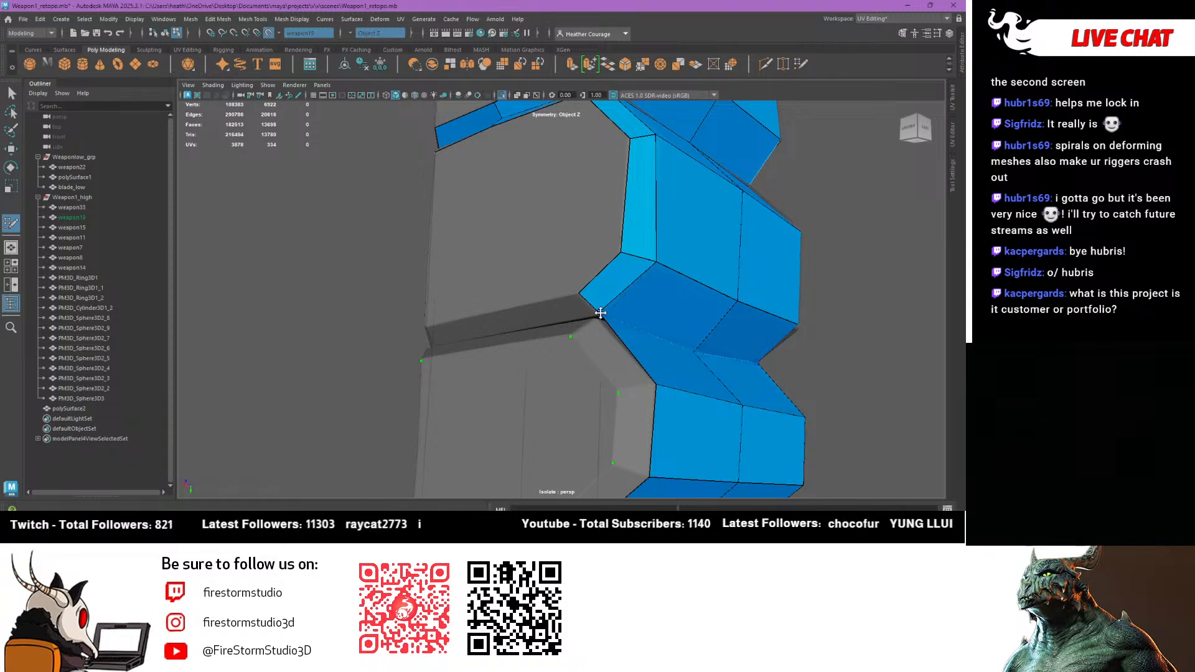
{"action": "left_click", "coordinate": [608, 355], "text": "shift"}
{"action": "left_click", "coordinate": [634, 433], "text": "shift"}
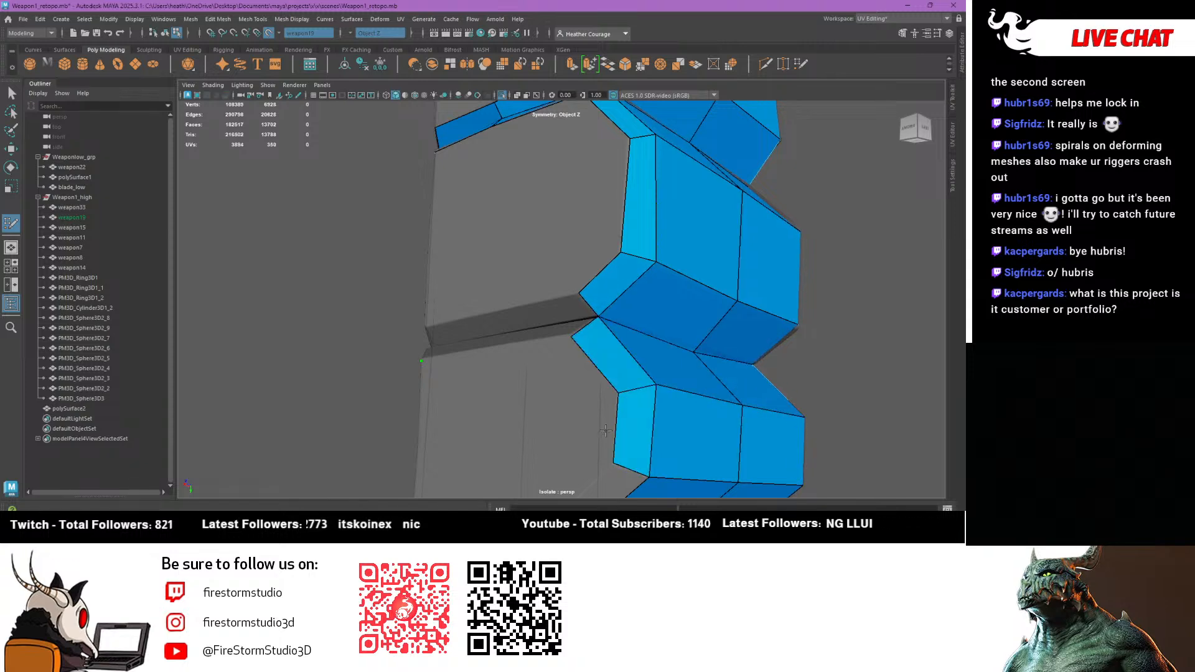
Fill the bevel quads at the bottom block's lower corner and along its bottom edge
{"action": "middle_click_drag", "start_coordinate": [628, 439], "coordinate": [650, 218], "text": "alt"}
{"action": "left_click", "coordinate": [655, 176], "text": "shift"}
{"action": "left_click", "coordinate": [584, 217], "text": "shift"}
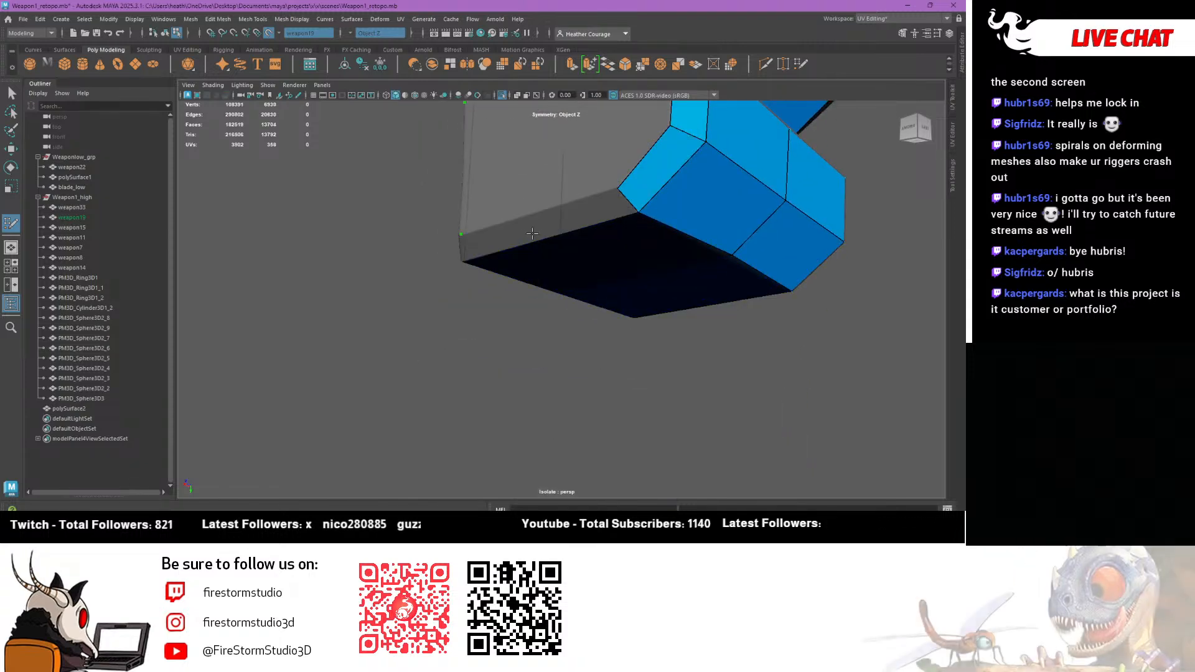
{"action": "mouse_move", "coordinate": [528, 234]}
{"action": "left_mouse_down", "text": "alt"}
{"action": "mouse_move", "coordinate": [568, 235]}
{"action": "mouse_move", "coordinate": [575, 250]}
{"action": "left_mouse_up", "text": "alt"}
{"action": "middle_click_drag", "start_coordinate": [507, 238], "coordinate": [541, 358], "text": "alt"}
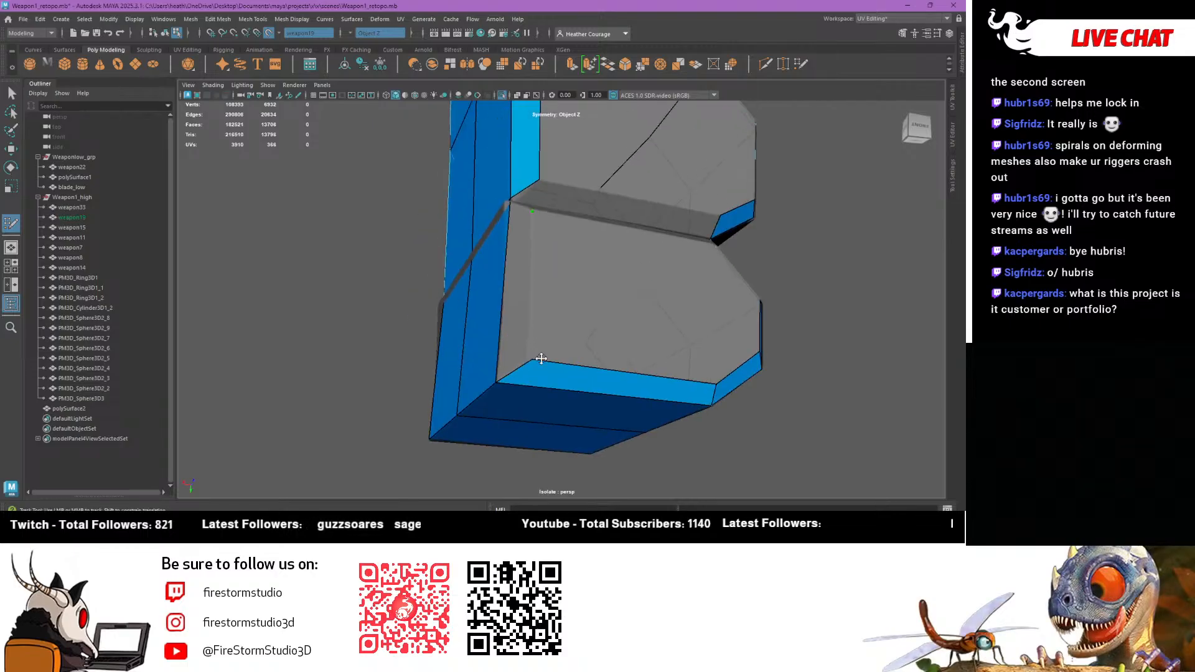
Fill the vertical bevel along the bottom block's straight side edge with a quad
{"action": "left_click_drag", "start_coordinate": [529, 359], "coordinate": [518, 372], "text": "alt"}
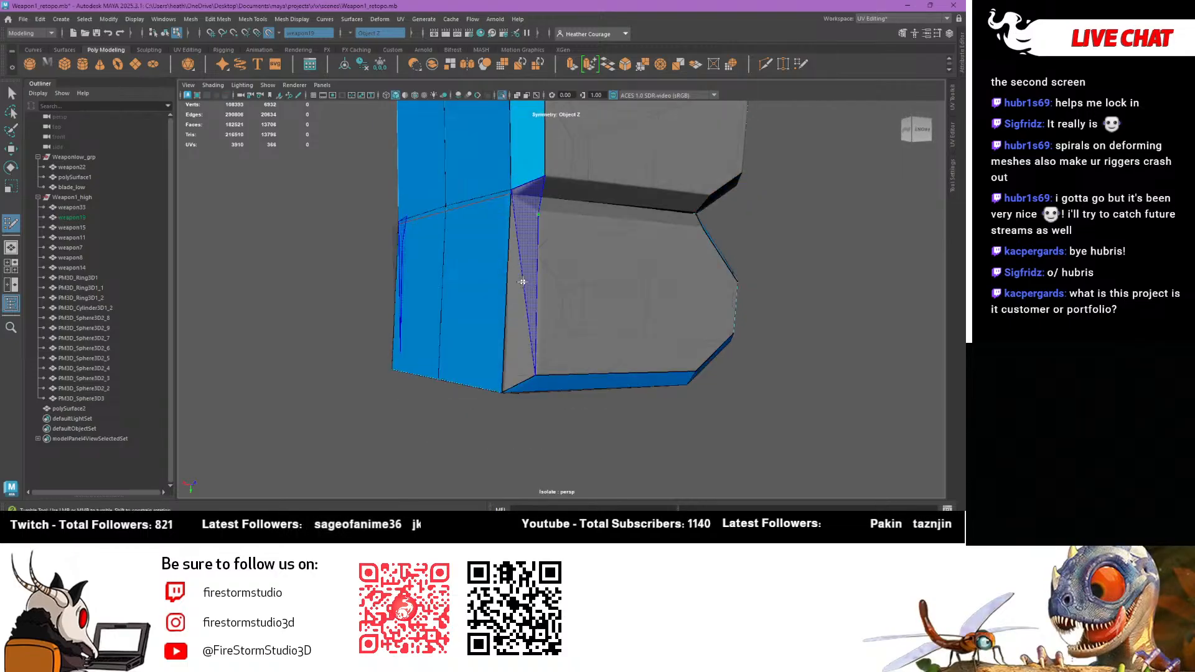
{"action": "left_click", "coordinate": [521, 294], "text": "shift"}
{"action": "middle_click_drag", "start_coordinate": [558, 273], "coordinate": [570, 297], "text": "alt"}
{"action": "left_click_drag", "start_coordinate": [569, 298], "coordinate": [523, 338], "text": "alt"}
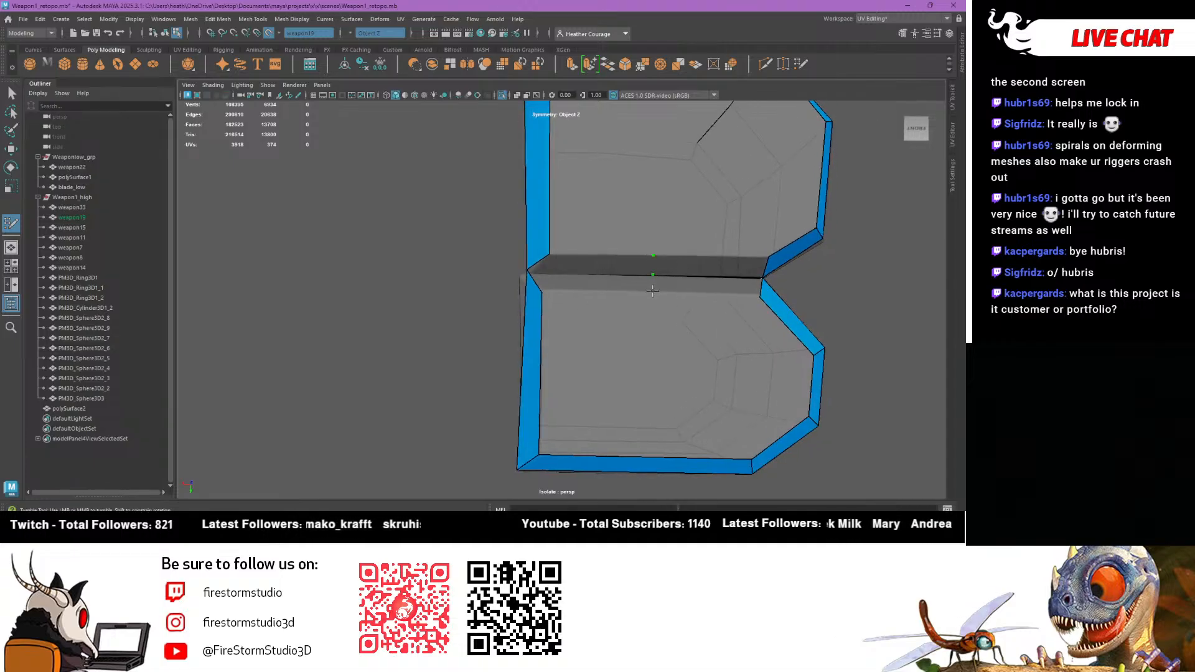
Fill the groove between the third and bottom blocks with two rows of quads split midway along its length
{"action": "left_click", "coordinate": [703, 264], "text": "shift"}
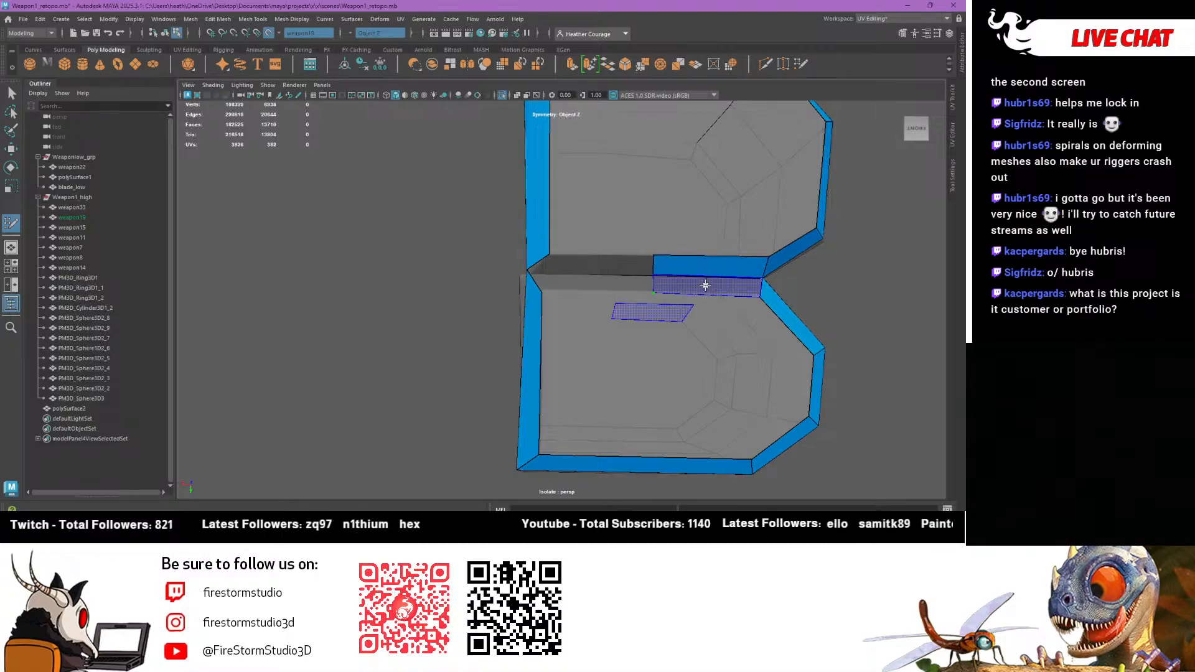
{"action": "left_click", "coordinate": [569, 267], "text": "shift"}
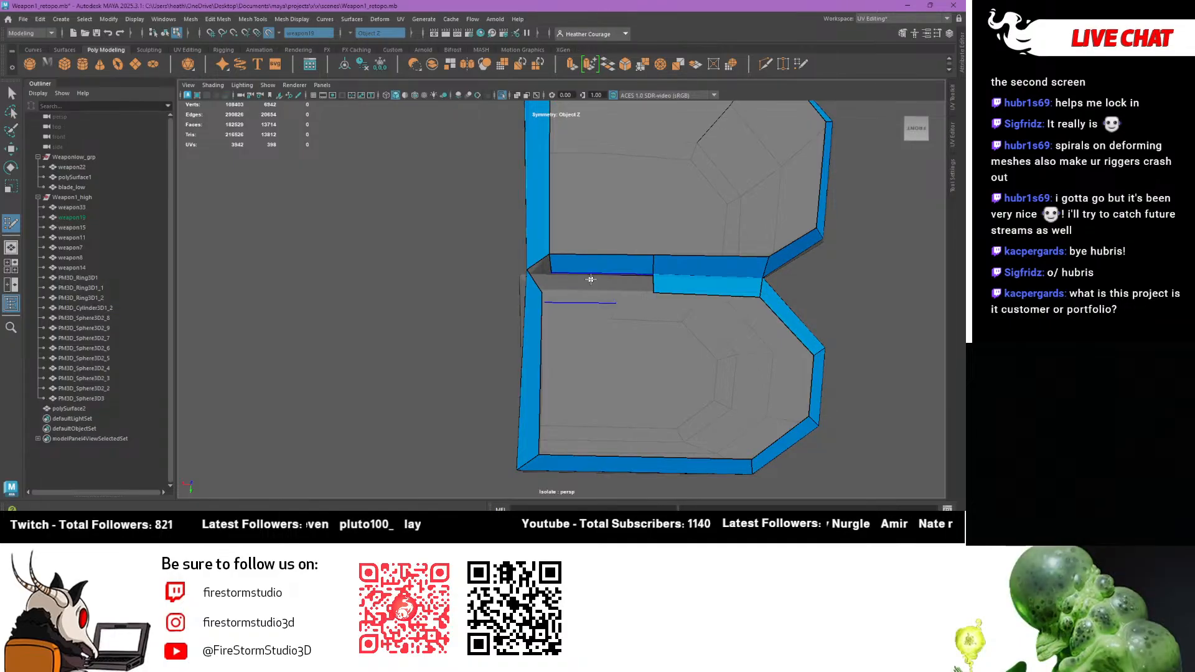
{"action": "left_click", "coordinate": [590, 281], "text": "shift"}
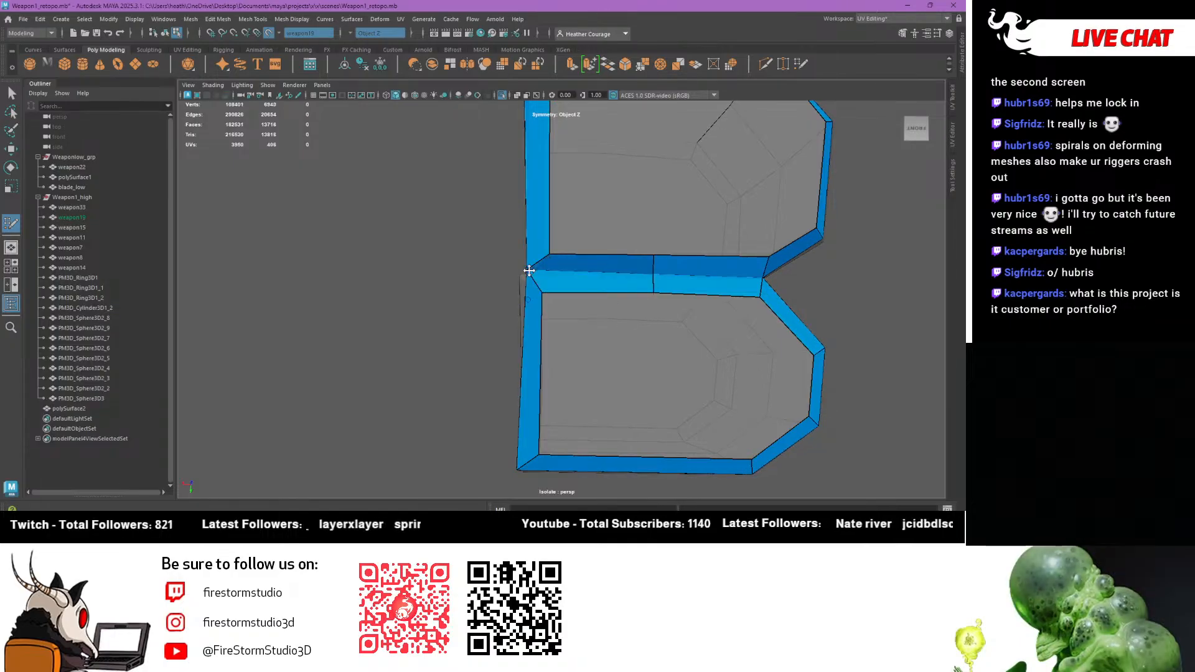
Nudge the vertex at the groove's outer corner and insert an edge across the bottom block's lower bevel
{"action": "mouse_move", "coordinate": [529, 269]}
{"action": "left_mouse_down", "text": "alt"}
{"action": "mouse_move", "coordinate": [578, 296]}
{"action": "mouse_move", "coordinate": [564, 301]}
{"action": "left_mouse_up", "text": "alt"}
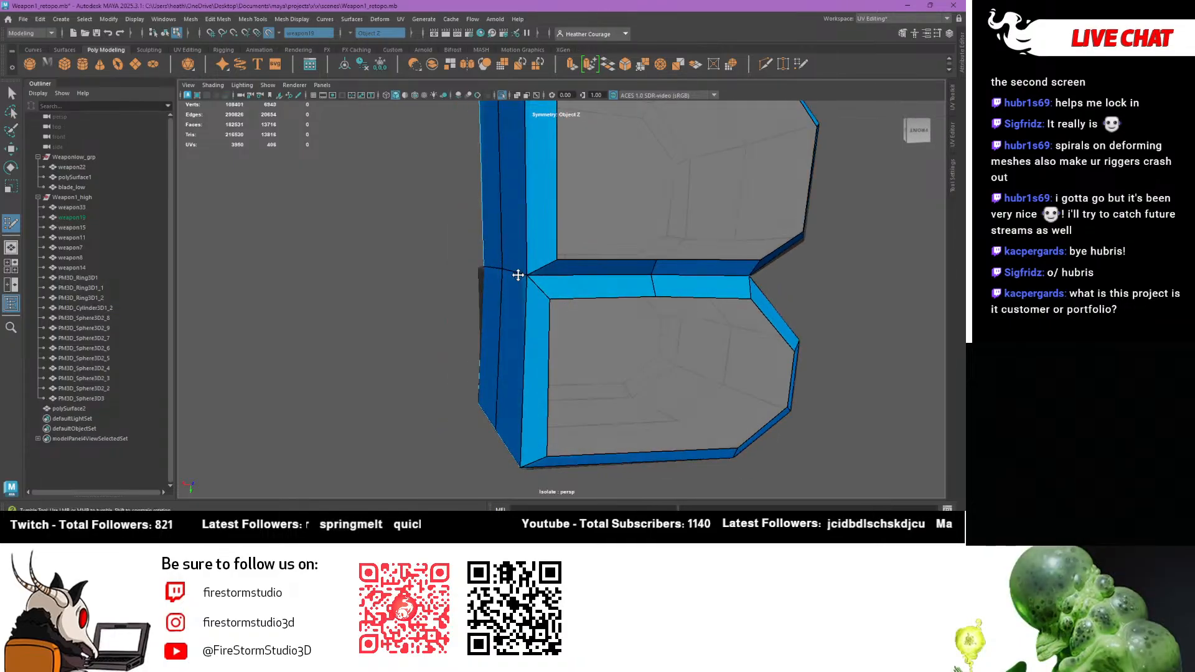
{"action": "left_click_drag", "start_coordinate": [518, 275], "coordinate": [652, 321], "text": "alt"}
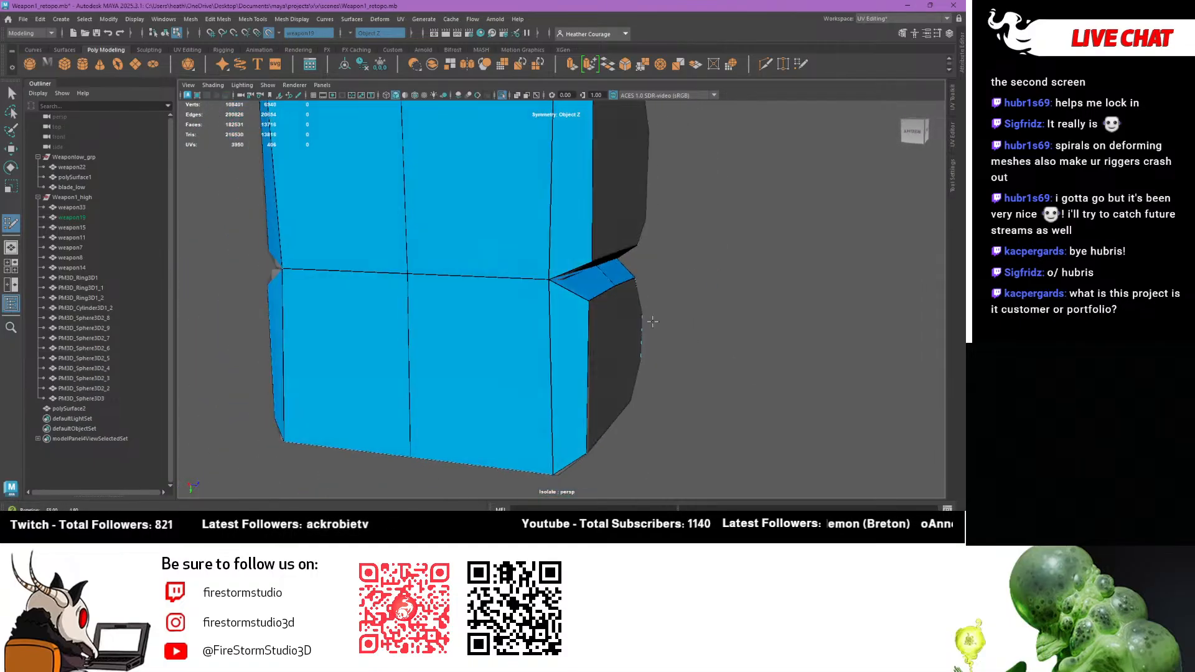
{"action": "left_click_drag", "start_coordinate": [551, 282], "coordinate": [561, 283]}
{"action": "mouse_move", "coordinate": [658, 341]}
{"action": "left_mouse_down", "text": "alt"}
{"action": "mouse_move", "coordinate": [699, 325]}
{"action": "mouse_move", "coordinate": [693, 314]}
{"action": "mouse_move", "coordinate": [641, 344]}
{"action": "mouse_move", "coordinate": [535, 350]}
{"action": "left_mouse_up", "text": "alt"}
{"action": "left_click", "coordinate": [525, 351], "text": "ctrl"}
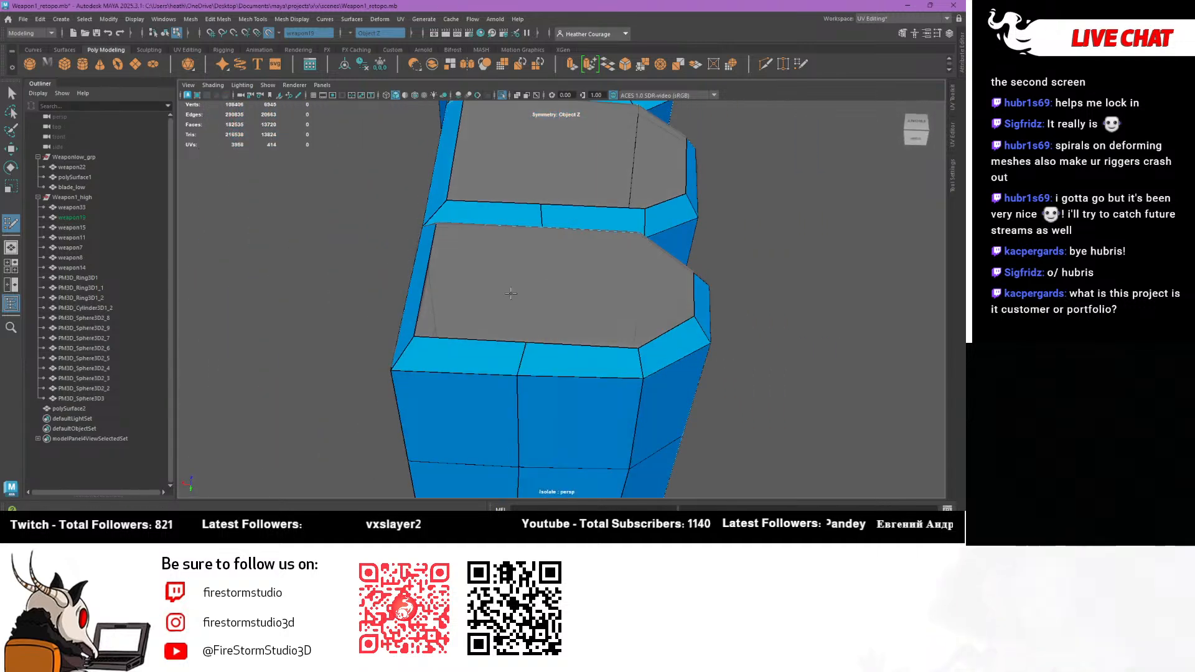
Fill the bottom block's flat side face with three quads between its bevels
{"action": "mouse_move", "coordinate": [497, 283]}
{"action": "left_mouse_down", "text": "alt"}
{"action": "mouse_move", "coordinate": [487, 347]}
{"action": "mouse_move", "coordinate": [487, 292]}
{"action": "left_mouse_up", "text": "alt"}
{"action": "left_click", "coordinate": [487, 291], "text": "shift"}
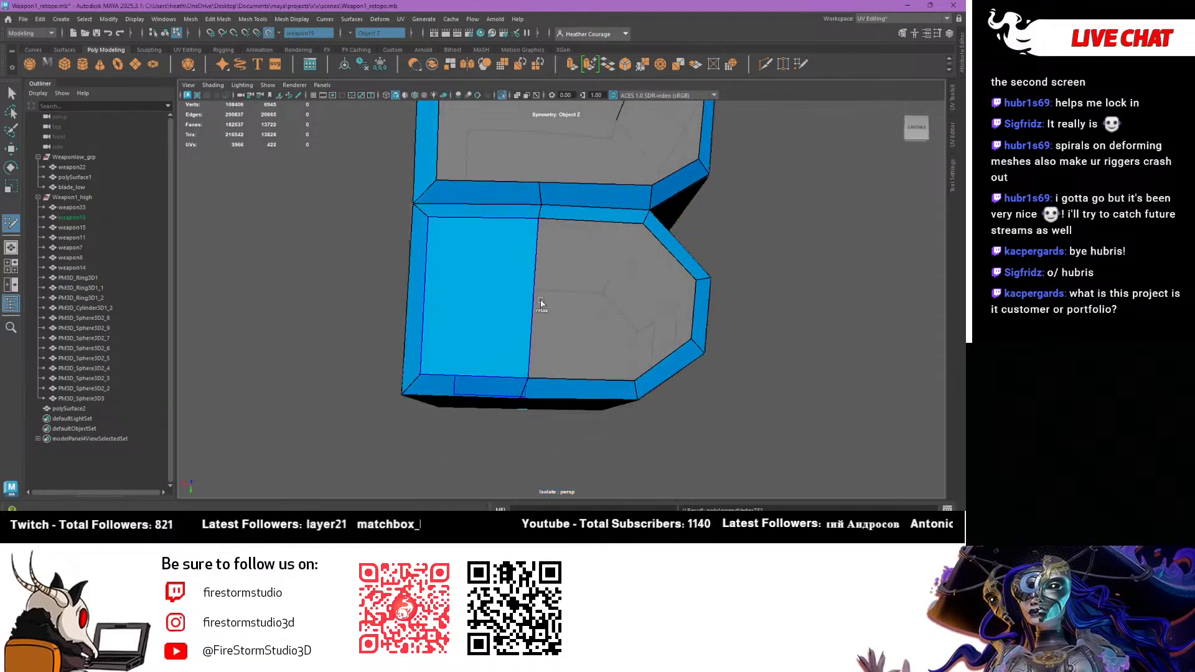
{"action": "left_click", "coordinate": [573, 301], "text": "shift"}
{"action": "left_click", "coordinate": [666, 304], "text": "shift"}
Fill the flat side faces of the third and second blocks with quads
{"action": "right_click_drag", "start_coordinate": [644, 299], "coordinate": [581, 285], "text": "alt"}
{"action": "left_click_drag", "start_coordinate": [580, 285], "coordinate": [557, 321], "text": "alt"}
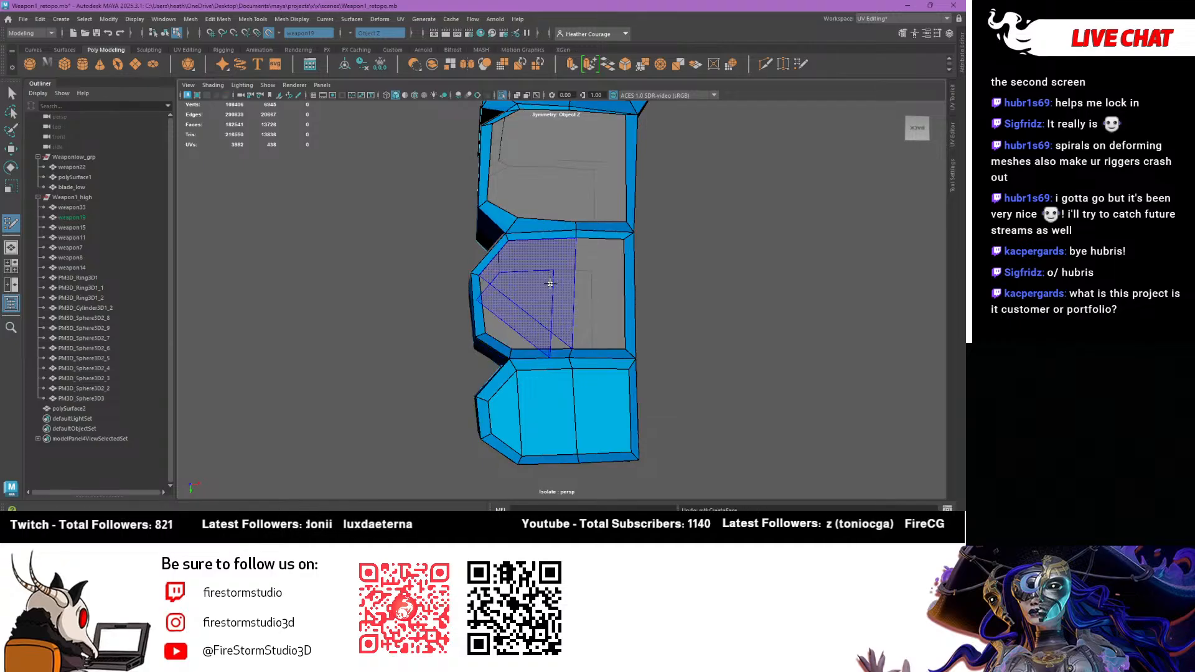
{"action": "left_click", "coordinate": [600, 291], "text": "shift"}
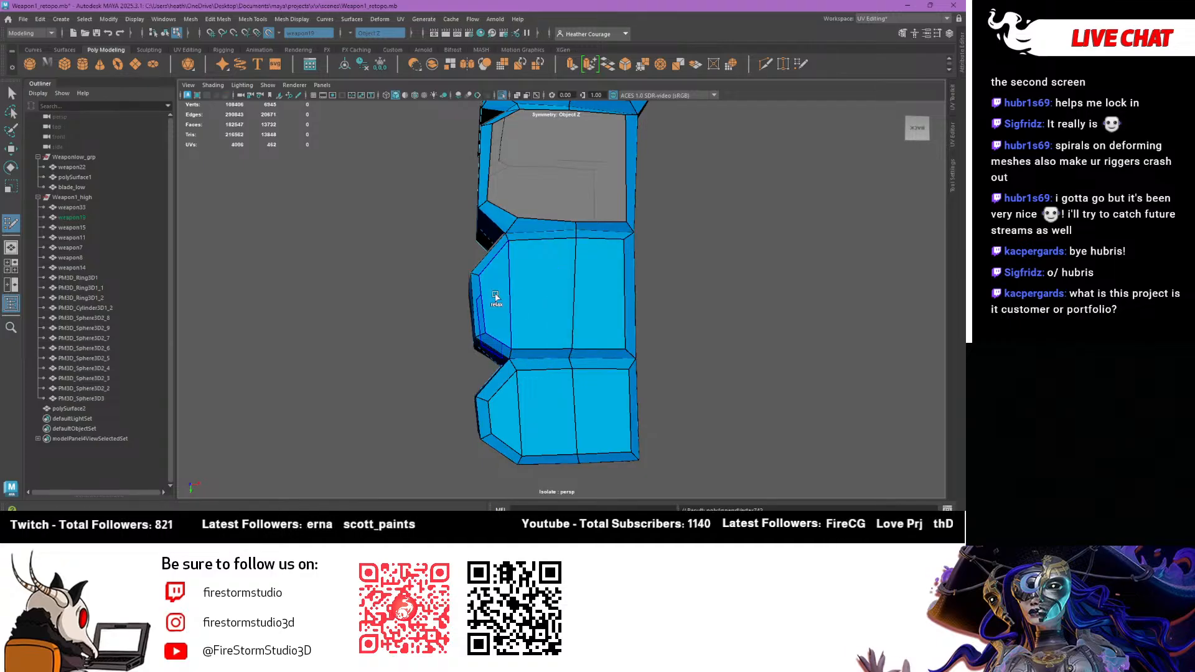
{"action": "middle_click_drag", "start_coordinate": [495, 297], "coordinate": [477, 354], "text": "alt"}
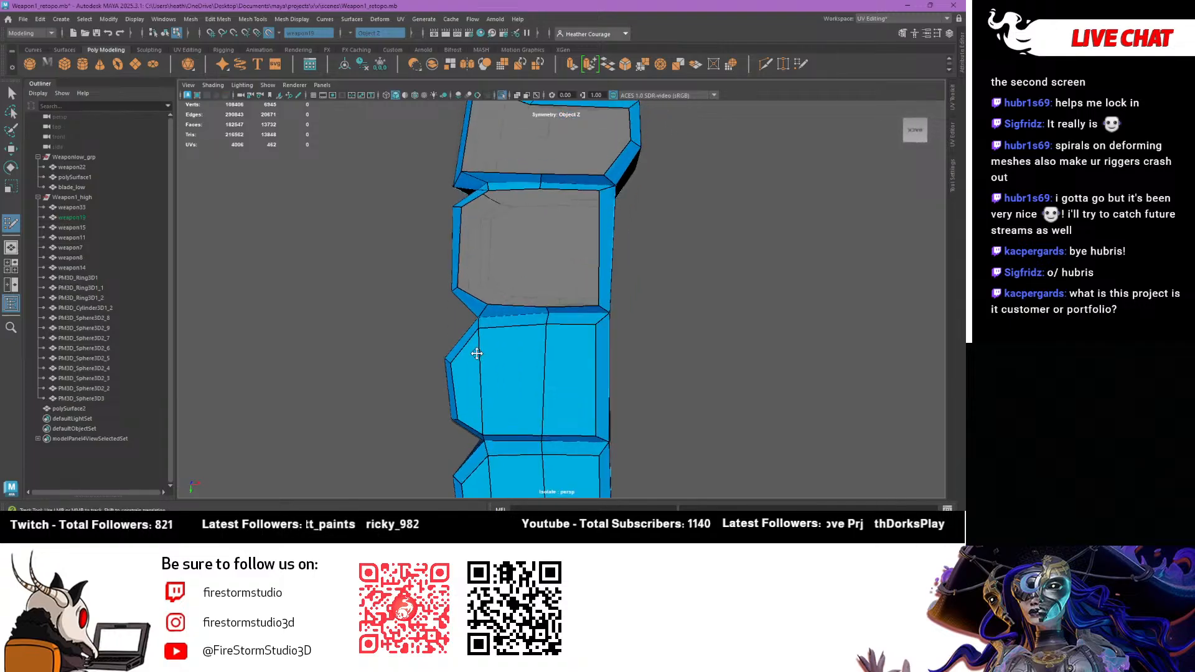
{"action": "left_click", "coordinate": [514, 242], "text": "shift"}
{"action": "left_click", "coordinate": [559, 245], "text": "shift"}
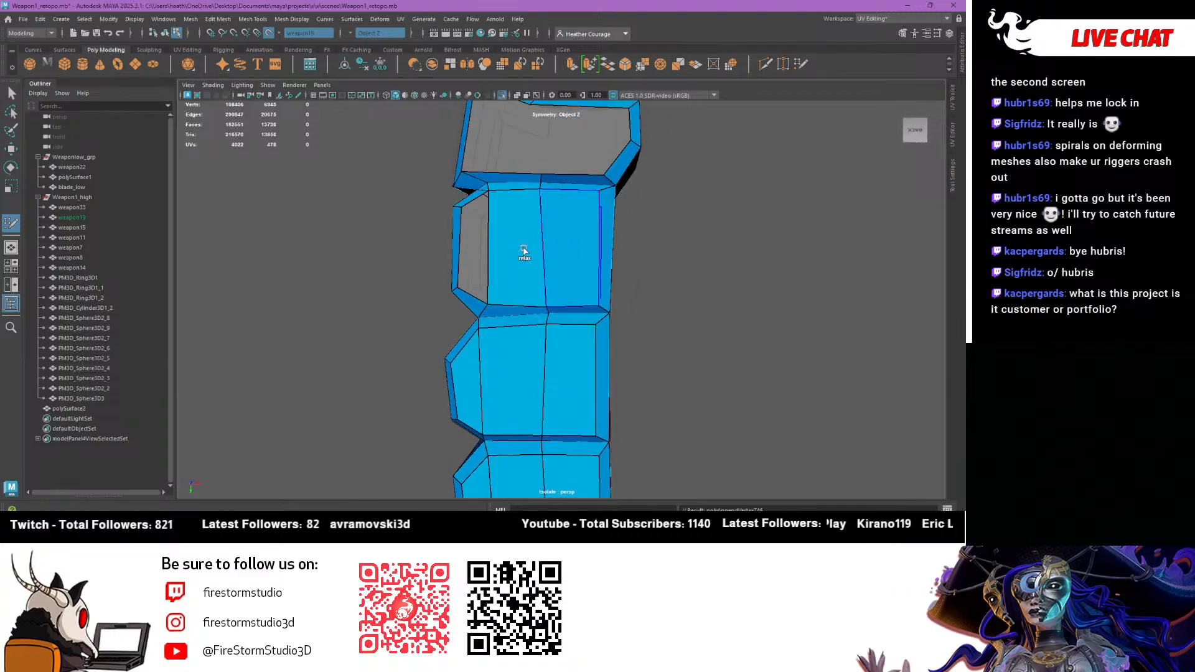
{"action": "left_click", "coordinate": [467, 250], "text": "shift"}
Fill the top block's flat side face with quads and close the remaining triangle at its corner
{"action": "middle_click_drag", "start_coordinate": [566, 238], "coordinate": [558, 337], "text": "alt"}
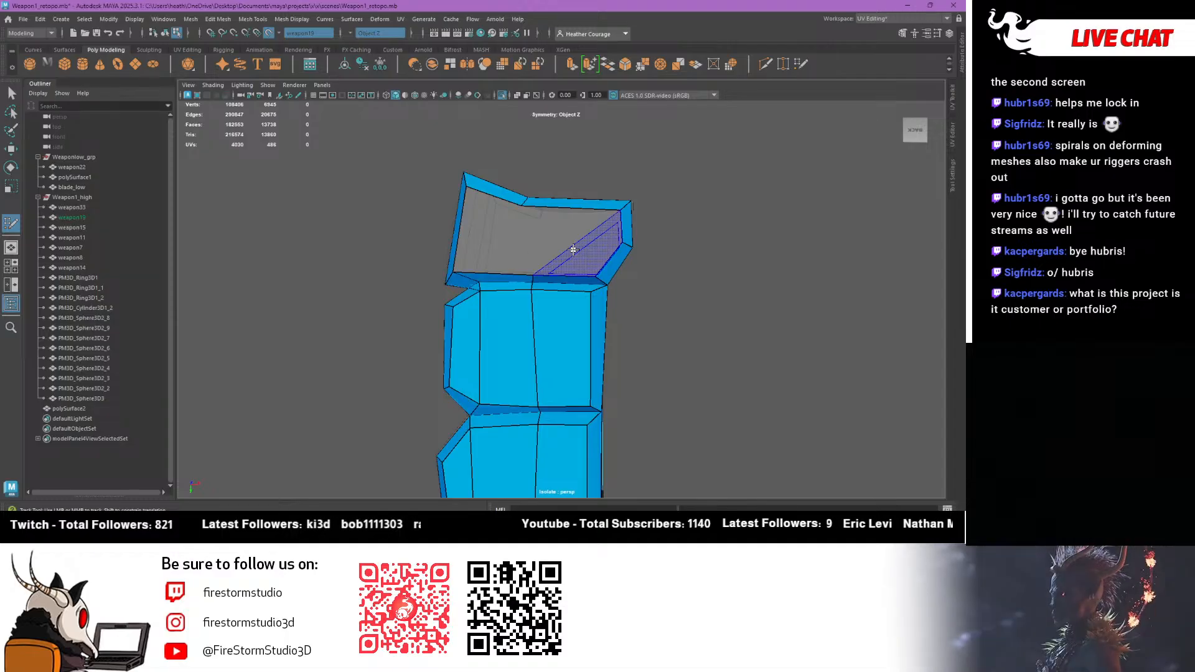
{"action": "left_click", "coordinate": [509, 231], "text": "shift"}
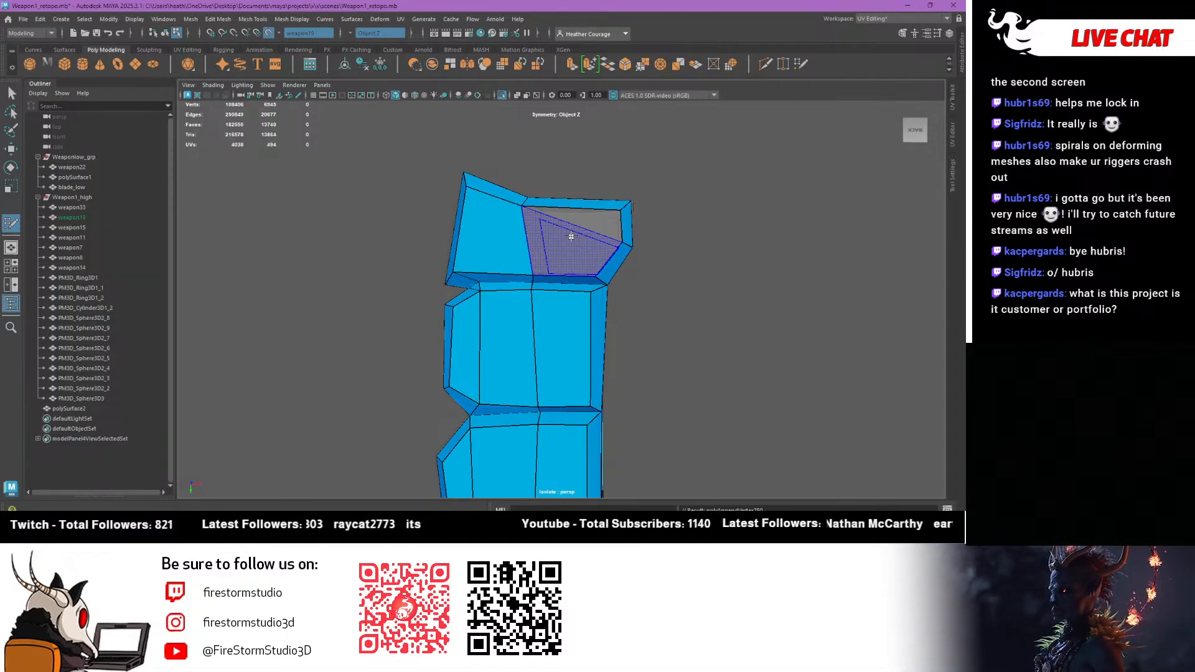
{"action": "left_click", "coordinate": [563, 231], "text": "shift"}
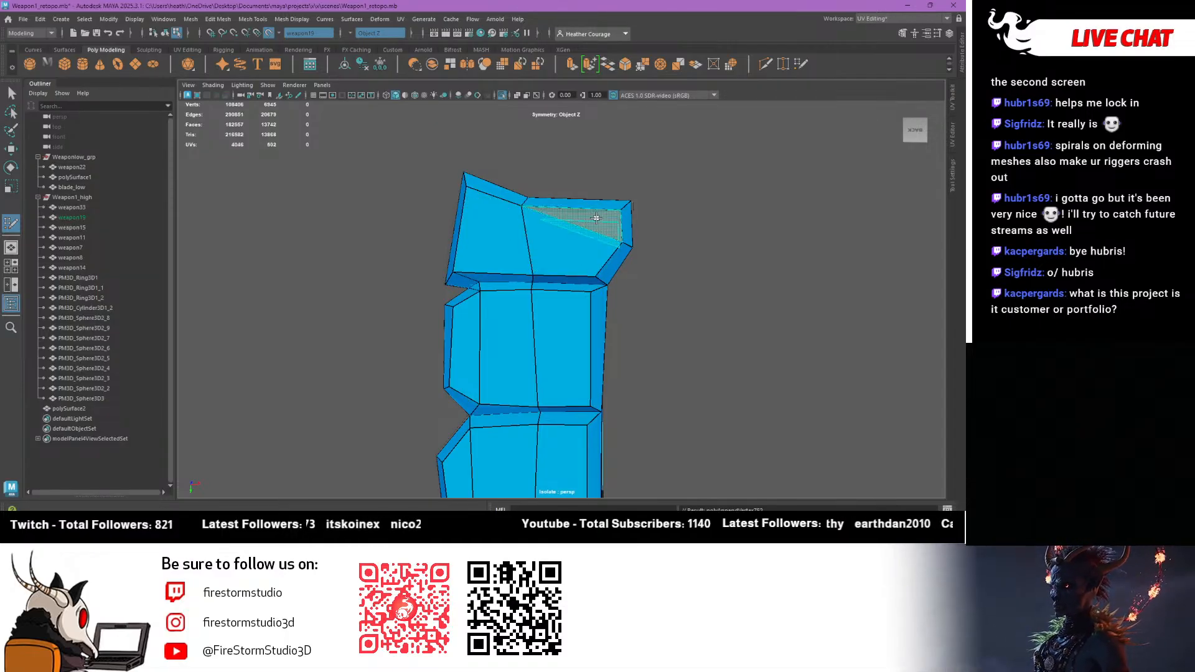
{"action": "left_click_drag", "start_coordinate": [517, 269], "coordinate": [708, 302], "text": "alt"}
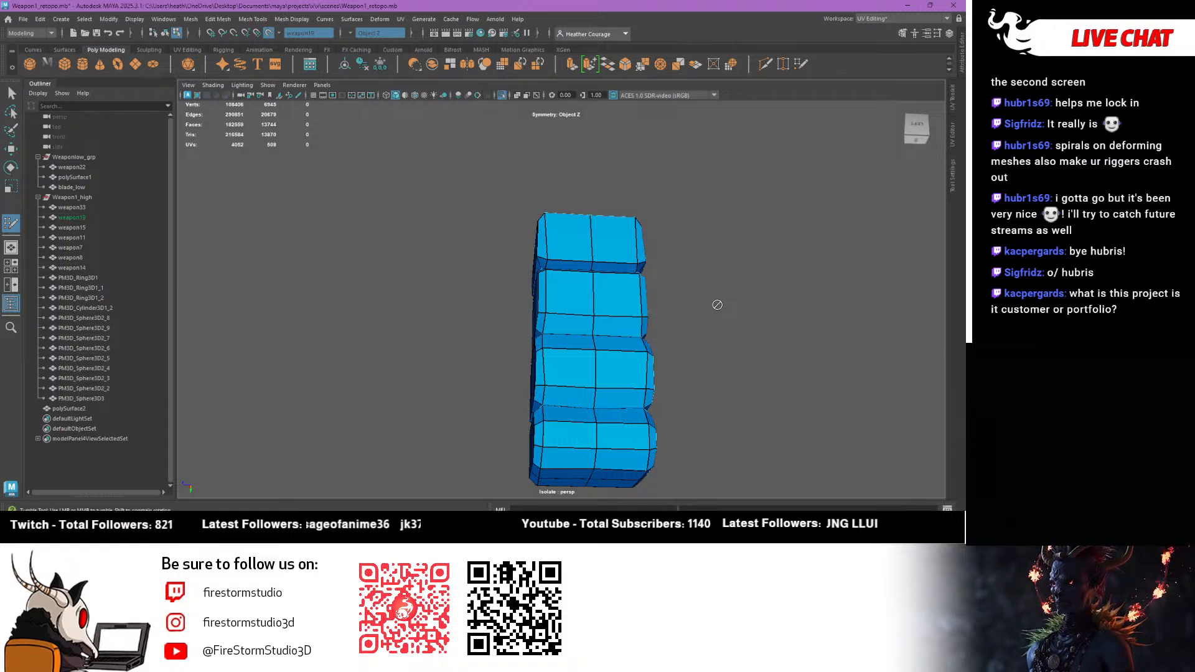
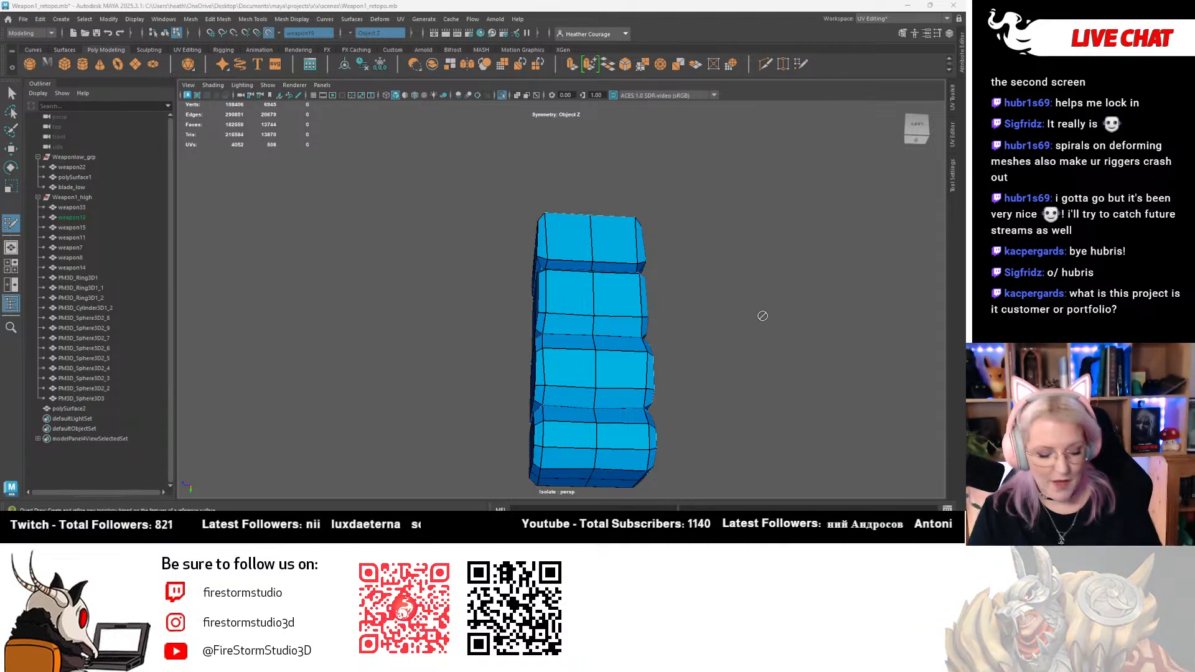
Exit Quad Draw, release weapon19 as the live surface and move polySurface2 into the Weaponlow_grp group
{"action": "left_click_drag", "start_coordinate": [755, 291], "coordinate": [659, 314], "text": "alt"}
{"action": "key", "text": "q"}
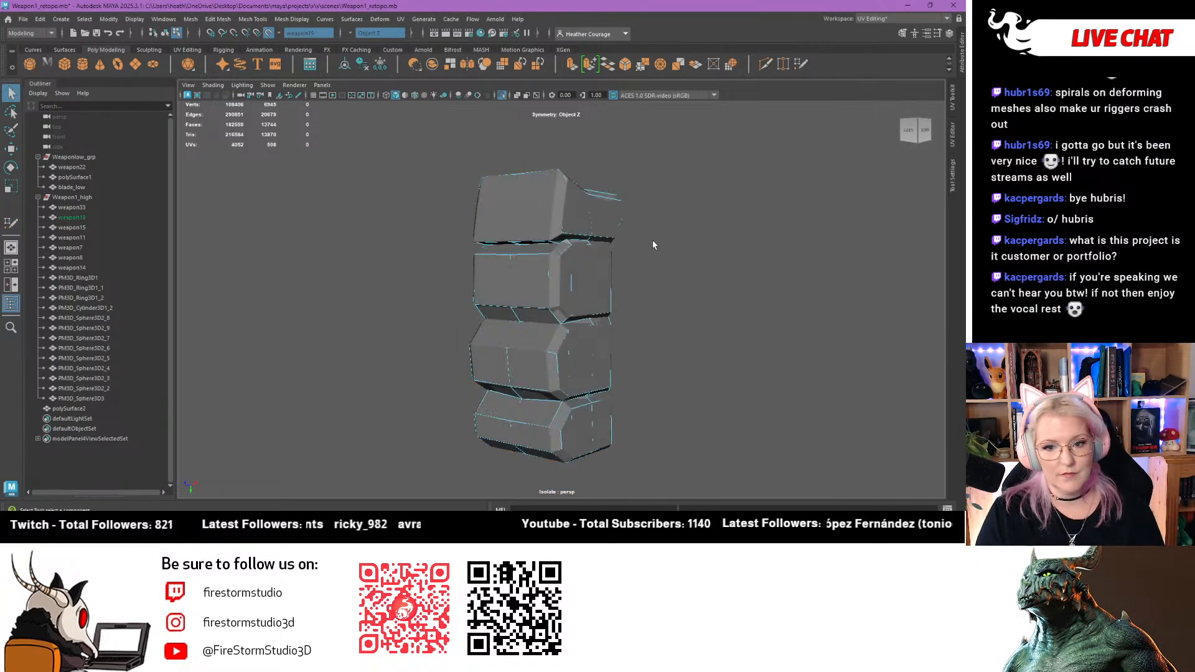
{"action": "left_click_drag", "start_coordinate": [652, 240], "coordinate": [706, 241], "text": "alt"}
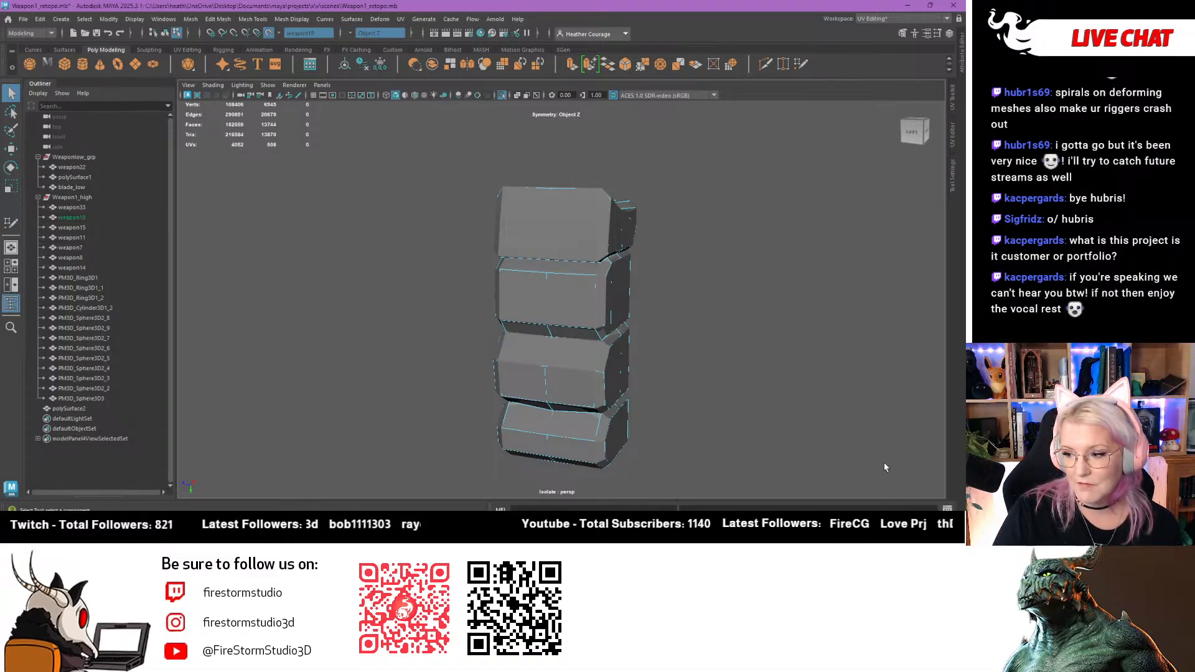
{"action": "left_click_drag", "start_coordinate": [734, 371], "coordinate": [703, 293], "text": "alt"}
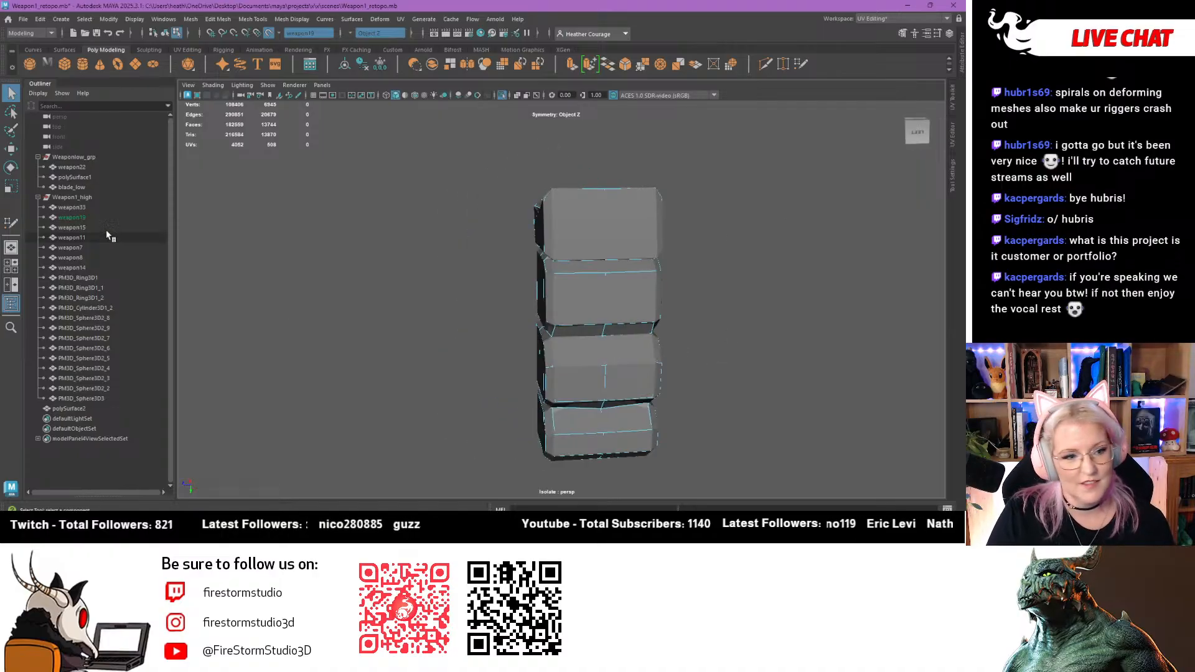
{"action": "left_click", "coordinate": [57, 218]}
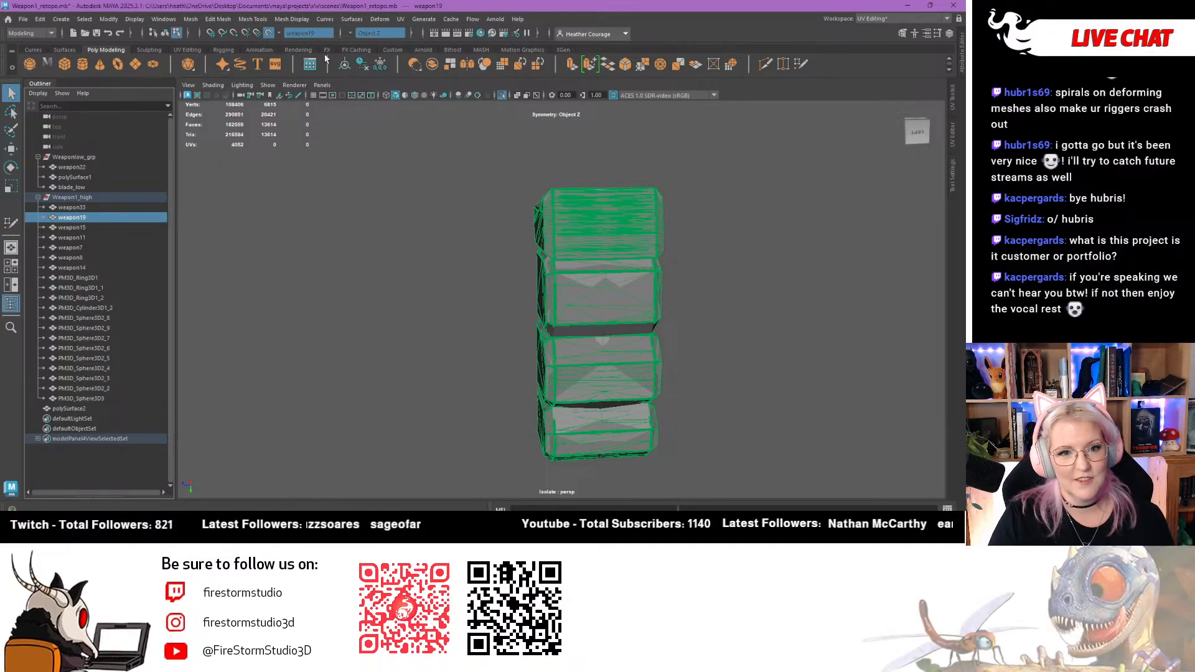
{"action": "left_click", "coordinate": [268, 34]}
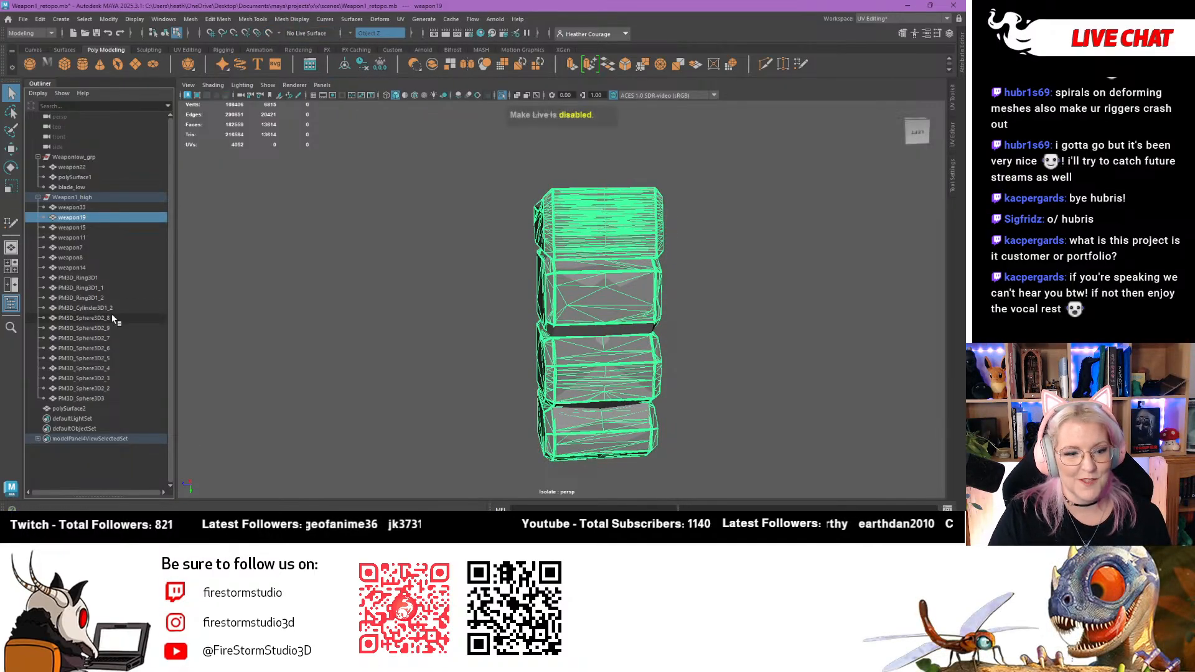
{"action": "left_click", "coordinate": [66, 409]}
{"action": "middle_click_drag", "start_coordinate": [71, 412], "coordinate": [75, 163]}
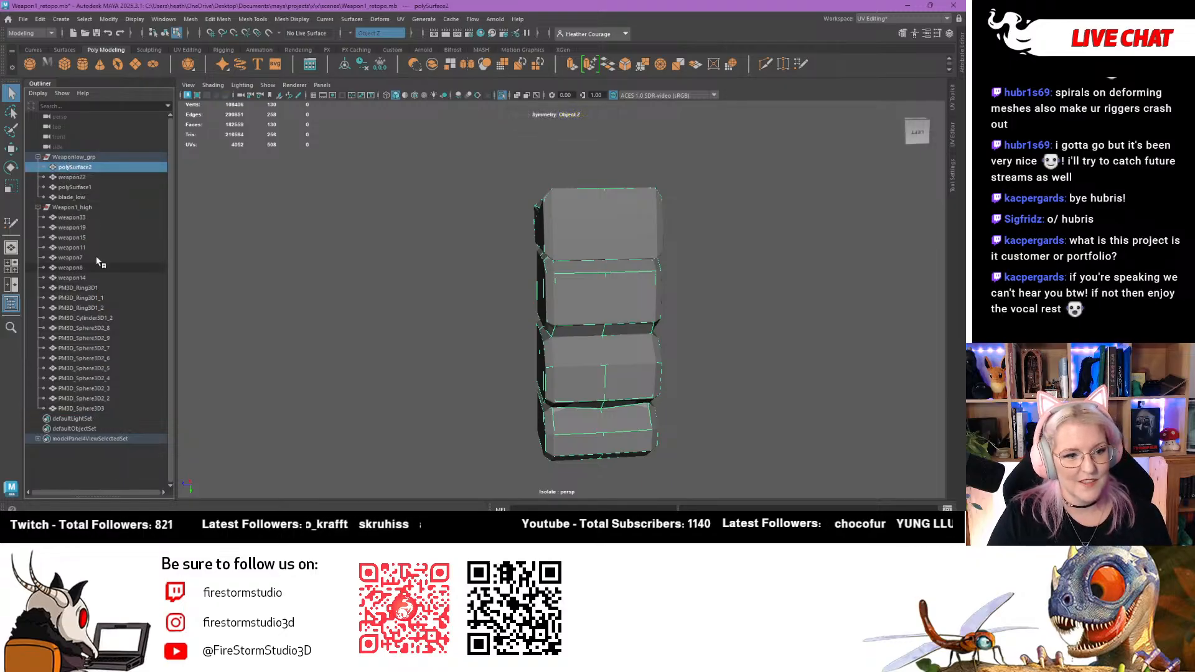
Isolate weapon15 to check its mesh and move it into the Weaponlow_grp group
{"action": "left_click", "coordinate": [100, 237]}
{"action": "left_click", "coordinate": [94, 228]}
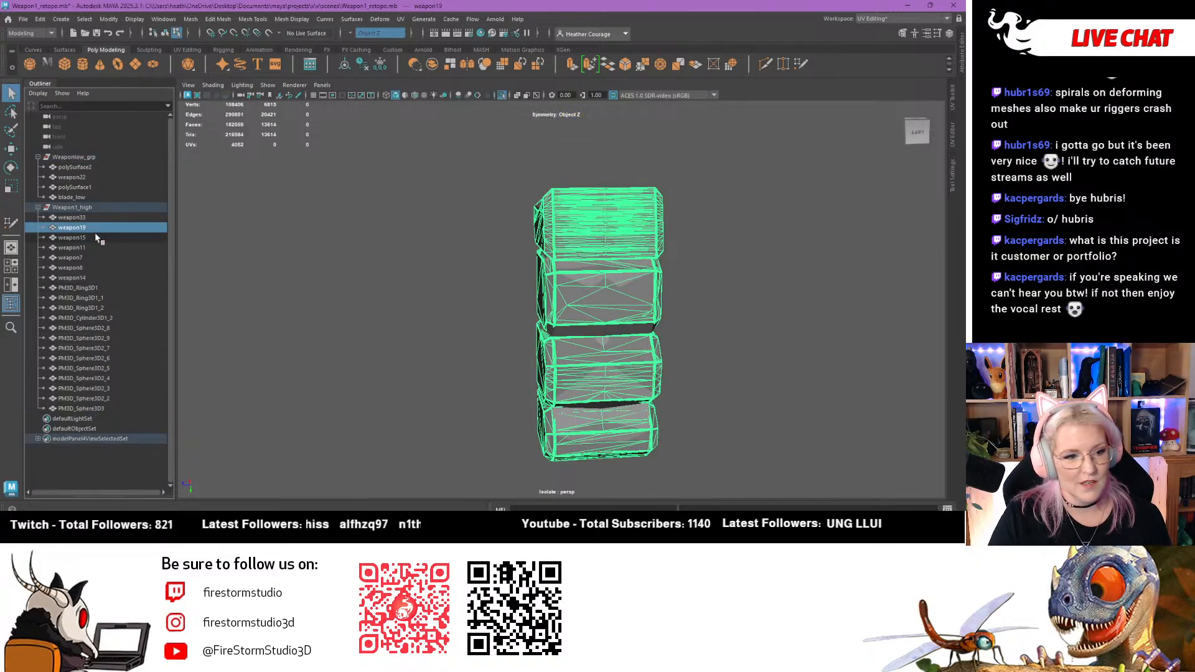
{"action": "left_click", "coordinate": [106, 238]}
{"action": "key", "text": "ctrl+1"}
{"action": "key", "text": "ctrl+1"}
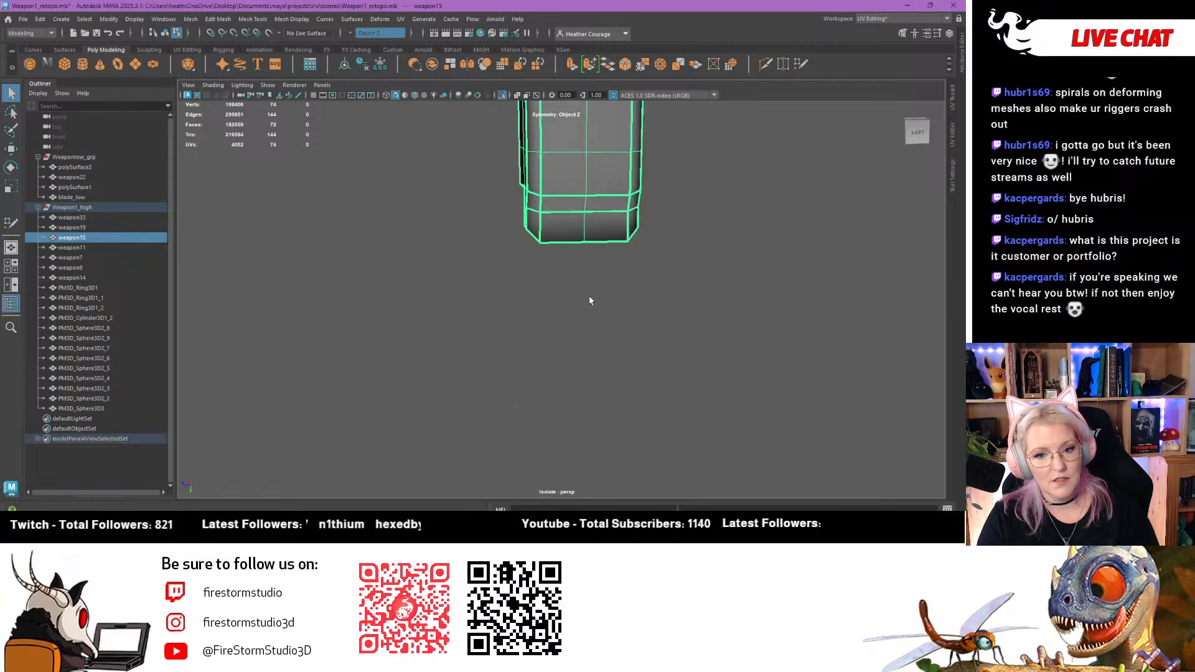
{"action": "key", "text": "f"}
{"action": "left_click_drag", "start_coordinate": [591, 299], "coordinate": [360, 238], "text": "alt"}
{"action": "left_click_drag", "start_coordinate": [92, 247], "coordinate": [70, 162]}
Isolate and frame weapon11 and inspect its shape from several sides
{"action": "left_click", "coordinate": [71, 247]}
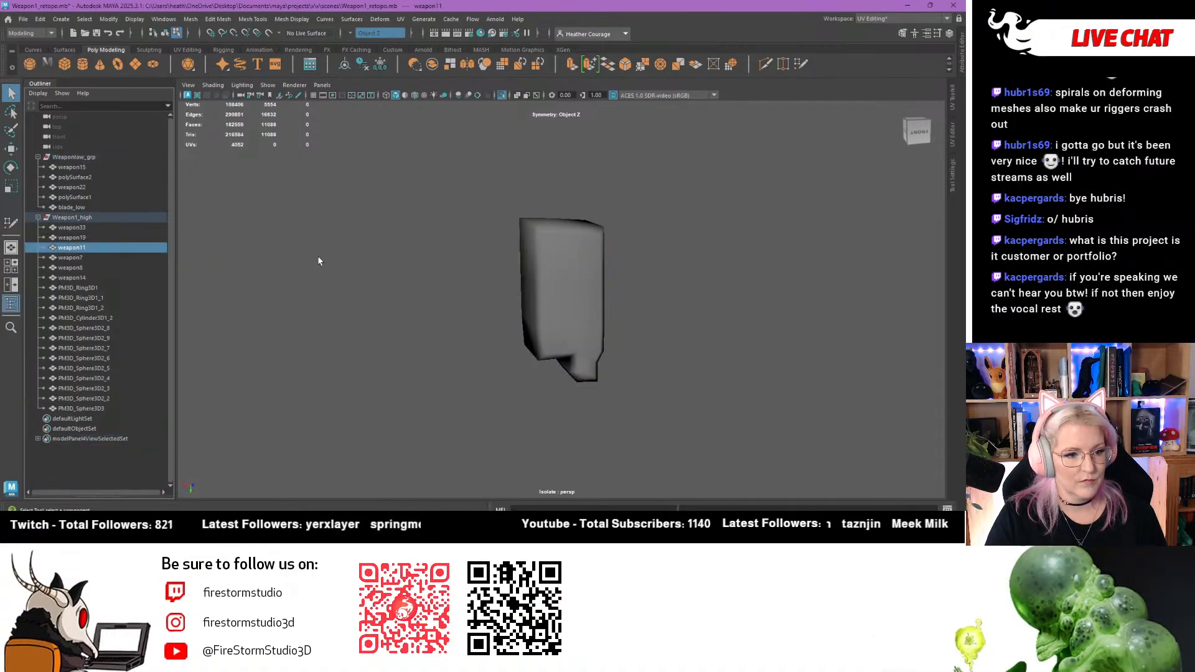
{"action": "key", "text": "ctrl+1"}
{"action": "key", "text": "ctrl+1"}
{"action": "key", "text": "f"}
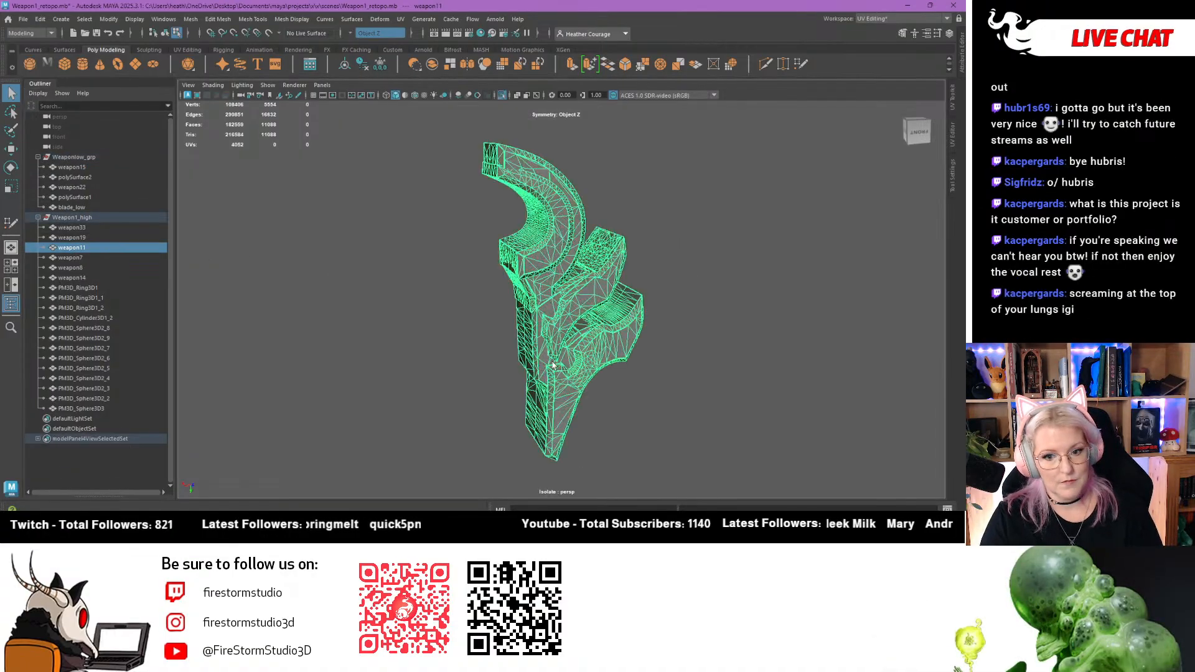
{"action": "left_click_drag", "start_coordinate": [502, 382], "coordinate": [407, 379], "text": "alt"}
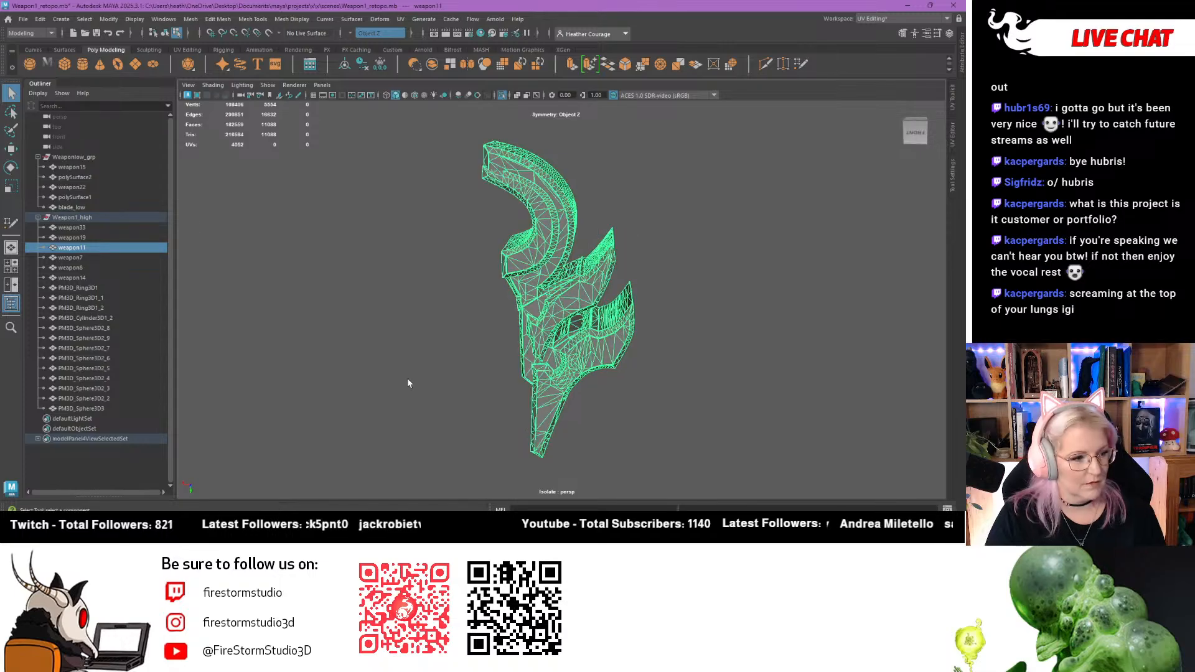
{"action": "left_click_drag", "start_coordinate": [378, 317], "coordinate": [368, 217], "text": "alt"}
{"action": "scroll", "coordinate": [372, 295], "scroll_direction": "up", "scroll_amount": 5}
{"action": "left_click_drag", "start_coordinate": [372, 295], "coordinate": [404, 268], "text": "alt"}
Make weapon11 the live surface and start Quad Draw close to its curved hook and spikes
{"action": "left_click", "coordinate": [268, 33]}
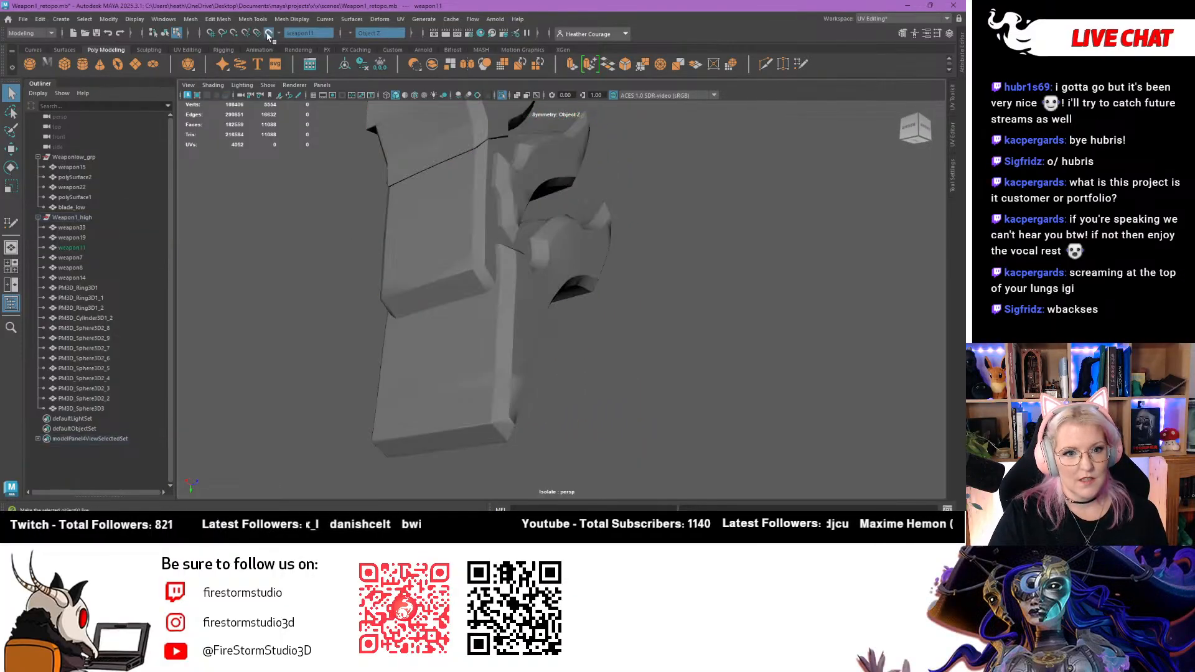
{"action": "left_click", "coordinate": [252, 19]}
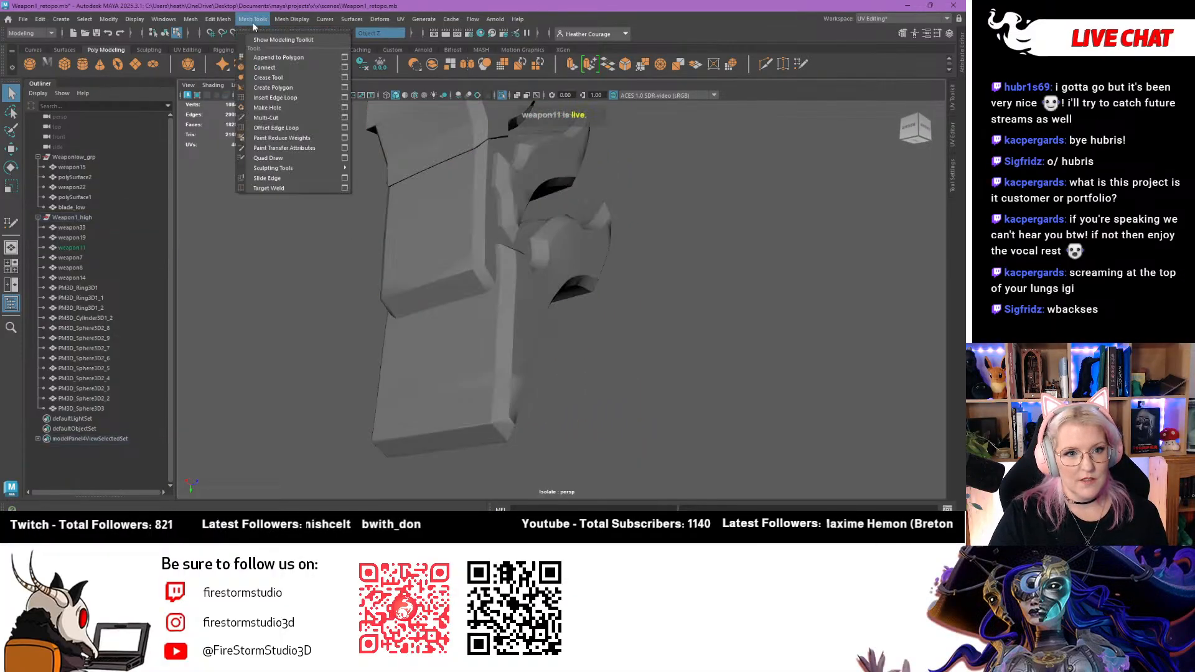
{"action": "left_click", "coordinate": [279, 161]}
{"action": "left_click_drag", "start_coordinate": [378, 310], "coordinate": [387, 370], "text": "alt"}
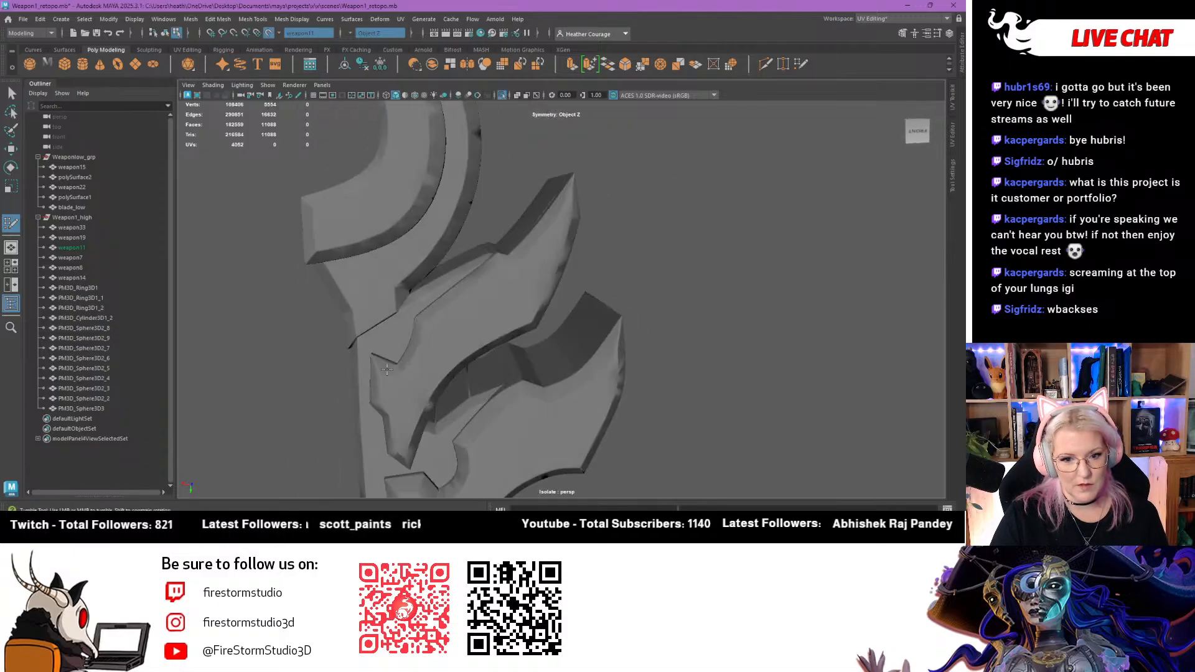
{"action": "scroll", "coordinate": [381, 437], "scroll_direction": "up", "scroll_amount": 5}
{"action": "middle_click_drag", "start_coordinate": [331, 339], "coordinate": [407, 346], "text": "alt"}
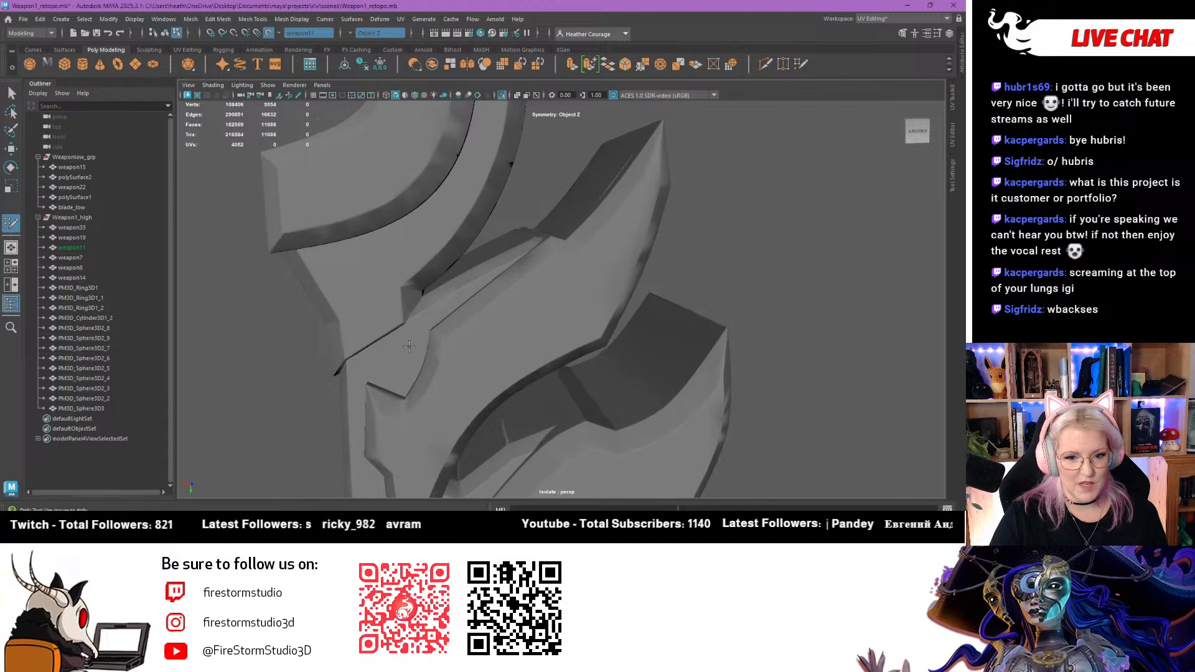
{"action": "scroll", "coordinate": [408, 345], "scroll_direction": "up", "scroll_amount": 3}
{"action": "mouse_move", "coordinate": [407, 347]}
{"action": "left_mouse_down", "text": "alt"}
{"action": "mouse_move", "coordinate": [412, 370]}
{"action": "mouse_move", "coordinate": [392, 347]}
{"action": "left_mouse_up", "text": "alt"}
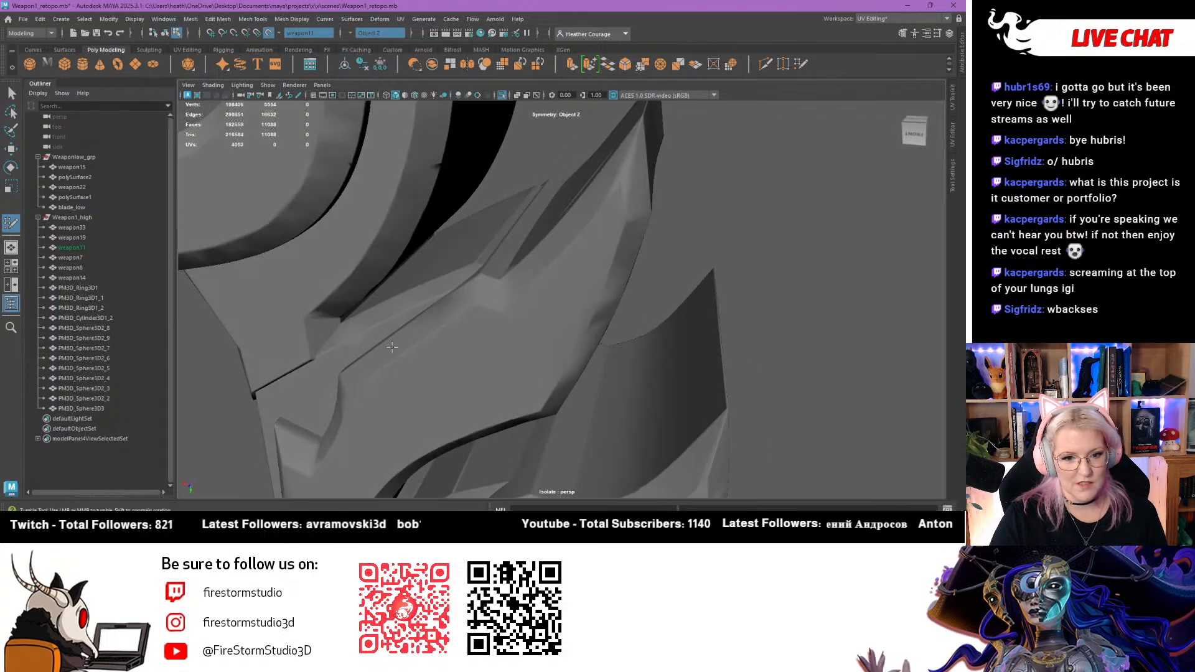
{"action": "left_click_drag", "start_coordinate": [352, 309], "coordinate": [370, 262], "text": "alt"}
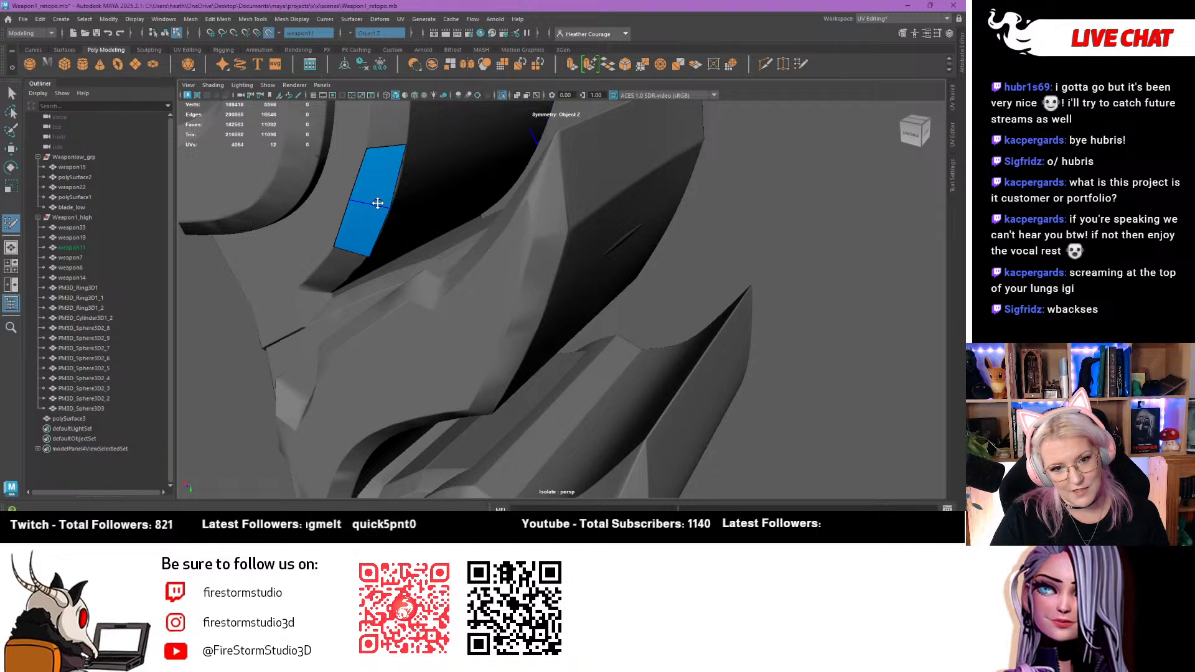
Add a quad to the lower end of the low-poly strip along the hook's curved rim
{"action": "mouse_move", "coordinate": [373, 205]}
{"action": "left_mouse_down", "text": "alt"}
{"action": "mouse_move", "coordinate": [353, 211]}
{"action": "mouse_move", "coordinate": [341, 239]}
{"action": "mouse_move", "coordinate": [322, 225]}
{"action": "mouse_move", "coordinate": [317, 267]}
{"action": "mouse_move", "coordinate": [290, 297]}
{"action": "left_mouse_up", "text": "alt"}
{"action": "left_click", "coordinate": [326, 224]}
{"action": "left_click", "coordinate": [352, 209], "text": "shift"}
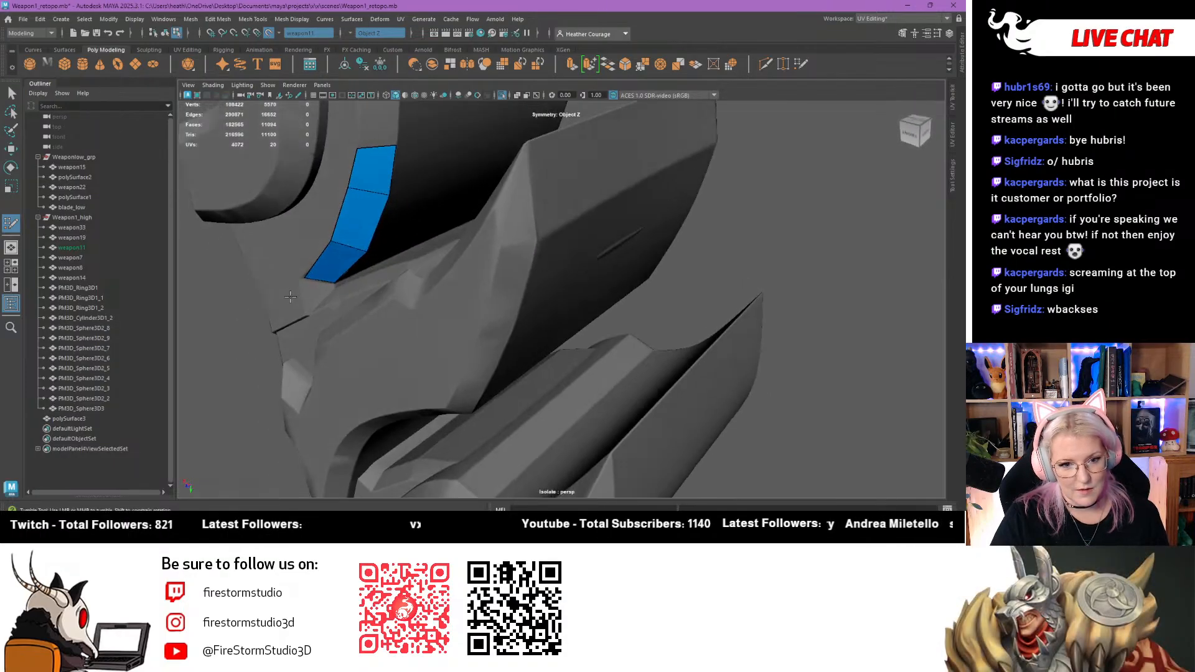
Place points below the strip's lower end and fill the tapered face down to the crease
{"action": "left_click_drag", "start_coordinate": [415, 248], "coordinate": [470, 232], "text": "alt"}
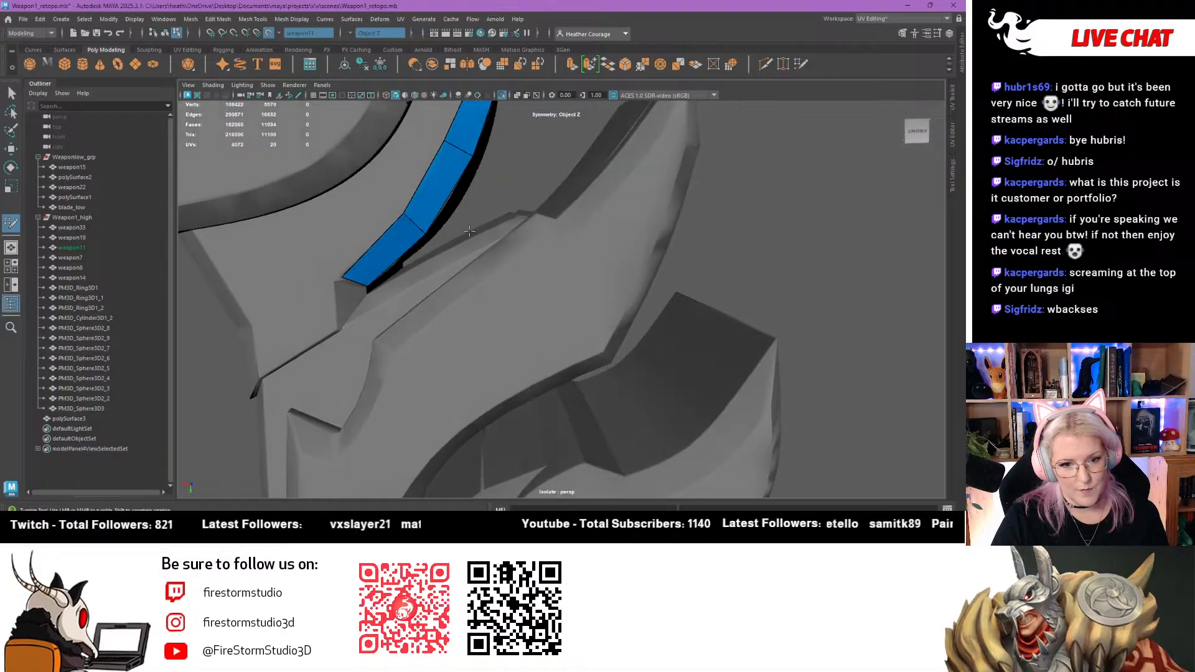
{"action": "middle_click_drag", "start_coordinate": [375, 266], "coordinate": [383, 355], "text": "alt"}
{"action": "left_click_drag", "start_coordinate": [383, 356], "coordinate": [394, 397], "text": "alt"}
{"action": "scroll", "coordinate": [393, 397], "scroll_direction": "up", "scroll_amount": 2}
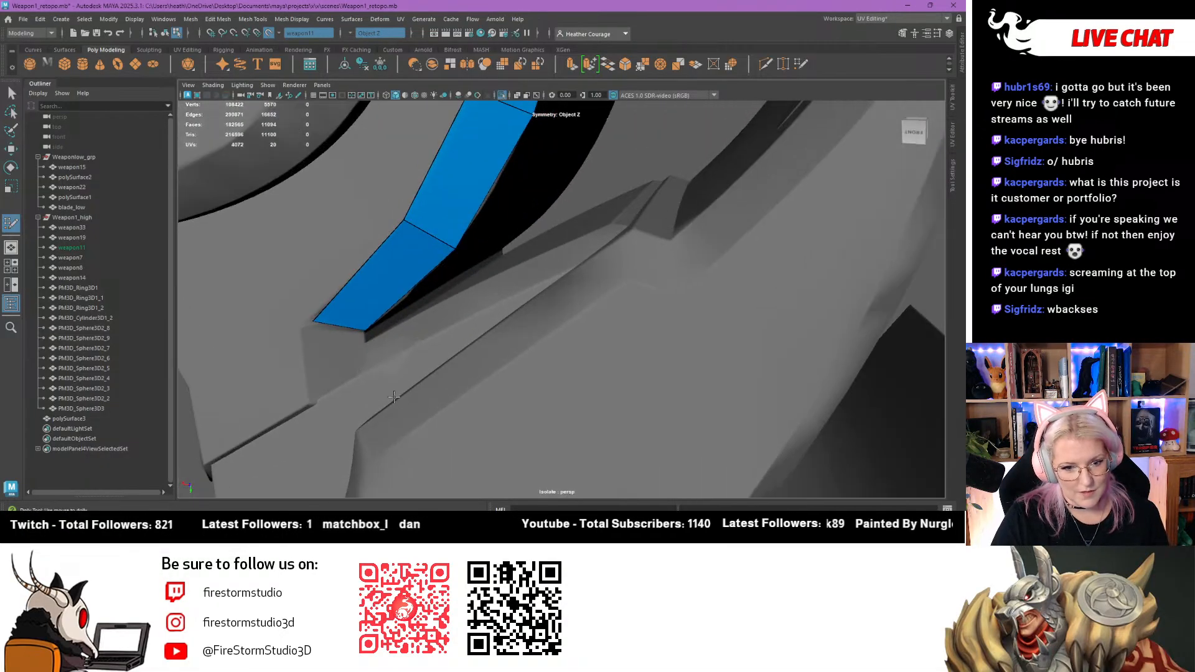
{"action": "left_click", "coordinate": [310, 402]}
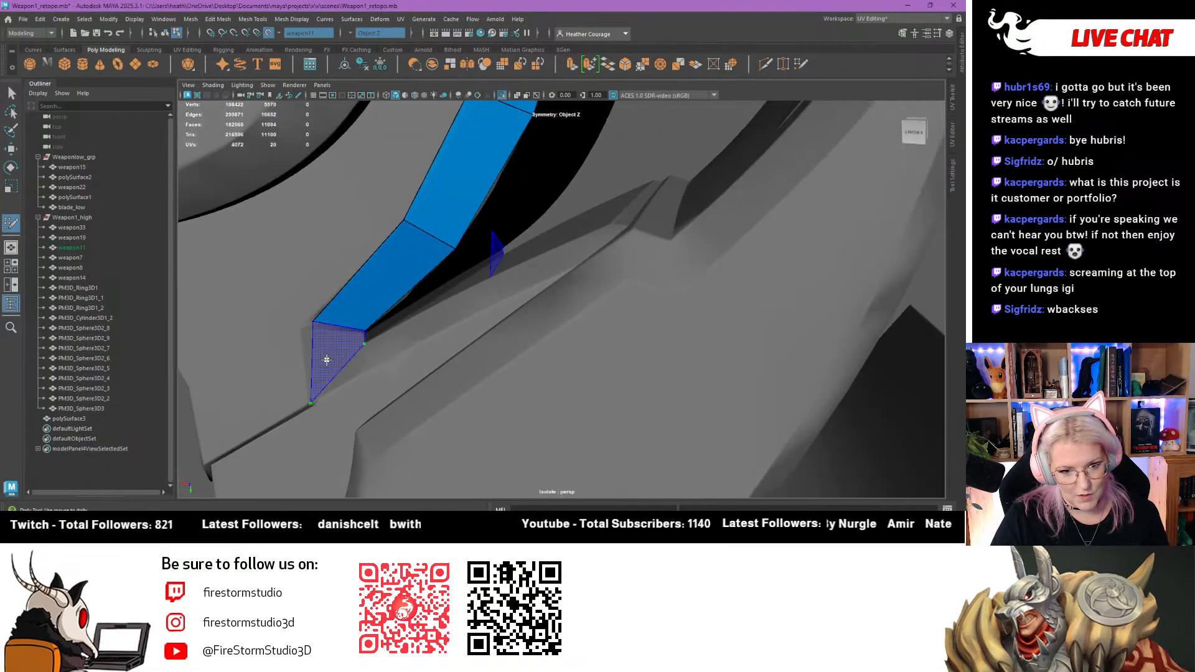
{"action": "left_click", "coordinate": [358, 349], "text": "shift"}
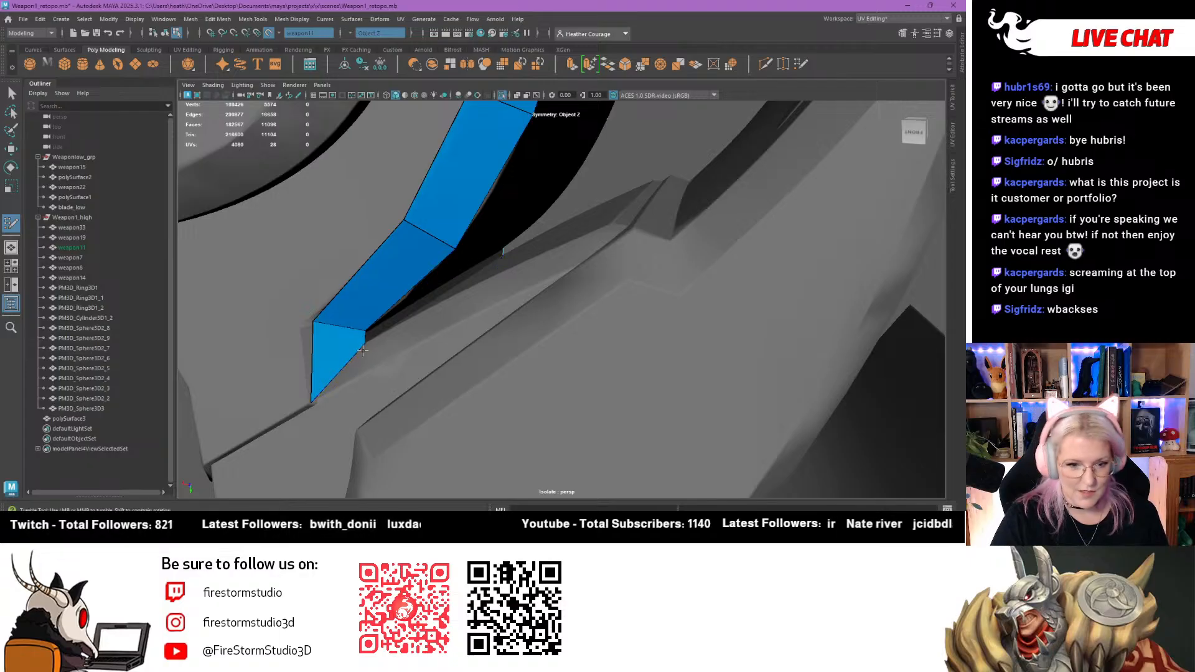
Place two points on the sloping ledge beside the tapered corner face and fill the quad between them
{"action": "left_click_drag", "start_coordinate": [362, 350], "coordinate": [476, 347], "text": "alt"}
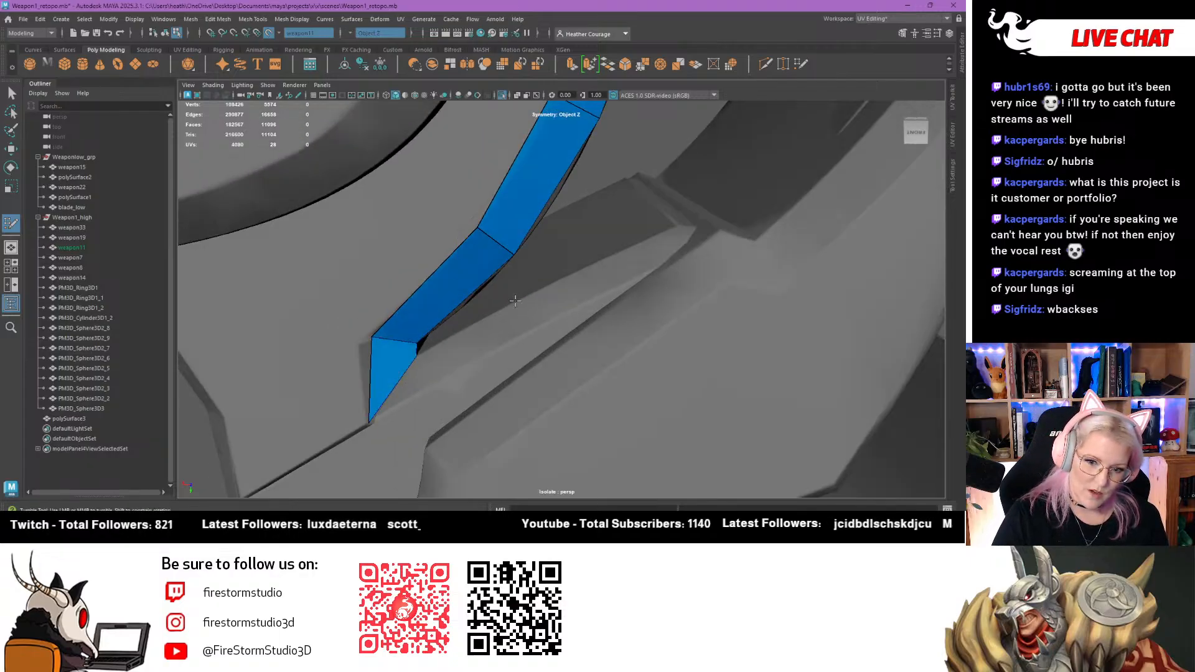
{"action": "left_click", "coordinate": [526, 334]}
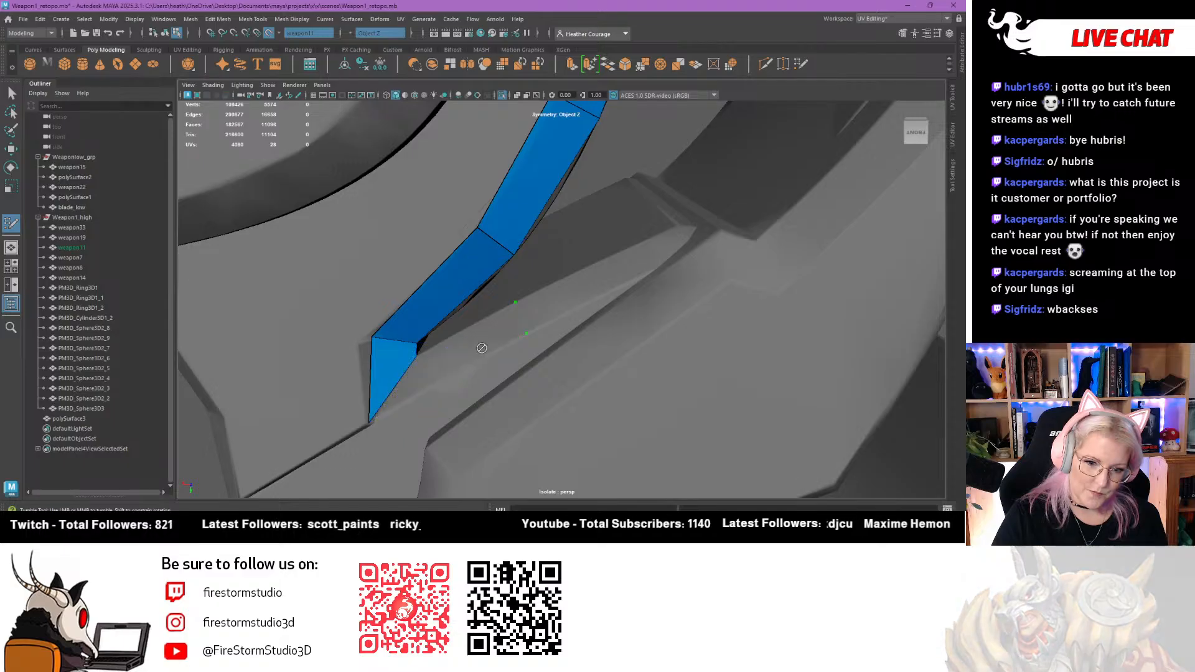
{"action": "left_click_drag", "start_coordinate": [482, 348], "coordinate": [347, 333], "text": "alt"}
{"action": "left_click", "coordinate": [306, 359], "text": "shift"}
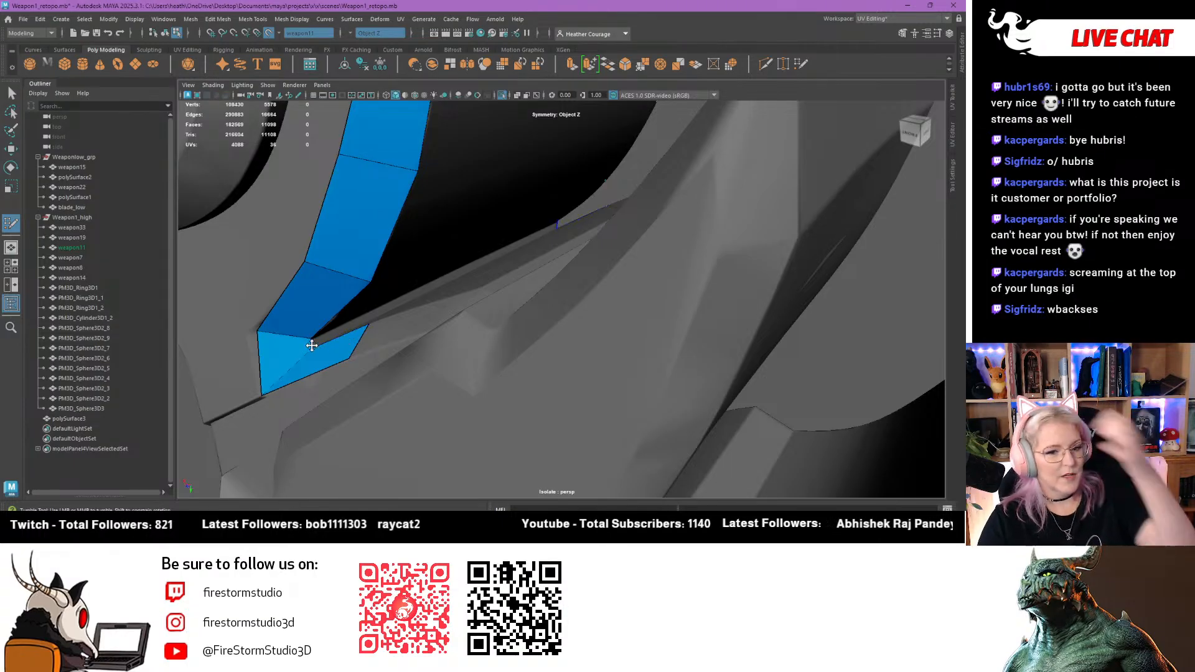
Extrude narrow faces from the strip's lower corner toward the mirrored side, undo the extra extrusion and redo it under the hook
{"action": "left_click_drag", "start_coordinate": [313, 346], "coordinate": [475, 256]}
{"action": "key", "text": "ctrl+z"}
{"action": "left_click_drag", "start_coordinate": [425, 322], "coordinate": [444, 327], "text": "alt"}
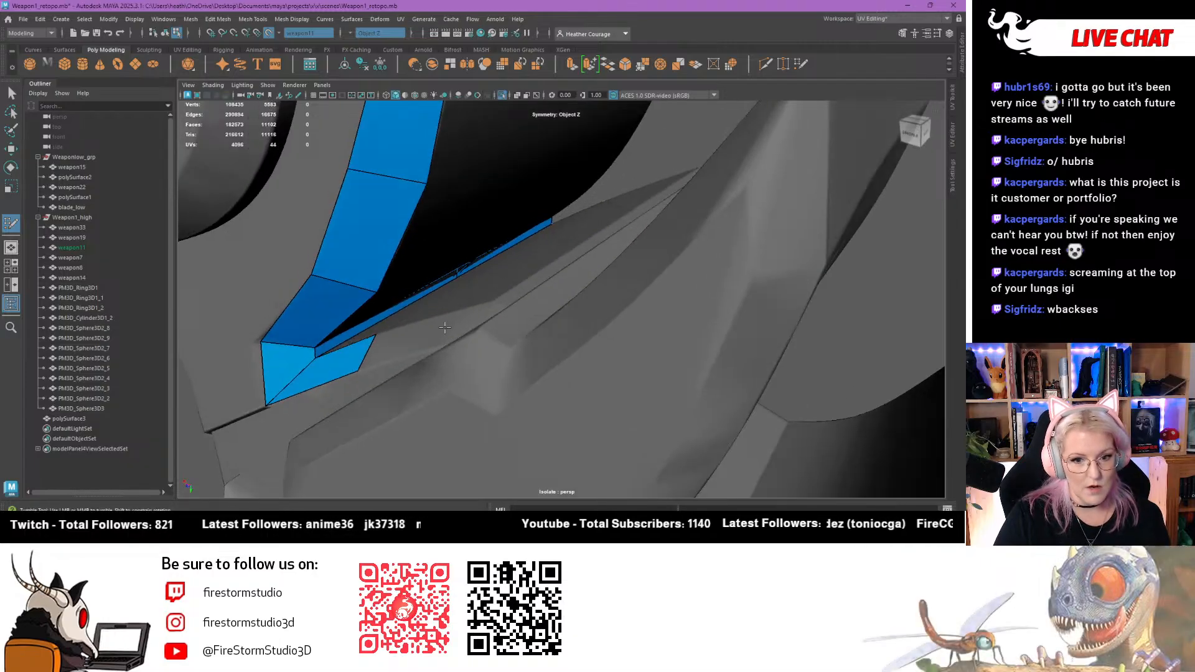
{"action": "key", "text": "ctrl+z"}
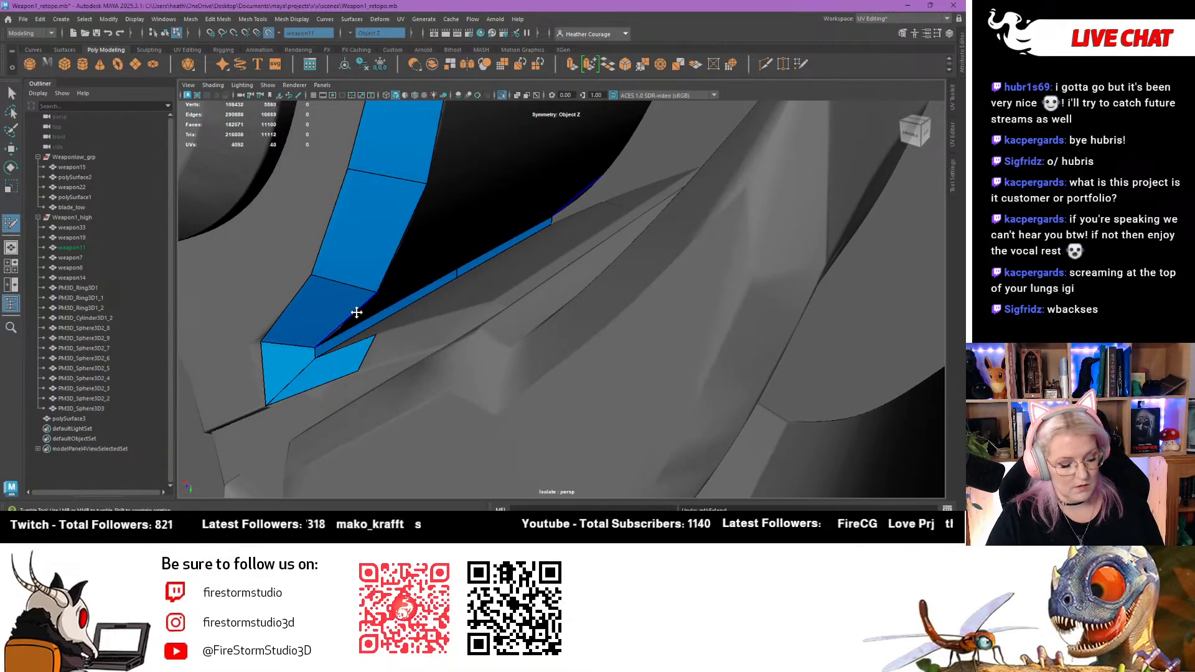
{"action": "left_click_drag", "start_coordinate": [356, 313], "coordinate": [365, 277]}
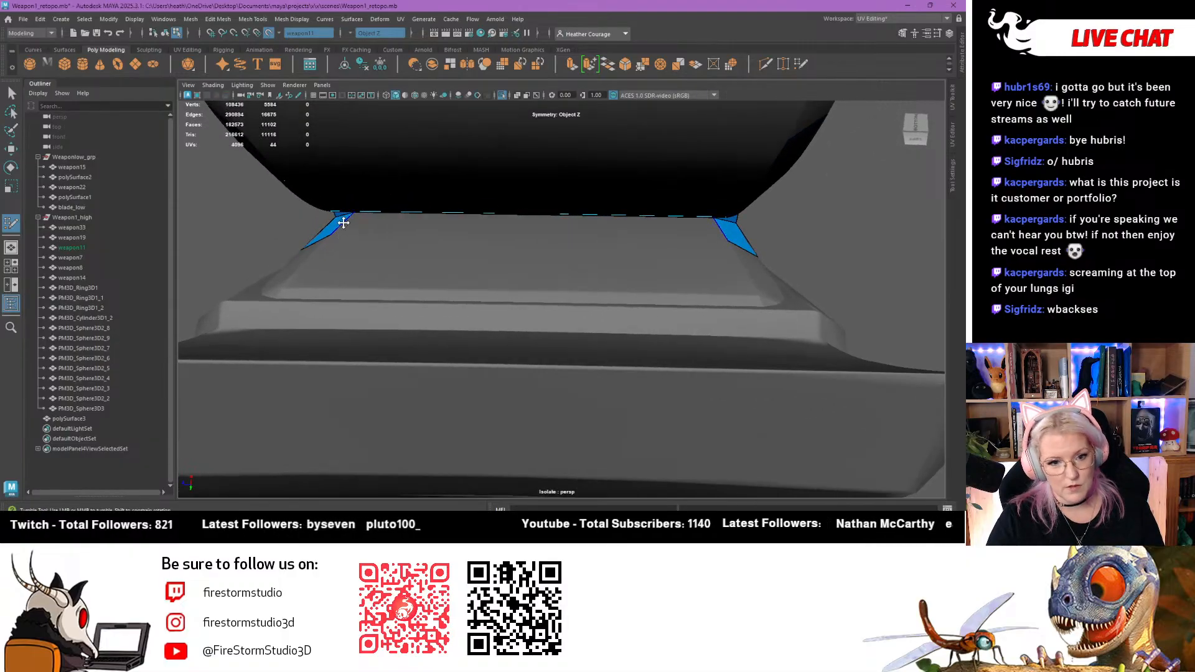
Extrude the ledge face to the centre line to meet its mirror and close the central gap between the underside faces
{"action": "left_click_drag", "start_coordinate": [344, 223], "coordinate": [528, 238], "text": "shift"}
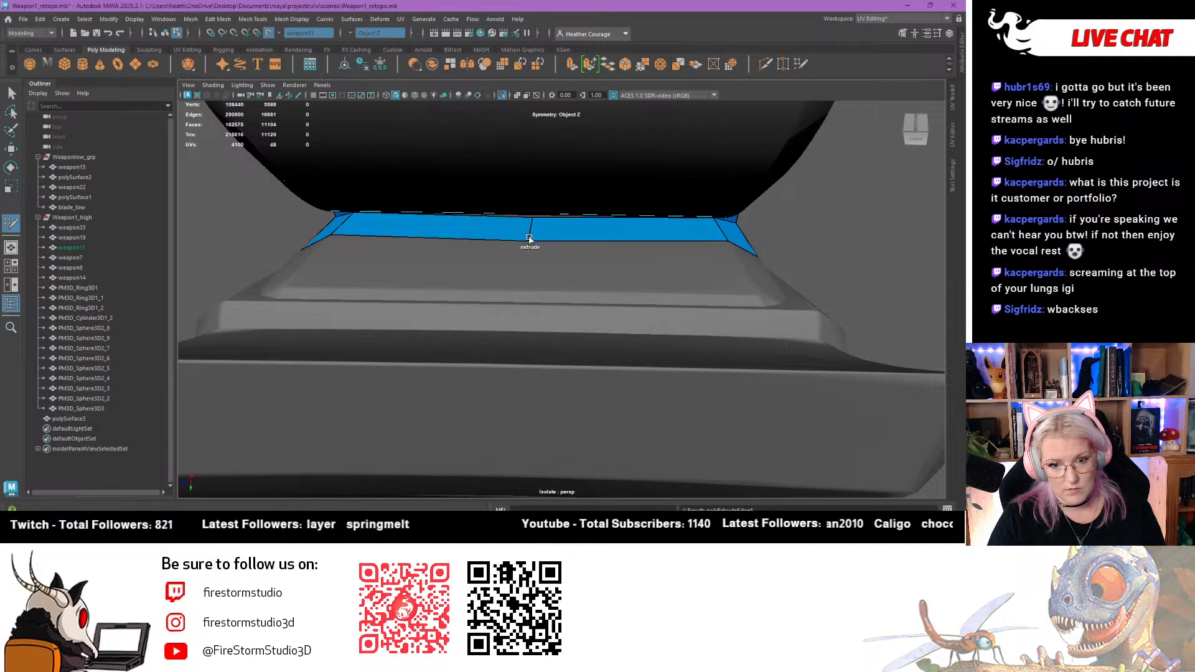
{"action": "right_click_drag", "start_coordinate": [451, 259], "coordinate": [486, 207], "text": "alt"}
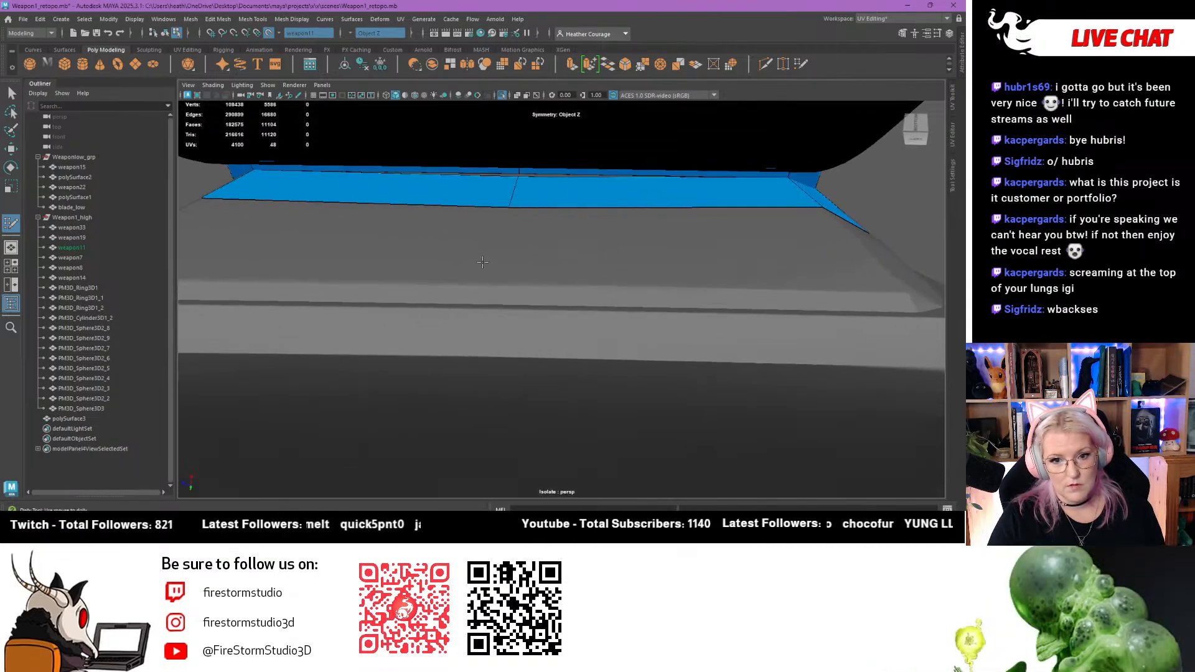
{"action": "middle_click_drag", "start_coordinate": [486, 207], "coordinate": [474, 305], "text": "alt"}
{"action": "left_click_drag", "start_coordinate": [474, 304], "coordinate": [445, 283], "text": "alt"}
{"action": "right_click_drag", "start_coordinate": [445, 283], "coordinate": [472, 334], "text": "alt"}
{"action": "left_click_drag", "start_coordinate": [467, 370], "coordinate": [453, 361], "text": "alt"}
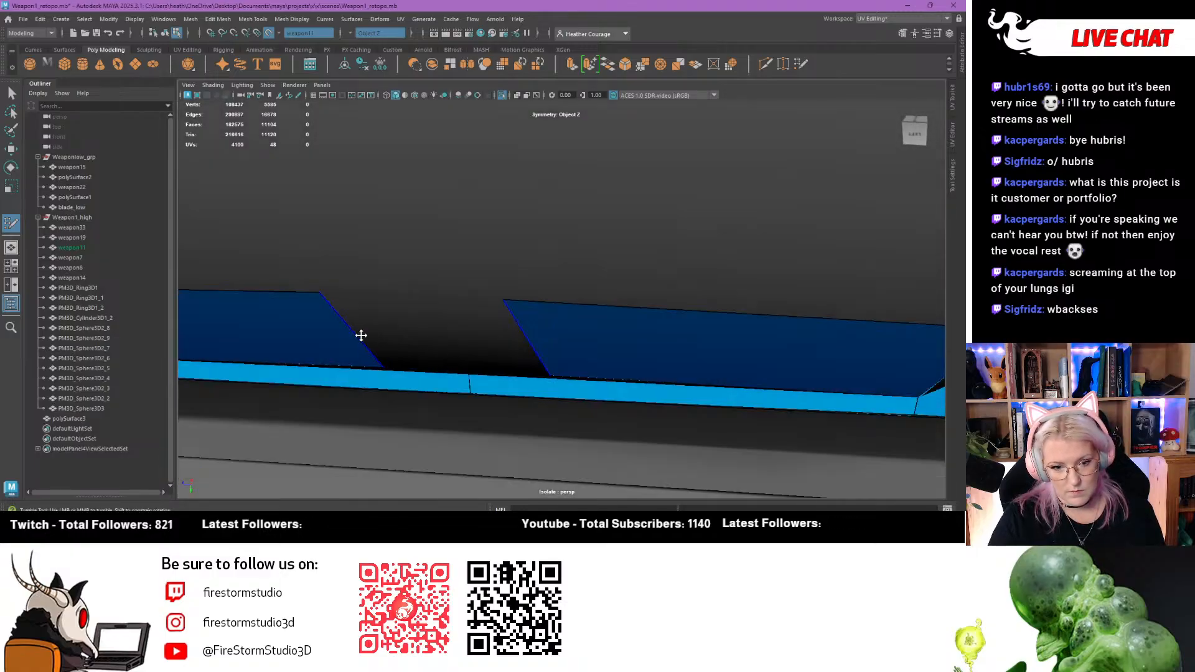
{"action": "left_click_drag", "start_coordinate": [359, 334], "coordinate": [438, 367]}
{"action": "scroll", "coordinate": [461, 365], "scroll_direction": "down", "scroll_amount": 5}
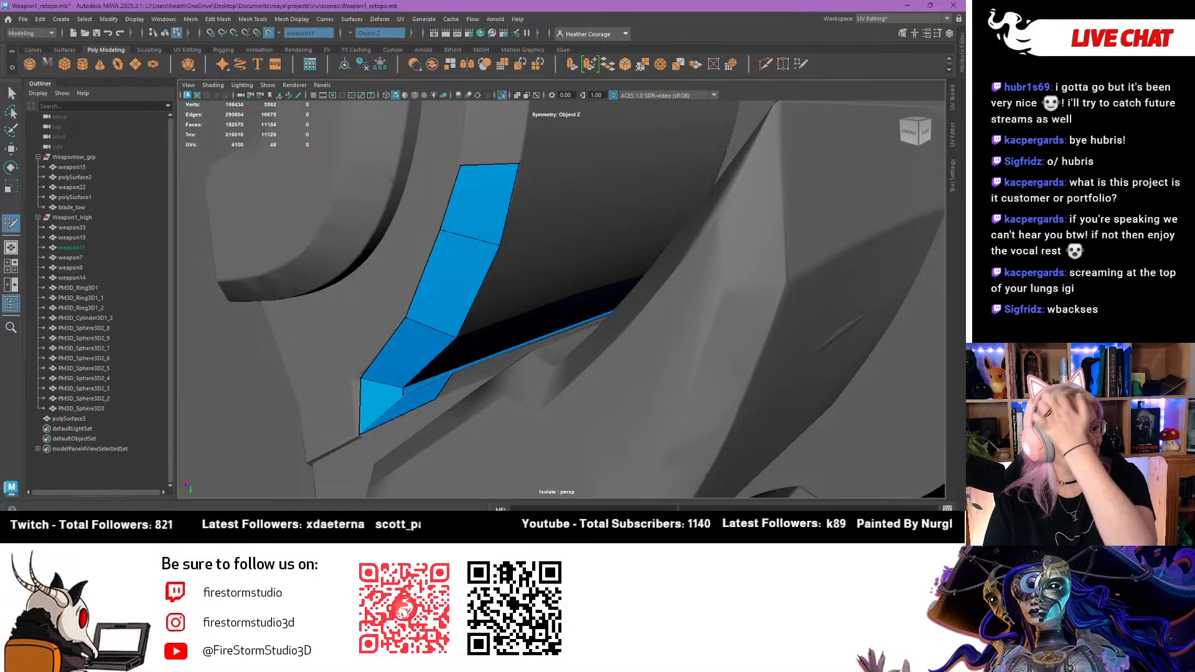
{"action": "key", "text": "alt+Tab"}
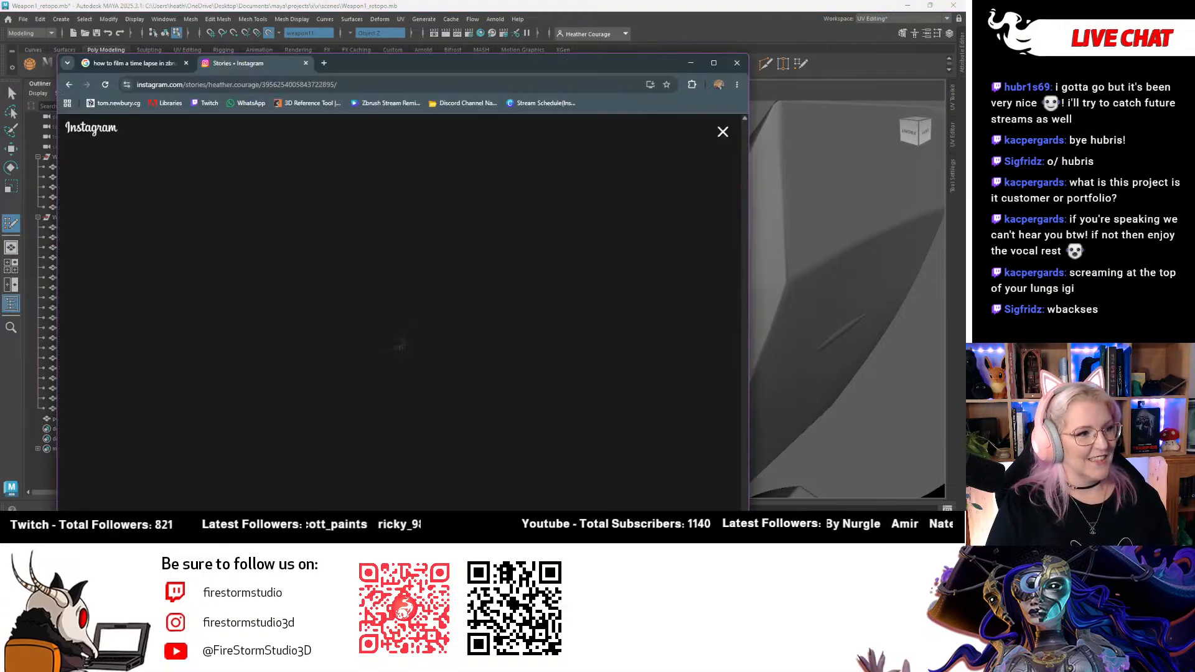
{"action": "left_click_drag", "start_coordinate": [393, 61], "coordinate": [0, 112]}
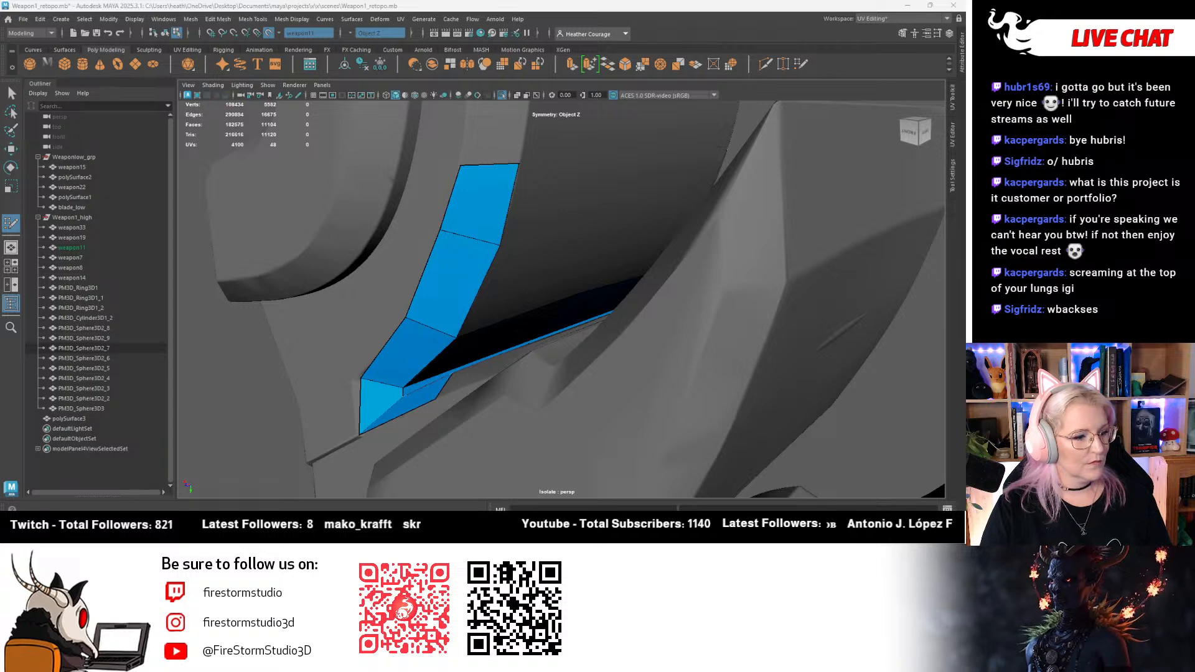
{"action": "left_click", "coordinate": [346, 310]}
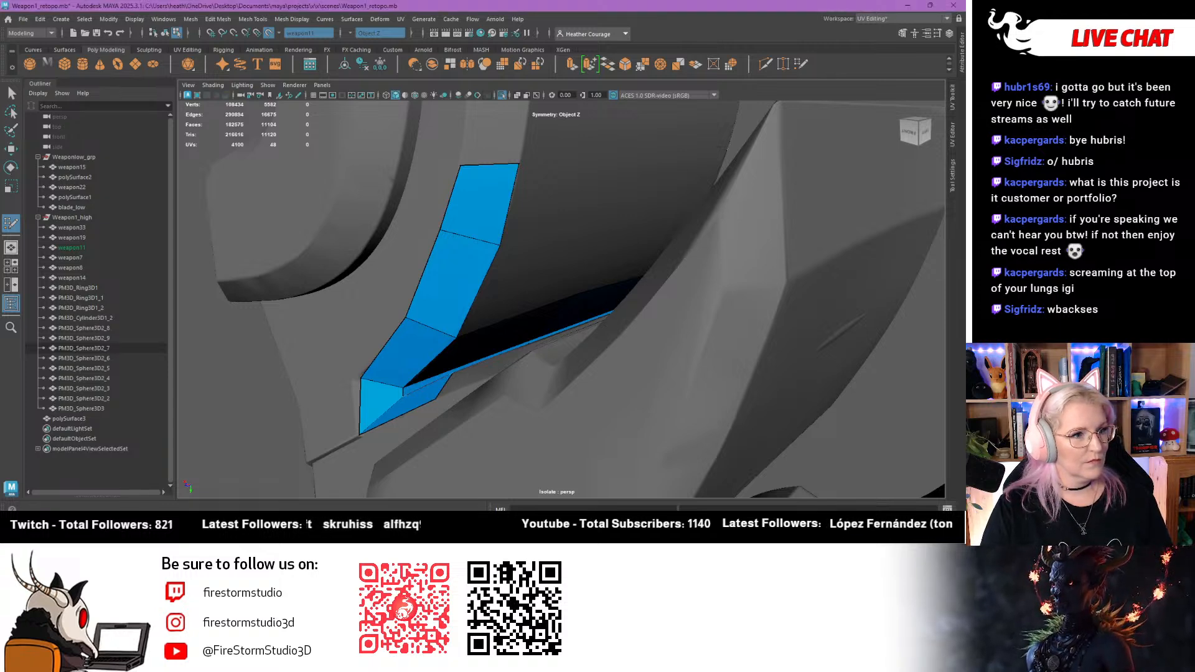
Move the vertex at the ledge faces' central corner down to fit the sculpted bevel
{"action": "scroll", "coordinate": [514, 232], "scroll_direction": "down", "scroll_amount": 5}
{"action": "left_click_drag", "start_coordinate": [515, 233], "coordinate": [563, 293], "text": "alt"}
{"action": "middle_click_drag", "start_coordinate": [563, 292], "coordinate": [530, 237], "text": "alt"}
{"action": "mouse_move", "coordinate": [548, 280]}
{"action": "left_mouse_down", "text": "alt"}
{"action": "mouse_move", "coordinate": [520, 222]}
{"action": "mouse_move", "coordinate": [522, 255]}
{"action": "mouse_move", "coordinate": [557, 277]}
{"action": "mouse_move", "coordinate": [590, 259]}
{"action": "mouse_move", "coordinate": [549, 285]}
{"action": "mouse_move", "coordinate": [532, 261]}
{"action": "mouse_move", "coordinate": [574, 248]}
{"action": "left_mouse_up", "text": "alt"}
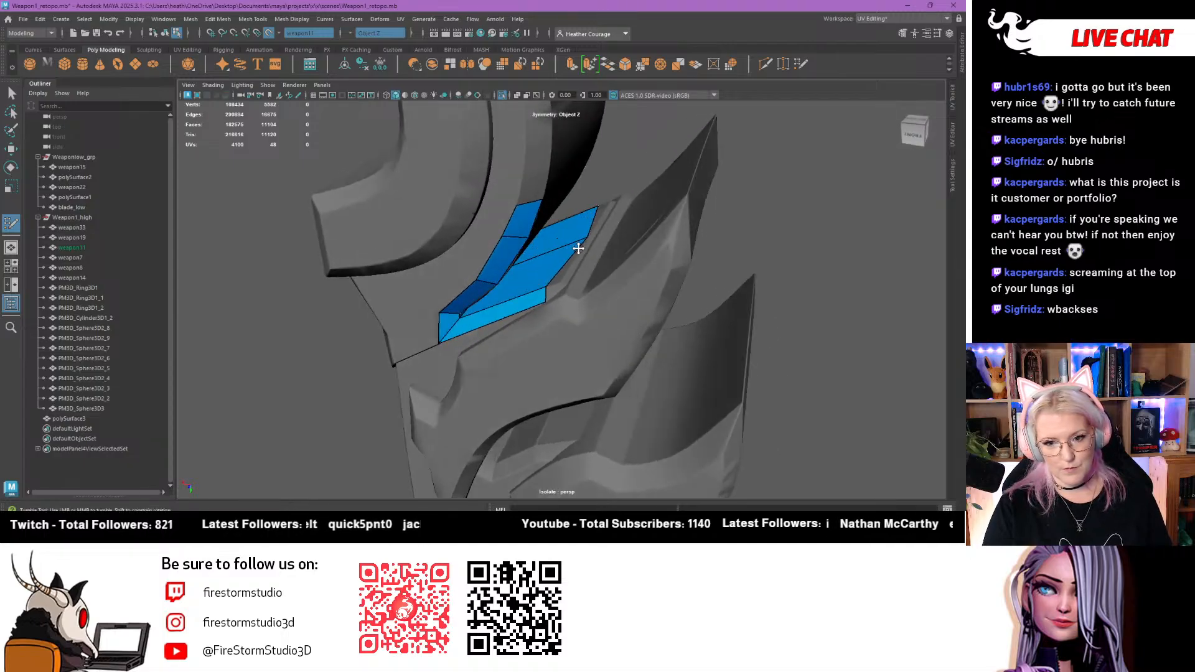
{"action": "left_click_drag", "start_coordinate": [546, 286], "coordinate": [565, 330]}
{"action": "right_click_drag", "start_coordinate": [565, 330], "coordinate": [629, 461], "text": "alt"}
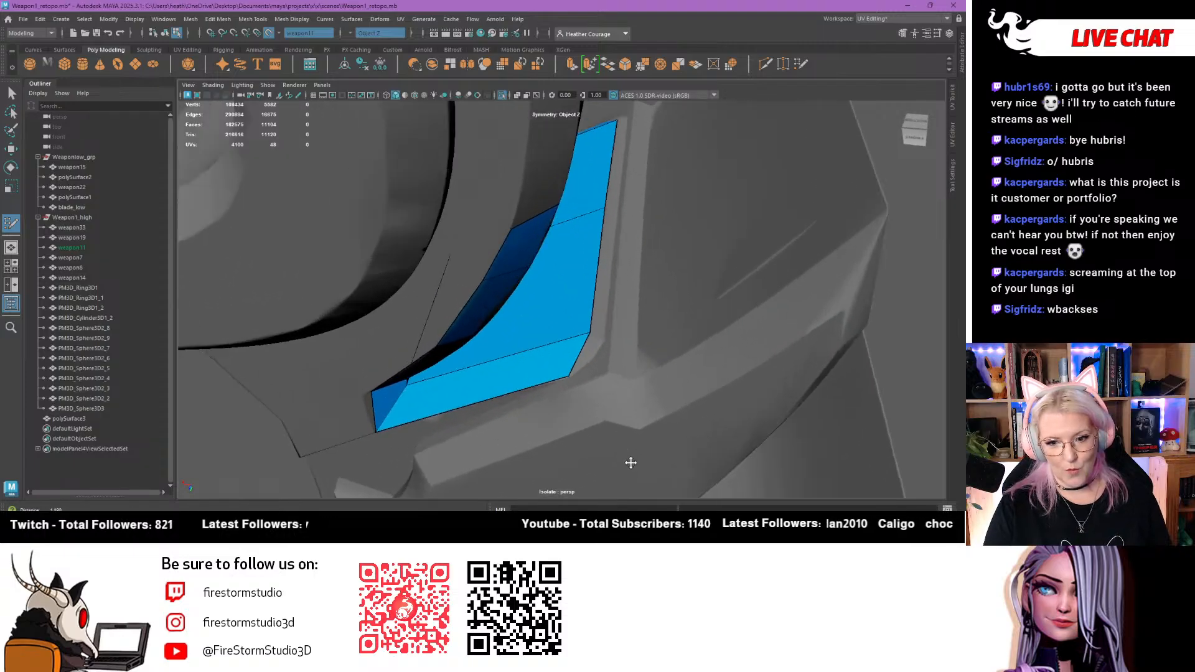
{"action": "right_click_drag", "start_coordinate": [535, 293], "coordinate": [559, 339], "text": "alt"}
{"action": "middle_click_drag", "start_coordinate": [559, 338], "coordinate": [515, 283], "text": "alt"}
{"action": "right_click_drag", "start_coordinate": [515, 282], "coordinate": [528, 274], "text": "alt"}
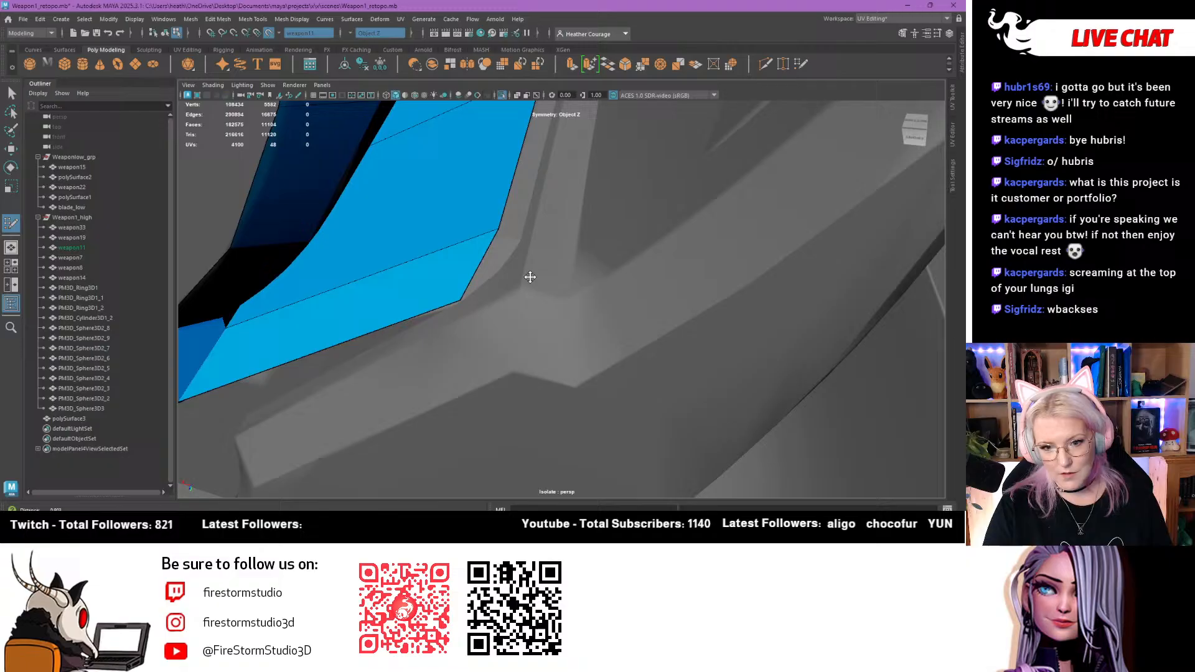
{"action": "left_click", "coordinate": [517, 241]}
{"action": "left_click", "coordinate": [504, 235]}
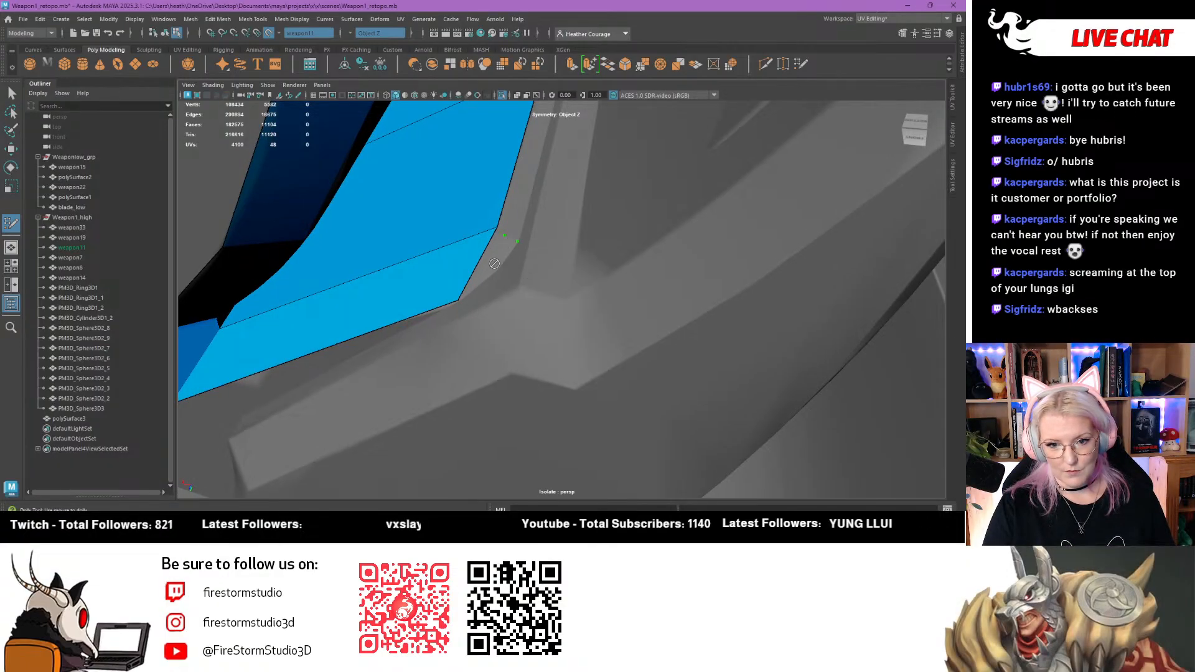
{"action": "left_click_drag", "start_coordinate": [491, 285], "coordinate": [539, 273], "text": "alt"}
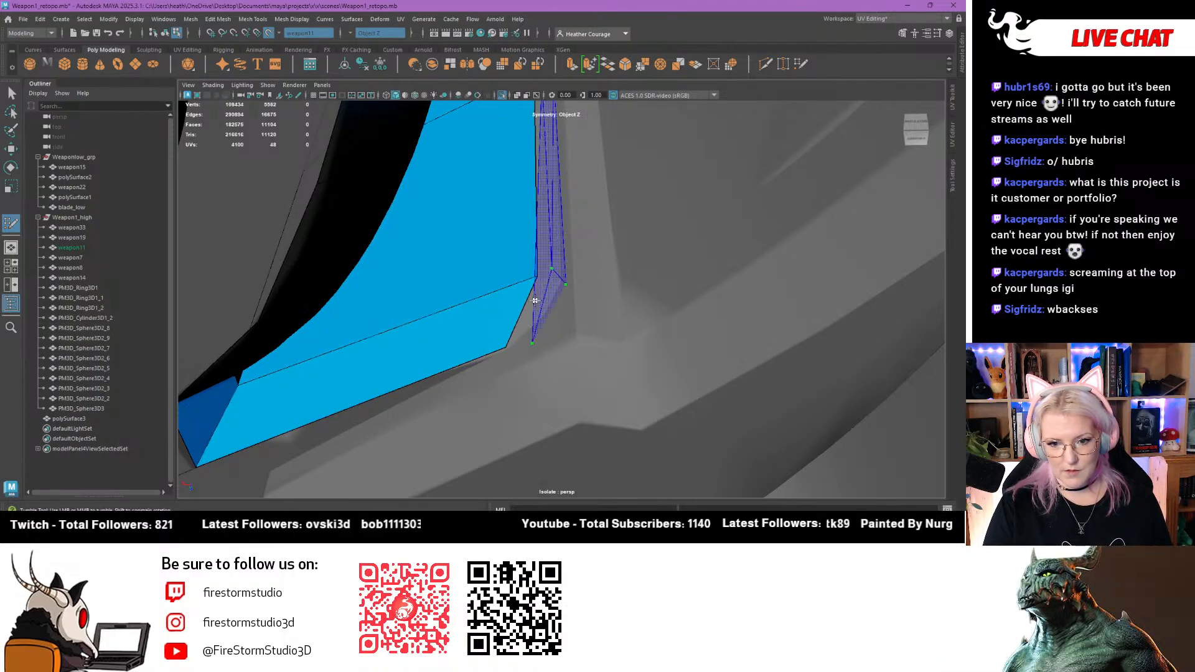
Move the ledge strip's lower corner vertex to the bevel edge, place two points beyond it and fill the end quad
{"action": "mouse_move", "coordinate": [534, 301]}
{"action": "left_mouse_down", "text": "alt"}
{"action": "mouse_move", "coordinate": [400, 330]}
{"action": "mouse_move", "coordinate": [496, 294]}
{"action": "mouse_move", "coordinate": [506, 255]}
{"action": "mouse_move", "coordinate": [486, 377]}
{"action": "left_mouse_up", "text": "alt"}
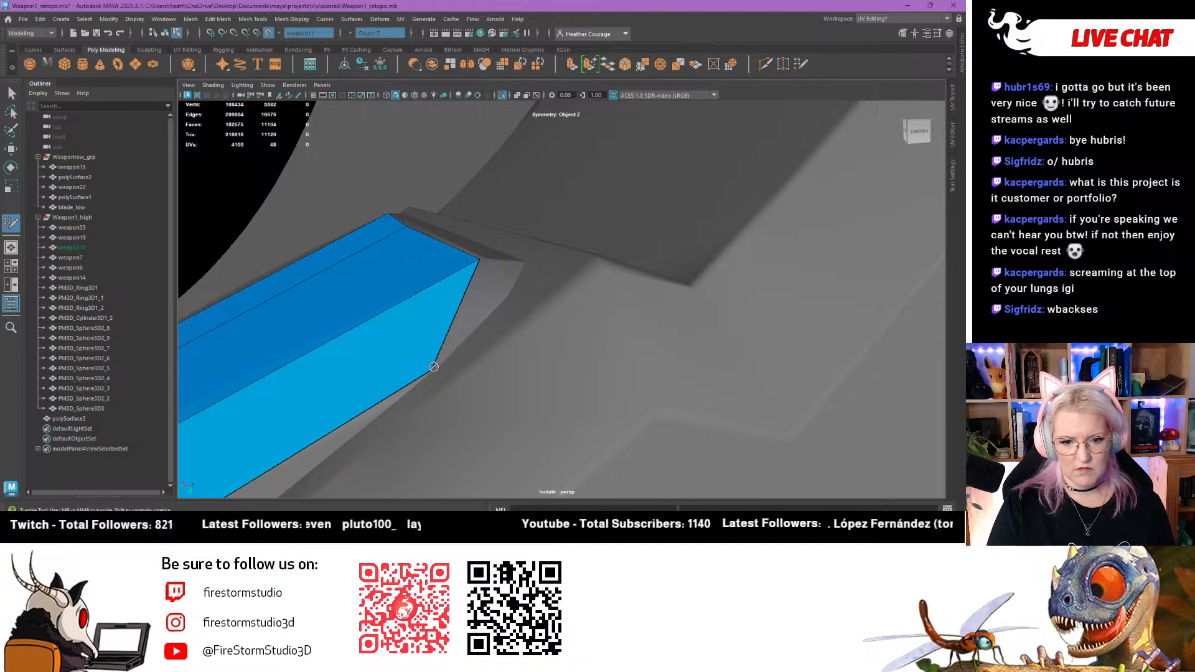
{"action": "mouse_move", "coordinate": [431, 366]}
{"action": "left_mouse_down"}
{"action": "mouse_move", "coordinate": [454, 336]}
{"action": "mouse_move", "coordinate": [478, 331]}
{"action": "left_mouse_up"}
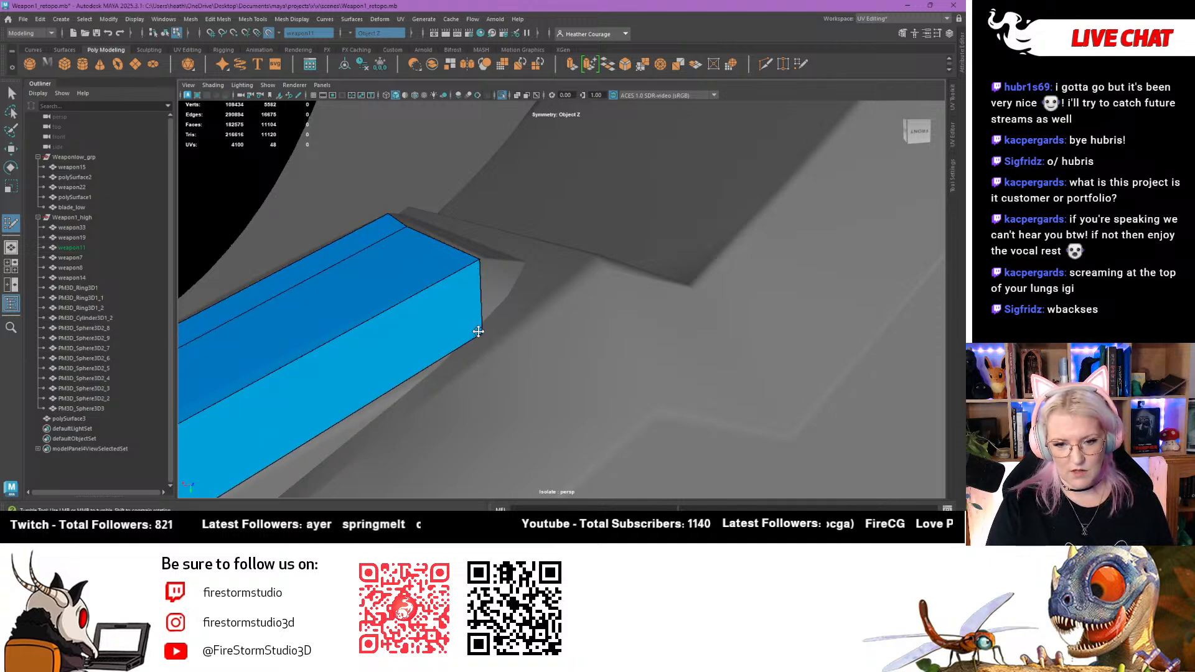
{"action": "left_click", "coordinate": [520, 292]}
{"action": "left_click", "coordinate": [523, 263]}
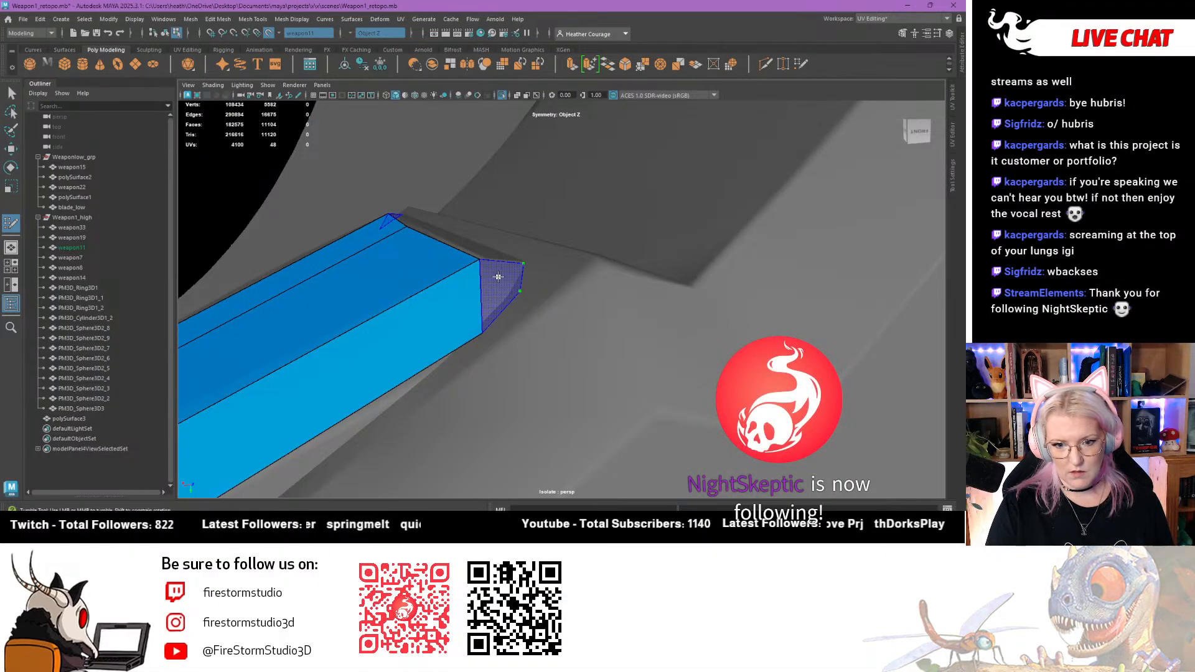
{"action": "left_click", "coordinate": [497, 277], "text": "shift"}
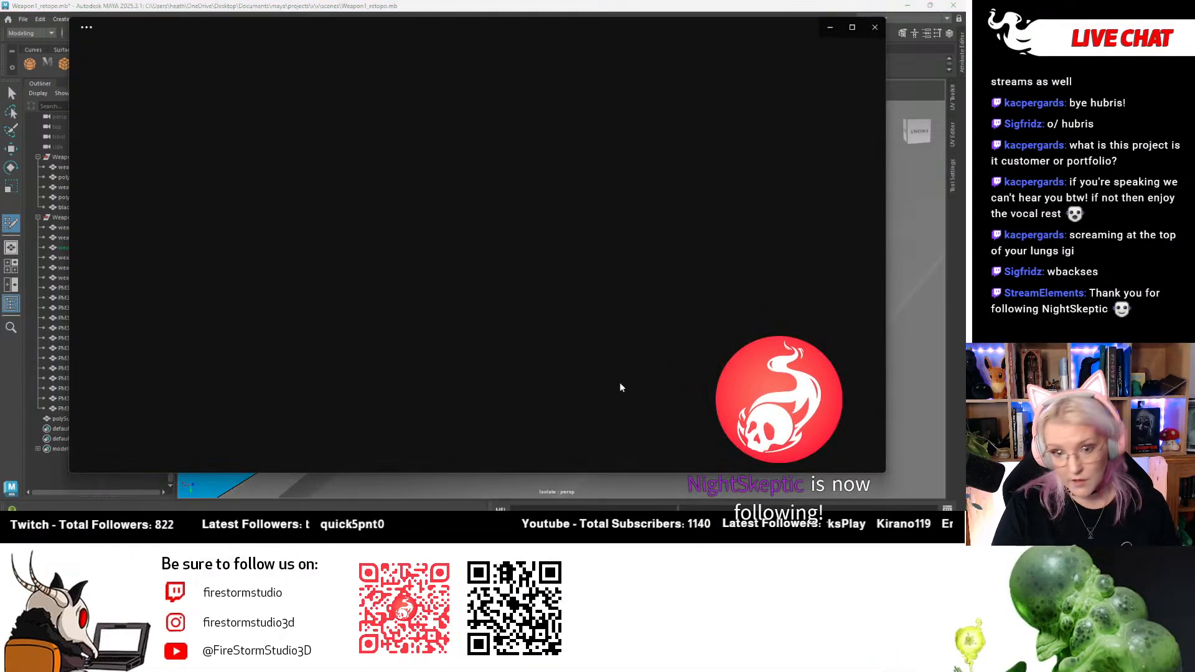
Skip to the next track in the music player and return to the Maya scene
{"action": "left_click", "coordinate": [494, 454]}
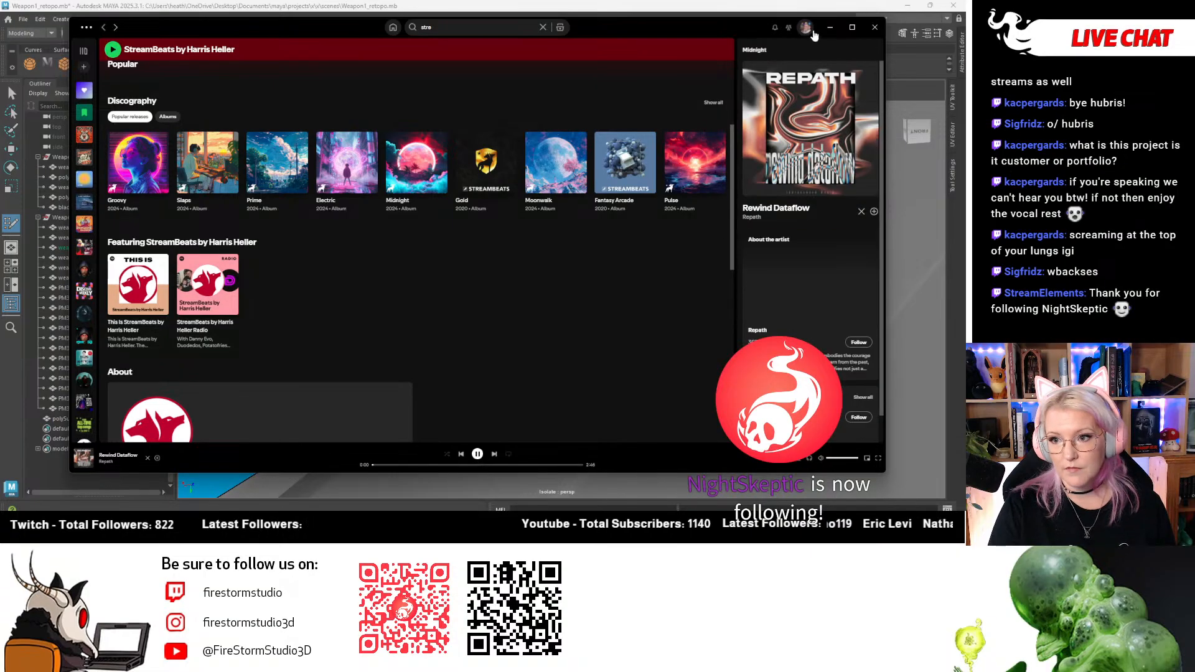
{"action": "left_click", "coordinate": [830, 28]}
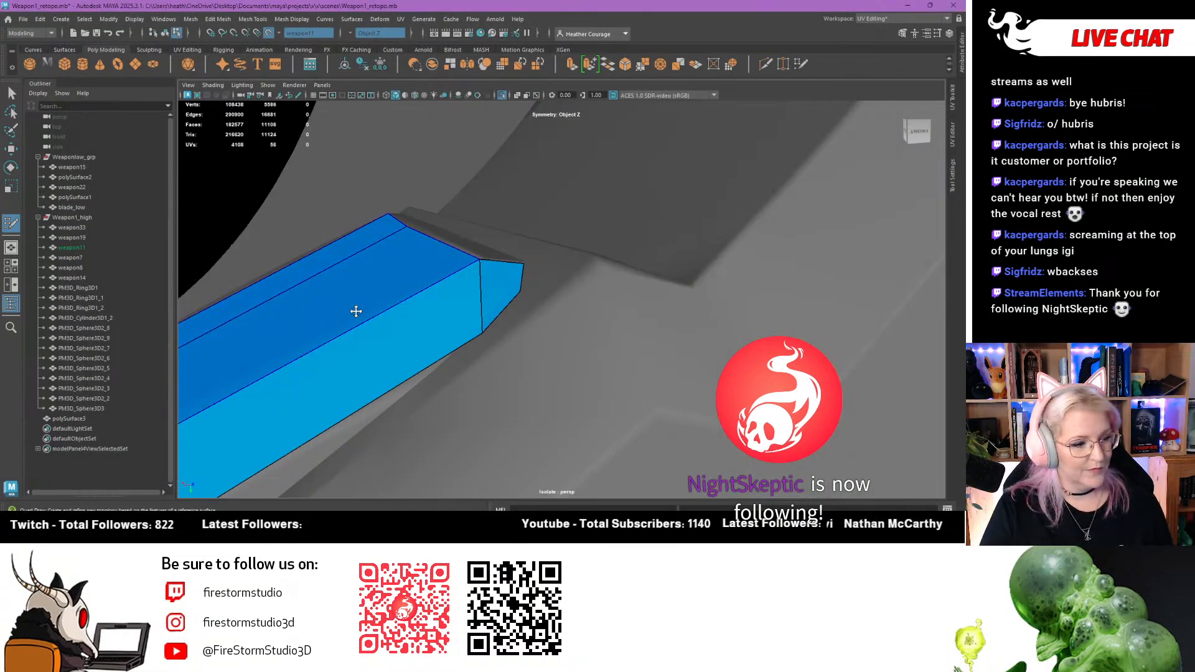
Fill the narrow bevel faces along the ledge's outer edge, continuing from the new end quad
{"action": "left_click_drag", "start_coordinate": [356, 311], "coordinate": [440, 365], "text": "alt"}
{"action": "left_click_drag", "start_coordinate": [626, 290], "coordinate": [570, 336]}
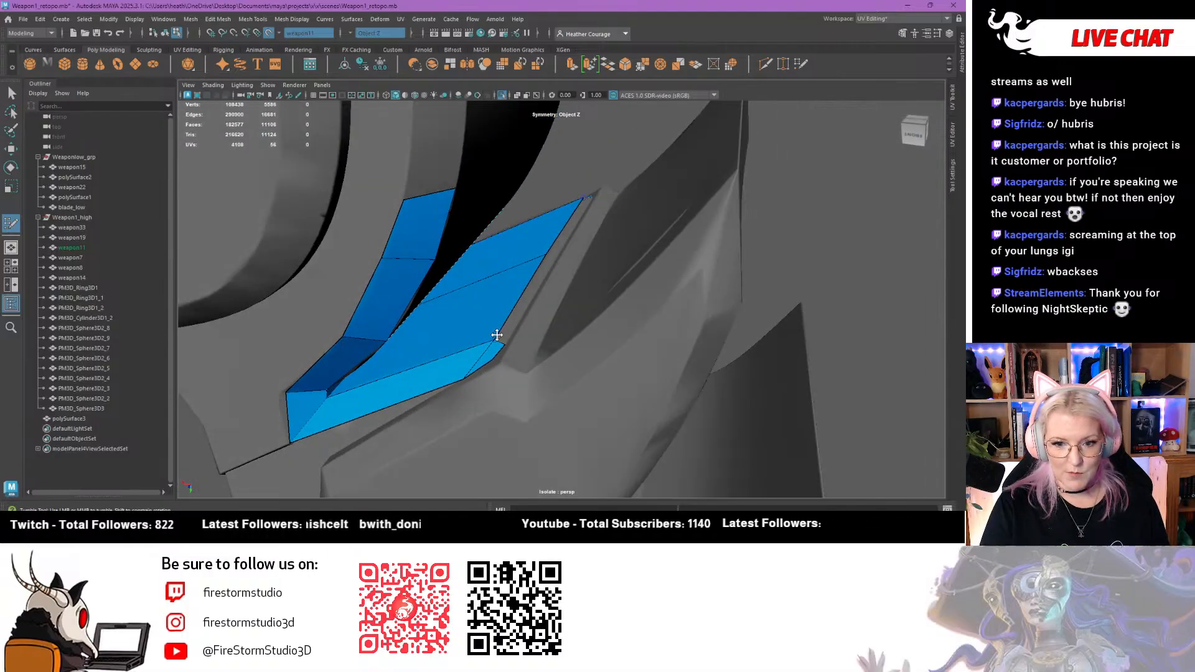
{"action": "left_click", "coordinate": [539, 279], "text": "shift"}
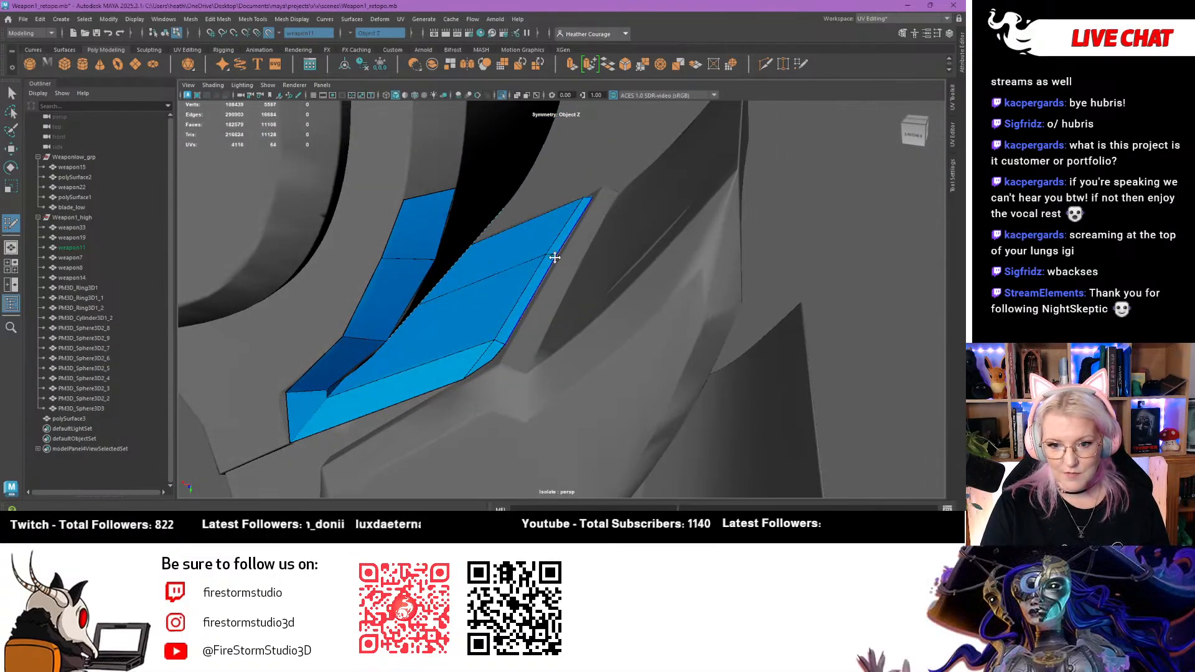
Place points around the ledge's pointed corner and fill two quads that wrap the bevel around it
{"action": "left_click_drag", "start_coordinate": [554, 257], "coordinate": [669, 292], "text": "alt"}
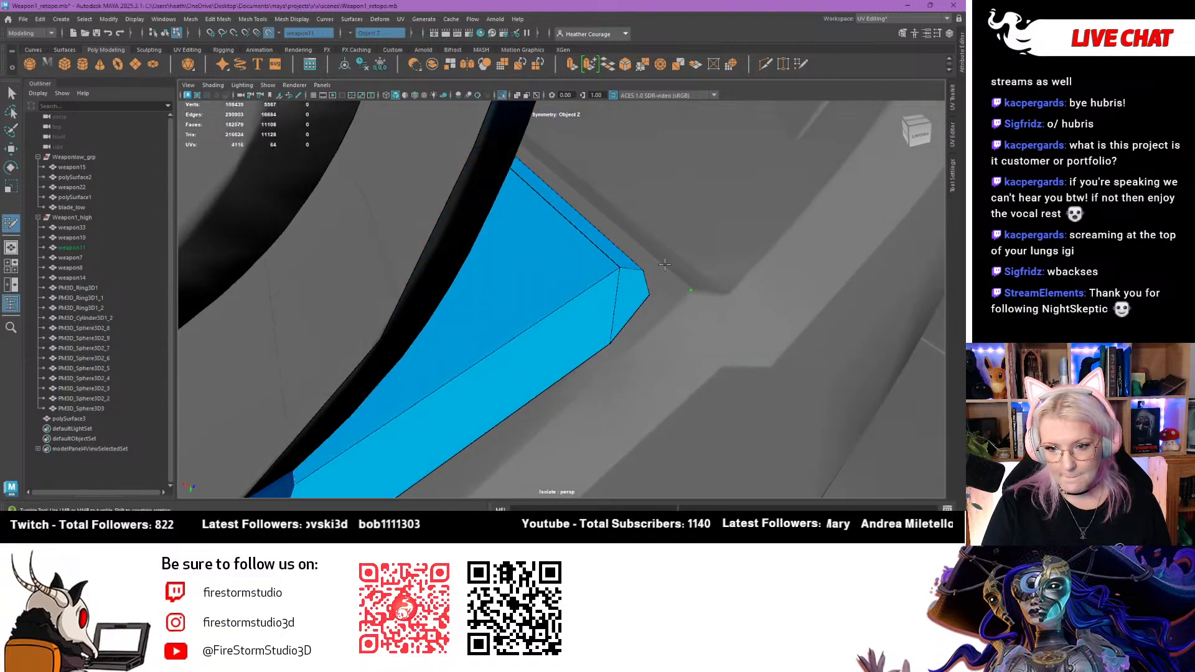
{"action": "left_click", "coordinate": [665, 266]}
{"action": "left_click", "coordinate": [661, 280], "text": "shift"}
{"action": "left_click", "coordinate": [621, 354]}
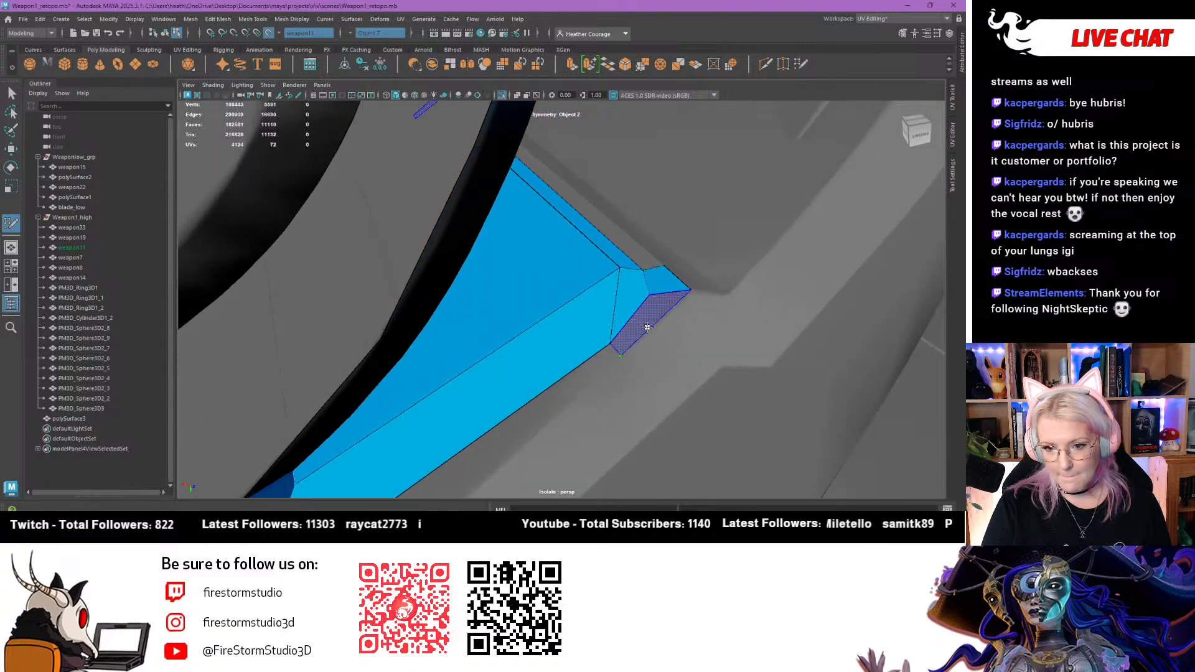
{"action": "left_click", "coordinate": [645, 328], "text": "shift"}
Place a point at the far end of the ledge's lower crease and fill a long quad down from the wrapped corner
{"action": "right_click_drag", "start_coordinate": [645, 328], "coordinate": [528, 429], "text": "alt"}
{"action": "middle_click_drag", "start_coordinate": [529, 429], "coordinate": [586, 370], "text": "alt"}
{"action": "right_click_drag", "start_coordinate": [586, 371], "coordinate": [612, 384], "text": "alt"}
{"action": "left_click_drag", "start_coordinate": [611, 384], "coordinate": [623, 333], "text": "alt"}
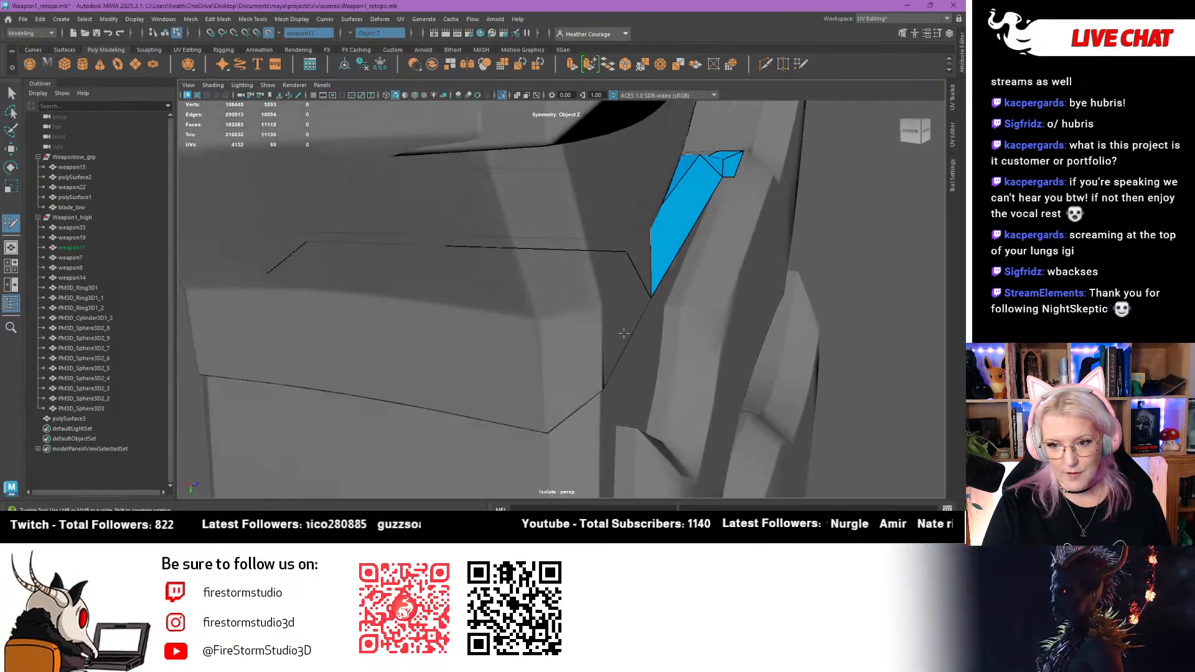
{"action": "left_click", "coordinate": [685, 304]}
{"action": "left_click", "coordinate": [679, 302], "text": "shift"}
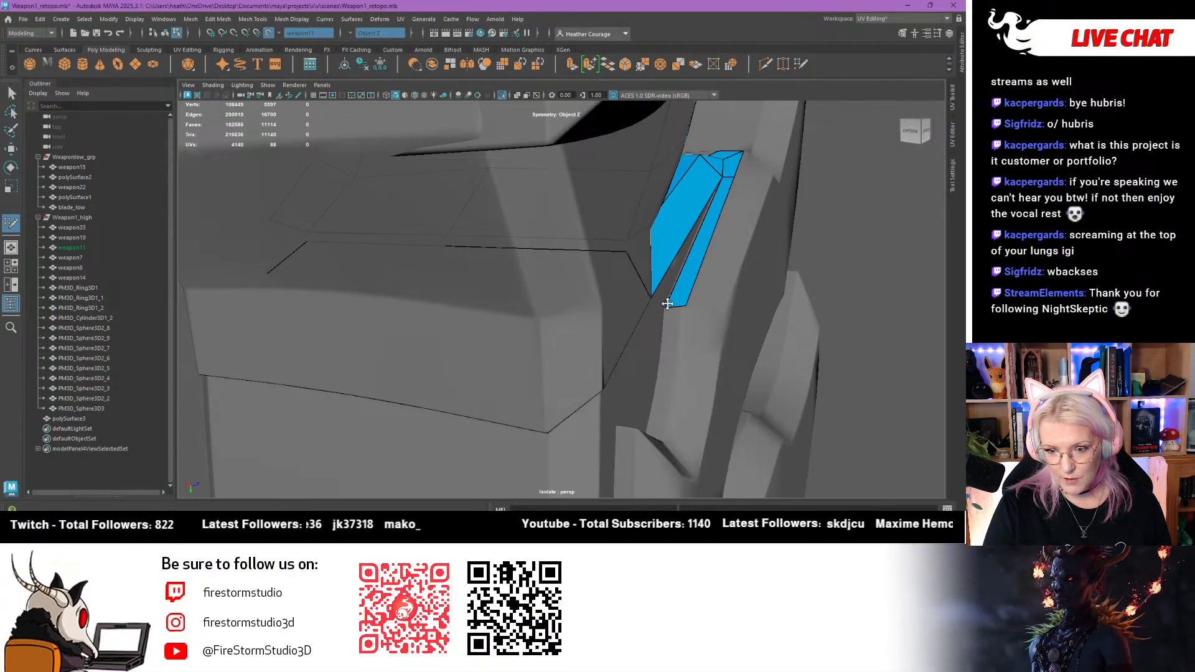
Place points at the notch below the ledge and extend the narrow bevel strip down to them with quads
{"action": "left_click_drag", "start_coordinate": [666, 301], "coordinate": [579, 426], "text": "alt"}
{"action": "middle_click_drag", "start_coordinate": [579, 426], "coordinate": [593, 345], "text": "alt"}
{"action": "right_click_drag", "start_coordinate": [592, 345], "coordinate": [610, 350], "text": "alt"}
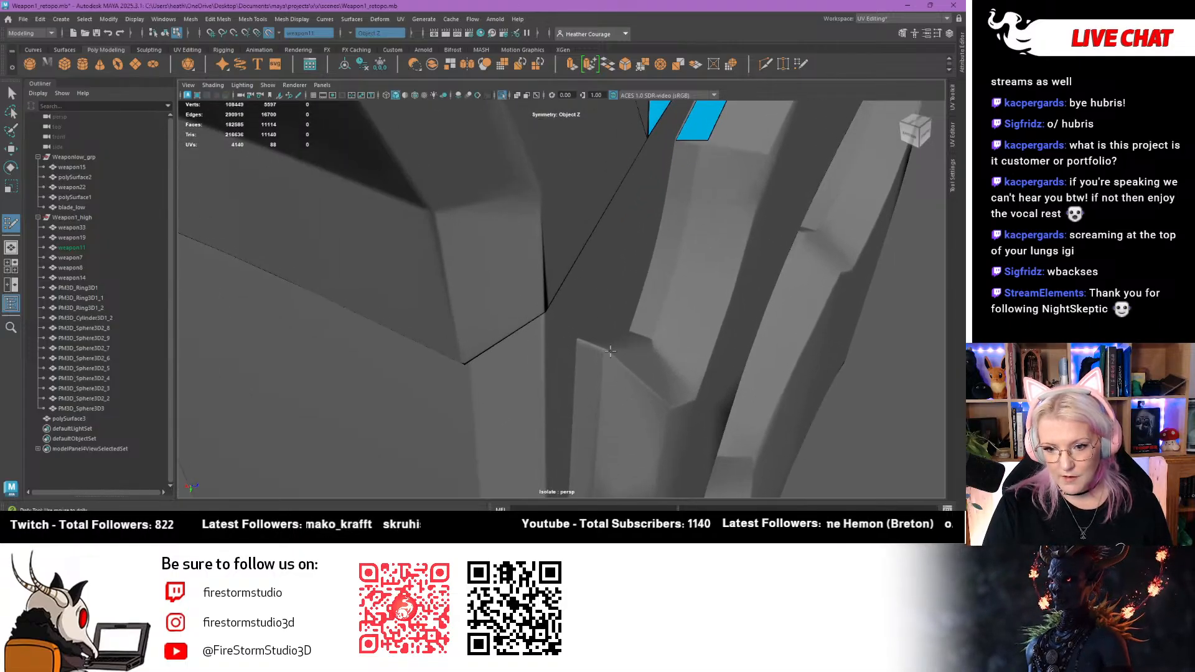
{"action": "left_click", "coordinate": [653, 338]}
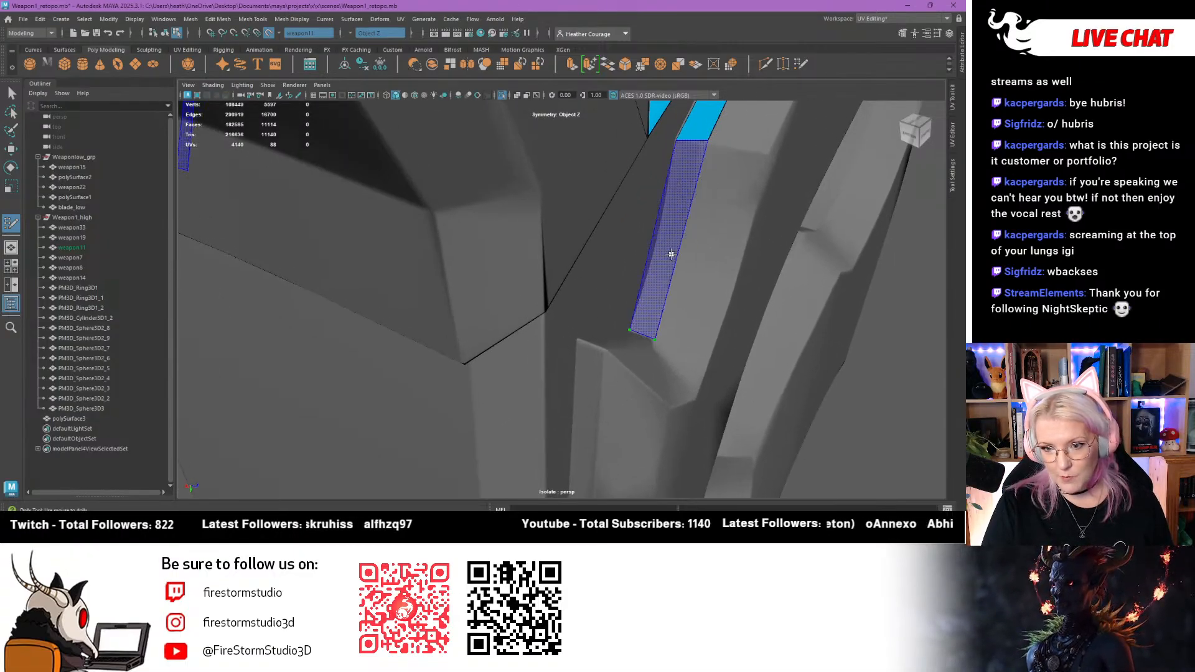
{"action": "left_click", "coordinate": [670, 252], "text": "shift"}
{"action": "mouse_move", "coordinate": [669, 249]}
{"action": "left_mouse_down", "text": "alt"}
{"action": "mouse_move", "coordinate": [485, 179]}
{"action": "mouse_move", "coordinate": [550, 178]}
{"action": "mouse_move", "coordinate": [554, 299]}
{"action": "mouse_move", "coordinate": [513, 366]}
{"action": "mouse_move", "coordinate": [580, 319]}
{"action": "left_mouse_up", "text": "alt"}
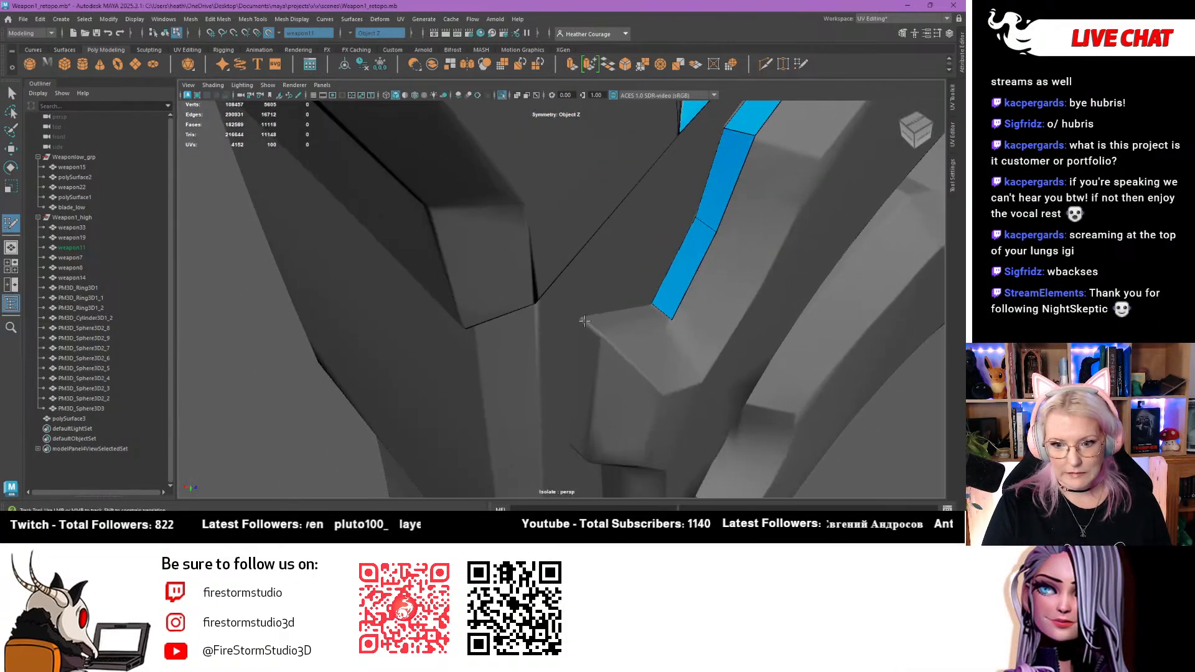
Fill a bevel quad across the top of the notch and another down its vertical edge
{"action": "scroll", "coordinate": [580, 320], "scroll_direction": "up", "scroll_amount": 1}
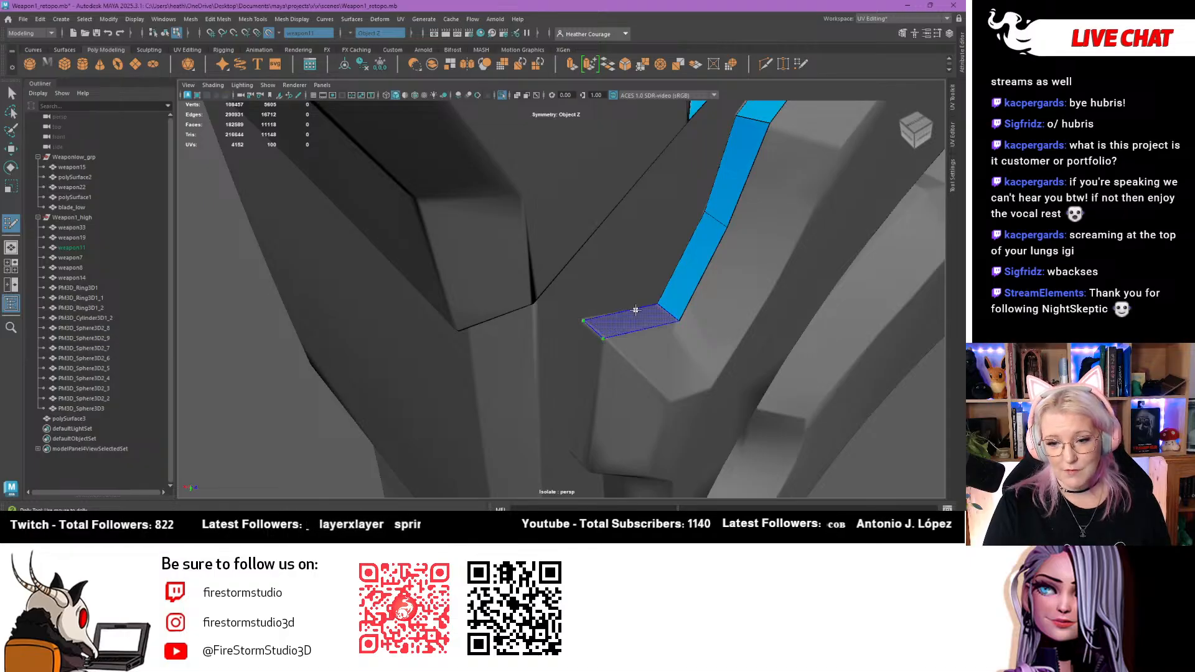
{"action": "left_click", "coordinate": [606, 327], "text": "shift"}
{"action": "left_click_drag", "start_coordinate": [606, 326], "coordinate": [624, 331], "text": "alt"}
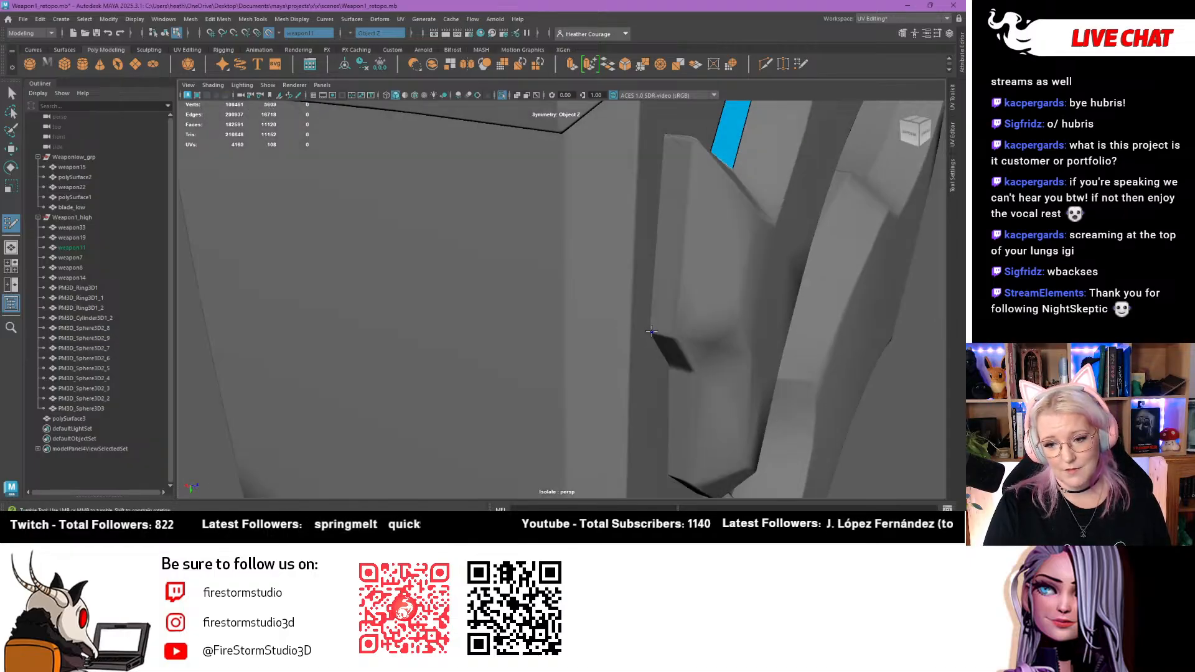
{"action": "scroll", "coordinate": [626, 339], "scroll_direction": "down", "scroll_amount": 2}
{"action": "left_click_drag", "start_coordinate": [636, 290], "coordinate": [594, 292], "text": "alt"}
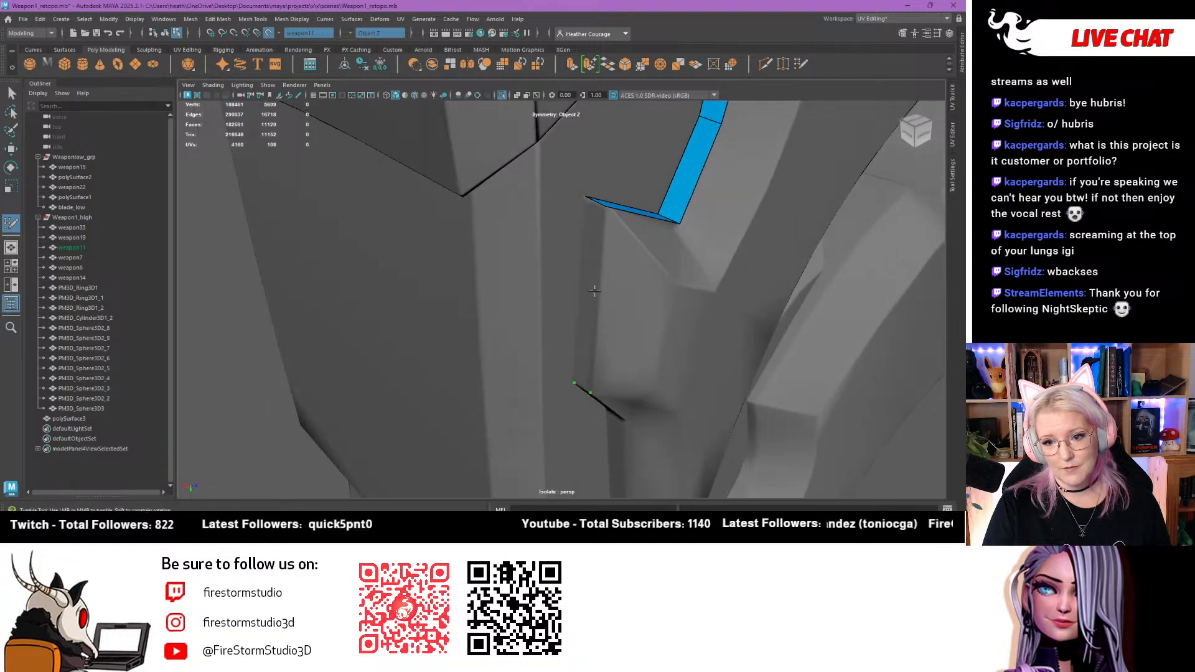
{"action": "left_click", "coordinate": [582, 288], "text": "shift"}
{"action": "scroll", "coordinate": [661, 271], "scroll_direction": "up", "scroll_amount": 3}
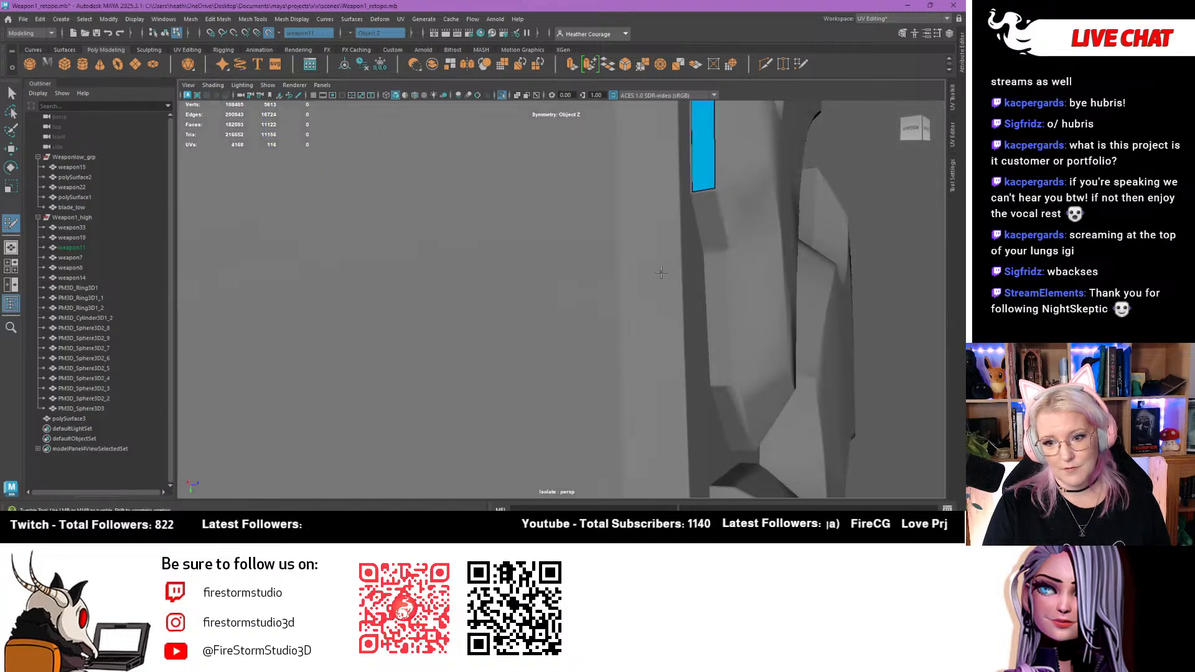
Continue the bevel strip with three quads following the stepped edge down to the spike's pointed tip
{"action": "left_click", "coordinate": [725, 251]}
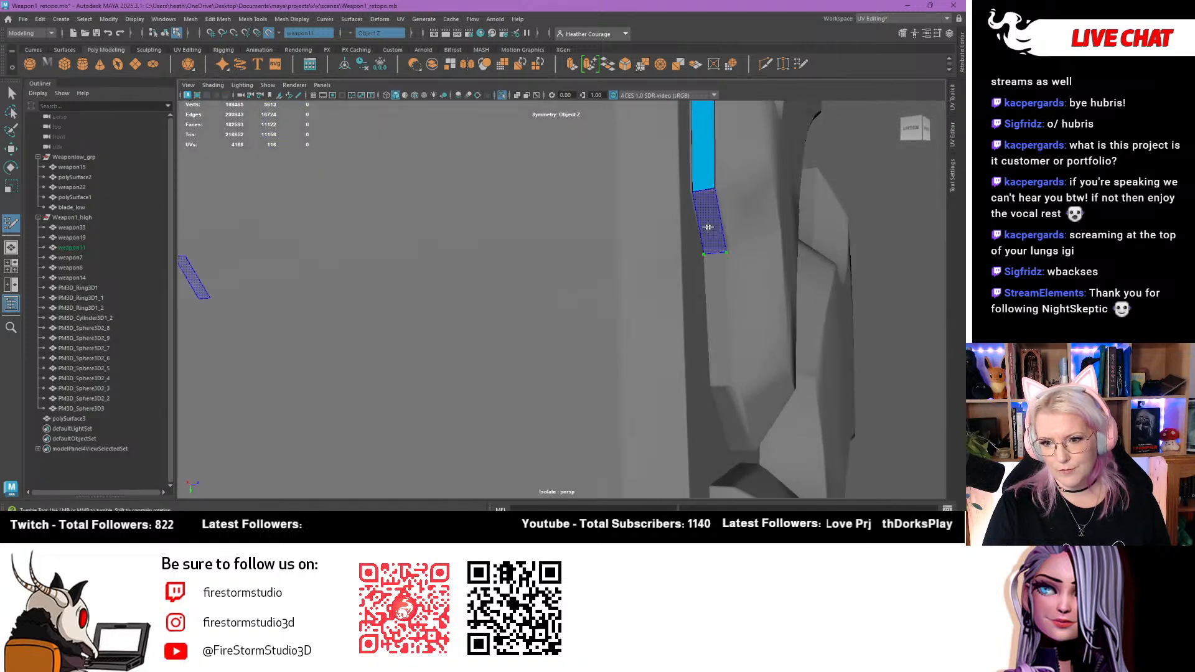
{"action": "left_click", "coordinate": [708, 227], "text": "shift"}
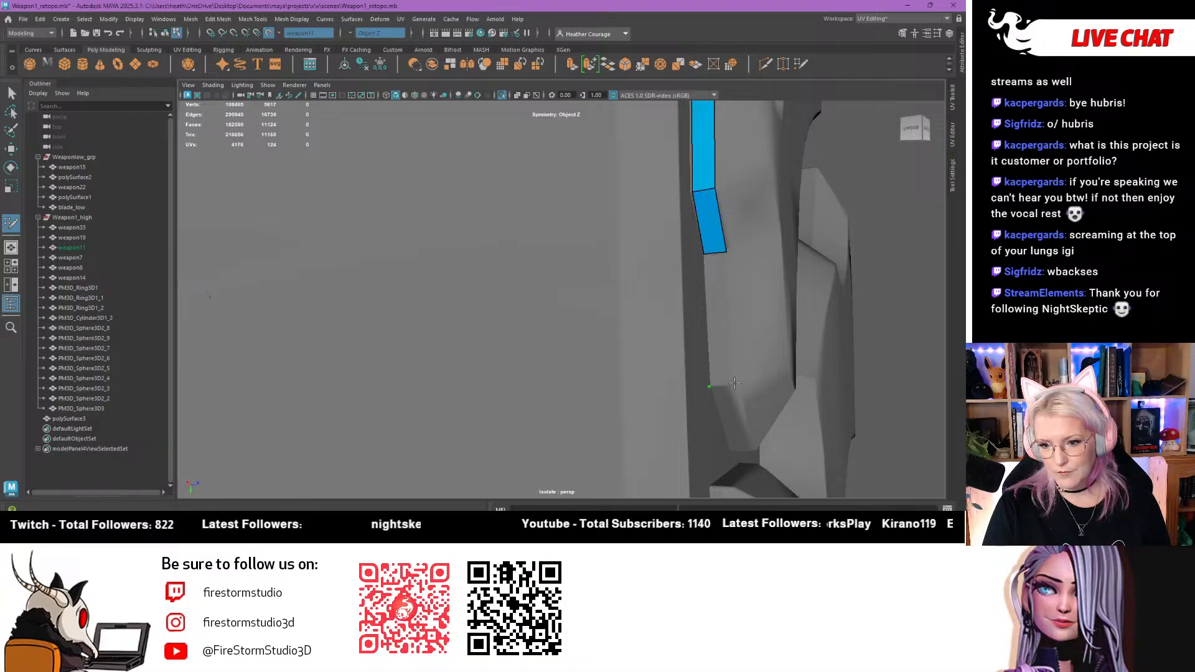
{"action": "left_click", "coordinate": [721, 345], "text": "shift"}
{"action": "left_click_drag", "start_coordinate": [722, 344], "coordinate": [629, 326], "text": "alt"}
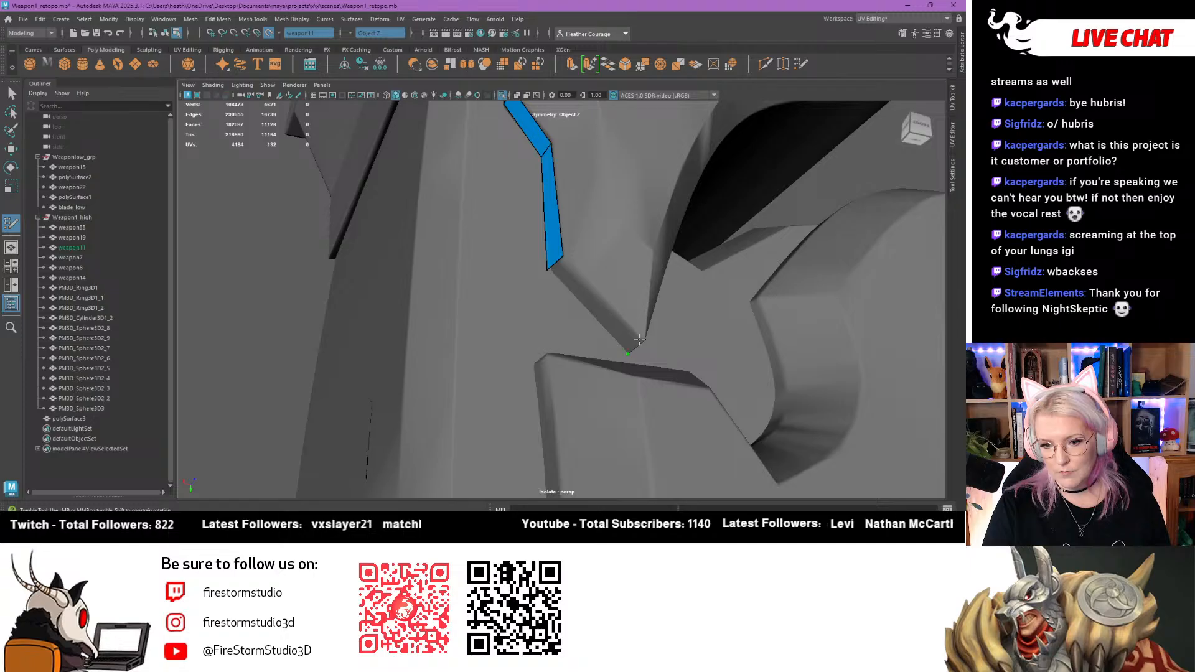
{"action": "left_click", "coordinate": [627, 330], "text": "shift"}
{"action": "left_click_drag", "start_coordinate": [627, 330], "coordinate": [479, 238], "text": "alt"}
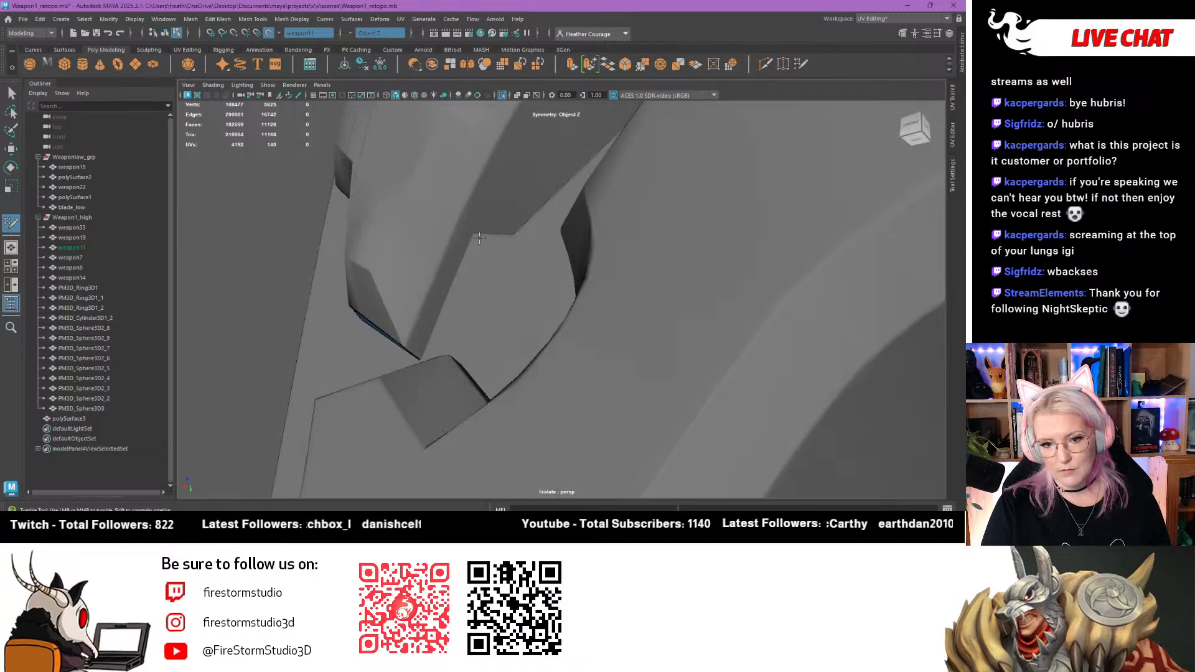
Fill a long quad up the spike's inner side from the pointed tip and a flared quad beyond it
{"action": "left_click", "coordinate": [453, 277], "text": "shift"}
{"action": "left_click_drag", "start_coordinate": [452, 277], "coordinate": [413, 292], "text": "alt"}
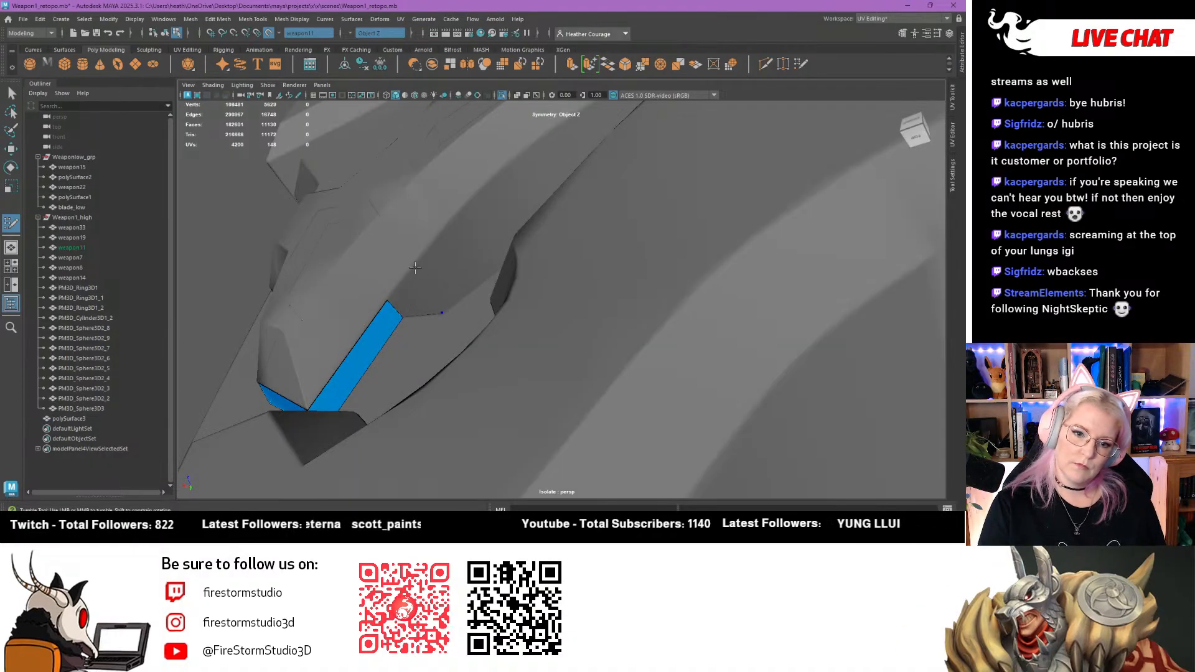
{"action": "left_click", "coordinate": [413, 270]}
{"action": "left_click", "coordinate": [415, 271], "text": "shift"}
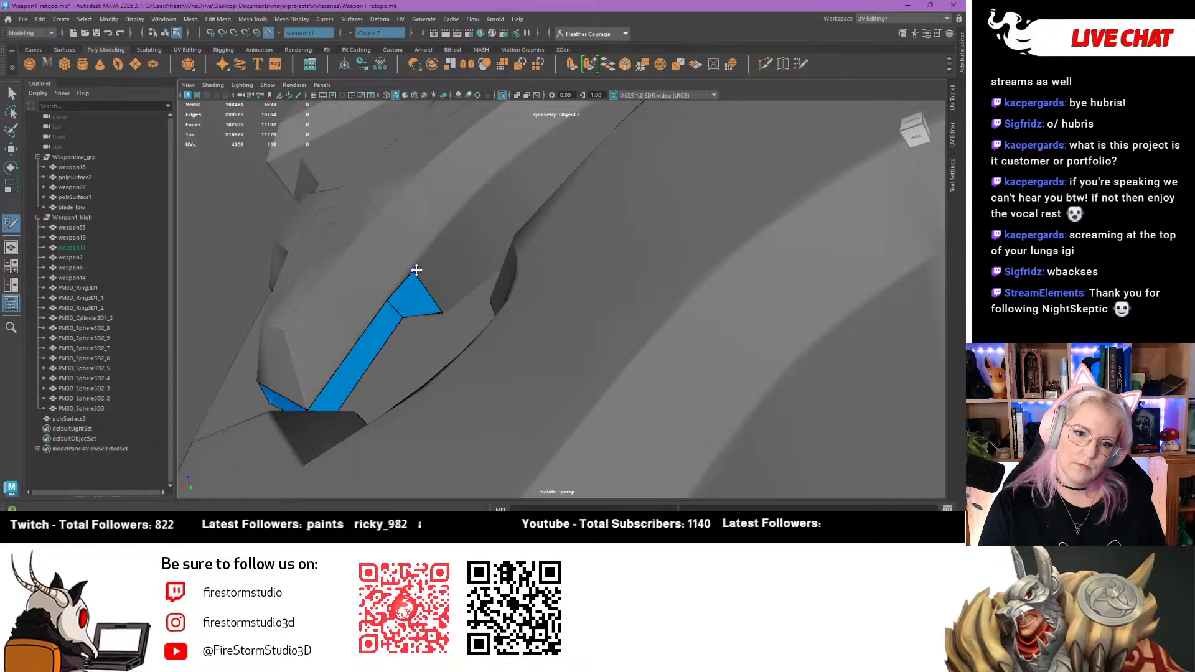
Extend the inner strip past the flared quad with a short quad and a long quad to the next crease
{"action": "left_click_drag", "start_coordinate": [408, 270], "coordinate": [432, 299], "text": "alt"}
{"action": "scroll", "coordinate": [431, 299], "scroll_direction": "up", "scroll_amount": 3}
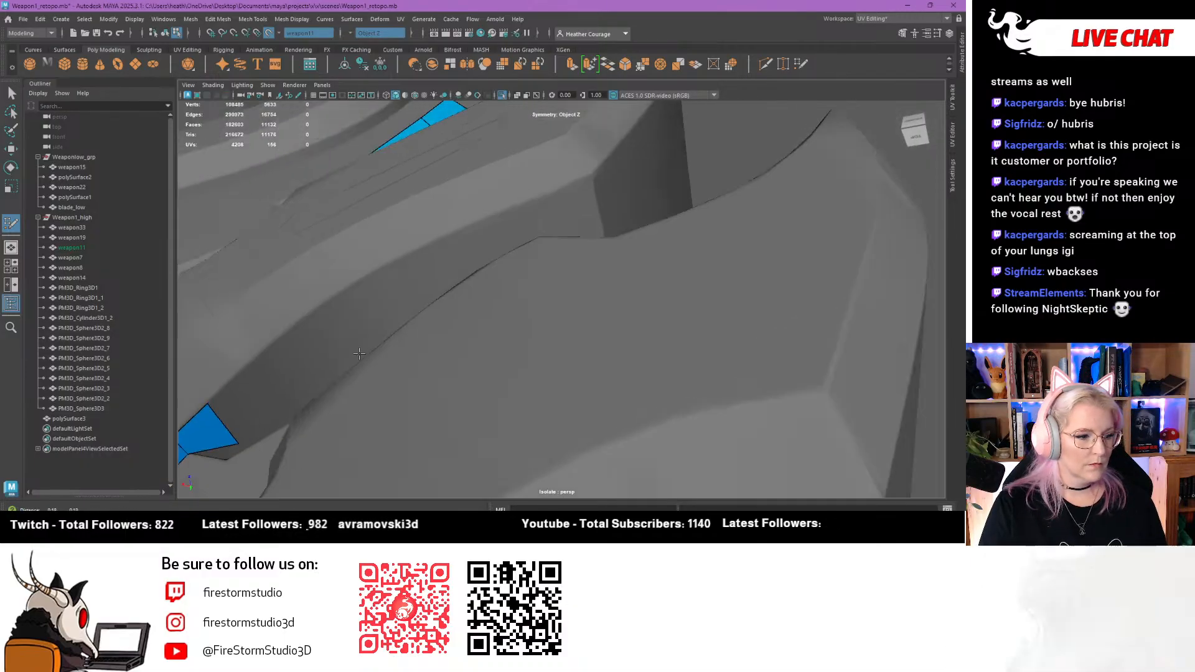
{"action": "left_click_drag", "start_coordinate": [355, 324], "coordinate": [718, 299], "text": "alt"}
{"action": "scroll", "coordinate": [544, 370], "scroll_direction": "up", "scroll_amount": 3}
{"action": "scroll", "coordinate": [588, 406], "scroll_direction": "up", "scroll_amount": 4}
{"action": "left_click", "coordinate": [619, 309], "text": "shift"}
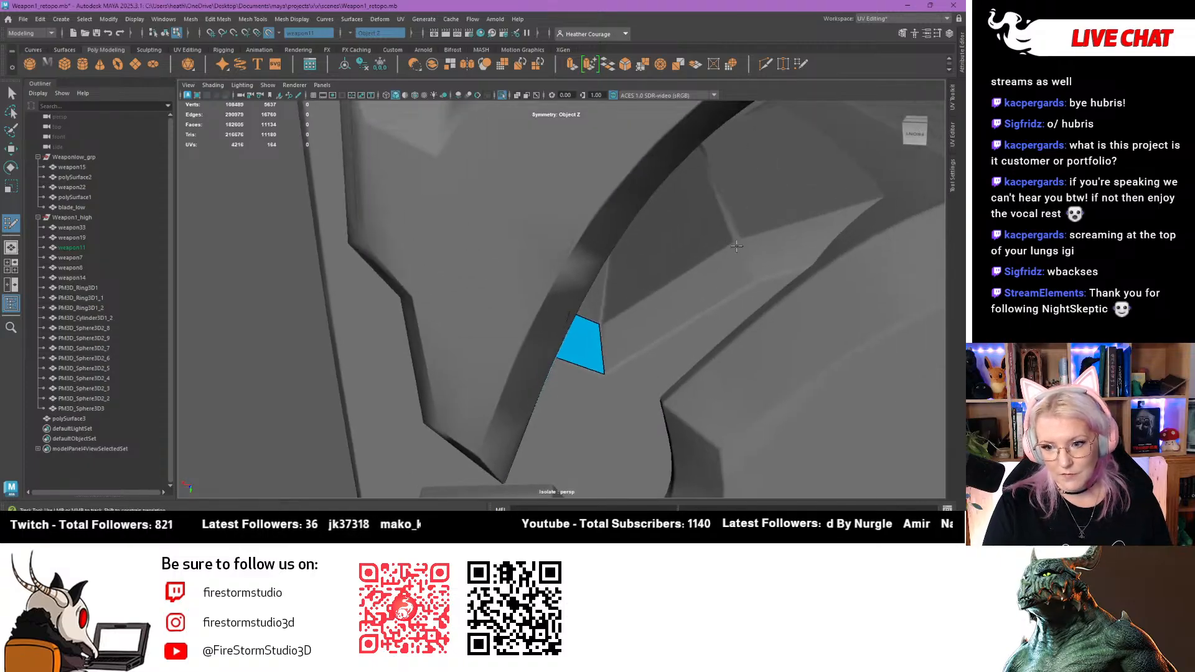
{"action": "left_click", "coordinate": [736, 246]}
{"action": "left_click", "coordinate": [754, 279]}
{"action": "left_click", "coordinate": [722, 292], "text": "shift"}
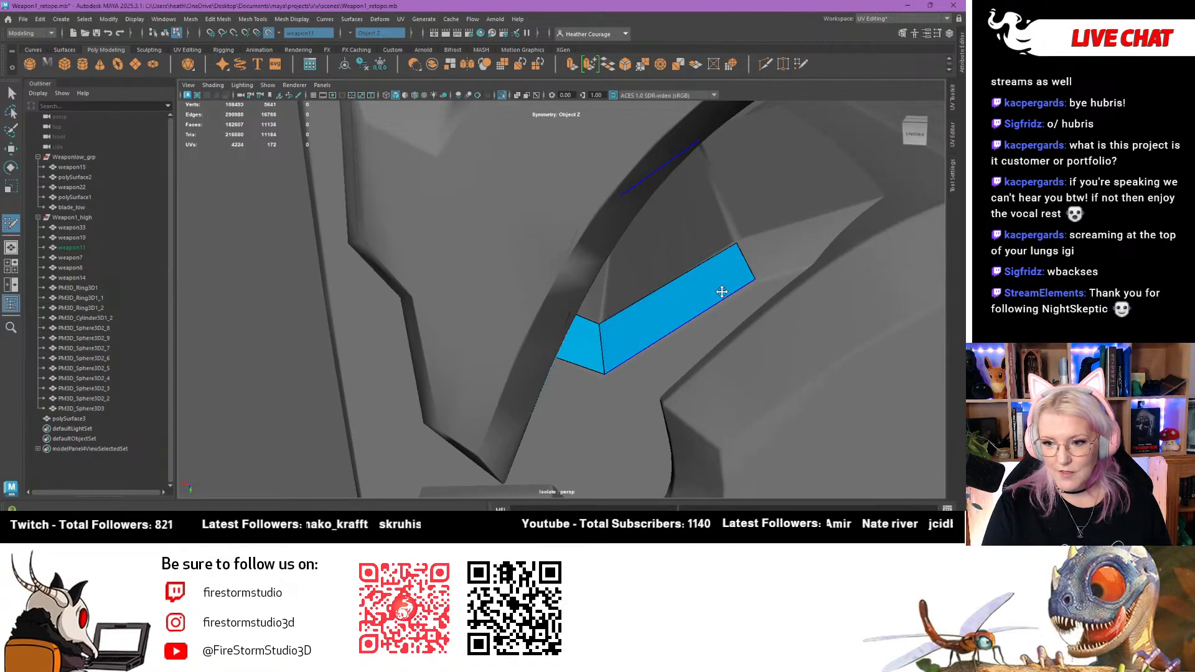
Fill a tapered quad at the end of the inner strip and another quad reaching the next bevel break
{"action": "left_click_drag", "start_coordinate": [722, 292], "coordinate": [656, 333], "text": "alt"}
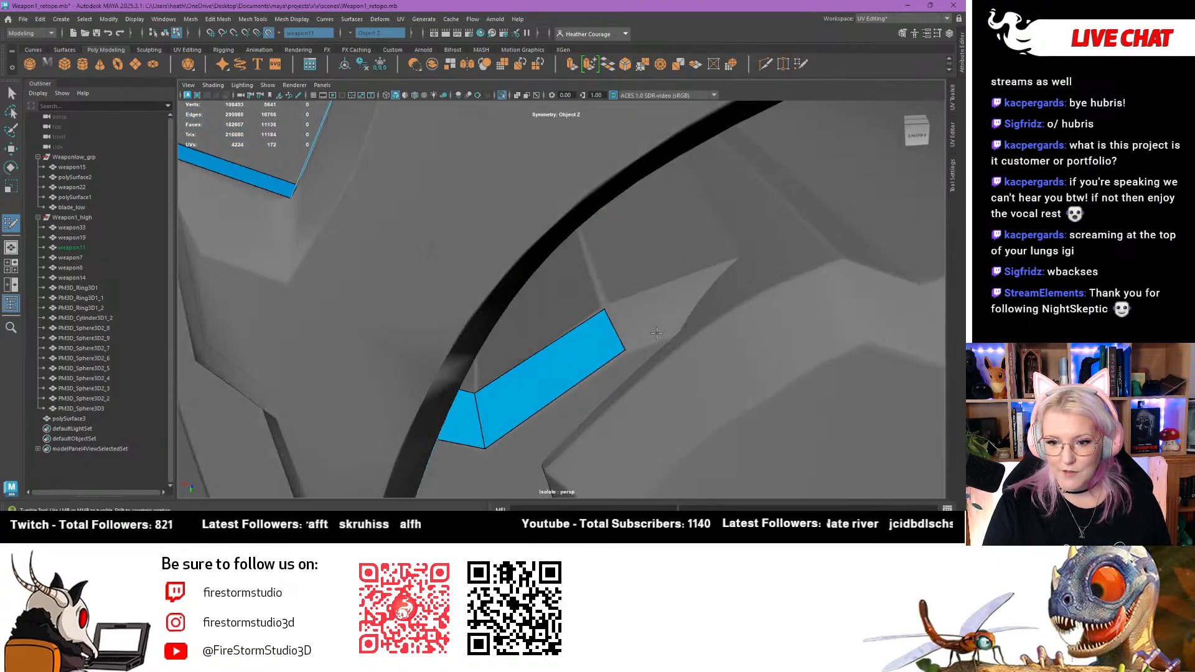
{"action": "left_click", "coordinate": [738, 256]}
{"action": "left_click", "coordinate": [669, 294], "text": "shift"}
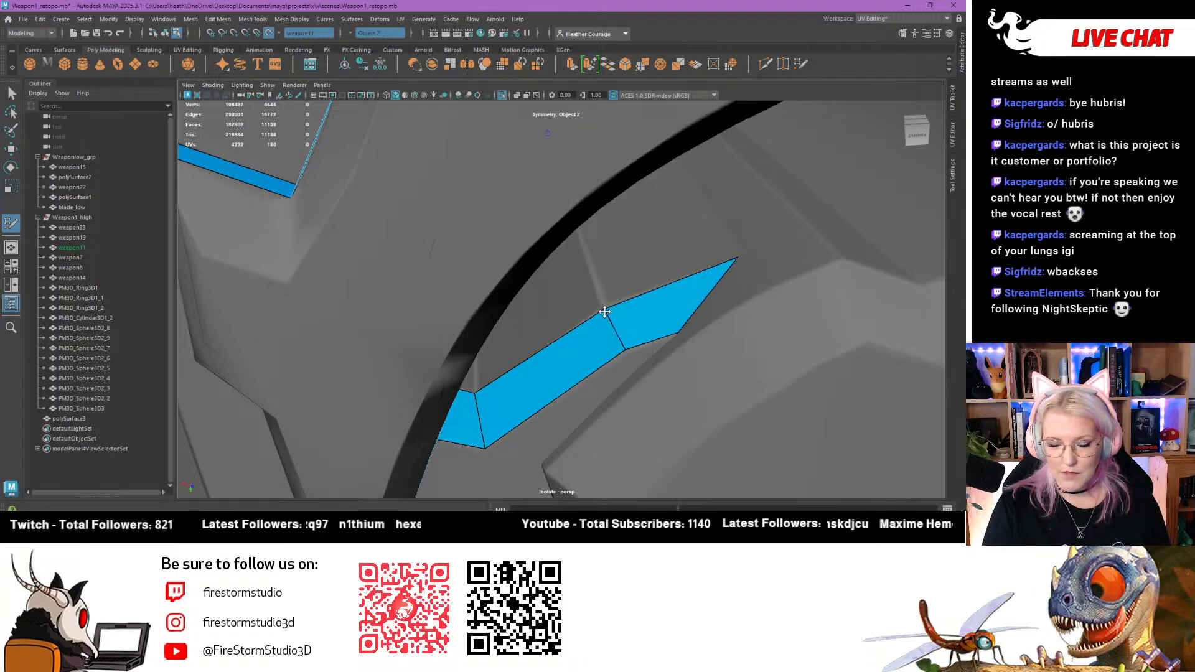
{"action": "mouse_move", "coordinate": [608, 315]}
{"action": "left_mouse_down", "text": "alt"}
{"action": "mouse_move", "coordinate": [541, 296]}
{"action": "mouse_move", "coordinate": [507, 318]}
{"action": "mouse_move", "coordinate": [597, 352]}
{"action": "mouse_move", "coordinate": [622, 333]}
{"action": "mouse_move", "coordinate": [599, 316]}
{"action": "left_mouse_up", "text": "alt"}
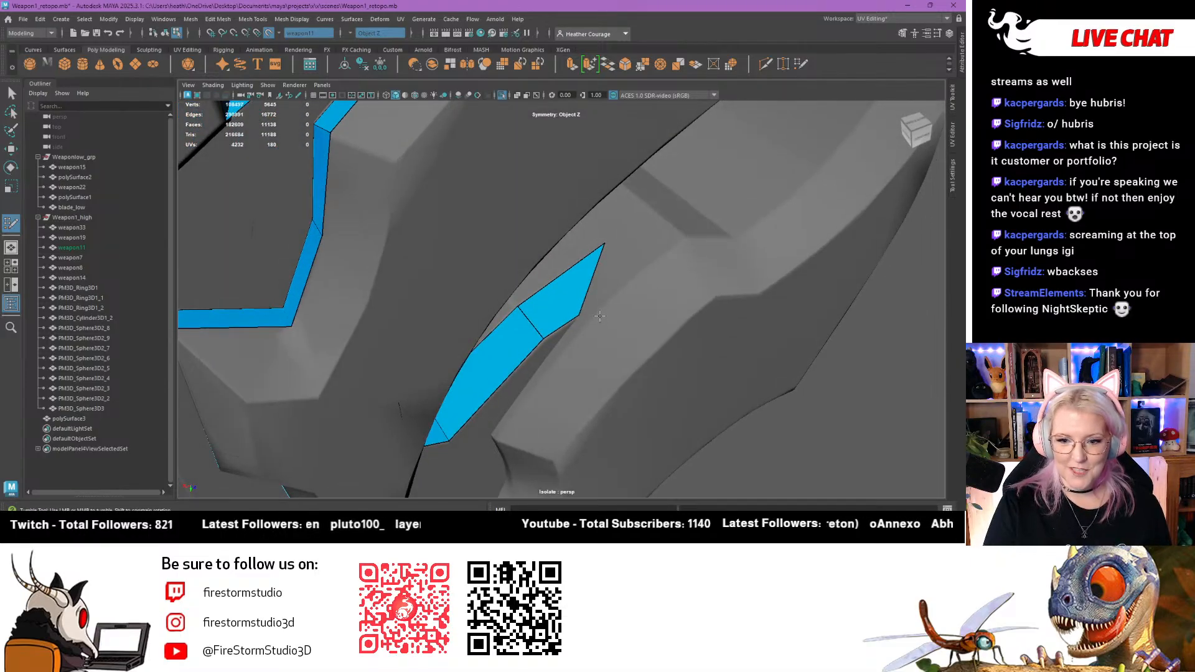
{"action": "left_click_drag", "start_coordinate": [670, 239], "coordinate": [659, 265], "text": "alt"}
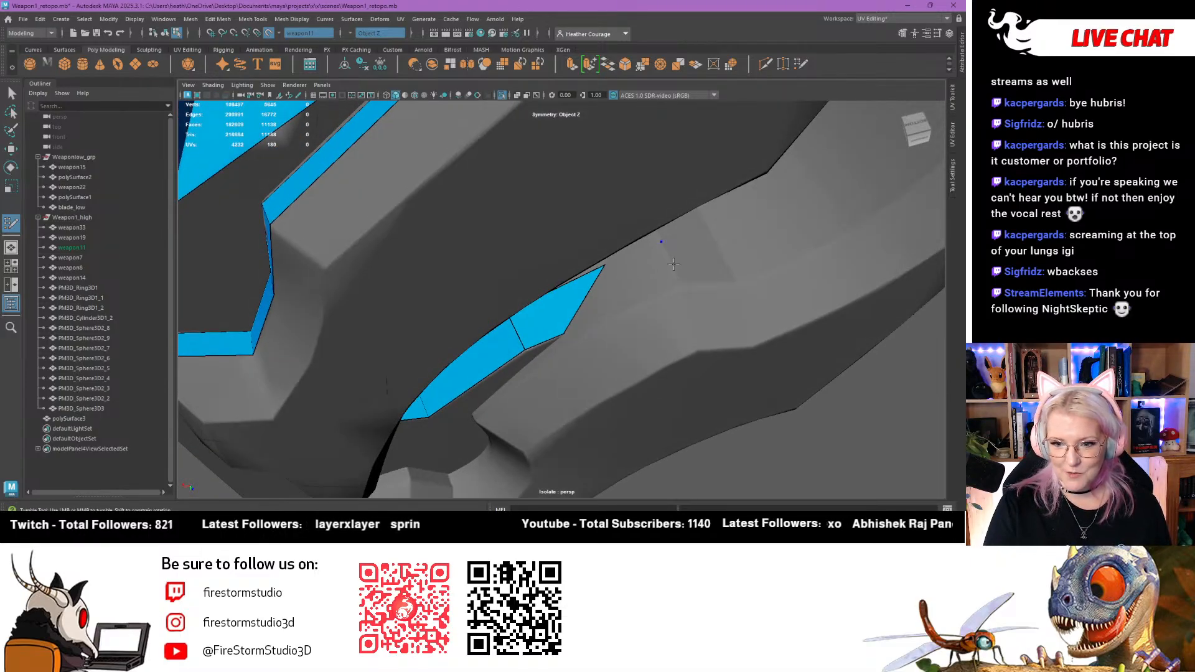
{"action": "left_click", "coordinate": [678, 285]}
{"action": "left_click", "coordinate": [623, 292], "text": "shift"}
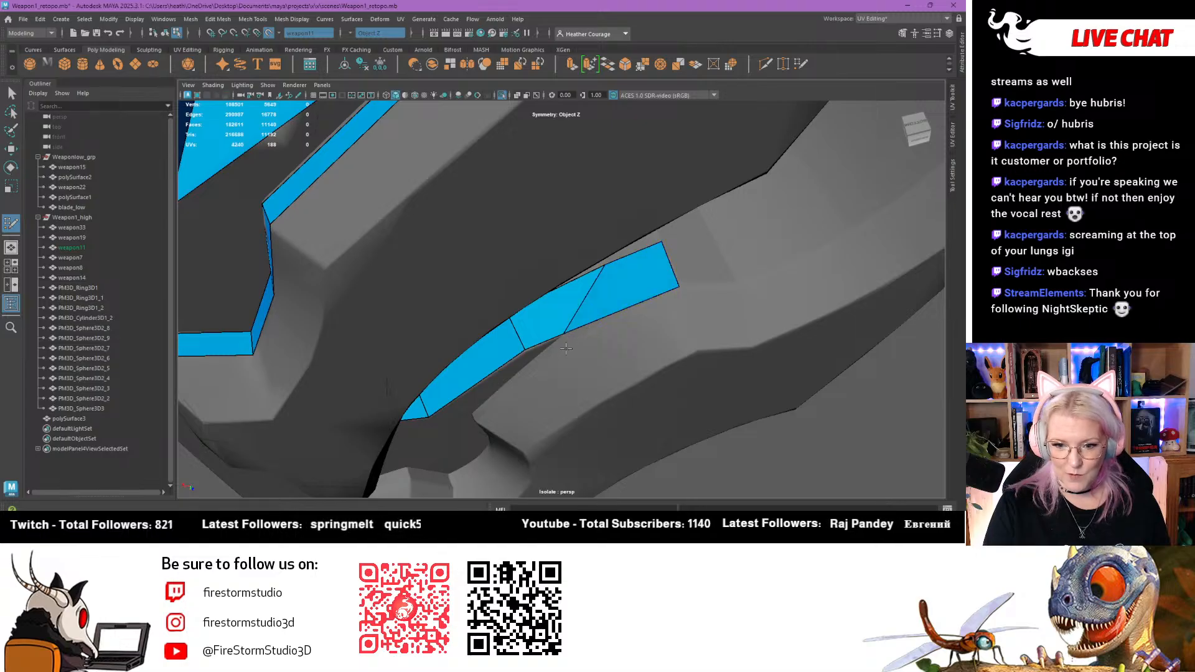
Fill a narrow quad along the strip's lower edge and a short quad branching down the adjoining ridge
{"action": "left_click_drag", "start_coordinate": [565, 348], "coordinate": [614, 293], "text": "alt"}
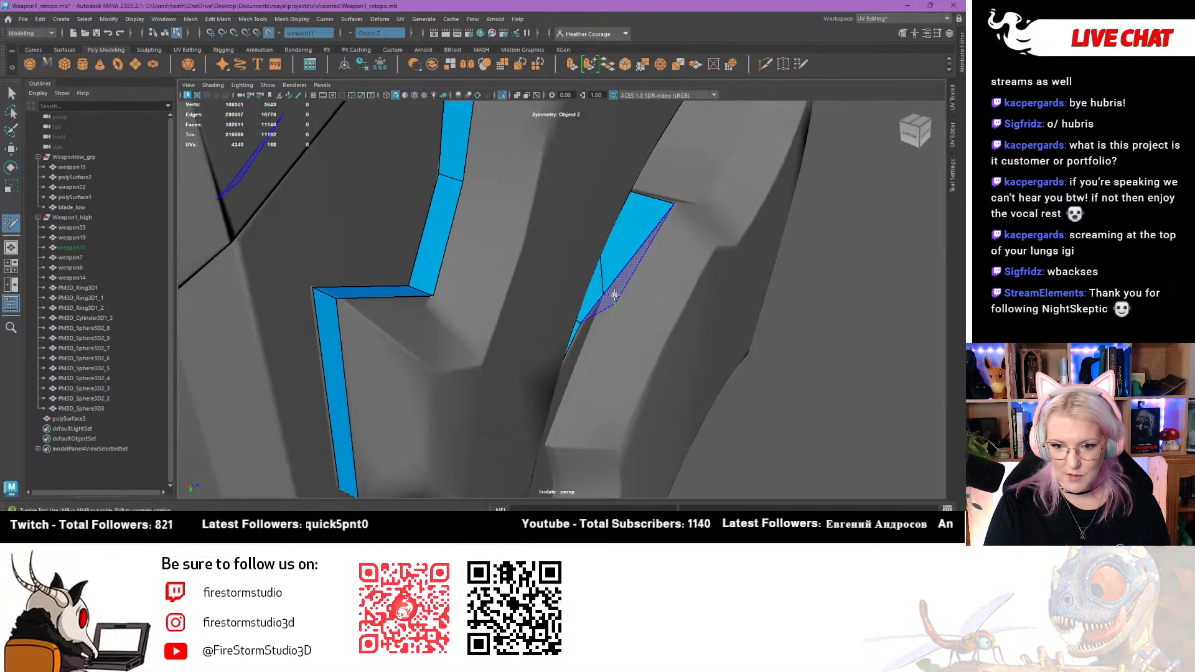
{"action": "left_click", "coordinate": [614, 295], "text": "shift"}
{"action": "left_click", "coordinate": [614, 296], "text": "shift"}
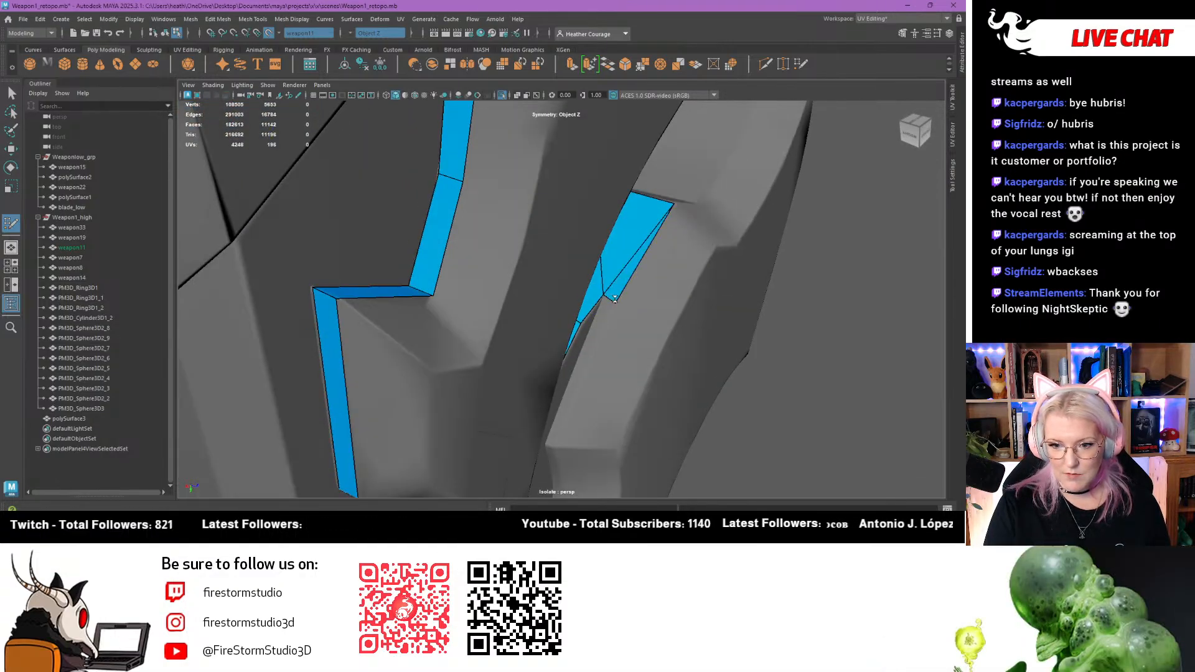
{"action": "left_click_drag", "start_coordinate": [604, 330], "coordinate": [585, 313], "text": "alt"}
{"action": "right_click_drag", "start_coordinate": [585, 313], "coordinate": [648, 347], "text": "alt"}
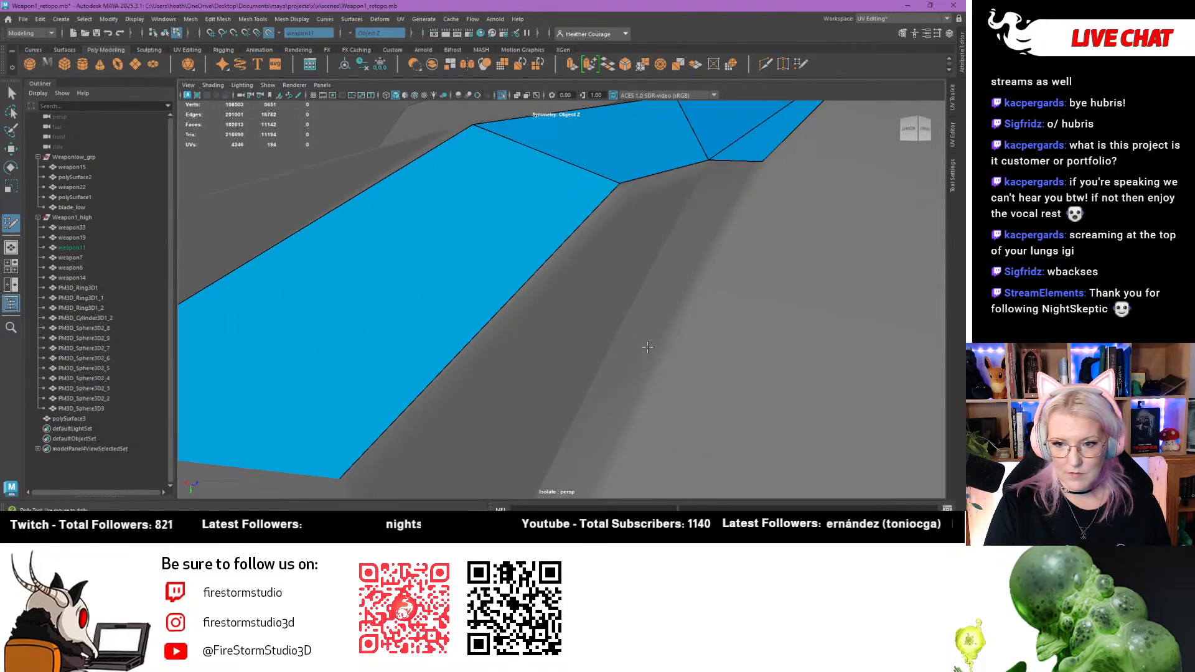
{"action": "left_click", "coordinate": [690, 226], "text": "shift"}
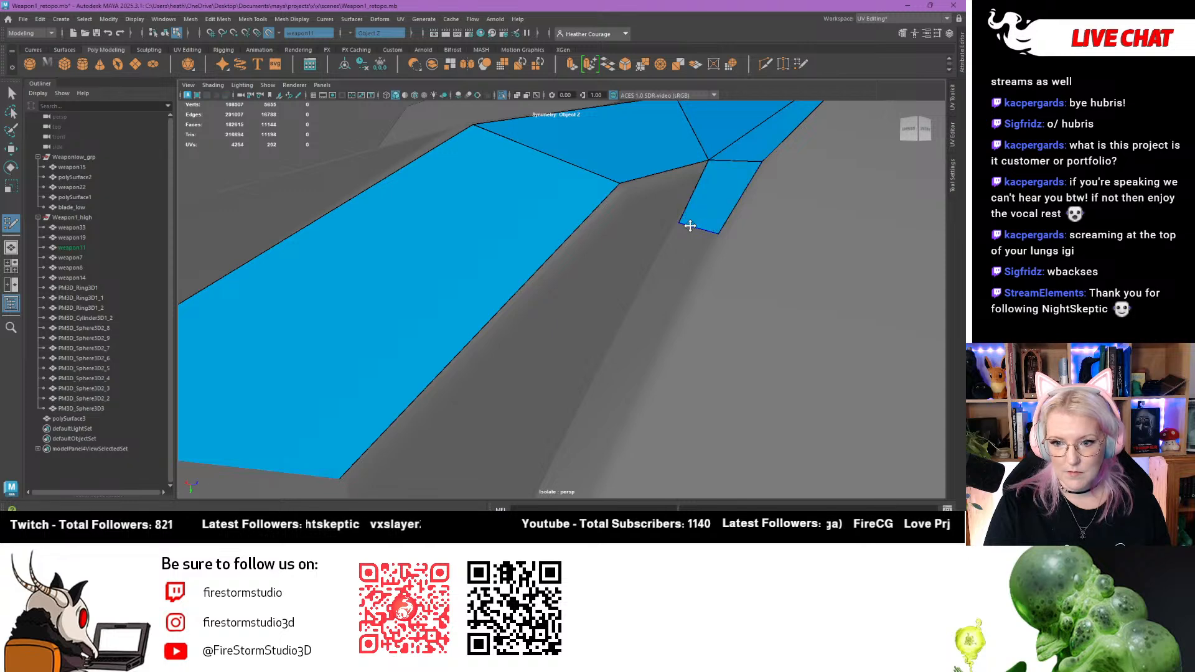
Extend the short branch with a long narrow quad down the ridge to its lower corner
{"action": "left_click_drag", "start_coordinate": [659, 271], "coordinate": [579, 295], "text": "alt"}
{"action": "right_click_drag", "start_coordinate": [578, 295], "coordinate": [559, 386], "text": "alt"}
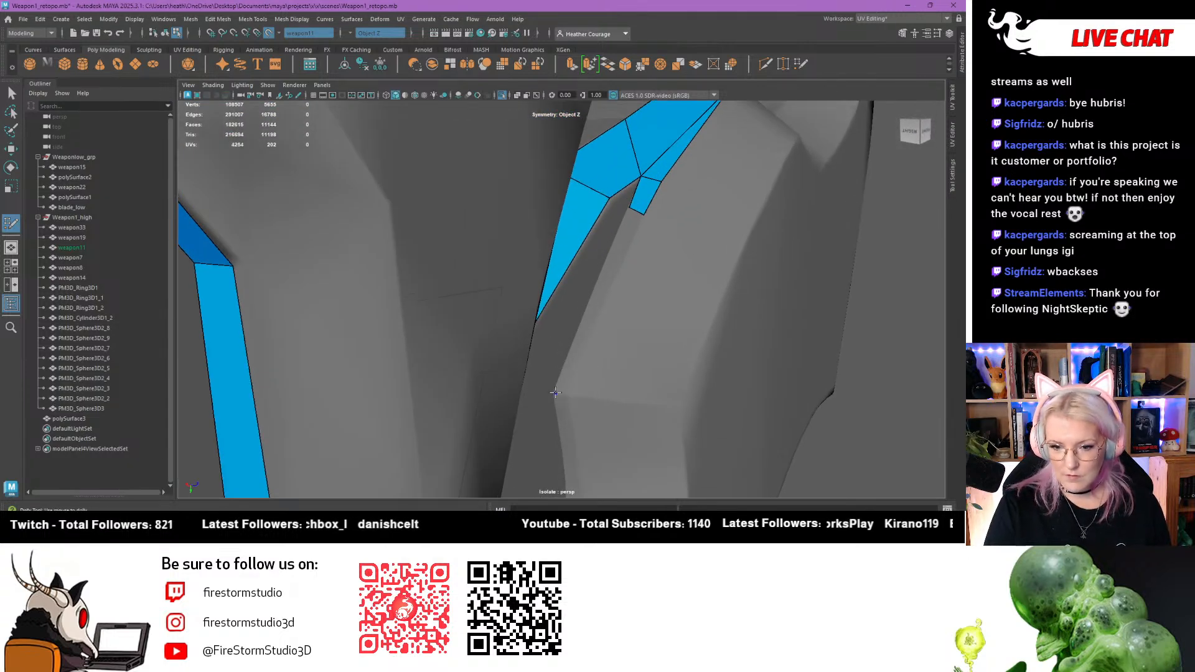
{"action": "left_click", "coordinate": [562, 374], "text": "shift"}
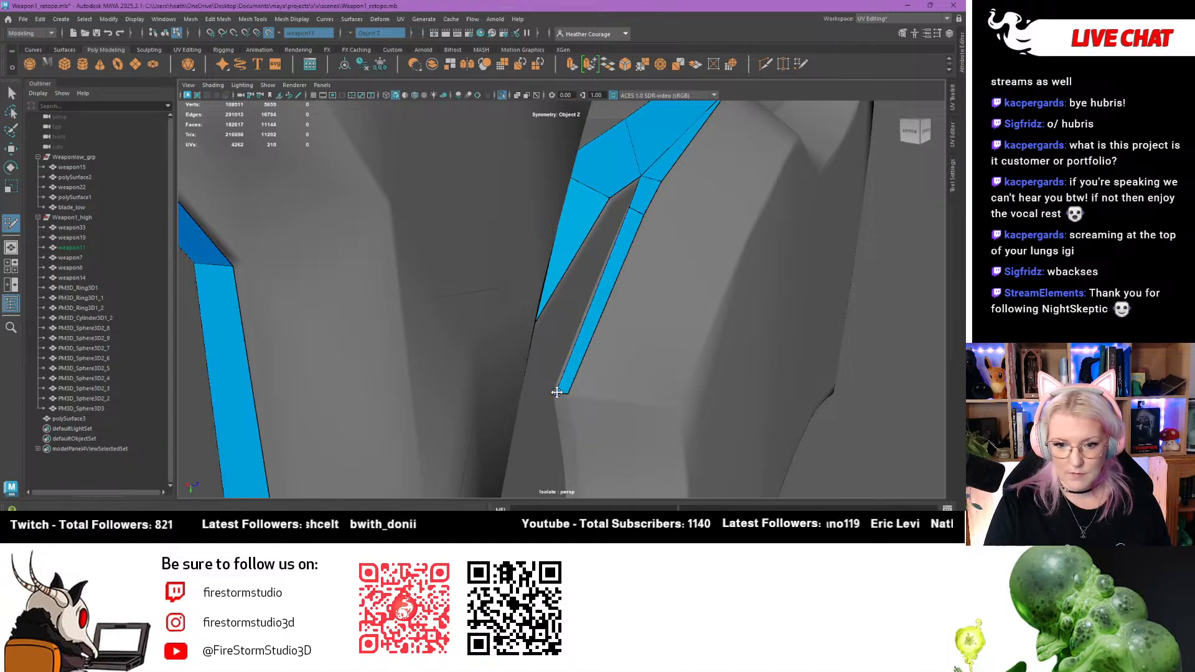
{"action": "left_click_drag", "start_coordinate": [557, 392], "coordinate": [605, 232], "text": "alt"}
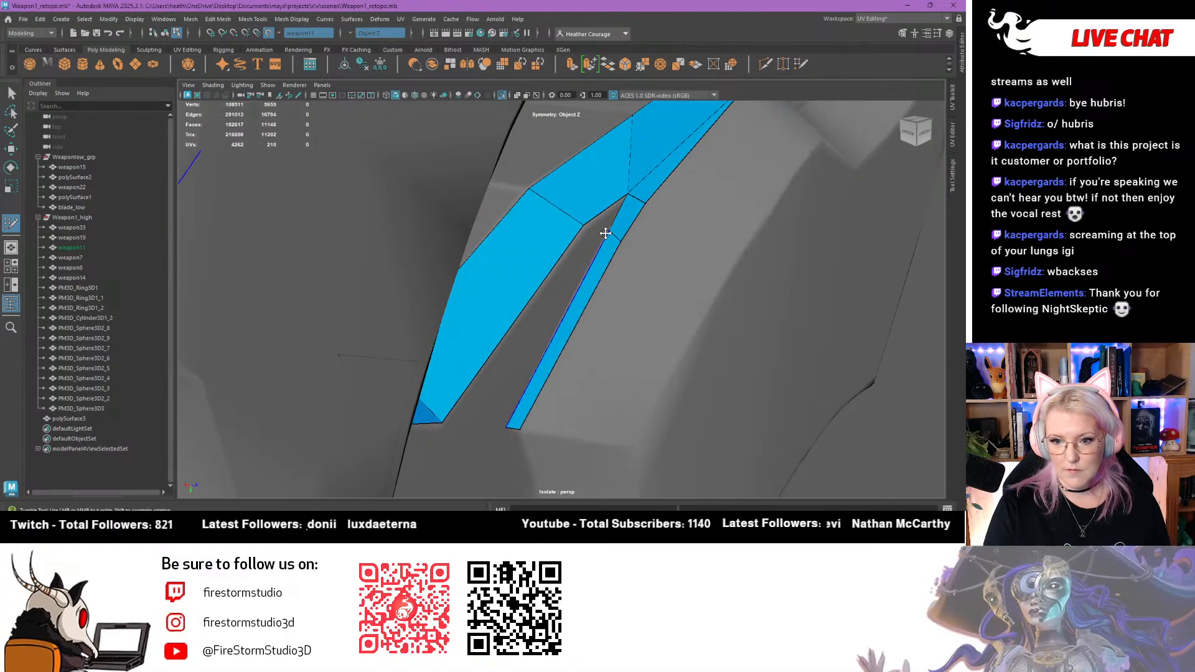
Fill a wide quad on the broad face beside the strip's upper end
{"action": "right_click_drag", "start_coordinate": [660, 311], "coordinate": [624, 257], "text": "alt"}
{"action": "left_click_drag", "start_coordinate": [624, 257], "coordinate": [594, 313], "text": "alt"}
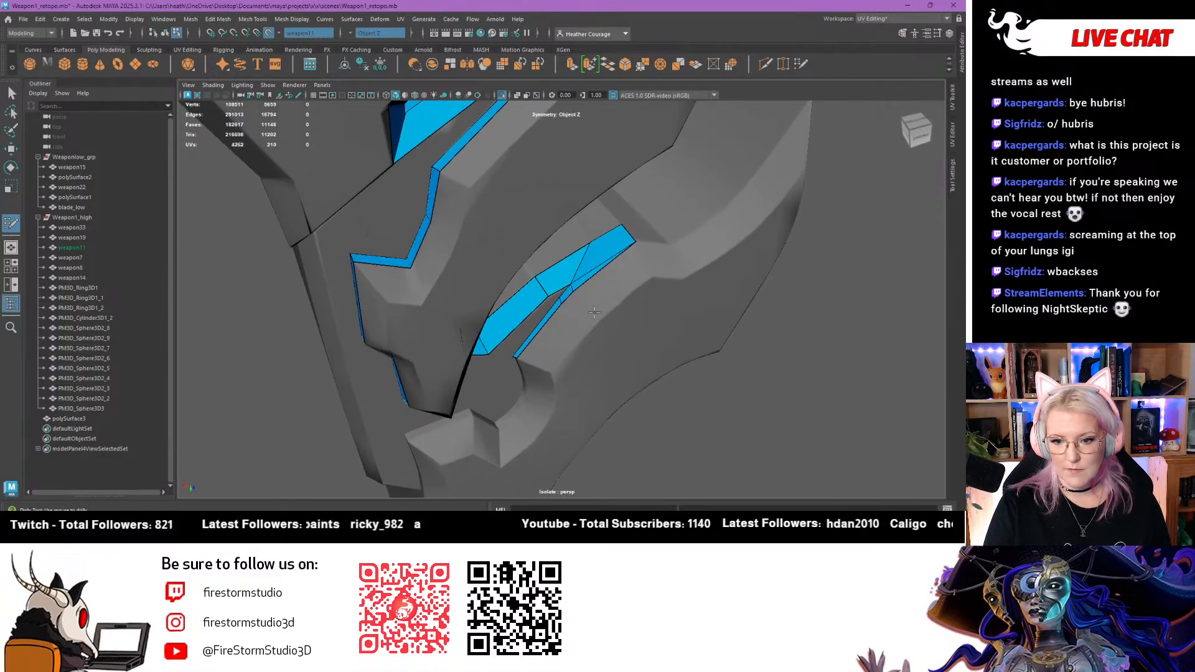
{"action": "left_click", "coordinate": [650, 277], "text": "shift"}
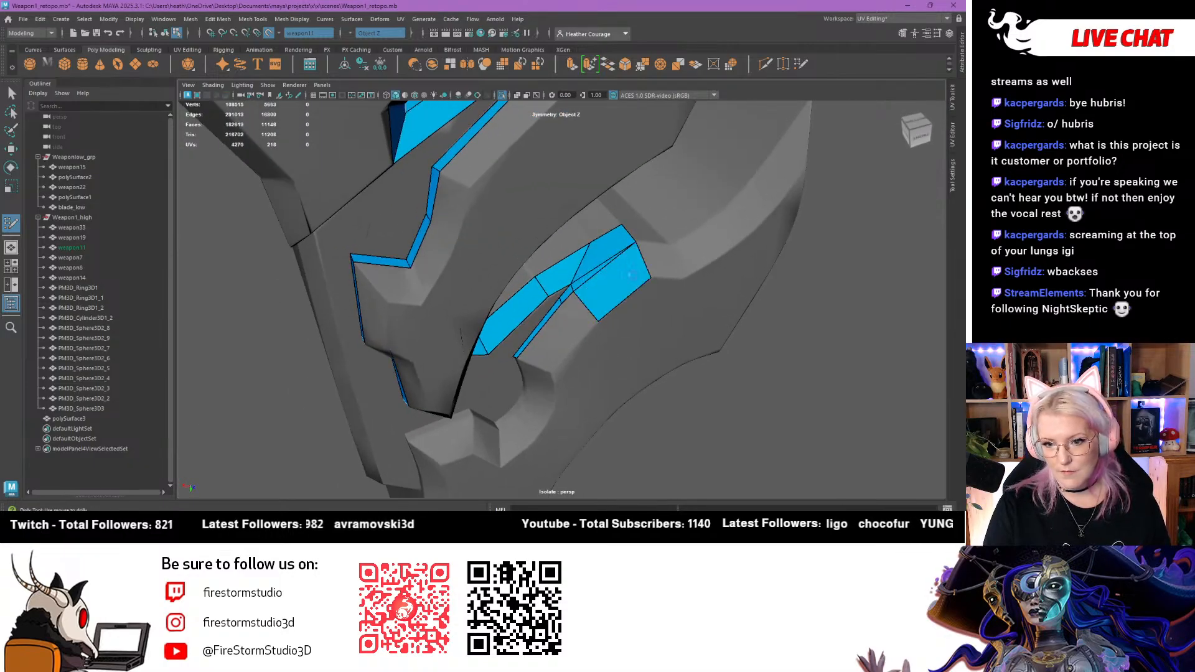
Delete the cross edge near the top of the ridge strip to merge its two narrow quads
{"action": "left_click_drag", "start_coordinate": [651, 277], "coordinate": [616, 410], "text": "alt"}
{"action": "right_click_drag", "start_coordinate": [616, 410], "coordinate": [701, 405], "text": "alt"}
{"action": "left_click_drag", "start_coordinate": [701, 406], "coordinate": [606, 264], "text": "alt"}
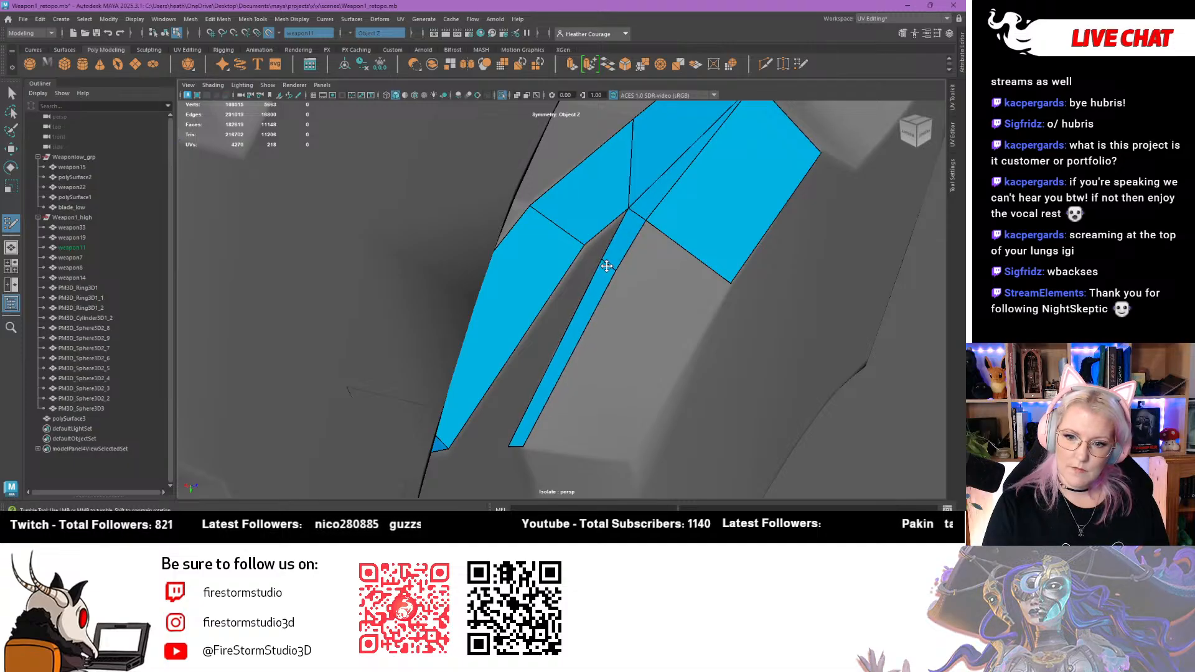
{"action": "left_click", "coordinate": [610, 272], "text": "ctrl+shift"}
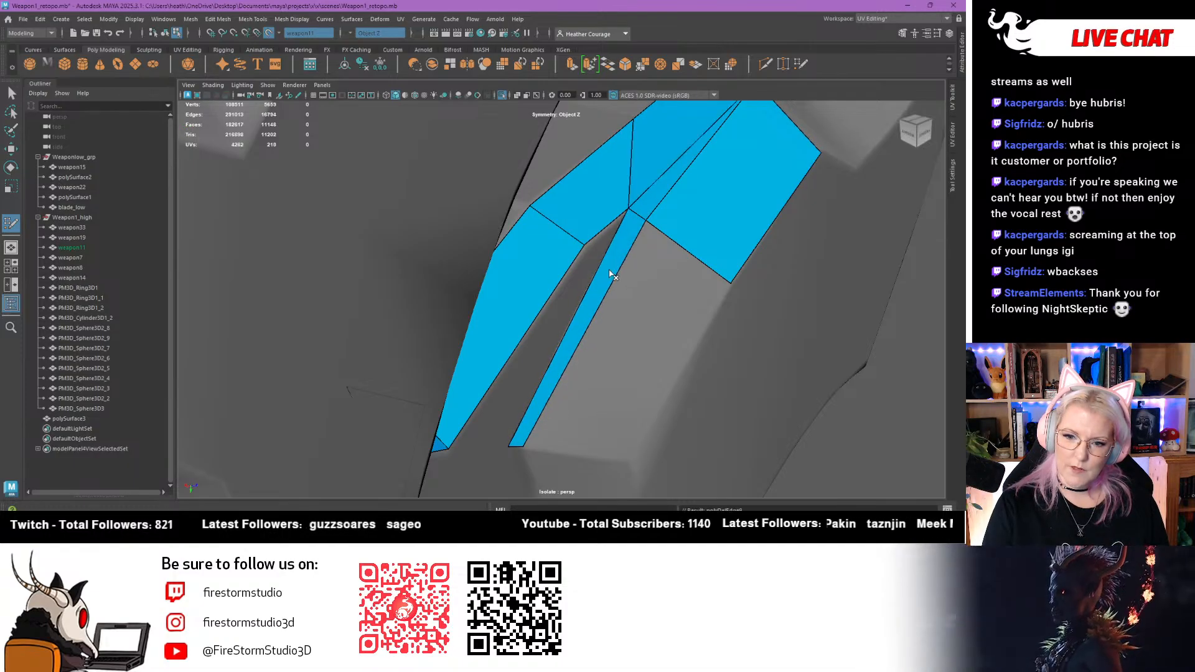
Place a point on the face's lower outer corner and fill a large quad beside the narrow ridge strip
{"action": "left_click_drag", "start_coordinate": [564, 324], "coordinate": [579, 297], "text": "alt"}
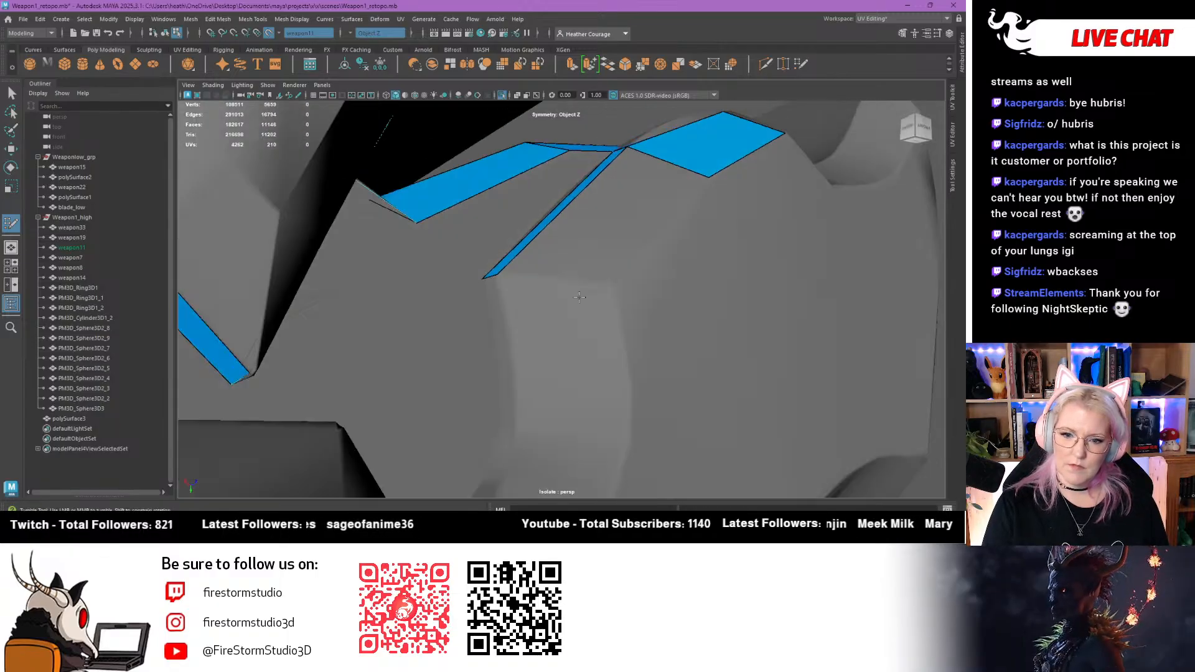
{"action": "left_click", "coordinate": [614, 283]}
{"action": "left_click", "coordinate": [605, 237], "text": "shift"}
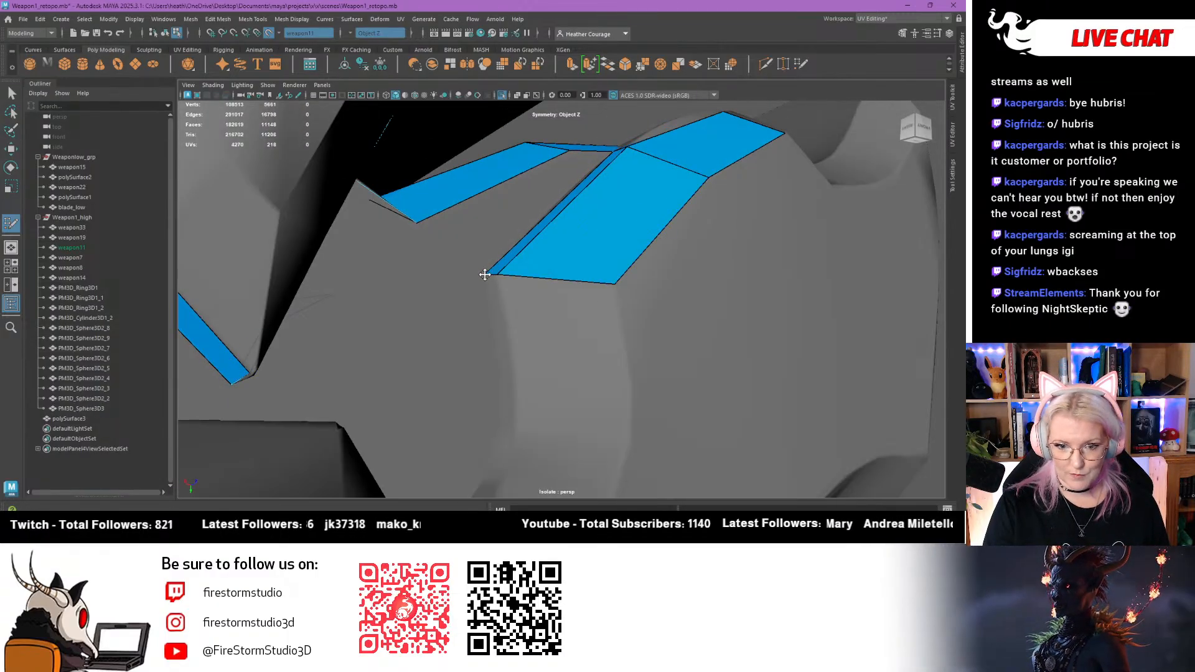
{"action": "right_click_drag", "start_coordinate": [489, 269], "coordinate": [543, 402], "text": "alt"}
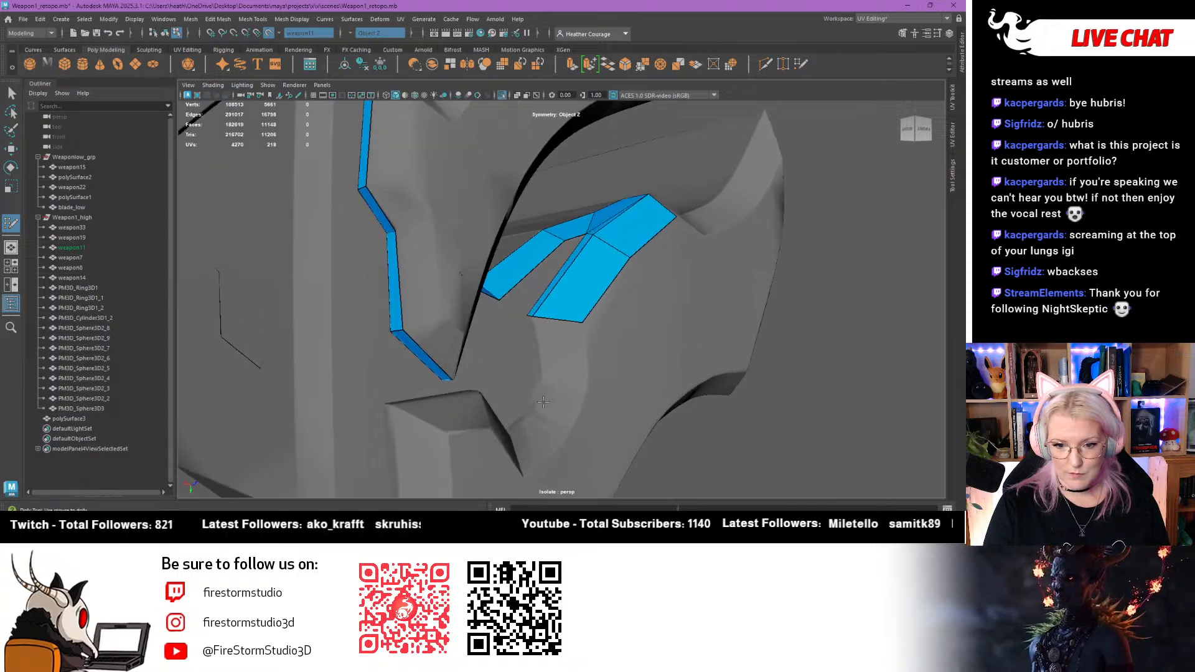
Extend the ridge mesh downward with a wide quad on the broad face and a narrow quad along its inner edge
{"action": "left_click", "coordinate": [583, 385], "text": "shift"}
{"action": "left_click_drag", "start_coordinate": [585, 387], "coordinate": [614, 425], "text": "alt"}
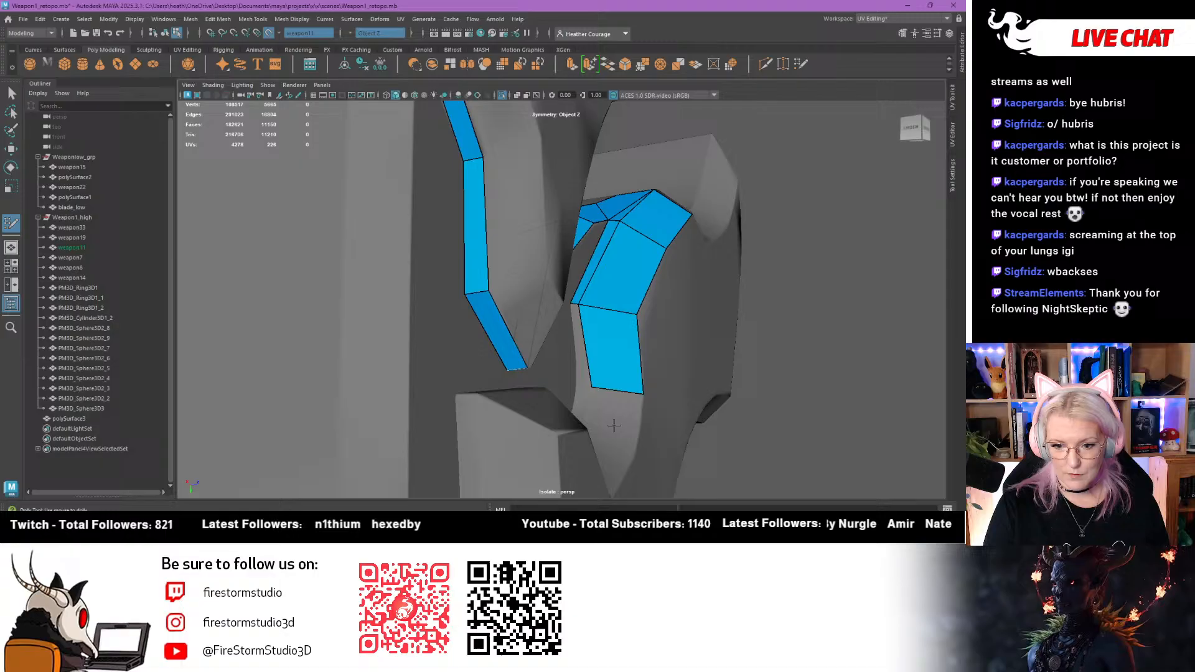
{"action": "left_click", "coordinate": [577, 386]}
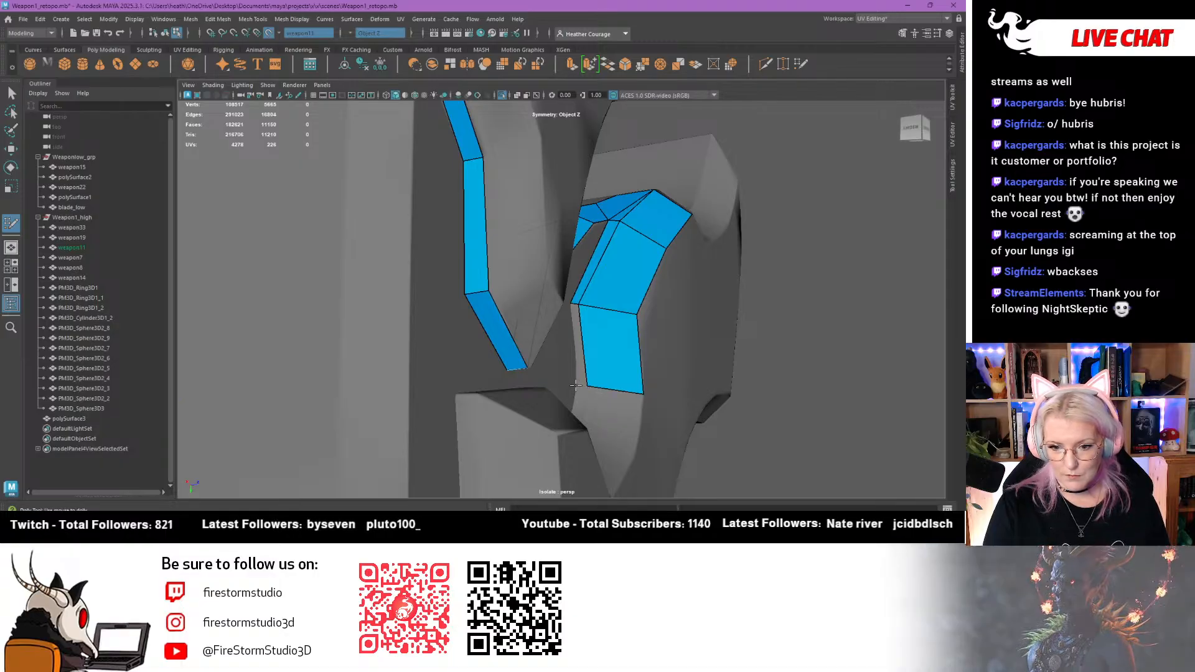
{"action": "left_click", "coordinate": [576, 347], "text": "shift"}
{"action": "left_click_drag", "start_coordinate": [573, 350], "coordinate": [585, 398], "text": "alt"}
{"action": "middle_click_drag", "start_coordinate": [585, 429], "coordinate": [551, 374], "text": "alt"}
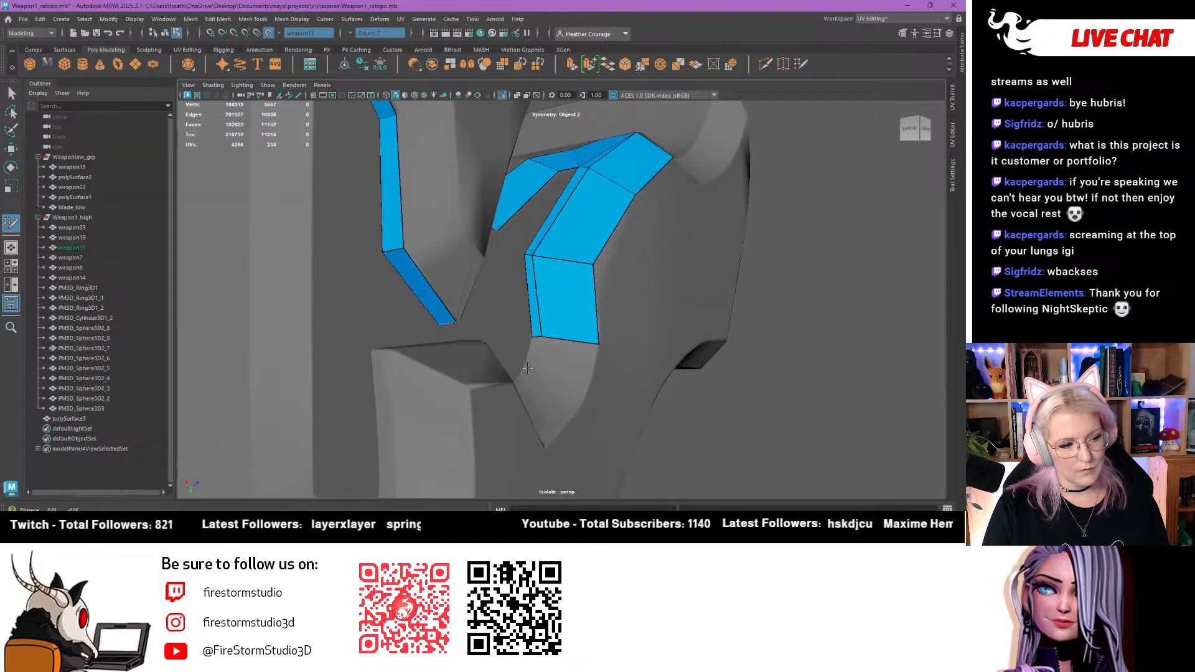
Continue the narrow strip along the curved inner edge to the notch corner and split it with a cross edge
{"action": "right_click_drag", "start_coordinate": [541, 368], "coordinate": [608, 395], "text": "alt"}
{"action": "left_click_drag", "start_coordinate": [608, 395], "coordinate": [469, 428], "text": "alt"}
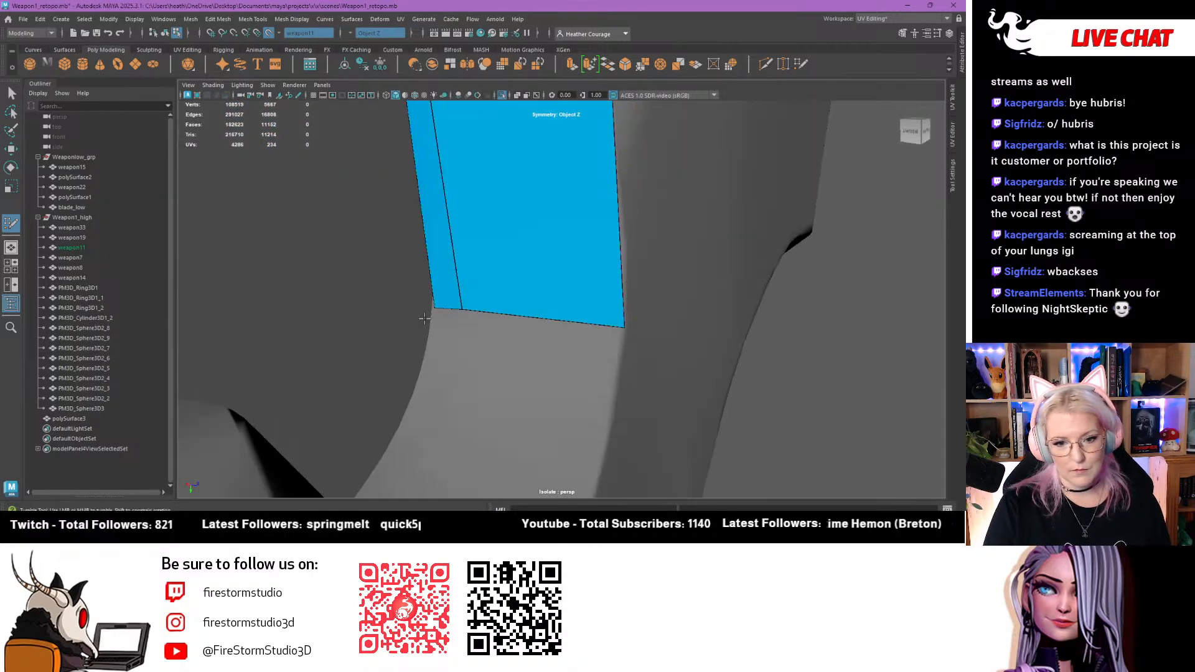
{"action": "right_click_drag", "start_coordinate": [431, 306], "coordinate": [354, 311], "text": "alt"}
{"action": "left_click_drag", "start_coordinate": [354, 311], "coordinate": [420, 365], "text": "alt"}
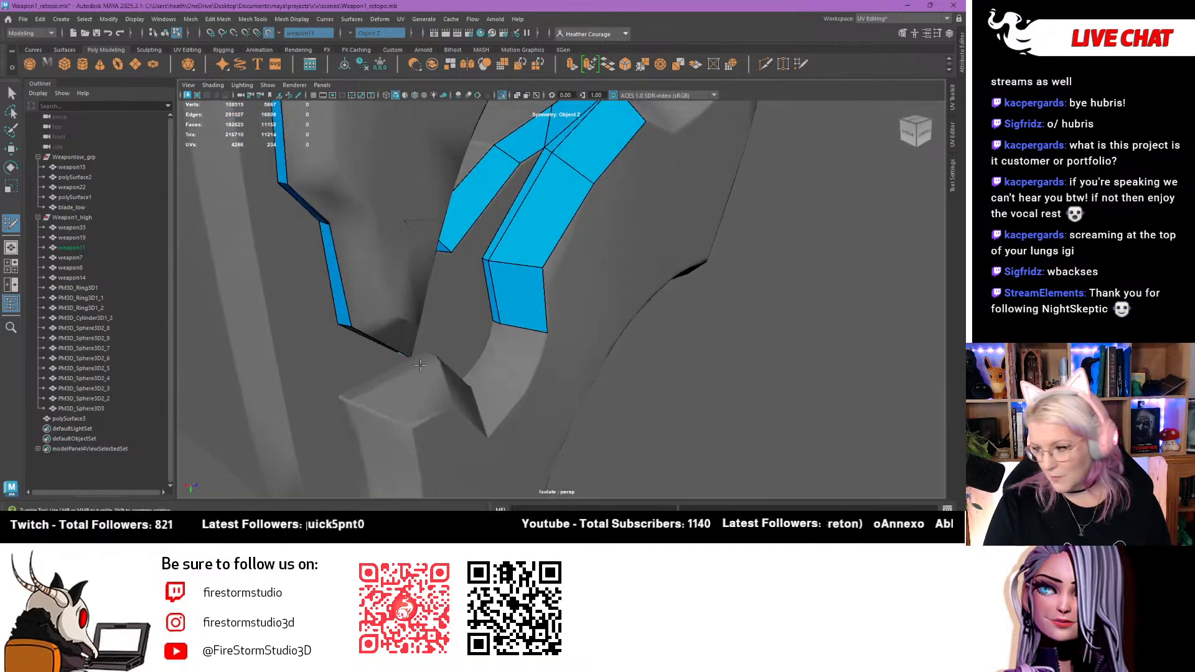
{"action": "middle_click_drag", "start_coordinate": [492, 367], "coordinate": [531, 342], "text": "alt"}
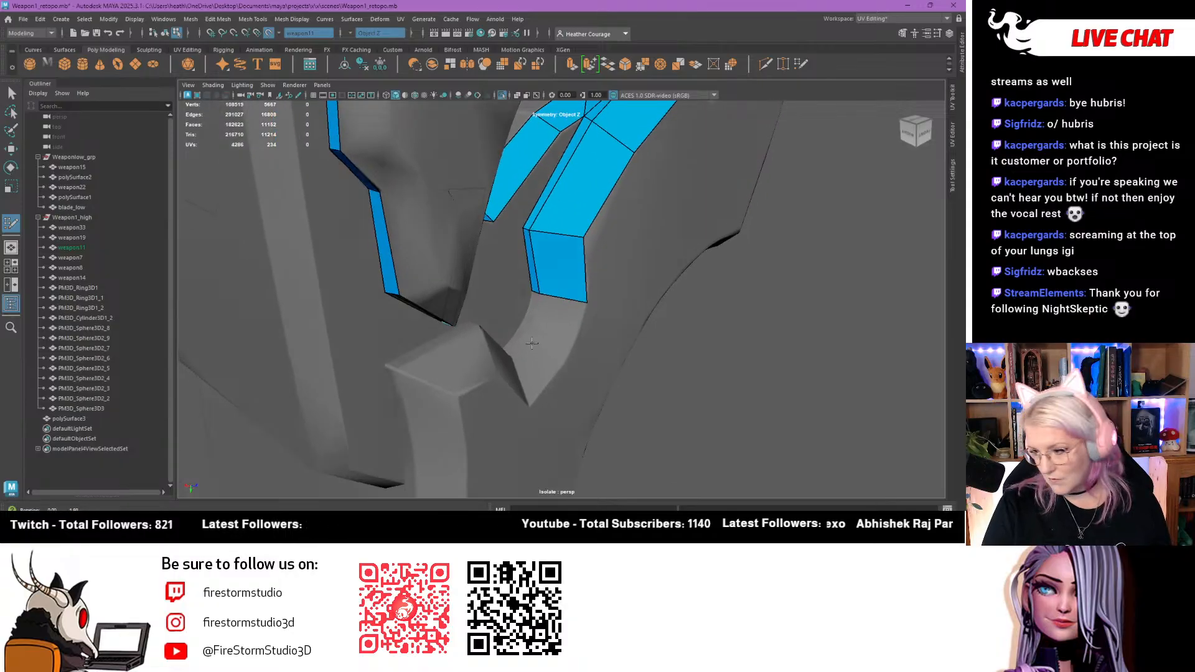
{"action": "left_click_drag", "start_coordinate": [531, 342], "coordinate": [511, 386], "text": "alt"}
{"action": "right_click_drag", "start_coordinate": [511, 386], "coordinate": [535, 437], "text": "alt"}
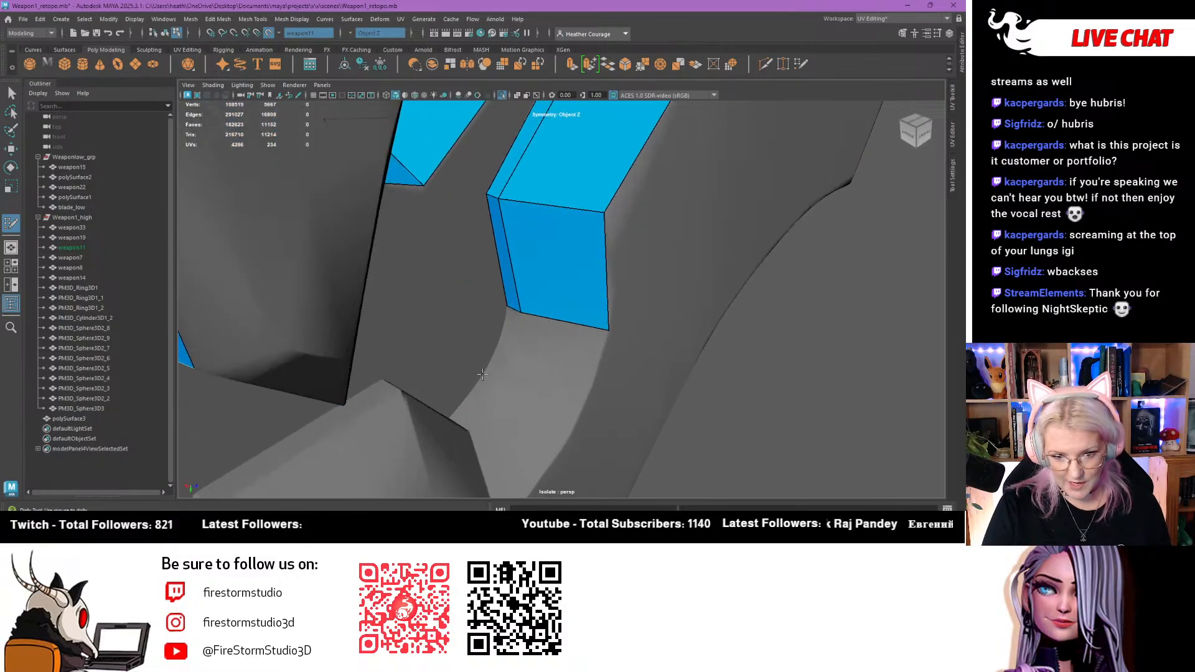
{"action": "left_click_drag", "start_coordinate": [482, 374], "coordinate": [461, 423], "text": "alt"}
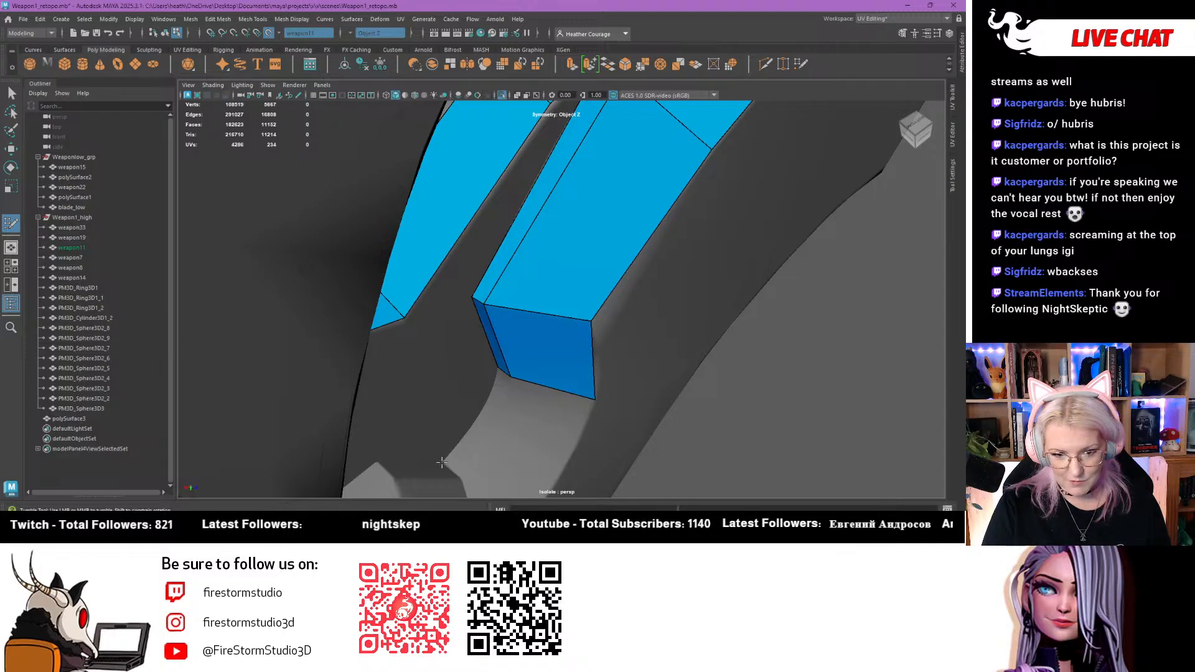
{"action": "left_click", "coordinate": [460, 476]}
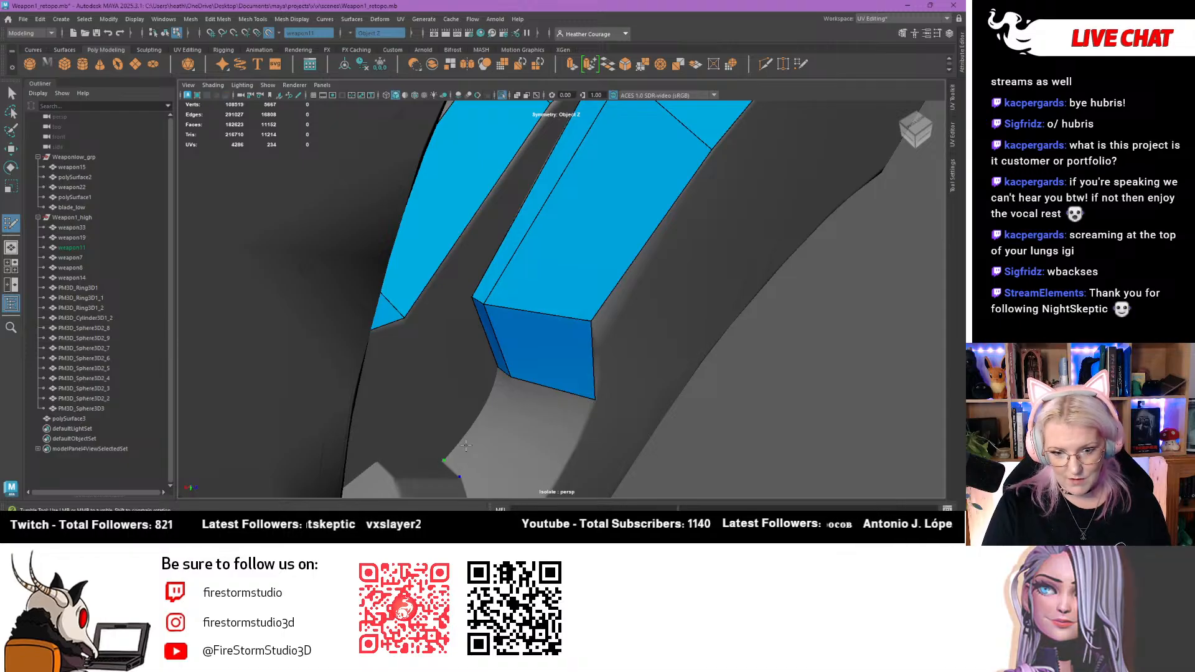
{"action": "left_click", "coordinate": [465, 437], "text": "shift"}
{"action": "left_click", "coordinate": [479, 420], "text": "ctrl"}
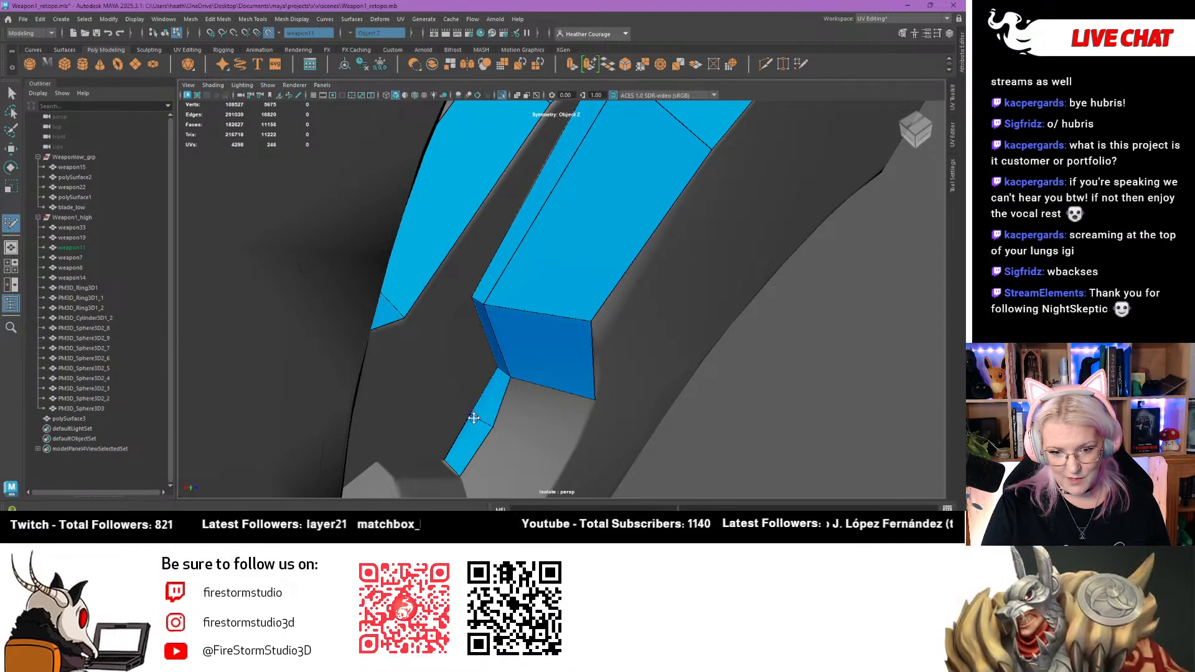
Fill two wide quads on the curved face beside the narrow strip, ending at the pointed lower tip
{"action": "mouse_move", "coordinate": [472, 416]}
{"action": "left_mouse_down"}
{"action": "mouse_move", "coordinate": [498, 405]}
{"action": "mouse_move", "coordinate": [488, 382]}
{"action": "mouse_move", "coordinate": [575, 346]}
{"action": "mouse_move", "coordinate": [516, 341]}
{"action": "mouse_move", "coordinate": [455, 367]}
{"action": "left_mouse_up"}
{"action": "left_click", "coordinate": [572, 314], "text": "shift"}
{"action": "left_click", "coordinate": [496, 325], "text": "shift"}
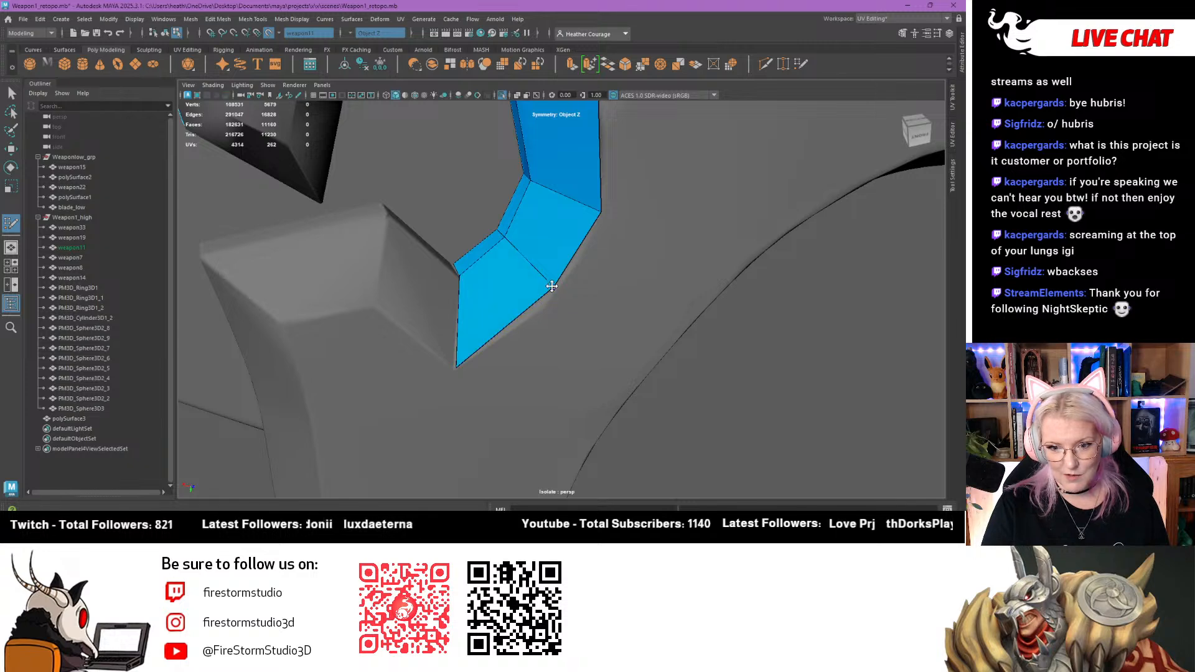
Extend the narrow strip up the notch's slanted edge and across the top rear edge of the adjoining block
{"action": "left_click_drag", "start_coordinate": [548, 285], "coordinate": [466, 340], "text": "alt"}
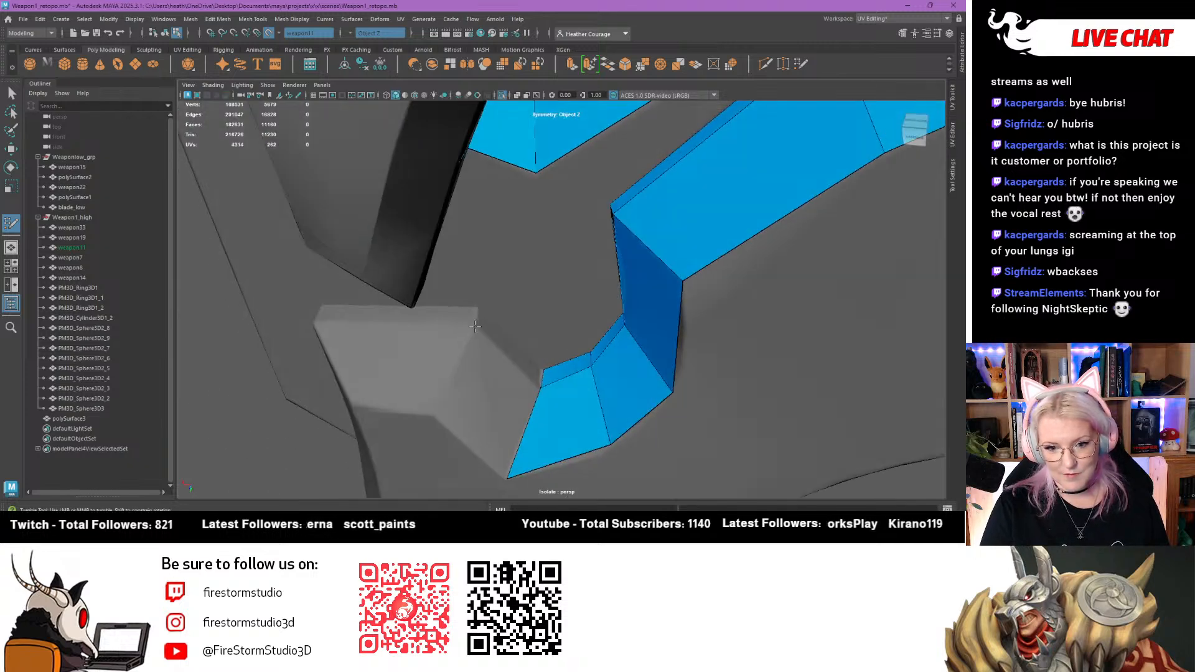
{"action": "left_click", "coordinate": [489, 325], "text": "shift"}
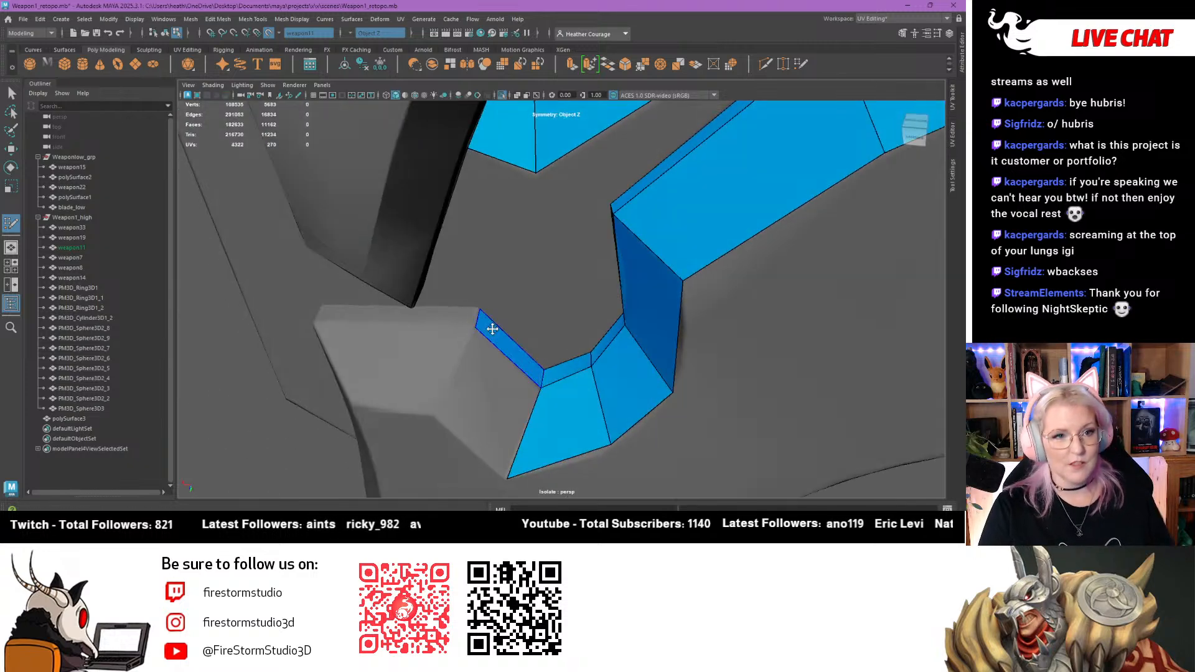
{"action": "left_click_drag", "start_coordinate": [476, 344], "coordinate": [469, 355], "text": "alt"}
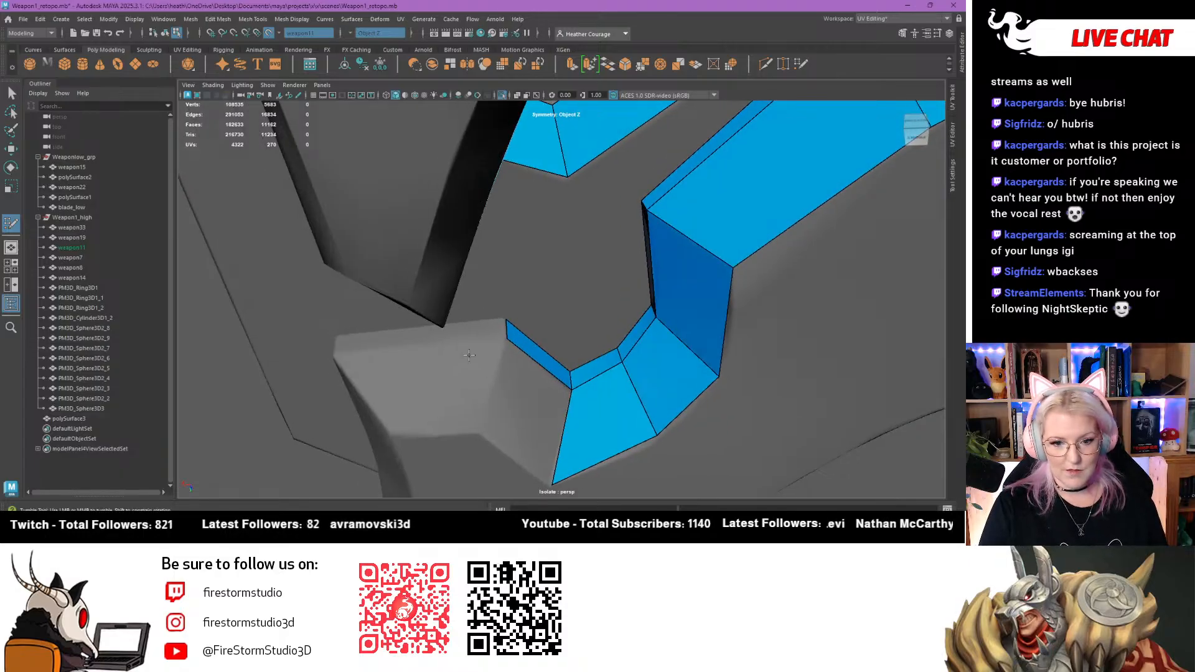
{"action": "left_click", "coordinate": [336, 353]}
{"action": "left_click", "coordinate": [338, 338]}
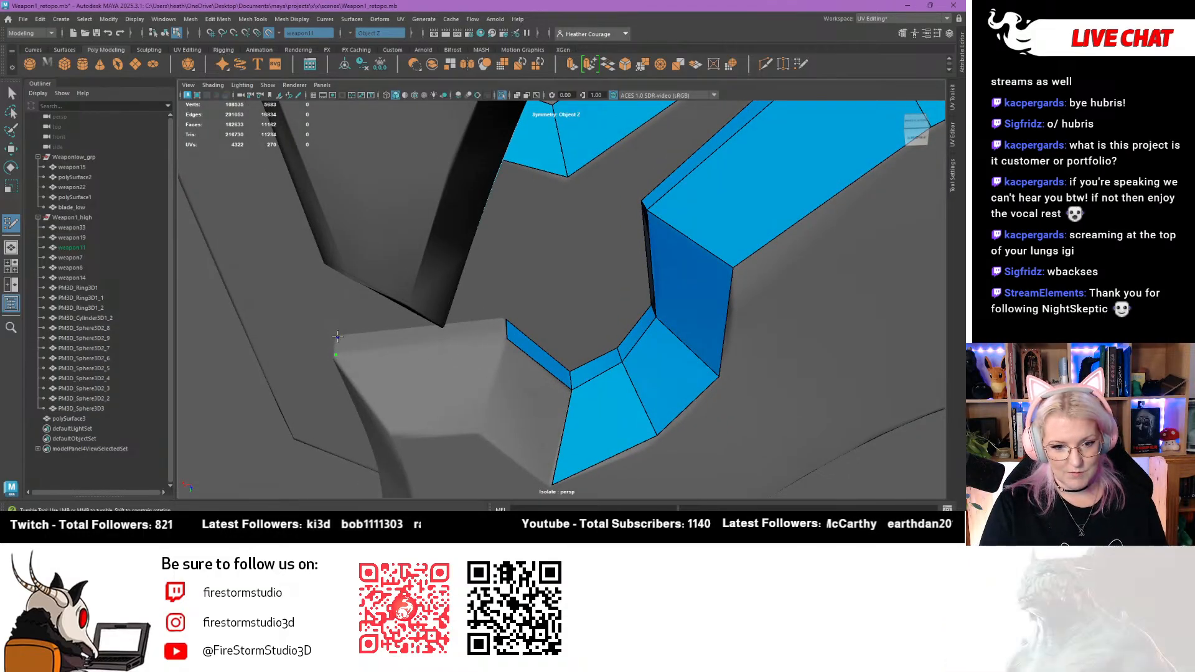
{"action": "left_click", "coordinate": [374, 335], "text": "shift"}
{"action": "left_click_drag", "start_coordinate": [374, 335], "coordinate": [476, 317], "text": "alt"}
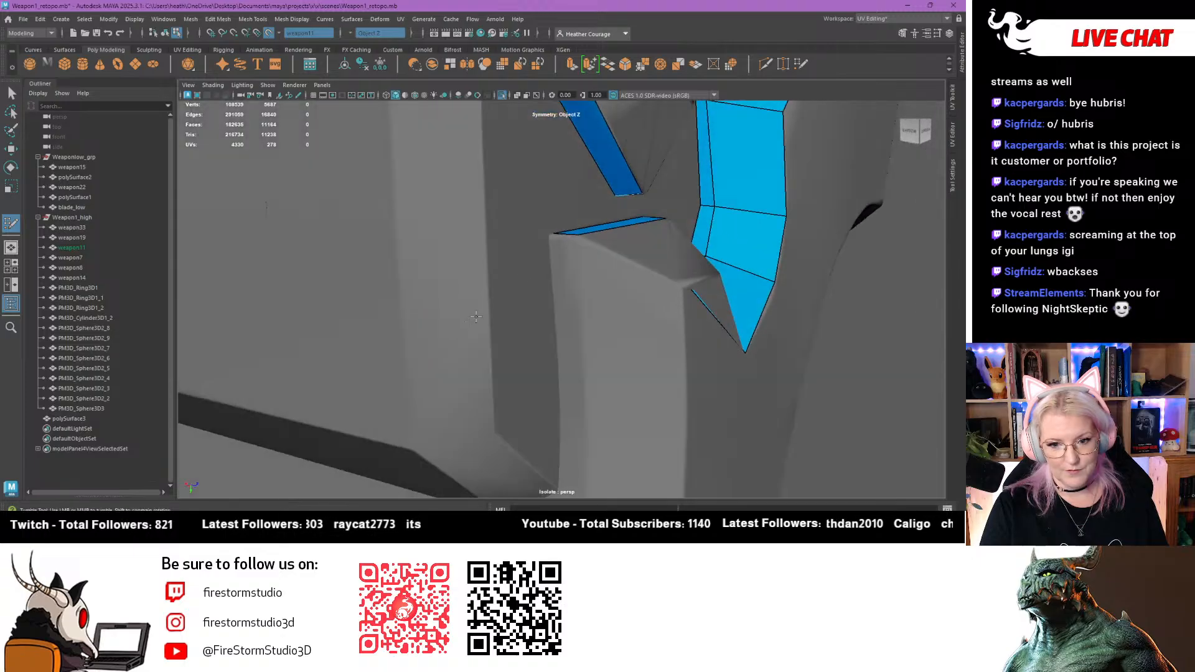
Fill a narrow strip down the block's side edge plus its top and notch chamfers, and split the side strip with a cross edge
{"action": "mouse_move", "coordinate": [552, 252]}
{"action": "left_mouse_down", "text": "alt"}
{"action": "mouse_move", "coordinate": [539, 360]}
{"action": "mouse_move", "coordinate": [569, 343]}
{"action": "left_mouse_up", "text": "alt"}
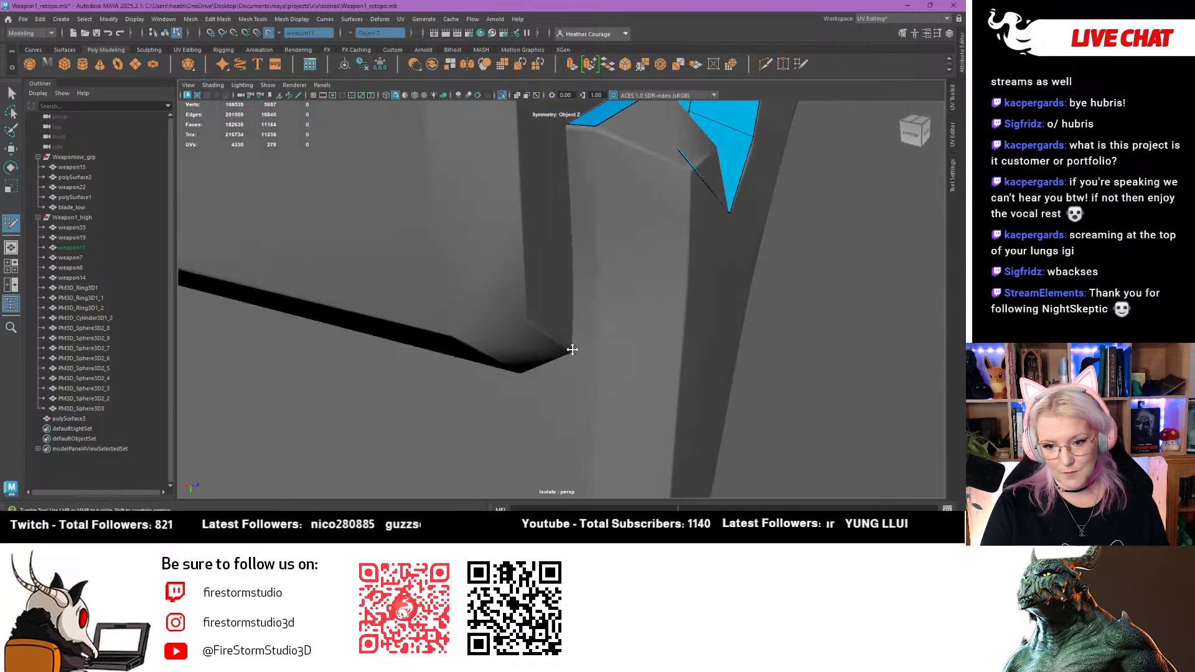
{"action": "left_click", "coordinate": [590, 274], "text": "shift"}
{"action": "mouse_move", "coordinate": [582, 272]}
{"action": "left_mouse_down", "text": "alt"}
{"action": "mouse_move", "coordinate": [466, 330]}
{"action": "mouse_move", "coordinate": [529, 211]}
{"action": "mouse_move", "coordinate": [514, 198]}
{"action": "mouse_move", "coordinate": [494, 242]}
{"action": "mouse_move", "coordinate": [505, 254]}
{"action": "mouse_move", "coordinate": [482, 218]}
{"action": "mouse_move", "coordinate": [525, 190]}
{"action": "left_mouse_up", "text": "alt"}
{"action": "left_click", "coordinate": [554, 226], "text": "shift"}
{"action": "left_click", "coordinate": [514, 198], "text": "shift"}
{"action": "left_click", "coordinate": [451, 241], "text": "ctrl"}
{"action": "middle_click_drag", "start_coordinate": [525, 189], "coordinate": [501, 316], "text": "alt"}
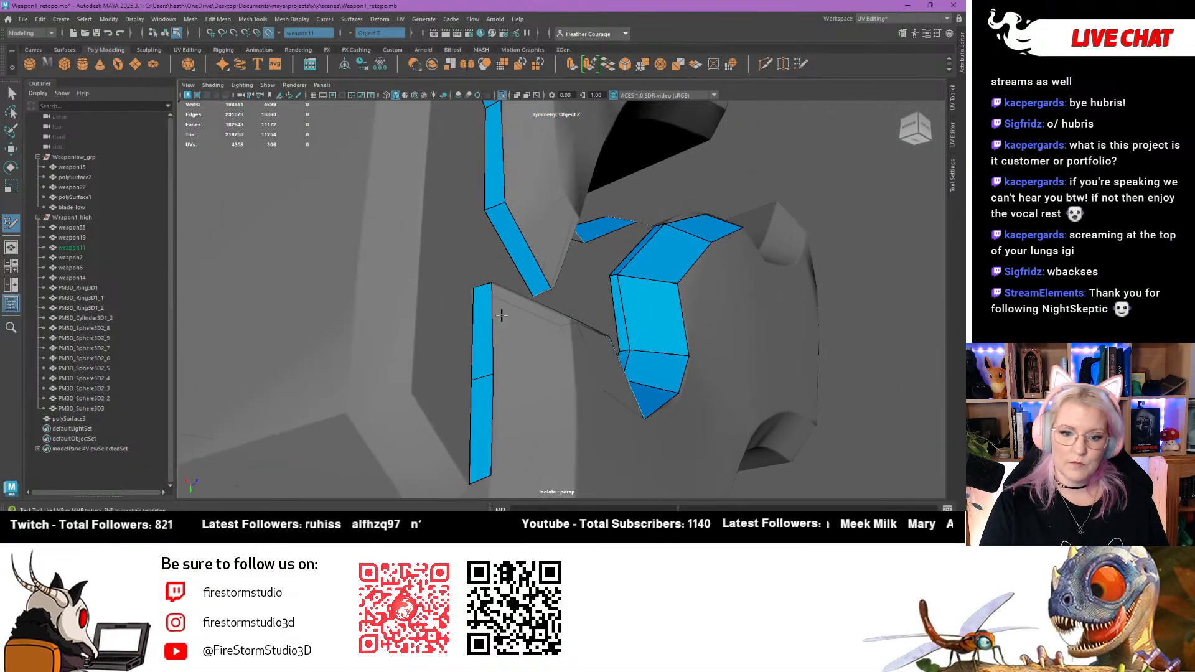
Fill two stacked wide quads down the block's front face beside the narrow side strip
{"action": "mouse_move", "coordinate": [492, 375]}
{"action": "left_mouse_down", "text": "alt"}
{"action": "mouse_move", "coordinate": [483, 320]}
{"action": "mouse_move", "coordinate": [484, 336]}
{"action": "mouse_move", "coordinate": [430, 388]}
{"action": "left_mouse_up", "text": "alt"}
{"action": "middle_click_drag", "start_coordinate": [430, 388], "coordinate": [618, 230], "text": "alt"}
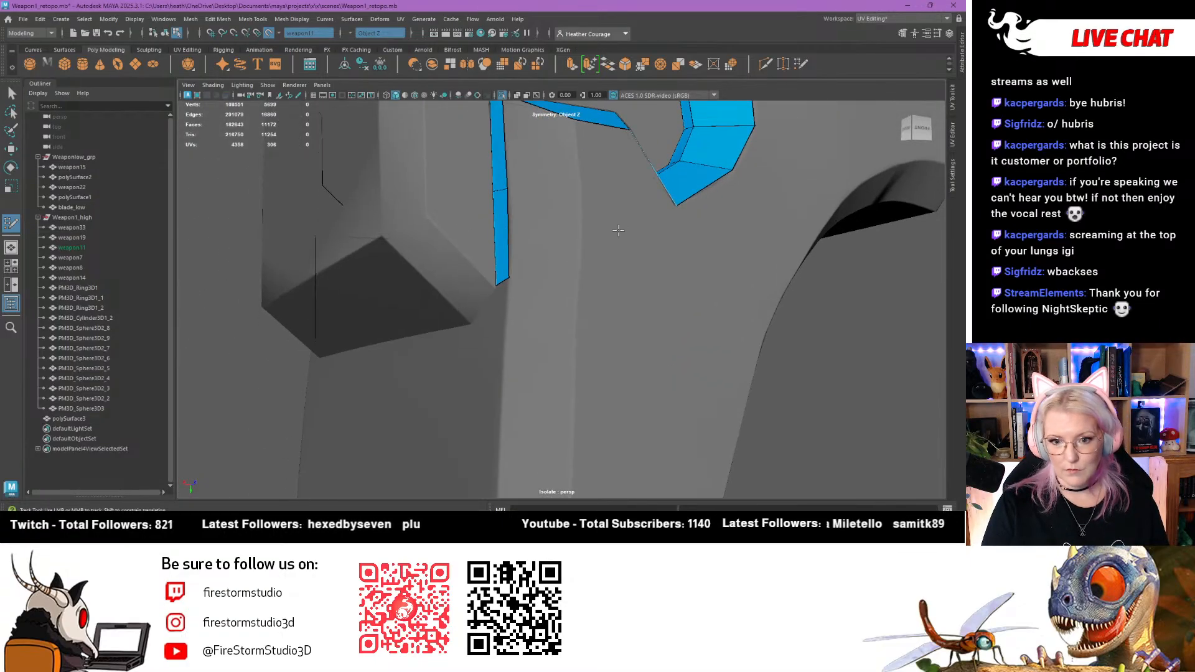
{"action": "left_click_drag", "start_coordinate": [536, 137], "coordinate": [539, 163], "text": "alt"}
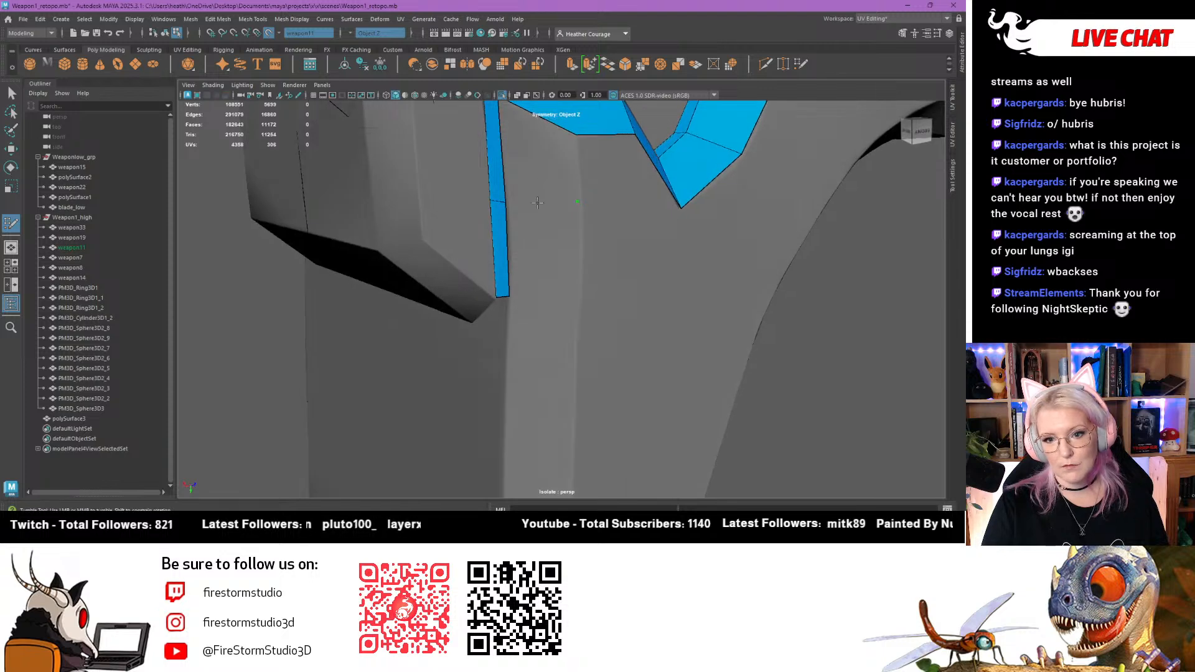
{"action": "middle_click_drag", "start_coordinate": [540, 163], "coordinate": [540, 283], "text": "alt"}
{"action": "left_click", "coordinate": [540, 285], "text": "shift"}
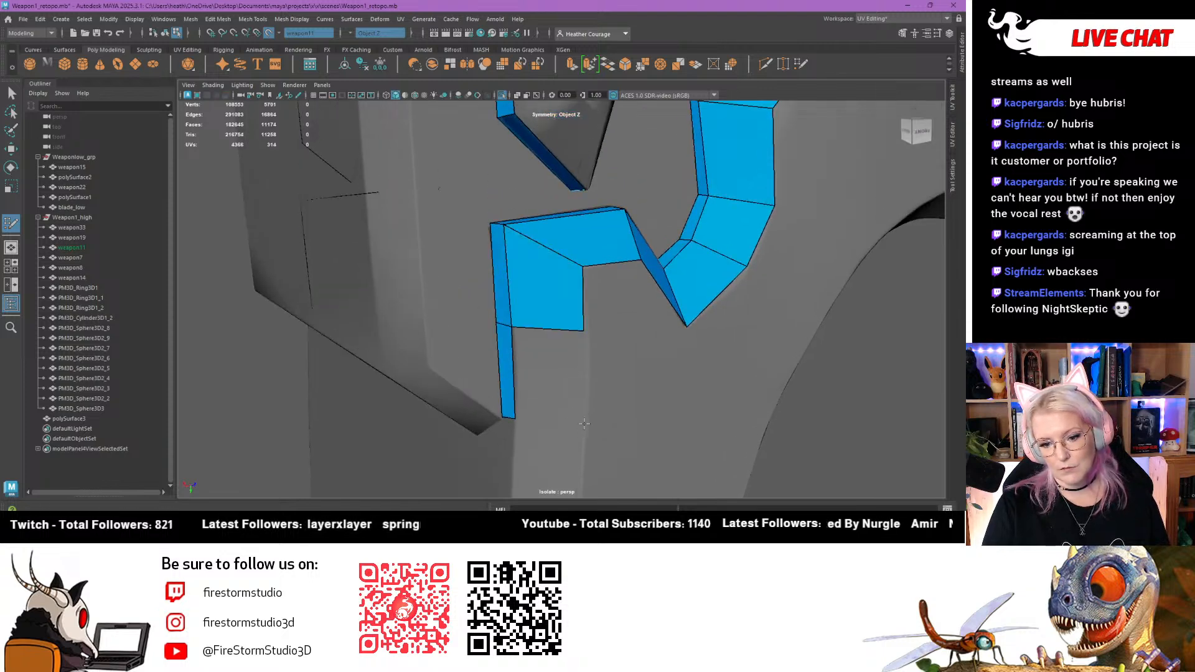
{"action": "left_click", "coordinate": [531, 393], "text": "shift"}
{"action": "left_click_drag", "start_coordinate": [523, 405], "coordinate": [528, 403], "text": "alt"}
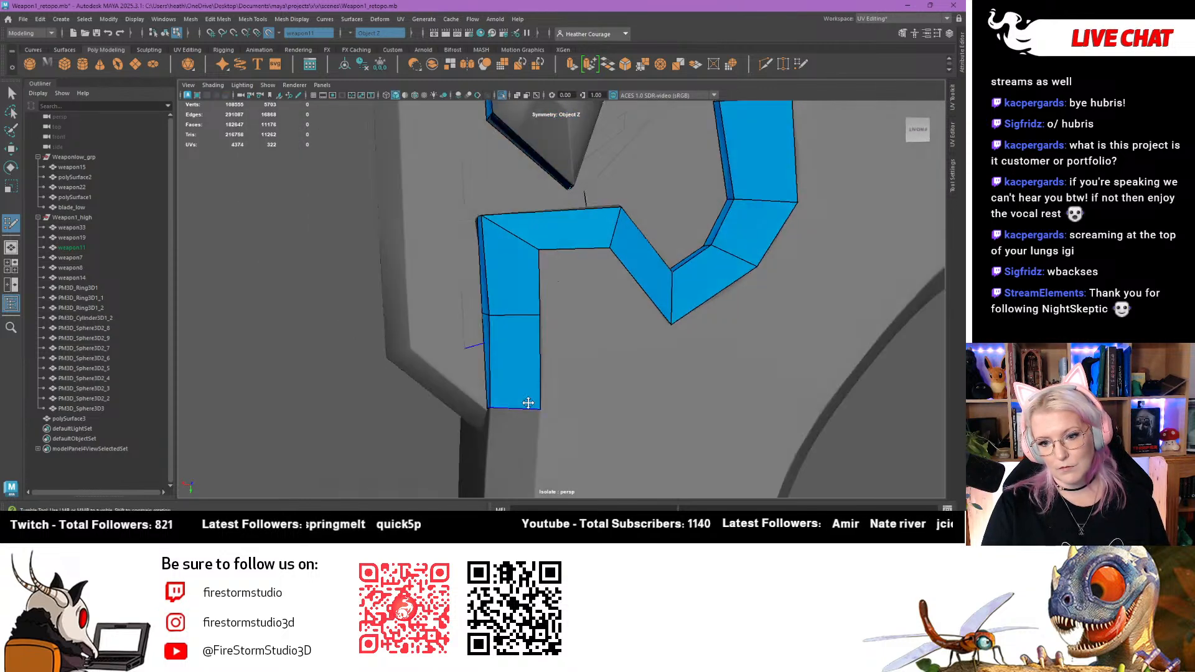
Fill a small face below the side strip's lower end and a quad along the adjoining slanted underside bevel
{"action": "right_click_drag", "start_coordinate": [527, 403], "coordinate": [460, 410], "text": "alt"}
{"action": "left_click_drag", "start_coordinate": [461, 411], "coordinate": [538, 460], "text": "alt"}
{"action": "middle_click_drag", "start_coordinate": [539, 461], "coordinate": [540, 367], "text": "alt"}
{"action": "right_click_drag", "start_coordinate": [540, 368], "coordinate": [591, 378], "text": "alt"}
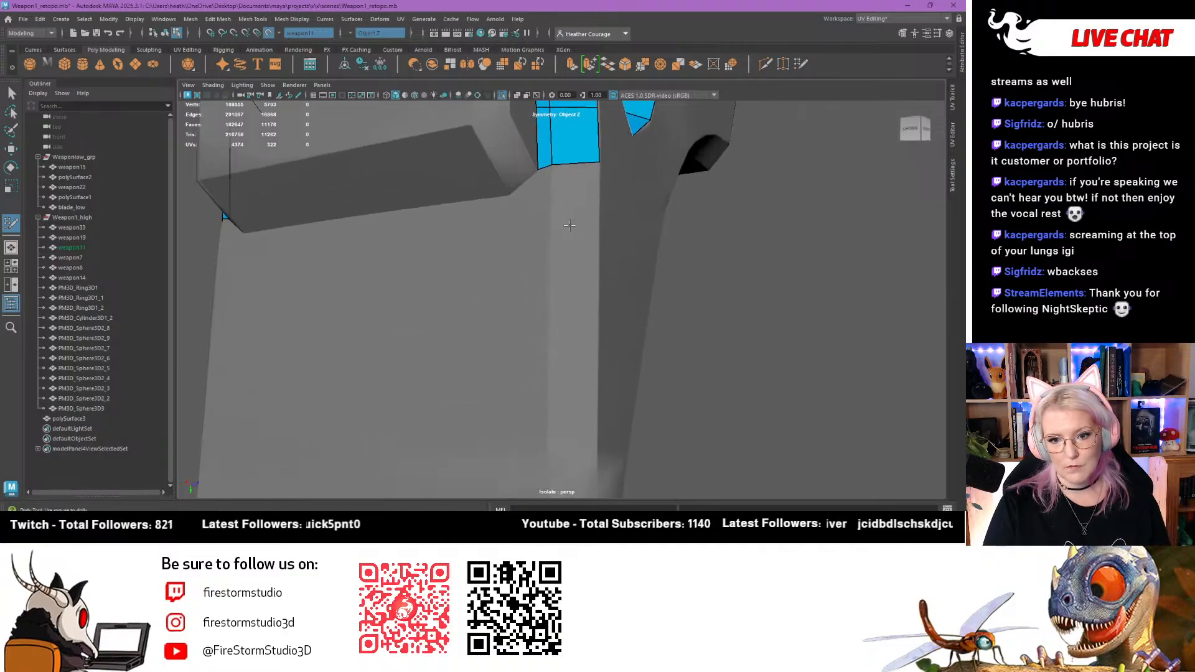
{"action": "middle_click_drag", "start_coordinate": [569, 225], "coordinate": [485, 277], "text": "alt"}
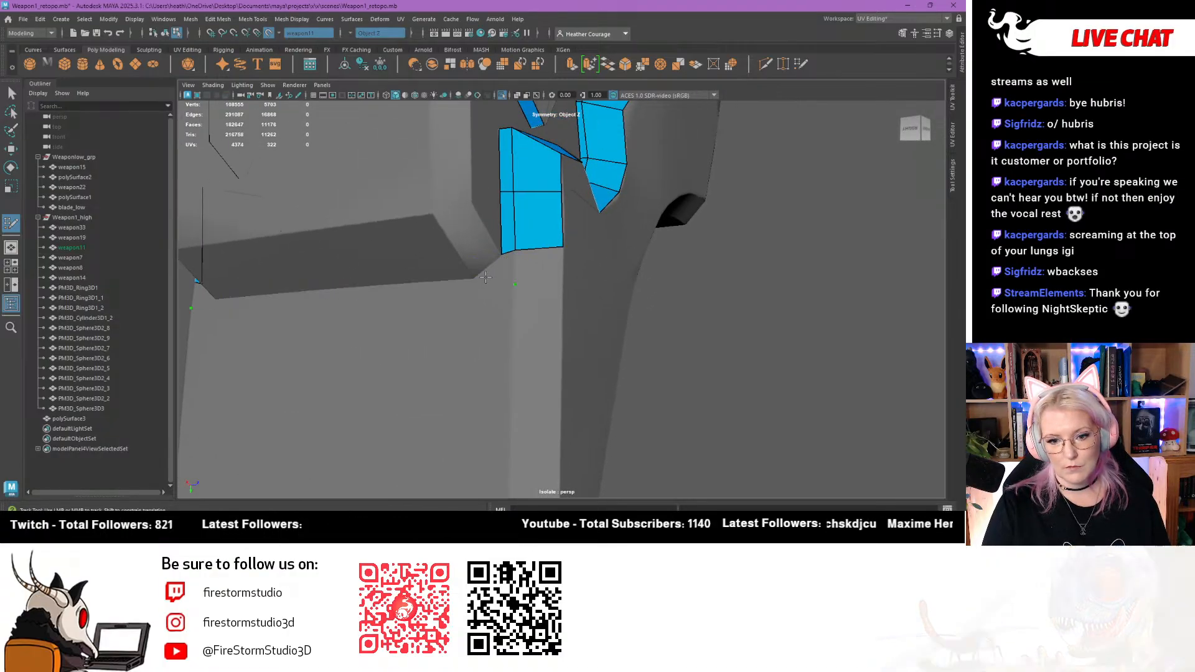
{"action": "left_click", "coordinate": [493, 272], "text": "shift"}
{"action": "mouse_move", "coordinate": [492, 273]}
{"action": "left_mouse_down", "text": "alt"}
{"action": "mouse_move", "coordinate": [515, 302]}
{"action": "mouse_move", "coordinate": [486, 249]}
{"action": "left_mouse_up", "text": "alt"}
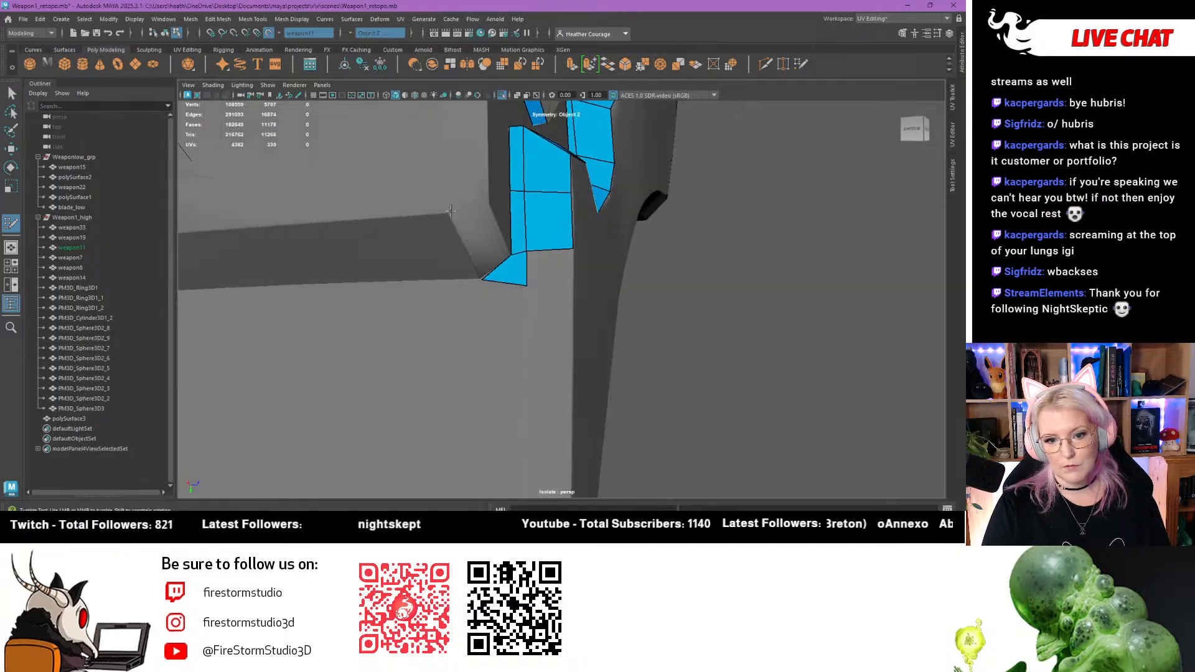
{"action": "left_click", "coordinate": [483, 237], "text": "shift"}
{"action": "middle_click_drag", "start_coordinate": [483, 237], "coordinate": [494, 360], "text": "alt"}
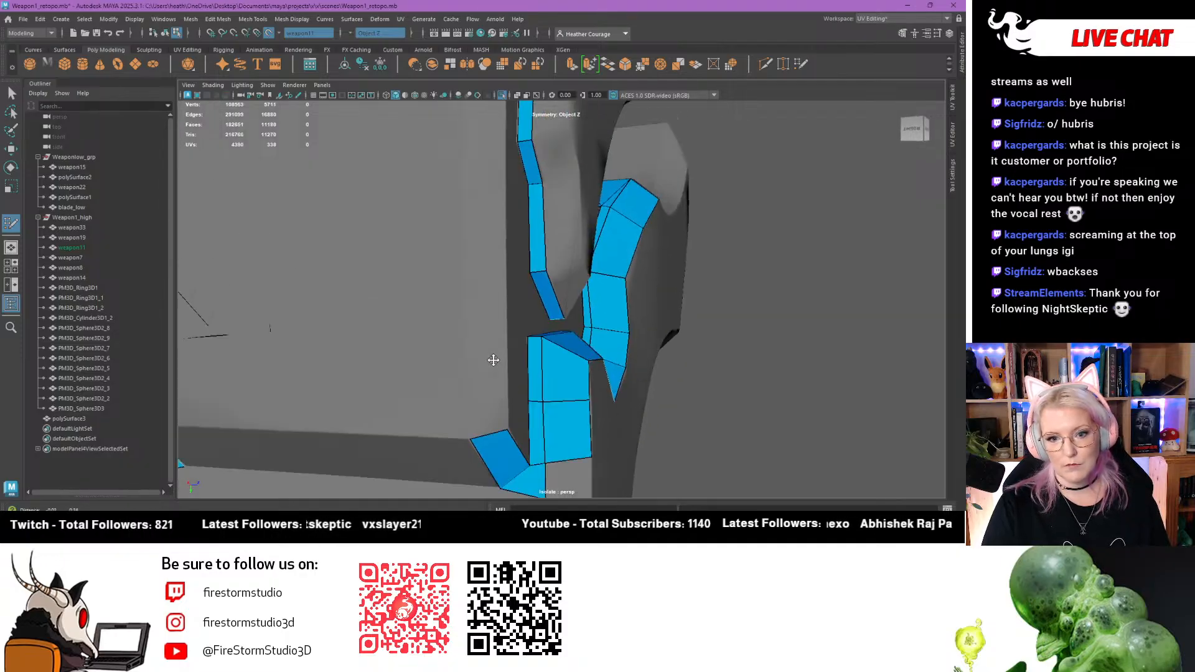
Place point pairs up the neighbouring vertical bevel and fill two stacked quads above the slanted bevel quad
{"action": "mouse_move", "coordinate": [493, 360]}
{"action": "left_mouse_down", "text": "alt"}
{"action": "mouse_move", "coordinate": [429, 360]}
{"action": "mouse_move", "coordinate": [459, 352]}
{"action": "mouse_move", "coordinate": [439, 323]}
{"action": "left_mouse_up", "text": "alt"}
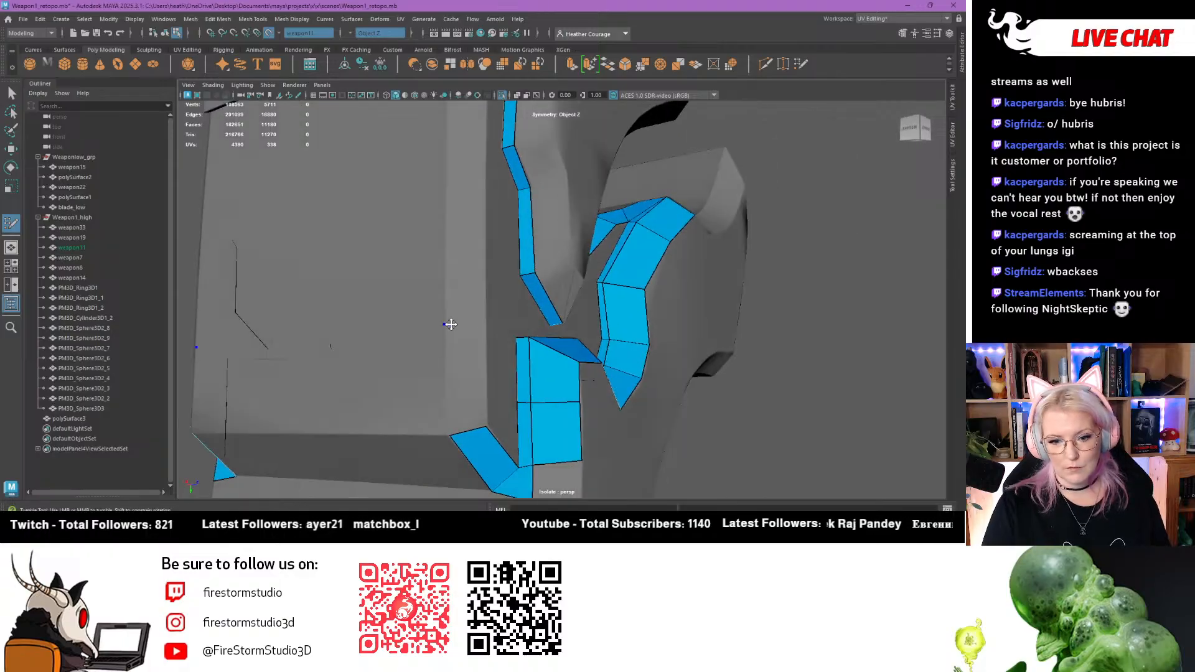
{"action": "left_click", "coordinate": [487, 322]}
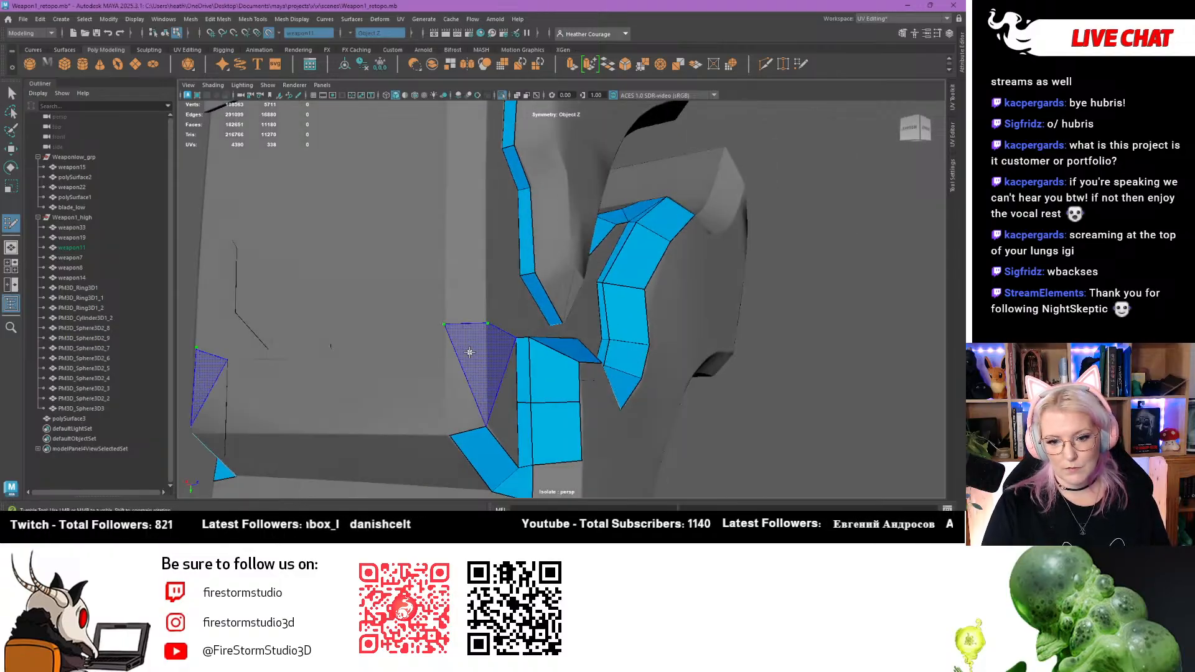
{"action": "left_click", "coordinate": [461, 370], "text": "shift"}
{"action": "mouse_move", "coordinate": [486, 319]}
{"action": "left_mouse_down"}
{"action": "mouse_move", "coordinate": [416, 366]}
{"action": "mouse_move", "coordinate": [527, 268]}
{"action": "left_mouse_up"}
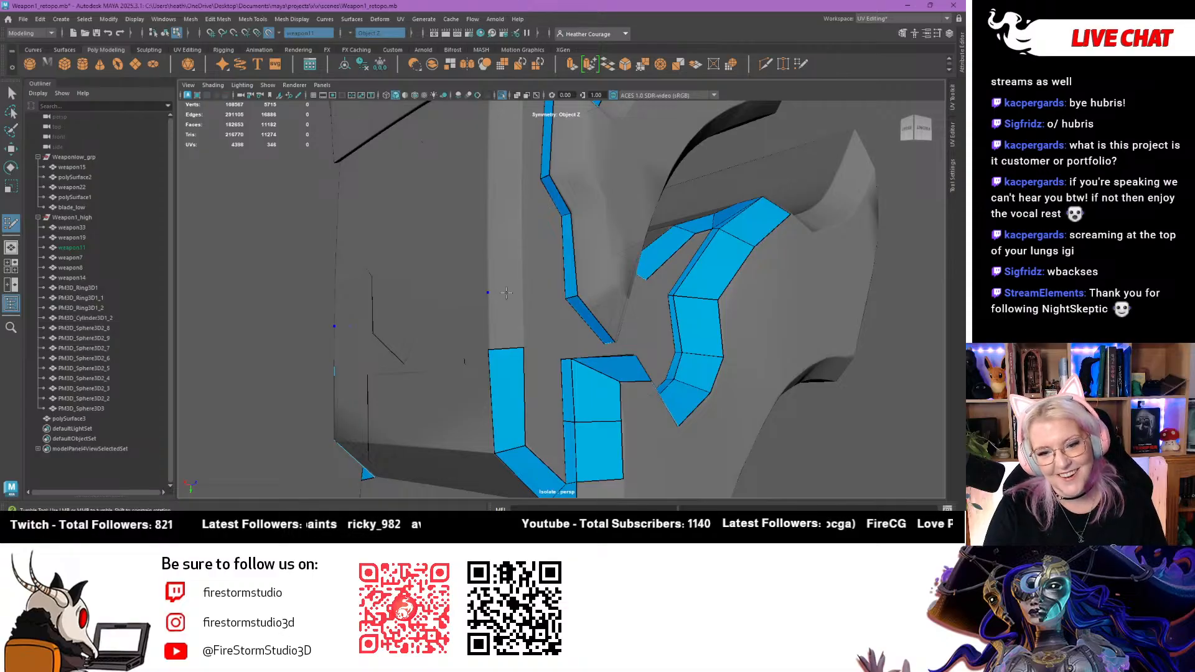
{"action": "left_click", "coordinate": [522, 292]}
{"action": "left_click", "coordinate": [507, 319], "text": "shift"}
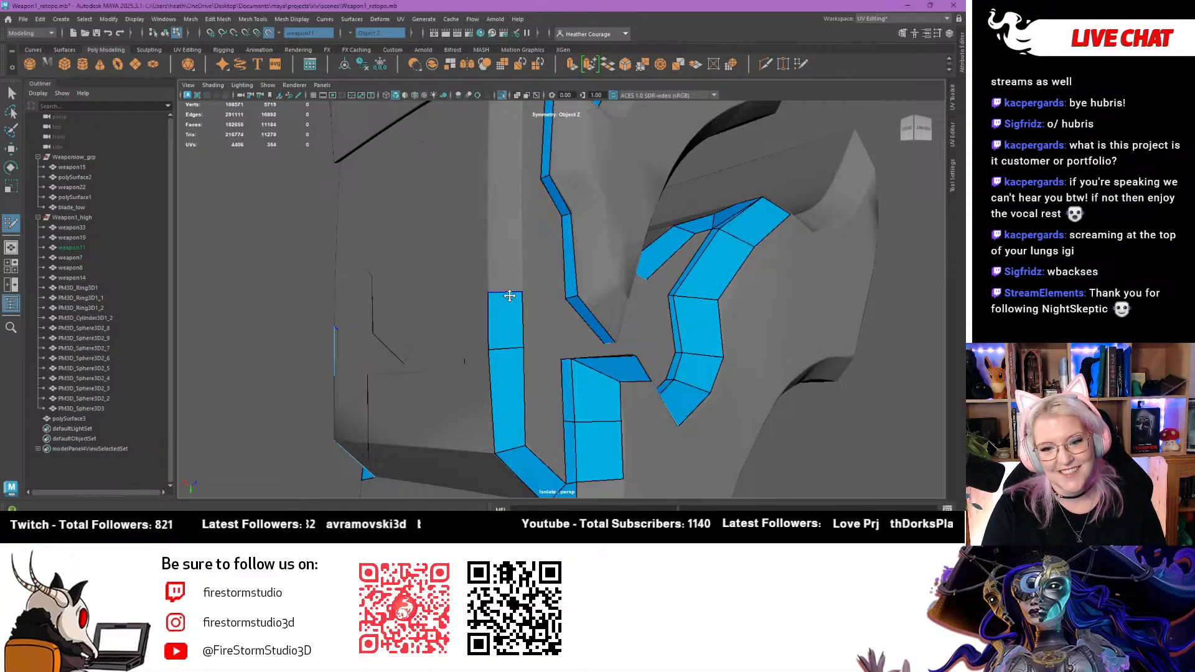
Stretch the vertical bevel strip's upper end up to the overhanging ledge and align its corners with the ledge's edge
{"action": "mouse_move", "coordinate": [508, 290]}
{"action": "left_mouse_down"}
{"action": "mouse_move", "coordinate": [528, 179]}
{"action": "mouse_move", "coordinate": [506, 142]}
{"action": "left_mouse_up"}
{"action": "middle_click_drag", "start_coordinate": [501, 174], "coordinate": [492, 350], "text": "alt"}
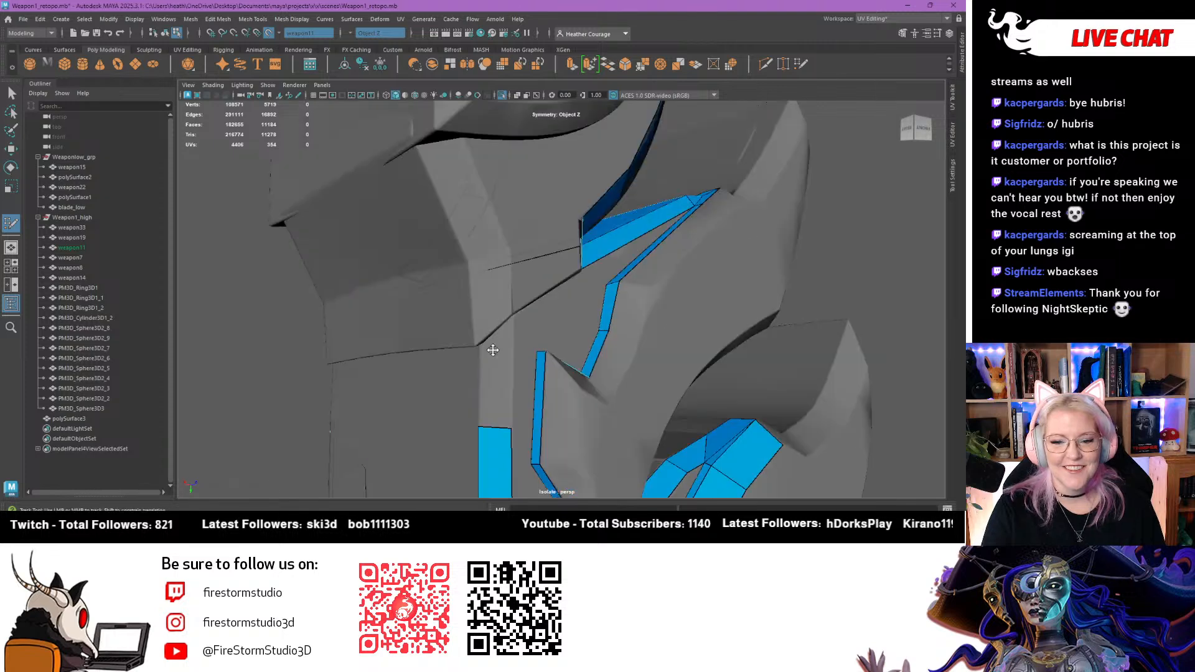
{"action": "left_click_drag", "start_coordinate": [494, 427], "coordinate": [501, 283]}
{"action": "right_click_drag", "start_coordinate": [424, 349], "coordinate": [455, 354], "text": "alt"}
{"action": "left_click_drag", "start_coordinate": [455, 354], "coordinate": [460, 302]}
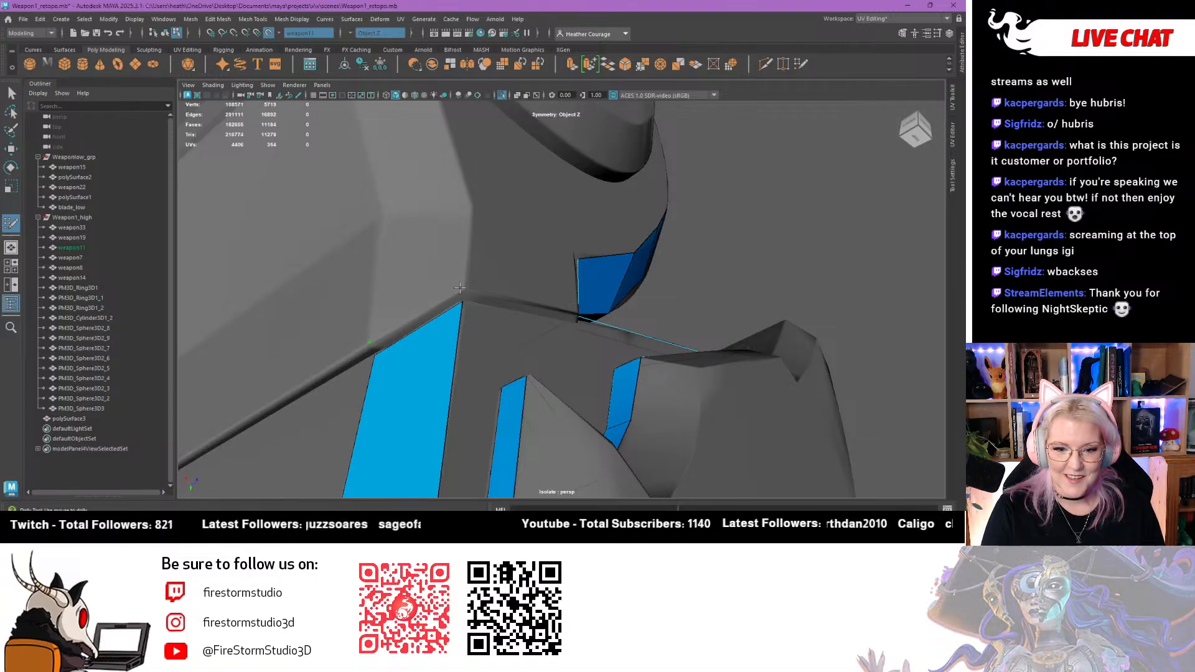
{"action": "left_click", "coordinate": [443, 301]}
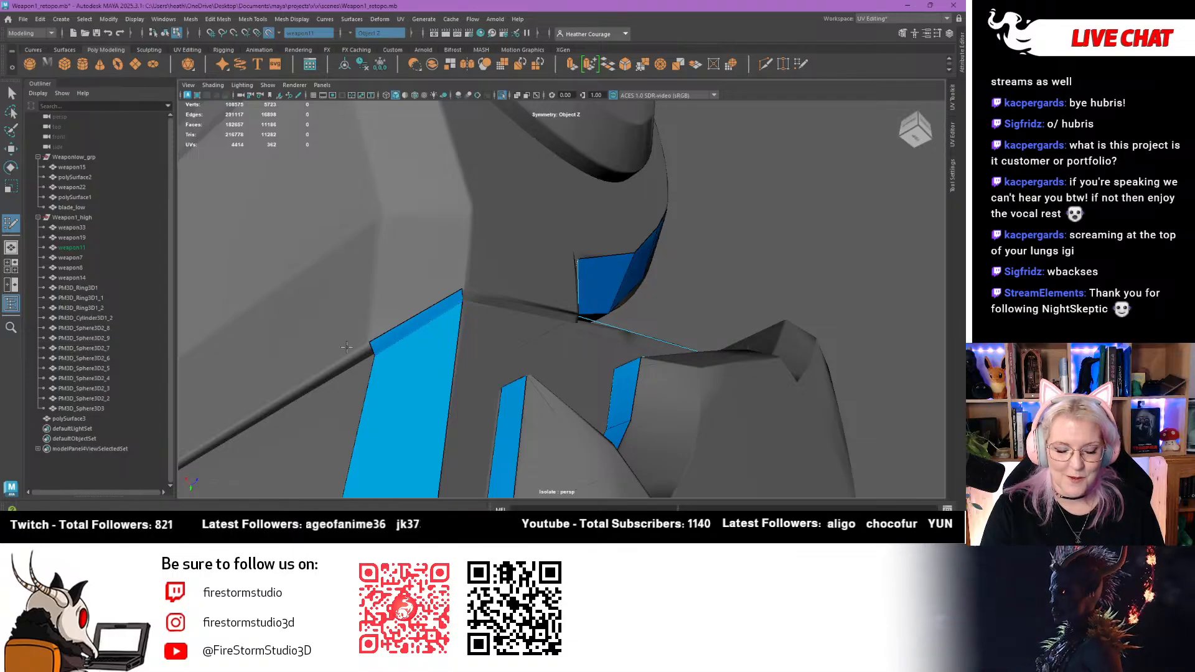
{"action": "left_click_drag", "start_coordinate": [346, 347], "coordinate": [401, 339], "text": "alt"}
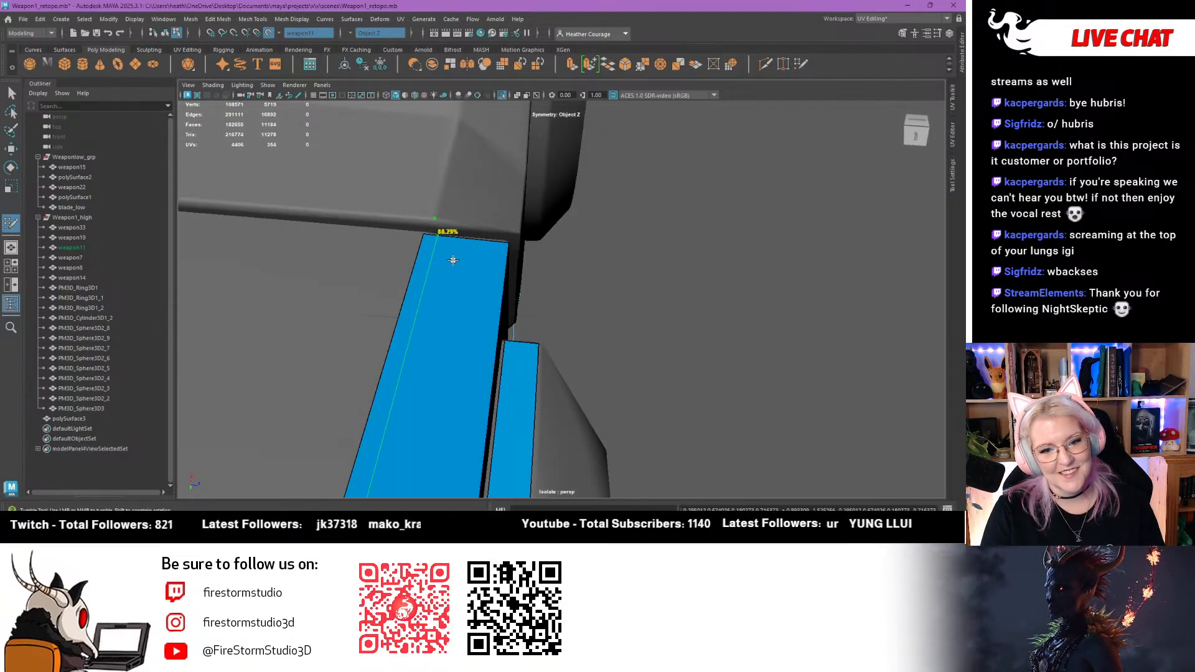
{"action": "left_click", "coordinate": [452, 231], "text": "ctrl+shift"}
{"action": "left_click_drag", "start_coordinate": [451, 243], "coordinate": [378, 308], "text": "alt"}
{"action": "scroll", "coordinate": [413, 280], "scroll_direction": "up", "scroll_amount": 4}
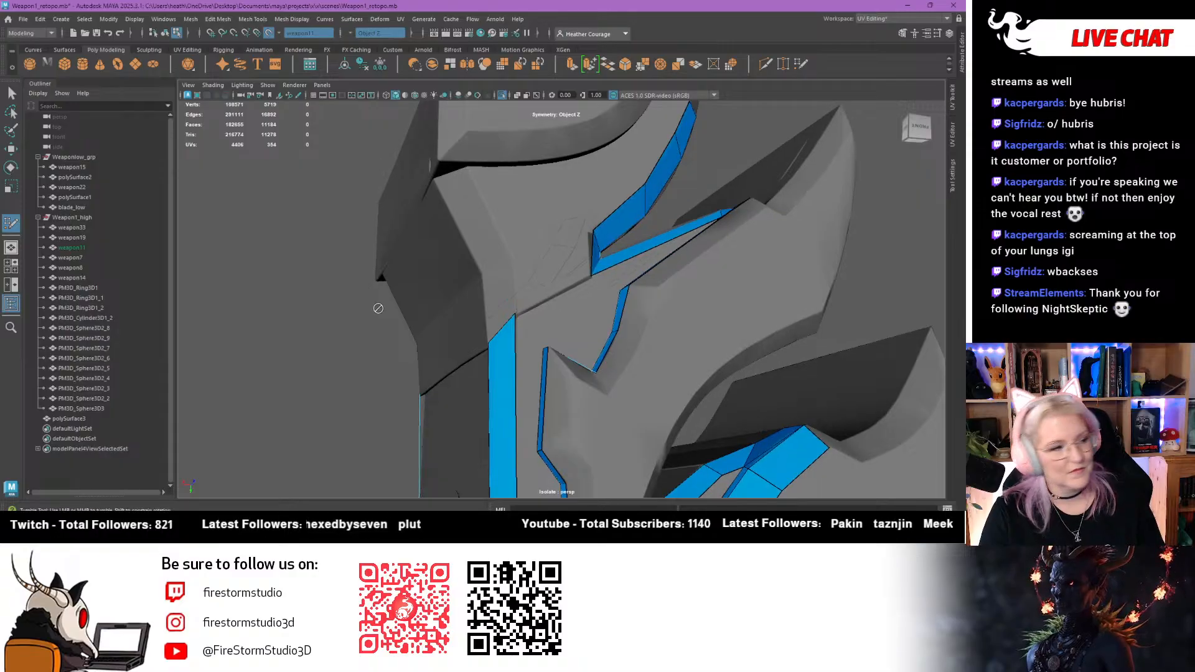
Extend the vertical bevel strip upward with two stacked quads, following its slanted edge to the underside of the overhanging ledge
{"action": "left_click_drag", "start_coordinate": [499, 342], "coordinate": [571, 304], "text": "alt"}
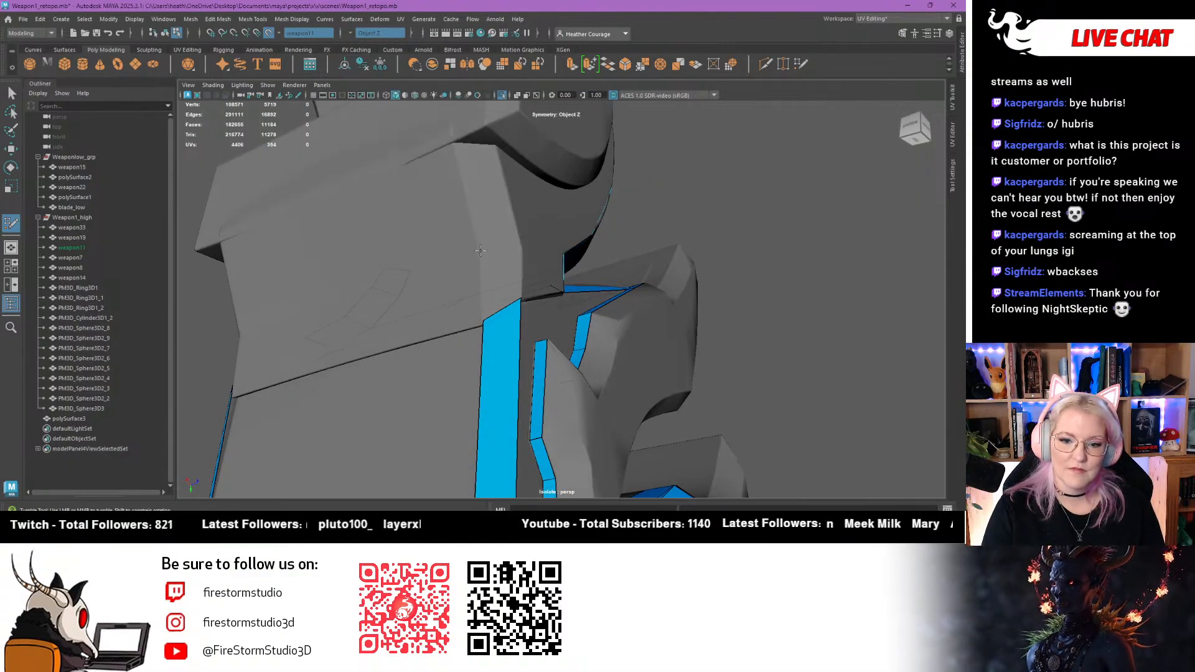
{"action": "left_click", "coordinate": [520, 244]}
{"action": "left_click", "coordinate": [496, 274], "text": "shift"}
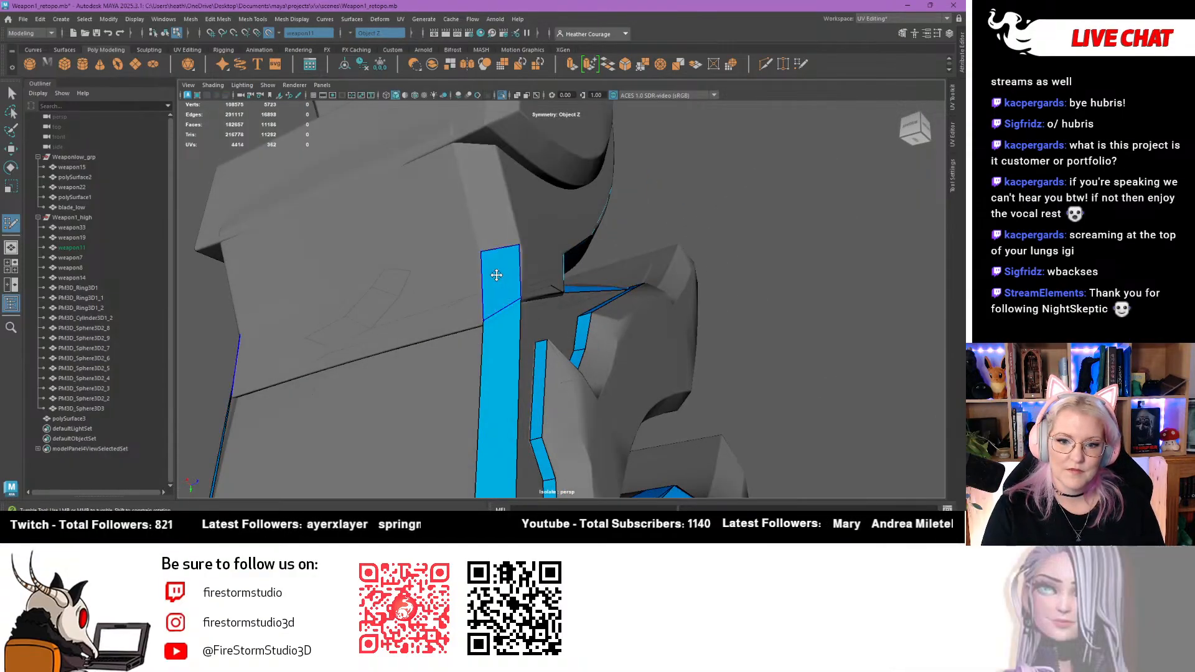
{"action": "left_click_drag", "start_coordinate": [495, 274], "coordinate": [475, 230], "text": "alt"}
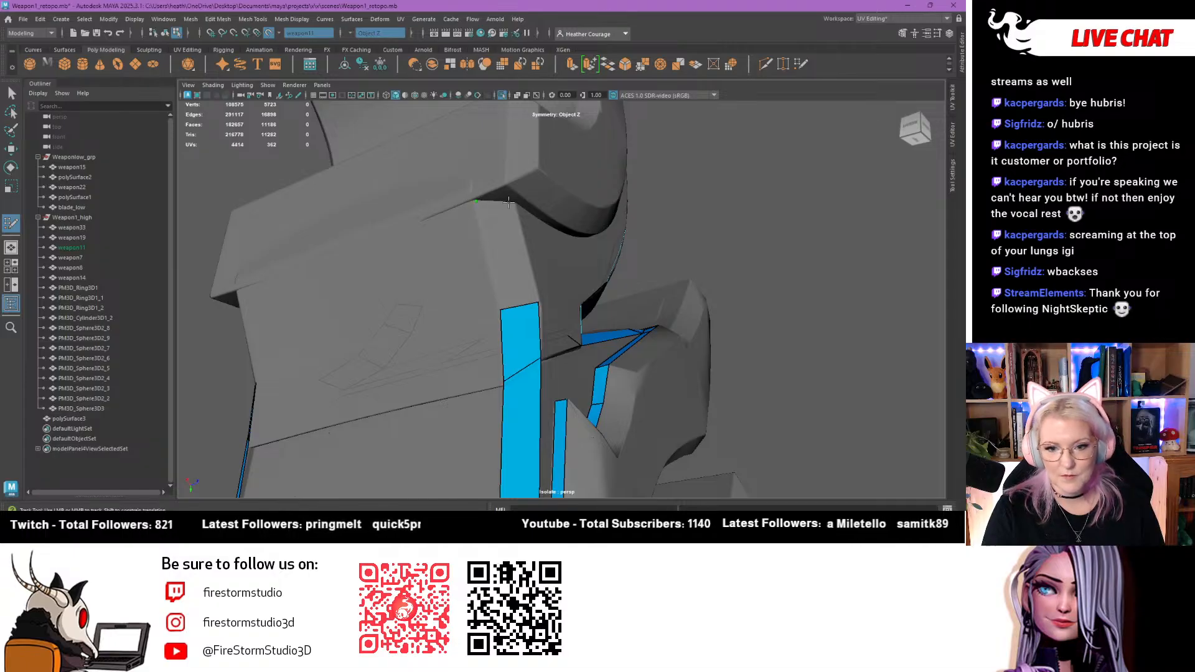
{"action": "left_click", "coordinate": [475, 204], "text": "shift"}
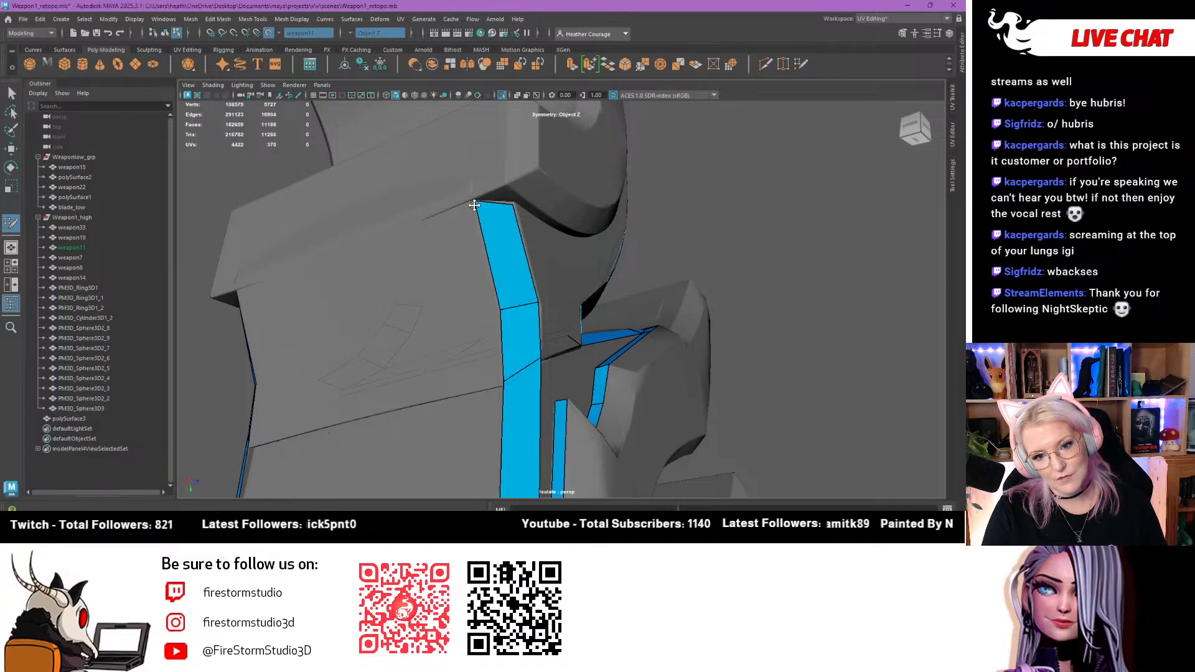
Fill a small quad under the overhanging ledge's corner, joined to the slanted upper end of the bevel strip
{"action": "left_click_drag", "start_coordinate": [491, 217], "coordinate": [475, 274], "text": "alt"}
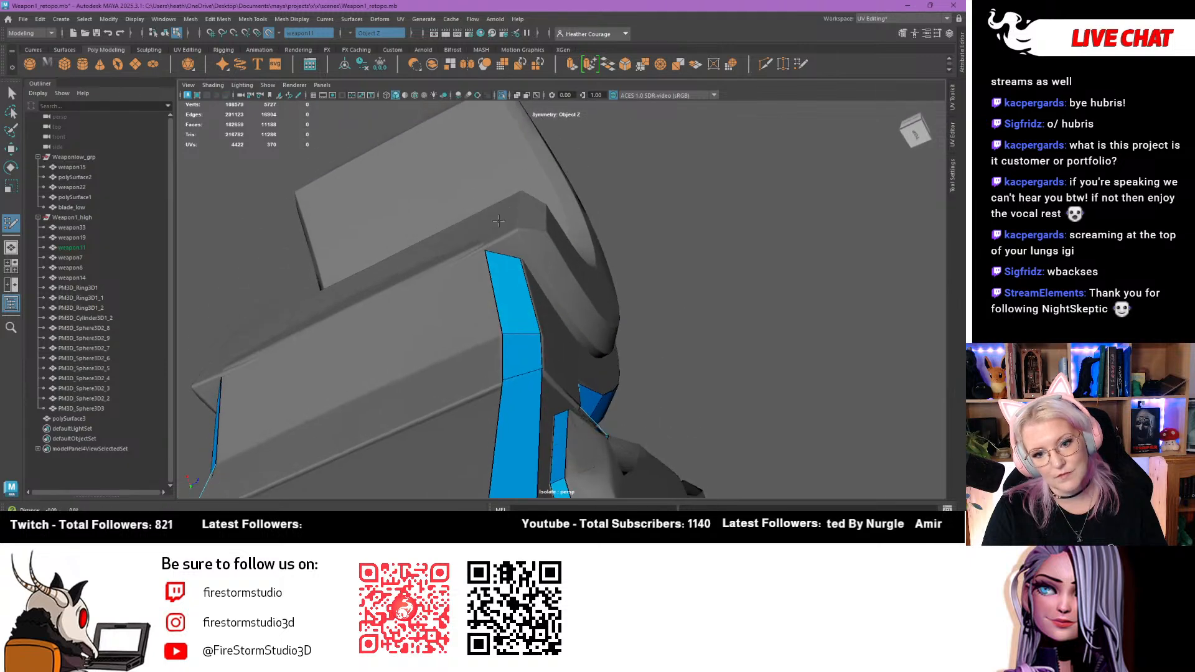
{"action": "right_click_drag", "start_coordinate": [463, 285], "coordinate": [501, 296], "text": "alt"}
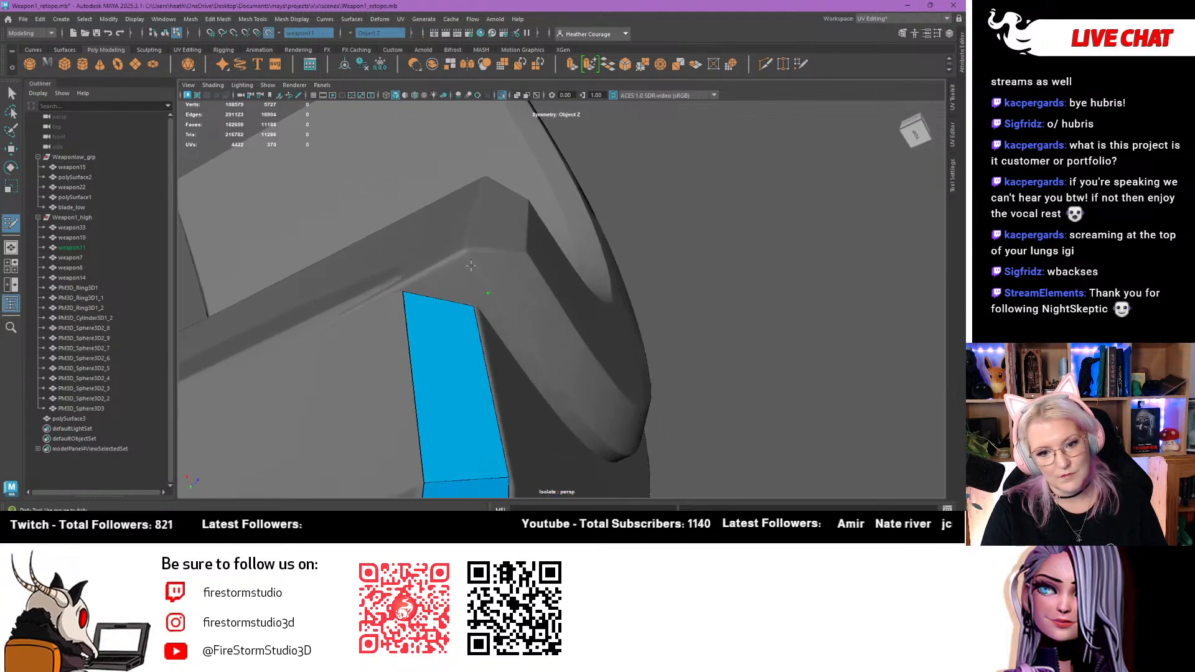
{"action": "mouse_move", "coordinate": [450, 278]}
{"action": "left_mouse_down", "text": "alt"}
{"action": "mouse_move", "coordinate": [454, 346]}
{"action": "mouse_move", "coordinate": [465, 265]}
{"action": "left_mouse_up", "text": "alt"}
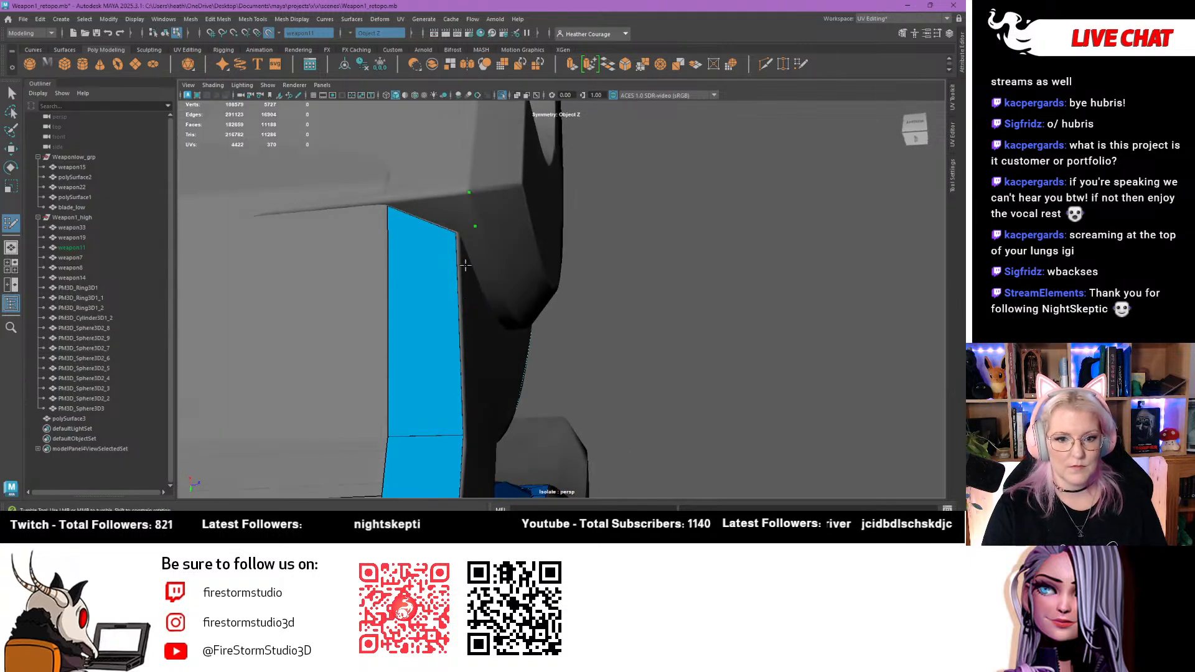
{"action": "left_click", "coordinate": [449, 212], "text": "shift"}
{"action": "left_click_drag", "start_coordinate": [387, 215], "coordinate": [408, 172], "text": "alt"}
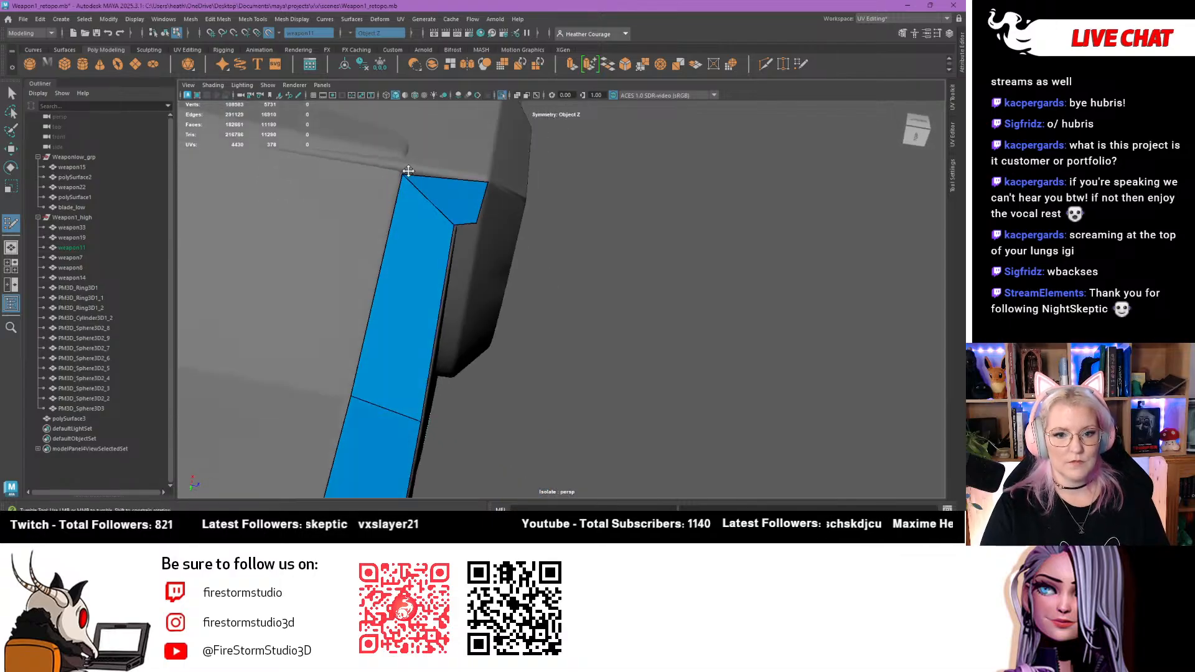
Continue the strip above the ledge corner with two stacked quads along the upper block's side edge
{"action": "middle_click_drag", "start_coordinate": [407, 171], "coordinate": [393, 286], "text": "alt"}
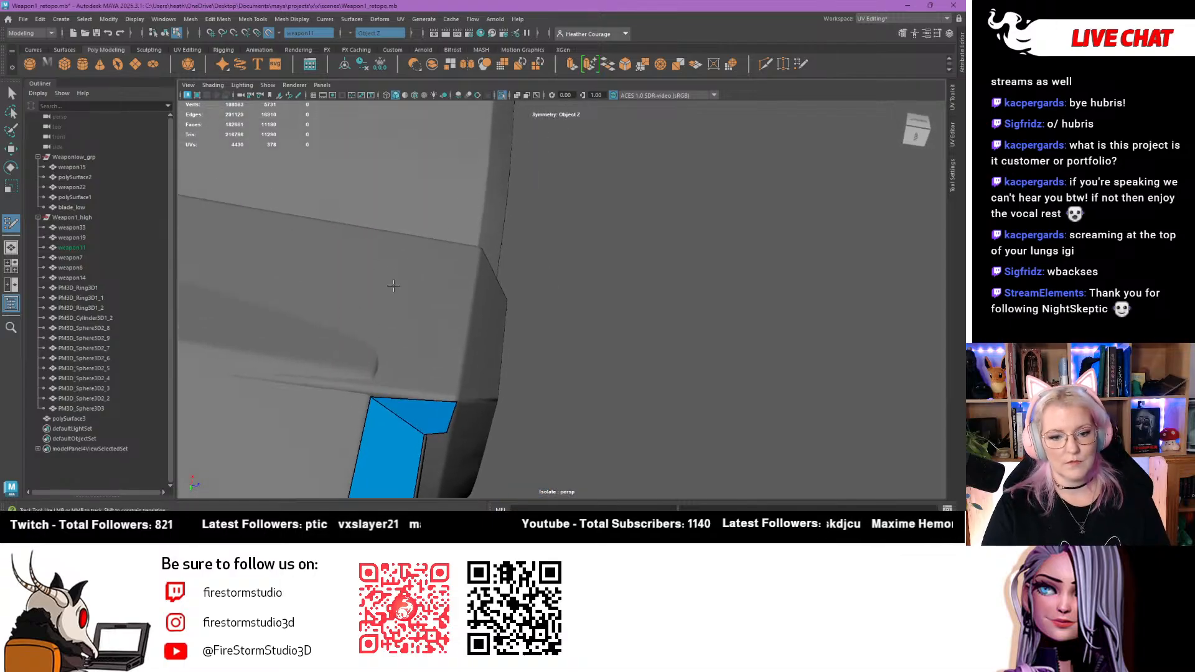
{"action": "left_click", "coordinate": [481, 248]}
{"action": "left_click", "coordinate": [435, 279], "text": "shift"}
{"action": "left_click_drag", "start_coordinate": [405, 304], "coordinate": [435, 237], "text": "alt"}
{"action": "scroll", "coordinate": [415, 280], "scroll_direction": "down", "scroll_amount": 4}
{"action": "middle_click_drag", "start_coordinate": [434, 238], "coordinate": [415, 346], "text": "alt"}
{"action": "left_click_drag", "start_coordinate": [415, 346], "coordinate": [429, 354], "text": "alt"}
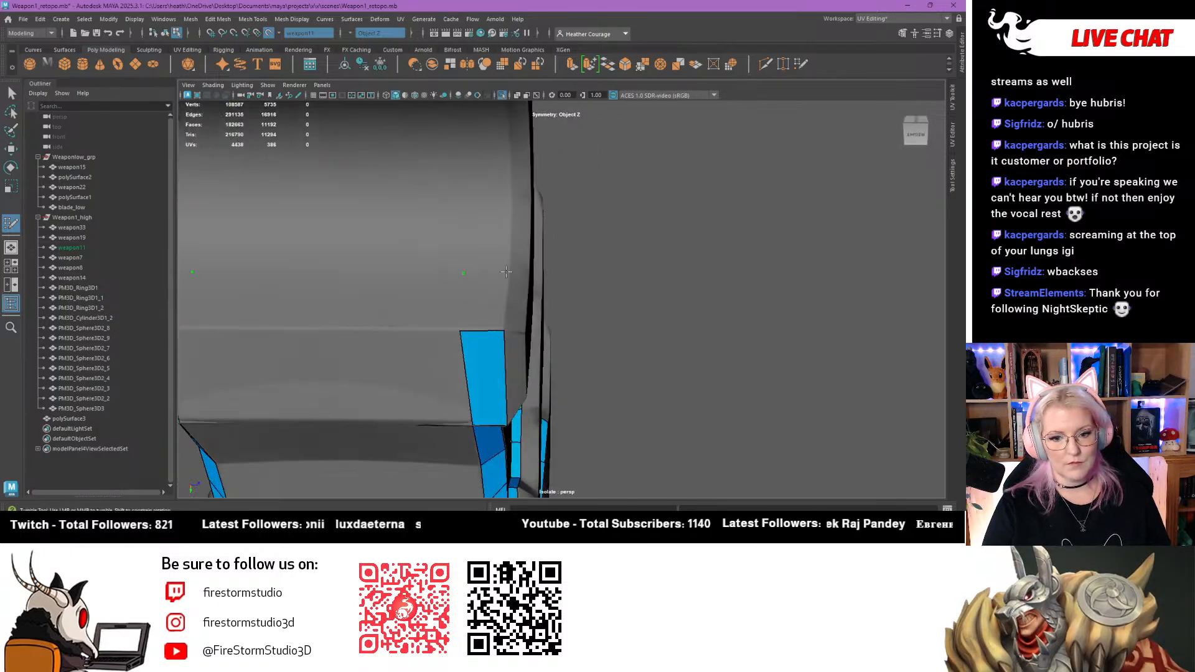
{"action": "left_click", "coordinate": [488, 295], "text": "shift"}
Place a point pair near the symmetry line and fill mirrored wide quads between the lower ends of the two side strips
{"action": "mouse_move", "coordinate": [488, 297]}
{"action": "left_mouse_down", "text": "alt"}
{"action": "mouse_move", "coordinate": [407, 273]}
{"action": "mouse_move", "coordinate": [509, 209]}
{"action": "mouse_move", "coordinate": [548, 232]}
{"action": "mouse_move", "coordinate": [451, 336]}
{"action": "left_mouse_up", "text": "alt"}
{"action": "right_click_drag", "start_coordinate": [452, 339], "coordinate": [487, 355], "text": "alt"}
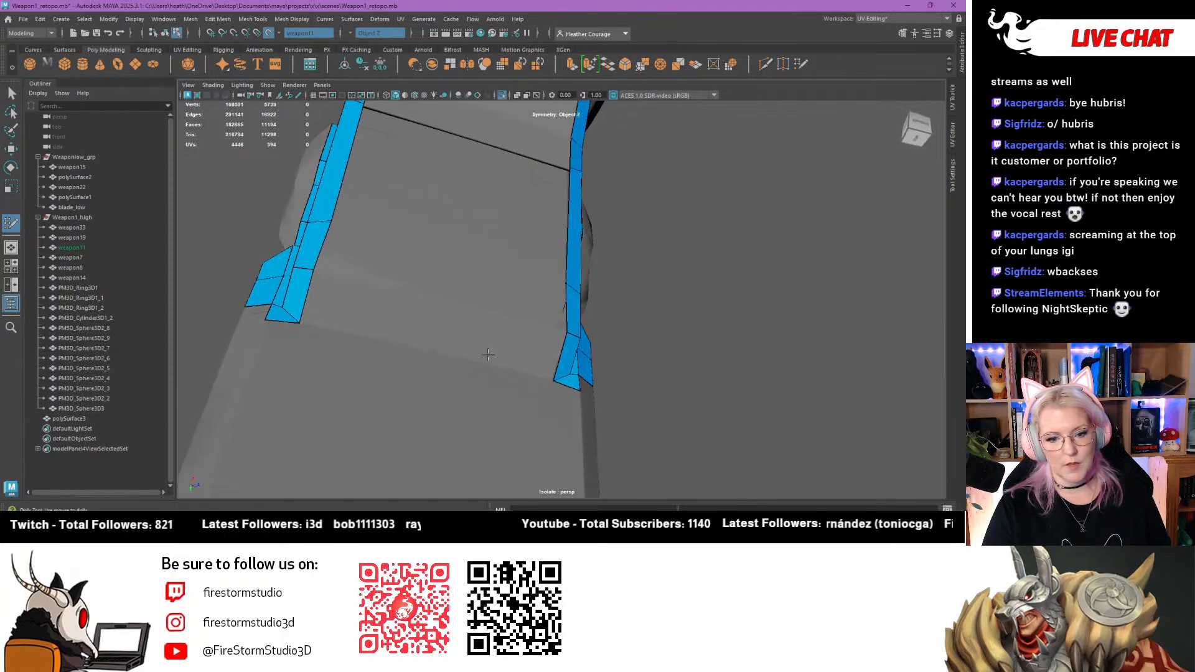
{"action": "left_click", "coordinate": [442, 300]}
{"action": "left_click", "coordinate": [433, 352]}
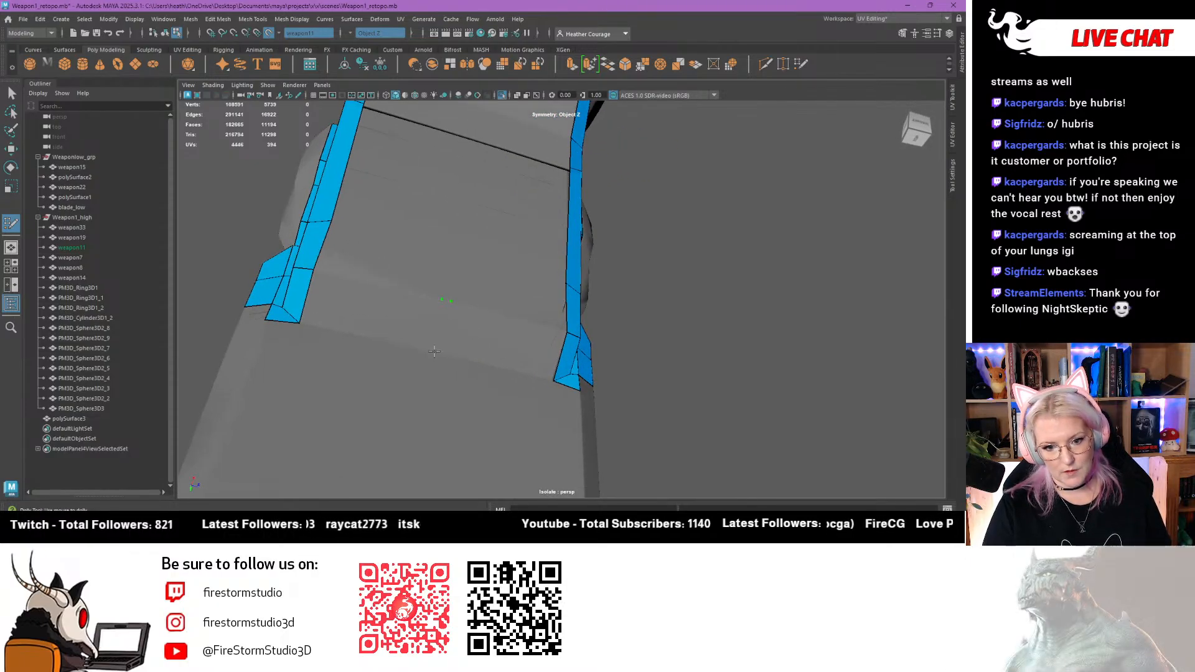
{"action": "left_click", "coordinate": [369, 316], "text": "shift"}
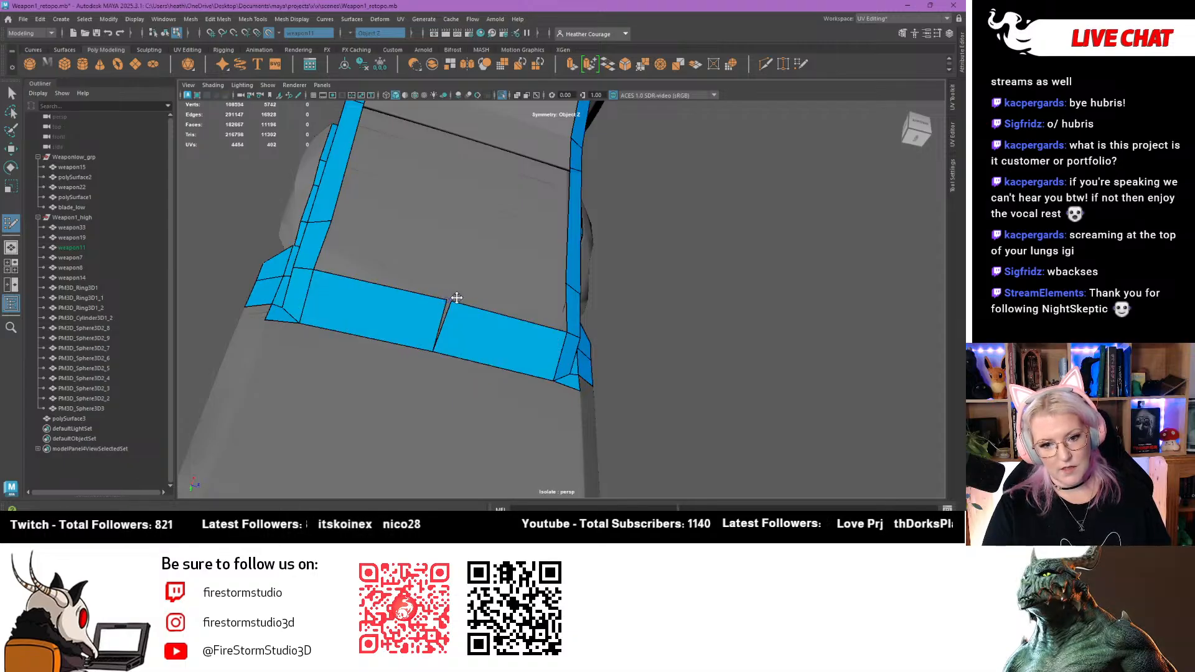
Delete the extra geometry at the jagged ridge strip's upper end and refill the face beside the wide end quad
{"action": "left_click_drag", "start_coordinate": [448, 296], "coordinate": [774, 268], "text": "alt"}
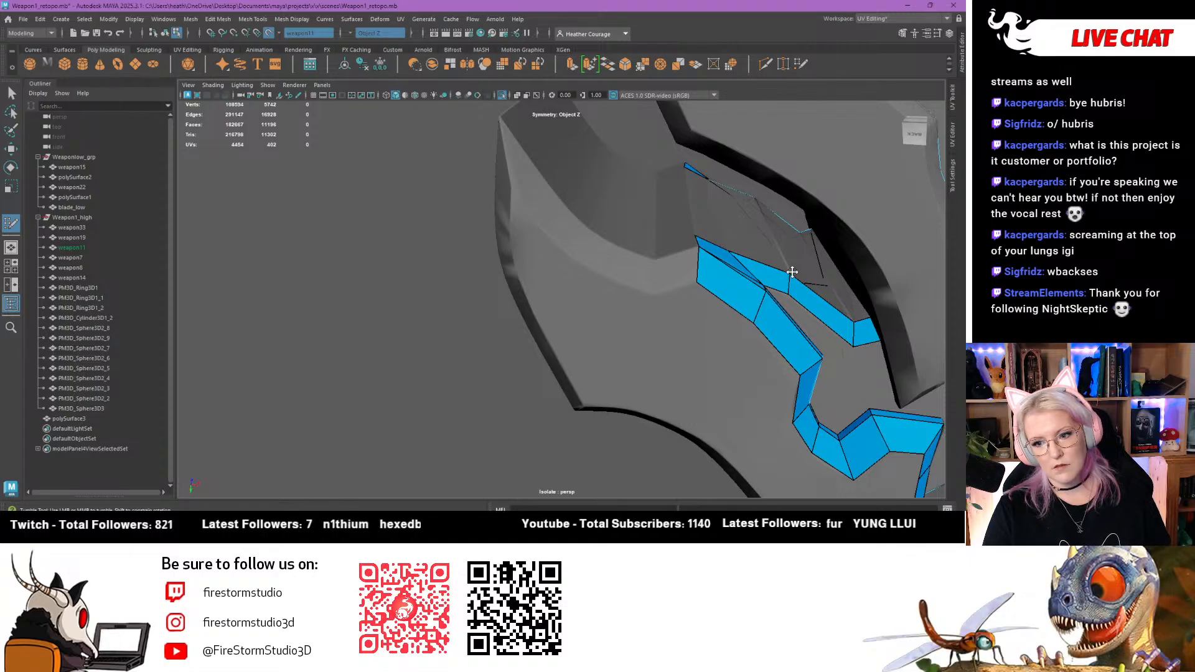
{"action": "left_click_drag", "start_coordinate": [793, 271], "coordinate": [643, 319], "text": "alt"}
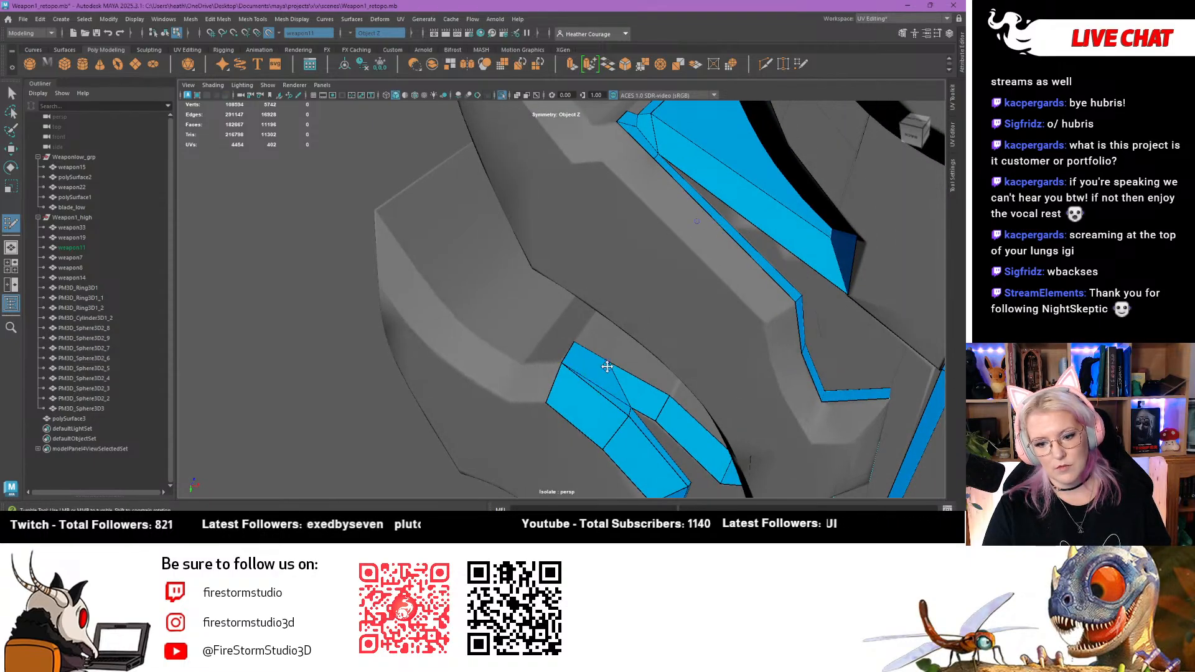
{"action": "left_click_drag", "start_coordinate": [607, 365], "coordinate": [593, 297], "text": "alt"}
{"action": "right_click_drag", "start_coordinate": [543, 311], "coordinate": [598, 330], "text": "alt"}
{"action": "left_click", "coordinate": [606, 291], "text": "ctrl+shift"}
{"action": "left_click_drag", "start_coordinate": [606, 290], "coordinate": [642, 347], "text": "alt"}
{"action": "left_click", "coordinate": [633, 237], "text": "shift"}
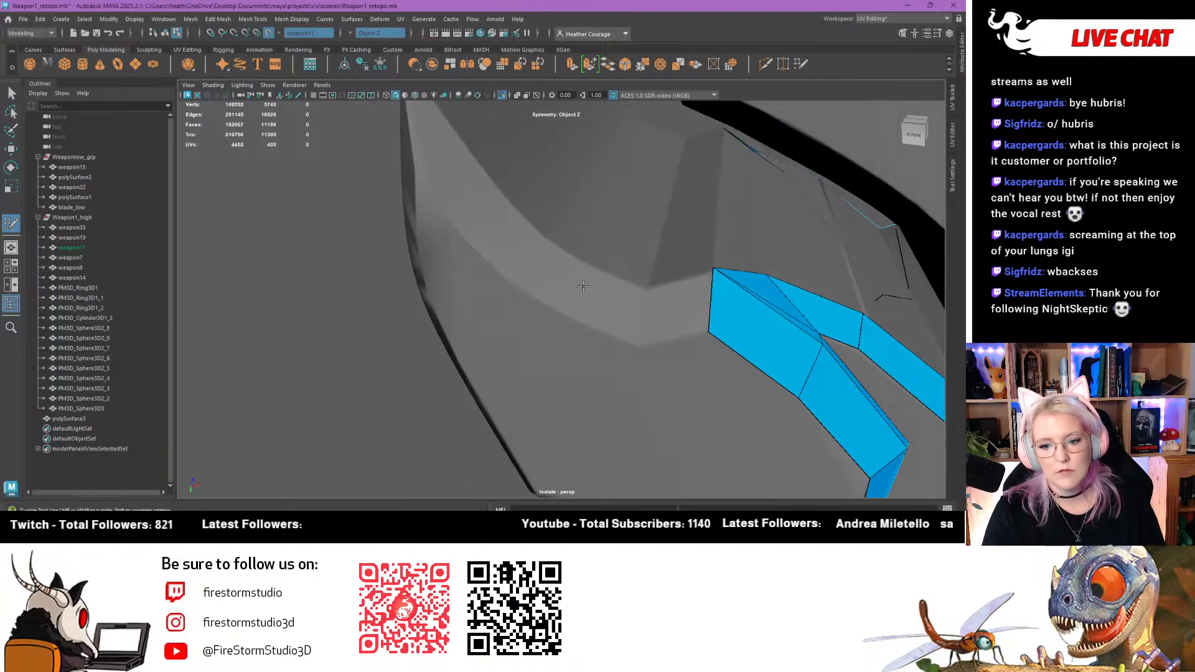
Extend the ridge strip along the curved bevel with three consecutive quads towards the pointed tip
{"action": "left_click", "coordinate": [642, 347]}
{"action": "left_click", "coordinate": [675, 311], "text": "shift"}
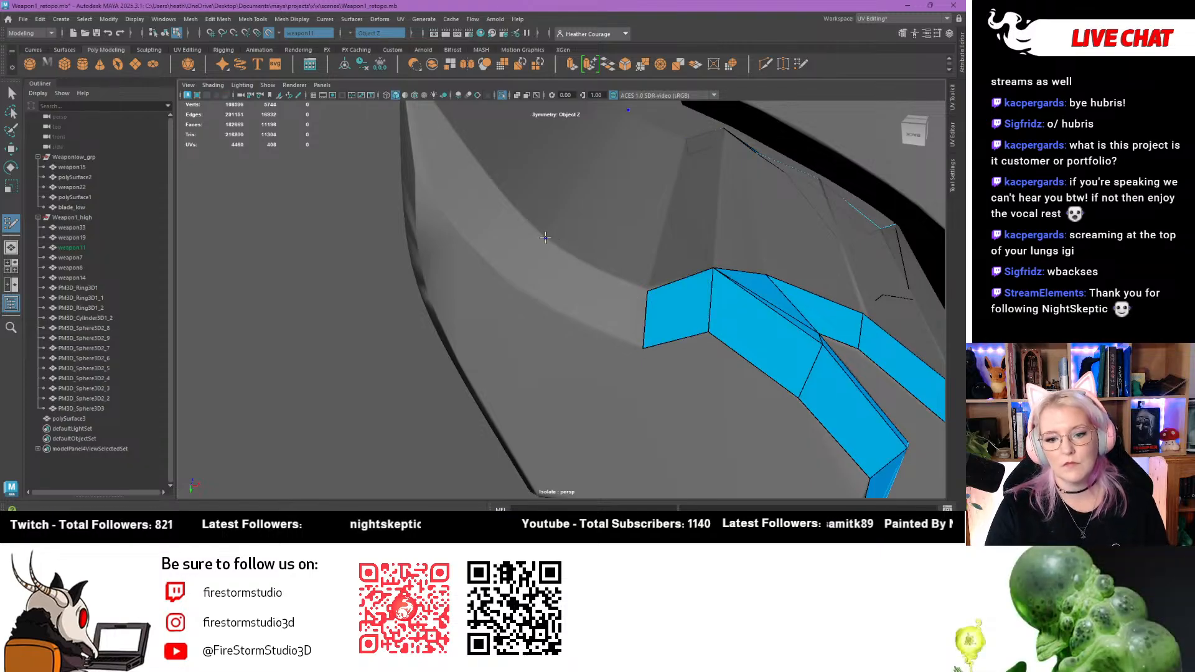
{"action": "left_click", "coordinate": [518, 282]}
{"action": "left_click", "coordinate": [560, 289], "text": "shift"}
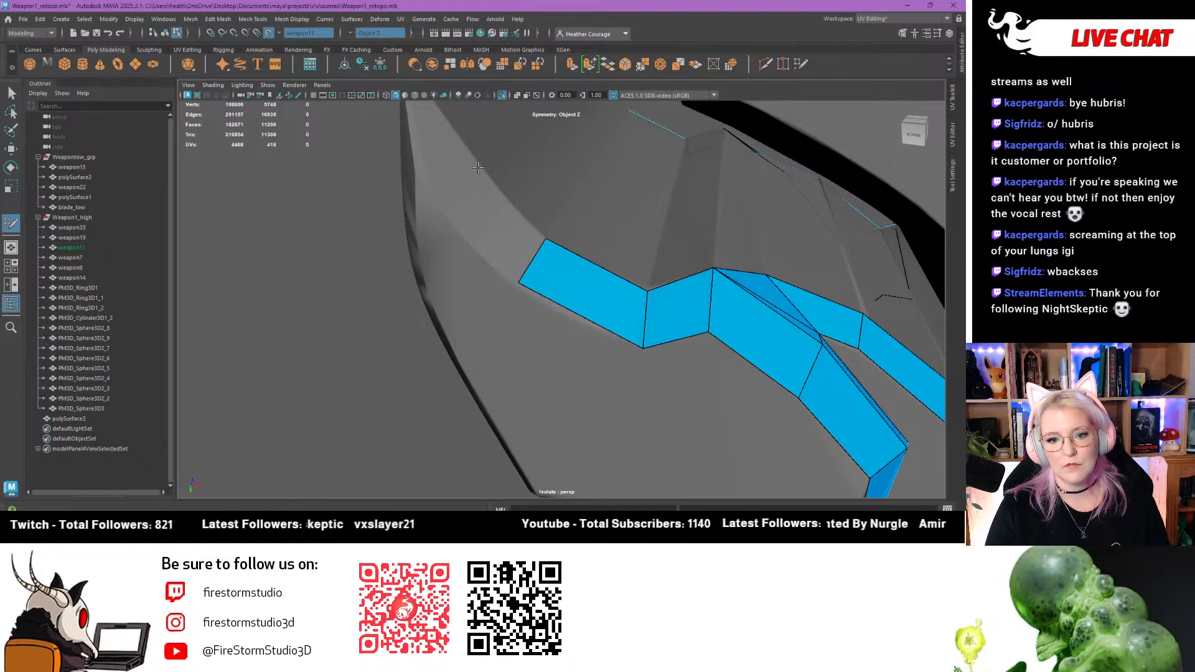
{"action": "left_click", "coordinate": [448, 212]}
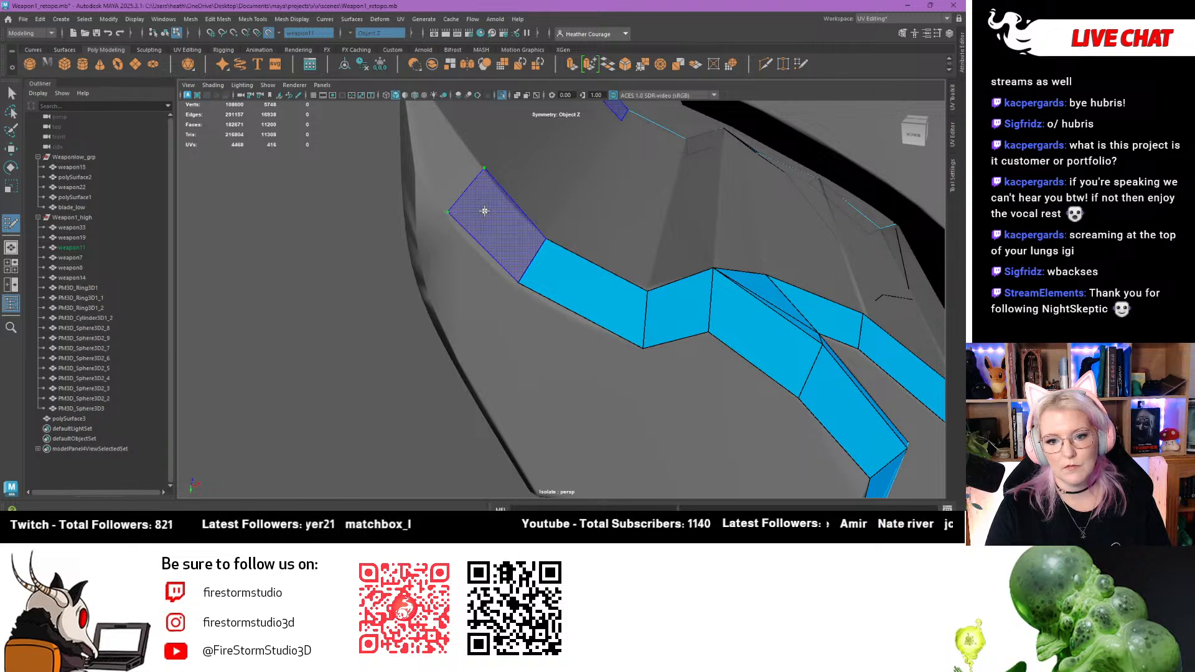
{"action": "left_click", "coordinate": [485, 209], "text": "shift"}
Carry the strip up to the pointed tip and fill a quad down the outer side bevel
{"action": "middle_click_drag", "start_coordinate": [488, 208], "coordinate": [591, 279], "text": "alt"}
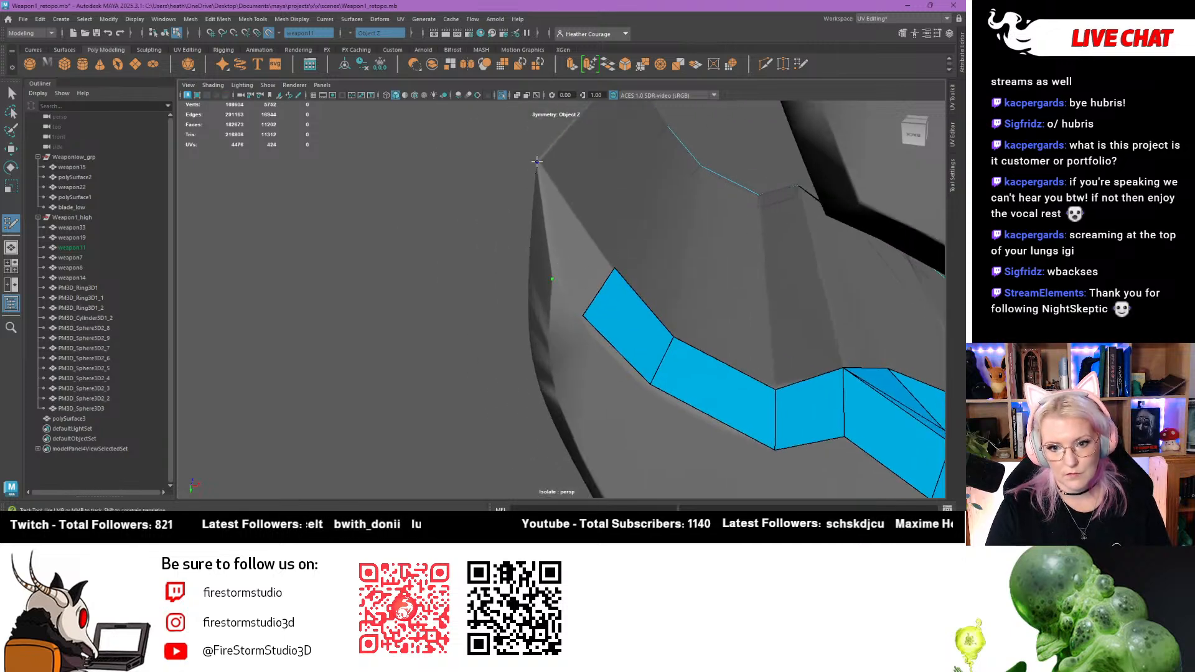
{"action": "left_click", "coordinate": [573, 242], "text": "shift"}
{"action": "left_click_drag", "start_coordinate": [573, 244], "coordinate": [553, 299], "text": "alt"}
{"action": "middle_click_drag", "start_coordinate": [554, 298], "coordinate": [637, 269], "text": "alt"}
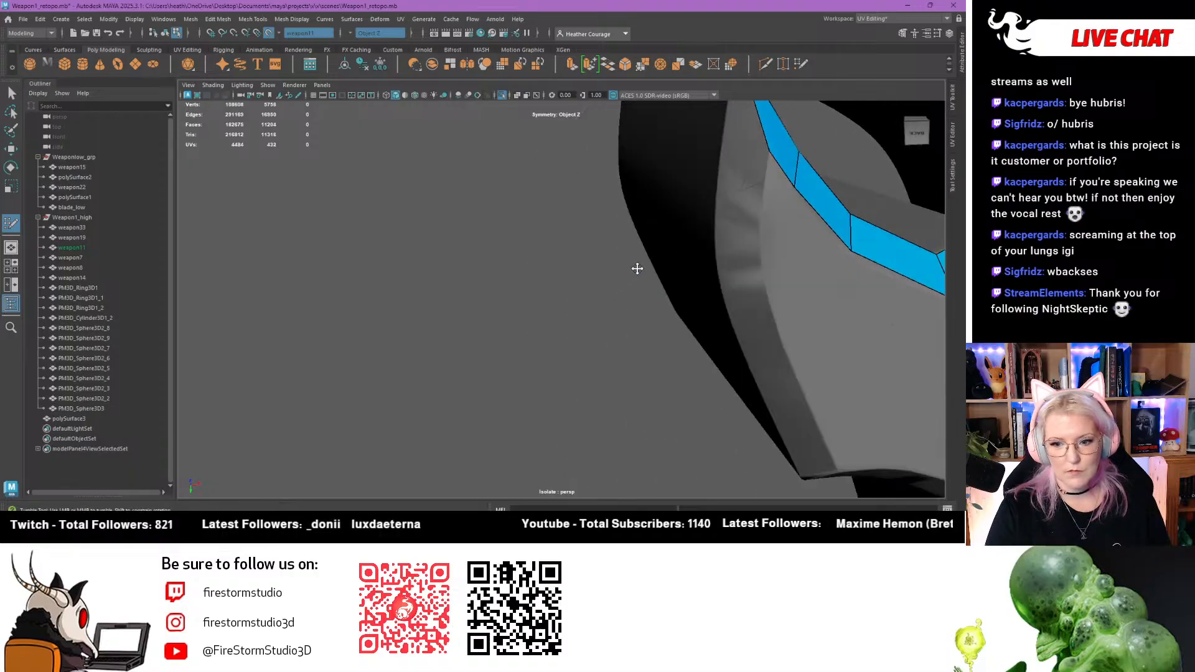
{"action": "left_click", "coordinate": [715, 212]}
{"action": "left_click", "coordinate": [737, 186], "text": "shift"}
{"action": "scroll", "coordinate": [737, 187], "scroll_direction": "down", "scroll_amount": 4}
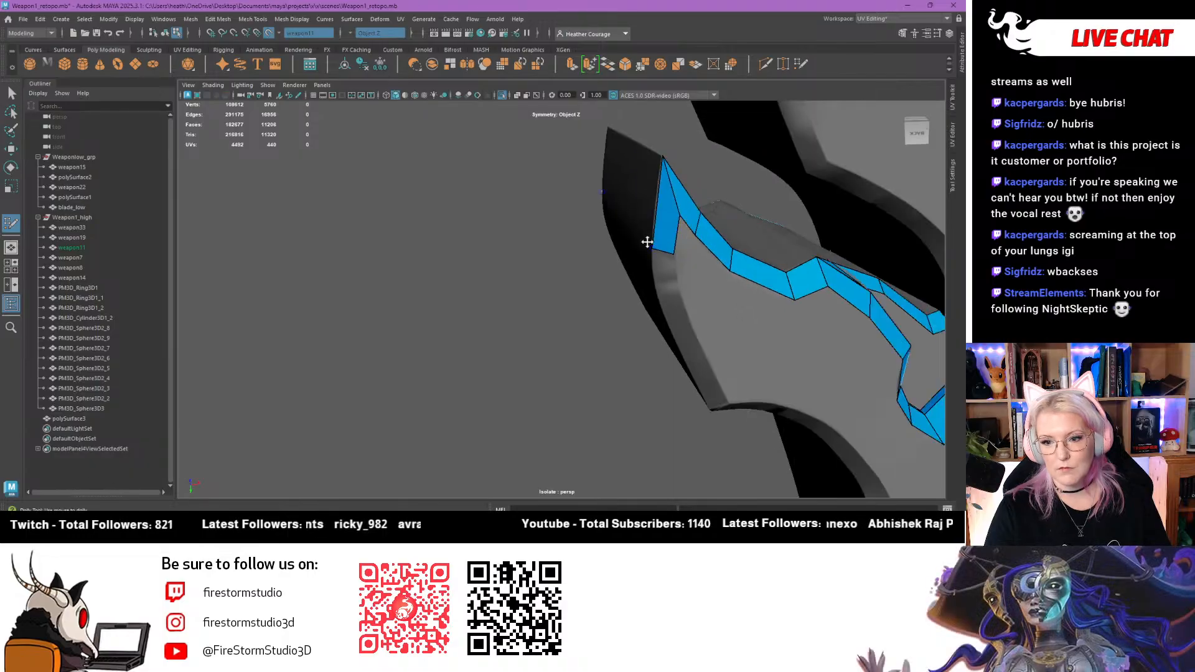
Fill two more quads down the outer side bevel to its lower corner, adjusting the shared edge point
{"action": "left_click_drag", "start_coordinate": [647, 242], "coordinate": [664, 200], "text": "alt"}
{"action": "right_click_drag", "start_coordinate": [664, 199], "coordinate": [717, 239], "text": "alt"}
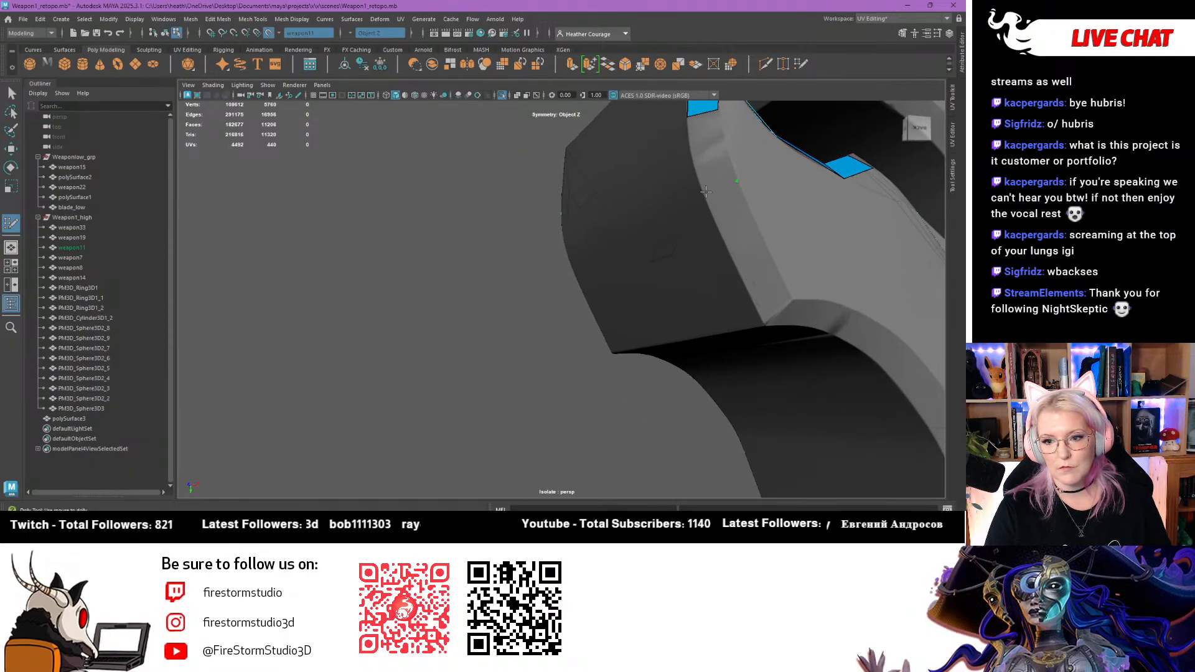
{"action": "left_click", "coordinate": [714, 157], "text": "shift"}
{"action": "left_click_drag", "start_coordinate": [700, 154], "coordinate": [695, 154]}
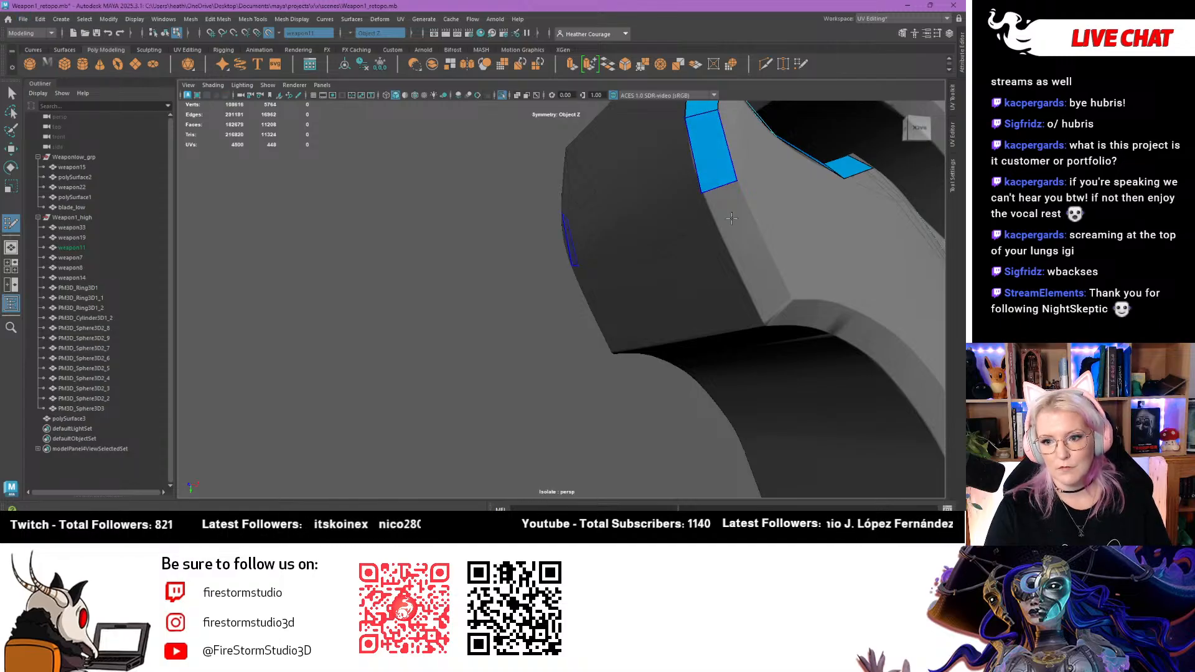
{"action": "left_click_drag", "start_coordinate": [732, 218], "coordinate": [728, 203], "text": "alt"}
{"action": "left_click", "coordinate": [698, 243]}
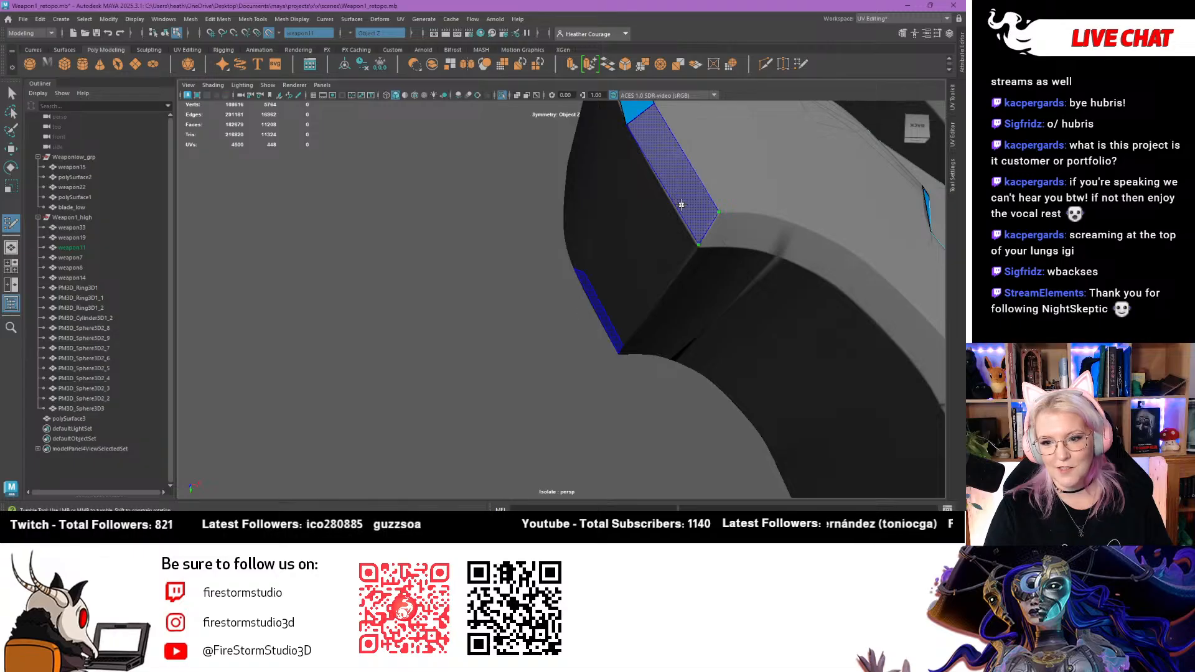
{"action": "left_click", "coordinate": [680, 205], "text": "shift"}
Follow the curved lower bevel past the corner with three consecutive quads
{"action": "left_click_drag", "start_coordinate": [665, 245], "coordinate": [633, 239], "text": "alt"}
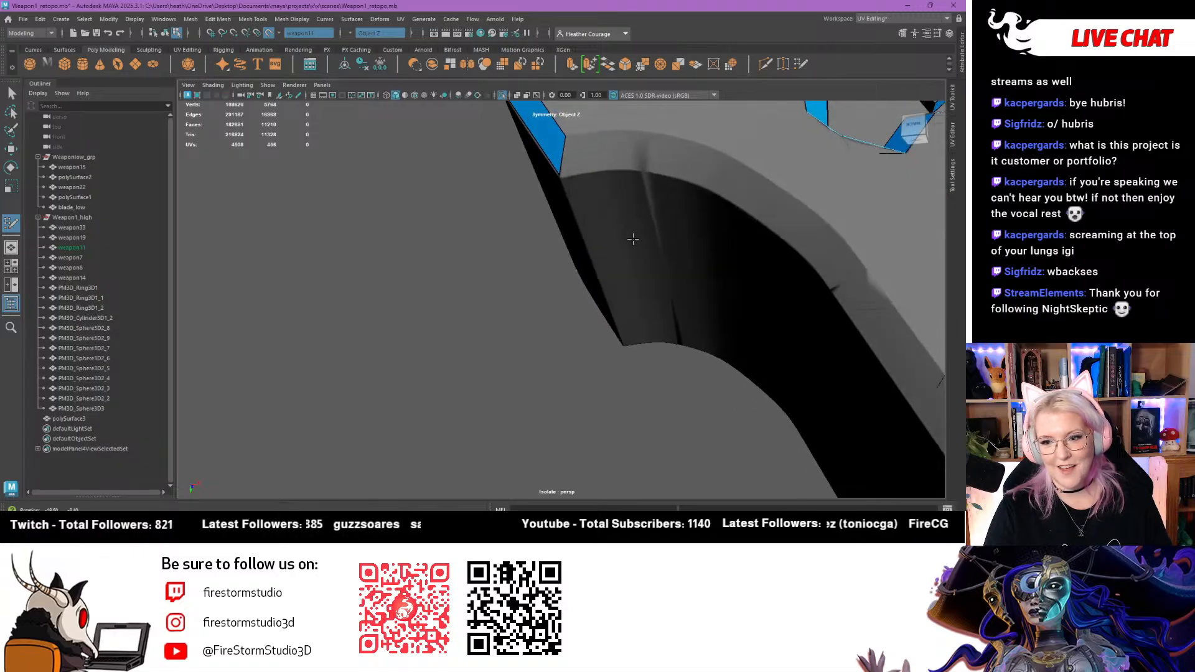
{"action": "left_click", "coordinate": [654, 134]}
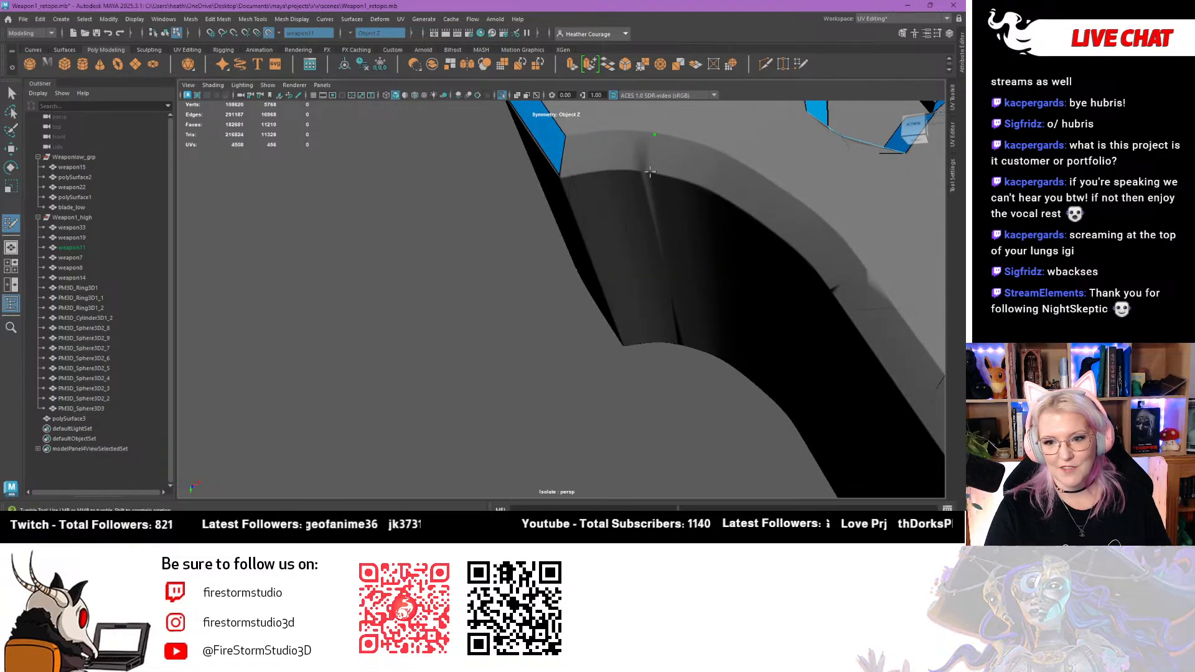
{"action": "left_click", "coordinate": [651, 172]}
{"action": "left_click", "coordinate": [630, 151], "text": "shift"}
{"action": "mouse_move", "coordinate": [629, 153]}
{"action": "left_mouse_down", "text": "alt"}
{"action": "mouse_move", "coordinate": [616, 210]}
{"action": "mouse_move", "coordinate": [670, 190]}
{"action": "left_mouse_up", "text": "alt"}
{"action": "key", "text": "q"}
{"action": "key", "text": "y"}
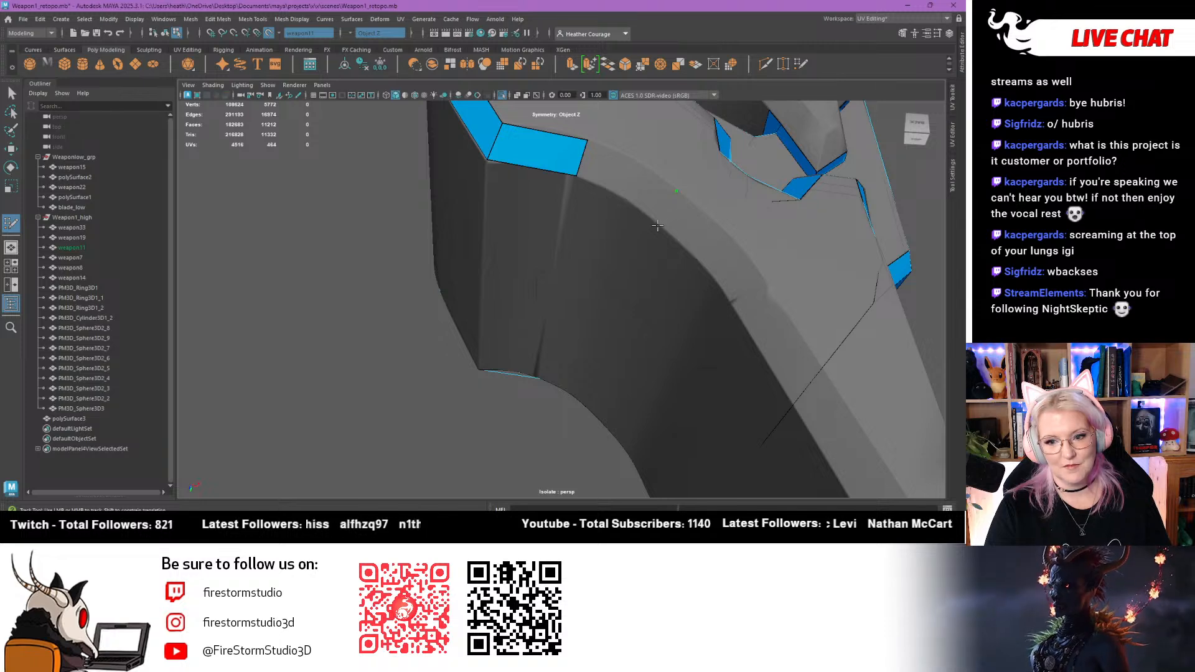
{"action": "left_click", "coordinate": [658, 221], "text": "shift"}
{"action": "mouse_move", "coordinate": [658, 222]}
{"action": "left_mouse_down", "text": "alt"}
{"action": "mouse_move", "coordinate": [563, 205]}
{"action": "mouse_move", "coordinate": [647, 218]}
{"action": "left_mouse_up", "text": "alt"}
{"action": "left_click", "coordinate": [622, 198], "text": "shift"}
Fill two quads along the straight bevel from the curved strip's end to the lower end of the part
{"action": "right_click_drag", "start_coordinate": [734, 261], "coordinate": [654, 284], "text": "alt"}
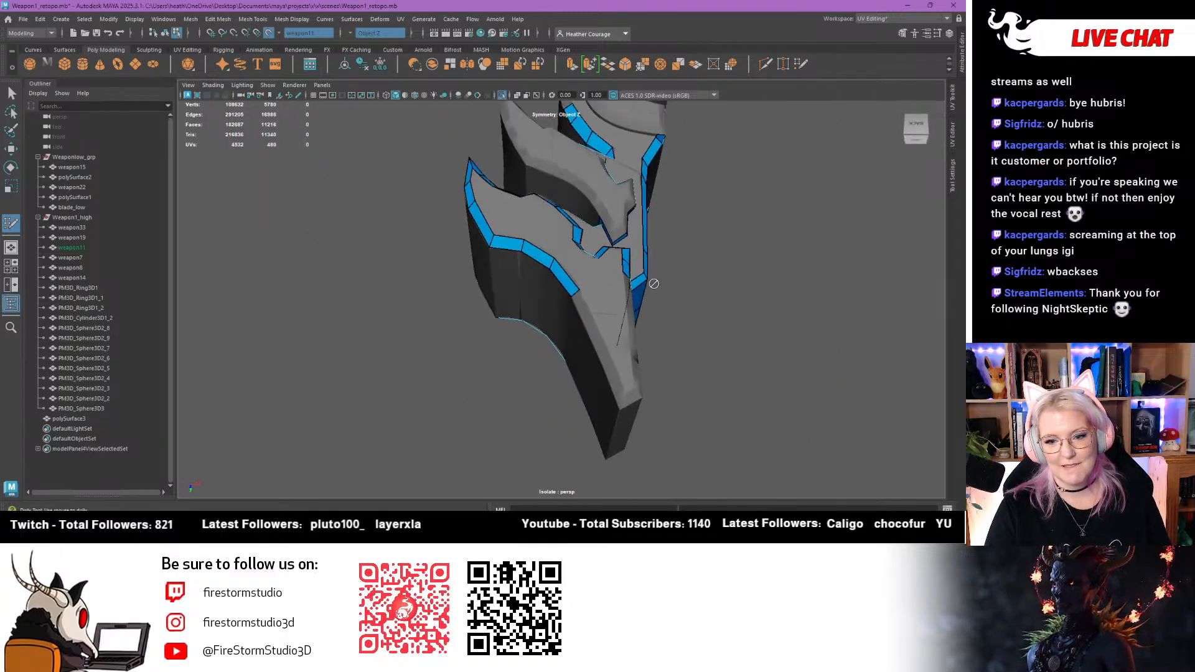
{"action": "left_click_drag", "start_coordinate": [654, 283], "coordinate": [581, 297], "text": "alt"}
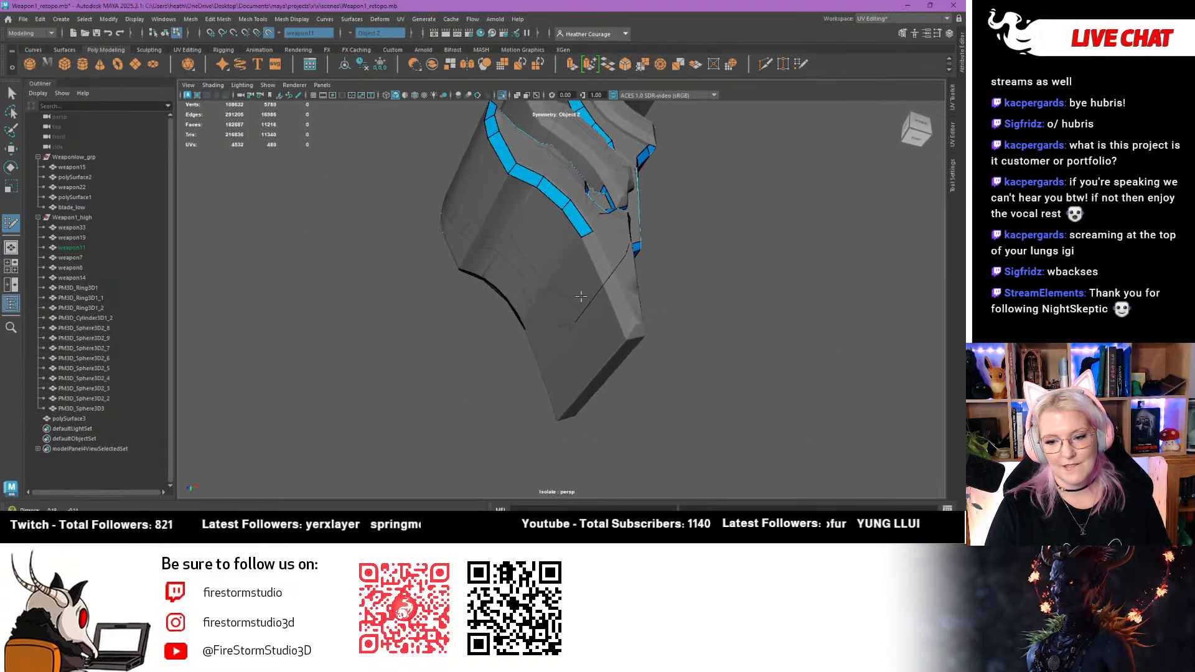
{"action": "right_click_drag", "start_coordinate": [580, 297], "coordinate": [670, 352], "text": "alt"}
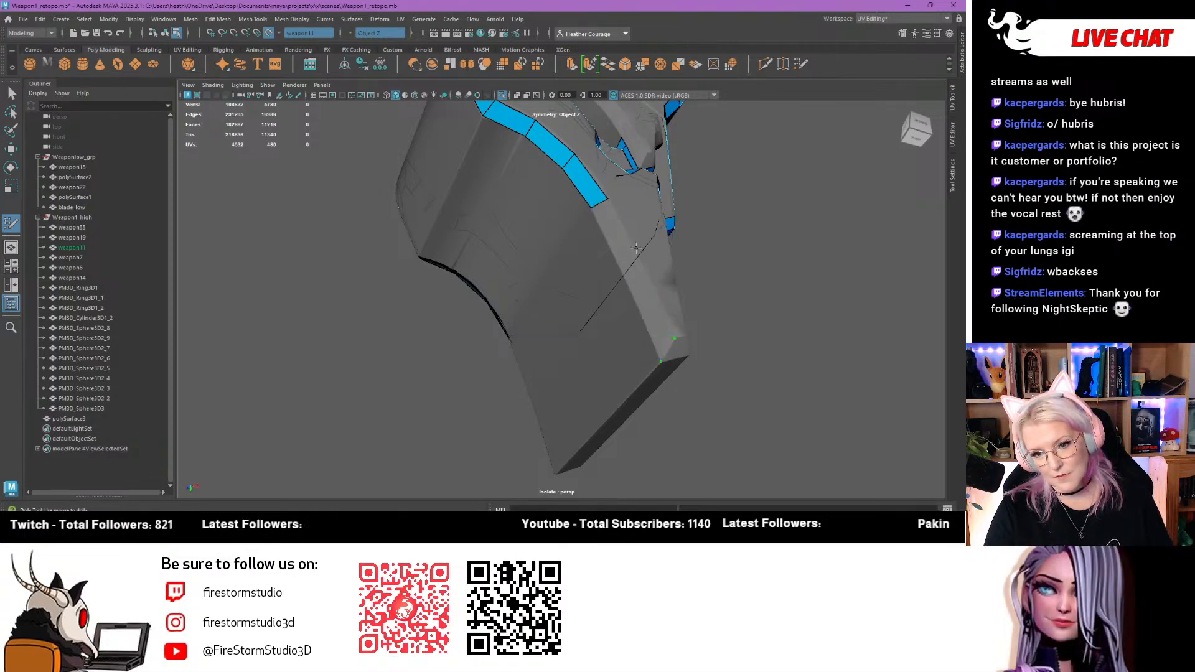
{"action": "left_click", "coordinate": [628, 279], "text": "shift"}
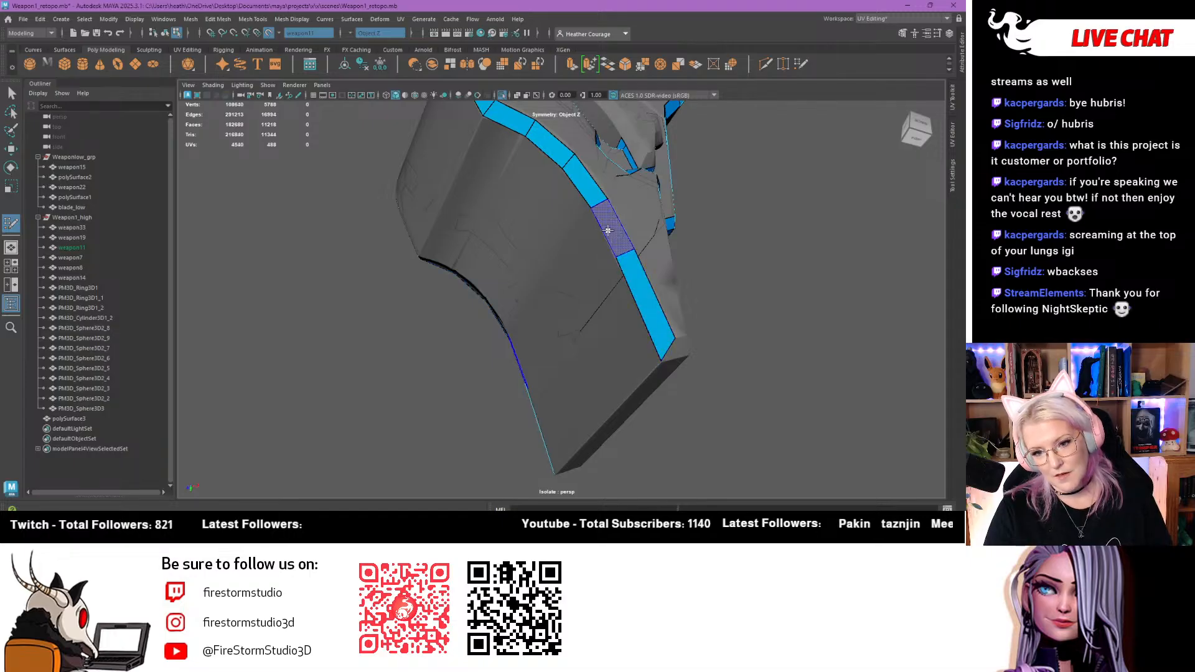
{"action": "left_click", "coordinate": [611, 234], "text": "shift"}
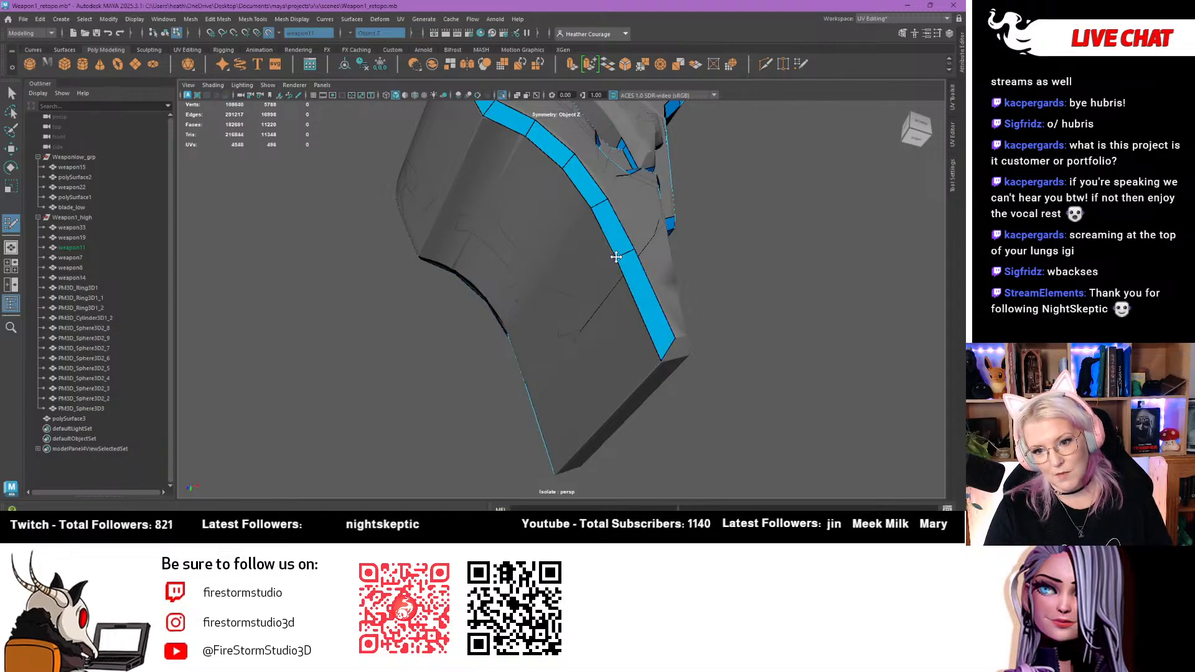
Turn the strip across the part's narrow lower end with a quad reaching the opposite edge
{"action": "left_click_drag", "start_coordinate": [616, 251], "coordinate": [523, 338], "text": "alt"}
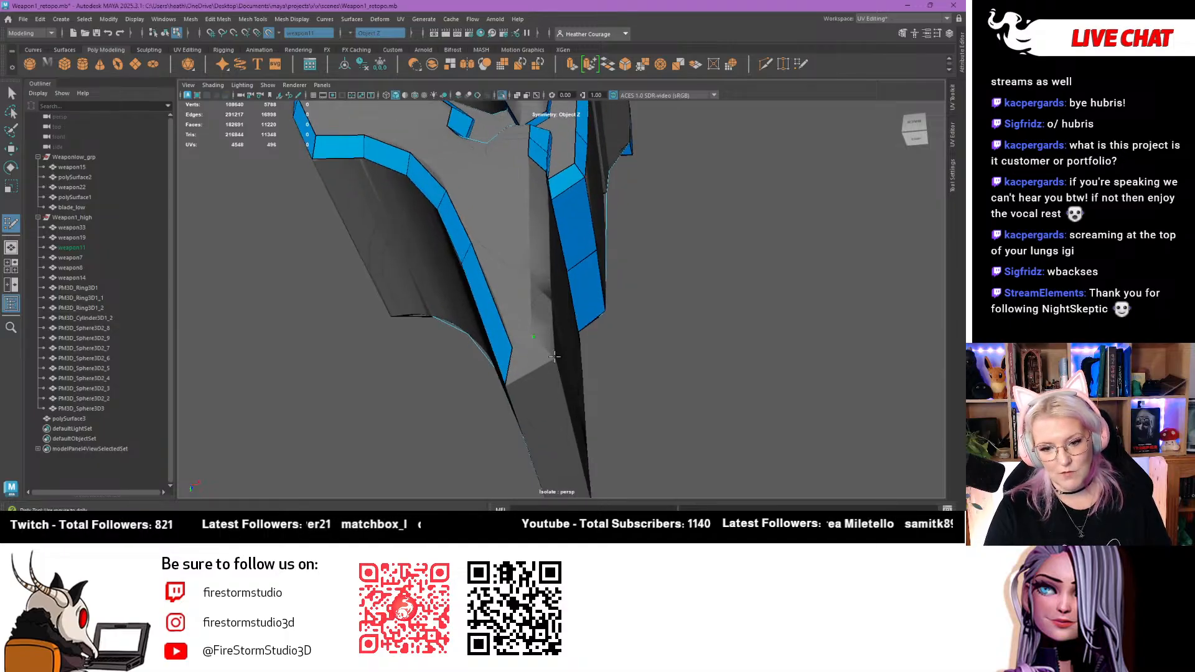
{"action": "left_click", "coordinate": [554, 358]}
{"action": "left_click", "coordinate": [539, 353], "text": "shift"}
{"action": "left_click_drag", "start_coordinate": [538, 353], "coordinate": [466, 359], "text": "alt"}
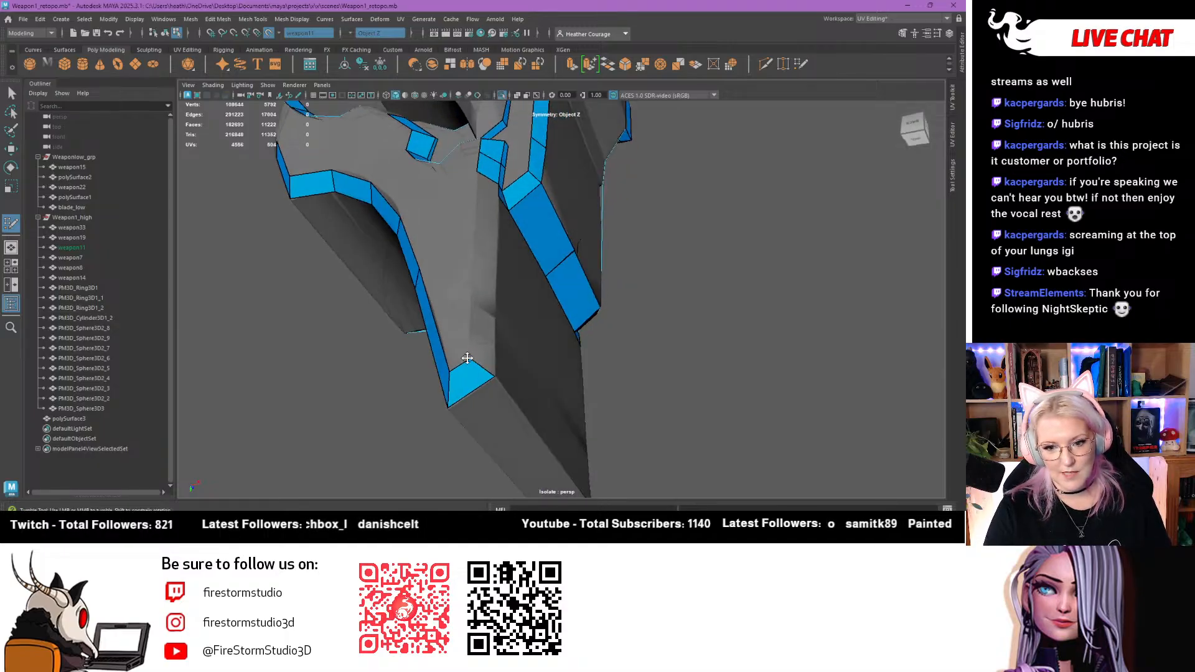
Fill a long quad up the flat bevel from the part's narrow lower end
{"action": "left_click", "coordinate": [476, 259]}
{"action": "left_click", "coordinate": [495, 261]}
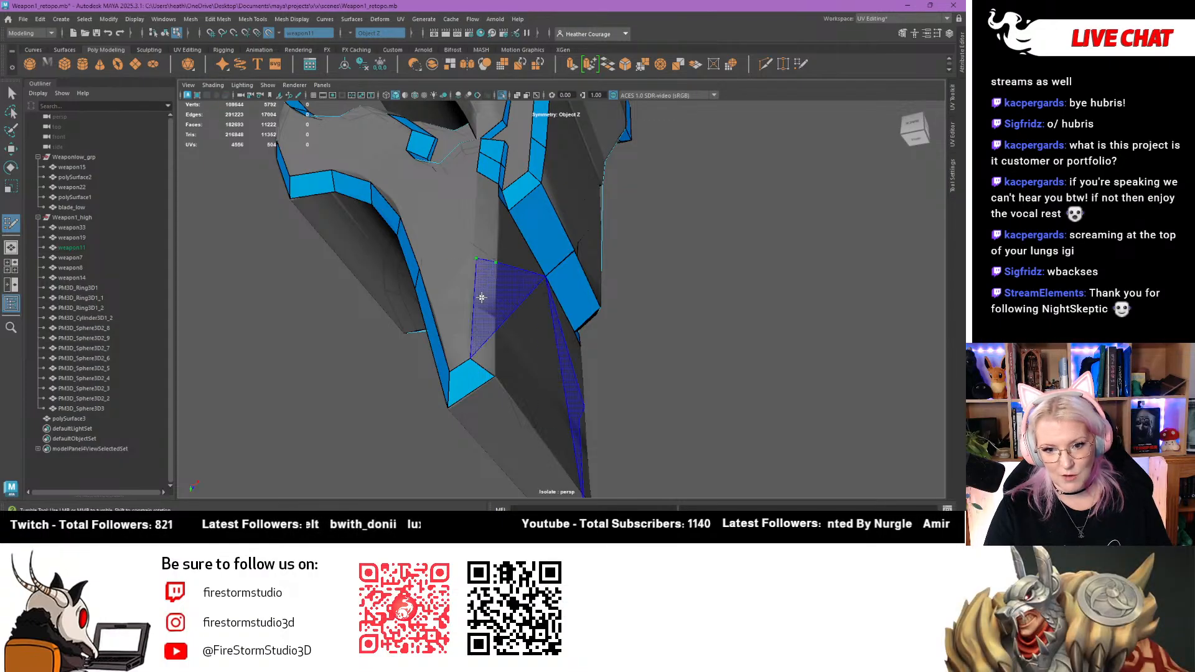
{"action": "left_click", "coordinate": [476, 277], "text": "shift"}
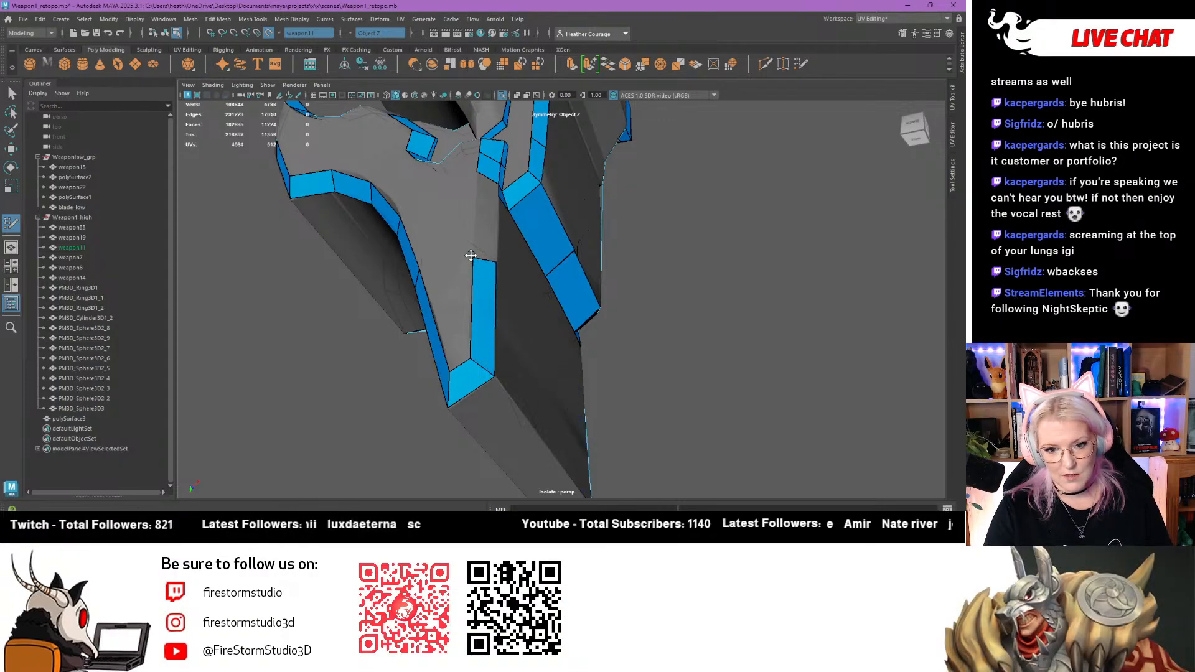
Add a corner quad below the upper strip, merge its loose point into the neighbouring vertex, and fill the gap down to the lower quad
{"action": "left_click_drag", "start_coordinate": [499, 259], "coordinate": [423, 326], "text": "alt"}
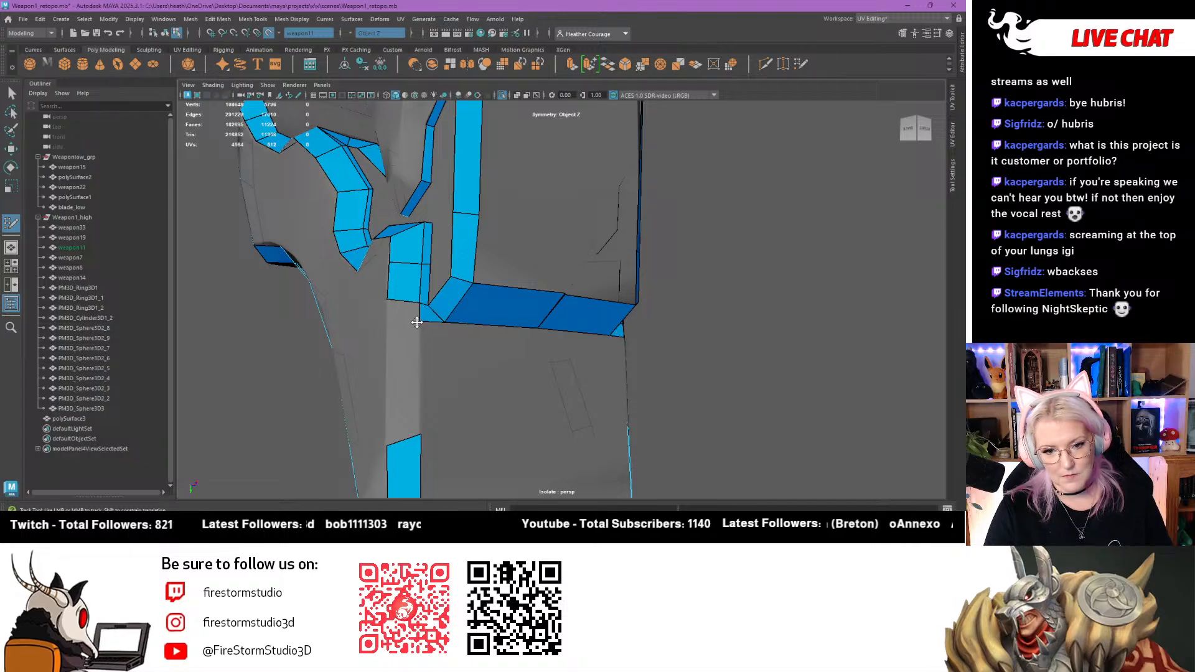
{"action": "left_click_drag", "start_coordinate": [416, 322], "coordinate": [382, 341], "text": "alt"}
{"action": "middle_click_drag", "start_coordinate": [382, 342], "coordinate": [524, 290], "text": "alt"}
{"action": "scroll", "coordinate": [529, 312], "scroll_direction": "up", "scroll_amount": 3}
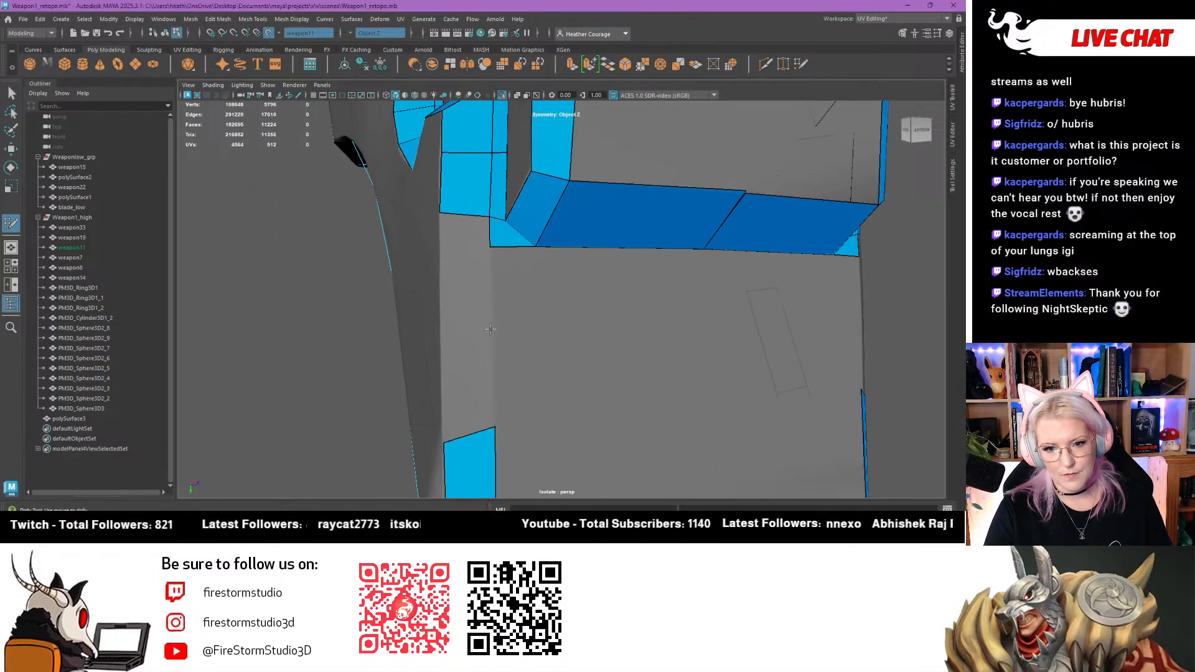
{"action": "left_click_drag", "start_coordinate": [491, 329], "coordinate": [529, 320], "text": "alt"}
{"action": "left_click", "coordinate": [525, 221]}
{"action": "left_click", "coordinate": [549, 208], "text": "shift"}
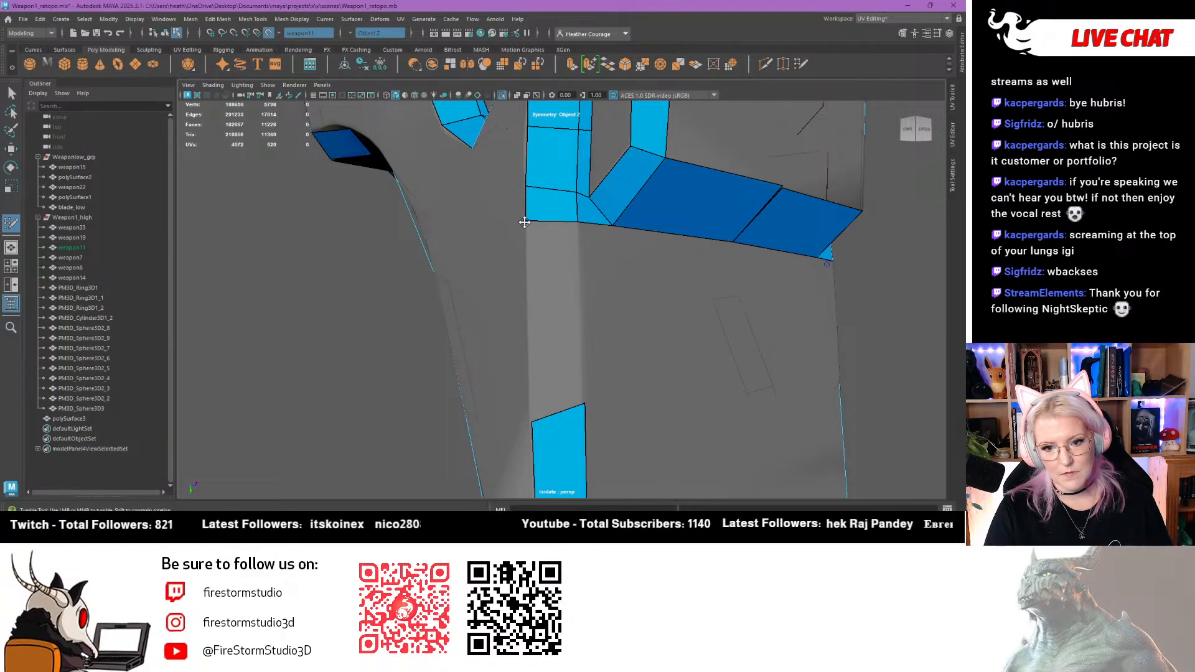
{"action": "mouse_move", "coordinate": [525, 222]}
{"action": "left_mouse_down"}
{"action": "mouse_move", "coordinate": [525, 187]}
{"action": "mouse_move", "coordinate": [526, 205]}
{"action": "left_mouse_up"}
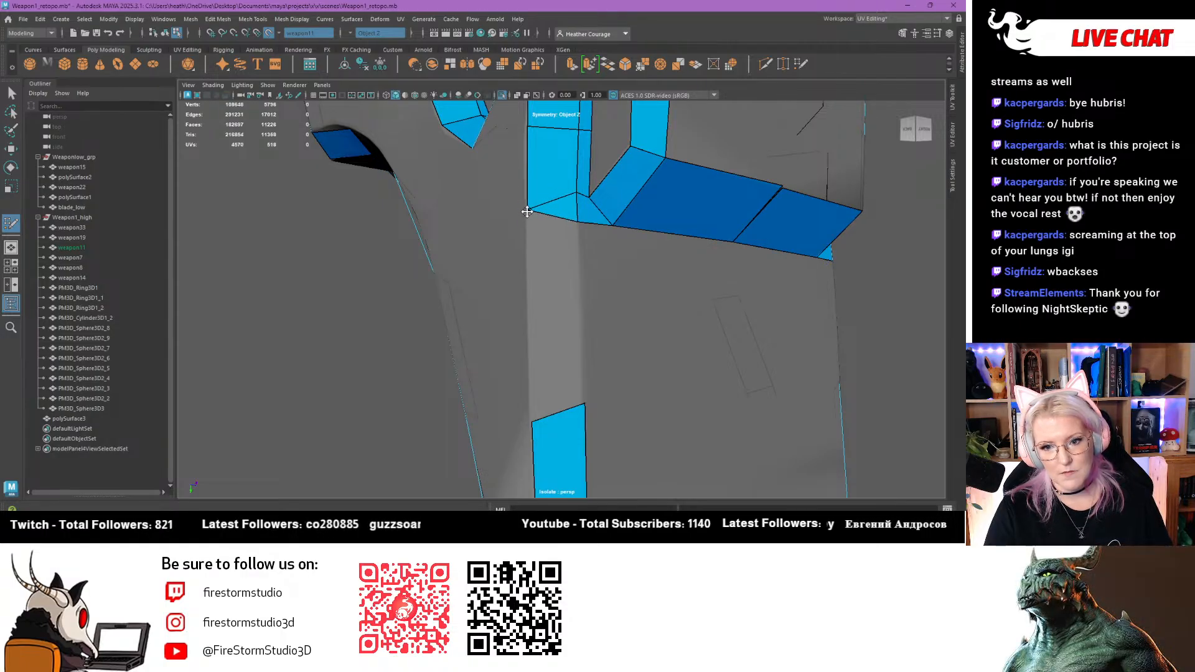
{"action": "left_click", "coordinate": [557, 317], "text": "shift"}
Start a narrow strip along the inner curved bevel with one quad from the corner of the existing strip
{"action": "left_click_drag", "start_coordinate": [557, 317], "coordinate": [568, 428], "text": "alt"}
{"action": "scroll", "coordinate": [522, 395], "scroll_direction": "up", "scroll_amount": 8}
{"action": "scroll", "coordinate": [567, 428], "scroll_direction": "up", "scroll_amount": 3}
{"action": "middle_click_drag", "start_coordinate": [567, 428], "coordinate": [563, 262], "text": "alt"}
{"action": "scroll", "coordinate": [564, 255], "scroll_direction": "up", "scroll_amount": 3}
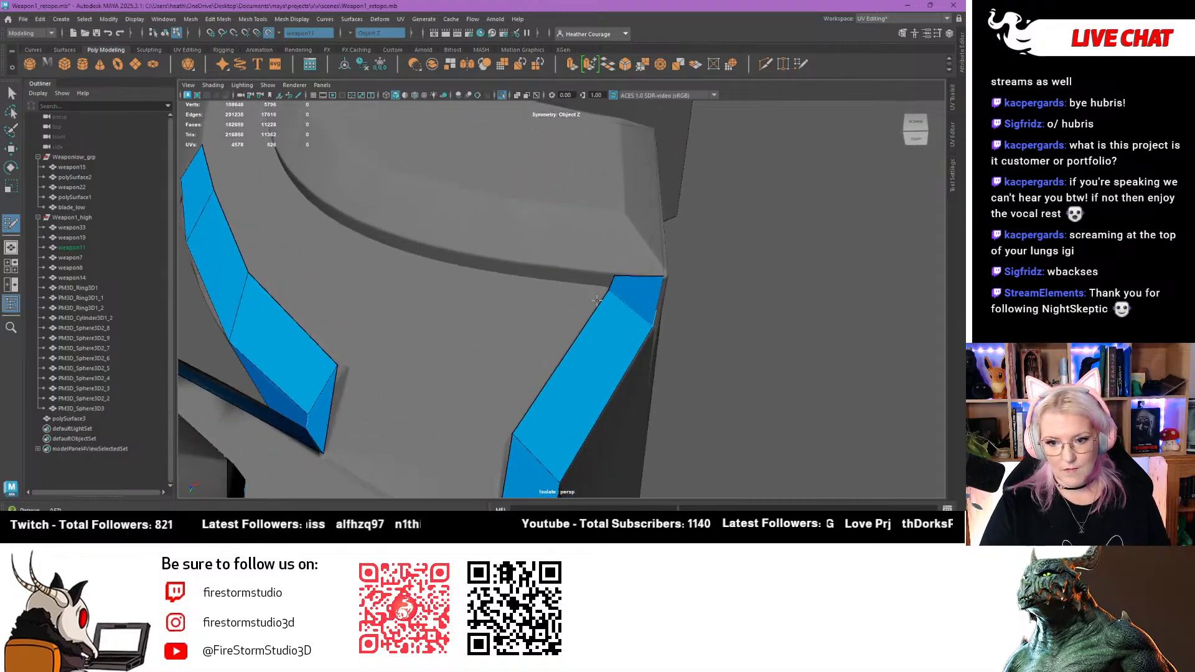
{"action": "left_click_drag", "start_coordinate": [563, 246], "coordinate": [545, 255], "text": "alt"}
{"action": "left_click", "coordinate": [526, 257]}
{"action": "left_click", "coordinate": [516, 272]}
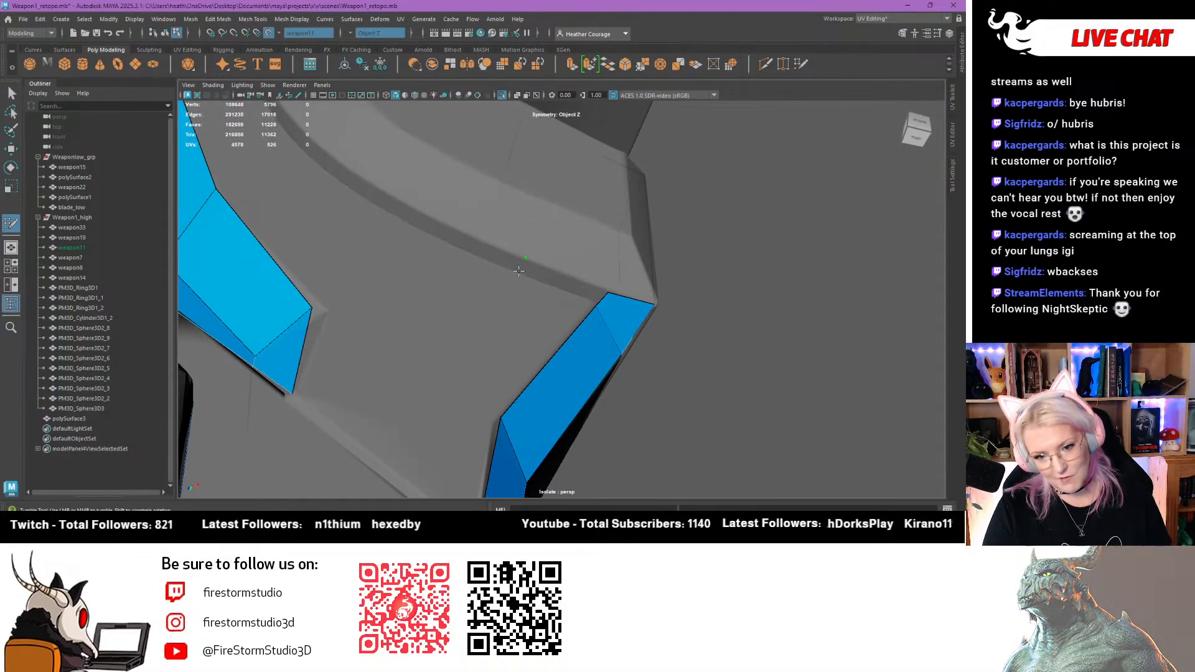
{"action": "left_click", "coordinate": [540, 274], "text": "shift"}
Extend the narrow inner bevel strip with two quads, adjusting the shared edge points to follow the curve
{"action": "middle_click_drag", "start_coordinate": [419, 218], "coordinate": [616, 259], "text": "alt"}
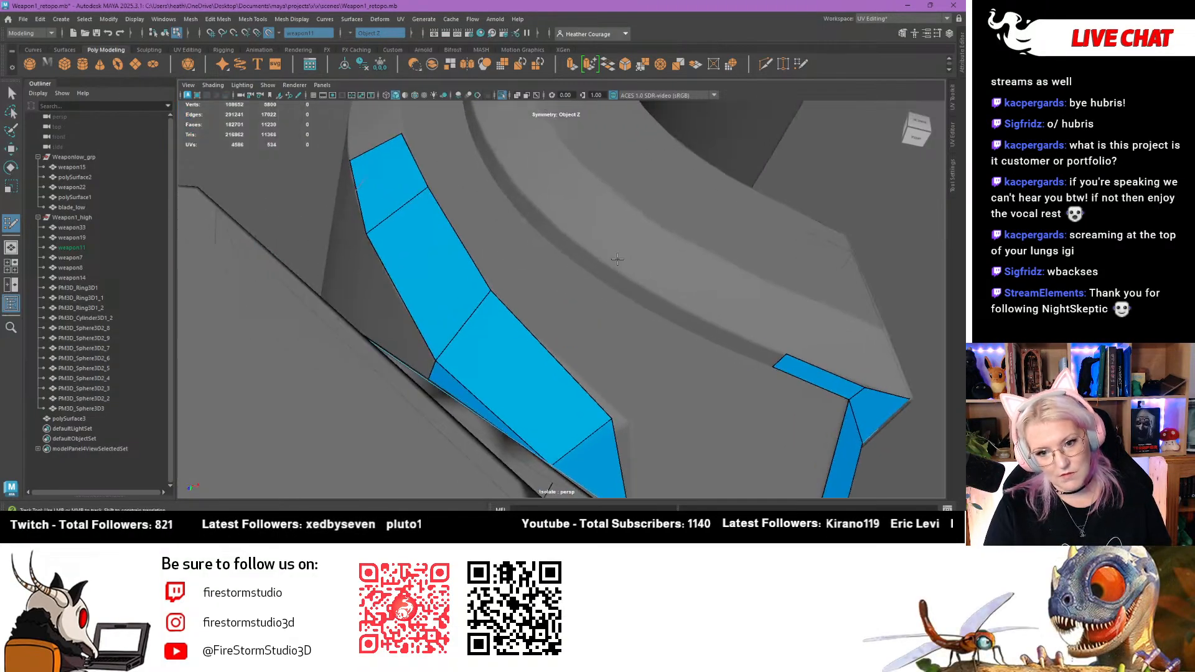
{"action": "left_click", "coordinate": [630, 295]}
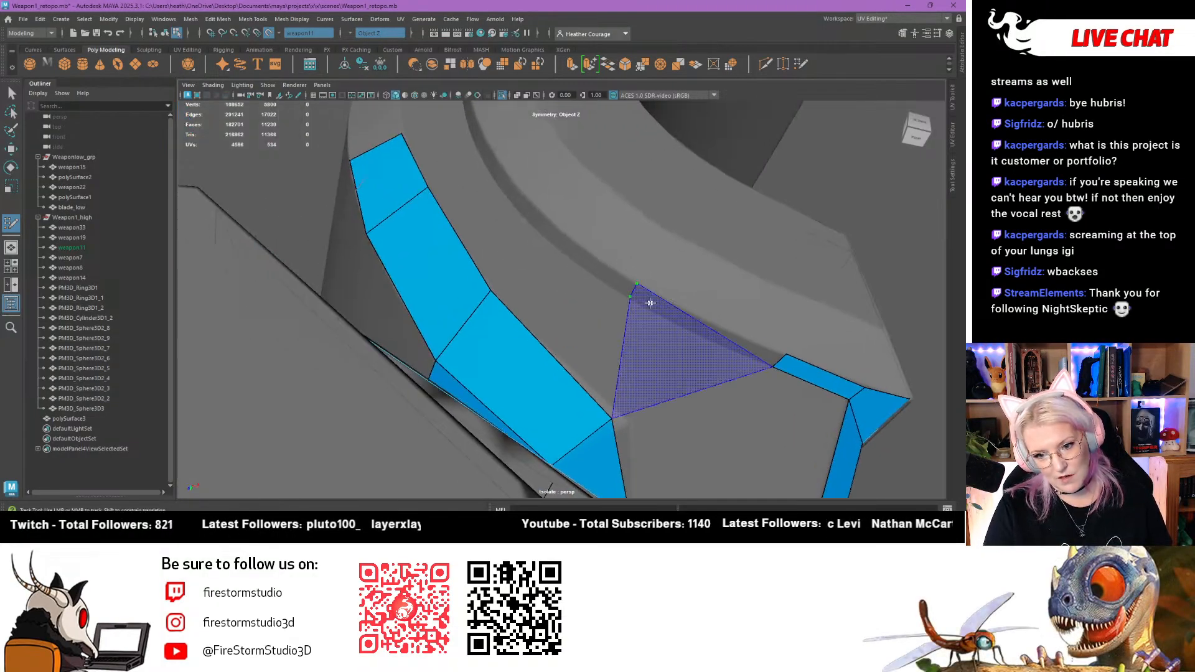
{"action": "left_click", "coordinate": [678, 309], "text": "shift"}
{"action": "left_click_drag", "start_coordinate": [641, 294], "coordinate": [671, 297]}
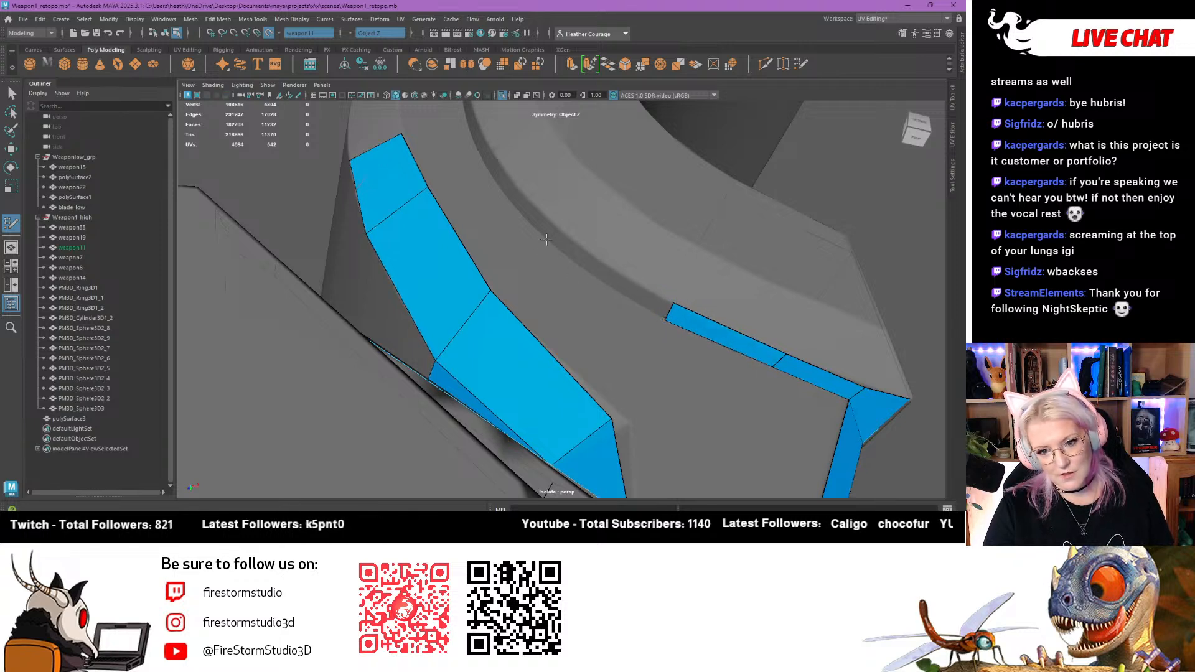
{"action": "left_click", "coordinate": [592, 259], "text": "shift"}
Continue the narrow inner bevel strip around the curve with three more quads
{"action": "middle_click_drag", "start_coordinate": [592, 259], "coordinate": [654, 336], "text": "alt"}
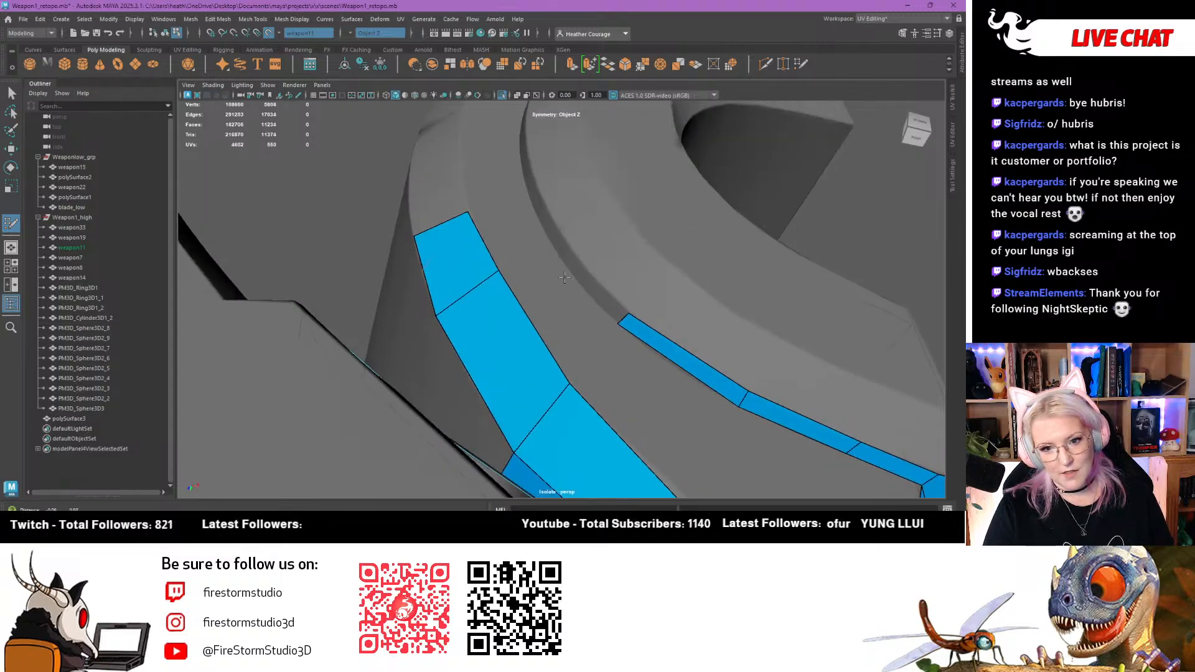
{"action": "left_click_drag", "start_coordinate": [613, 265], "coordinate": [571, 260], "text": "alt"}
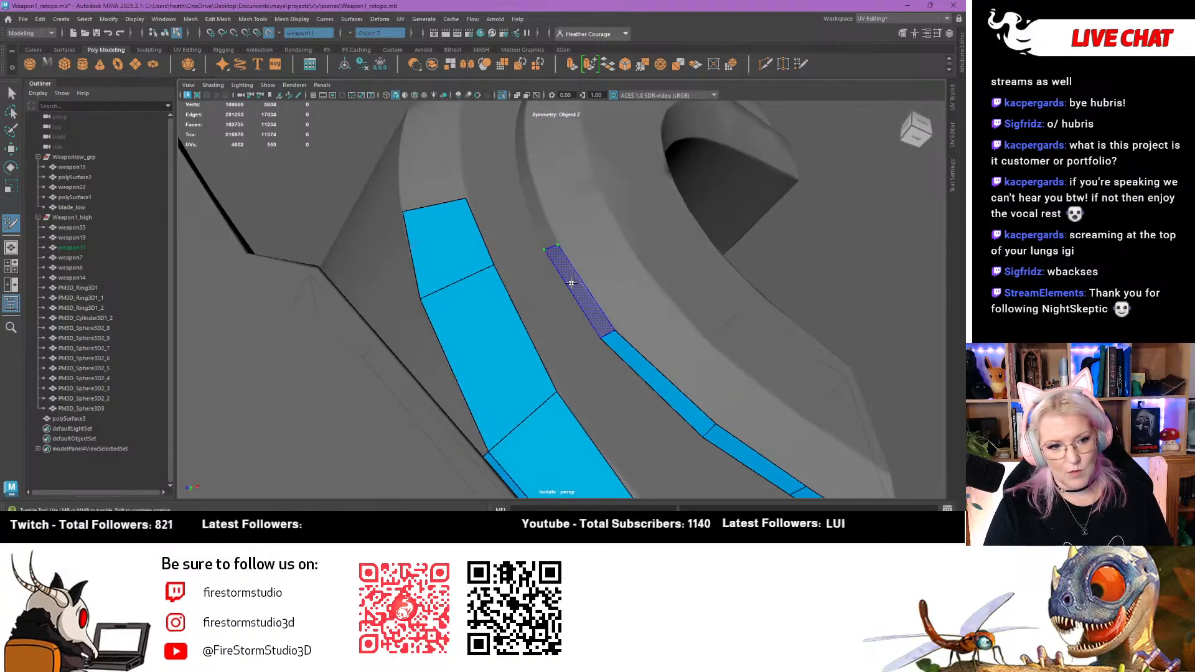
{"action": "left_click", "coordinate": [558, 274], "text": "shift"}
{"action": "left_click", "coordinate": [520, 187]}
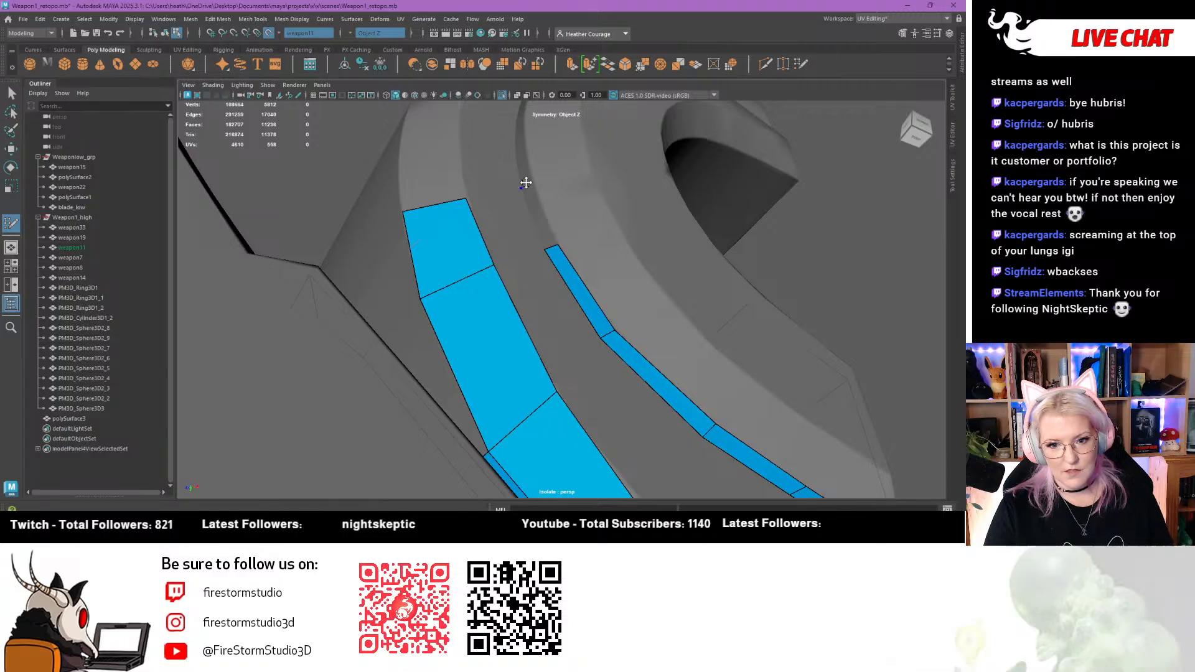
{"action": "left_click", "coordinate": [534, 182]}
{"action": "left_click", "coordinate": [546, 225], "text": "shift"}
{"action": "middle_click_drag", "start_coordinate": [542, 271], "coordinate": [616, 391], "text": "alt"}
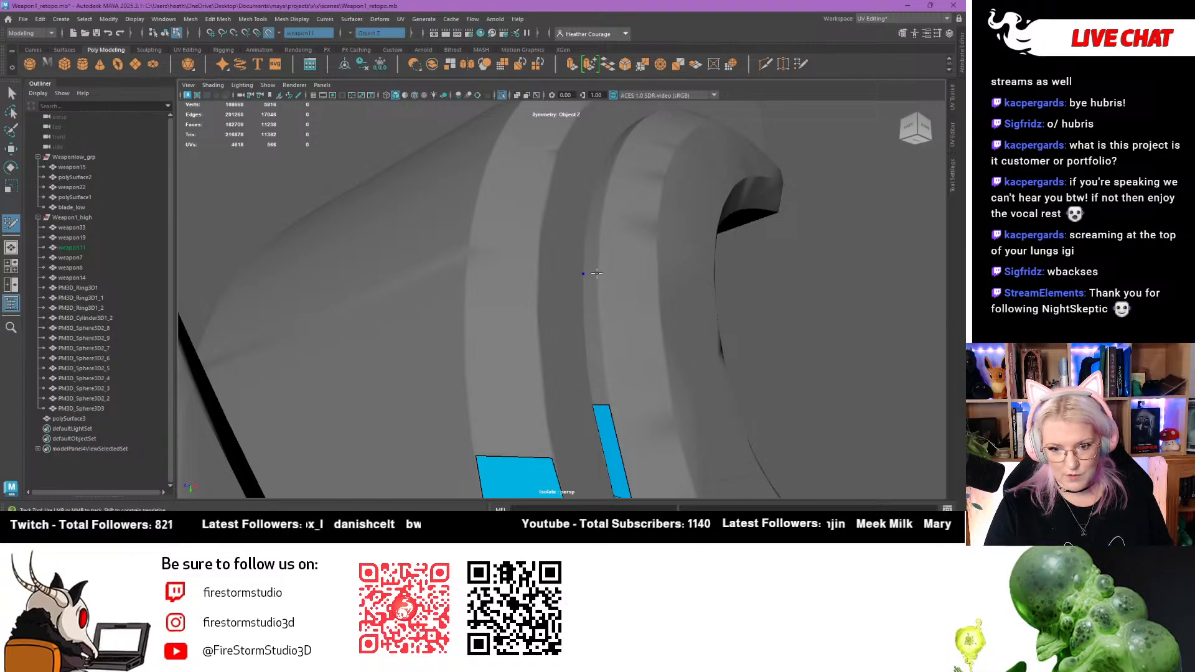
{"action": "left_click", "coordinate": [594, 318], "text": "shift"}
Extend the wide outer edge strip up the curve with two quads
{"action": "left_click_drag", "start_coordinate": [590, 320], "coordinate": [598, 304], "text": "alt"}
{"action": "middle_click_drag", "start_coordinate": [599, 305], "coordinate": [639, 370], "text": "alt"}
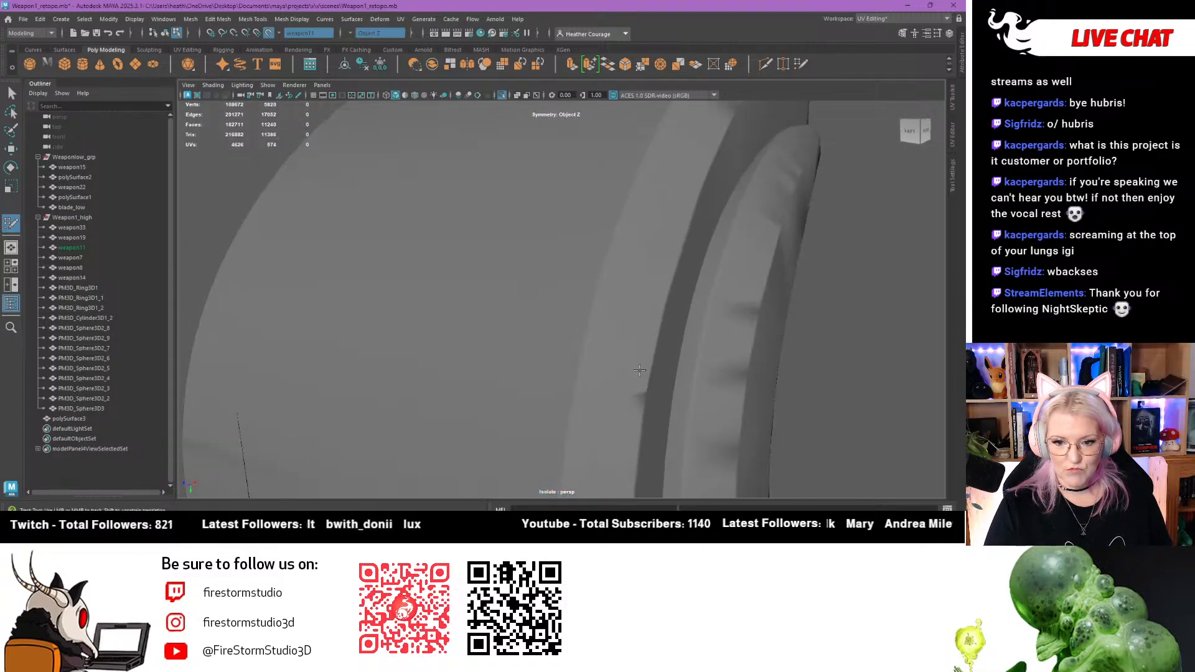
{"action": "left_click_drag", "start_coordinate": [636, 351], "coordinate": [607, 320], "text": "alt"}
{"action": "right_click_drag", "start_coordinate": [607, 320], "coordinate": [577, 345], "text": "alt"}
{"action": "middle_click_drag", "start_coordinate": [576, 345], "coordinate": [582, 288], "text": "alt"}
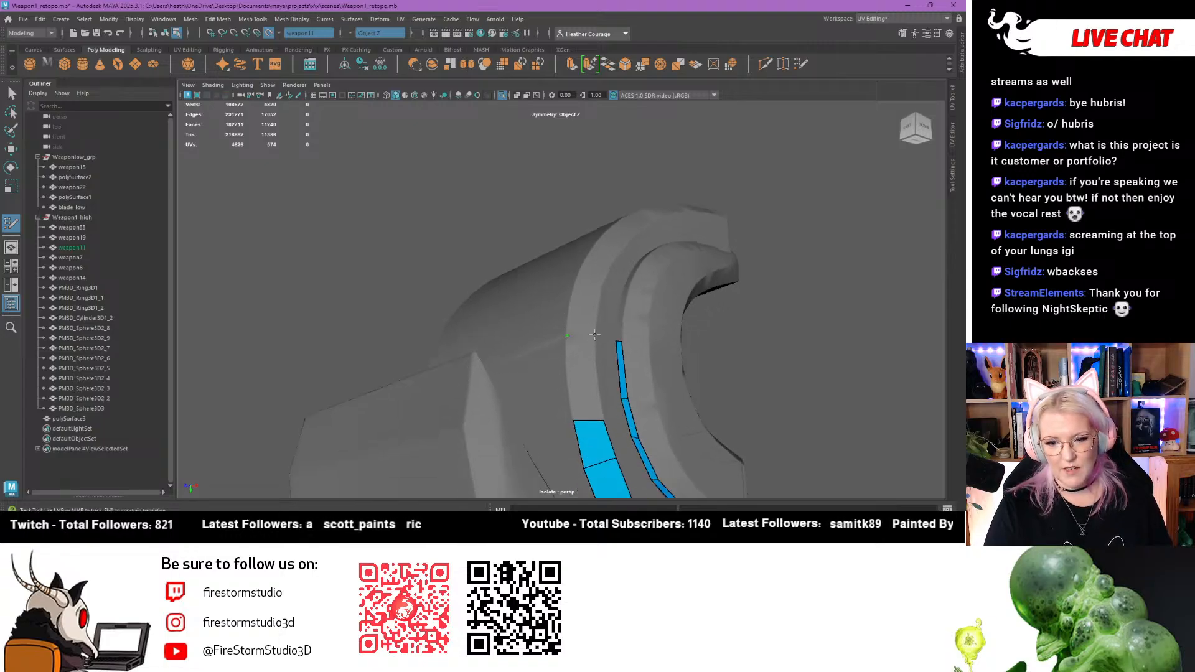
{"action": "left_click", "coordinate": [573, 377], "text": "shift"}
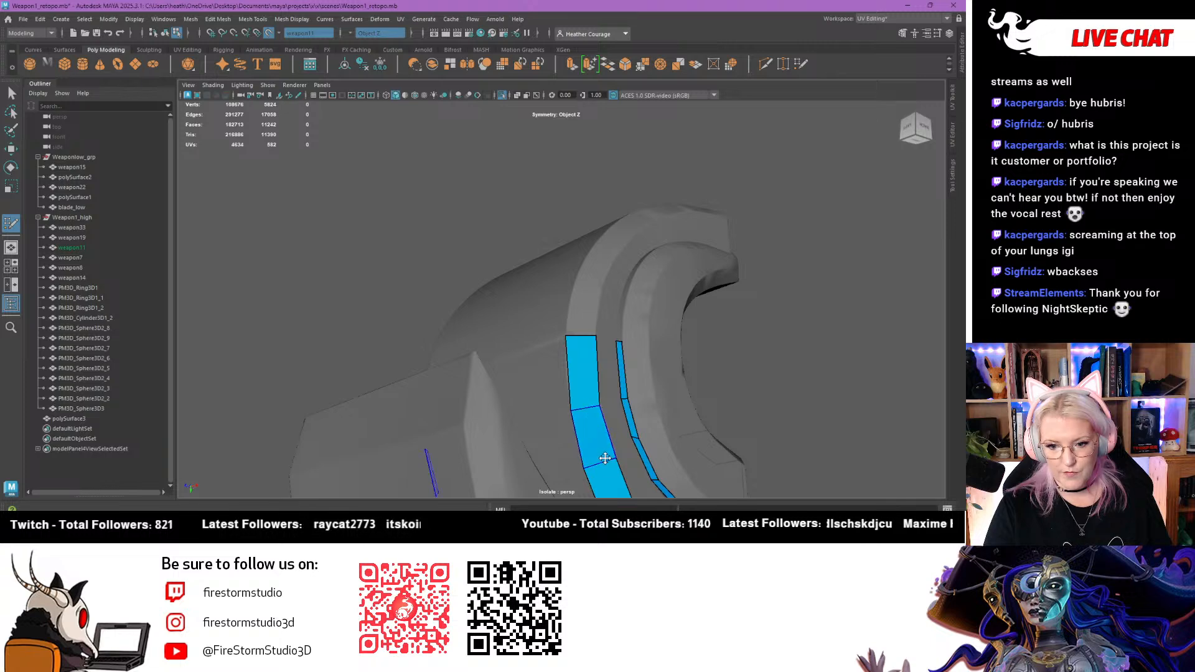
{"action": "left_click_drag", "start_coordinate": [600, 454], "coordinate": [596, 388], "text": "alt"}
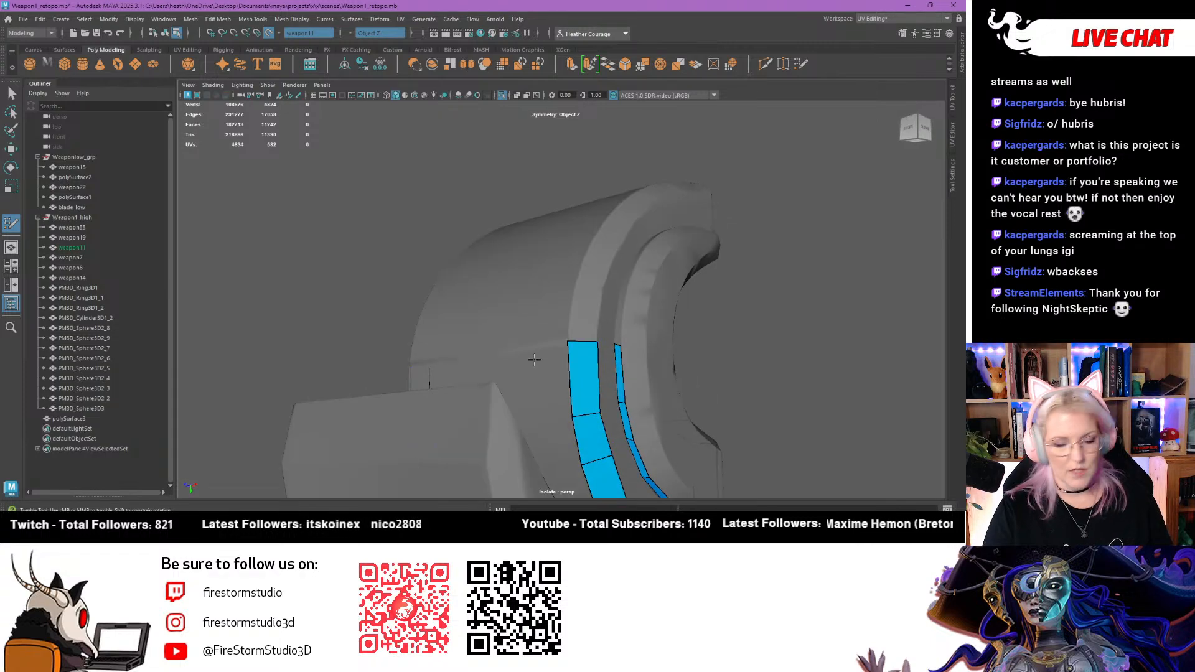
{"action": "left_click_drag", "start_coordinate": [534, 360], "coordinate": [606, 279], "text": "alt"}
{"action": "right_click_drag", "start_coordinate": [598, 249], "coordinate": [603, 284], "text": "alt"}
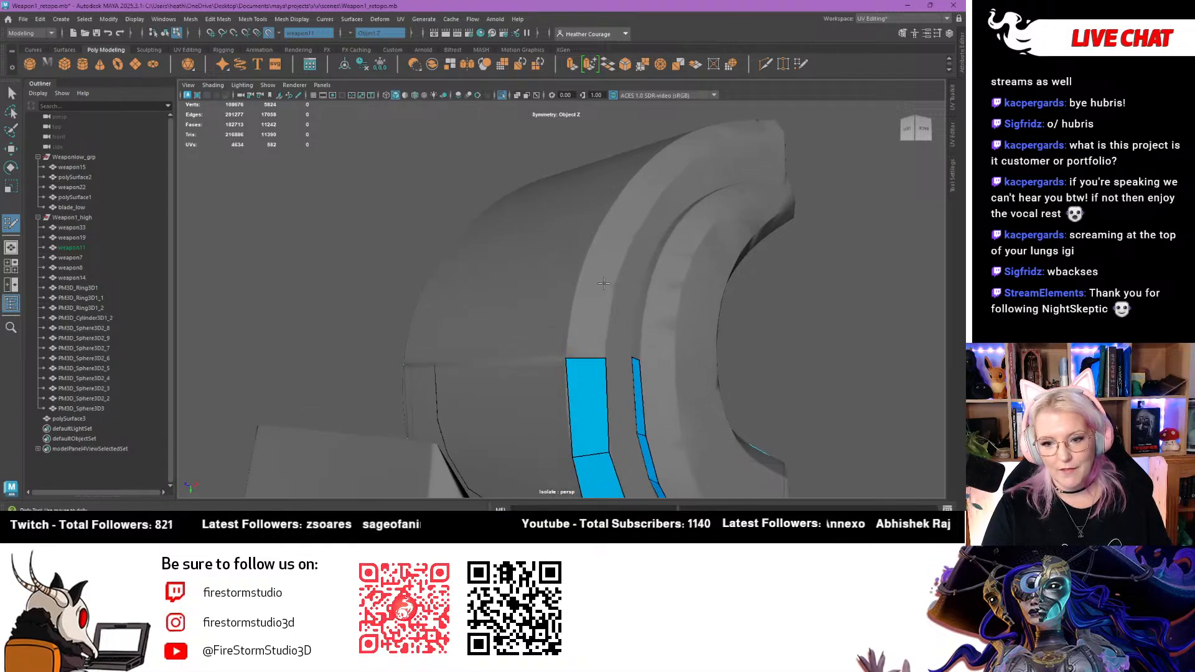
{"action": "left_click", "coordinate": [617, 276]}
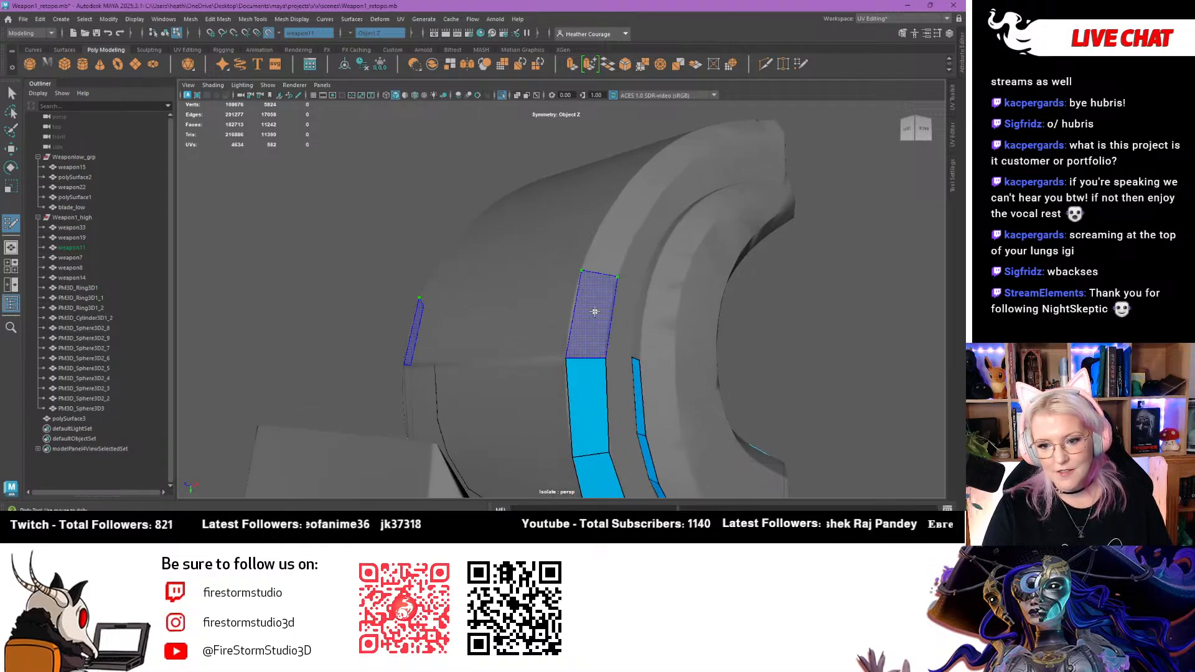
{"action": "left_click", "coordinate": [593, 313], "text": "shift"}
Follow the upper bend of the outer curved edge with two further quads on the wide strip
{"action": "left_click_drag", "start_coordinate": [574, 336], "coordinate": [592, 320], "text": "alt"}
{"action": "middle_click_drag", "start_coordinate": [591, 319], "coordinate": [576, 336], "text": "alt"}
{"action": "left_click", "coordinate": [589, 229]}
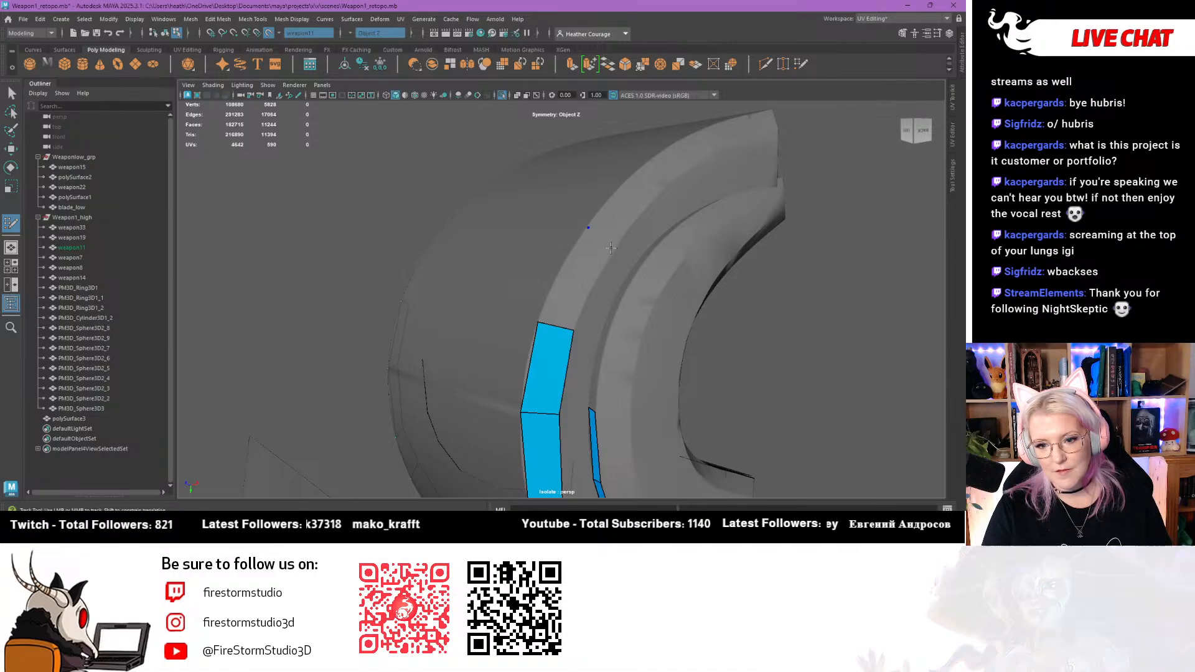
{"action": "left_click", "coordinate": [612, 250]}
{"action": "left_click", "coordinate": [599, 257], "text": "shift"}
{"action": "left_click", "coordinate": [651, 162]}
{"action": "left_click", "coordinate": [669, 184]}
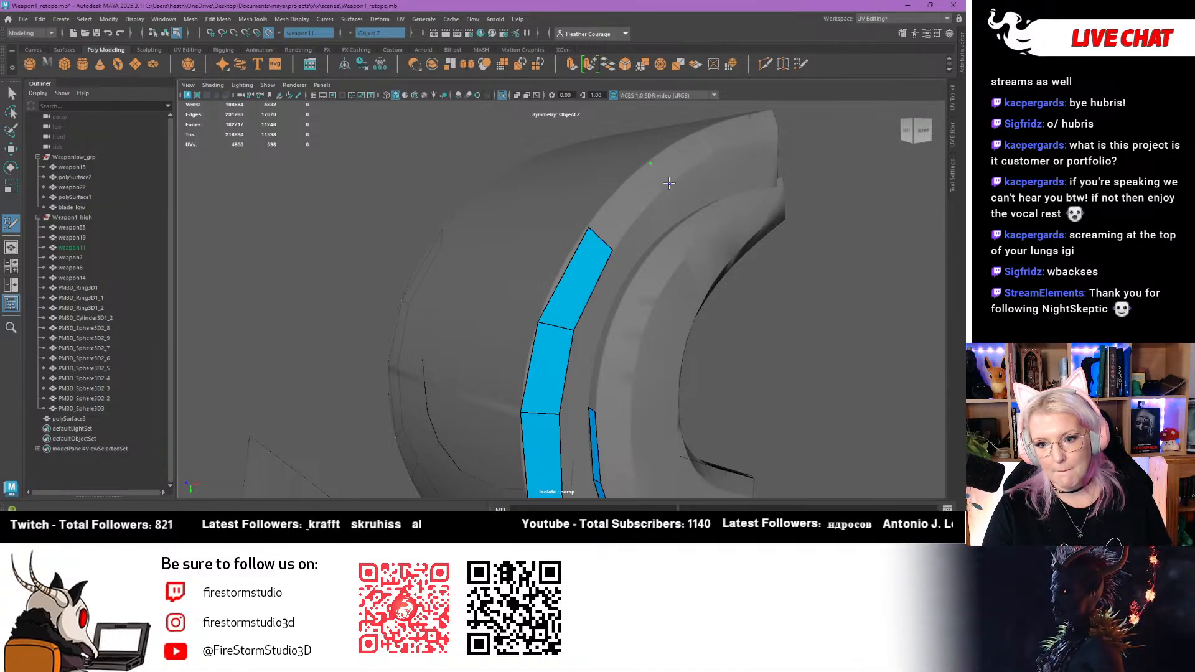
{"action": "left_click", "coordinate": [640, 183], "text": "shift"}
Complete the wide outer strip with two quads reaching the upper end of the curved part
{"action": "left_click_drag", "start_coordinate": [641, 175], "coordinate": [618, 201]}
{"action": "left_click", "coordinate": [629, 225]}
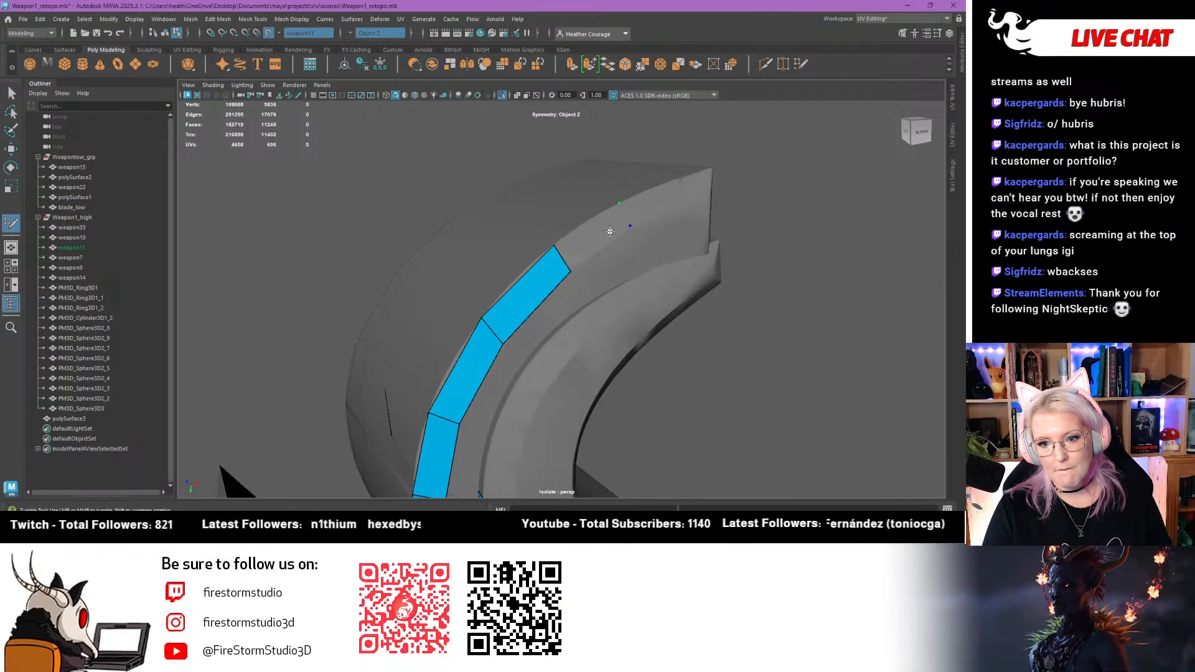
{"action": "left_click", "coordinate": [597, 234], "text": "shift"}
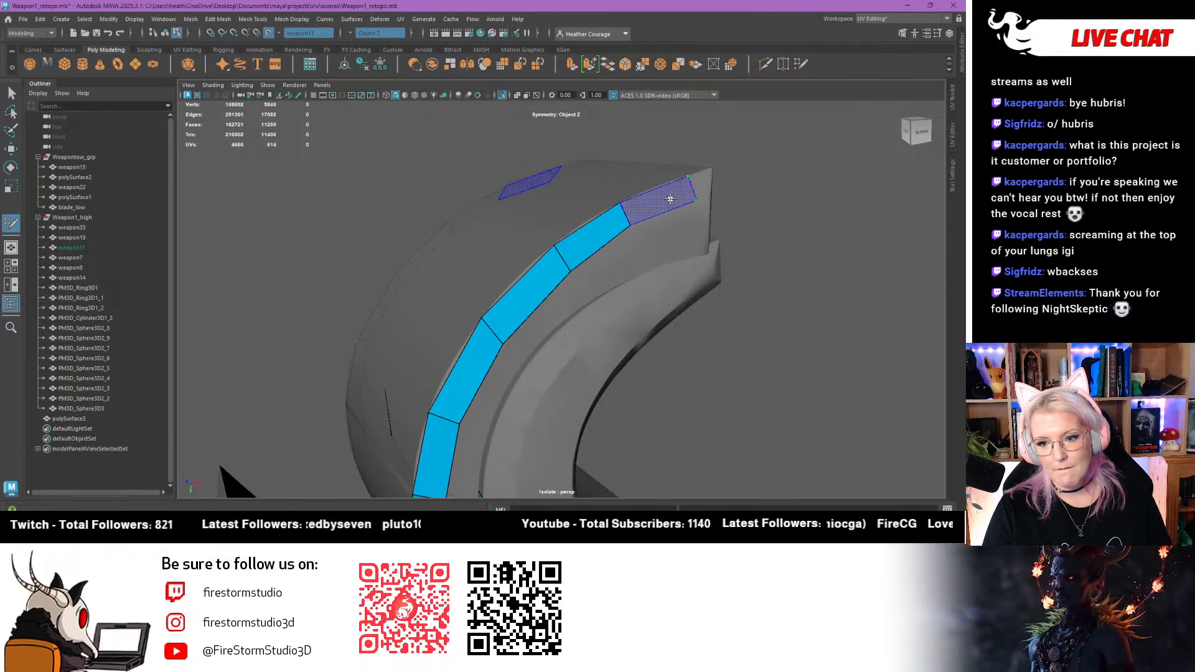
{"action": "left_click", "coordinate": [686, 179], "text": "shift"}
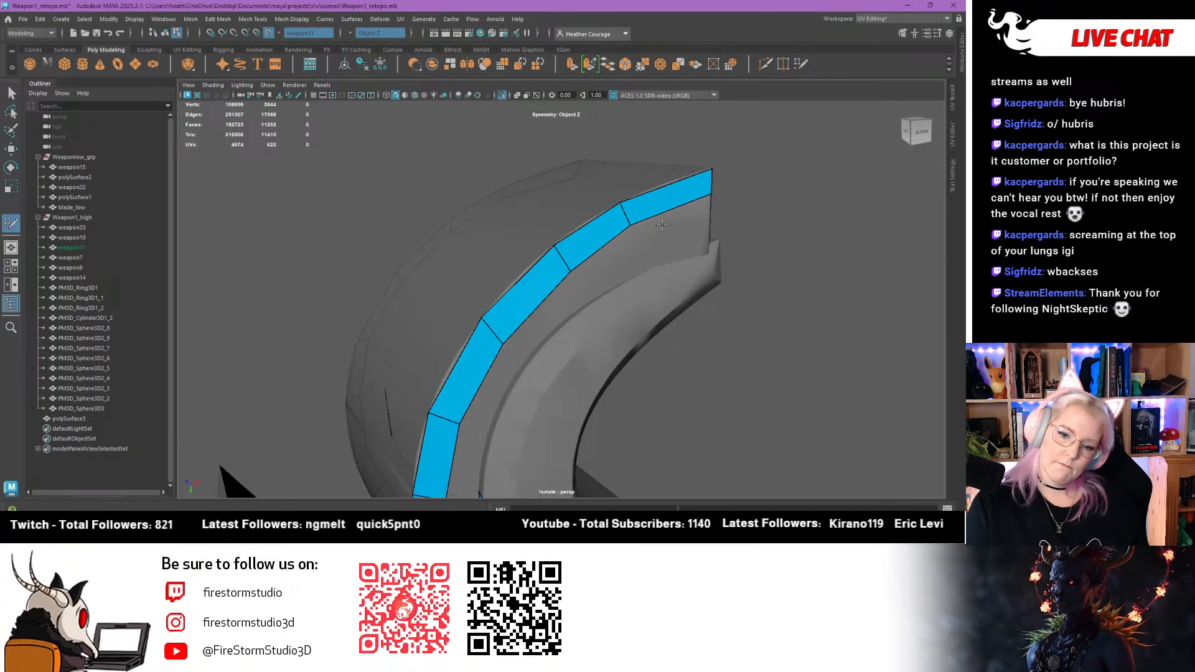
Return to the narrow inner bevel strip and extend it upward with two quads
{"action": "left_click_drag", "start_coordinate": [675, 215], "coordinate": [611, 360], "text": "alt"}
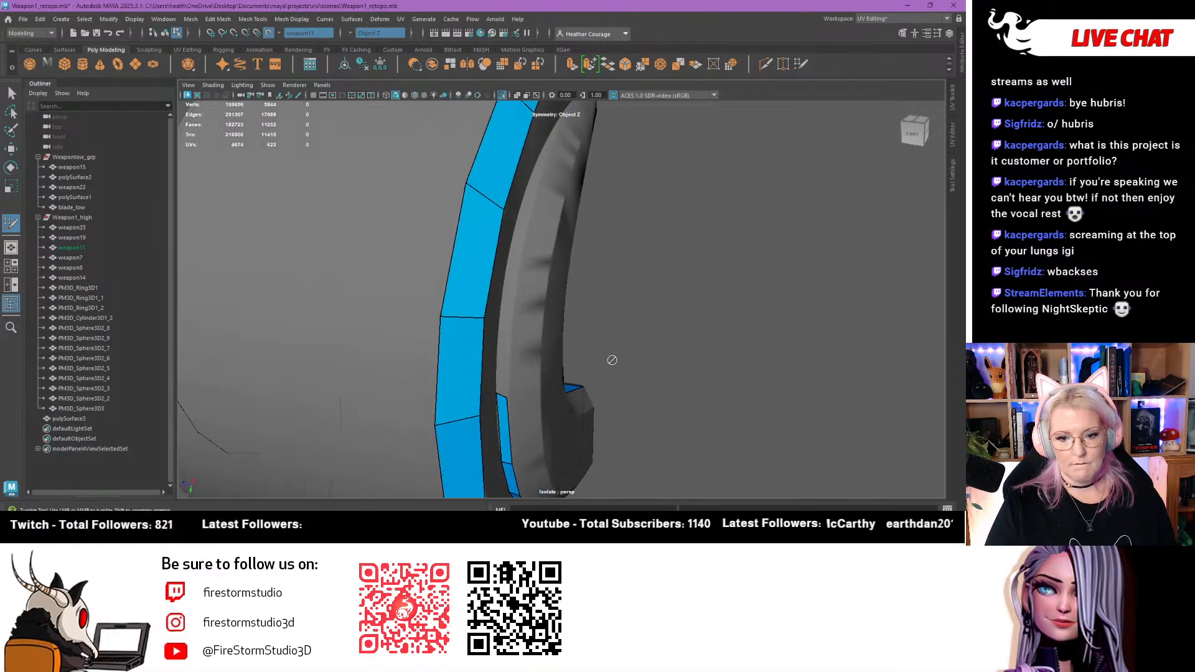
{"action": "left_click", "coordinate": [510, 319]}
{"action": "left_click", "coordinate": [503, 358], "text": "shift"}
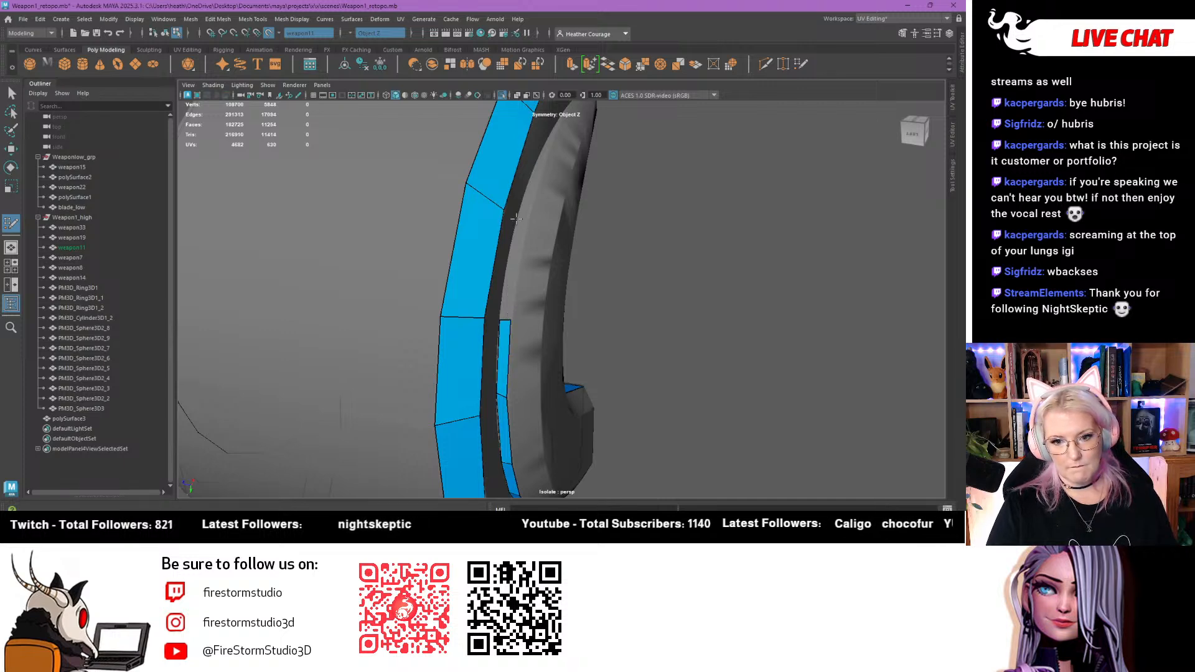
{"action": "left_click", "coordinate": [510, 266], "text": "shift"}
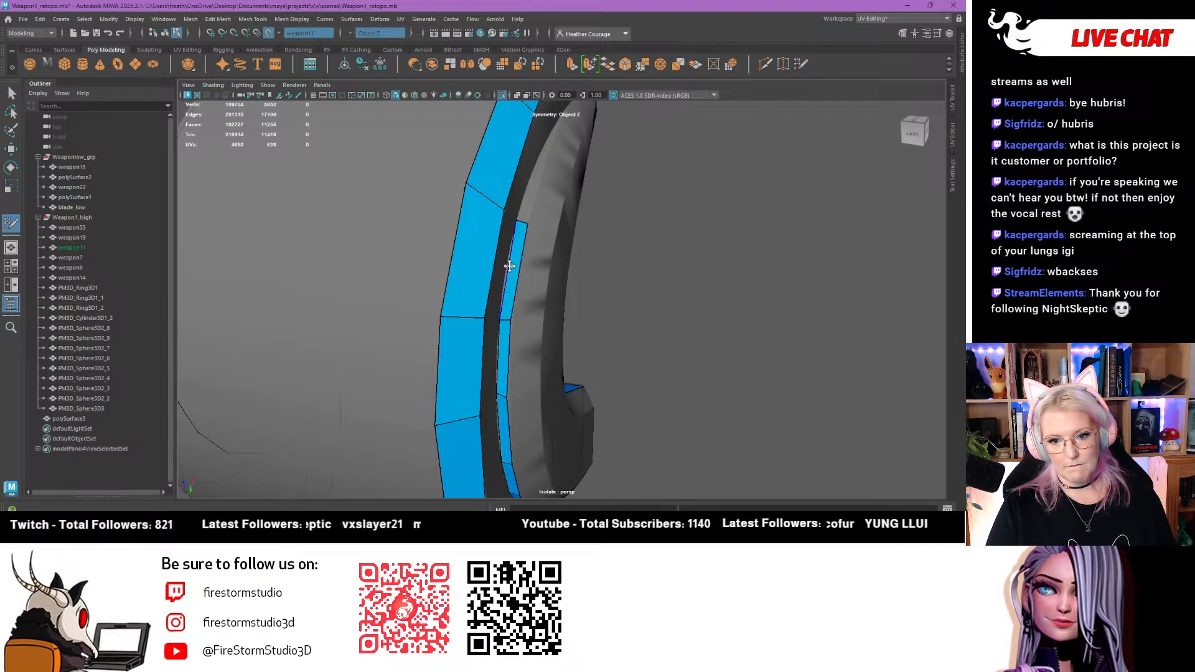
Add two more quads to the narrow bevel's upper bend, then fill the face between it and the wide outer strip at the upper end
{"action": "middle_click_drag", "start_coordinate": [481, 224], "coordinate": [456, 344], "text": "alt"}
{"action": "right_click_drag", "start_coordinate": [456, 344], "coordinate": [504, 289], "text": "alt"}
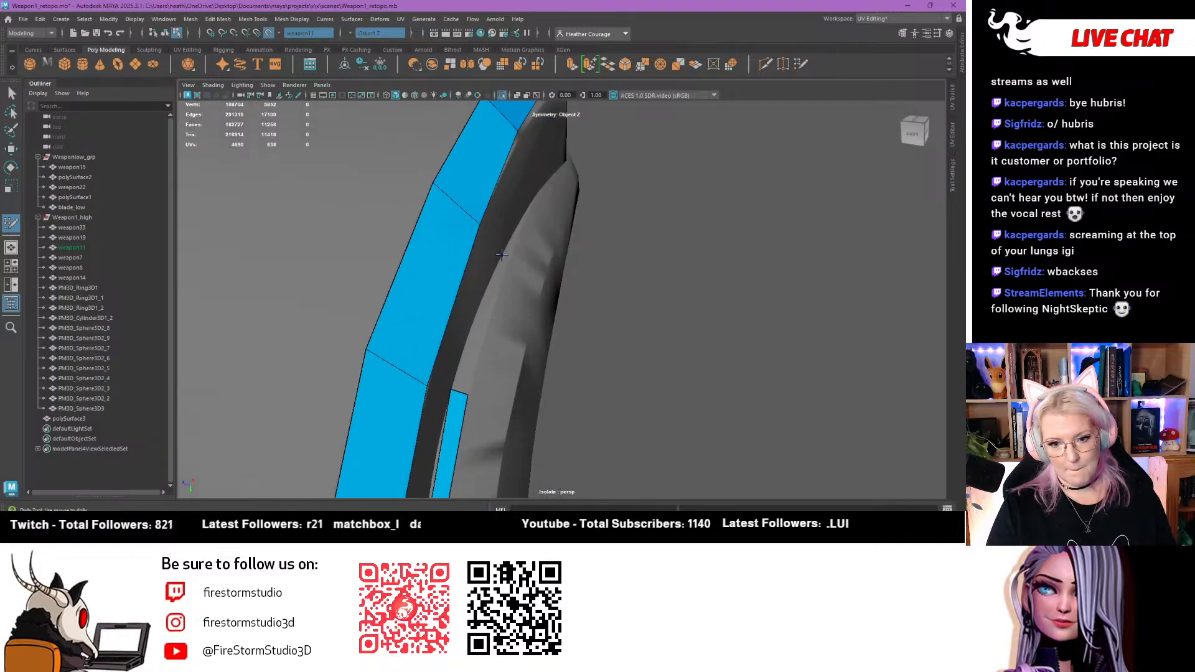
{"action": "left_click", "coordinate": [529, 255], "text": "shift"}
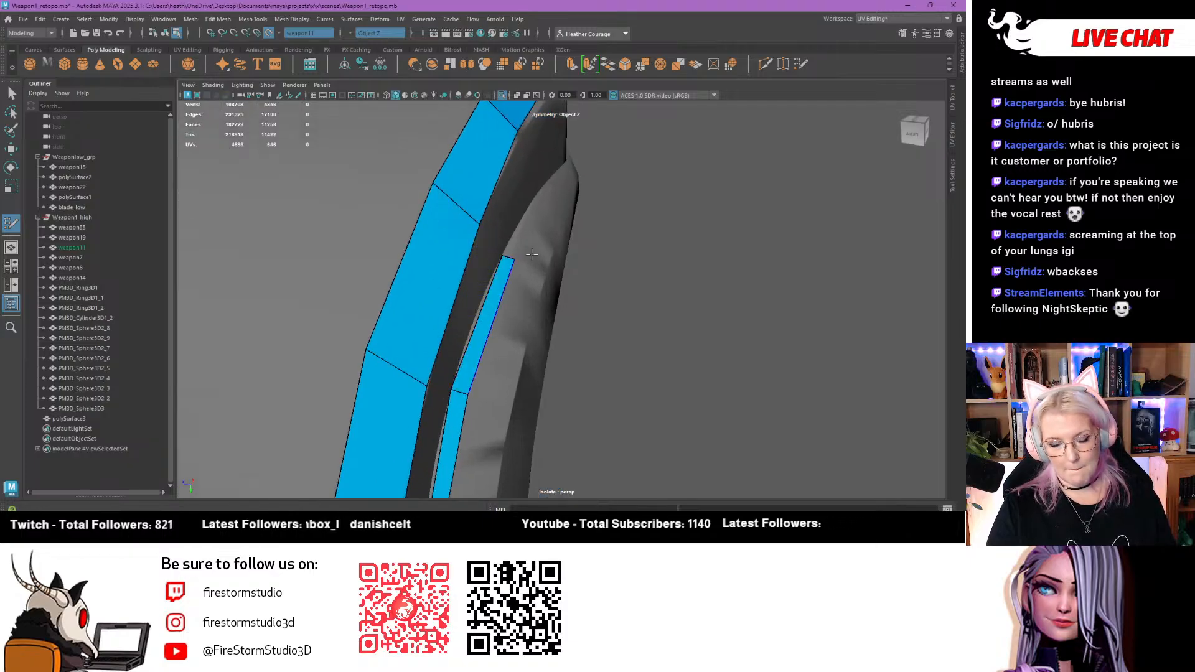
{"action": "left_click", "coordinate": [530, 205], "text": "shift"}
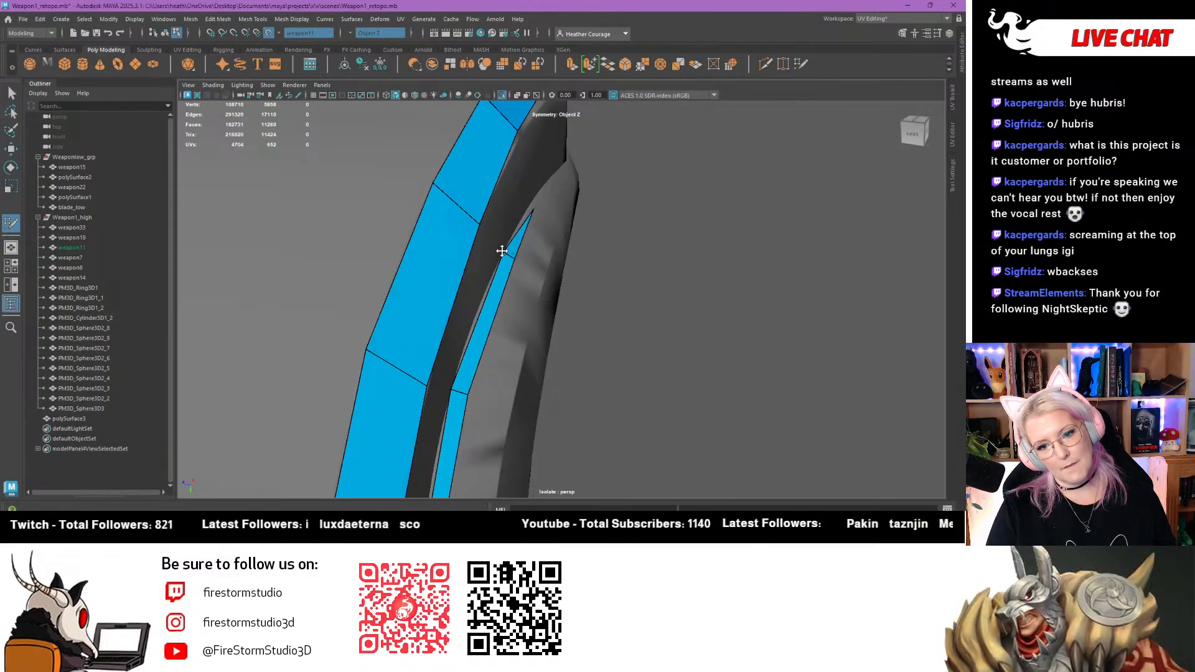
{"action": "left_click_drag", "start_coordinate": [536, 197], "coordinate": [444, 275], "text": "alt"}
{"action": "left_click", "coordinate": [596, 226], "text": "shift"}
Fill four quads along the curved face beside the narrow bevel strip, working down from its upper end
{"action": "scroll", "coordinate": [595, 230], "scroll_direction": "down", "scroll_amount": 5}
{"action": "mouse_move", "coordinate": [599, 305]}
{"action": "left_mouse_down", "text": "alt"}
{"action": "mouse_move", "coordinate": [497, 327]}
{"action": "mouse_move", "coordinate": [540, 341]}
{"action": "mouse_move", "coordinate": [588, 398]}
{"action": "left_mouse_up", "text": "alt"}
{"action": "middle_click_drag", "start_coordinate": [588, 398], "coordinate": [546, 330], "text": "alt"}
{"action": "right_click_drag", "start_coordinate": [545, 374], "coordinate": [612, 436], "text": "alt"}
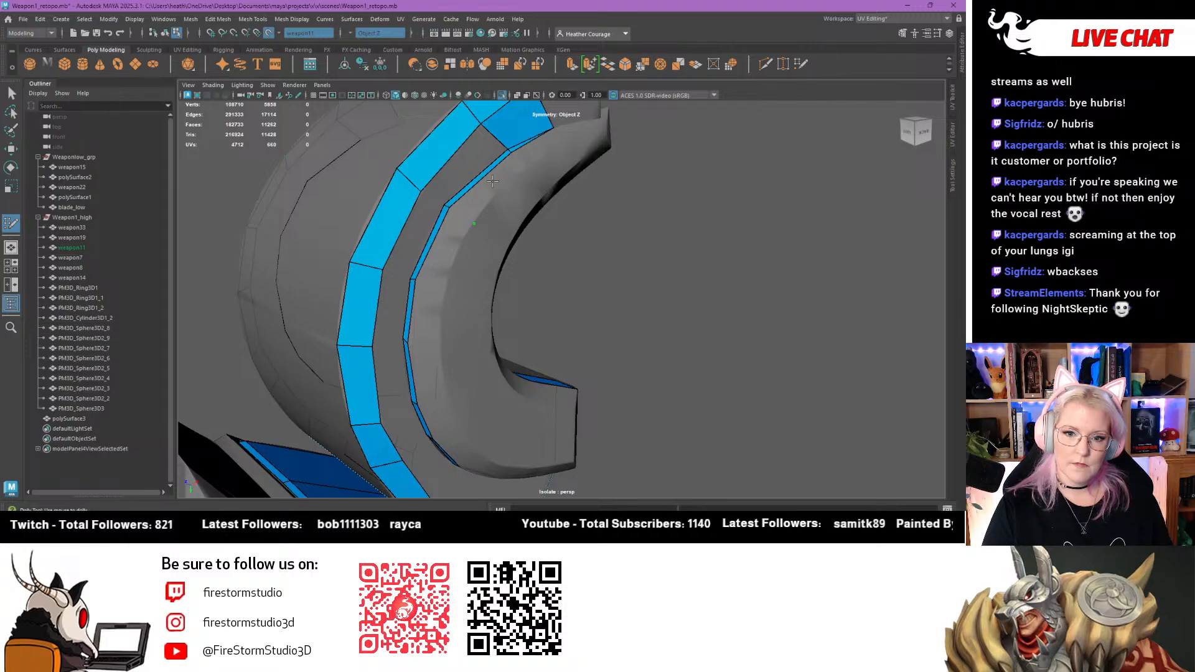
{"action": "left_click", "coordinate": [555, 143], "text": "shift"}
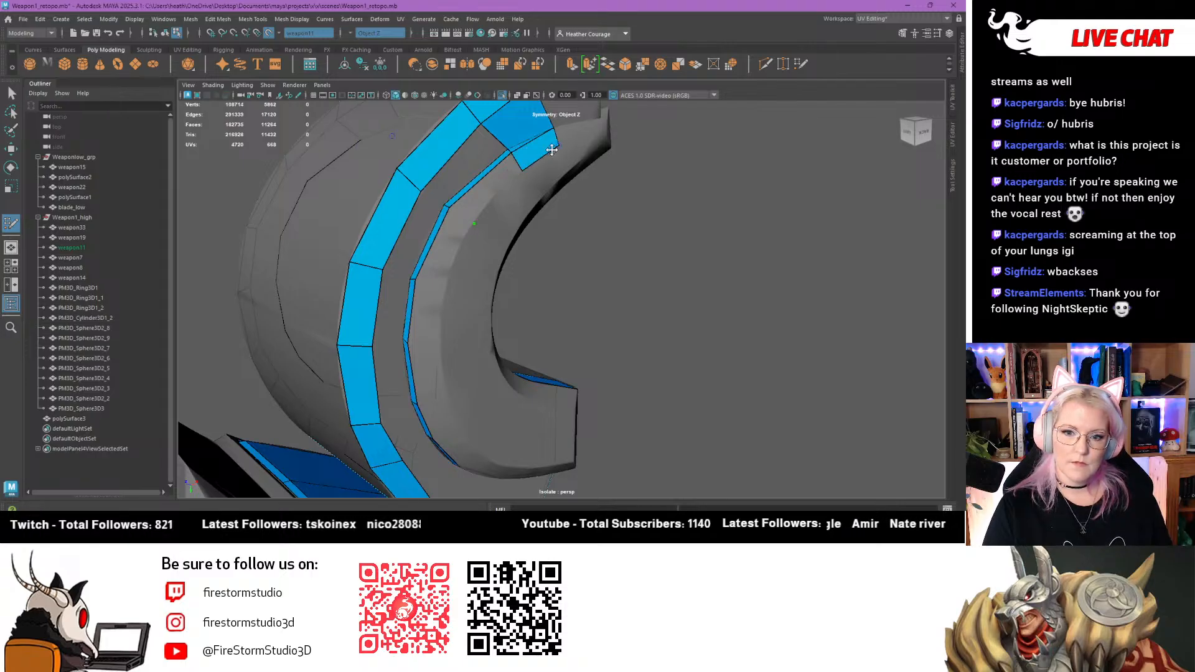
{"action": "left_click", "coordinate": [488, 187], "text": "shift"}
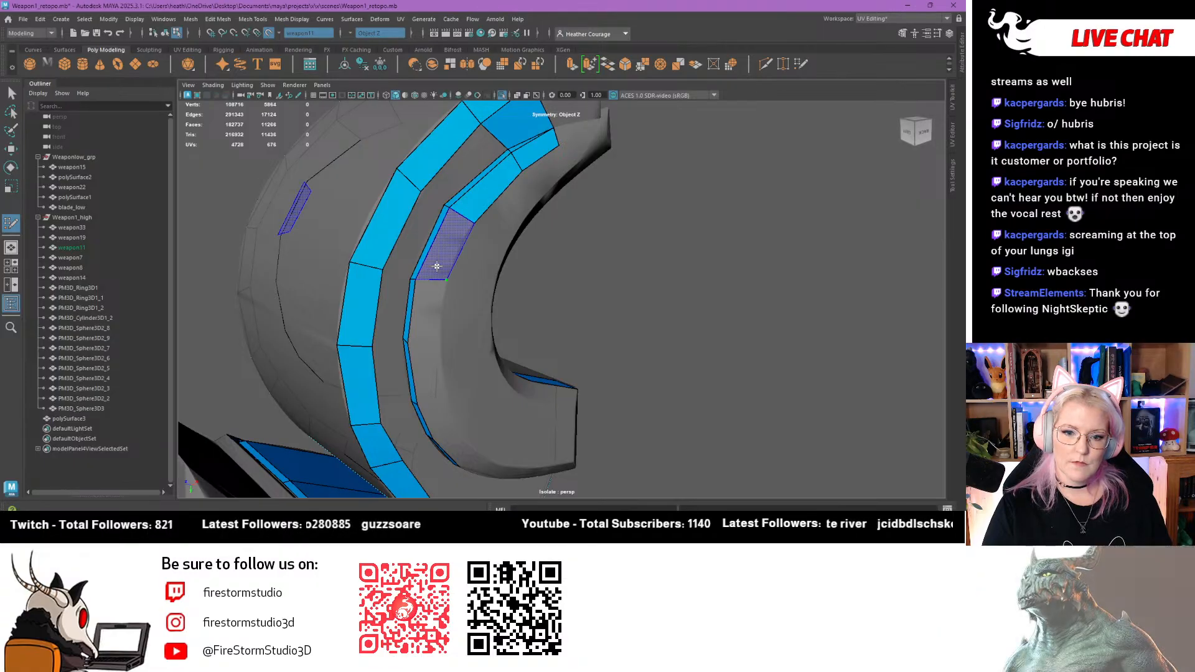
{"action": "left_click", "coordinate": [446, 279], "text": "shift"}
{"action": "left_click", "coordinate": [439, 339]}
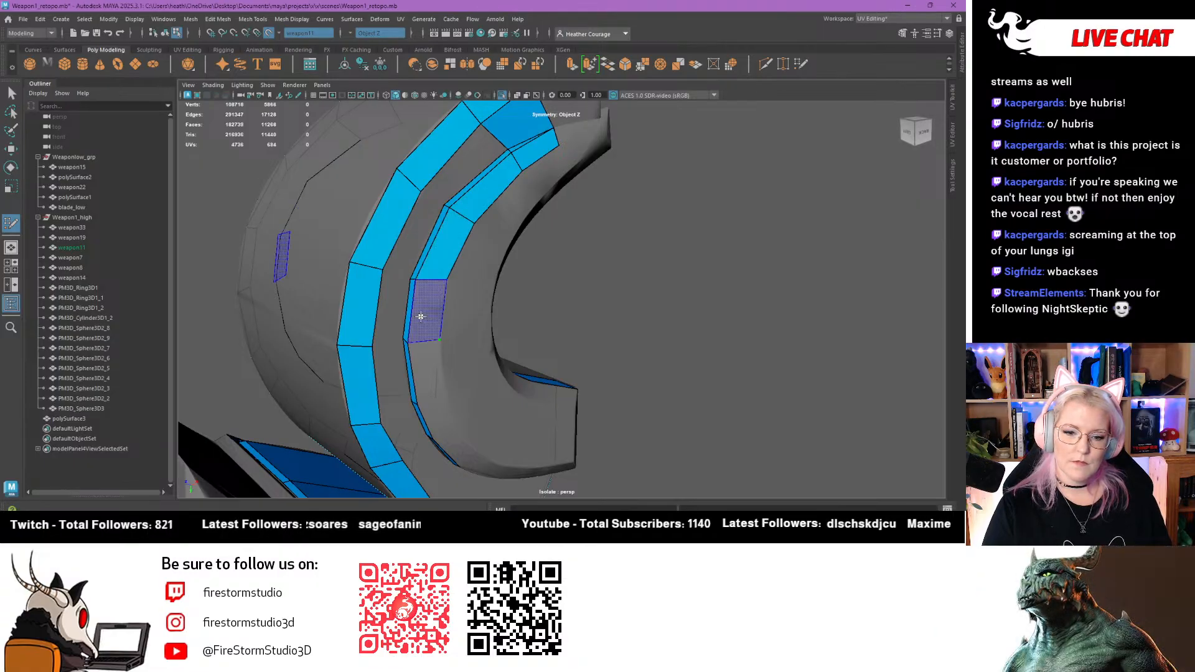
{"action": "left_click", "coordinate": [420, 316], "text": "shift"}
Continue the quad row beside the narrow bevel around the middle of the curve with three more quads
{"action": "left_click_drag", "start_coordinate": [427, 342], "coordinate": [421, 293], "text": "alt"}
{"action": "middle_click_drag", "start_coordinate": [422, 367], "coordinate": [422, 294], "text": "alt"}
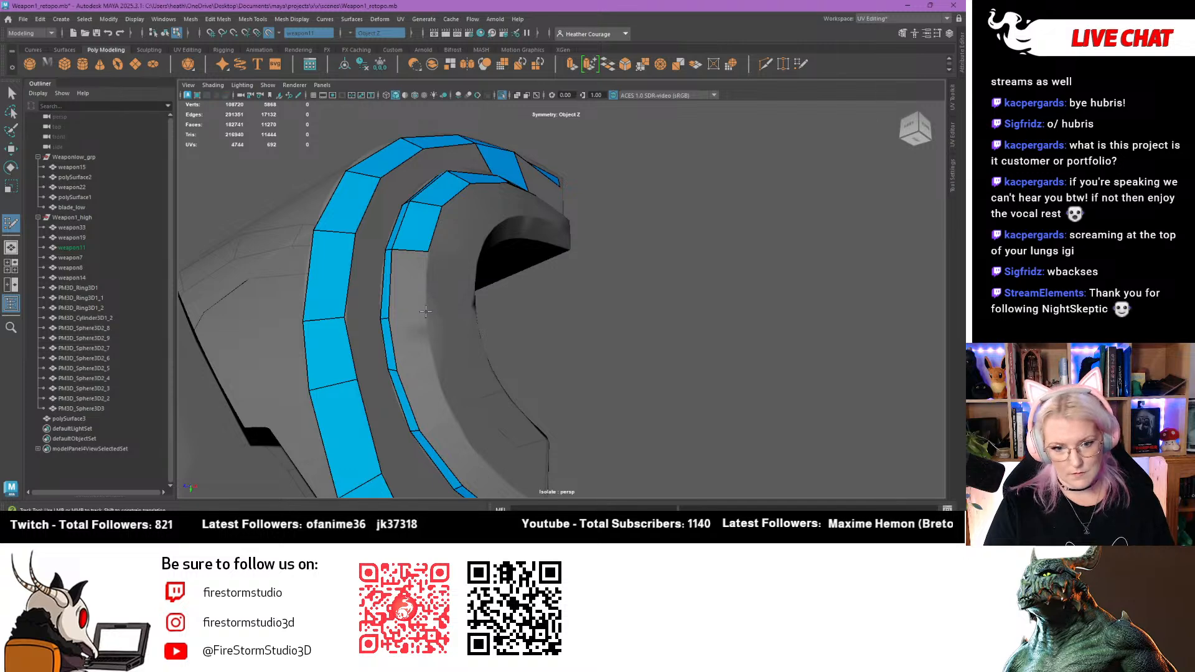
{"action": "left_click", "coordinate": [426, 315], "text": "shift"}
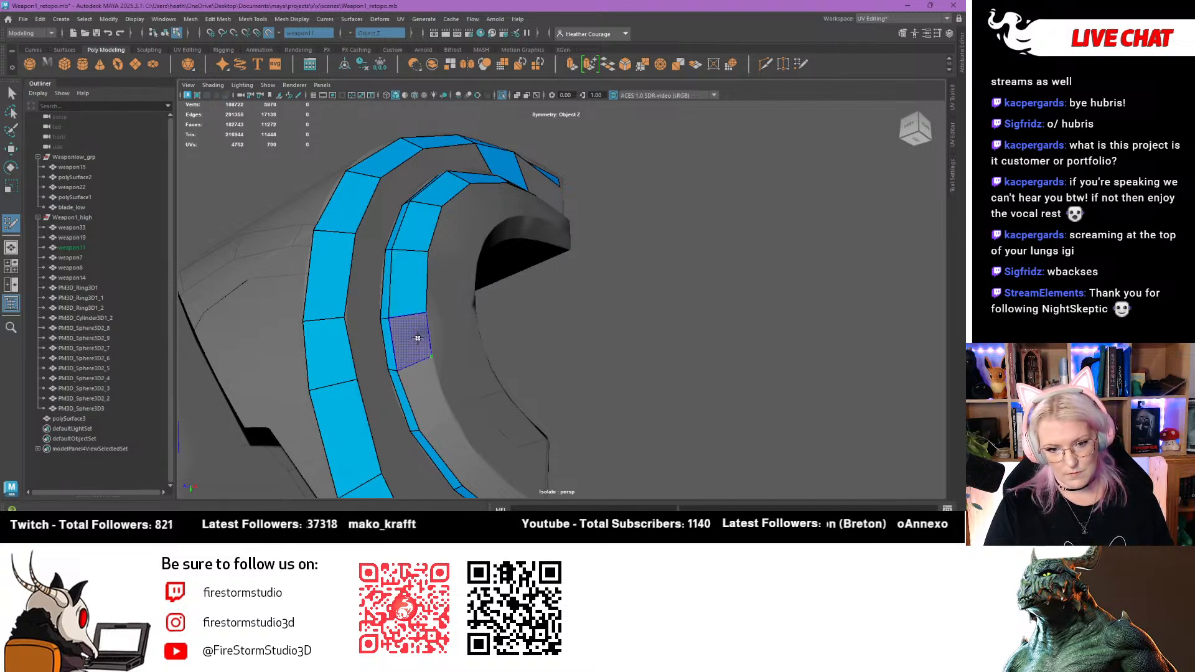
{"action": "left_click", "coordinate": [428, 350], "text": "shift"}
{"action": "mouse_move", "coordinate": [410, 367]}
{"action": "left_mouse_down", "text": "alt"}
{"action": "mouse_move", "coordinate": [365, 407]}
{"action": "mouse_move", "coordinate": [420, 310]}
{"action": "left_mouse_up", "text": "alt"}
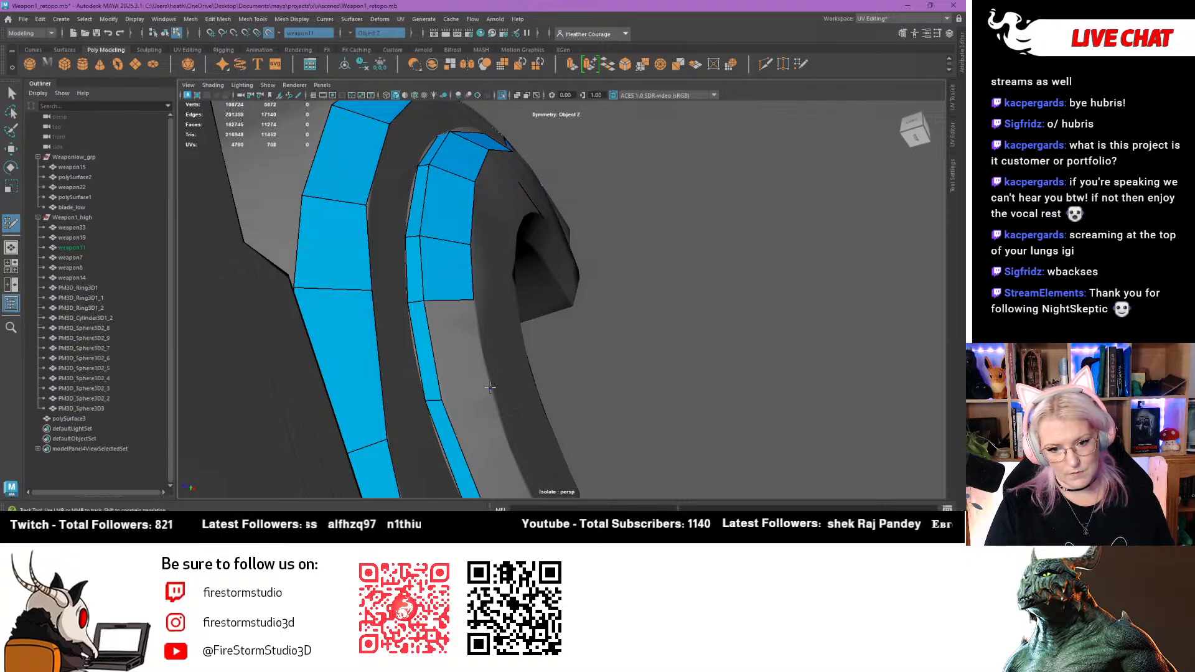
{"action": "left_click", "coordinate": [461, 358], "text": "shift"}
Carry the quad row along the lower bend with three quads, ending just short of the block's end corner
{"action": "left_click_drag", "start_coordinate": [460, 357], "coordinate": [379, 364], "text": "alt"}
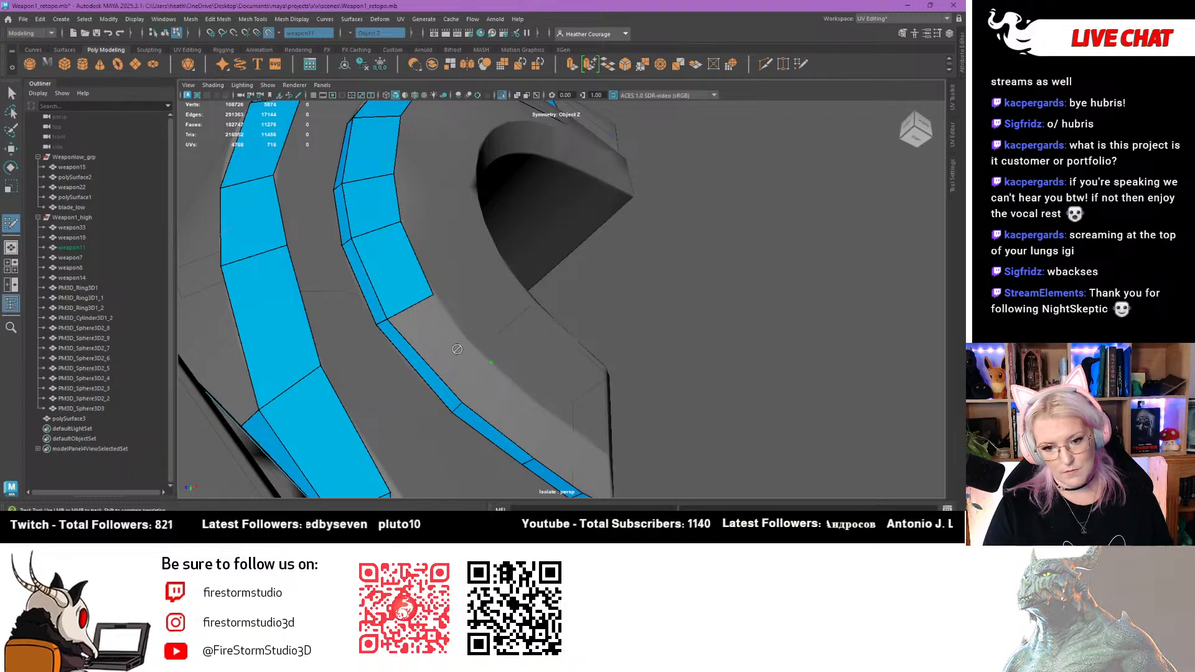
{"action": "left_click_drag", "start_coordinate": [435, 347], "coordinate": [406, 412], "text": "alt"}
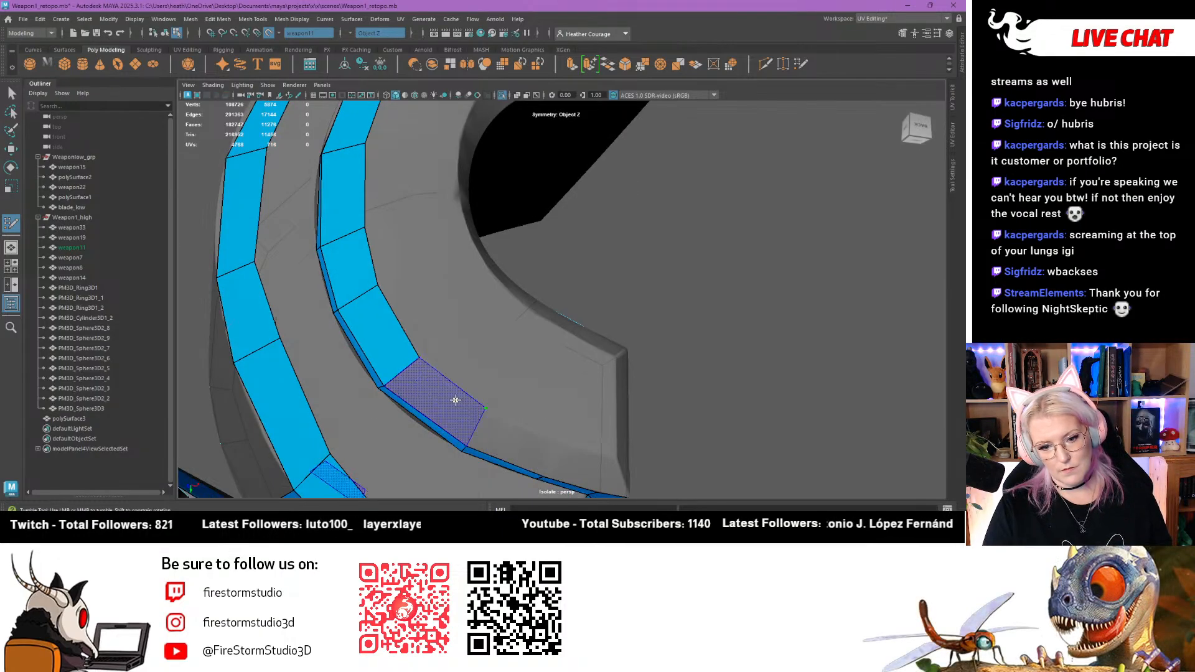
{"action": "left_click", "coordinate": [457, 402], "text": "shift"}
{"action": "middle_click_drag", "start_coordinate": [456, 401], "coordinate": [432, 309], "text": "alt"}
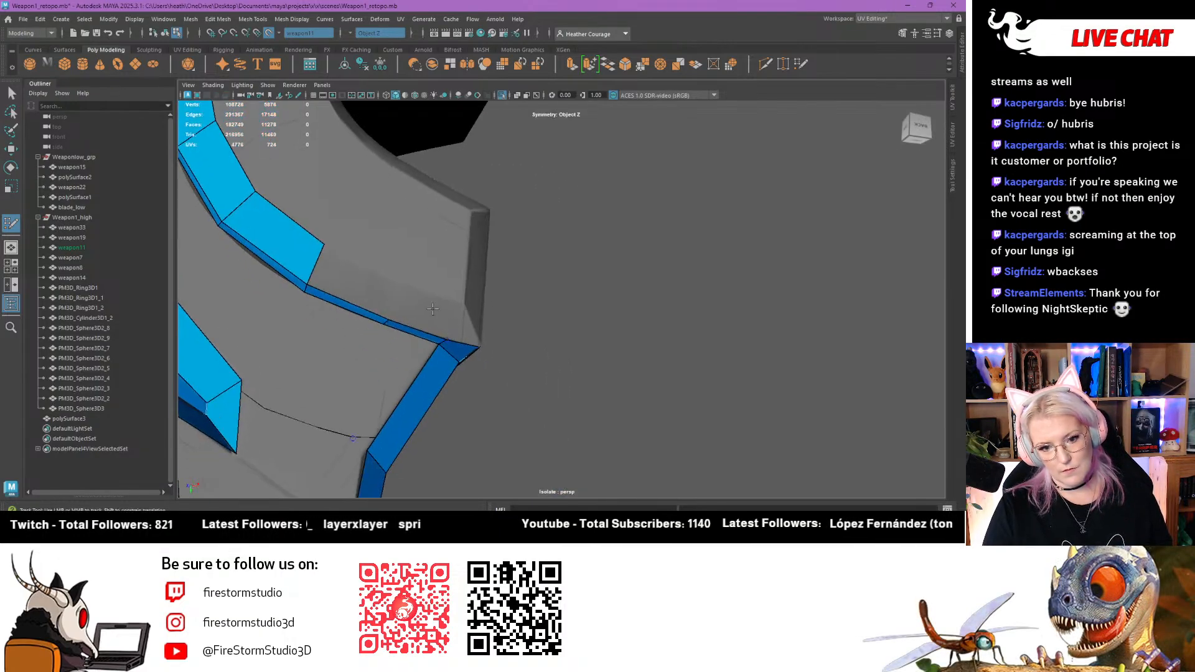
{"action": "left_click", "coordinate": [367, 290], "text": "shift"}
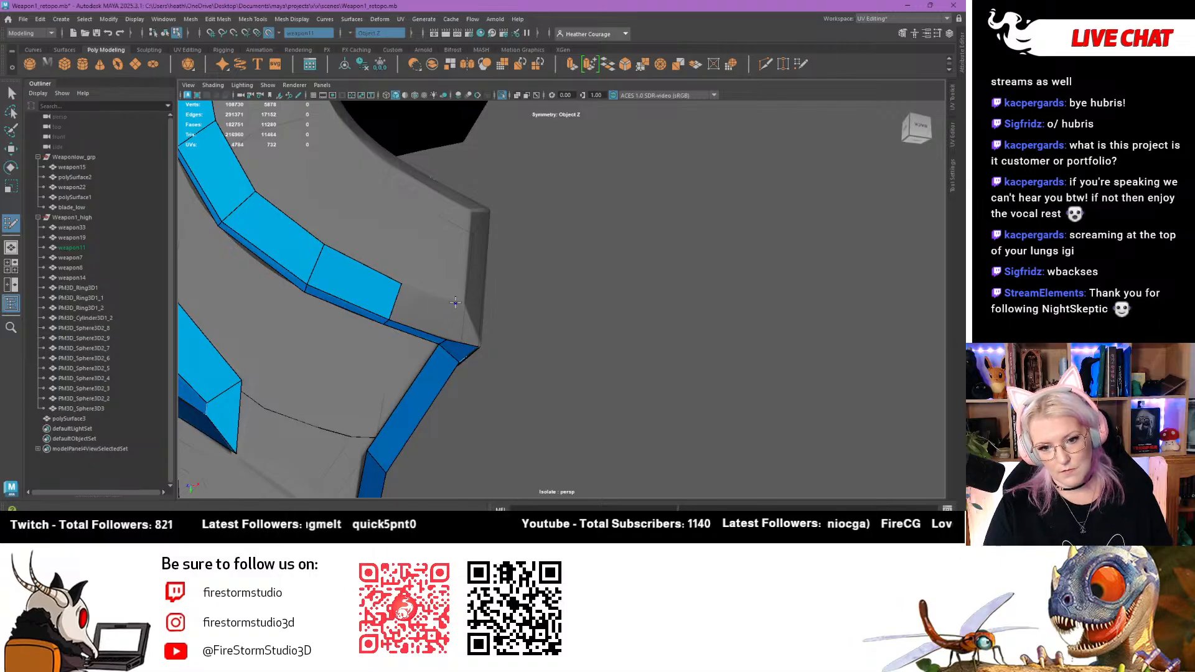
{"action": "left_click", "coordinate": [459, 303], "text": "shift"}
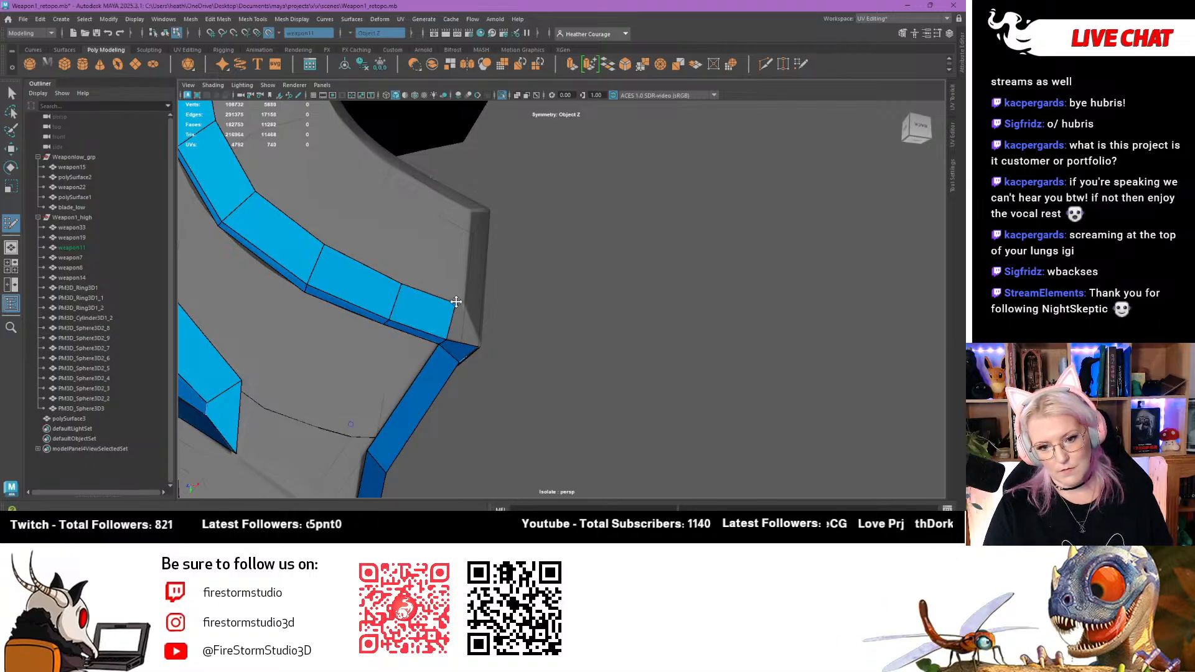
Fill the corner gap between the row's last quad and the block's vertical edge, and nudge the shared vertex into place
{"action": "left_click_drag", "start_coordinate": [456, 302], "coordinate": [443, 371], "text": "alt"}
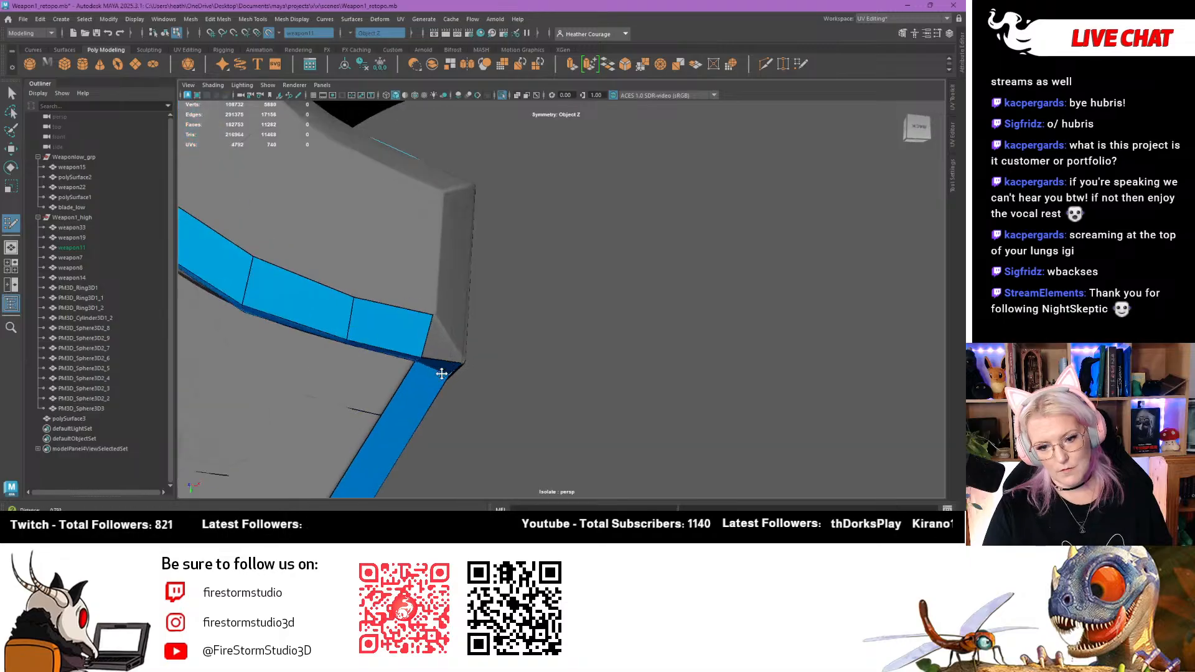
{"action": "scroll", "coordinate": [442, 371], "scroll_direction": "up", "scroll_amount": 2}
{"action": "middle_click_drag", "start_coordinate": [336, 328], "coordinate": [347, 245], "text": "alt"}
{"action": "scroll", "coordinate": [373, 242], "scroll_direction": "down", "scroll_amount": 2}
{"action": "left_click_drag", "start_coordinate": [388, 240], "coordinate": [704, 314], "text": "alt"}
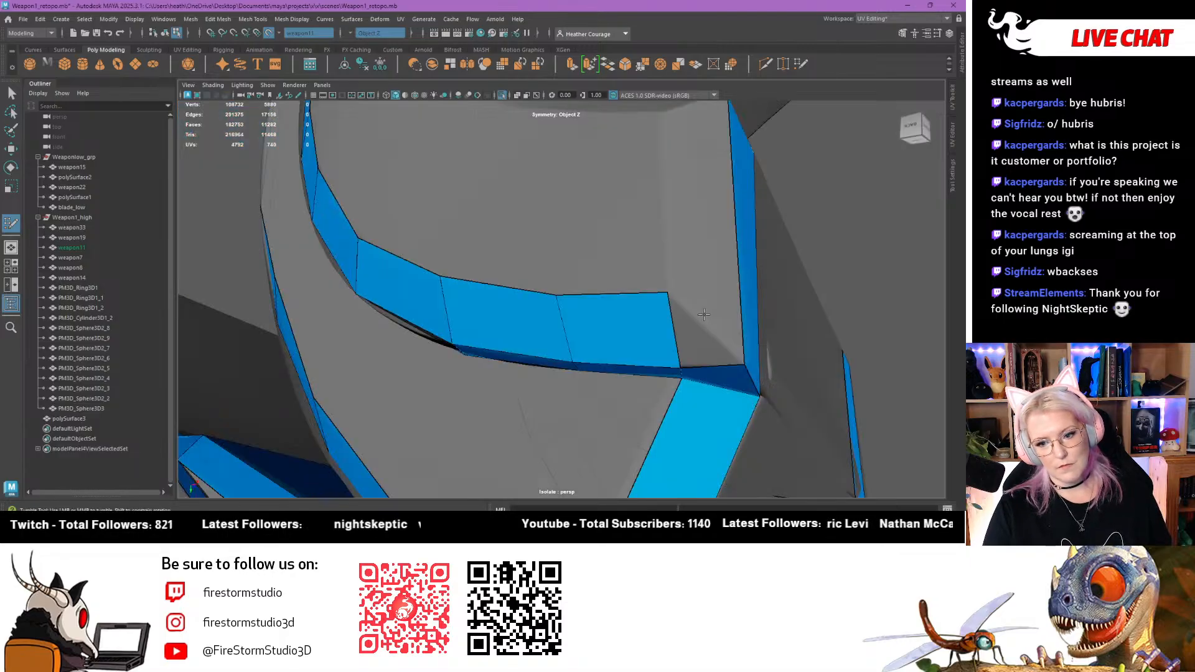
{"action": "left_click", "coordinate": [693, 336], "text": "shift"}
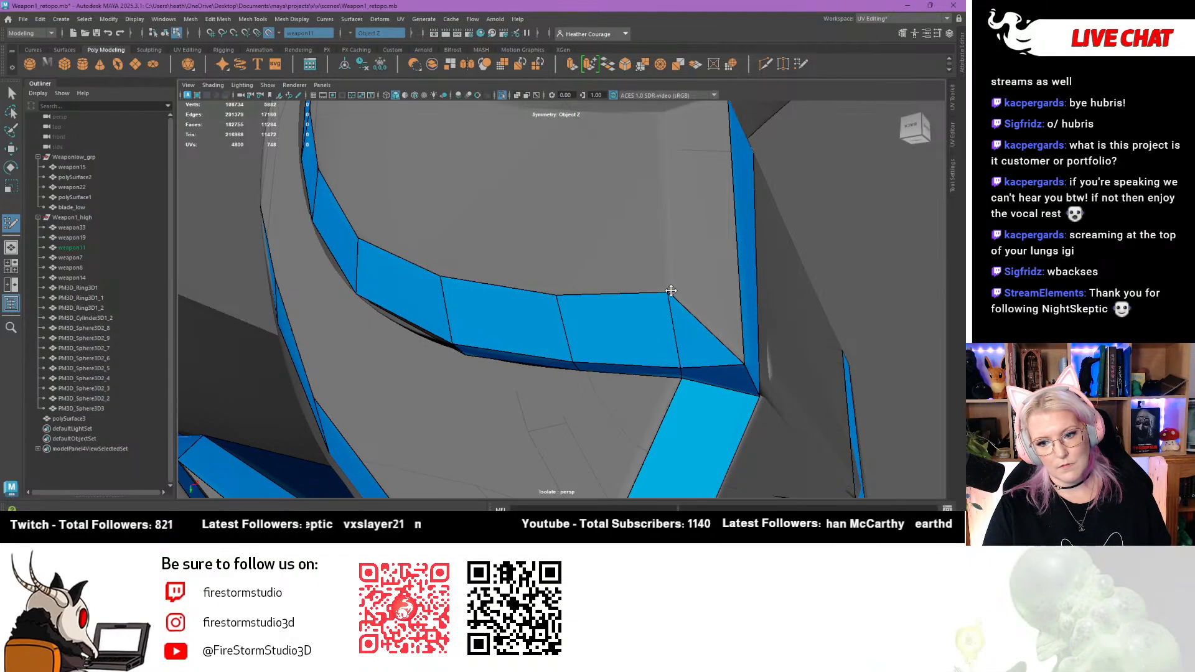
{"action": "left_click_drag", "start_coordinate": [670, 291], "coordinate": [668, 291]}
Fill the bevel face beside the end block's vertical edge strip and the matching one along its inner curved edge
{"action": "left_click_drag", "start_coordinate": [668, 292], "coordinate": [634, 361], "text": "alt"}
{"action": "middle_click_drag", "start_coordinate": [634, 361], "coordinate": [617, 337], "text": "alt"}
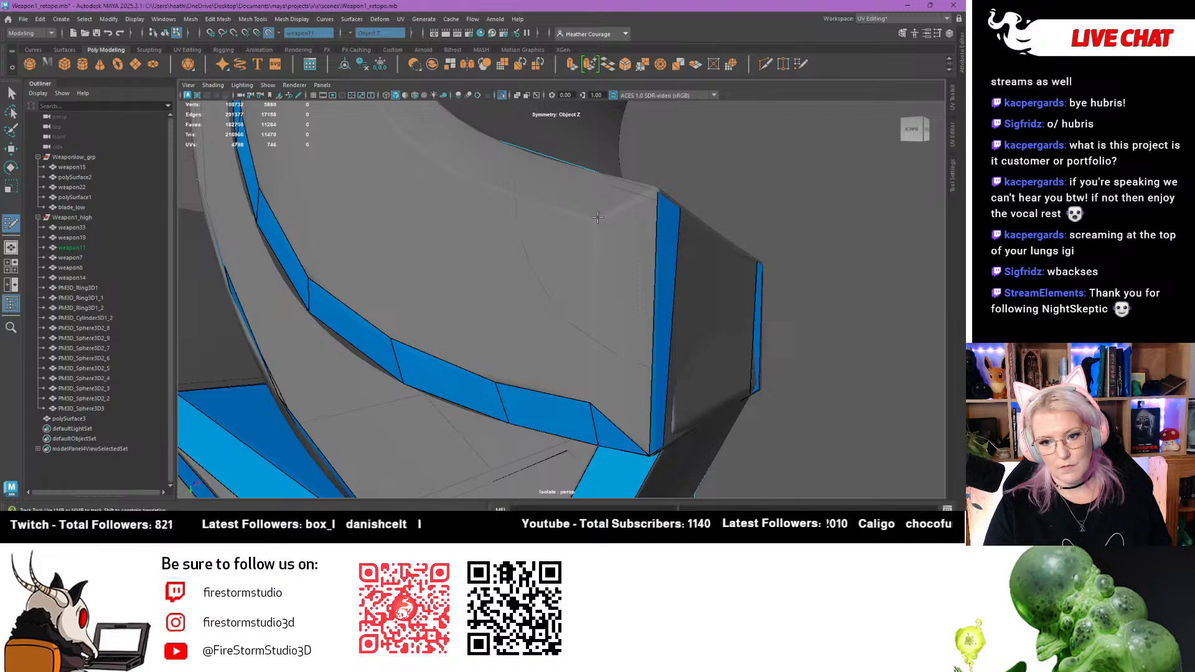
{"action": "left_click", "coordinate": [616, 286], "text": "shift"}
{"action": "left_click_drag", "start_coordinate": [616, 285], "coordinate": [672, 299], "text": "alt"}
{"action": "middle_click_drag", "start_coordinate": [672, 299], "coordinate": [654, 275], "text": "alt"}
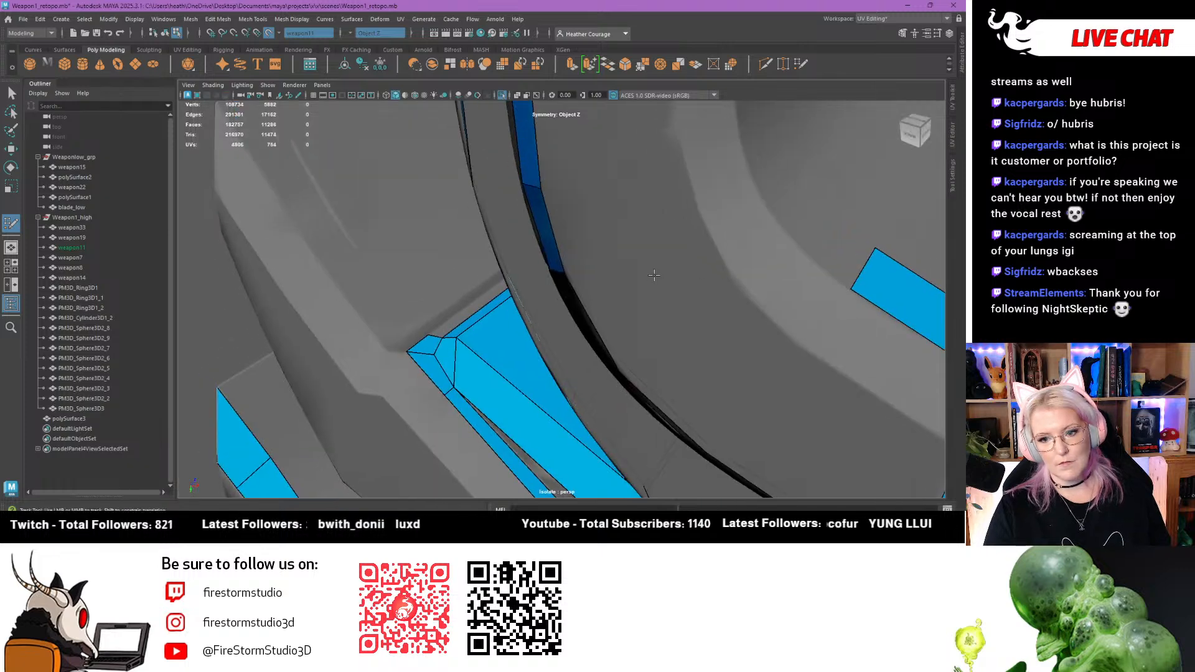
{"action": "left_click_drag", "start_coordinate": [878, 353], "coordinate": [703, 255], "text": "alt"}
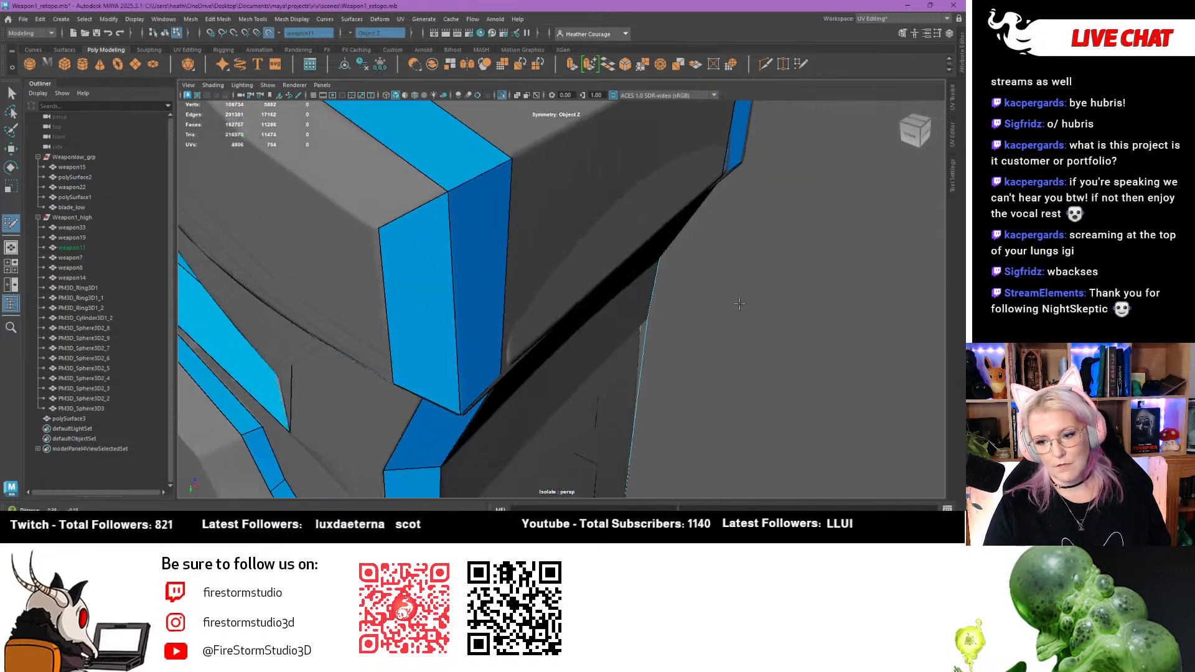
{"action": "middle_click_drag", "start_coordinate": [703, 255], "coordinate": [775, 307], "text": "alt"}
{"action": "left_click", "coordinate": [509, 185], "text": "shift"}
{"action": "scroll", "coordinate": [509, 185], "scroll_direction": "down", "scroll_amount": 5}
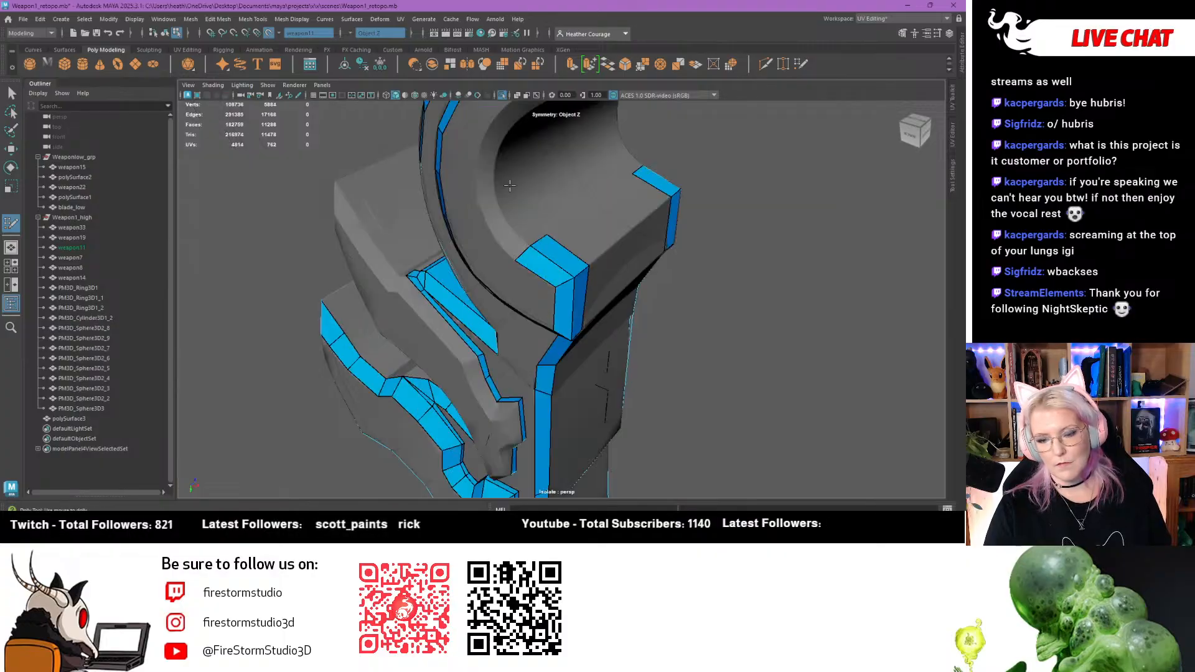
Remove the dividing edge between the last two quads at the lower end of the bevel row
{"action": "left_click_drag", "start_coordinate": [509, 185], "coordinate": [613, 300], "text": "alt"}
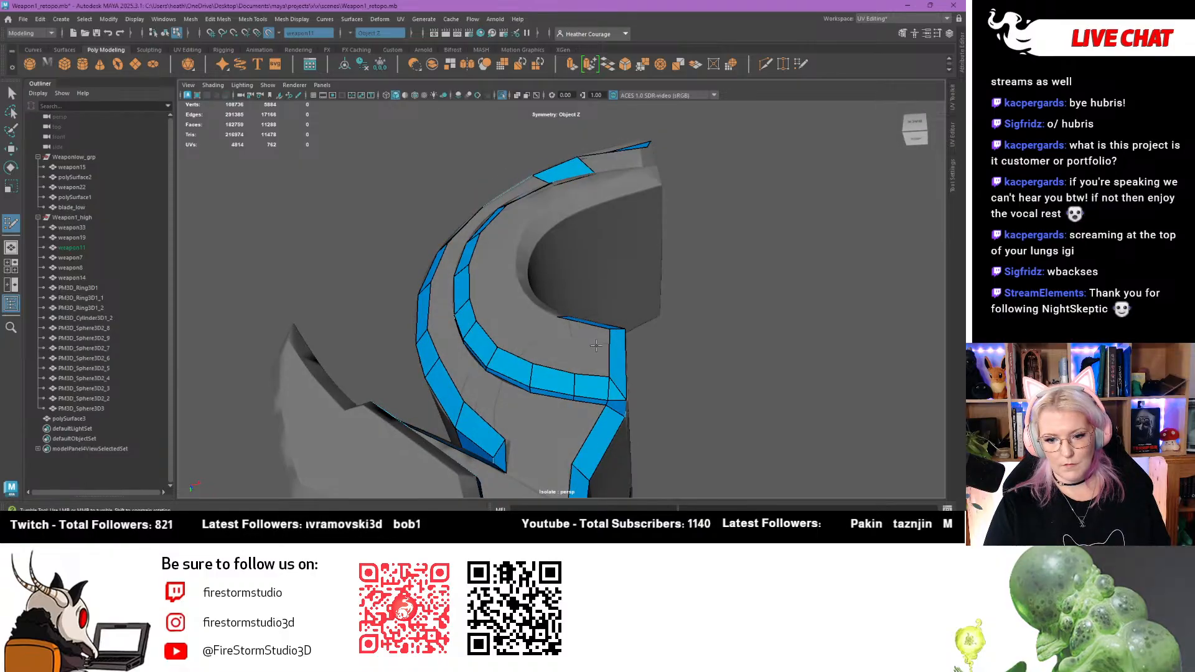
{"action": "left_click", "coordinate": [578, 385], "text": "ctrl+shift"}
Extend the inner curved edge strip from the end block with two quads following the lower bend
{"action": "left_click_drag", "start_coordinate": [578, 387], "coordinate": [539, 339], "text": "alt"}
{"action": "right_click_drag", "start_coordinate": [539, 336], "coordinate": [530, 350], "text": "alt"}
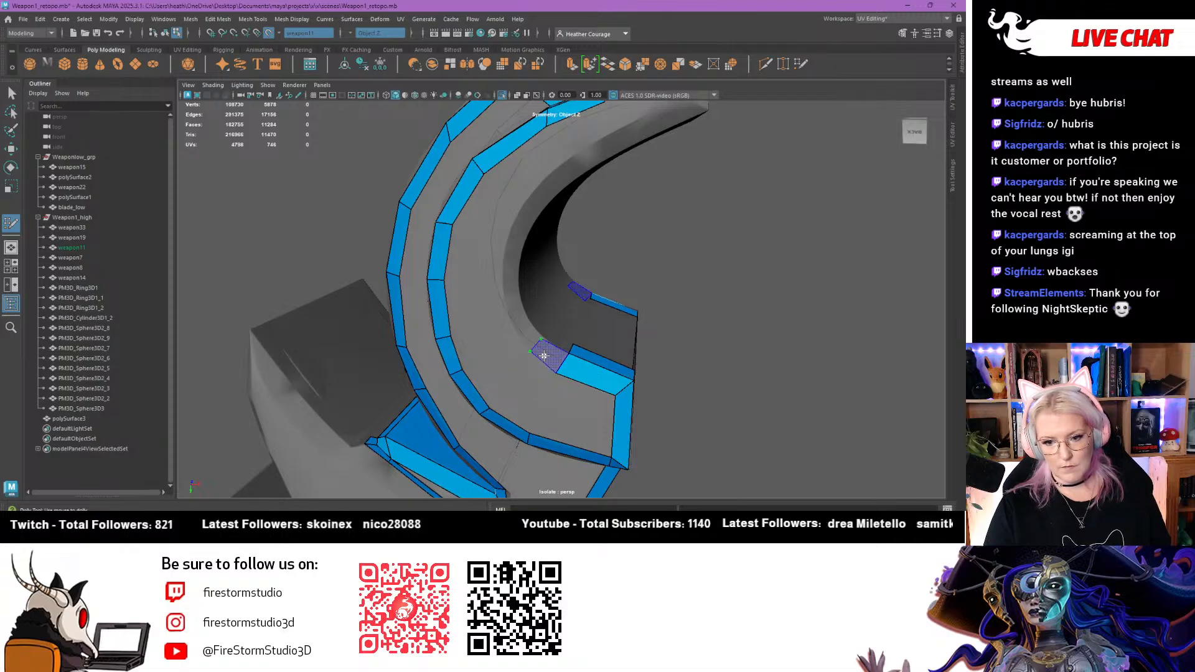
{"action": "left_click", "coordinate": [544, 356]}
{"action": "left_click_drag", "start_coordinate": [544, 356], "coordinate": [416, 294], "text": "alt"}
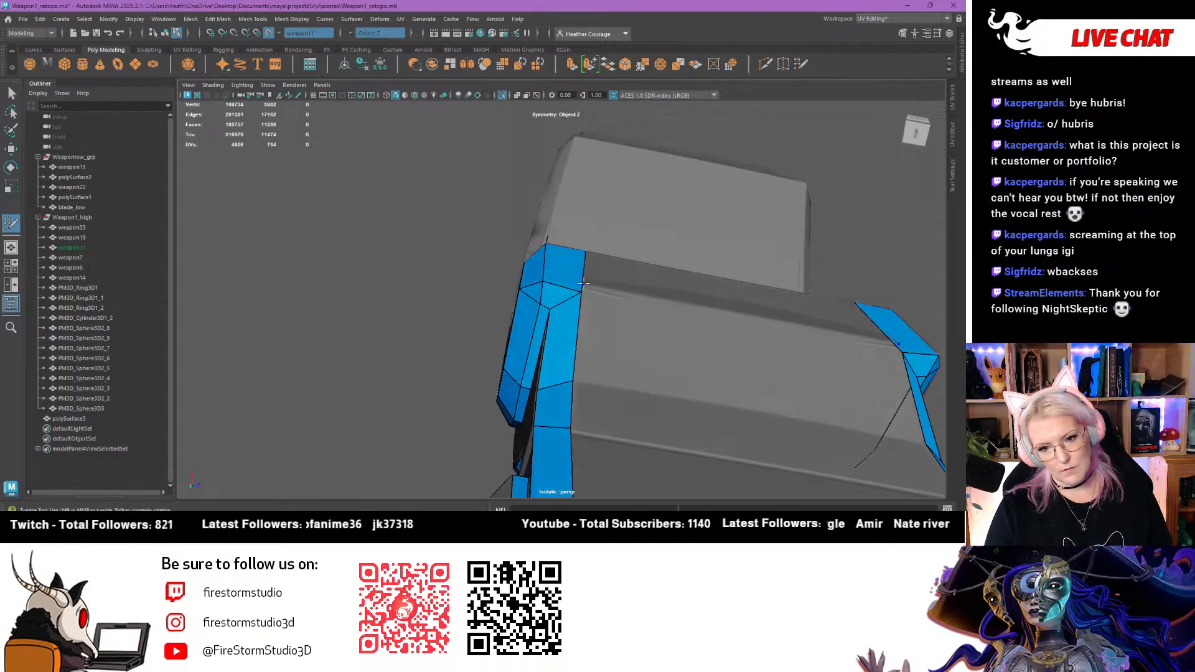
{"action": "left_click_drag", "start_coordinate": [615, 311], "coordinate": [607, 442], "text": "alt"}
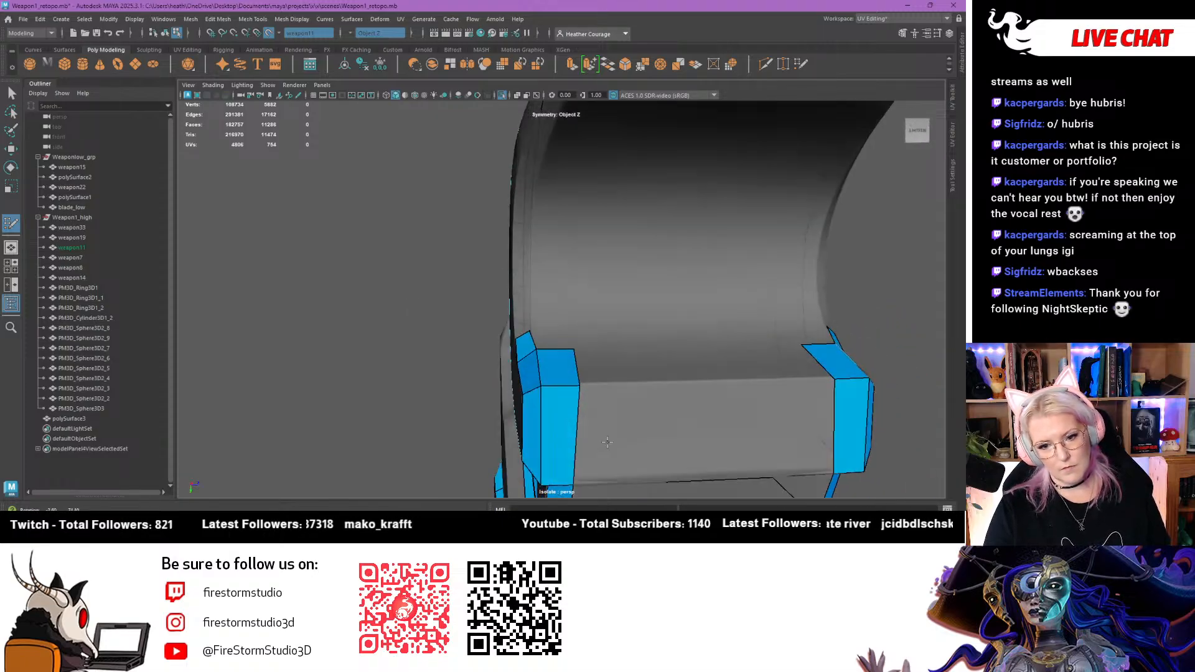
{"action": "left_click_drag", "start_coordinate": [572, 346], "coordinate": [542, 320]}
{"action": "left_click", "coordinate": [513, 274]}
{"action": "left_click", "coordinate": [524, 308], "text": "shift"}
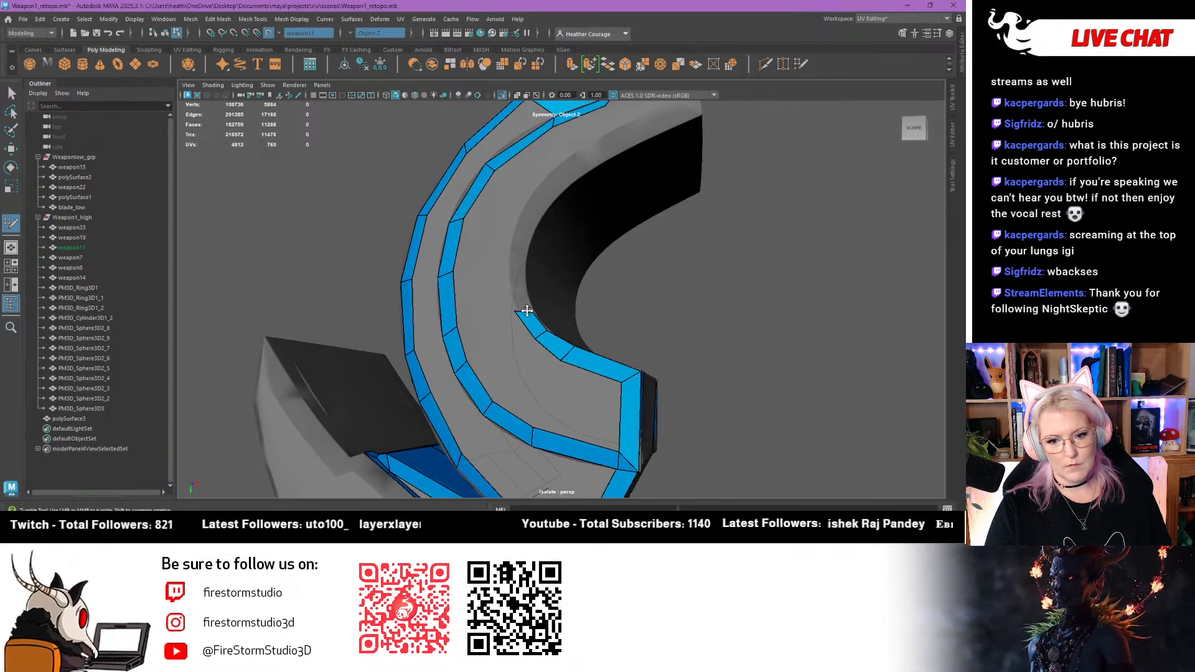
Add two more quads to the inner curved edge strip around the middle of the curve
{"action": "mouse_move", "coordinate": [461, 367]}
{"action": "left_mouse_down", "text": "alt"}
{"action": "mouse_move", "coordinate": [506, 375]}
{"action": "mouse_move", "coordinate": [477, 362]}
{"action": "left_mouse_up", "text": "alt"}
{"action": "right_click_drag", "start_coordinate": [477, 363], "coordinate": [511, 304], "text": "alt"}
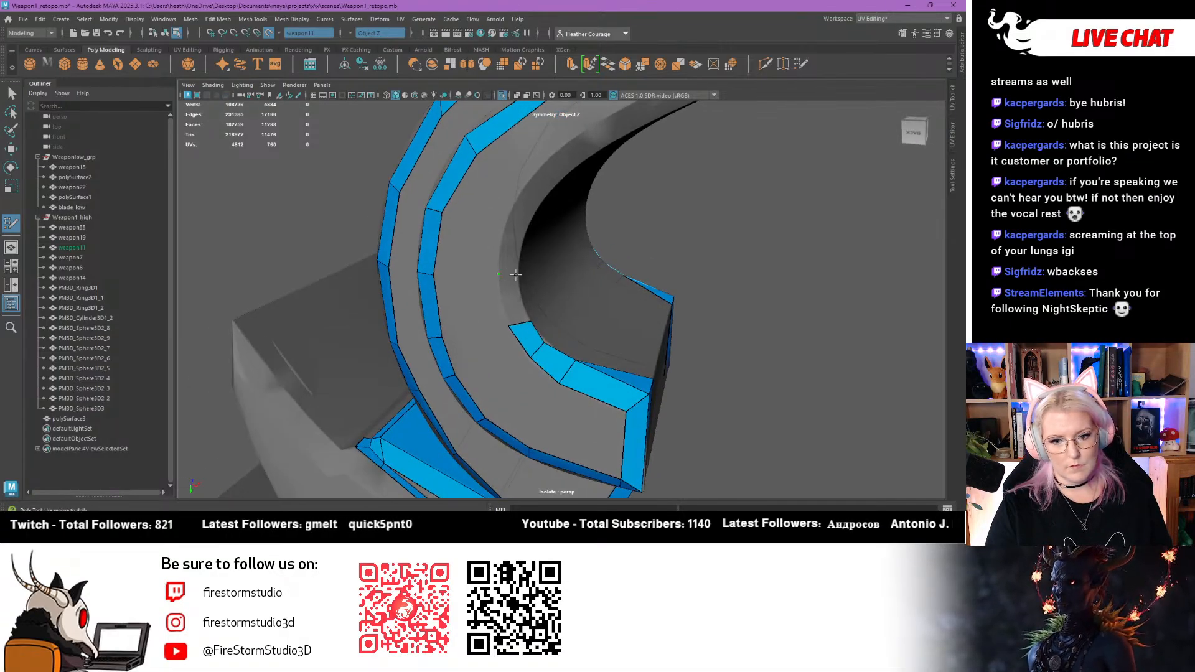
{"action": "left_click", "coordinate": [507, 303], "text": "shift"}
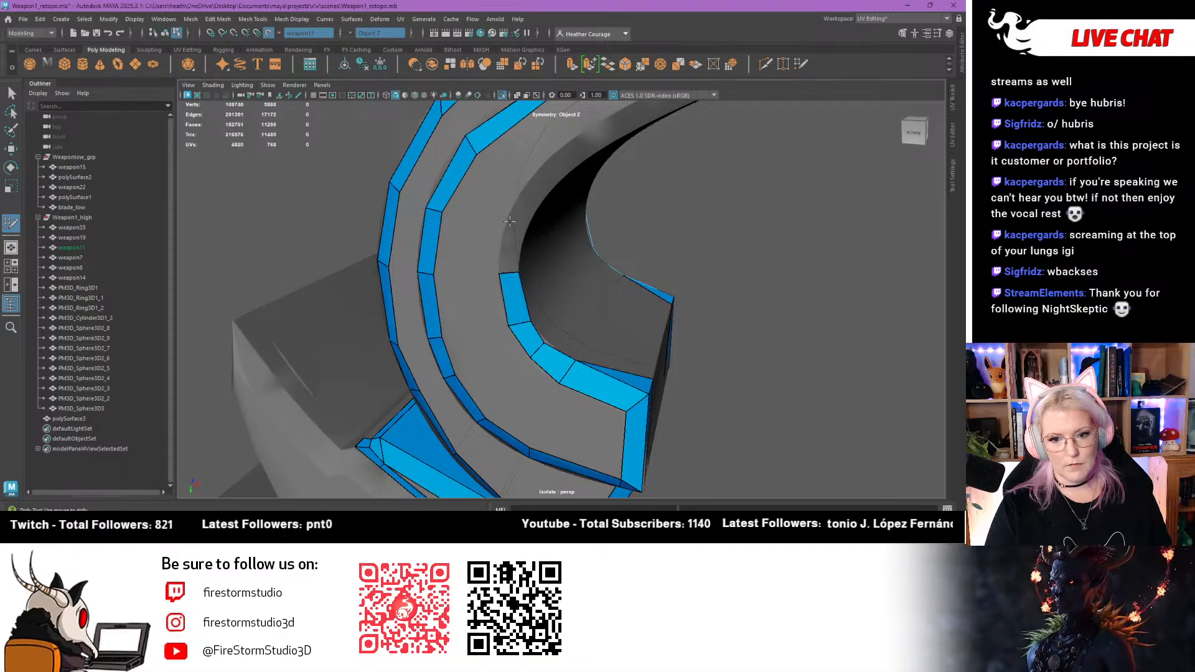
{"action": "left_click", "coordinate": [508, 220]}
{"action": "left_click", "coordinate": [524, 240], "text": "shift"}
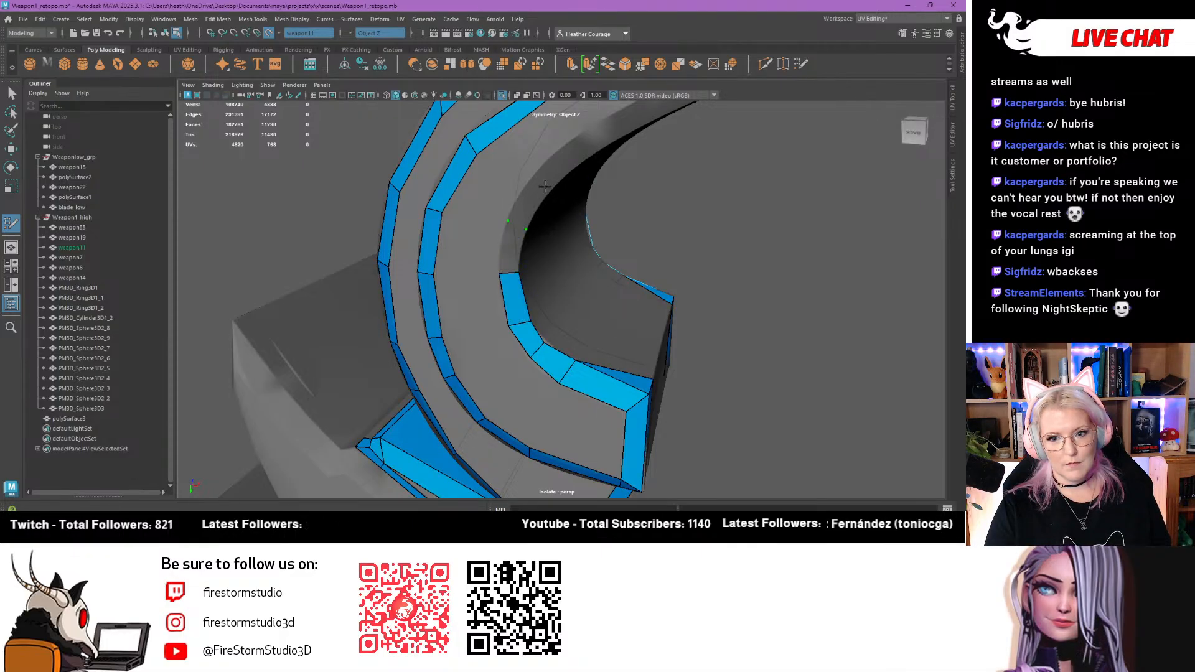
Follow the upper bend of the inner curved edge with three further quads
{"action": "left_click_drag", "start_coordinate": [526, 229], "coordinate": [525, 198], "text": "alt"}
{"action": "right_click_drag", "start_coordinate": [525, 197], "coordinate": [561, 285], "text": "alt"}
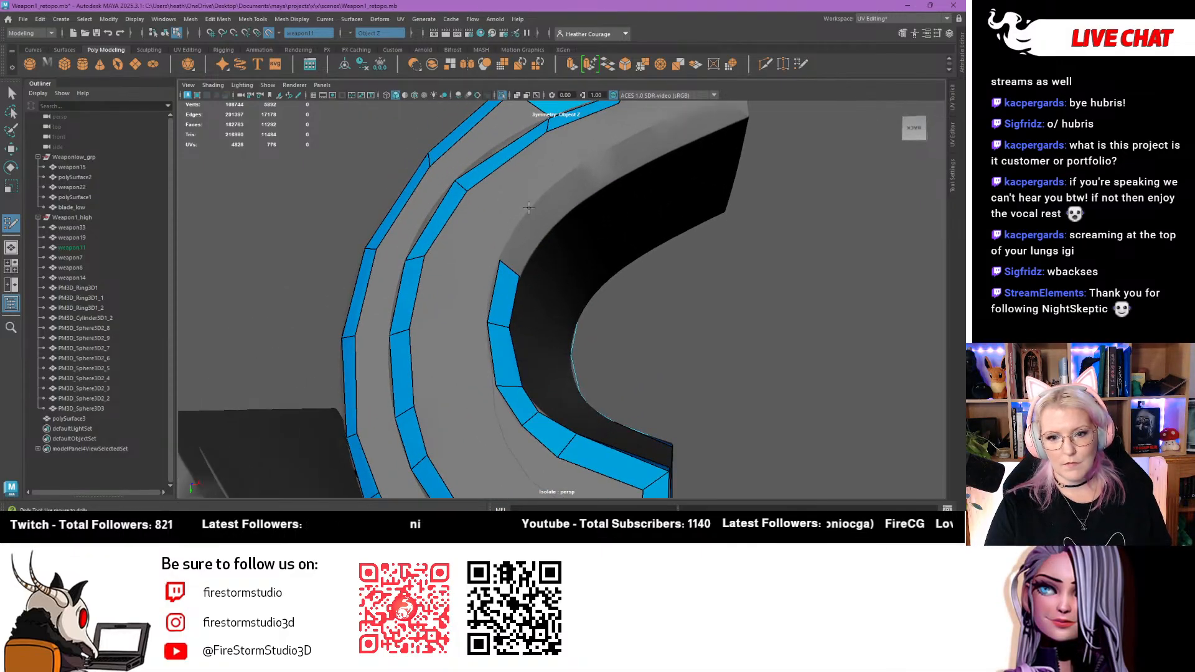
{"action": "left_click", "coordinate": [529, 239], "text": "shift"}
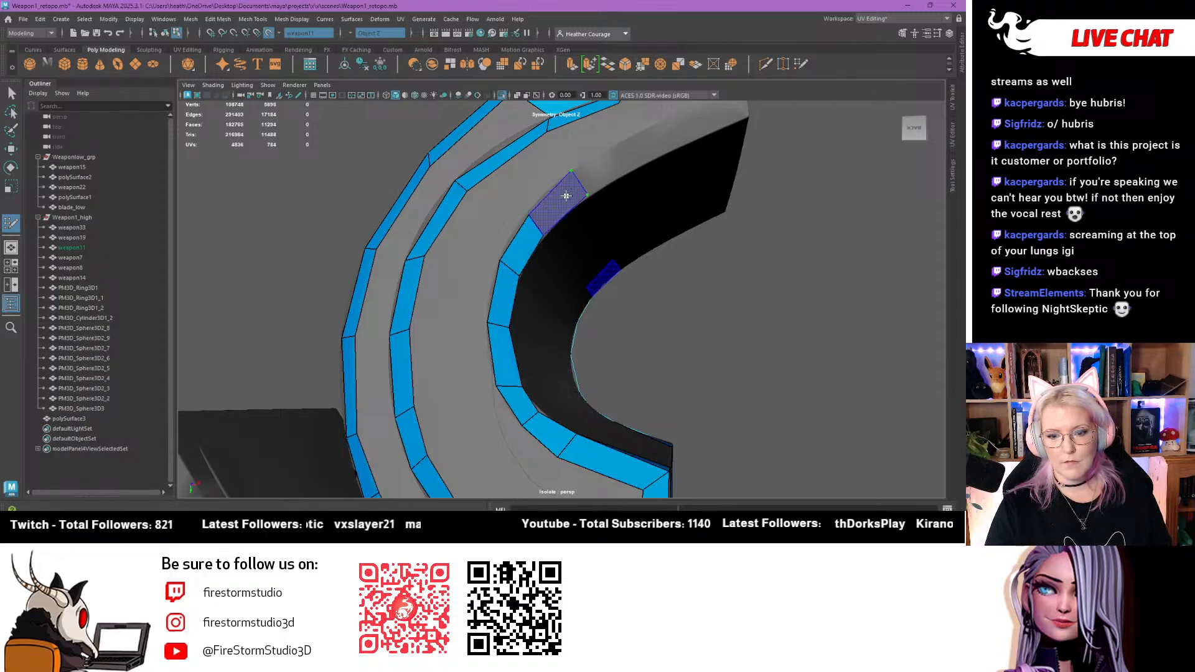
{"action": "left_click", "coordinate": [567, 195], "text": "shift"}
{"action": "mouse_move", "coordinate": [567, 194]}
{"action": "left_mouse_down", "text": "alt"}
{"action": "mouse_move", "coordinate": [480, 267]}
{"action": "mouse_move", "coordinate": [551, 214]}
{"action": "left_mouse_up", "text": "alt"}
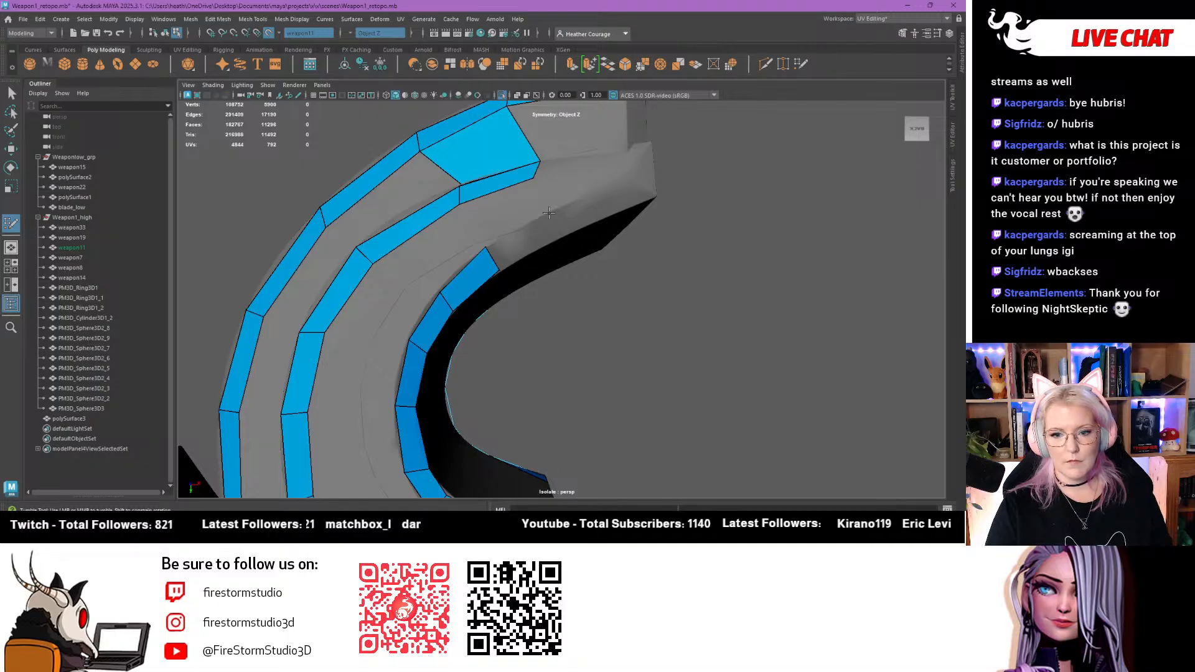
{"action": "left_click", "coordinate": [524, 239], "text": "shift"}
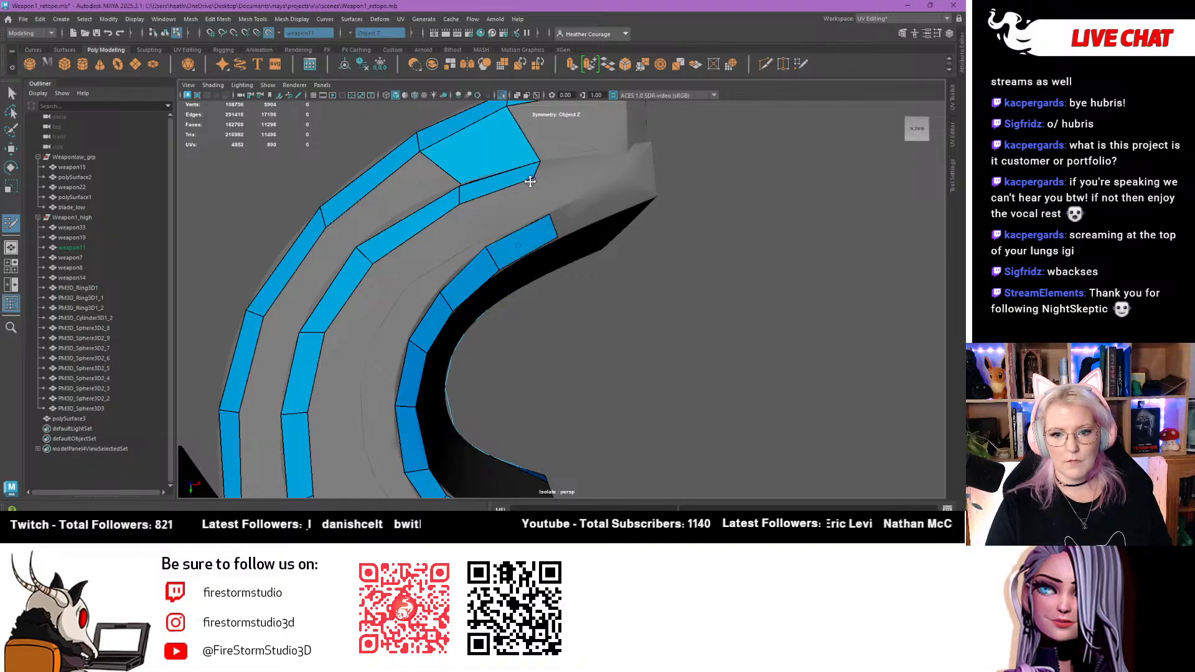
Move the bevel strip's upper end vertex onto the filled face's corner, and fill the face between the bevel and inner edge strips
{"action": "left_click_drag", "start_coordinate": [543, 175], "coordinate": [555, 206], "text": "alt"}
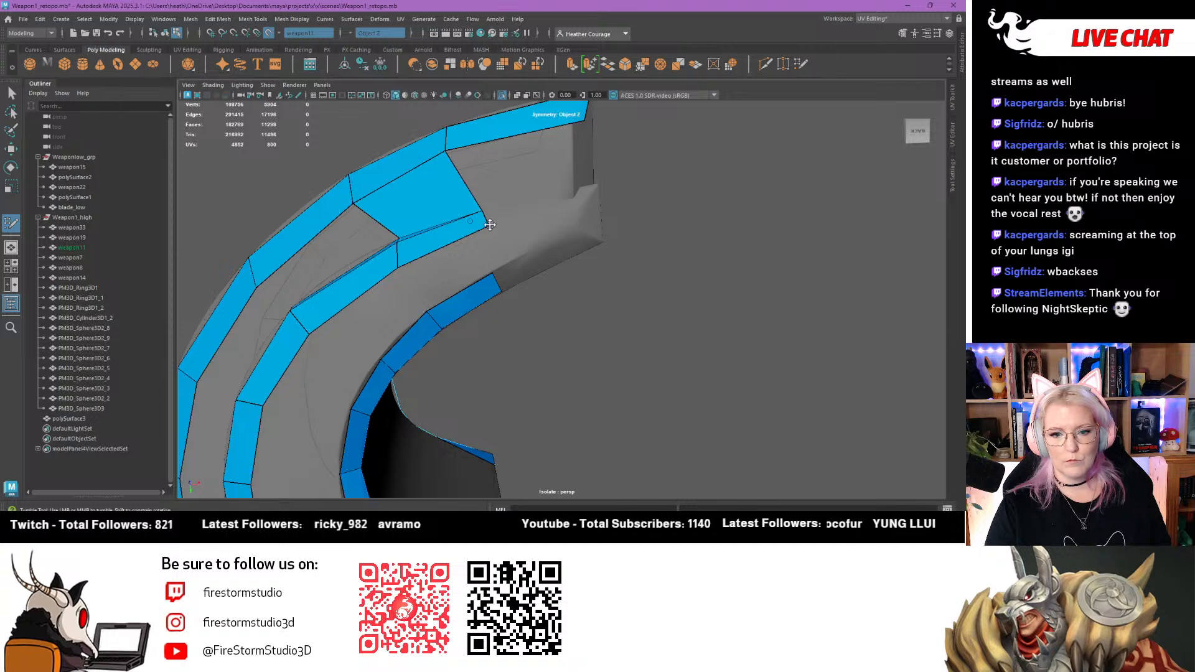
{"action": "left_click_drag", "start_coordinate": [490, 225], "coordinate": [483, 212]}
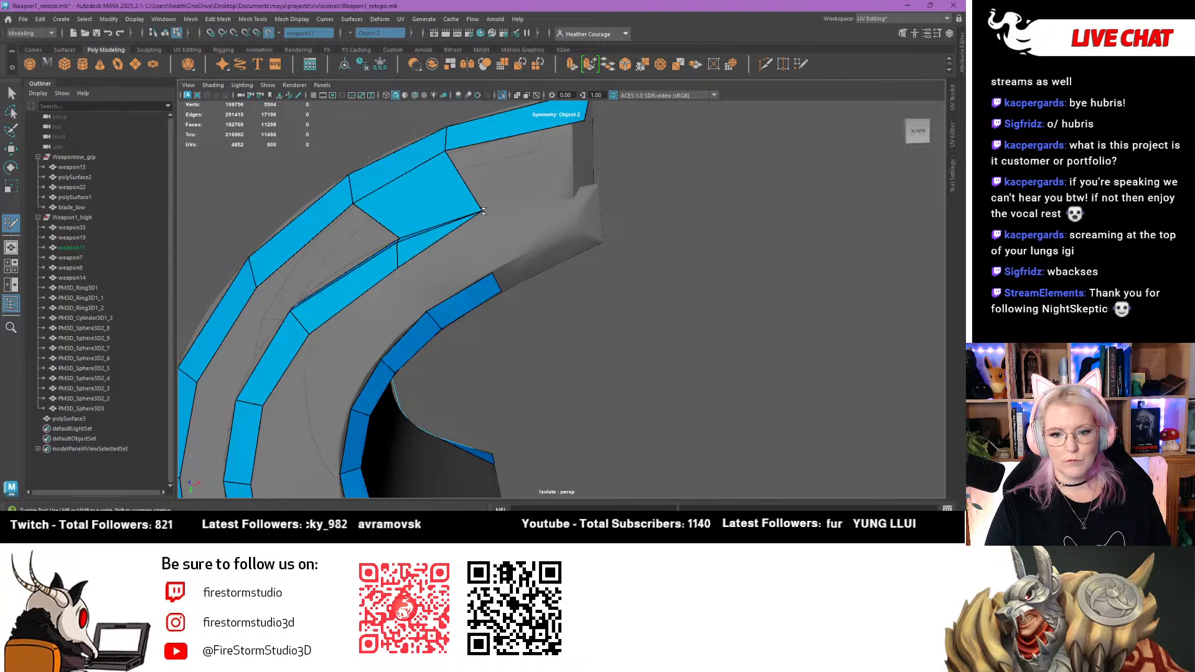
{"action": "left_click", "coordinate": [457, 270], "text": "shift"}
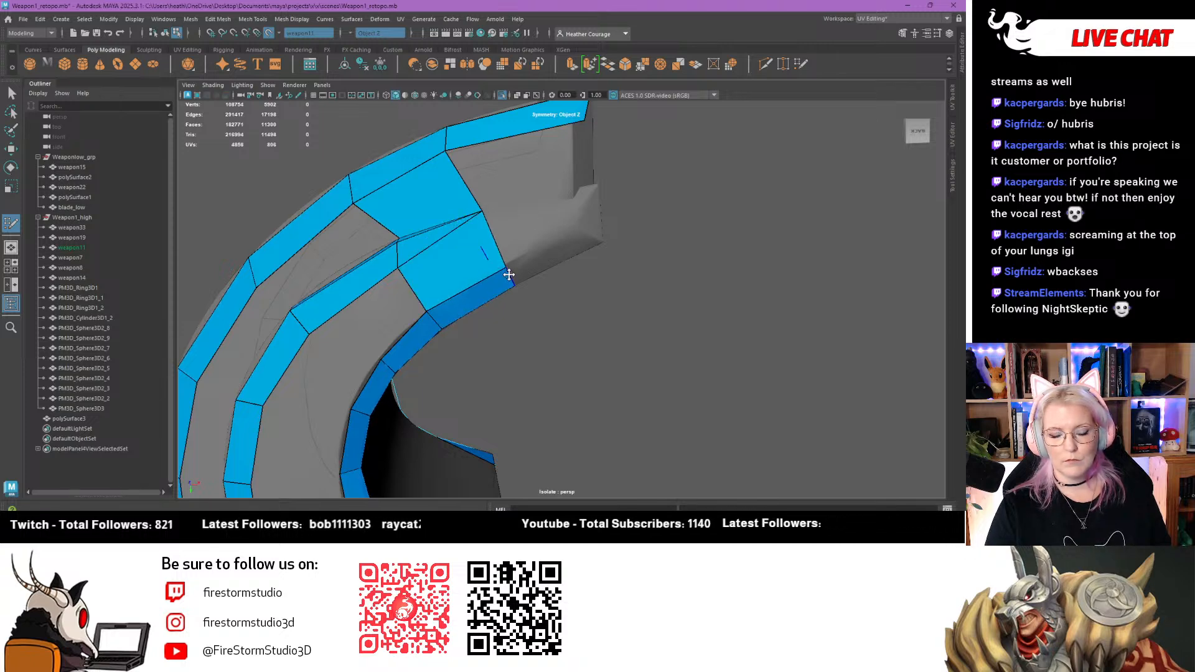
{"action": "left_click_drag", "start_coordinate": [505, 273], "coordinate": [469, 234], "text": "alt"}
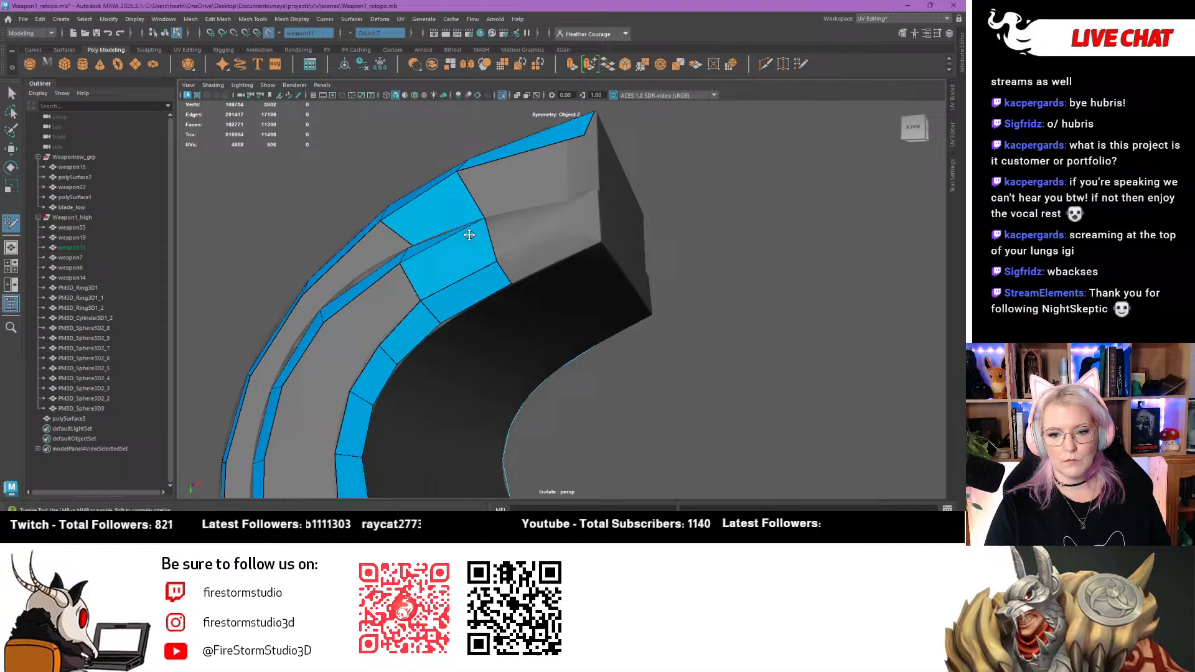
Carry the inner edge strip to the block's end corner and continue it along the end edge to the outer bevel strip
{"action": "left_click", "coordinate": [599, 241]}
{"action": "left_click", "coordinate": [542, 253], "text": "shift"}
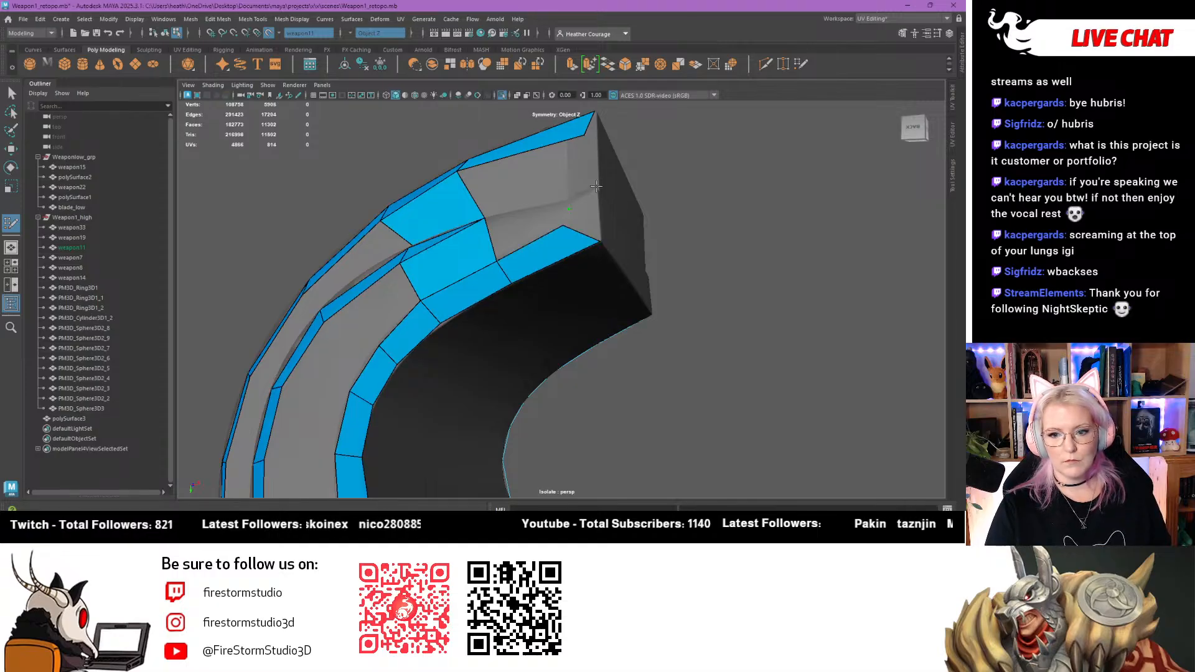
{"action": "left_click", "coordinate": [597, 187]}
{"action": "left_click", "coordinate": [590, 214], "text": "shift"}
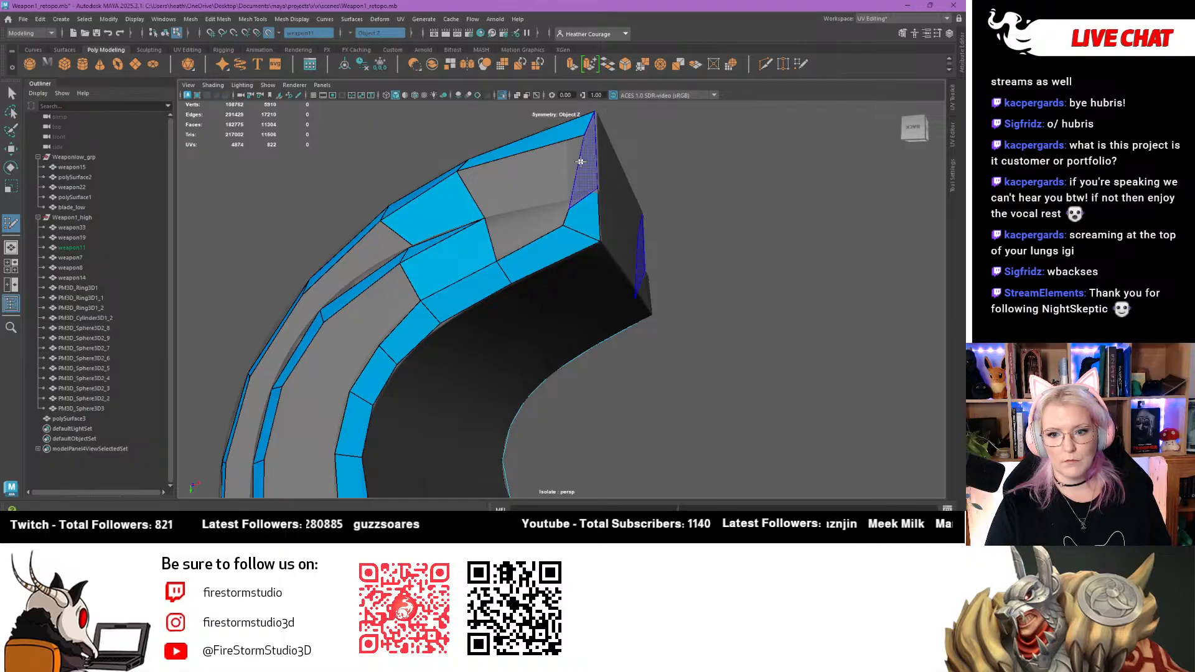
{"action": "left_click_drag", "start_coordinate": [579, 169], "coordinate": [545, 329], "text": "alt"}
{"action": "middle_click_drag", "start_coordinate": [579, 197], "coordinate": [570, 229], "text": "alt"}
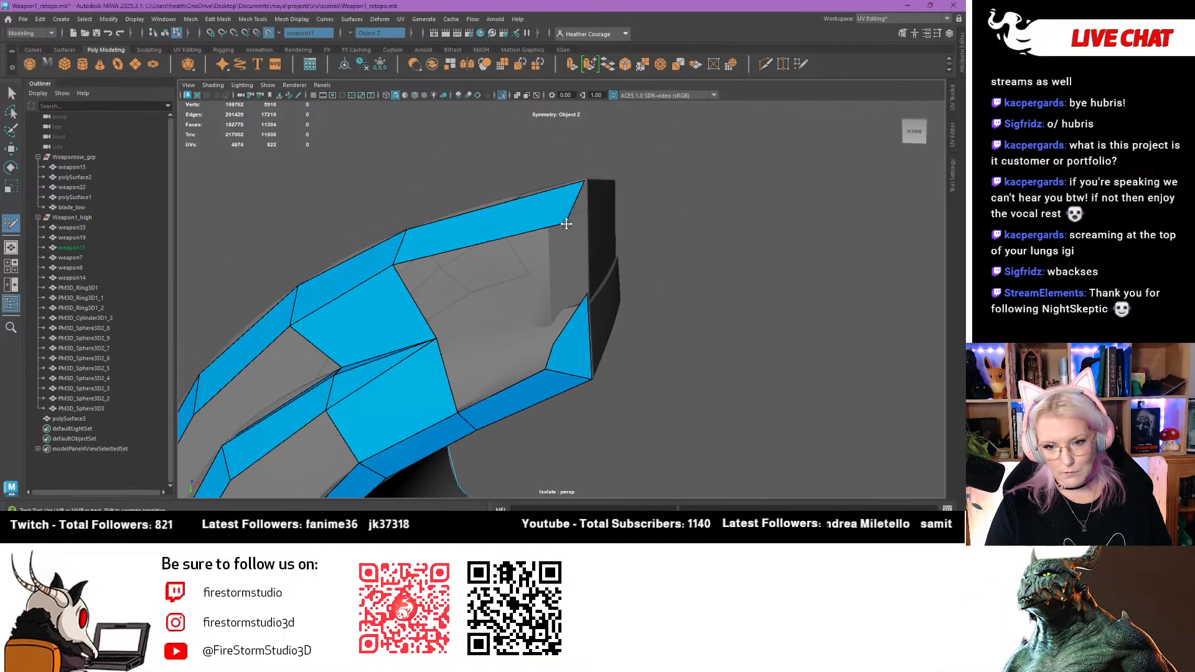
{"action": "left_click", "coordinate": [551, 337], "text": "shift"}
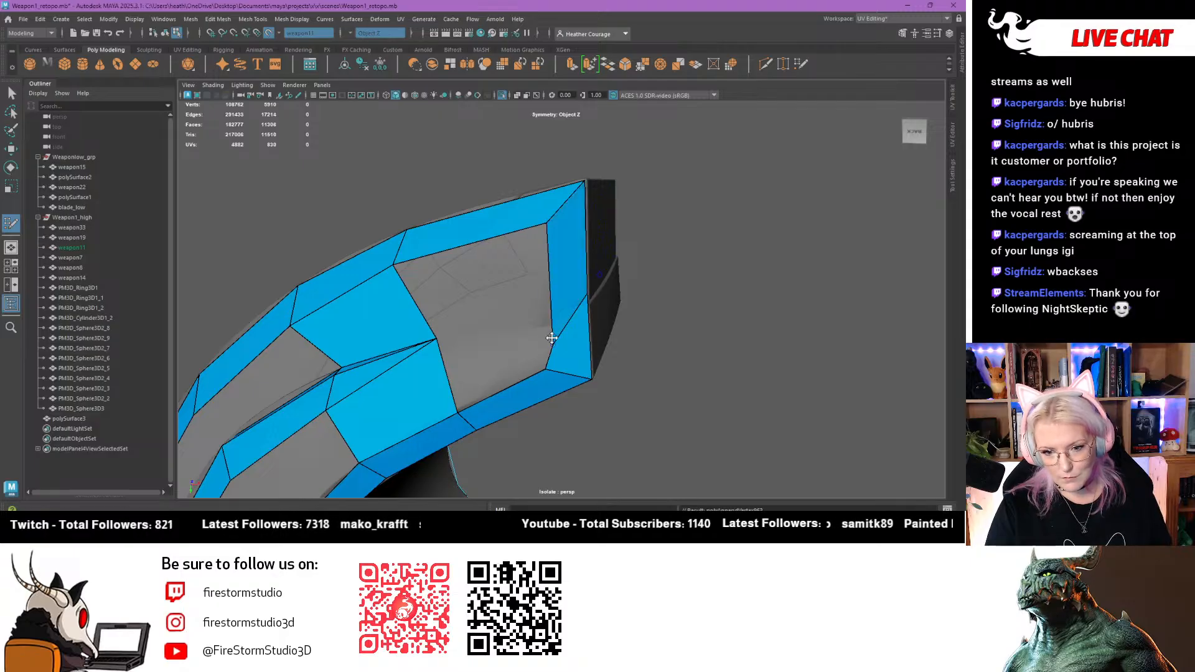
Fill the two open faces inside the block's end, between the end edge strip and the existing faces
{"action": "mouse_move", "coordinate": [552, 327]}
{"action": "left_mouse_down", "text": "alt"}
{"action": "mouse_move", "coordinate": [559, 299]}
{"action": "mouse_move", "coordinate": [522, 355]}
{"action": "left_mouse_up", "text": "alt"}
{"action": "left_click", "coordinate": [514, 348], "text": "shift"}
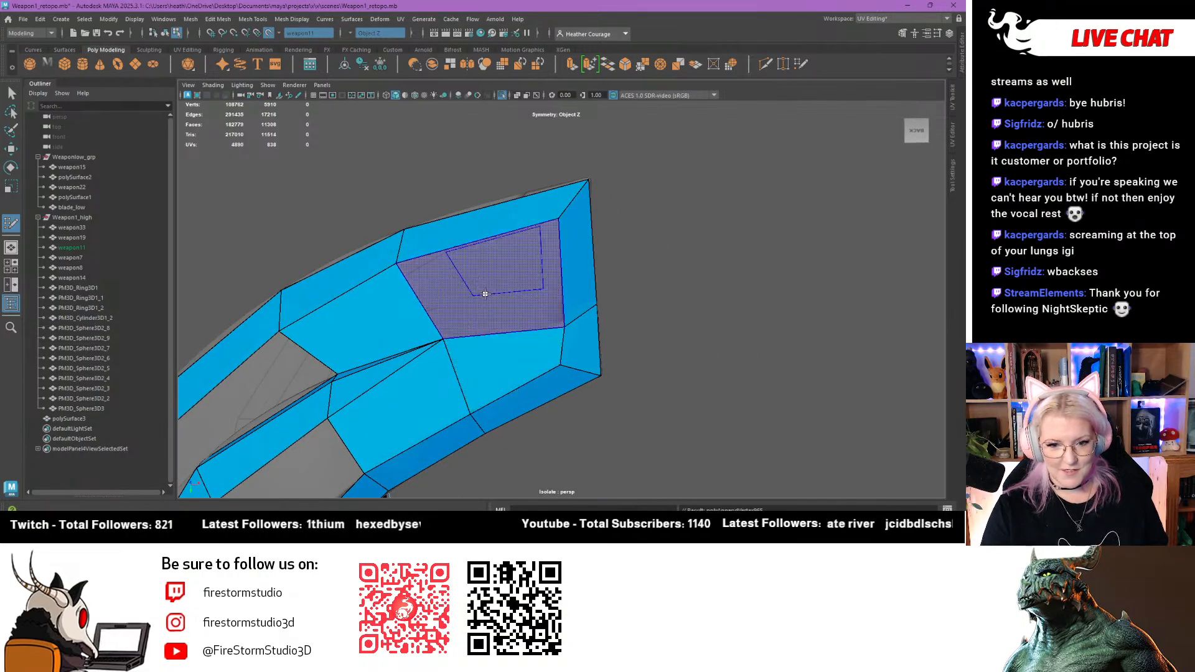
{"action": "left_click", "coordinate": [485, 283], "text": "shift"}
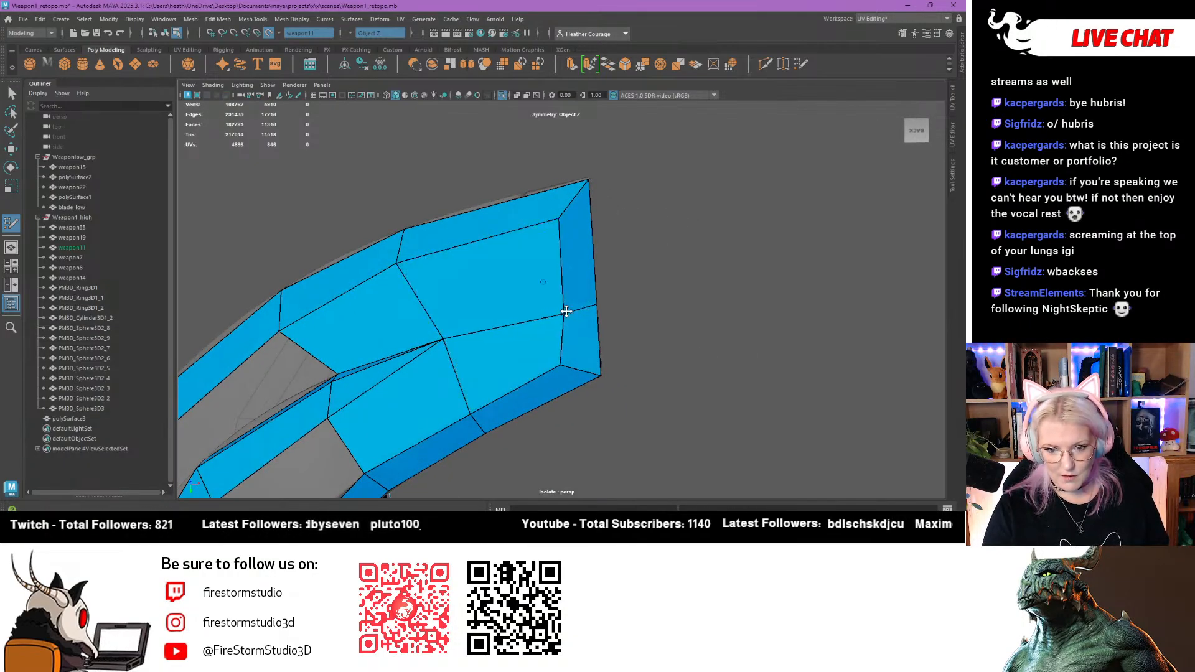
Extend the bevel strip beside the dark recess with three quads following the start of its curved edge
{"action": "scroll", "coordinate": [563, 311], "scroll_direction": "down", "scroll_amount": 5}
{"action": "middle_click_drag", "start_coordinate": [446, 398], "coordinate": [485, 232], "text": "alt"}
{"action": "scroll", "coordinate": [485, 232], "scroll_direction": "down", "scroll_amount": 4}
{"action": "left_click_drag", "start_coordinate": [467, 299], "coordinate": [681, 326], "text": "alt"}
{"action": "scroll", "coordinate": [580, 359], "scroll_direction": "up", "scroll_amount": 6}
{"action": "left_click", "coordinate": [688, 321], "text": "shift"}
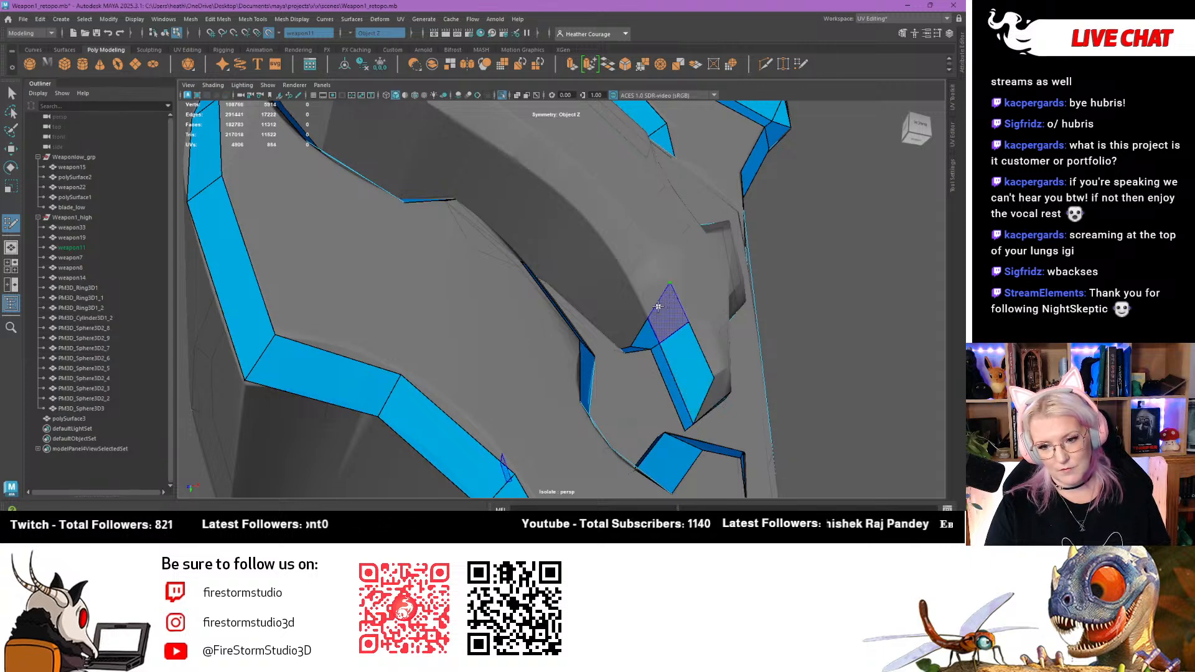
{"action": "left_click", "coordinate": [662, 307], "text": "shift"}
{"action": "left_click", "coordinate": [636, 259], "text": "shift"}
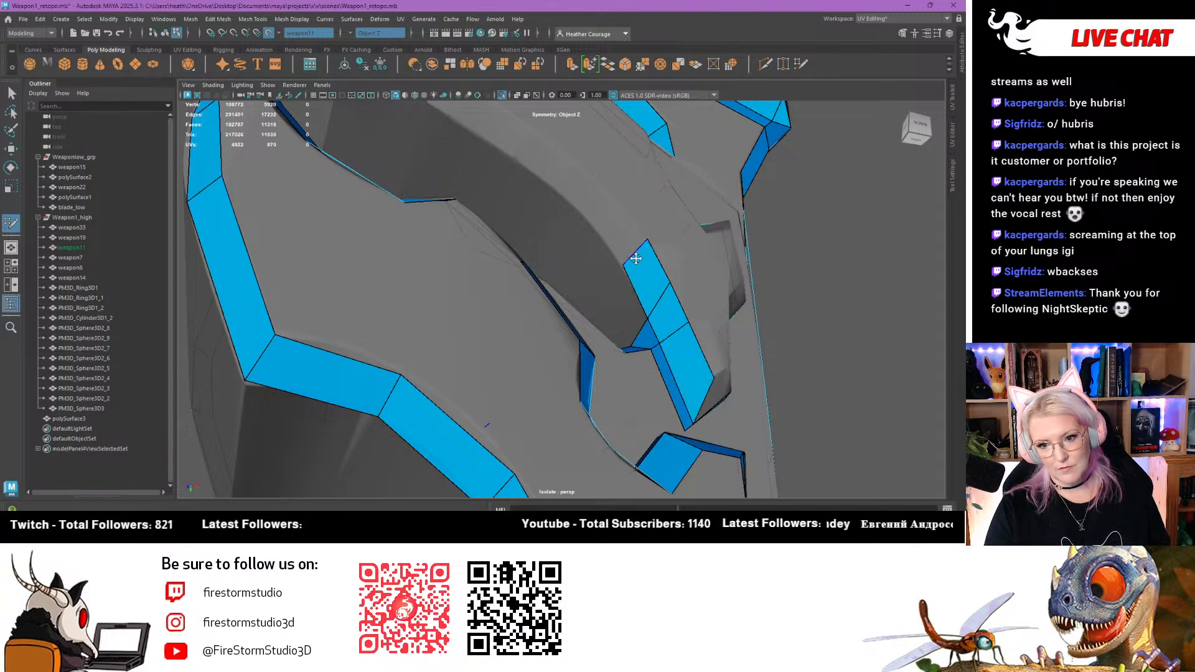
Add three more quads along the recess's curved edge up to the sharp bend below the spike
{"action": "middle_click_drag", "start_coordinate": [629, 254], "coordinate": [661, 311], "text": "alt"}
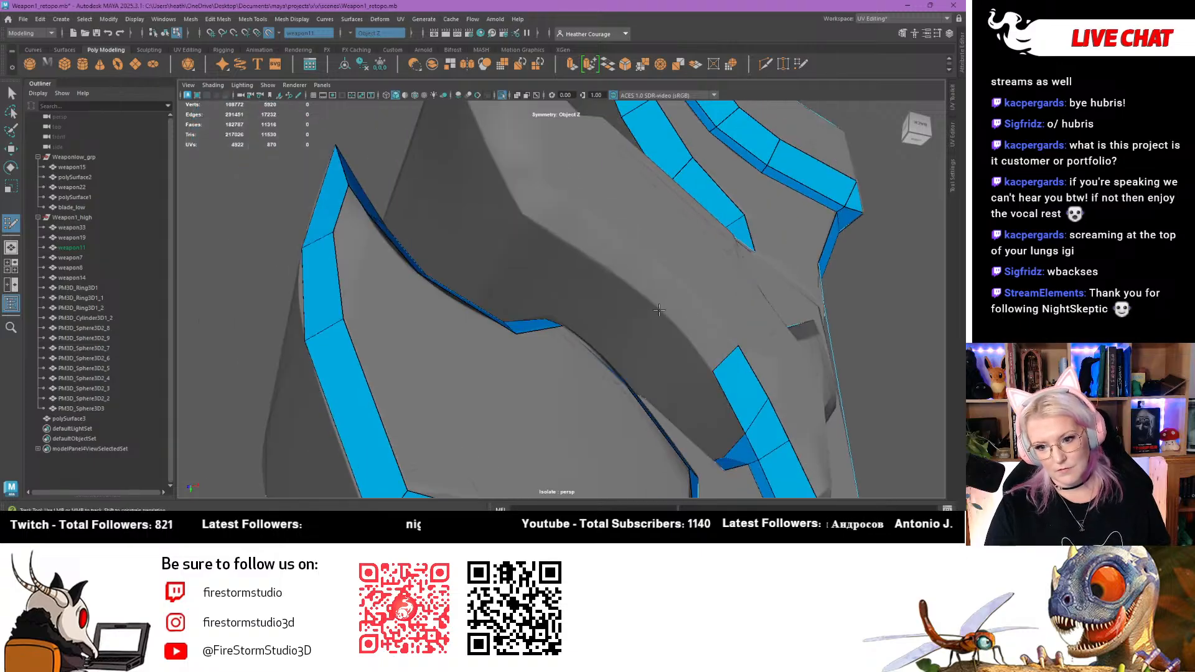
{"action": "left_click", "coordinate": [685, 299], "text": "shift"}
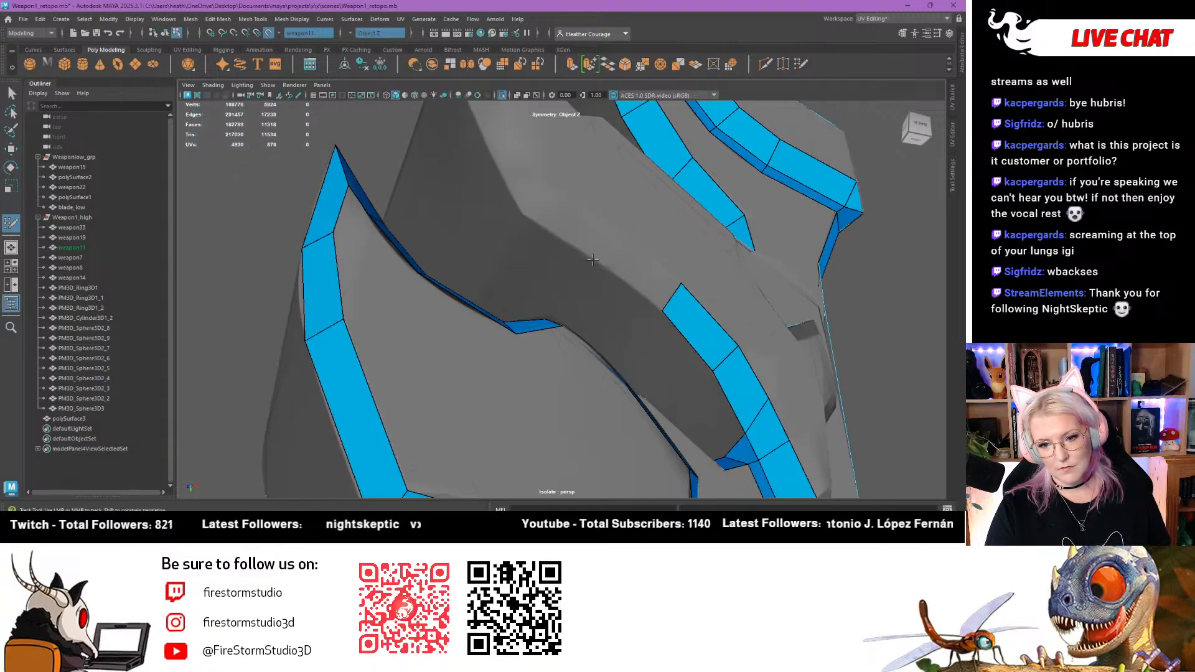
{"action": "left_click", "coordinate": [616, 243], "text": "shift"}
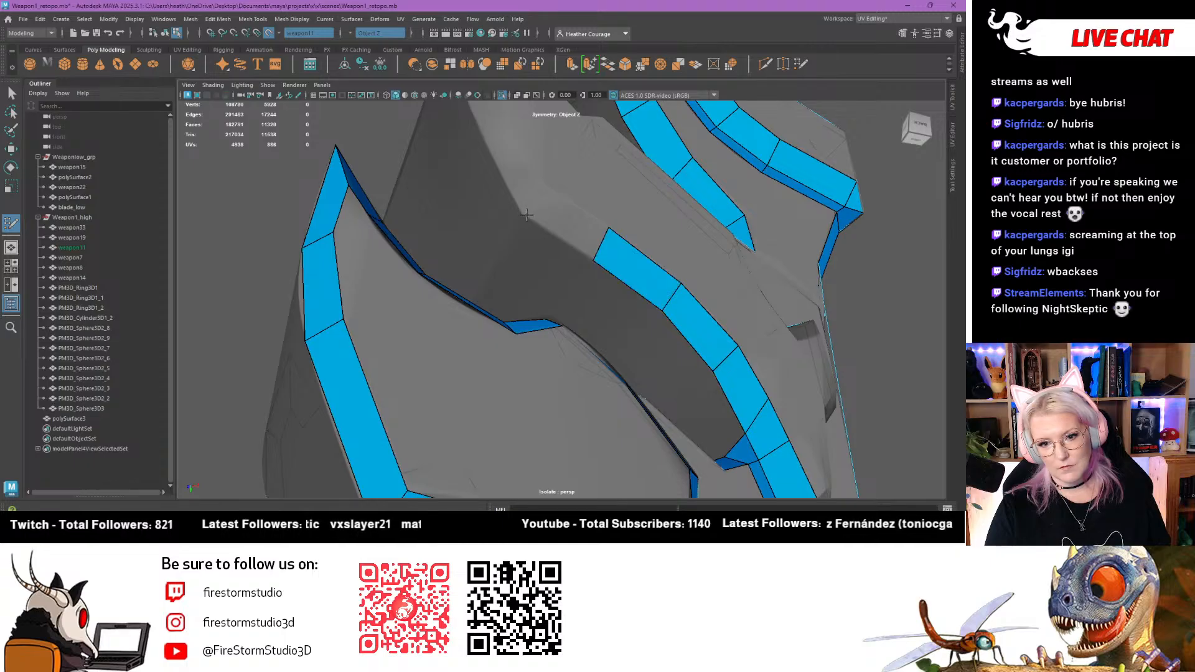
{"action": "left_click", "coordinate": [563, 221], "text": "shift"}
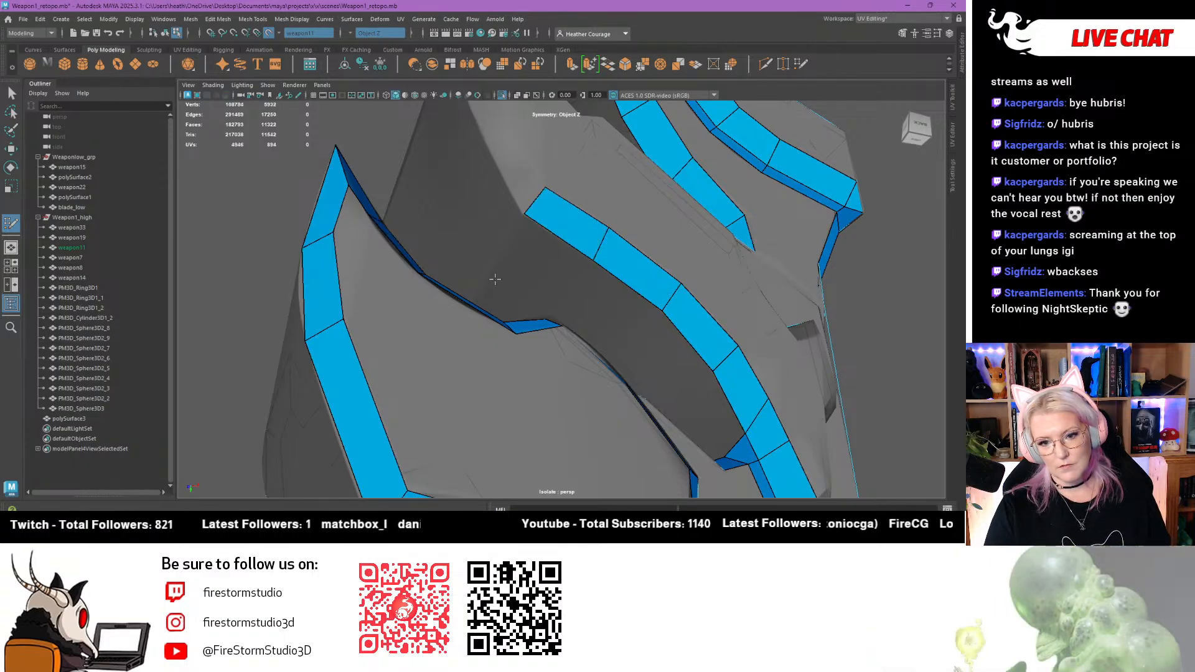
Run the bevel strip from the bend along the spike's edge with three quads, ending at the spike's tip
{"action": "middle_click_drag", "start_coordinate": [563, 221], "coordinate": [488, 332], "text": "alt"}
{"action": "left_click_drag", "start_coordinate": [489, 333], "coordinate": [517, 272], "text": "alt"}
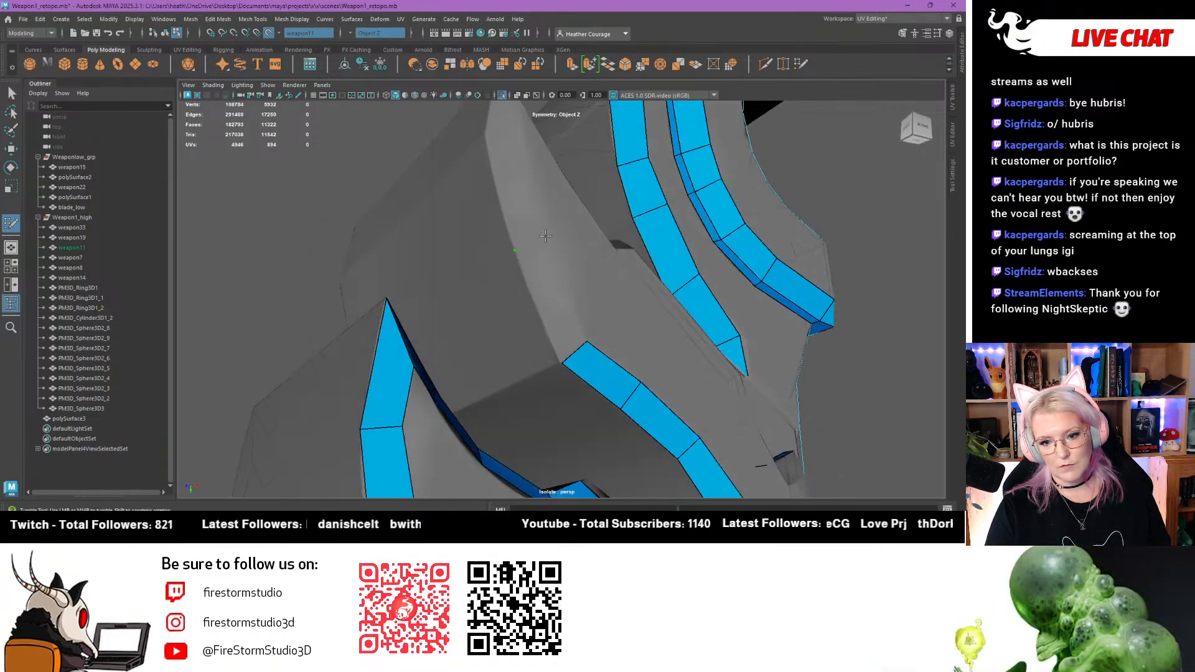
{"action": "left_click", "coordinate": [553, 281], "text": "shift"}
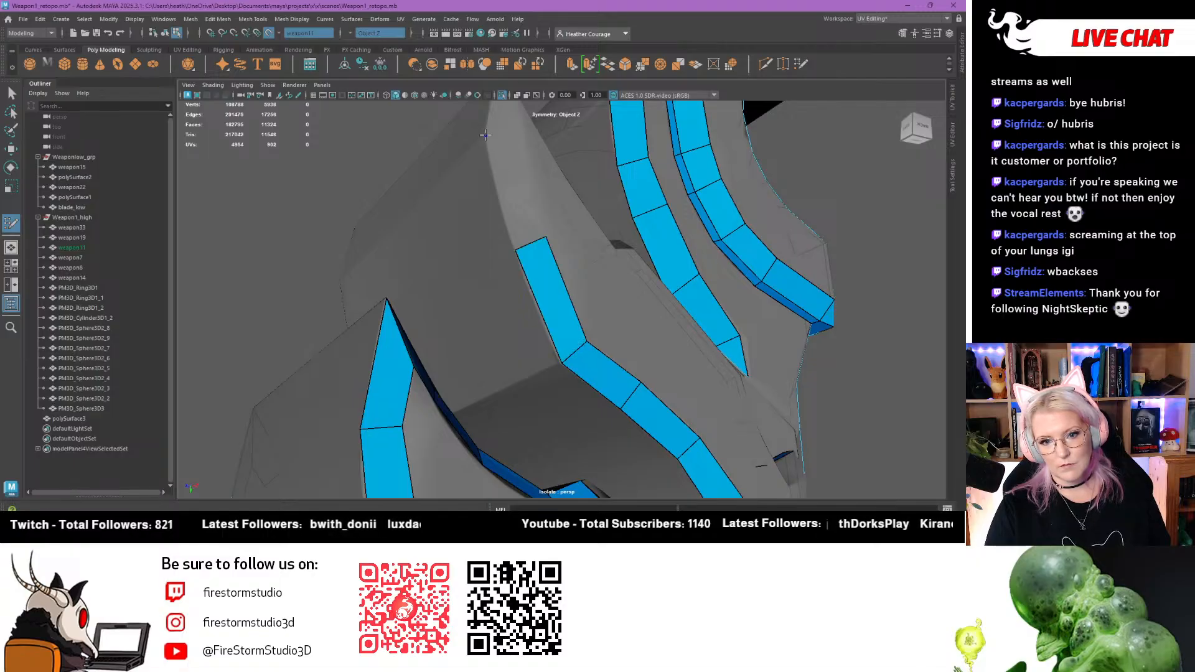
{"action": "left_click", "coordinate": [522, 180], "text": "shift"}
{"action": "middle_click_drag", "start_coordinate": [489, 199], "coordinate": [510, 280], "text": "alt"}
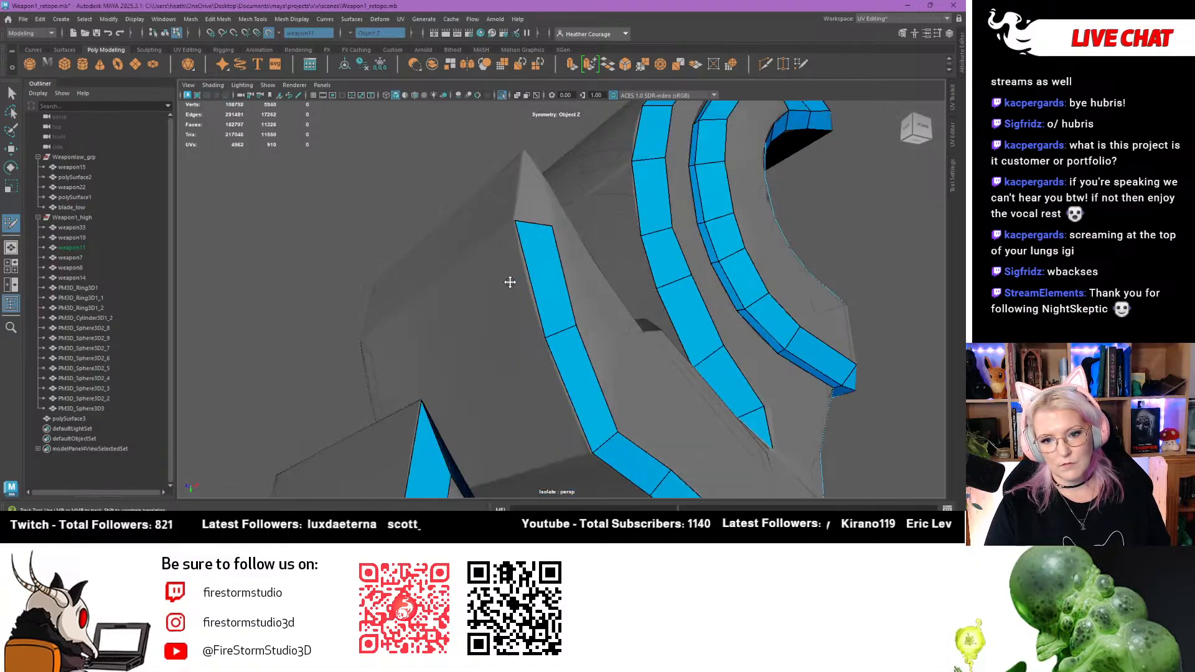
{"action": "left_click_drag", "start_coordinate": [510, 280], "coordinate": [479, 341], "text": "alt"}
{"action": "mouse_move", "coordinate": [429, 411]}
{"action": "left_mouse_down", "text": "alt"}
{"action": "mouse_move", "coordinate": [419, 384]}
{"action": "mouse_move", "coordinate": [461, 328]}
{"action": "left_mouse_up", "text": "alt"}
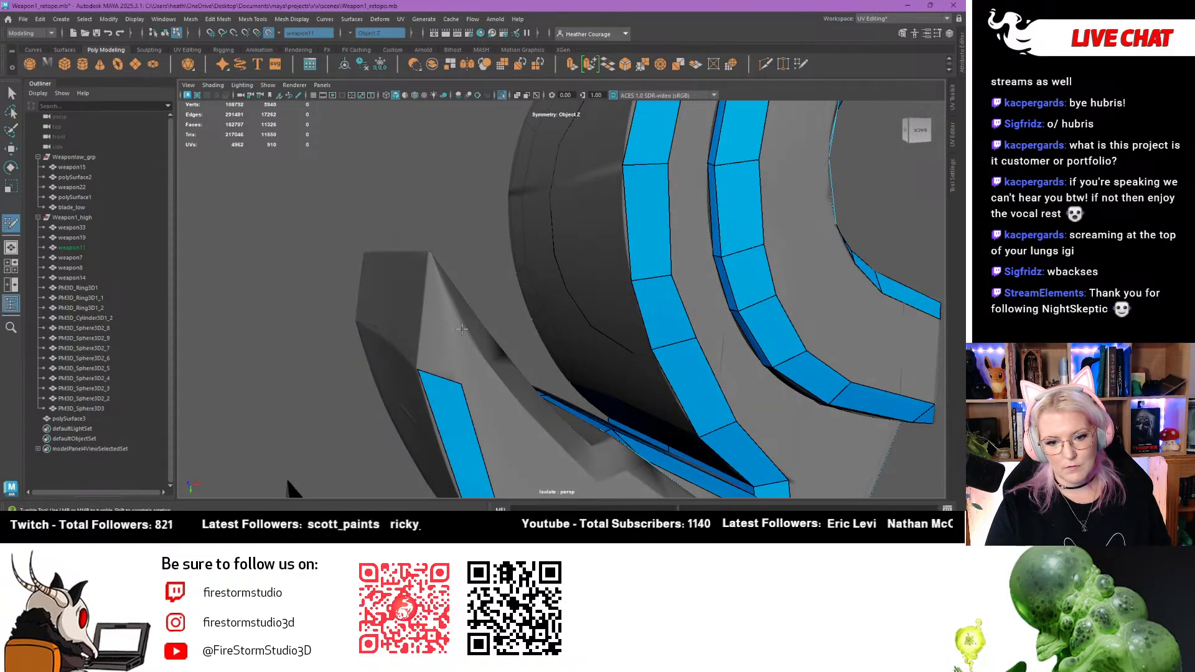
{"action": "left_click", "coordinate": [433, 373], "text": "shift"}
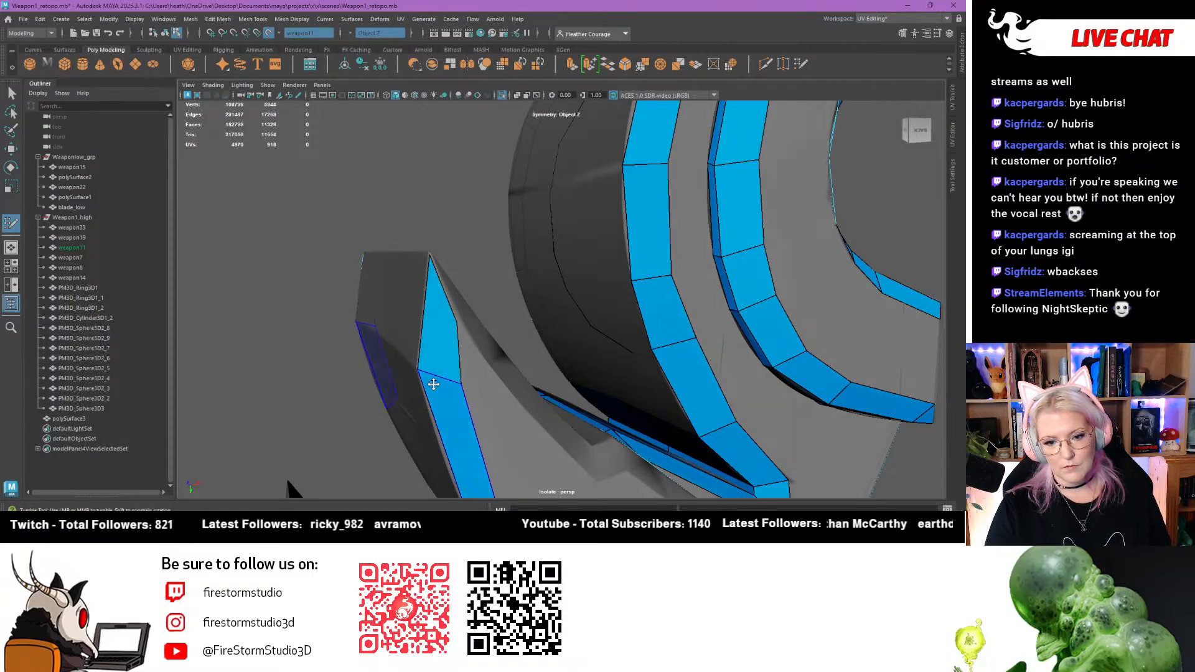
Lay two quads from the spike's tip down its opposite edge to the inner corner beside the neighbouring bevel
{"action": "left_click_drag", "start_coordinate": [386, 391], "coordinate": [402, 397], "text": "alt"}
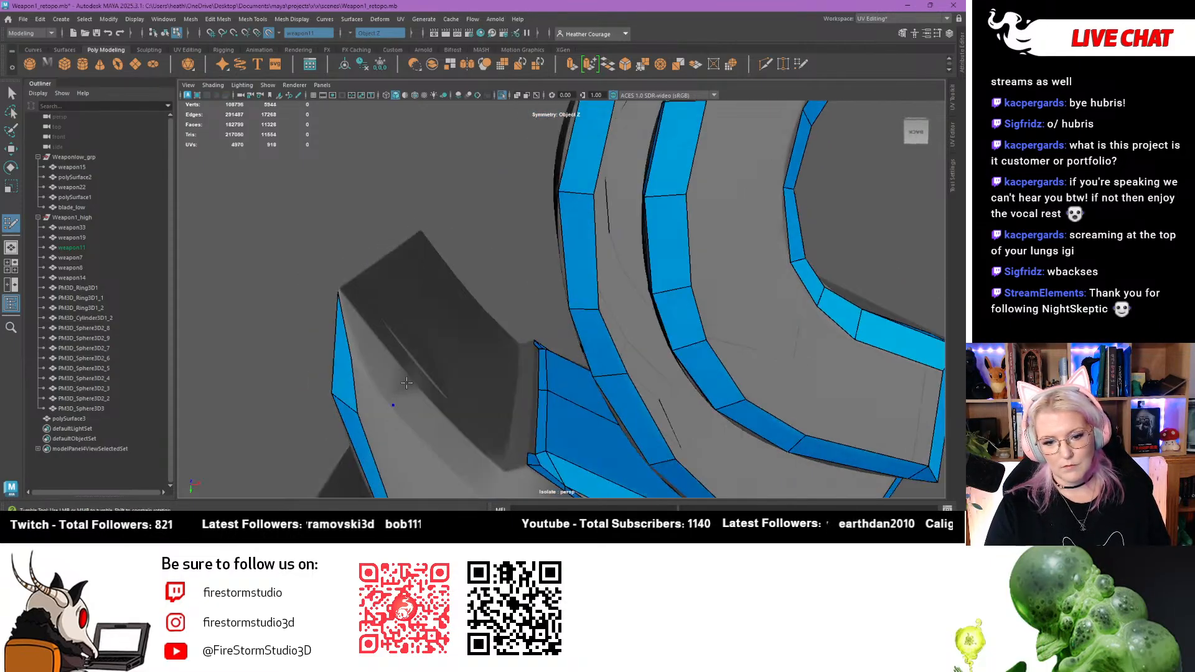
{"action": "left_click", "coordinate": [401, 371], "text": "shift"}
{"action": "left_click_drag", "start_coordinate": [401, 371], "coordinate": [467, 364], "text": "alt"}
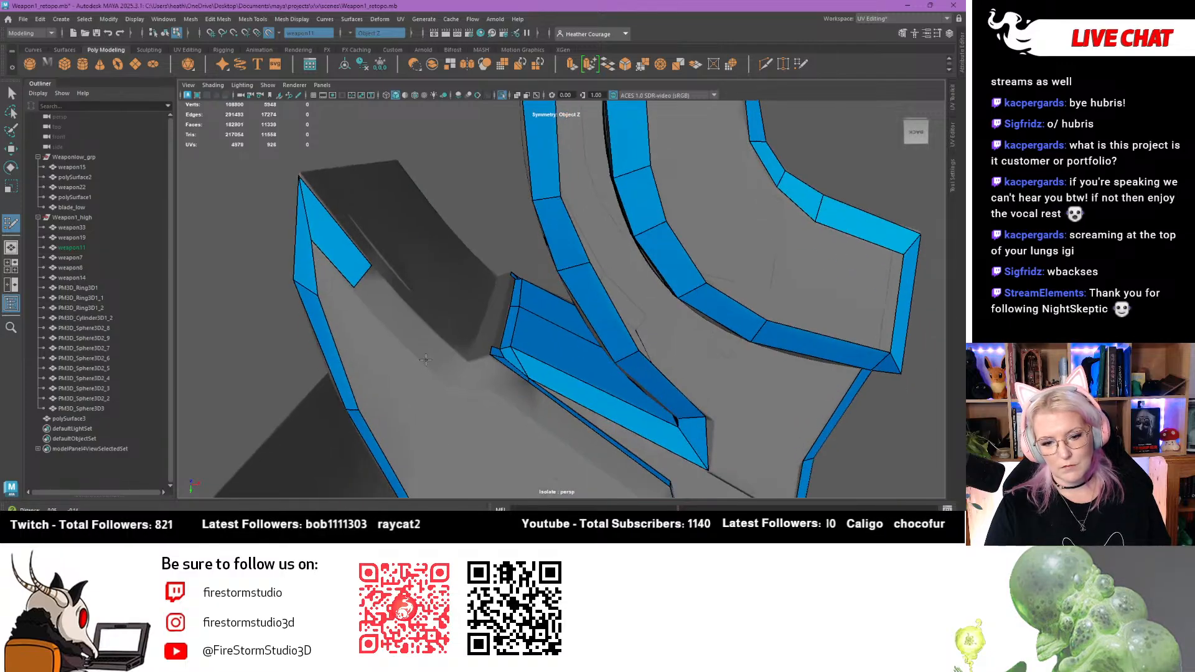
{"action": "left_click", "coordinate": [467, 363]}
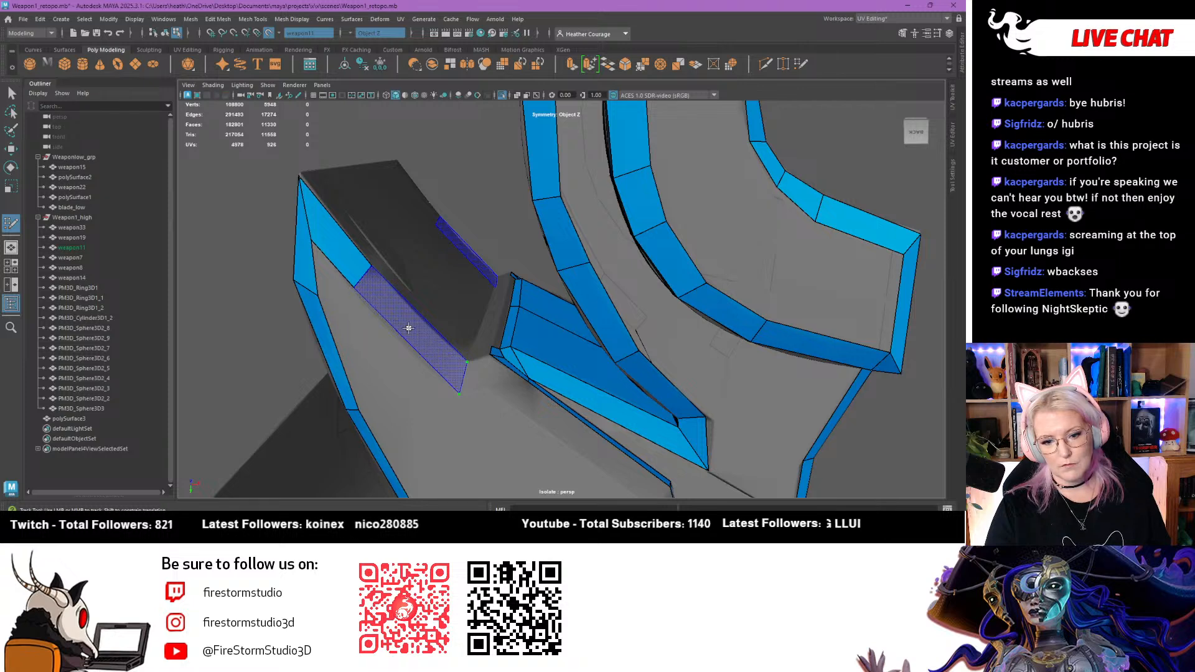
{"action": "left_click", "coordinate": [430, 348], "text": "shift"}
Add two quads around the inner corner to join the spike's edge strip to the neighbouring bevel strip
{"action": "left_click_drag", "start_coordinate": [474, 390], "coordinate": [492, 349], "text": "alt"}
{"action": "left_click", "coordinate": [487, 329], "text": "shift"}
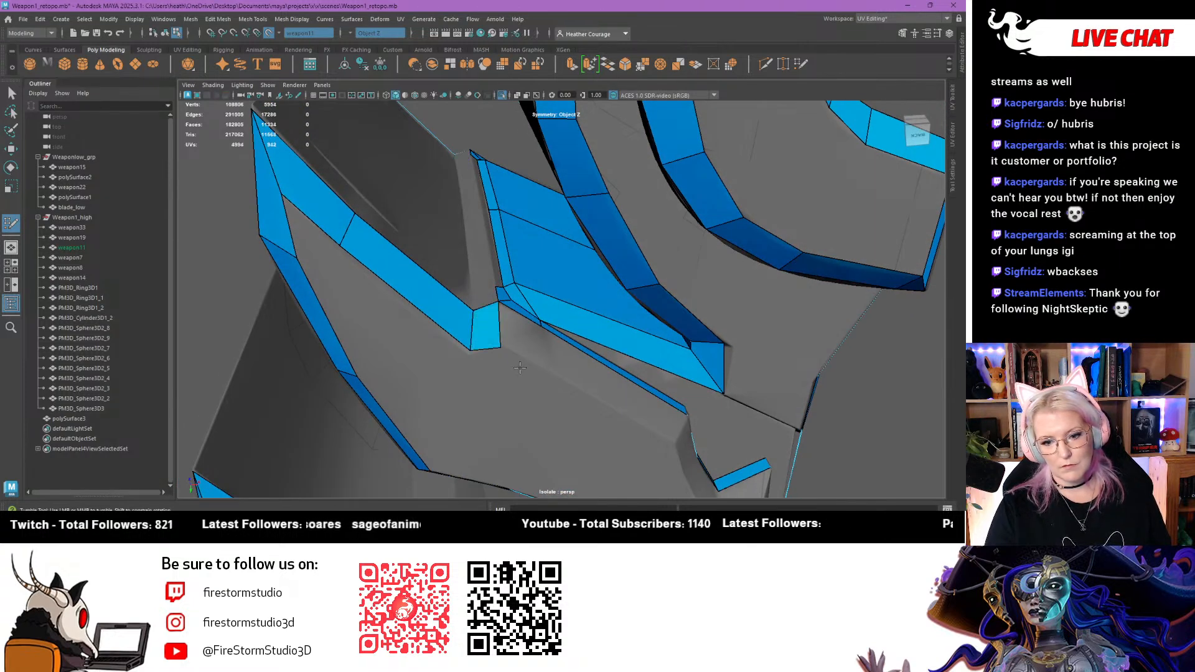
{"action": "left_click", "coordinate": [528, 364]}
{"action": "left_click", "coordinate": [519, 342], "text": "shift"}
{"action": "mouse_move", "coordinate": [519, 342]}
{"action": "left_mouse_down", "text": "alt"}
{"action": "mouse_move", "coordinate": [401, 315]}
{"action": "mouse_move", "coordinate": [421, 349]}
{"action": "left_mouse_up", "text": "alt"}
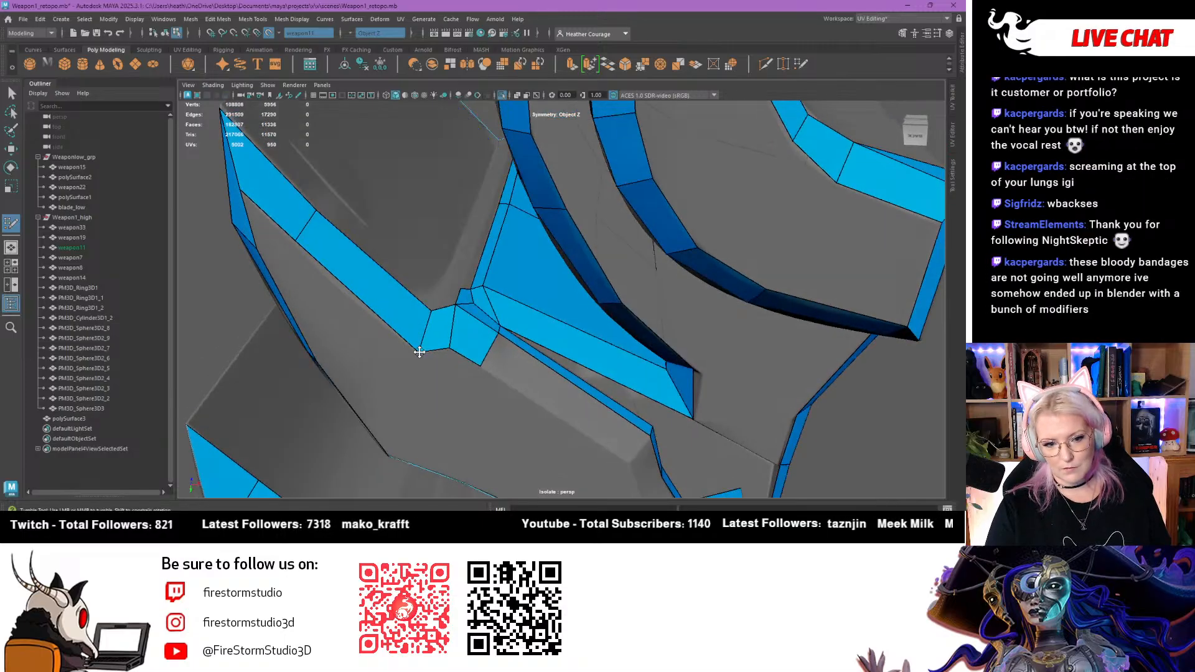
Widen the narrow bevel strip beyond the inner corner with one long quad and two shorter quads leading to the notch
{"action": "left_click_drag", "start_coordinate": [419, 352], "coordinate": [454, 307], "text": "alt"}
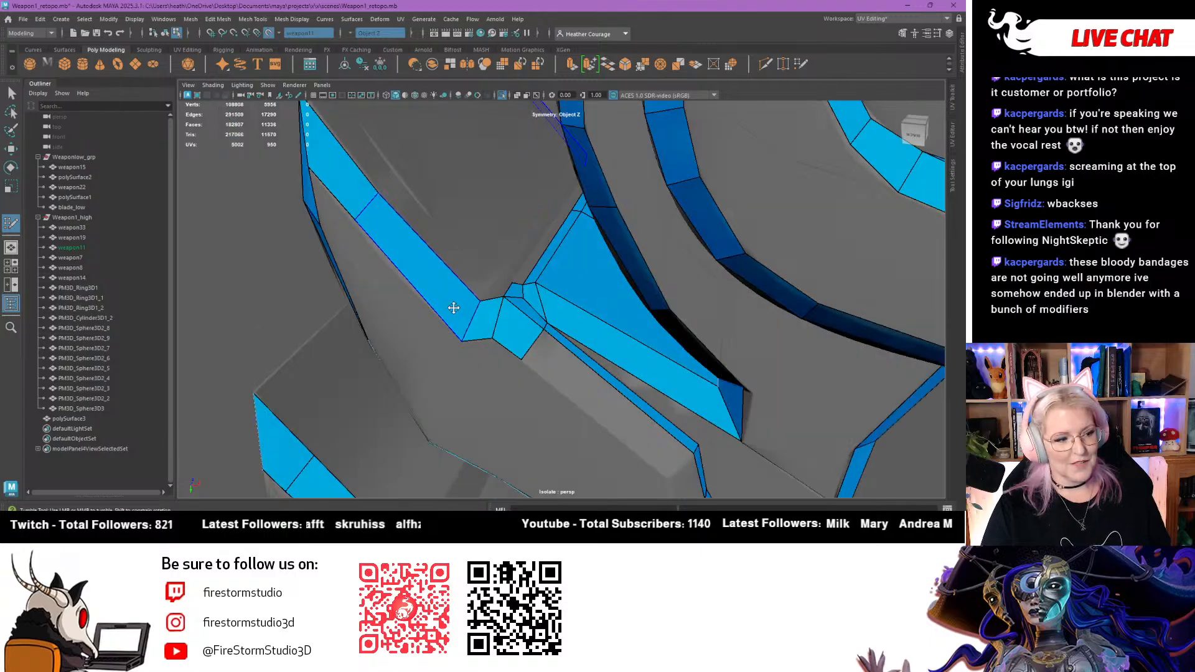
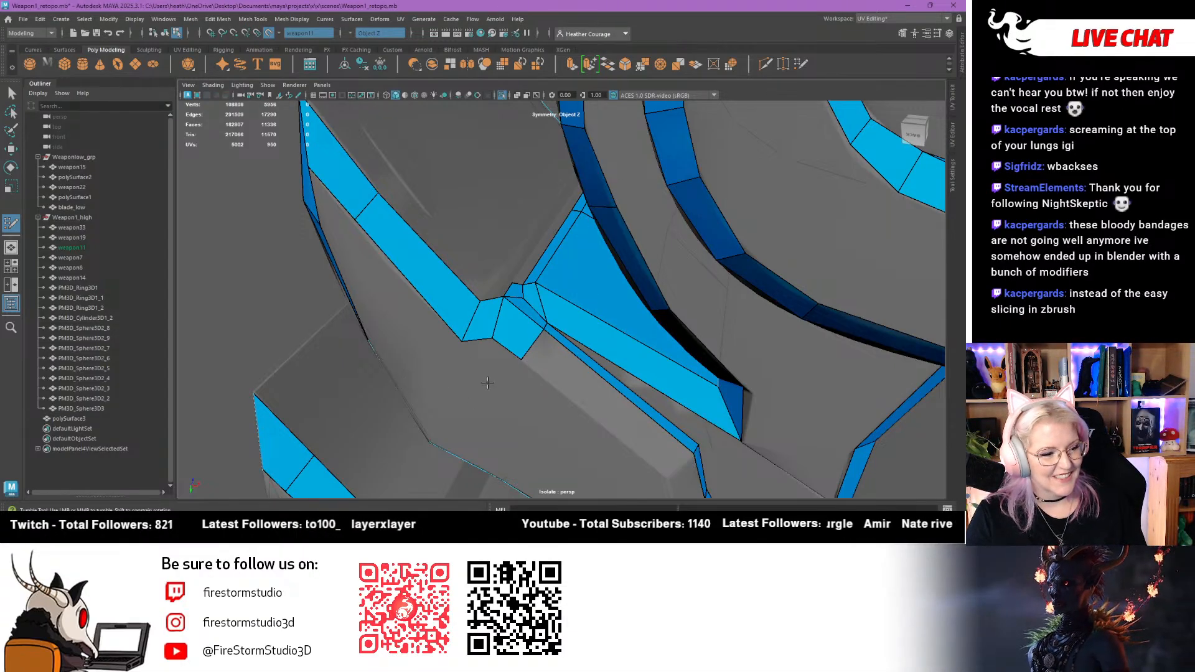
{"action": "scroll", "coordinate": [559, 359], "scroll_direction": "up", "scroll_amount": 5}
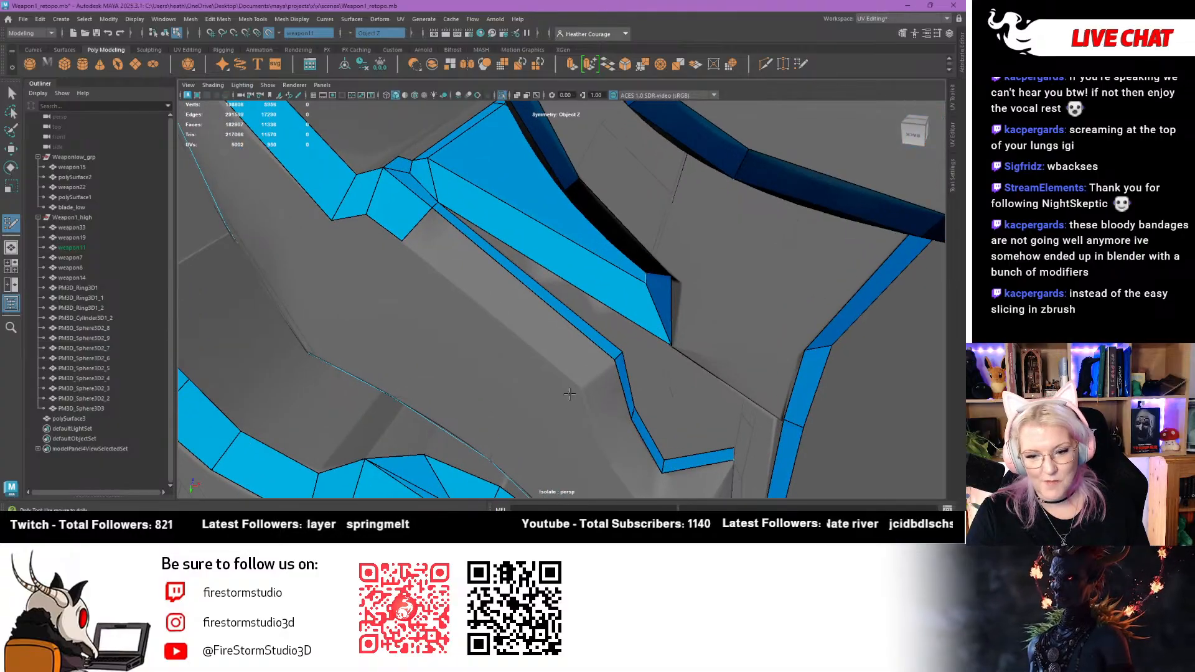
{"action": "left_click", "coordinate": [522, 302], "text": "shift"}
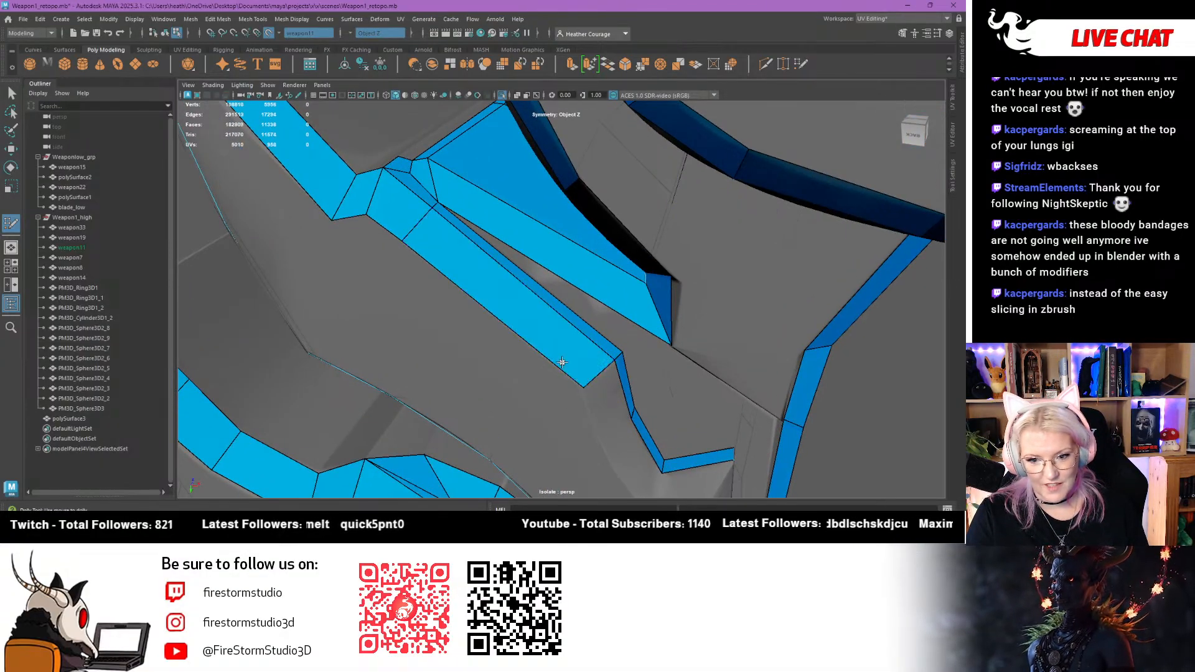
{"action": "middle_click_drag", "start_coordinate": [562, 363], "coordinate": [526, 249], "text": "alt"}
{"action": "left_click_drag", "start_coordinate": [525, 249], "coordinate": [491, 253], "text": "alt"}
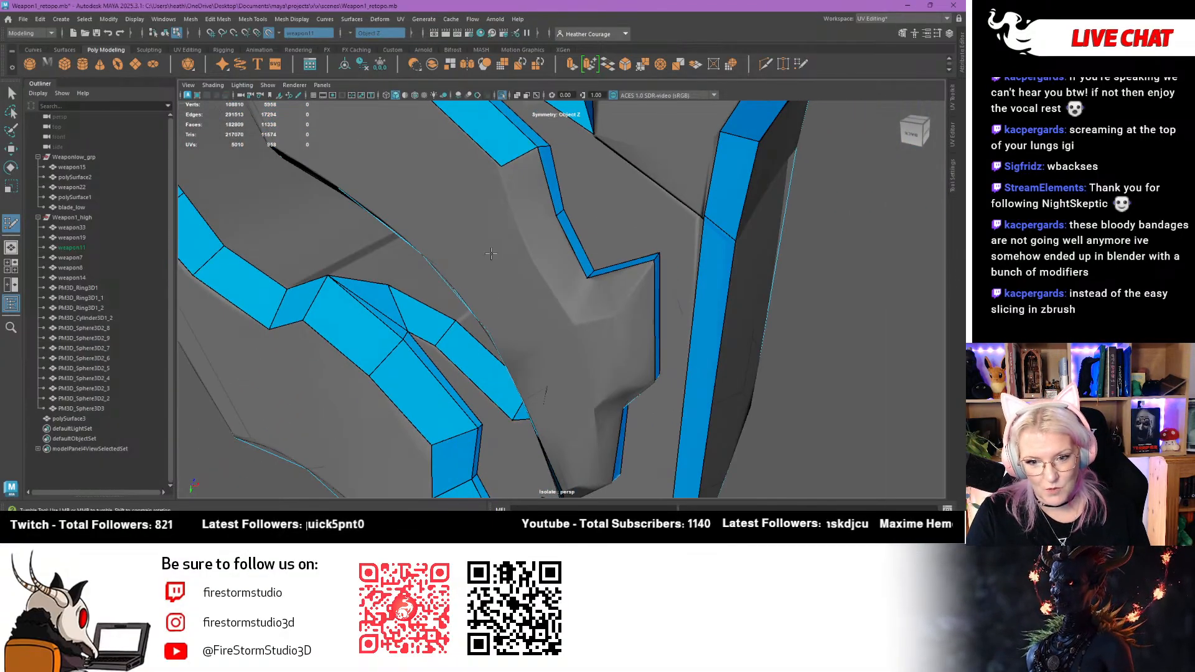
{"action": "left_click", "coordinate": [511, 198], "text": "shift"}
{"action": "left_click", "coordinate": [574, 321]}
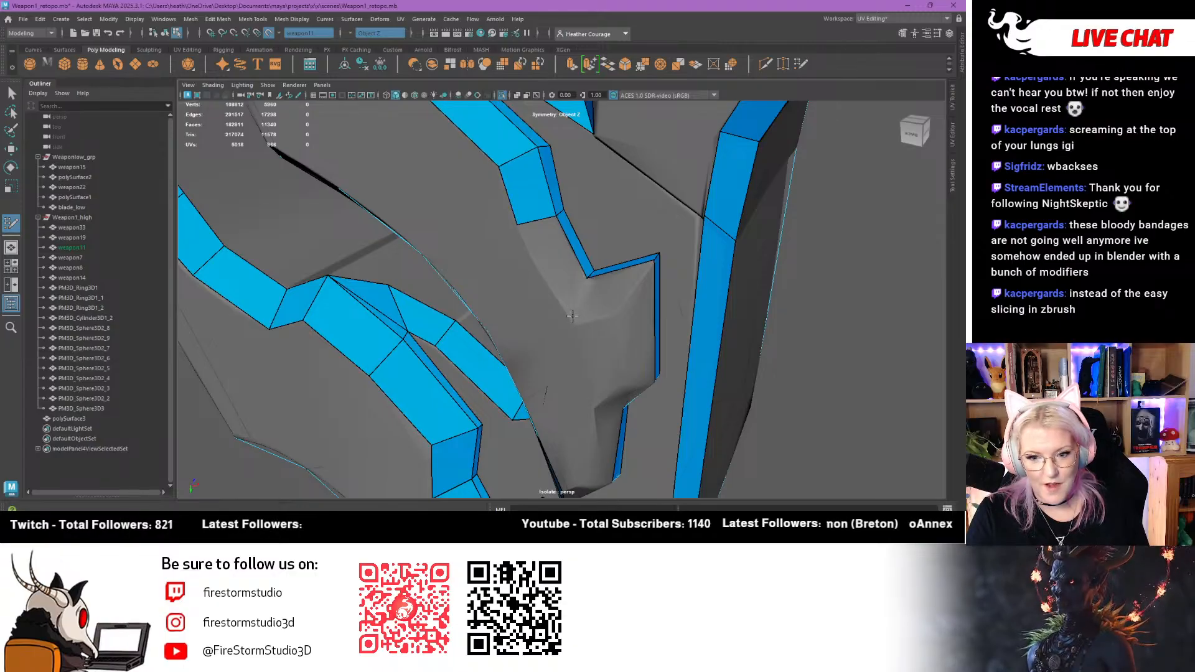
{"action": "left_click", "coordinate": [574, 303], "text": "shift"}
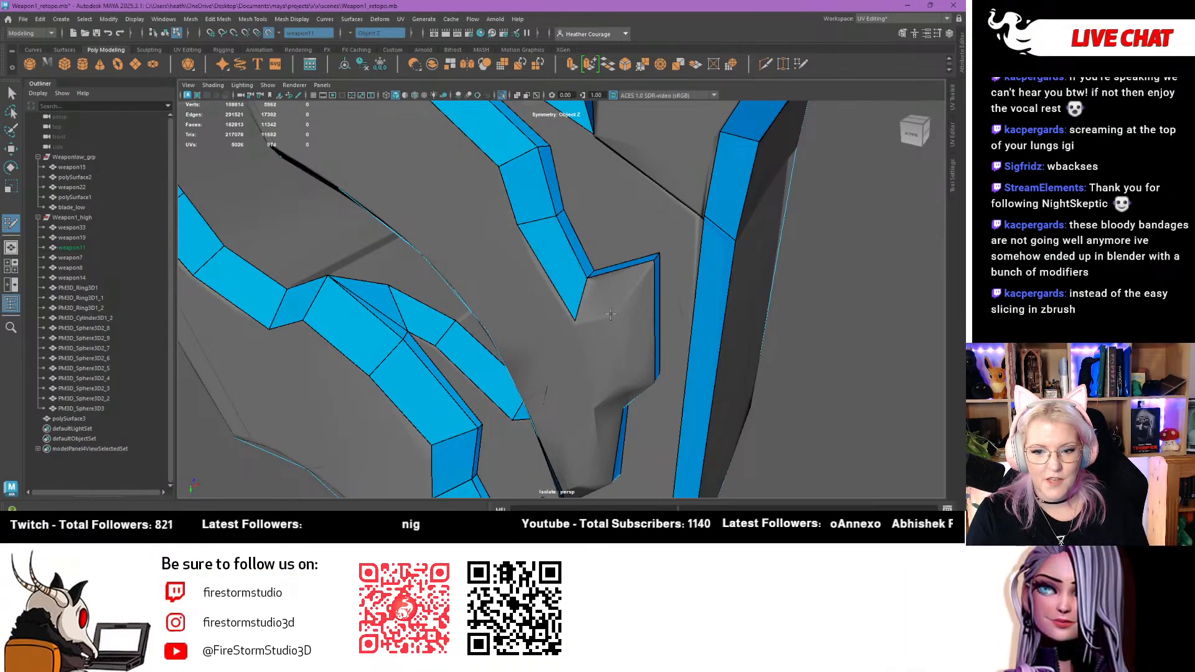
Continue the widened bevel strip around the notch with five further quads
{"action": "left_click", "coordinate": [610, 311]}
{"action": "left_click", "coordinate": [603, 295], "text": "shift"}
{"action": "mouse_move", "coordinate": [603, 297]}
{"action": "left_mouse_down", "text": "alt"}
{"action": "mouse_move", "coordinate": [547, 299]}
{"action": "mouse_move", "coordinate": [533, 319]}
{"action": "mouse_move", "coordinate": [575, 286]}
{"action": "mouse_move", "coordinate": [608, 320]}
{"action": "mouse_move", "coordinate": [792, 315]}
{"action": "mouse_move", "coordinate": [896, 296]}
{"action": "mouse_move", "coordinate": [965, 305]}
{"action": "mouse_move", "coordinate": [482, 245]}
{"action": "left_mouse_up", "text": "alt"}
{"action": "left_click", "coordinate": [564, 279], "text": "shift"}
{"action": "left_click", "coordinate": [555, 311], "text": "shift"}
{"action": "left_click", "coordinate": [569, 273], "text": "shift"}
{"action": "left_click", "coordinate": [648, 274], "text": "shift"}
{"action": "scroll", "coordinate": [647, 273], "scroll_direction": "down", "scroll_amount": 5}
{"action": "scroll", "coordinate": [605, 297], "scroll_direction": "down", "scroll_amount": 4}
{"action": "right_click_drag", "start_coordinate": [483, 245], "coordinate": [669, 427], "text": "alt"}
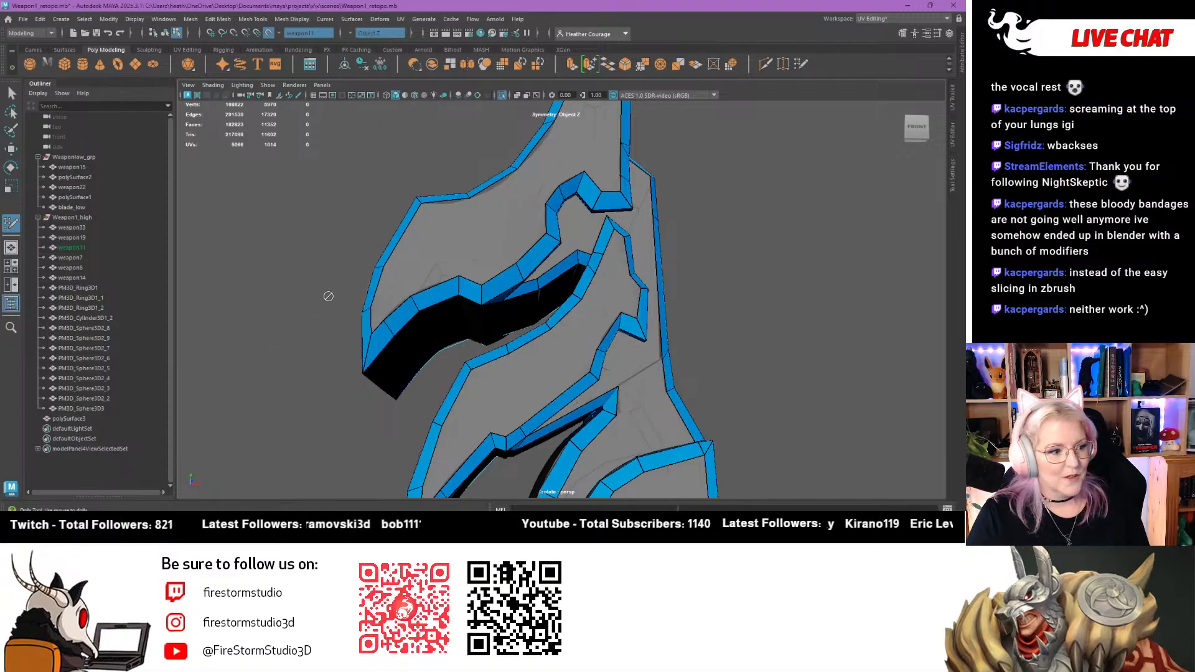
Fill the hook-shaped tip between its outer and inner bevel strips, from the pointed end to just past the outer corner
{"action": "left_click_drag", "start_coordinate": [328, 297], "coordinate": [385, 312], "text": "alt"}
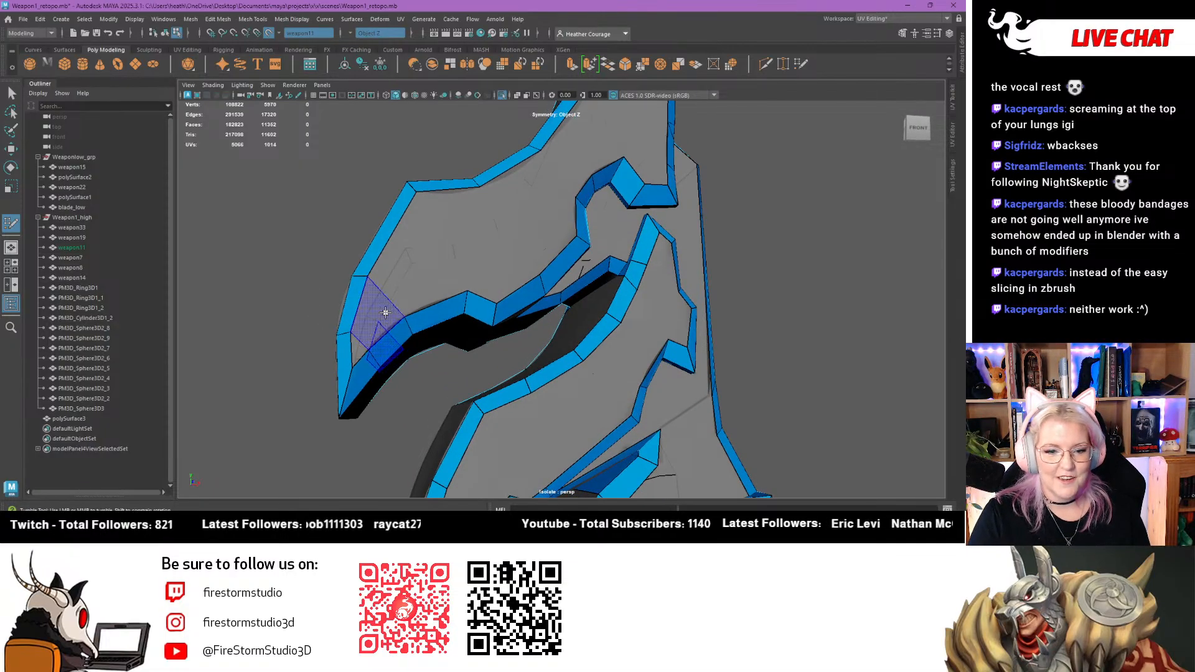
{"action": "left_click", "coordinate": [382, 312], "text": "shift"}
{"action": "scroll", "coordinate": [371, 321], "scroll_direction": "up", "scroll_amount": 3}
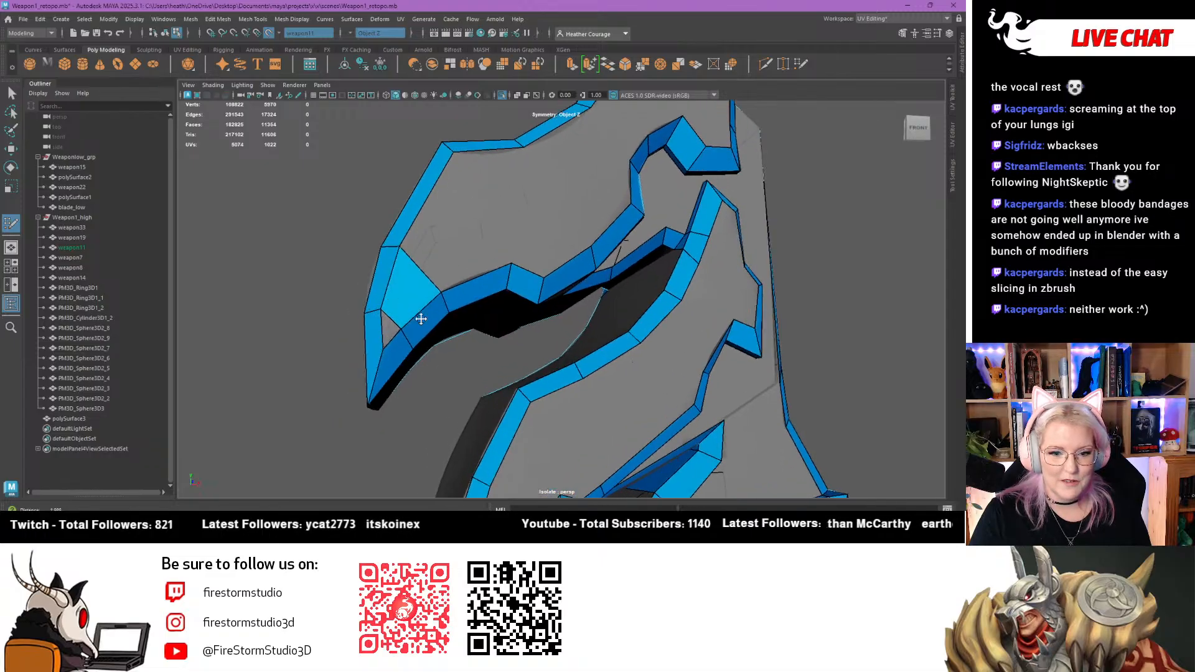
{"action": "left_click", "coordinate": [342, 338], "text": "shift"}
{"action": "middle_click_drag", "start_coordinate": [397, 261], "coordinate": [349, 347], "text": "alt"}
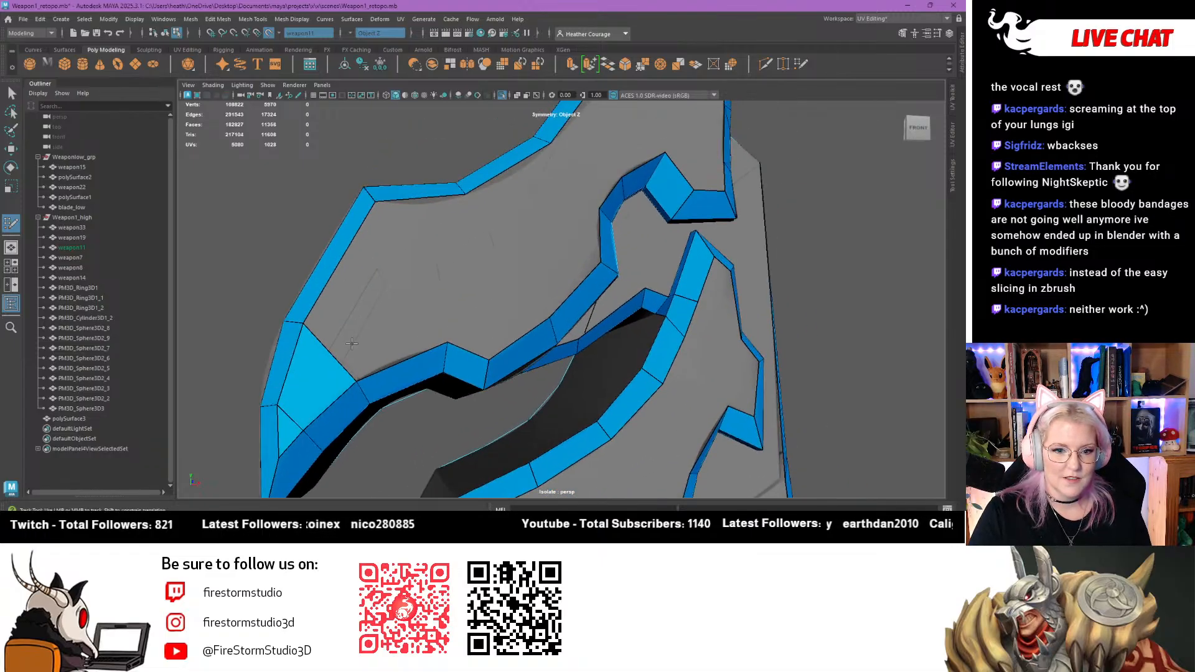
{"action": "left_click", "coordinate": [431, 296], "text": "shift"}
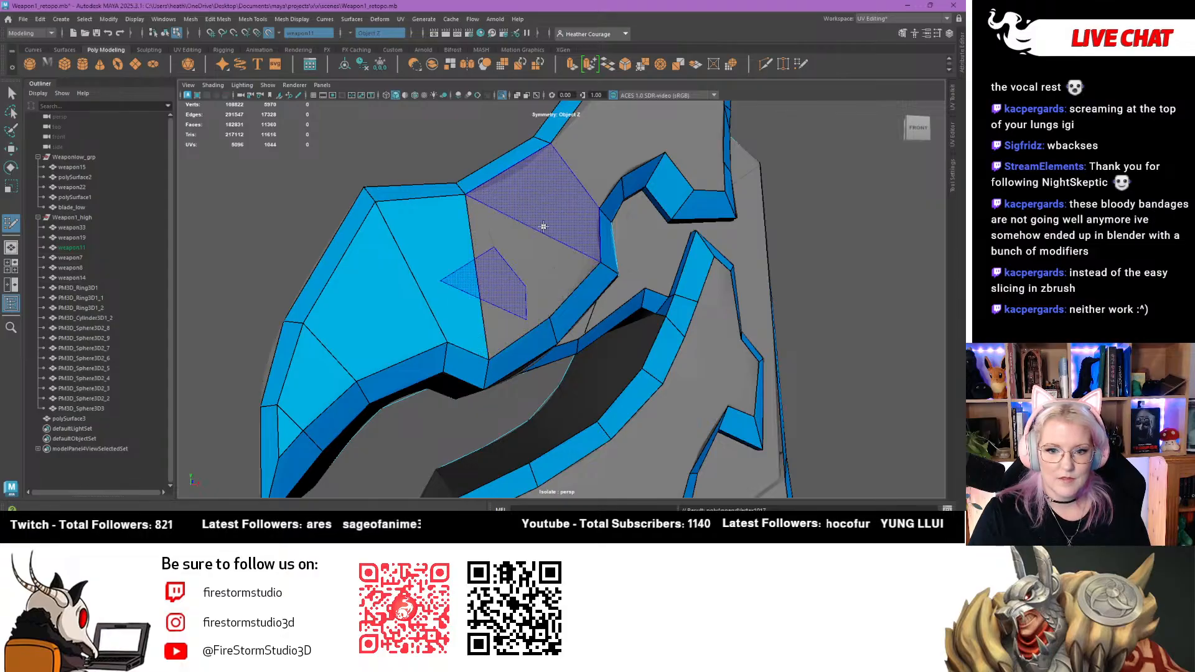
{"action": "mouse_move", "coordinate": [537, 231]}
{"action": "middle_mouse_down", "text": "alt"}
{"action": "mouse_move", "coordinate": [554, 312]}
{"action": "mouse_move", "coordinate": [517, 271]}
{"action": "middle_mouse_up", "text": "alt"}
{"action": "mouse_move", "coordinate": [517, 271]}
{"action": "left_mouse_down", "text": "alt"}
{"action": "mouse_move", "coordinate": [442, 258]}
{"action": "mouse_move", "coordinate": [463, 327]}
{"action": "left_mouse_up", "text": "alt"}
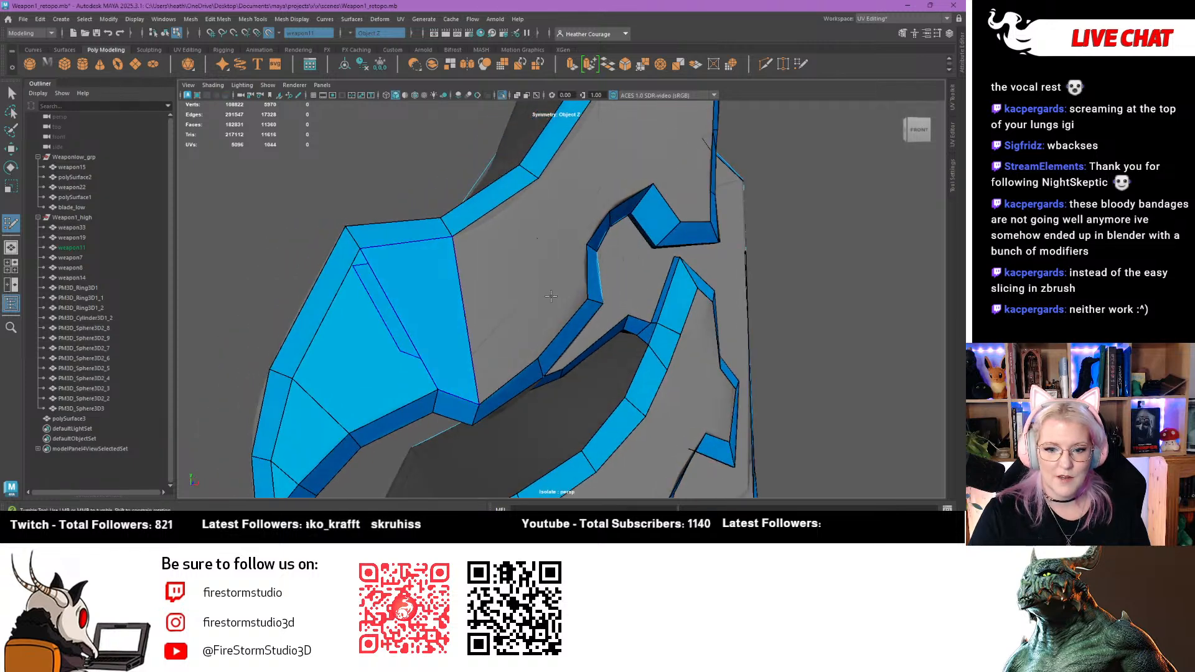
Fill the surface between the outer strip and the notch's bevel strip with four faces, continuing from the hook-shaped tip
{"action": "left_click", "coordinate": [529, 261], "text": "shift"}
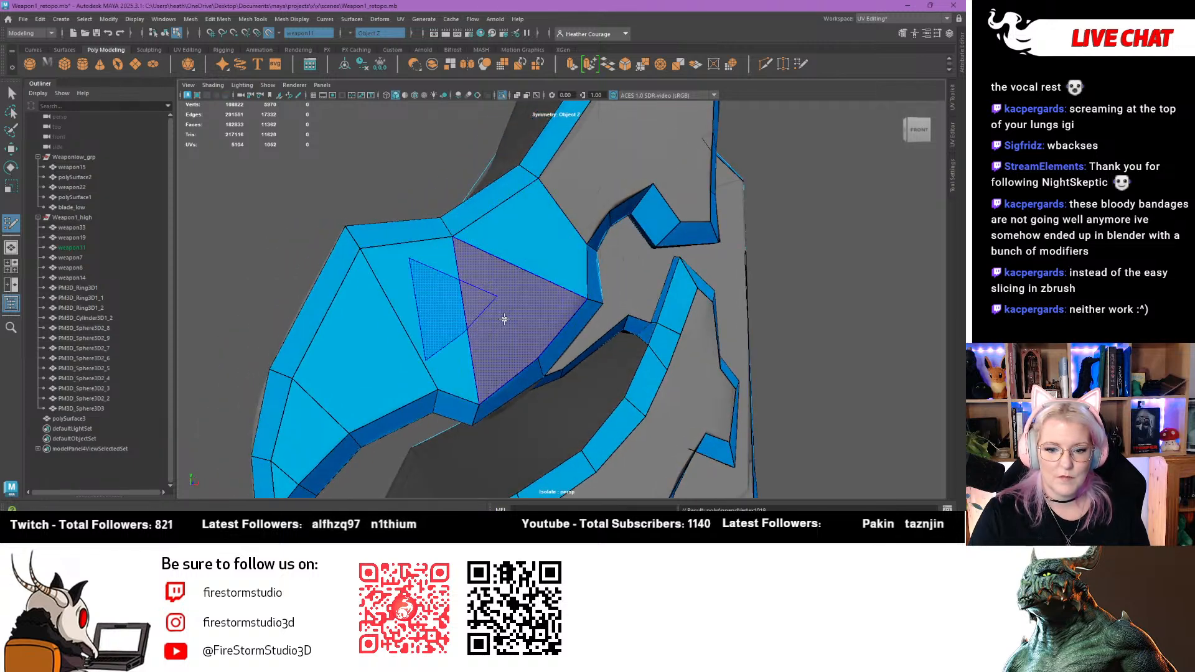
{"action": "left_click", "coordinate": [501, 317], "text": "shift"}
{"action": "left_click_drag", "start_coordinate": [459, 349], "coordinate": [476, 229], "text": "alt"}
{"action": "left_click", "coordinate": [480, 222], "text": "shift"}
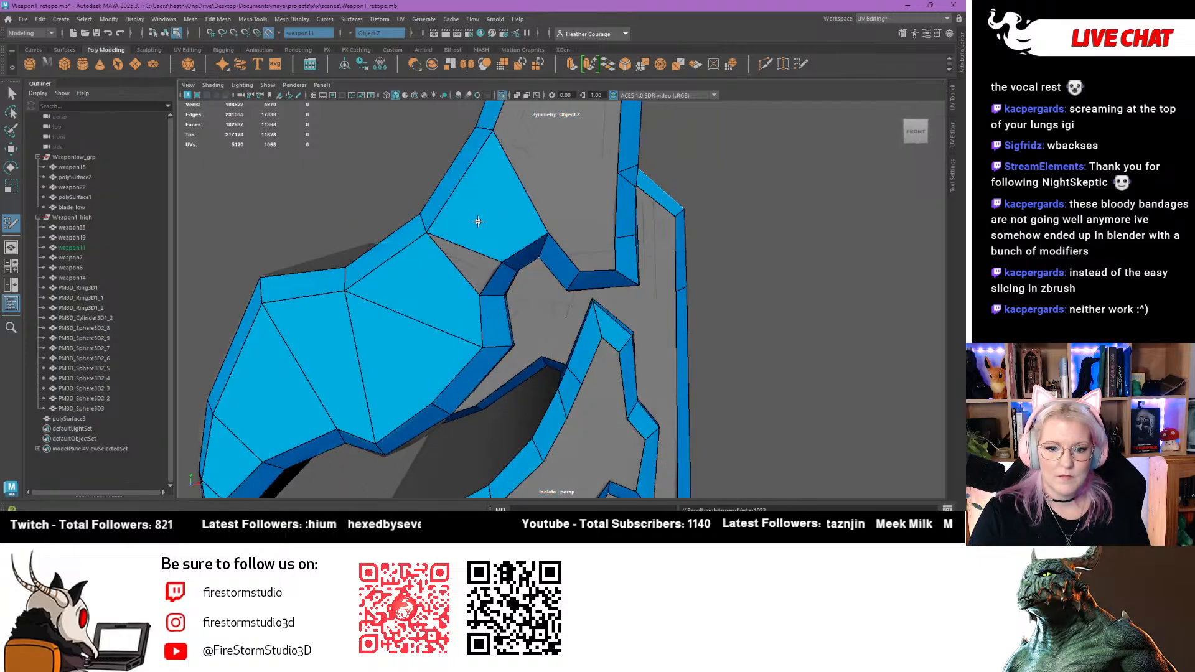
{"action": "left_click", "coordinate": [458, 258], "text": "shift"}
Close the corner area above the notch with a quad and a small triangle against the vertical edge strip
{"action": "right_click_drag", "start_coordinate": [458, 259], "coordinate": [478, 282], "text": "alt"}
{"action": "mouse_move", "coordinate": [479, 282]}
{"action": "left_mouse_down", "text": "alt"}
{"action": "mouse_move", "coordinate": [468, 255]}
{"action": "mouse_move", "coordinate": [496, 312]}
{"action": "left_mouse_up", "text": "alt"}
{"action": "left_click", "coordinate": [499, 299], "text": "shift"}
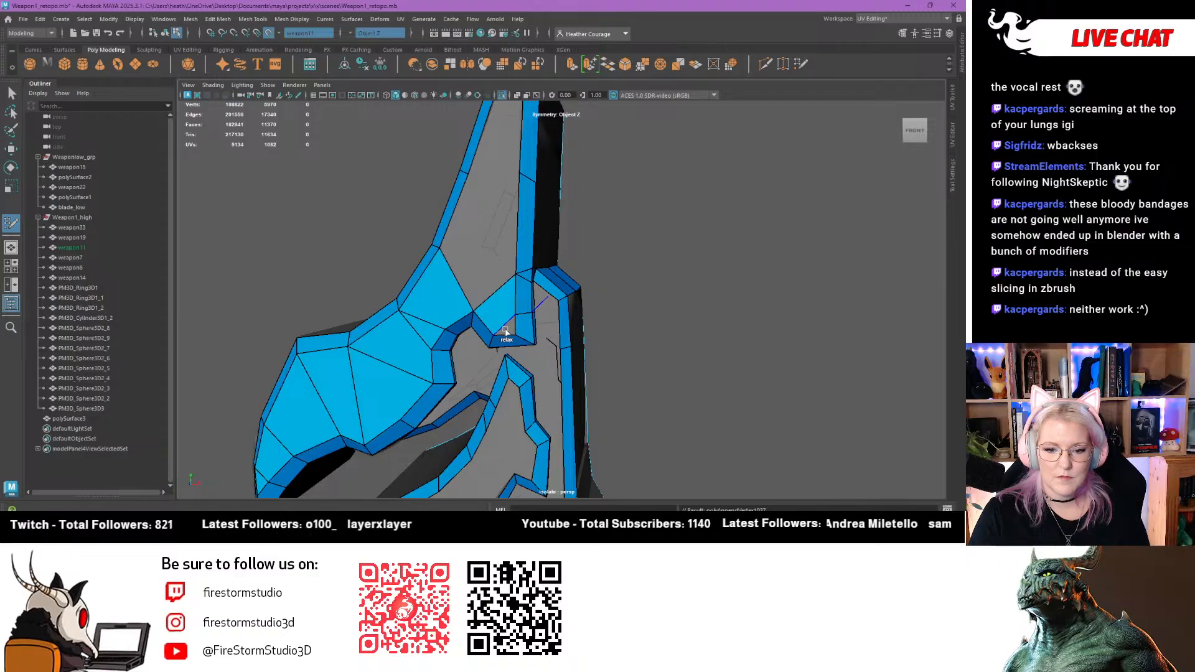
{"action": "scroll", "coordinate": [506, 322], "scroll_direction": "up", "scroll_amount": 5}
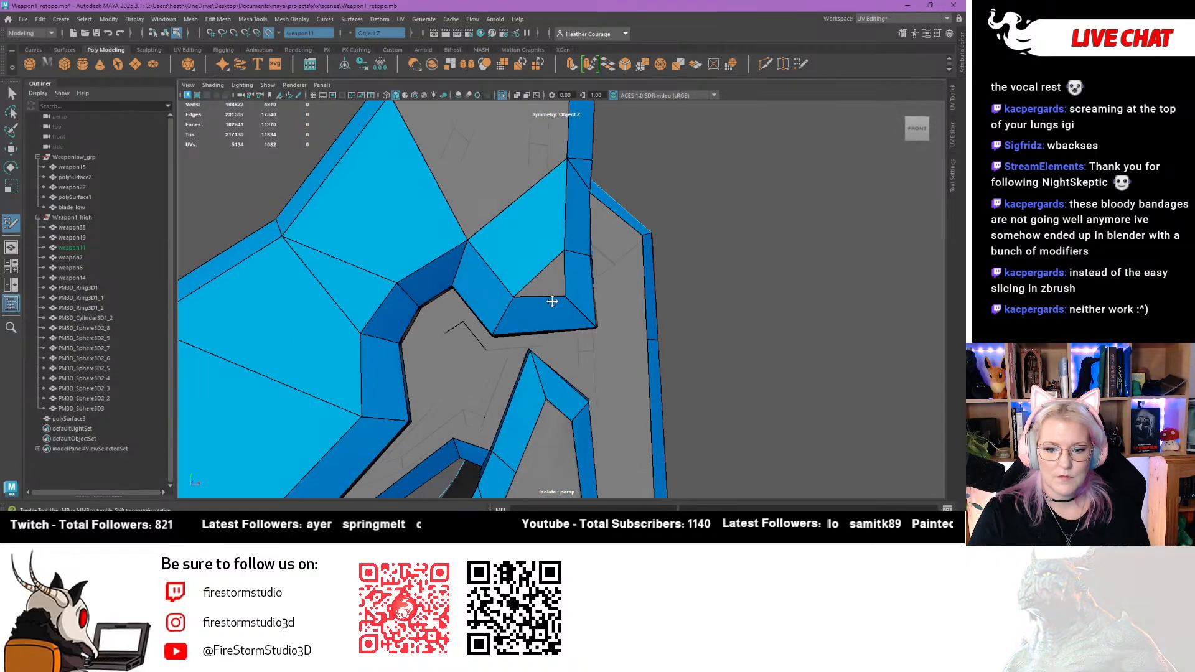
{"action": "left_click", "coordinate": [548, 284], "text": "shift"}
Fill the tapering area above the notch with three faces between the outer and inner edge strips
{"action": "middle_click_drag", "start_coordinate": [540, 190], "coordinate": [519, 359], "text": "alt"}
{"action": "right_click_drag", "start_coordinate": [505, 281], "coordinate": [506, 232], "text": "alt"}
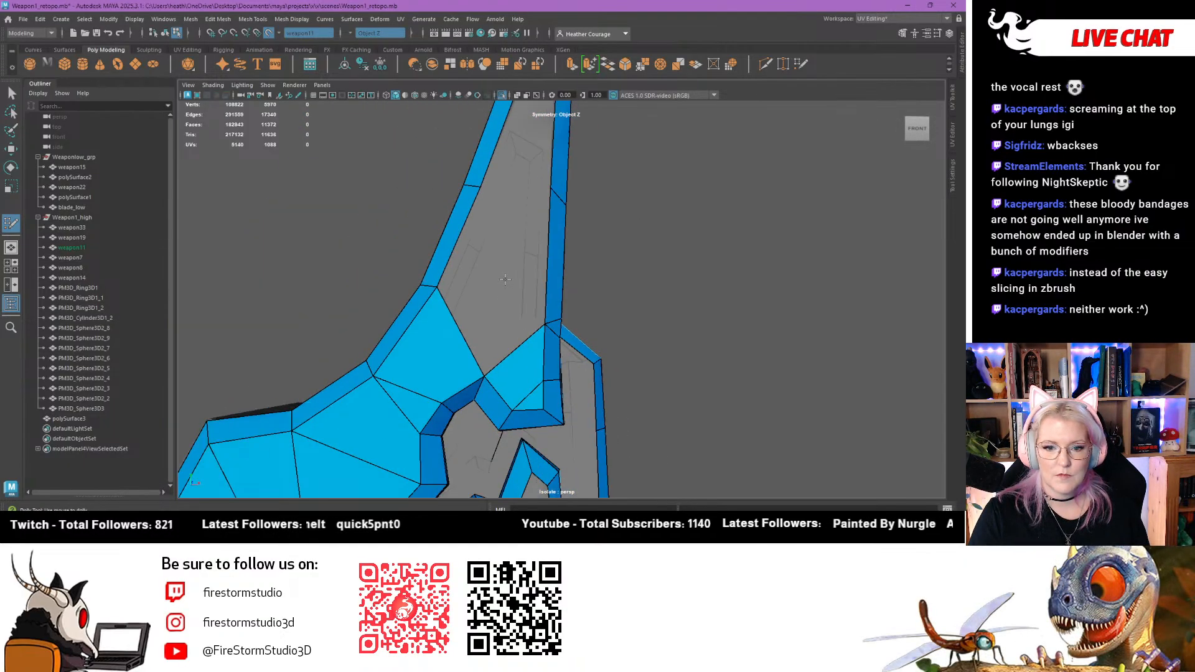
{"action": "left_click", "coordinate": [506, 231], "text": "shift"}
{"action": "left_click", "coordinate": [510, 336], "text": "shift"}
{"action": "middle_click_drag", "start_coordinate": [495, 231], "coordinate": [480, 349], "text": "alt"}
{"action": "left_click", "coordinate": [505, 270], "text": "shift"}
Fill the gap beside the lower bevel strip with a face, and cover the notch recess with two triangles and a quad
{"action": "left_click_drag", "start_coordinate": [507, 280], "coordinate": [512, 257], "text": "alt"}
{"action": "right_click_drag", "start_coordinate": [512, 257], "coordinate": [582, 337], "text": "alt"}
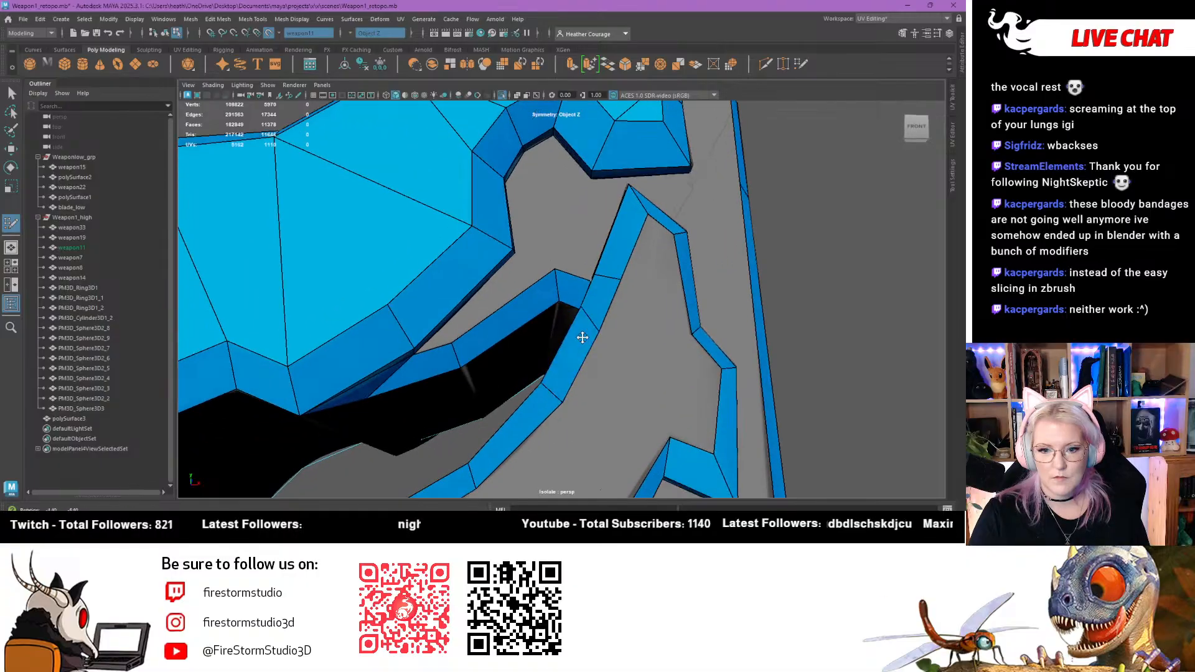
{"action": "left_click", "coordinate": [497, 305], "text": "shift"}
{"action": "middle_click_drag", "start_coordinate": [521, 247], "coordinate": [499, 274], "text": "alt"}
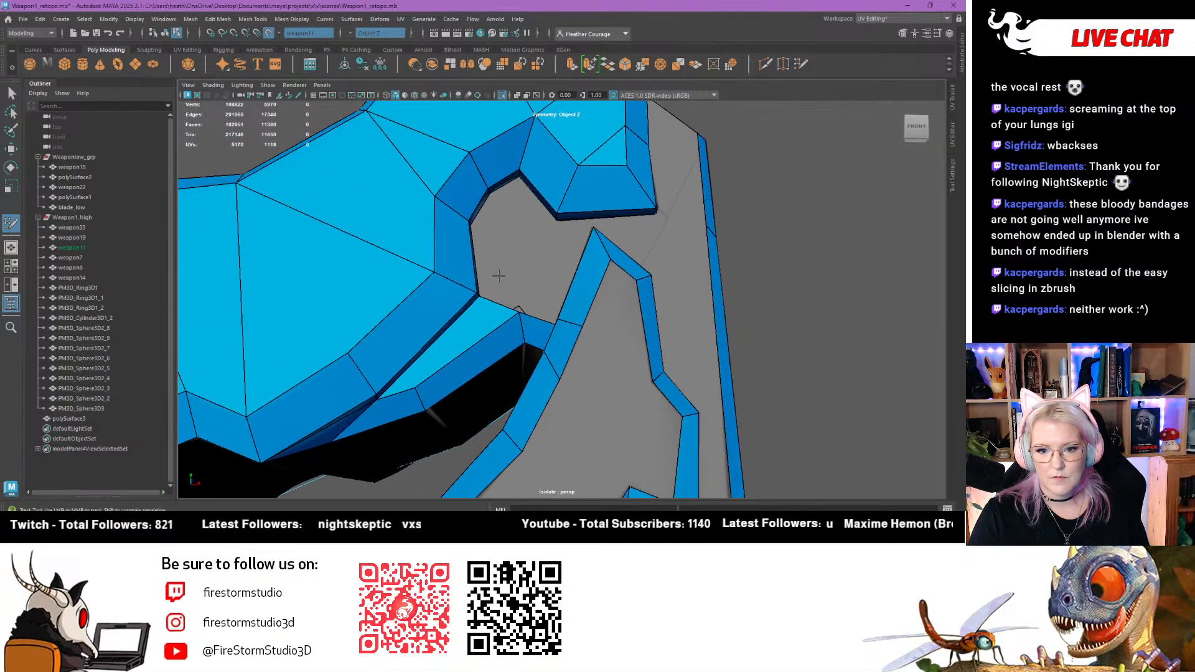
{"action": "left_click", "coordinate": [501, 275], "text": "shift"}
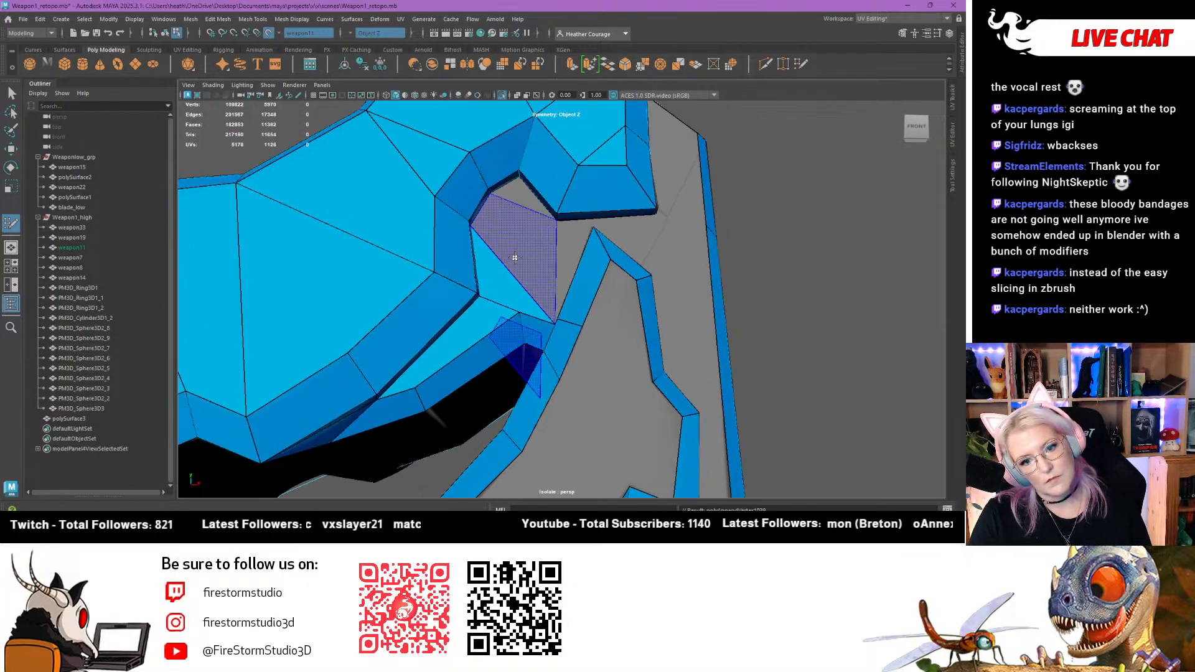
{"action": "left_click", "coordinate": [513, 257], "text": "shift"}
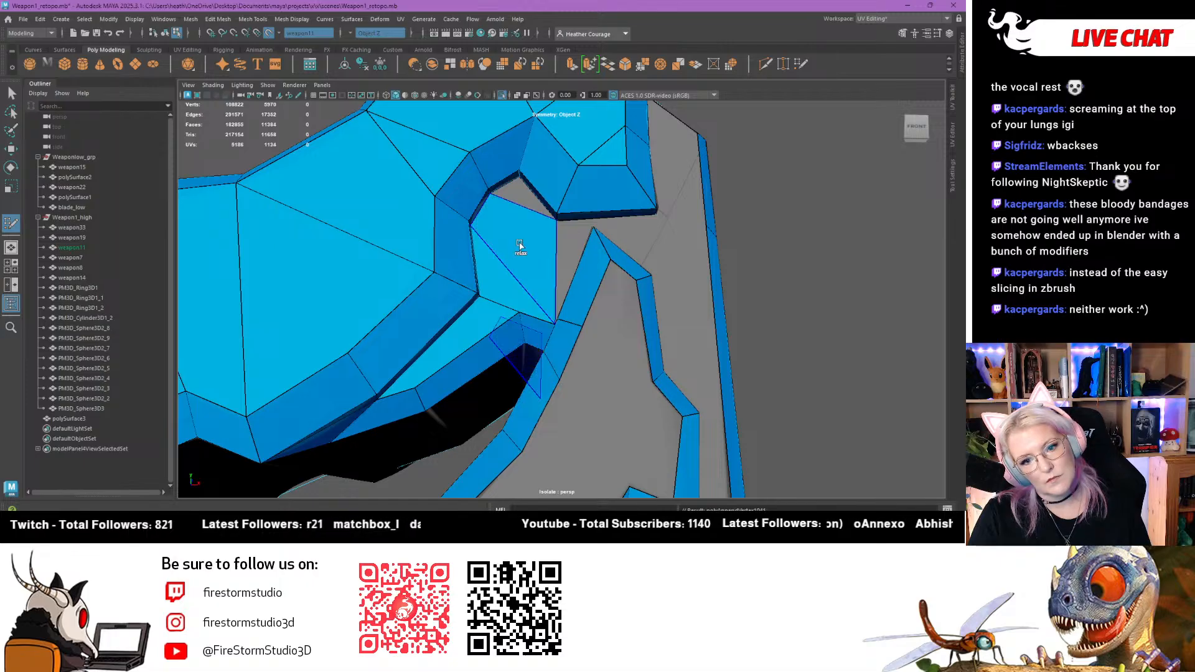
{"action": "left_click", "coordinate": [528, 205], "text": "shift"}
Delete the large quad and the adjoining triangle that span the middle of the notch recess
{"action": "left_click_drag", "start_coordinate": [533, 266], "coordinate": [676, 210], "text": "alt"}
{"action": "right_click_drag", "start_coordinate": [686, 202], "coordinate": [690, 326], "text": "alt"}
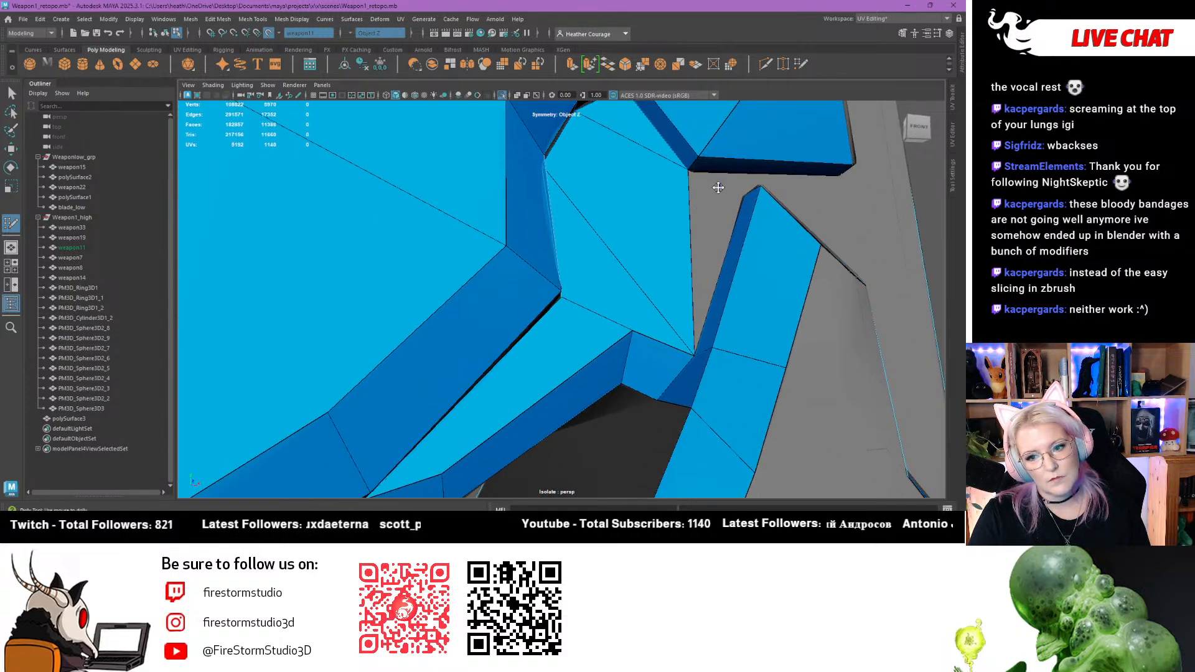
{"action": "left_click", "coordinate": [633, 199], "text": "ctrl+shift"}
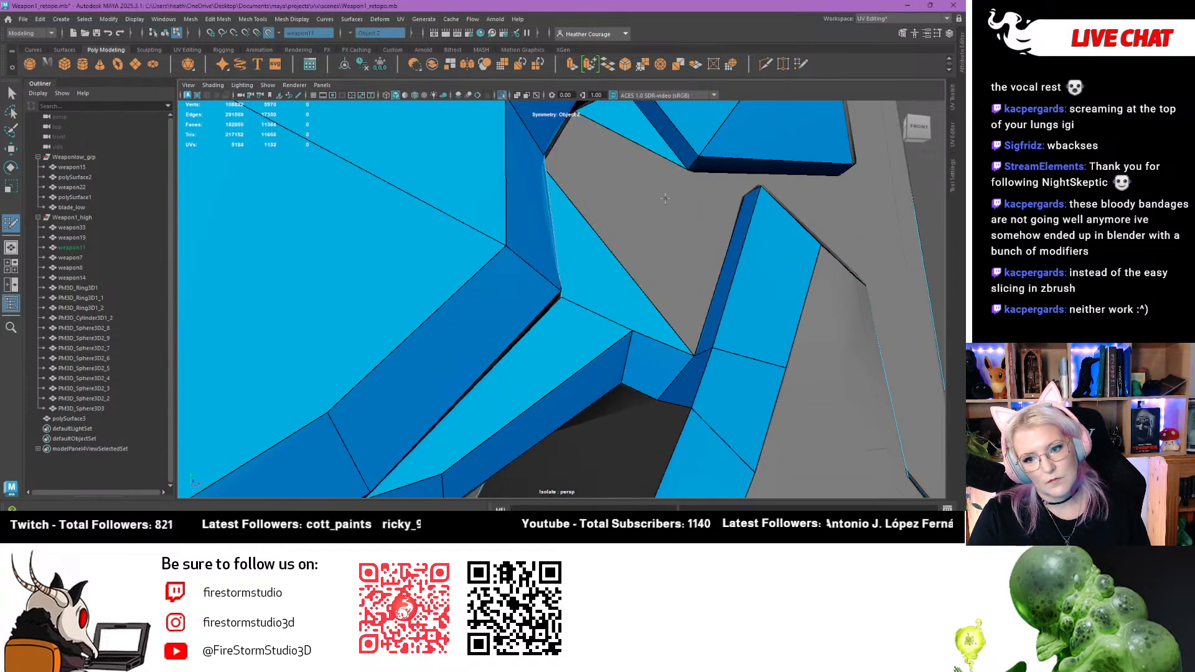
{"action": "left_click_drag", "start_coordinate": [653, 245], "coordinate": [510, 256], "text": "alt"}
{"action": "left_click", "coordinate": [493, 262], "text": "ctrl+shift"}
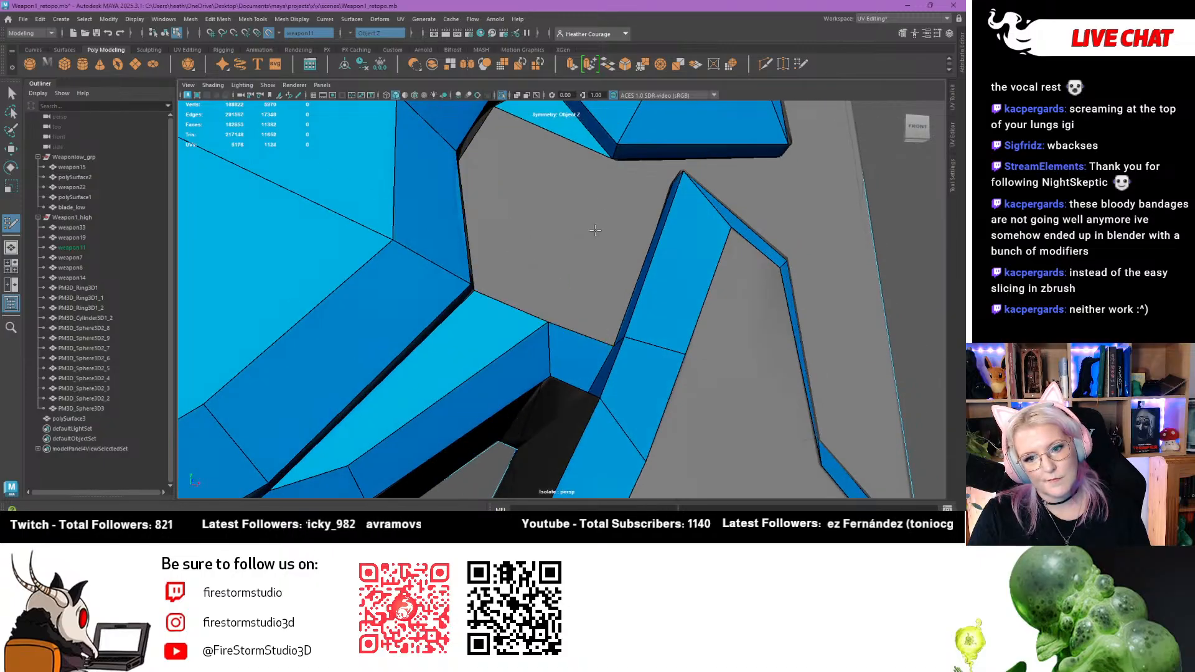
Refill the notch recess with two quads and a thin triangle along its curved bevel edge
{"action": "left_click_drag", "start_coordinate": [598, 241], "coordinate": [700, 254], "text": "alt"}
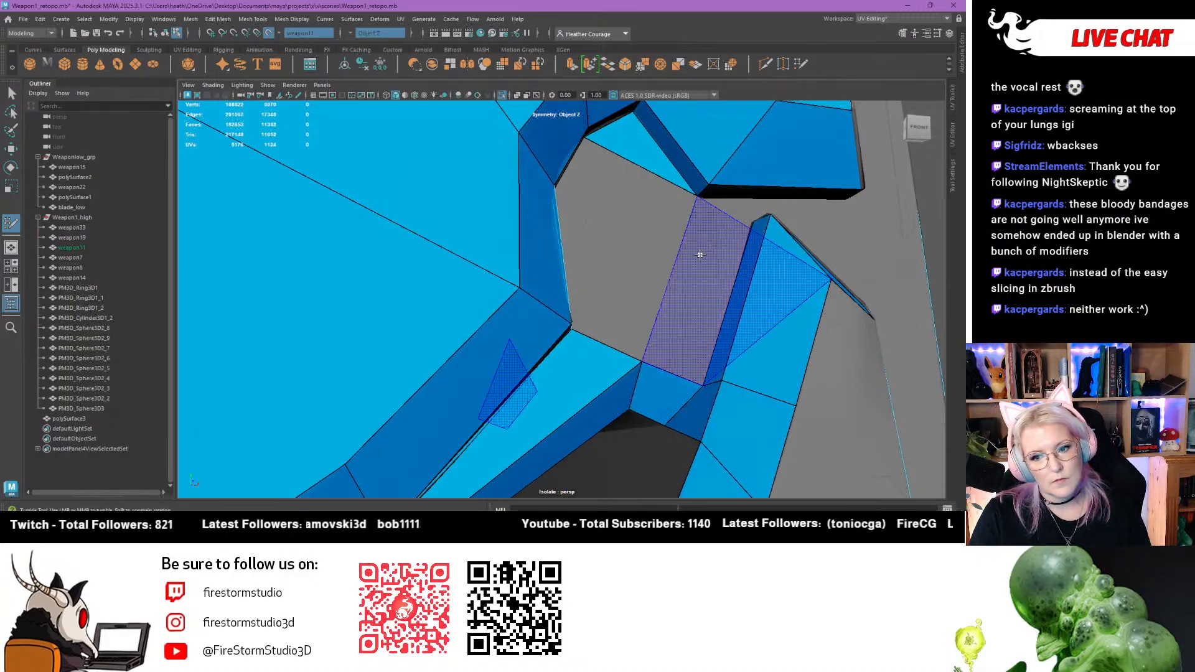
{"action": "left_click_drag", "start_coordinate": [640, 302], "coordinate": [682, 233], "text": "alt"}
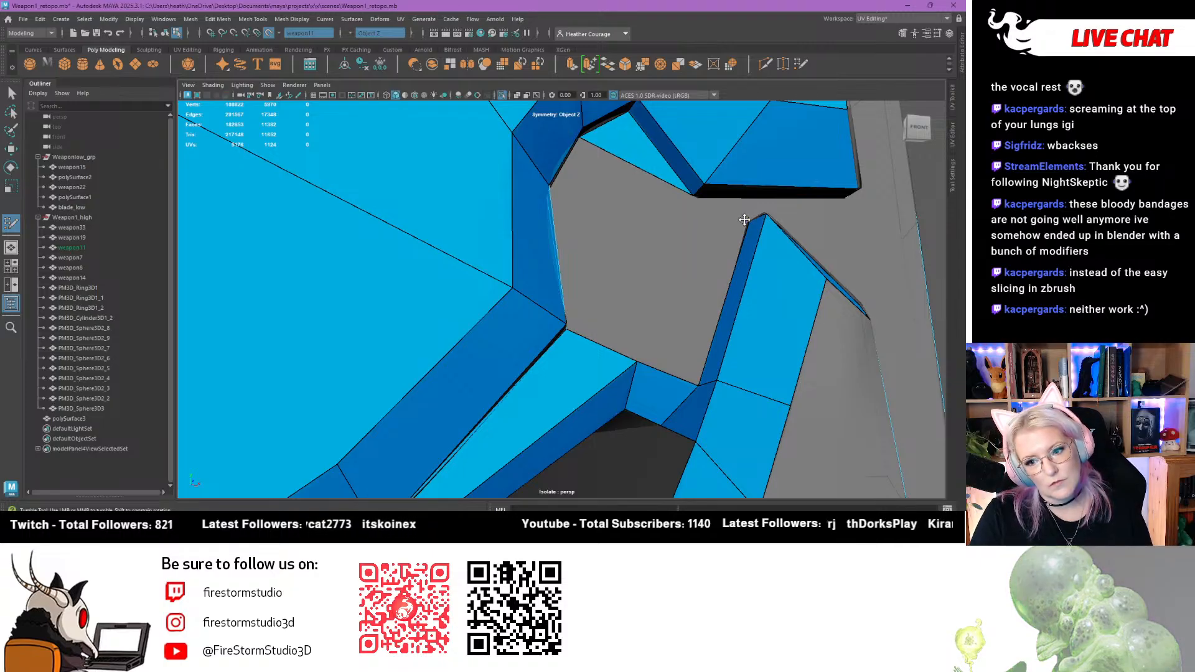
{"action": "left_click", "coordinate": [691, 269], "text": "shift"}
{"action": "left_click", "coordinate": [627, 247], "text": "shift"}
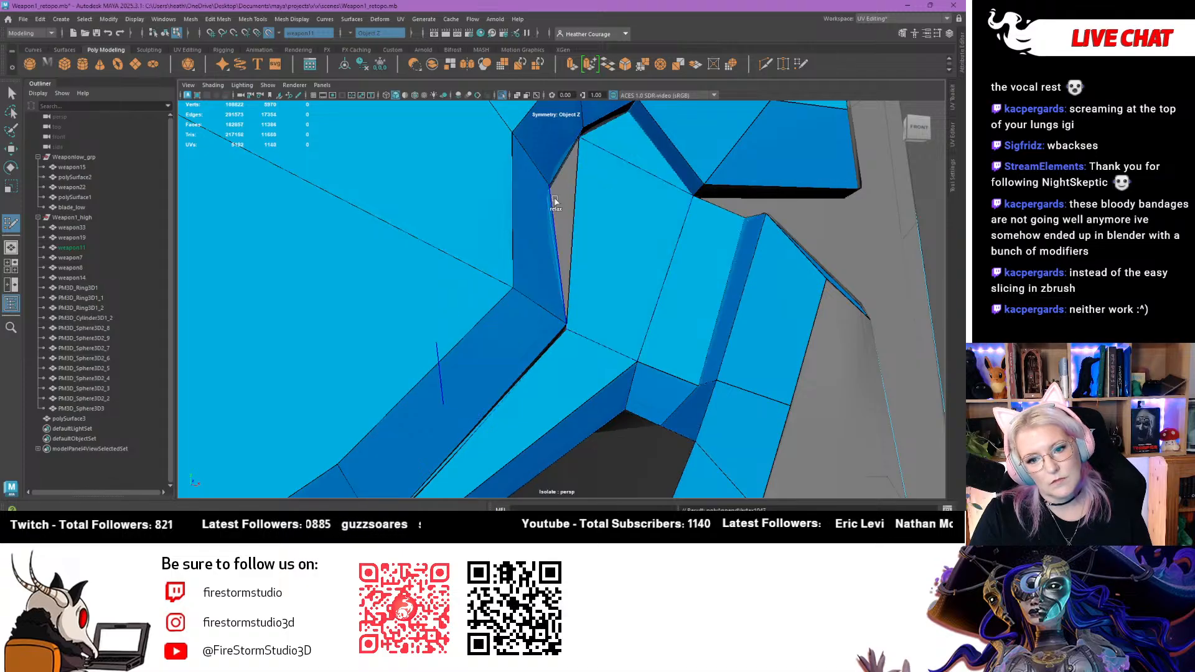
{"action": "left_click_drag", "start_coordinate": [567, 219], "coordinate": [522, 287], "text": "alt"}
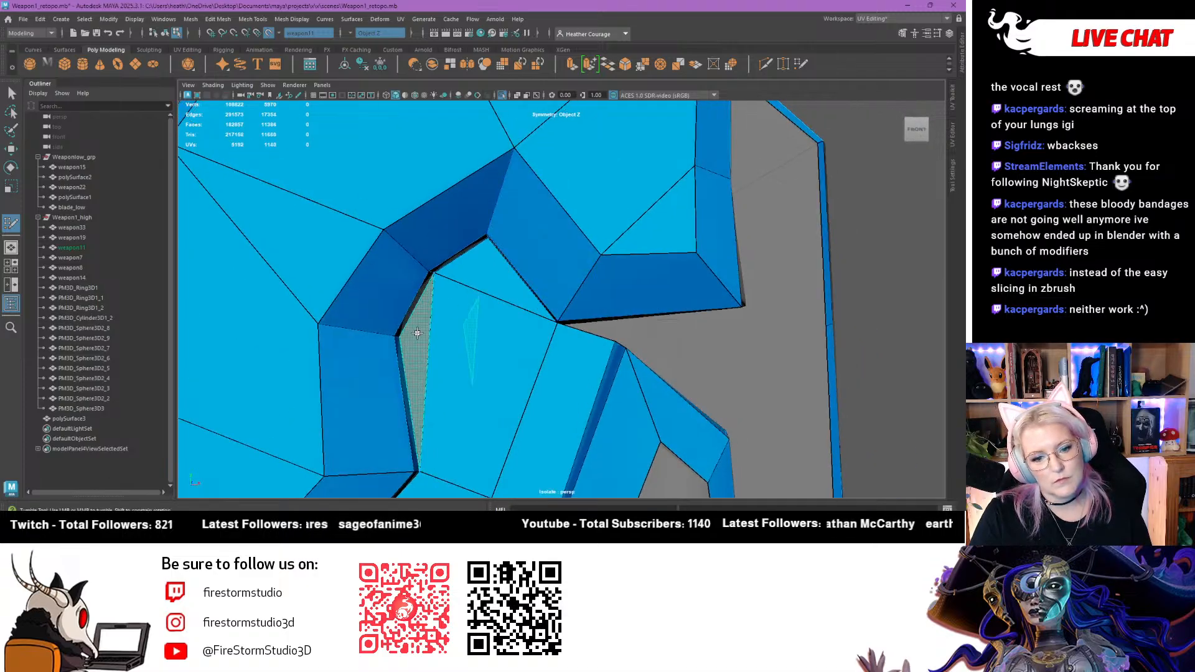
{"action": "left_click", "coordinate": [418, 333], "text": "shift"}
Insert edge loops across the long vertical edge strip and bridge it to the neighbouring bevel strip with two quads
{"action": "left_click_drag", "start_coordinate": [439, 350], "coordinate": [405, 326], "text": "alt"}
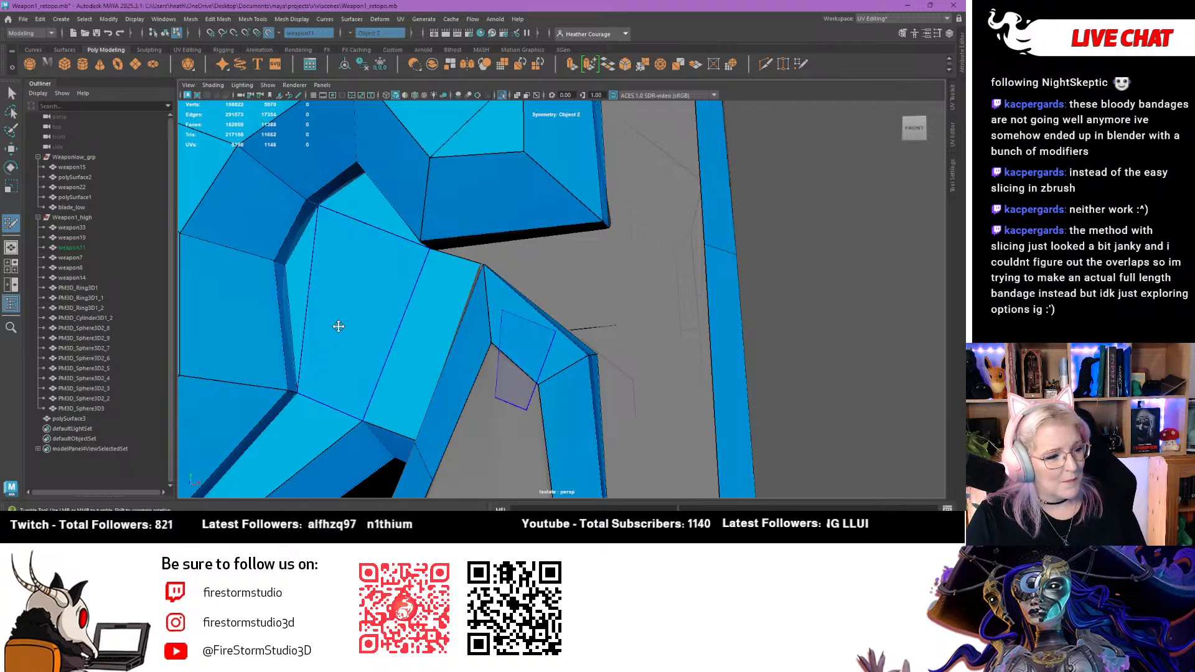
{"action": "left_click_drag", "start_coordinate": [442, 280], "coordinate": [446, 255], "text": "alt"}
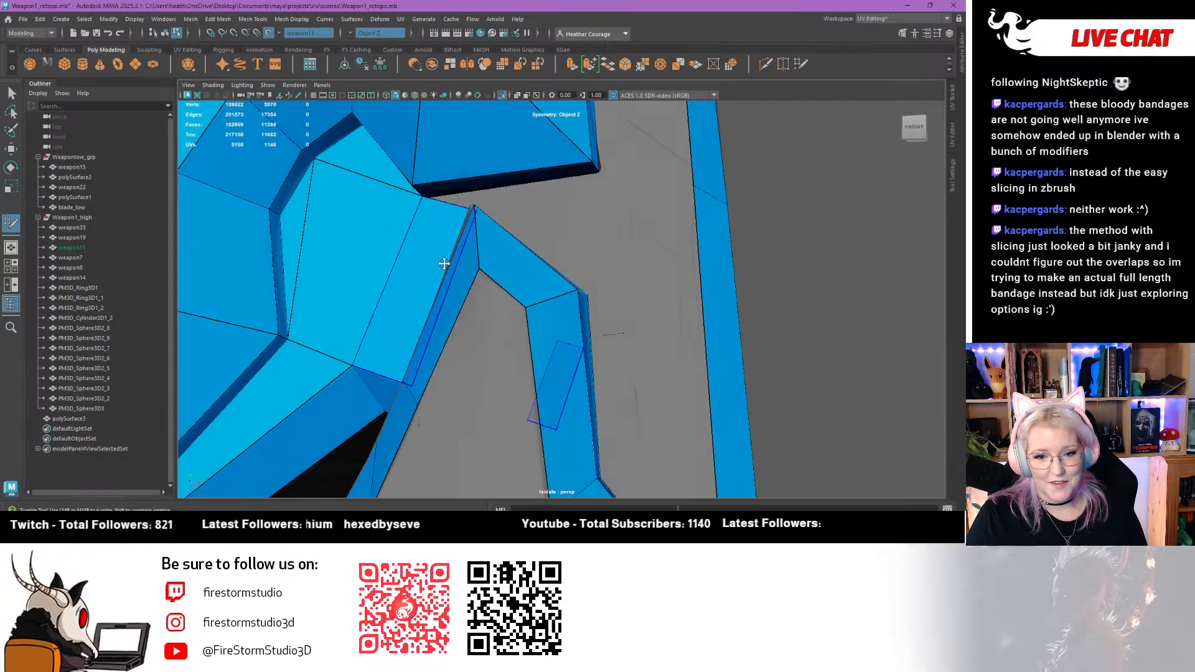
{"action": "scroll", "coordinate": [471, 256], "scroll_direction": "up", "scroll_amount": 1}
{"action": "middle_click_drag", "start_coordinate": [441, 187], "coordinate": [582, 258], "text": "alt"}
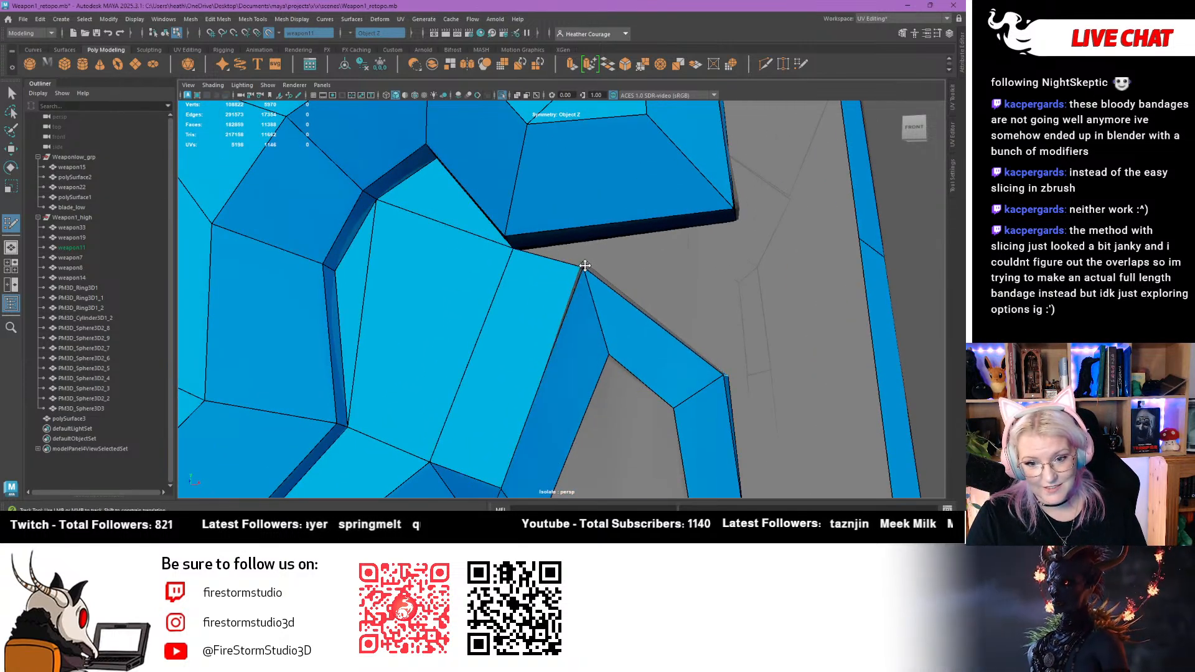
{"action": "left_click_drag", "start_coordinate": [584, 272], "coordinate": [711, 321], "text": "alt"}
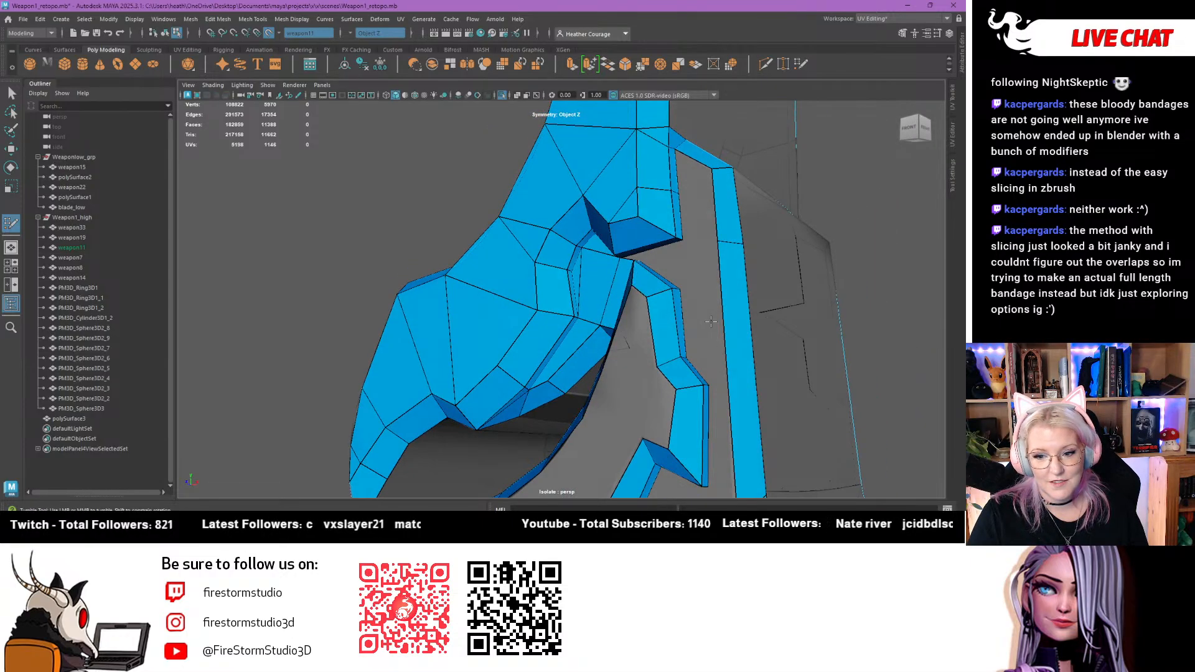
{"action": "left_click", "coordinate": [721, 279], "text": "ctrl"}
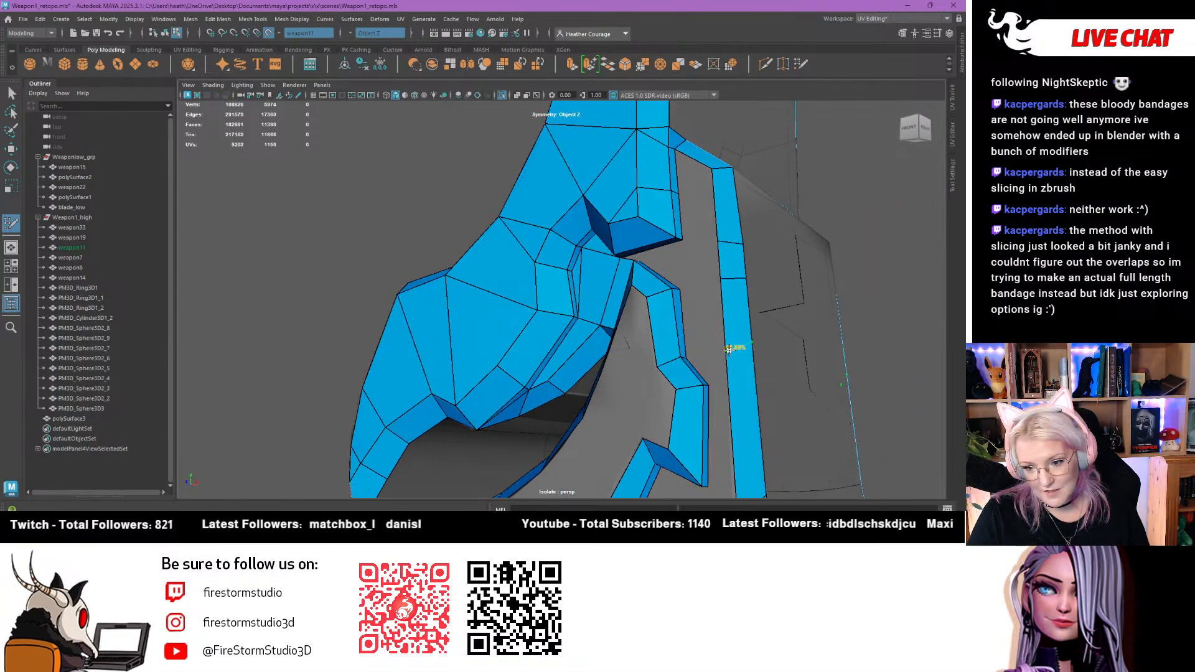
{"action": "scroll", "coordinate": [686, 348], "scroll_direction": "up", "scroll_amount": 5}
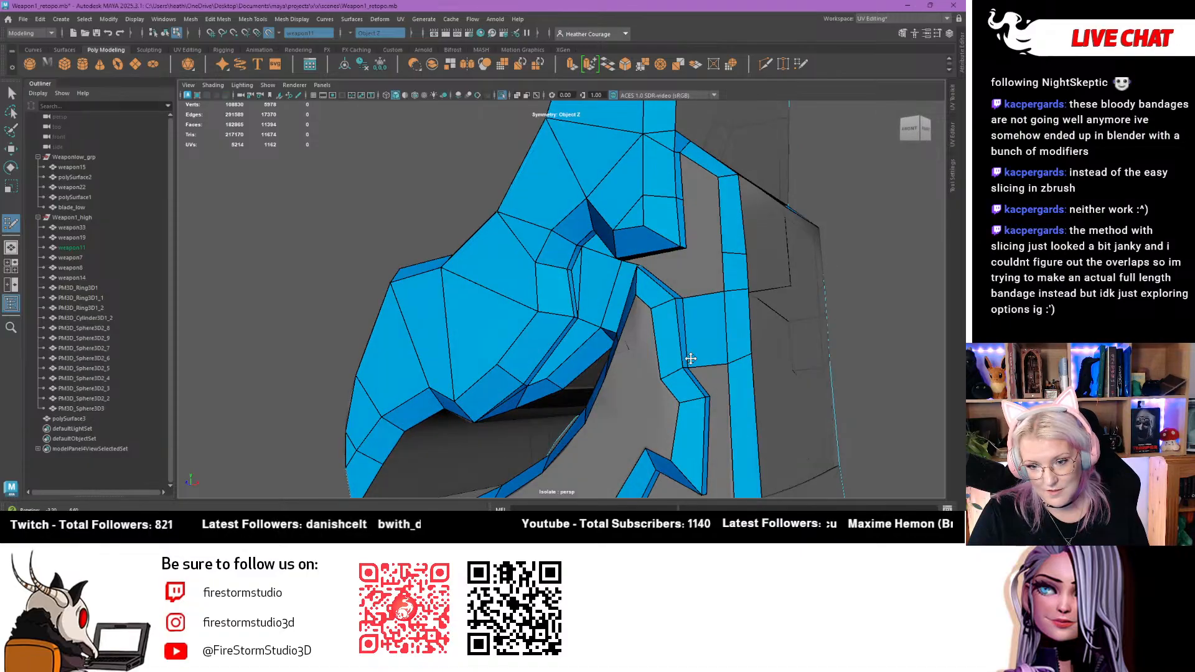
{"action": "left_click", "coordinate": [731, 269], "text": "shift"}
Insert an edge loop across the bevel strip on the underside of the corner, above the pointed peak
{"action": "left_click_drag", "start_coordinate": [705, 272], "coordinate": [607, 290], "text": "alt"}
{"action": "scroll", "coordinate": [594, 295], "scroll_direction": "up", "scroll_amount": 3}
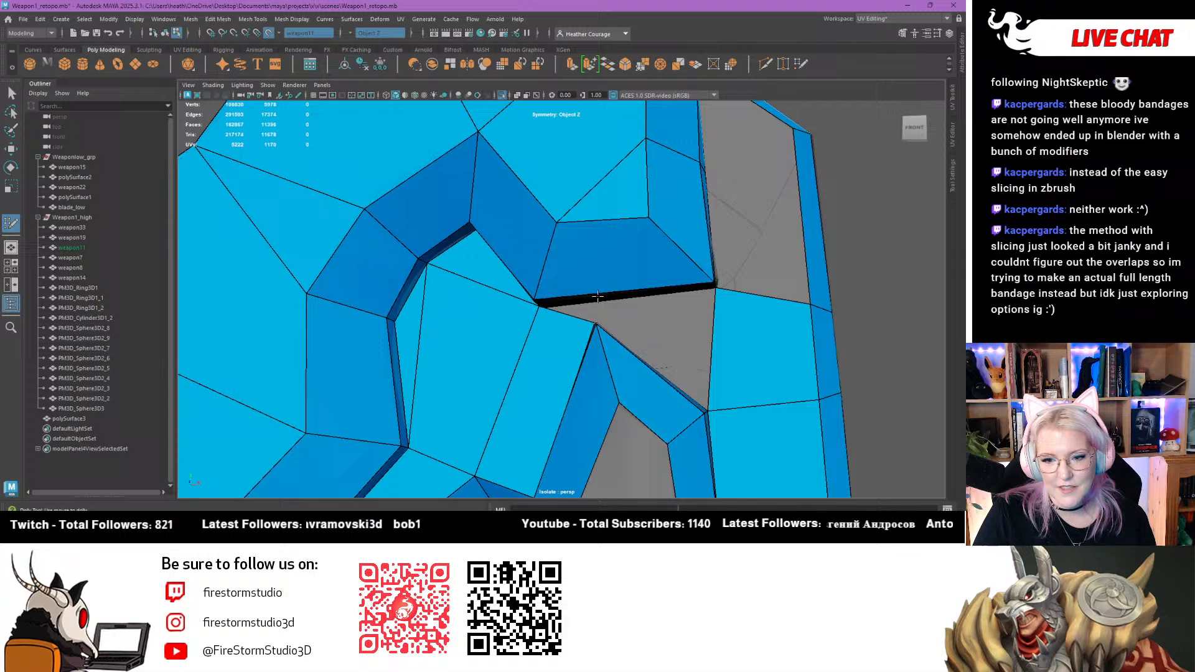
{"action": "left_click", "coordinate": [599, 227]}
{"action": "left_click_drag", "start_coordinate": [599, 228], "coordinate": [631, 377], "text": "alt"}
{"action": "left_click_drag", "start_coordinate": [632, 323], "coordinate": [703, 313], "text": "alt"}
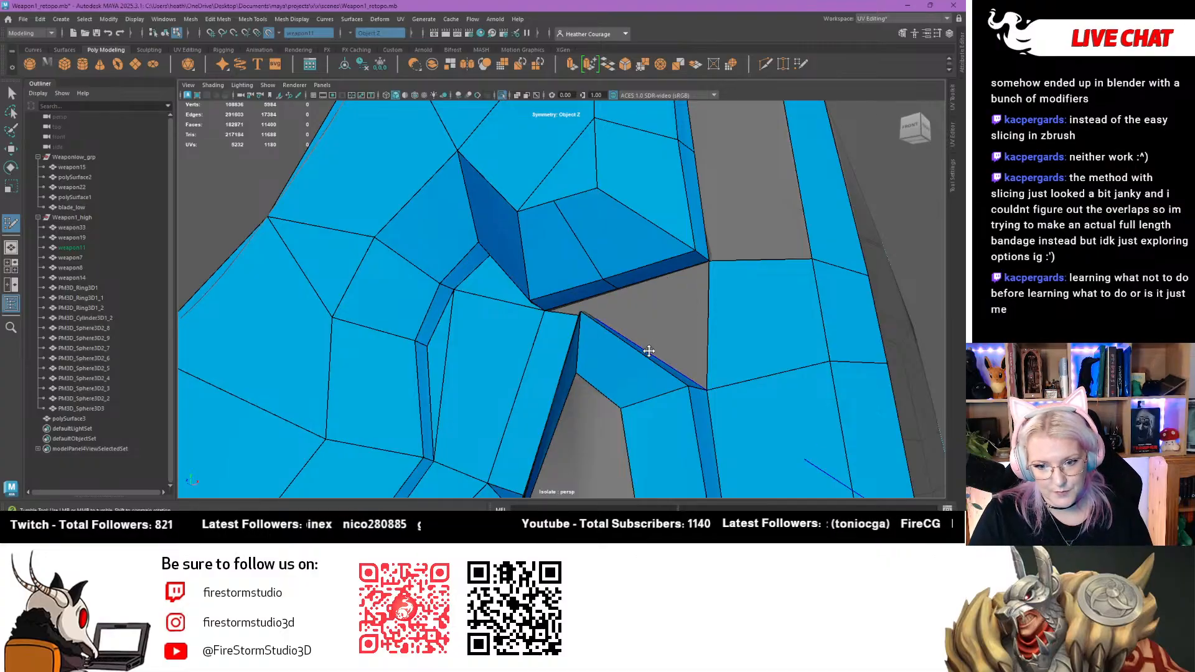
Fill the gap beside the peak with a quad and move its free corner up to the bevel strip's edge
{"action": "left_click_drag", "start_coordinate": [648, 352], "coordinate": [652, 328]}
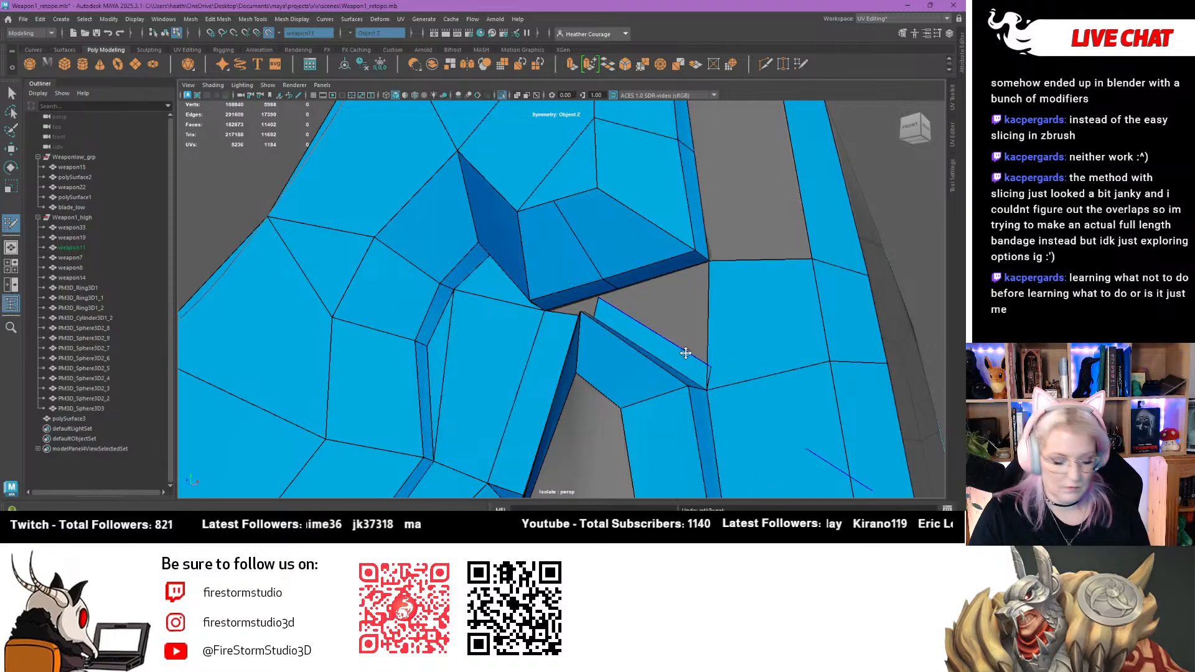
{"action": "key", "text": "ctrl+z"}
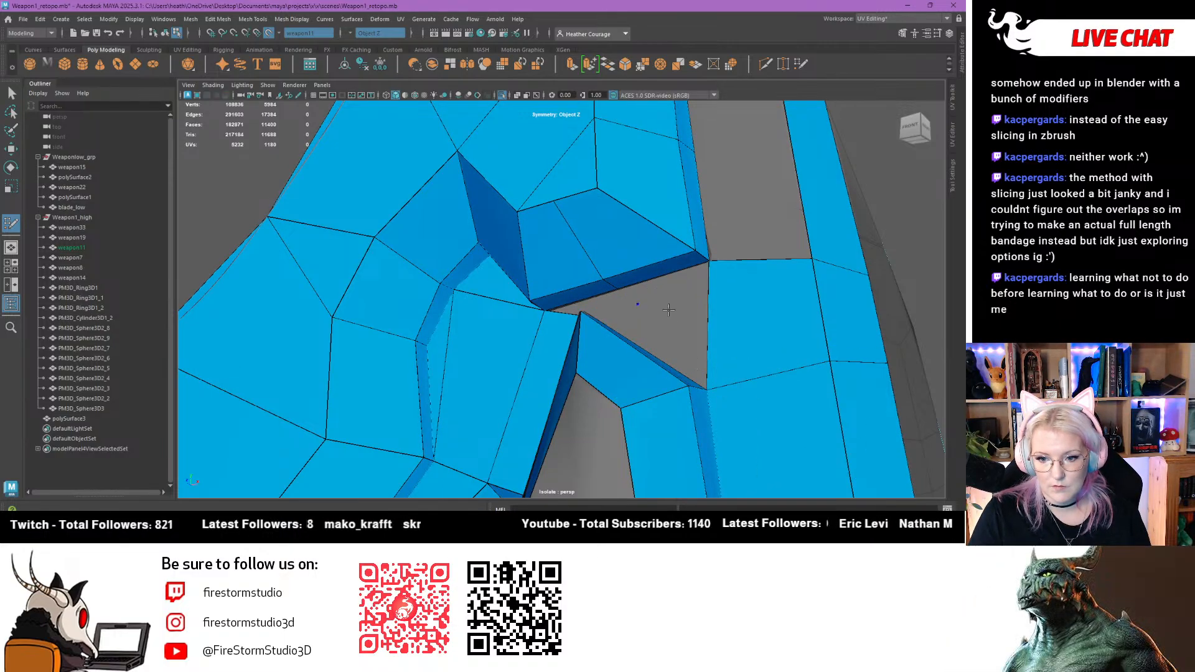
{"action": "left_click_drag", "start_coordinate": [628, 353], "coordinate": [607, 361], "text": "alt"}
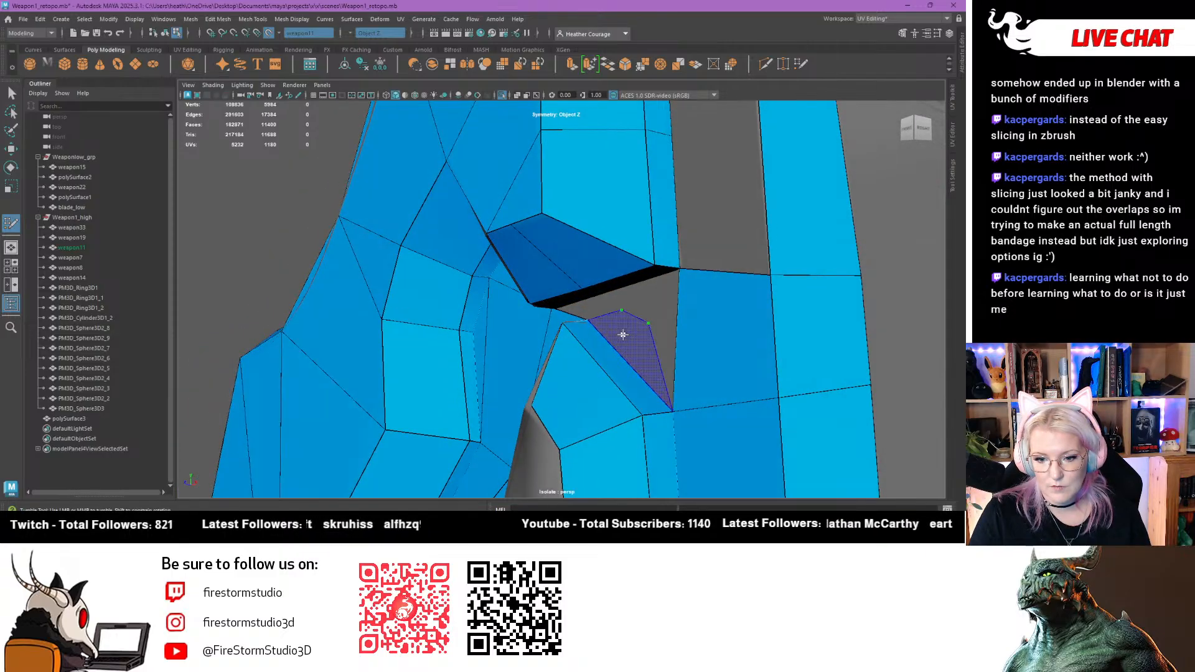
{"action": "left_click", "coordinate": [624, 333], "text": "shift"}
{"action": "mouse_move", "coordinate": [648, 320]}
{"action": "left_mouse_down"}
{"action": "mouse_move", "coordinate": [675, 279]}
{"action": "mouse_move", "coordinate": [631, 328]}
{"action": "mouse_move", "coordinate": [651, 311]}
{"action": "left_mouse_up"}
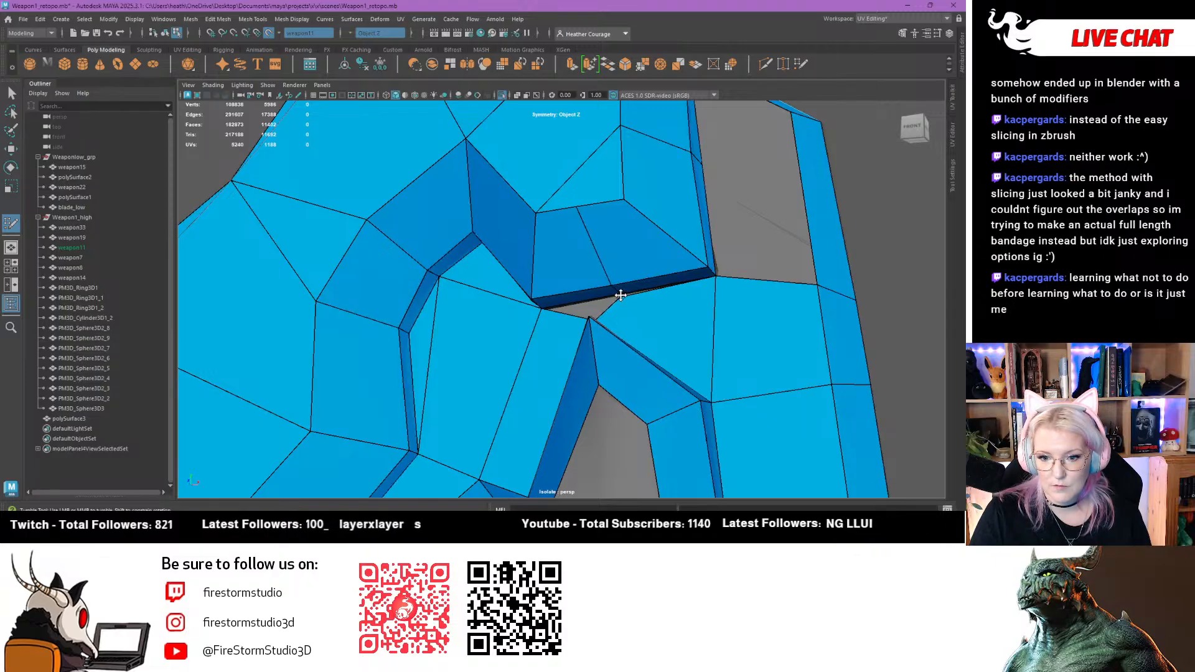
Join the quad's corner to the bevel's inserted edge and fill the remaining triangular gap above the peak
{"action": "mouse_move", "coordinate": [621, 300]}
{"action": "left_mouse_down", "text": "alt"}
{"action": "mouse_move", "coordinate": [593, 319]}
{"action": "mouse_move", "coordinate": [602, 296]}
{"action": "left_mouse_up", "text": "alt"}
{"action": "right_click_drag", "start_coordinate": [602, 297], "coordinate": [763, 328], "text": "alt"}
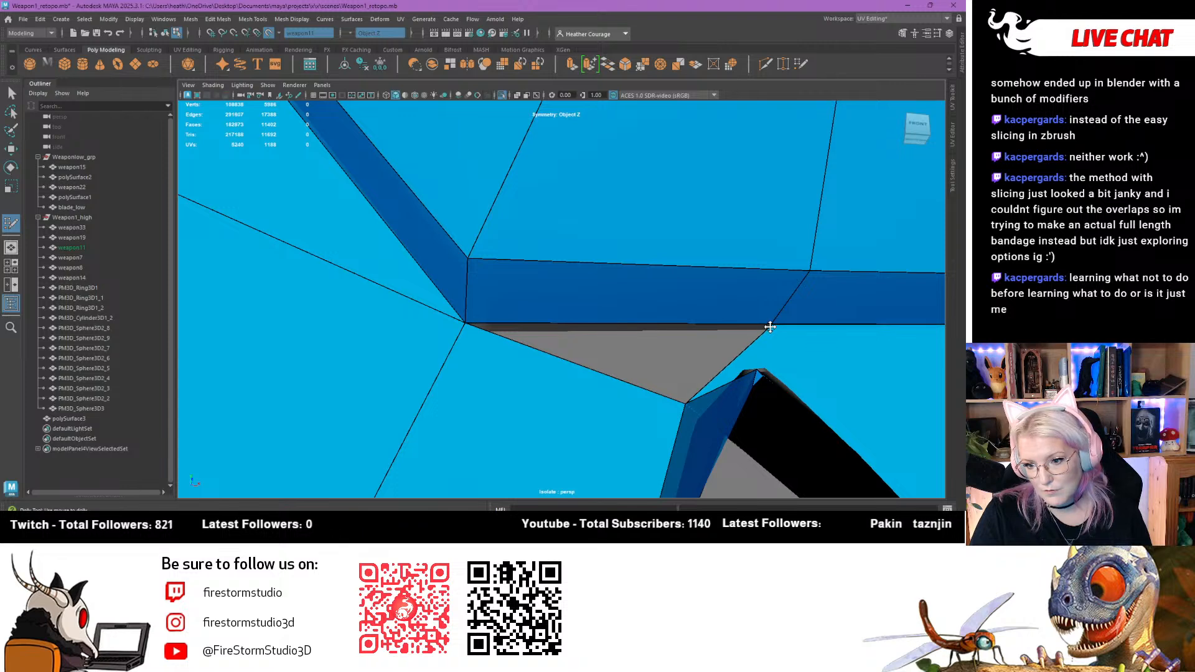
{"action": "mouse_move", "coordinate": [770, 326]}
{"action": "left_mouse_down"}
{"action": "mouse_move", "coordinate": [769, 339]}
{"action": "mouse_move", "coordinate": [777, 323]}
{"action": "left_mouse_up"}
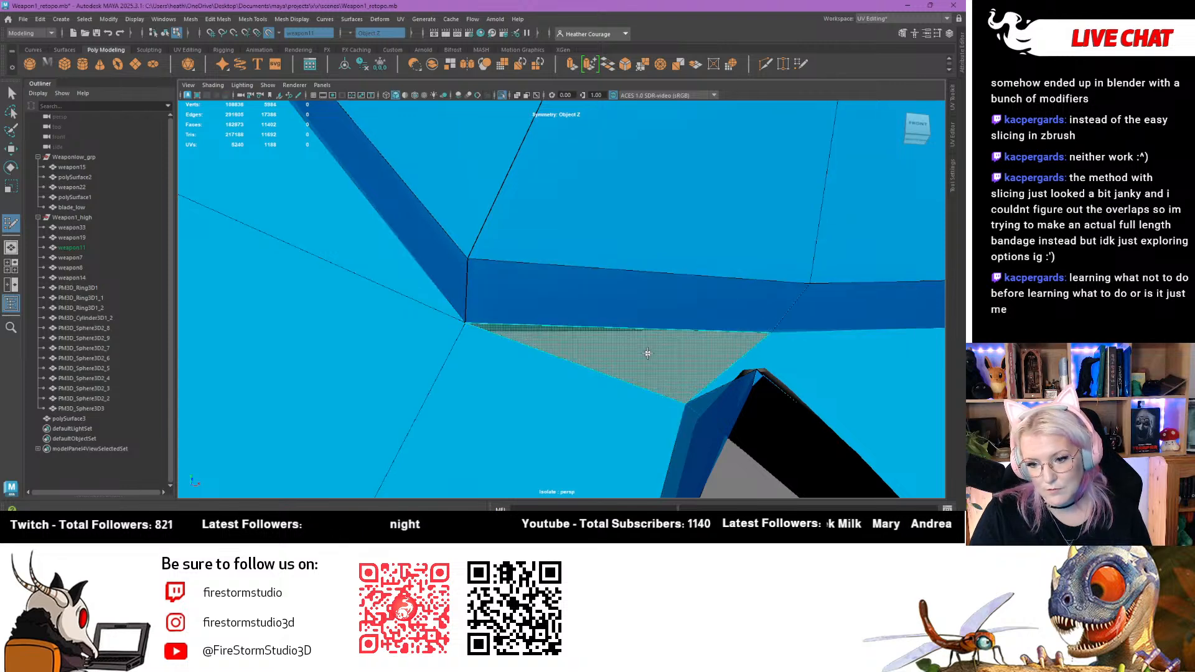
{"action": "left_click", "coordinate": [609, 390], "text": "shift"}
{"action": "scroll", "coordinate": [609, 388], "scroll_direction": "down", "scroll_amount": 5}
{"action": "left_click_drag", "start_coordinate": [618, 387], "coordinate": [580, 384], "text": "alt"}
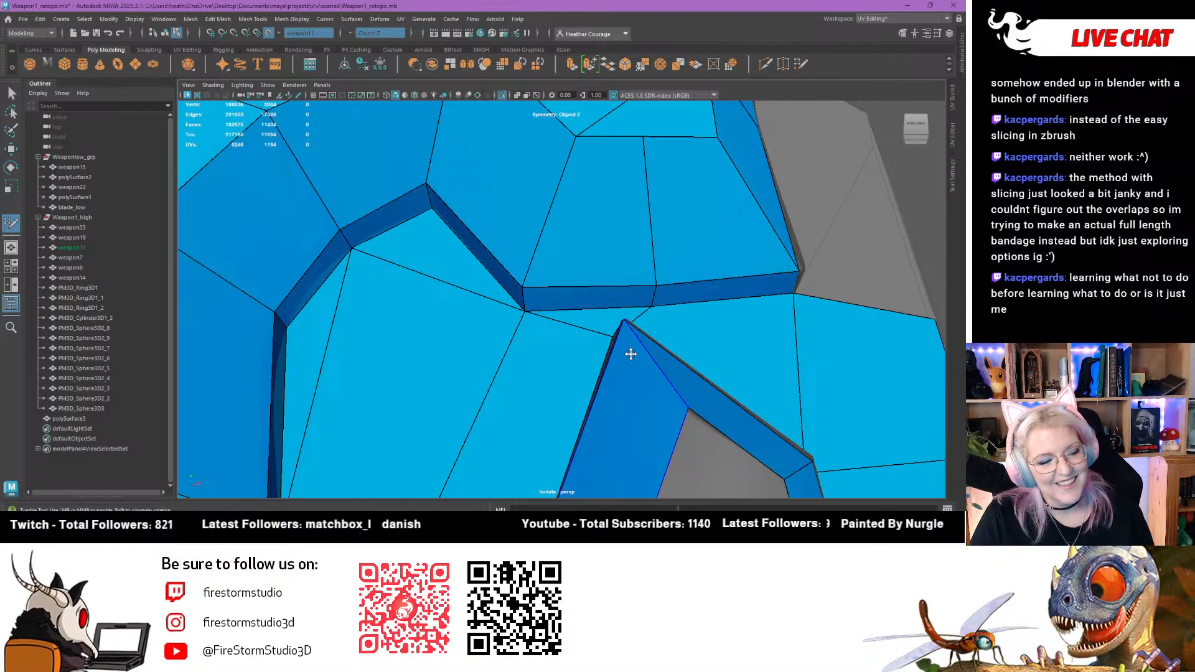
Fill the tall opening between the bevel strip and the long vertical edge strip with a face
{"action": "scroll", "coordinate": [691, 307], "scroll_direction": "down", "scroll_amount": 5}
{"action": "left_click_drag", "start_coordinate": [636, 343], "coordinate": [503, 399], "text": "alt"}
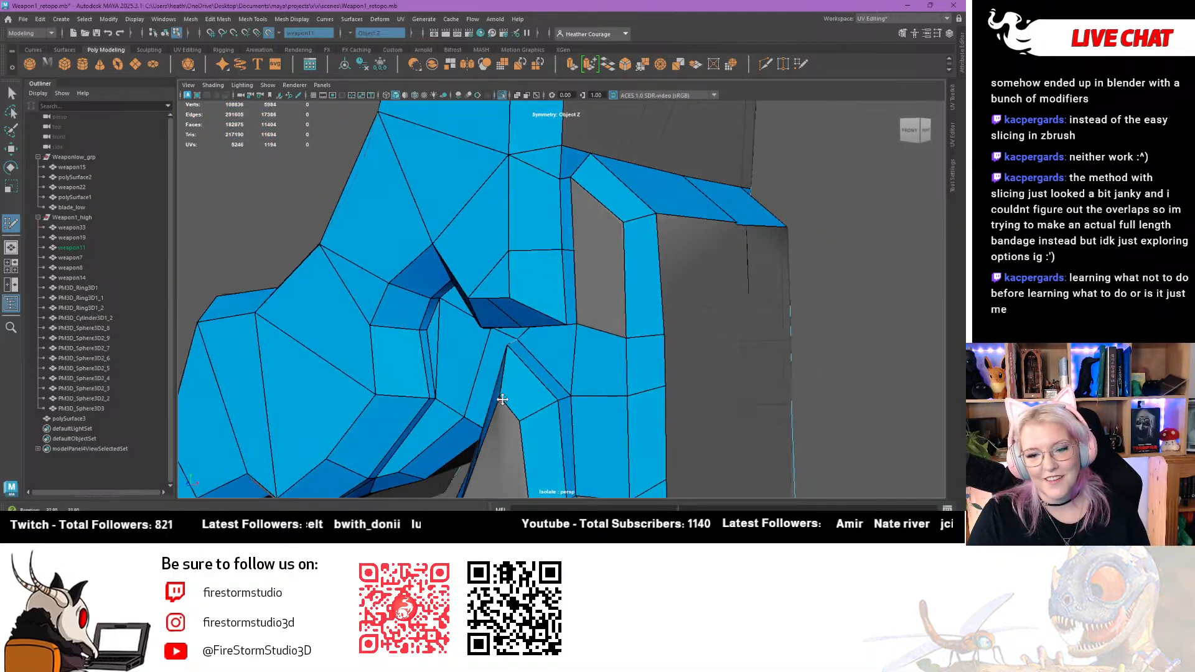
{"action": "left_click", "coordinate": [604, 226], "text": "shift"}
Add a narrow face above the crossbar, joining its corner to the upright edge strip
{"action": "left_click_drag", "start_coordinate": [604, 225], "coordinate": [525, 245], "text": "alt"}
{"action": "middle_click_drag", "start_coordinate": [767, 243], "coordinate": [651, 267], "text": "alt"}
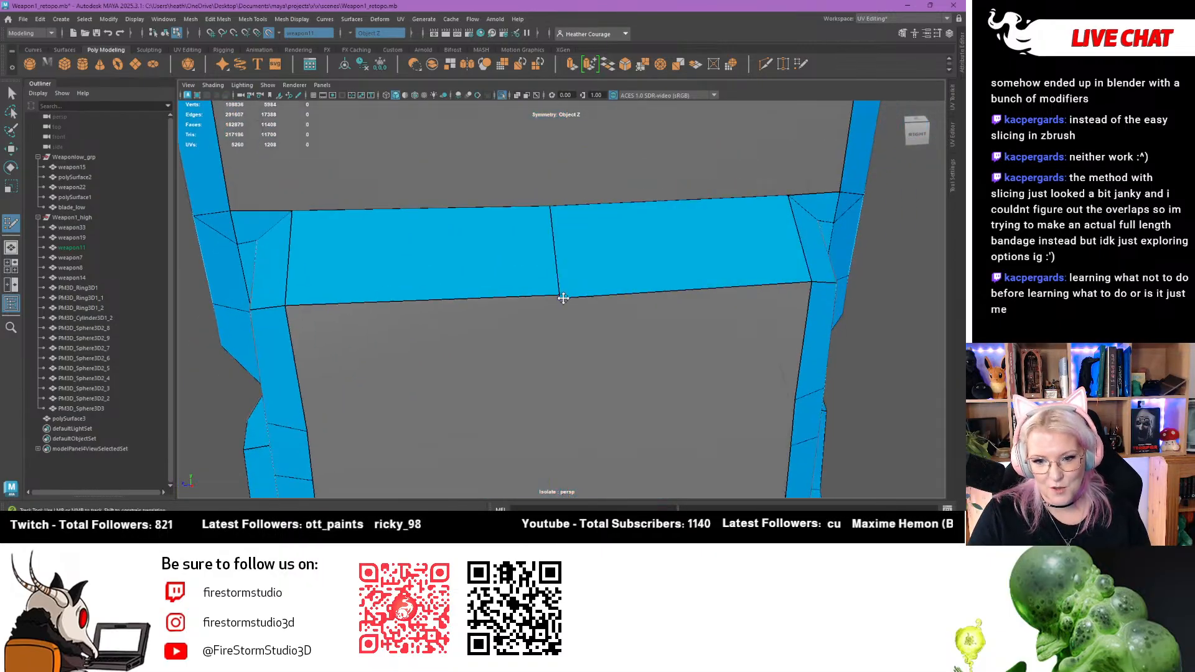
{"action": "scroll", "coordinate": [563, 298], "scroll_direction": "down", "scroll_amount": 3}
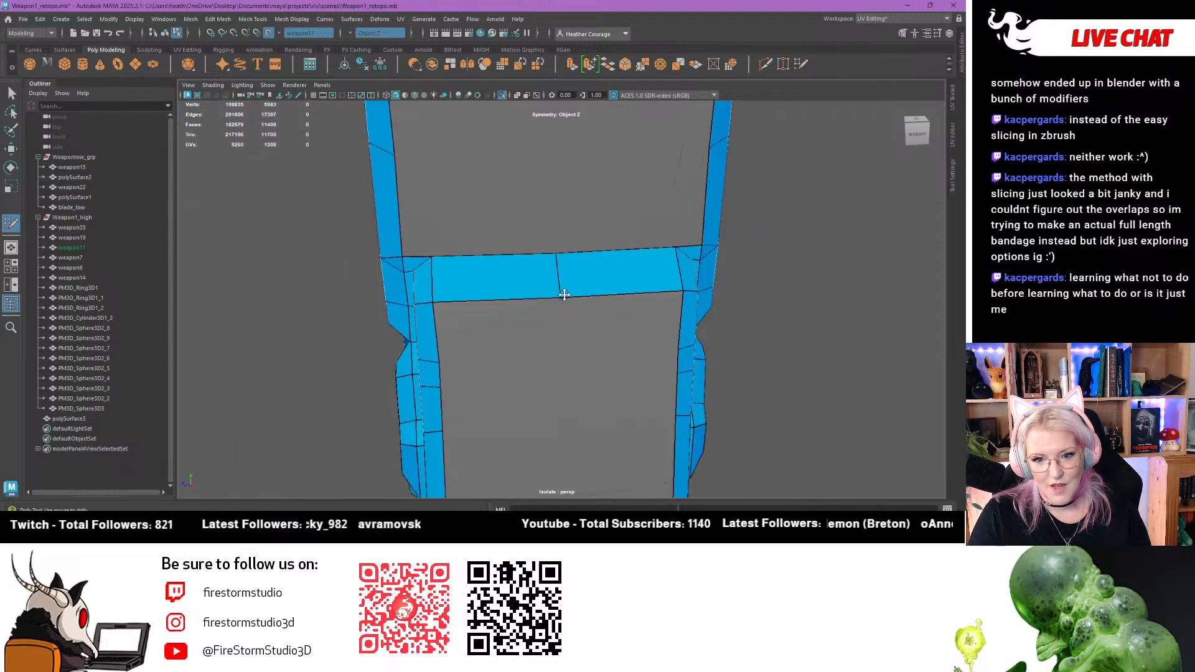
{"action": "scroll", "coordinate": [564, 295], "scroll_direction": "down", "scroll_amount": 2}
{"action": "middle_click_drag", "start_coordinate": [554, 240], "coordinate": [551, 278], "text": "alt"}
{"action": "mouse_move", "coordinate": [446, 219]}
{"action": "left_mouse_down", "text": "alt"}
{"action": "mouse_move", "coordinate": [488, 227]}
{"action": "mouse_move", "coordinate": [443, 231]}
{"action": "mouse_move", "coordinate": [426, 216]}
{"action": "left_mouse_up", "text": "alt"}
{"action": "left_click", "coordinate": [445, 224], "text": "shift"}
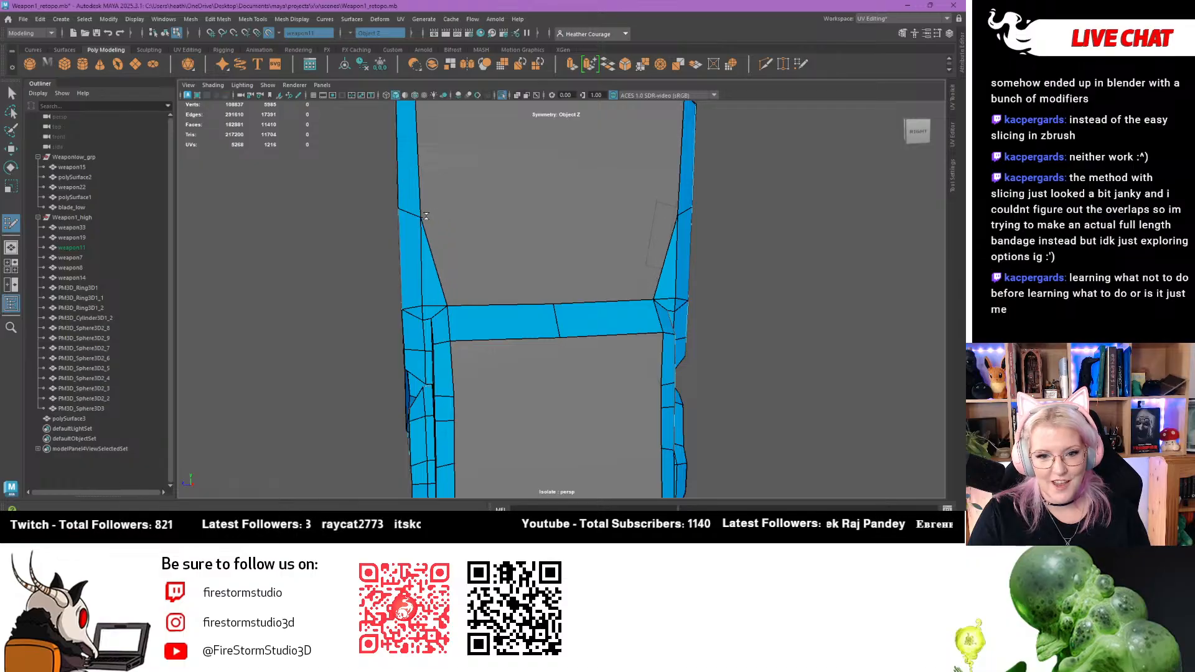
Fill the band directly above the crossbar with a mirrored pair of faces and join their corners at the centre line
{"action": "left_click", "coordinate": [543, 216]}
{"action": "left_click", "coordinate": [488, 252], "text": "shift"}
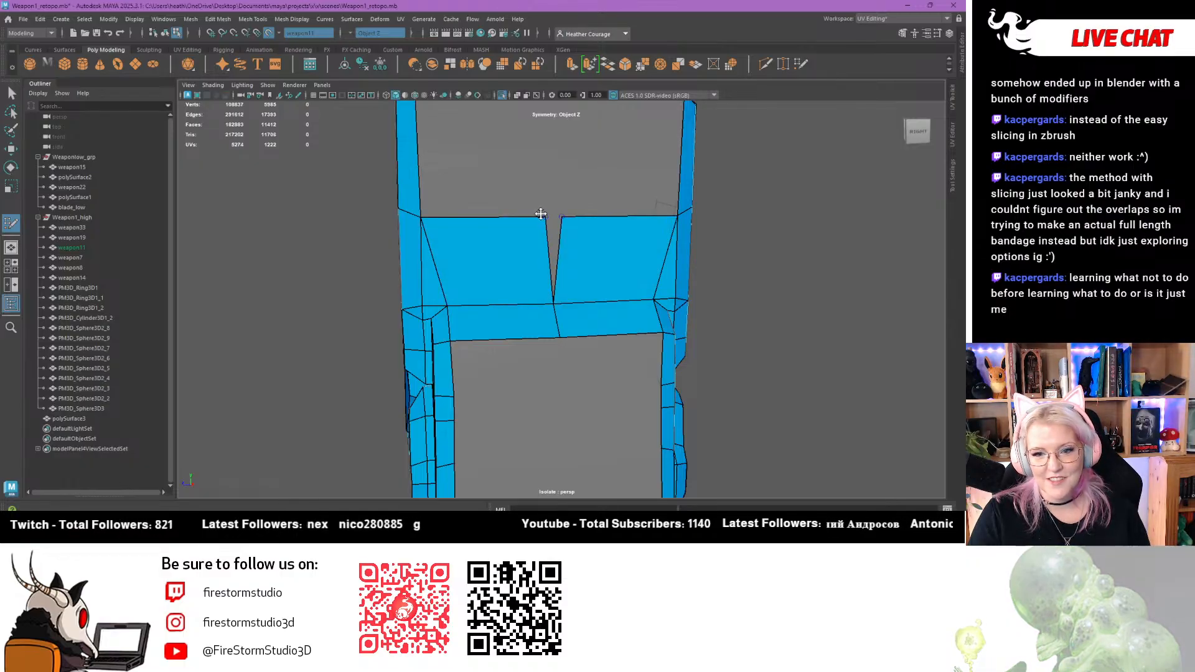
{"action": "left_click_drag", "start_coordinate": [540, 213], "coordinate": [560, 217]}
{"action": "scroll", "coordinate": [547, 210], "scroll_direction": "down", "scroll_amount": 2}
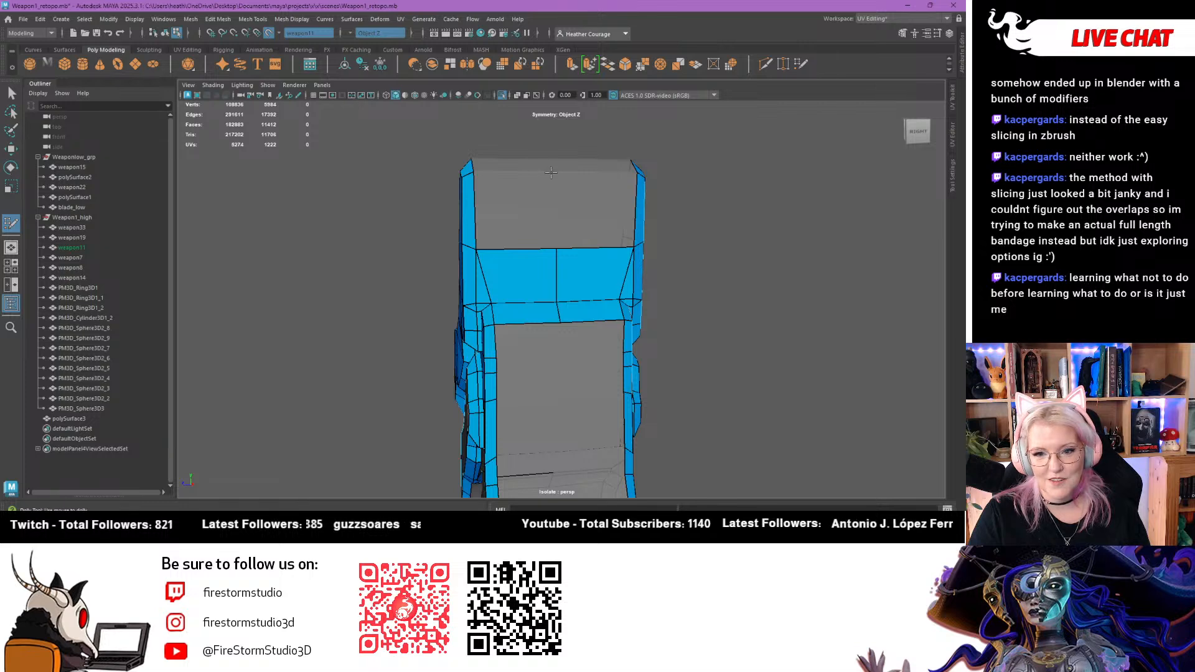
Fill the panel above that band up to the top bevel, then close the narrow top face between the end strips
{"action": "left_click", "coordinate": [510, 216], "text": "shift"}
{"action": "mouse_move", "coordinate": [504, 269]}
{"action": "left_mouse_down", "text": "alt"}
{"action": "mouse_move", "coordinate": [527, 257]}
{"action": "mouse_move", "coordinate": [525, 281]}
{"action": "mouse_move", "coordinate": [548, 305]}
{"action": "mouse_move", "coordinate": [618, 325]}
{"action": "mouse_move", "coordinate": [548, 274]}
{"action": "left_mouse_up", "text": "alt"}
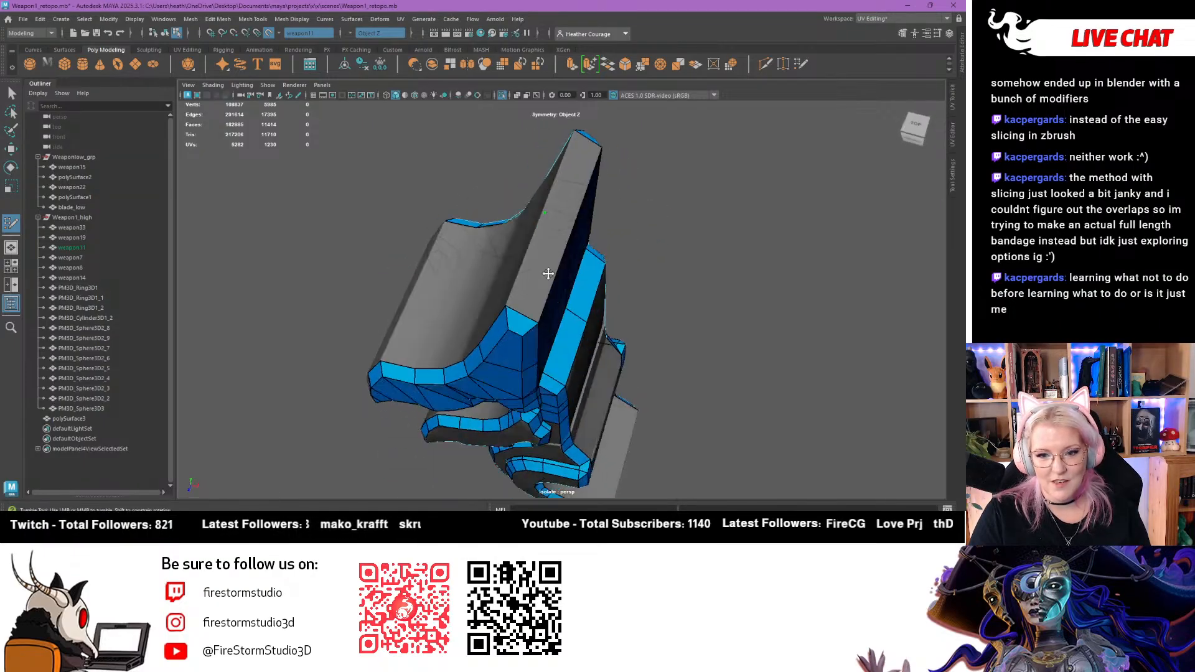
{"action": "left_click", "coordinate": [539, 219], "text": "shift"}
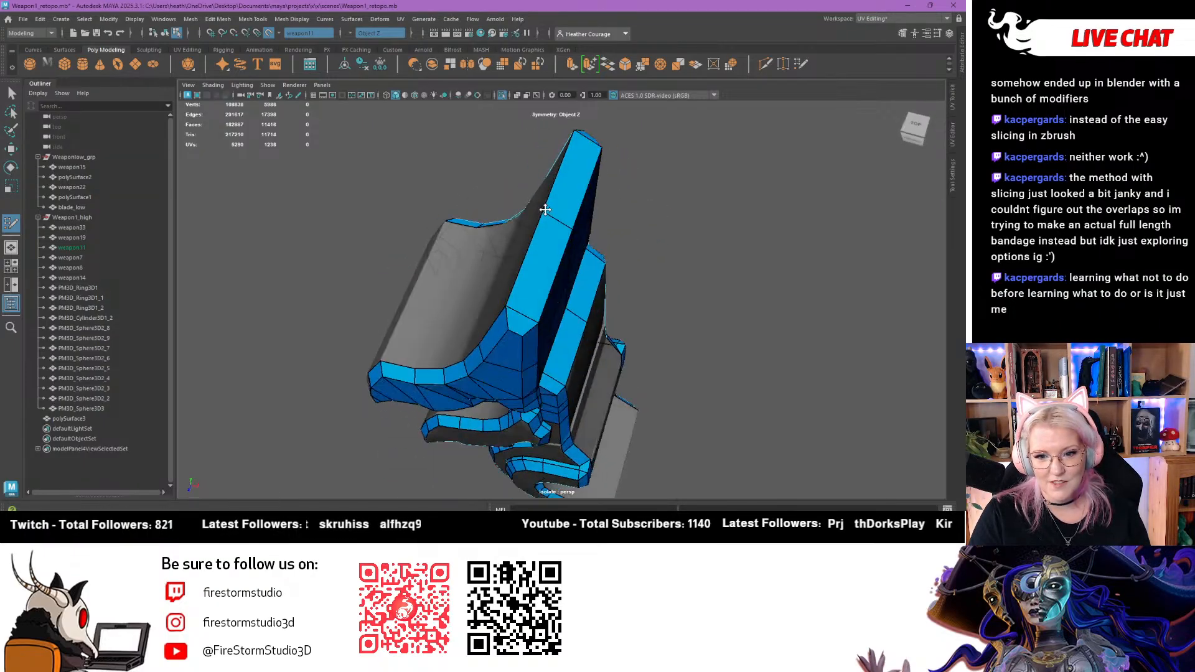
Fill the top two rows on the other side of the panel with mirrored faces, joining their corners at the centre
{"action": "mouse_move", "coordinate": [525, 258]}
{"action": "left_mouse_down", "text": "alt"}
{"action": "mouse_move", "coordinate": [565, 274]}
{"action": "mouse_move", "coordinate": [564, 289]}
{"action": "mouse_move", "coordinate": [546, 285]}
{"action": "left_mouse_up", "text": "alt"}
{"action": "left_click", "coordinate": [502, 269]}
{"action": "left_click", "coordinate": [568, 257], "text": "shift"}
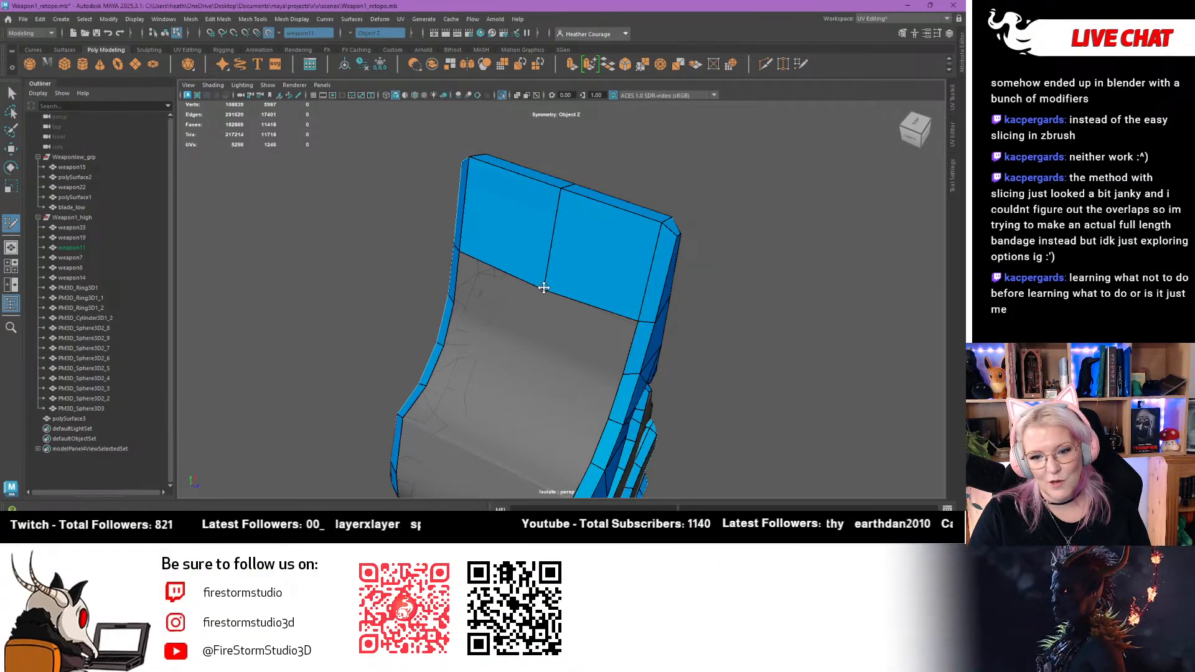
{"action": "left_click", "coordinate": [547, 342]}
{"action": "left_click", "coordinate": [597, 337], "text": "shift"}
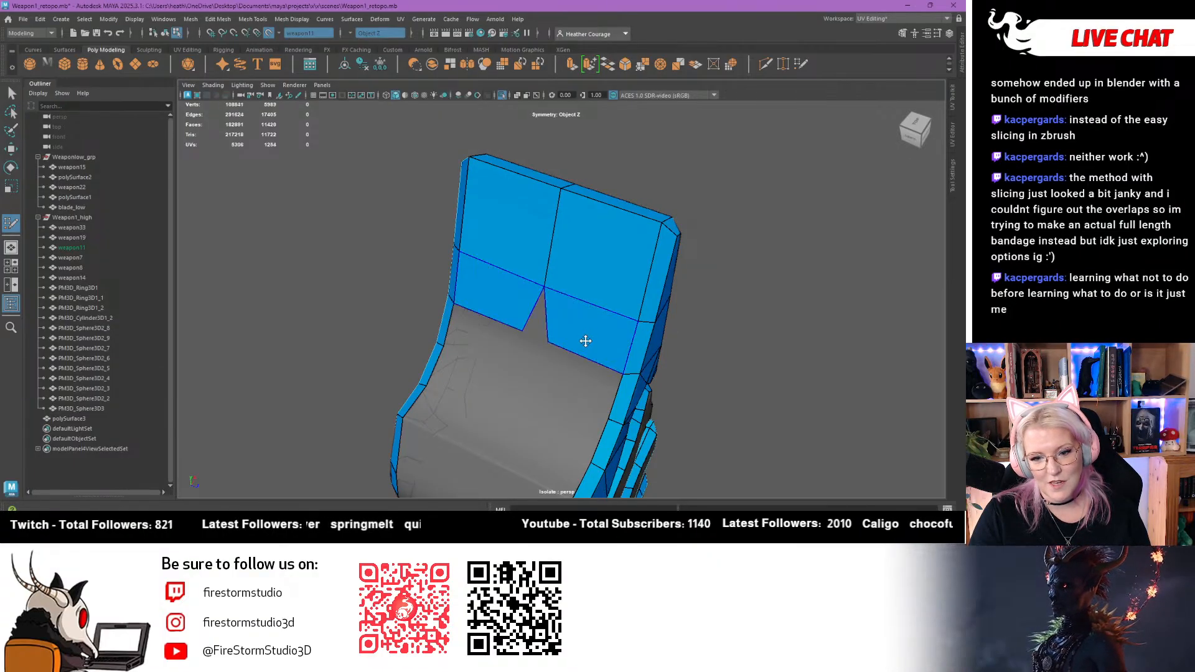
{"action": "left_click_drag", "start_coordinate": [535, 335], "coordinate": [499, 354]}
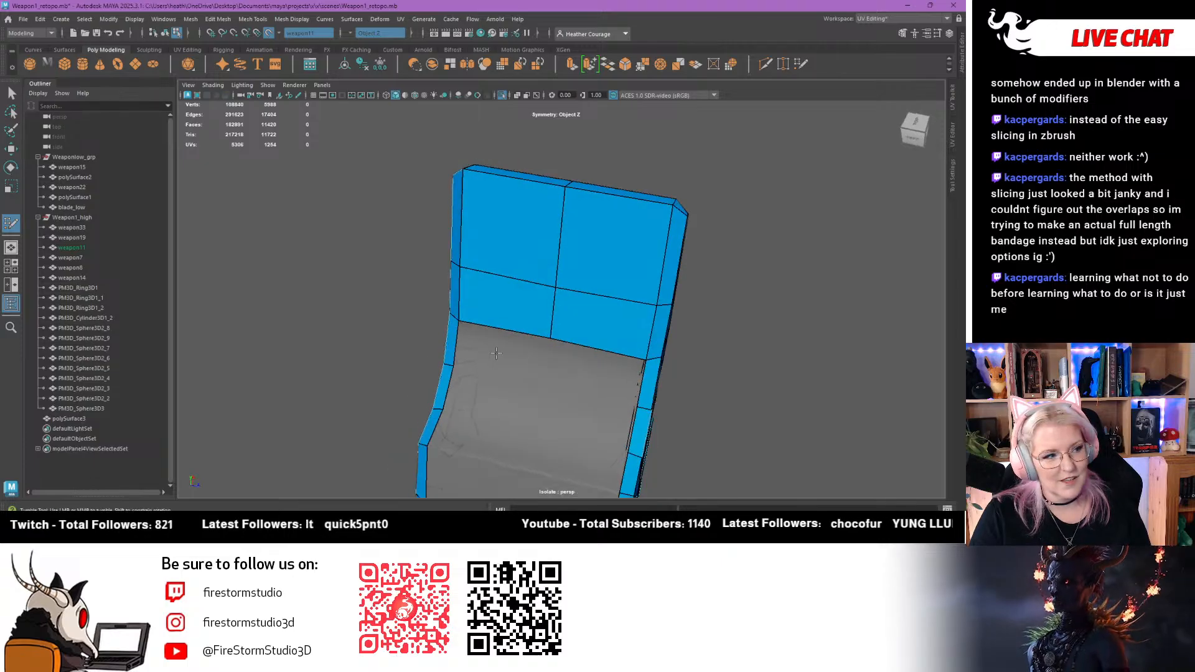
Continue the mirrored face rows down the curved surface between the side strips, merging and aligning their corners along the centre line
{"action": "middle_click_drag", "start_coordinate": [498, 354], "coordinate": [497, 269], "text": "alt"}
{"action": "left_click_drag", "start_coordinate": [497, 269], "coordinate": [525, 289], "text": "alt"}
{"action": "left_click", "coordinate": [545, 296]}
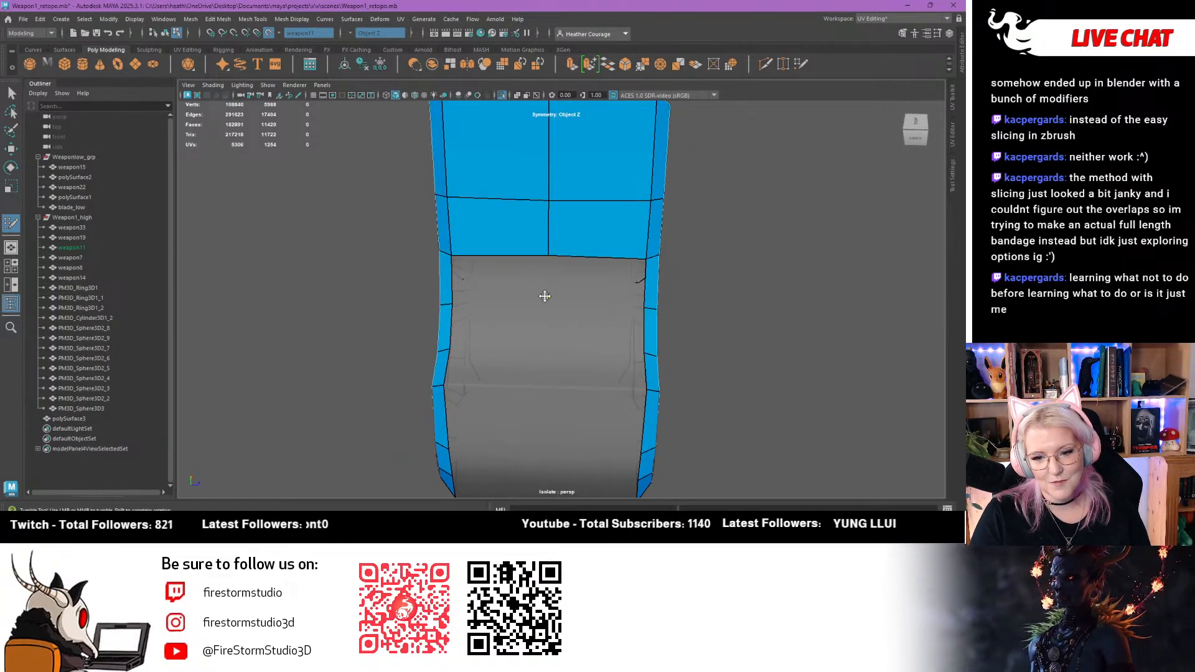
{"action": "left_click", "coordinate": [592, 278], "text": "shift"}
{"action": "left_click", "coordinate": [552, 337]}
{"action": "left_click", "coordinate": [585, 332], "text": "shift"}
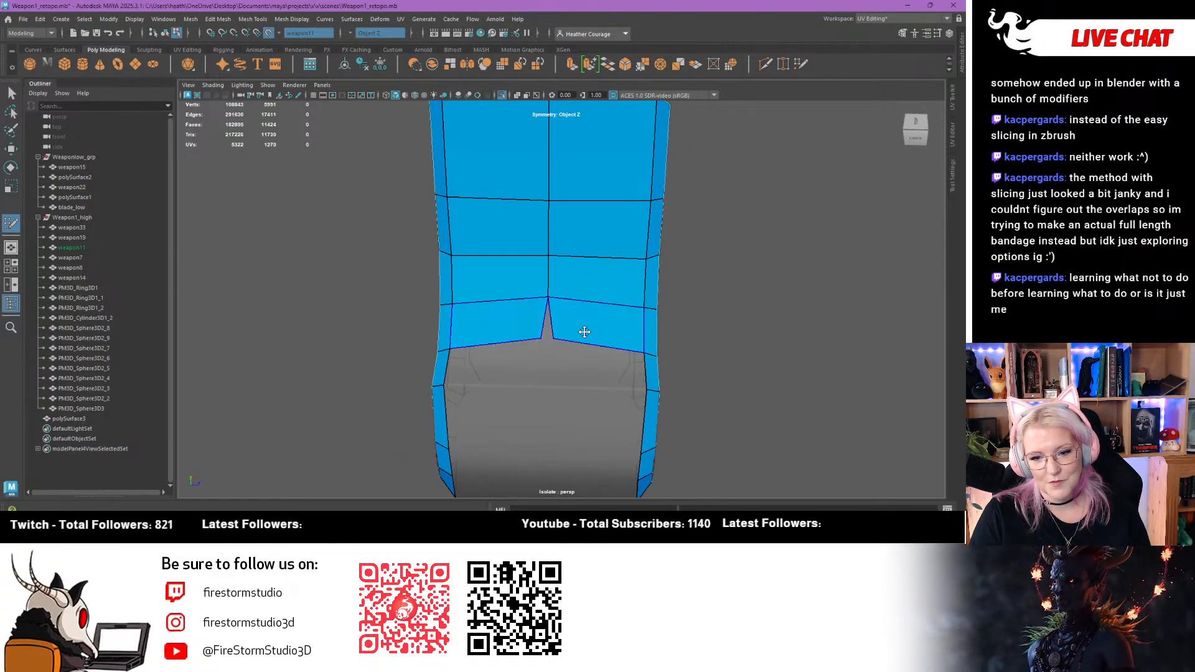
{"action": "left_click", "coordinate": [540, 387]}
{"action": "left_click", "coordinate": [555, 352], "text": "shift"}
{"action": "left_click_drag", "start_coordinate": [548, 339], "coordinate": [547, 346]}
{"action": "mouse_move", "coordinate": [550, 297]}
{"action": "left_mouse_down"}
{"action": "mouse_move", "coordinate": [525, 270]}
{"action": "mouse_move", "coordinate": [547, 322]}
{"action": "left_mouse_up"}
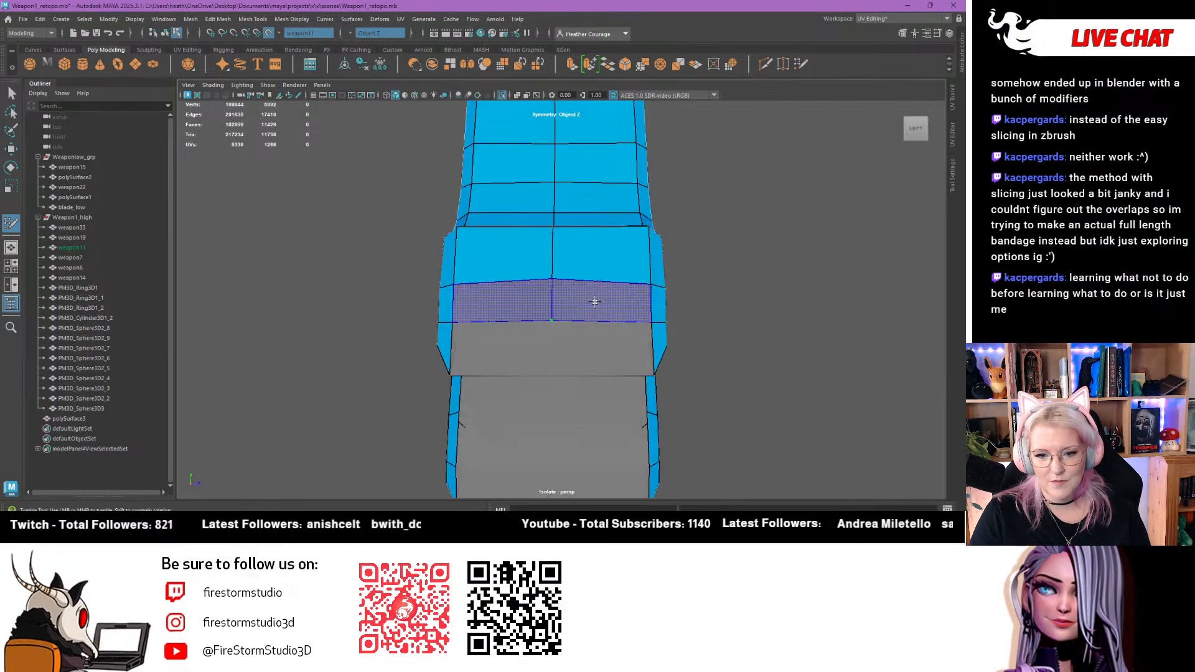
Fill the next row below the curve and the remaining band down to the lower lip with mirrored faces
{"action": "left_click", "coordinate": [593, 300], "text": "shift"}
{"action": "mouse_move", "coordinate": [542, 387]}
{"action": "left_mouse_down", "text": "alt"}
{"action": "mouse_move", "coordinate": [556, 321]}
{"action": "mouse_move", "coordinate": [764, 197]}
{"action": "mouse_move", "coordinate": [526, 339]}
{"action": "mouse_move", "coordinate": [550, 369]}
{"action": "mouse_move", "coordinate": [559, 352]}
{"action": "mouse_move", "coordinate": [547, 341]}
{"action": "mouse_move", "coordinate": [598, 353]}
{"action": "mouse_move", "coordinate": [556, 361]}
{"action": "mouse_move", "coordinate": [560, 388]}
{"action": "left_mouse_up", "text": "alt"}
{"action": "left_click", "coordinate": [525, 334], "text": "shift"}
{"action": "key", "text": "ctrl+z"}
{"action": "left_click", "coordinate": [546, 341], "text": "shift"}
Pull the lip face's loose outer corner onto the corner of the end bevel strip to close the triangular gap
{"action": "left_click", "coordinate": [591, 336]}
{"action": "right_click_drag", "start_coordinate": [575, 398], "coordinate": [602, 416], "text": "alt"}
{"action": "right_click_drag", "start_coordinate": [576, 360], "coordinate": [542, 425], "text": "alt"}
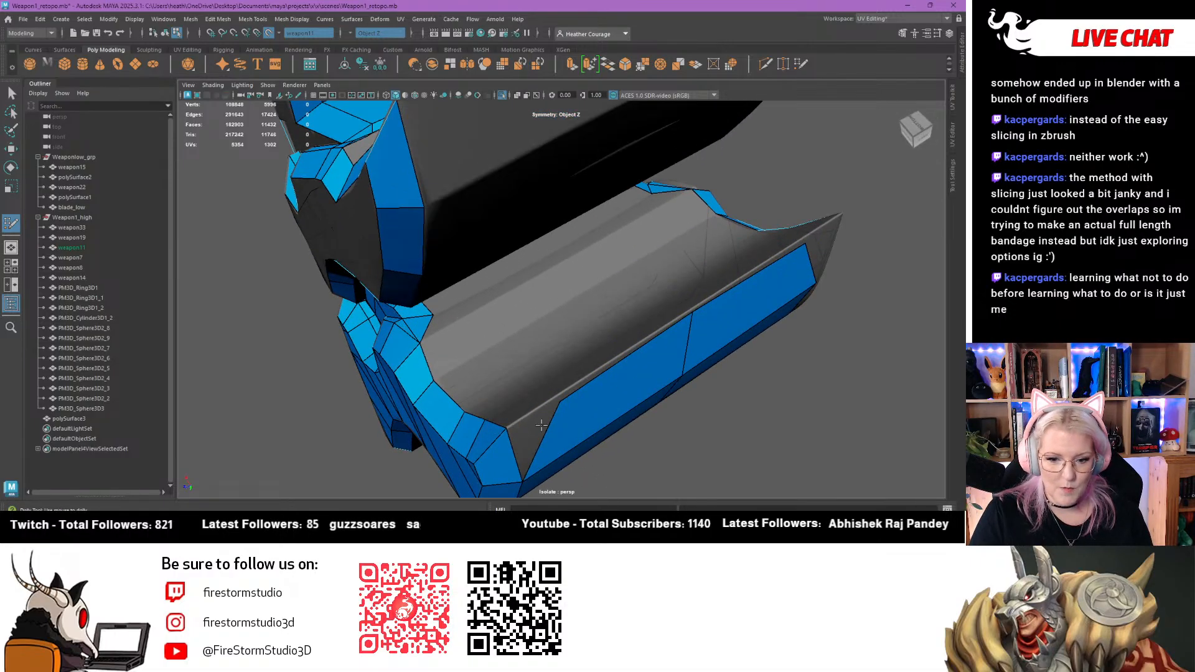
{"action": "left_click_drag", "start_coordinate": [565, 401], "coordinate": [515, 427]}
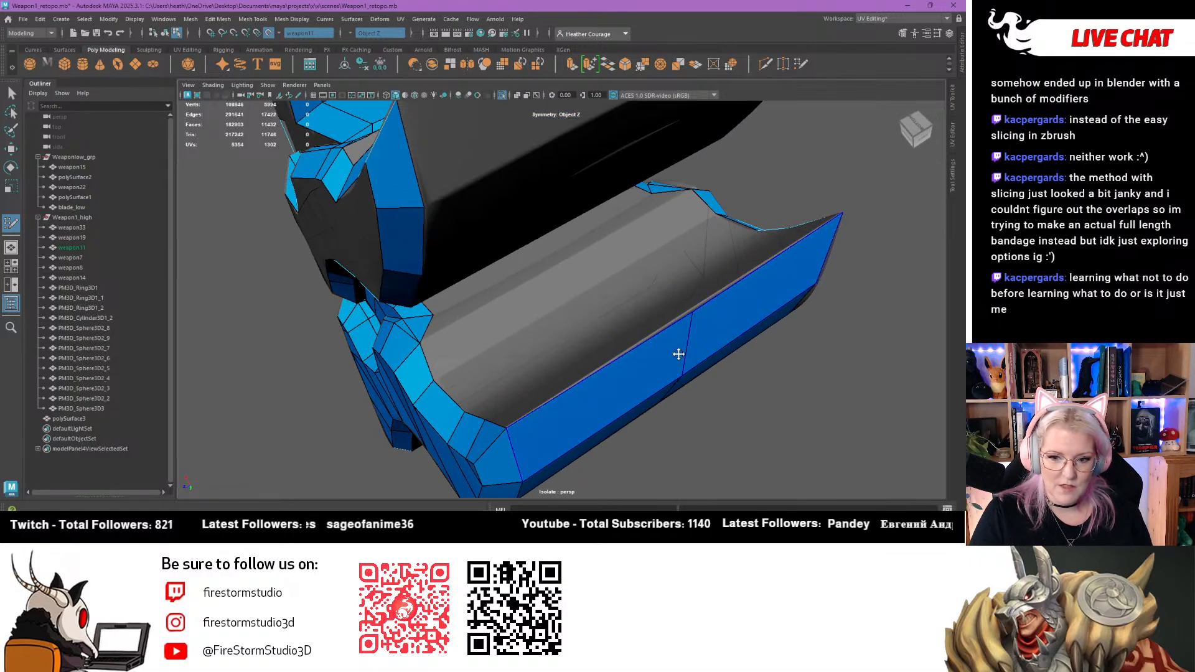
Add a narrow mirrored row of faces across the trough above the lip and clean up its joined corners at the centre
{"action": "left_click_drag", "start_coordinate": [672, 331], "coordinate": [677, 220], "text": "alt"}
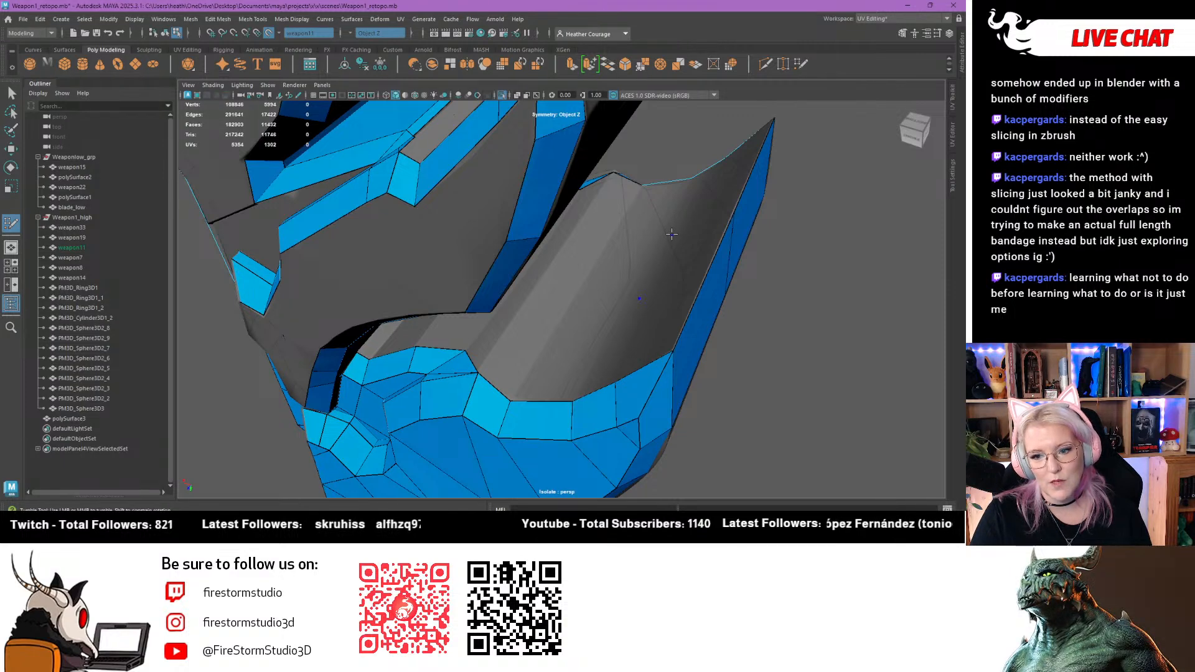
{"action": "left_click_drag", "start_coordinate": [662, 326], "coordinate": [498, 436], "text": "alt"}
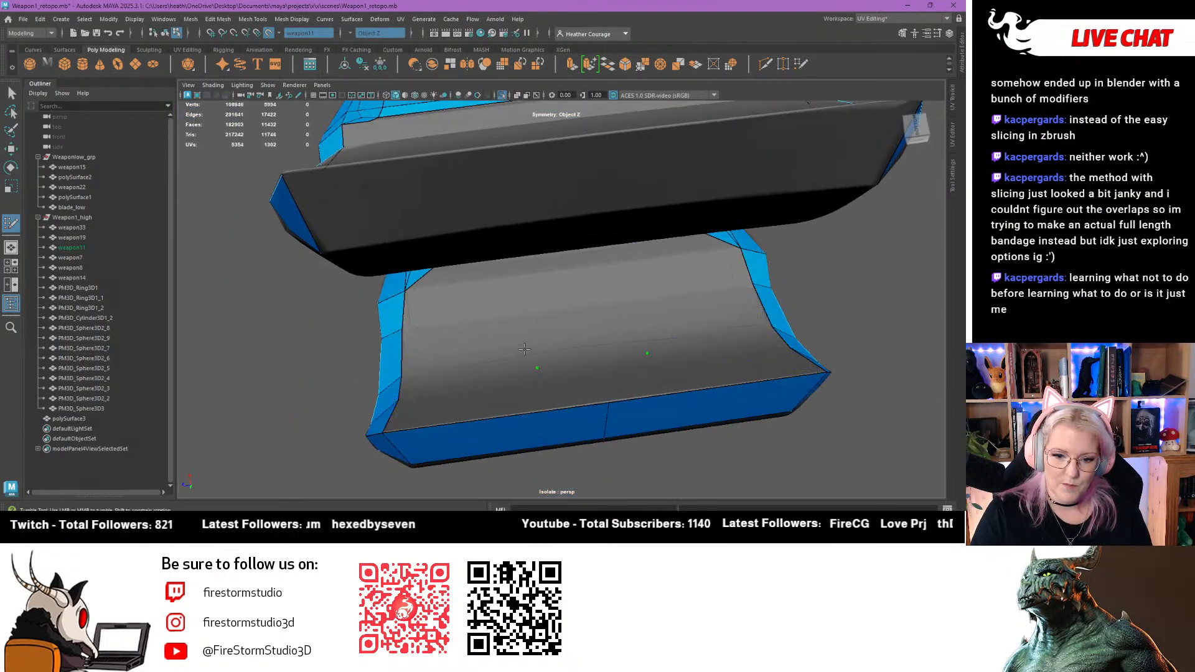
{"action": "left_click", "coordinate": [520, 362], "text": "shift"}
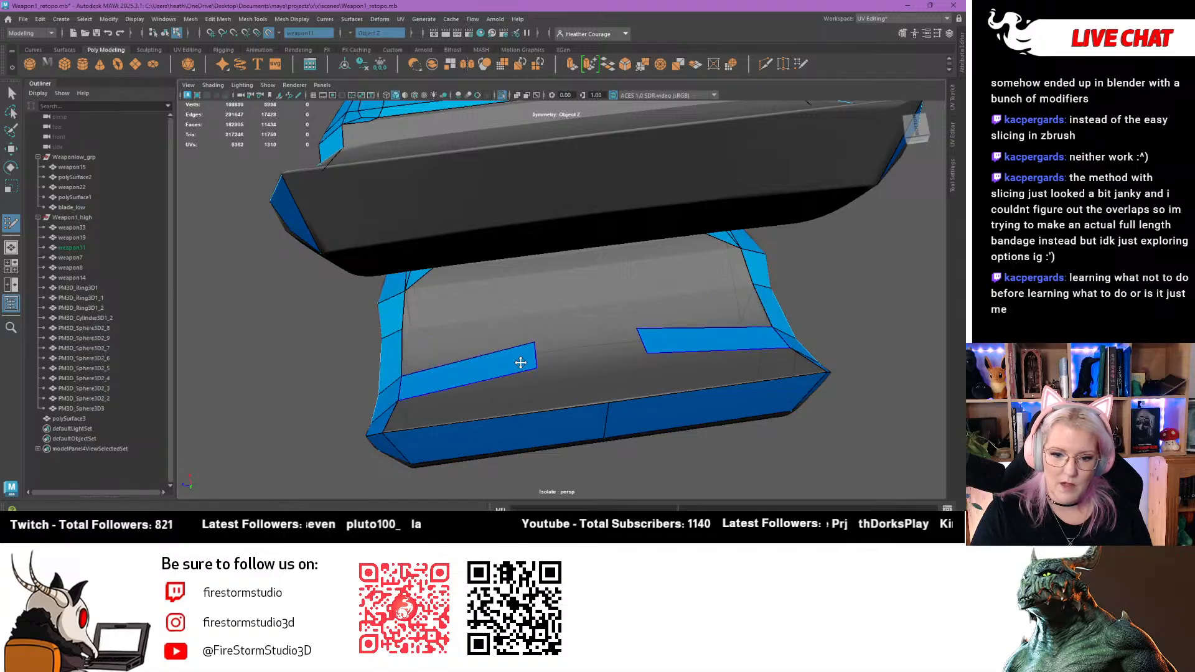
{"action": "left_click_drag", "start_coordinate": [540, 356], "coordinate": [596, 351]}
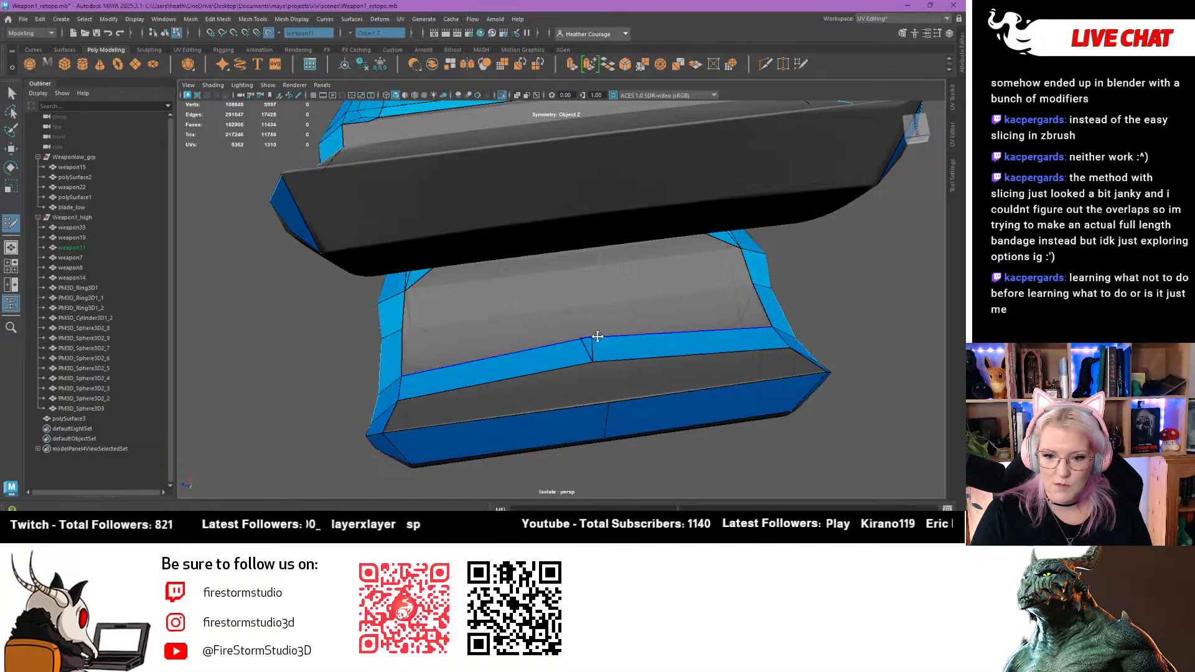
{"action": "left_click", "coordinate": [589, 335], "text": "ctrl+shift"}
{"action": "key", "text": "ctrl+z"}
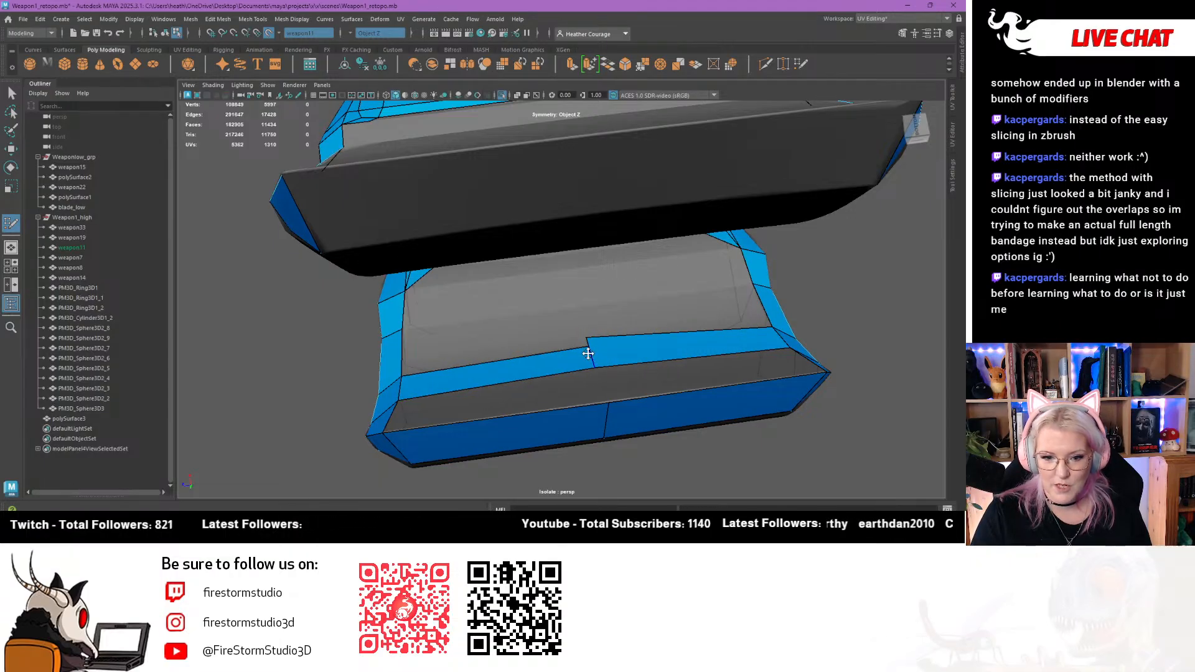
{"action": "left_click", "coordinate": [590, 340], "text": "ctrl+shift"}
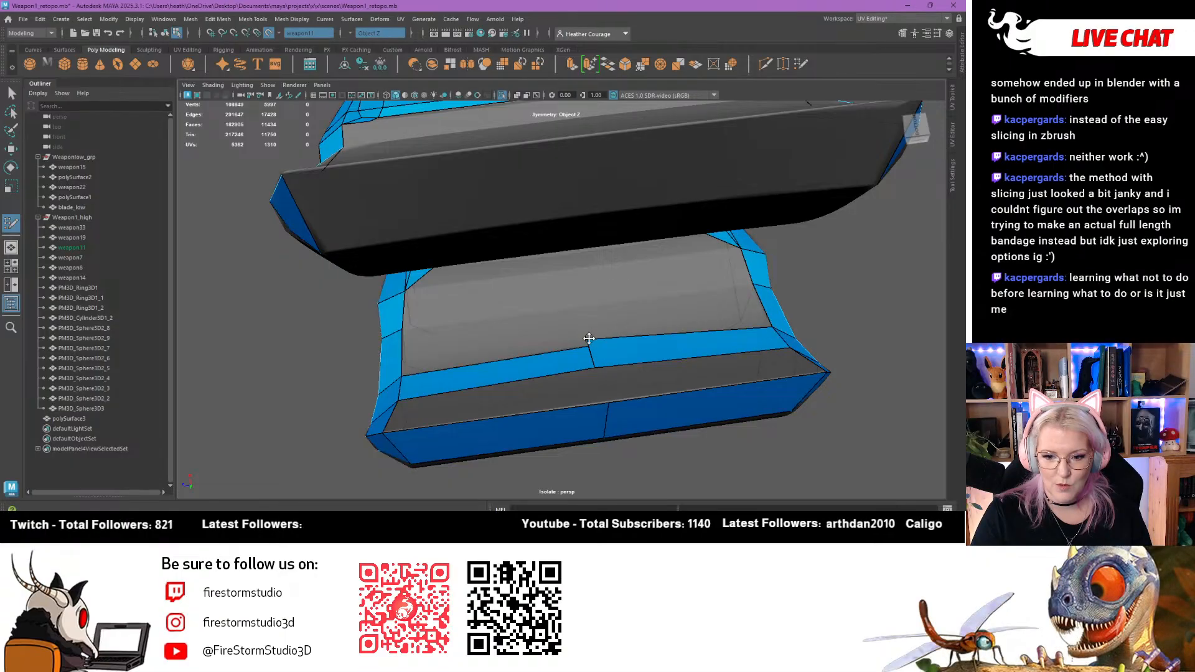
Fill two more rows up the trough, join their centre corners, and close the open row along the lip
{"action": "left_click", "coordinate": [580, 307]}
{"action": "left_click", "coordinate": [503, 348], "text": "shift"}
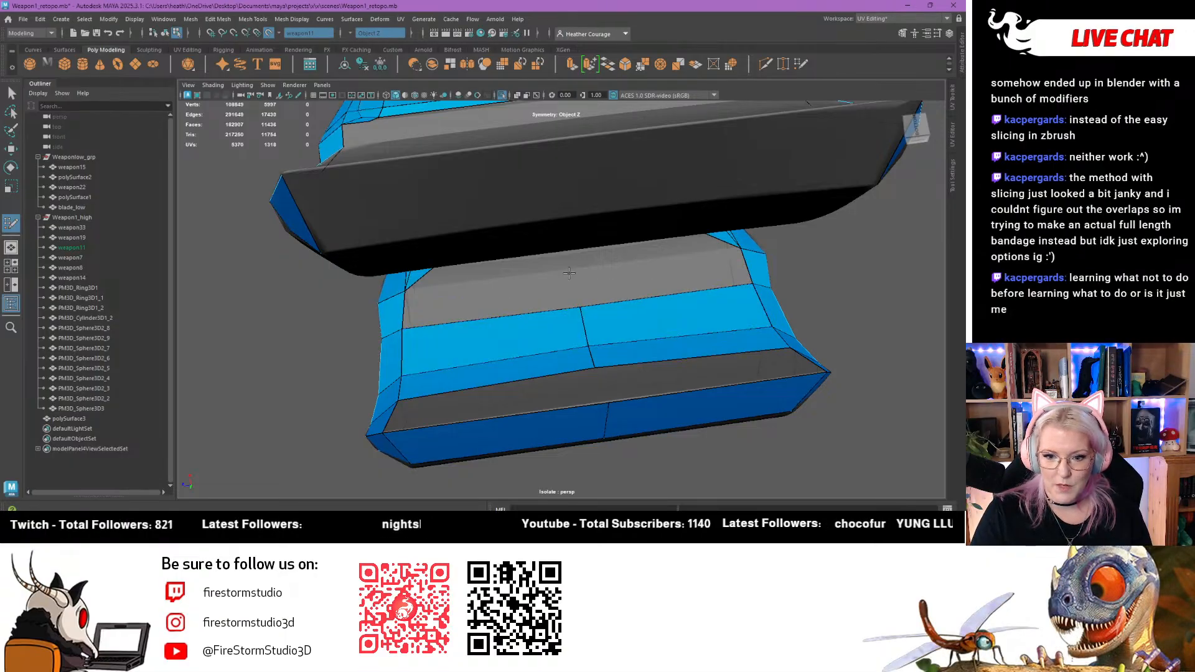
{"action": "left_click", "coordinate": [504, 299], "text": "shift"}
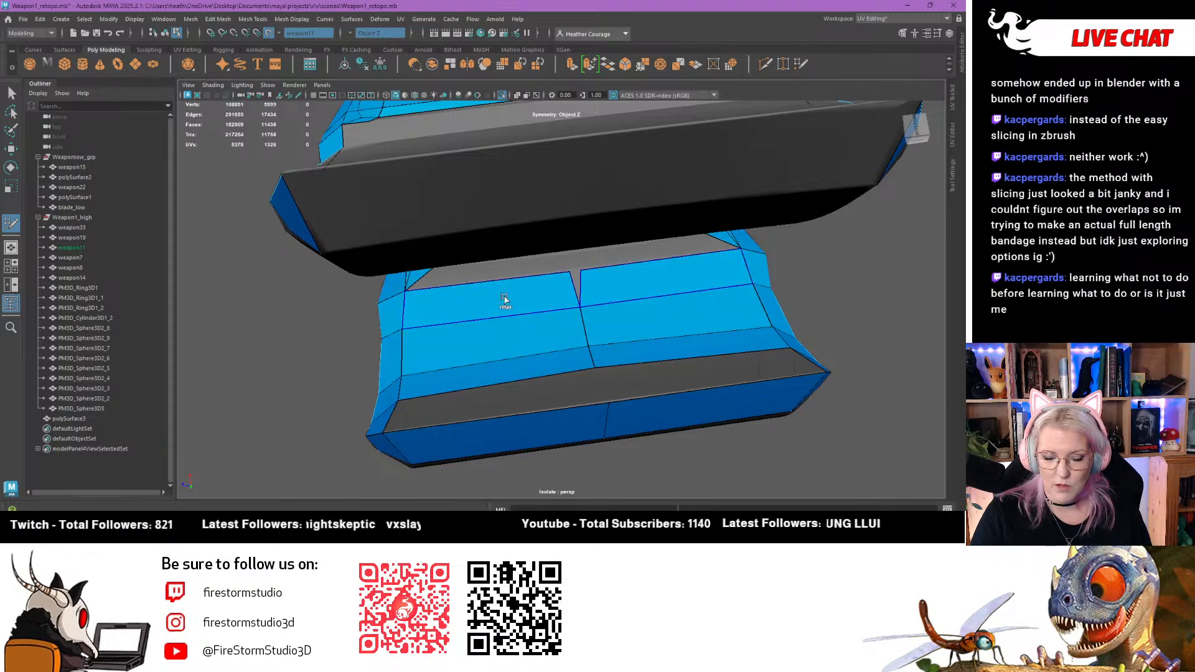
{"action": "mouse_move", "coordinate": [566, 275]}
{"action": "left_mouse_down"}
{"action": "mouse_move", "coordinate": [560, 392]}
{"action": "mouse_move", "coordinate": [520, 365]}
{"action": "mouse_move", "coordinate": [517, 338]}
{"action": "mouse_move", "coordinate": [569, 330]}
{"action": "mouse_move", "coordinate": [643, 343]}
{"action": "left_mouse_up"}
{"action": "left_click", "coordinate": [528, 412], "text": "shift"}
Extend the trough surface past the inner ridge with new faces between the end strips, closing the gap between neighbouring corners
{"action": "scroll", "coordinate": [563, 430], "scroll_direction": "up", "scroll_amount": 5}
{"action": "left_click_drag", "start_coordinate": [563, 431], "coordinate": [504, 336], "text": "alt"}
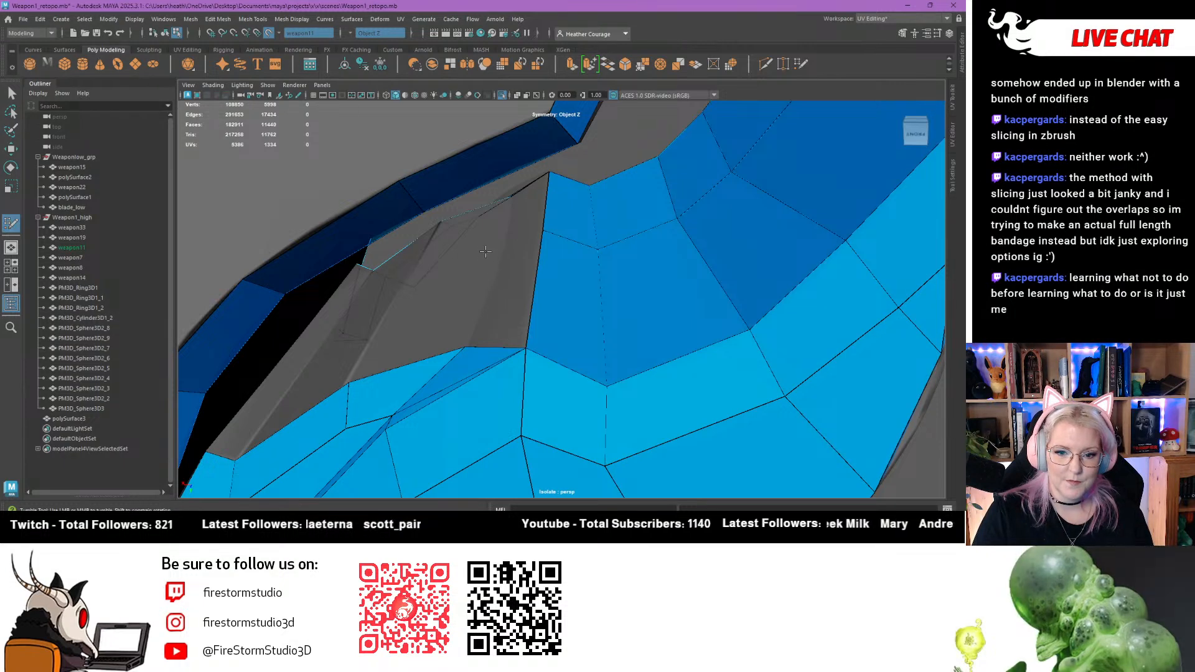
{"action": "left_click", "coordinate": [482, 259]}
{"action": "left_click", "coordinate": [504, 313], "text": "shift"}
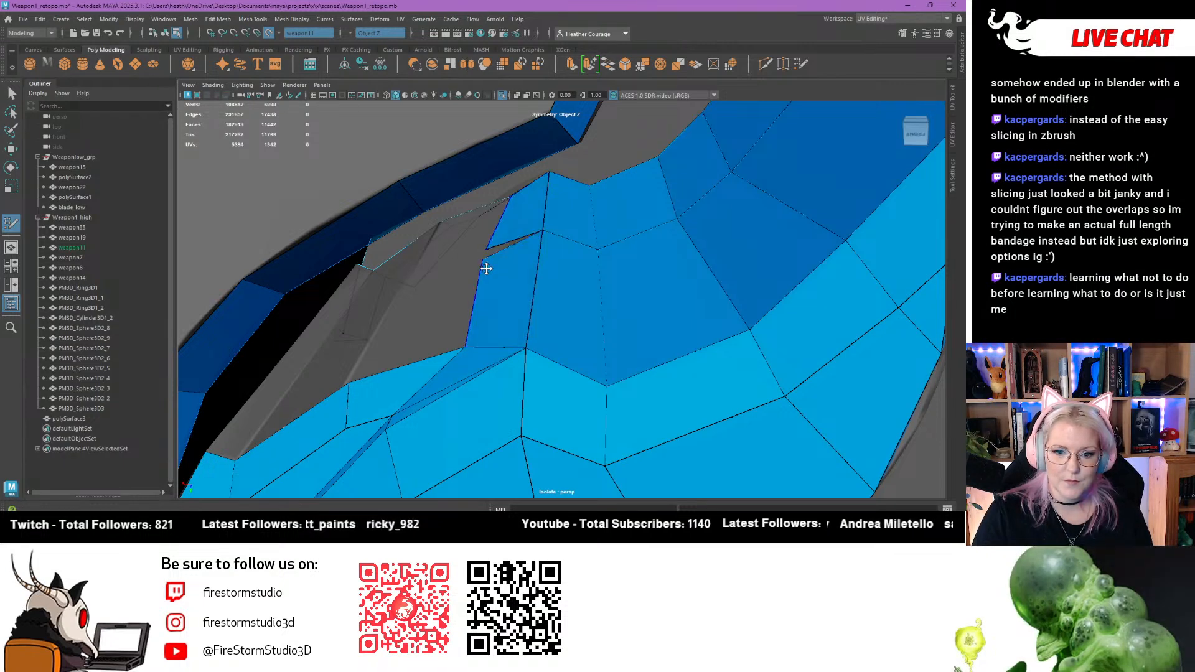
{"action": "left_click", "coordinate": [406, 274]}
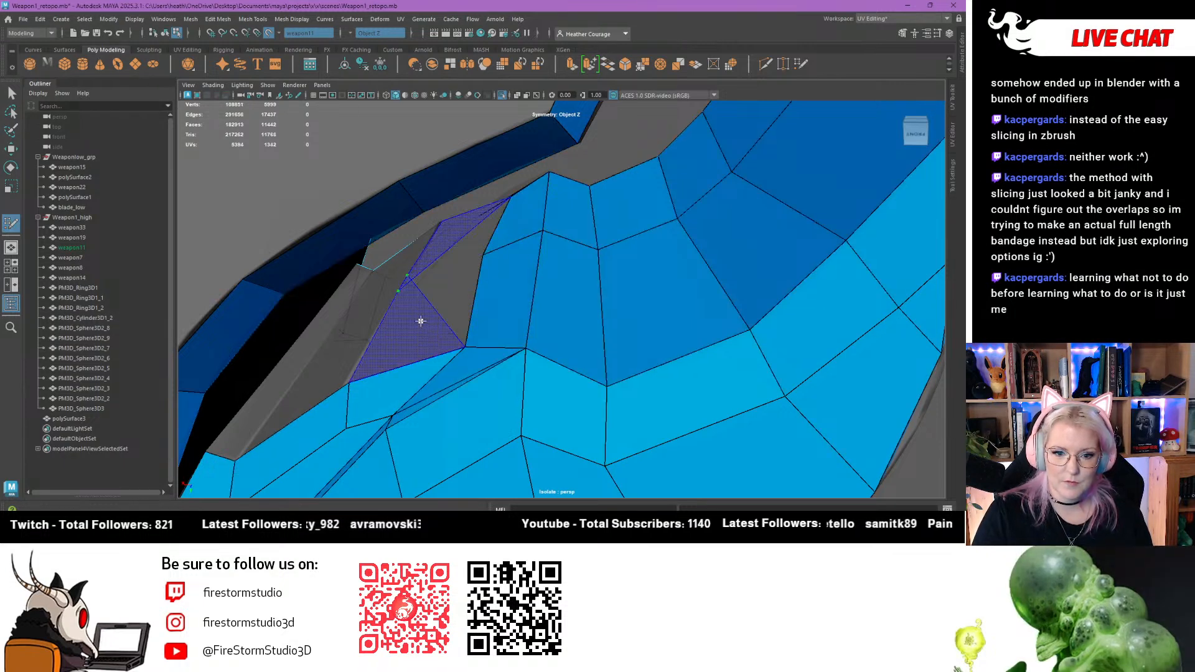
{"action": "left_click_drag", "start_coordinate": [450, 345], "coordinate": [469, 335], "text": "alt"}
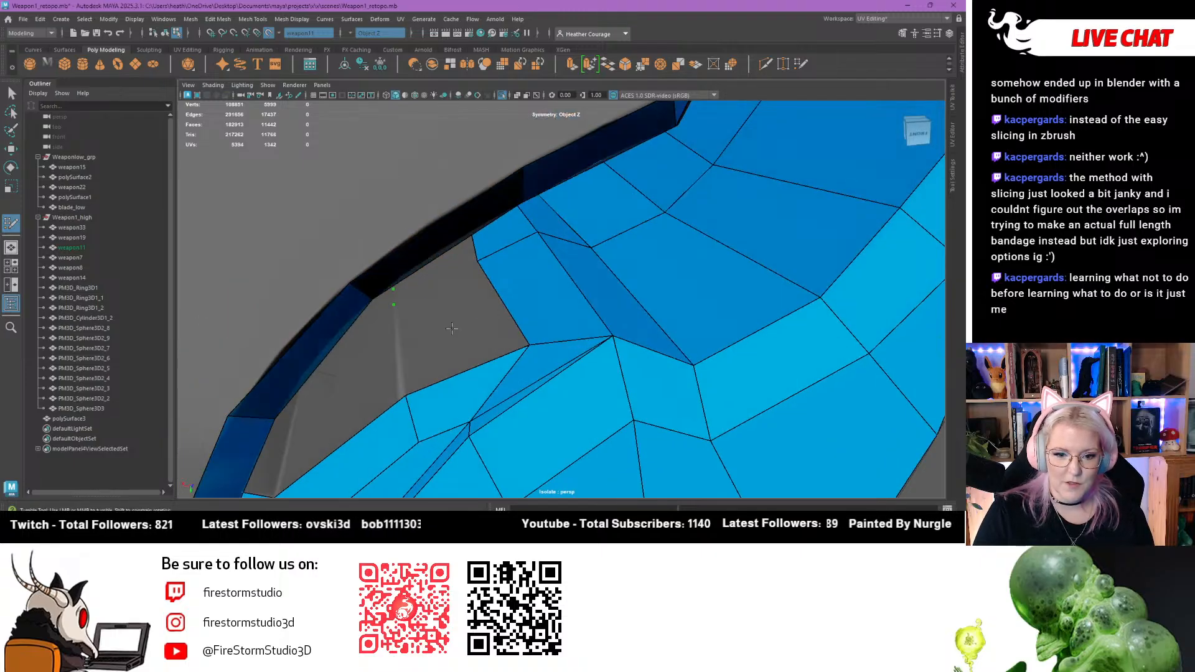
{"action": "left_click", "coordinate": [465, 330], "text": "shift"}
Add the next faces along the inner curve and move the loose outer corner onto the end strip's corner
{"action": "mouse_move", "coordinate": [397, 323]}
{"action": "left_mouse_down", "text": "alt"}
{"action": "mouse_move", "coordinate": [392, 304]}
{"action": "mouse_move", "coordinate": [386, 333]}
{"action": "mouse_move", "coordinate": [393, 312]}
{"action": "left_mouse_up", "text": "alt"}
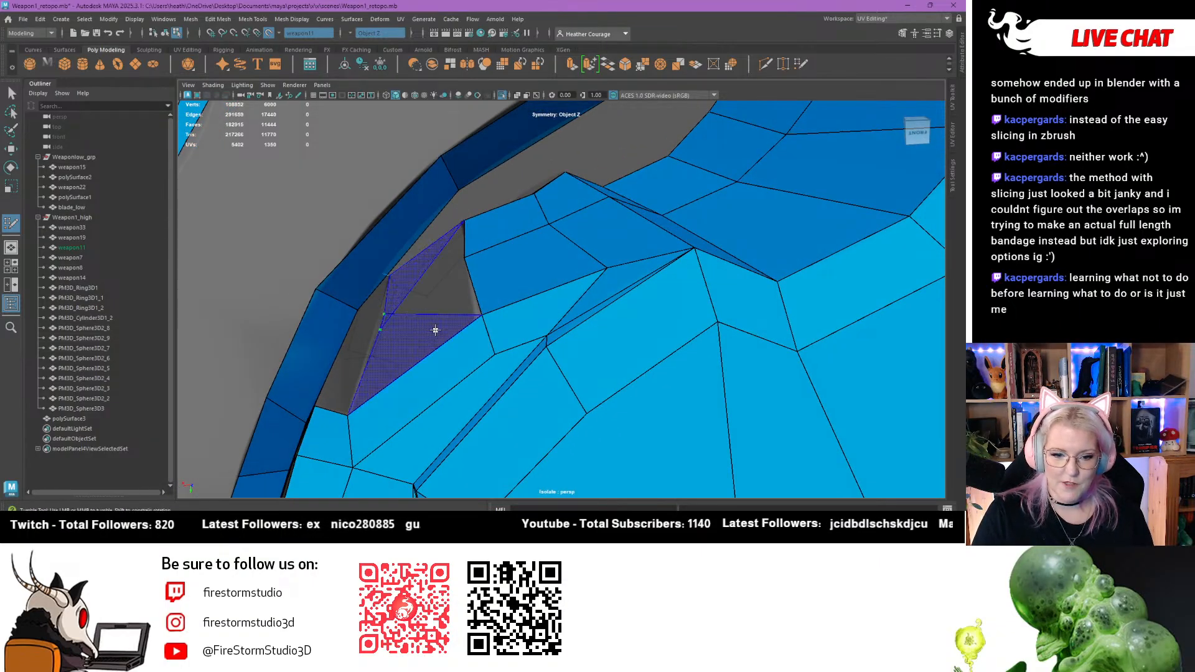
{"action": "left_click_drag", "start_coordinate": [445, 325], "coordinate": [423, 326], "text": "alt"}
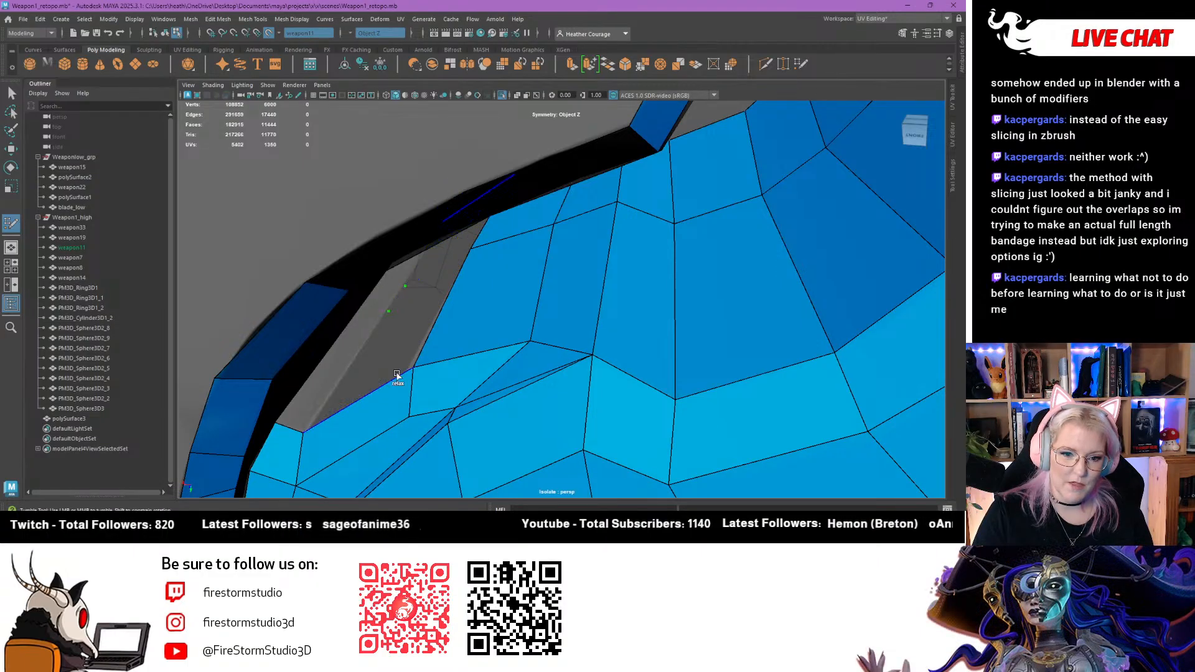
{"action": "left_click_drag", "start_coordinate": [416, 339], "coordinate": [442, 318], "text": "alt"}
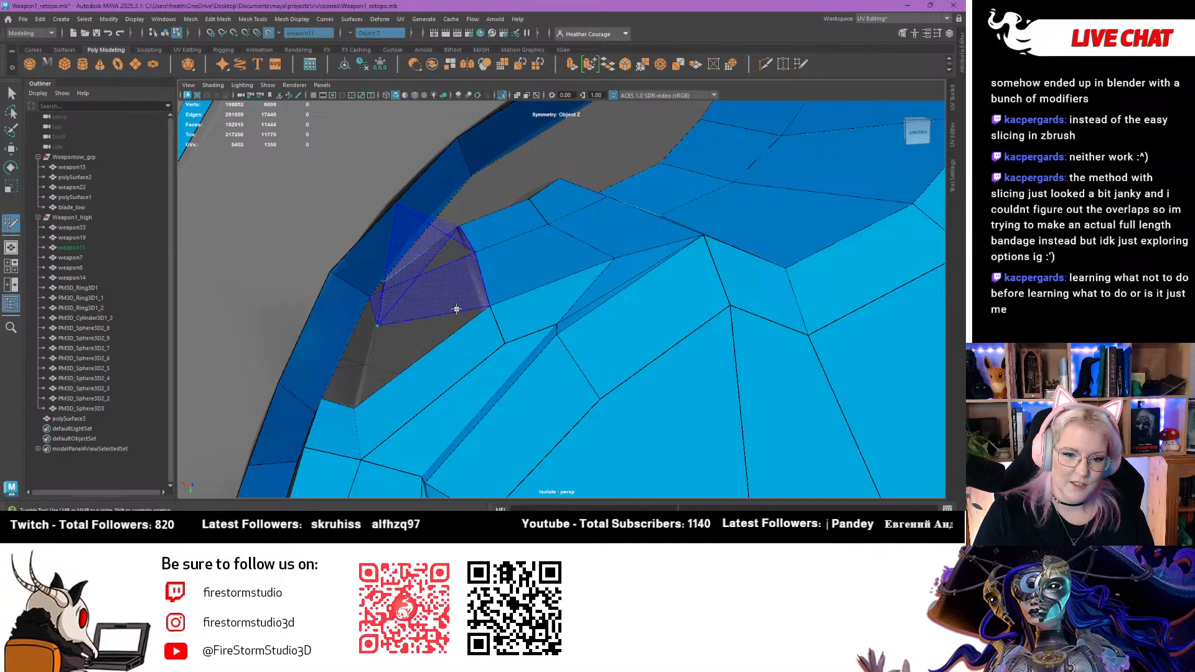
{"action": "mouse_move", "coordinate": [405, 351]}
{"action": "left_mouse_down", "text": "alt"}
{"action": "mouse_move", "coordinate": [377, 359]}
{"action": "mouse_move", "coordinate": [451, 289]}
{"action": "left_mouse_up", "text": "alt"}
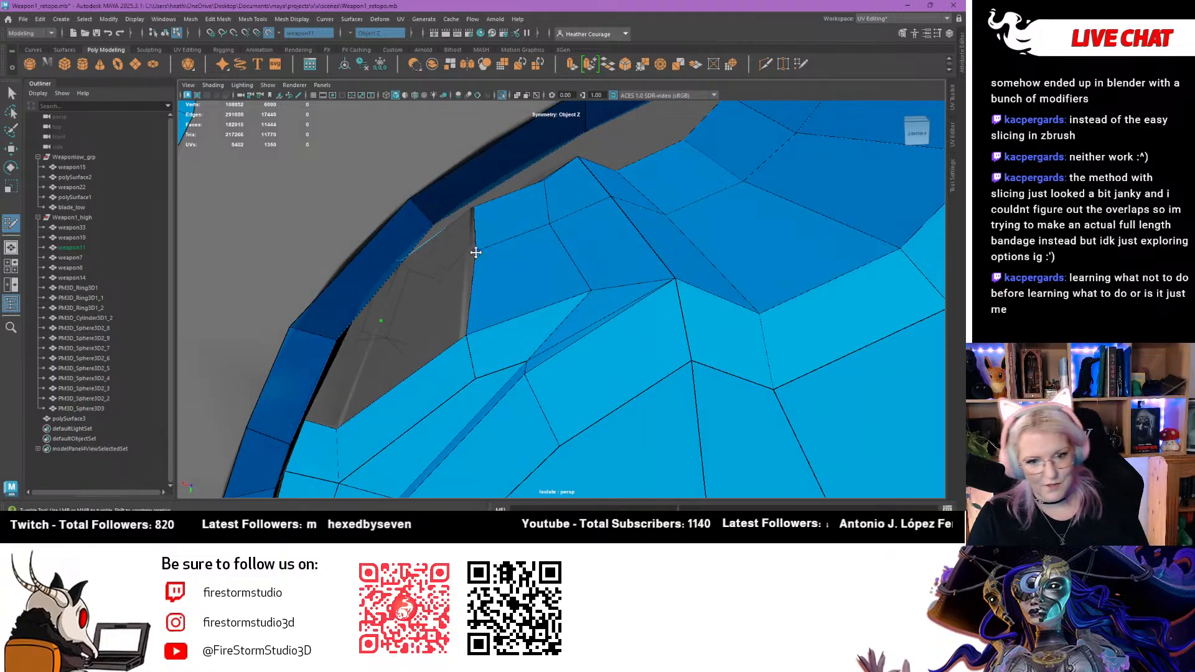
{"action": "mouse_move", "coordinate": [473, 280]}
{"action": "left_mouse_down"}
{"action": "mouse_move", "coordinate": [395, 327]}
{"action": "mouse_move", "coordinate": [380, 322]}
{"action": "left_mouse_up"}
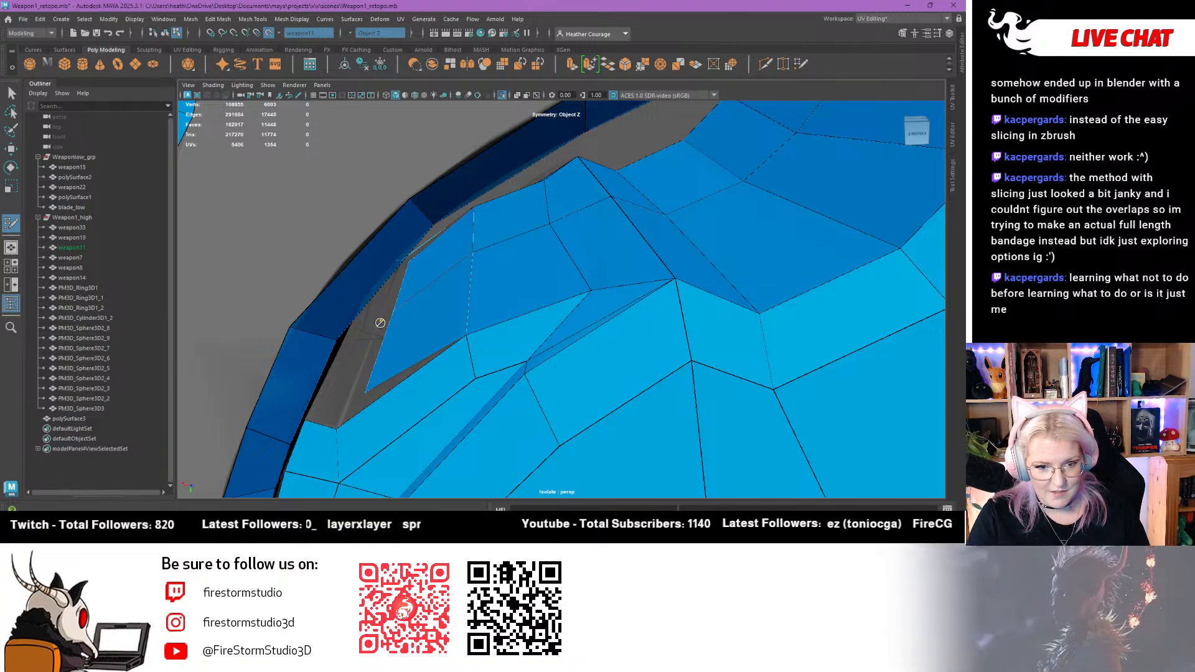
{"action": "left_click_drag", "start_coordinate": [364, 391], "coordinate": [337, 427]}
Fill the remaining long narrow gap along the inner ridge beside the newly added faces
{"action": "mouse_move", "coordinate": [394, 310]}
{"action": "left_mouse_down"}
{"action": "mouse_move", "coordinate": [320, 376]}
{"action": "mouse_move", "coordinate": [448, 252]}
{"action": "left_mouse_up"}
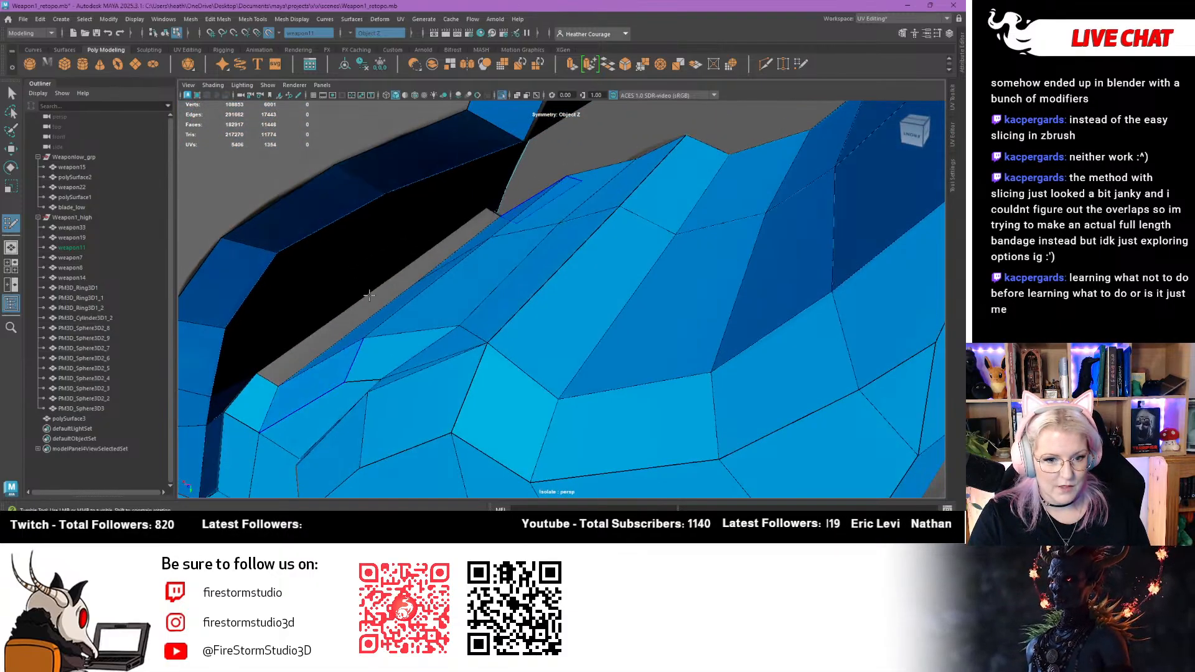
{"action": "left_click", "coordinate": [453, 249], "text": "shift"}
{"action": "left_click_drag", "start_coordinate": [404, 301], "coordinate": [367, 301], "text": "alt"}
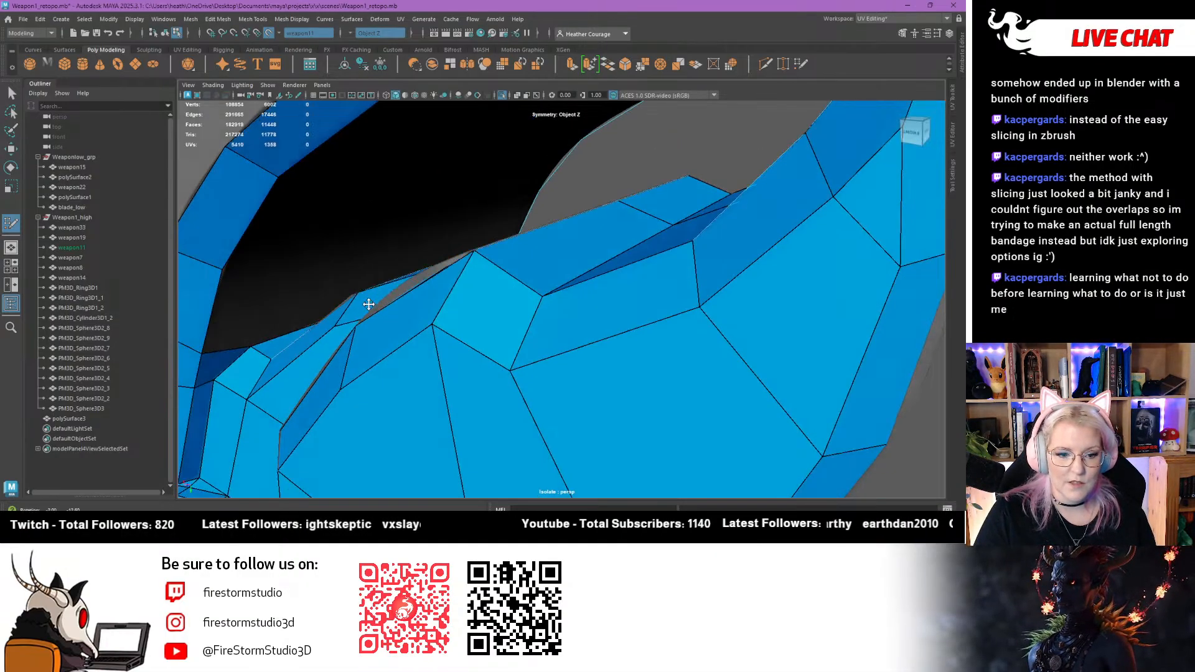
Extrude the ridge's long border edge up the dark inner wall and connect the new faces to the end strip
{"action": "left_click_drag", "start_coordinate": [269, 336], "coordinate": [450, 224], "text": "alt"}
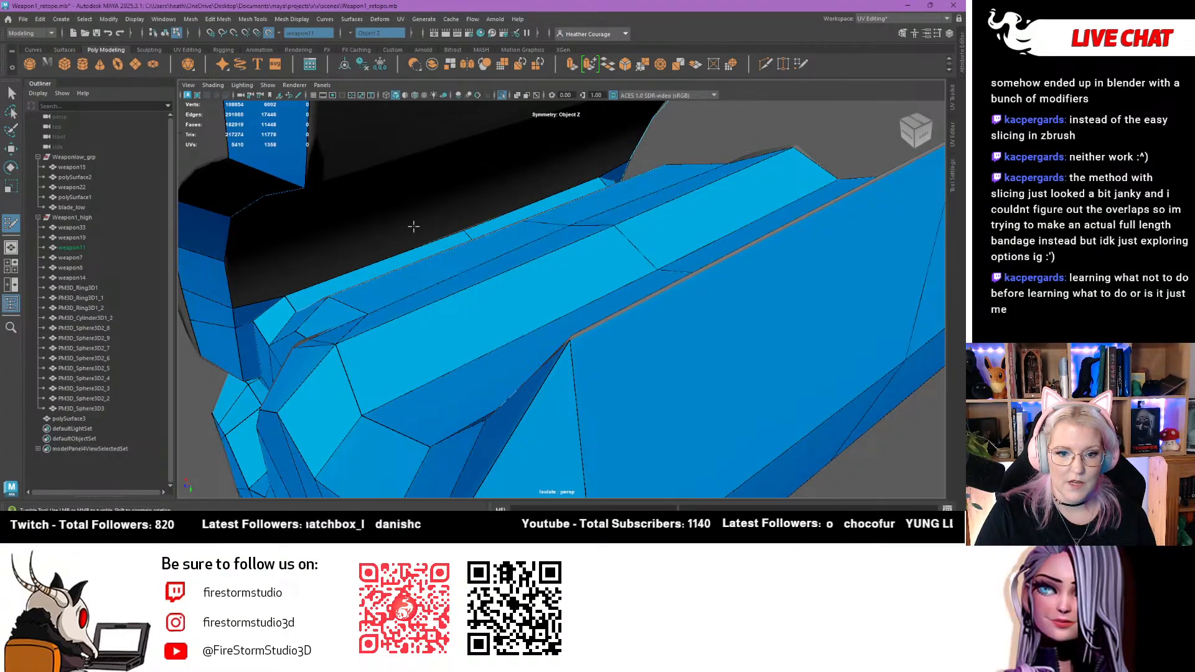
{"action": "left_click_drag", "start_coordinate": [400, 253], "coordinate": [395, 218]}
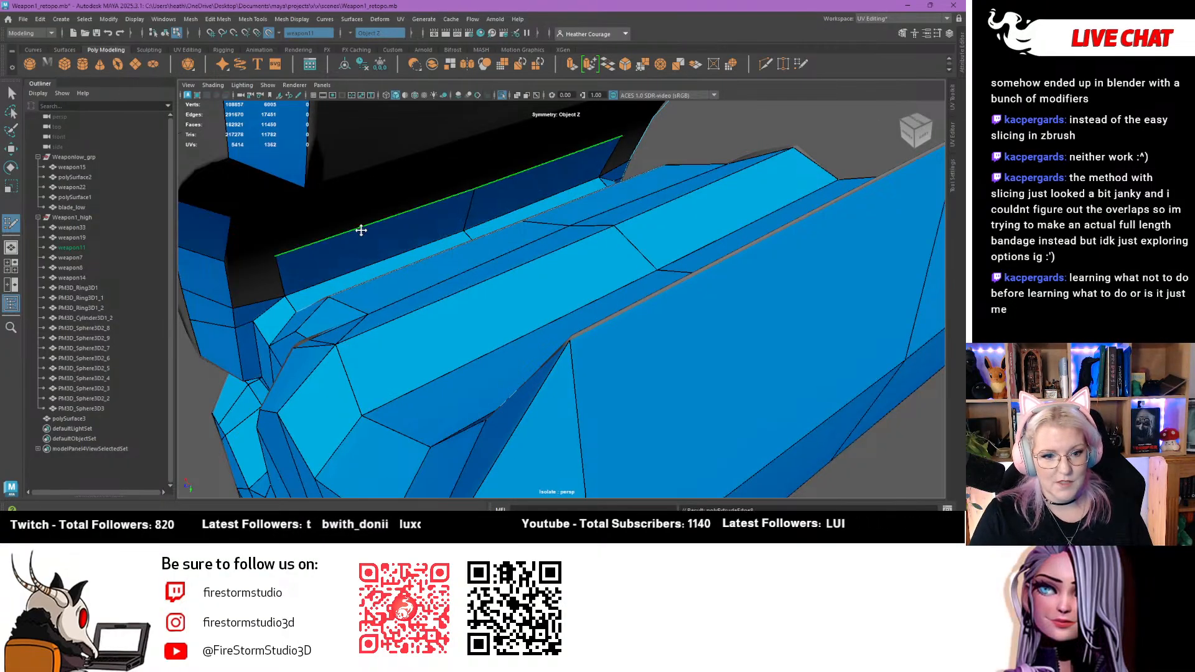
{"action": "left_click", "coordinate": [262, 281], "text": "shift"}
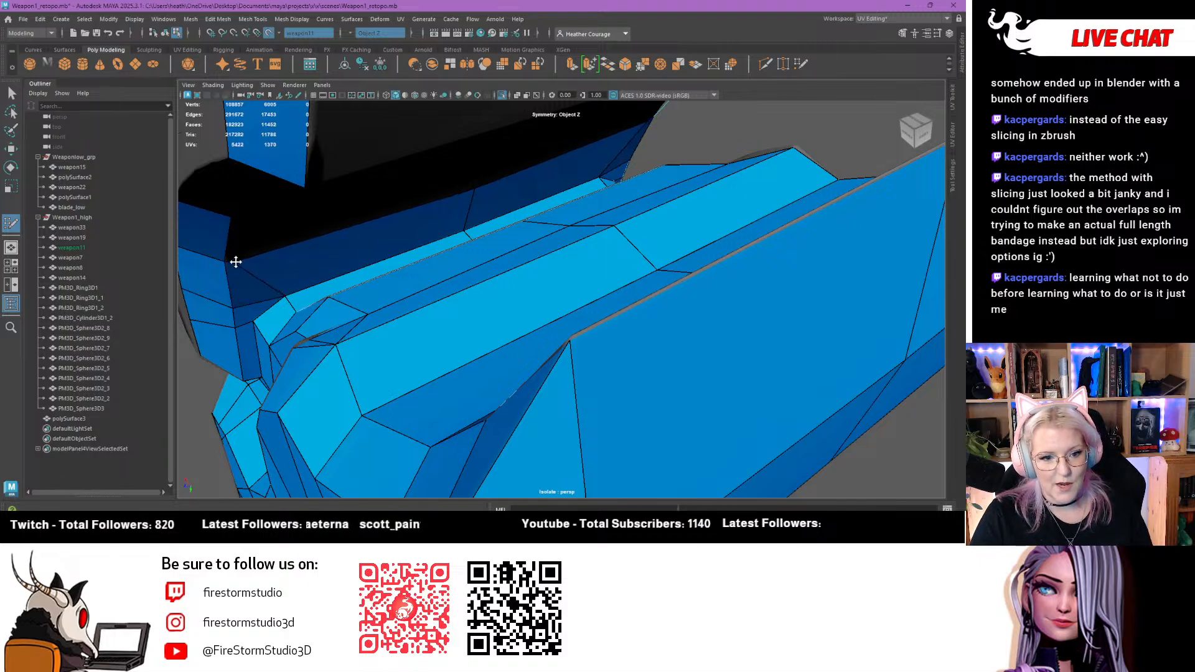
{"action": "left_click_drag", "start_coordinate": [229, 261], "coordinate": [226, 262]}
{"action": "mouse_move", "coordinate": [228, 262]}
{"action": "left_mouse_down", "text": "alt"}
{"action": "mouse_move", "coordinate": [272, 282]}
{"action": "mouse_move", "coordinate": [286, 248]}
{"action": "left_mouse_up", "text": "alt"}
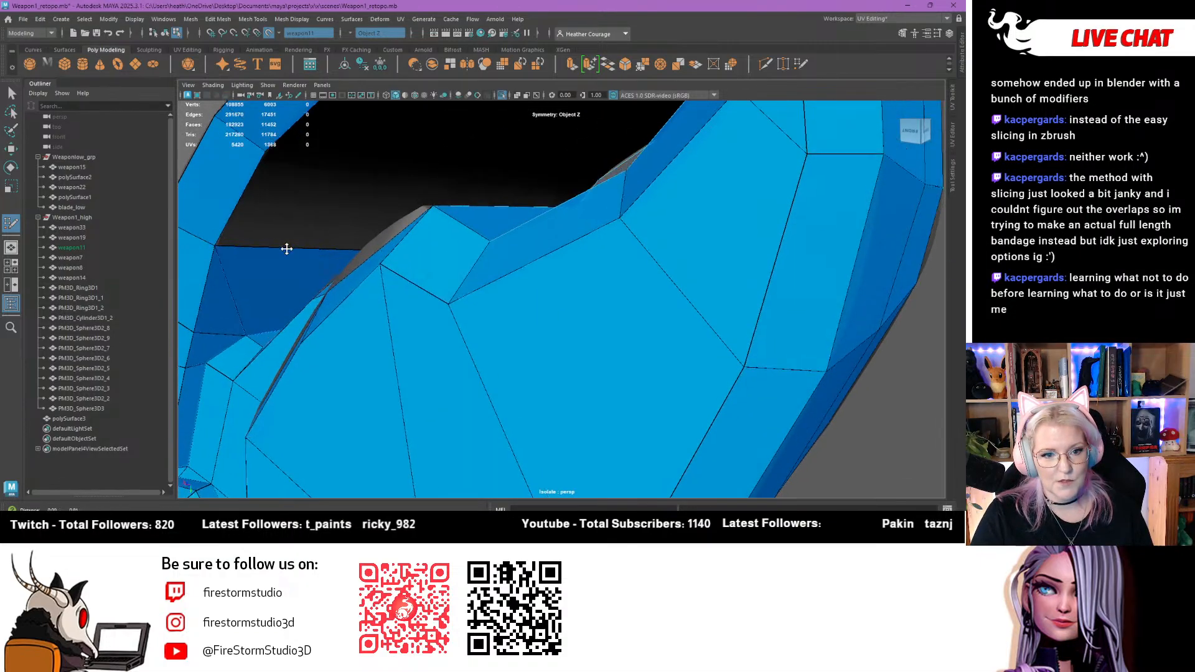
{"action": "middle_click_drag", "start_coordinate": [285, 249], "coordinate": [232, 325], "text": "alt"}
{"action": "left_click_drag", "start_coordinate": [232, 325], "coordinate": [368, 279], "text": "alt"}
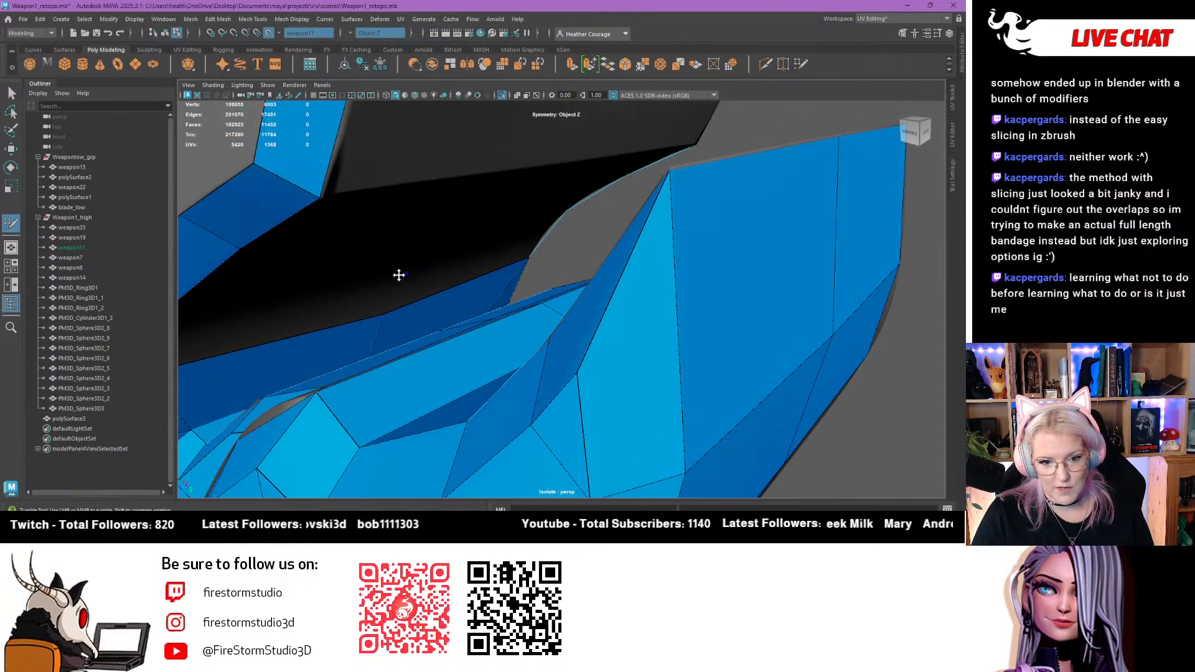
{"action": "middle_click_drag", "start_coordinate": [365, 268], "coordinate": [411, 252], "text": "alt"}
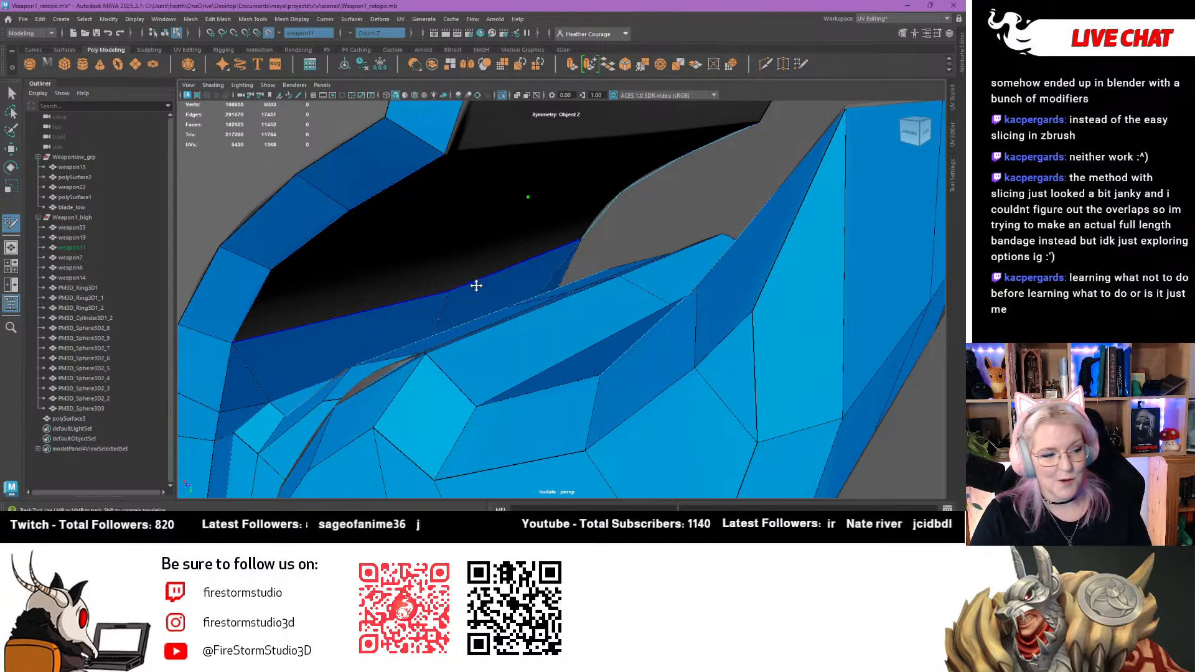
{"action": "left_click_drag", "start_coordinate": [453, 286], "coordinate": [527, 207], "text": "alt"}
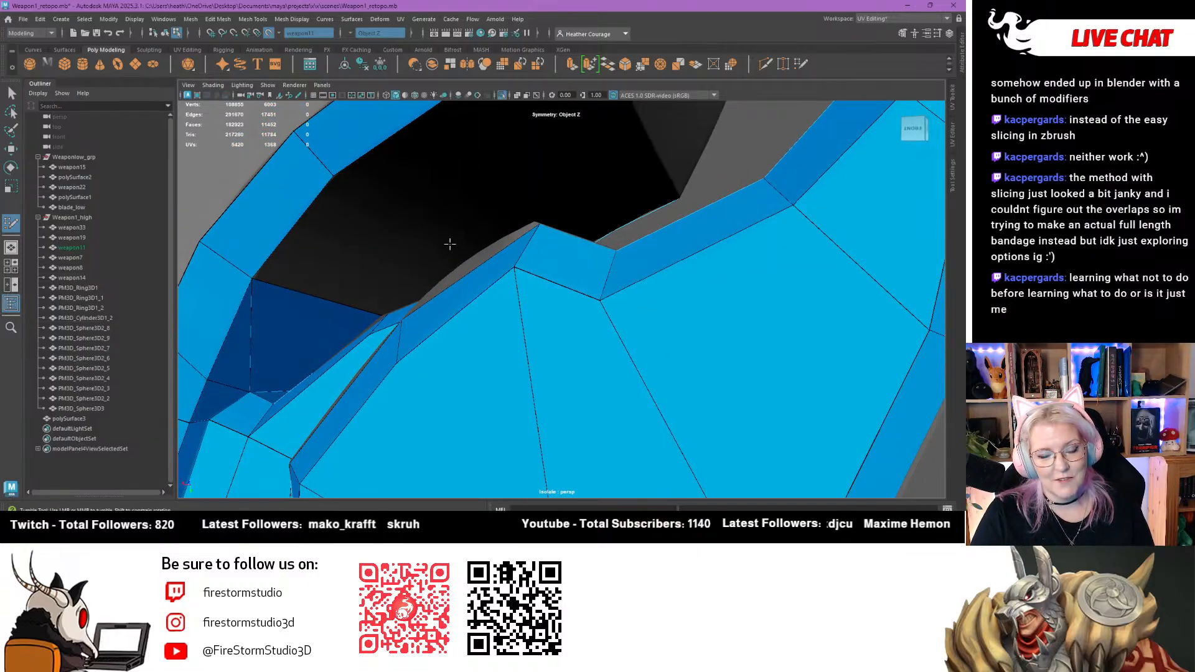
{"action": "left_click_drag", "start_coordinate": [450, 244], "coordinate": [405, 249], "text": "alt"}
{"action": "left_click_drag", "start_coordinate": [486, 211], "coordinate": [382, 277], "text": "alt"}
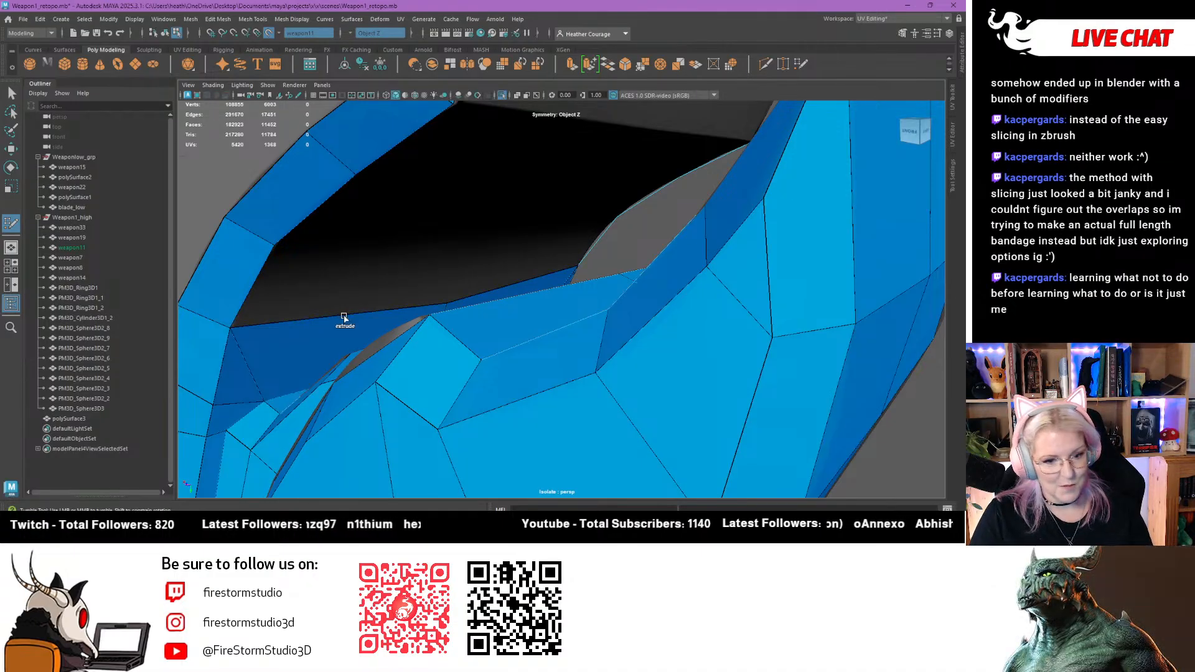
Extrude the retopology mesh's open border edges inward to cover the dark recess between the side strips
{"action": "mouse_move", "coordinate": [344, 316]}
{"action": "left_mouse_down"}
{"action": "mouse_move", "coordinate": [386, 247]}
{"action": "mouse_move", "coordinate": [283, 249]}
{"action": "mouse_move", "coordinate": [389, 184]}
{"action": "mouse_move", "coordinate": [381, 212]}
{"action": "mouse_move", "coordinate": [429, 278]}
{"action": "mouse_move", "coordinate": [448, 261]}
{"action": "mouse_move", "coordinate": [431, 284]}
{"action": "left_mouse_up"}
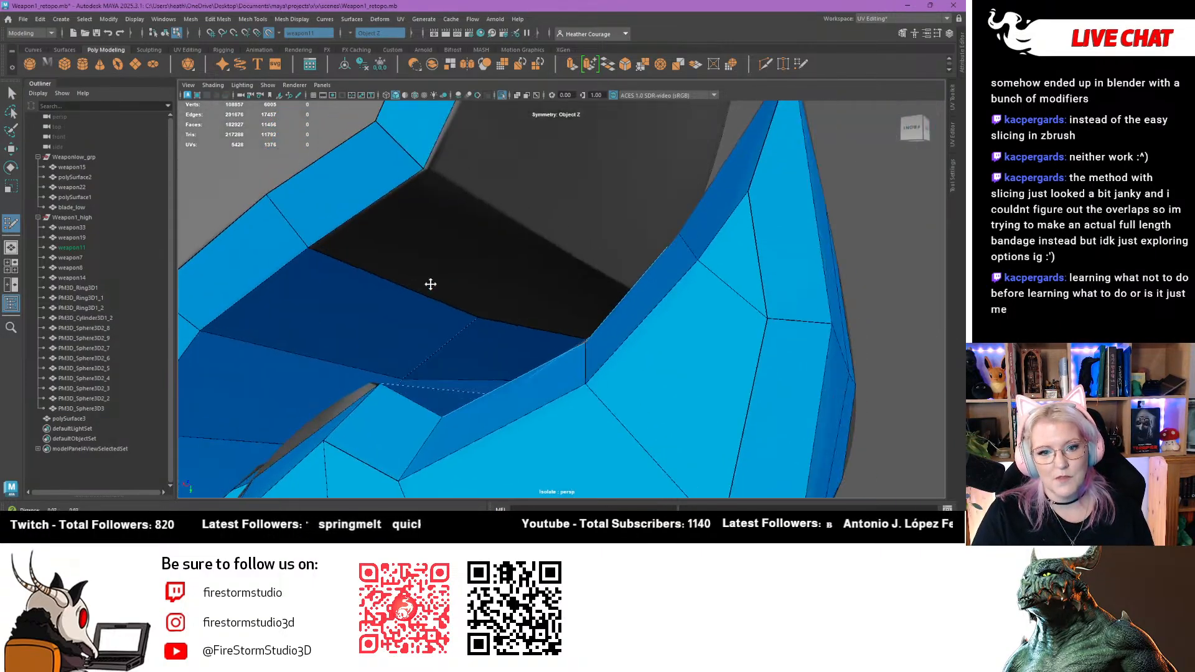
{"action": "middle_click_drag", "start_coordinate": [430, 284], "coordinate": [403, 297], "text": "alt"}
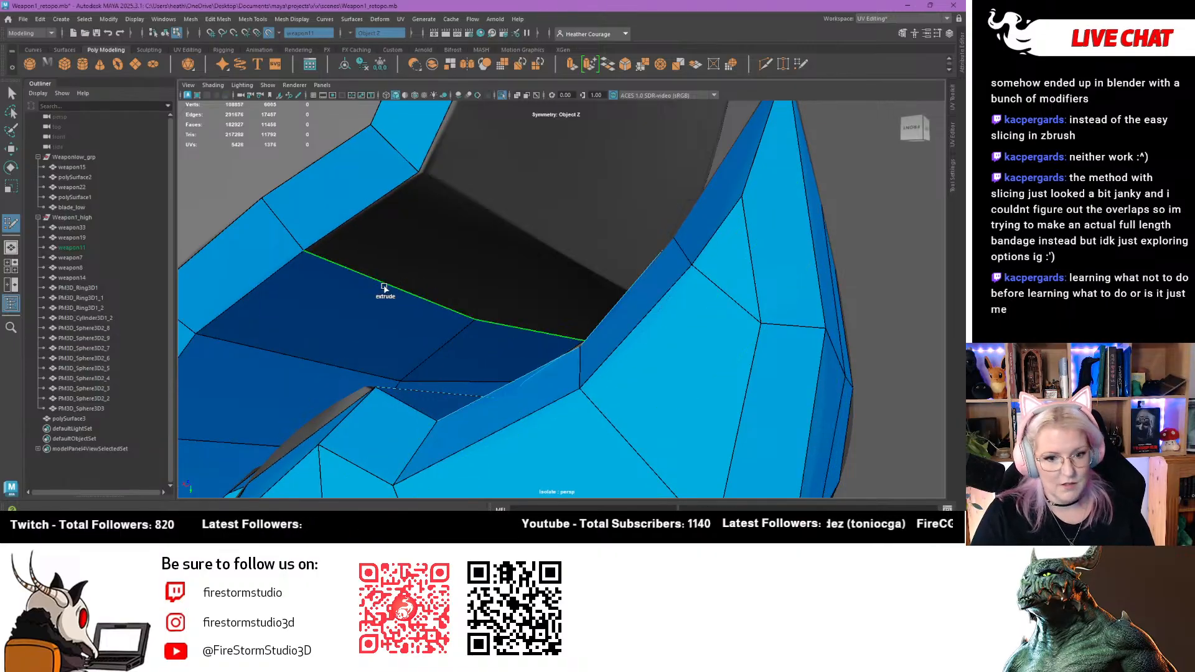
{"action": "mouse_move", "coordinate": [381, 288]}
{"action": "left_mouse_down", "text": "ctrl"}
{"action": "mouse_move", "coordinate": [448, 259]}
{"action": "mouse_move", "coordinate": [482, 226]}
{"action": "mouse_move", "coordinate": [454, 265]}
{"action": "mouse_move", "coordinate": [540, 265]}
{"action": "left_mouse_up", "text": "ctrl"}
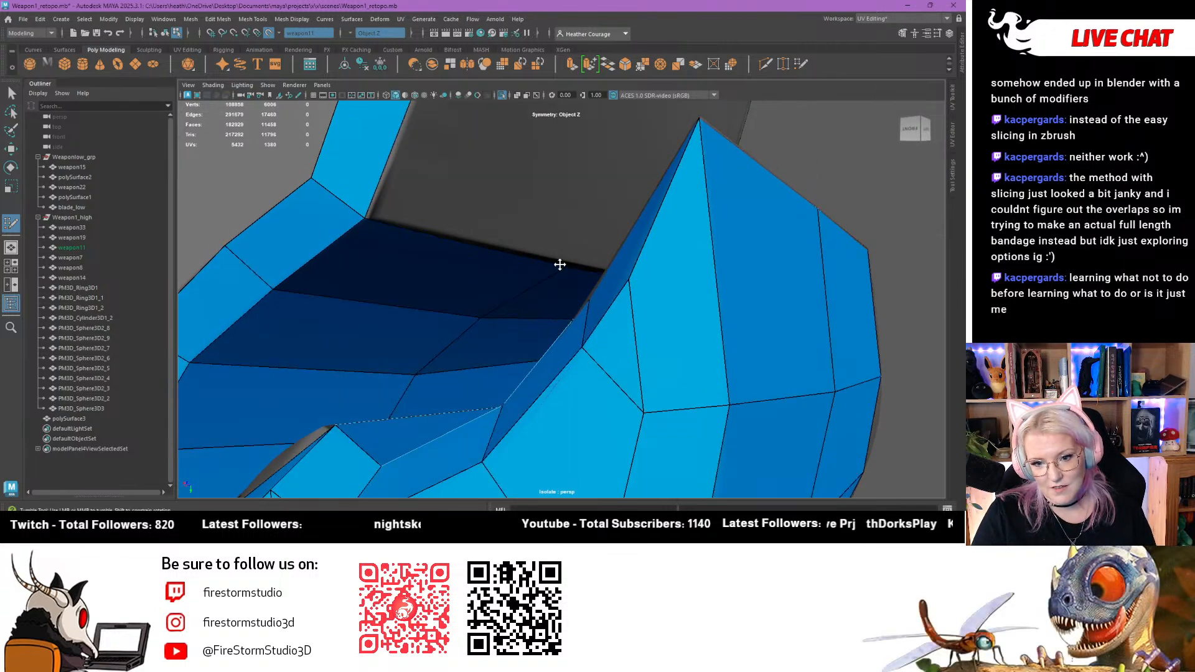
{"action": "right_click_drag", "start_coordinate": [517, 253], "coordinate": [499, 283], "text": "alt"}
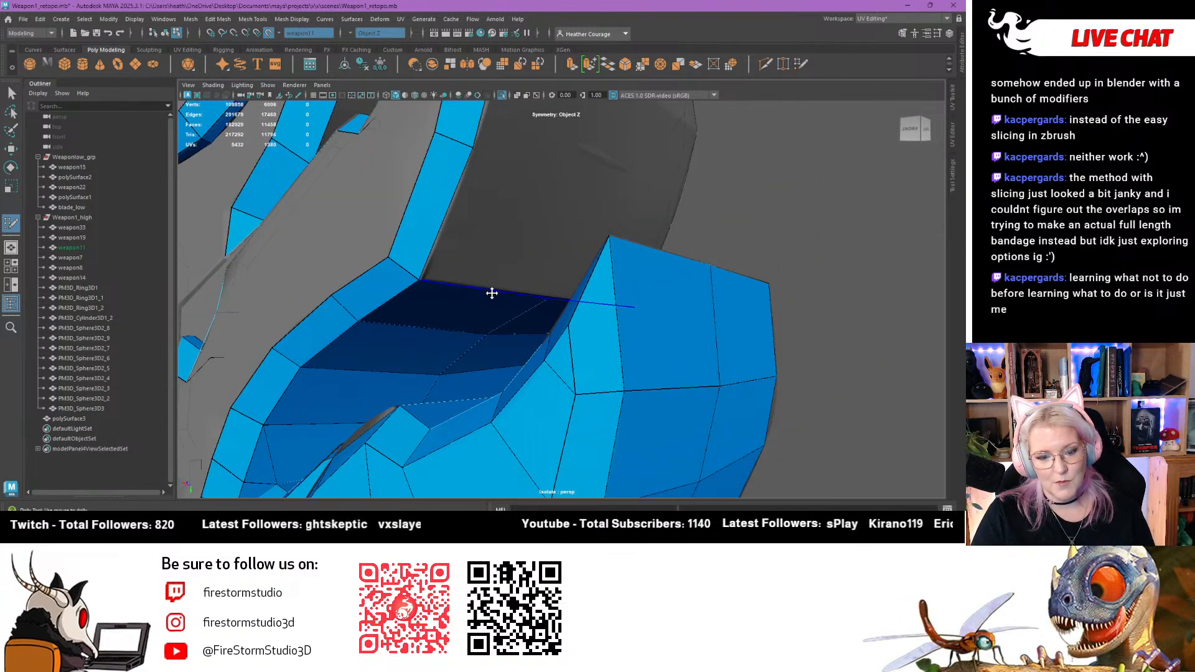
Extrude the recess's outer border edge upward to cover the adjoining gray wall with more quads
{"action": "left_click_drag", "start_coordinate": [491, 293], "coordinate": [456, 242]}
{"action": "middle_click_drag", "start_coordinate": [456, 242], "coordinate": [481, 252], "text": "alt"}
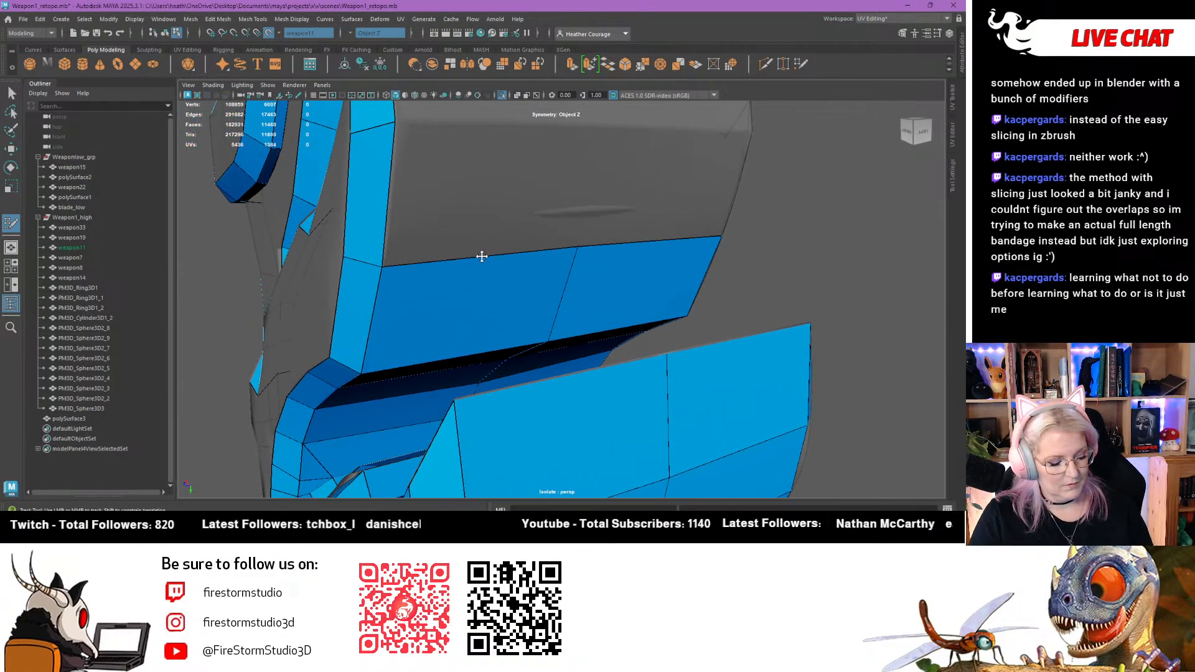
{"action": "left_click_drag", "start_coordinate": [482, 256], "coordinate": [447, 181]}
{"action": "mouse_move", "coordinate": [445, 253]}
{"action": "left_mouse_down", "text": "alt"}
{"action": "mouse_move", "coordinate": [483, 315]}
{"action": "mouse_move", "coordinate": [578, 291]}
{"action": "mouse_move", "coordinate": [529, 357]}
{"action": "left_mouse_up", "text": "alt"}
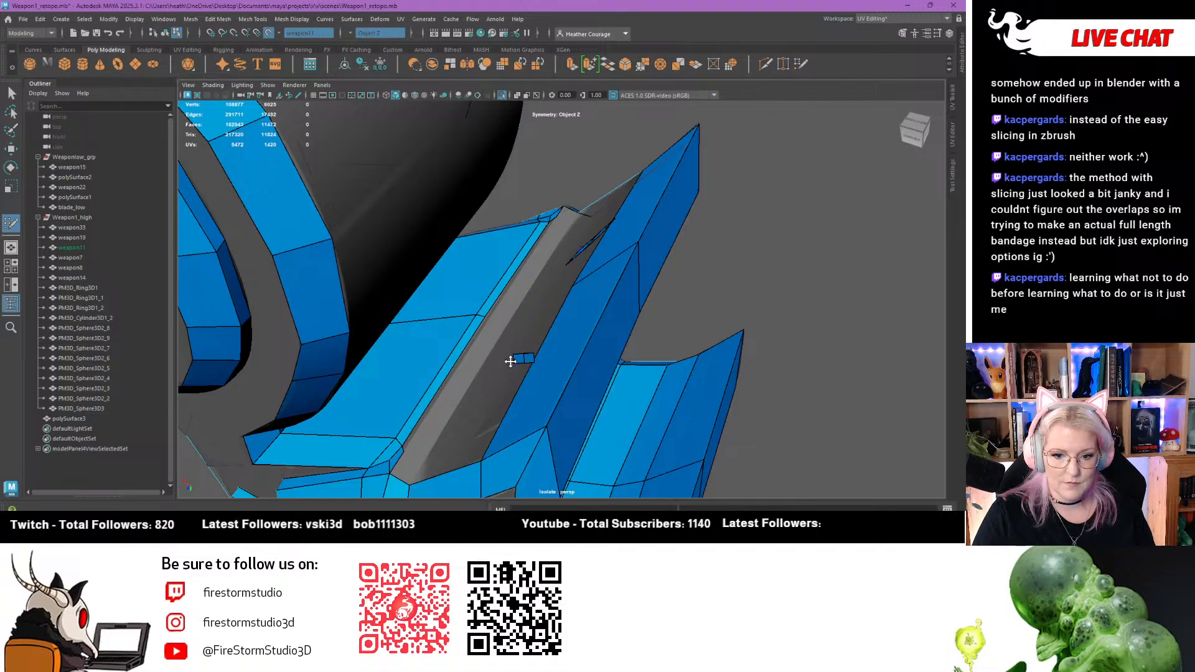
Place a guide point beside the bevelled border of the gray channel and fill the adjacent quad
{"action": "left_click_drag", "start_coordinate": [486, 400], "coordinate": [465, 374], "text": "alt"}
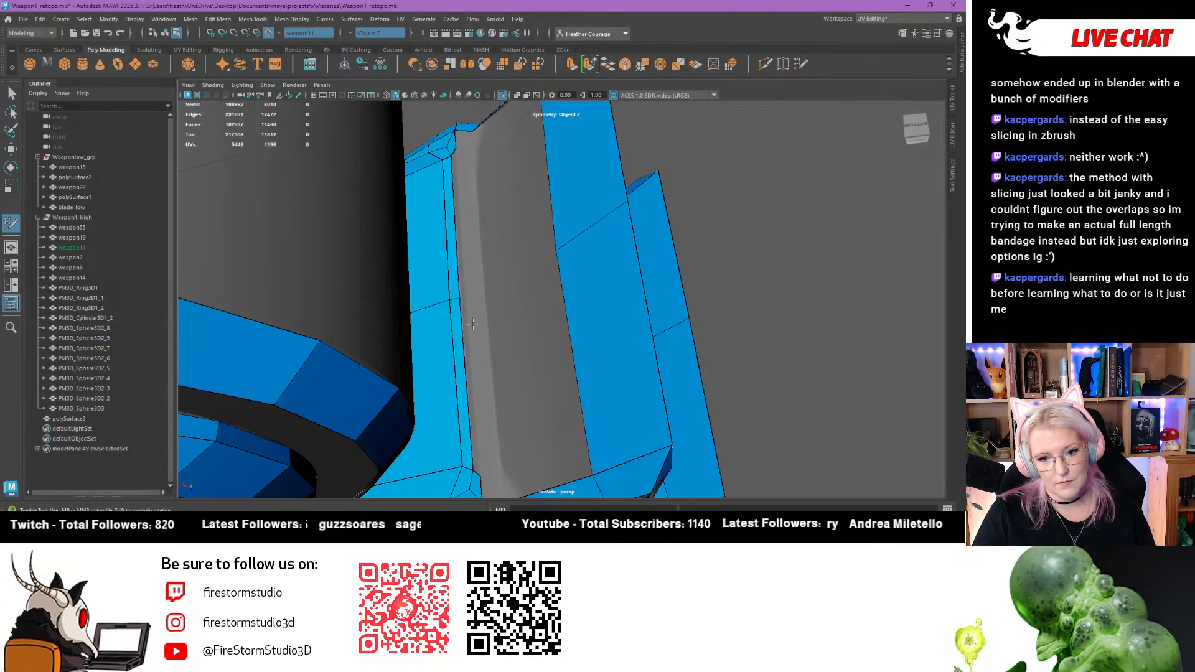
{"action": "left_click", "coordinate": [470, 296]}
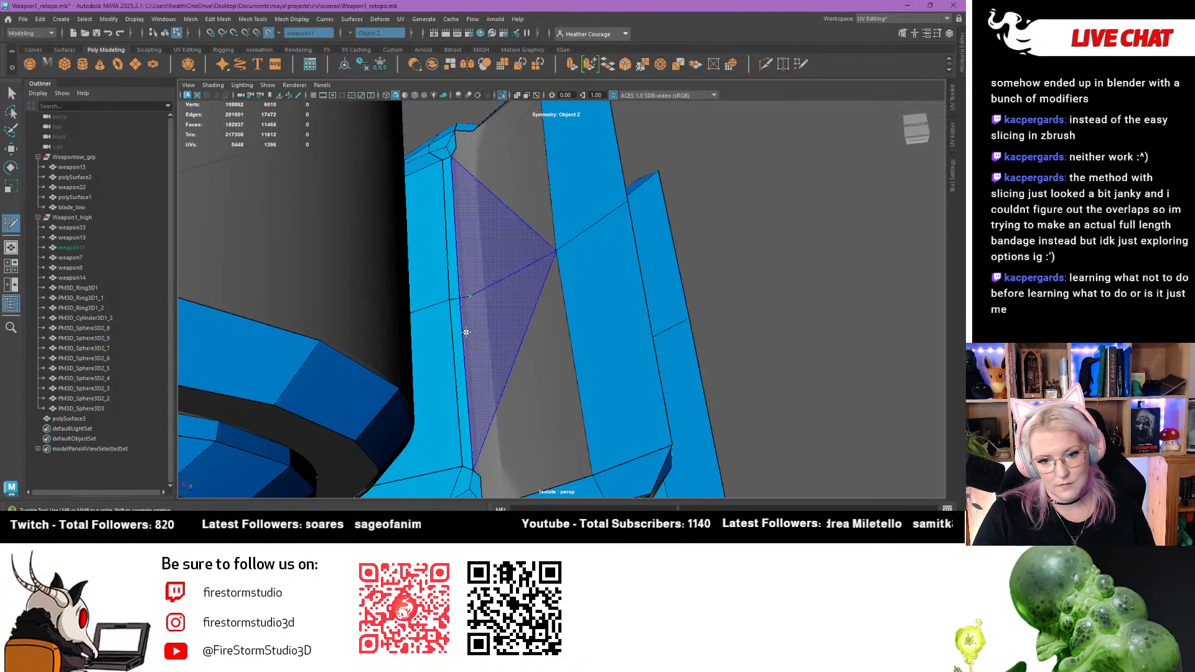
{"action": "left_click", "coordinate": [467, 370], "text": "shift"}
{"action": "left_click_drag", "start_coordinate": [466, 370], "coordinate": [540, 195], "text": "alt"}
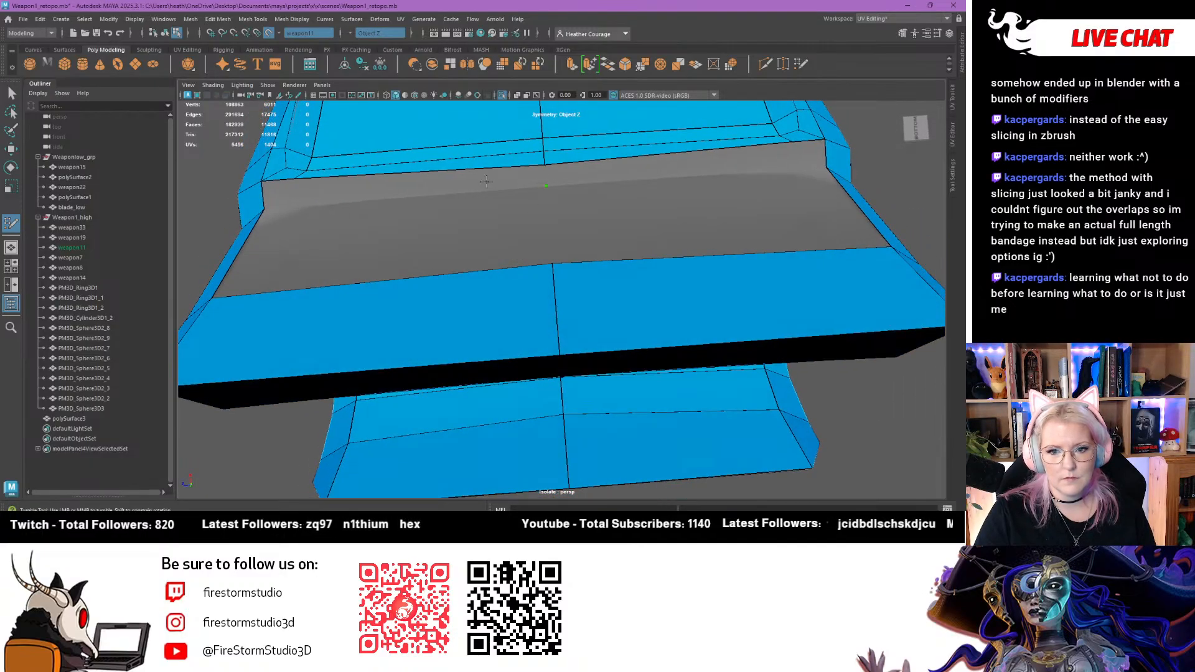
{"action": "left_click", "coordinate": [376, 192], "text": "shift"}
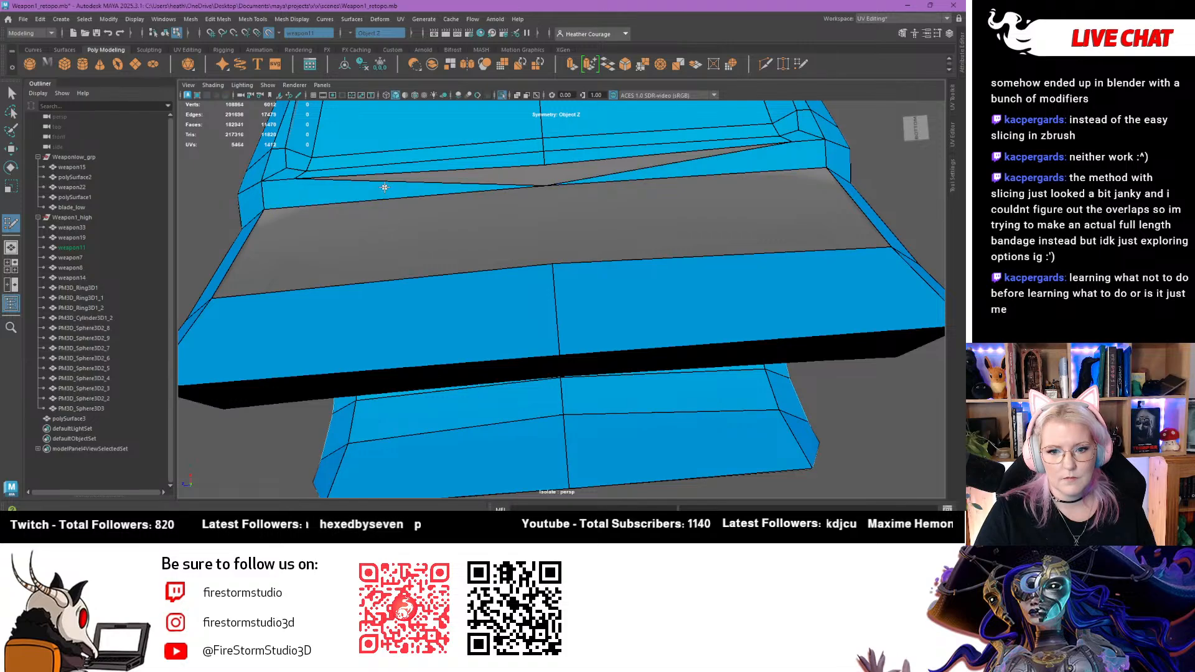
{"action": "key", "text": "ctrl+z"}
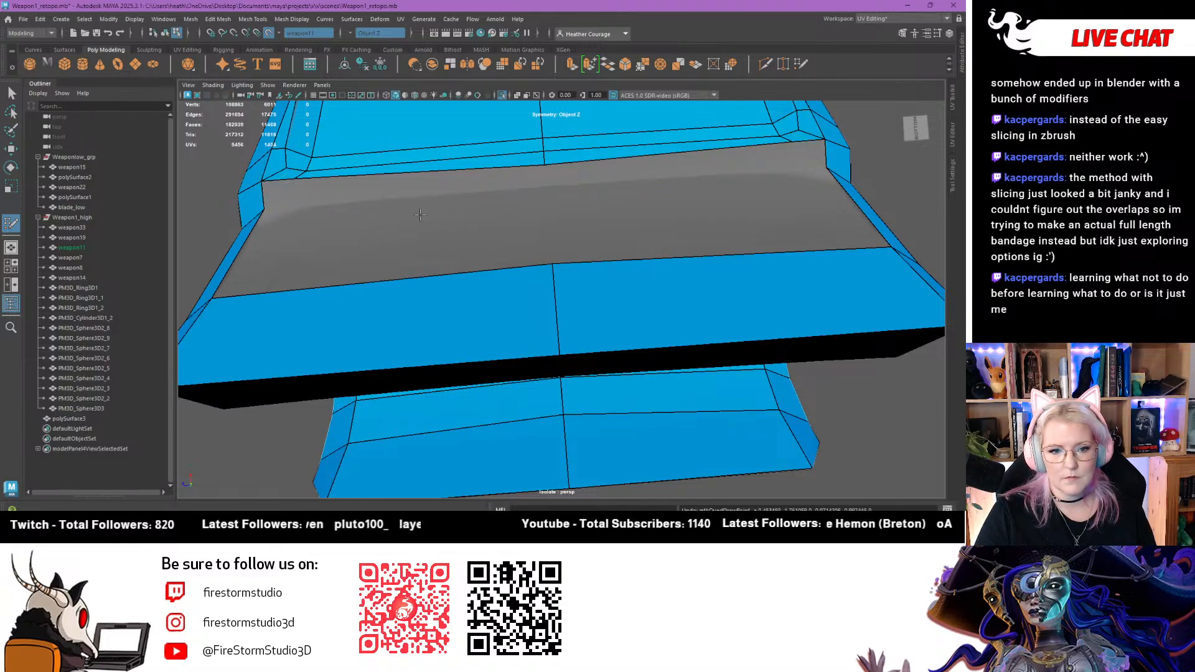
{"action": "left_click_drag", "start_coordinate": [301, 210], "coordinate": [335, 229], "text": "alt"}
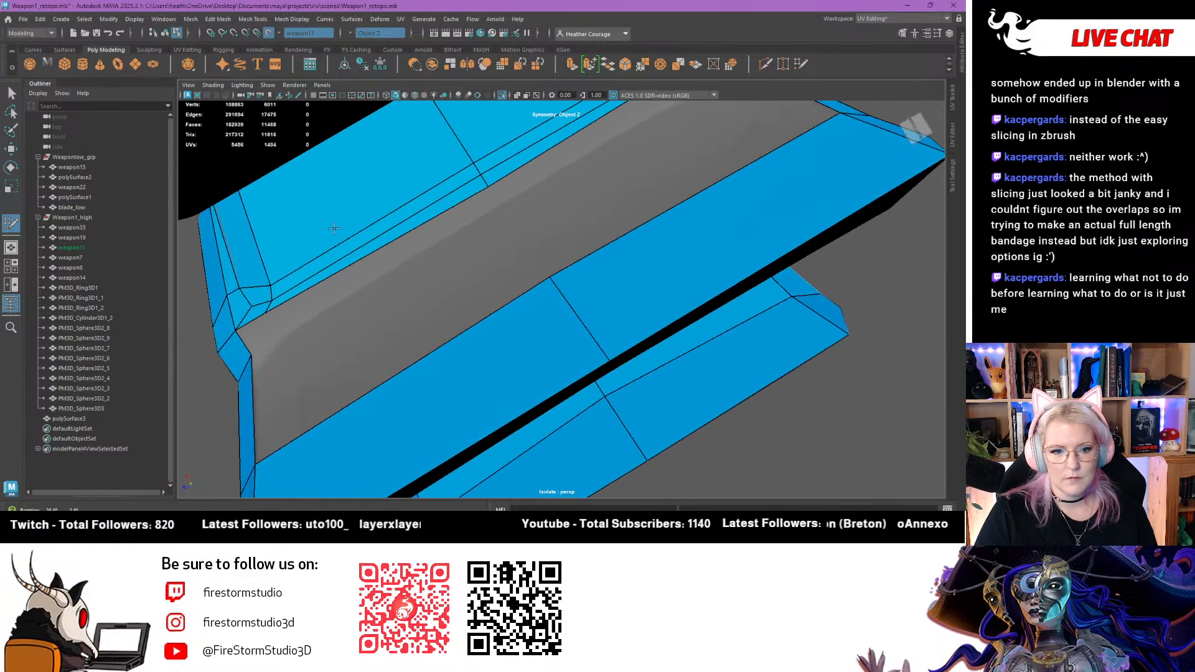
{"action": "left_click", "coordinate": [268, 337]}
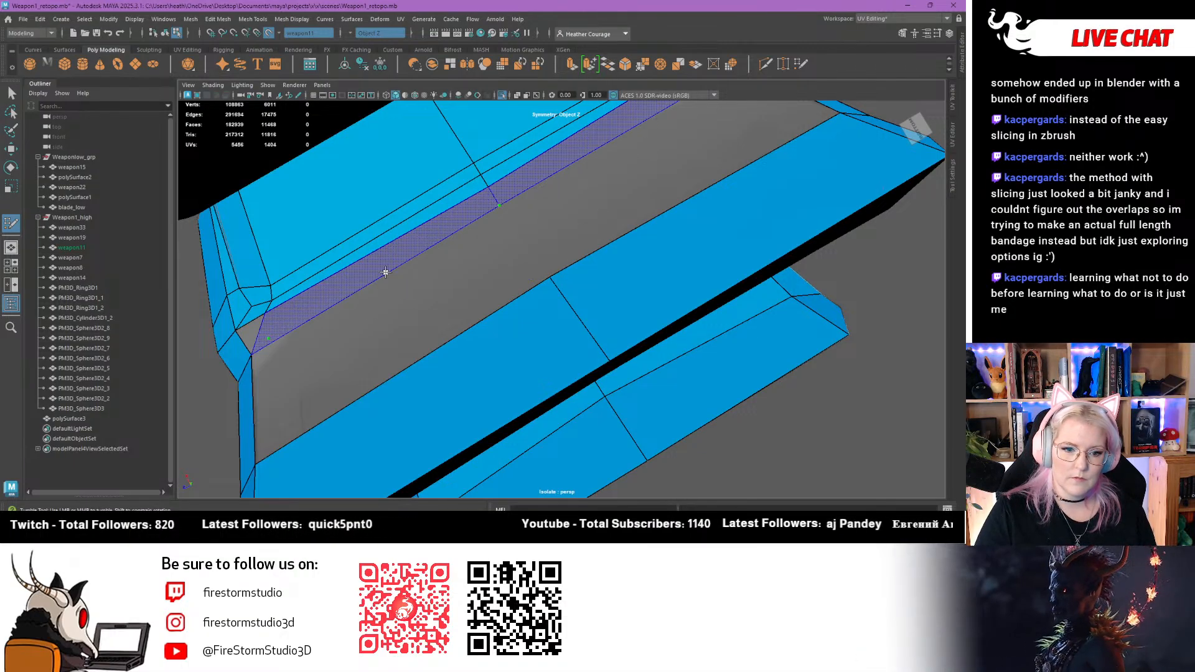
{"action": "key", "text": "ctrl+z"}
{"action": "key", "text": "ctrl+z"}
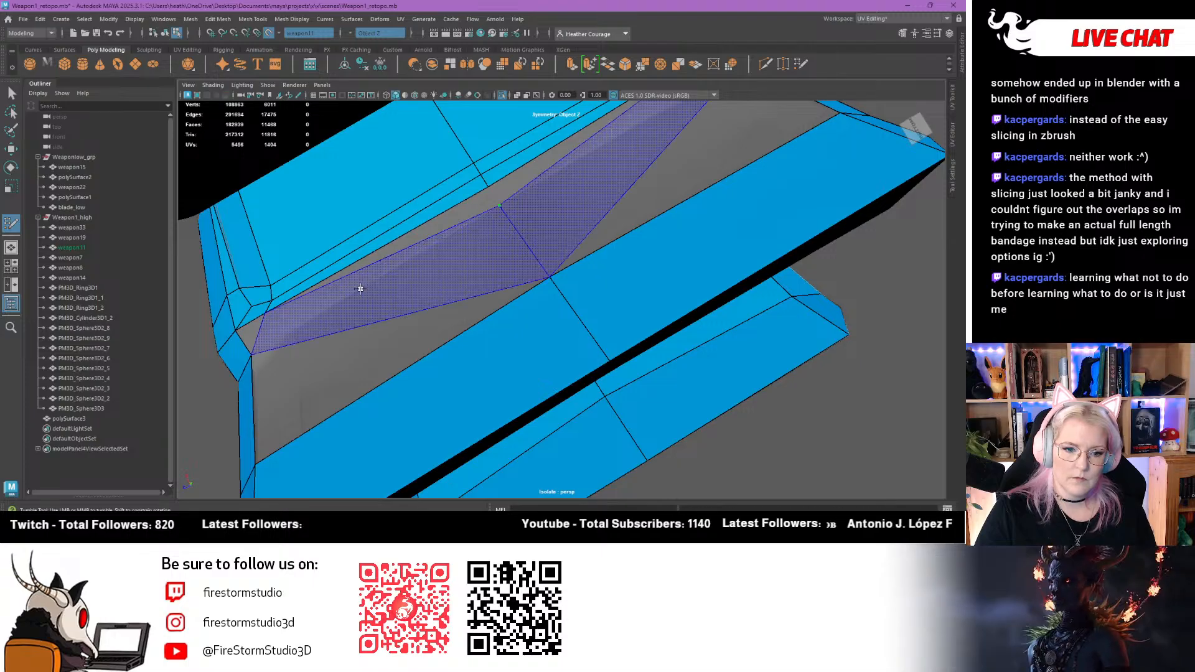
Fill a narrow quad strip along the channel's bevelled border and close the small gap at its corner
{"action": "left_click", "coordinate": [382, 259], "text": "shift"}
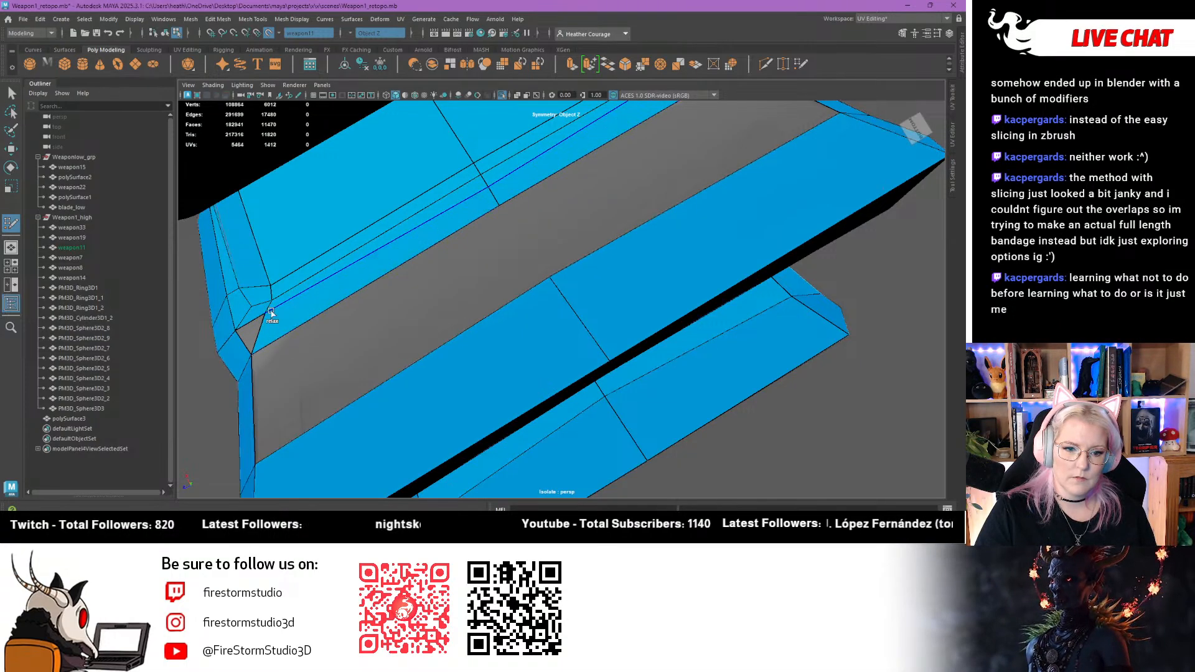
{"action": "left_click", "coordinate": [255, 327], "text": "shift"}
{"action": "key", "text": "f"}
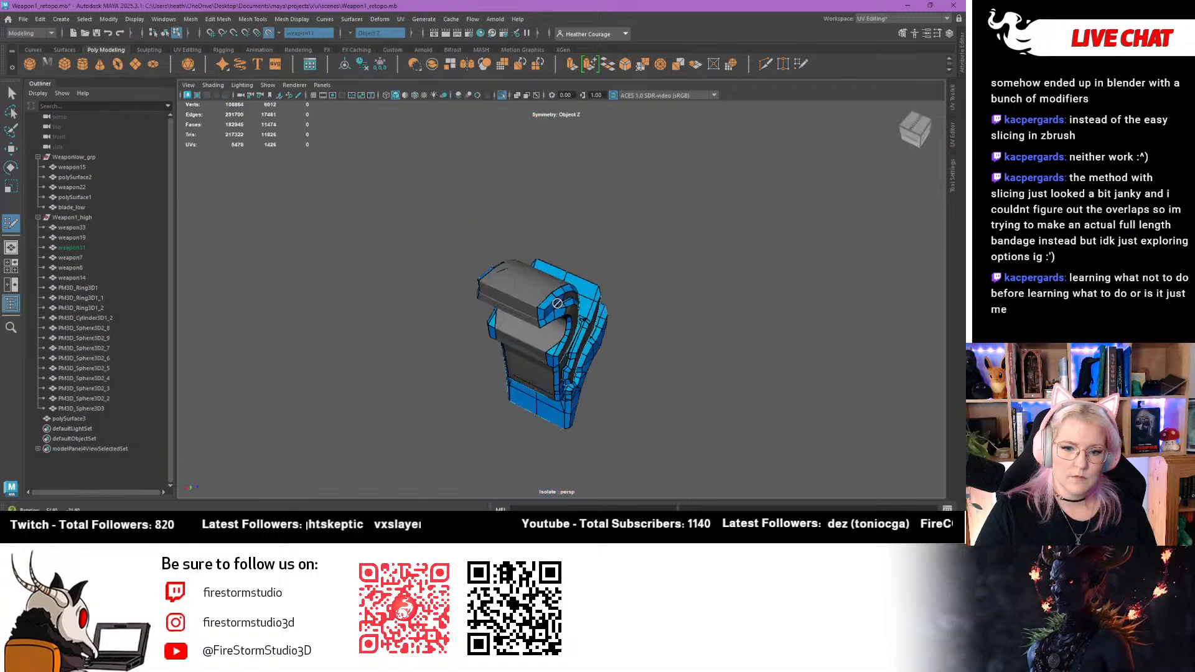
Remove the surplus cross edge from the narrow vertical strip on the weapon piece's side
{"action": "left_click_drag", "start_coordinate": [298, 327], "coordinate": [485, 343], "text": "alt"}
{"action": "right_click_drag", "start_coordinate": [485, 343], "coordinate": [581, 435], "text": "alt"}
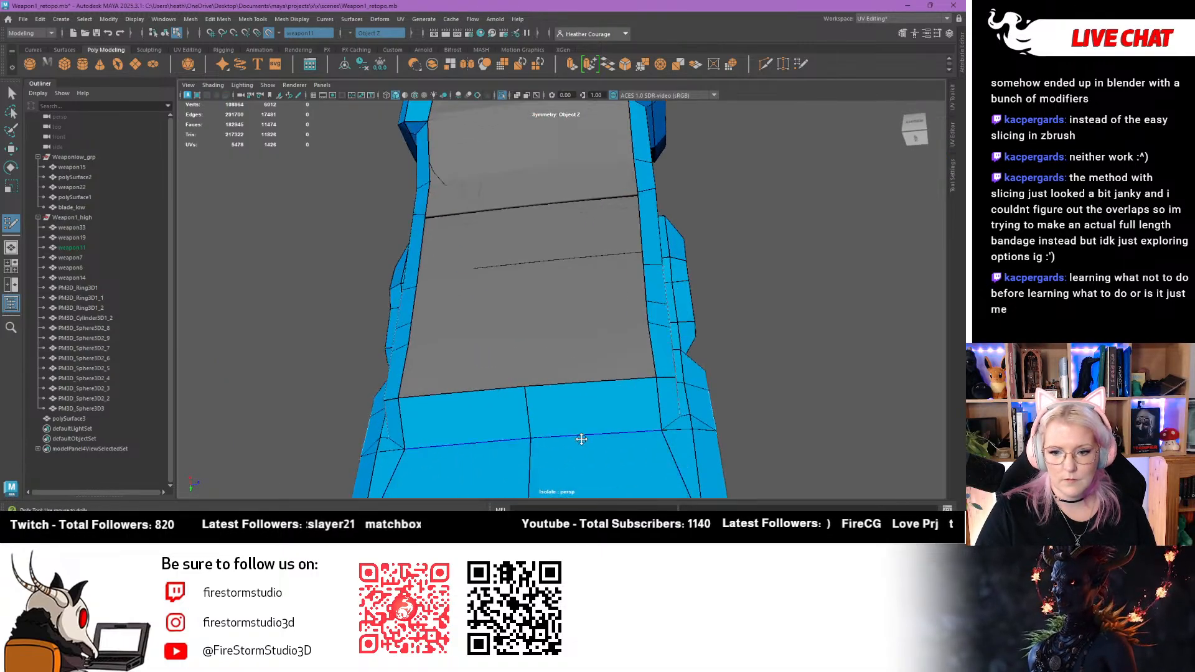
{"action": "left_click_drag", "start_coordinate": [582, 435], "coordinate": [543, 406], "text": "alt"}
{"action": "middle_click_drag", "start_coordinate": [544, 405], "coordinate": [588, 356], "text": "alt"}
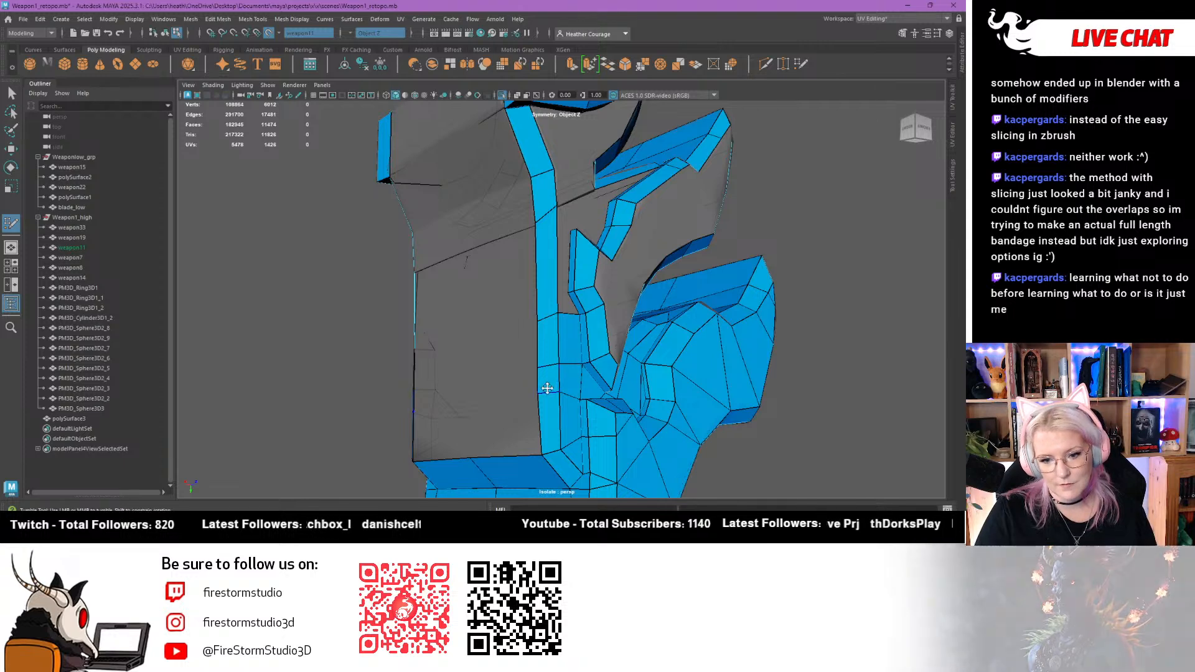
{"action": "left_click_drag", "start_coordinate": [544, 391], "coordinate": [547, 364], "text": "alt"}
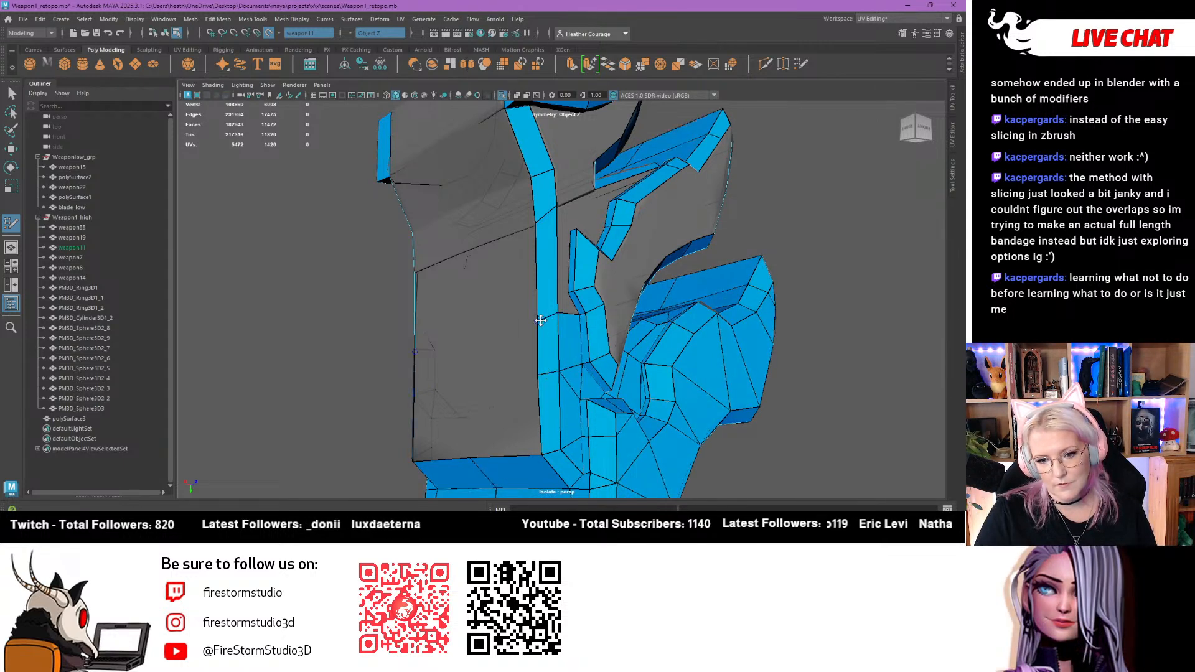
Slide the vertical side strip's cross edge upward and fill and weld the gap to the neighbouring branch strip
{"action": "mouse_move", "coordinate": [526, 318]}
{"action": "left_mouse_down", "text": "alt"}
{"action": "mouse_move", "coordinate": [446, 320]}
{"action": "mouse_move", "coordinate": [509, 315]}
{"action": "left_mouse_up", "text": "alt"}
{"action": "right_click_drag", "start_coordinate": [510, 314], "coordinate": [573, 378], "text": "alt"}
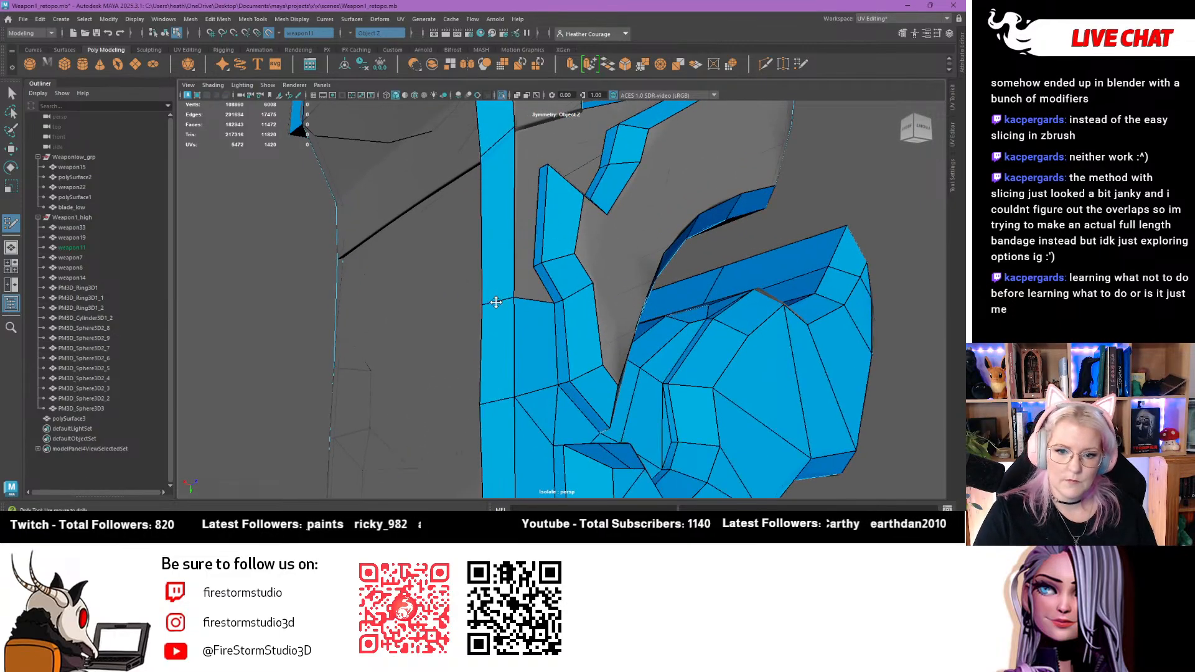
{"action": "left_click_drag", "start_coordinate": [495, 302], "coordinate": [496, 273]}
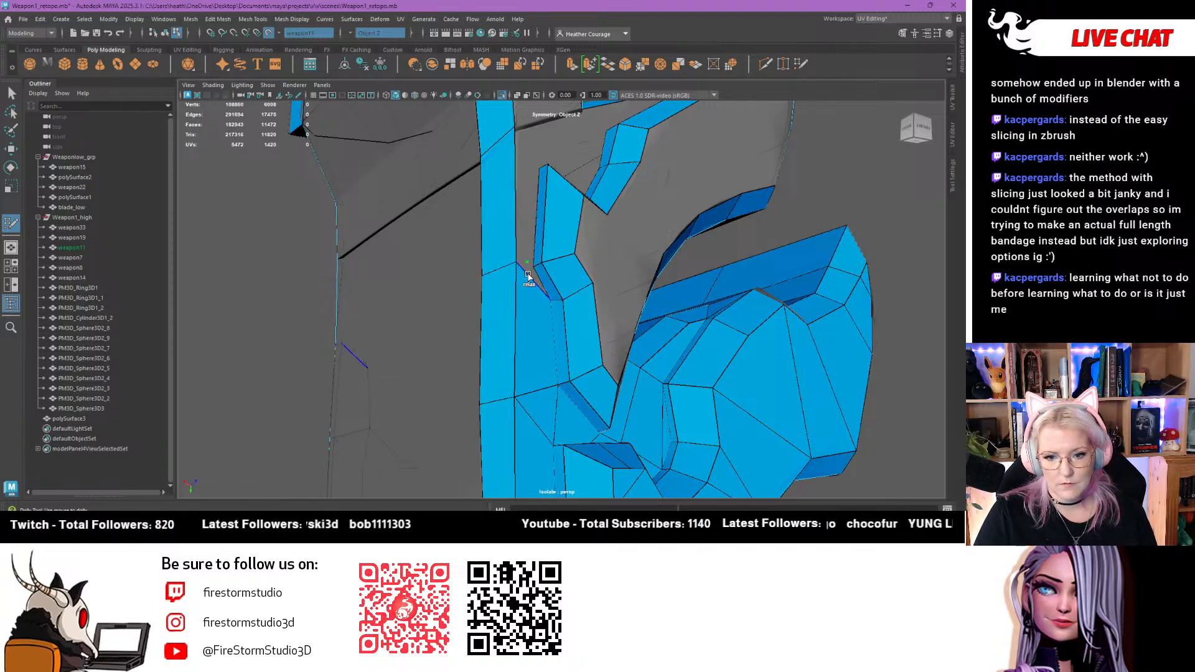
{"action": "left_click", "coordinate": [525, 259], "text": "shift"}
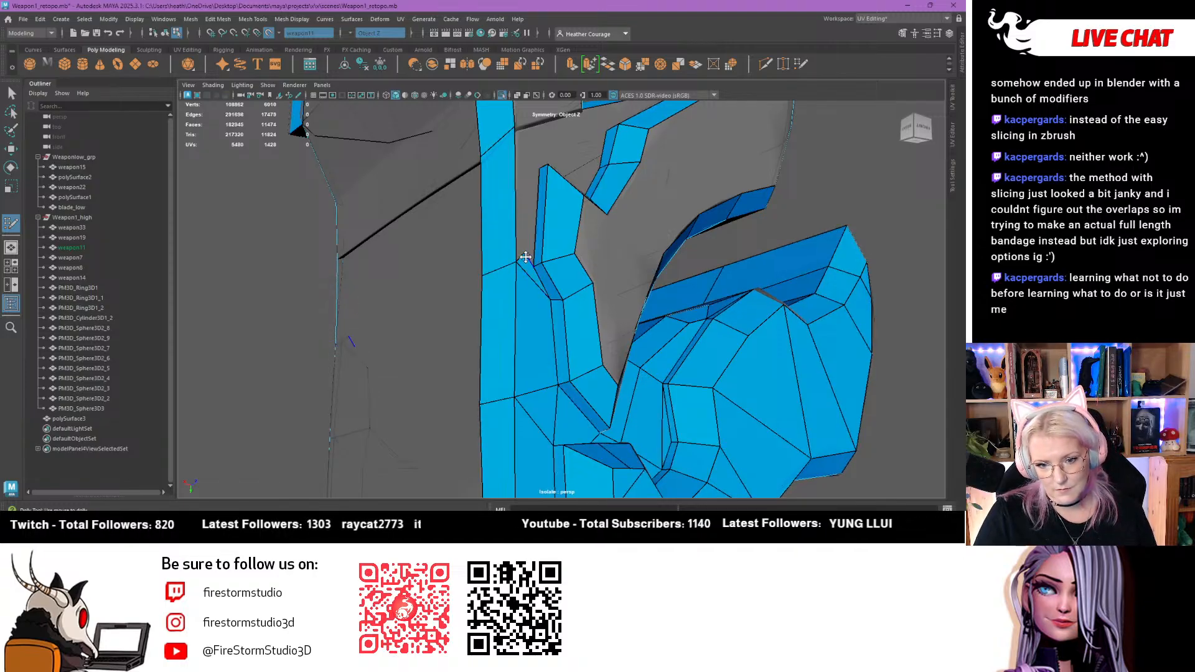
{"action": "left_click_drag", "start_coordinate": [525, 254], "coordinate": [498, 287]}
{"action": "left_click", "coordinate": [526, 307], "text": "shift"}
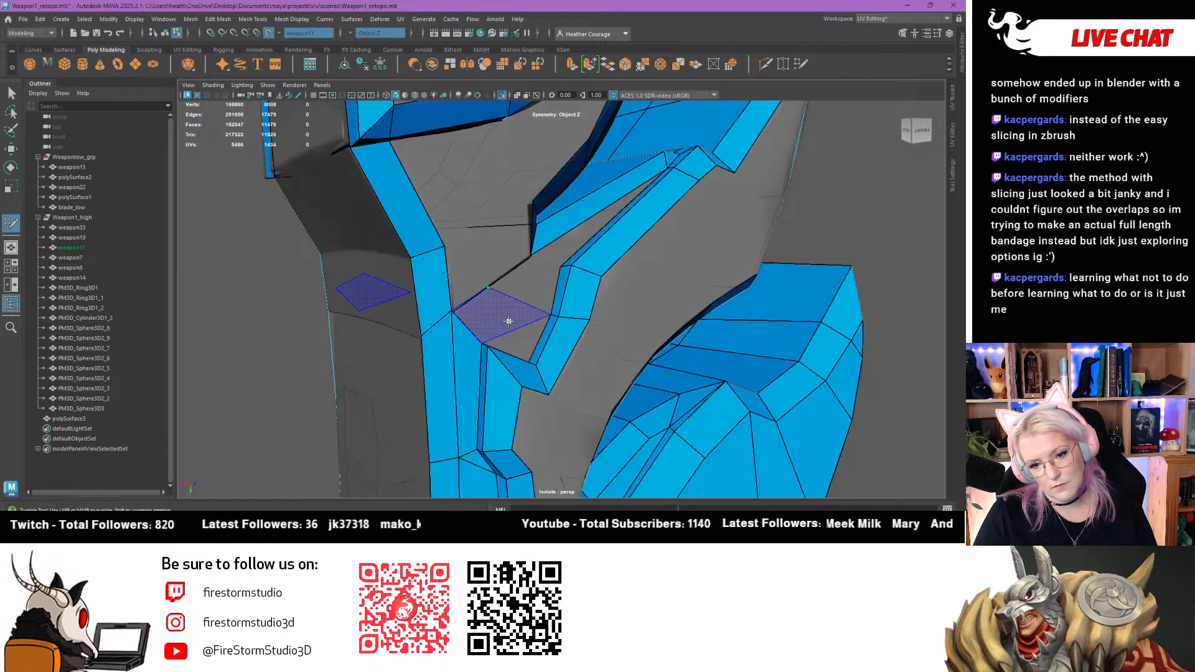
Fill two rows of quads across the gray back panel, starting from the existing lower band
{"action": "mouse_move", "coordinate": [526, 334]}
{"action": "left_mouse_down", "text": "alt"}
{"action": "mouse_move", "coordinate": [480, 355]}
{"action": "mouse_move", "coordinate": [652, 323]}
{"action": "left_mouse_up", "text": "alt"}
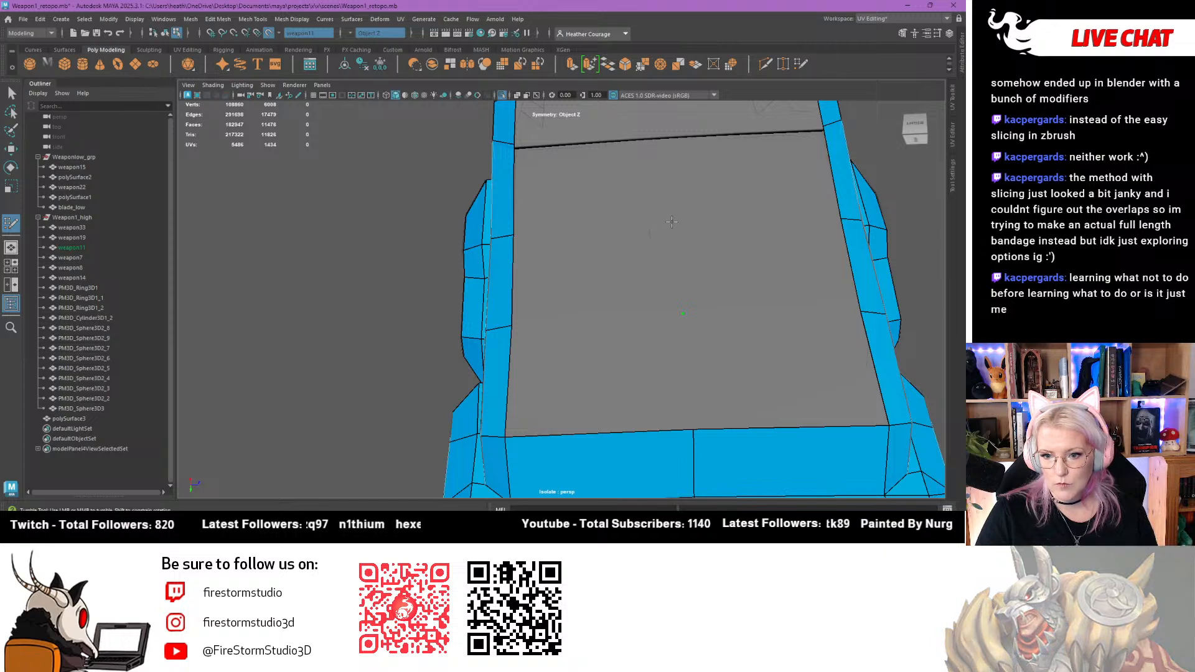
{"action": "left_click", "coordinate": [606, 269], "text": "shift"}
{"action": "left_click", "coordinate": [606, 343], "text": "shift"}
{"action": "scroll", "coordinate": [612, 338], "scroll_direction": "down", "scroll_amount": 5}
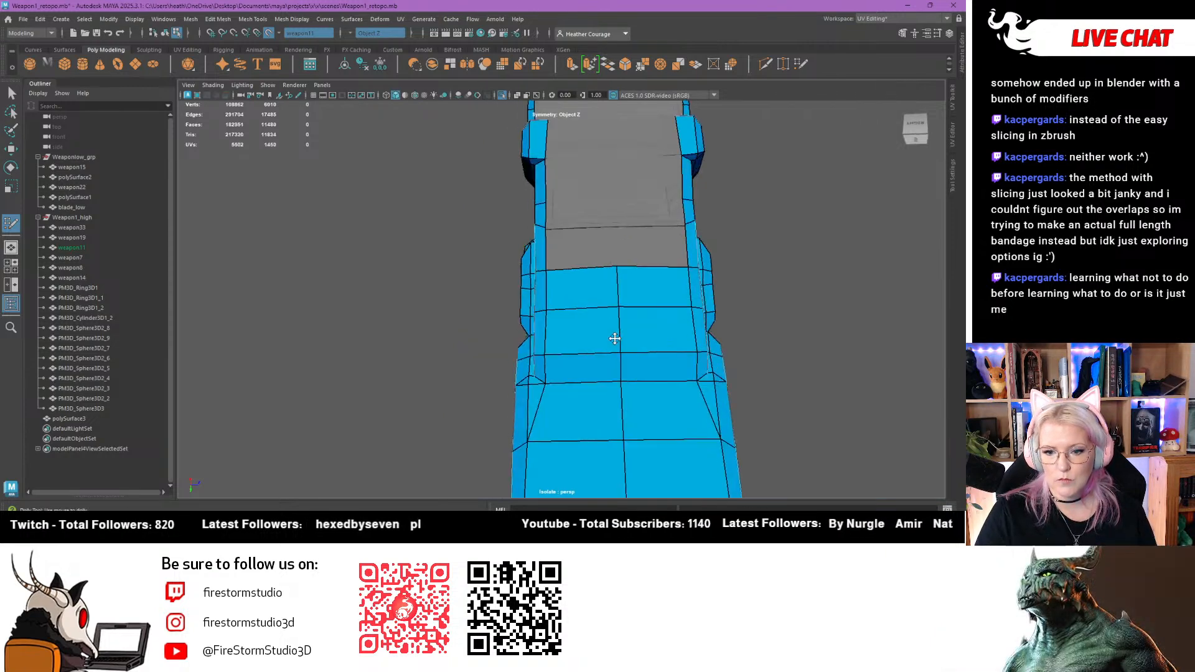
Continue filling quad rows up the back panel to the underside of the projecting ledge
{"action": "left_click_drag", "start_coordinate": [616, 339], "coordinate": [589, 315], "text": "alt"}
{"action": "scroll", "coordinate": [638, 266], "scroll_direction": "up", "scroll_amount": 1}
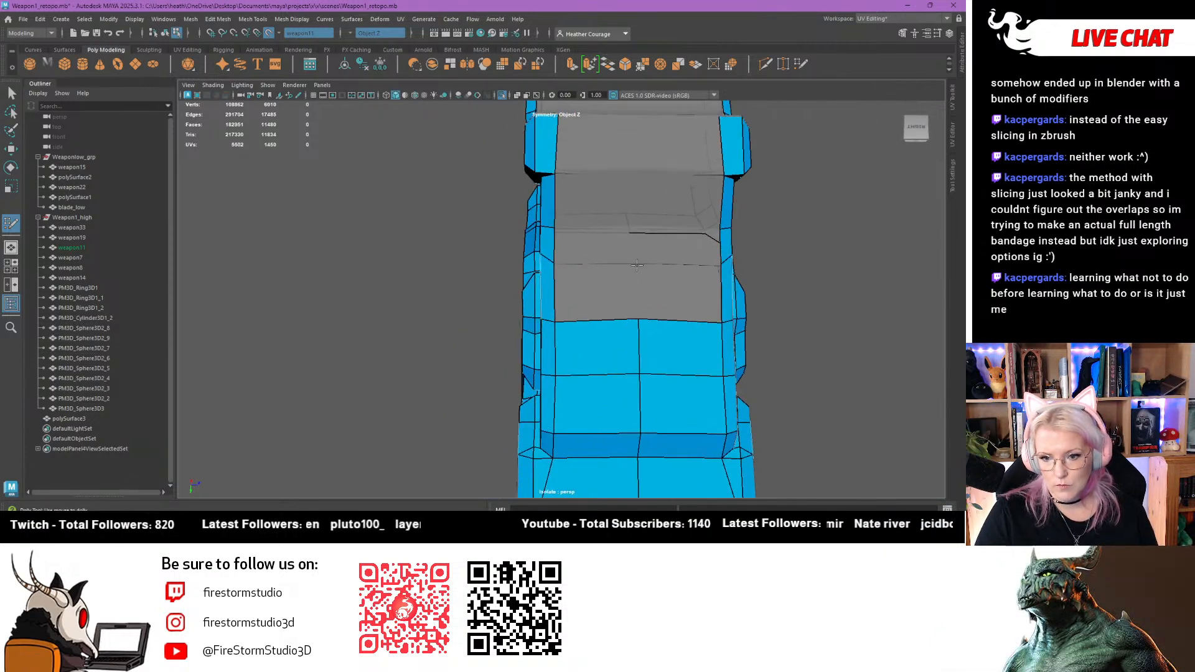
{"action": "left_click", "coordinate": [602, 293], "text": "shift"}
{"action": "mouse_move", "coordinate": [620, 272]}
{"action": "left_mouse_down", "text": "alt"}
{"action": "mouse_move", "coordinate": [632, 280]}
{"action": "mouse_move", "coordinate": [620, 244]}
{"action": "left_mouse_up", "text": "alt"}
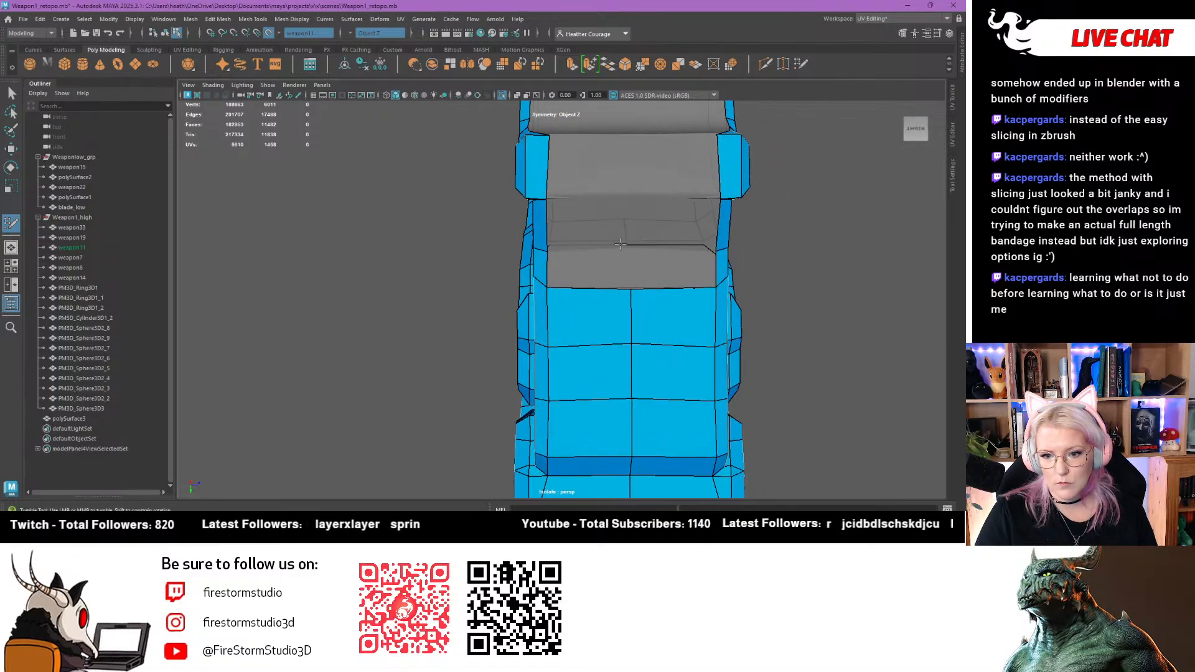
{"action": "left_click", "coordinate": [579, 271], "text": "shift"}
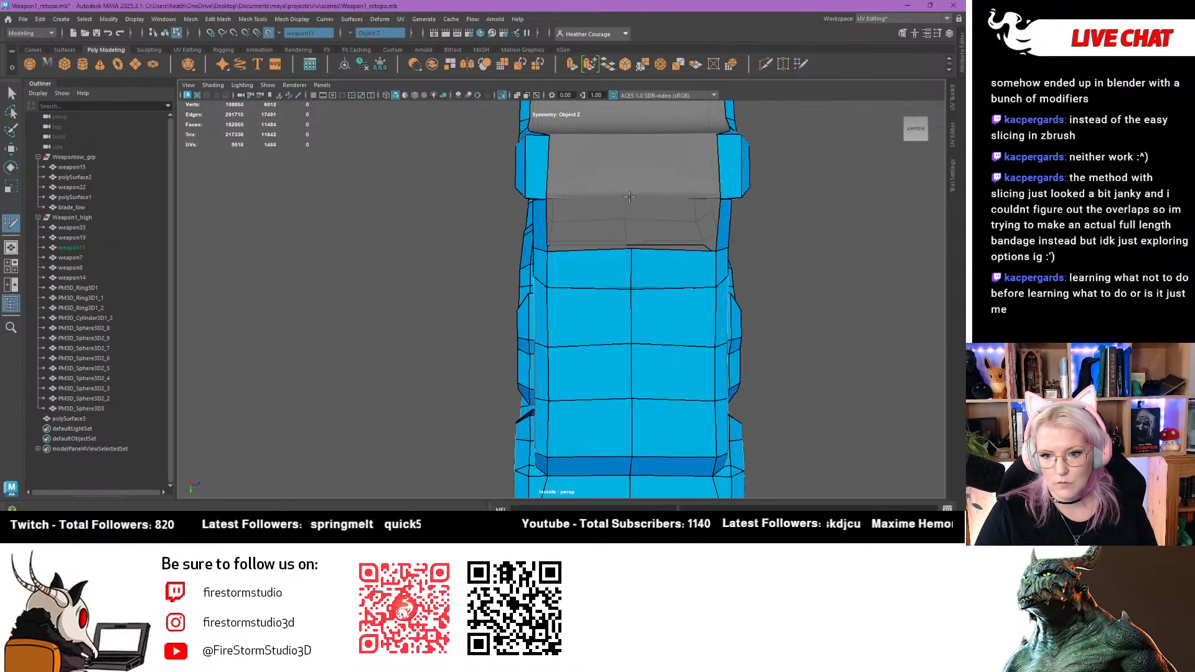
{"action": "left_click", "coordinate": [585, 228], "text": "shift"}
Fill the front face of the projecting ledge with quads between its two side strips
{"action": "mouse_move", "coordinate": [584, 229]}
{"action": "left_mouse_down", "text": "alt"}
{"action": "mouse_move", "coordinate": [585, 421]}
{"action": "mouse_move", "coordinate": [621, 258]}
{"action": "left_mouse_up", "text": "alt"}
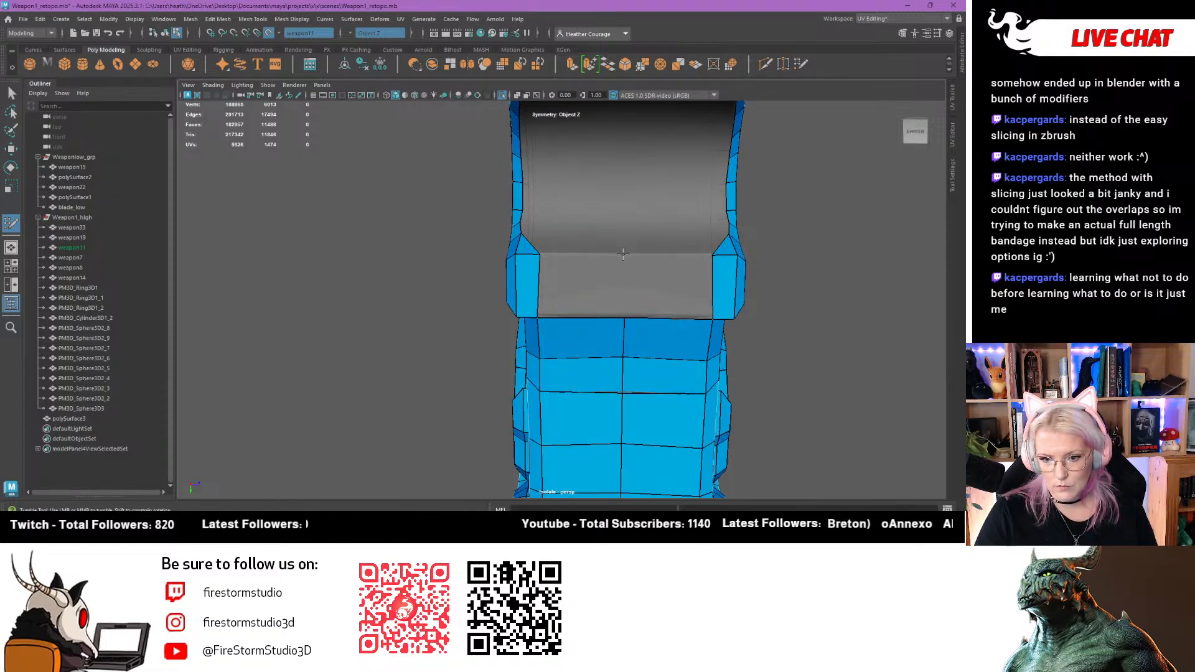
{"action": "left_click", "coordinate": [587, 284], "text": "shift"}
{"action": "mouse_move", "coordinate": [581, 302]}
{"action": "left_mouse_down", "text": "alt"}
{"action": "mouse_move", "coordinate": [578, 322]}
{"action": "mouse_move", "coordinate": [665, 294]}
{"action": "left_mouse_up", "text": "alt"}
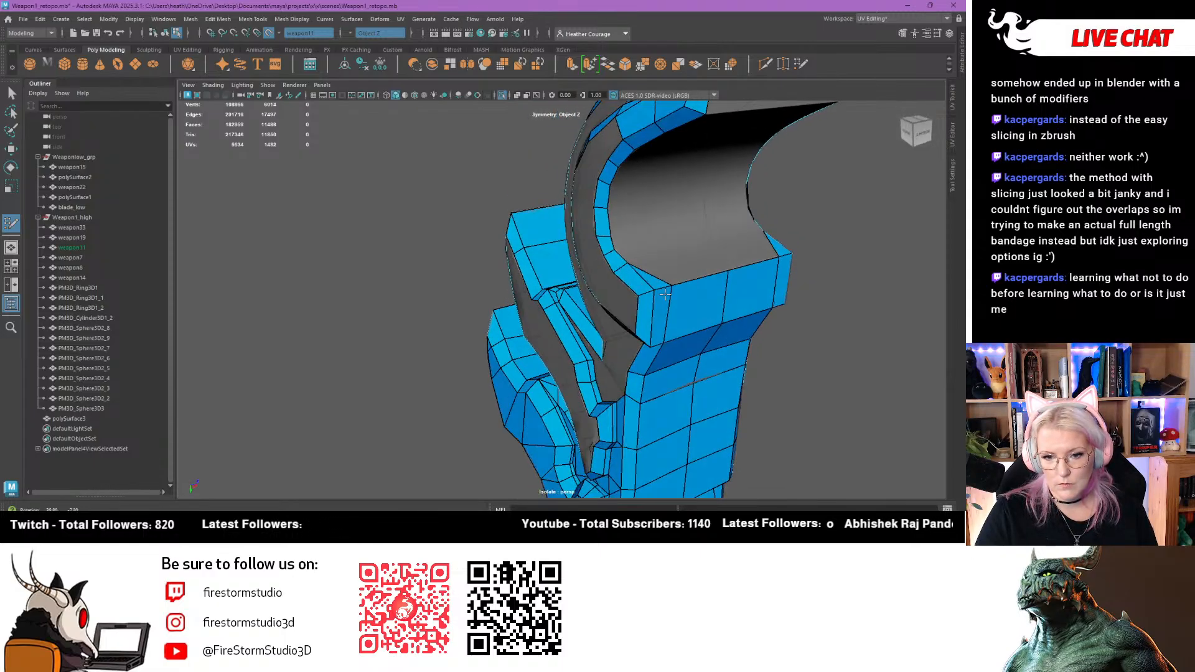
Remove a surplus cross edge from the curved rim strip and fill the first quad row inside the recess above the ledge
{"action": "left_click", "coordinate": [609, 252], "text": "ctrl+shift"}
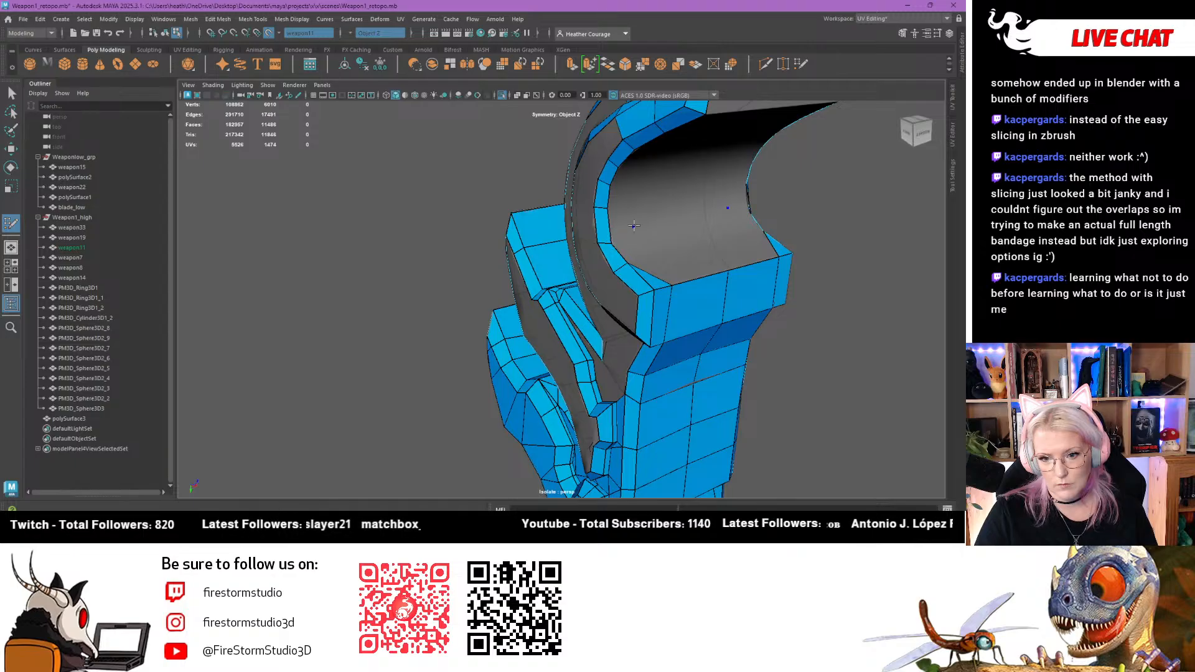
{"action": "left_click", "coordinate": [678, 266], "text": "shift"}
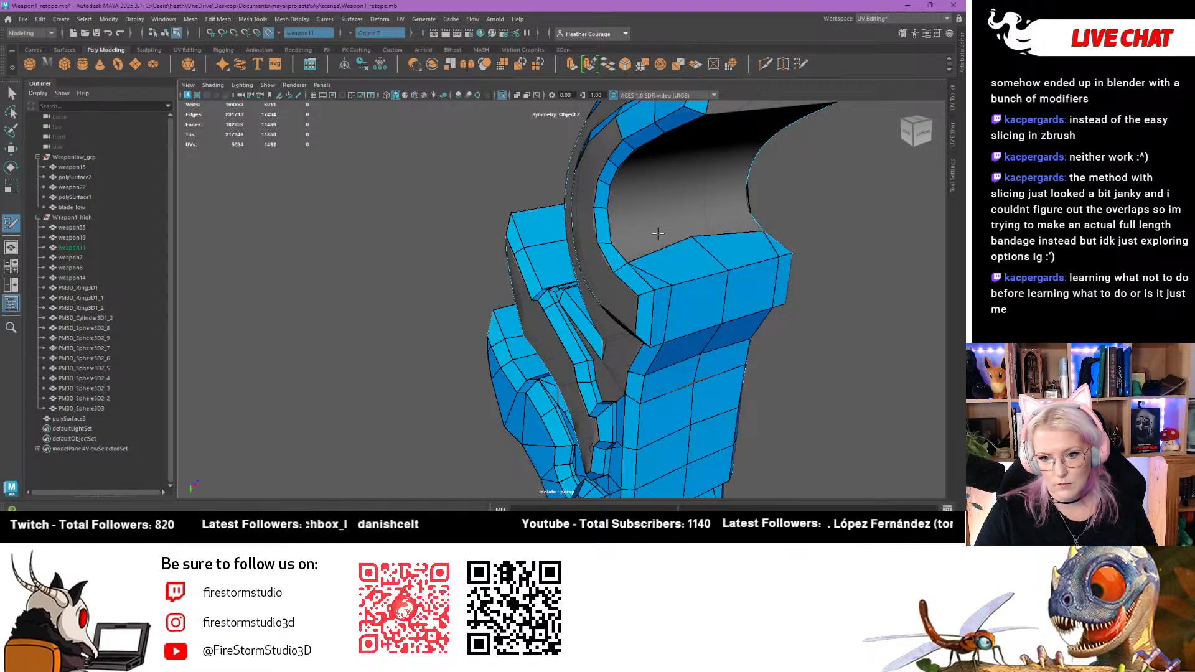
Delete another surplus cross edge from the curved rim strip just above the newly filled row
{"action": "left_click_drag", "start_coordinate": [621, 242], "coordinate": [675, 265], "text": "alt"}
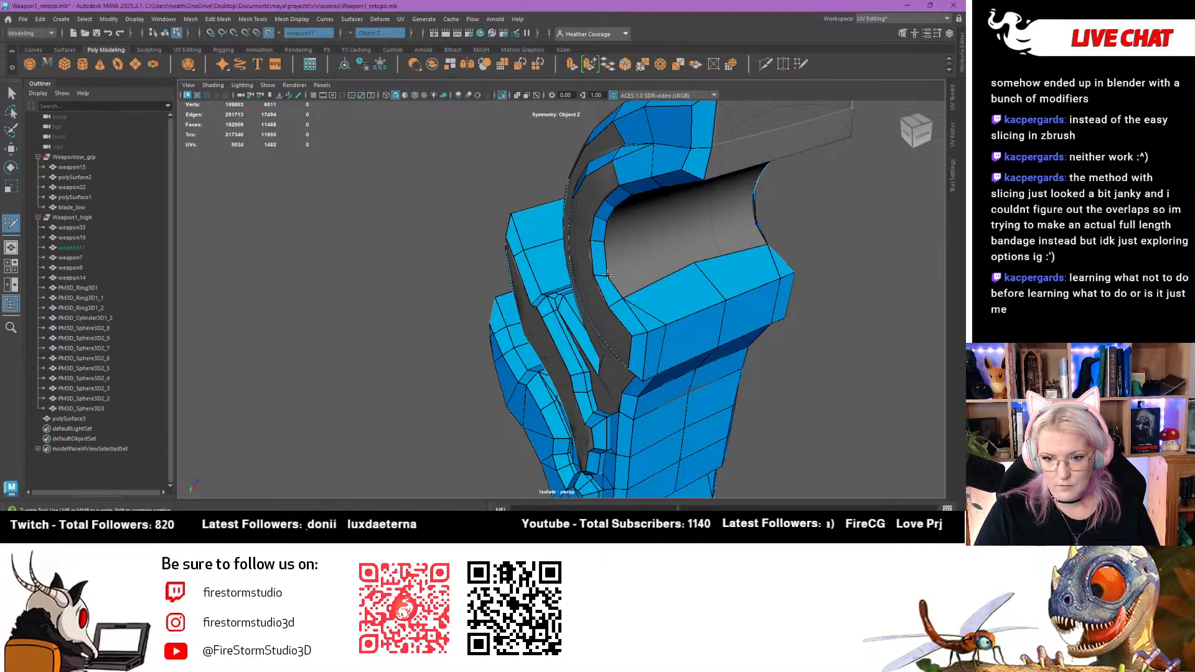
{"action": "scroll", "coordinate": [603, 285], "scroll_direction": "up", "scroll_amount": 6}
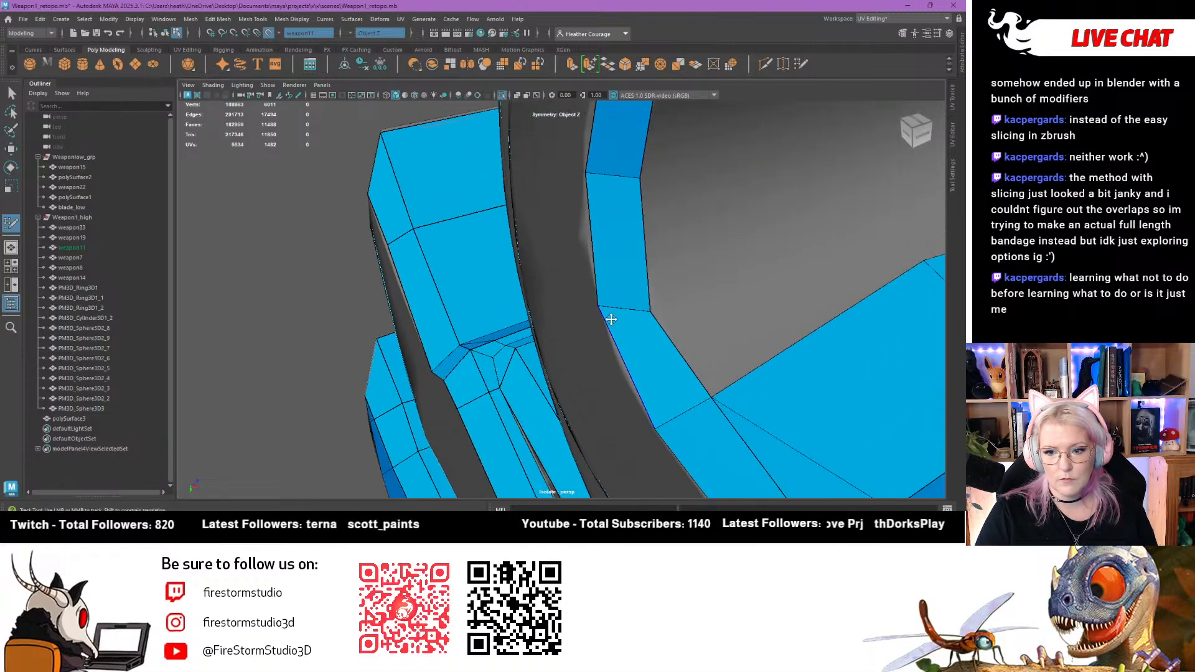
{"action": "left_click_drag", "start_coordinate": [648, 291], "coordinate": [547, 199], "text": "alt"}
{"action": "key", "text": "Delete"}
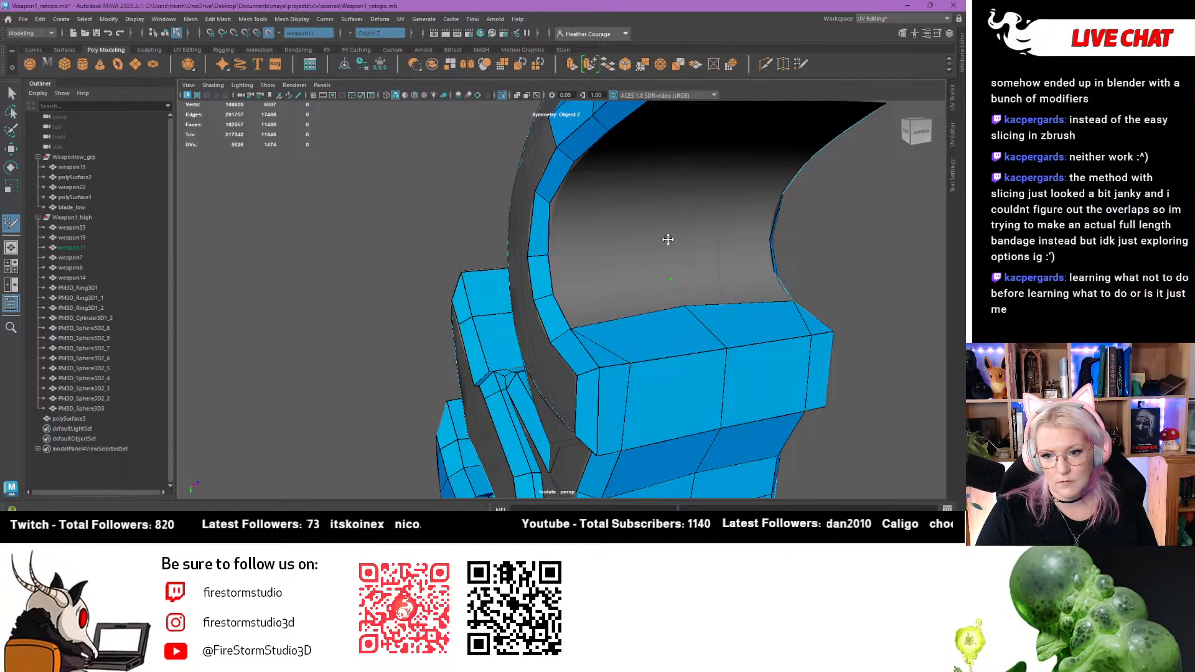
Fill two more quad rows across the recess above the ledge and join the split middle vertices on the upper row
{"action": "left_click", "coordinate": [601, 226], "text": "shift"}
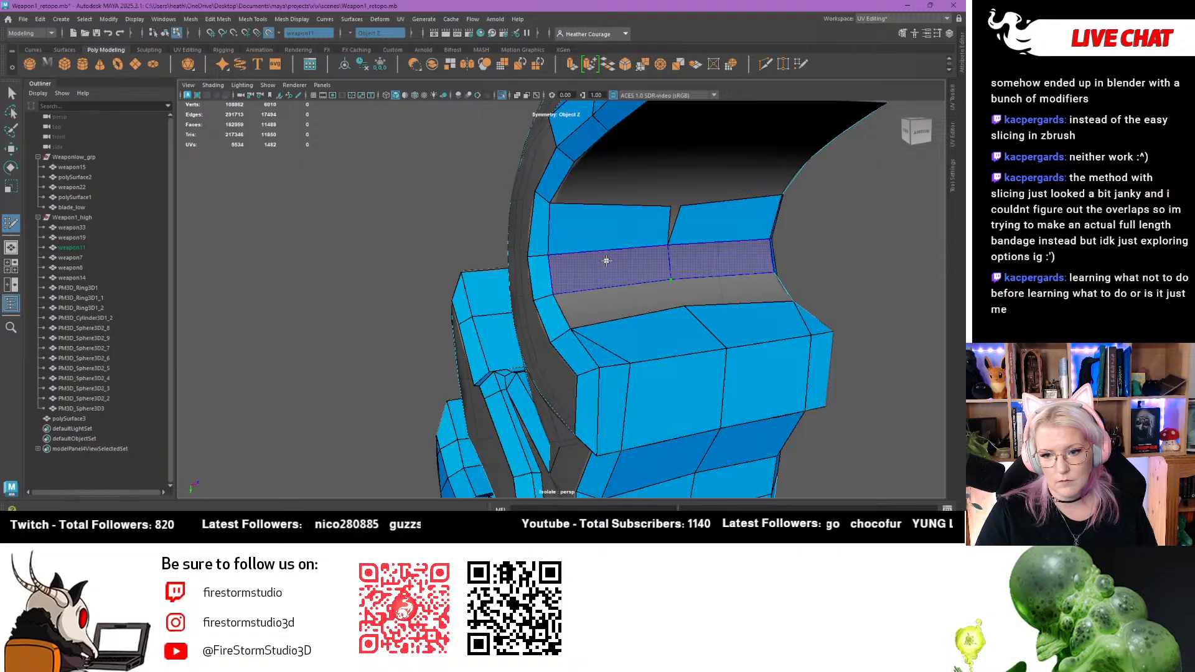
{"action": "left_click", "coordinate": [618, 296], "text": "shift"}
{"action": "left_click_drag", "start_coordinate": [667, 208], "coordinate": [670, 210]}
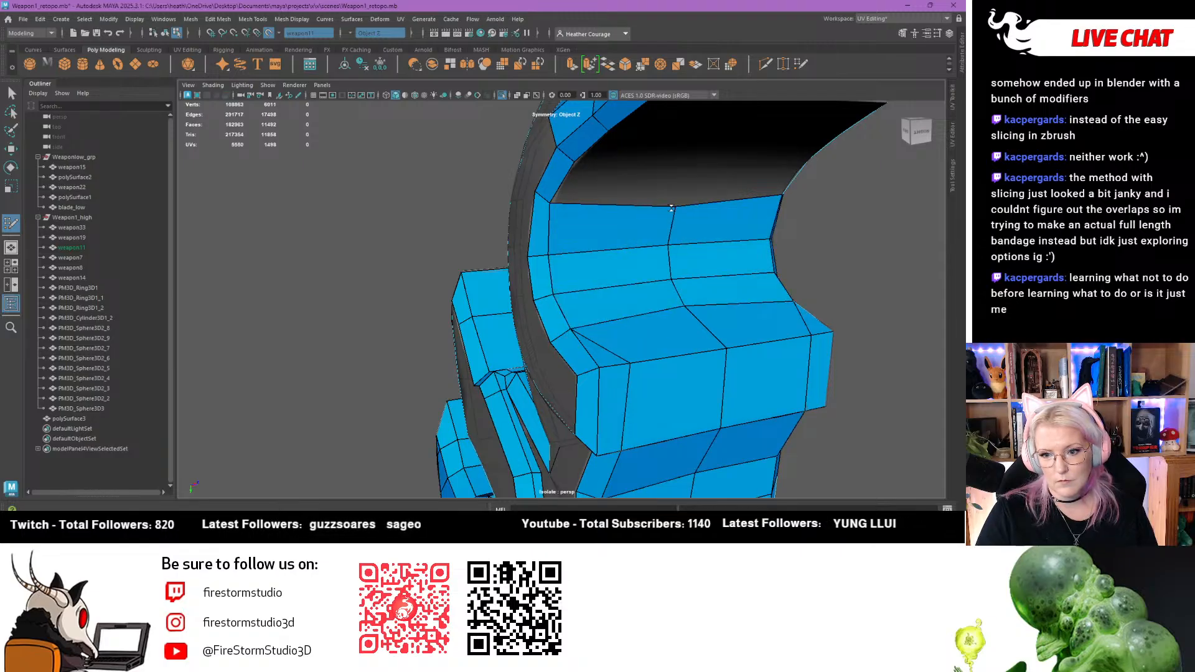
Fill the three remaining quad rows across the hook's inner curve, from the tip down to the finished rows
{"action": "right_click_drag", "start_coordinate": [669, 210], "coordinate": [640, 227], "text": "alt"}
{"action": "left_click_drag", "start_coordinate": [640, 226], "coordinate": [591, 213], "text": "alt"}
{"action": "left_click_drag", "start_coordinate": [578, 164], "coordinate": [591, 282], "text": "alt"}
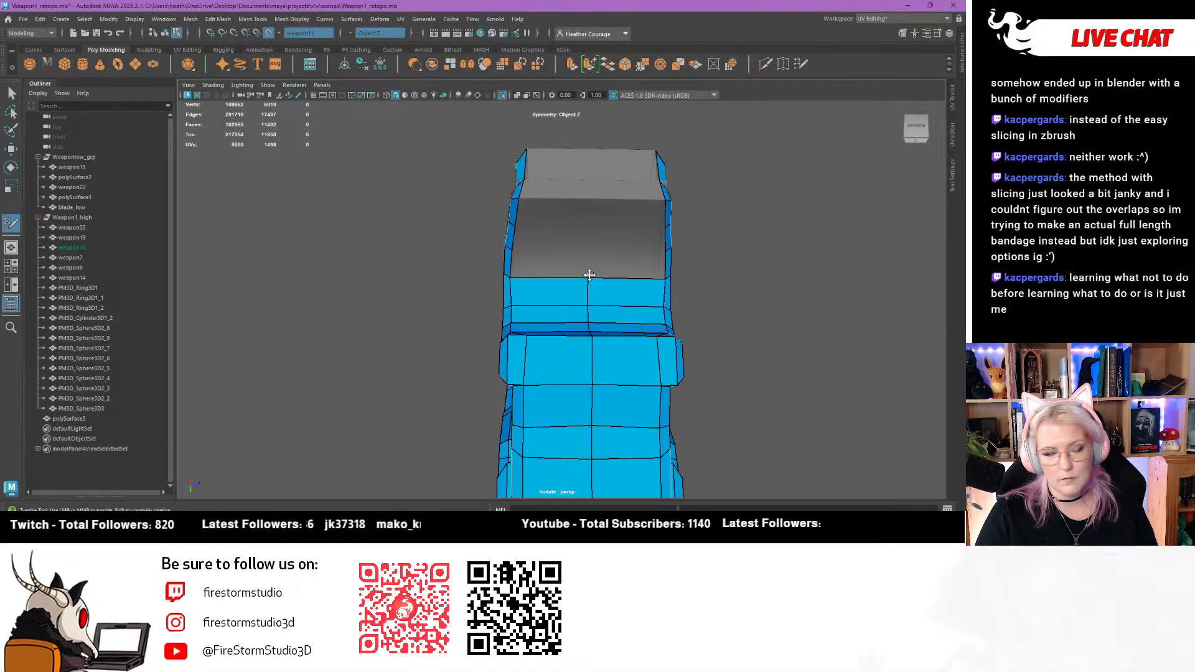
{"action": "scroll", "coordinate": [591, 275], "scroll_direction": "up", "scroll_amount": 2}
{"action": "middle_click_drag", "start_coordinate": [591, 274], "coordinate": [538, 340], "text": "alt"}
{"action": "left_click_drag", "start_coordinate": [537, 340], "coordinate": [552, 275], "text": "alt"}
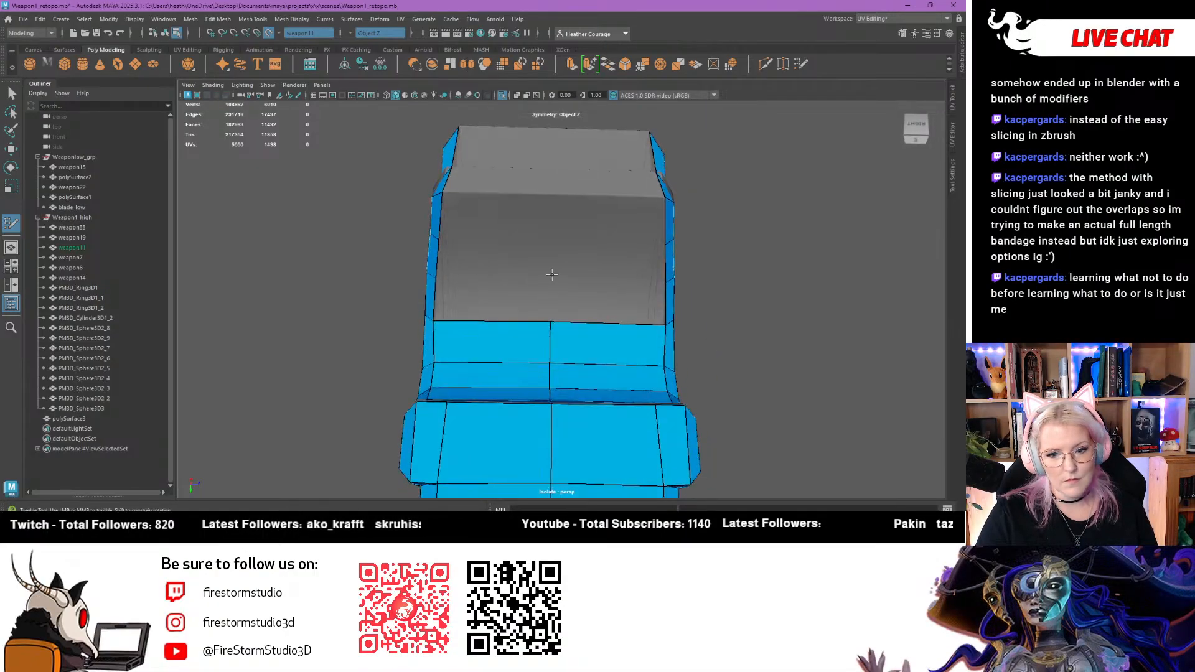
{"action": "left_click", "coordinate": [554, 194]}
{"action": "left_click", "coordinate": [491, 216], "text": "shift"}
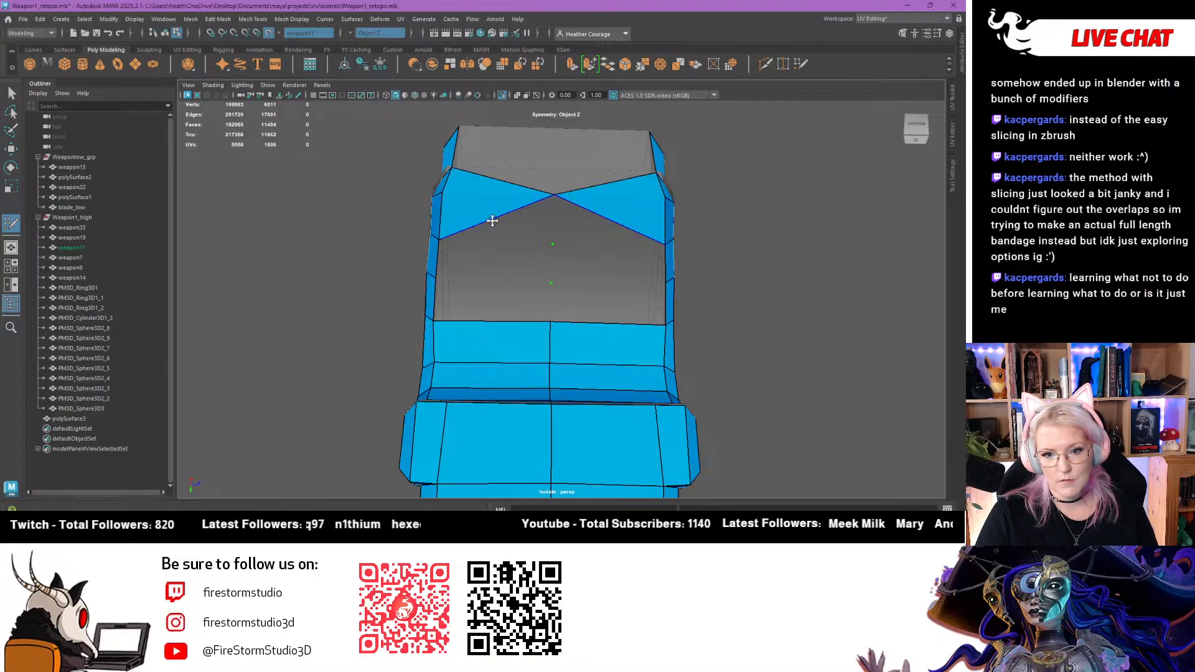
{"action": "key", "text": "ctrl+z"}
{"action": "left_click", "coordinate": [492, 220], "text": "shift"}
{"action": "left_click", "coordinate": [494, 255], "text": "shift"}
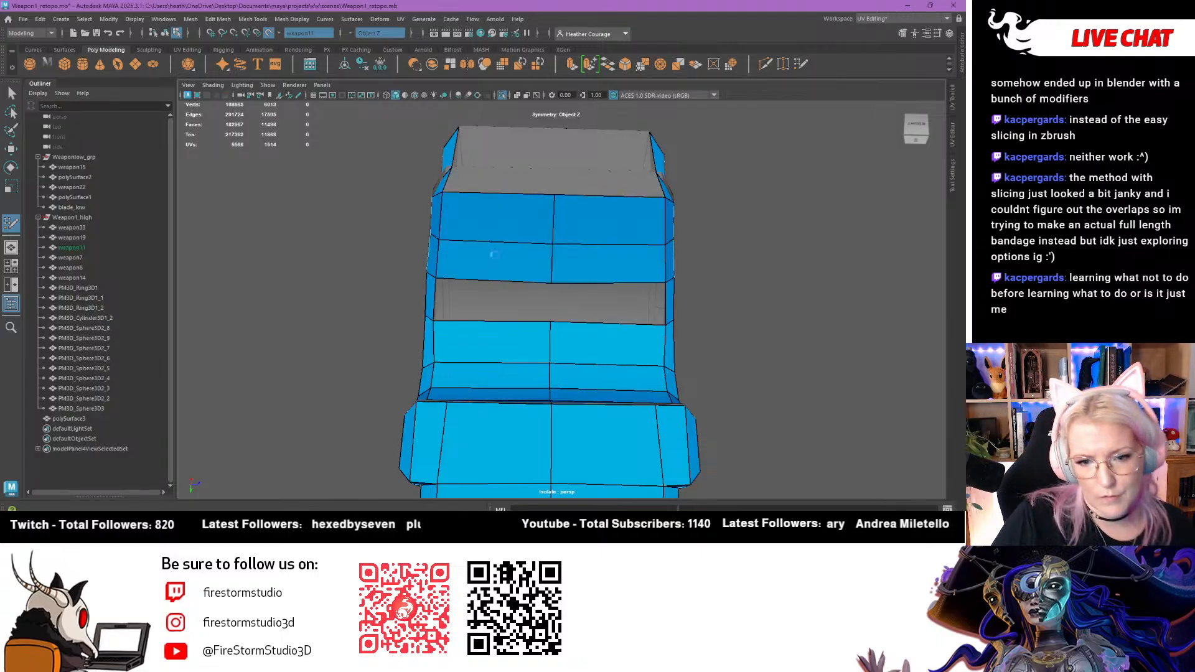
{"action": "left_click", "coordinate": [494, 292], "text": "shift"}
Fill the next quad on the hook's side face, between the two curved strips near the tip
{"action": "left_click_drag", "start_coordinate": [492, 291], "coordinate": [626, 313], "text": "alt"}
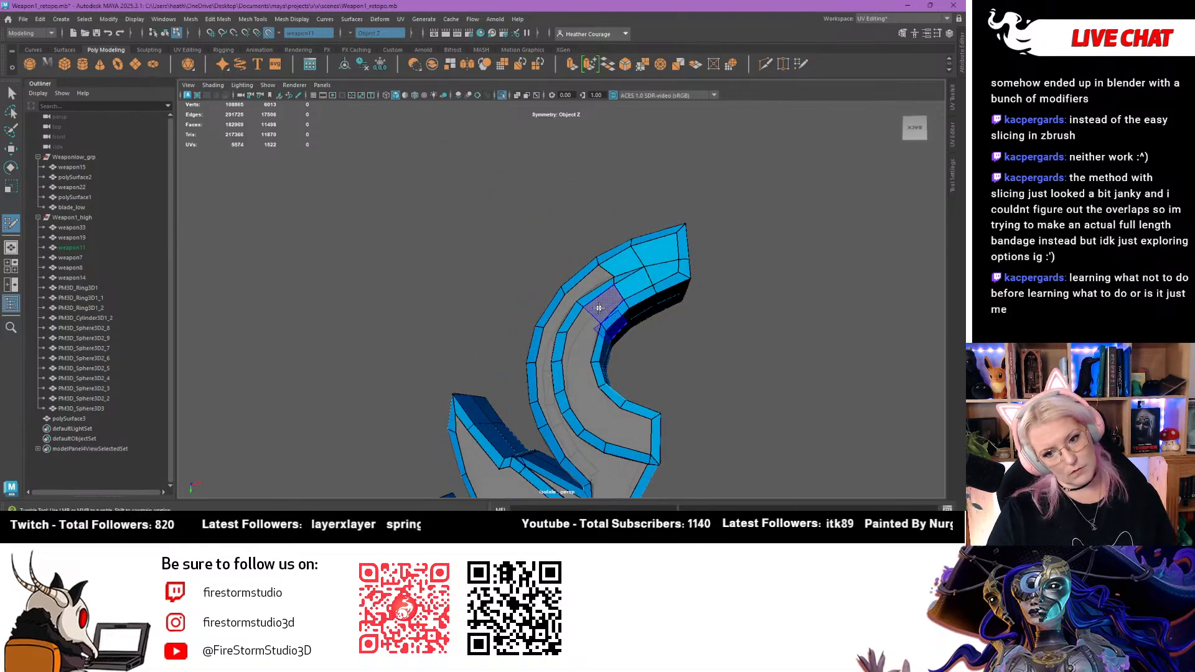
{"action": "left_click", "coordinate": [599, 308], "text": "shift"}
{"action": "left_click_drag", "start_coordinate": [540, 354], "coordinate": [546, 350], "text": "alt"}
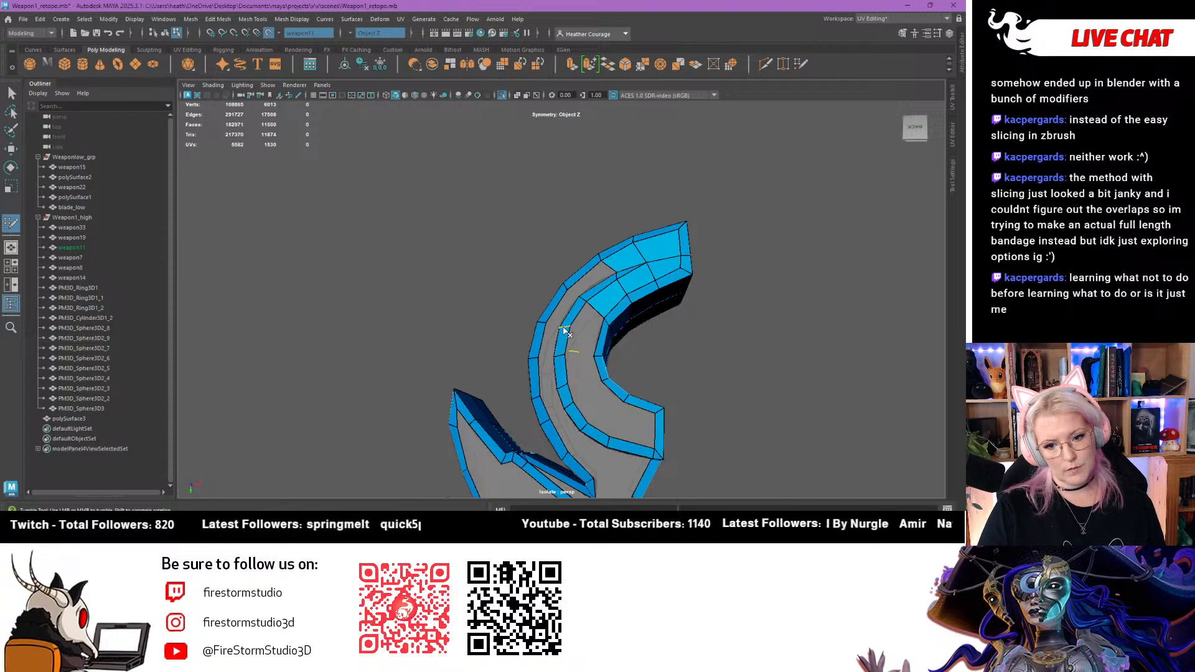
Try to remove one cross edge from each curved side strip and fill the next side quad with the wider spacing
{"action": "left_click", "coordinate": [565, 330], "text": "ctrl+shift"}
{"action": "left_click", "coordinate": [541, 323], "text": "ctrl+shift"}
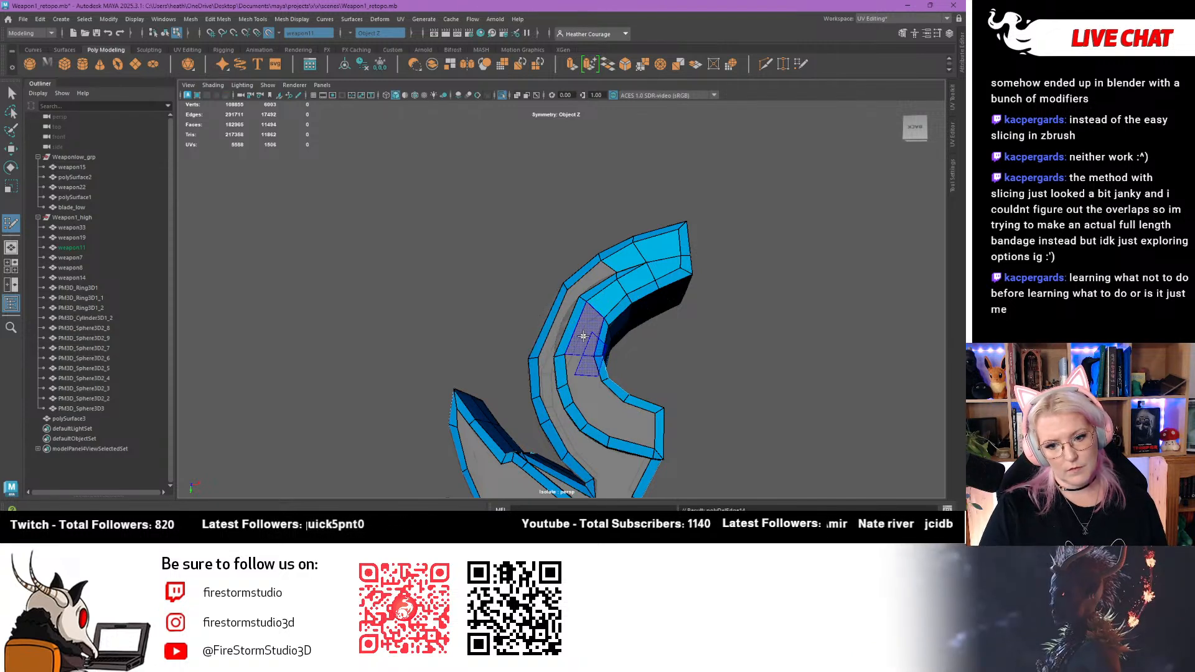
{"action": "scroll", "coordinate": [546, 373], "scroll_direction": "up", "scroll_amount": 5}
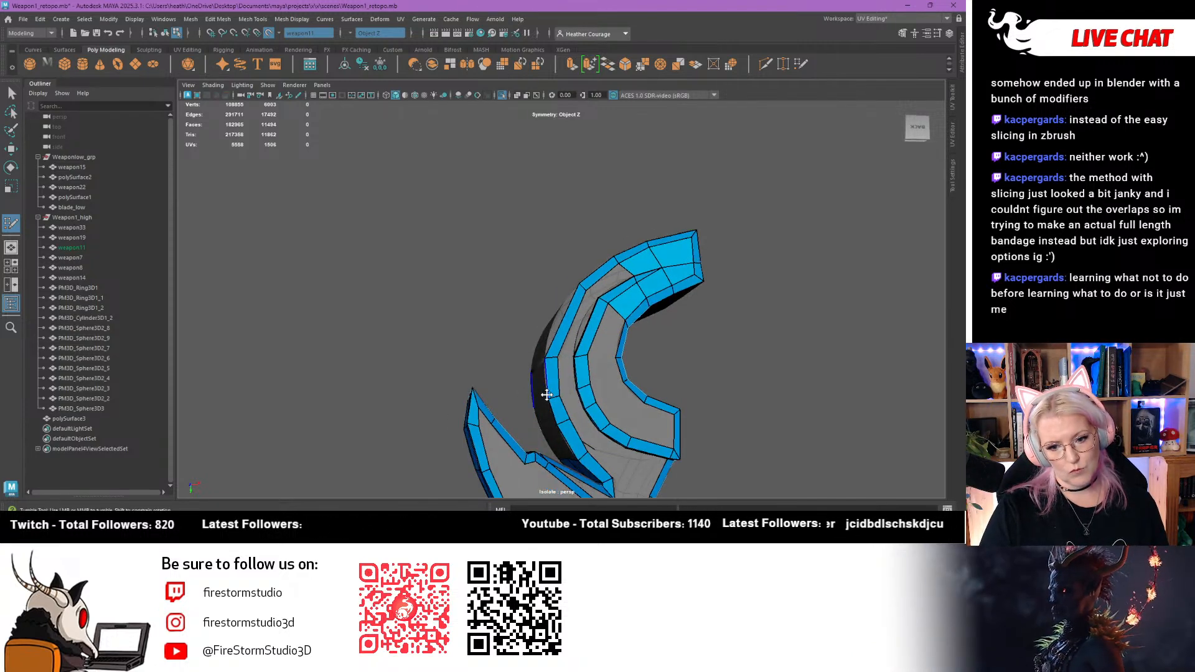
{"action": "left_click_drag", "start_coordinate": [546, 388], "coordinate": [639, 391]}
{"action": "left_click", "coordinate": [621, 348], "text": "shift"}
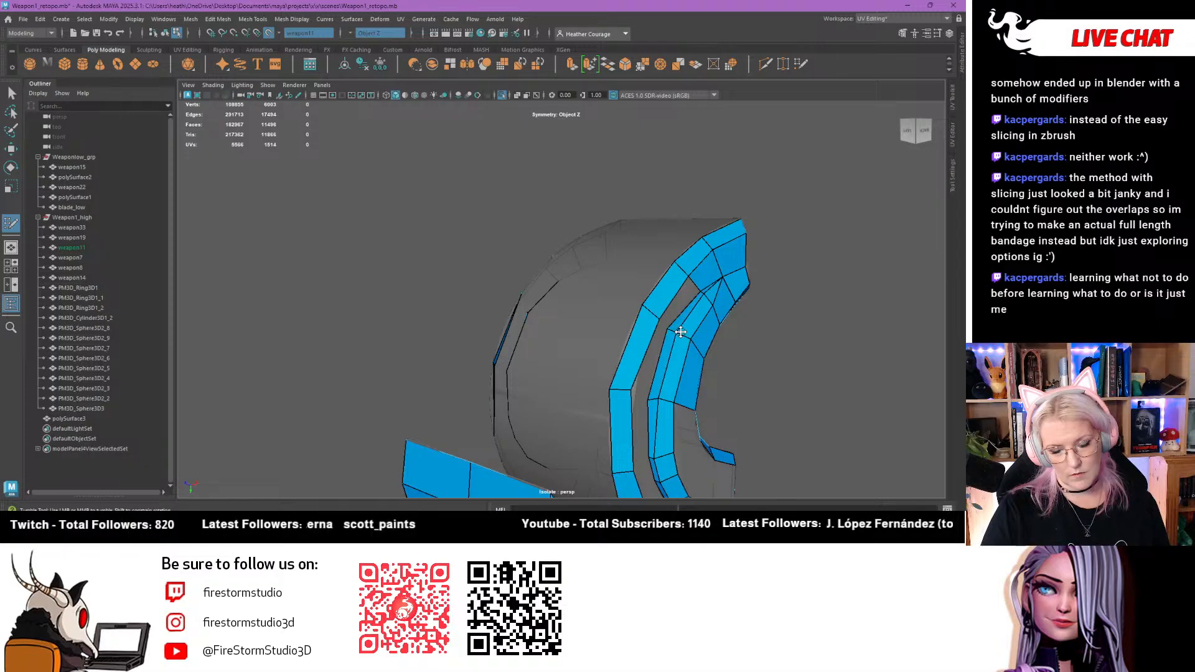
Try to reposition the strip vertices around the hook's outer curve and delete another cross edge
{"action": "left_click_drag", "start_coordinate": [680, 332], "coordinate": [653, 407], "text": "alt"}
{"action": "right_click_drag", "start_coordinate": [653, 408], "coordinate": [728, 454], "text": "alt"}
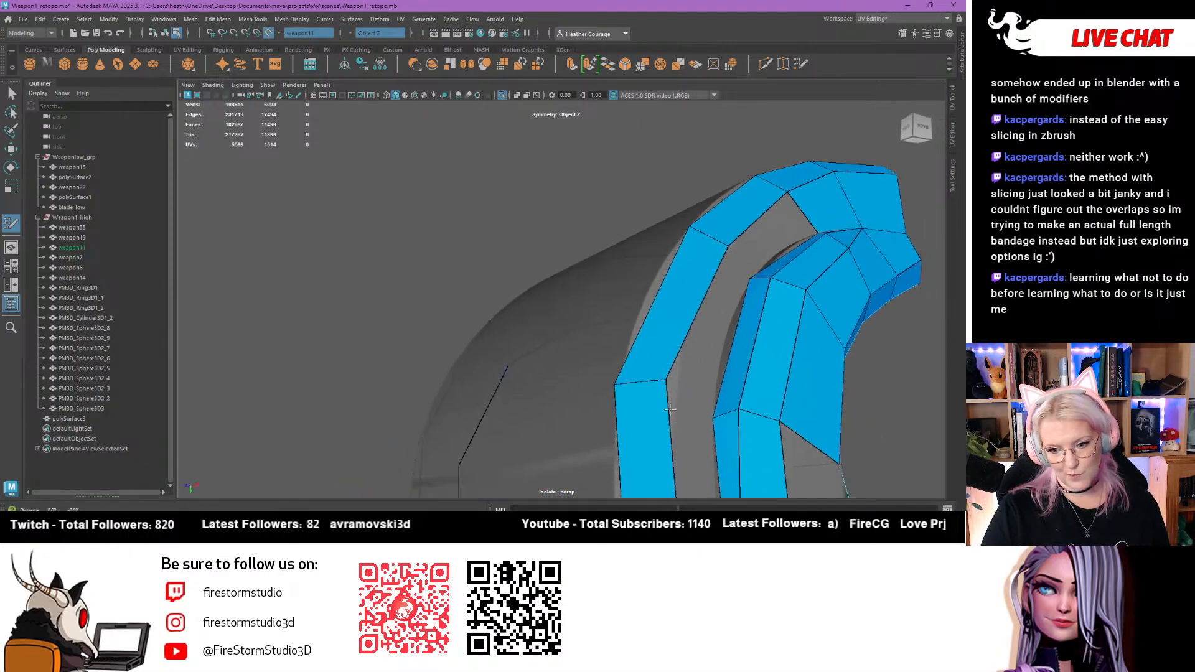
{"action": "middle_click_drag", "start_coordinate": [728, 455], "coordinate": [628, 367], "text": "alt"}
{"action": "left_click_drag", "start_coordinate": [628, 367], "coordinate": [594, 333], "text": "alt"}
{"action": "right_click_drag", "start_coordinate": [595, 333], "coordinate": [618, 320], "text": "alt"}
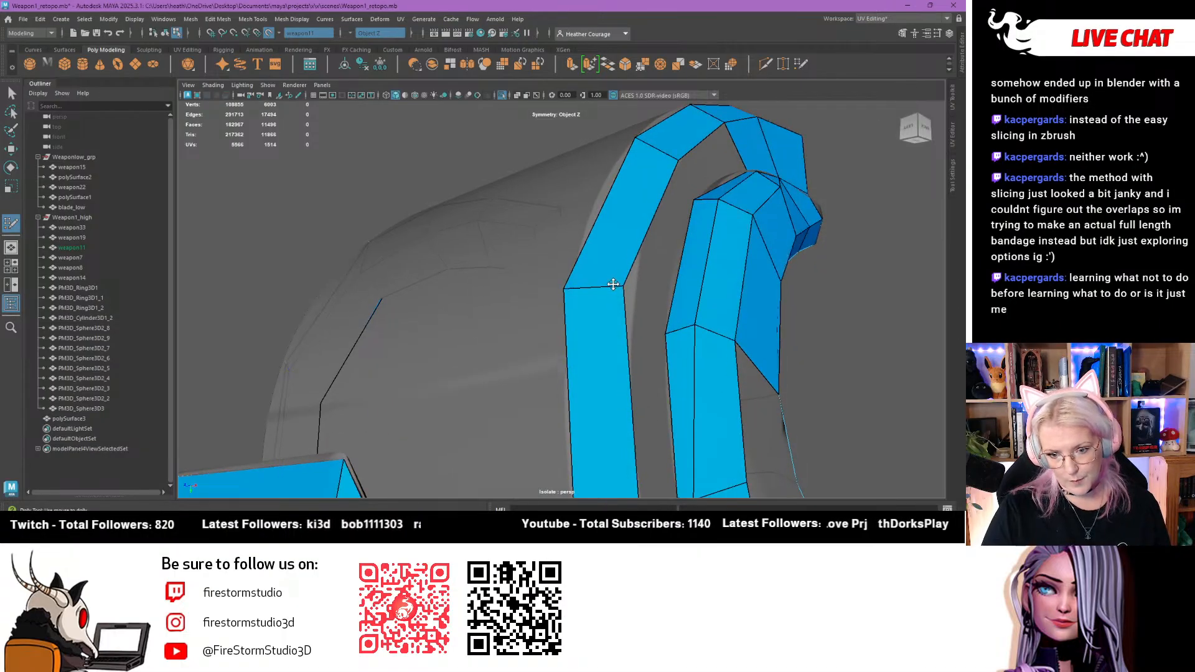
{"action": "mouse_move", "coordinate": [613, 283]}
{"action": "left_mouse_down"}
{"action": "mouse_move", "coordinate": [624, 287]}
{"action": "mouse_move", "coordinate": [632, 179]}
{"action": "mouse_move", "coordinate": [621, 170]}
{"action": "left_mouse_up"}
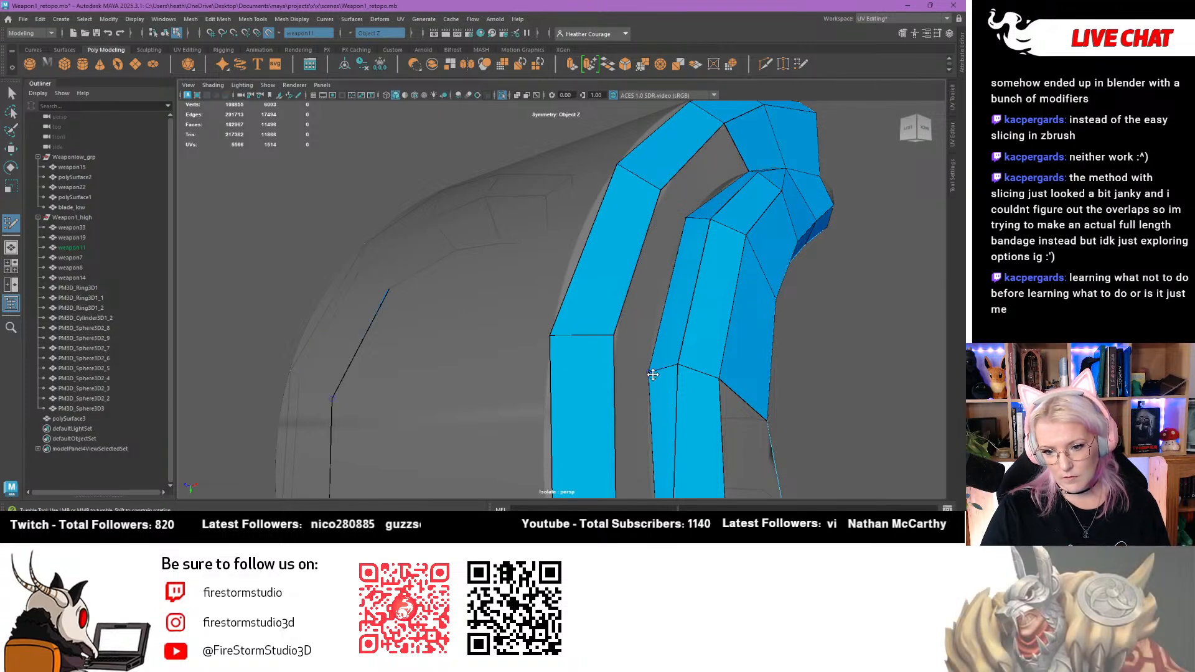
{"action": "left_click_drag", "start_coordinate": [650, 370], "coordinate": [650, 356]}
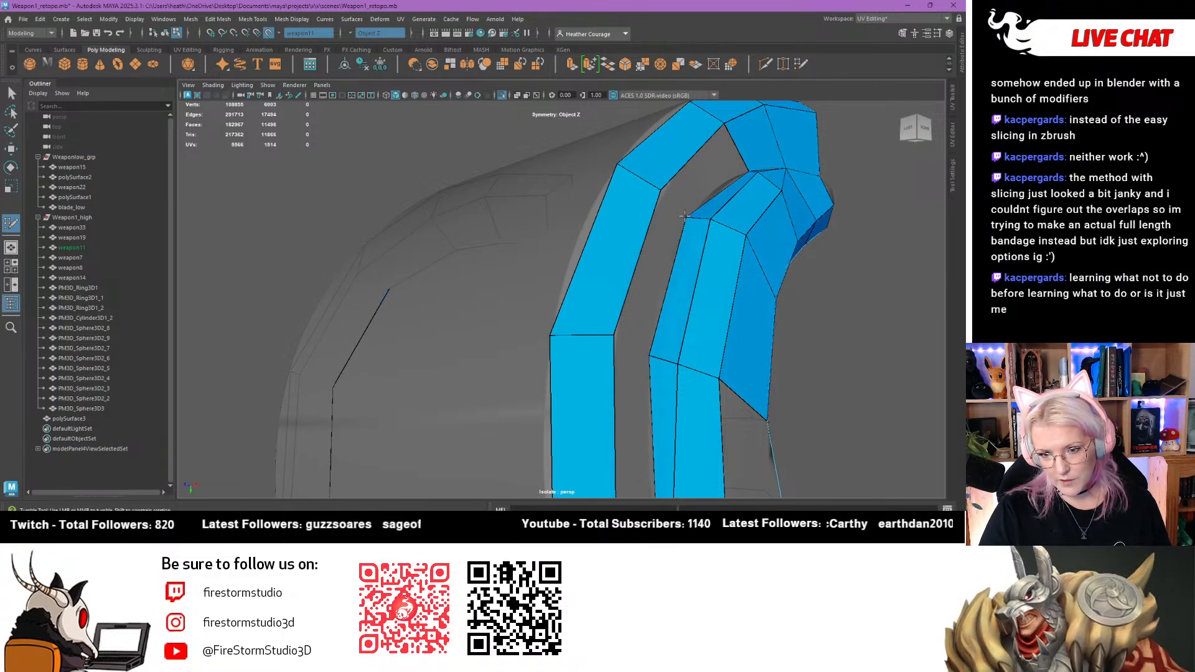
{"action": "left_click_drag", "start_coordinate": [630, 294], "coordinate": [590, 188], "text": "alt"}
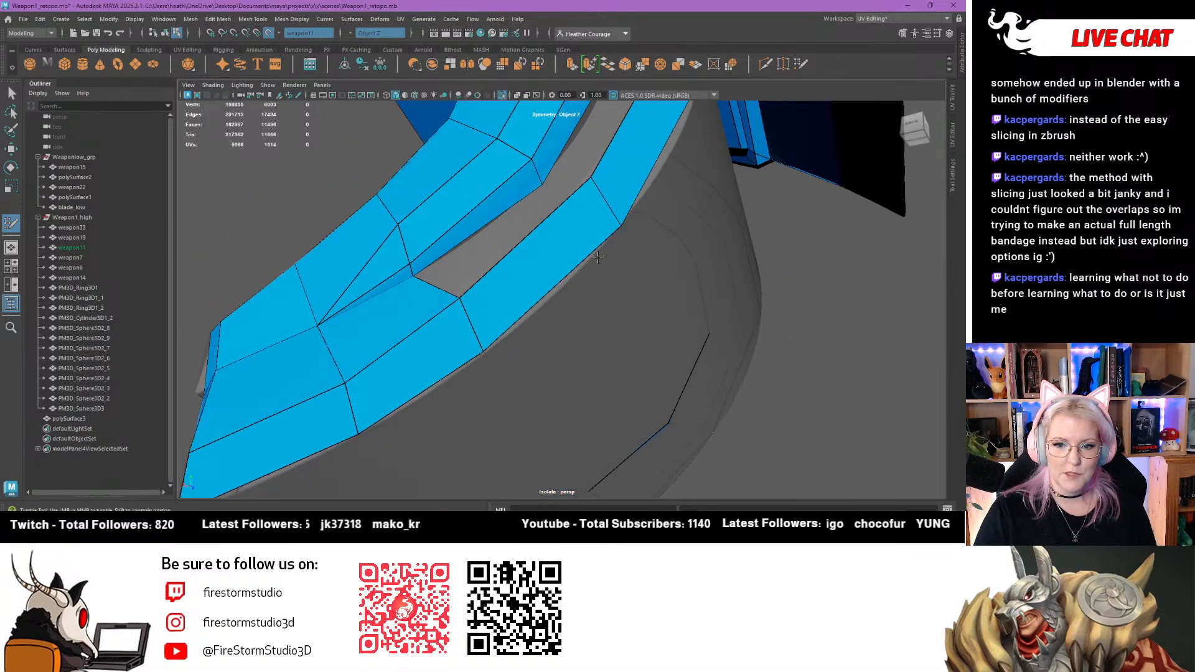
{"action": "middle_click_drag", "start_coordinate": [590, 188], "coordinate": [571, 288], "text": "alt"}
{"action": "left_click_drag", "start_coordinate": [593, 202], "coordinate": [515, 259], "text": "alt"}
{"action": "left_click", "coordinate": [543, 201], "text": "ctrl+shift"}
Undo the edge deletions, vertex moves and quad fill made on the curved side strips
{"action": "key", "text": "ctrl+z"}
{"action": "key", "text": "ctrl+z"}
{"action": "key", "text": "ctrl+z"}
{"action": "key", "text": "ctrl+z"}
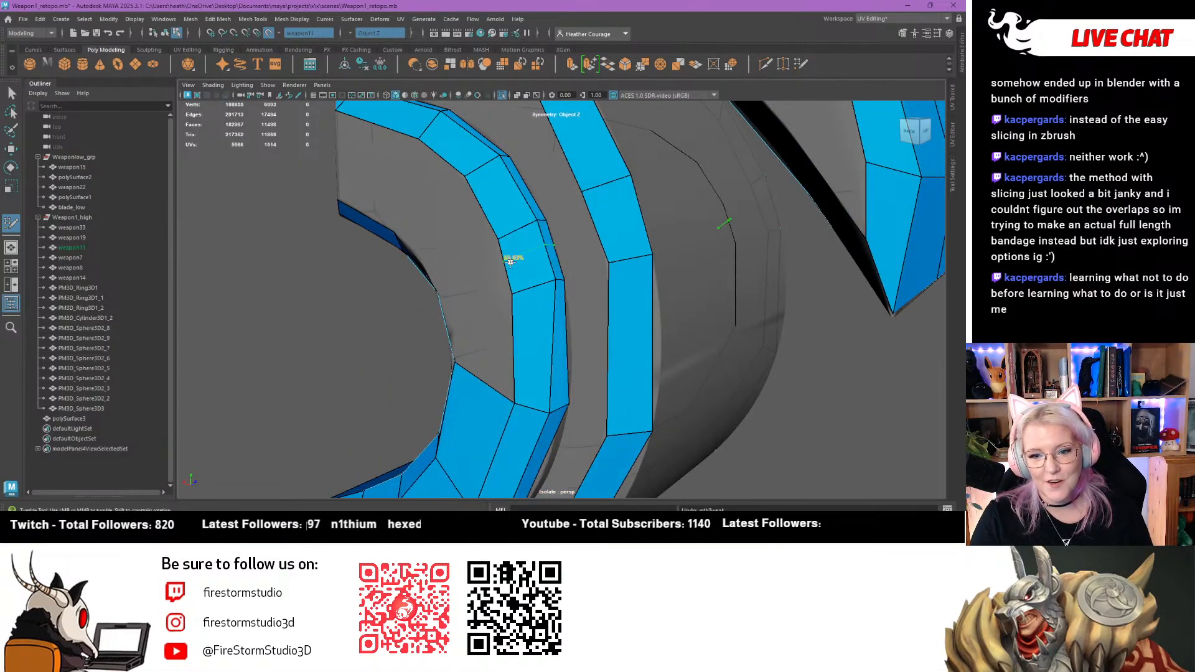
{"action": "key", "text": "ctrl+z"}
{"action": "scroll", "coordinate": [517, 274], "scroll_direction": "down", "scroll_amount": 5}
{"action": "key", "text": "ctrl+z"}
{"action": "key", "text": "ctrl+z"}
{"action": "key", "text": "ctrl+z"}
{"action": "key", "text": "ctrl+z"}
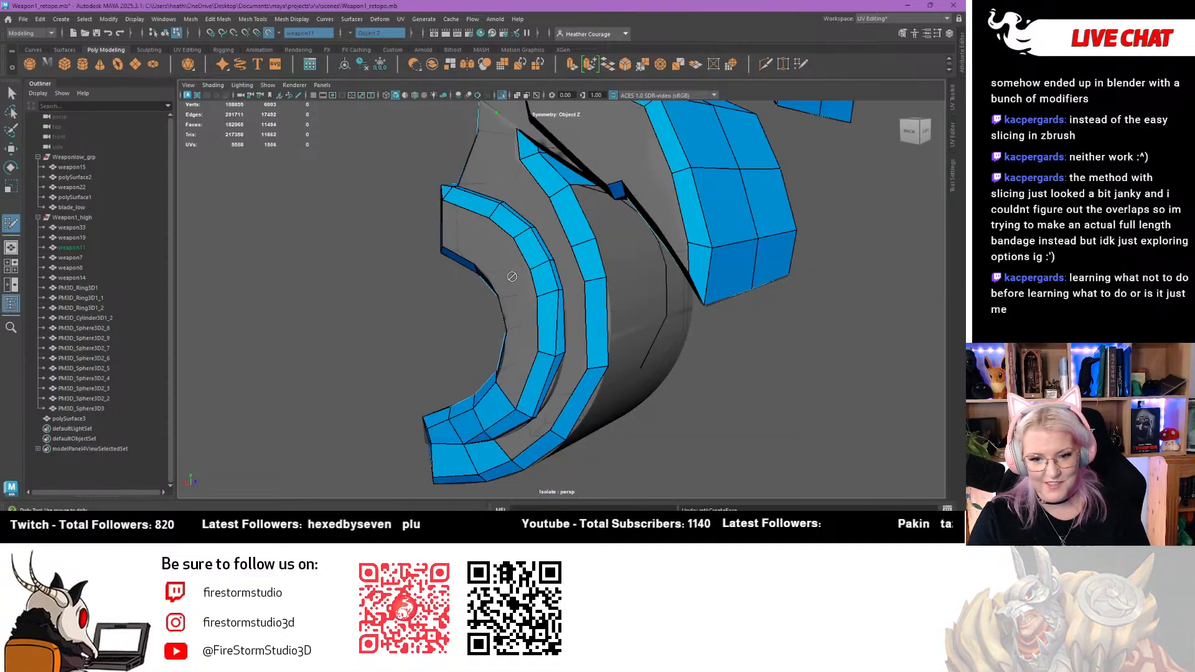
{"action": "key", "text": "ctrl+z"}
{"action": "key", "text": "ctrl+z"}
{"action": "key", "text": "ctrl+z"}
{"action": "key", "text": "ctrl+z"}
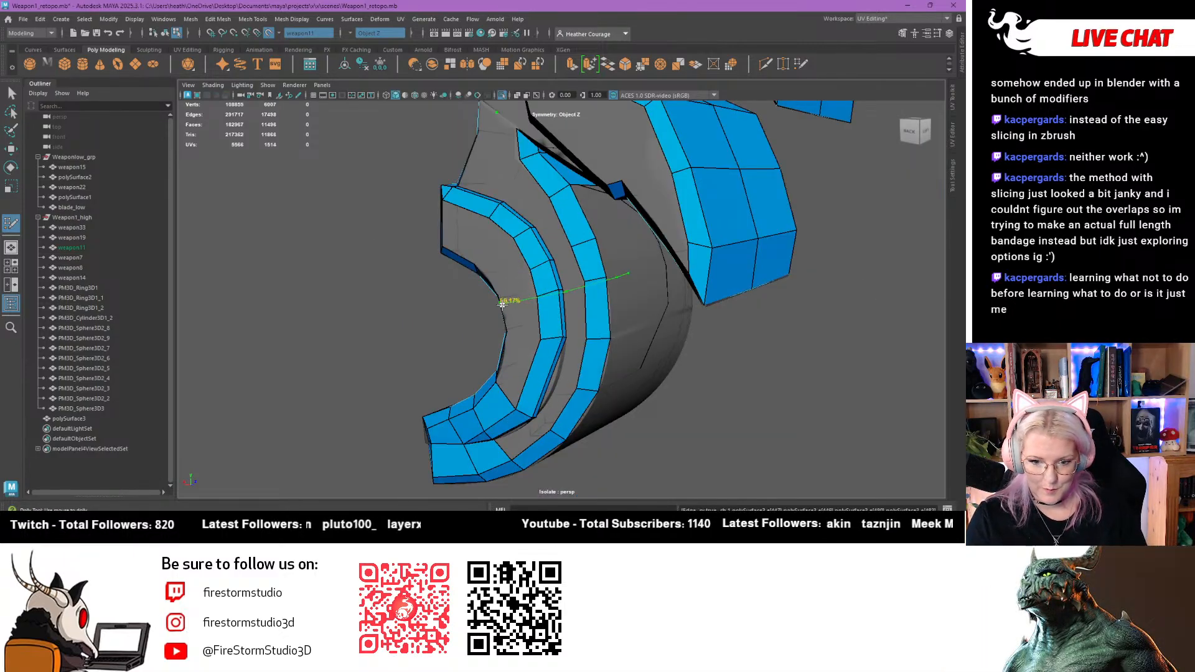
Fill two more quads in the side face's inner band and three in the gap beside the outer rim strip
{"action": "left_click_drag", "start_coordinate": [527, 394], "coordinate": [566, 358], "text": "alt"}
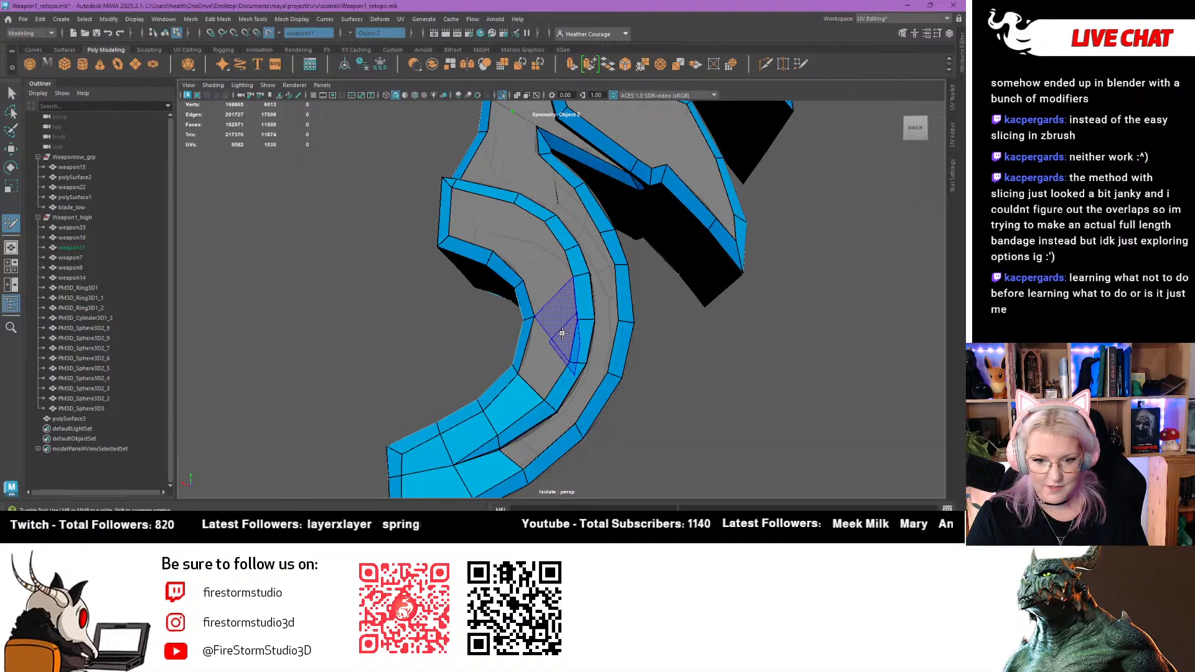
{"action": "left_click", "coordinate": [546, 340], "text": "shift"}
{"action": "left_click", "coordinate": [544, 381], "text": "shift"}
{"action": "left_click_drag", "start_coordinate": [552, 402], "coordinate": [557, 386], "text": "alt"}
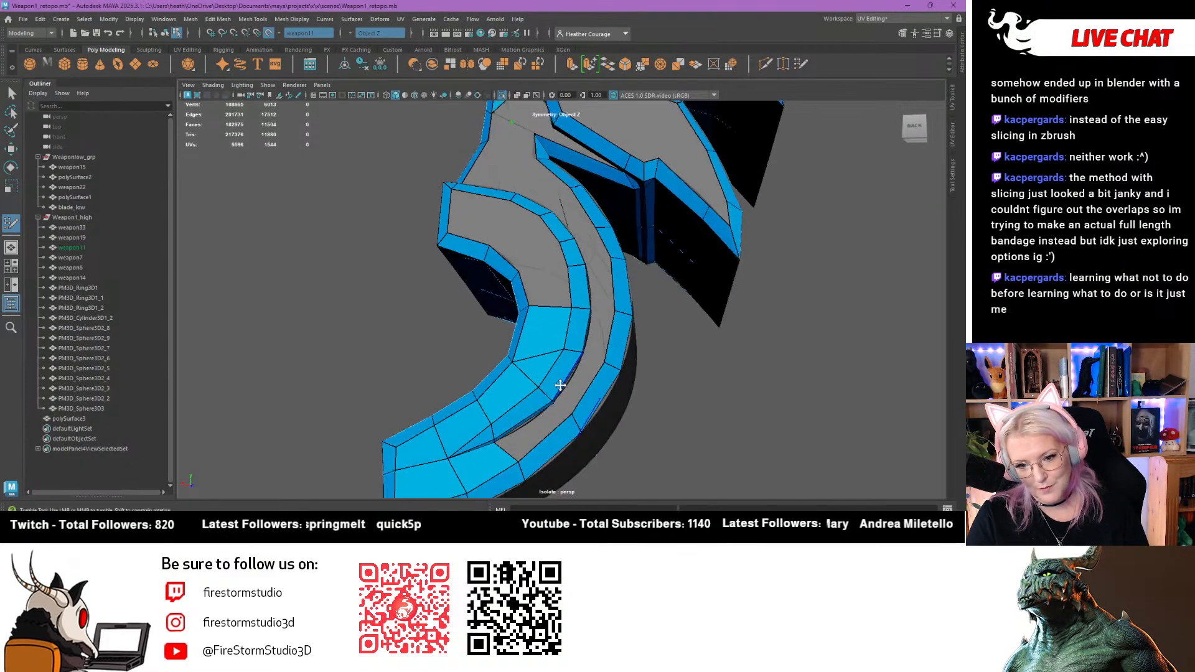
{"action": "left_click", "coordinate": [566, 386], "text": "shift"}
{"action": "left_click", "coordinate": [534, 431], "text": "shift"}
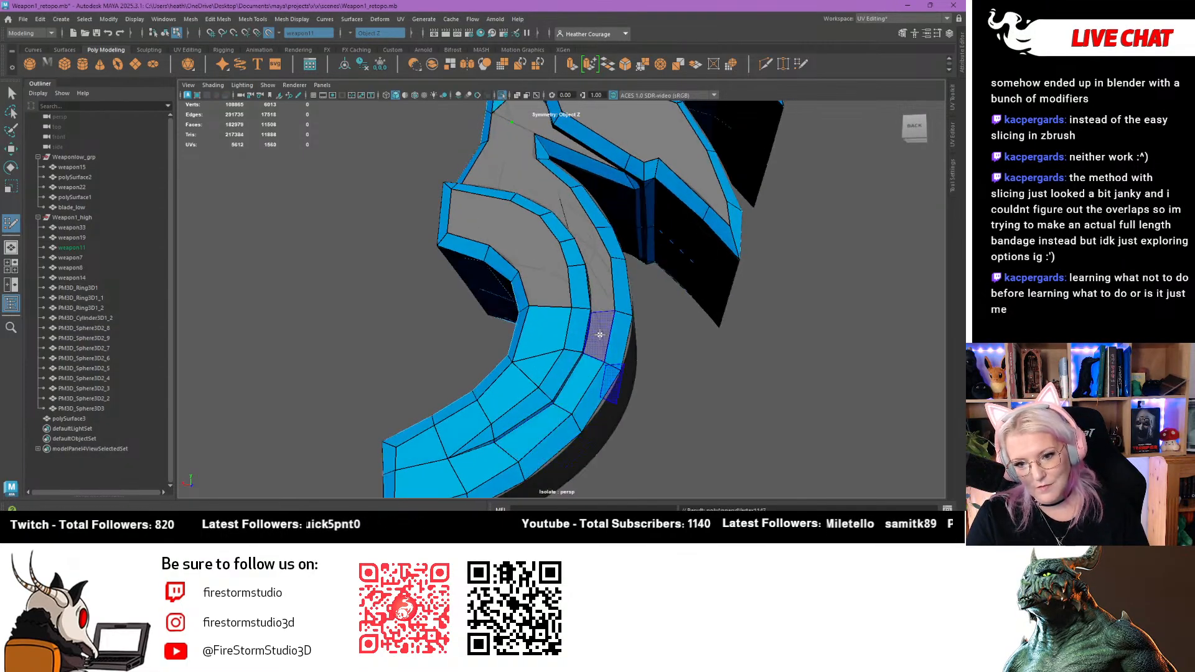
{"action": "left_click", "coordinate": [601, 334], "text": "shift"}
Continue filling quads along both side bands around the bend of the hook towards the ledge
{"action": "left_click_drag", "start_coordinate": [531, 334], "coordinate": [537, 349], "text": "alt"}
{"action": "left_click", "coordinate": [542, 300], "text": "shift"}
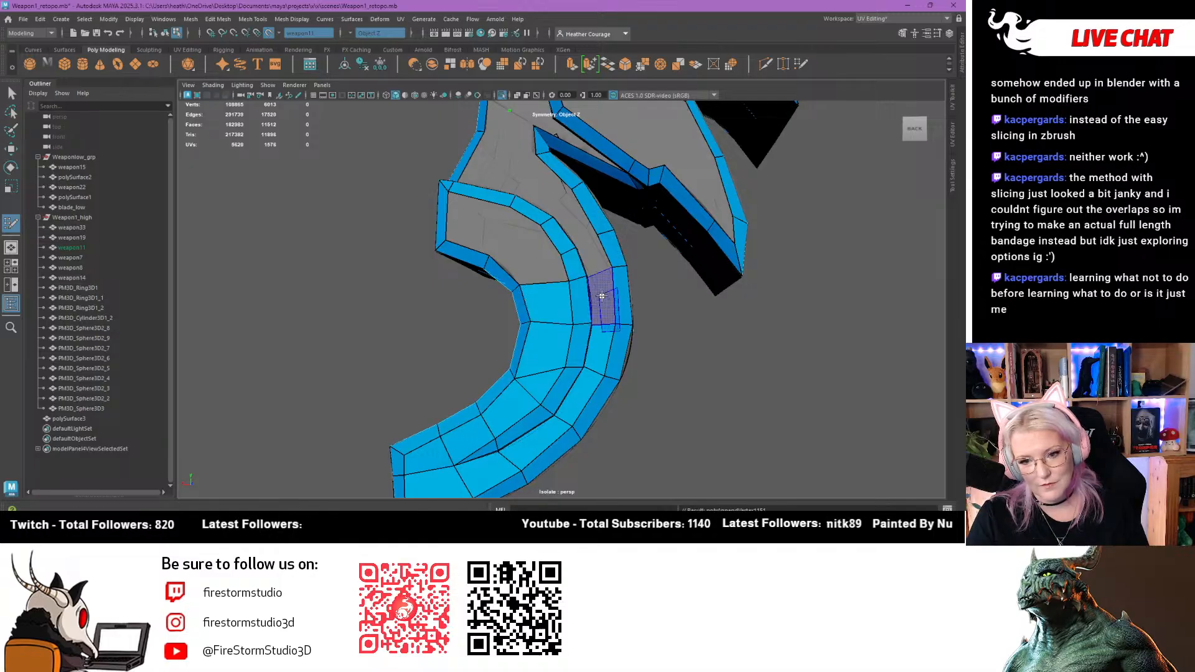
{"action": "left_click", "coordinate": [601, 296], "text": "shift"}
{"action": "left_click", "coordinate": [591, 250], "text": "shift"}
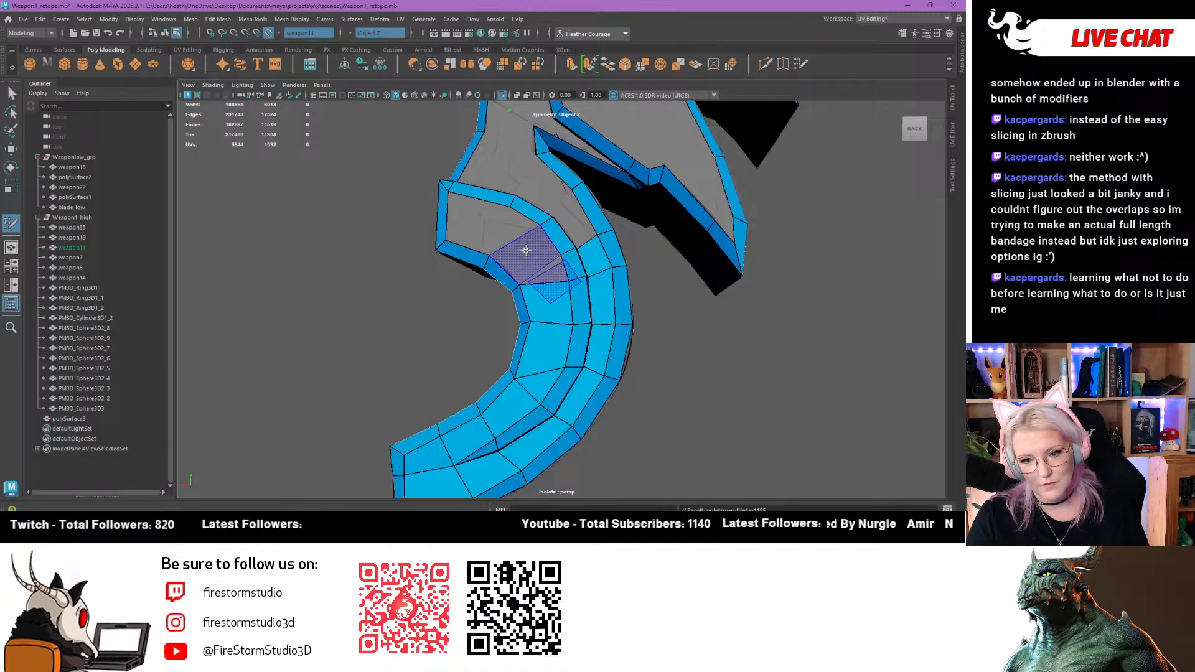
{"action": "left_click", "coordinate": [525, 250], "text": "shift"}
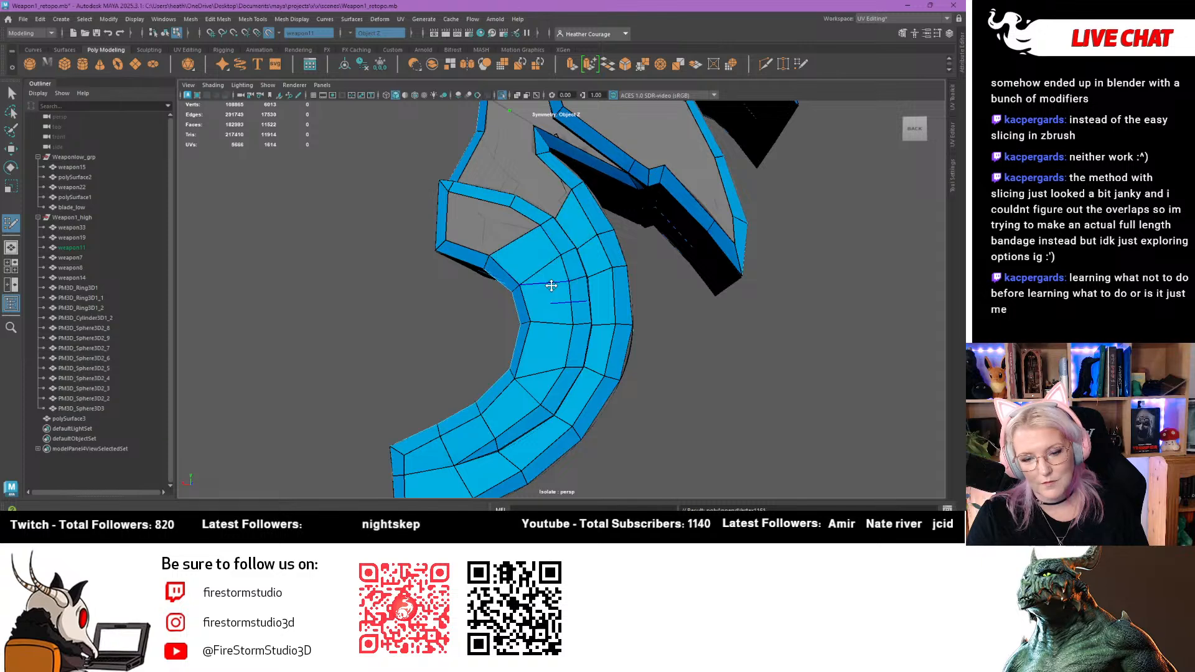
Fill the last two quads of the inner side band on the side of the projecting ledge
{"action": "left_click_drag", "start_coordinate": [552, 286], "coordinate": [654, 325], "text": "alt"}
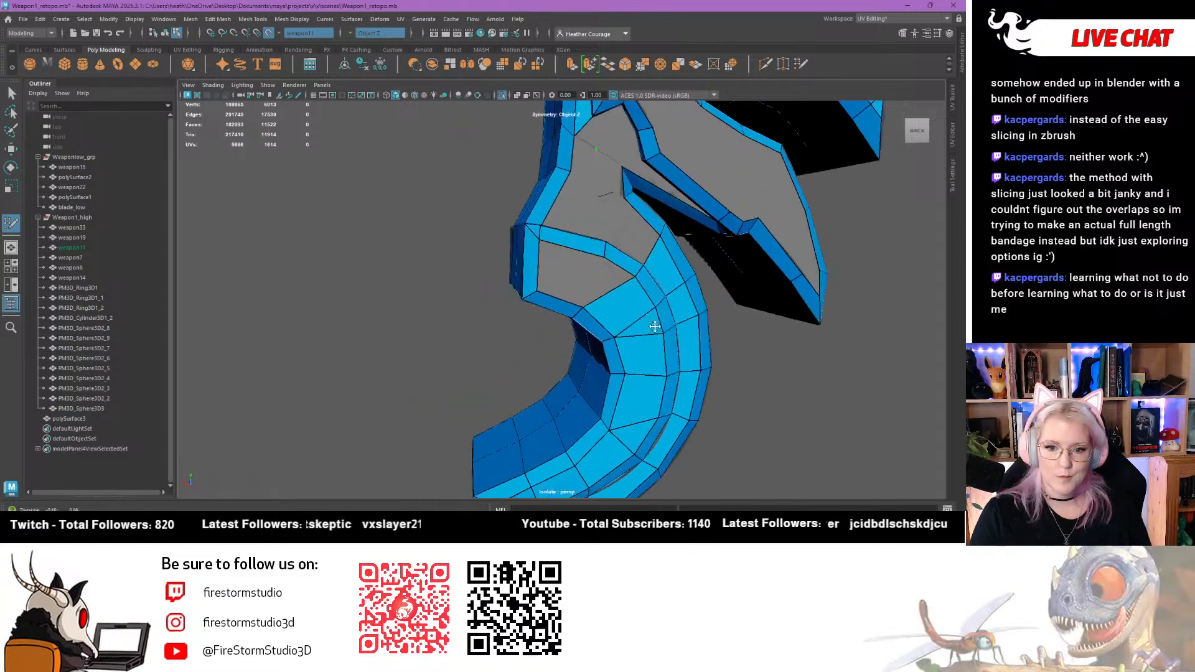
{"action": "scroll", "coordinate": [653, 326], "scroll_direction": "up", "scroll_amount": 3}
{"action": "left_click", "coordinate": [563, 262], "text": "shift"}
{"action": "left_click", "coordinate": [634, 274], "text": "shift"}
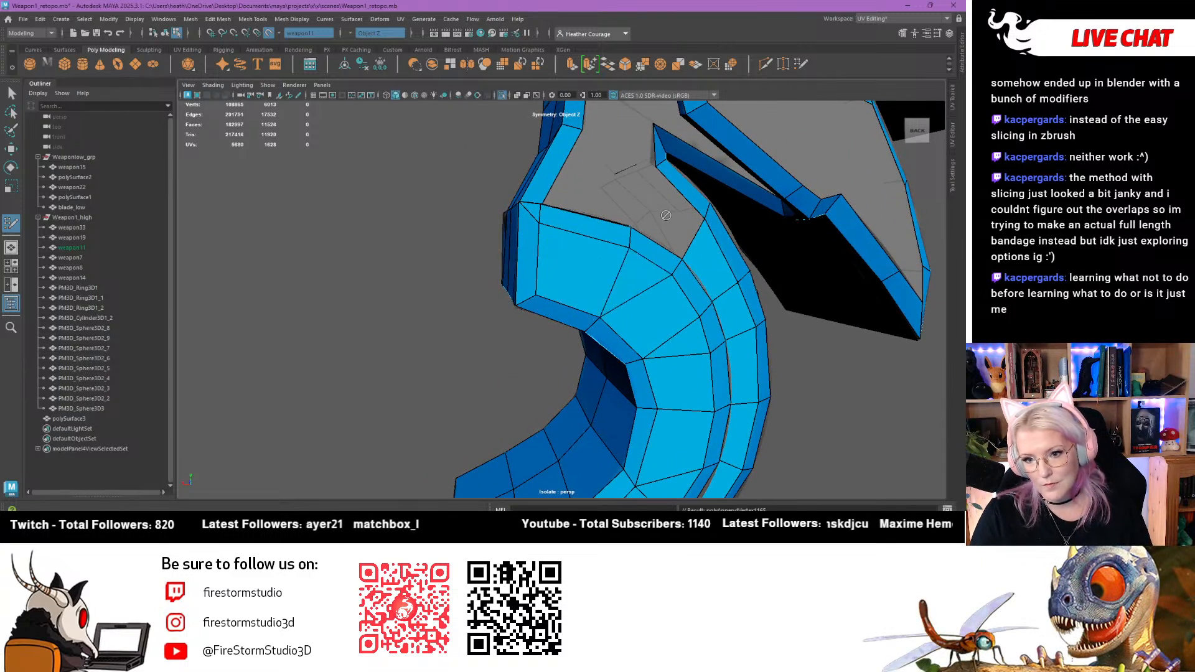
Fill the side face between the ledge's border strip and the small pointed notch with two quads
{"action": "left_click_drag", "start_coordinate": [630, 262], "coordinate": [600, 246], "text": "alt"}
{"action": "left_click", "coordinate": [605, 253], "text": "shift"}
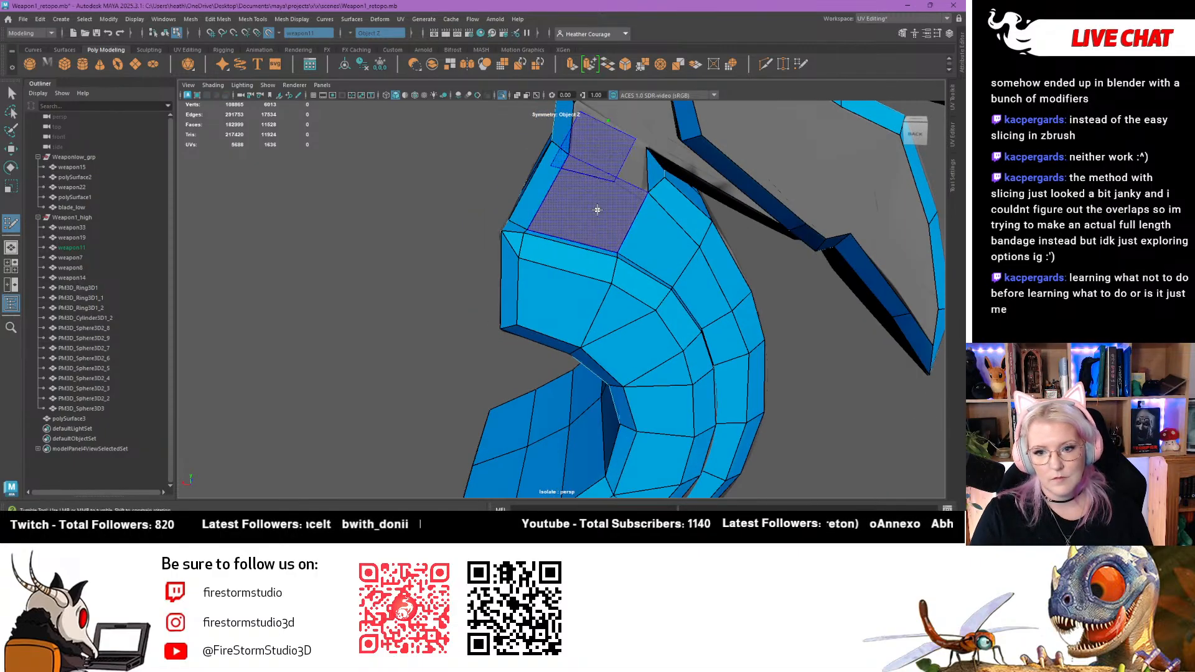
{"action": "left_click", "coordinate": [596, 208], "text": "shift"}
{"action": "left_click_drag", "start_coordinate": [588, 259], "coordinate": [597, 208], "text": "alt"}
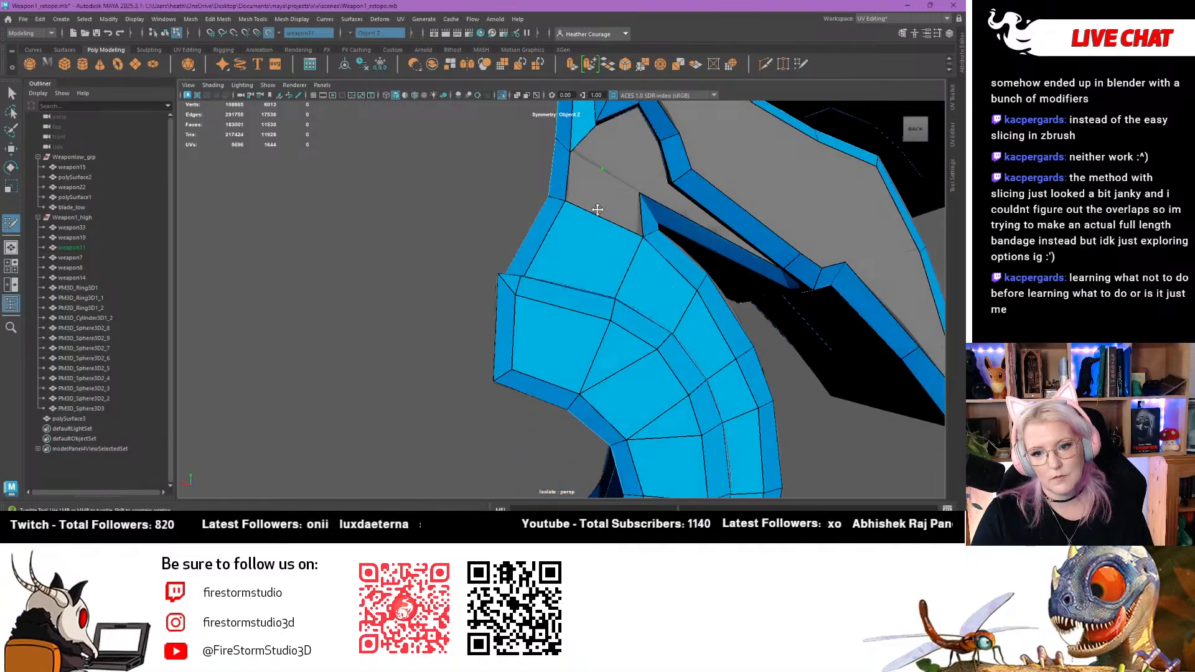
{"action": "left_click", "coordinate": [596, 197], "text": "shift"}
{"action": "key", "text": "ctrl+z"}
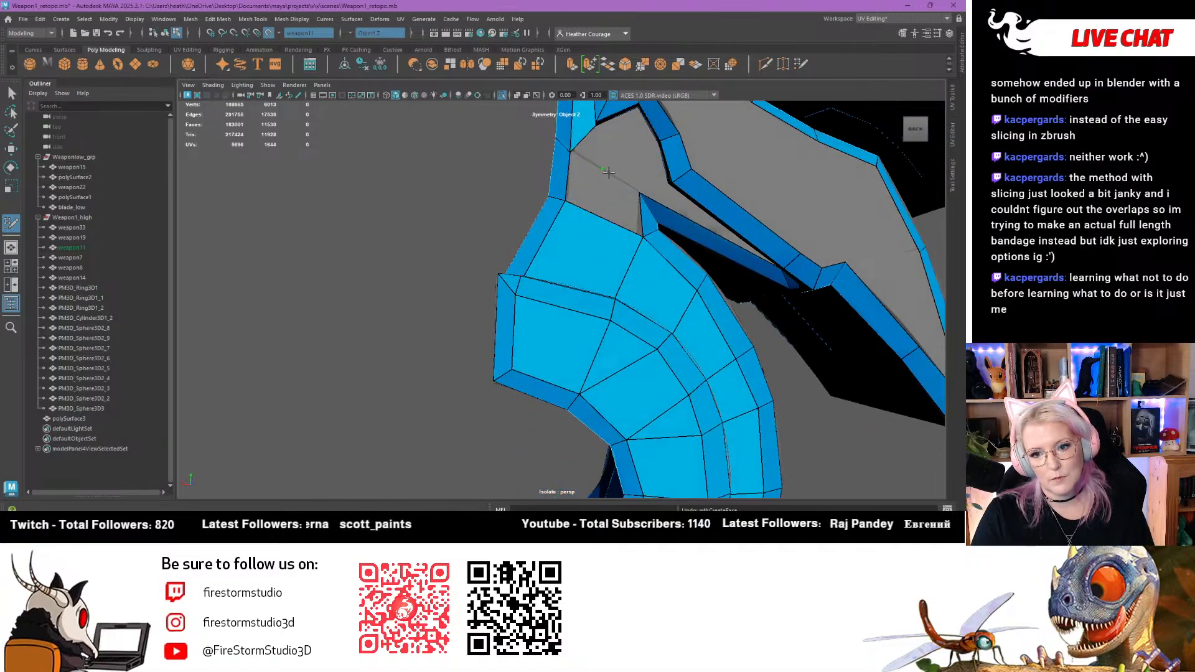
{"action": "left_click", "coordinate": [602, 167], "text": "shift"}
{"action": "left_click_drag", "start_coordinate": [619, 210], "coordinate": [622, 173], "text": "alt"}
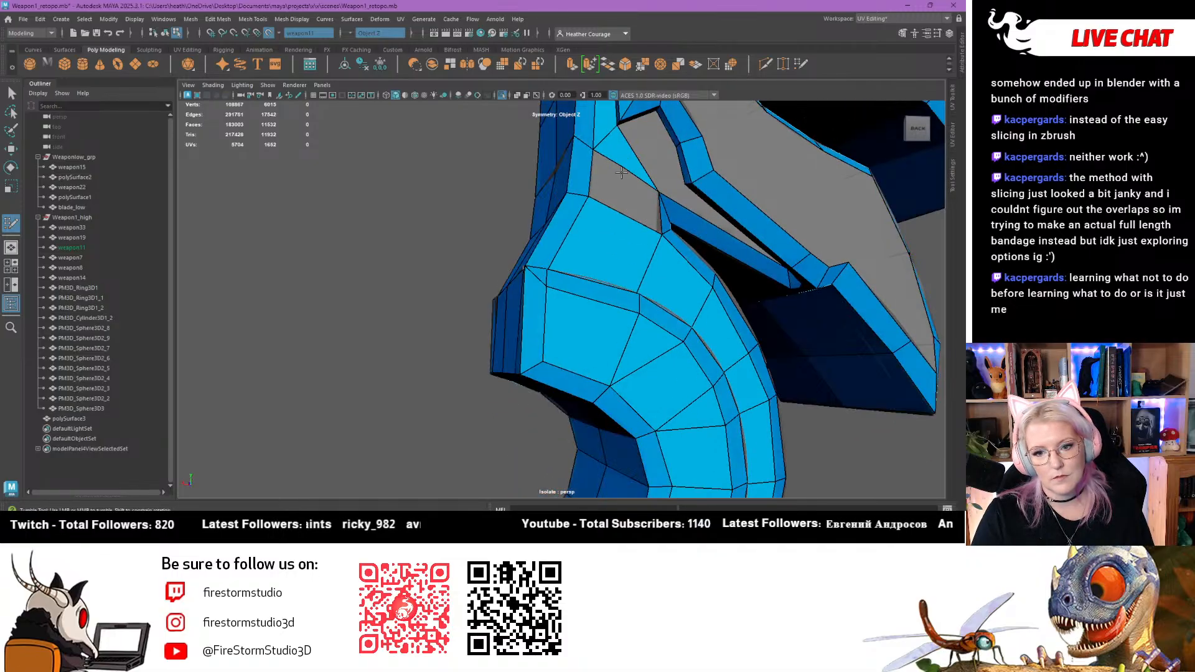
{"action": "key", "text": "ctrl+z"}
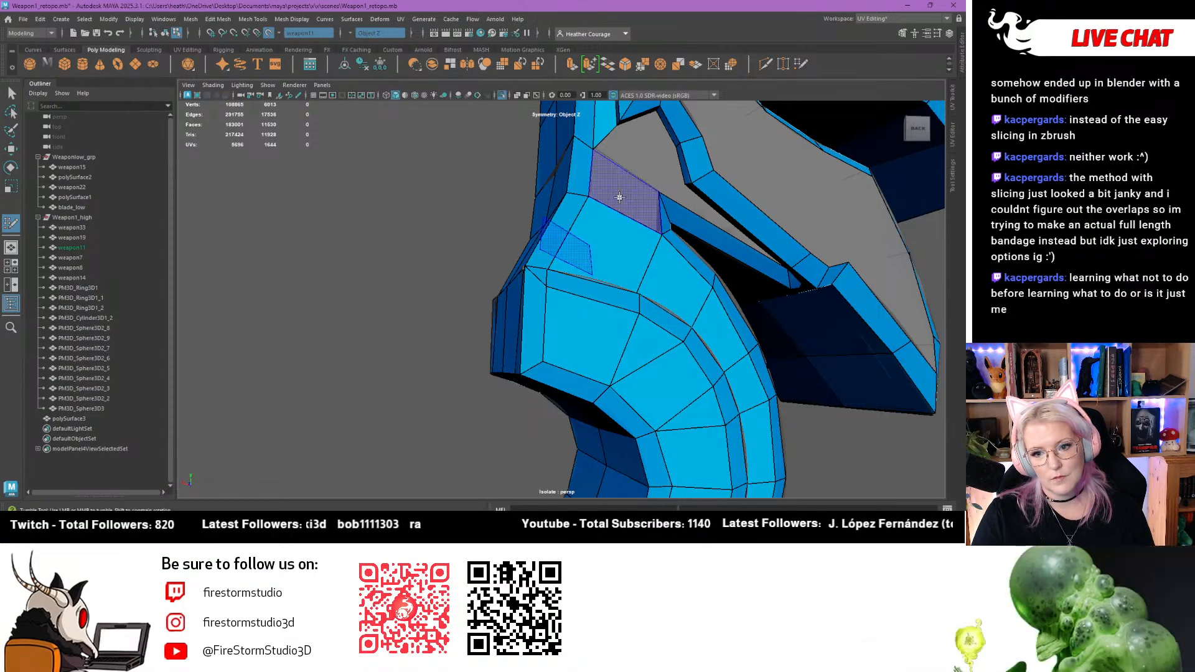
Fill the side face beyond the pointed notch with quads and close the remaining triangular gap with a triangle
{"action": "left_click", "coordinate": [644, 156], "text": "shift"}
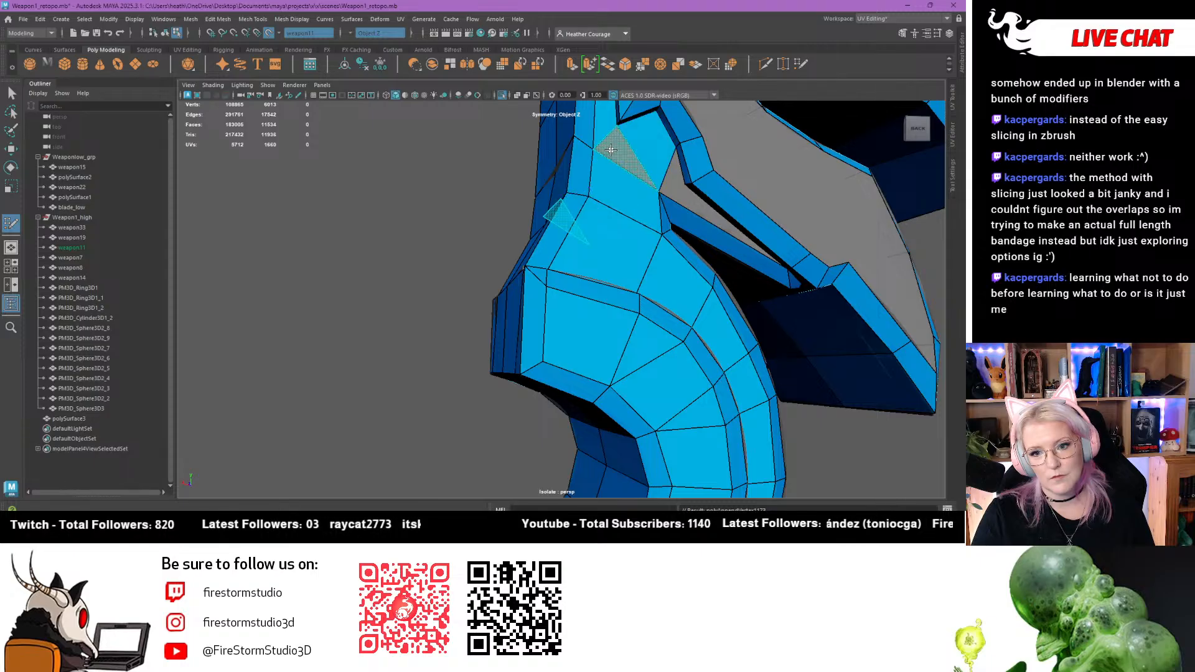
{"action": "left_click", "coordinate": [611, 149], "text": "shift"}
{"action": "left_click_drag", "start_coordinate": [675, 180], "coordinate": [677, 225], "text": "alt"}
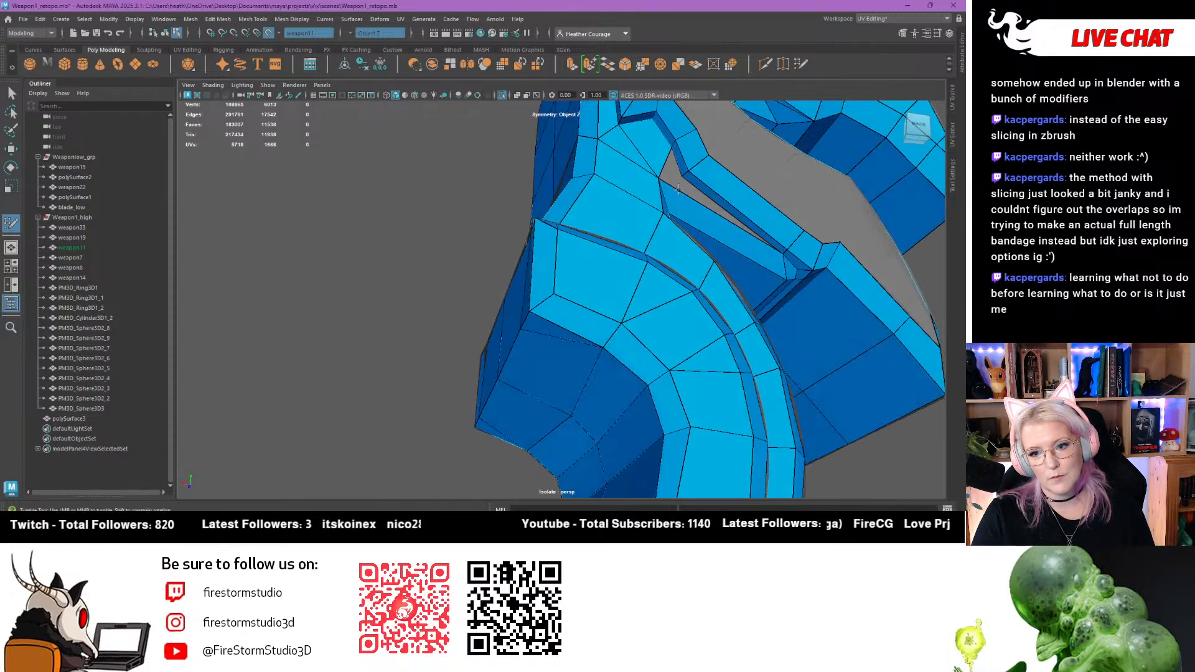
{"action": "right_click_drag", "start_coordinate": [677, 225], "coordinate": [752, 232], "text": "alt"}
{"action": "middle_click_drag", "start_coordinate": [752, 232], "coordinate": [558, 307], "text": "alt"}
{"action": "right_click_drag", "start_coordinate": [558, 307], "coordinate": [463, 361], "text": "alt"}
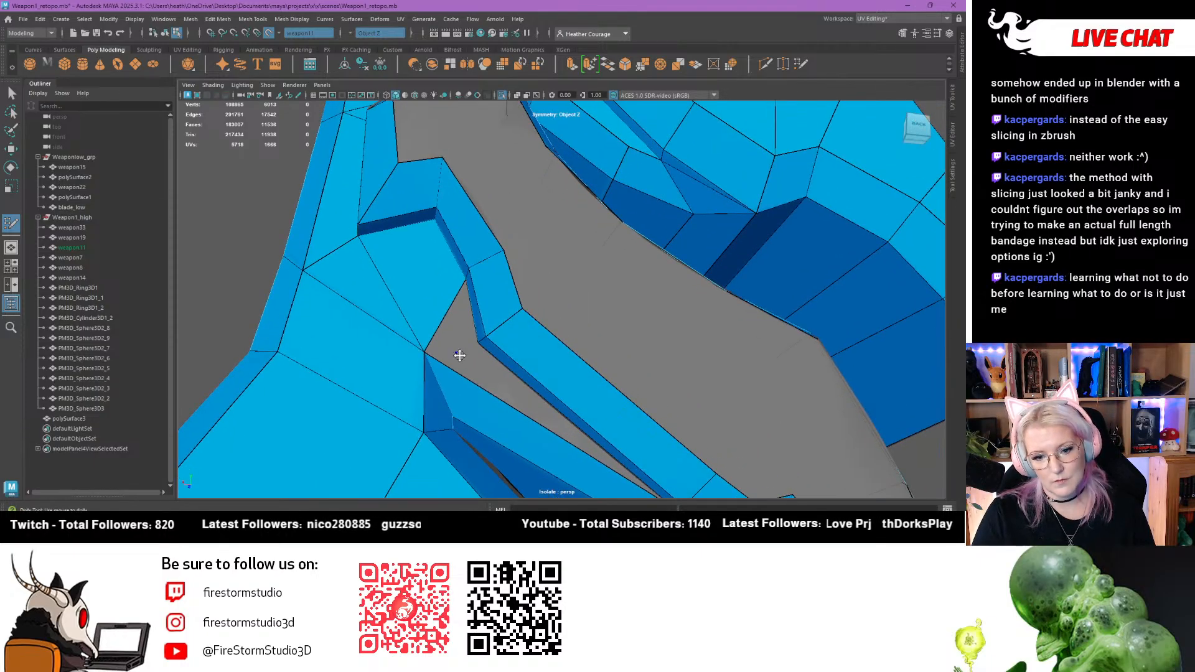
Fill the remaining side-face gaps around the pointed notch, alongside the ledge's border strip, with quads
{"action": "left_click", "coordinate": [482, 368], "text": "shift"}
{"action": "left_click", "coordinate": [456, 331], "text": "shift"}
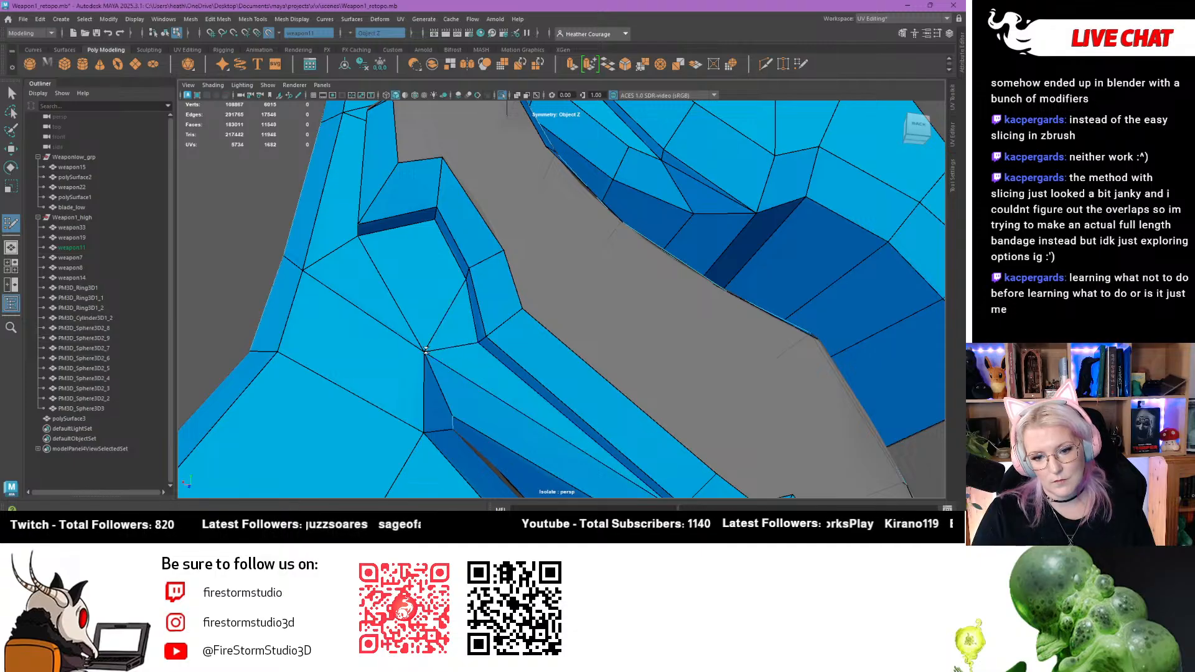
{"action": "right_click_drag", "start_coordinate": [426, 350], "coordinate": [496, 278], "text": "alt"}
{"action": "left_click_drag", "start_coordinate": [496, 278], "coordinate": [503, 316], "text": "alt"}
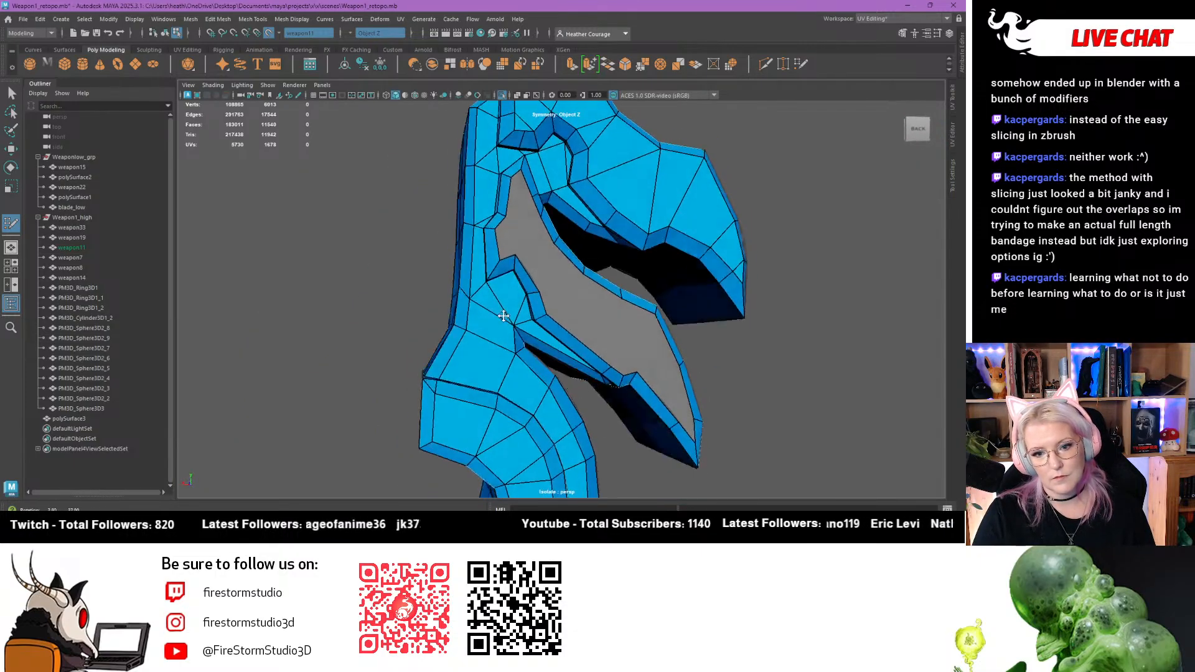
{"action": "right_click_drag", "start_coordinate": [503, 316], "coordinate": [630, 314], "text": "alt"}
{"action": "left_click_drag", "start_coordinate": [584, 231], "coordinate": [528, 256], "text": "alt"}
{"action": "left_click", "coordinate": [568, 284], "text": "shift"}
Fill the open side face of the middle spike with quads between its border strips, from the narrow end towards the tip
{"action": "left_click_drag", "start_coordinate": [523, 308], "coordinate": [486, 306], "text": "alt"}
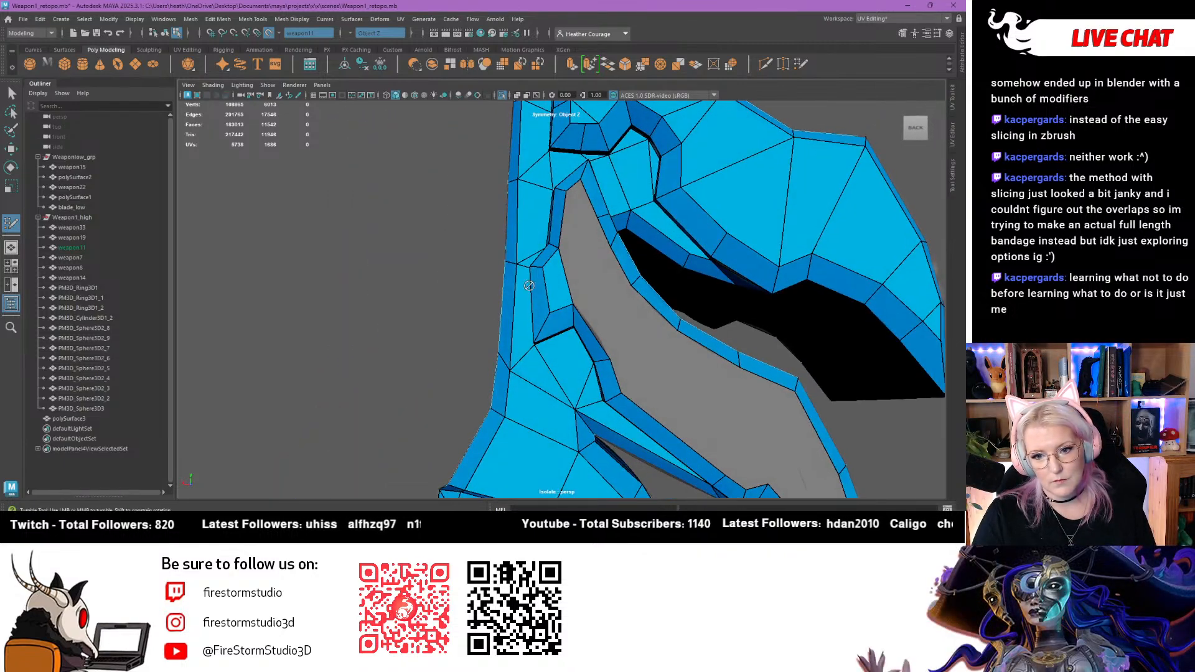
{"action": "left_click", "coordinate": [576, 215], "text": "shift"}
{"action": "left_click", "coordinate": [579, 256], "text": "shift"}
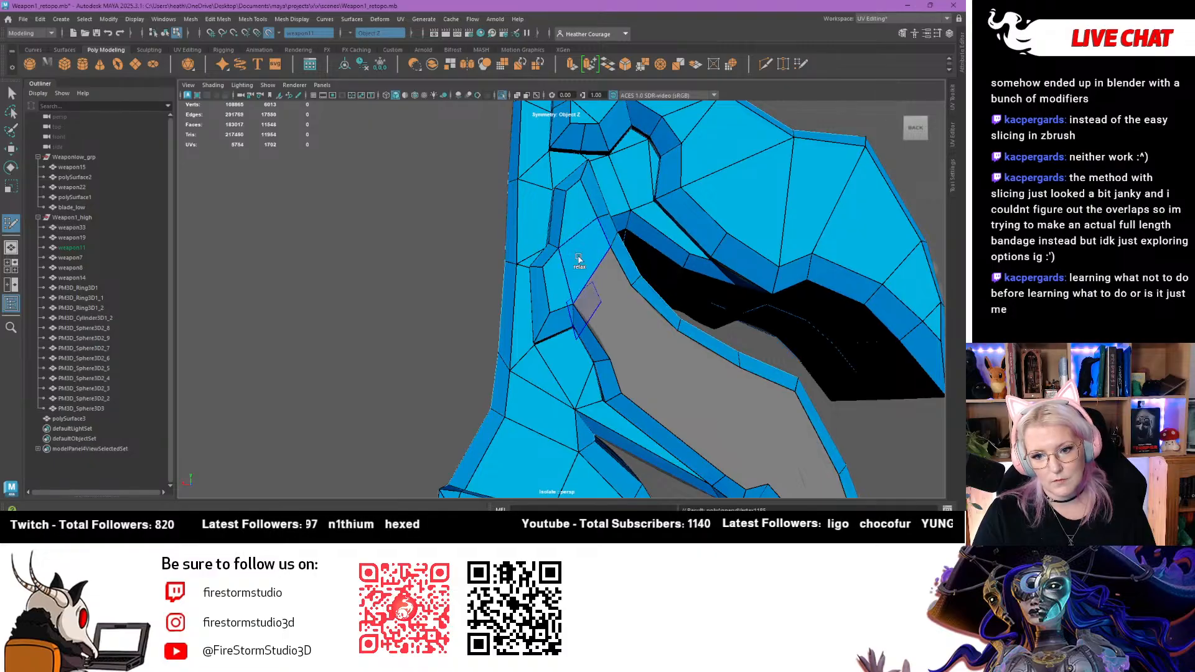
{"action": "left_click", "coordinate": [587, 296], "text": "shift"}
{"action": "left_click", "coordinate": [636, 354], "text": "shift"}
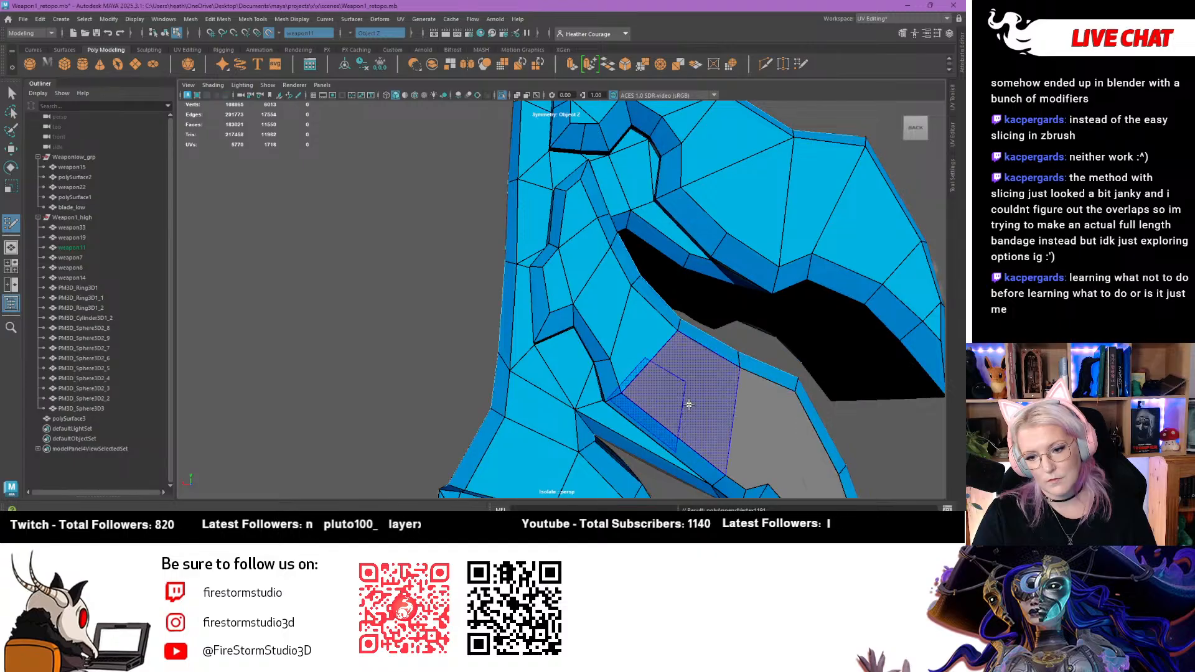
{"action": "left_click", "coordinate": [688, 405], "text": "shift"}
{"action": "left_click_drag", "start_coordinate": [689, 405], "coordinate": [715, 384], "text": "alt"}
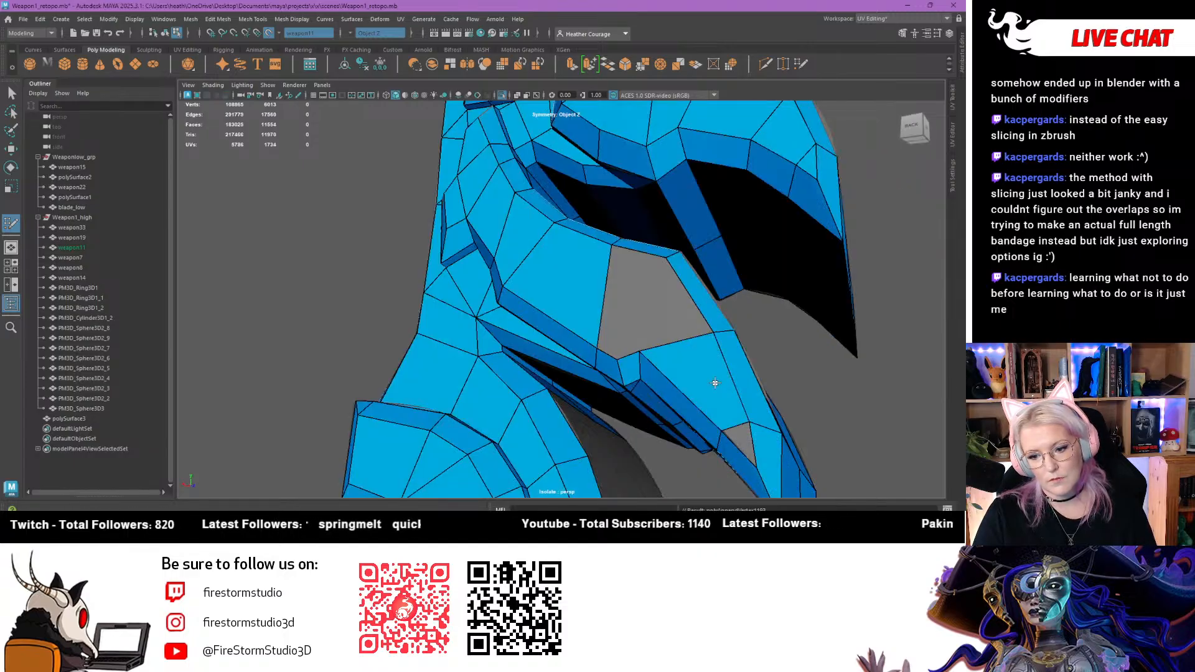
{"action": "left_click", "coordinate": [750, 443], "text": "shift"}
{"action": "left_click", "coordinate": [630, 299], "text": "shift"}
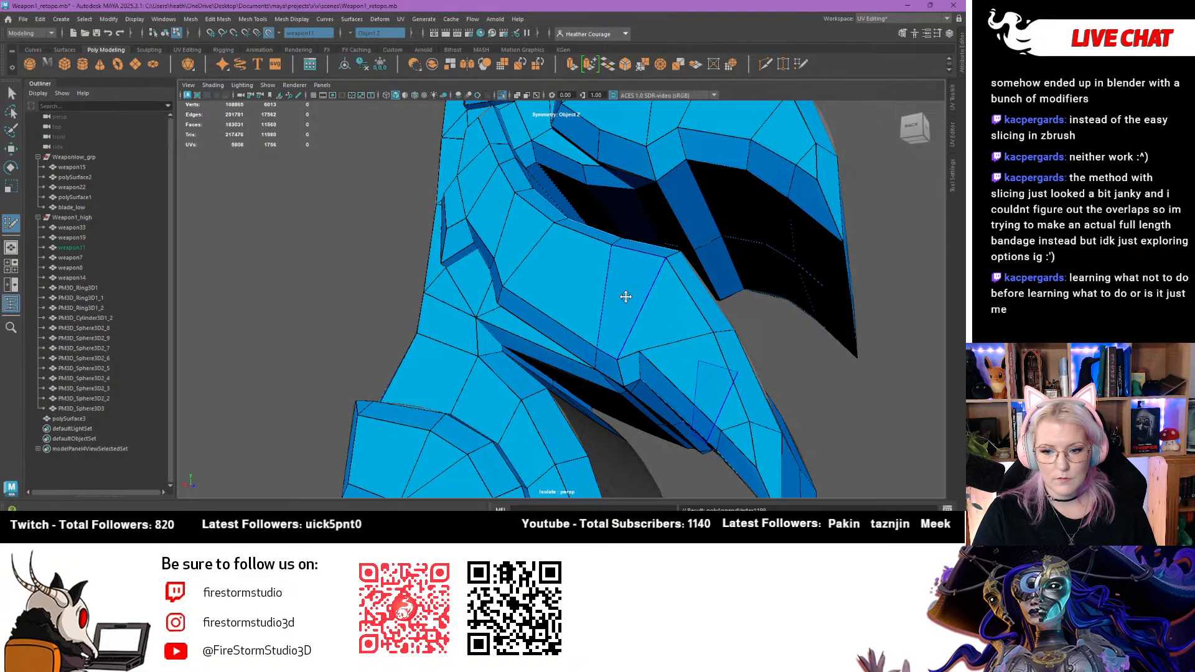
Fill two rows of quads across the hook's outer curve beside the projecting ledge and adjust the middle vertex
{"action": "key", "text": "f"}
{"action": "left_click_drag", "start_coordinate": [625, 297], "coordinate": [446, 164], "text": "alt"}
{"action": "left_click_drag", "start_coordinate": [342, 196], "coordinate": [499, 261], "text": "alt"}
{"action": "right_click_drag", "start_coordinate": [499, 261], "coordinate": [709, 457], "text": "alt"}
{"action": "middle_click_drag", "start_coordinate": [644, 230], "coordinate": [722, 282], "text": "alt"}
{"action": "middle_click_drag", "start_coordinate": [629, 279], "coordinate": [654, 374], "text": "alt"}
{"action": "mouse_move", "coordinate": [653, 374]}
{"action": "left_mouse_down", "text": "alt"}
{"action": "mouse_move", "coordinate": [668, 290]}
{"action": "mouse_move", "coordinate": [614, 336]}
{"action": "mouse_move", "coordinate": [645, 305]}
{"action": "left_mouse_up", "text": "alt"}
{"action": "left_click", "coordinate": [586, 346], "text": "shift"}
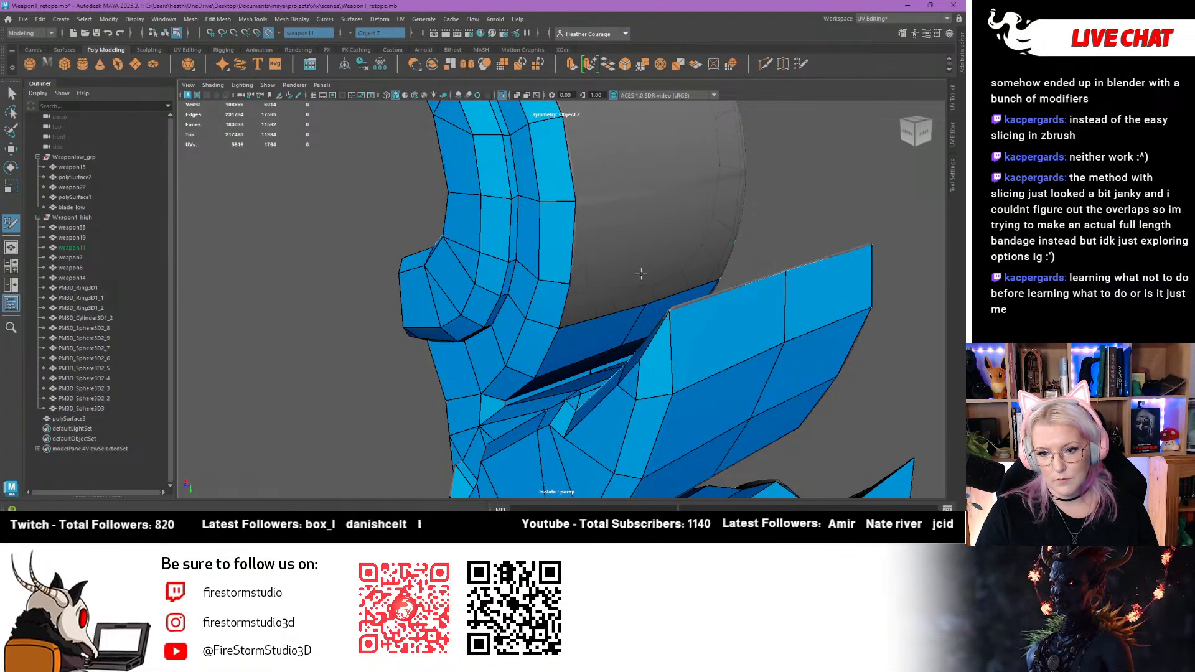
{"action": "left_click", "coordinate": [621, 292], "text": "shift"}
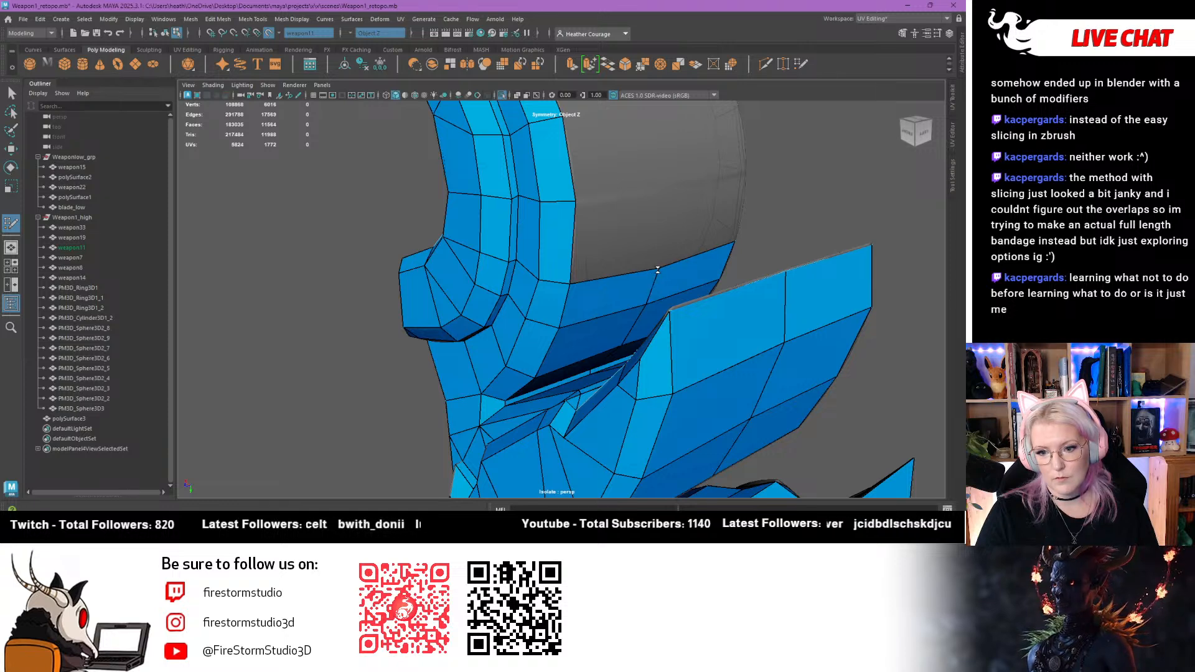
{"action": "left_click_drag", "start_coordinate": [657, 270], "coordinate": [590, 292]}
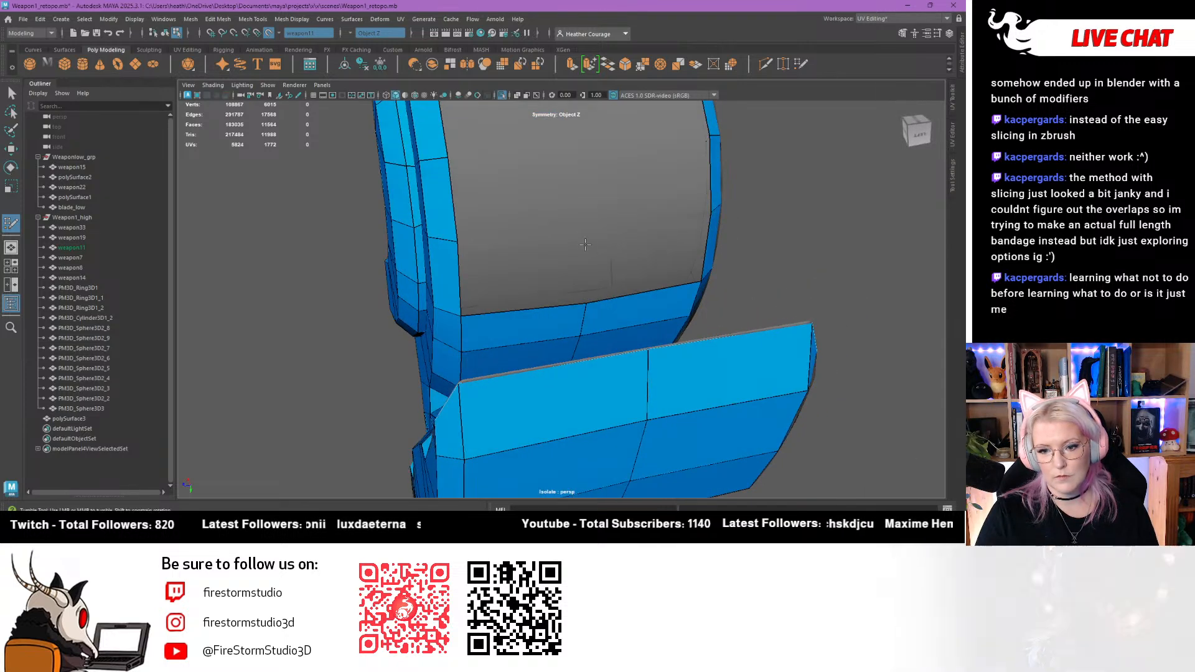
Place centre points along the hook's outer curve and fill the next rows with symmetrical quads
{"action": "left_click", "coordinate": [584, 227]}
{"action": "middle_click_drag", "start_coordinate": [595, 202], "coordinate": [595, 227], "text": "alt"}
{"action": "left_click_drag", "start_coordinate": [596, 227], "coordinate": [563, 311], "text": "alt"}
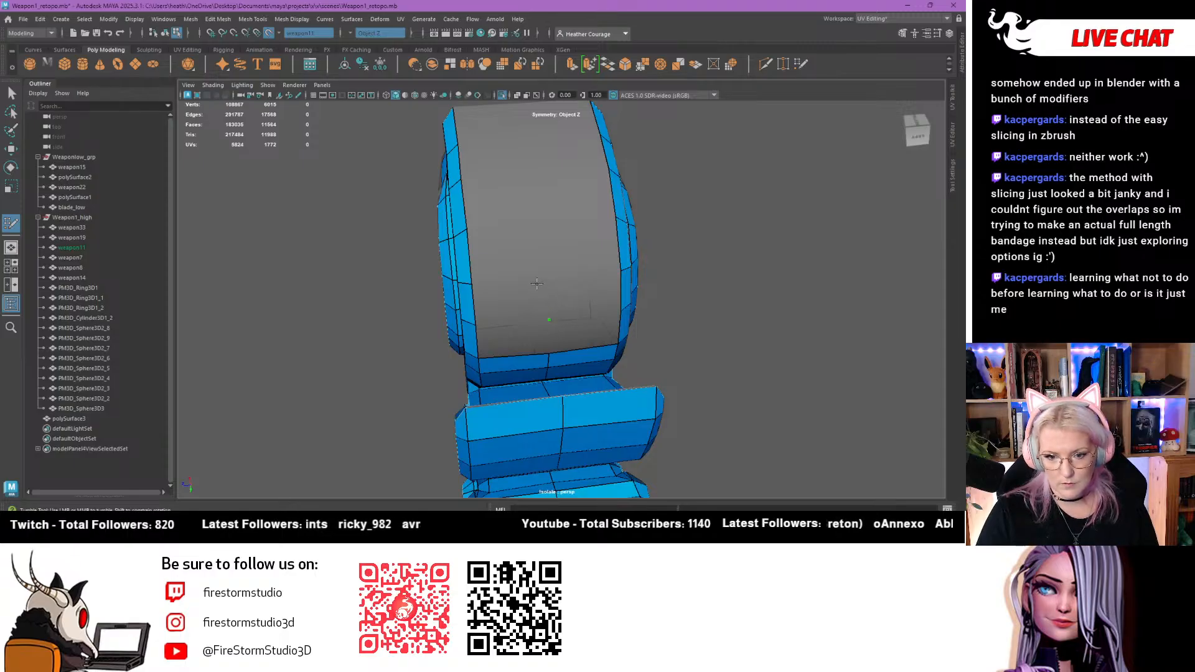
{"action": "left_click", "coordinate": [535, 216]}
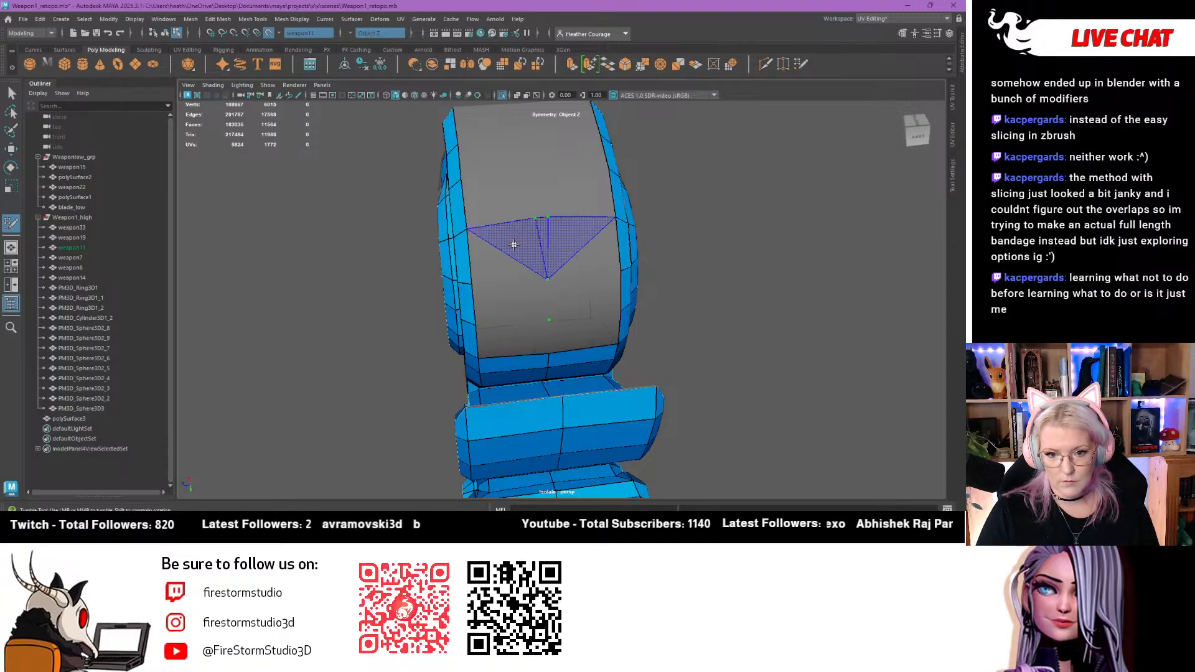
{"action": "left_click", "coordinate": [532, 219], "text": "shift"}
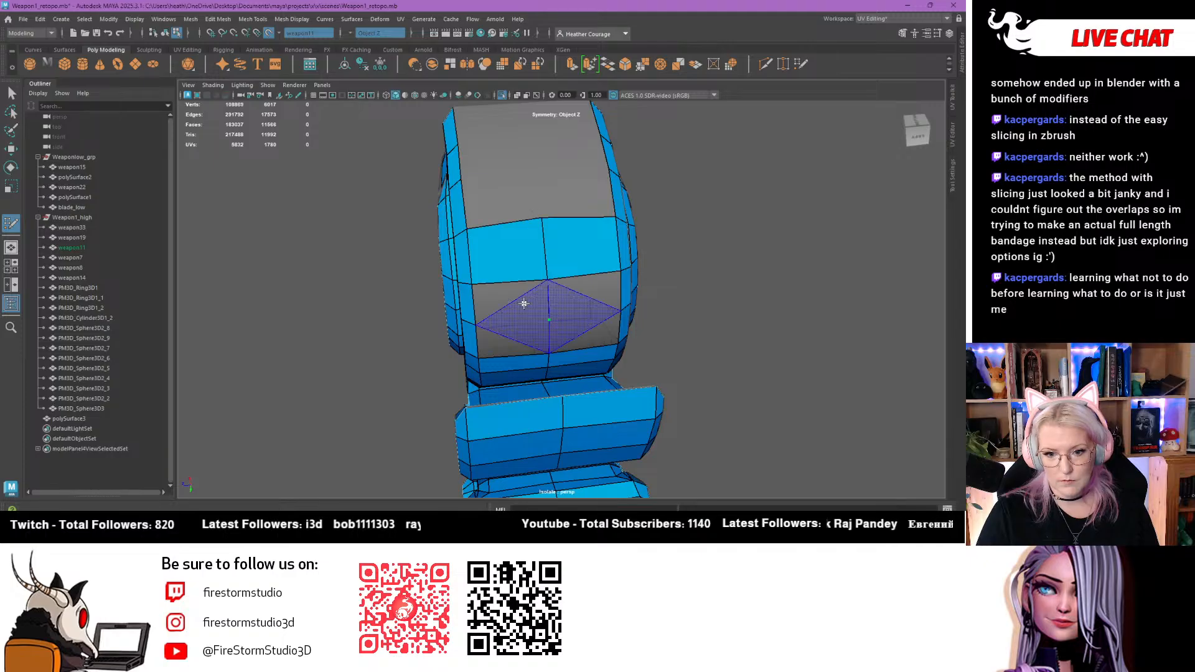
{"action": "left_click", "coordinate": [518, 304], "text": "shift"}
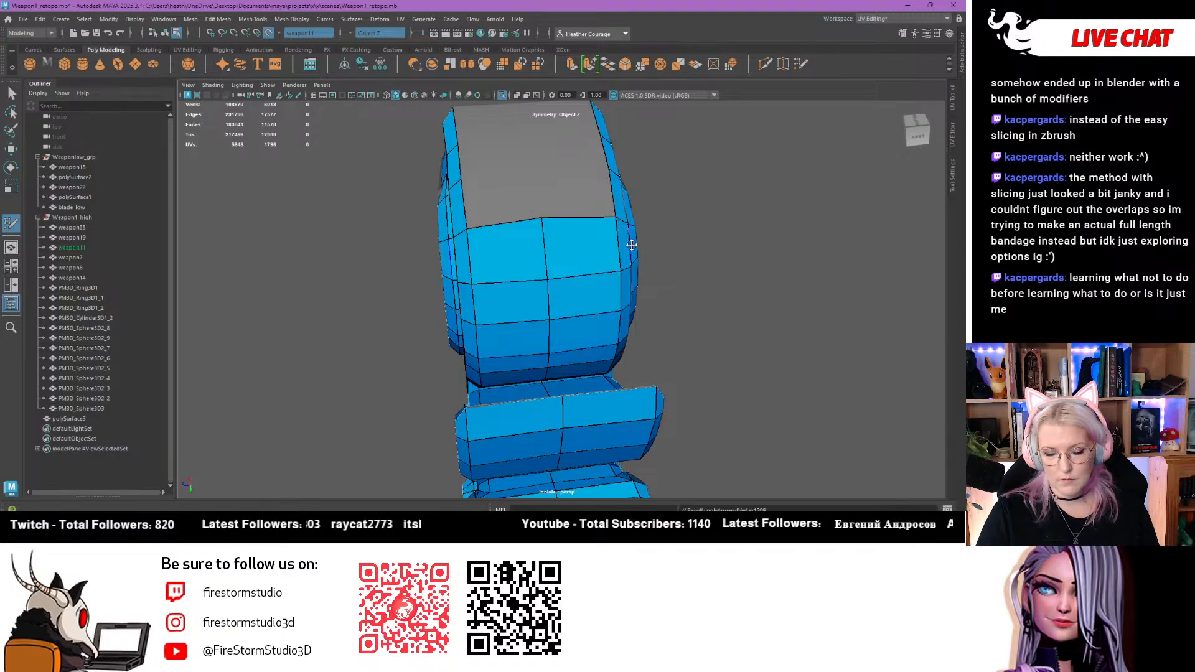
Fill the remaining rows of the outer curve up to the hook's end edge, merging the vertices along the centre line
{"action": "middle_click_drag", "start_coordinate": [631, 246], "coordinate": [639, 264], "text": "alt"}
{"action": "left_click_drag", "start_coordinate": [640, 264], "coordinate": [629, 305], "text": "alt"}
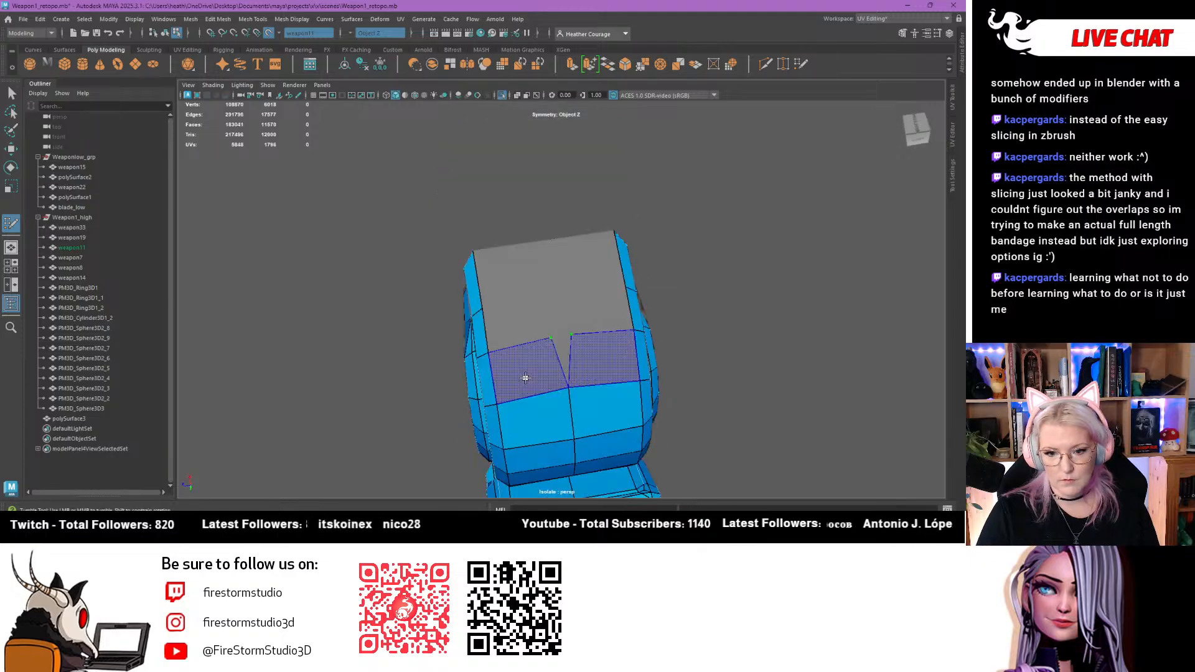
{"action": "left_click", "coordinate": [526, 375], "text": "shift"}
{"action": "mouse_move", "coordinate": [542, 341]}
{"action": "left_mouse_down"}
{"action": "mouse_move", "coordinate": [558, 337]}
{"action": "mouse_move", "coordinate": [571, 392]}
{"action": "left_mouse_up"}
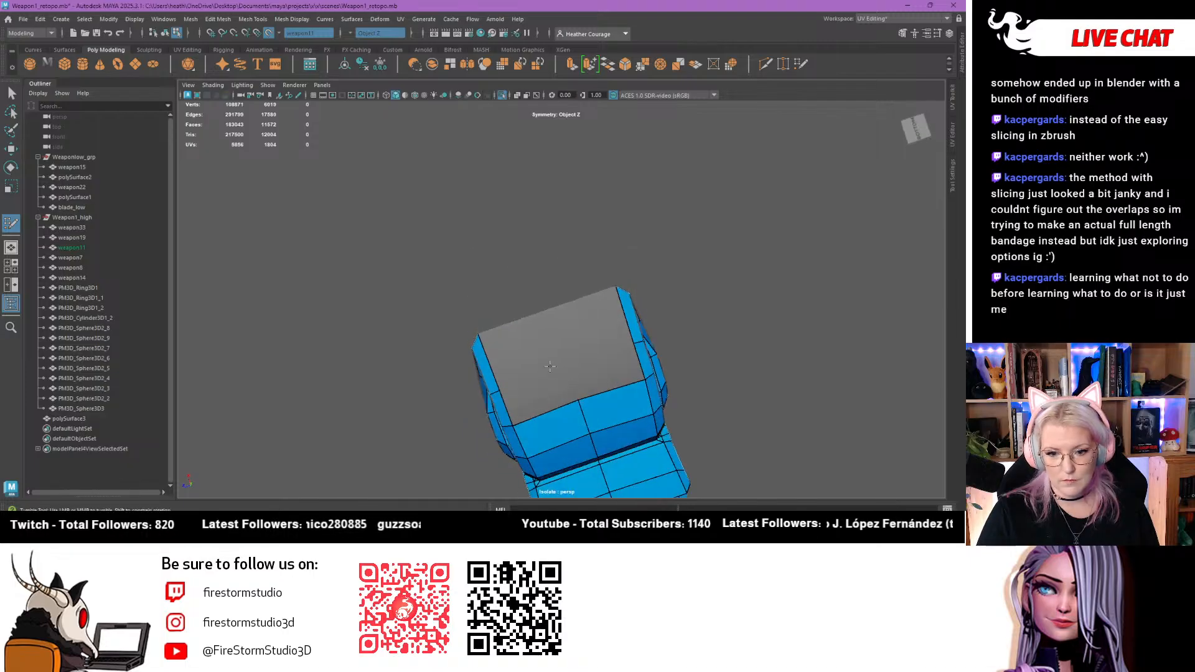
{"action": "left_click", "coordinate": [555, 362]}
{"action": "left_click", "coordinate": [543, 383], "text": "shift"}
{"action": "key", "text": "ctrl+z"}
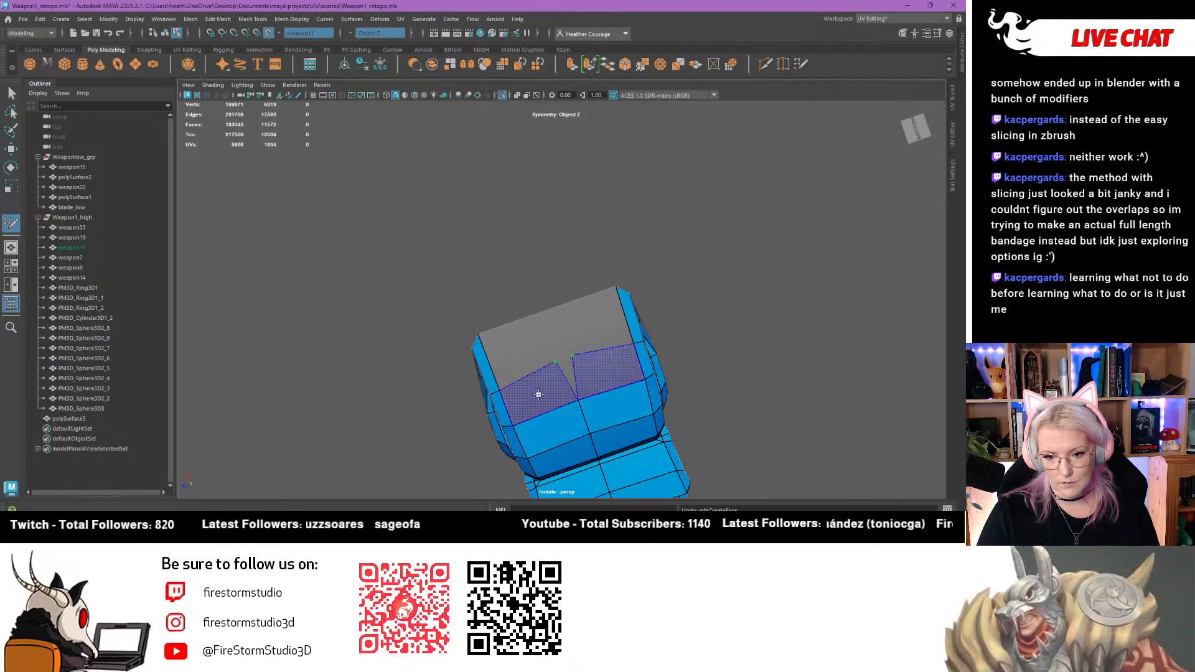
{"action": "left_click", "coordinate": [537, 394], "text": "shift"}
{"action": "left_click_drag", "start_coordinate": [556, 365], "coordinate": [562, 364]}
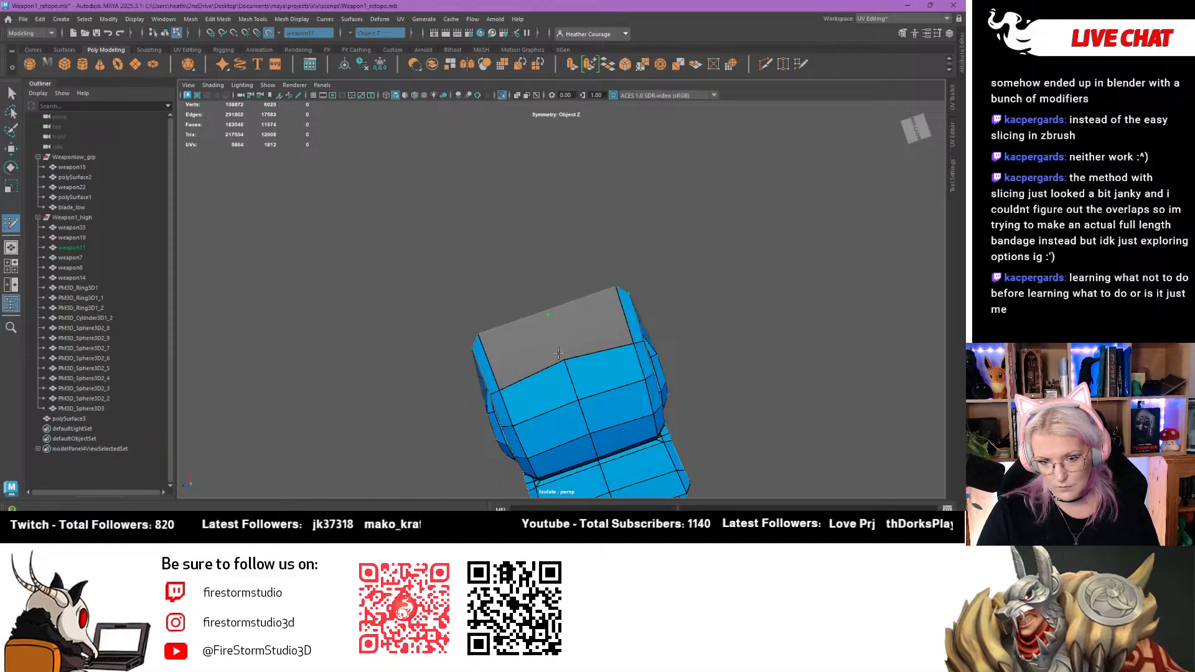
{"action": "mouse_move", "coordinate": [565, 365]}
{"action": "left_mouse_down", "text": "alt"}
{"action": "mouse_move", "coordinate": [629, 377]}
{"action": "mouse_move", "coordinate": [696, 336]}
{"action": "left_mouse_up", "text": "alt"}
{"action": "left_click", "coordinate": [633, 243], "text": "shift"}
Close the open end of the hook with symmetrical quads, placing a centre point on its edge
{"action": "left_click_drag", "start_coordinate": [576, 242], "coordinate": [589, 234], "text": "alt"}
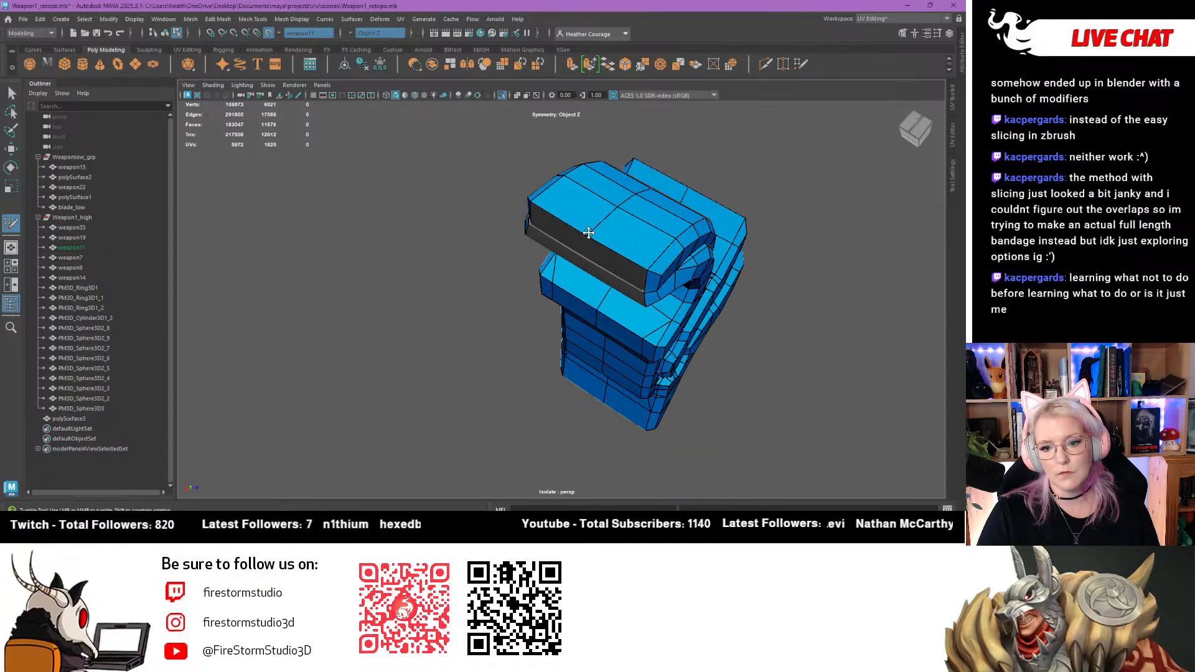
{"action": "left_click_drag", "start_coordinate": [591, 219], "coordinate": [657, 195], "text": "alt"}
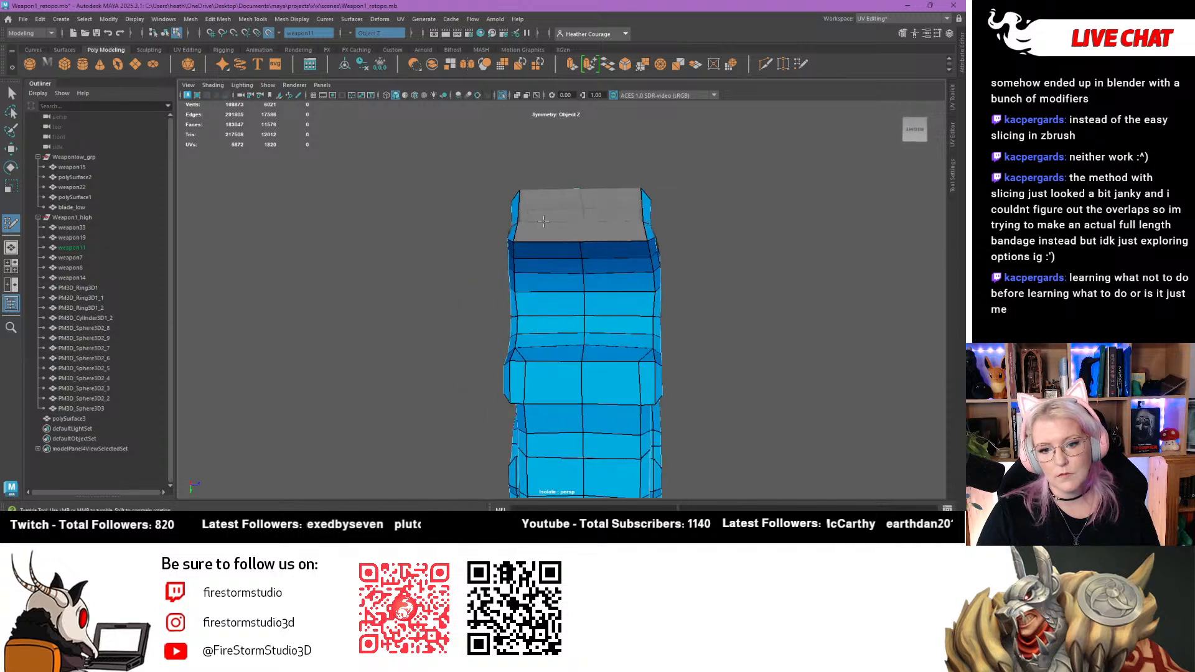
{"action": "right_click_drag", "start_coordinate": [580, 262], "coordinate": [611, 295], "text": "alt"}
{"action": "mouse_move", "coordinate": [611, 295]}
{"action": "left_mouse_down", "text": "alt"}
{"action": "mouse_move", "coordinate": [592, 256]}
{"action": "mouse_move", "coordinate": [516, 215]}
{"action": "mouse_move", "coordinate": [548, 136]}
{"action": "left_mouse_up", "text": "alt"}
{"action": "left_click", "coordinate": [573, 177]}
{"action": "left_click", "coordinate": [553, 207], "text": "shift"}
{"action": "left_click_drag", "start_coordinate": [552, 224], "coordinate": [599, 366], "text": "alt"}
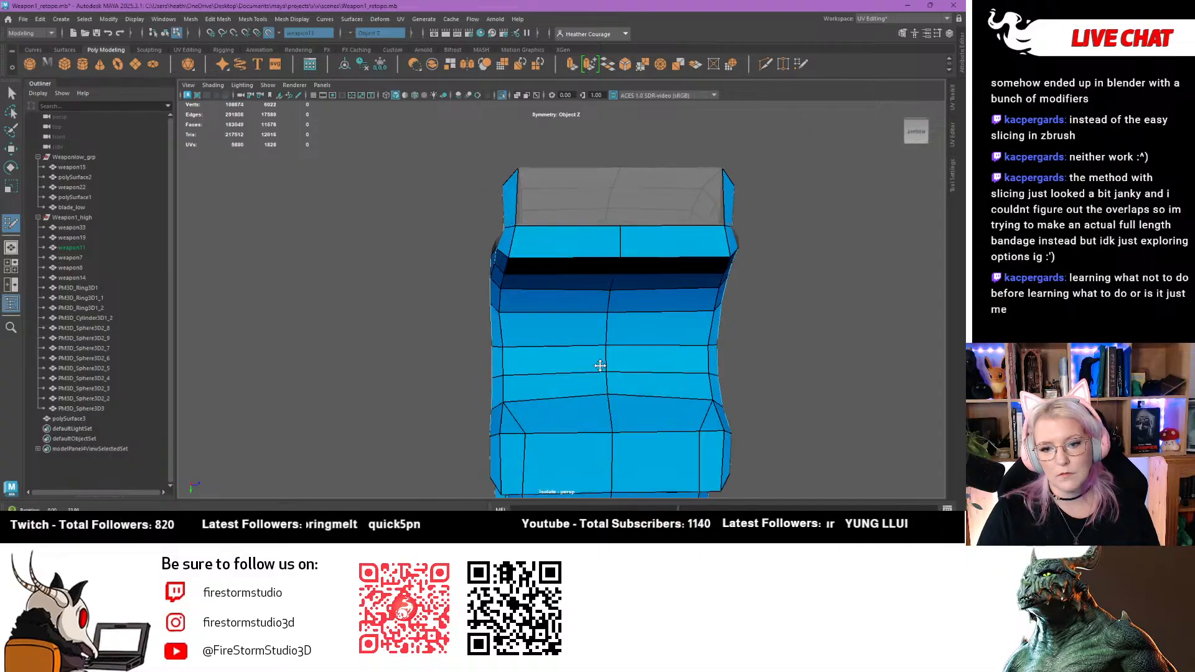
{"action": "mouse_move", "coordinate": [581, 240]}
{"action": "left_mouse_down", "text": "alt"}
{"action": "mouse_move", "coordinate": [576, 205]}
{"action": "mouse_move", "coordinate": [541, 272]}
{"action": "mouse_move", "coordinate": [653, 262]}
{"action": "mouse_move", "coordinate": [528, 280]}
{"action": "mouse_move", "coordinate": [377, 274]}
{"action": "mouse_move", "coordinate": [507, 296]}
{"action": "mouse_move", "coordinate": [507, 307]}
{"action": "mouse_move", "coordinate": [493, 270]}
{"action": "mouse_move", "coordinate": [656, 160]}
{"action": "mouse_move", "coordinate": [289, 286]}
{"action": "left_mouse_up", "text": "alt"}
{"action": "left_click", "coordinate": [573, 193], "text": "shift"}
Leave Quad Draw, release the live surface and move polySurface3 into the Weaponlow_grp group
{"action": "scroll", "coordinate": [653, 265], "scroll_direction": "down", "scroll_amount": 5}
{"action": "key", "text": "q"}
{"action": "left_click", "coordinate": [72, 237]}
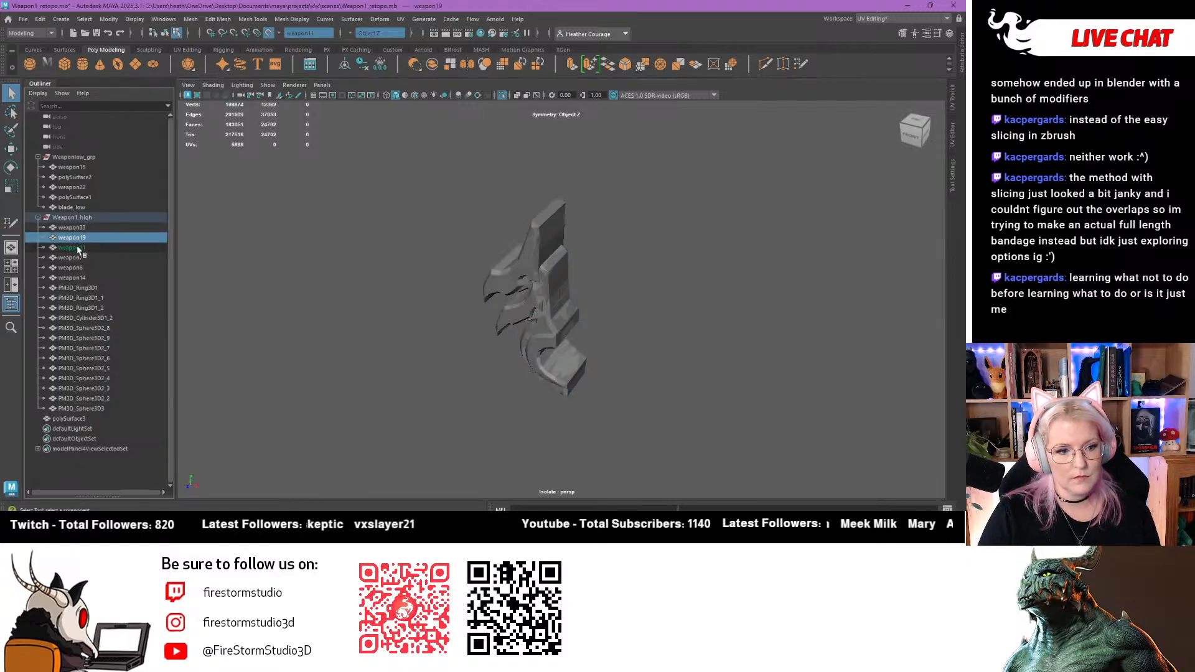
{"action": "left_click", "coordinate": [71, 247]}
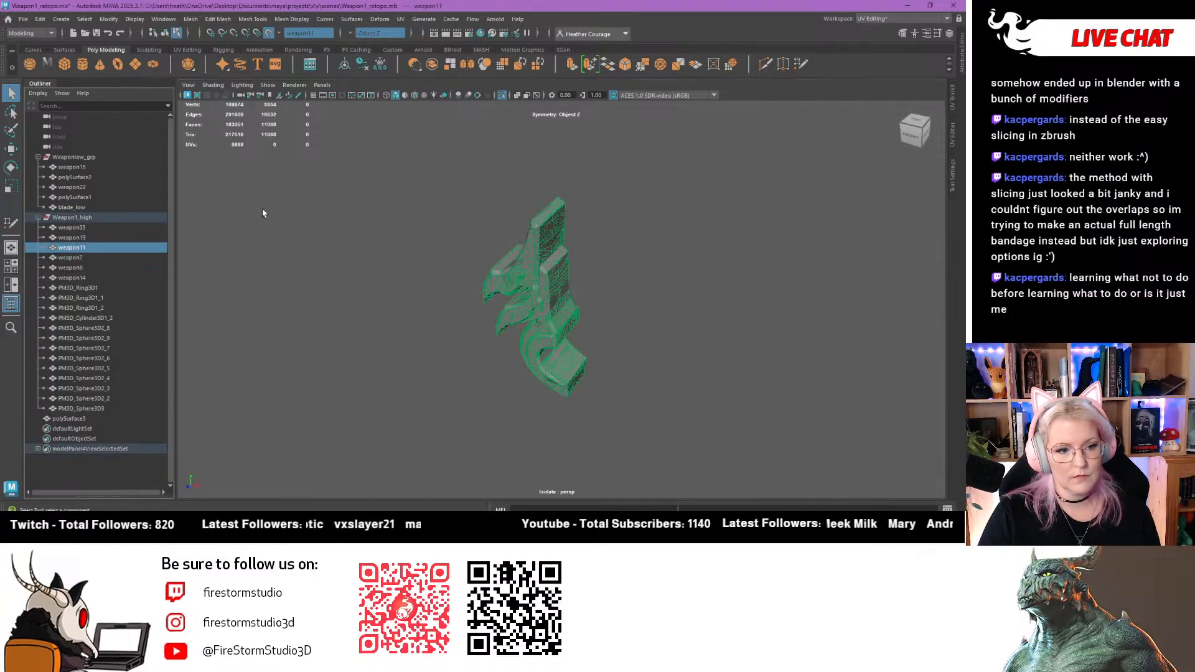
{"action": "left_click", "coordinate": [78, 421]}
{"action": "middle_click_drag", "start_coordinate": [78, 420], "coordinate": [76, 163]}
Select the high-poly part weapon7, isolate it in the viewport and frame it
{"action": "left_click", "coordinate": [81, 257]}
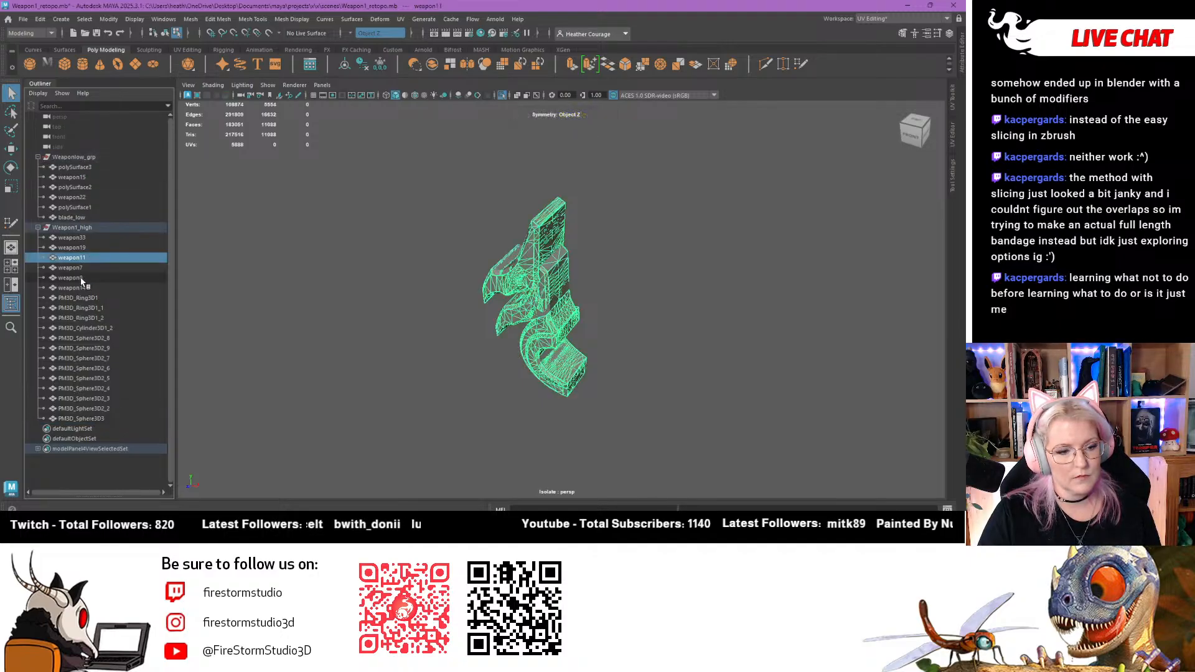
{"action": "left_click", "coordinate": [73, 268]}
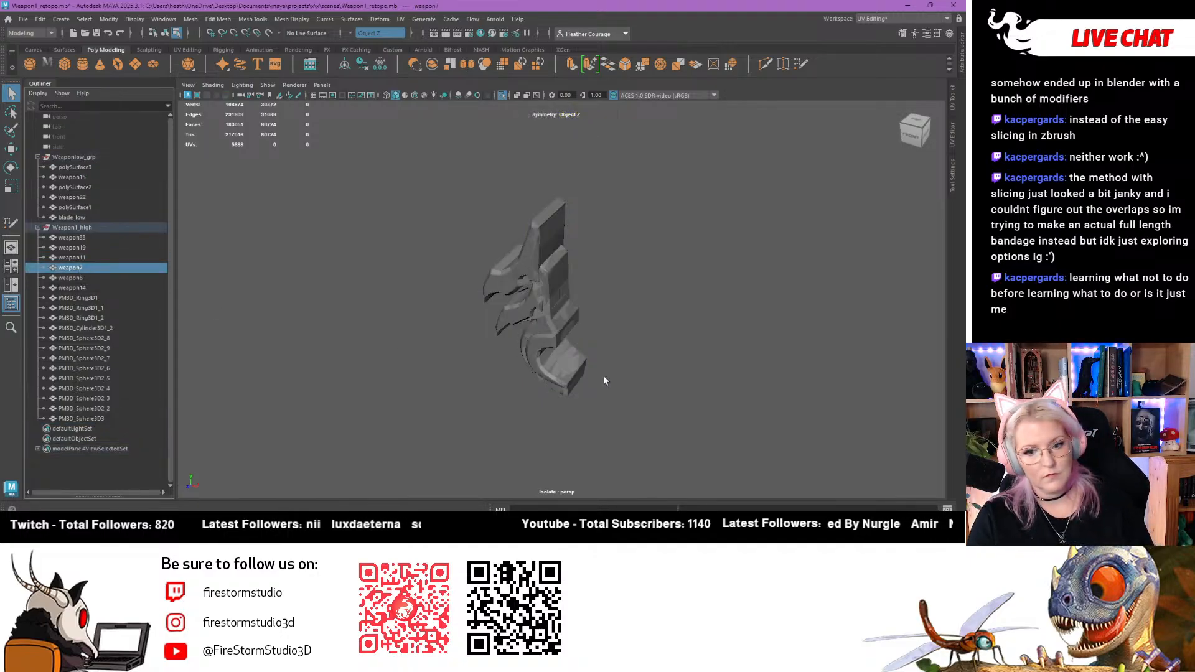
{"action": "key", "text": "ctrl+1"}
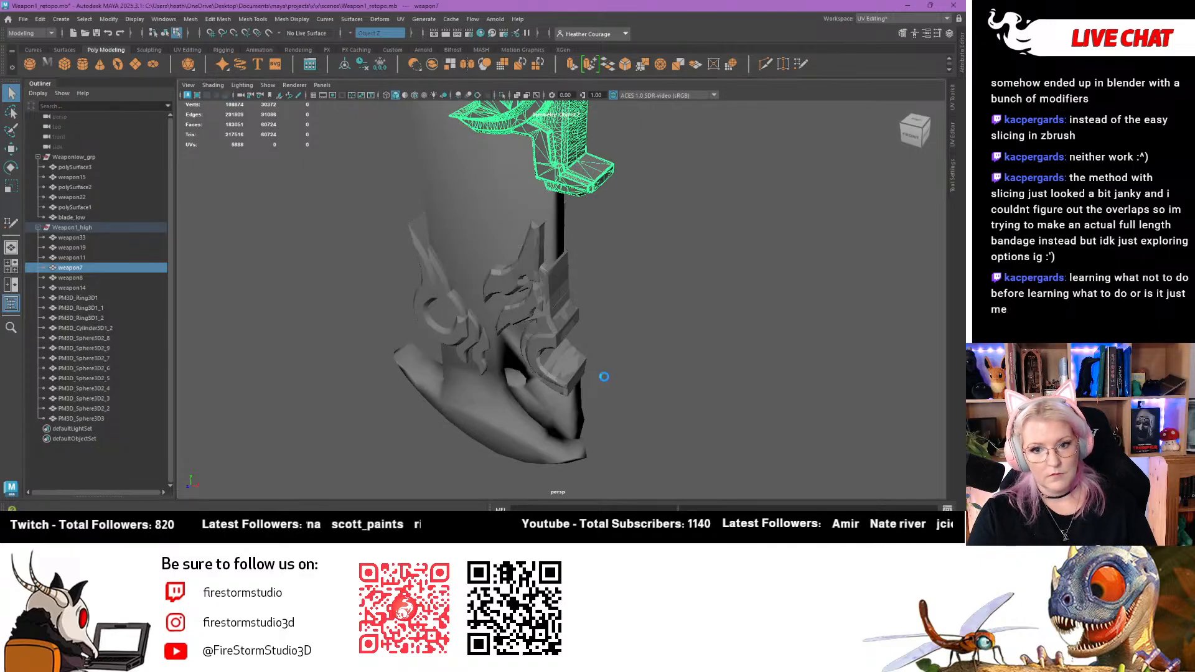
{"action": "key", "text": "ctrl+1"}
{"action": "key", "text": "f"}
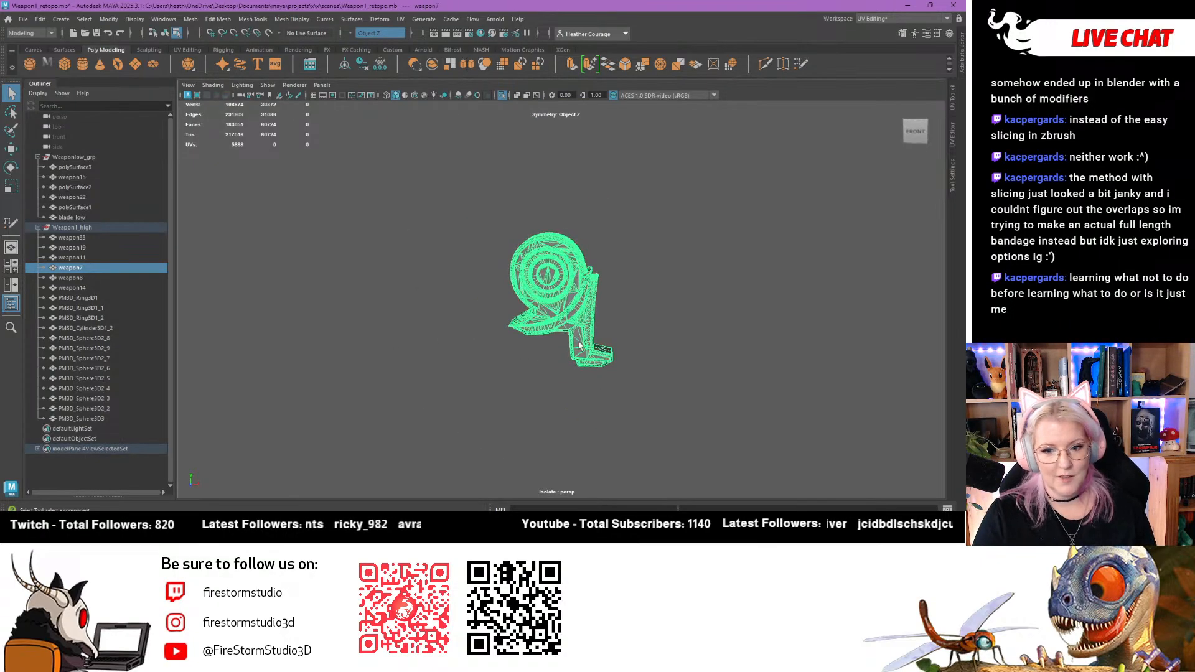
Make weapon7 the live surface and activate the Quad Draw tool
{"action": "left_click_drag", "start_coordinate": [578, 345], "coordinate": [650, 357], "text": "alt"}
{"action": "middle_click_drag", "start_coordinate": [488, 255], "coordinate": [413, 273], "text": "alt"}
{"action": "left_click_drag", "start_coordinate": [413, 273], "coordinate": [424, 324], "text": "alt"}
{"action": "right_click_drag", "start_coordinate": [429, 336], "coordinate": [536, 404], "text": "alt"}
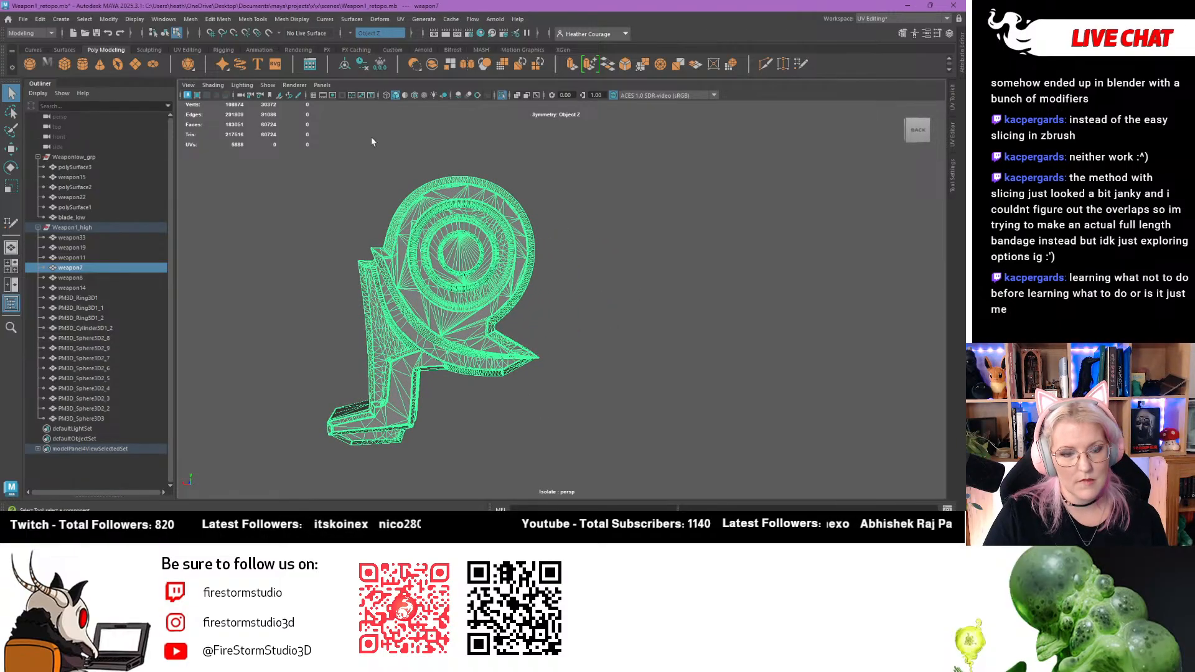
{"action": "left_click", "coordinate": [269, 32]}
{"action": "left_click", "coordinate": [292, 19]}
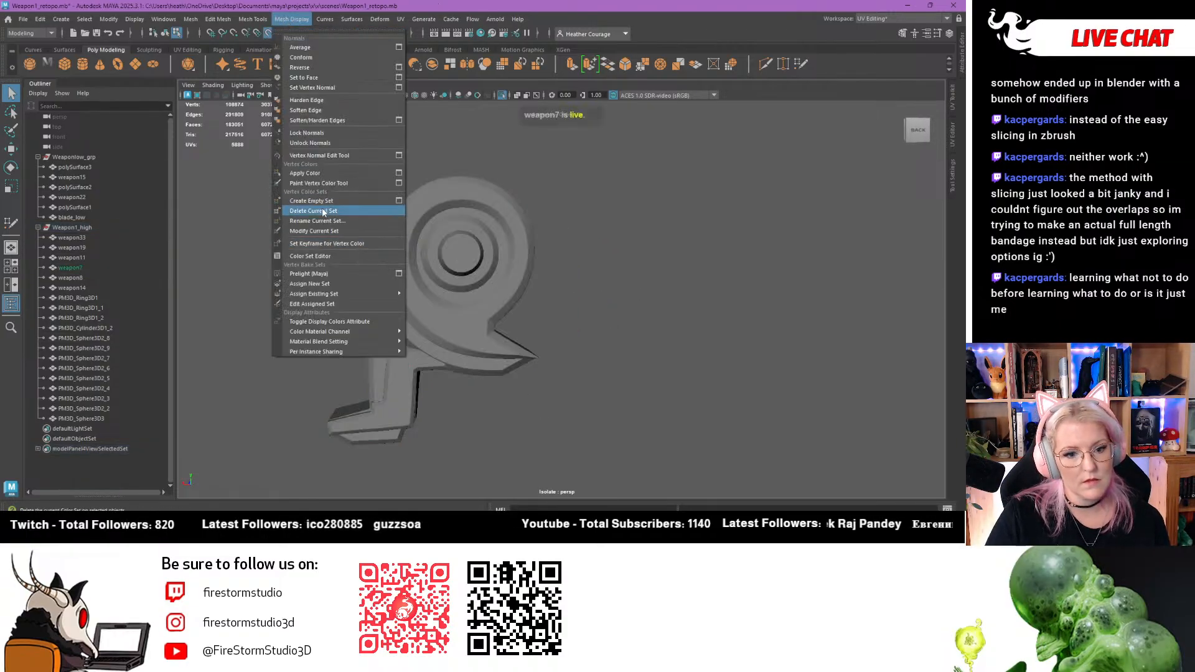
{"action": "mouse_move", "coordinate": [252, 19]}
{"action": "left_click", "coordinate": [268, 158]}
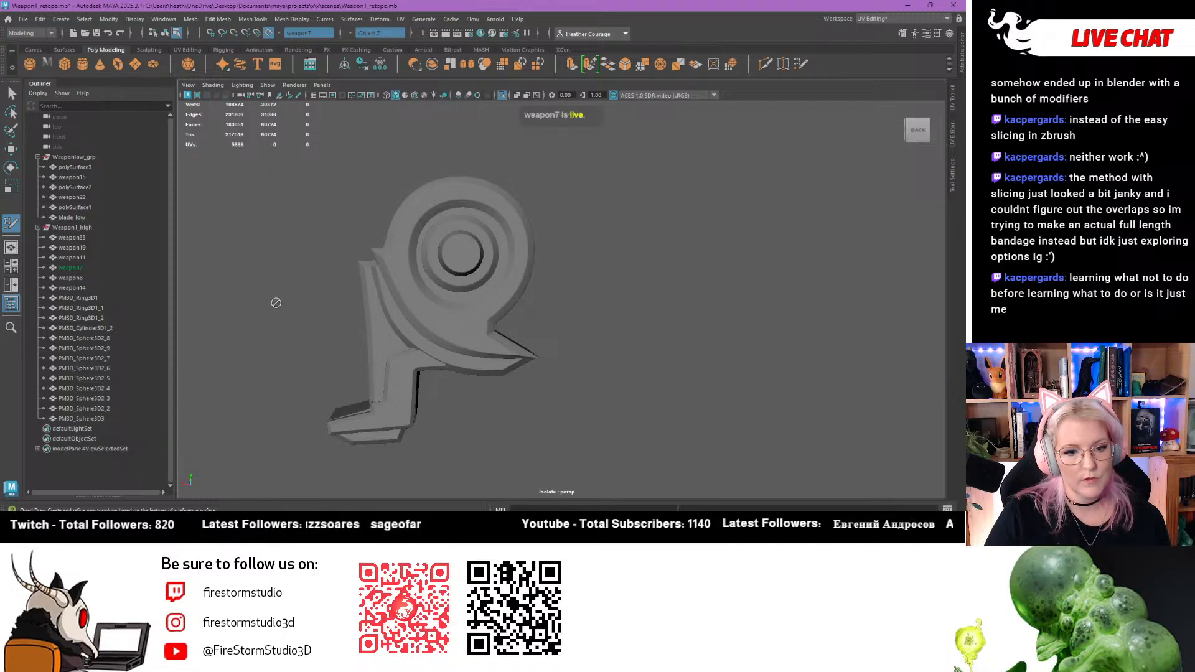
Start the weapon7 mesh with symmetrical quads at the notch where the disc's bevelled rim meets the arm
{"action": "left_click_drag", "start_coordinate": [277, 302], "coordinate": [347, 298], "text": "alt"}
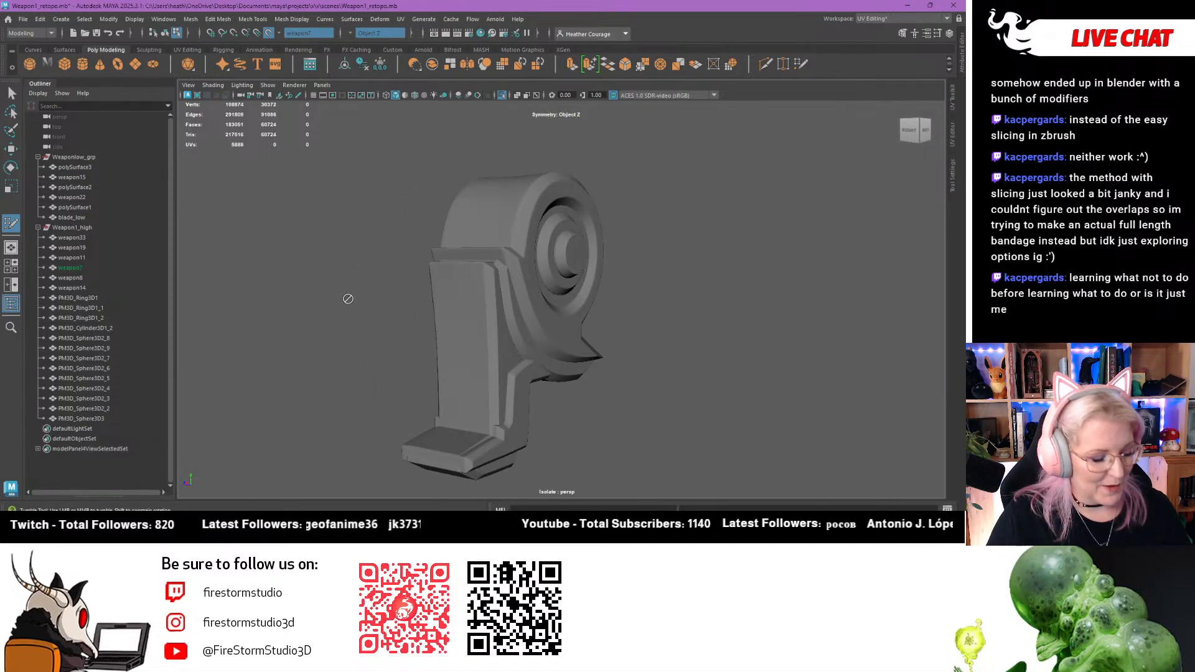
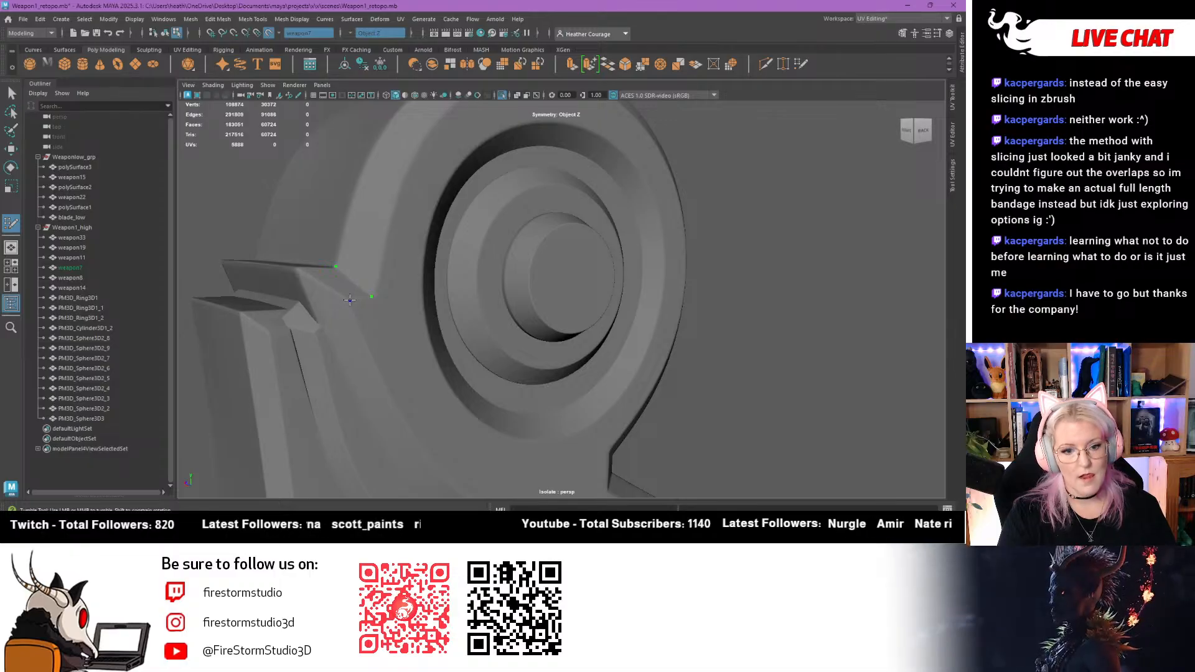
{"action": "left_click", "coordinate": [302, 268]}
{"action": "left_click", "coordinate": [327, 274], "text": "shift"}
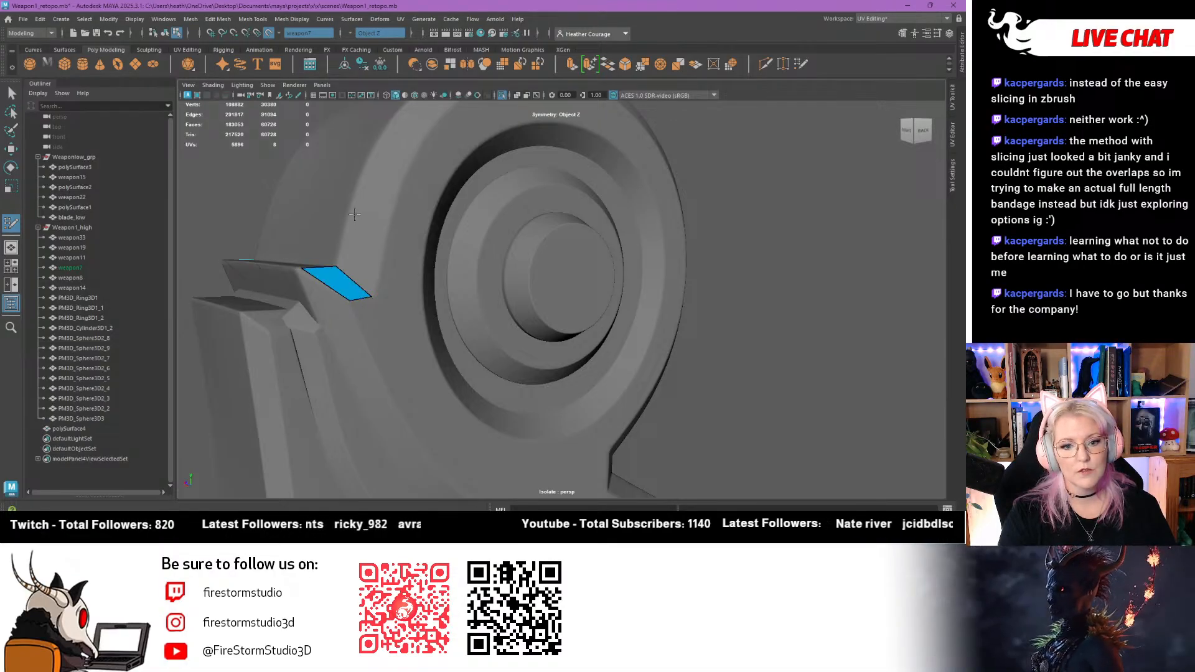
{"action": "left_click", "coordinate": [351, 199]}
{"action": "left_click", "coordinate": [387, 204], "text": "shift"}
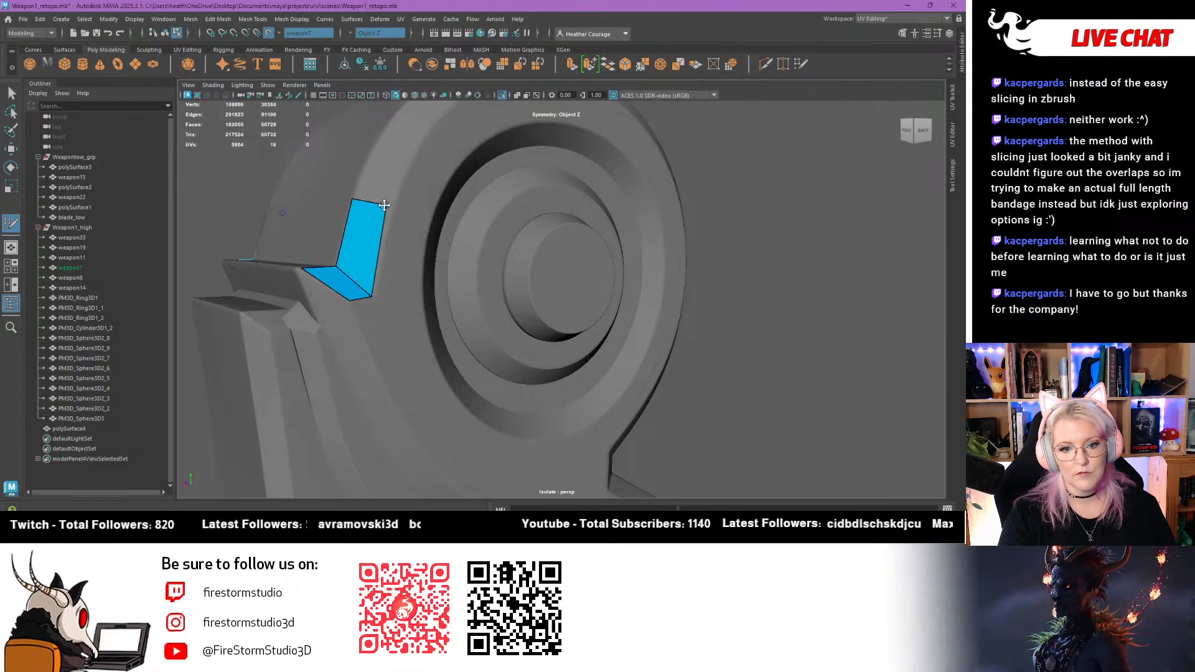
Extend the quad strip up along the disc's outer rim bevel to the top of the disc
{"action": "middle_click_drag", "start_coordinate": [390, 208], "coordinate": [338, 317], "text": "alt"}
{"action": "left_click", "coordinate": [356, 209]}
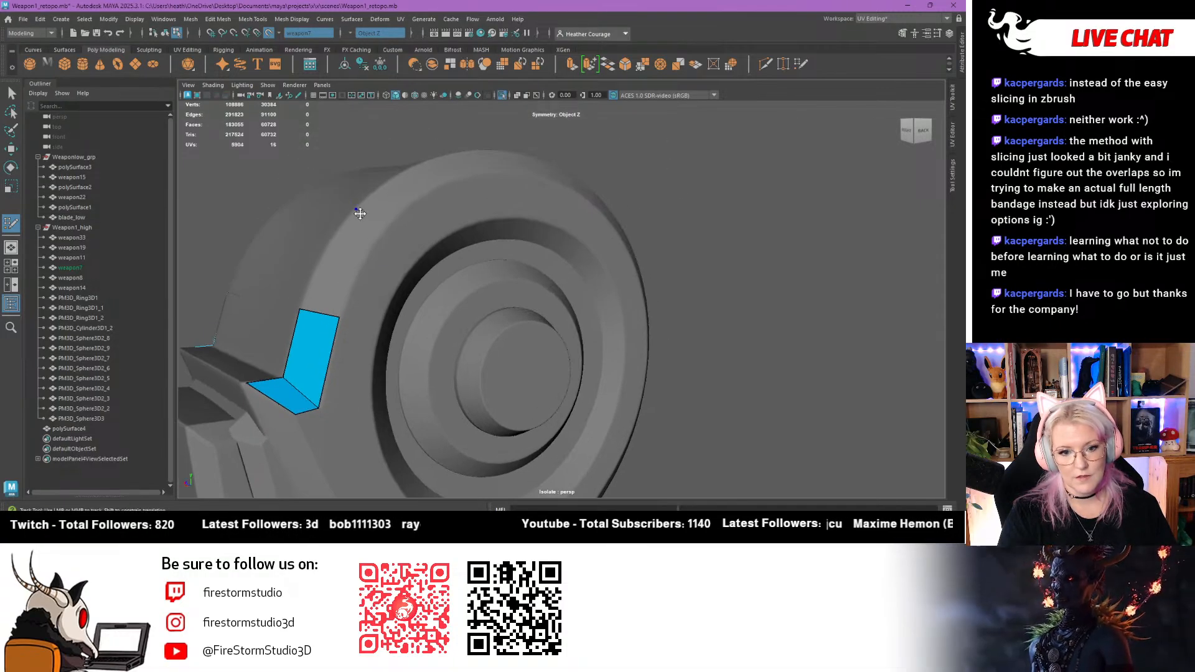
{"action": "left_click", "coordinate": [384, 226]}
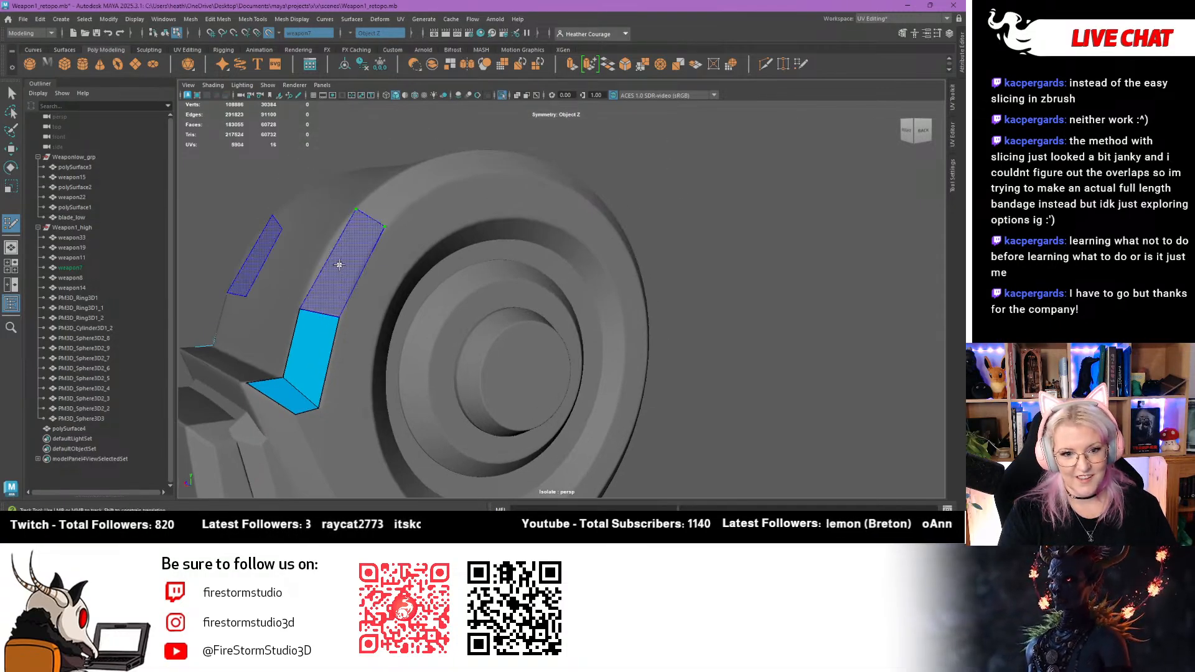
{"action": "left_click", "coordinate": [333, 276], "text": "shift"}
{"action": "left_click_drag", "start_coordinate": [312, 304], "coordinate": [364, 250], "text": "alt"}
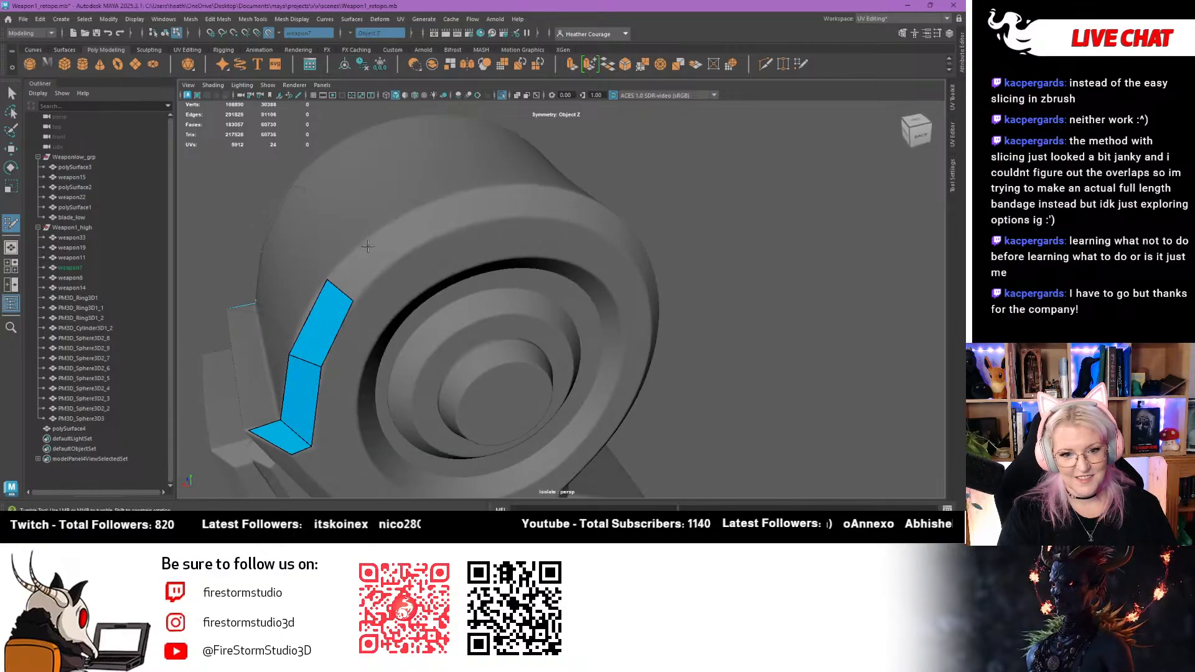
{"action": "left_click", "coordinate": [387, 254], "text": "shift"}
{"action": "left_click", "coordinate": [493, 187]}
{"action": "left_click", "coordinate": [503, 216]}
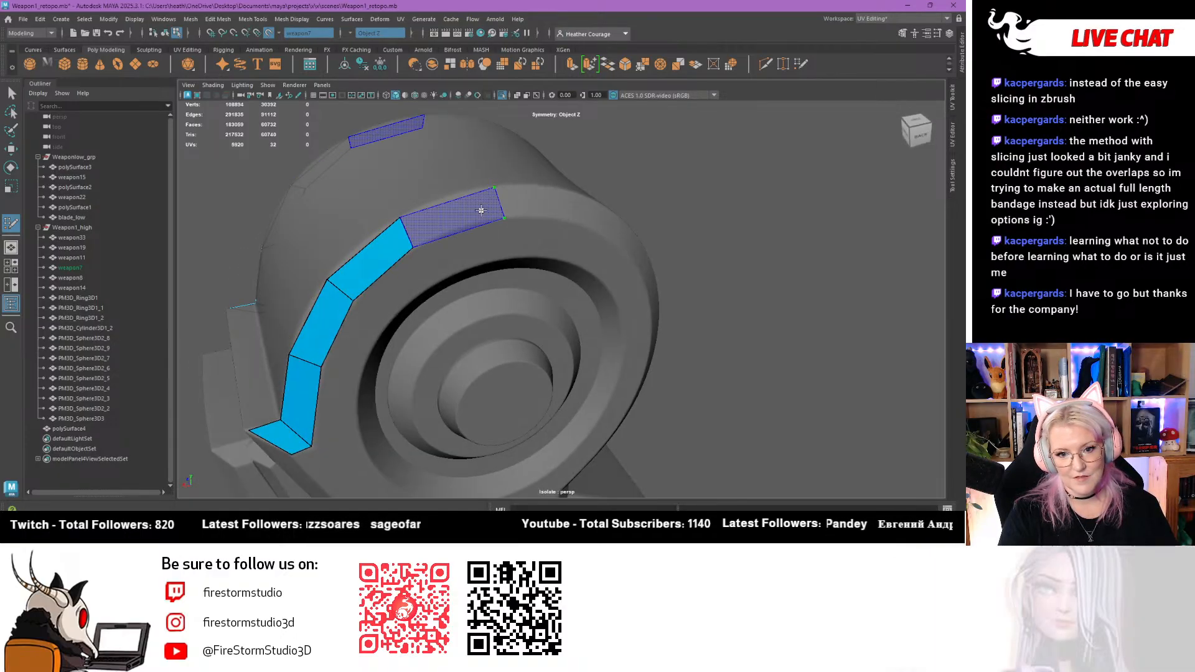
{"action": "left_click", "coordinate": [481, 209], "text": "shift"}
Continue the rim bevel strip over the top of the disc and down its far side
{"action": "left_click_drag", "start_coordinate": [485, 209], "coordinate": [442, 190], "text": "alt"}
{"action": "middle_click_drag", "start_coordinate": [501, 196], "coordinate": [442, 225], "text": "alt"}
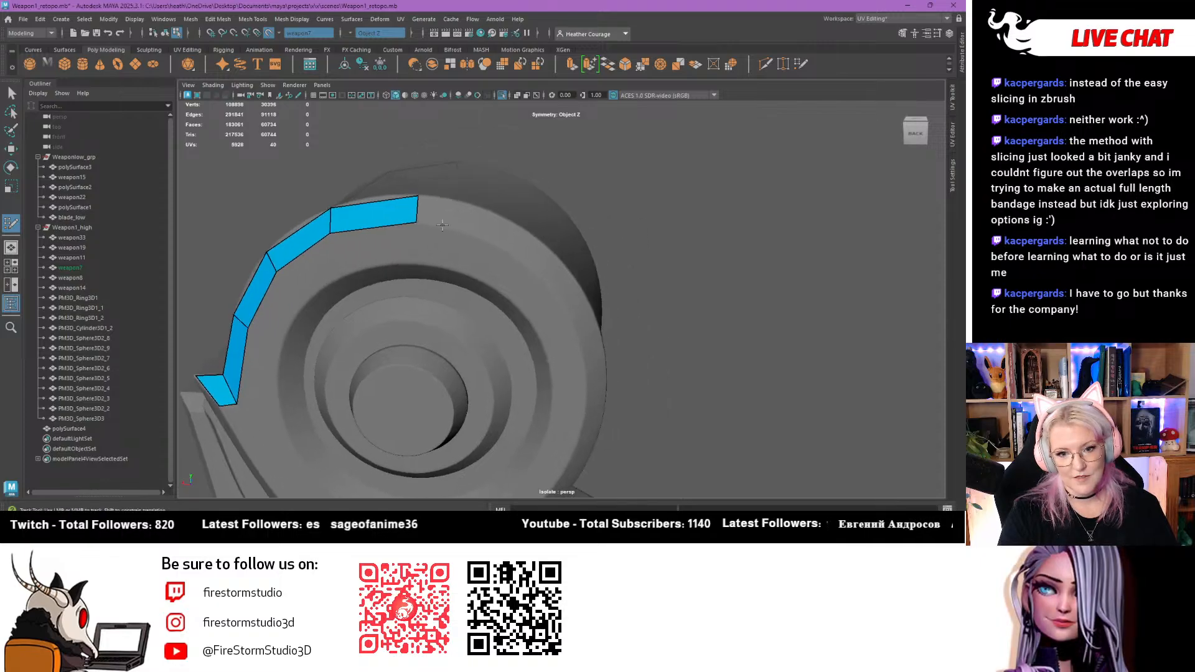
{"action": "left_click", "coordinate": [493, 242], "text": "shift"}
{"action": "left_click_drag", "start_coordinate": [493, 241], "coordinate": [470, 269], "text": "alt"}
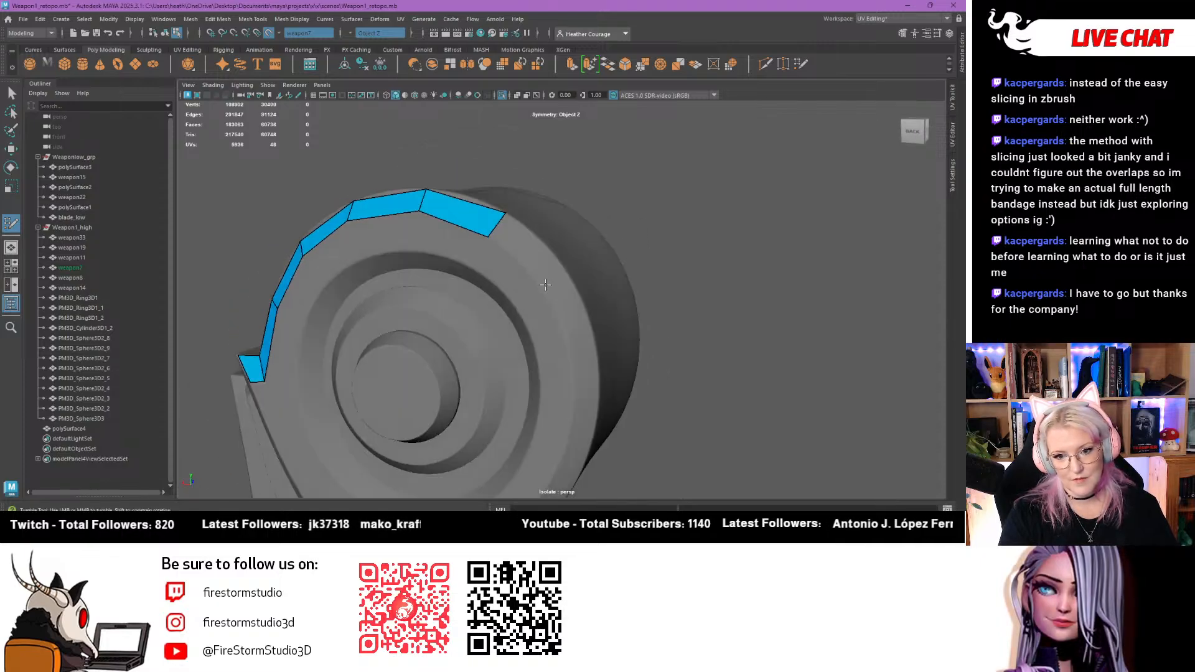
{"action": "left_click", "coordinate": [563, 273], "text": "shift"}
{"action": "left_click_drag", "start_coordinate": [536, 256], "coordinate": [512, 310], "text": "alt"}
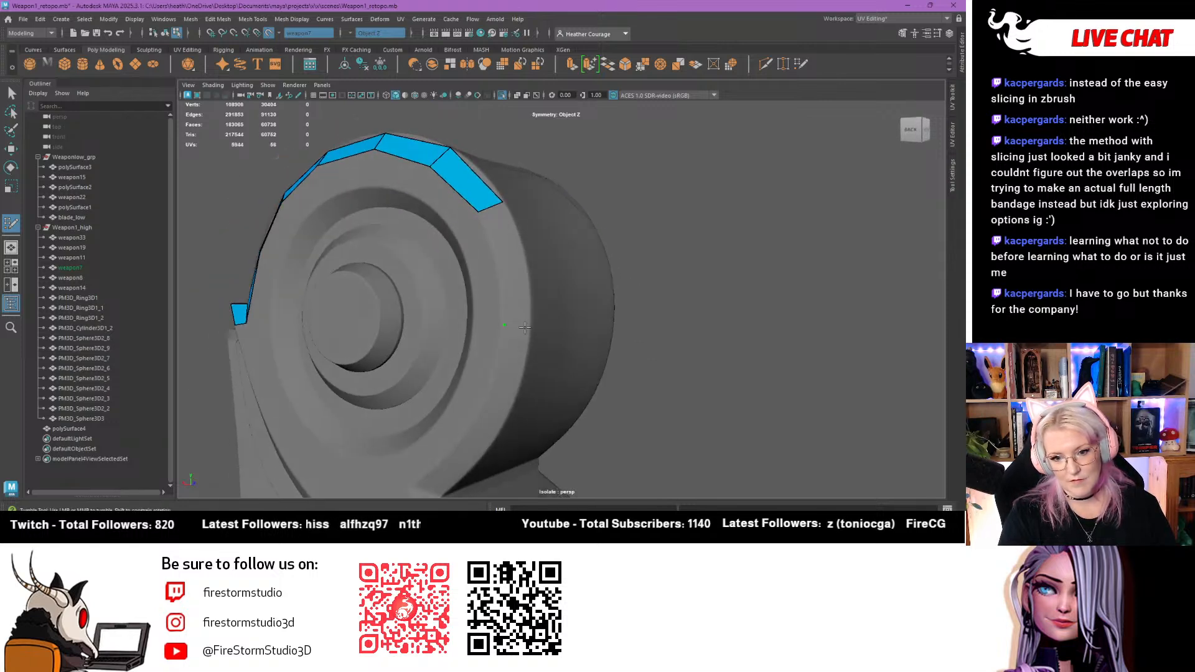
{"action": "left_click", "coordinate": [530, 327], "text": "shift"}
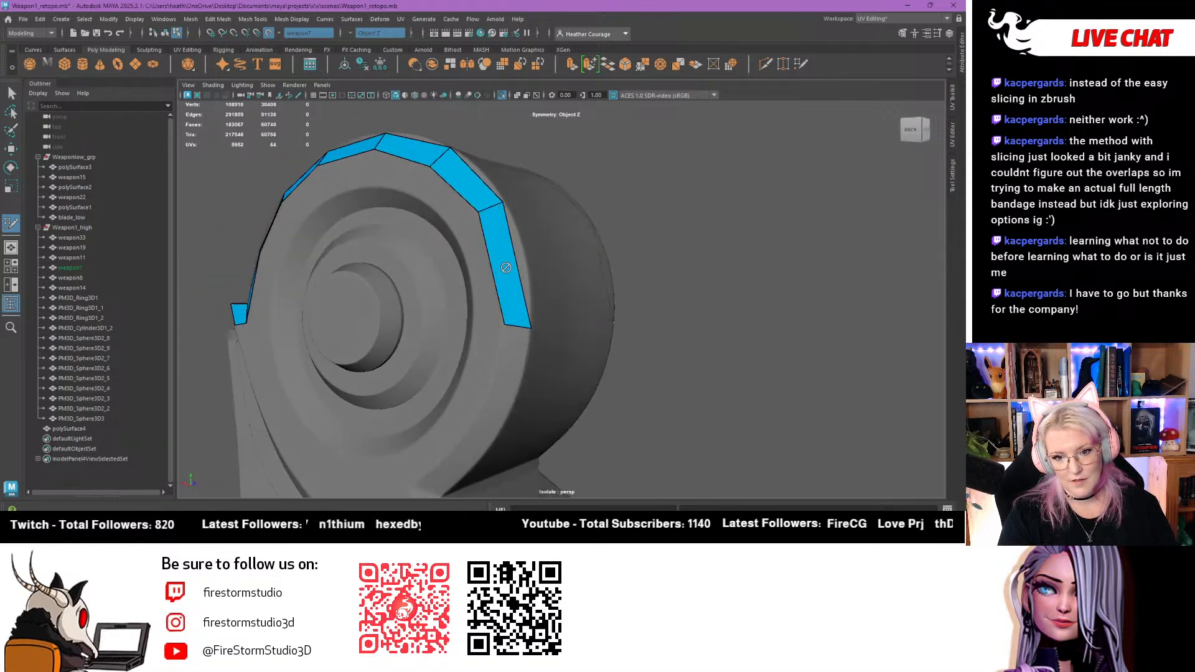
Shorten the last quad of the rim strip by moving its end edge back up the bevel
{"action": "left_click", "coordinate": [500, 265], "text": "ctrl"}
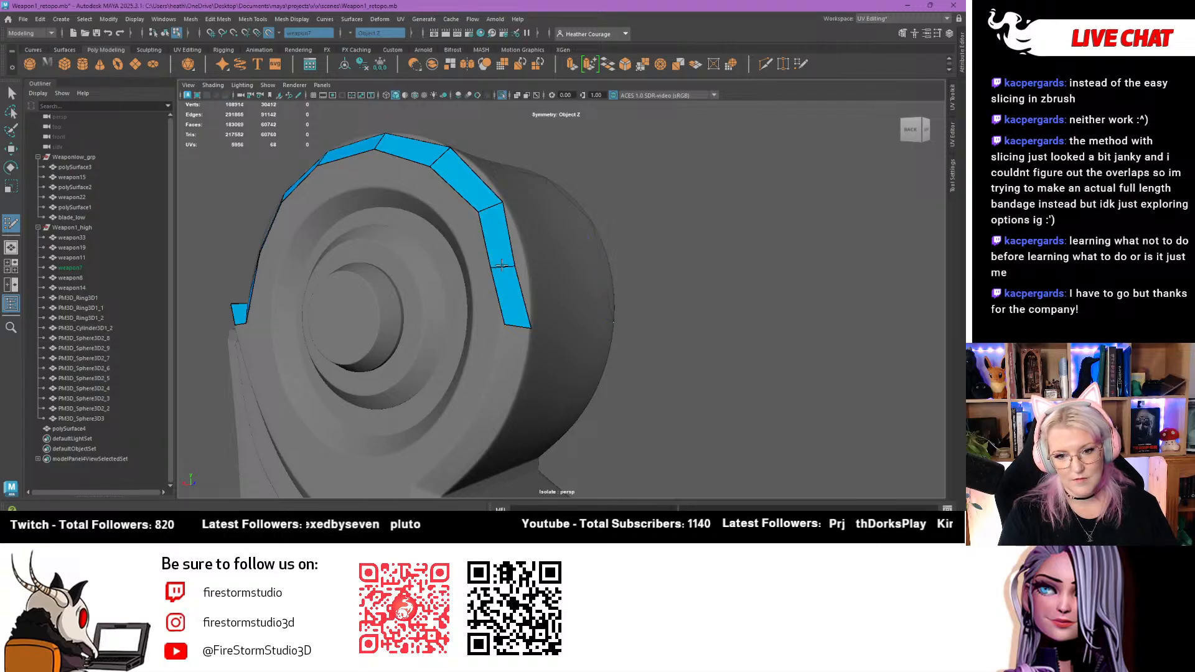
{"action": "key", "text": "ctrl+z"}
{"action": "left_click_drag", "start_coordinate": [524, 324], "coordinate": [500, 278]}
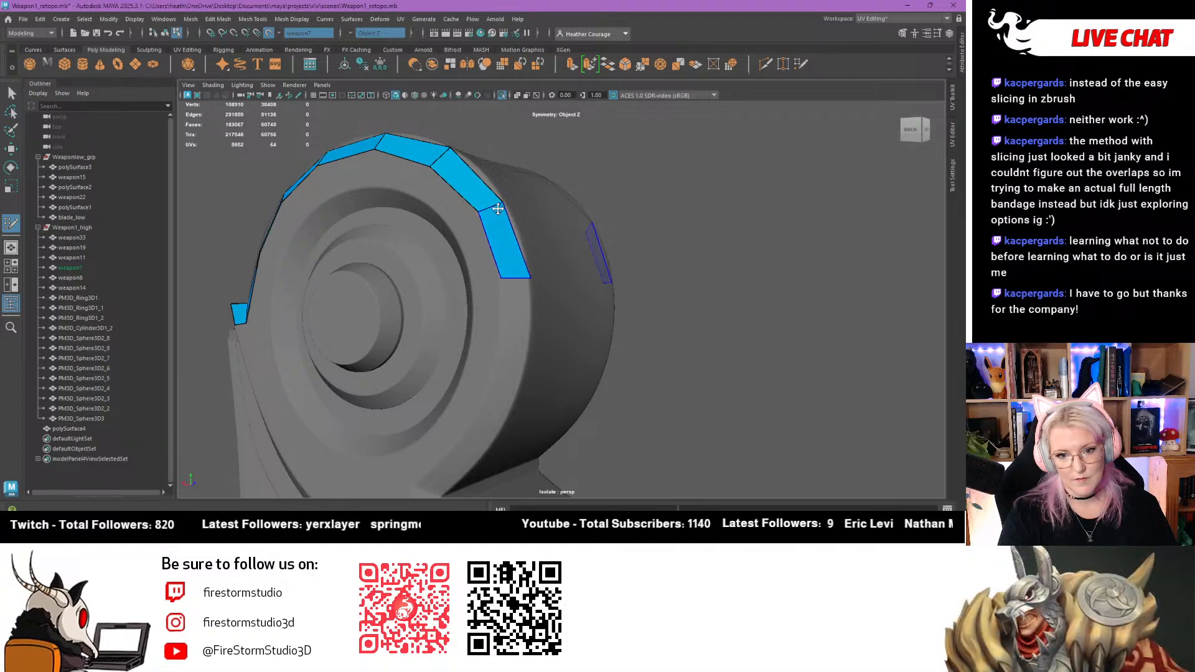
Extend the rim bevel strip down the disc's far side to the inner corner above the spike
{"action": "mouse_move", "coordinate": [469, 202]}
{"action": "left_mouse_down", "text": "alt"}
{"action": "mouse_move", "coordinate": [489, 183]}
{"action": "mouse_move", "coordinate": [494, 194]}
{"action": "mouse_move", "coordinate": [453, 191]}
{"action": "left_mouse_up", "text": "alt"}
{"action": "middle_click_drag", "start_coordinate": [452, 191], "coordinate": [442, 207], "text": "alt"}
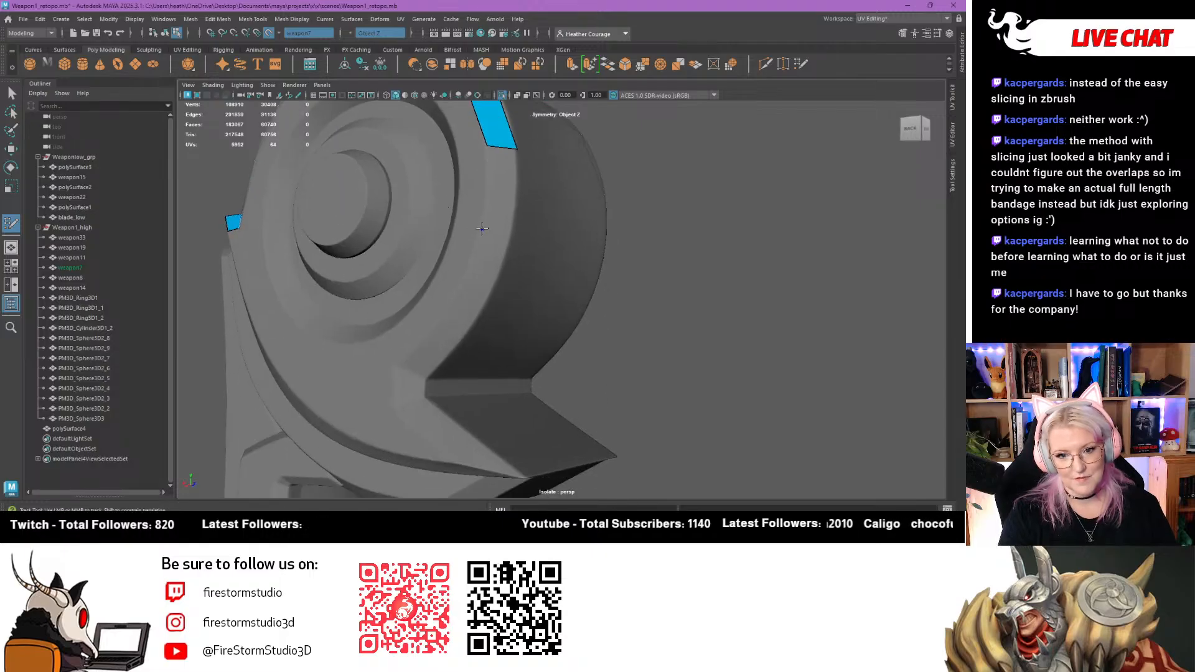
{"action": "left_click", "coordinate": [505, 207], "text": "shift"}
{"action": "left_click_drag", "start_coordinate": [469, 306], "coordinate": [487, 279], "text": "alt"}
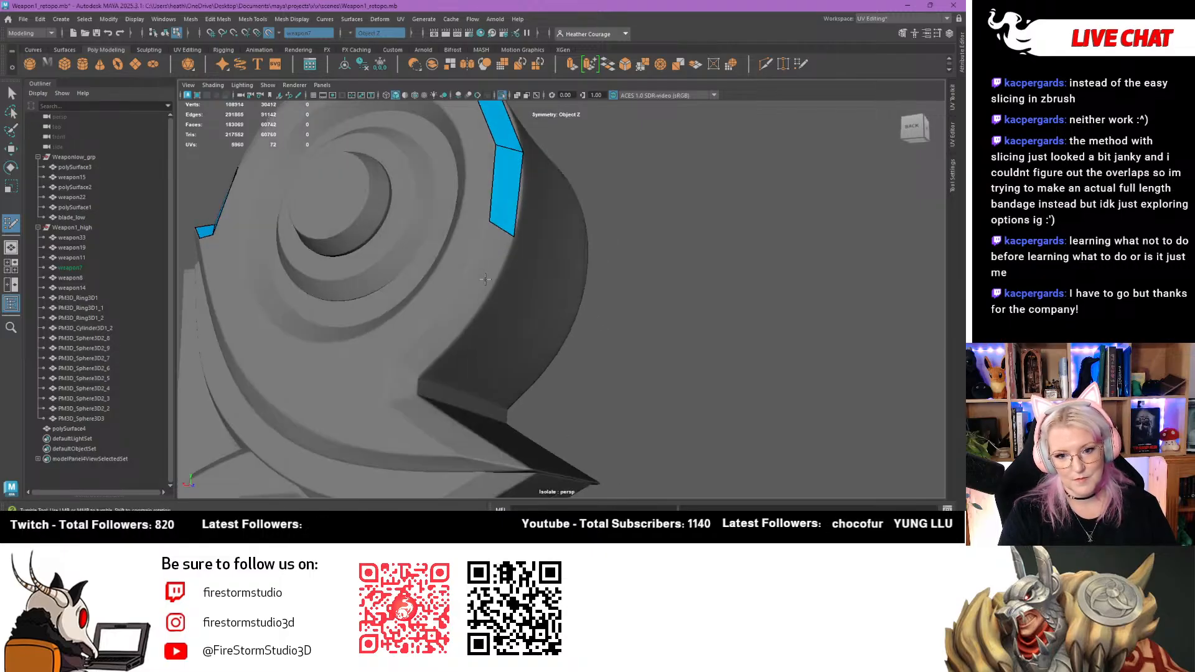
{"action": "left_click", "coordinate": [478, 309], "text": "shift"}
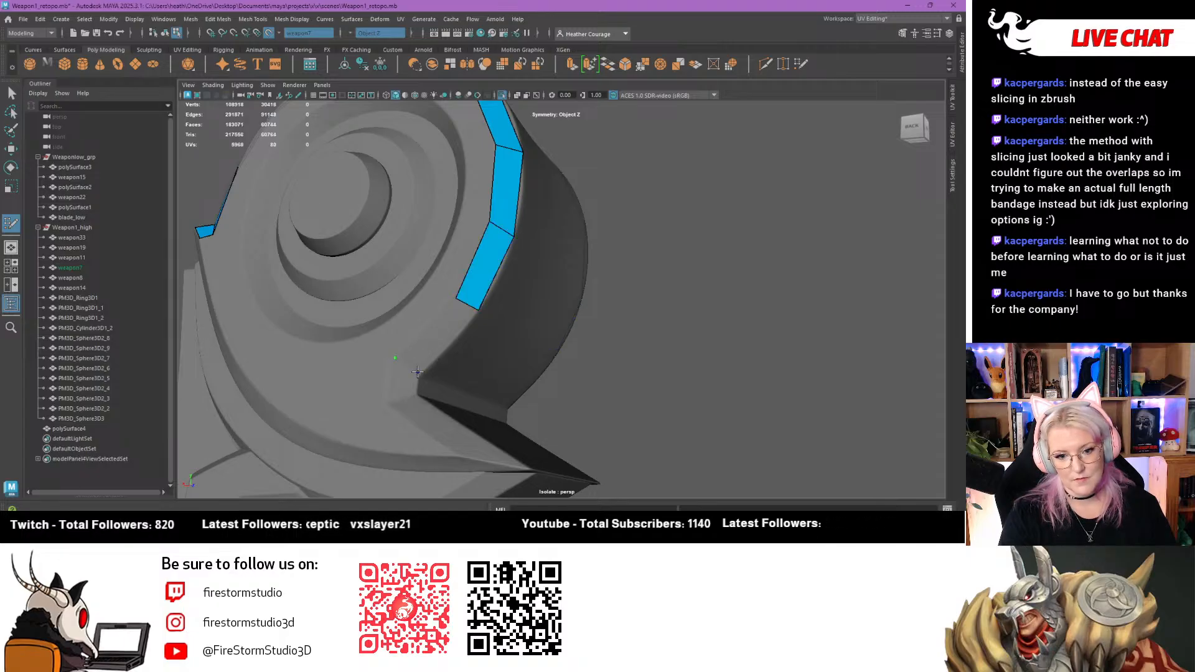
{"action": "left_click", "coordinate": [417, 372], "text": "shift"}
{"action": "left_click_drag", "start_coordinate": [417, 371], "coordinate": [377, 312], "text": "alt"}
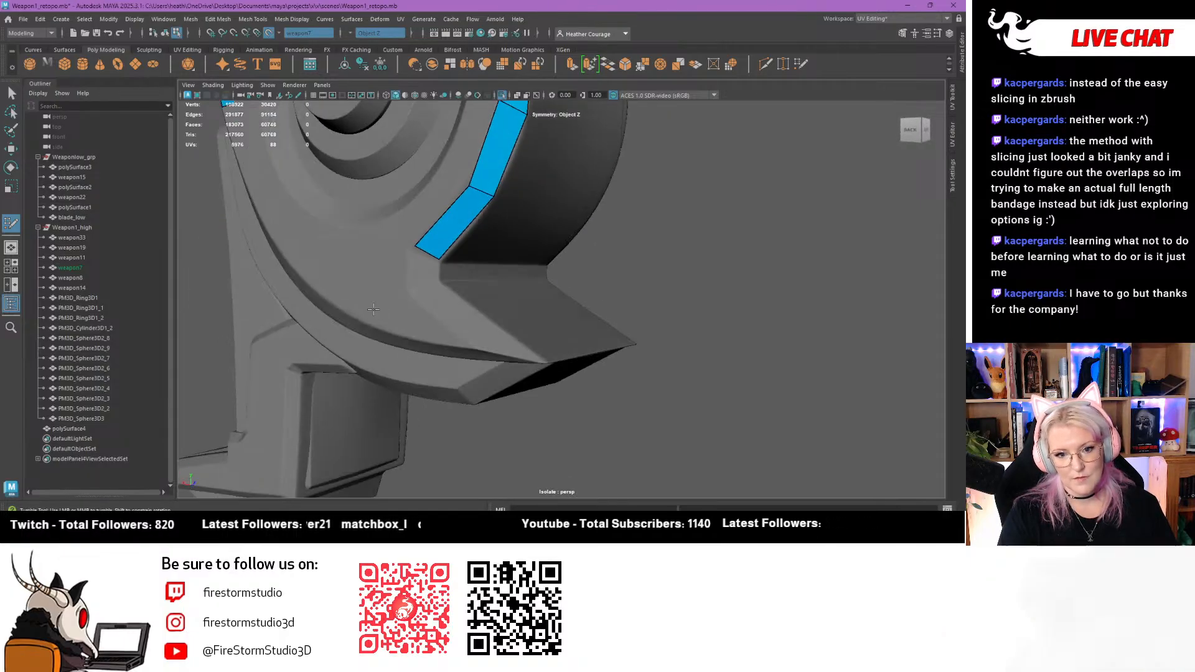
Add a quad at the inner corner and bridge the notch's narrow bevel across the part's thickness, meeting at the centre line
{"action": "scroll", "coordinate": [292, 288], "scroll_direction": "up", "scroll_amount": 4}
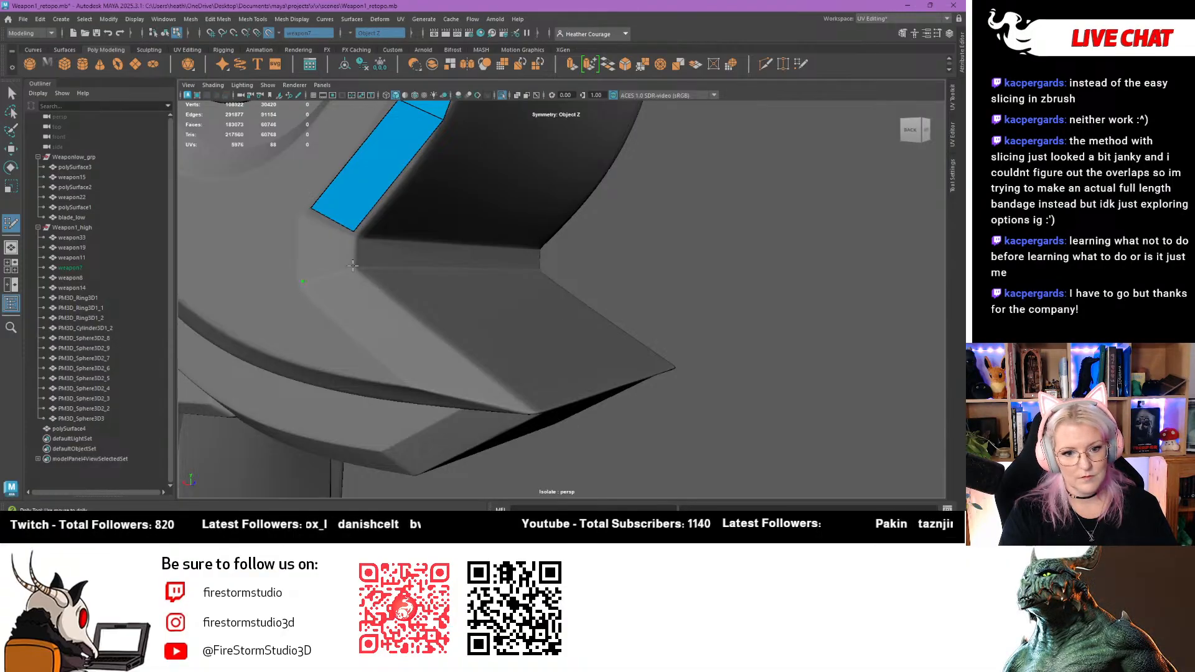
{"action": "left_click", "coordinate": [338, 238], "text": "shift"}
{"action": "left_click_drag", "start_coordinate": [333, 219], "coordinate": [333, 262]}
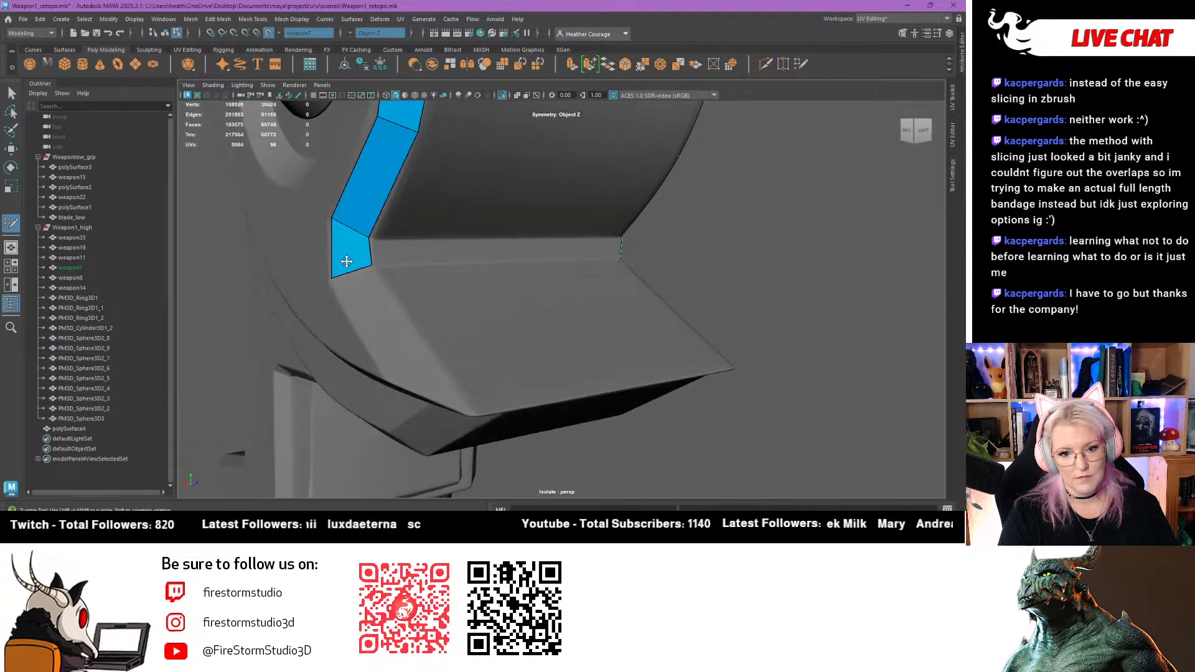
{"action": "left_click", "coordinate": [514, 258], "text": "shift"}
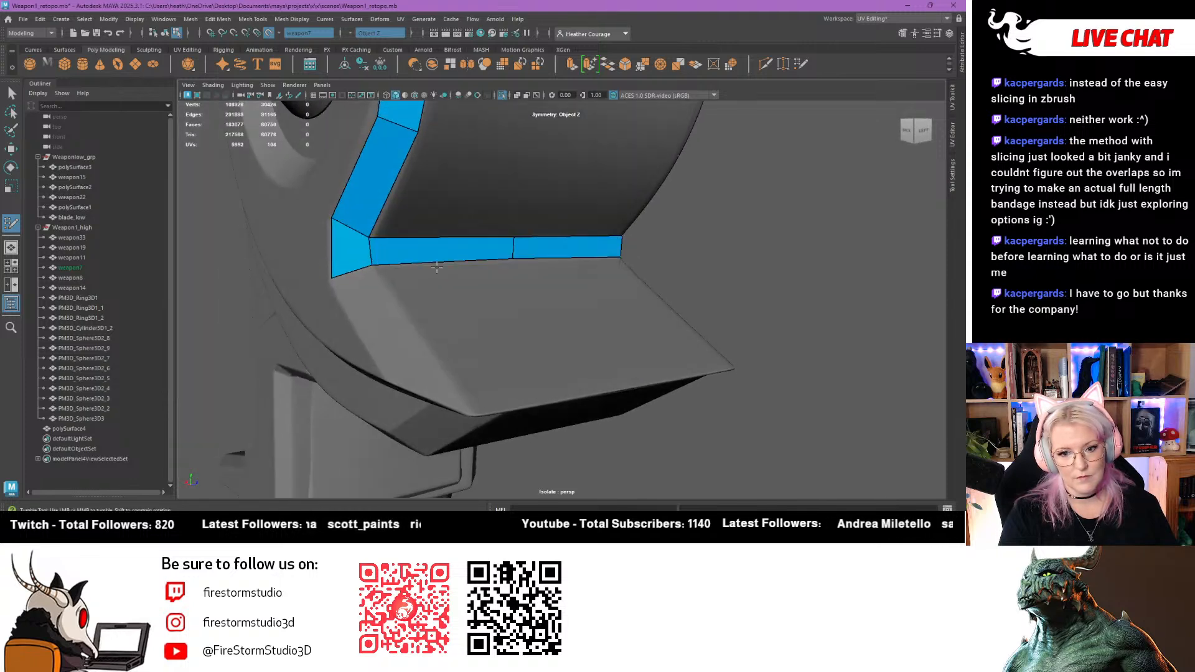
{"action": "left_click_drag", "start_coordinate": [514, 258], "coordinate": [405, 286], "text": "alt"}
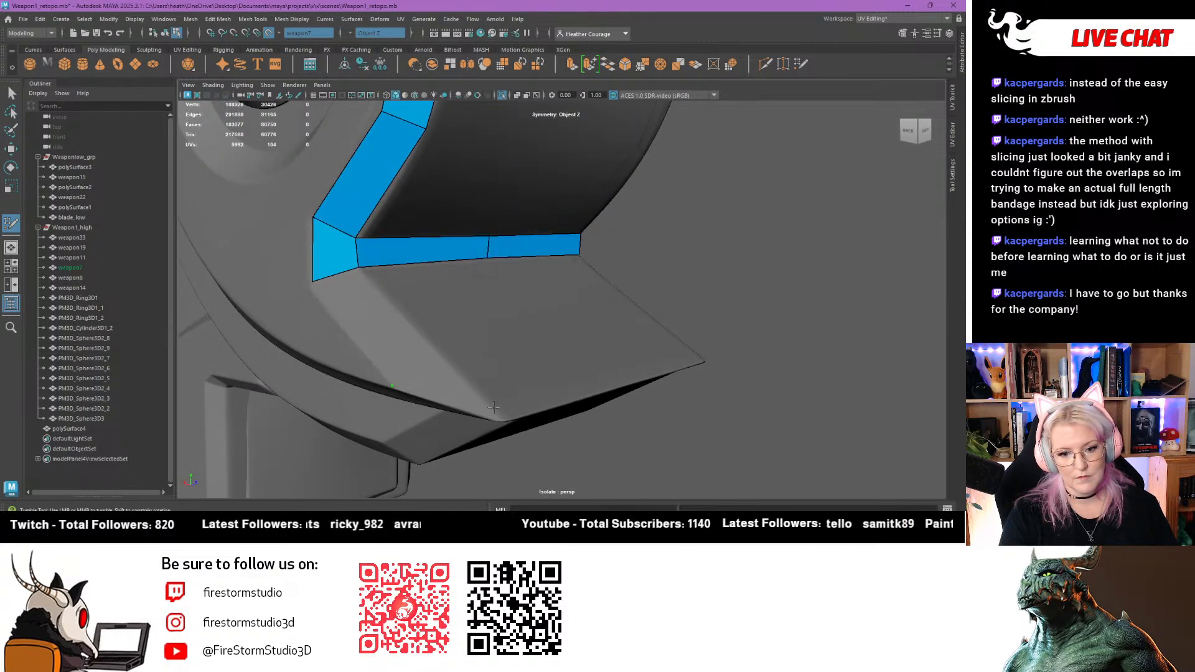
Run quads along the spike's upper side bevel from the inner corner to its pointed tip
{"action": "left_click", "coordinate": [381, 364], "text": "shift"}
{"action": "mouse_move", "coordinate": [378, 364]}
{"action": "left_mouse_down", "text": "alt"}
{"action": "mouse_move", "coordinate": [400, 262]}
{"action": "mouse_move", "coordinate": [404, 286]}
{"action": "left_mouse_up", "text": "alt"}
{"action": "left_click", "coordinate": [428, 248]}
{"action": "left_click", "coordinate": [481, 272]}
{"action": "left_click", "coordinate": [437, 255], "text": "shift"}
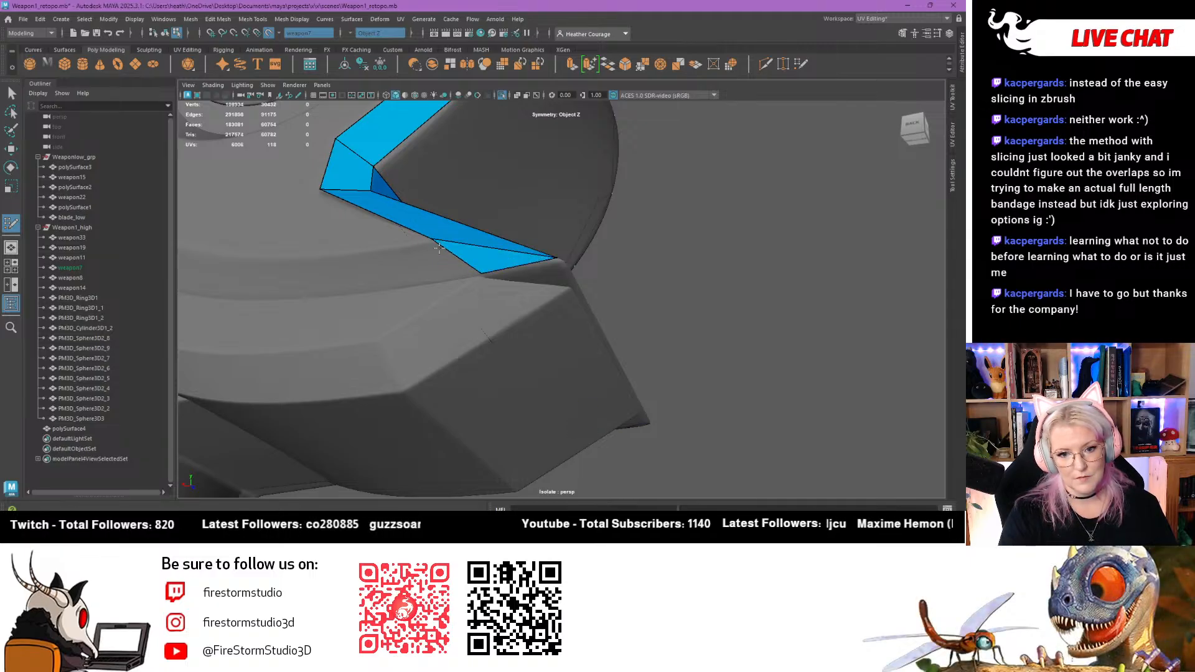
Fill the small bevel face at the spike's tip and align its corner point with the model's edge
{"action": "left_click_drag", "start_coordinate": [475, 275], "coordinate": [448, 313], "text": "alt"}
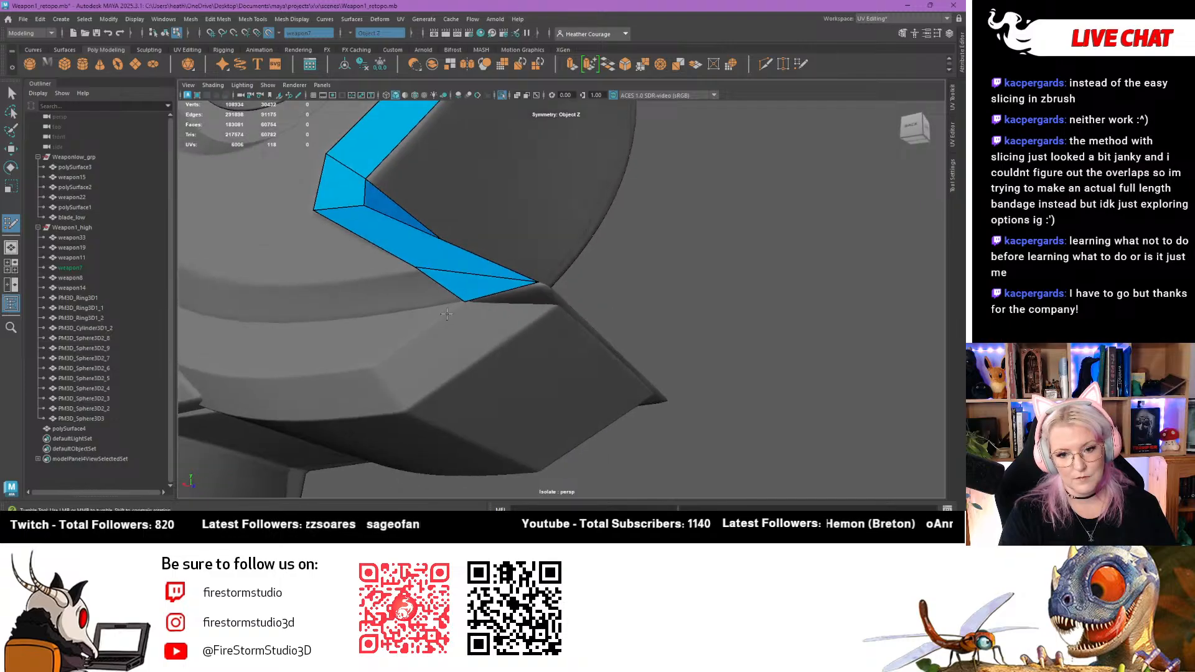
{"action": "left_click_drag", "start_coordinate": [543, 302], "coordinate": [524, 285], "text": "alt"}
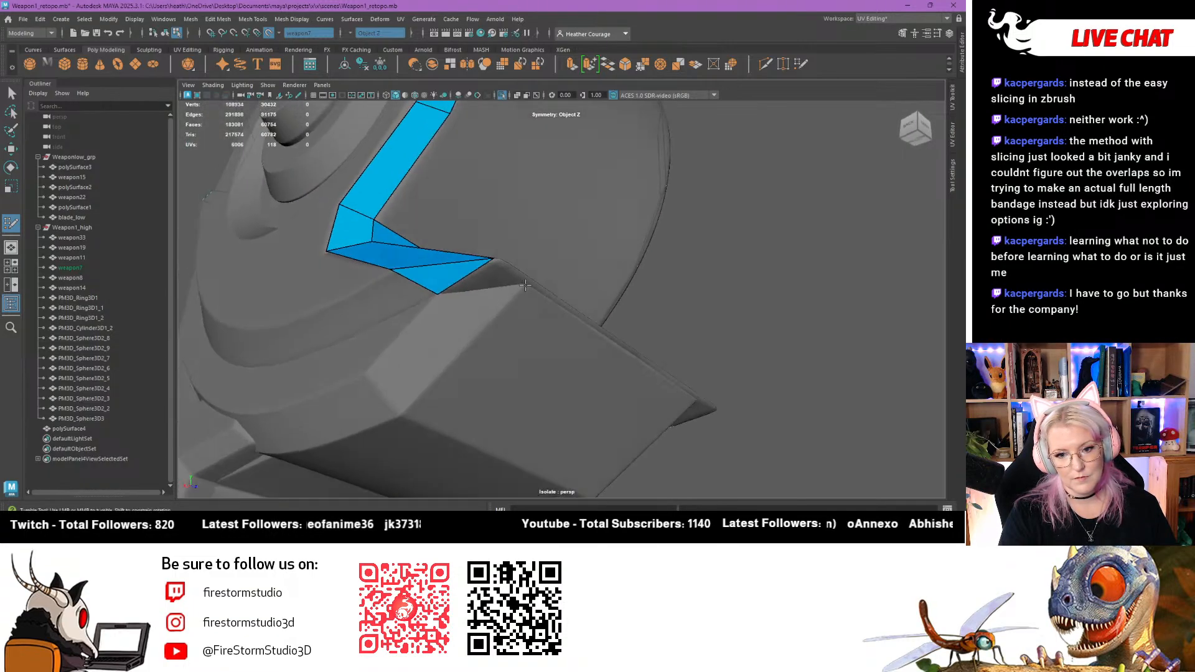
{"action": "left_click", "coordinate": [500, 262], "text": "shift"}
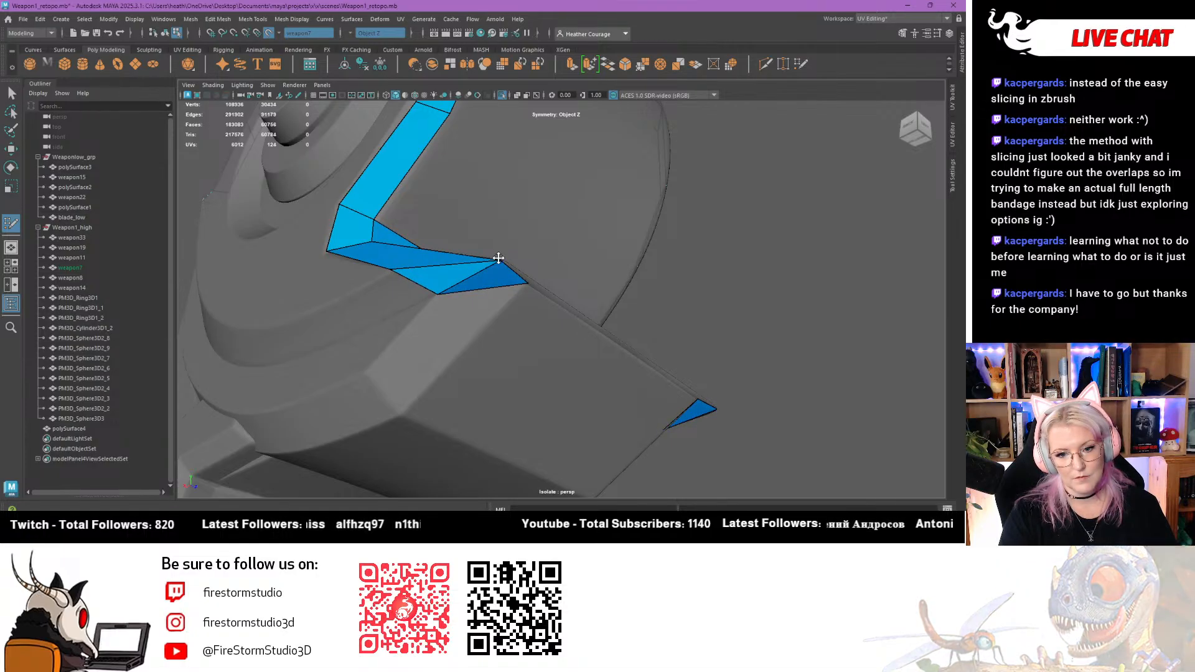
{"action": "left_click", "coordinate": [501, 257], "text": "ctrl+shift"}
{"action": "left_click", "coordinate": [501, 257], "text": "shift"}
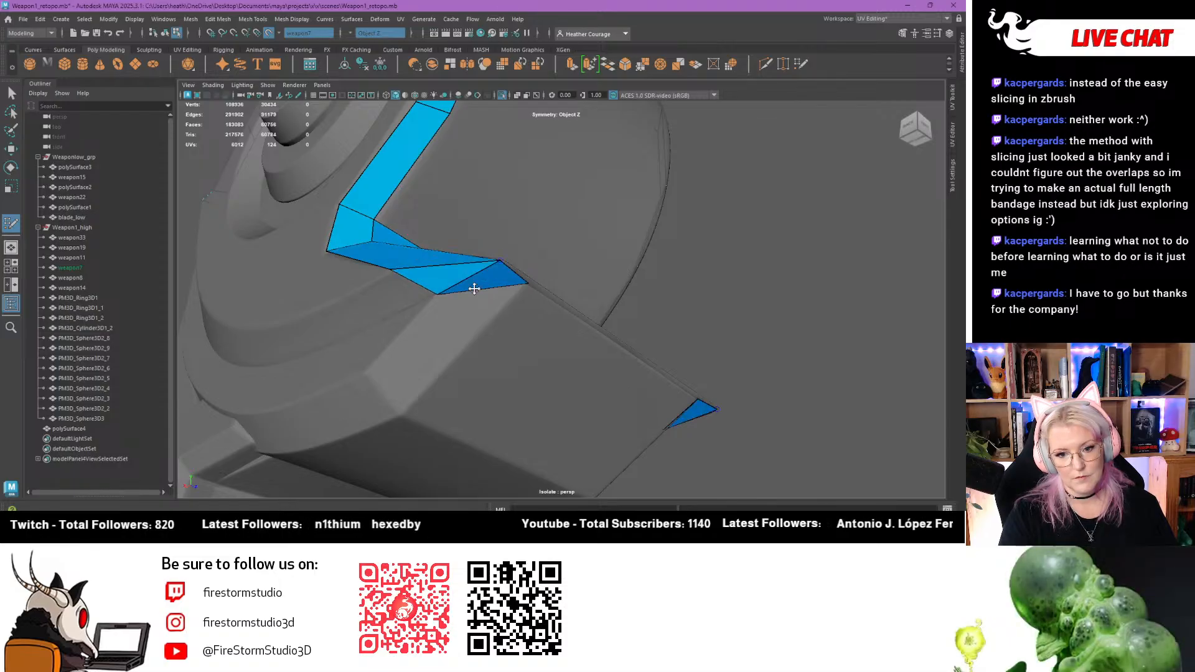
Add a quad along the spike's lower bevel and fill the adjoining side faces up to the curved ridge
{"action": "left_click", "coordinate": [420, 371], "text": "shift"}
{"action": "left_click_drag", "start_coordinate": [419, 371], "coordinate": [540, 344], "text": "alt"}
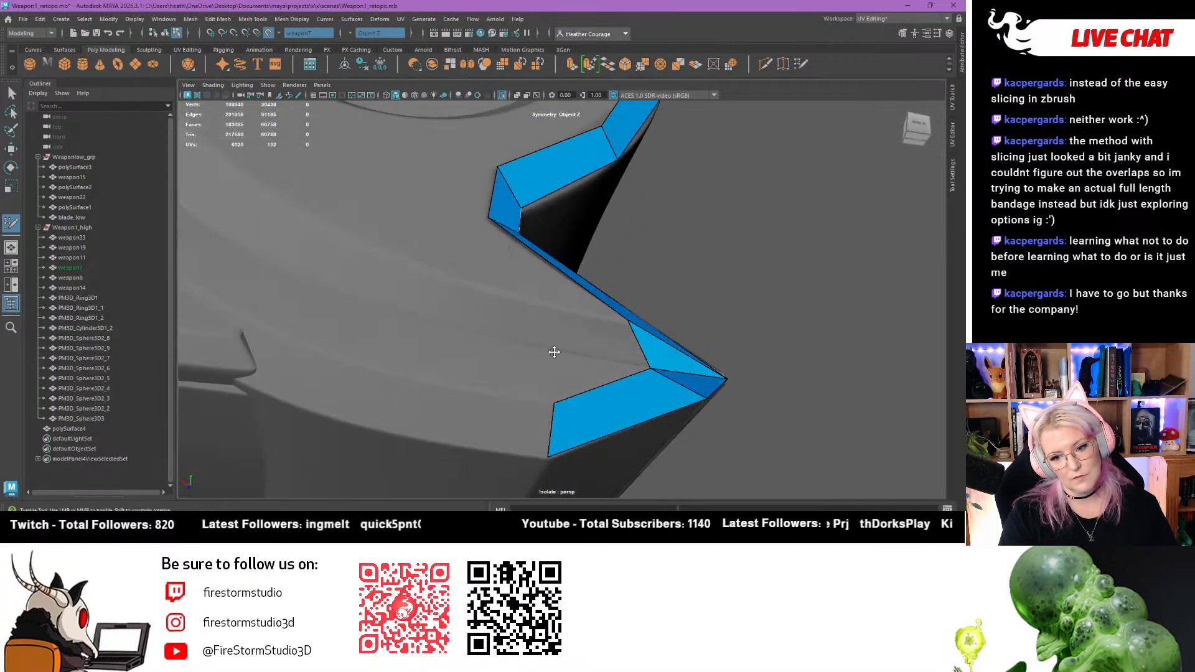
{"action": "left_click", "coordinate": [583, 366], "text": "shift"}
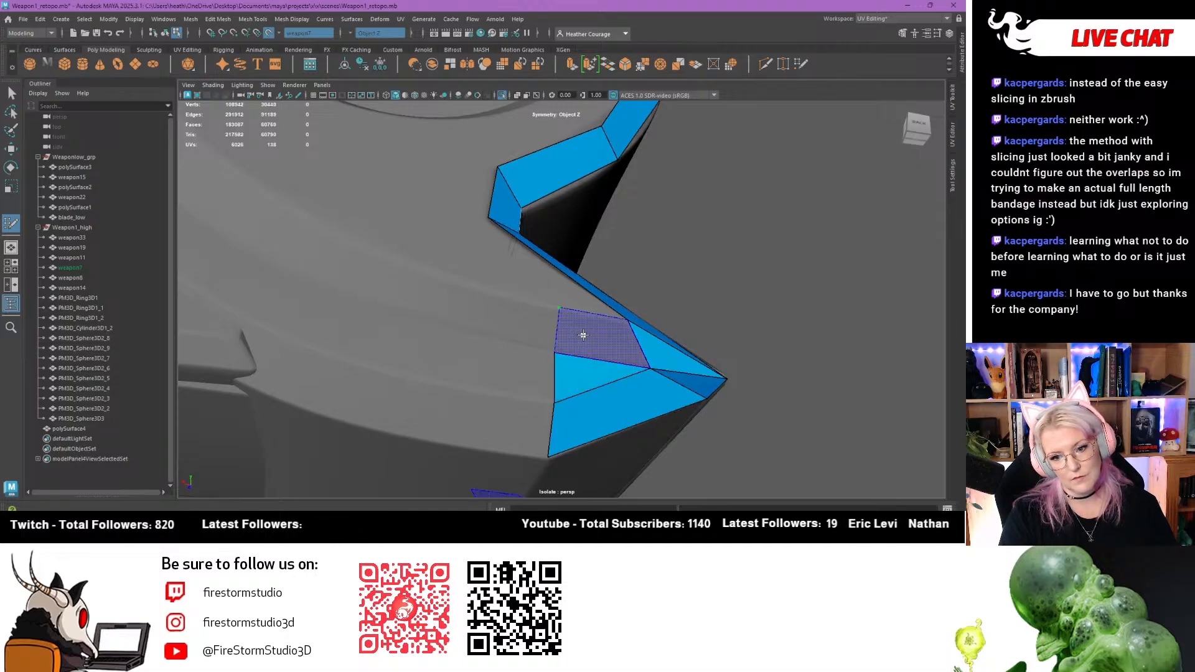
{"action": "left_click", "coordinate": [563, 320], "text": "shift"}
{"action": "left_click_drag", "start_coordinate": [563, 321], "coordinate": [550, 346], "text": "alt"}
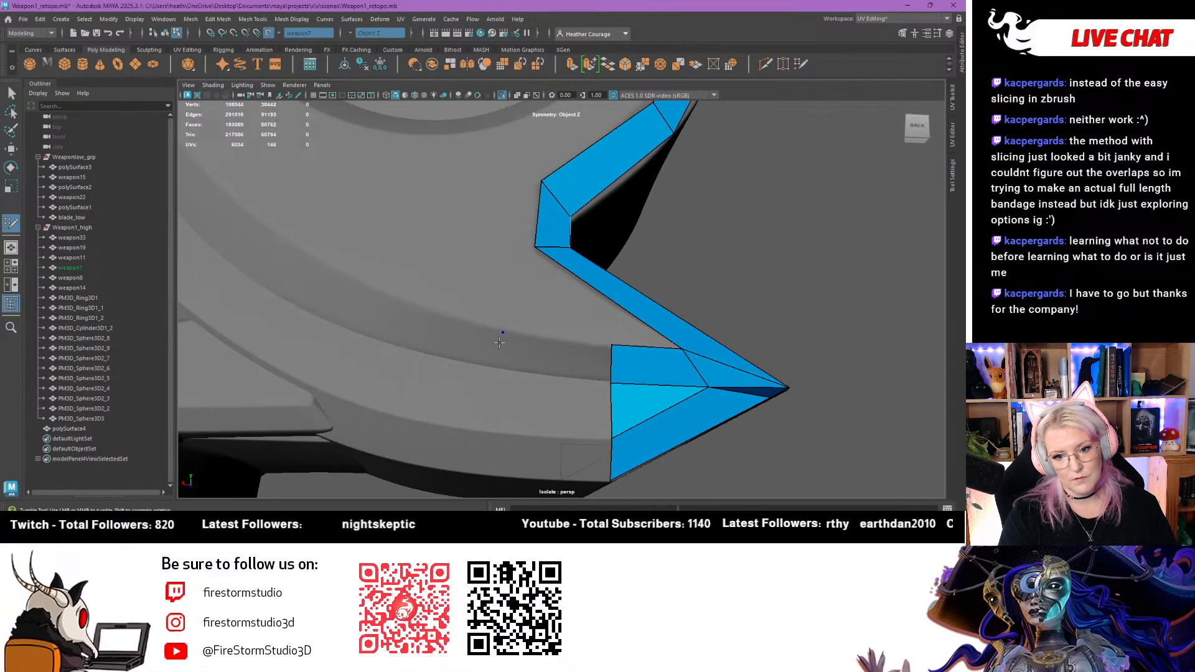
Extend two quad strips from the spike along the curved ridge and lower bevel, pulling the lower strip's end short of the raised block
{"action": "left_click", "coordinate": [528, 357], "text": "shift"}
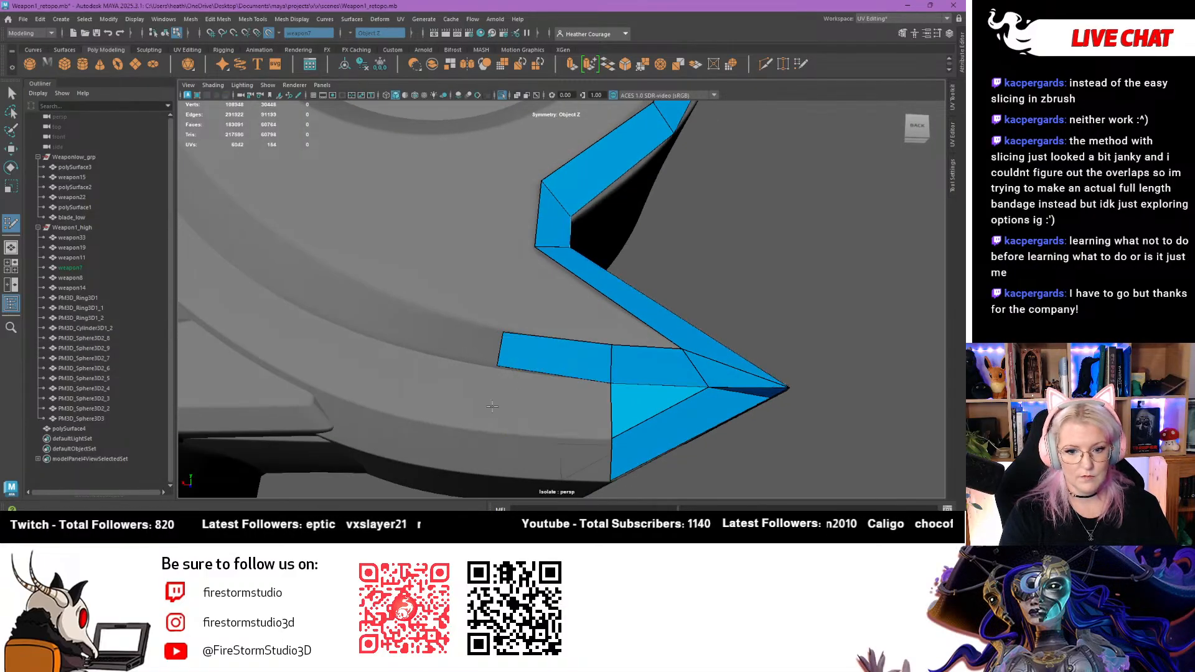
{"action": "left_click_drag", "start_coordinate": [481, 436], "coordinate": [489, 403], "text": "alt"}
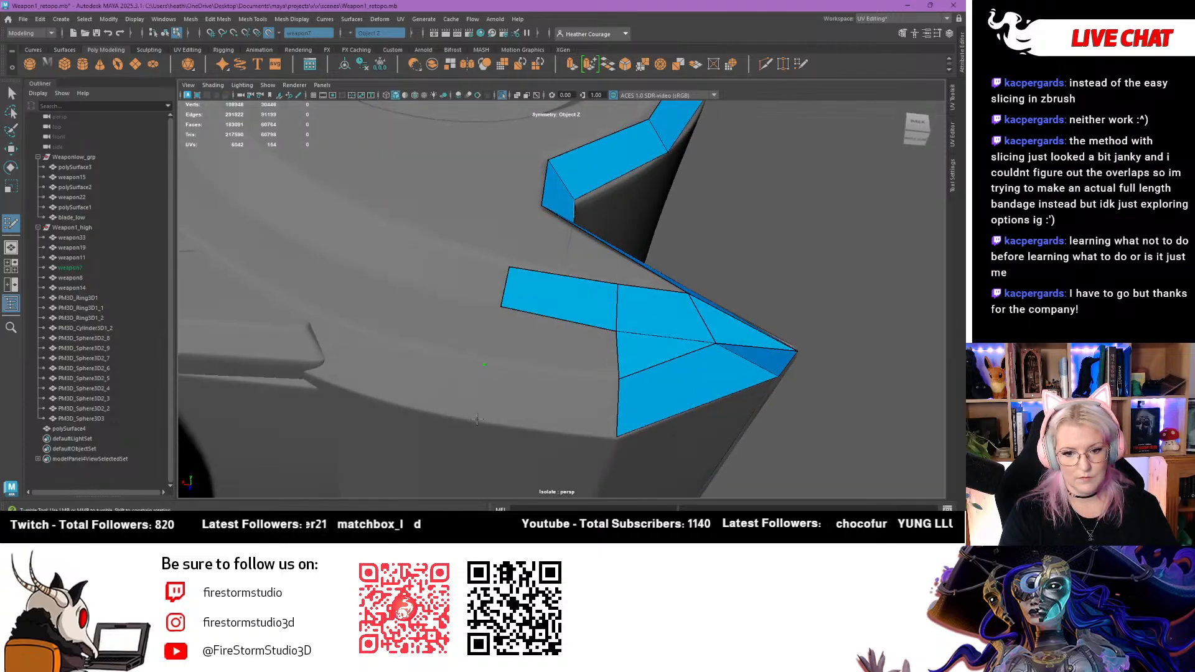
{"action": "left_click", "coordinate": [544, 406], "text": "shift"}
{"action": "middle_click_drag", "start_coordinate": [349, 368], "coordinate": [461, 359], "text": "alt"}
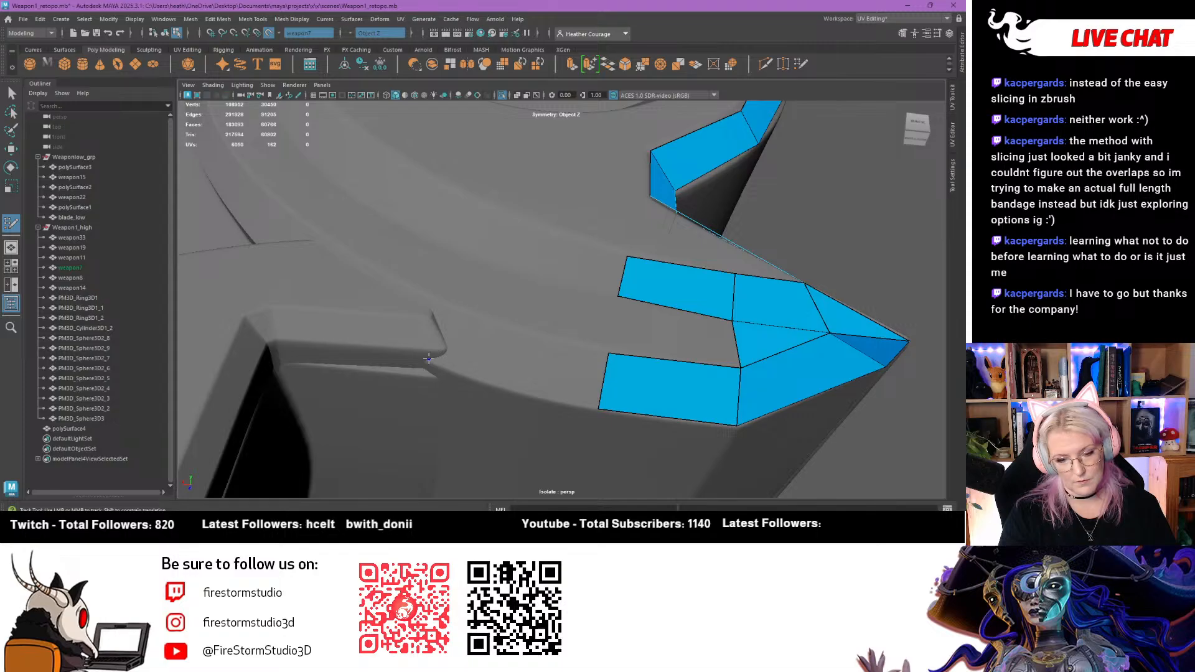
{"action": "left_click", "coordinate": [457, 310]}
{"action": "left_click", "coordinate": [467, 361], "text": "shift"}
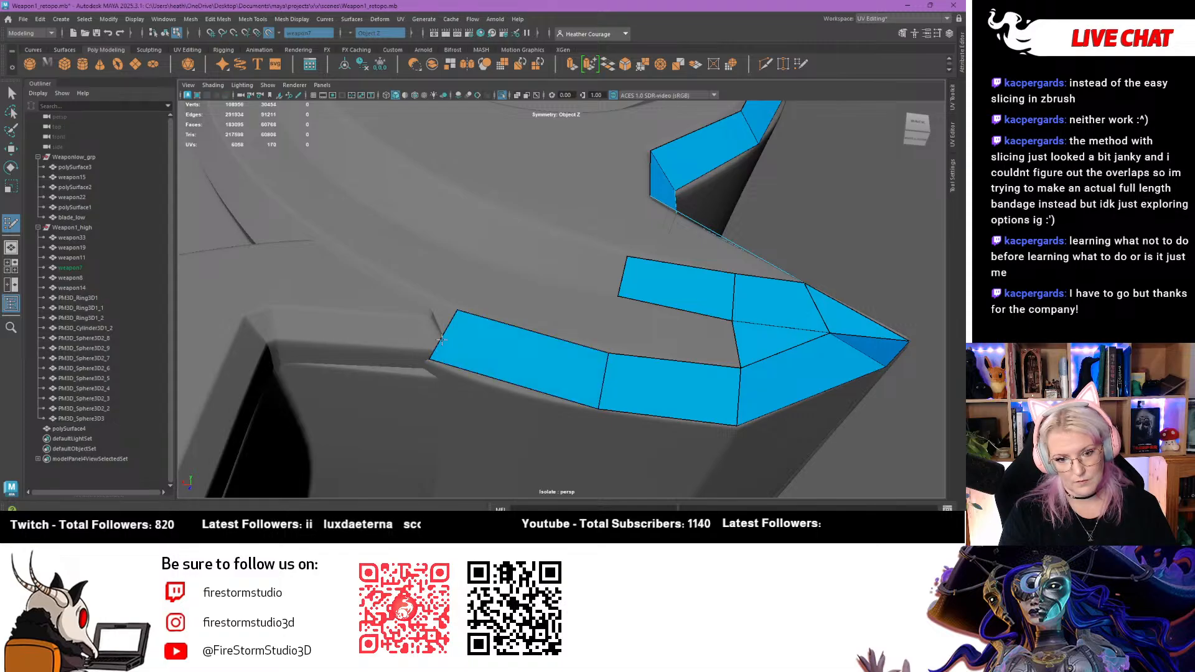
{"action": "mouse_move", "coordinate": [445, 330]}
{"action": "left_mouse_down"}
{"action": "mouse_move", "coordinate": [457, 340]}
{"action": "mouse_move", "coordinate": [468, 317]}
{"action": "left_mouse_up"}
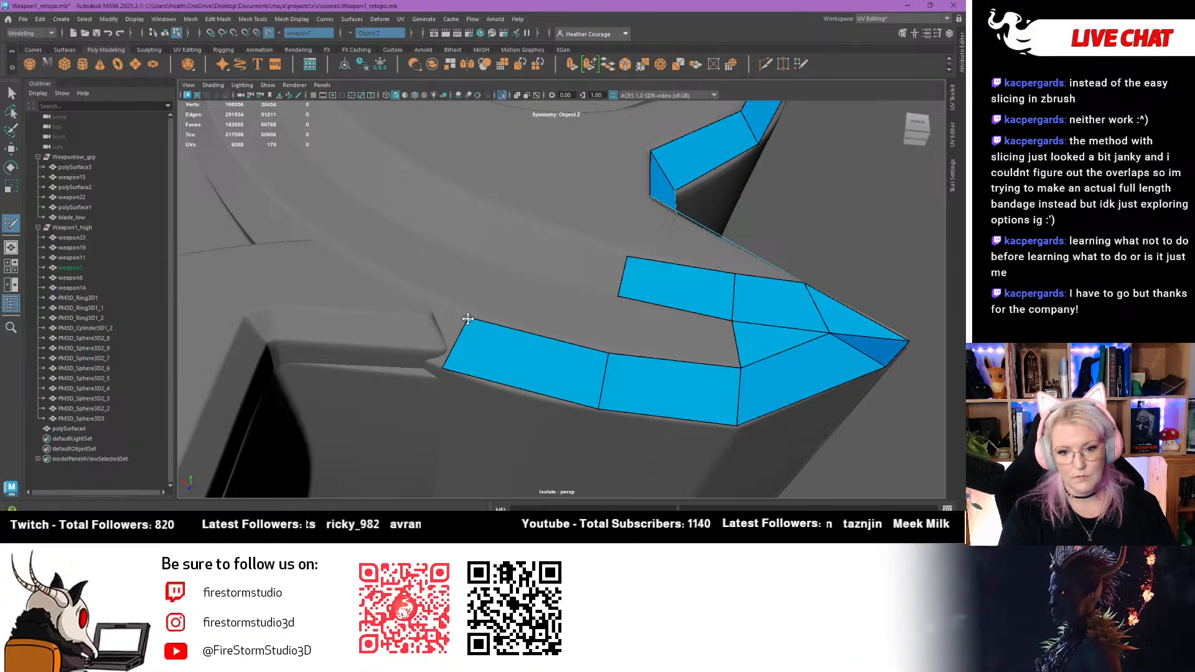
Build two adjoining quads over the raised block's edge bevel beside the end of the lower strip
{"action": "left_click_drag", "start_coordinate": [442, 363], "coordinate": [388, 249], "text": "alt"}
{"action": "left_click", "coordinate": [380, 262]}
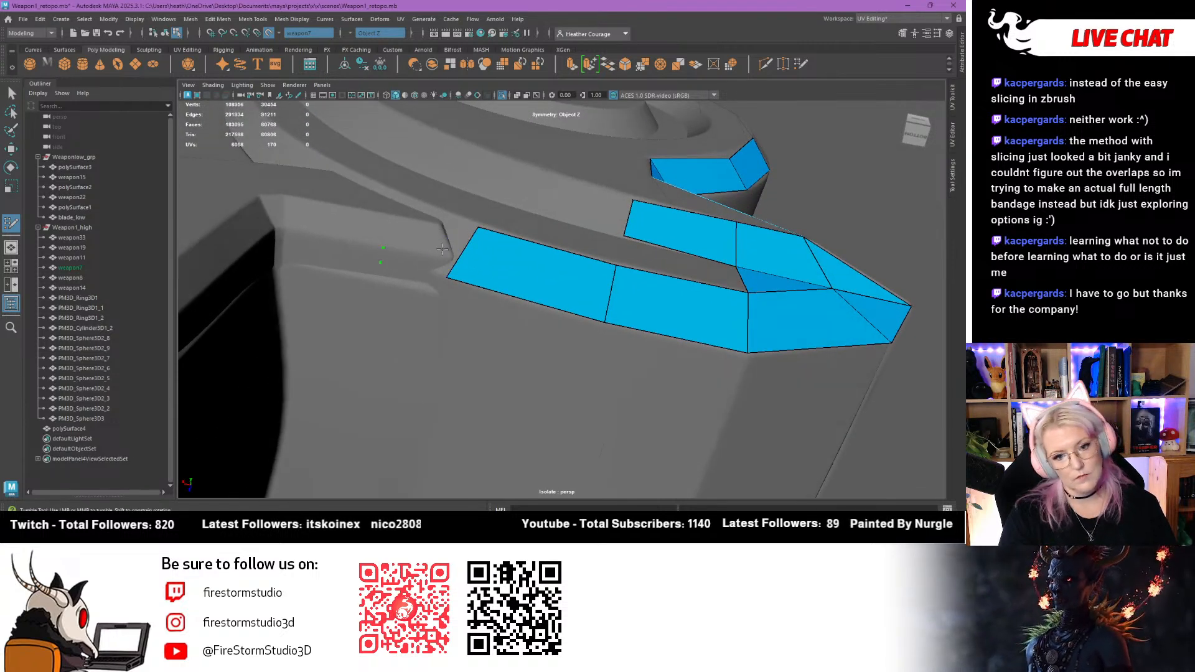
{"action": "left_click_drag", "start_coordinate": [442, 249], "coordinate": [451, 272], "text": "alt"}
{"action": "left_click", "coordinate": [457, 293], "text": "shift"}
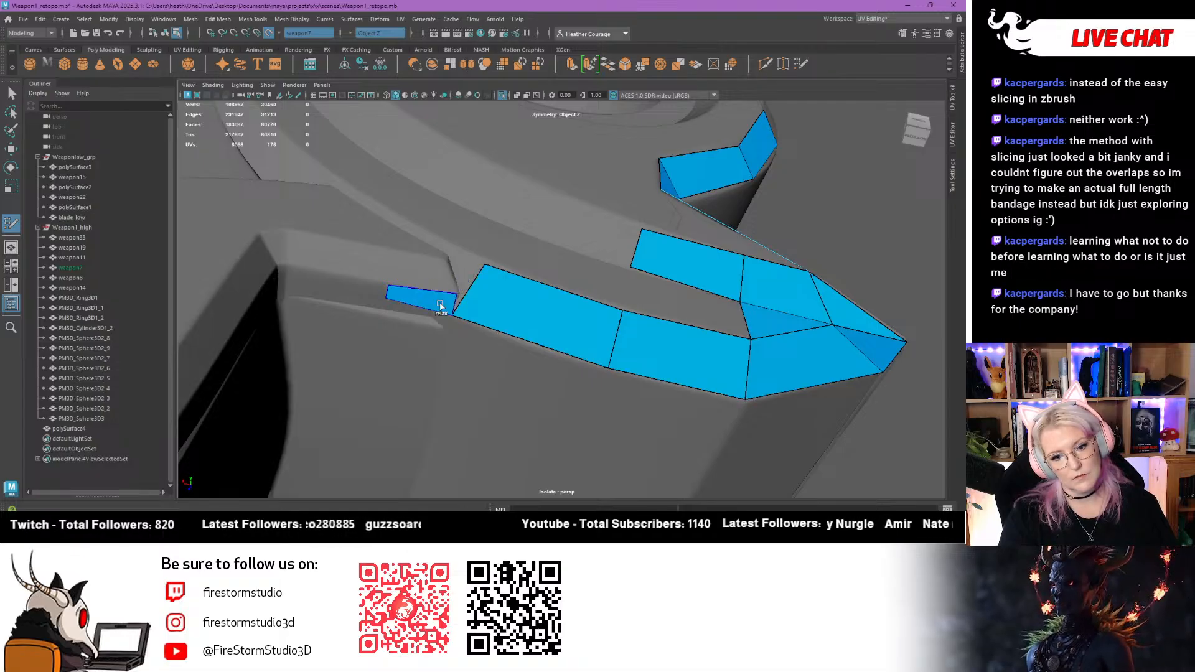
{"action": "left_click_drag", "start_coordinate": [459, 294], "coordinate": [332, 249], "text": "alt"}
{"action": "left_click_drag", "start_coordinate": [348, 297], "coordinate": [366, 283]}
{"action": "left_click_drag", "start_coordinate": [422, 313], "coordinate": [464, 277]}
{"action": "left_click", "coordinate": [441, 280], "text": "shift"}
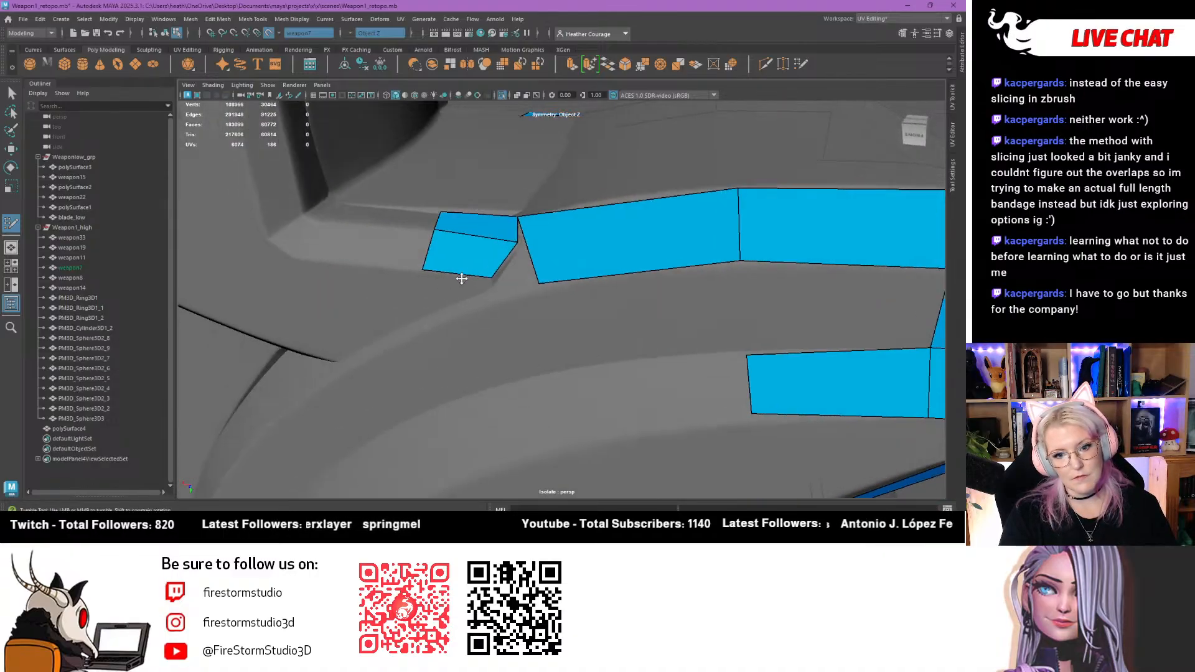
Try to collapse the outer point of the two bevel quads' shared edge and fill the triangular gap to the lower strip
{"action": "right_click_drag", "start_coordinate": [472, 271], "coordinate": [507, 323], "text": "alt"}
{"action": "left_click_drag", "start_coordinate": [480, 285], "coordinate": [440, 267], "text": "alt"}
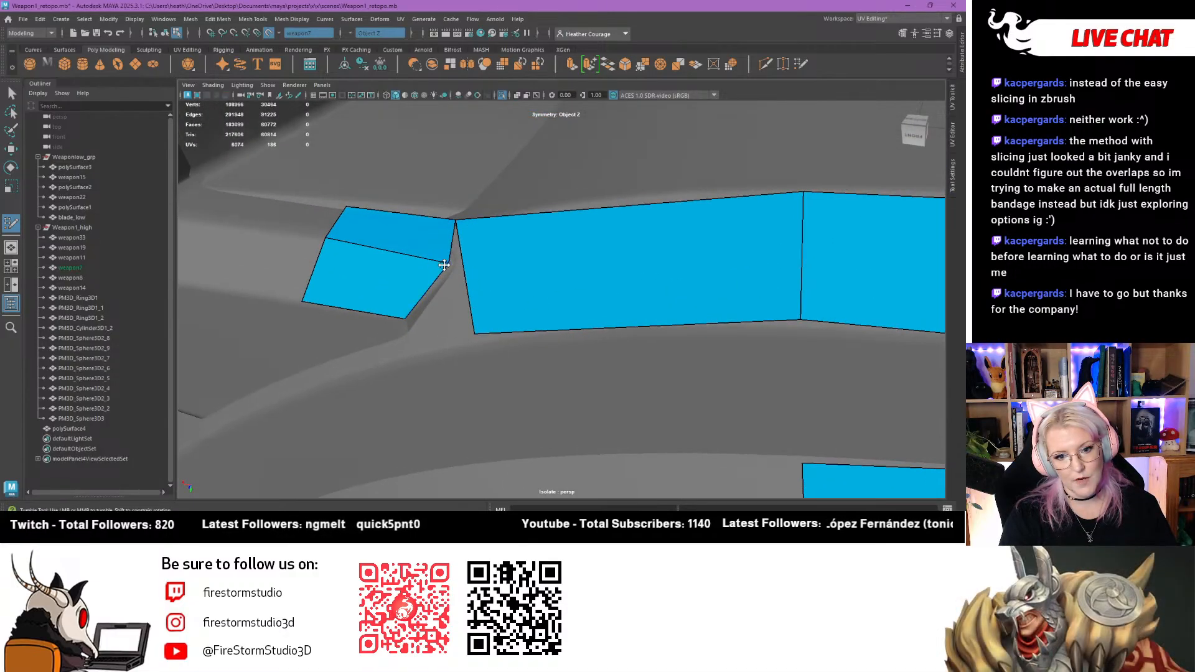
{"action": "left_click_drag", "start_coordinate": [329, 239], "coordinate": [347, 206]}
{"action": "left_click_drag", "start_coordinate": [451, 261], "coordinate": [392, 271]}
{"action": "middle_click_drag", "start_coordinate": [392, 271], "coordinate": [516, 307], "text": "alt"}
{"action": "scroll", "coordinate": [440, 283], "scroll_direction": "down", "scroll_amount": 4}
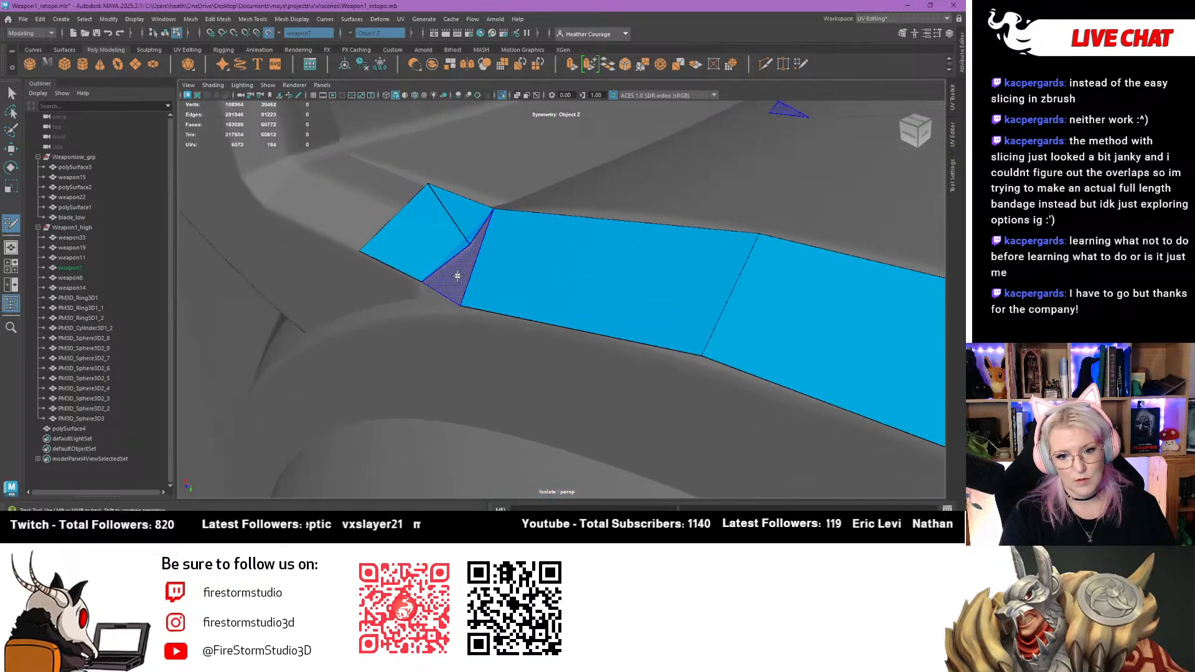
{"action": "left_click", "coordinate": [453, 280], "text": "shift"}
{"action": "left_click_drag", "start_coordinate": [454, 283], "coordinate": [550, 352], "text": "alt"}
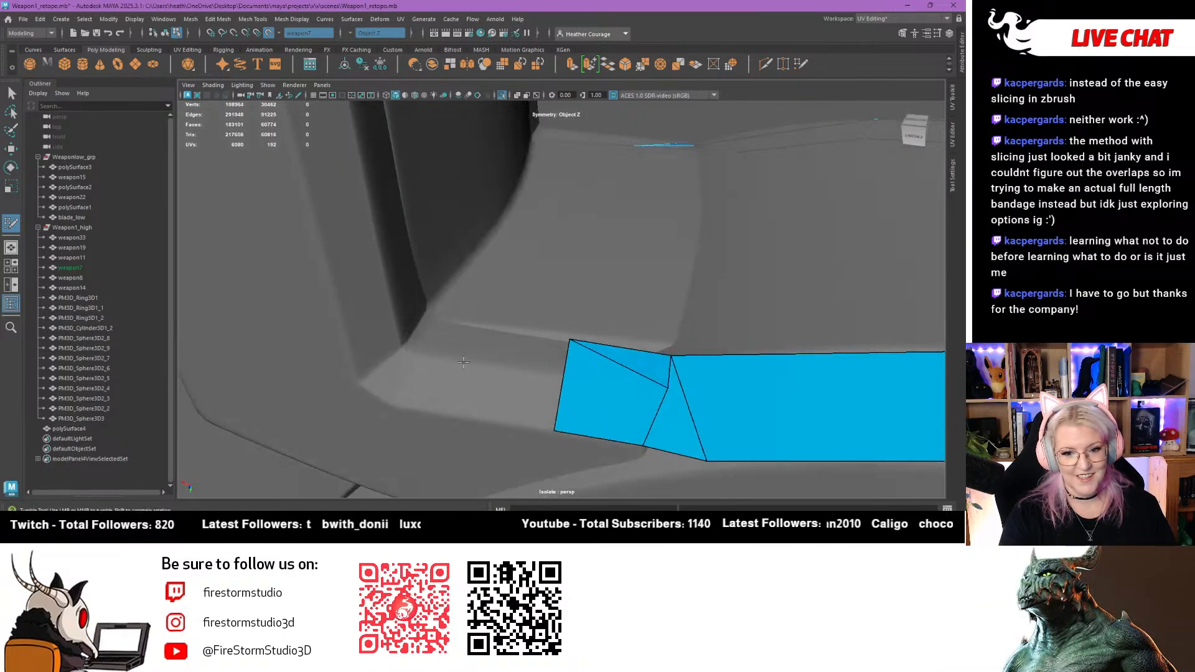
Undo the newly placed points, the gap fill and the point collapse on the block's bevel quads
{"action": "left_click", "coordinate": [436, 316]}
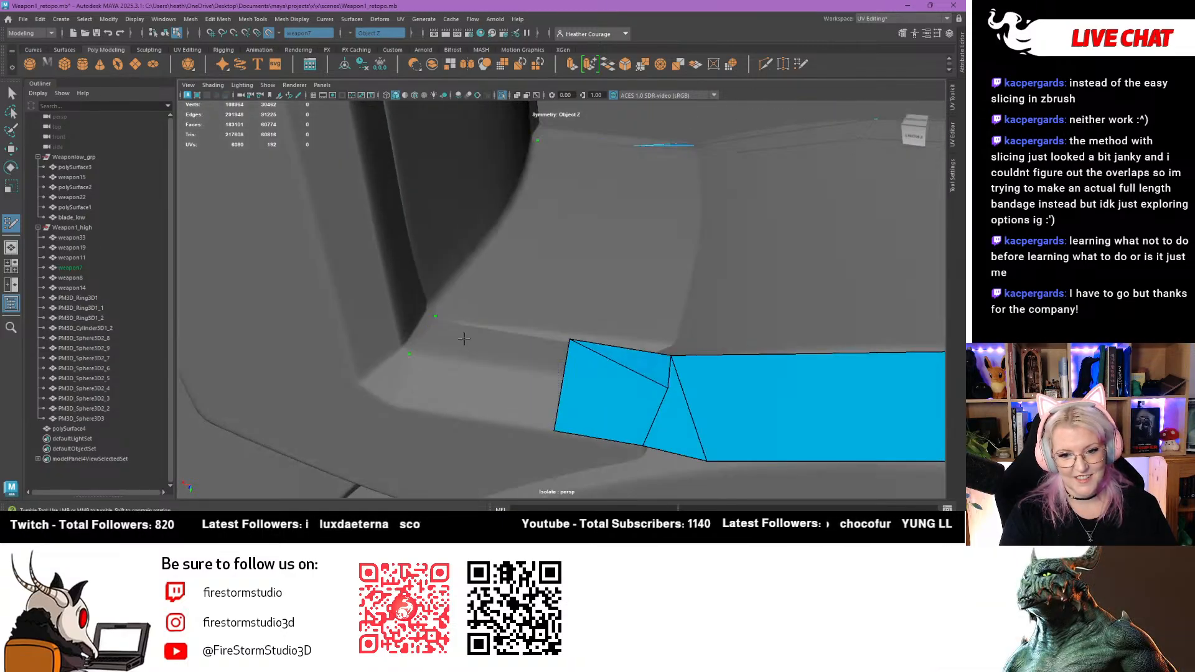
{"action": "left_click_drag", "start_coordinate": [463, 338], "coordinate": [441, 381], "text": "alt"}
{"action": "key", "text": "ctrl+z"}
{"action": "key", "text": "ctrl+z"}
{"action": "key", "text": "ctrl+z"}
{"action": "key", "text": "ctrl+z"}
{"action": "key", "text": "ctrl+z"}
{"action": "key", "text": "ctrl+z"}
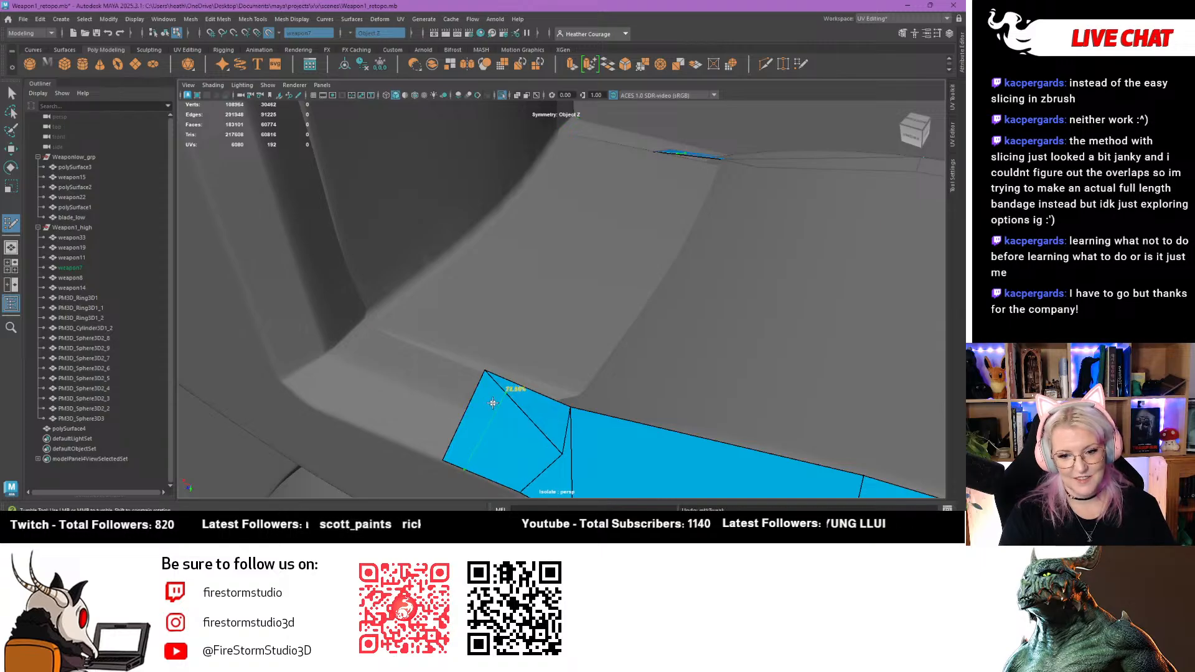
{"action": "left_click_drag", "start_coordinate": [494, 408], "coordinate": [482, 421], "text": "ctrl"}
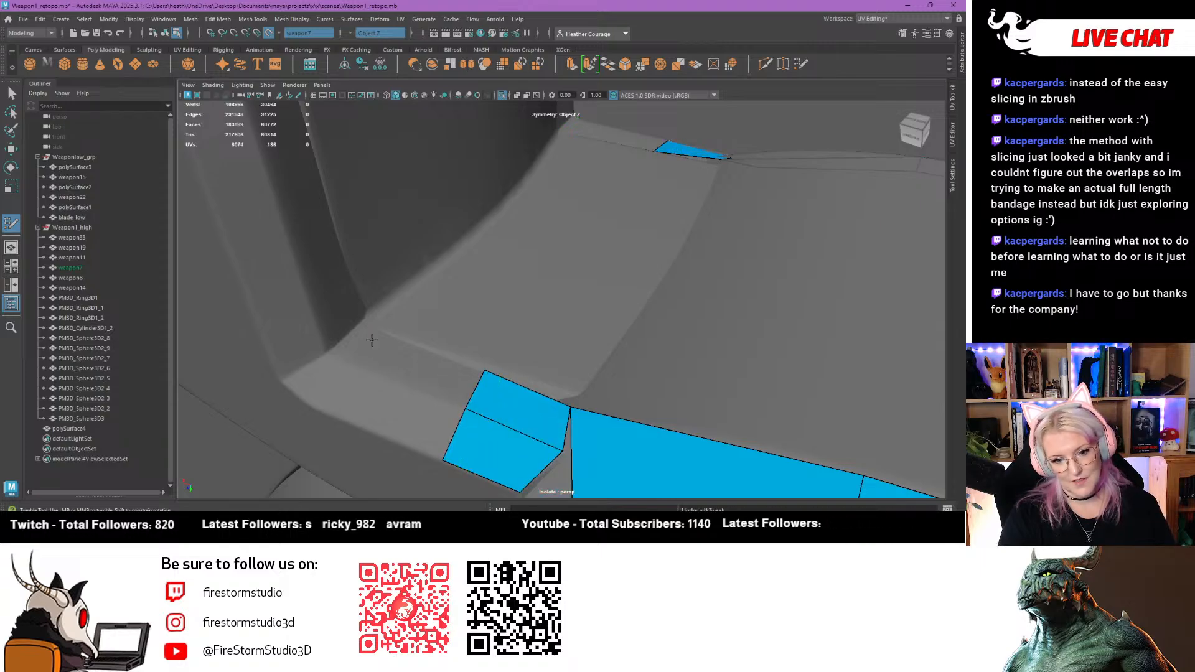
Extend both bevel quads to the block's inner corner and fill the triangular gap to the lower strip
{"action": "left_click", "coordinate": [333, 353]}
{"action": "left_click", "coordinate": [392, 360], "text": "shift"}
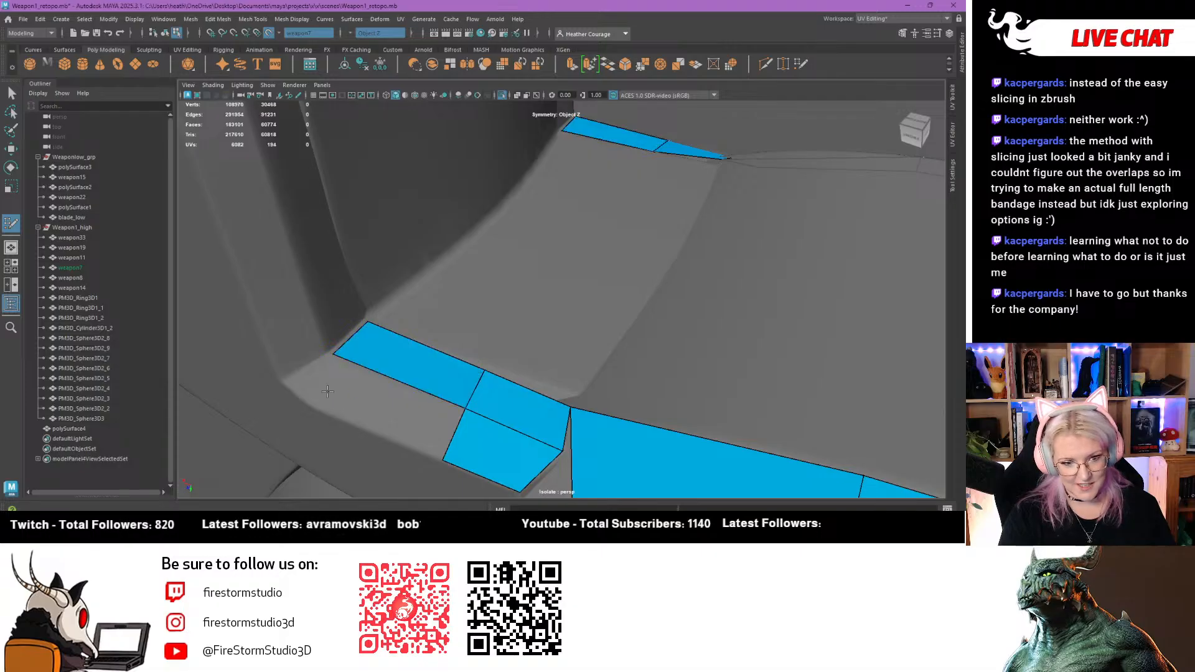
{"action": "left_click", "coordinate": [378, 410], "text": "shift"}
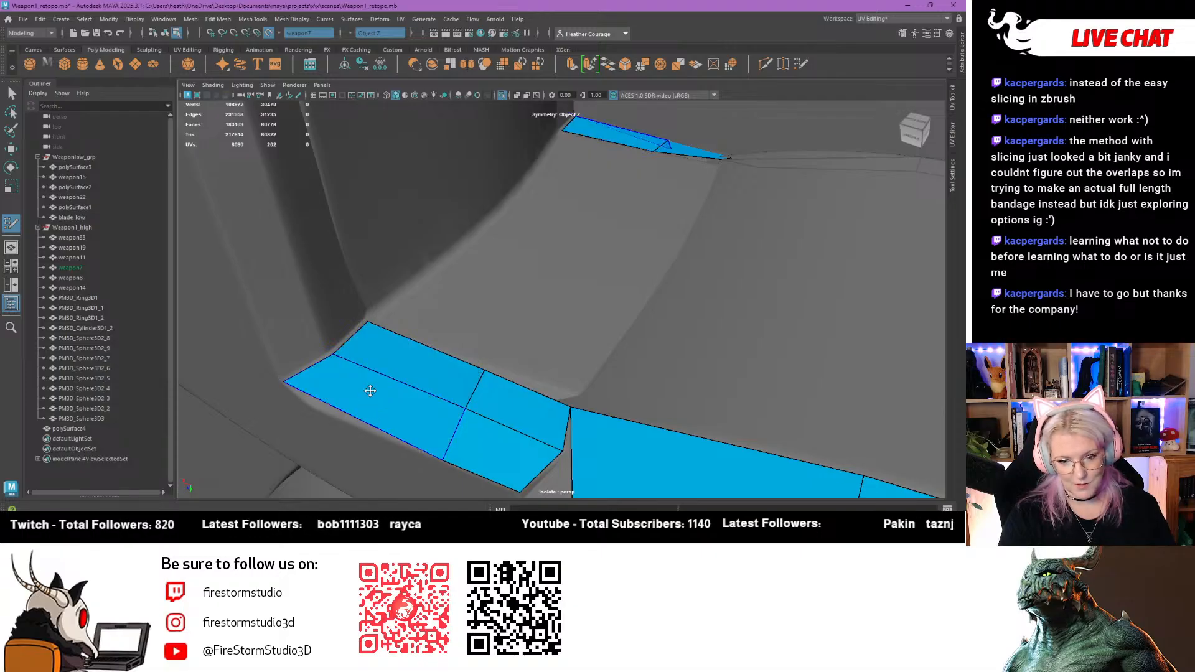
{"action": "middle_click_drag", "start_coordinate": [533, 418], "coordinate": [469, 348], "text": "alt"}
{"action": "left_click", "coordinate": [480, 381], "text": "shift"}
Run a narrow strip of three quads from the gap's lower edge along the curved ridge to the dark seam
{"action": "left_click_drag", "start_coordinate": [477, 399], "coordinate": [469, 403], "text": "alt"}
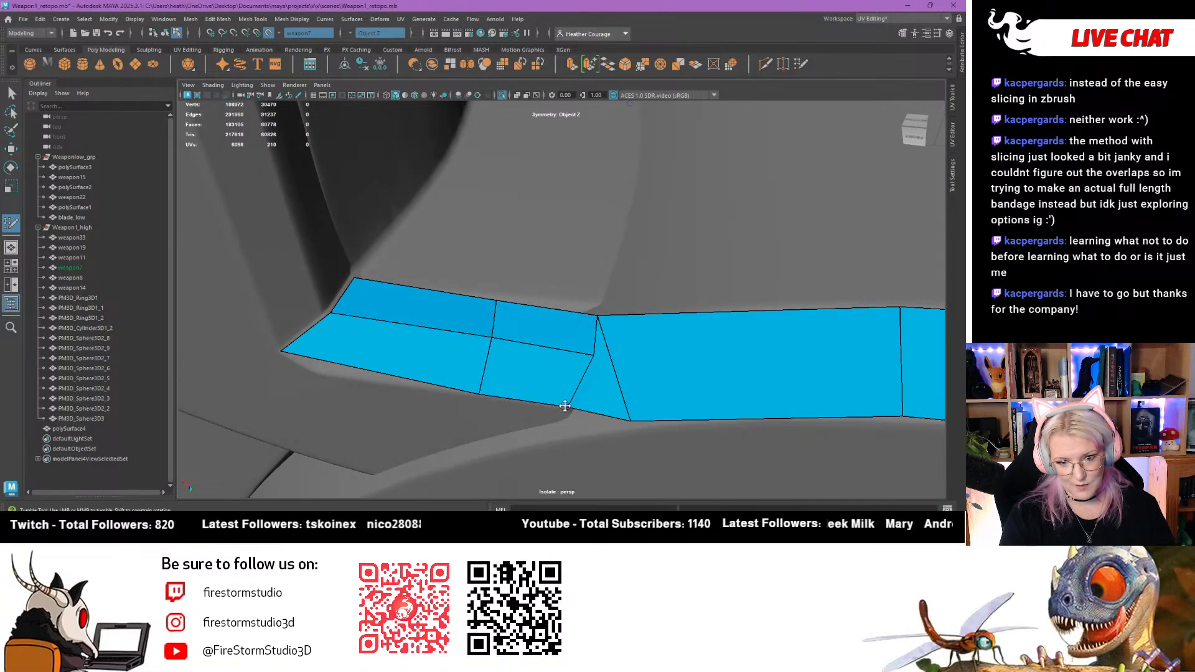
{"action": "mouse_move", "coordinate": [567, 404]}
{"action": "left_mouse_down", "text": "alt"}
{"action": "mouse_move", "coordinate": [579, 338]}
{"action": "mouse_move", "coordinate": [550, 391]}
{"action": "left_mouse_up", "text": "alt"}
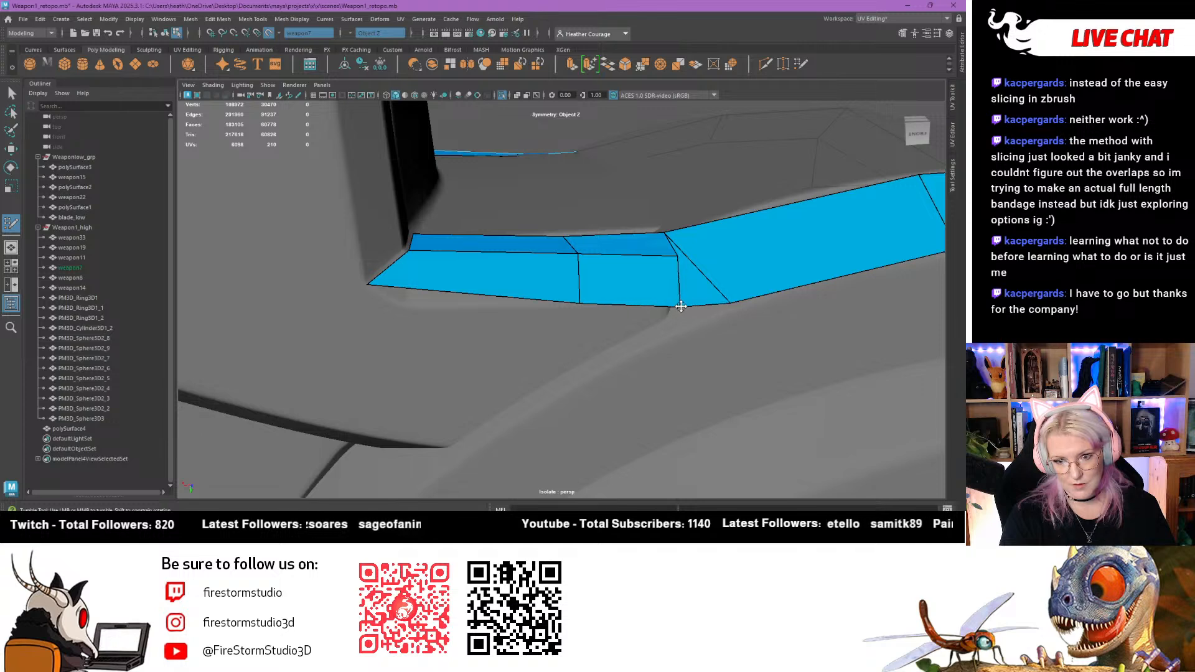
{"action": "mouse_move", "coordinate": [666, 304]}
{"action": "left_mouse_down", "text": "alt"}
{"action": "mouse_move", "coordinate": [628, 292]}
{"action": "mouse_move", "coordinate": [617, 359]}
{"action": "left_mouse_up", "text": "alt"}
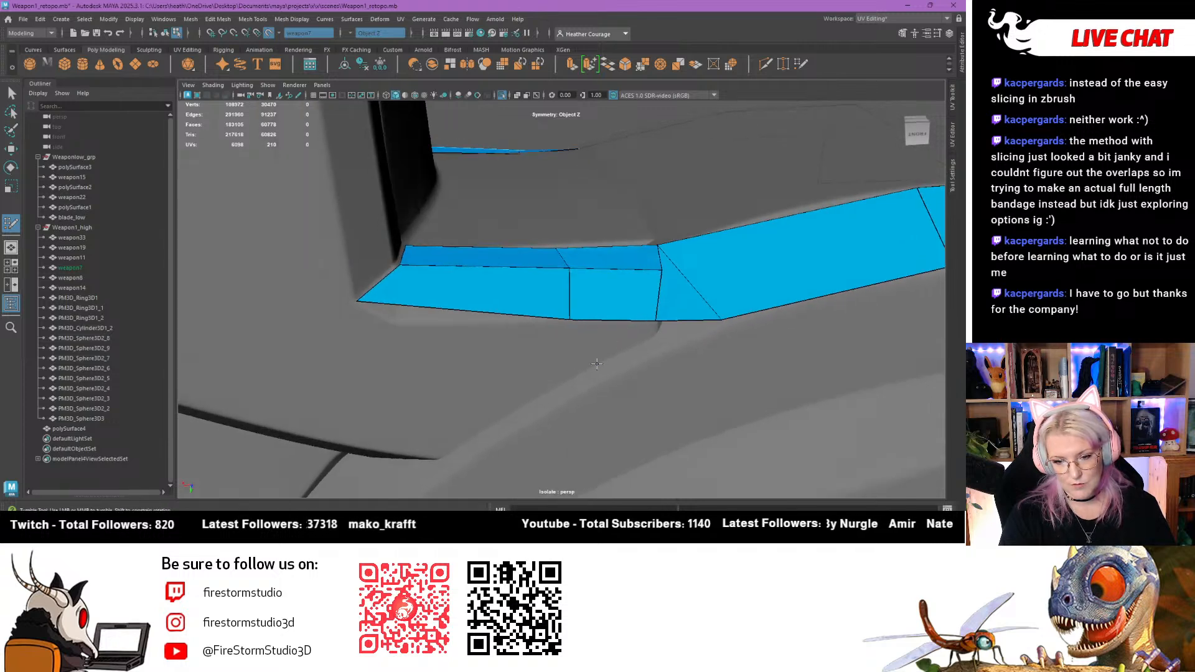
{"action": "left_click", "coordinate": [610, 374]}
{"action": "left_click", "coordinate": [642, 354], "text": "shift"}
{"action": "middle_click_drag", "start_coordinate": [526, 400], "coordinate": [555, 340], "text": "alt"}
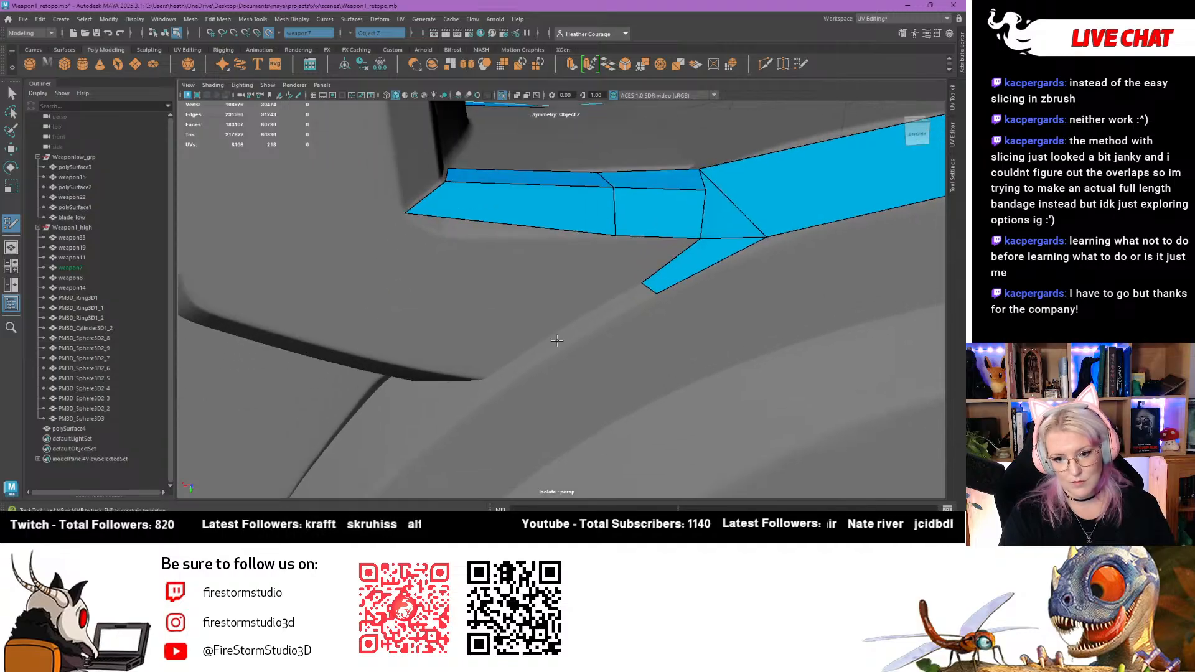
{"action": "mouse_move", "coordinate": [661, 285]}
{"action": "left_mouse_down"}
{"action": "mouse_move", "coordinate": [648, 278]}
{"action": "mouse_move", "coordinate": [626, 296]}
{"action": "left_mouse_up"}
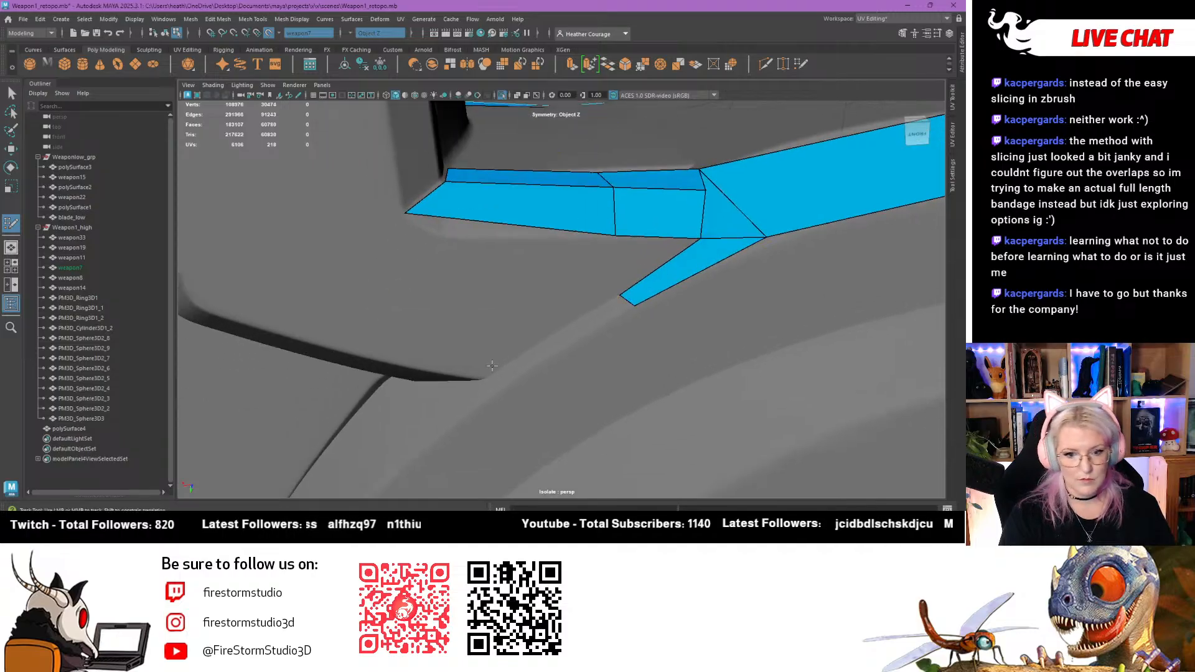
{"action": "left_click", "coordinate": [553, 349], "text": "shift"}
{"action": "left_click_drag", "start_coordinate": [560, 342], "coordinate": [538, 304]}
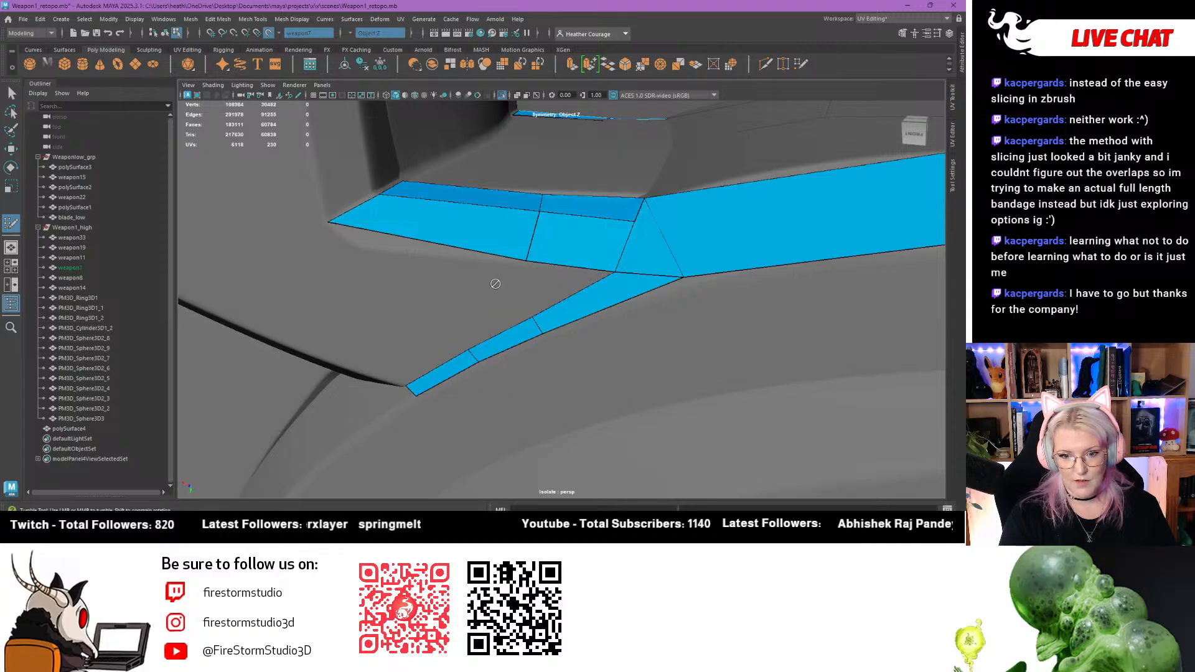
Add a corner face at the end of the block's bevel strip and align its points with the model's corner
{"action": "mouse_move", "coordinate": [425, 281]}
{"action": "left_mouse_down", "text": "alt"}
{"action": "mouse_move", "coordinate": [486, 295]}
{"action": "mouse_move", "coordinate": [502, 379]}
{"action": "mouse_move", "coordinate": [497, 368]}
{"action": "left_mouse_up", "text": "alt"}
{"action": "right_click_drag", "start_coordinate": [497, 367], "coordinate": [455, 361], "text": "alt"}
{"action": "mouse_move", "coordinate": [451, 355]}
{"action": "left_mouse_down"}
{"action": "mouse_move", "coordinate": [486, 376]}
{"action": "mouse_move", "coordinate": [404, 365]}
{"action": "left_mouse_up"}
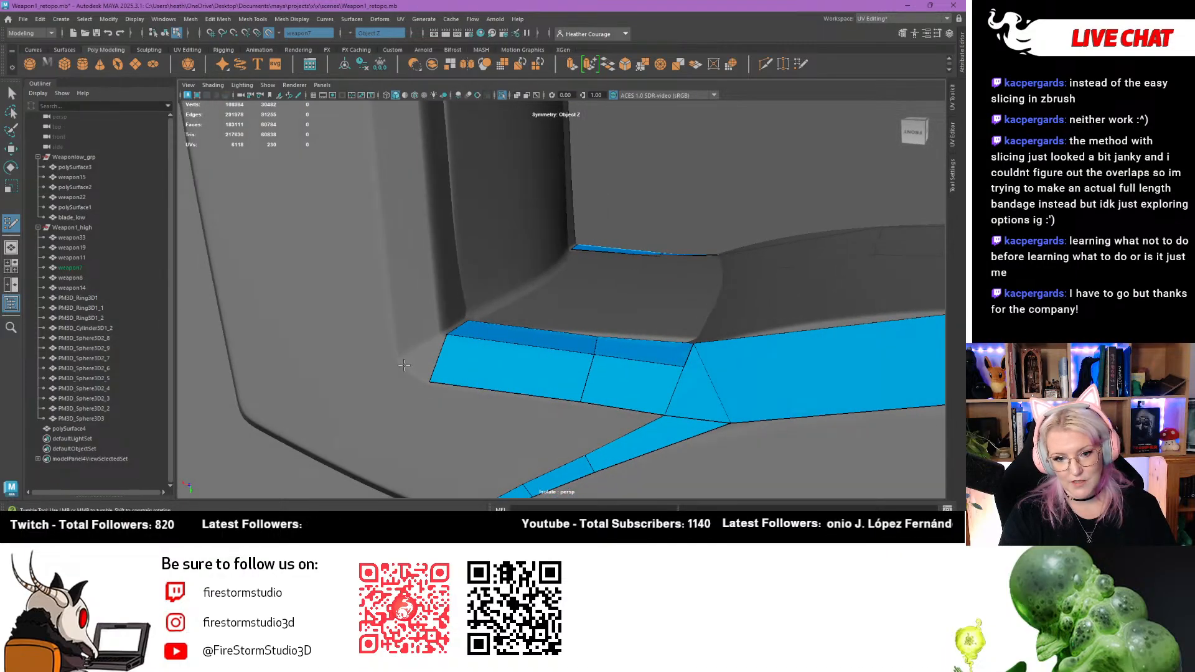
{"action": "left_click", "coordinate": [433, 342], "text": "shift"}
{"action": "left_click_drag", "start_coordinate": [438, 334], "coordinate": [452, 324]}
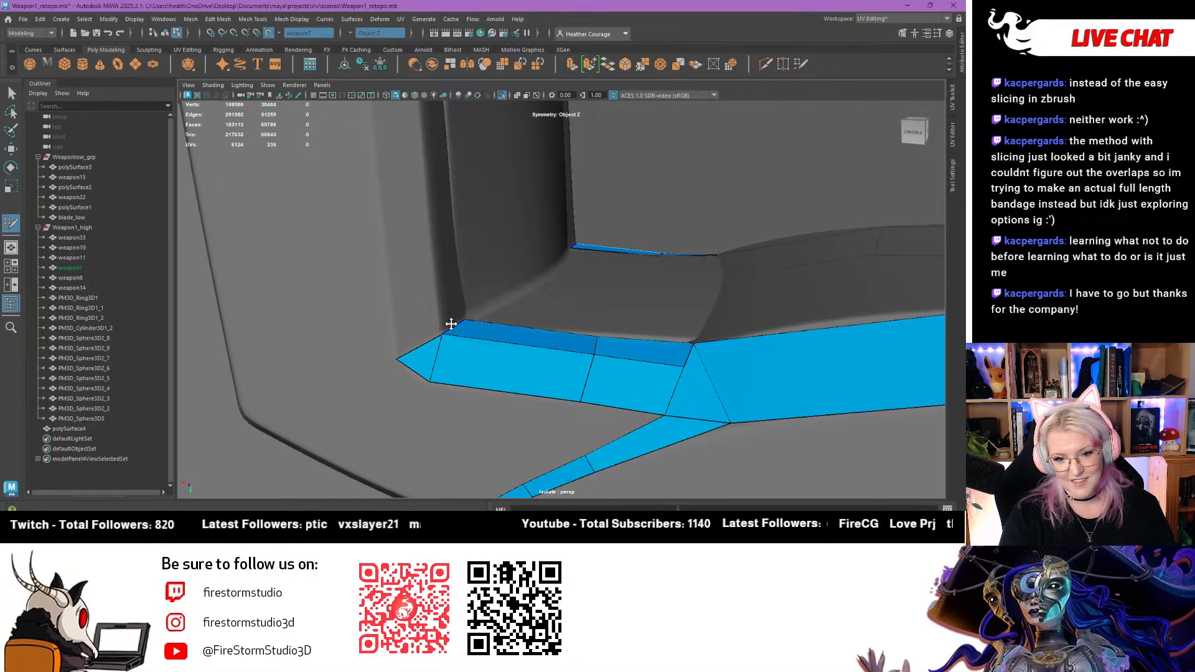
Extend two side-by-side quads from the corner up the block's vertical bevel
{"action": "middle_click_drag", "start_coordinate": [398, 364], "coordinate": [449, 389], "text": "alt"}
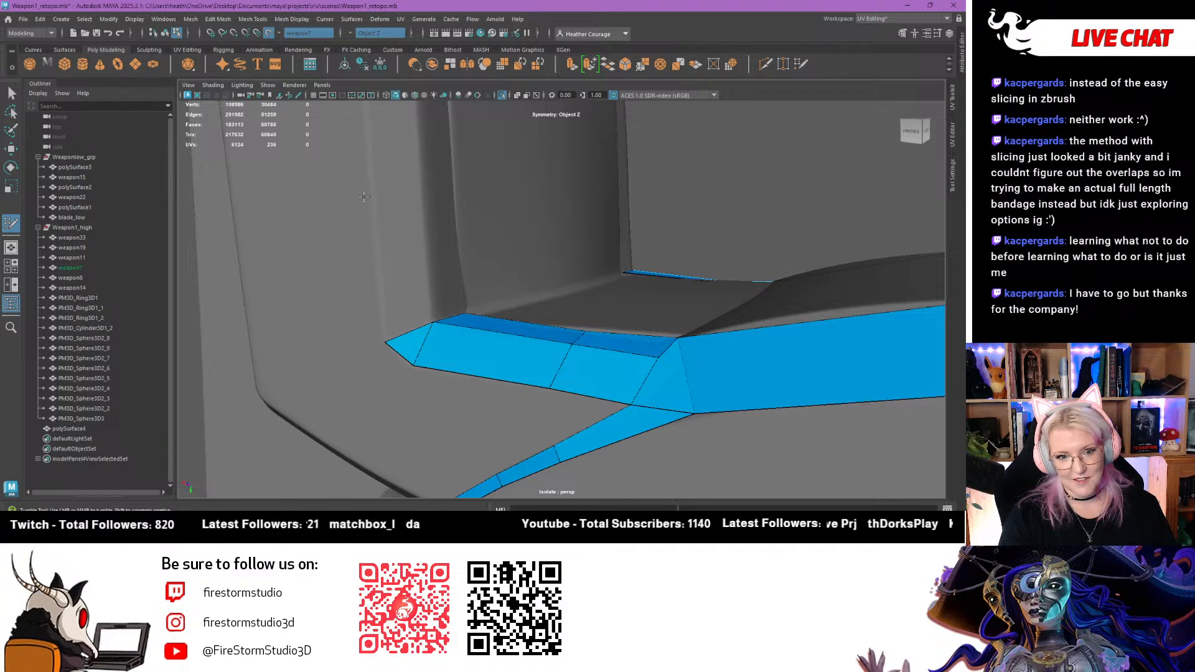
{"action": "left_click", "coordinate": [387, 235], "text": "shift"}
{"action": "left_click_drag", "start_coordinate": [386, 235], "coordinate": [345, 287], "text": "alt"}
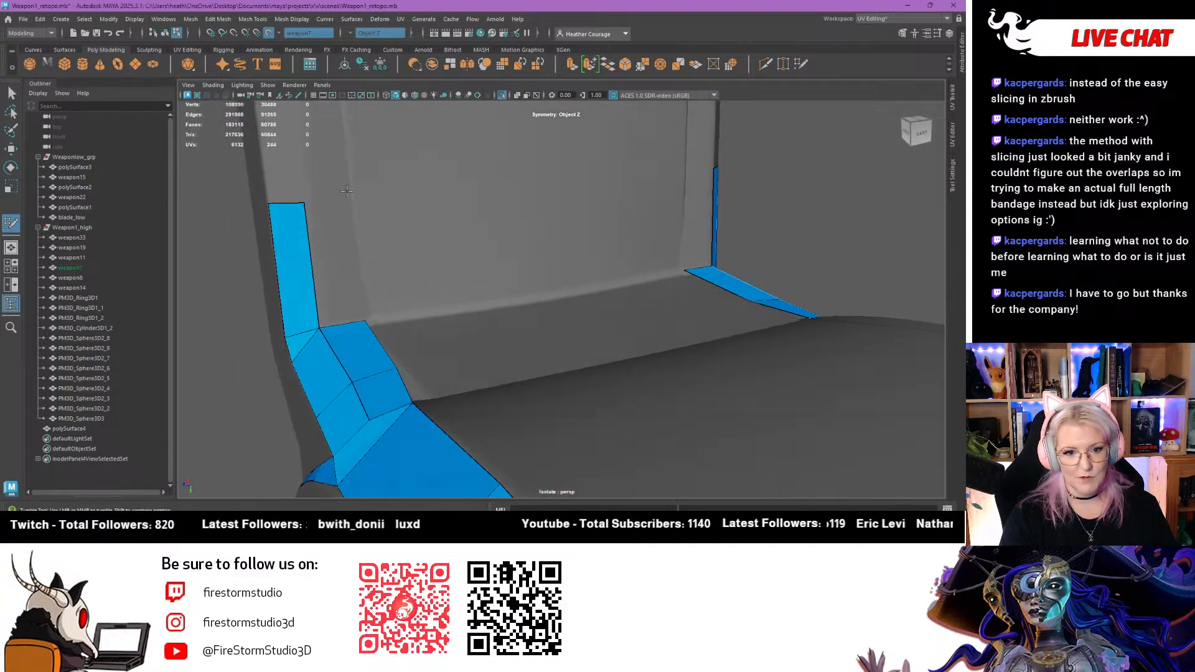
{"action": "left_click", "coordinate": [345, 205], "text": "shift"}
{"action": "mouse_move", "coordinate": [344, 205]}
{"action": "left_mouse_down", "text": "alt"}
{"action": "mouse_move", "coordinate": [418, 304]}
{"action": "mouse_move", "coordinate": [438, 264]}
{"action": "mouse_move", "coordinate": [429, 208]}
{"action": "left_mouse_up", "text": "alt"}
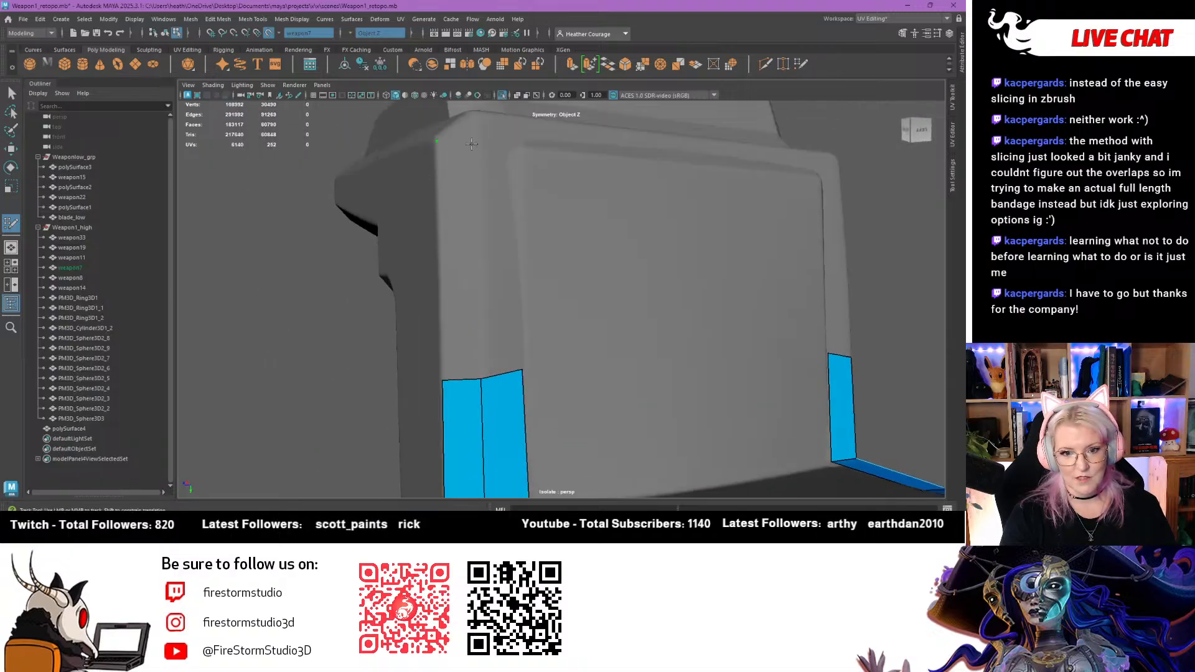
Continue both vertical bevel columns to the panel's upper corner and run a quad along the top bevel to the centerline
{"action": "left_click", "coordinate": [458, 204], "text": "shift"}
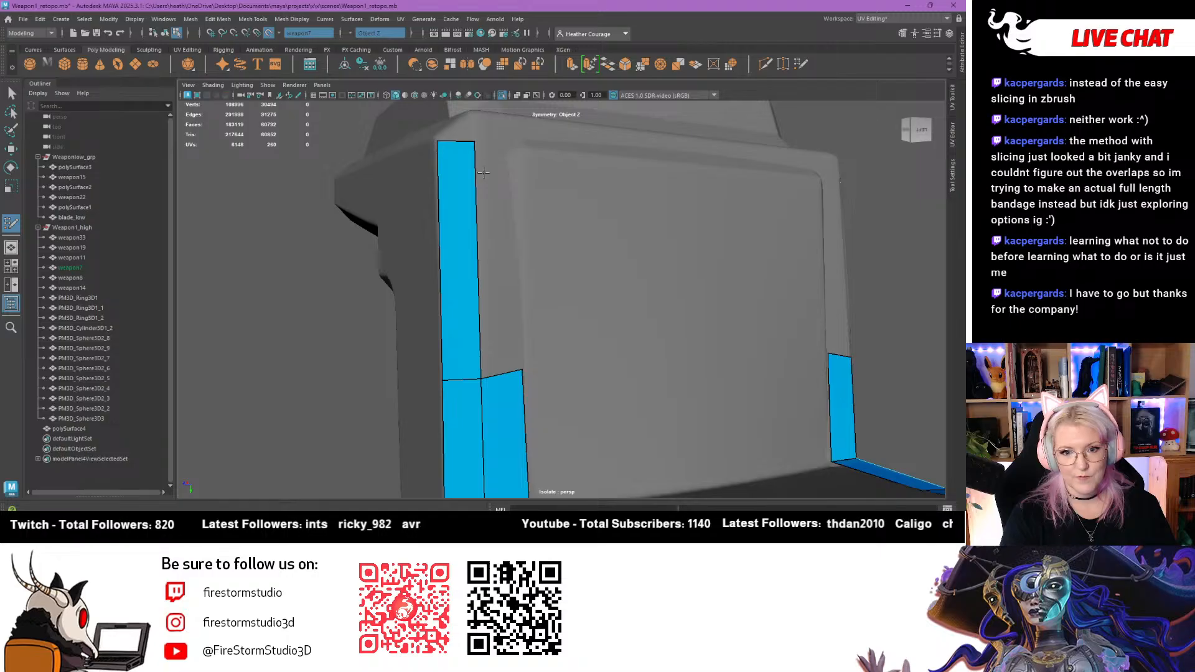
{"action": "mouse_move", "coordinate": [484, 172]}
{"action": "left_mouse_down", "text": "alt"}
{"action": "mouse_move", "coordinate": [457, 190]}
{"action": "mouse_move", "coordinate": [508, 181]}
{"action": "mouse_move", "coordinate": [487, 227]}
{"action": "mouse_move", "coordinate": [656, 210]}
{"action": "left_mouse_up", "text": "alt"}
{"action": "left_click", "coordinate": [459, 191], "text": "shift"}
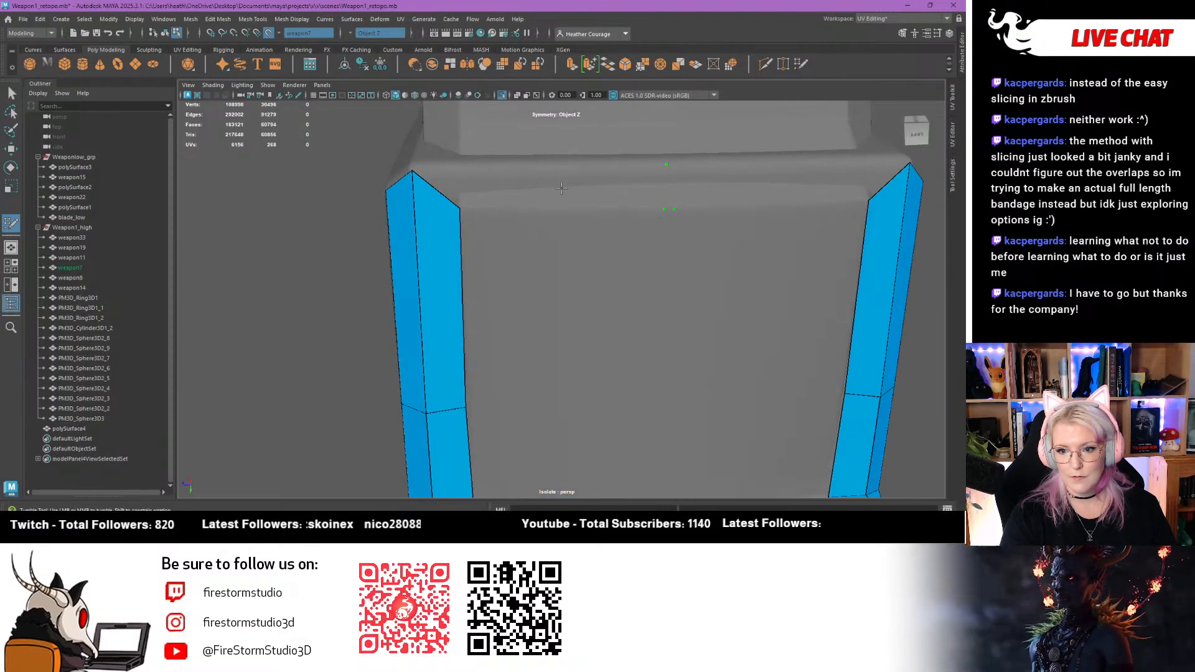
{"action": "left_click", "coordinate": [665, 186], "text": "shift"}
{"action": "left_click_drag", "start_coordinate": [673, 208], "coordinate": [669, 208]}
Fill the faces around the block's upper corner and add a second row of quads above the top bevel
{"action": "mouse_move", "coordinate": [530, 209]}
{"action": "left_mouse_down", "text": "alt"}
{"action": "mouse_move", "coordinate": [588, 208]}
{"action": "mouse_move", "coordinate": [546, 209]}
{"action": "mouse_move", "coordinate": [522, 251]}
{"action": "mouse_move", "coordinate": [484, 263]}
{"action": "left_mouse_up", "text": "alt"}
{"action": "left_click", "coordinate": [486, 294]}
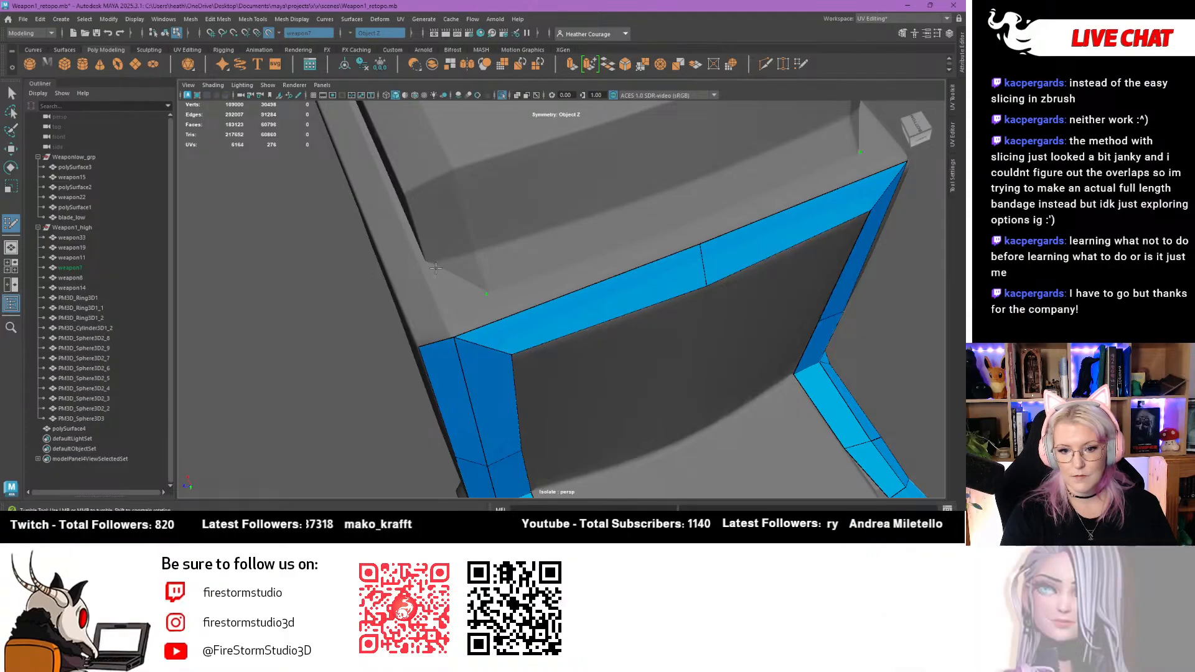
{"action": "left_click", "coordinate": [425, 262]}
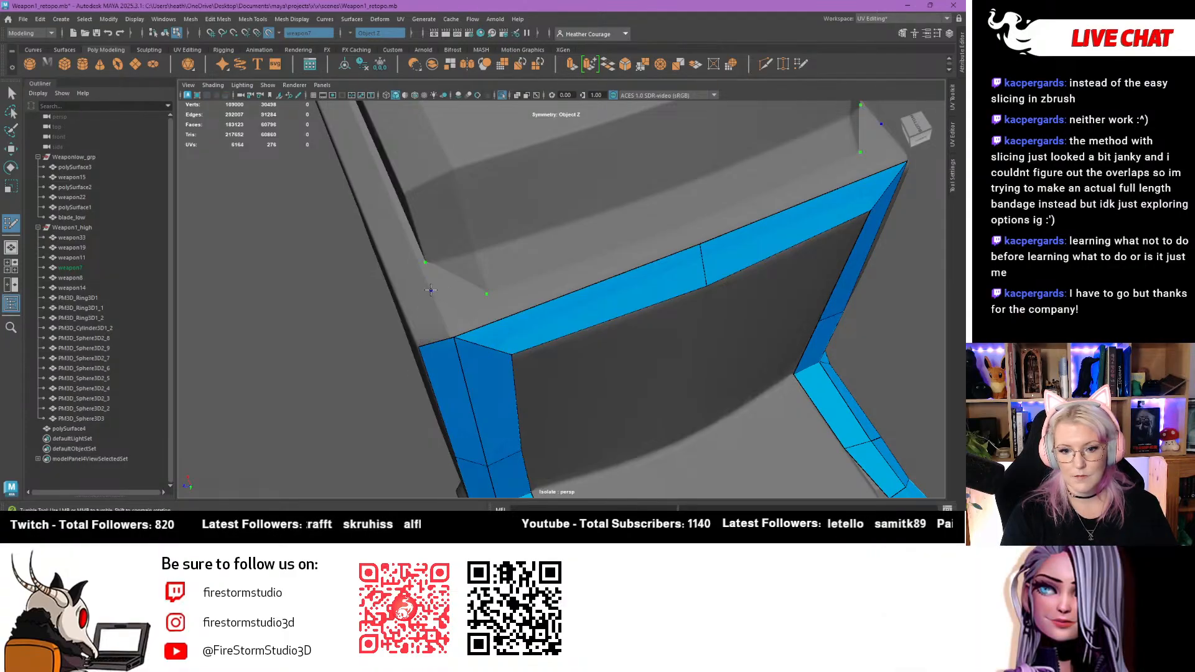
{"action": "left_click", "coordinate": [433, 290], "text": "shift"}
{"action": "left_click_drag", "start_coordinate": [424, 257], "coordinate": [425, 301], "text": "alt"}
{"action": "left_click", "coordinate": [526, 272], "text": "shift"}
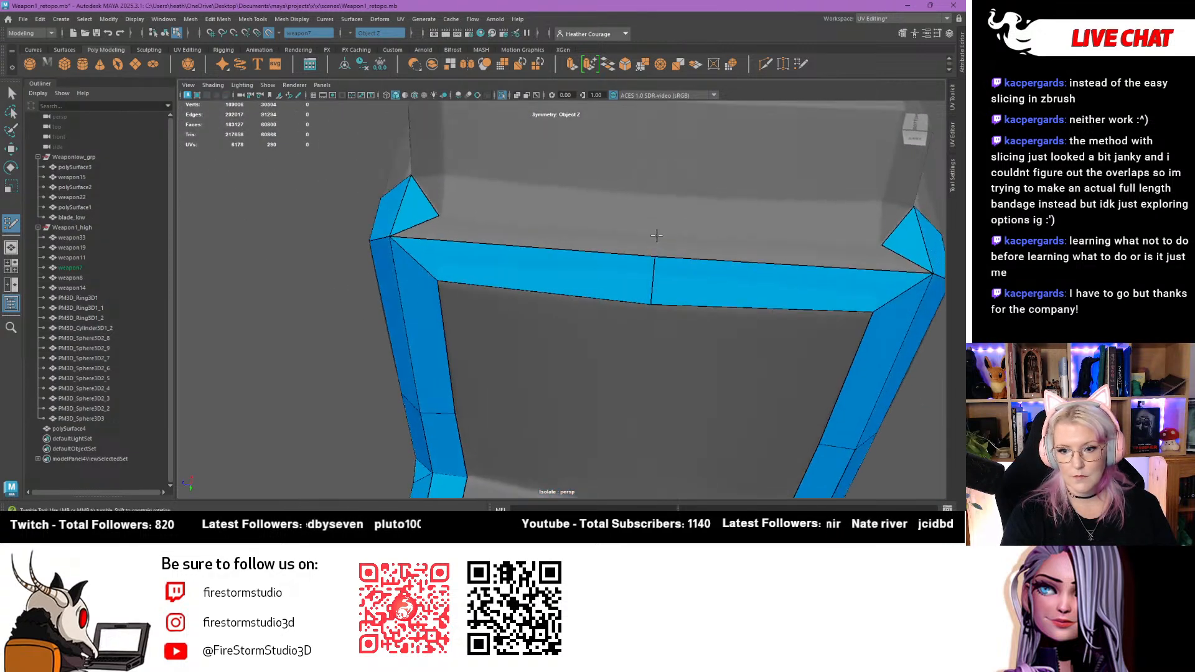
{"action": "left_click", "coordinate": [593, 245], "text": "shift"}
{"action": "left_click_drag", "start_coordinate": [593, 244], "coordinate": [596, 255], "text": "alt"}
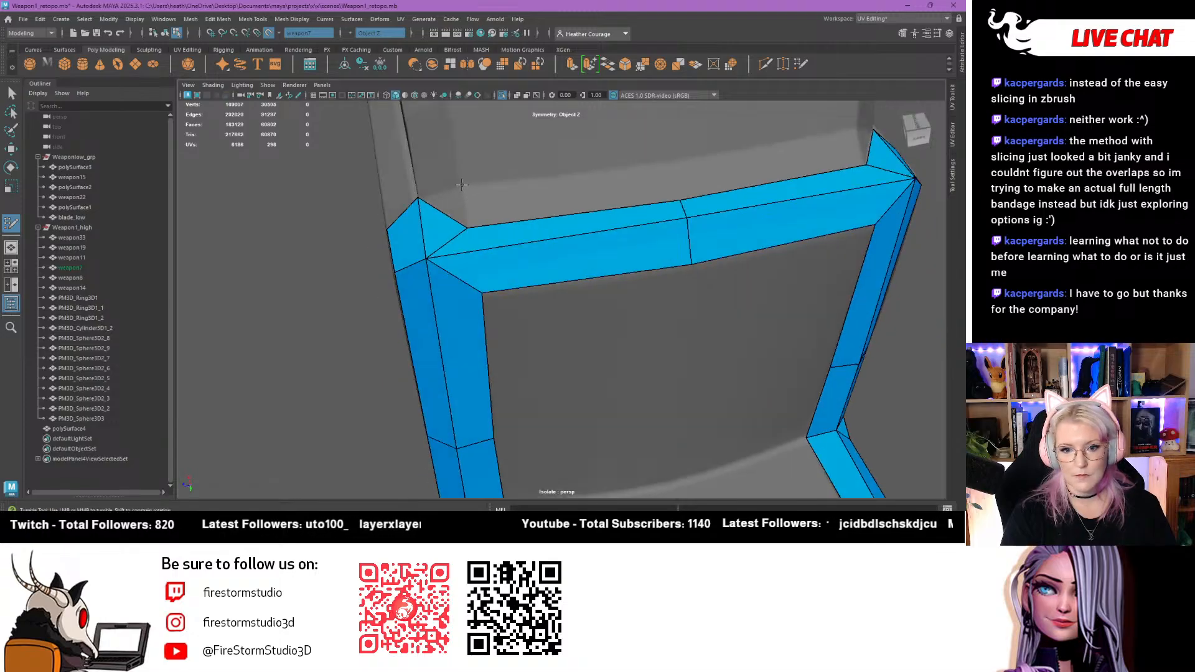
Add a triangle at the upper corner's inner side and continue it as a third quad row to the centerline
{"action": "left_click", "coordinate": [433, 192], "text": "shift"}
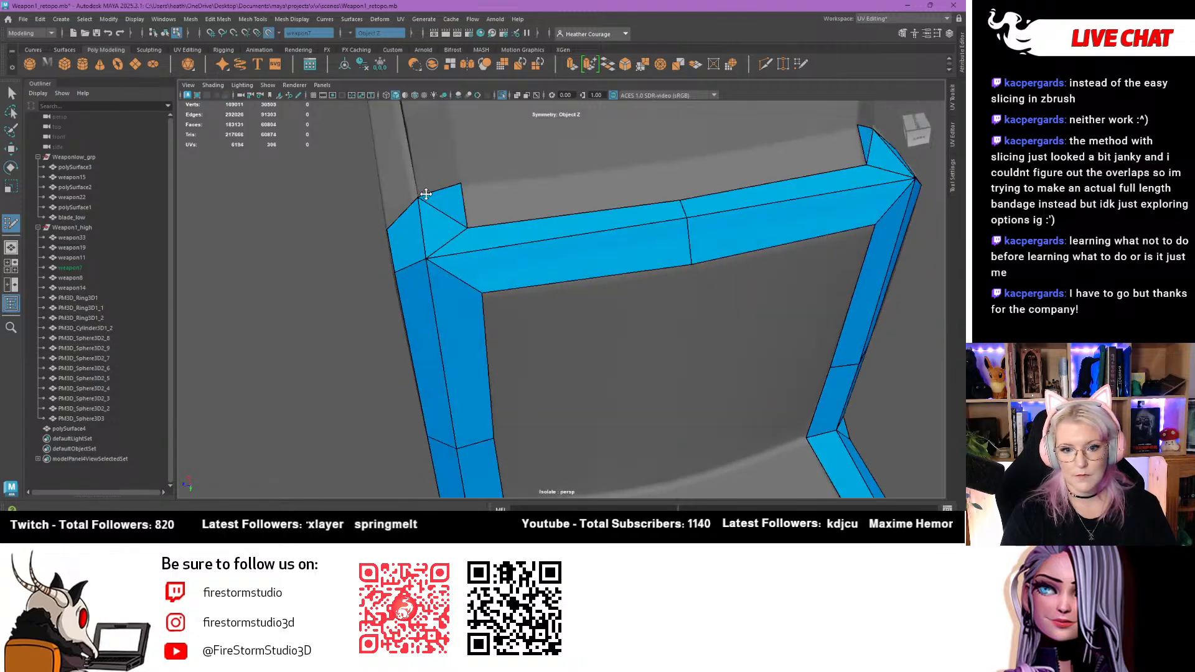
{"action": "left_click_drag", "start_coordinate": [420, 195], "coordinate": [462, 205], "text": "alt"}
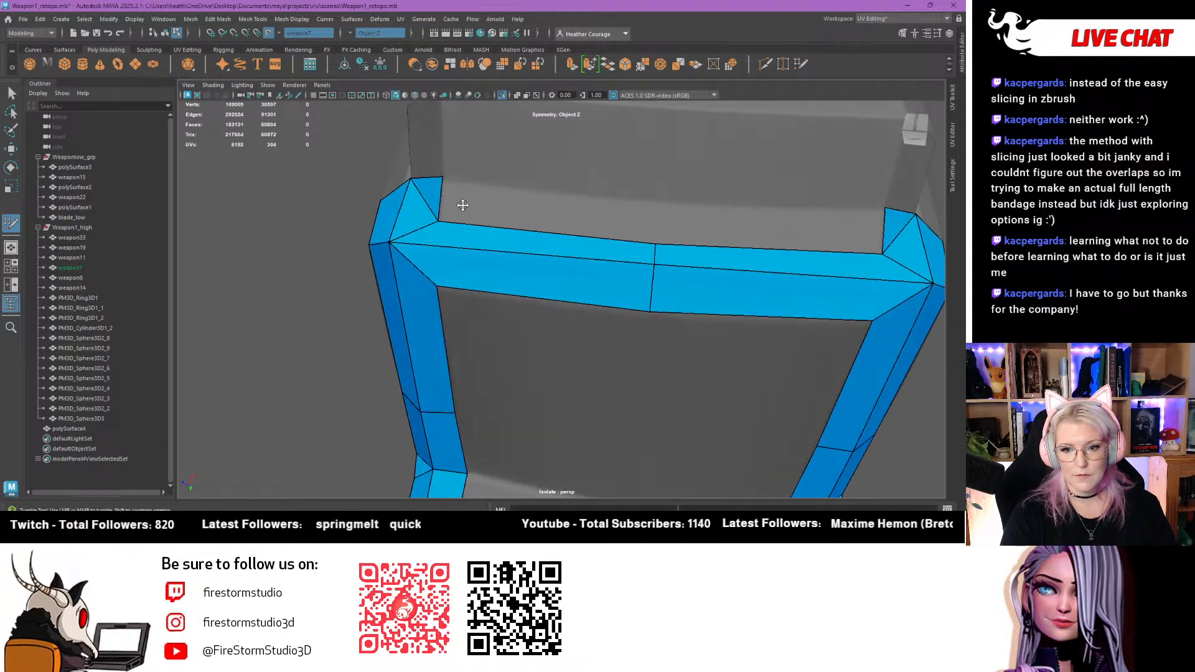
{"action": "left_click", "coordinate": [560, 214], "text": "shift"}
{"action": "left_click_drag", "start_coordinate": [659, 202], "coordinate": [563, 233]}
Run a strip of three quads from the upper corner along the sloped bevel of the block's raised top
{"action": "scroll", "coordinate": [659, 196], "scroll_direction": "down", "scroll_amount": 5}
{"action": "scroll", "coordinate": [563, 234], "scroll_direction": "up", "scroll_amount": 4}
{"action": "middle_click_drag", "start_coordinate": [501, 194], "coordinate": [491, 250], "text": "alt"}
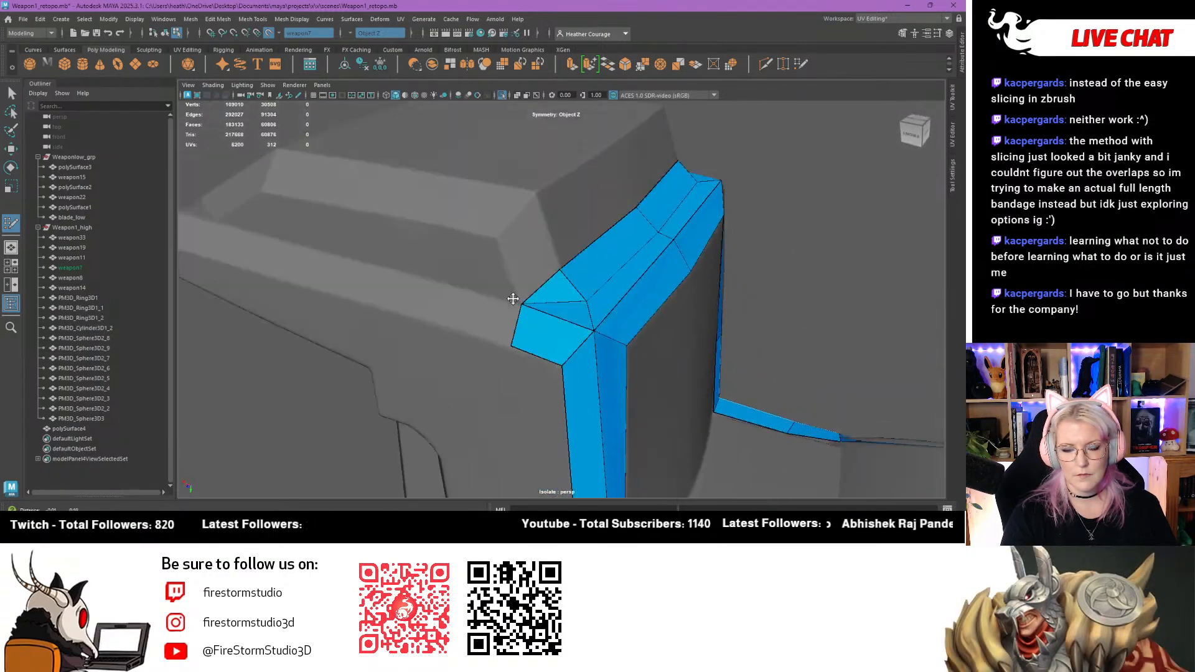
{"action": "left_click", "coordinate": [531, 199]}
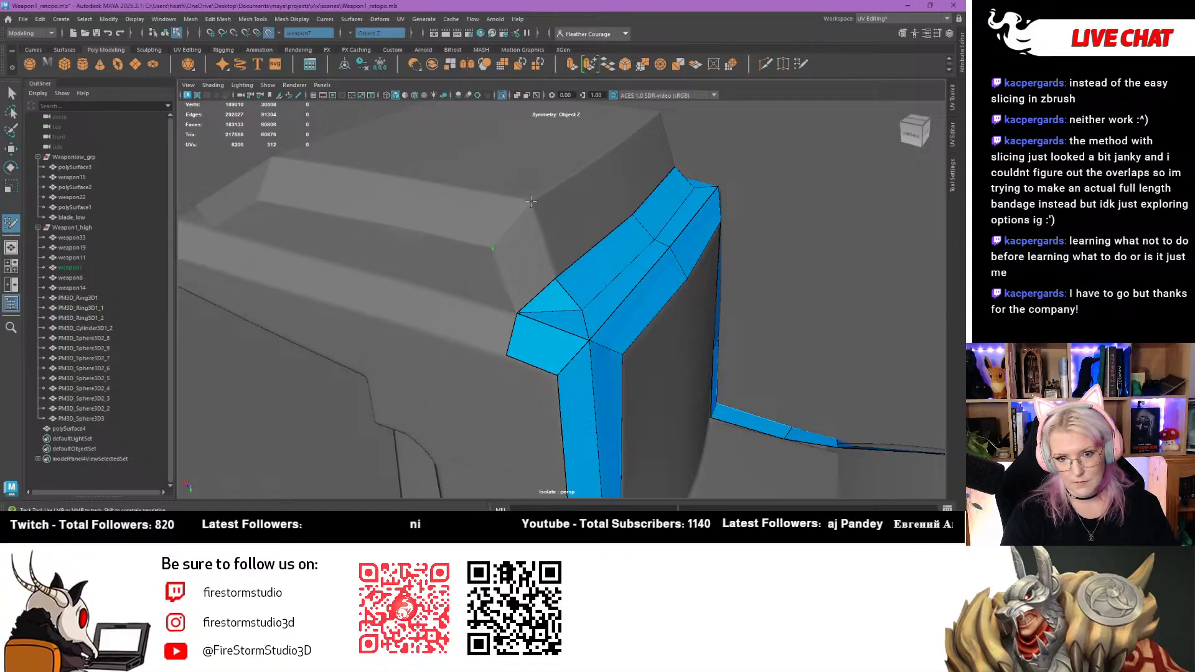
{"action": "left_click", "coordinate": [529, 248], "text": "shift"}
{"action": "middle_click_drag", "start_coordinate": [417, 213], "coordinate": [555, 227], "text": "alt"}
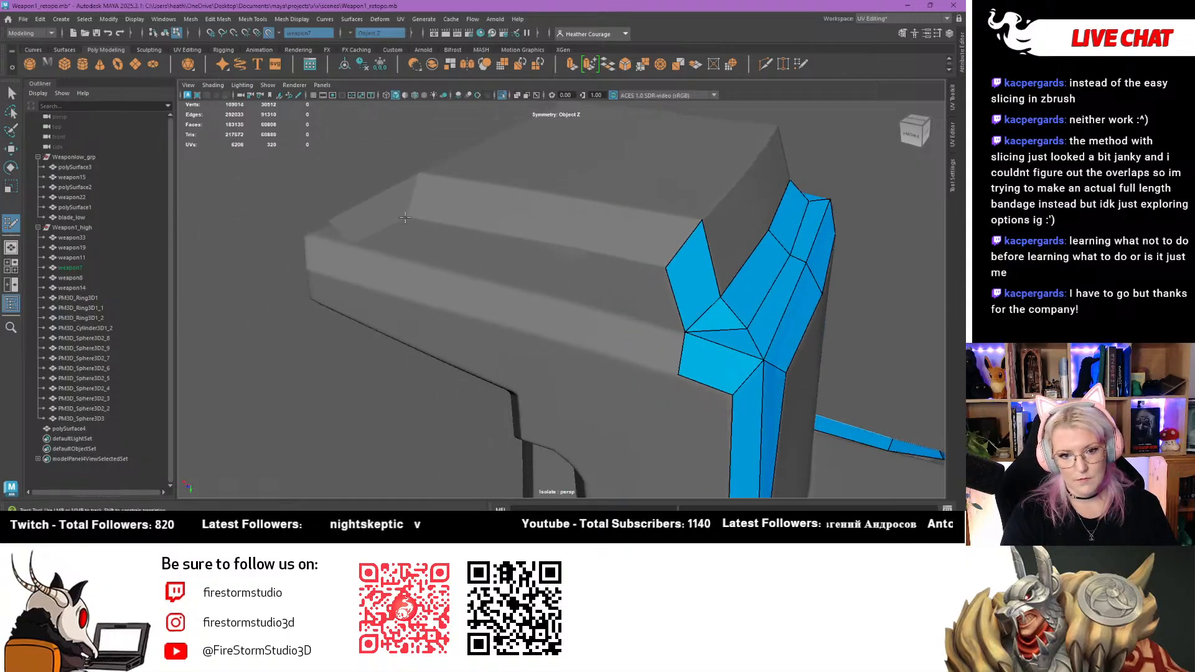
{"action": "left_click", "coordinate": [458, 205], "text": "shift"}
{"action": "left_click_drag", "start_coordinate": [440, 222], "coordinate": [505, 219], "text": "alt"}
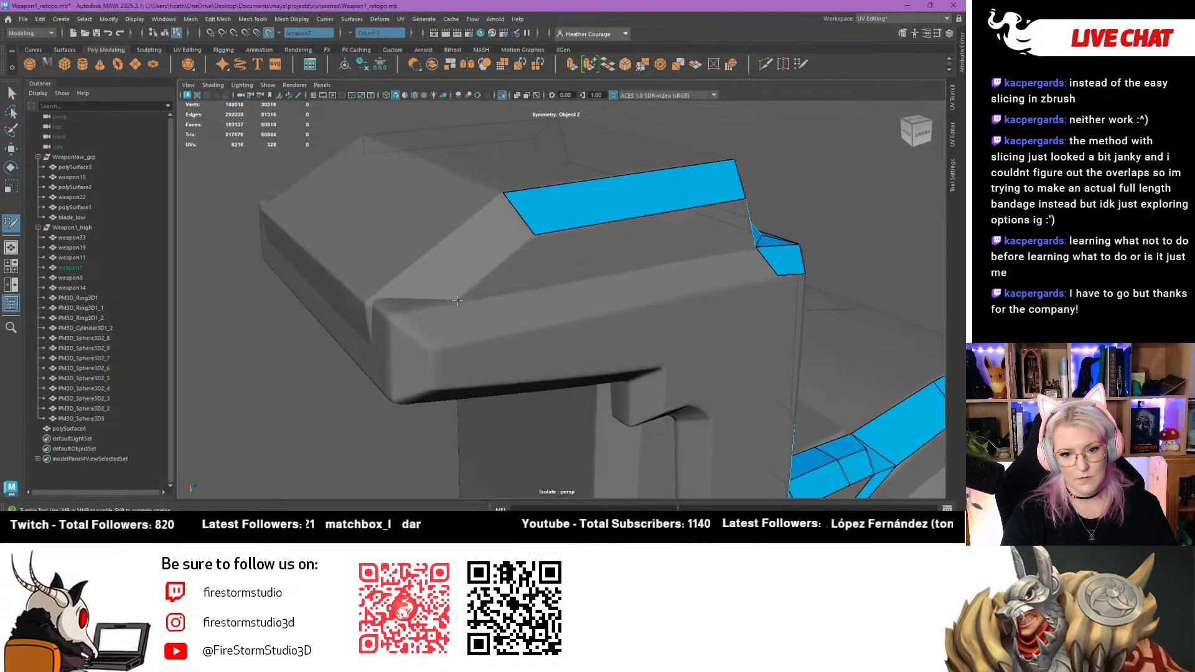
{"action": "left_click", "coordinate": [416, 281], "text": "shift"}
{"action": "left_click_drag", "start_coordinate": [416, 283], "coordinate": [414, 300], "text": "alt"}
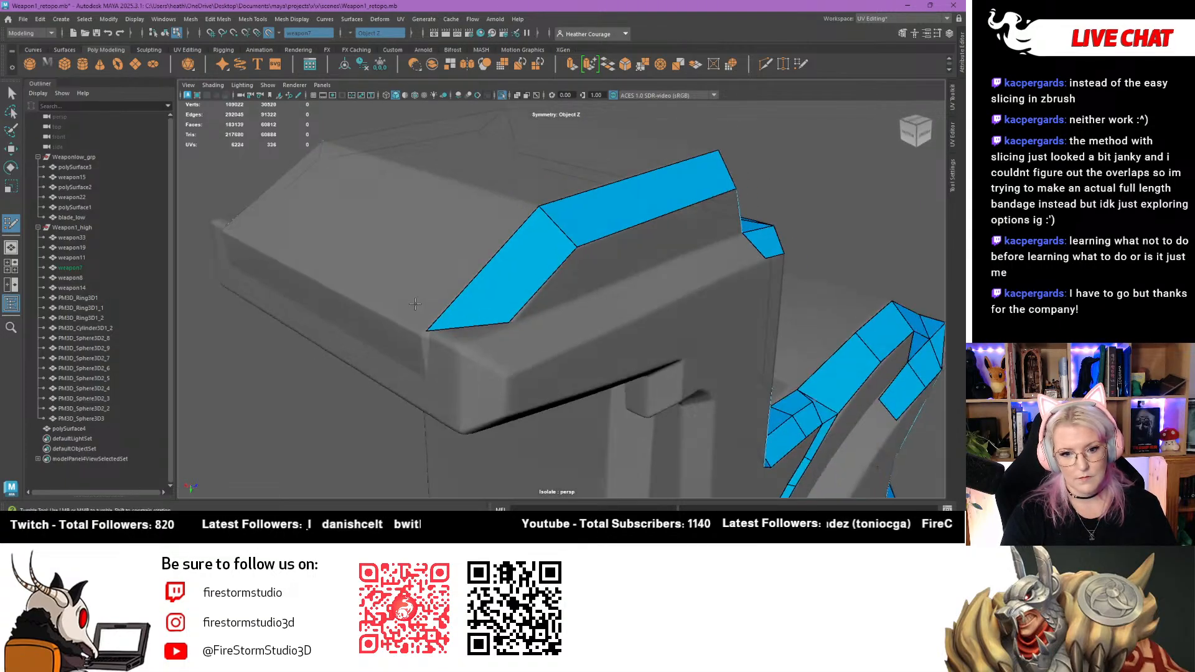
Fill a triangle and a quad around the front corner at the lower end of the sloped bevel strip
{"action": "left_click", "coordinate": [459, 343], "text": "shift"}
{"action": "left_click_drag", "start_coordinate": [458, 343], "coordinate": [461, 371], "text": "alt"}
{"action": "left_click_drag", "start_coordinate": [525, 341], "coordinate": [485, 331], "text": "alt"}
{"action": "mouse_move", "coordinate": [555, 322]}
{"action": "left_mouse_down"}
{"action": "mouse_move", "coordinate": [514, 352]}
{"action": "mouse_move", "coordinate": [501, 331]}
{"action": "left_mouse_up"}
{"action": "left_click", "coordinate": [519, 313], "text": "shift"}
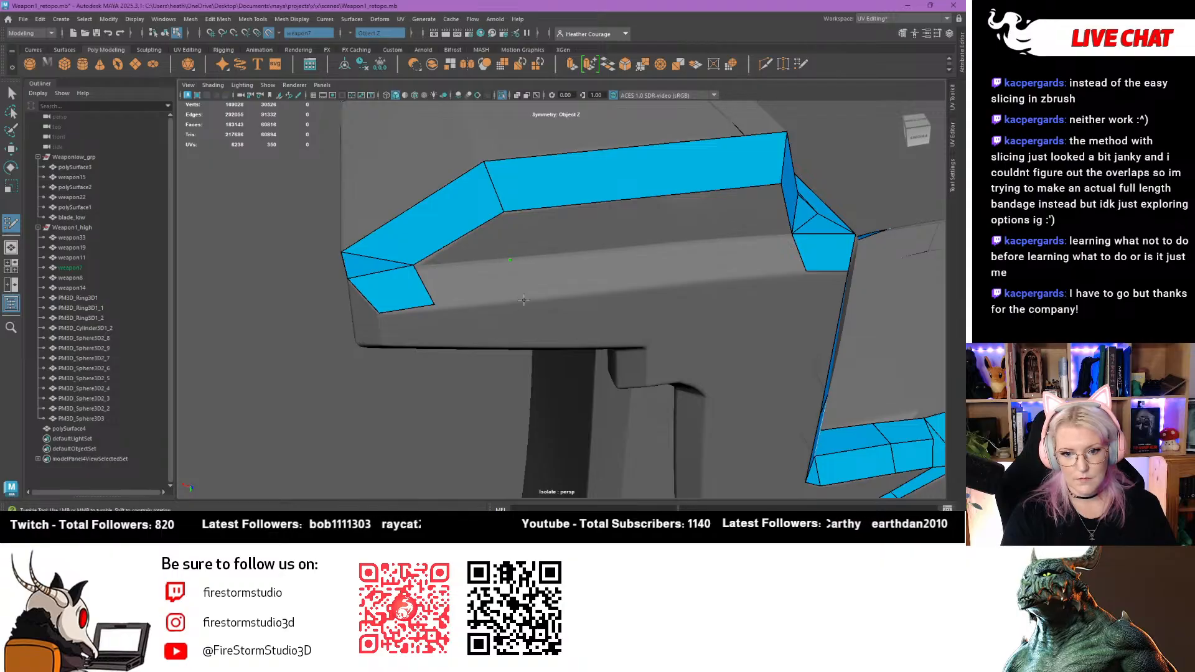
Run quads along the side bevel below the raised top, bridging the front corner to the rear upper corner
{"action": "left_click", "coordinate": [495, 280], "text": "shift"}
{"action": "key", "text": "ctrl+z"}
{"action": "left_click", "coordinate": [451, 285], "text": "shift"}
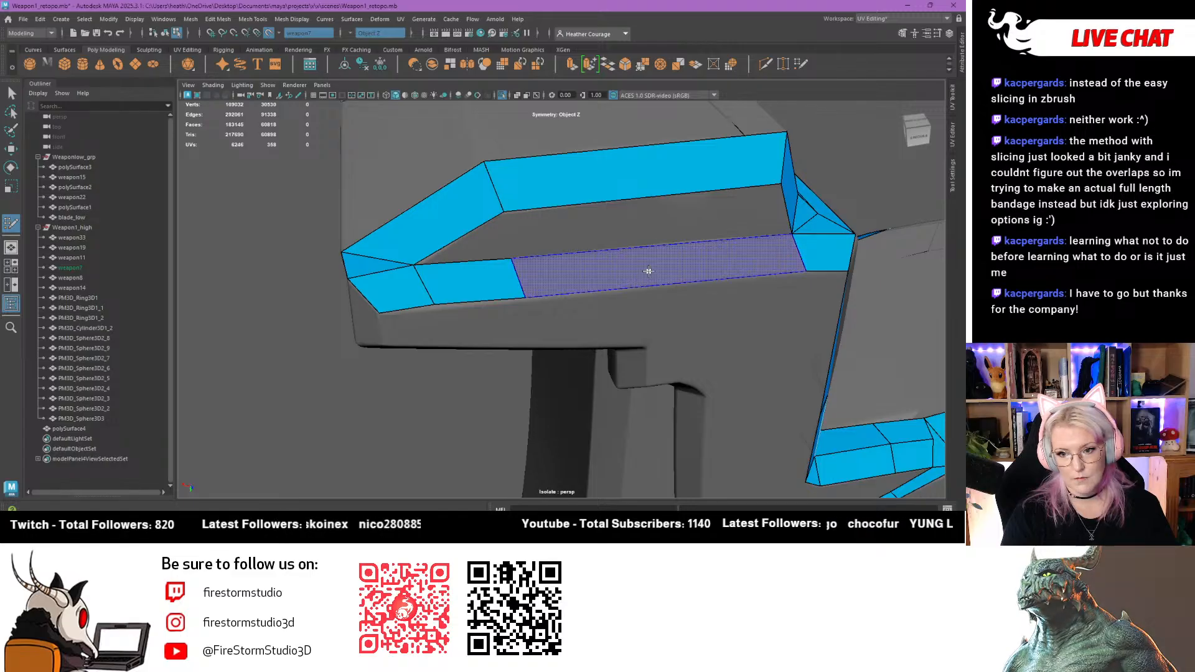
{"action": "left_click", "coordinate": [562, 277], "text": "shift"}
Add a quad on the front face beside the block's corner, next to the side corner quad
{"action": "mouse_move", "coordinate": [386, 311]}
{"action": "left_mouse_down", "text": "alt"}
{"action": "mouse_move", "coordinate": [516, 279]}
{"action": "mouse_move", "coordinate": [496, 277]}
{"action": "left_mouse_up", "text": "alt"}
{"action": "left_click", "coordinate": [535, 281], "text": "shift"}
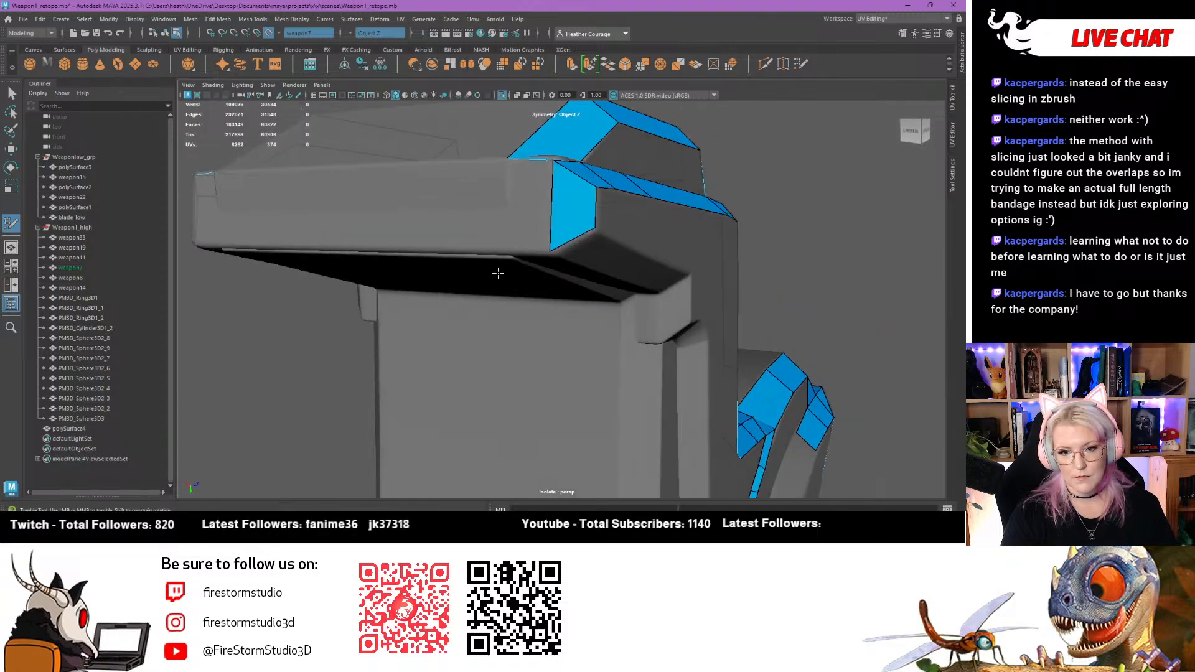
{"action": "left_click", "coordinate": [500, 277], "text": "shift"}
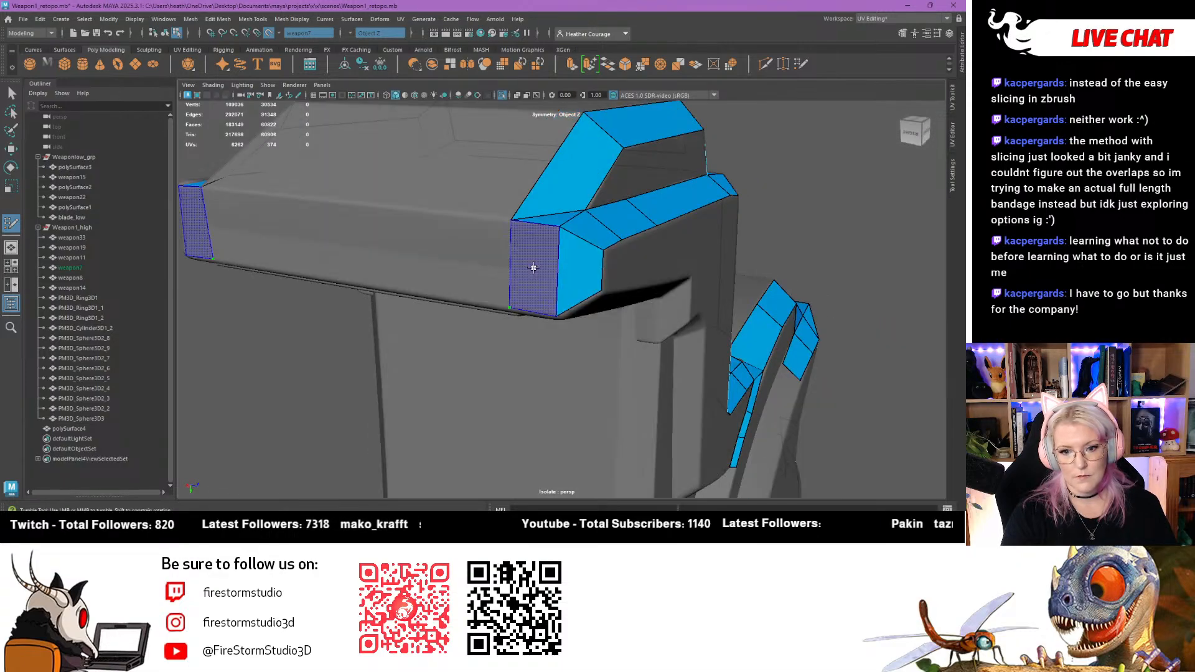
{"action": "mouse_move", "coordinate": [501, 276]}
{"action": "left_mouse_down", "text": "alt"}
{"action": "mouse_move", "coordinate": [444, 249]}
{"action": "mouse_move", "coordinate": [516, 260]}
{"action": "left_mouse_up", "text": "alt"}
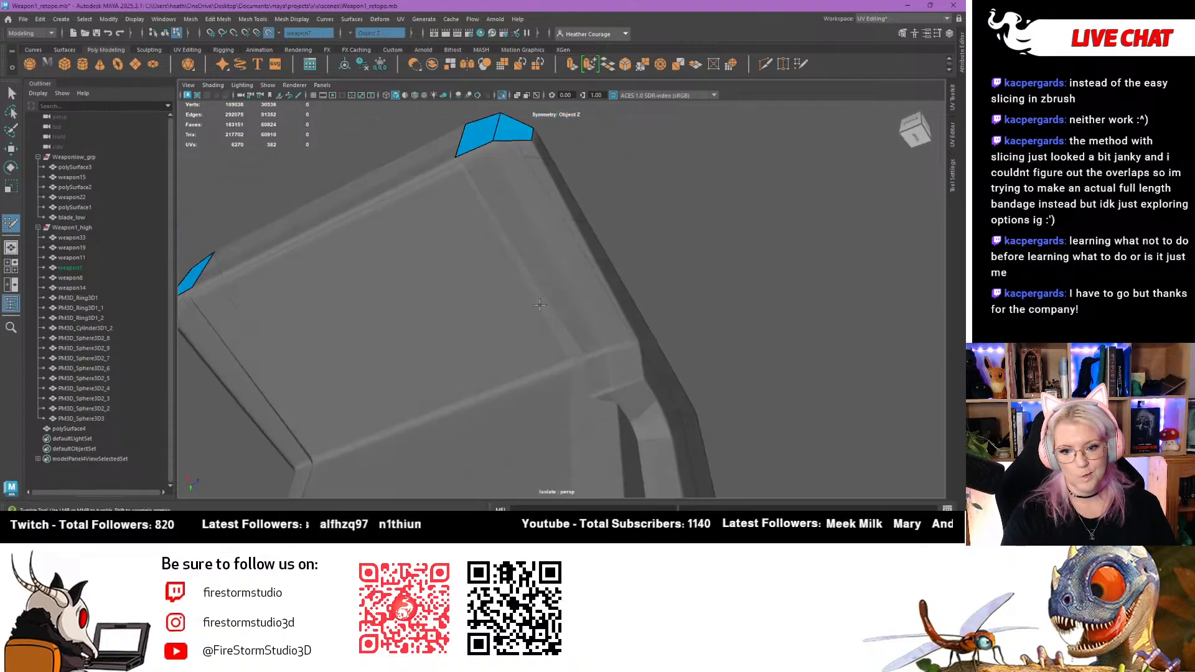
Run a quad strip along the block's underside bevel, split it with an edge loop, and add a parallel second row of quads
{"action": "left_click", "coordinate": [496, 224], "text": "shift"}
{"action": "mouse_move", "coordinate": [496, 224]}
{"action": "left_mouse_down", "text": "alt"}
{"action": "mouse_move", "coordinate": [538, 250]}
{"action": "mouse_move", "coordinate": [505, 313]}
{"action": "mouse_move", "coordinate": [603, 339]}
{"action": "left_mouse_up", "text": "alt"}
{"action": "left_click_drag", "start_coordinate": [534, 281], "coordinate": [551, 283], "text": "alt"}
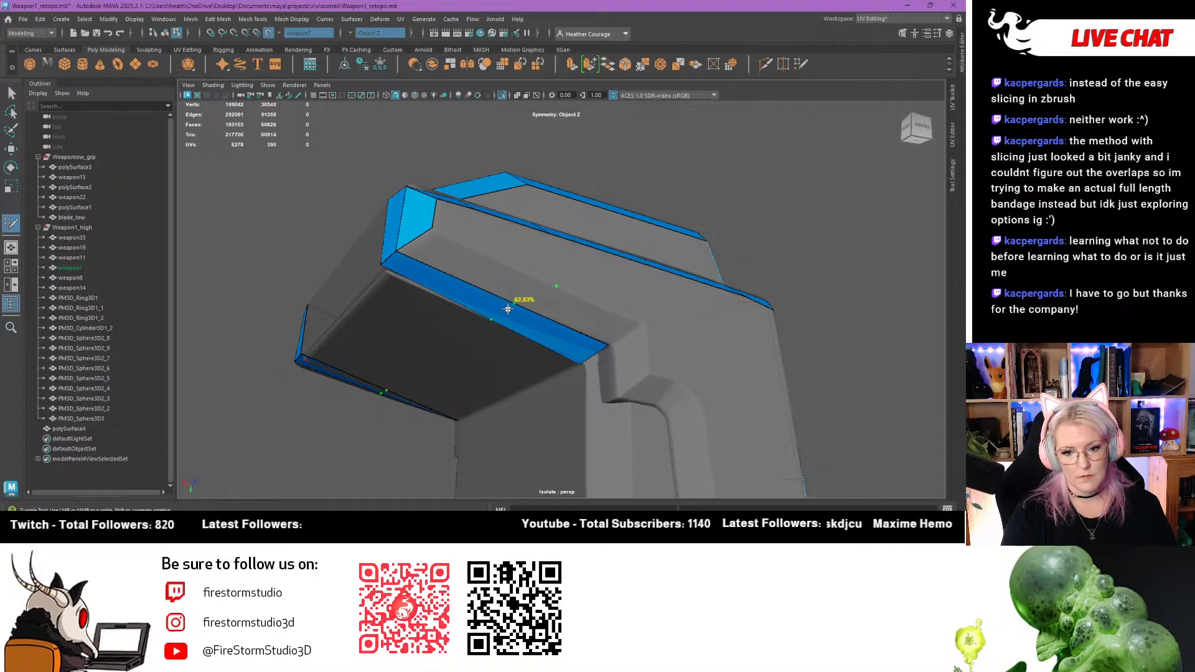
{"action": "left_click", "coordinate": [508, 309], "text": "ctrl"}
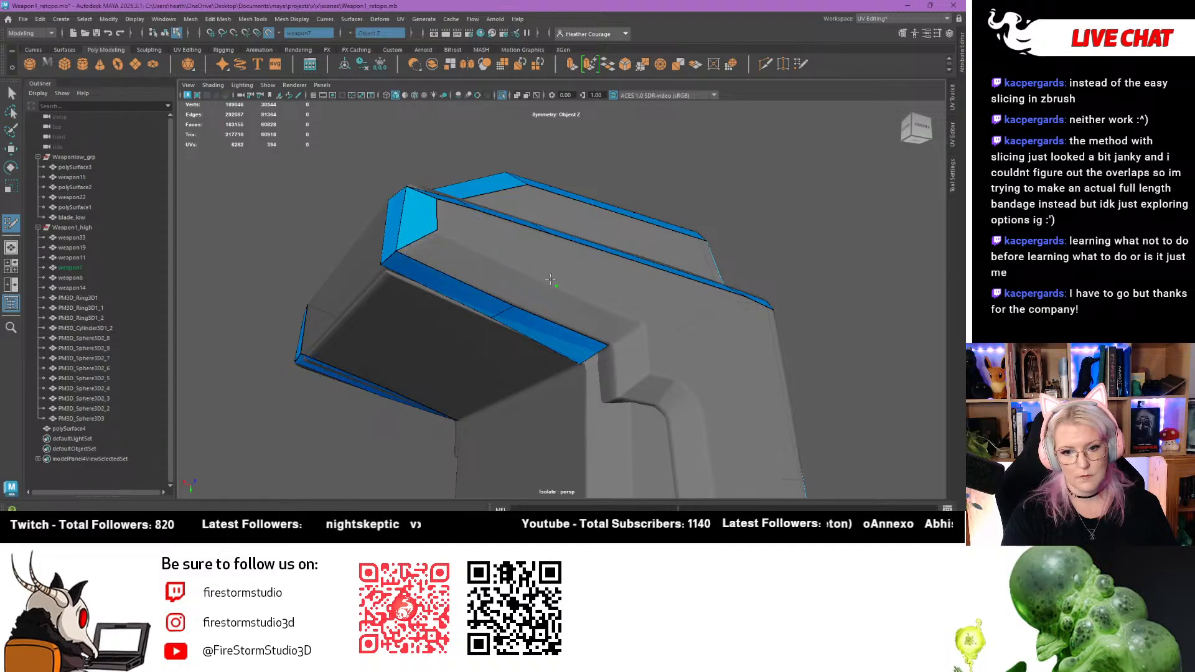
{"action": "left_click", "coordinate": [523, 292], "text": "ctrl"}
{"action": "left_click", "coordinate": [599, 321], "text": "shift"}
{"action": "left_click_drag", "start_coordinate": [540, 304], "coordinate": [563, 285], "text": "alt"}
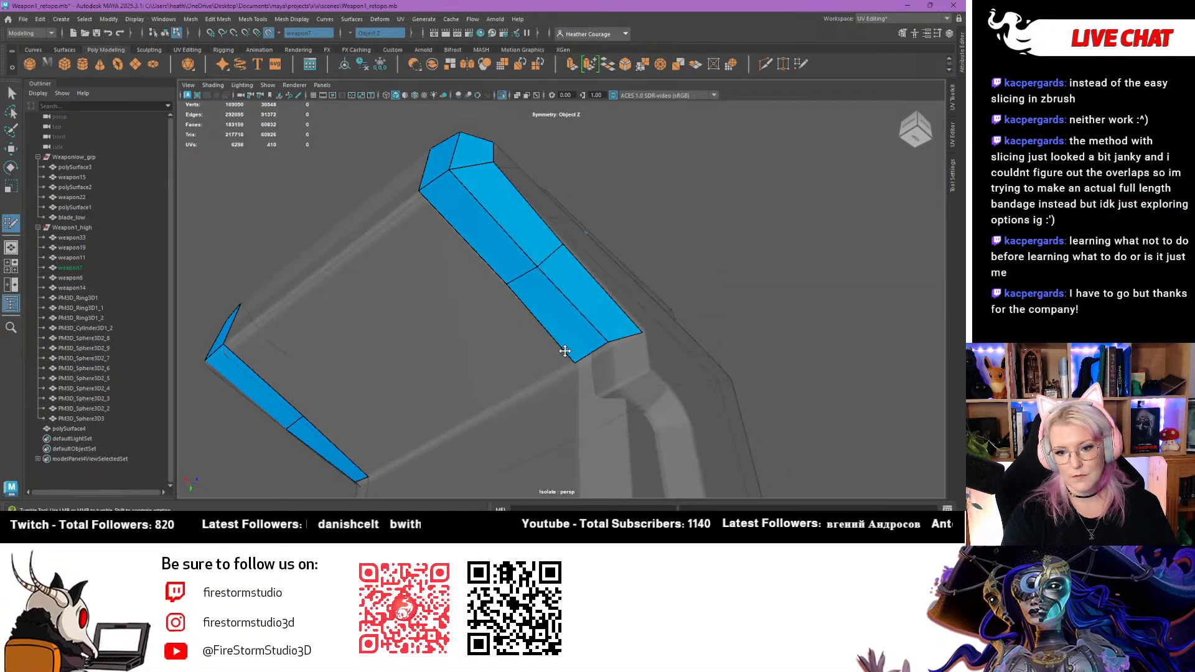
Wrap quads and a triangle around the rear end of the underside bevel and start the ledge with a quad
{"action": "left_click_drag", "start_coordinate": [563, 346], "coordinate": [628, 293], "text": "alt"}
{"action": "right_click_drag", "start_coordinate": [628, 292], "coordinate": [578, 329], "text": "alt"}
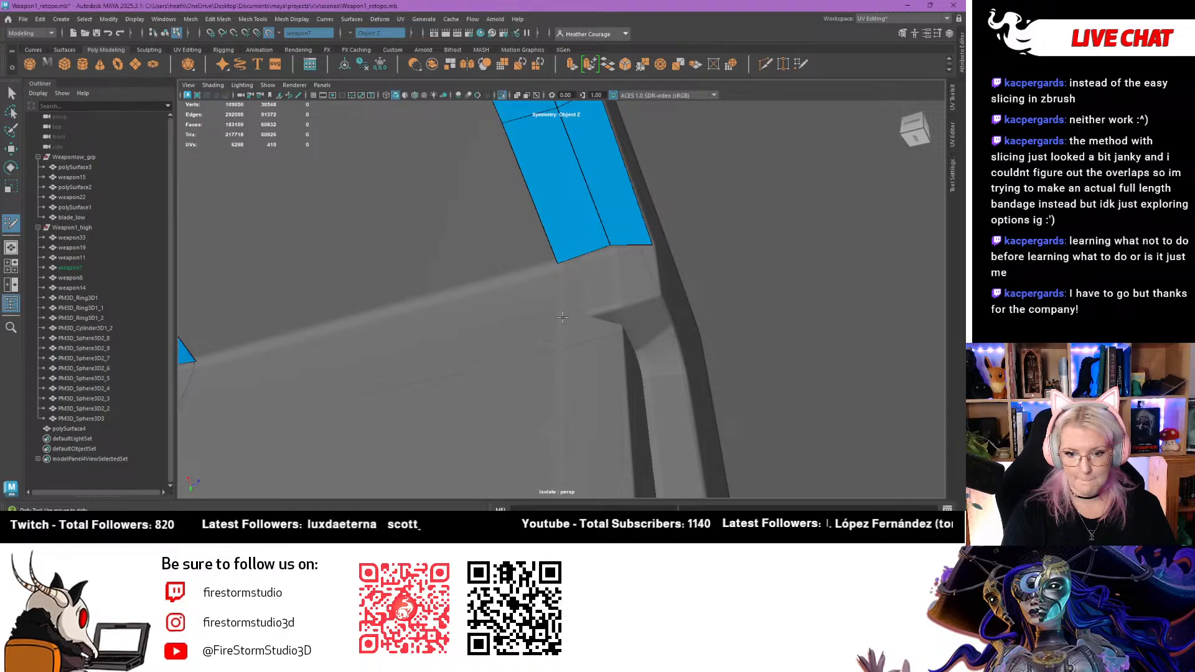
{"action": "left_click", "coordinate": [594, 290], "text": "shift"}
{"action": "left_click_drag", "start_coordinate": [594, 290], "coordinate": [604, 291], "text": "alt"}
{"action": "left_click", "coordinate": [591, 274], "text": "shift"}
{"action": "left_click_drag", "start_coordinate": [599, 231], "coordinate": [602, 299], "text": "alt"}
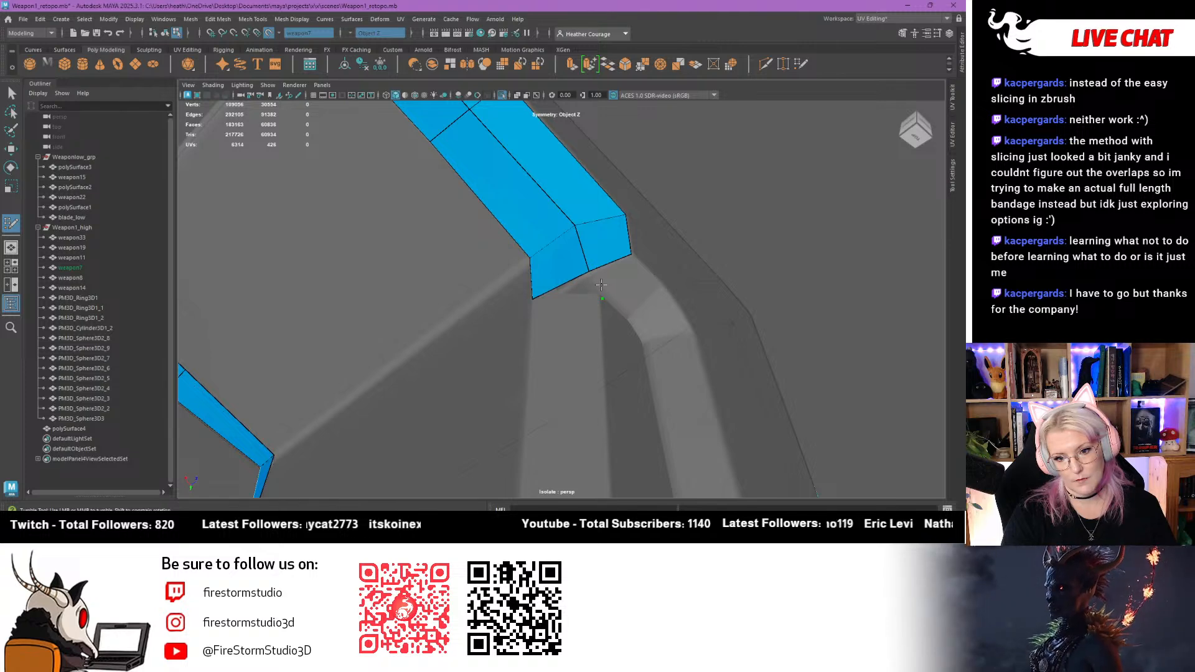
{"action": "left_click", "coordinate": [574, 288], "text": "shift"}
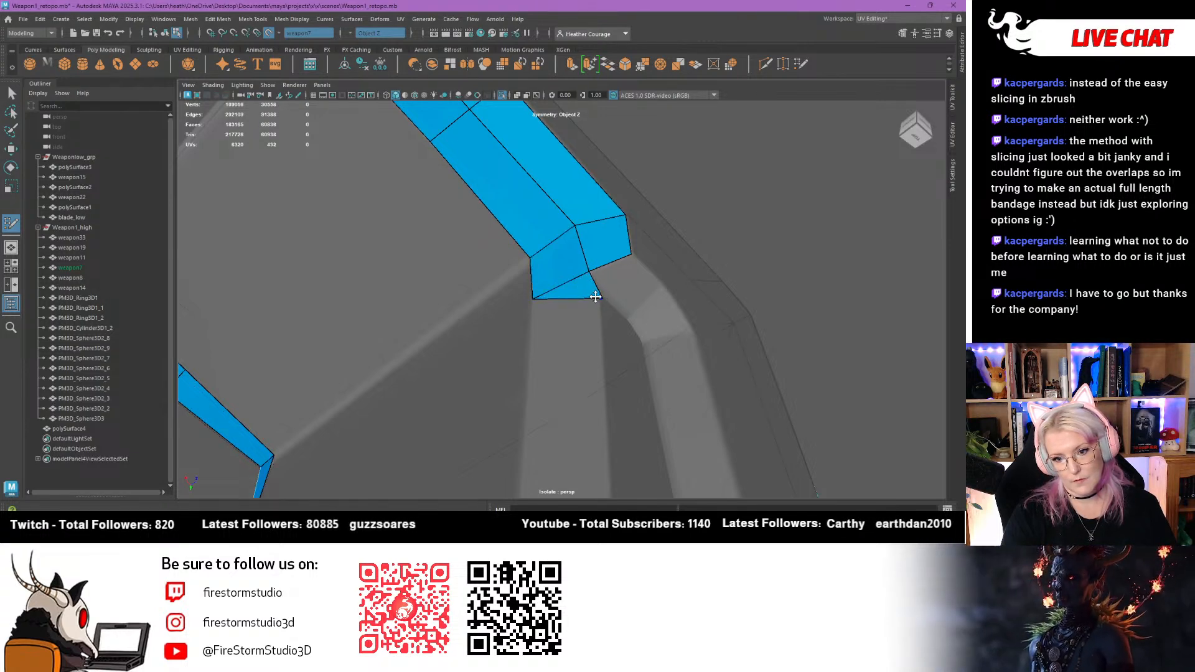
{"action": "left_click", "coordinate": [661, 284]}
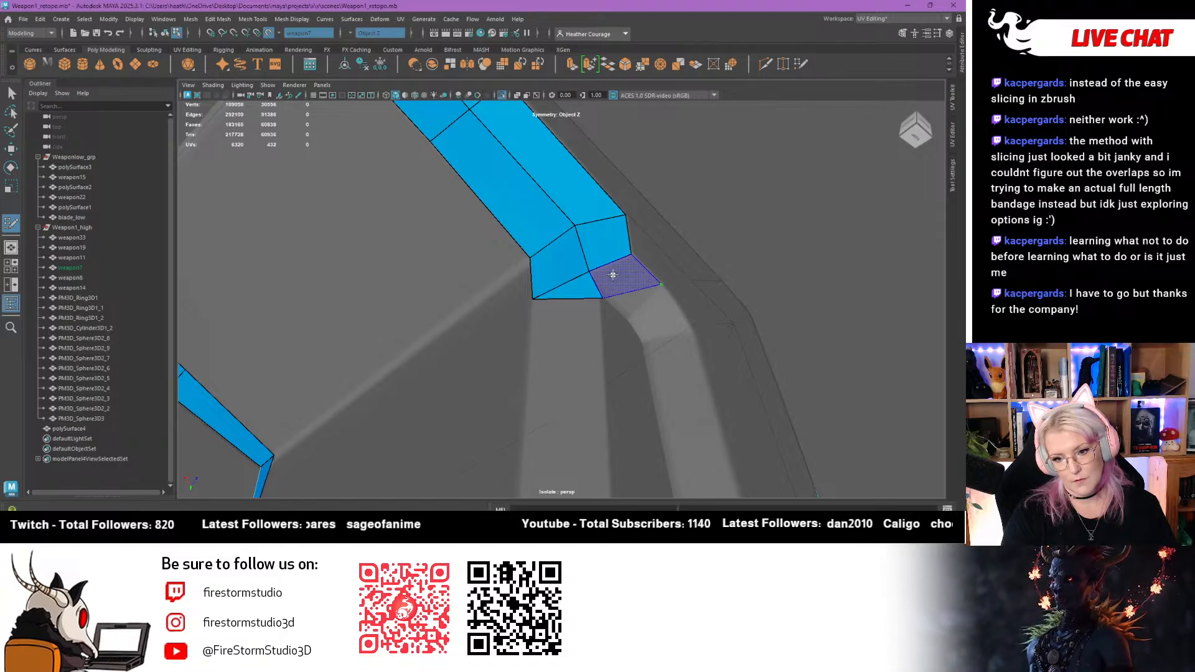
{"action": "left_click", "coordinate": [638, 260], "text": "shift"}
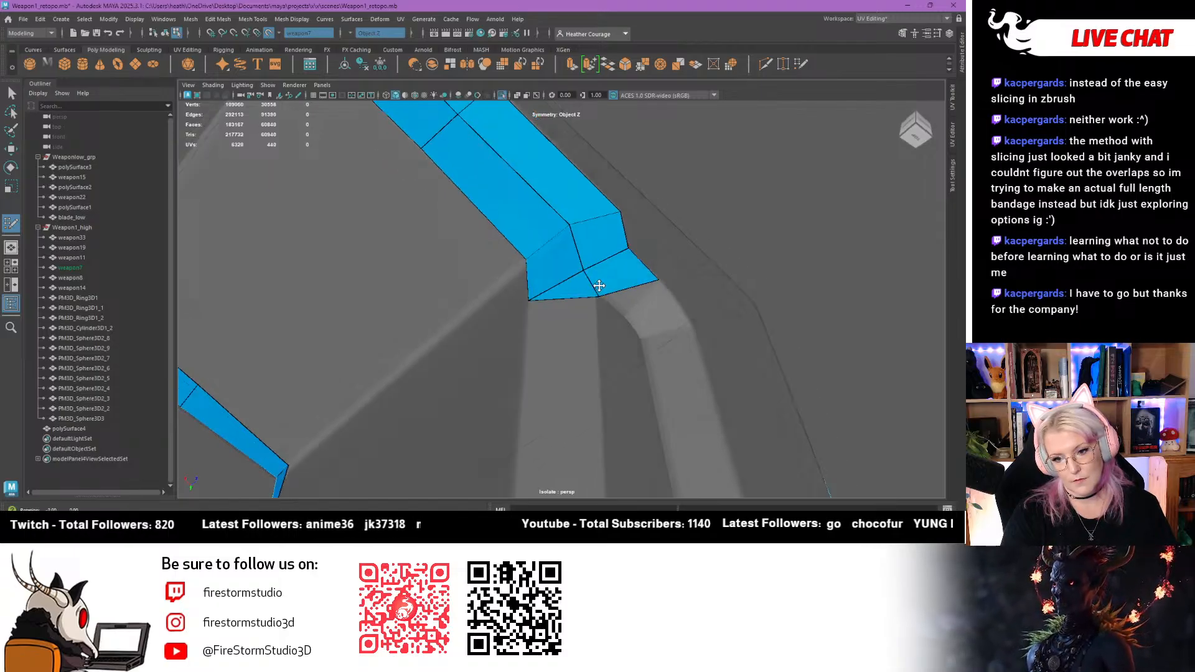
Move the ledge's outer vertex inward, replace its triangle with a quad, and continue with another quad around the curve
{"action": "left_click_drag", "start_coordinate": [599, 280], "coordinate": [562, 283], "text": "alt"}
{"action": "left_click", "coordinate": [595, 285]}
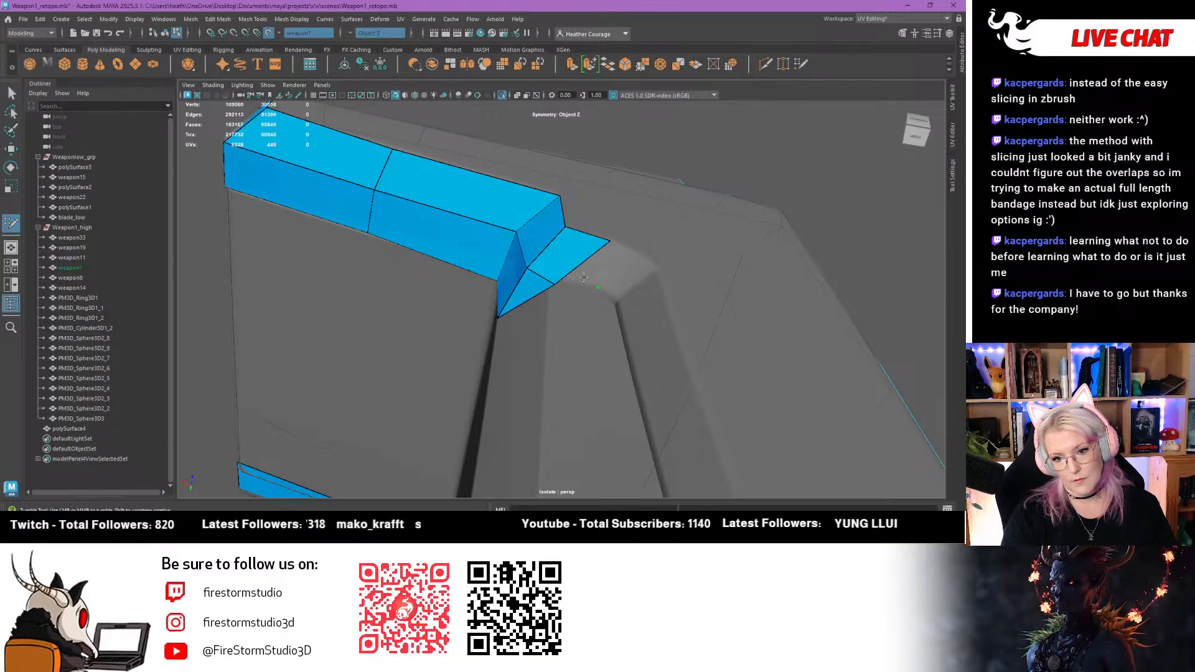
{"action": "left_click", "coordinate": [578, 280], "text": "shift"}
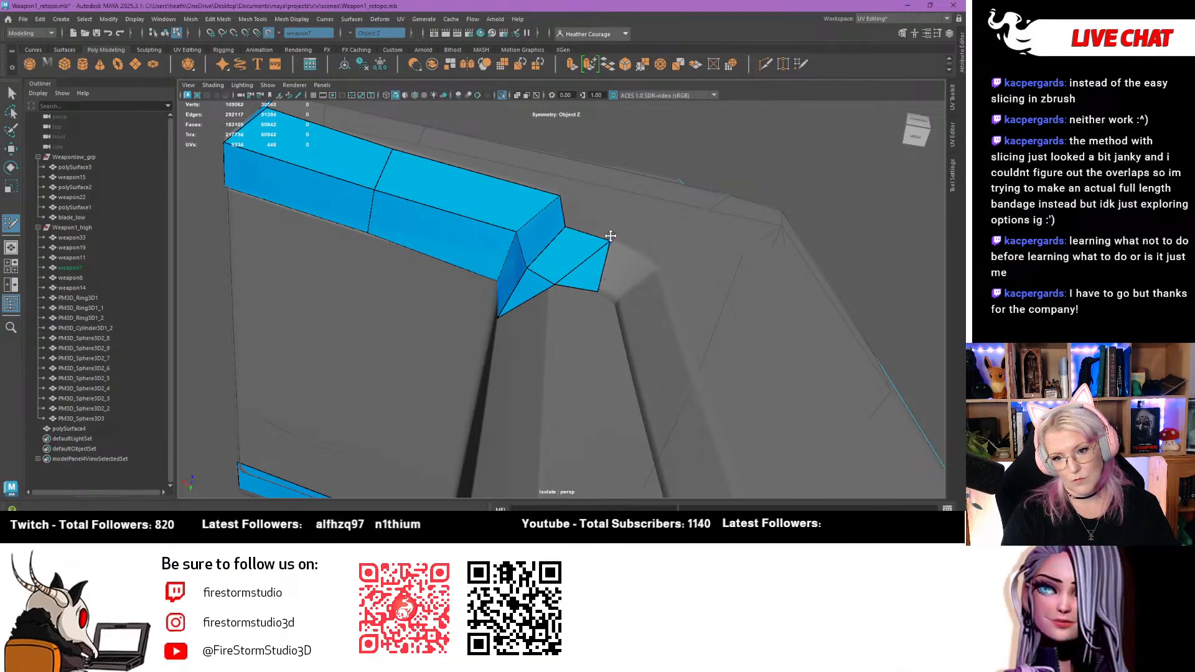
{"action": "left_click_drag", "start_coordinate": [610, 240], "coordinate": [605, 238]}
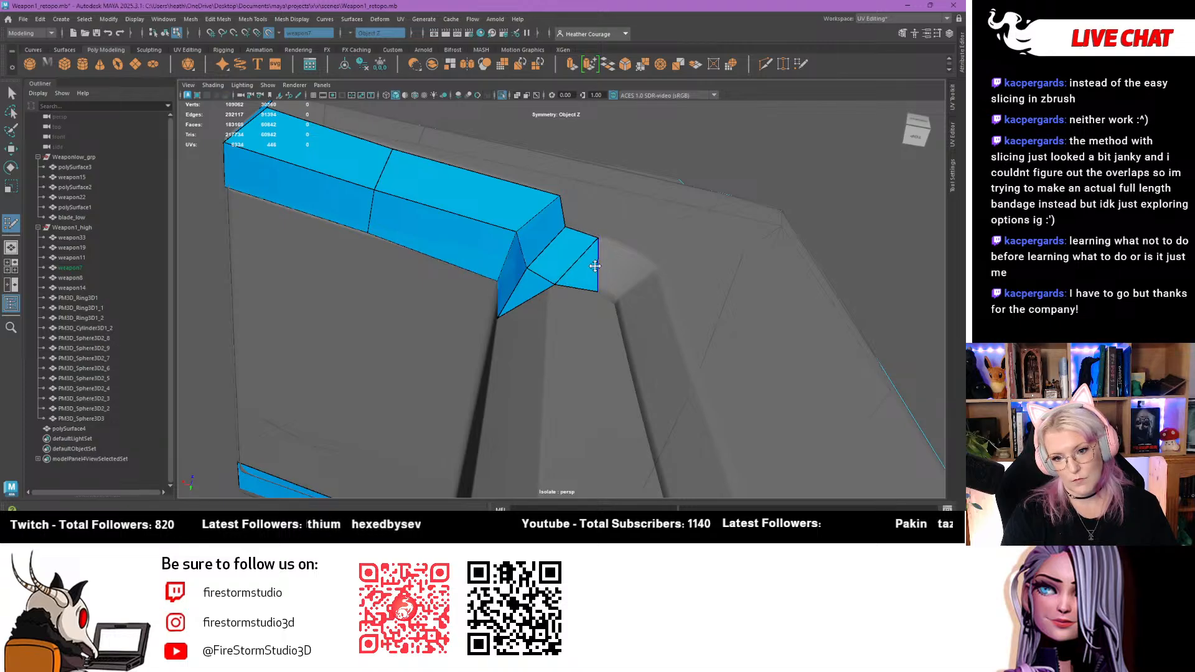
{"action": "left_click", "coordinate": [588, 265], "text": "ctrl+shift"}
{"action": "left_click", "coordinate": [604, 289]}
{"action": "left_click", "coordinate": [588, 266], "text": "shift"}
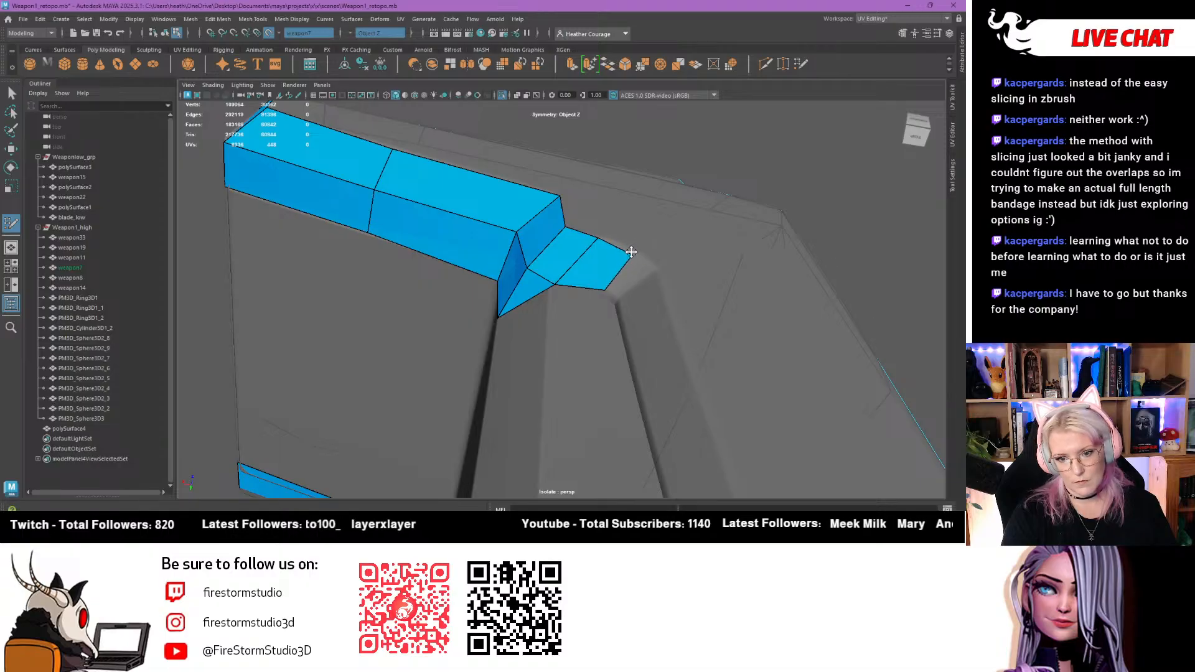
{"action": "left_click_drag", "start_coordinate": [633, 250], "coordinate": [632, 302], "text": "alt"}
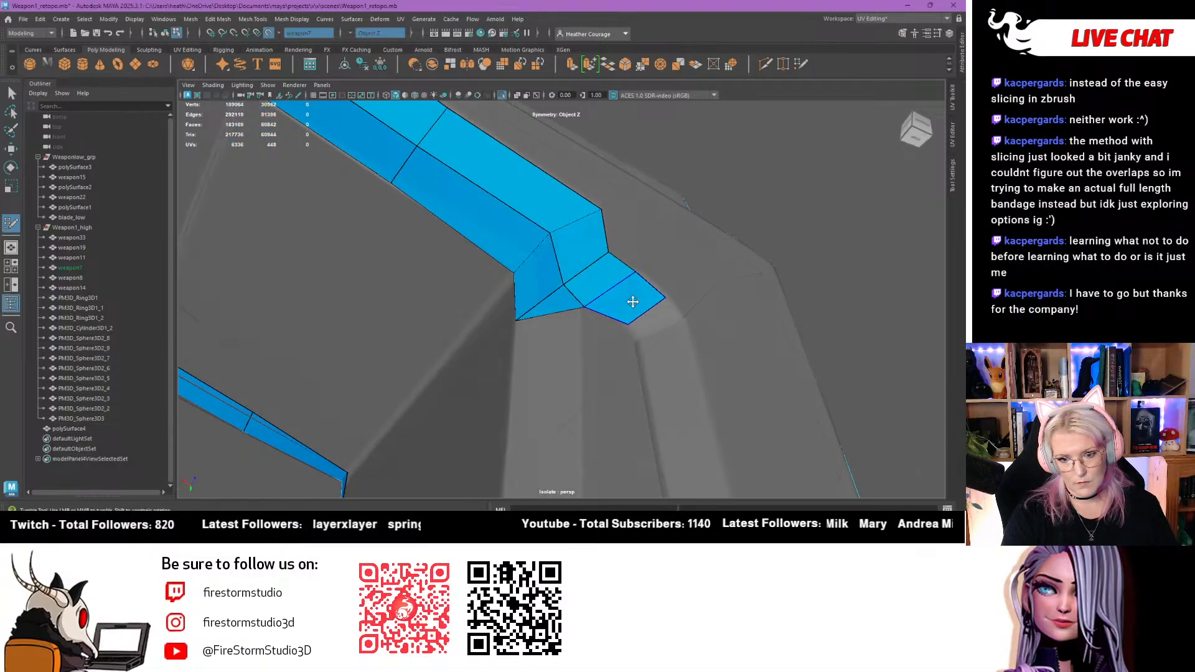
{"action": "left_click", "coordinate": [685, 321]}
{"action": "left_click", "coordinate": [657, 320], "text": "shift"}
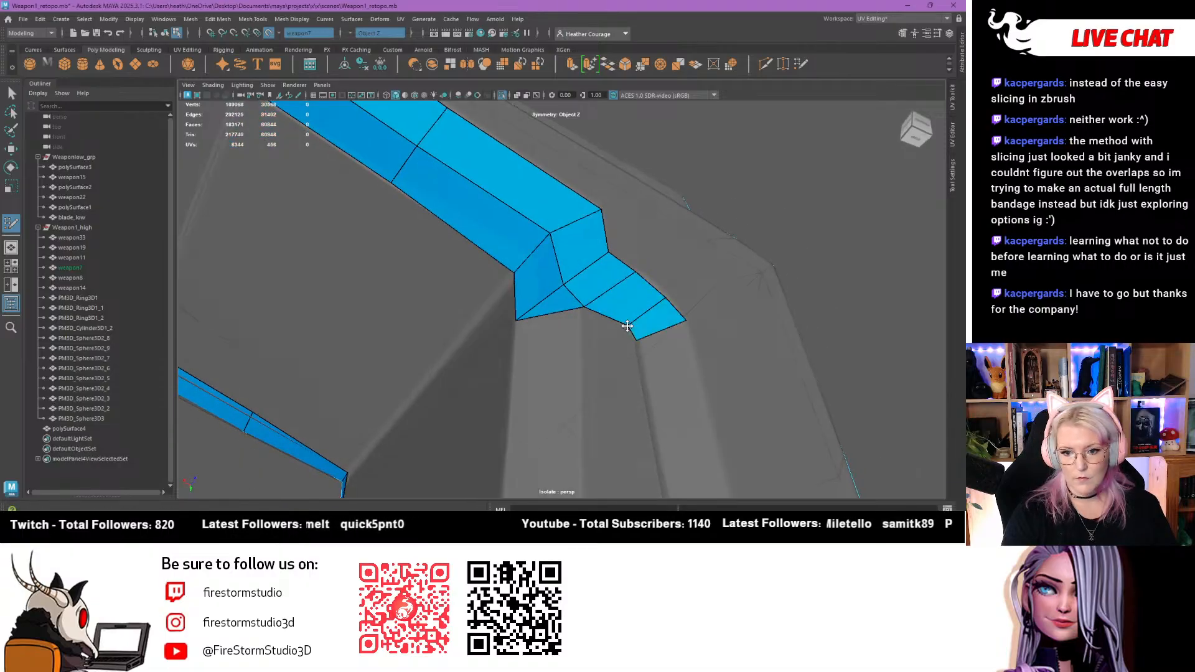
Reshape the ledge quads to follow the curve, insert an edge loop across them, and move its lower vertex onto the edge
{"action": "left_click_drag", "start_coordinate": [666, 293], "coordinate": [565, 347], "text": "alt"}
{"action": "mouse_move", "coordinate": [565, 365]}
{"action": "middle_mouse_down", "text": "alt"}
{"action": "mouse_move", "coordinate": [557, 293]}
{"action": "mouse_move", "coordinate": [549, 362]}
{"action": "middle_mouse_up", "text": "alt"}
{"action": "scroll", "coordinate": [557, 293], "scroll_direction": "up", "scroll_amount": 8}
{"action": "left_click_drag", "start_coordinate": [549, 362], "coordinate": [539, 361], "text": "alt"}
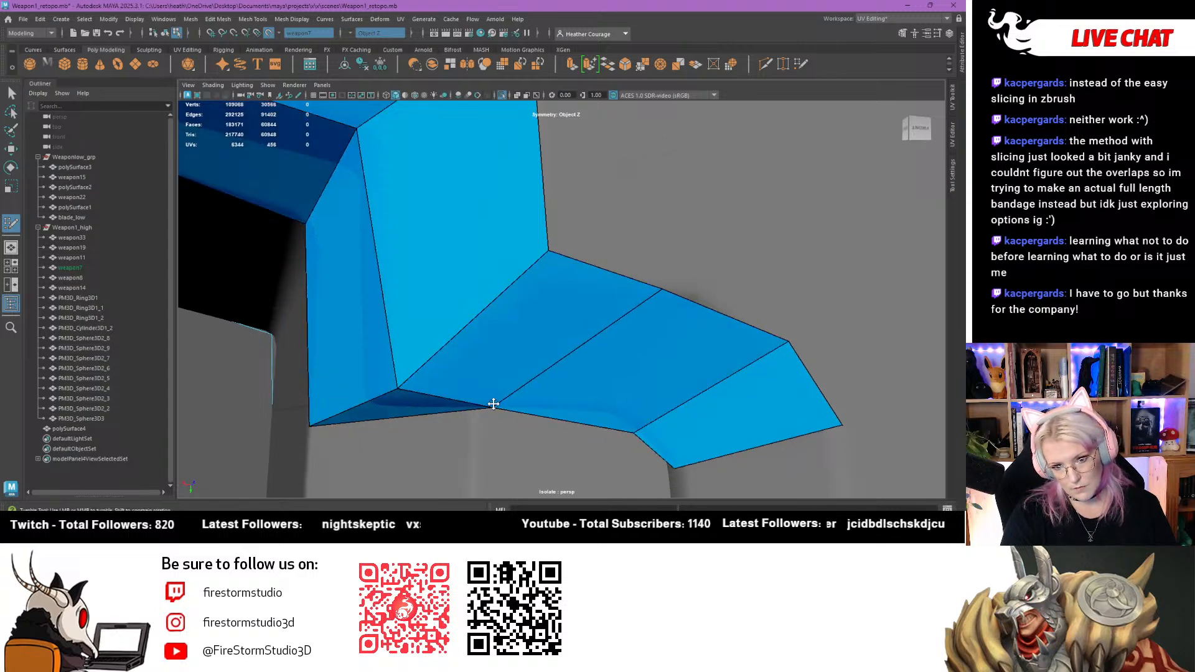
{"action": "left_click_drag", "start_coordinate": [660, 290], "coordinate": [547, 251]}
{"action": "left_click_drag", "start_coordinate": [647, 427], "coordinate": [666, 438]}
{"action": "left_click", "coordinate": [610, 373], "text": "ctrl"}
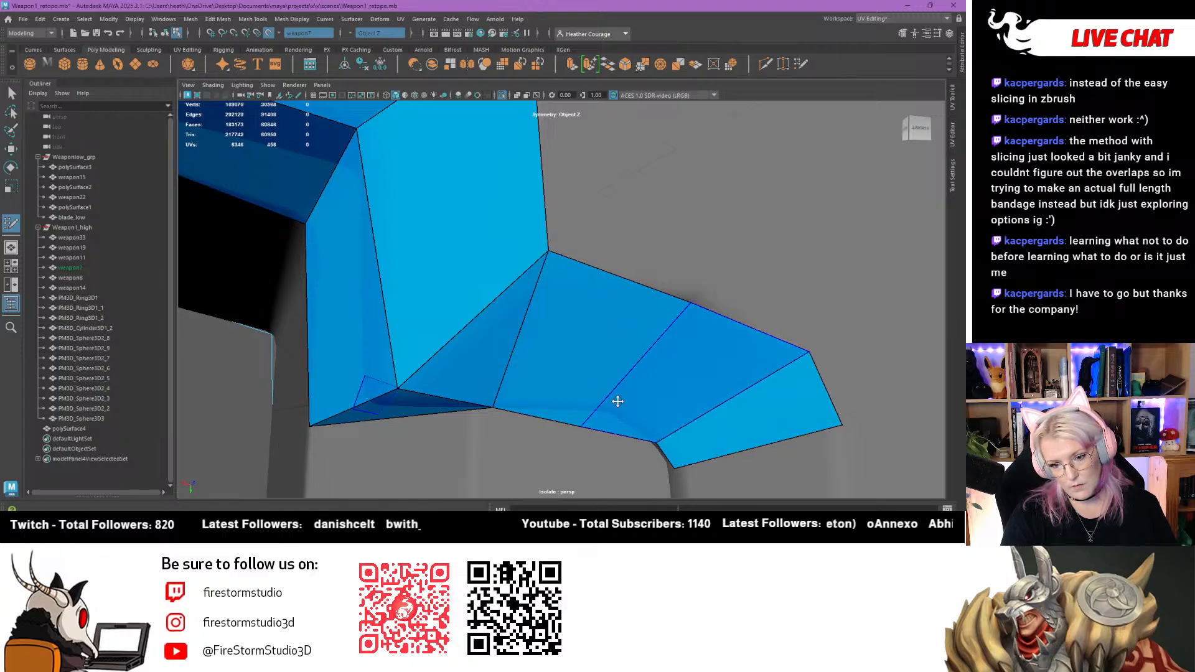
{"action": "left_click_drag", "start_coordinate": [581, 427], "coordinate": [609, 412]}
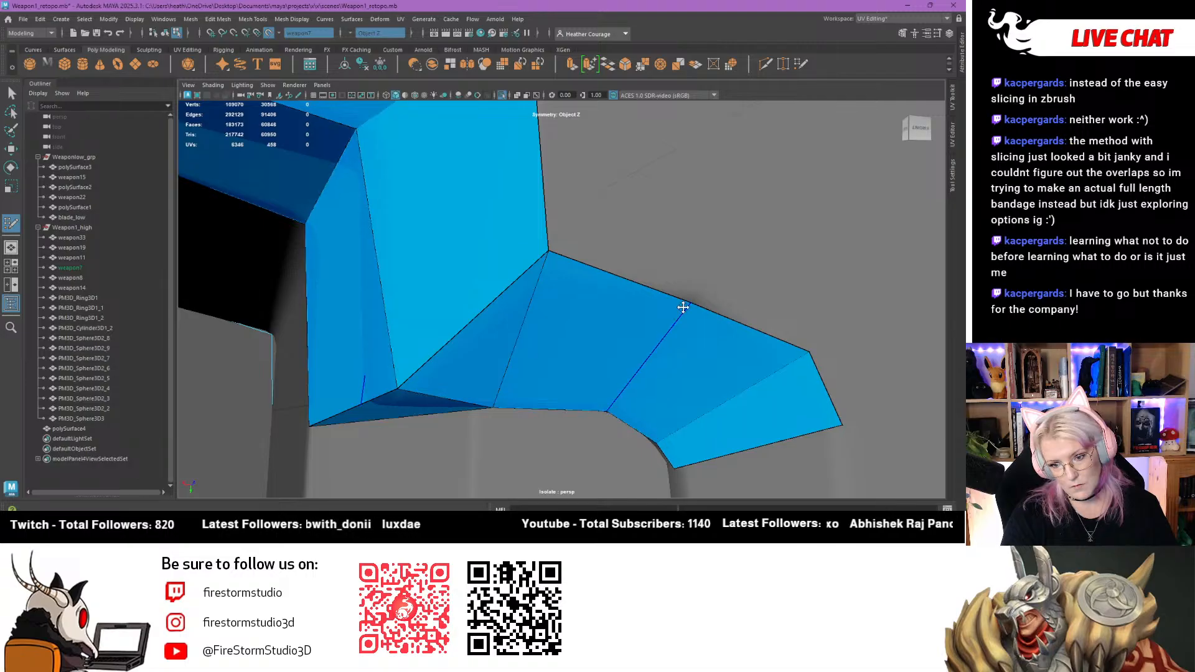
Stretch the last ledge quad down the vertical bevel and add a sloped quad from its end to the disc rim
{"action": "left_click_drag", "start_coordinate": [688, 293], "coordinate": [592, 301], "text": "alt"}
{"action": "right_click_drag", "start_coordinate": [591, 301], "coordinate": [666, 437], "text": "alt"}
{"action": "left_click_drag", "start_coordinate": [667, 438], "coordinate": [477, 307], "text": "alt"}
{"action": "left_click_drag", "start_coordinate": [427, 155], "coordinate": [350, 437]}
{"action": "middle_click_drag", "start_coordinate": [350, 437], "coordinate": [339, 385], "text": "alt"}
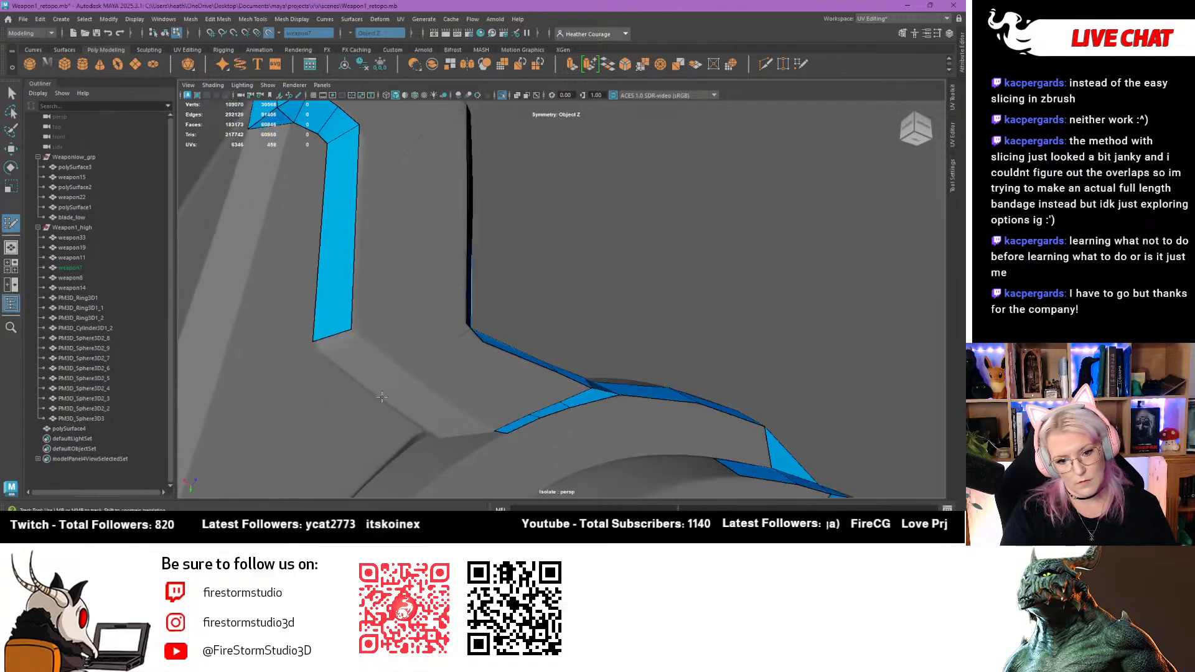
{"action": "mouse_move", "coordinate": [397, 369]}
{"action": "left_mouse_down"}
{"action": "mouse_move", "coordinate": [435, 420]}
{"action": "mouse_move", "coordinate": [453, 427]}
{"action": "mouse_move", "coordinate": [467, 411]}
{"action": "mouse_move", "coordinate": [494, 429]}
{"action": "mouse_move", "coordinate": [448, 435]}
{"action": "mouse_move", "coordinate": [444, 306]}
{"action": "left_mouse_up"}
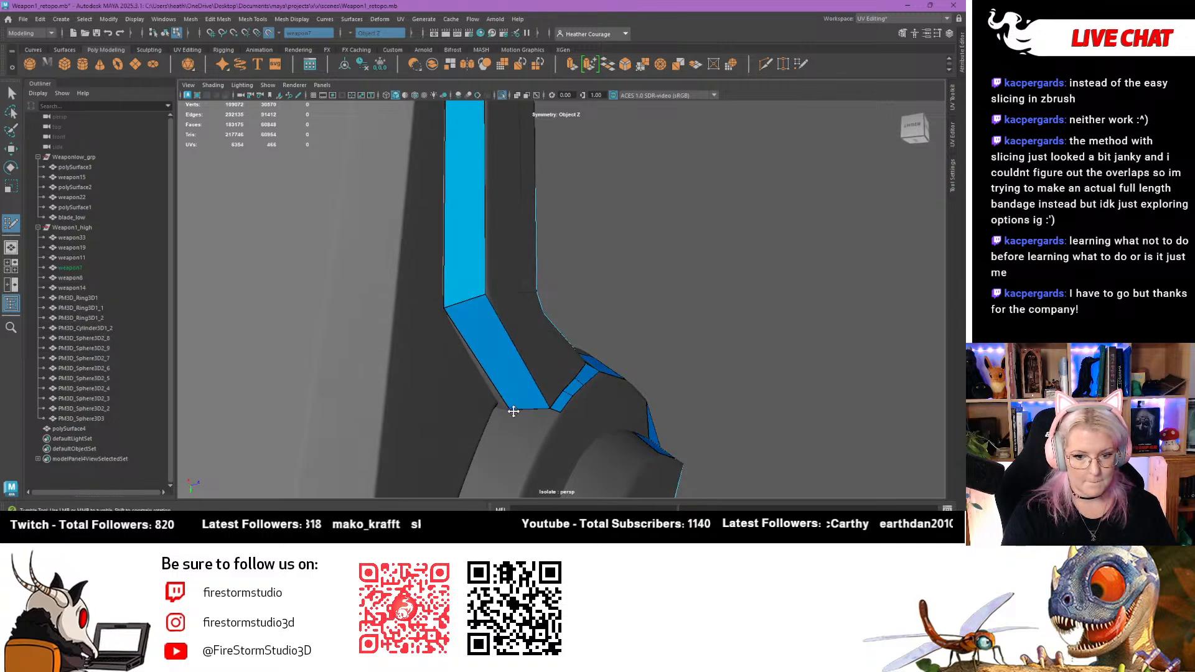
Start a quad down the disc rim's bevel, fill the gap to the neighbouring rim strip, and weld the touching vertices
{"action": "mouse_move", "coordinate": [496, 408]}
{"action": "left_mouse_down", "text": "alt"}
{"action": "mouse_move", "coordinate": [378, 349]}
{"action": "mouse_move", "coordinate": [355, 369]}
{"action": "mouse_move", "coordinate": [376, 352]}
{"action": "mouse_move", "coordinate": [364, 361]}
{"action": "left_mouse_up", "text": "alt"}
{"action": "left_click_drag", "start_coordinate": [401, 403], "coordinate": [420, 396], "text": "alt"}
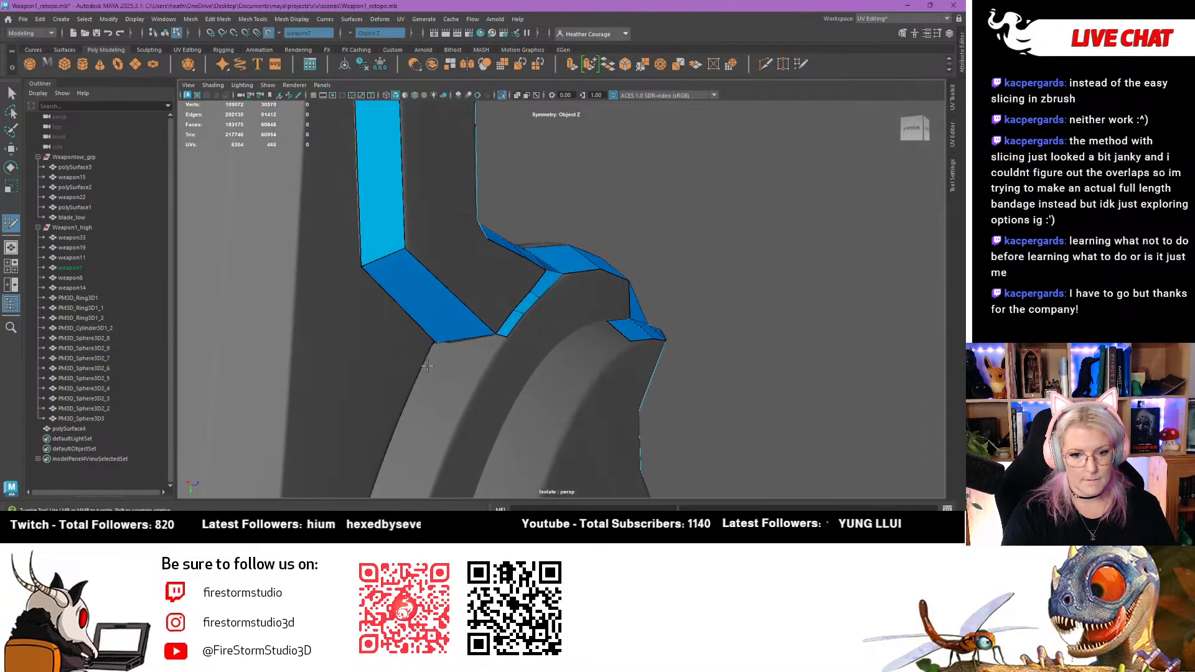
{"action": "left_click", "coordinate": [450, 354], "text": "shift"}
{"action": "mouse_move", "coordinate": [448, 355]}
{"action": "right_mouse_down", "text": "alt"}
{"action": "mouse_move", "coordinate": [520, 486]}
{"action": "mouse_move", "coordinate": [459, 381]}
{"action": "right_mouse_up", "text": "alt"}
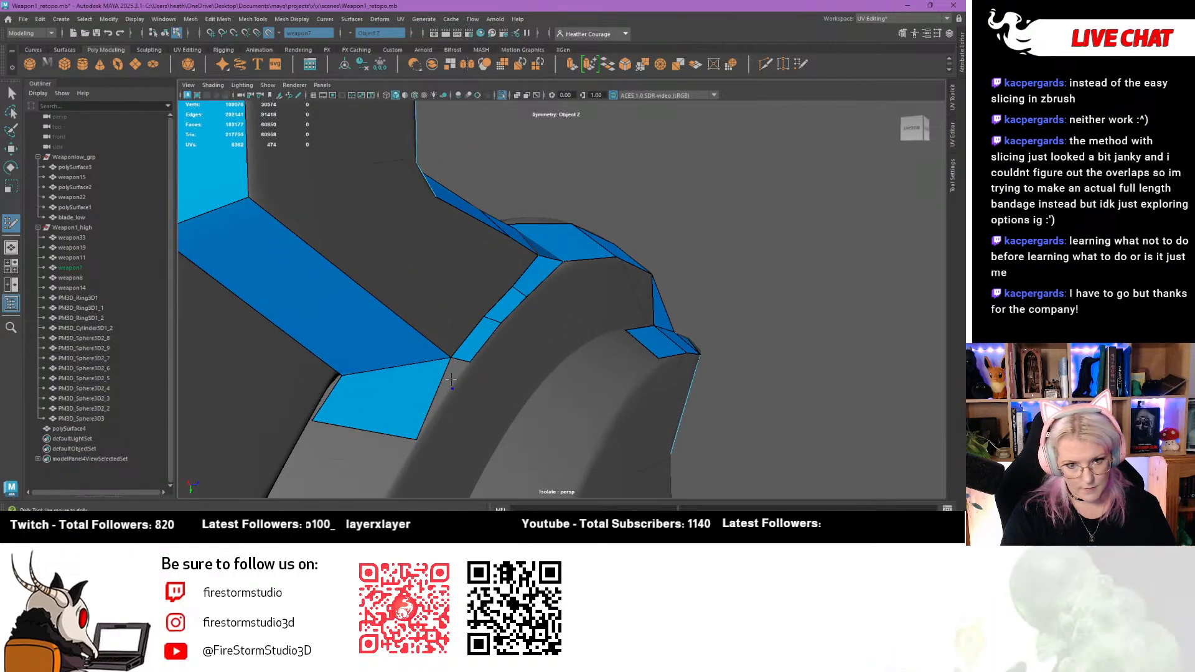
{"action": "left_click", "coordinate": [450, 376], "text": "shift"}
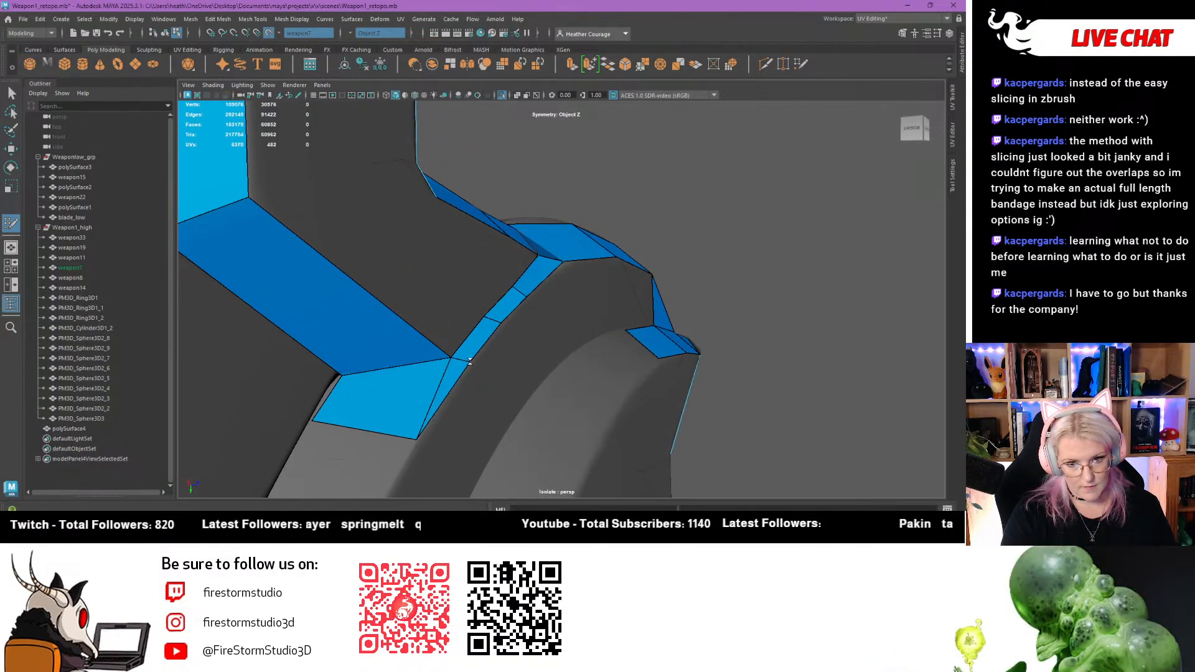
{"action": "left_click_drag", "start_coordinate": [469, 362], "coordinate": [470, 362]}
{"action": "right_click_drag", "start_coordinate": [470, 362], "coordinate": [392, 330], "text": "alt"}
{"action": "mouse_move", "coordinate": [392, 330]}
{"action": "left_mouse_down", "text": "alt"}
{"action": "mouse_move", "coordinate": [430, 385]}
{"action": "mouse_move", "coordinate": [412, 400]}
{"action": "left_mouse_up", "text": "alt"}
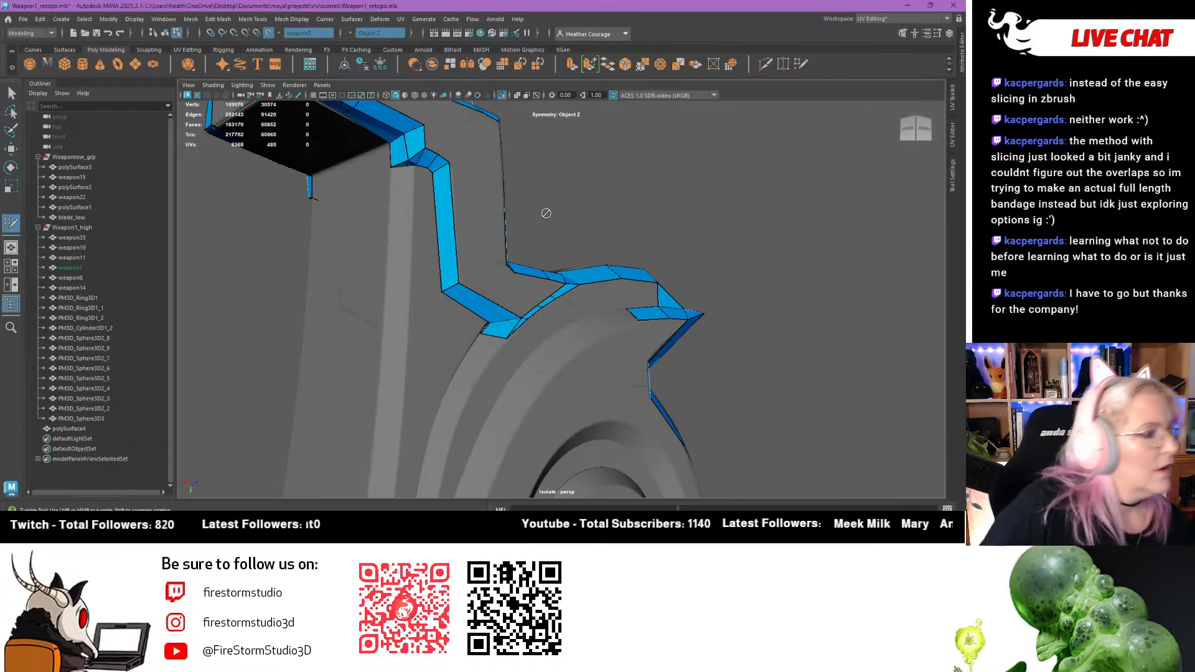
{"action": "left_click_drag", "start_coordinate": [423, 289], "coordinate": [443, 305], "text": "alt"}
{"action": "right_click_drag", "start_coordinate": [443, 305], "coordinate": [488, 290], "text": "alt"}
{"action": "key", "text": "ctrl+z"}
Extend quads down the panel's vertical bevel beside the existing strip and fill the faces between it and the disc rim
{"action": "left_click_drag", "start_coordinate": [417, 248], "coordinate": [399, 352], "text": "alt"}
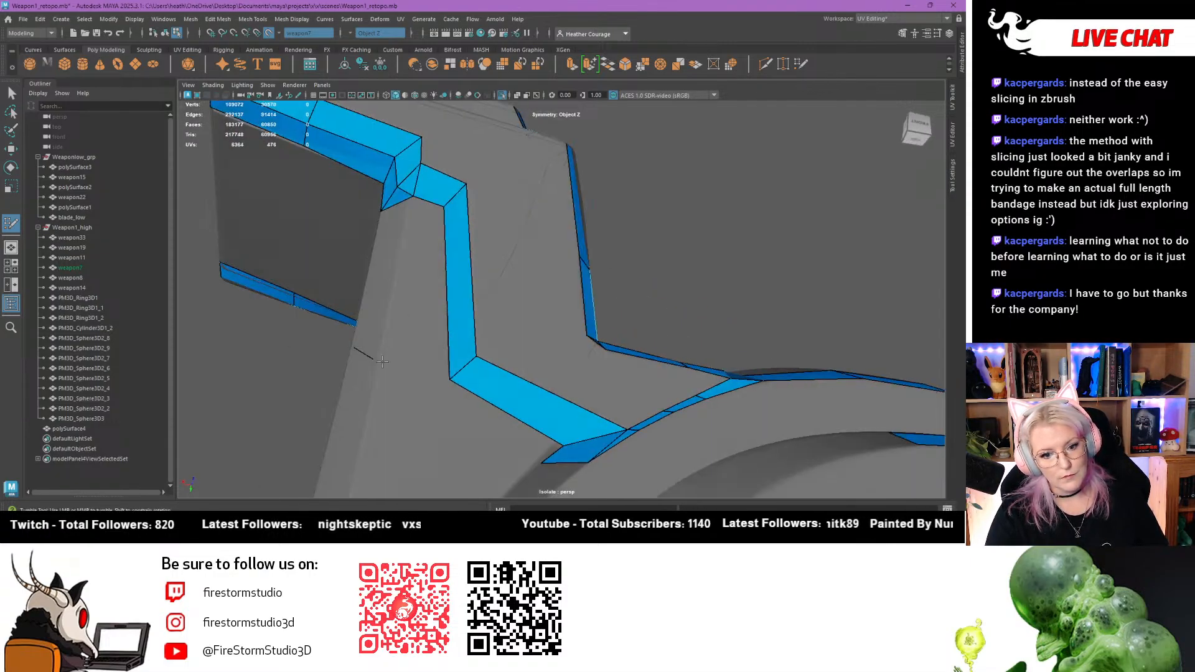
{"action": "left_click_drag", "start_coordinate": [411, 319], "coordinate": [409, 307], "text": "alt"}
{"action": "left_click", "coordinate": [414, 280], "text": "shift"}
{"action": "mouse_move", "coordinate": [339, 346]}
{"action": "left_mouse_down", "text": "alt"}
{"action": "mouse_move", "coordinate": [366, 365]}
{"action": "mouse_move", "coordinate": [370, 327]}
{"action": "mouse_move", "coordinate": [348, 306]}
{"action": "mouse_move", "coordinate": [428, 186]}
{"action": "mouse_move", "coordinate": [458, 208]}
{"action": "mouse_move", "coordinate": [449, 247]}
{"action": "left_mouse_up", "text": "alt"}
{"action": "left_click", "coordinate": [386, 299], "text": "shift"}
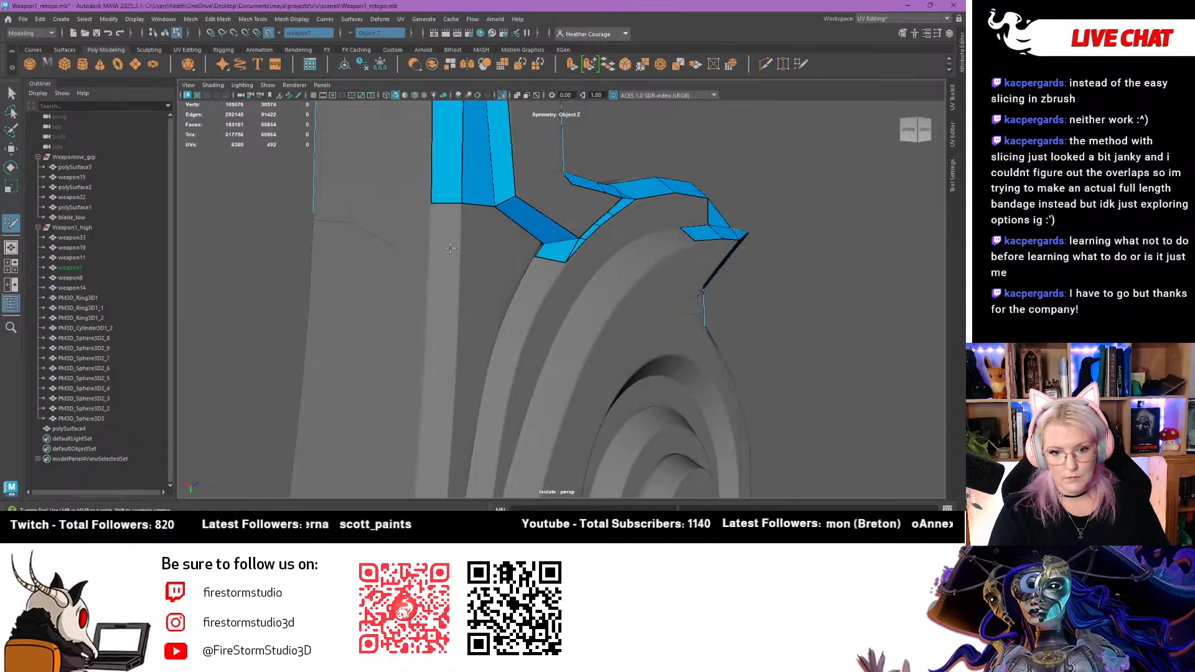
{"action": "left_click", "coordinate": [495, 230], "text": "shift"}
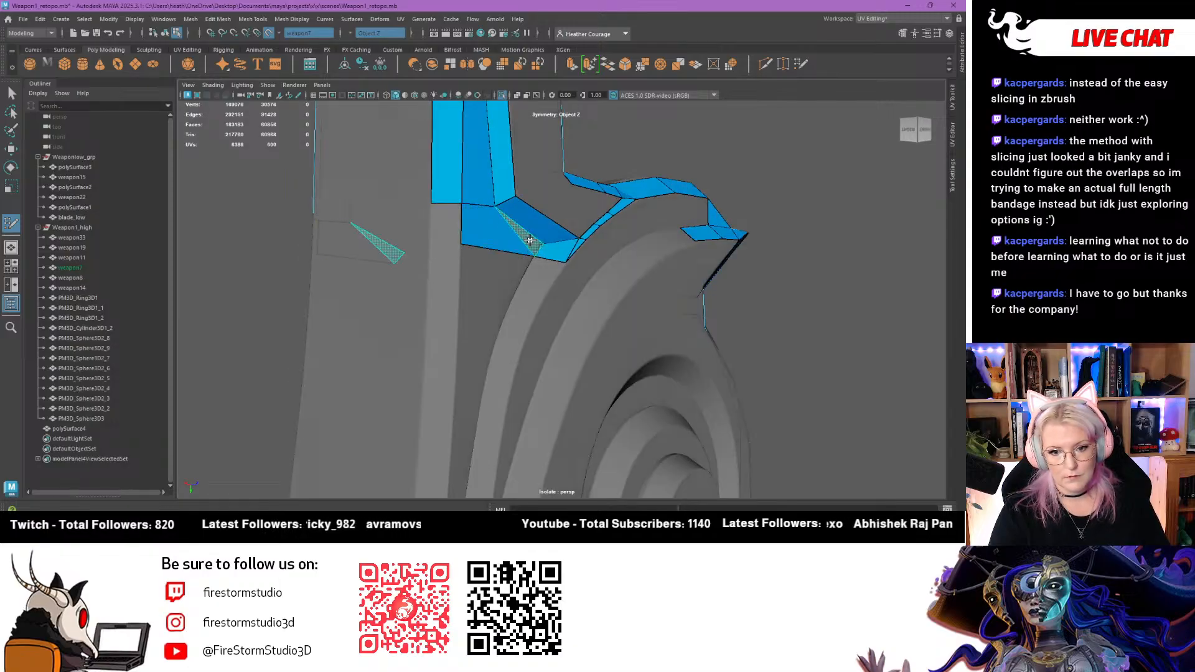
{"action": "mouse_move", "coordinate": [443, 261]}
{"action": "left_mouse_down", "text": "alt"}
{"action": "mouse_move", "coordinate": [486, 255]}
{"action": "mouse_move", "coordinate": [466, 272]}
{"action": "mouse_move", "coordinate": [471, 237]}
{"action": "left_mouse_up", "text": "alt"}
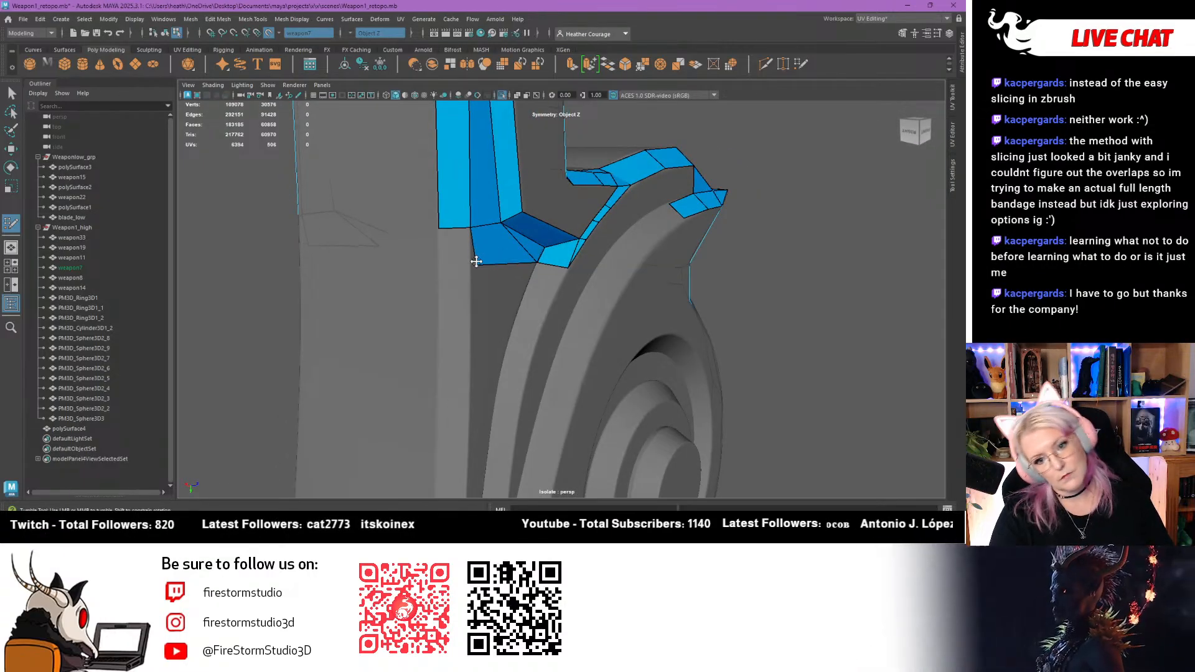
Continue the vertical bevel column down by one quad and add another quad down the disc rim's outer bevel
{"action": "scroll", "coordinate": [477, 318], "scroll_direction": "up", "scroll_amount": 2}
{"action": "left_click_drag", "start_coordinate": [477, 318], "coordinate": [391, 206], "text": "alt"}
{"action": "left_click", "coordinate": [387, 207]}
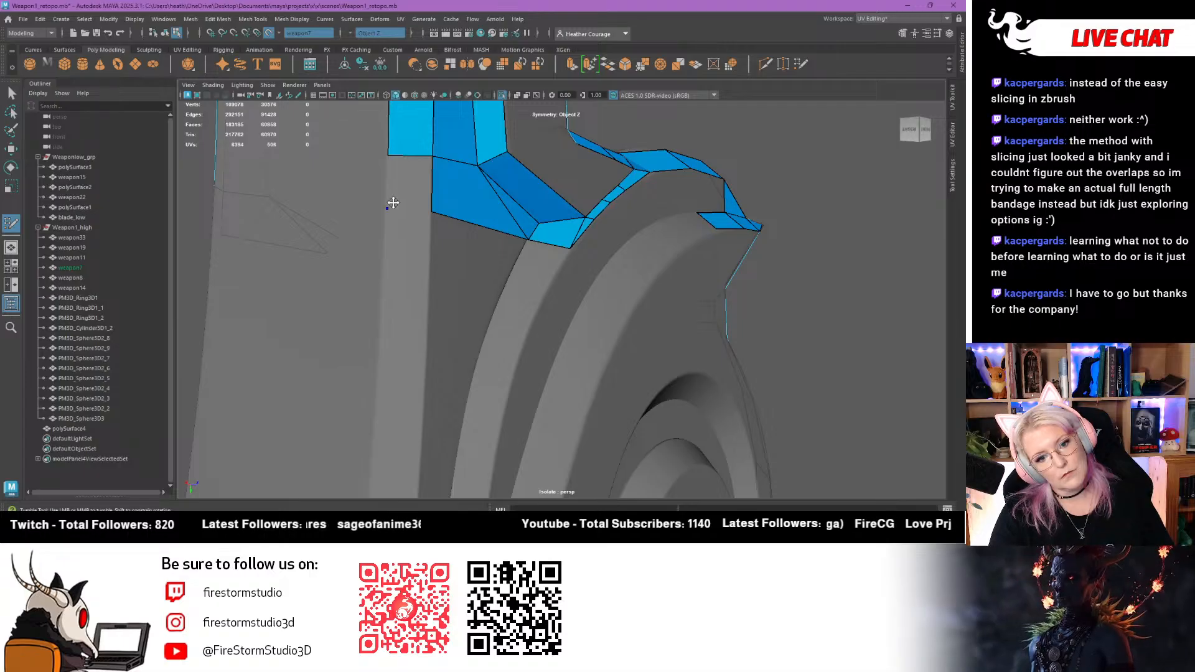
{"action": "left_click", "coordinate": [401, 185], "text": "shift"}
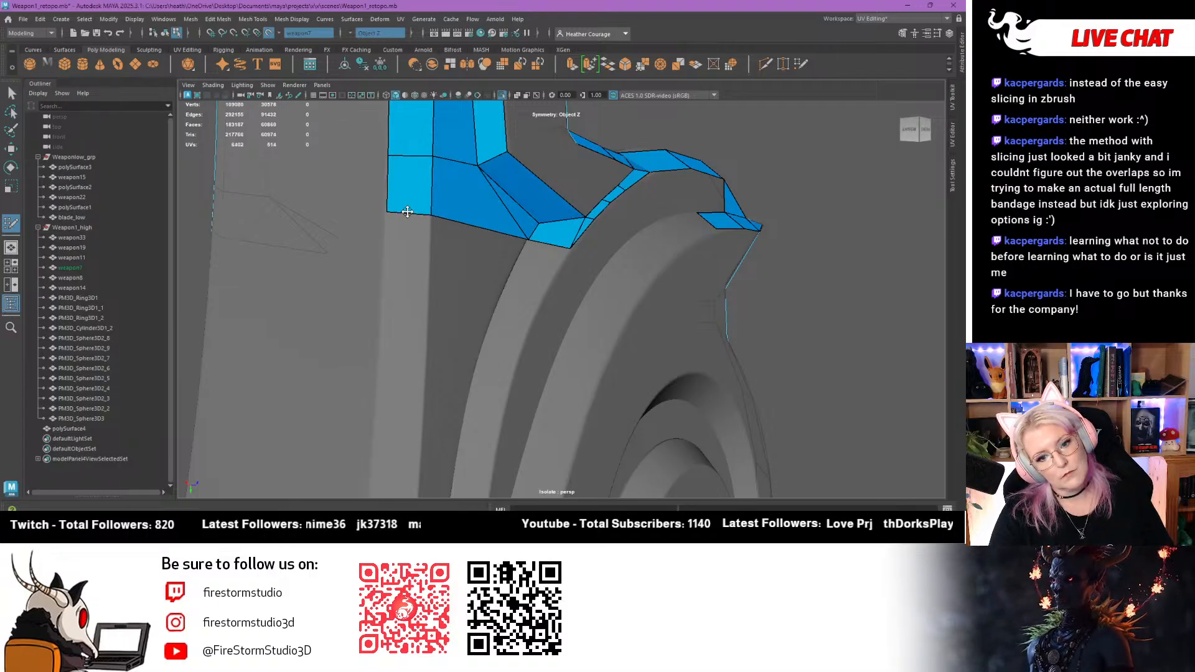
{"action": "mouse_move", "coordinate": [407, 211]}
{"action": "left_mouse_down", "text": "alt"}
{"action": "mouse_move", "coordinate": [510, 318]}
{"action": "mouse_move", "coordinate": [519, 293]}
{"action": "mouse_move", "coordinate": [475, 278]}
{"action": "left_mouse_up", "text": "alt"}
{"action": "left_click", "coordinate": [529, 296], "text": "shift"}
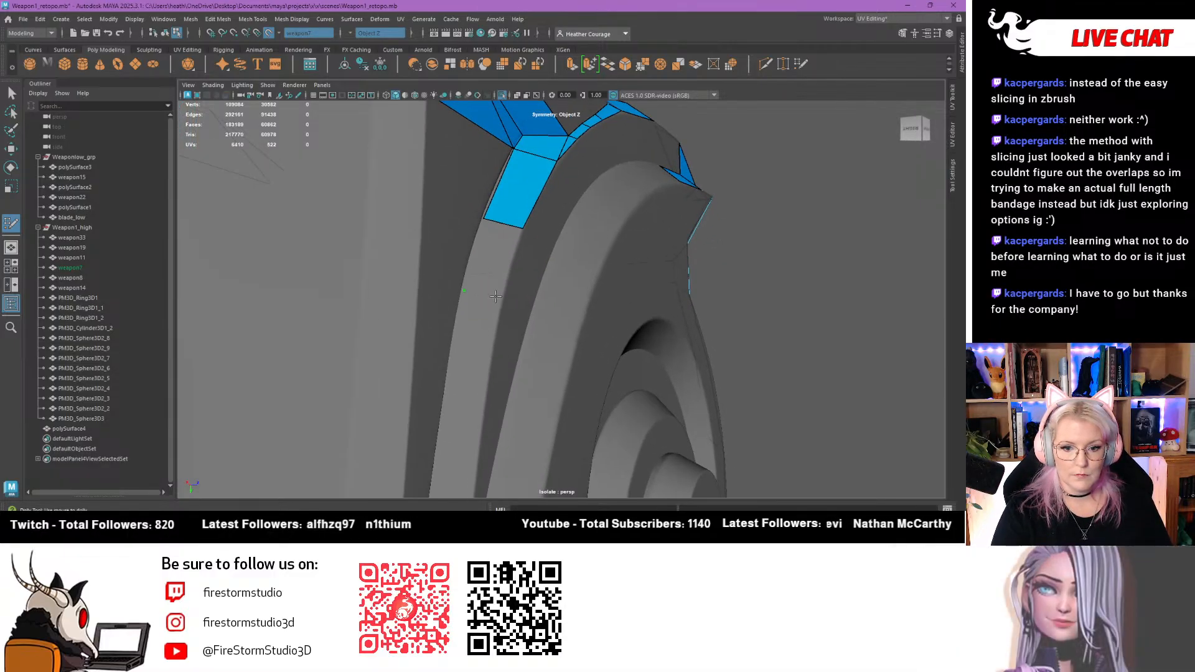
Extend the disc rim's outer bevel strip down to the notch corner with three more quads
{"action": "left_click", "coordinate": [499, 290], "text": "shift"}
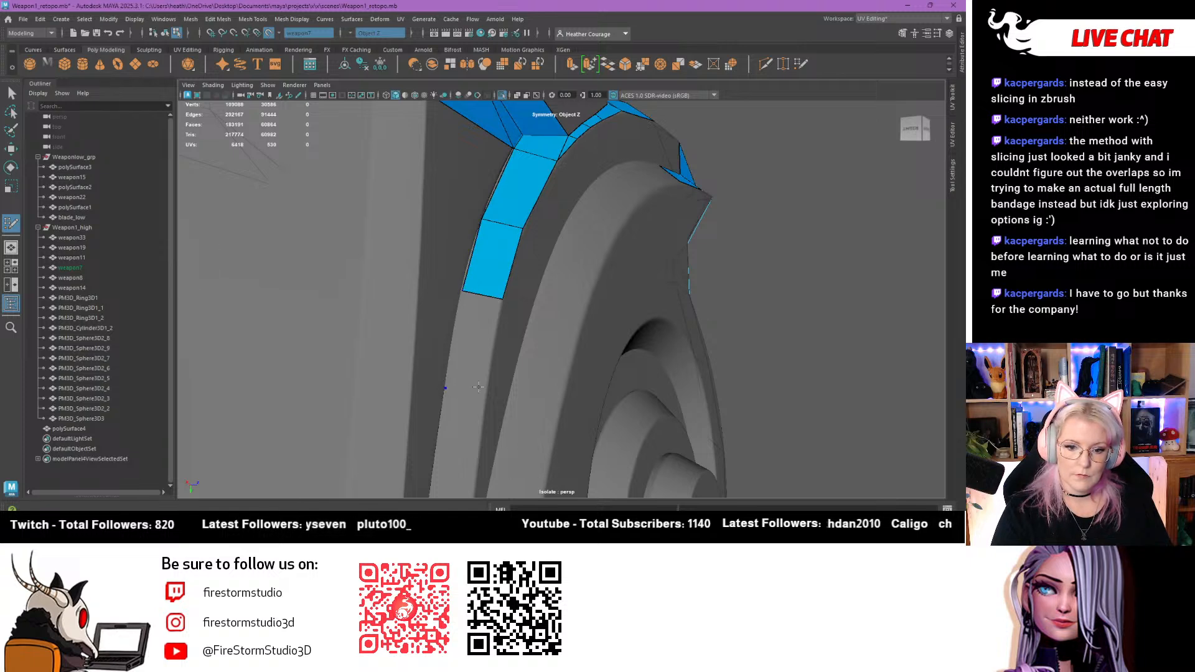
{"action": "left_click", "coordinate": [476, 351], "text": "shift"}
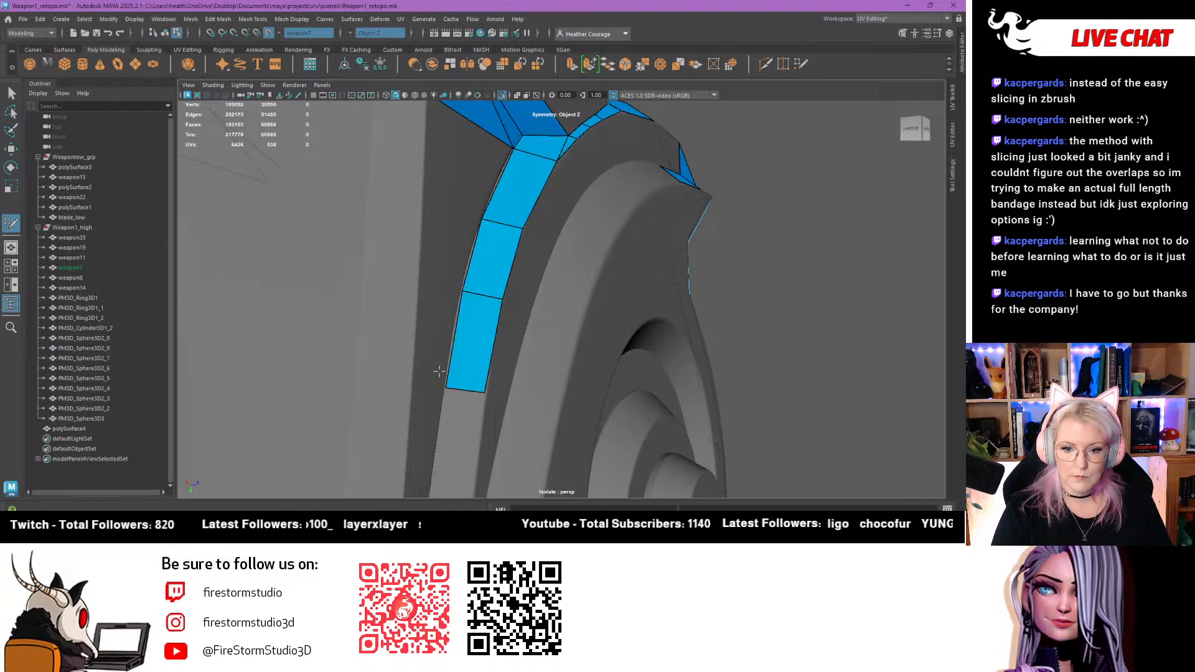
{"action": "left_click_drag", "start_coordinate": [476, 352], "coordinate": [435, 281], "text": "alt"}
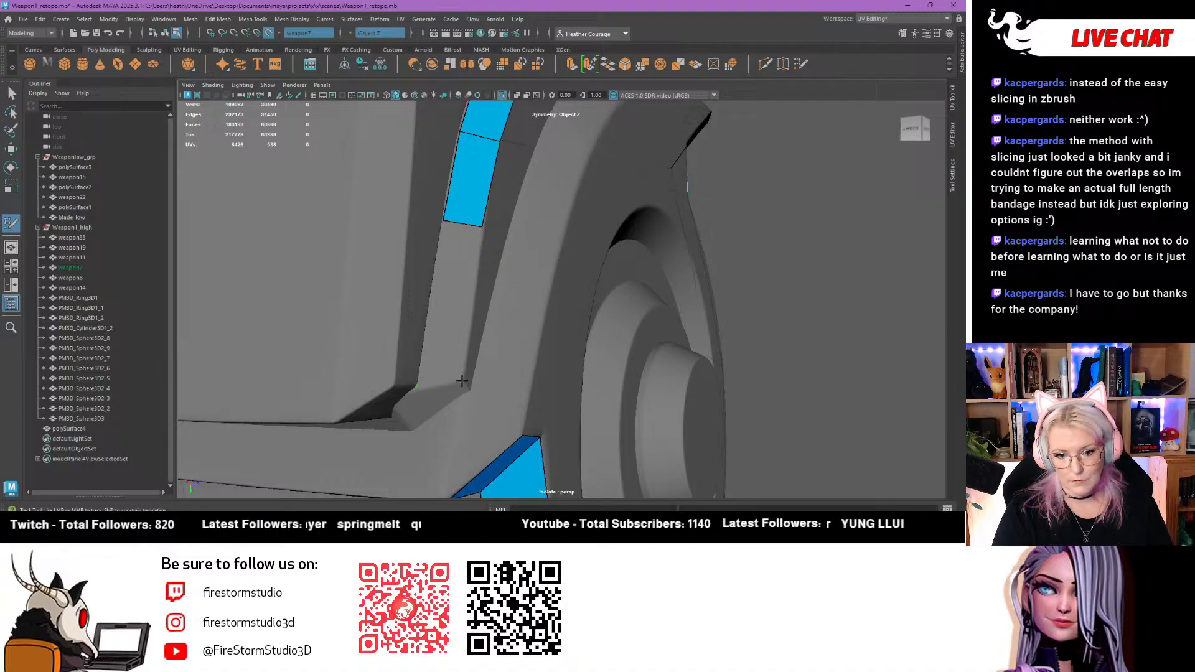
{"action": "left_click", "coordinate": [442, 325], "text": "shift"}
{"action": "left_click_drag", "start_coordinate": [435, 330], "coordinate": [405, 303], "text": "alt"}
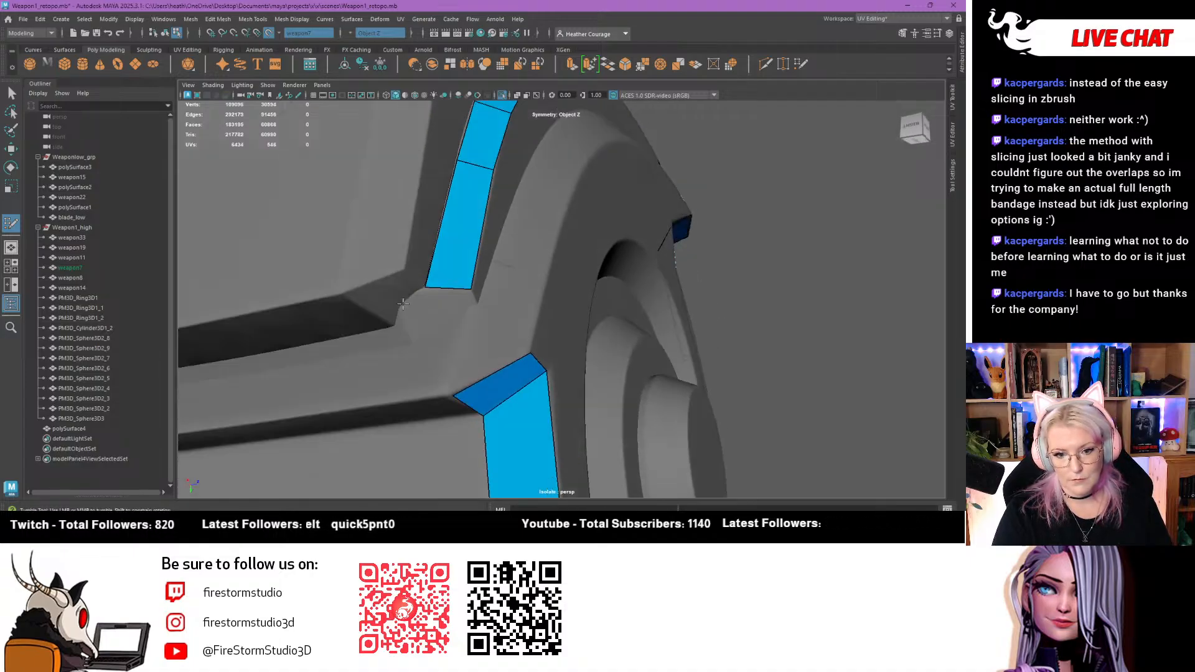
Build quads around the notch corner, joining the rim bevel strip to the lower rim strip and covering the ledge's corner beside it
{"action": "left_click", "coordinate": [414, 341]}
{"action": "left_click", "coordinate": [406, 312], "text": "shift"}
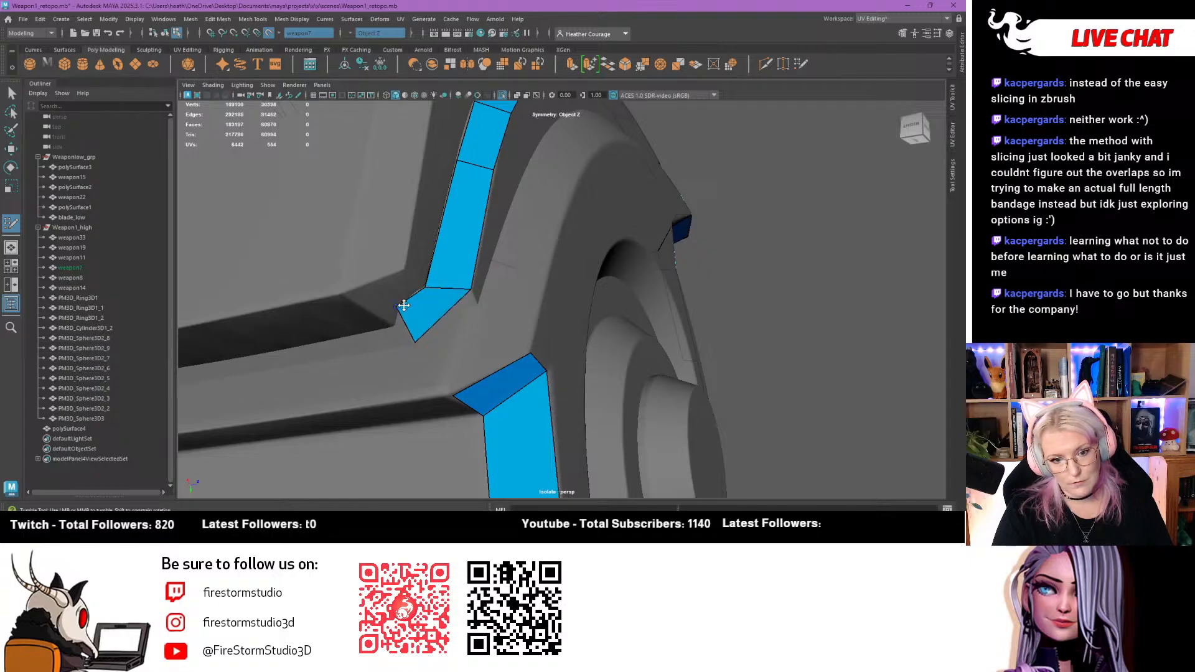
{"action": "mouse_move", "coordinate": [408, 303]}
{"action": "left_mouse_down", "text": "alt"}
{"action": "mouse_move", "coordinate": [396, 312]}
{"action": "mouse_move", "coordinate": [408, 310]}
{"action": "left_mouse_up", "text": "alt"}
{"action": "left_click", "coordinate": [403, 314], "text": "shift"}
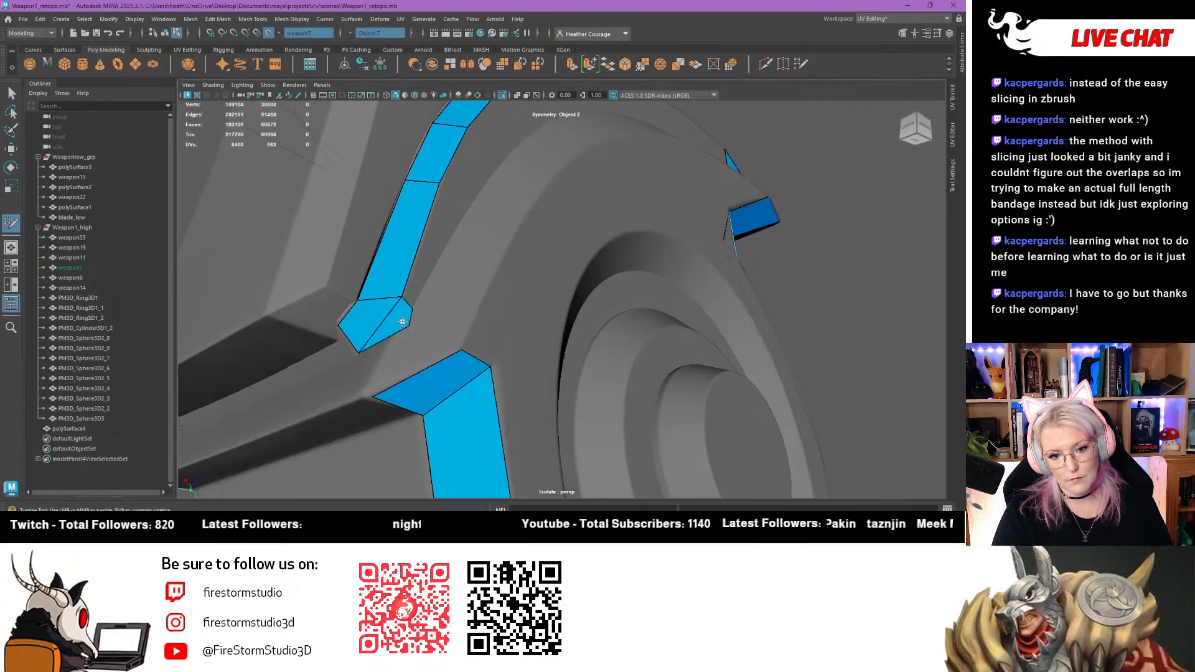
{"action": "mouse_move", "coordinate": [409, 312]}
{"action": "left_mouse_down", "text": "alt"}
{"action": "mouse_move", "coordinate": [438, 336]}
{"action": "mouse_move", "coordinate": [501, 344]}
{"action": "mouse_move", "coordinate": [436, 303]}
{"action": "left_mouse_up", "text": "alt"}
{"action": "left_click", "coordinate": [464, 346], "text": "shift"}
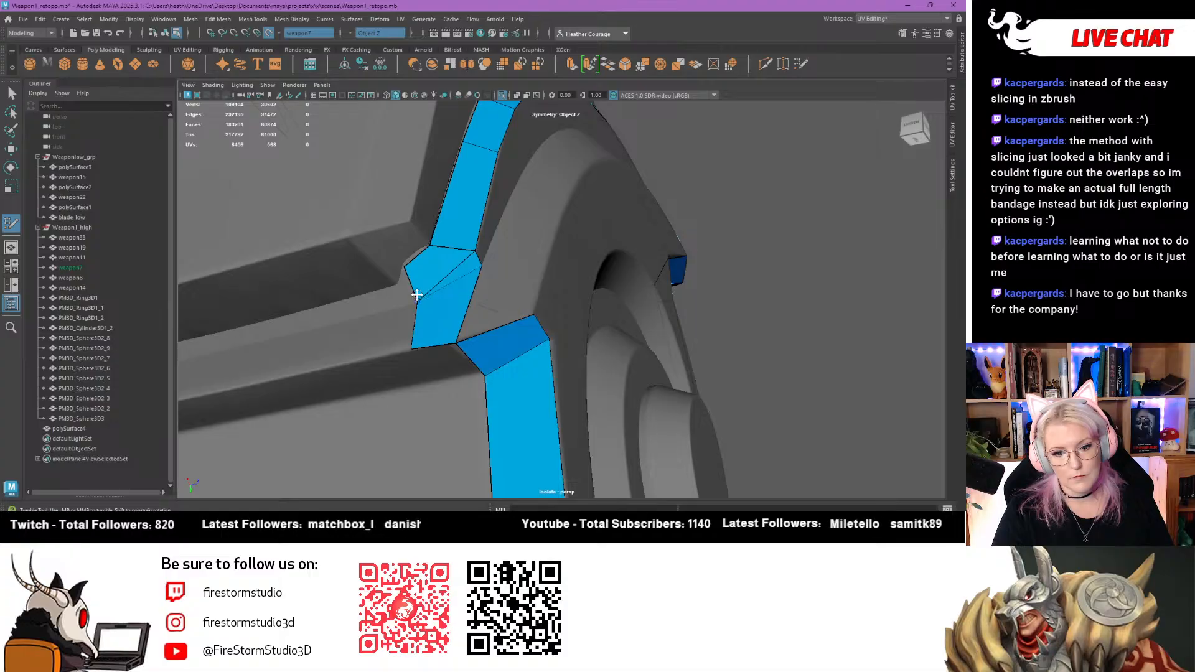
{"action": "left_click_drag", "start_coordinate": [425, 246], "coordinate": [403, 272], "text": "alt"}
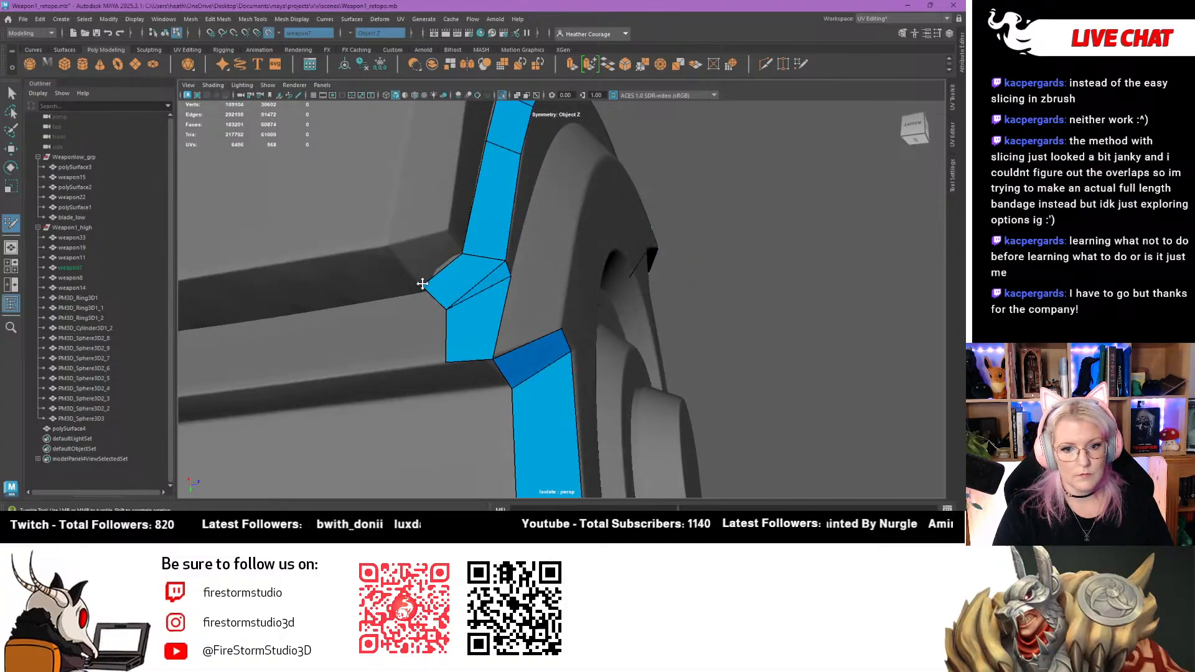
{"action": "left_click", "coordinate": [427, 261], "text": "shift"}
Add a quad up the panel's vertical bevel from the ledge corner and fill the face between it and the rim strip
{"action": "scroll", "coordinate": [428, 261], "scroll_direction": "down", "scroll_amount": 4}
{"action": "mouse_move", "coordinate": [427, 261]}
{"action": "left_mouse_down", "text": "alt"}
{"action": "mouse_move", "coordinate": [459, 251]}
{"action": "mouse_move", "coordinate": [489, 214]}
{"action": "mouse_move", "coordinate": [540, 218]}
{"action": "left_mouse_up", "text": "alt"}
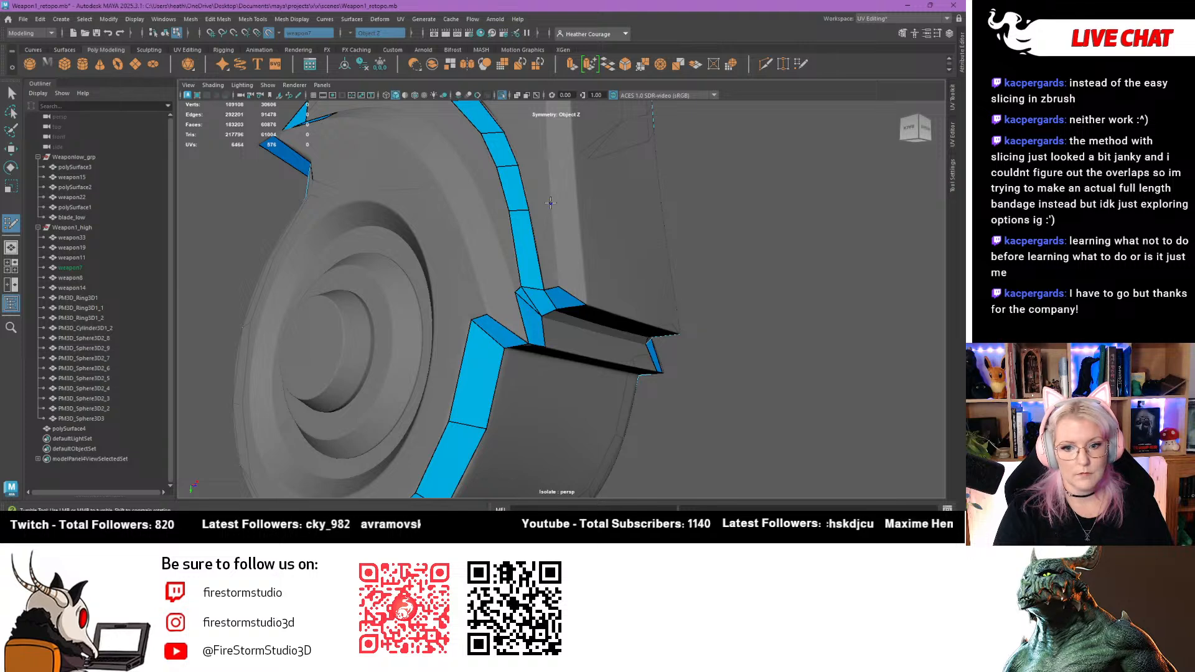
{"action": "left_click", "coordinate": [578, 201]}
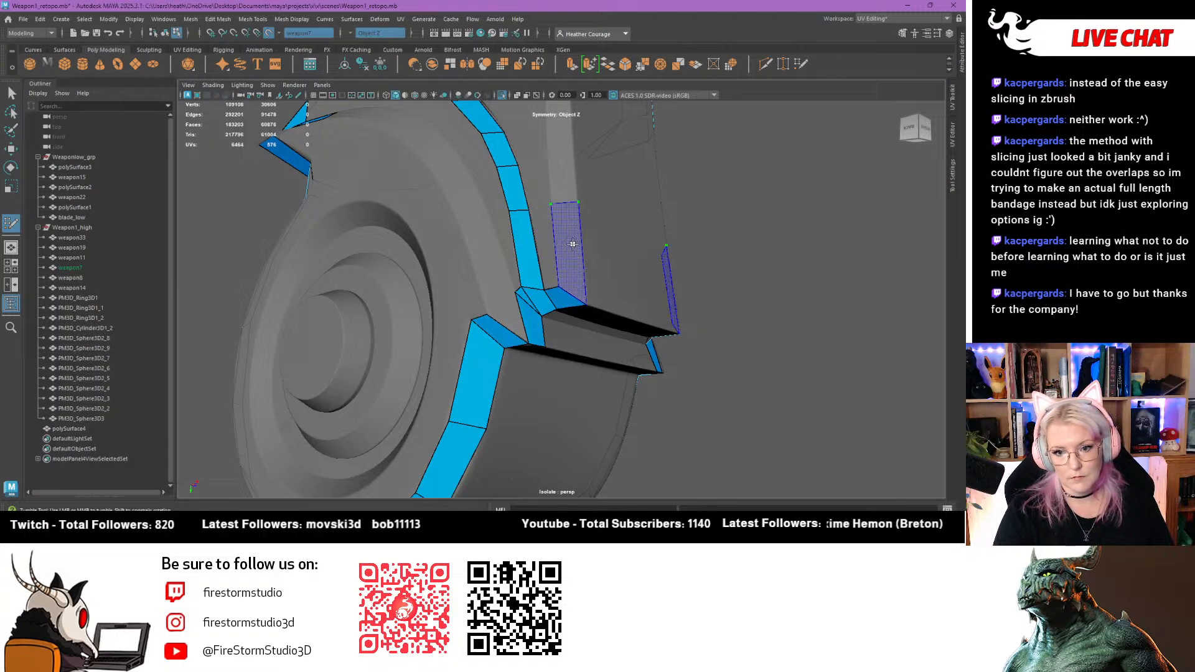
{"action": "left_click", "coordinate": [570, 244], "text": "shift"}
{"action": "left_click", "coordinate": [546, 240], "text": "shift"}
Fill the remaining gap in the vertical bevel column up to the existing upper quads and insert an edge loop across it
{"action": "middle_click_drag", "start_coordinate": [543, 207], "coordinate": [532, 276], "text": "alt"}
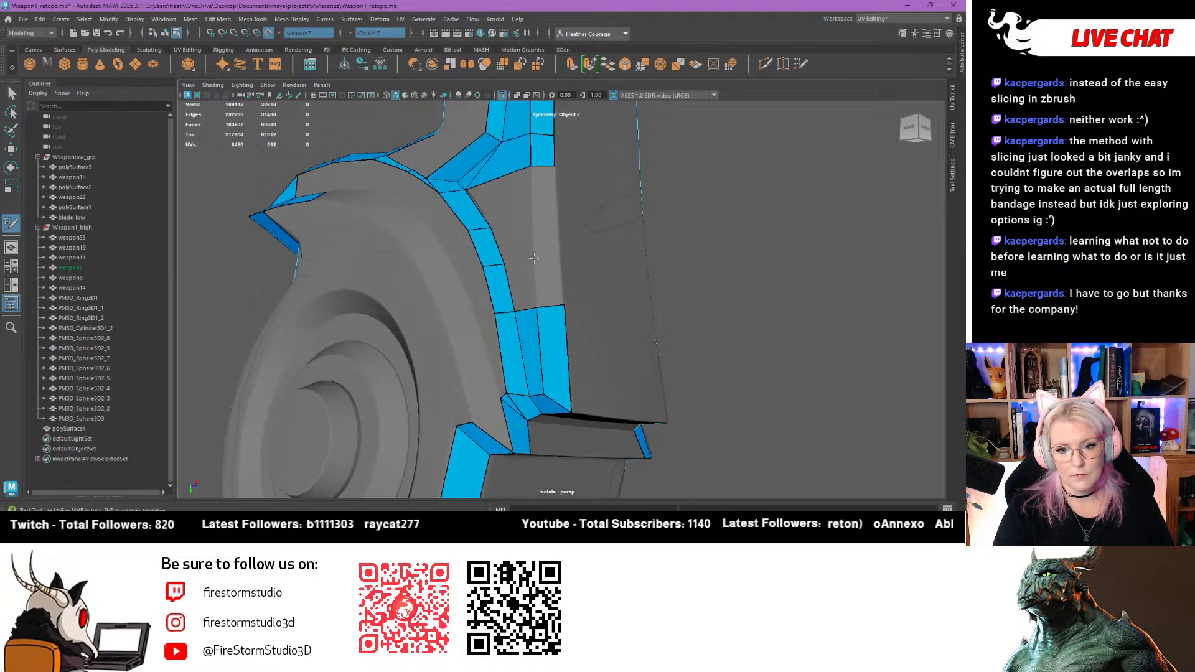
{"action": "left_click", "coordinate": [546, 268], "text": "shift"}
{"action": "left_click", "coordinate": [549, 215], "text": "shift"}
{"action": "left_click_drag", "start_coordinate": [506, 224], "coordinate": [525, 259], "text": "alt"}
{"action": "left_click", "coordinate": [565, 256], "text": "ctrl"}
Extend the inner arc strip from the disc's pointed tip by one quad along the curved bevel
{"action": "left_click_drag", "start_coordinate": [539, 303], "coordinate": [461, 272], "text": "alt"}
{"action": "scroll", "coordinate": [547, 258], "scroll_direction": "down", "scroll_amount": 5}
{"action": "scroll", "coordinate": [426, 304], "scroll_direction": "up", "scroll_amount": 5}
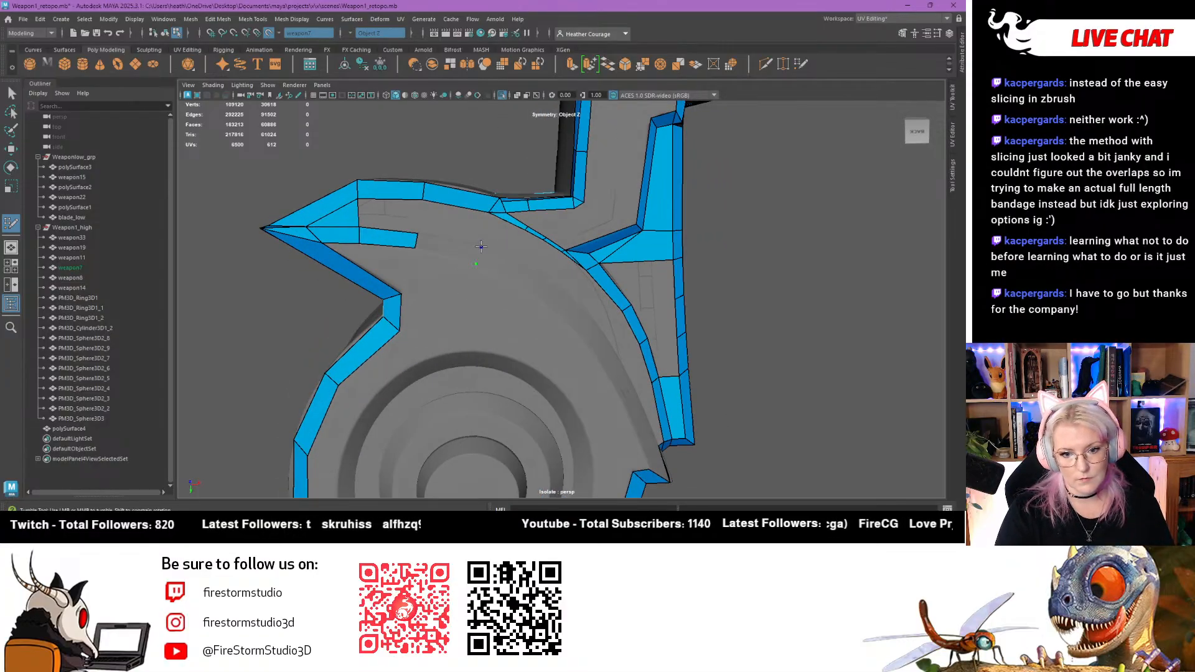
{"action": "left_click", "coordinate": [454, 243], "text": "shift"}
Delete the extra edge divisions in the thin rim strip between the ledge corner and the sloped quads
{"action": "scroll", "coordinate": [483, 285], "scroll_direction": "up", "scroll_amount": 2}
{"action": "left_click_drag", "start_coordinate": [495, 286], "coordinate": [505, 311], "text": "alt"}
{"action": "scroll", "coordinate": [507, 348], "scroll_direction": "up", "scroll_amount": 3}
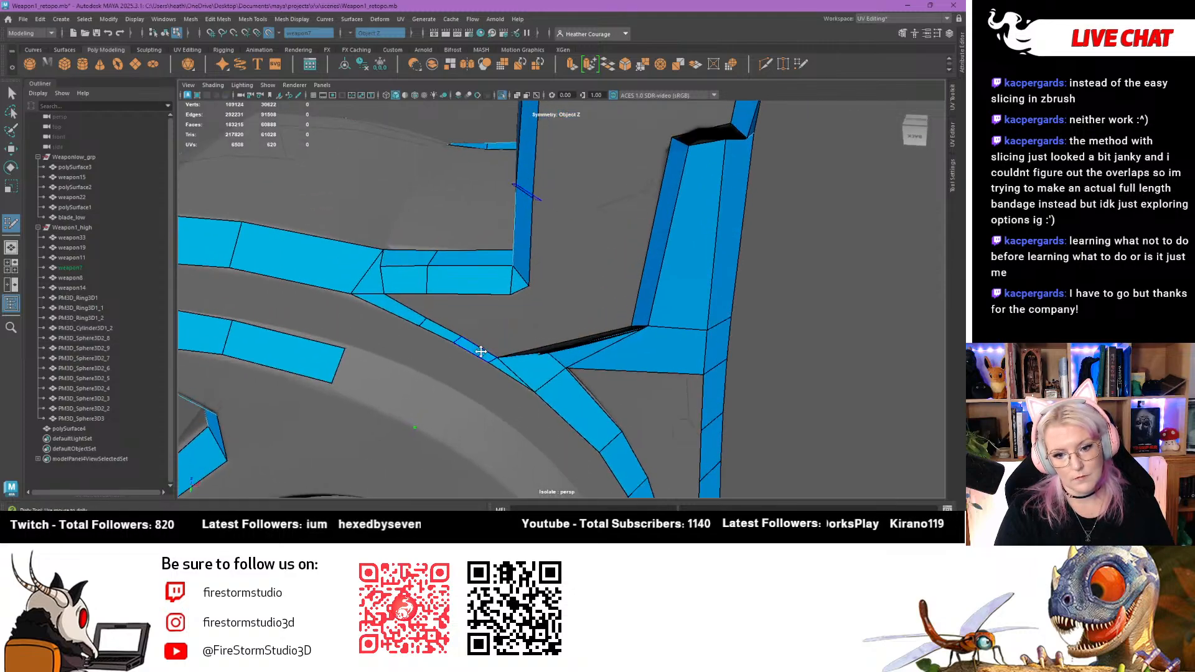
{"action": "left_click", "coordinate": [459, 343], "text": "ctrl+shift"}
{"action": "left_click_drag", "start_coordinate": [459, 344], "coordinate": [476, 287], "text": "alt"}
{"action": "left_click", "coordinate": [476, 288], "text": "ctrl+shift"}
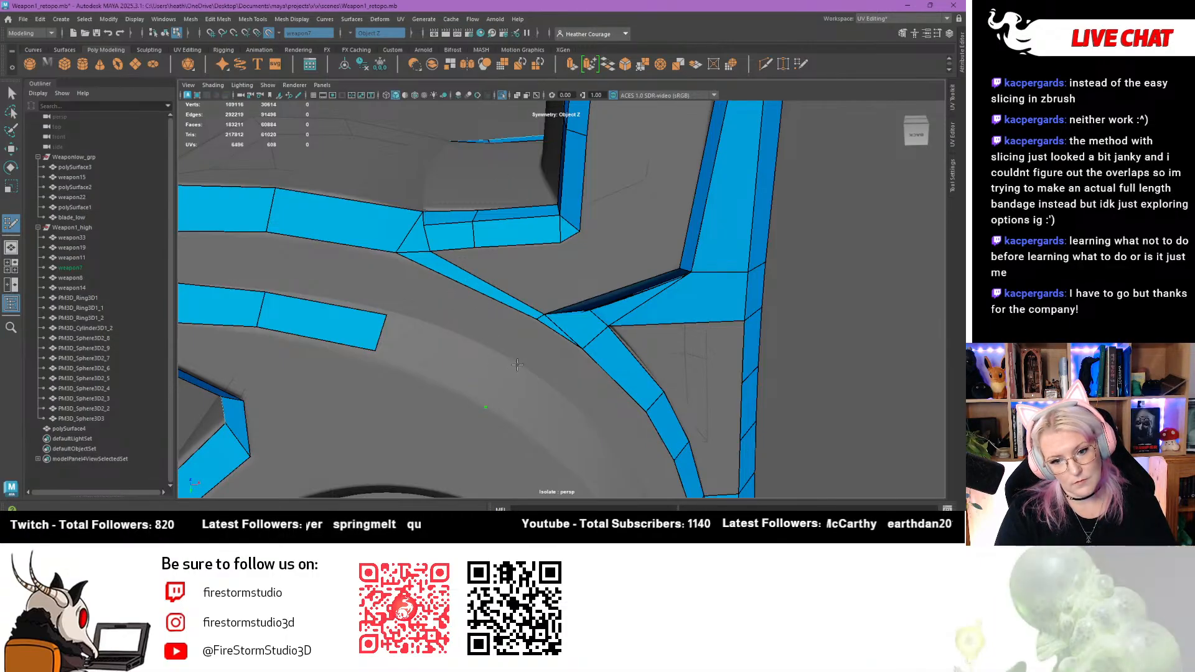
Continue the inner arc strip along the curved bevel with three more quads
{"action": "left_click", "coordinate": [438, 354], "text": "shift"}
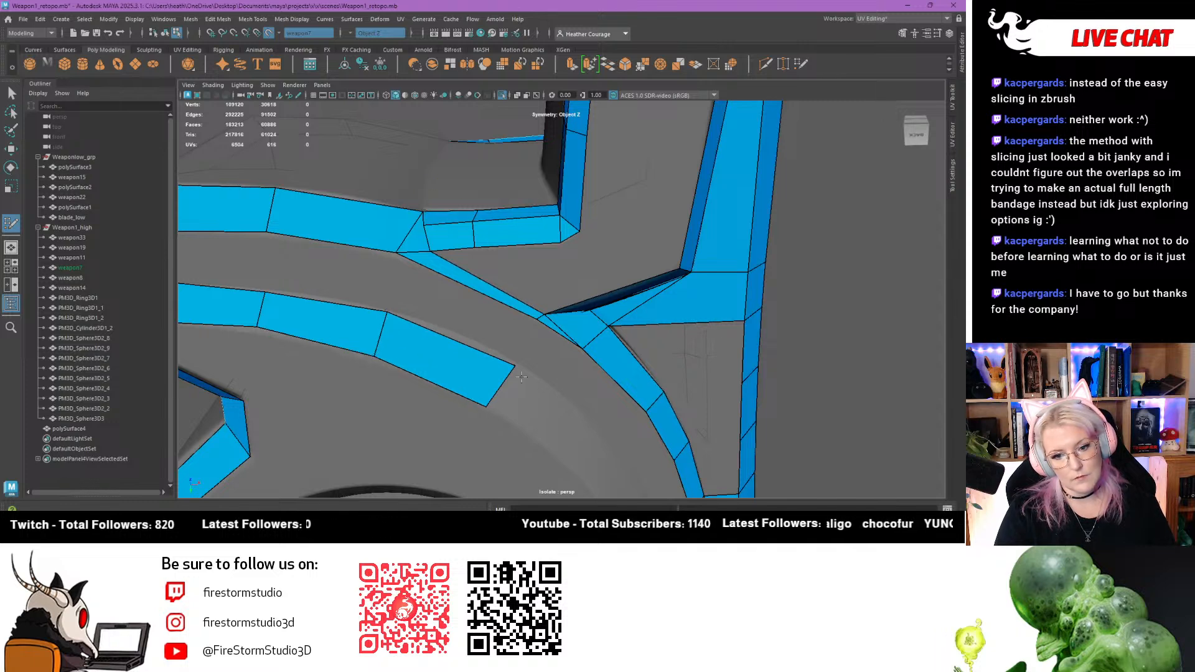
{"action": "left_click_drag", "start_coordinate": [483, 409], "coordinate": [433, 364], "text": "alt"}
{"action": "left_click", "coordinate": [429, 368]}
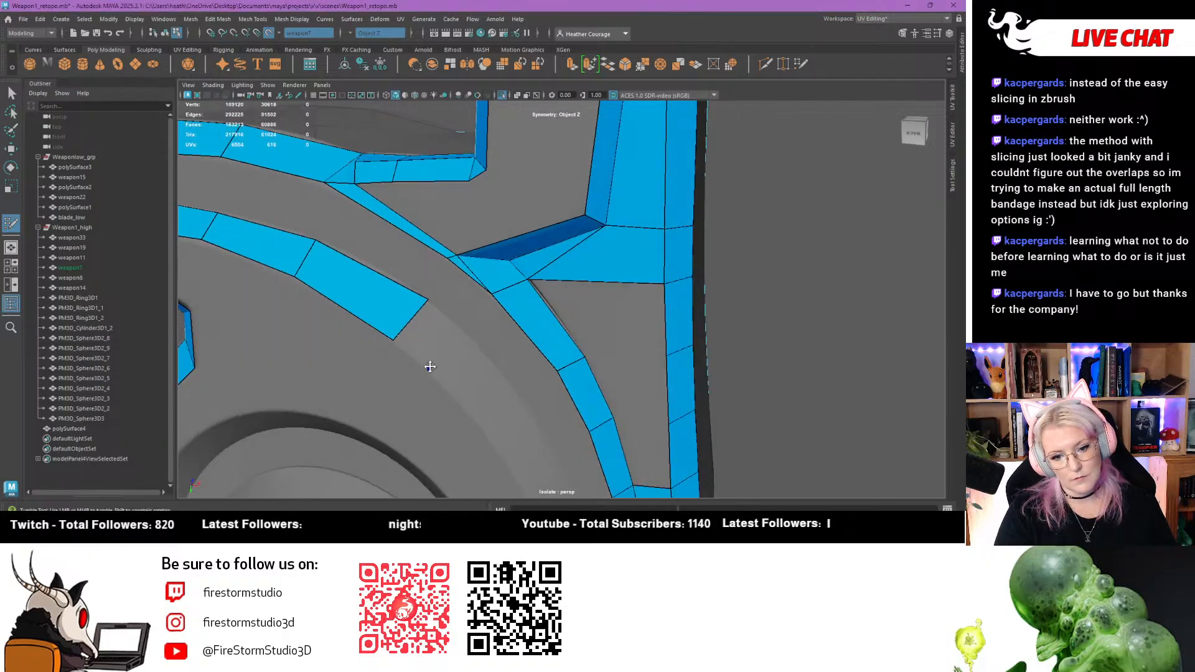
{"action": "left_click", "coordinate": [462, 339]}
{"action": "left_click", "coordinate": [461, 341], "text": "shift"}
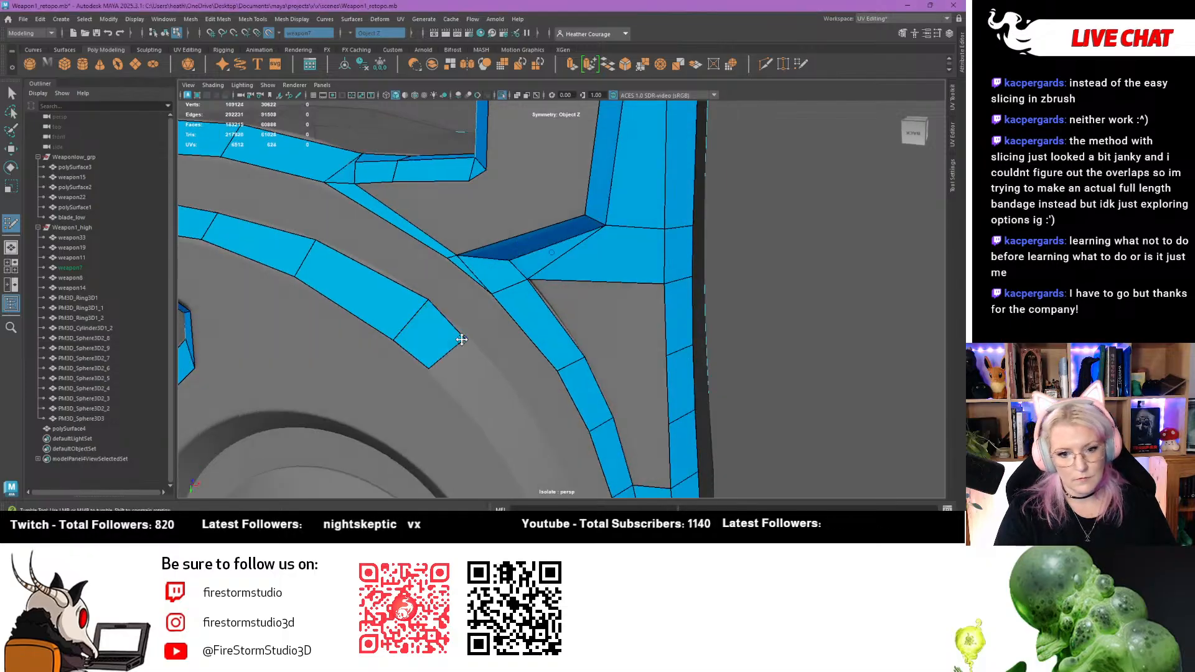
{"action": "left_click_drag", "start_coordinate": [462, 339], "coordinate": [447, 349], "text": "alt"}
{"action": "left_click", "coordinate": [485, 325]}
{"action": "left_click", "coordinate": [484, 330], "text": "shift"}
Carry the inner arc strip down the curved bevel to the notch corner and fill the gap to the lower rim strip
{"action": "left_click", "coordinate": [509, 381]}
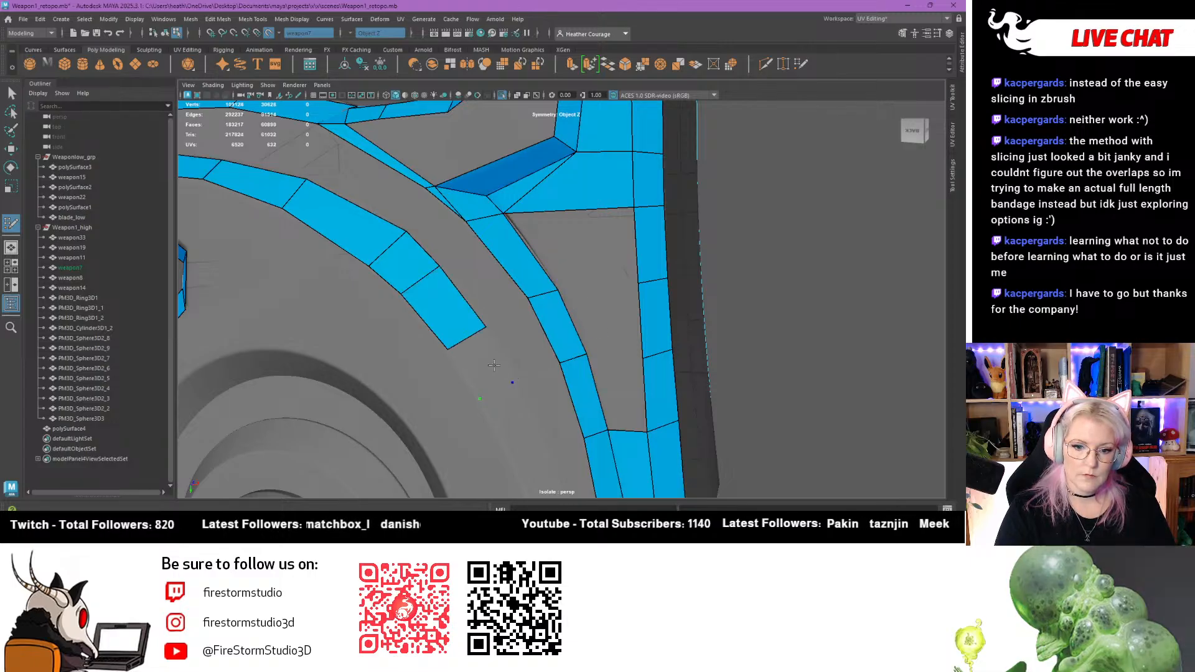
{"action": "left_click", "coordinate": [508, 380], "text": "shift"}
{"action": "middle_click_drag", "start_coordinate": [509, 402], "coordinate": [487, 326], "text": "alt"}
{"action": "left_click", "coordinate": [528, 370]}
{"action": "left_click", "coordinate": [505, 348], "text": "shift"}
{"action": "key", "text": "ctrl+z"}
{"action": "left_click_drag", "start_coordinate": [453, 362], "coordinate": [376, 330], "text": "alt"}
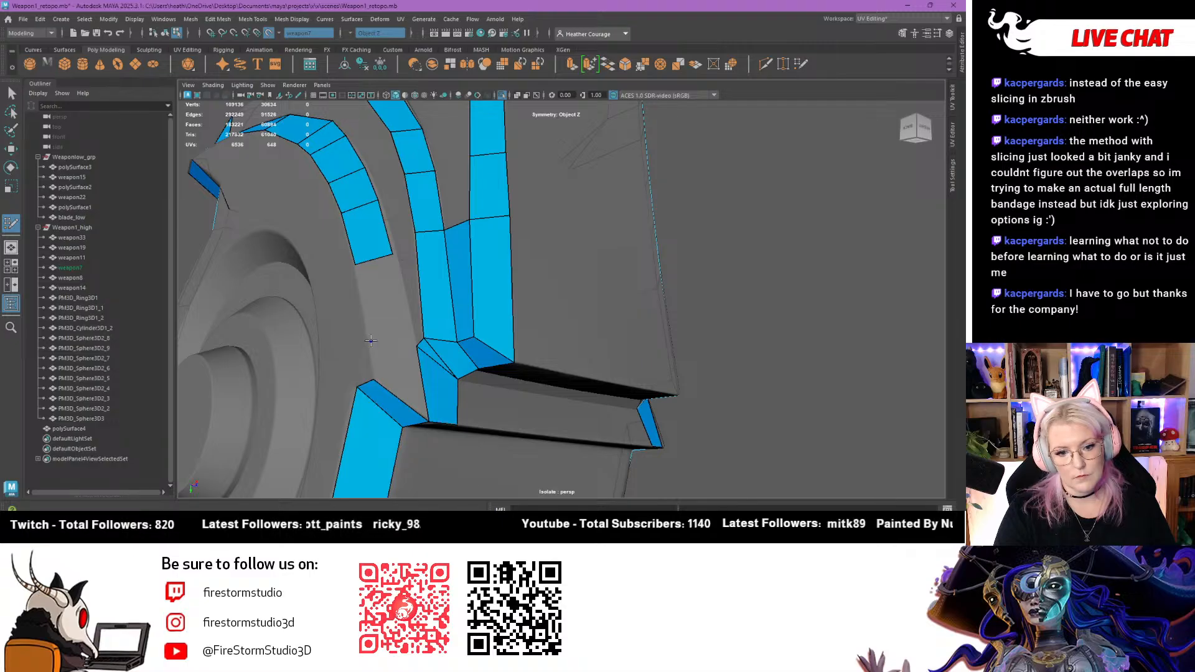
{"action": "left_click", "coordinate": [380, 300], "text": "shift"}
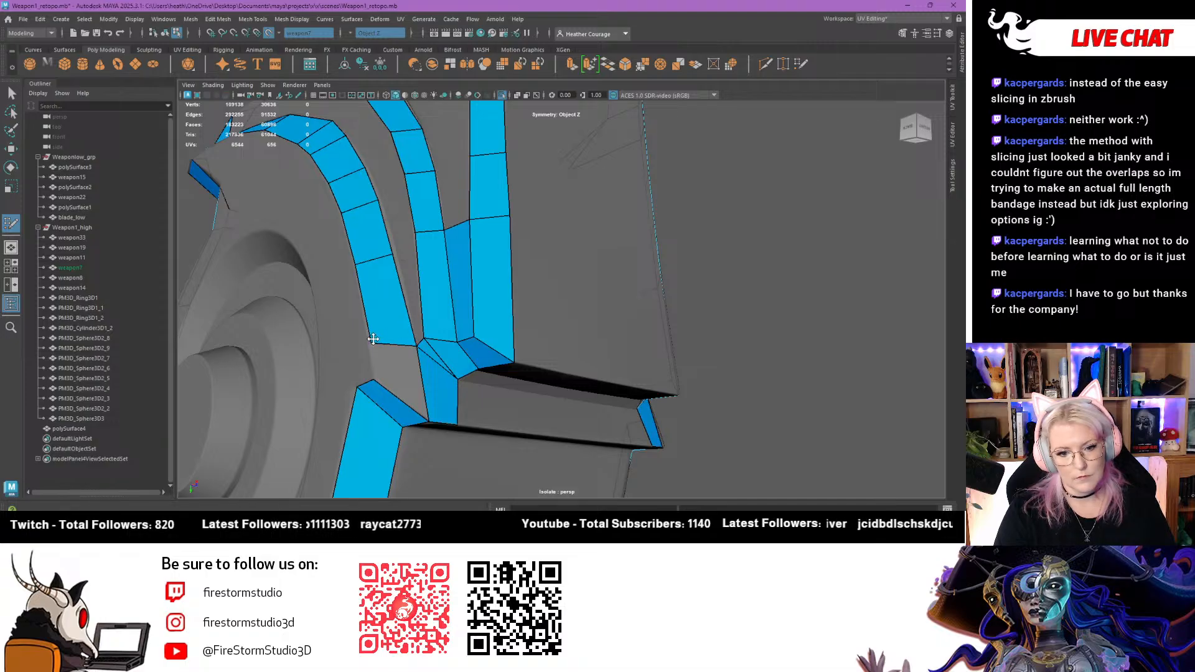
{"action": "left_click", "coordinate": [392, 372], "text": "shift"}
Create a first quad on the lower side wall of the disc's central hub
{"action": "mouse_move", "coordinate": [398, 358]}
{"action": "left_mouse_down", "text": "alt"}
{"action": "mouse_move", "coordinate": [475, 302]}
{"action": "mouse_move", "coordinate": [464, 227]}
{"action": "left_mouse_up", "text": "alt"}
{"action": "scroll", "coordinate": [467, 301], "scroll_direction": "down", "scroll_amount": 5}
{"action": "middle_click_drag", "start_coordinate": [464, 228], "coordinate": [549, 322], "text": "alt"}
{"action": "scroll", "coordinate": [560, 336], "scroll_direction": "up", "scroll_amount": 4}
{"action": "left_click_drag", "start_coordinate": [610, 395], "coordinate": [607, 430], "text": "alt"}
{"action": "middle_click_drag", "start_coordinate": [603, 392], "coordinate": [586, 410], "text": "alt"}
{"action": "scroll", "coordinate": [586, 410], "scroll_direction": "up", "scroll_amount": 2}
{"action": "left_click_drag", "start_coordinate": [585, 408], "coordinate": [553, 349], "text": "alt"}
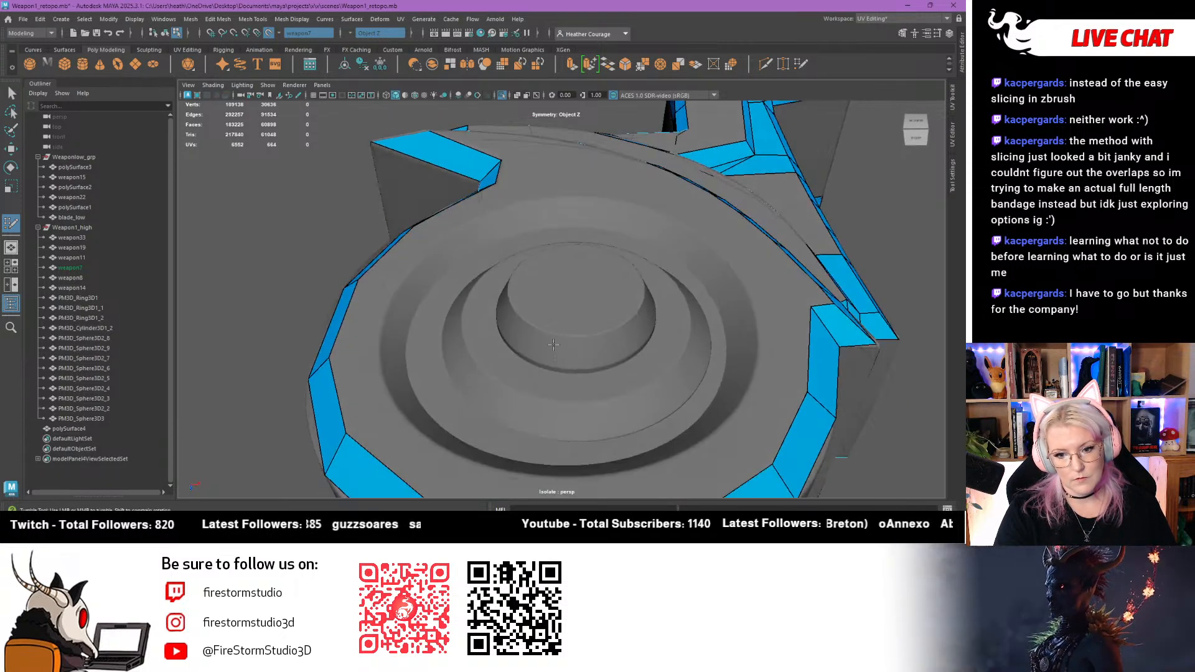
{"action": "left_click", "coordinate": [552, 334]}
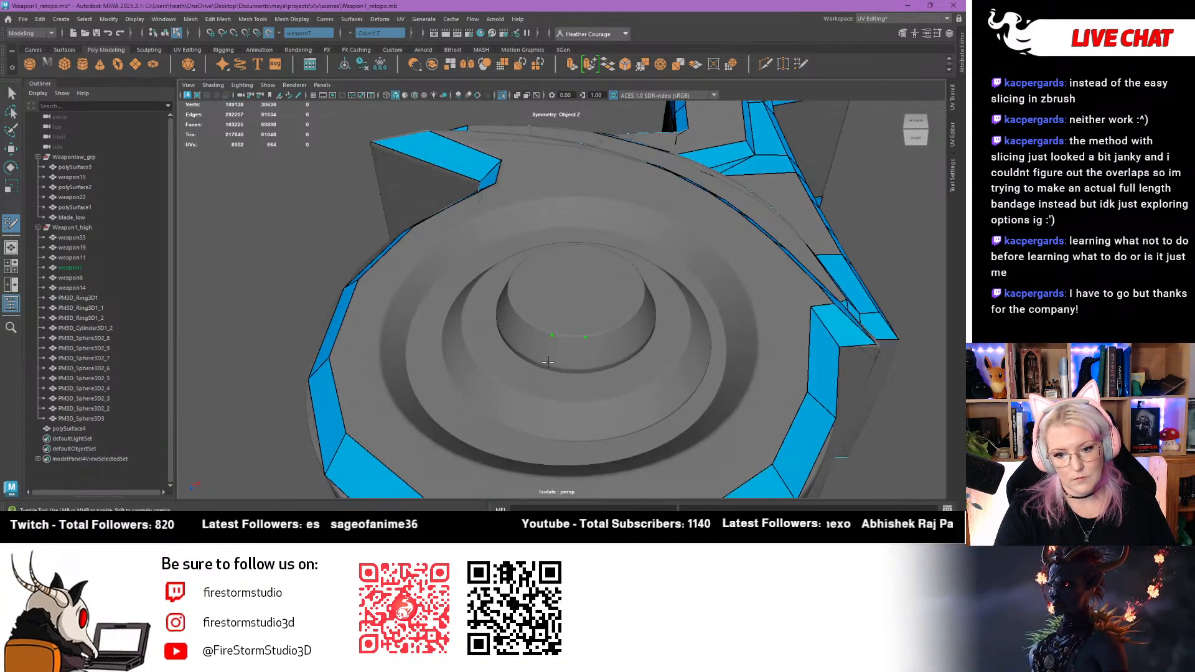
{"action": "left_click", "coordinate": [587, 368]}
{"action": "left_click", "coordinate": [568, 350], "text": "shift"}
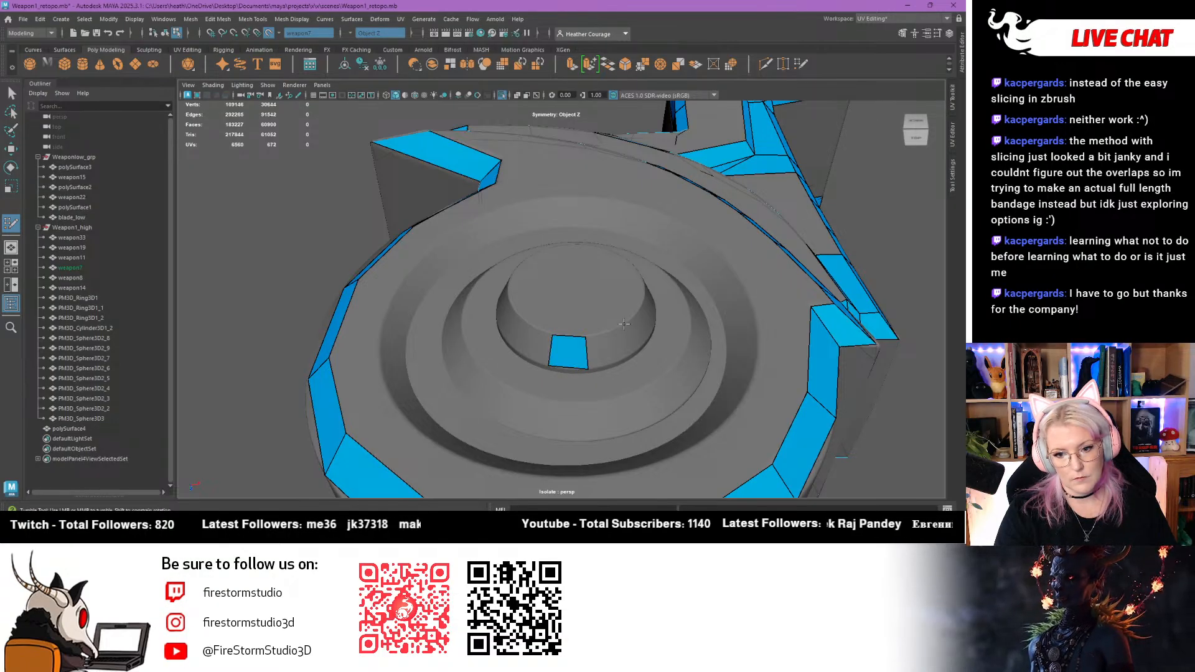
Extend the hub's side wall strip around its circumference with four more quads
{"action": "left_click", "coordinate": [607, 347], "text": "shift"}
{"action": "left_click_drag", "start_coordinate": [606, 347], "coordinate": [489, 316], "text": "alt"}
{"action": "left_click", "coordinate": [520, 319]}
{"action": "left_click", "coordinate": [498, 339], "text": "shift"}
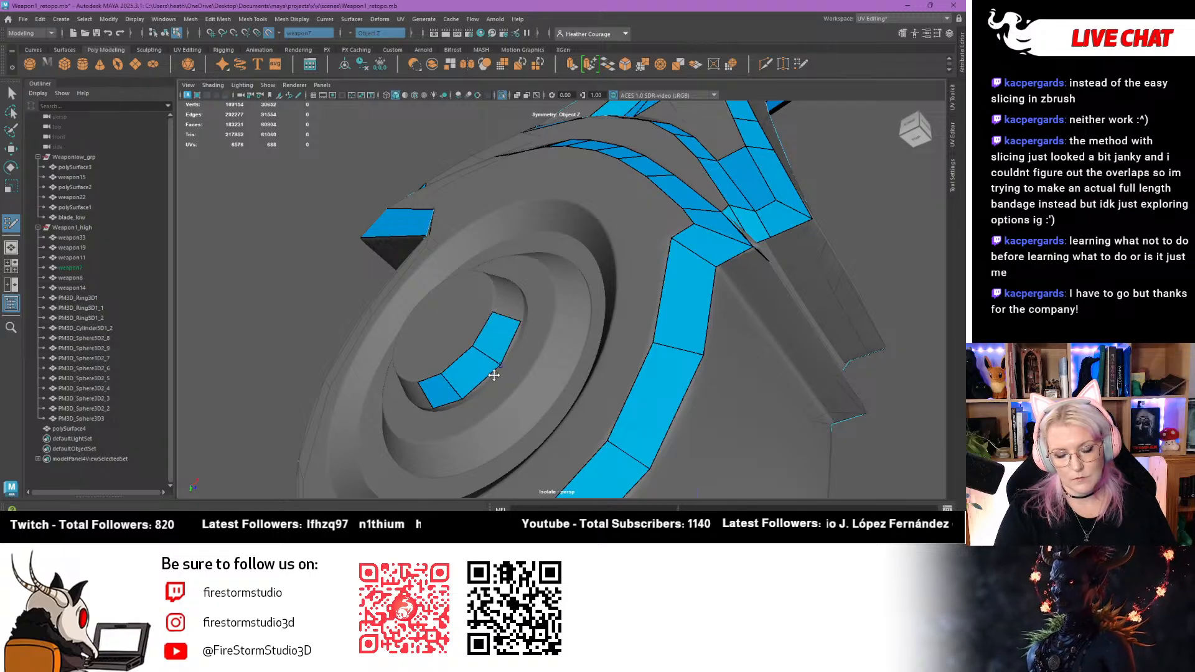
{"action": "left_click_drag", "start_coordinate": [494, 375], "coordinate": [501, 412], "text": "alt"}
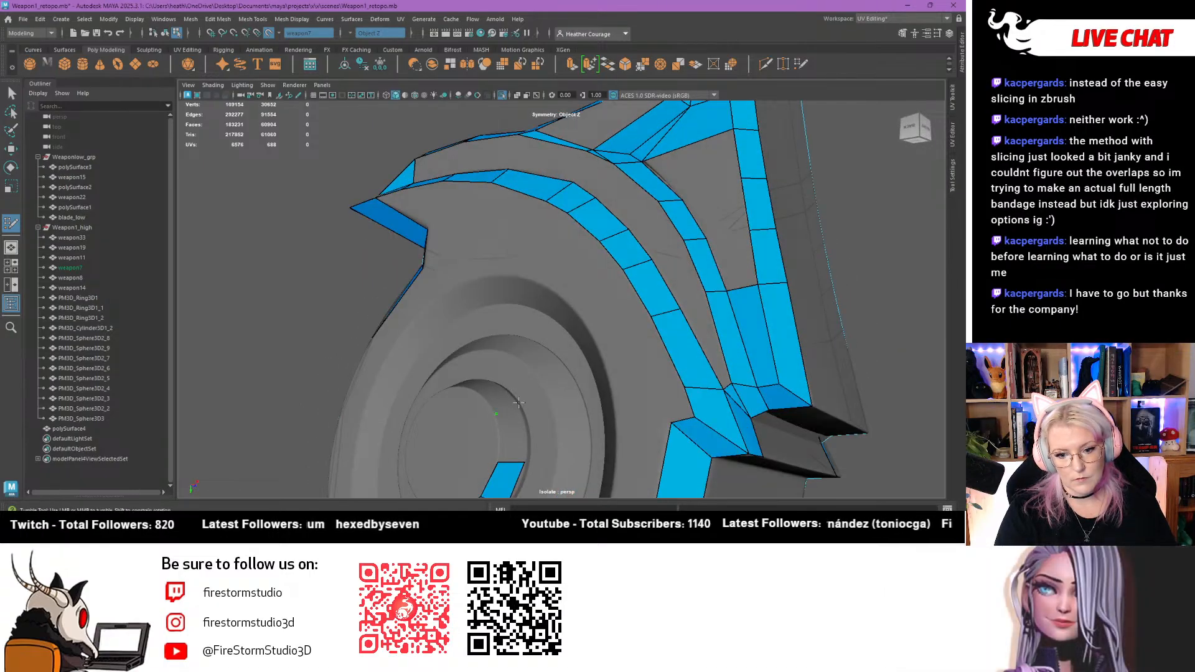
{"action": "left_click", "coordinate": [514, 414], "text": "shift"}
{"action": "mouse_move", "coordinate": [514, 414]}
{"action": "left_mouse_down", "text": "alt"}
{"action": "mouse_move", "coordinate": [533, 439]}
{"action": "mouse_move", "coordinate": [578, 417]}
{"action": "mouse_move", "coordinate": [472, 345]}
{"action": "mouse_move", "coordinate": [476, 387]}
{"action": "left_mouse_up", "text": "alt"}
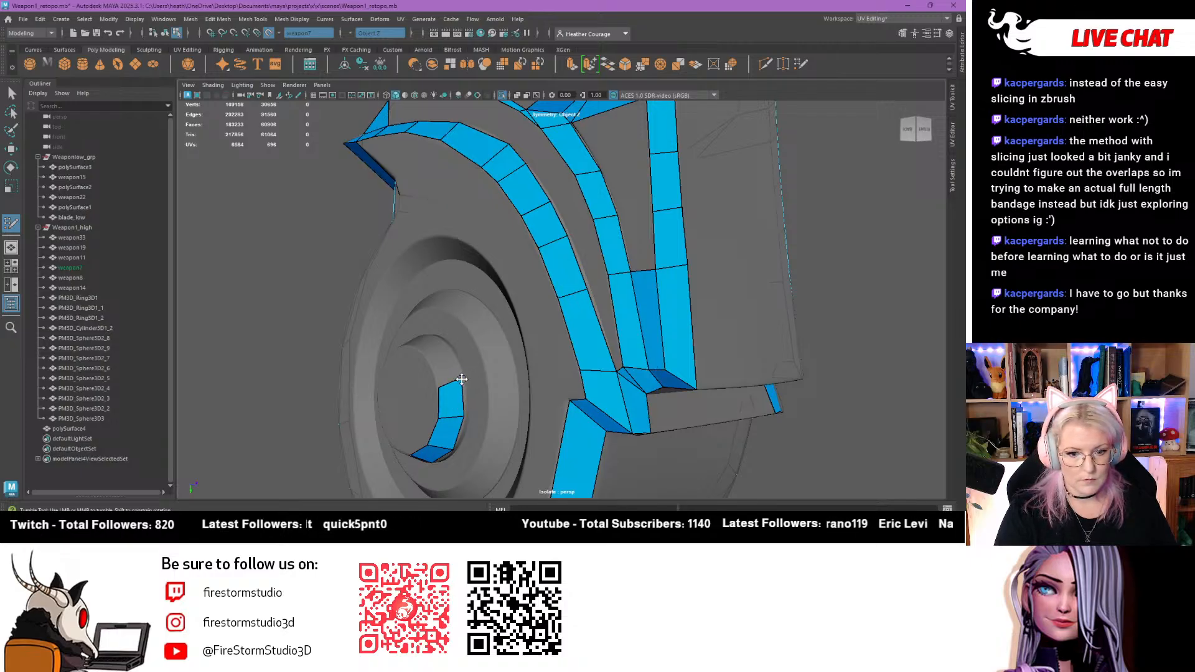
{"action": "right_click_drag", "start_coordinate": [438, 377], "coordinate": [458, 409], "text": "alt"}
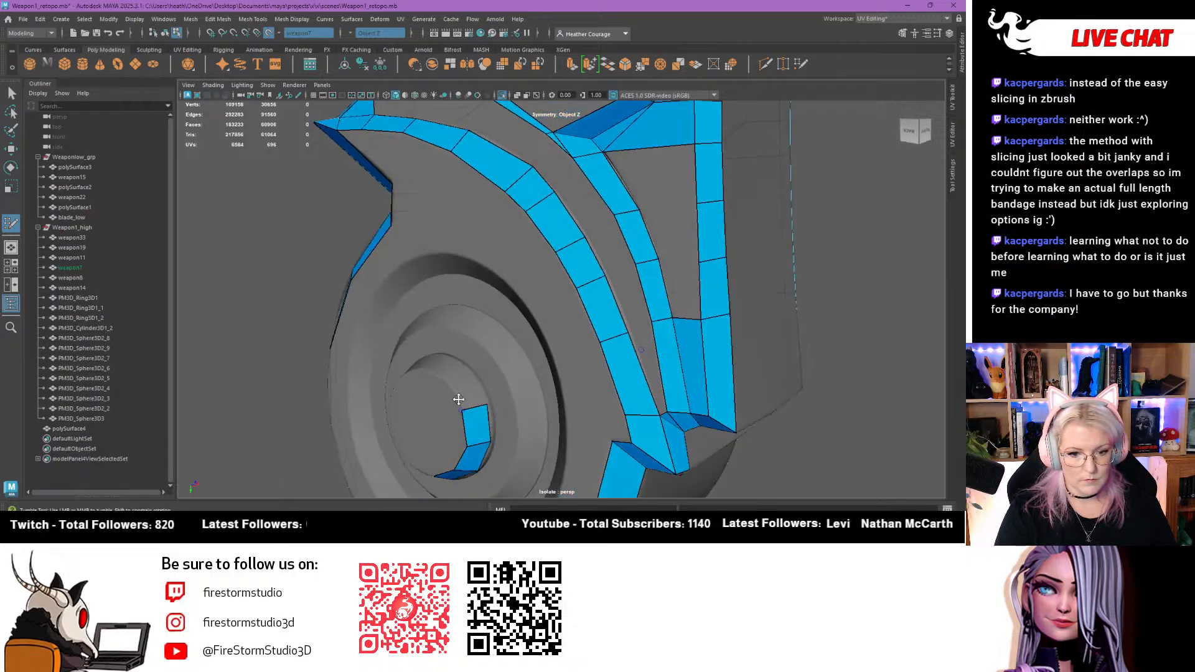
{"action": "left_click", "coordinate": [461, 362]}
{"action": "left_click", "coordinate": [466, 386], "text": "shift"}
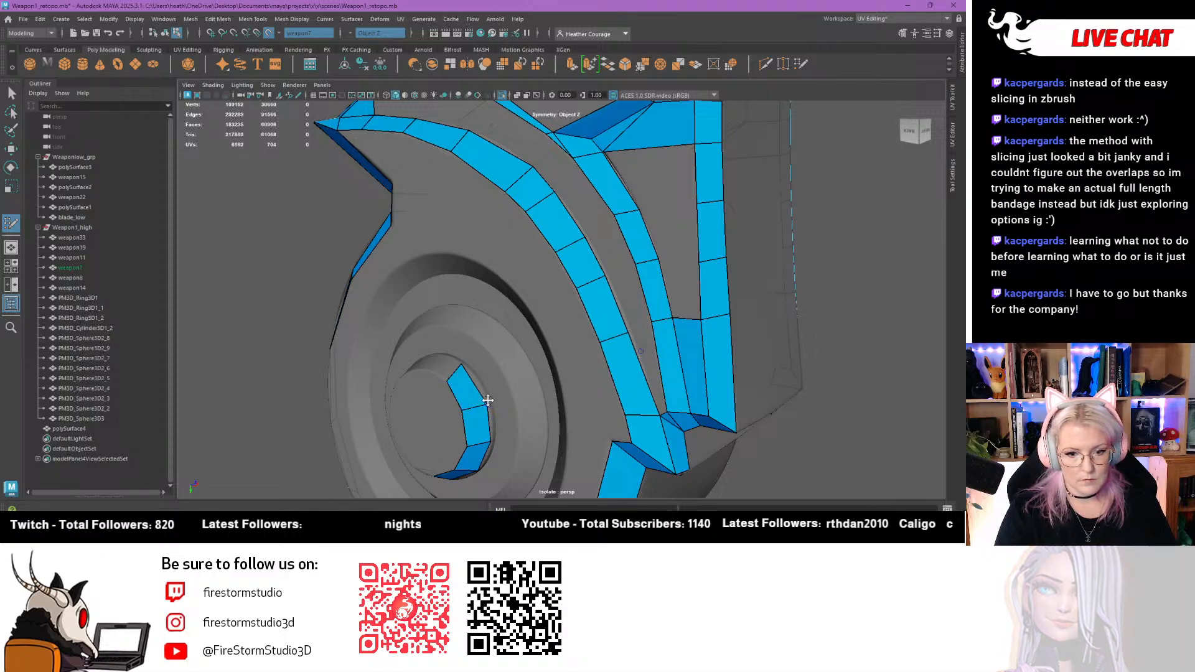
Fill faces across the lower disc face, bridging the hub strip's outer edges to the disc rim strip
{"action": "left_click_drag", "start_coordinate": [486, 396], "coordinate": [572, 330], "text": "alt"}
{"action": "scroll", "coordinate": [554, 374], "scroll_direction": "down", "scroll_amount": 5}
{"action": "left_click_drag", "start_coordinate": [545, 383], "coordinate": [532, 350], "text": "alt"}
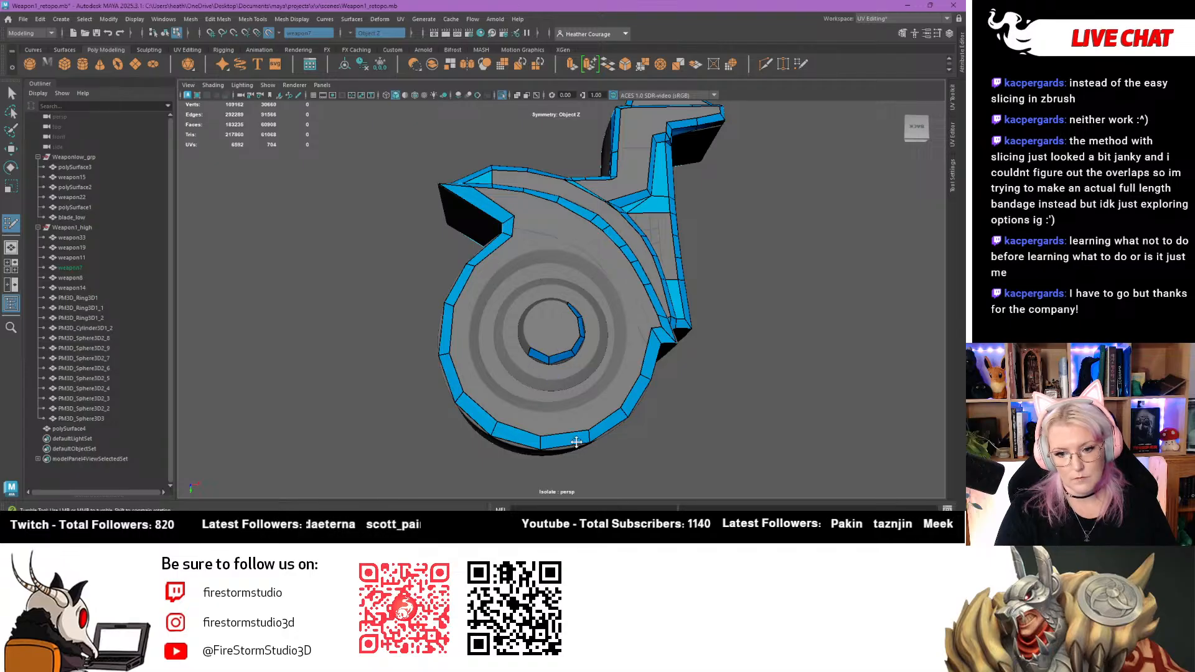
{"action": "left_click_drag", "start_coordinate": [576, 428], "coordinate": [536, 471], "text": "alt"}
{"action": "scroll", "coordinate": [498, 376], "scroll_direction": "up", "scroll_amount": 2}
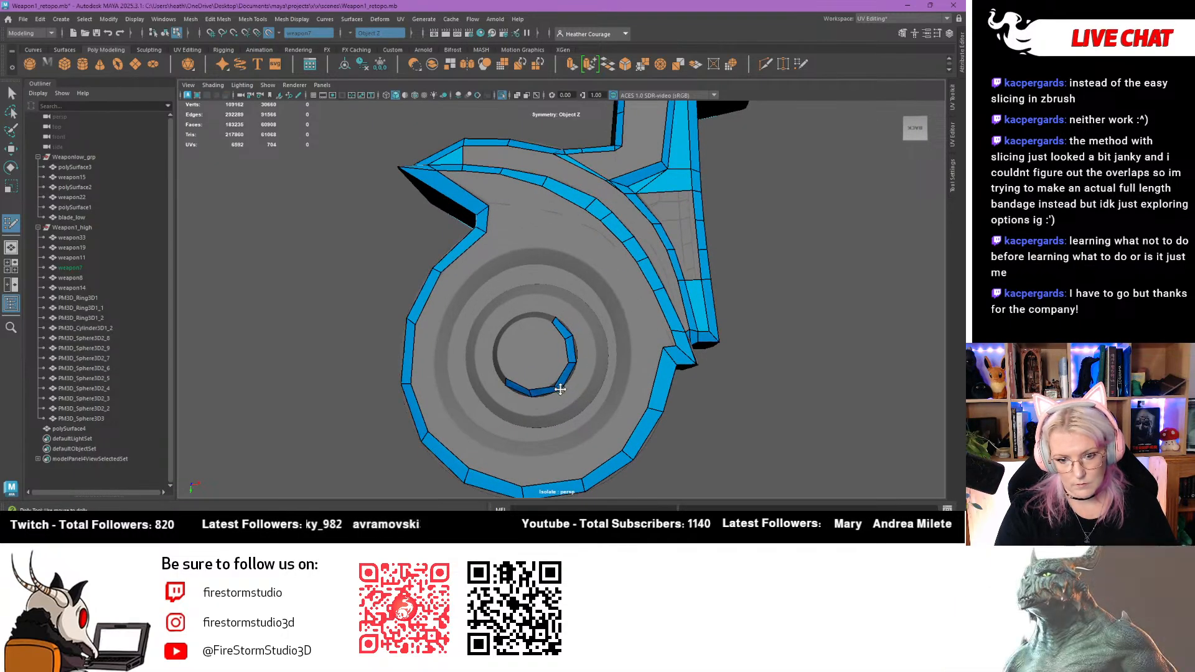
{"action": "left_click_drag", "start_coordinate": [561, 385], "coordinate": [609, 403], "text": "alt"}
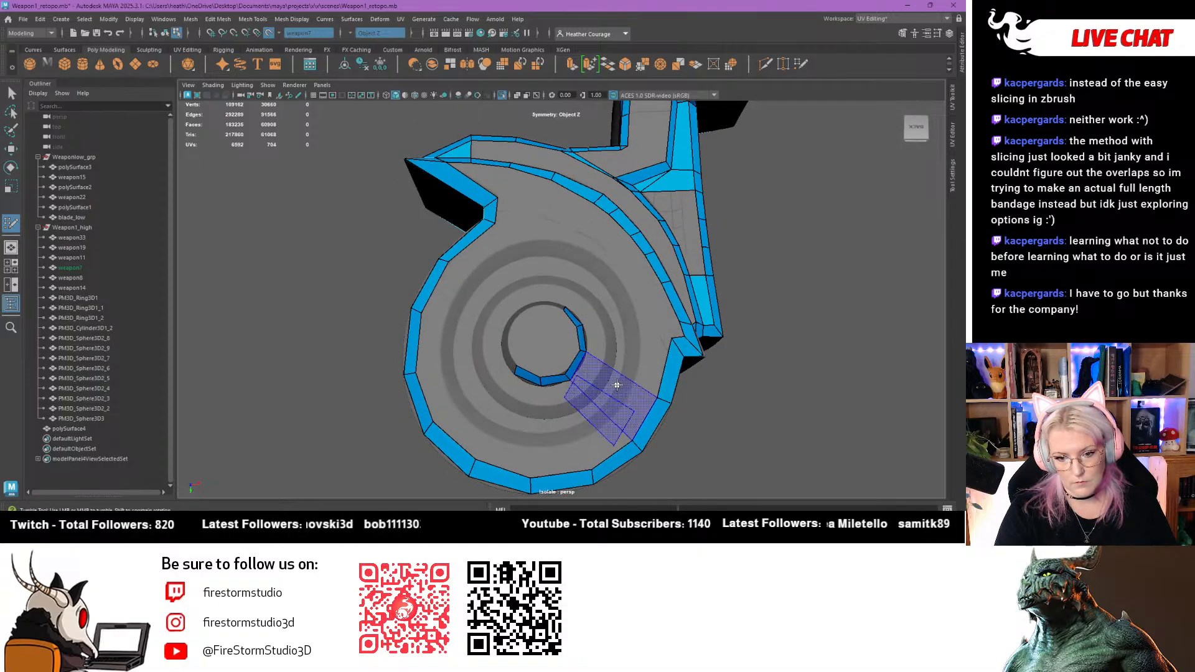
{"action": "left_click", "coordinate": [595, 406], "text": "shift"}
{"action": "left_click", "coordinate": [575, 420], "text": "shift"}
{"action": "mouse_move", "coordinate": [575, 420]}
{"action": "left_mouse_down", "text": "alt"}
{"action": "mouse_move", "coordinate": [511, 354]}
{"action": "mouse_move", "coordinate": [466, 387]}
{"action": "mouse_move", "coordinate": [556, 316]}
{"action": "left_mouse_up", "text": "alt"}
{"action": "left_click", "coordinate": [511, 354], "text": "shift"}
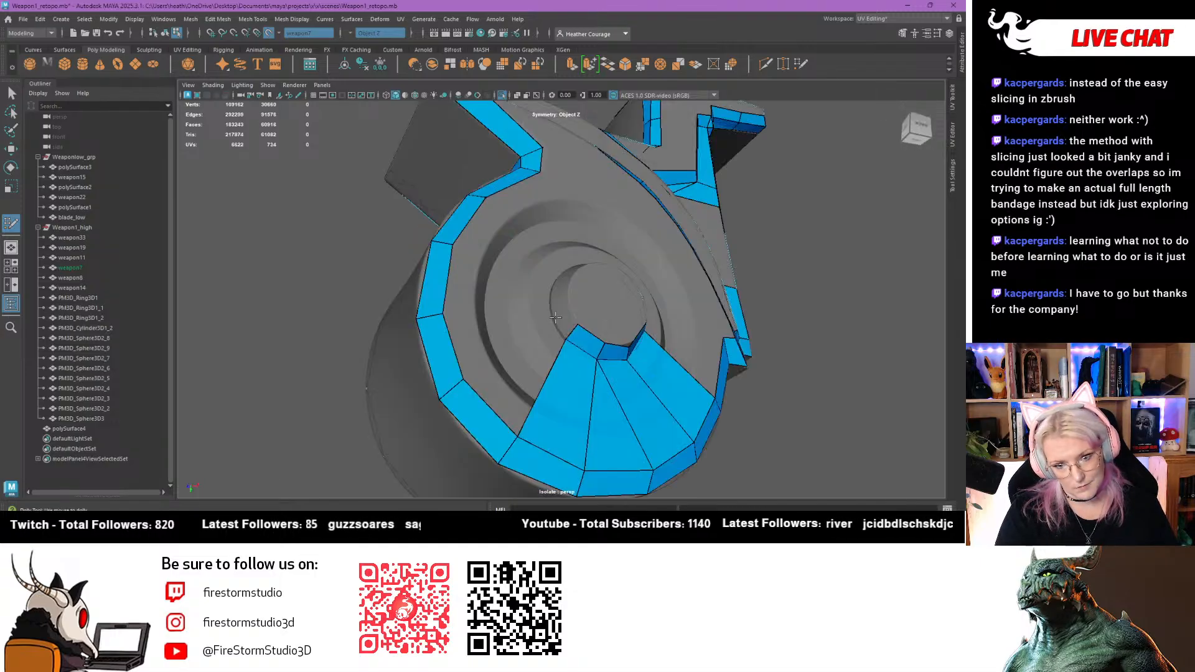
Add another quad to the end of the hub's side strip and bridge it to the disc rim with a face
{"action": "left_click", "coordinate": [571, 309]}
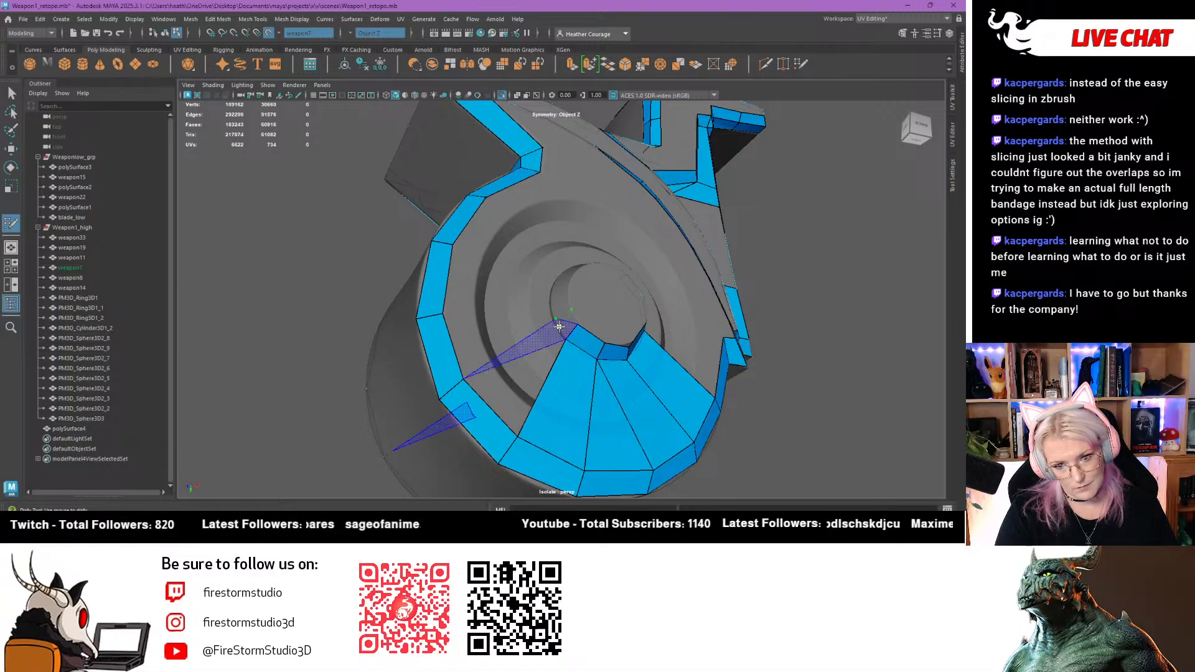
{"action": "left_click", "coordinate": [559, 326], "text": "shift"}
{"action": "left_click_drag", "start_coordinate": [558, 326], "coordinate": [579, 408], "text": "alt"}
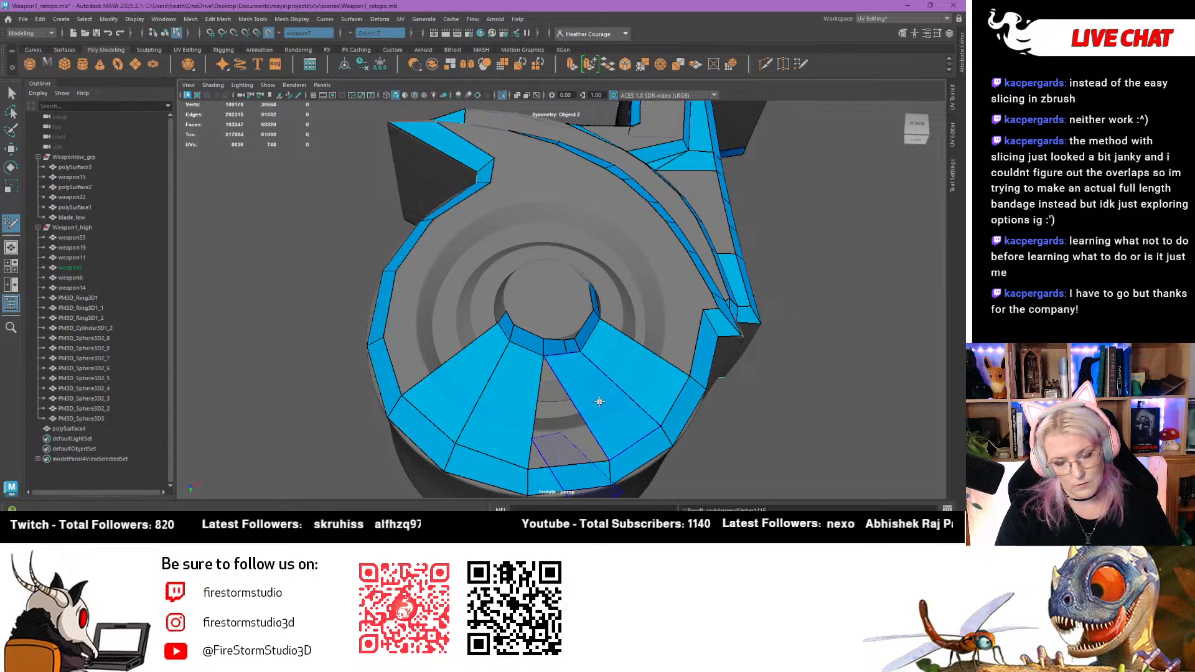
{"action": "mouse_move", "coordinate": [553, 420]}
{"action": "left_mouse_down", "text": "alt"}
{"action": "mouse_move", "coordinate": [479, 387]}
{"action": "mouse_move", "coordinate": [535, 313]}
{"action": "left_mouse_up", "text": "alt"}
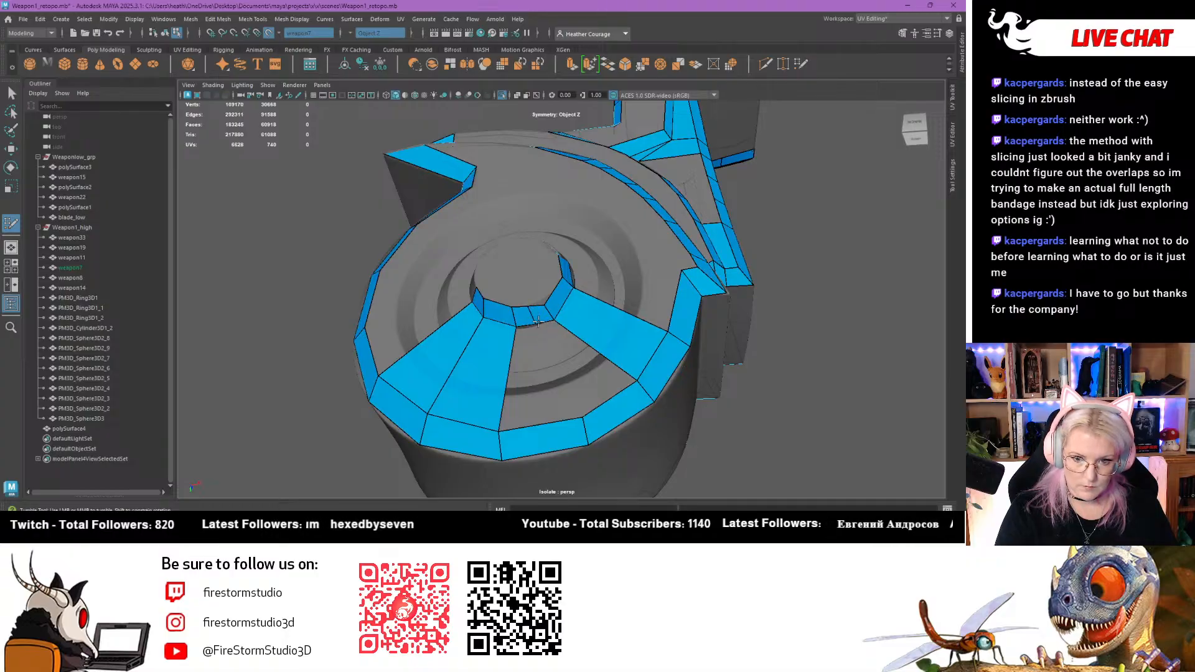
Delete the uneven side wall quads at the lower gap of the disc's hub and adjust the neighbouring quad's lower corner
{"action": "right_click_drag", "start_coordinate": [492, 319], "coordinate": [554, 392], "text": "alt"}
{"action": "left_click_drag", "start_coordinate": [554, 392], "coordinate": [498, 358], "text": "alt"}
{"action": "left_click", "coordinate": [460, 195], "text": "ctrl+shift"}
{"action": "left_click", "coordinate": [481, 190], "text": "ctrl+shift"}
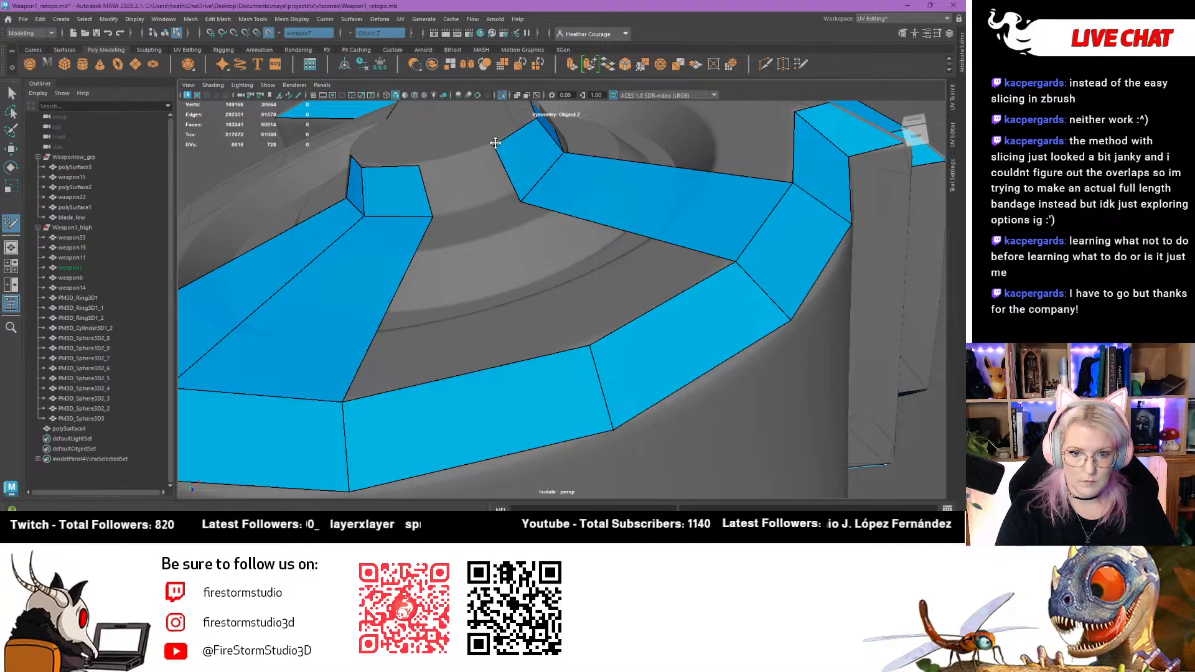
{"action": "left_click_drag", "start_coordinate": [517, 199], "coordinate": [517, 183]}
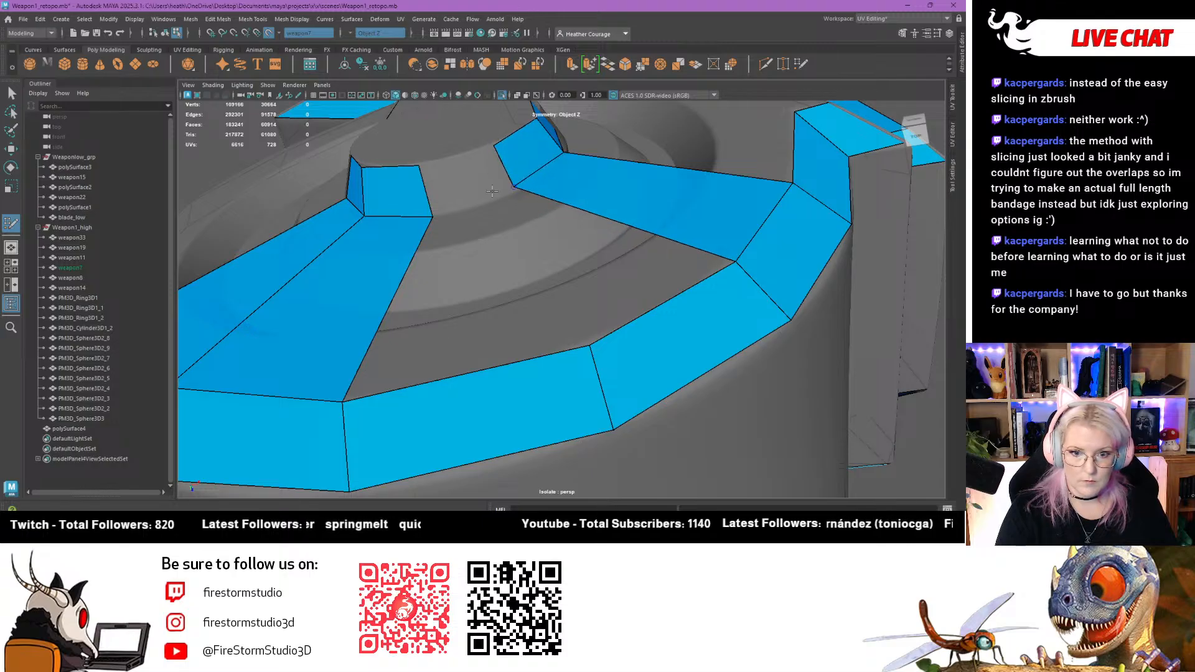
Rebuild the hub's lower side wall gap with two quads and bridge both to the disc rim
{"action": "left_click", "coordinate": [482, 199]}
{"action": "left_click", "coordinate": [462, 156]}
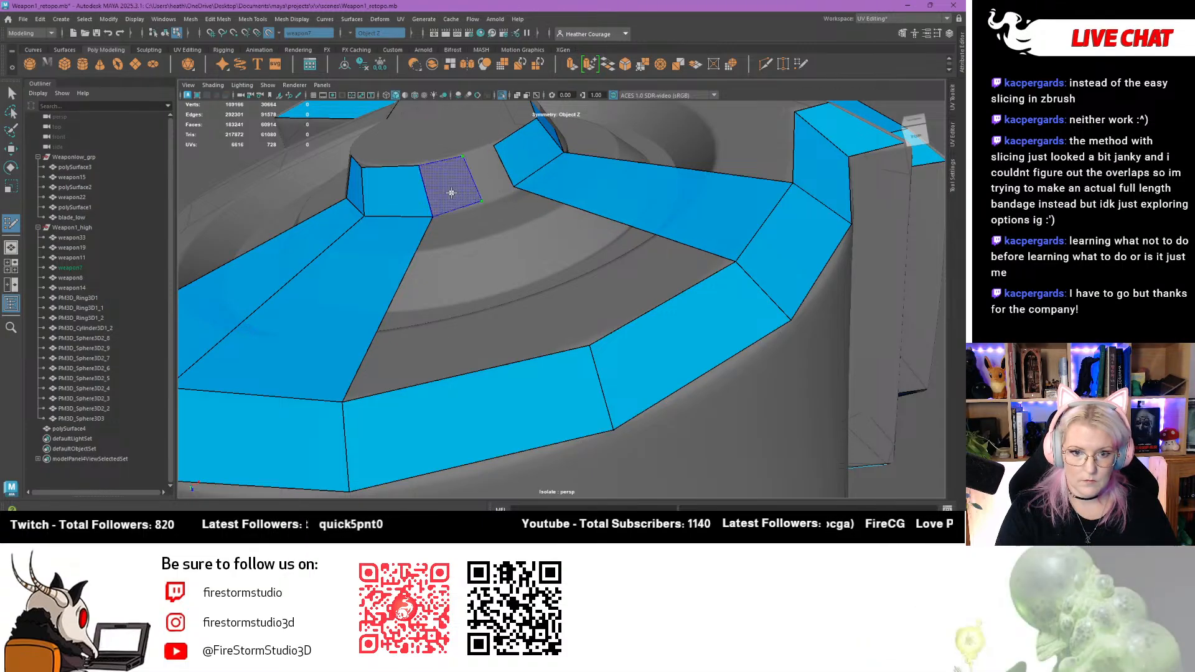
{"action": "left_click", "coordinate": [484, 179], "text": "shift"}
{"action": "left_click", "coordinate": [467, 301], "text": "shift"}
{"action": "left_click", "coordinate": [567, 271], "text": "shift"}
{"action": "left_click_drag", "start_coordinate": [567, 271], "coordinate": [531, 374], "text": "alt"}
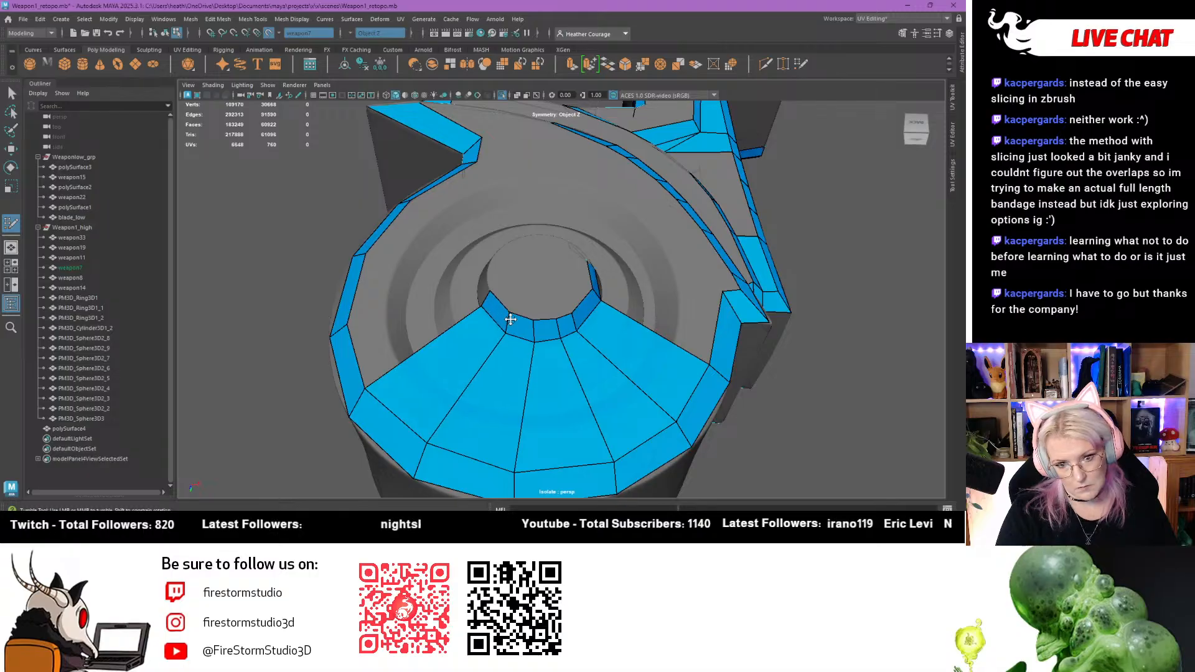
Fill one more disc face beside the hub, extend its side strip by one quad, and bridge that quad to the rim
{"action": "mouse_move", "coordinate": [511, 309]}
{"action": "left_mouse_down", "text": "alt"}
{"action": "mouse_move", "coordinate": [470, 326]}
{"action": "mouse_move", "coordinate": [474, 376]}
{"action": "mouse_move", "coordinate": [600, 407]}
{"action": "mouse_move", "coordinate": [514, 349]}
{"action": "mouse_move", "coordinate": [515, 312]}
{"action": "mouse_move", "coordinate": [526, 331]}
{"action": "mouse_move", "coordinate": [421, 324]}
{"action": "left_mouse_up", "text": "alt"}
{"action": "scroll", "coordinate": [473, 338], "scroll_direction": "up", "scroll_amount": 2}
{"action": "left_click", "coordinate": [608, 413], "text": "shift"}
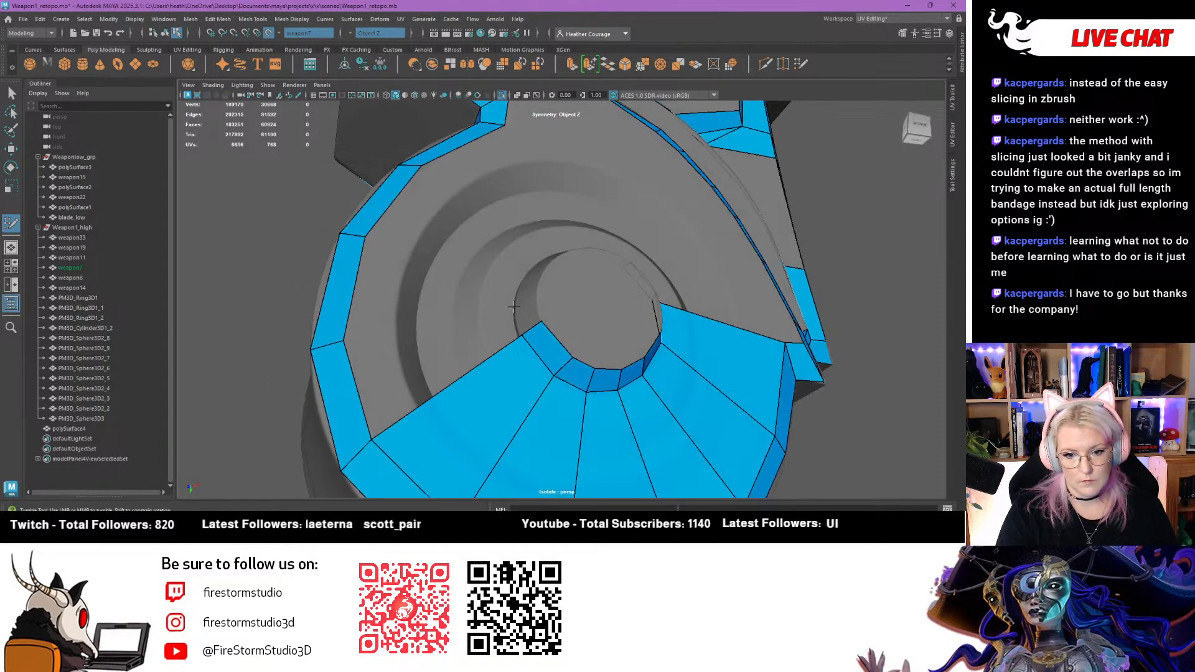
{"action": "left_click", "coordinate": [526, 323], "text": "shift"}
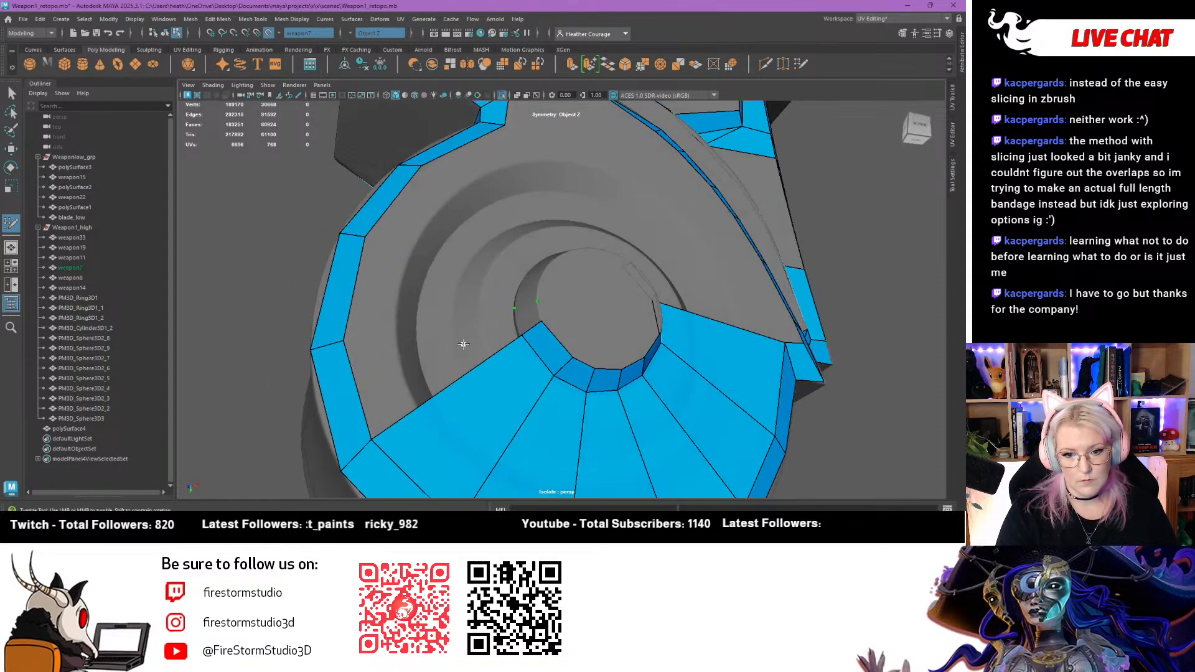
{"action": "left_click", "coordinate": [453, 354], "text": "shift"}
Continue the hub's side strip upward with two more quads, bridging each one to the disc rim
{"action": "left_click_drag", "start_coordinate": [448, 352], "coordinate": [492, 350], "text": "alt"}
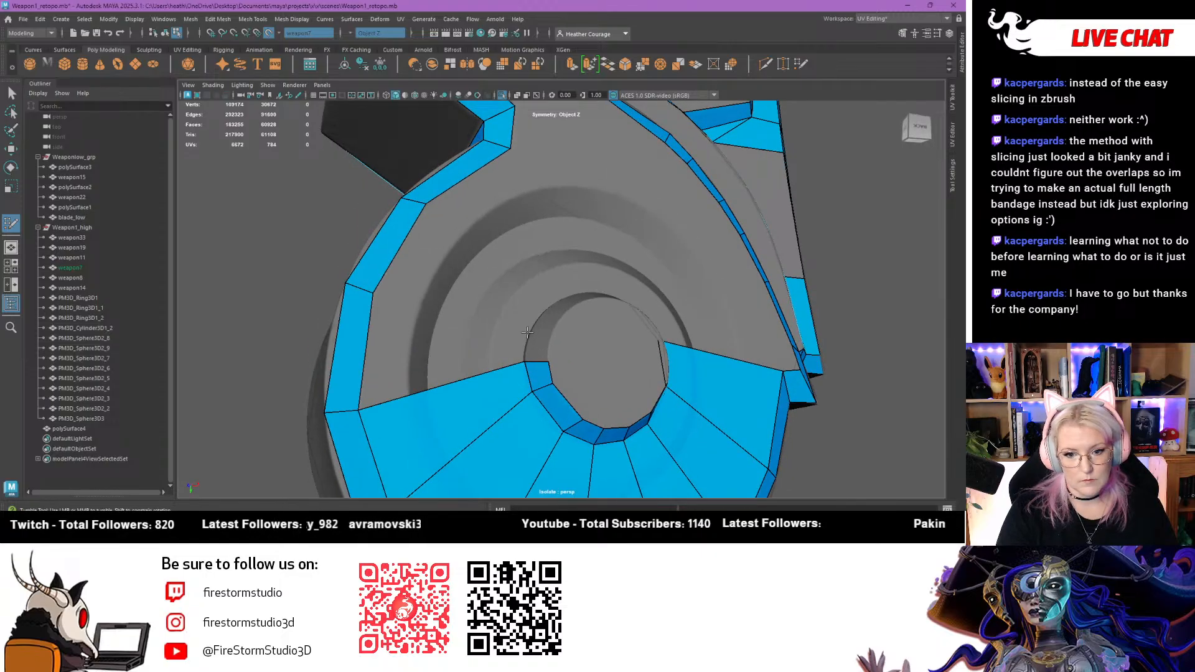
{"action": "left_click", "coordinate": [450, 347], "text": "shift"}
{"action": "left_click_drag", "start_coordinate": [521, 338], "coordinate": [559, 376], "text": "alt"}
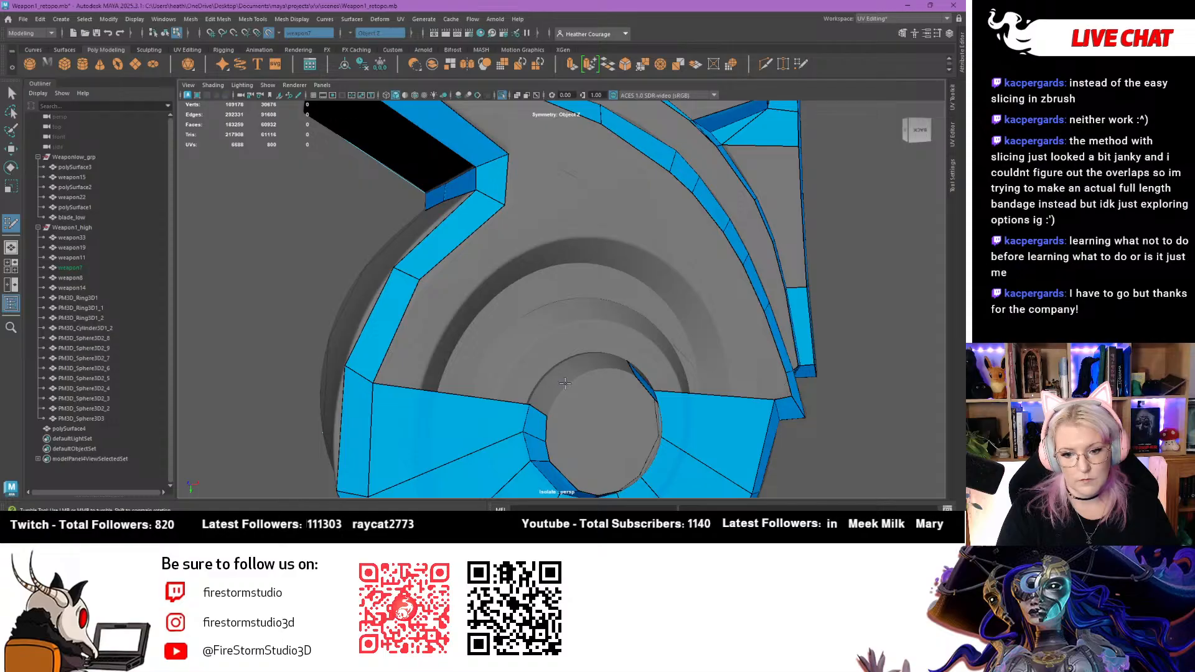
{"action": "left_click", "coordinate": [542, 374], "text": "shift"}
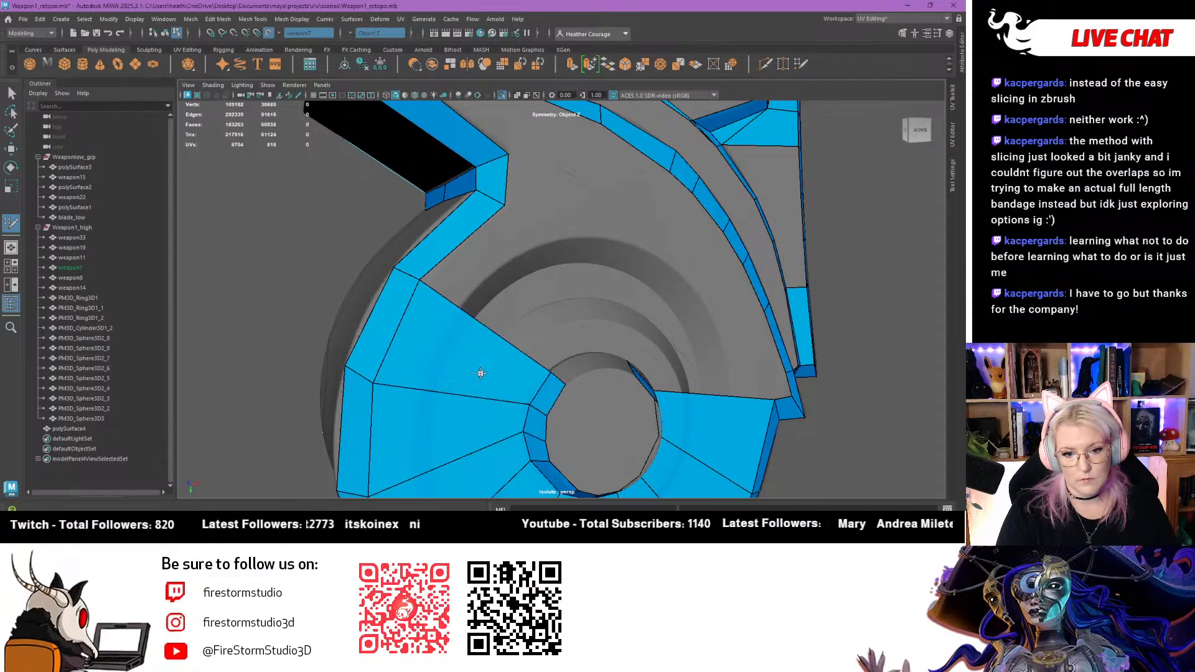
{"action": "left_click_drag", "start_coordinate": [542, 374], "coordinate": [474, 392], "text": "alt"}
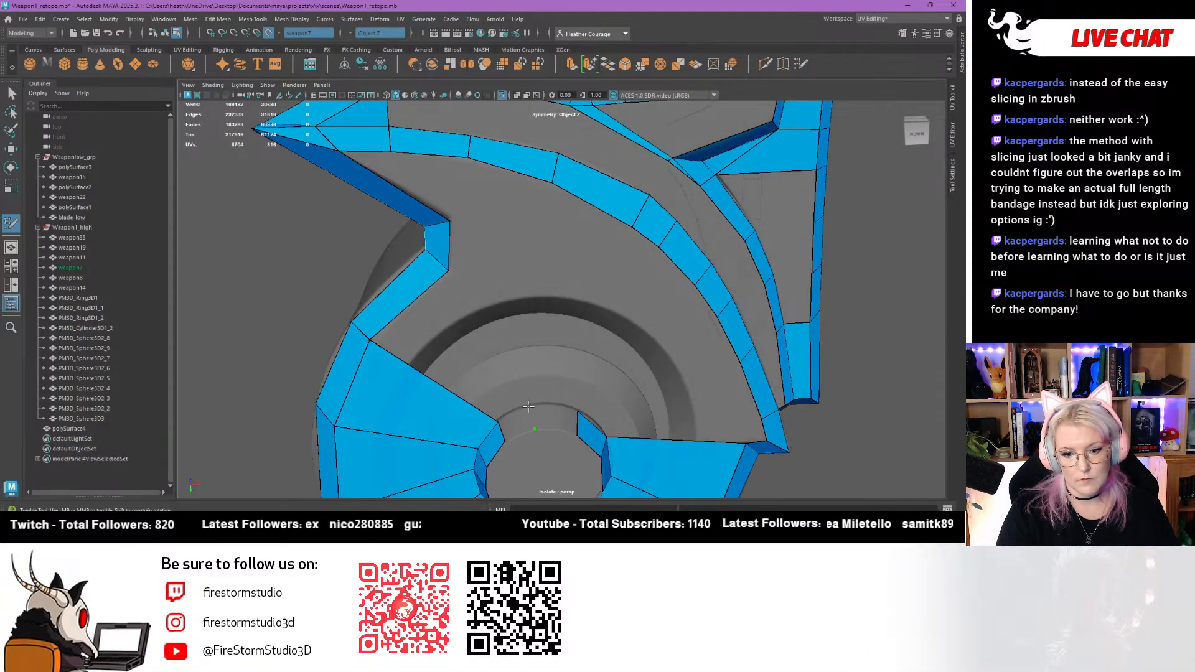
Close the ring of side wall quads across the hub's upper arc and bridge a disc face to the rim corner
{"action": "left_click", "coordinate": [516, 424], "text": "shift"}
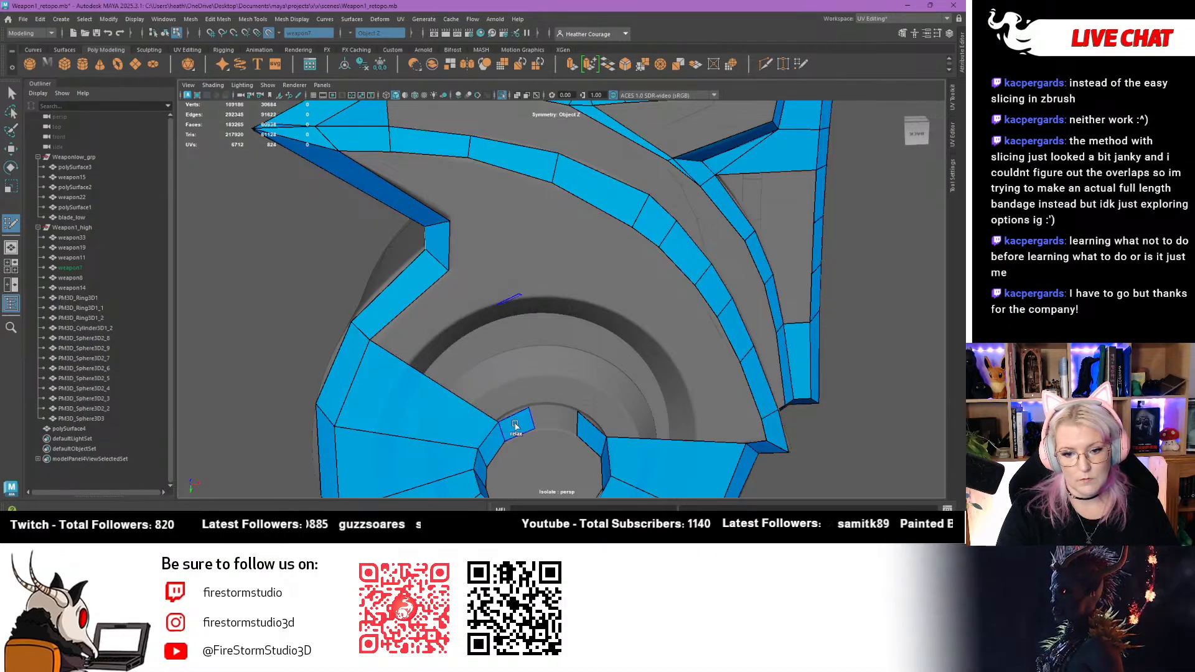
{"action": "left_click", "coordinate": [465, 369], "text": "shift"}
{"action": "left_click_drag", "start_coordinate": [465, 368], "coordinate": [440, 422], "text": "alt"}
{"action": "scroll", "coordinate": [448, 429], "scroll_direction": "up", "scroll_amount": 2}
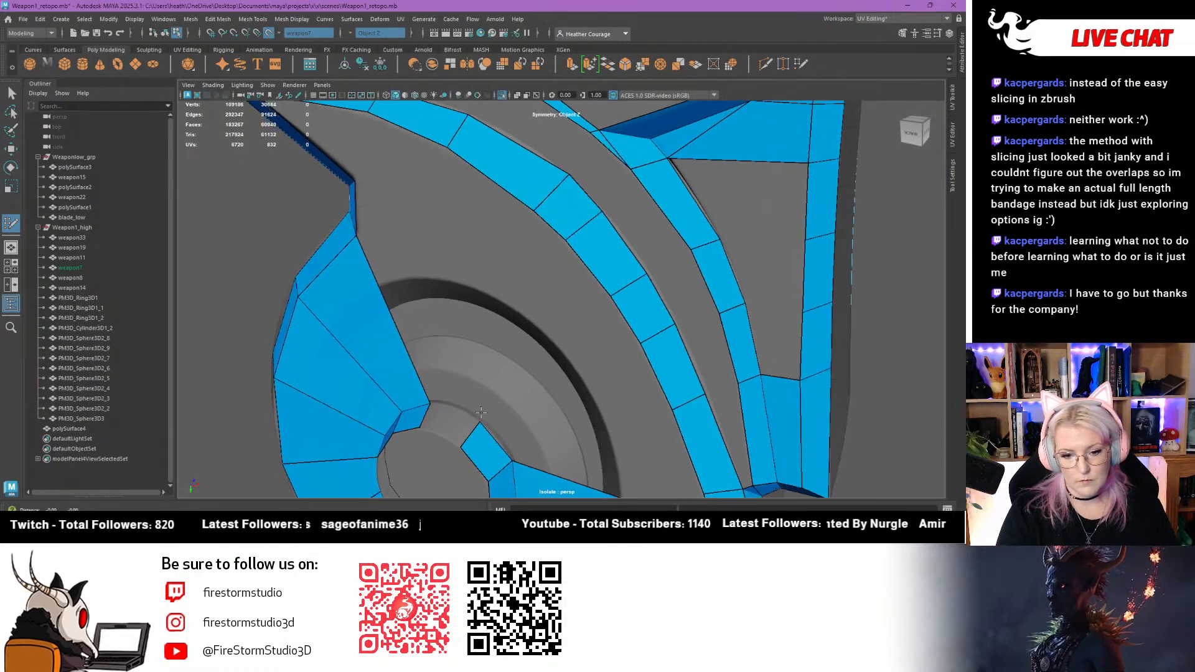
{"action": "middle_click_drag", "start_coordinate": [467, 449], "coordinate": [526, 373], "text": "alt"}
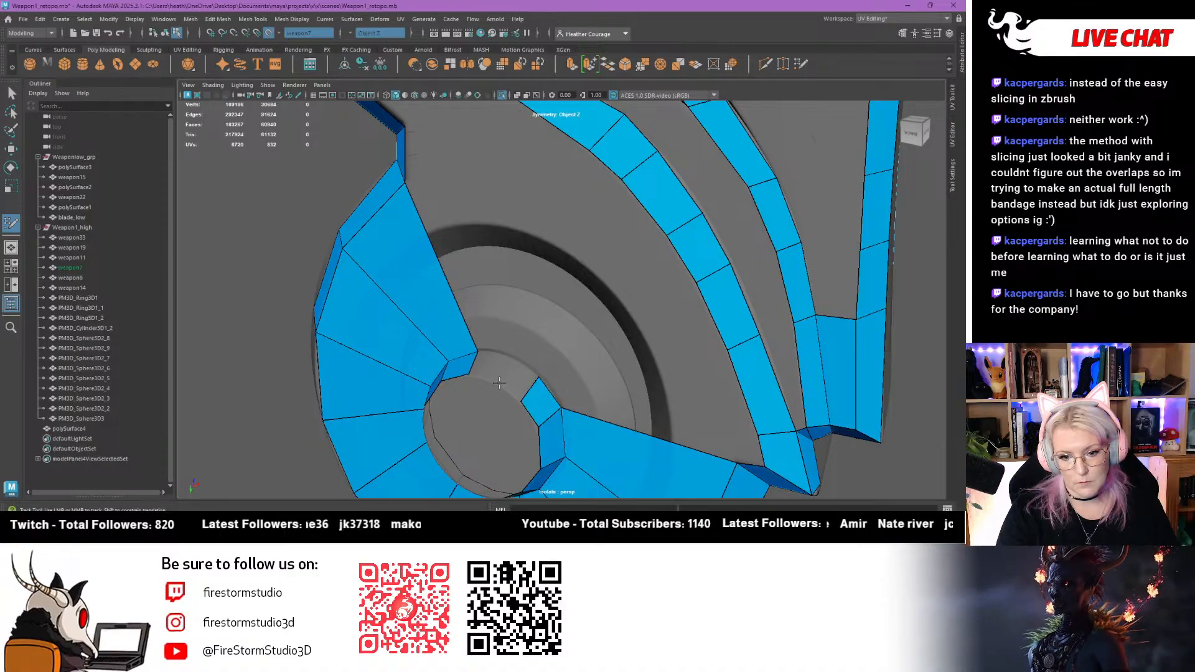
{"action": "left_click", "coordinate": [495, 367], "text": "shift"}
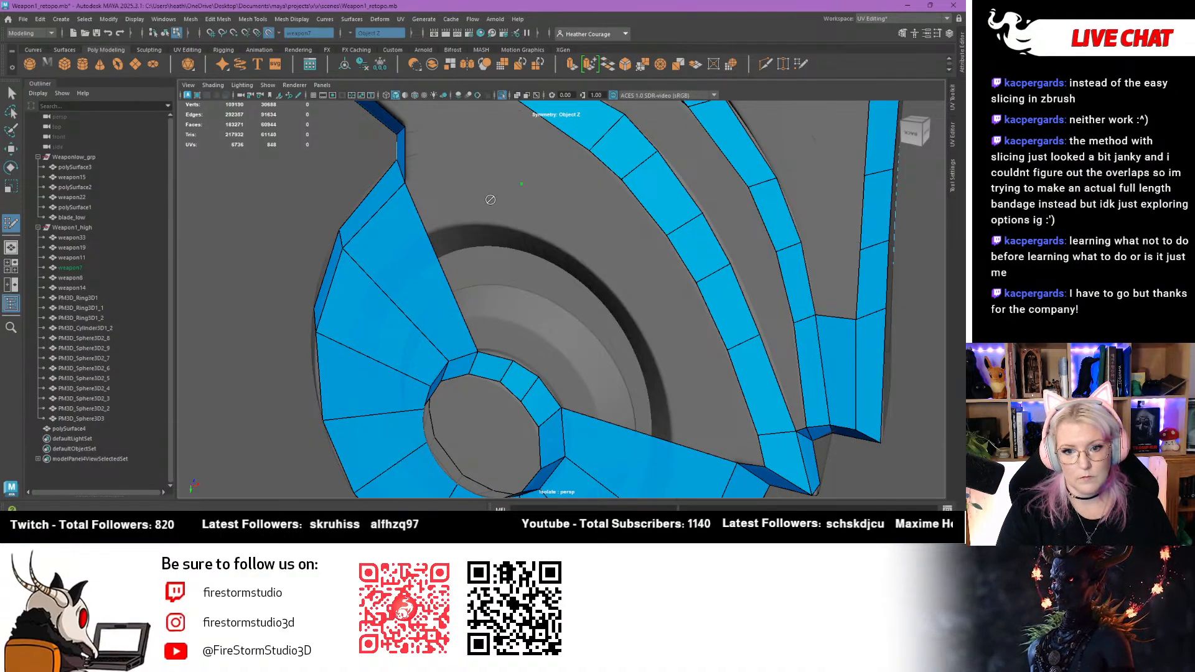
Close the upper disc face with three more faces, moving their free outer corners toward the curved bevel strip
{"action": "left_click", "coordinate": [488, 232], "text": "shift"}
{"action": "left_click_drag", "start_coordinate": [488, 232], "coordinate": [620, 190], "text": "alt"}
{"action": "left_click_drag", "start_coordinate": [531, 113], "coordinate": [567, 123]}
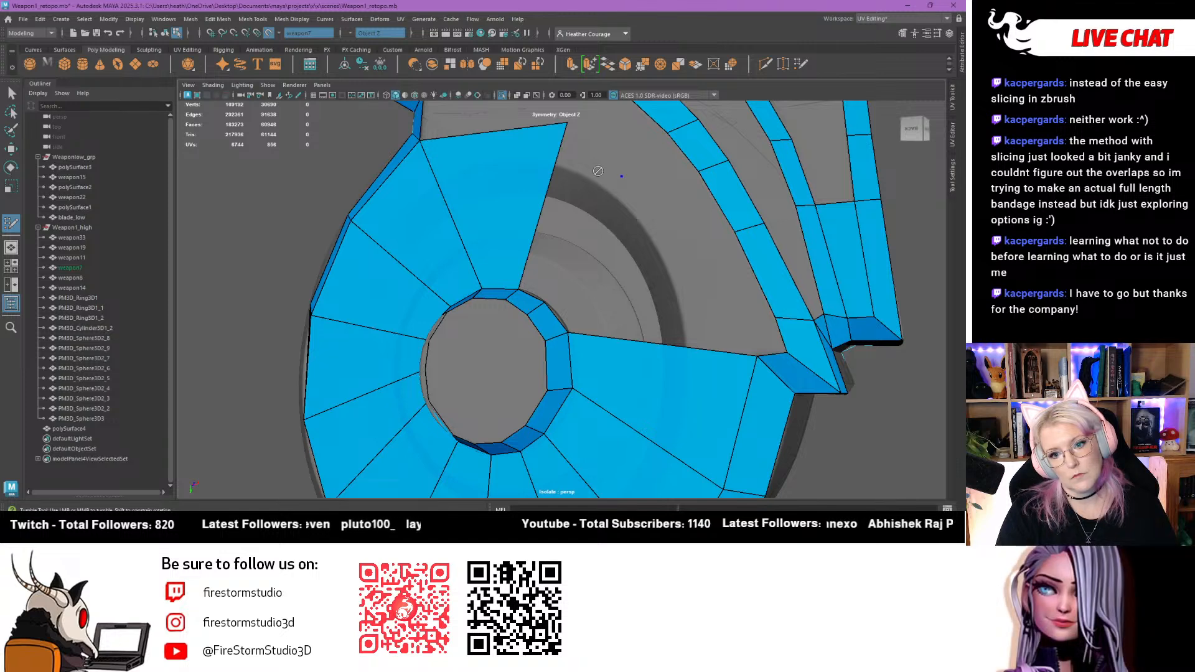
{"action": "left_click", "coordinate": [580, 211], "text": "shift"}
{"action": "left_click_drag", "start_coordinate": [626, 178], "coordinate": [684, 212]}
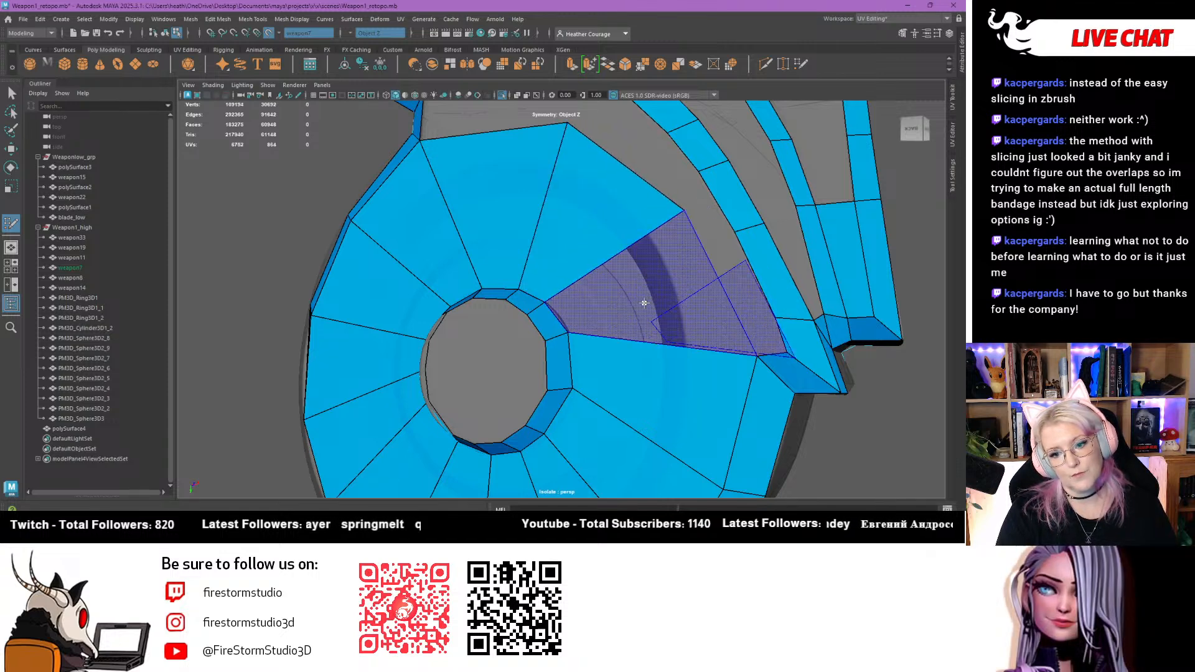
{"action": "left_click", "coordinate": [644, 303], "text": "shift"}
Delete two surplus cross edges from the curved bevel strip above the disc
{"action": "scroll", "coordinate": [644, 303], "scroll_direction": "down", "scroll_amount": 5}
{"action": "mouse_move", "coordinate": [644, 303]}
{"action": "left_mouse_down", "text": "alt"}
{"action": "mouse_move", "coordinate": [619, 163]}
{"action": "mouse_move", "coordinate": [526, 253]}
{"action": "mouse_move", "coordinate": [624, 285]}
{"action": "mouse_move", "coordinate": [642, 273]}
{"action": "mouse_move", "coordinate": [626, 276]}
{"action": "left_mouse_up", "text": "alt"}
{"action": "scroll", "coordinate": [626, 275], "scroll_direction": "up", "scroll_amount": 3}
{"action": "middle_click_drag", "start_coordinate": [626, 276], "coordinate": [618, 343], "text": "alt"}
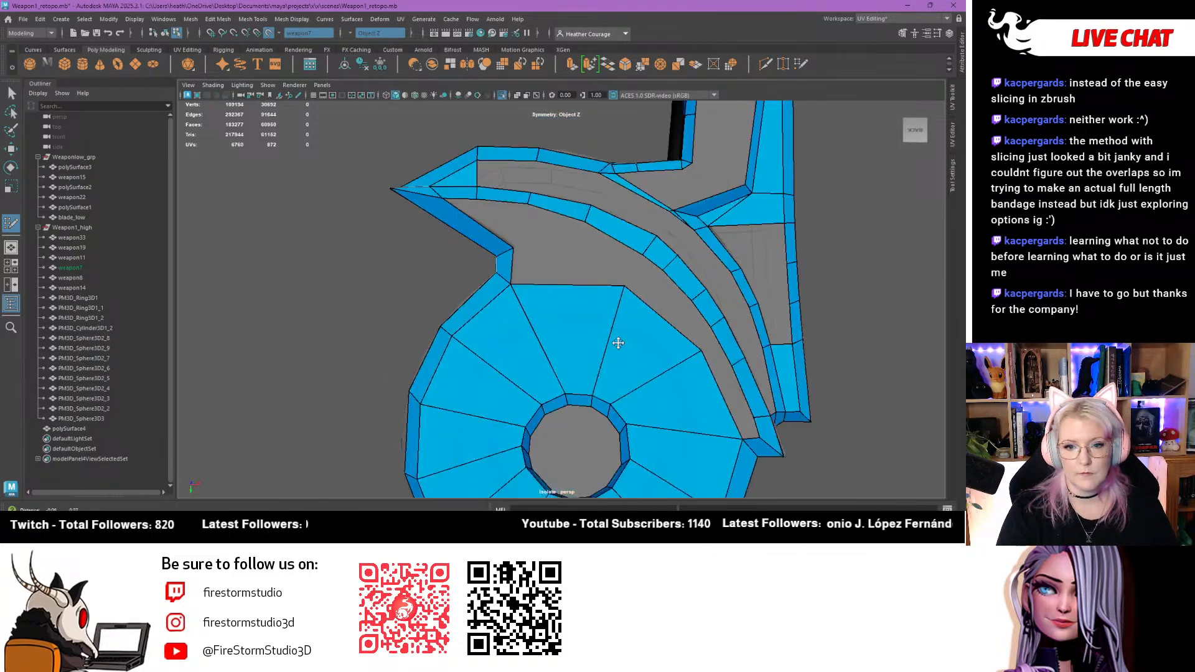
{"action": "scroll", "coordinate": [618, 343], "scroll_direction": "up", "scroll_amount": 3}
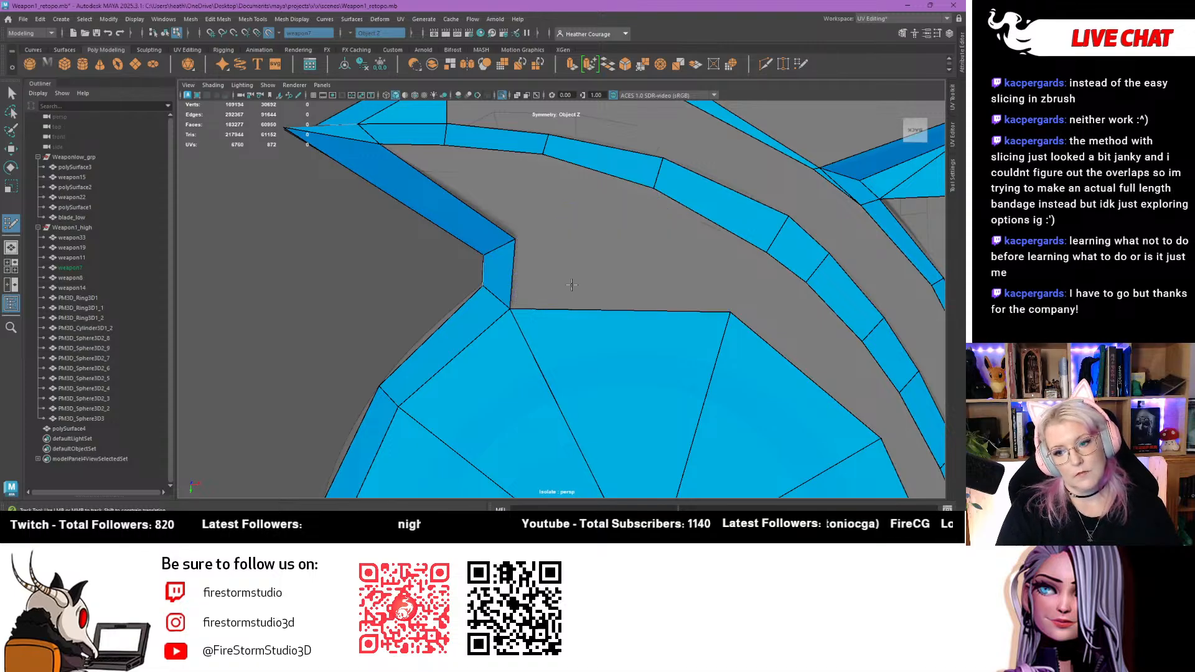
{"action": "left_click", "coordinate": [817, 268], "text": "ctrl+shift"}
{"action": "left_click_drag", "start_coordinate": [809, 354], "coordinate": [734, 299], "text": "alt"}
{"action": "left_click", "coordinate": [809, 284], "text": "ctrl+shift"}
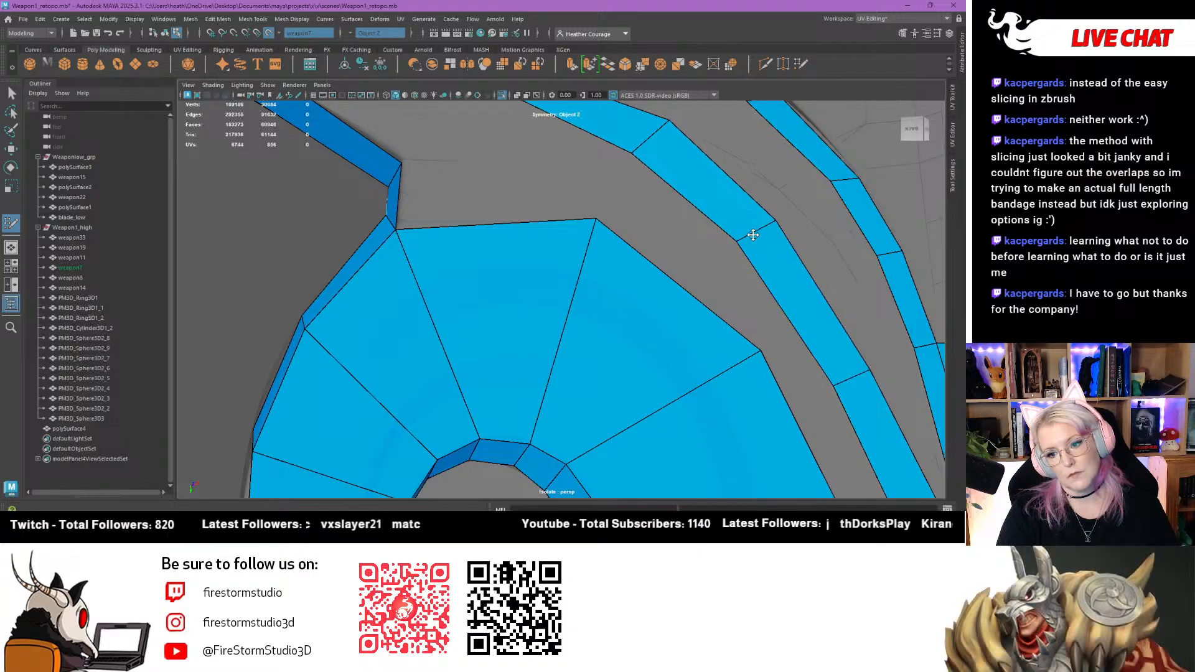
Fill the gap between the upper disc face and the curved bevel strip with faces up to the pointed tip
{"action": "left_click", "coordinate": [678, 239], "text": "shift"}
{"action": "middle_click_drag", "start_coordinate": [570, 229], "coordinate": [685, 302], "text": "alt"}
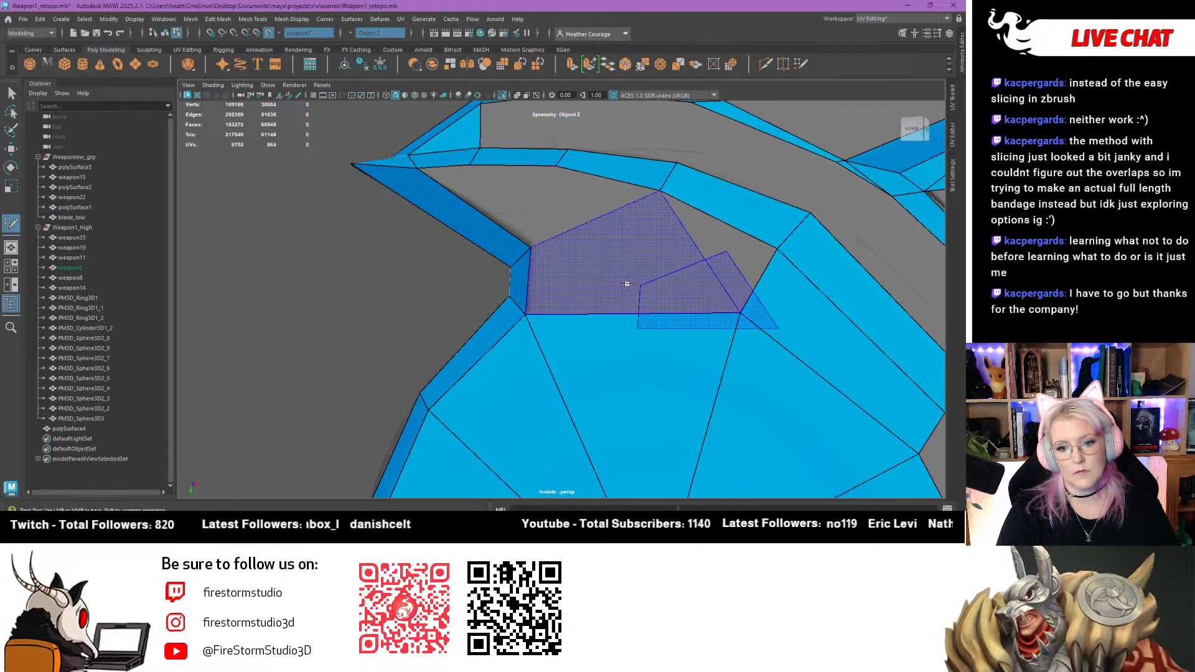
{"action": "left_click", "coordinate": [683, 299], "text": "shift"}
{"action": "left_click", "coordinate": [568, 229], "text": "shift"}
{"action": "left_click", "coordinate": [496, 198], "text": "shift"}
{"action": "scroll", "coordinate": [572, 281], "scroll_direction": "down", "scroll_amount": 5}
{"action": "middle_click_drag", "start_coordinate": [605, 357], "coordinate": [577, 338], "text": "alt"}
{"action": "scroll", "coordinate": [577, 338], "scroll_direction": "up", "scroll_amount": 2}
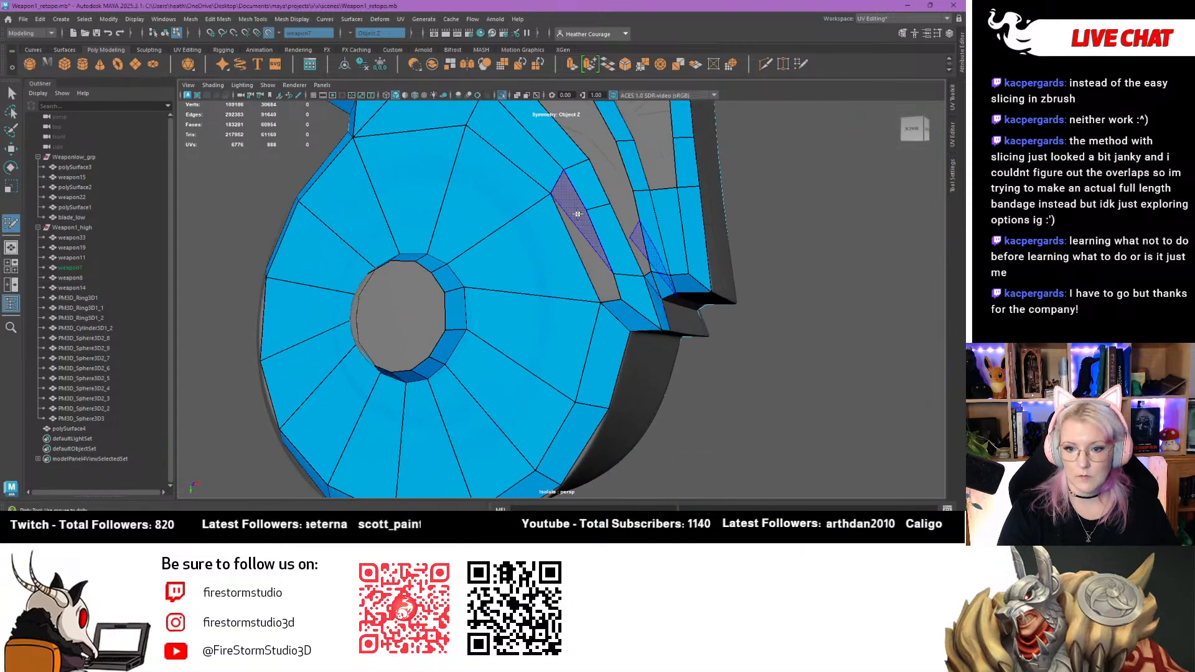
Delete a surplus cross edge lower on the curved bevel strip and fill the remaining narrow gaps beside the disc
{"action": "left_click", "coordinate": [601, 208], "text": "ctrl+shift"}
{"action": "left_click", "coordinate": [580, 235], "text": "shift"}
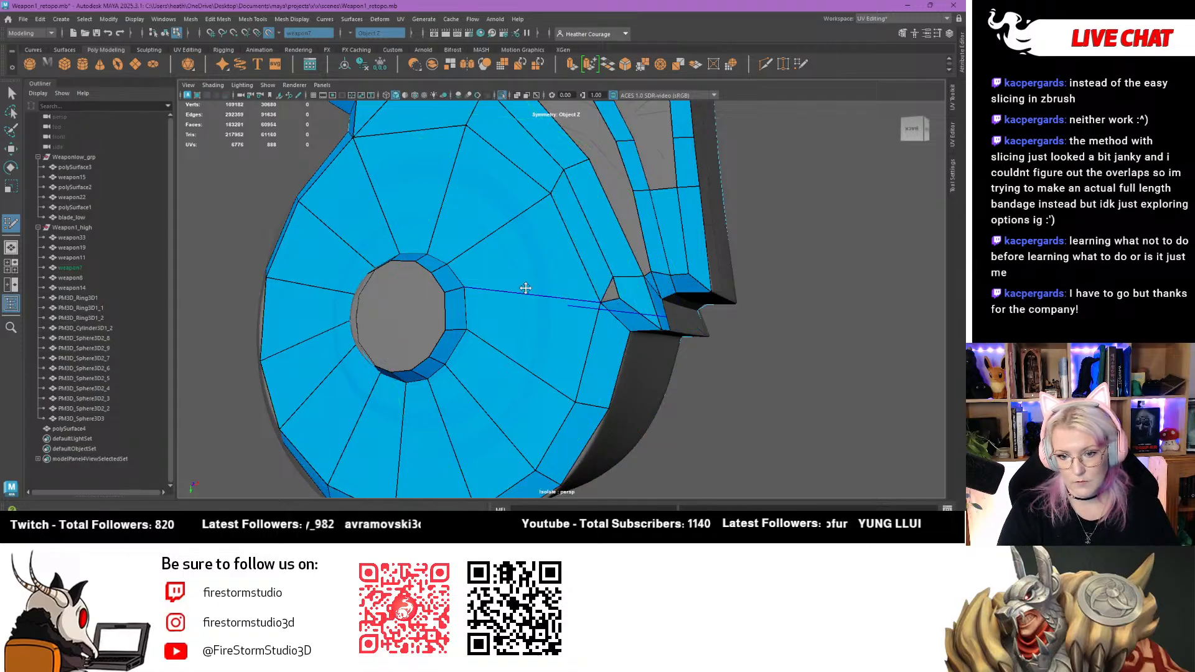
{"action": "left_click_drag", "start_coordinate": [603, 290], "coordinate": [655, 299], "text": "alt"}
{"action": "scroll", "coordinate": [660, 302], "scroll_direction": "up", "scroll_amount": 3}
{"action": "left_click", "coordinate": [755, 307], "text": "shift"}
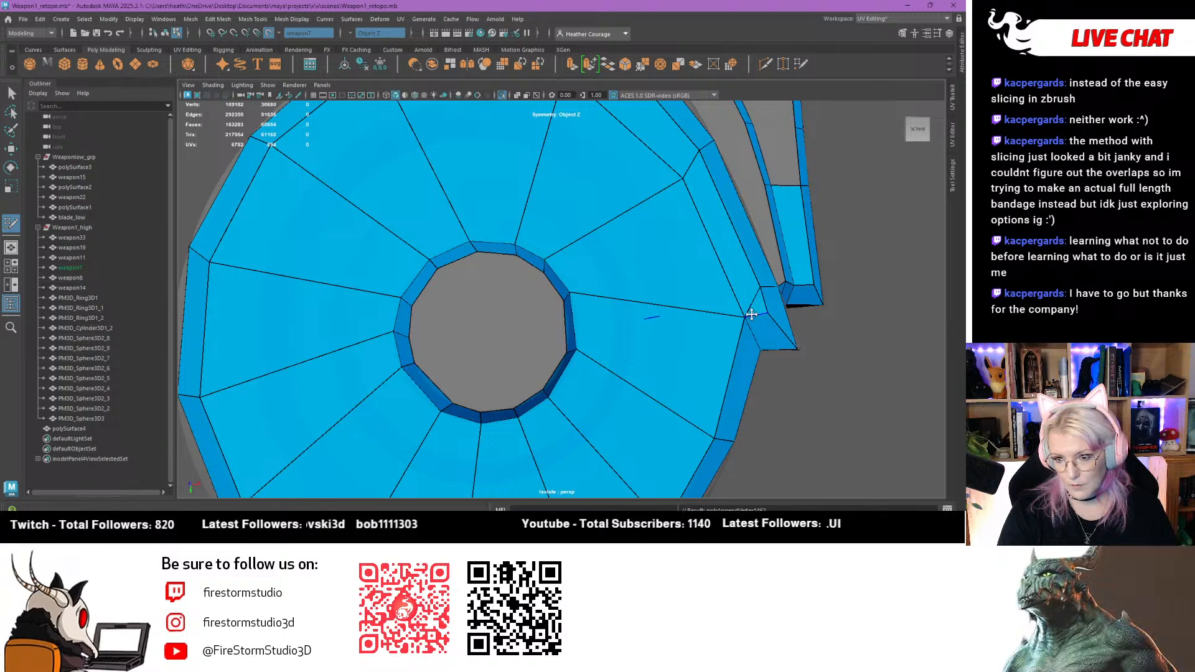
{"action": "scroll", "coordinate": [750, 313], "scroll_direction": "down", "scroll_amount": 5}
{"action": "left_click_drag", "start_coordinate": [610, 349], "coordinate": [565, 377], "text": "alt"}
{"action": "scroll", "coordinate": [565, 376], "scroll_direction": "up", "scroll_amount": 2}
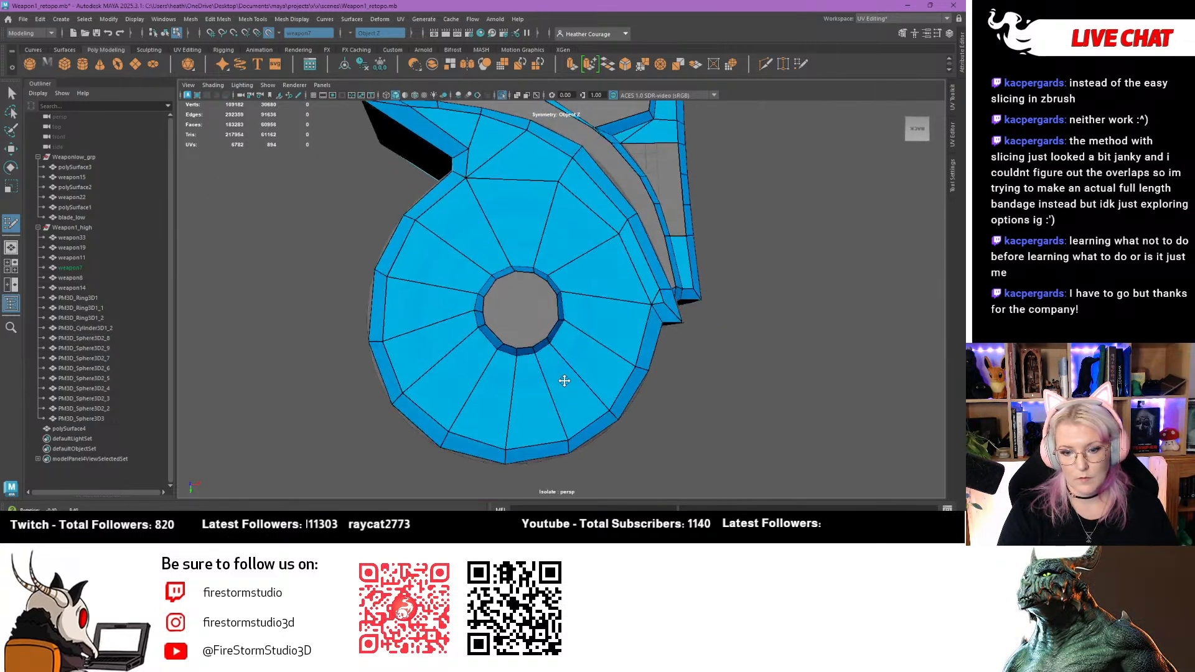
Bridge the middle of the hub's opening with a band of two quads sharing a central edge
{"action": "scroll", "coordinate": [565, 376], "scroll_direction": "up", "scroll_amount": 4}
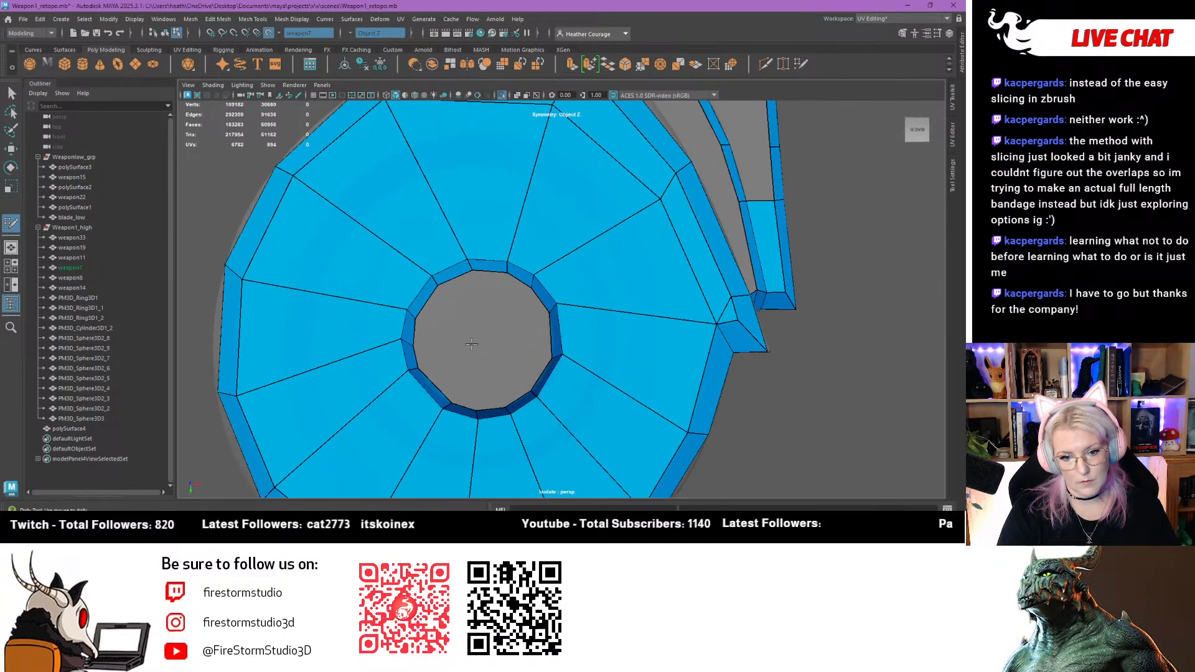
{"action": "left_click_drag", "start_coordinate": [471, 343], "coordinate": [468, 286], "text": "alt"}
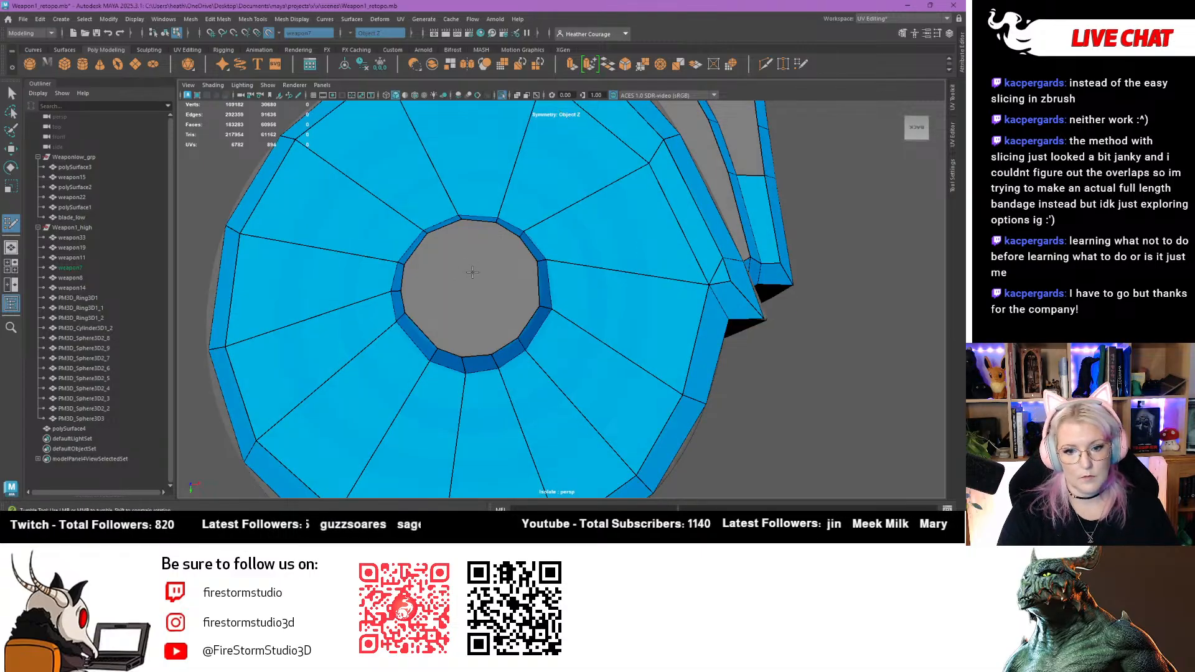
{"action": "left_click", "coordinate": [469, 297]}
{"action": "left_click", "coordinate": [448, 283], "text": "shift"}
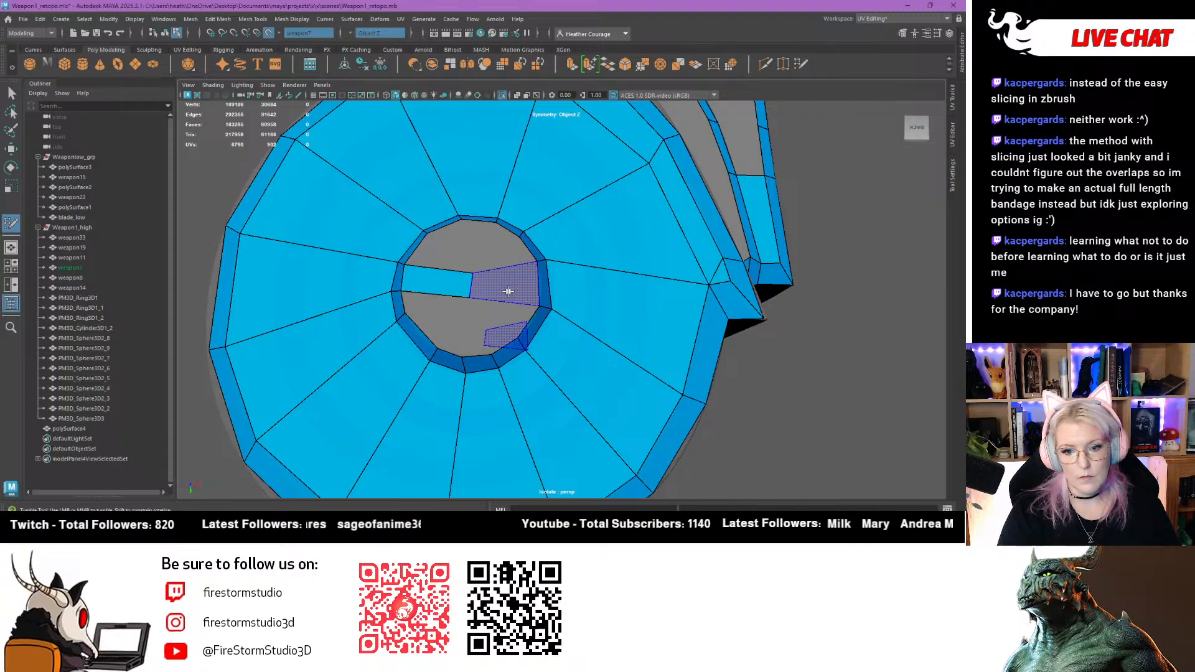
{"action": "left_click", "coordinate": [508, 290], "text": "shift"}
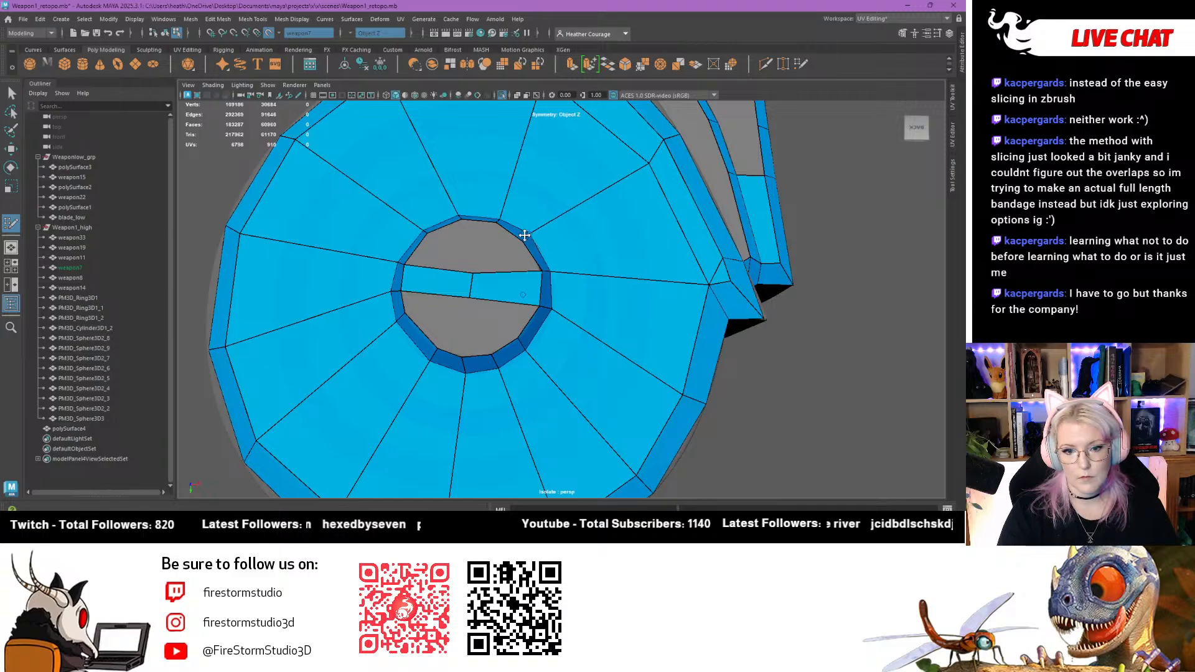
Try to fill the hub's opening above and below the central band with faces fanning from the middle edge
{"action": "left_click", "coordinate": [432, 253], "text": "shift"}
{"action": "left_click", "coordinate": [501, 250], "text": "shift"}
{"action": "left_click", "coordinate": [491, 249], "text": "shift"}
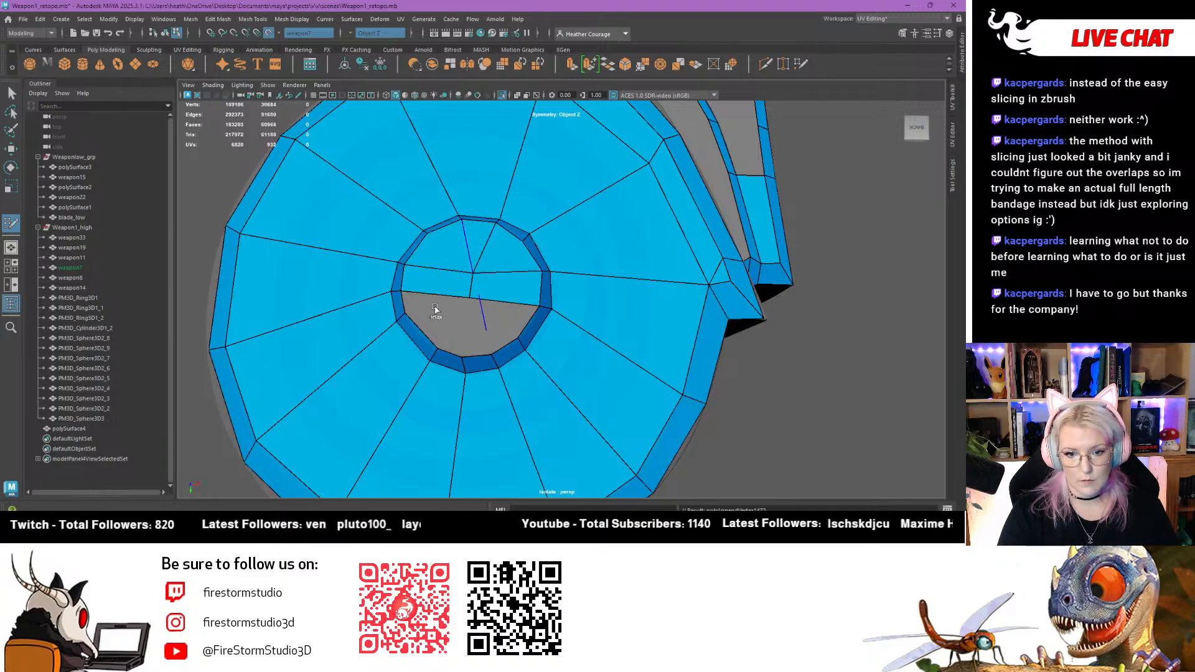
{"action": "left_click", "coordinate": [432, 316], "text": "shift"}
{"action": "left_click", "coordinate": [498, 320], "text": "shift"}
{"action": "left_click", "coordinate": [459, 334], "text": "shift"}
{"action": "scroll", "coordinate": [463, 301], "scroll_direction": "down", "scroll_amount": 5}
{"action": "mouse_move", "coordinate": [461, 294]}
{"action": "left_mouse_down", "text": "alt"}
{"action": "mouse_move", "coordinate": [456, 306]}
{"action": "mouse_move", "coordinate": [460, 262]}
{"action": "mouse_move", "coordinate": [477, 280]}
{"action": "left_mouse_up", "text": "alt"}
{"action": "scroll", "coordinate": [539, 361], "scroll_direction": "up", "scroll_amount": 4}
{"action": "left_click_drag", "start_coordinate": [563, 394], "coordinate": [504, 373], "text": "alt"}
{"action": "scroll", "coordinate": [542, 418], "scroll_direction": "up", "scroll_amount": 2}
Undo the faces filled above and below the hub's central band
{"action": "key", "text": "ctrl+z"}
{"action": "key", "text": "ctrl+z"}
{"action": "key", "text": "ctrl+z"}
{"action": "key", "text": "ctrl+z"}
{"action": "key", "text": "ctrl+z"}
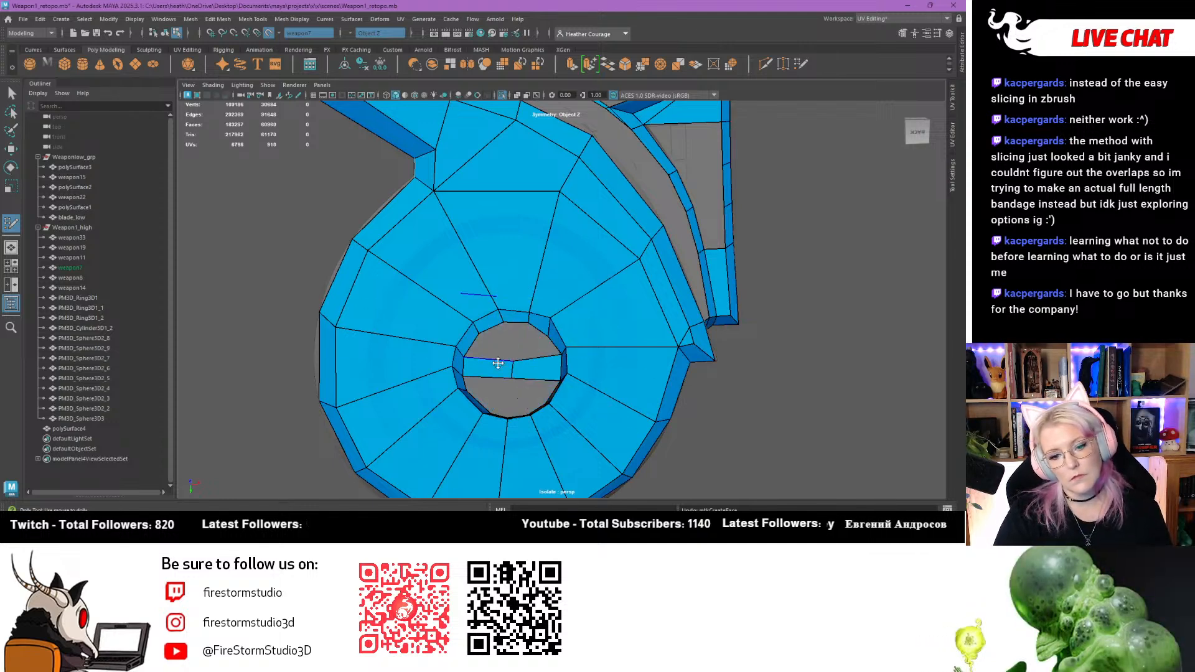
Insert a cross edge into each half of the hub's central band, dividing it into four quads
{"action": "left_click_drag", "start_coordinate": [485, 367], "coordinate": [477, 355], "text": "alt"}
{"action": "right_click_drag", "start_coordinate": [478, 354], "coordinate": [563, 472], "text": "alt"}
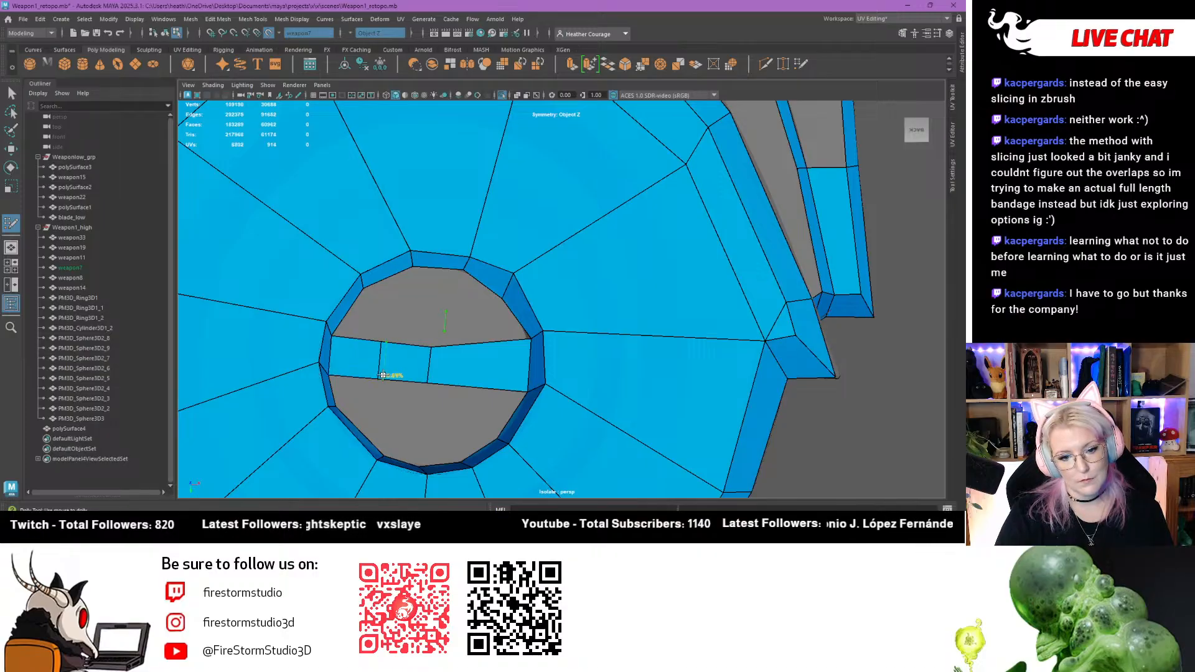
{"action": "left_click", "coordinate": [473, 383], "text": "ctrl"}
Fill the four corner faces of the hub's cap above and below the outer quads of the central band
{"action": "left_click", "coordinate": [369, 316], "text": "shift"}
{"action": "left_click", "coordinate": [497, 316], "text": "shift"}
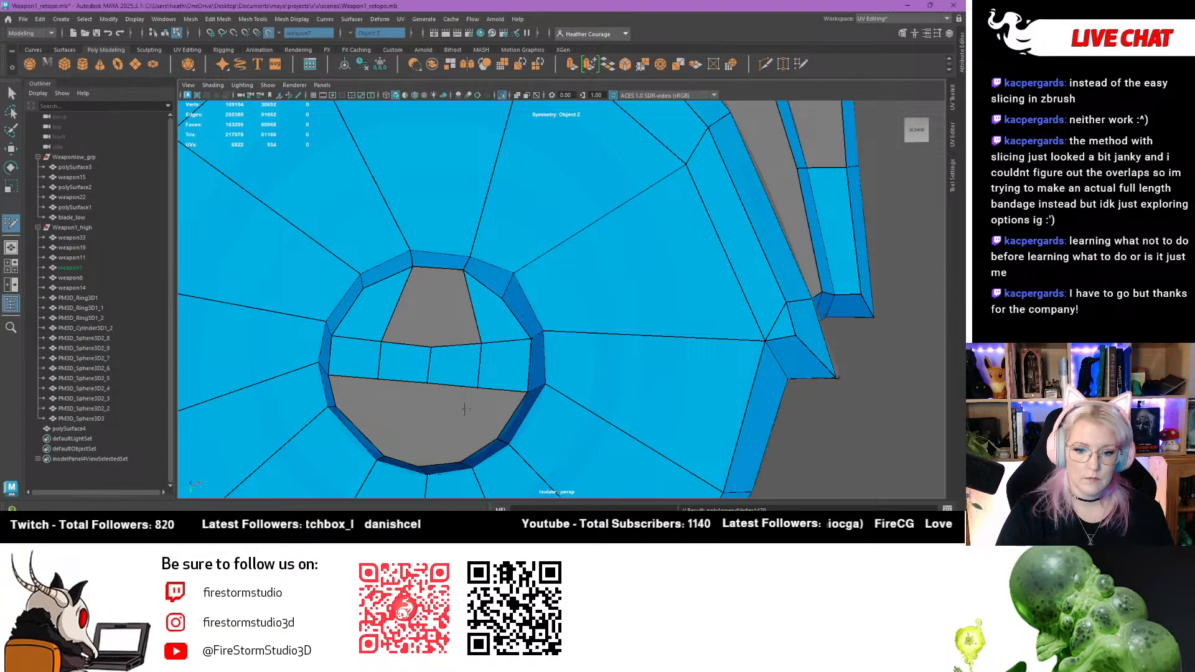
{"action": "left_click_drag", "start_coordinate": [464, 403], "coordinate": [506, 373], "text": "alt"}
{"action": "left_click", "coordinate": [510, 341], "text": "shift"}
{"action": "left_click", "coordinate": [379, 330], "text": "shift"}
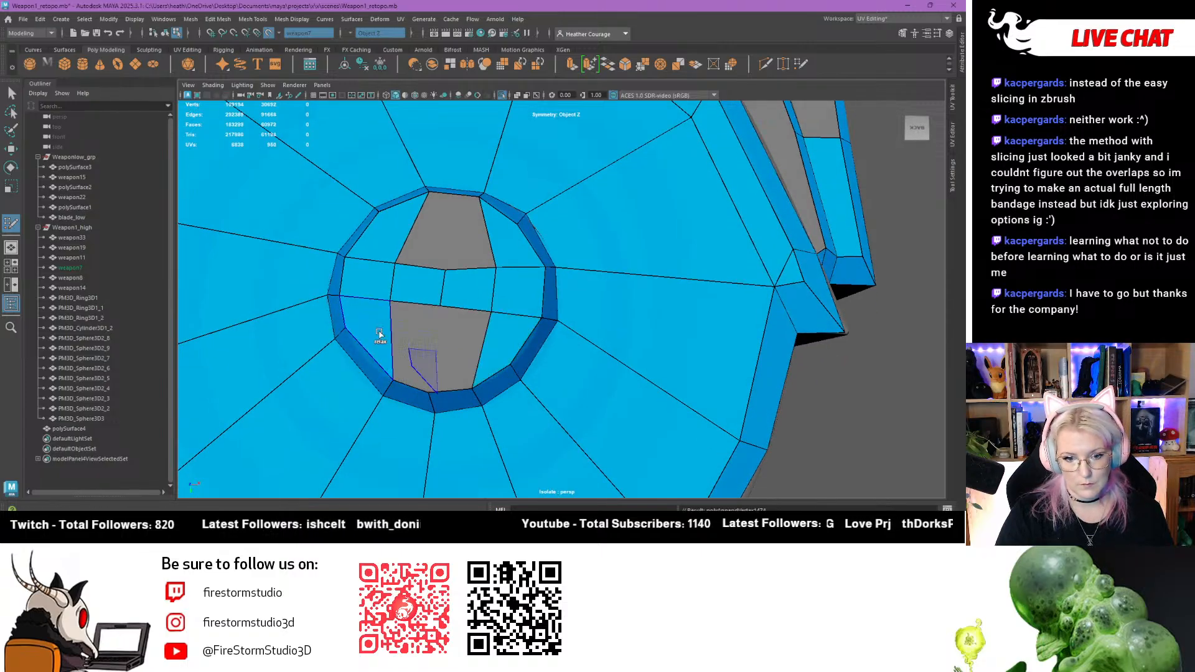
Delete one upper disc face below the curved bevel strip together with its adjoining hub side wall quad
{"action": "scroll", "coordinate": [456, 206], "scroll_direction": "down", "scroll_amount": 5}
{"action": "middle_click_drag", "start_coordinate": [498, 234], "coordinate": [472, 297], "text": "alt"}
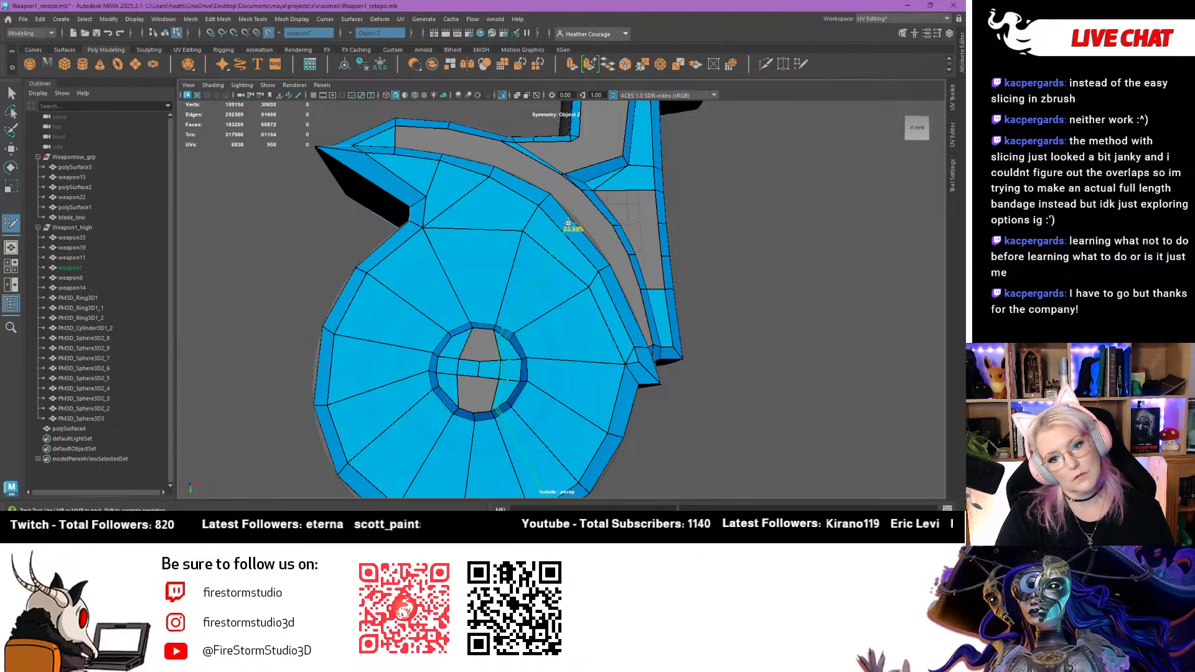
{"action": "left_click", "coordinate": [515, 293], "text": "ctrl+shift"}
{"action": "scroll", "coordinate": [493, 365], "scroll_direction": "up", "scroll_amount": 3}
{"action": "left_click", "coordinate": [478, 332], "text": "ctrl+shift"}
{"action": "mouse_move", "coordinate": [464, 319]}
{"action": "left_mouse_down", "text": "alt"}
{"action": "mouse_move", "coordinate": [442, 419]}
{"action": "mouse_move", "coordinate": [435, 407]}
{"action": "left_mouse_up", "text": "alt"}
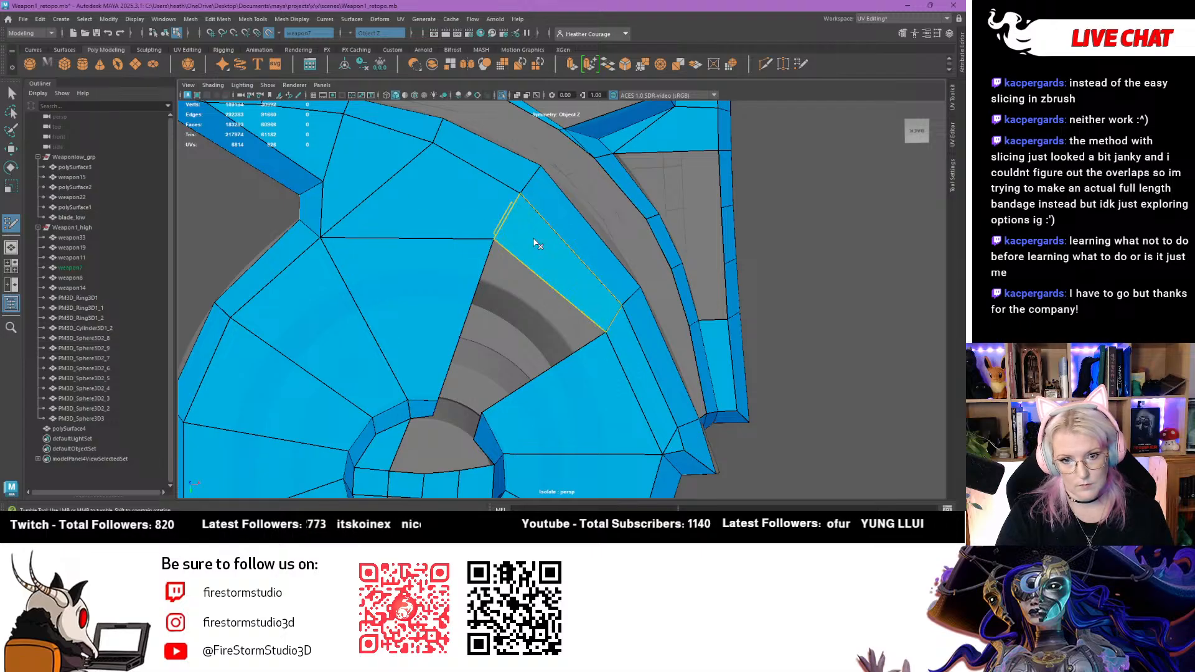
Delete the next upper disc face beside the opening and pull the bevel strip's outer and inner corner vertices back along the curve
{"action": "left_click", "coordinate": [418, 286], "text": "ctrl+shift"}
{"action": "left_click_drag", "start_coordinate": [536, 173], "coordinate": [506, 154]}
{"action": "left_click_drag", "start_coordinate": [493, 239], "coordinate": [462, 229]}
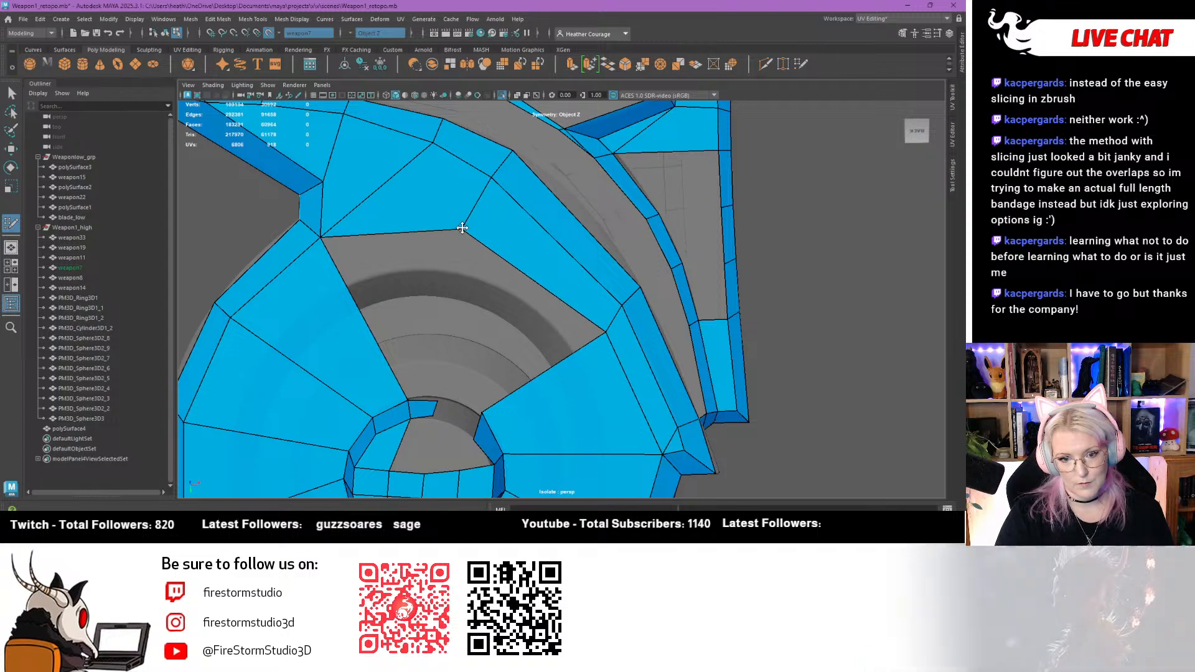
Insert a cross edge through the curved bevel strip's long segment, then delete the four resulting faces
{"action": "left_click", "coordinate": [537, 278], "text": "ctrl"}
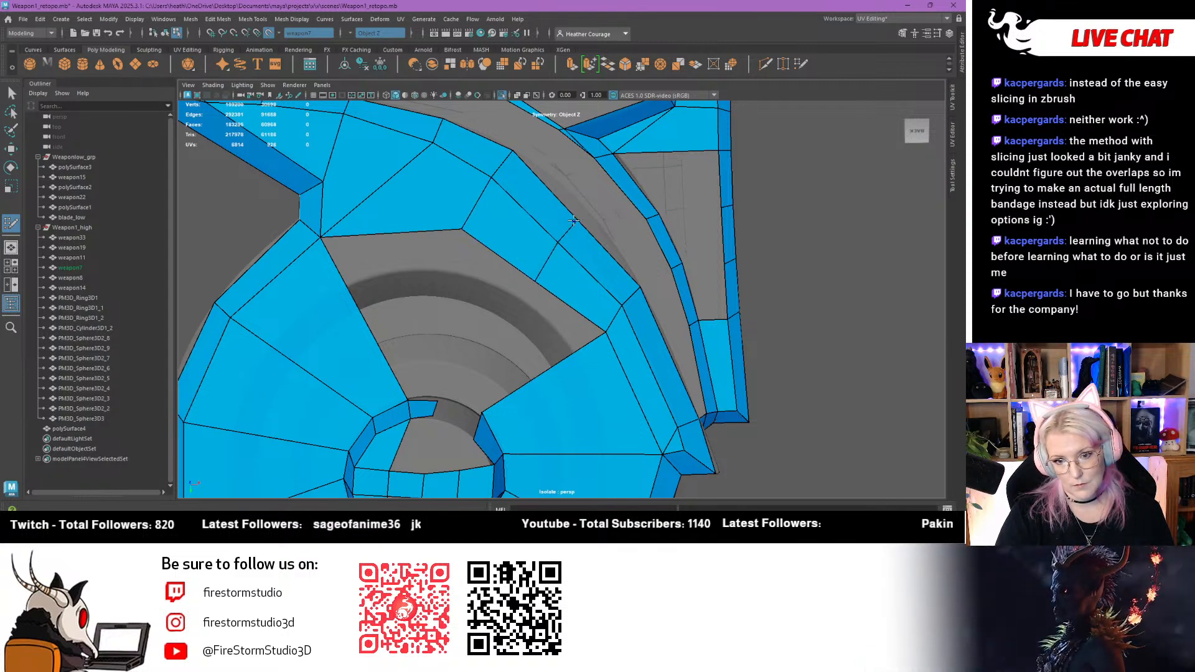
{"action": "left_click_drag", "start_coordinate": [508, 286], "coordinate": [467, 230], "text": "alt"}
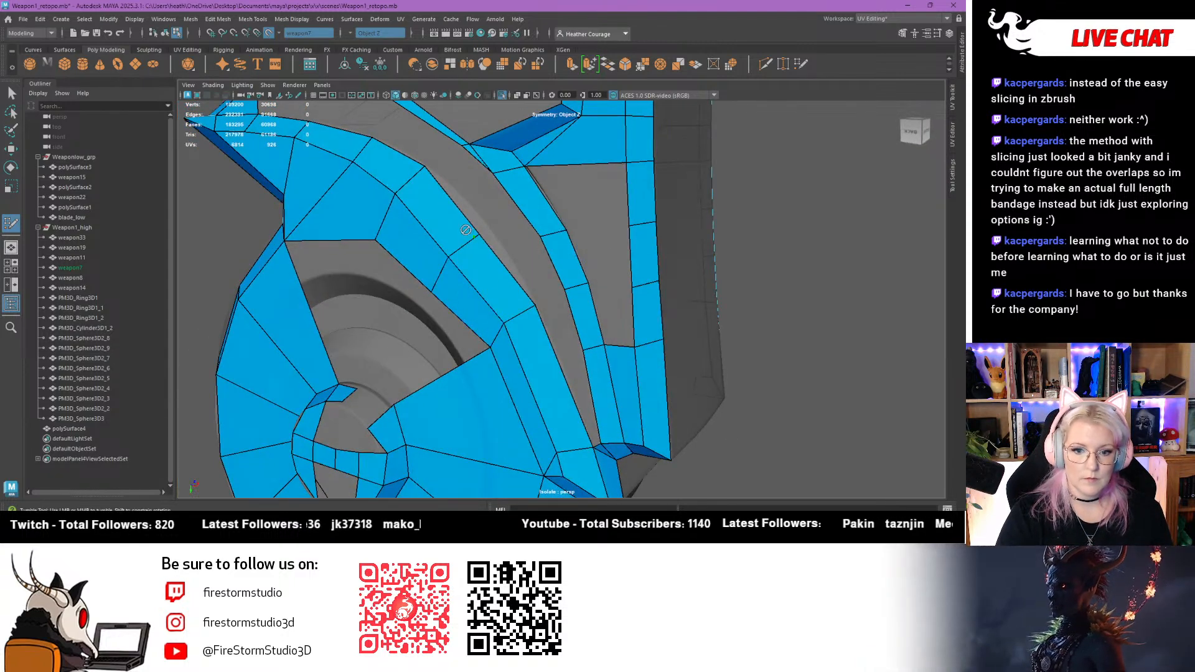
{"action": "left_click", "coordinate": [460, 231], "text": "ctrl+shift"}
{"action": "left_click", "coordinate": [487, 264], "text": "ctrl+shift"}
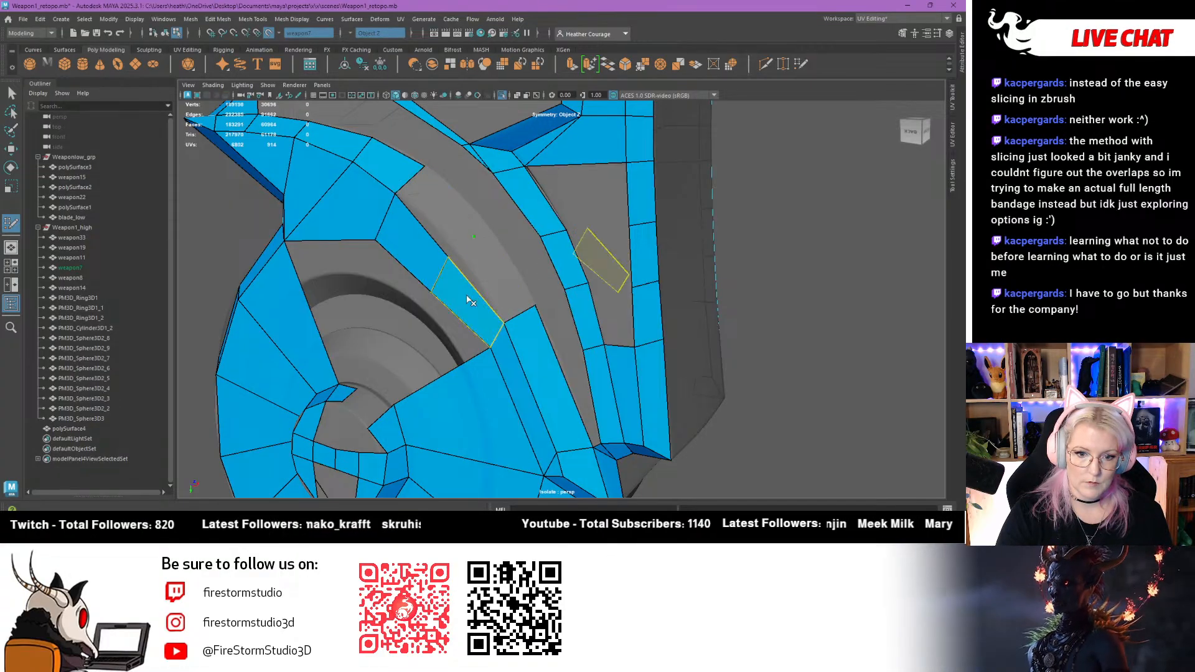
{"action": "left_click", "coordinate": [467, 299], "text": "ctrl+shift"}
{"action": "left_click", "coordinate": [429, 261], "text": "ctrl+shift"}
Rebuild the deleted bevel strip segment with quads around new intermediate points that follow the high-poly curve
{"action": "left_click", "coordinate": [483, 224]}
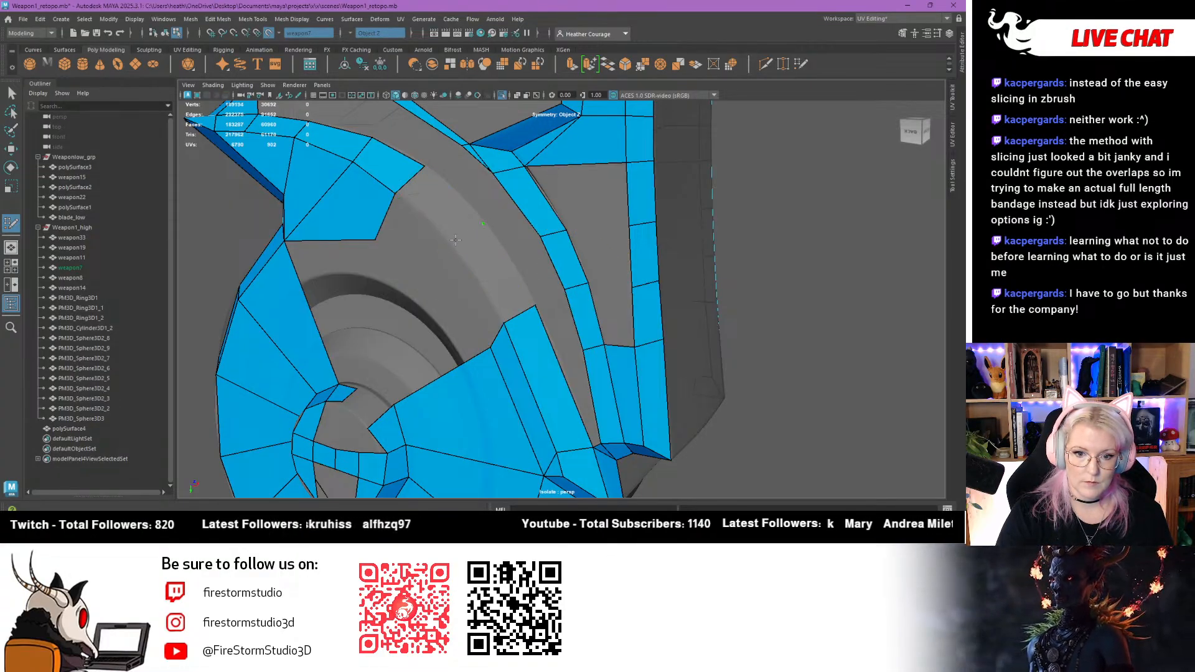
{"action": "left_click", "coordinate": [474, 255], "text": "shift"}
{"action": "key", "text": "ctrl+z"}
{"action": "left_click", "coordinate": [484, 268], "text": "shift"}
{"action": "left_click", "coordinate": [442, 210], "text": "shift"}
{"action": "left_click_drag", "start_coordinate": [398, 294], "coordinate": [461, 304], "text": "alt"}
{"action": "left_click", "coordinate": [527, 260]}
{"action": "left_click", "coordinate": [496, 224], "text": "shift"}
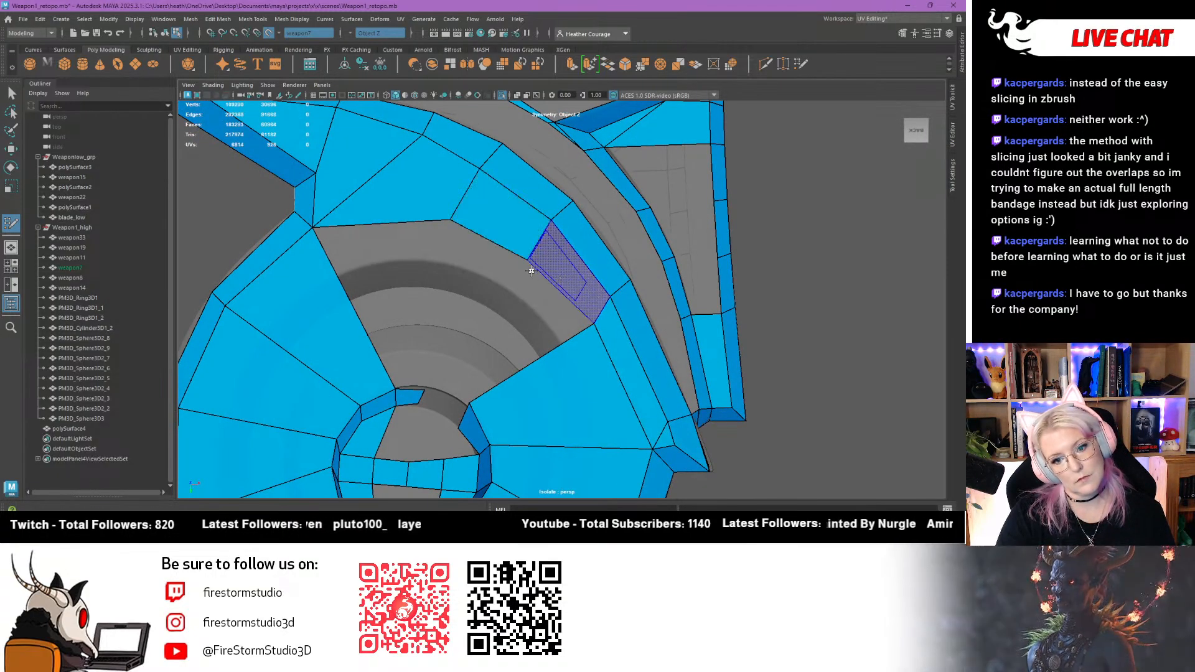
{"action": "left_click", "coordinate": [531, 271], "text": "shift"}
Lower the bevel strip's inner corner vertex slightly and fill the open upper disc faces down to the hub
{"action": "left_click_drag", "start_coordinate": [451, 221], "coordinate": [456, 232]}
{"action": "left_click_drag", "start_coordinate": [471, 322], "coordinate": [463, 283], "text": "alt"}
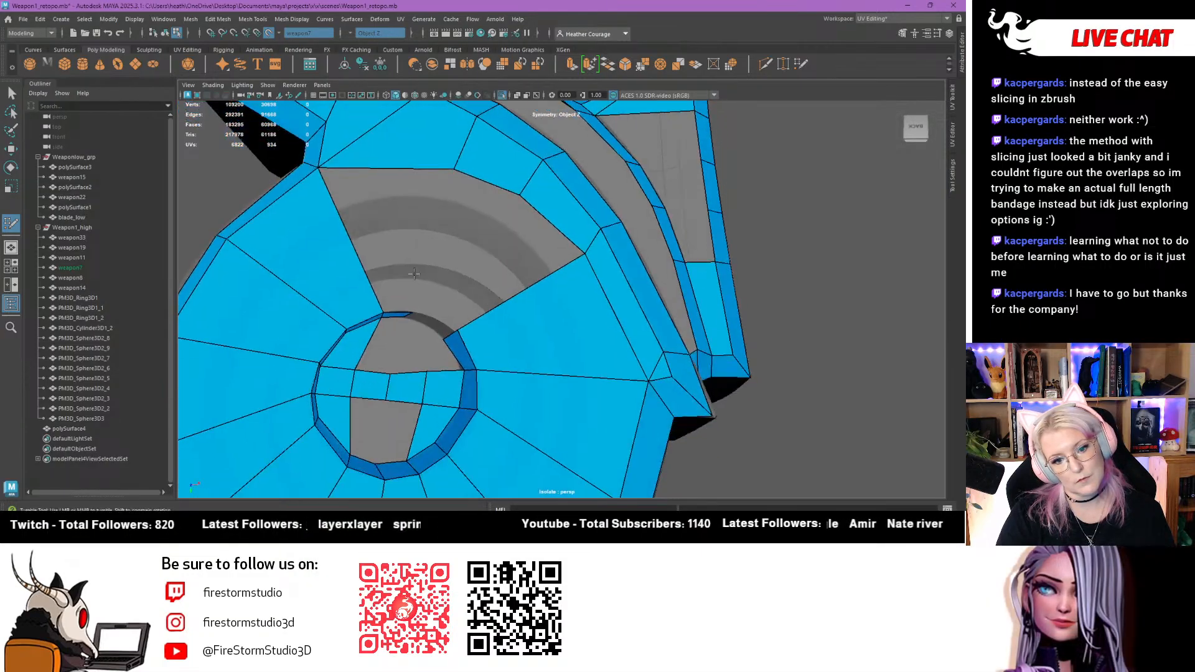
{"action": "left_click", "coordinate": [398, 228], "text": "shift"}
{"action": "left_click_drag", "start_coordinate": [414, 335], "coordinate": [426, 355], "text": "alt"}
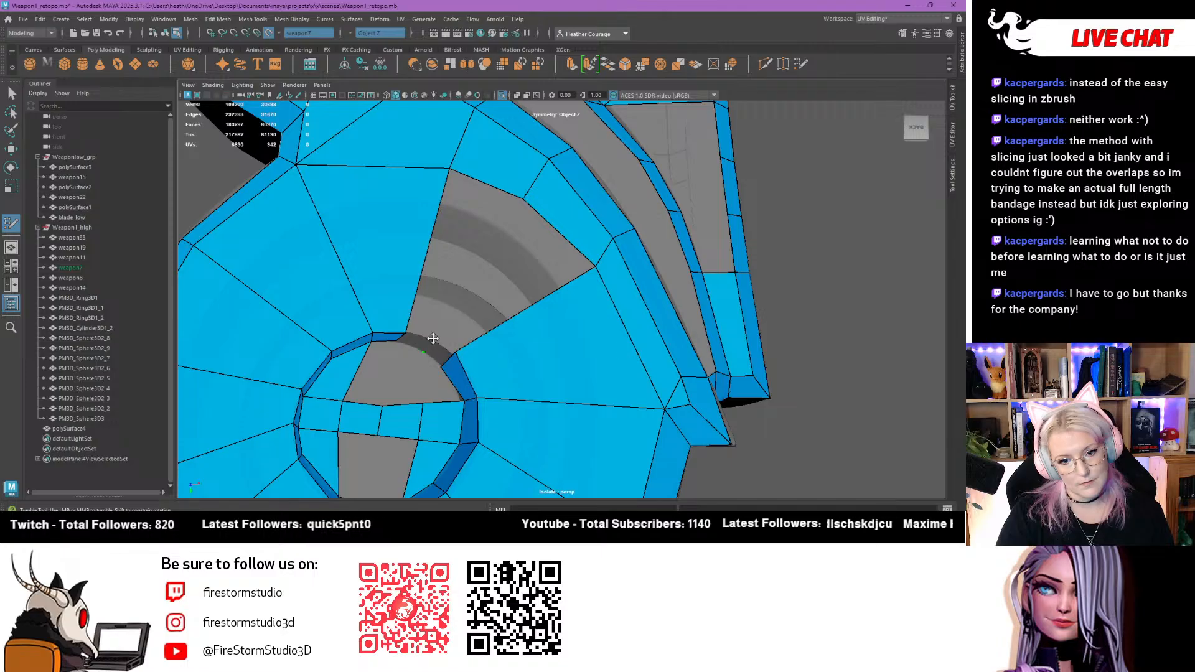
{"action": "left_click", "coordinate": [467, 255], "text": "shift"}
{"action": "left_click", "coordinate": [501, 274], "text": "shift"}
Fill the remaining open faces of the hub's cap above and below the central band
{"action": "left_click_drag", "start_coordinate": [407, 383], "coordinate": [459, 355], "text": "alt"}
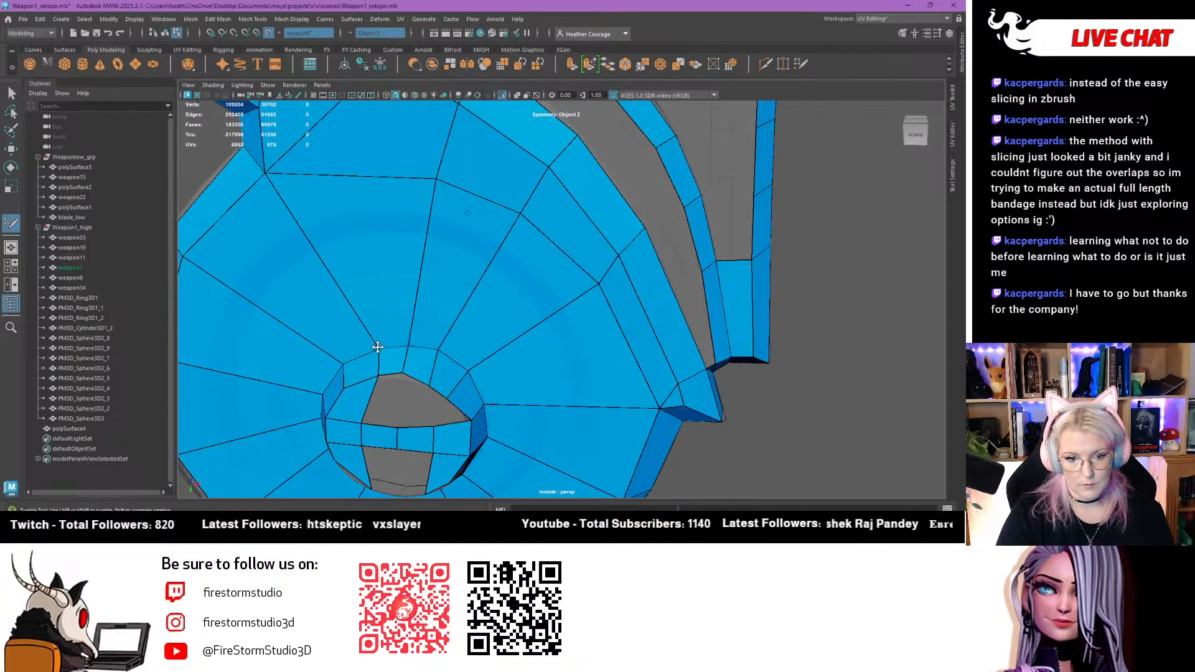
{"action": "left_click_drag", "start_coordinate": [375, 373], "coordinate": [468, 321], "text": "alt"}
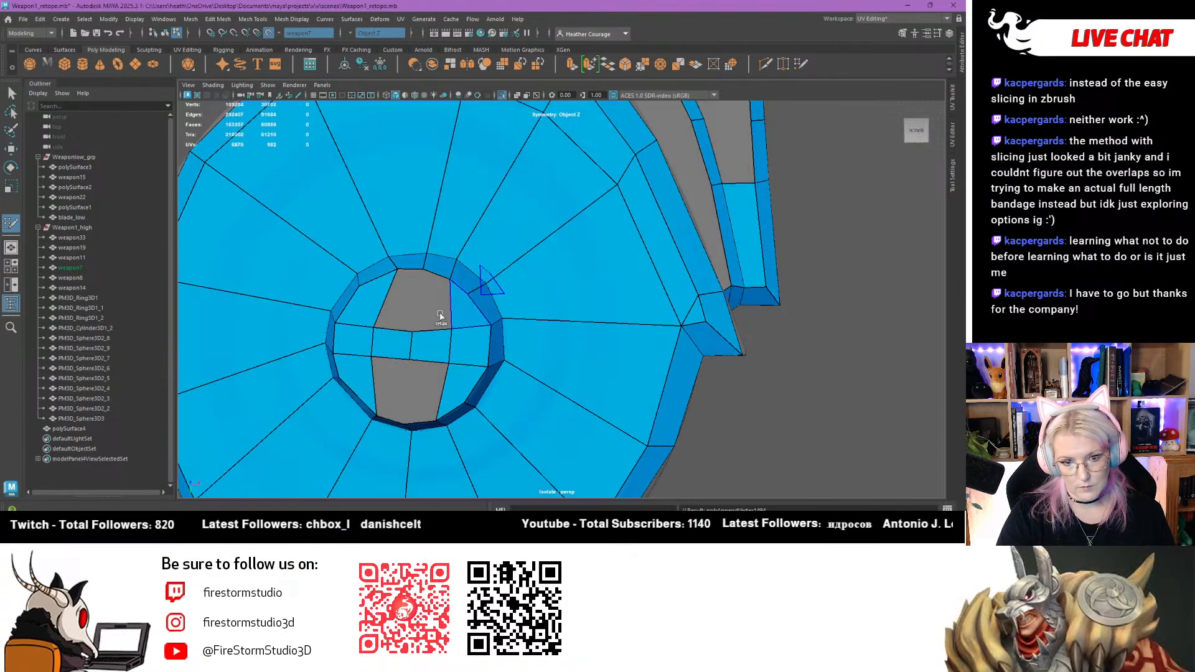
{"action": "left_click", "coordinate": [398, 293], "text": "shift"}
{"action": "left_click", "coordinate": [427, 381], "text": "shift"}
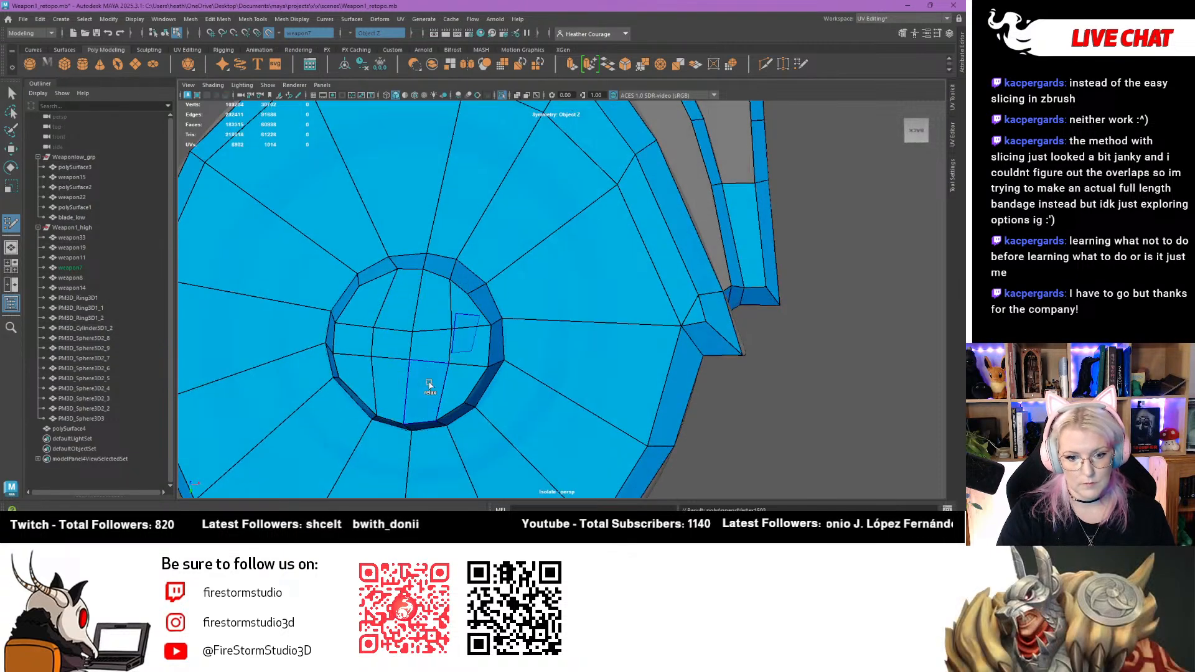
Fill the upper part of the gap between the disc's bevel strip and the outer curved strip with quads
{"action": "scroll", "coordinate": [425, 380], "scroll_direction": "down", "scroll_amount": 5}
{"action": "left_click_drag", "start_coordinate": [426, 382], "coordinate": [484, 285], "text": "alt"}
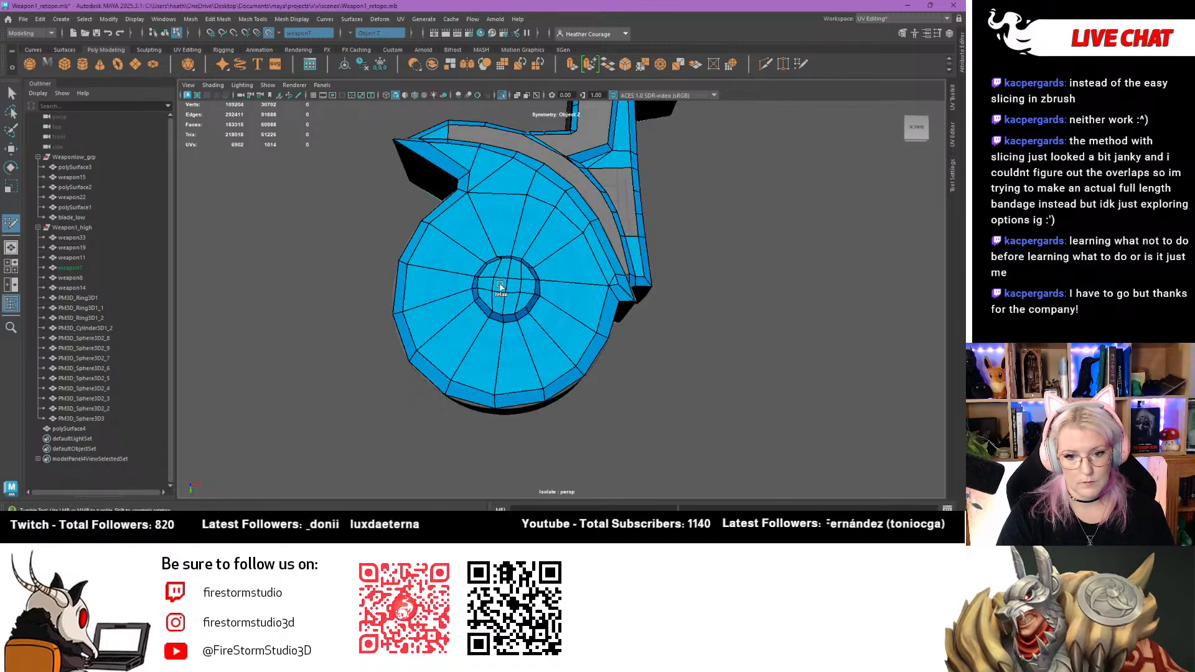
{"action": "scroll", "coordinate": [398, 299], "scroll_direction": "up", "scroll_amount": 5}
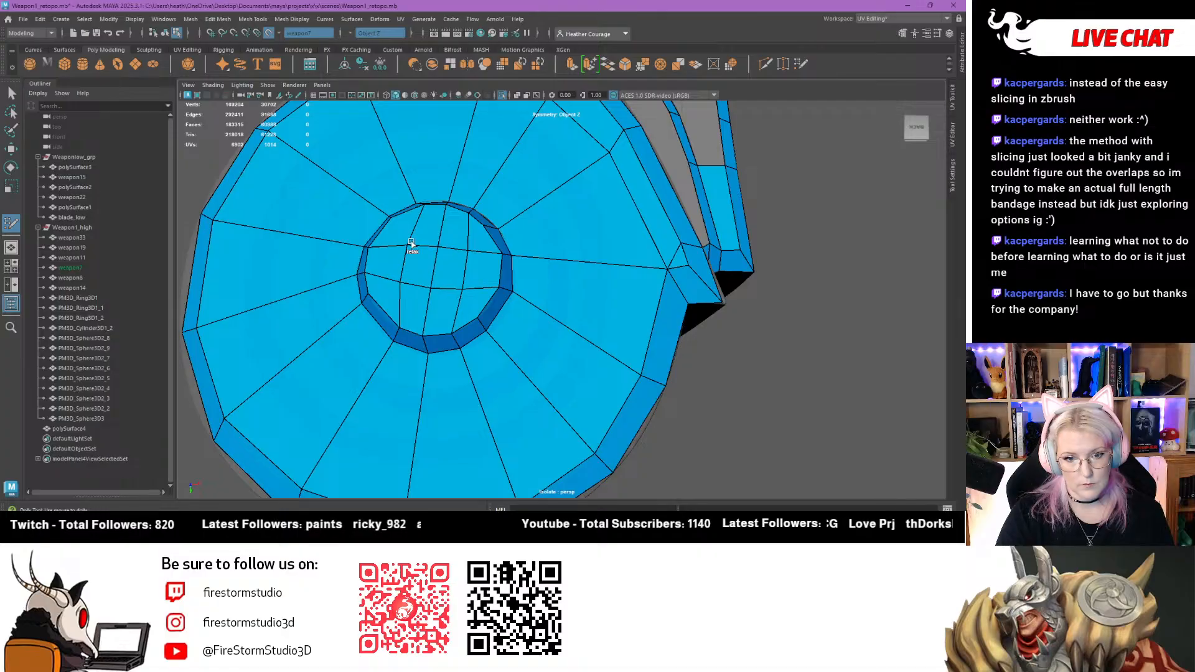
{"action": "scroll", "coordinate": [469, 336], "scroll_direction": "down", "scroll_amount": 5}
{"action": "left_click_drag", "start_coordinate": [469, 336], "coordinate": [462, 320], "text": "alt"}
{"action": "scroll", "coordinate": [470, 344], "scroll_direction": "up", "scroll_amount": 4}
{"action": "left_click", "coordinate": [372, 266], "text": "shift"}
{"action": "left_click", "coordinate": [417, 272], "text": "shift"}
{"action": "left_click", "coordinate": [478, 301], "text": "shift"}
{"action": "left_click", "coordinate": [479, 313], "text": "shift"}
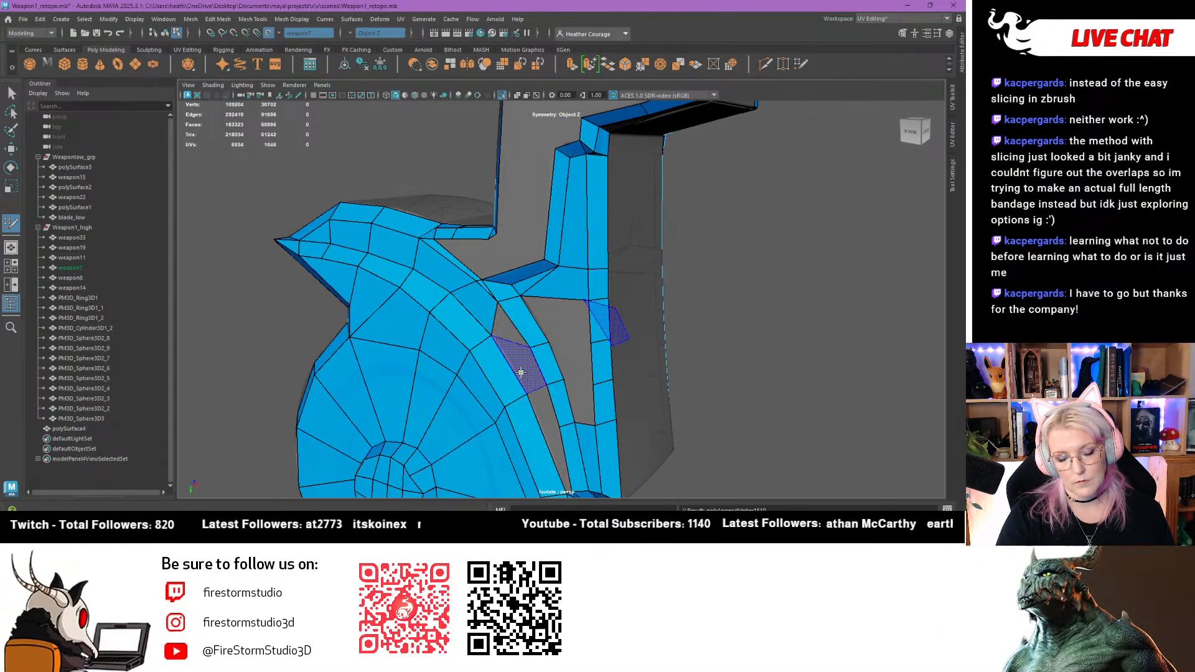
Fill the lower part of the gap between the disc's bevel strip and the outer curved strip
{"action": "left_click", "coordinate": [520, 372], "text": "shift"}
{"action": "mouse_move", "coordinate": [520, 372]}
{"action": "left_mouse_down", "text": "alt"}
{"action": "mouse_move", "coordinate": [541, 381]}
{"action": "mouse_move", "coordinate": [504, 378]}
{"action": "left_mouse_up", "text": "alt"}
{"action": "middle_click_drag", "start_coordinate": [516, 374], "coordinate": [471, 312], "text": "alt"}
{"action": "left_click_drag", "start_coordinate": [504, 308], "coordinate": [558, 301], "text": "alt"}
{"action": "right_click_drag", "start_coordinate": [557, 301], "coordinate": [624, 417], "text": "alt"}
{"action": "mouse_move", "coordinate": [624, 416]}
{"action": "left_mouse_down", "text": "alt"}
{"action": "mouse_move", "coordinate": [587, 413]}
{"action": "mouse_move", "coordinate": [520, 374]}
{"action": "left_mouse_up", "text": "alt"}
{"action": "left_click", "coordinate": [495, 356], "text": "shift"}
{"action": "left_click", "coordinate": [467, 263], "text": "shift"}
Fill the bottom of the recess between the outer curved strip and the upright edge, and undo the triangle added above it
{"action": "right_click_drag", "start_coordinate": [540, 309], "coordinate": [496, 300], "text": "alt"}
{"action": "left_click_drag", "start_coordinate": [495, 300], "coordinate": [582, 301], "text": "alt"}
{"action": "left_click", "coordinate": [554, 293], "text": "shift"}
{"action": "left_click", "coordinate": [552, 266], "text": "shift"}
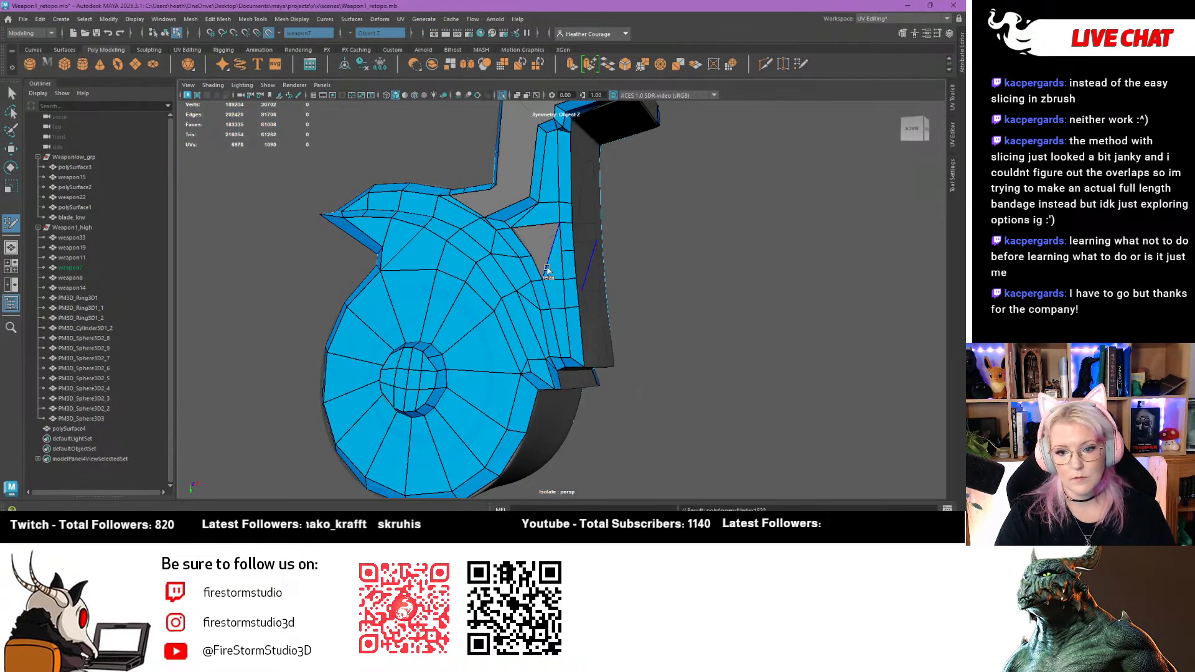
{"action": "key", "text": "ctrl+z"}
Close the rest of the recess beside the upright edge with two stacked quads
{"action": "left_click_drag", "start_coordinate": [534, 278], "coordinate": [502, 328], "text": "alt"}
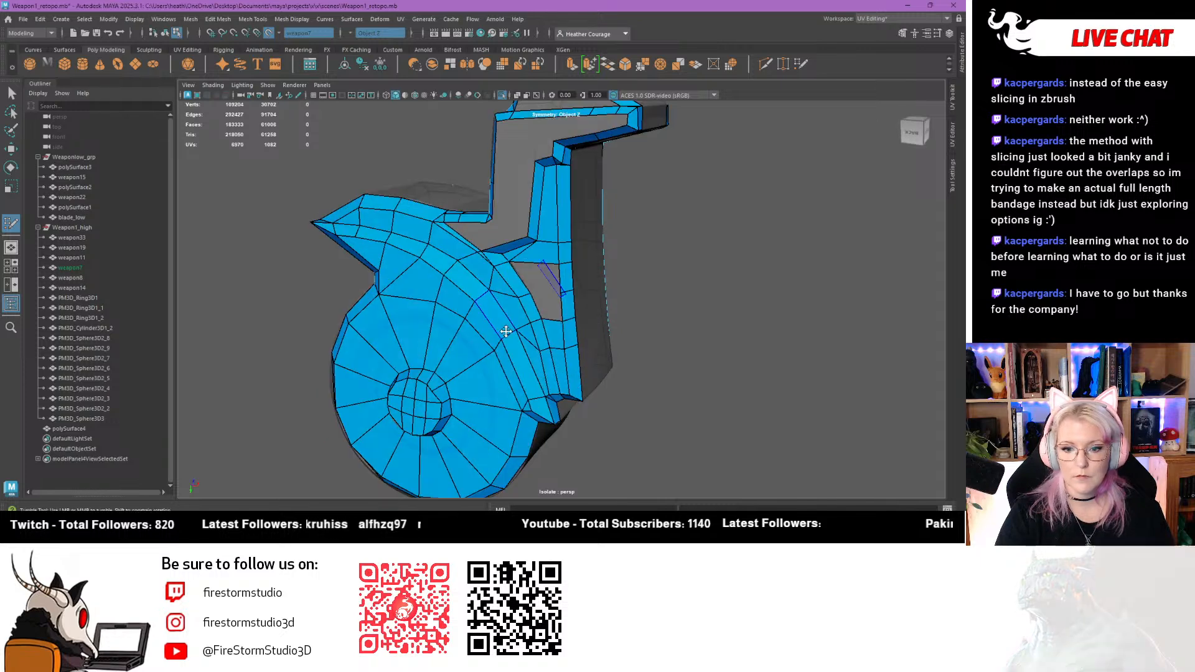
{"action": "right_click_drag", "start_coordinate": [501, 328], "coordinate": [637, 464], "text": "alt"}
{"action": "mouse_move", "coordinate": [532, 312]}
{"action": "left_mouse_down", "text": "alt"}
{"action": "mouse_move", "coordinate": [523, 349]}
{"action": "mouse_move", "coordinate": [535, 330]}
{"action": "left_mouse_up", "text": "alt"}
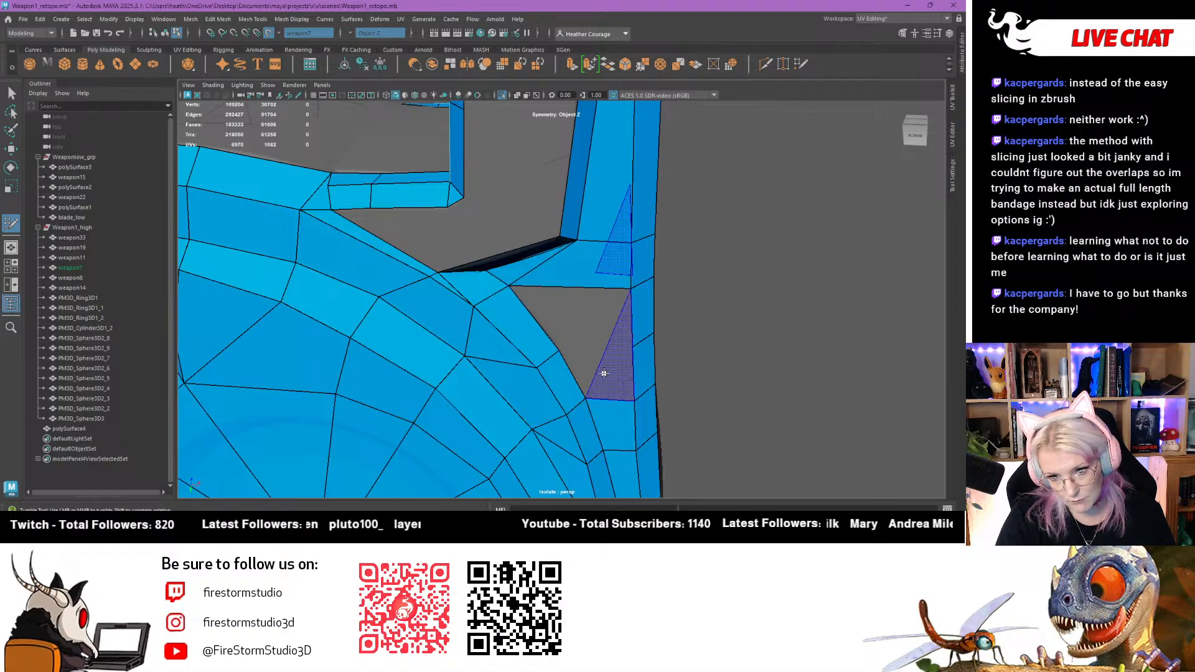
{"action": "mouse_move", "coordinate": [592, 368]}
{"action": "left_mouse_down", "text": "alt"}
{"action": "mouse_move", "coordinate": [526, 357]}
{"action": "mouse_move", "coordinate": [548, 336]}
{"action": "left_mouse_up", "text": "alt"}
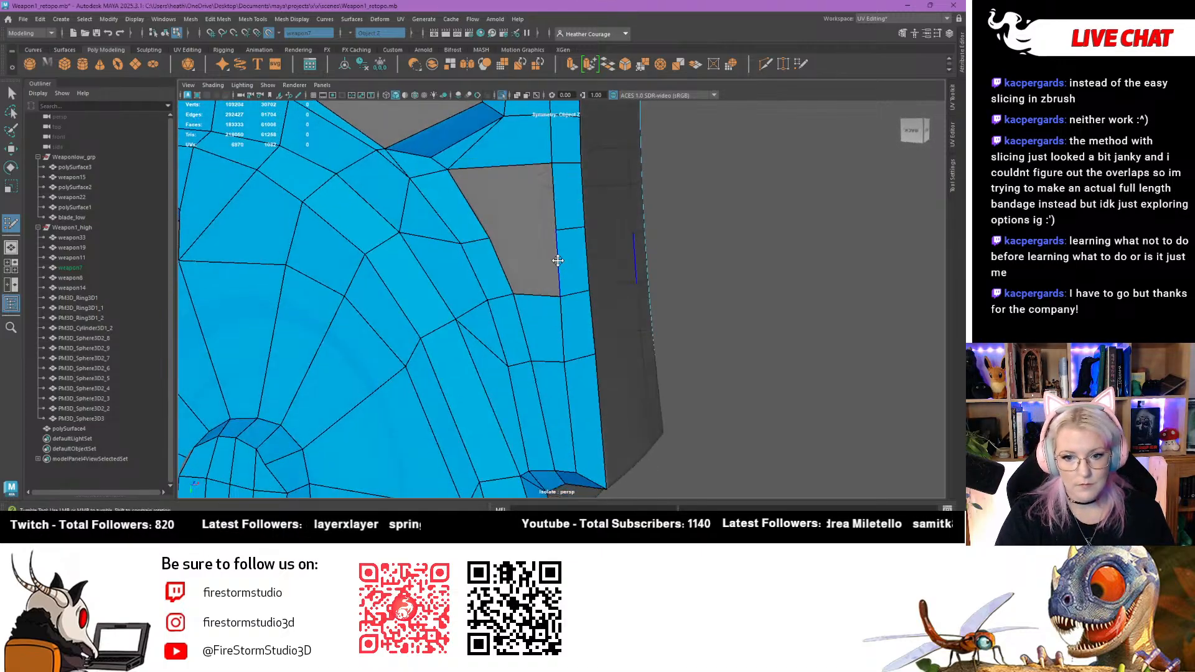
{"action": "left_click_drag", "start_coordinate": [557, 260], "coordinate": [488, 232]}
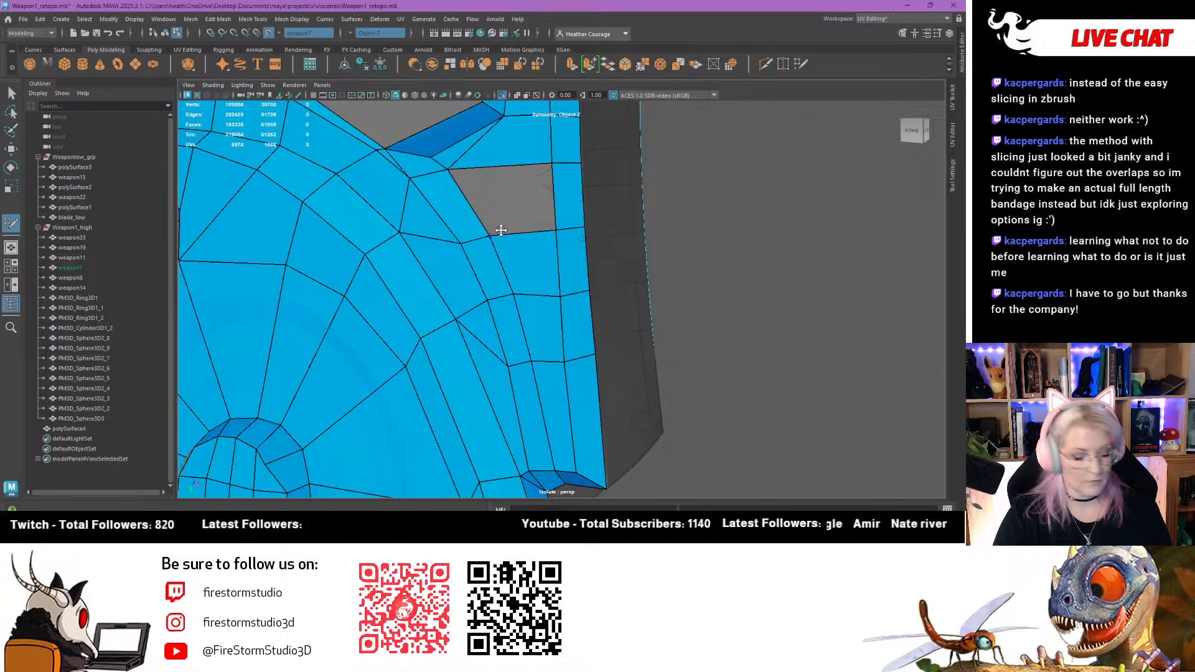
{"action": "left_click", "coordinate": [506, 196], "text": "shift"}
Fill the three side faces between the small ledge, the curved strip and the slanted upright
{"action": "mouse_move", "coordinate": [507, 200]}
{"action": "left_mouse_down", "text": "alt"}
{"action": "mouse_move", "coordinate": [485, 224]}
{"action": "mouse_move", "coordinate": [501, 228]}
{"action": "left_mouse_up", "text": "alt"}
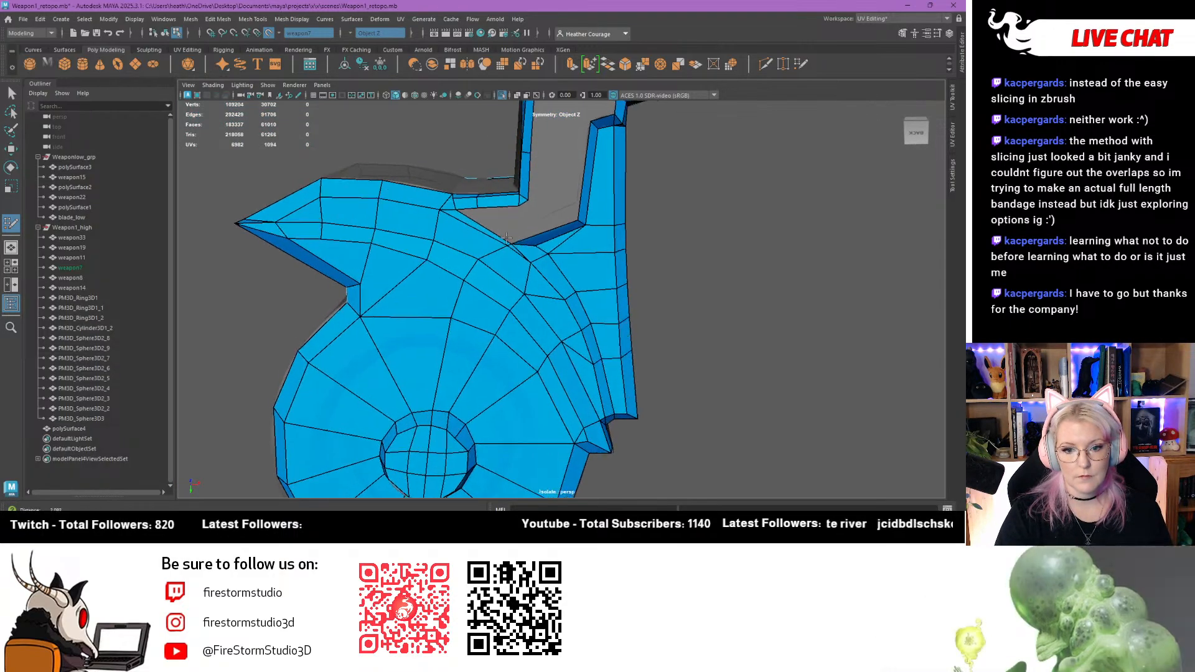
{"action": "scroll", "coordinate": [492, 227], "scroll_direction": "up", "scroll_amount": 5}
{"action": "middle_click_drag", "start_coordinate": [483, 227], "coordinate": [553, 253], "text": "alt"}
{"action": "left_click", "coordinate": [559, 229], "text": "shift"}
{"action": "mouse_move", "coordinate": [568, 275]}
{"action": "left_mouse_down", "text": "alt"}
{"action": "mouse_move", "coordinate": [555, 294]}
{"action": "mouse_move", "coordinate": [507, 286]}
{"action": "mouse_move", "coordinate": [454, 354]}
{"action": "mouse_move", "coordinate": [479, 348]}
{"action": "left_mouse_up", "text": "alt"}
{"action": "left_click", "coordinate": [455, 289], "text": "shift"}
{"action": "left_click", "coordinate": [632, 236], "text": "shift"}
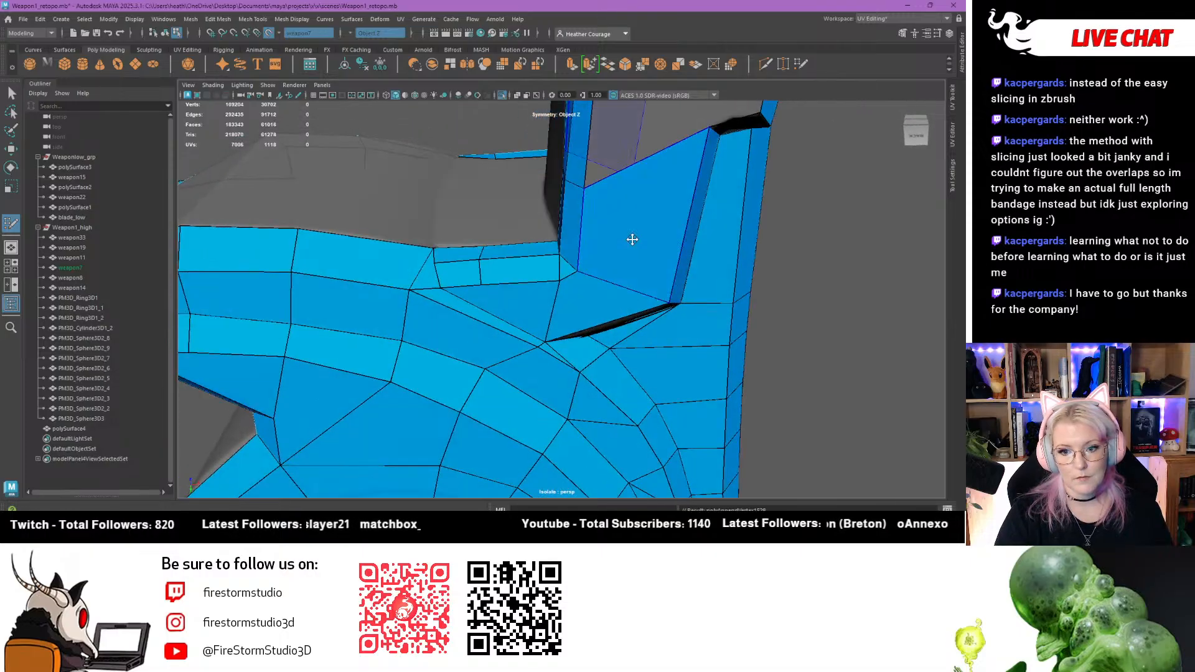
Fill the side faces of the upper neck and the overhanging head, leaving the small opening at the head's tip
{"action": "scroll", "coordinate": [632, 239], "scroll_direction": "down", "scroll_amount": 5}
{"action": "left_click_drag", "start_coordinate": [605, 253], "coordinate": [592, 237], "text": "alt"}
{"action": "middle_click_drag", "start_coordinate": [592, 237], "coordinate": [587, 264], "text": "alt"}
{"action": "scroll", "coordinate": [555, 229], "scroll_direction": "up", "scroll_amount": 1}
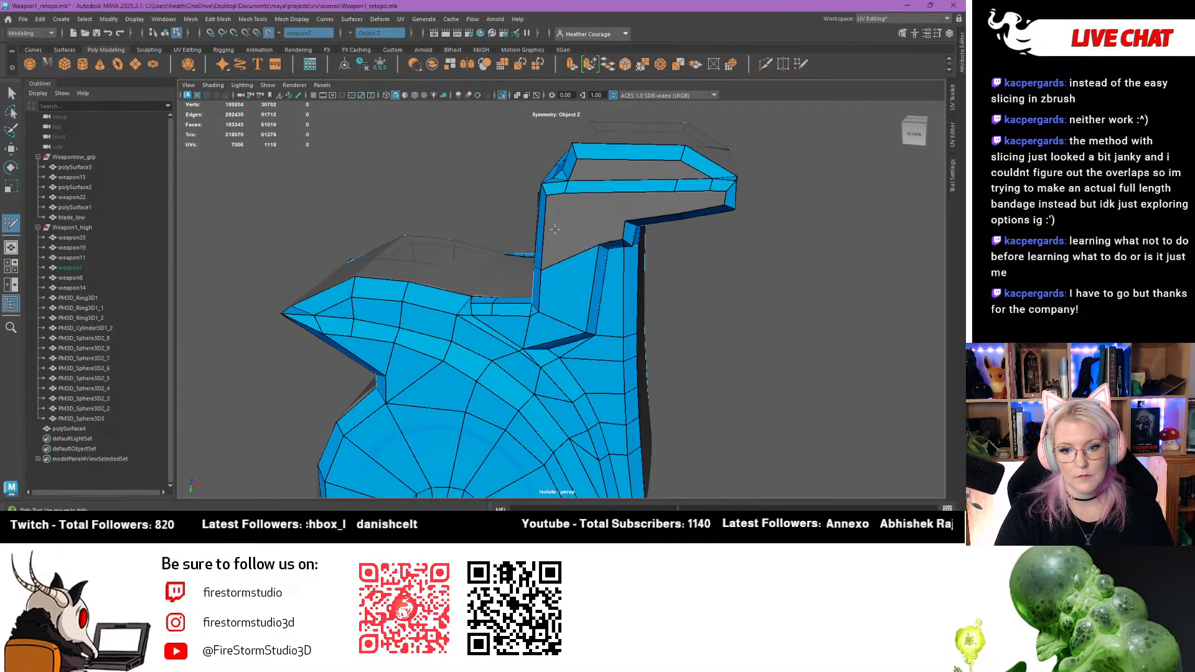
{"action": "left_click", "coordinate": [557, 227], "text": "shift"}
{"action": "left_click", "coordinate": [604, 217], "text": "shift"}
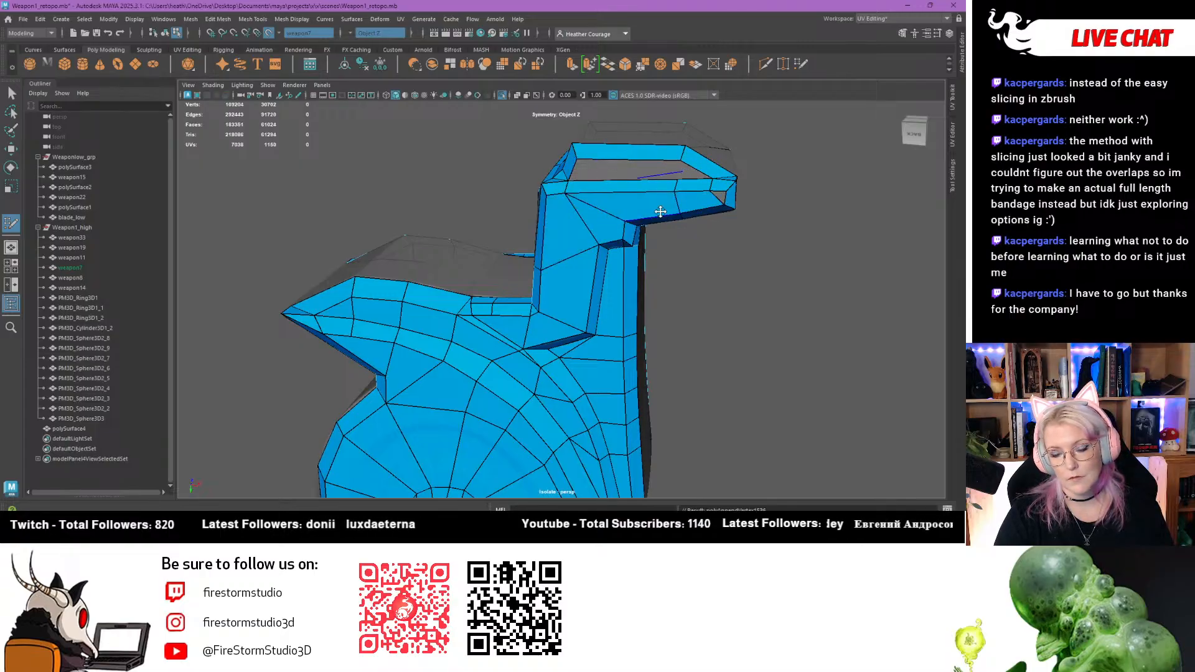
Close the small opening at the head's tip and fill the raised panel along the head's upper frame
{"action": "left_click_drag", "start_coordinate": [661, 213], "coordinate": [664, 166], "text": "alt"}
{"action": "middle_click_drag", "start_coordinate": [664, 166], "coordinate": [672, 421], "text": "alt"}
{"action": "left_click_drag", "start_coordinate": [672, 421], "coordinate": [785, 397], "text": "alt"}
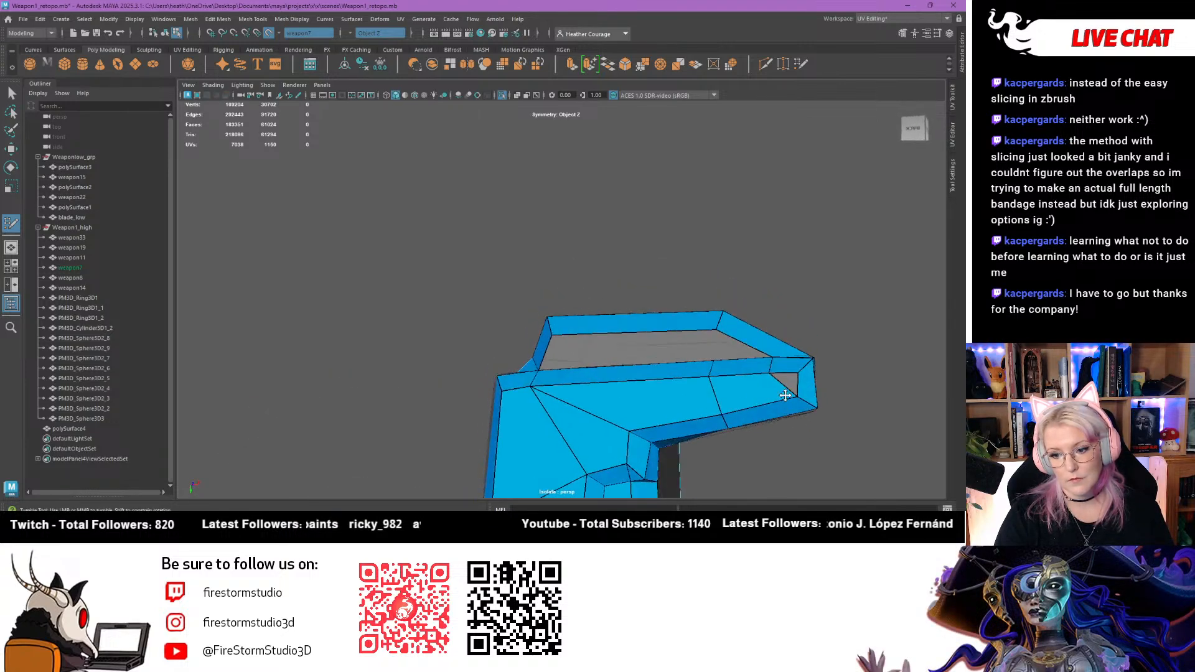
{"action": "left_click", "coordinate": [671, 345], "text": "shift"}
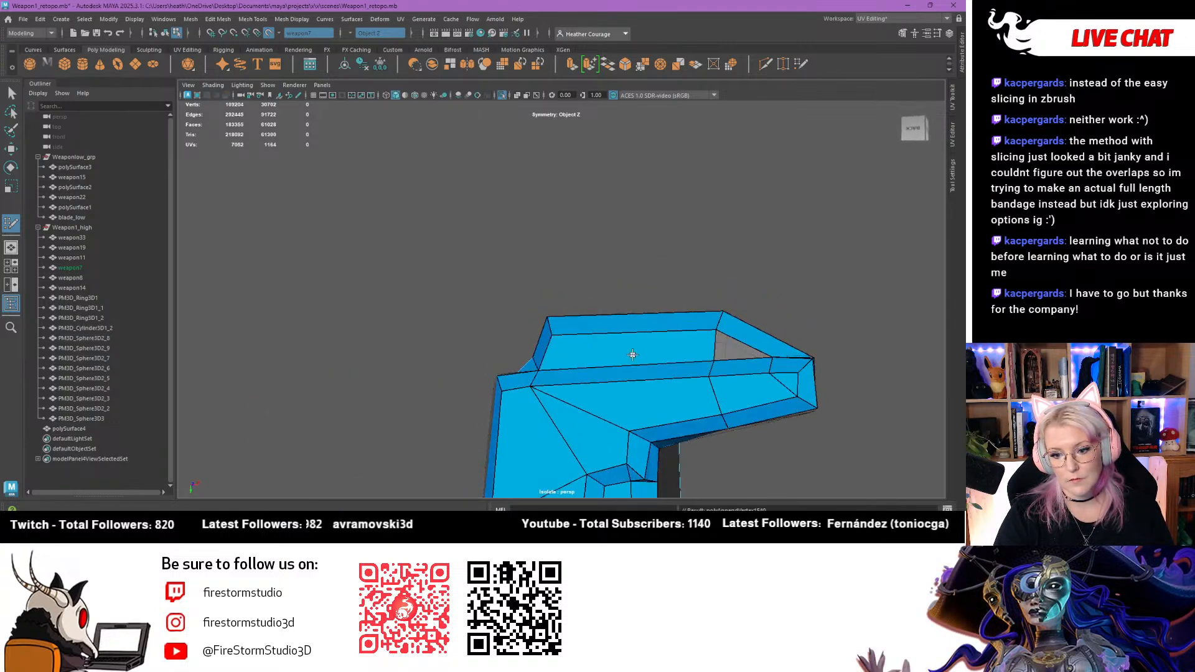
{"action": "left_click", "coordinate": [728, 349], "text": "shift"}
Bridge the two mirrored sides beneath the head with a narrow strip of quads meeting at the centre line
{"action": "left_click_drag", "start_coordinate": [796, 347], "coordinate": [538, 302], "text": "alt"}
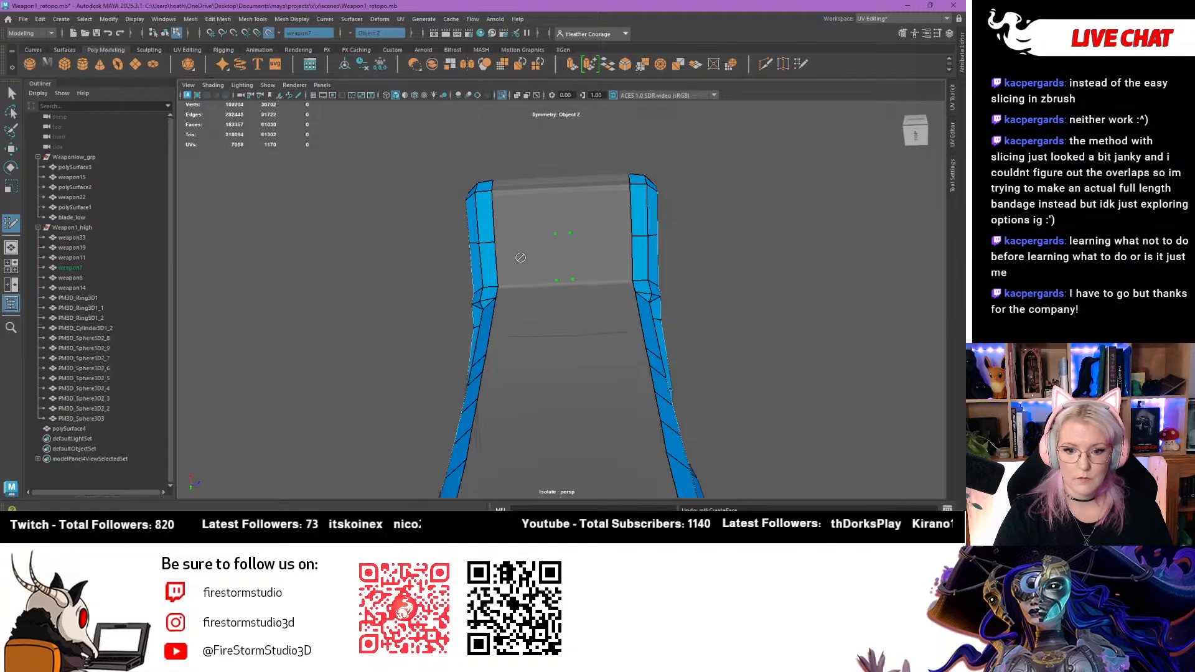
{"action": "left_click_drag", "start_coordinate": [518, 288], "coordinate": [554, 352], "text": "alt"}
{"action": "right_click_drag", "start_coordinate": [554, 351], "coordinate": [631, 387], "text": "alt"}
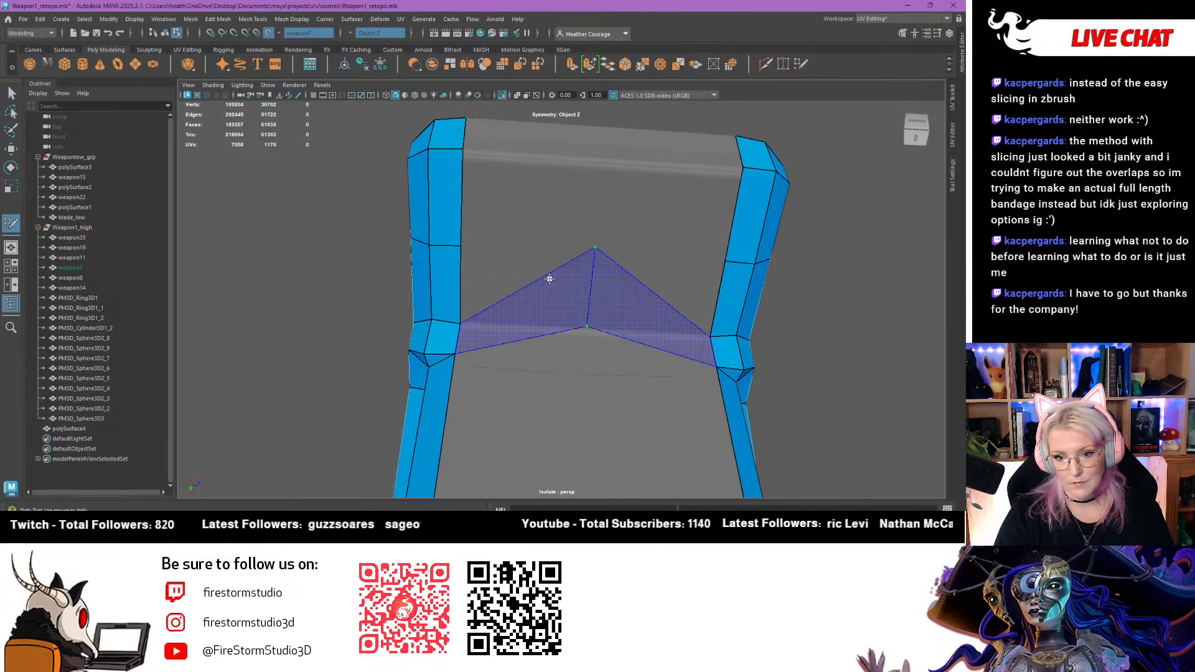
{"action": "mouse_move", "coordinate": [541, 271]}
{"action": "left_mouse_down", "text": "alt"}
{"action": "mouse_move", "coordinate": [493, 269]}
{"action": "mouse_move", "coordinate": [557, 313]}
{"action": "left_mouse_up", "text": "alt"}
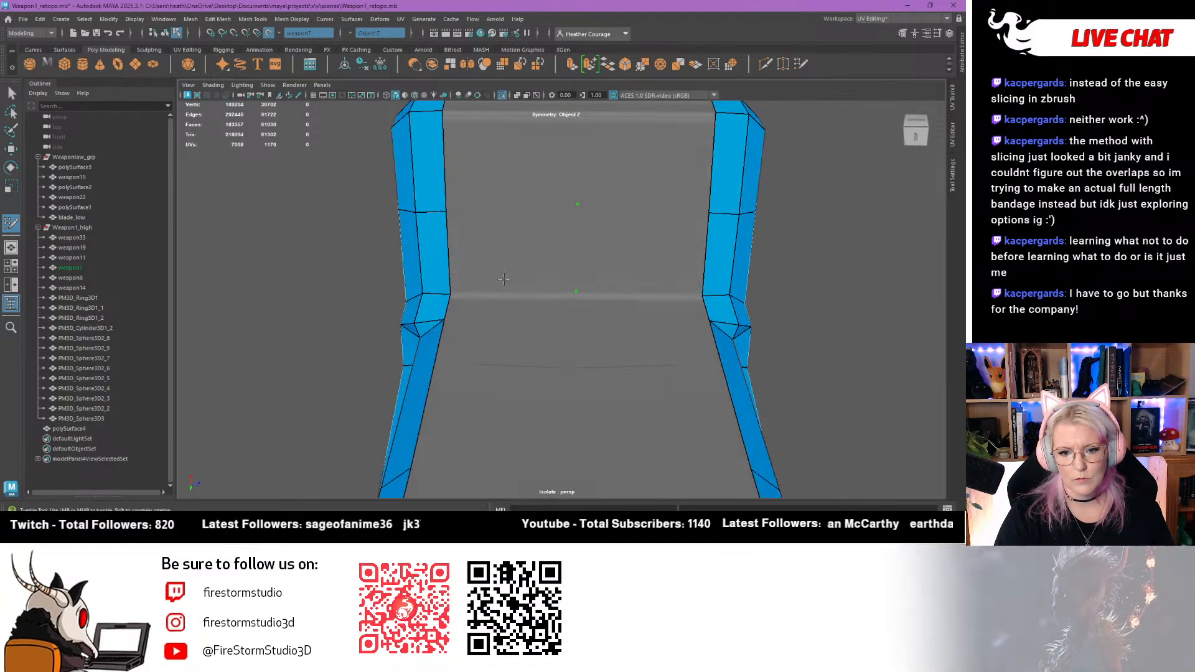
{"action": "left_click", "coordinate": [510, 308], "text": "shift"}
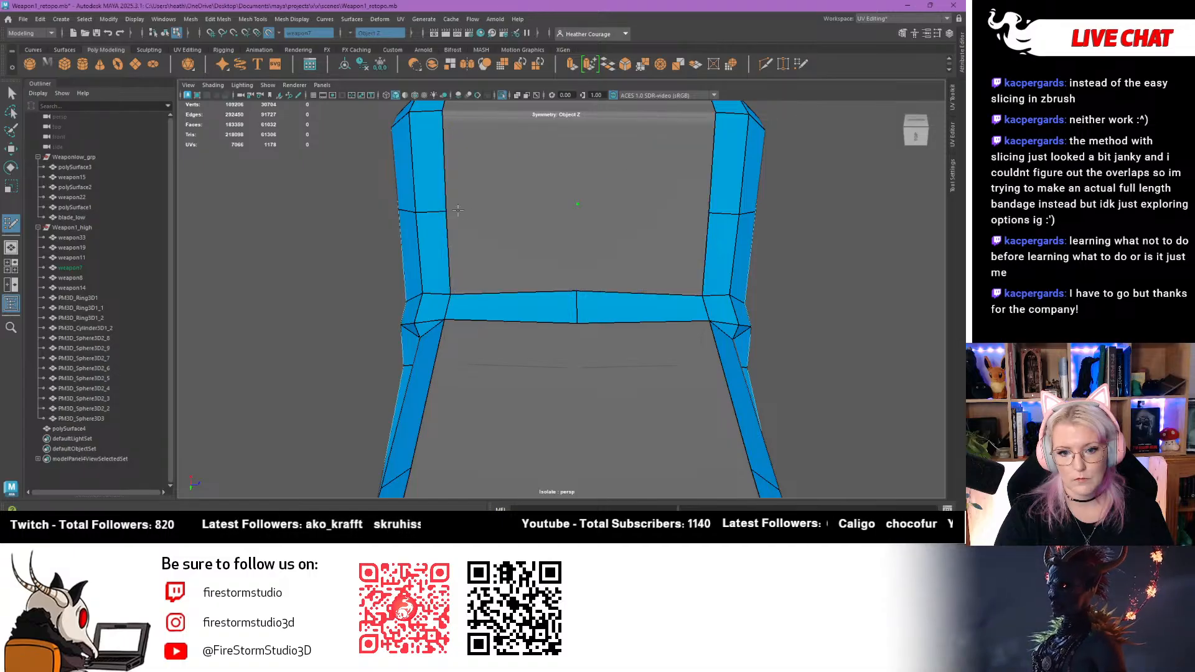
Delete the two narrow border faces along the head's underside and rebuild them as new quads
{"action": "left_click_drag", "start_coordinate": [447, 211], "coordinate": [709, 339], "text": "alt"}
{"action": "right_click_drag", "start_coordinate": [712, 338], "coordinate": [688, 313], "text": "alt"}
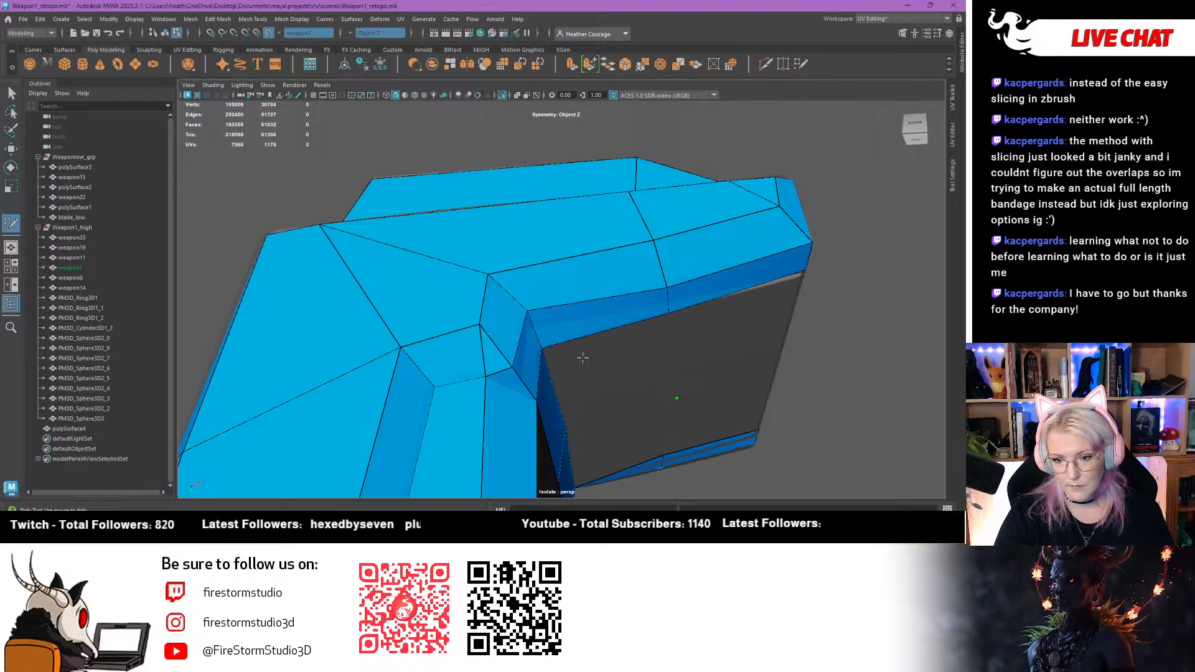
{"action": "left_click_drag", "start_coordinate": [584, 359], "coordinate": [517, 304], "text": "alt"}
{"action": "left_click", "coordinate": [533, 281], "text": "ctrl+shift"}
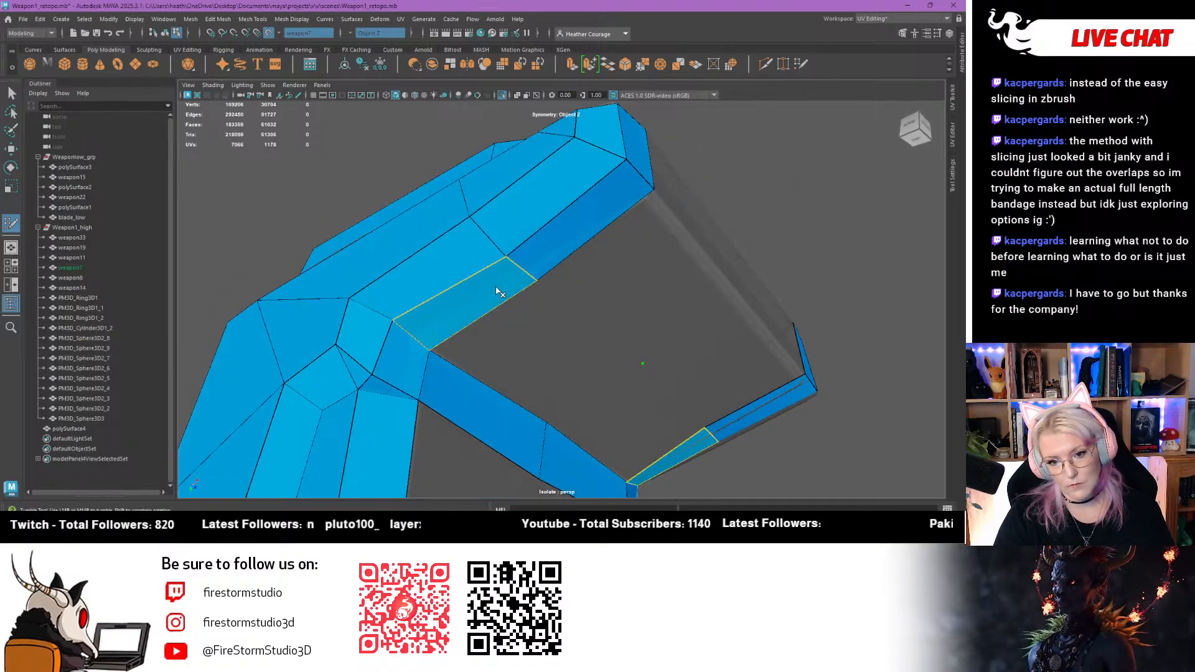
{"action": "left_click", "coordinate": [579, 224], "text": "ctrl+shift"}
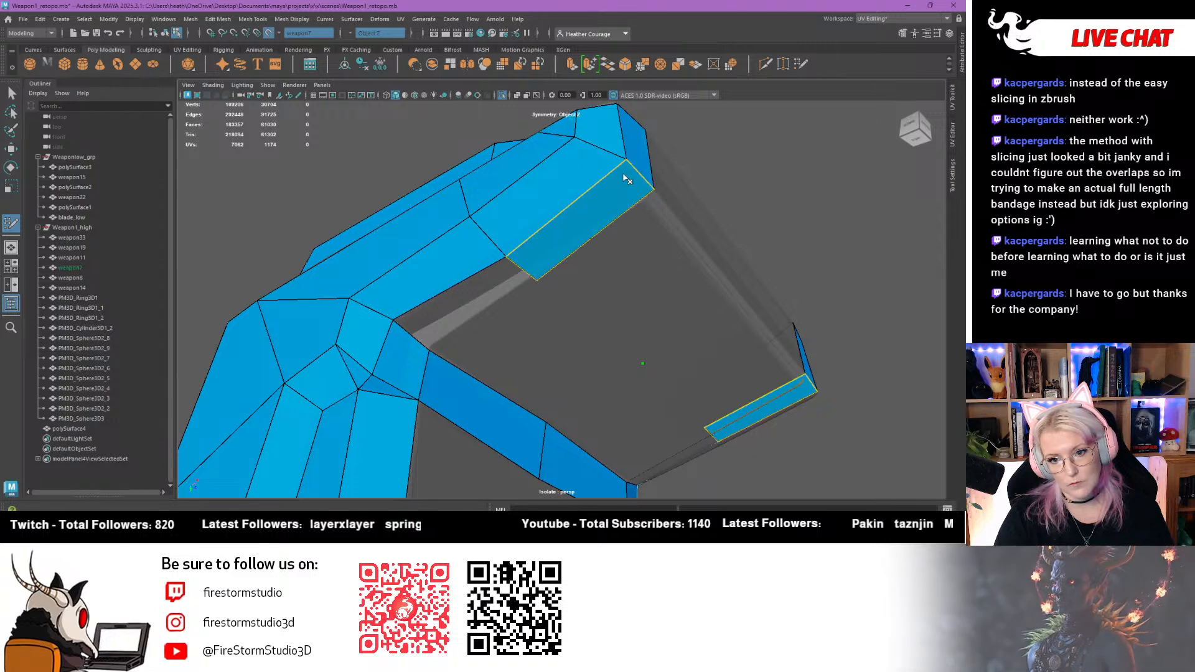
{"action": "left_click", "coordinate": [484, 292], "text": "shift"}
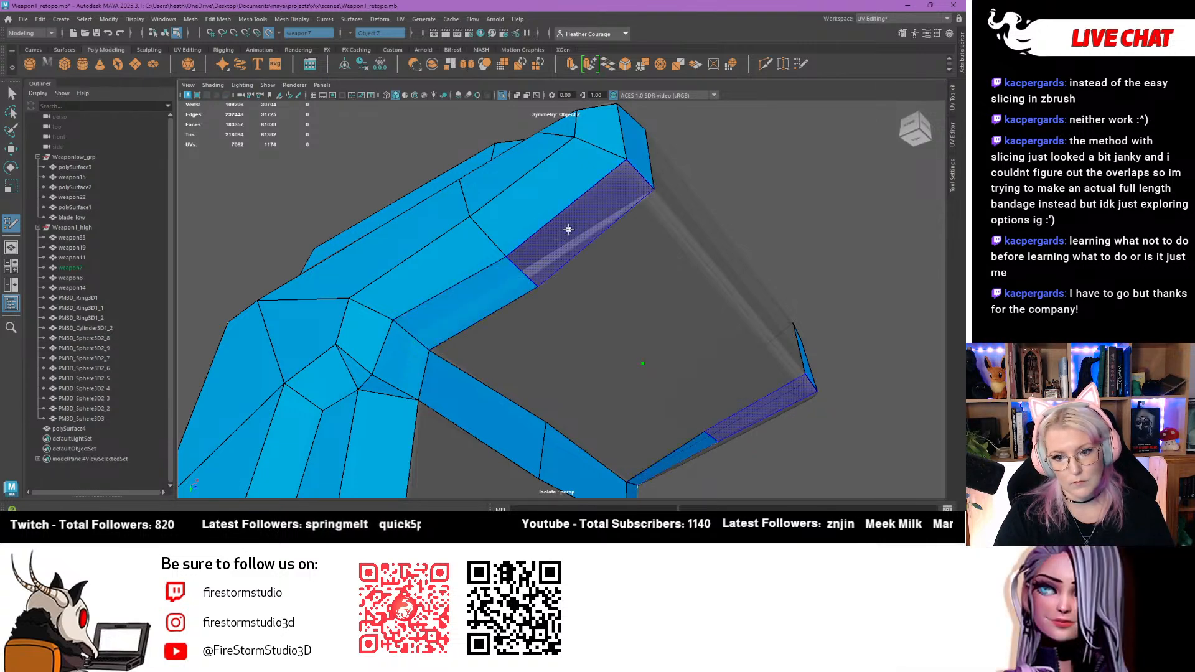
{"action": "left_click", "coordinate": [579, 226], "text": "shift"}
Bridge the open face beneath the head with quads from both mirrored sides, meeting at the centre line
{"action": "left_click", "coordinate": [534, 360], "text": "shift"}
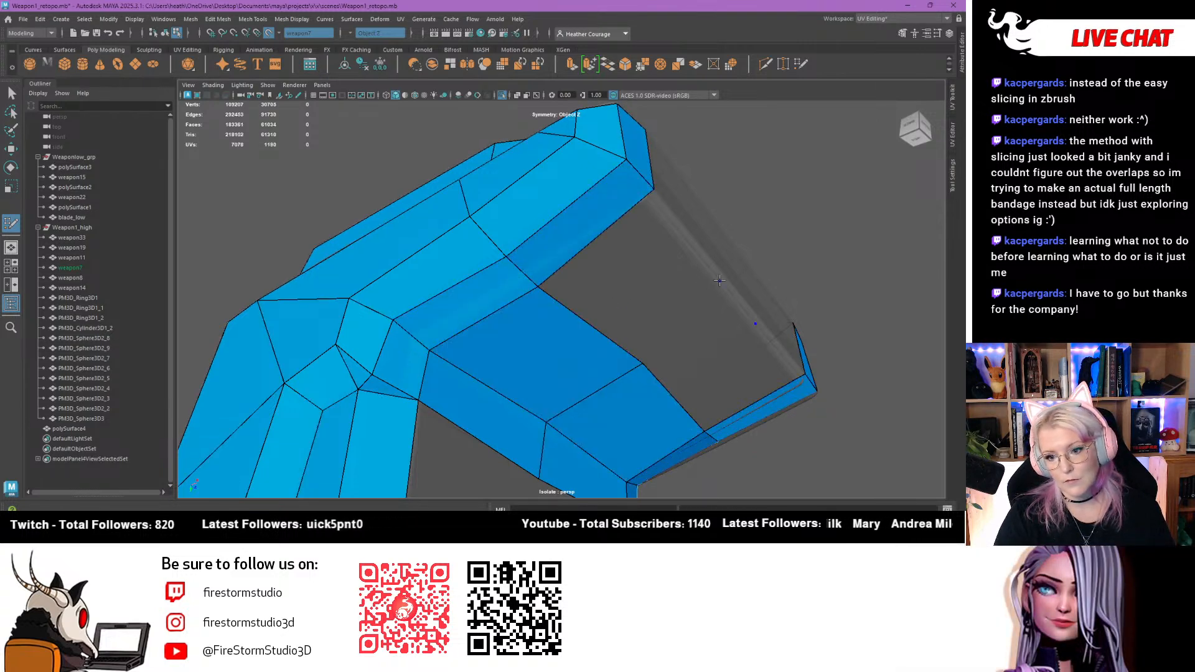
{"action": "left_click", "coordinate": [641, 278], "text": "shift"}
{"action": "left_click_drag", "start_coordinate": [641, 277], "coordinate": [546, 262], "text": "alt"}
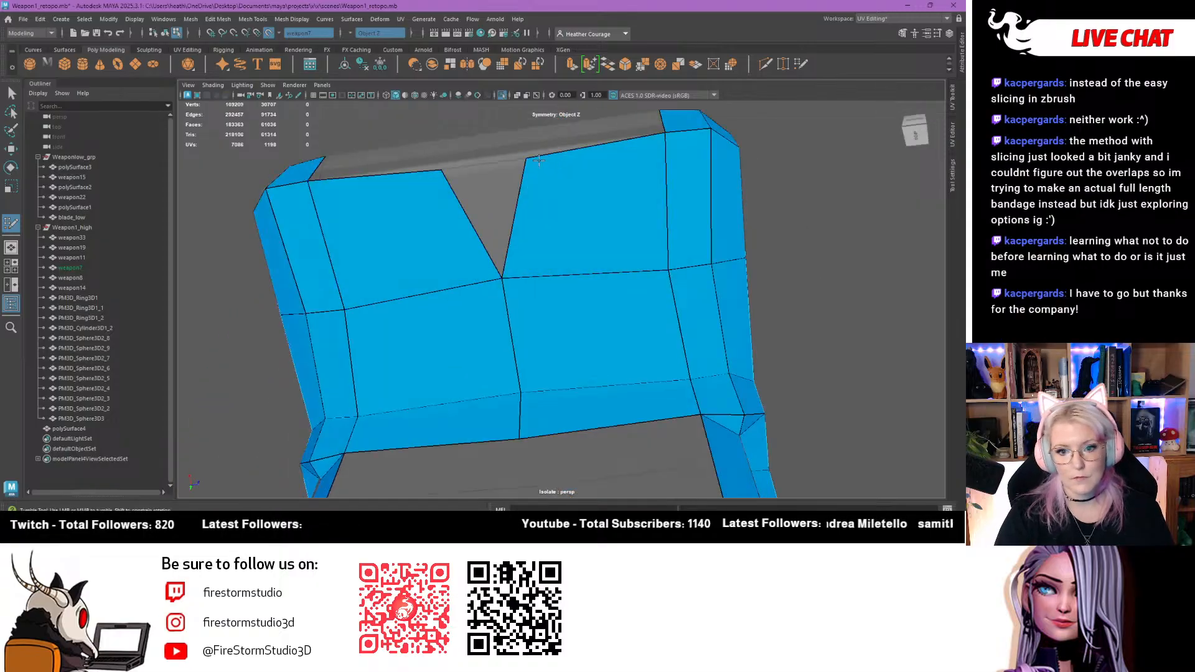
{"action": "mouse_move", "coordinate": [443, 246]}
{"action": "left_mouse_down", "text": "alt"}
{"action": "mouse_move", "coordinate": [532, 198]}
{"action": "mouse_move", "coordinate": [529, 315]}
{"action": "mouse_move", "coordinate": [542, 350]}
{"action": "mouse_move", "coordinate": [510, 359]}
{"action": "mouse_move", "coordinate": [514, 348]}
{"action": "left_mouse_up", "text": "alt"}
{"action": "left_click", "coordinate": [509, 267], "text": "shift"}
{"action": "left_click", "coordinate": [514, 347]}
{"action": "middle_click_drag", "start_coordinate": [514, 347], "coordinate": [518, 279], "text": "alt"}
{"action": "left_click", "coordinate": [471, 331], "text": "shift"}
{"action": "mouse_move", "coordinate": [475, 336]}
{"action": "left_mouse_down", "text": "alt"}
{"action": "mouse_move", "coordinate": [503, 434]}
{"action": "mouse_move", "coordinate": [501, 253]}
{"action": "mouse_move", "coordinate": [507, 310]}
{"action": "left_mouse_up", "text": "alt"}
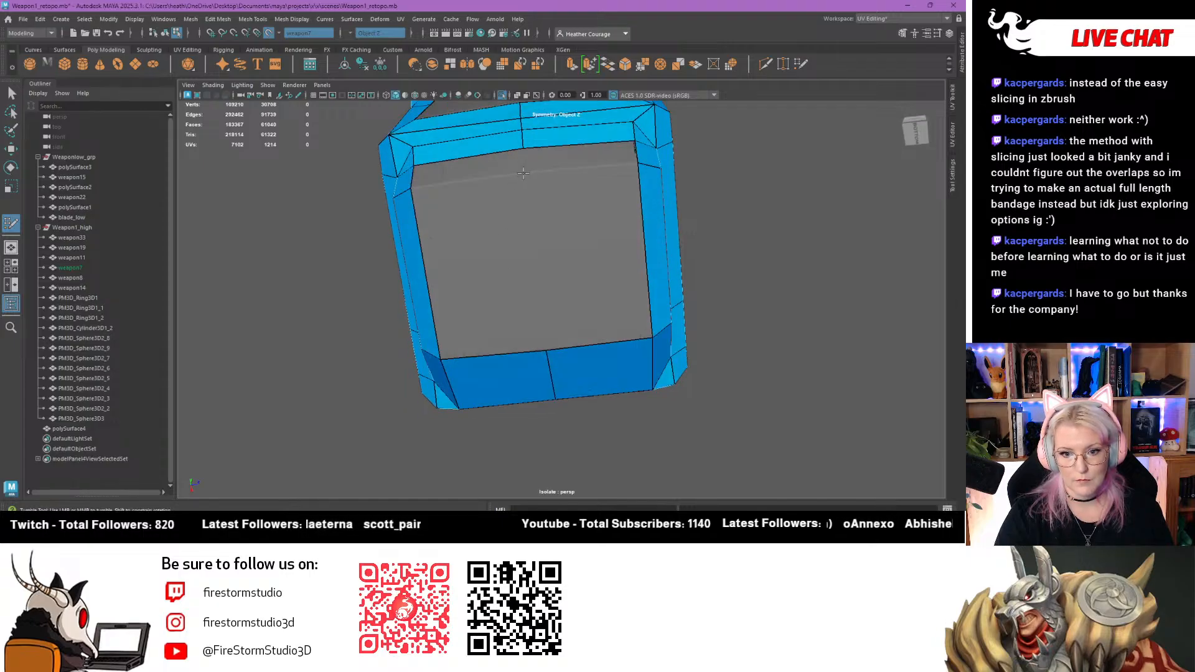
Fill the framed opening between the head and the neck with mirrored quads along the centre line
{"action": "left_click", "coordinate": [496, 293], "text": "shift"}
{"action": "mouse_move", "coordinate": [496, 293]}
{"action": "left_mouse_down", "text": "alt"}
{"action": "mouse_move", "coordinate": [506, 192]}
{"action": "mouse_move", "coordinate": [483, 215]}
{"action": "mouse_move", "coordinate": [430, 227]}
{"action": "mouse_move", "coordinate": [553, 319]}
{"action": "left_mouse_up", "text": "alt"}
{"action": "left_click", "coordinate": [532, 328]}
{"action": "left_click", "coordinate": [568, 285], "text": "shift"}
{"action": "left_click_drag", "start_coordinate": [545, 370], "coordinate": [529, 400], "text": "alt"}
{"action": "left_click", "coordinate": [537, 377]}
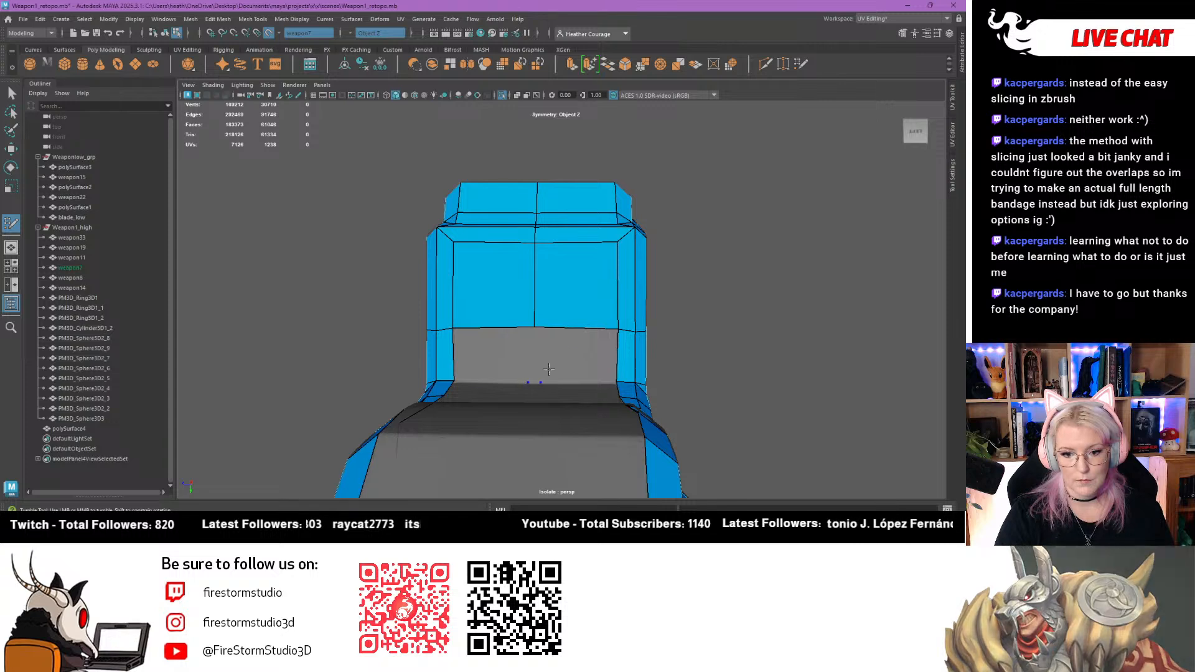
{"action": "left_click", "coordinate": [581, 347], "text": "shift"}
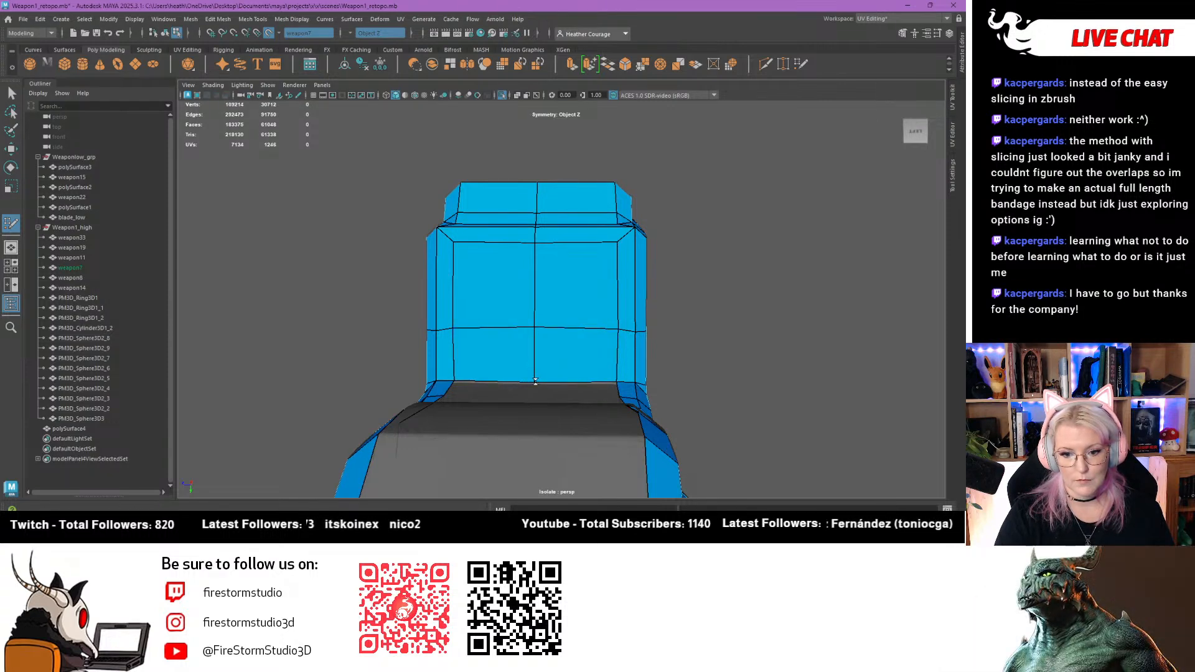
Continue the mirrored quad rows across the neck's inner bend and along its front towards the pointed spur
{"action": "left_click_drag", "start_coordinate": [535, 381], "coordinate": [532, 445], "text": "alt"}
{"action": "left_click", "coordinate": [529, 392]}
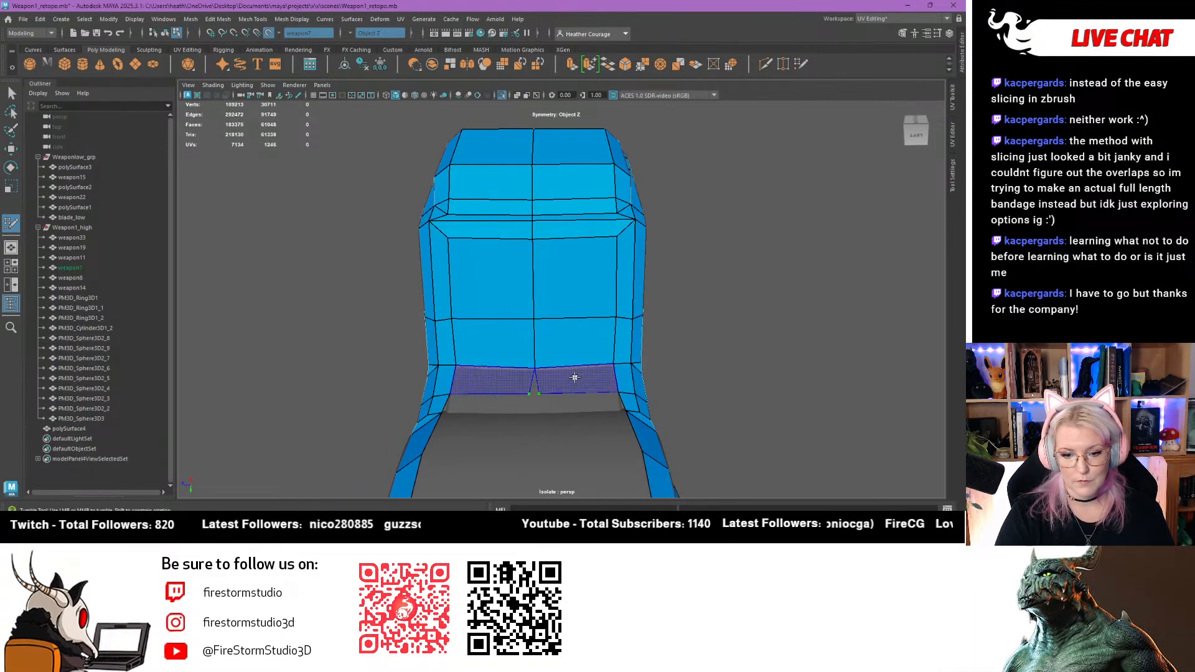
{"action": "left_click", "coordinate": [561, 391], "text": "shift"}
{"action": "left_click_drag", "start_coordinate": [530, 418], "coordinate": [547, 416], "text": "alt"}
{"action": "left_click", "coordinate": [537, 405]}
{"action": "left_click", "coordinate": [592, 384], "text": "shift"}
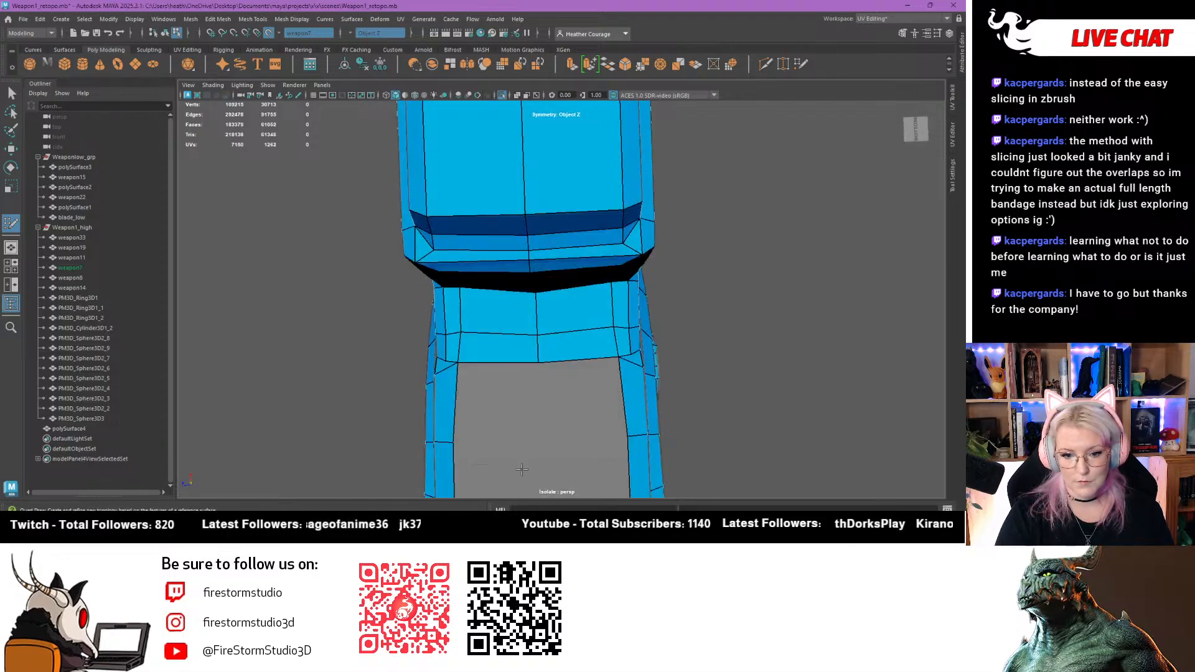
{"action": "middle_click_drag", "start_coordinate": [547, 415], "coordinate": [548, 350], "text": "alt"}
{"action": "left_click", "coordinate": [545, 366]}
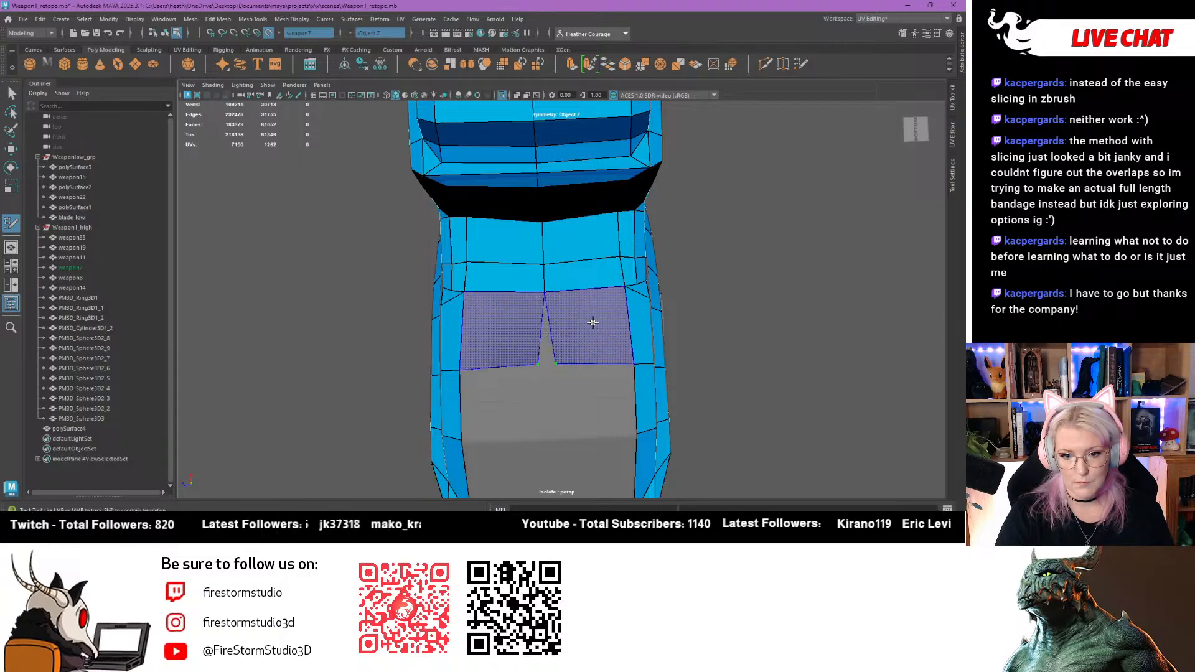
{"action": "left_click", "coordinate": [592, 325], "text": "shift"}
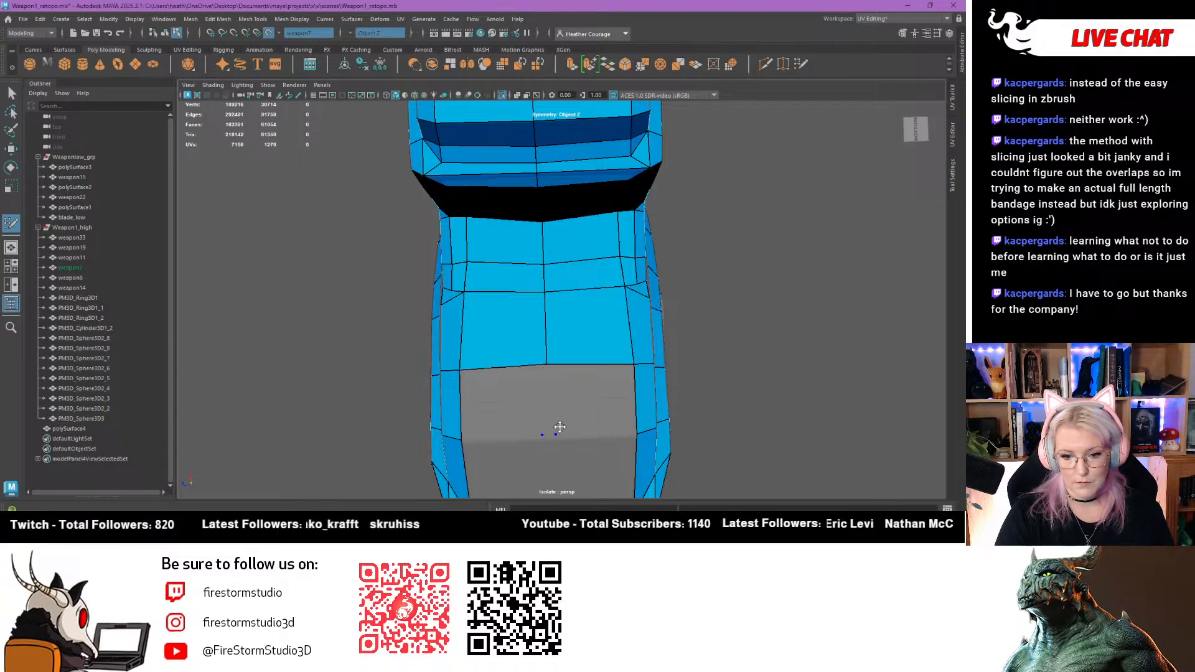
{"action": "left_click", "coordinate": [599, 392], "text": "shift"}
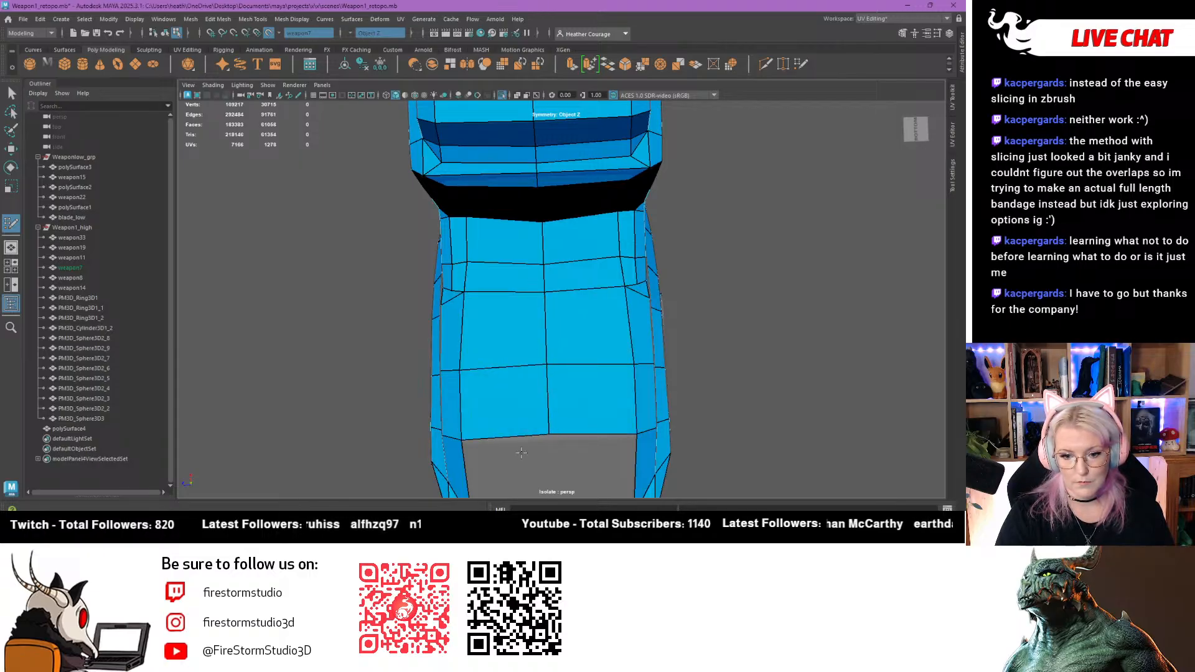
Bridge the underside and tip of the pointed spur with mirrored quads up to the disc
{"action": "middle_click_drag", "start_coordinate": [526, 458], "coordinate": [496, 262], "text": "alt"}
{"action": "left_click_drag", "start_coordinate": [496, 261], "coordinate": [500, 206], "text": "alt"}
{"action": "left_click_drag", "start_coordinate": [521, 373], "coordinate": [524, 349], "text": "alt"}
{"action": "left_click", "coordinate": [523, 349]}
{"action": "left_click", "coordinate": [530, 424]}
{"action": "left_click", "coordinate": [563, 411], "text": "shift"}
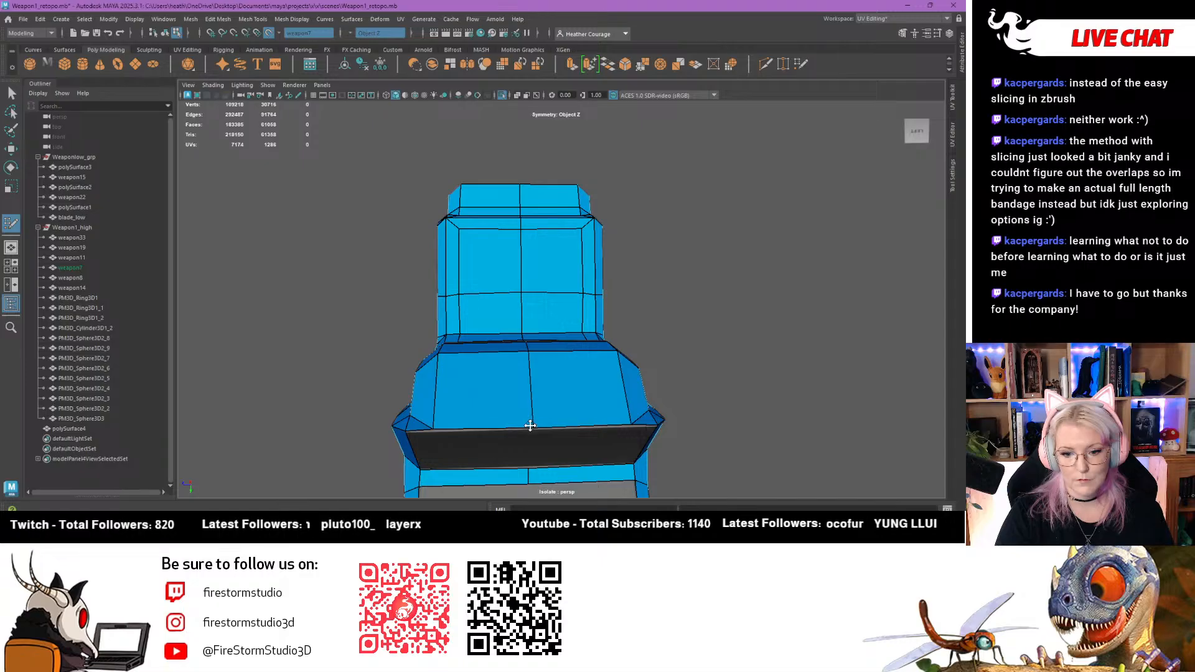
{"action": "left_click_drag", "start_coordinate": [528, 421], "coordinate": [453, 459], "text": "alt"}
{"action": "left_click", "coordinate": [505, 410], "text": "shift"}
{"action": "left_click", "coordinate": [466, 404], "text": "shift"}
{"action": "middle_click_drag", "start_coordinate": [454, 458], "coordinate": [508, 364], "text": "alt"}
{"action": "left_click_drag", "start_coordinate": [508, 364], "coordinate": [566, 308], "text": "alt"}
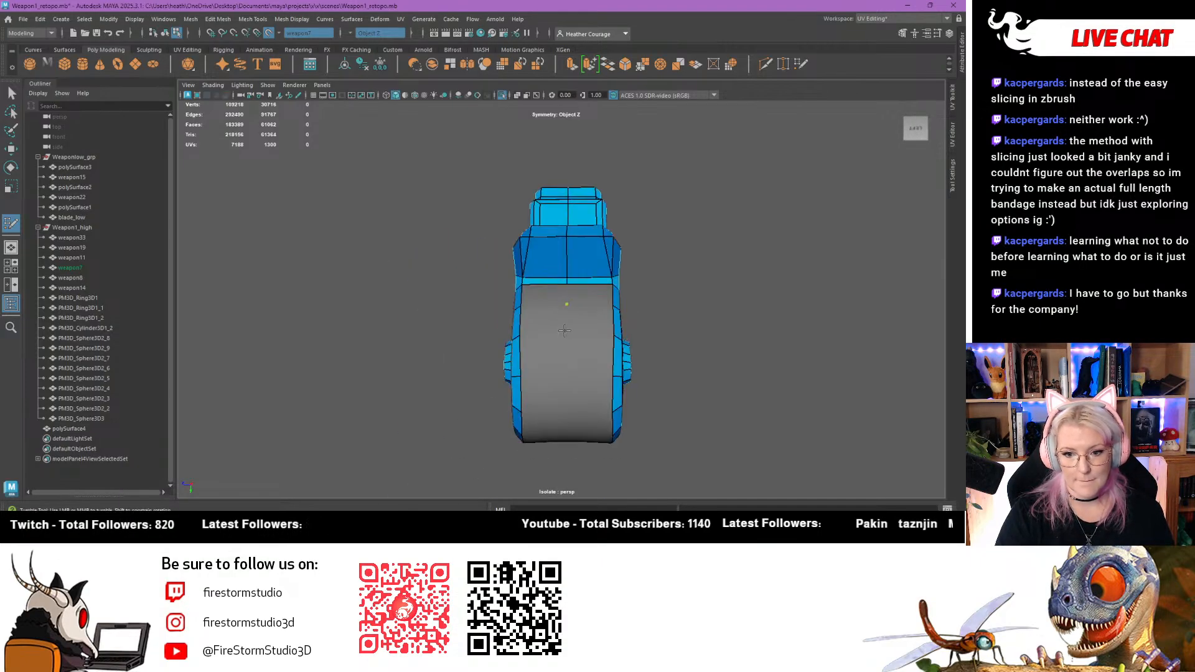
Fill consecutive rows of quads around the disc's rim from the spur, joining both halves at the centre line
{"action": "left_click", "coordinate": [539, 318], "text": "shift"}
{"action": "left_click", "coordinate": [540, 295], "text": "shift"}
{"action": "left_click", "coordinate": [567, 375]}
{"action": "left_click", "coordinate": [543, 357], "text": "shift"}
{"action": "left_click_drag", "start_coordinate": [545, 368], "coordinate": [546, 346], "text": "alt"}
{"action": "left_click", "coordinate": [567, 405]}
{"action": "left_click", "coordinate": [540, 386], "text": "shift"}
{"action": "left_click_drag", "start_coordinate": [554, 434], "coordinate": [564, 424], "text": "alt"}
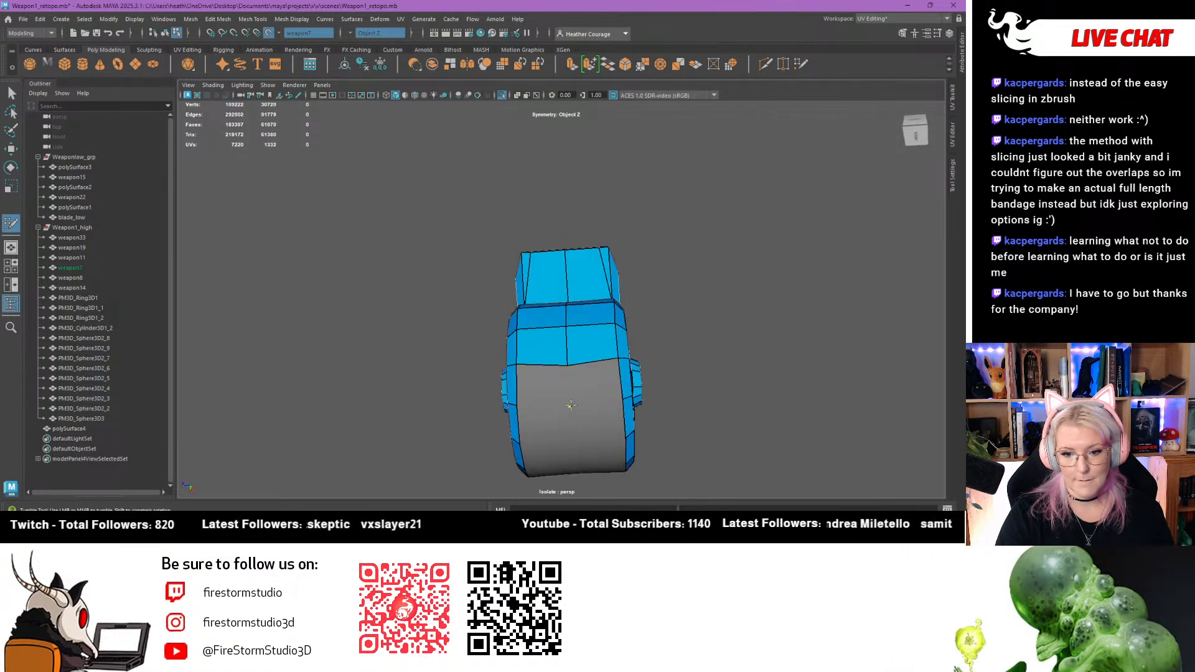
{"action": "left_click", "coordinate": [564, 385], "text": "shift"}
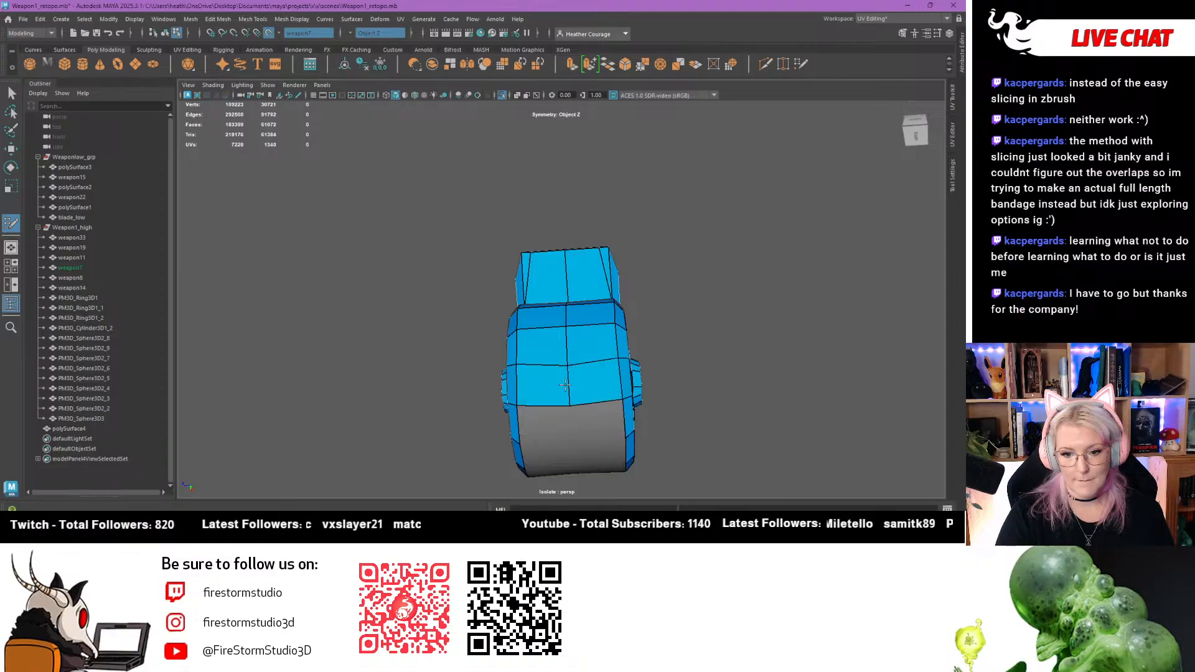
{"action": "left_click", "coordinate": [572, 441], "text": "shift"}
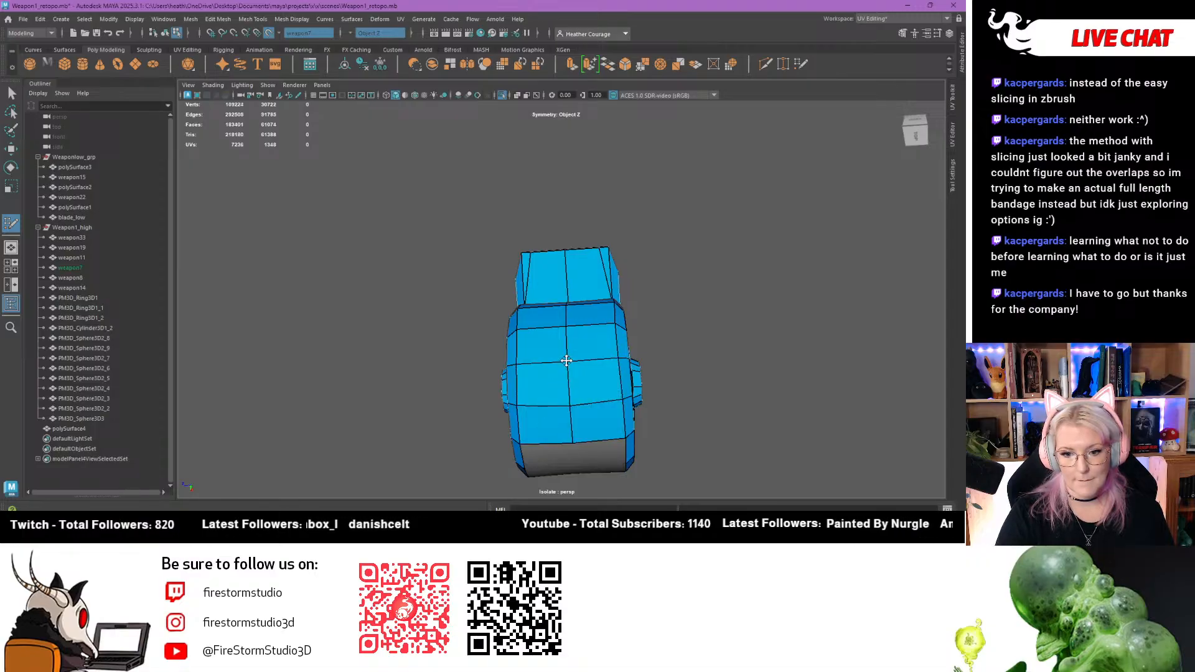
Fill the remaining rows of the disc's rim down to the stepped ledge above the neck
{"action": "left_click_drag", "start_coordinate": [564, 374], "coordinate": [575, 347], "text": "alt"}
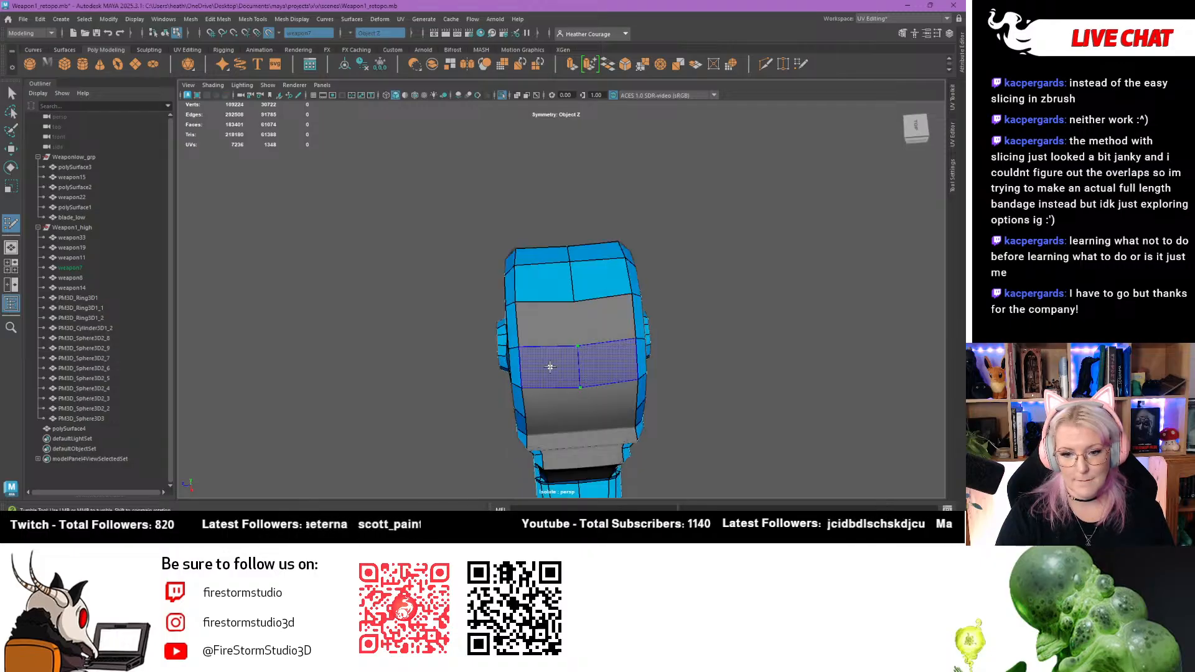
{"action": "left_click", "coordinate": [550, 366], "text": "shift"}
{"action": "left_click_drag", "start_coordinate": [550, 367], "coordinate": [583, 311], "text": "alt"}
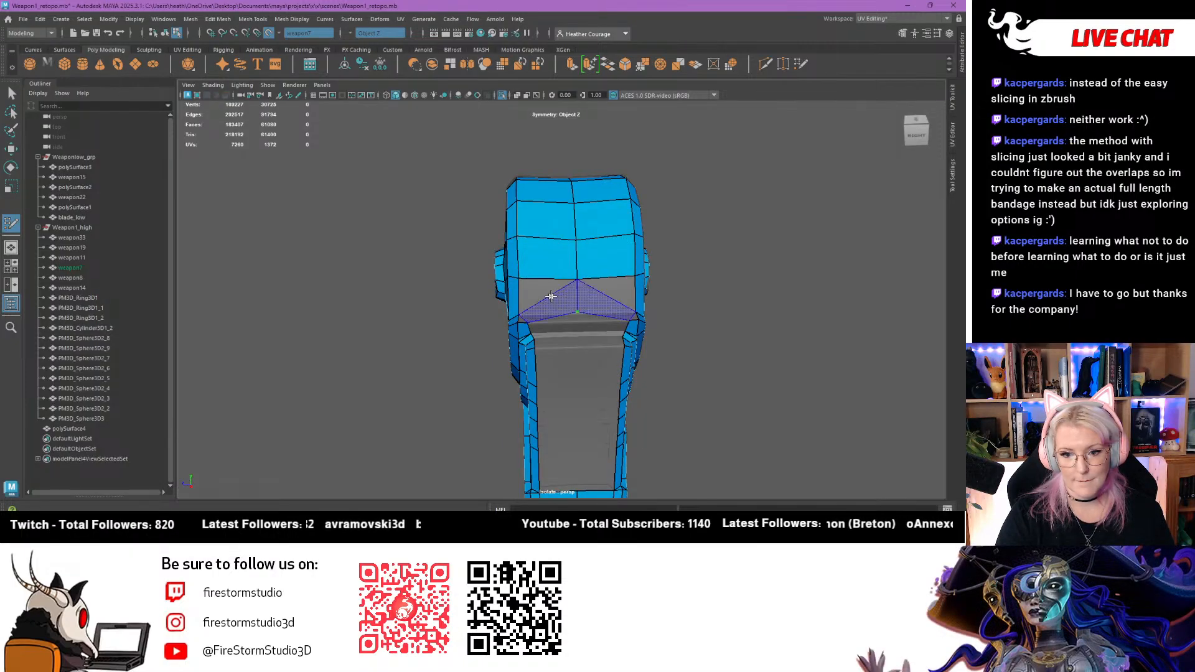
{"action": "mouse_move", "coordinate": [538, 292]}
{"action": "left_mouse_down", "text": "alt"}
{"action": "mouse_move", "coordinate": [539, 320]}
{"action": "mouse_move", "coordinate": [621, 374]}
{"action": "mouse_move", "coordinate": [613, 347]}
{"action": "left_mouse_up", "text": "alt"}
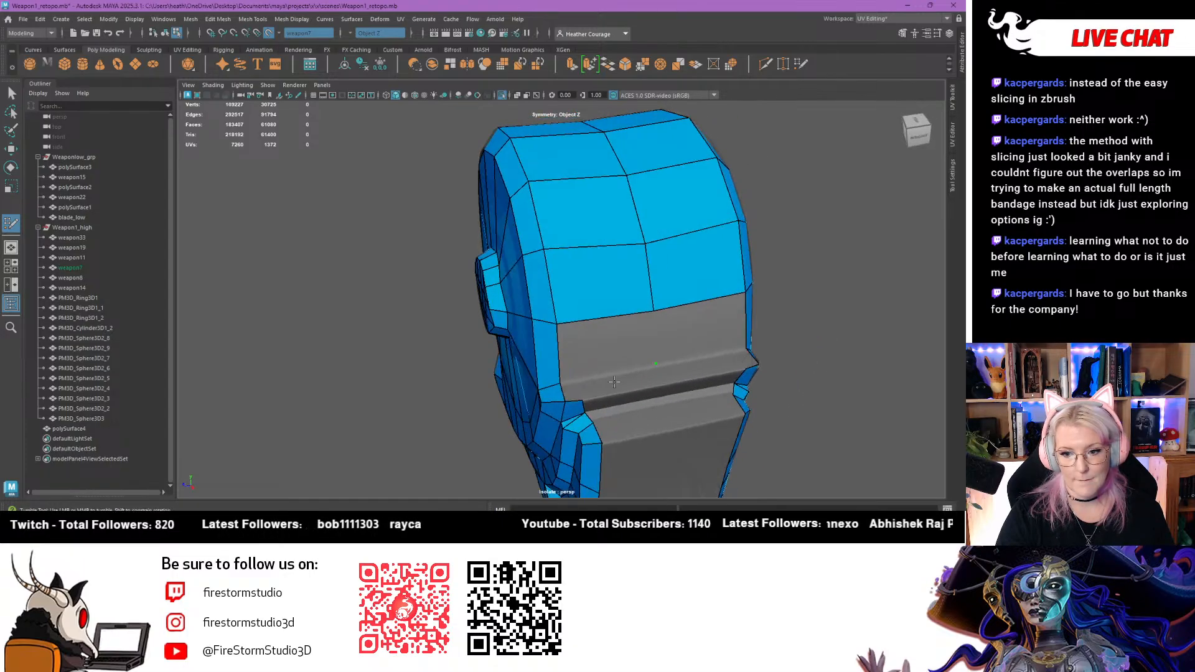
{"action": "left_click", "coordinate": [612, 345], "text": "shift"}
{"action": "key", "text": "ctrl+z"}
{"action": "left_click", "coordinate": [605, 341], "text": "shift"}
Bridge the stepped ledge between the disc and neck with narrow quads and close its two corner triangles
{"action": "right_click_drag", "start_coordinate": [610, 376], "coordinate": [686, 404], "text": "alt"}
{"action": "left_click", "coordinate": [688, 404]}
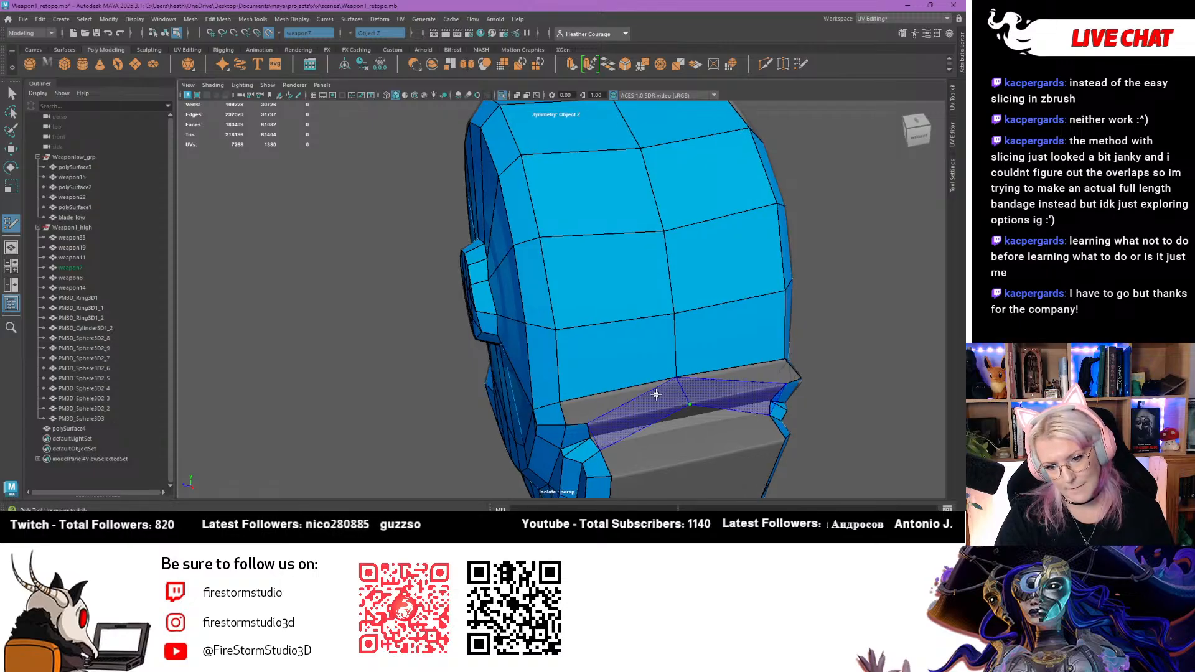
{"action": "left_click_drag", "start_coordinate": [656, 394], "coordinate": [594, 394], "text": "alt"}
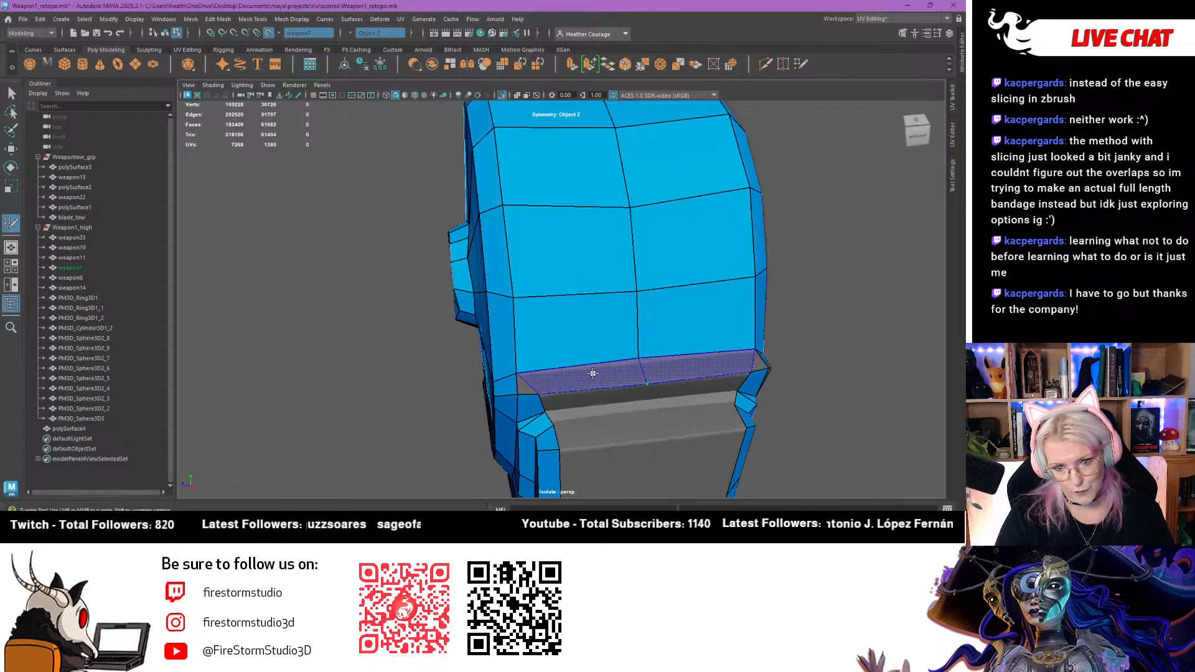
{"action": "left_click", "coordinate": [560, 381], "text": "shift"}
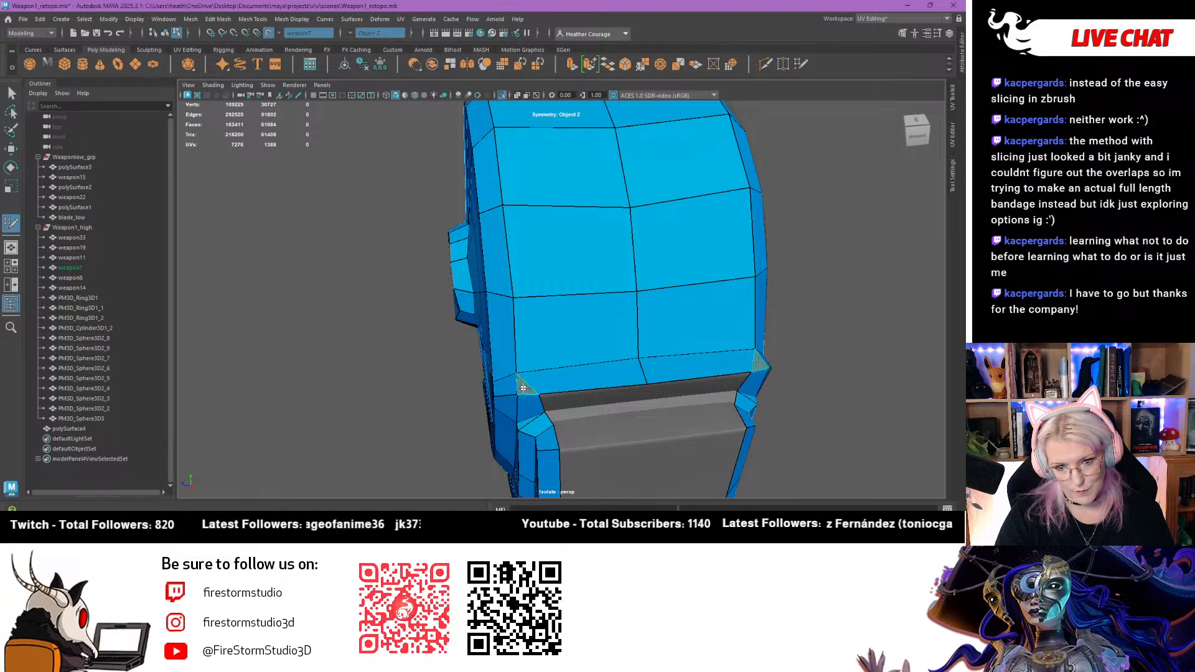
{"action": "left_click_drag", "start_coordinate": [528, 392], "coordinate": [571, 394], "text": "alt"}
{"action": "right_click_drag", "start_coordinate": [572, 393], "coordinate": [582, 390], "text": "alt"}
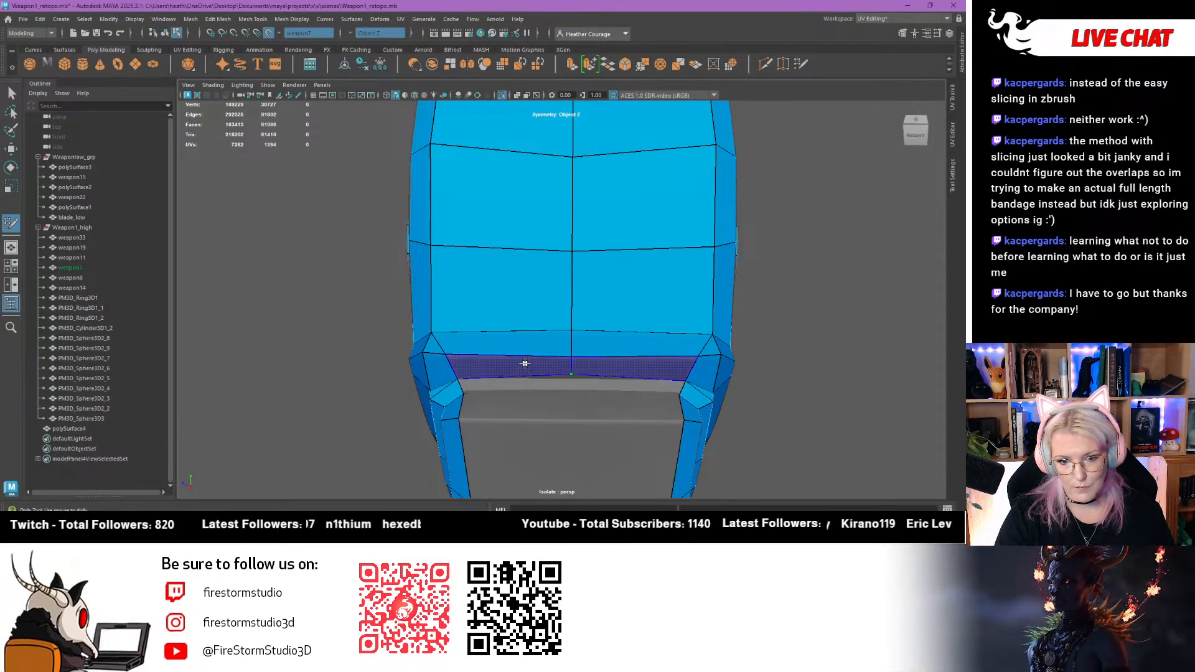
{"action": "left_click", "coordinate": [571, 374], "text": "shift"}
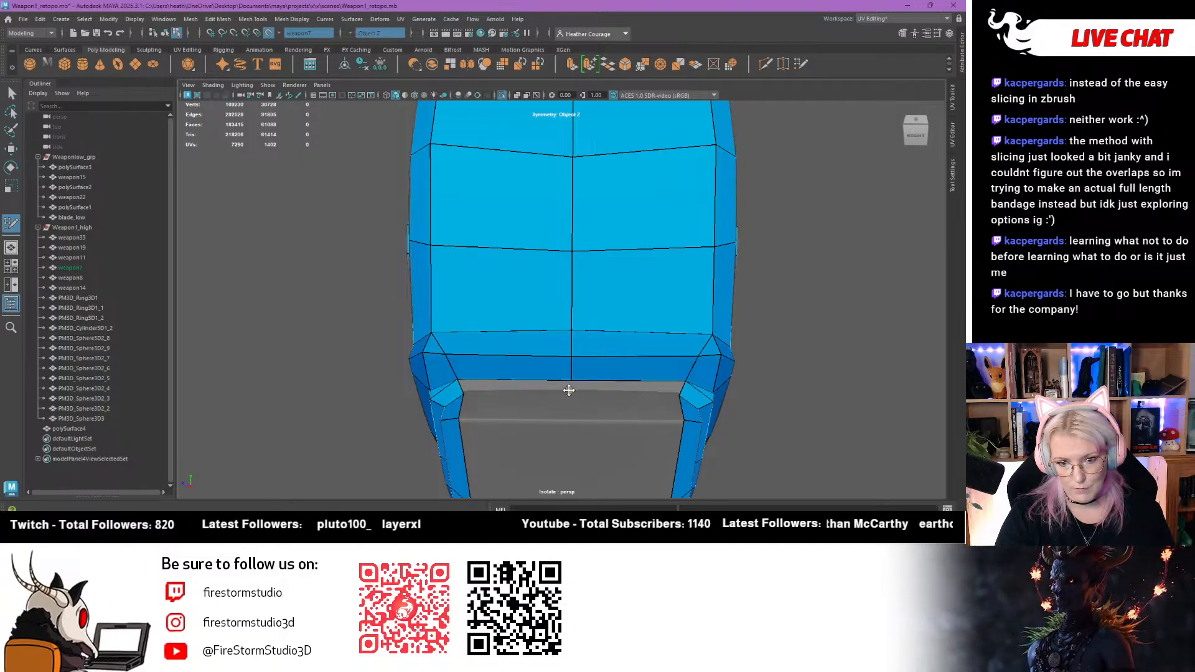
{"action": "left_click", "coordinate": [561, 400], "text": "shift"}
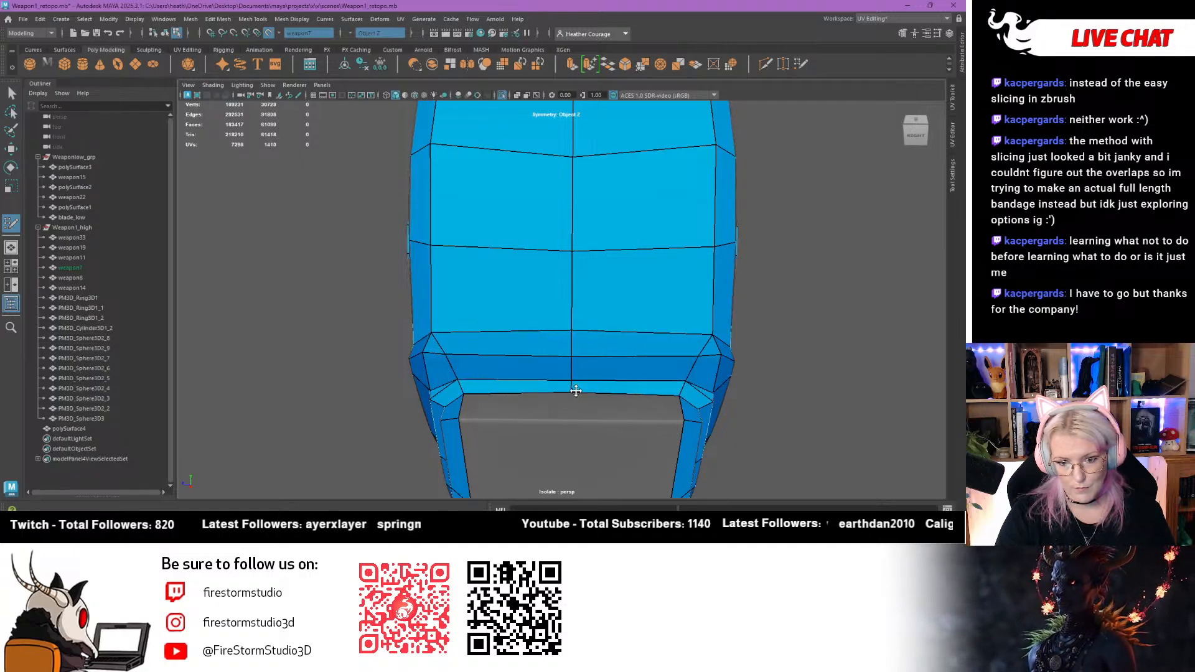
{"action": "left_click", "coordinate": [569, 416], "text": "shift"}
Fill the upper rows of the neck's back with mirrored quads below the stepped ledge
{"action": "left_click_drag", "start_coordinate": [568, 414], "coordinate": [561, 370], "text": "alt"}
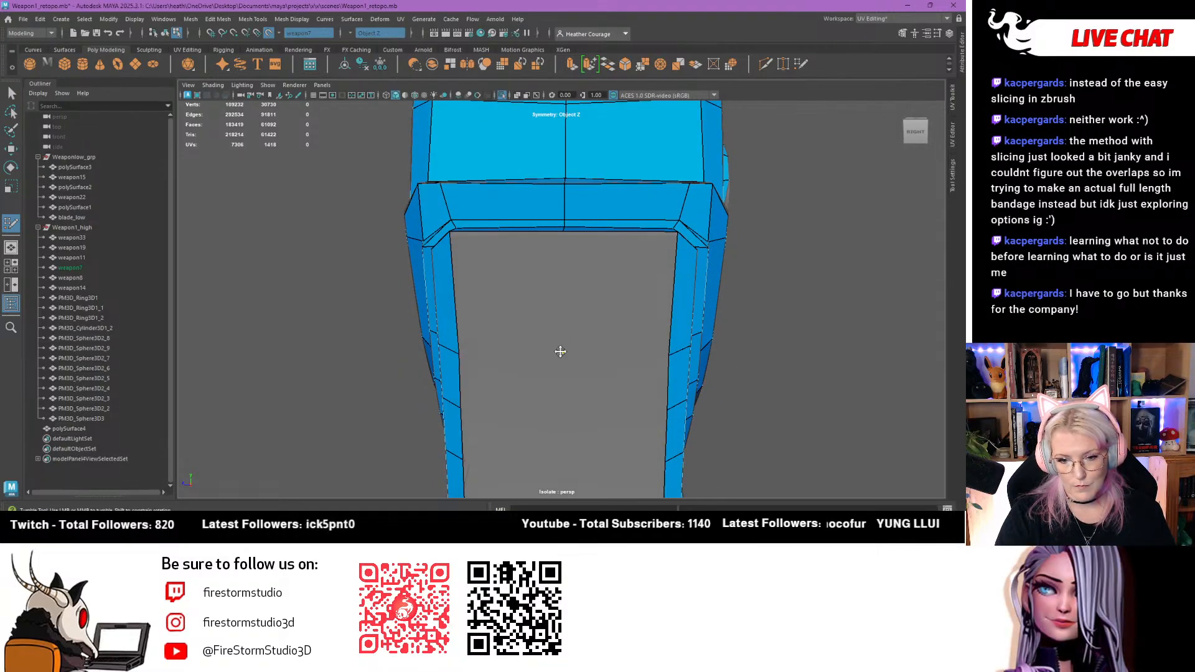
{"action": "right_click_drag", "start_coordinate": [558, 430], "coordinate": [557, 346], "text": "alt"}
{"action": "left_click", "coordinate": [527, 259], "text": "shift"}
{"action": "key", "text": "ctrl+z"}
{"action": "left_click_drag", "start_coordinate": [545, 255], "coordinate": [542, 279], "text": "alt"}
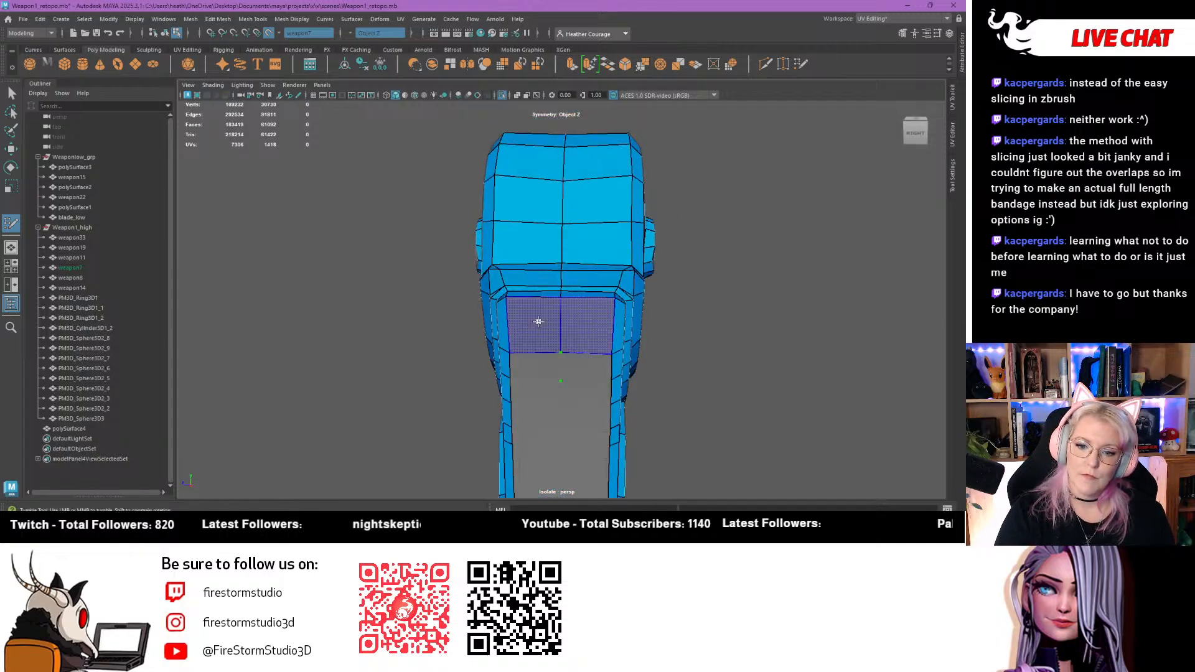
{"action": "left_click", "coordinate": [540, 321], "text": "shift"}
{"action": "left_click_drag", "start_coordinate": [533, 357], "coordinate": [535, 344], "text": "alt"}
{"action": "left_click", "coordinate": [542, 324], "text": "shift"}
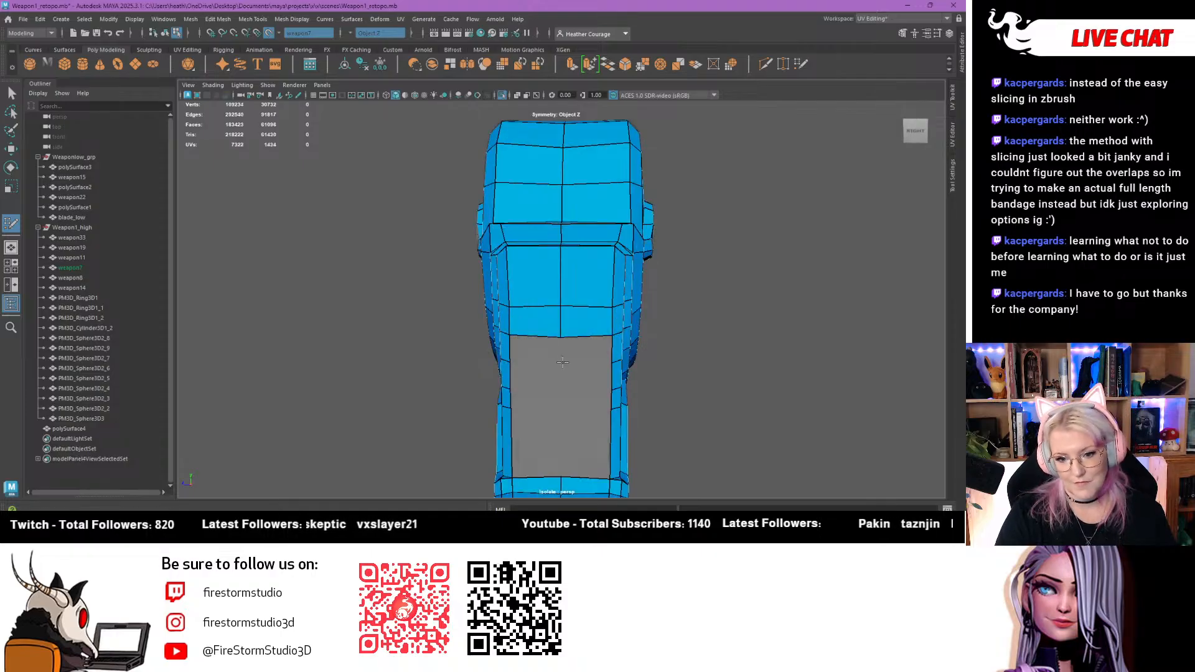
Close the remaining opening along the lower back of the neck with quads down to the head
{"action": "left_click", "coordinate": [546, 352], "text": "shift"}
{"action": "left_click", "coordinate": [560, 381], "text": "shift"}
{"action": "left_click", "coordinate": [561, 408]}
{"action": "left_click", "coordinate": [541, 402], "text": "shift"}
{"action": "left_click", "coordinate": [544, 438], "text": "shift"}
{"action": "scroll", "coordinate": [547, 426], "scroll_direction": "down", "scroll_amount": 5}
{"action": "mouse_move", "coordinate": [546, 427]}
{"action": "left_mouse_down", "text": "alt"}
{"action": "mouse_move", "coordinate": [680, 341]}
{"action": "mouse_move", "coordinate": [712, 128]}
{"action": "mouse_move", "coordinate": [1058, 104]}
{"action": "left_mouse_up", "text": "alt"}
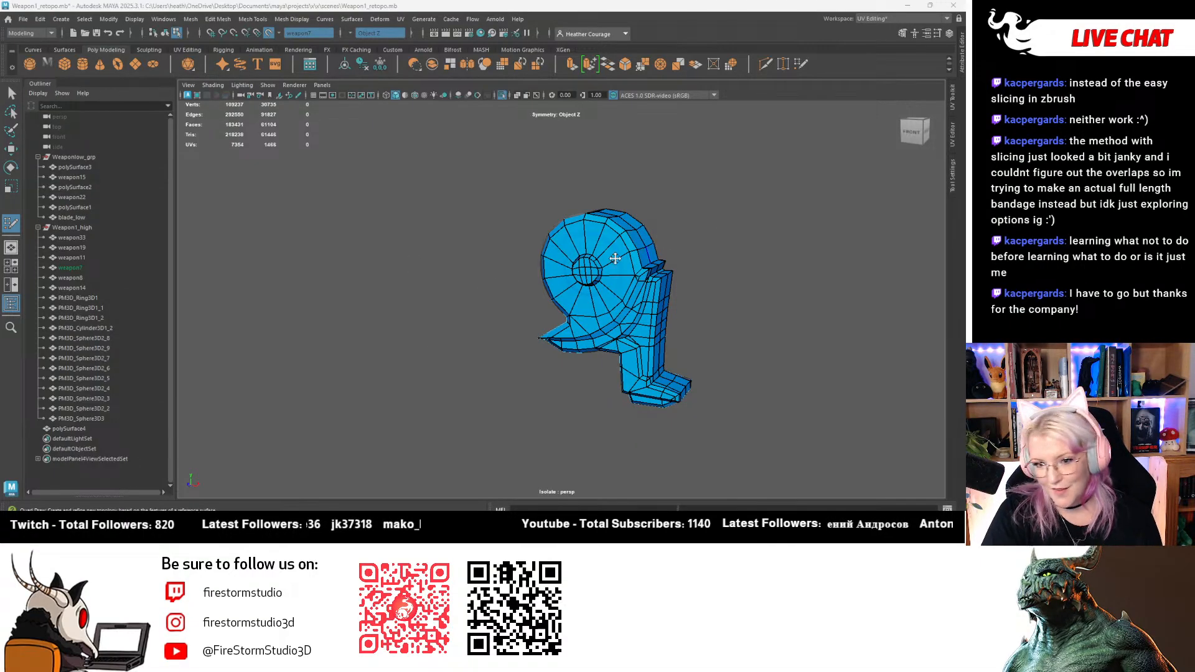
Leave Quad Draw, move polySurface4 into the Weaponlow_grp group and turn off the live surface
{"action": "key", "text": "q"}
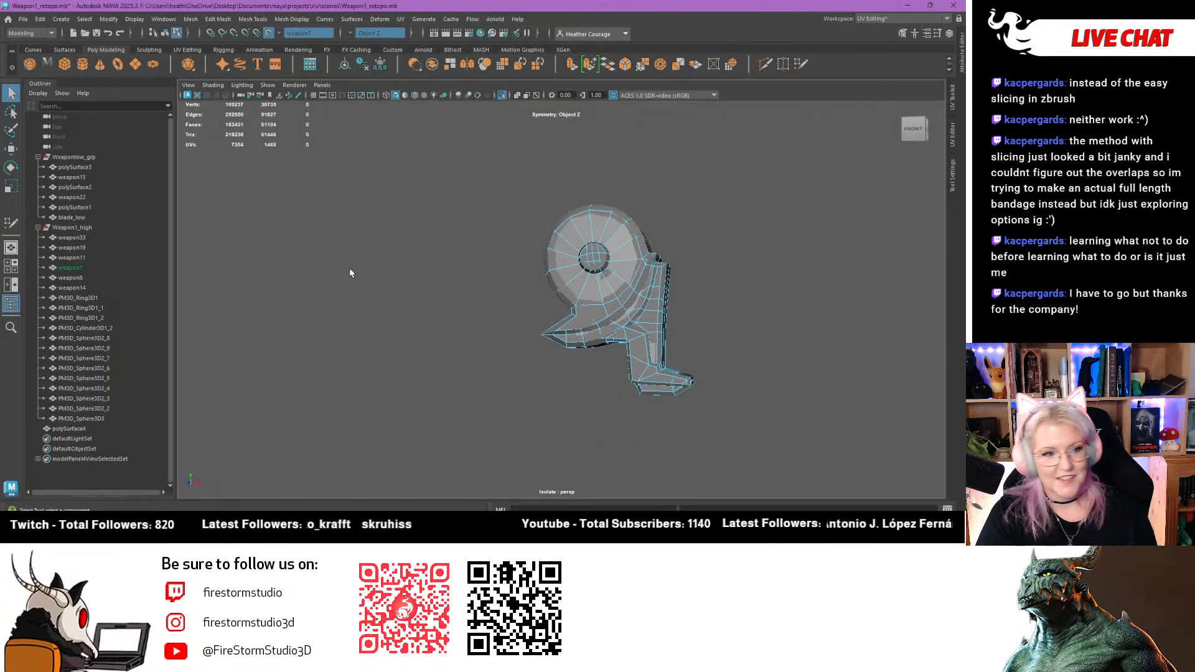
{"action": "left_click", "coordinate": [79, 430]}
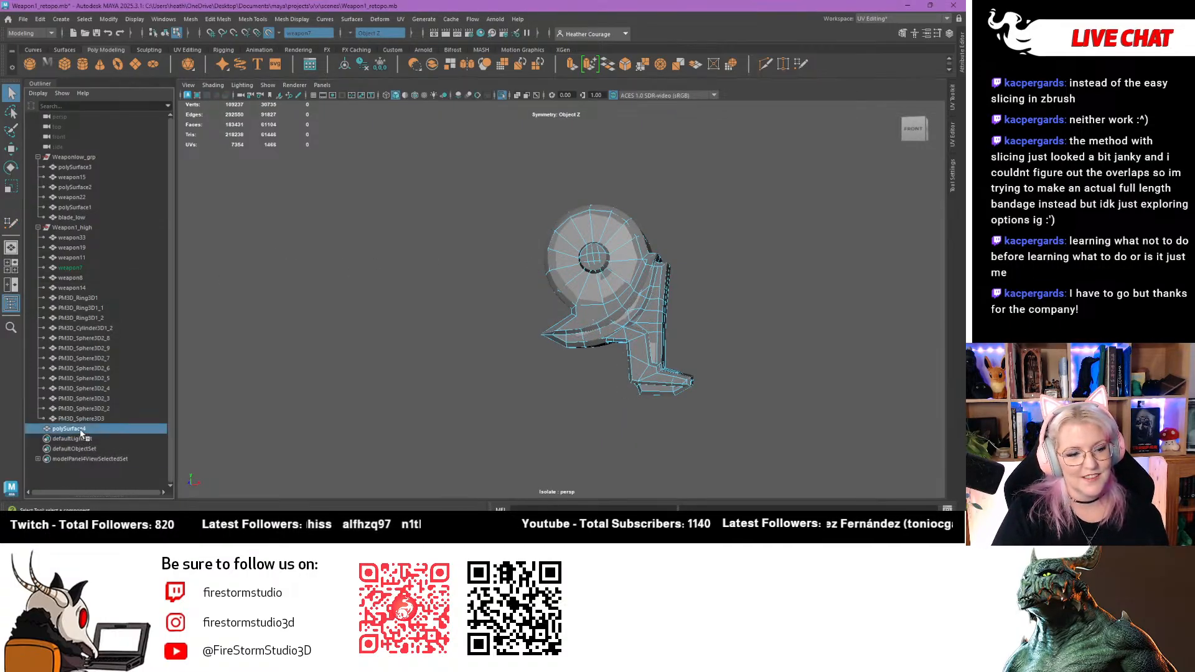
{"action": "middle_click_drag", "start_coordinate": [79, 429], "coordinate": [74, 415]}
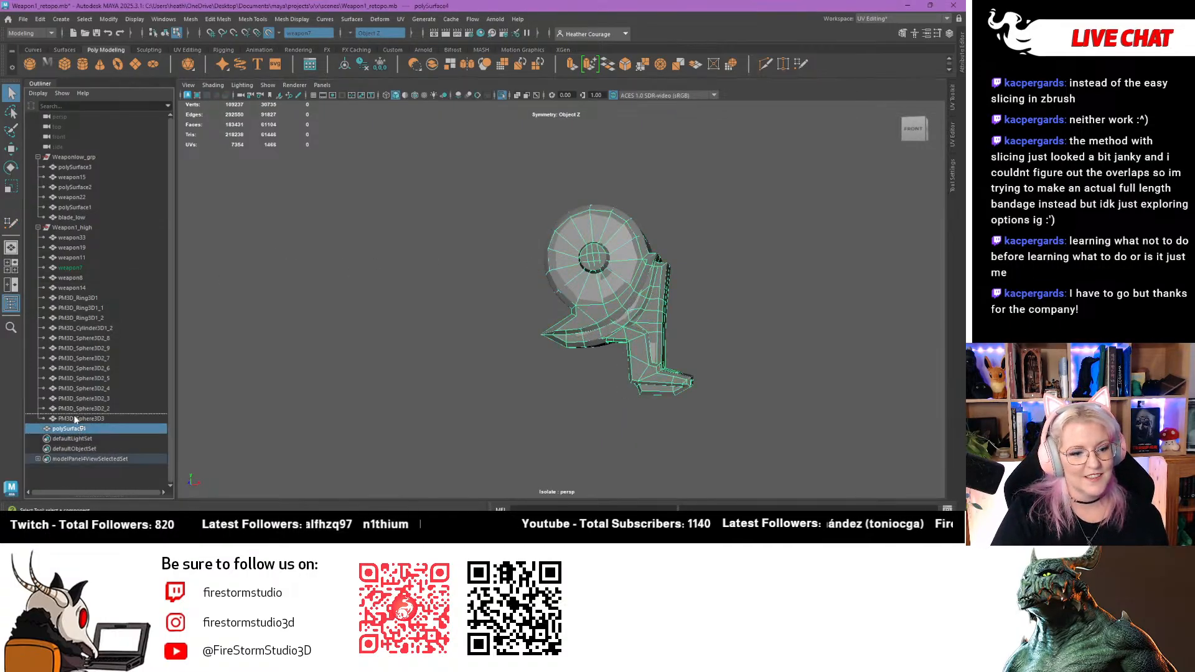
{"action": "middle_click_drag", "start_coordinate": [89, 160], "coordinate": [88, 160]}
{"action": "left_click", "coordinate": [88, 160]}
{"action": "left_click", "coordinate": [268, 33]}
Inspect the assembled low-poly weapon, and select and frame the high-poly part PM3D_Sphere3D3
{"action": "right_click_drag", "start_coordinate": [646, 442], "coordinate": [399, 336], "text": "alt"}
{"action": "left_click_drag", "start_coordinate": [386, 311], "coordinate": [514, 297], "text": "alt"}
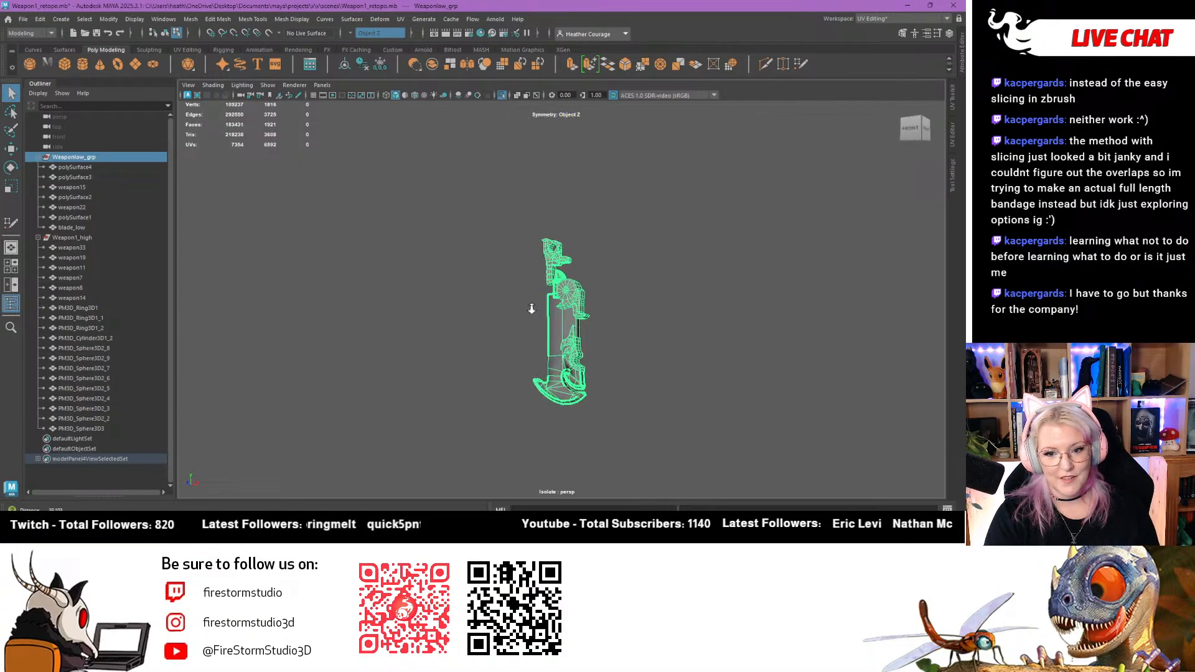
{"action": "right_click_drag", "start_coordinate": [514, 297], "coordinate": [665, 434], "text": "alt"}
{"action": "left_click_drag", "start_coordinate": [529, 407], "coordinate": [450, 295], "text": "alt"}
{"action": "left_click_drag", "start_coordinate": [499, 420], "coordinate": [328, 318], "text": "alt"}
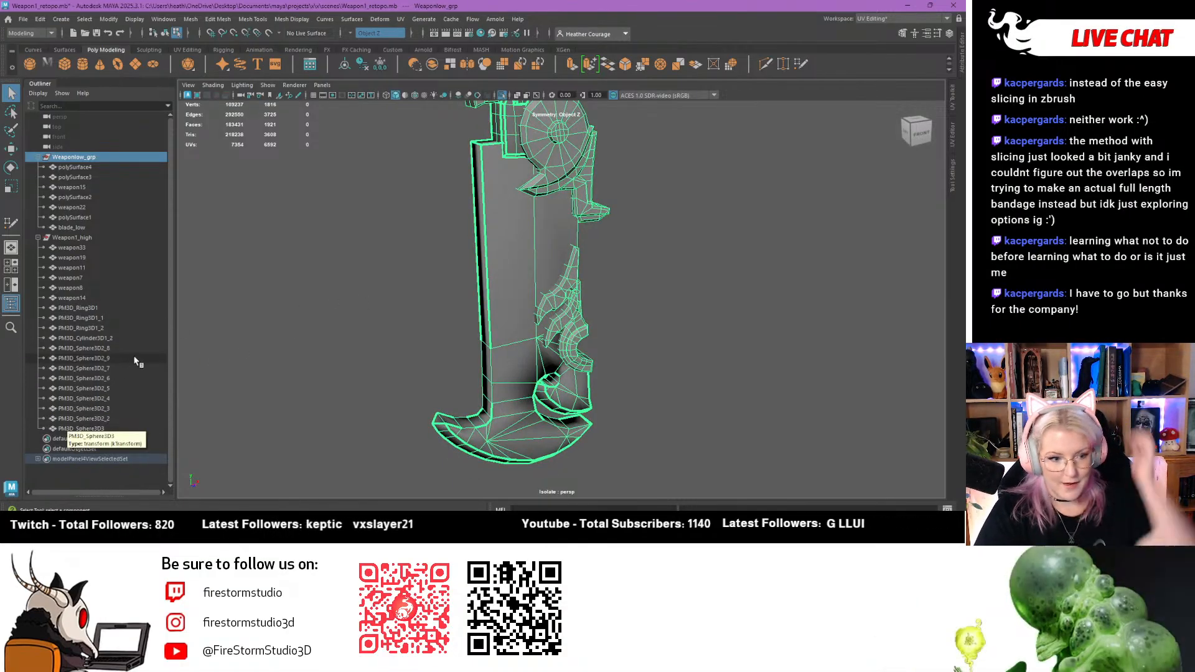
{"action": "left_click", "coordinate": [87, 428]}
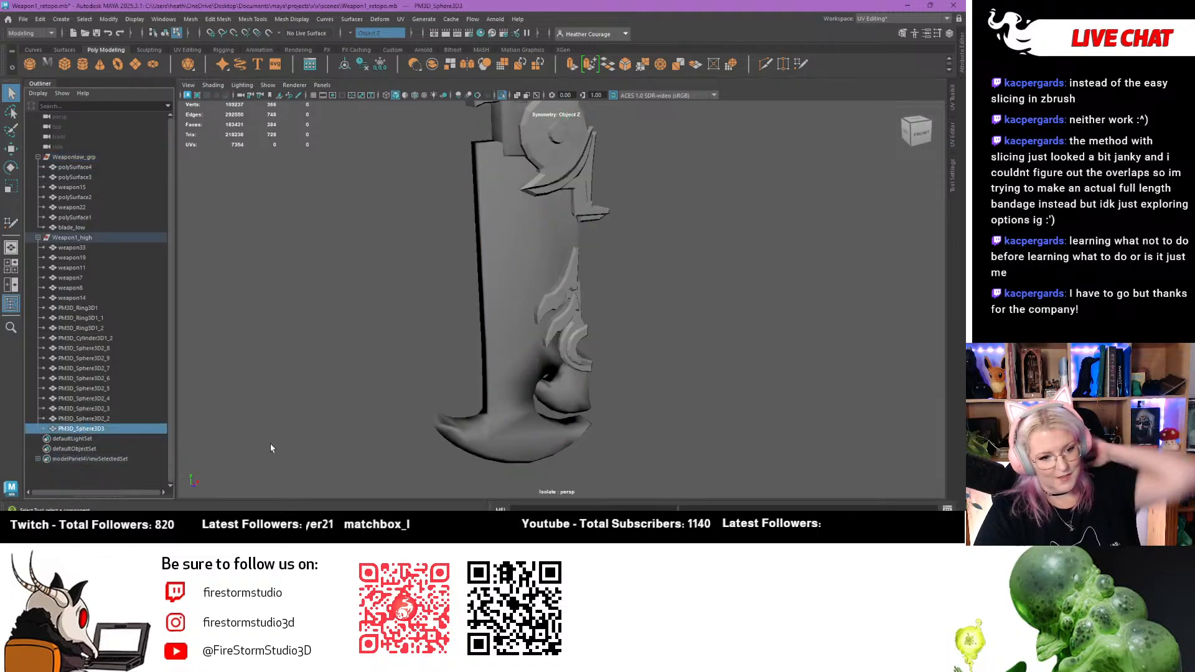
{"action": "key", "text": "f"}
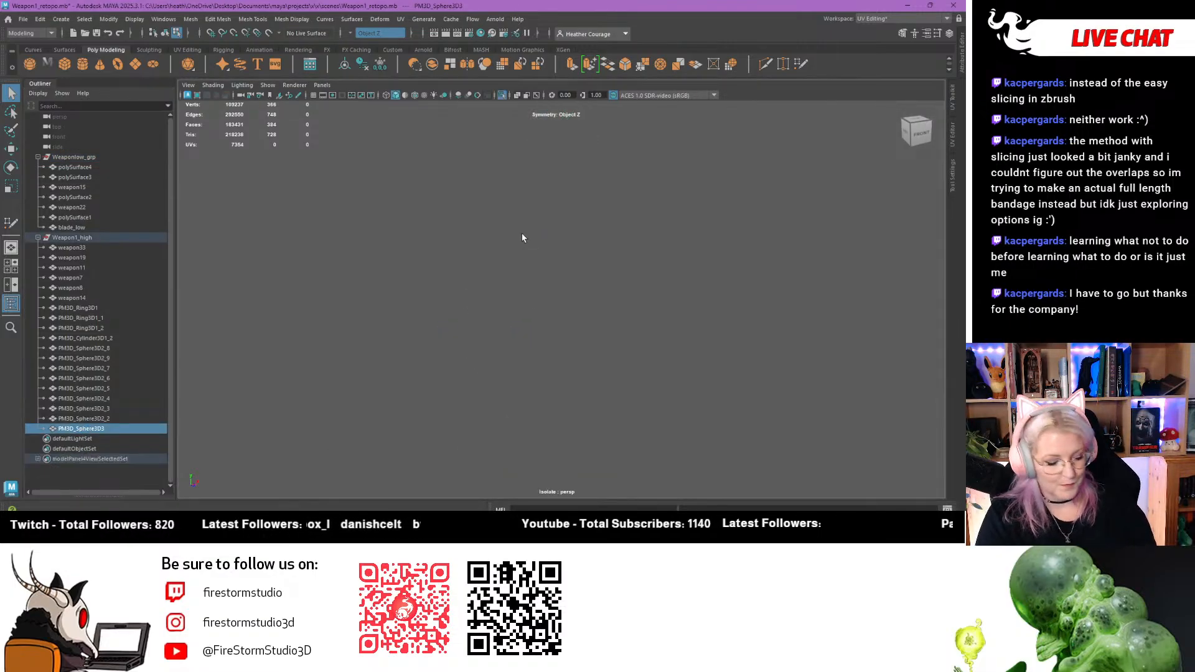
Inspect the wireframe of PM3D_Sphere3D3 and move the mesh unchanged into the Weaponlow_grp group
{"action": "left_click_drag", "start_coordinate": [498, 213], "coordinate": [423, 243], "text": "alt"}
{"action": "right_click_drag", "start_coordinate": [515, 223], "coordinate": [515, 173]}
{"action": "left_click_drag", "start_coordinate": [463, 276], "coordinate": [501, 283], "text": "alt"}
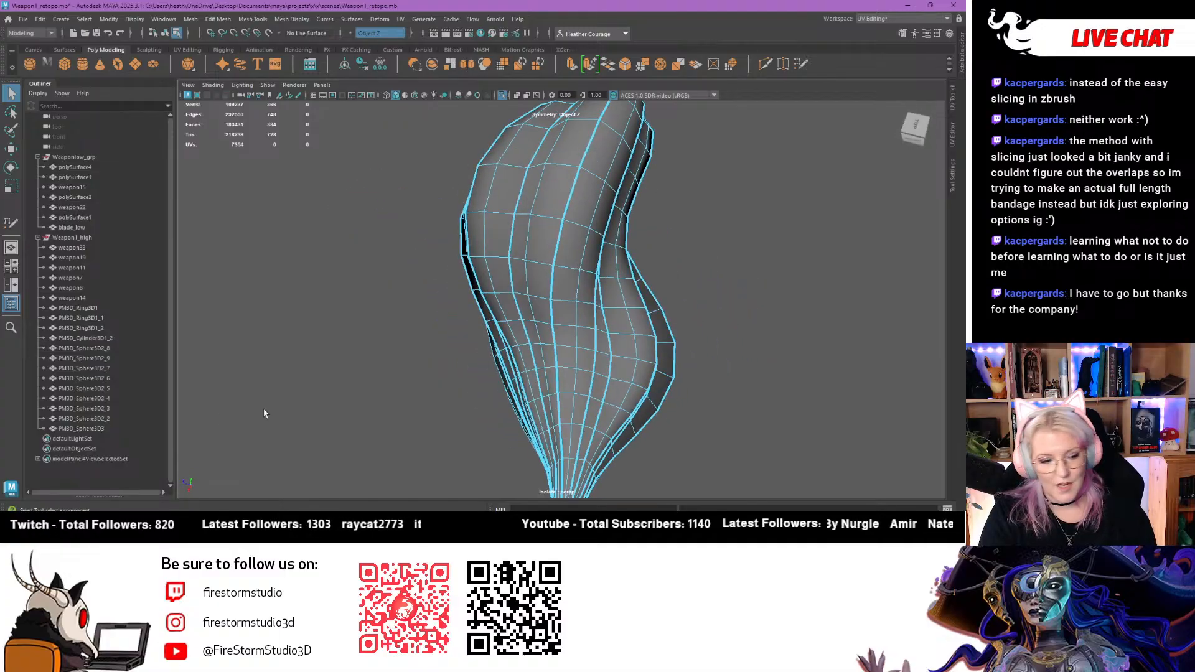
{"action": "left_click", "coordinate": [85, 429]}
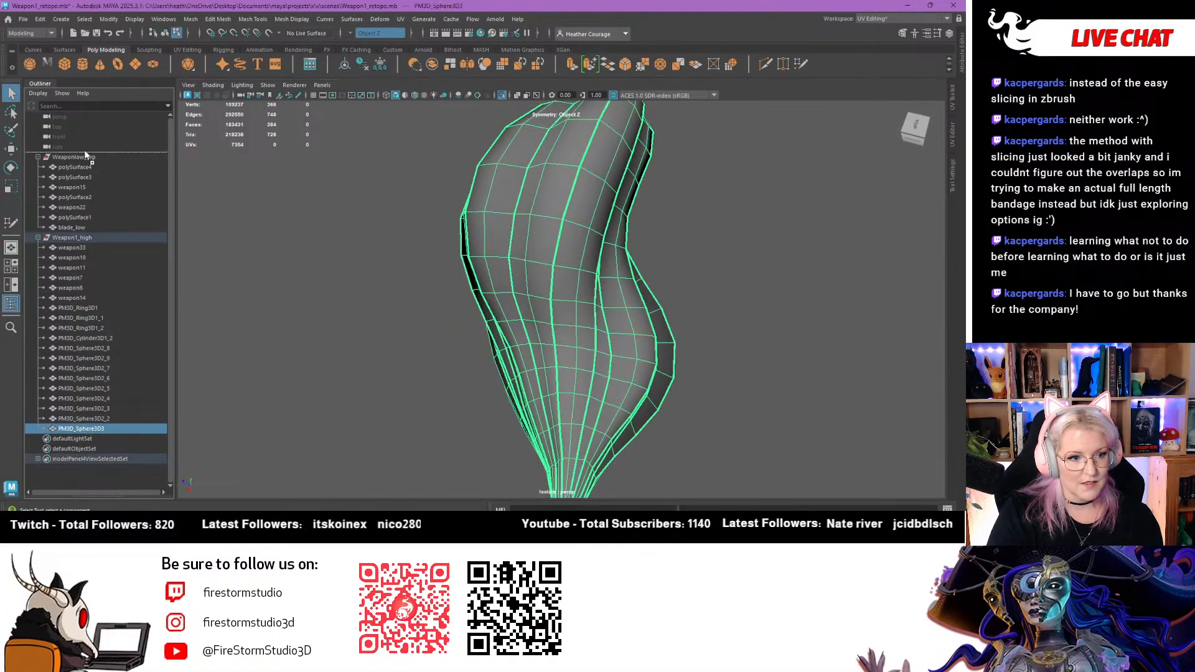
{"action": "left_click_drag", "start_coordinate": [81, 163], "coordinate": [81, 163]}
Isolate and frame PM3D_Sphere3D2_2 and switch it to edge selection
{"action": "left_click", "coordinate": [100, 428]}
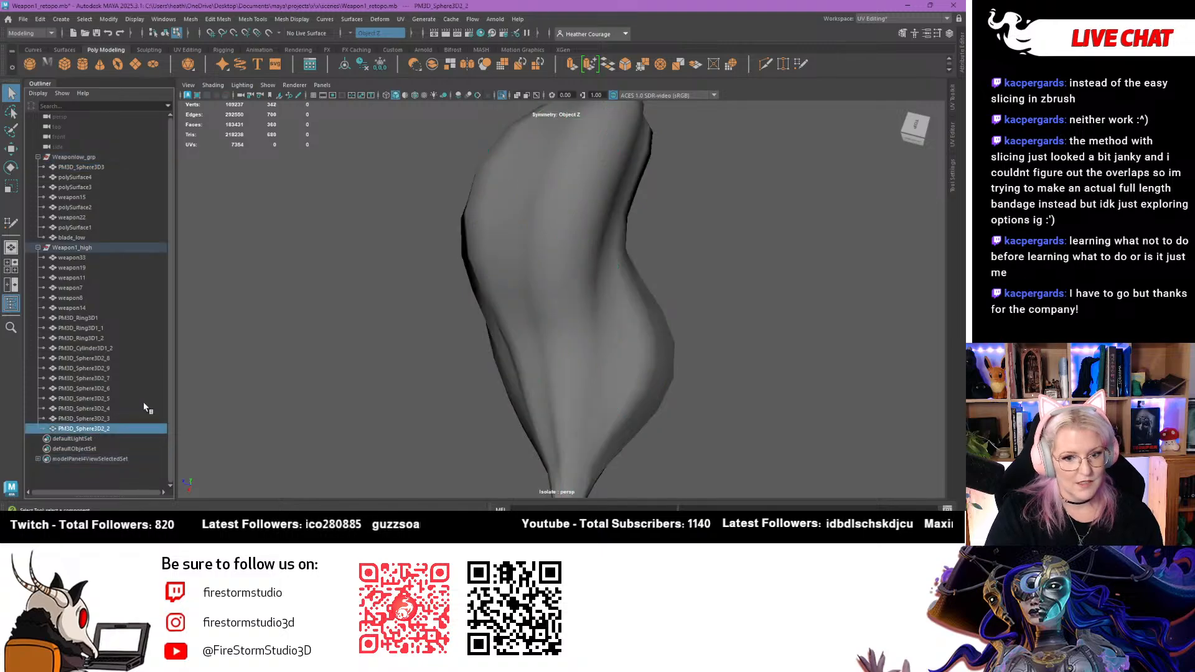
{"action": "key", "text": "ctrl+1"}
{"action": "key", "text": "ctrl+1"}
{"action": "key", "text": "f"}
{"action": "left_click_drag", "start_coordinate": [449, 280], "coordinate": [359, 213], "text": "alt"}
{"action": "right_click_drag", "start_coordinate": [360, 217], "coordinate": [526, 305], "text": "alt"}
{"action": "right_click_drag", "start_coordinate": [526, 231], "coordinate": [528, 206]}
Try to thin out PM3D_Sphere3D2_2 by deleting alternate lengthwise edge loops, and undo the deletion
{"action": "double_click", "coordinate": [507, 290]}
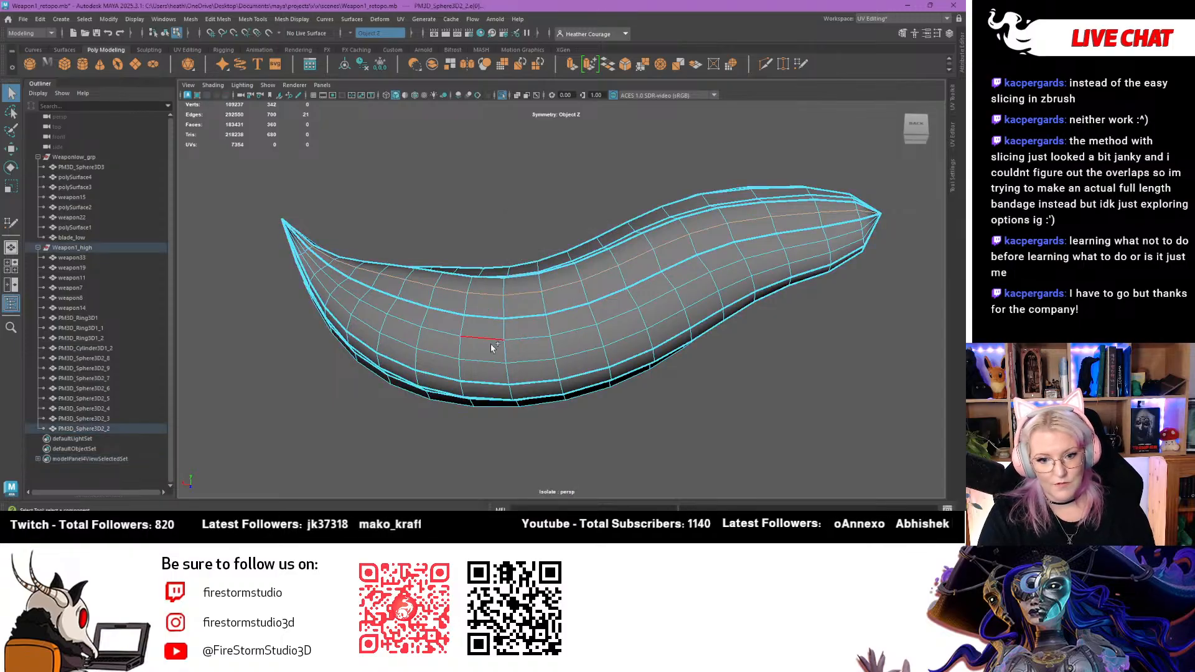
{"action": "key", "text": "ctrl+Delete"}
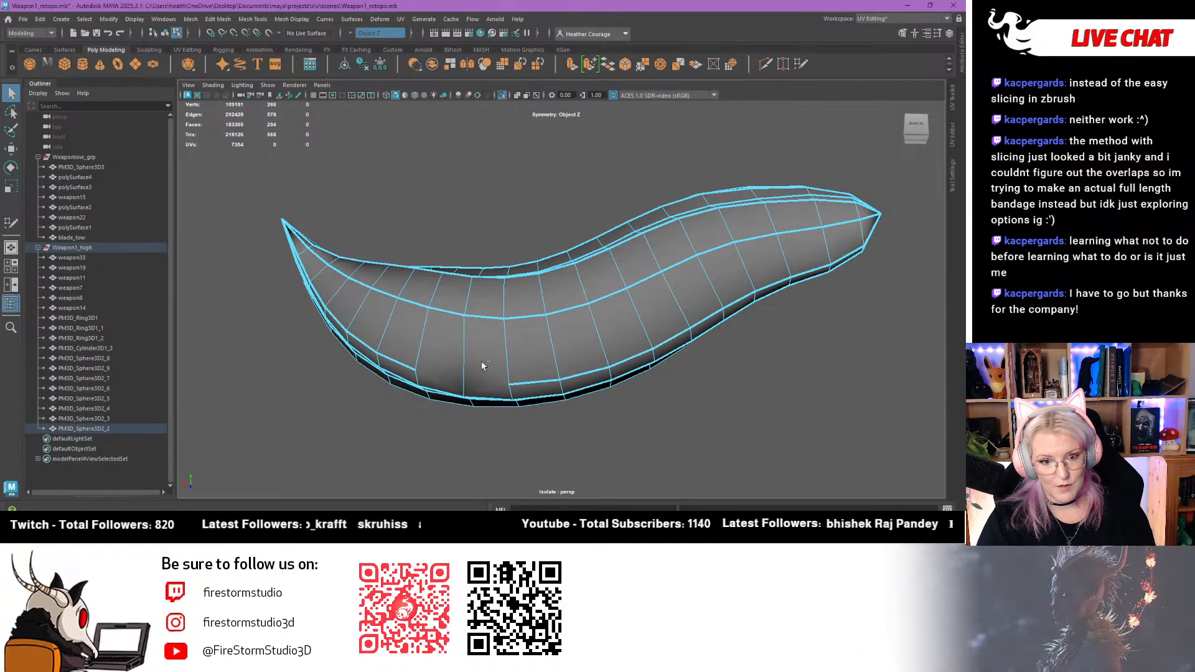
{"action": "left_click_drag", "start_coordinate": [482, 366], "coordinate": [466, 343], "text": "alt"}
{"action": "key", "text": "ctrl+z"}
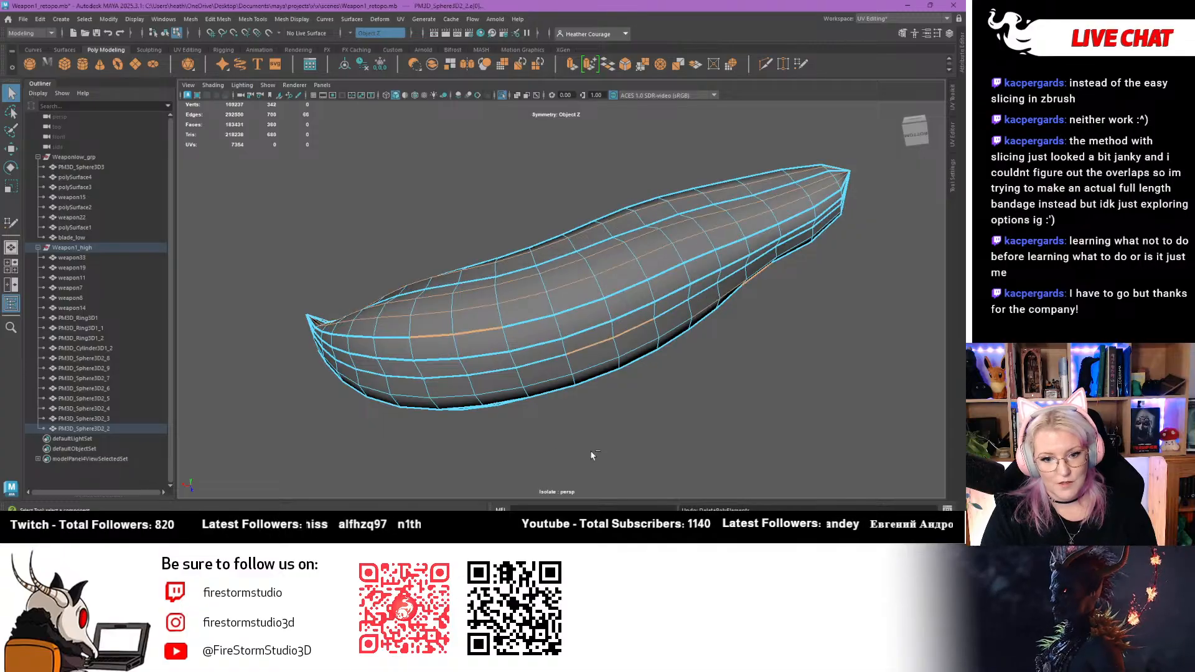
{"action": "left_click", "coordinate": [530, 291]}
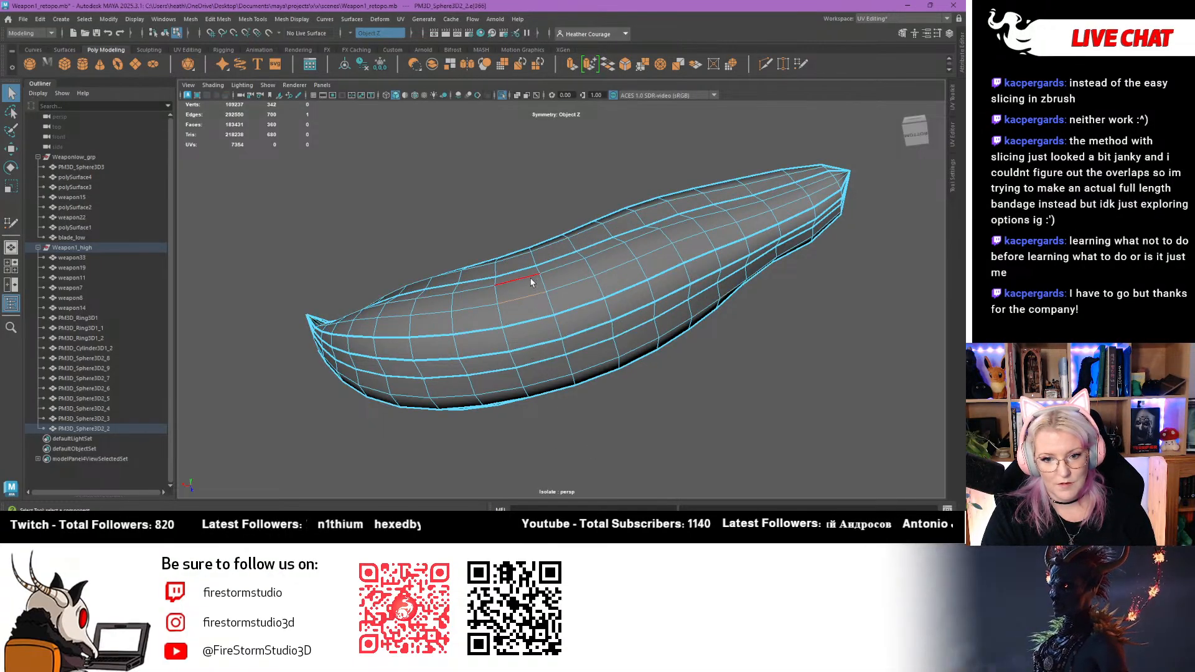
{"action": "left_click", "coordinate": [604, 396]}
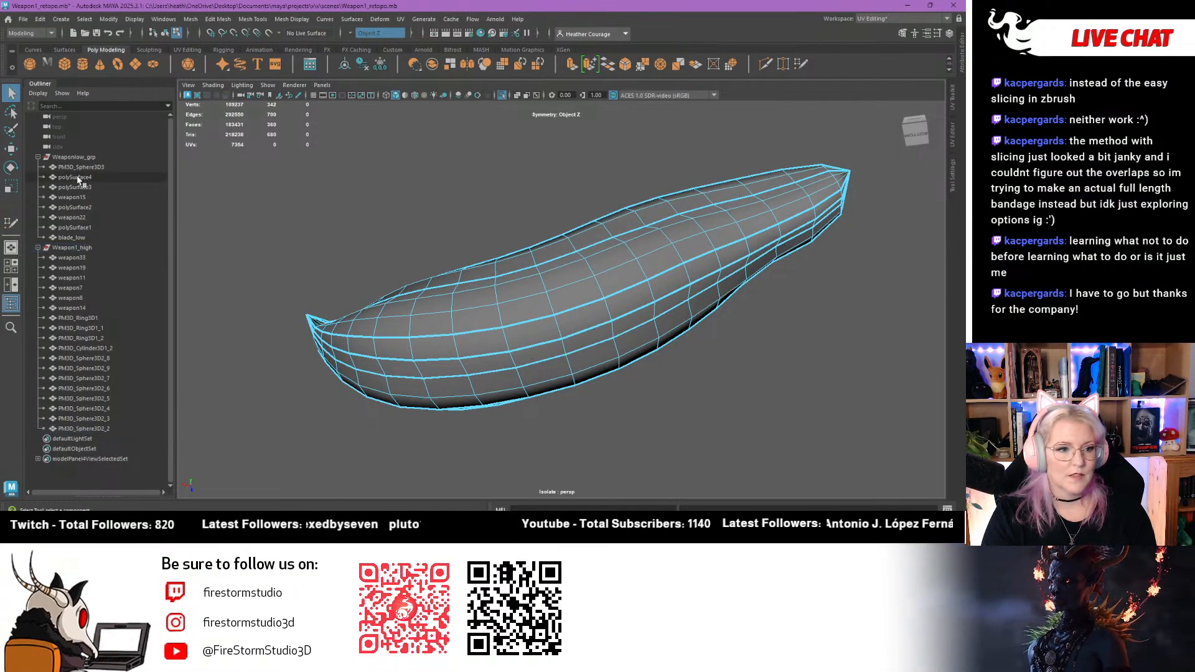
Select everything in the Outliner from Weaponlow_grp down, delete all construction history and save the scene
{"action": "left_click", "coordinate": [73, 157]}
{"action": "left_click", "coordinate": [90, 458], "text": "shift"}
{"action": "left_click", "coordinate": [23, 18]}
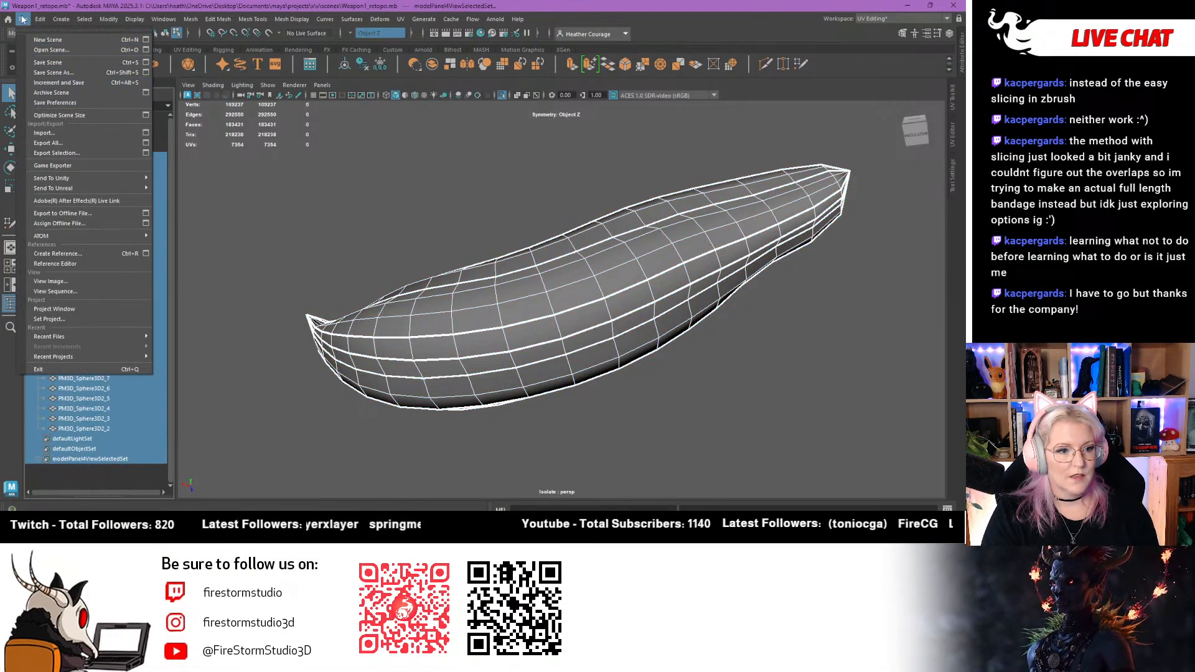
{"action": "mouse_move", "coordinate": [40, 20]}
{"action": "mouse_move", "coordinate": [116, 154]}
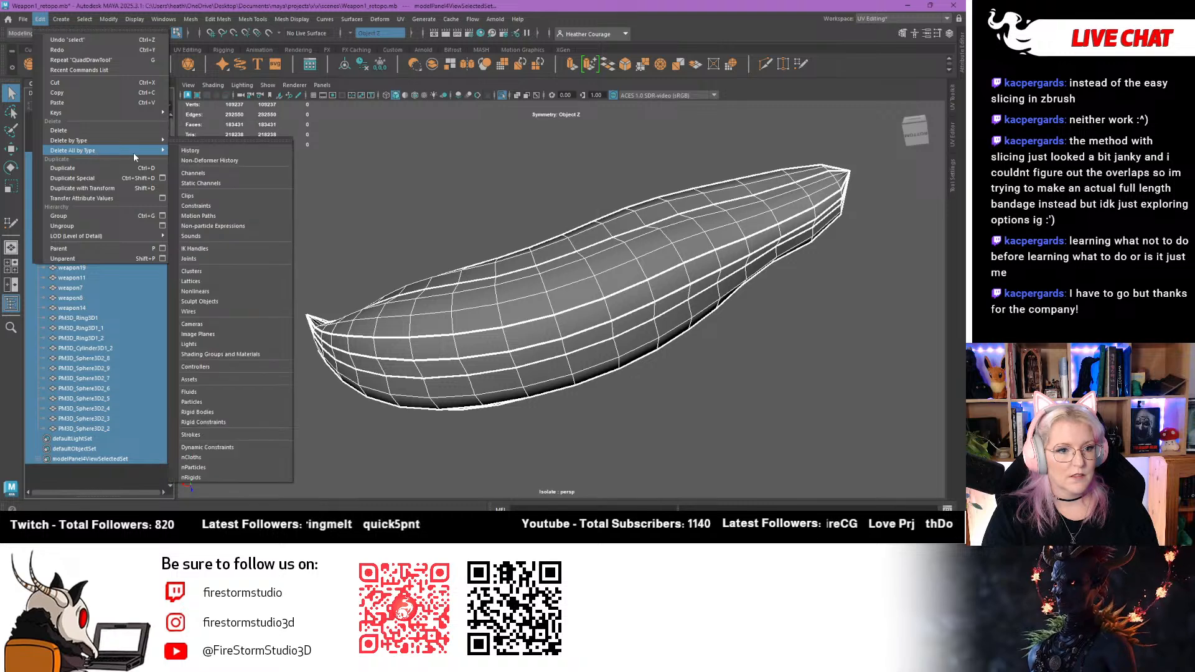
{"action": "left_click", "coordinate": [219, 154]}
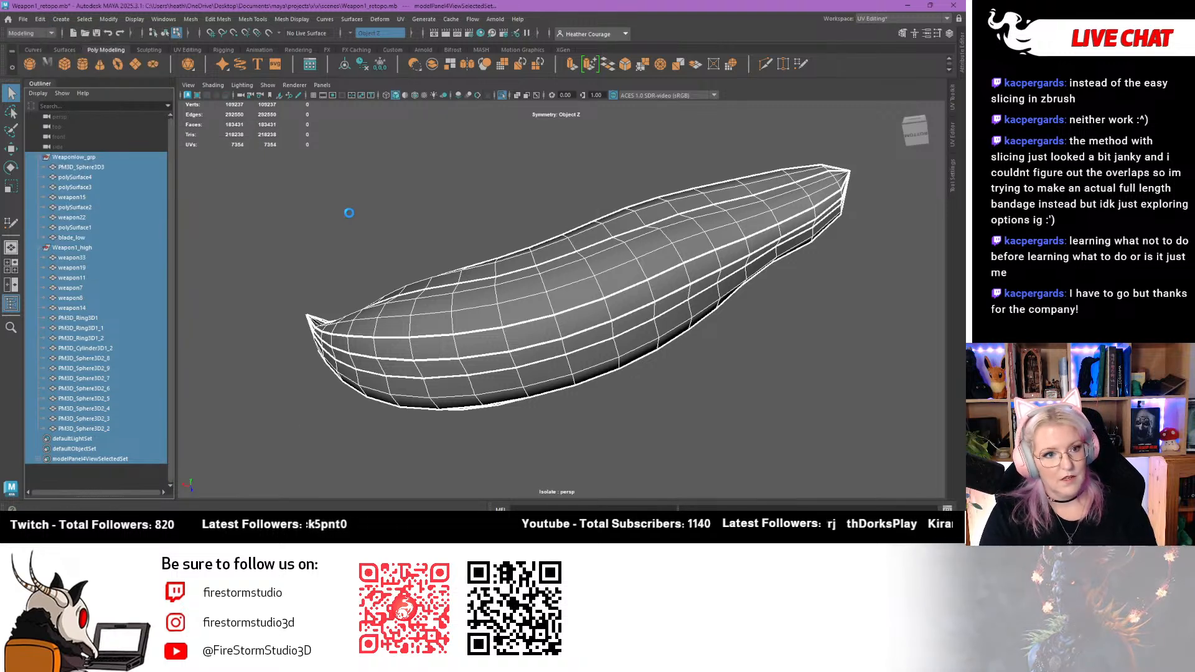
{"action": "key", "text": "ctrl+s"}
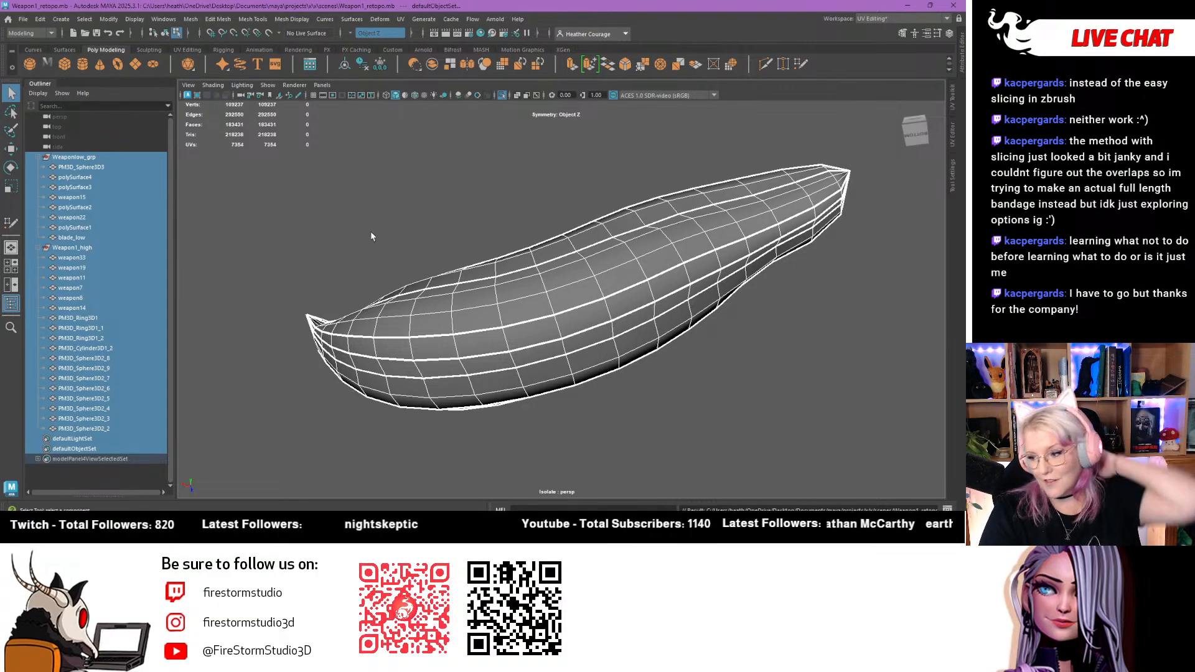
Examine the lengthwise edge loops around PM3D_Sphere3D2_2 by selecting individual loops
{"action": "right_click_drag", "start_coordinate": [486, 231], "coordinate": [486, 204]}
{"action": "left_click_drag", "start_coordinate": [526, 305], "coordinate": [460, 325], "text": "alt"}
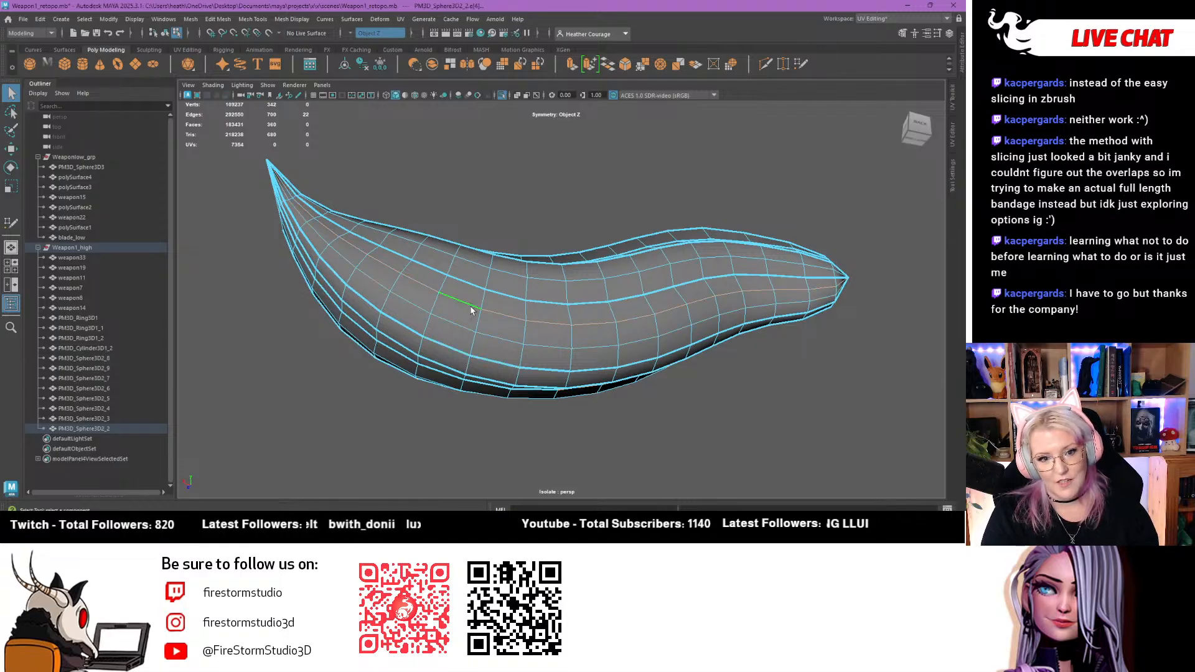
{"action": "left_click_drag", "start_coordinate": [389, 394], "coordinate": [359, 349], "text": "alt"}
{"action": "double_click", "coordinate": [486, 346], "text": "shift"}
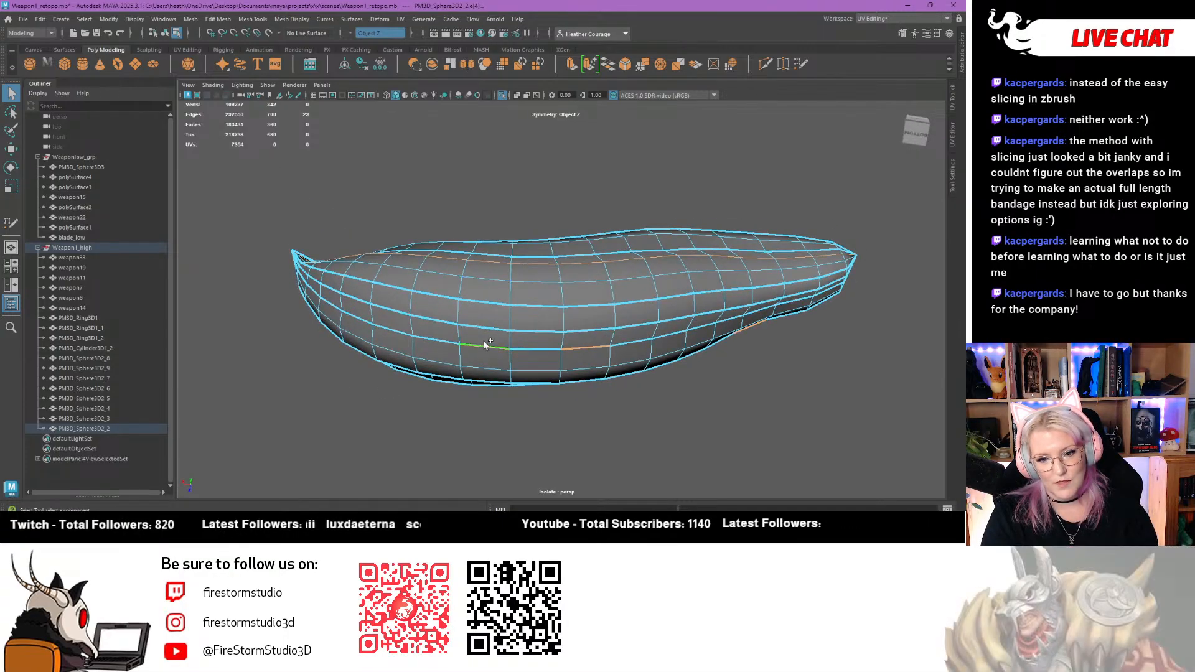
{"action": "left_click_drag", "start_coordinate": [566, 442], "coordinate": [364, 435], "text": "alt"}
{"action": "double_click", "coordinate": [515, 317]}
{"action": "mouse_move", "coordinate": [587, 243]}
{"action": "left_mouse_down", "text": "alt"}
{"action": "mouse_move", "coordinate": [562, 312]}
{"action": "mouse_move", "coordinate": [568, 254]}
{"action": "left_mouse_up", "text": "alt"}
{"action": "left_click_drag", "start_coordinate": [693, 226], "coordinate": [643, 199], "text": "alt"}
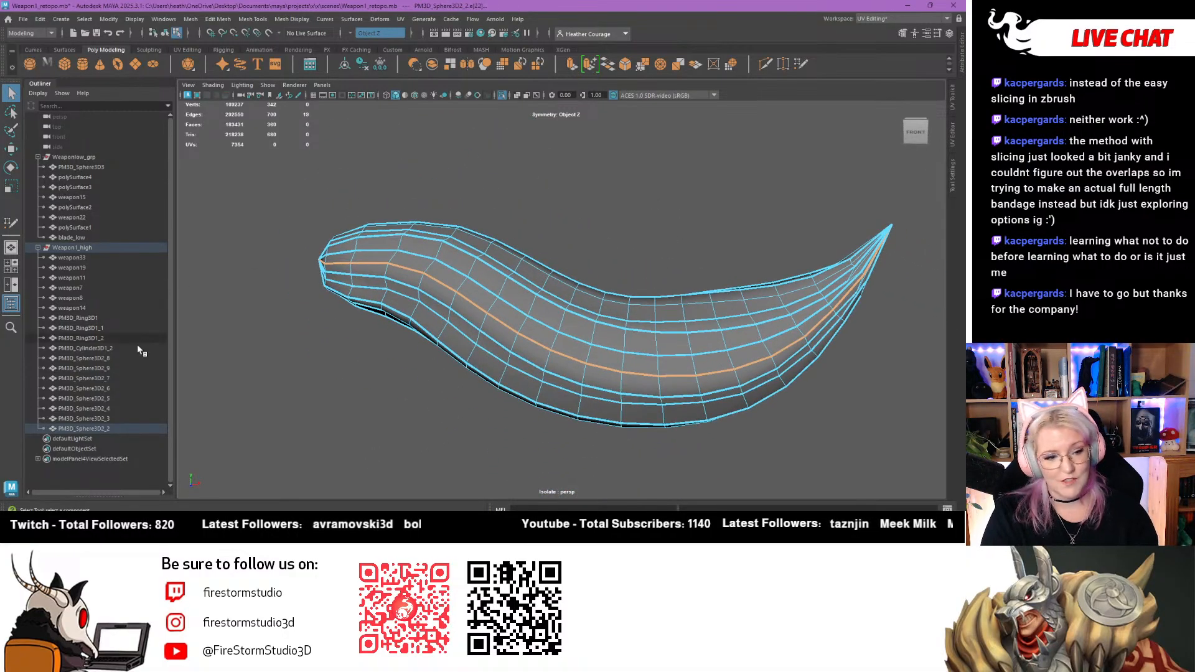
Isolate PM3D_Sphere3D2_3 and examine its shape and lengthwise edge loops
{"action": "left_click", "coordinate": [109, 418]}
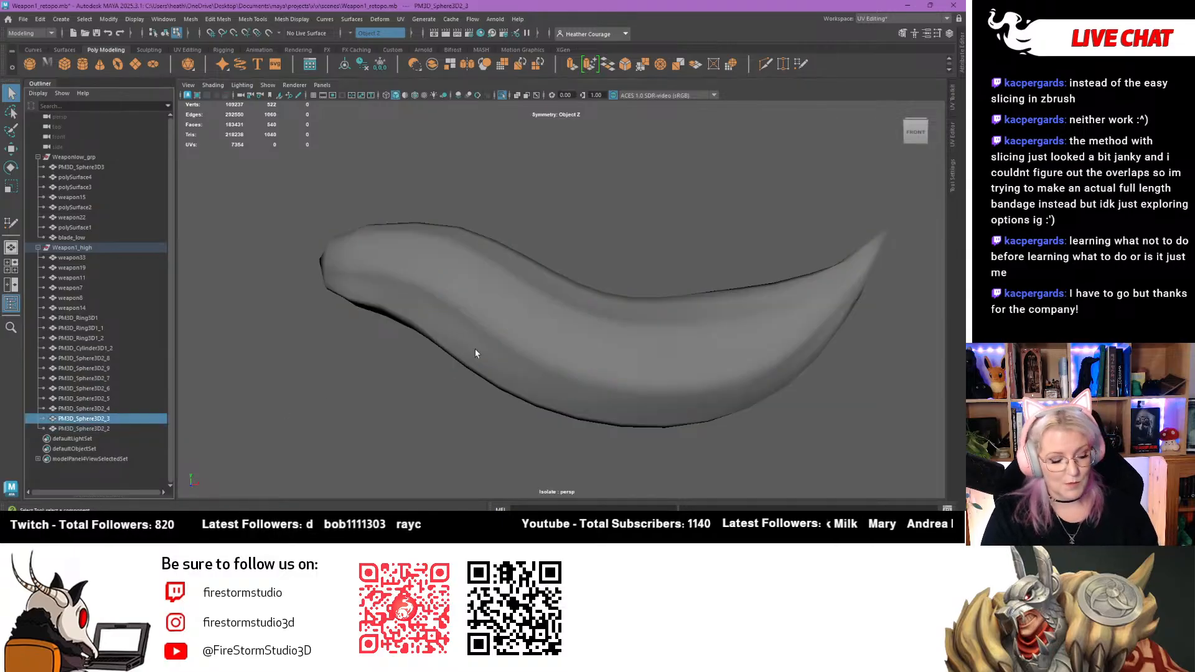
{"action": "key", "text": "ctrl+1"}
{"action": "key", "text": "ctrl+1"}
{"action": "scroll", "coordinate": [311, 332], "scroll_direction": "up", "scroll_amount": 4}
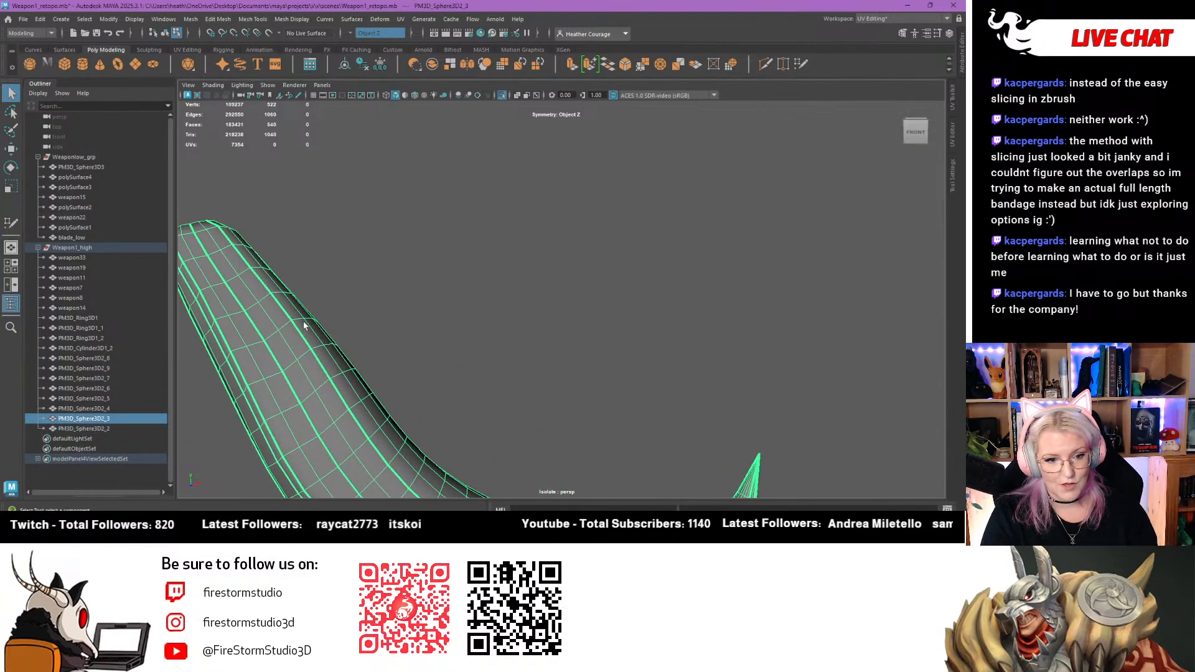
{"action": "middle_click_drag", "start_coordinate": [311, 331], "coordinate": [443, 242], "text": "alt"}
{"action": "right_click_drag", "start_coordinate": [443, 242], "coordinate": [442, 214]}
{"action": "double_click", "coordinate": [364, 254]}
{"action": "scroll", "coordinate": [304, 274], "scroll_direction": "down", "scroll_amount": 6}
{"action": "left_click_drag", "start_coordinate": [350, 288], "coordinate": [185, 291], "text": "alt"}
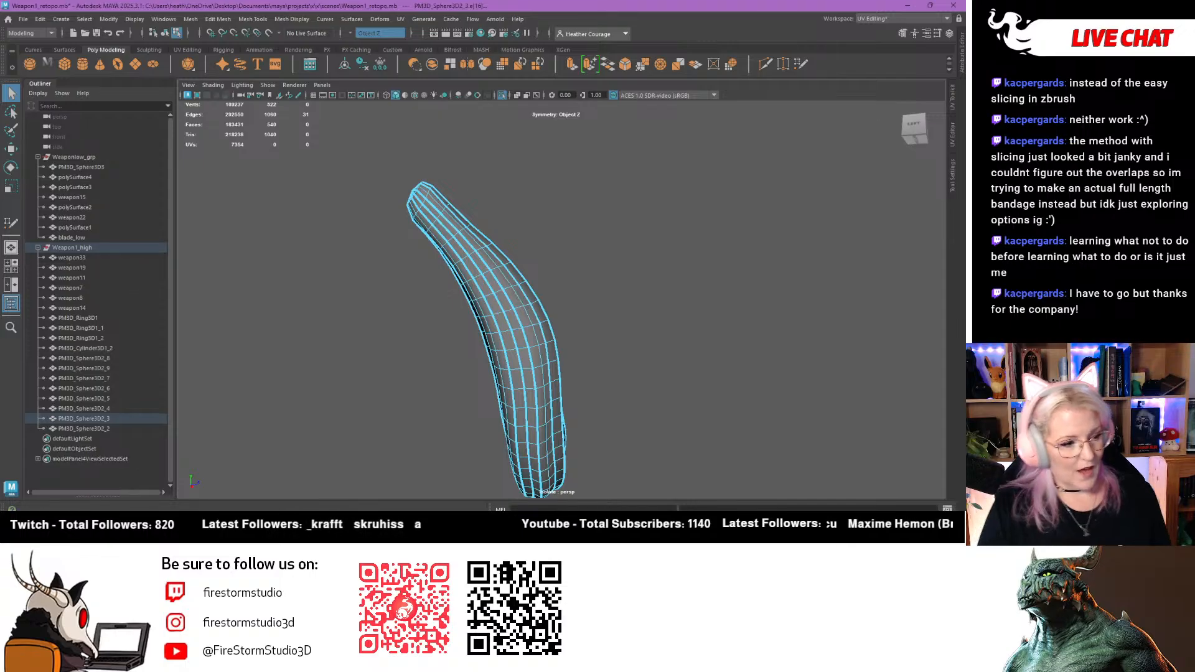
{"action": "left_click_drag", "start_coordinate": [410, 310], "coordinate": [580, 203], "text": "alt"}
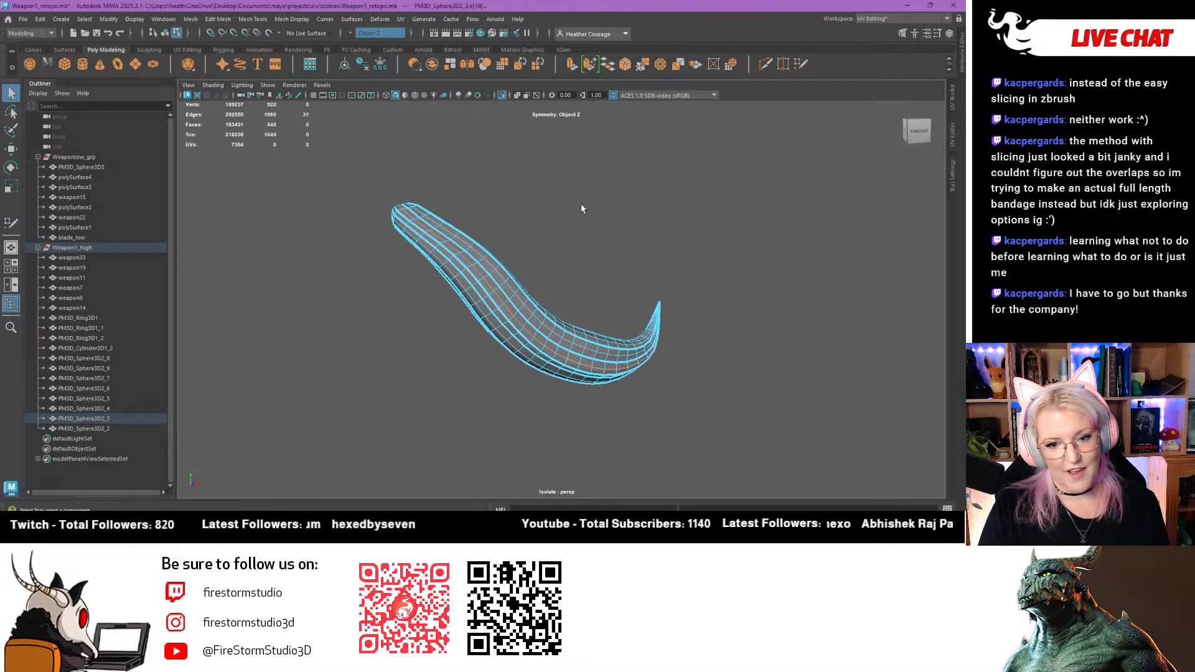
Isolate the Weaponlow_grp group and frame the whole low-poly weapon from the front
{"action": "left_click", "coordinate": [50, 157]}
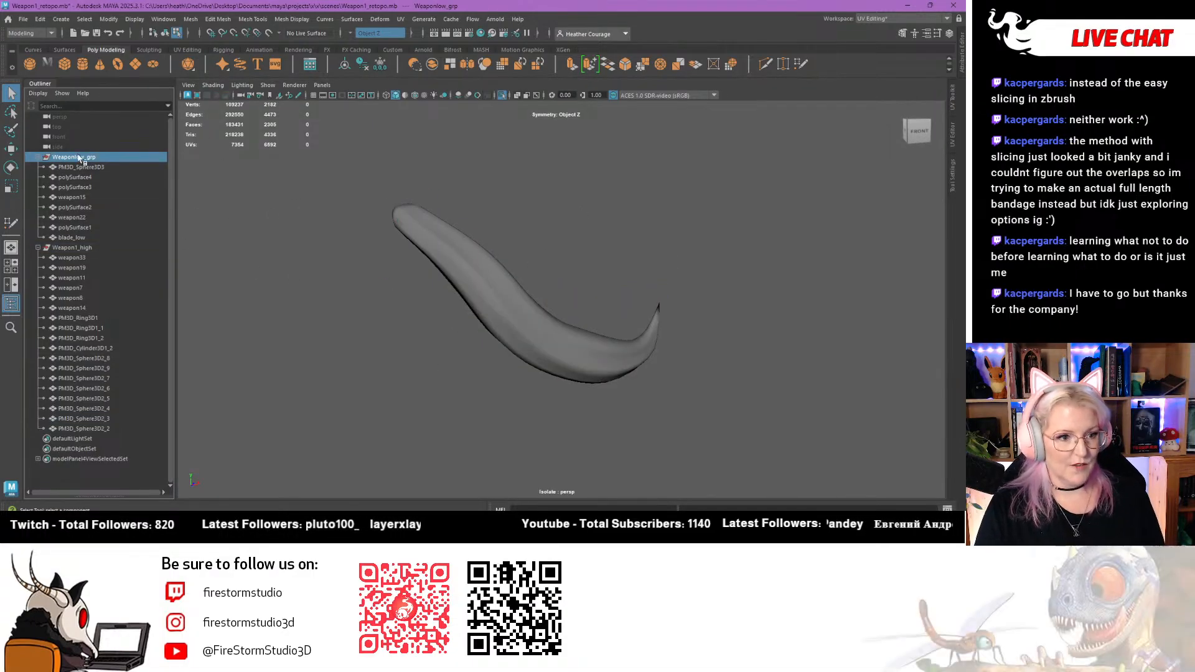
{"action": "key", "text": "ctrl+1"}
{"action": "key", "text": "ctrl+1"}
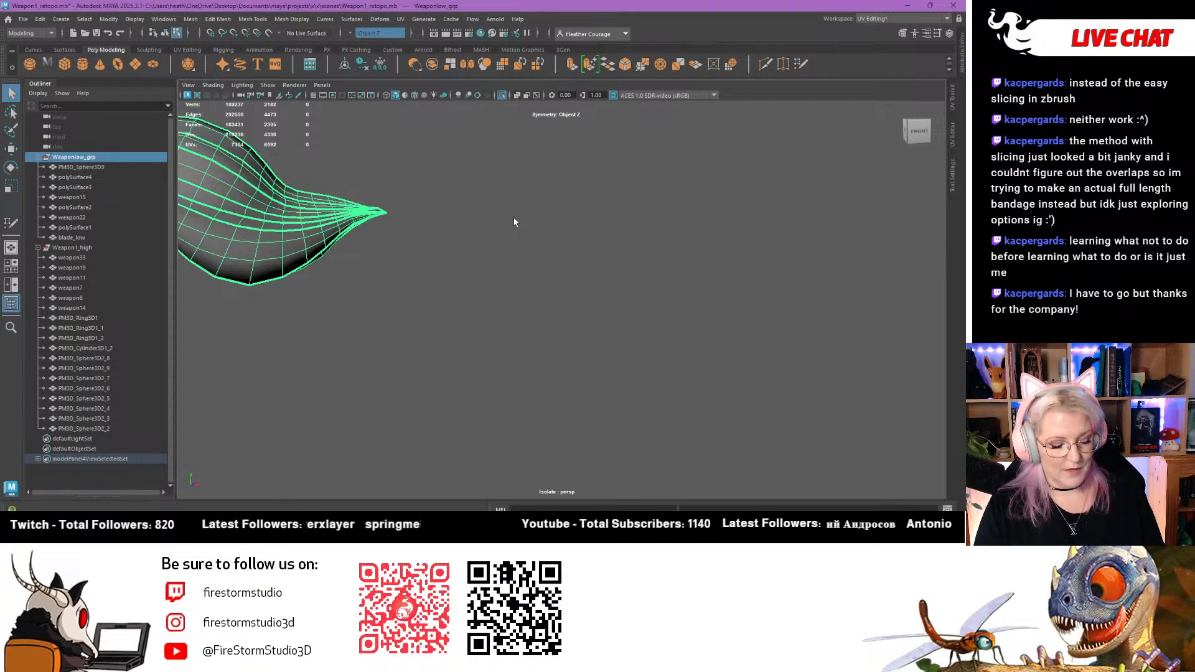
{"action": "key", "text": "f"}
{"action": "left_click_drag", "start_coordinate": [398, 286], "coordinate": [357, 373], "text": "alt"}
{"action": "right_click_drag", "start_coordinate": [357, 374], "coordinate": [512, 493], "text": "alt"}
{"action": "left_click_drag", "start_coordinate": [512, 493], "coordinate": [547, 432], "text": "alt"}
{"action": "scroll", "coordinate": [467, 274], "scroll_direction": "down", "scroll_amount": 8}
{"action": "middle_click_drag", "start_coordinate": [430, 282], "coordinate": [374, 274], "text": "alt"}
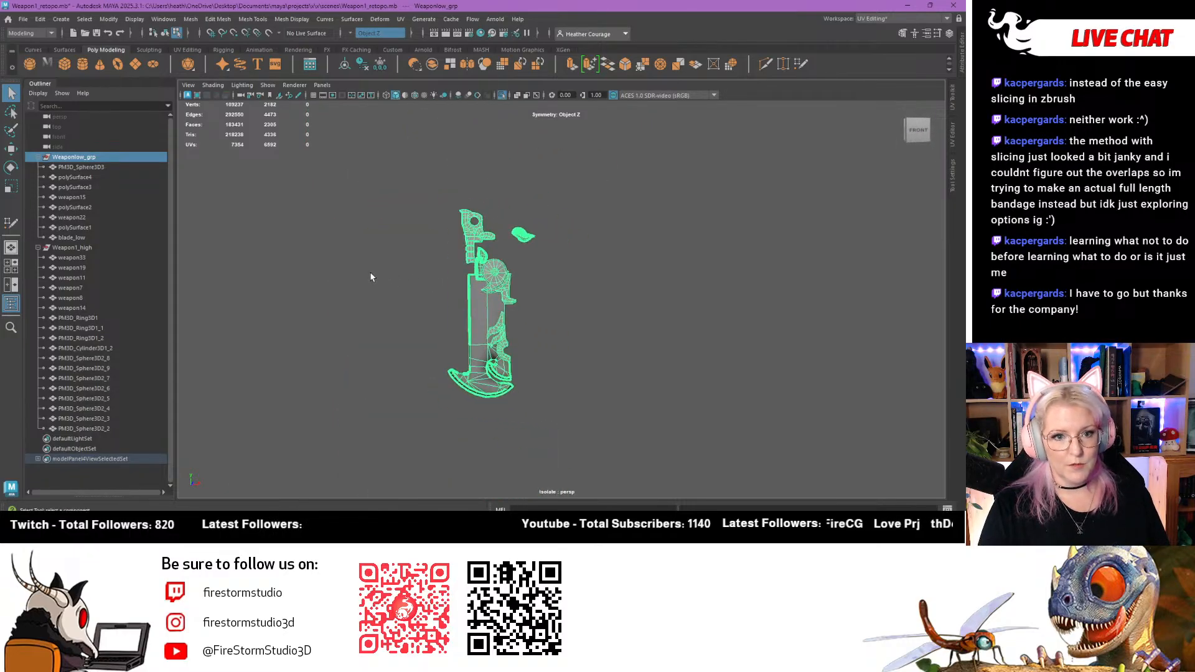
{"action": "scroll", "coordinate": [367, 215], "scroll_direction": "up", "scroll_amount": 2}
Apply Soften Edge to the whole Weaponlow_grp group and clear the selection
{"action": "left_click", "coordinate": [262, 18]}
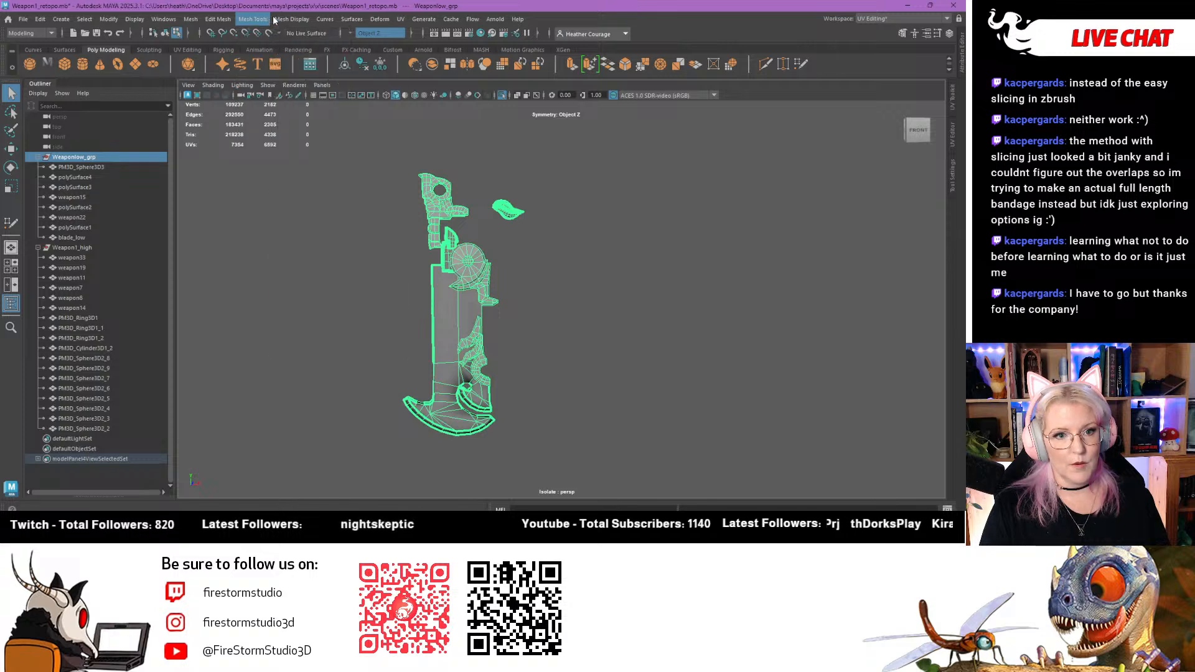
{"action": "mouse_move", "coordinate": [290, 20]}
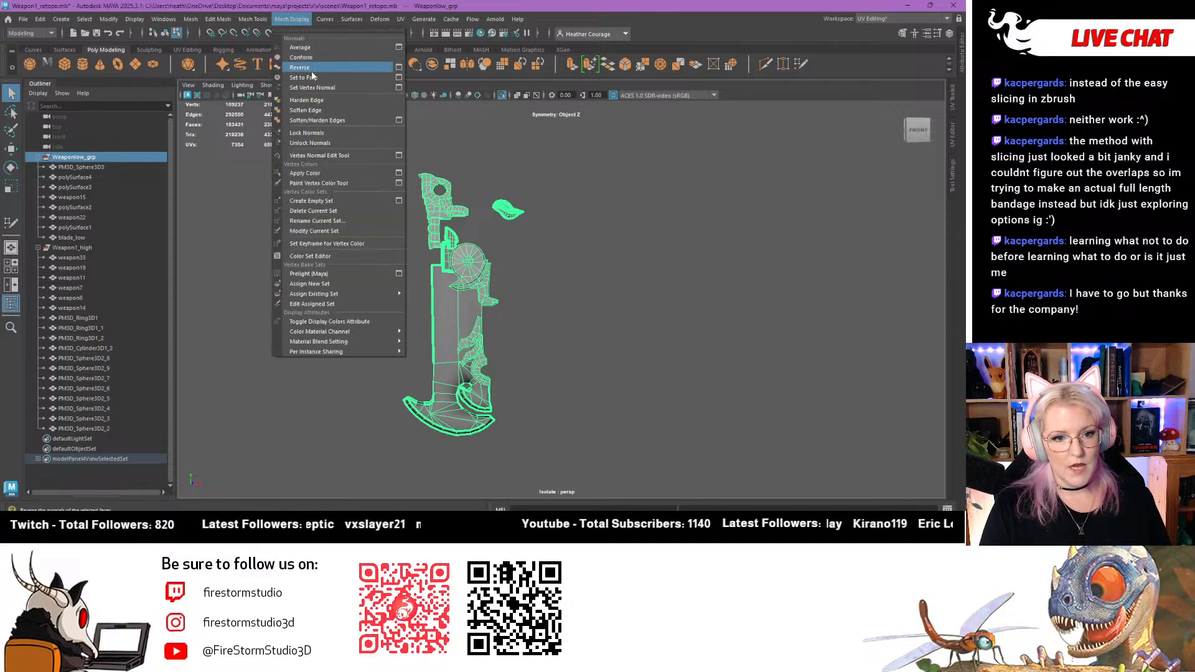
{"action": "left_click", "coordinate": [310, 110]}
{"action": "left_click", "coordinate": [384, 290]}
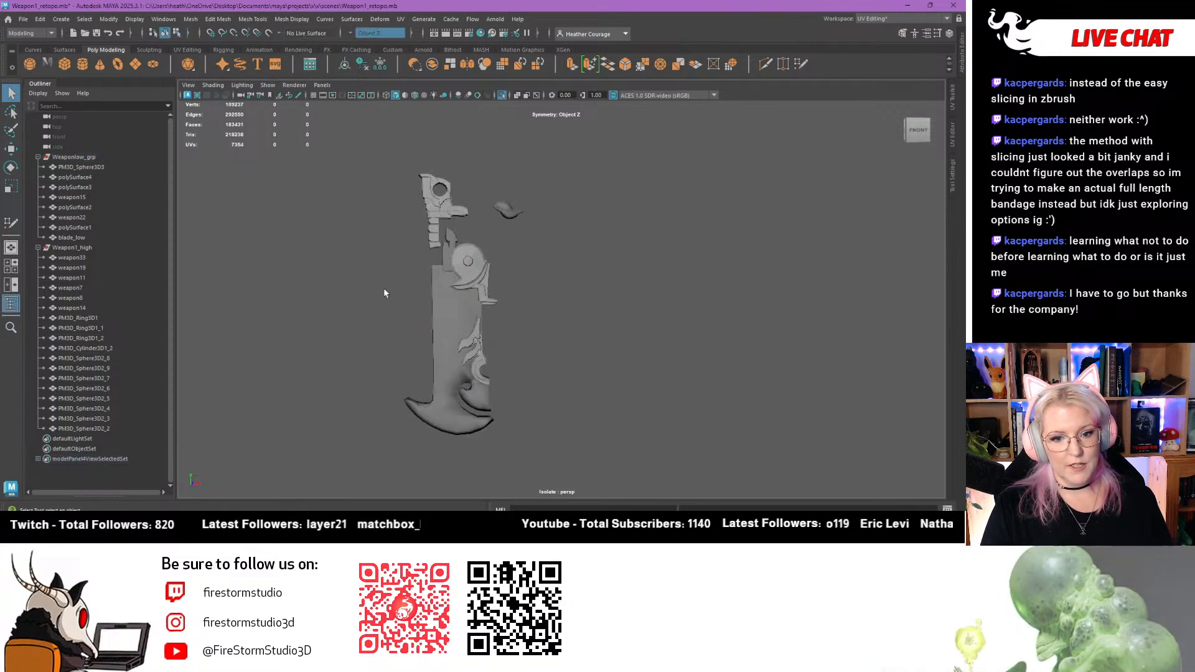
Select all edges of polySurface4, the round piece with the neck and head, and soften them
{"action": "left_click", "coordinate": [443, 310]}
{"action": "scroll", "coordinate": [427, 330], "scroll_direction": "up", "scroll_amount": 3}
{"action": "middle_click_drag", "start_coordinate": [423, 237], "coordinate": [489, 355], "text": "alt"}
{"action": "scroll", "coordinate": [489, 359], "scroll_direction": "up", "scroll_amount": 5}
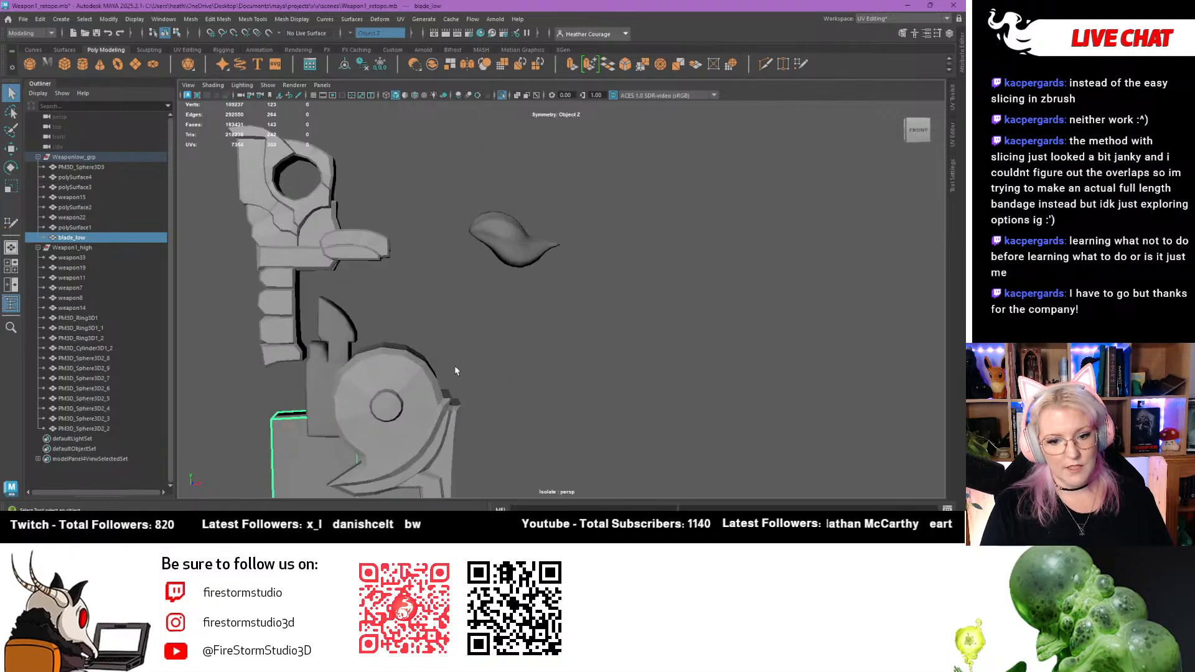
{"action": "left_click", "coordinate": [462, 368]}
{"action": "right_click_drag", "start_coordinate": [481, 232], "coordinate": [481, 342]}
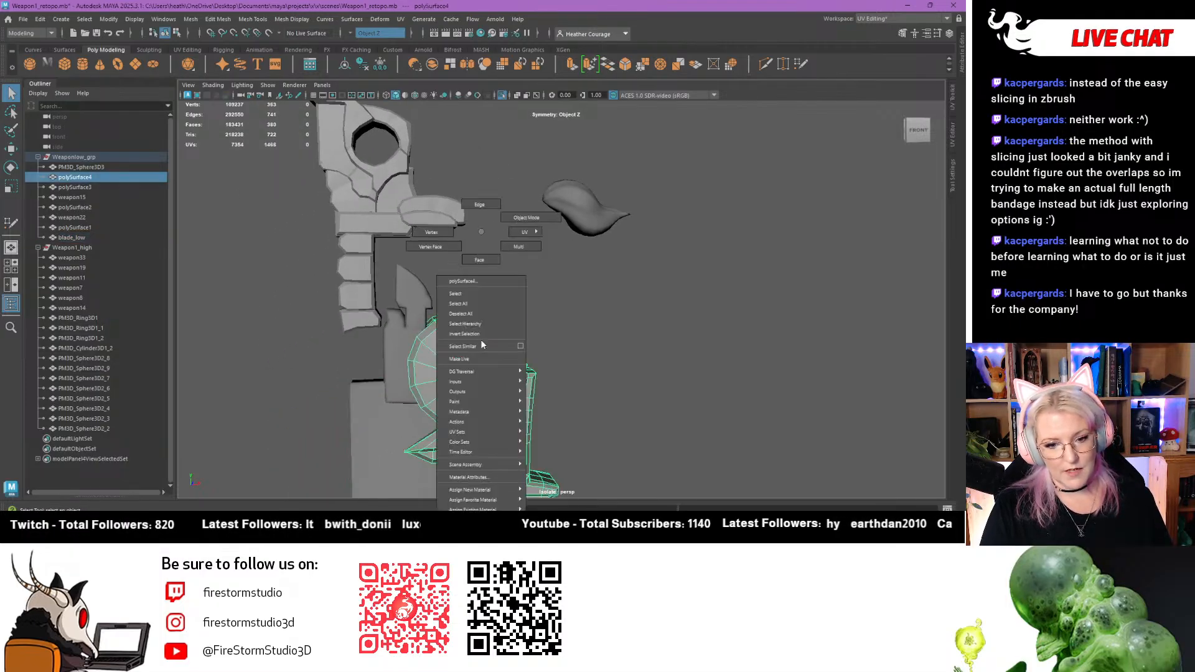
{"action": "right_click_drag", "start_coordinate": [479, 202], "coordinate": [483, 207]}
{"action": "left_click_drag", "start_coordinate": [359, 272], "coordinate": [622, 485]}
{"action": "left_click", "coordinate": [293, 20]}
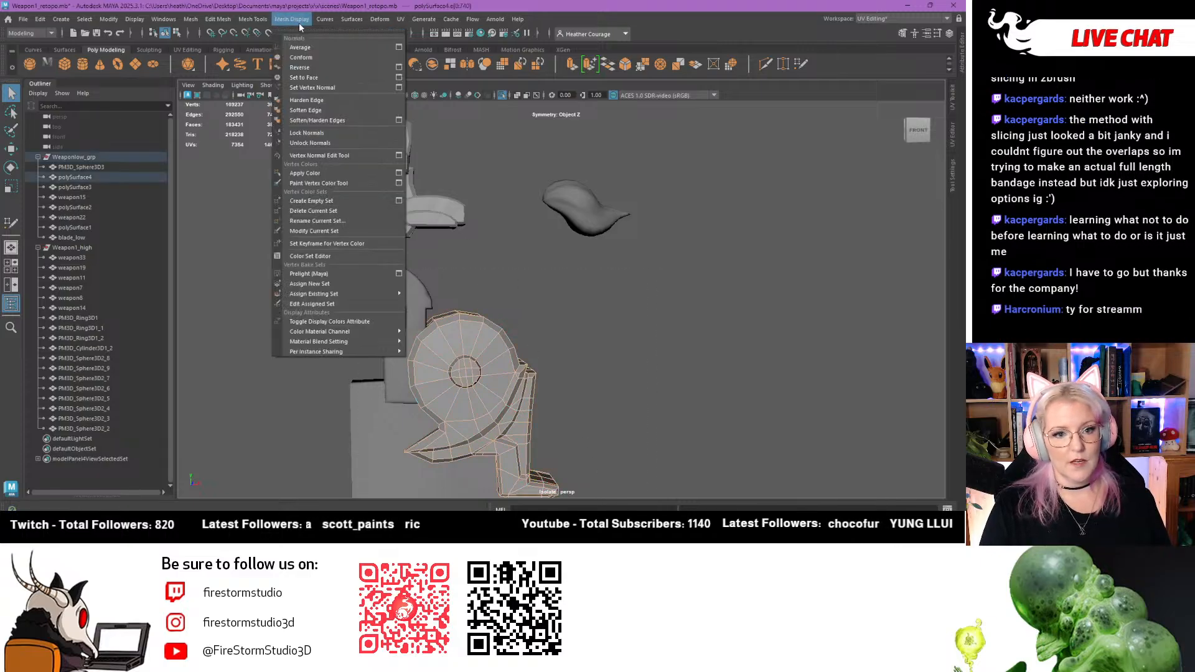
{"action": "left_click", "coordinate": [306, 112]}
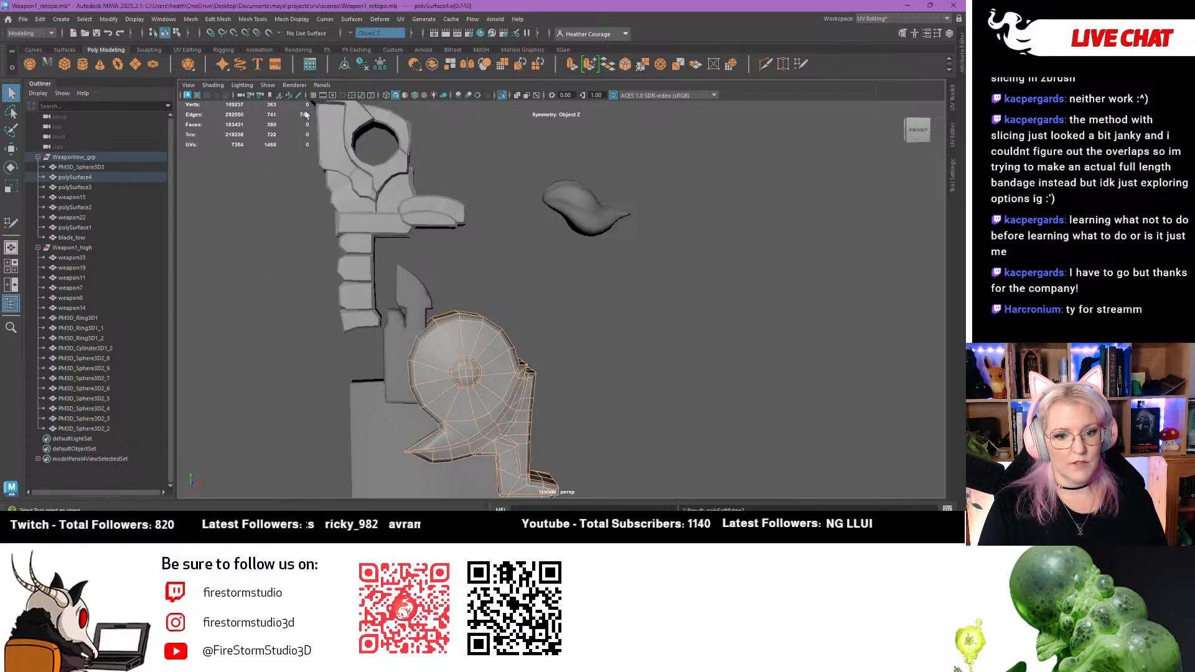
{"action": "left_click", "coordinate": [298, 314]}
Examine the shading of the low-poly weapon parts around the softened round piece, blade and handle
{"action": "middle_click_drag", "start_coordinate": [298, 433], "coordinate": [290, 307], "text": "alt"}
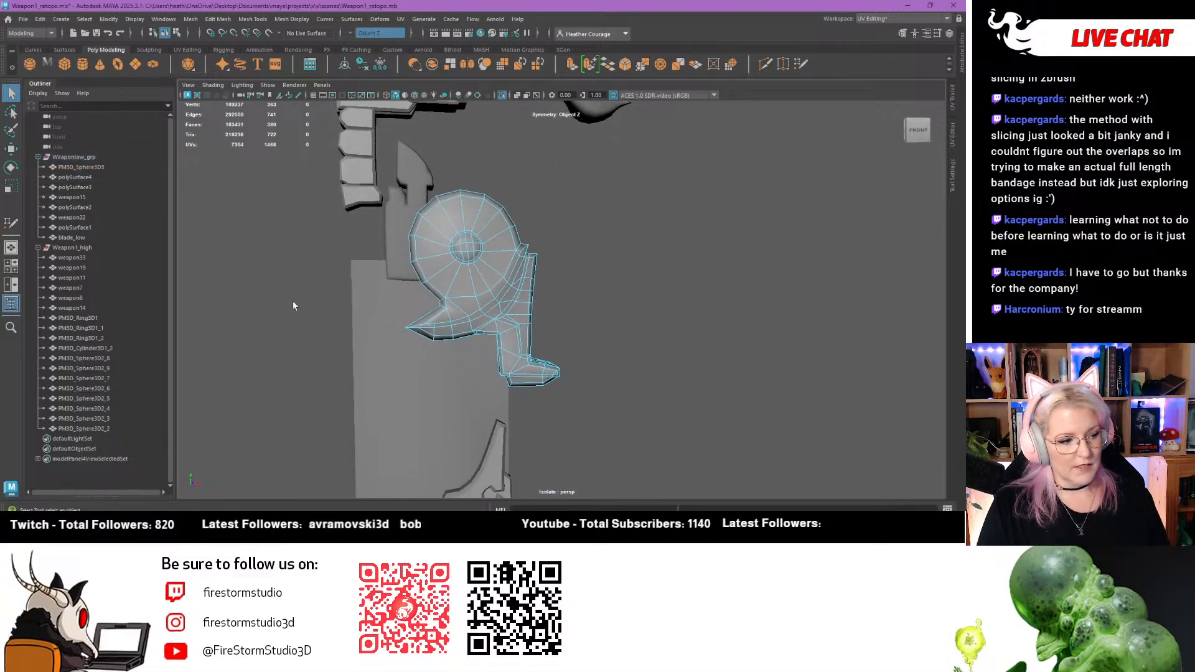
{"action": "left_click", "coordinate": [427, 322]}
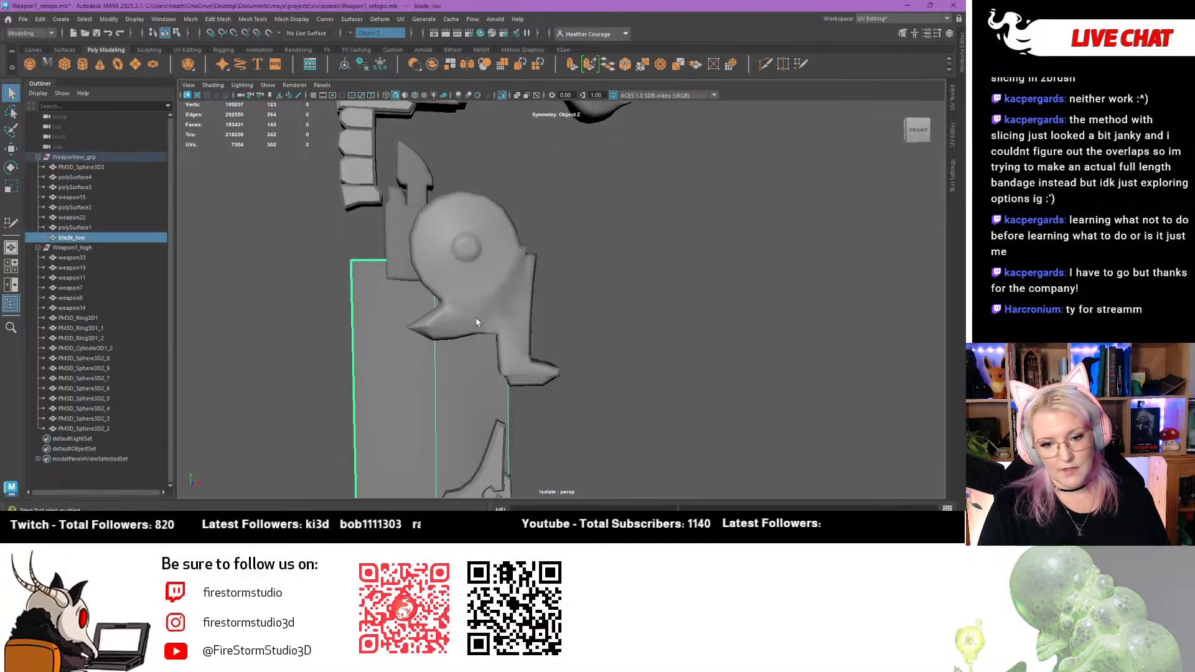
{"action": "left_click_drag", "start_coordinate": [476, 318], "coordinate": [578, 250], "text": "alt"}
{"action": "scroll", "coordinate": [578, 250], "scroll_direction": "down", "scroll_amount": 3}
{"action": "left_click", "coordinate": [94, 157]}
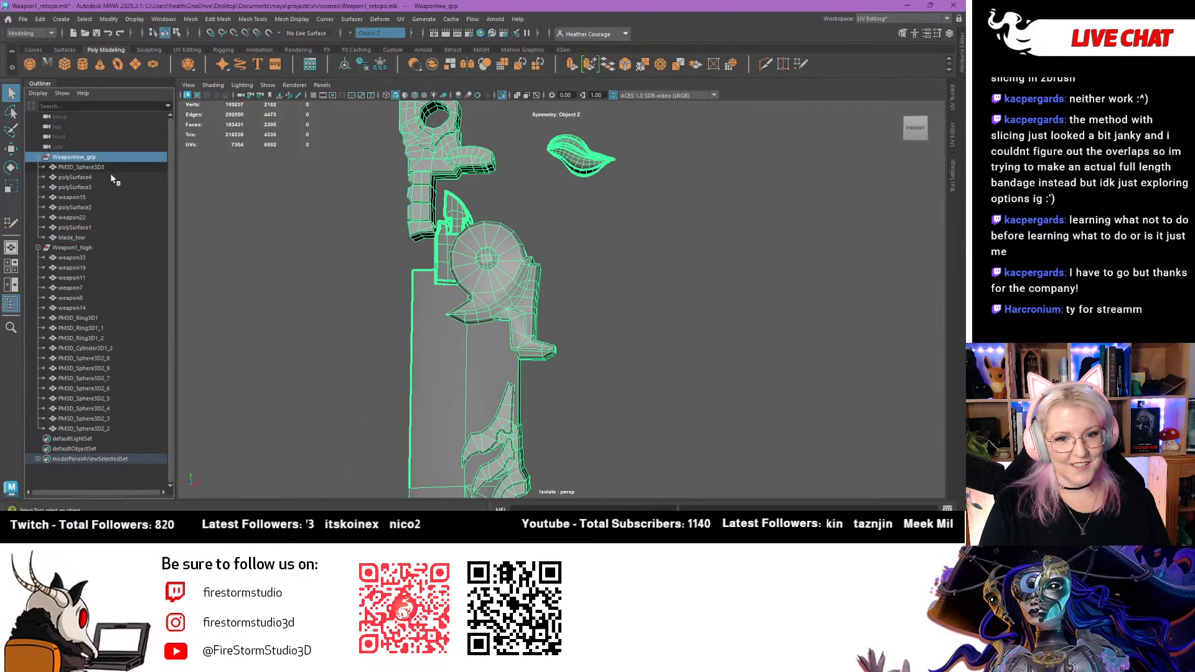
{"action": "key", "text": "f"}
{"action": "right_click_drag", "start_coordinate": [489, 221], "coordinate": [490, 189]}
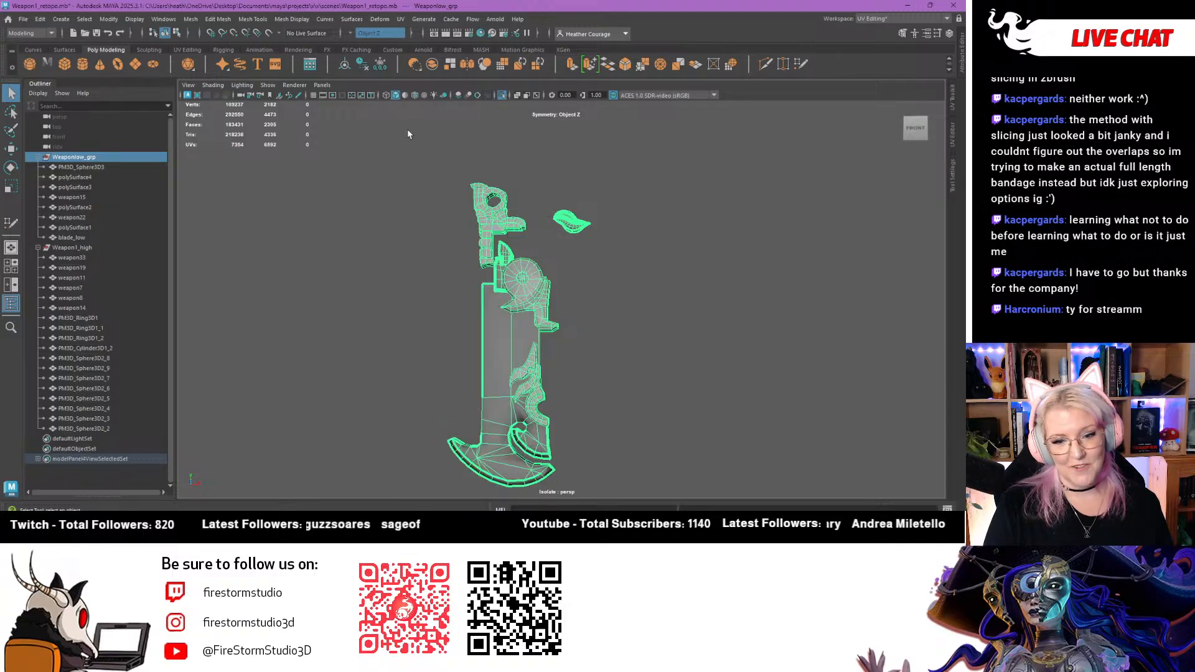
{"action": "left_click", "coordinate": [360, 246]}
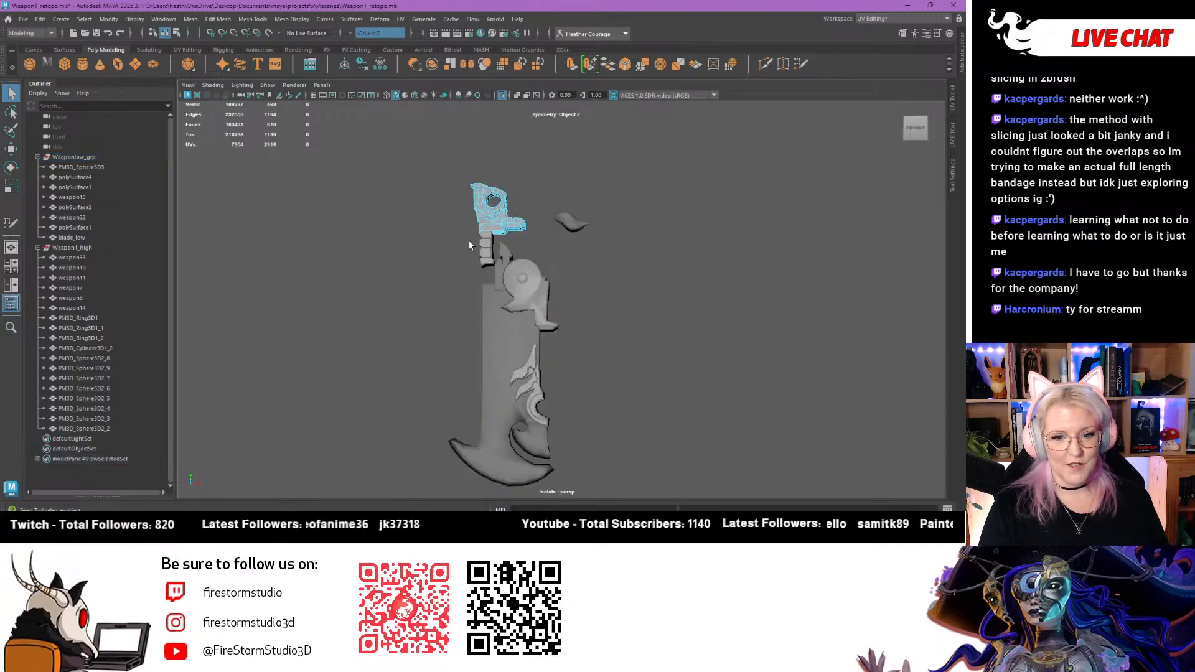
{"action": "scroll", "coordinate": [471, 243], "scroll_direction": "up", "scroll_amount": 5}
{"action": "left_click_drag", "start_coordinate": [392, 255], "coordinate": [461, 302], "text": "alt"}
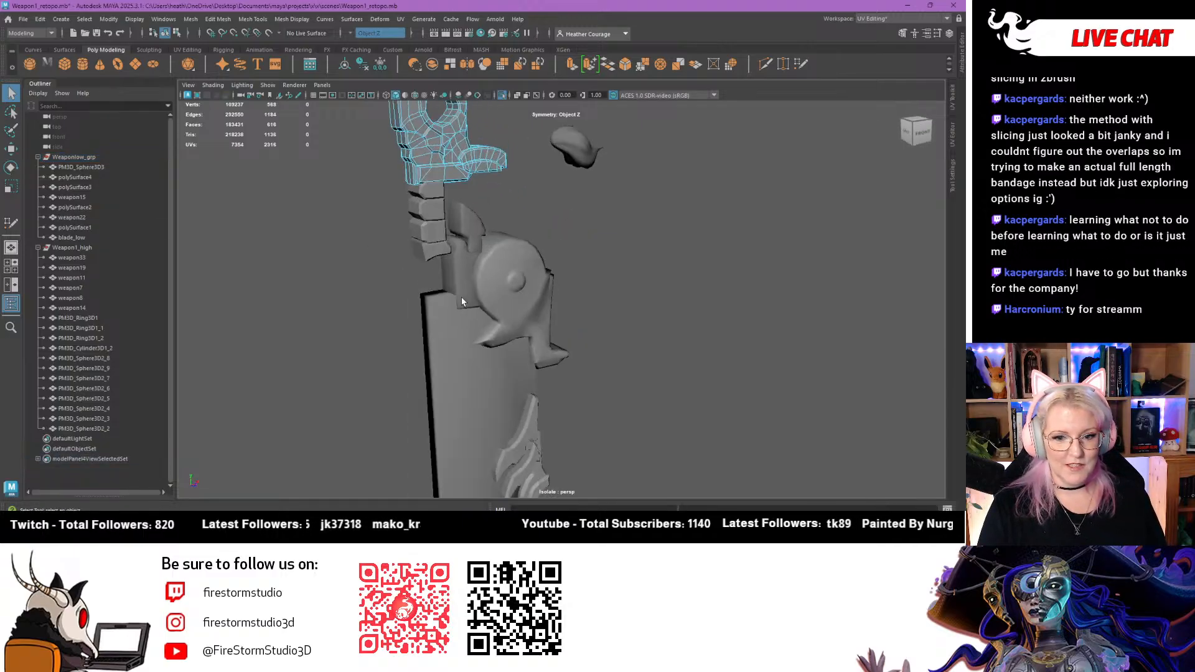
Select the round piece polySurface4, view it from the side, and save the scene over the existing Weapon1_retopo.mb as Maya Binary
{"action": "left_click", "coordinate": [514, 308]}
{"action": "left_click_drag", "start_coordinate": [579, 323], "coordinate": [536, 357], "text": "alt"}
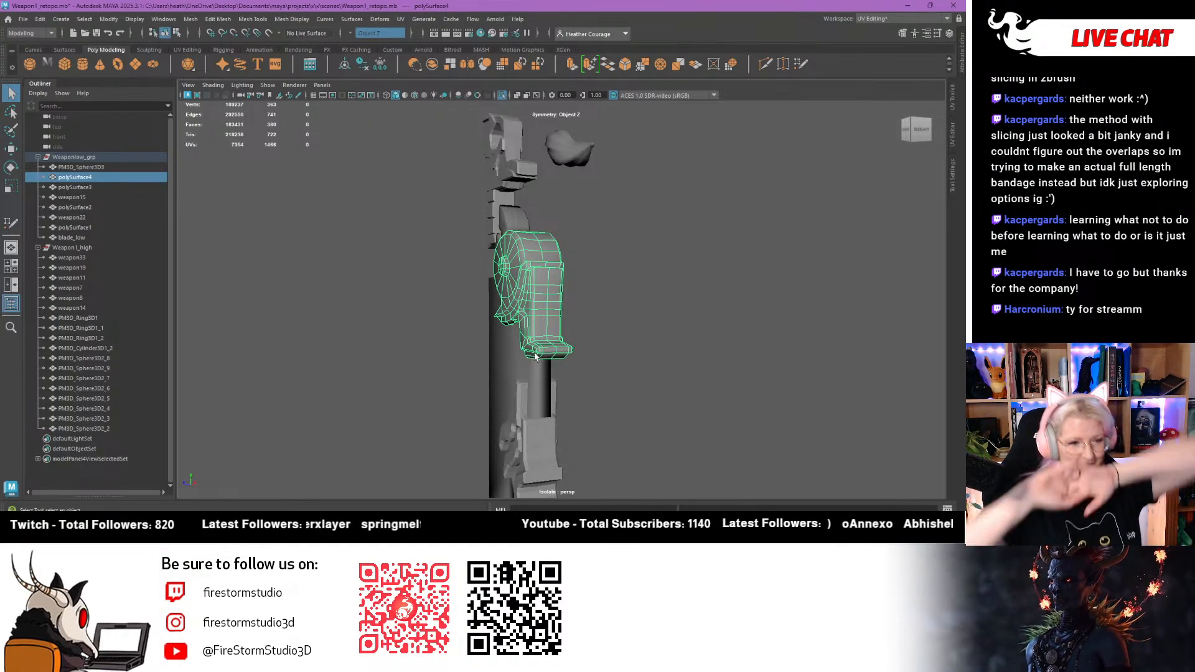
{"action": "left_click", "coordinate": [23, 18]}
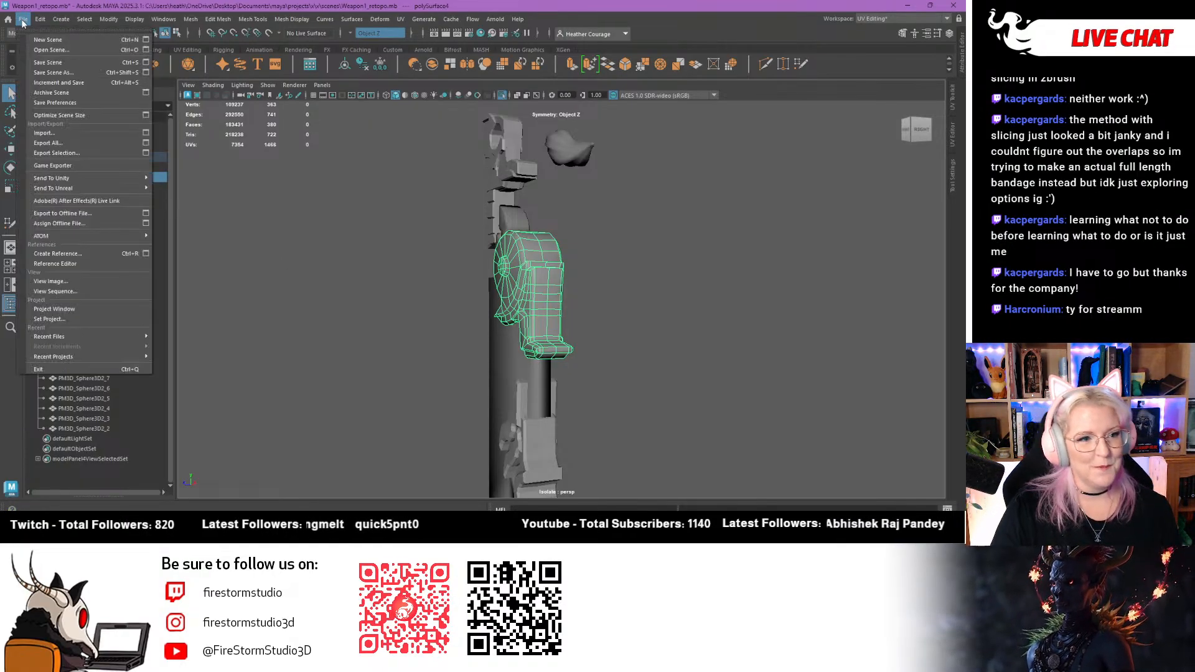
{"action": "left_click", "coordinate": [52, 72]}
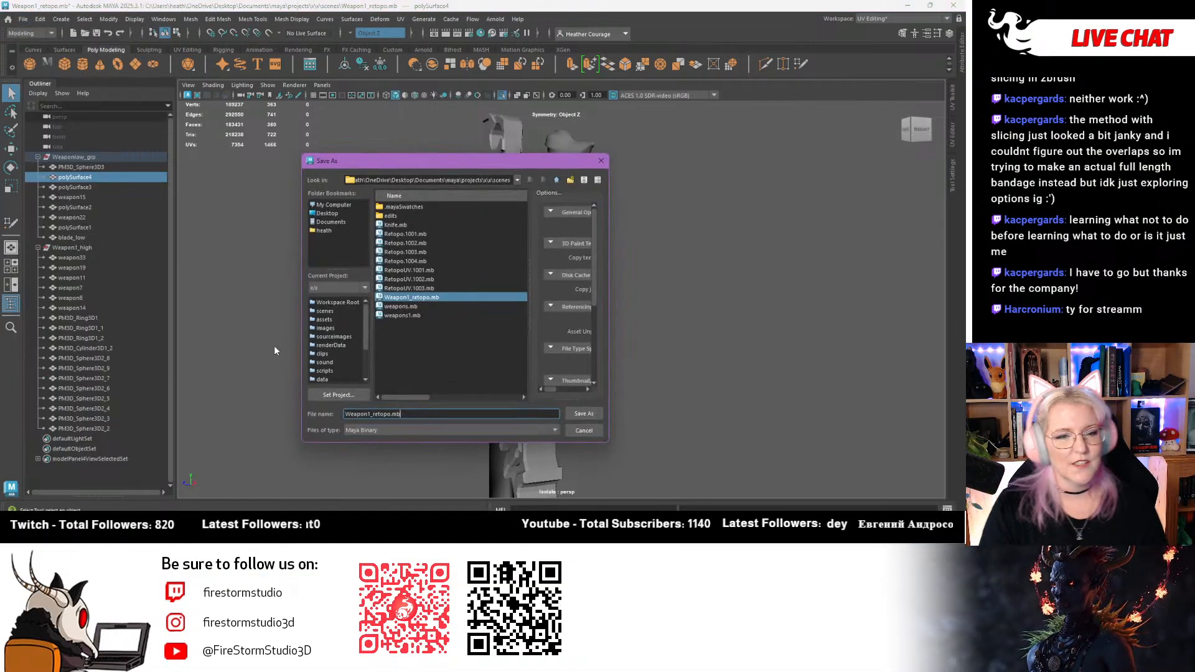
{"action": "left_click", "coordinate": [435, 298]}
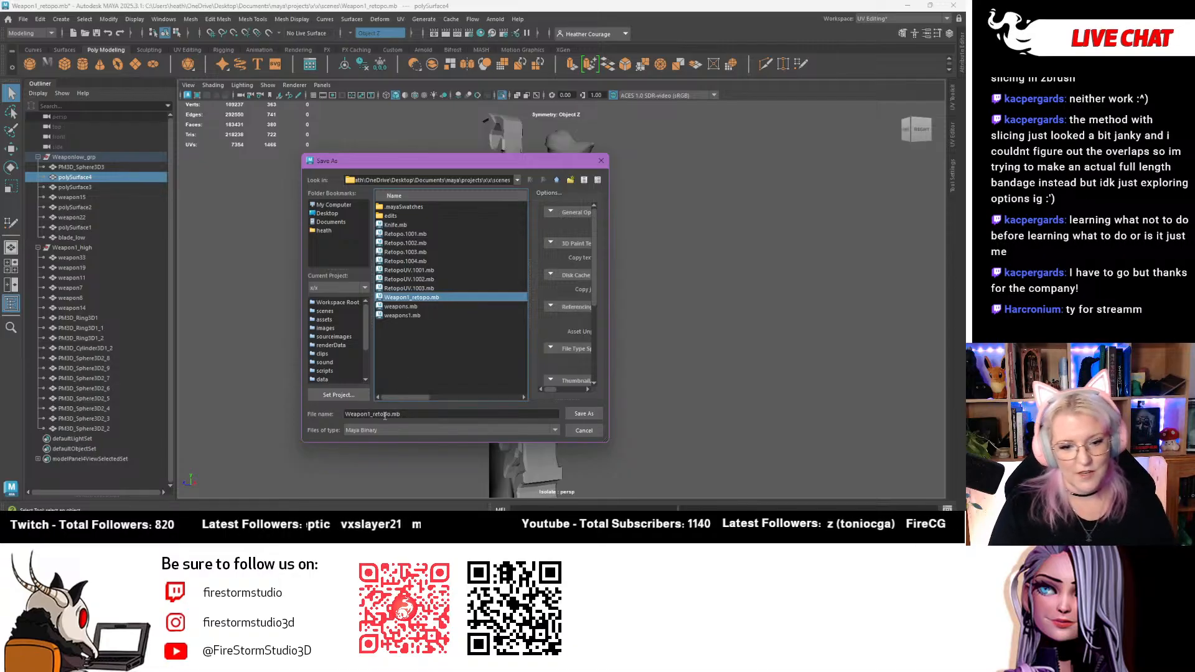
{"action": "left_click", "coordinate": [583, 415]}
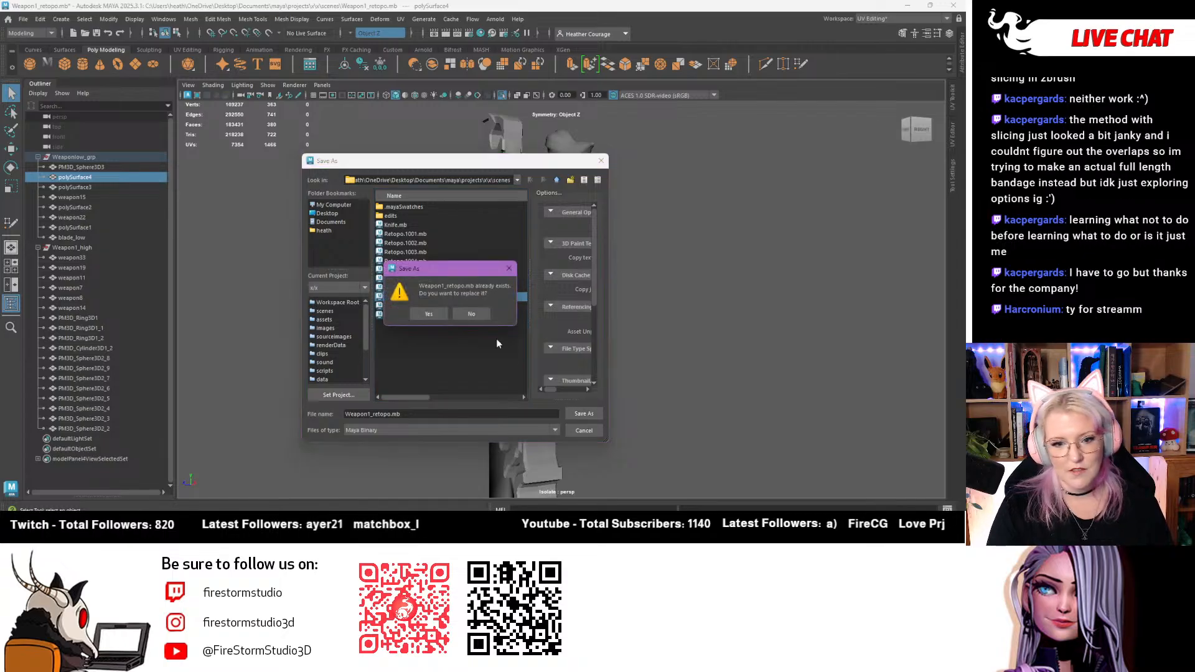
{"action": "left_click", "coordinate": [429, 314]}
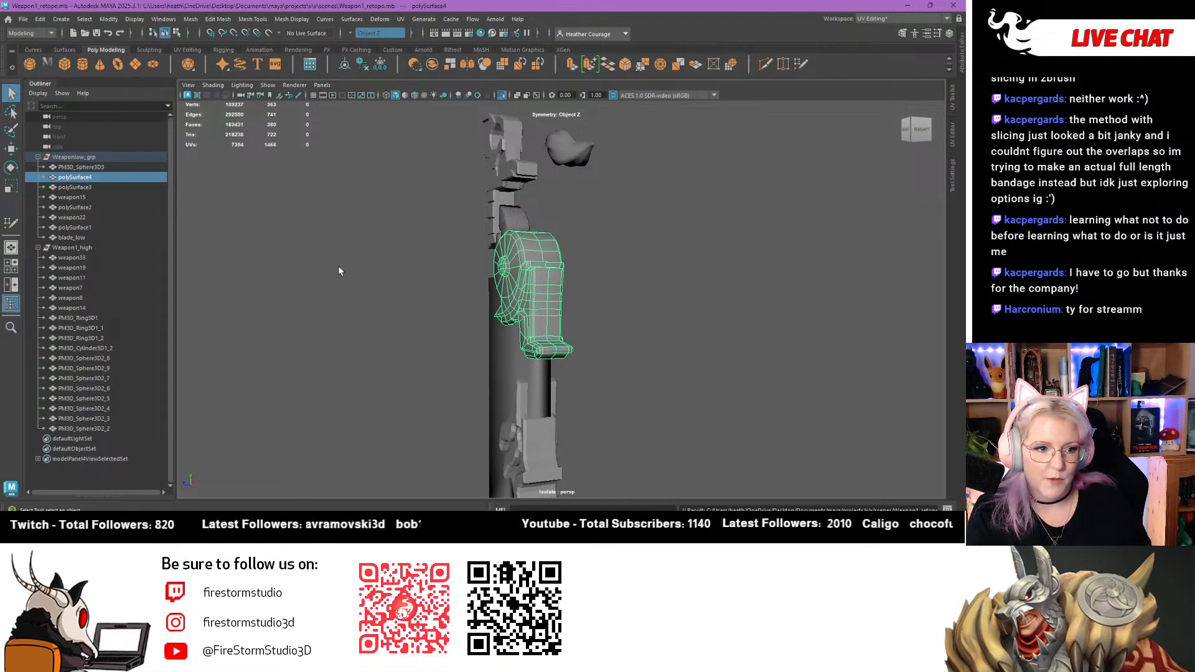
Clear the selection and view the whole low-poly weapon from the front
{"action": "left_click", "coordinate": [128, 159]}
{"action": "left_click_drag", "start_coordinate": [400, 253], "coordinate": [512, 325]}
{"action": "right_click_drag", "start_coordinate": [512, 326], "coordinate": [469, 309], "text": "alt"}
{"action": "middle_click_drag", "start_coordinate": [429, 329], "coordinate": [392, 309], "text": "alt"}
{"action": "mouse_move", "coordinate": [392, 315]}
{"action": "left_mouse_down", "text": "alt"}
{"action": "mouse_move", "coordinate": [442, 232]}
{"action": "mouse_move", "coordinate": [534, 240]}
{"action": "mouse_move", "coordinate": [477, 307]}
{"action": "mouse_move", "coordinate": [429, 334]}
{"action": "mouse_move", "coordinate": [312, 334]}
{"action": "mouse_move", "coordinate": [391, 328]}
{"action": "left_mouse_up", "text": "alt"}
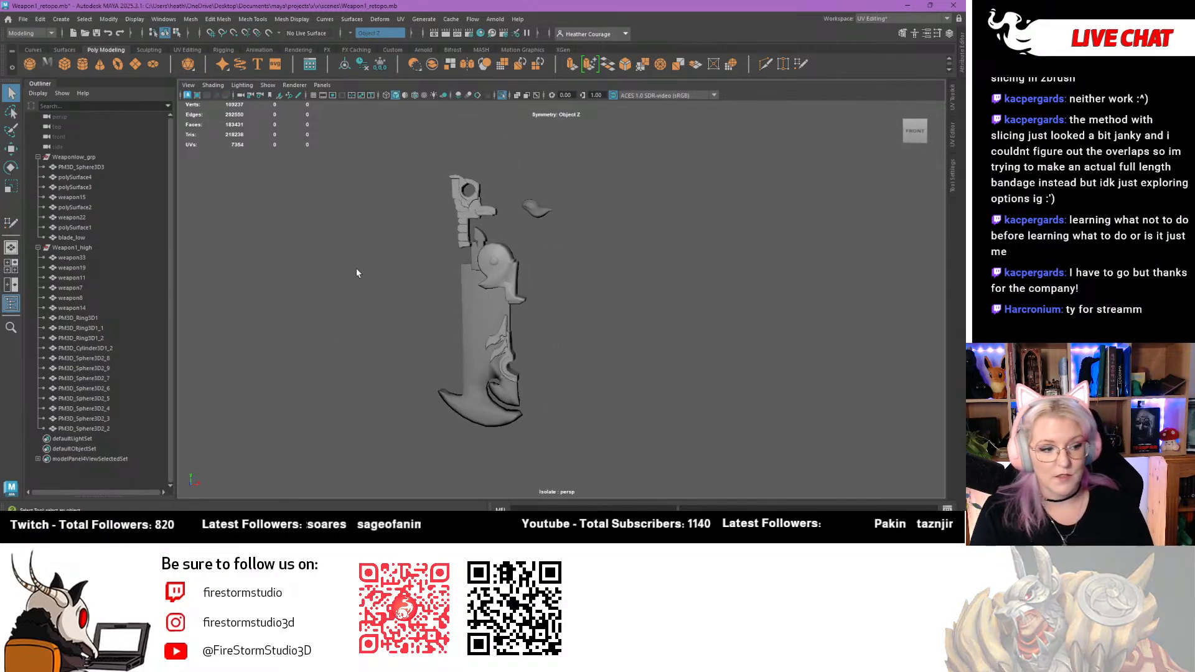